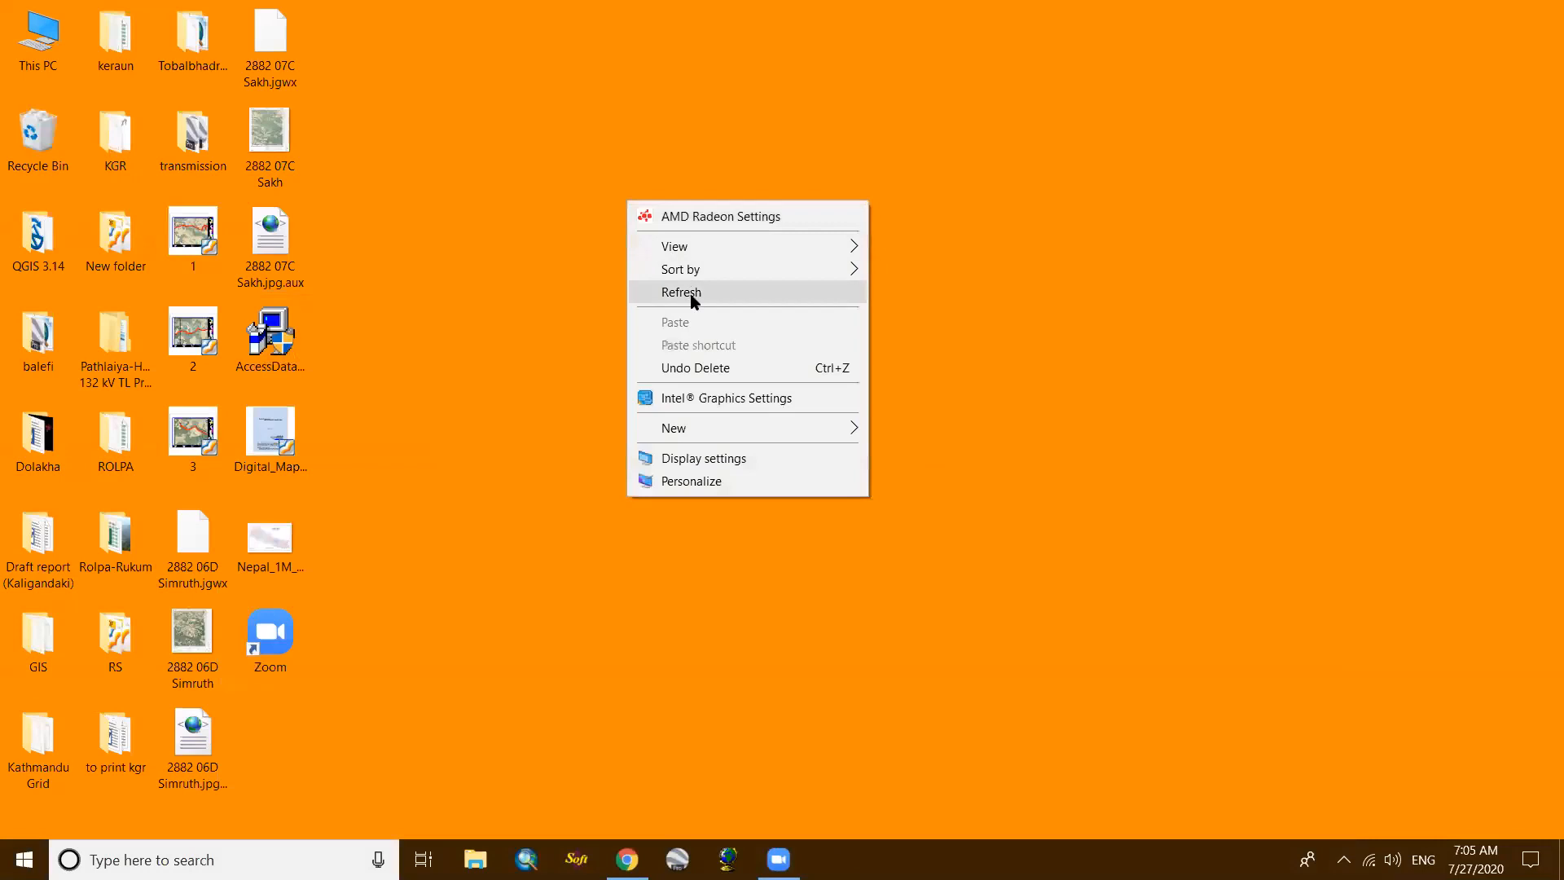
# Step: Launch ArcMap, closing the Windows license notice and the Getting Started dialog to begin with a blank map
pyautogui.click(687, 310)
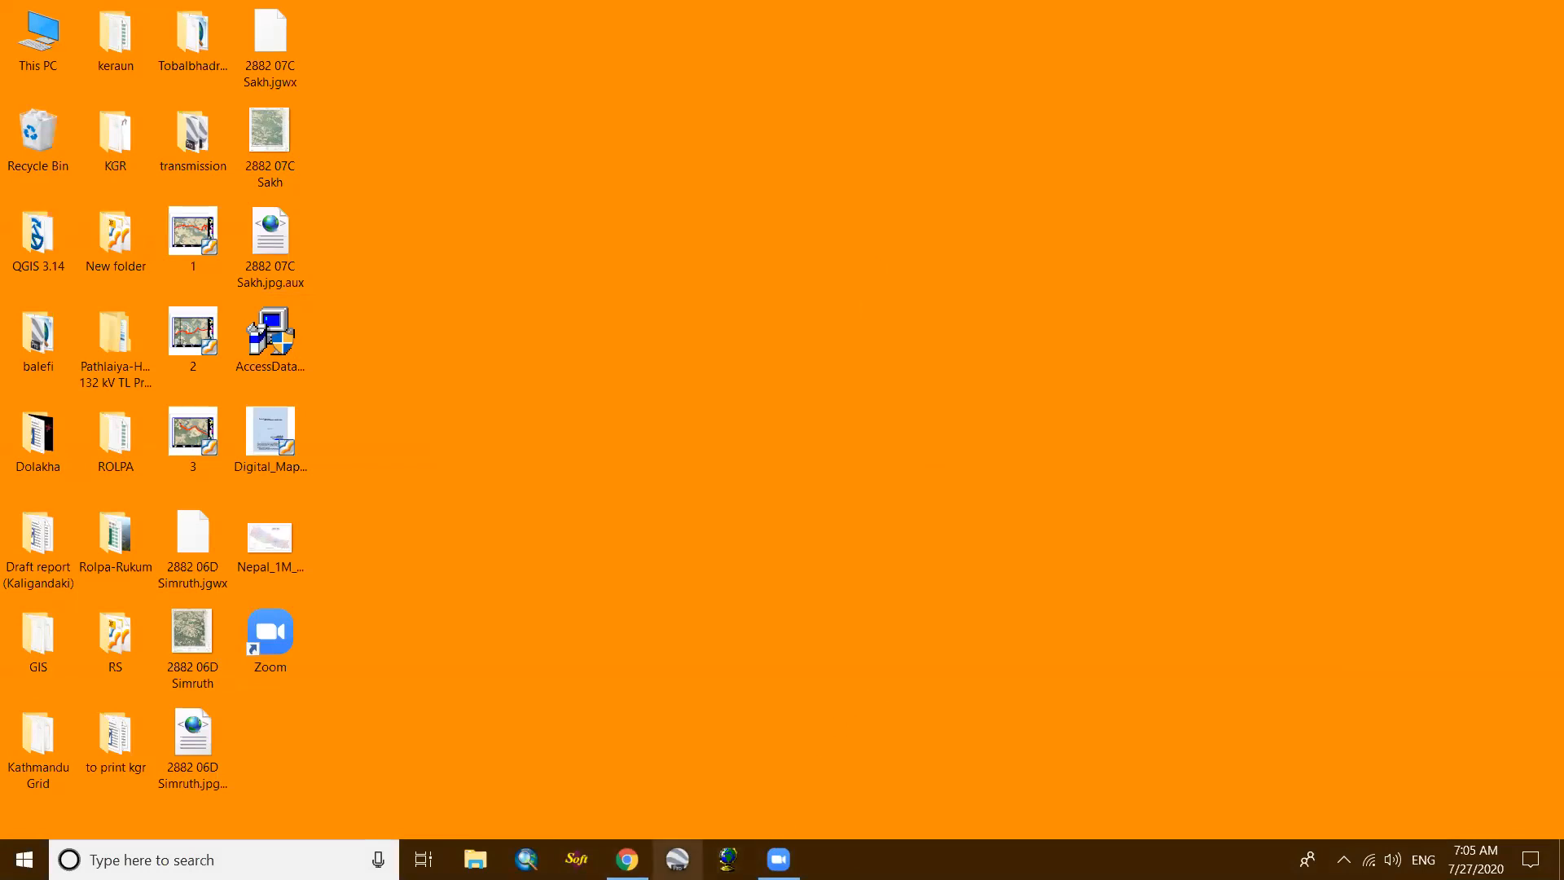
pyautogui.click(540, 858)
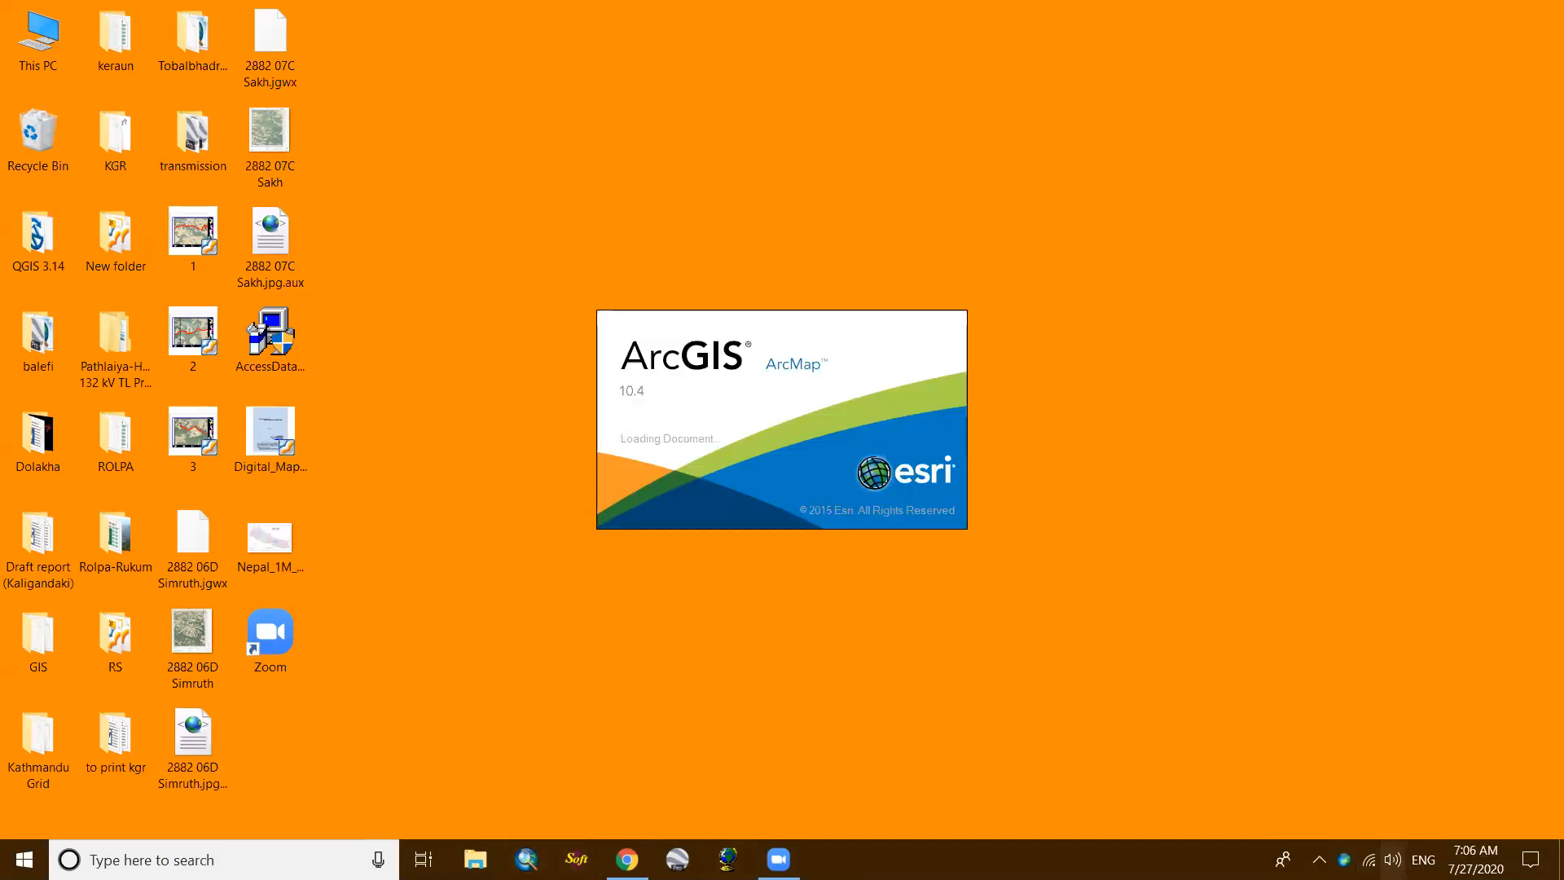
pyautogui.click(1392, 859)
pyautogui.moveTo(1437, 811); pyautogui.dragTo(1412, 814)
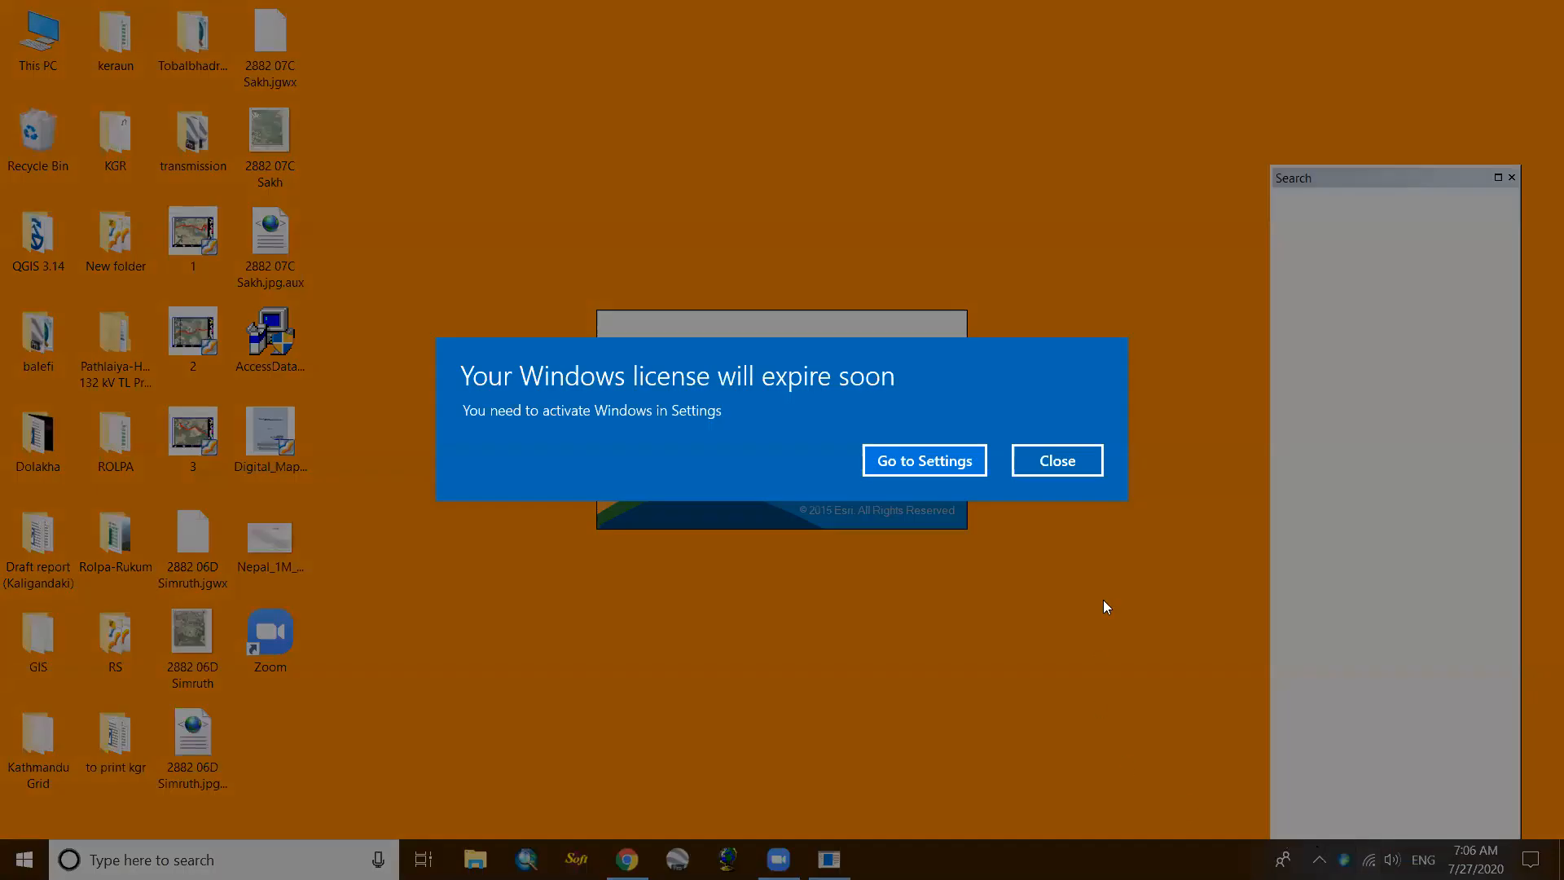
pyautogui.click(1054, 457)
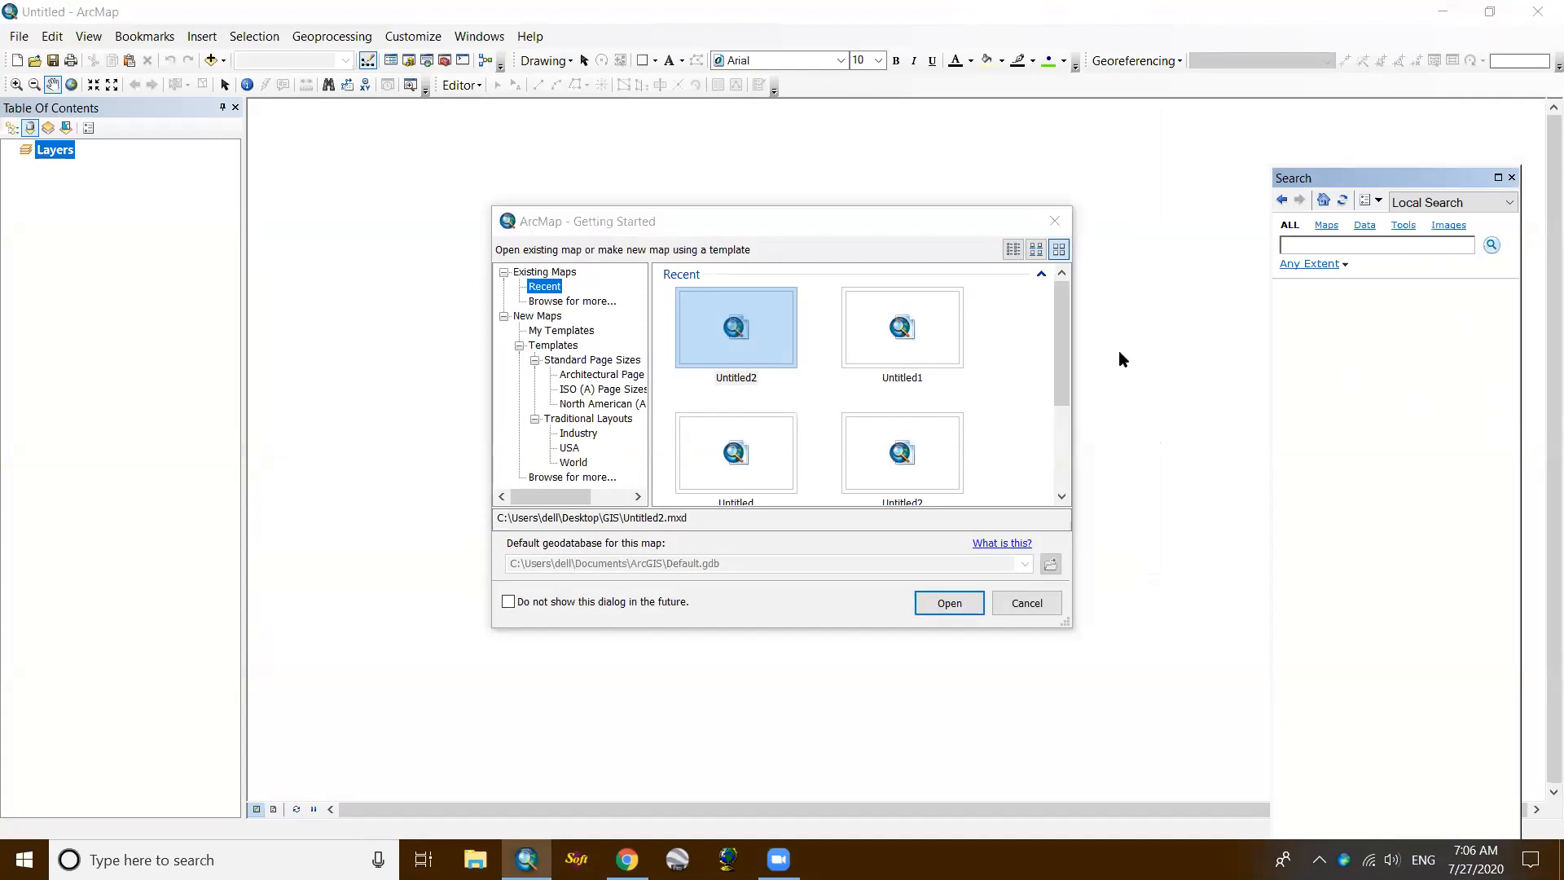
pyautogui.press('Escape')
# Step: Move the floating Search window up against the toolbars at the outer edge of the map area
pyautogui.moveTo(1350, 175); pyautogui.dragTo(1369, 115)
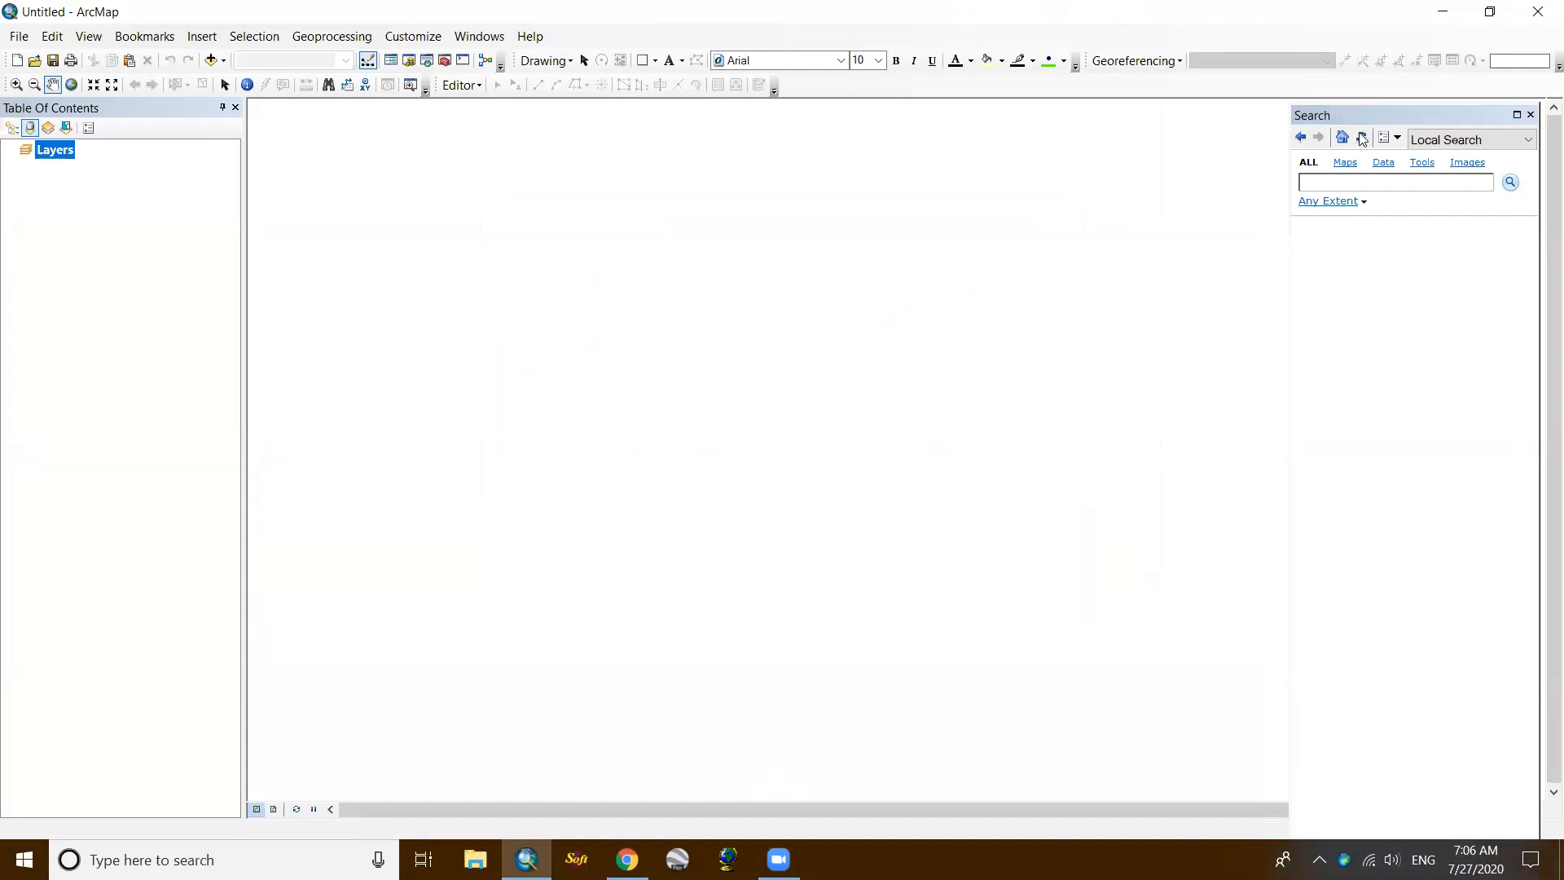
pyautogui.click(1360, 120)
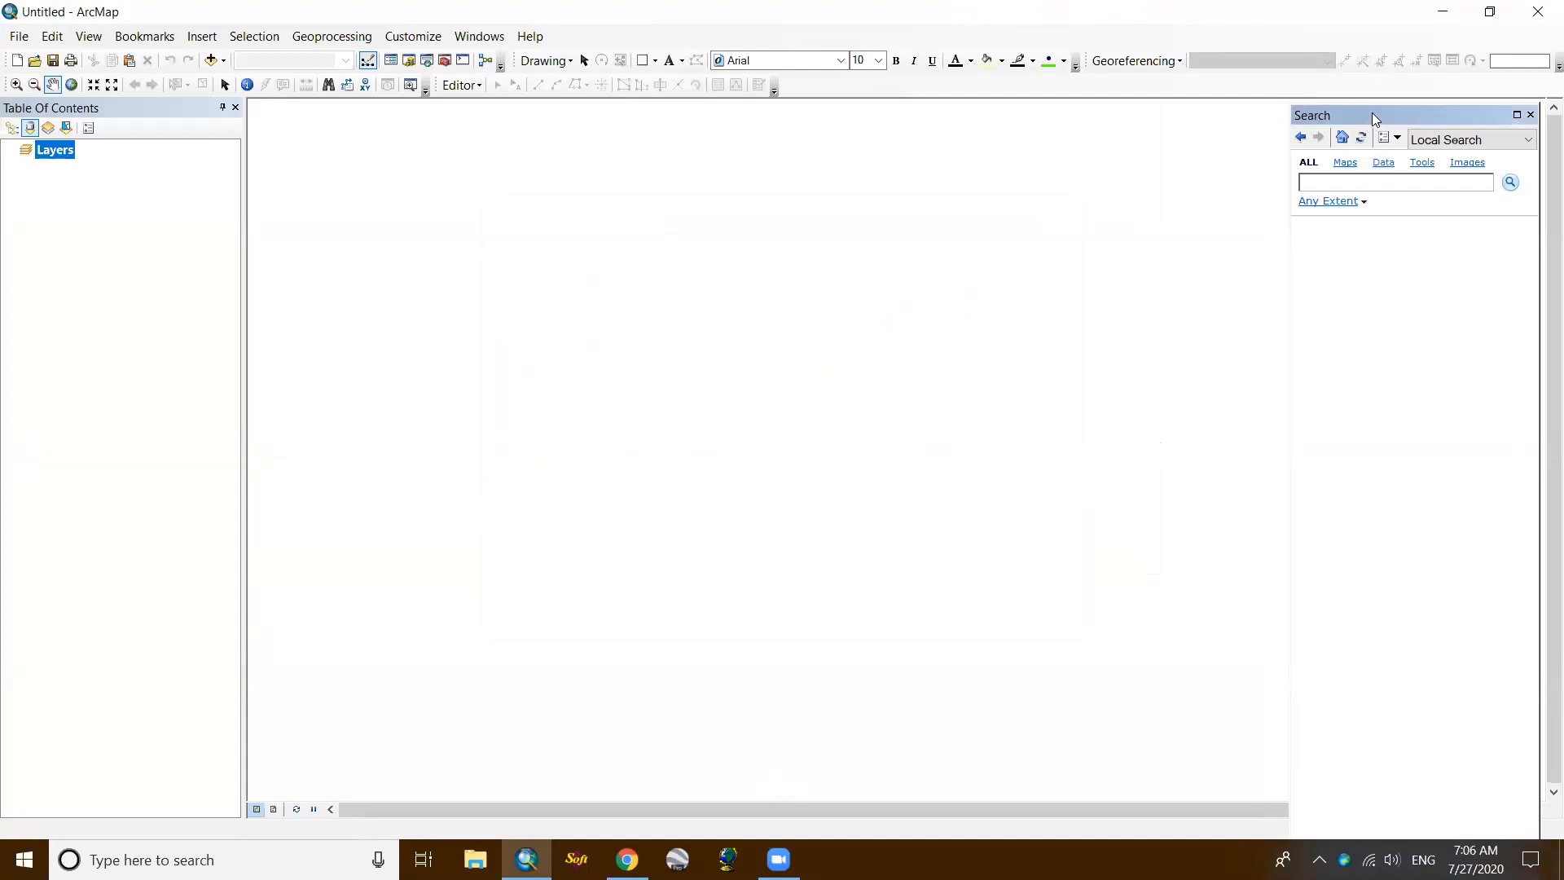
pyautogui.moveTo(1369, 118); pyautogui.dragTo(1372, 111)
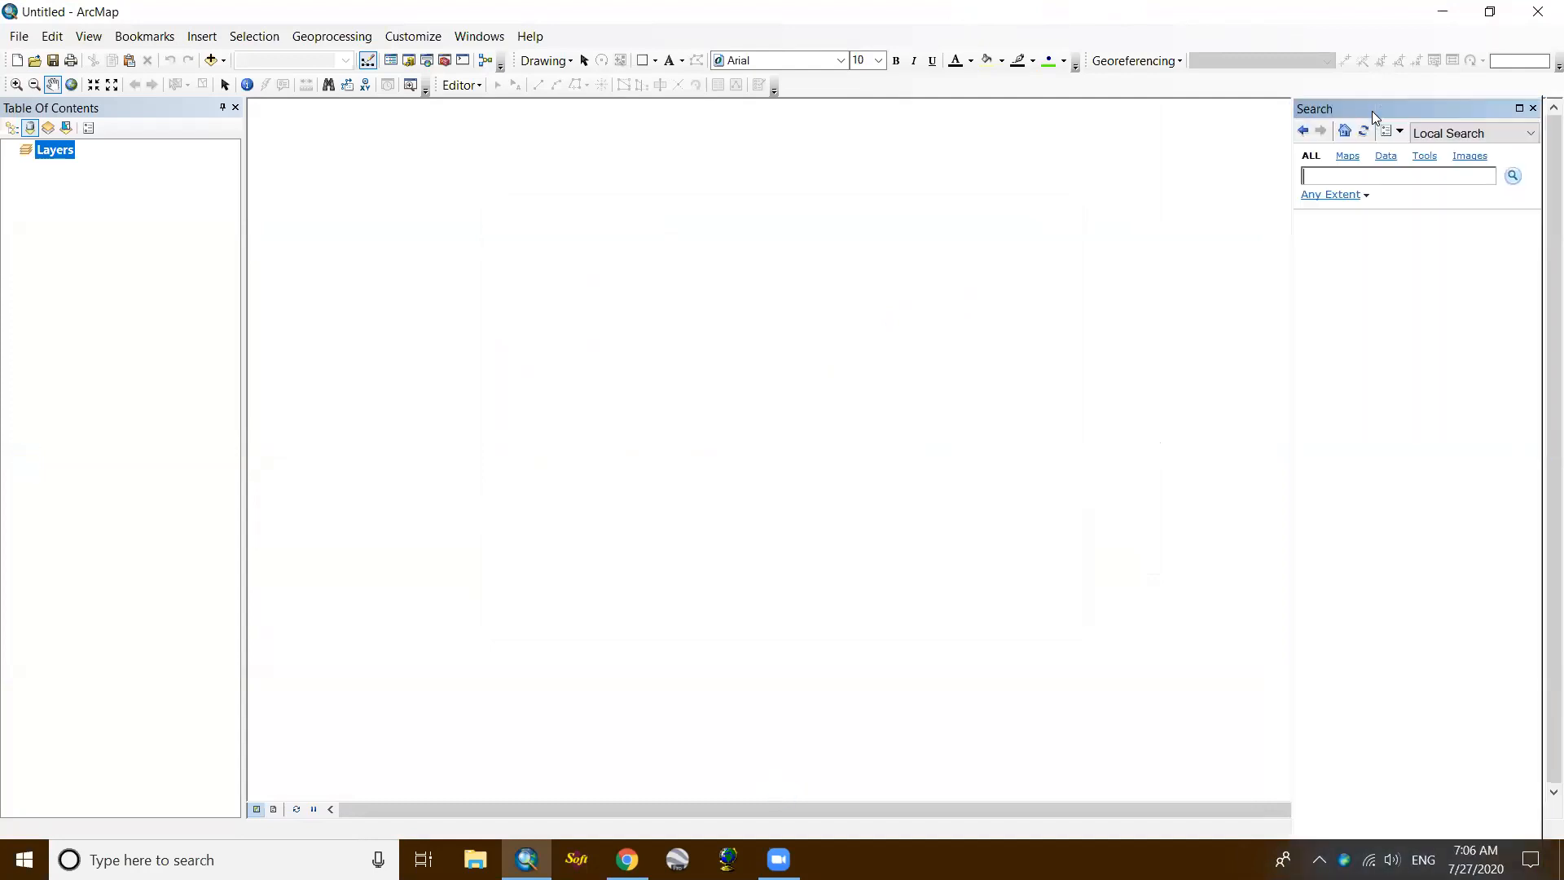
pyautogui.click(612, 44)
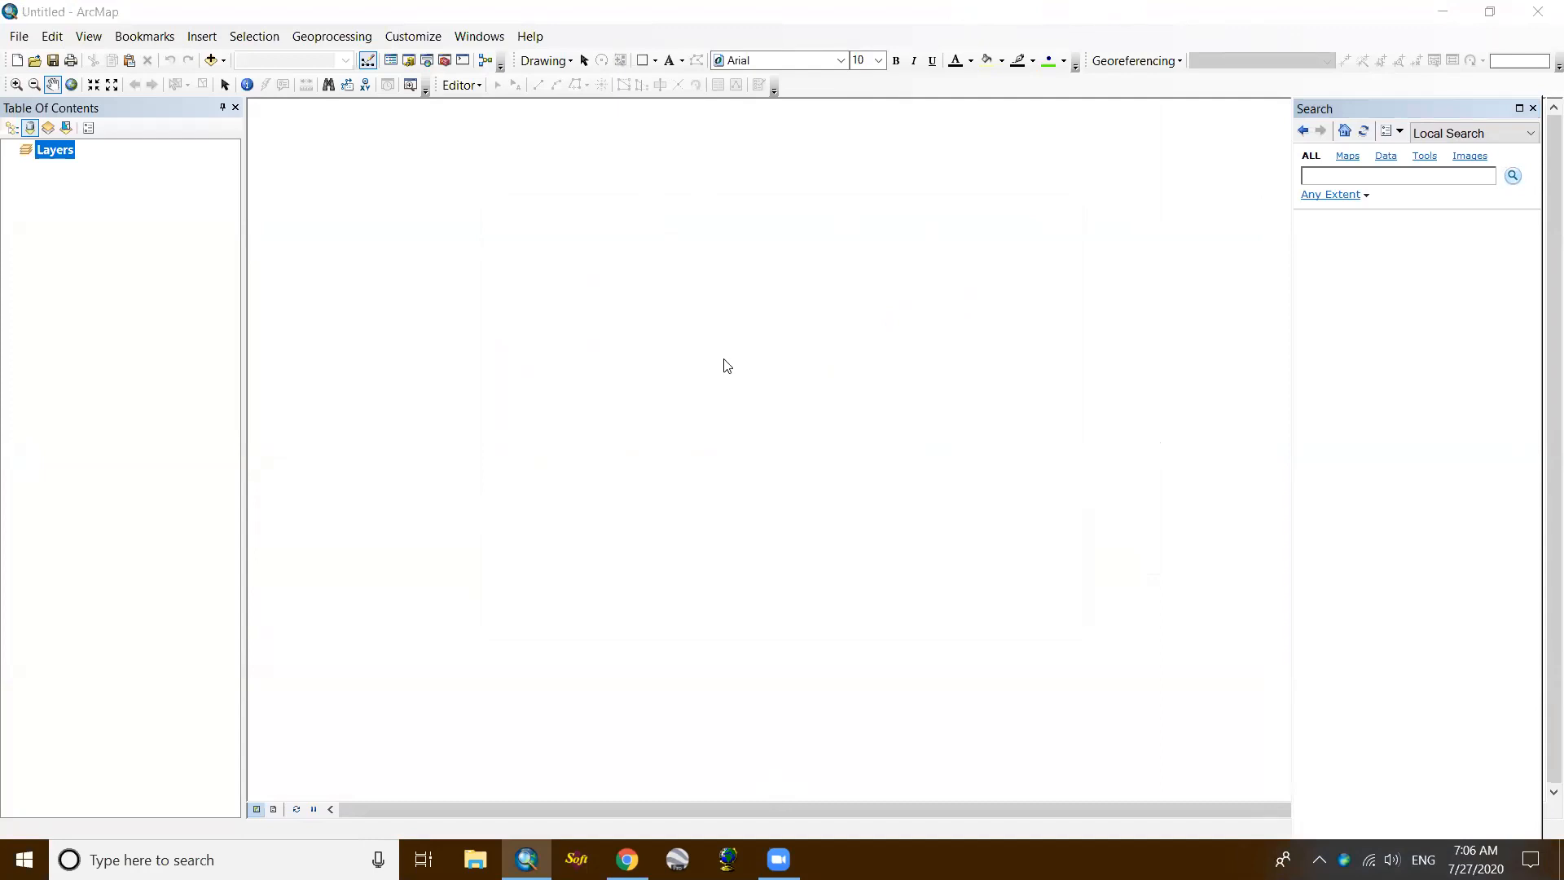
# Step: Try to view the Screenshot (3) image from the desktop in Photos
pyautogui.click(1131, 619)
pyautogui.moveTo(1132, 622); pyautogui.dragTo(1104, 611)
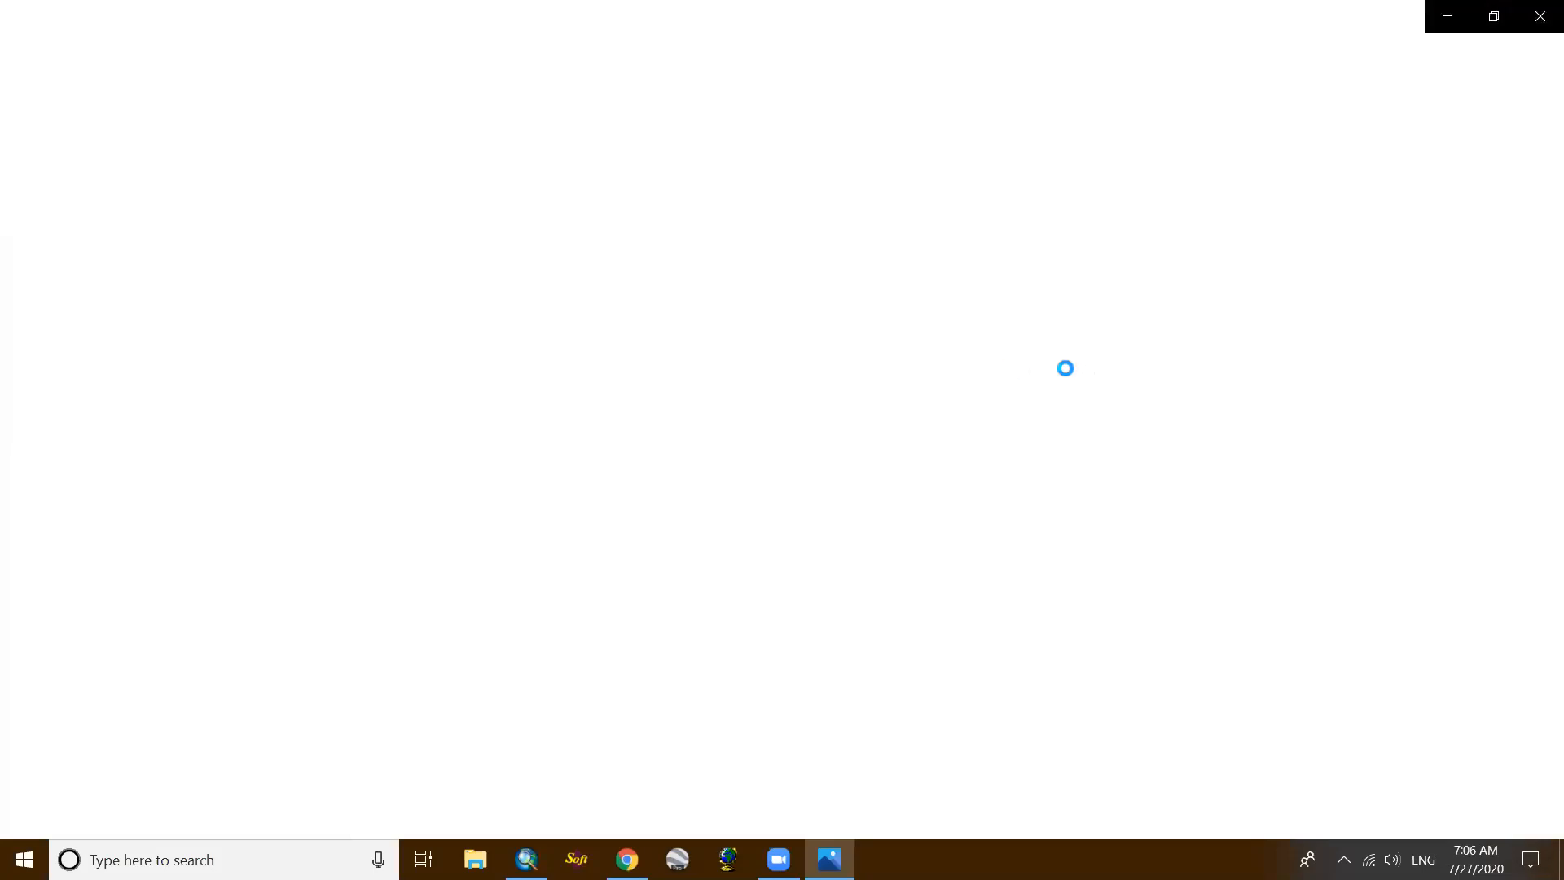
pyautogui.click(829, 859)
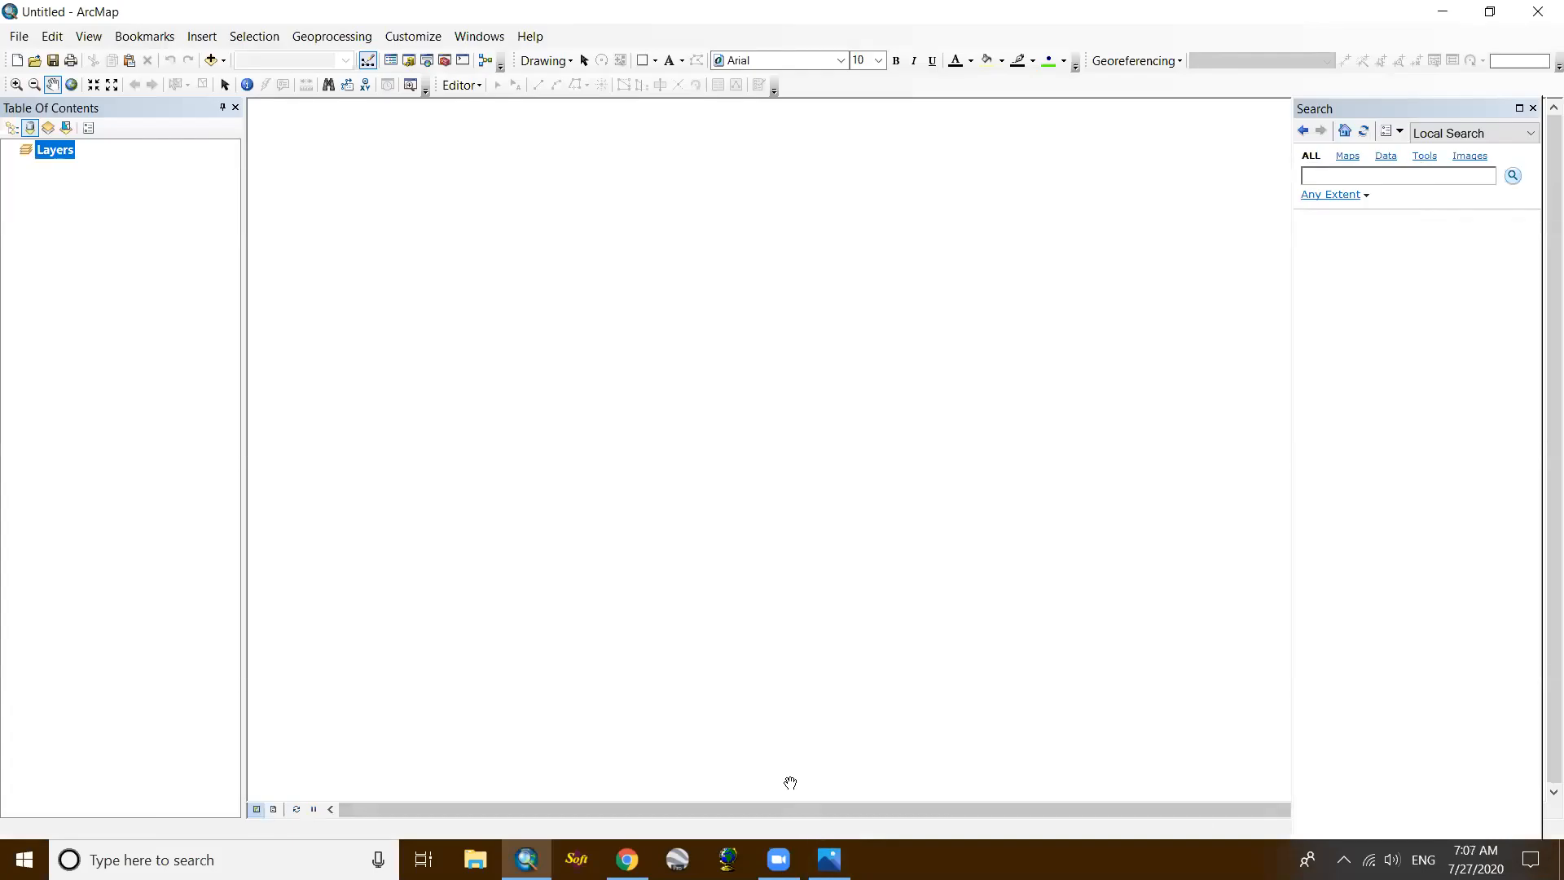
pyautogui.click(829, 859)
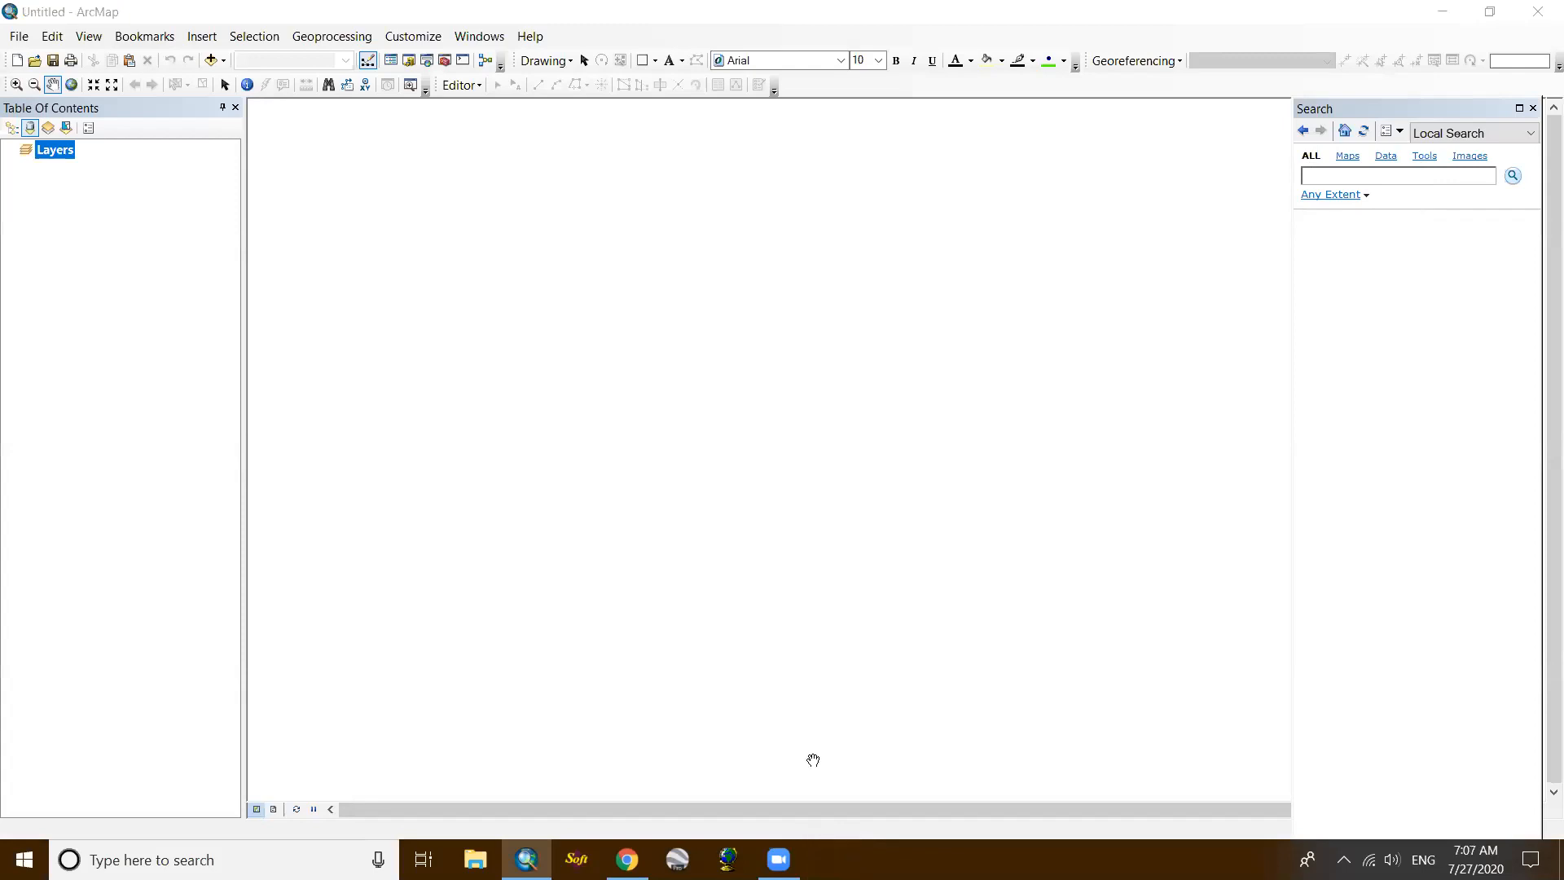
pyautogui.click(1439, 6)
pyautogui.doubleClick(272, 733)
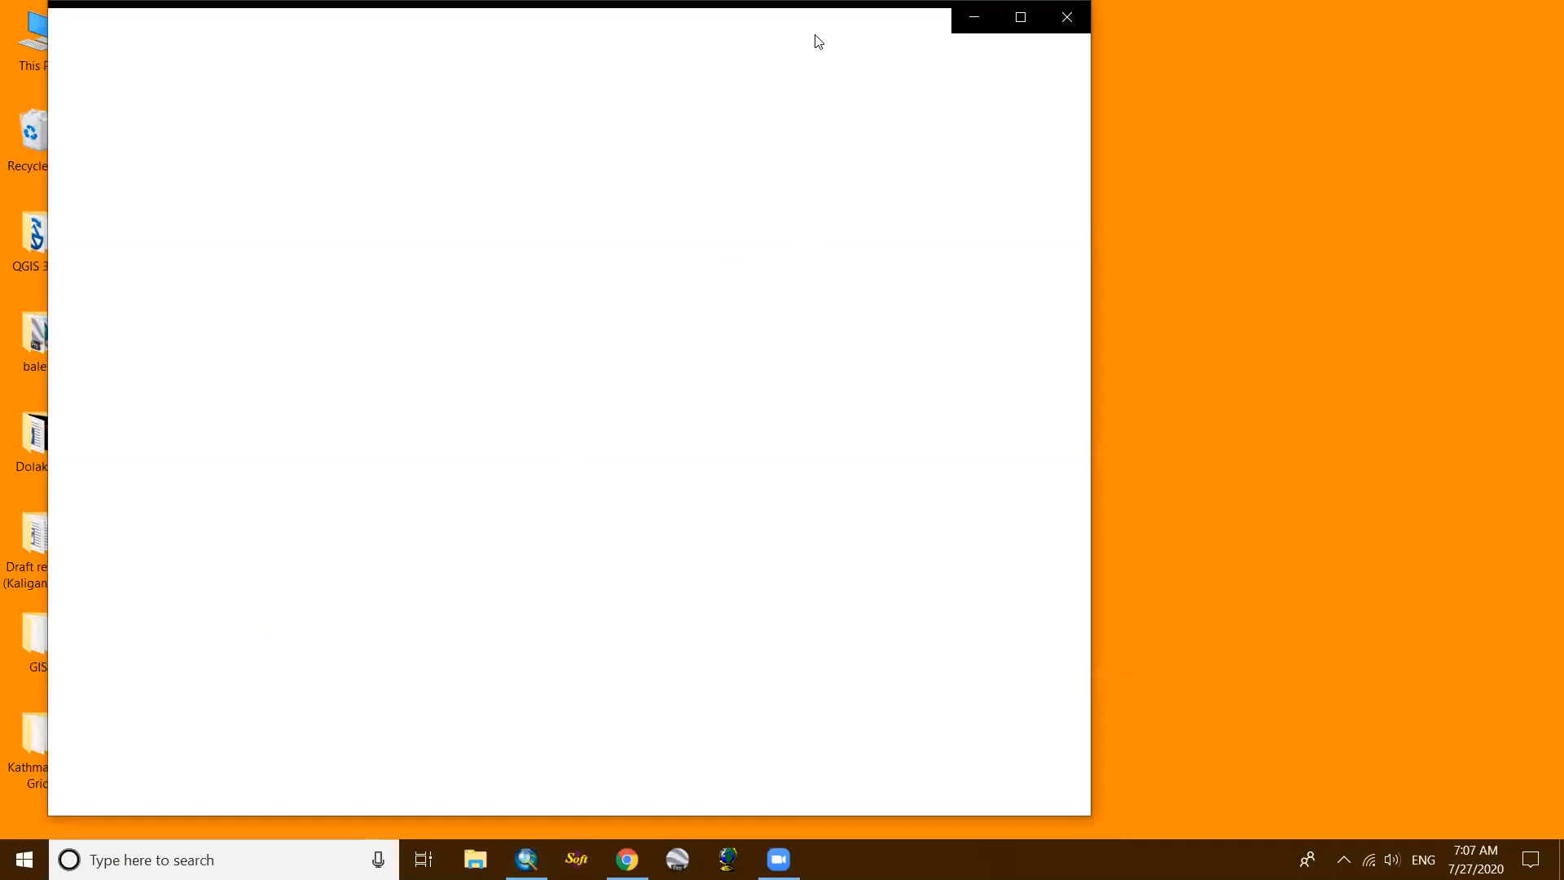
pyautogui.click(1067, 17)
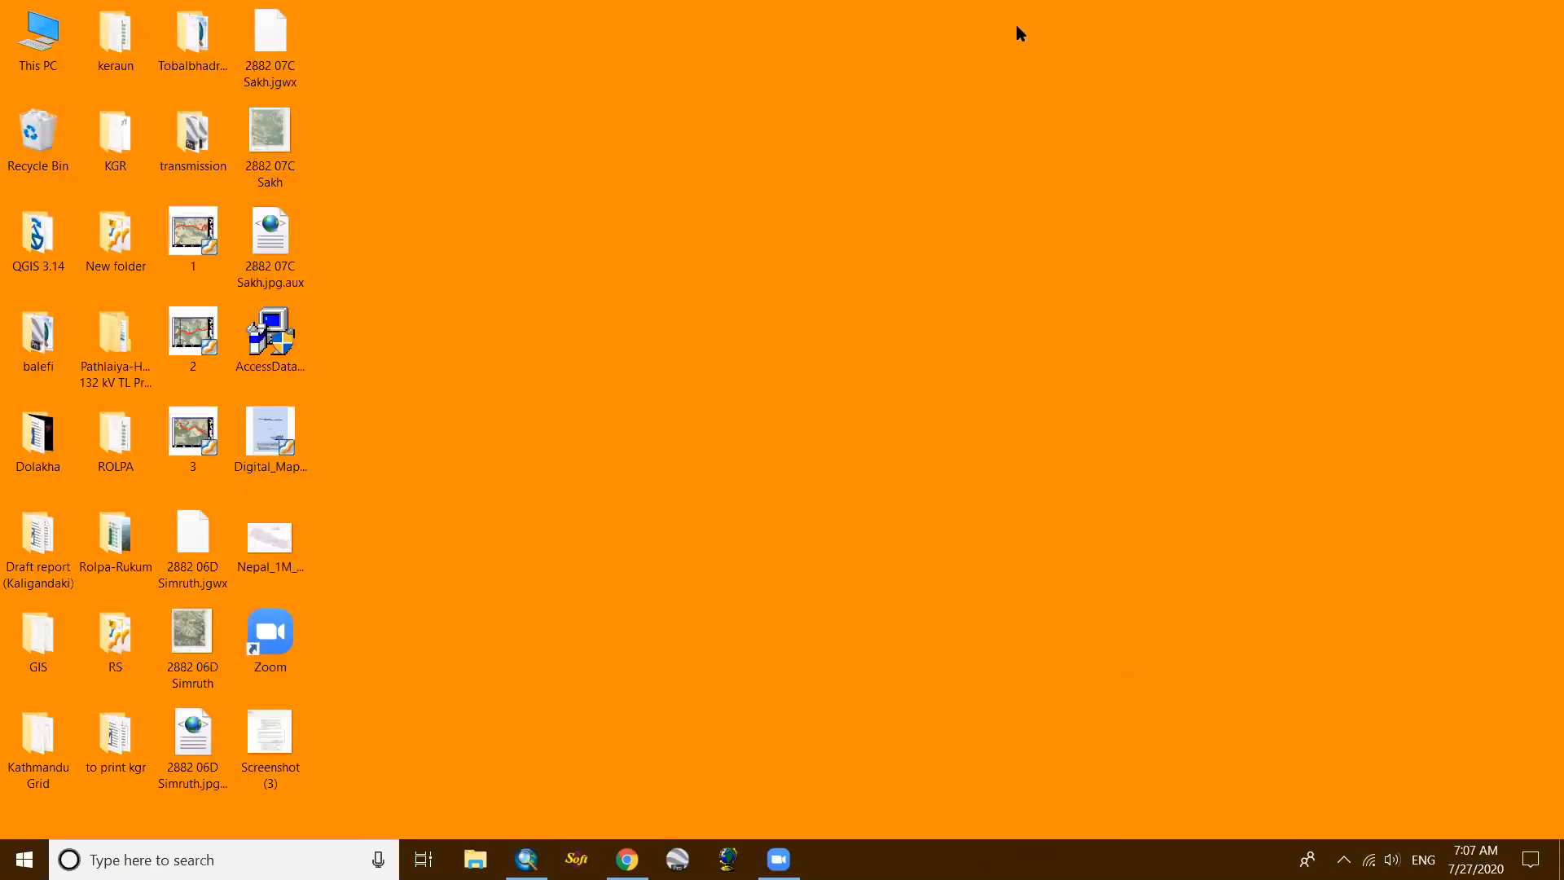
pyautogui.rightClick(546, 444)
pyautogui.click(575, 536)
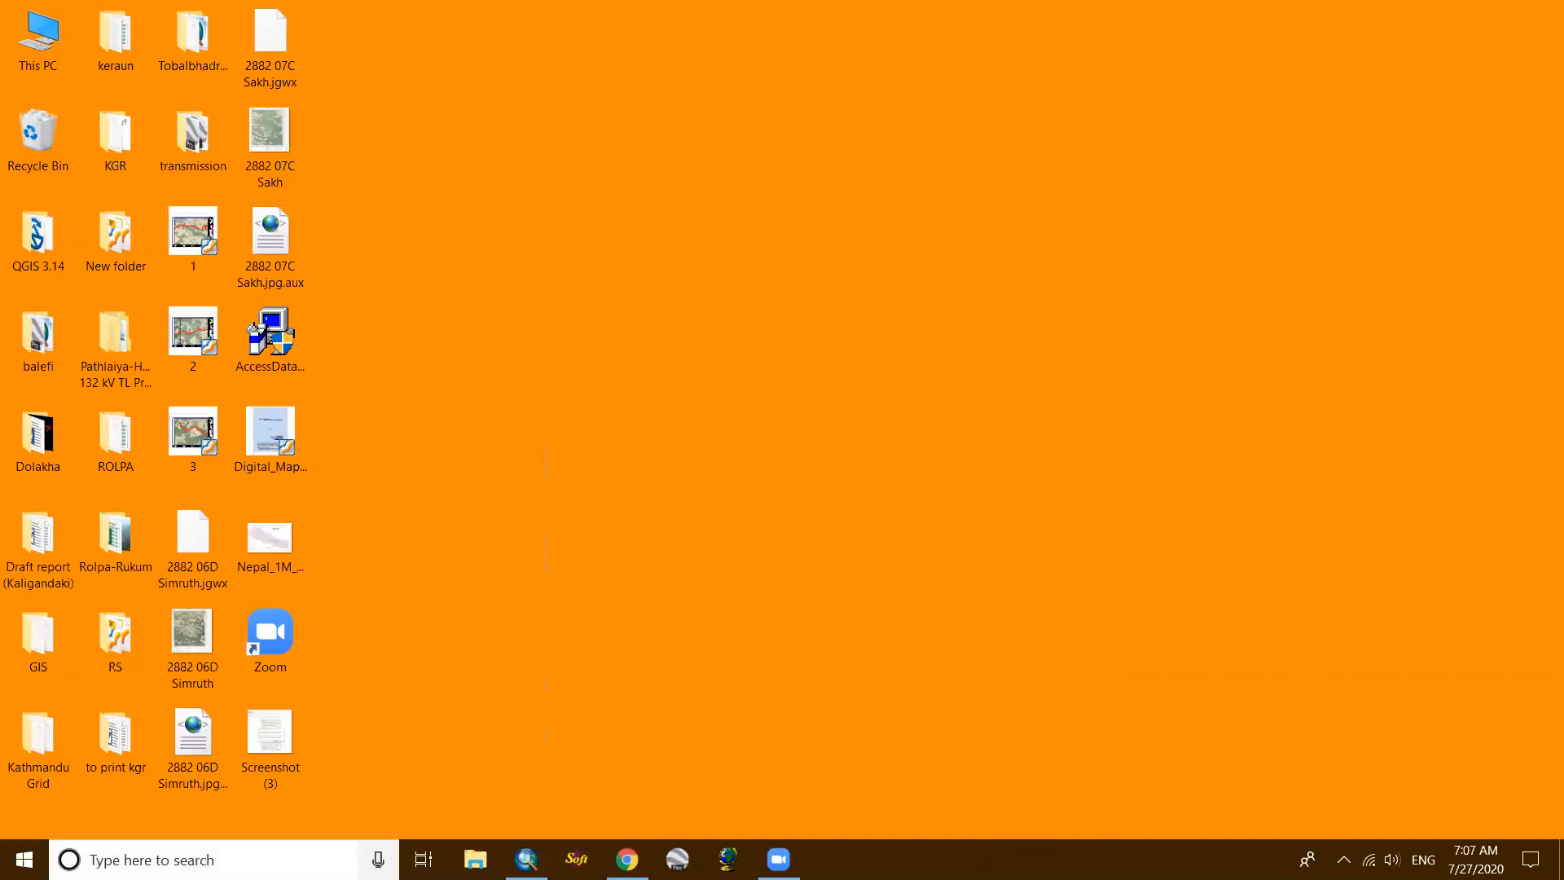
pyautogui.doubleClick(263, 754)
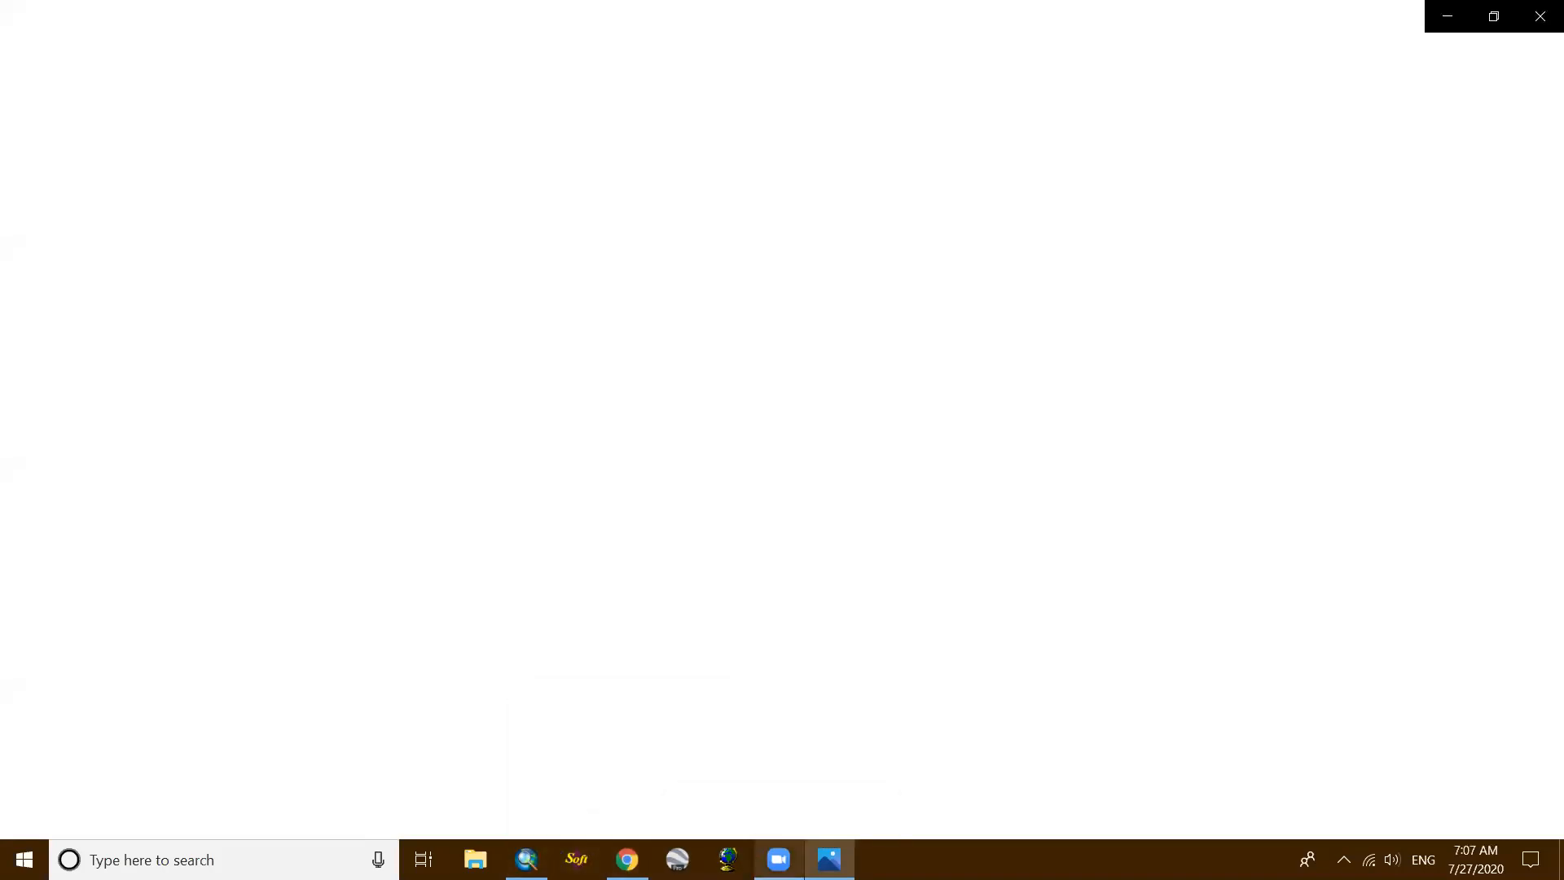
pyautogui.moveTo(829, 860)
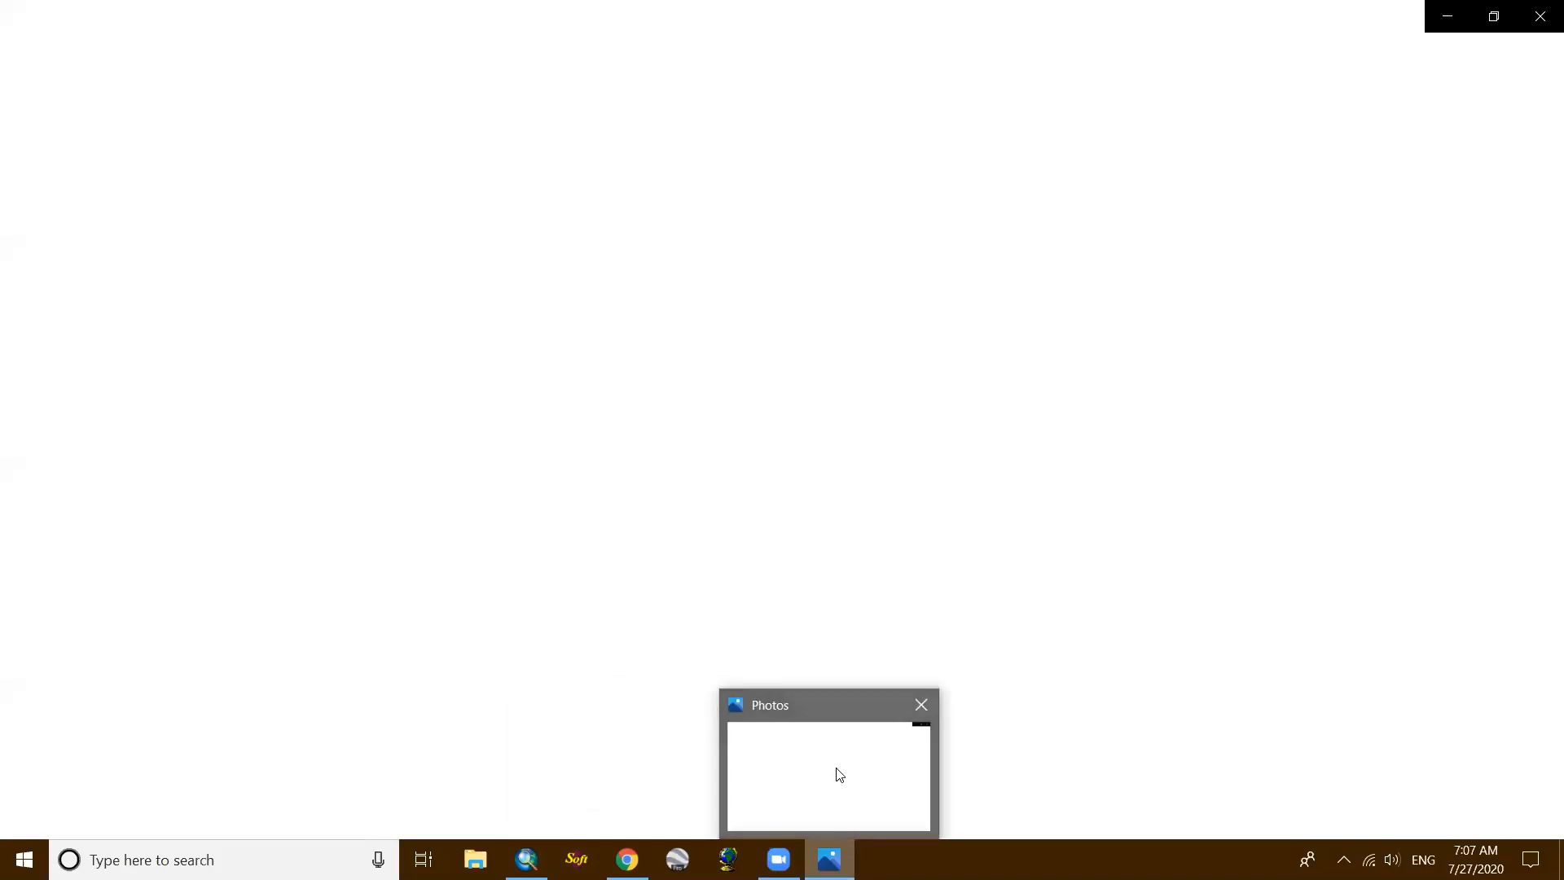
pyautogui.click(1539, 19)
# Step: Open Screenshot (3) with Paint in a maximized window, examine the captured Display XY Data dialogs, and close it
pyautogui.rightClick(244, 748)
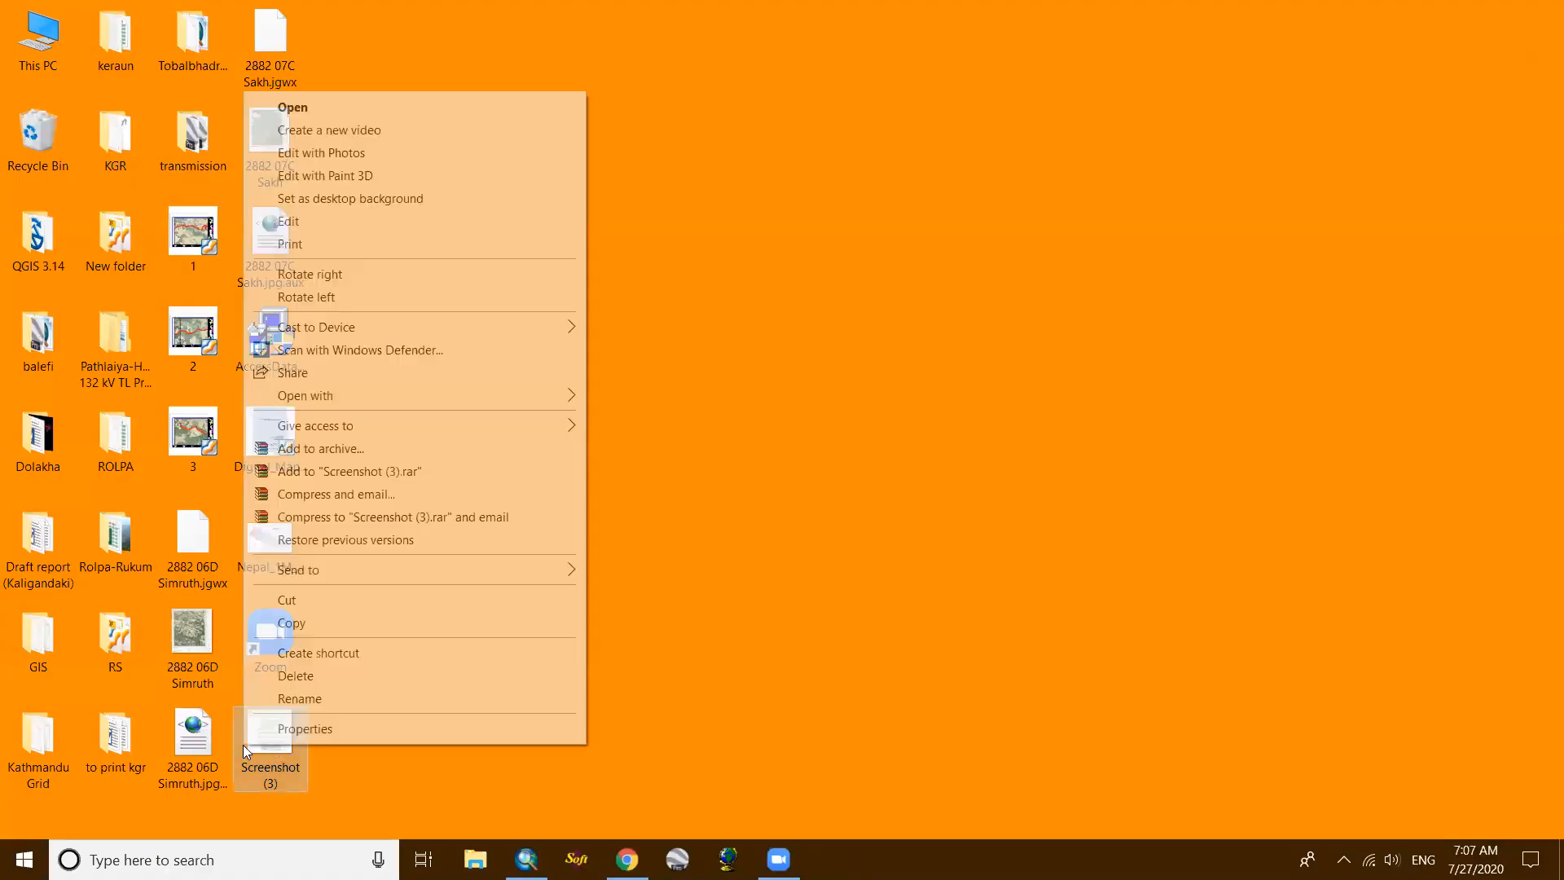
pyautogui.moveTo(482, 392)
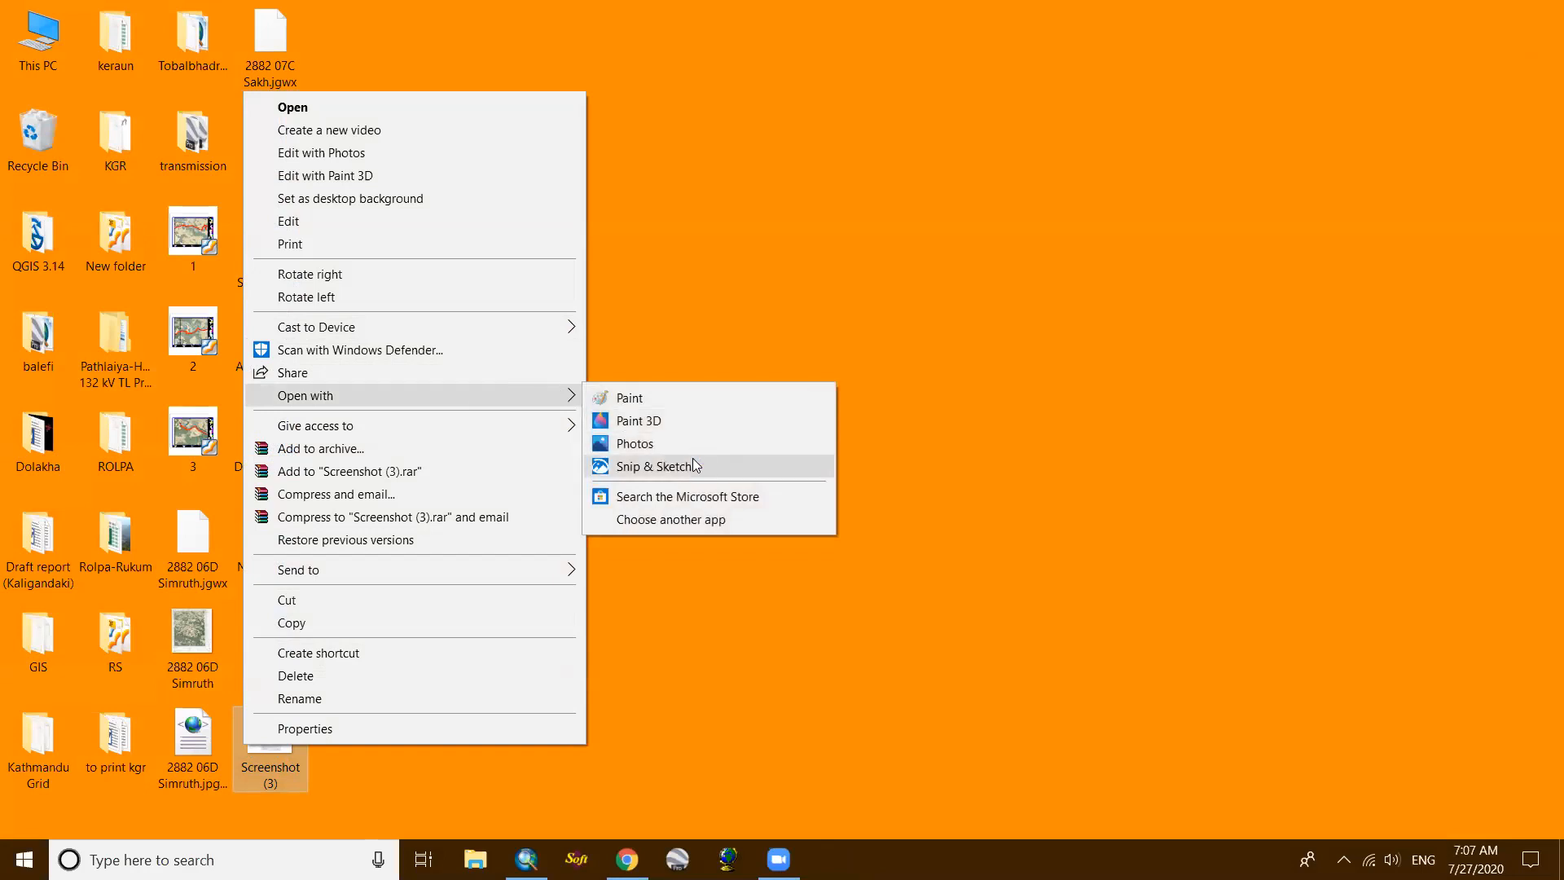
pyautogui.click(671, 399)
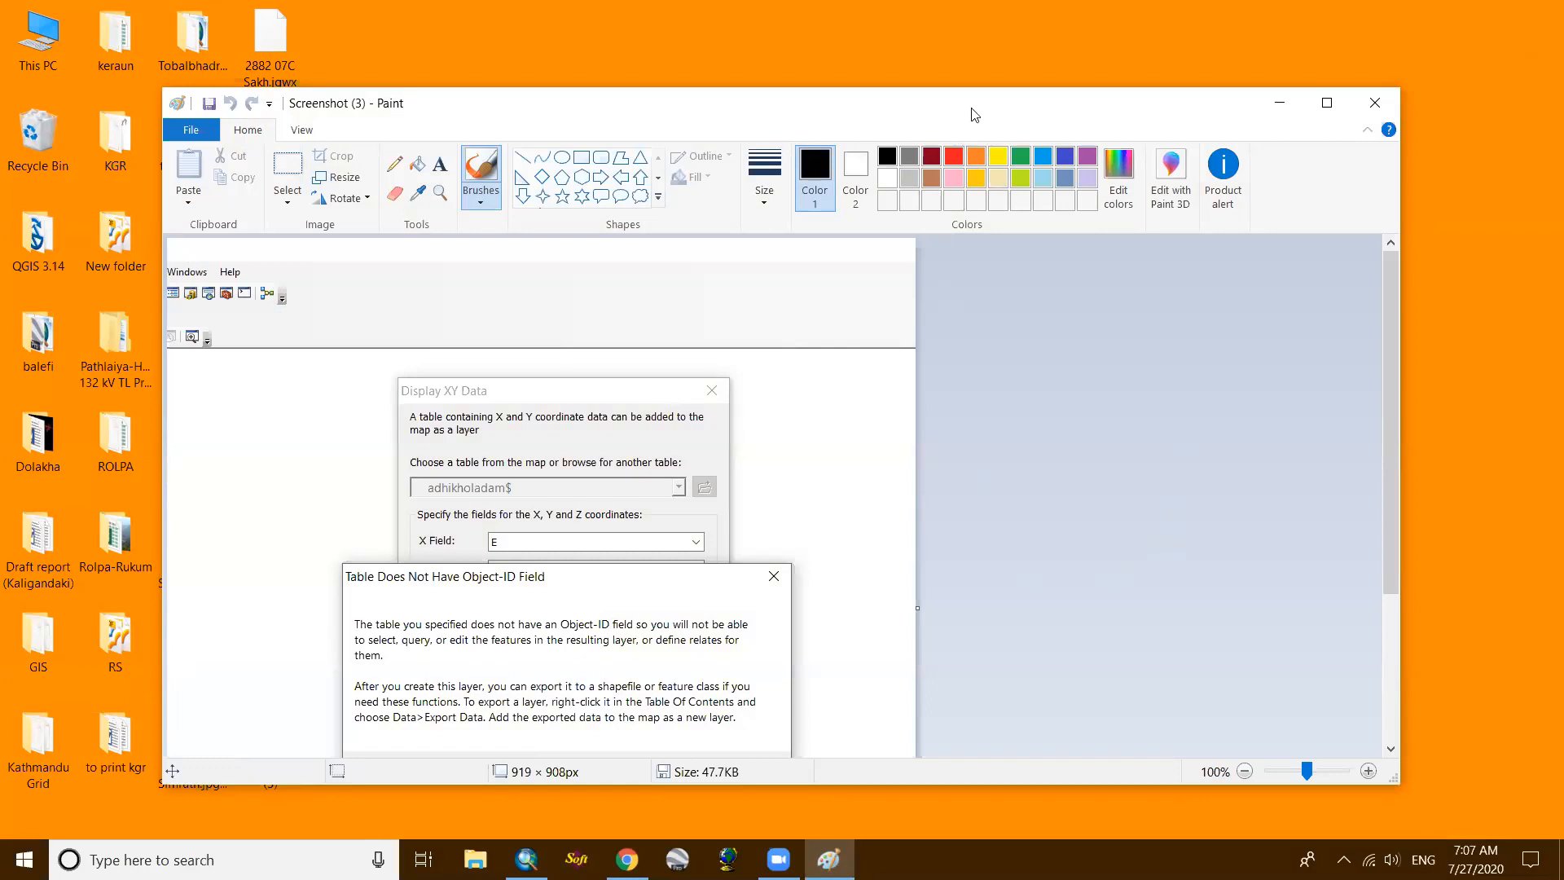
pyautogui.moveTo(974, 114)
pyautogui.mouseDown()
pyautogui.moveTo(1049, 11)
pyautogui.moveTo(1053, 27)
pyautogui.mouseUp()
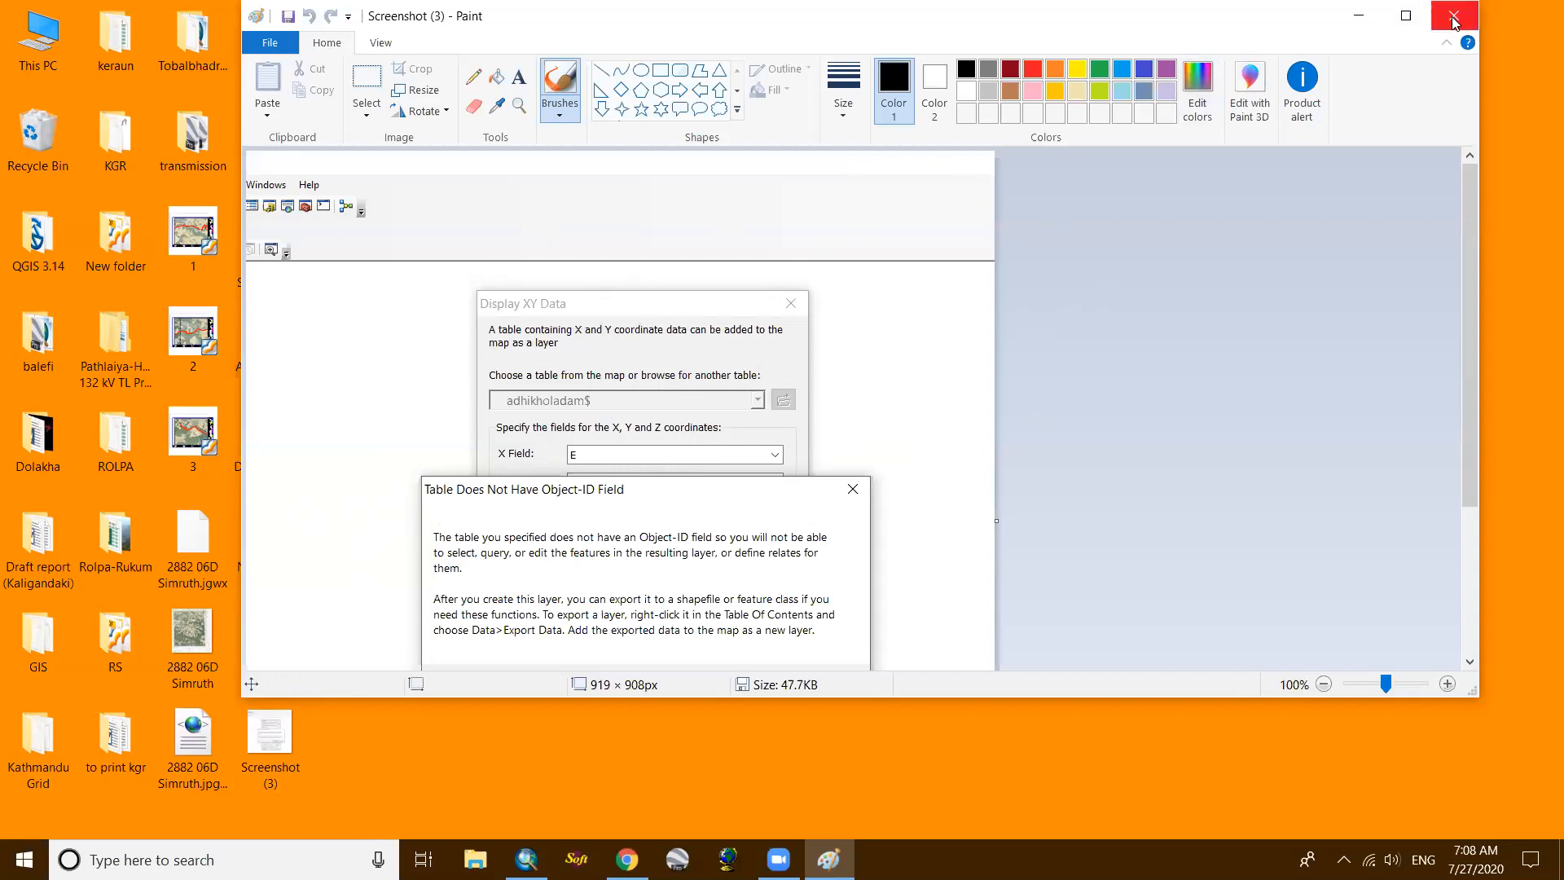
pyautogui.click(1405, 20)
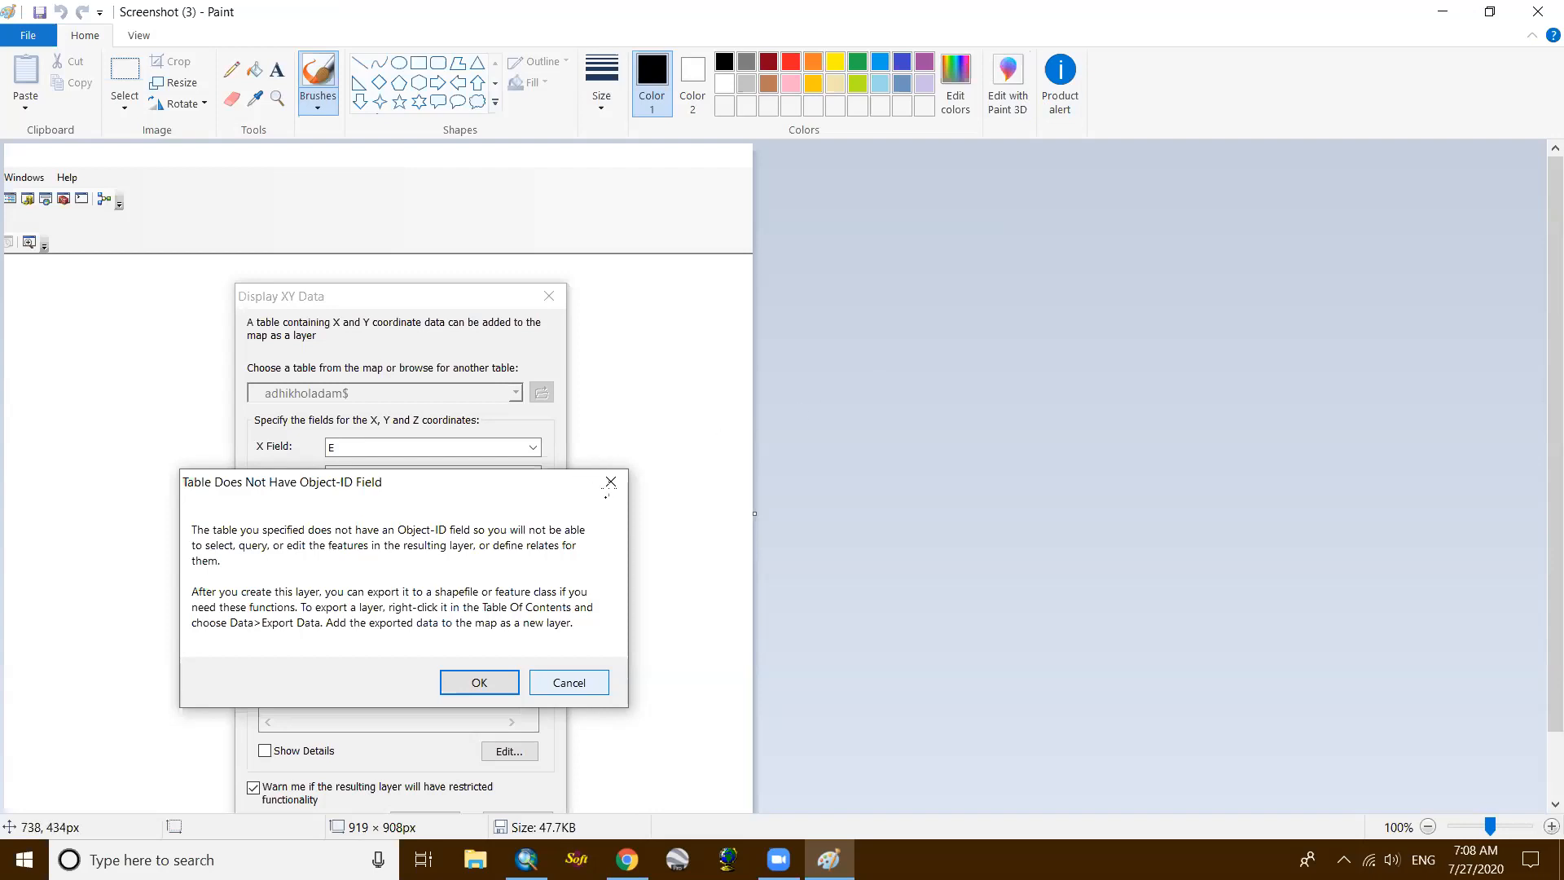
pyautogui.click(1534, 18)
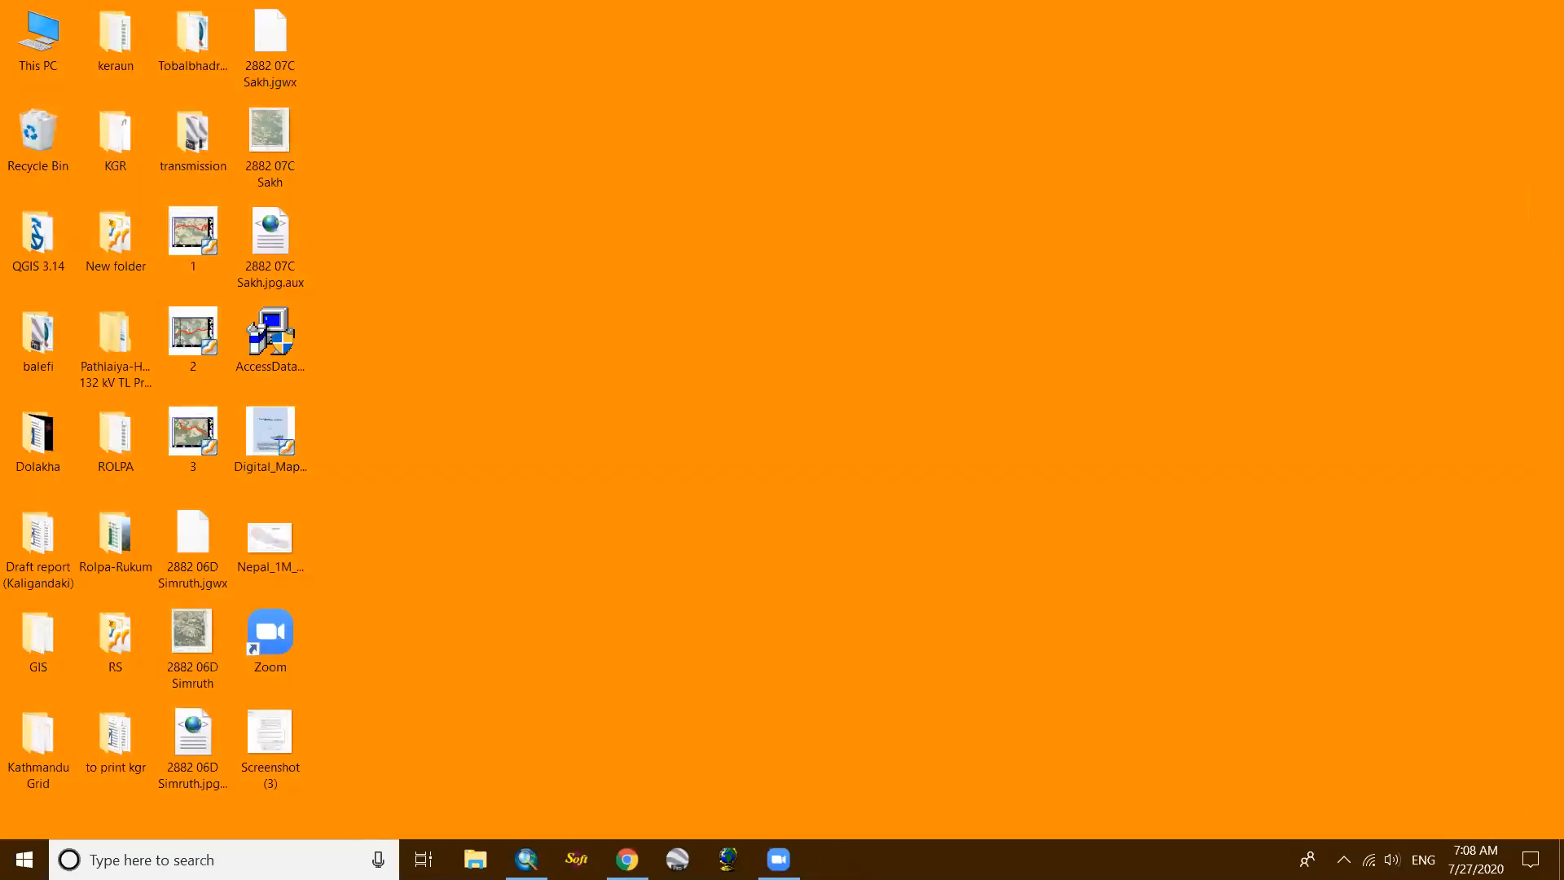
pyautogui.click(529, 862)
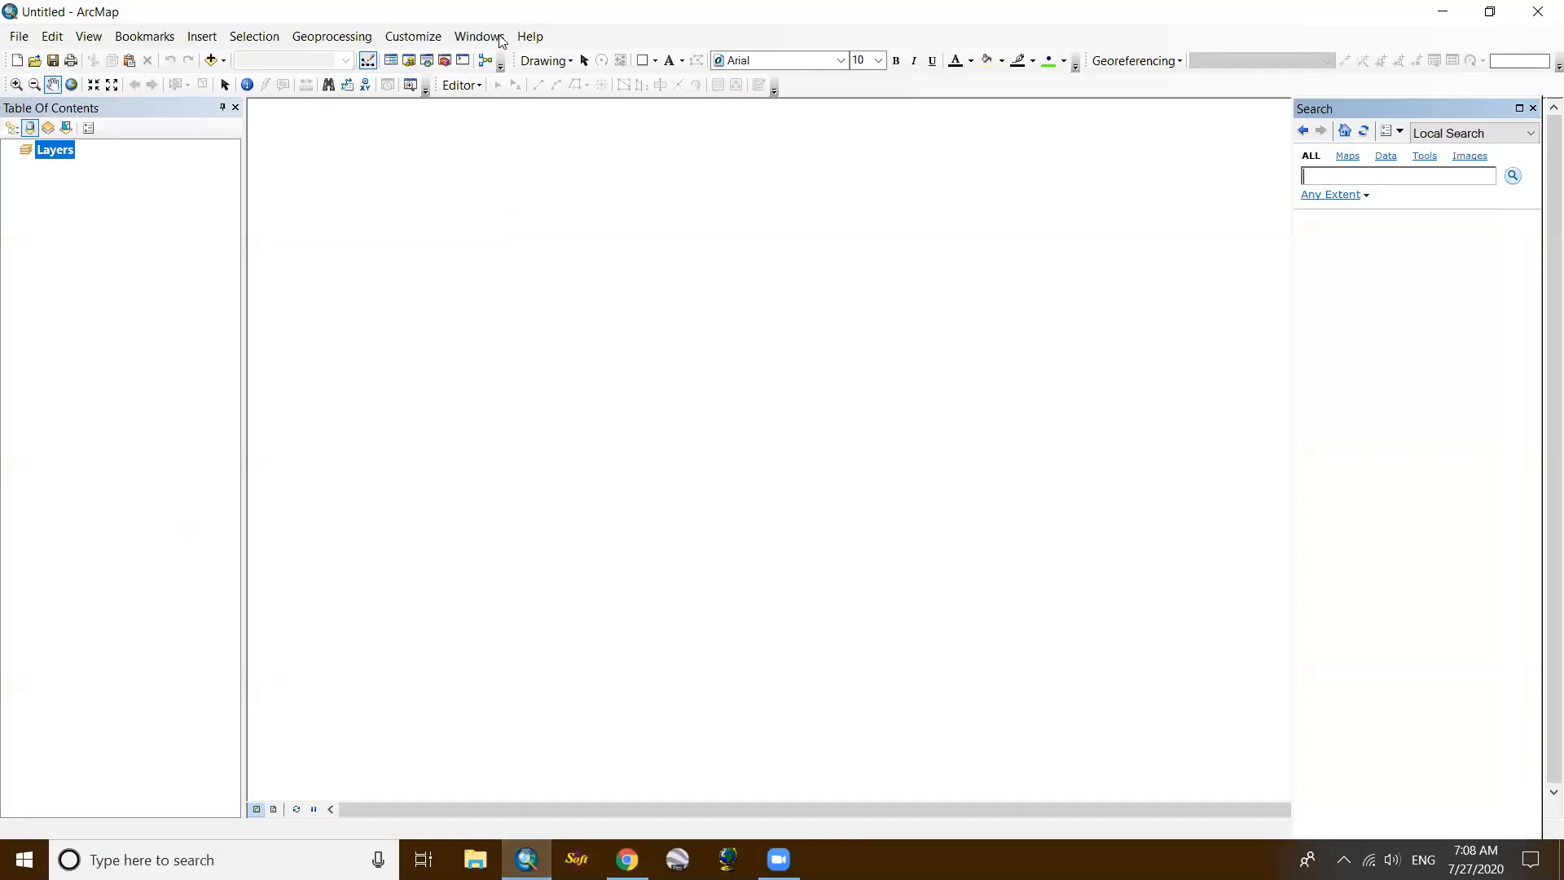
pyautogui.click(479, 36)
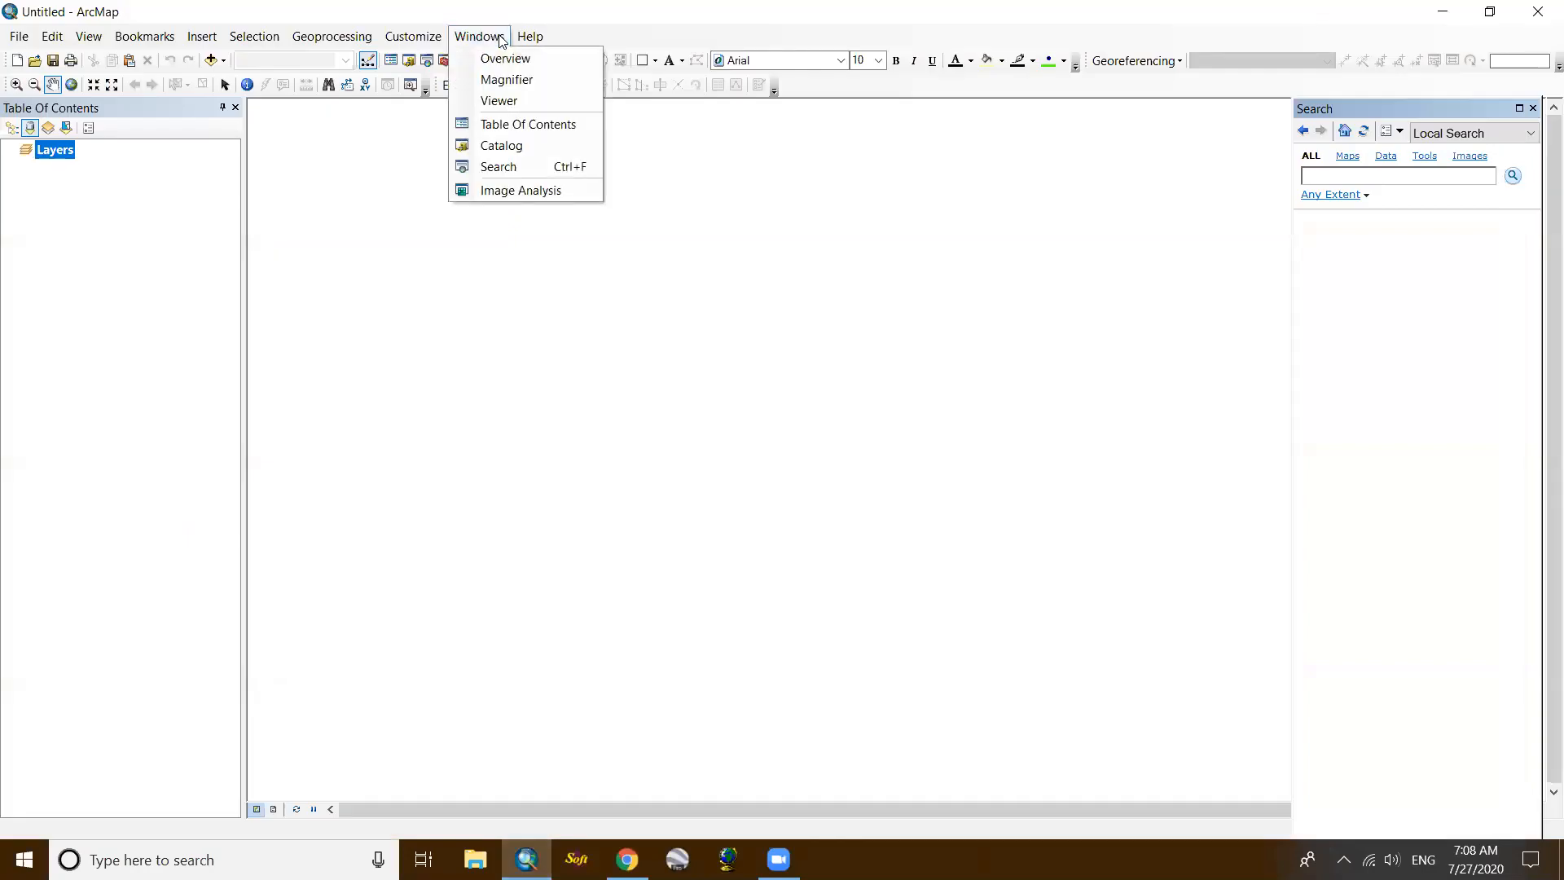
pyautogui.click(461, 37)
pyautogui.click(440, 38)
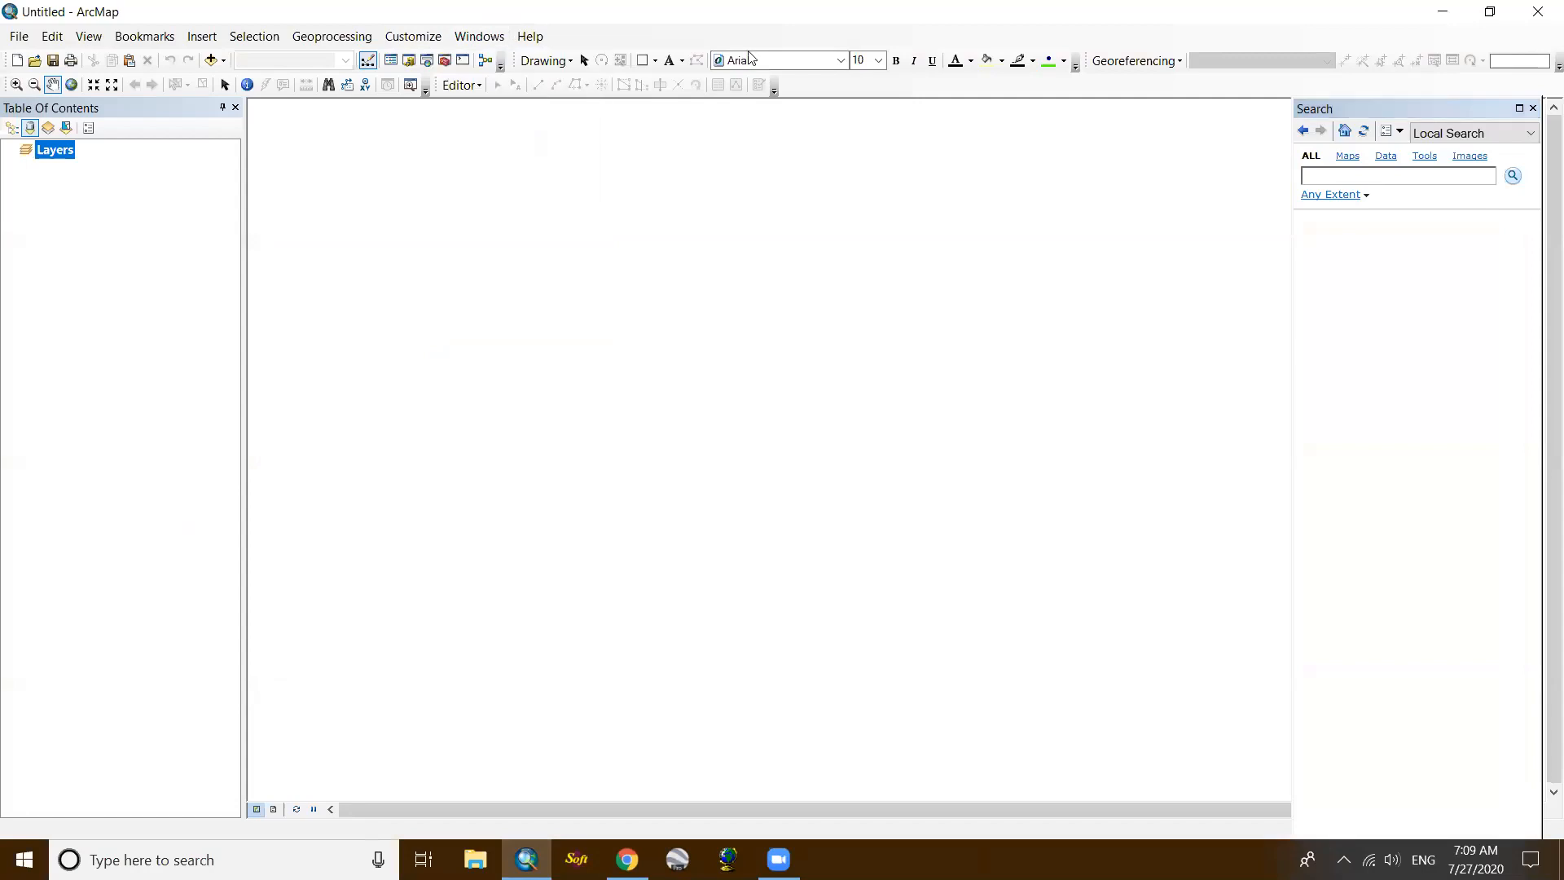
pyautogui.click(416, 39)
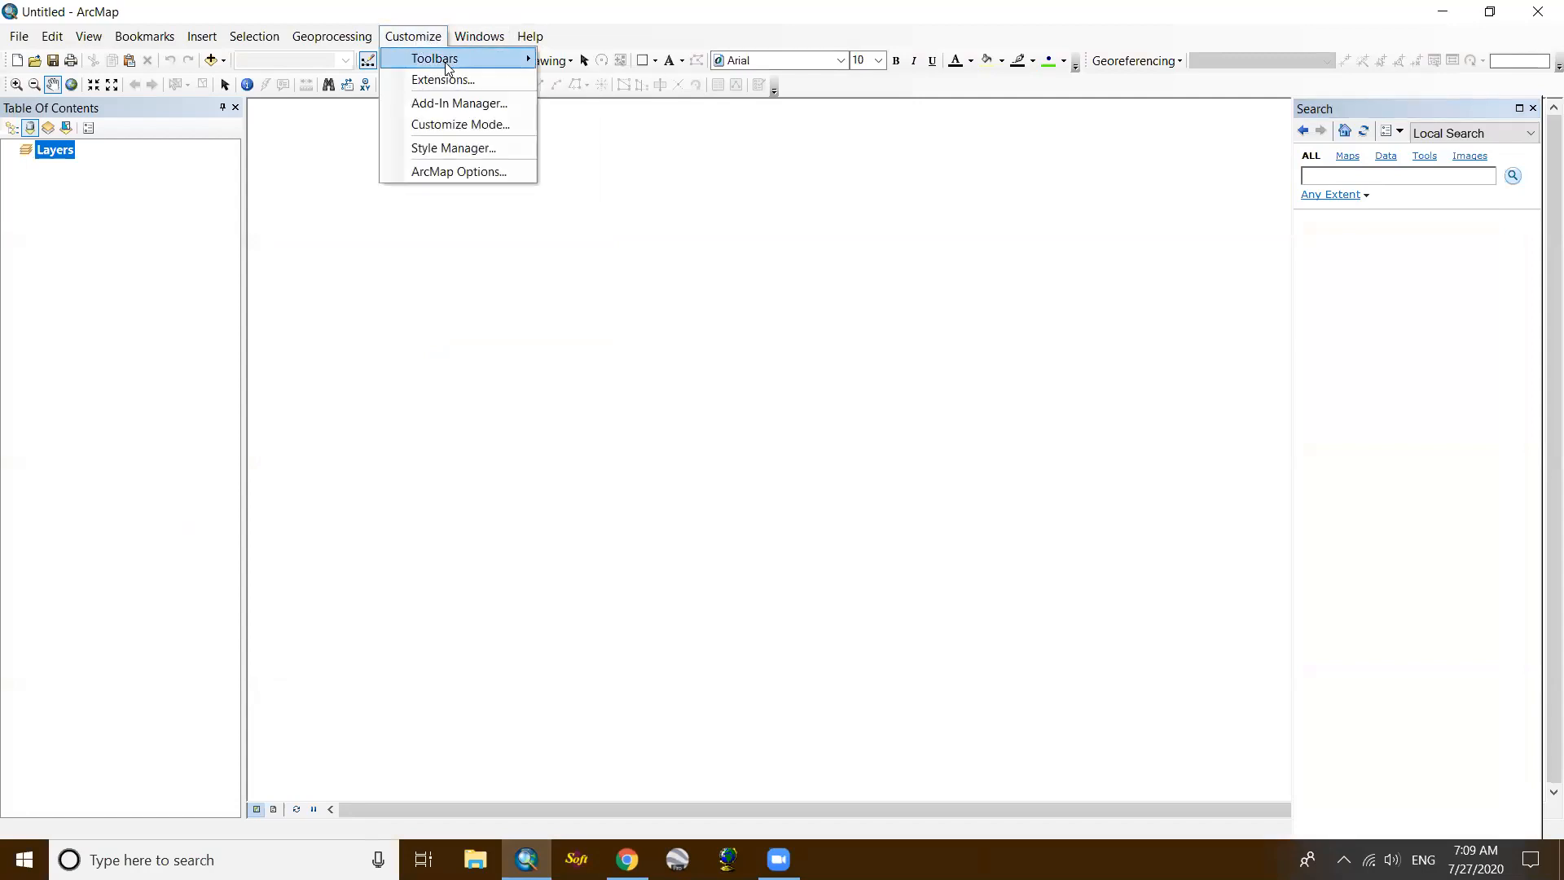
pyautogui.moveTo(447, 69)
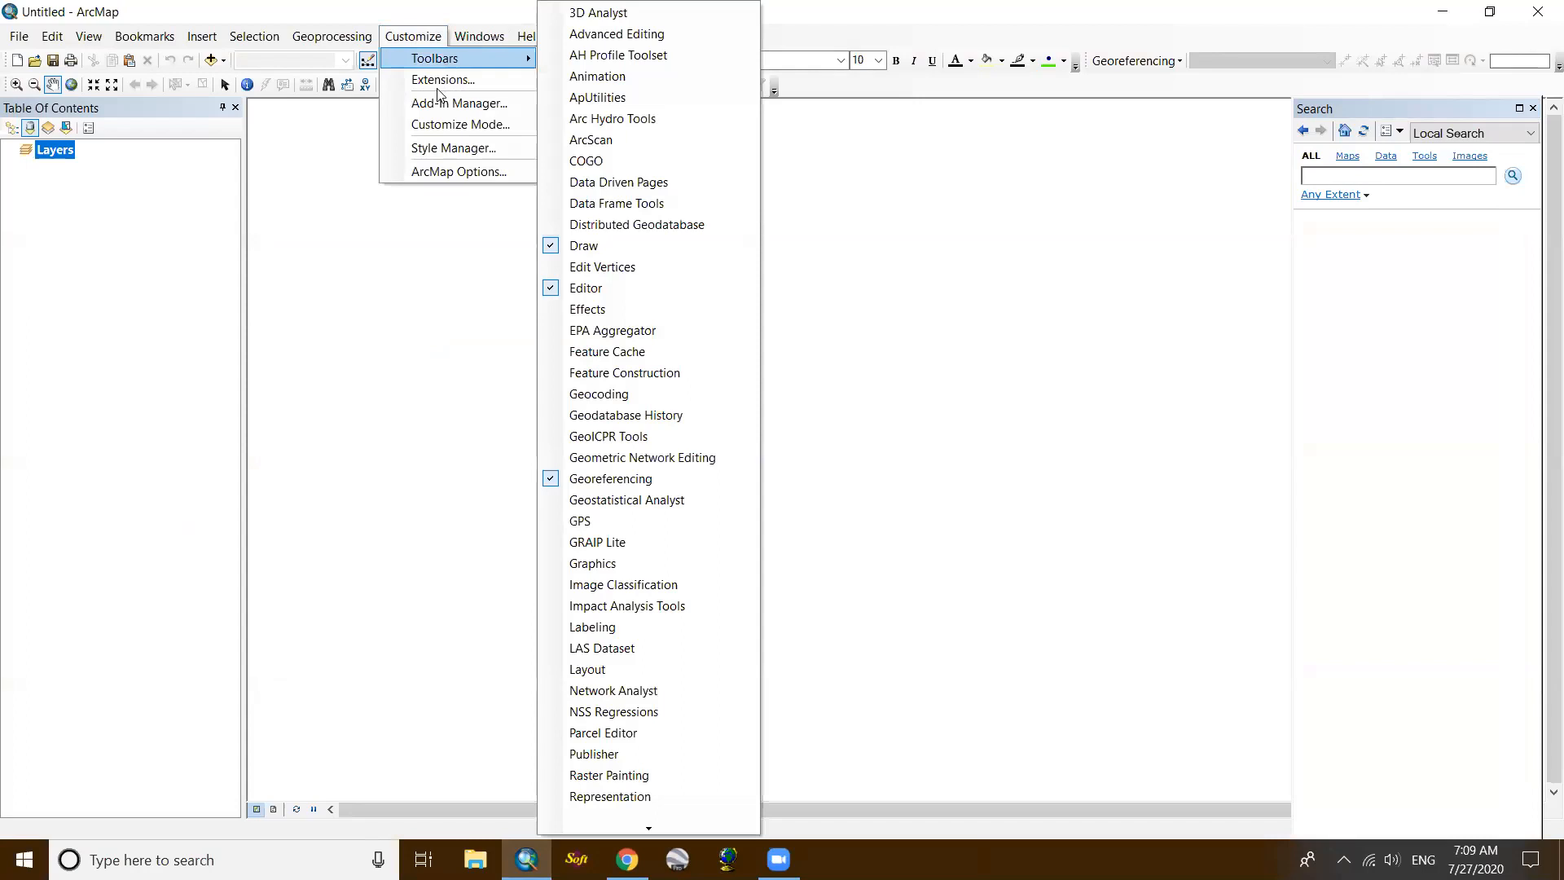
pyautogui.click(393, 218)
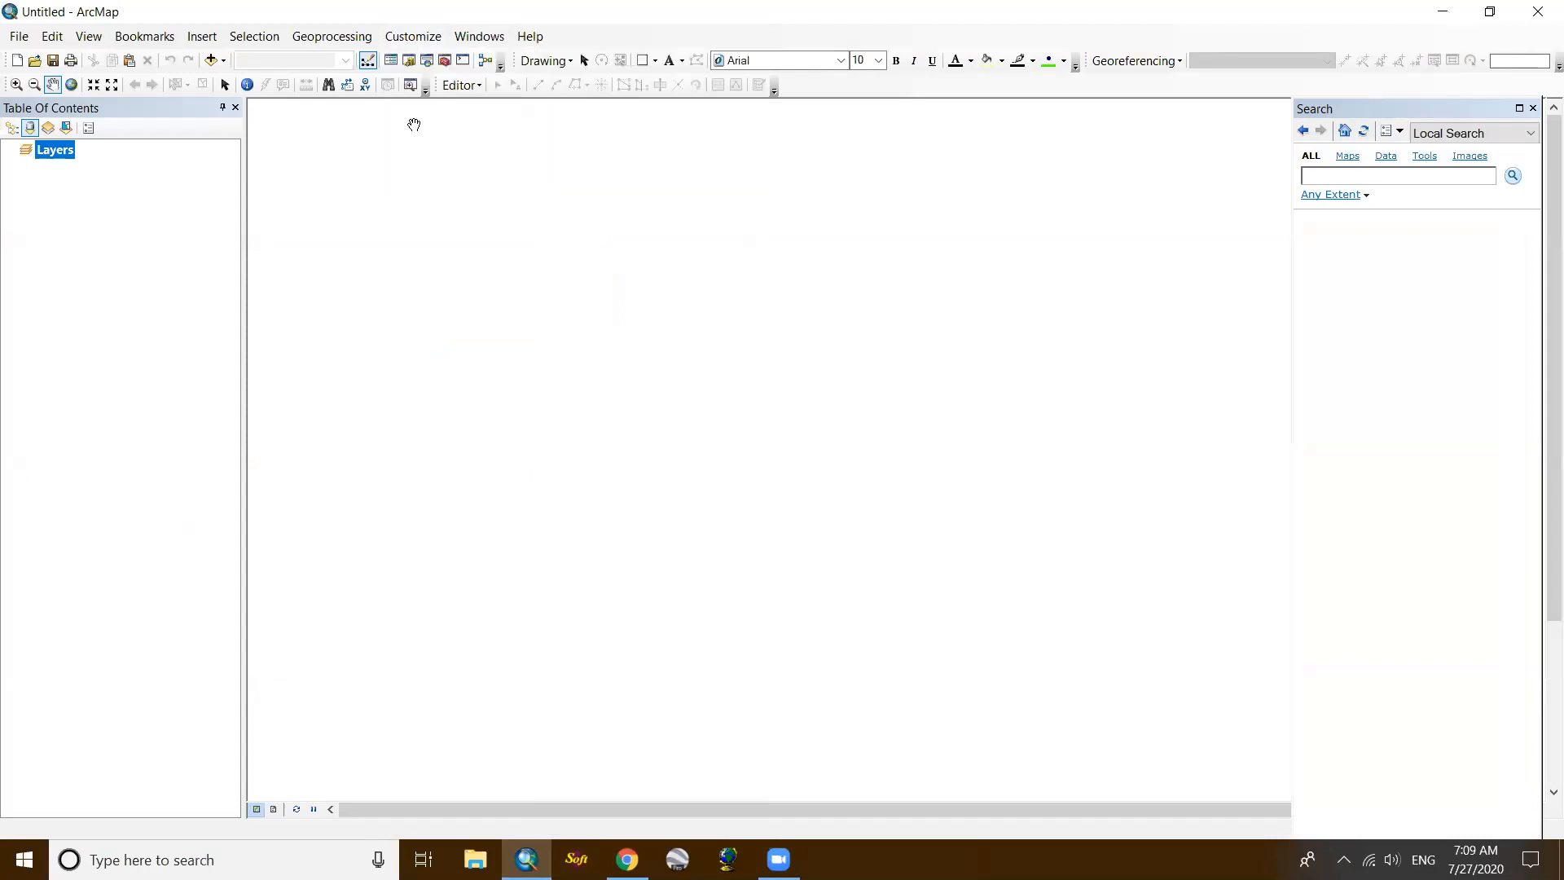
pyautogui.click(417, 39)
pyautogui.moveTo(479, 36)
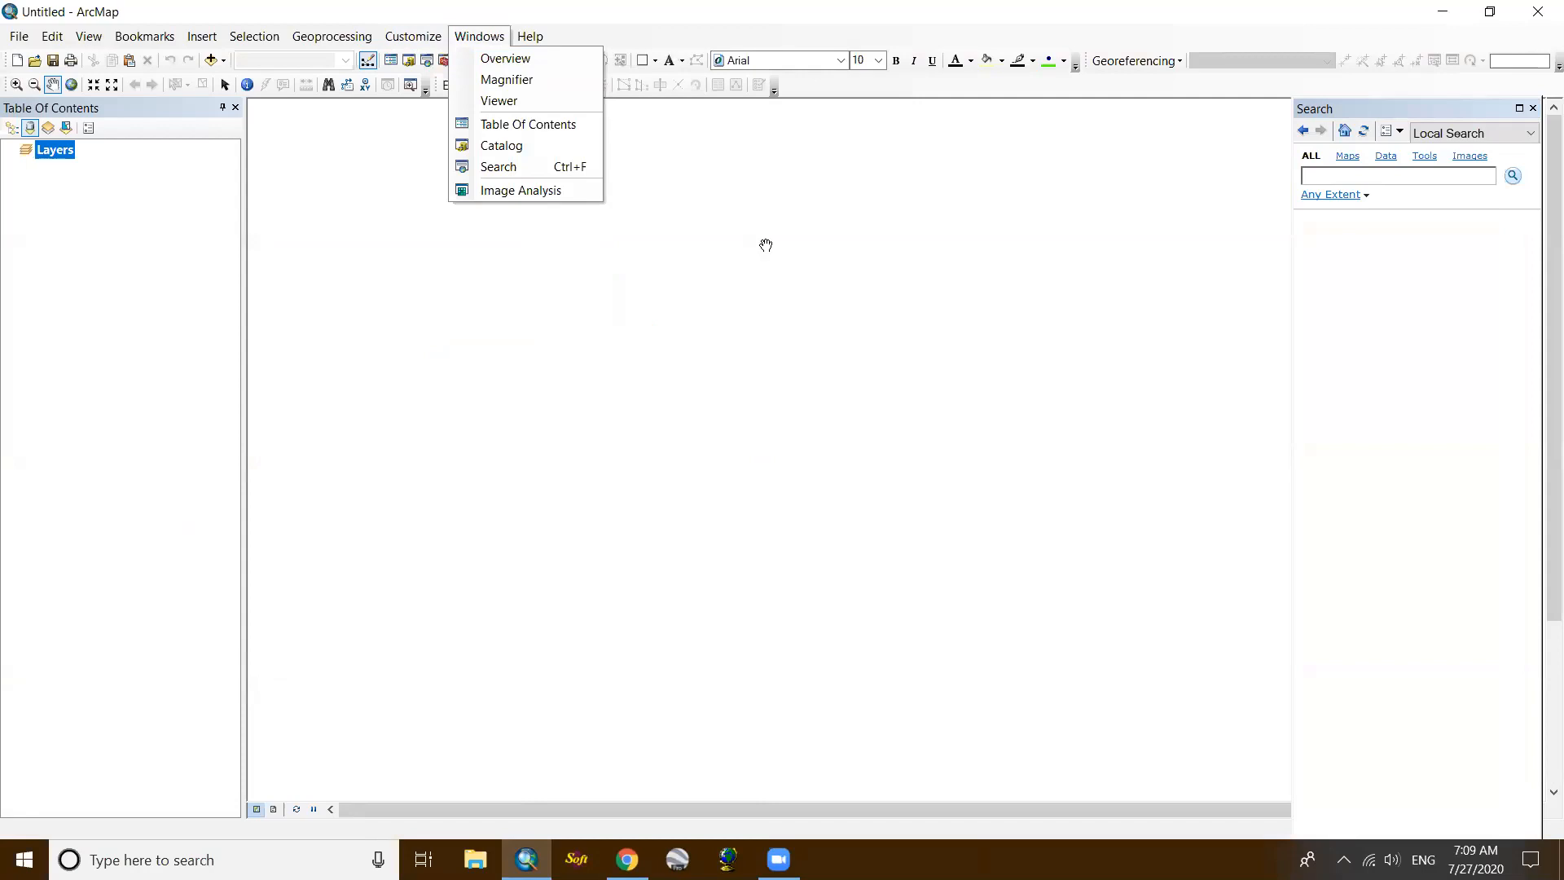
pyautogui.click(766, 244)
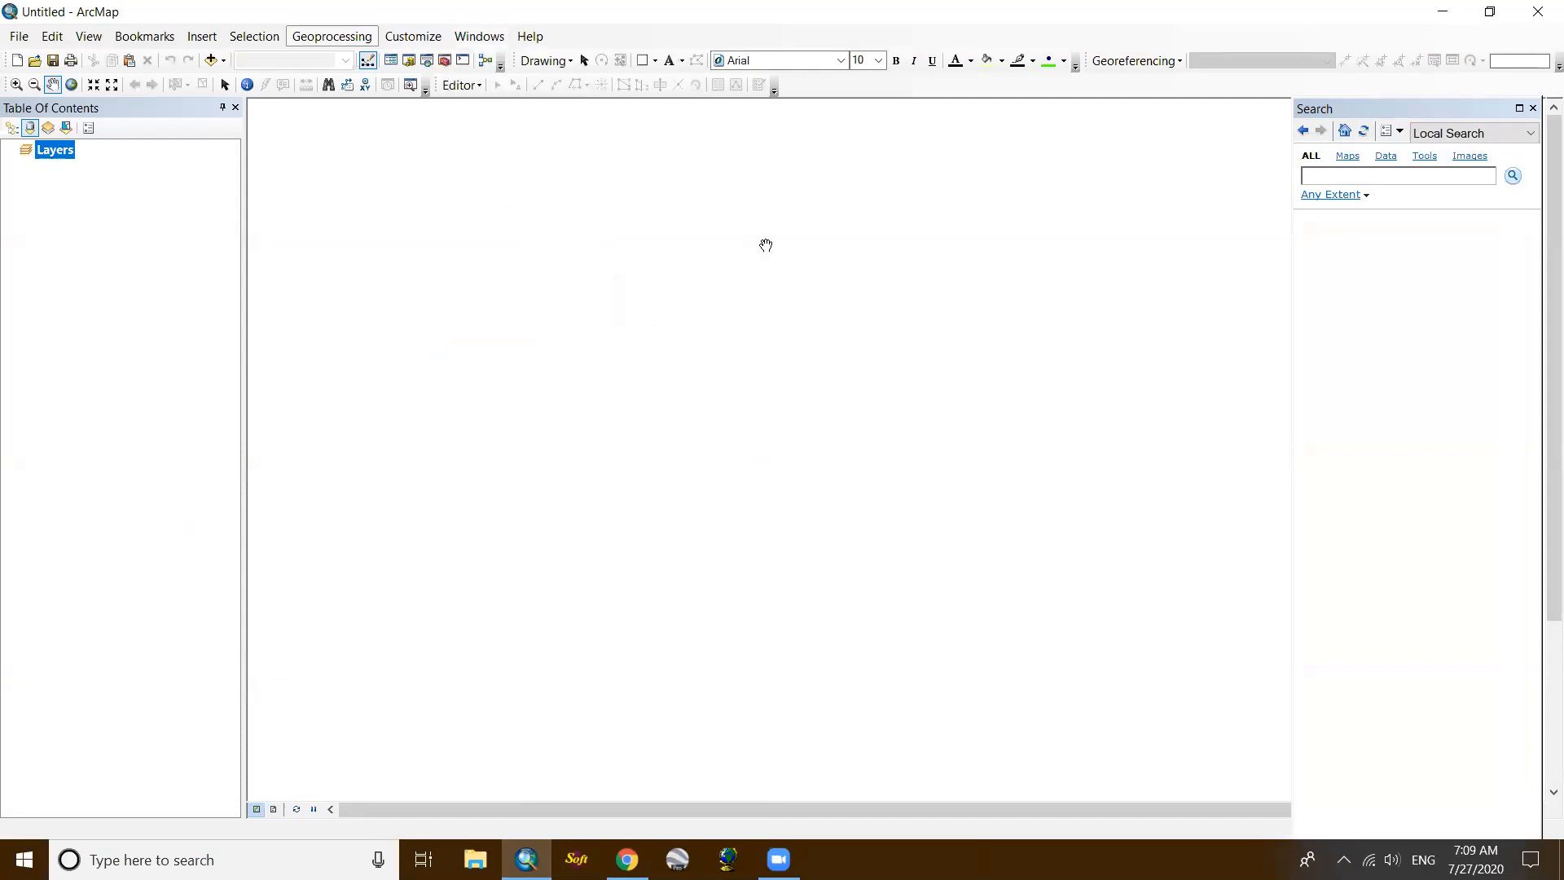
pyautogui.click(413, 43)
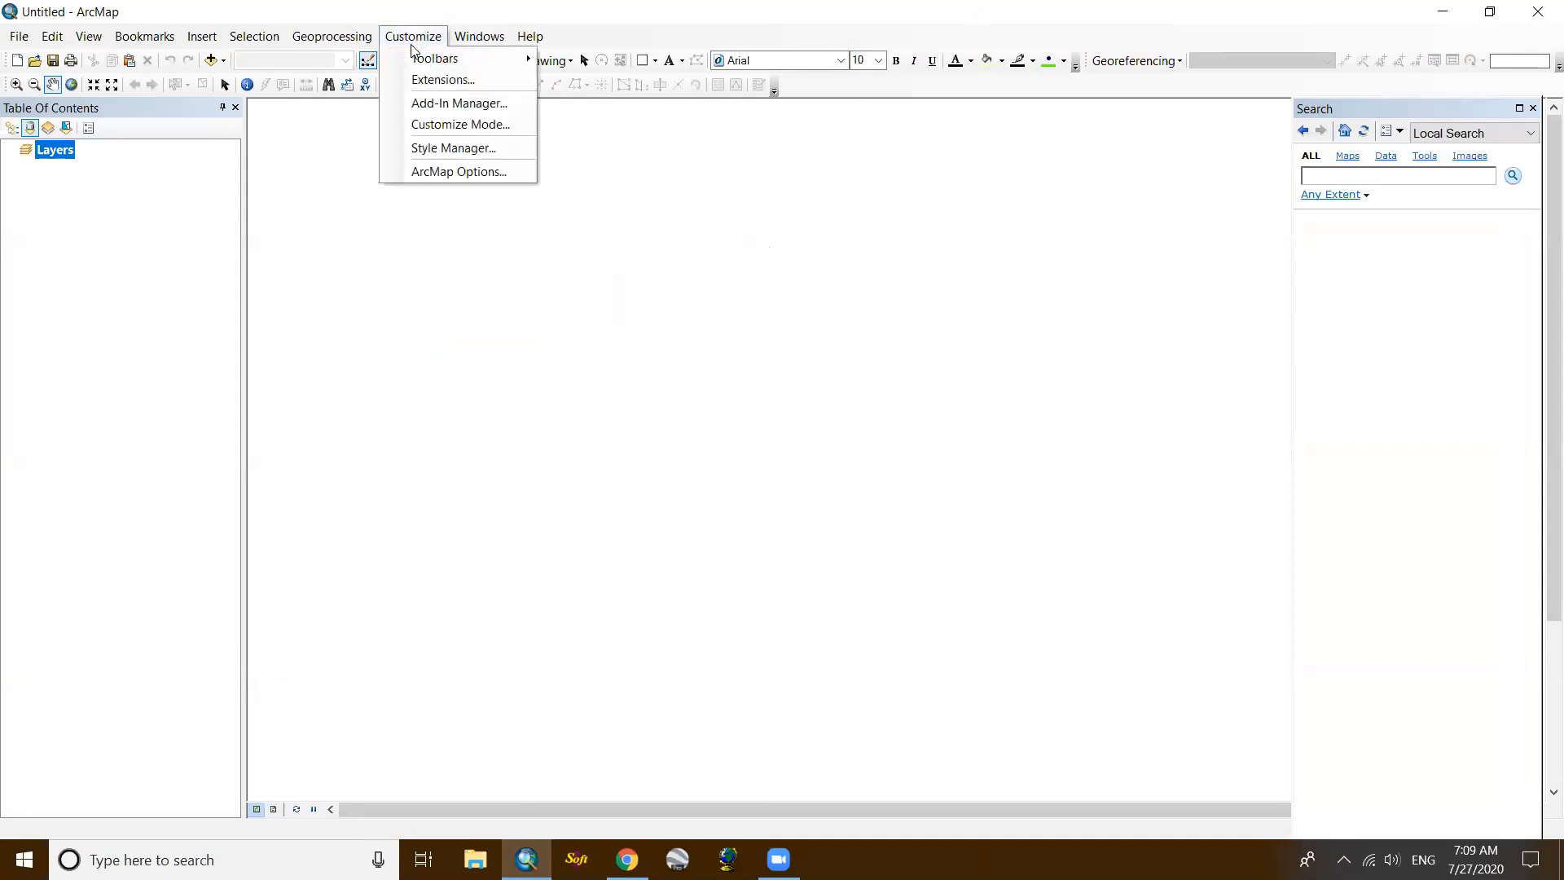
pyautogui.moveTo(486, 47)
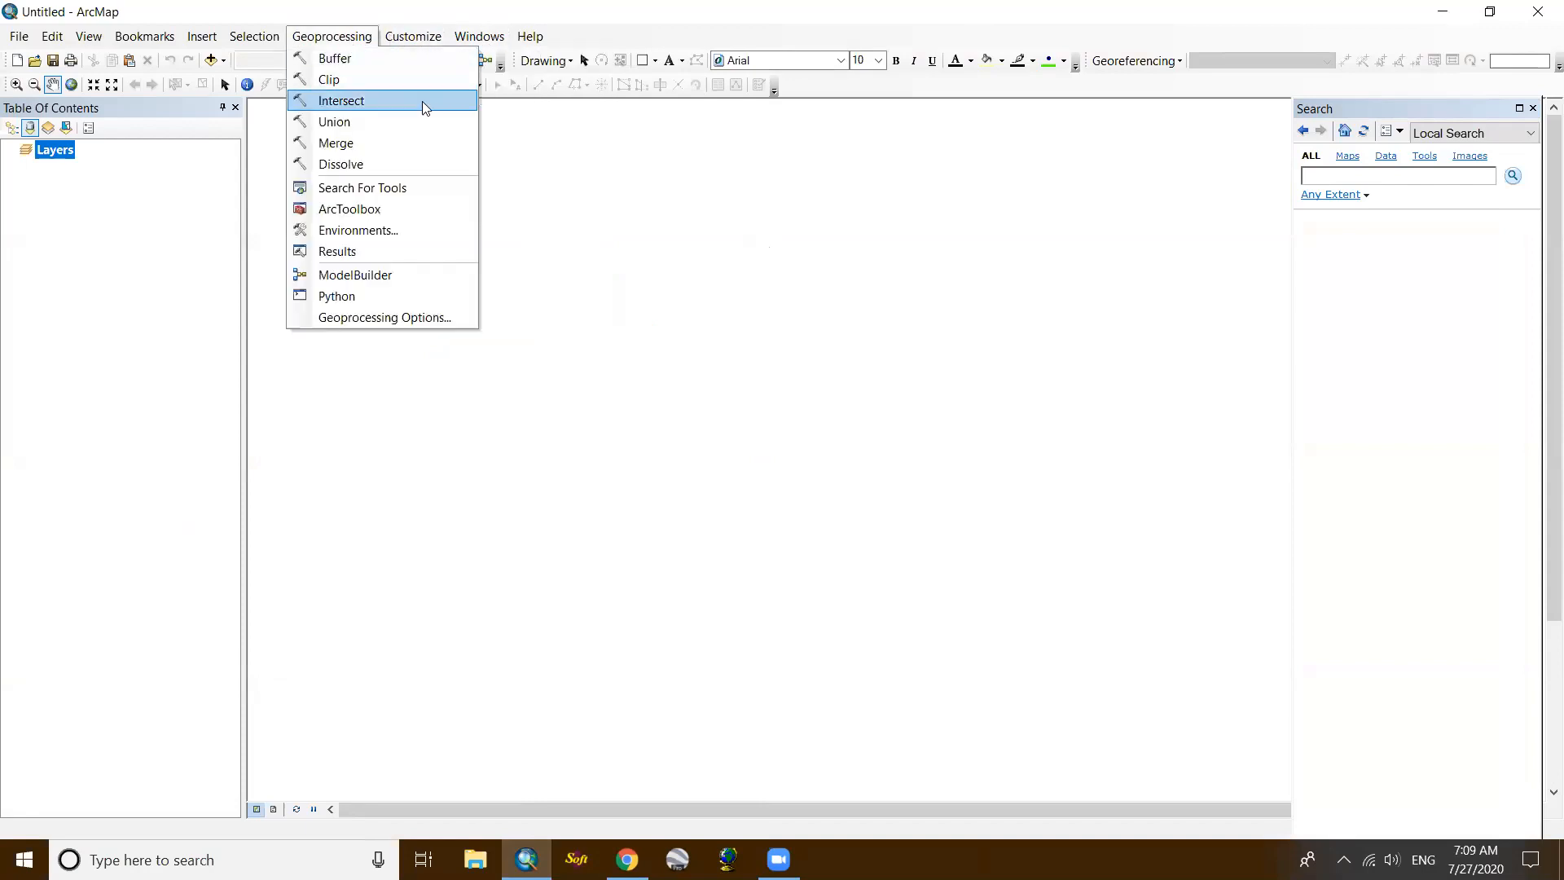
pyautogui.click(760, 283)
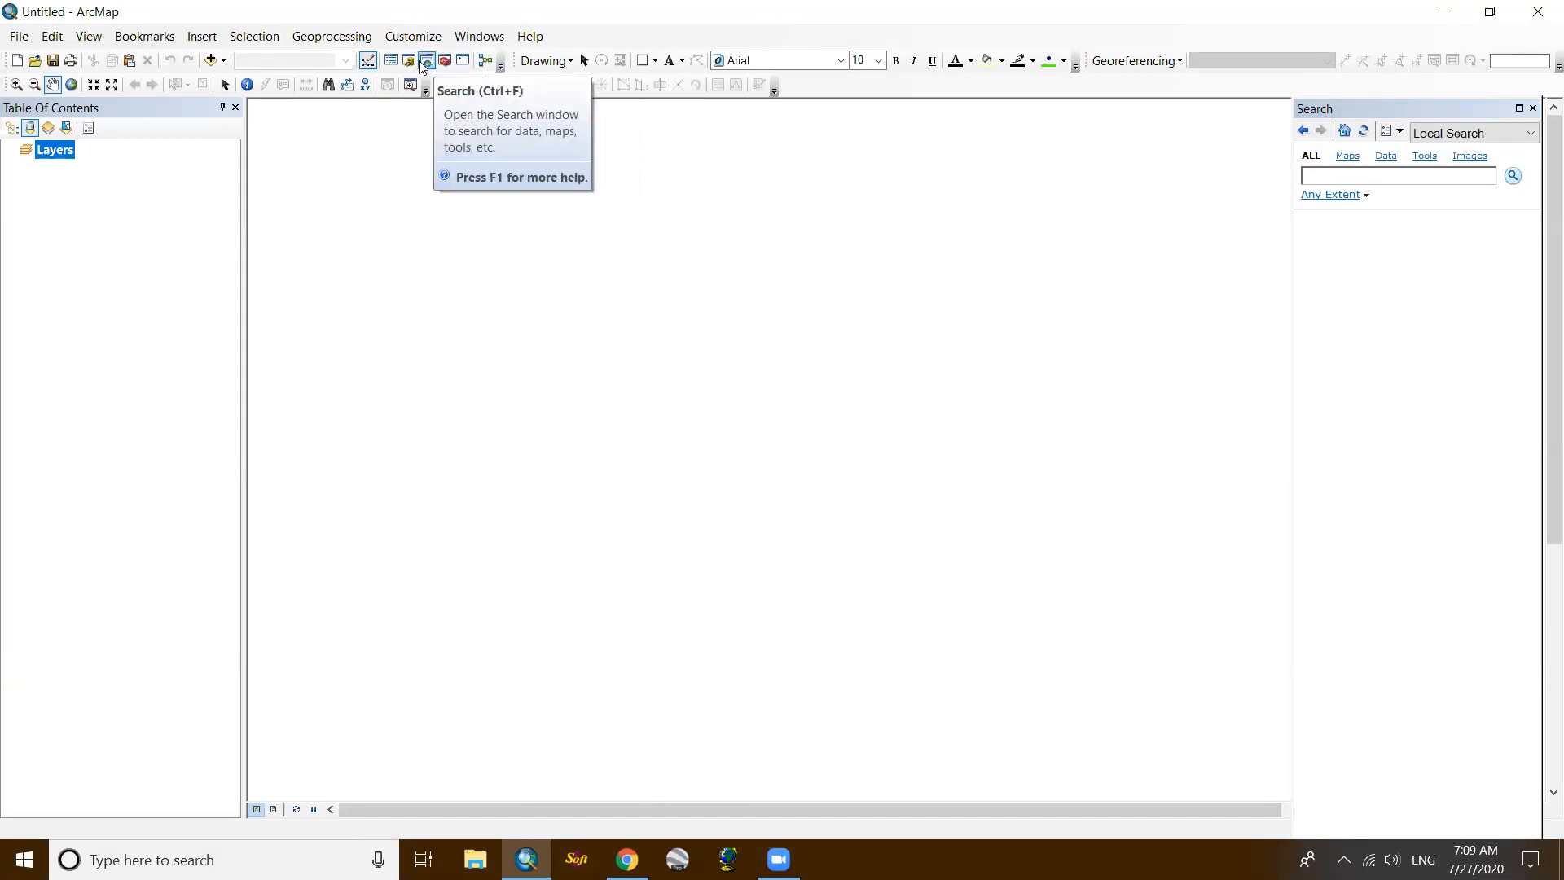
pyautogui.click(368, 62)
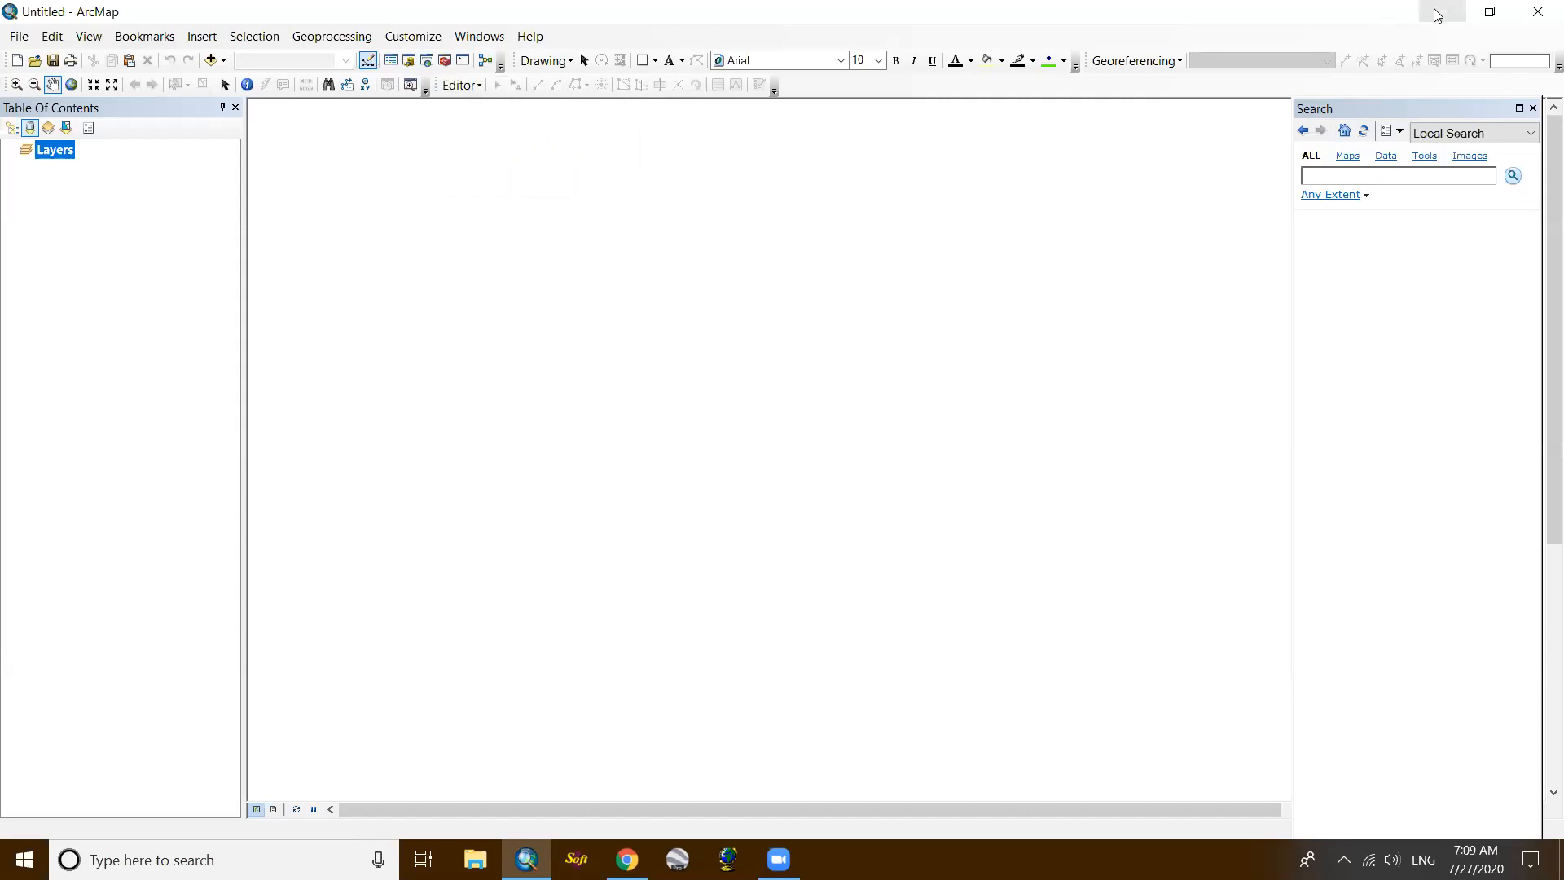
pyautogui.click(778, 859)
pyautogui.press('super+d')
pyautogui.rightClick(901, 197)
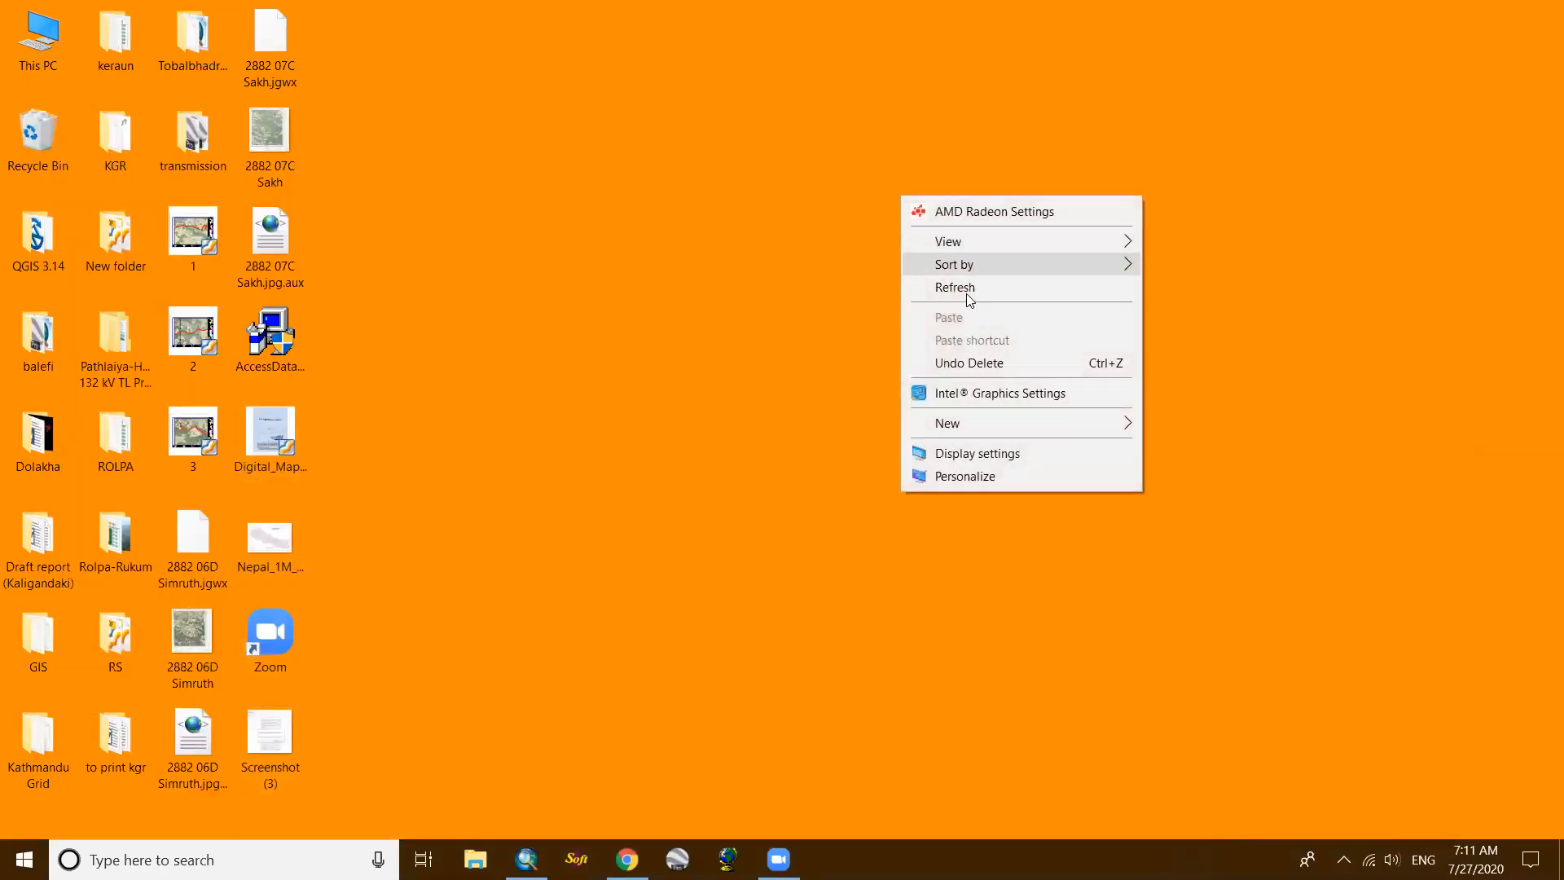
pyautogui.rightClick(845, 221)
pyautogui.rightClick(808, 239)
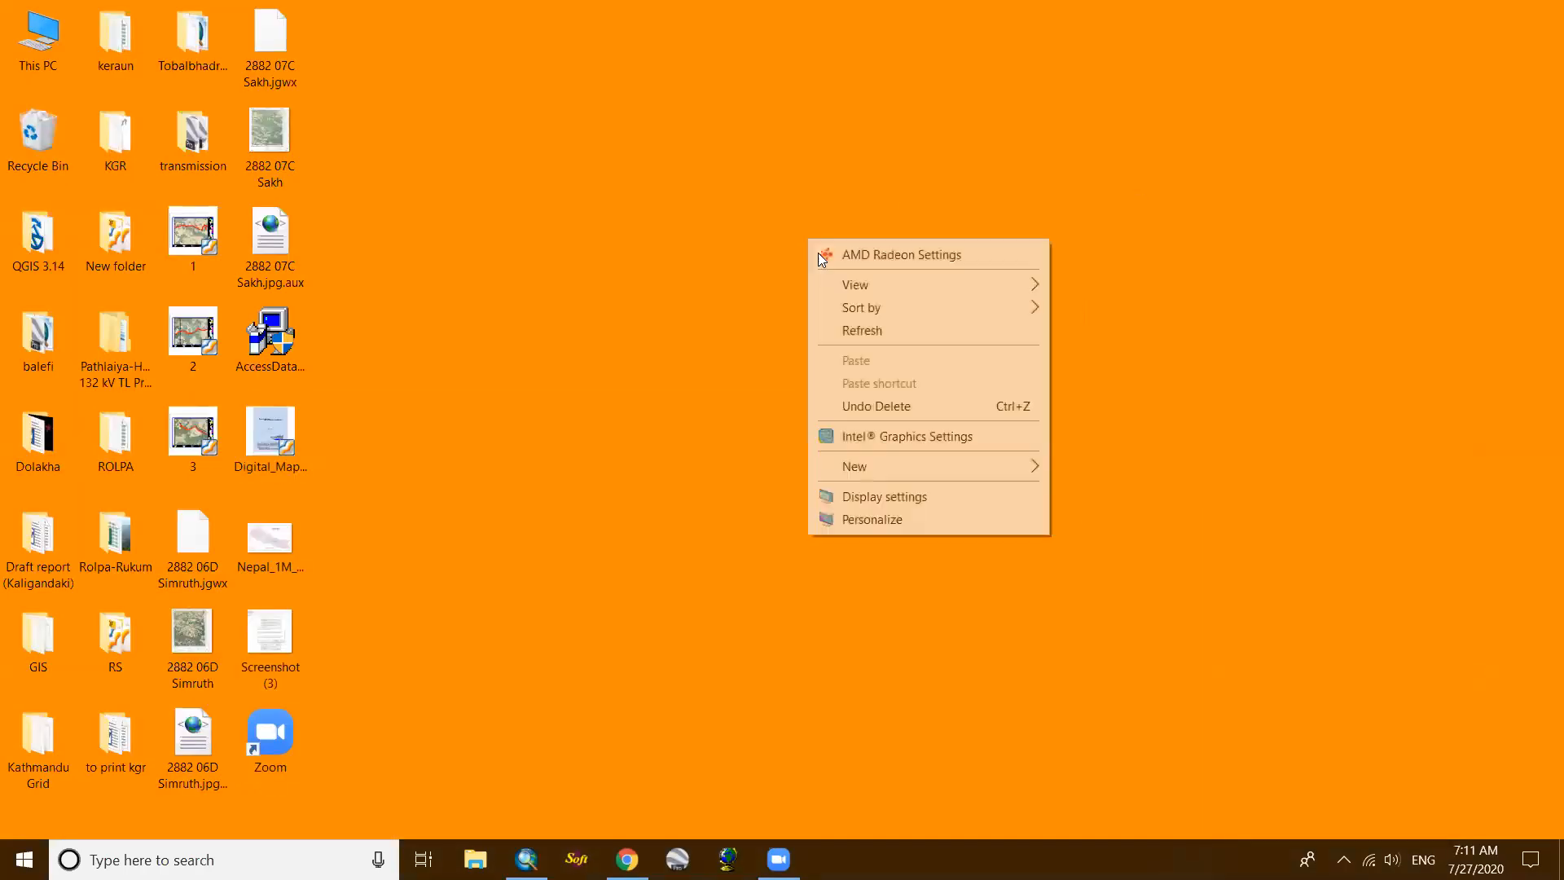
pyautogui.rightClick(777, 226)
pyautogui.rightClick(760, 215)
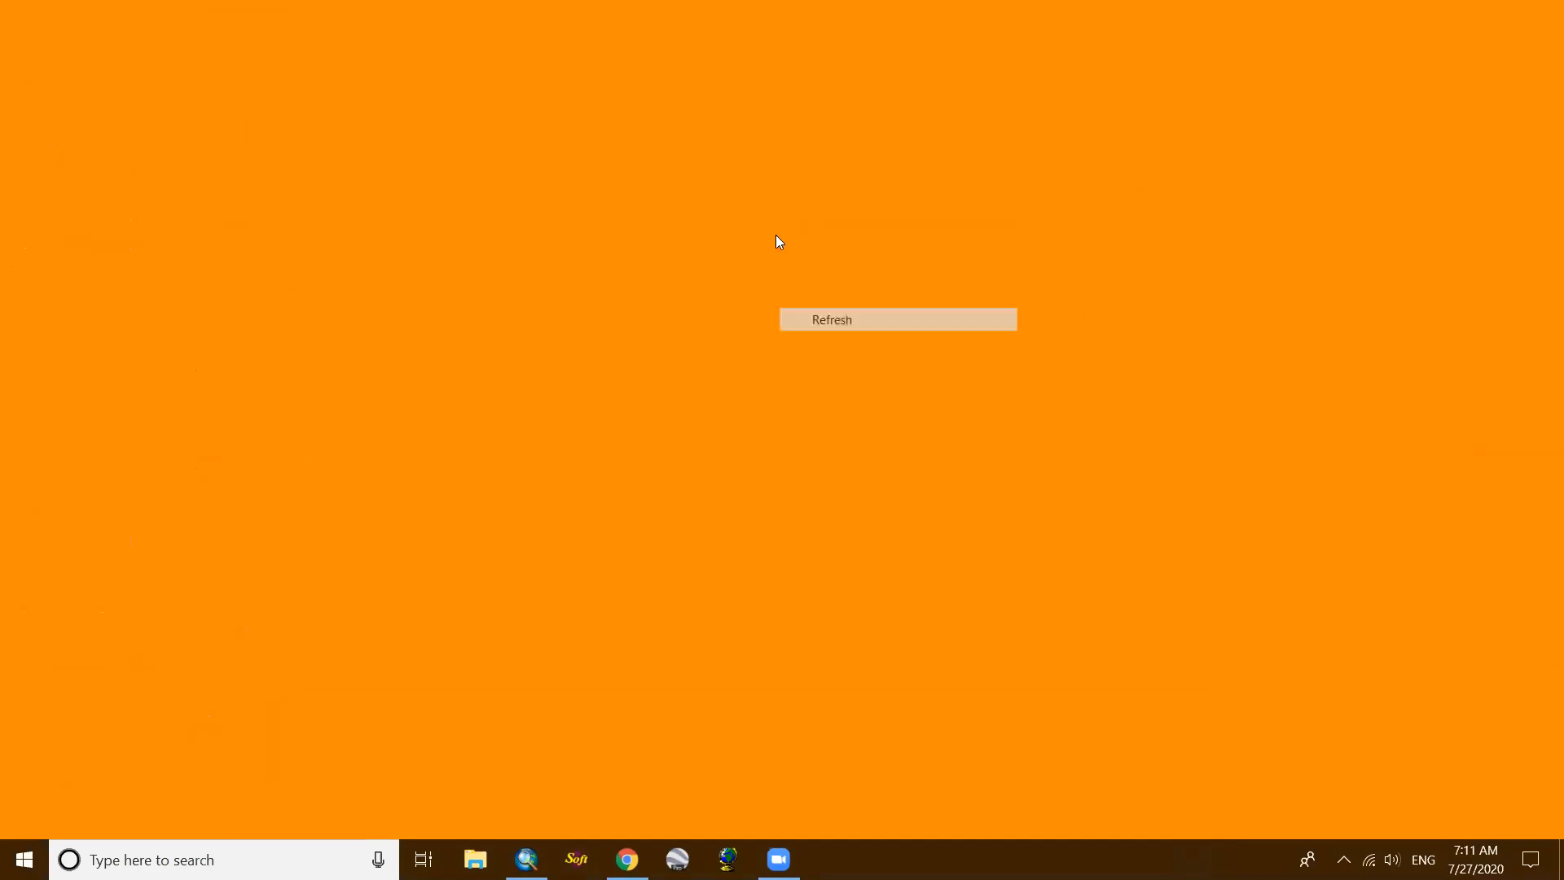
pyautogui.click(810, 306)
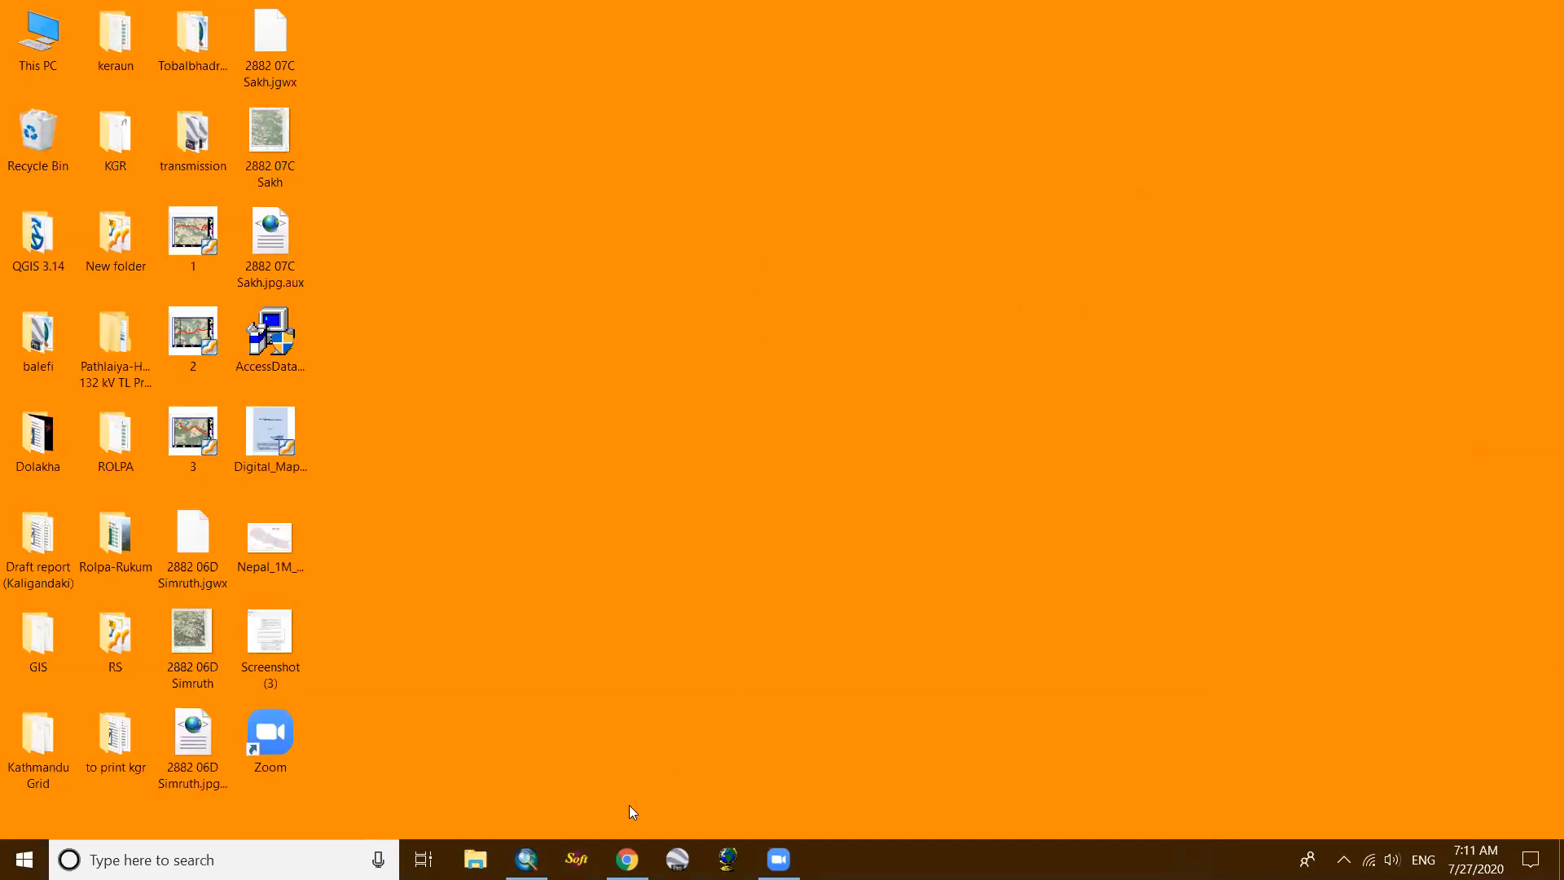
pyautogui.click(526, 858)
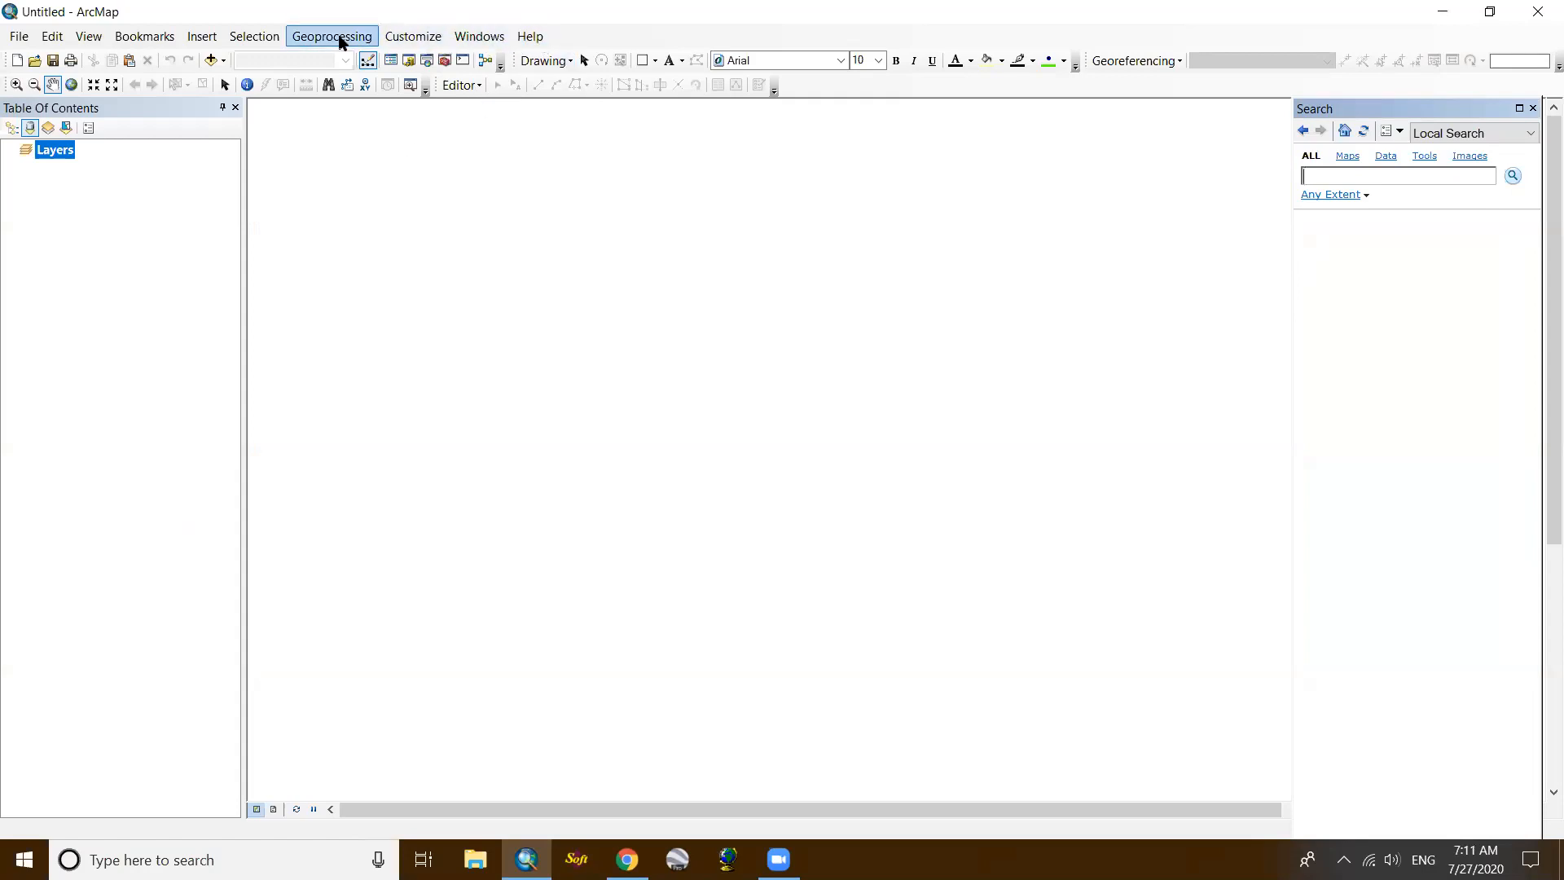
pyautogui.click(1436, 10)
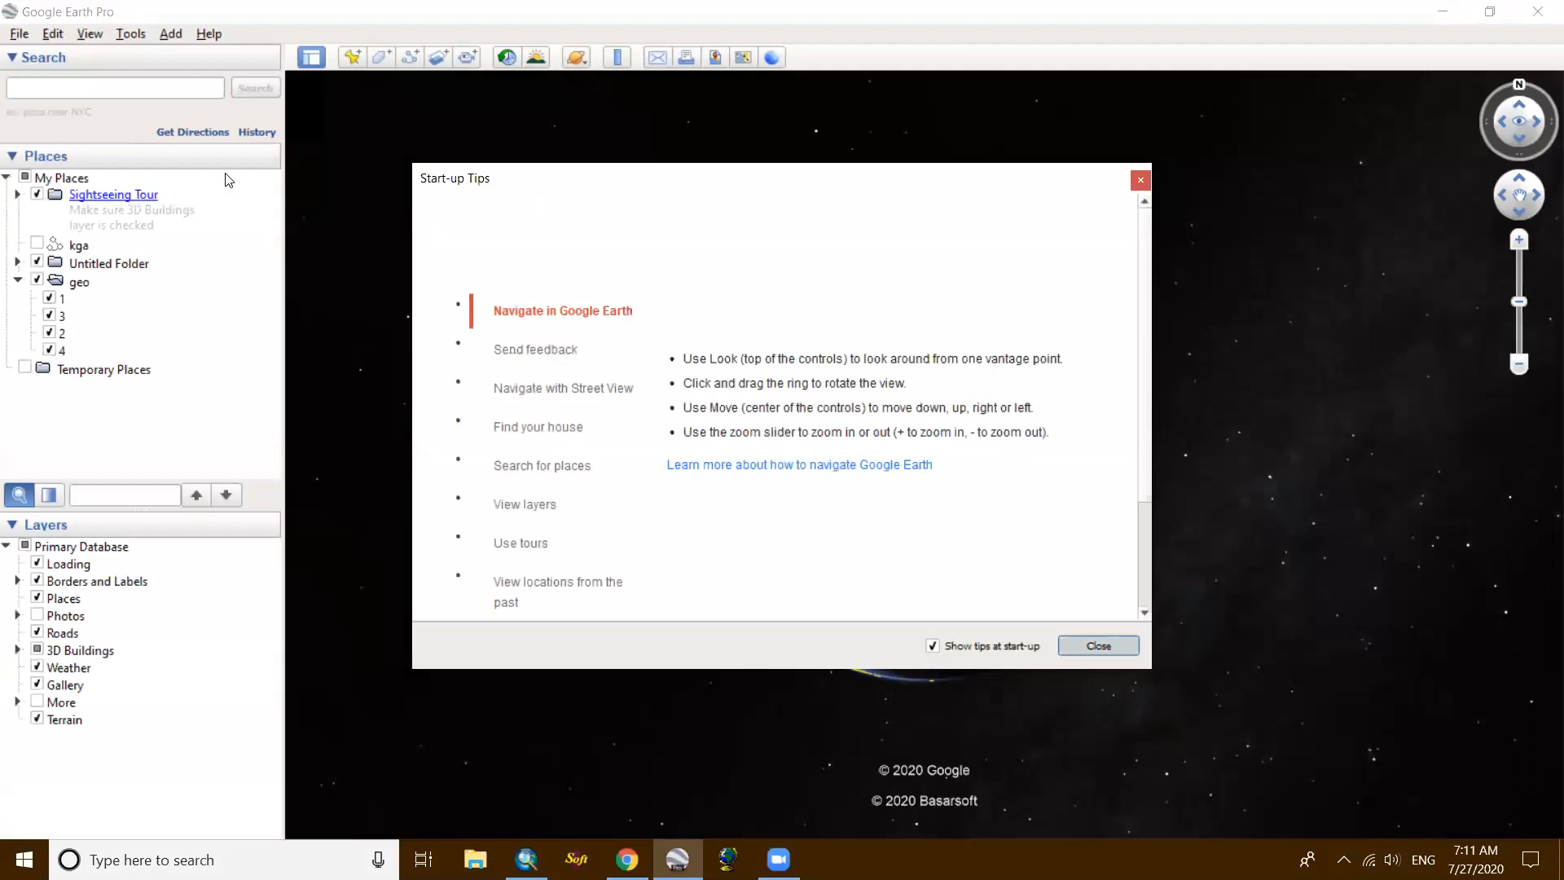
# Step: Close the Start-up Tips in Google Earth Pro and search for Mirmi, Shreekrishna Gandaki, Nepal
pyautogui.click(1091, 647)
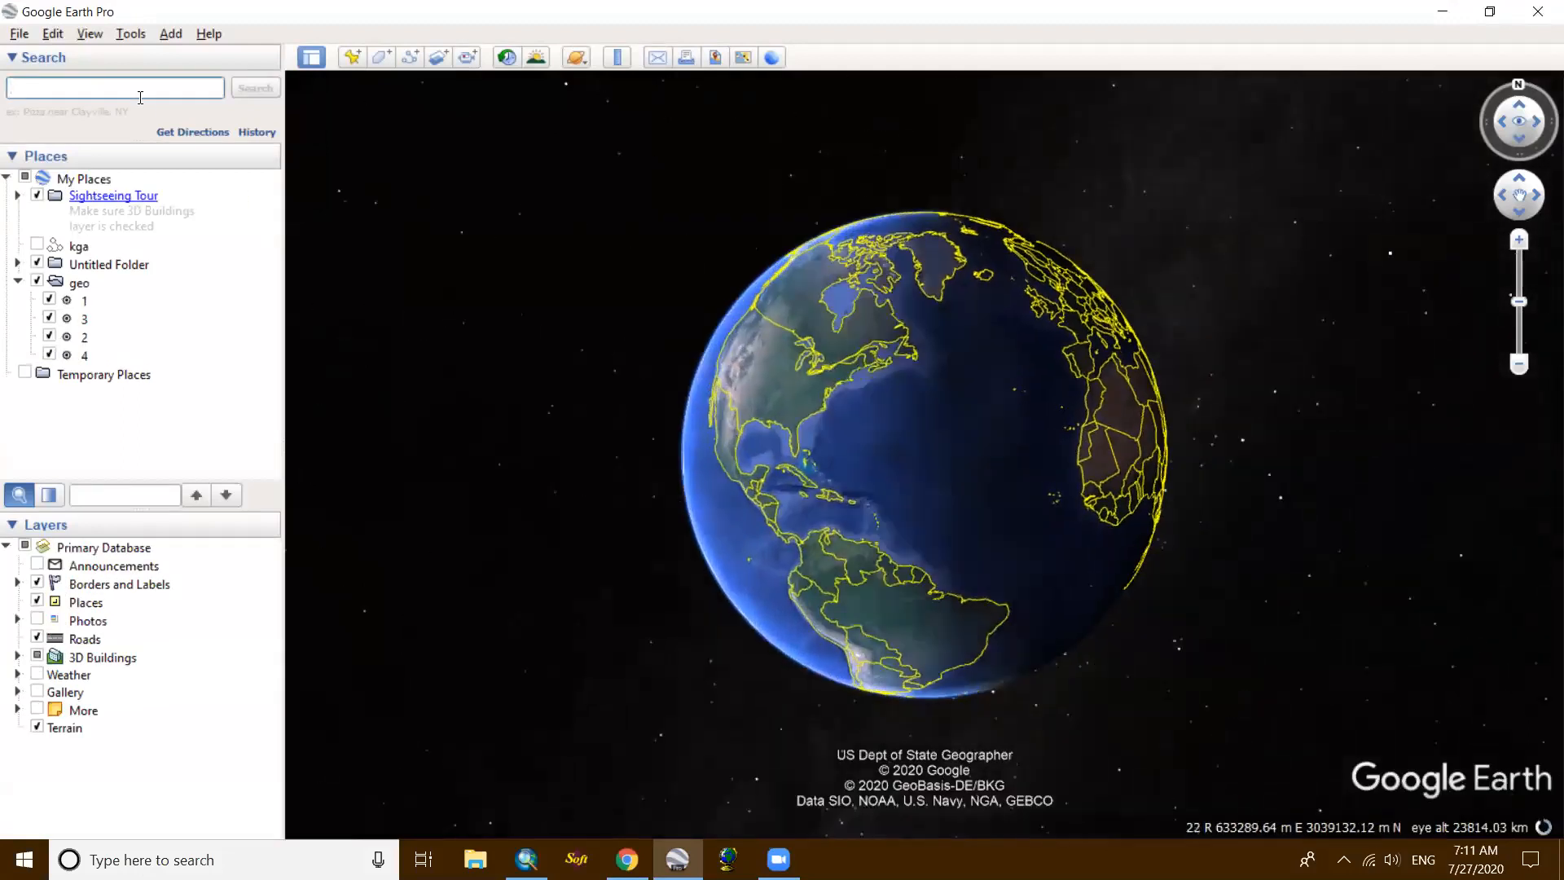
pyautogui.write('mirmi')
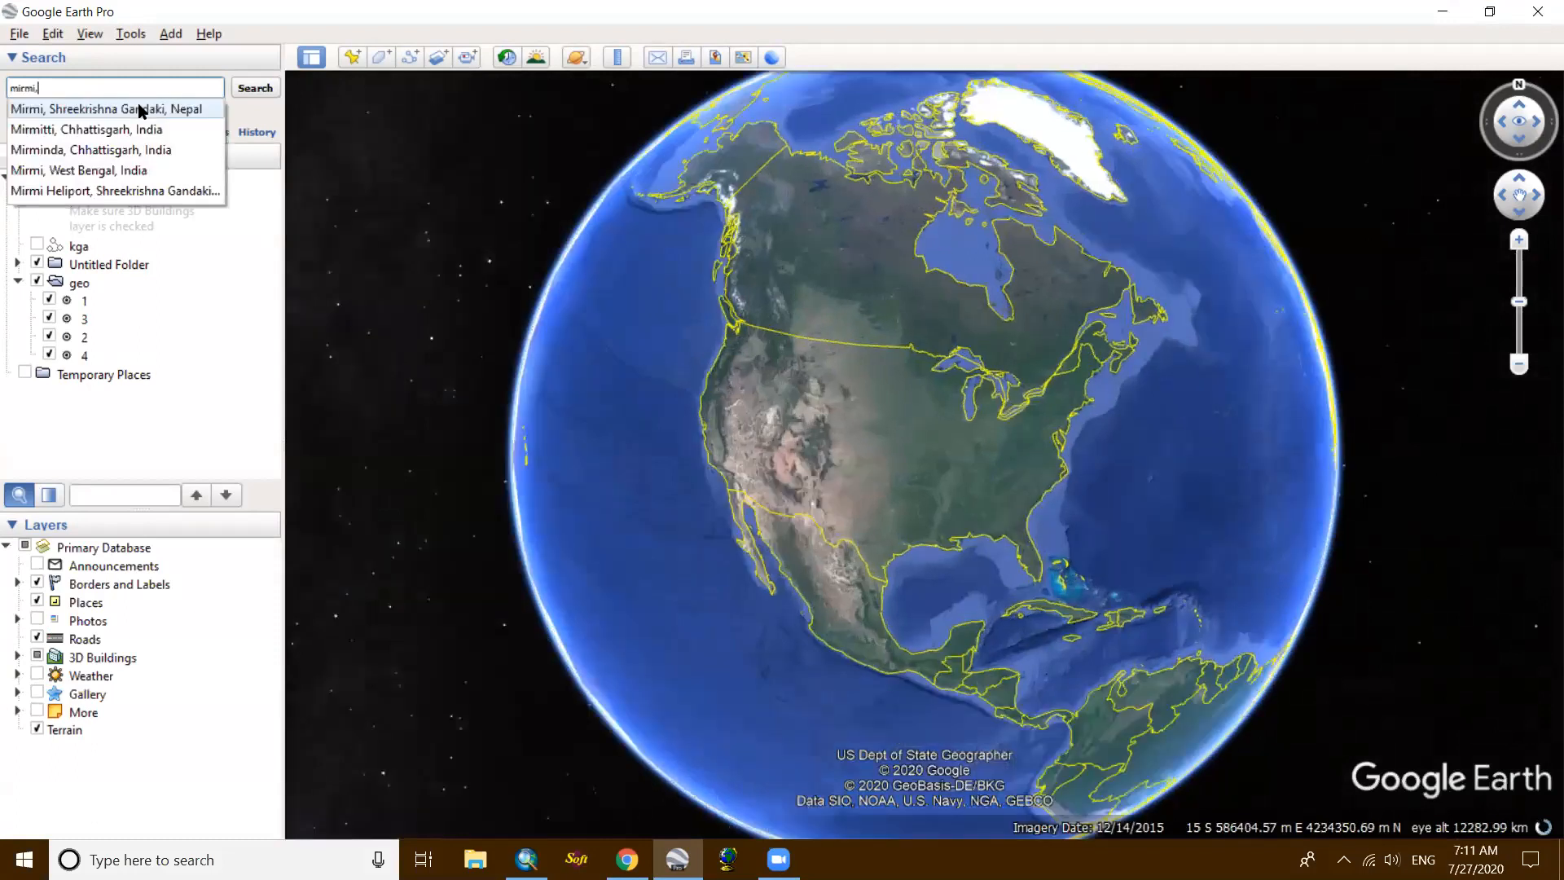
pyautogui.write(',')
pyautogui.click(138, 111)
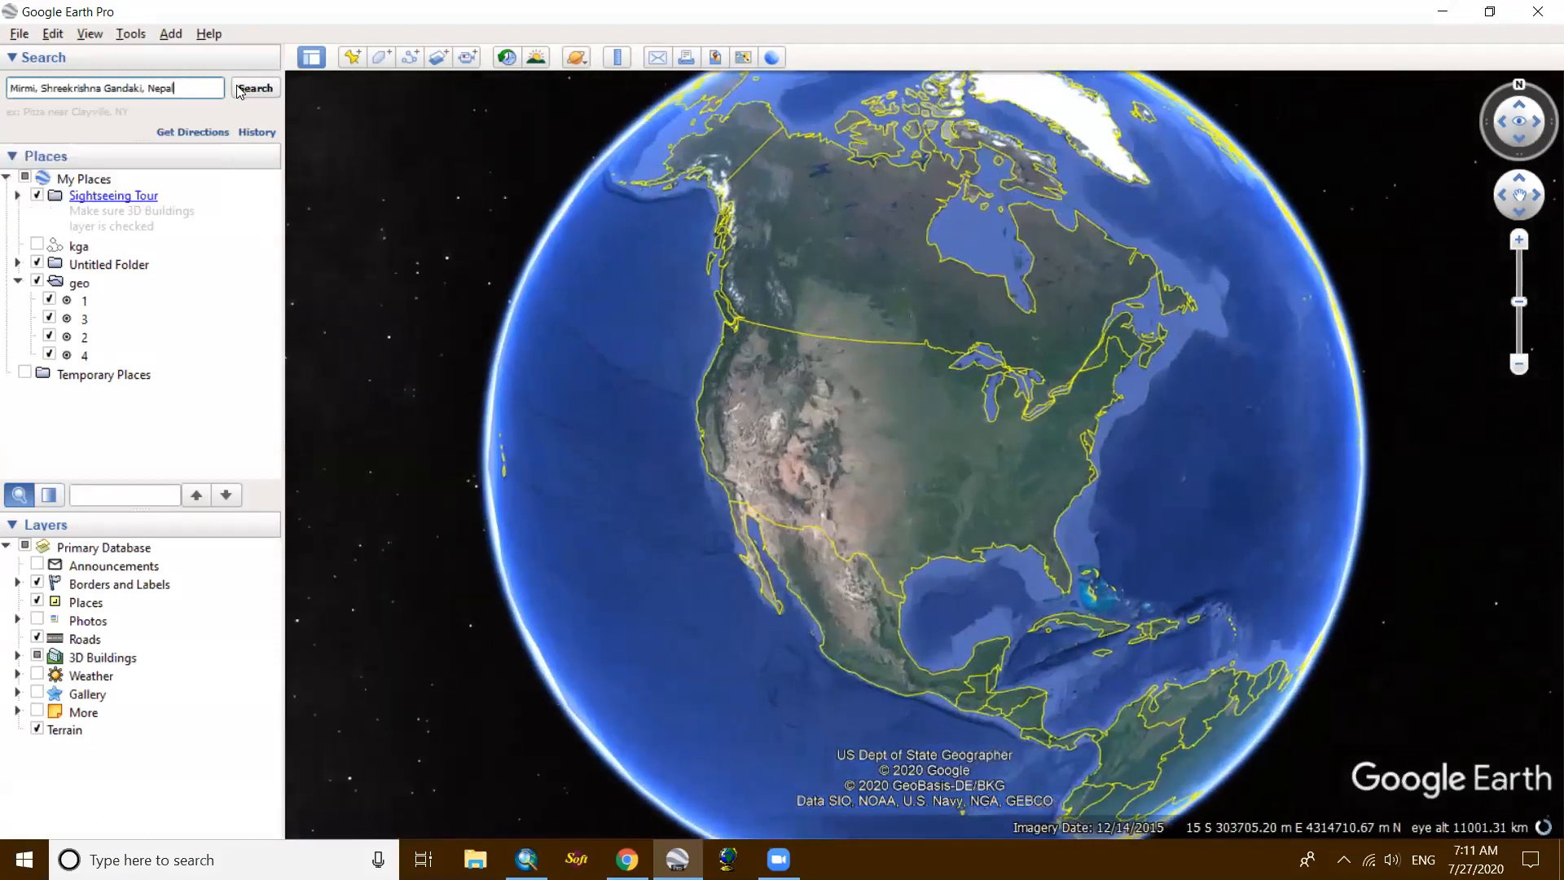
pyautogui.click(237, 95)
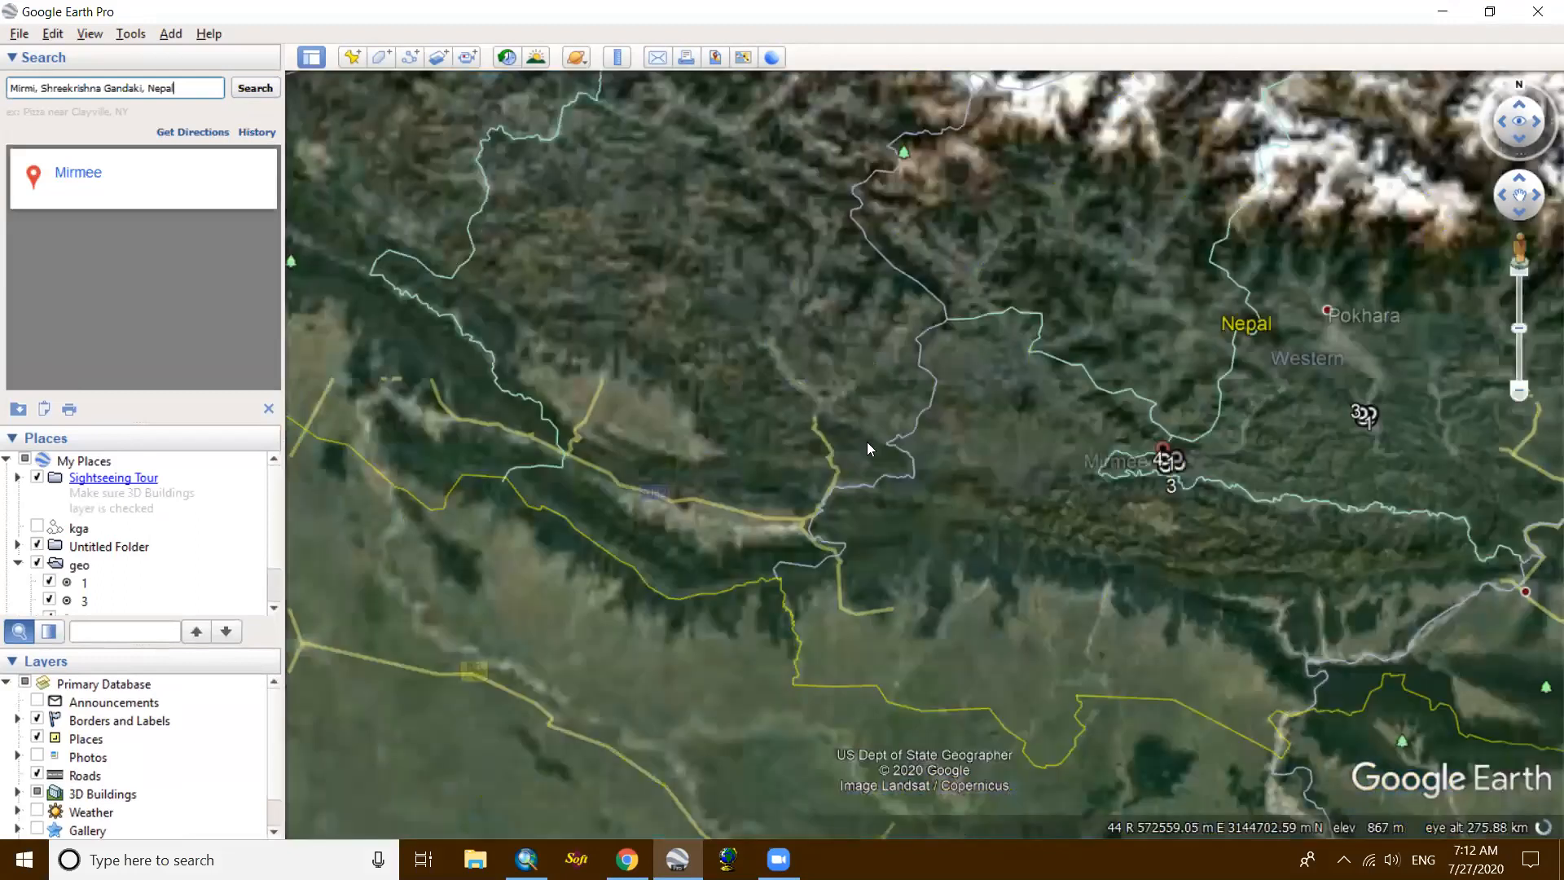
# Step: Examine the river valley and the numbered placemarks 1 to 4 around Shreekrishna Gandaki and Mirmi, with the view oriented north
pyautogui.scroll(1, 1053, 487)
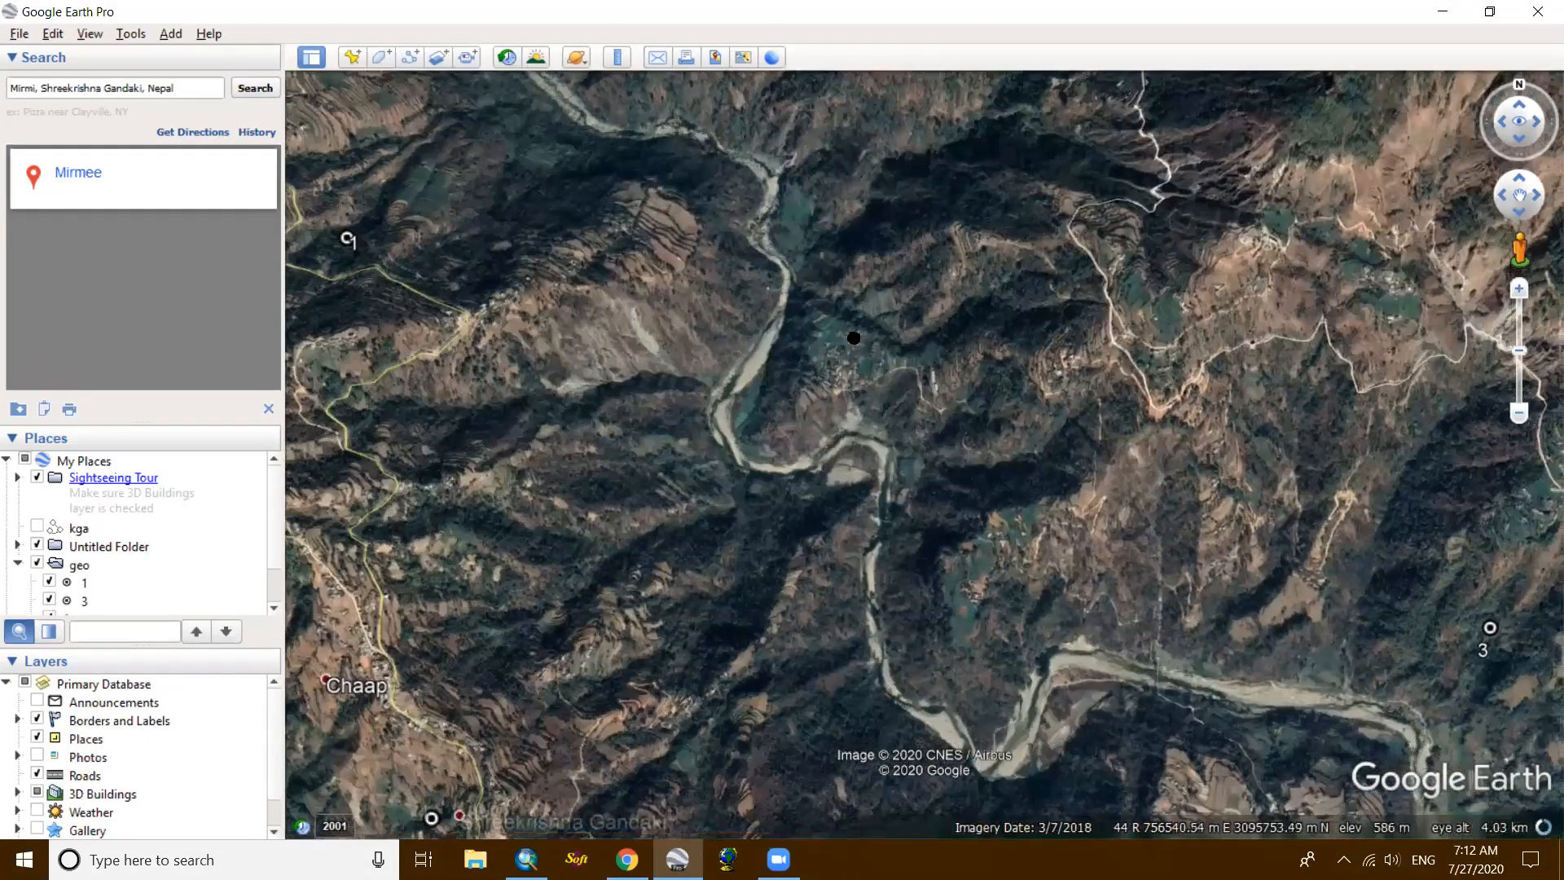
pyautogui.scroll(-1, 850, 305)
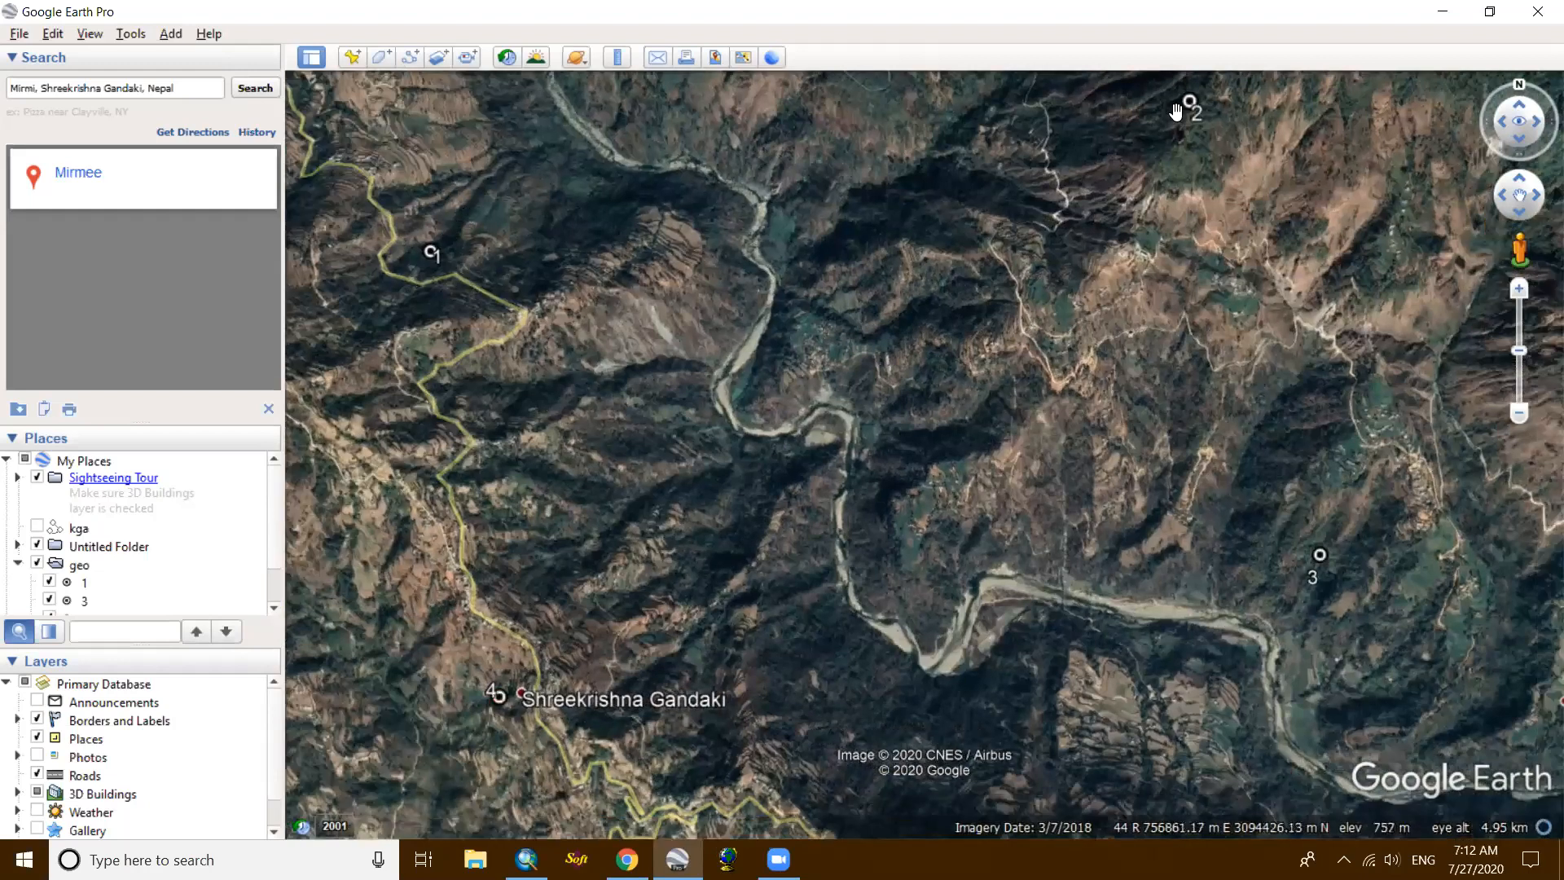
pyautogui.click(1531, 88)
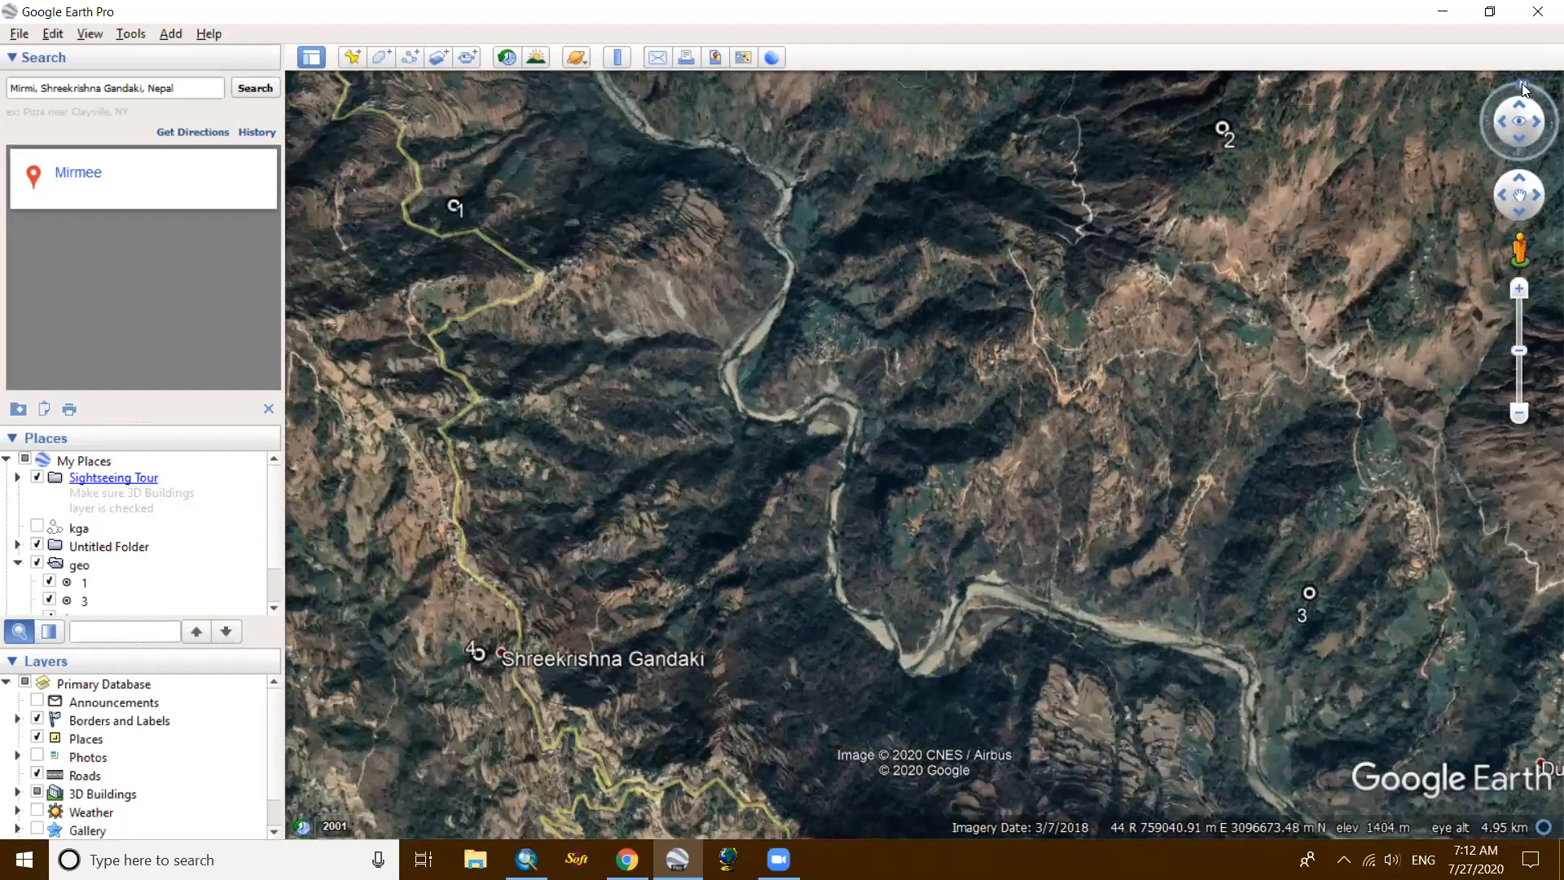
pyautogui.click(1528, 90)
pyautogui.moveTo(1525, 88); pyautogui.dragTo(1513, 86)
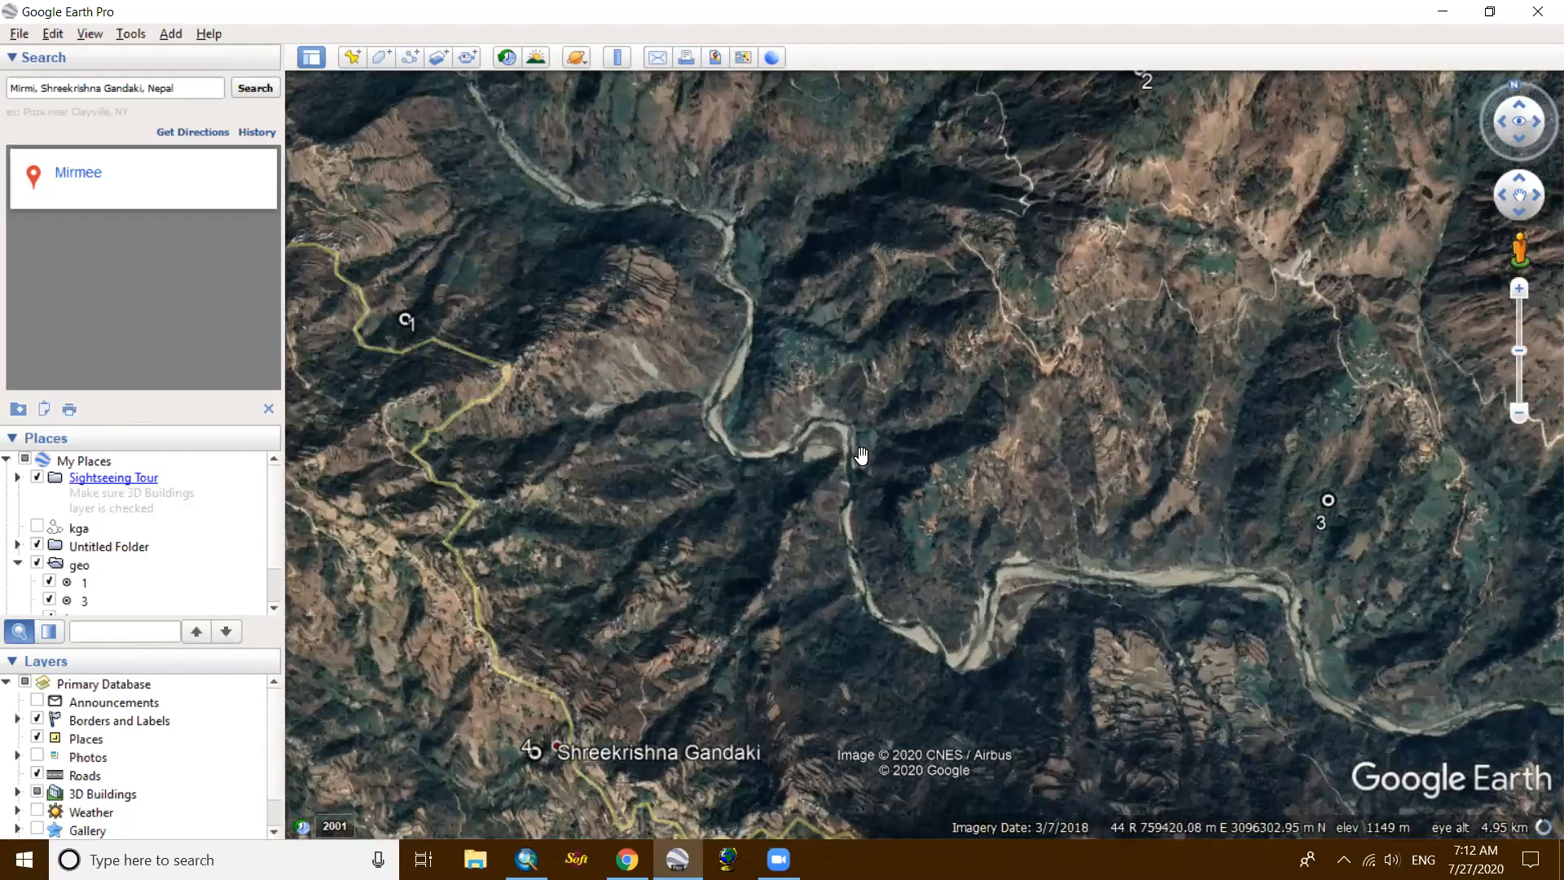
pyautogui.scroll(-2, 861, 455)
pyautogui.scroll(-1, 861, 454)
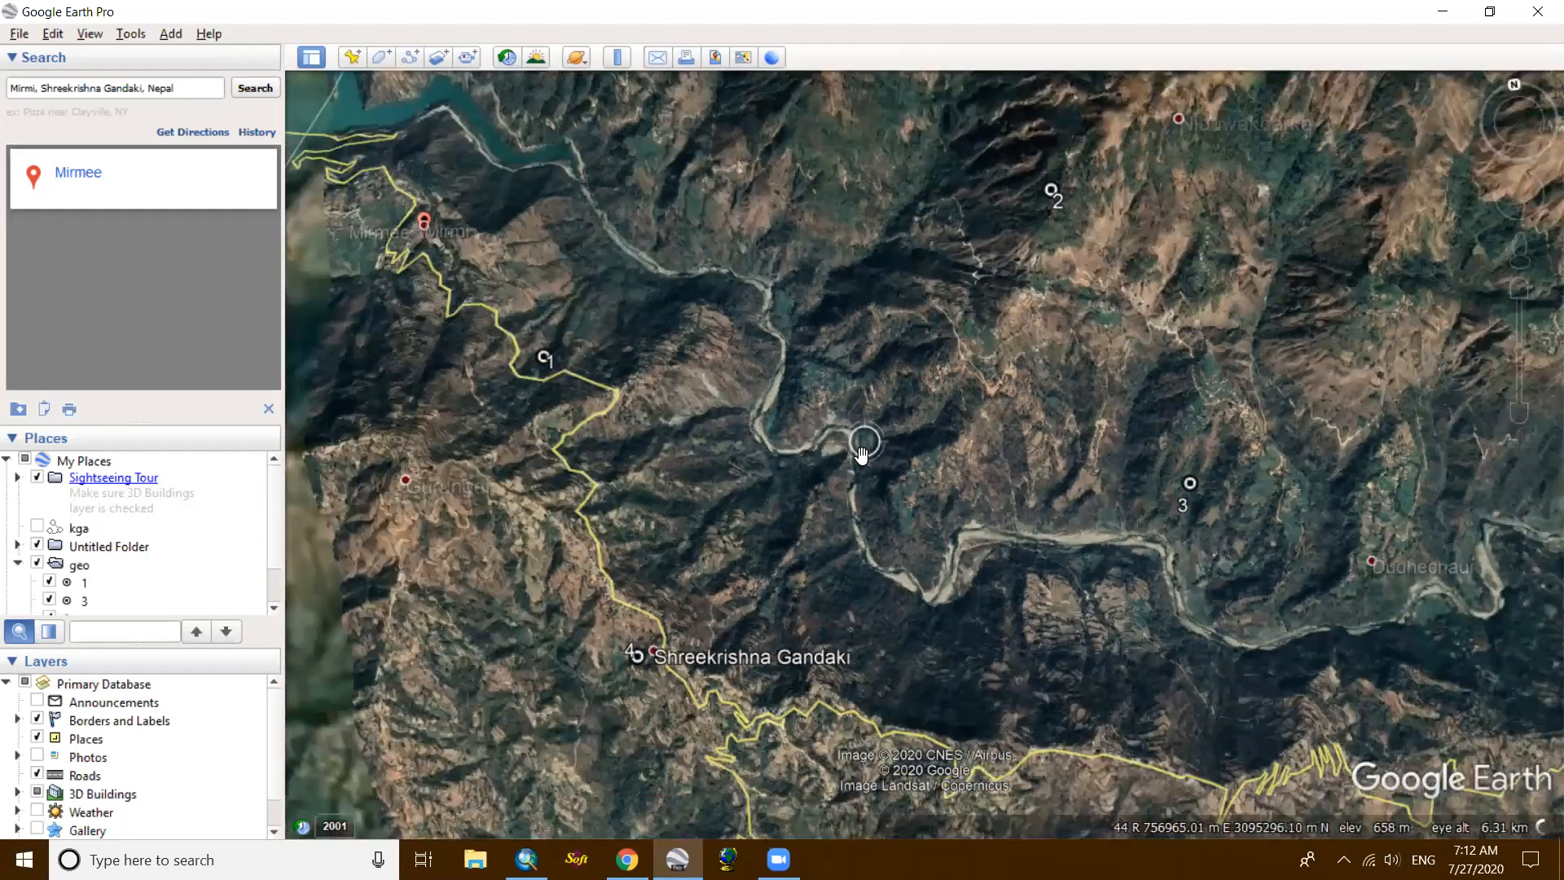
pyautogui.scroll(-3, 860, 455)
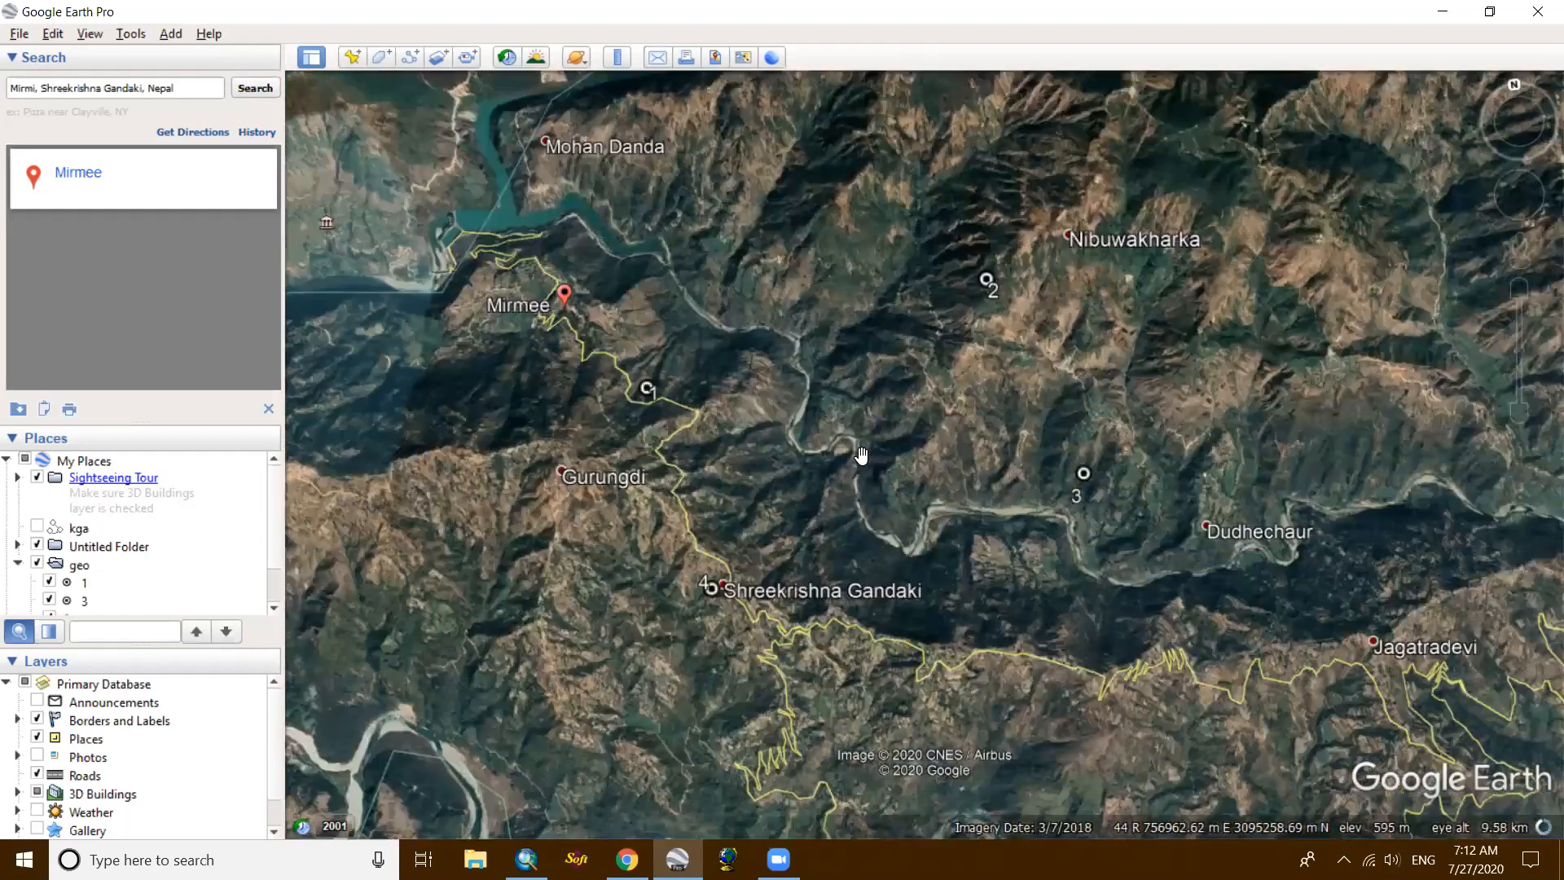
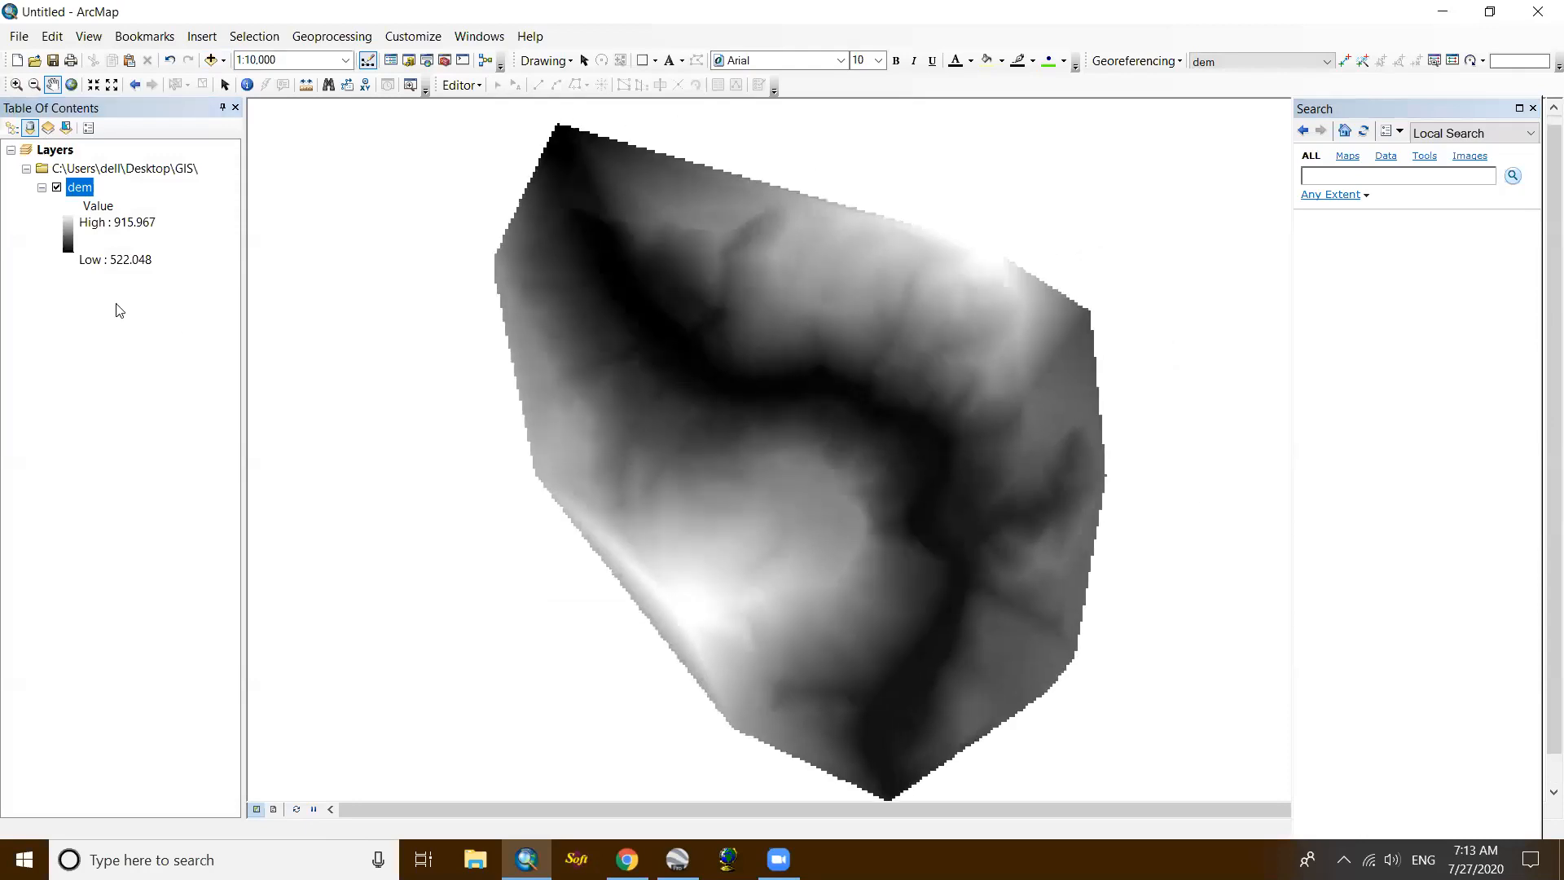
# Step: Add the cont1_smooth.shp contour shapefile from the GIS folder to the map
pyautogui.click(210, 61)
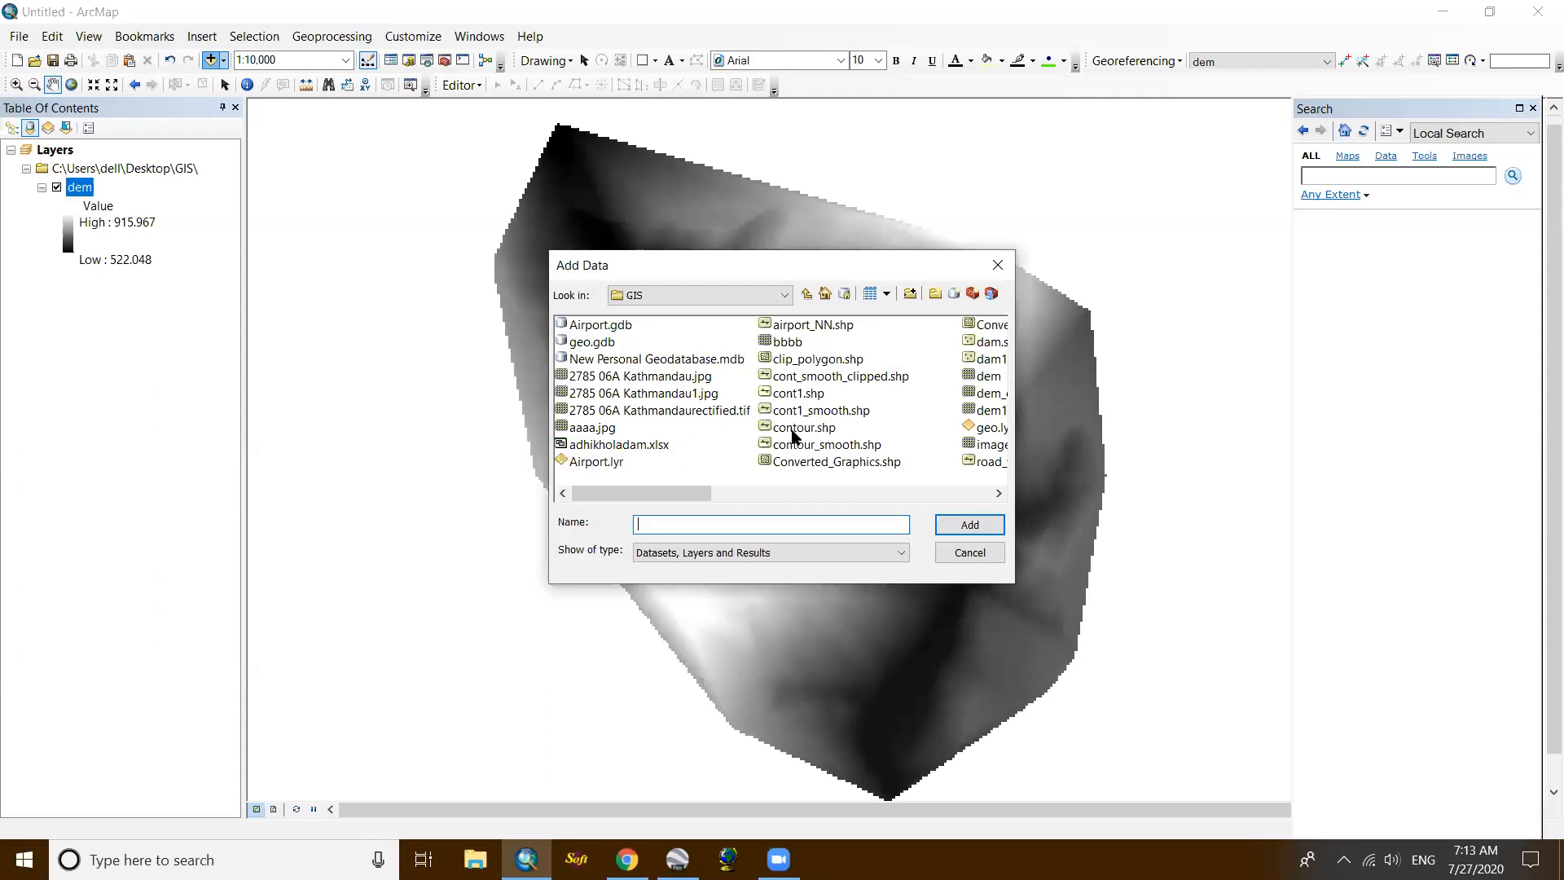
pyautogui.click(819, 411)
pyautogui.click(953, 525)
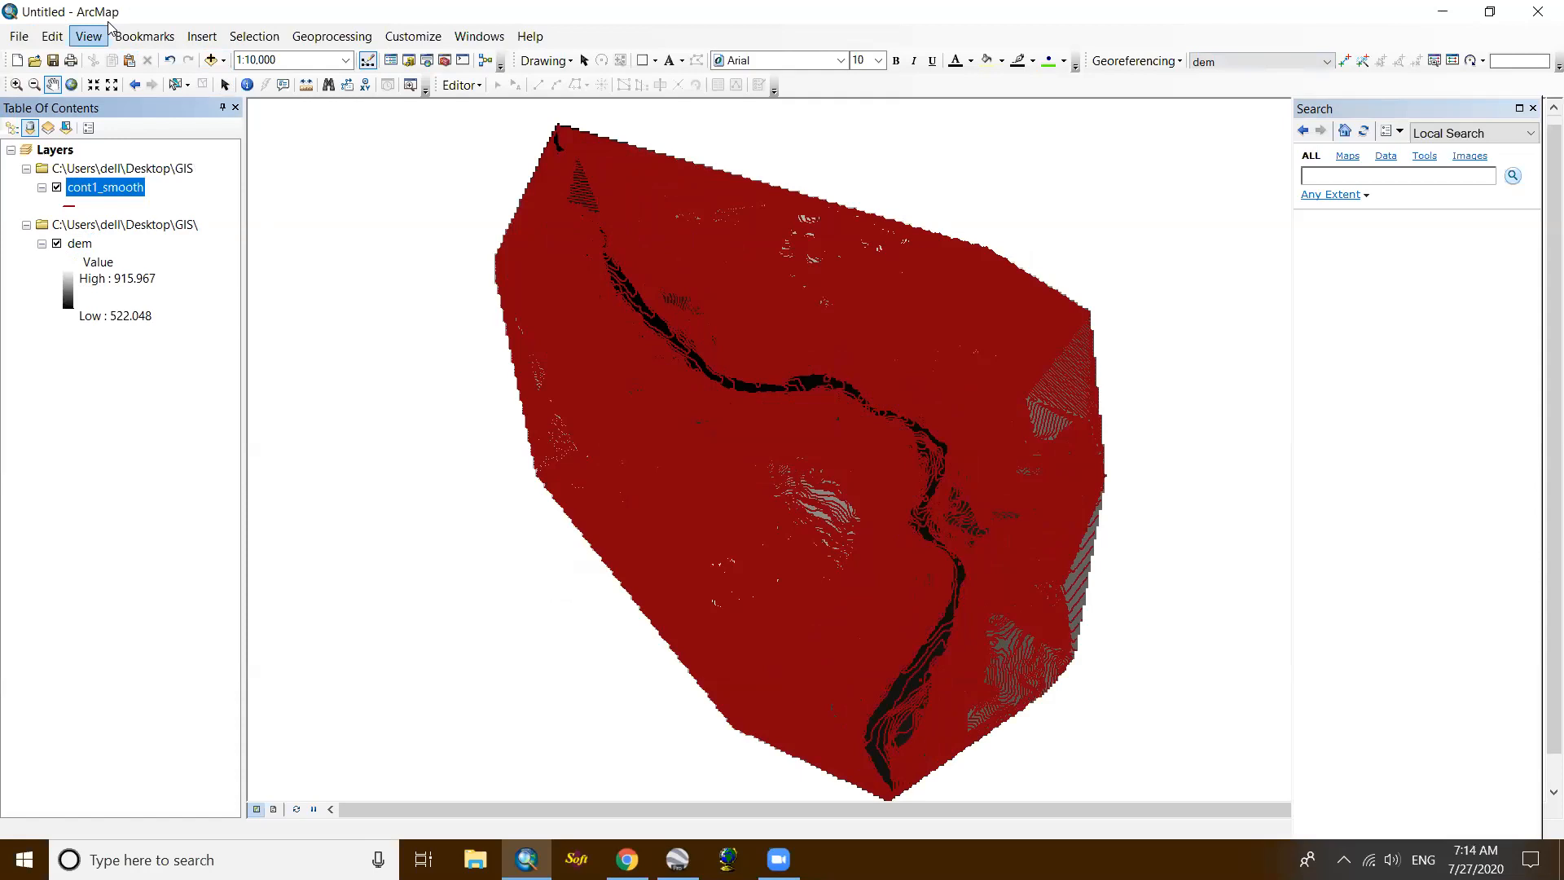
# Step: Set the Layers data frame's coordinate system to the favorite Nepal Nagarkot TM, accepting it despite the differing geographic coordinate system
pyautogui.rightClick(60, 150)
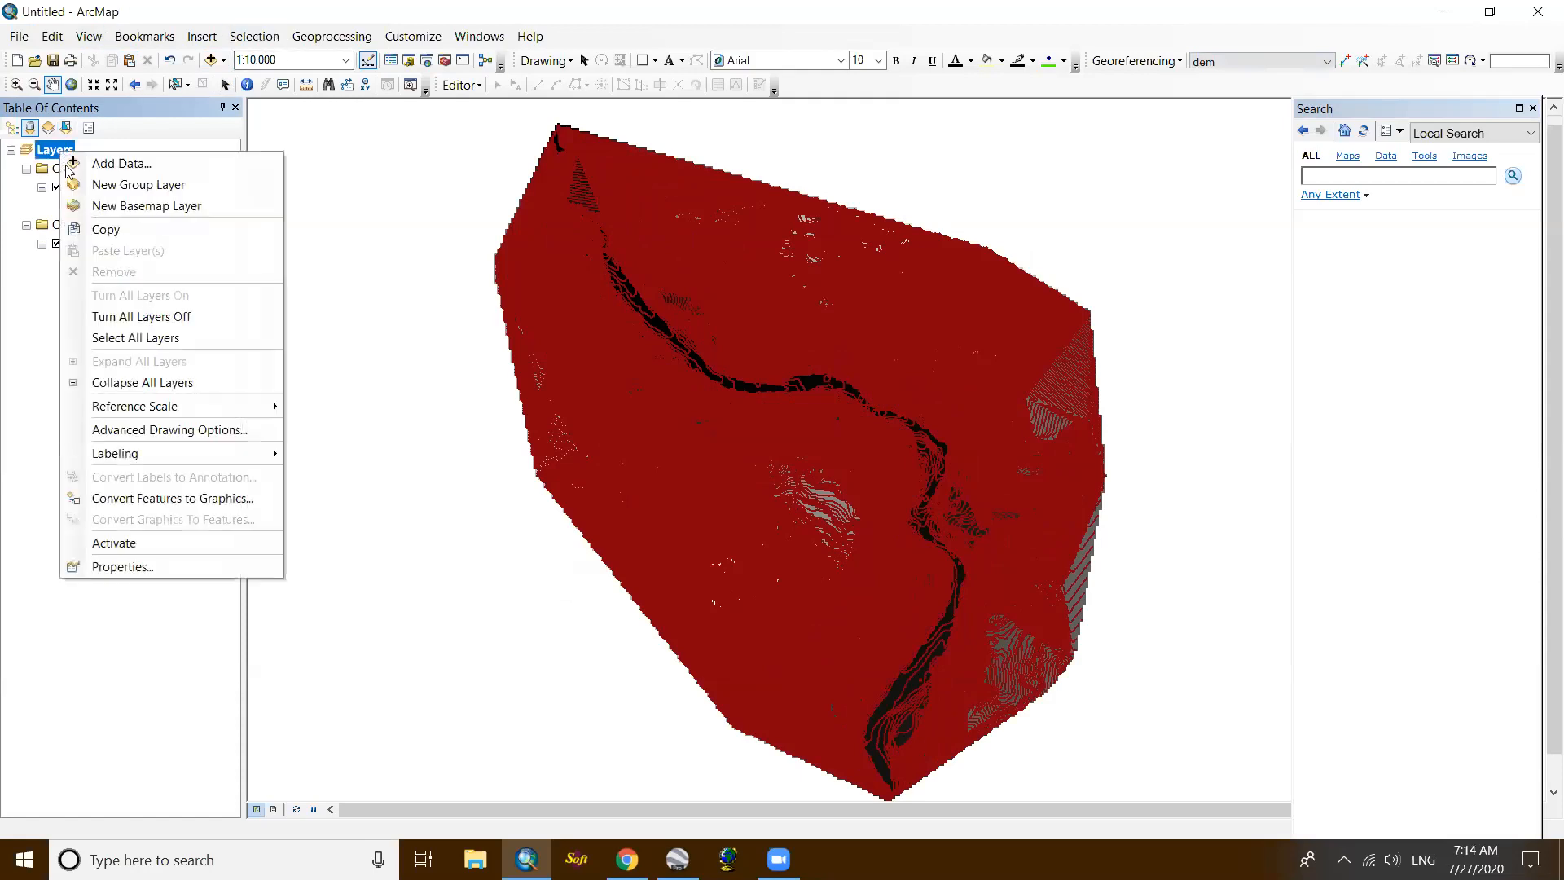
pyautogui.click(147, 565)
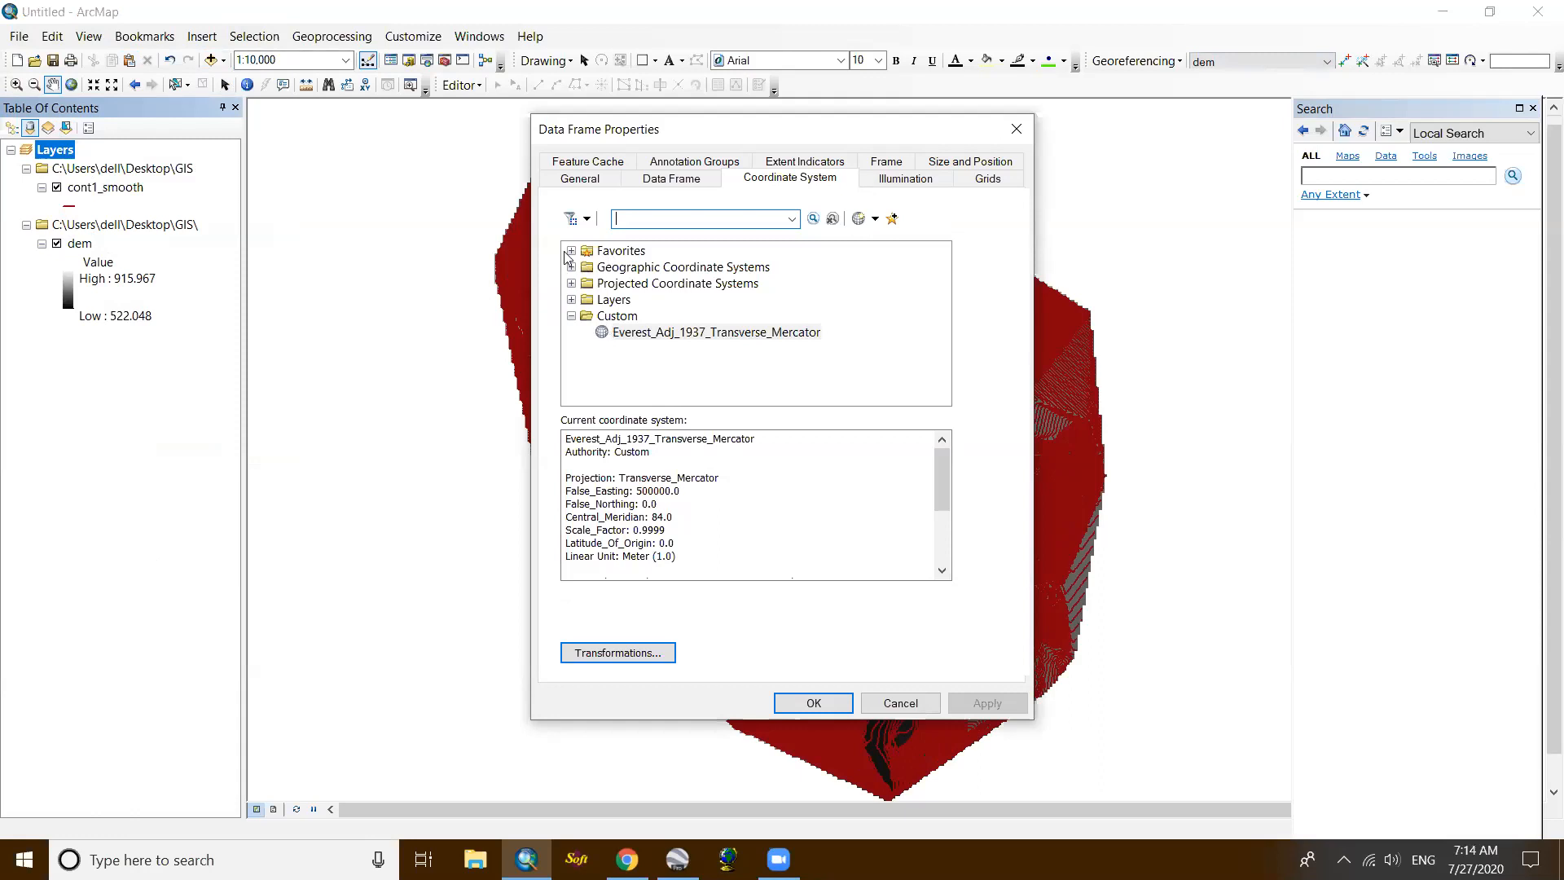
pyautogui.click(572, 251)
pyautogui.click(666, 267)
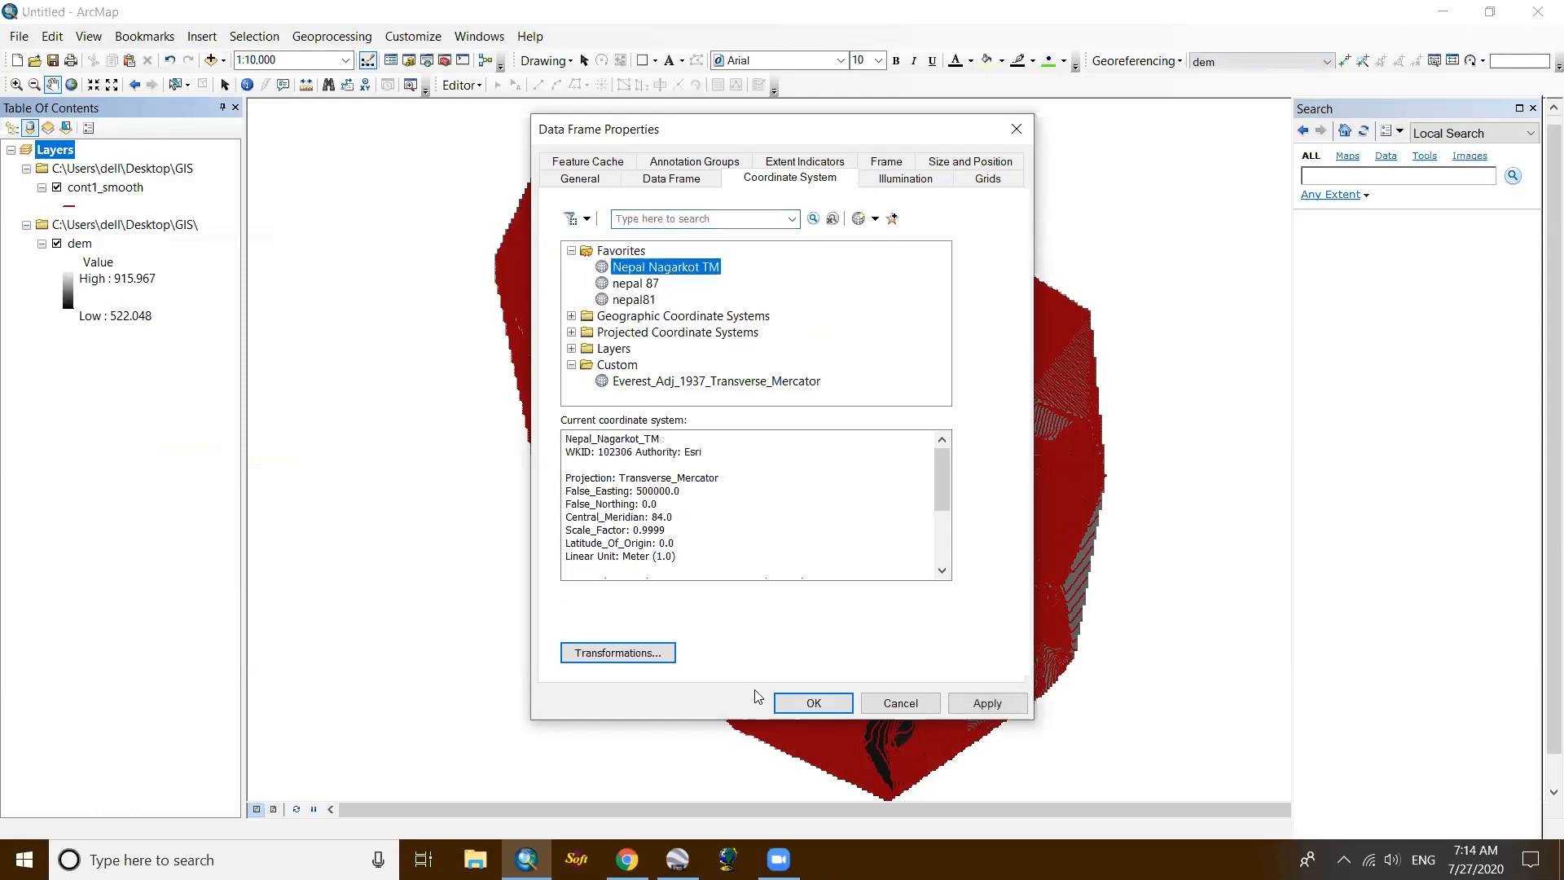
pyautogui.click(802, 702)
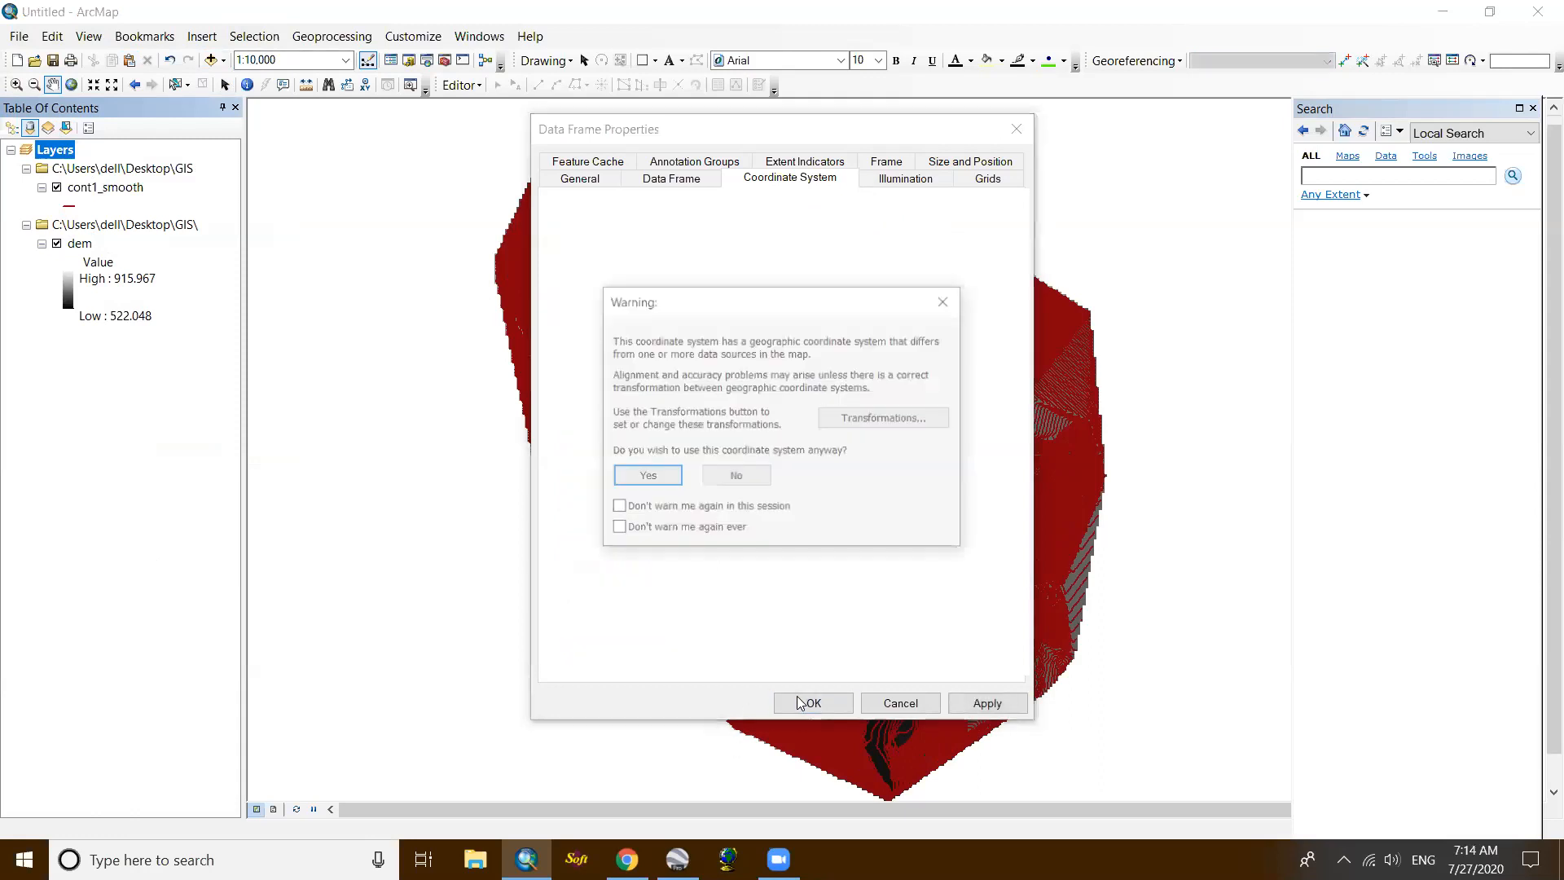
pyautogui.click(644, 476)
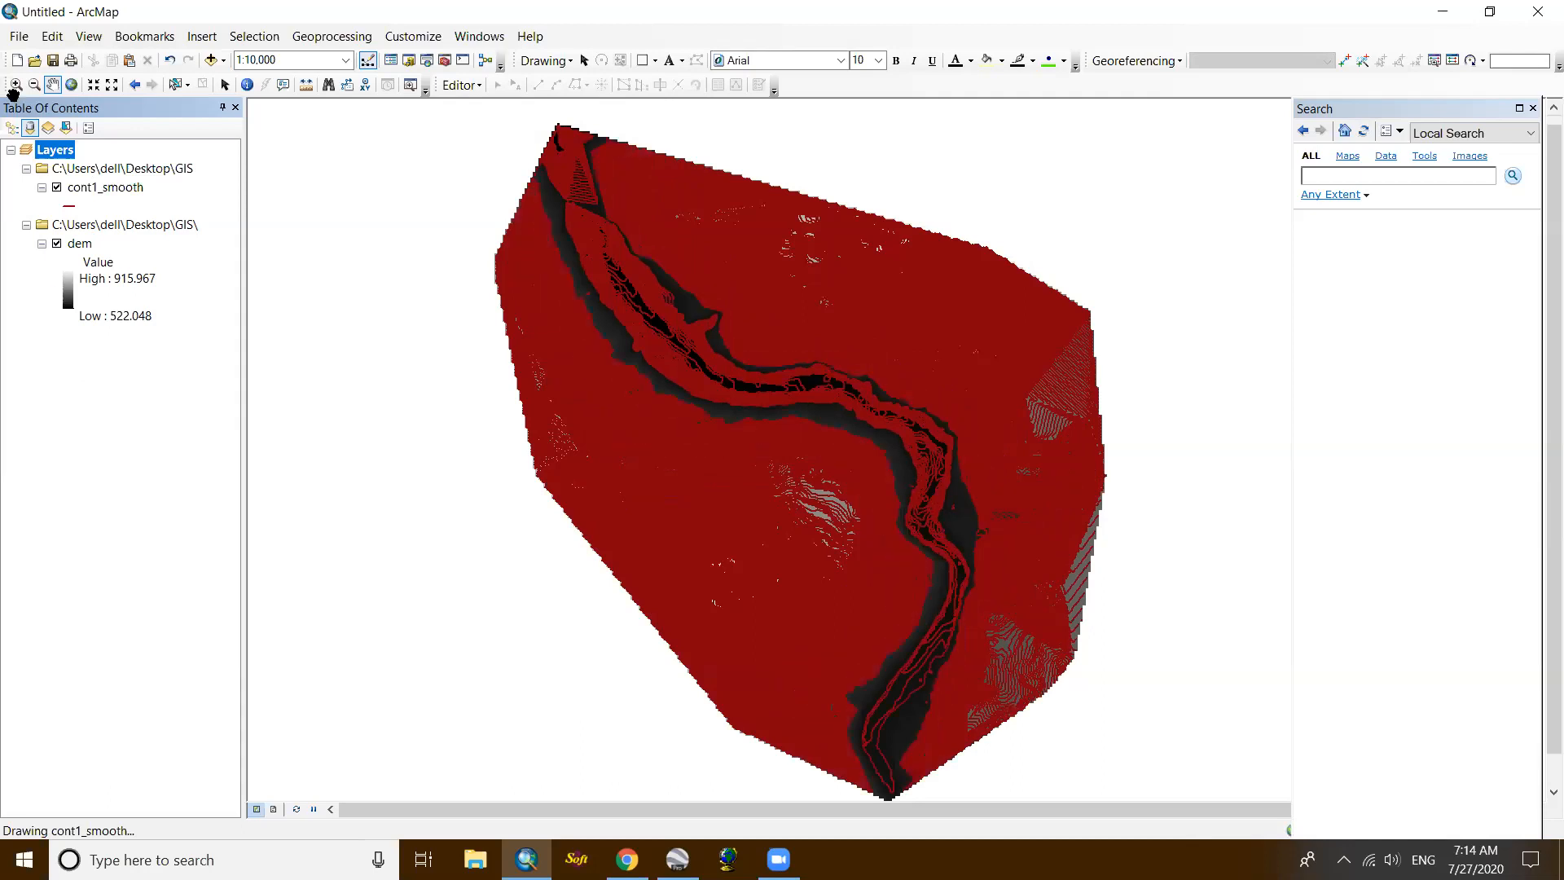
# Step: Add the Imagery with Labels basemap to the map
pyautogui.click(223, 60)
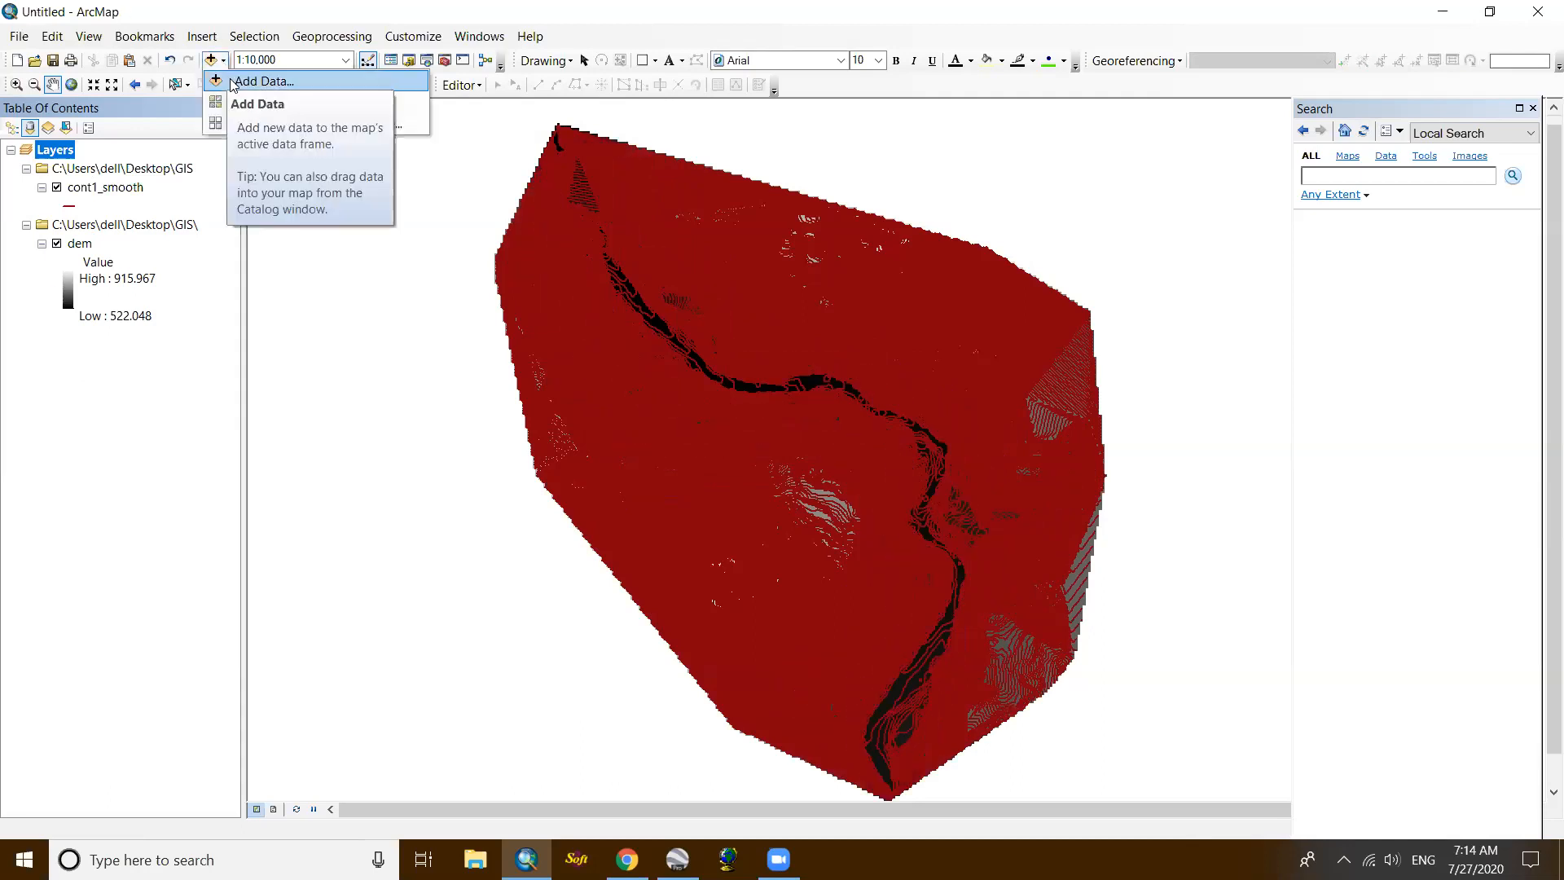
pyautogui.click(244, 102)
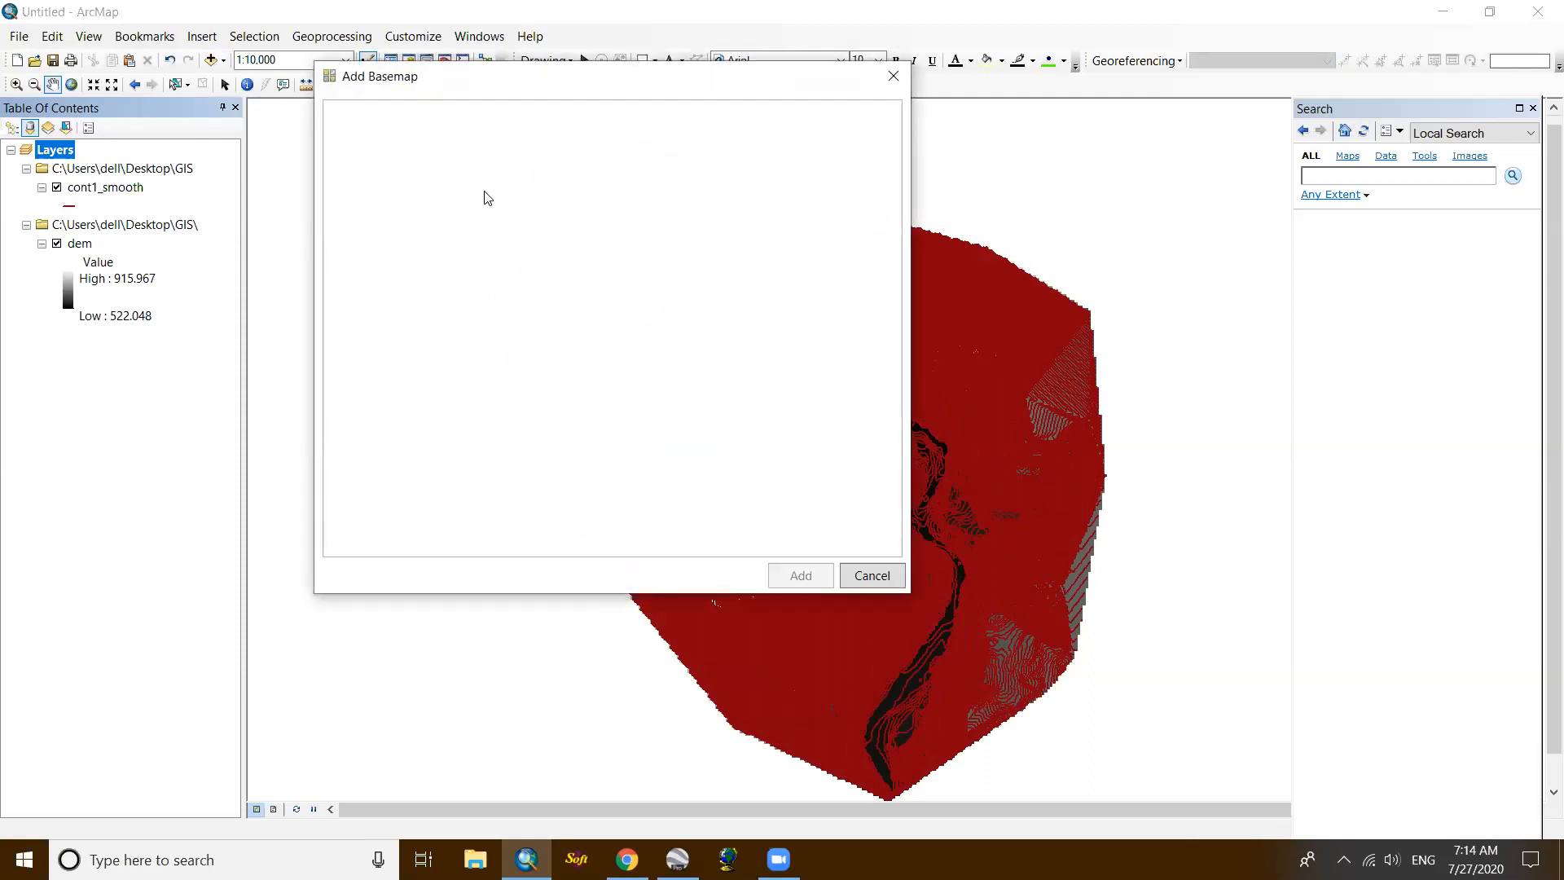
pyautogui.click(554, 197)
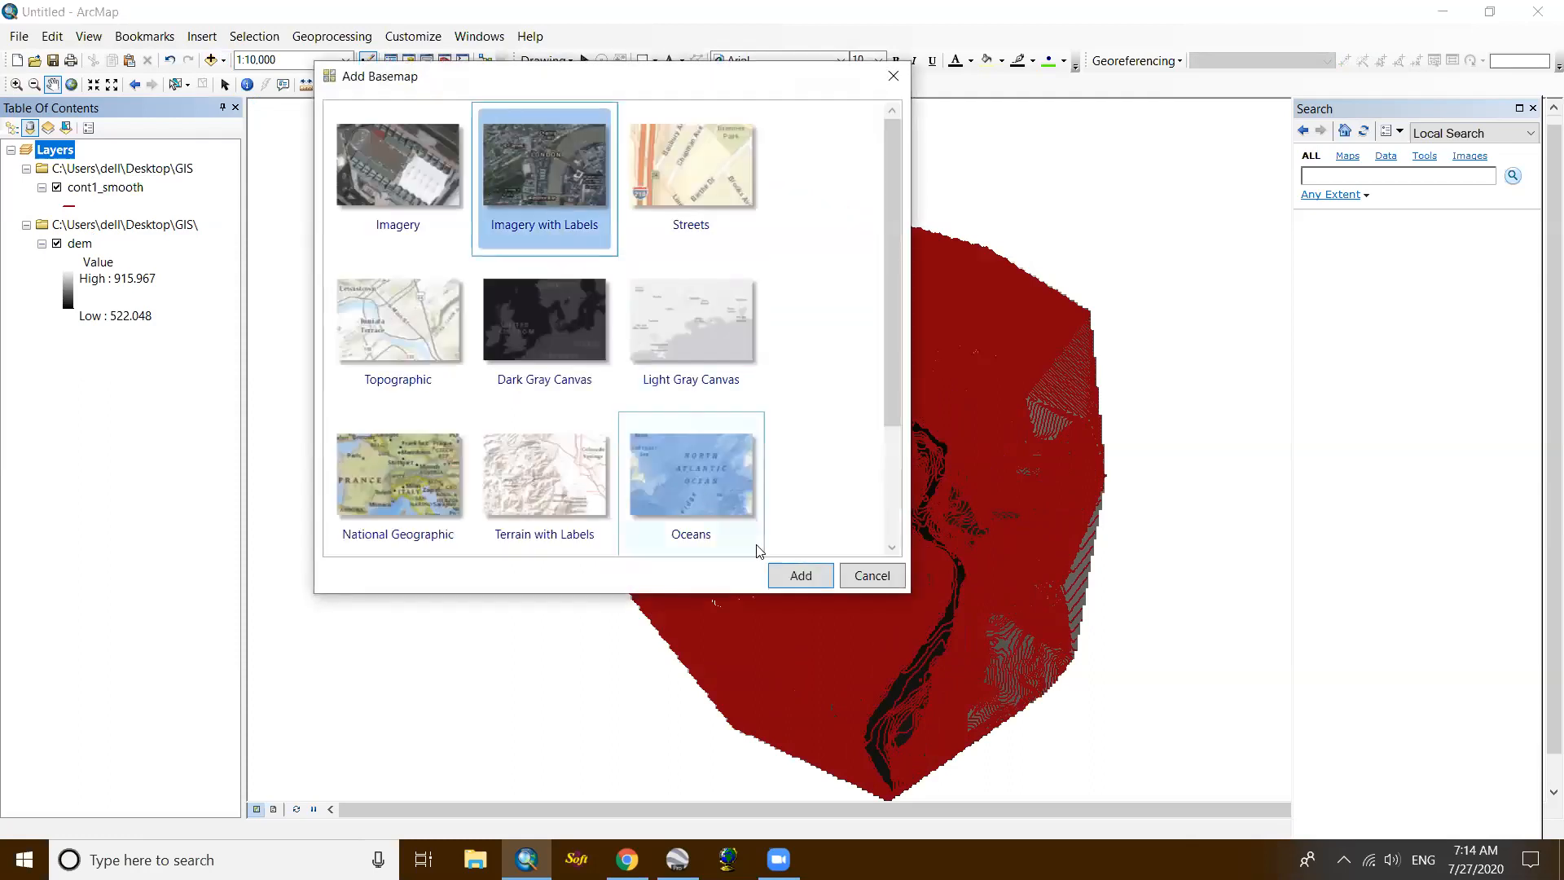
pyautogui.click(793, 571)
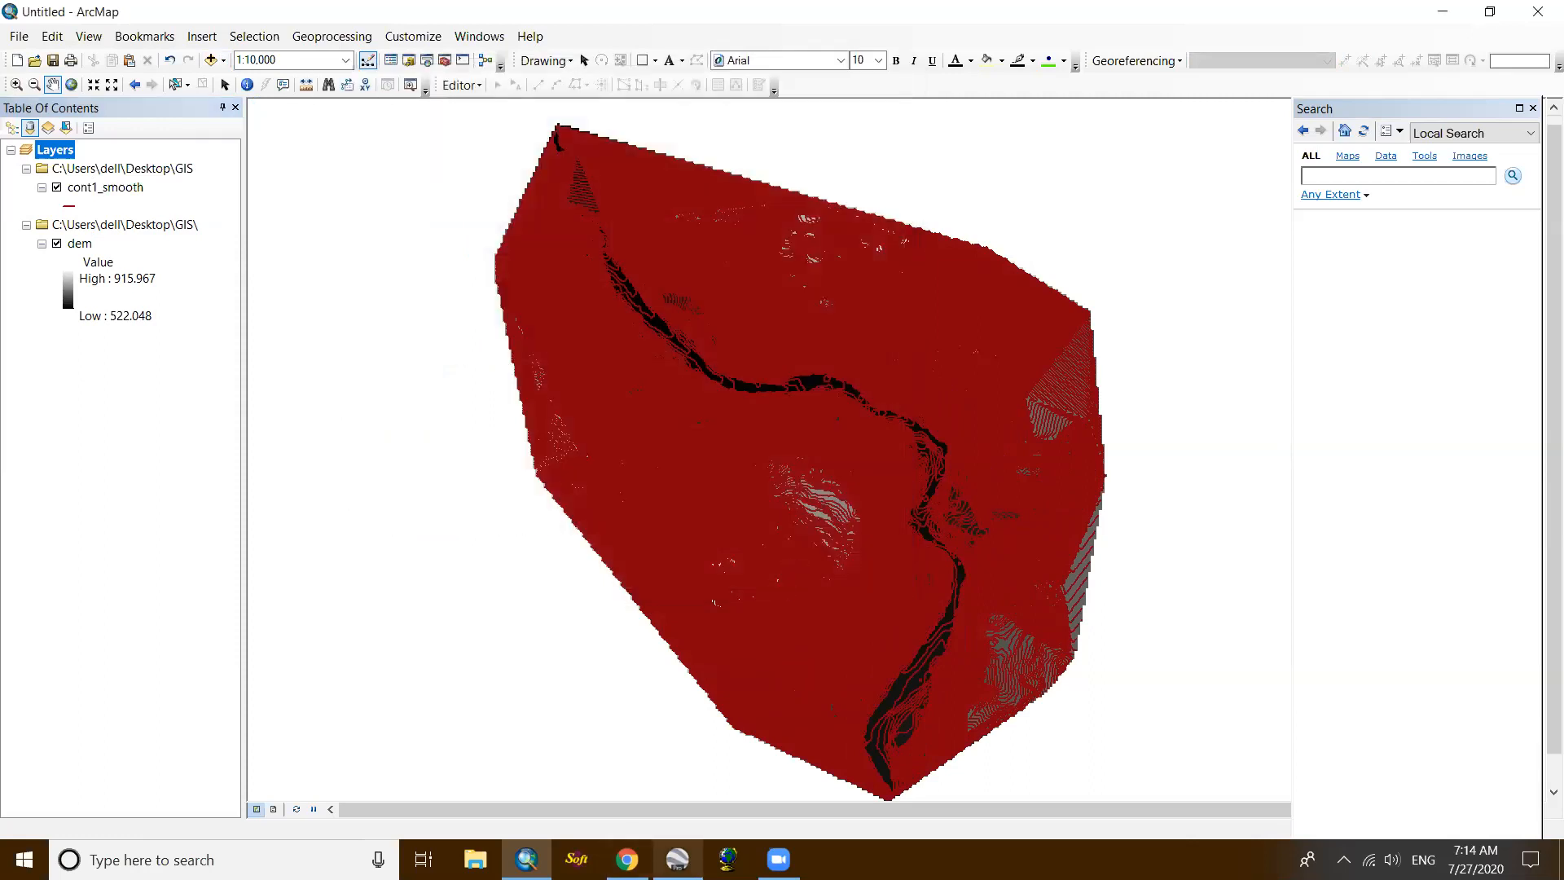
# Step: Switch to Google Earth Pro and delete Untitled Folder with all its contents from My Places
pyautogui.click(677, 859)
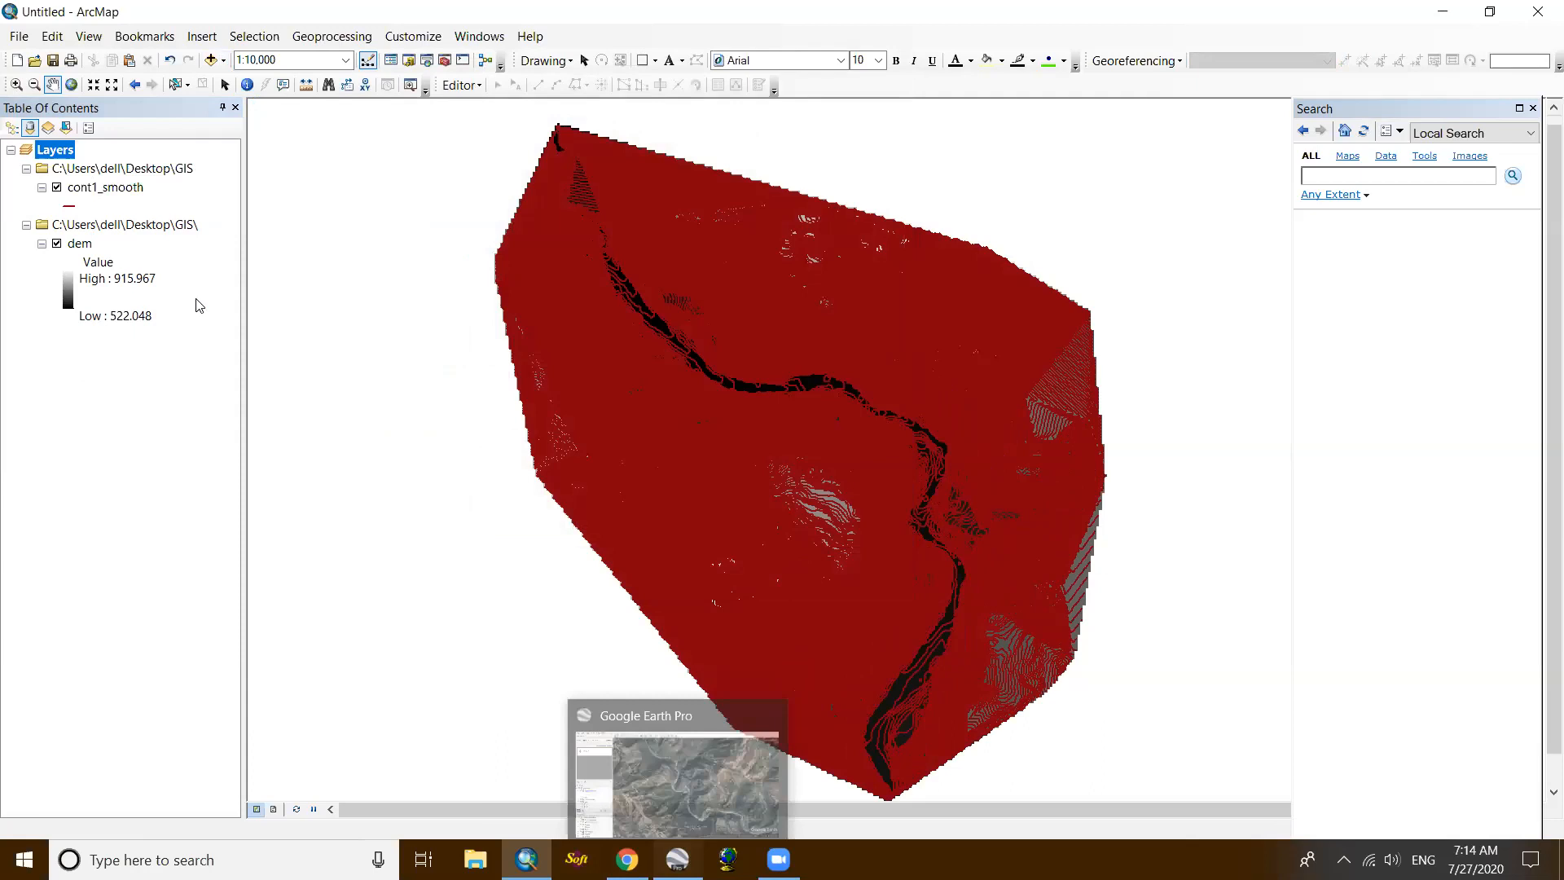
pyautogui.scroll(-1, 116, 565)
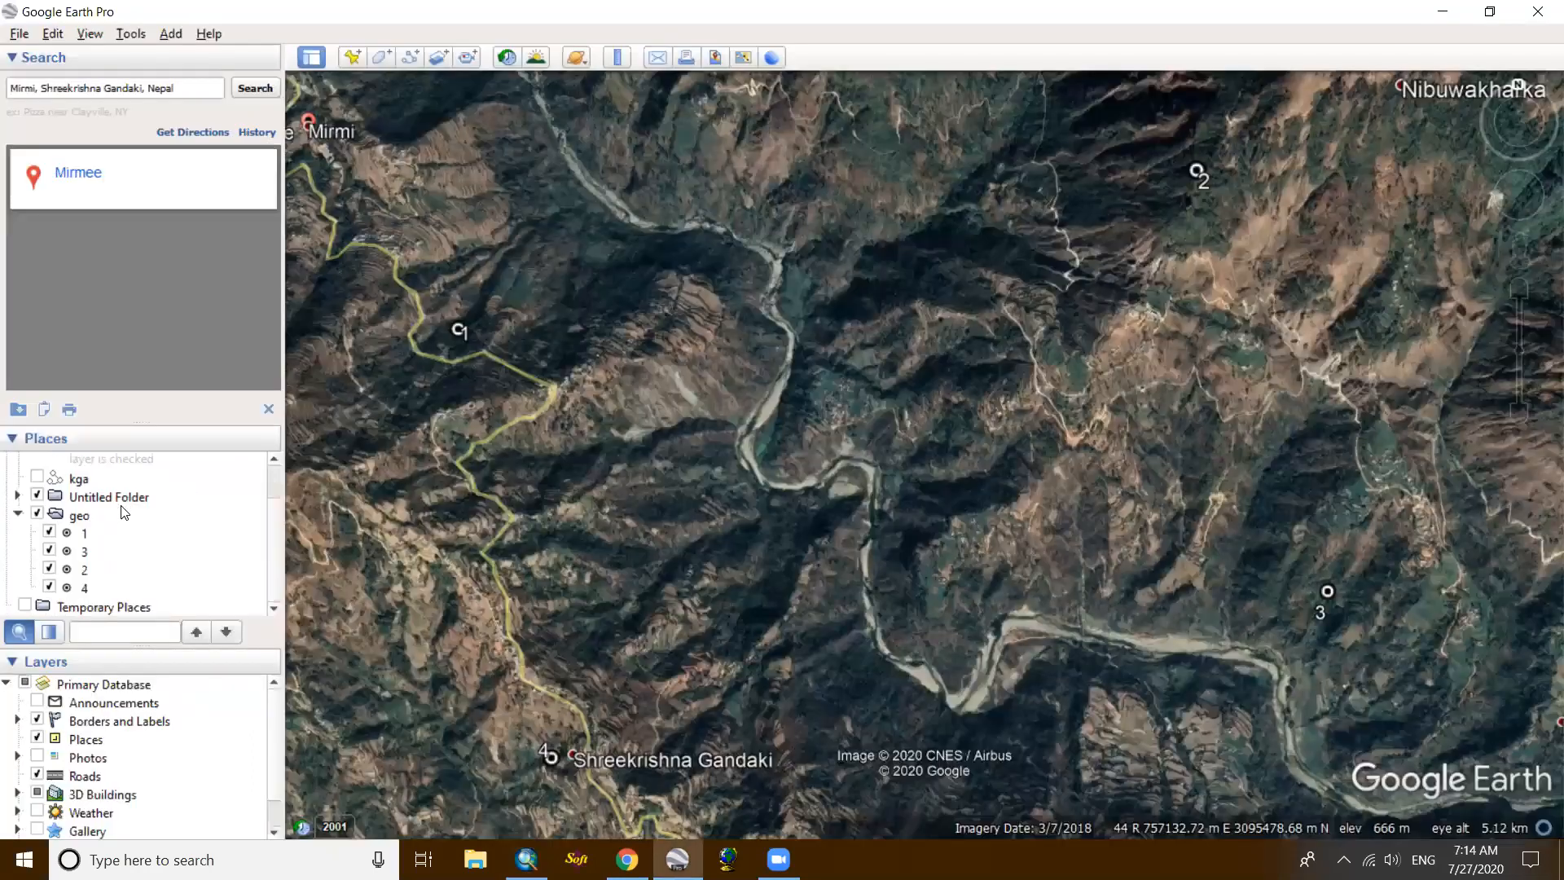
pyautogui.rightClick(124, 497)
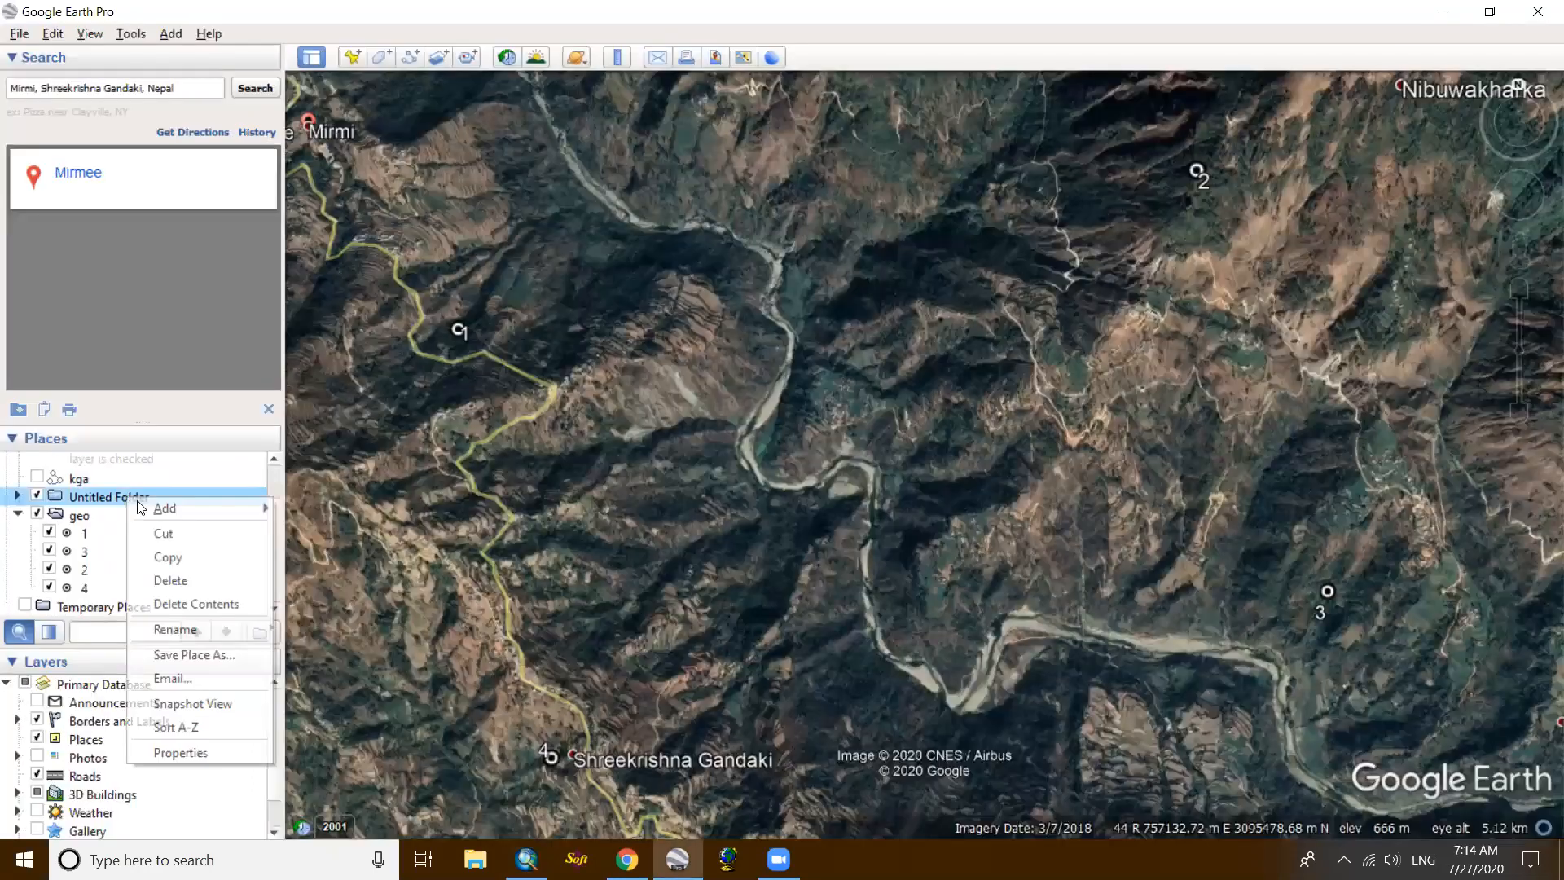
pyautogui.click(172, 579)
pyautogui.click(896, 453)
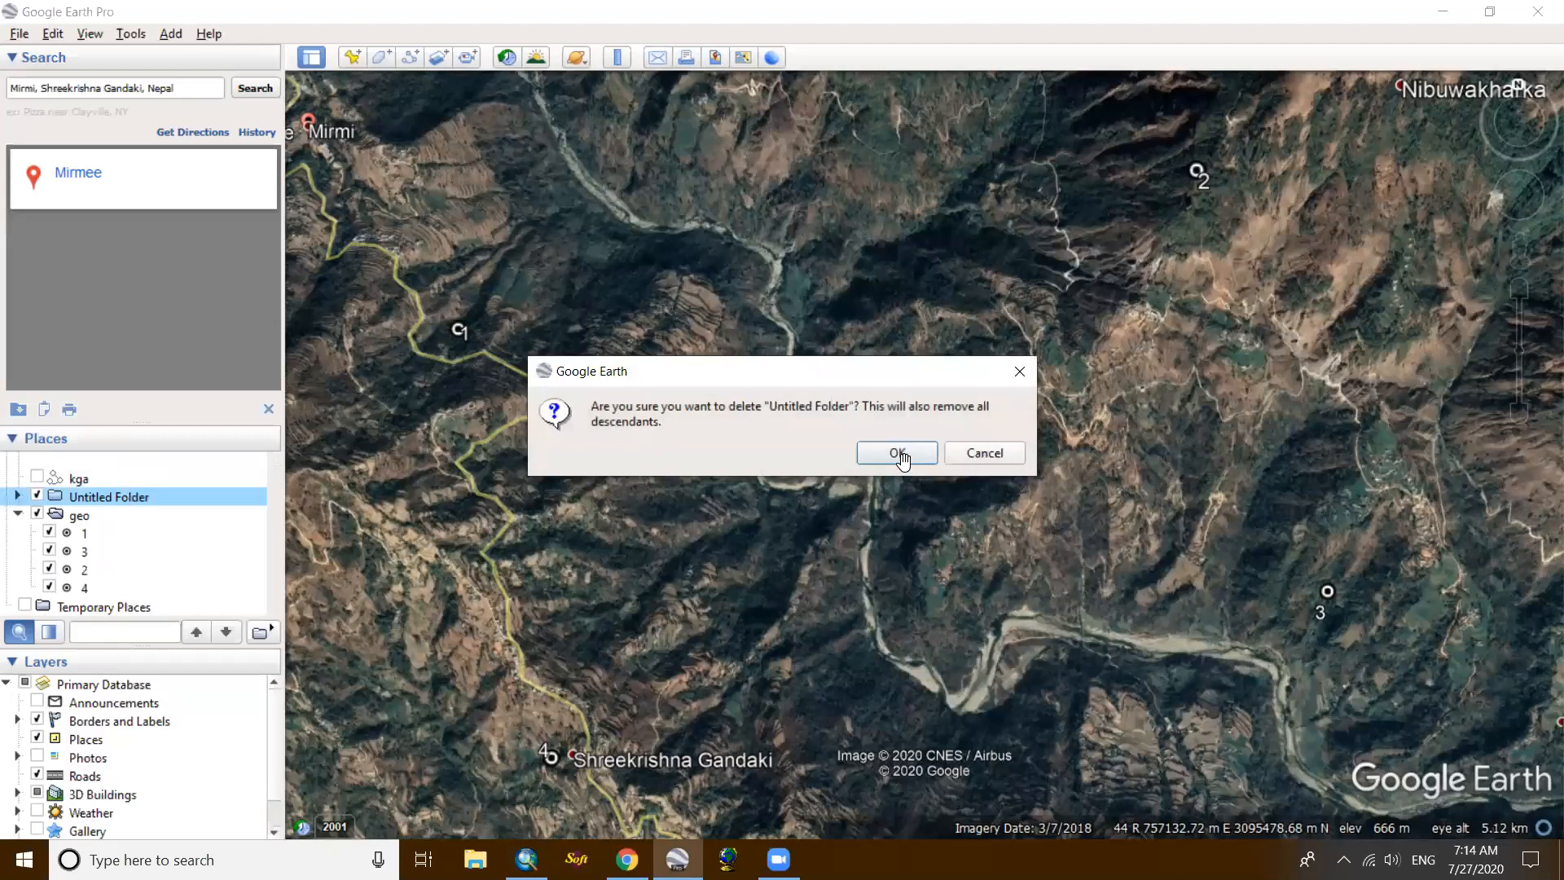
# Step: Collapse the geo folder in My Places, check on the map in ArcMap, and delete the folder with its numbered placemarks
pyautogui.click(22, 511)
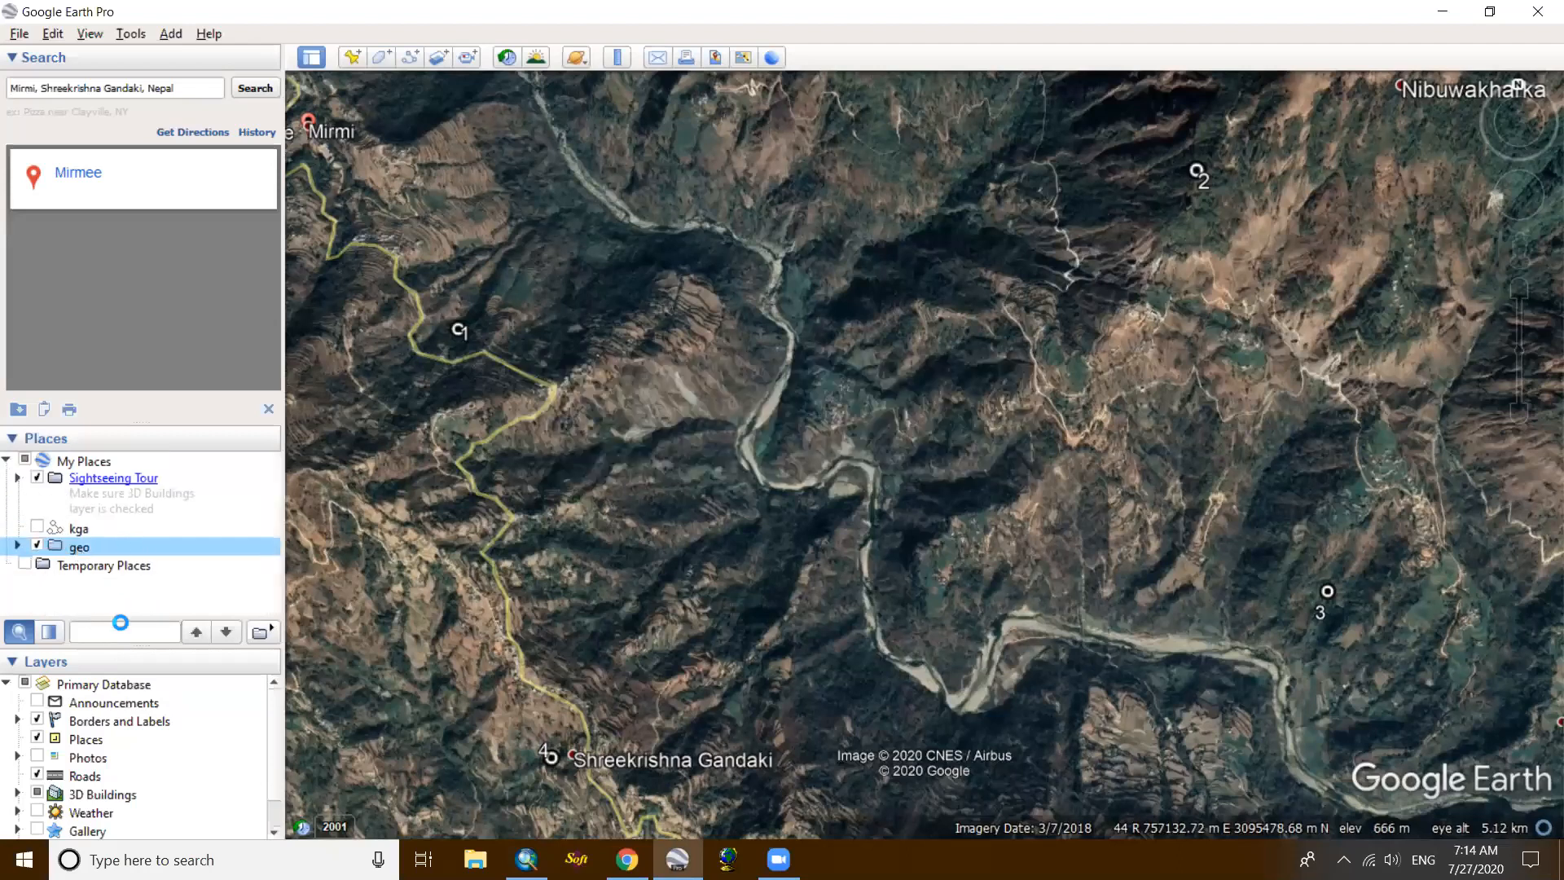
pyautogui.hotkey('alt', 'Tab')
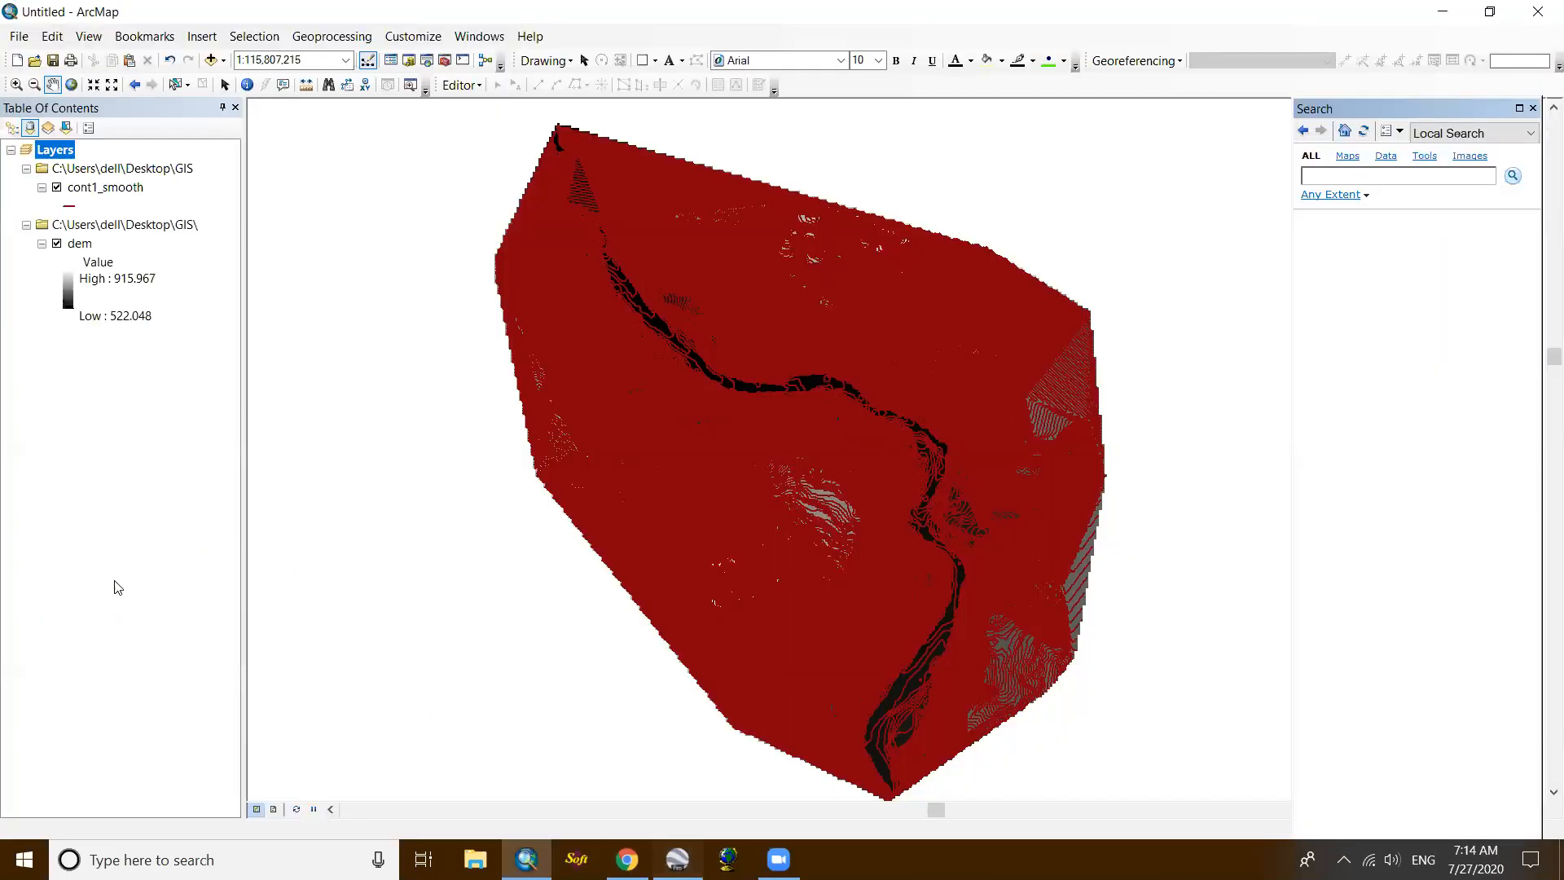
pyautogui.hotkey('alt', 'Tab')
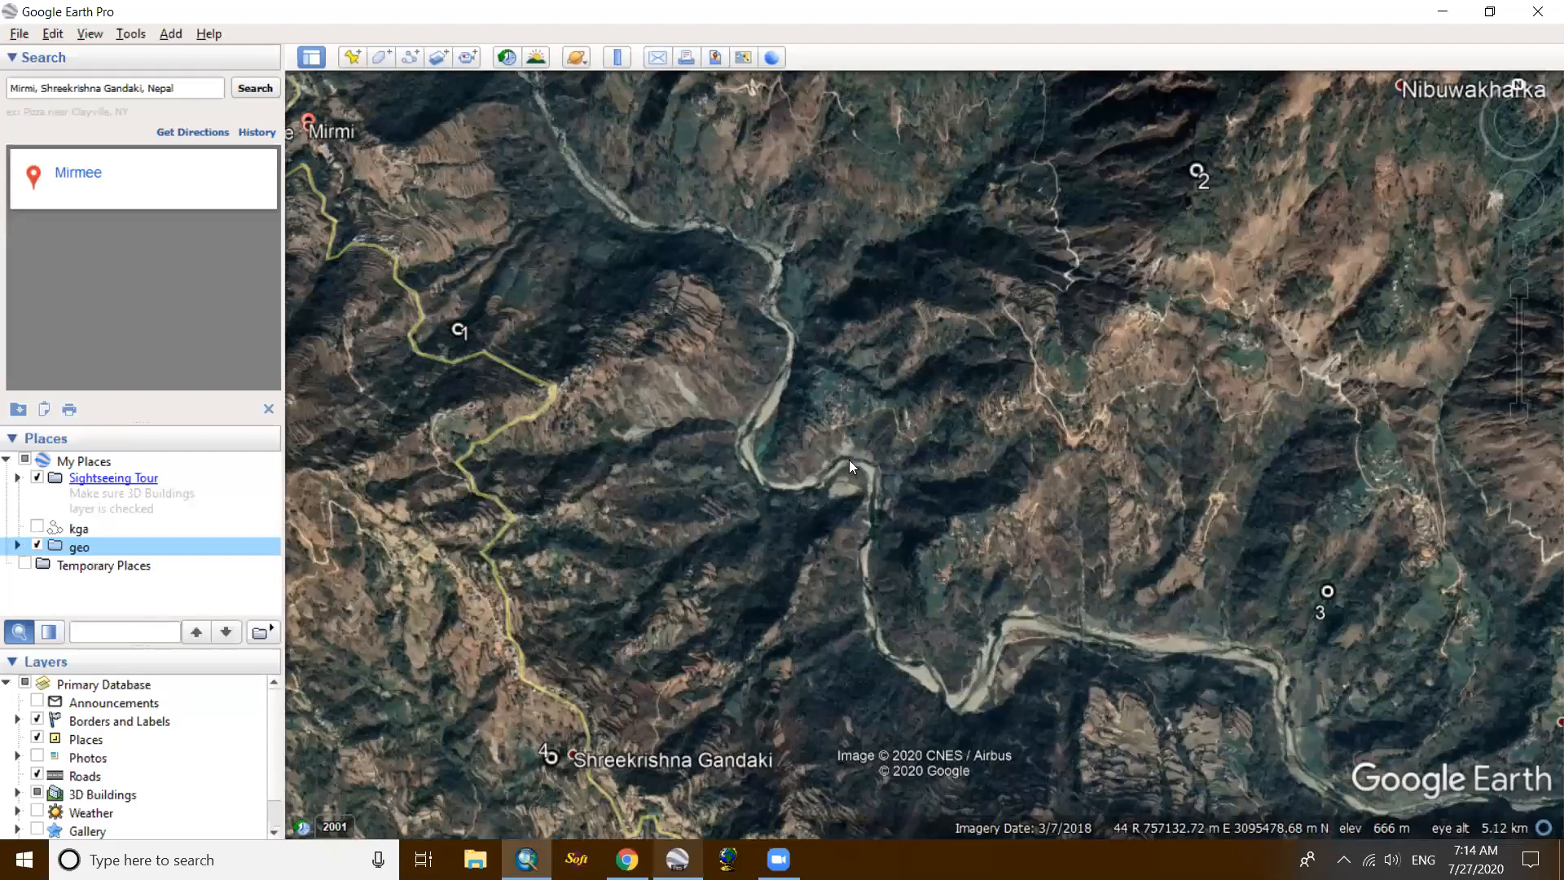
pyautogui.rightClick(79, 547)
pyautogui.click(122, 632)
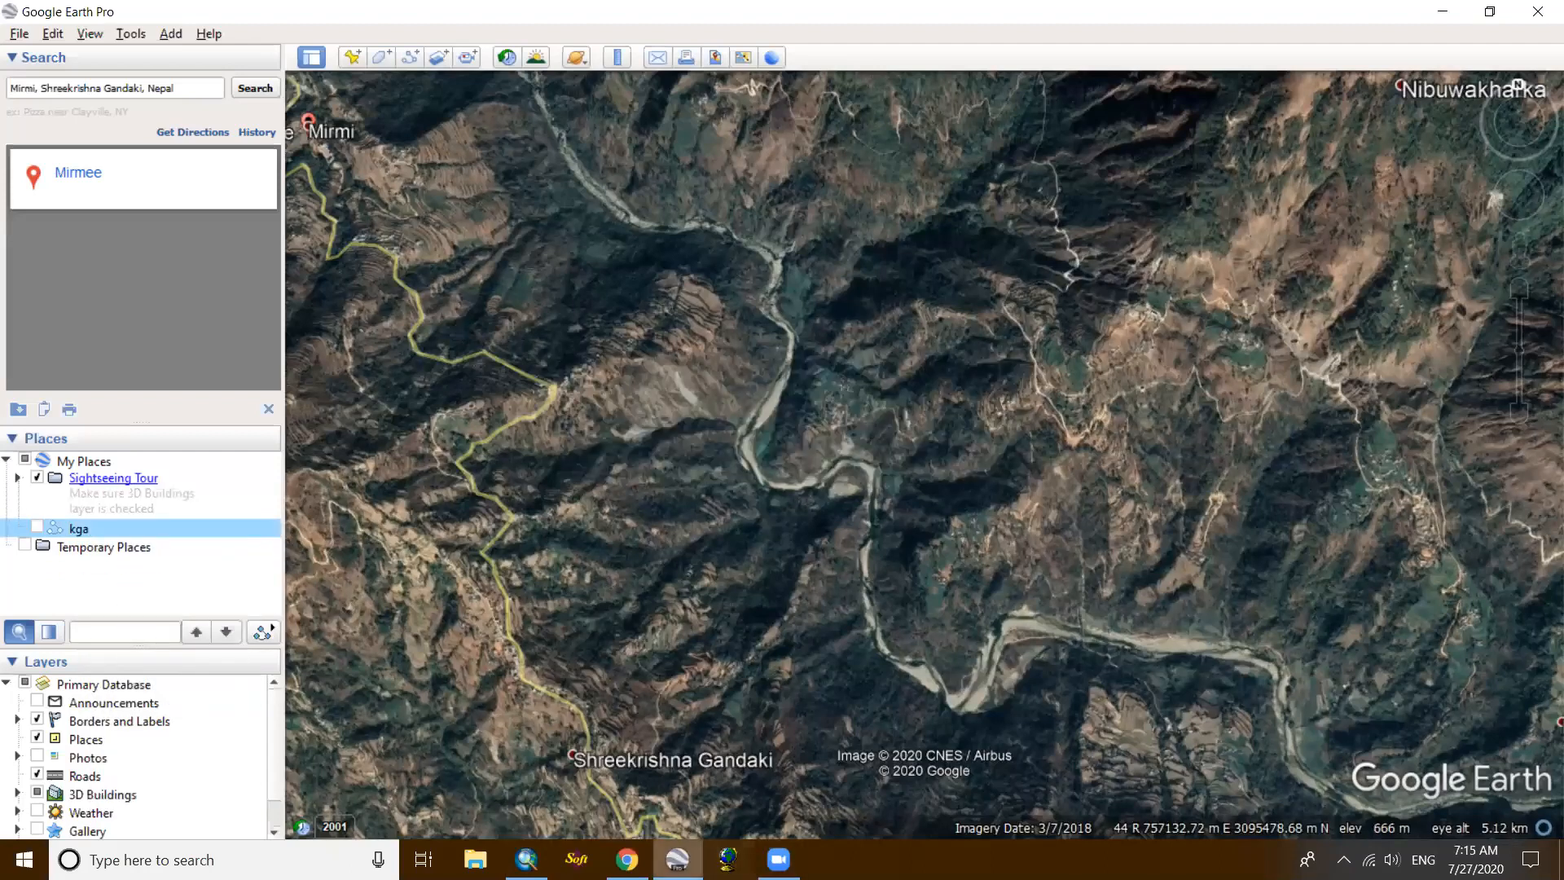
# Step: Switch to ArcMap and hide and show the dem layer to examine its extent against the imagery
pyautogui.click(526, 860)
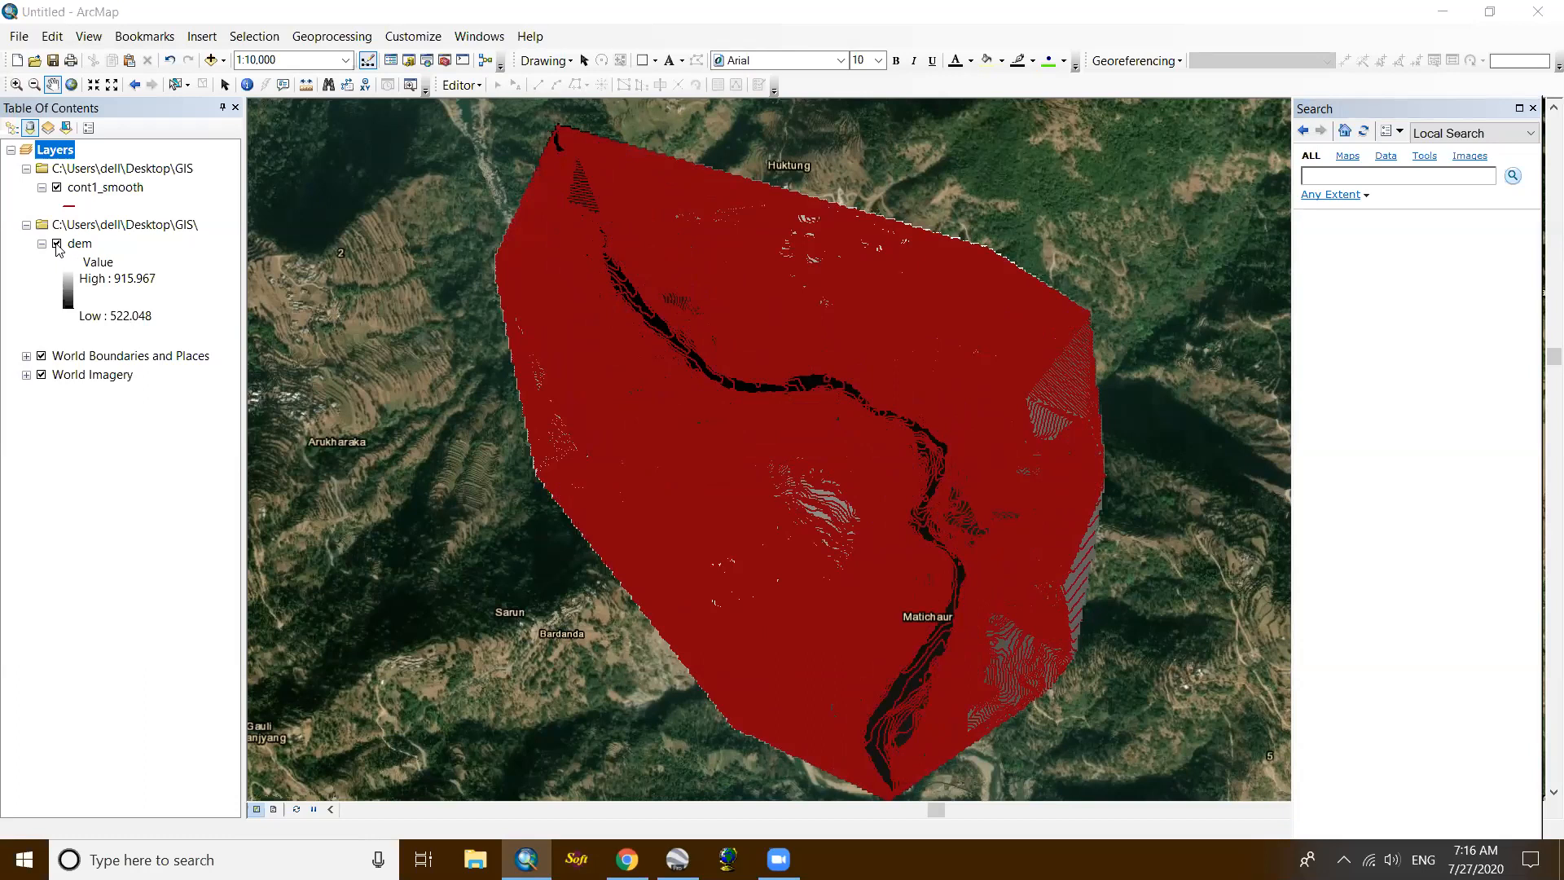
pyautogui.click(57, 244)
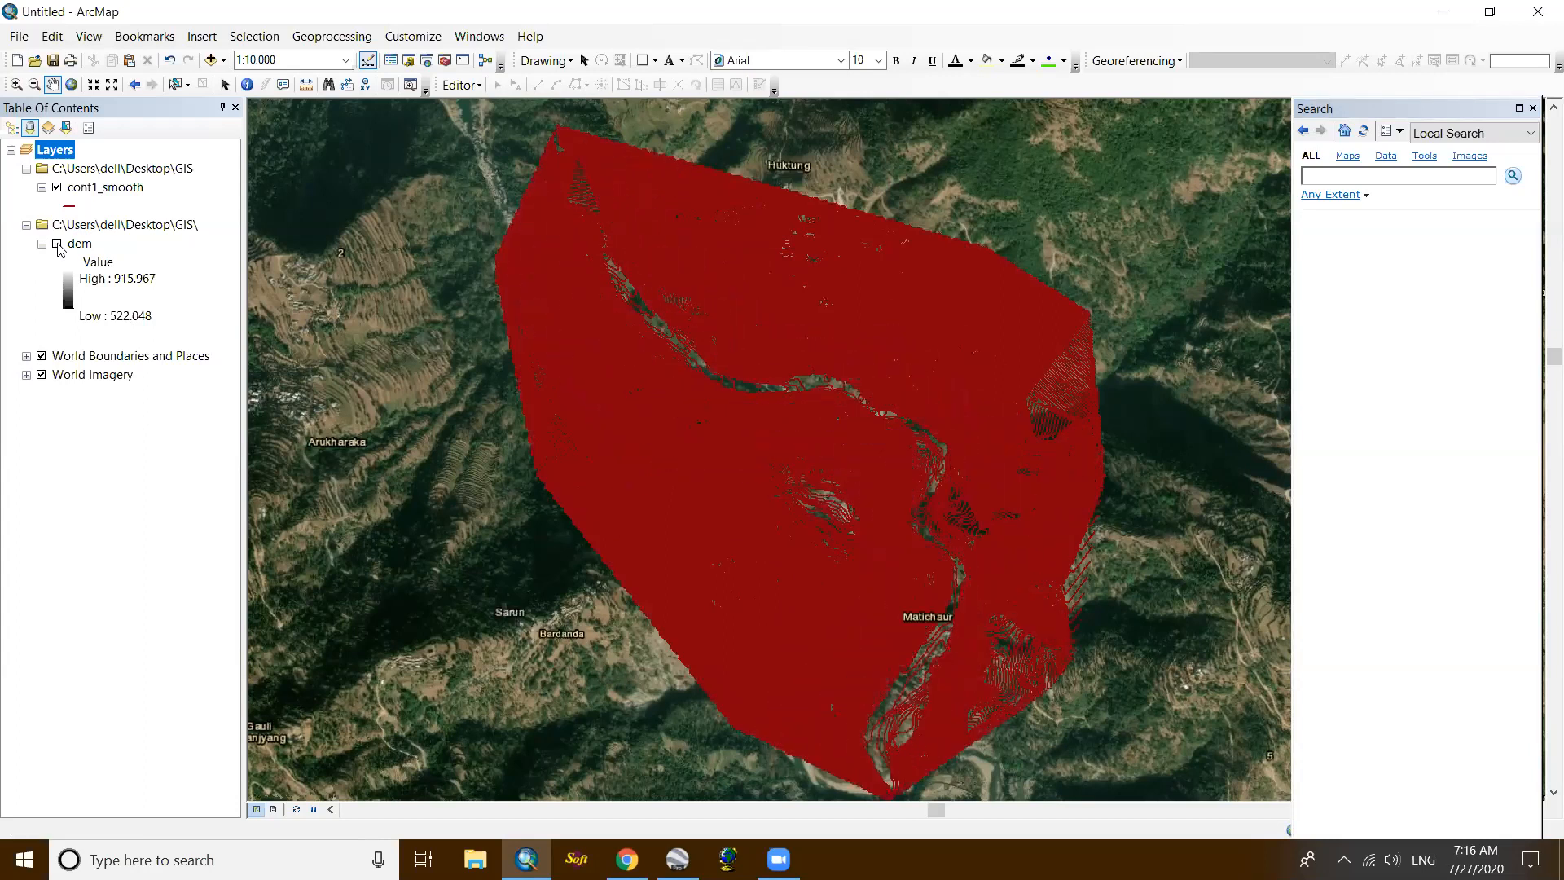
pyautogui.click(57, 243)
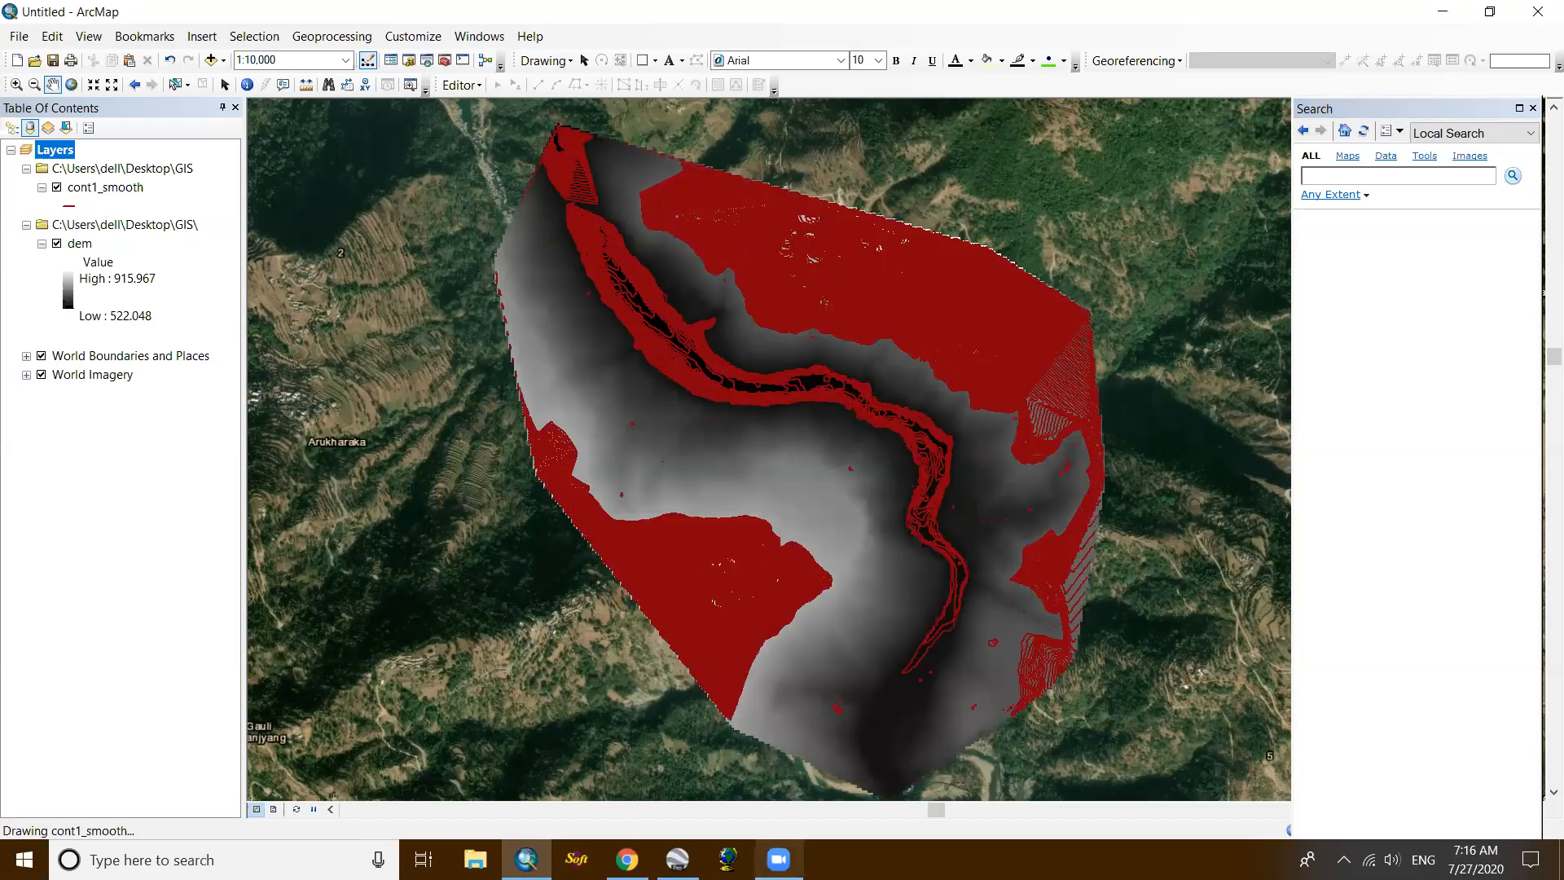
# Step: Switch to Google Earth Pro and locate the river stretch southeast of Mirmi that corresponds to the ArcMap data area
pyautogui.hotkey('alt', 'Tab')
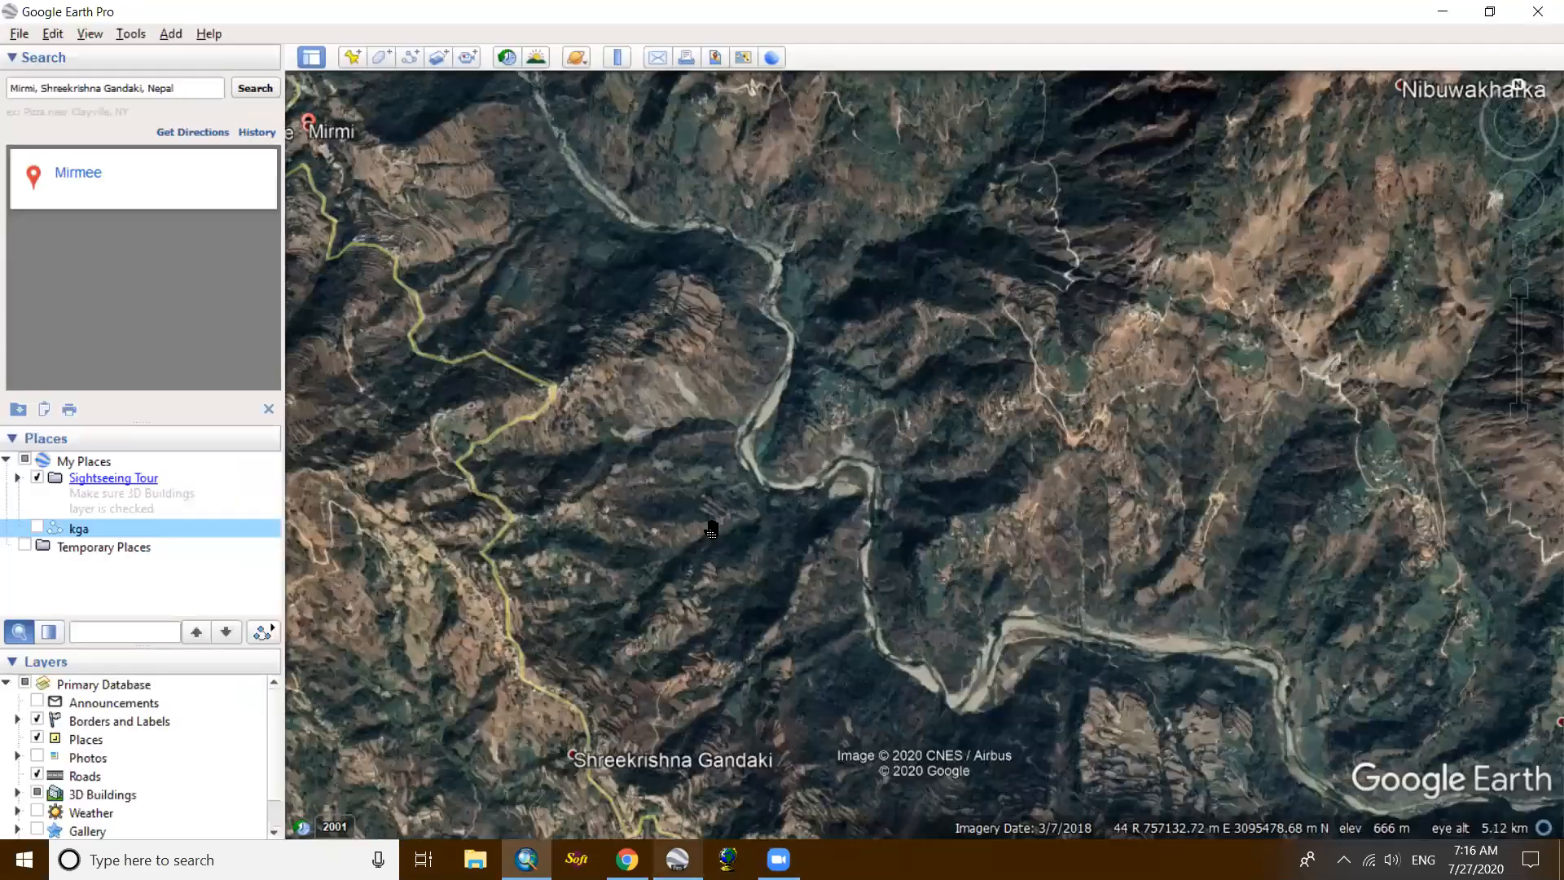
pyautogui.scroll(-1, 712, 529)
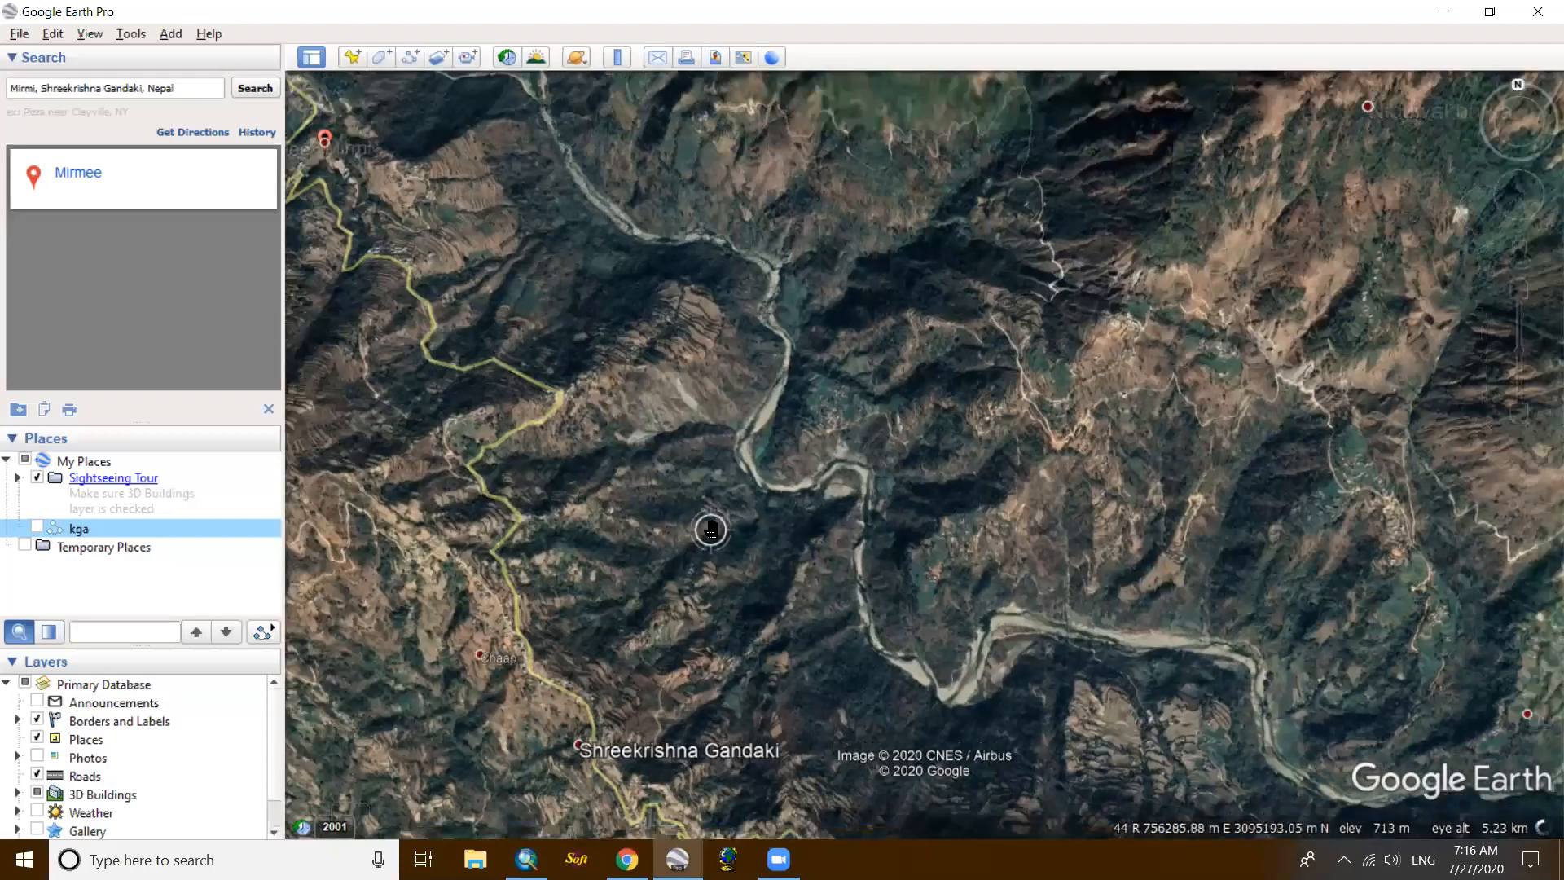
pyautogui.scroll(-2, 764, 495)
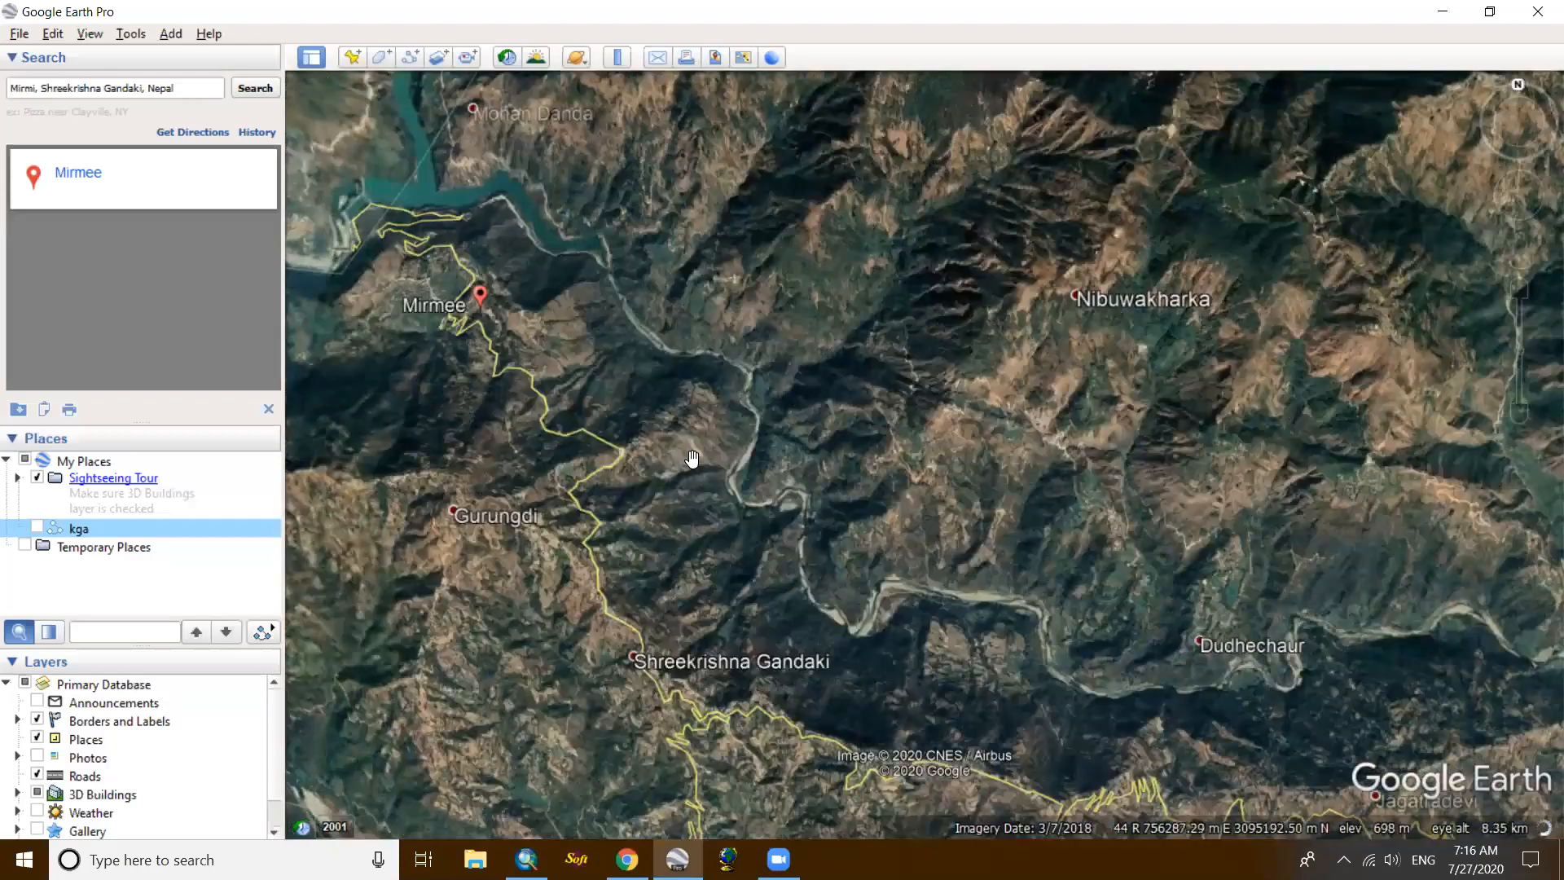
pyautogui.scroll(1, 715, 405)
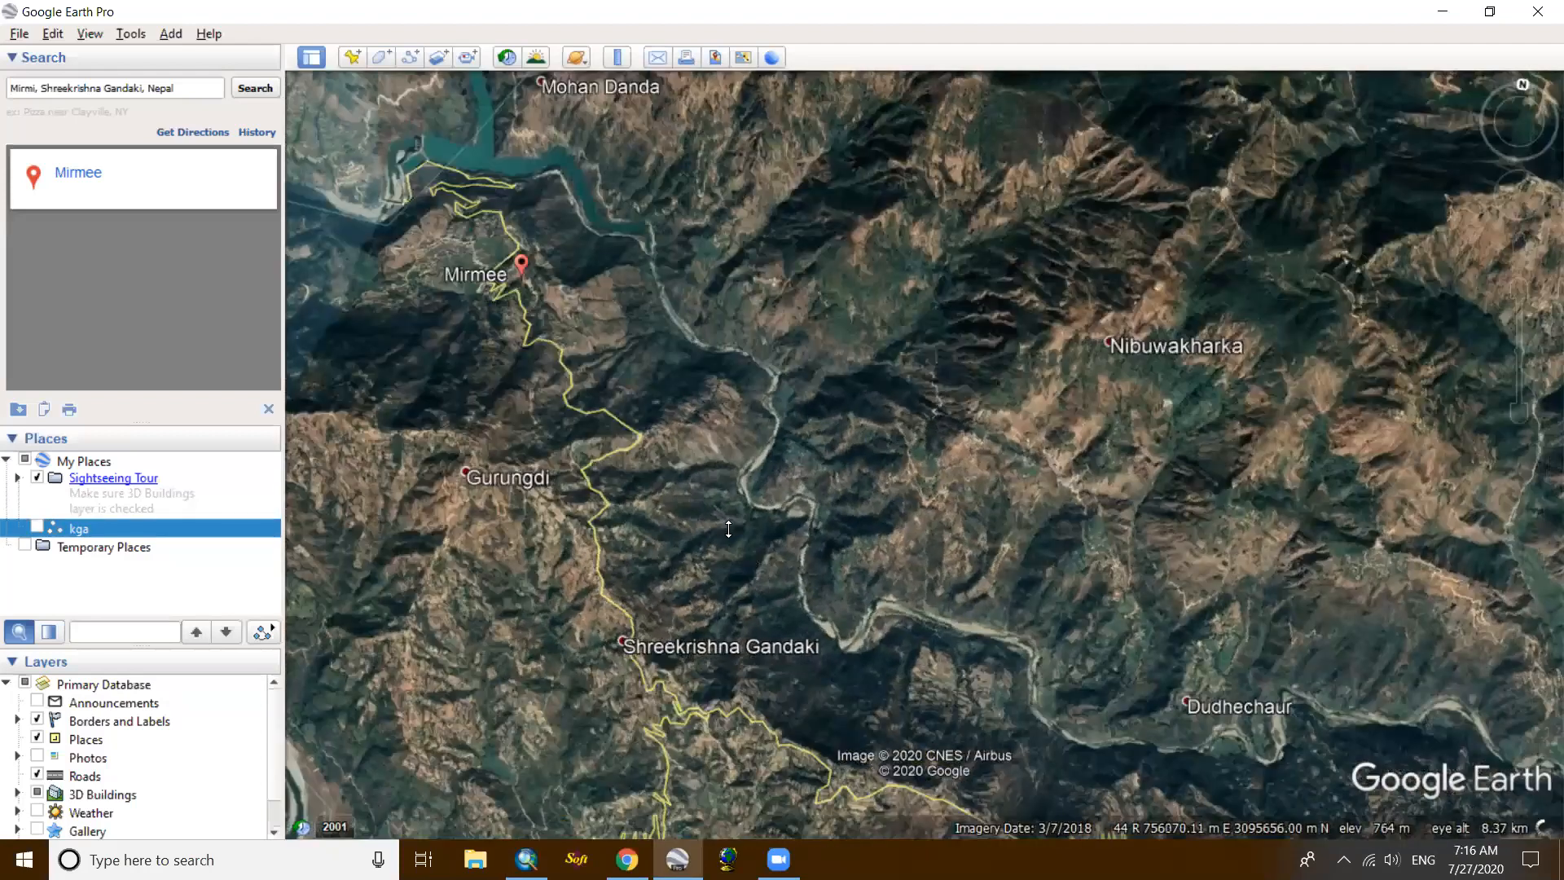
pyautogui.scroll(1, 715, 399)
pyautogui.scroll(1, 733, 387)
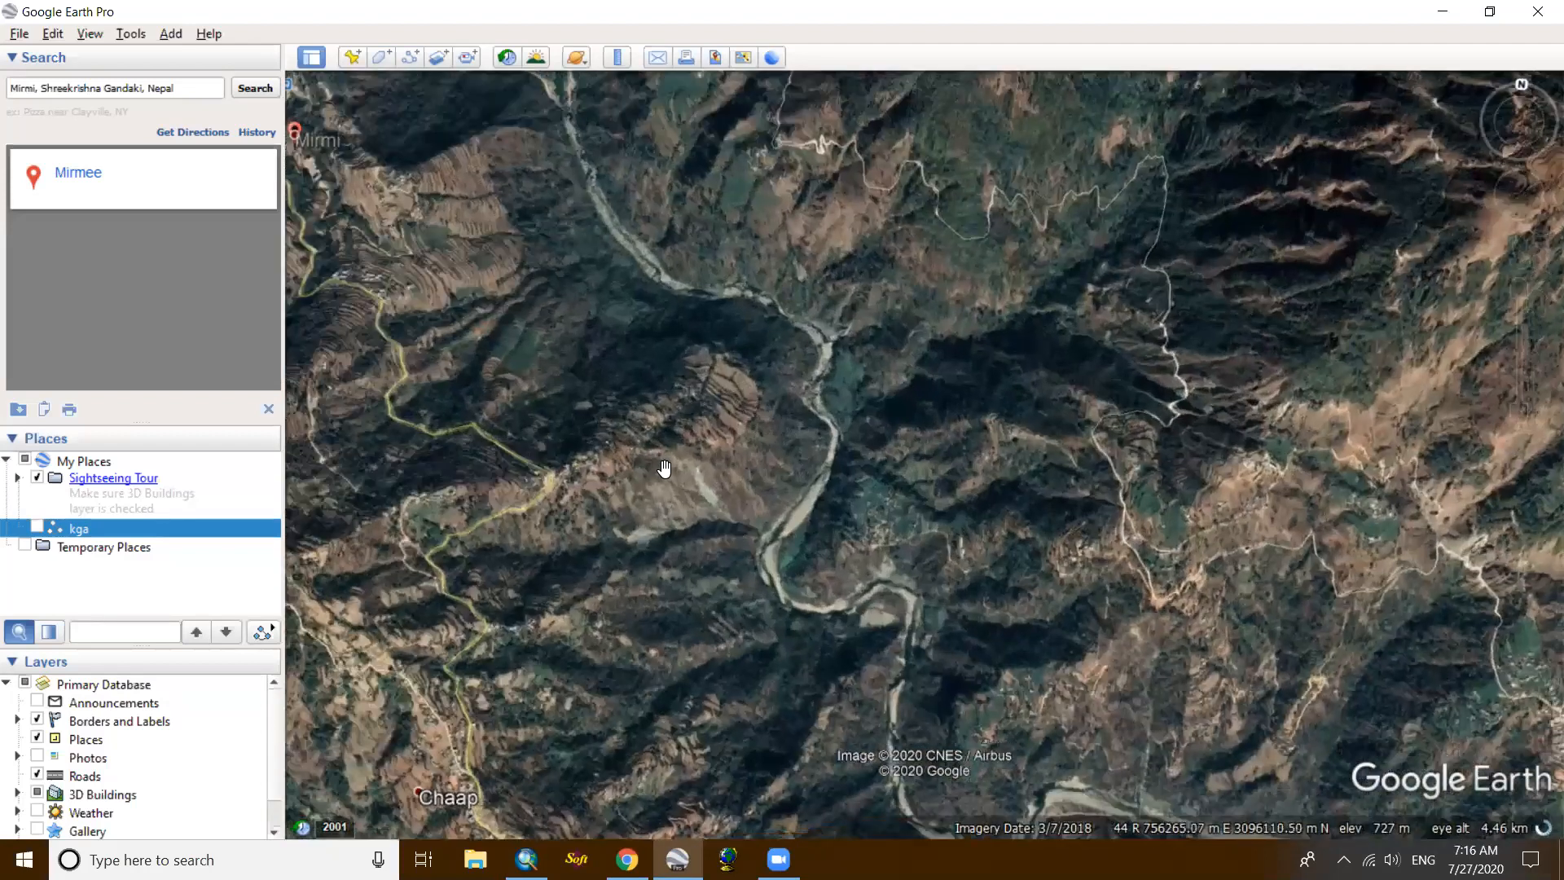
pyautogui.scroll(1, 647, 456)
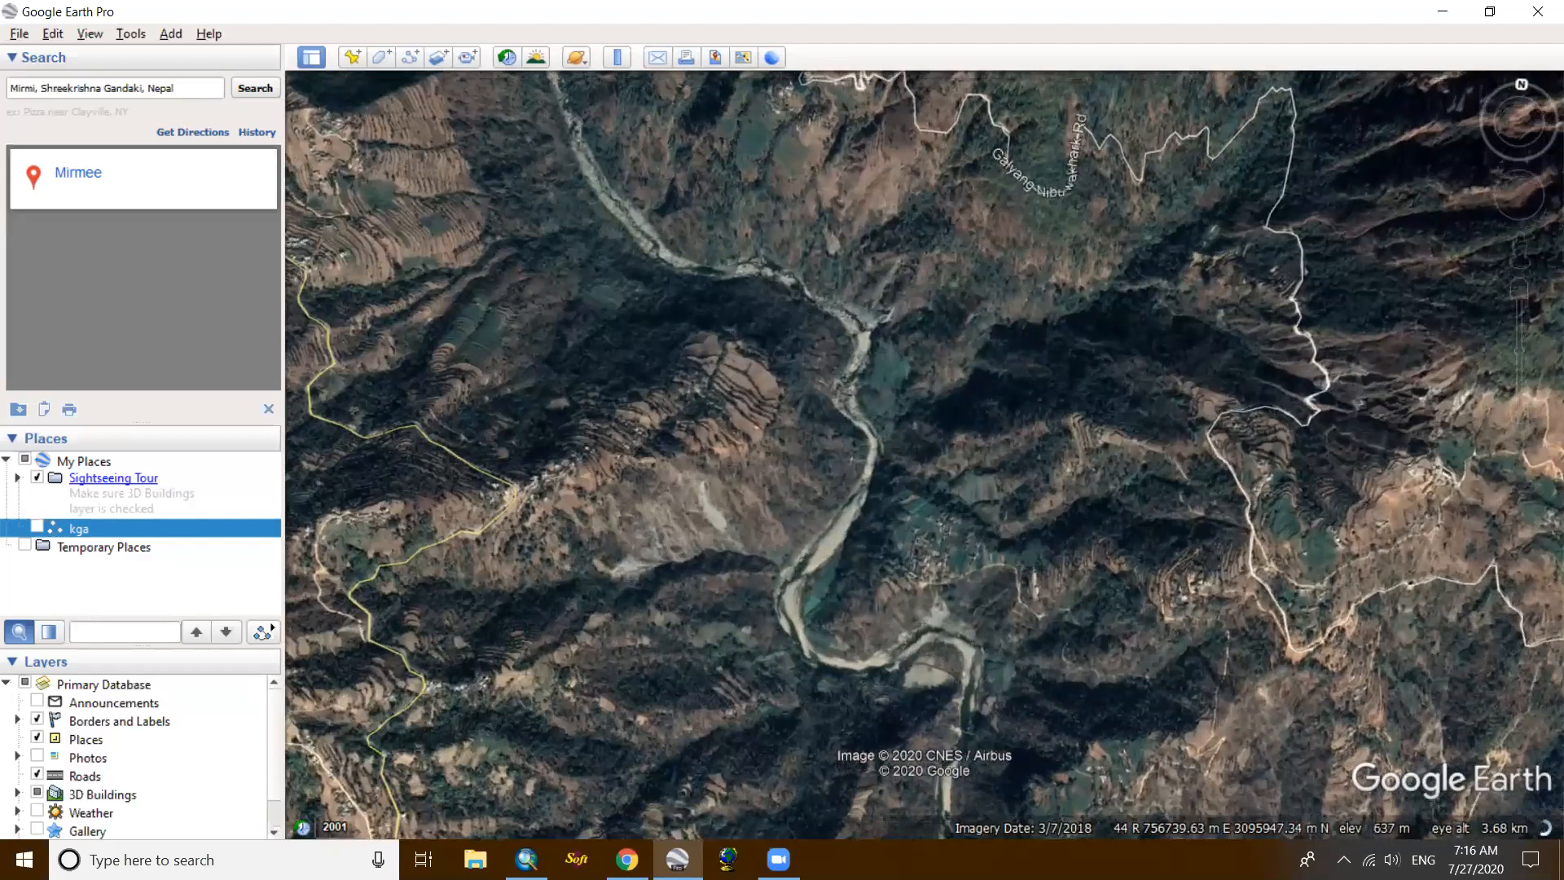
# Step: Switch to ArcMap and hide the dem and cont1_smooth layers so only the basemap imagery is displayed
pyautogui.moveTo(526, 859)
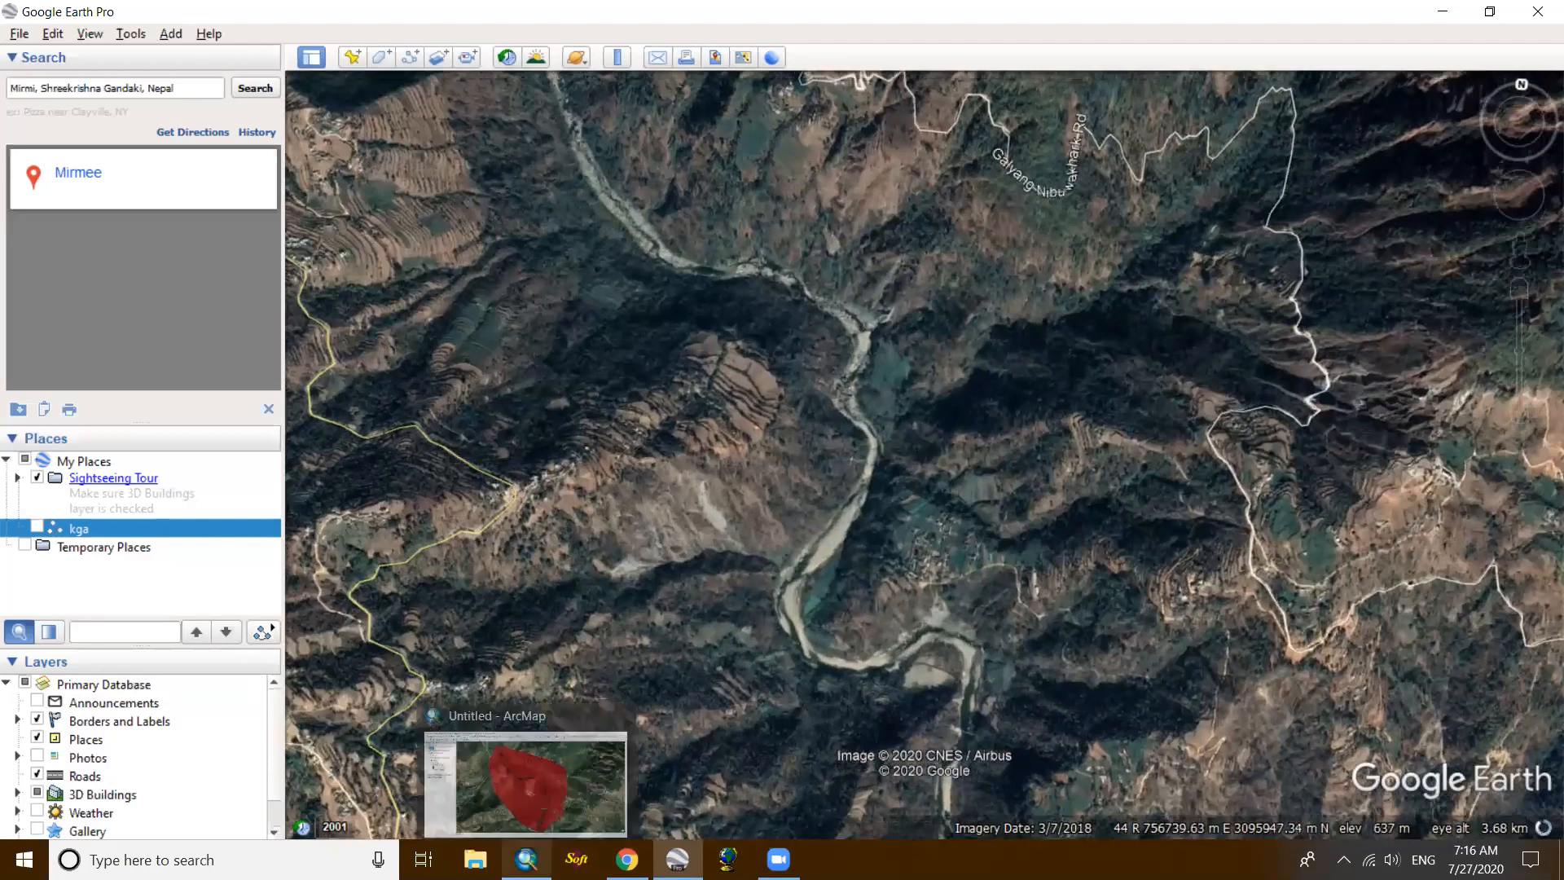
pyautogui.click(526, 860)
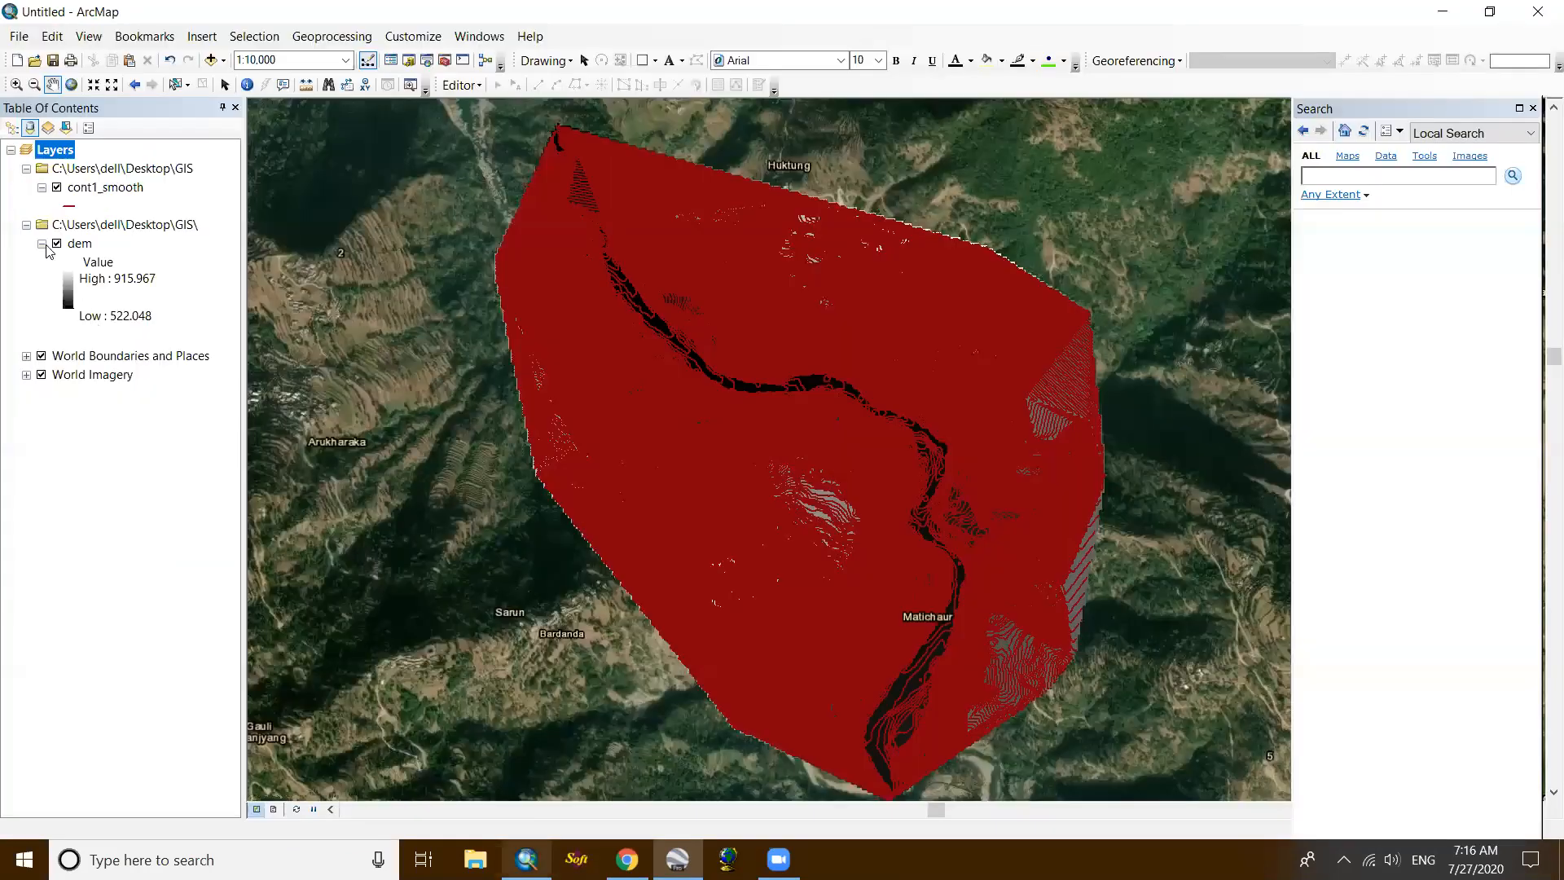
pyautogui.click(57, 244)
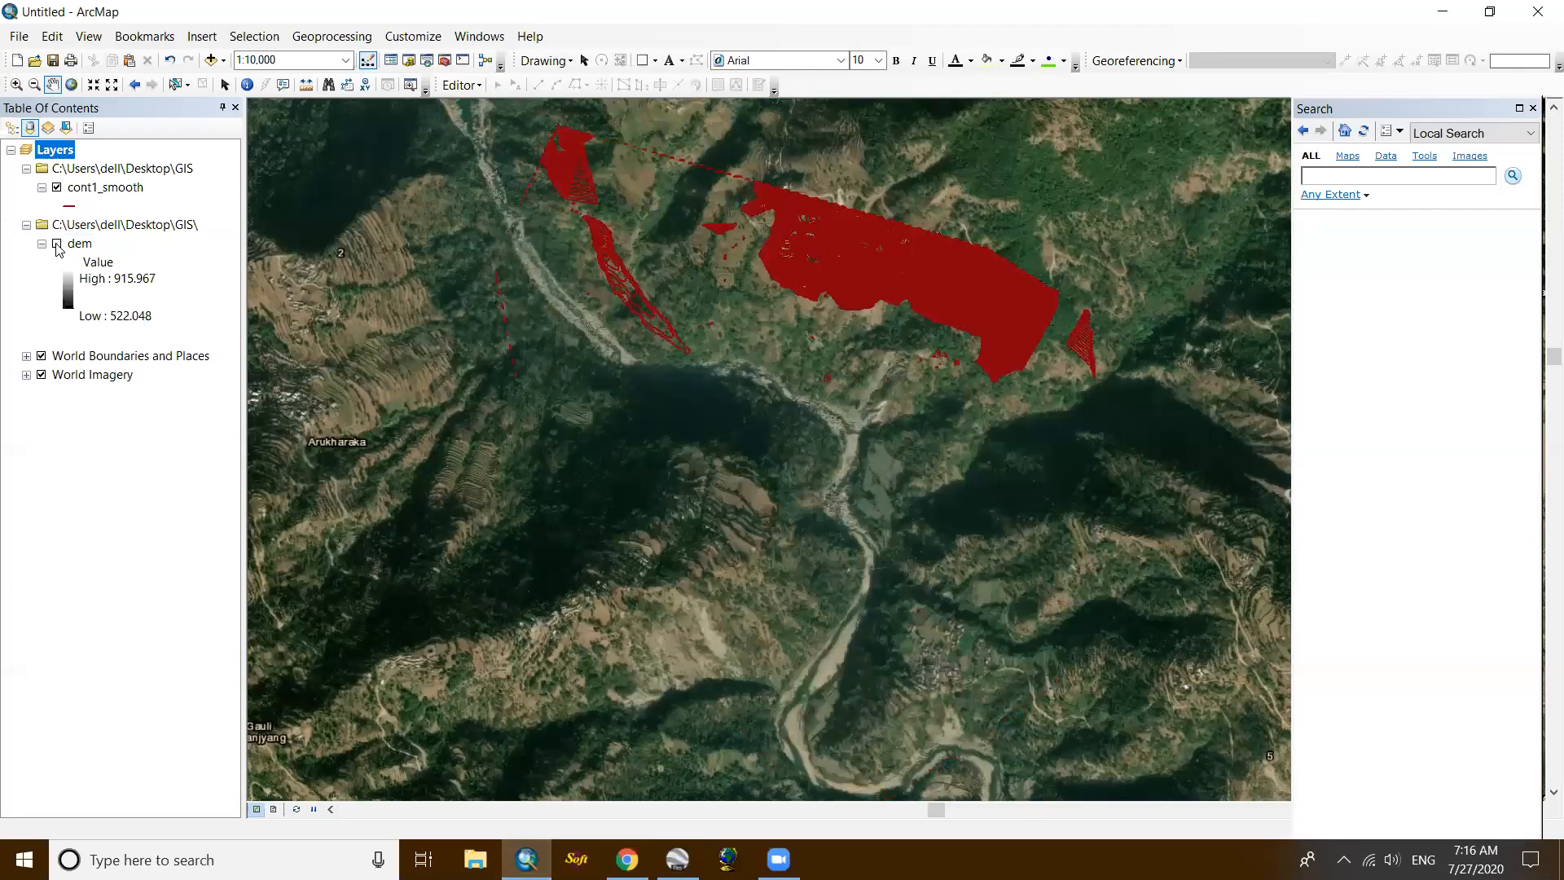
pyautogui.click(57, 187)
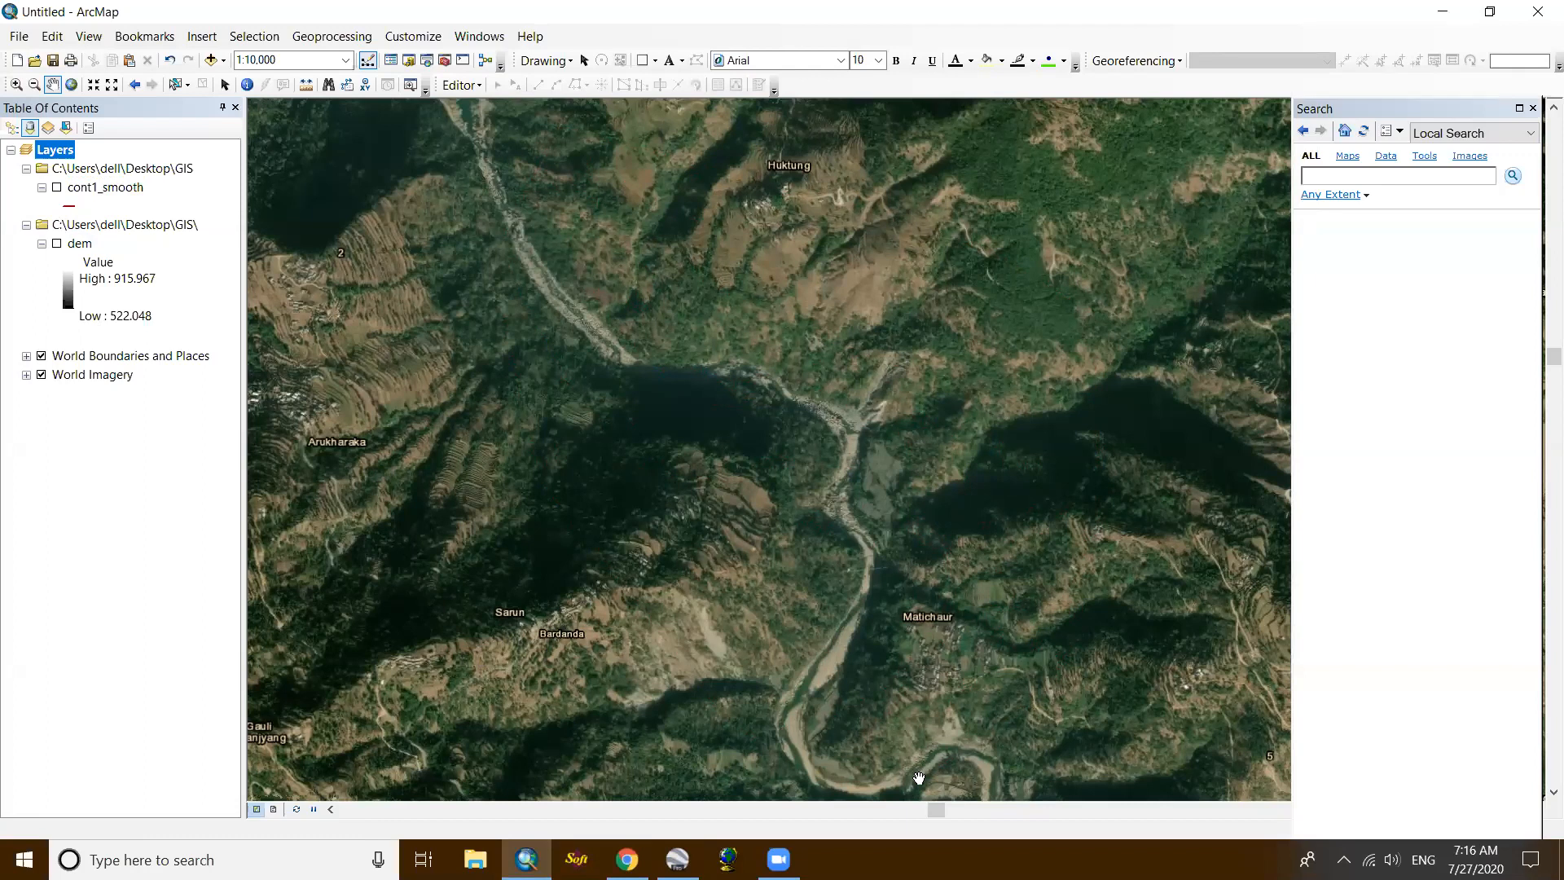
# Step: Switch to Google Earth Pro and frame the same river stretch that the ArcMap imagery covers
pyautogui.click(682, 859)
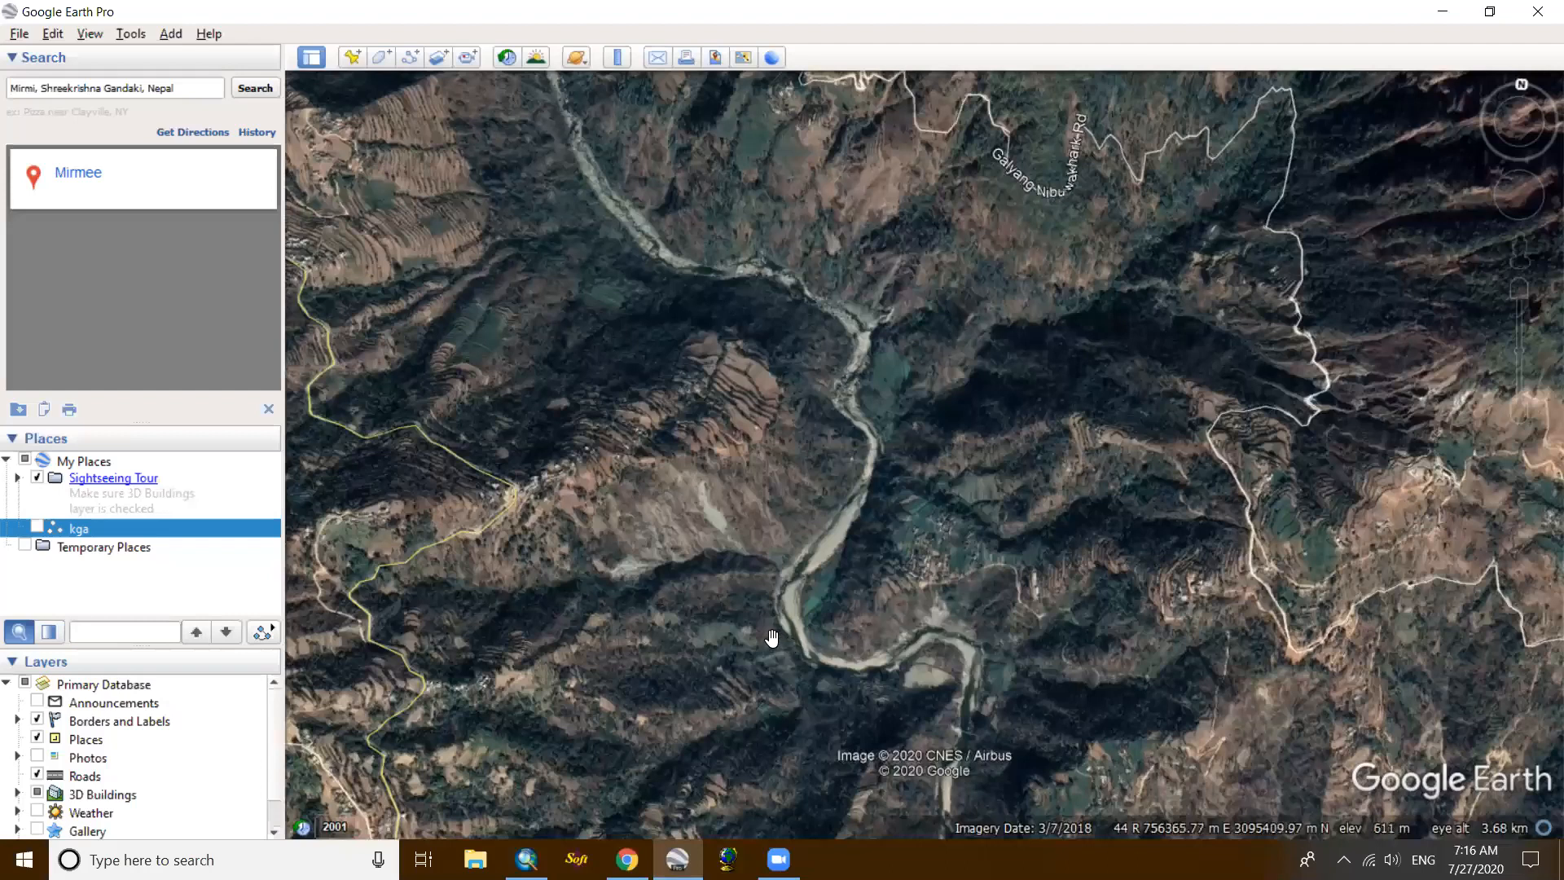
pyautogui.moveTo(765, 525); pyautogui.dragTo(785, 394)
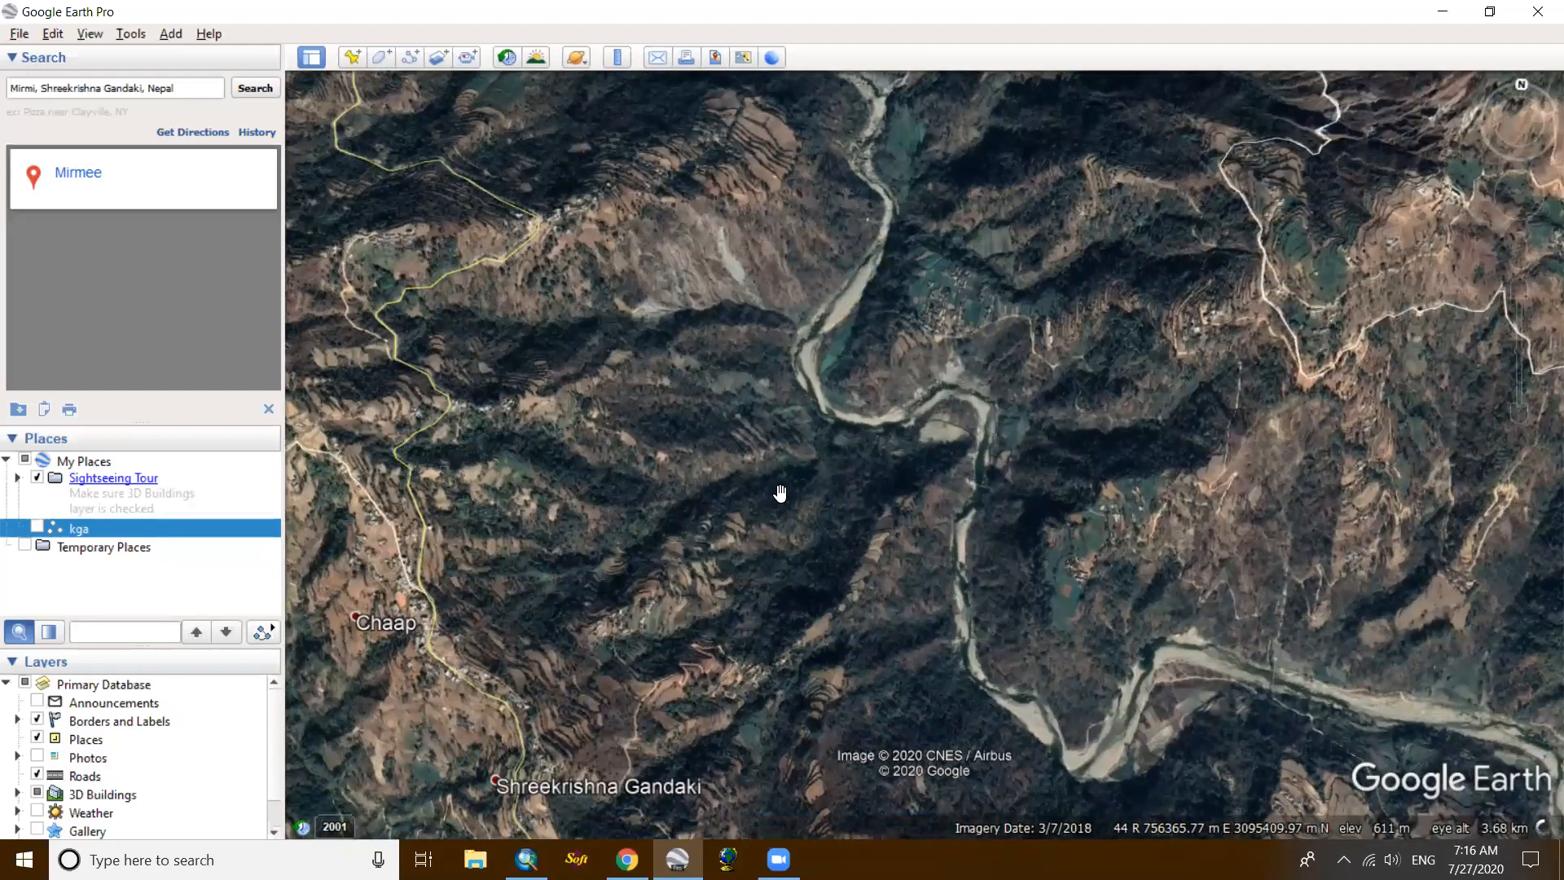
pyautogui.scroll(2, 779, 492)
pyautogui.moveTo(783, 430); pyautogui.dragTo(802, 654)
pyautogui.scroll(-1, 797, 620)
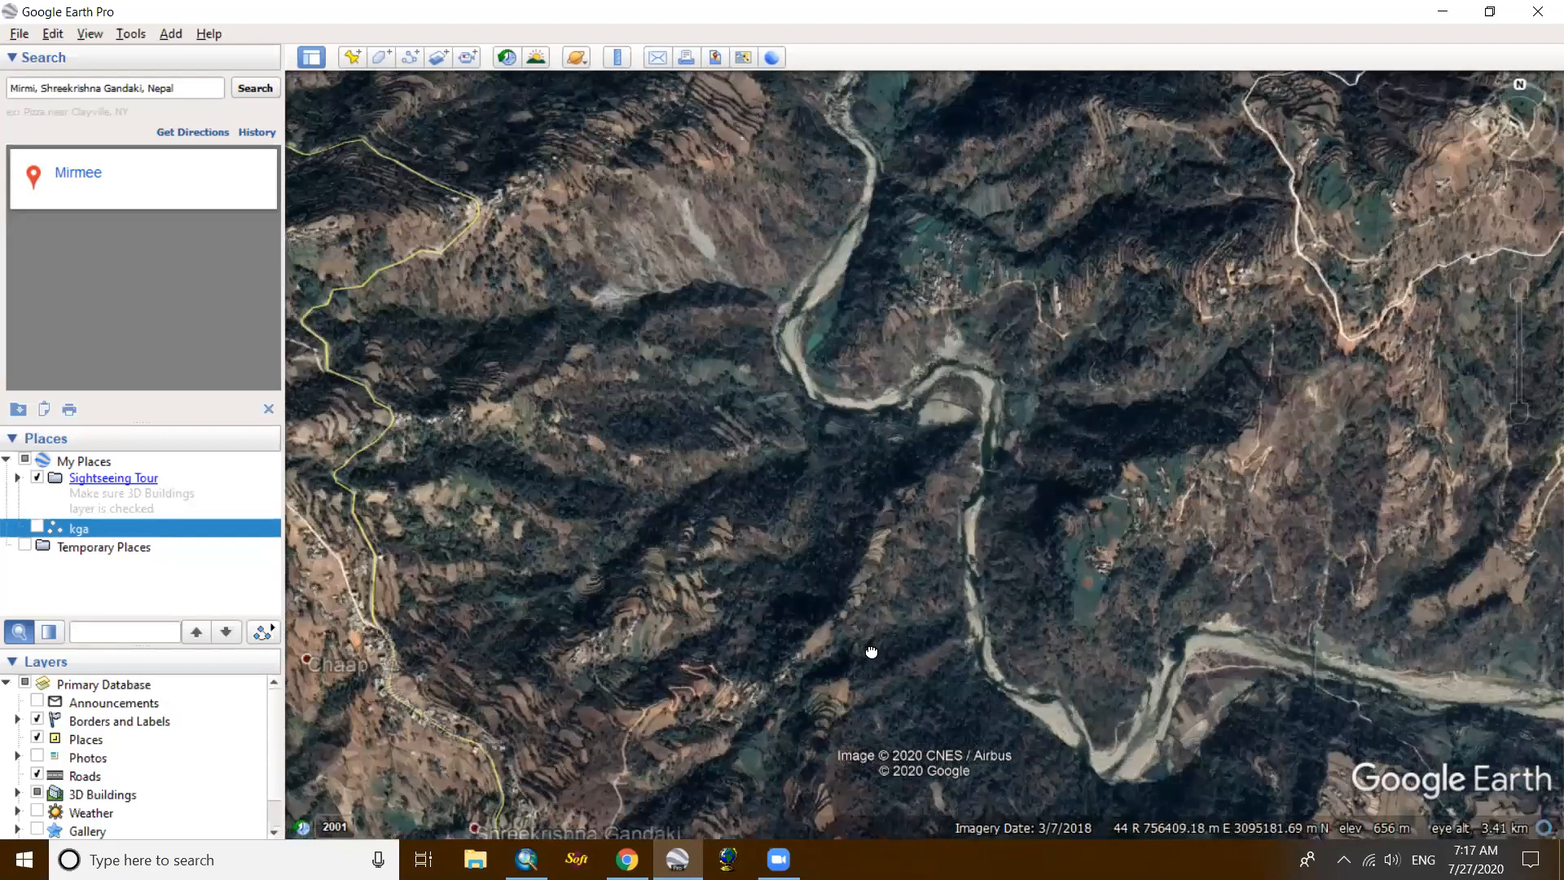
pyautogui.moveTo(872, 651); pyautogui.dragTo(875, 651)
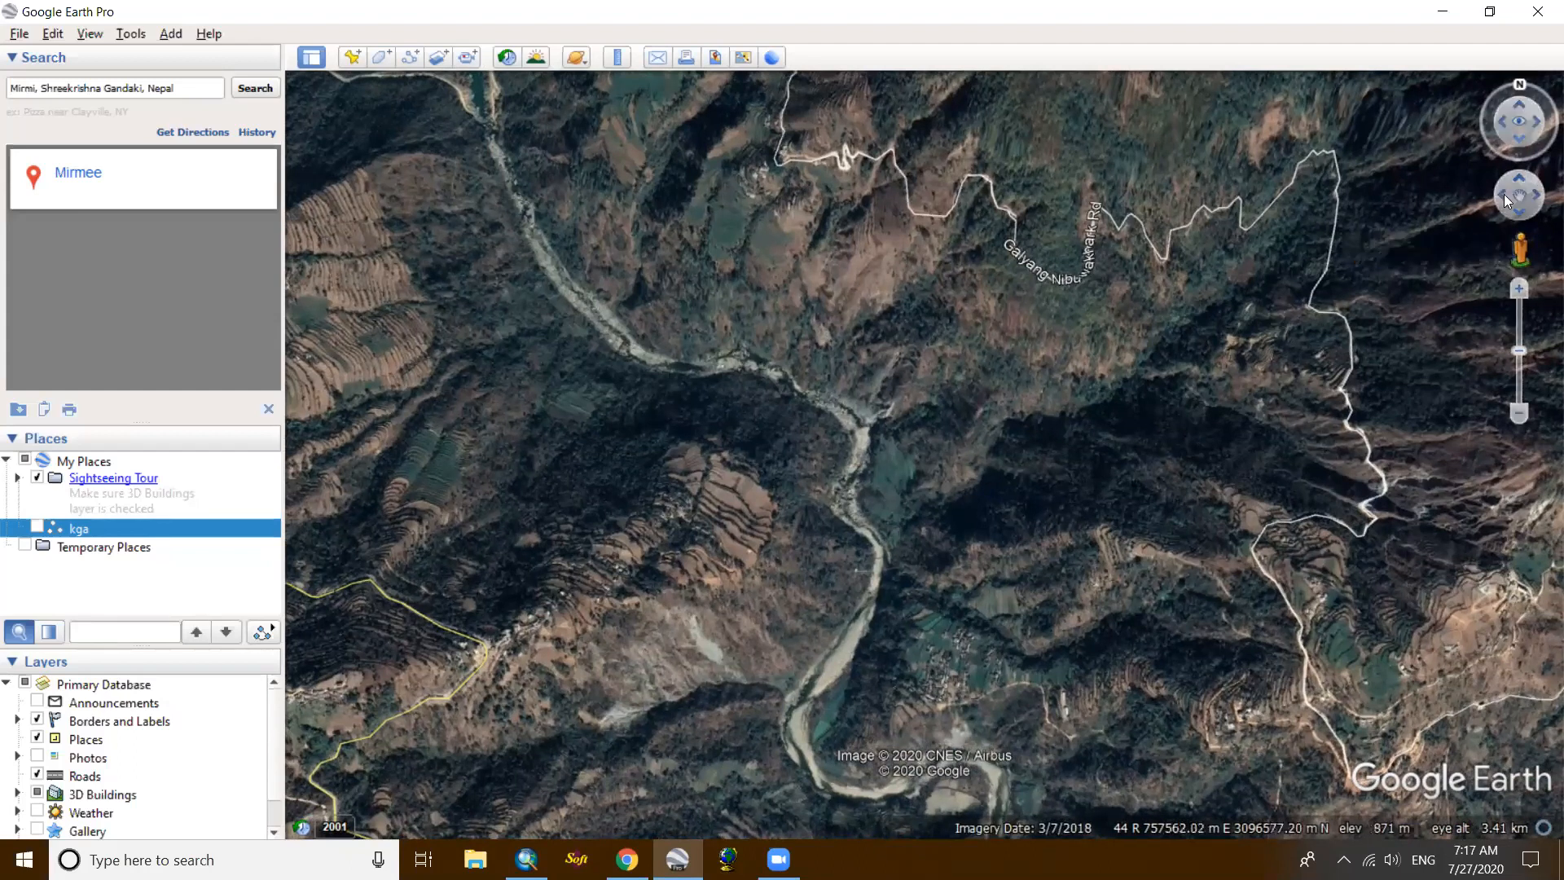
pyautogui.moveTo(1519, 190); pyautogui.dragTo(1536, 199)
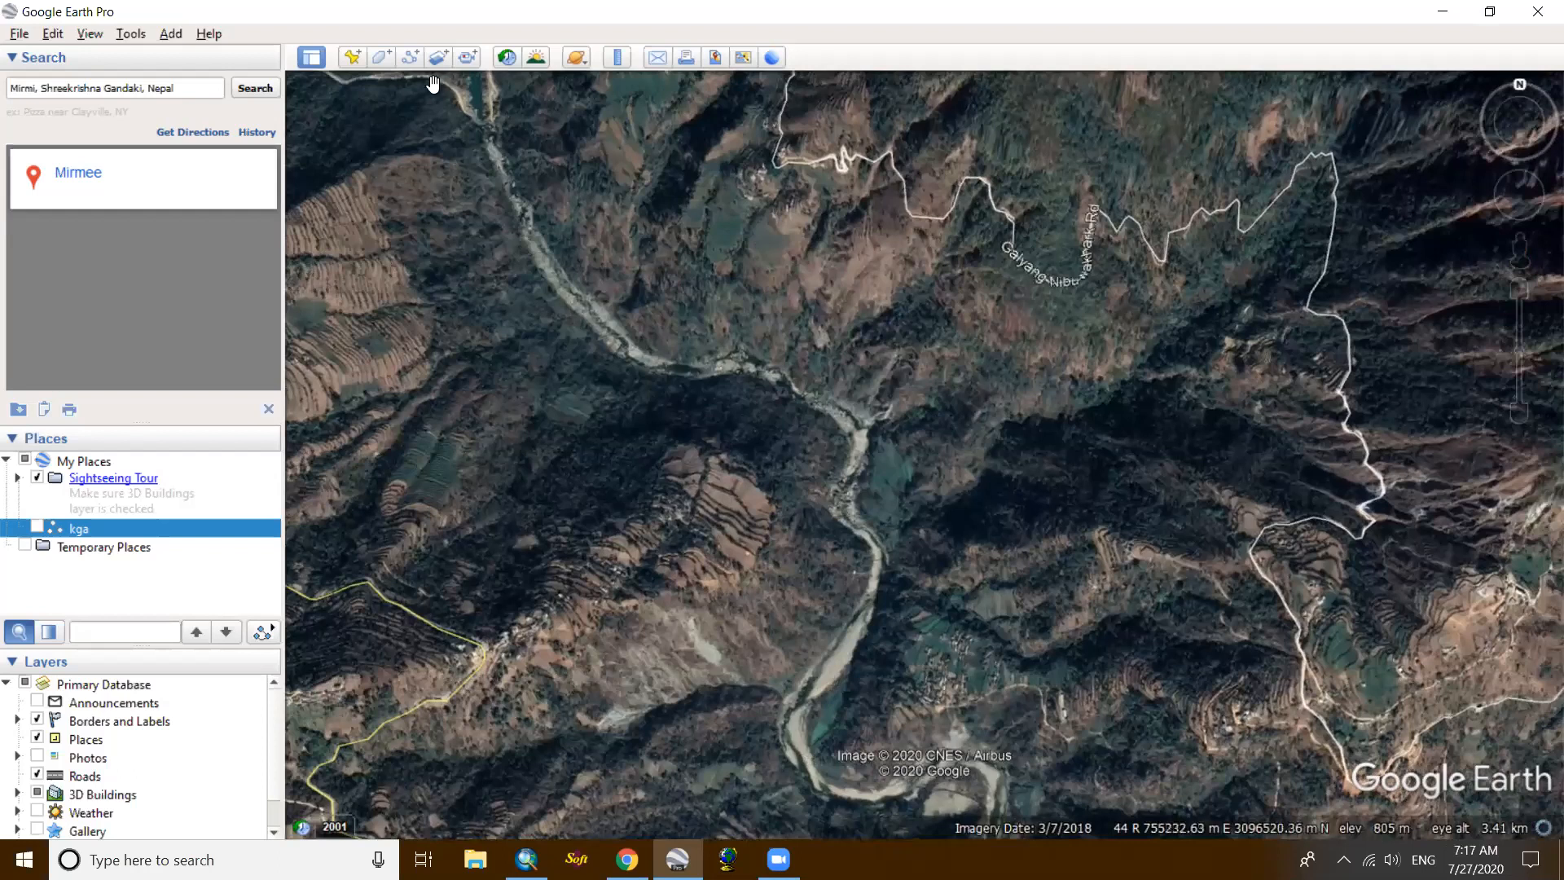
# Step: Add placemark 1 at the northwest corner of the framed area, about 755174 m E, 3096985 m N
pyautogui.click(352, 59)
pyautogui.write('1')
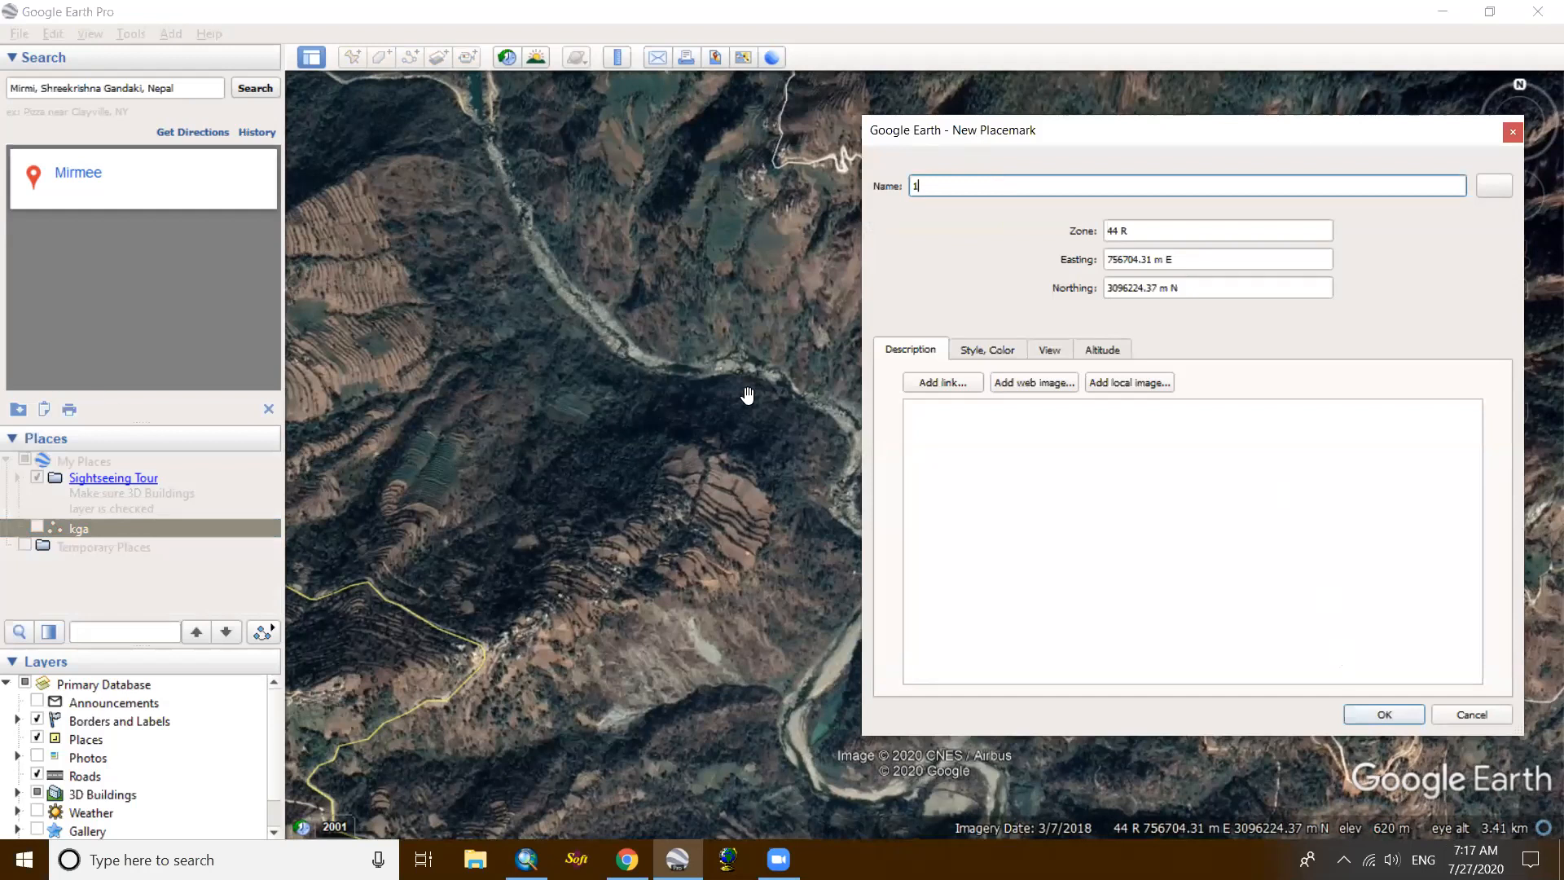
pyautogui.moveTo(1303, 131); pyautogui.dragTo(420, 378)
pyautogui.moveTo(930, 440); pyautogui.dragTo(332, 130)
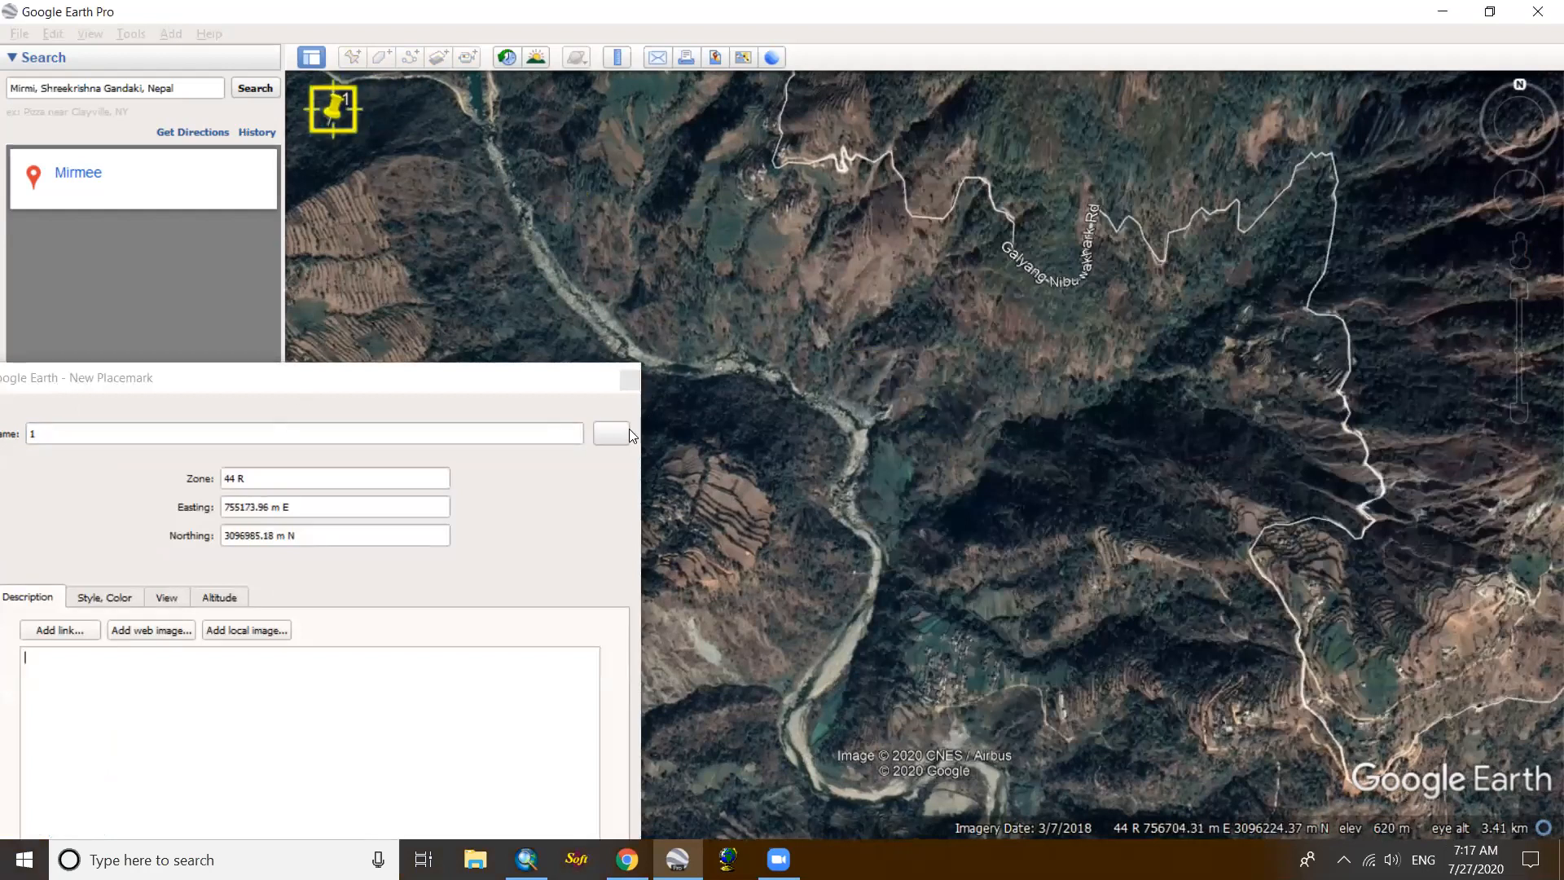
pyautogui.click(484, 382)
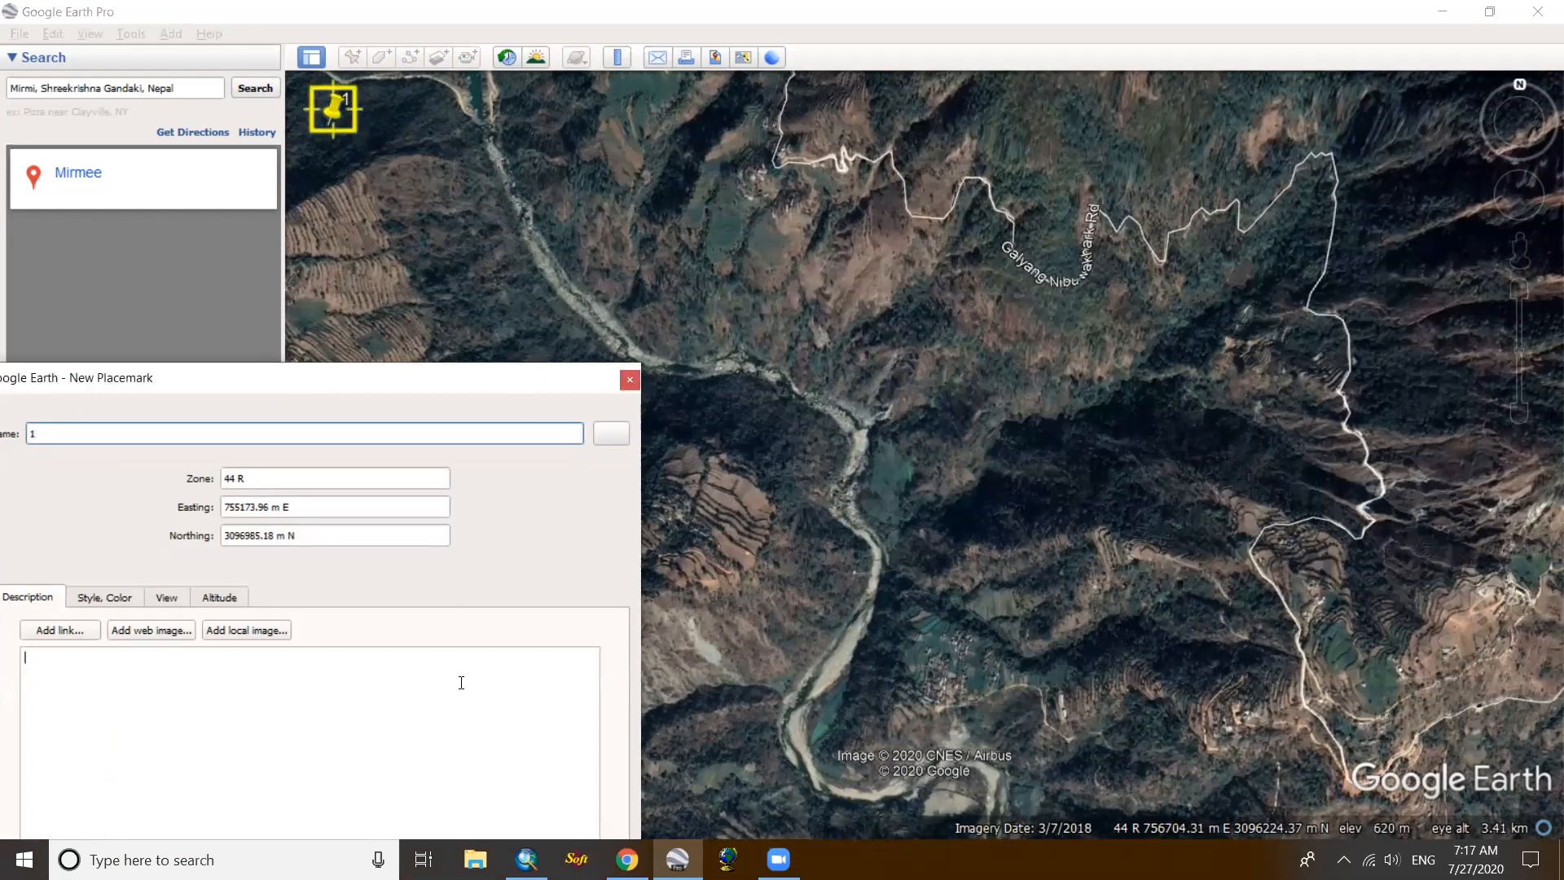
pyautogui.moveTo(484, 380); pyautogui.dragTo(601, 201)
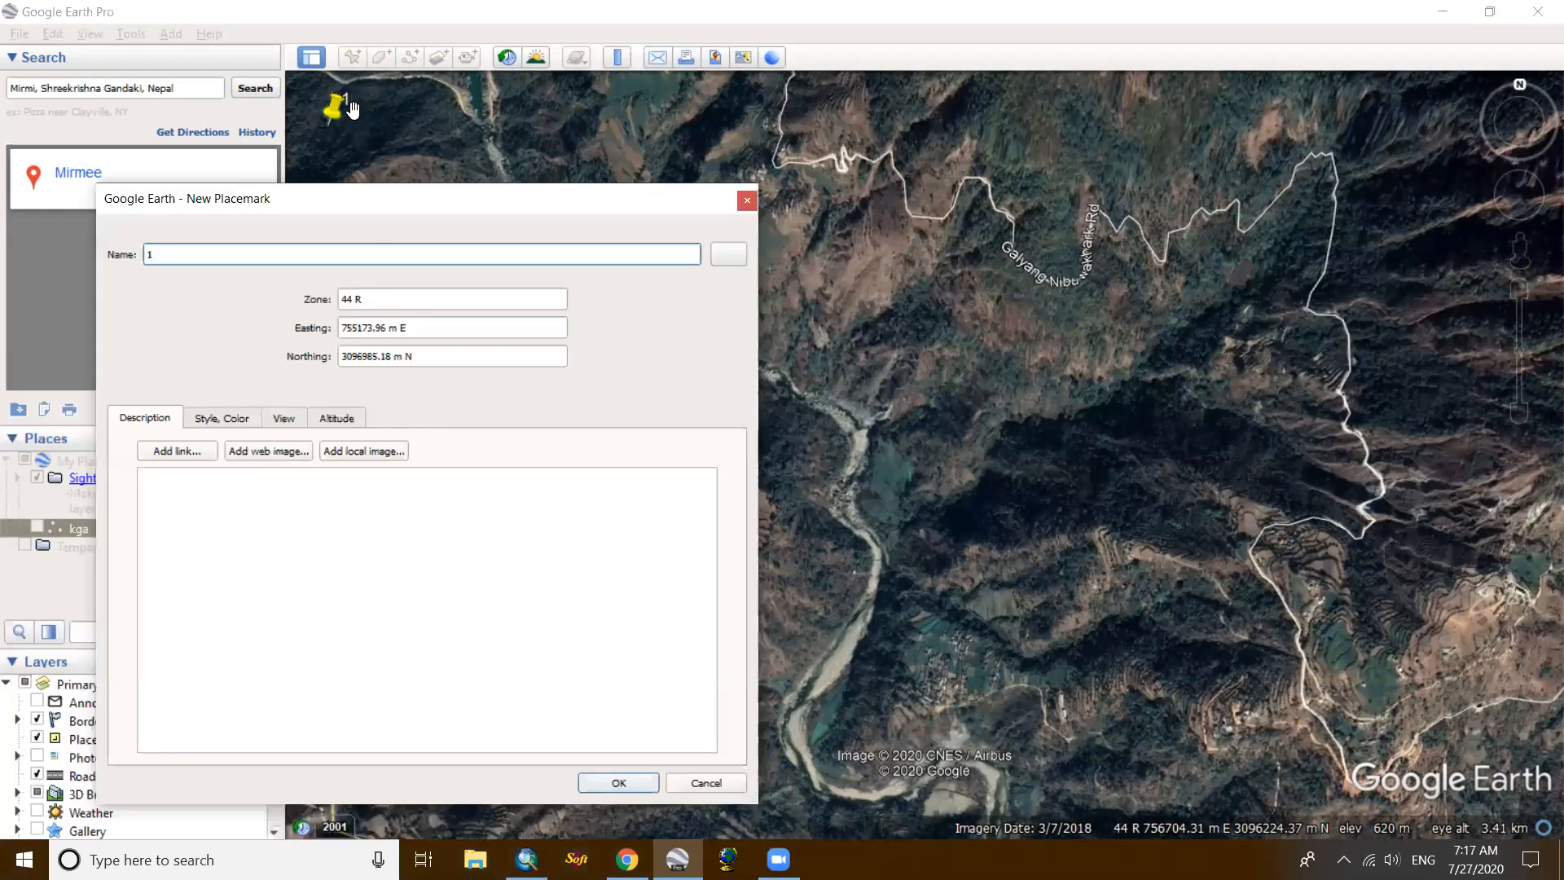
pyautogui.press('Return')
# Step: Add placemark 2 with the placemark circle icon at the northeast corner of the framed area
pyautogui.click(352, 59)
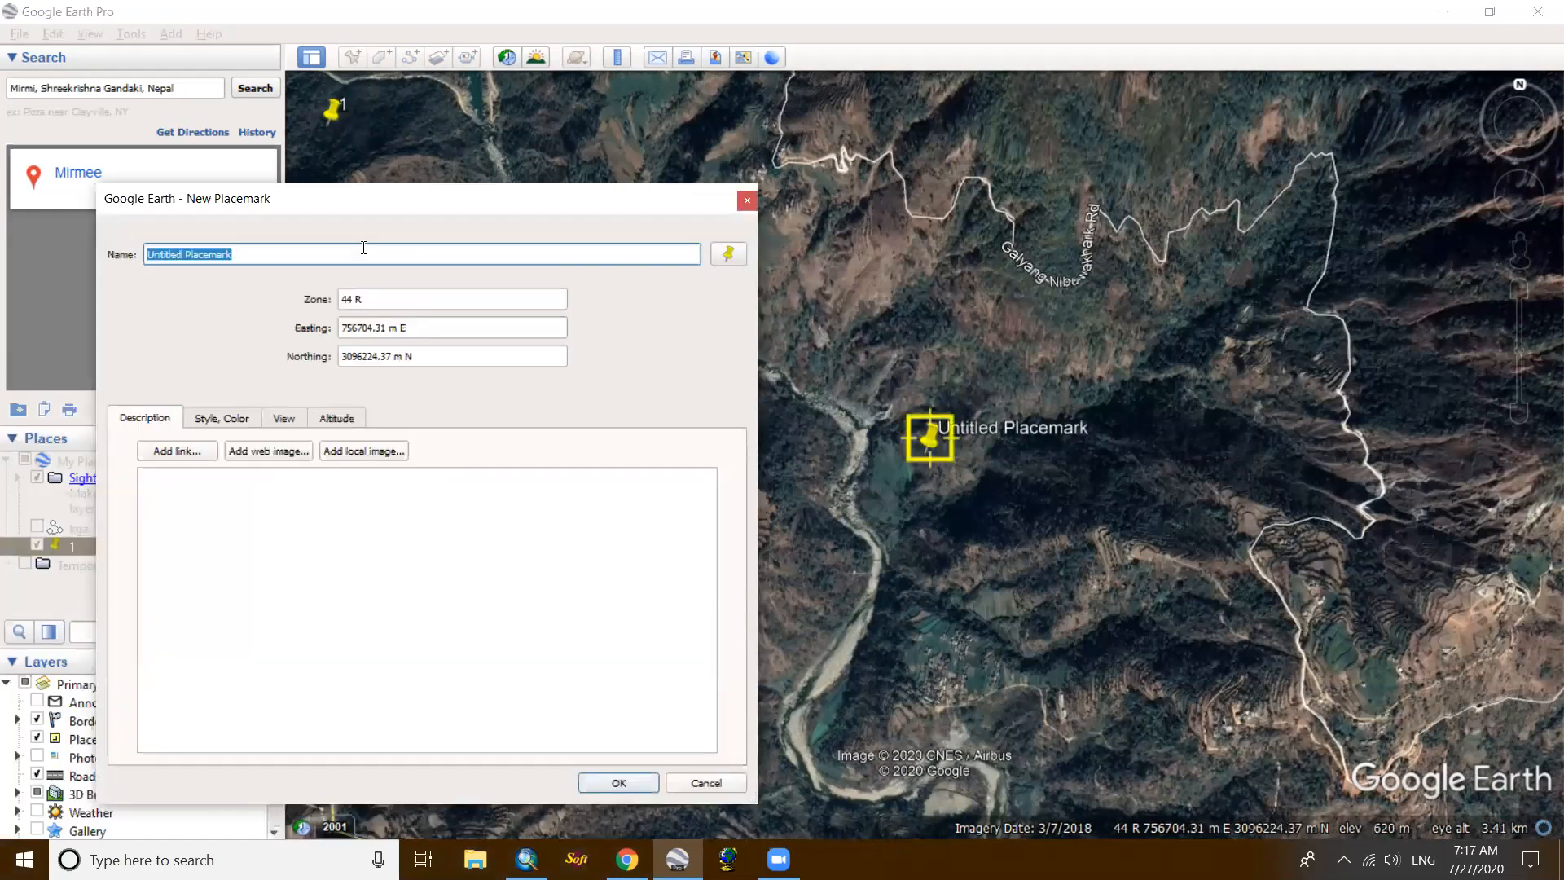
pyautogui.write('2')
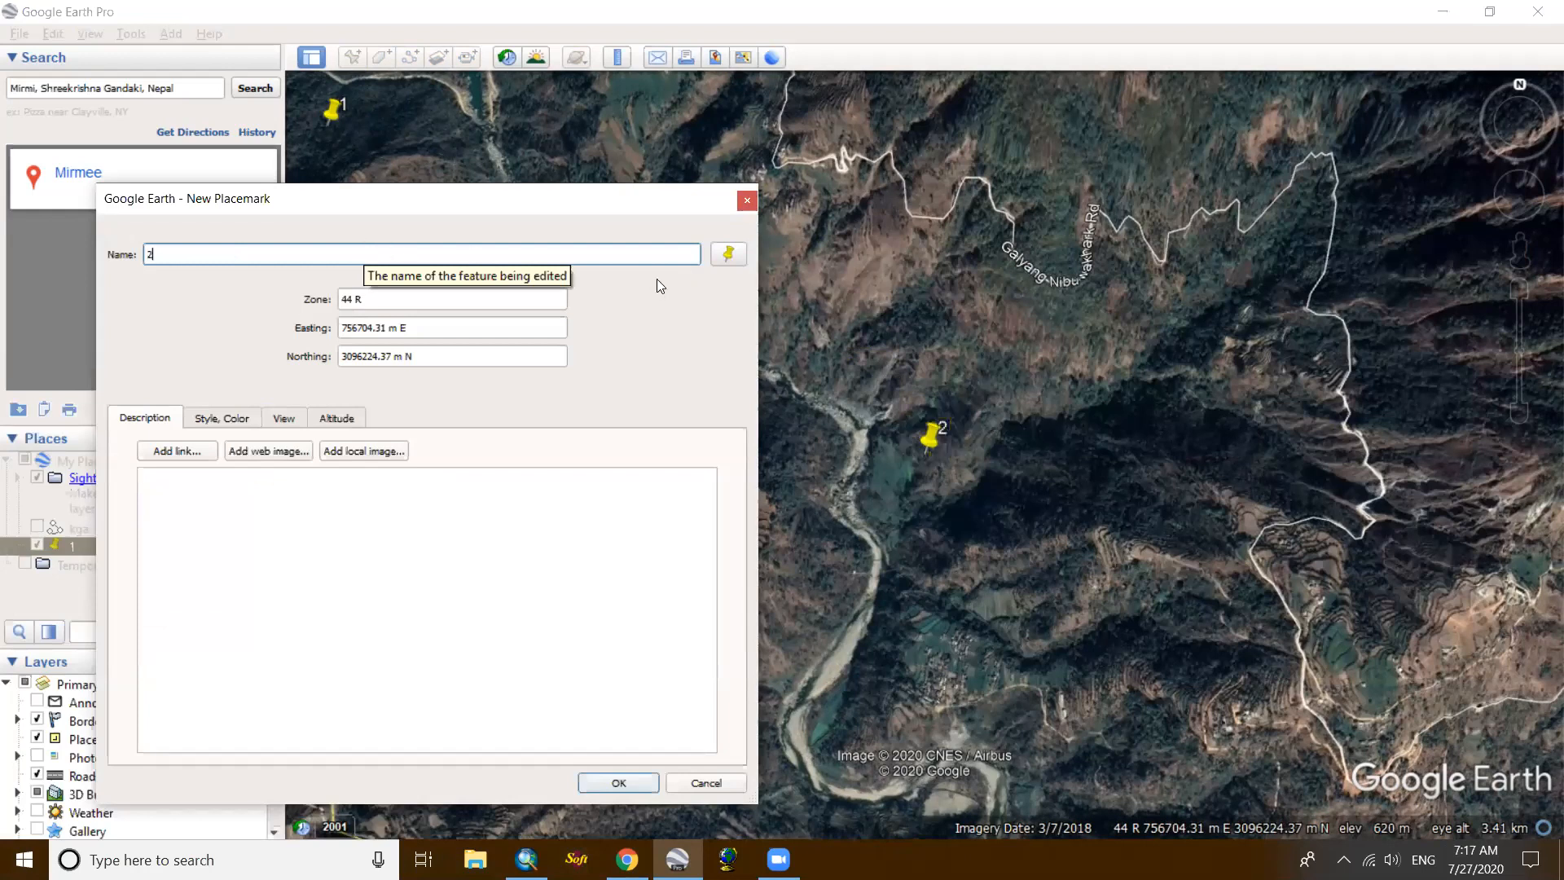
pyautogui.click(728, 254)
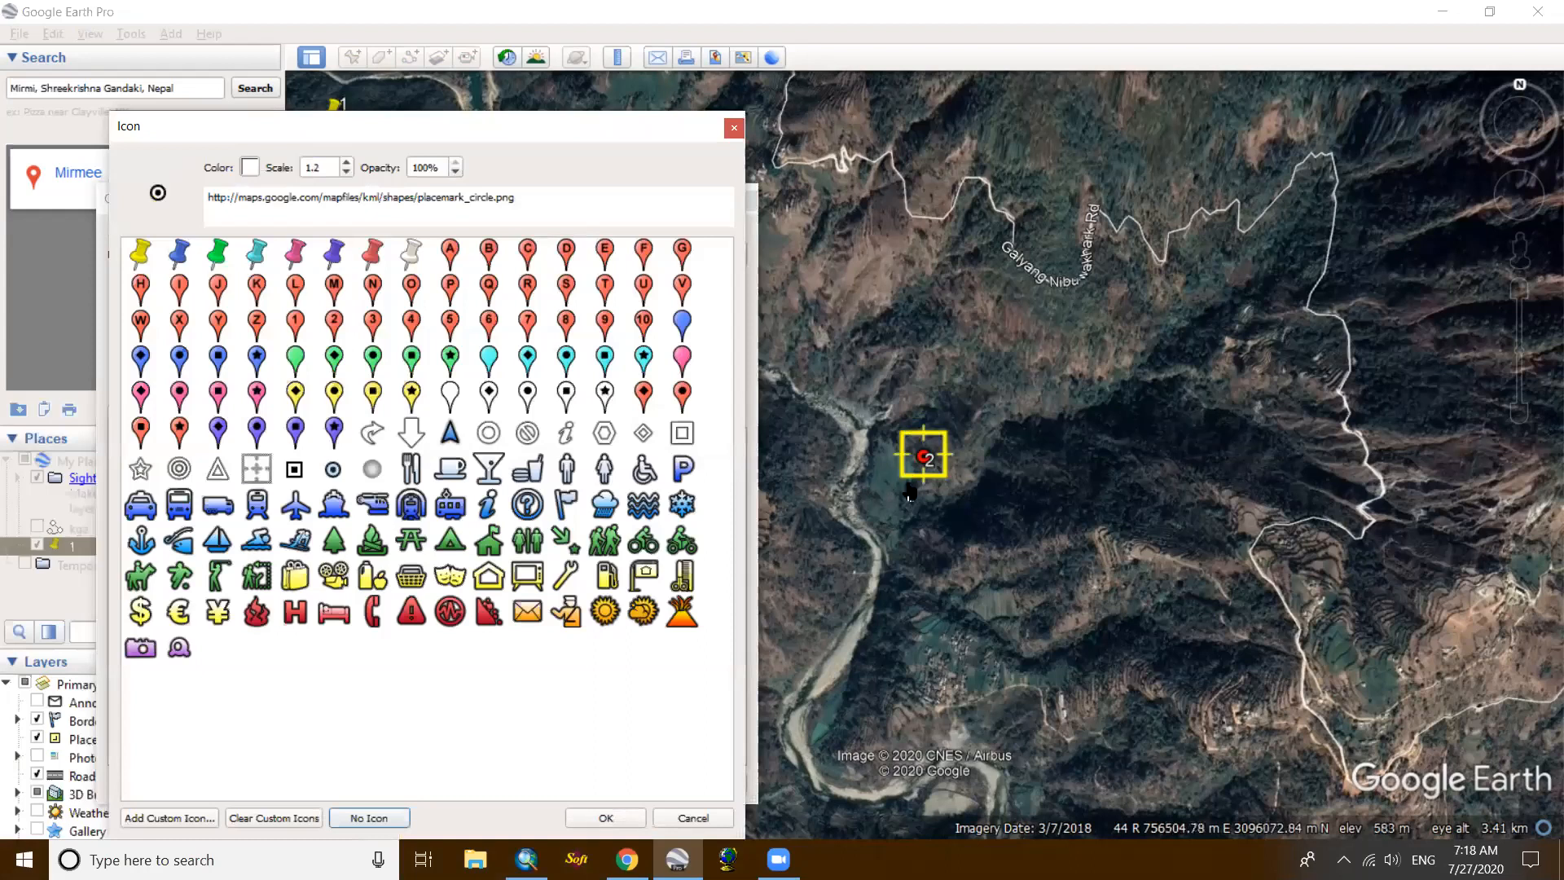
pyautogui.moveTo(925, 457); pyautogui.dragTo(1286, 327)
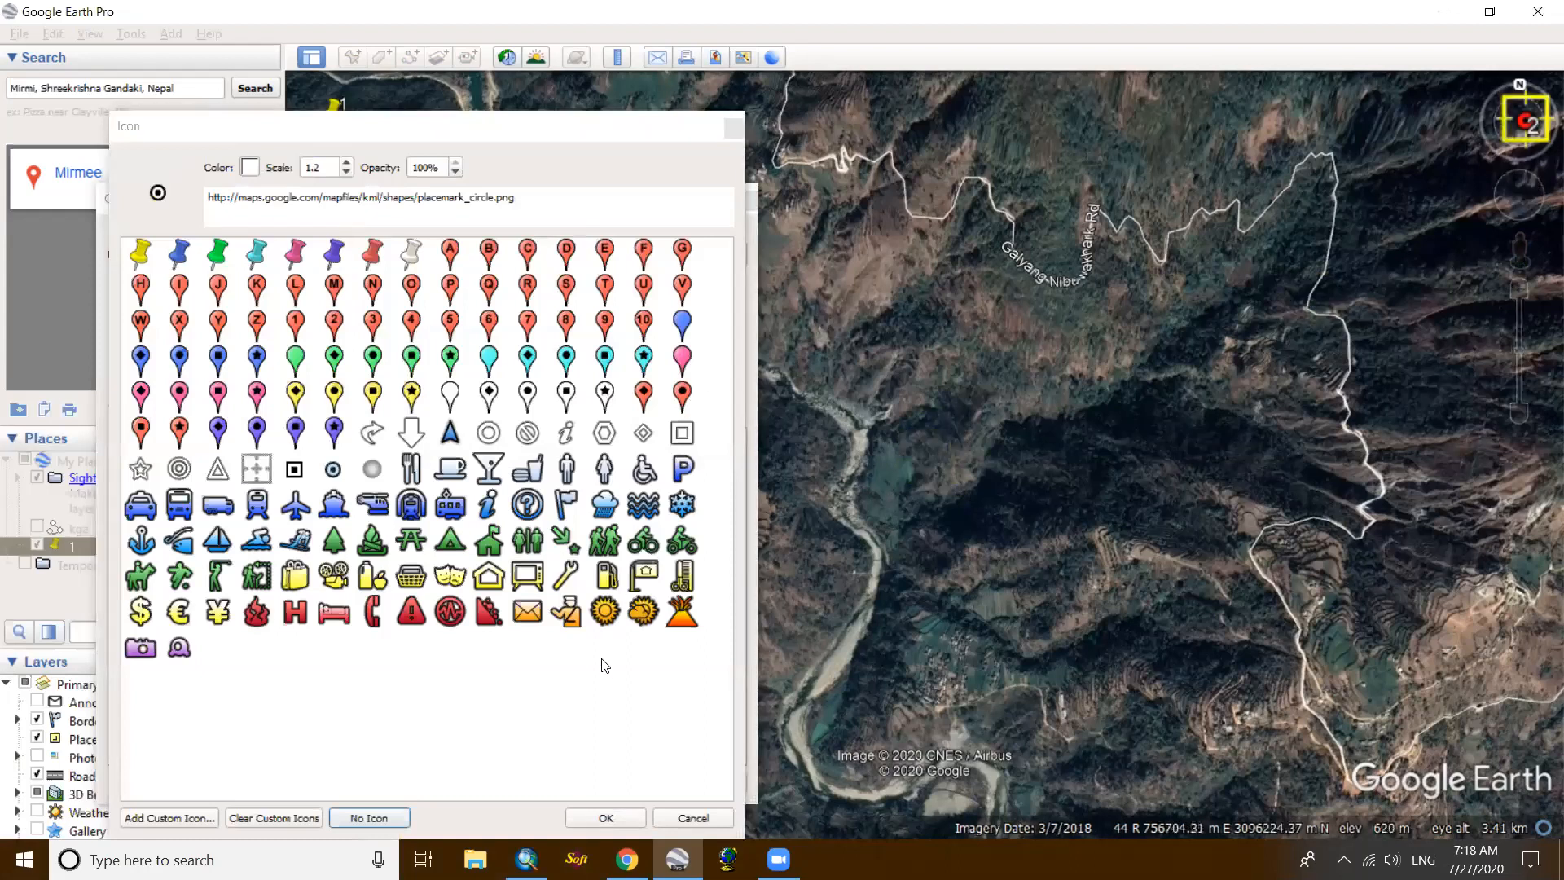
pyautogui.click(606, 818)
pyautogui.click(489, 614)
pyautogui.click(618, 782)
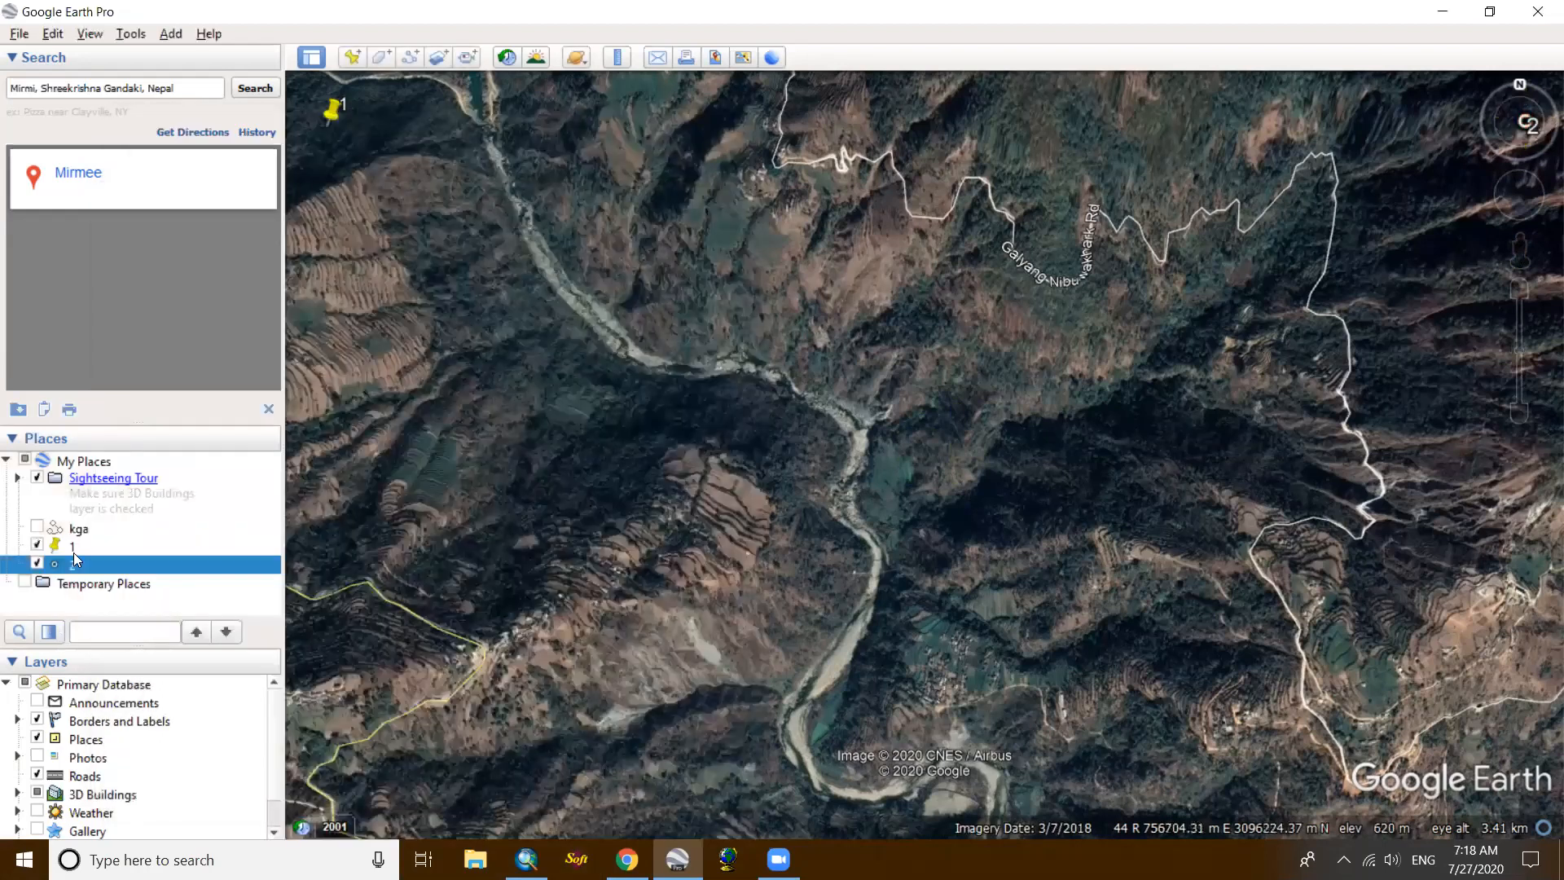
# Step: Change the icon of placemark 1 to the placemark circle
pyautogui.rightClick(75, 547)
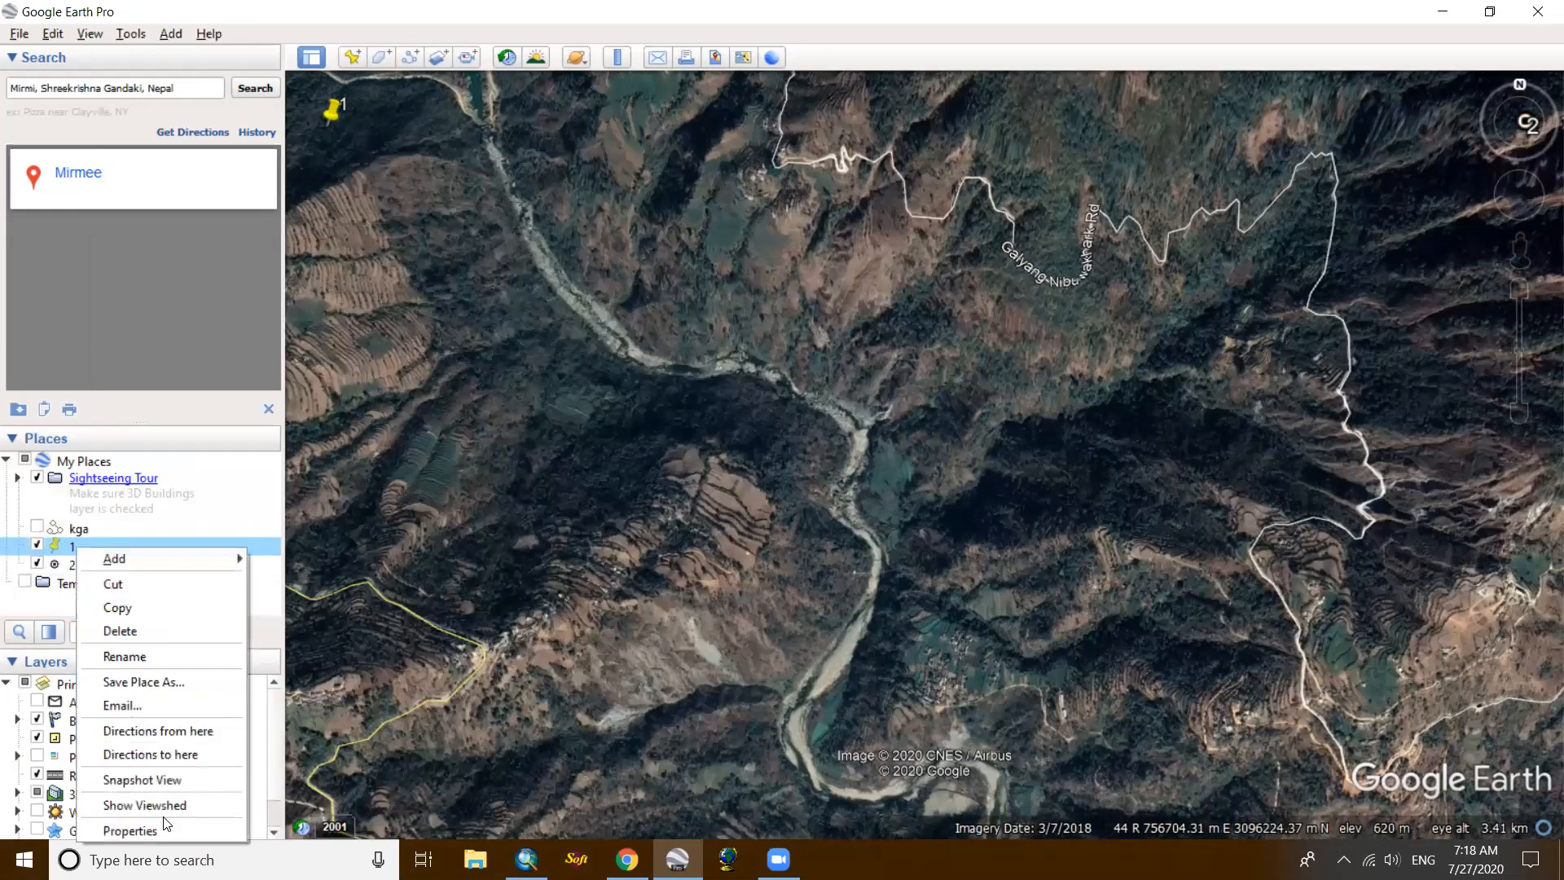
pyautogui.click(130, 830)
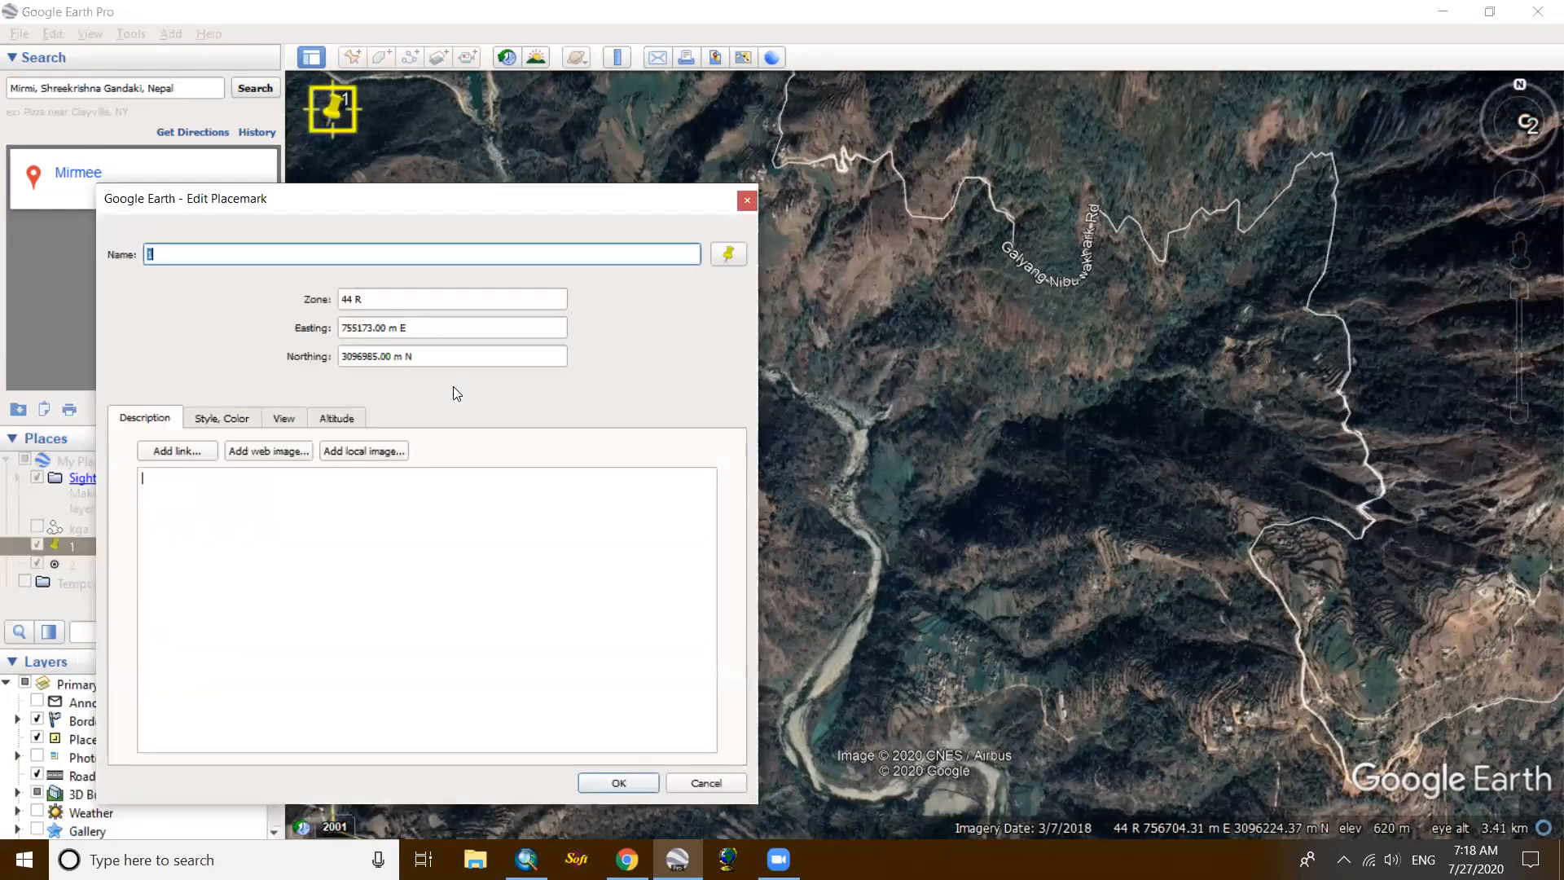
pyautogui.click(717, 263)
pyautogui.click(333, 469)
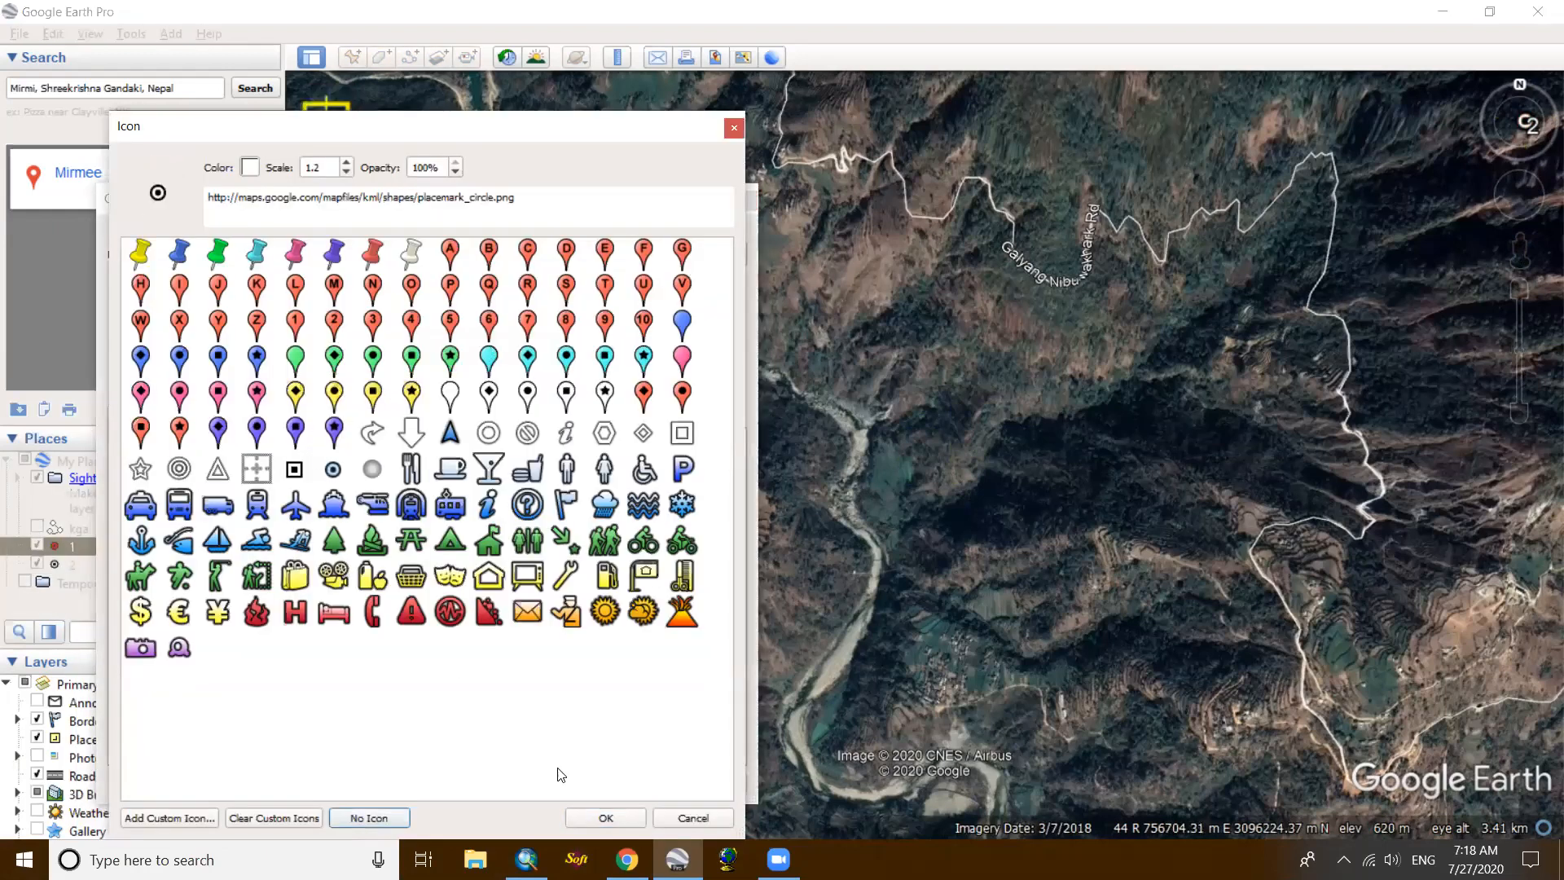
pyautogui.click(594, 813)
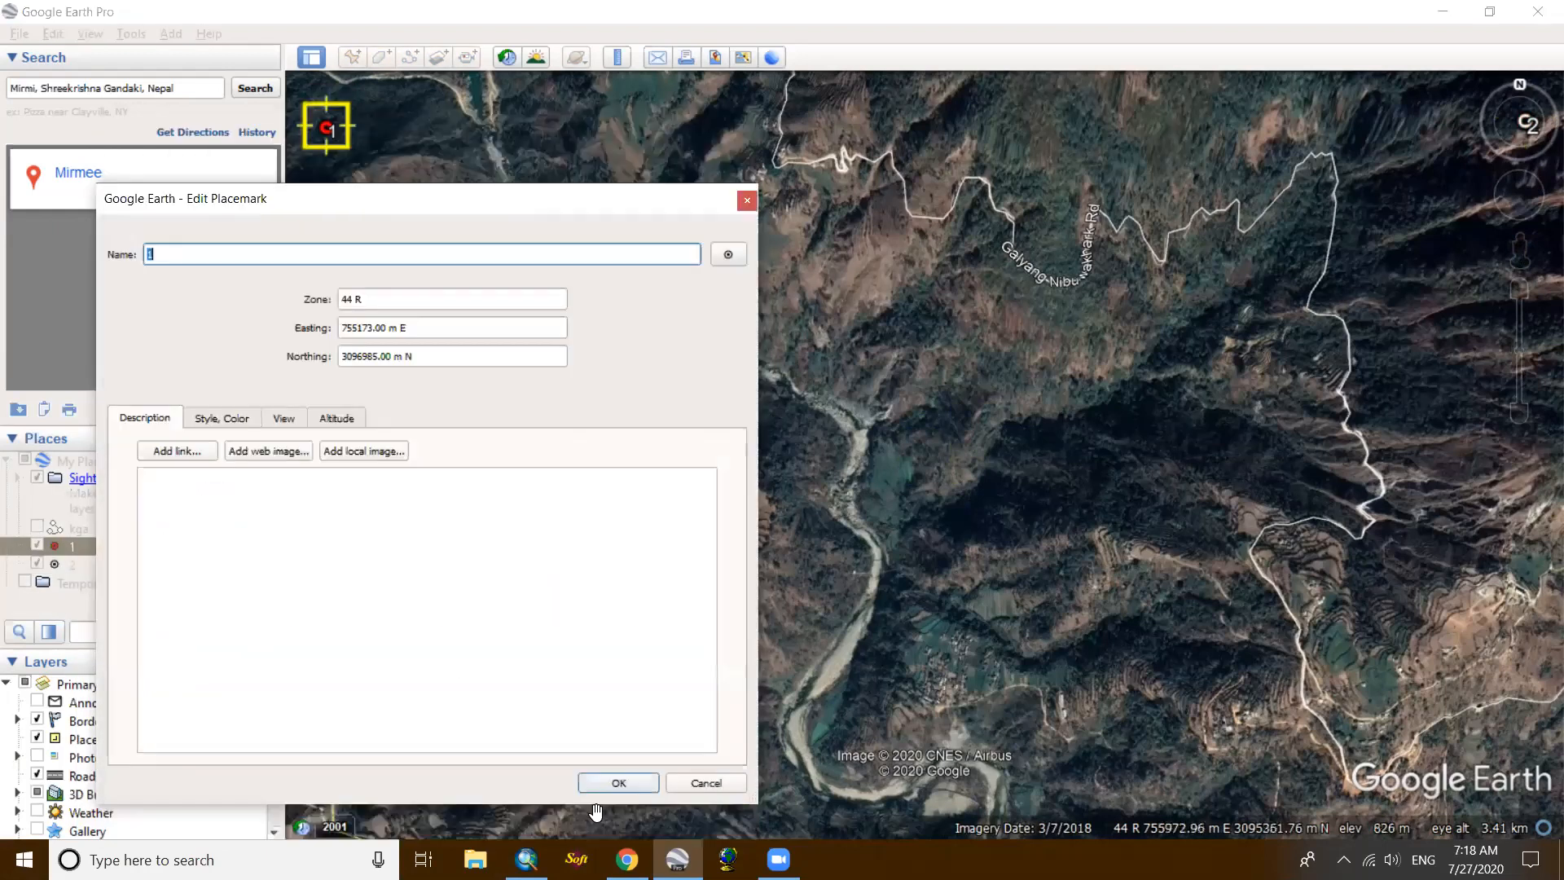
pyautogui.click(641, 784)
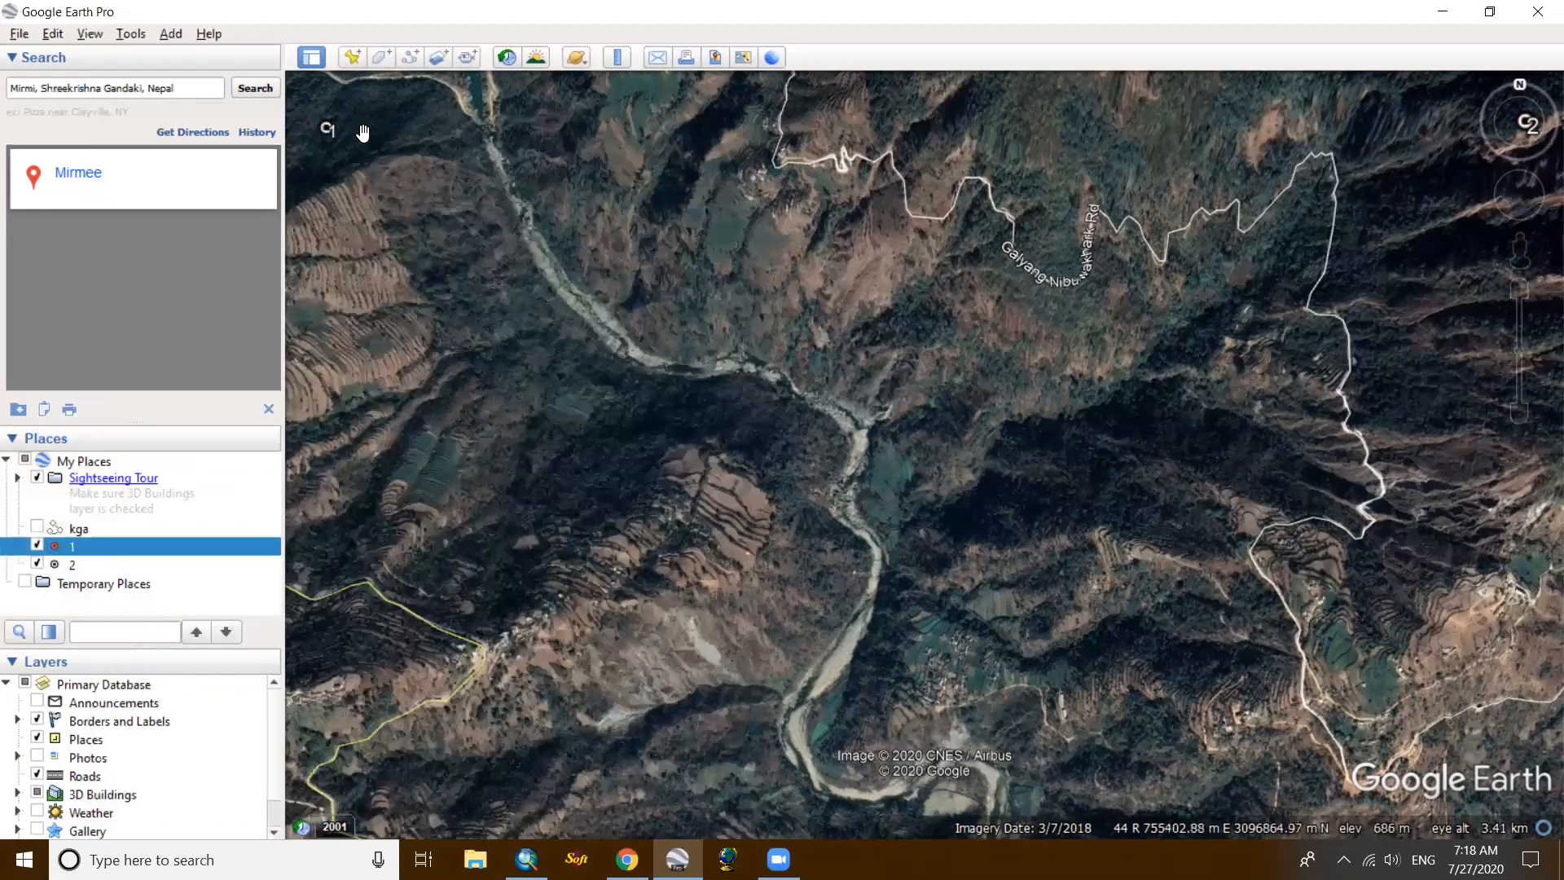
# Step: Add placemark 3 at the southeast corner of the framed area, about 758150 m E, 3095509 m N
pyautogui.click(350, 59)
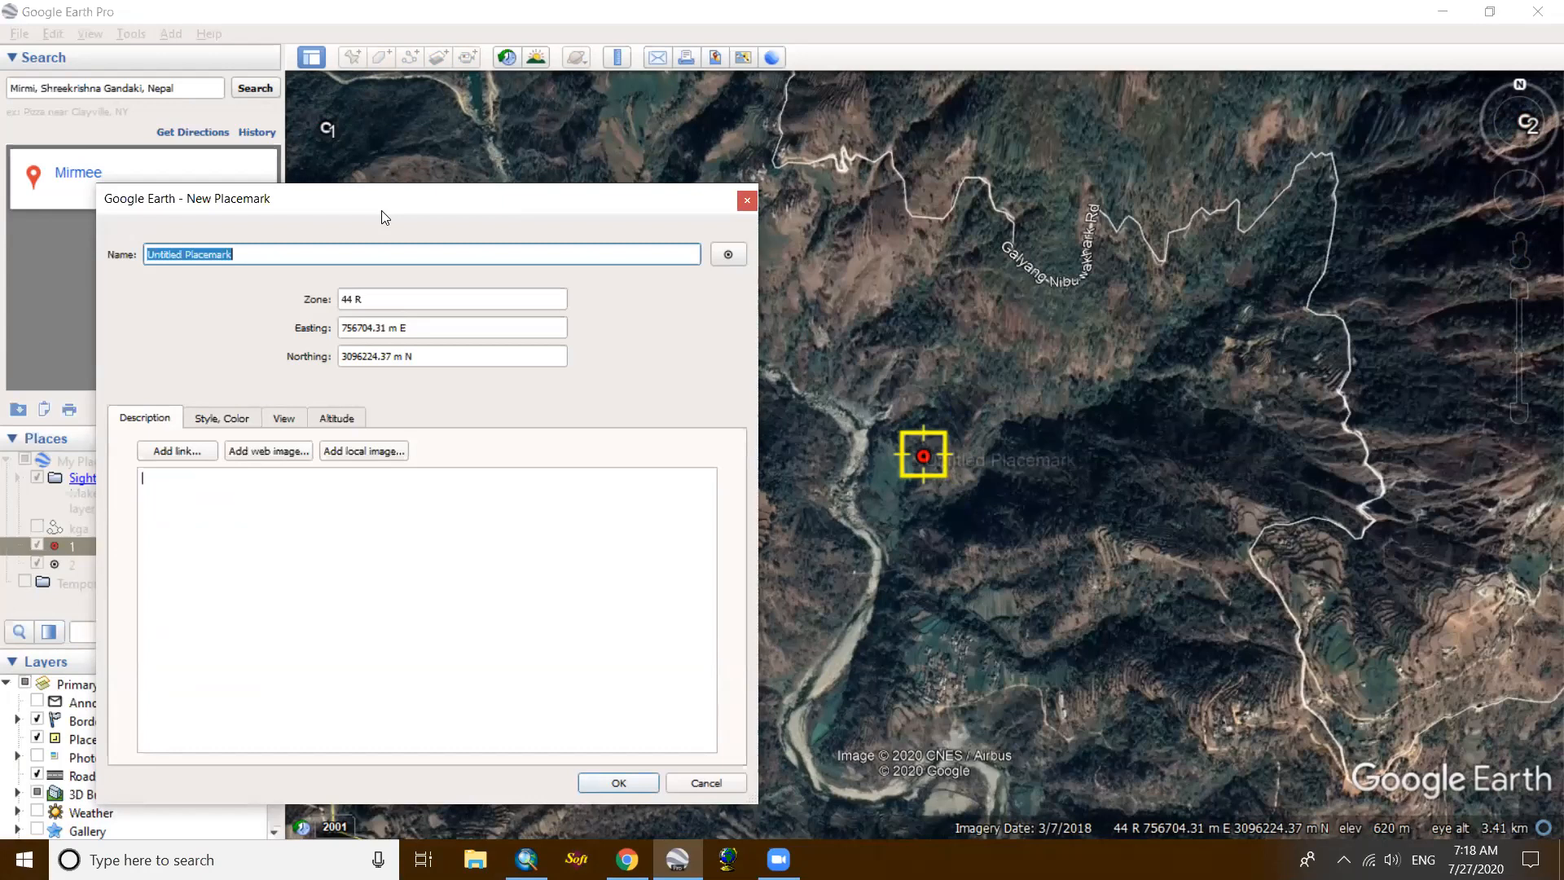
pyautogui.write('3')
pyautogui.moveTo(923, 461); pyautogui.dragTo(1534, 794)
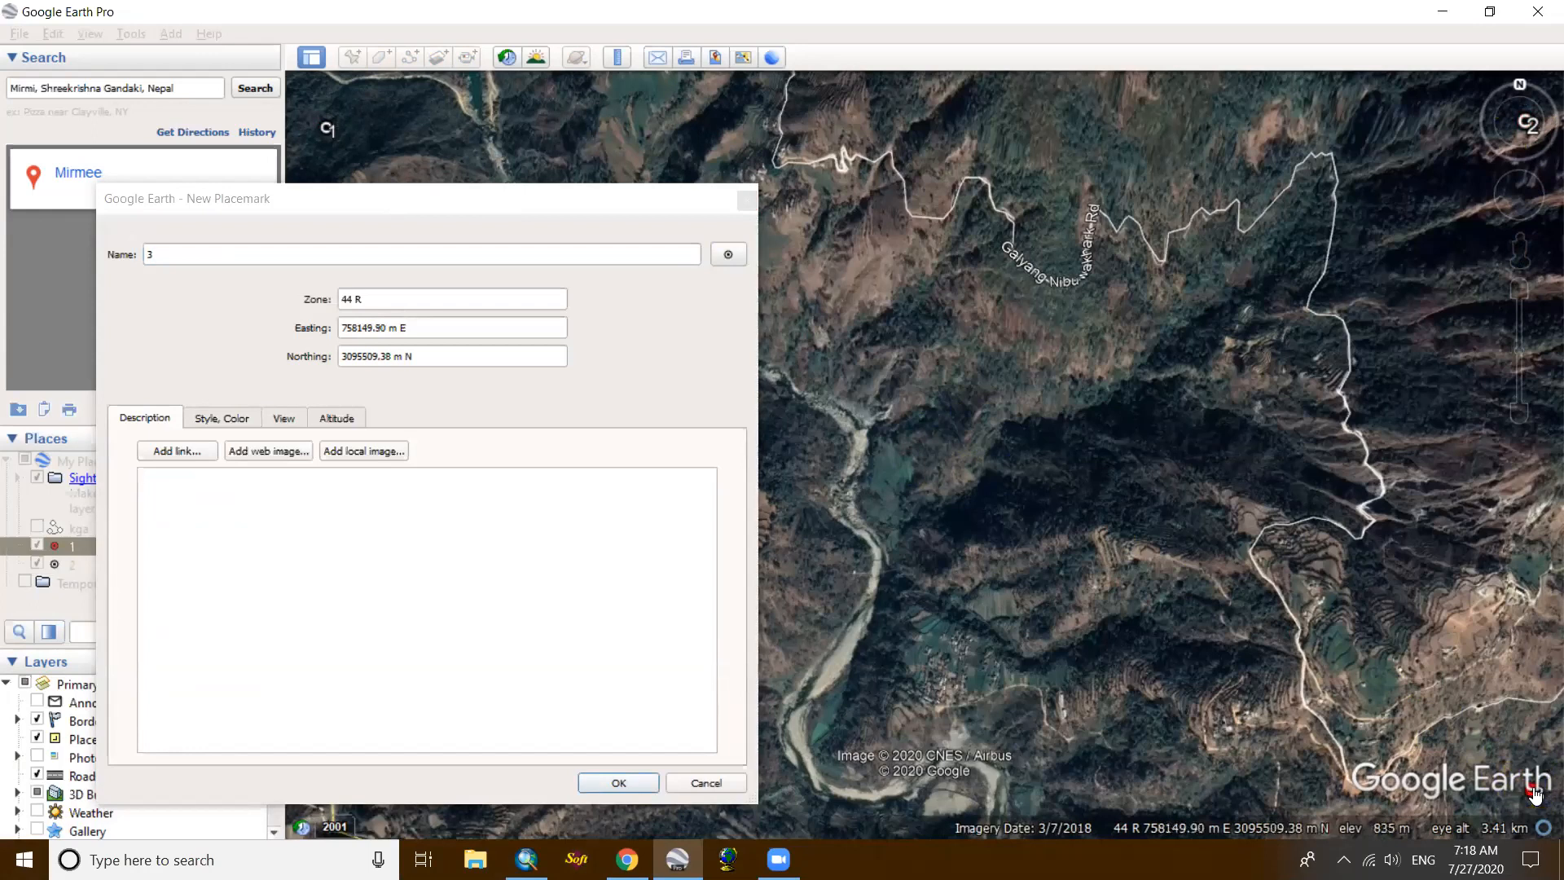
pyautogui.click(517, 470)
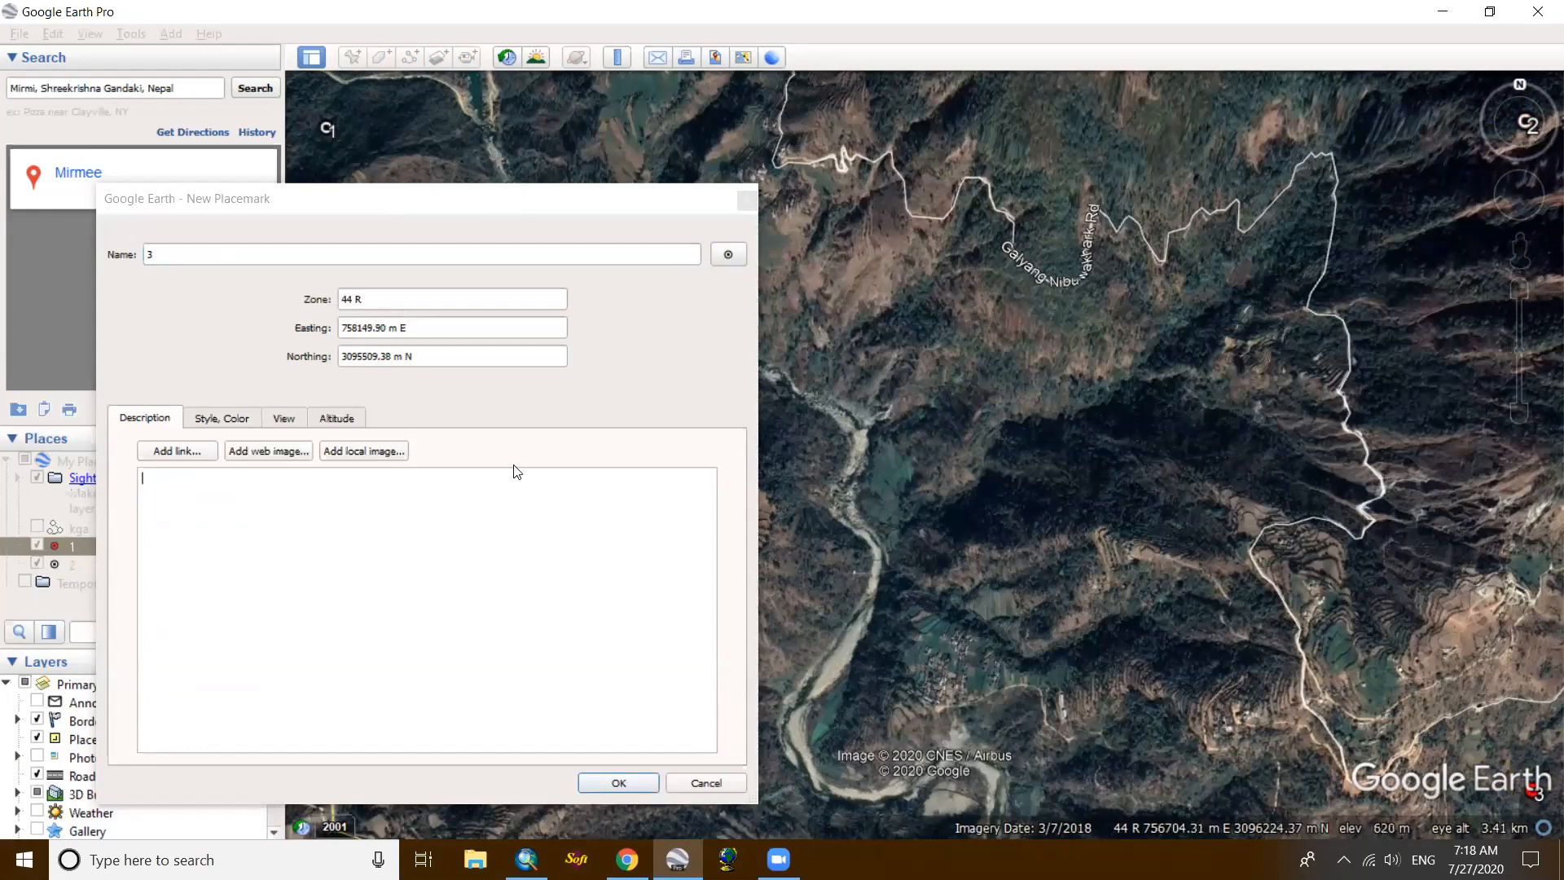
pyautogui.click(623, 784)
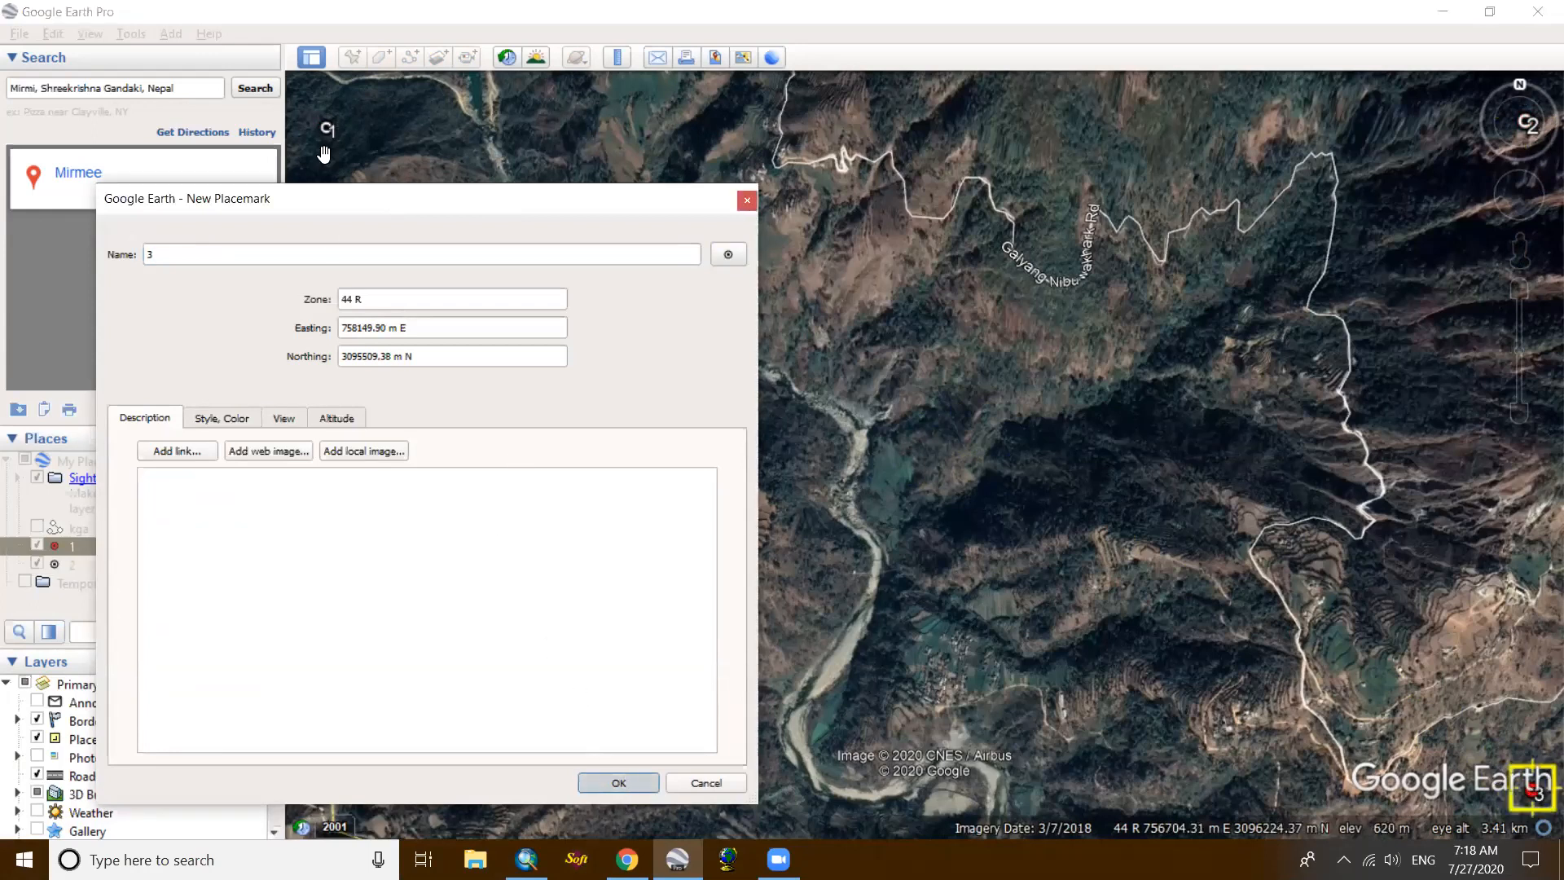
# Step: Add placemark 4 at the southwest corner of the framed area, about 755437 m E, 3095456 m N
pyautogui.click(352, 58)
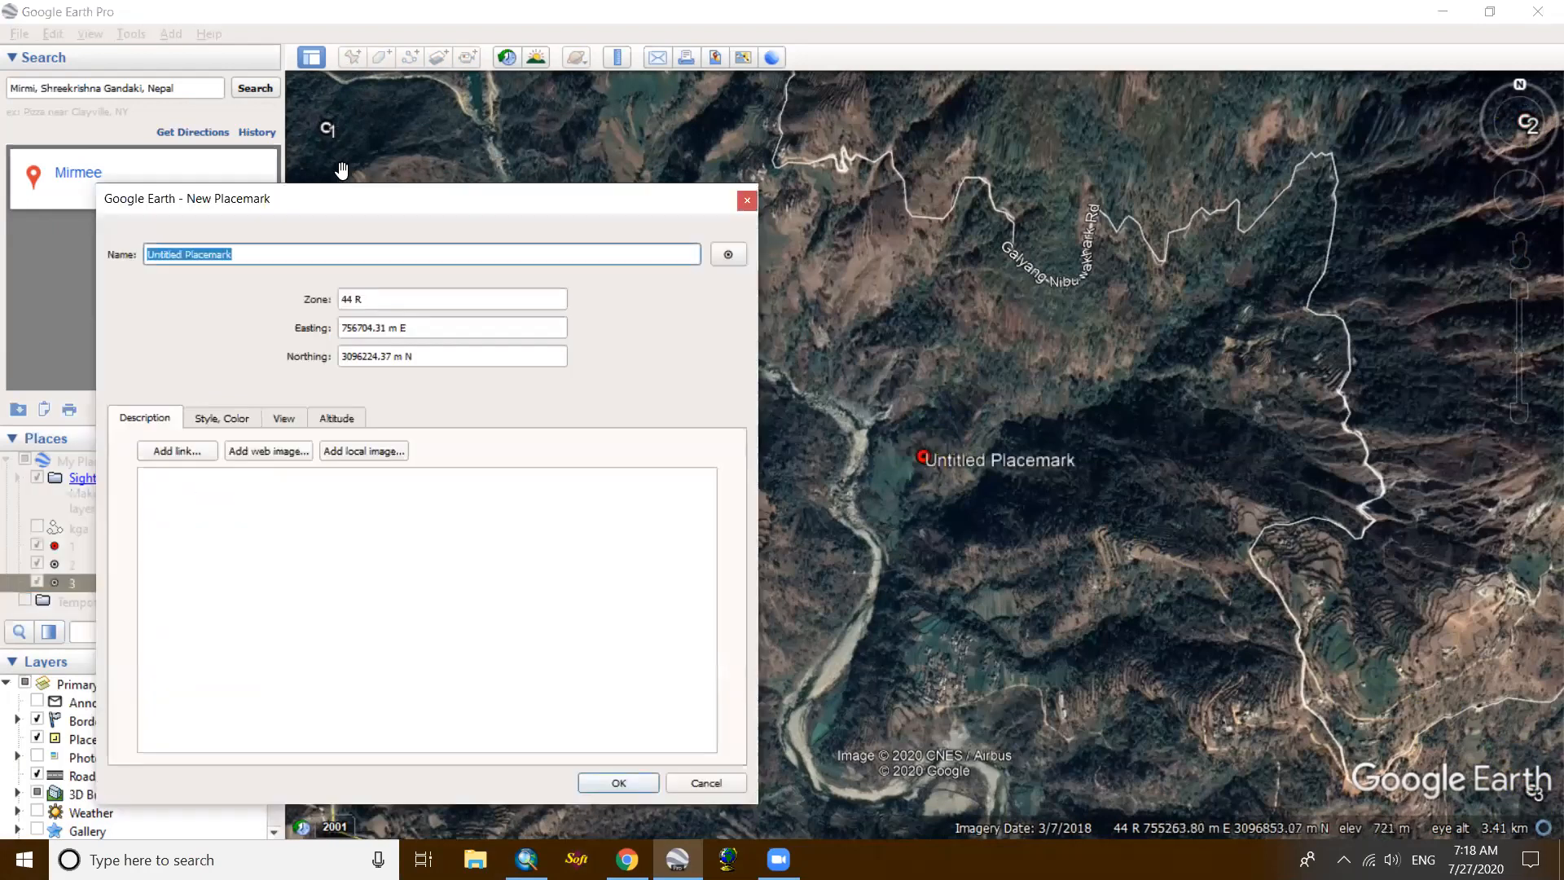
pyautogui.write('4')
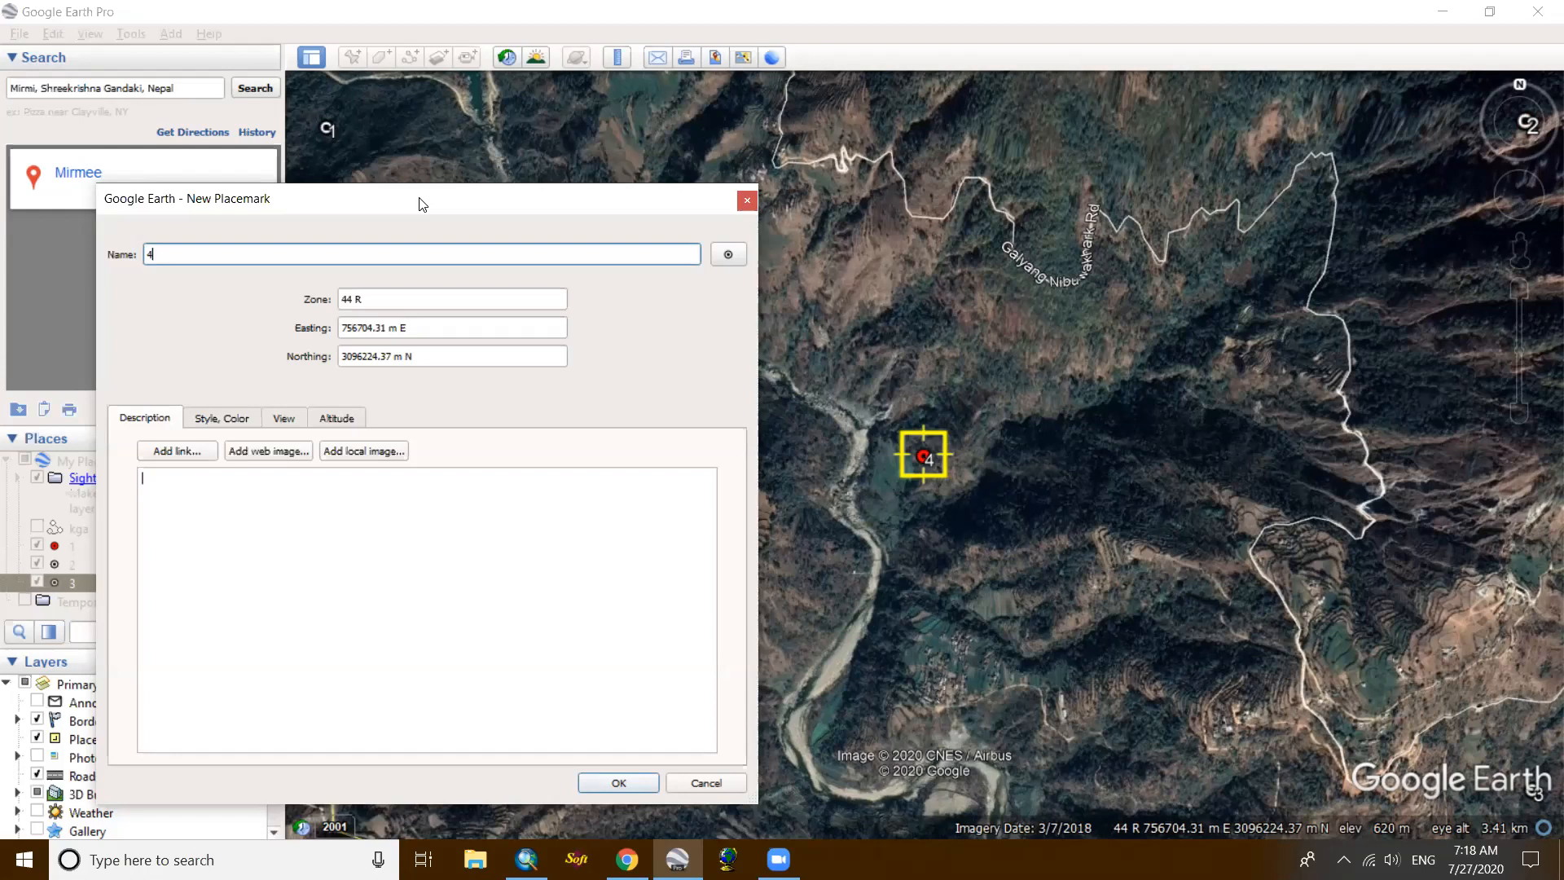
pyautogui.moveTo(405, 207); pyautogui.dragTo(1338, 199)
pyautogui.moveTo(927, 456); pyautogui.dragTo(333, 792)
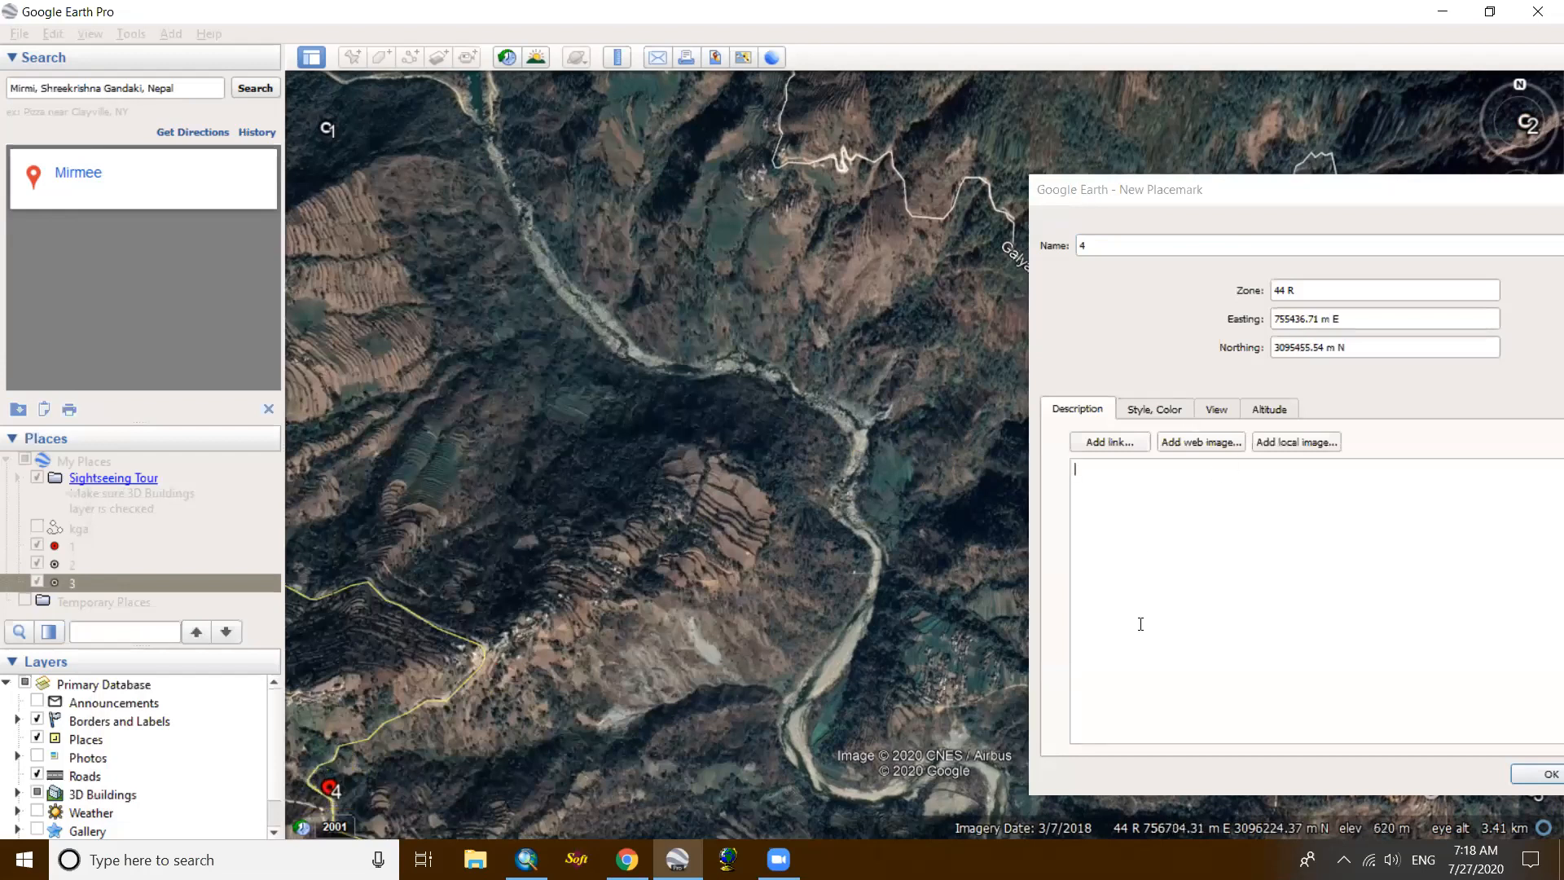
pyautogui.click(1519, 773)
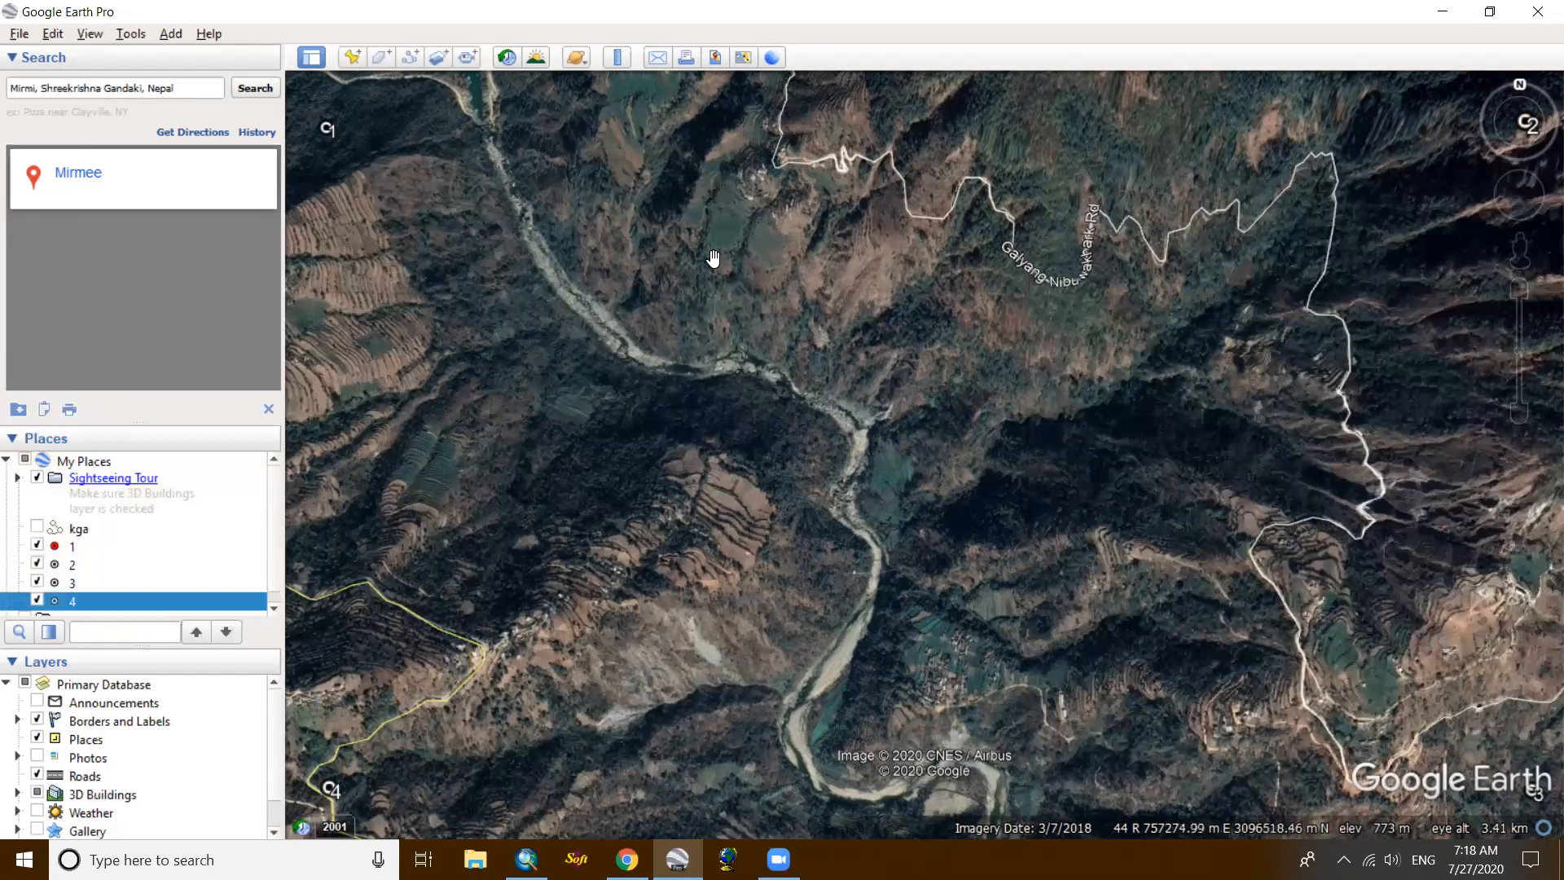
# Step: Start saving the view as an image and set its resolution to Maximum (4800x2782)
pyautogui.click(15, 35)
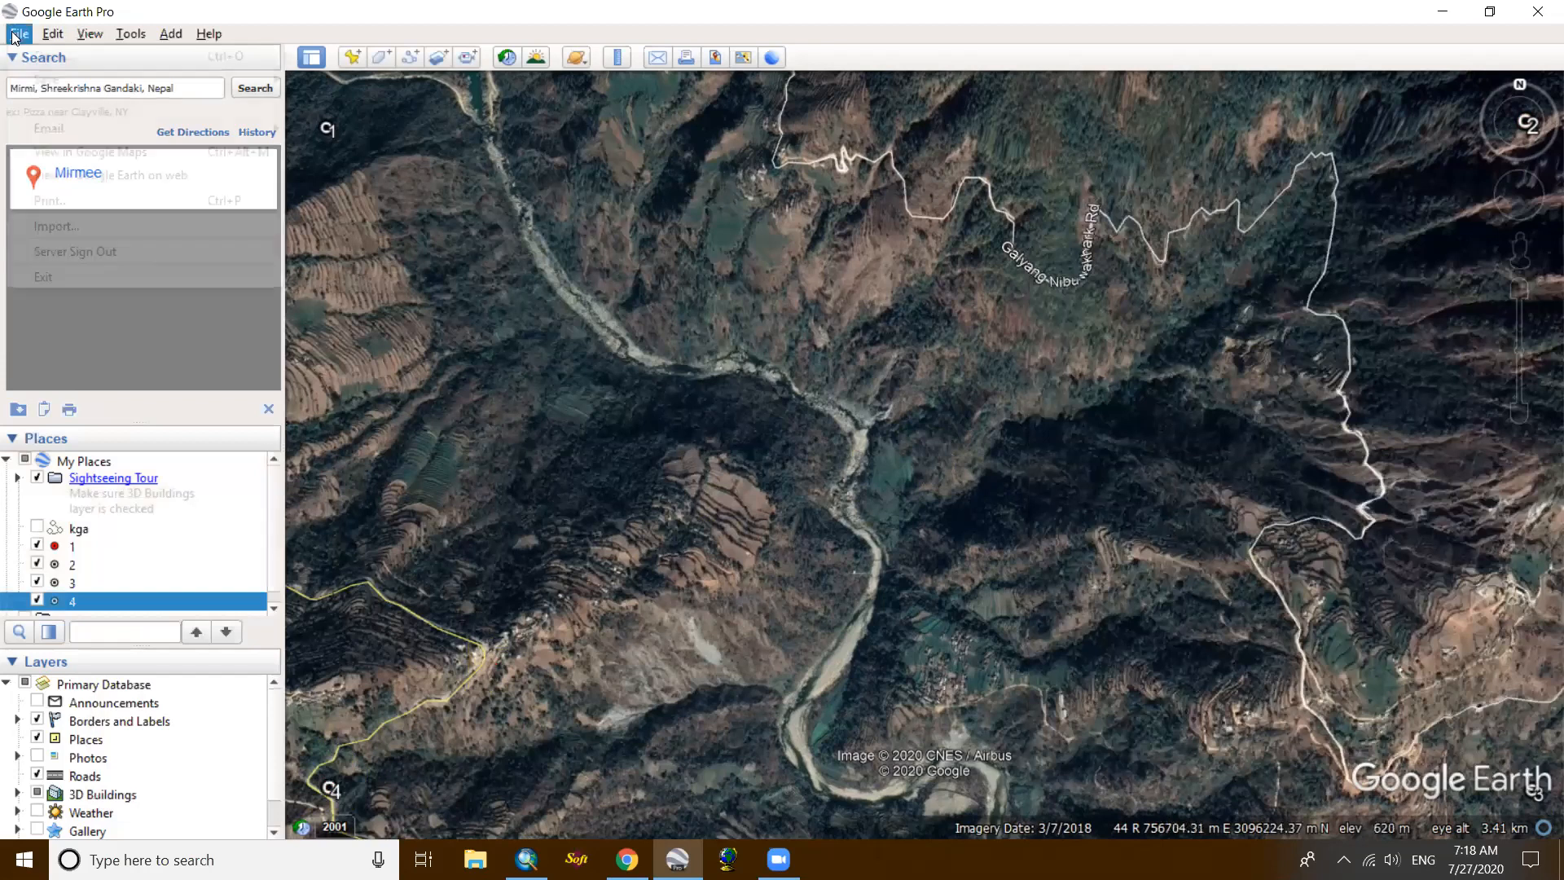
pyautogui.moveTo(142, 88)
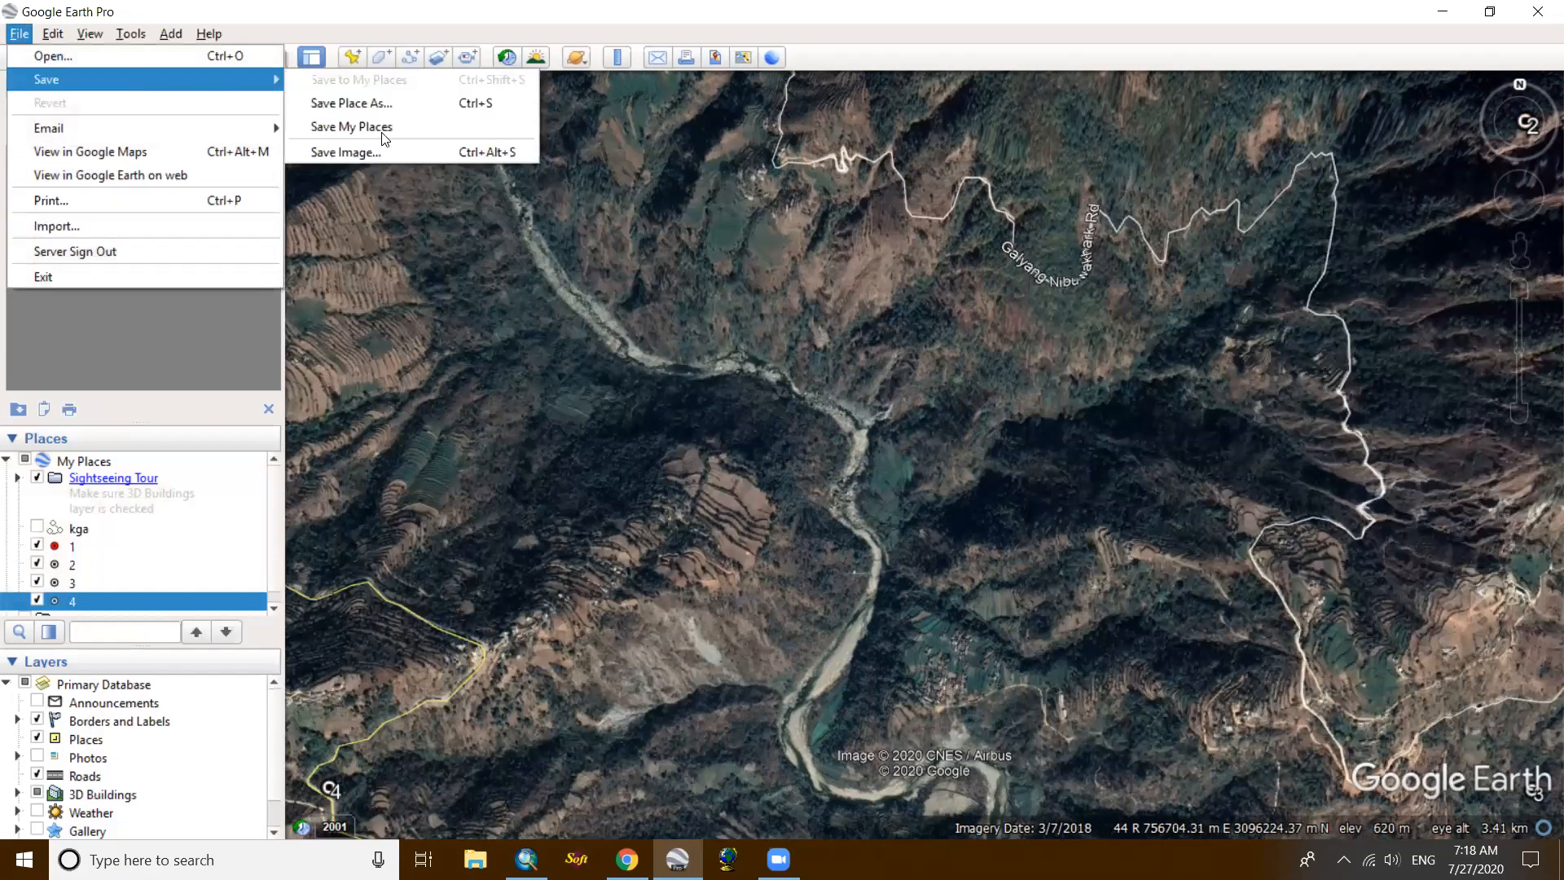
pyautogui.click(381, 148)
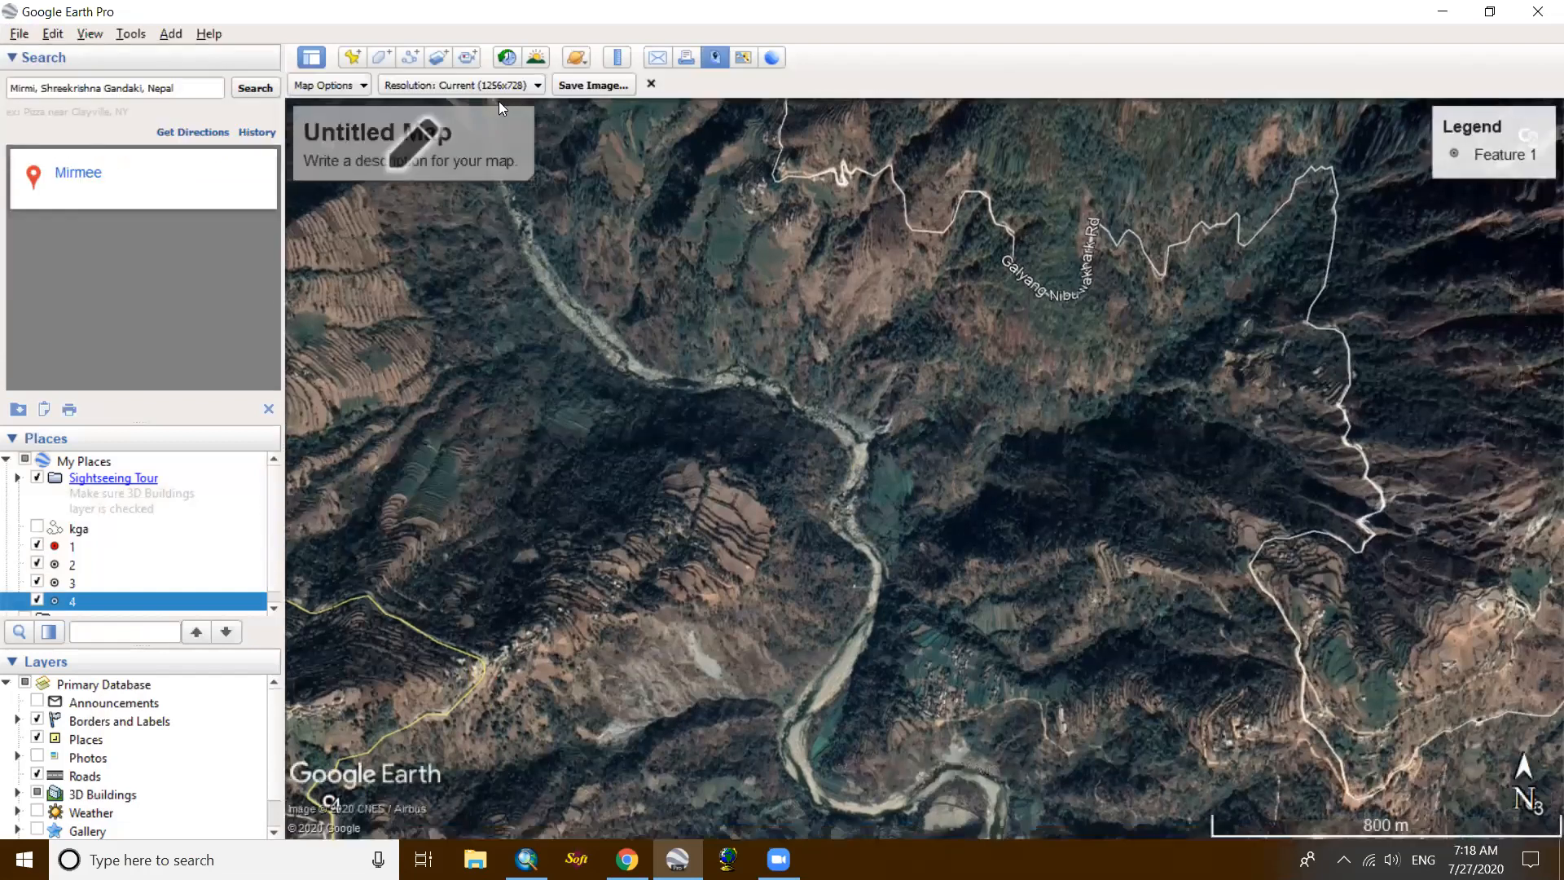
pyautogui.click(539, 84)
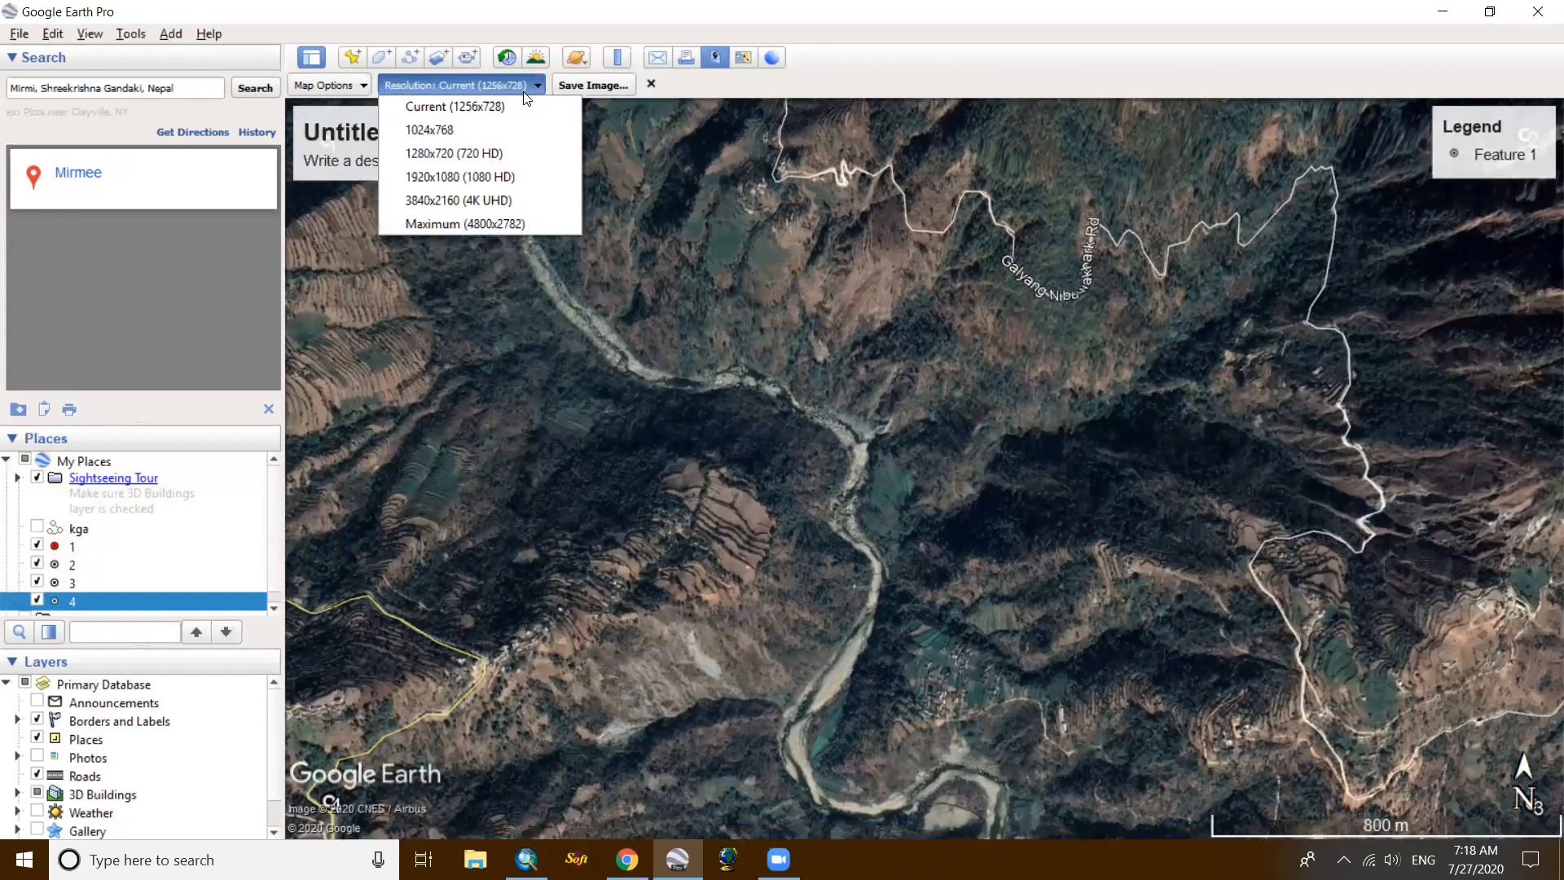
pyautogui.click(476, 223)
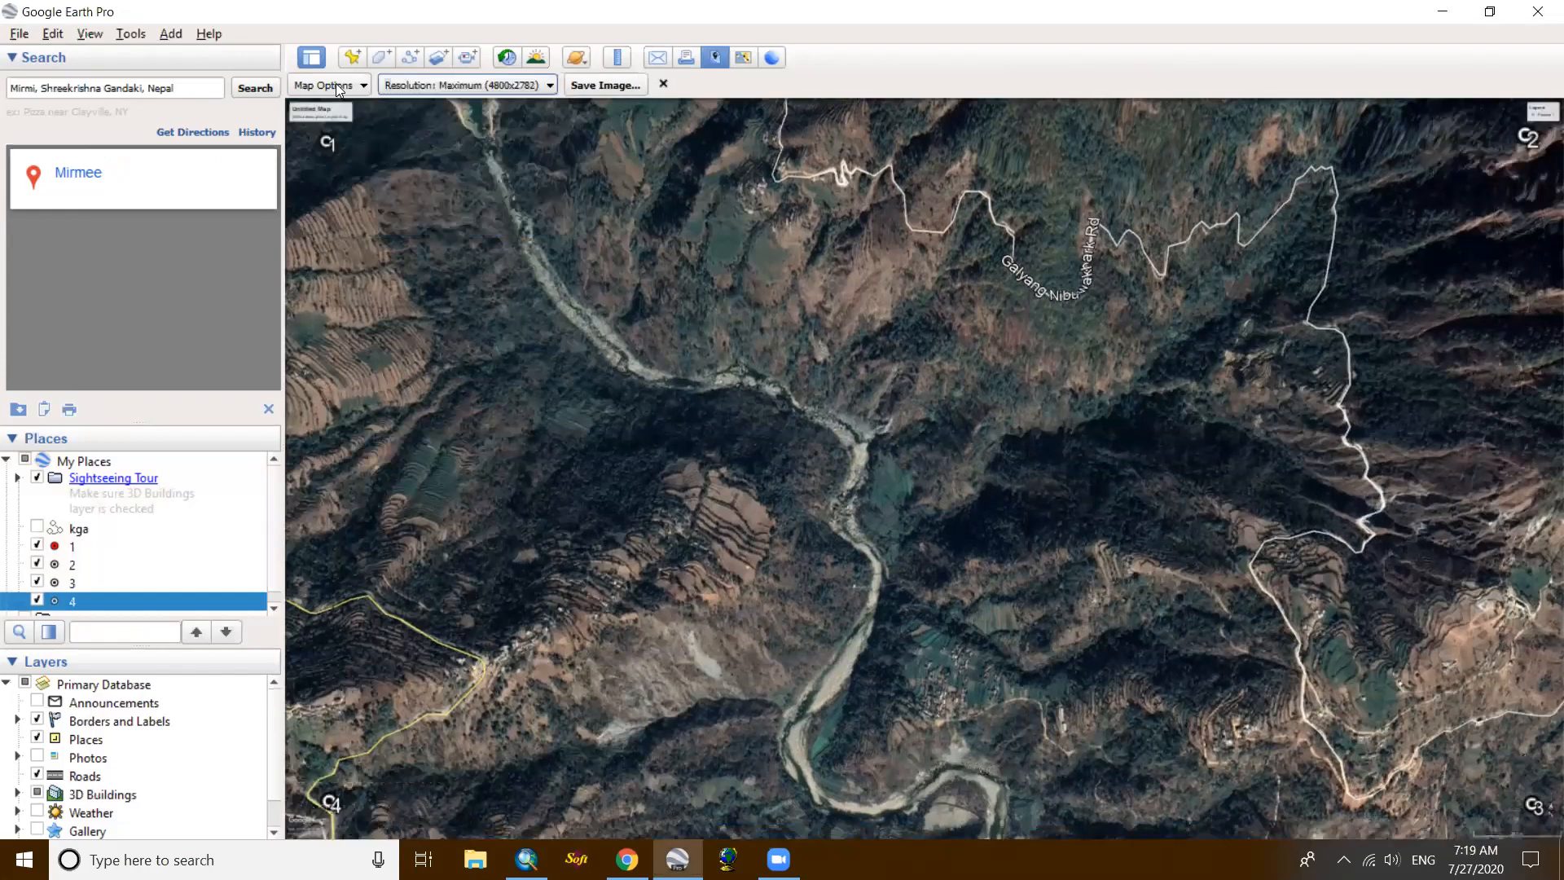
# Step: Remove the title and description, legend, scale and compass from the map image
pyautogui.click(365, 86)
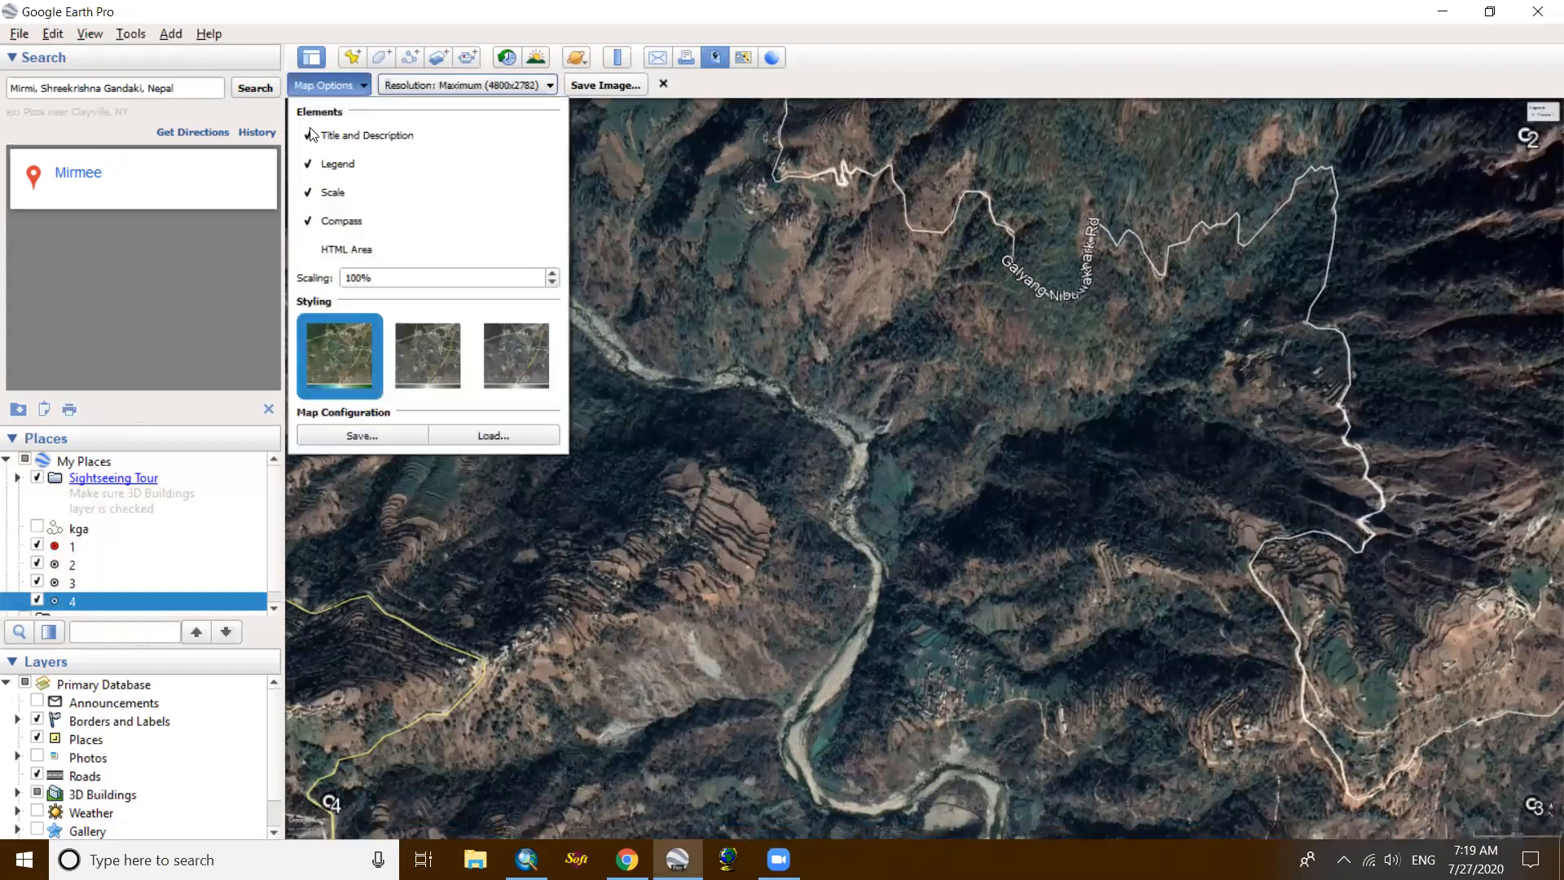
pyautogui.click(314, 193)
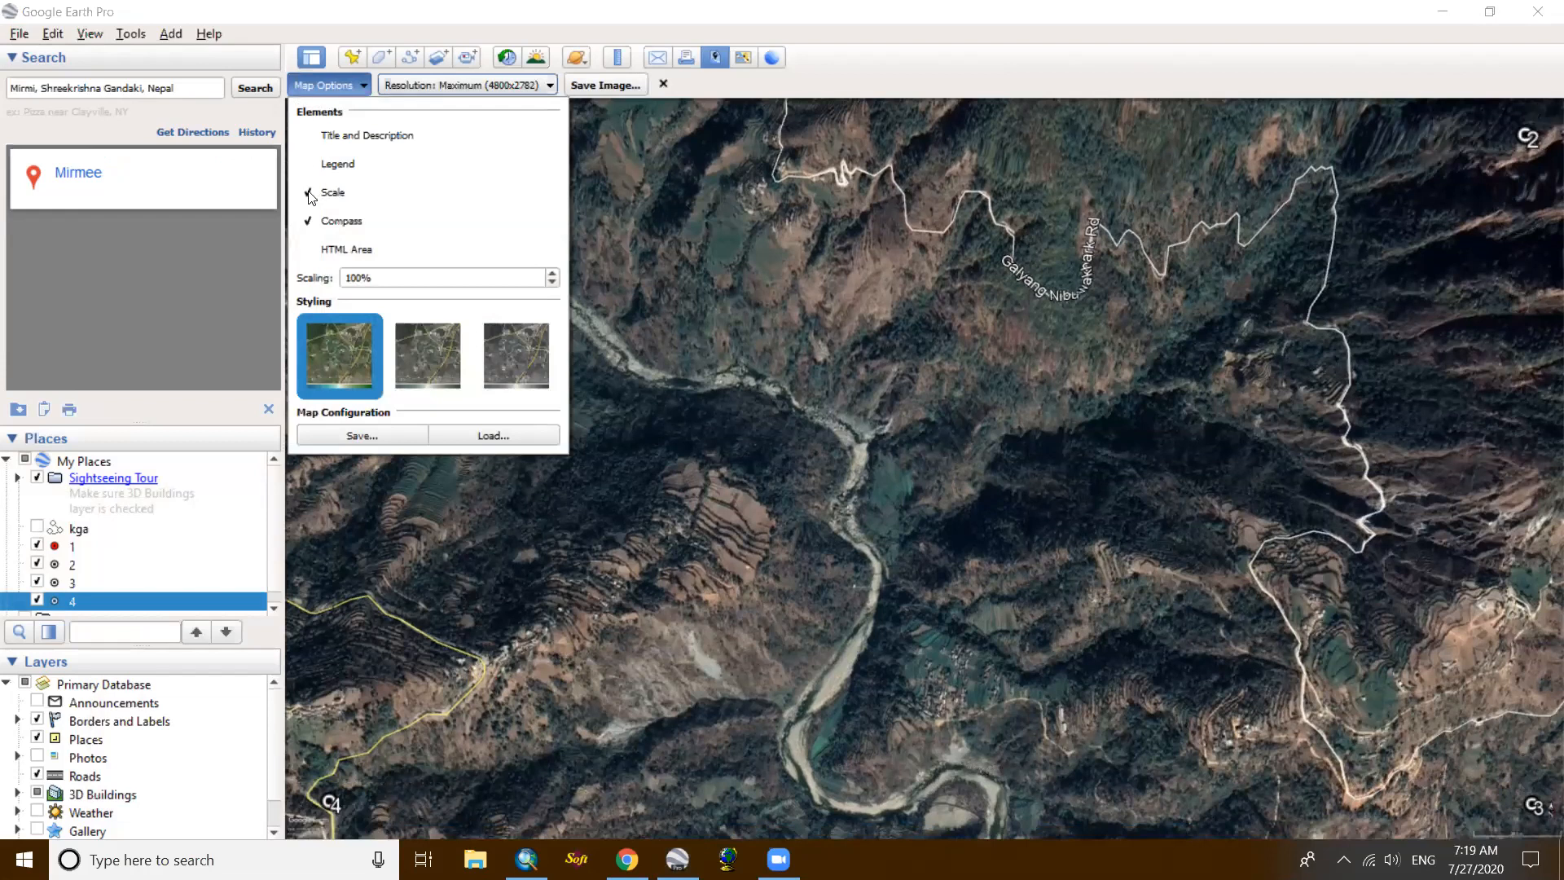
pyautogui.click(315, 221)
pyautogui.click(364, 86)
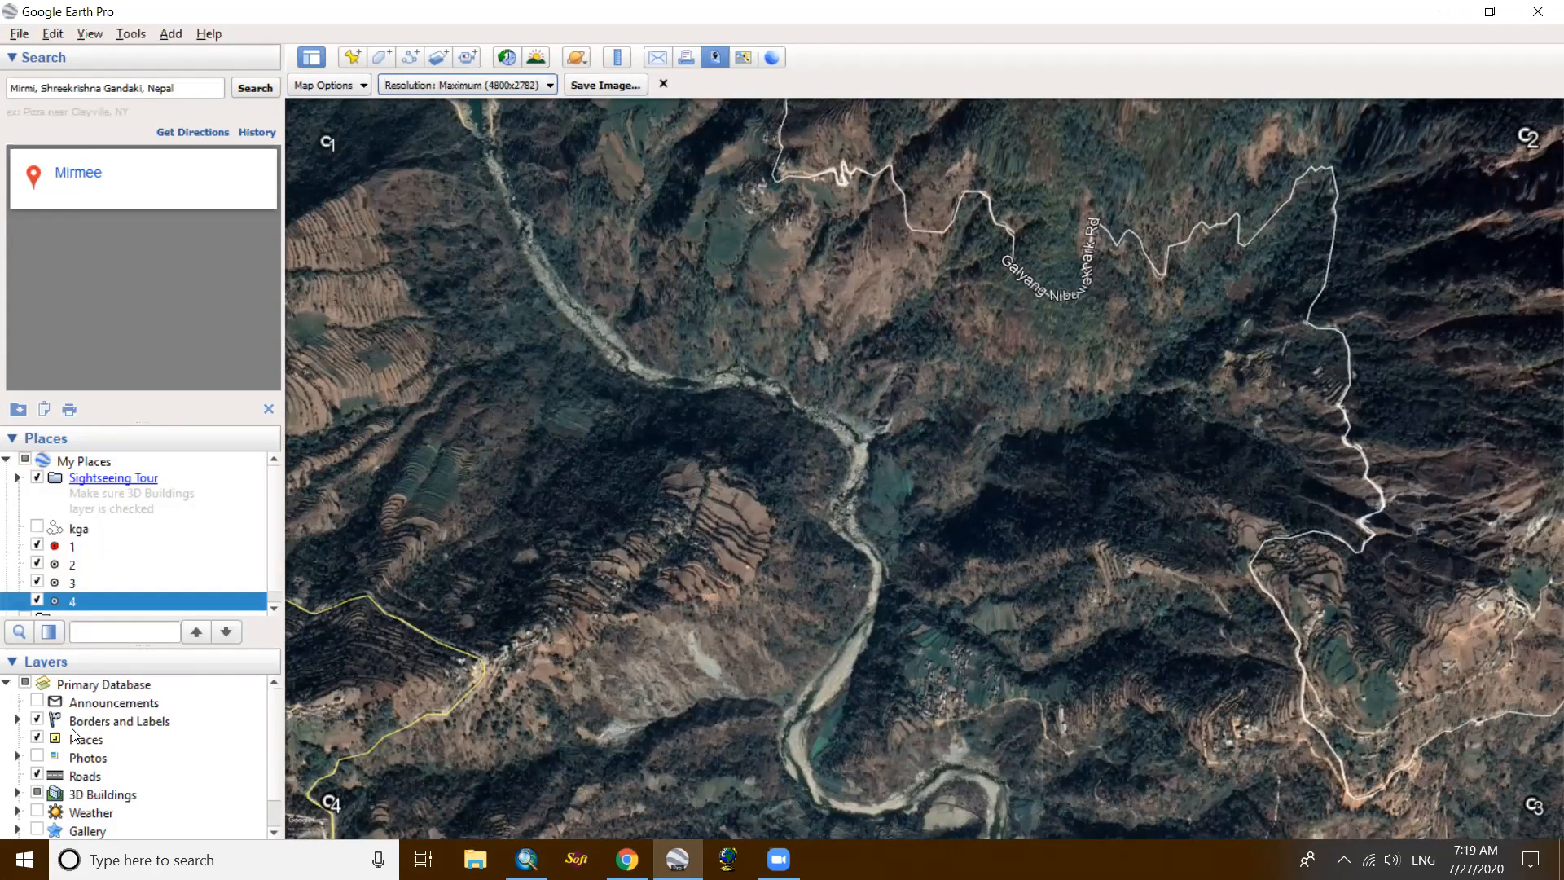
# Step: Hide the Roads layer so that road lines are left out of the map image
pyautogui.scroll(-1, 75, 736)
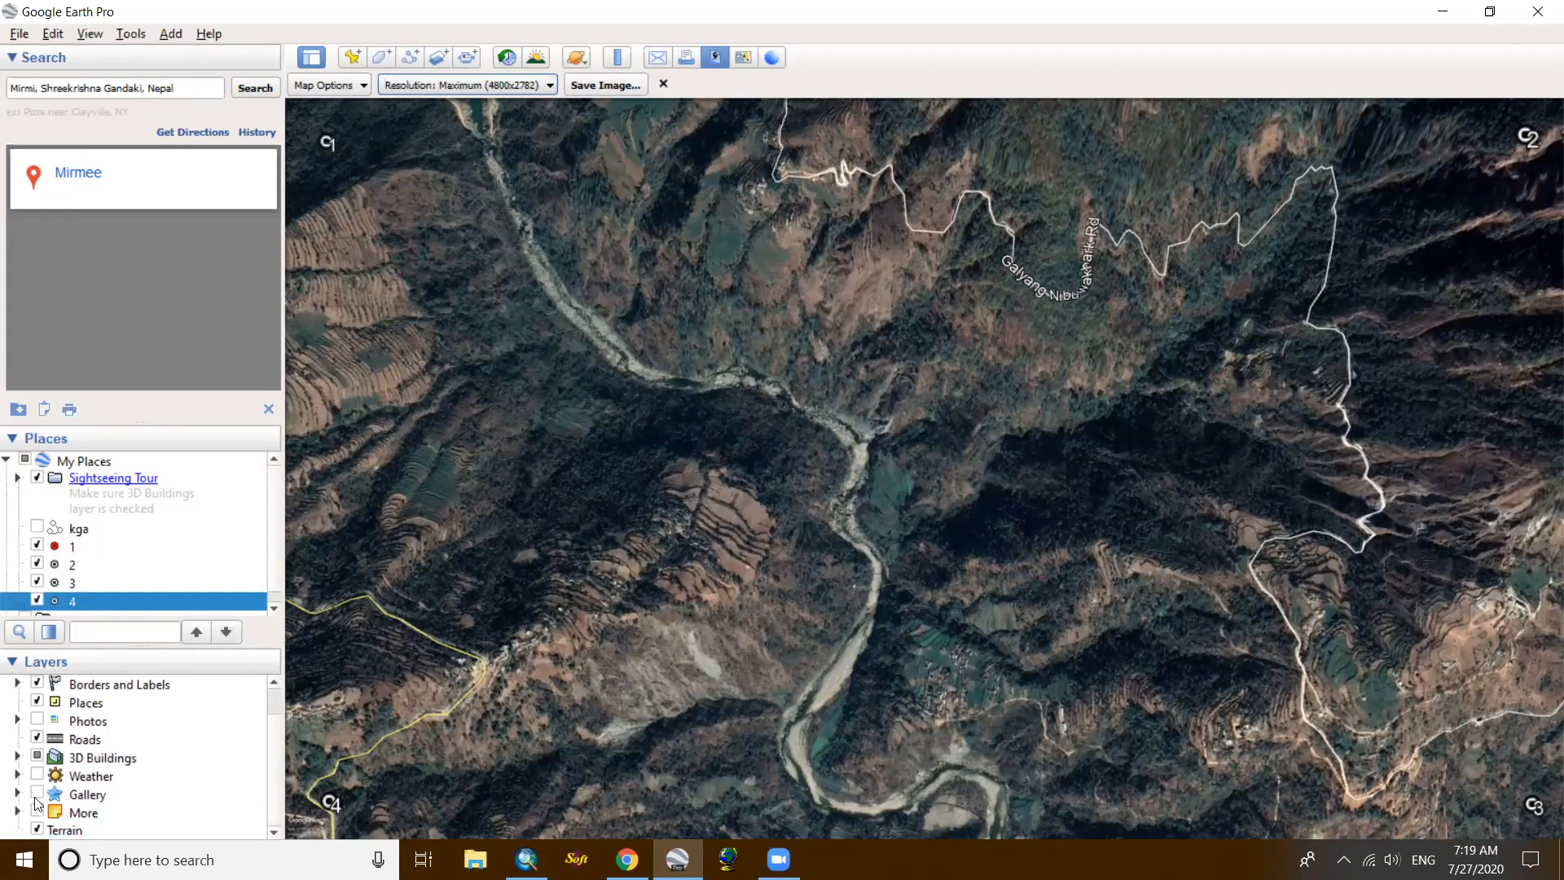
pyautogui.scroll(1, 39, 765)
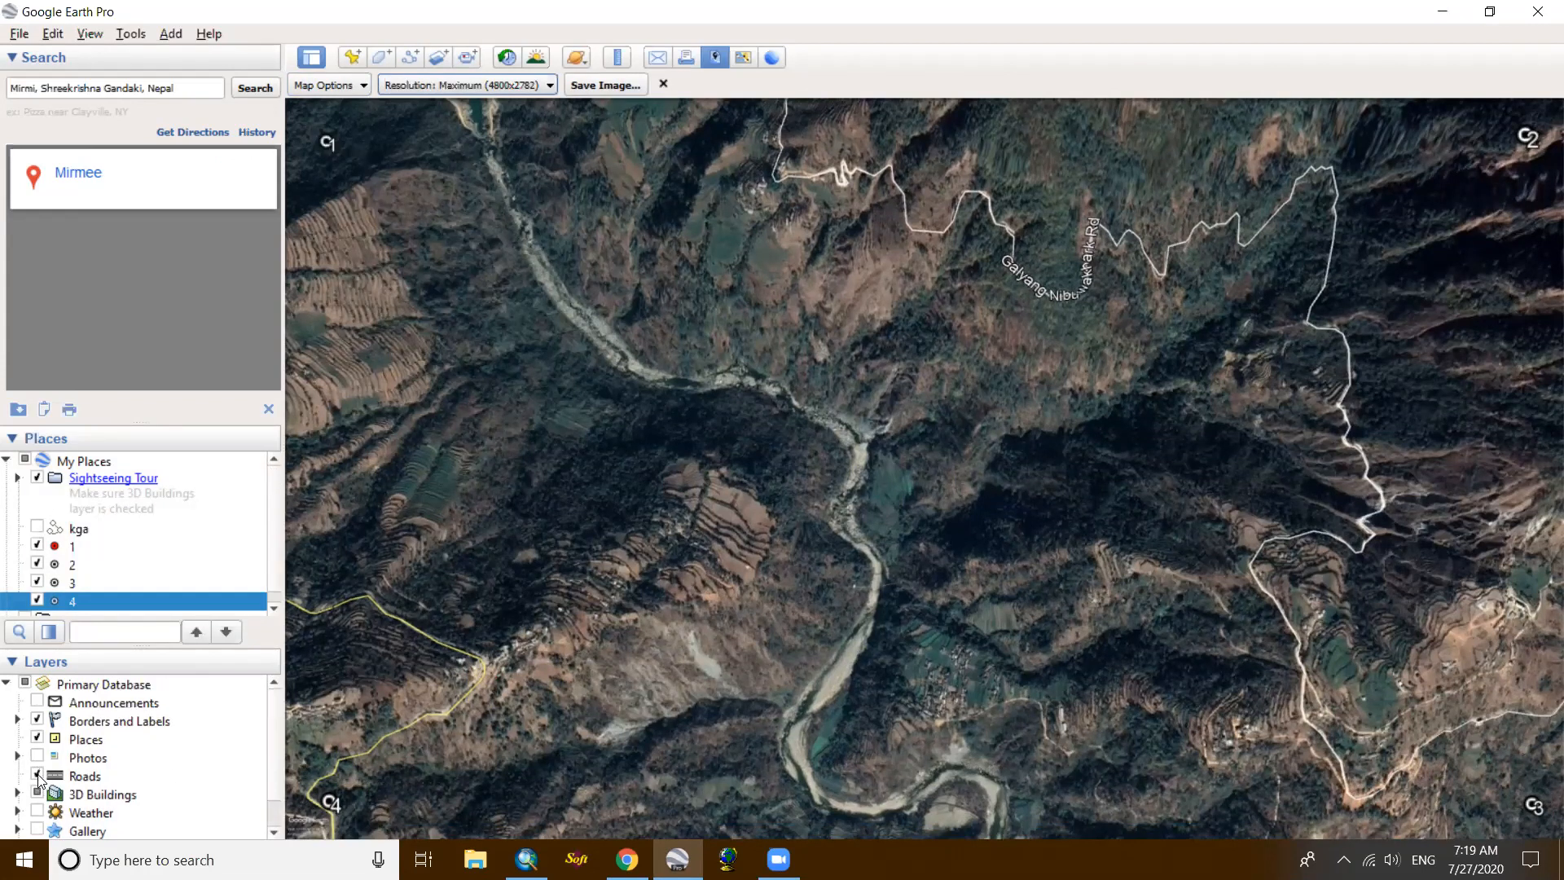
pyautogui.click(38, 774)
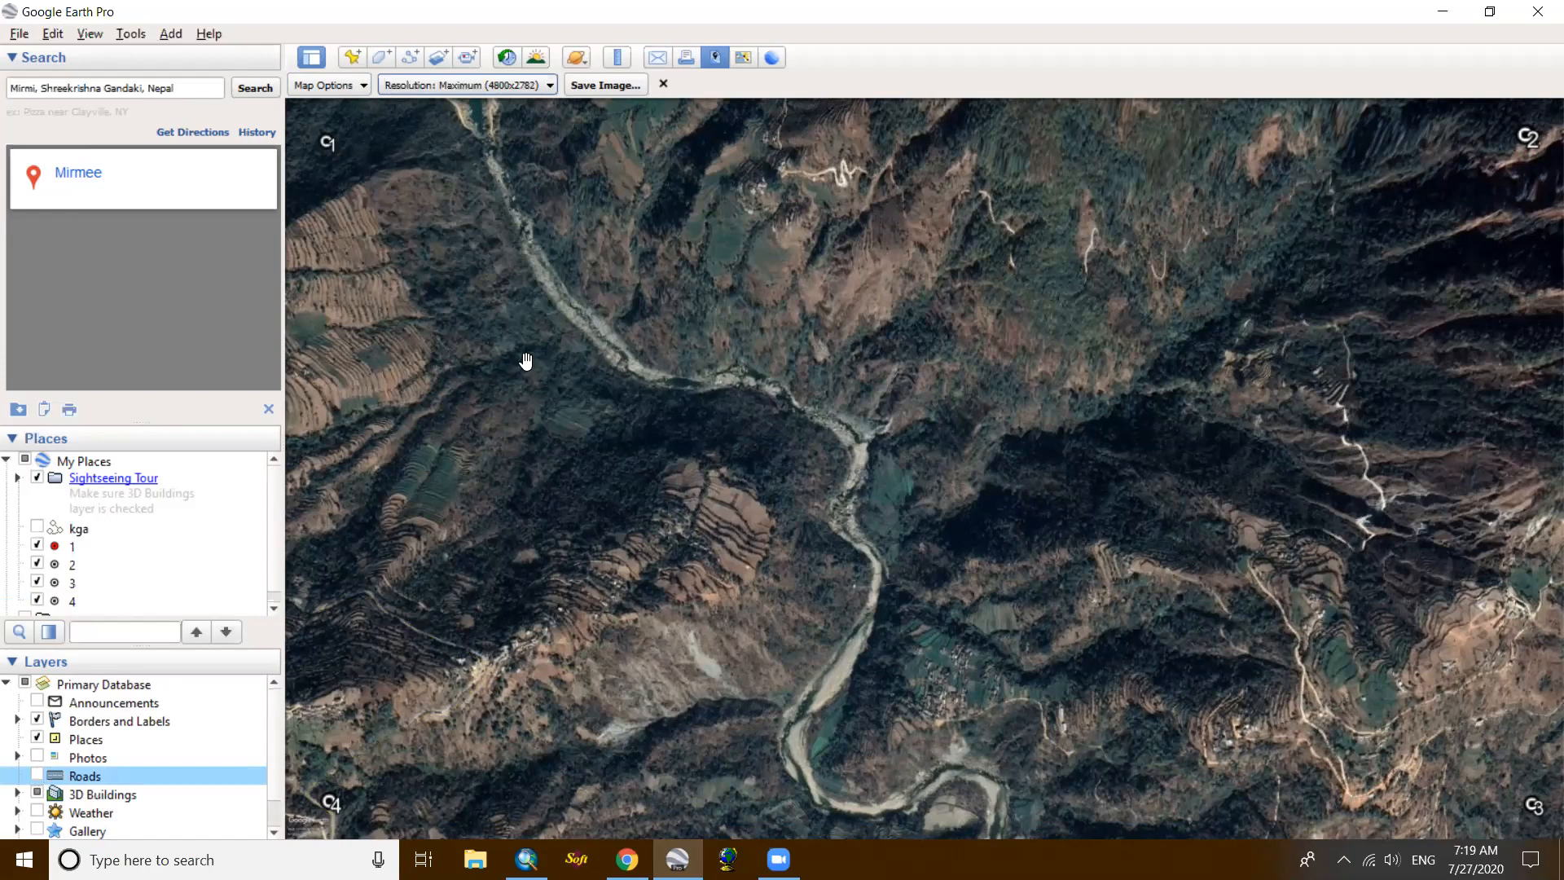
# Step: Save the map image as a JPEG named image in the GIS folder on the desktop
pyautogui.click(611, 85)
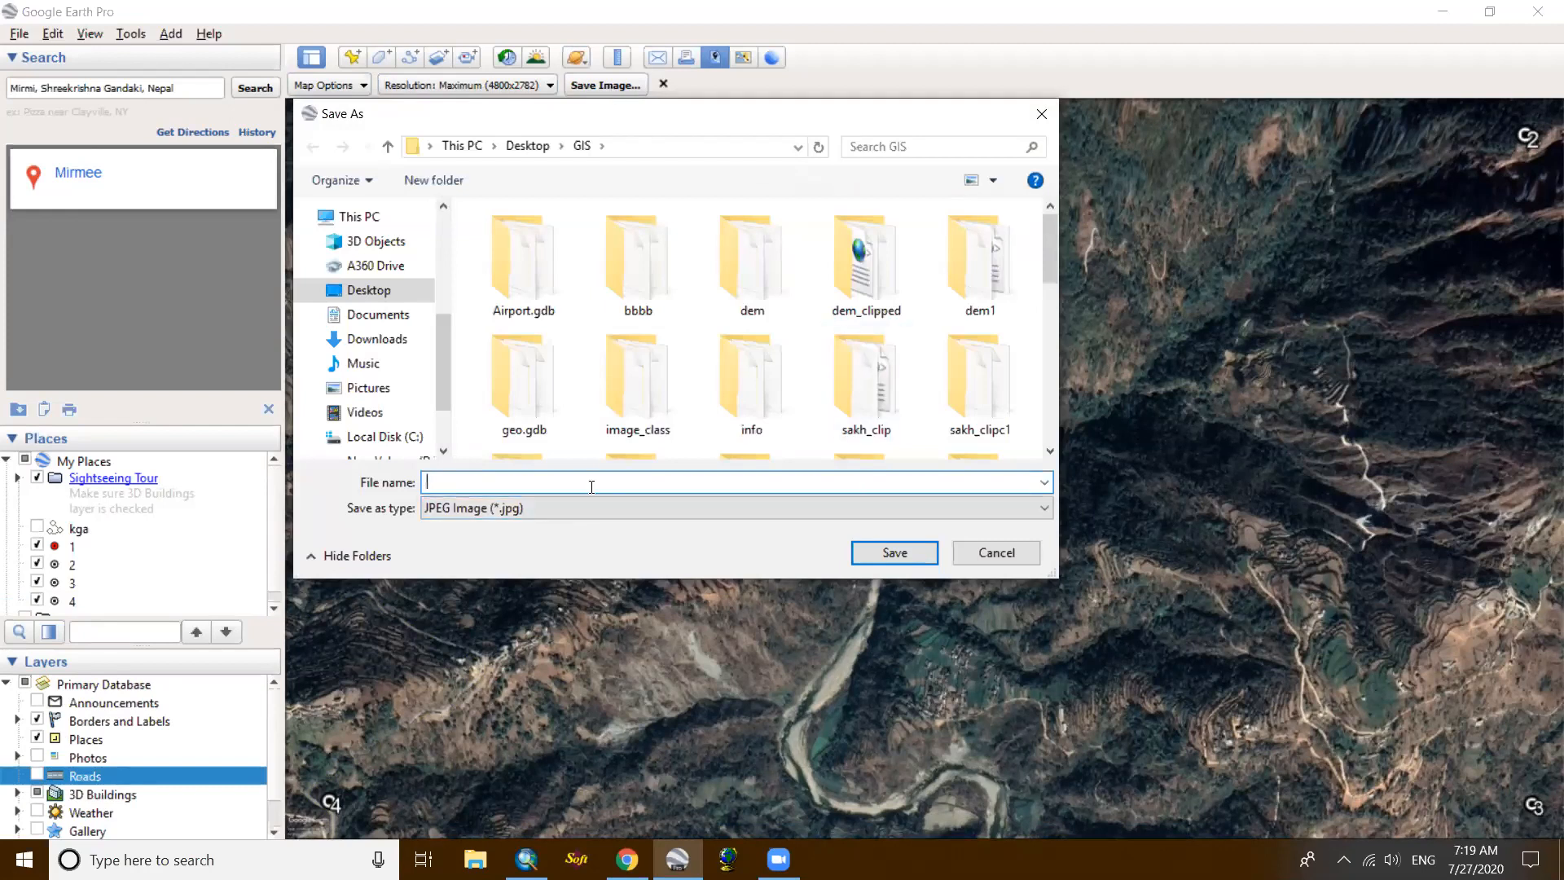
pyautogui.write('image')
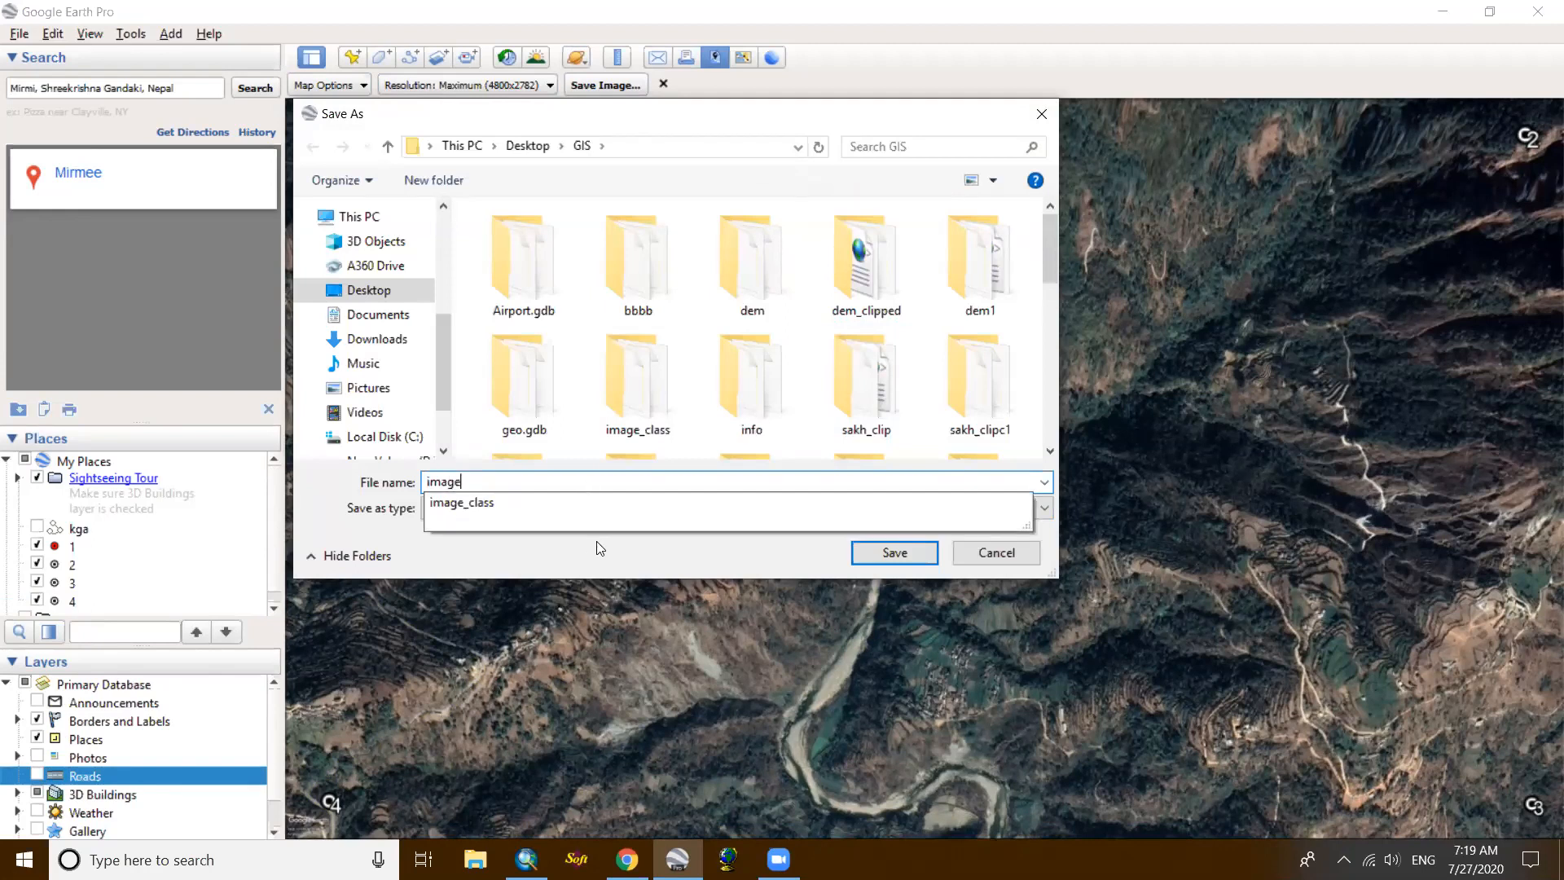
pyautogui.press('Down')
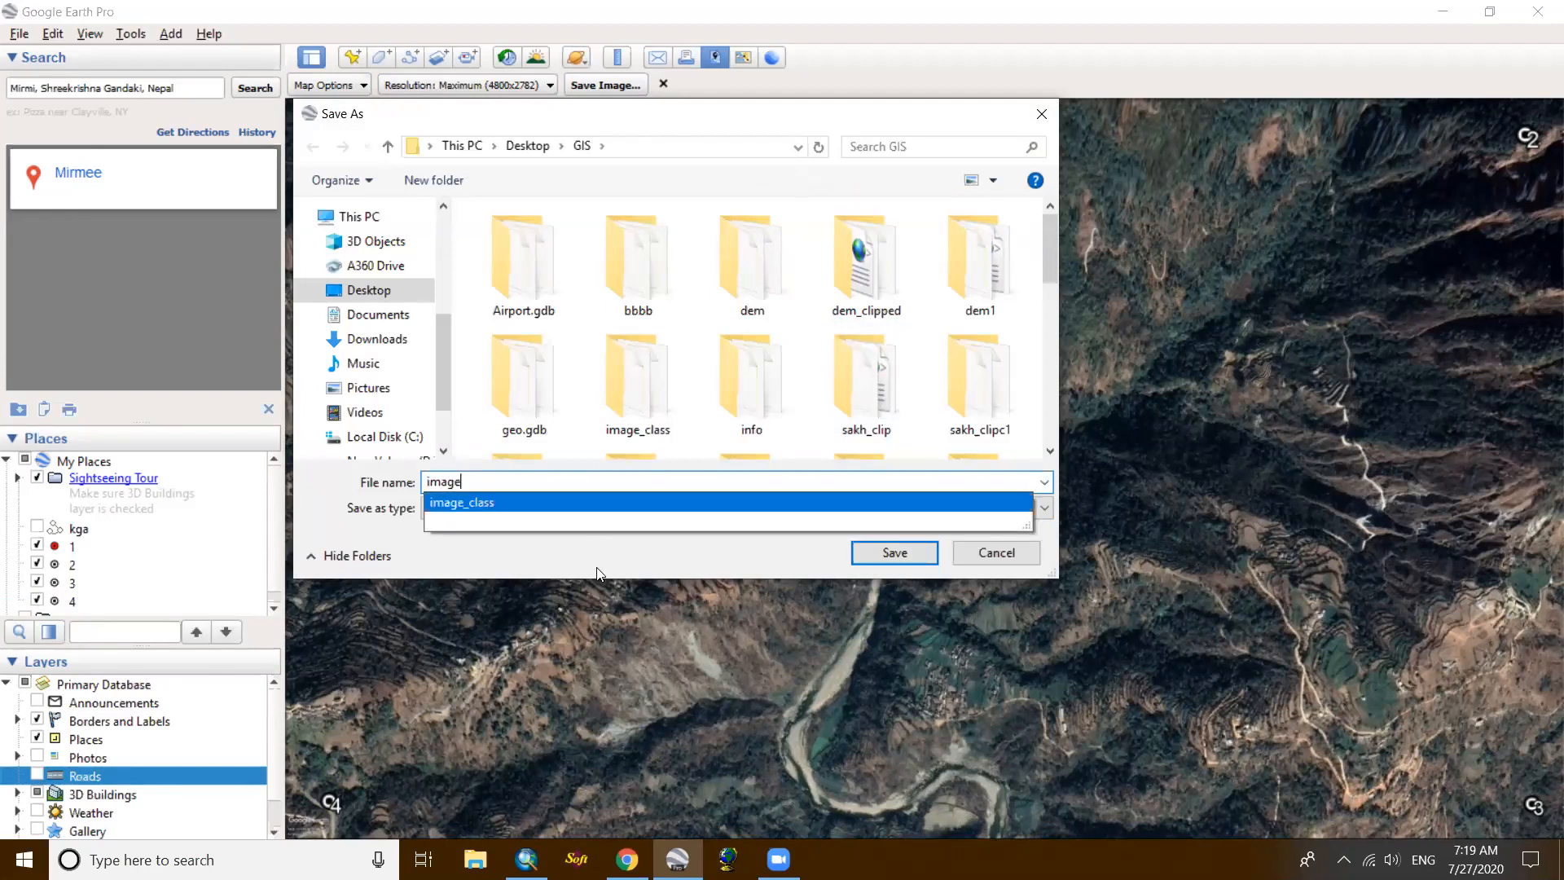
pyautogui.write('ge')
pyautogui.click(868, 549)
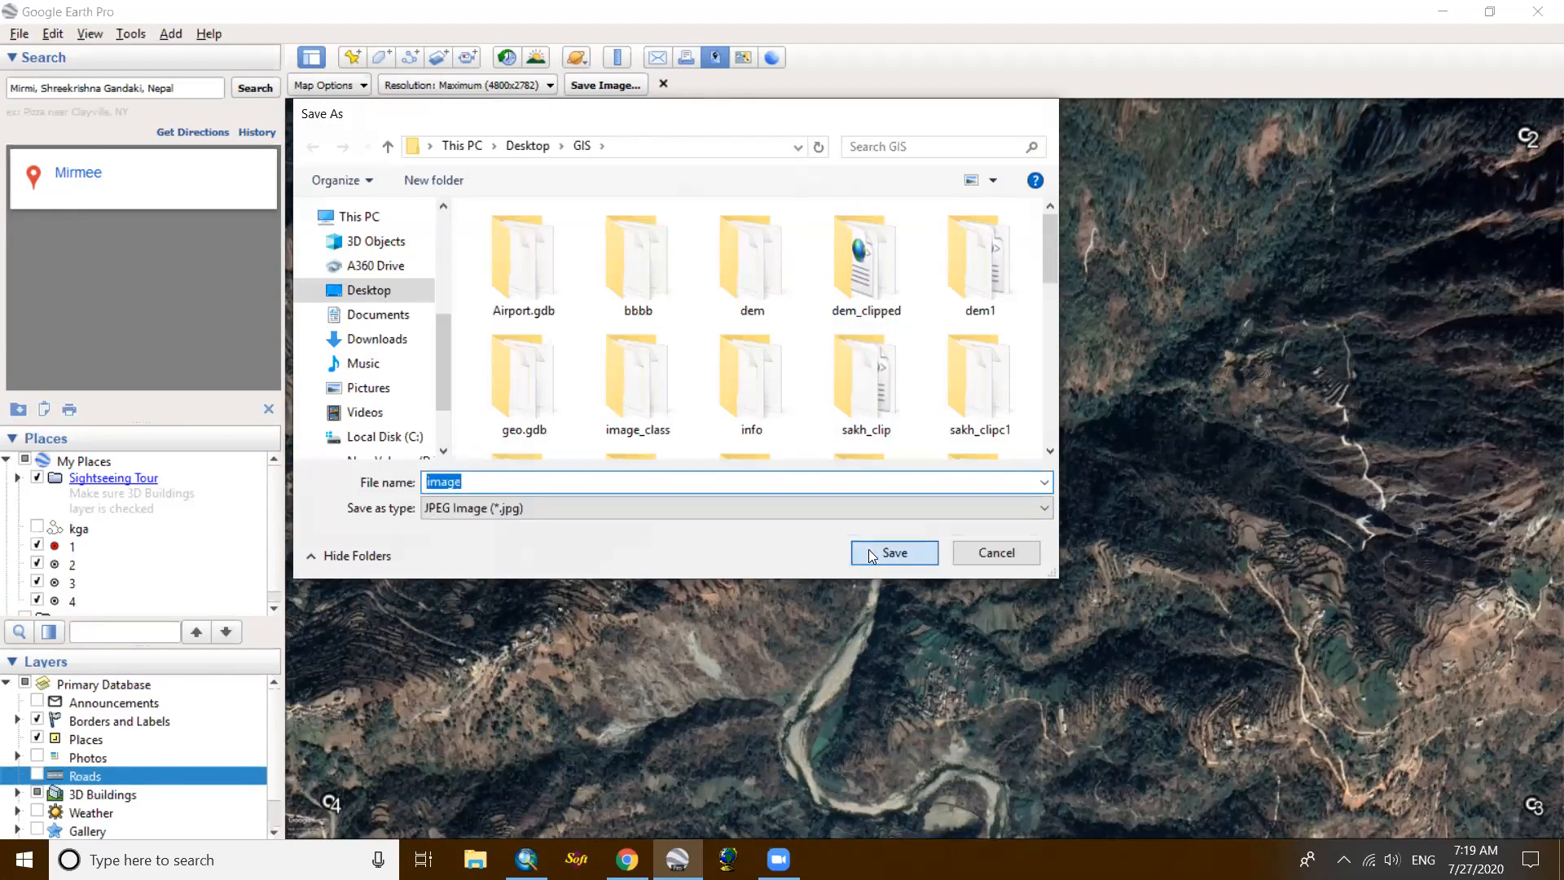
pyautogui.click(868, 549)
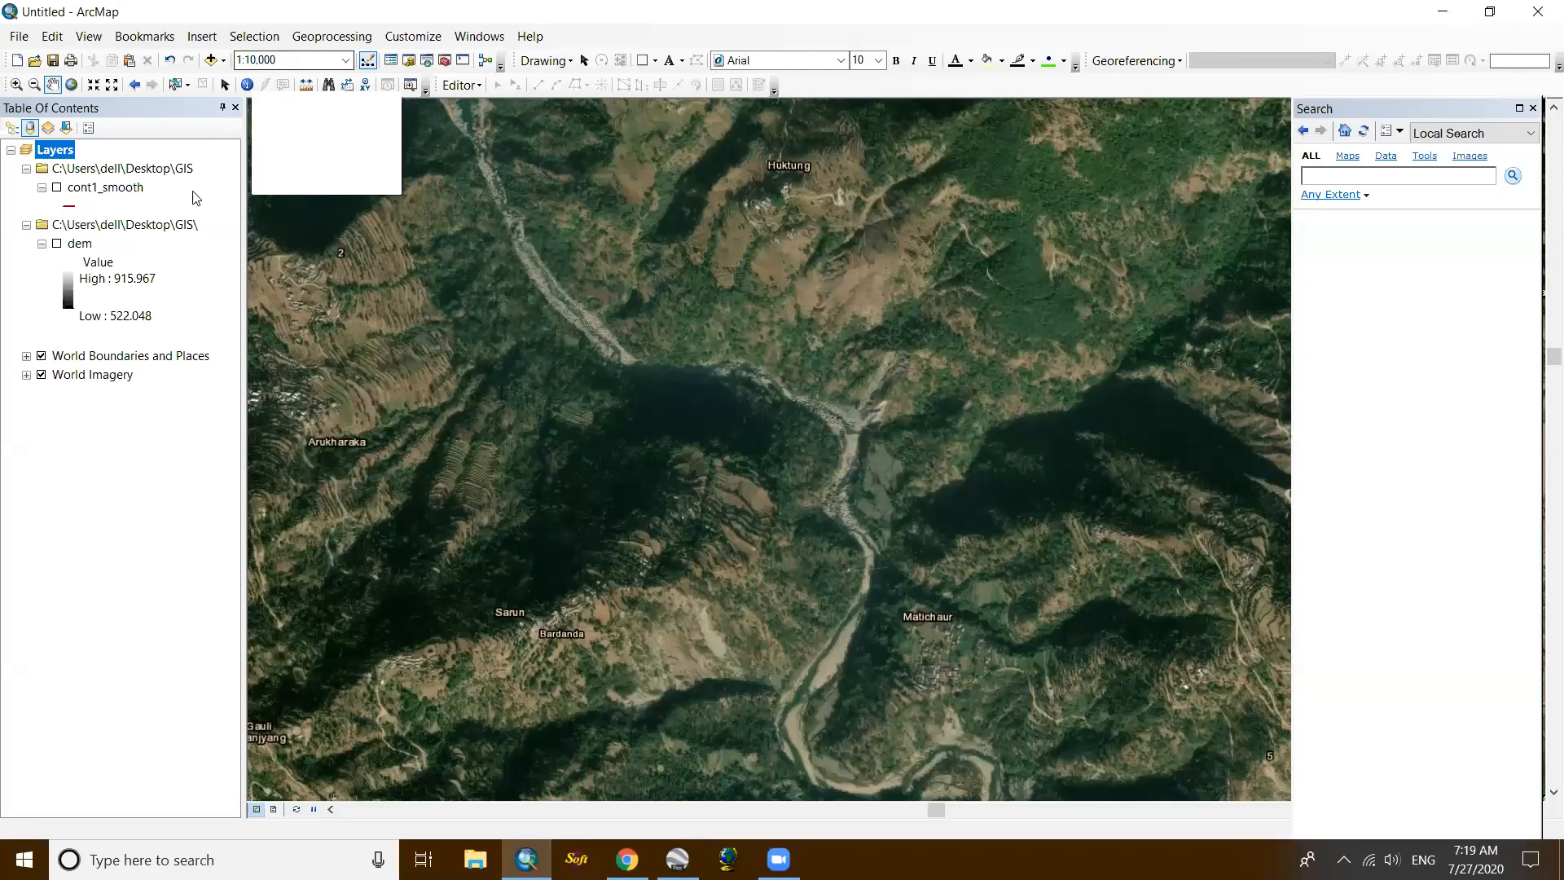
# Step: In ArcMap, remove the World Boundaries and Places and World Imagery layers and show the dem and cont1_smooth layers
pyautogui.click(42, 357)
pyautogui.click(42, 374)
pyautogui.rightClick(87, 353)
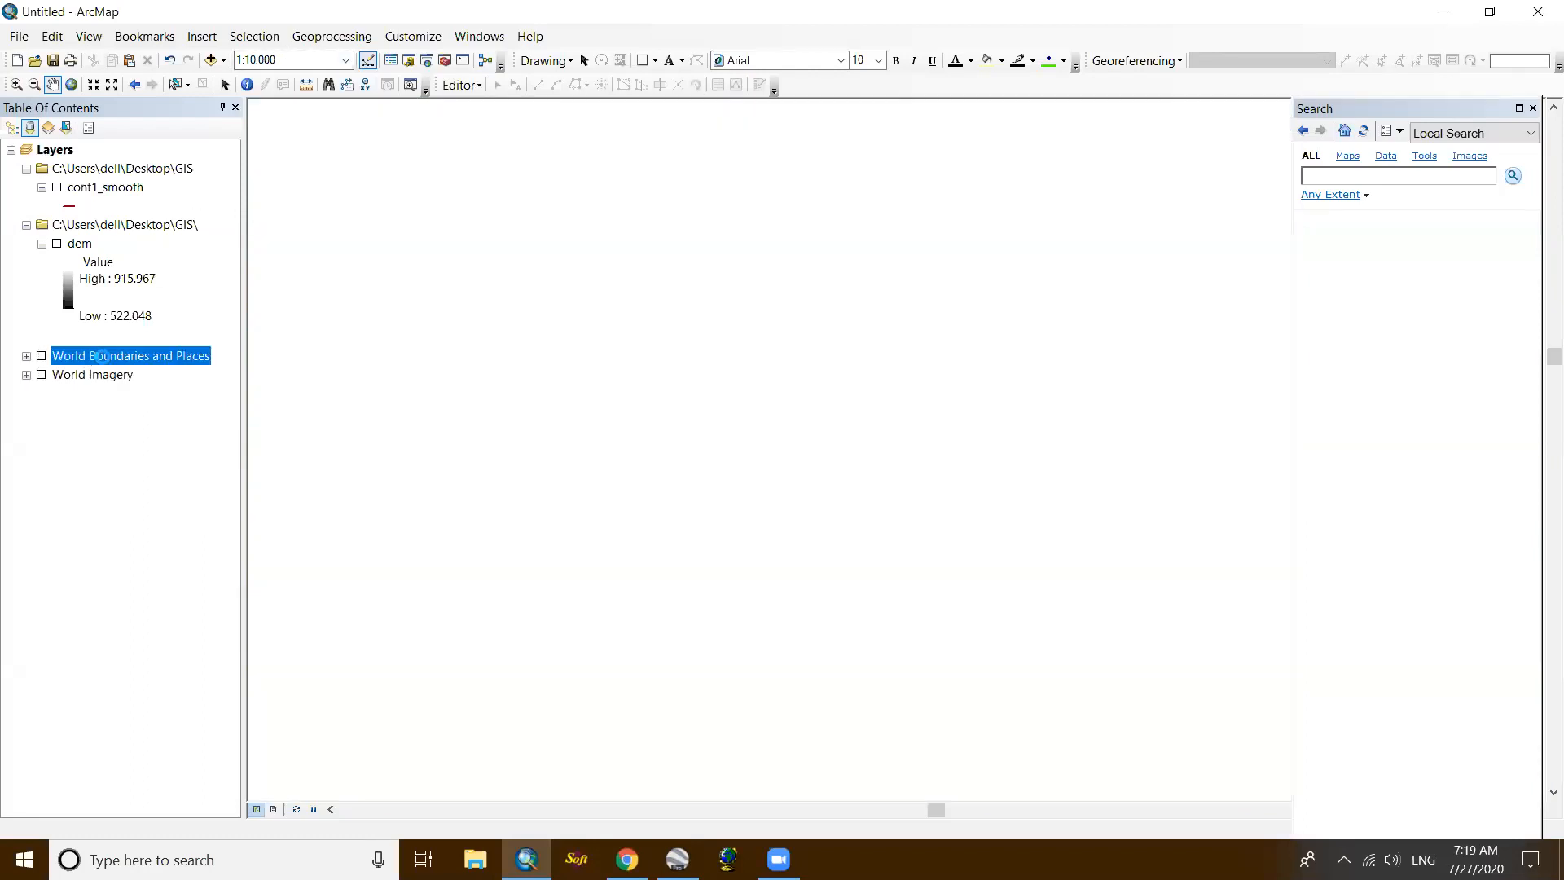
pyautogui.click(122, 385)
pyautogui.rightClick(119, 366)
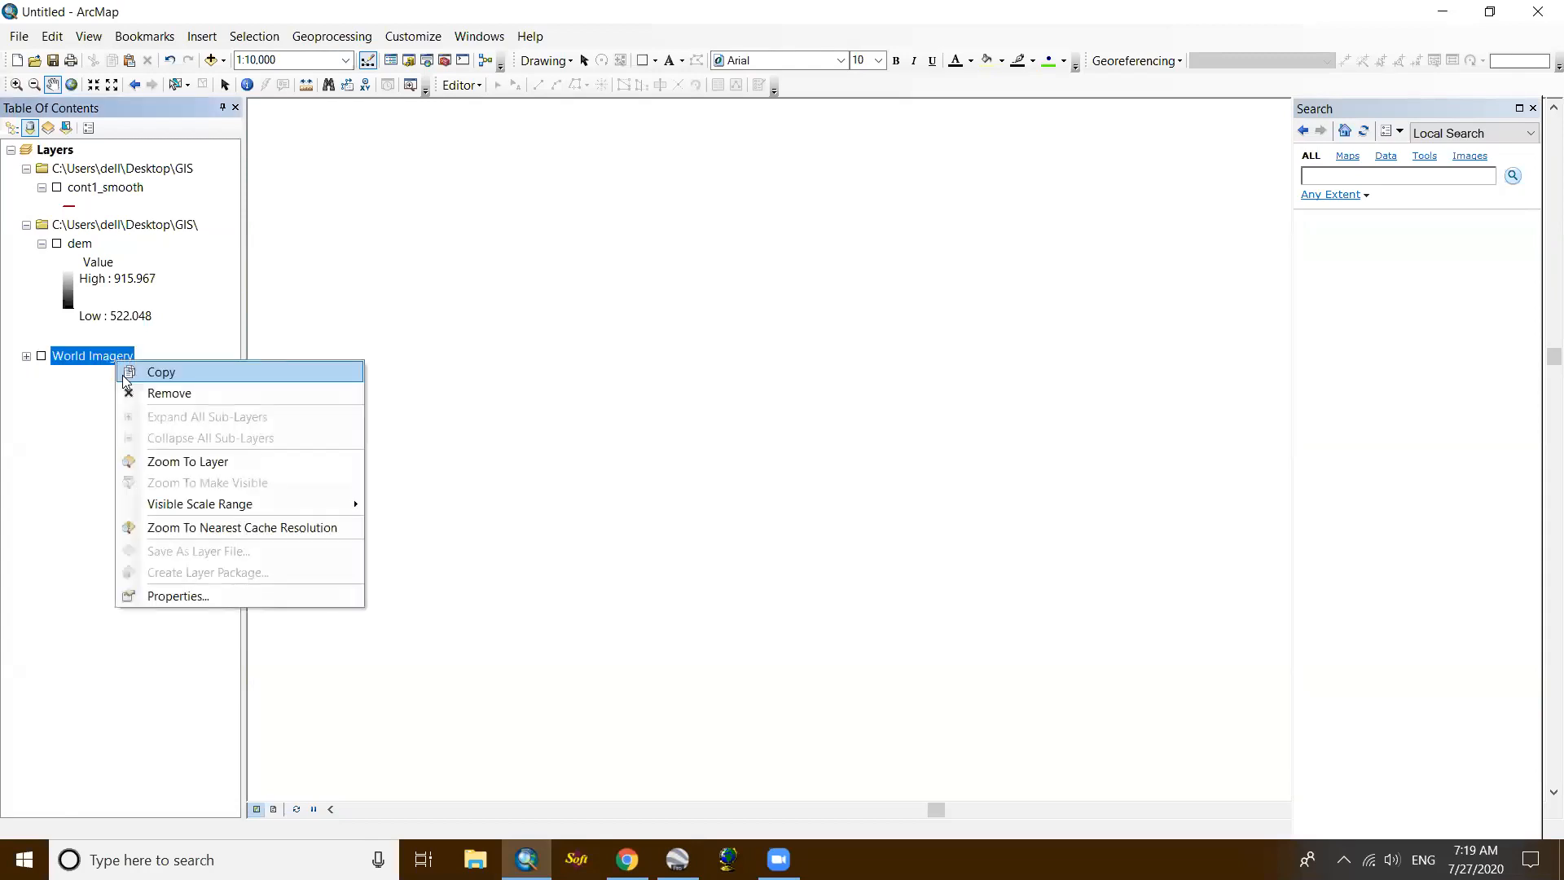
pyautogui.click(135, 393)
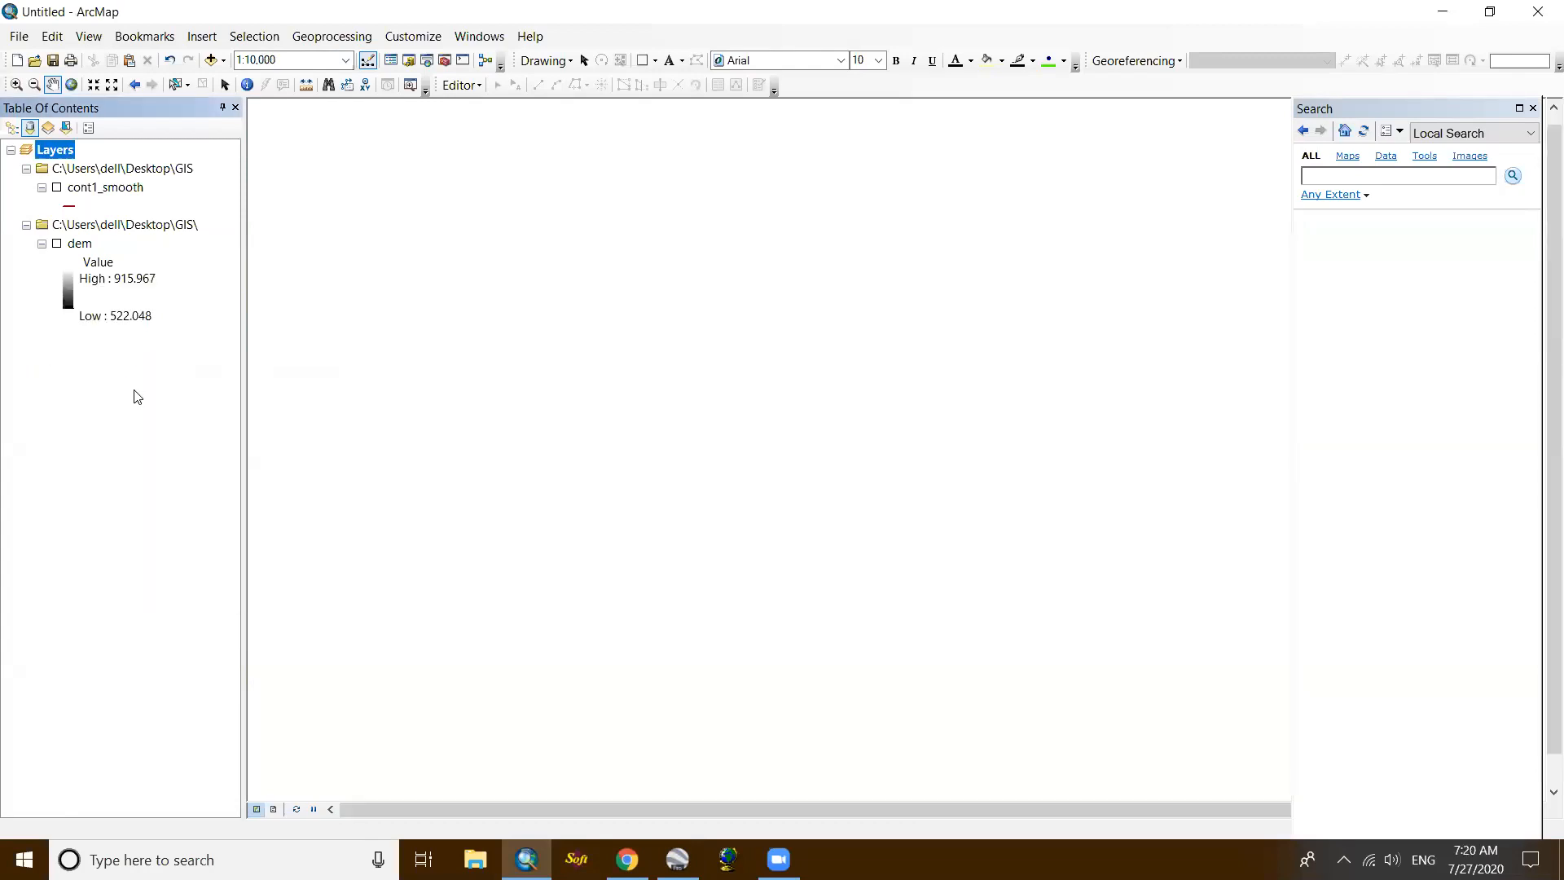
pyautogui.click(57, 243)
pyautogui.click(59, 189)
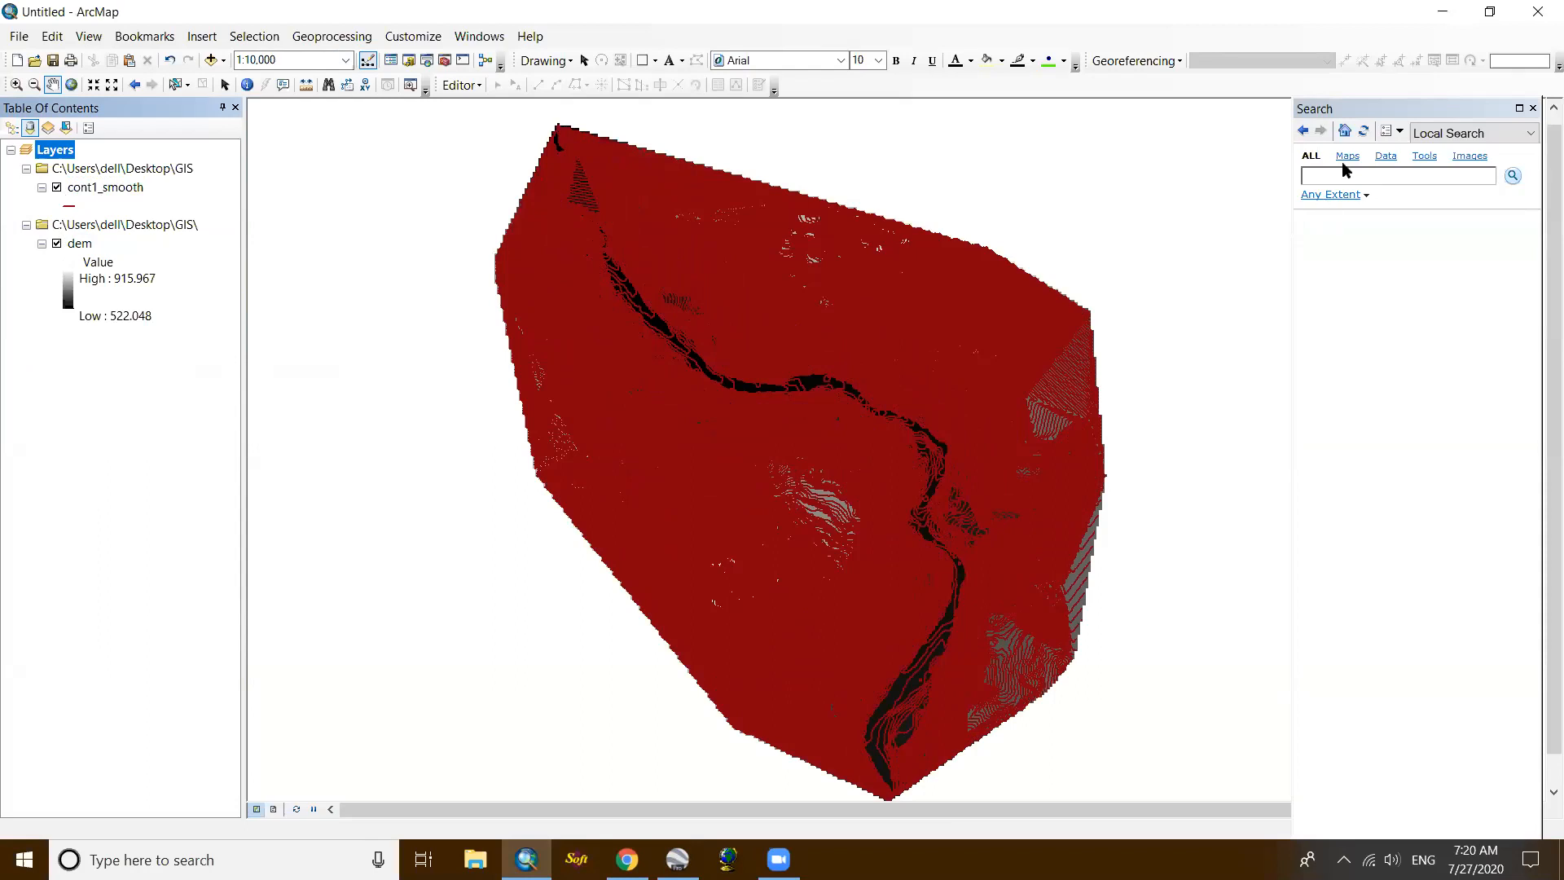
# Step: Switch to Google Earth Pro and add a folder named geo under My Places
pyautogui.click(678, 859)
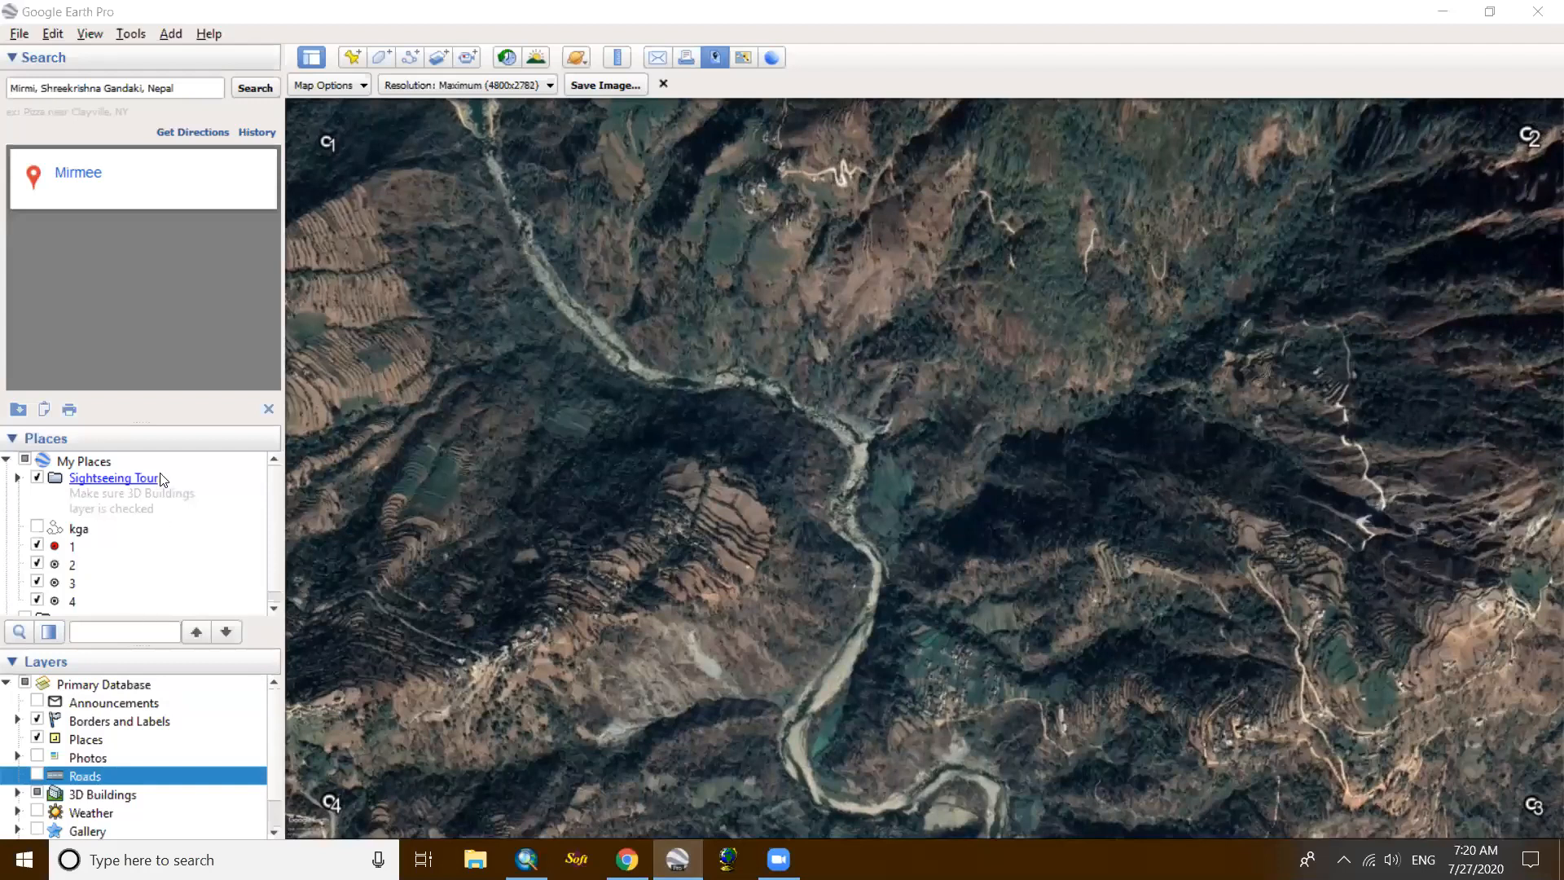
pyautogui.rightClick(101, 461)
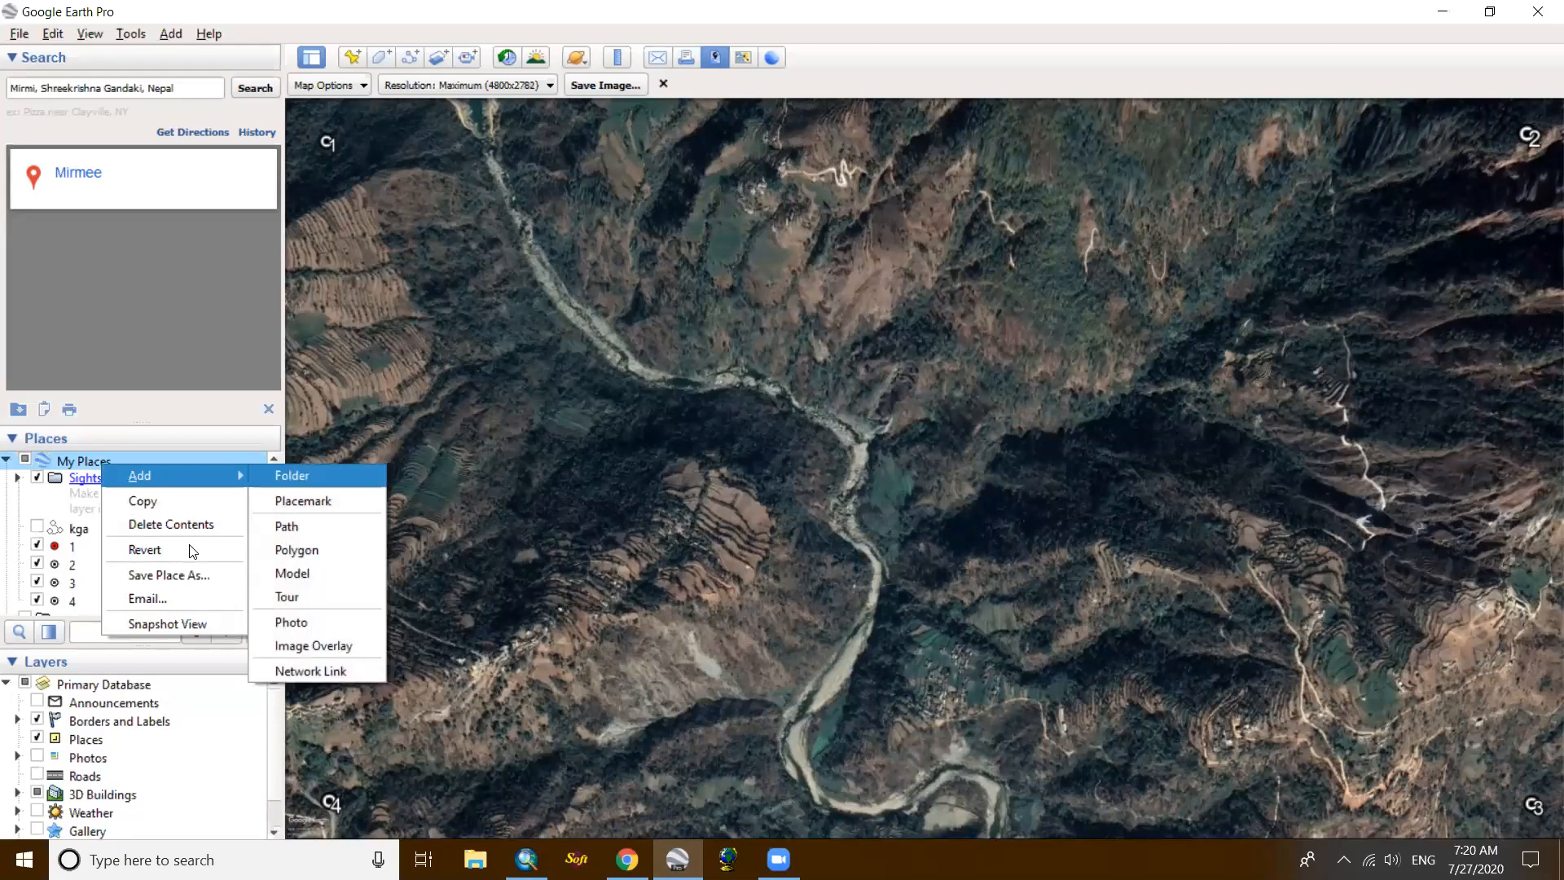
pyautogui.press('Return')
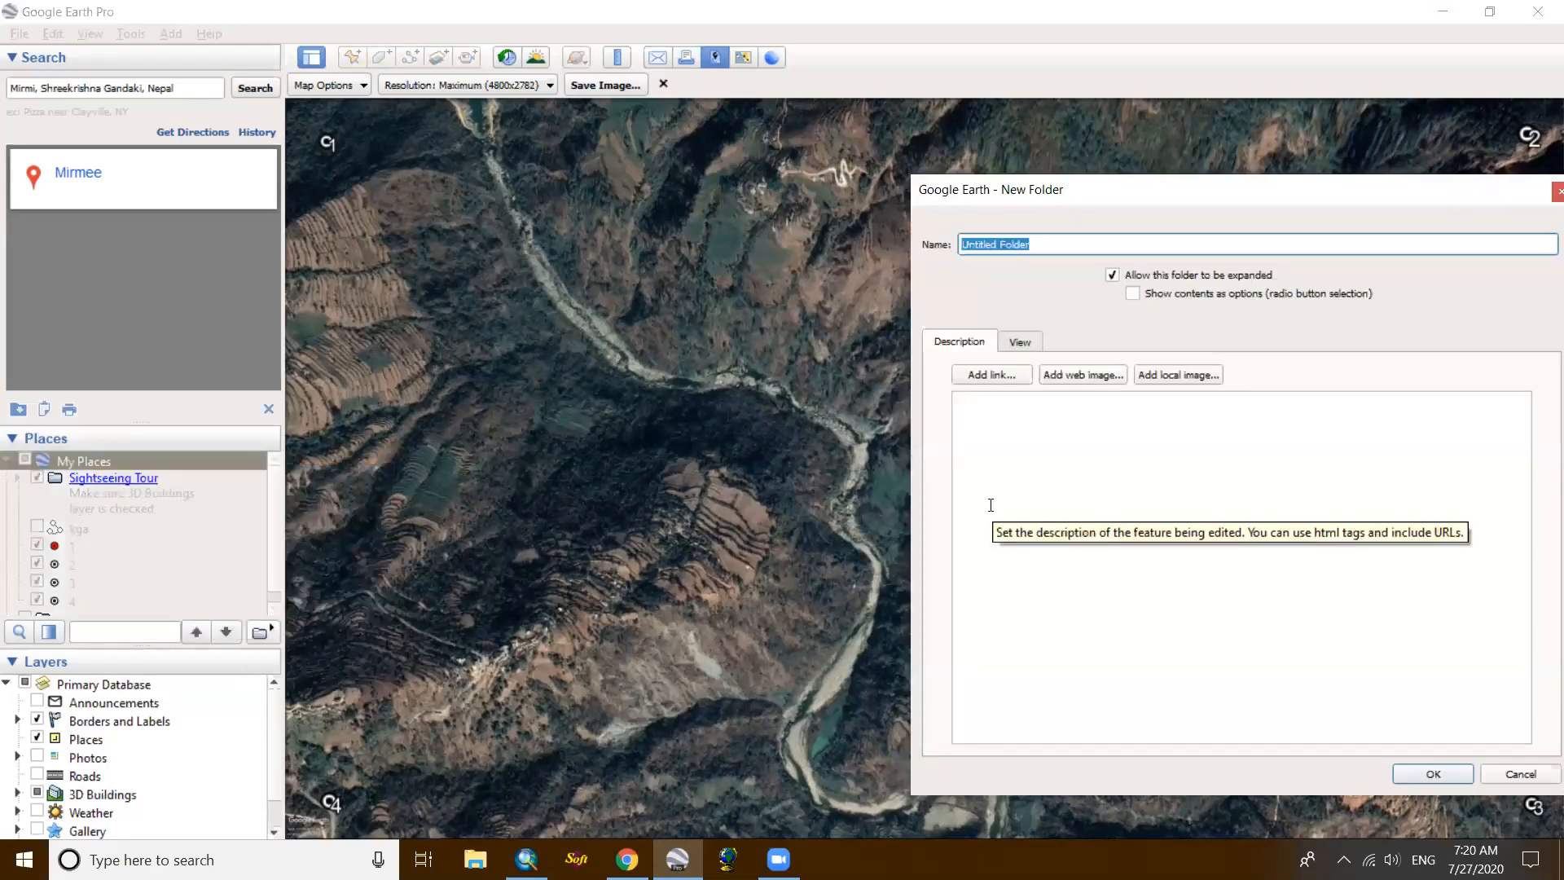
pyautogui.write('geo')
pyautogui.click(1415, 772)
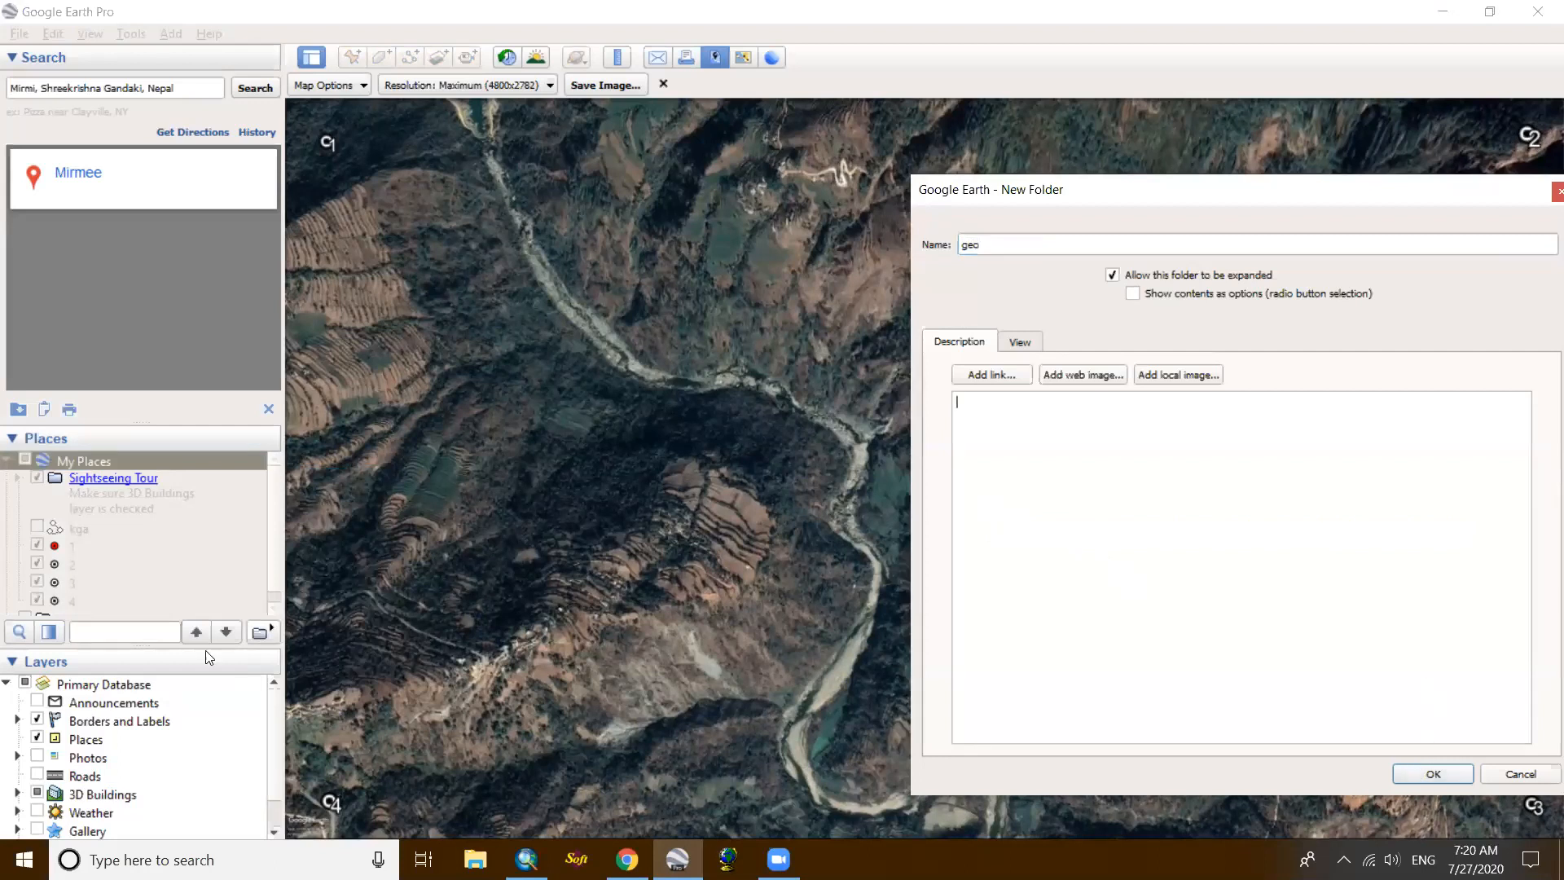
# Step: Move placemarks 1, 2, 3 and 4 into the geo folder
pyautogui.moveTo(70, 534); pyautogui.dragTo(88, 599)
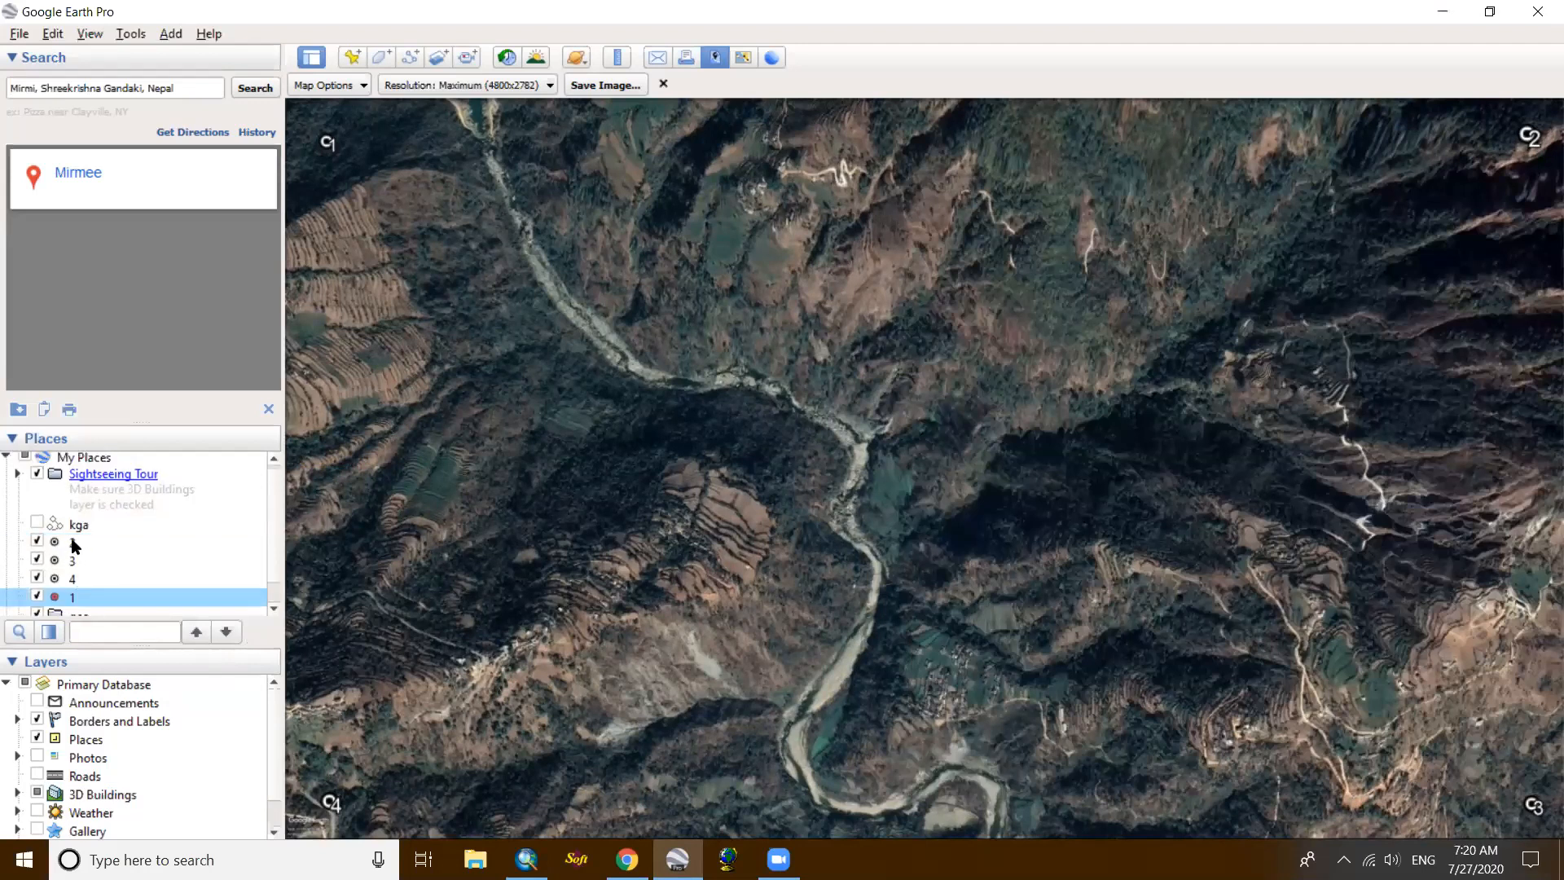
pyautogui.moveTo(69, 571); pyautogui.dragTo(84, 588)
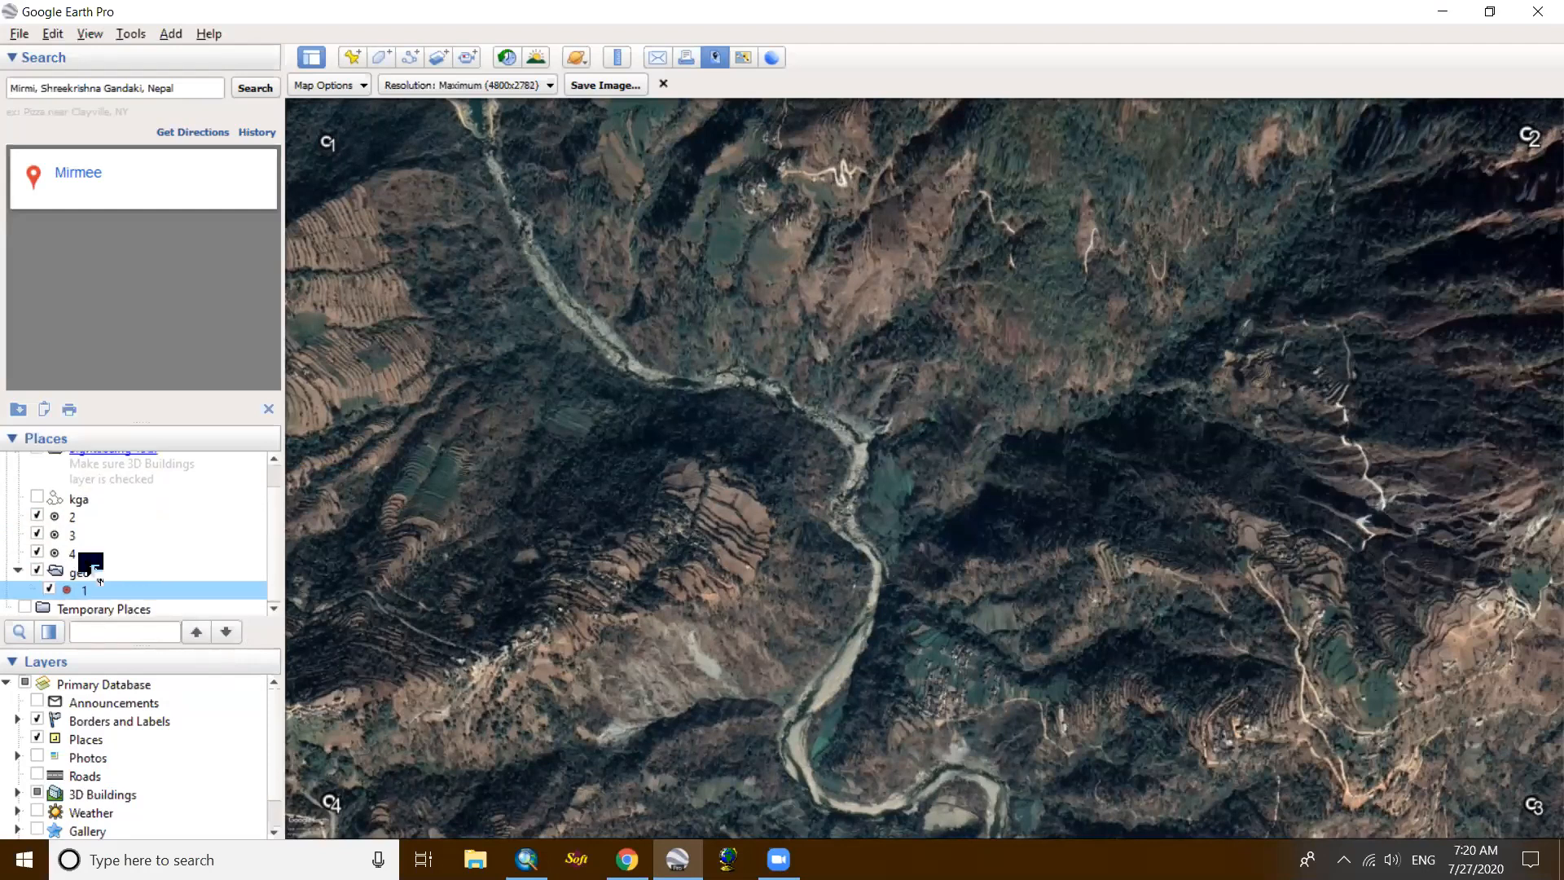
pyautogui.moveTo(70, 553)
pyautogui.mouseDown()
pyautogui.moveTo(78, 570)
pyautogui.moveTo(87, 550)
pyautogui.mouseUp()
pyautogui.moveTo(73, 515); pyautogui.dragTo(89, 535)
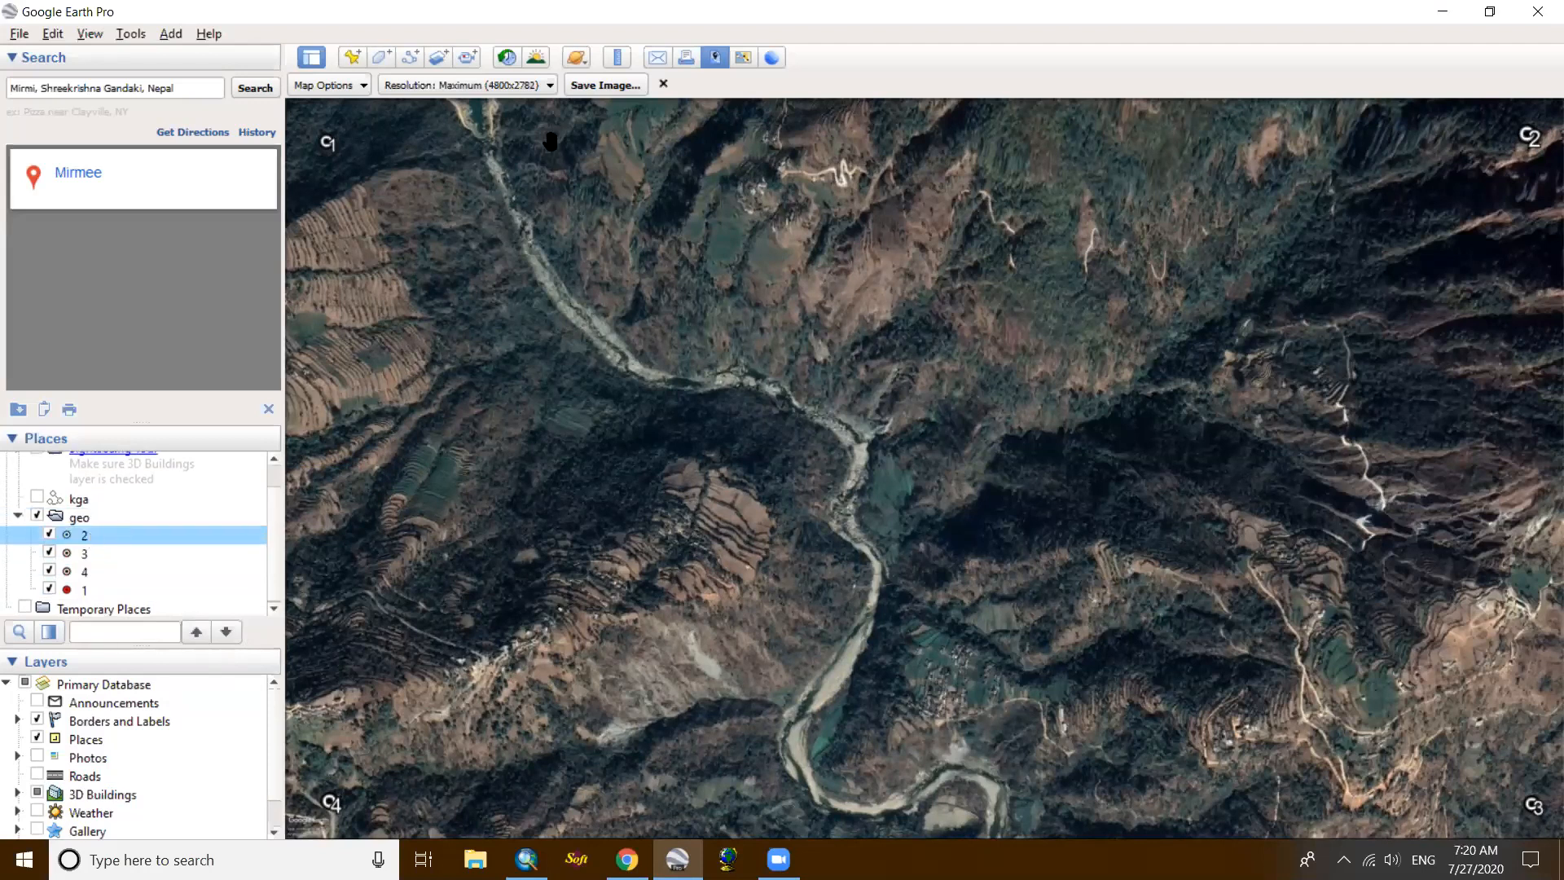
# Step: Save the geo placemark folder as geo.kmz in the GIS folder on the desktop, replacing the existing file
pyautogui.click(663, 83)
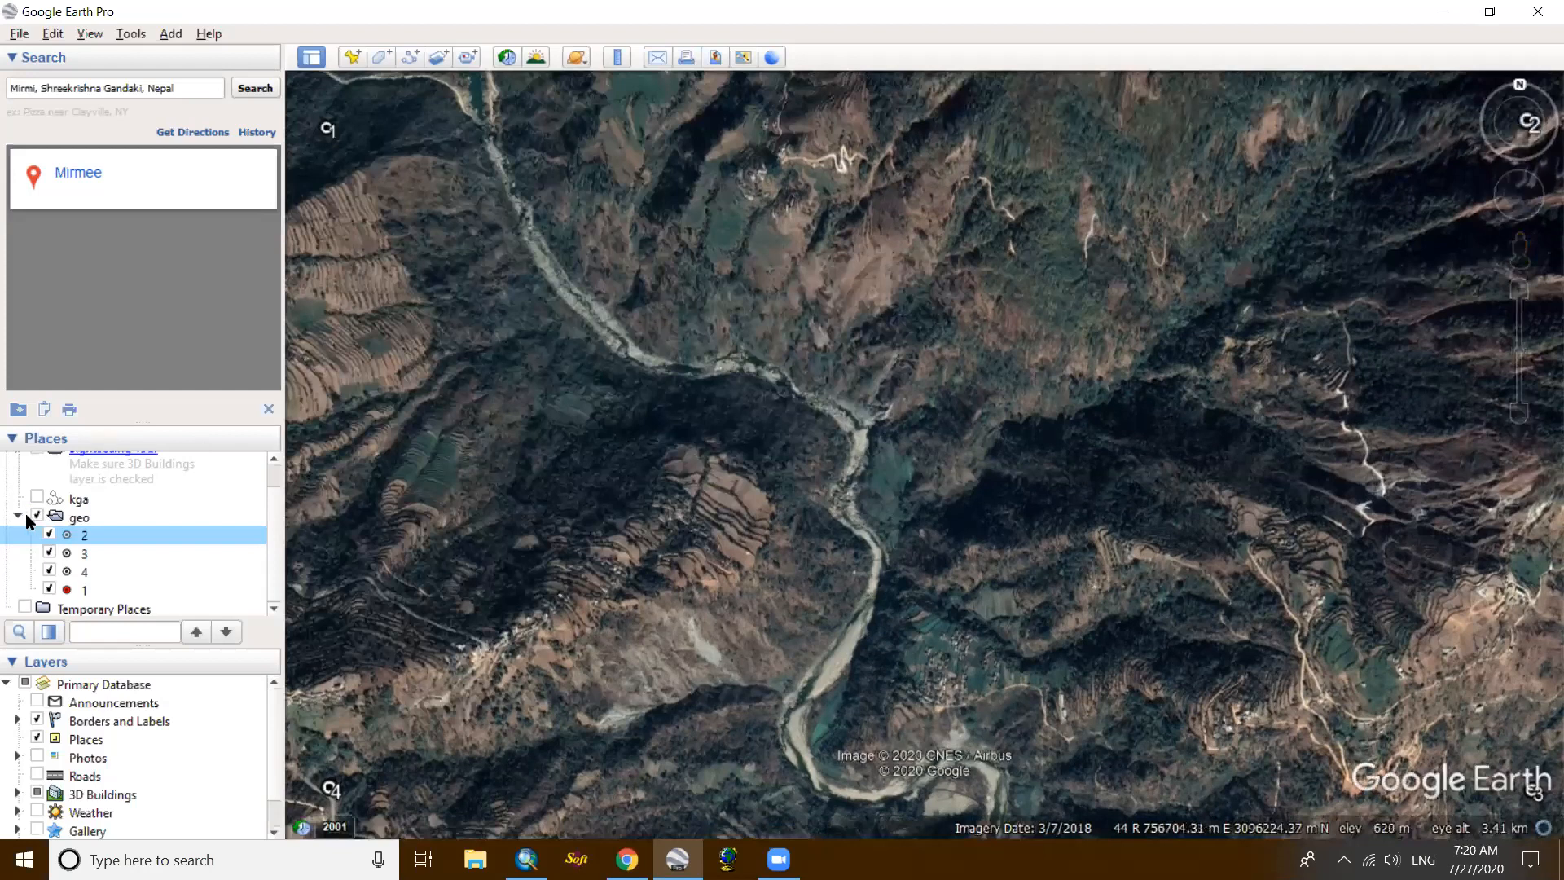
pyautogui.click(18, 516)
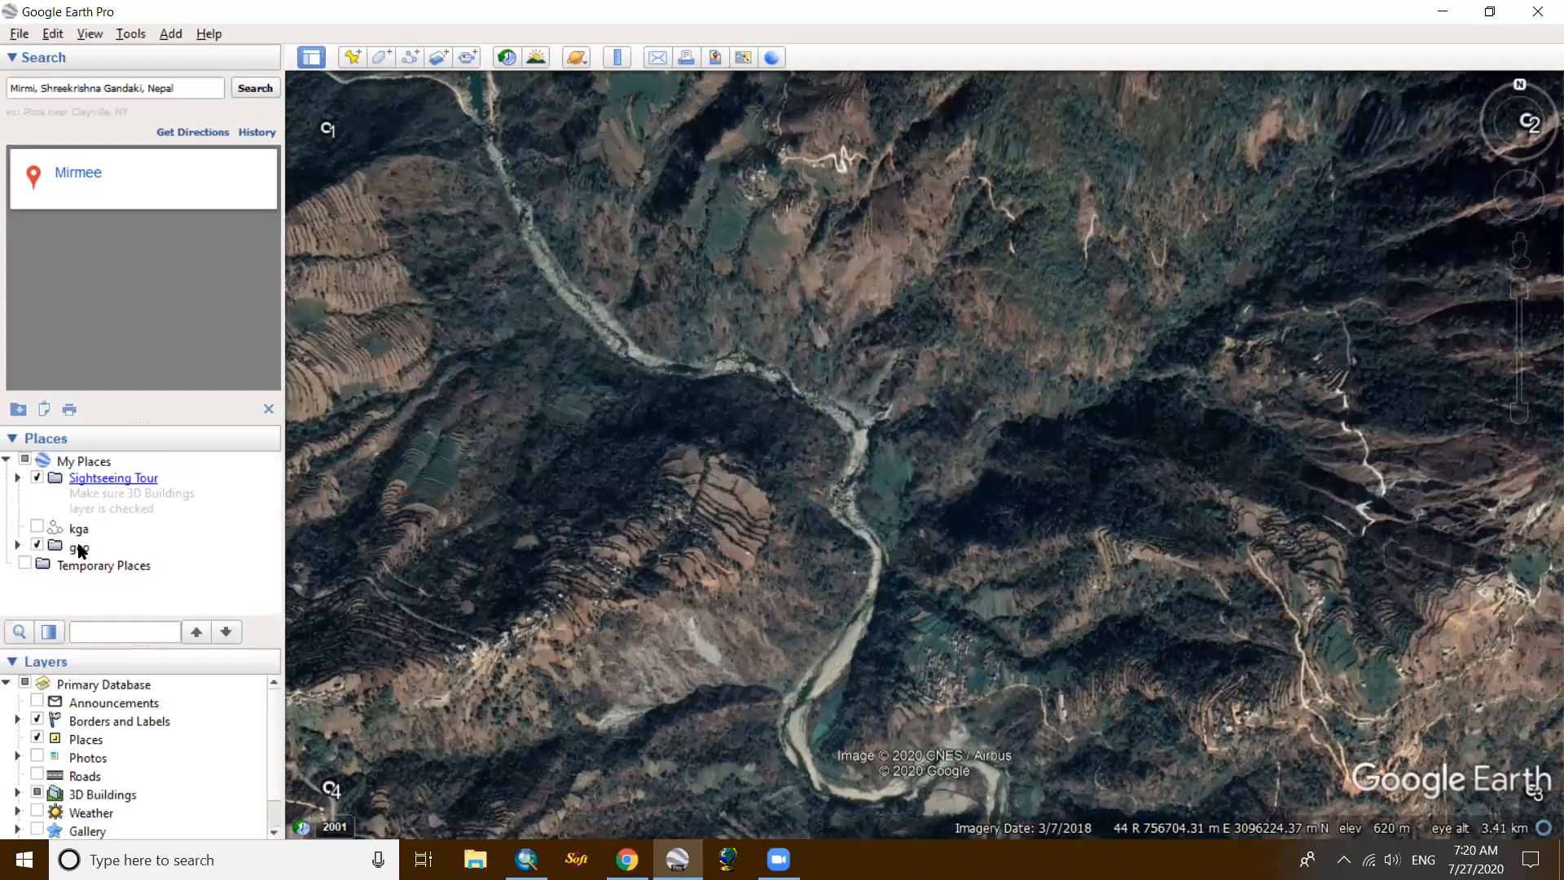
pyautogui.rightClick(79, 546)
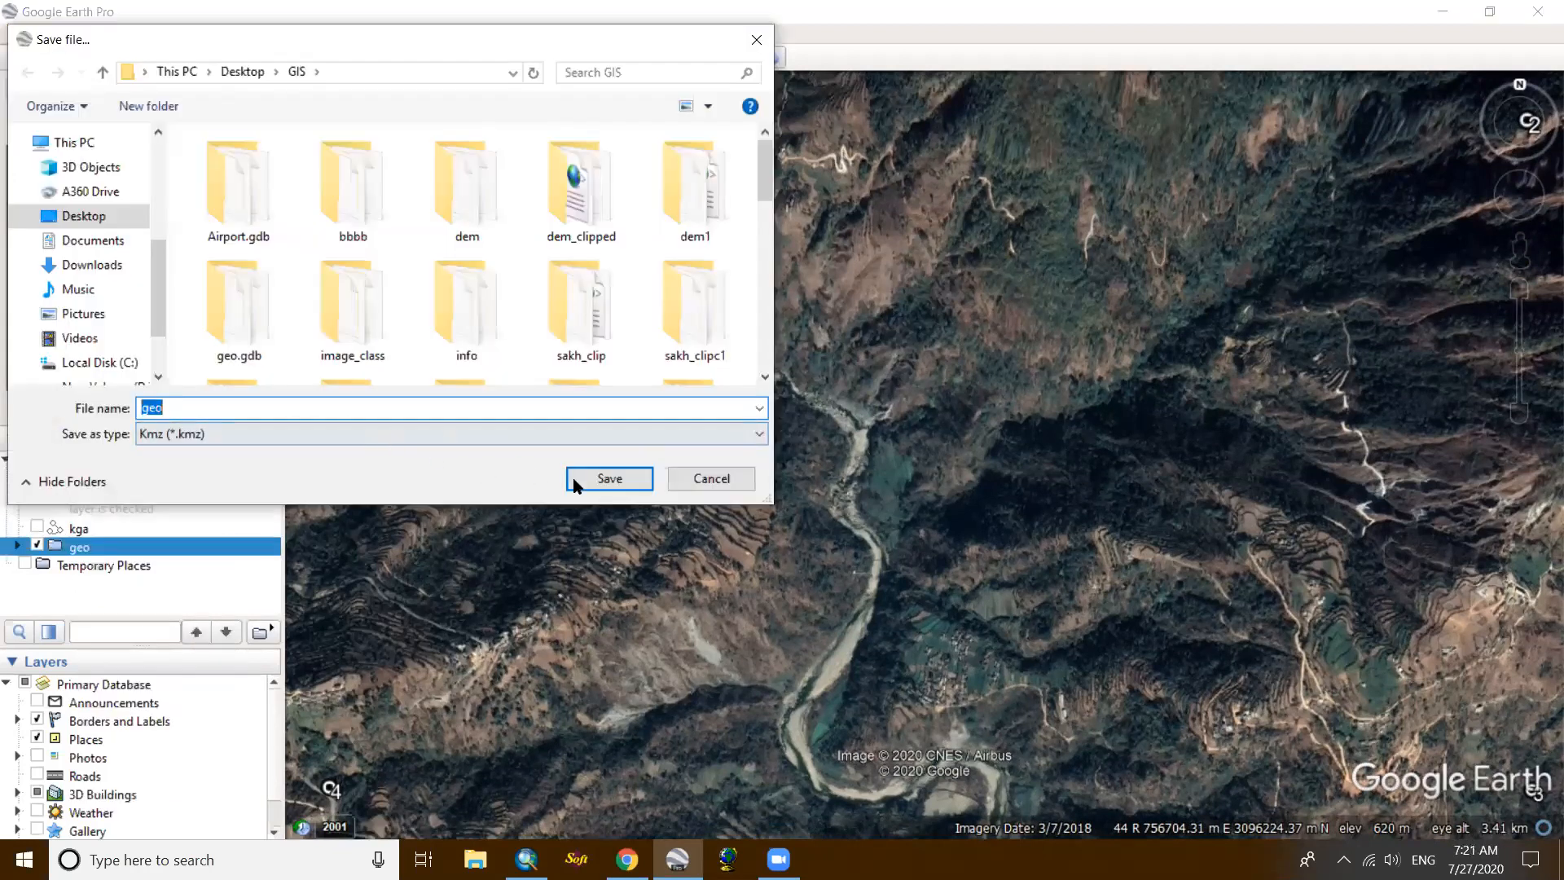
pyautogui.click(594, 482)
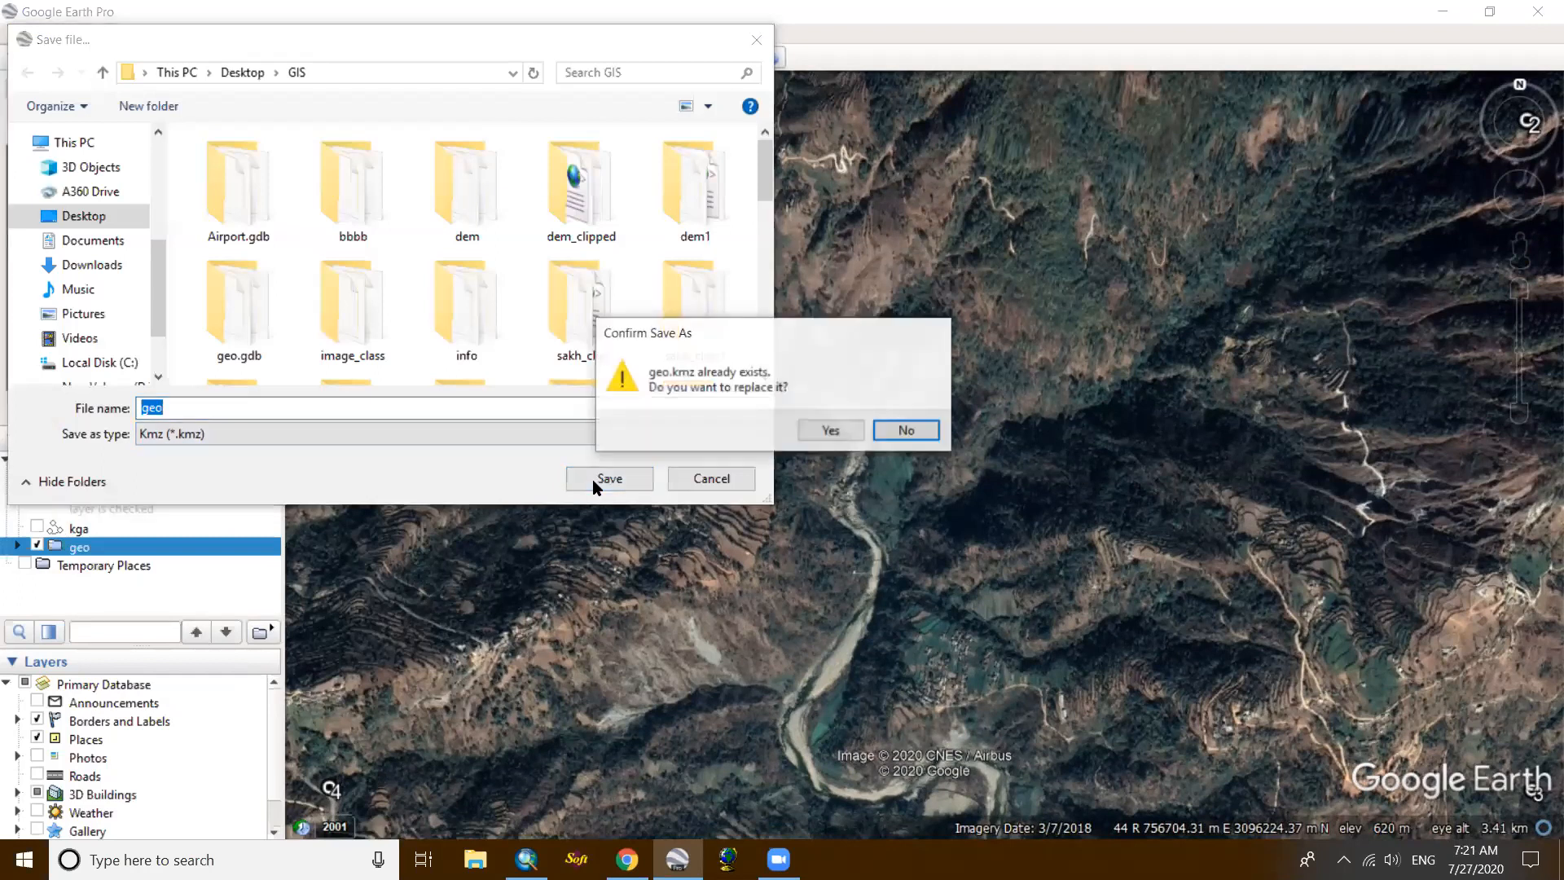
pyautogui.click(828, 432)
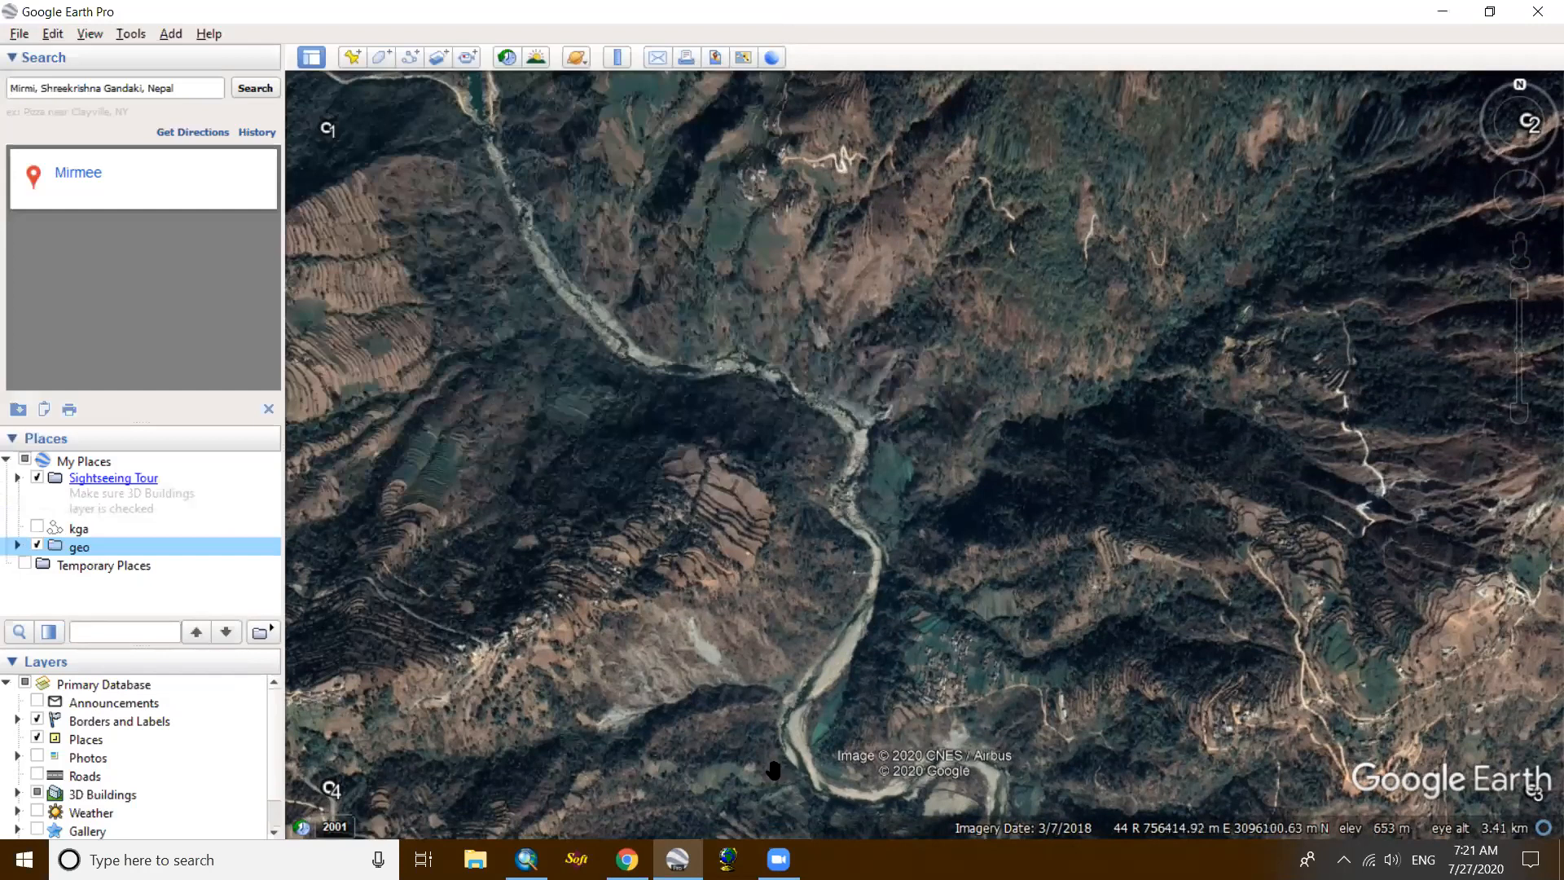
# Step: Switch to ArcMap and hide the dem and cont1_smooth layers
pyautogui.click(526, 858)
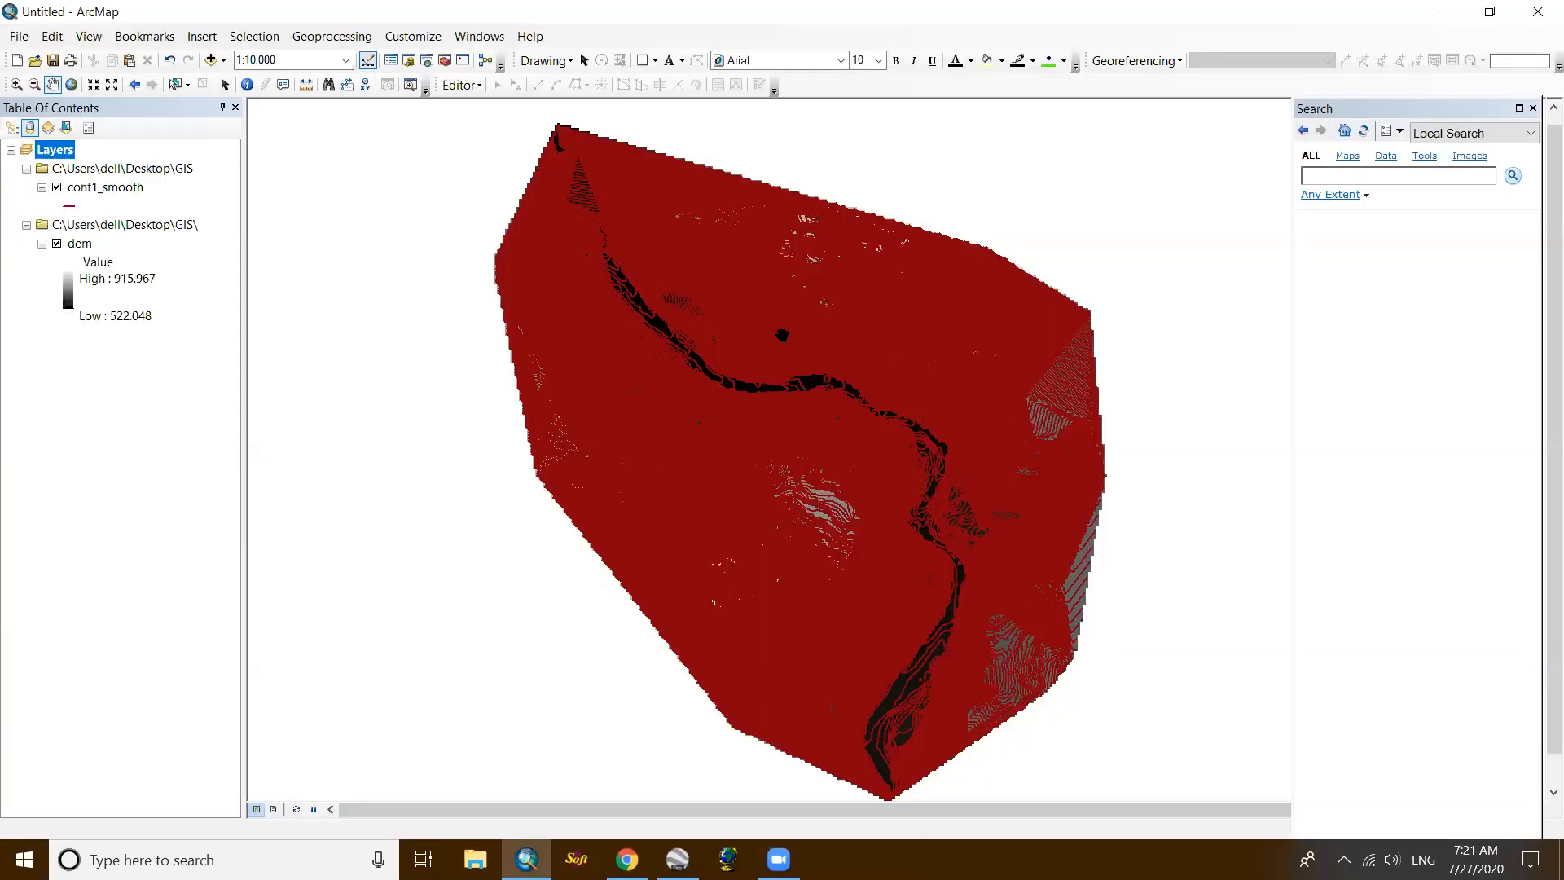
pyautogui.click(57, 244)
pyautogui.click(57, 194)
pyautogui.click(56, 188)
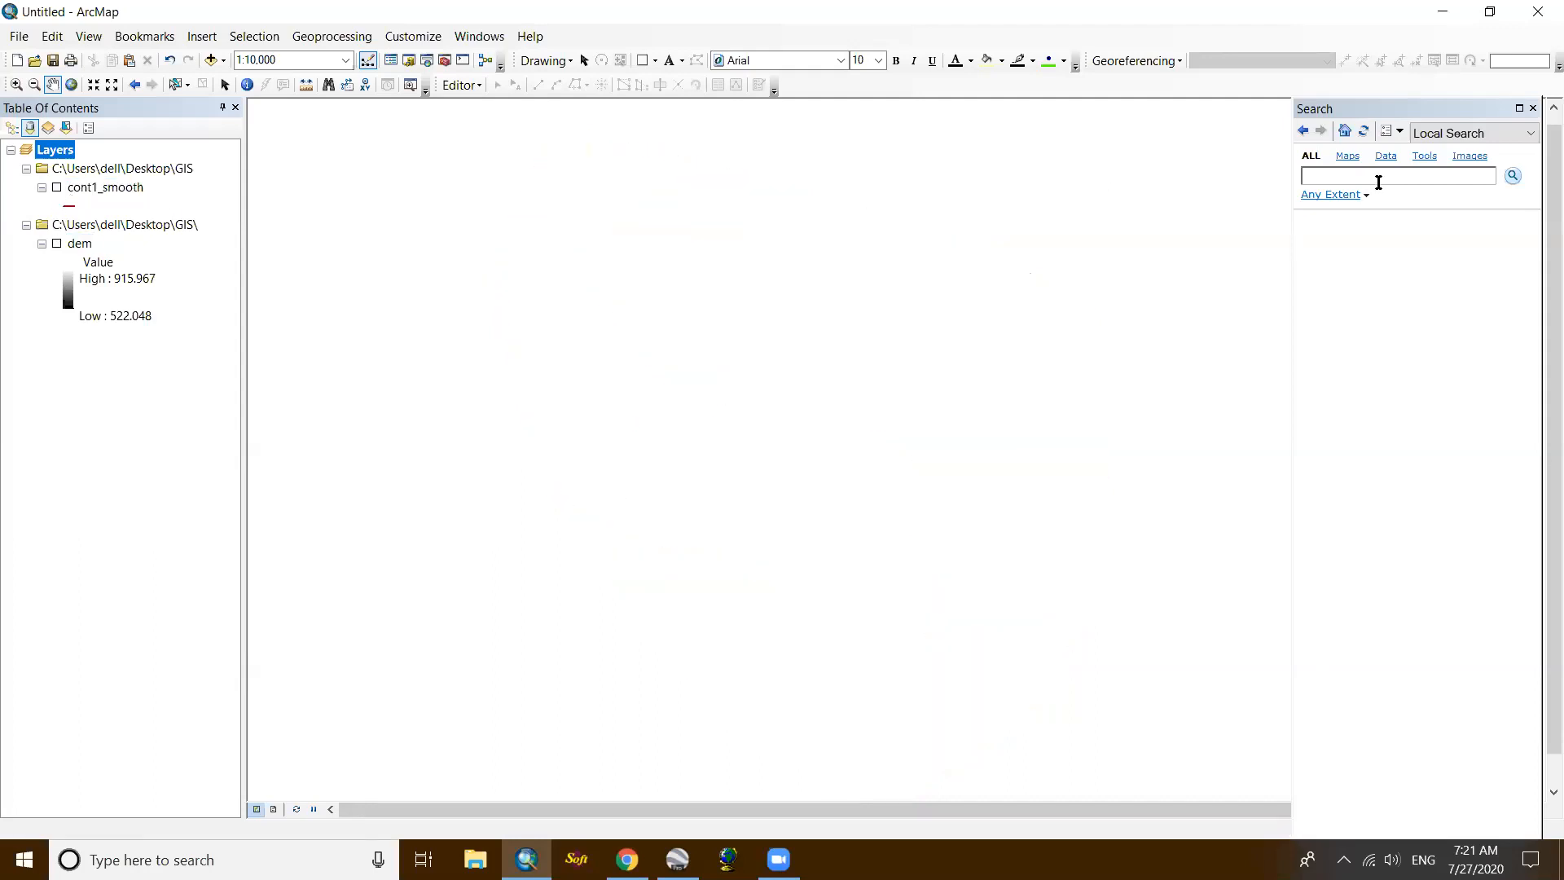
# Step: Search for kml to layer, open the KML To Layer tool and set geo.kmz from the GIS folder as its input
pyautogui.click(1378, 177)
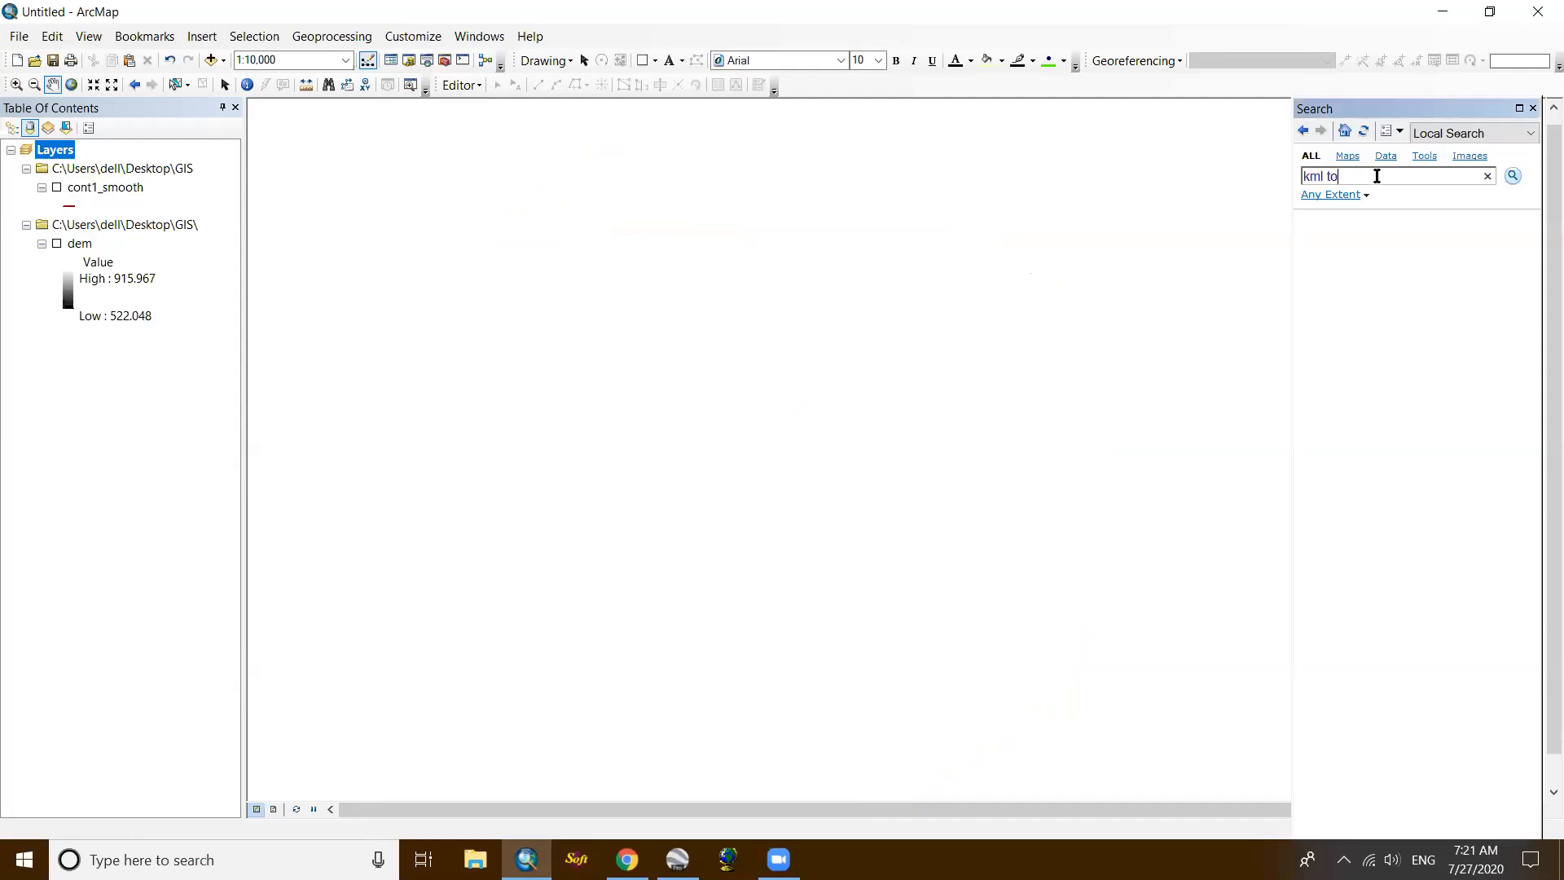
pyautogui.press('Return')
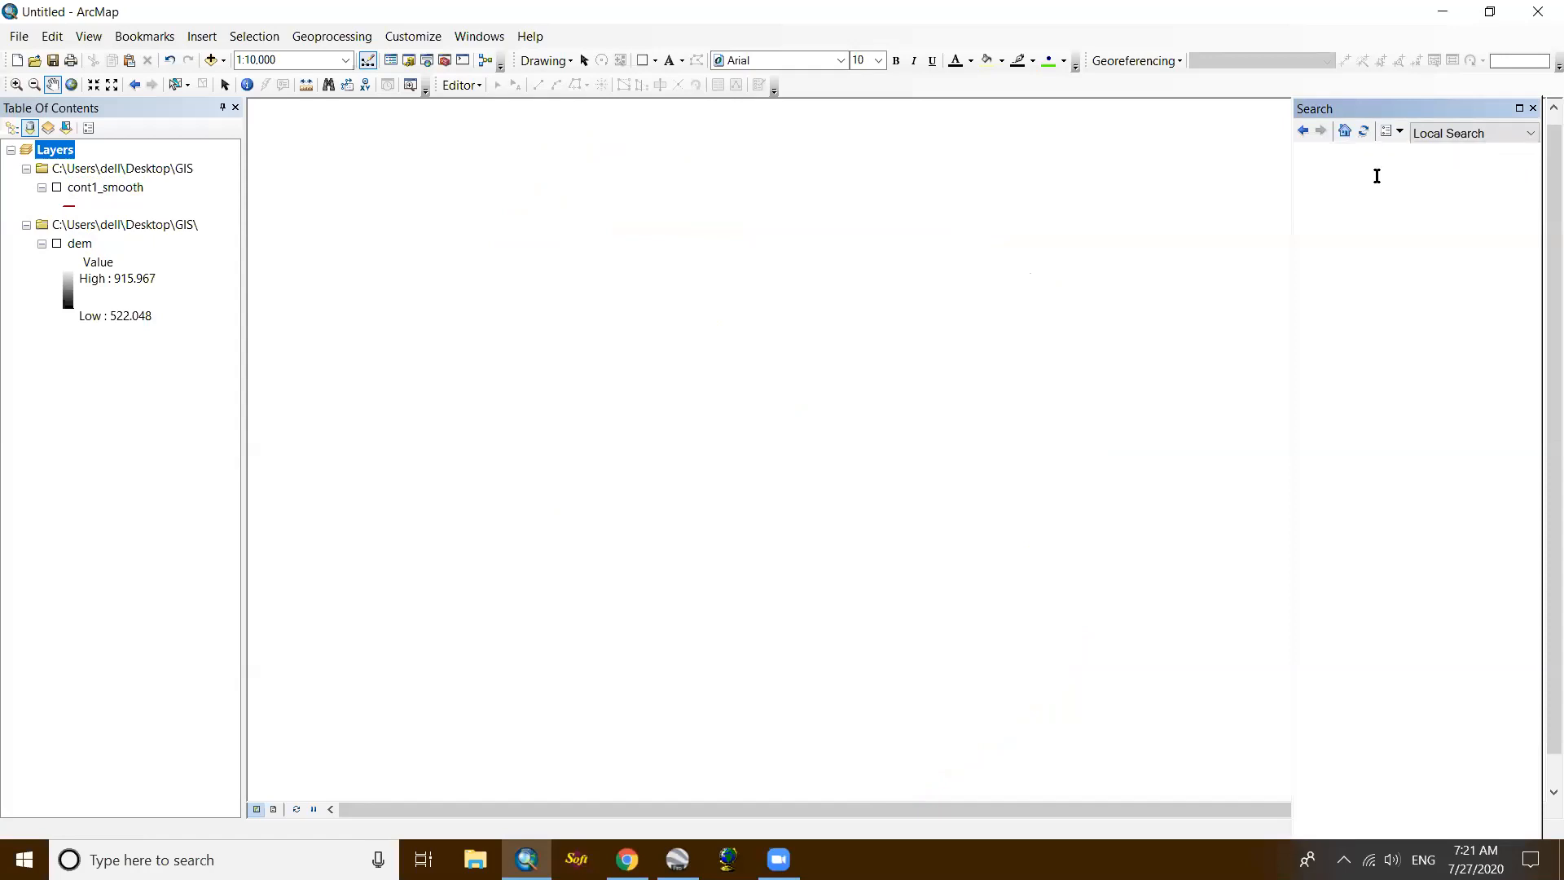
pyautogui.click(1388, 234)
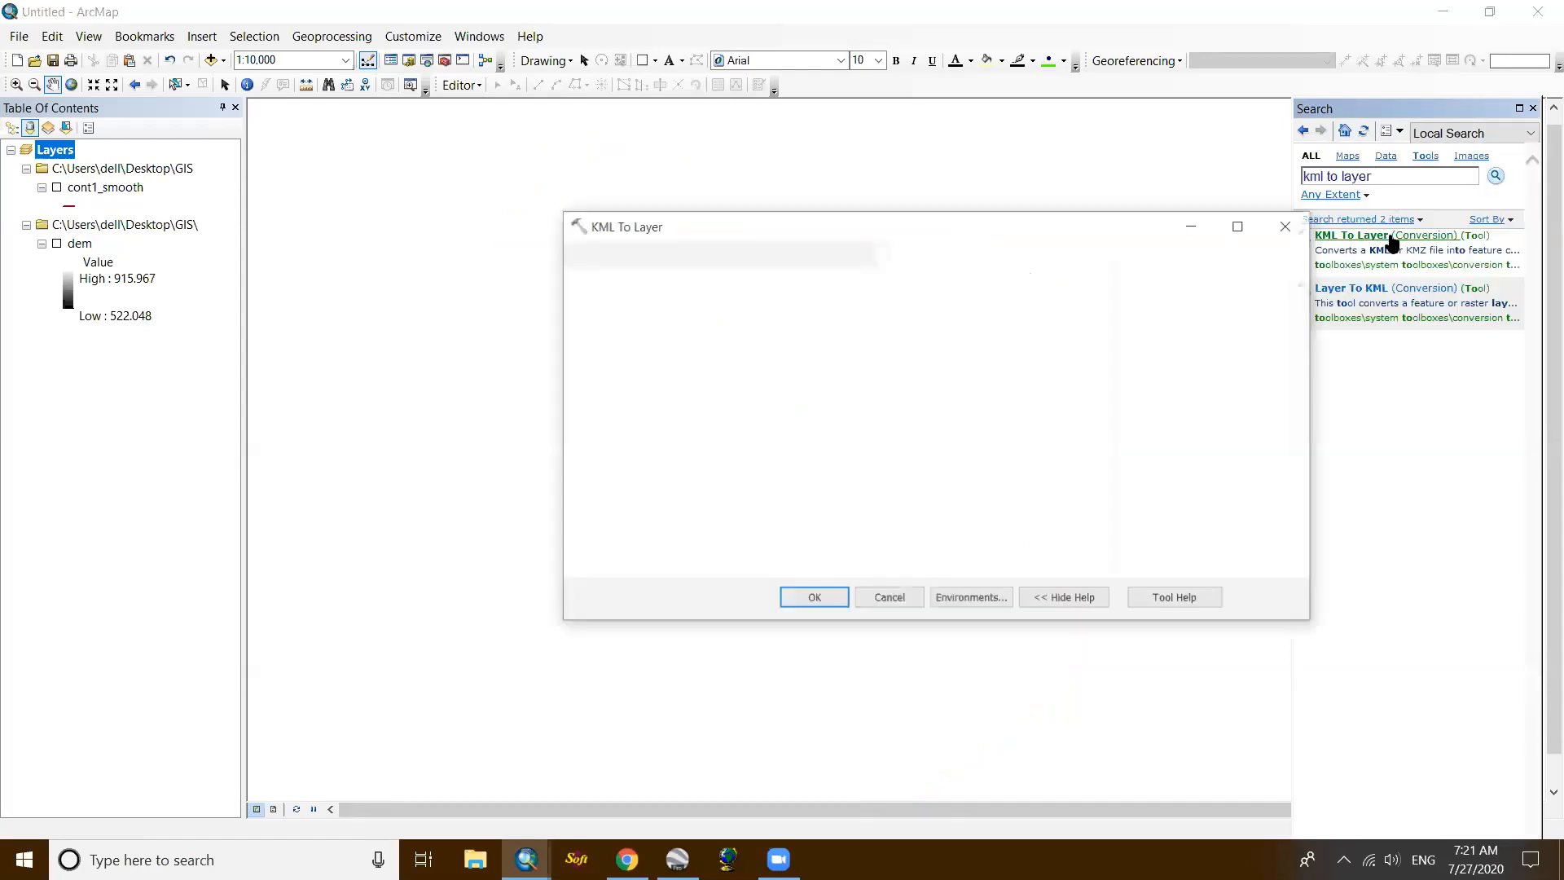
pyautogui.click(1080, 280)
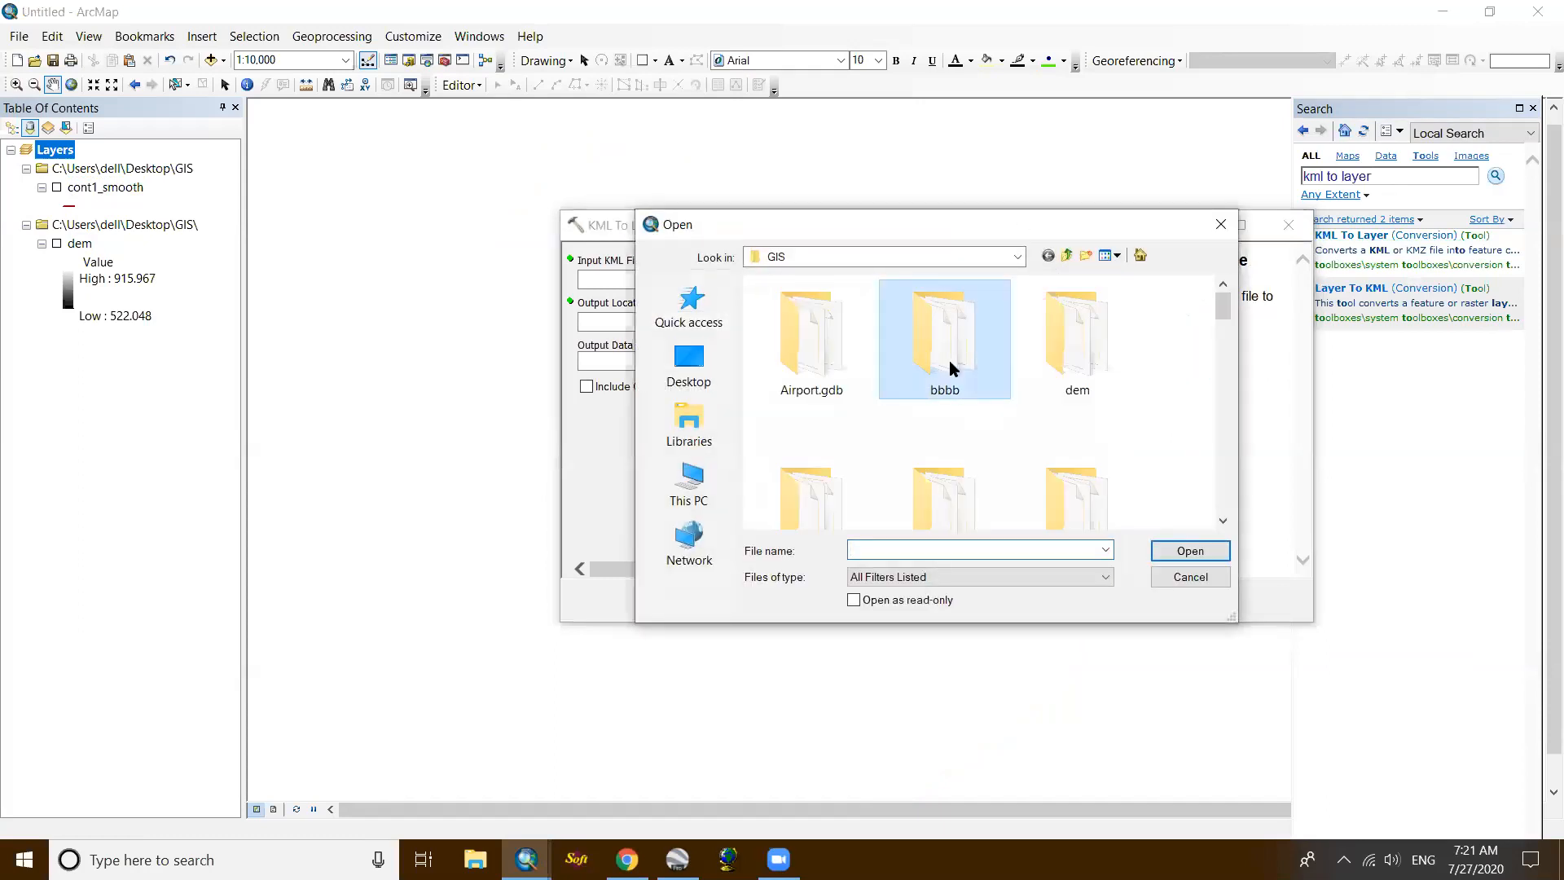
pyautogui.write('geo')
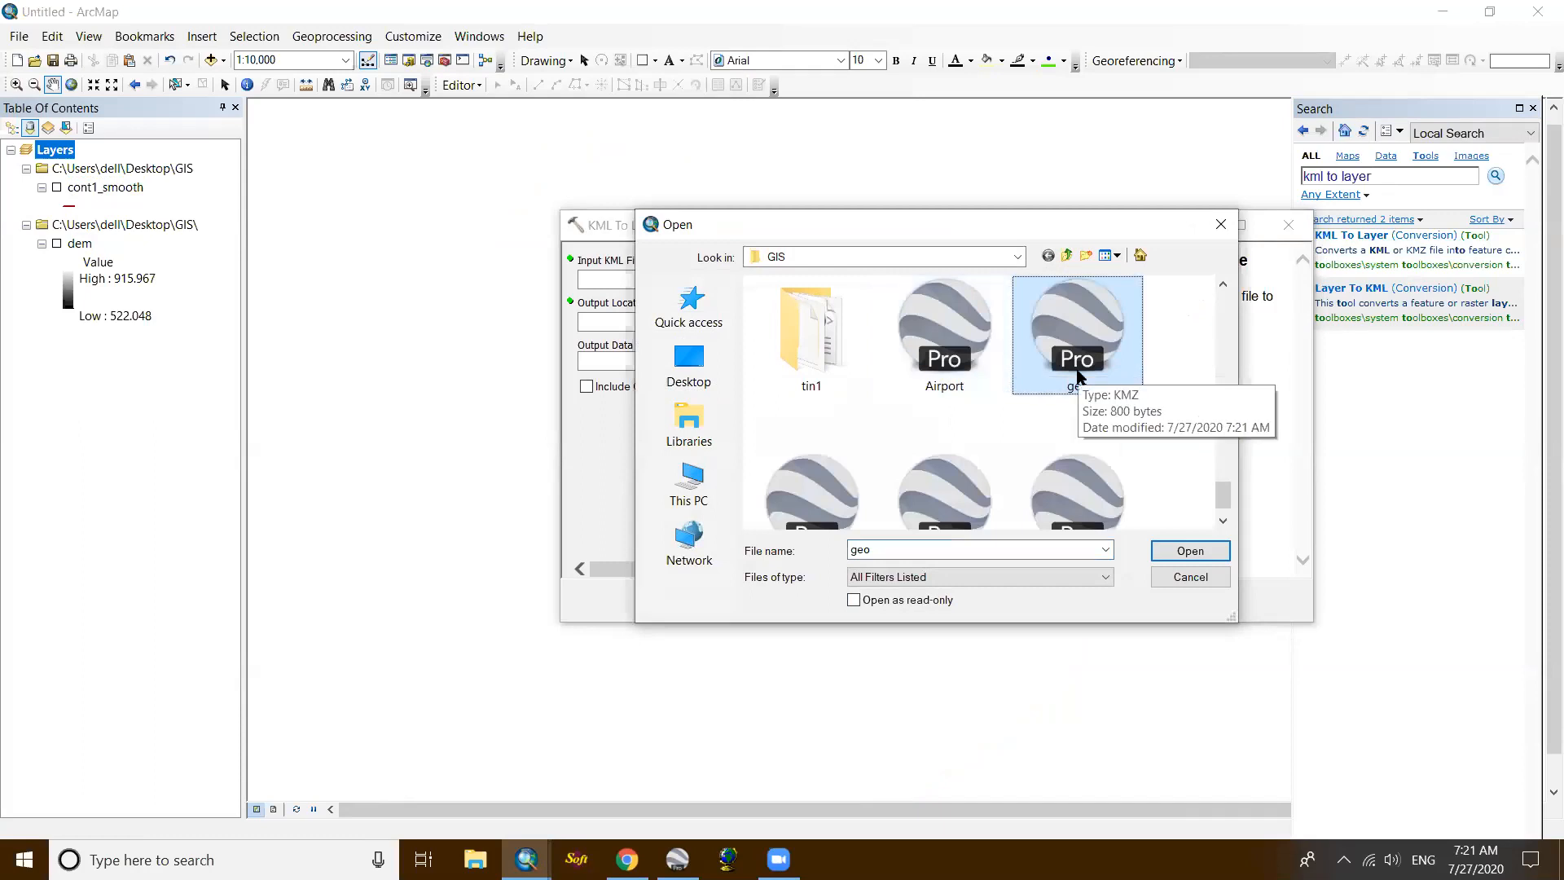
pyautogui.click(1189, 551)
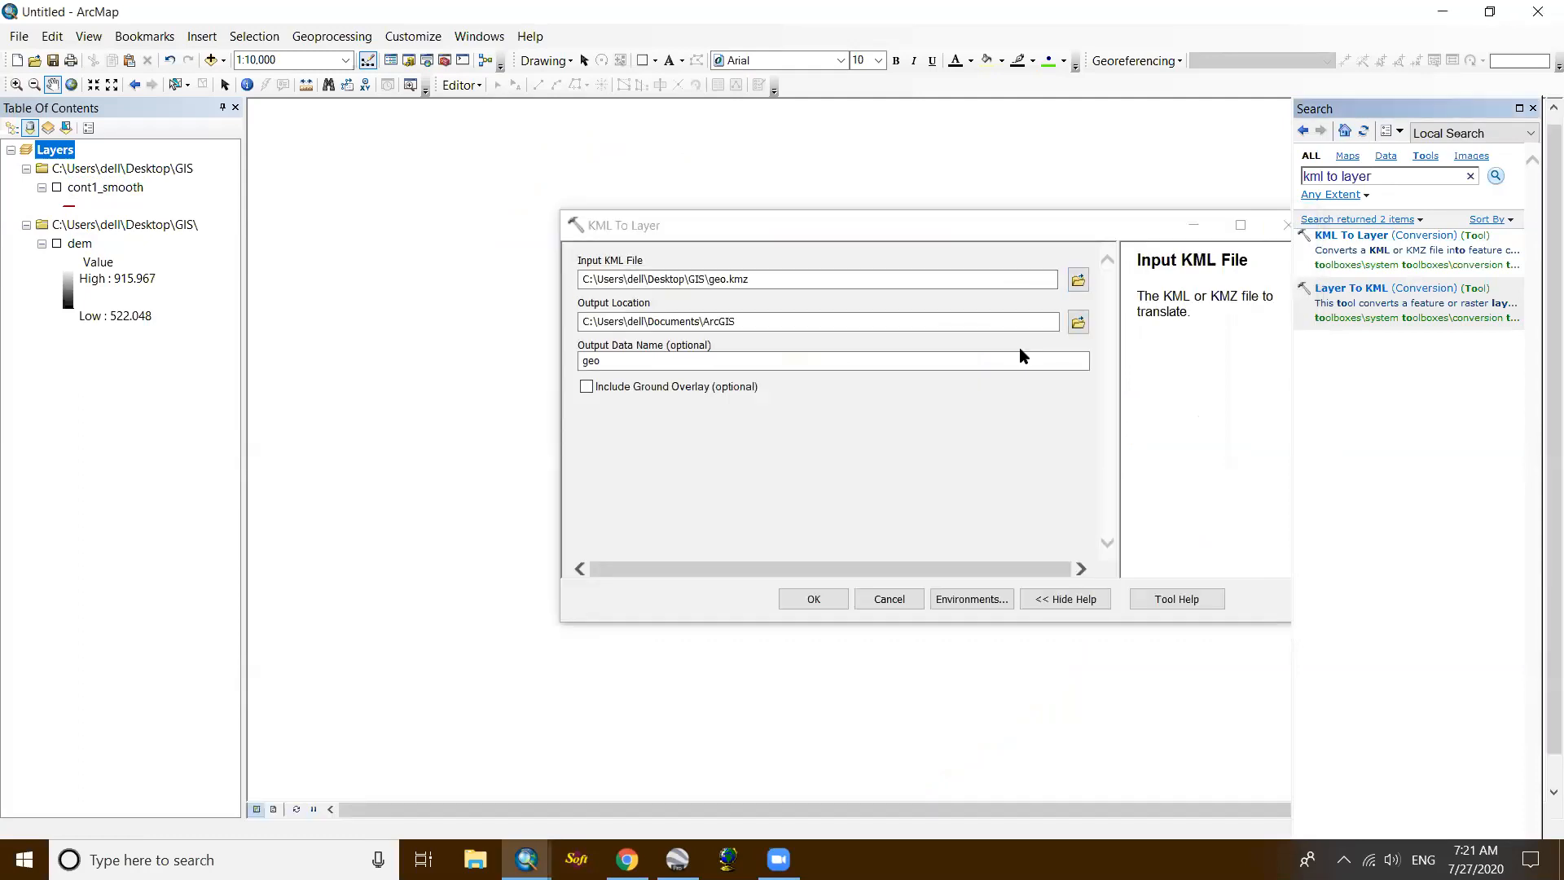
# Step: Try to use an object named geo inside the GIS folder as the conversion's output location
pyautogui.click(1078, 321)
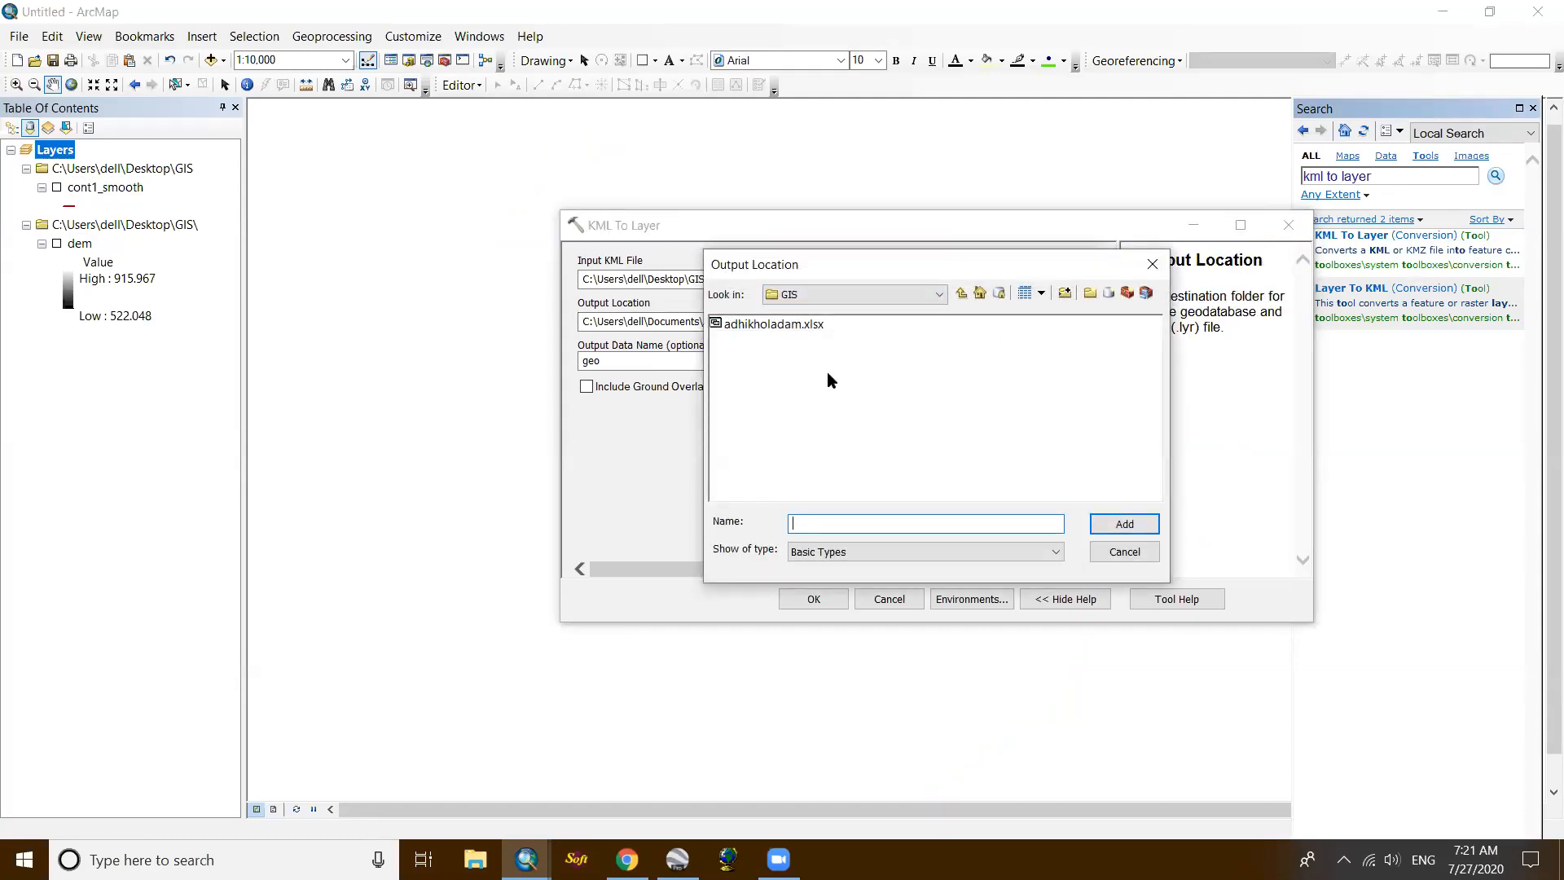
pyautogui.write('geo')
pyautogui.click(1114, 524)
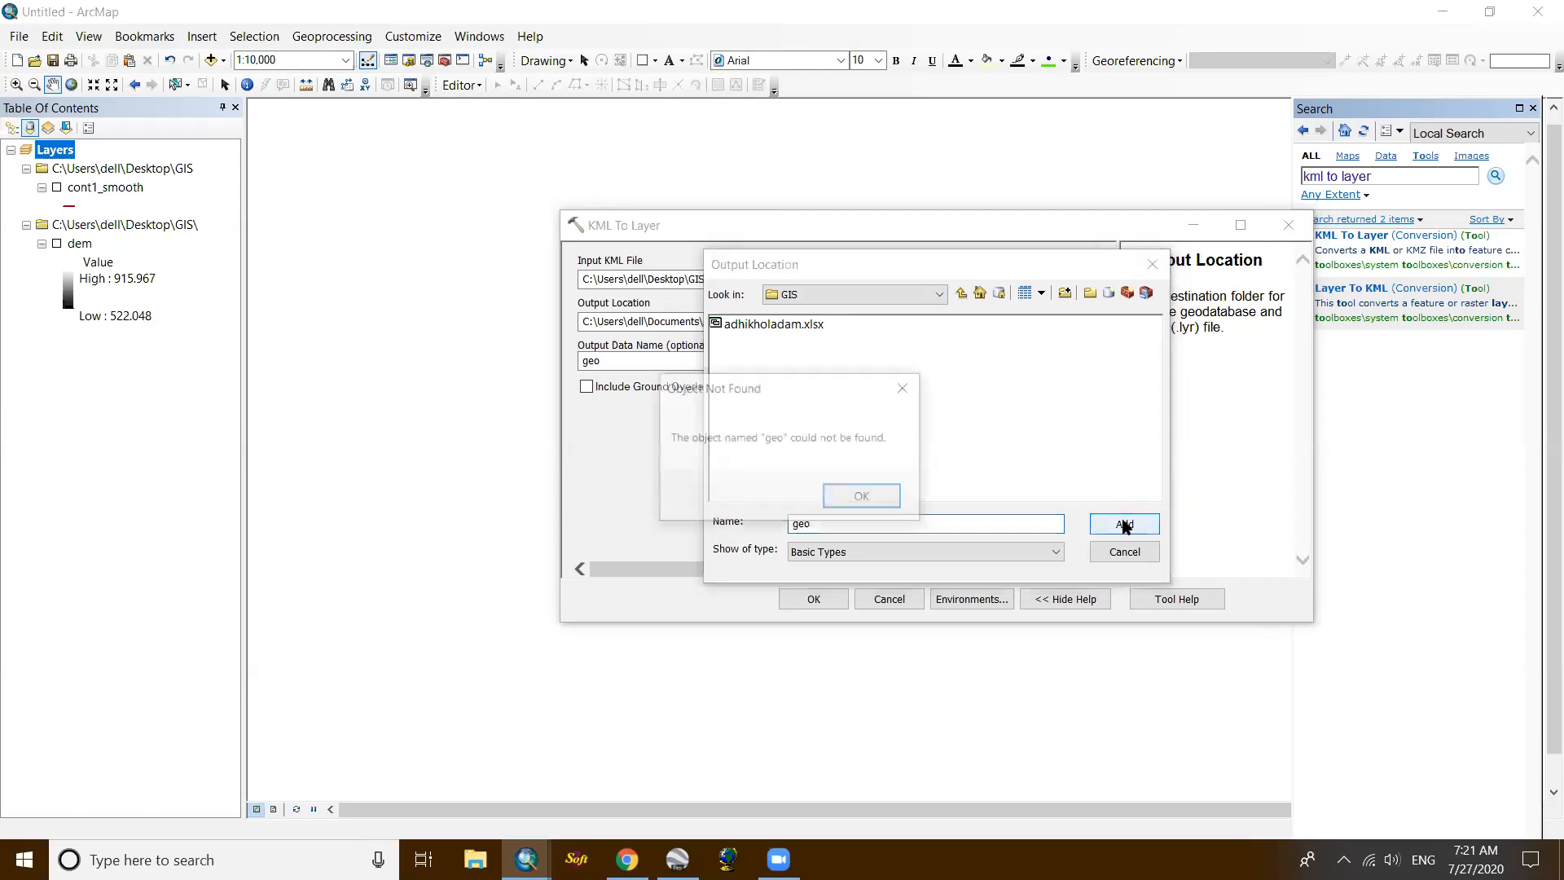
pyautogui.click(907, 387)
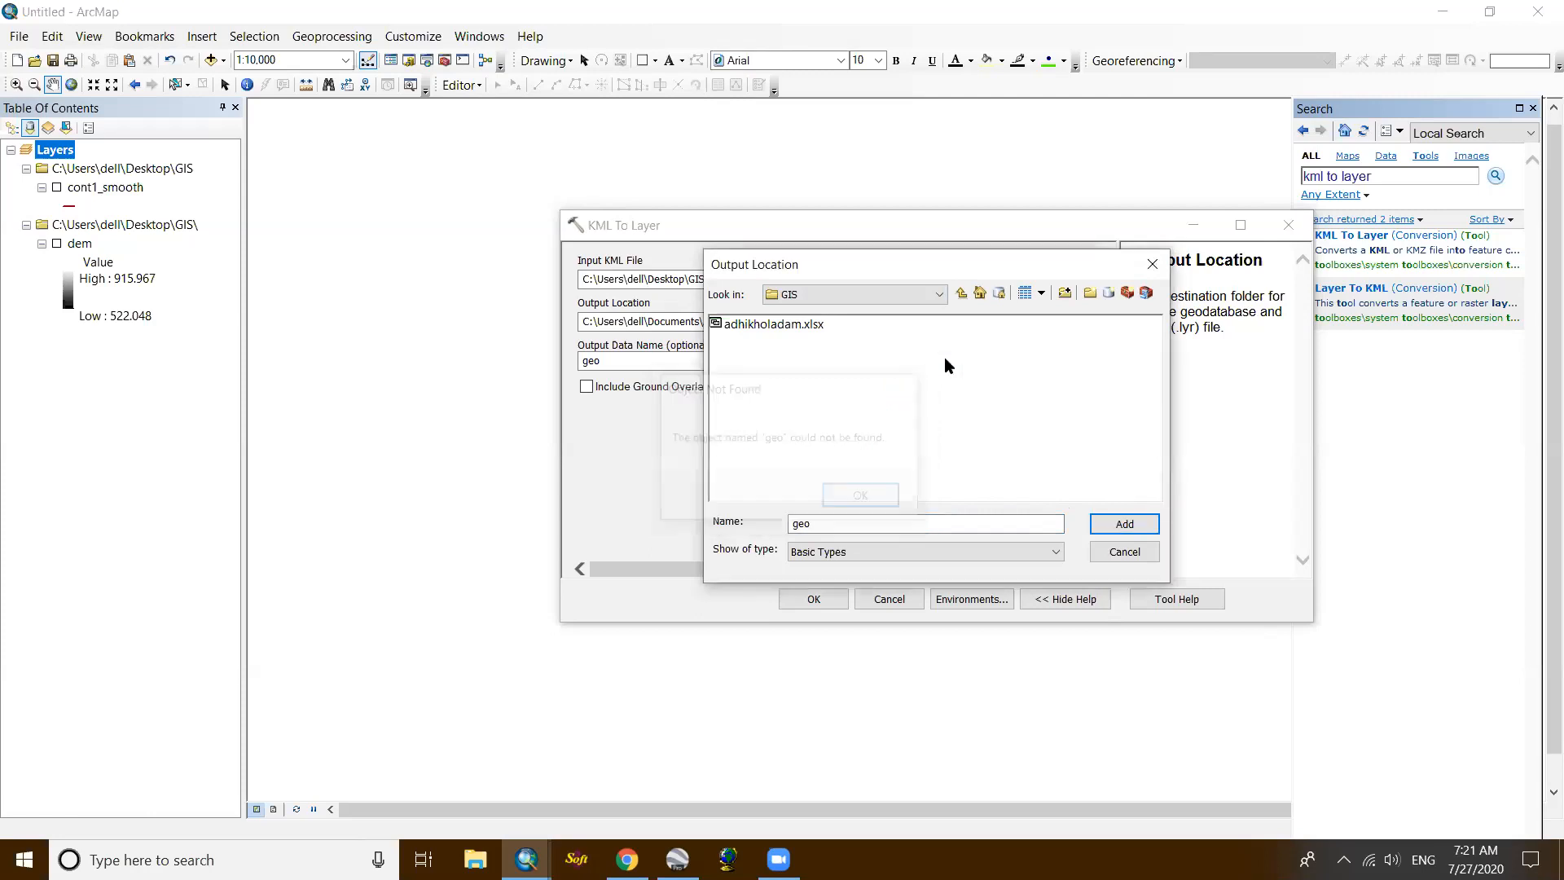
# Step: Set the output location to the desktop GIS folder, name the output data geo1 and run the conversion
pyautogui.click(963, 295)
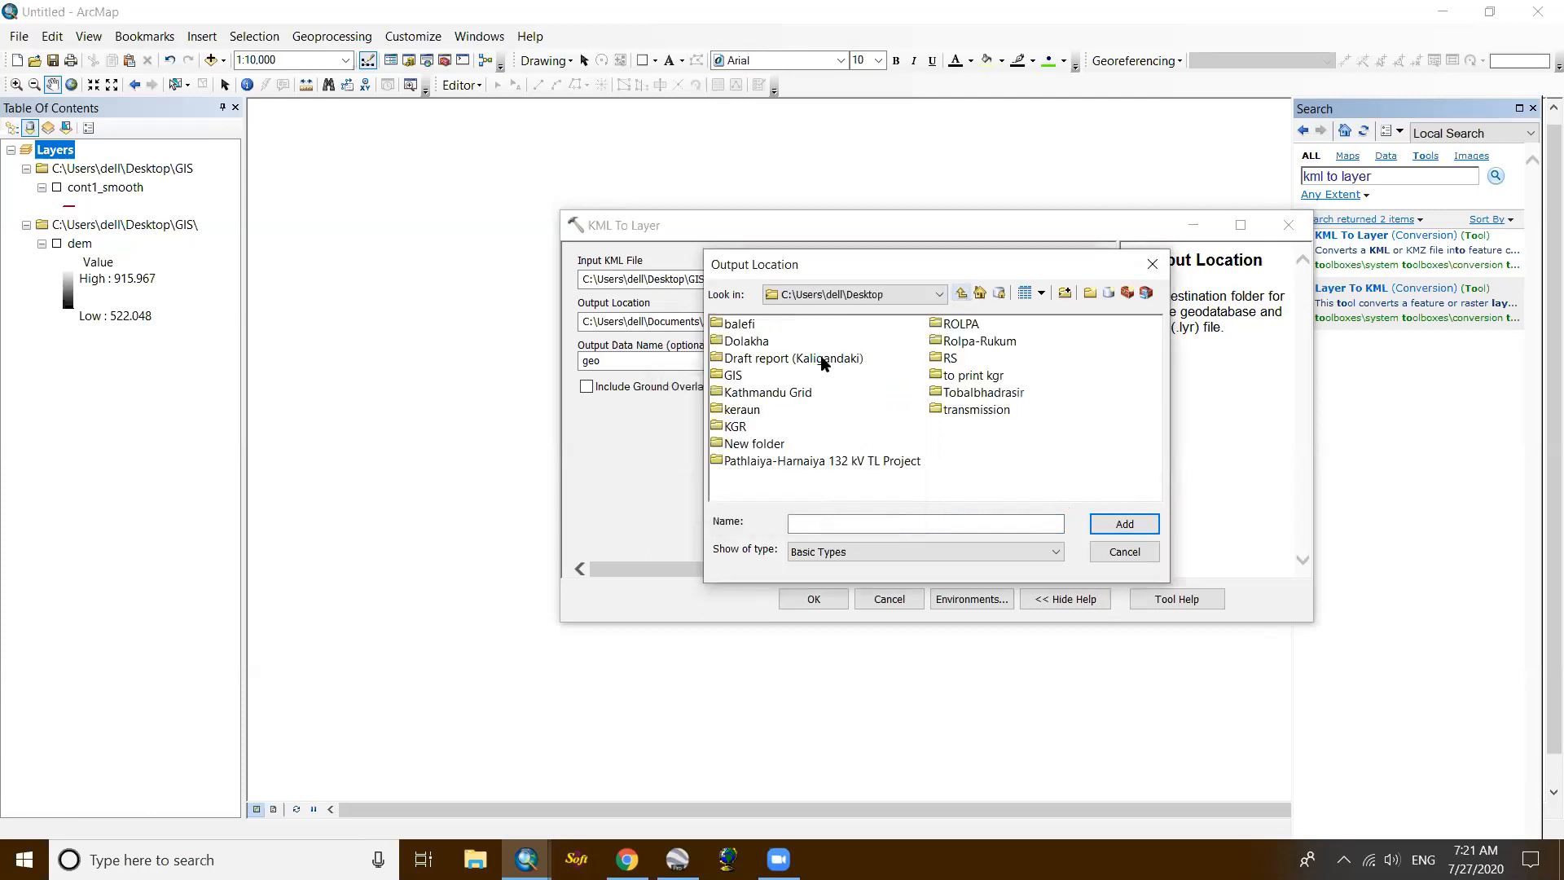
pyautogui.click(730, 375)
pyautogui.click(1124, 524)
pyautogui.click(615, 361)
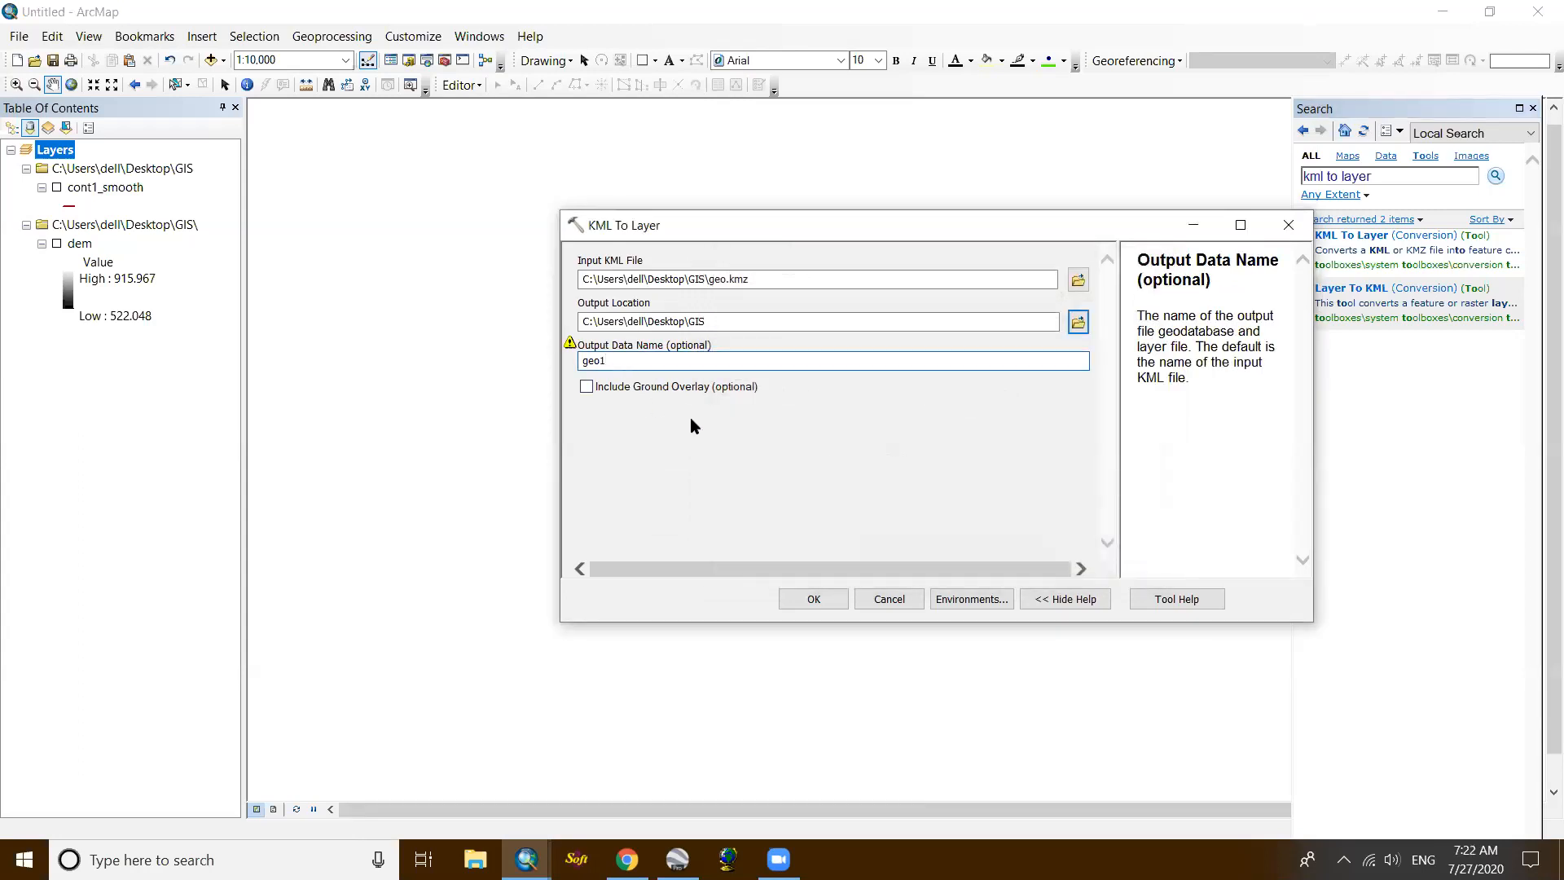
pyautogui.click(708, 444)
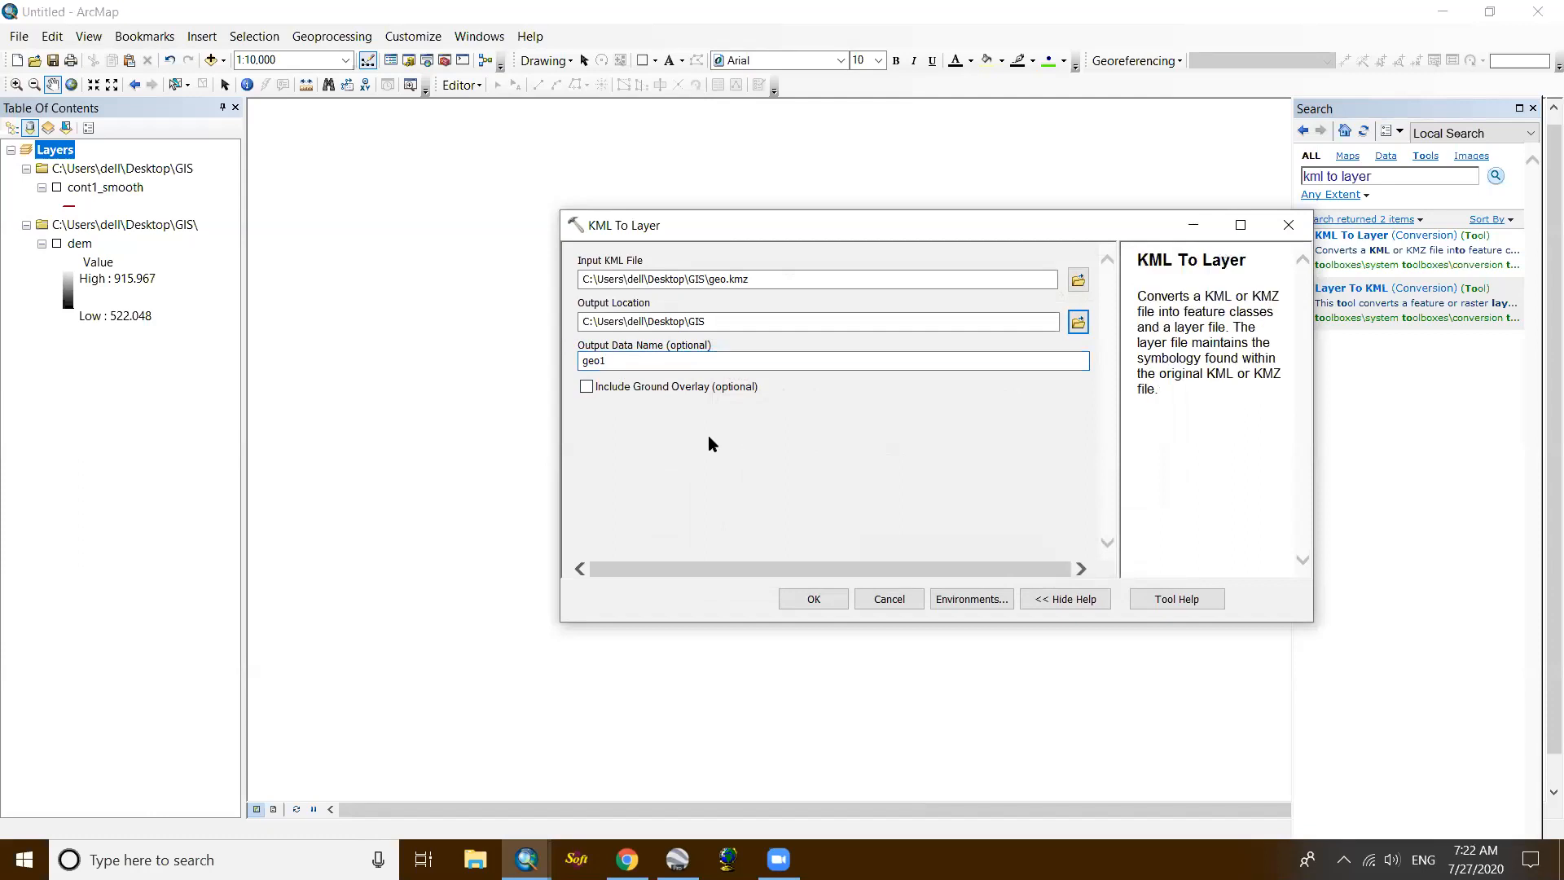
pyautogui.click(814, 599)
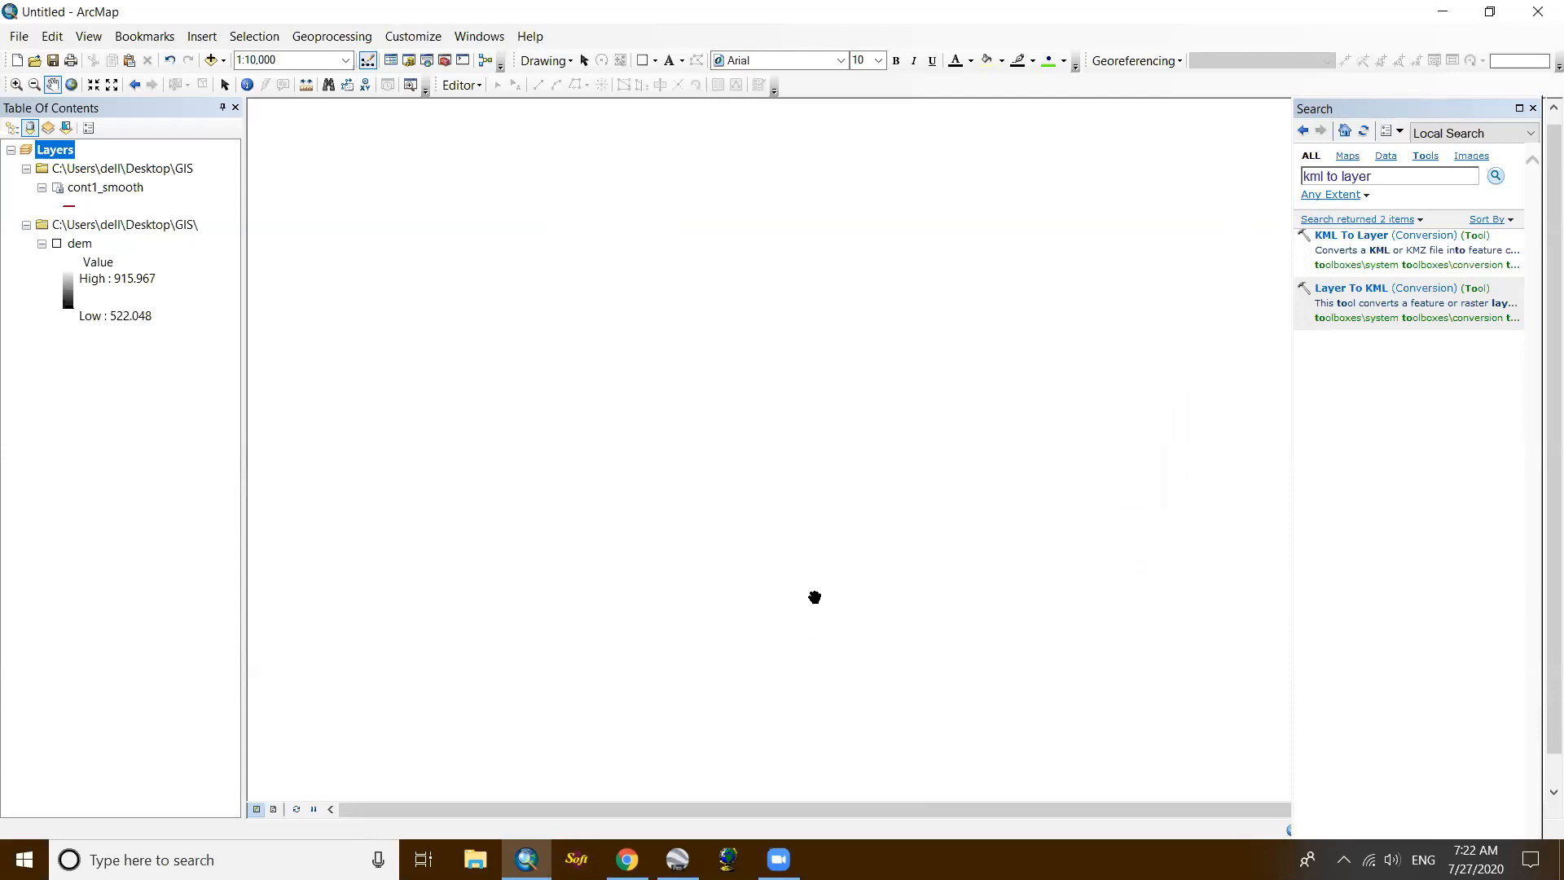
# Step: Add image.jpg from the GIS folder to the map, accepting its missing spatial reference
pyautogui.click(211, 61)
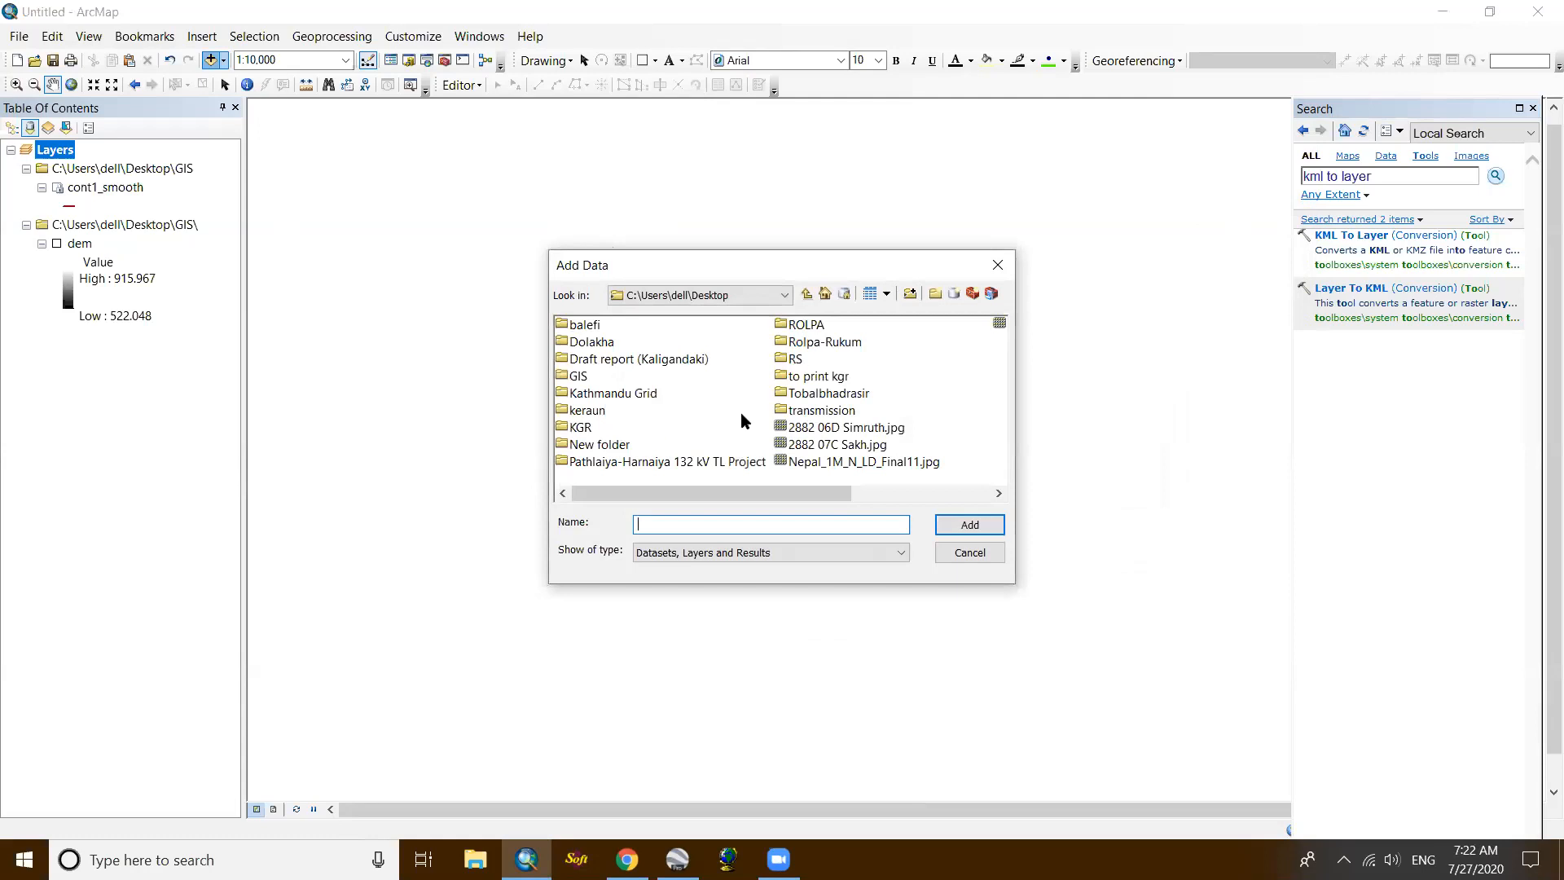
pyautogui.doubleClick(574, 378)
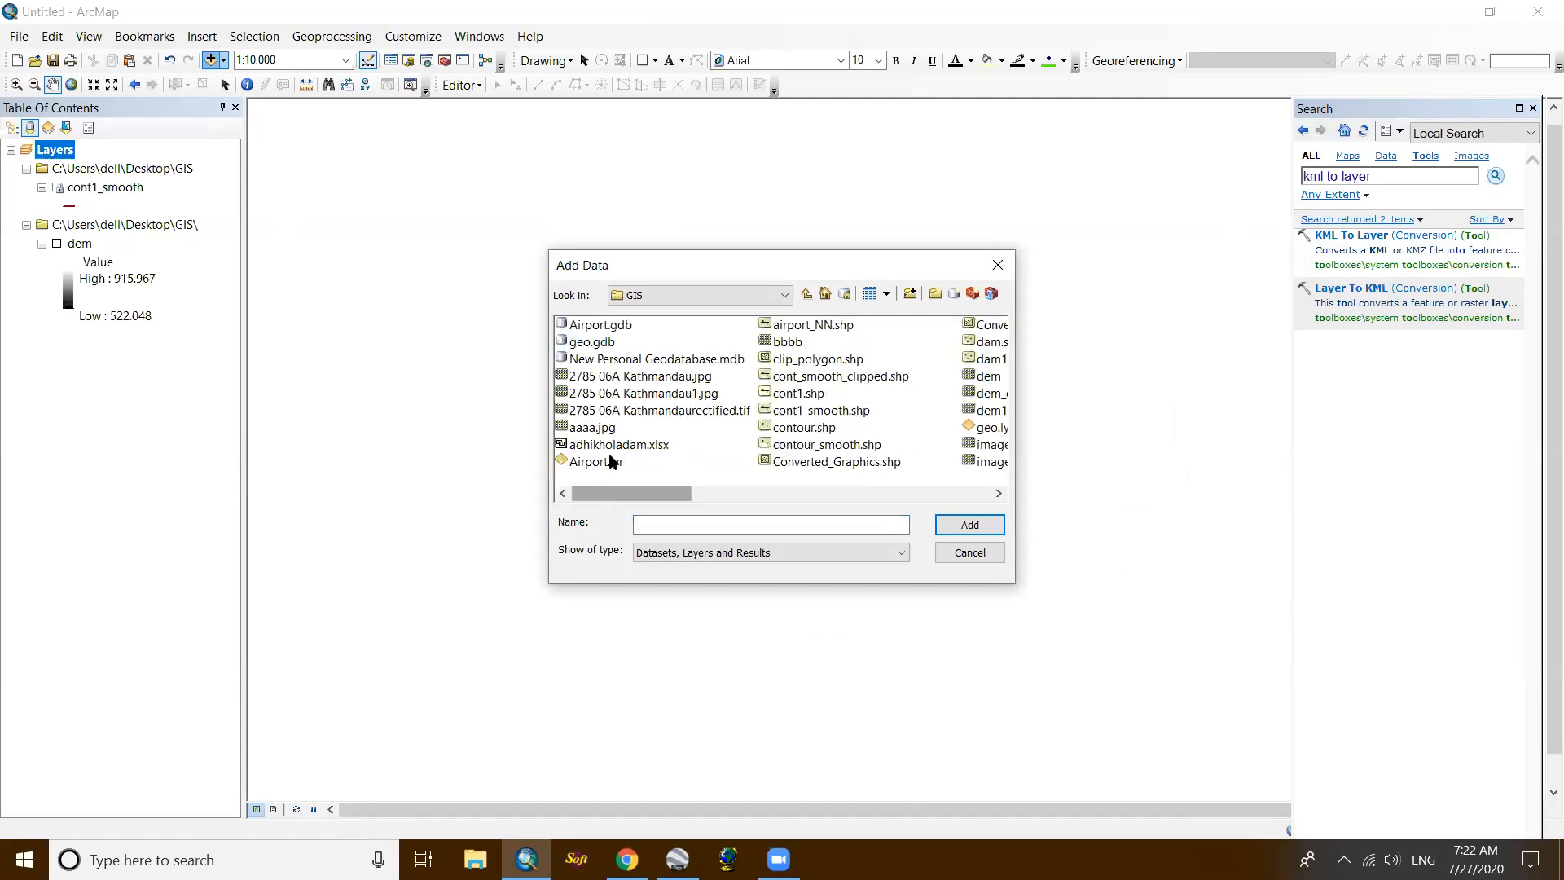
pyautogui.scroll(-5, 788, 441)
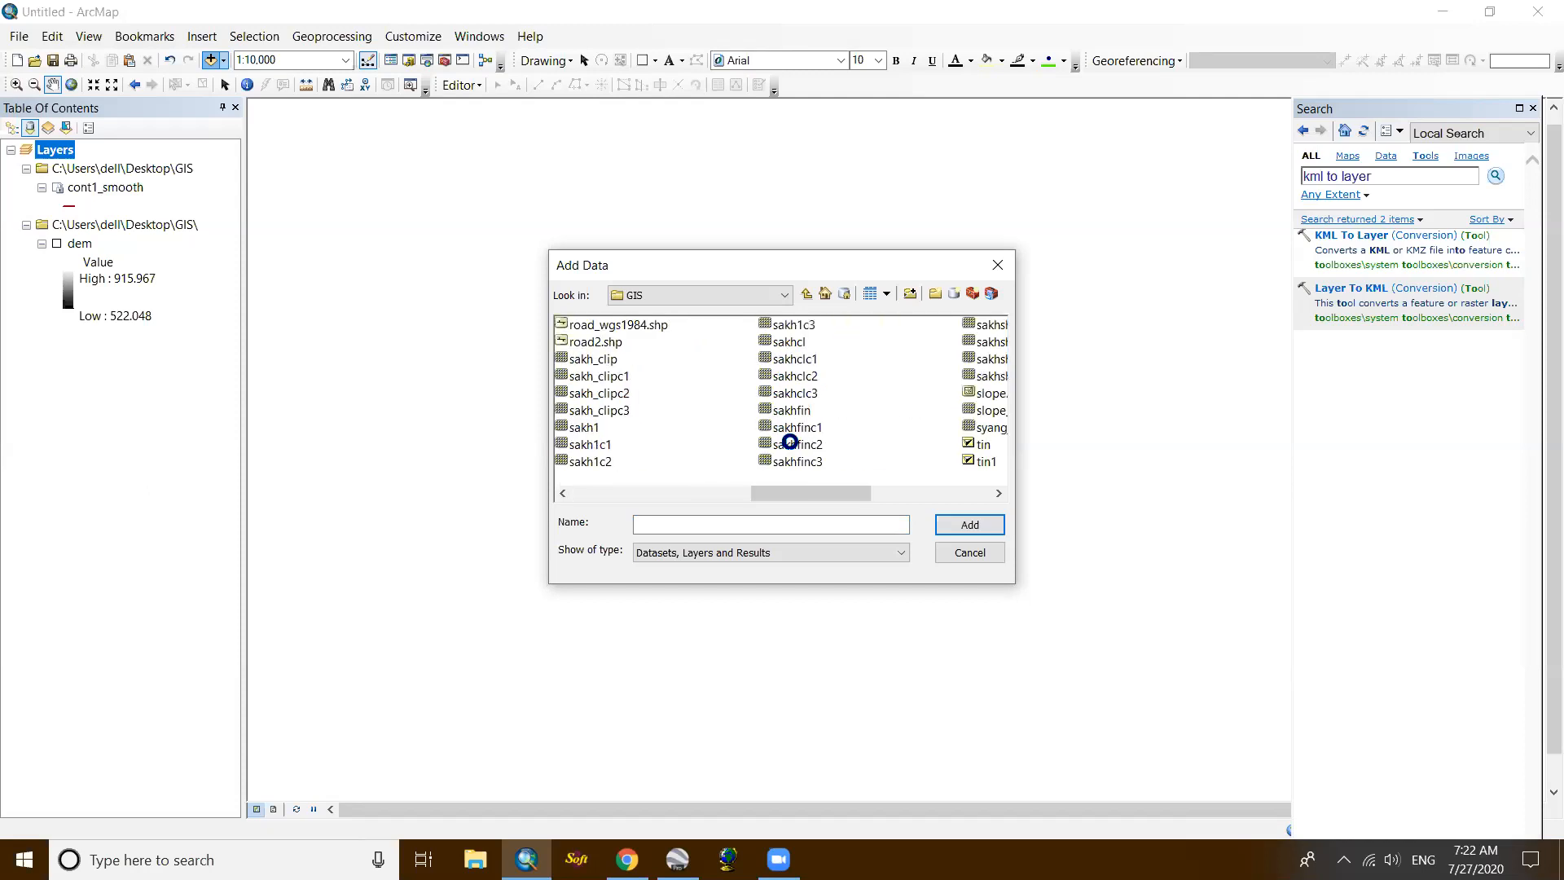
pyautogui.scroll(6, 790, 444)
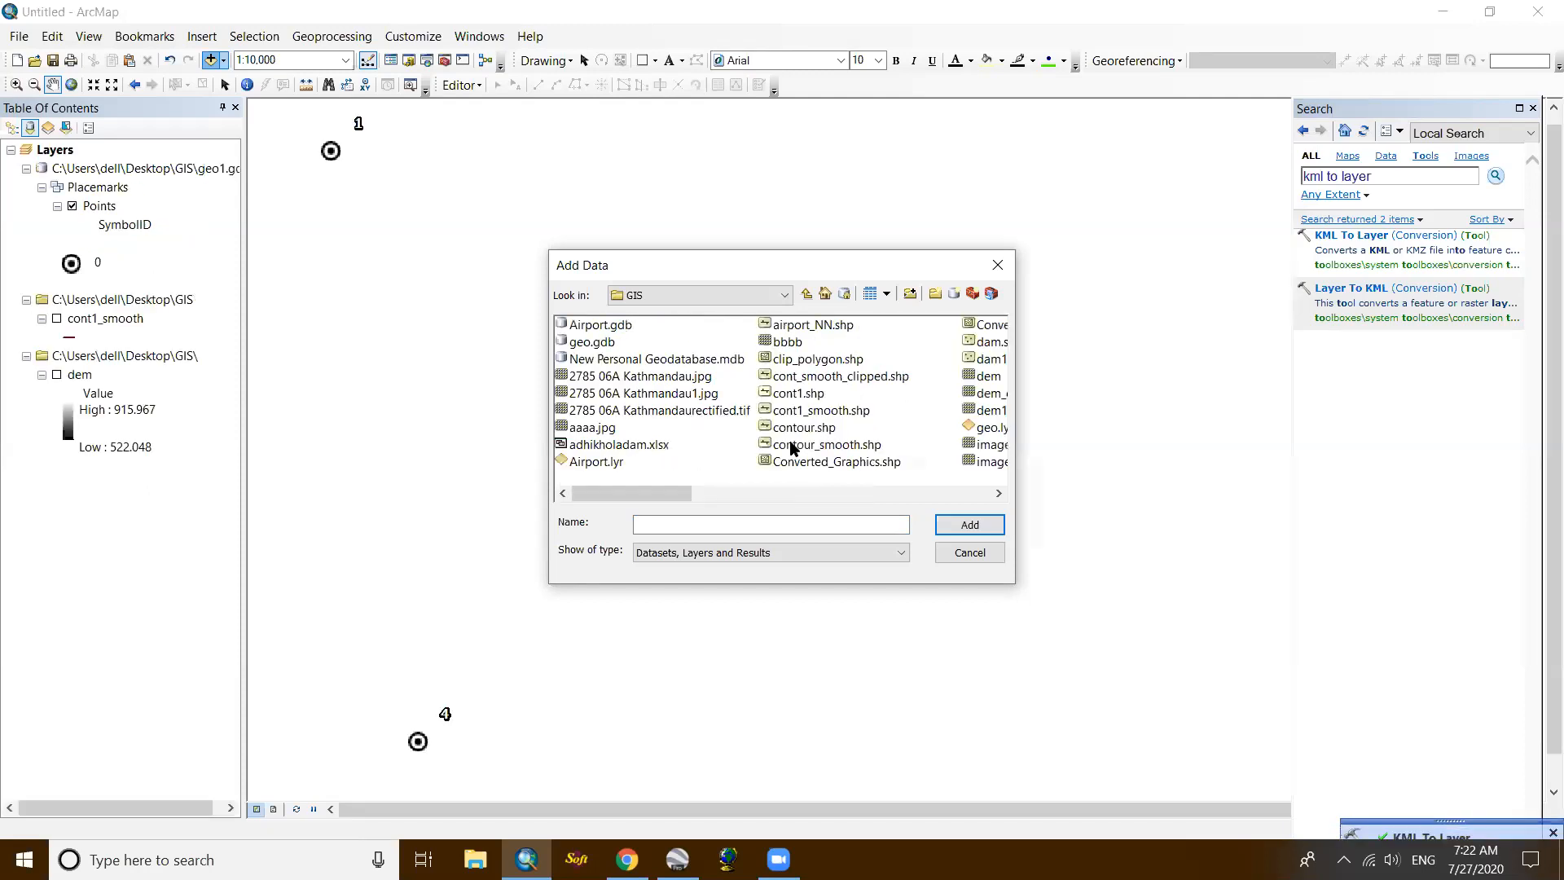
pyautogui.scroll(-1, 793, 448)
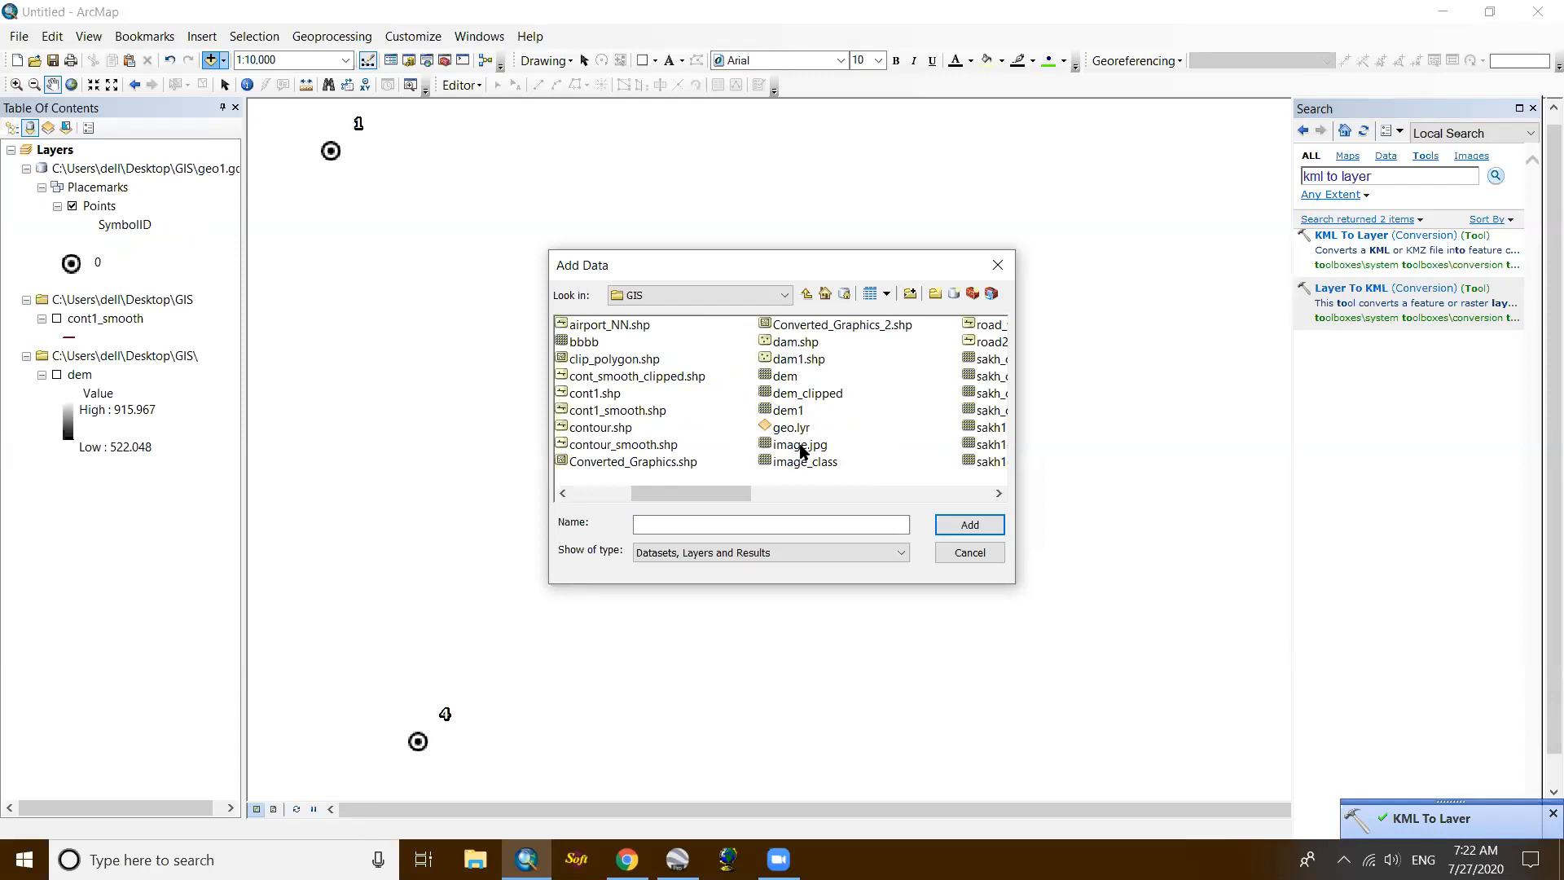
pyautogui.click(800, 446)
pyautogui.click(978, 528)
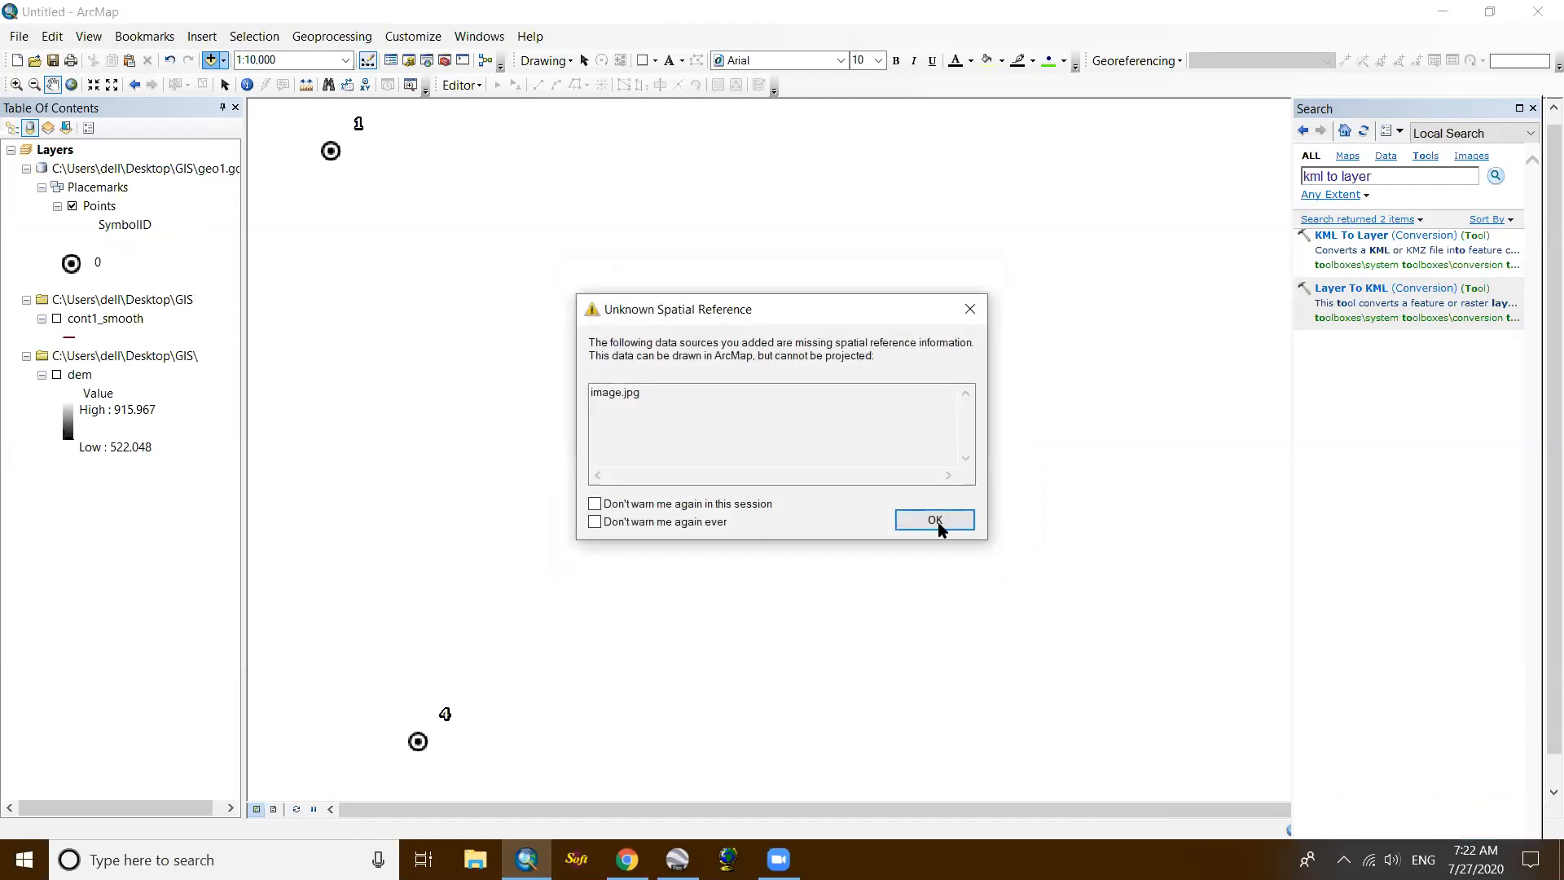
pyautogui.click(936, 522)
# Step: Fit image.jpg to the display with all four placemark points in the map extent, using the georeferencing tools
pyautogui.scroll(1, 640, 482)
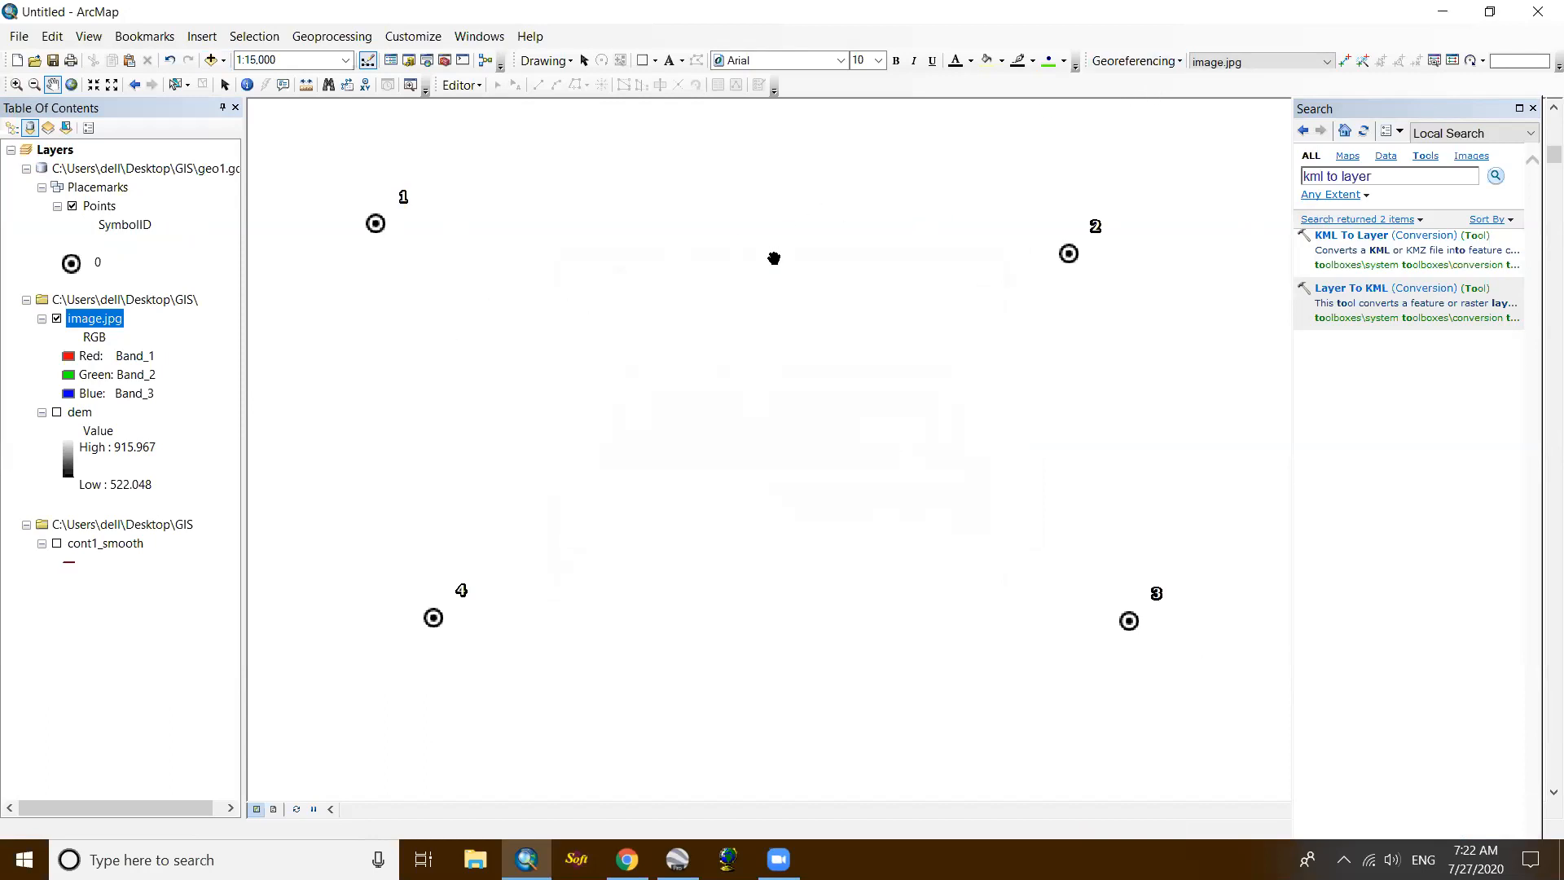
pyautogui.scroll(-1, 828, 255)
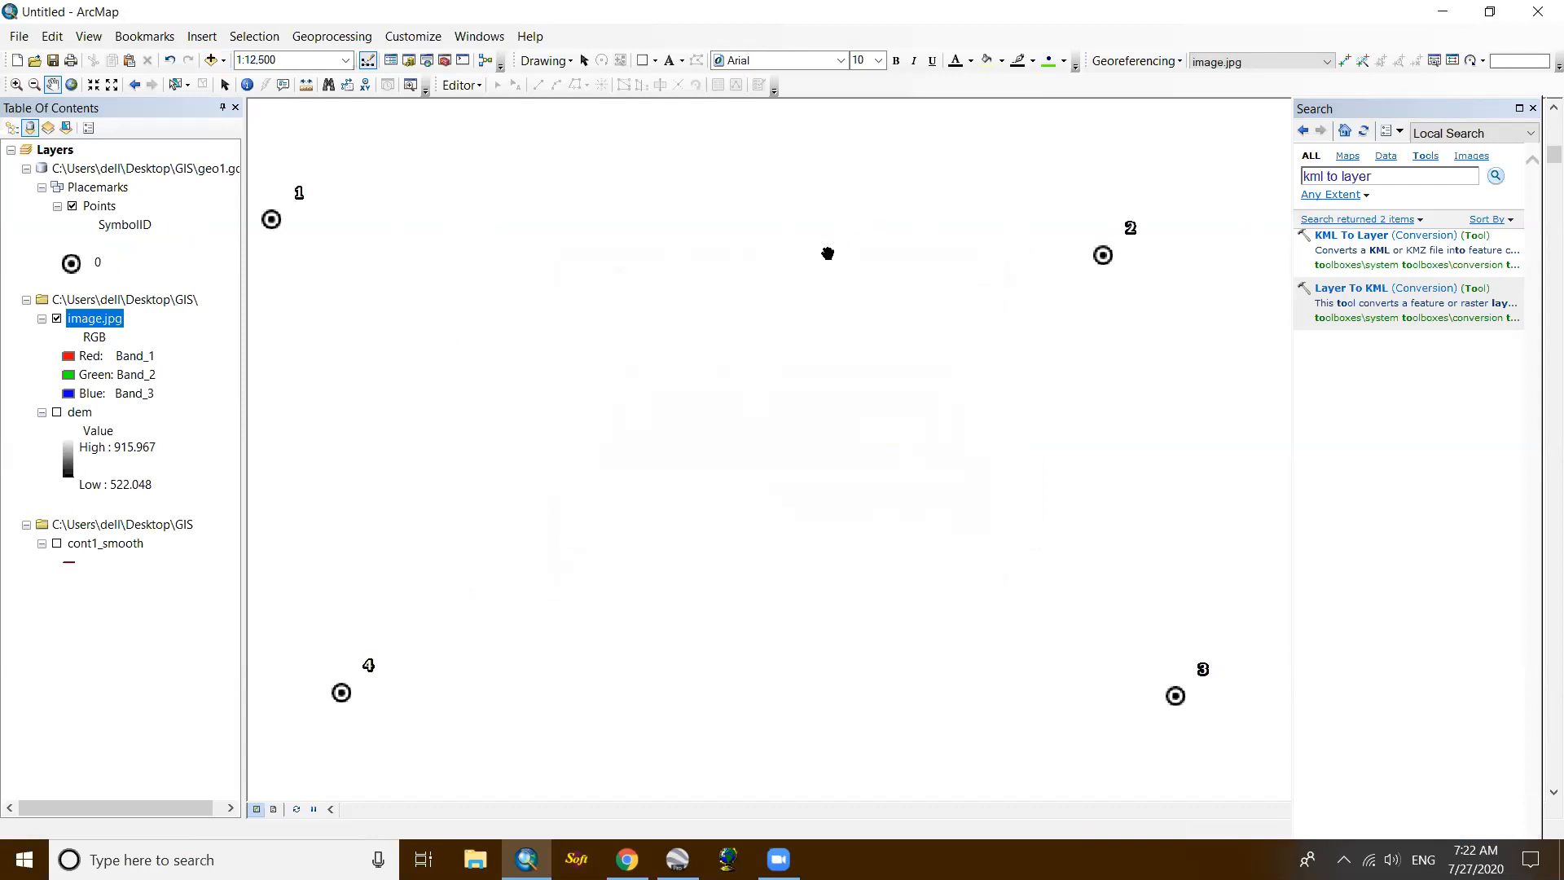
pyautogui.scroll(1, 828, 254)
pyautogui.click(1136, 61)
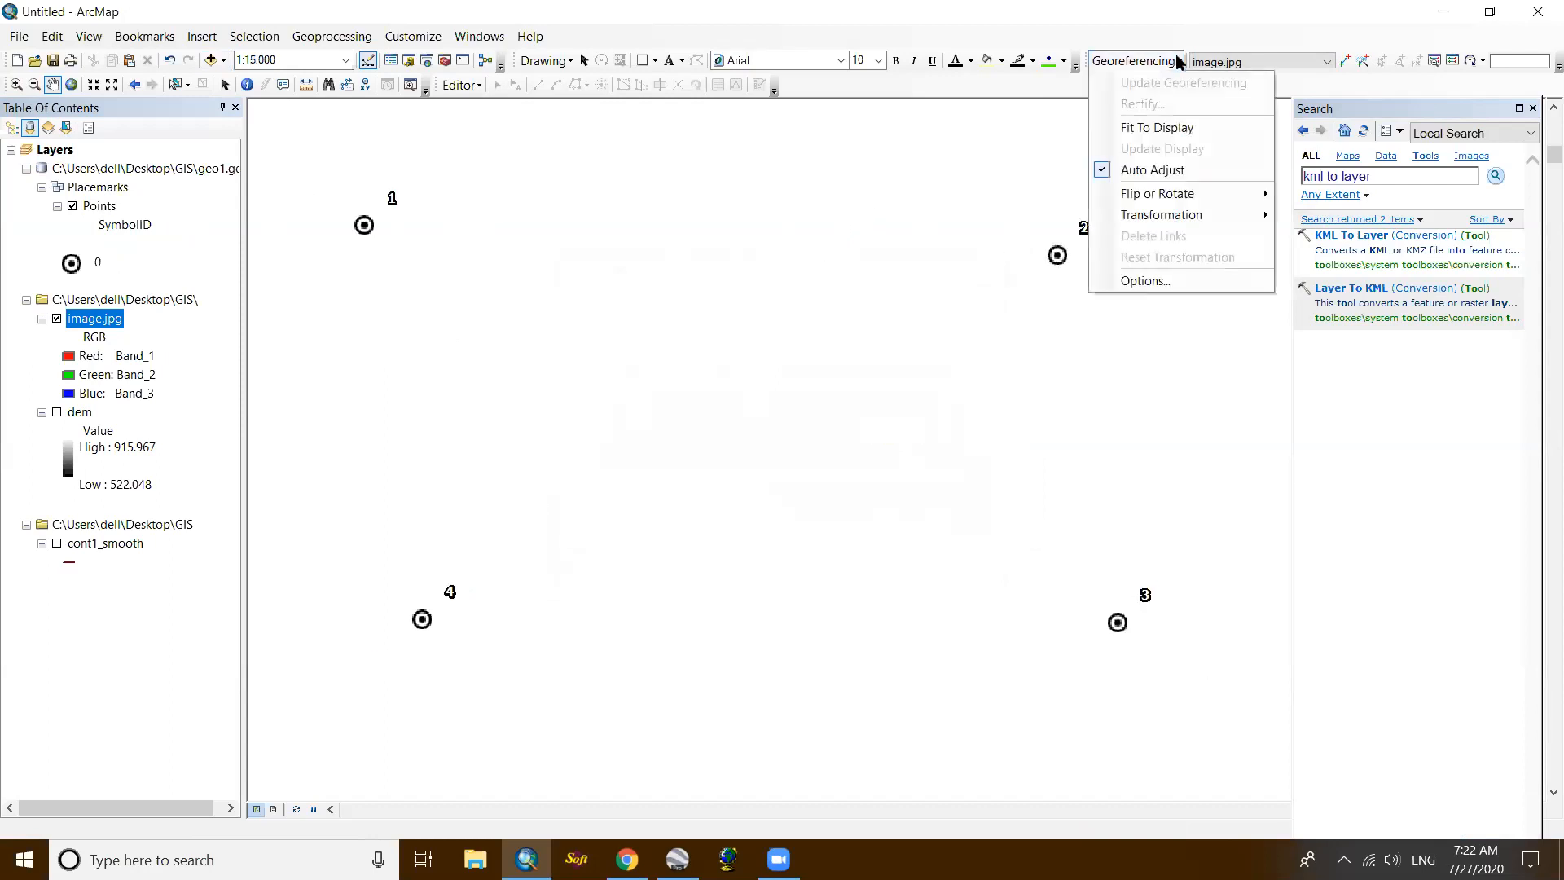
pyautogui.click(1159, 126)
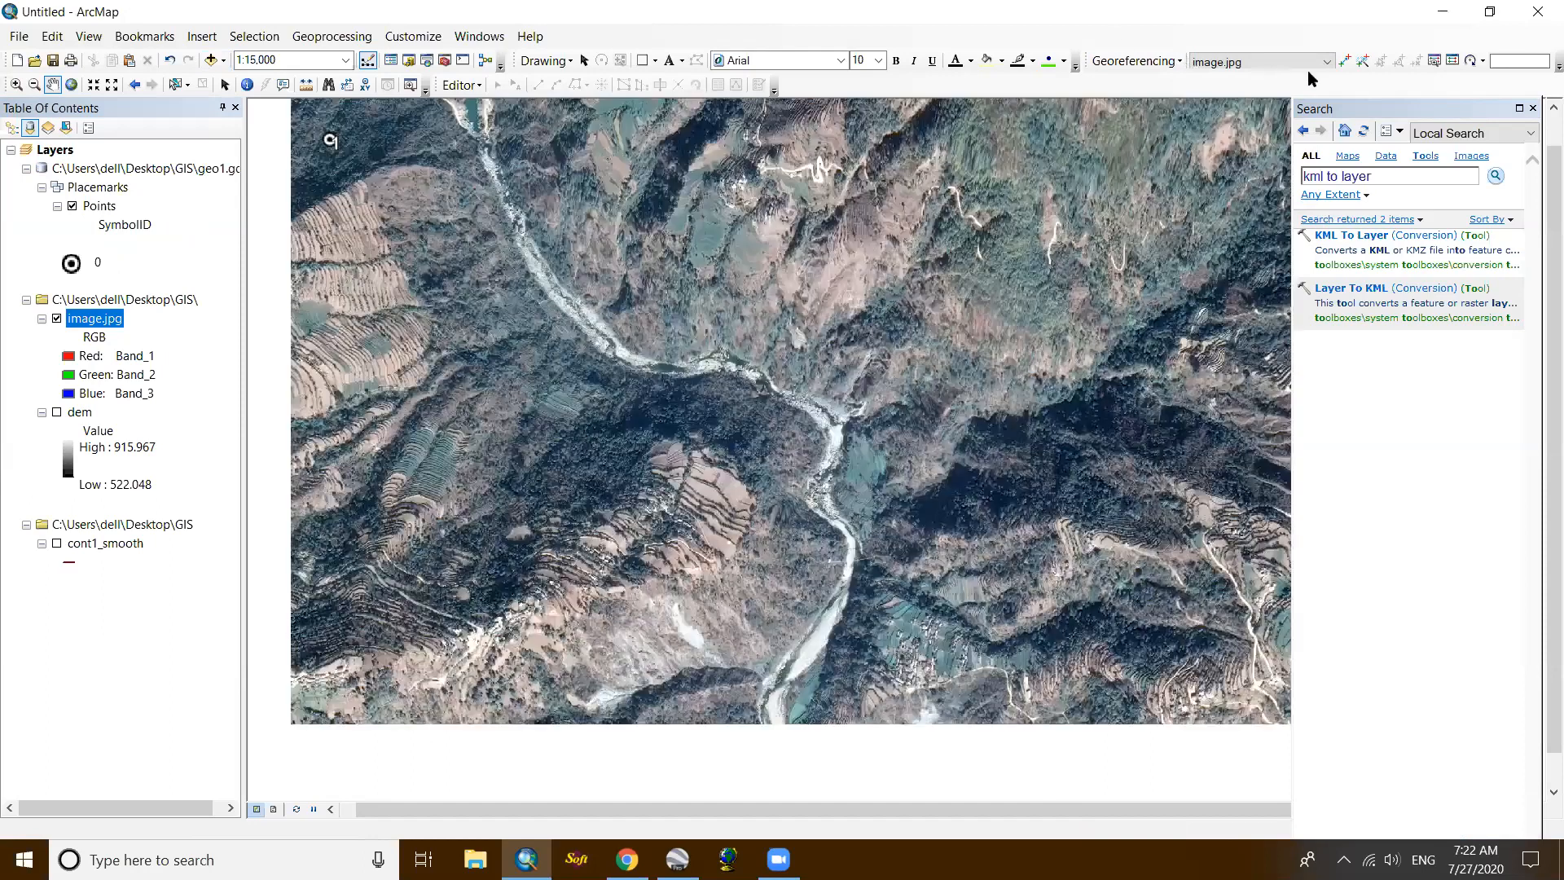
# Step: Add a georeferencing control point linking the image's printed marker 1 to placemark point 1
pyautogui.click(1345, 63)
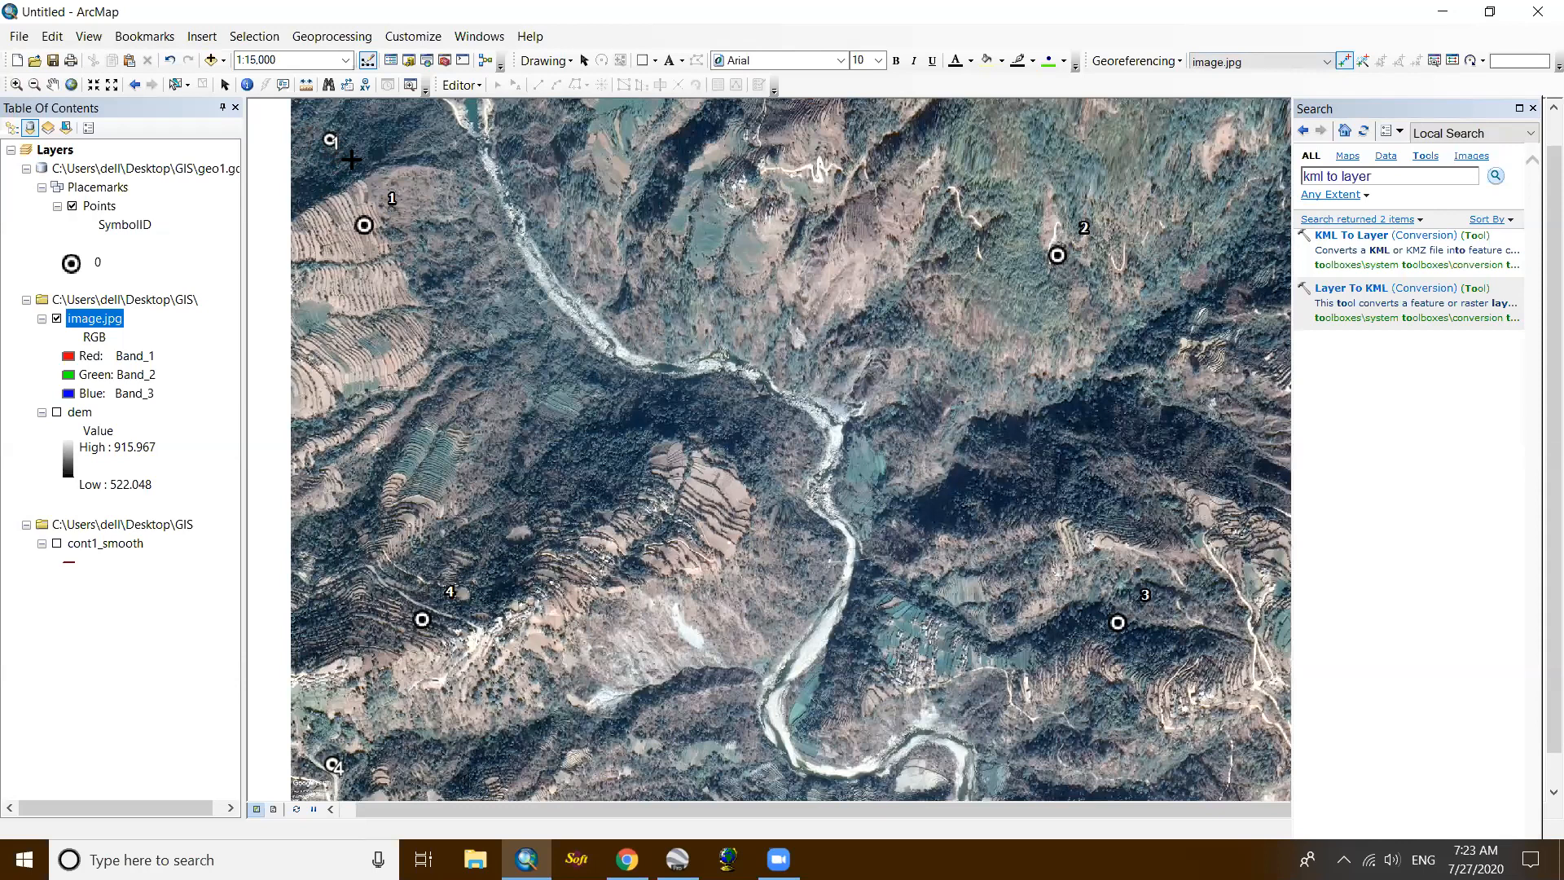
pyautogui.scroll(-1, 346, 159)
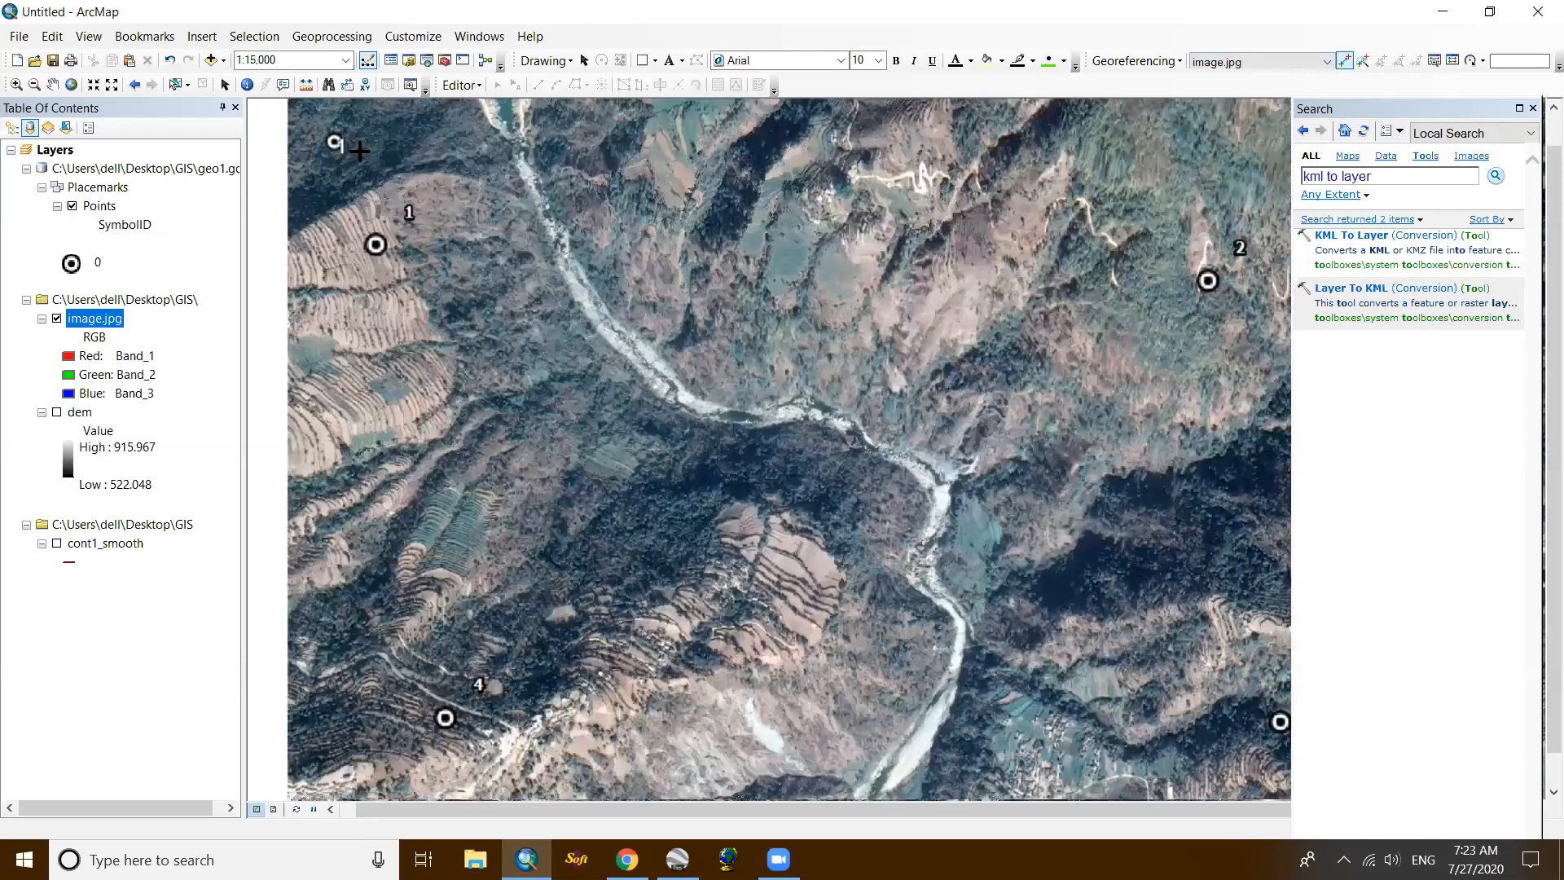
pyautogui.click(360, 151)
pyautogui.scroll(-4, 440, 359)
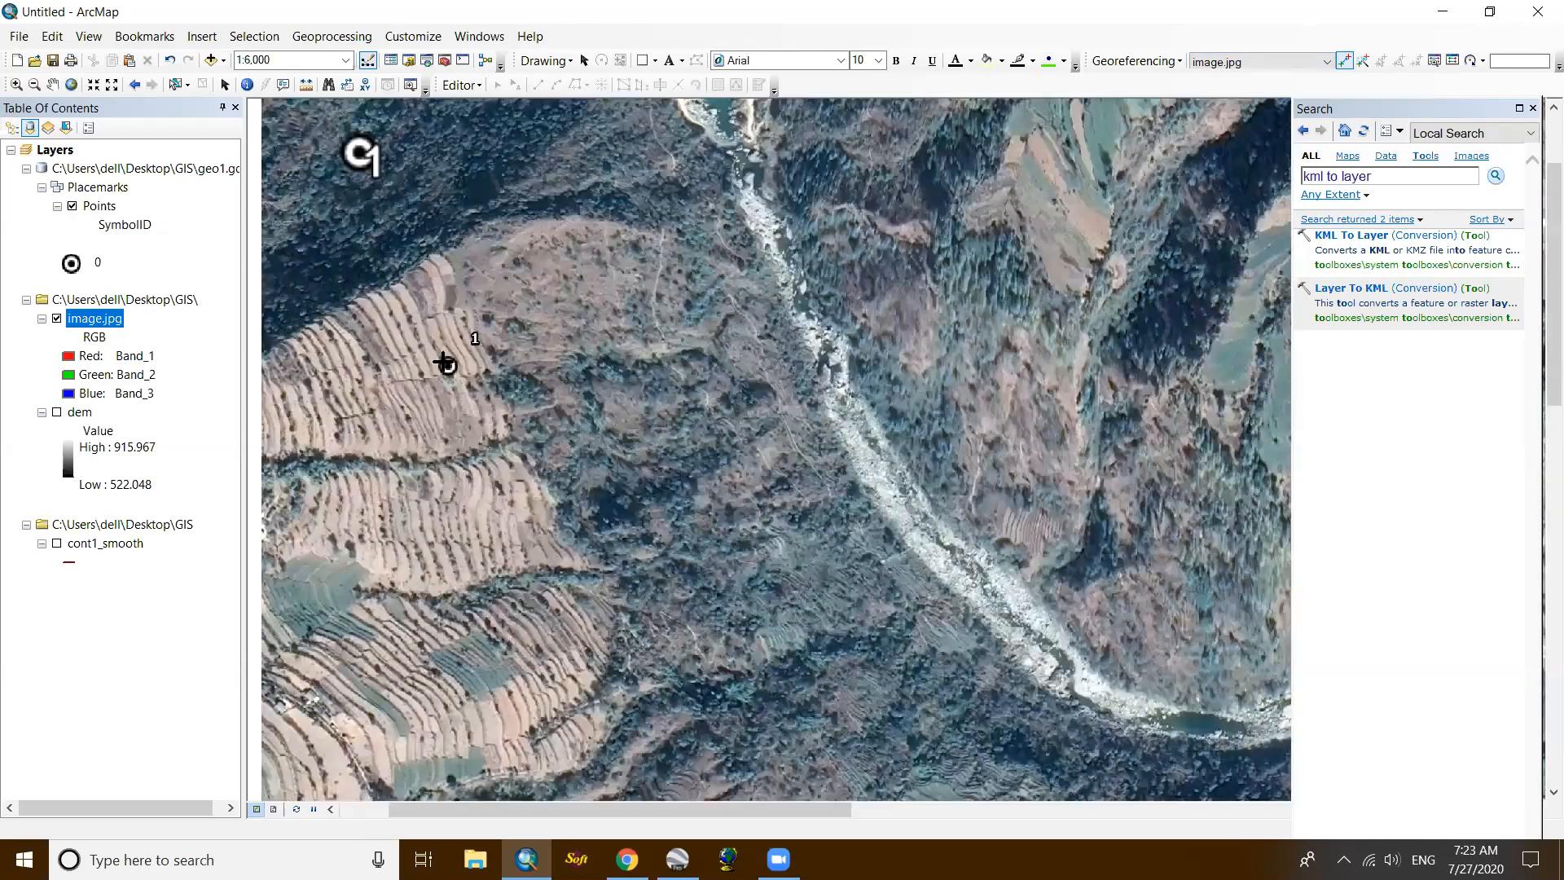
pyautogui.click(447, 365)
pyautogui.scroll(2, 910, 335)
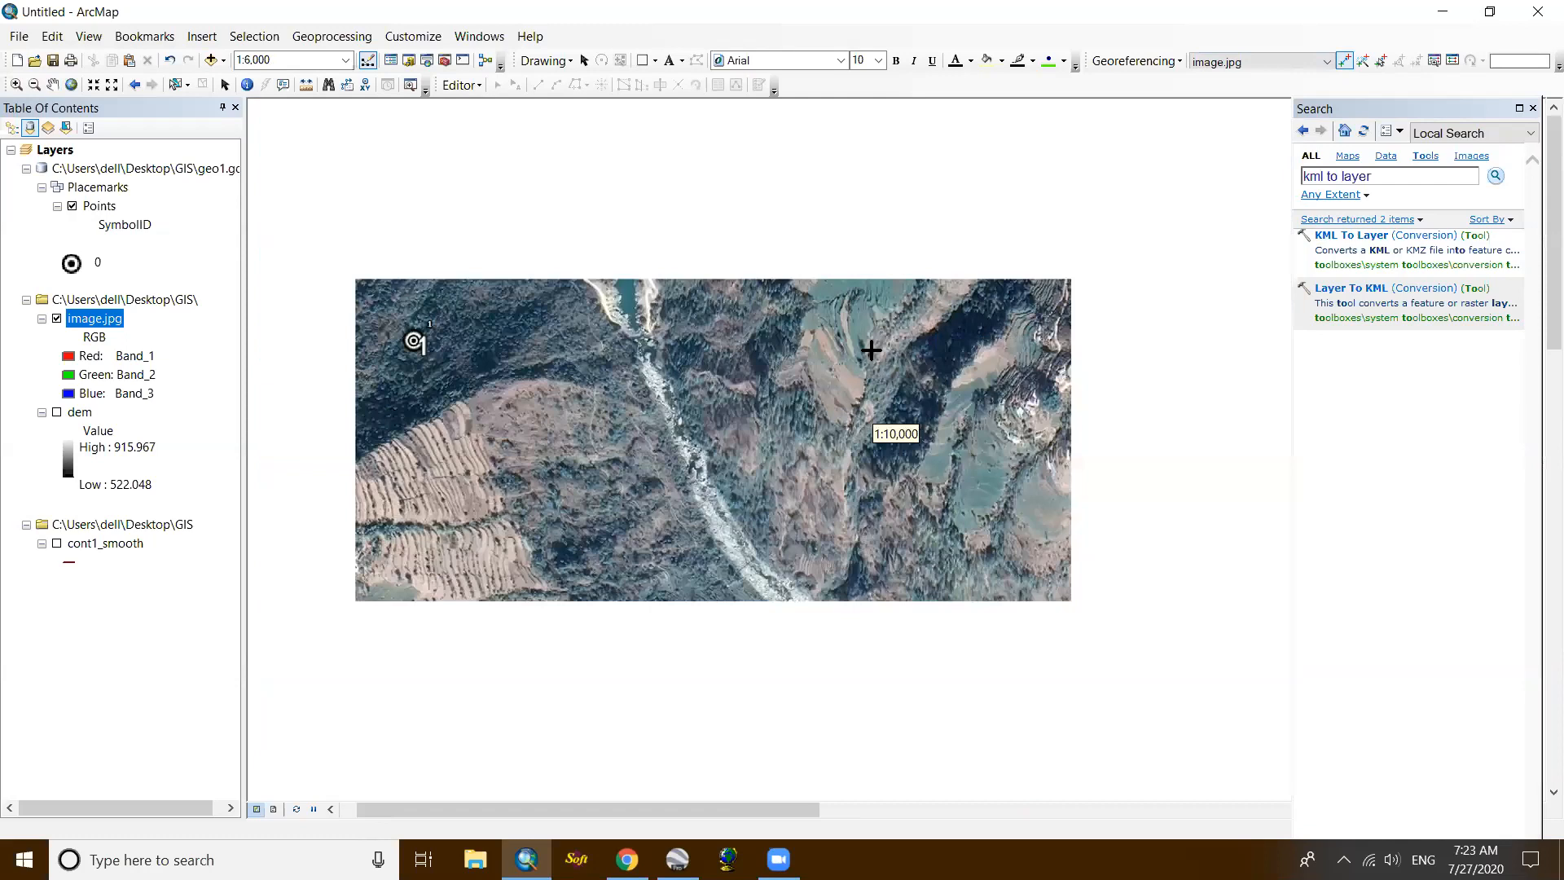
pyautogui.scroll(2, 847, 317)
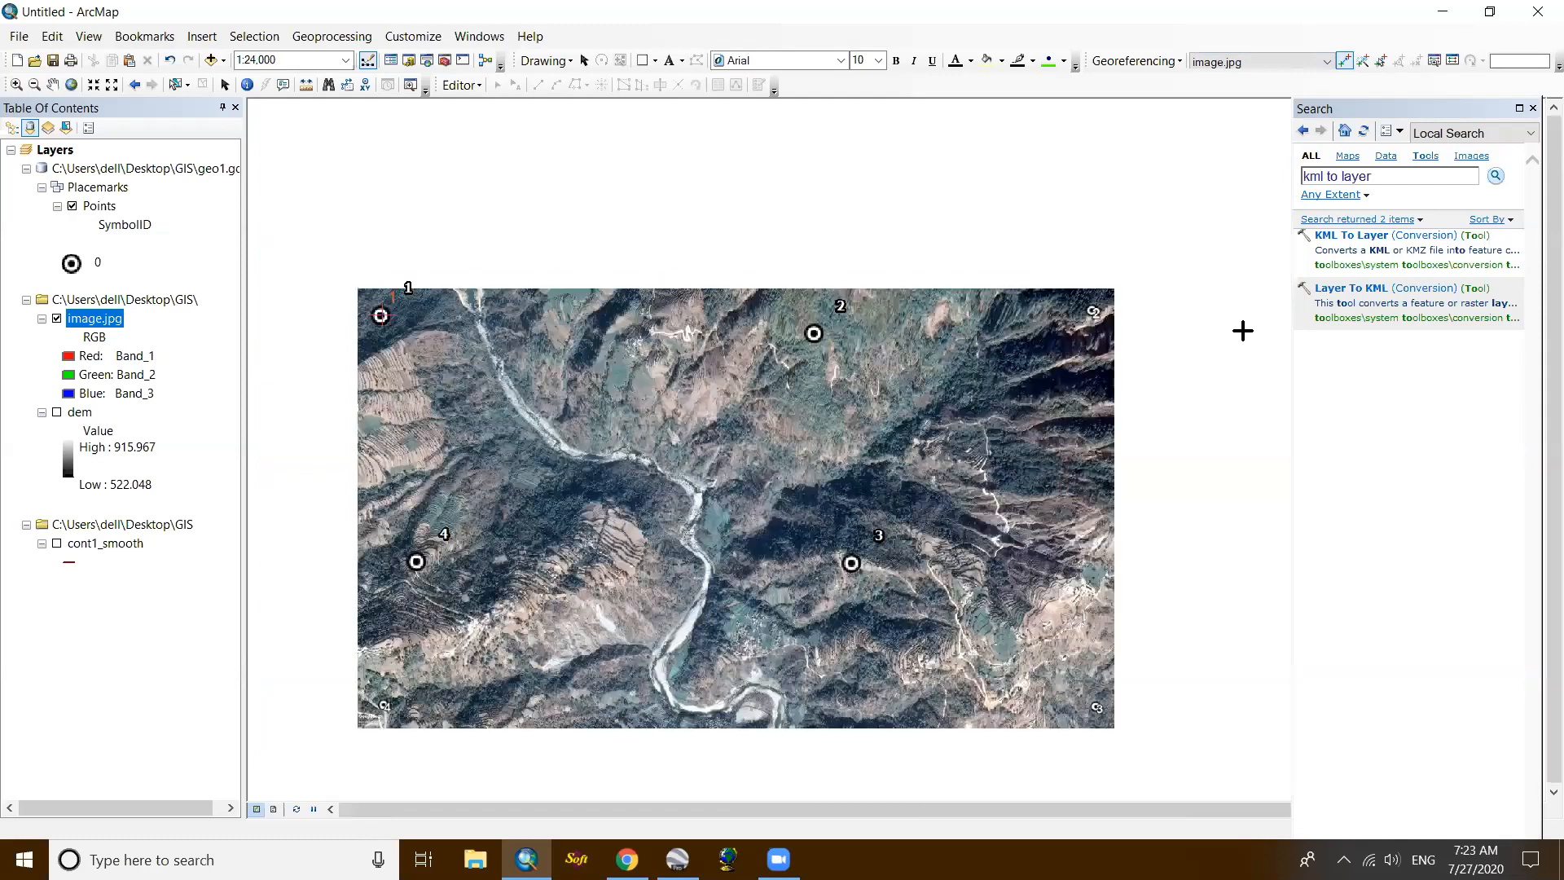
# Step: Add a georeferencing control point linking the image's printed marker 2 to placemark point 2
pyautogui.scroll(-2, 1249, 305)
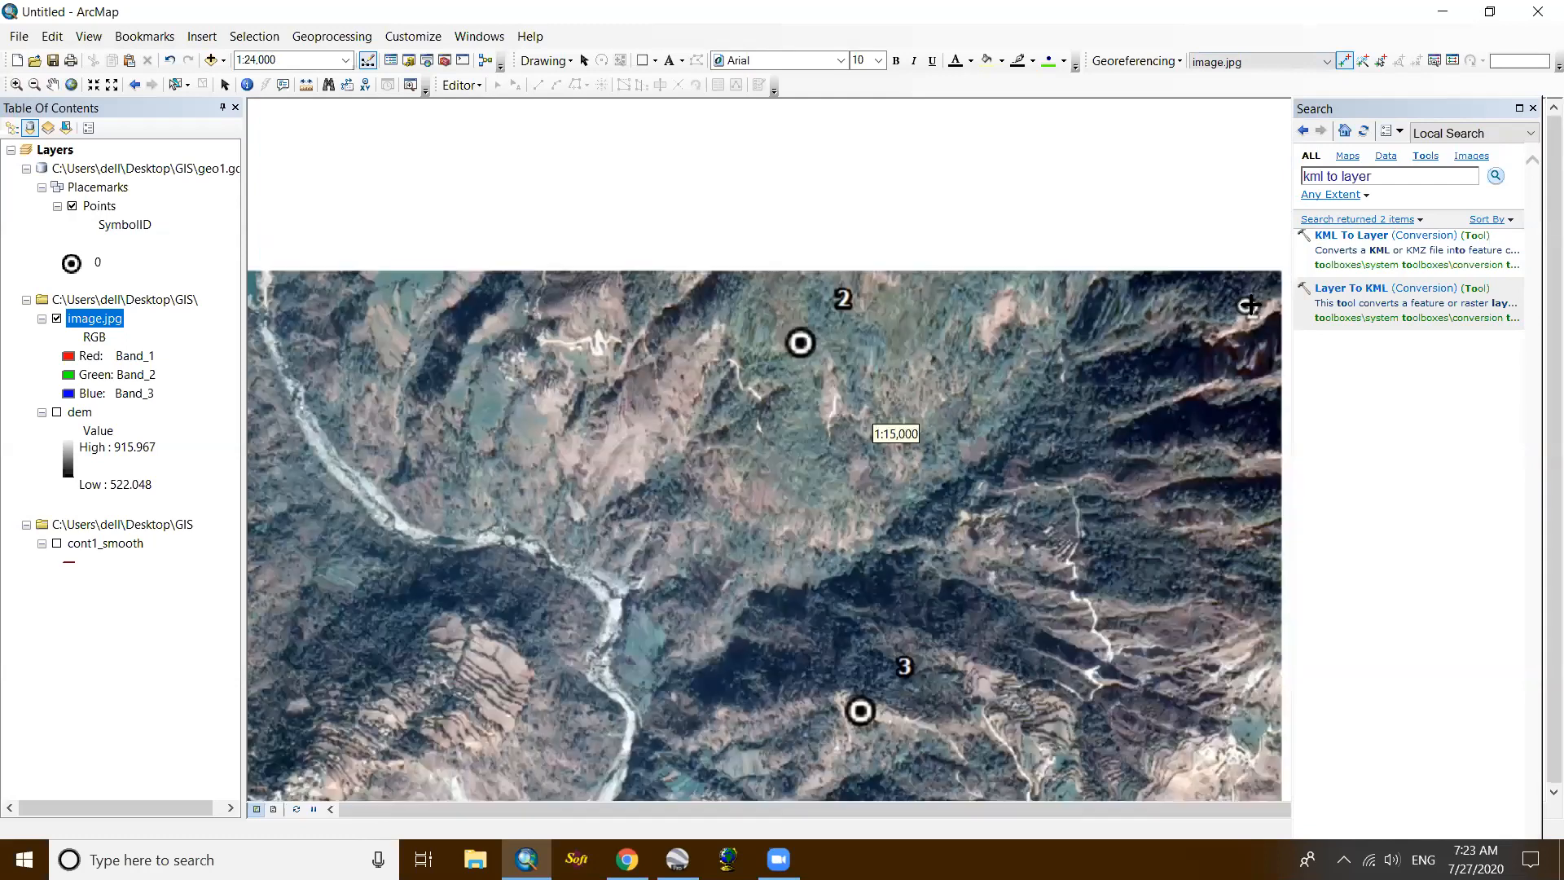
pyautogui.scroll(-2, 1243, 303)
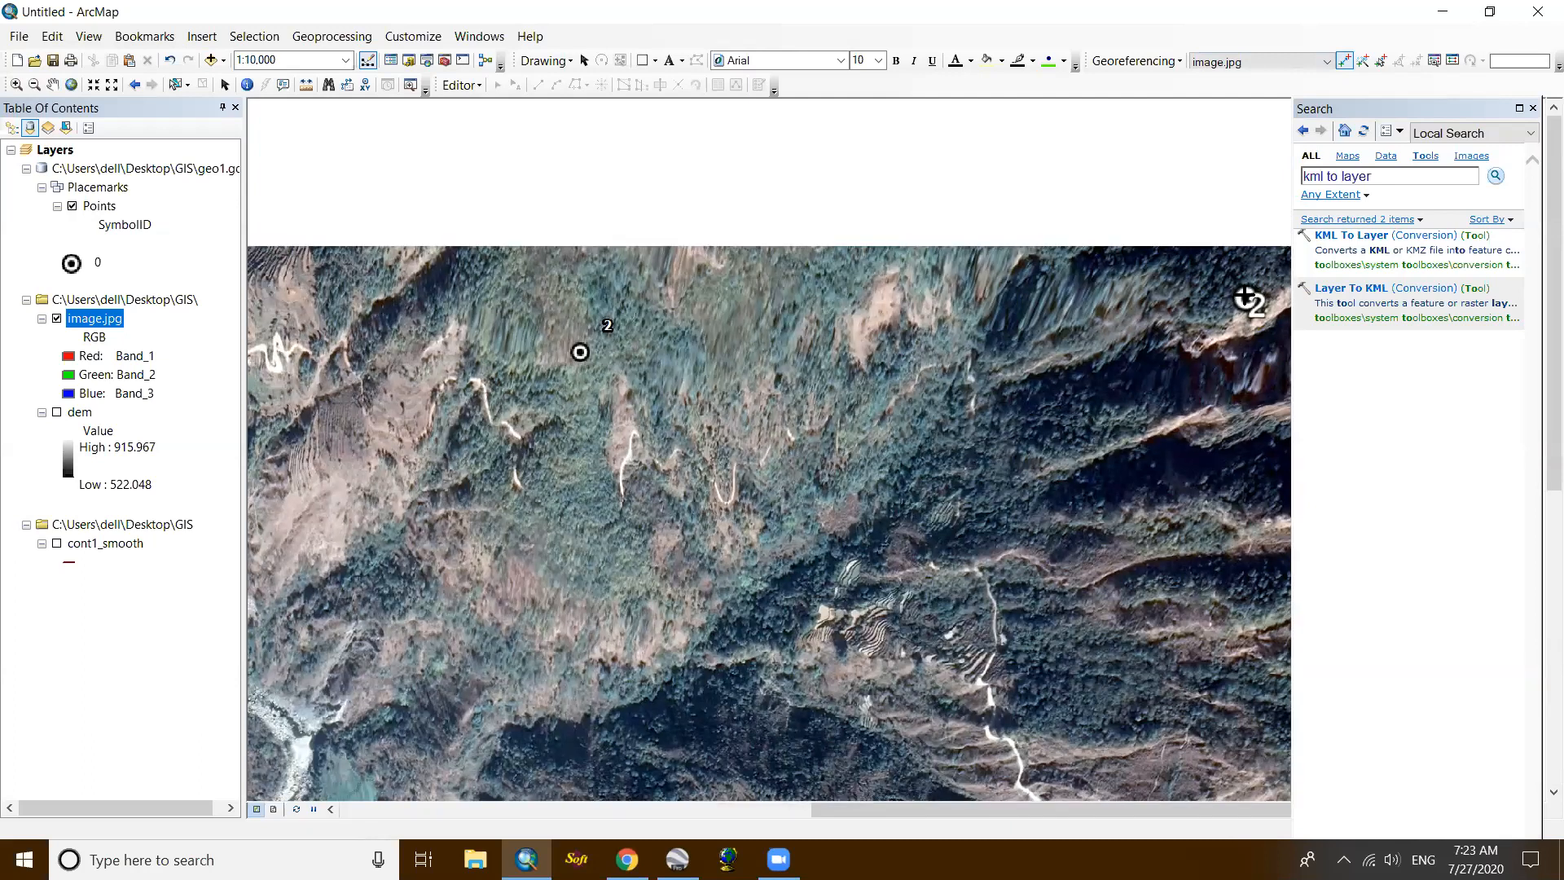
pyautogui.click(1244, 299)
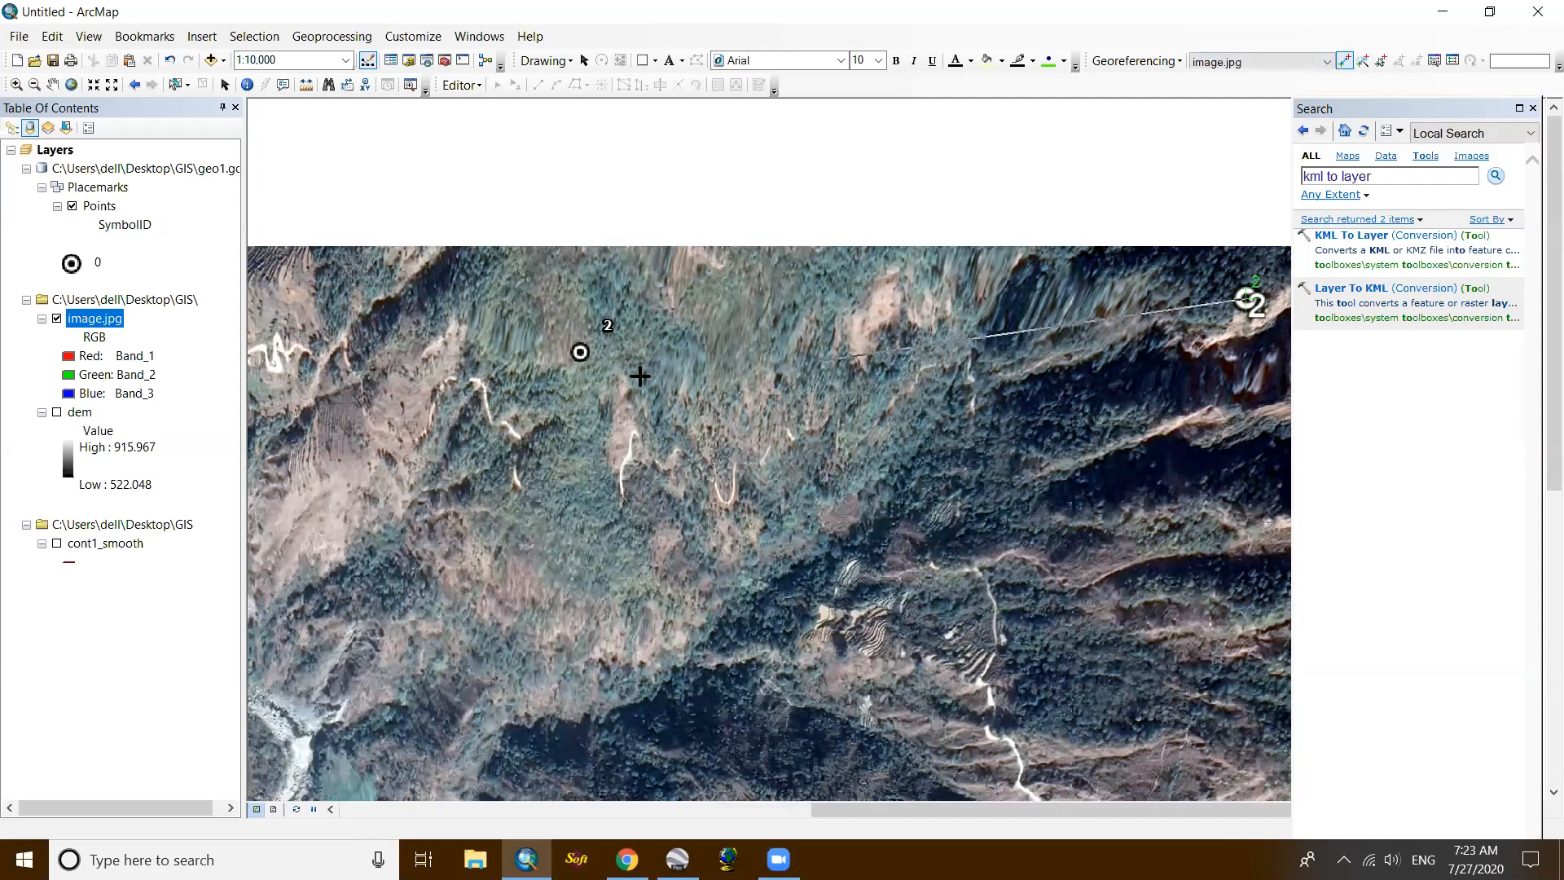
pyautogui.click(581, 351)
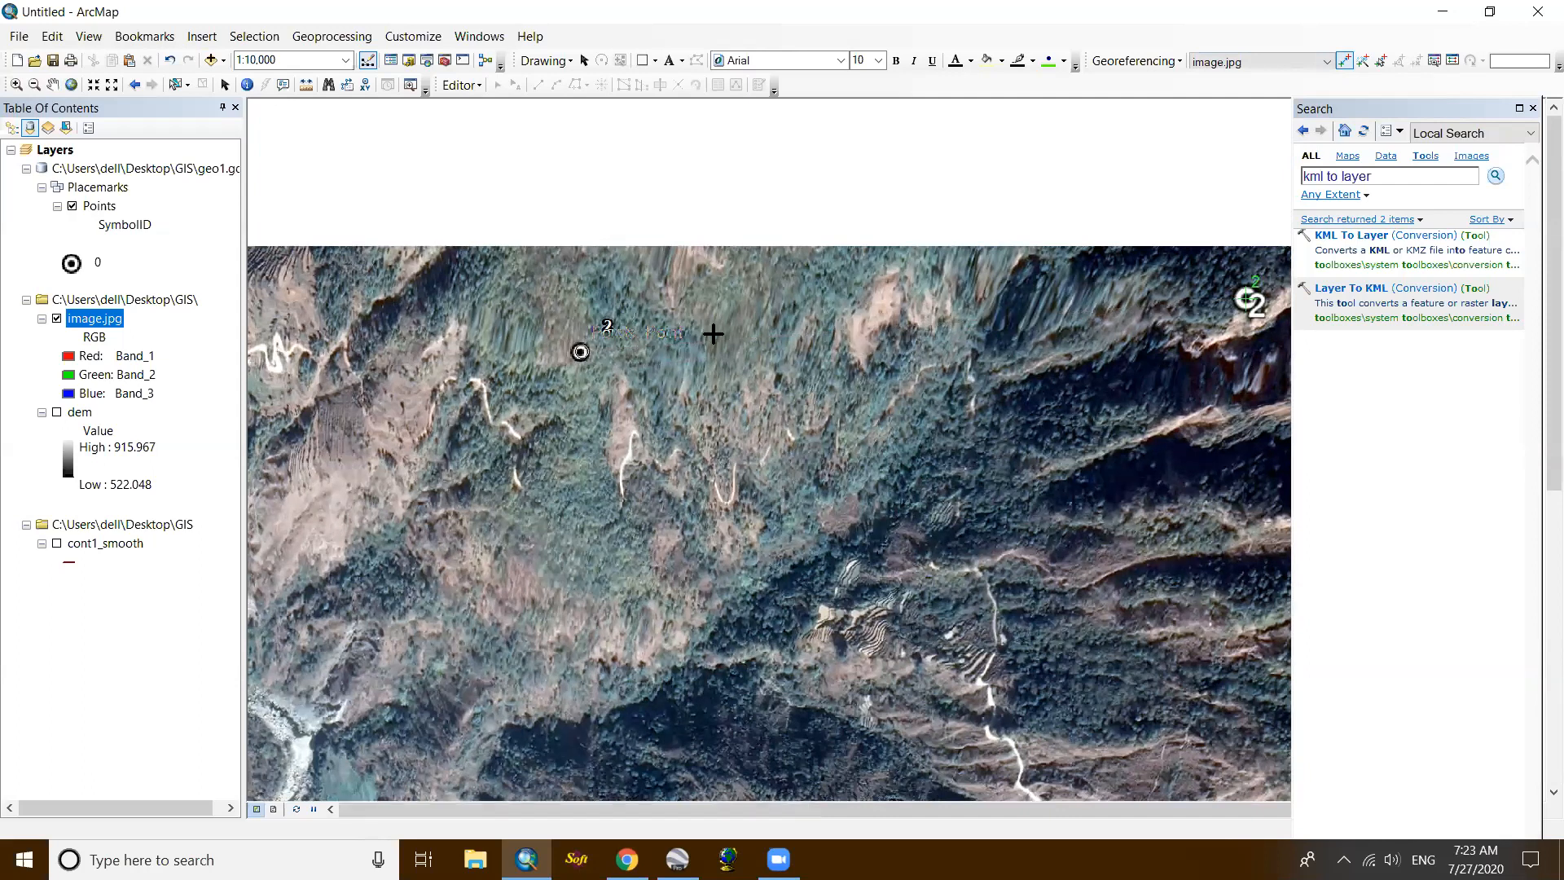
# Step: Add a georeferencing control point linking the image's printed marker 3 to placemark point 3
pyautogui.scroll(4, 1056, 350)
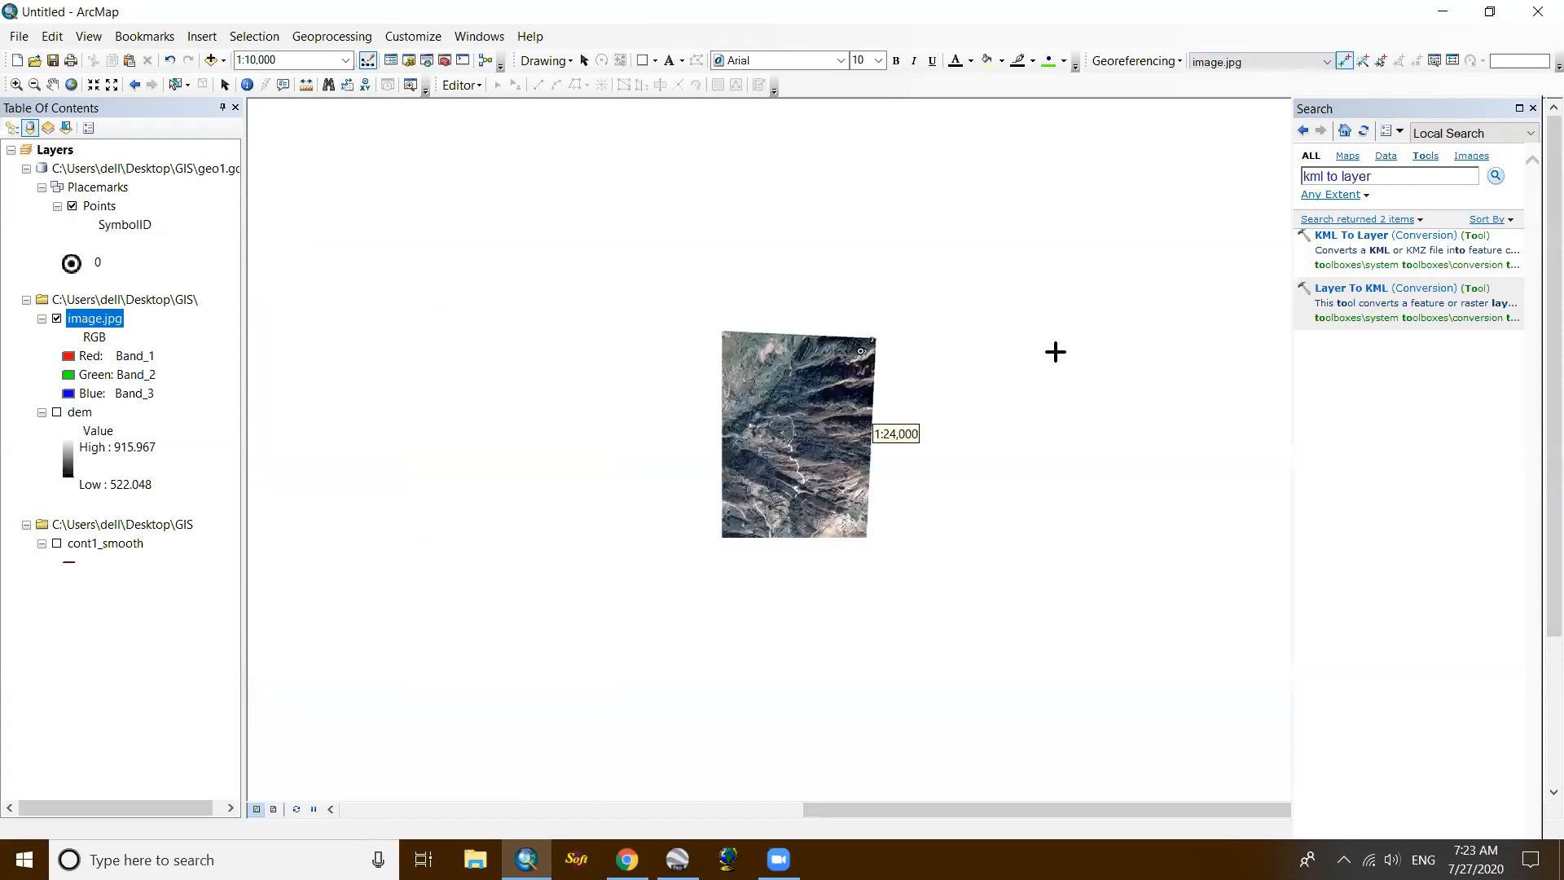
pyautogui.scroll(1, 865, 562)
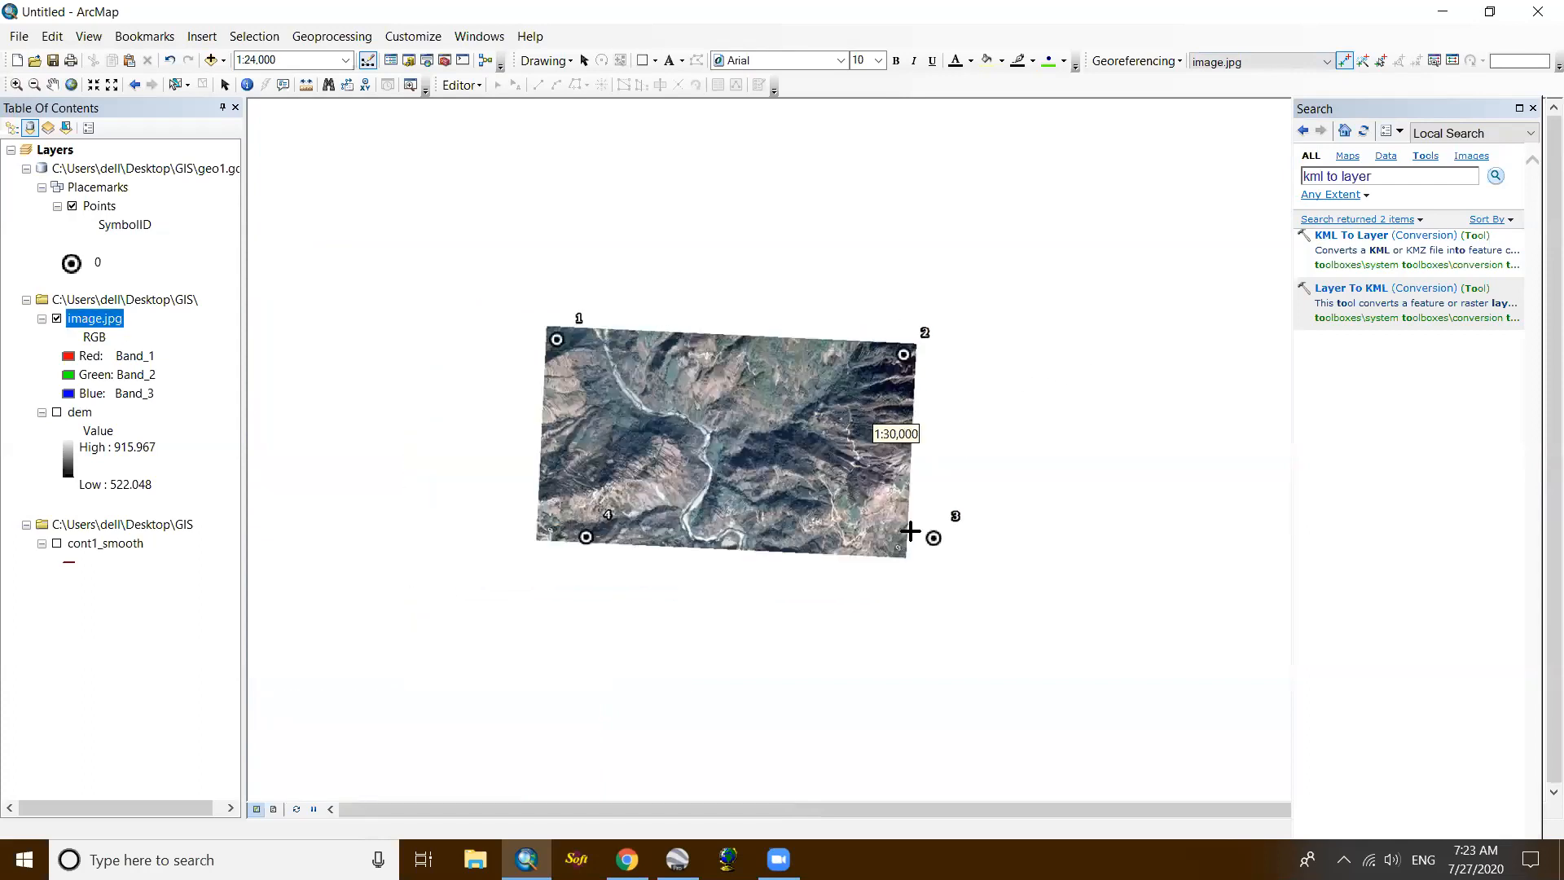
pyautogui.scroll(-6, 871, 586)
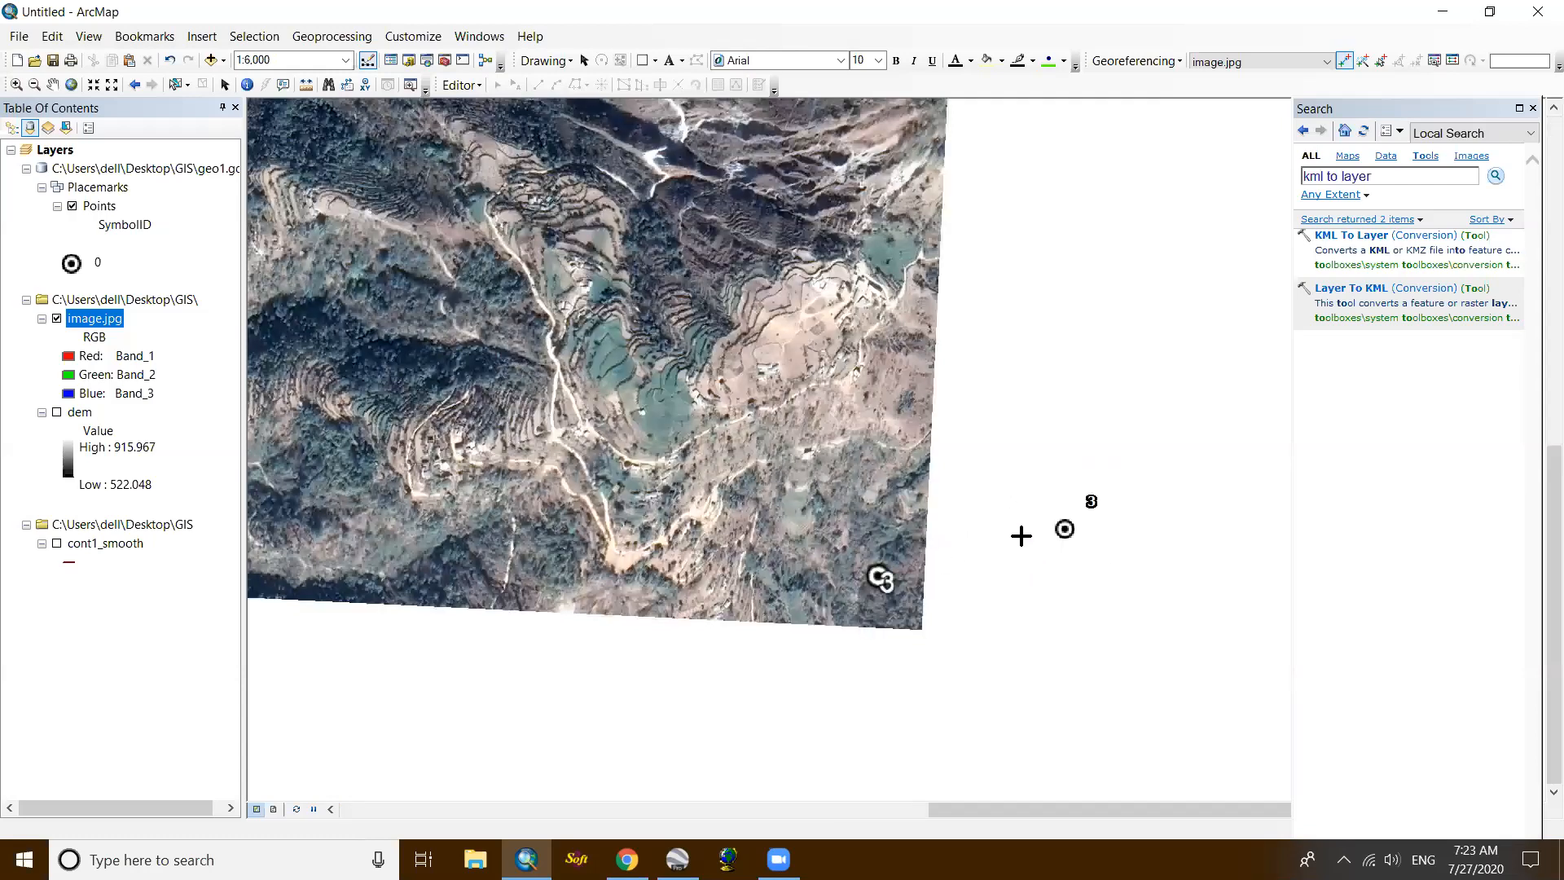
pyautogui.click(1064, 529)
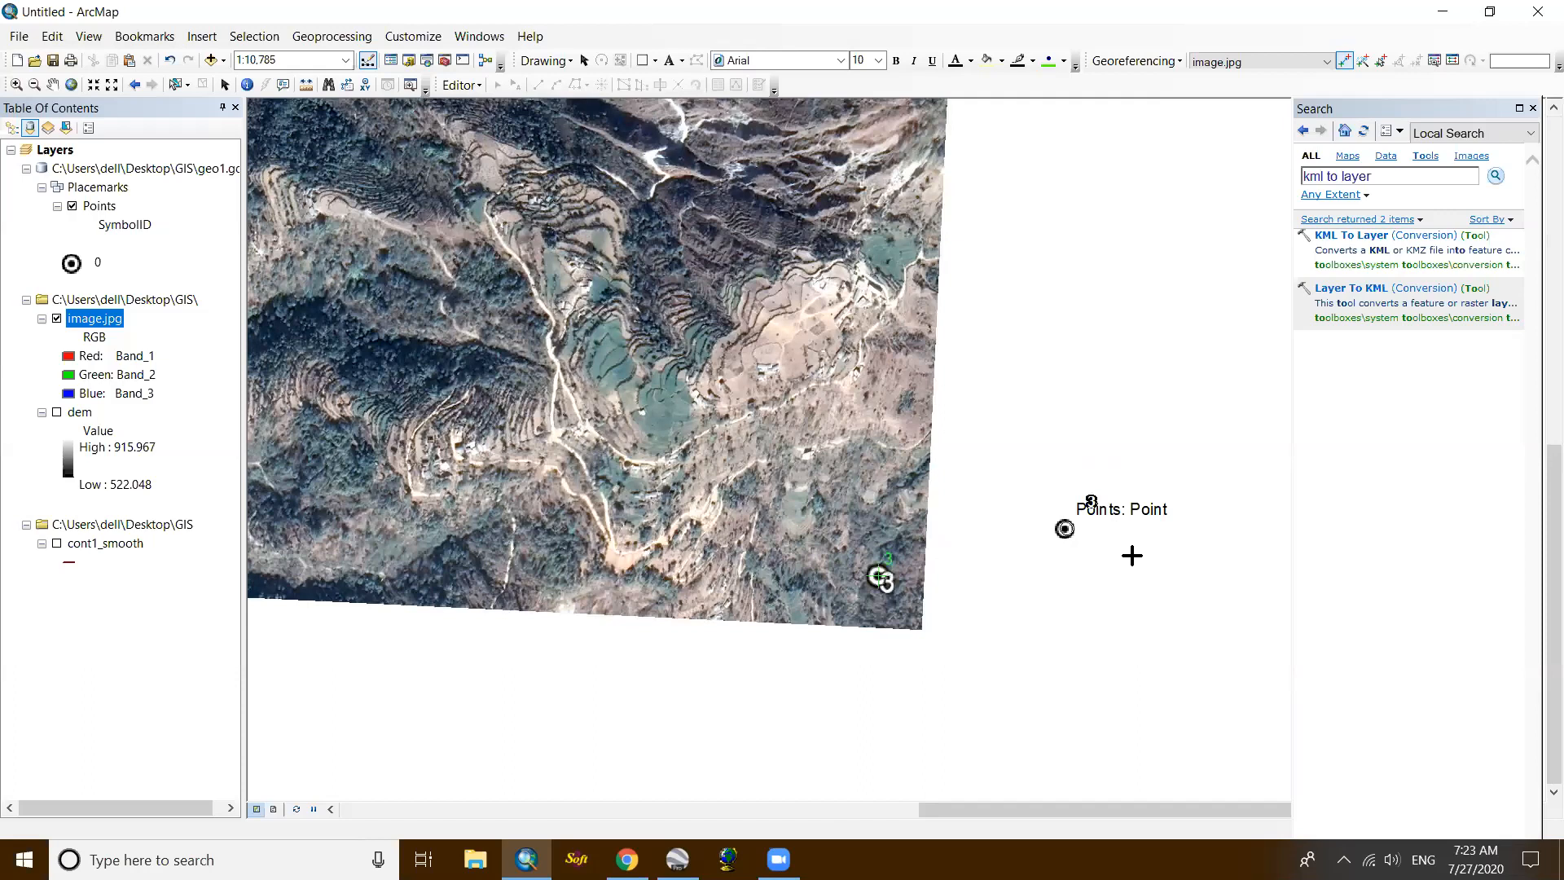
# Step: Add a georeferencing control point linking the image's printed marker 4 to placemark point 4
pyautogui.scroll(3, 875, 562)
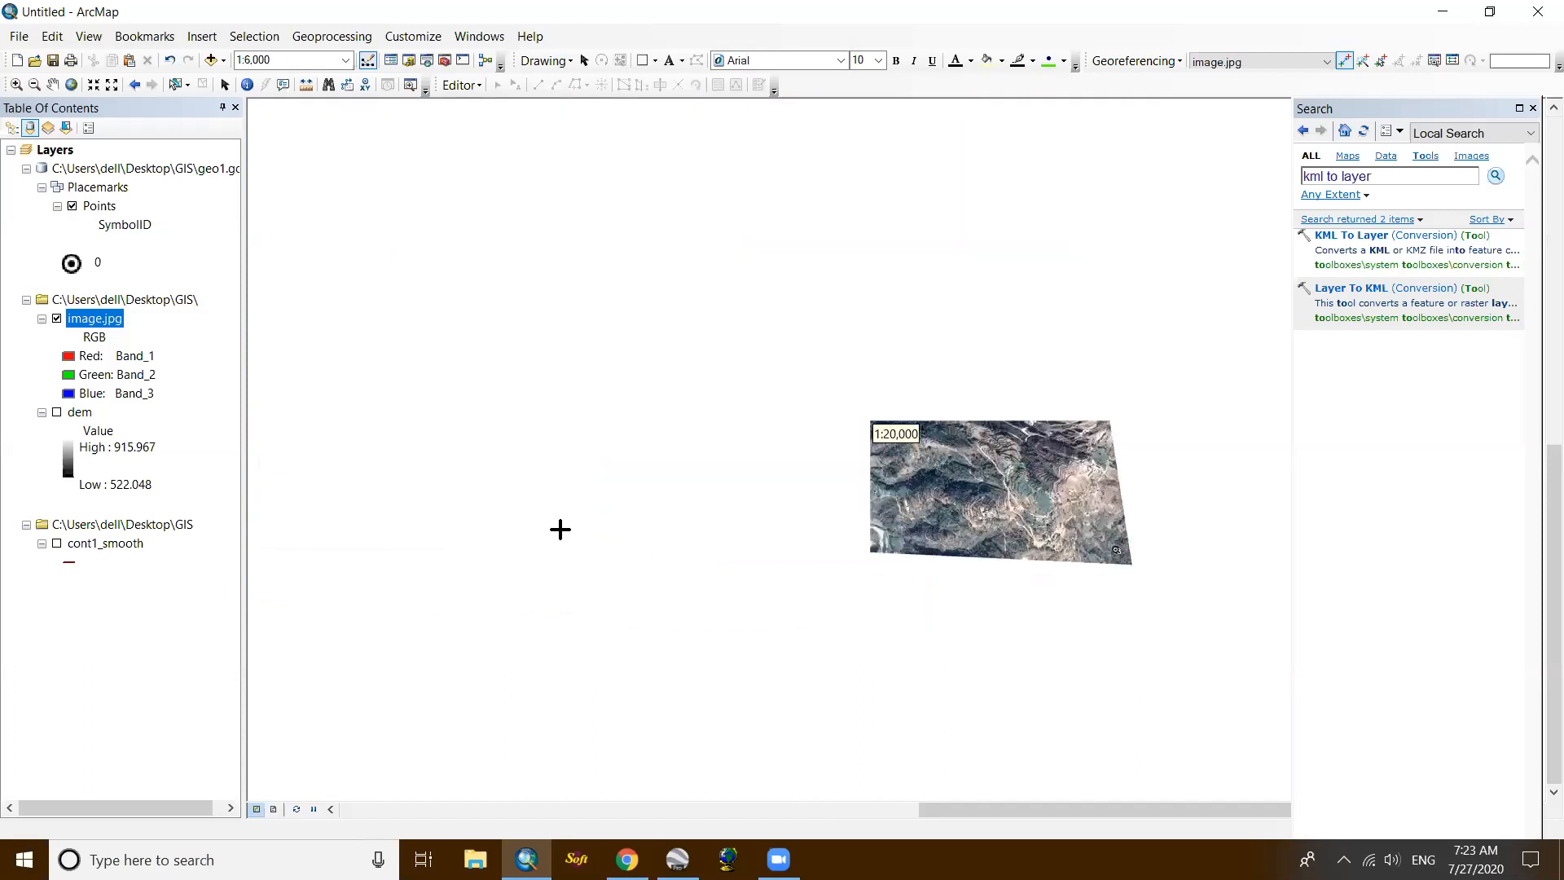
pyautogui.scroll(-2, 688, 526)
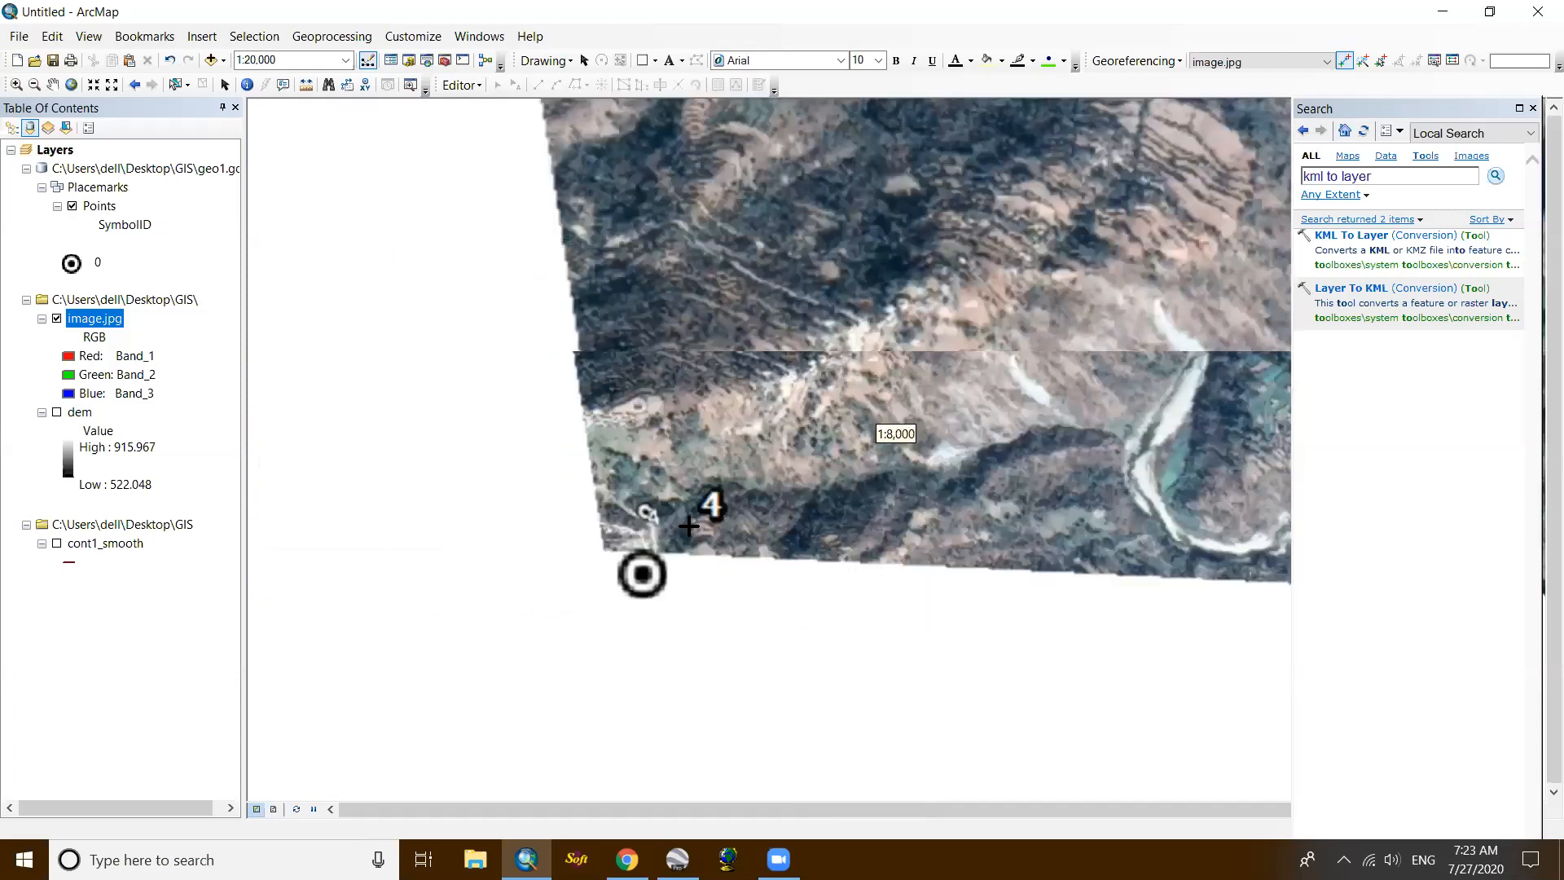
pyautogui.scroll(-1, 688, 525)
pyautogui.scroll(-2, 689, 489)
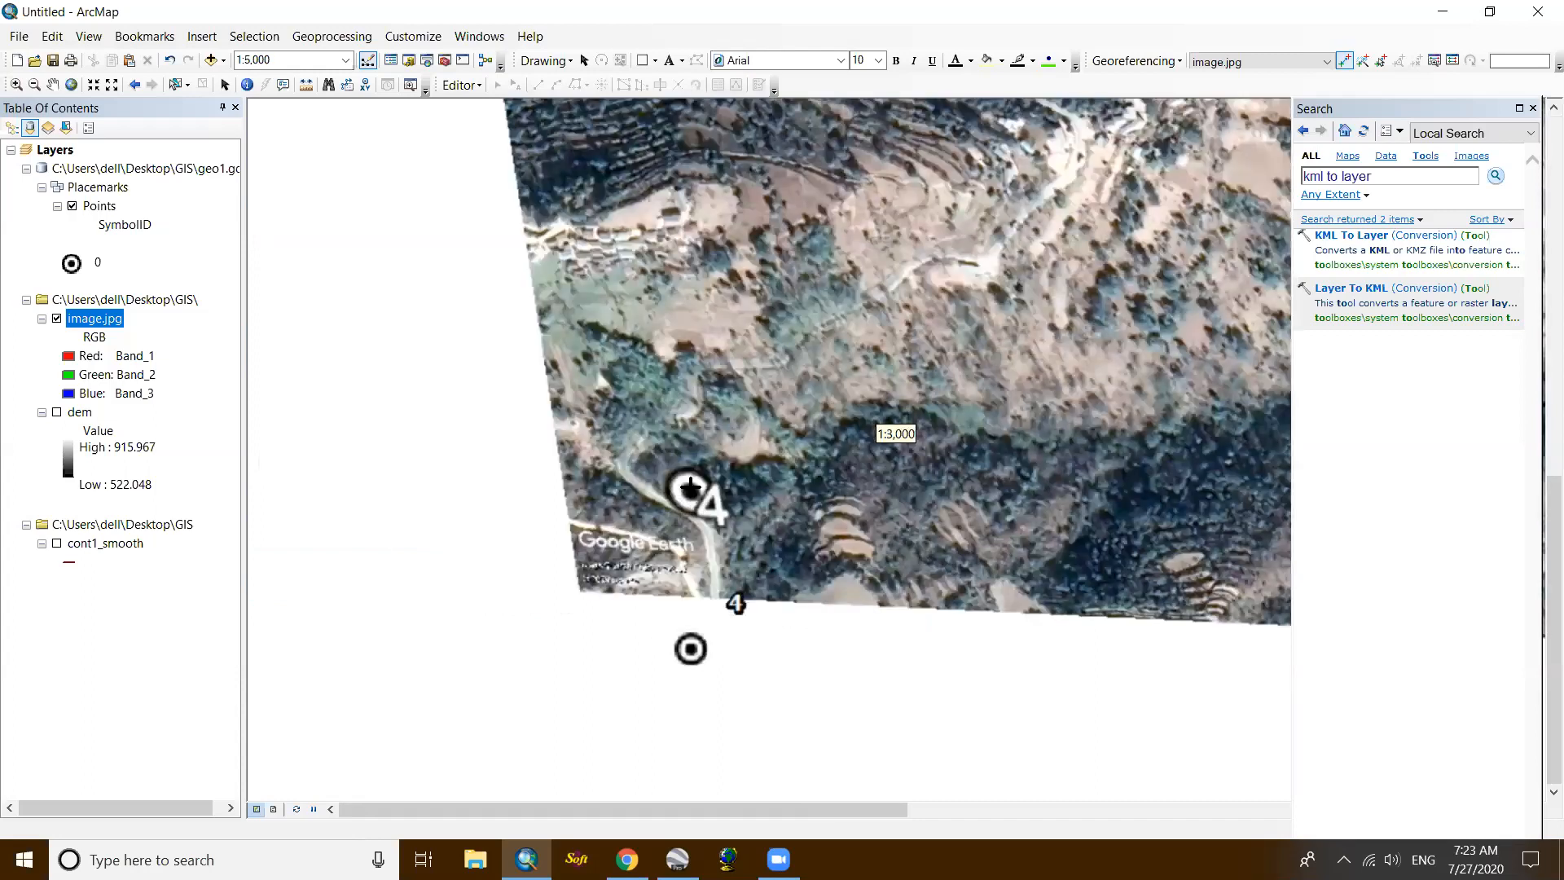
pyautogui.click(691, 484)
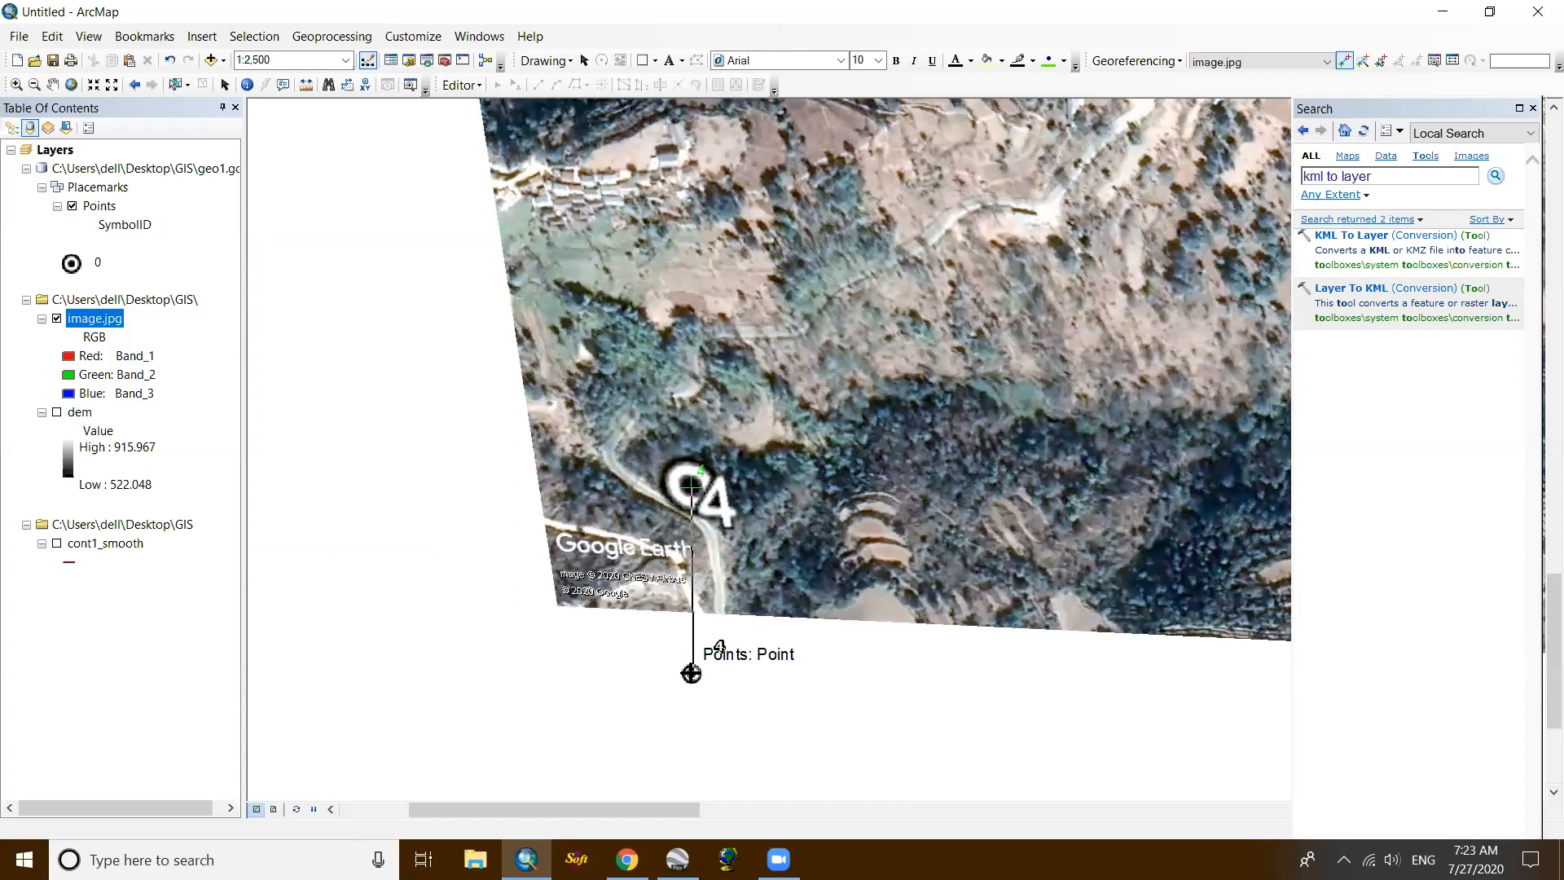
pyautogui.click(691, 673)
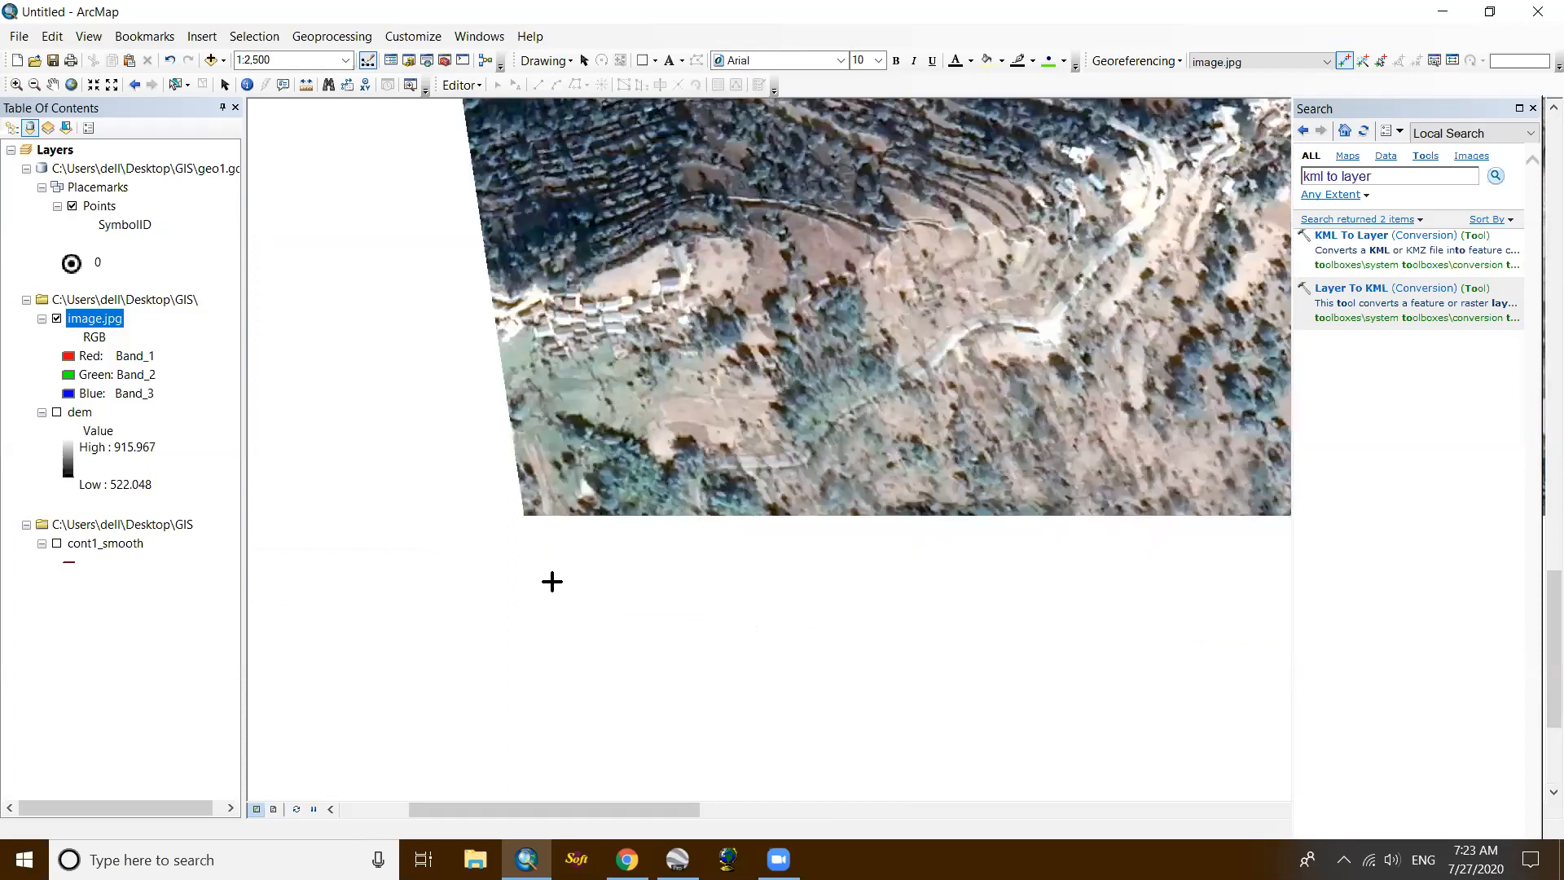
# Step: Rectify the georeferenced image to the desktop GIS folder as image1.tif in TIFF format, and hide the Georeferencing toolbar
pyautogui.scroll(3, 550, 577)
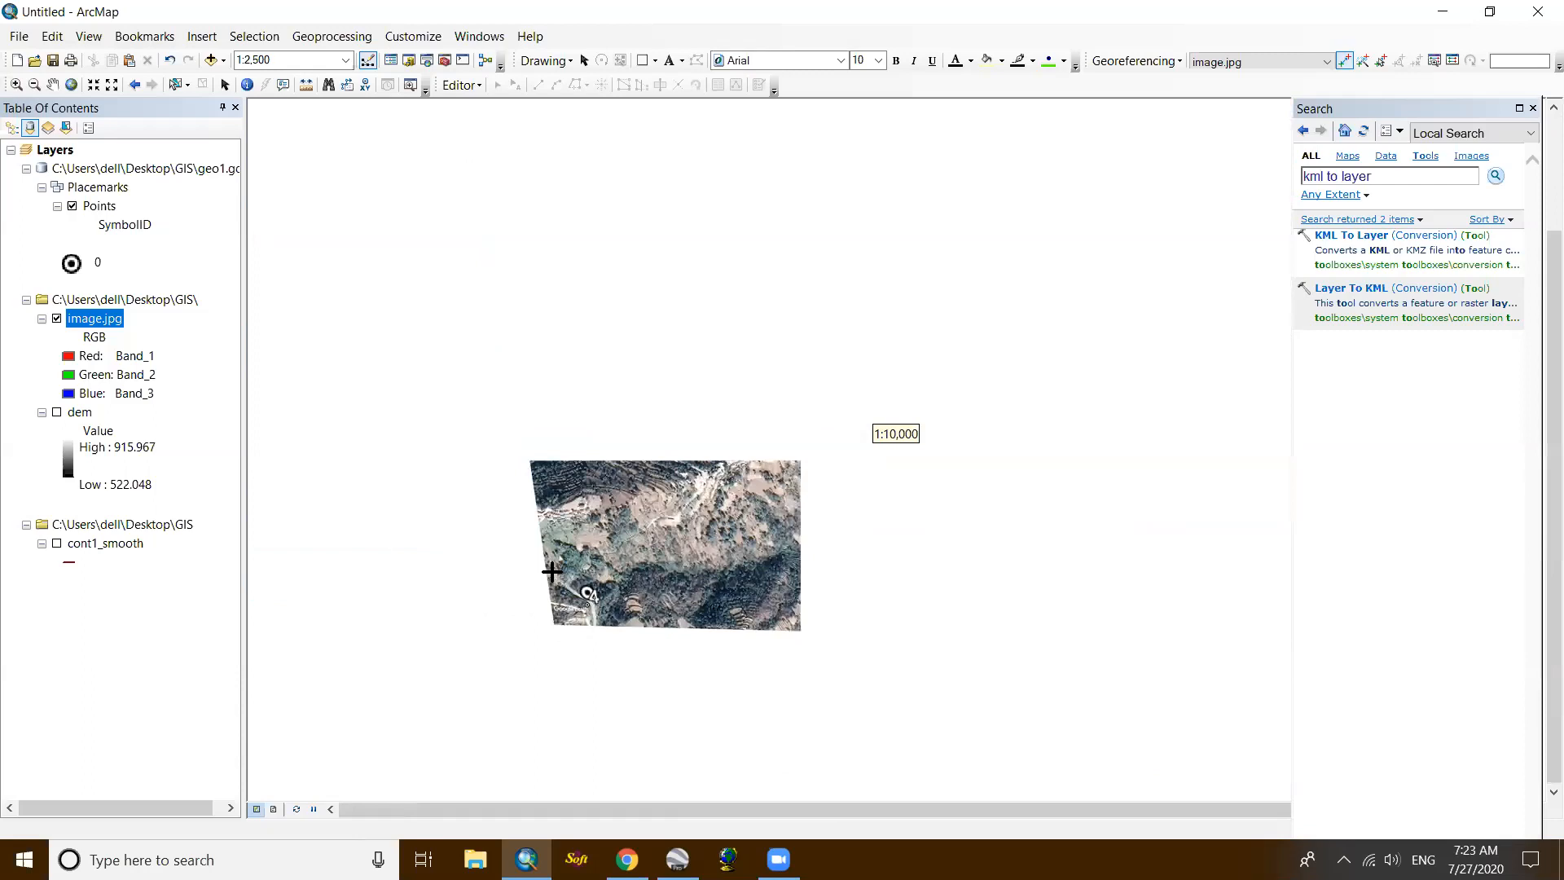
pyautogui.scroll(2, 706, 370)
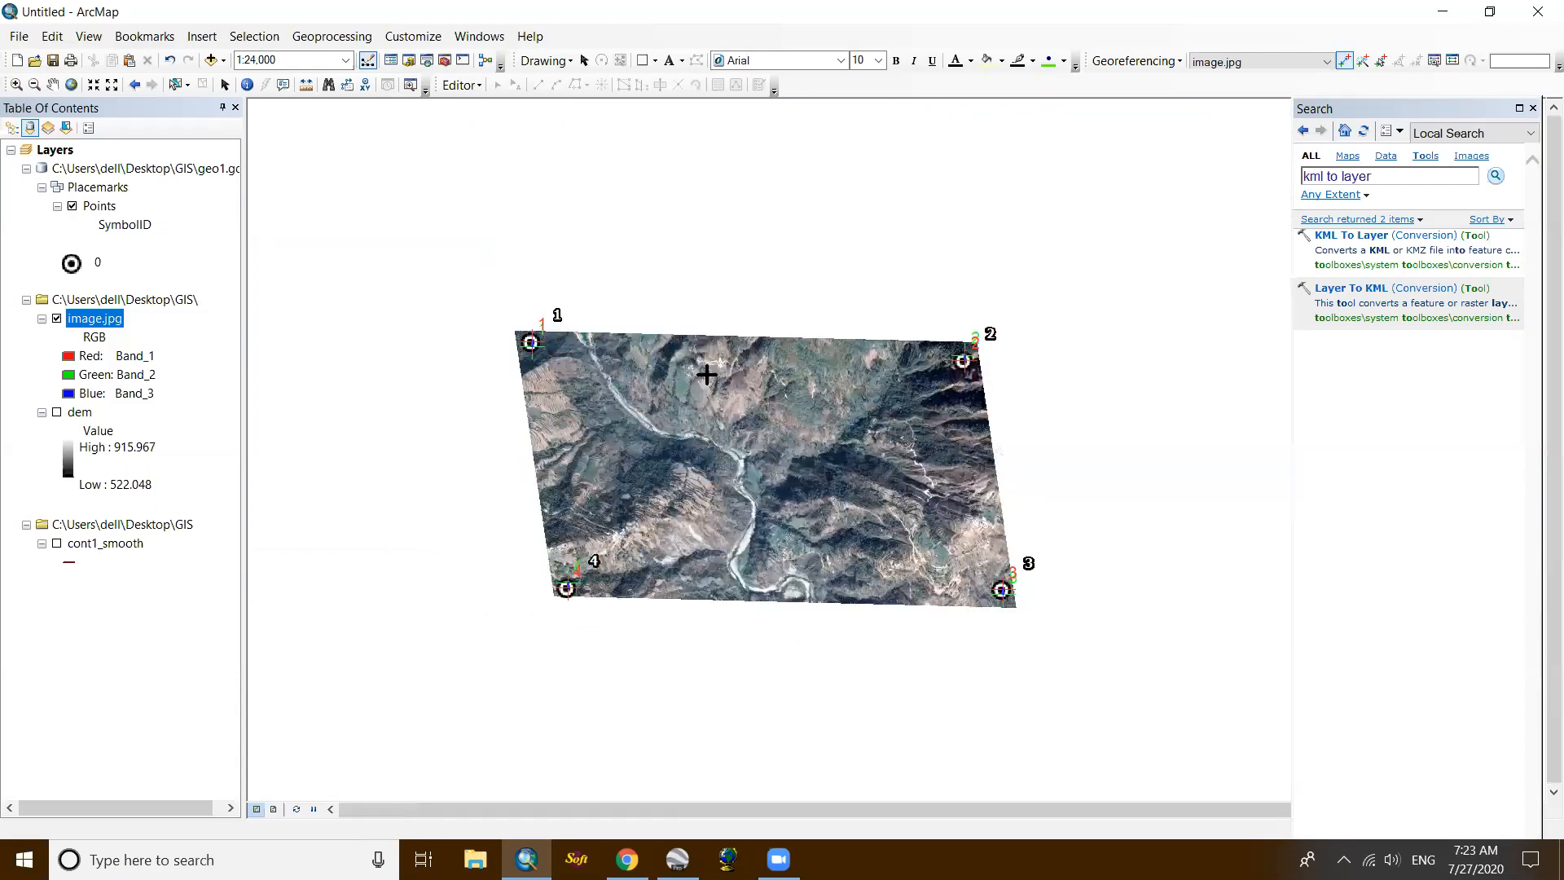
pyautogui.scroll(-1, 706, 376)
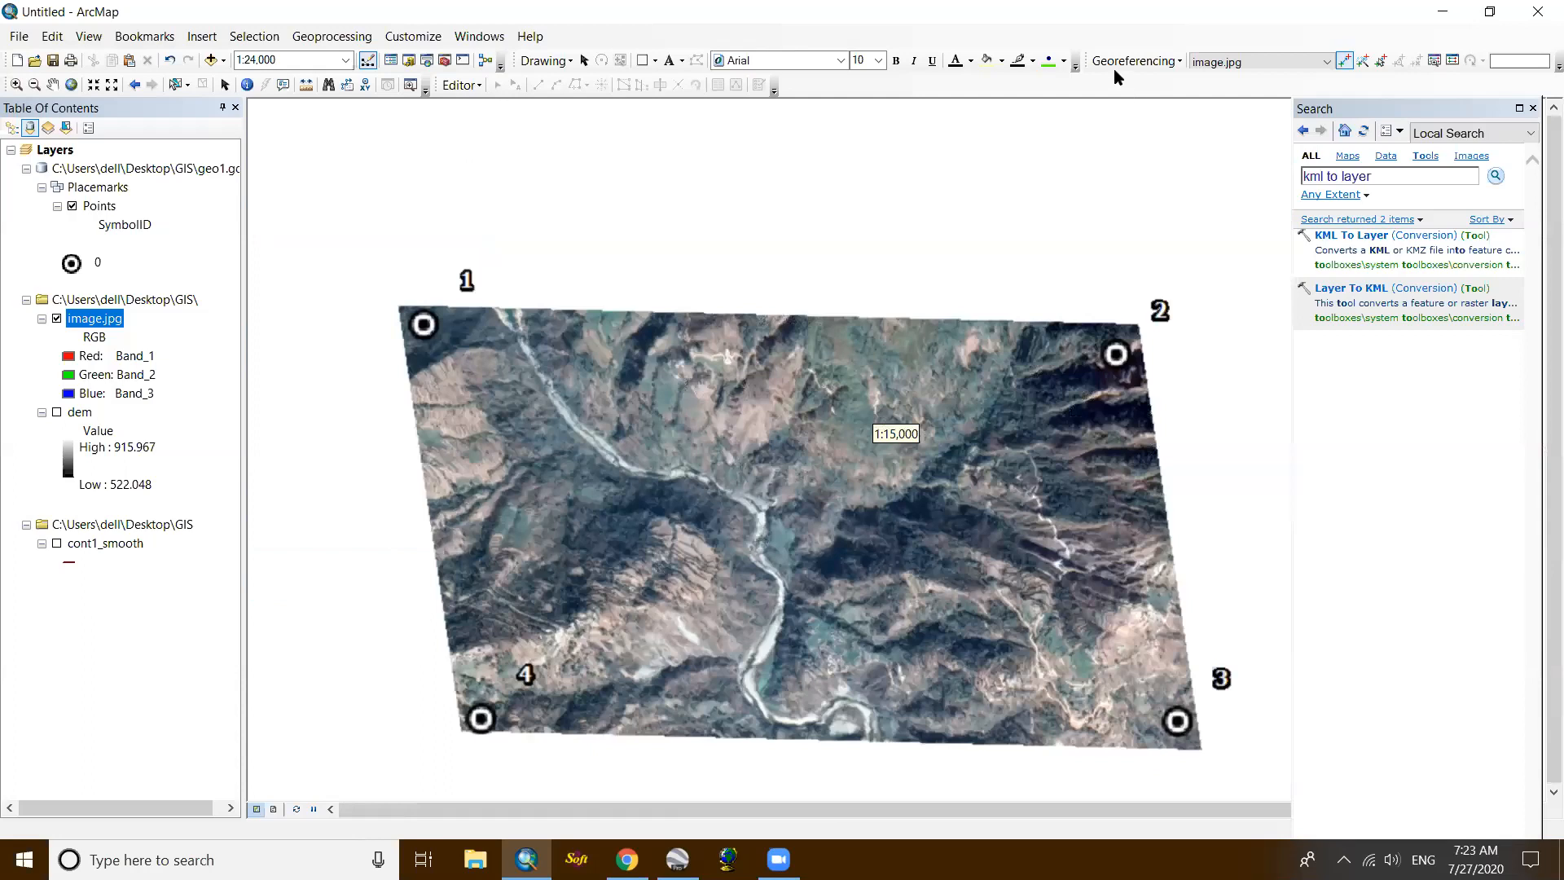
pyautogui.click(1159, 62)
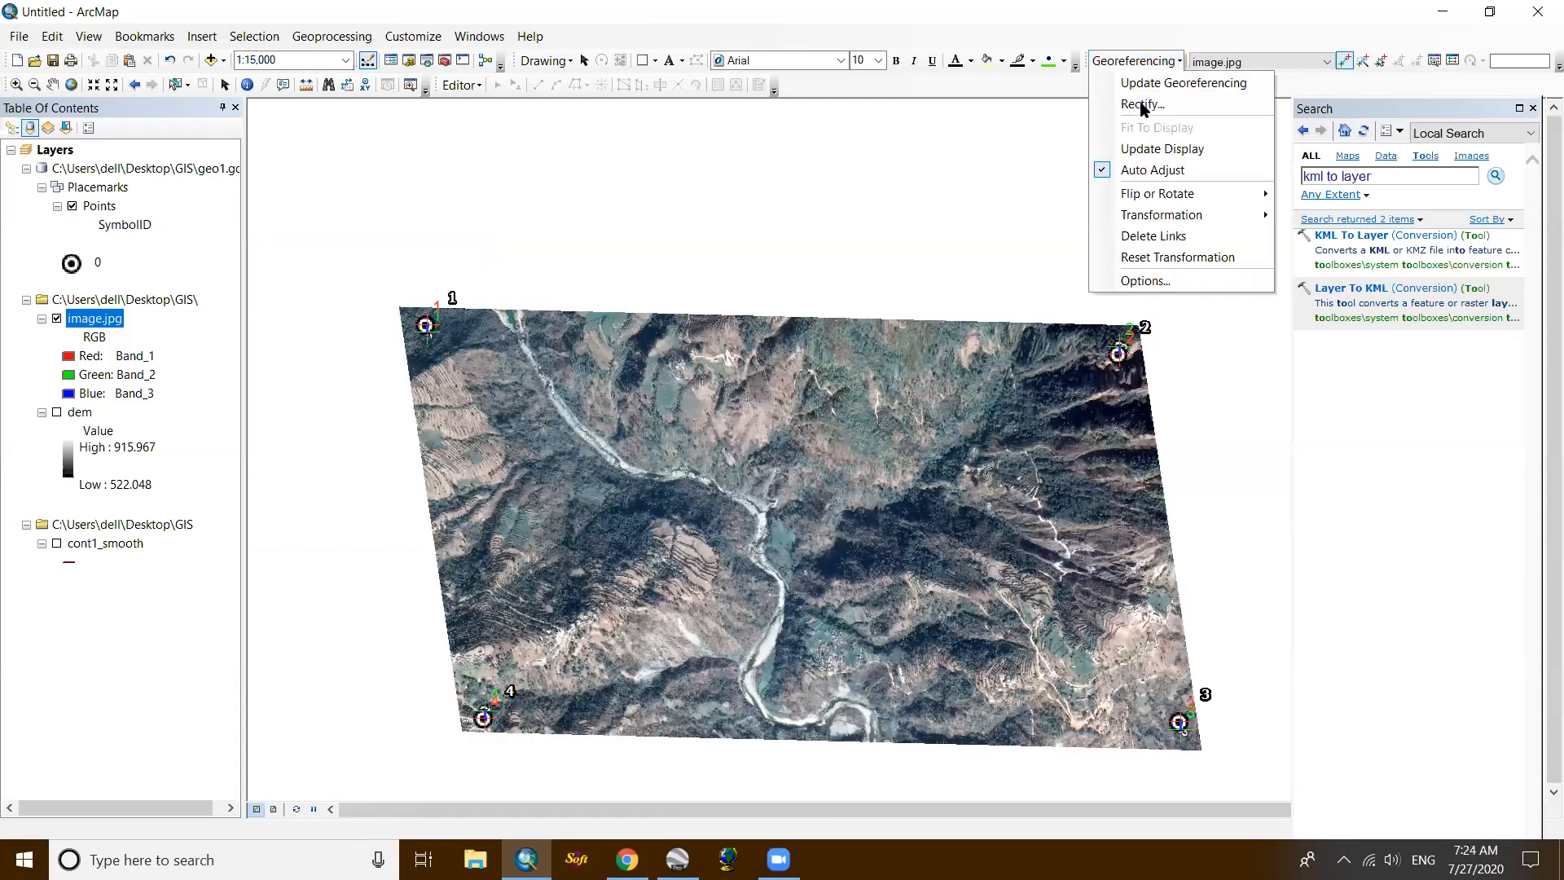
pyautogui.click(1142, 106)
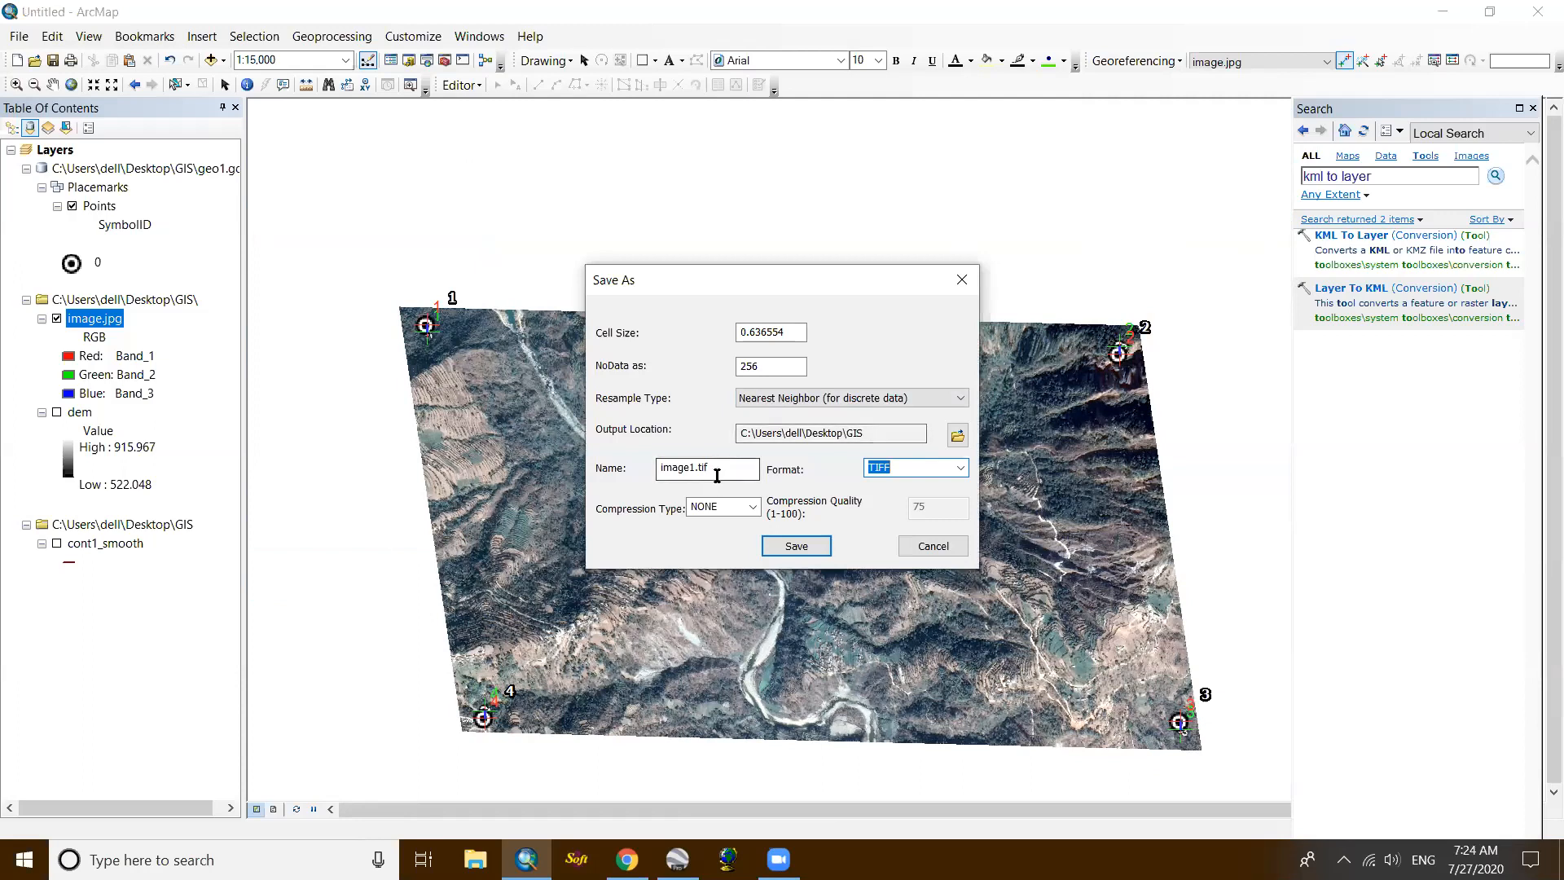
pyautogui.click(798, 547)
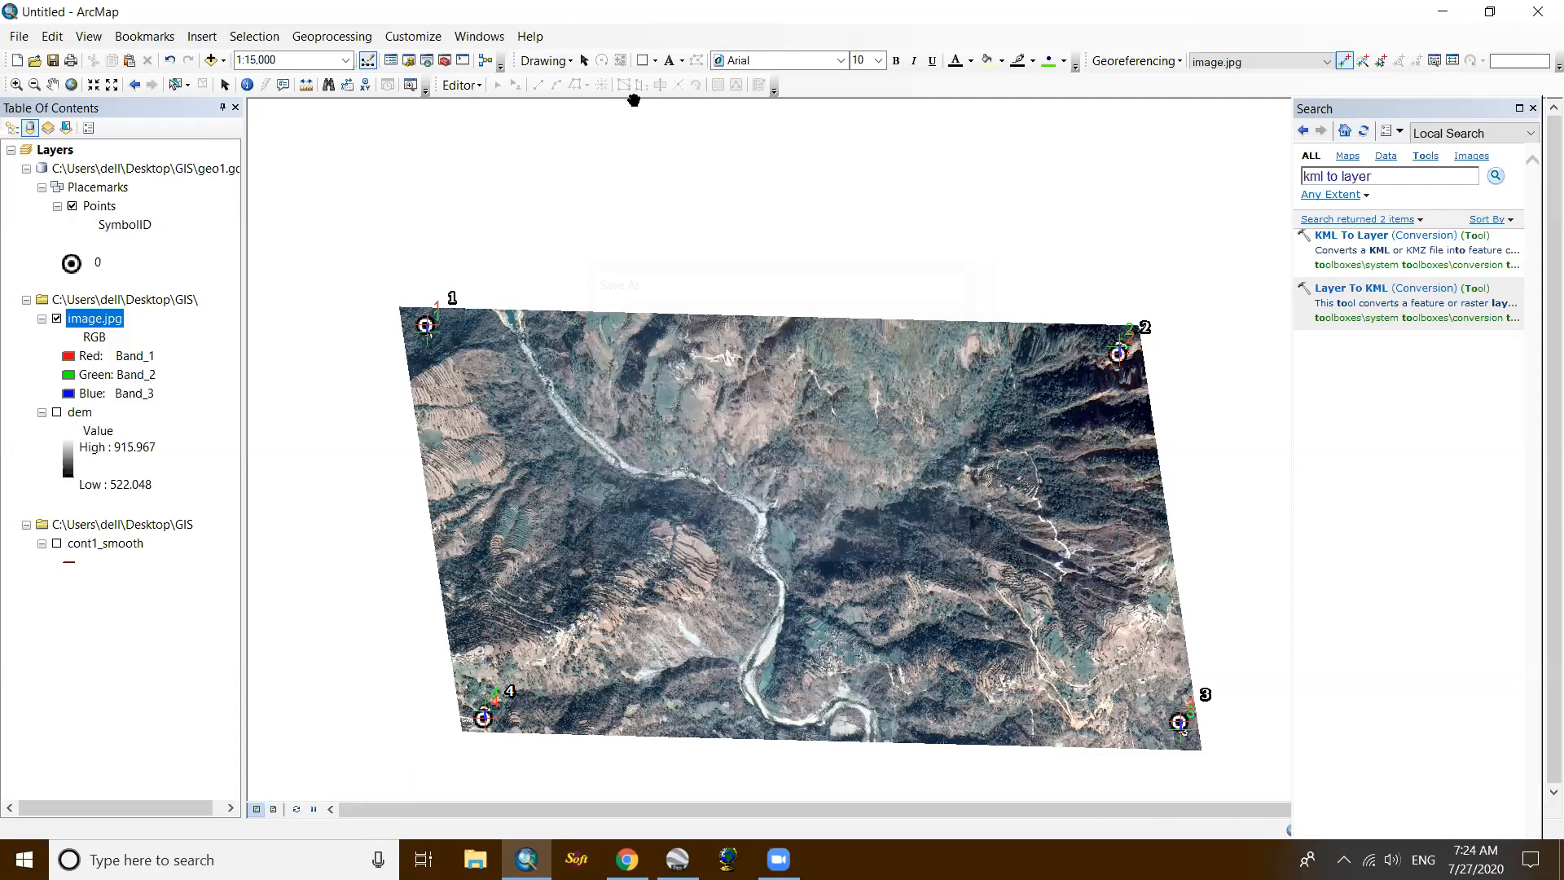
pyautogui.rightClick(1140, 87)
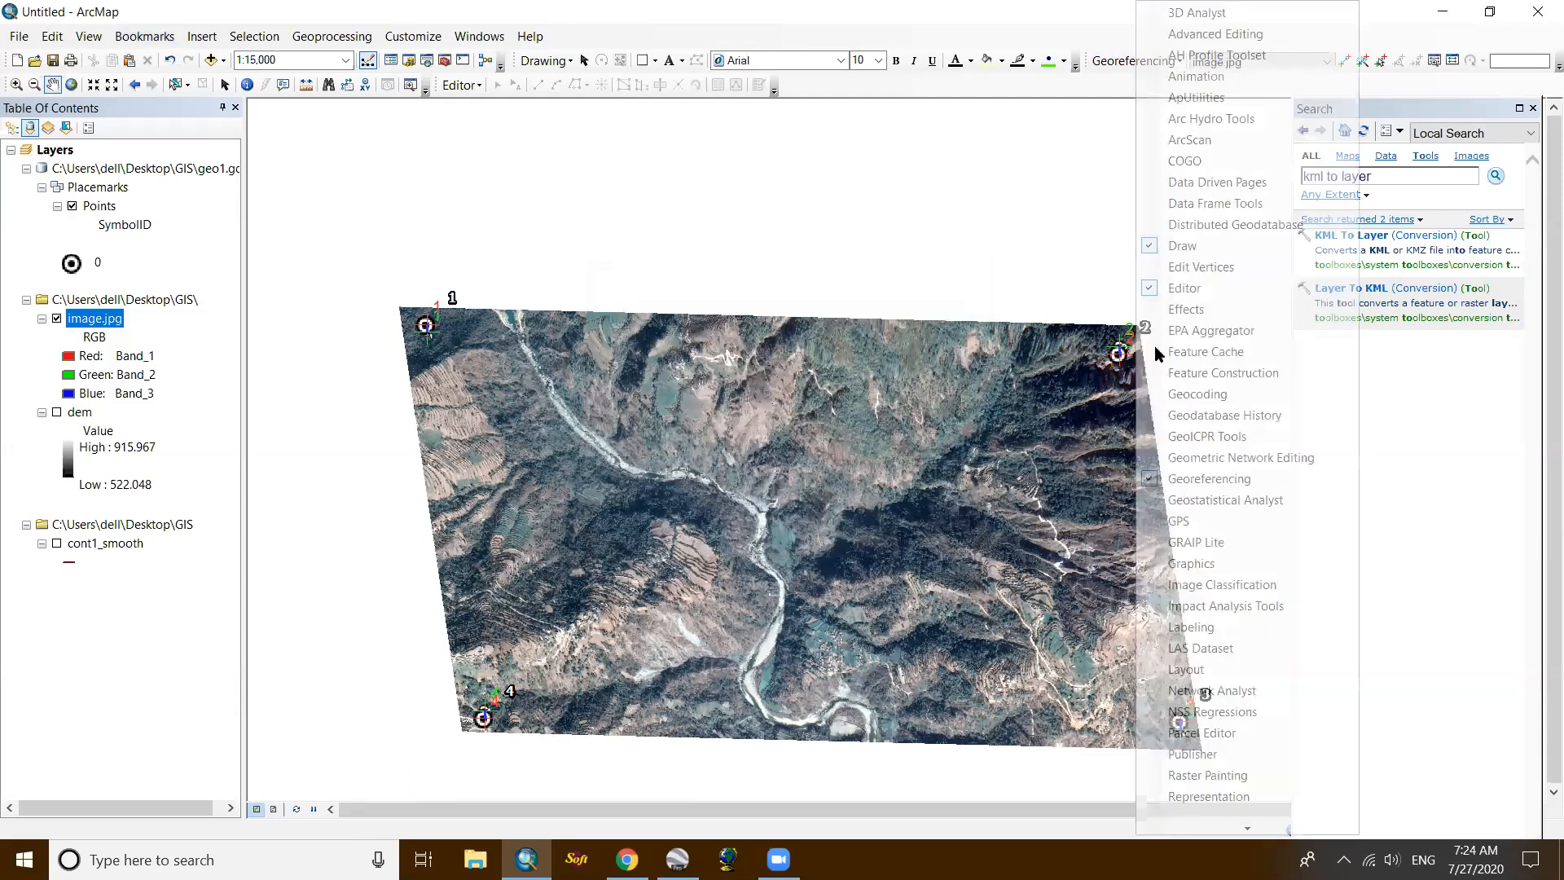
pyautogui.click(1151, 480)
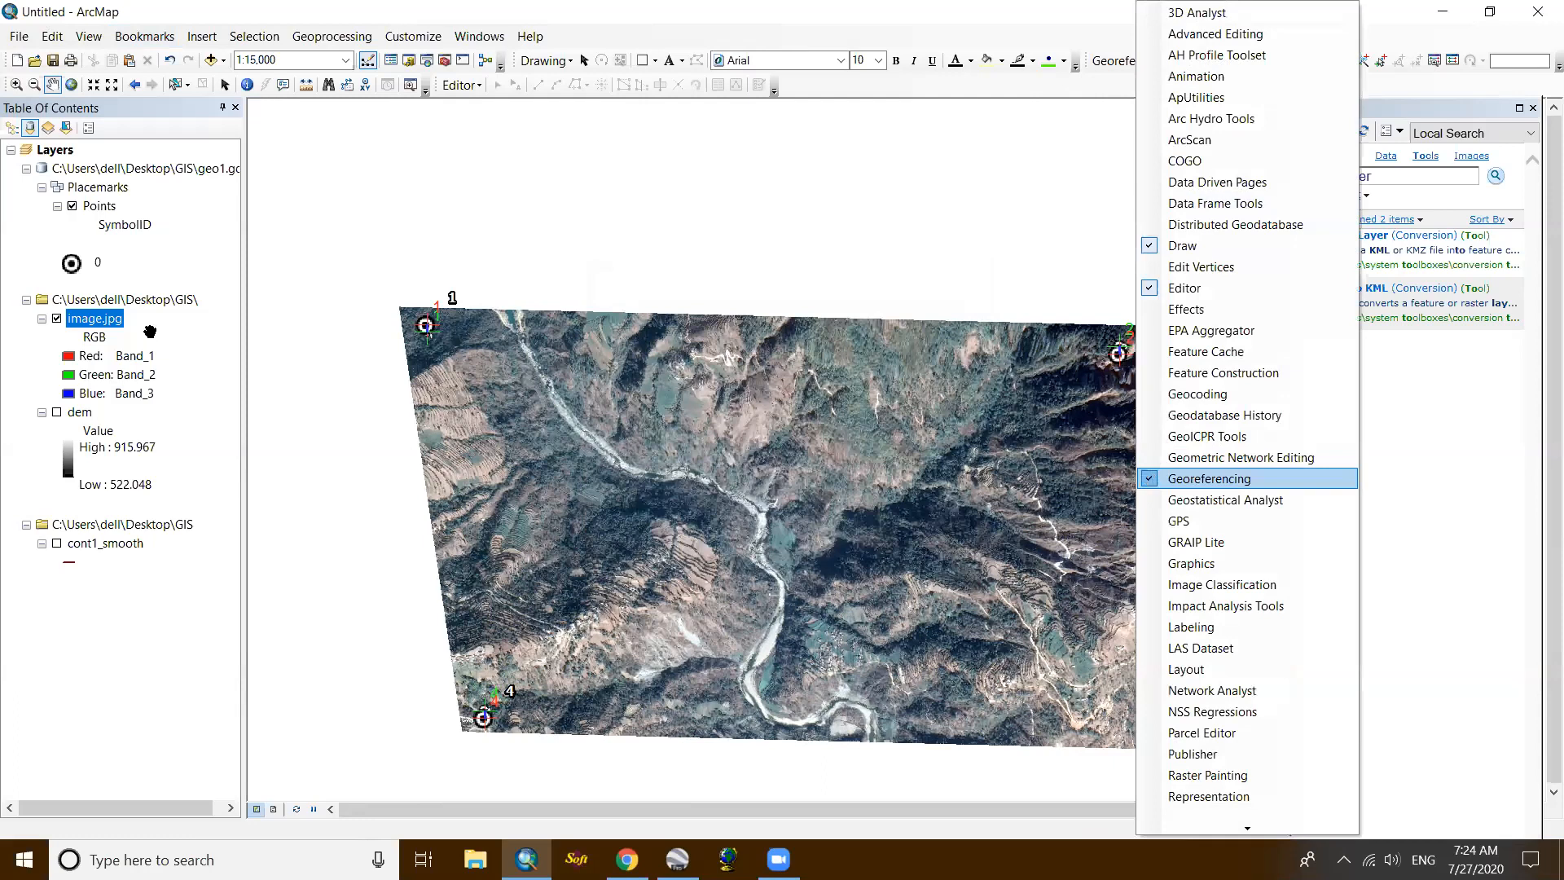
# Step: Remove the image.jpg, dem and geo1 placemark layers from the map, and turn on the cont1_smooth layer
pyautogui.rightClick(164, 302)
pyautogui.click(215, 317)
pyautogui.click(122, 192)
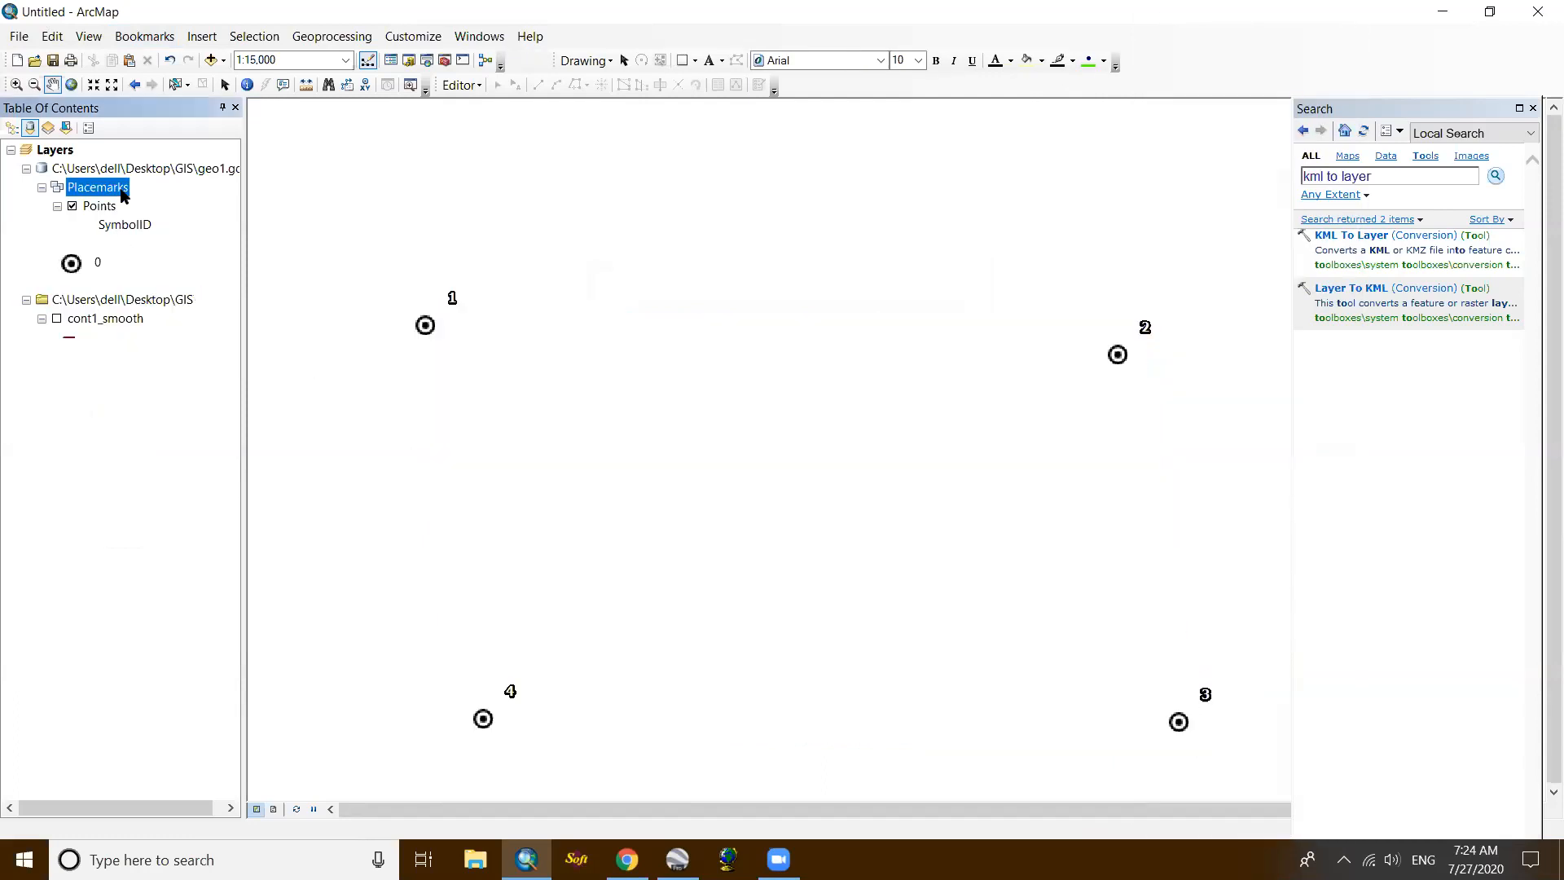
pyautogui.click(163, 169)
pyautogui.press('Delete')
pyautogui.click(56, 187)
# Step: Add image1.tif from the GIS folder to the map and turn its display off to reveal the contours
pyautogui.click(211, 59)
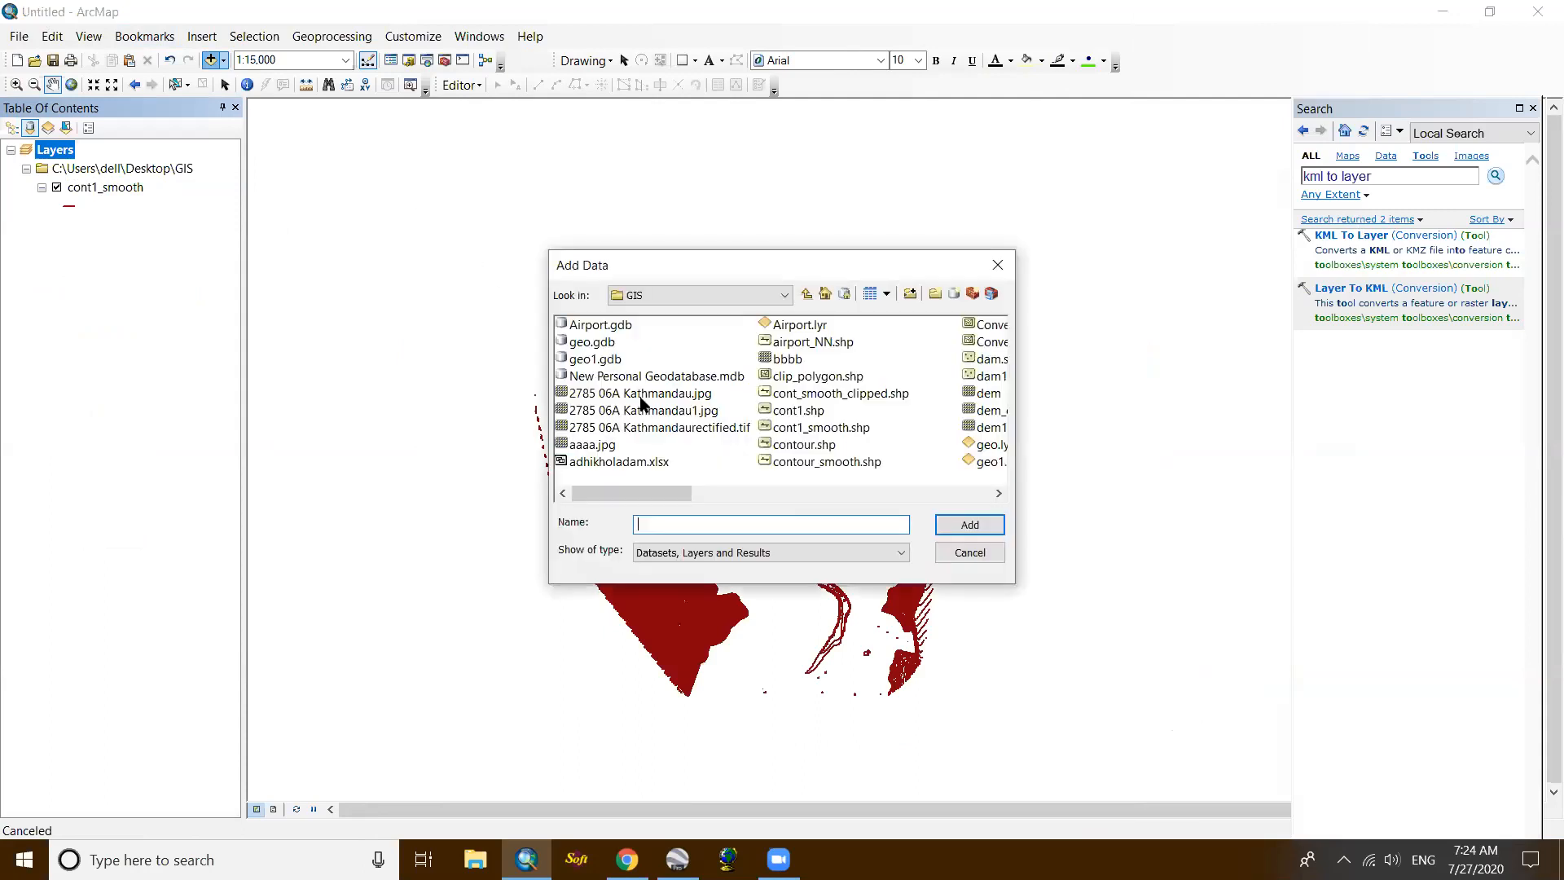
pyautogui.scroll(-2, 744, 436)
pyautogui.click(802, 358)
pyautogui.click(963, 524)
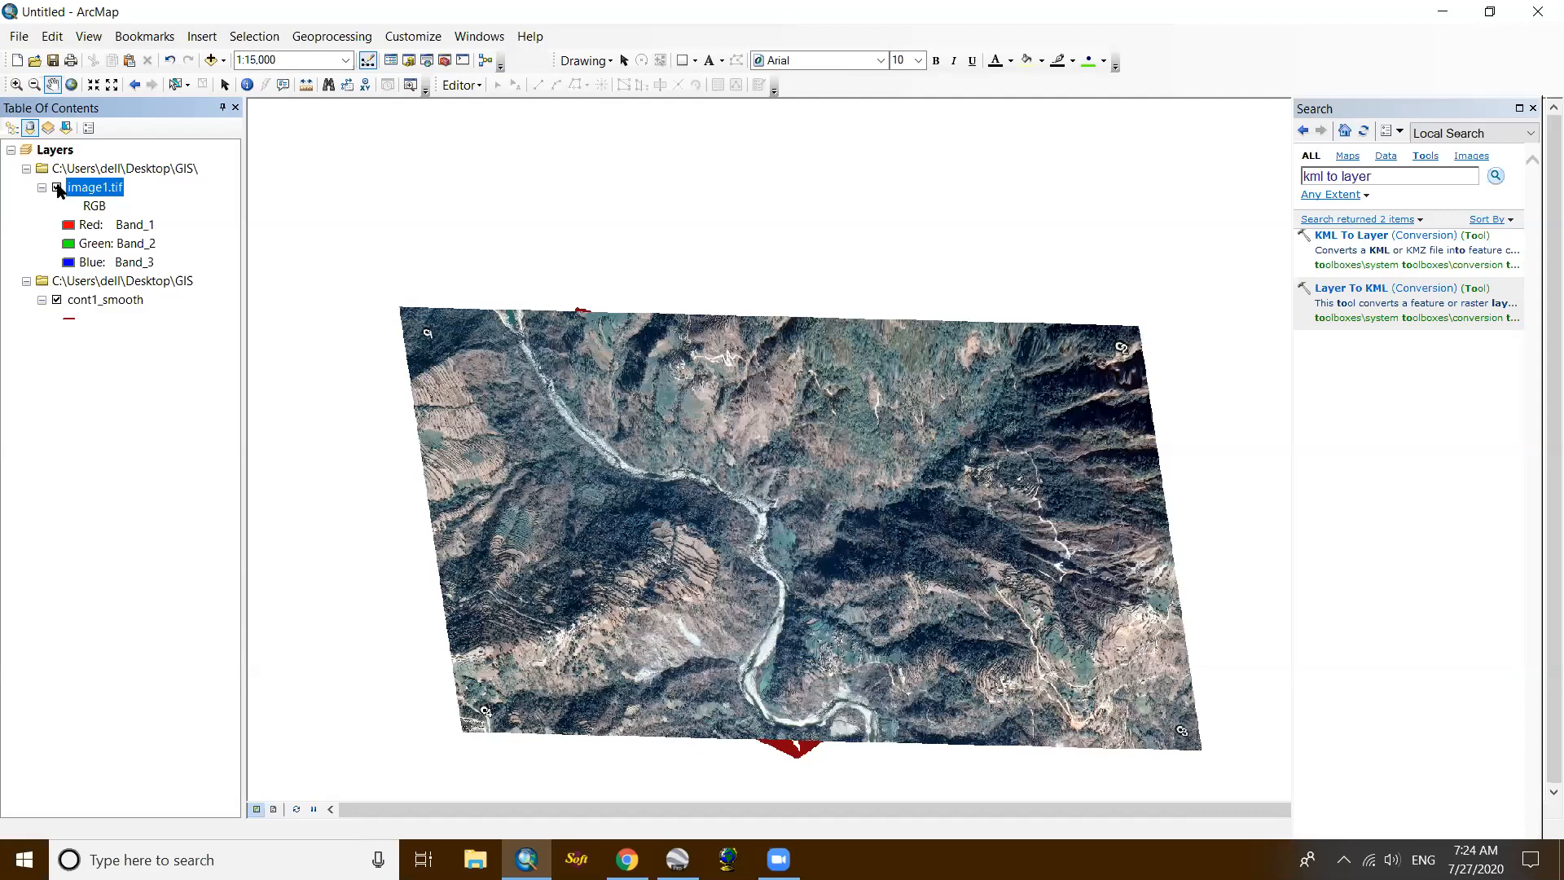
pyautogui.click(56, 188)
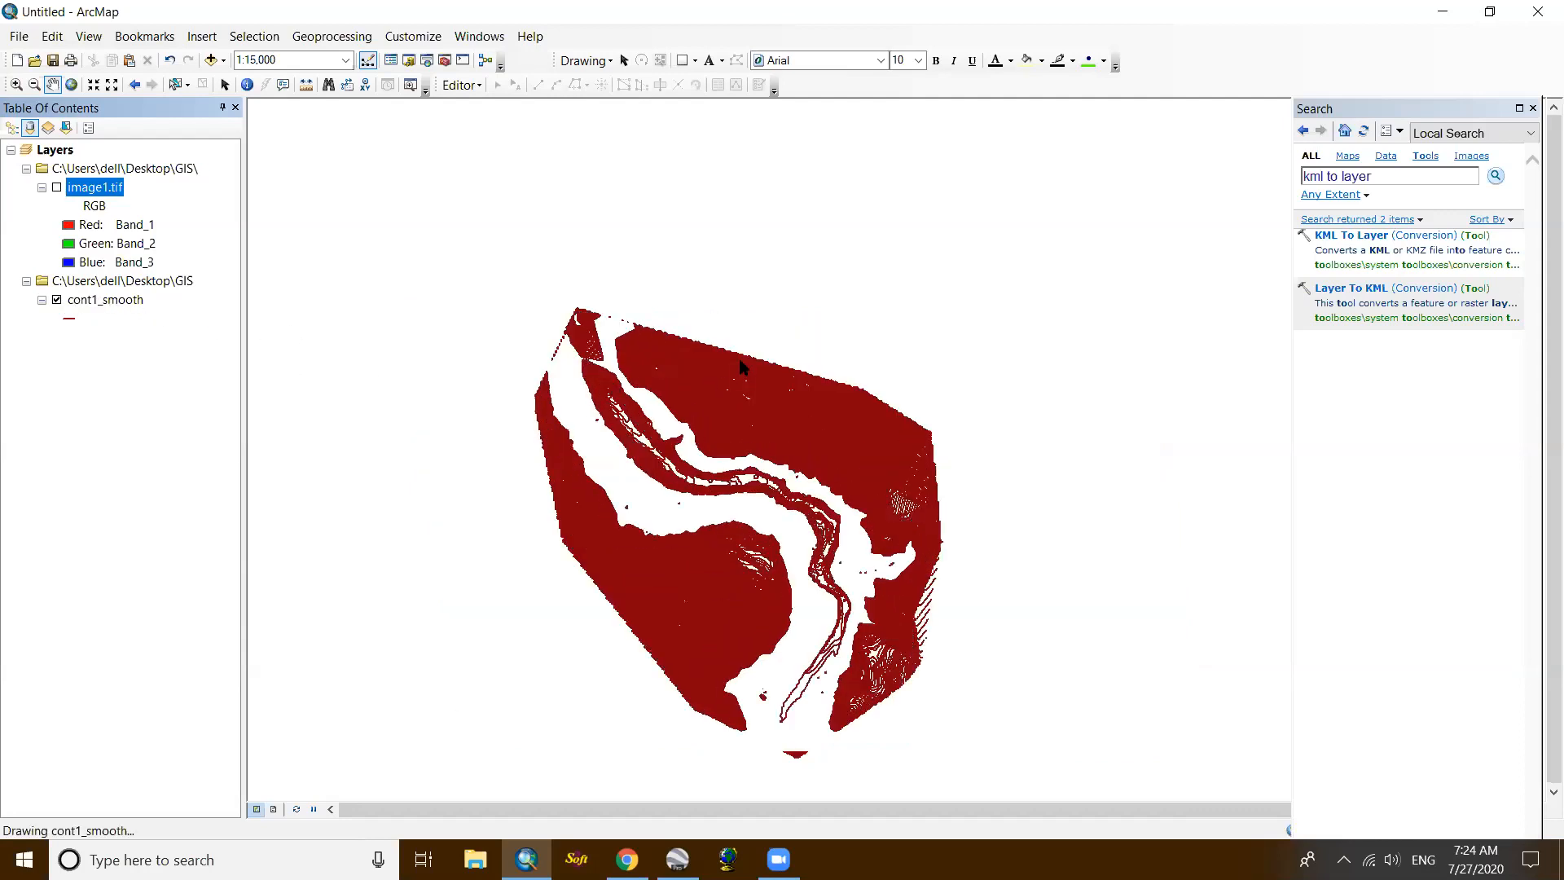
pyautogui.scroll(-2, 731, 334)
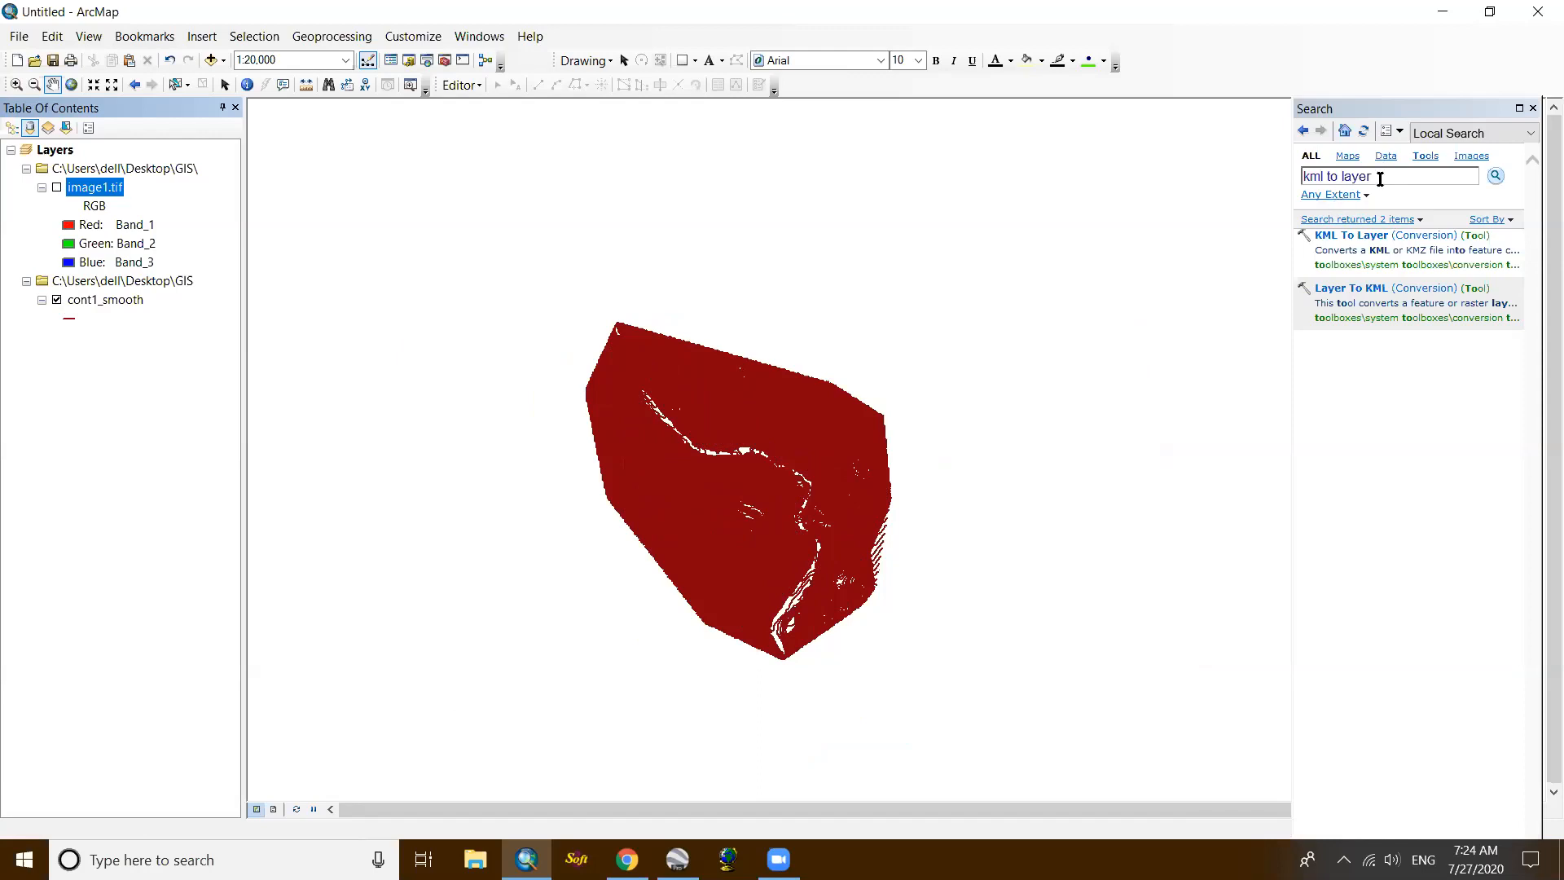
# Step: Replace the tool search text with "volume" and run the search
pyautogui.click(1380, 178)
pyautogui.press('BackSpace')
pyautogui.press('BackSpace')
pyautogui.press('BackSpace')
pyautogui.press('BackSpace')
pyautogui.press('BackSpace')
pyautogui.press('BackSpace')
pyautogui.press('BackSpace')
pyautogui.press('BackSpace')
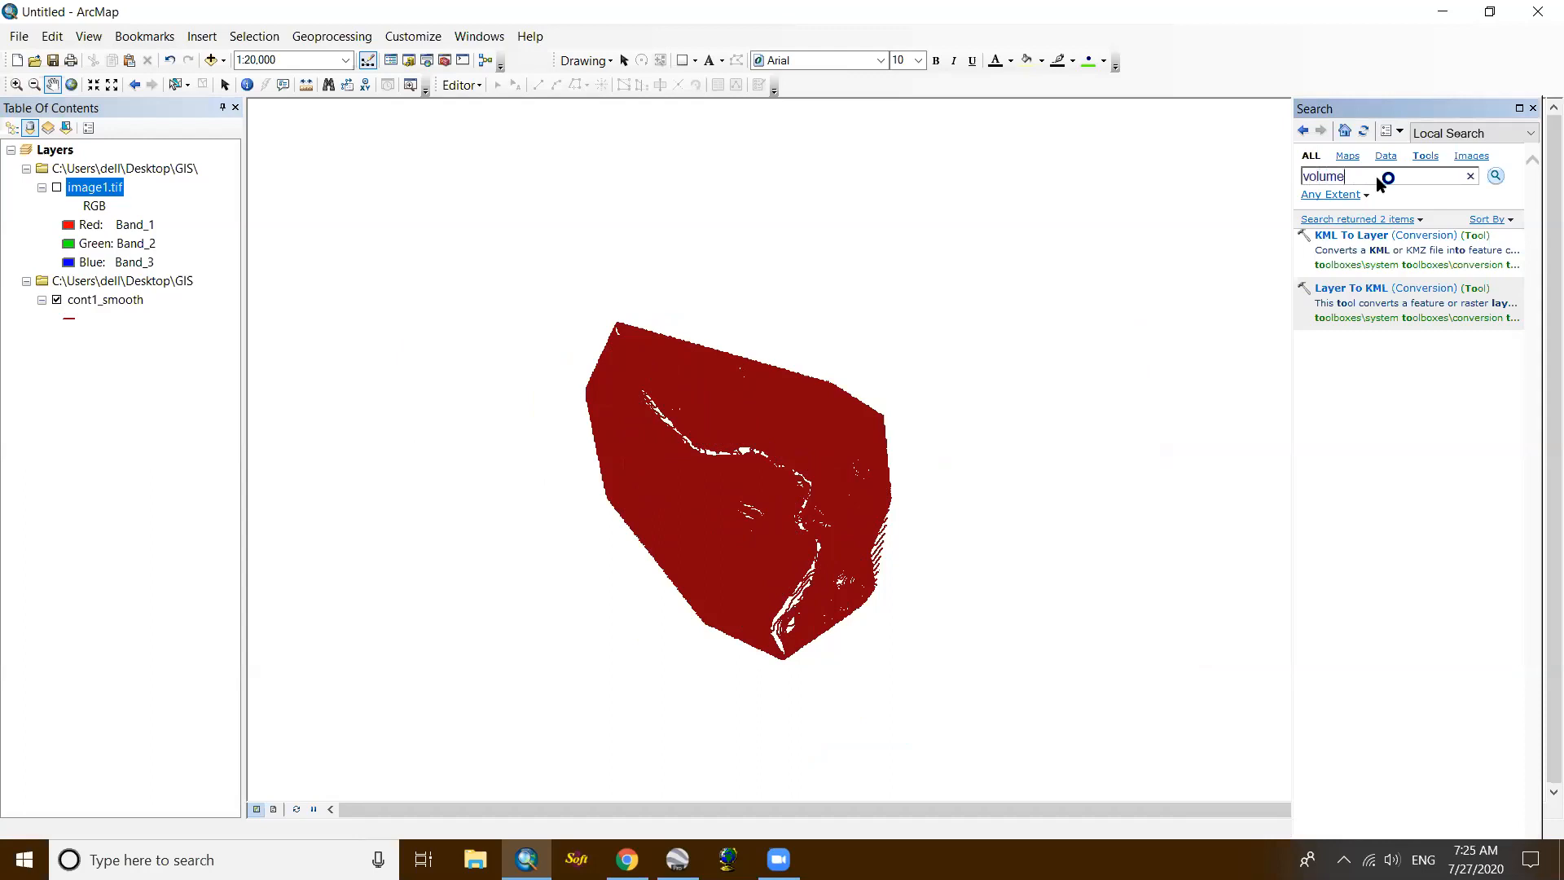
pyautogui.write('volume')
pyautogui.press('Return')
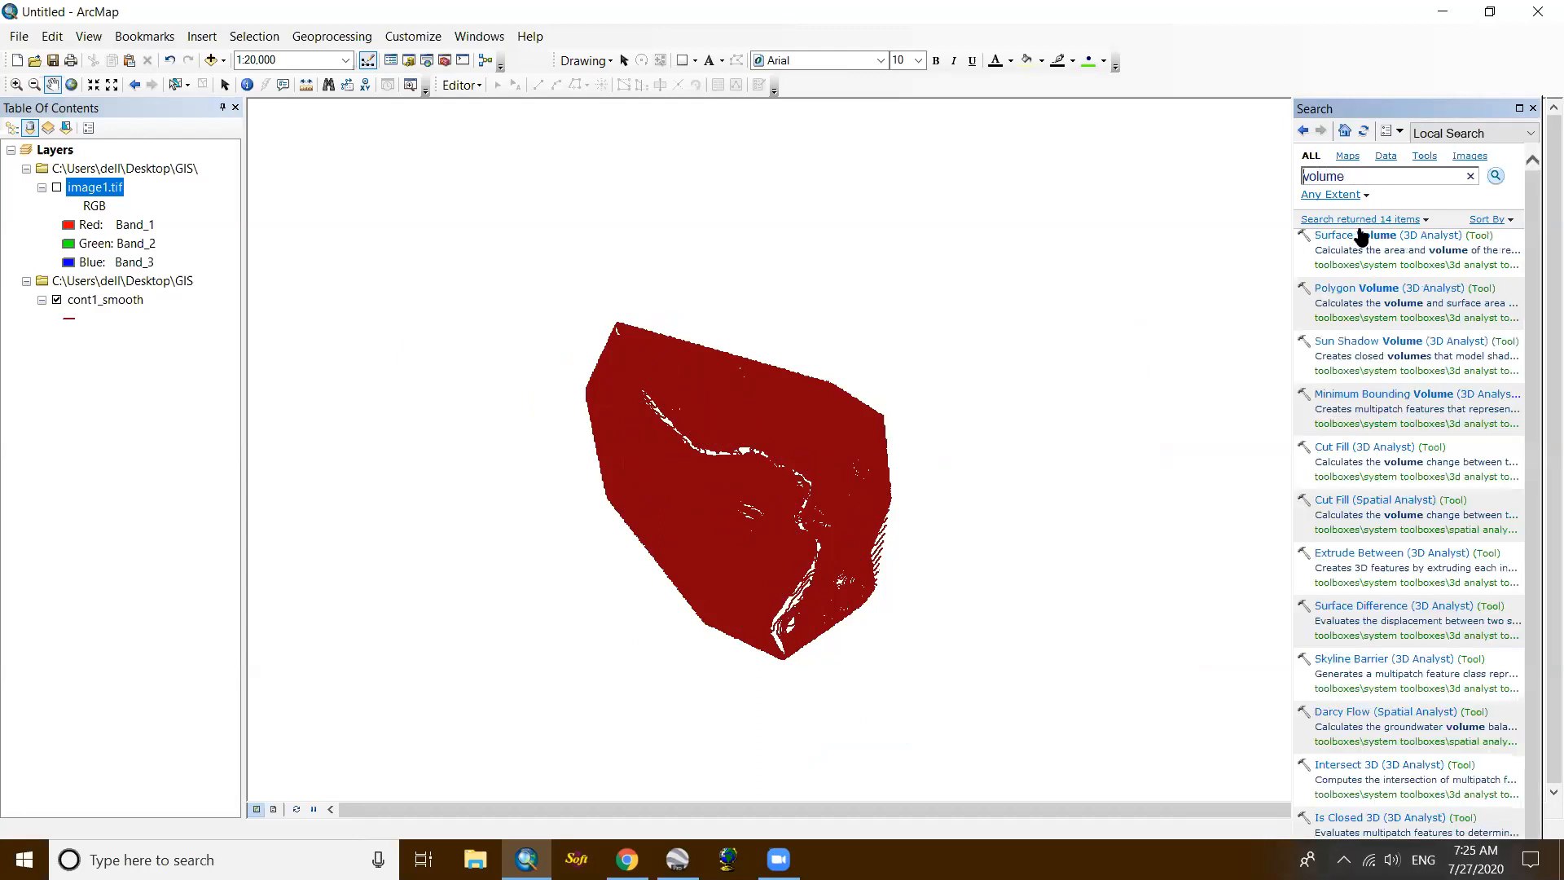
# Step: Open the Surface Volume (3D Analyst) tool and check which map layers are offered as its input surface
pyautogui.click(1360, 236)
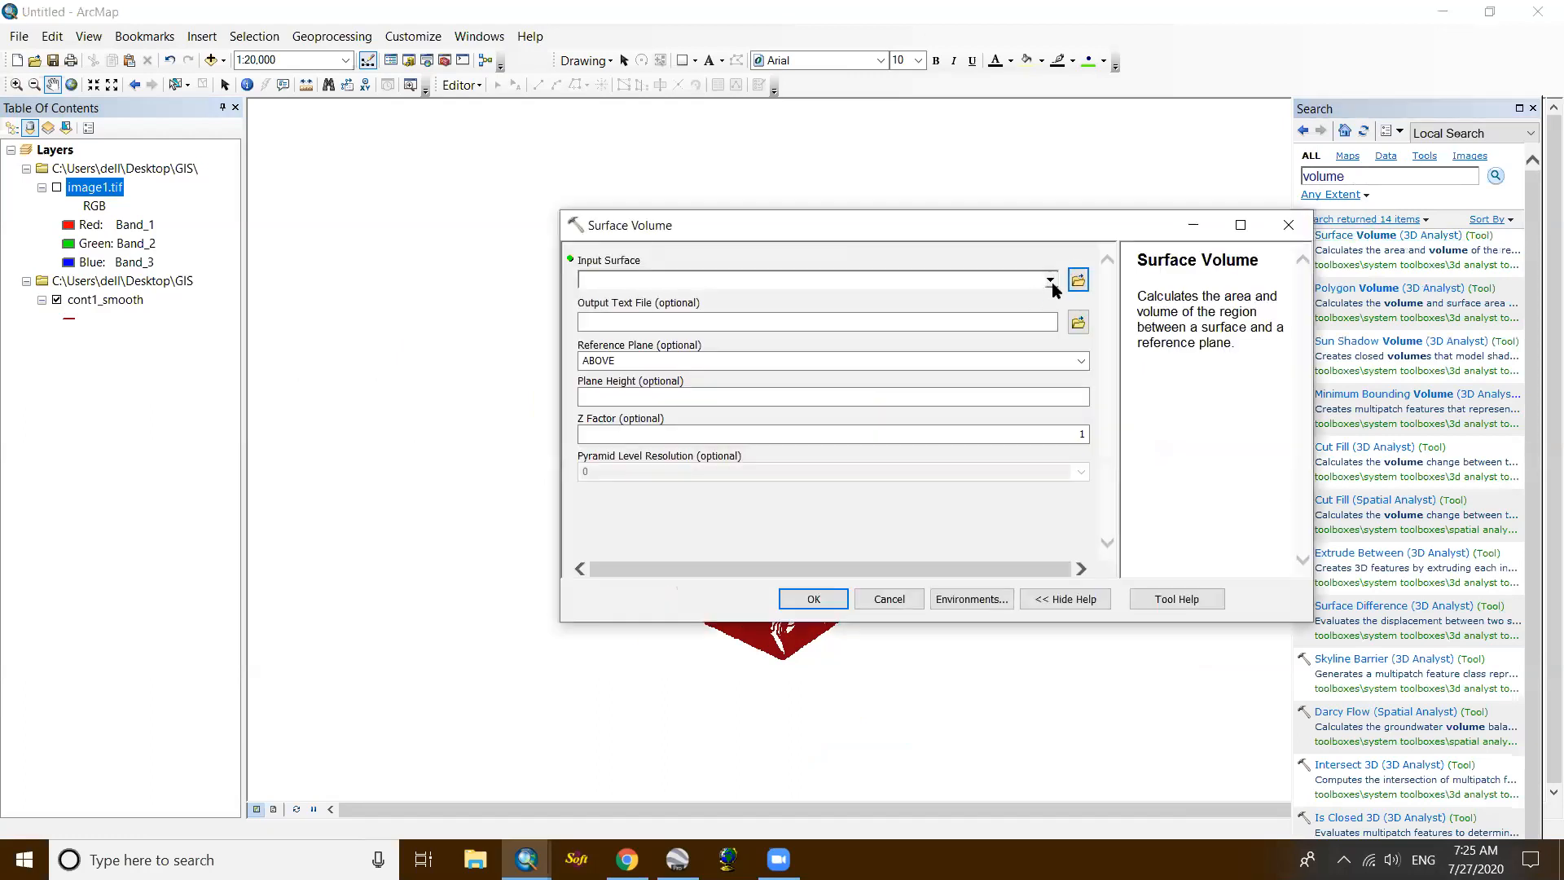
pyautogui.click(1051, 282)
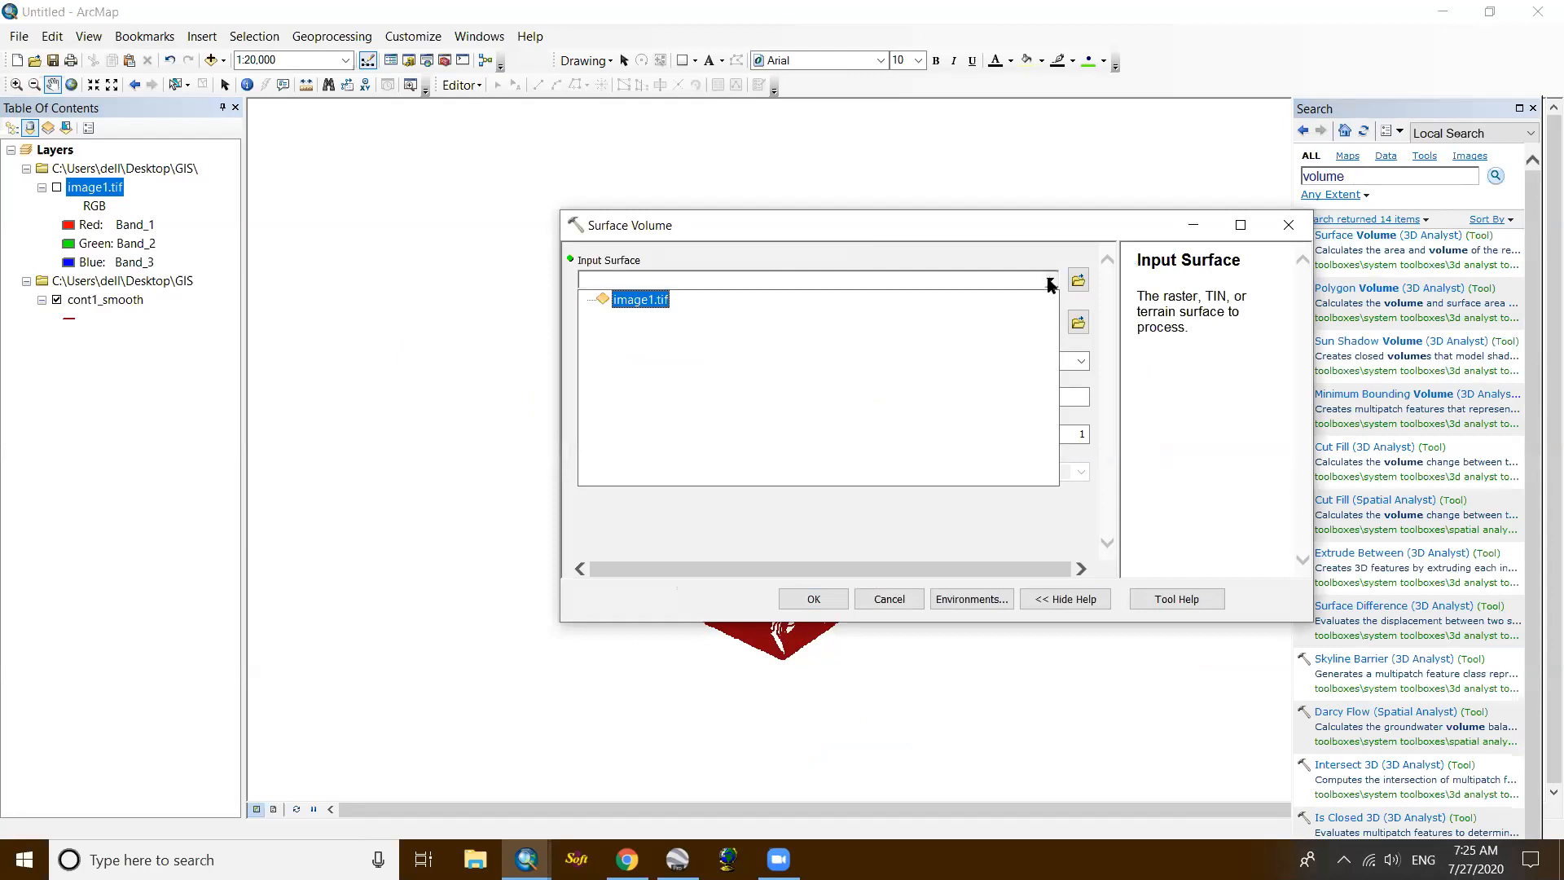
pyautogui.click(1050, 281)
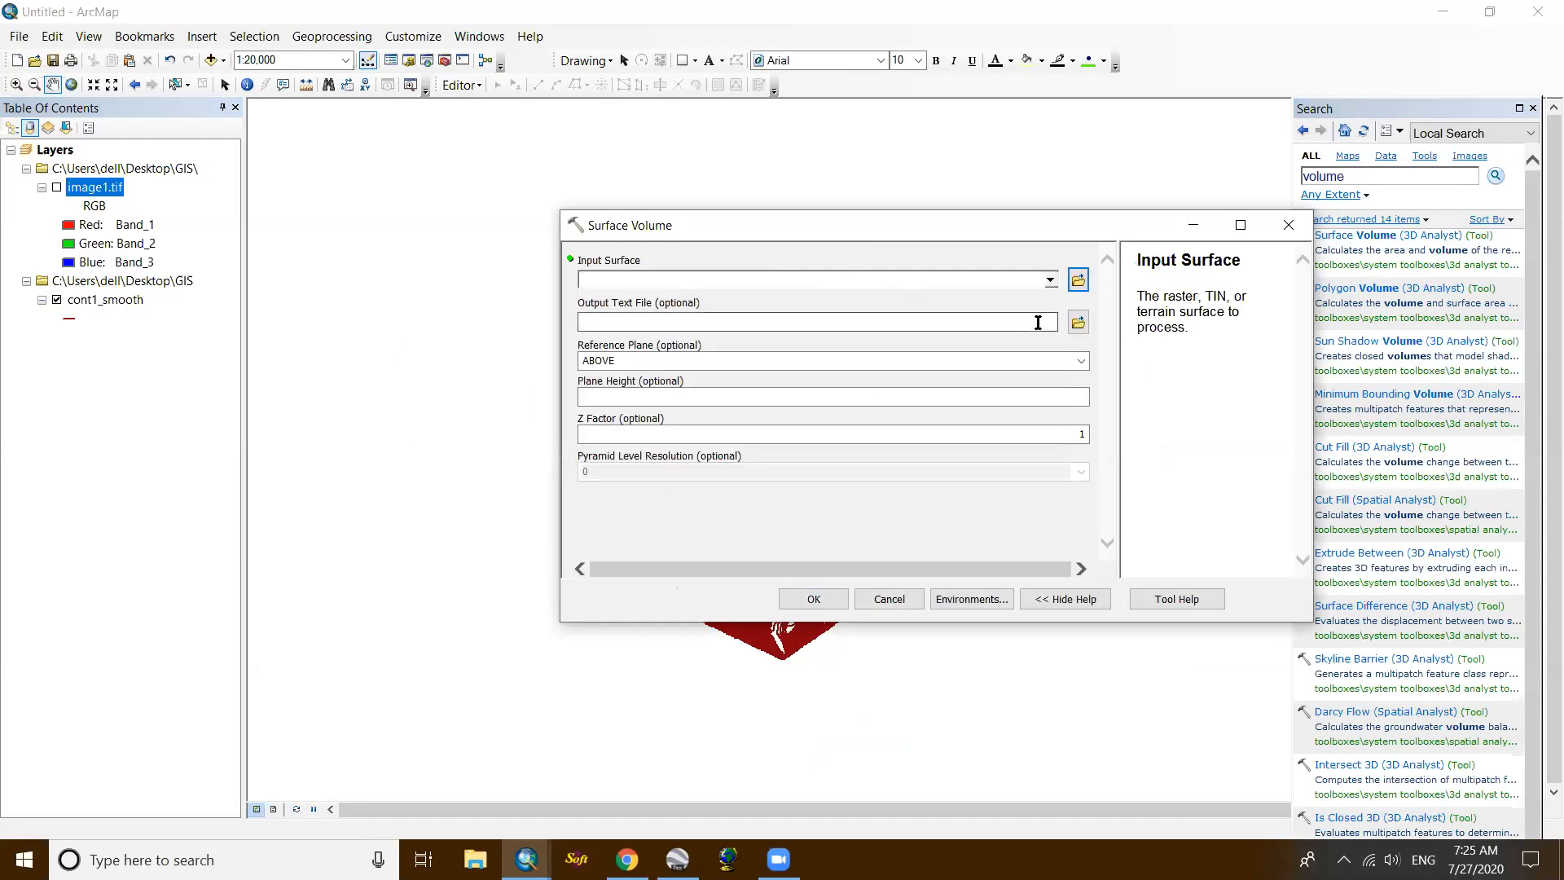
pyautogui.click(1288, 225)
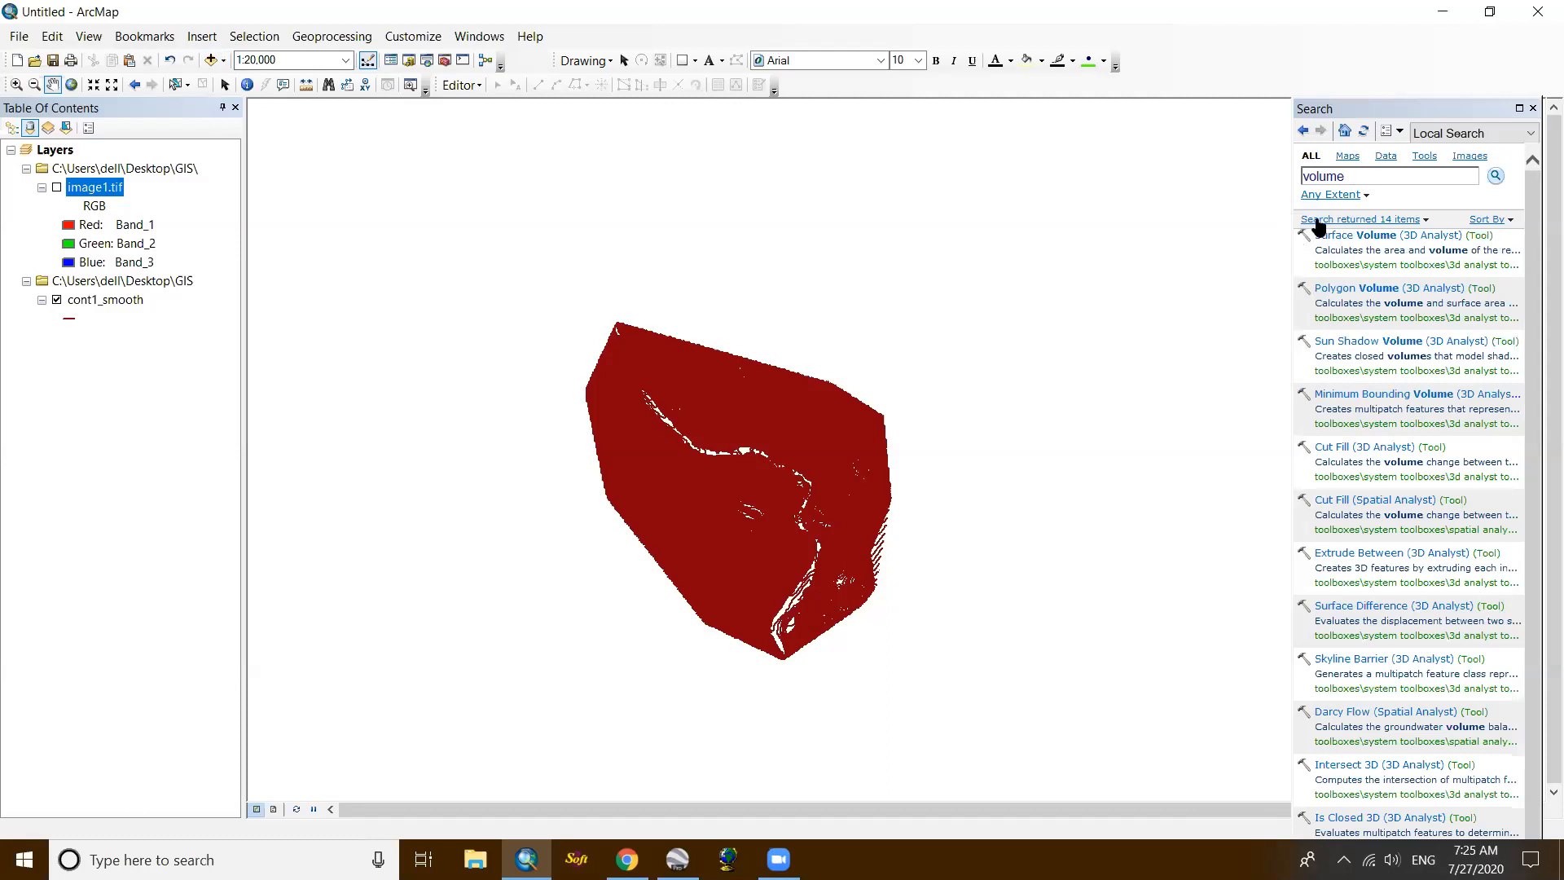
pyautogui.click(1360, 236)
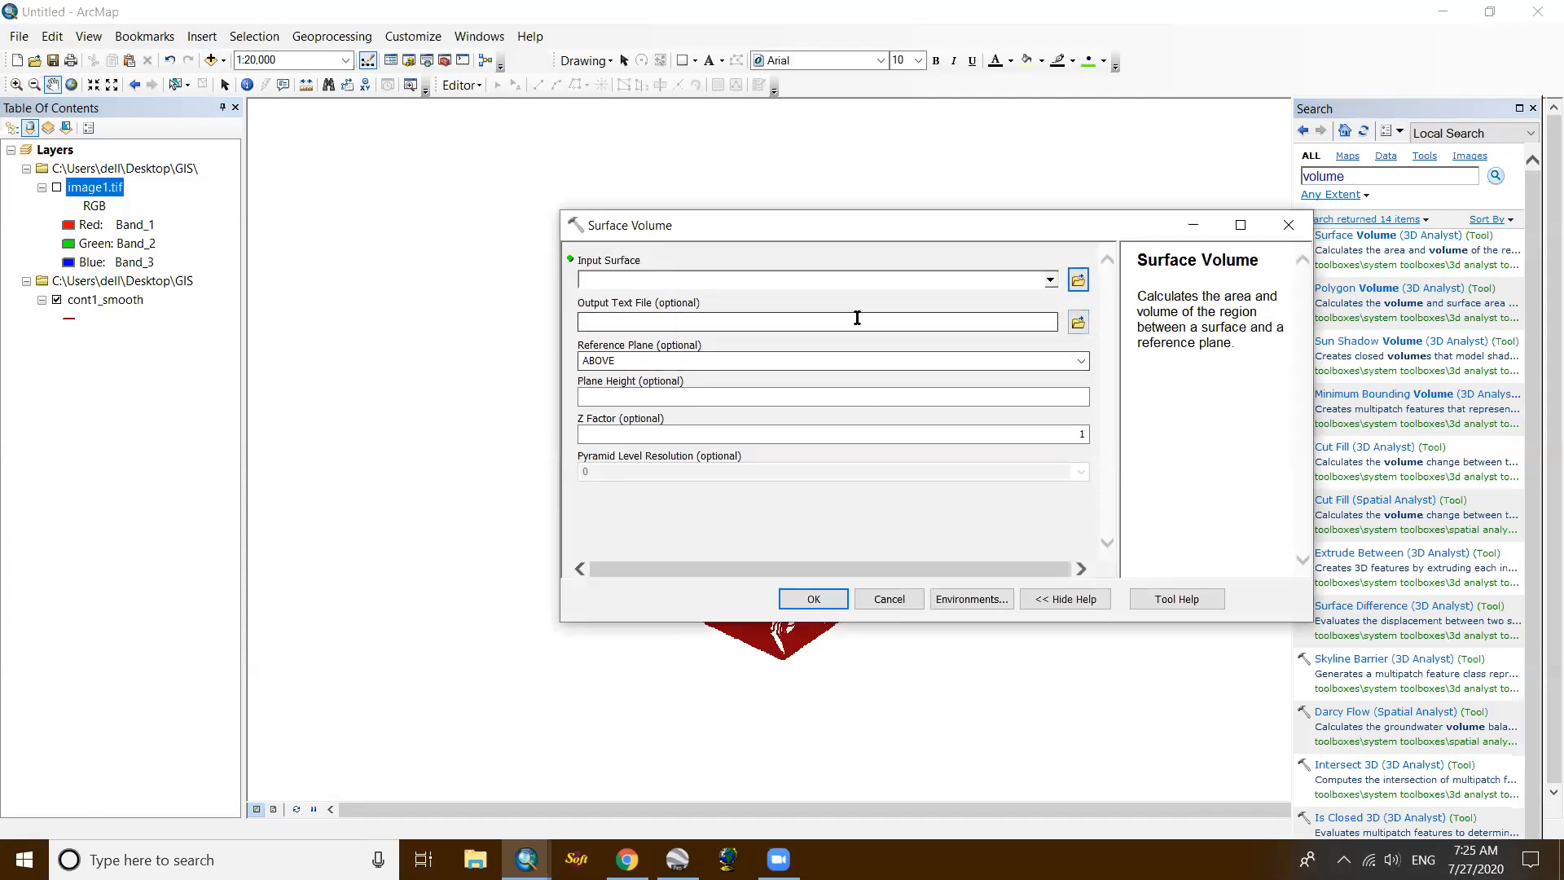
pyautogui.click(1050, 280)
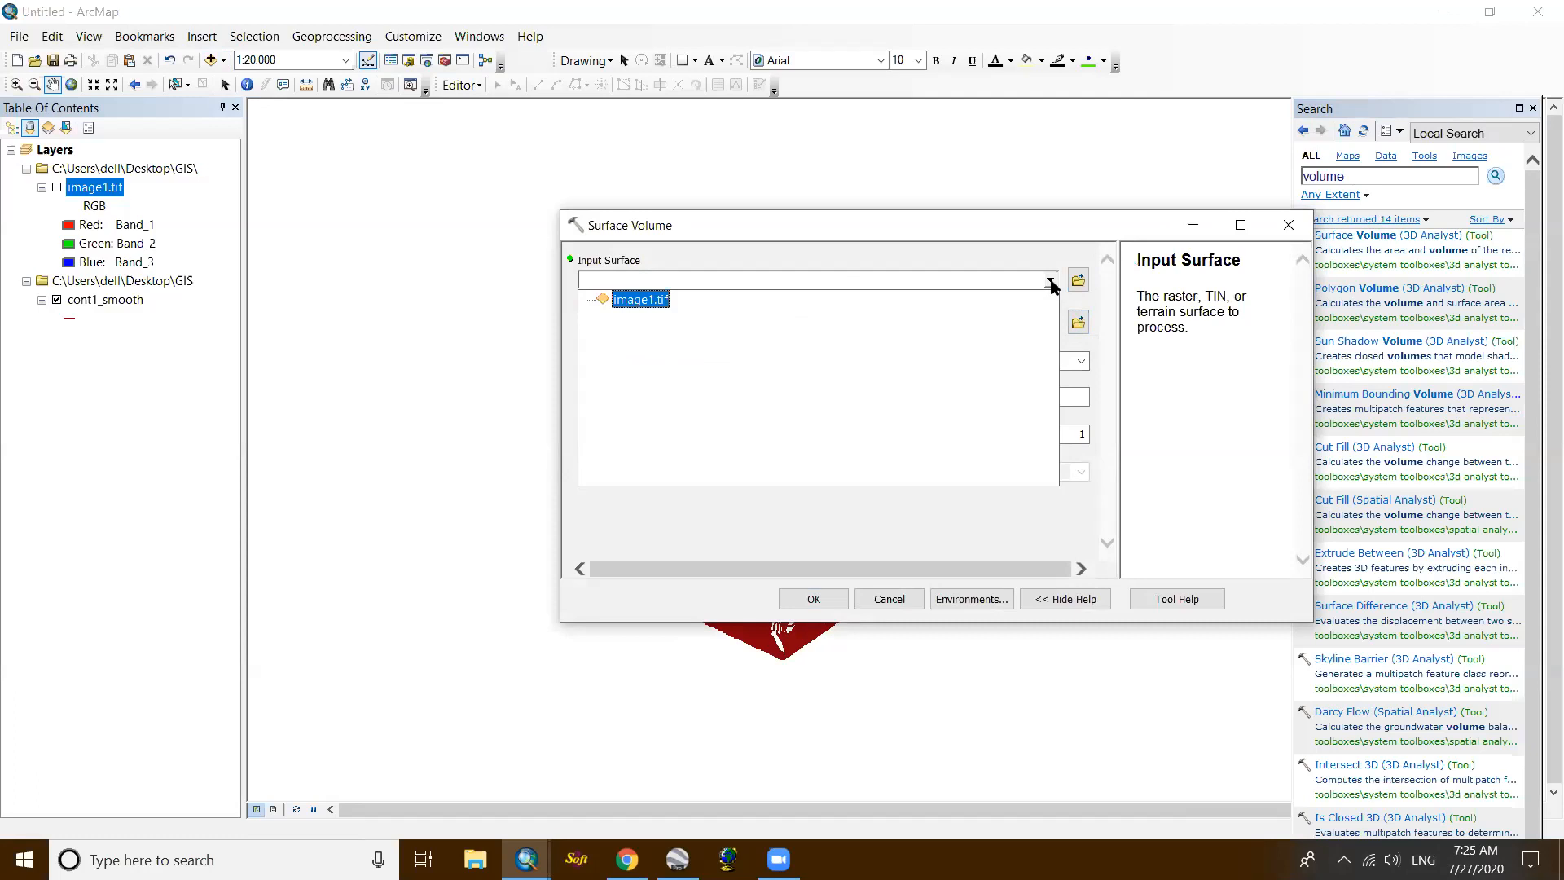
pyautogui.click(1049, 280)
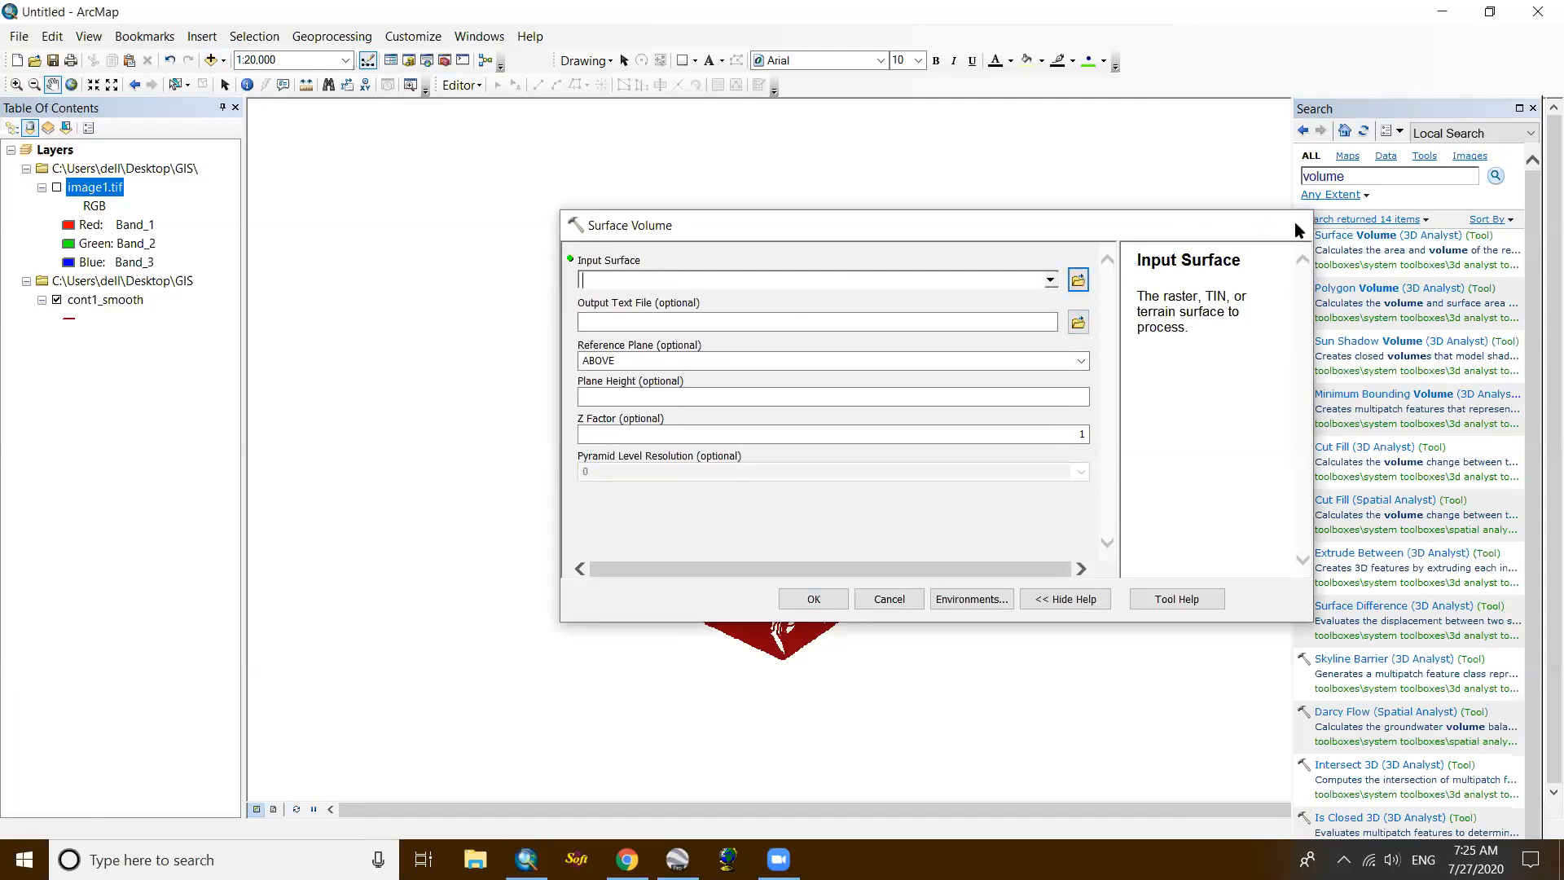
# Step: Close the Surface Volume tool and add the dem raster from the GIS folder to the map, dismissing the coordinate system warning
pyautogui.click(1298, 228)
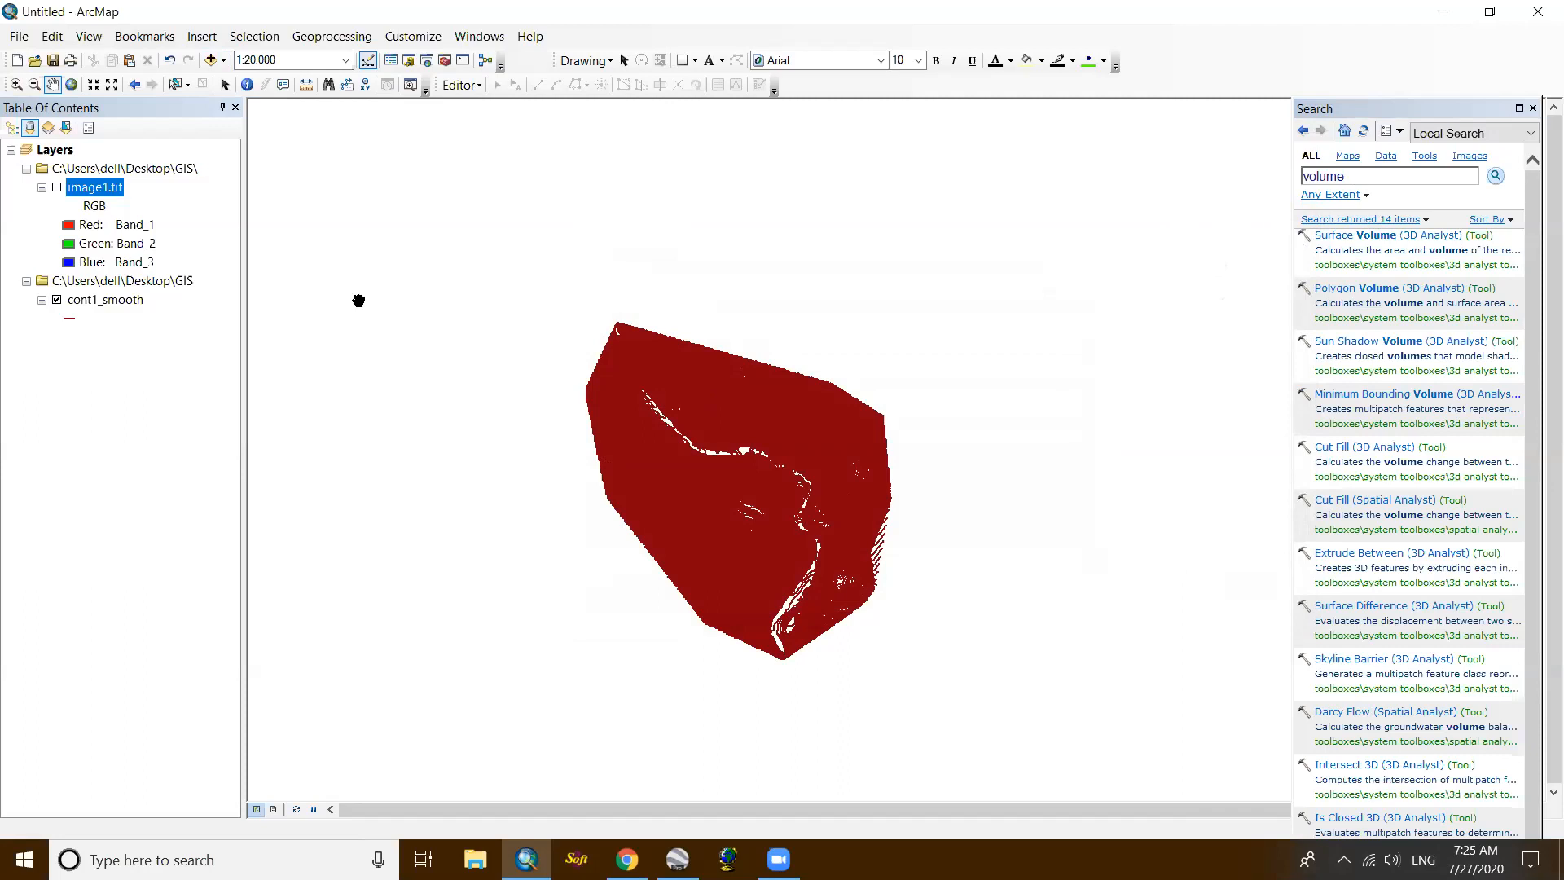
pyautogui.click(210, 62)
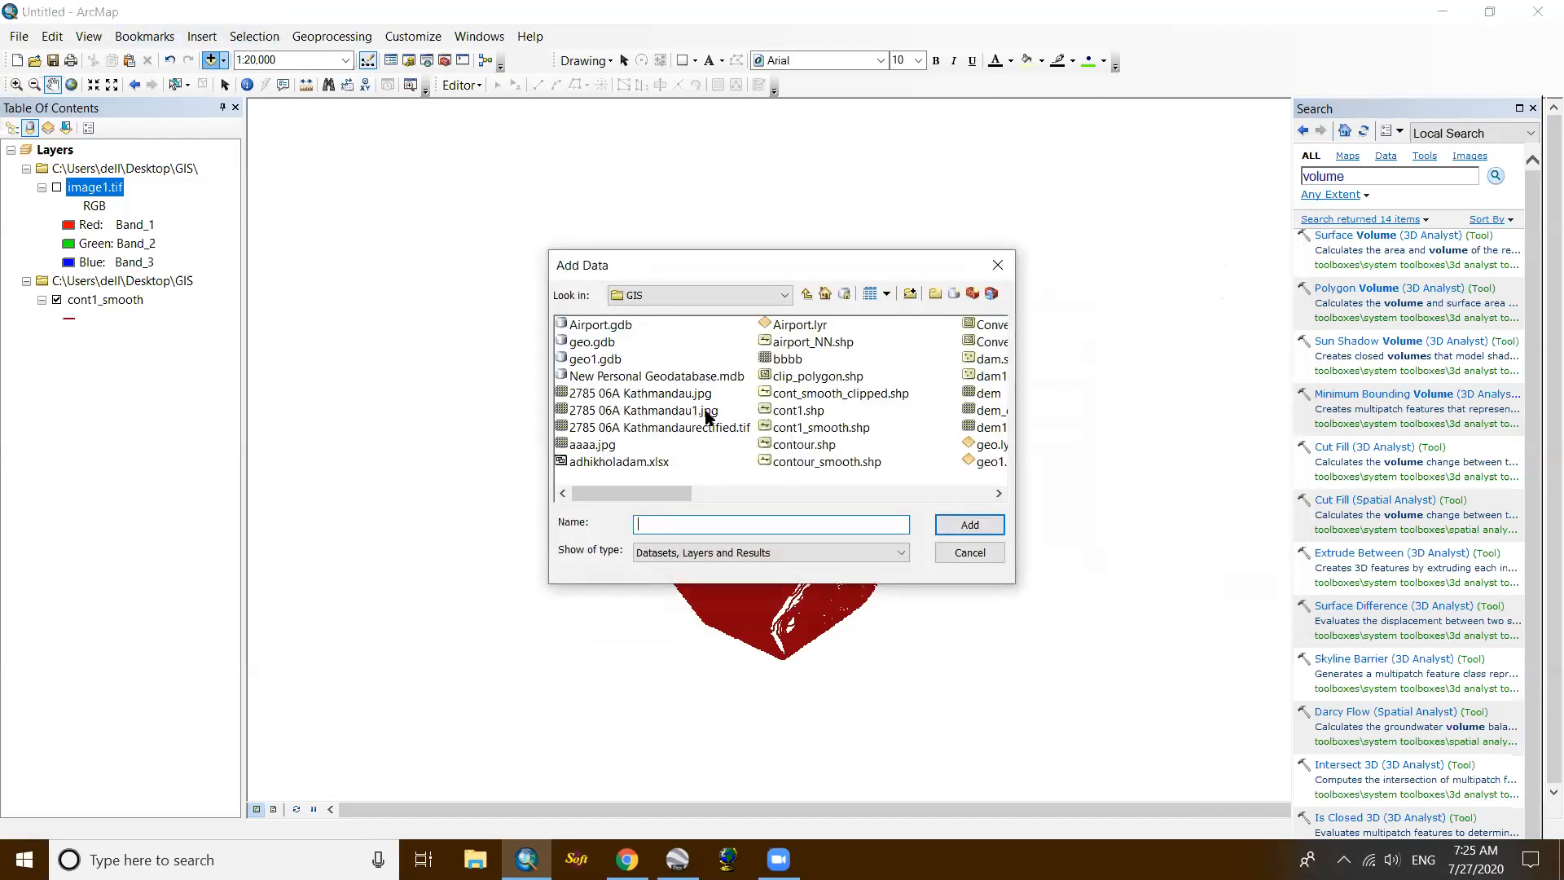
pyautogui.scroll(-2, 705, 416)
pyautogui.click(784, 393)
pyautogui.click(977, 525)
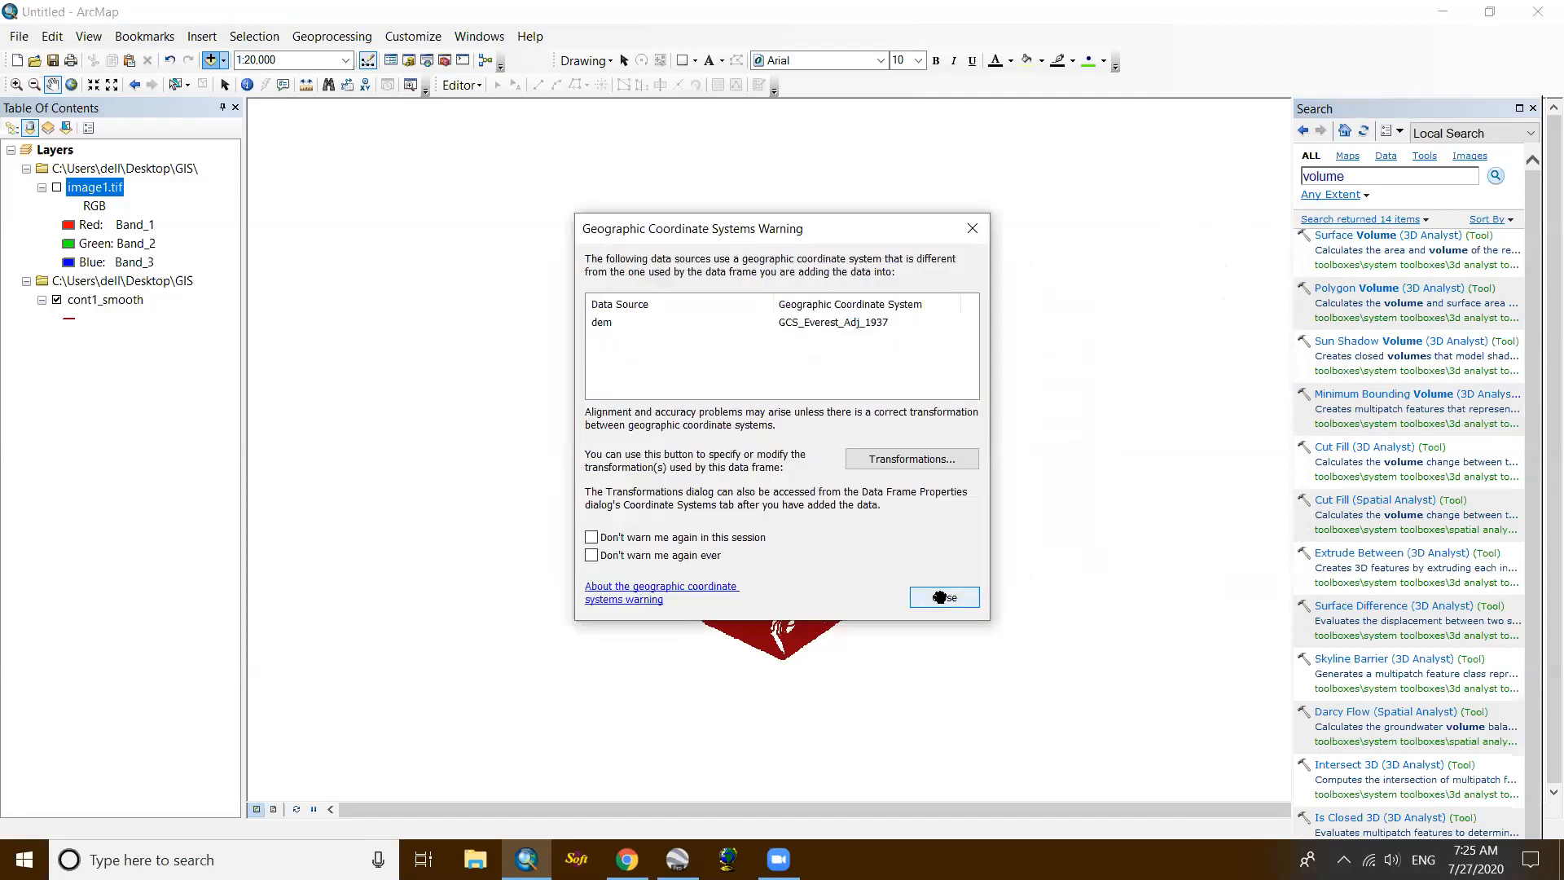
pyautogui.click(941, 598)
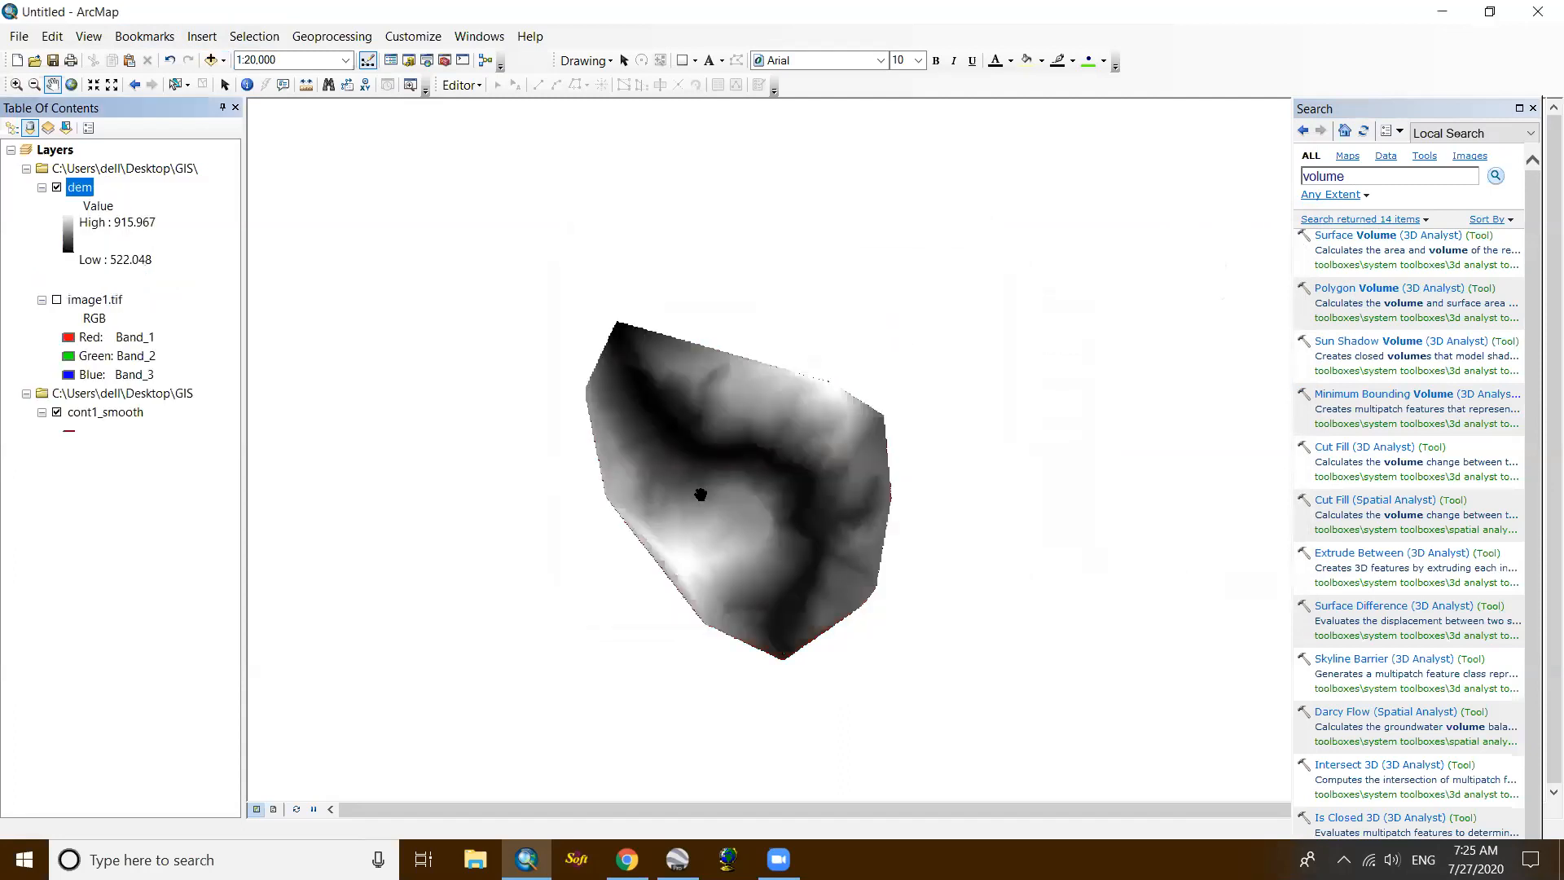
# Step: Open the Surface Volume (3D Analyst) tool again and set dem as its input surface
pyautogui.click(1376, 238)
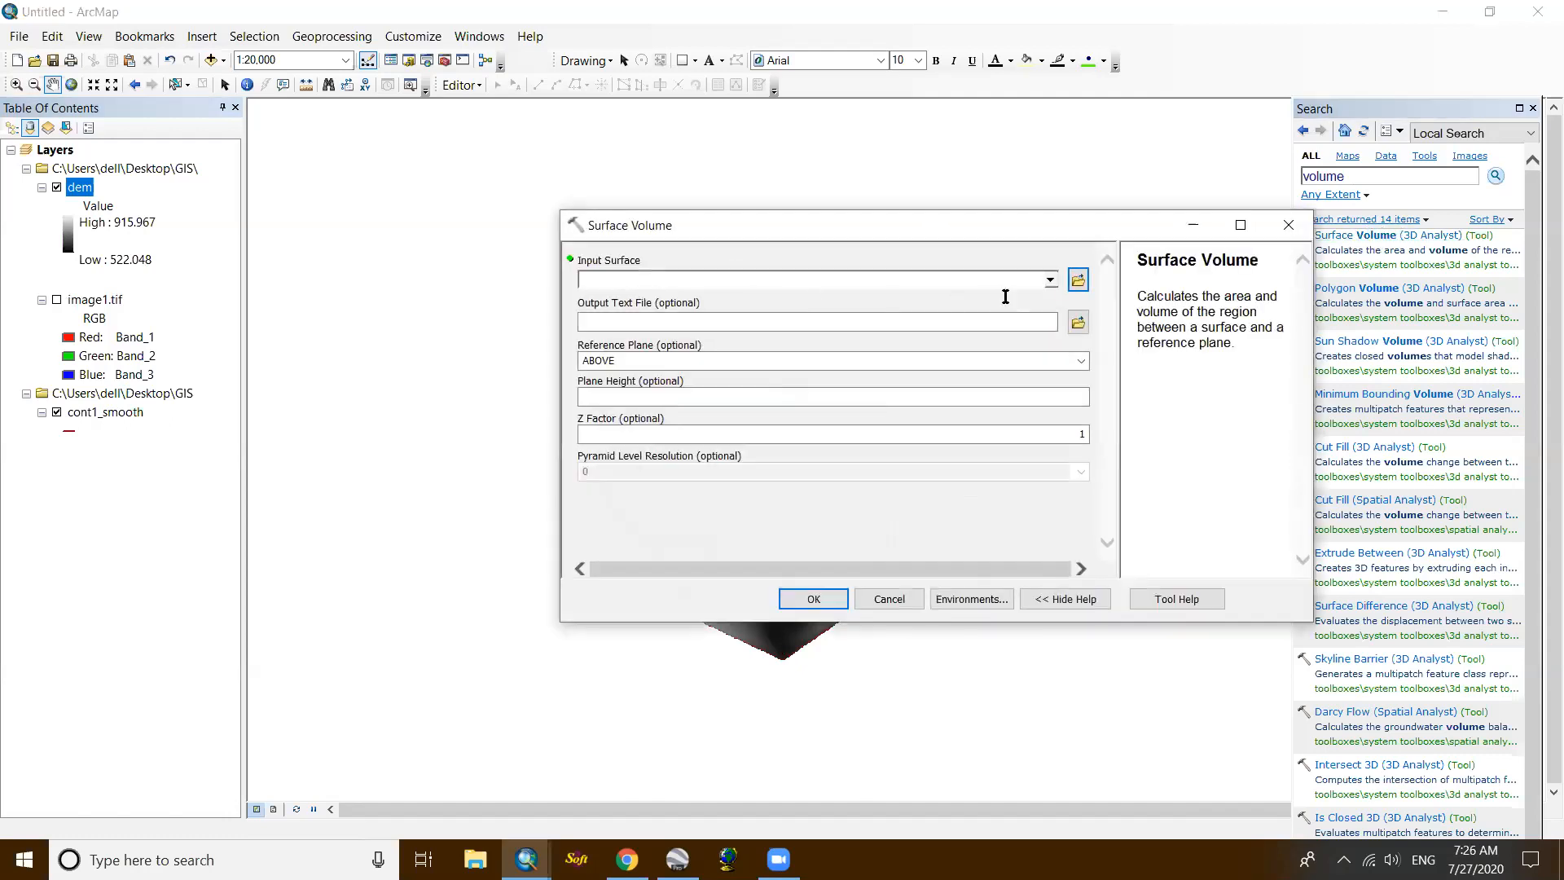
pyautogui.click(1050, 279)
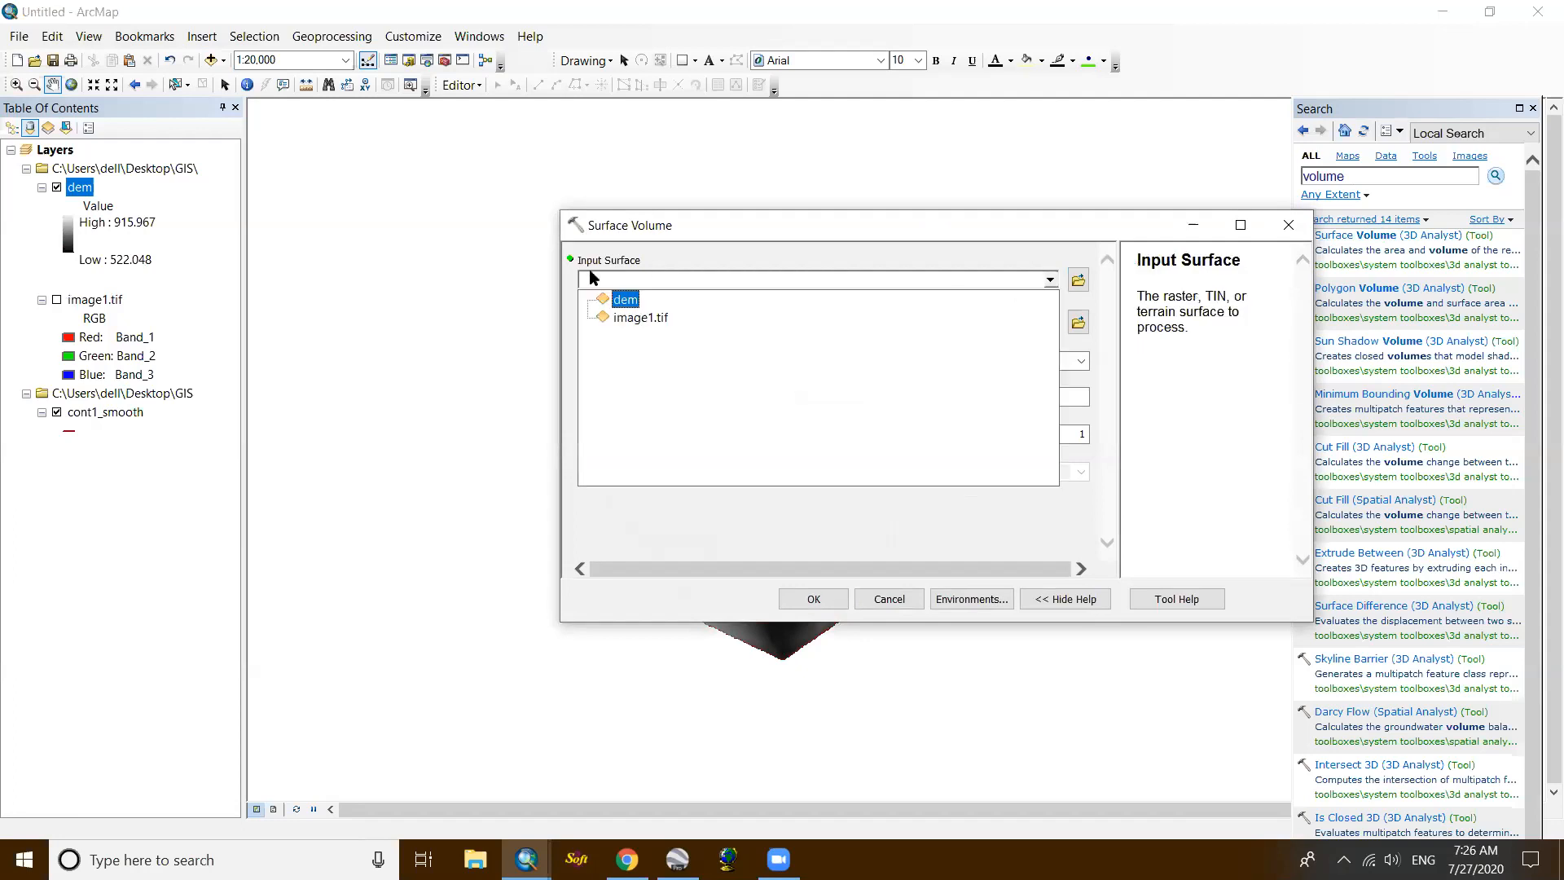
pyautogui.click(624, 300)
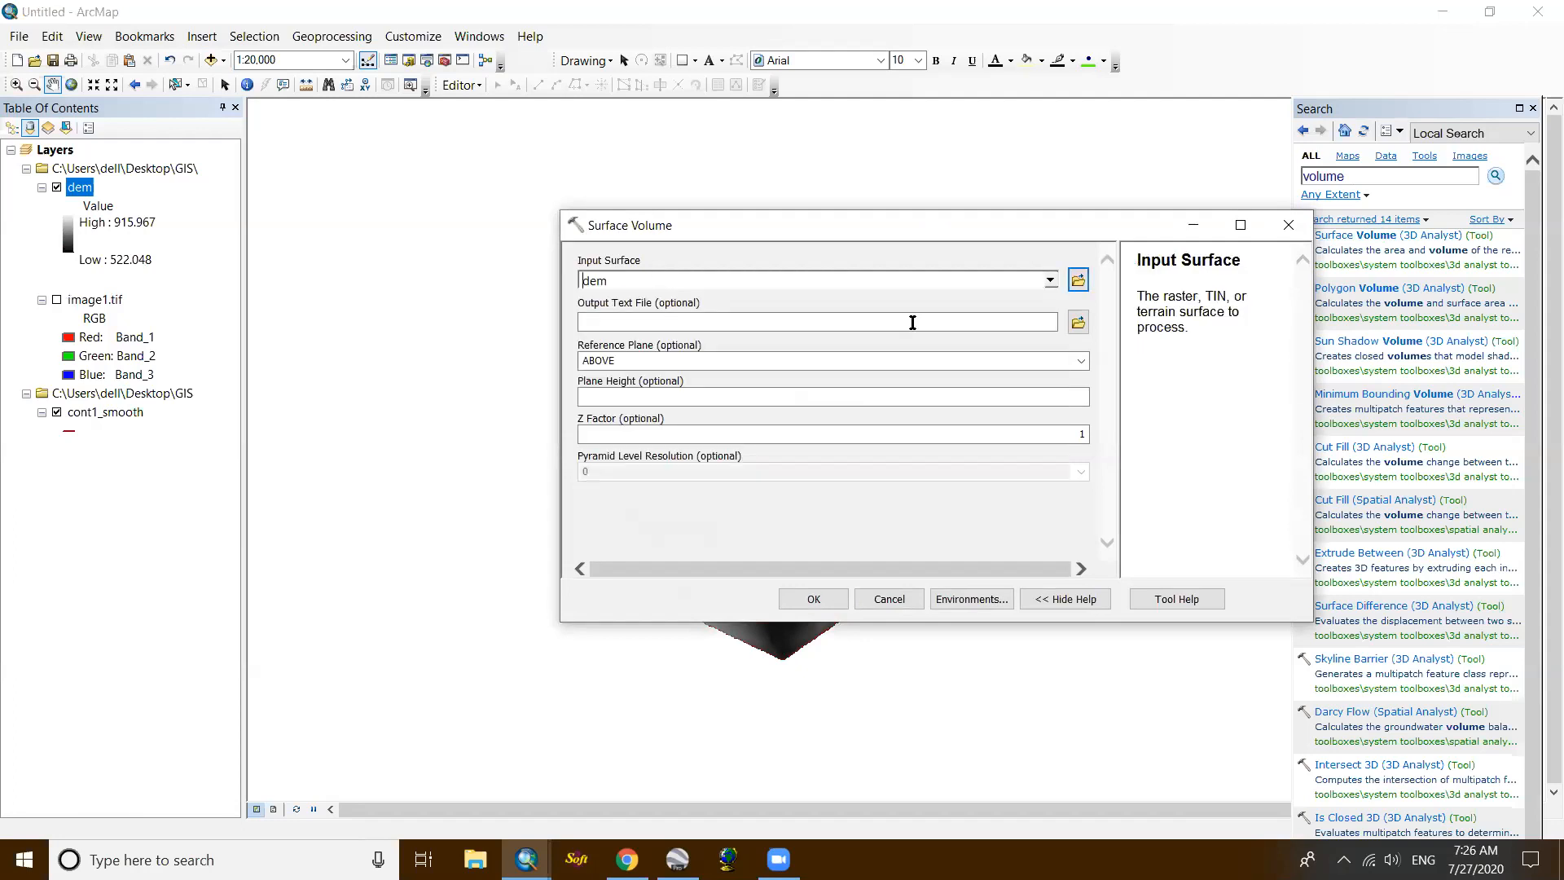
# Step: Set the tool's output text file to "volume" in the GIS folder on the desktop
pyautogui.click(1079, 323)
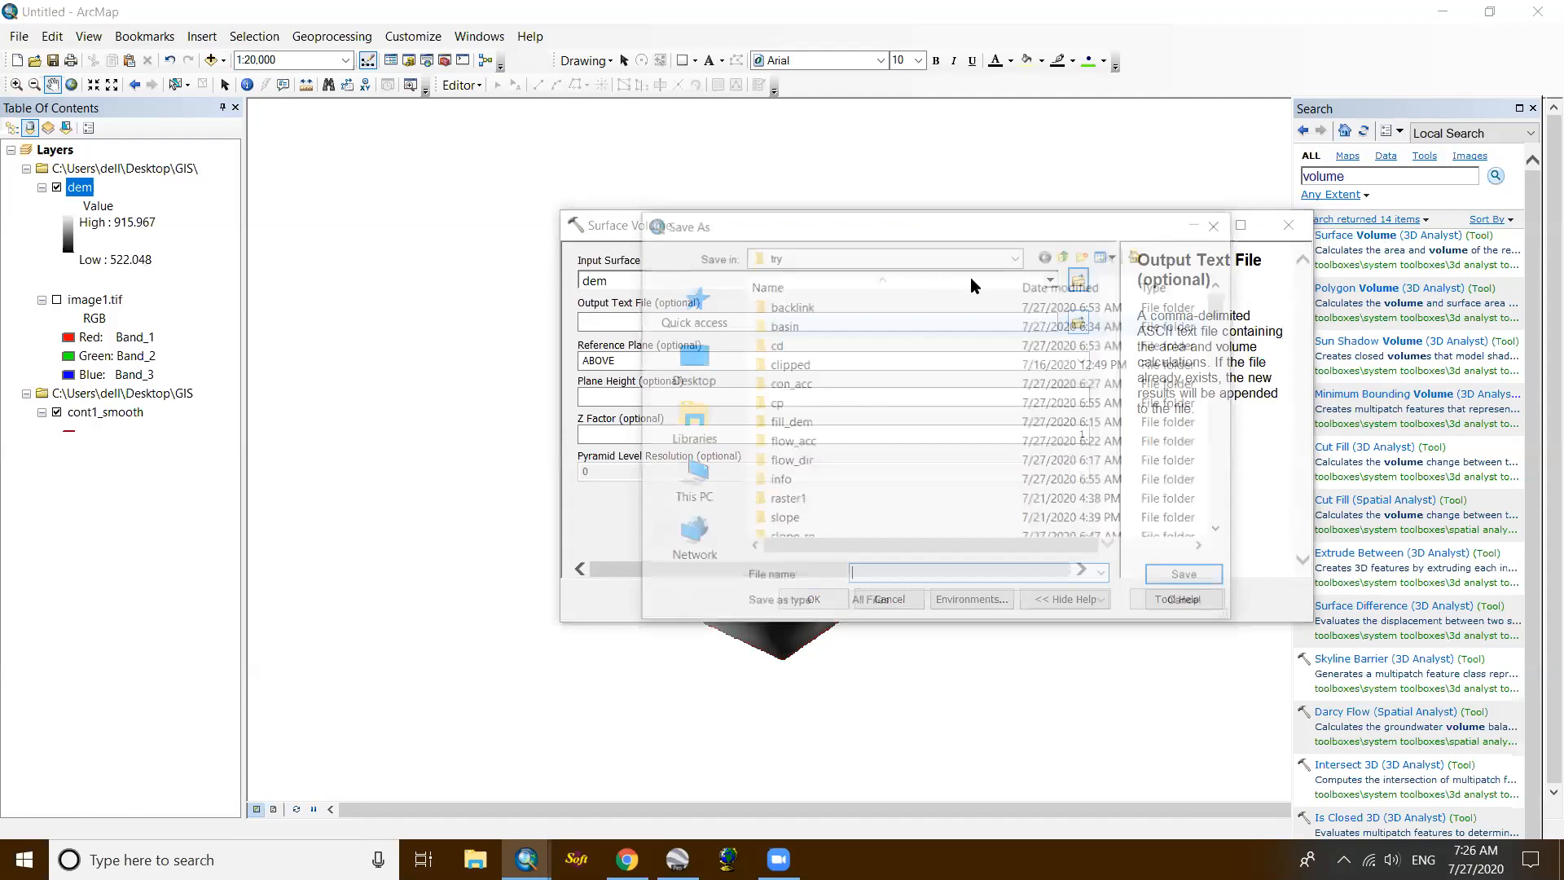
pyautogui.click(1067, 254)
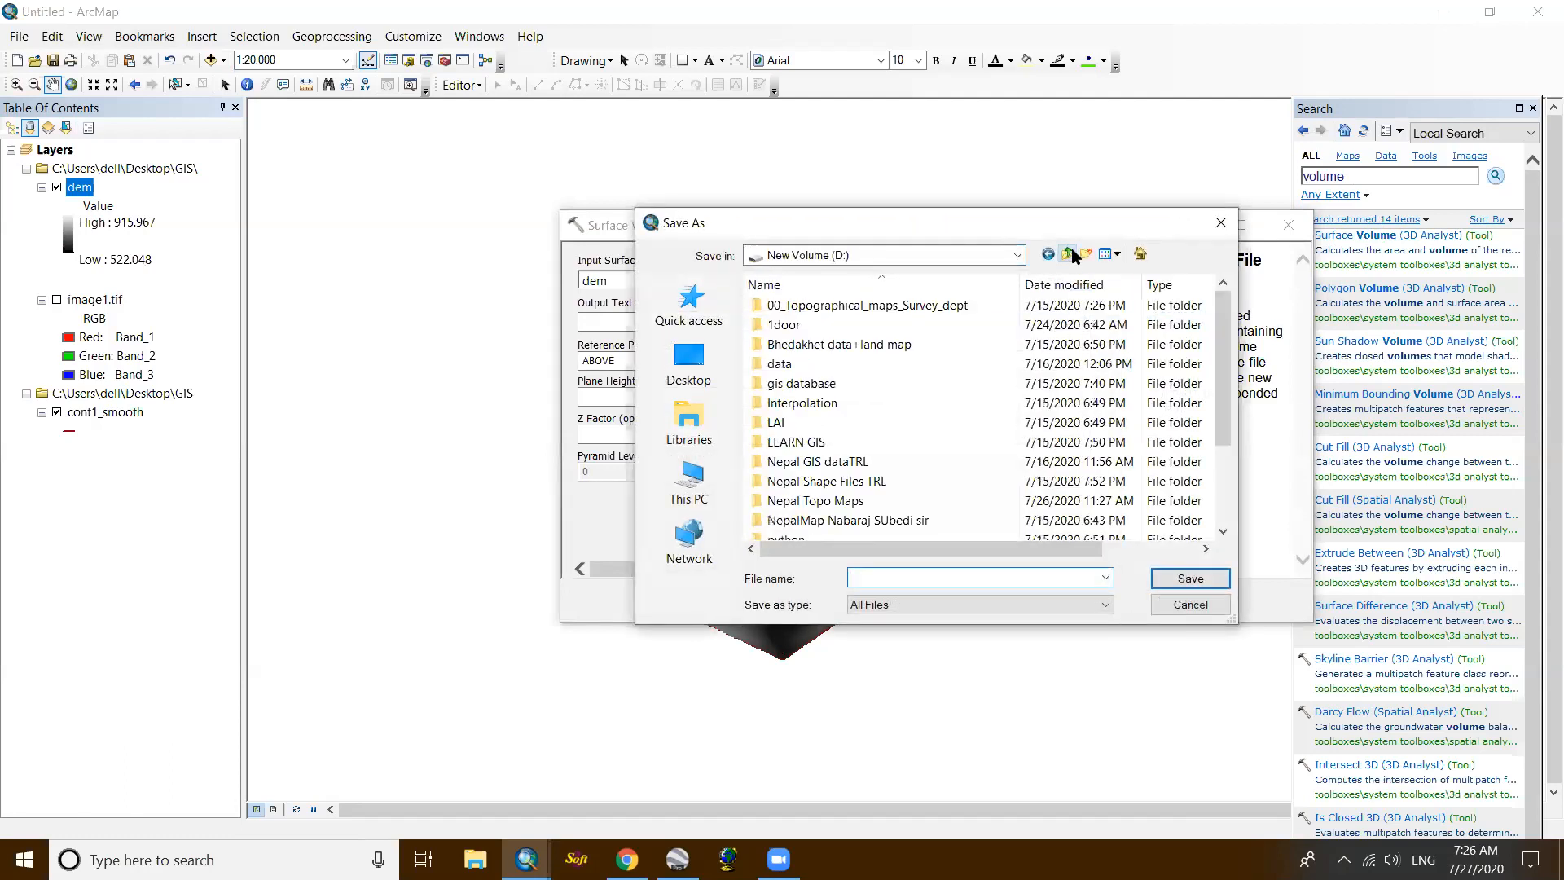
pyautogui.click(1069, 254)
pyautogui.click(698, 372)
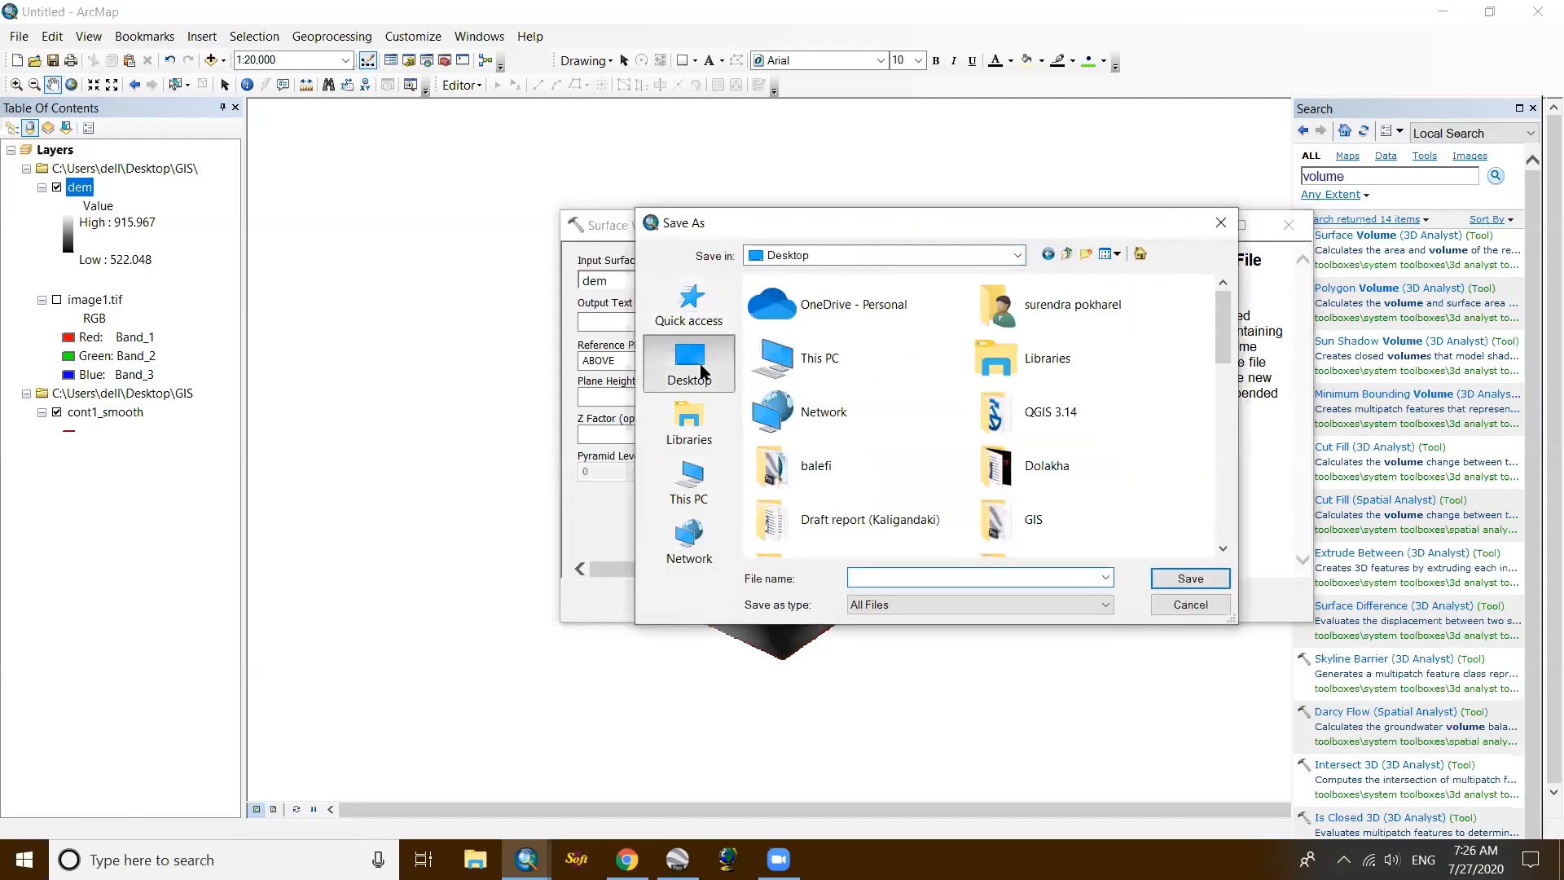
pyautogui.scroll(-1, 977, 383)
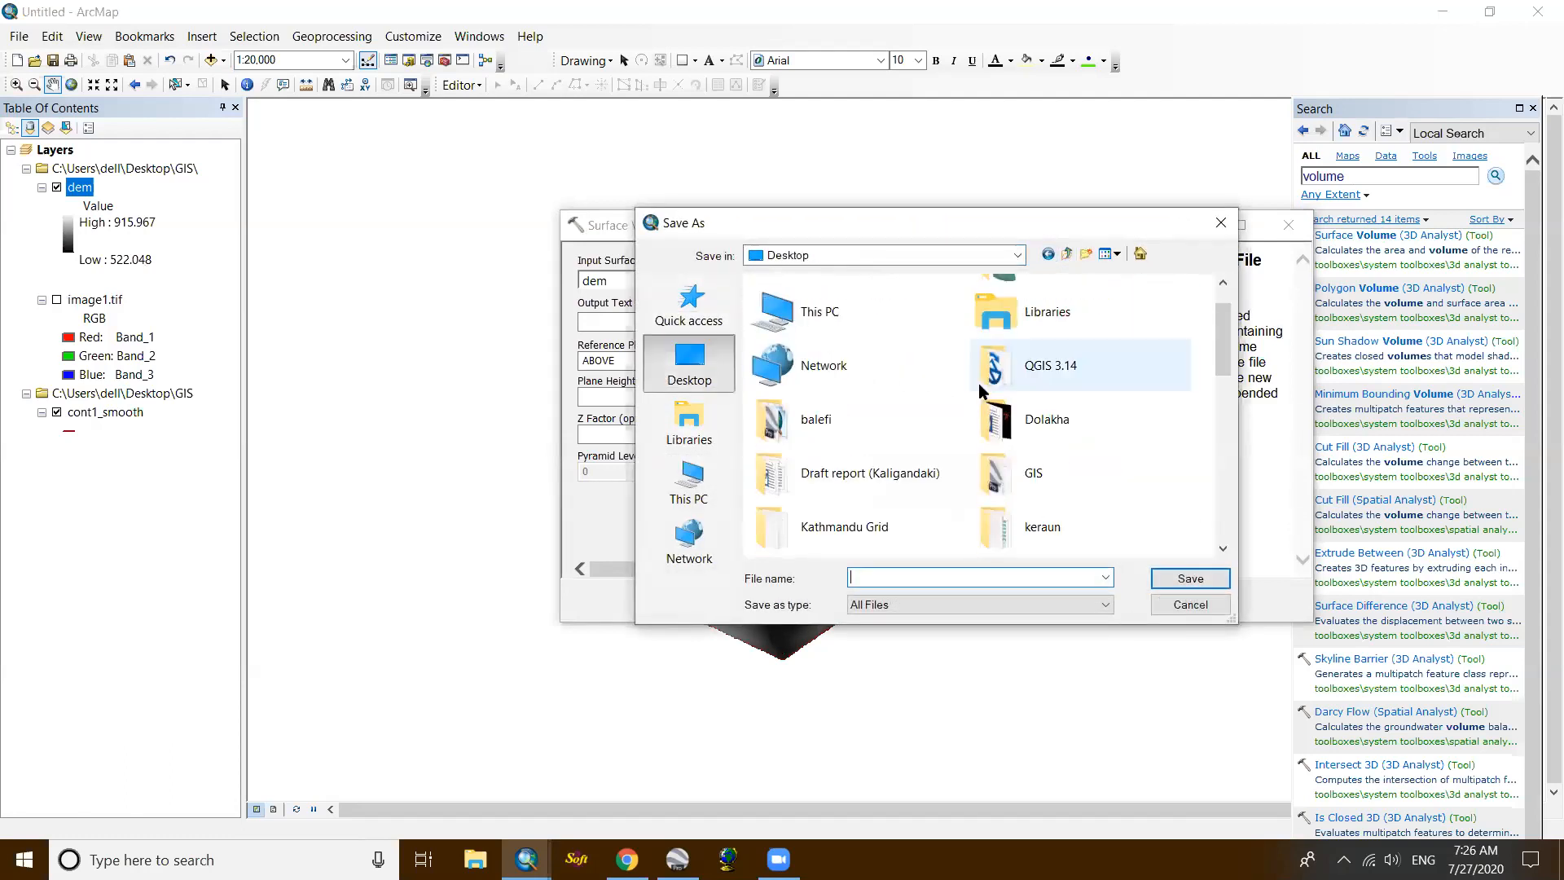
pyautogui.doubleClick(1030, 476)
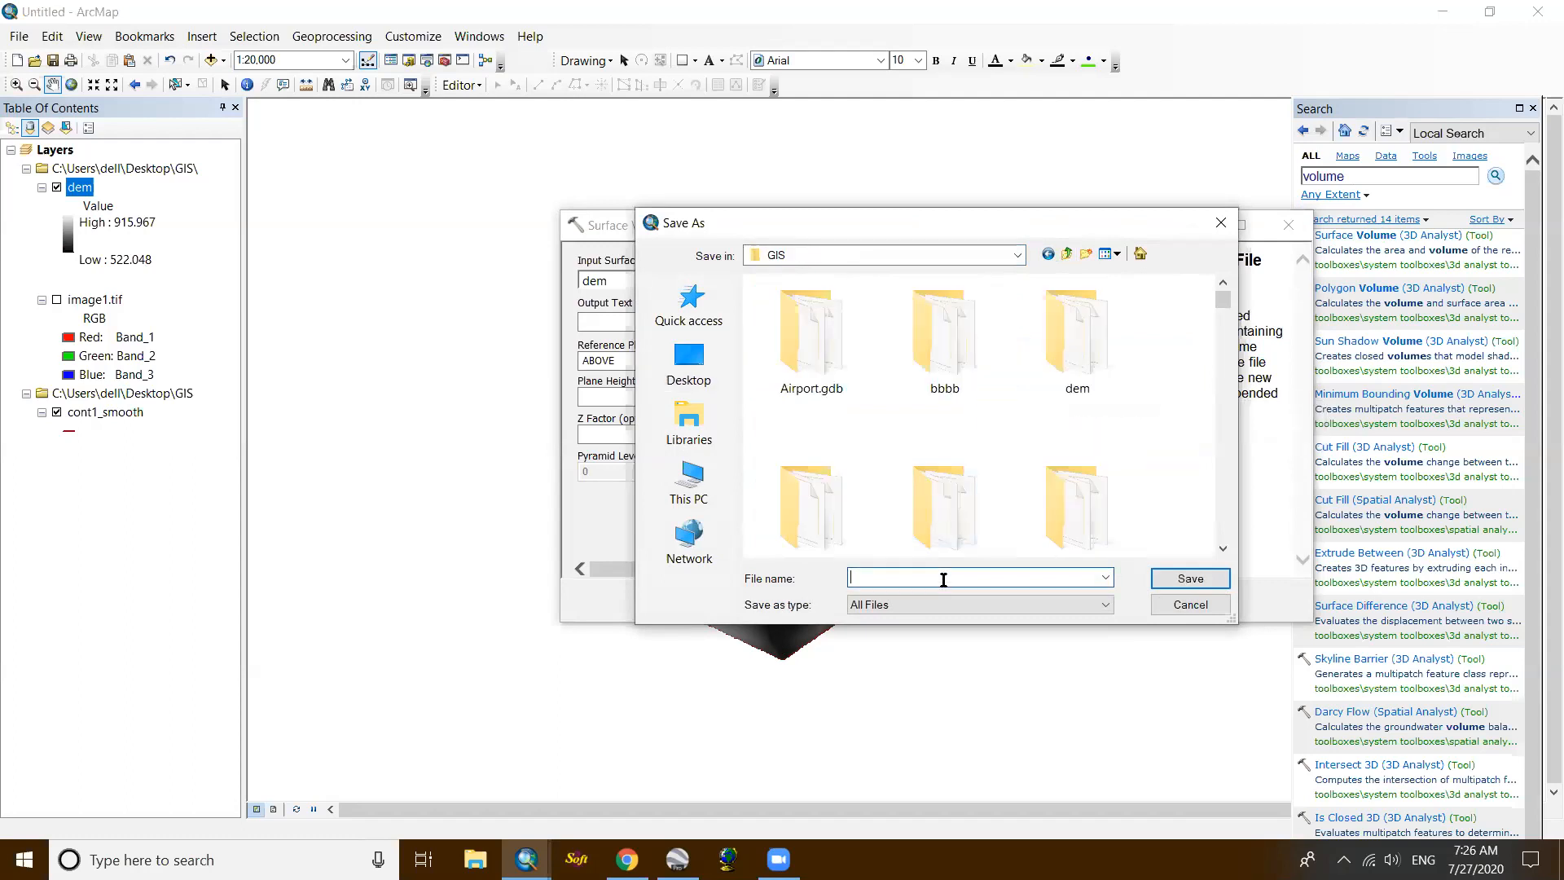
pyautogui.write('volume')
pyautogui.click(1183, 577)
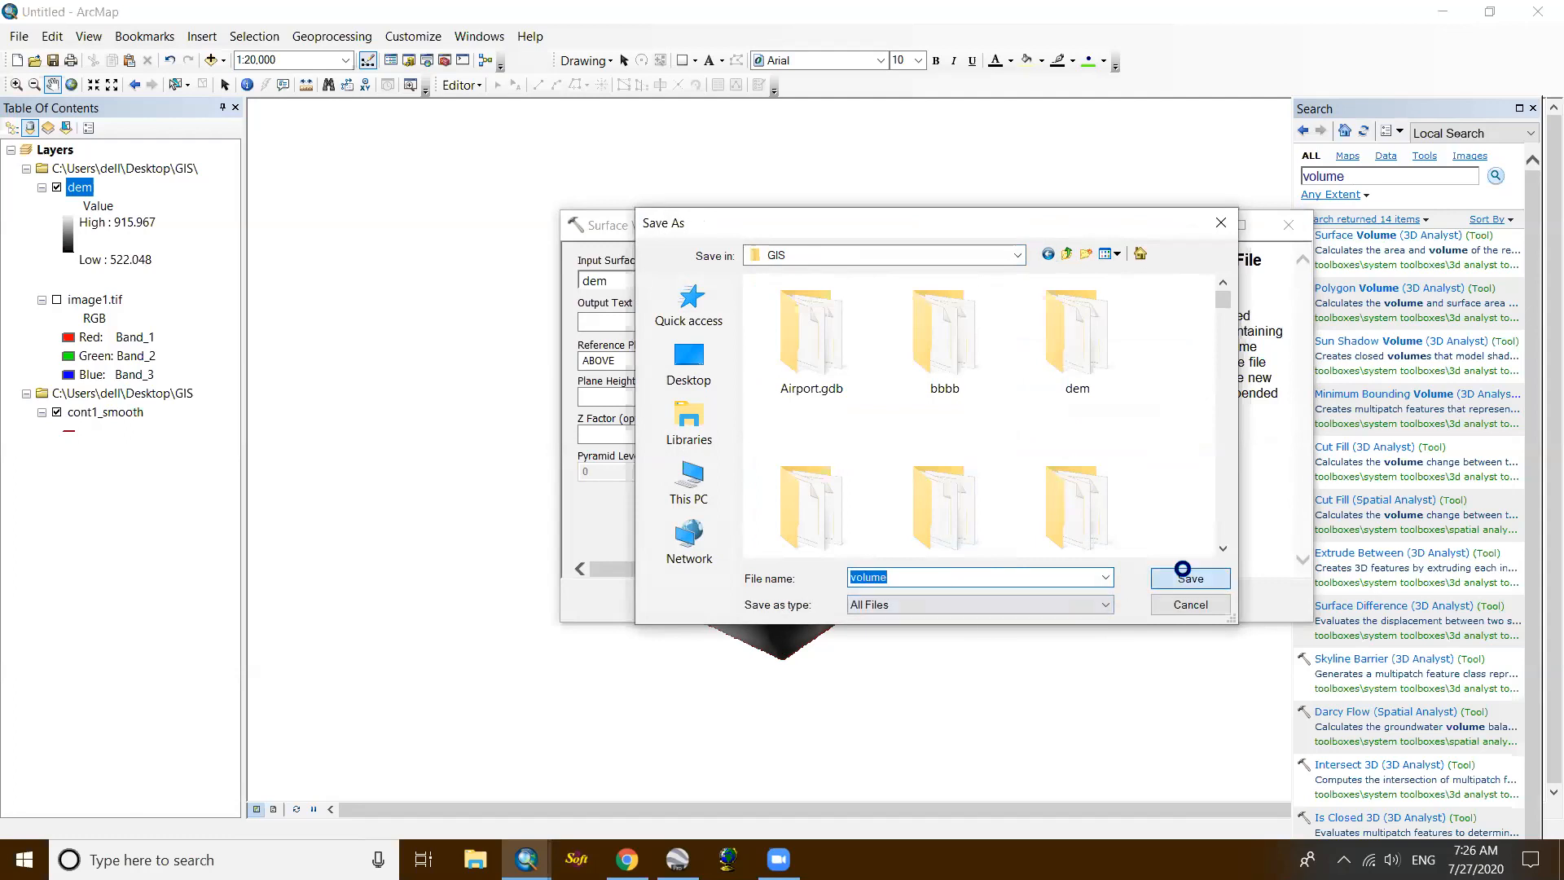
# Step: Set the reference plane to BELOW with a plane height of 750 and run Surface Volume
pyautogui.click(895, 361)
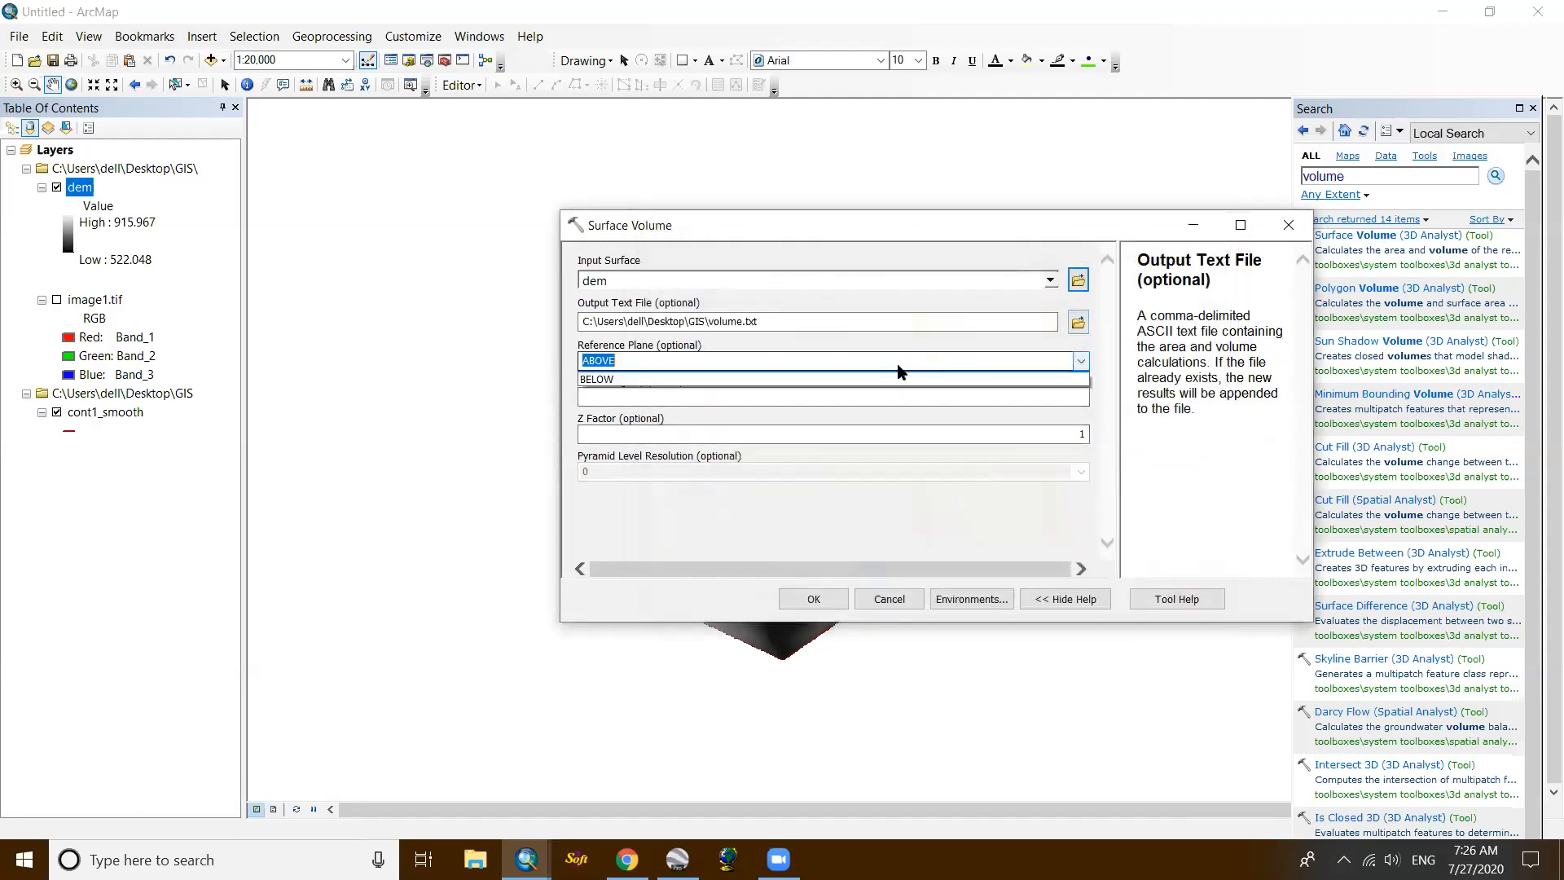
pyautogui.click(810, 391)
pyautogui.click(1016, 399)
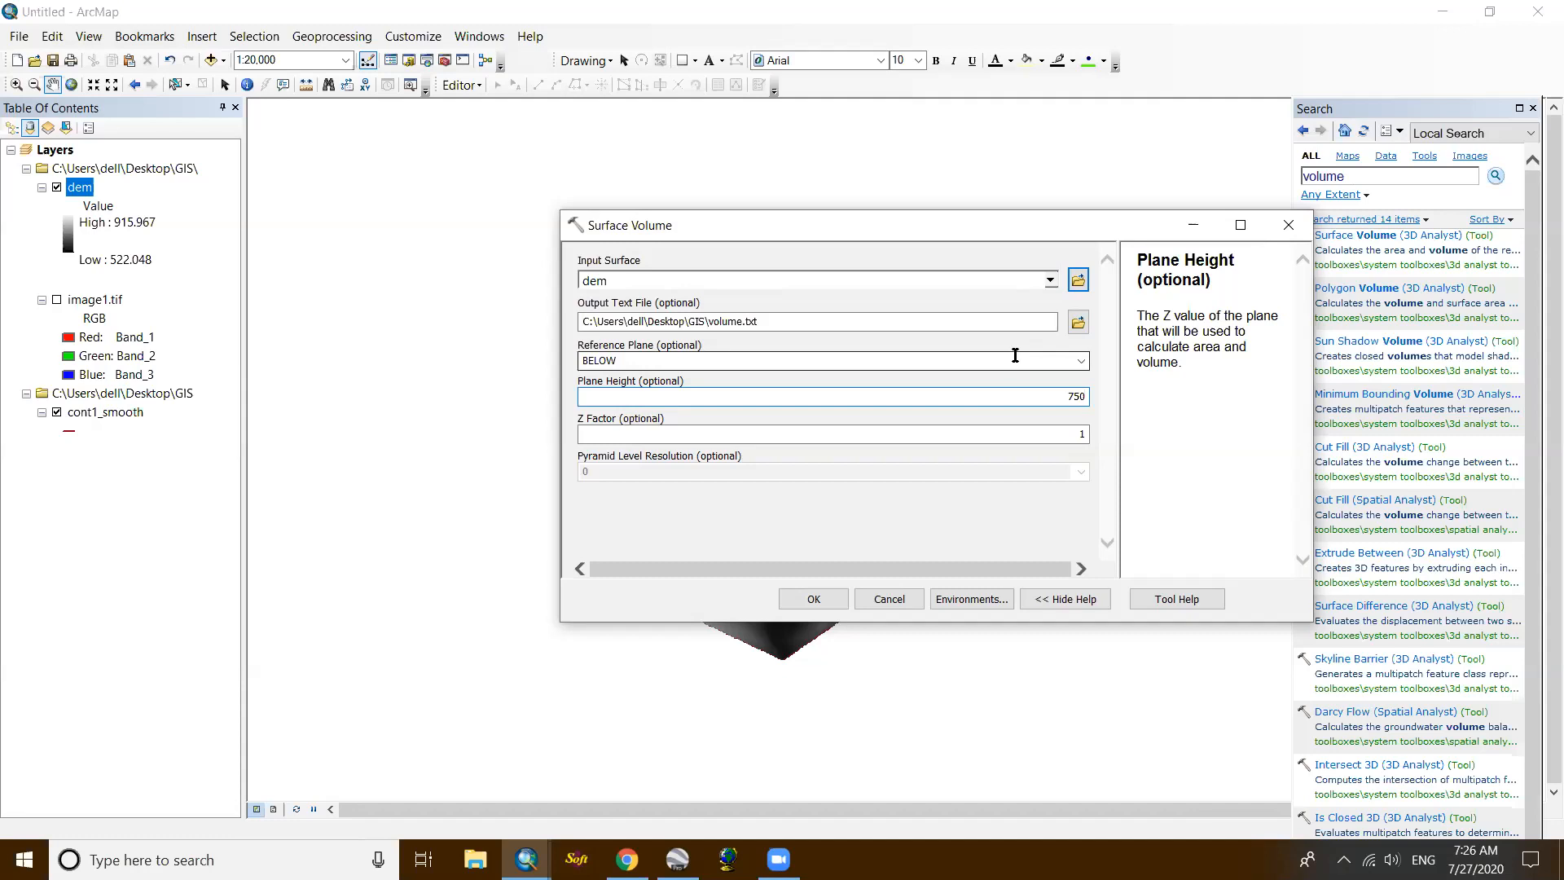
pyautogui.click(811, 600)
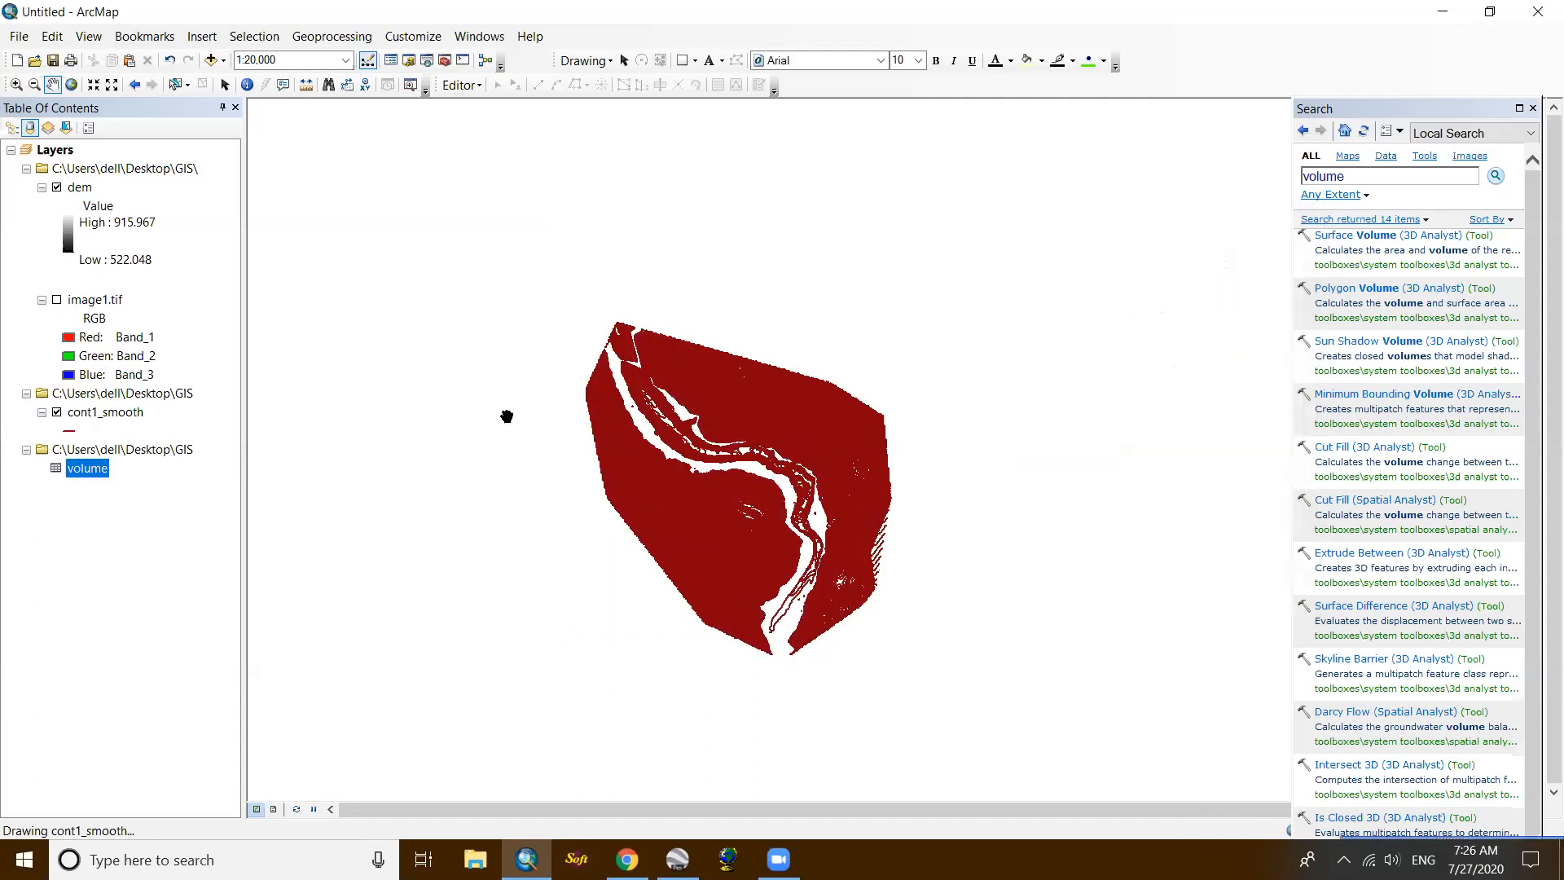
# Step: Open the volume result table, examine its plane height, area and volume fields, and close it
pyautogui.rightClick(95, 472)
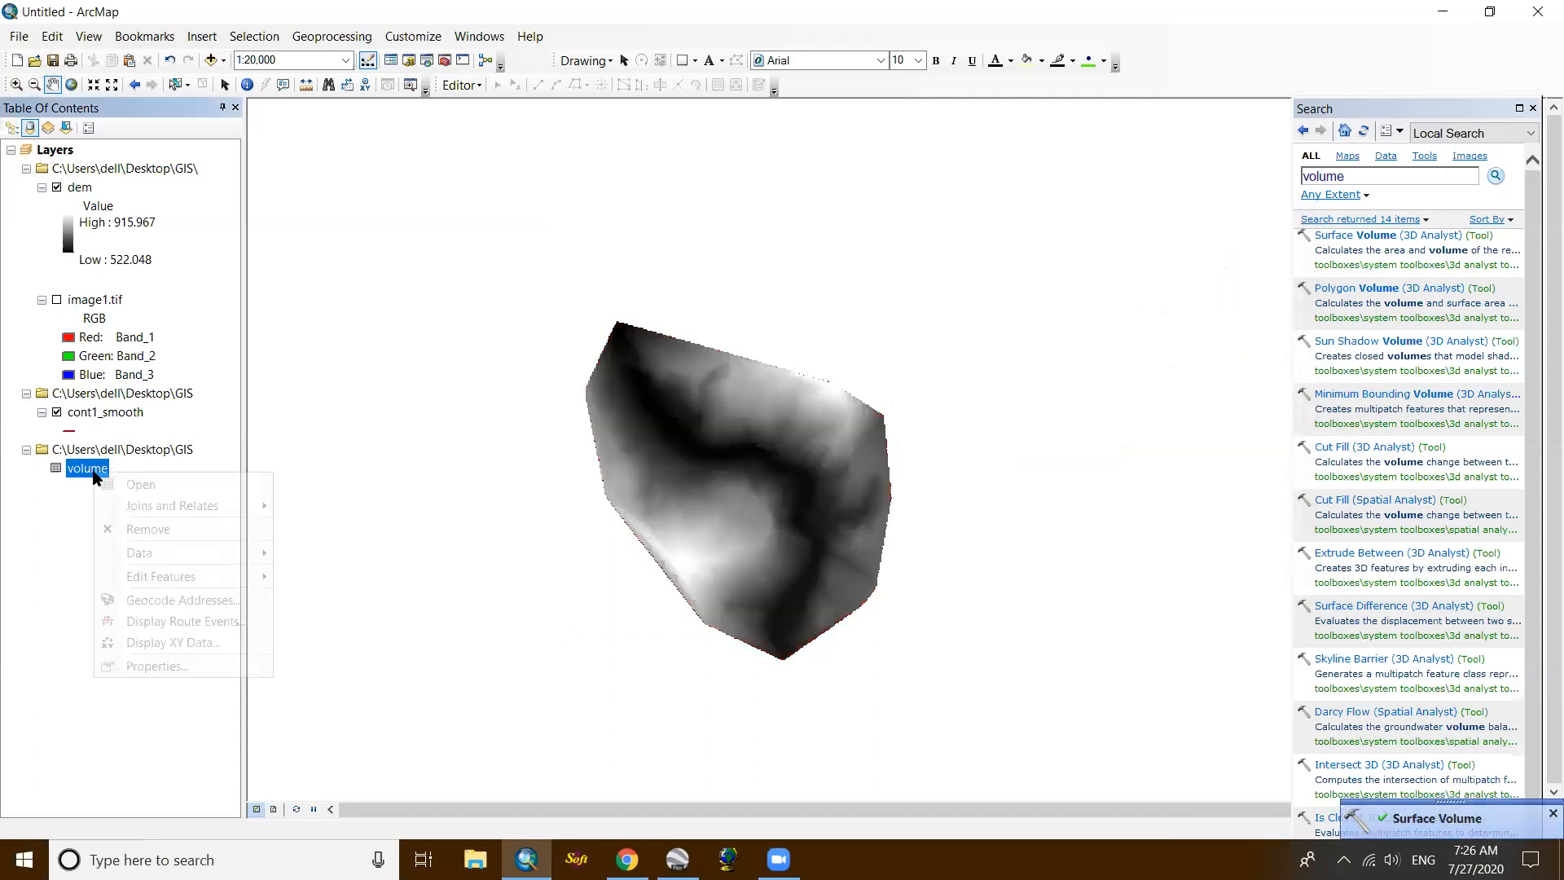
pyautogui.click(142, 485)
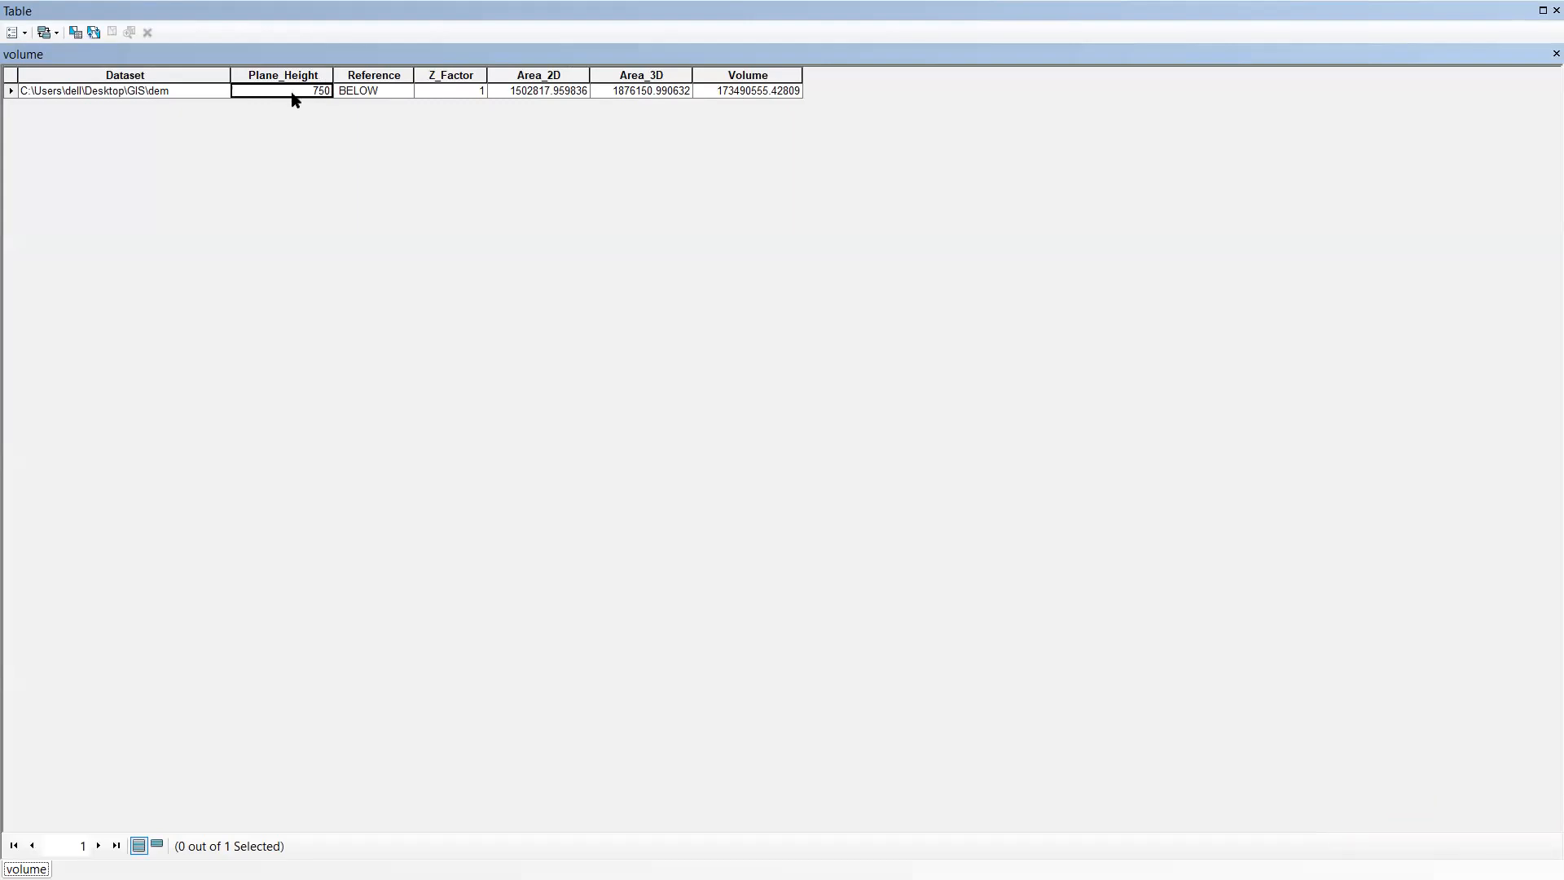
pyautogui.click(1542, 13)
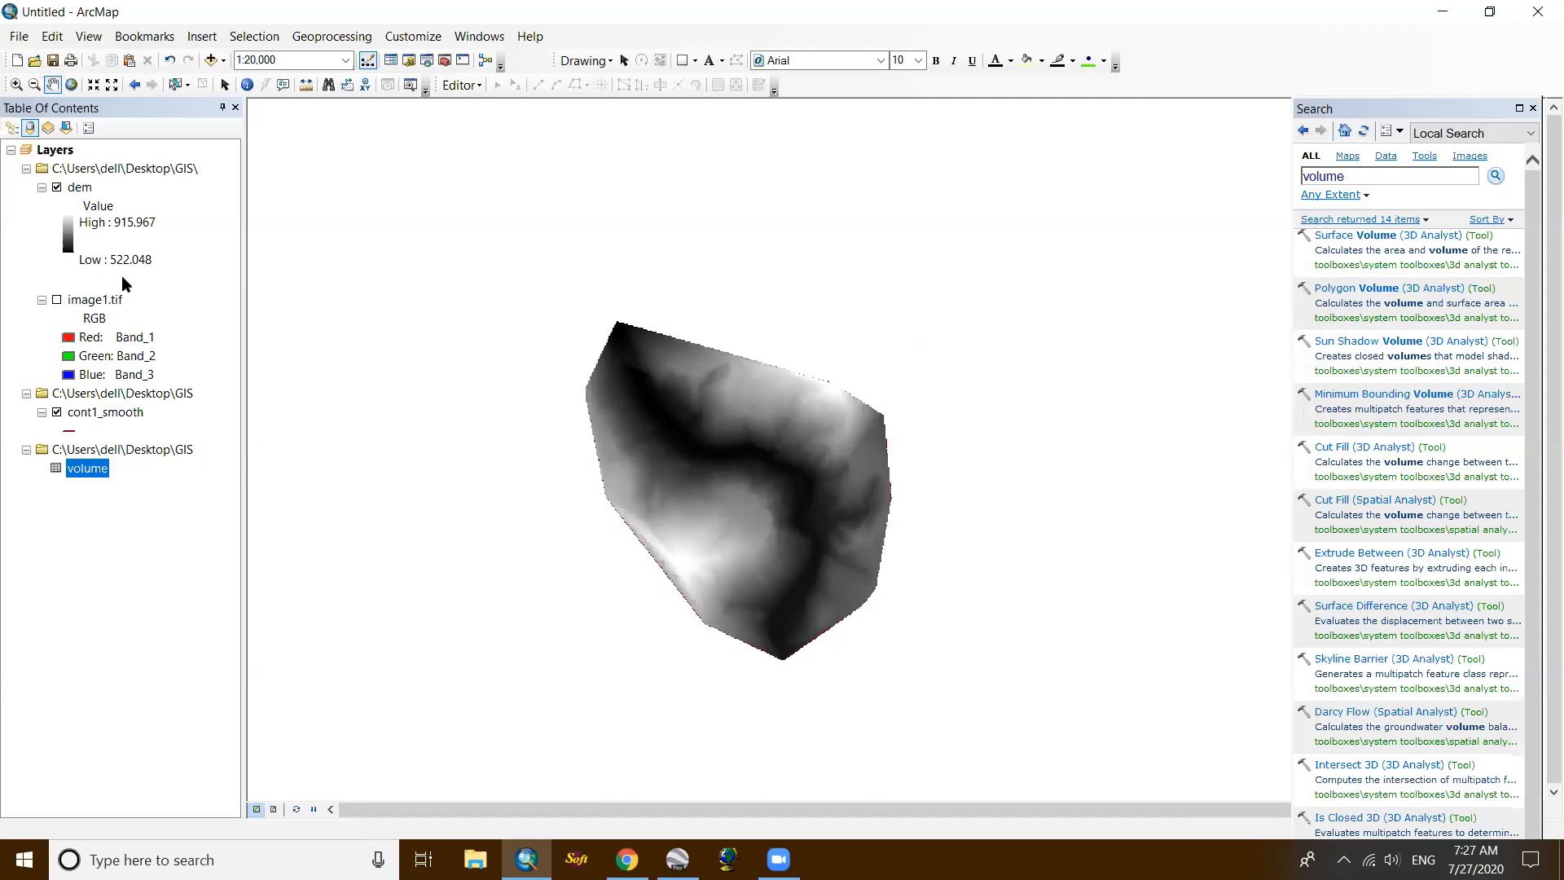
pyautogui.click(1437, 15)
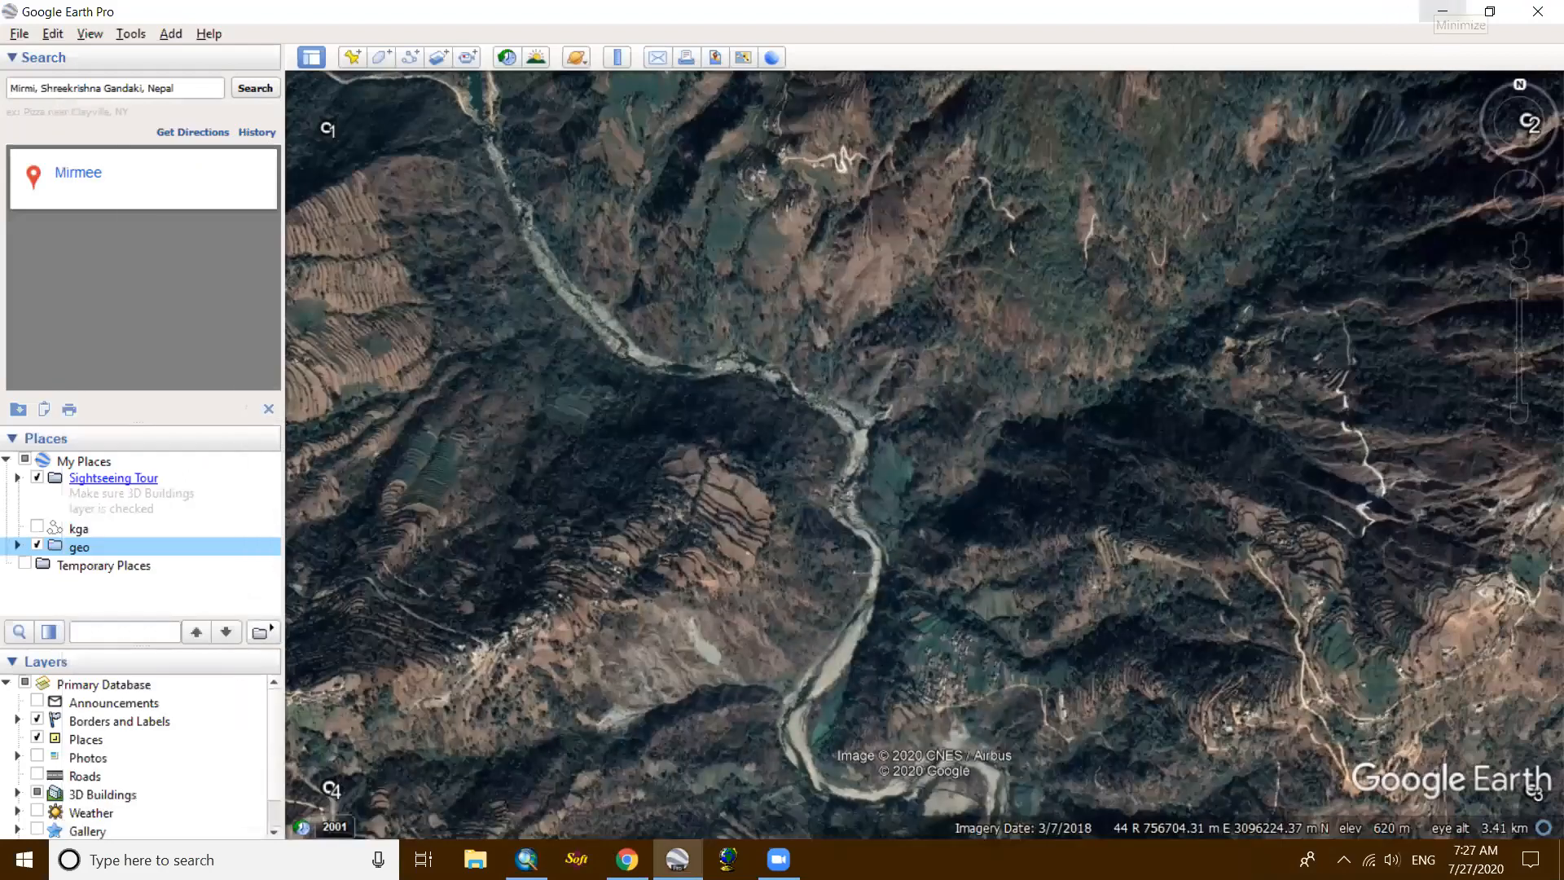
pyautogui.click(1442, 11)
pyautogui.click(526, 859)
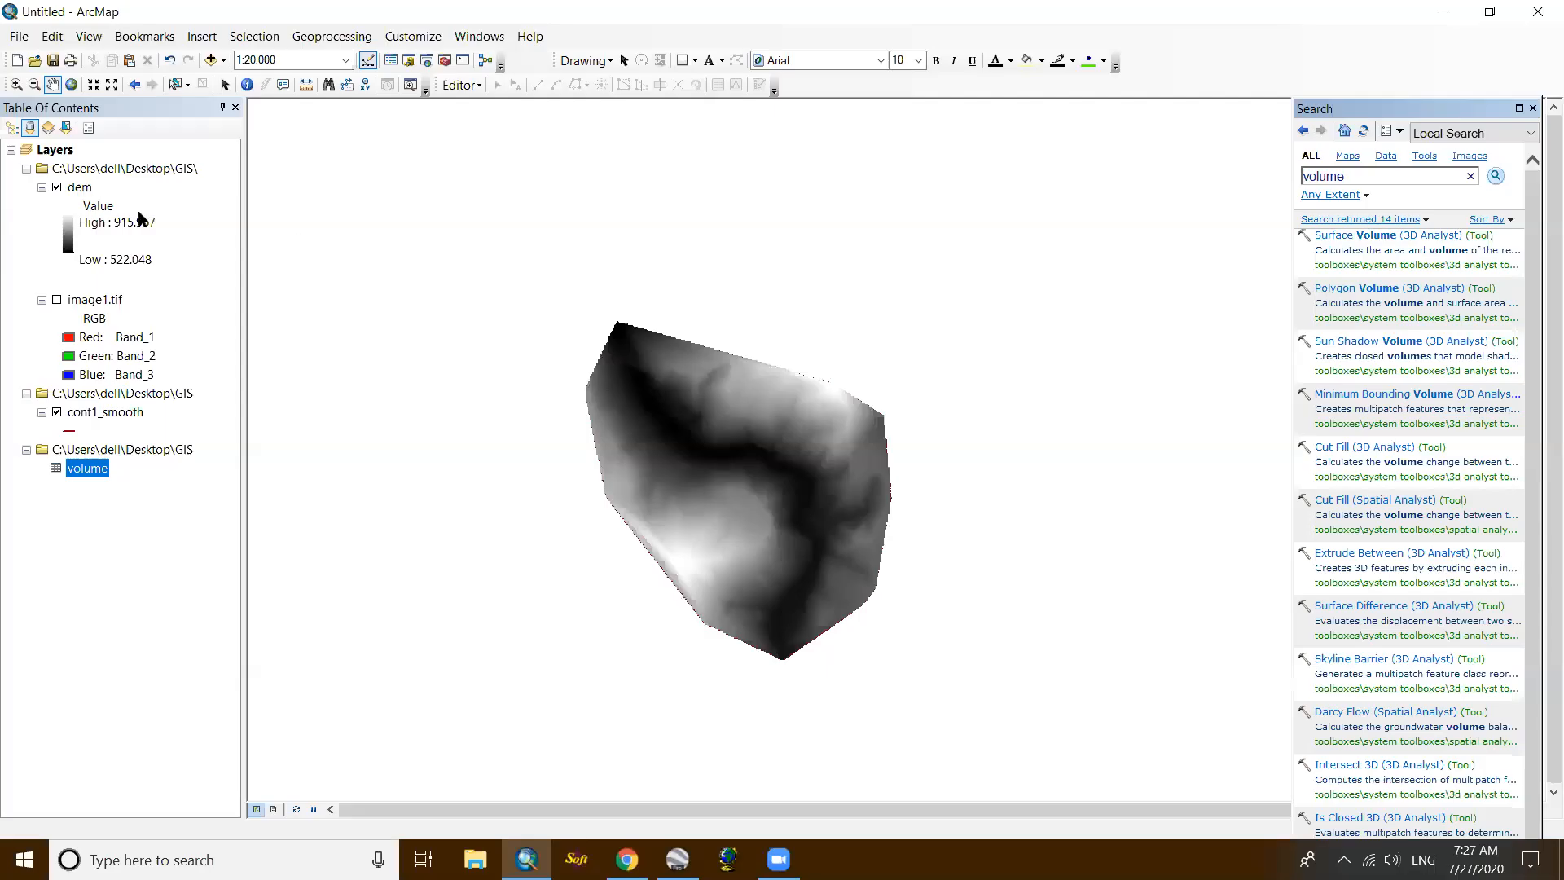
# Step: Remove dem, cont1_smooth and the volume table from the map, and turn on the image1.tif layer
pyautogui.rightClick(79, 187)
pyautogui.click(122, 221)
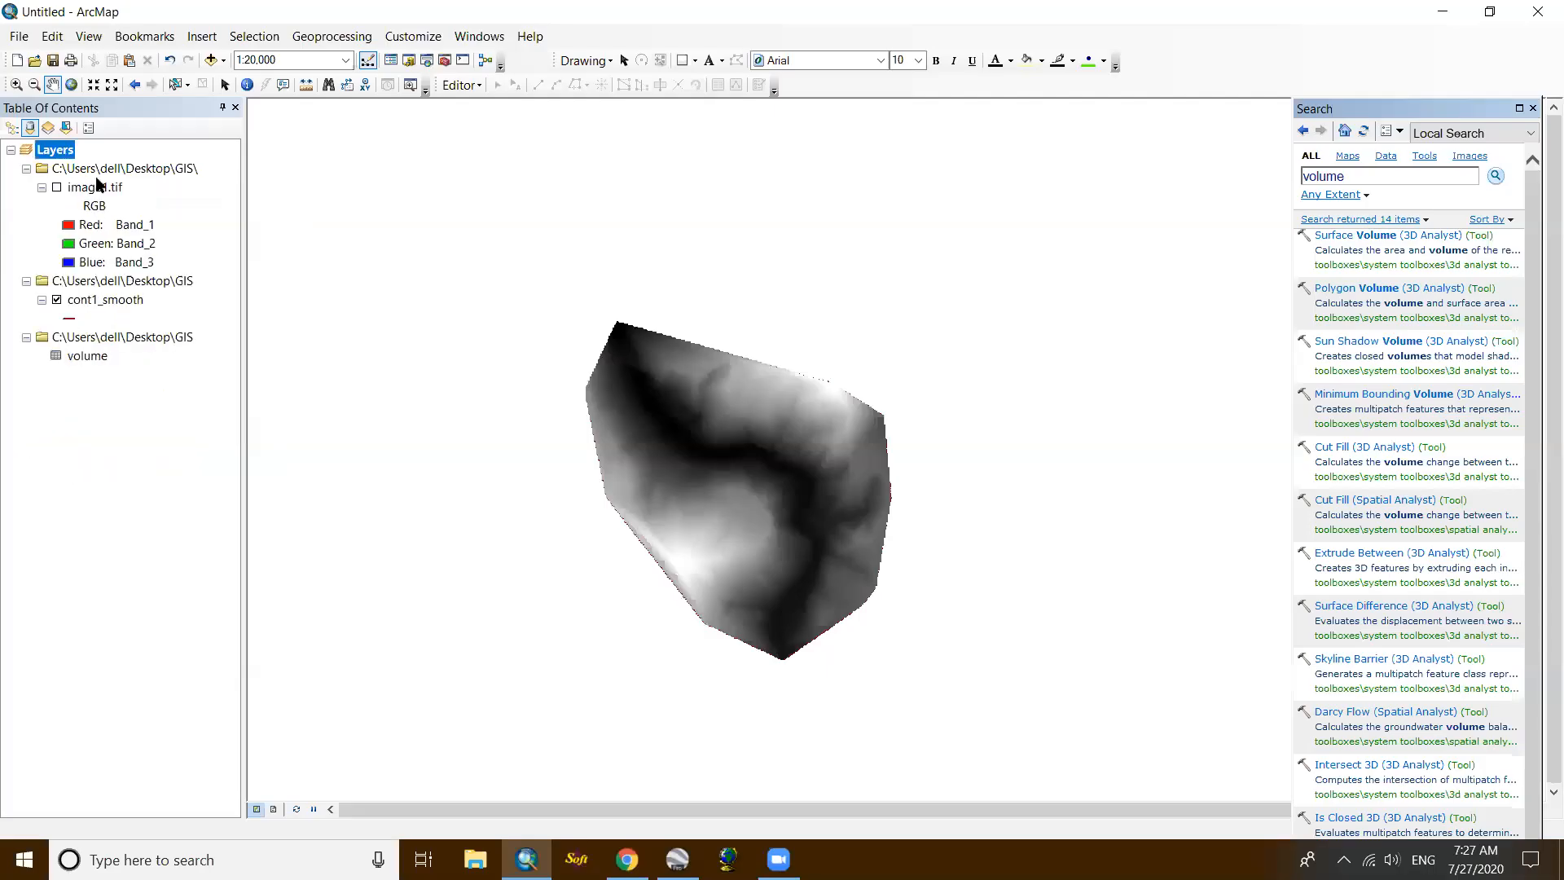
pyautogui.rightClick(92, 303)
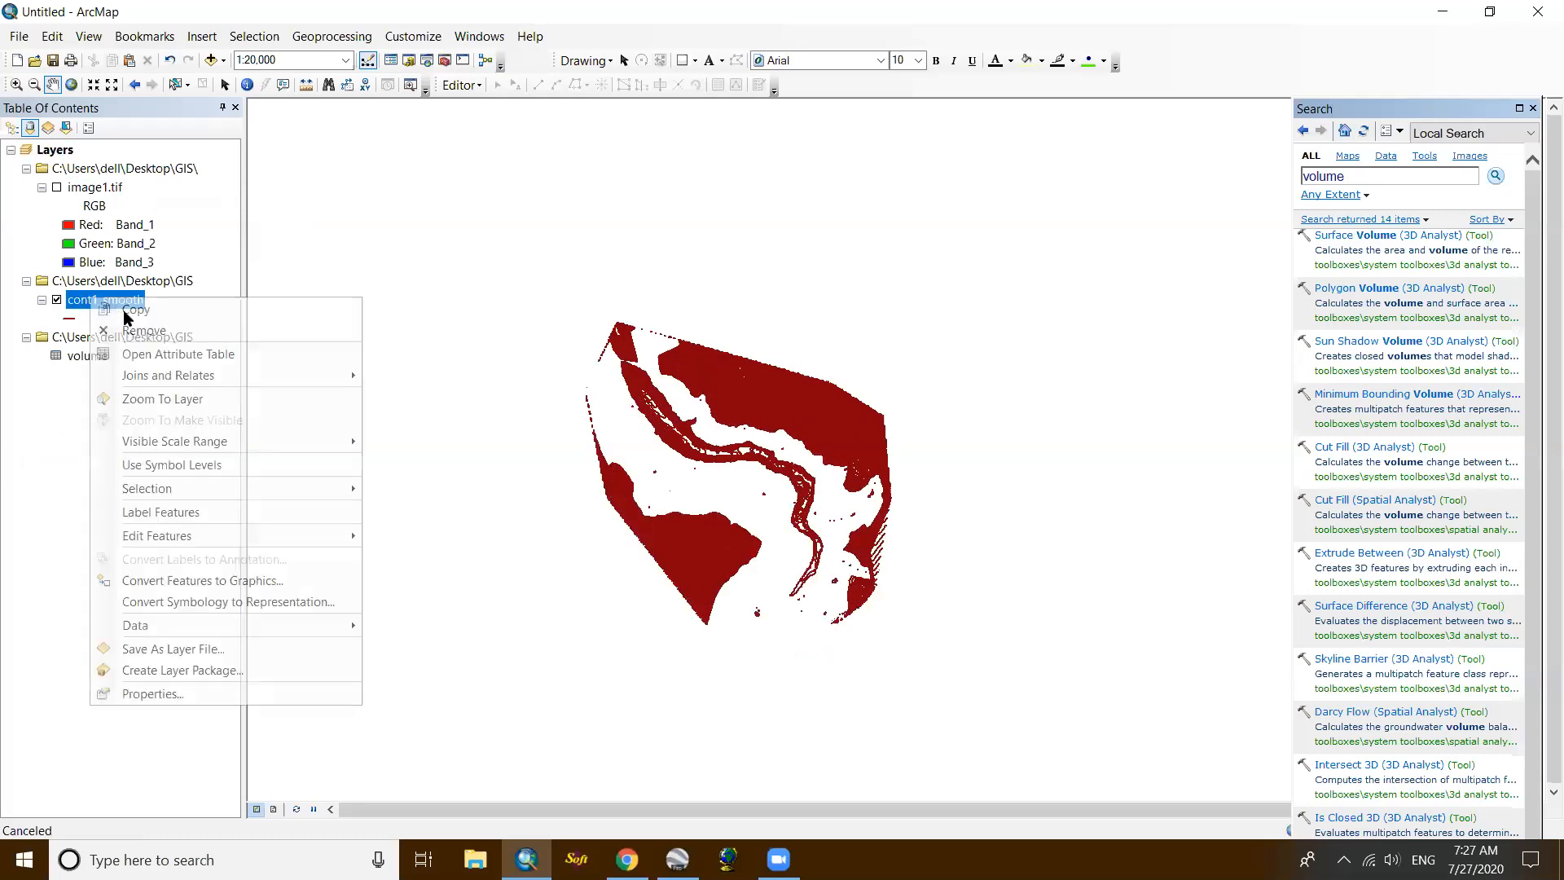
pyautogui.click(130, 320)
pyautogui.rightClick(103, 287)
pyautogui.click(122, 298)
pyautogui.click(56, 186)
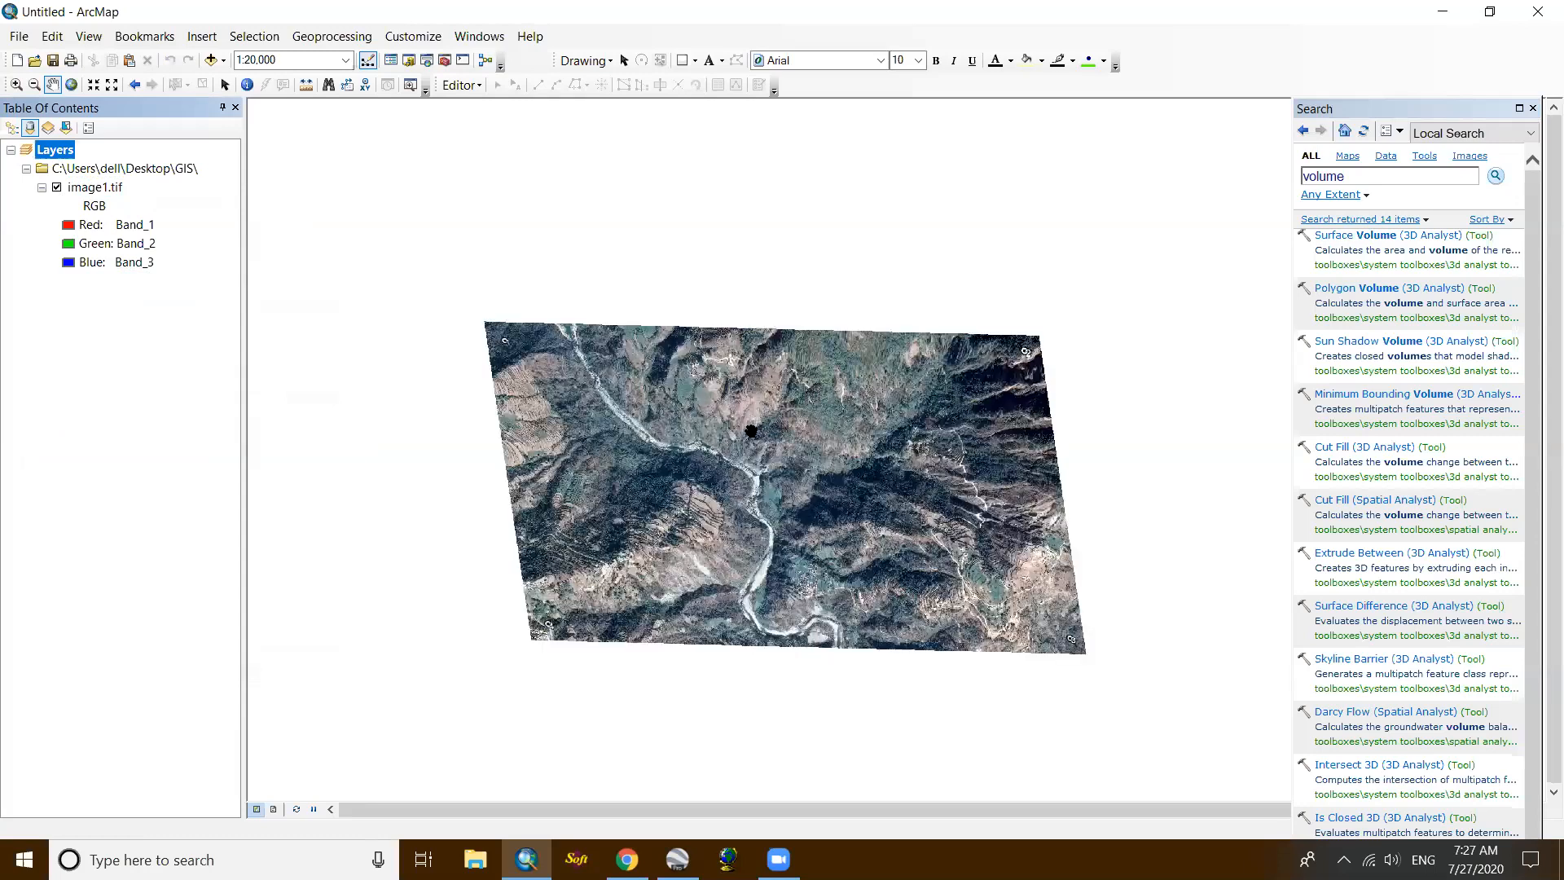
pyautogui.scroll(-3, 754, 430)
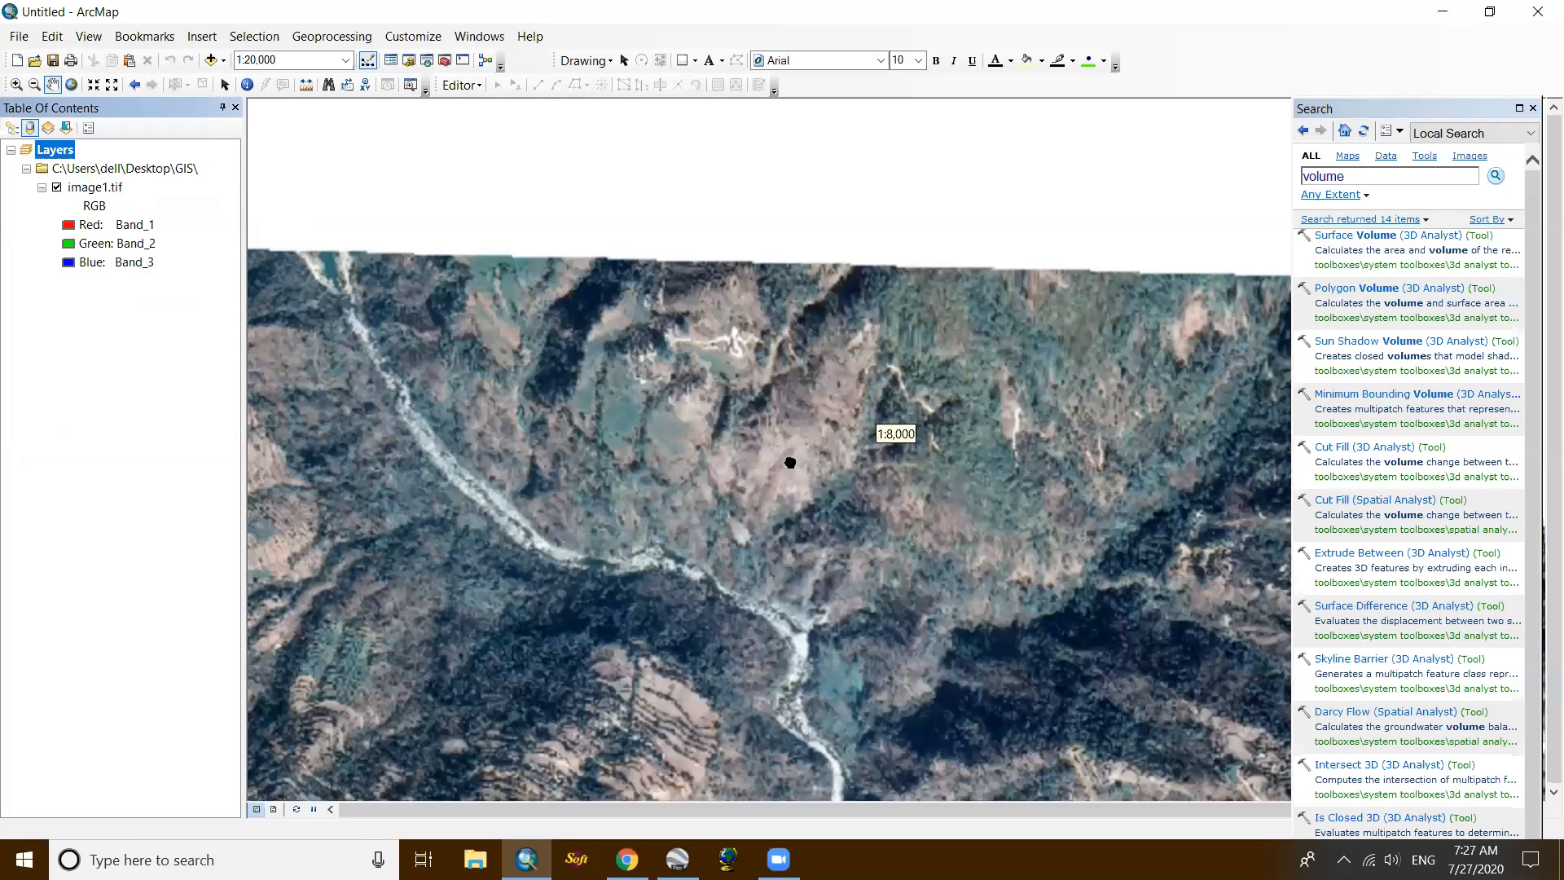
pyautogui.scroll(2, 790, 465)
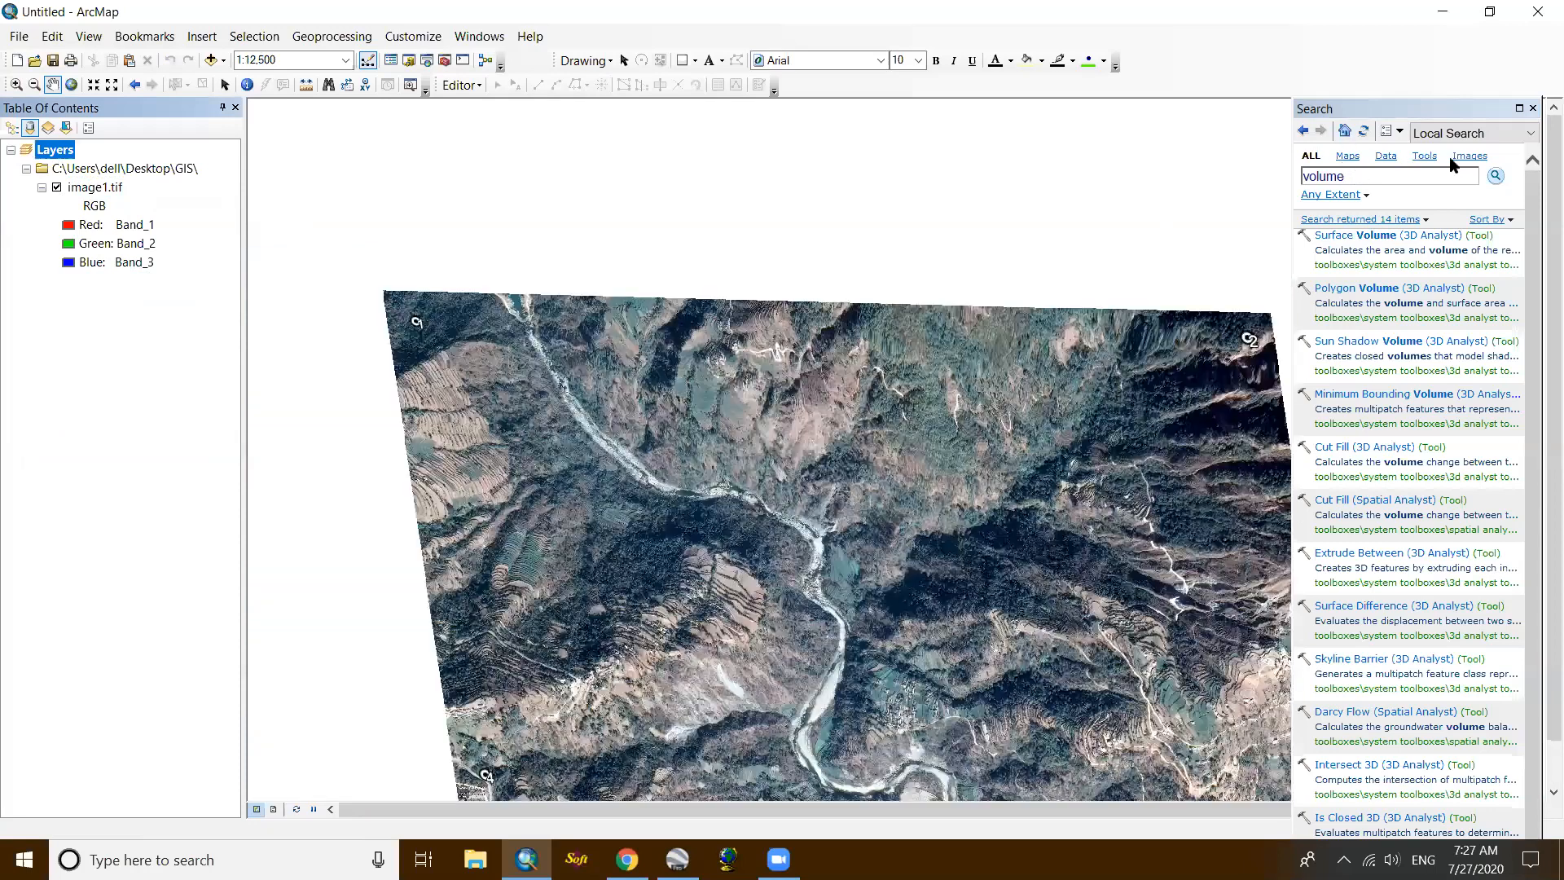
pyautogui.moveTo(1018, 330); pyautogui.dragTo(953, 244)
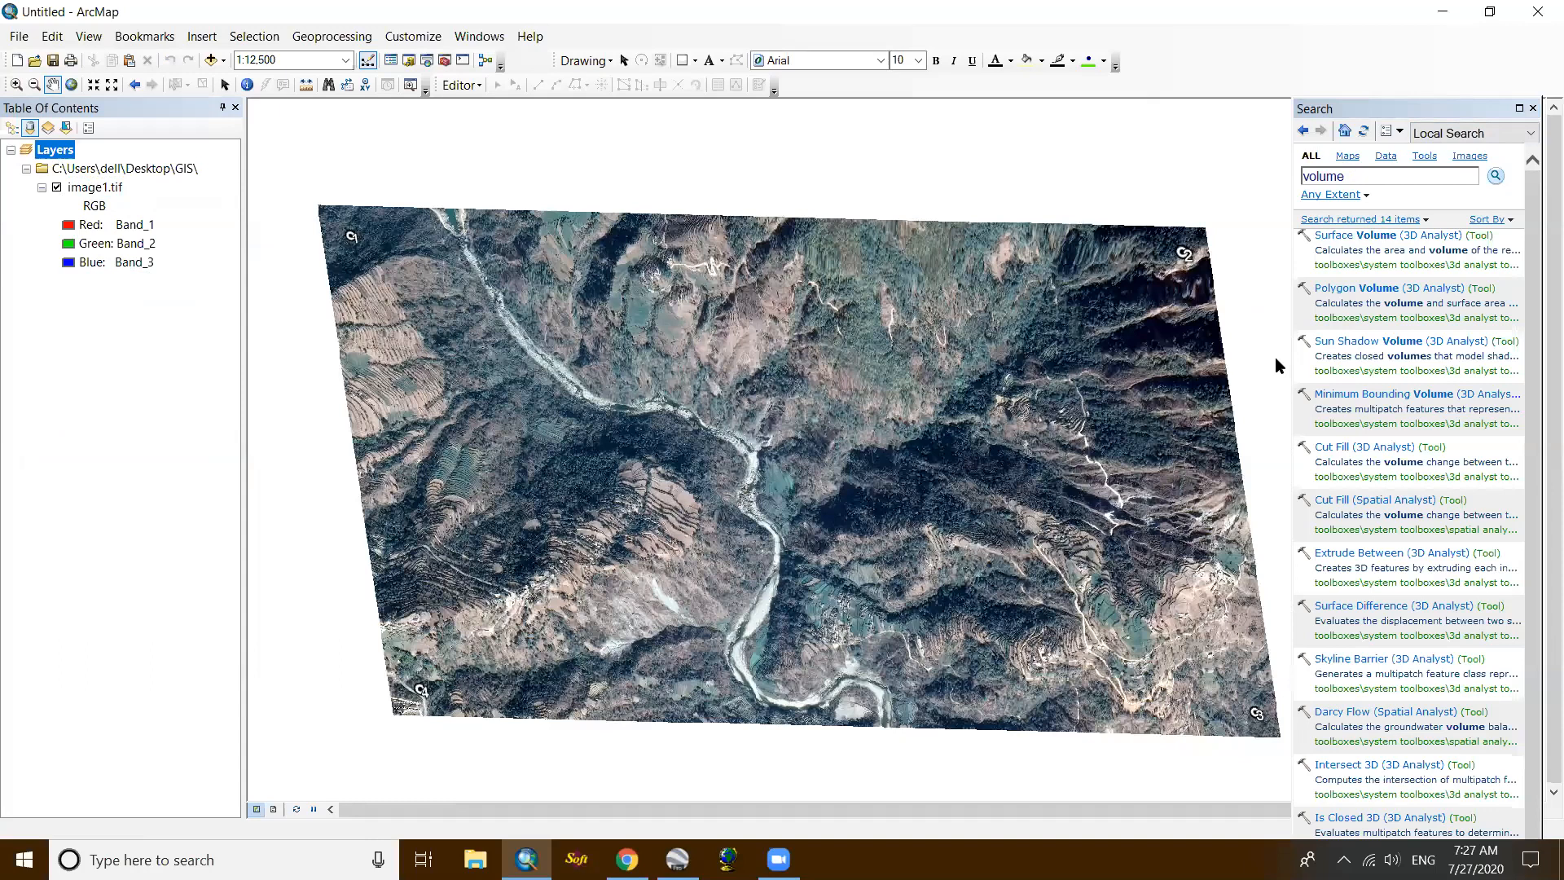
pyautogui.scroll(1, 1097, 195)
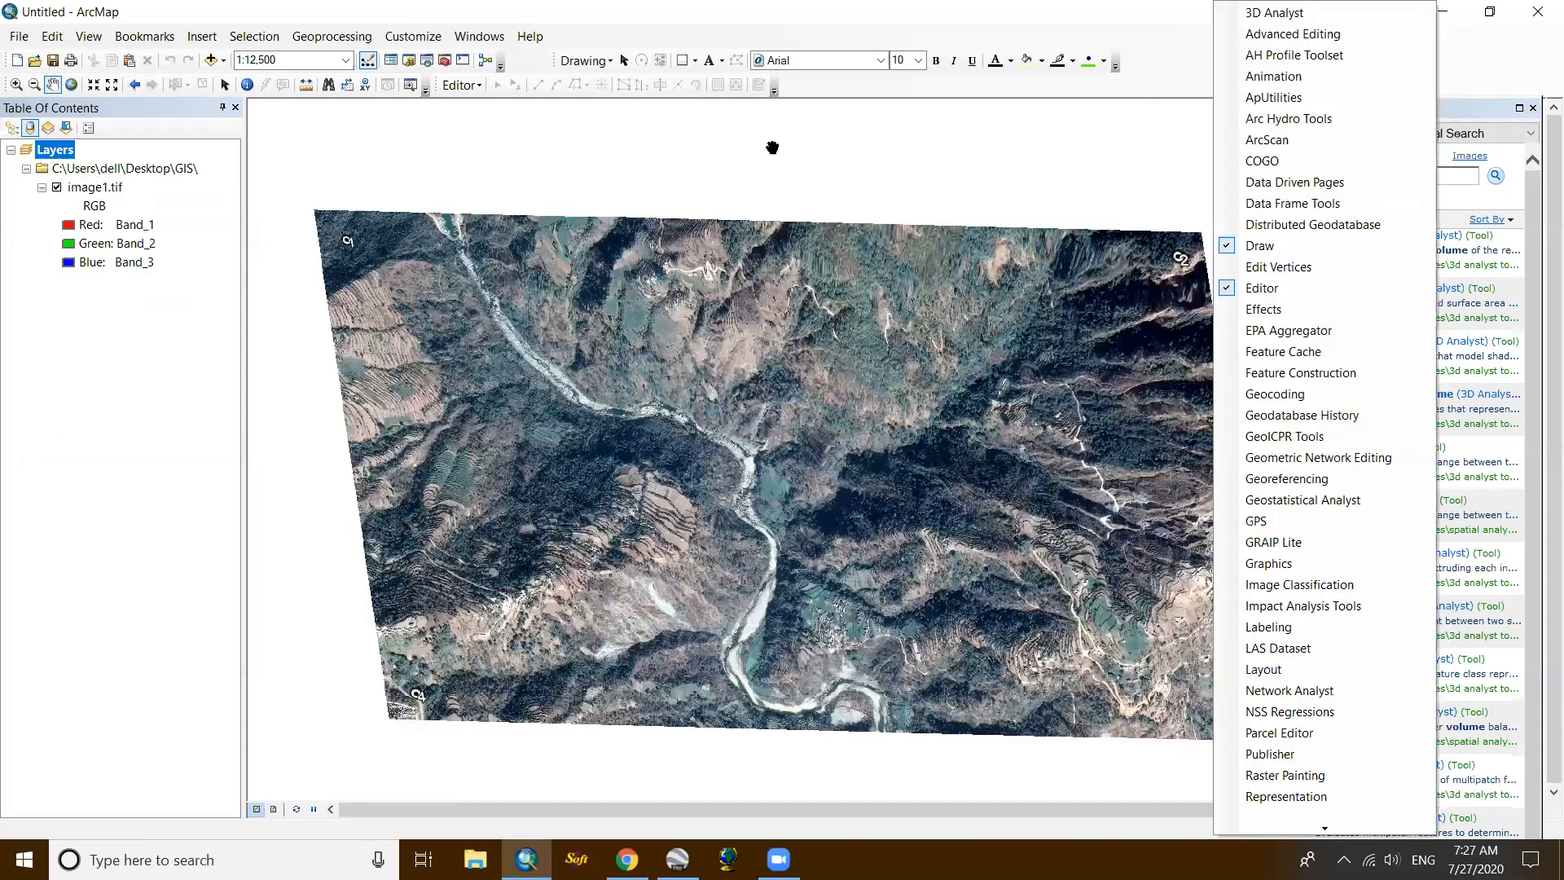
pyautogui.moveTo(735, 146); pyautogui.dragTo(682, 130)
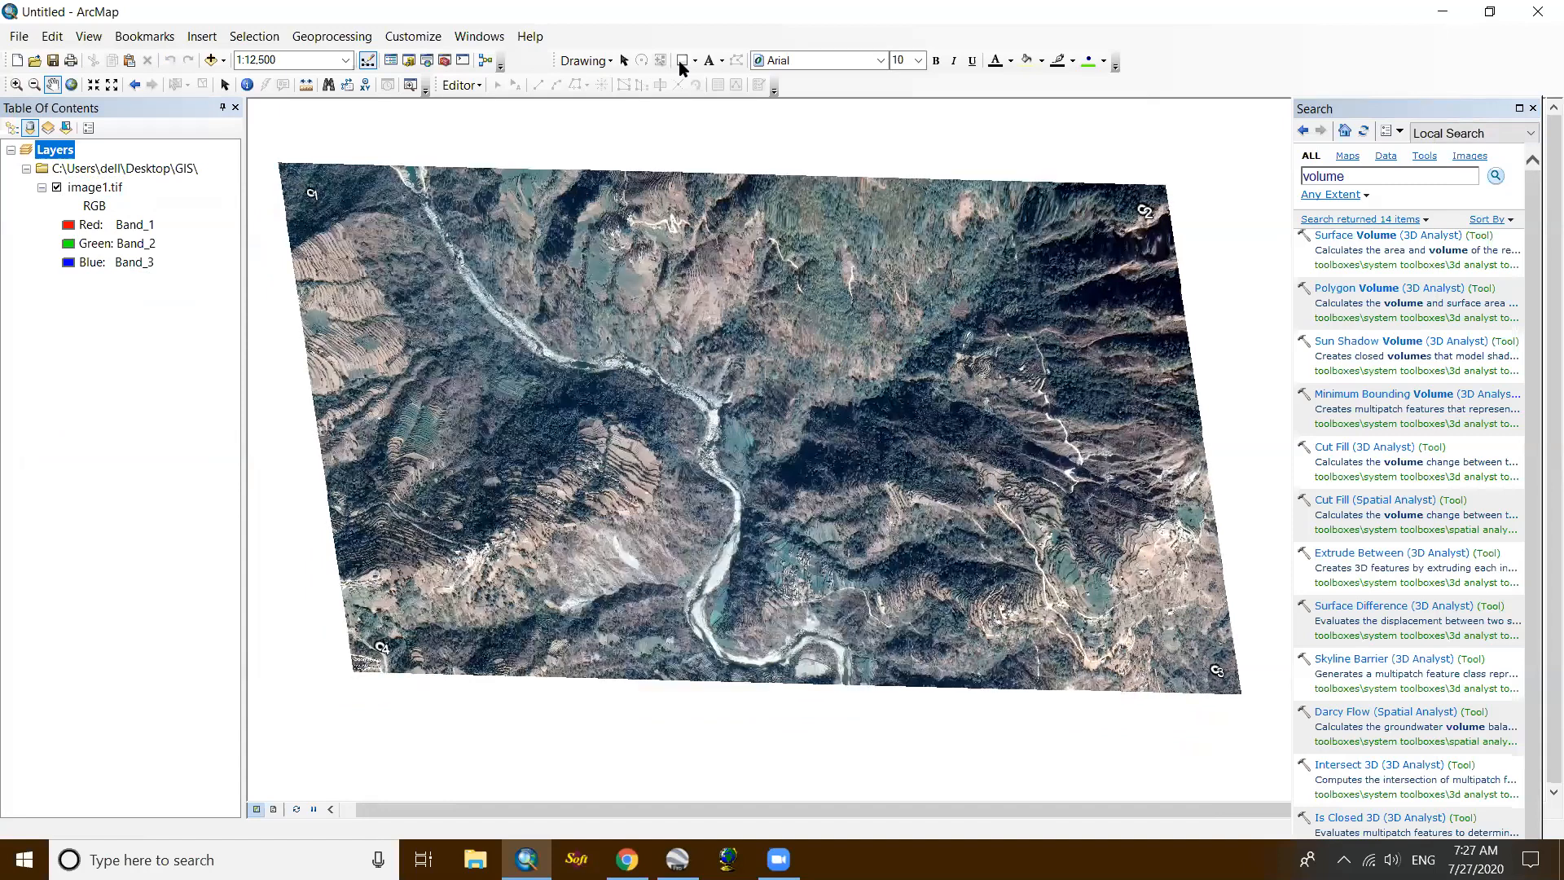
pyautogui.click(683, 61)
pyautogui.moveTo(341, 167)
pyautogui.mouseDown()
pyautogui.moveTo(433, 210)
pyautogui.moveTo(863, 527)
pyautogui.mouseUp()
pyautogui.moveTo(434, 235); pyautogui.dragTo(366, 170)
pyautogui.press('Delete')
pyautogui.click(685, 65)
pyautogui.click(403, 667)
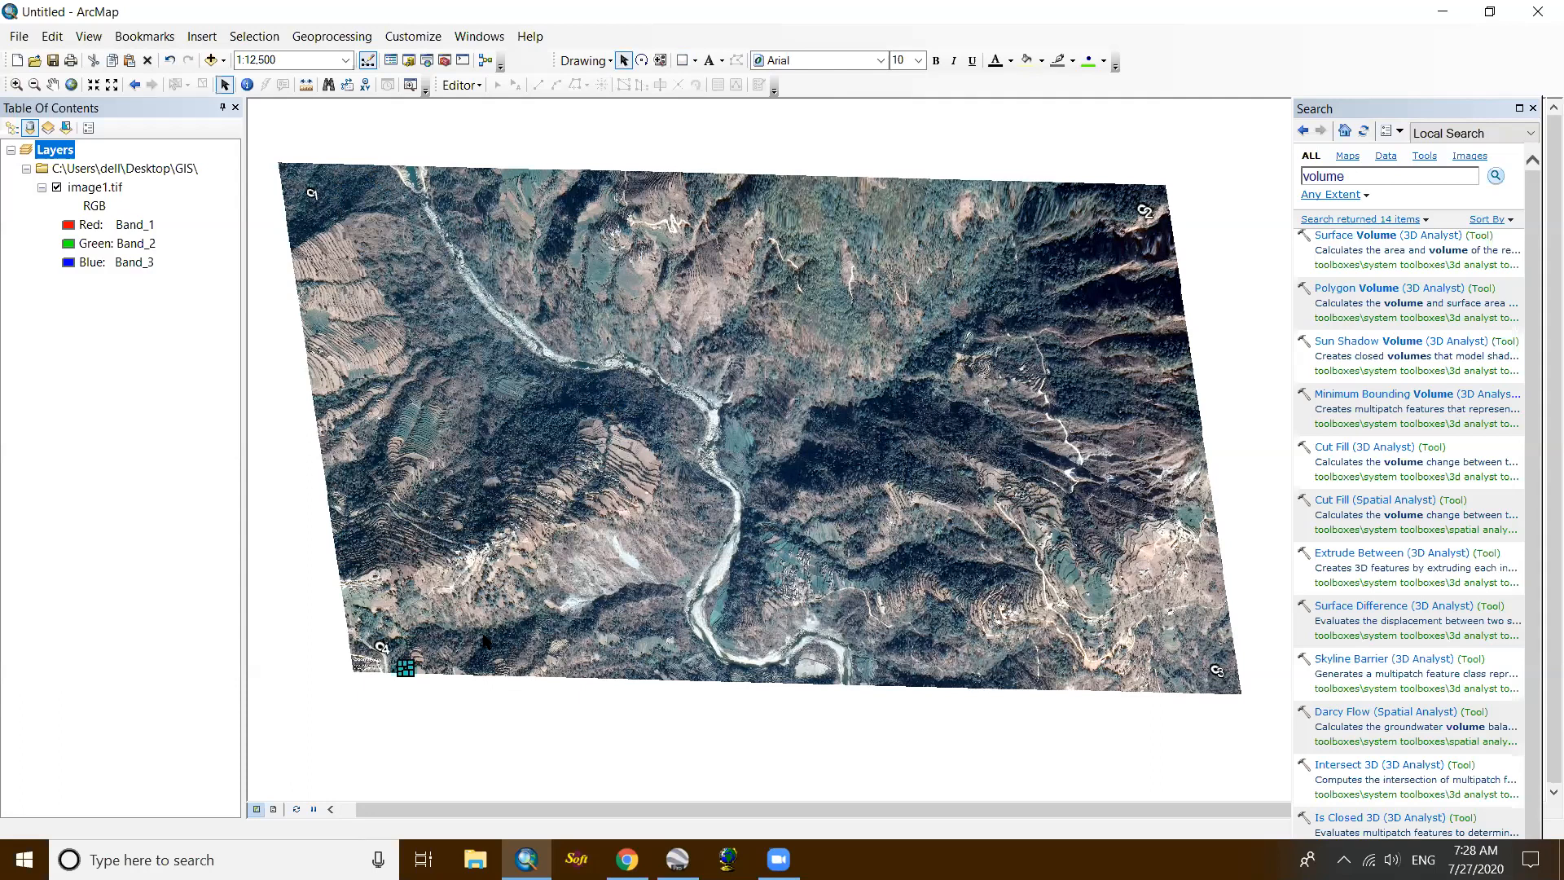
pyautogui.press('Delete')
# Step: Draw a rectangle graphic over image1.tif, inside its slanted side edges, covering most of the image
pyautogui.click(680, 62)
pyautogui.moveTo(408, 667)
pyautogui.mouseDown()
pyautogui.moveTo(498, 652)
pyautogui.moveTo(957, 473)
pyautogui.moveTo(1056, 246)
pyautogui.moveTo(1109, 185)
pyautogui.moveTo(1136, 184)
pyautogui.moveTo(1130, 197)
pyautogui.mouseUp()
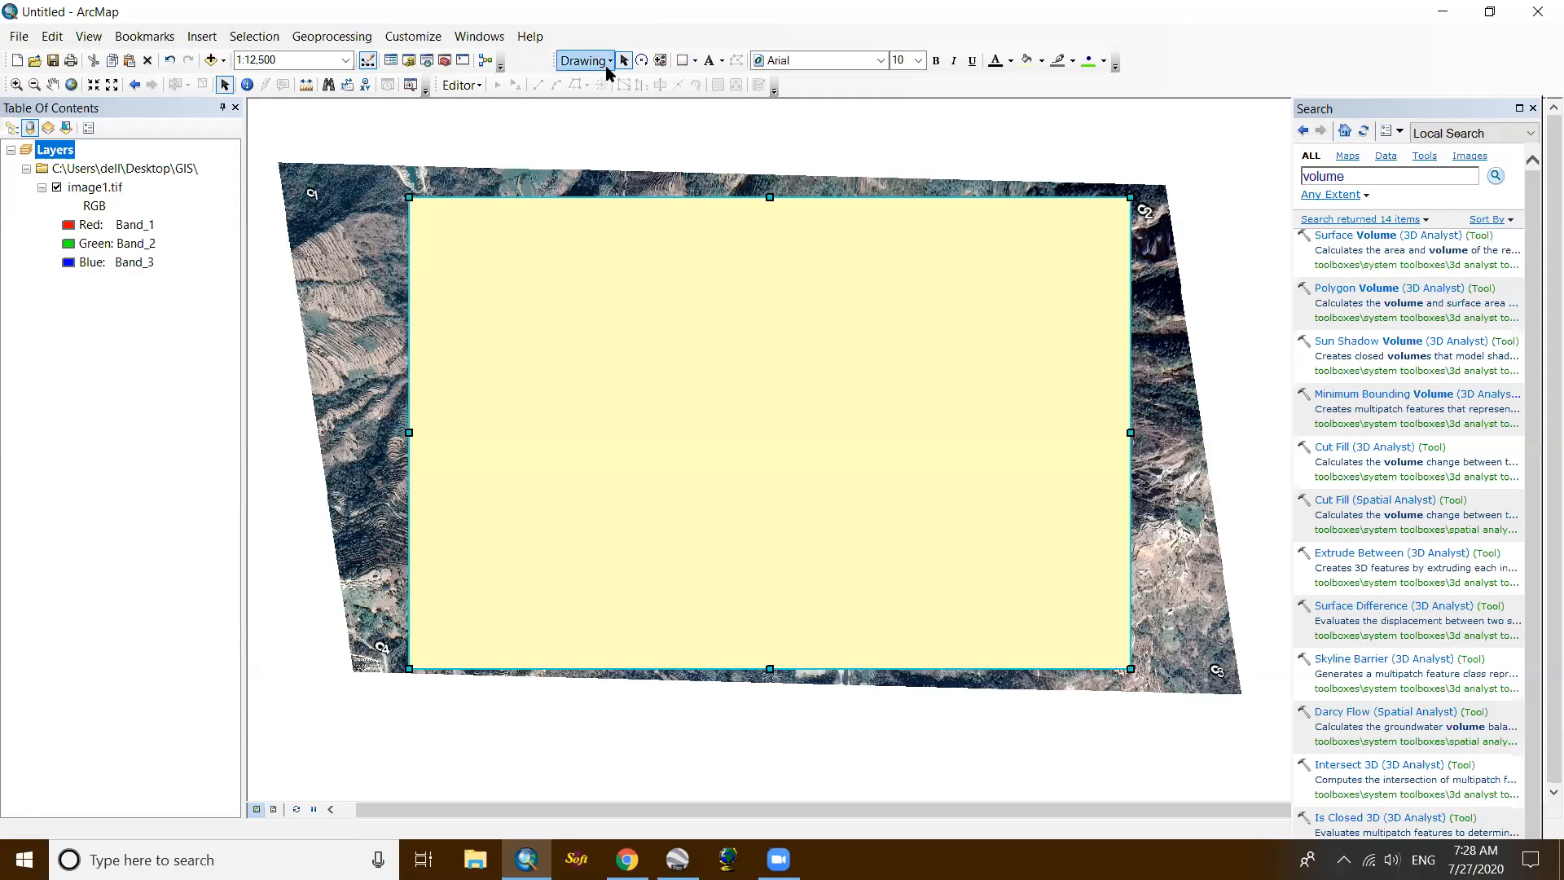
pyautogui.rightClick(1186, 48)
pyautogui.click(1157, 53)
# Step: Convert the selected rectangle graphic to a shapefile named polygon in the GIS folder and add it to the map
pyautogui.click(609, 61)
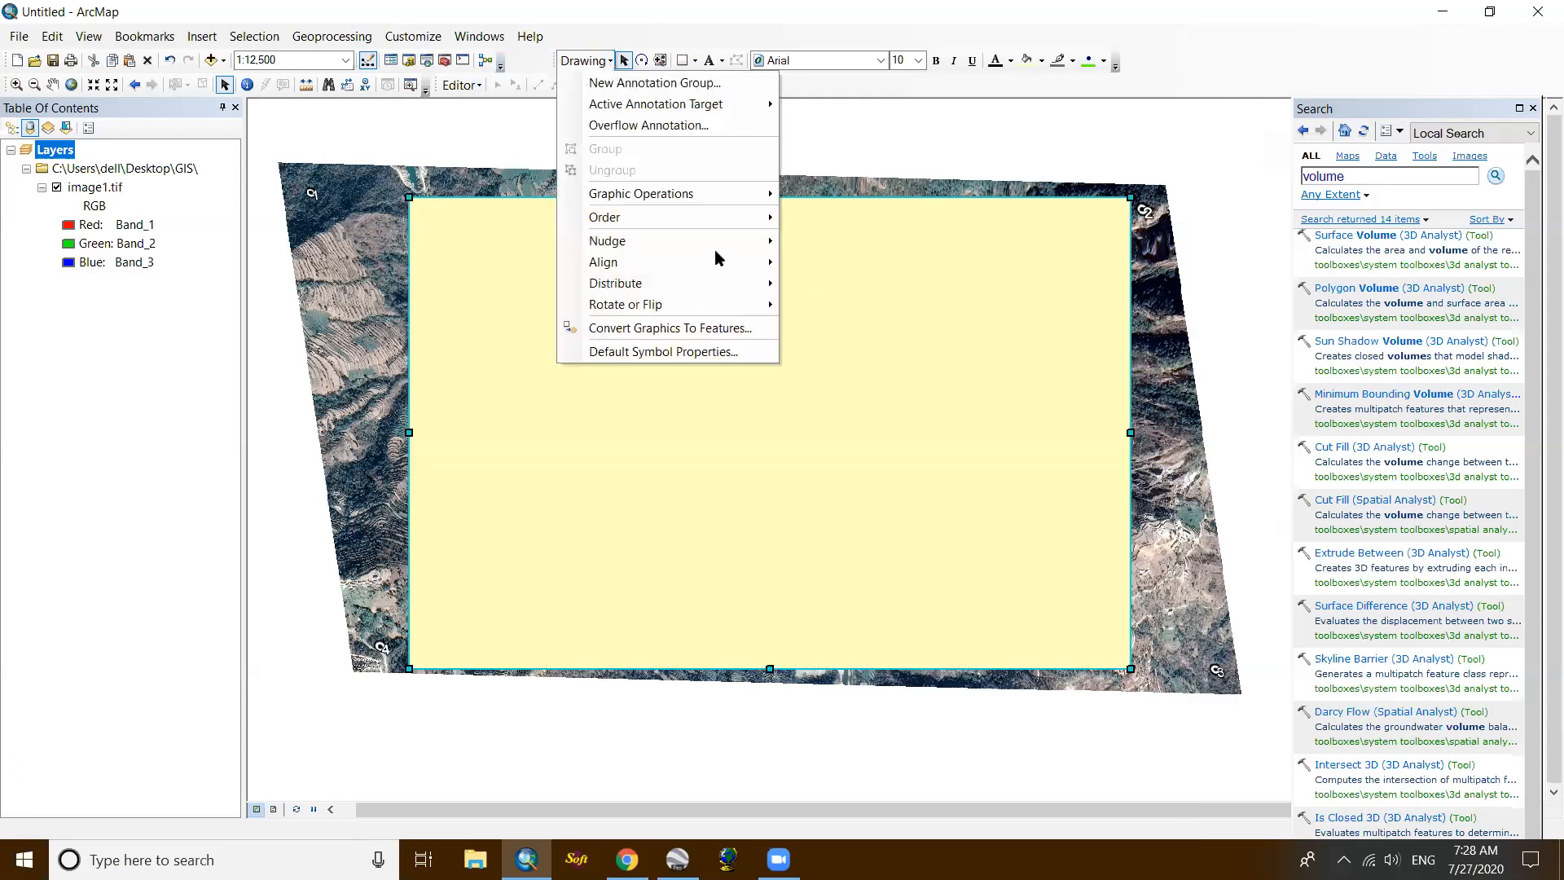
pyautogui.click(730, 327)
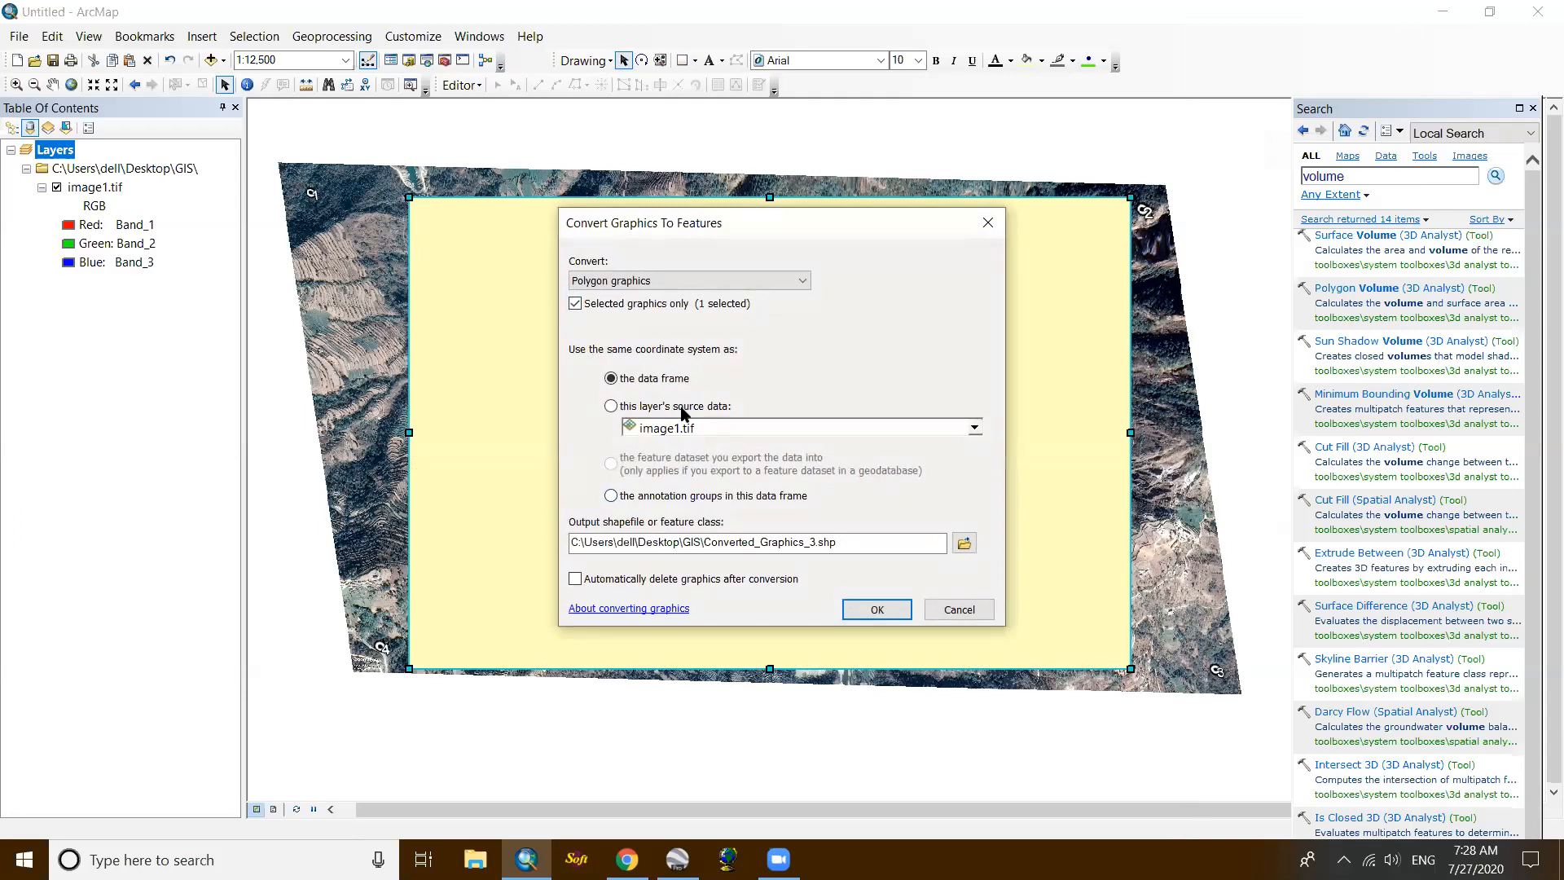
pyautogui.click(963, 544)
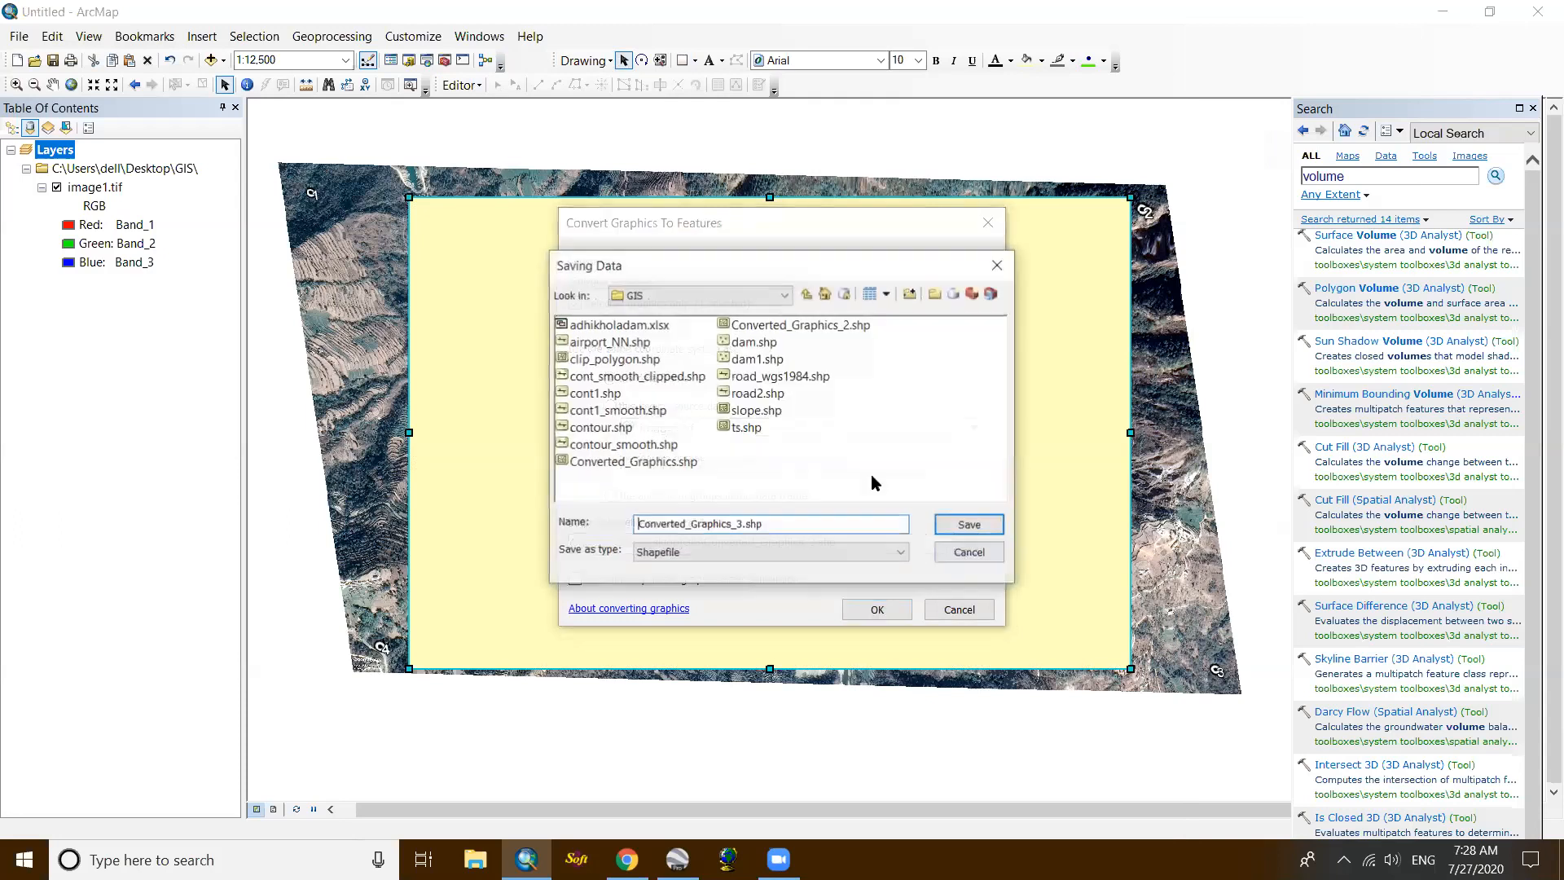
pyautogui.moveTo(770, 524); pyautogui.dragTo(619, 526)
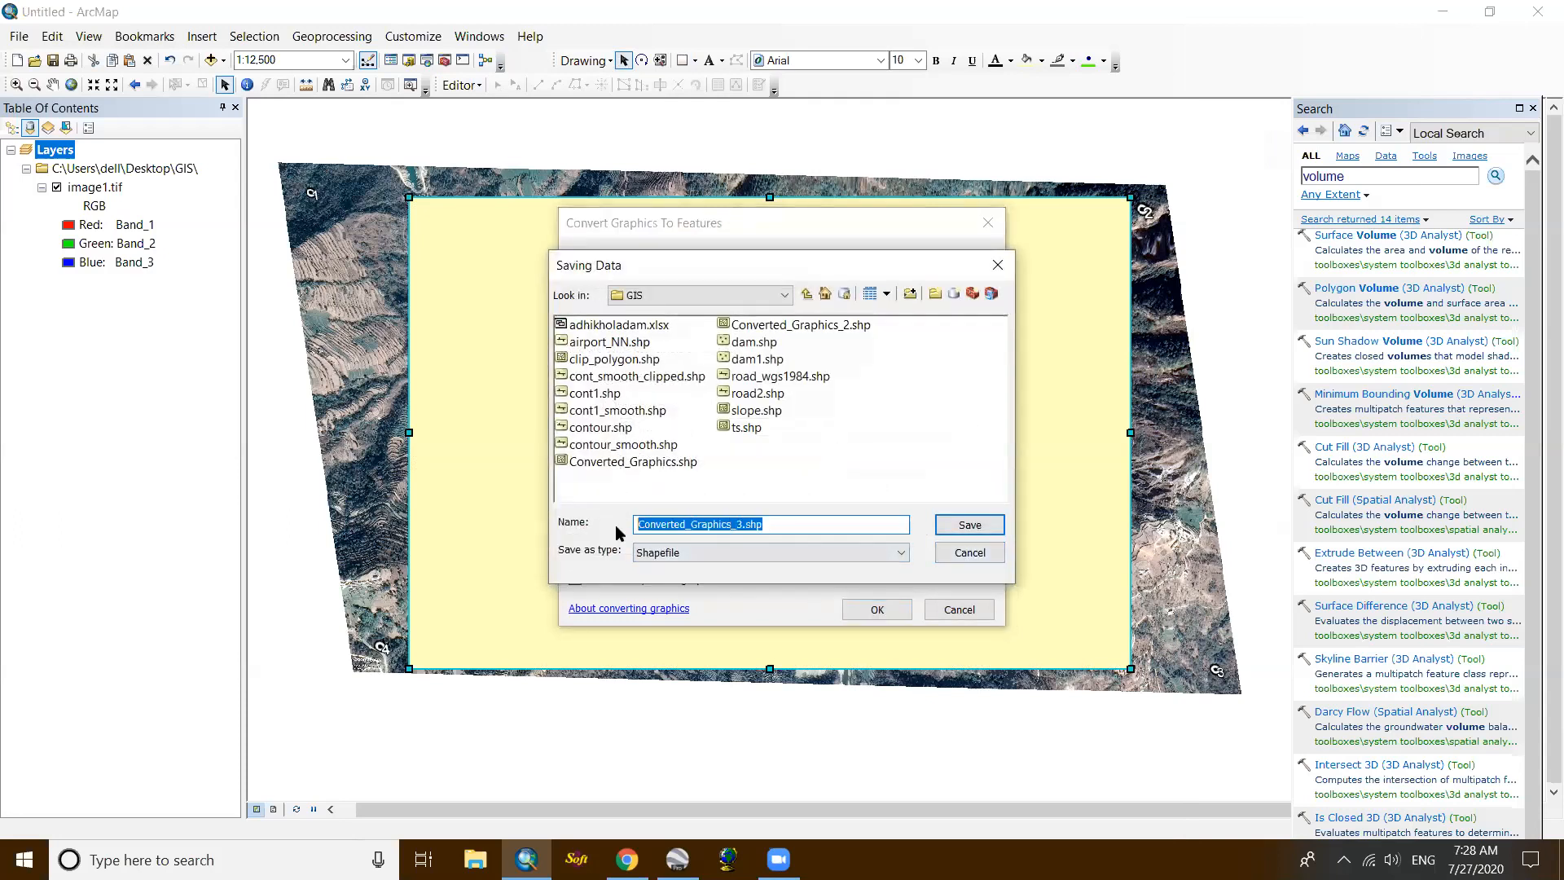
pyautogui.write('polygon')
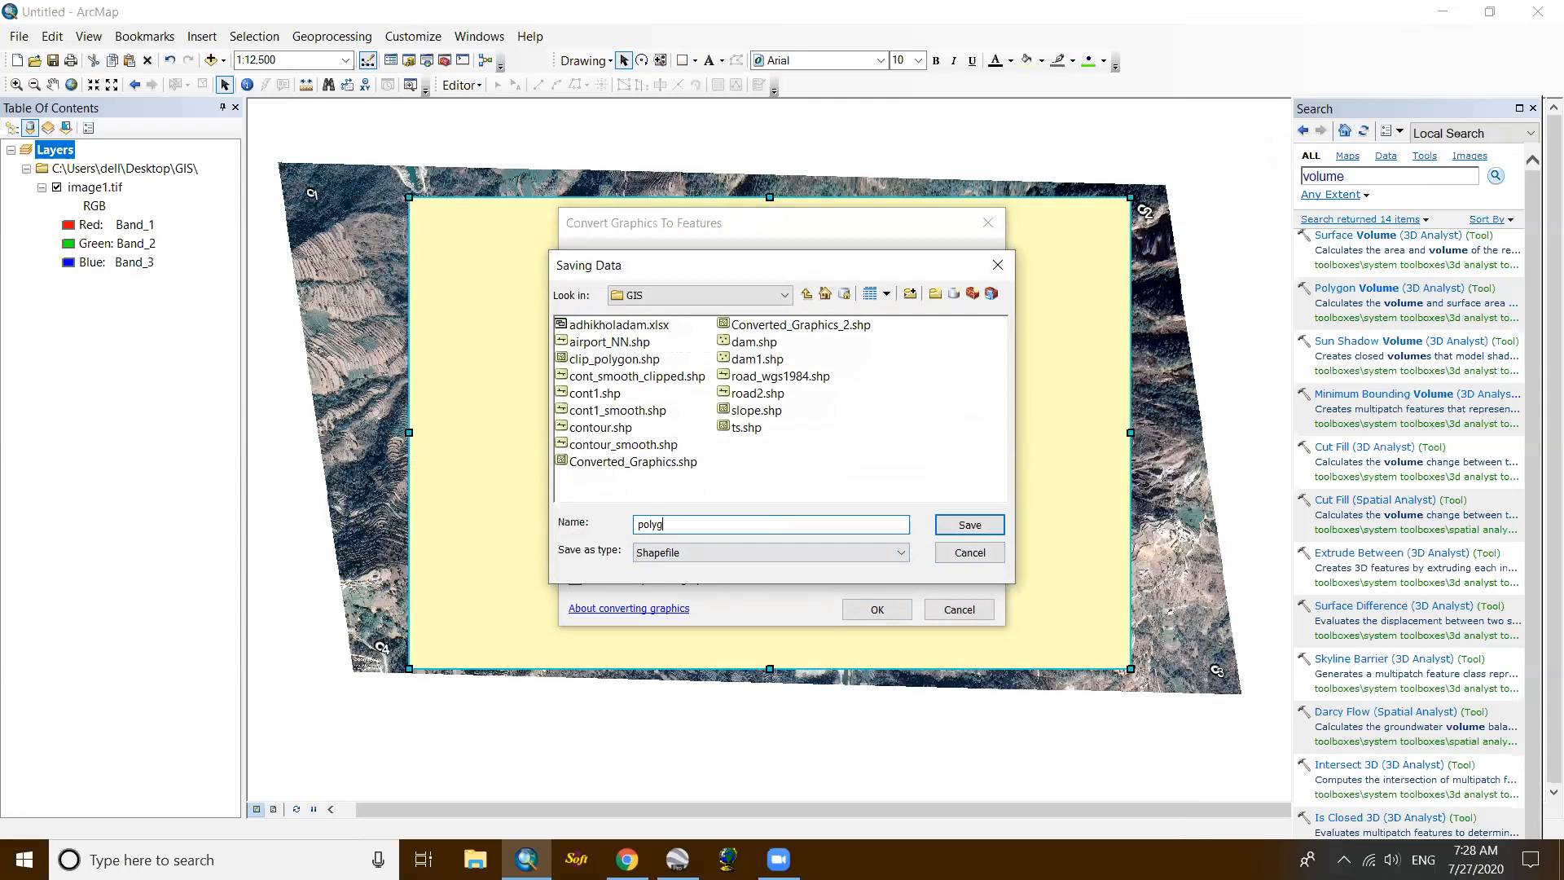
pyautogui.click(954, 525)
pyautogui.click(877, 609)
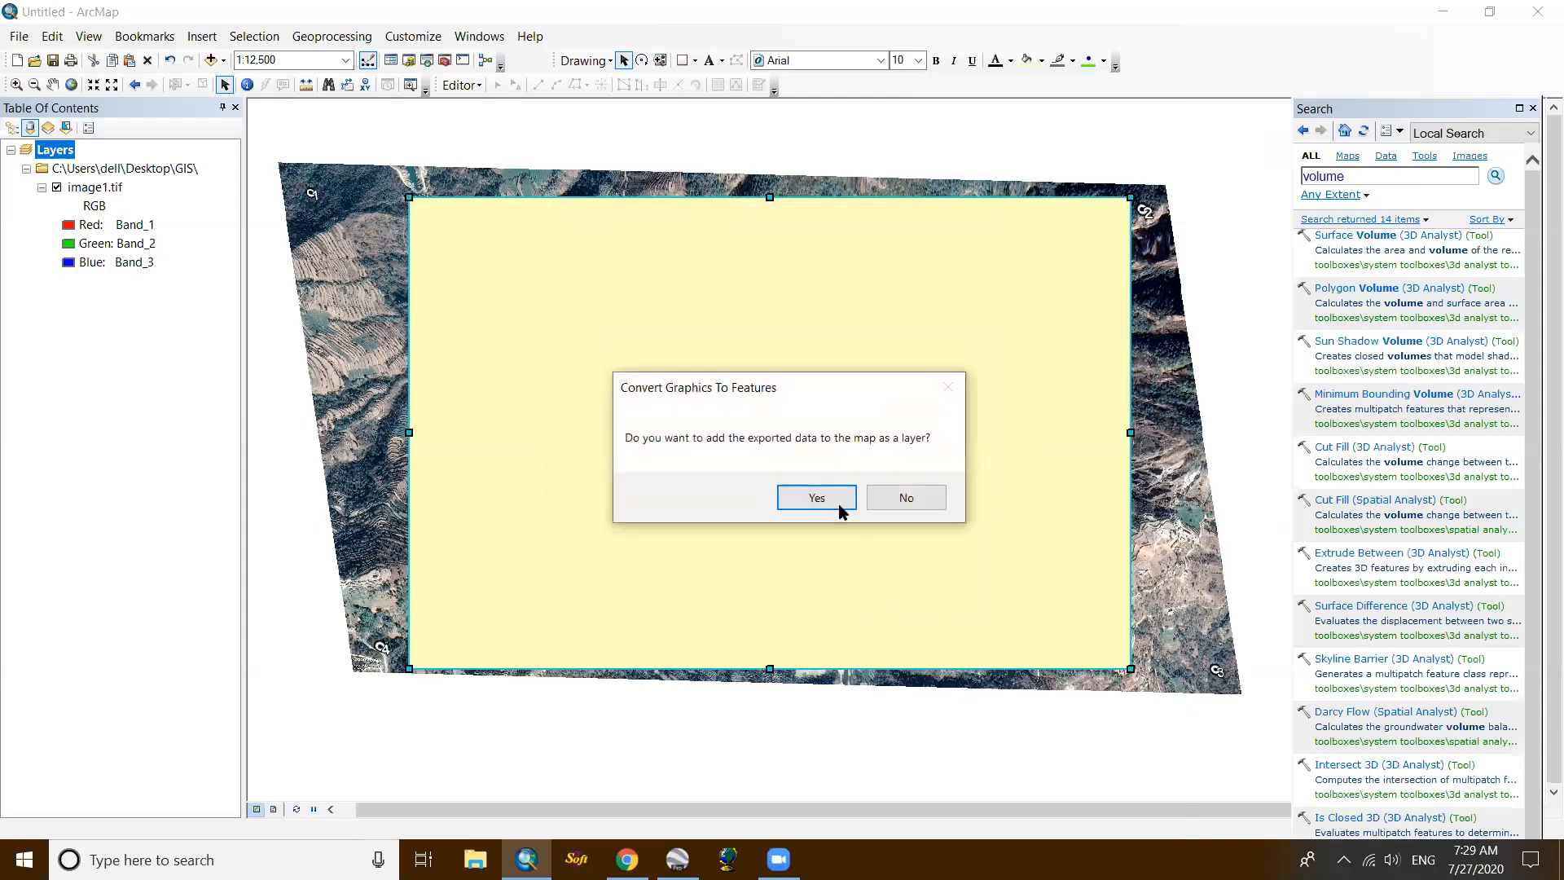
pyautogui.click(825, 496)
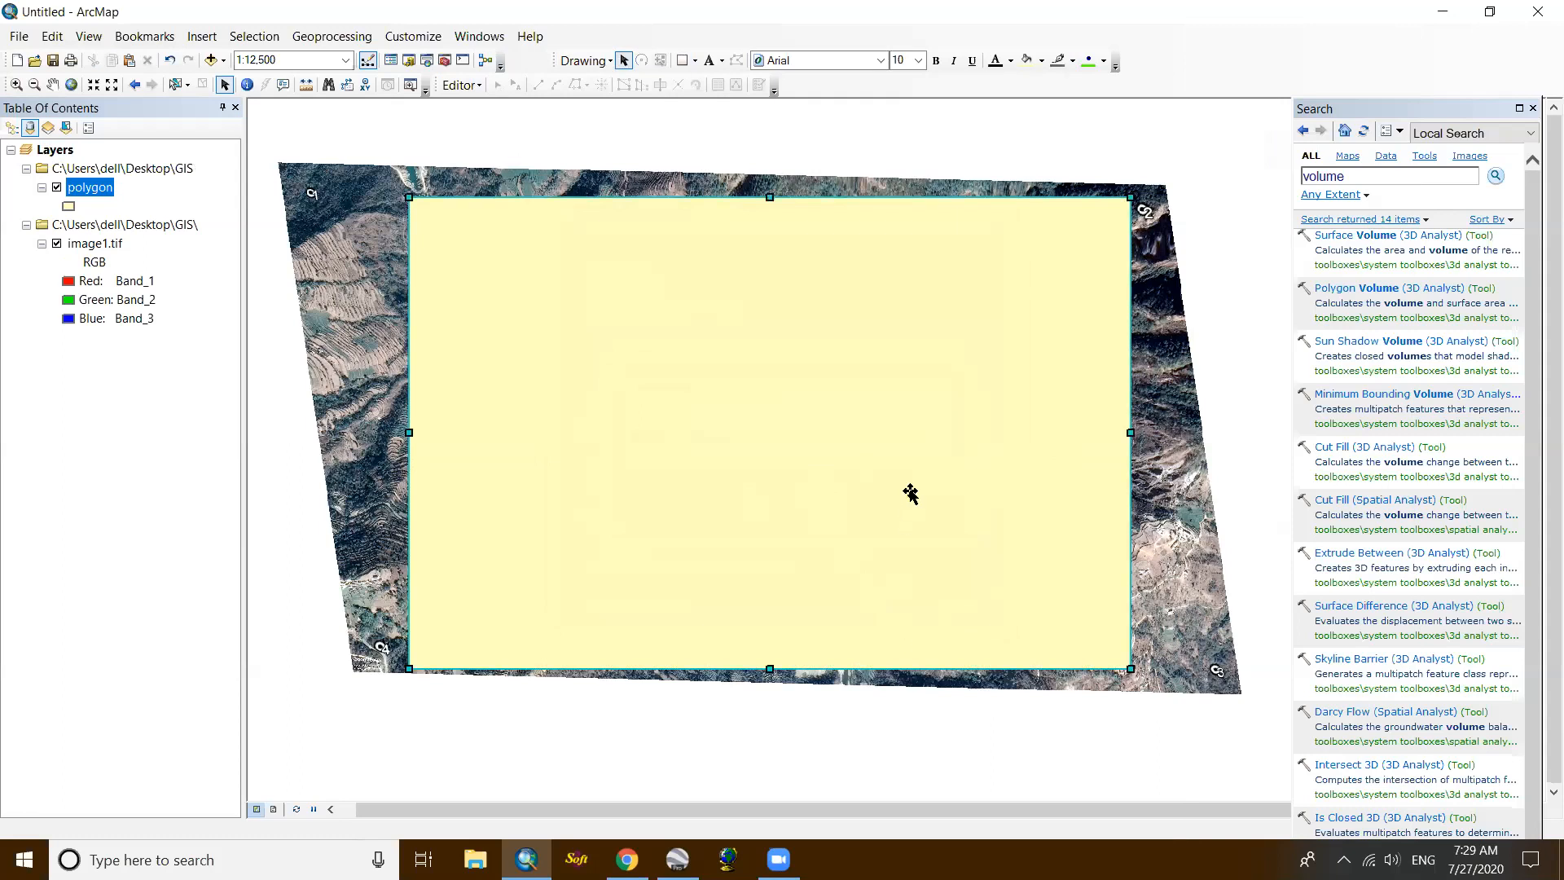
# Step: Delete the rectangle graphic and change the polygon layer's symbol to Hollow
pyautogui.press('Delete')
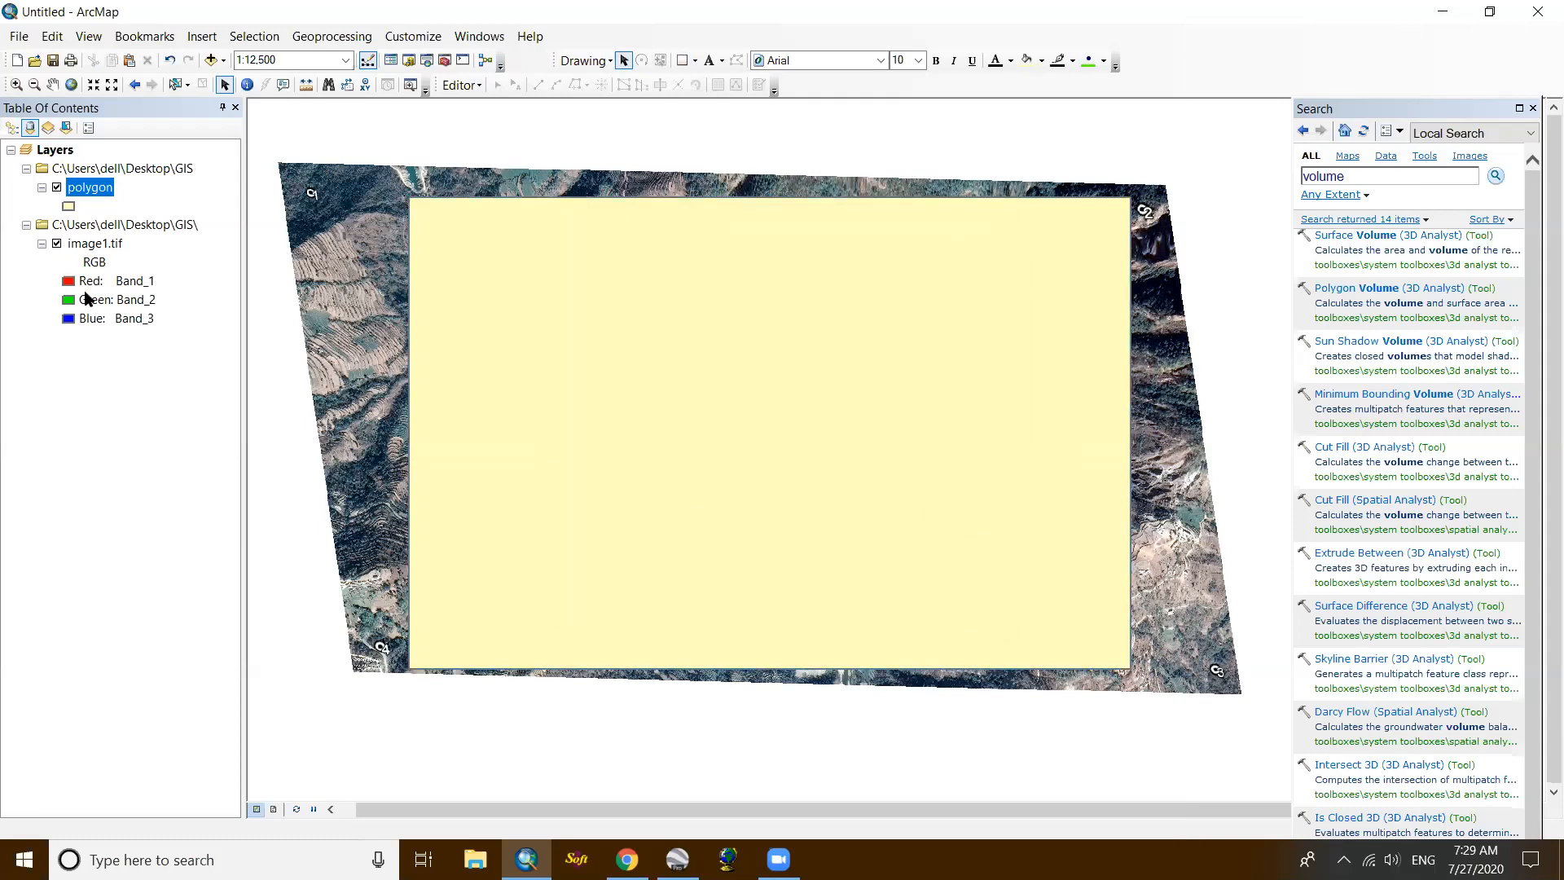
pyautogui.click(66, 209)
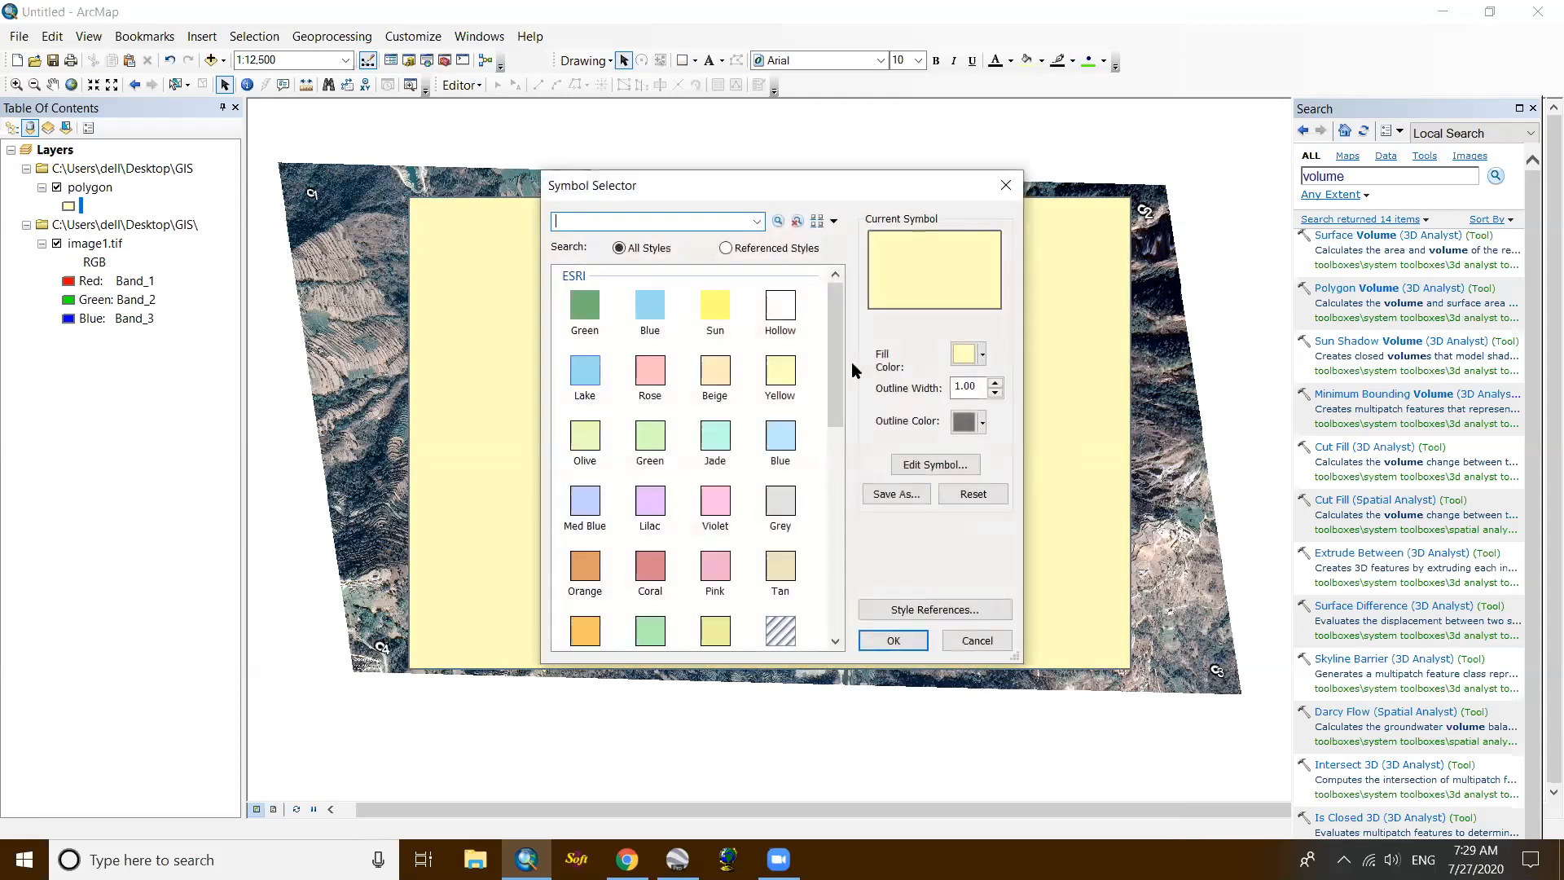
pyautogui.click(781, 308)
pyautogui.click(896, 641)
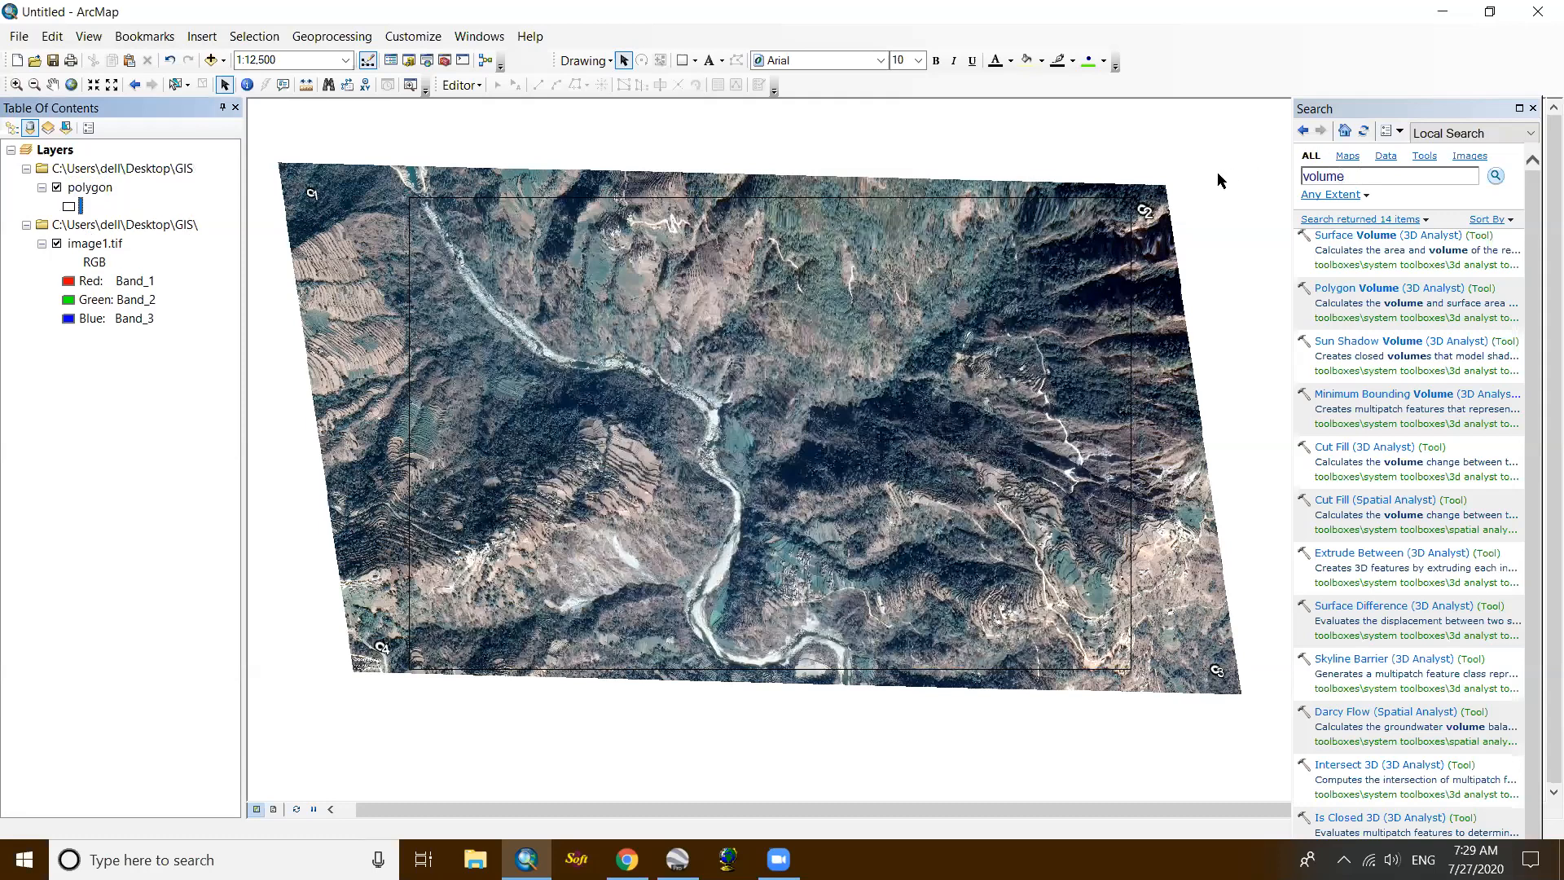
# Step: Find the Extract by Mask tool and set image1.tif as the input raster and polygon as the mask data
pyautogui.write('ex')
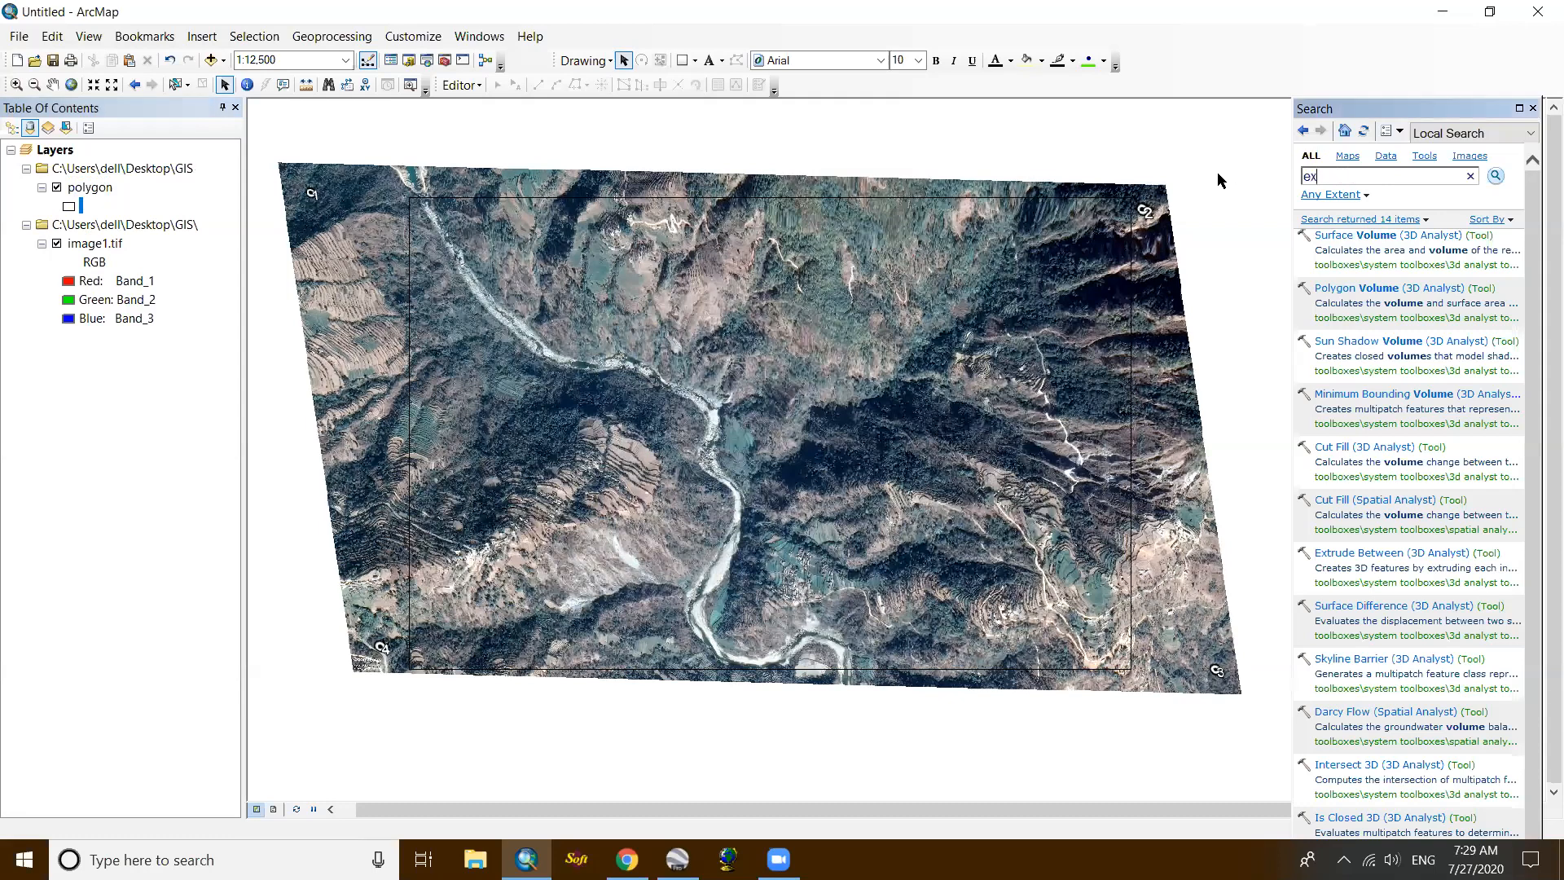
pyautogui.write('tract by mask')
pyautogui.press('Return')
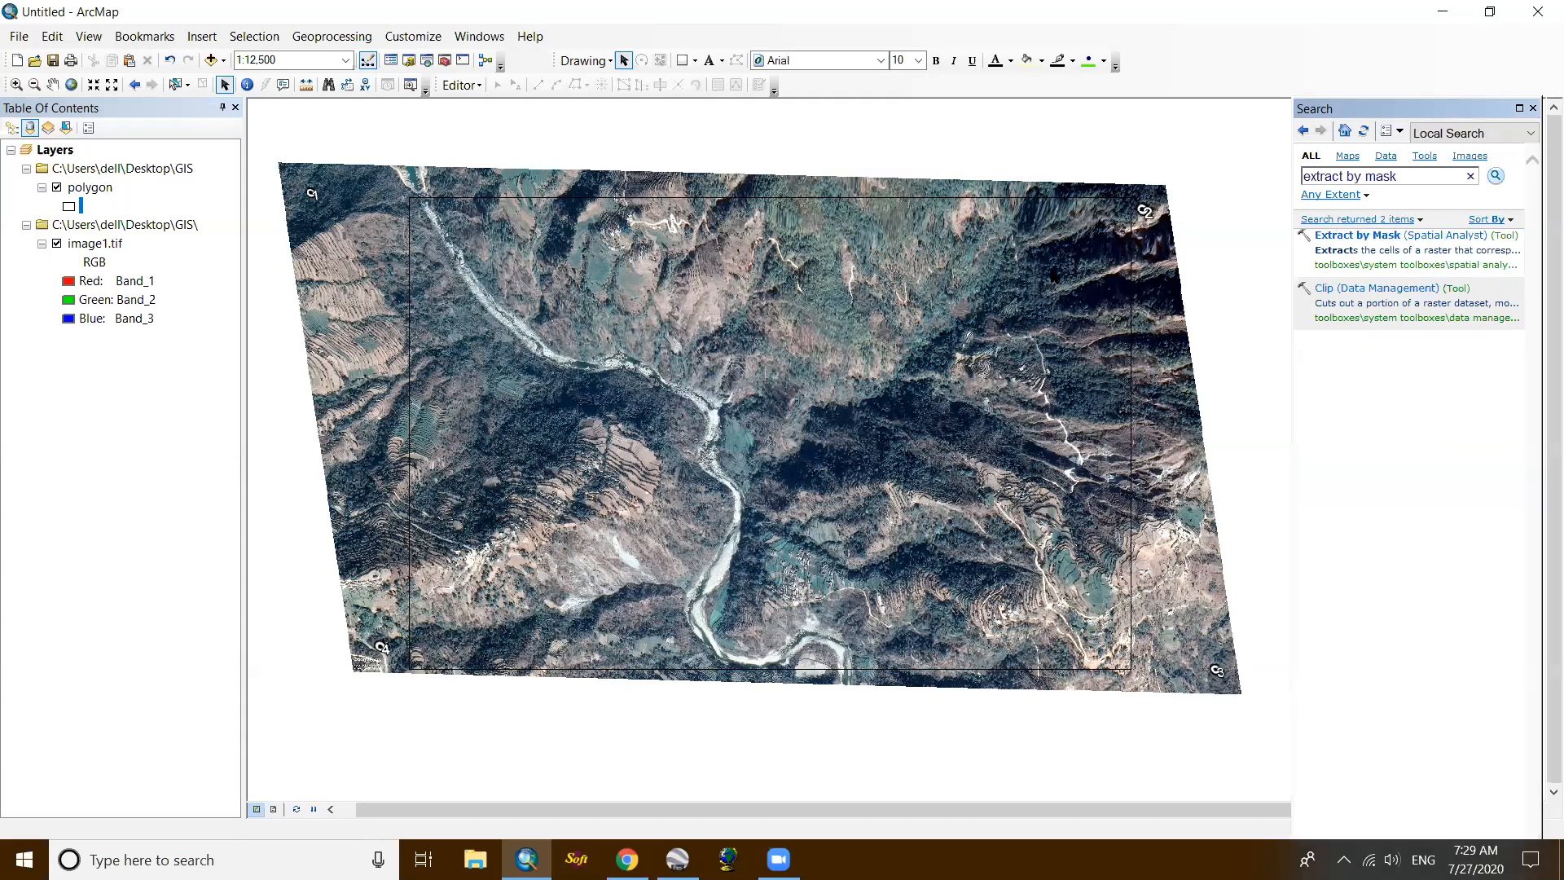
pyautogui.click(1370, 237)
pyautogui.click(1051, 280)
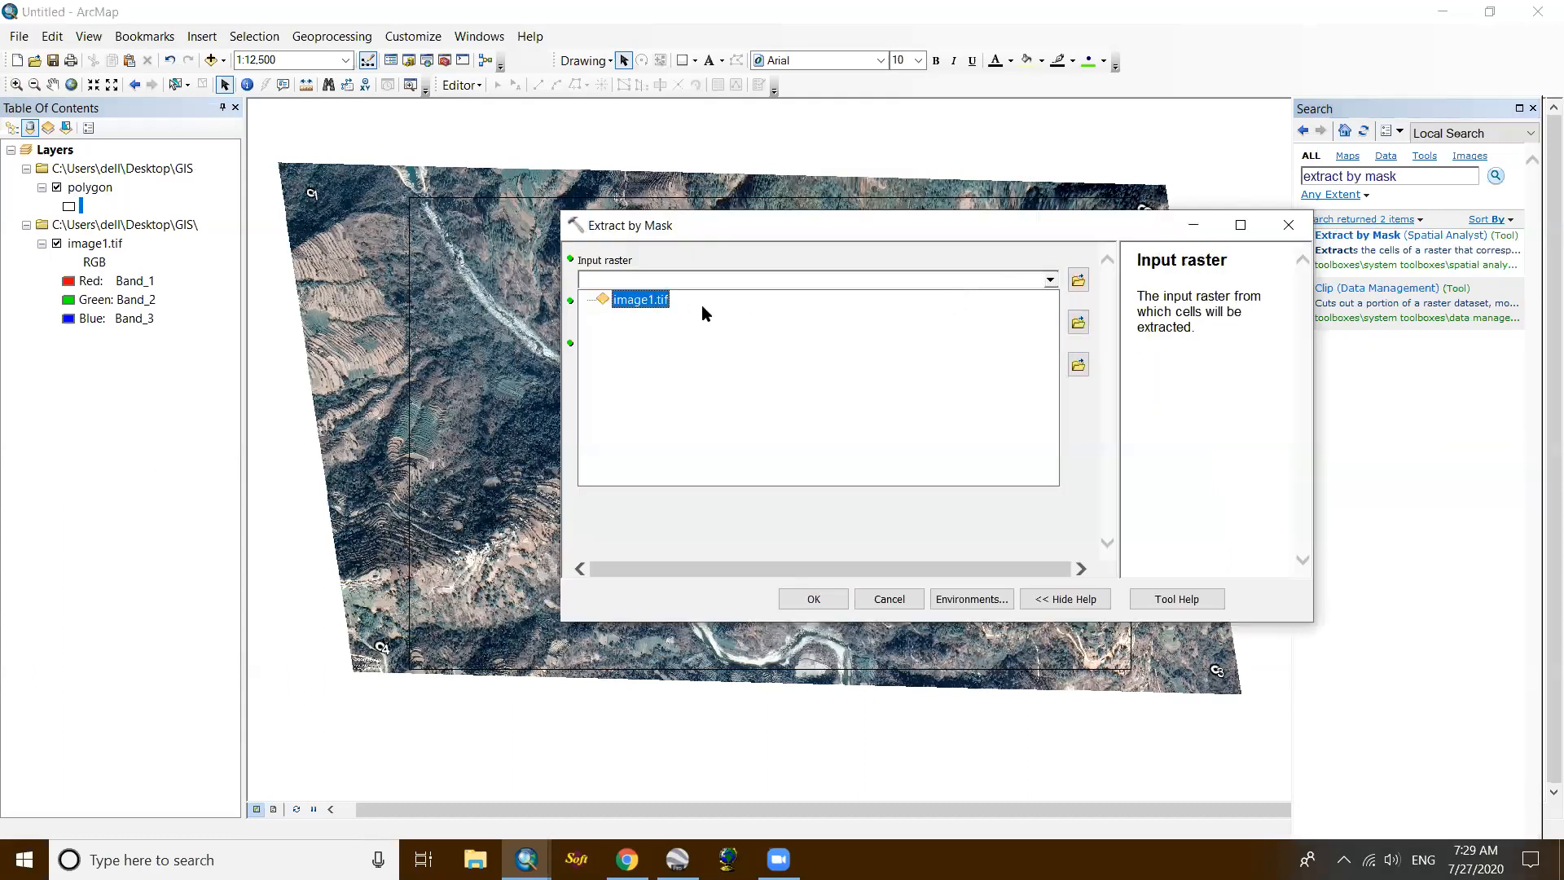
pyautogui.click(641, 299)
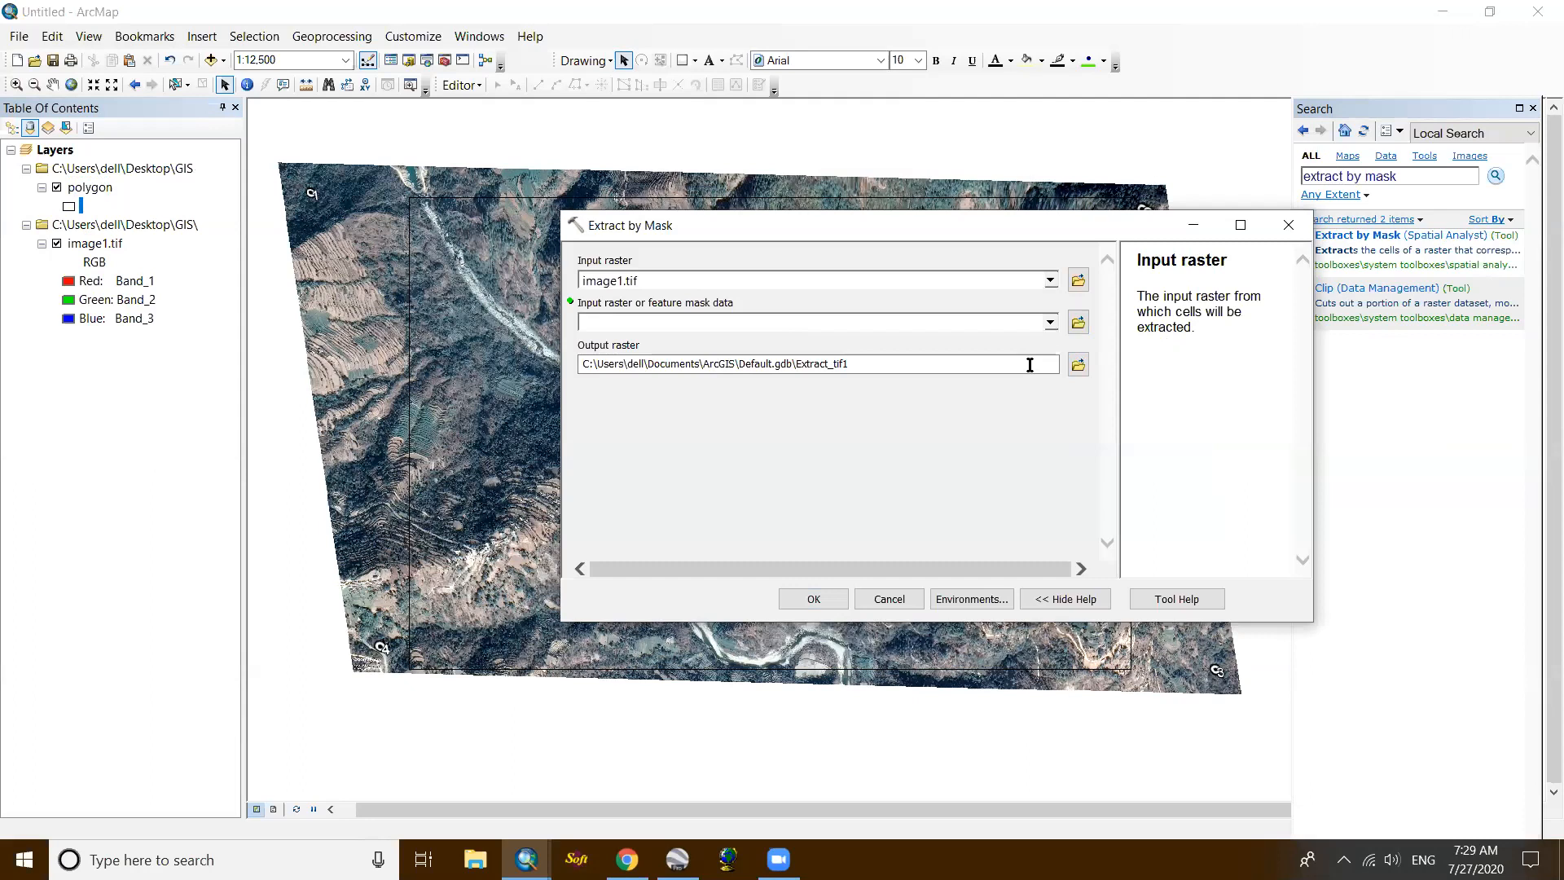
pyautogui.click(1051, 324)
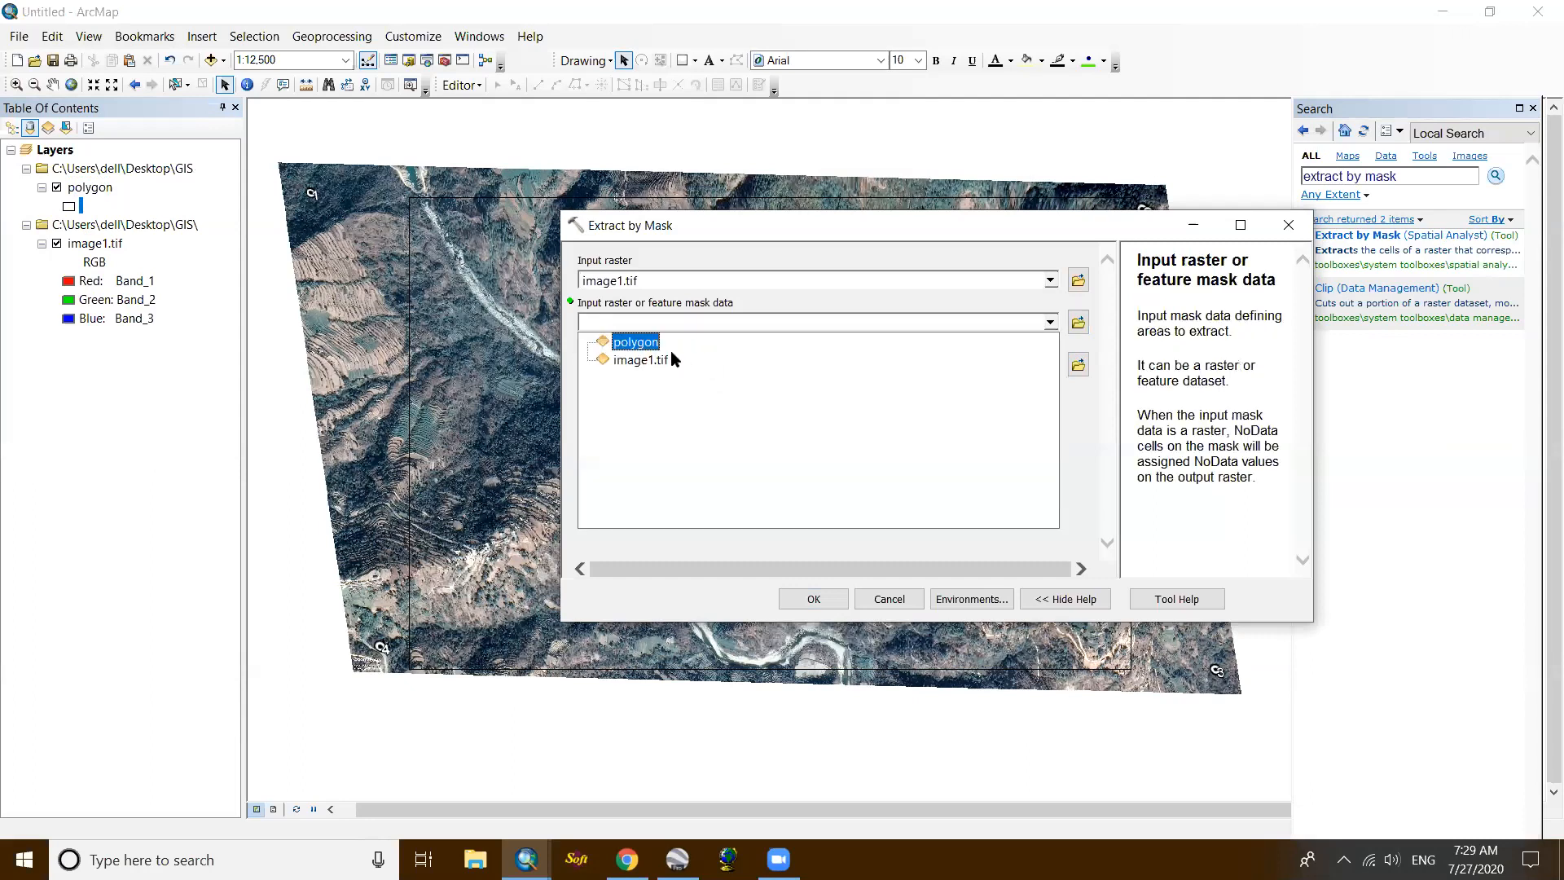
pyautogui.click(651, 342)
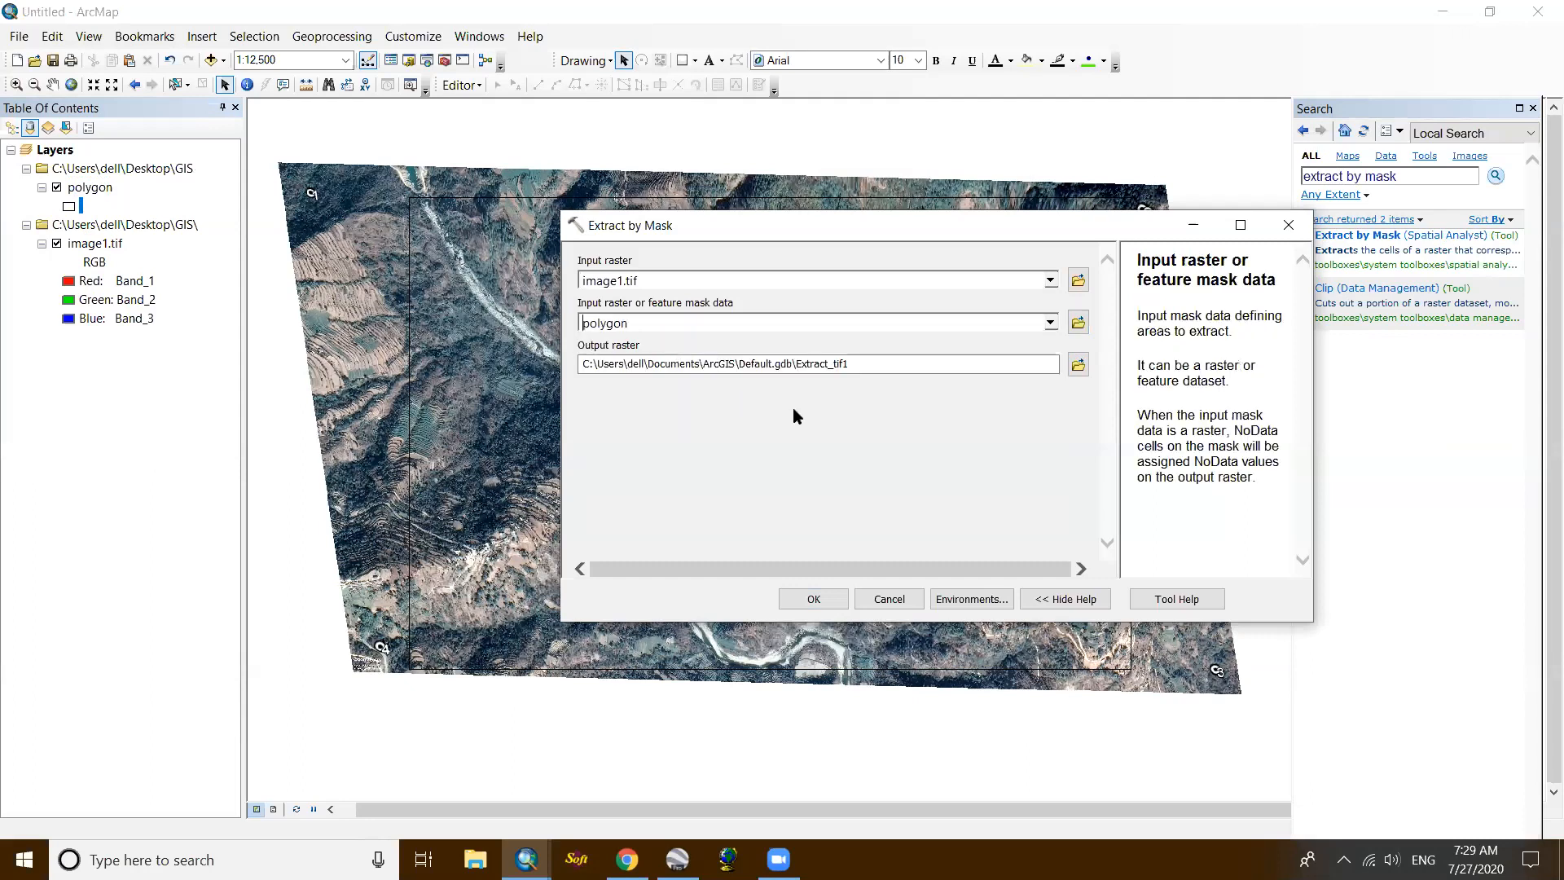
# Step: Set the Extract by Mask output raster to image_crop in the Desktop GIS folder
pyautogui.click(1077, 365)
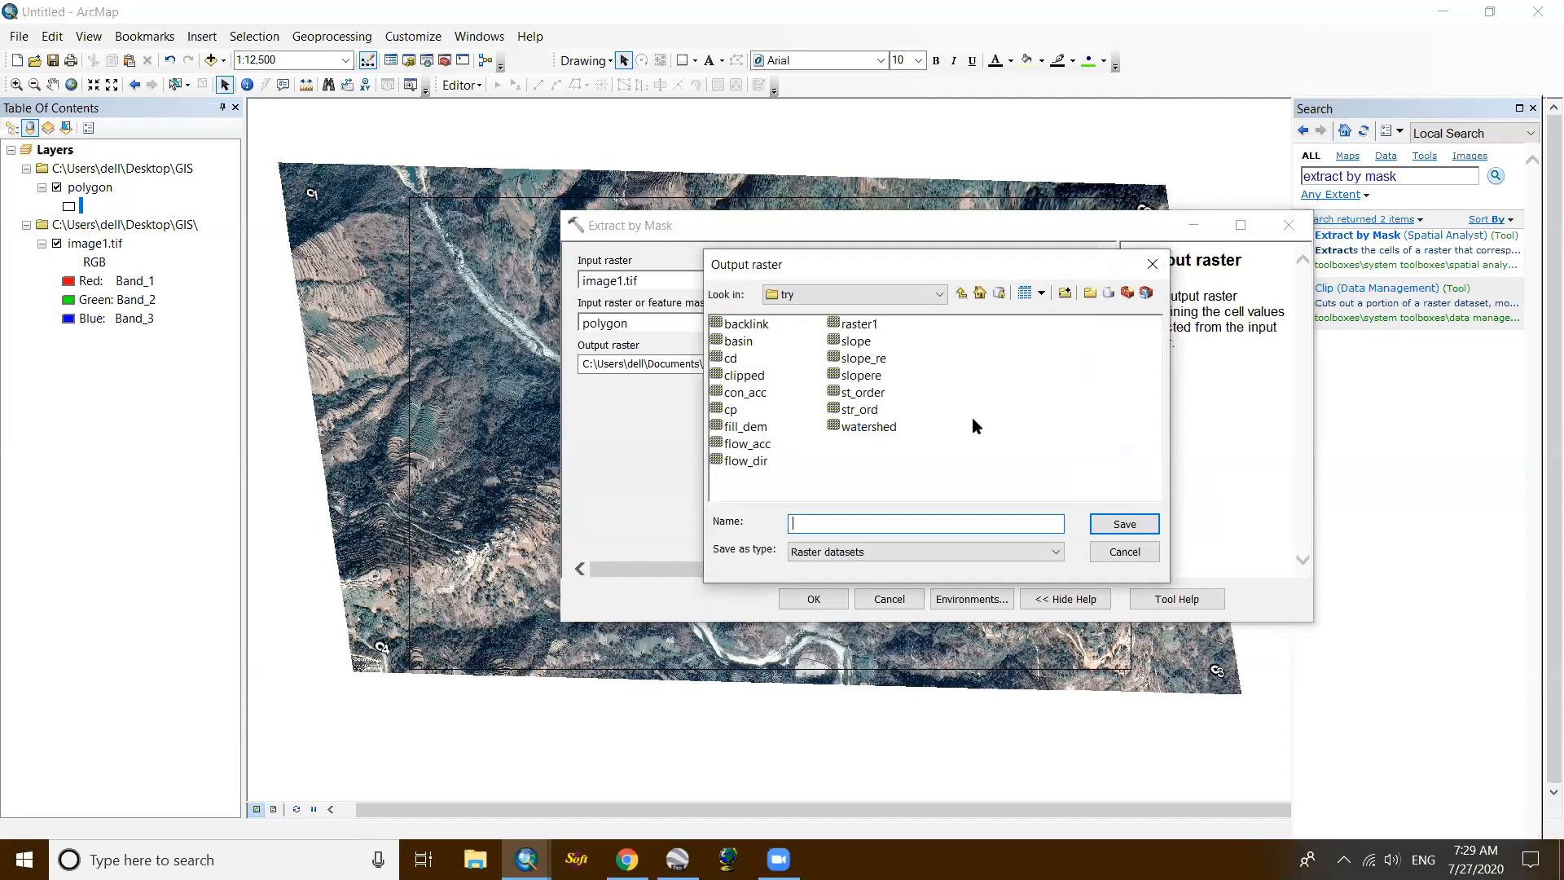
pyautogui.click(962, 293)
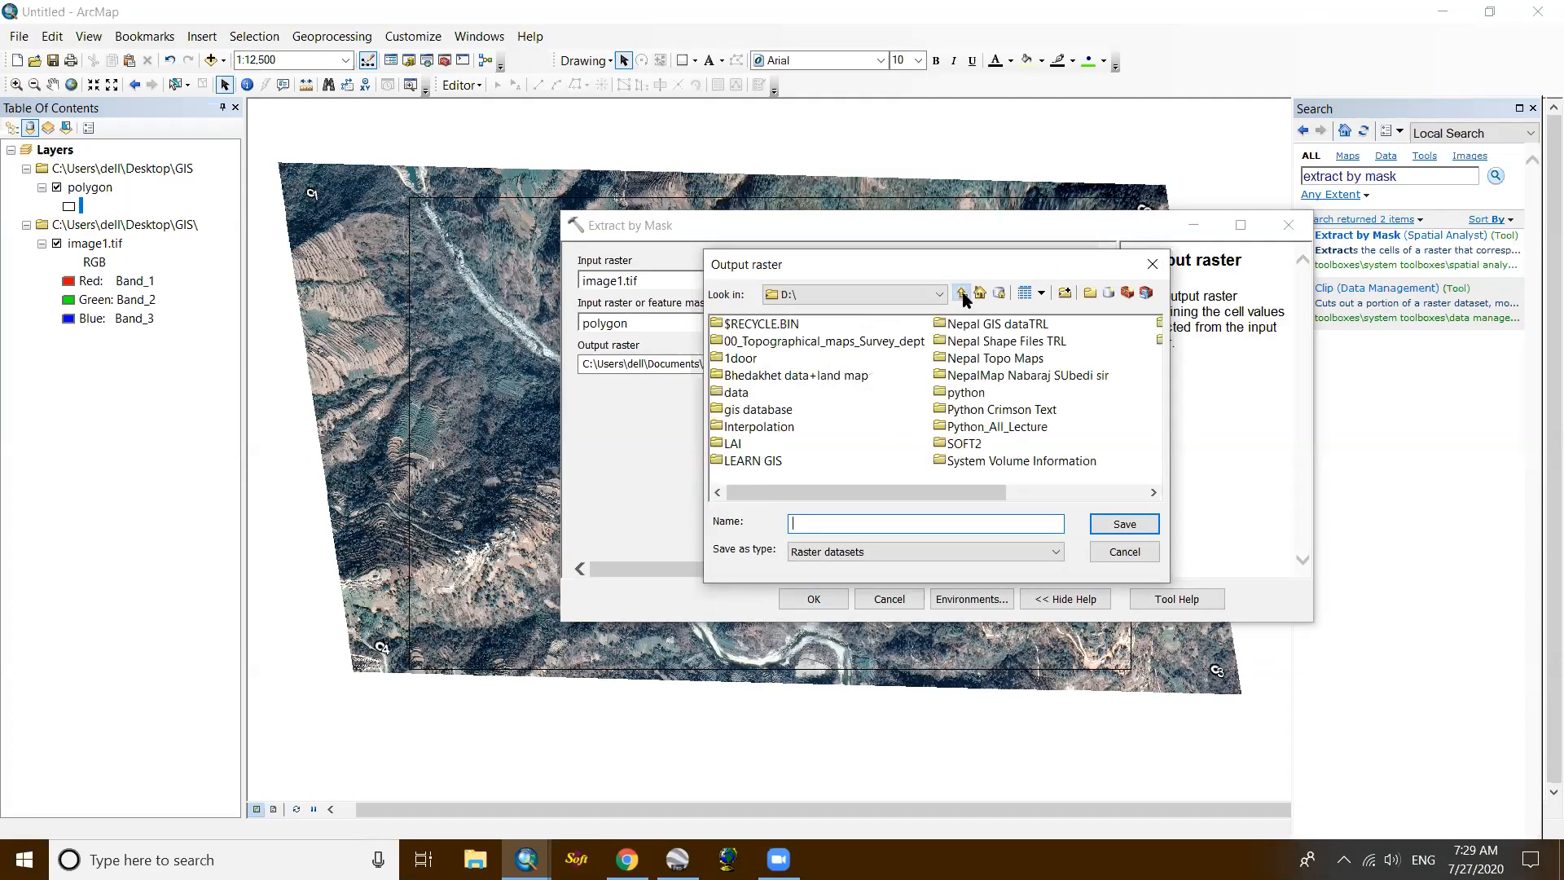
pyautogui.click(962, 293)
pyautogui.doubleClick(832, 324)
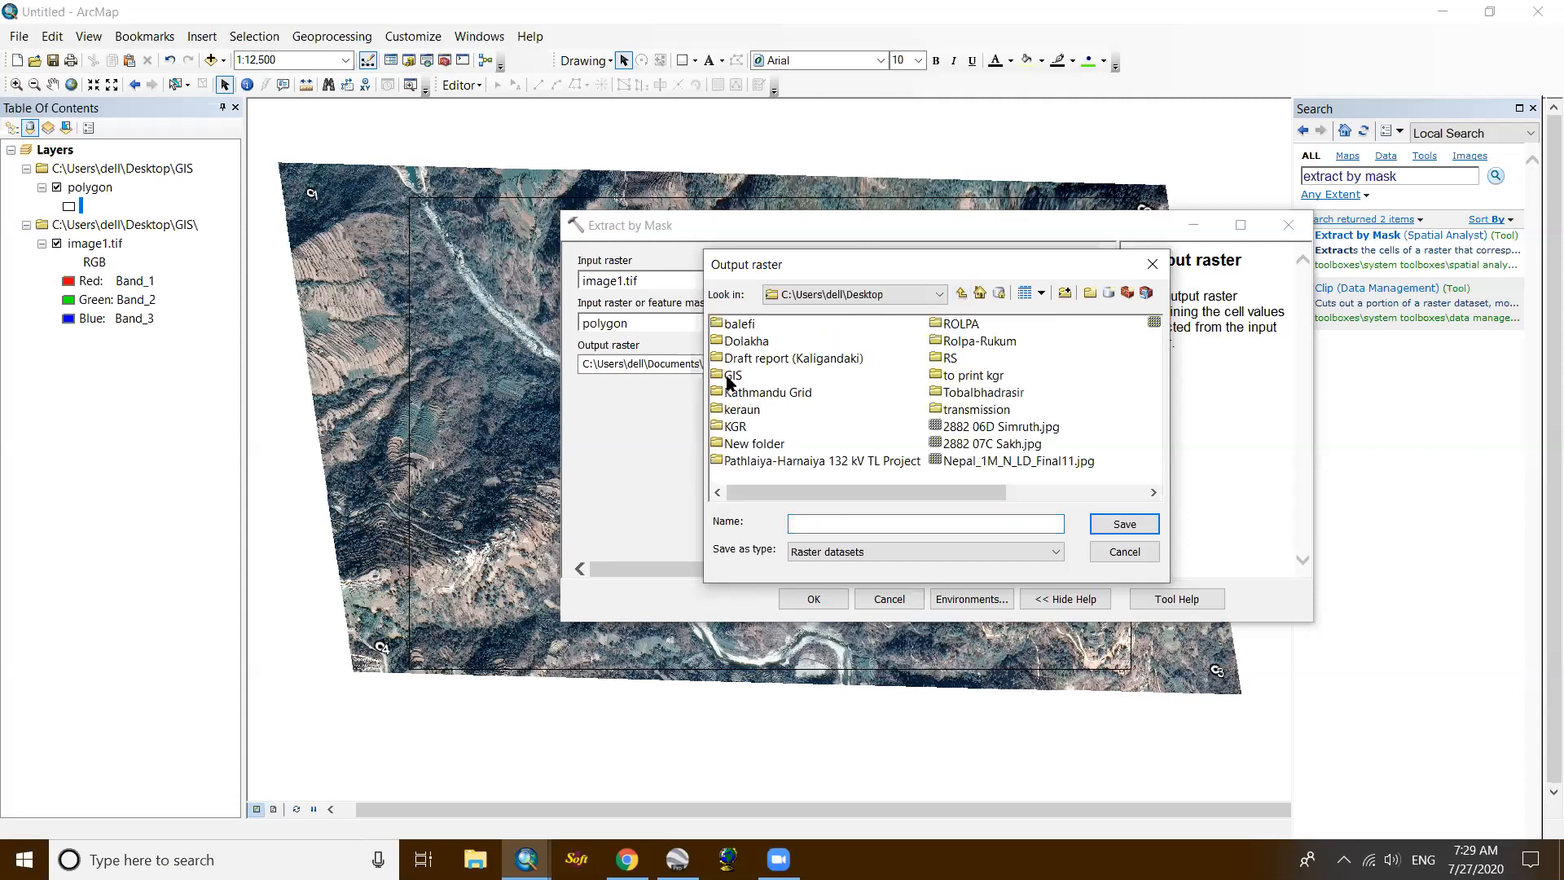
pyautogui.doubleClick(727, 377)
pyautogui.click(881, 523)
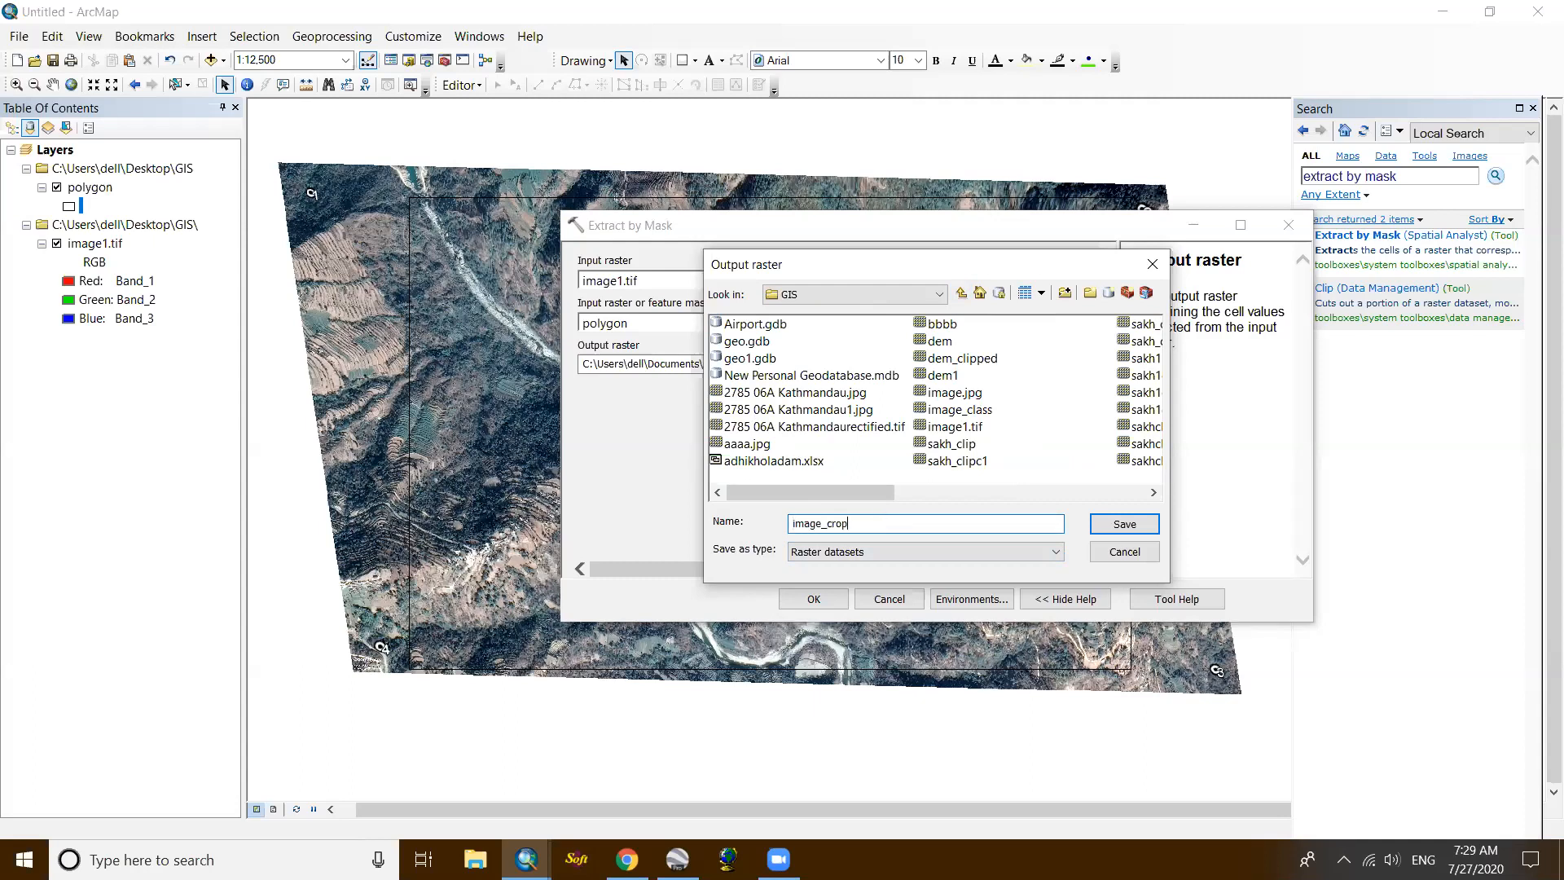
pyautogui.click(1114, 525)
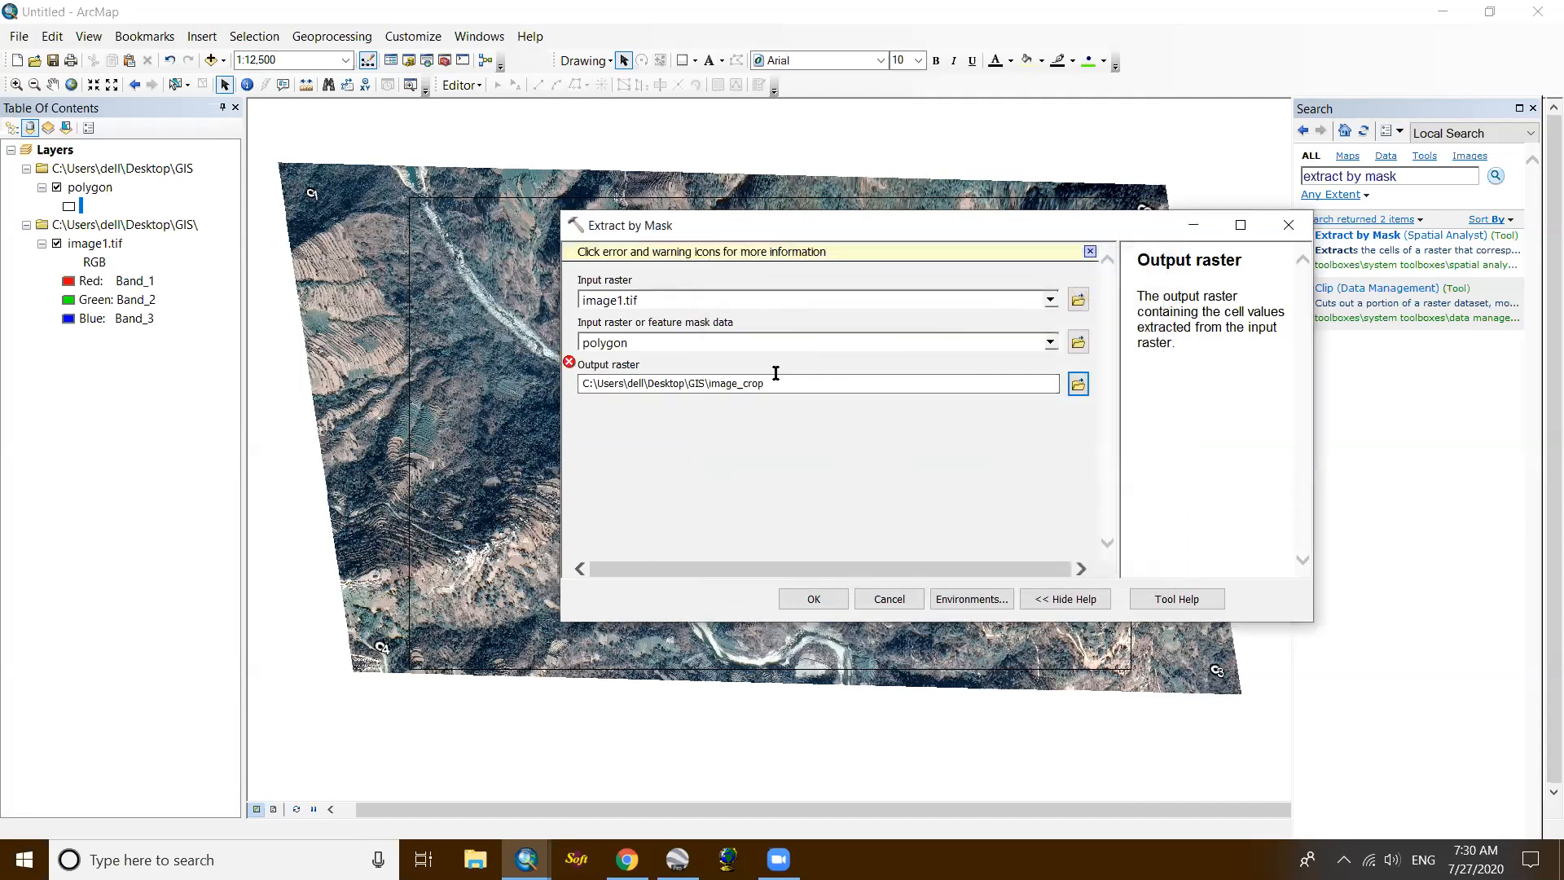
# Step: Check the output raster error, shorten the output name to image_cr, and run Extract by Mask
pyautogui.click(568, 364)
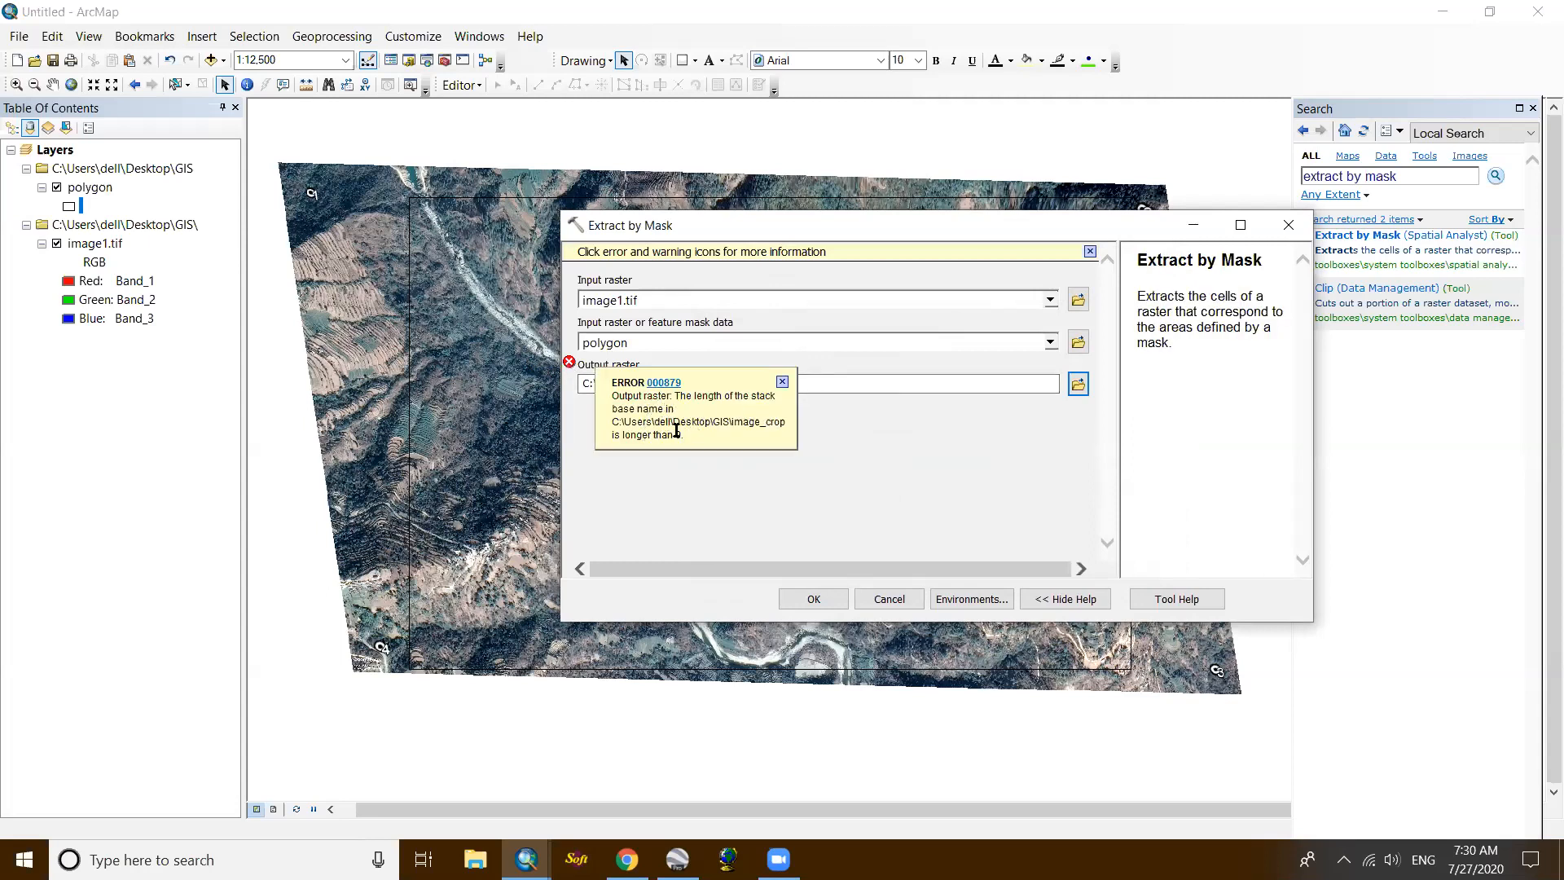
pyautogui.click(780, 383)
pyautogui.click(772, 364)
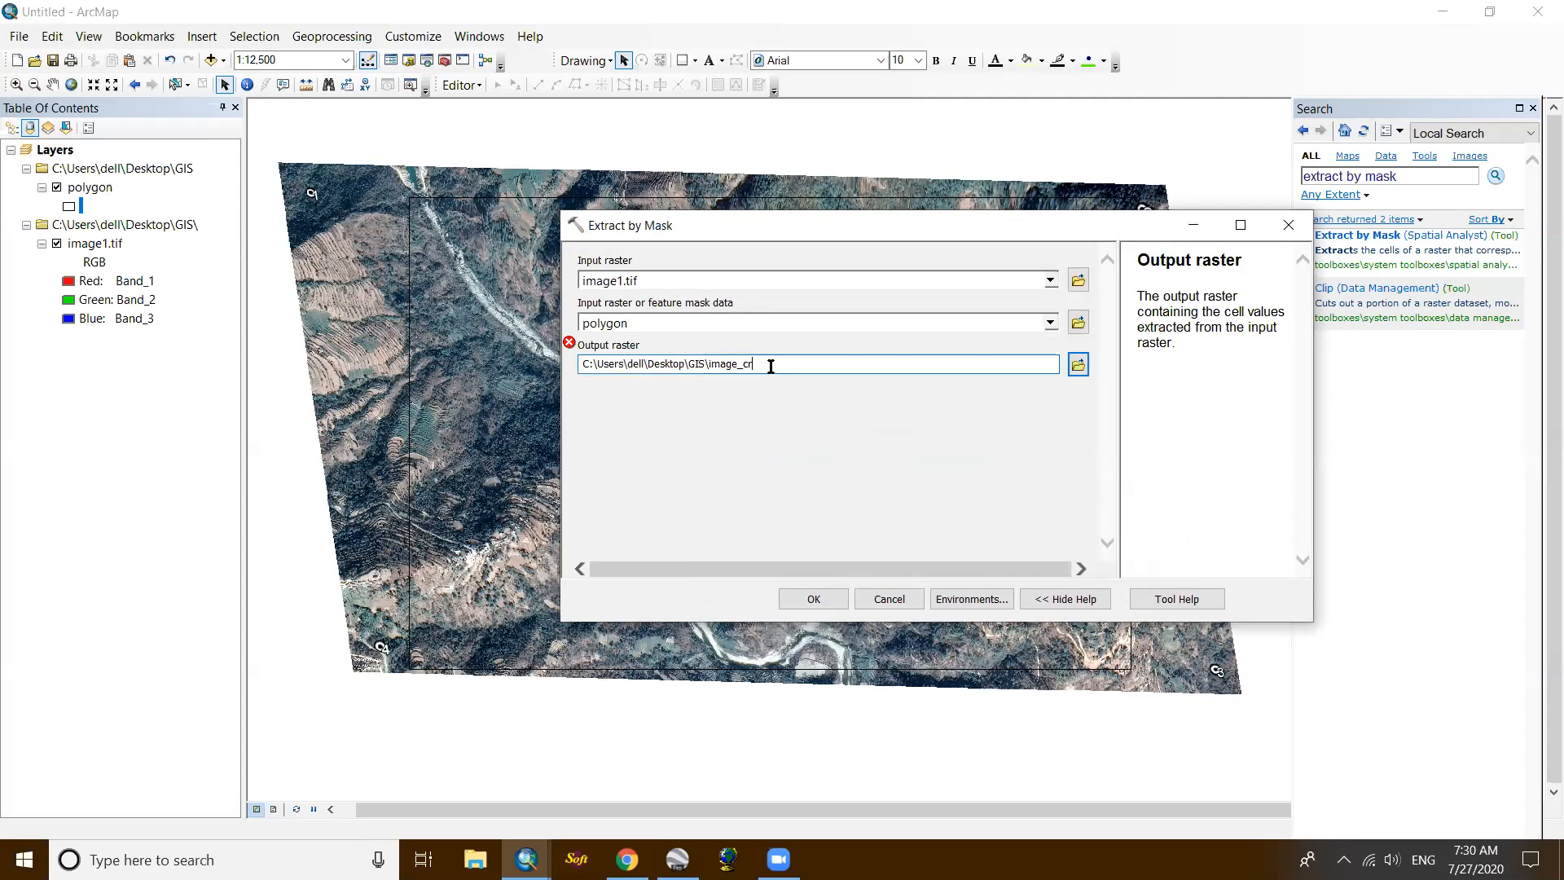
pyautogui.click(810, 465)
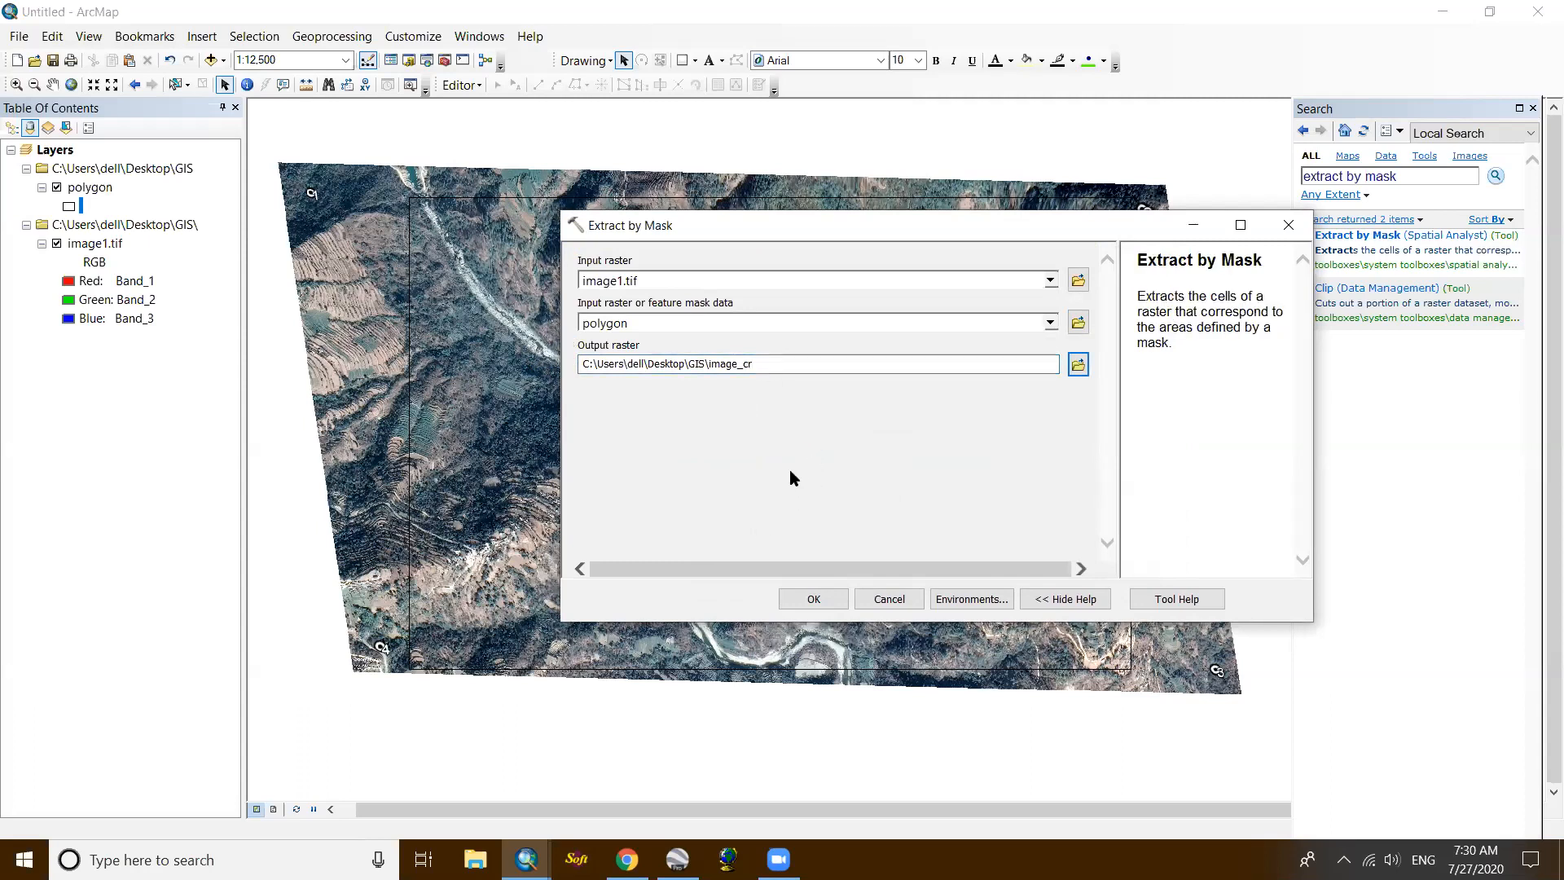
pyautogui.click(817, 599)
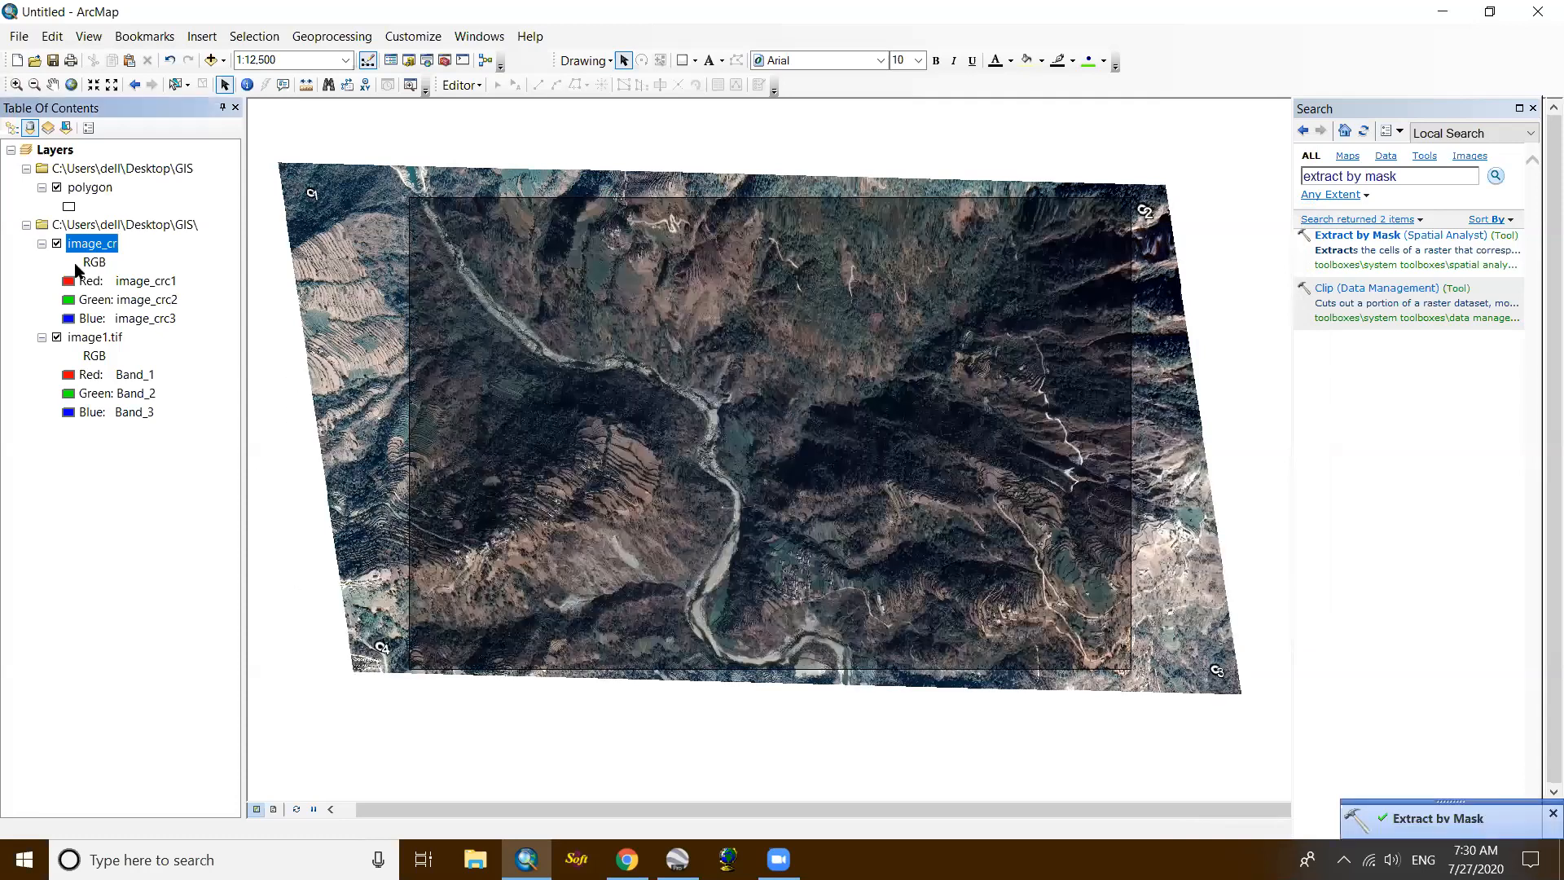
# Step: Remove the image1.tif and polygon layers from the map
pyautogui.rightClick(89, 336)
pyautogui.click(128, 368)
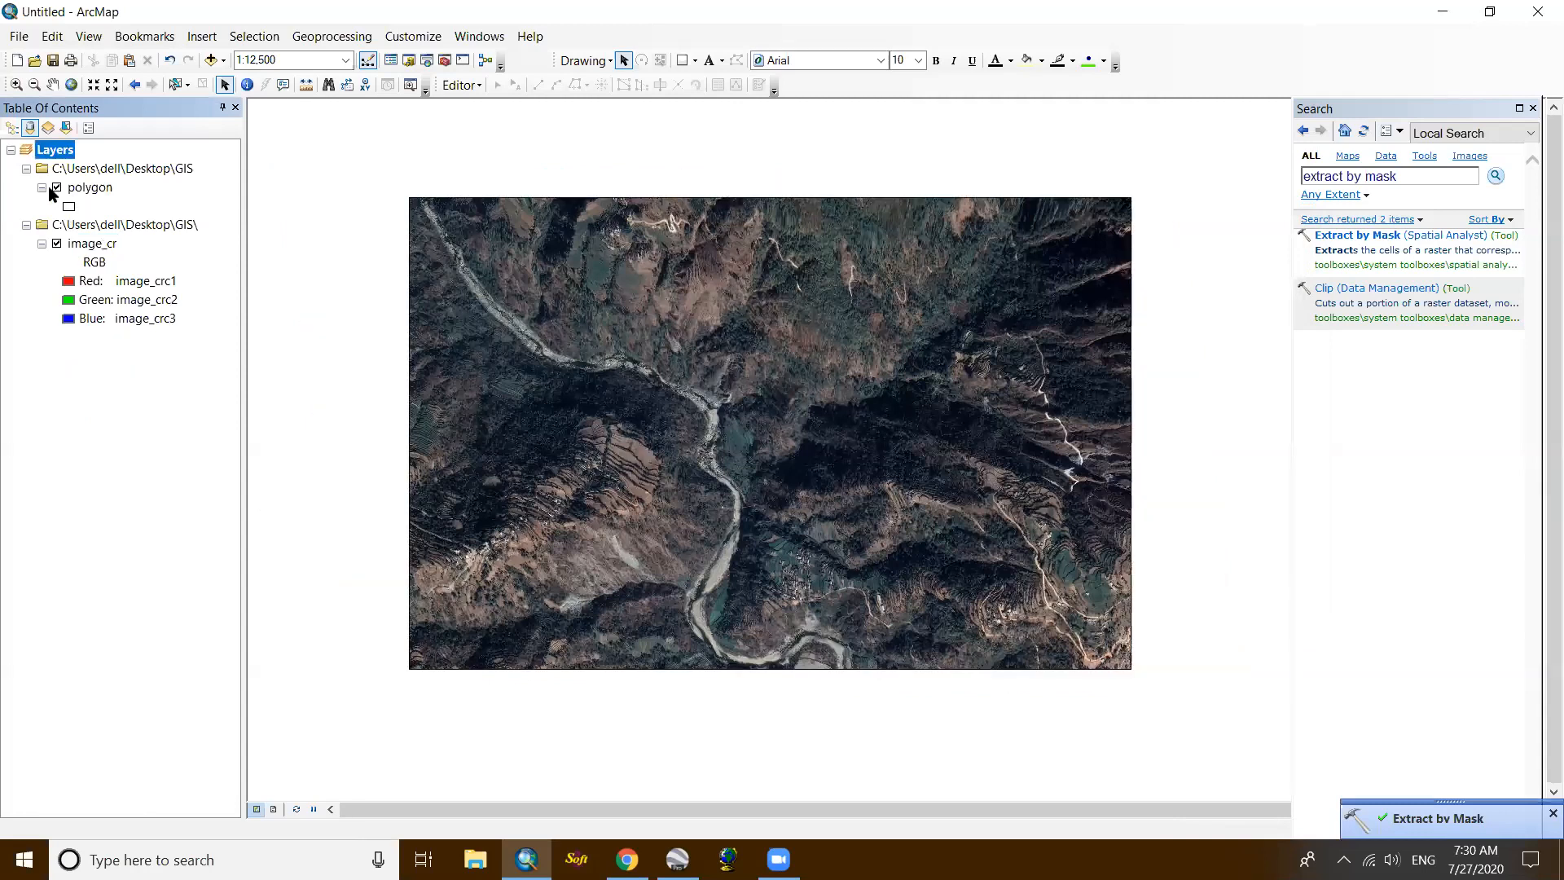
pyautogui.rightClick(82, 188)
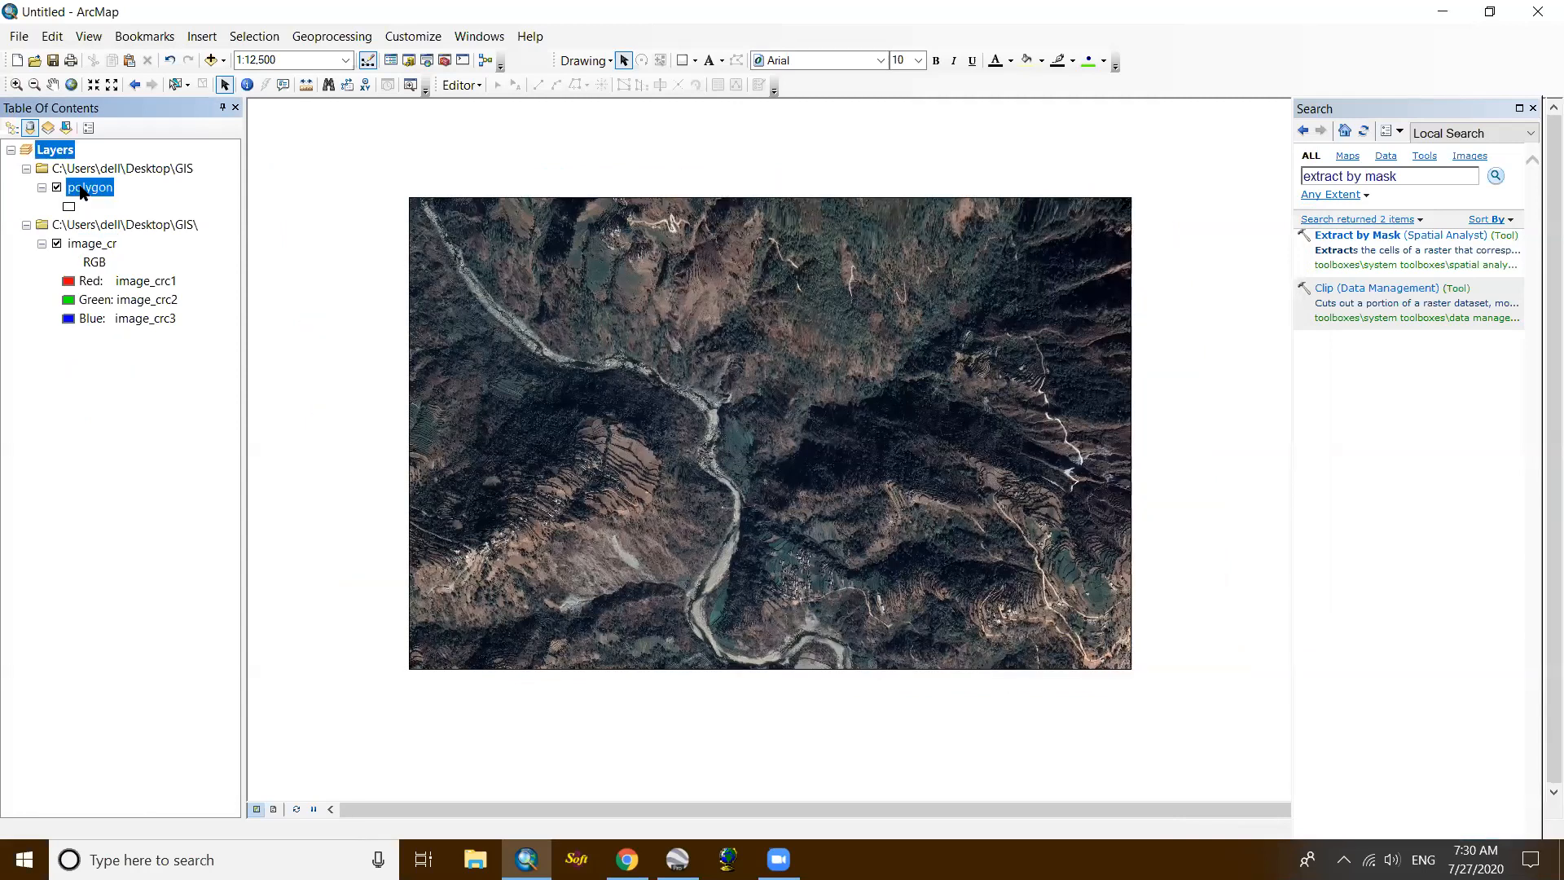
pyautogui.click(140, 216)
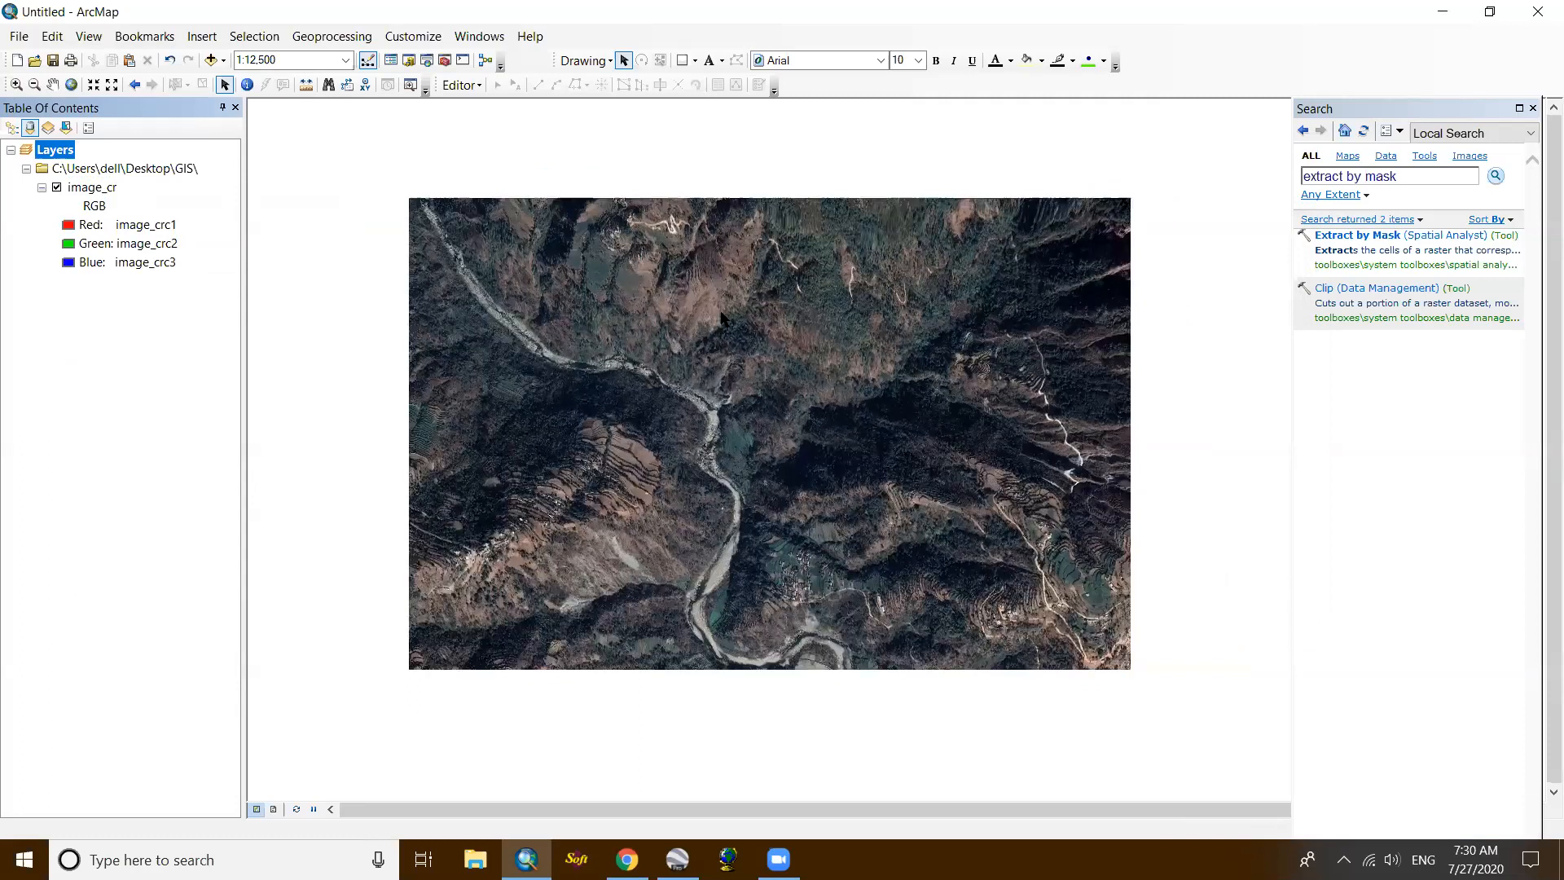
# Step: Examine the cropped image_cr raster and the band choices of its colour channels
pyautogui.moveTo(721, 311); pyautogui.dragTo(751, 297)
pyautogui.scroll(-2, 741, 317)
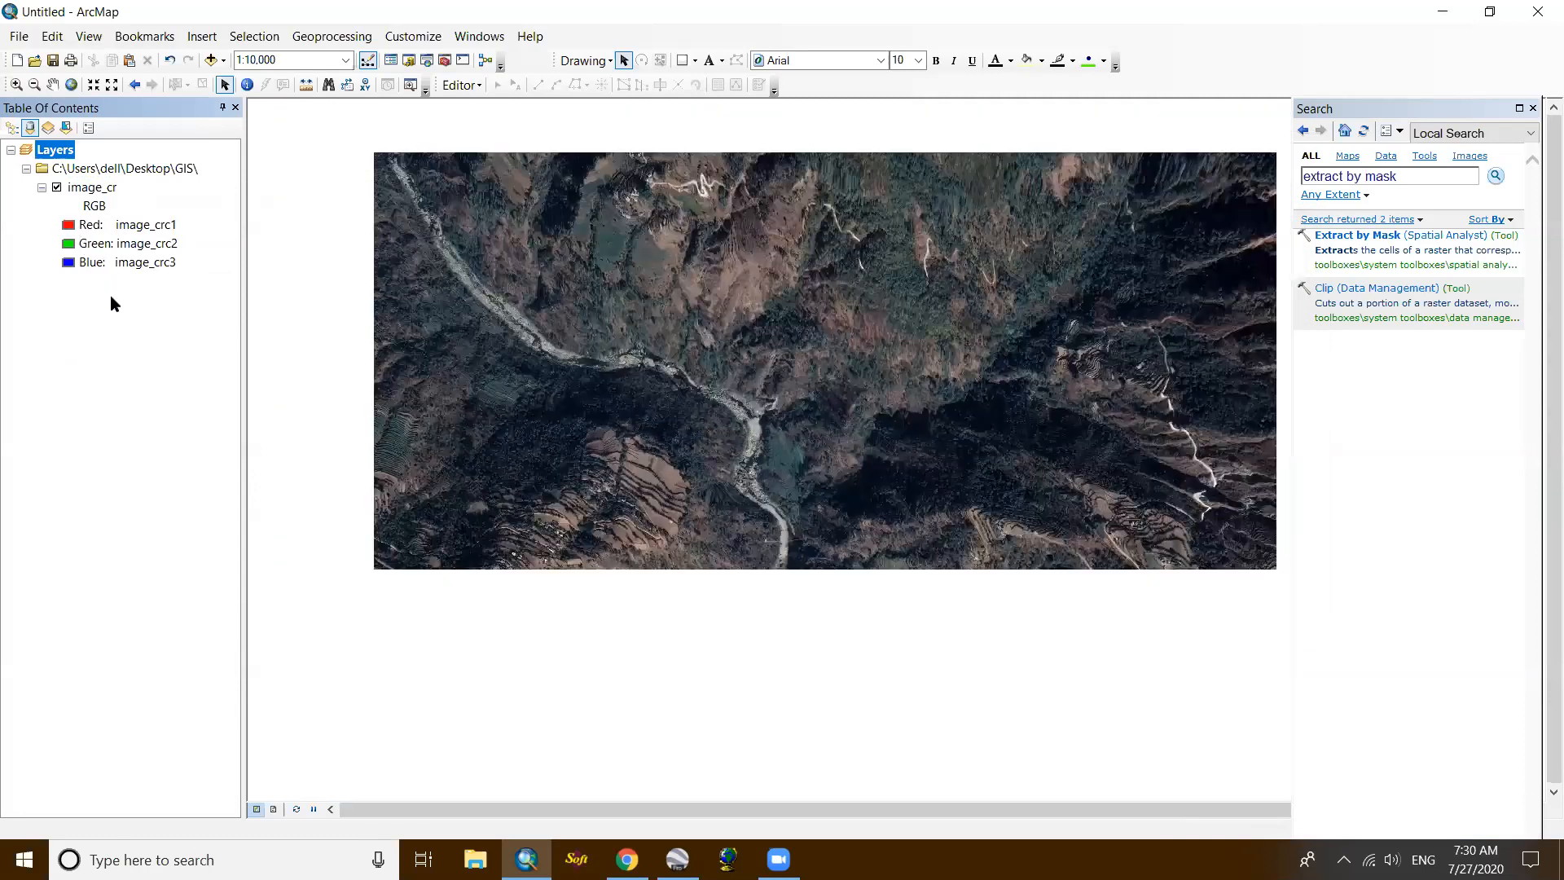
pyautogui.click(130, 225)
pyautogui.click(131, 224)
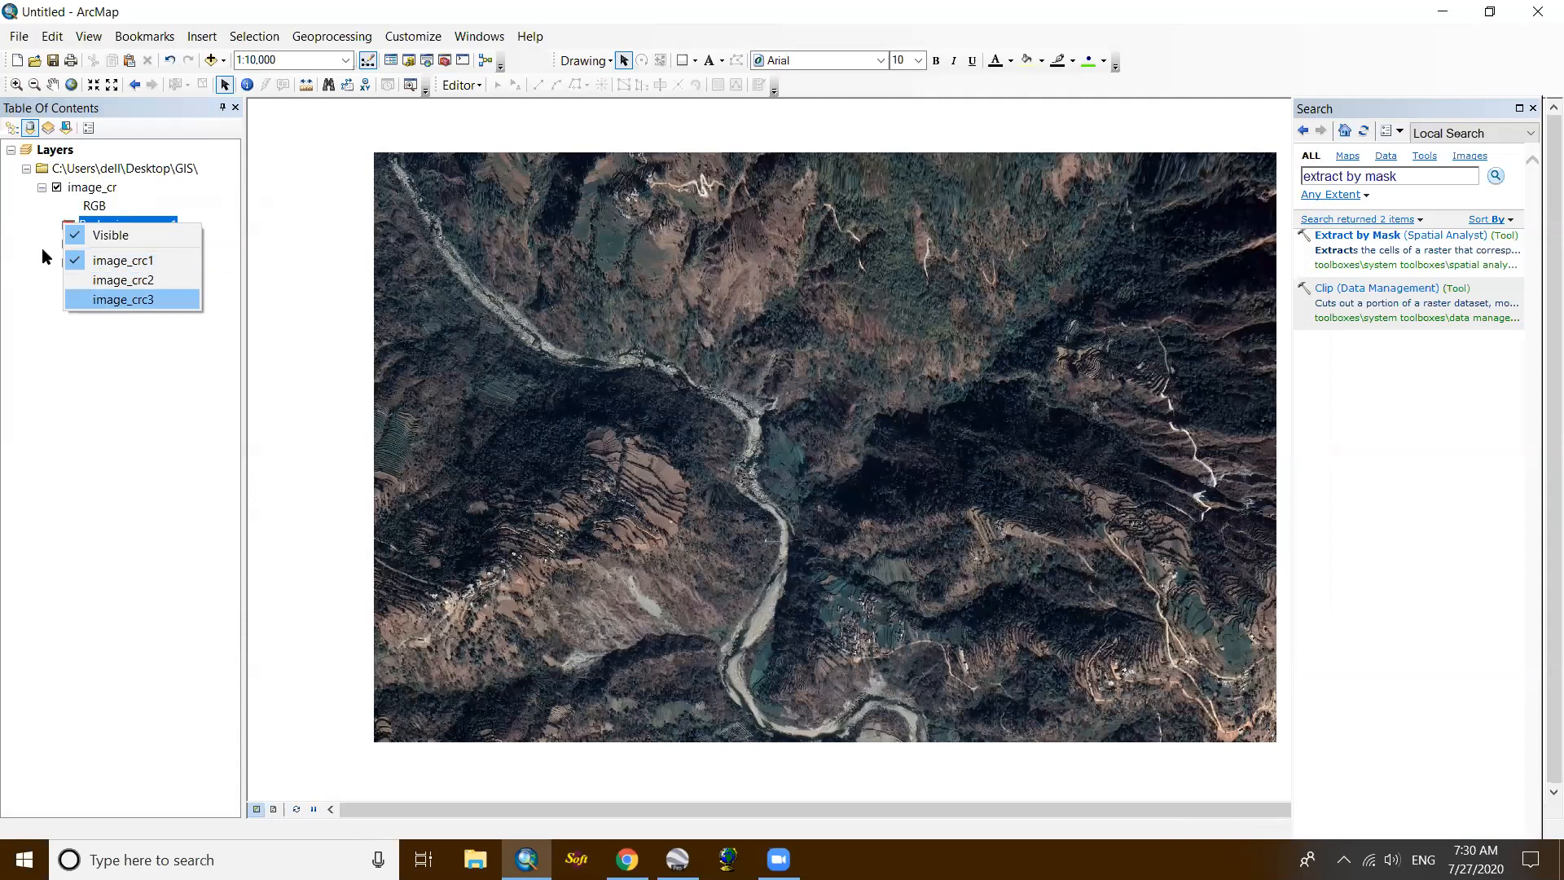
pyautogui.click(71, 245)
pyautogui.click(71, 245)
pyautogui.click(34, 331)
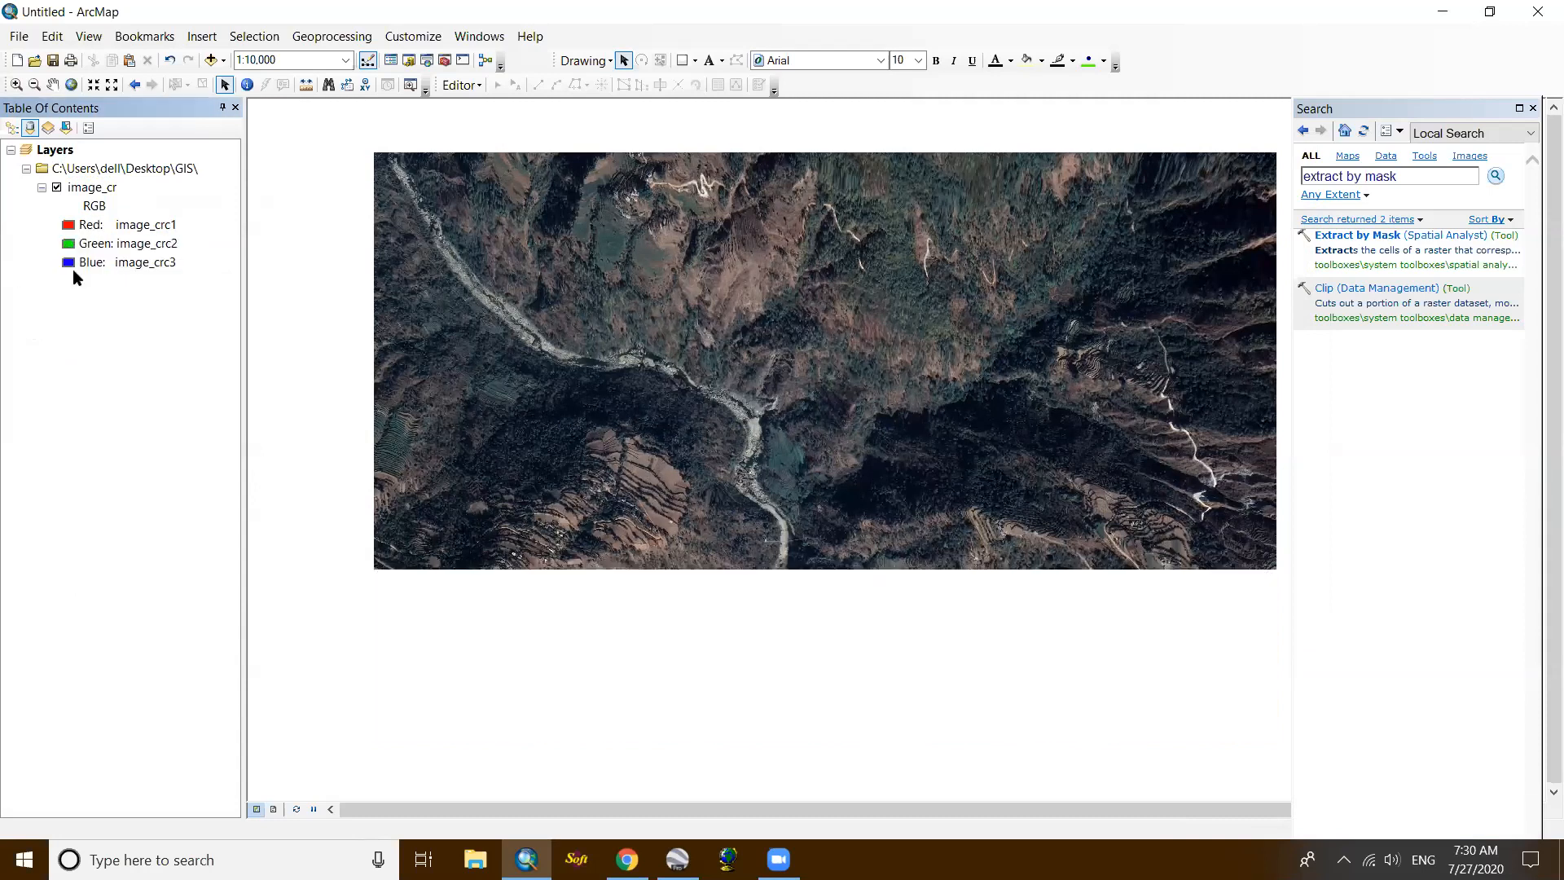
pyautogui.click(69, 263)
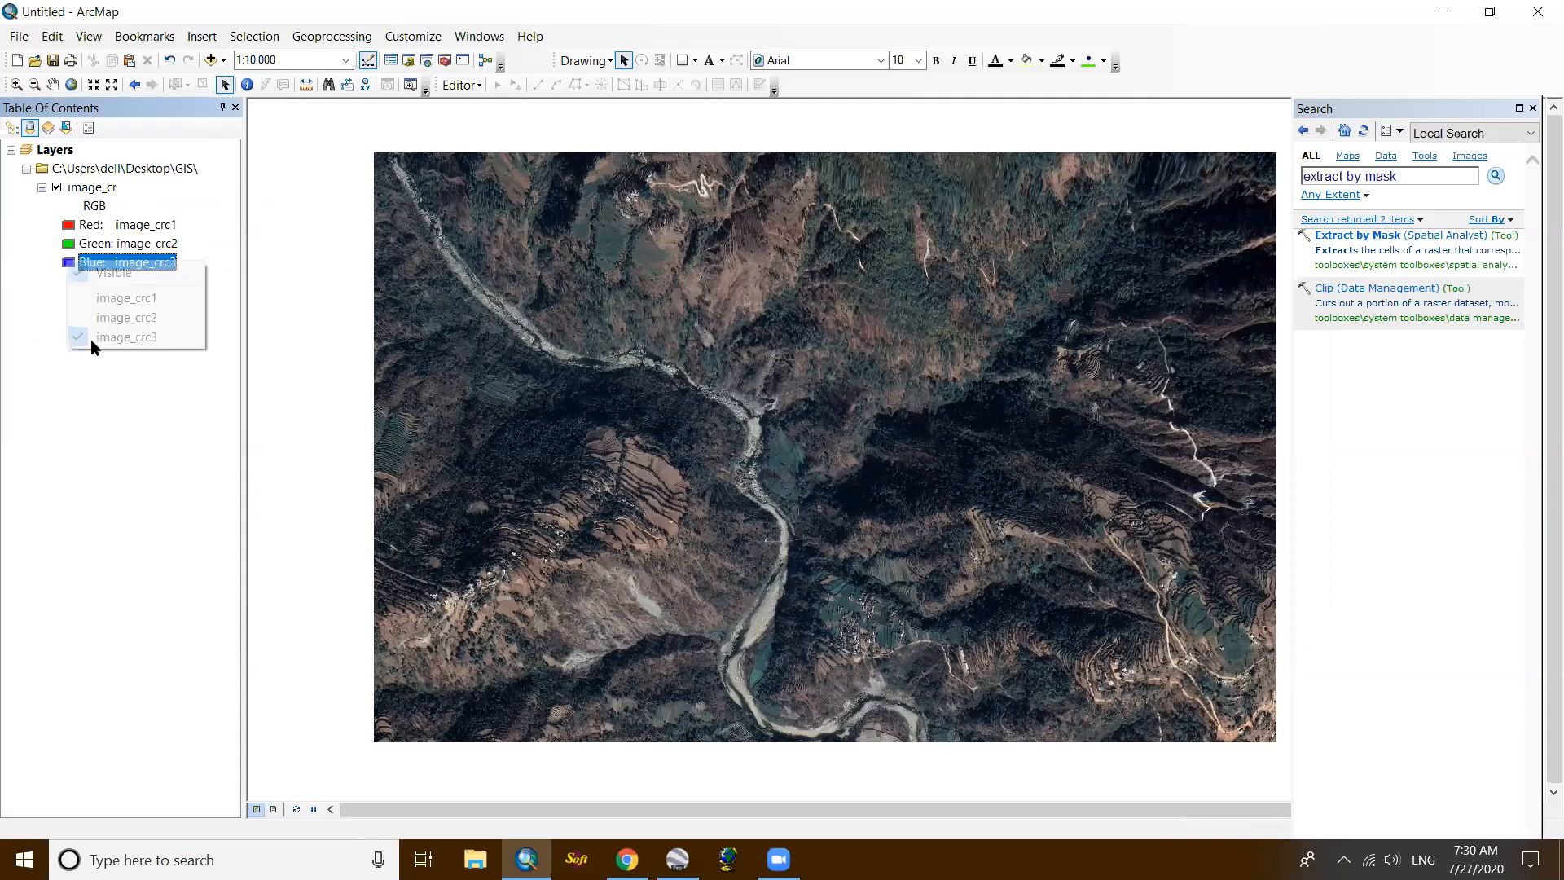
# Step: Swap the outer bands of image_cr by assigning image_crc3 to the red channel and image_crc1 to the blue channel
pyautogui.click(67, 235)
pyautogui.click(70, 232)
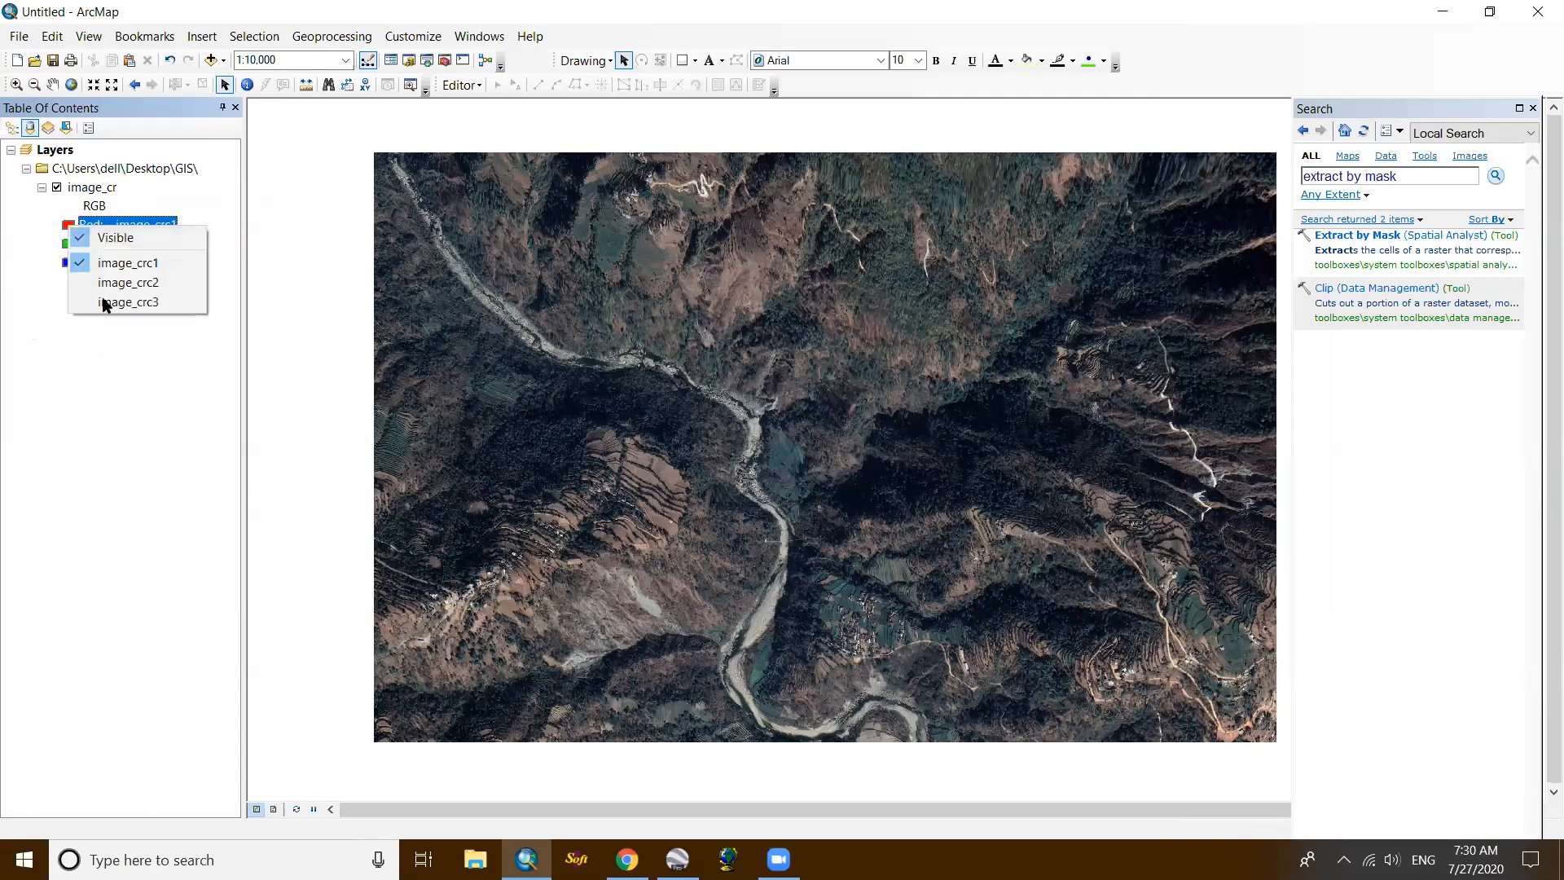
pyautogui.click(107, 303)
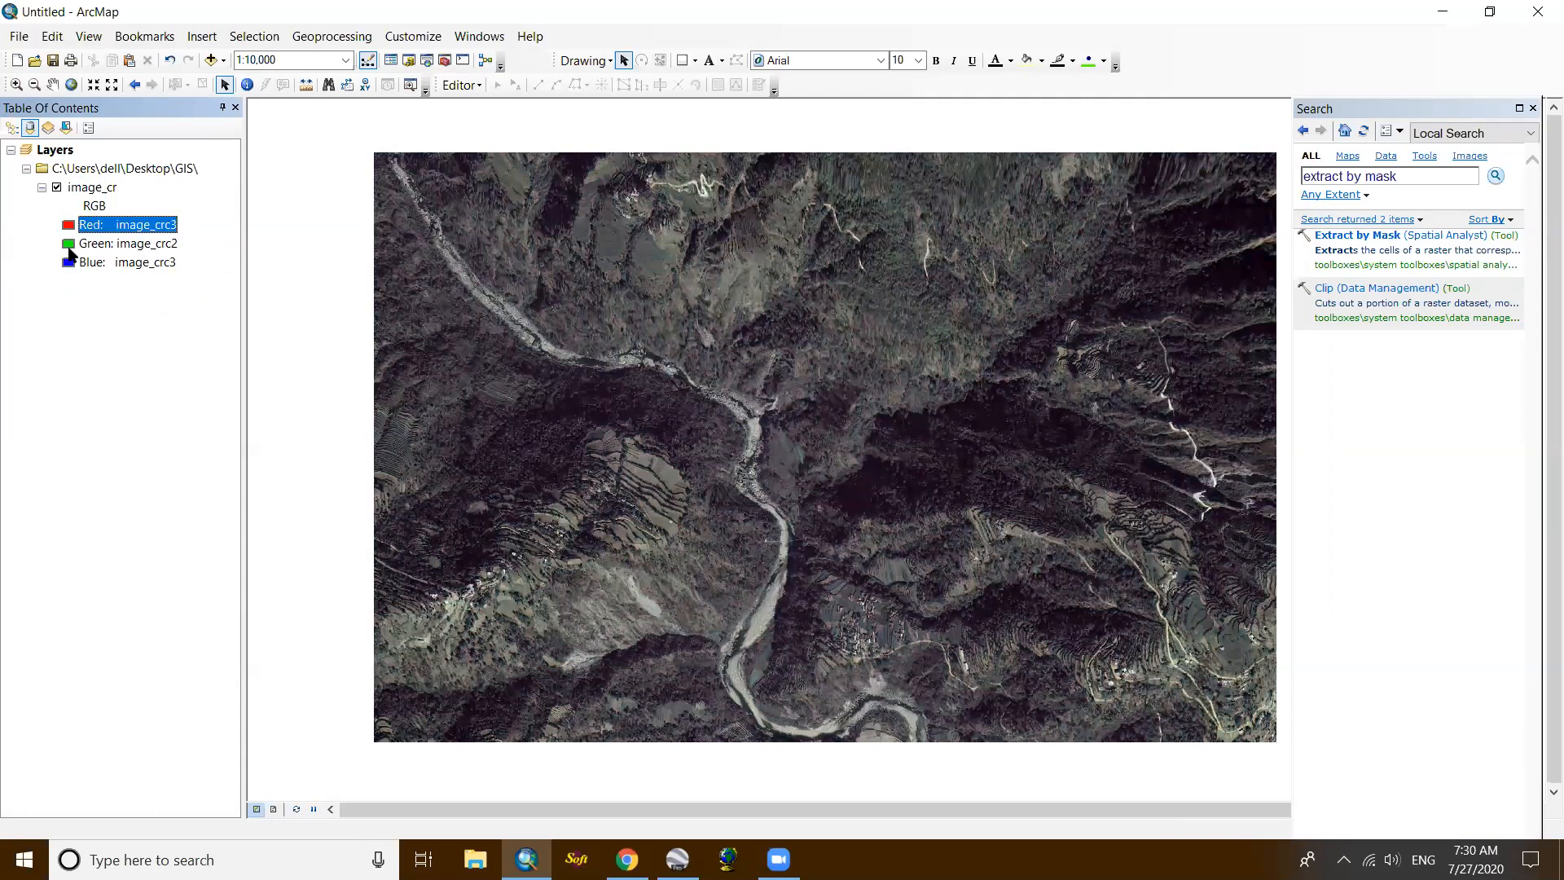
pyautogui.click(68, 263)
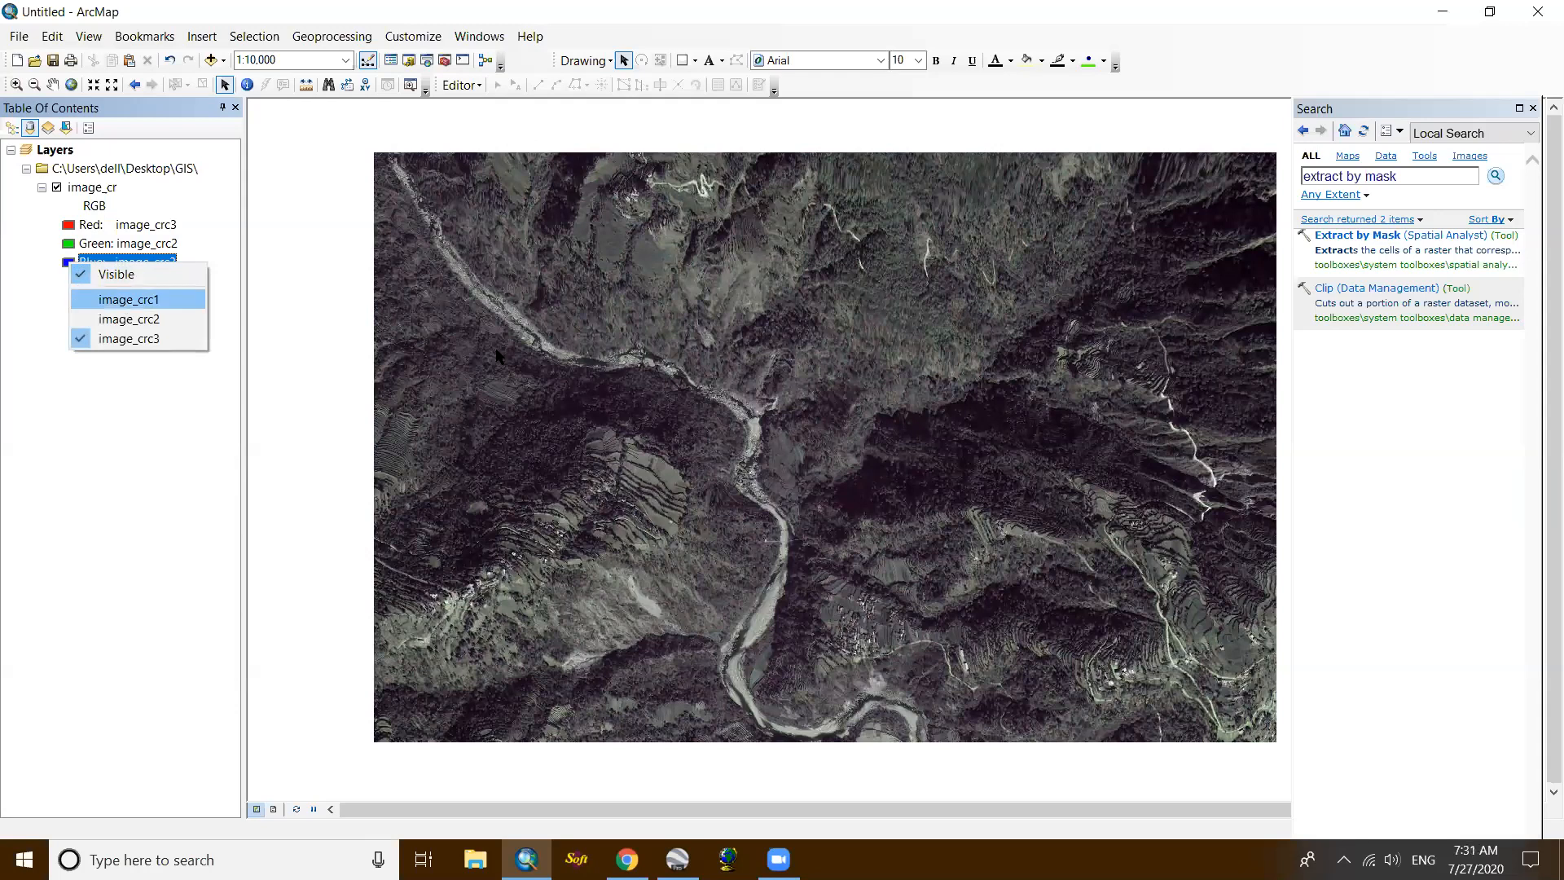
pyautogui.click(99, 299)
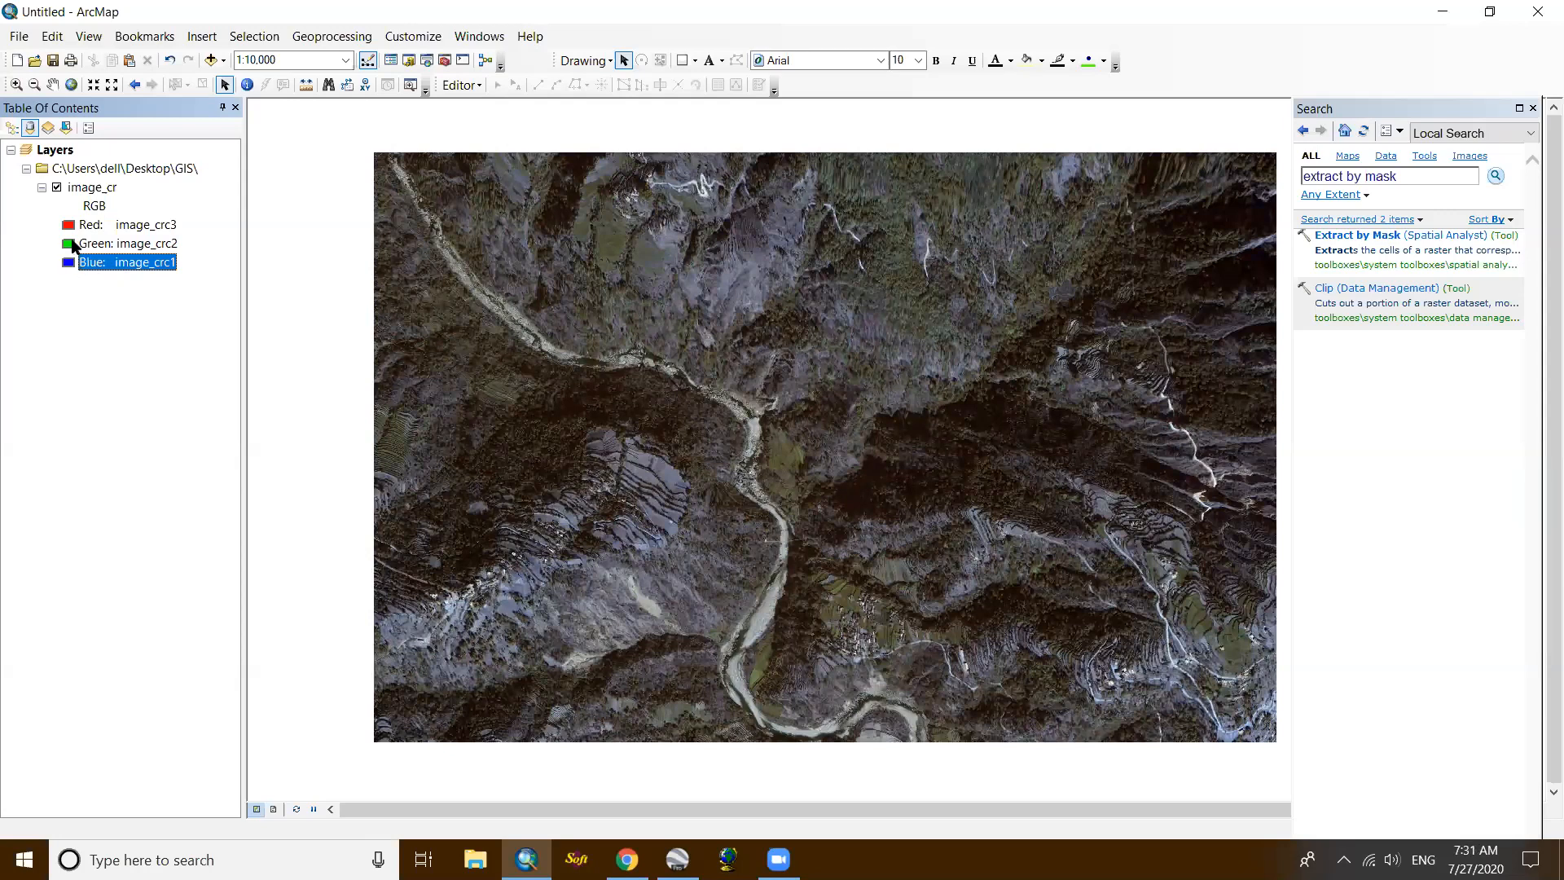
# Step: Restore the natural band combination of image_cr with image_crc1 as red and image_crc3 as blue
pyautogui.click(72, 228)
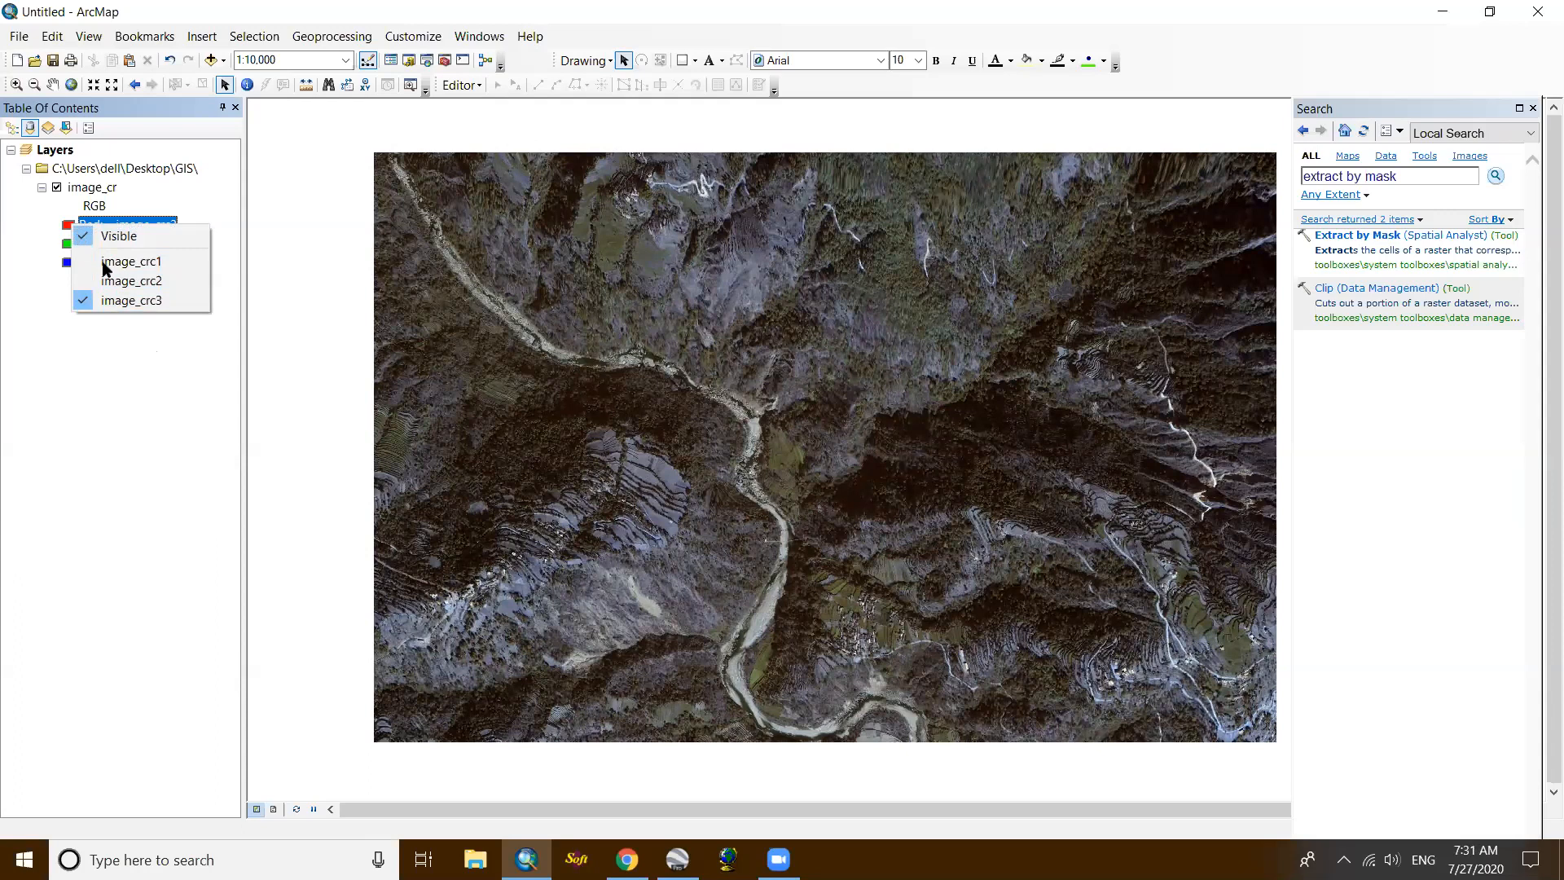
pyautogui.click(71, 258)
pyautogui.click(91, 225)
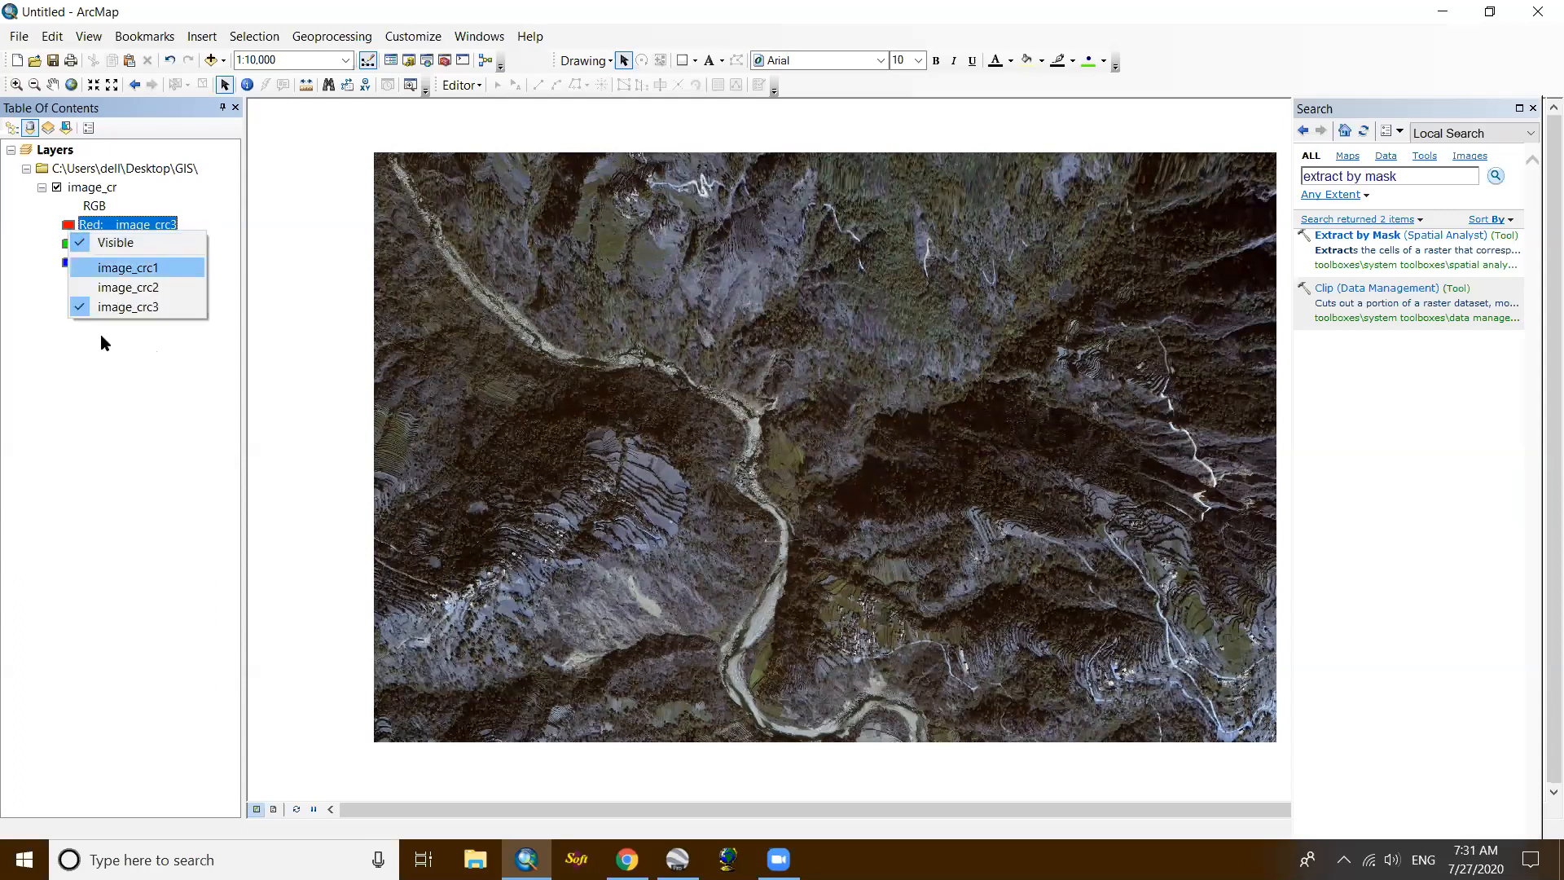
pyautogui.click(128, 267)
pyautogui.click(91, 262)
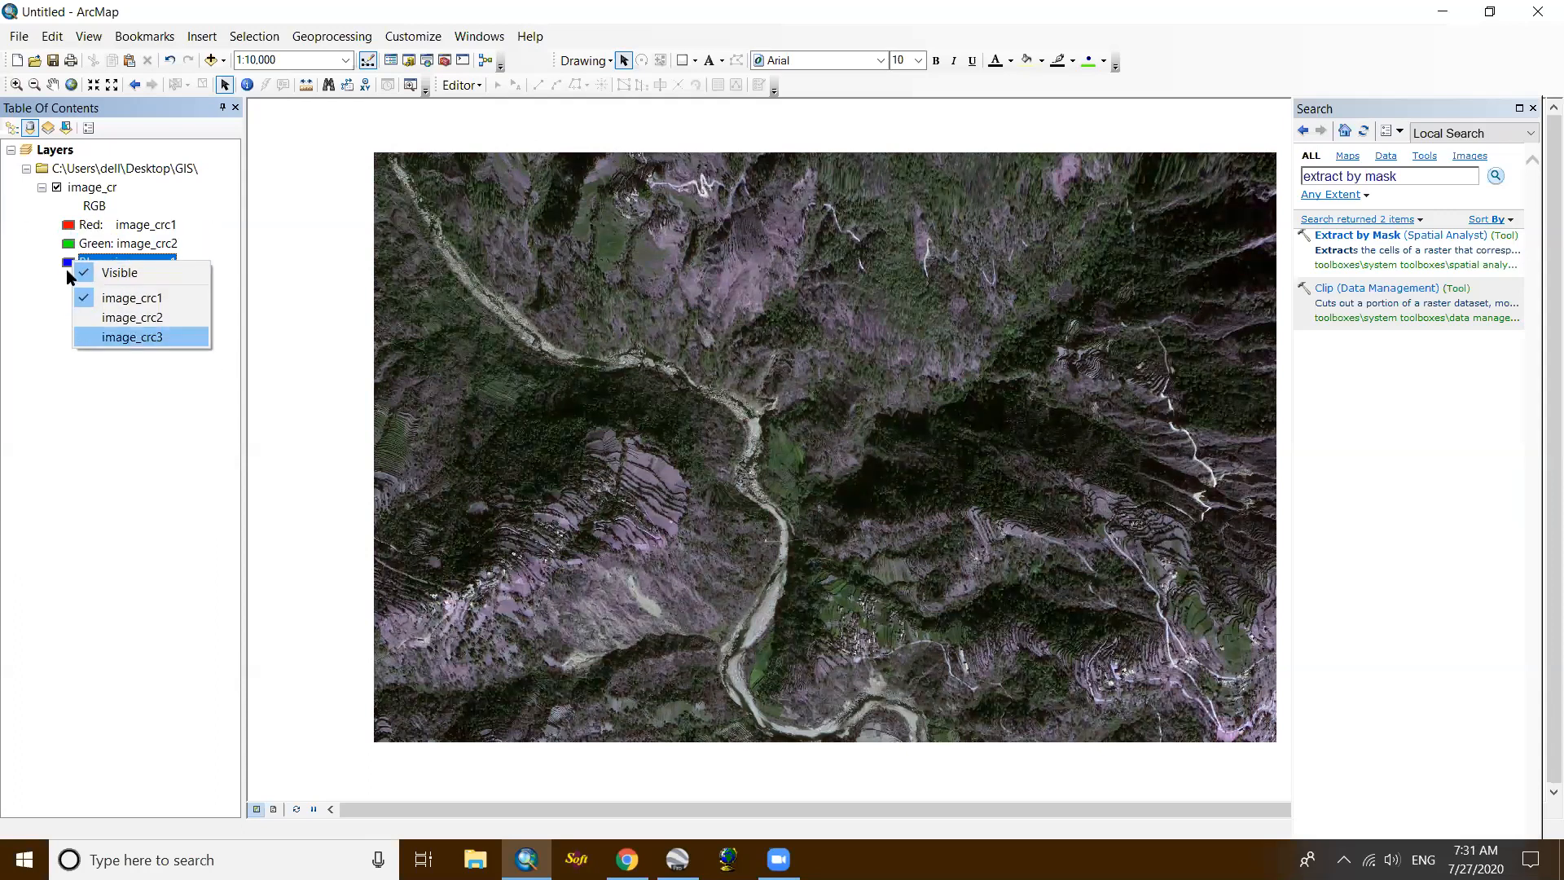
pyautogui.click(72, 268)
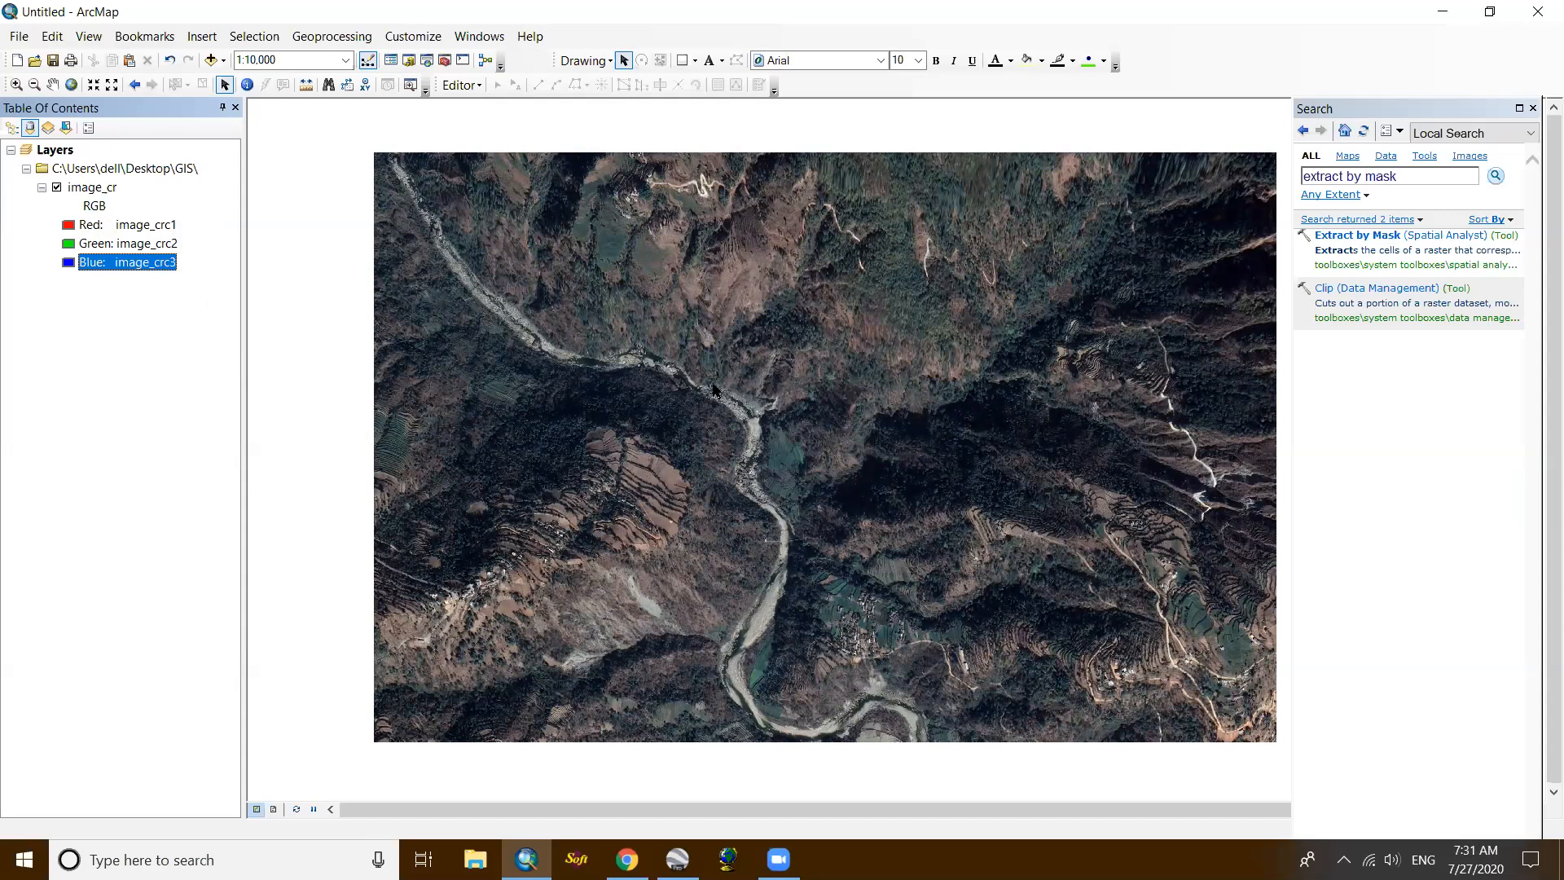
# Step: Examine the river channel and surrounding land cover in image_cr, and view the Training Sample Manager
pyautogui.scroll(-1, 712, 383)
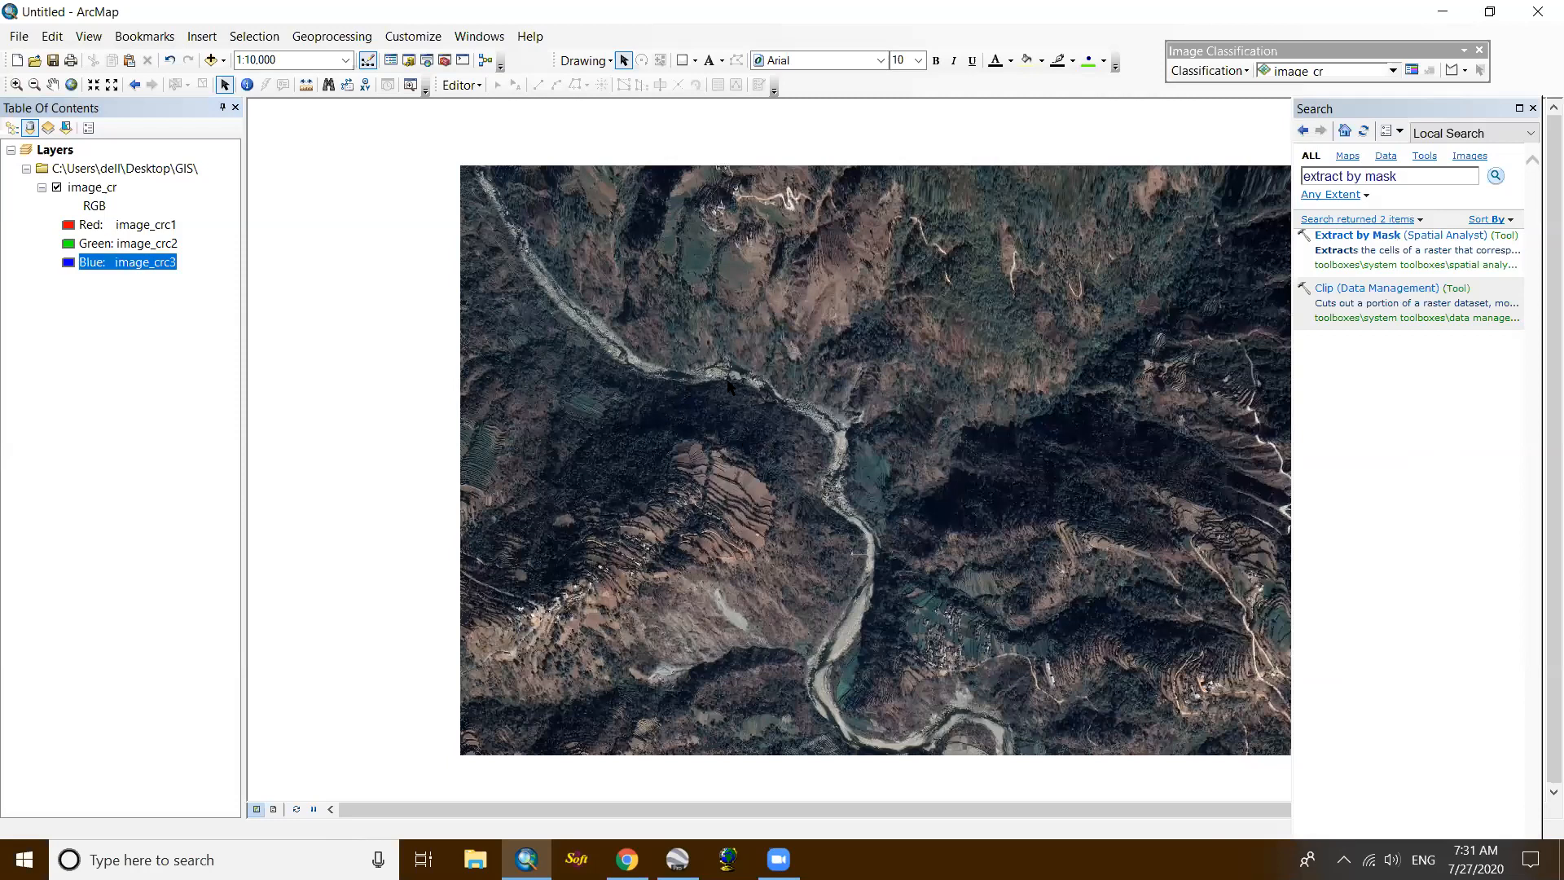
pyautogui.scroll(2, 729, 385)
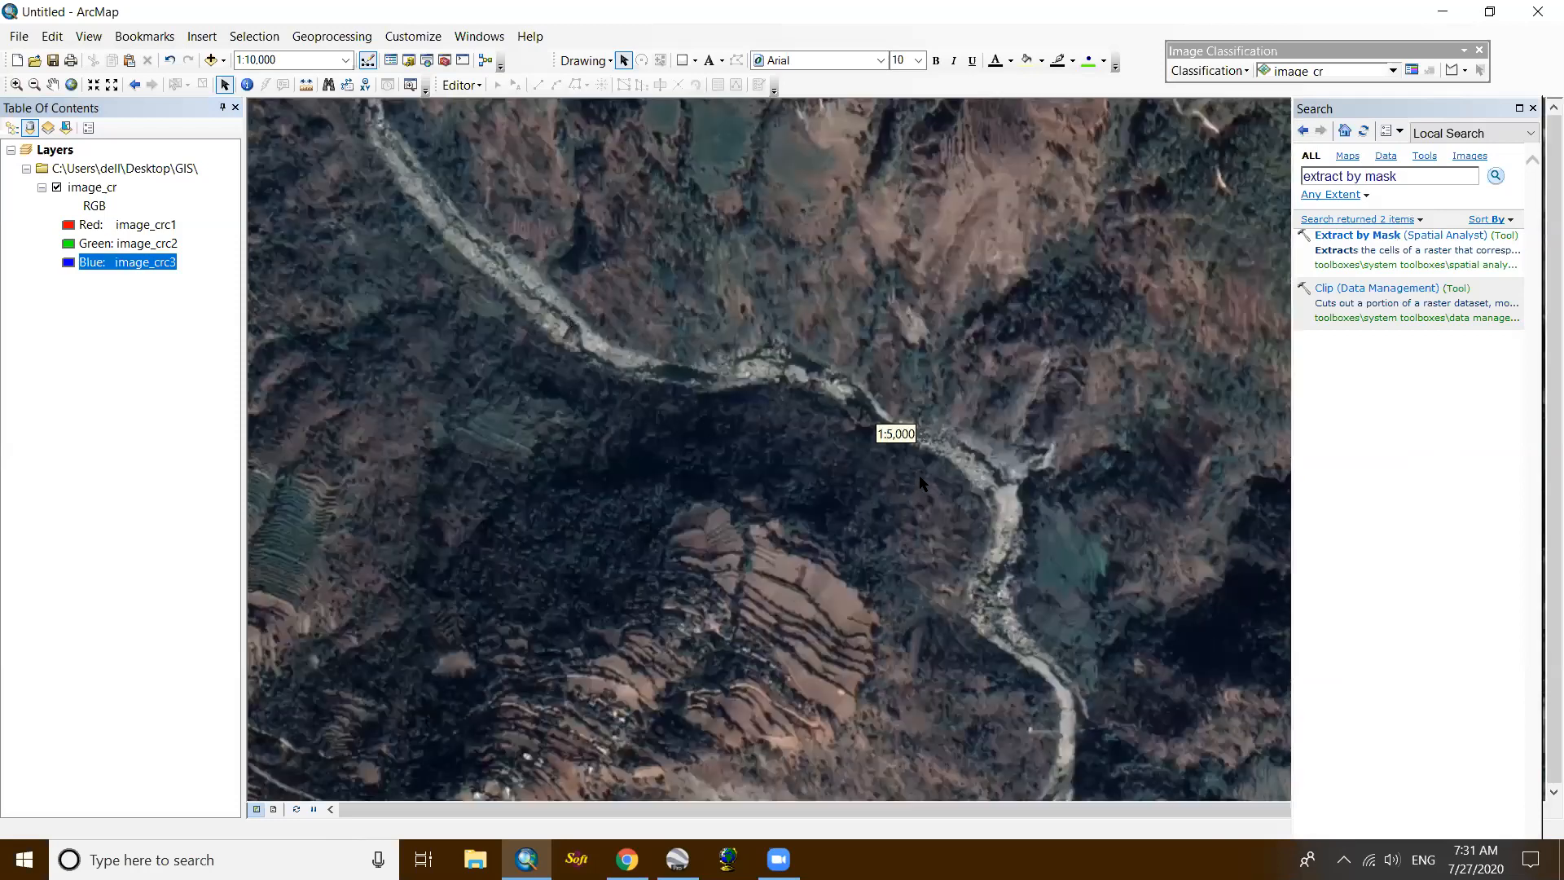
pyautogui.scroll(5, 921, 482)
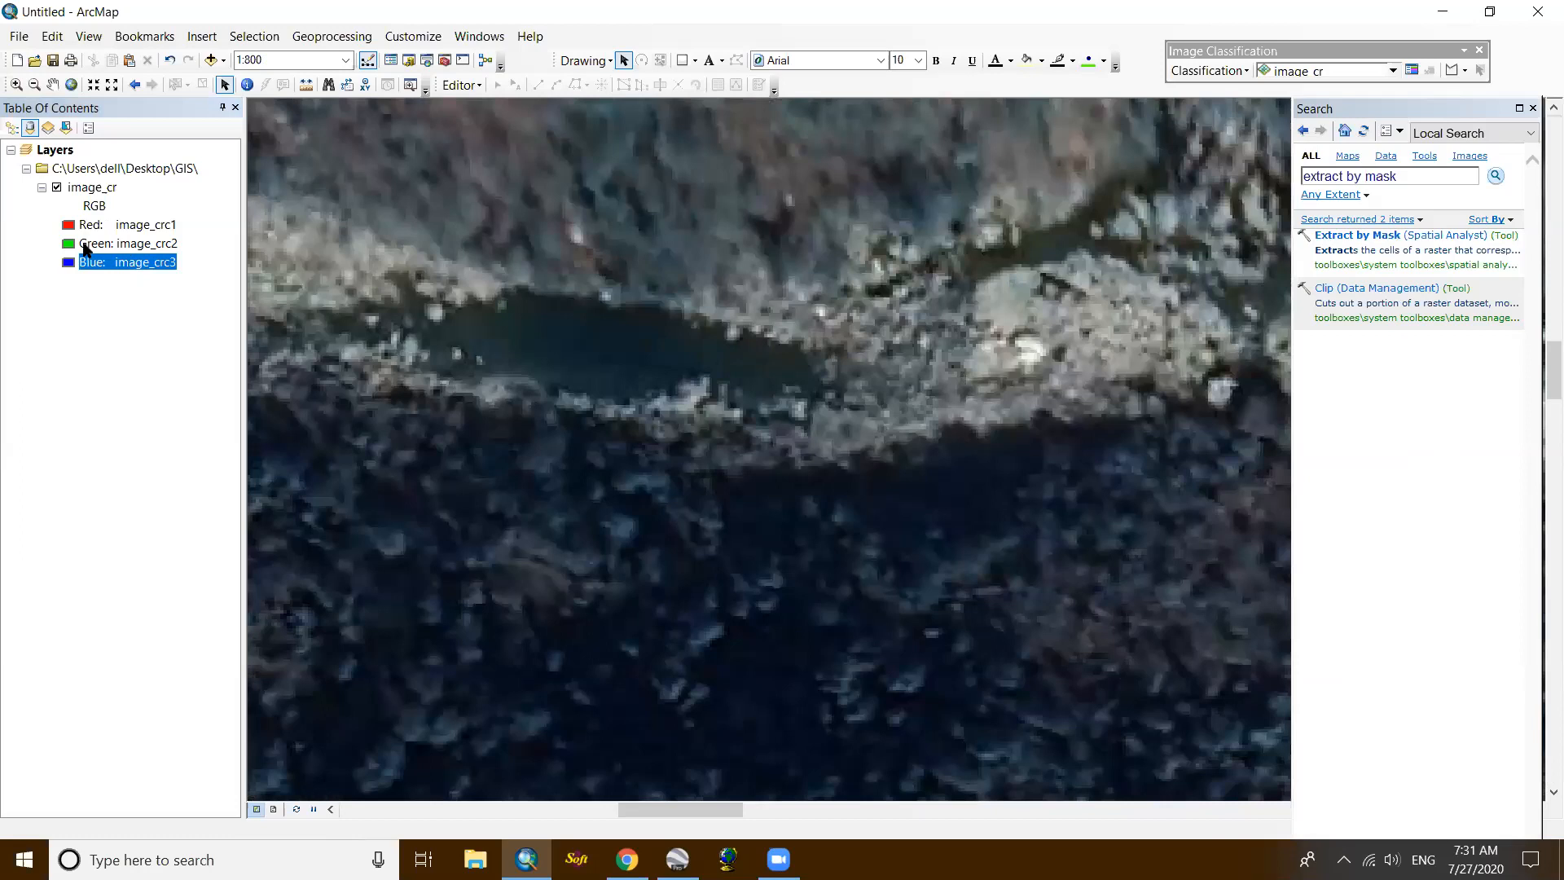
pyautogui.scroll(-1, 83, 244)
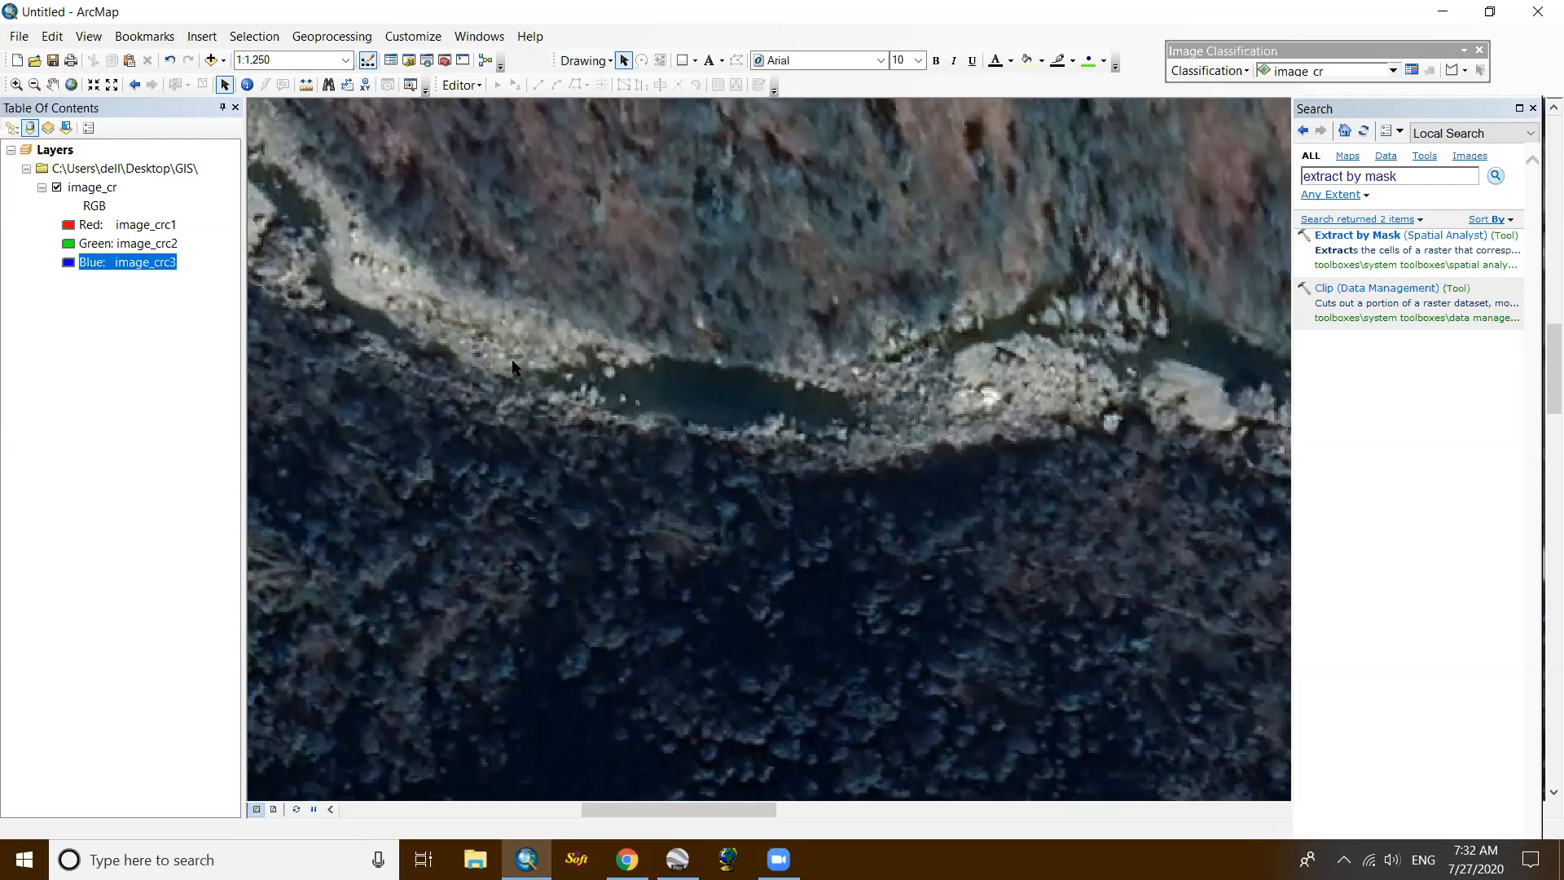
pyautogui.scroll(2, 586, 403)
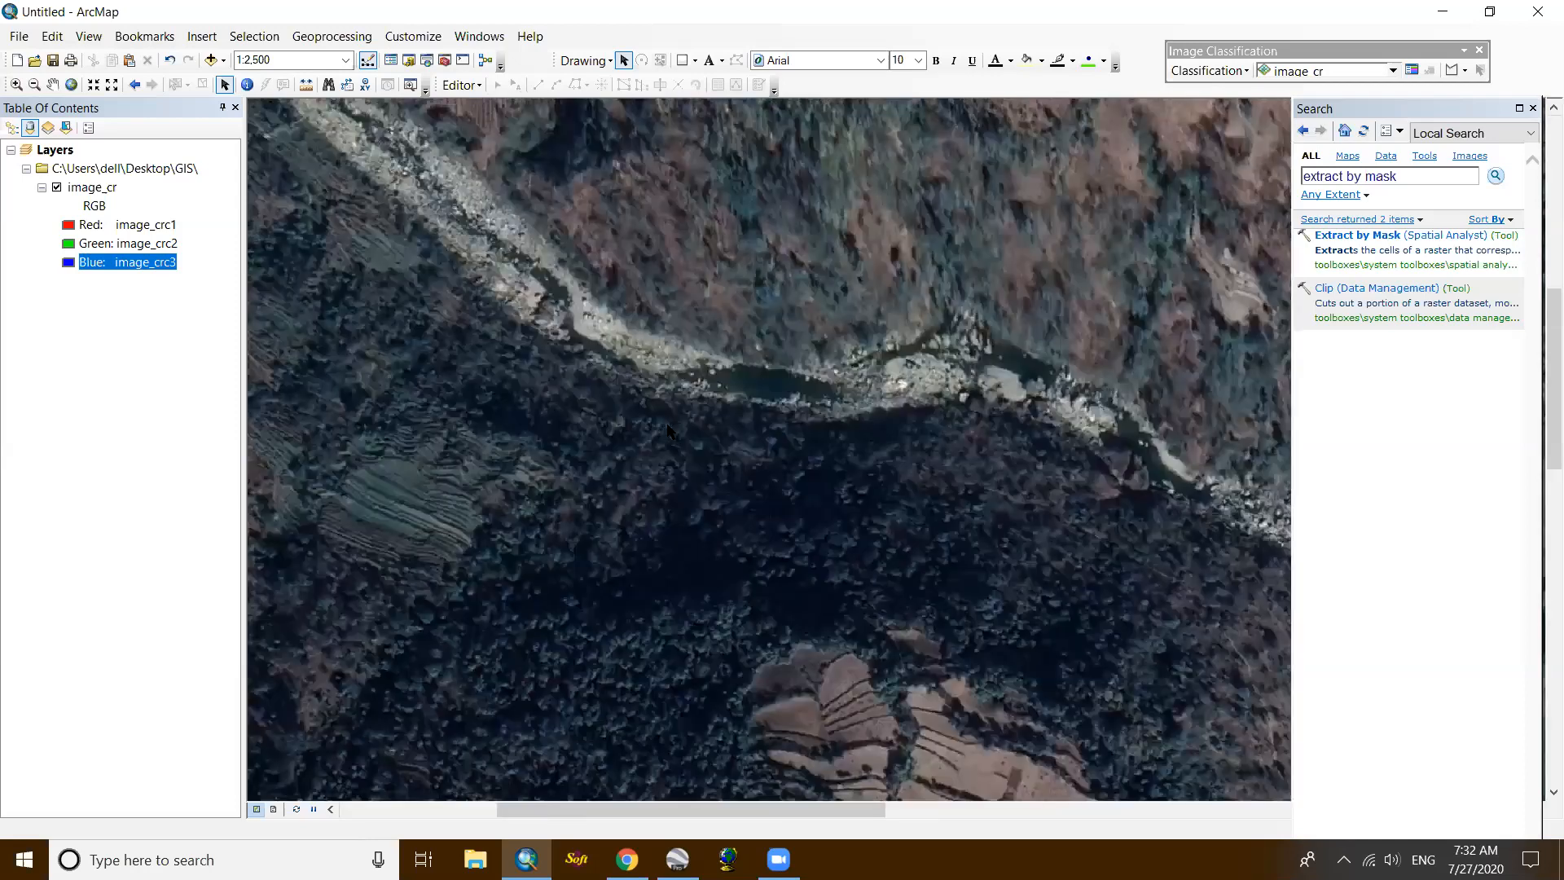
pyautogui.scroll(3, 761, 351)
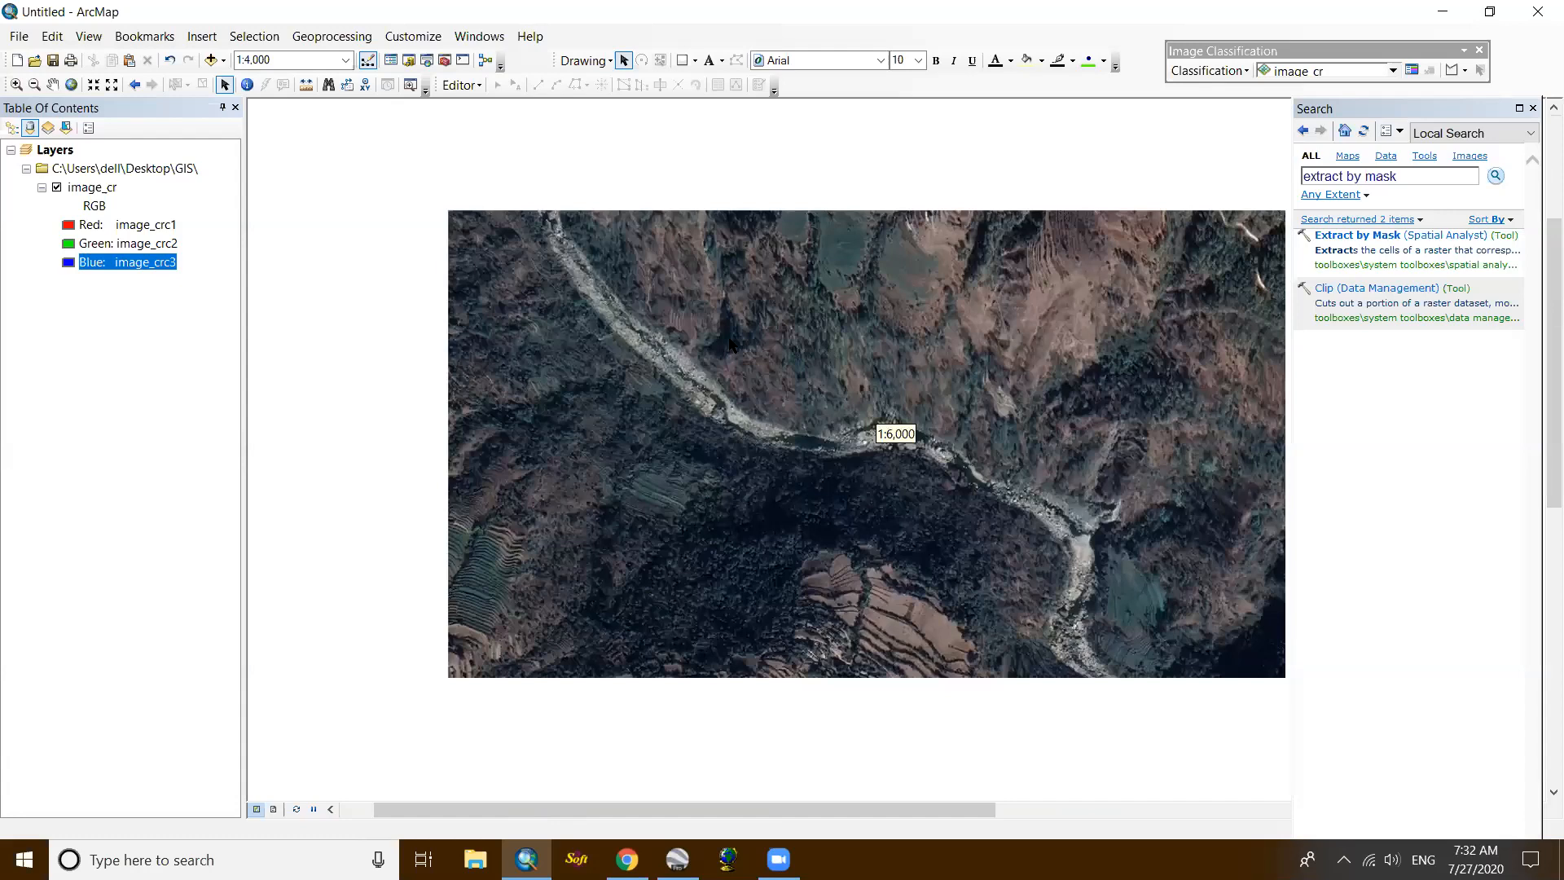
pyautogui.scroll(2, 731, 342)
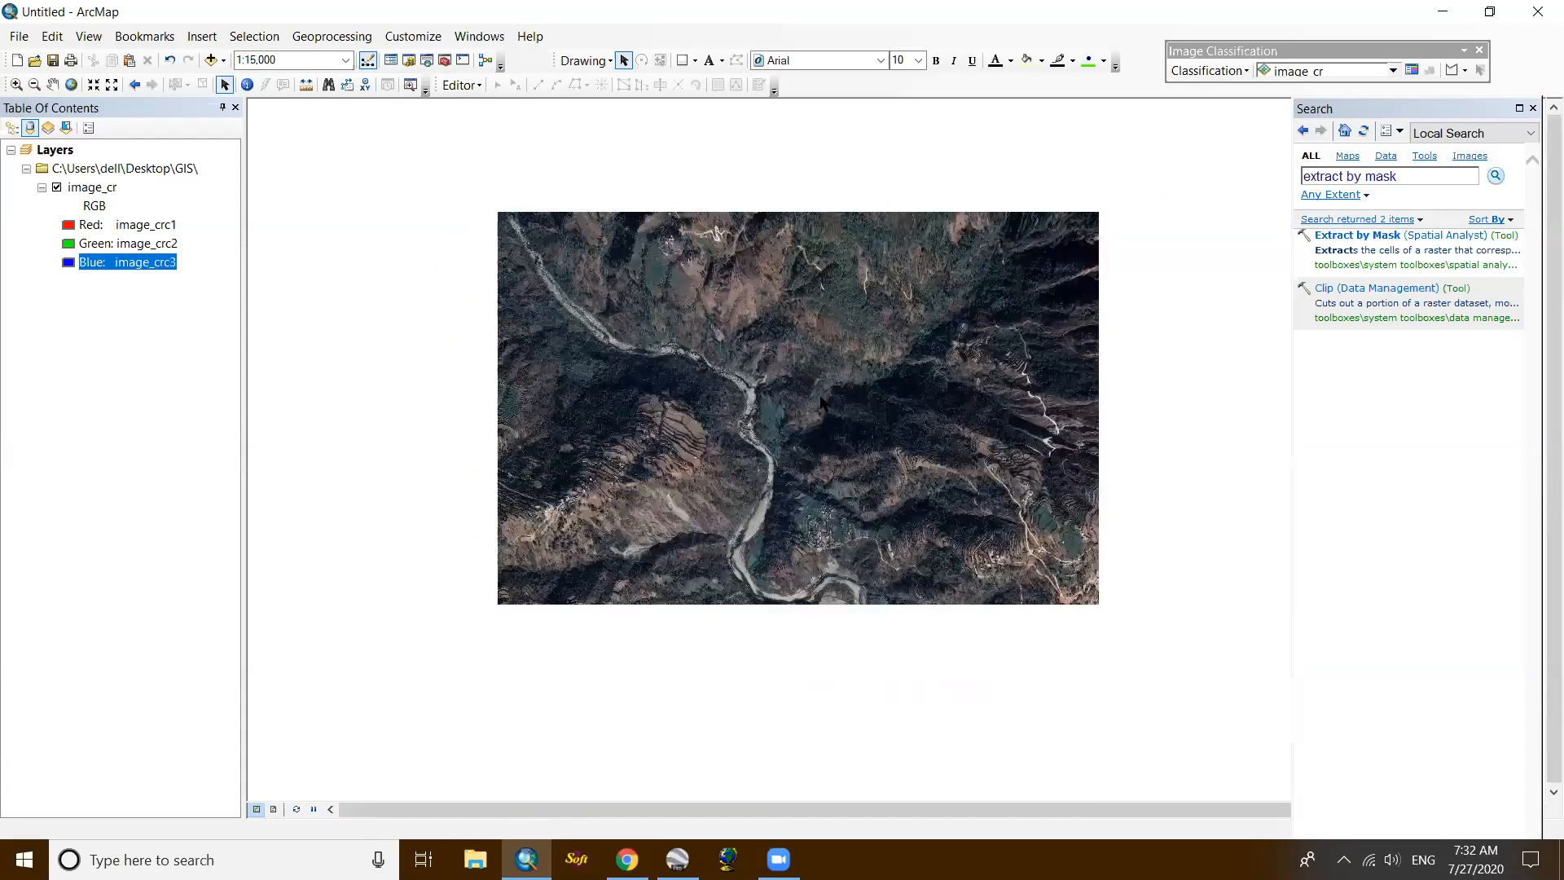
pyautogui.scroll(-1, 923, 336)
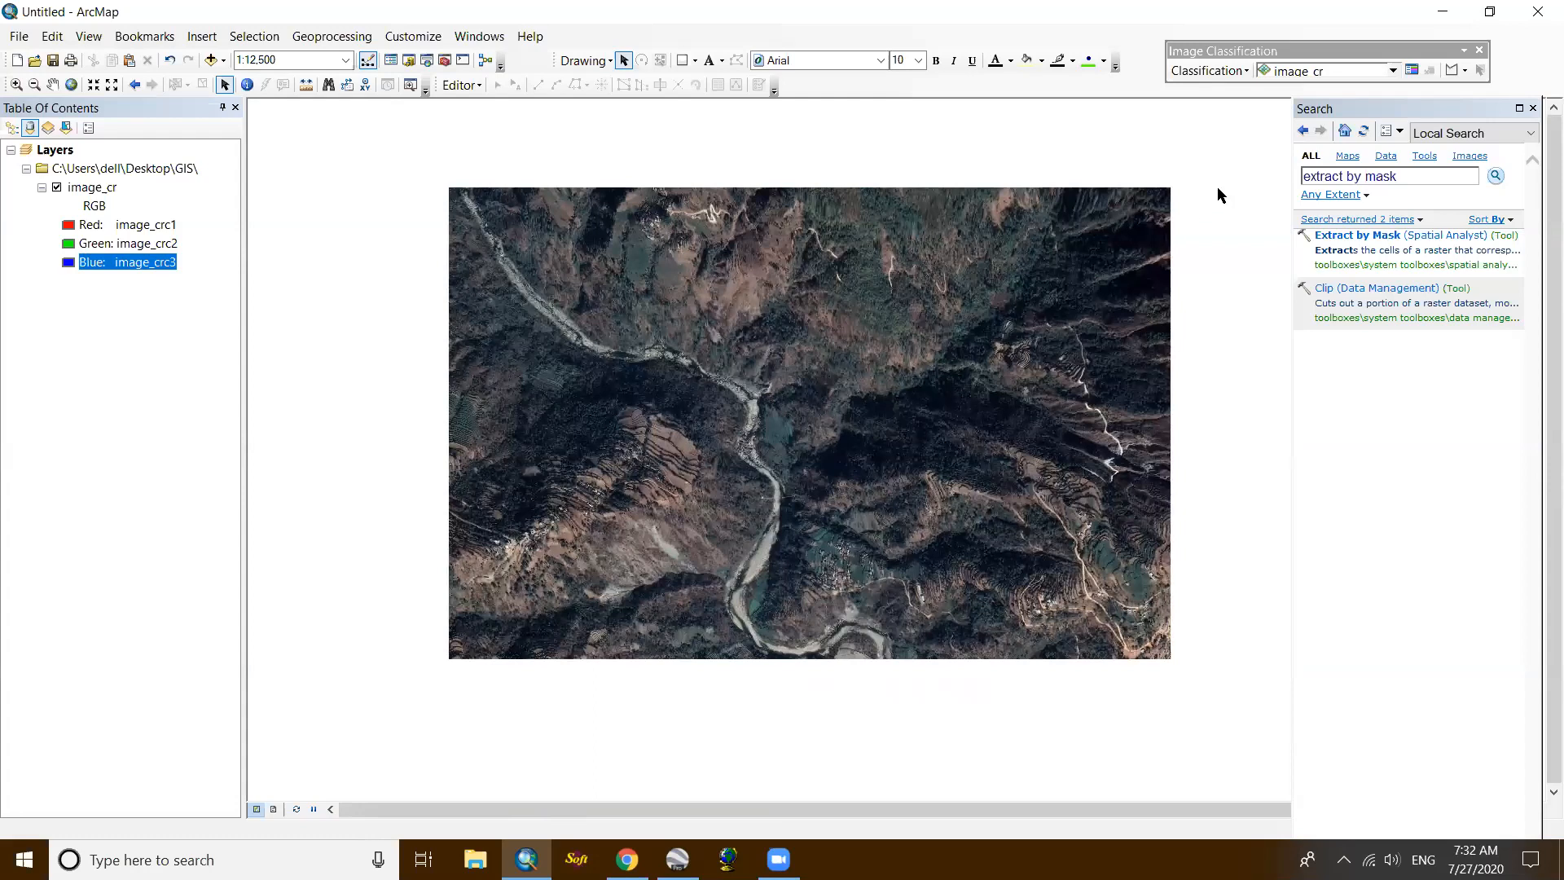
pyautogui.click(1411, 72)
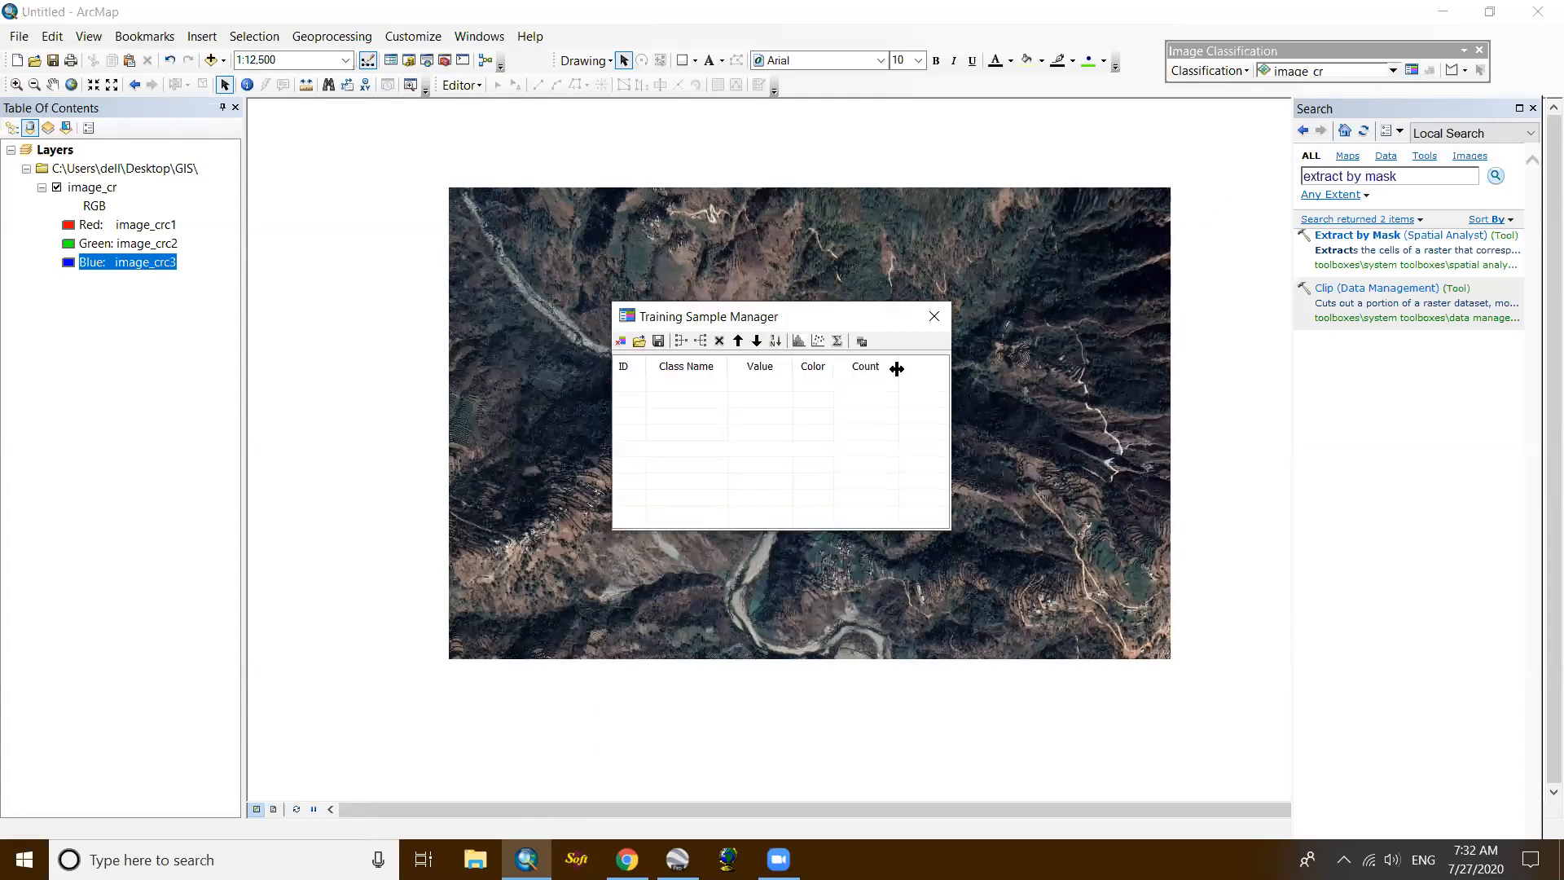
pyautogui.click(933, 317)
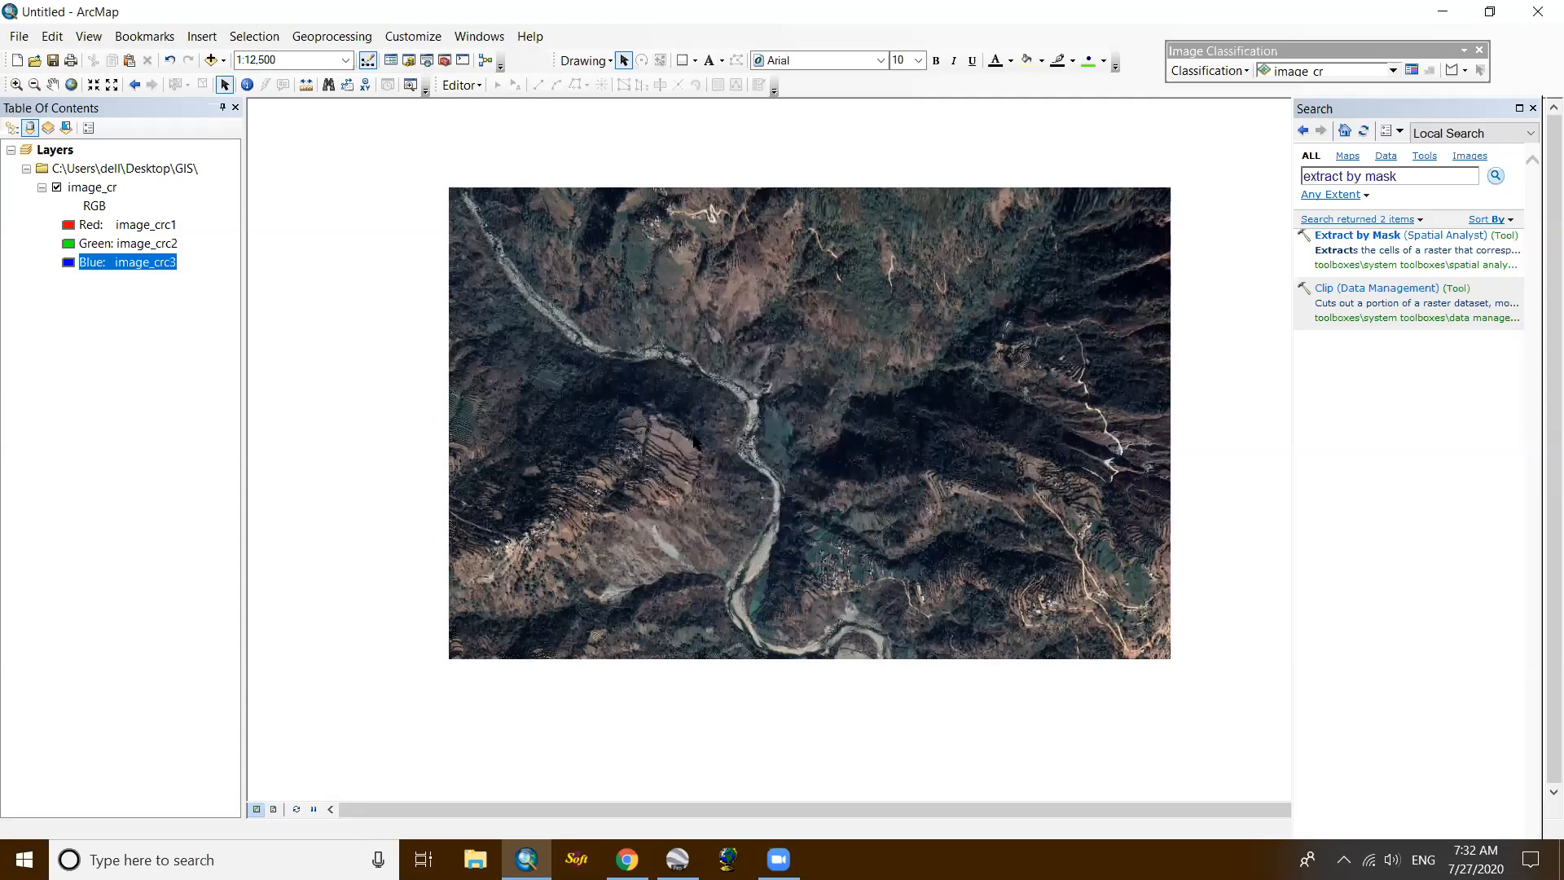
# Step: Draw a training sample polygon on image_cr inside the dark water pool at the river's bend
pyautogui.scroll(1, 478, 253)
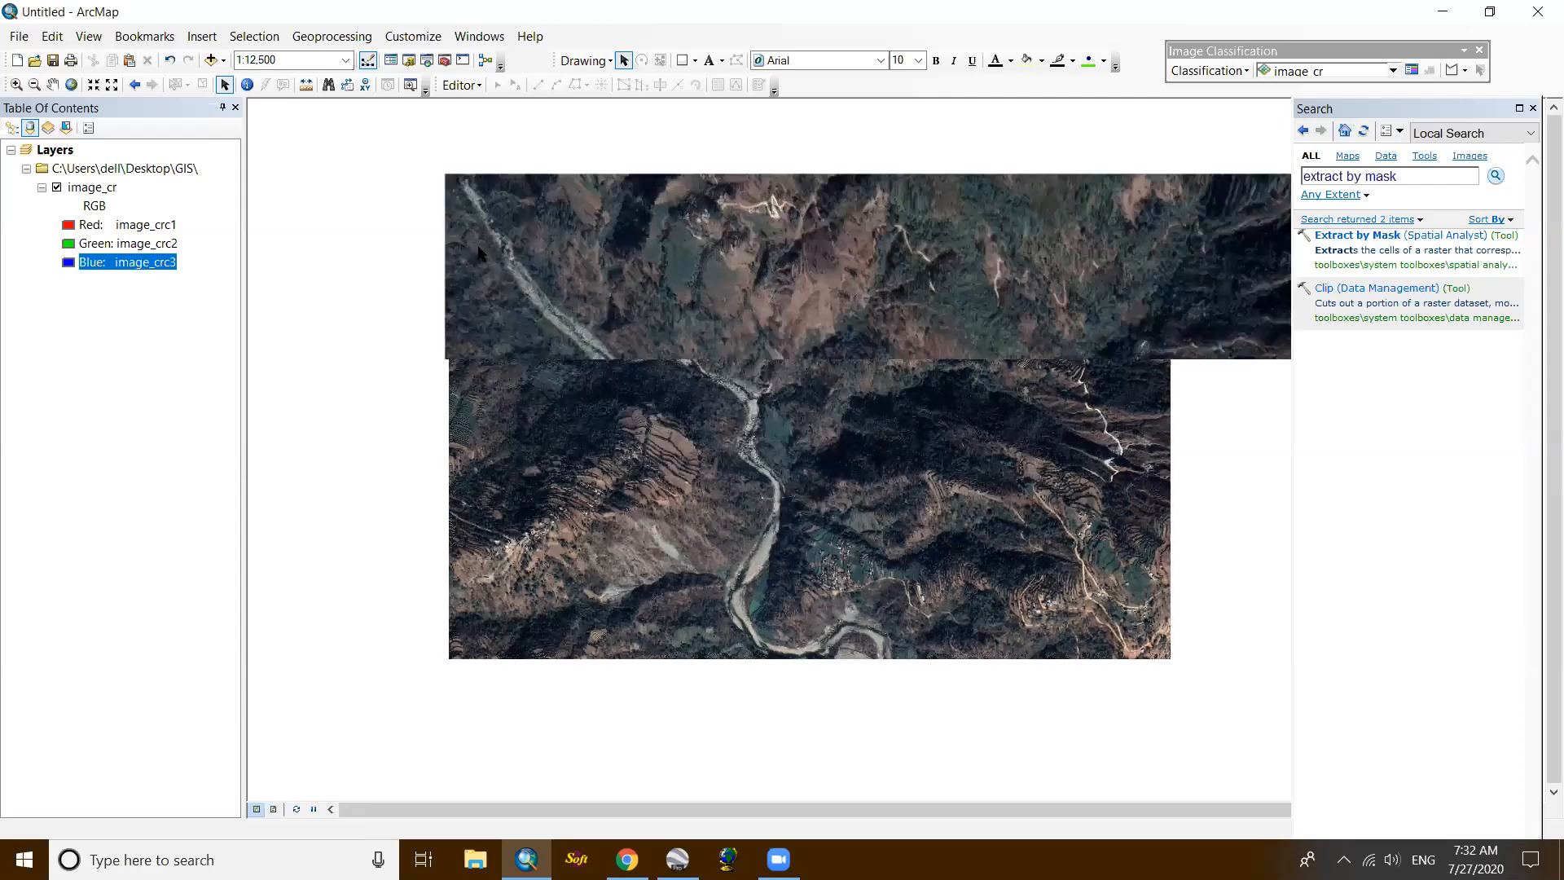
pyautogui.scroll(1, 478, 253)
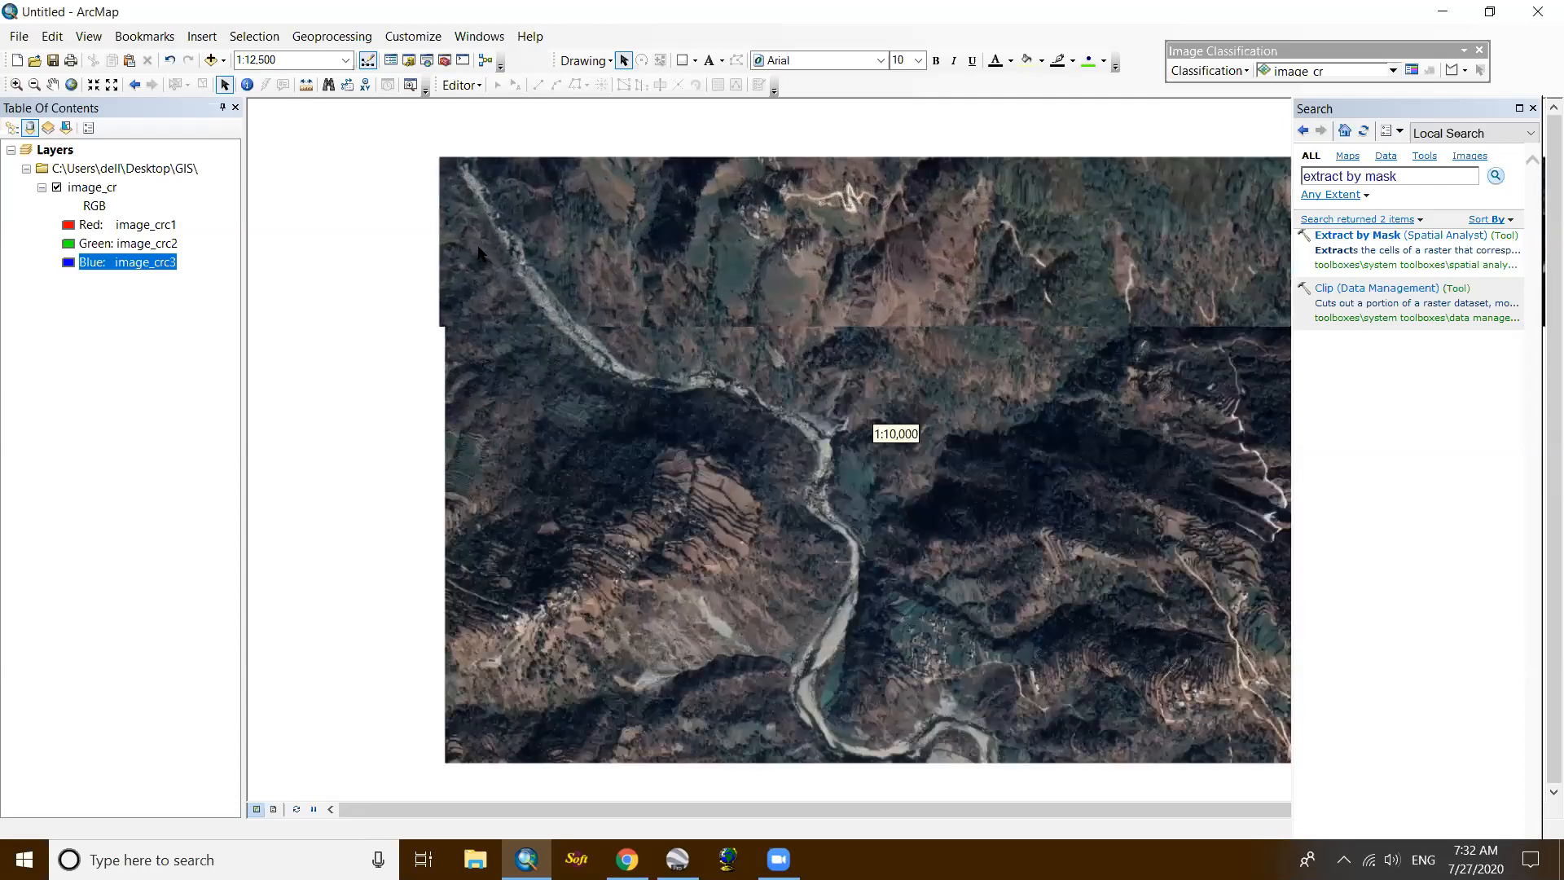
pyautogui.scroll(2, 478, 254)
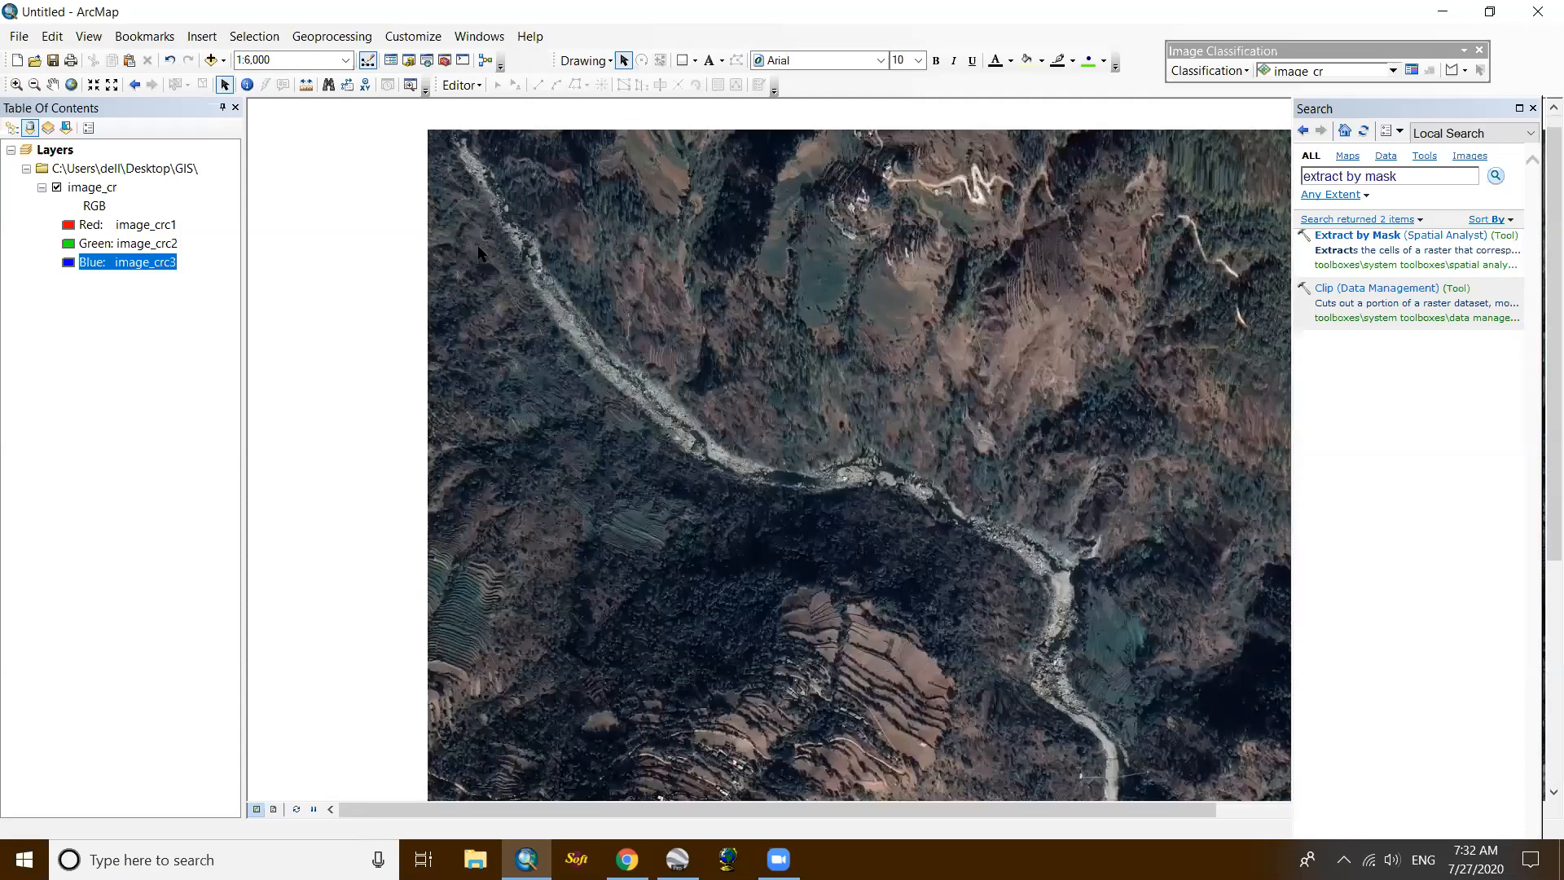
pyautogui.scroll(-2, 478, 253)
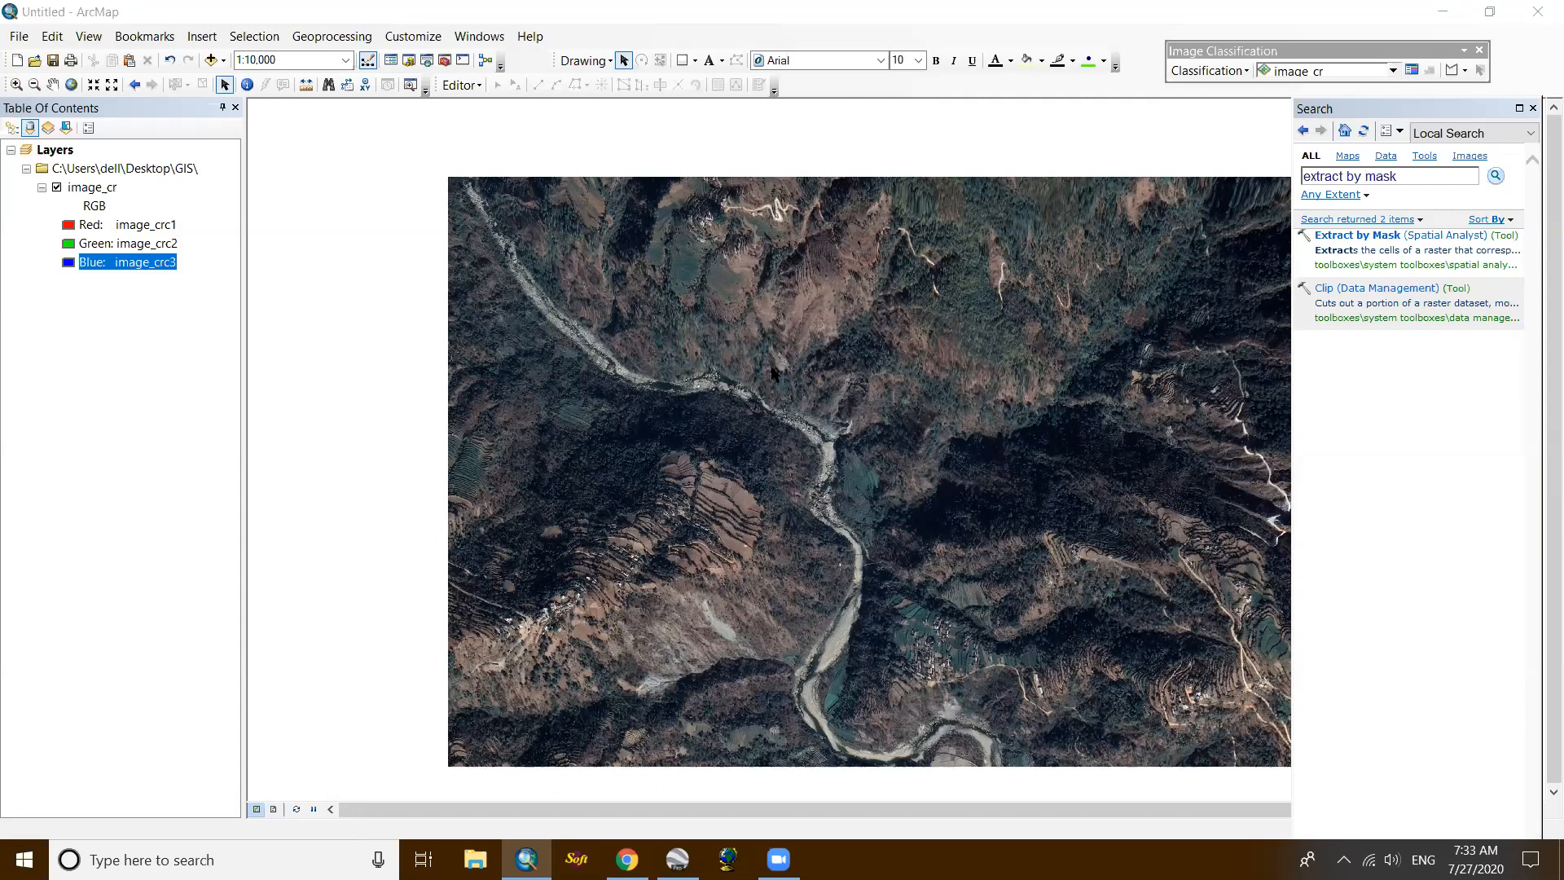
pyautogui.scroll(2, 678, 403)
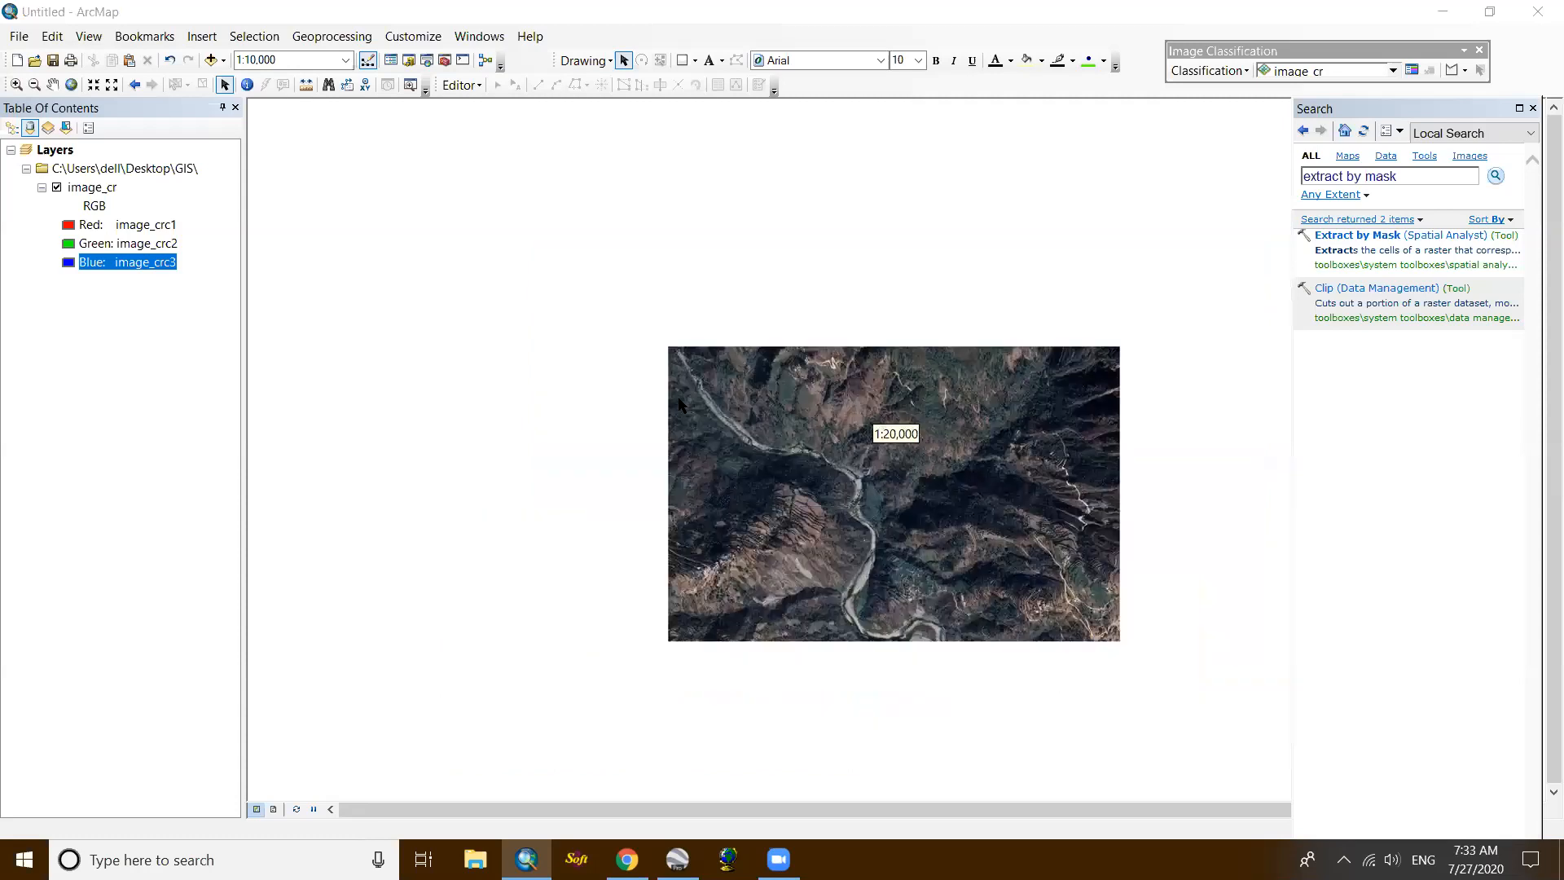
pyautogui.scroll(-6, 742, 421)
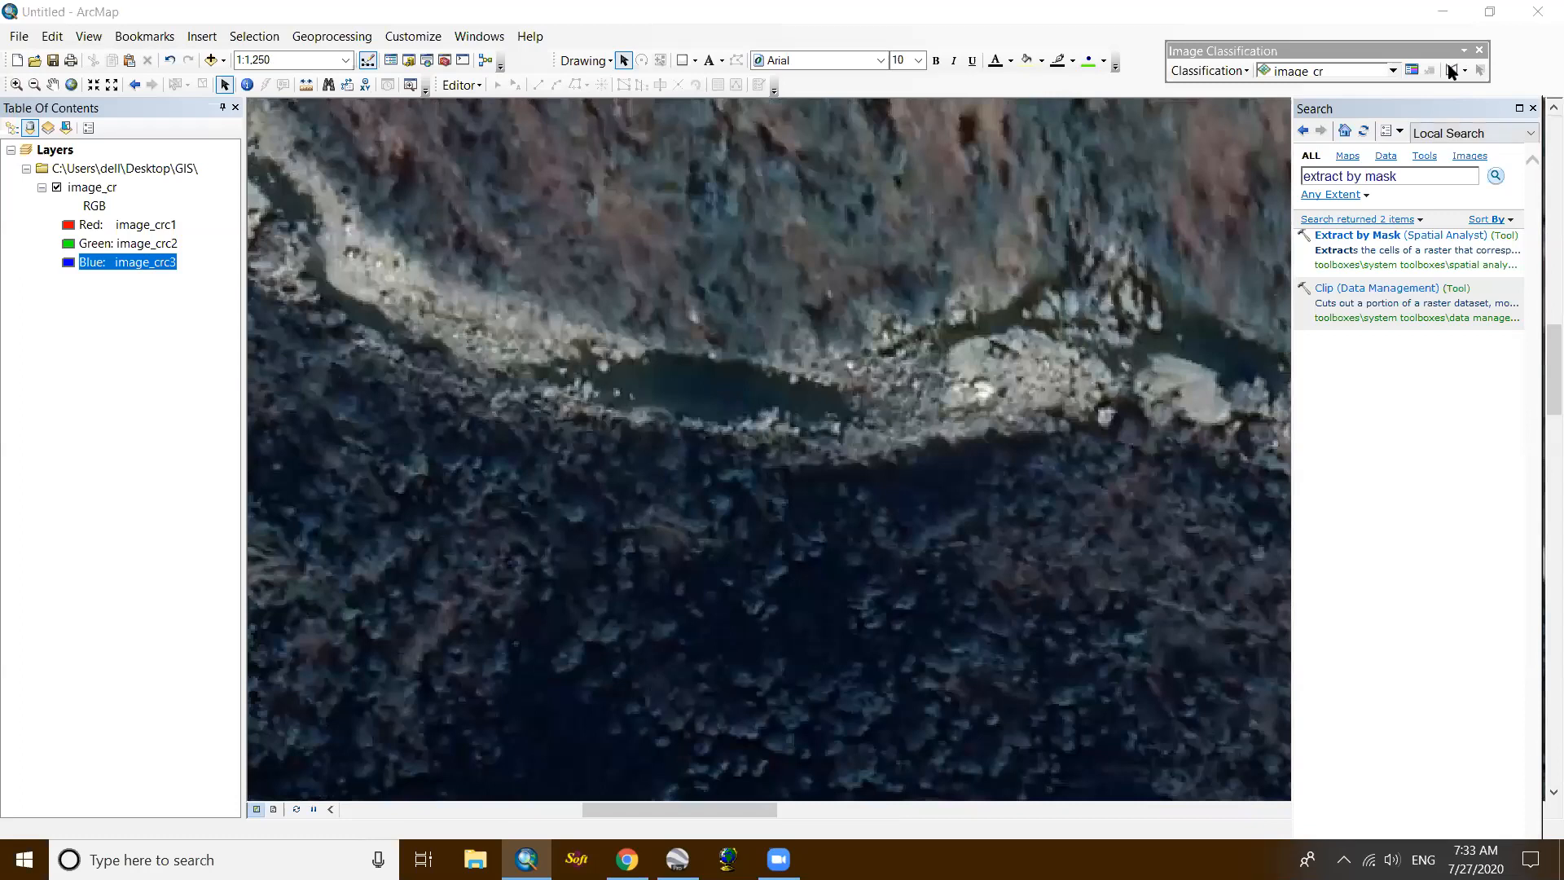
pyautogui.click(1451, 71)
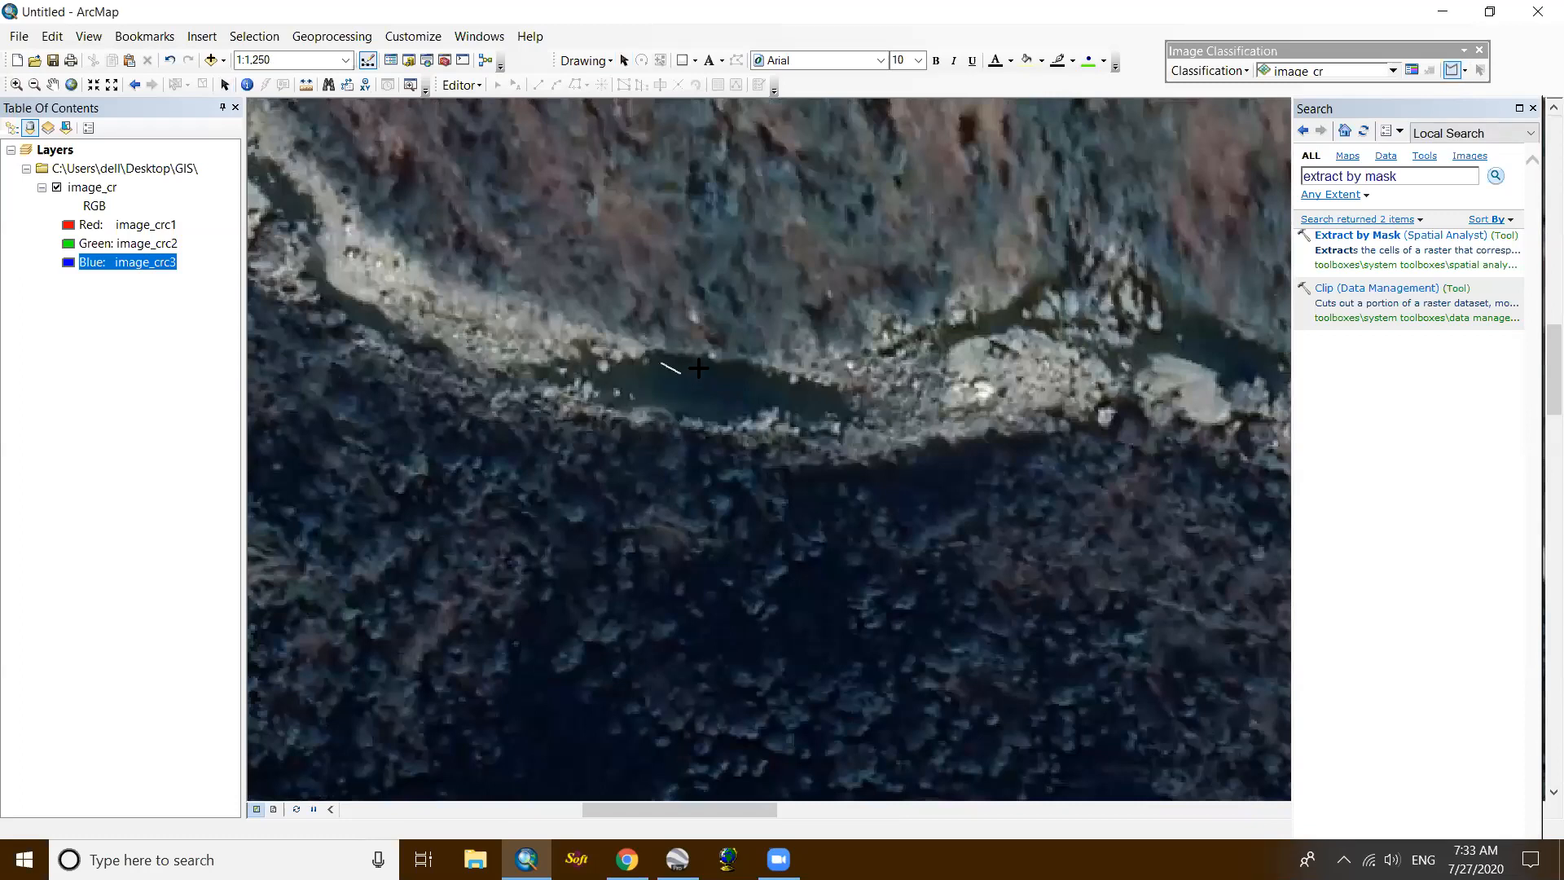
pyautogui.click(664, 363)
pyautogui.click(780, 387)
pyautogui.click(711, 413)
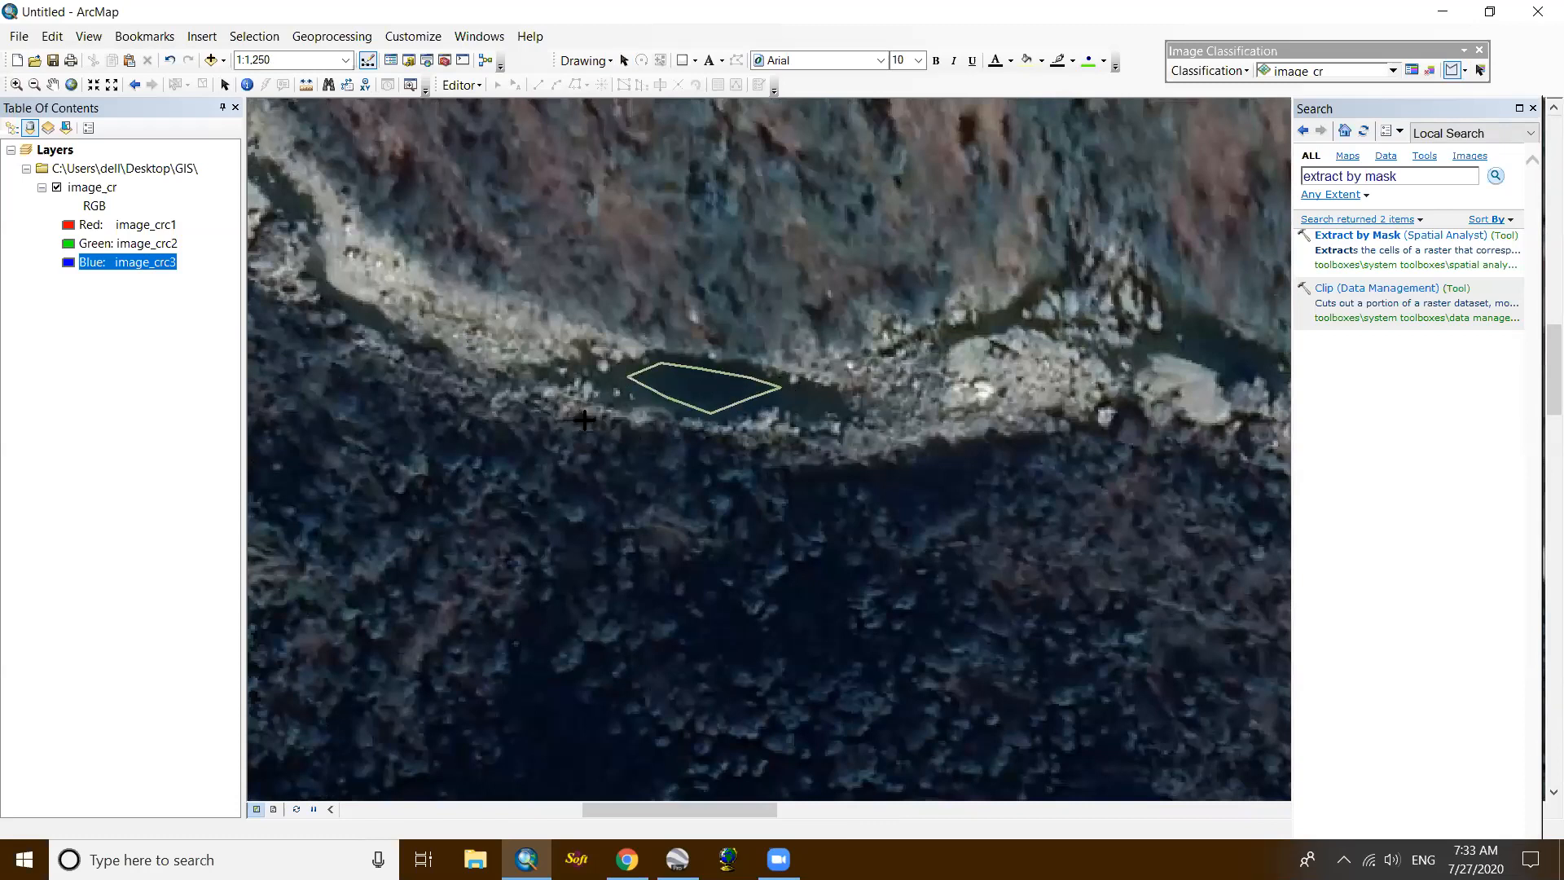
# Step: Draw another water training sample polygon in the dark river stretch downstream, just below the pale sandbar
pyautogui.scroll(-1, 910, 384)
pyautogui.scroll(-1, 910, 384)
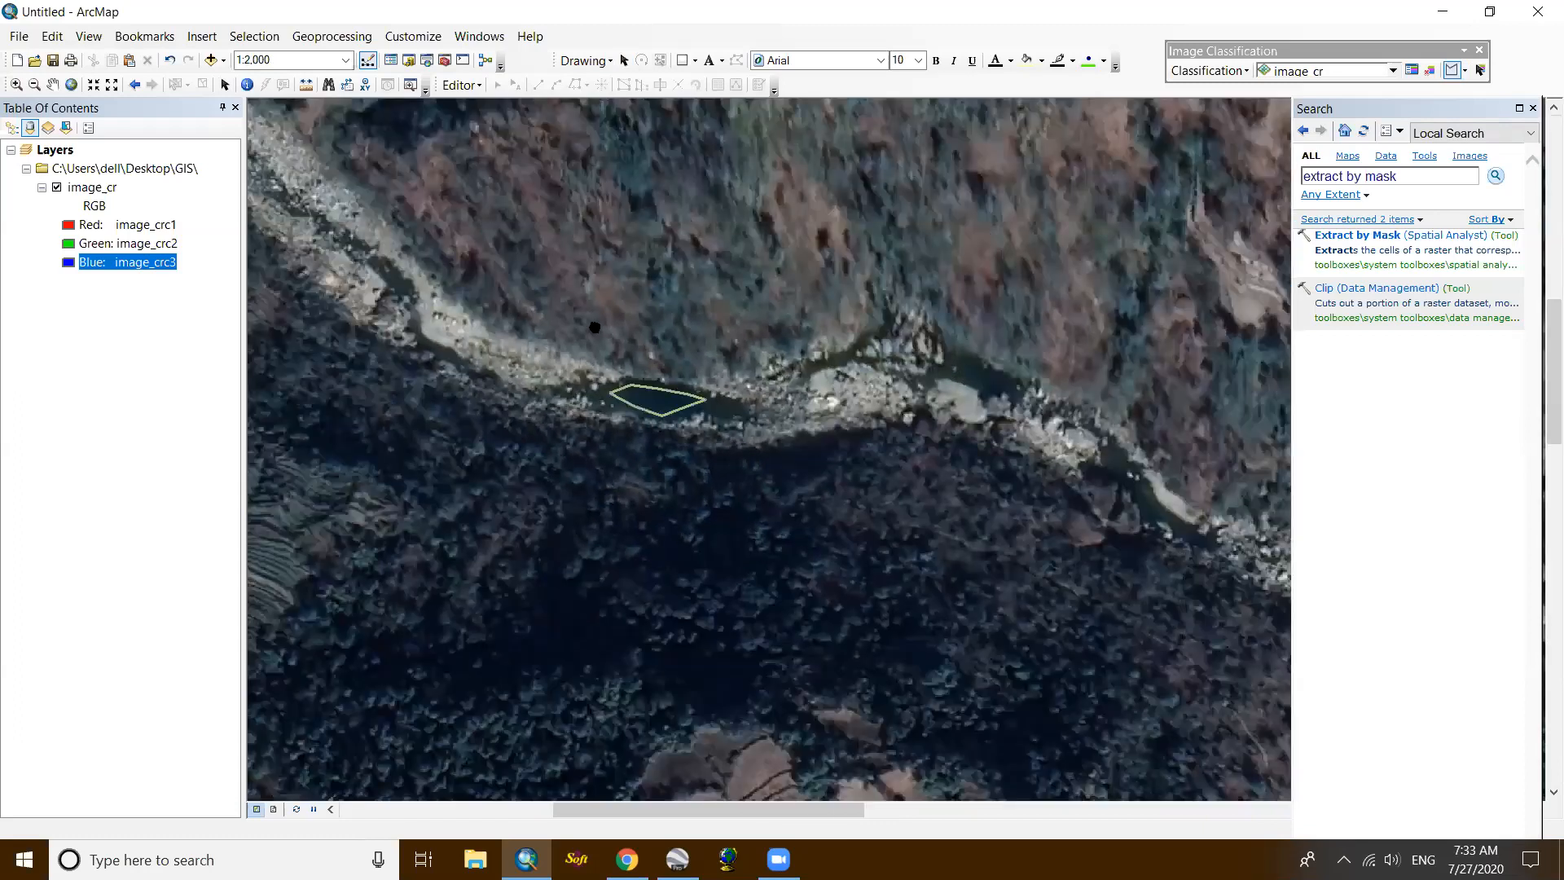
pyautogui.moveTo(544, 301); pyautogui.dragTo(487, 269)
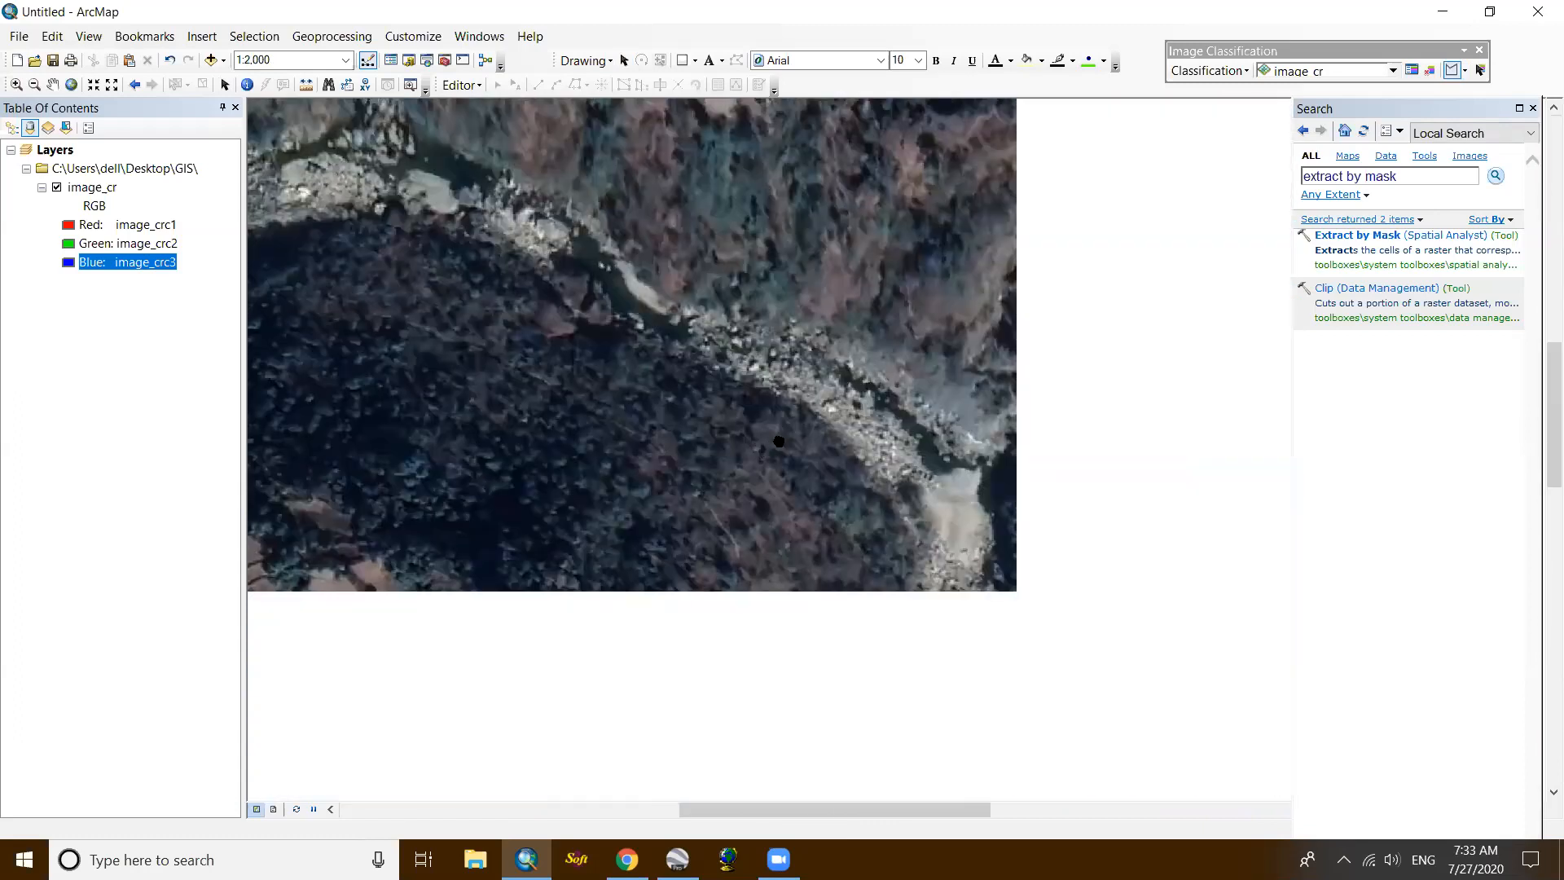
pyautogui.moveTo(912, 544); pyautogui.dragTo(911, 532)
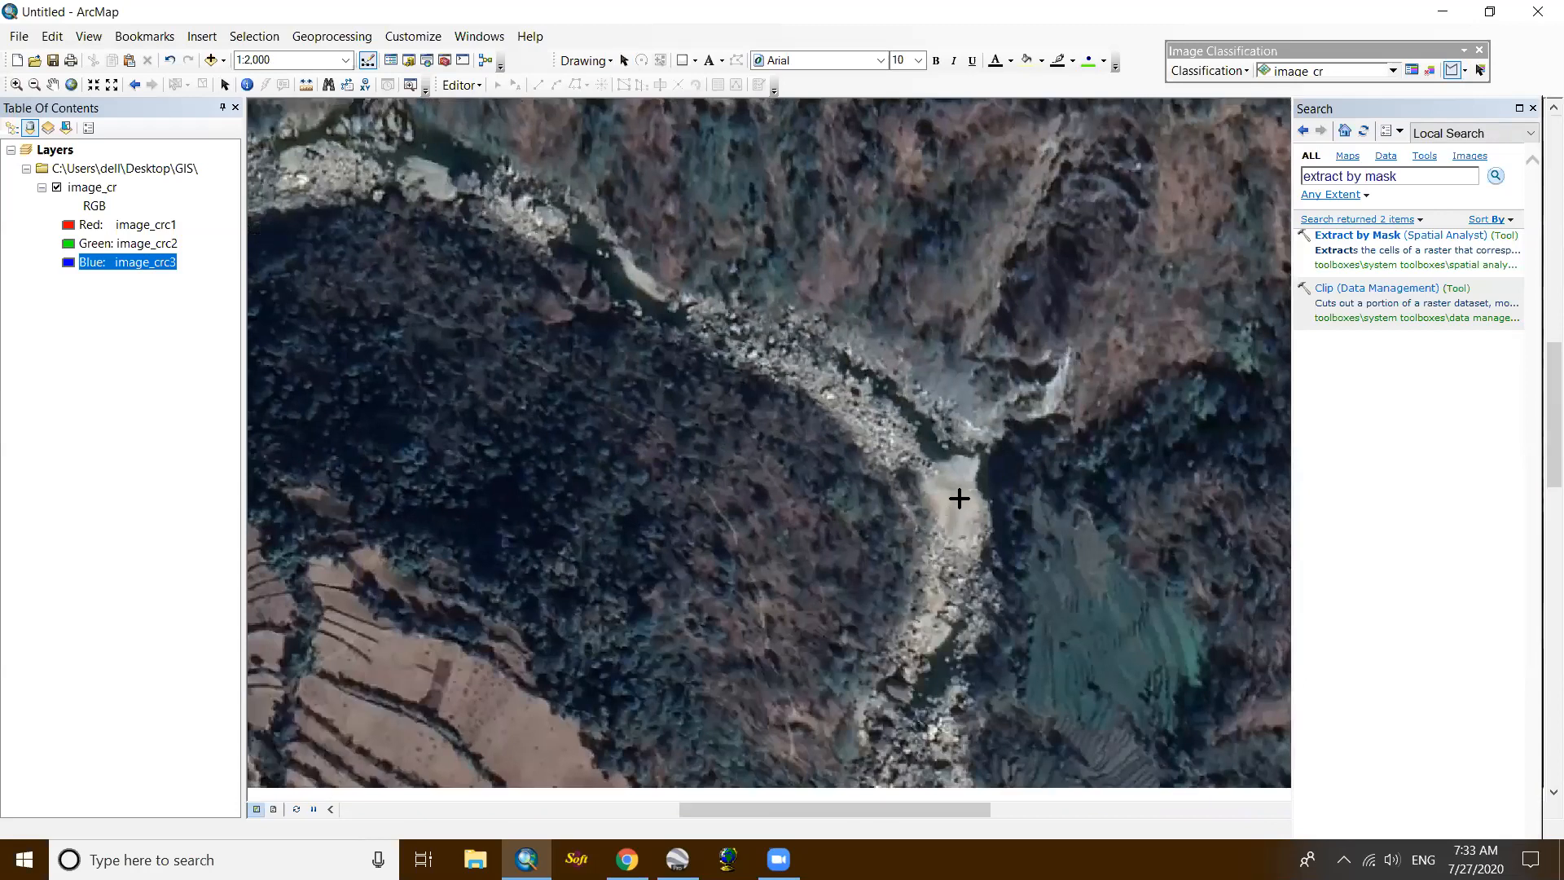
pyautogui.moveTo(973, 491); pyautogui.dragTo(986, 487)
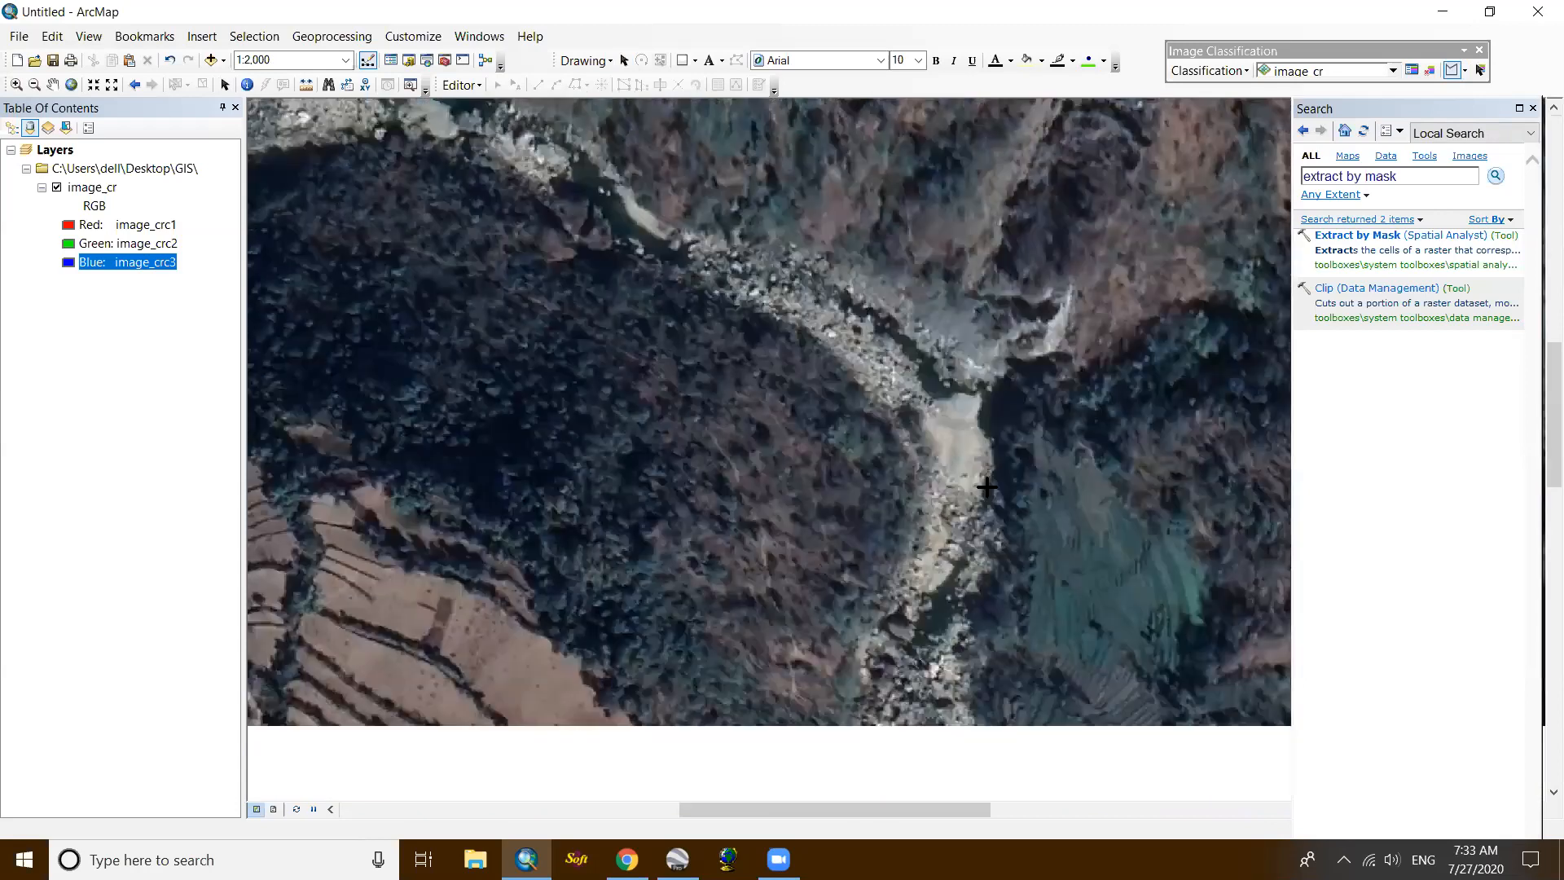
pyautogui.click(1006, 552)
pyautogui.click(976, 591)
pyautogui.click(954, 573)
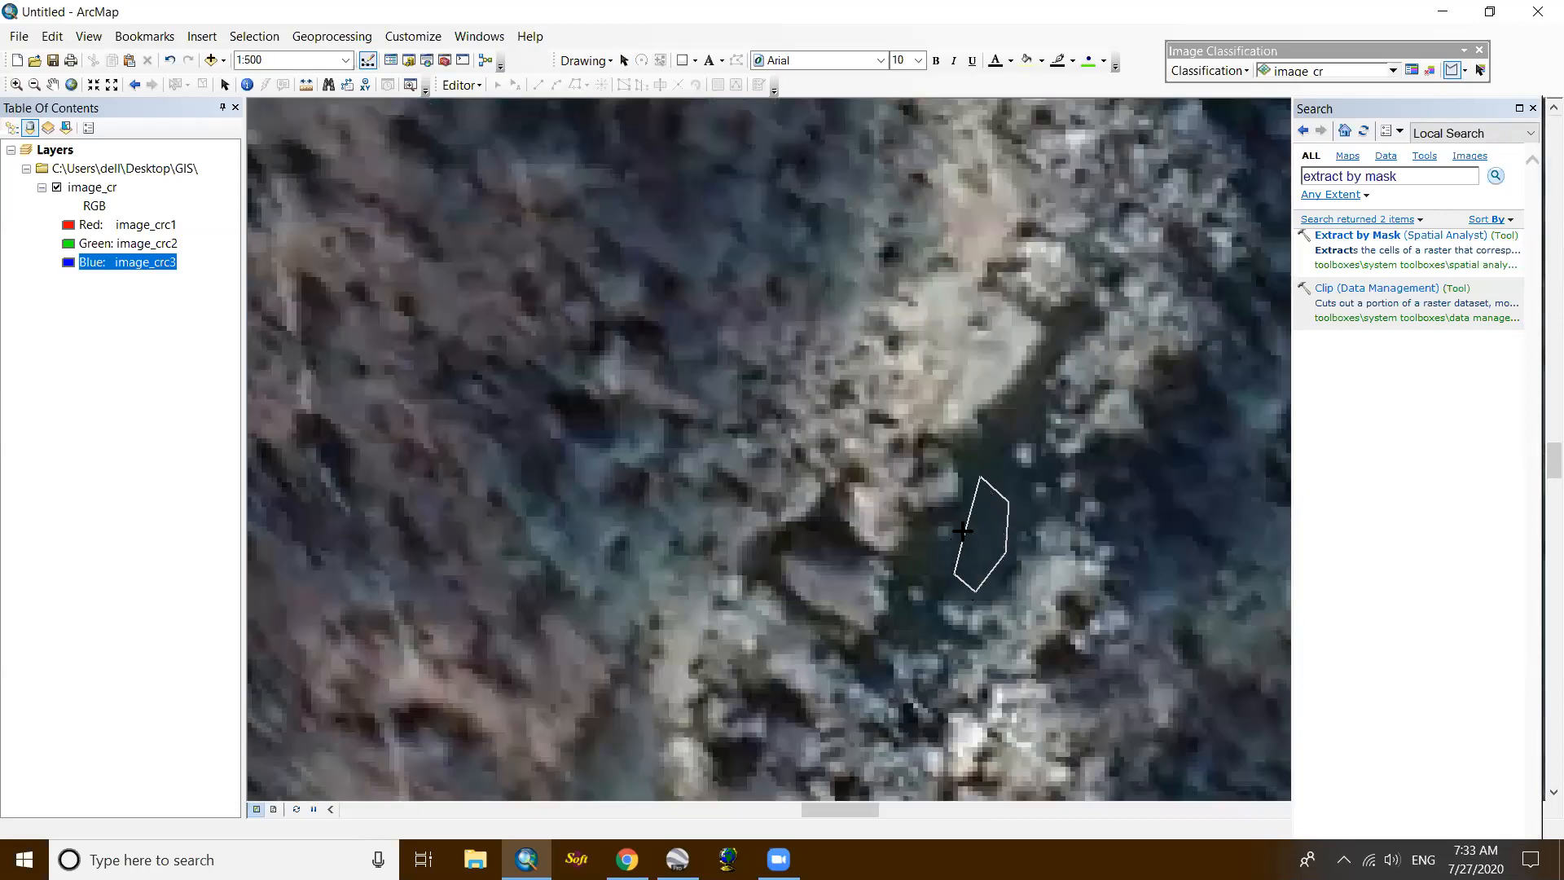
pyautogui.doubleClick(981, 530)
# Step: Draw a six-sided water training sample polygon in the river just upstream of the narrow pale gravel bank
pyautogui.scroll(3, 928, 466)
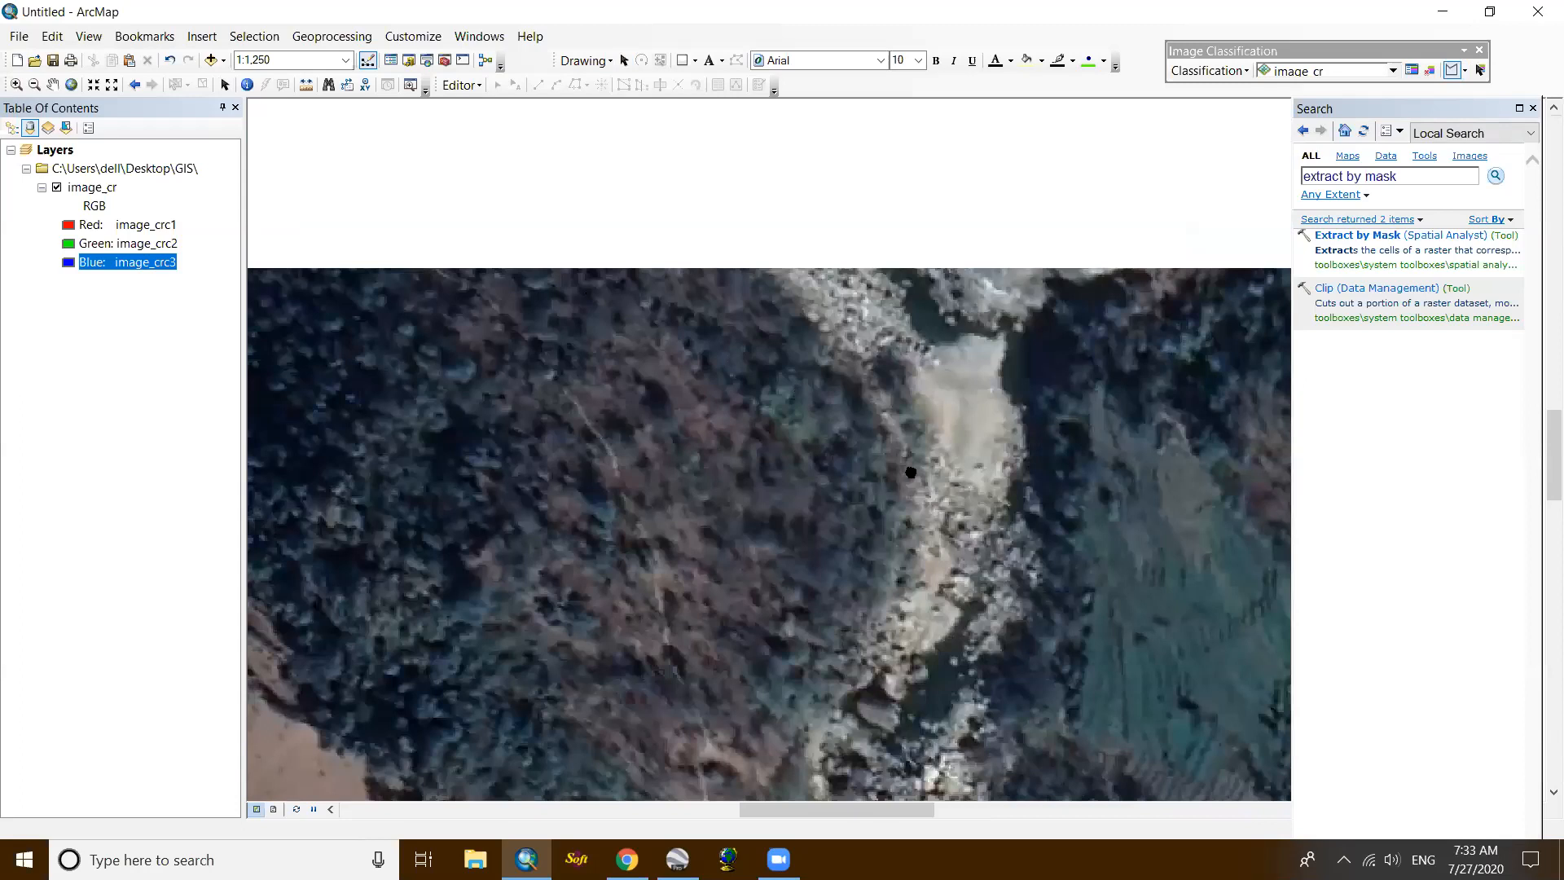
pyautogui.moveTo(911, 472); pyautogui.dragTo(928, 643)
pyautogui.moveTo(688, 370); pyautogui.dragTo(943, 496)
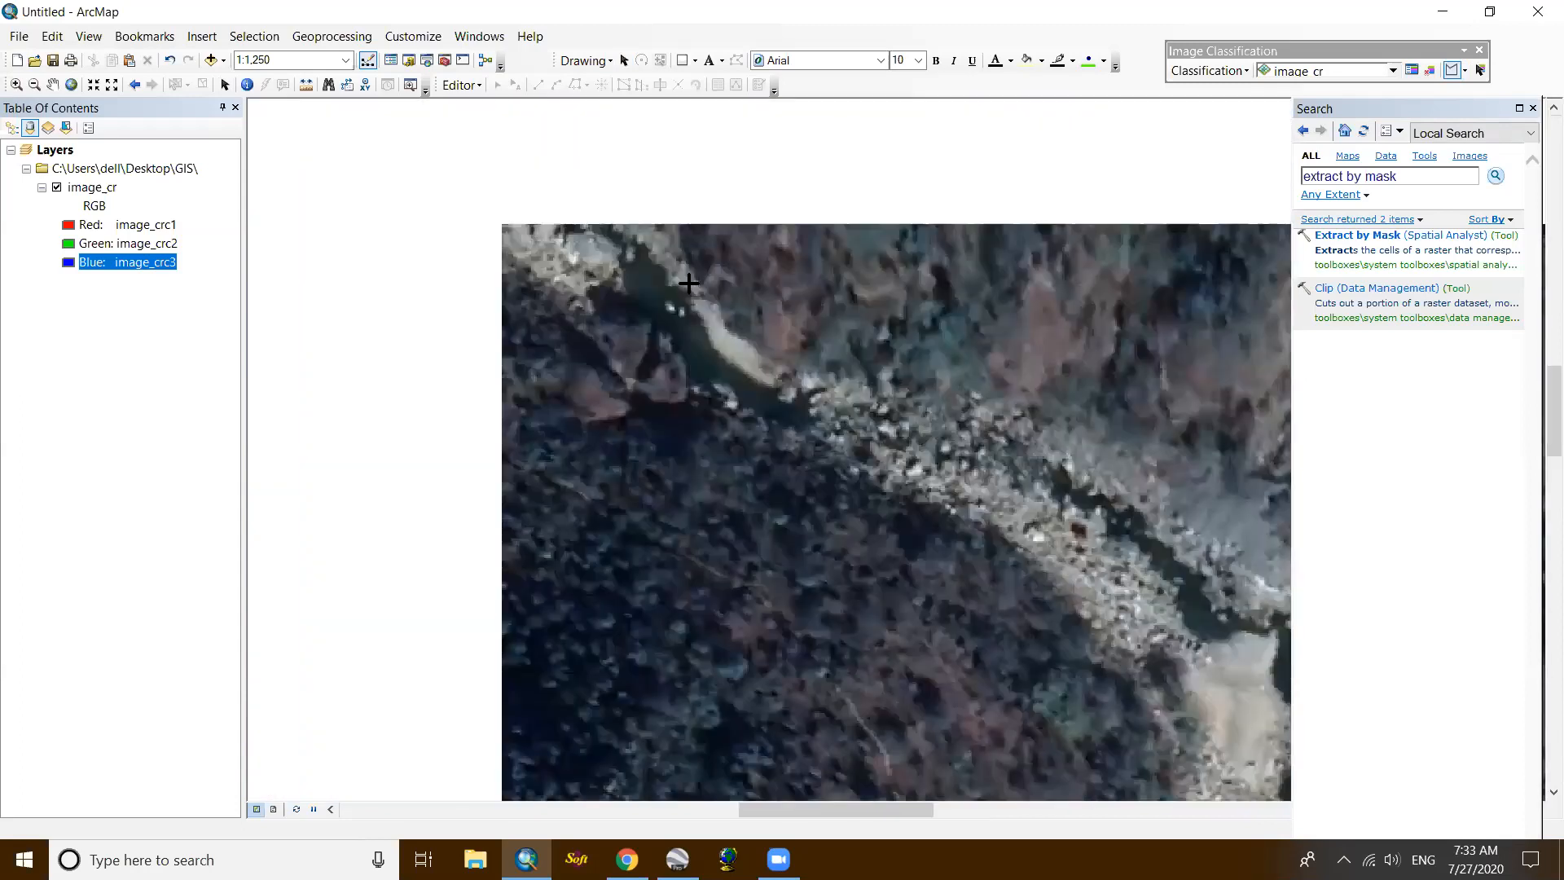
pyautogui.scroll(-3, 688, 282)
pyautogui.click(691, 284)
pyautogui.click(723, 262)
pyautogui.click(761, 309)
pyautogui.click(764, 364)
pyautogui.click(748, 388)
pyautogui.click(705, 344)
pyautogui.doubleClick(721, 312)
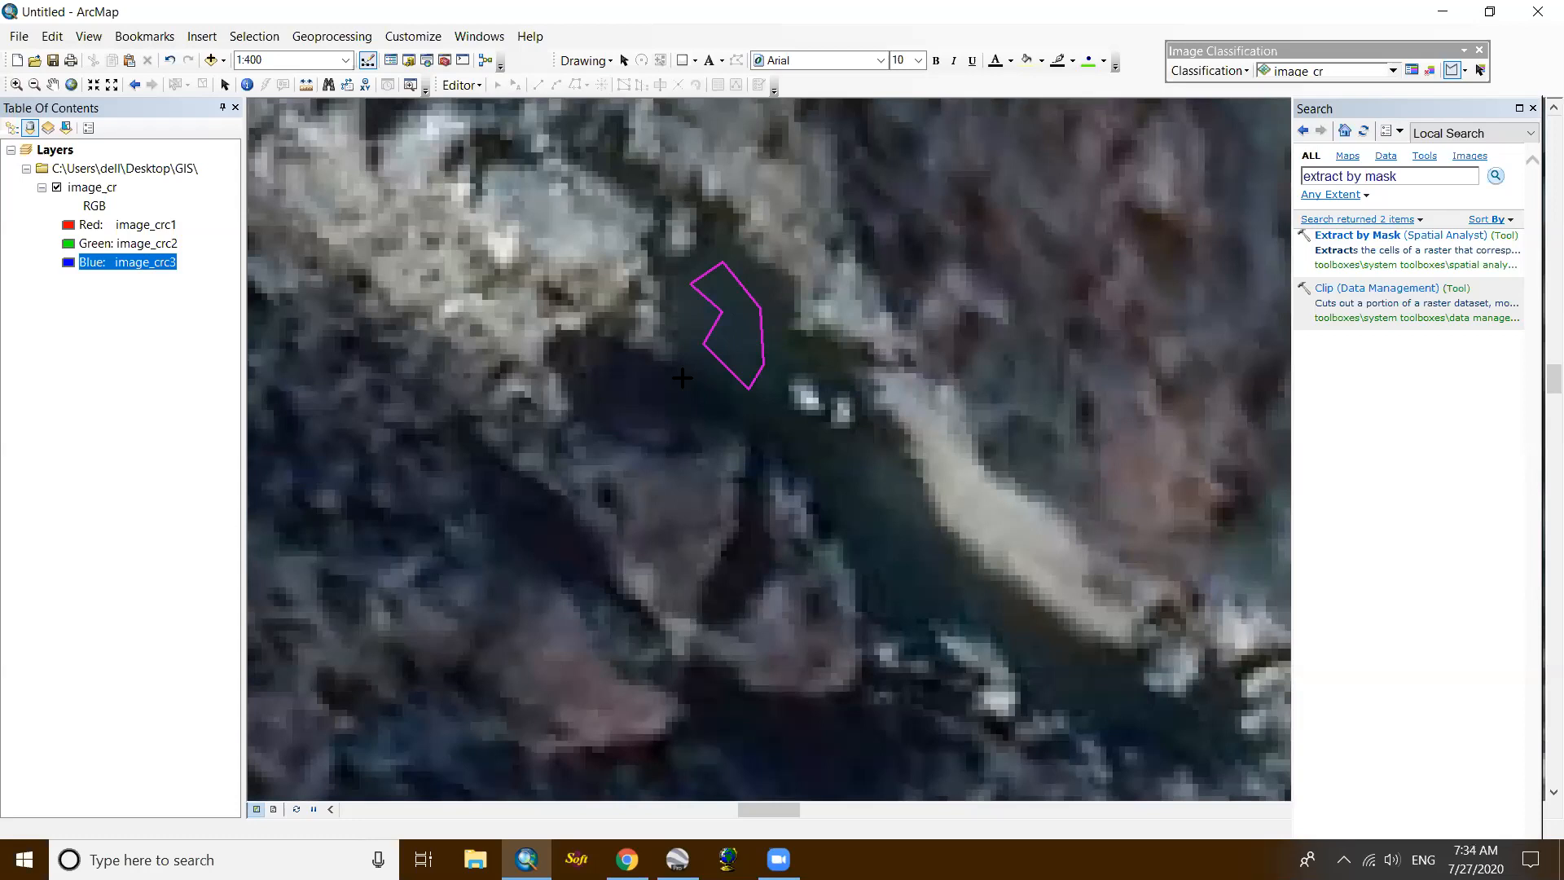
pyautogui.scroll(-3, 682, 377)
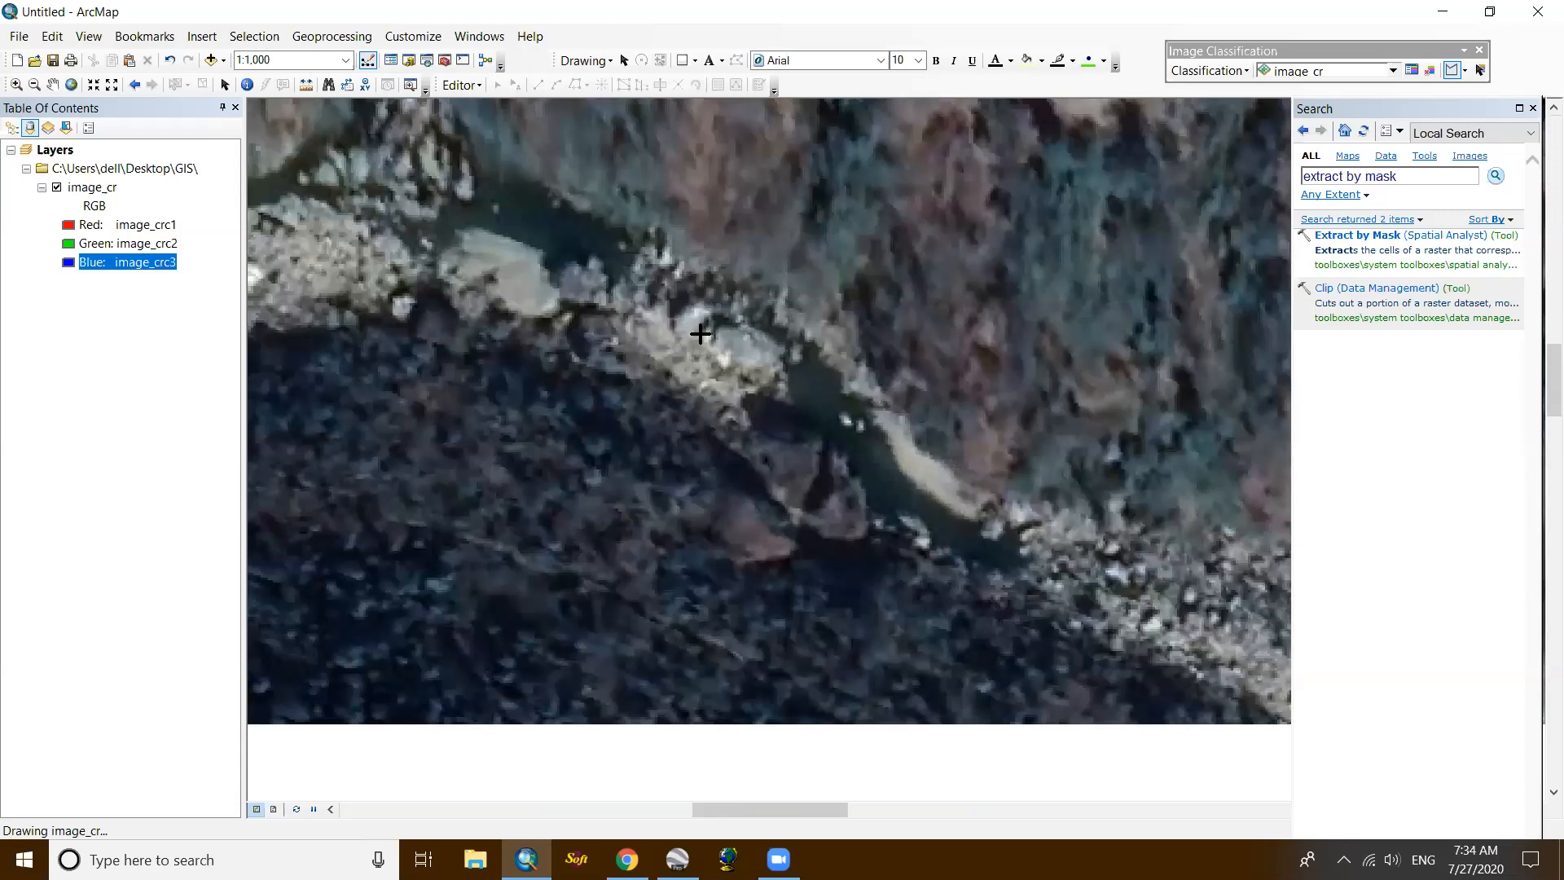
# Step: Draw water training sample polygons in the dark pool beside the pale sand fan and in the narrow dark channel farther downstream
pyautogui.scroll(-3, 700, 333)
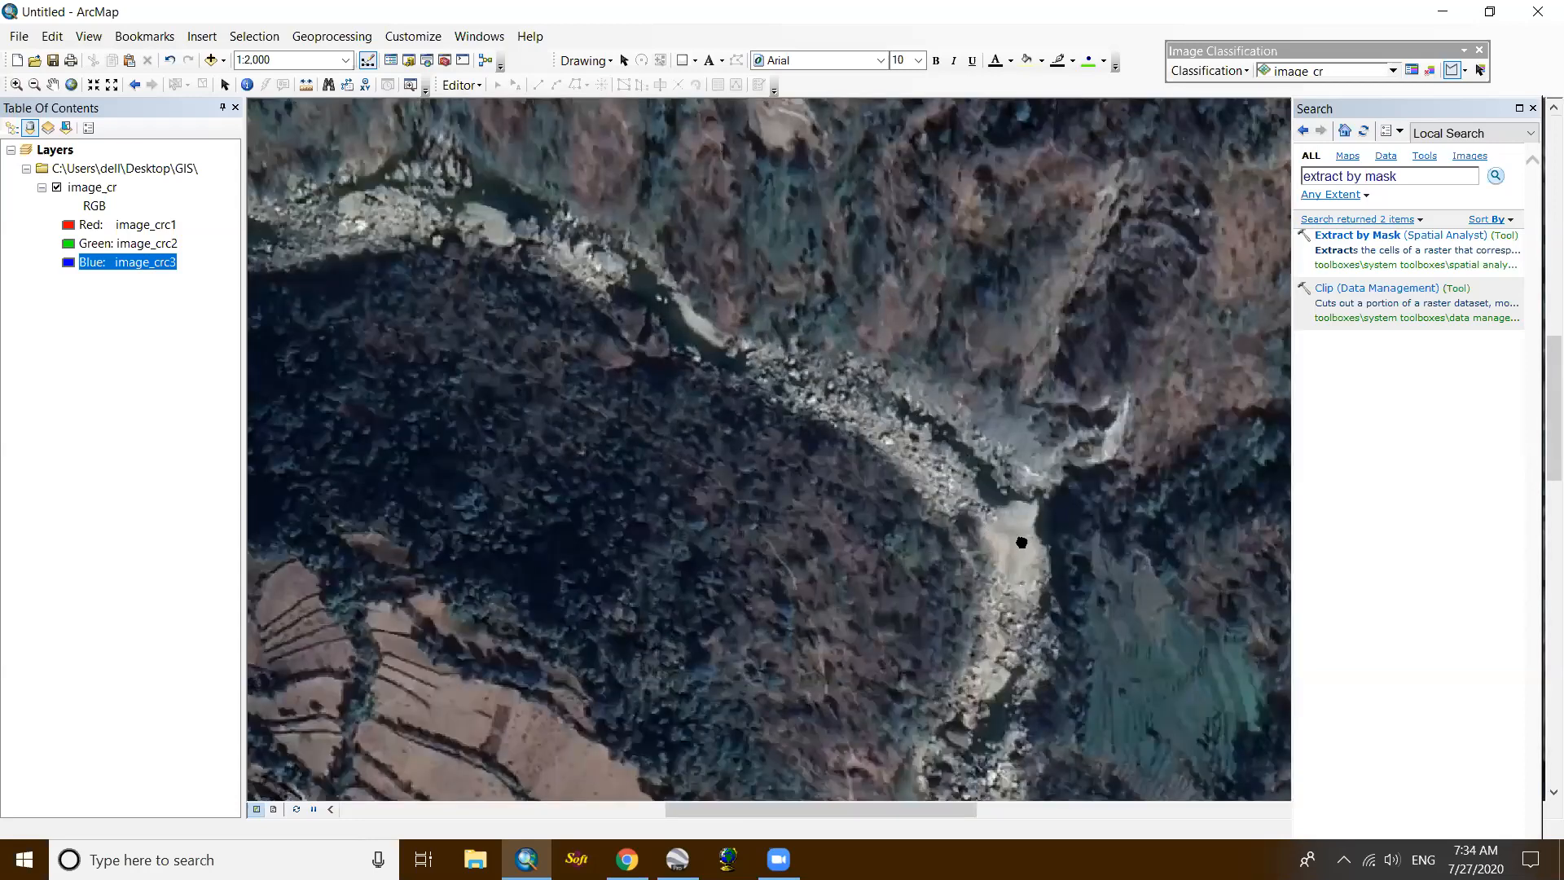
pyautogui.scroll(-2, 929, 522)
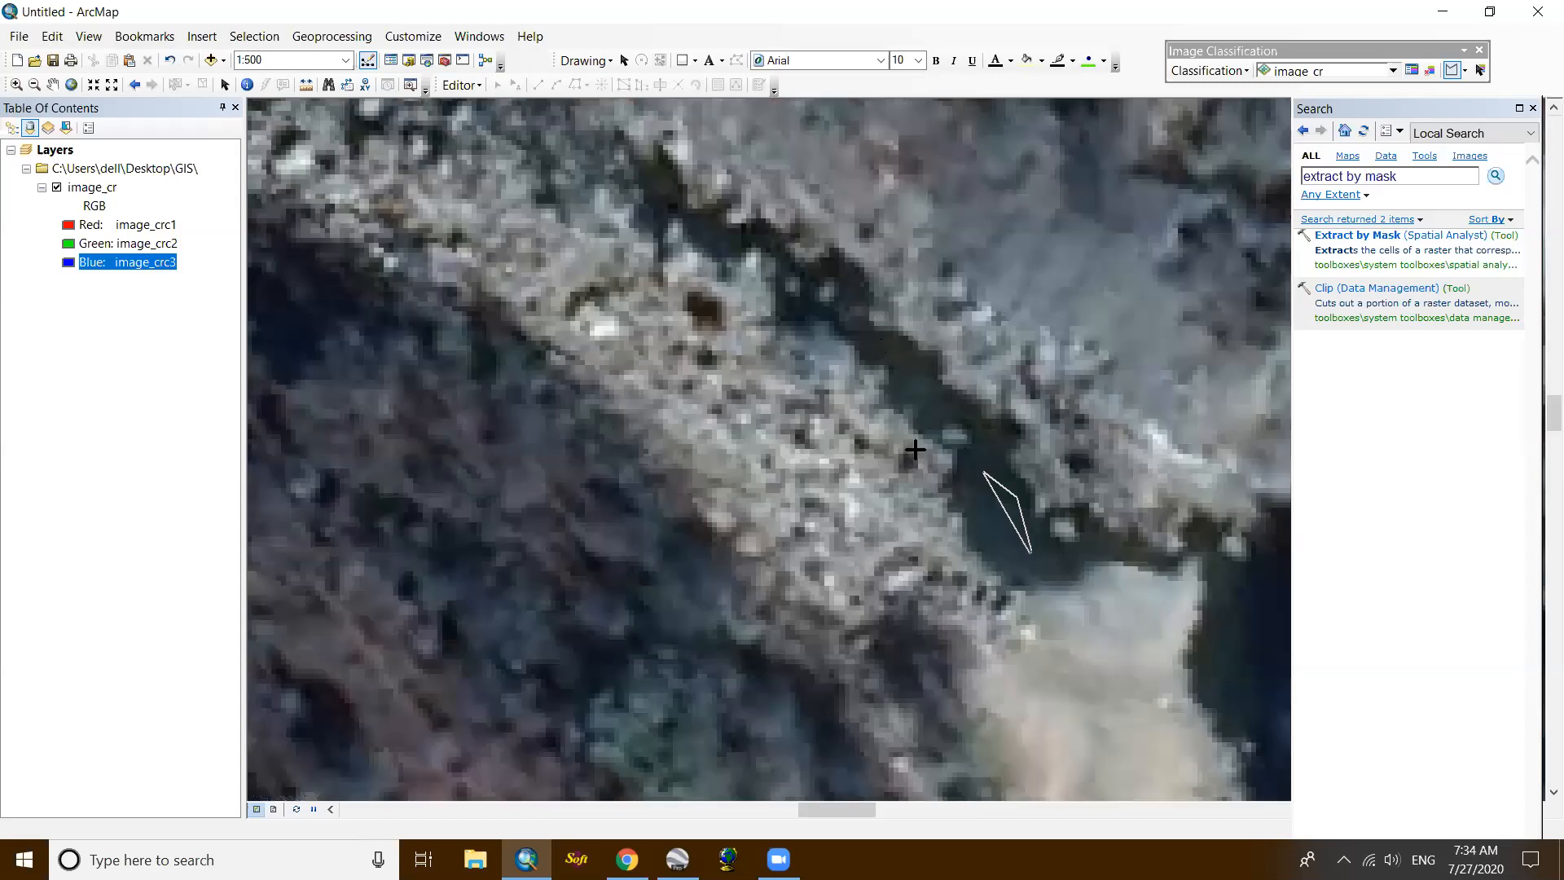
pyautogui.scroll(2, 966, 407)
pyautogui.scroll(-2, 1017, 420)
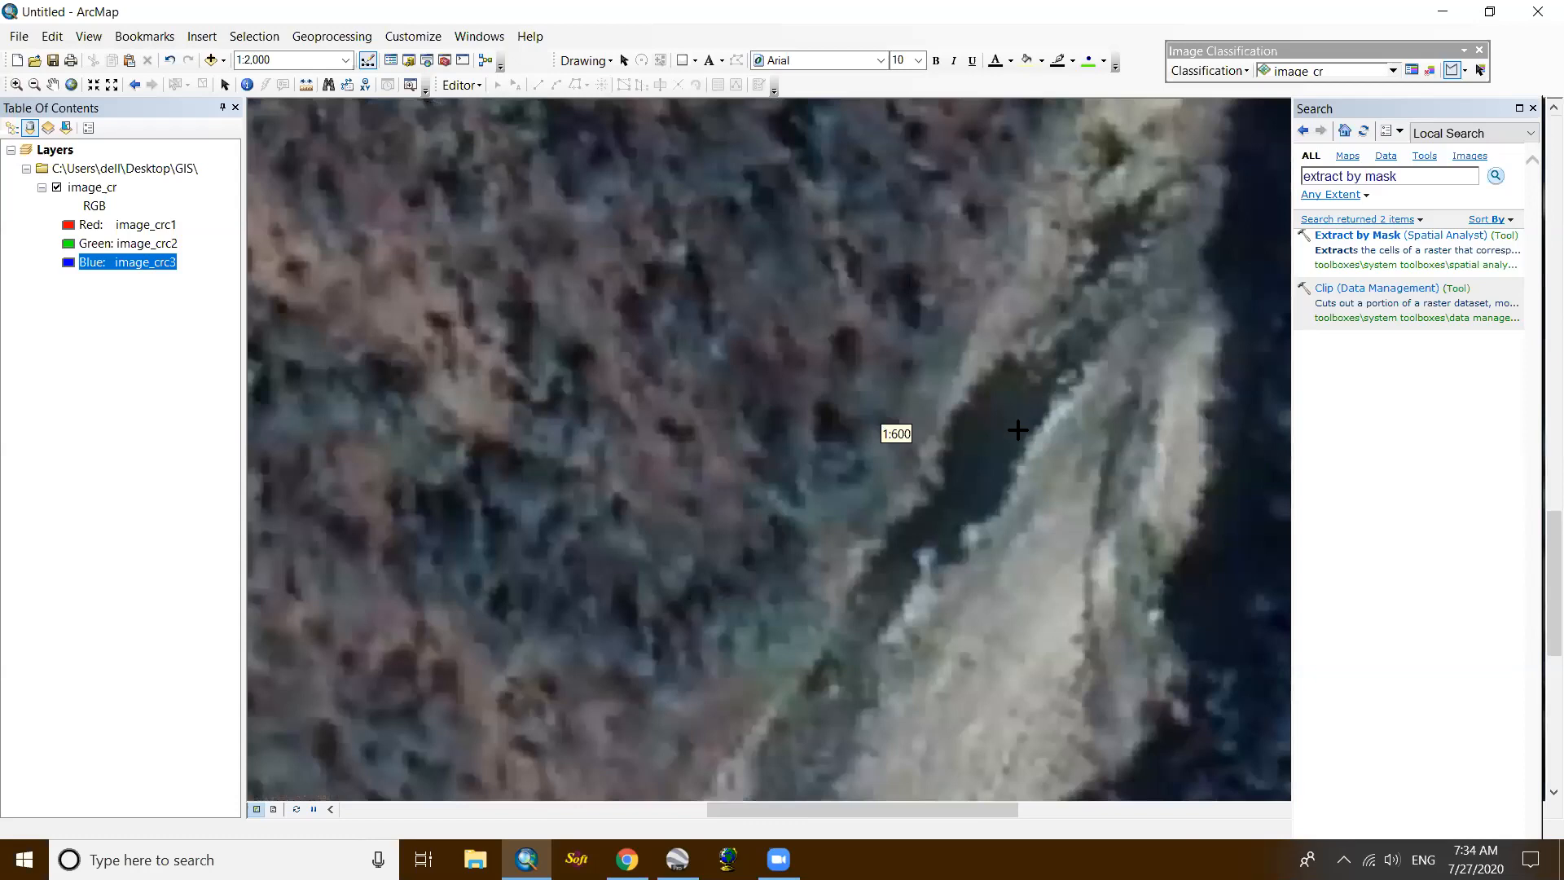
pyautogui.click(984, 503)
pyautogui.click(965, 481)
pyautogui.click(968, 448)
pyautogui.doubleClick(988, 435)
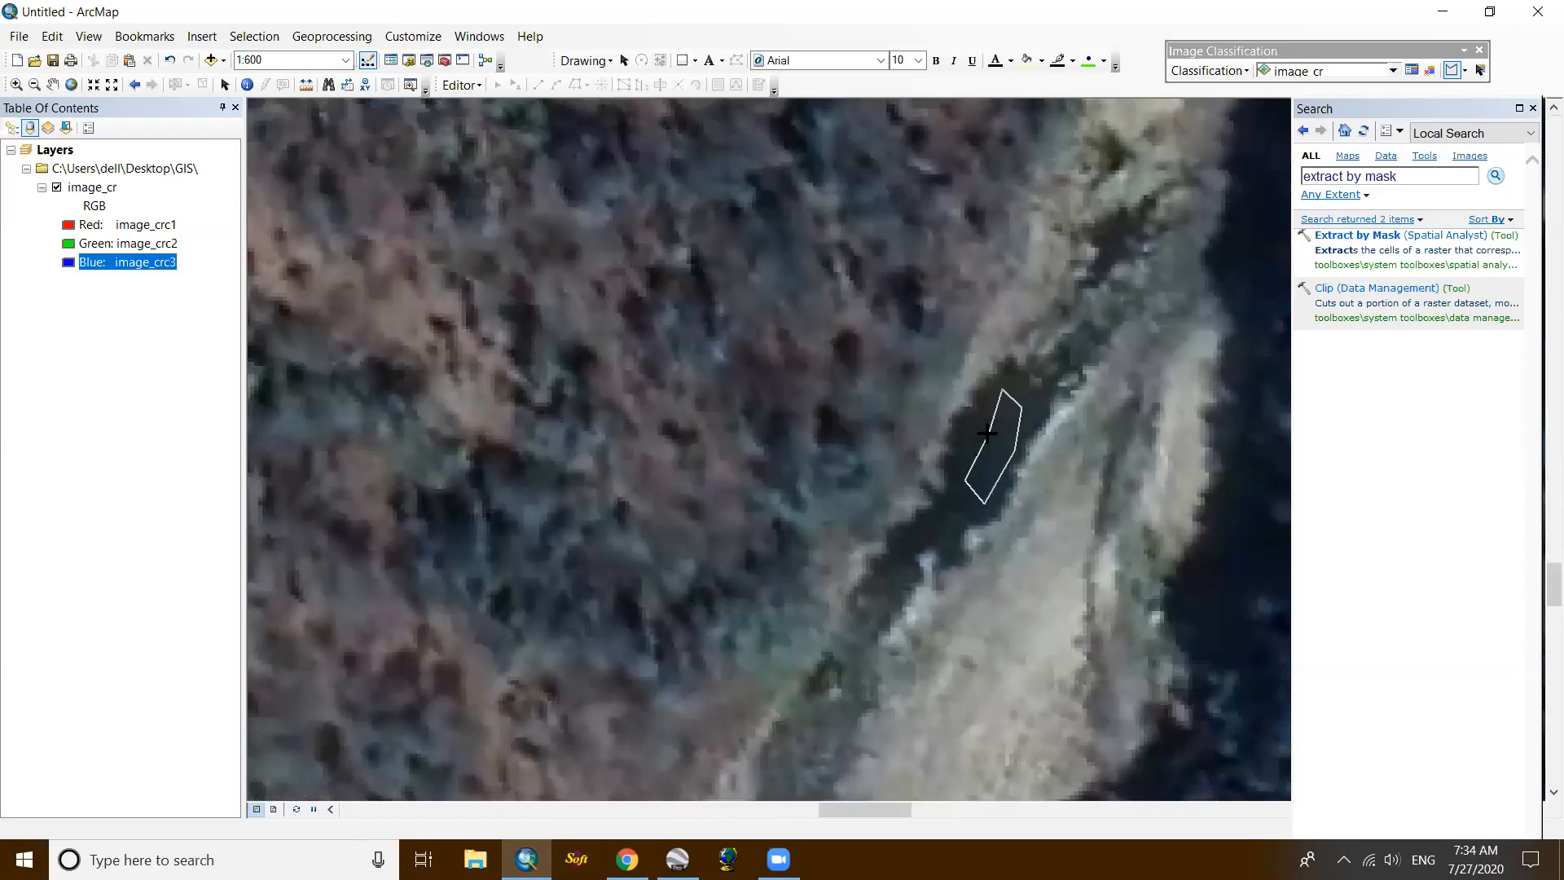
# Step: Draw a six-sided water training sample polygon in the dark channel at the lower end of the long pale gravel bar
pyautogui.scroll(3, 1027, 428)
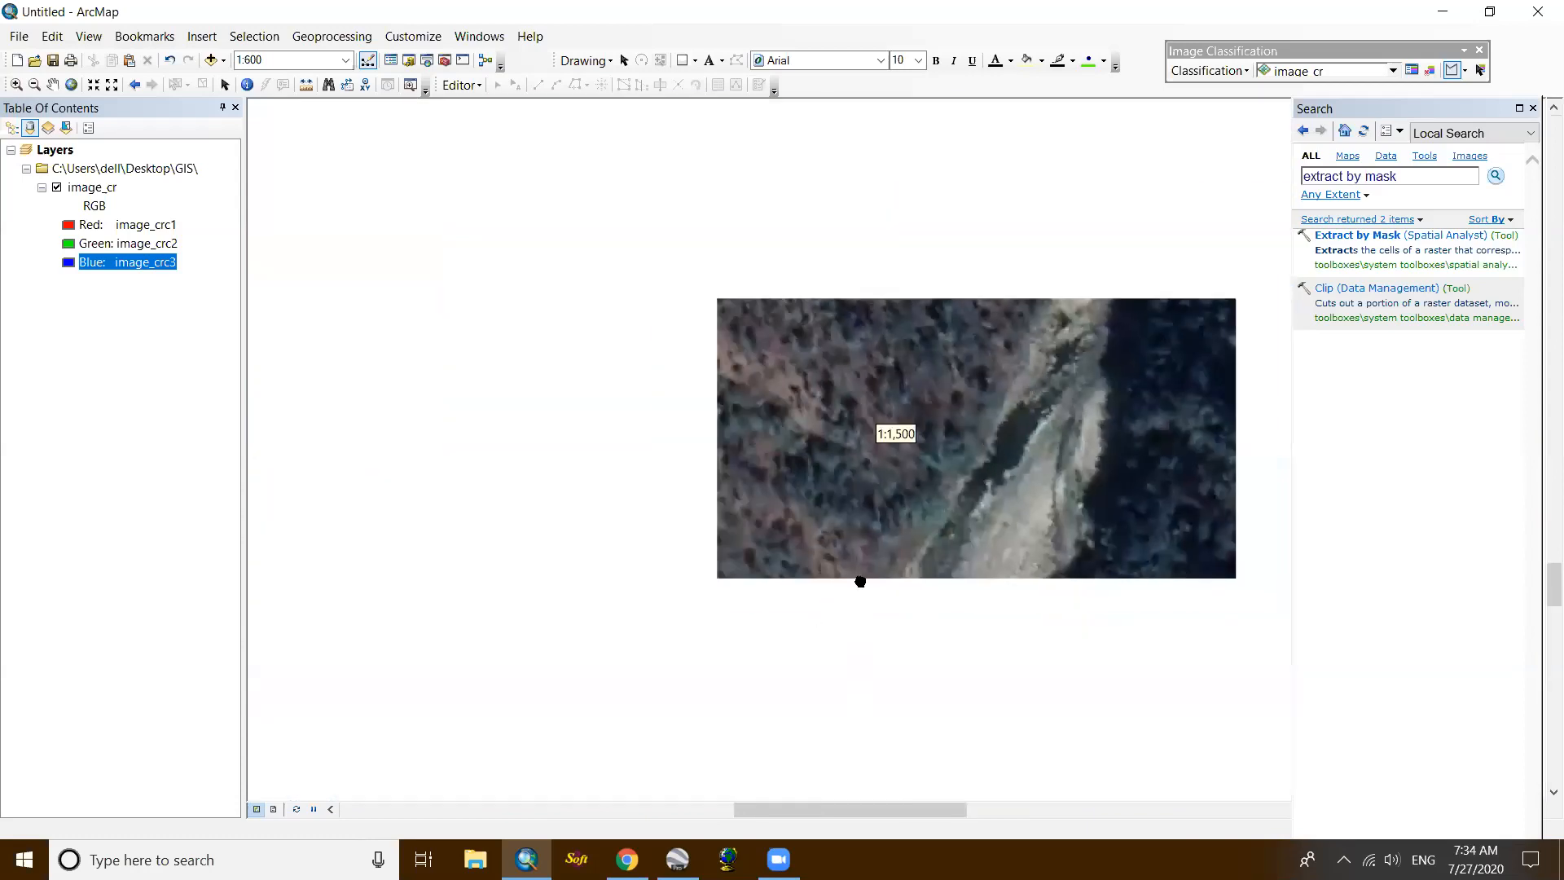
pyautogui.scroll(2, 852, 548)
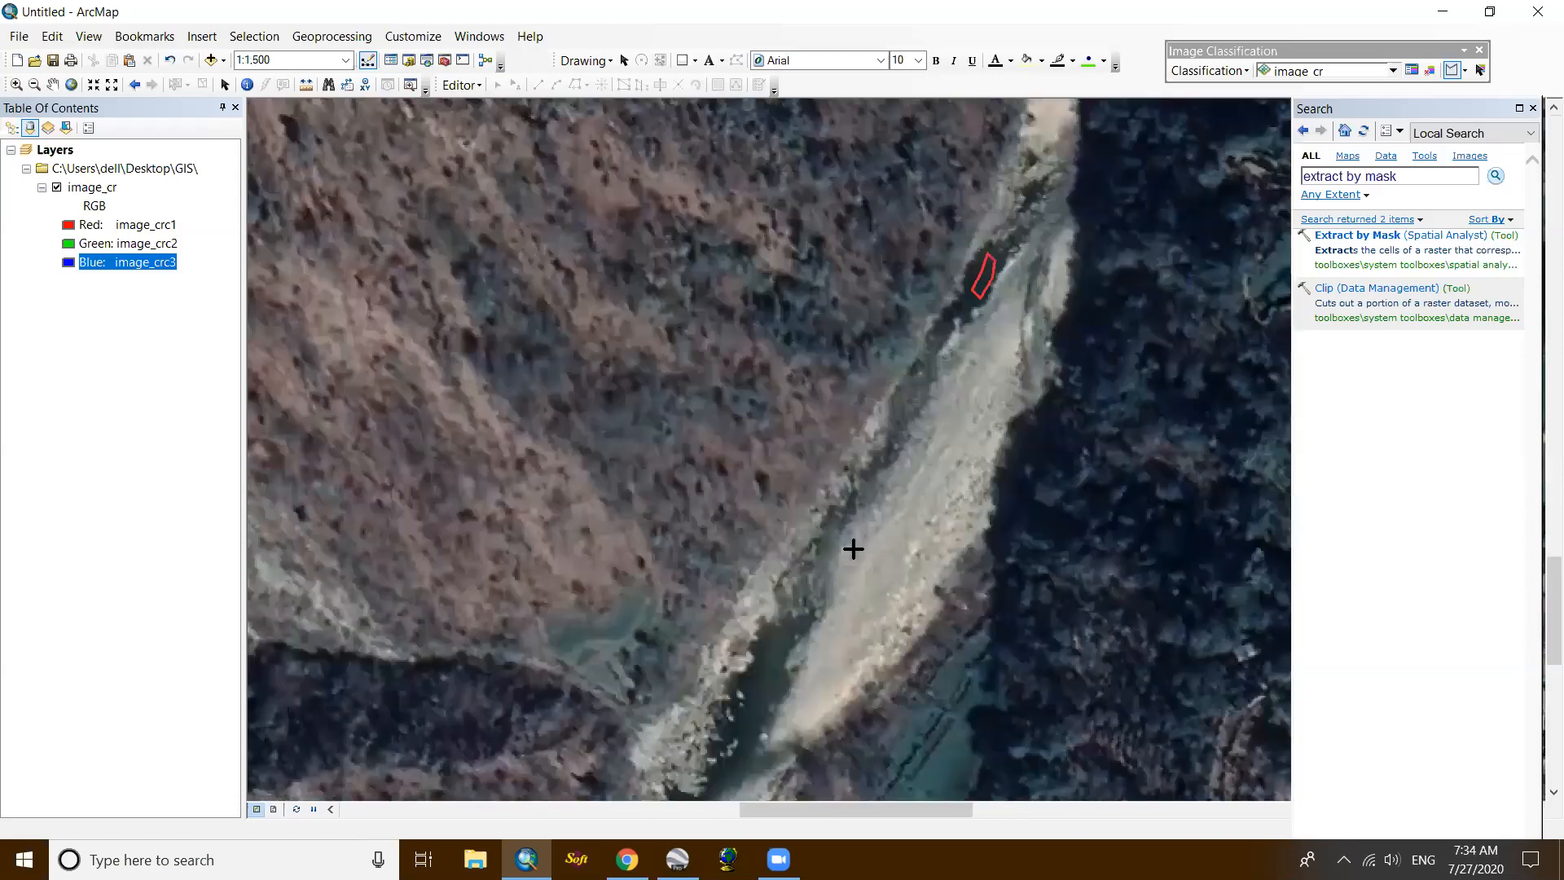
pyautogui.scroll(-2, 886, 512)
pyautogui.click(883, 499)
pyautogui.click(893, 538)
pyautogui.click(888, 610)
pyautogui.click(854, 662)
pyautogui.click(829, 647)
pyautogui.click(864, 587)
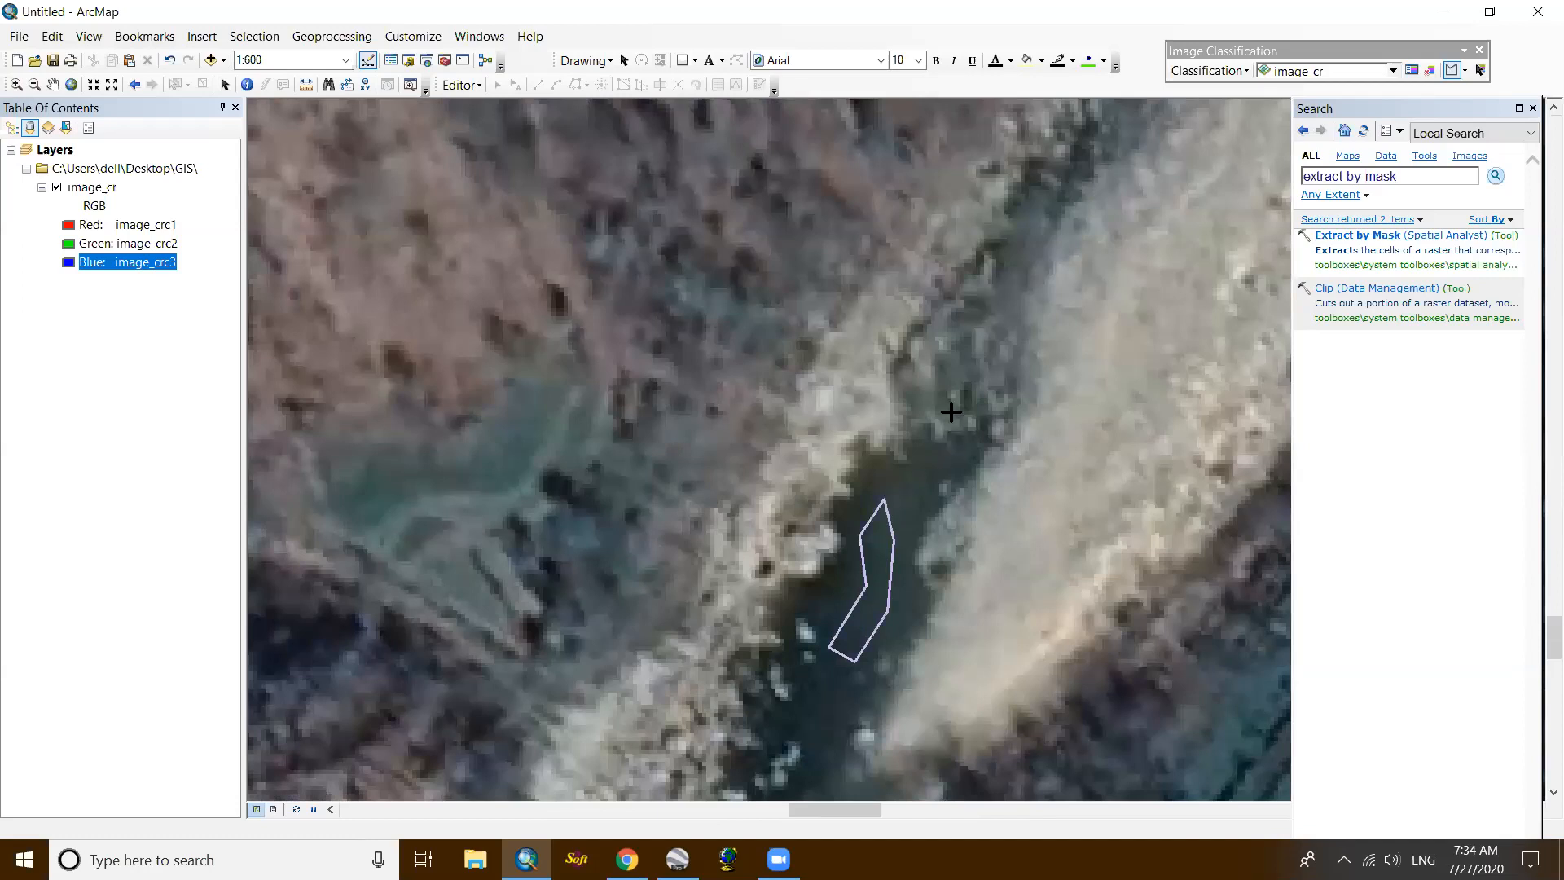
# Step: Draw a narrow five-sided water training sample polygon in the dark channel between the two pale sandbars below the river bend
pyautogui.scroll(5, 950, 412)
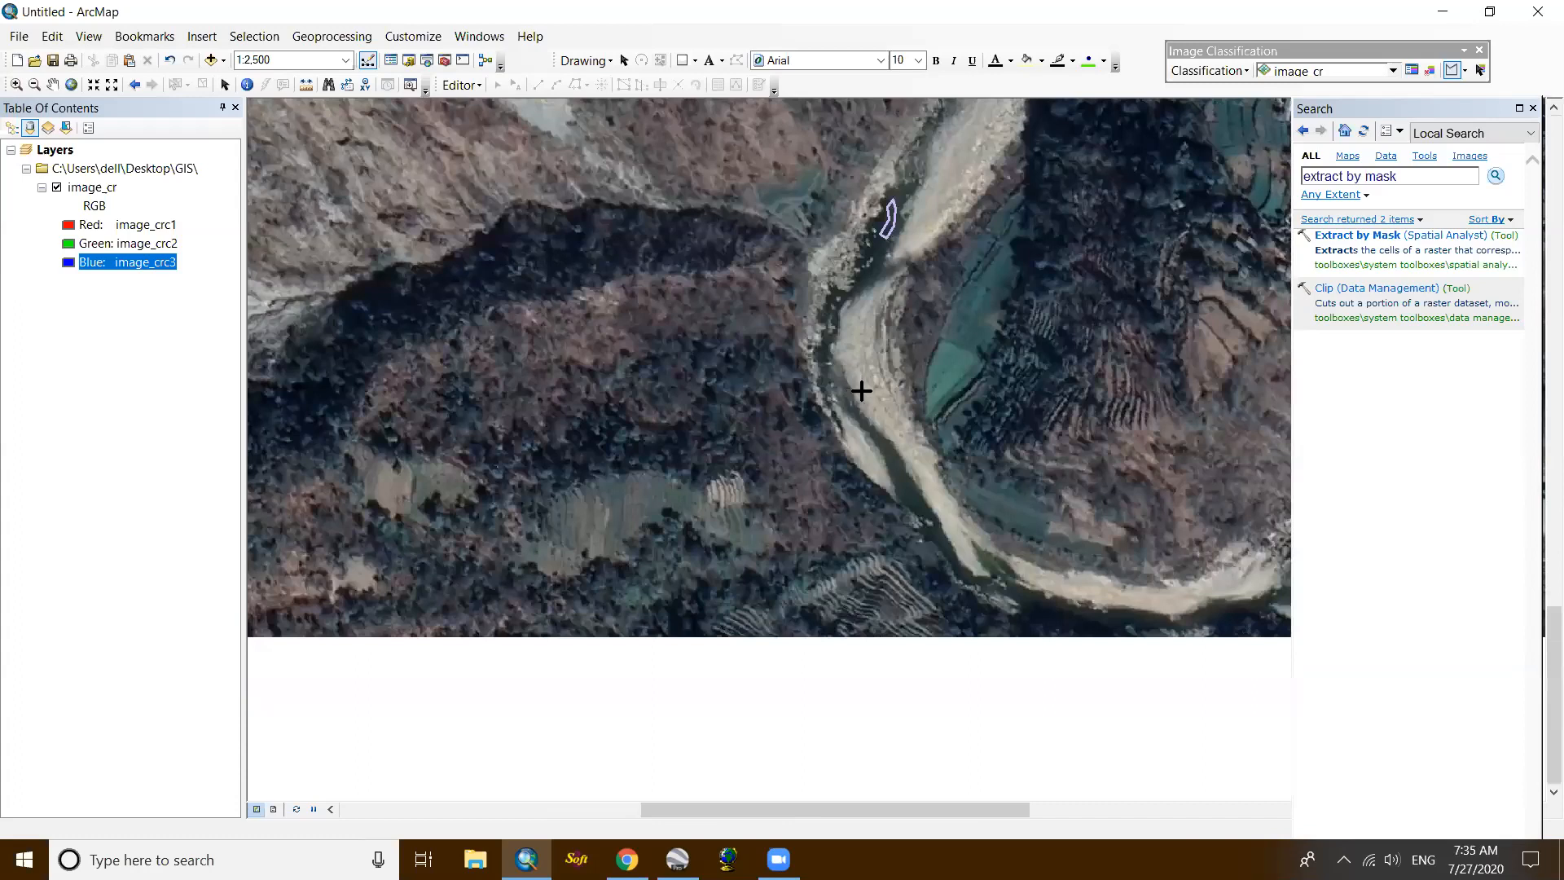
pyautogui.scroll(-4, 860, 391)
pyautogui.click(850, 392)
pyautogui.click(868, 392)
pyautogui.click(949, 524)
pyautogui.click(919, 510)
pyautogui.doubleClick(861, 424)
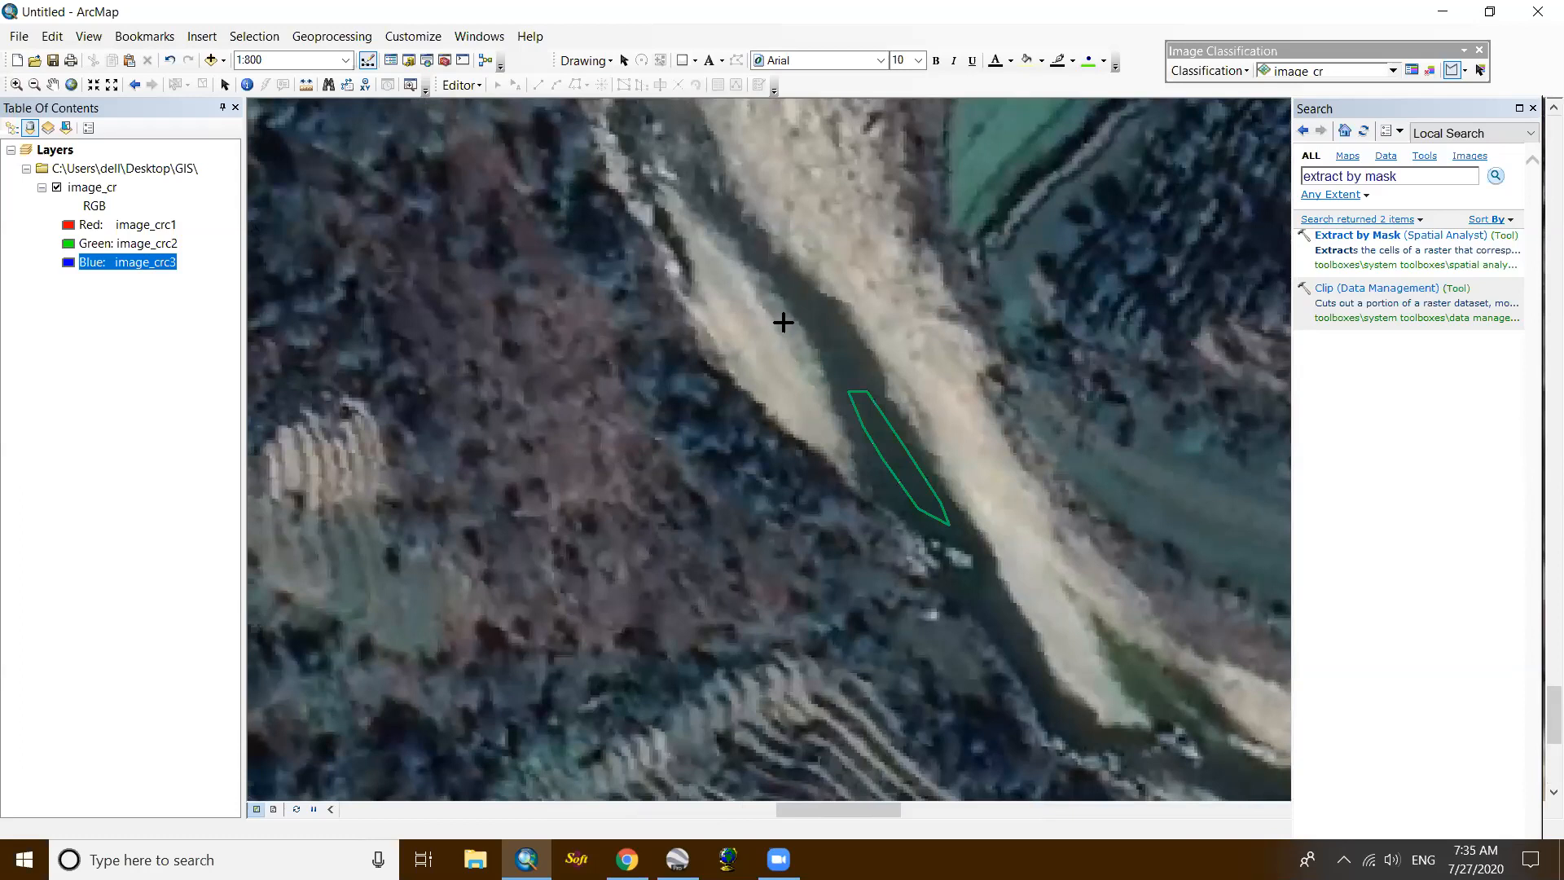
# Step: Draw an elongated six-sided water training sample polygon along the dark river stretch below the curved sandbar, near the image's southern edge
pyautogui.scroll(2, 896, 431)
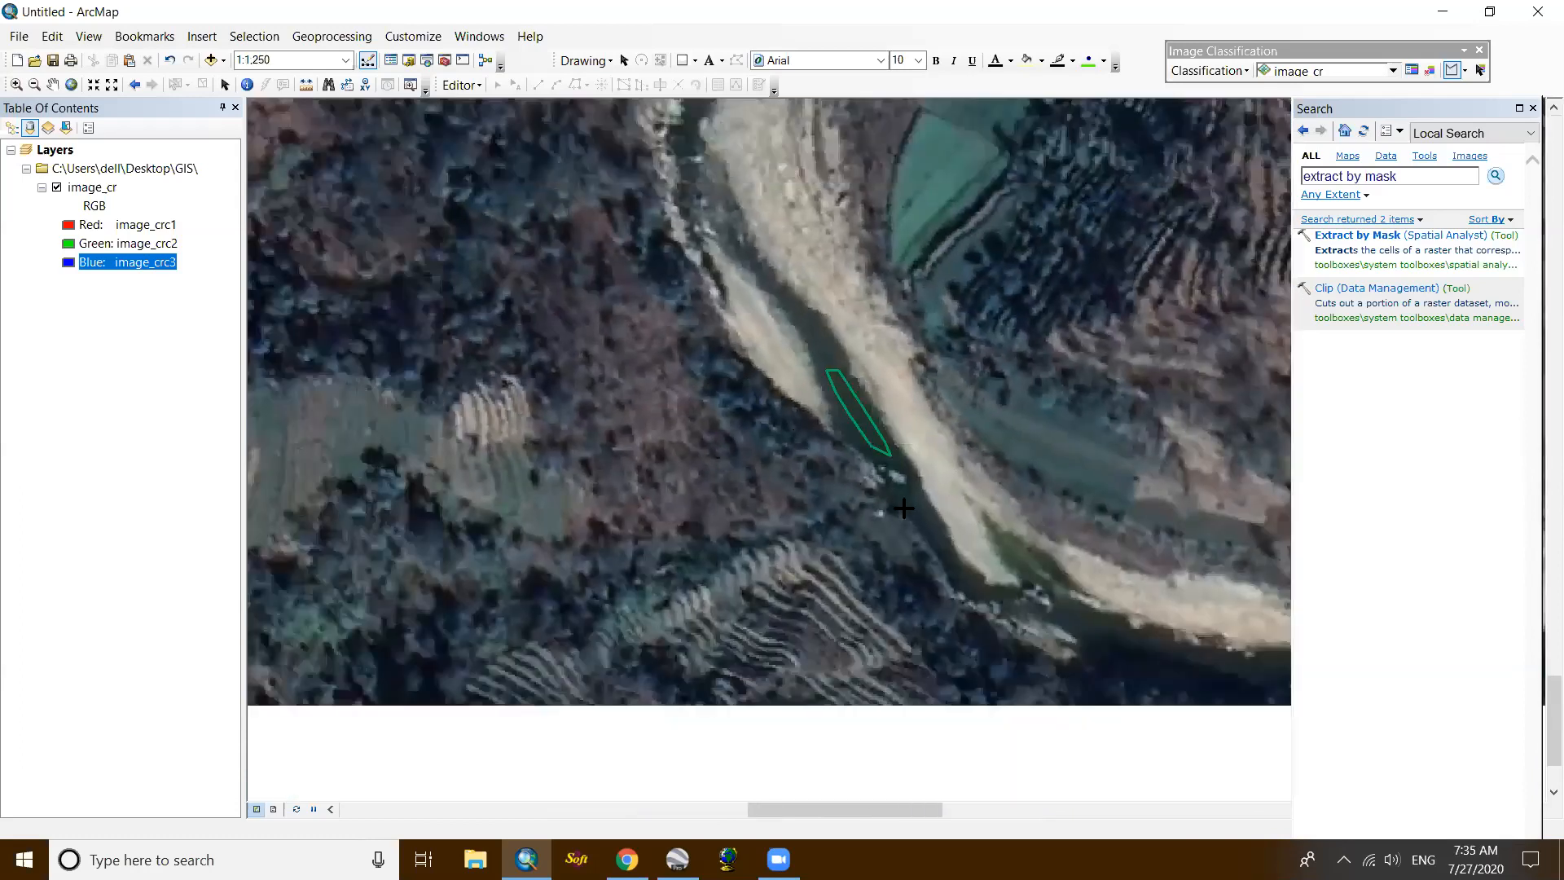
pyautogui.moveTo(964, 563); pyautogui.dragTo(903, 510)
pyautogui.moveTo(1212, 644); pyautogui.dragTo(953, 526)
pyautogui.scroll(-3, 949, 505)
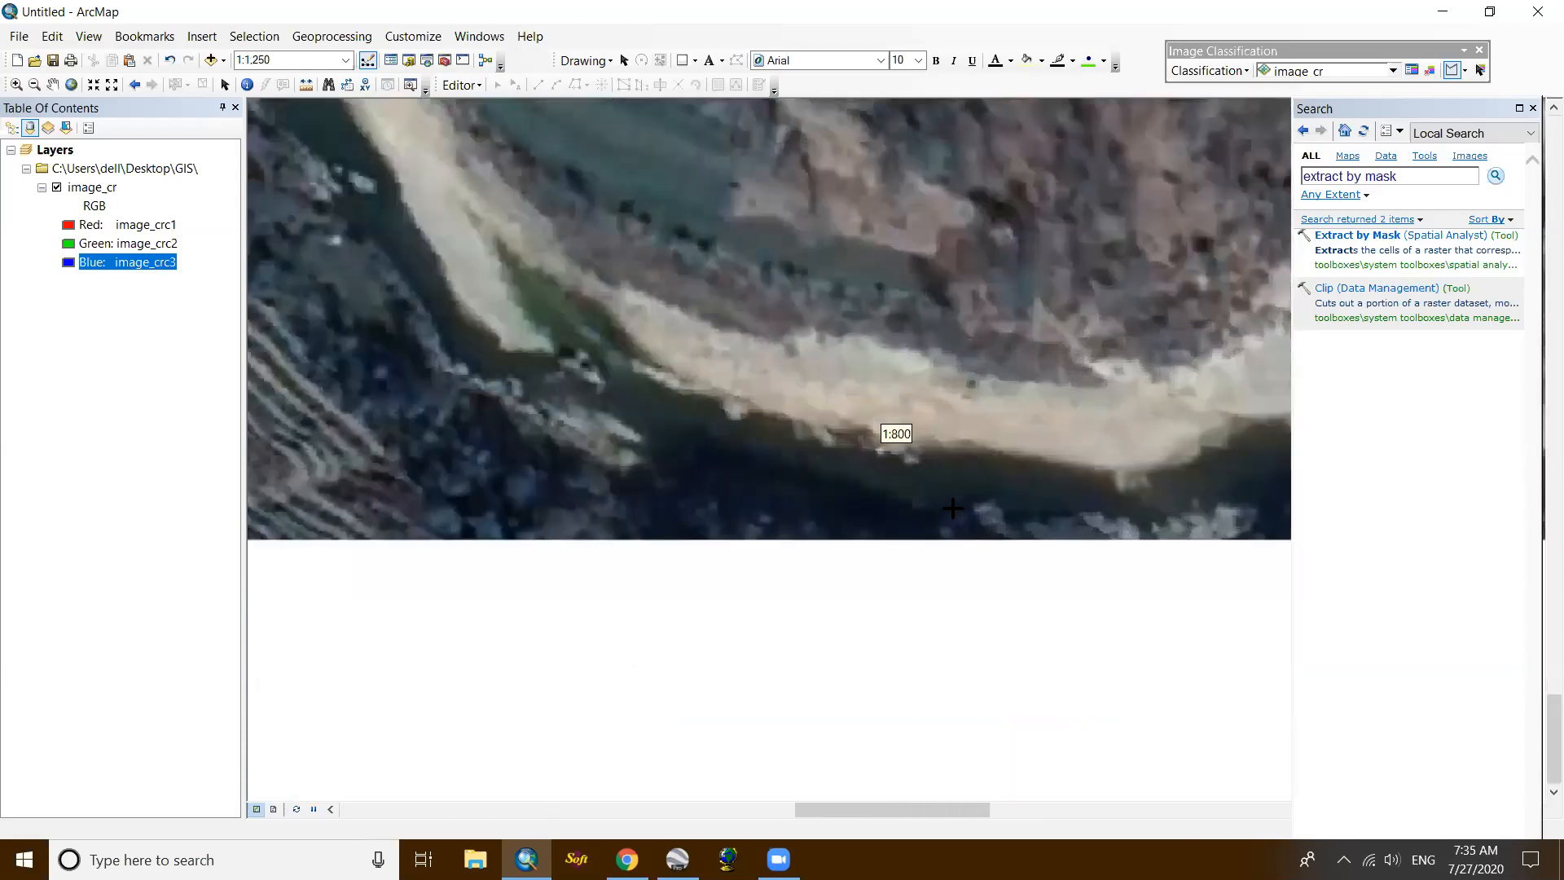
pyautogui.click(930, 462)
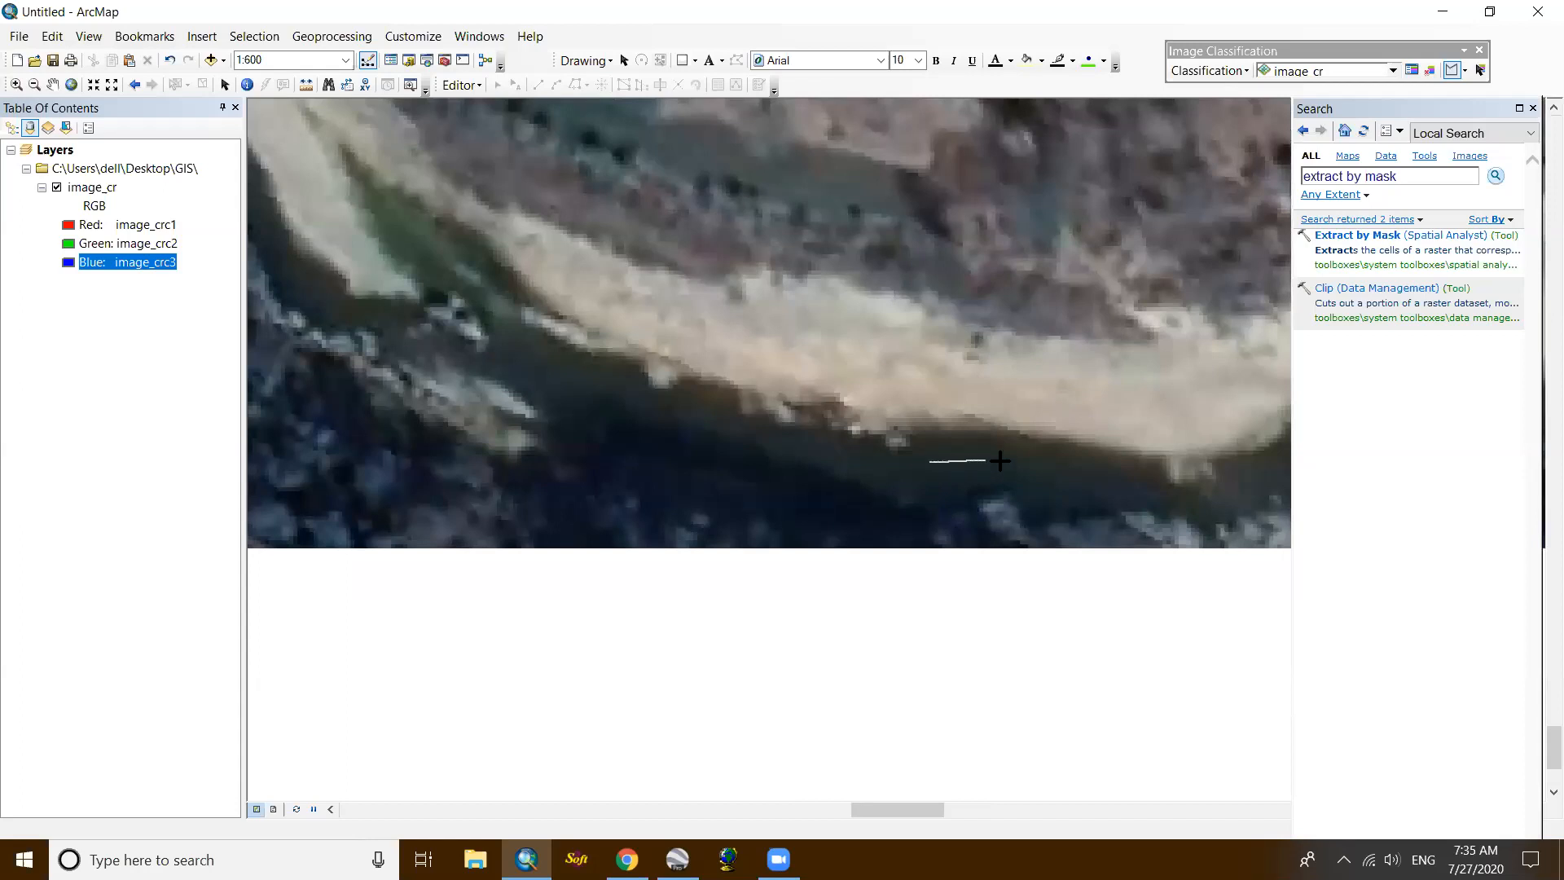
pyautogui.click(1072, 463)
pyautogui.click(1130, 480)
pyautogui.click(1129, 494)
pyautogui.click(1079, 483)
pyautogui.doubleClick(940, 480)
# Step: Draw a seven-sided water training sample polygon in the dark water at the crest of the next river bend to the east
pyautogui.scroll(3, 789, 410)
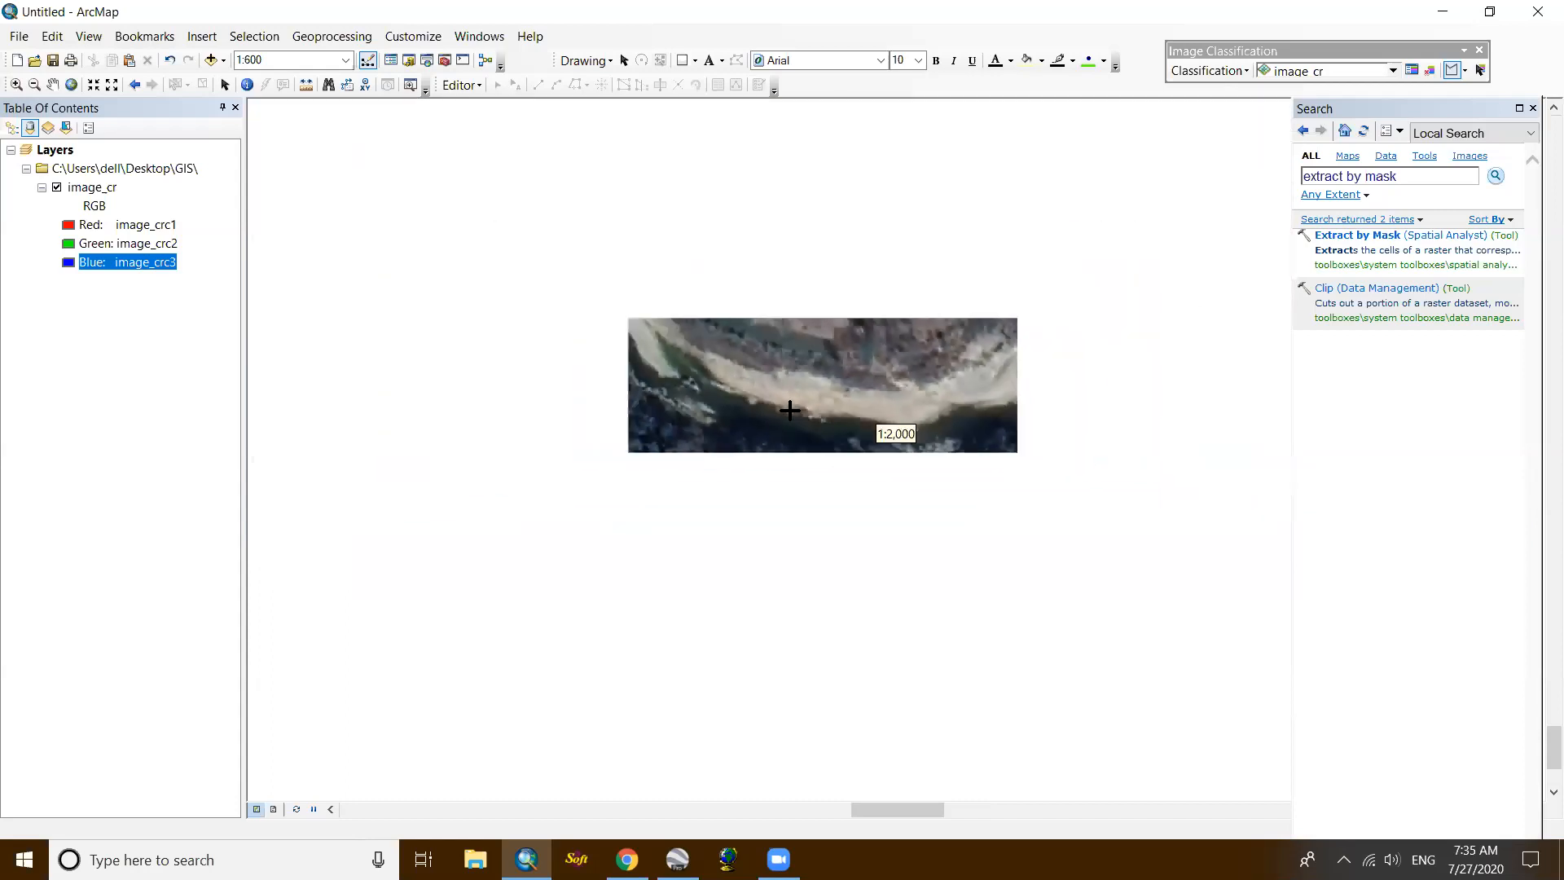
pyautogui.moveTo(1088, 363); pyautogui.dragTo(968, 483)
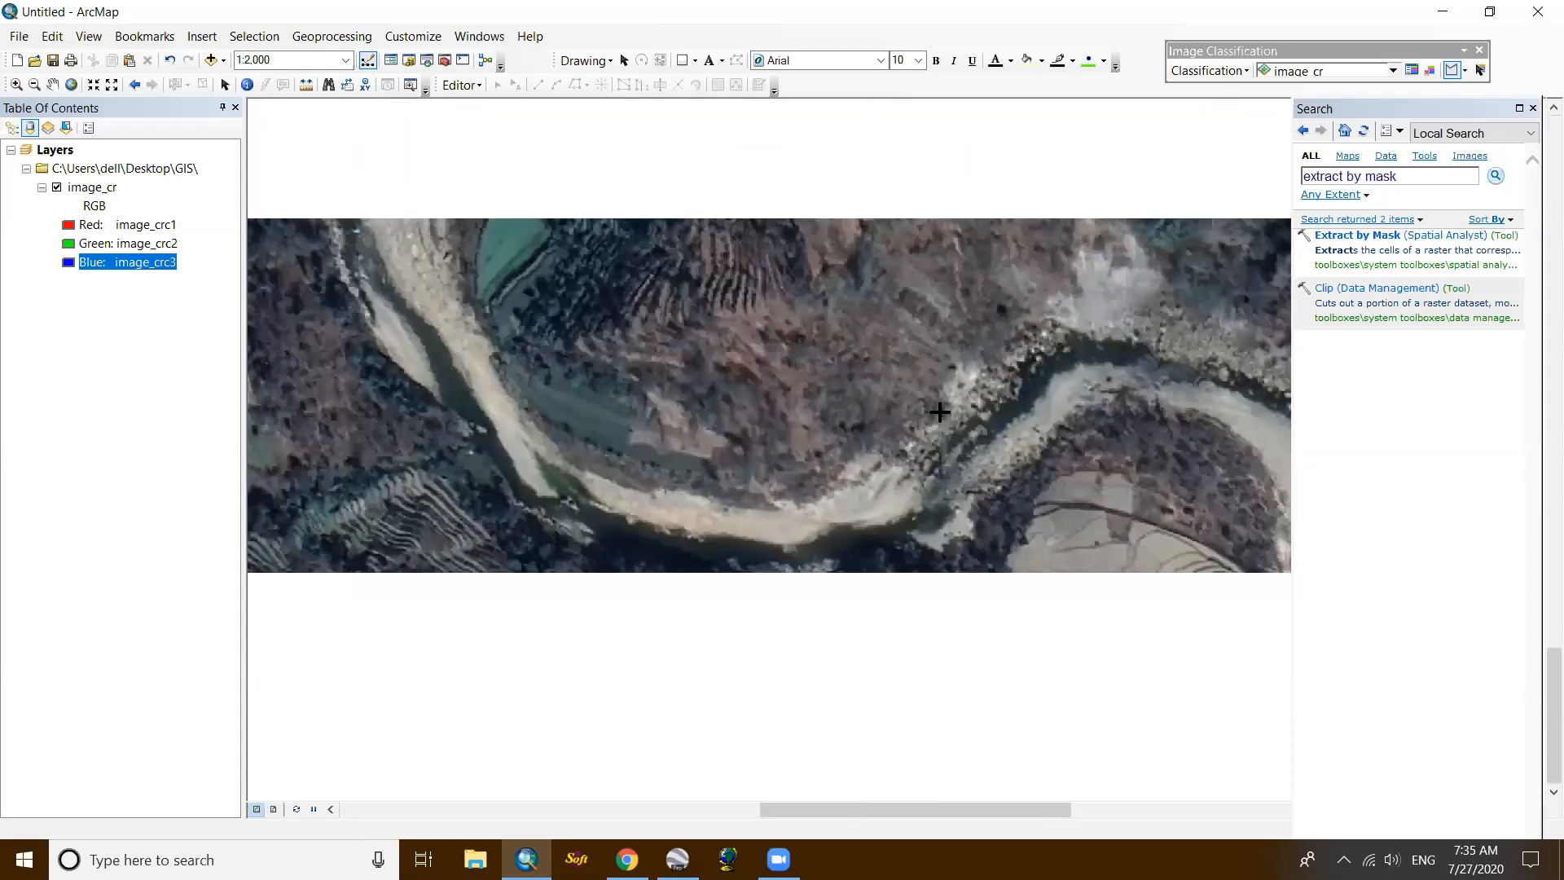
pyautogui.scroll(-3, 939, 412)
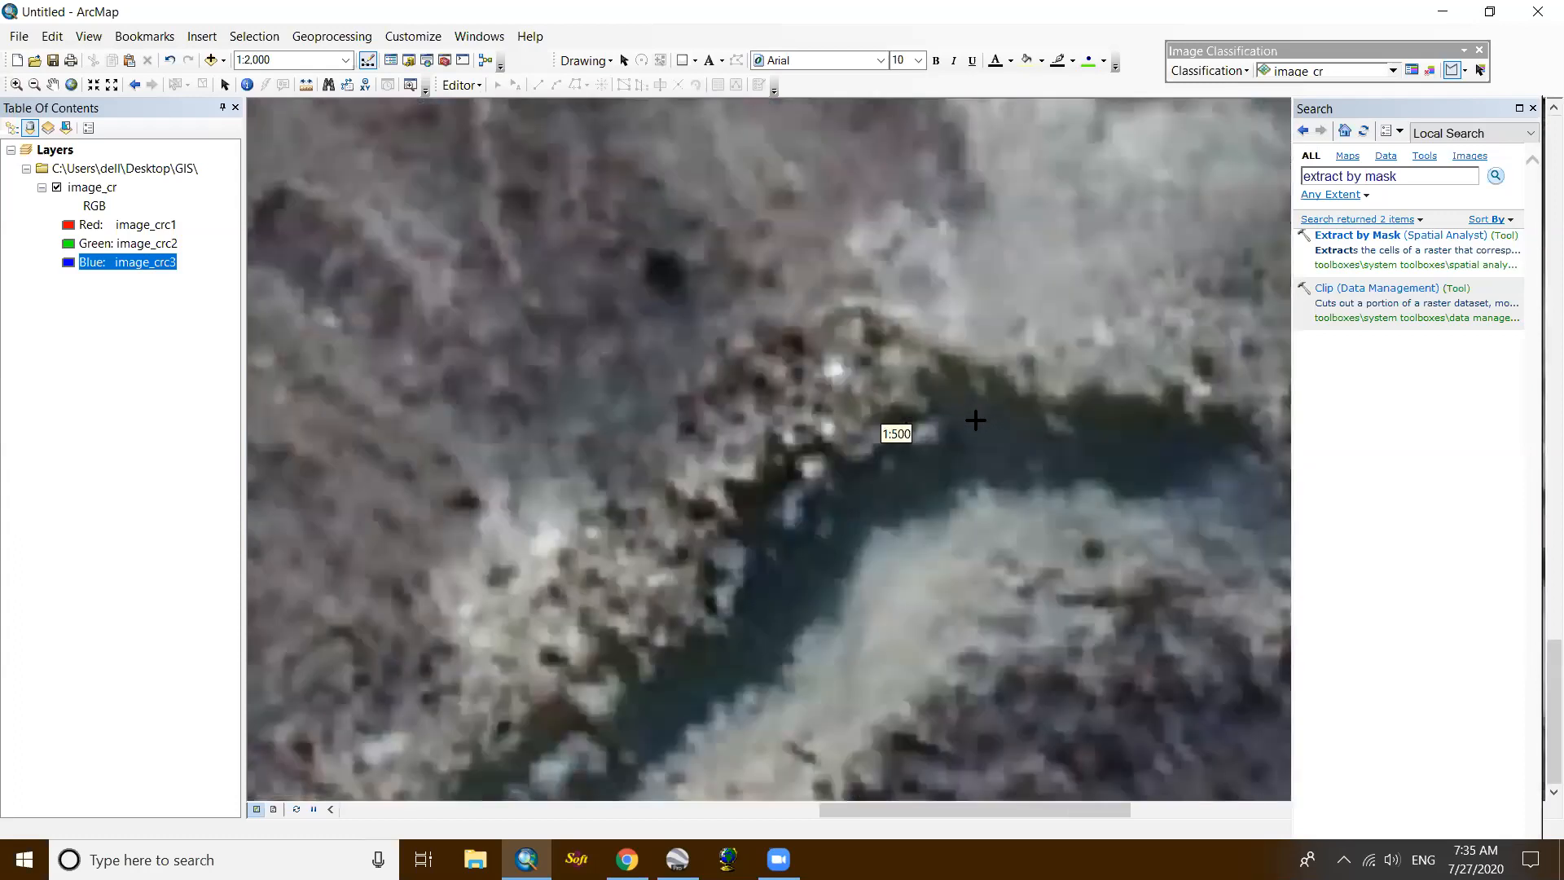
pyautogui.click(976, 422)
pyautogui.click(1019, 426)
pyautogui.click(1024, 447)
pyautogui.click(930, 478)
pyautogui.click(874, 516)
pyautogui.click(853, 499)
pyautogui.doubleClick(967, 442)
# Step: Draw a small four-sided water training sample polygon between the white rocks in the narrow channel just east of the bend's crest
pyautogui.scroll(3, 682, 415)
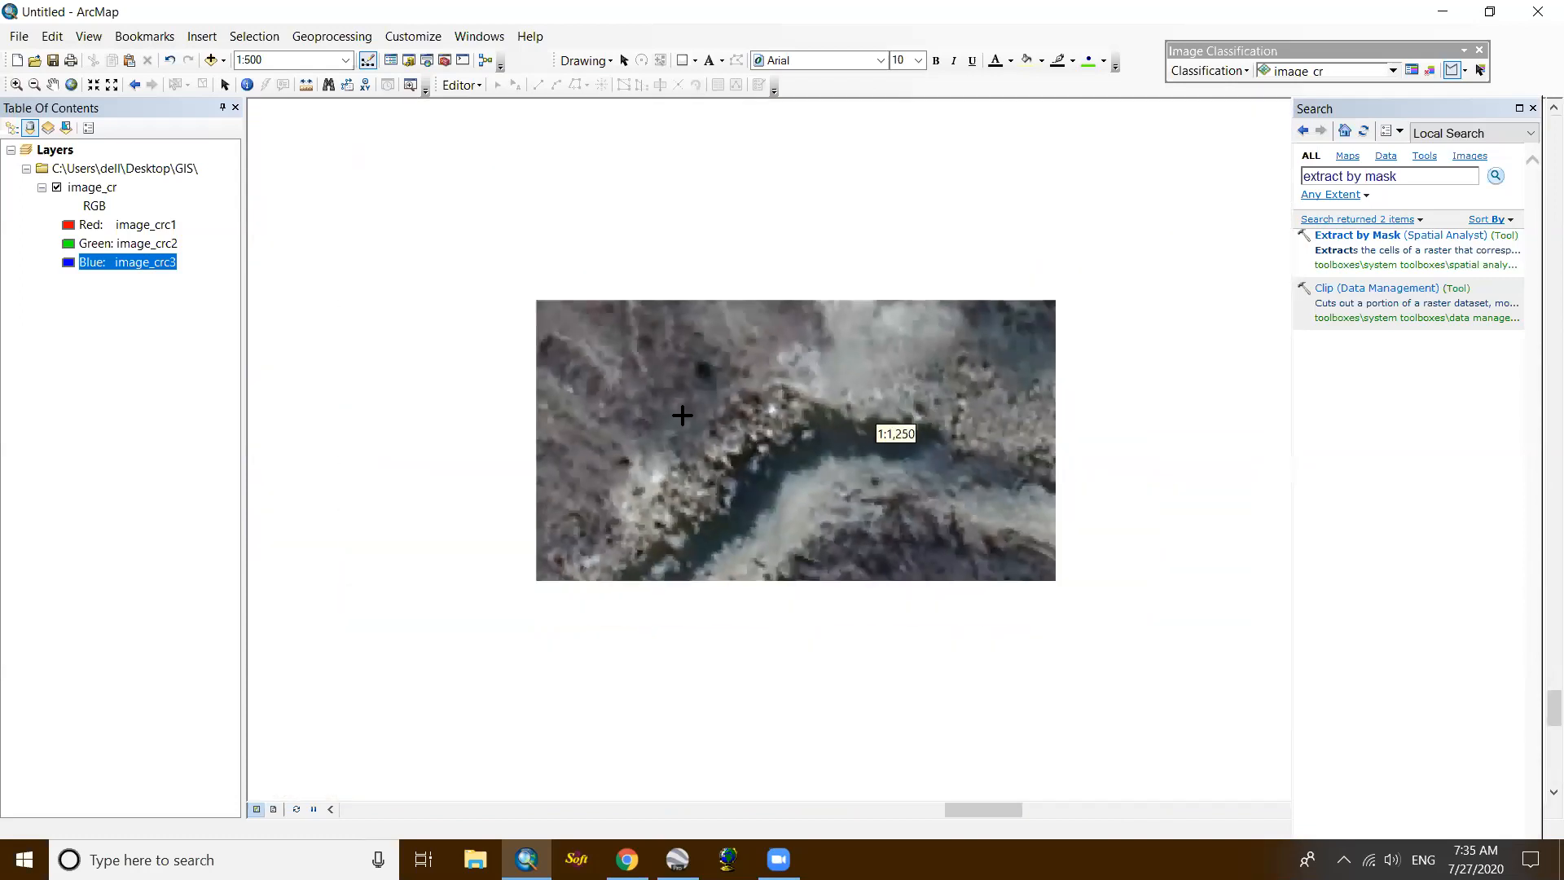
pyautogui.moveTo(780, 406); pyautogui.dragTo(781, 360)
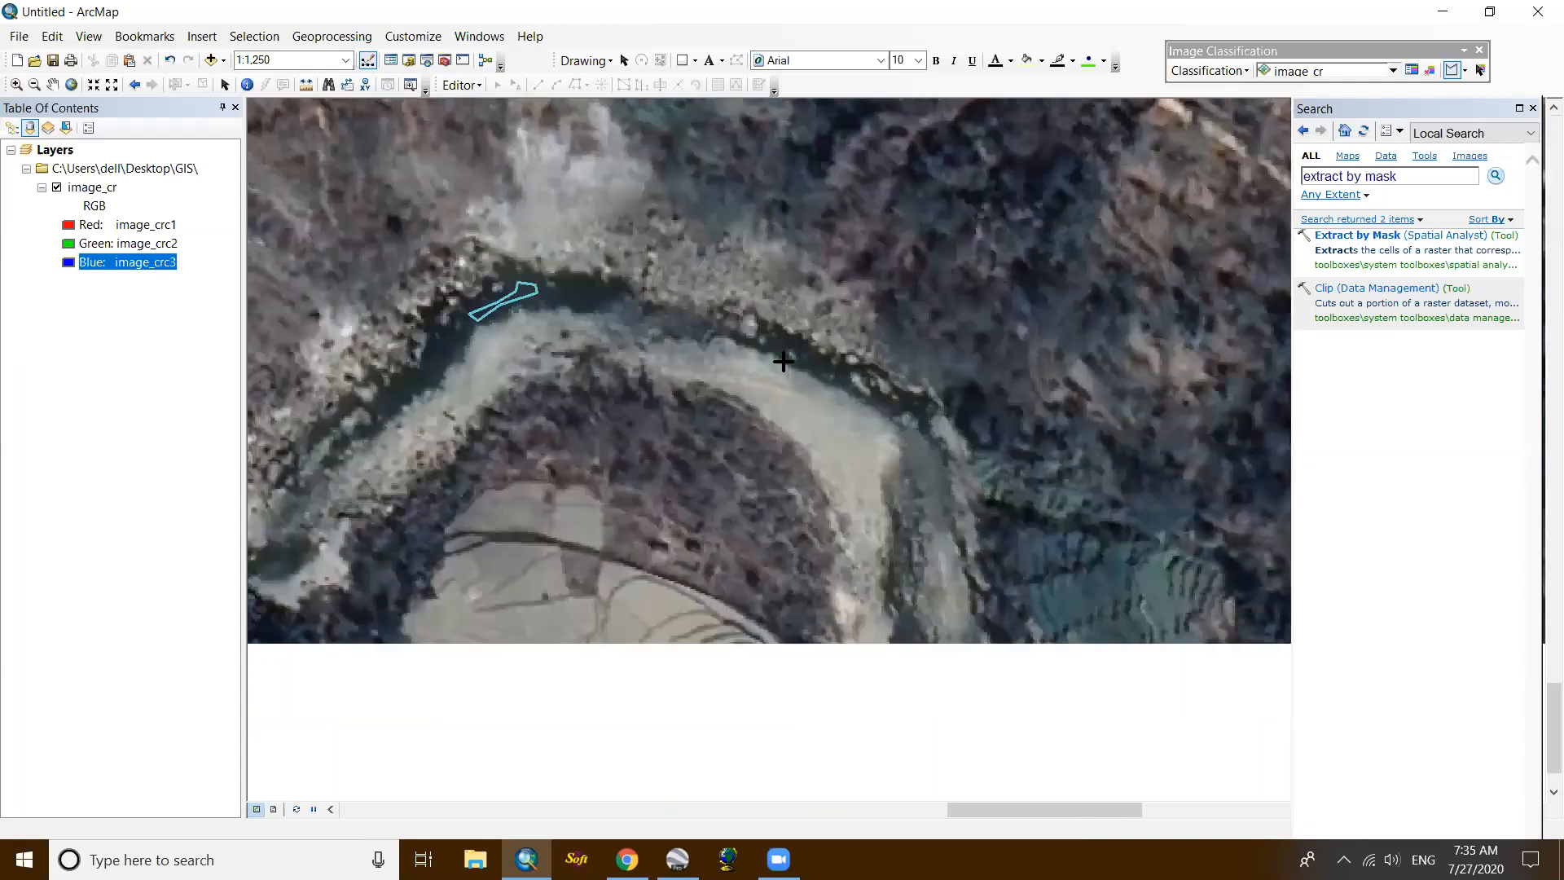
pyautogui.scroll(-2, 777, 344)
pyautogui.scroll(-2, 777, 344)
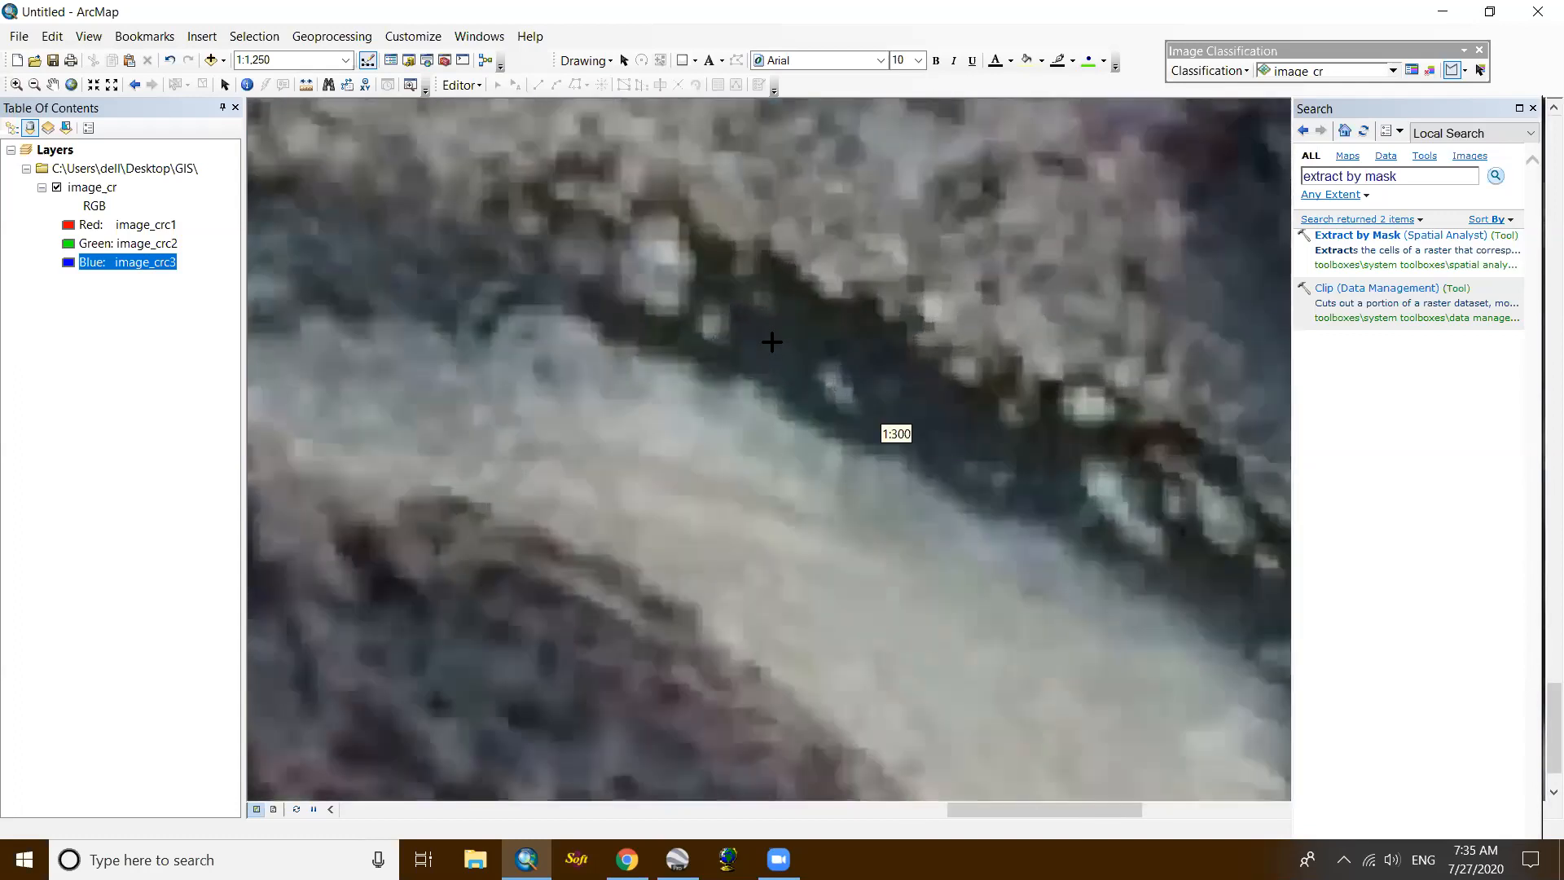
pyautogui.click(788, 328)
pyautogui.click(813, 342)
pyautogui.click(796, 365)
pyautogui.doubleClick(770, 360)
# Step: Review the water training sample polygons placed along the river in image_cr
pyautogui.scroll(3, 869, 420)
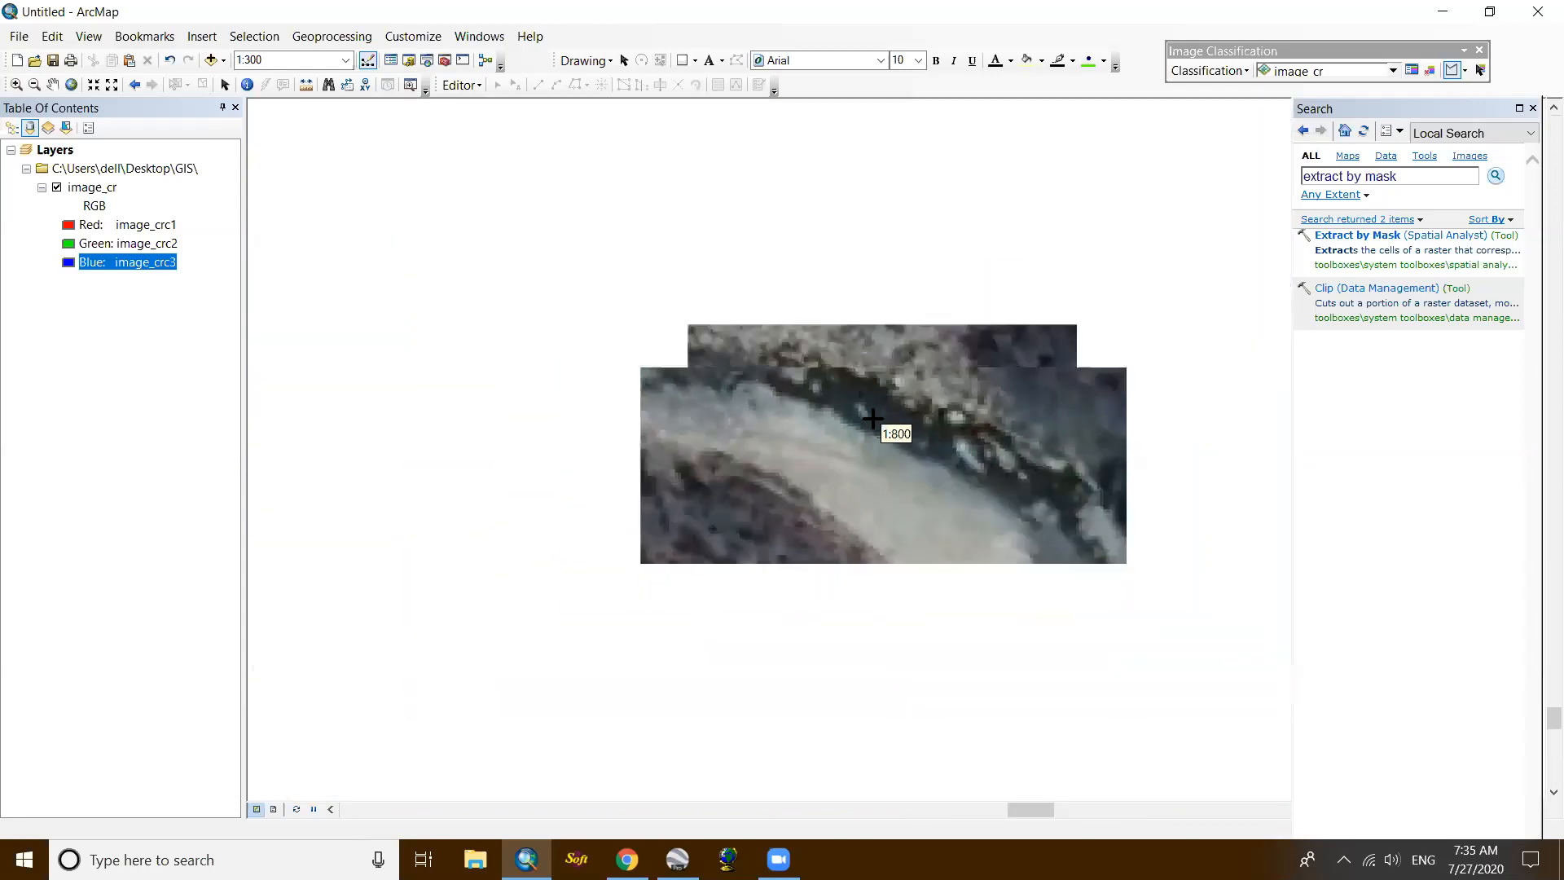
pyautogui.scroll(3, 869, 419)
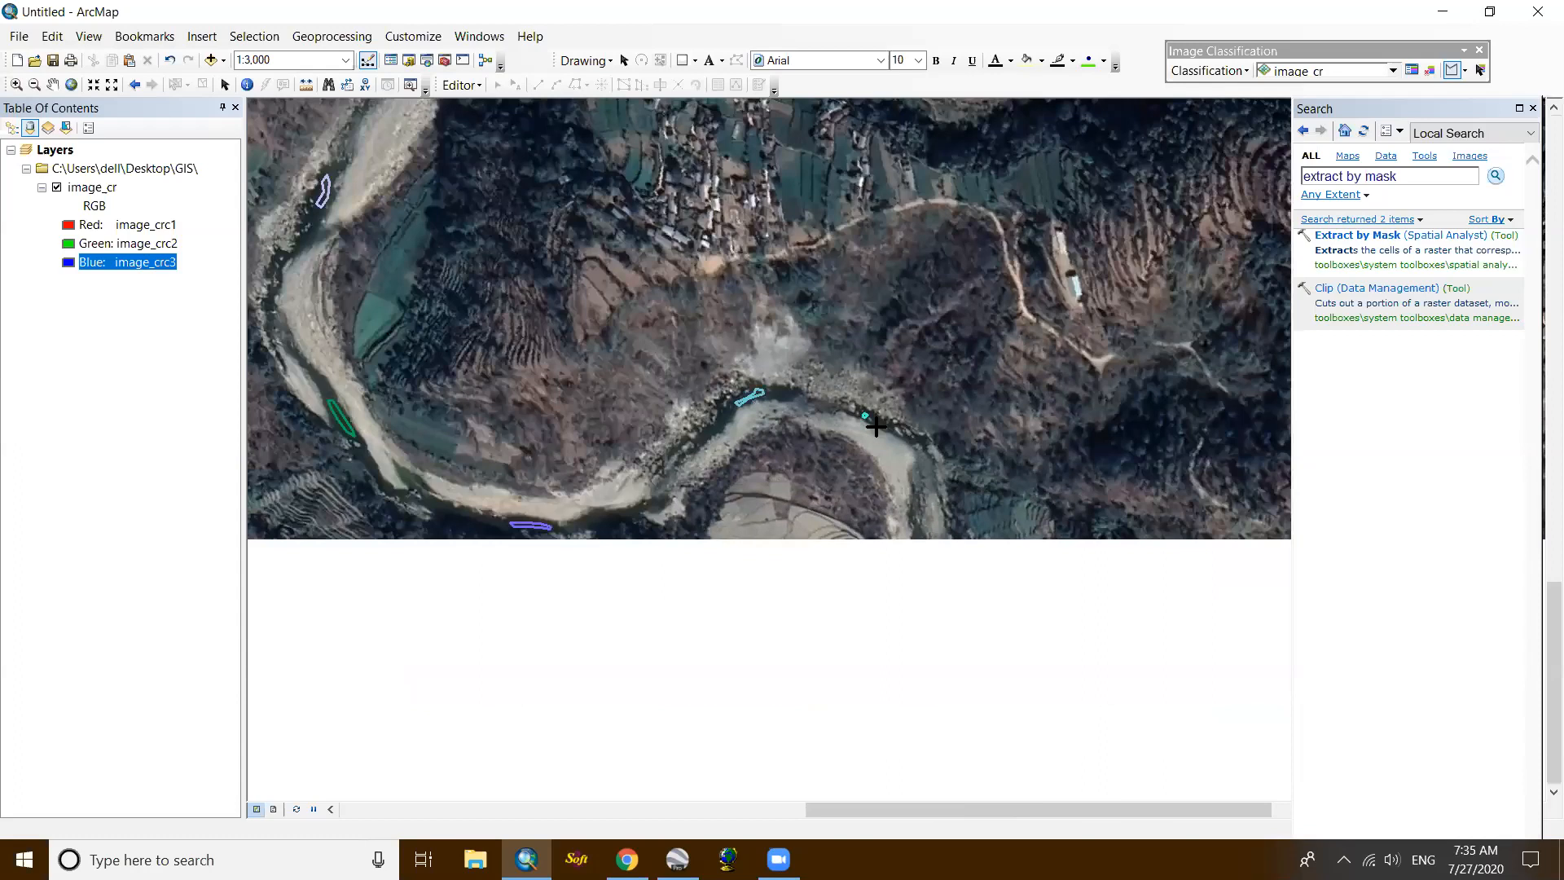
pyautogui.scroll(1, 876, 426)
pyautogui.moveTo(690, 409); pyautogui.dragTo(858, 600)
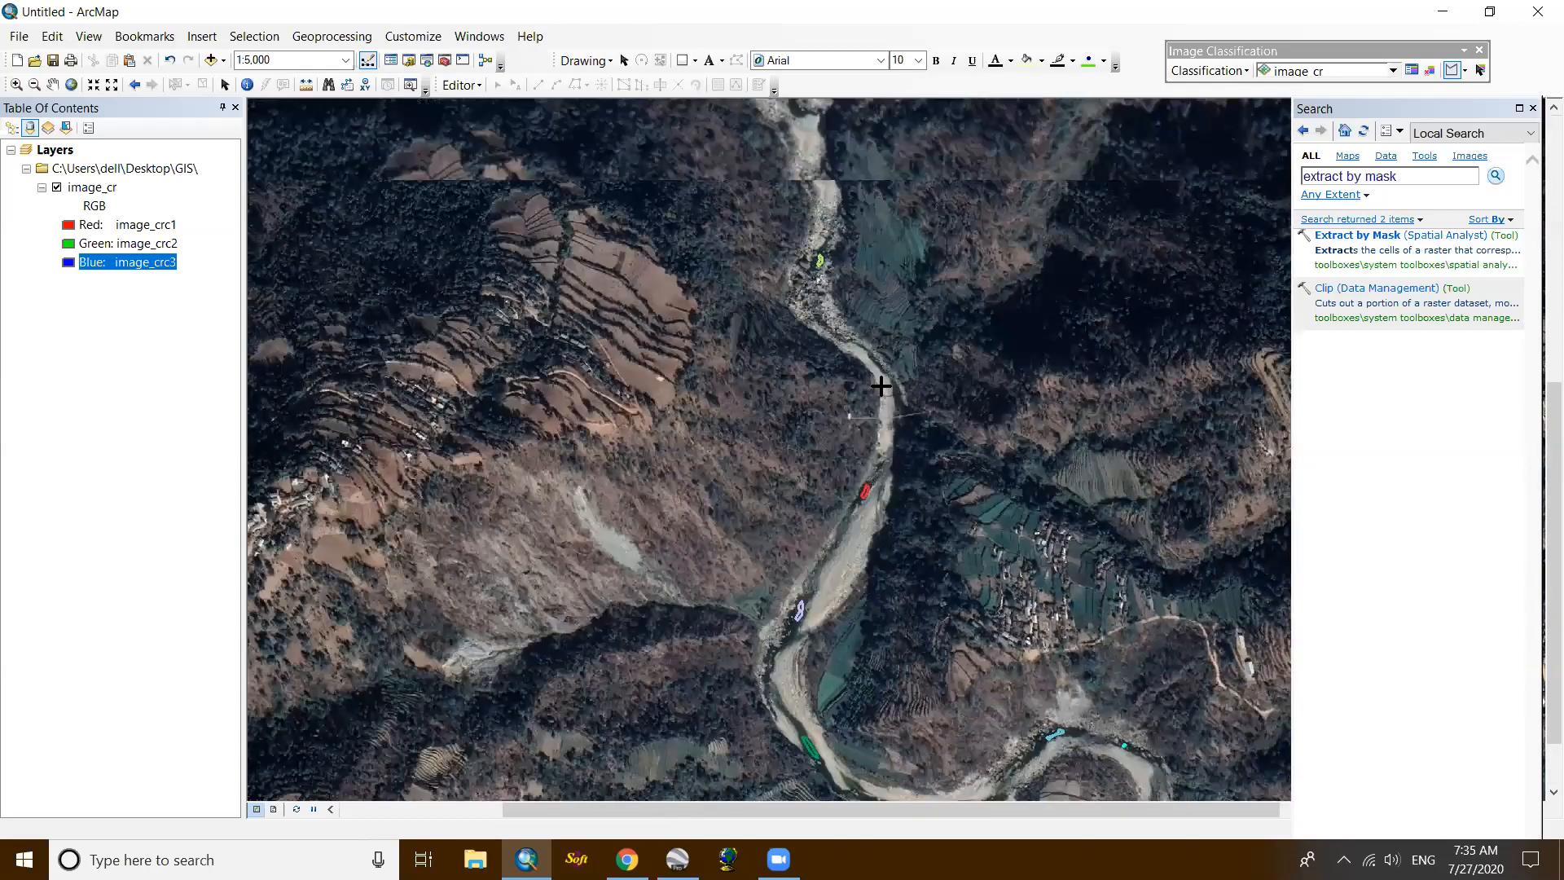
# Step: Draw a small training sample polygon on the dark water channel beside the sandy river bend
pyautogui.scroll(-4, 881, 386)
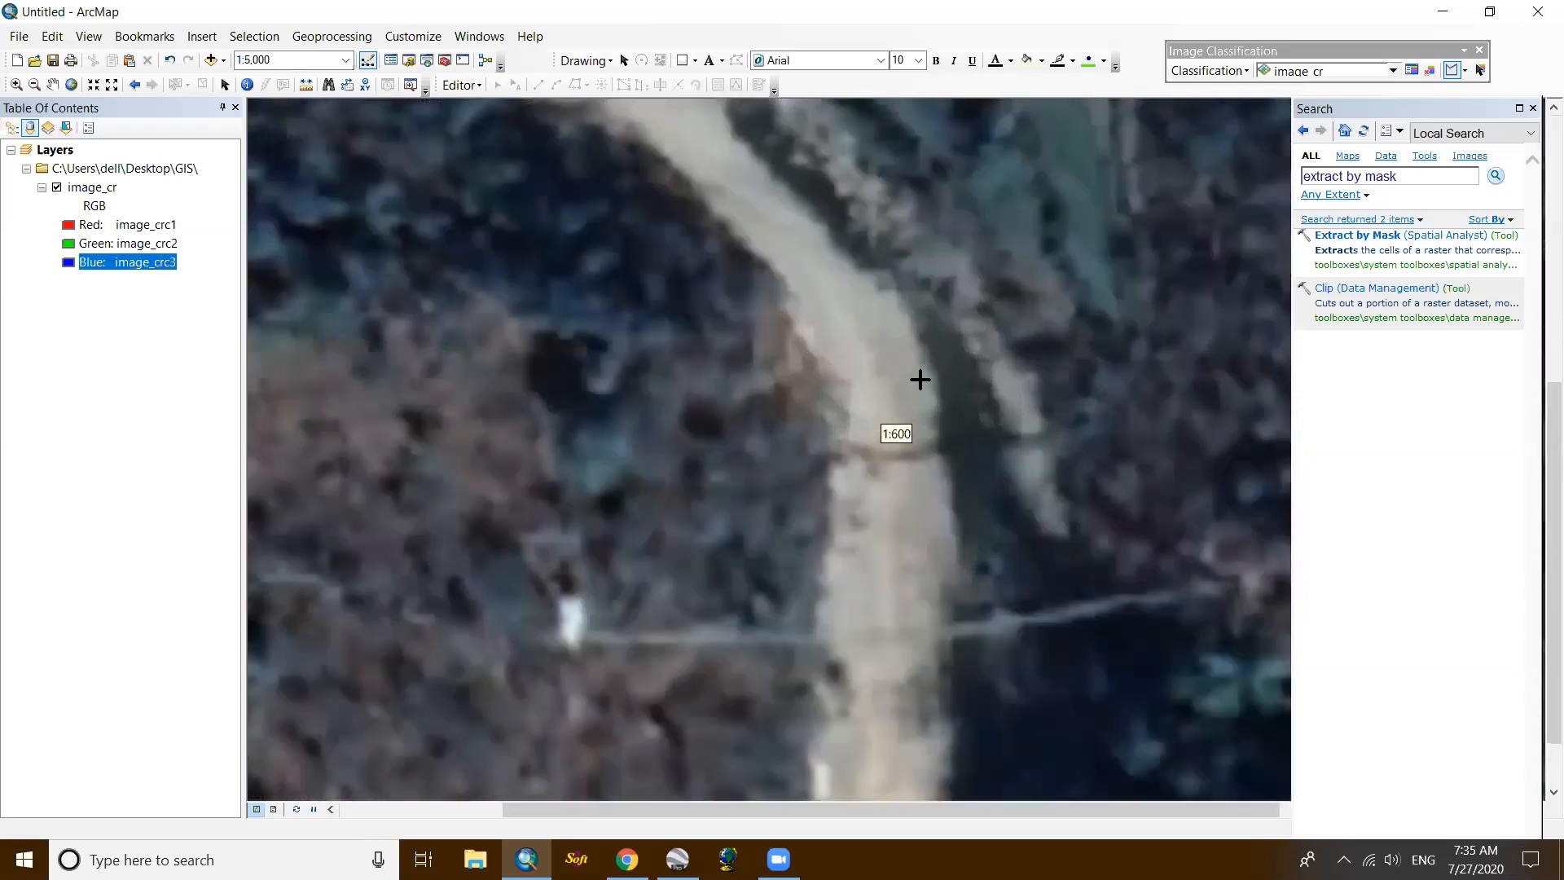
pyautogui.click(968, 367)
pyautogui.click(977, 421)
pyautogui.click(961, 417)
pyautogui.doubleClick(960, 388)
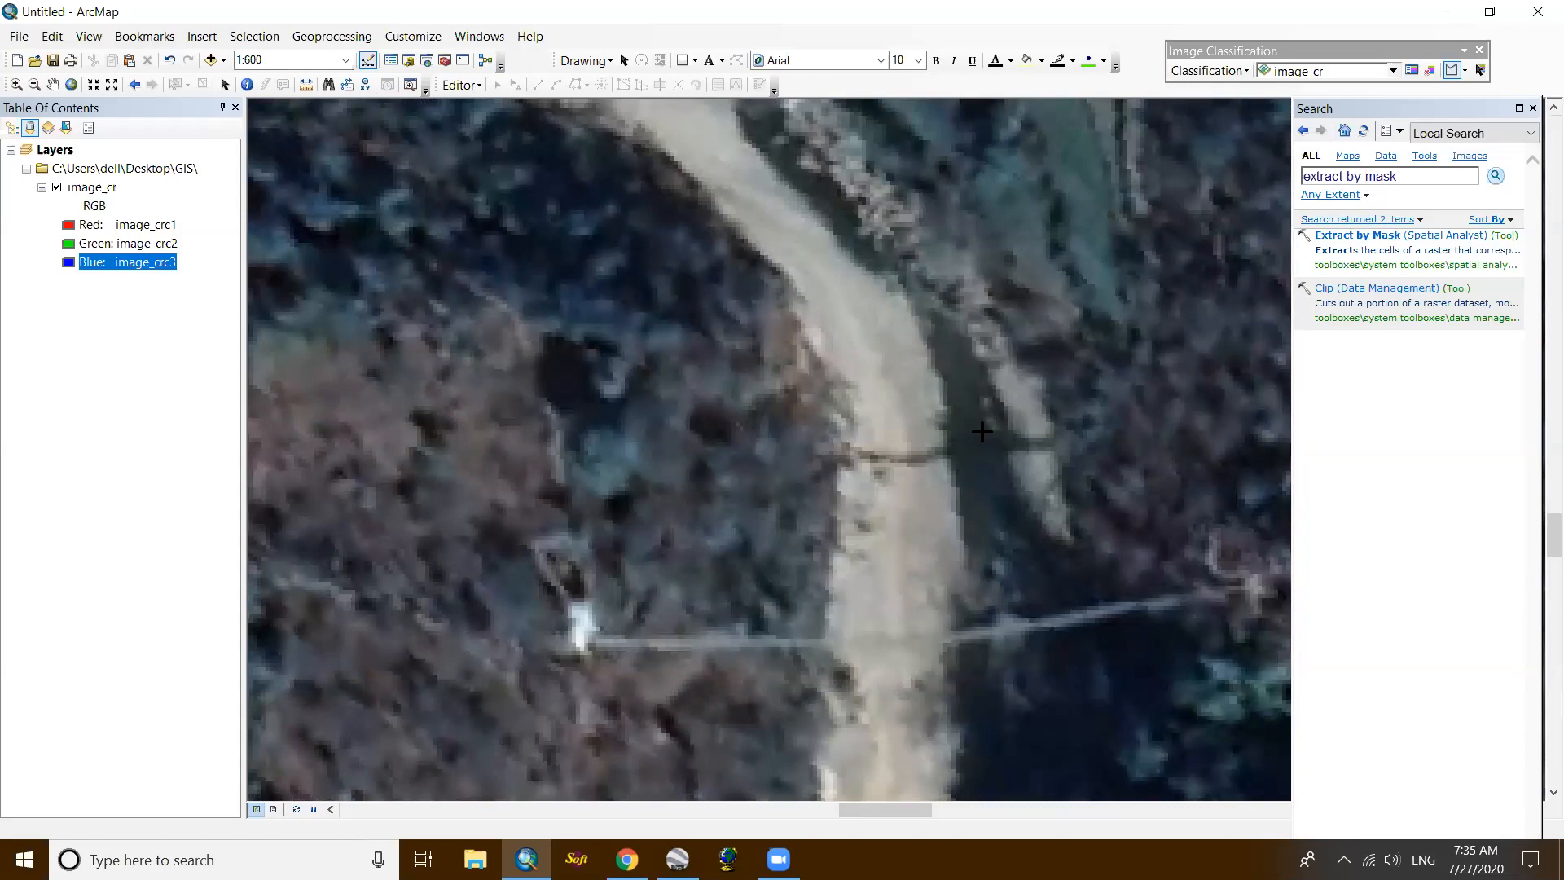
# Step: Draw training sample polygons on the dark water upstream, around the pale sandbar where the side gully meets the river
pyautogui.scroll(2, 994, 584)
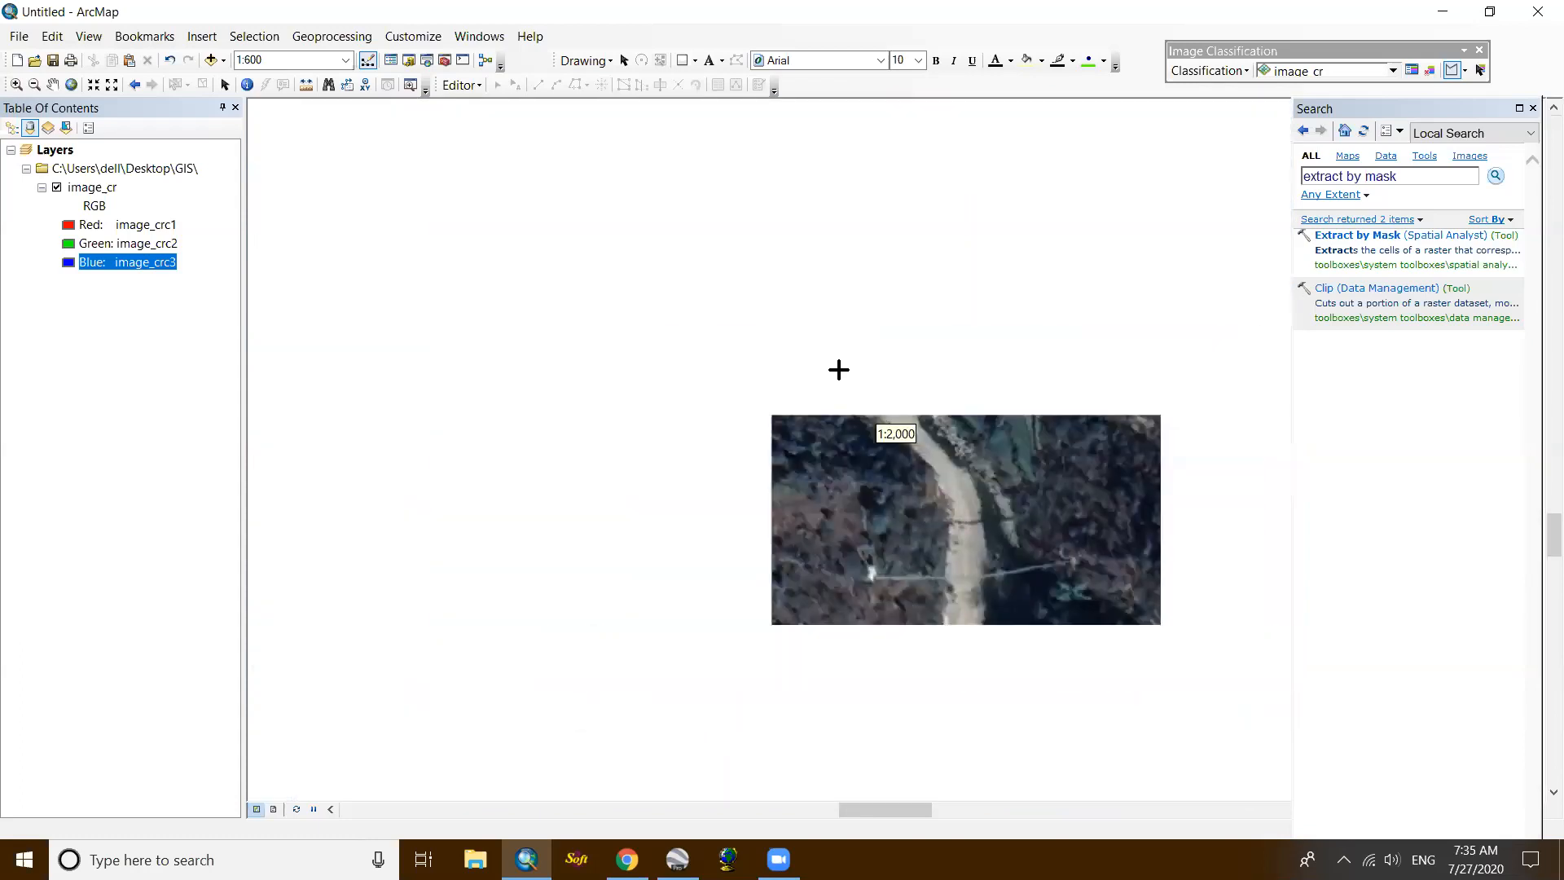
pyautogui.moveTo(839, 410); pyautogui.dragTo(901, 597)
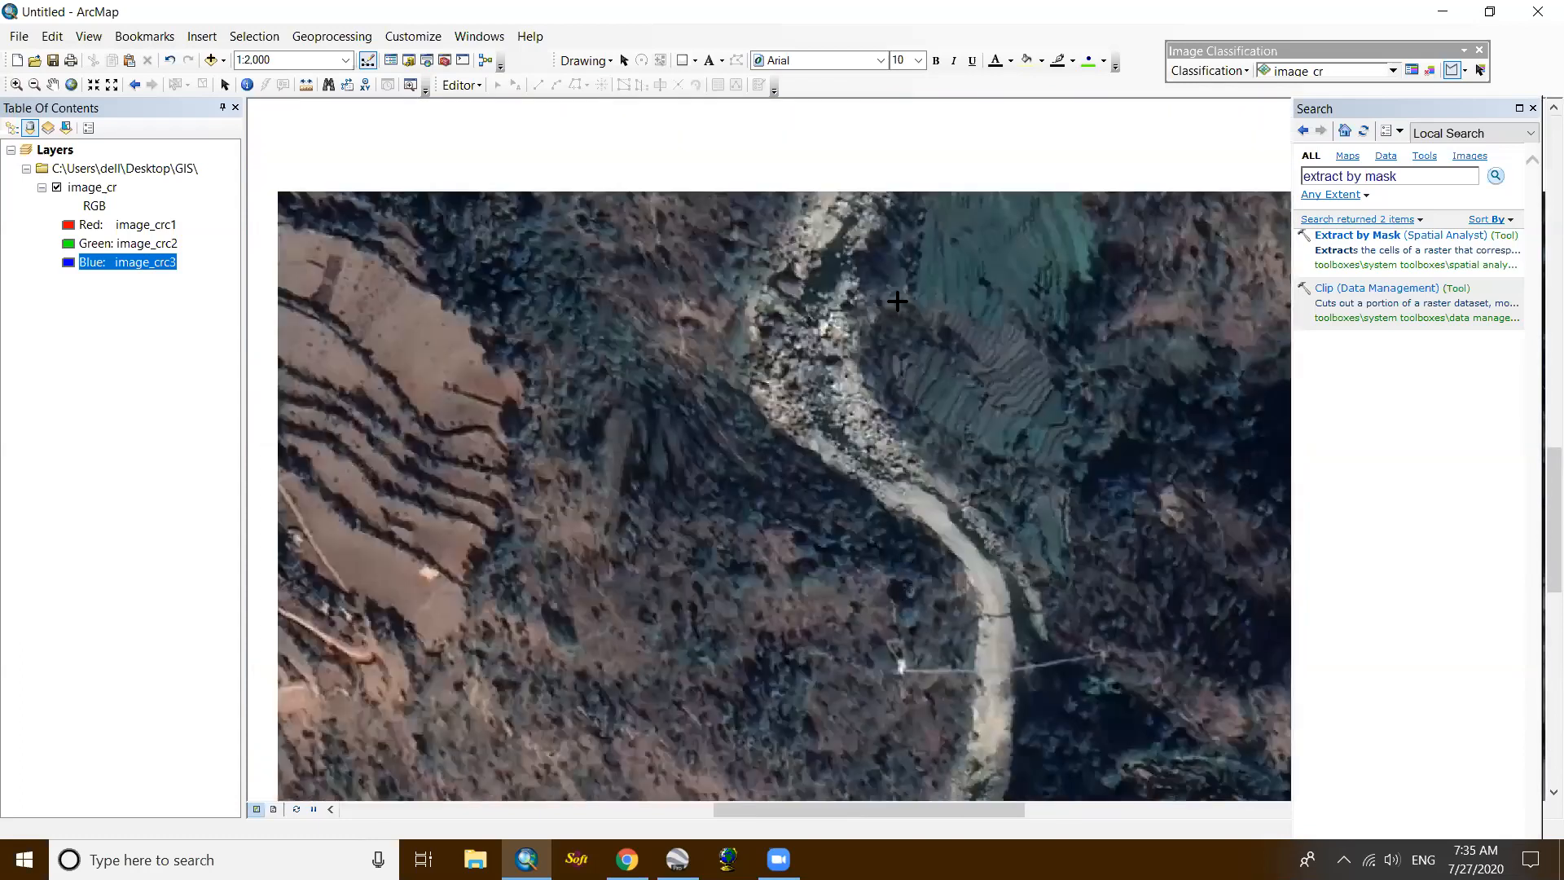
pyautogui.moveTo(894, 336); pyautogui.dragTo(901, 362)
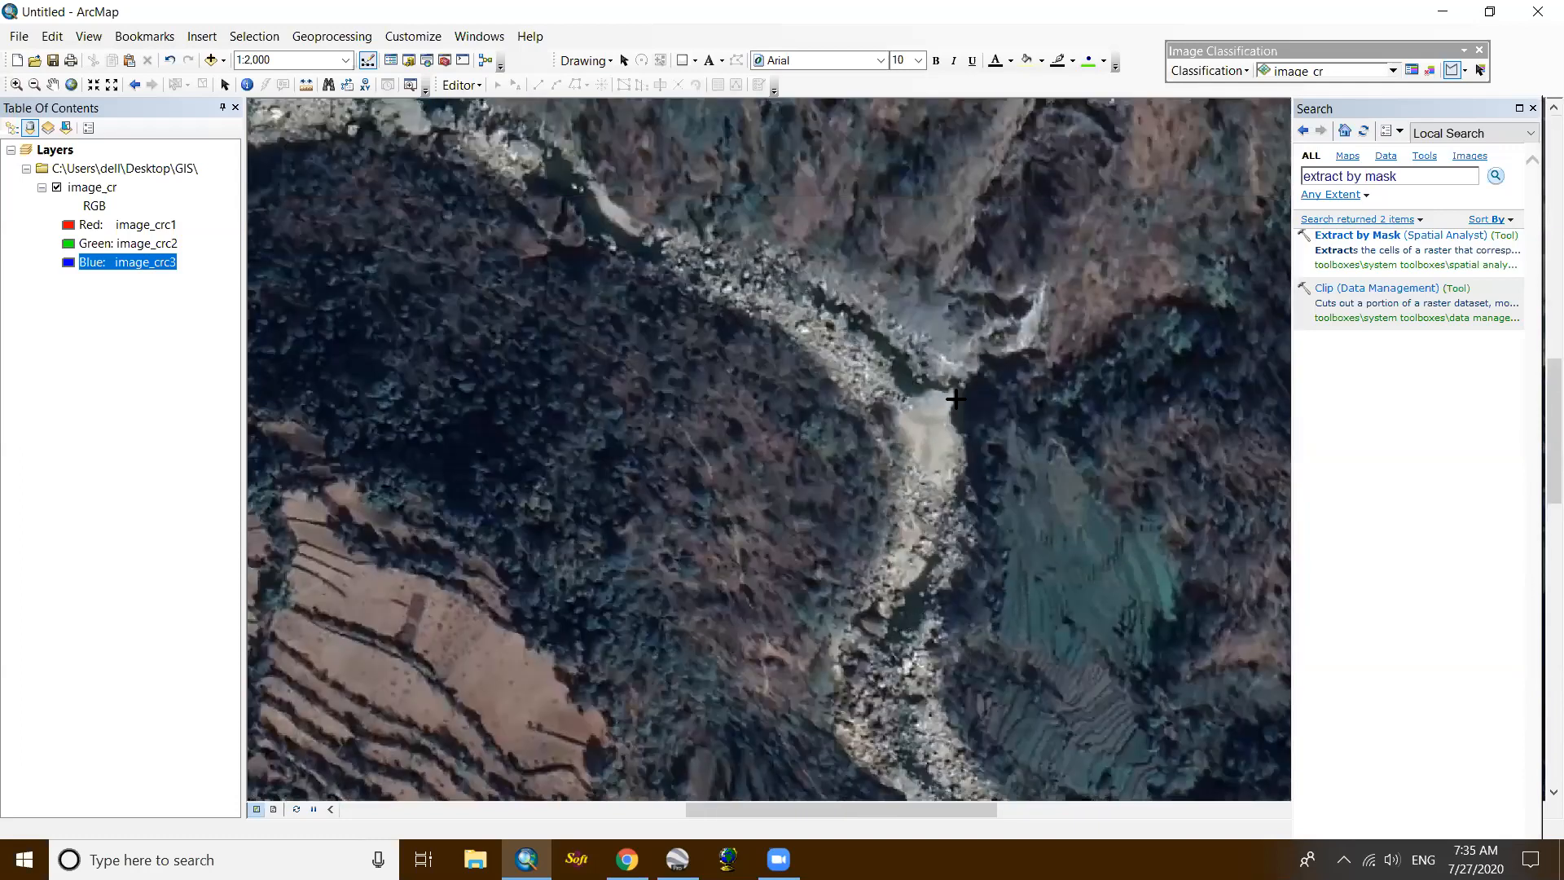
pyautogui.scroll(-1, 960, 419)
pyautogui.scroll(-1, 961, 419)
pyautogui.click(962, 421)
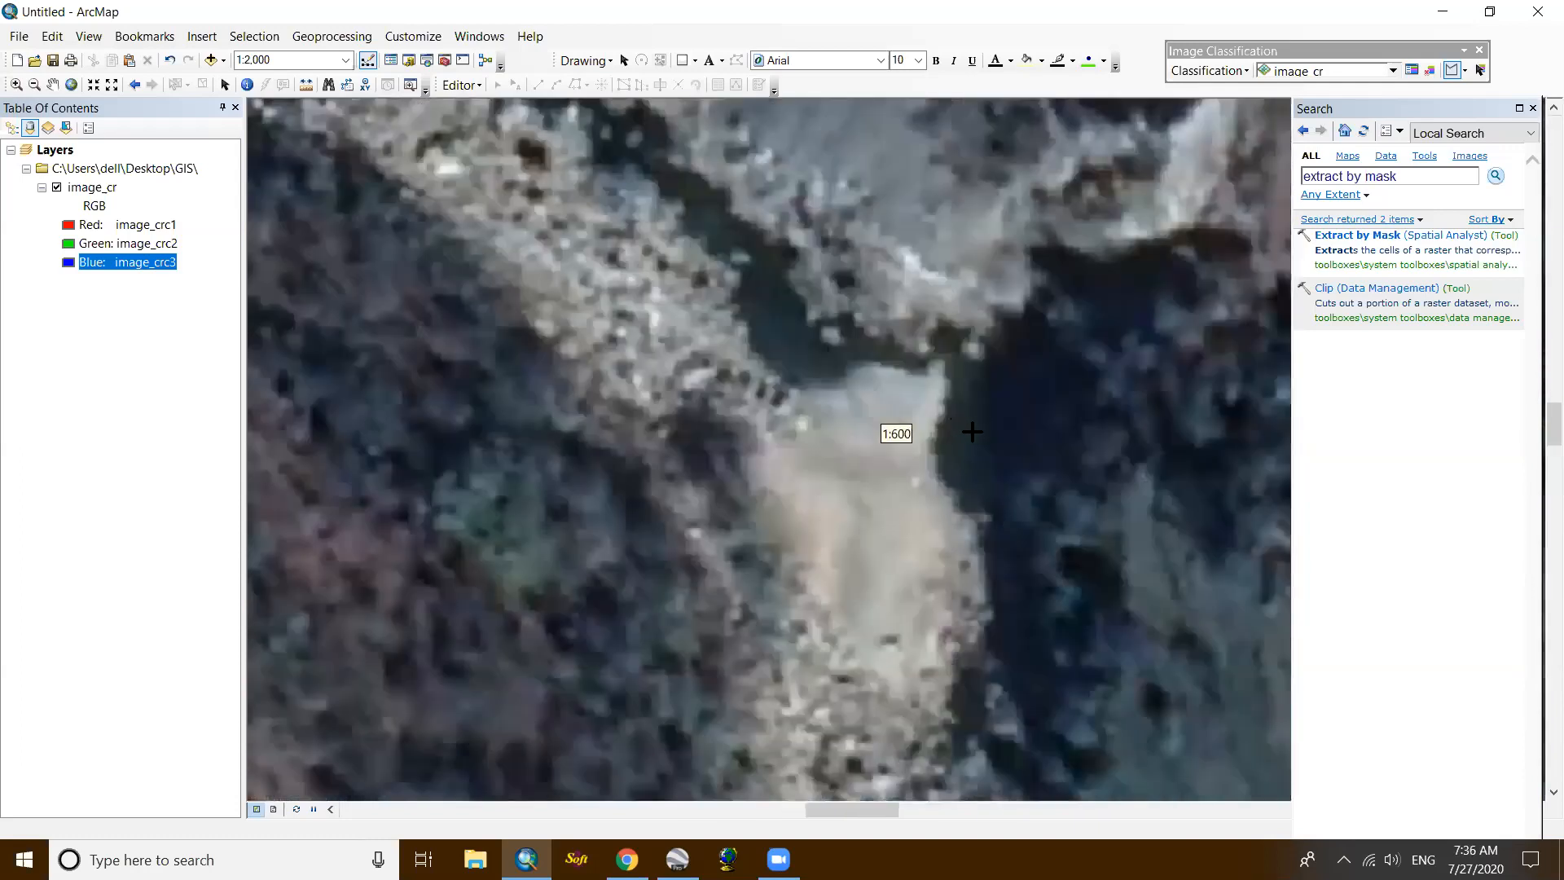
pyautogui.click(977, 441)
pyautogui.click(972, 478)
pyautogui.click(957, 451)
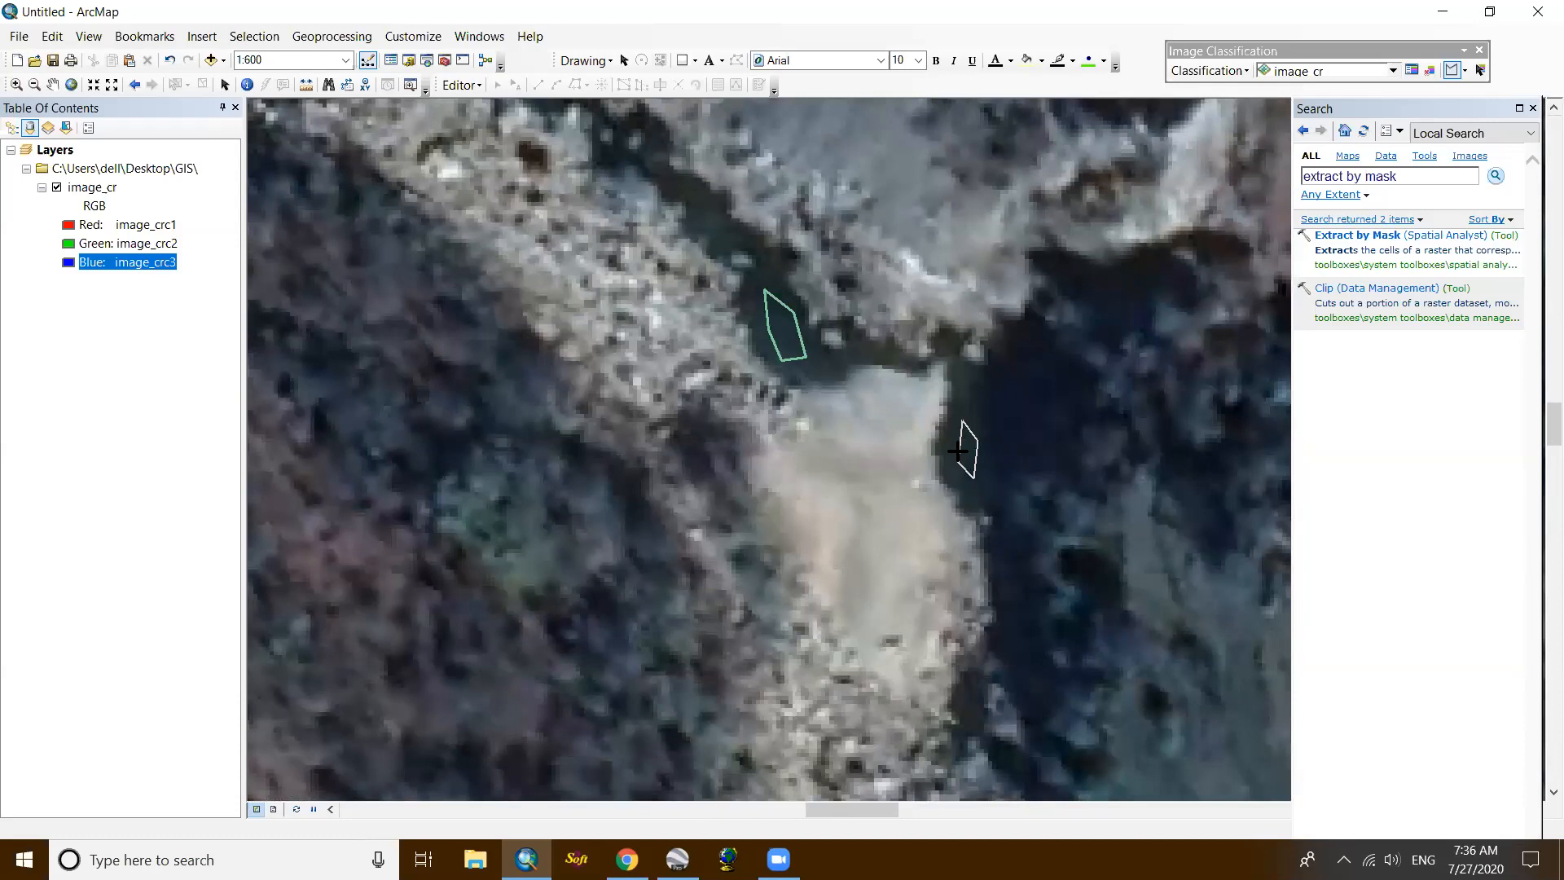
pyautogui.doubleClick(957, 451)
# Step: Draw a small training sample polygon on the dark water patch at the lower end of the sandbar
pyautogui.scroll(1, 948, 402)
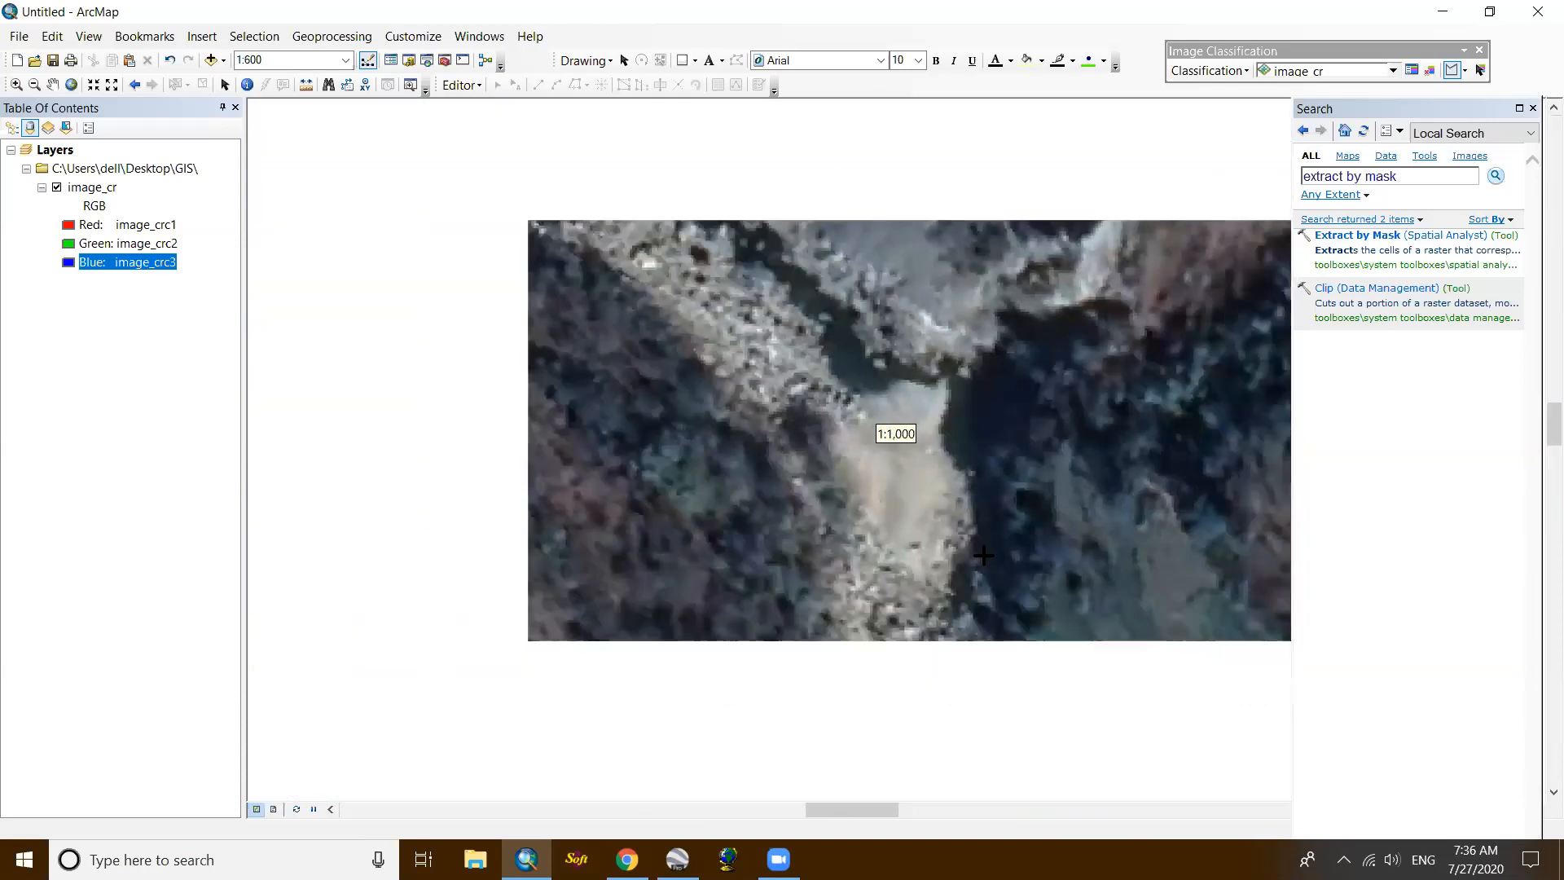
pyautogui.scroll(-3, 932, 454)
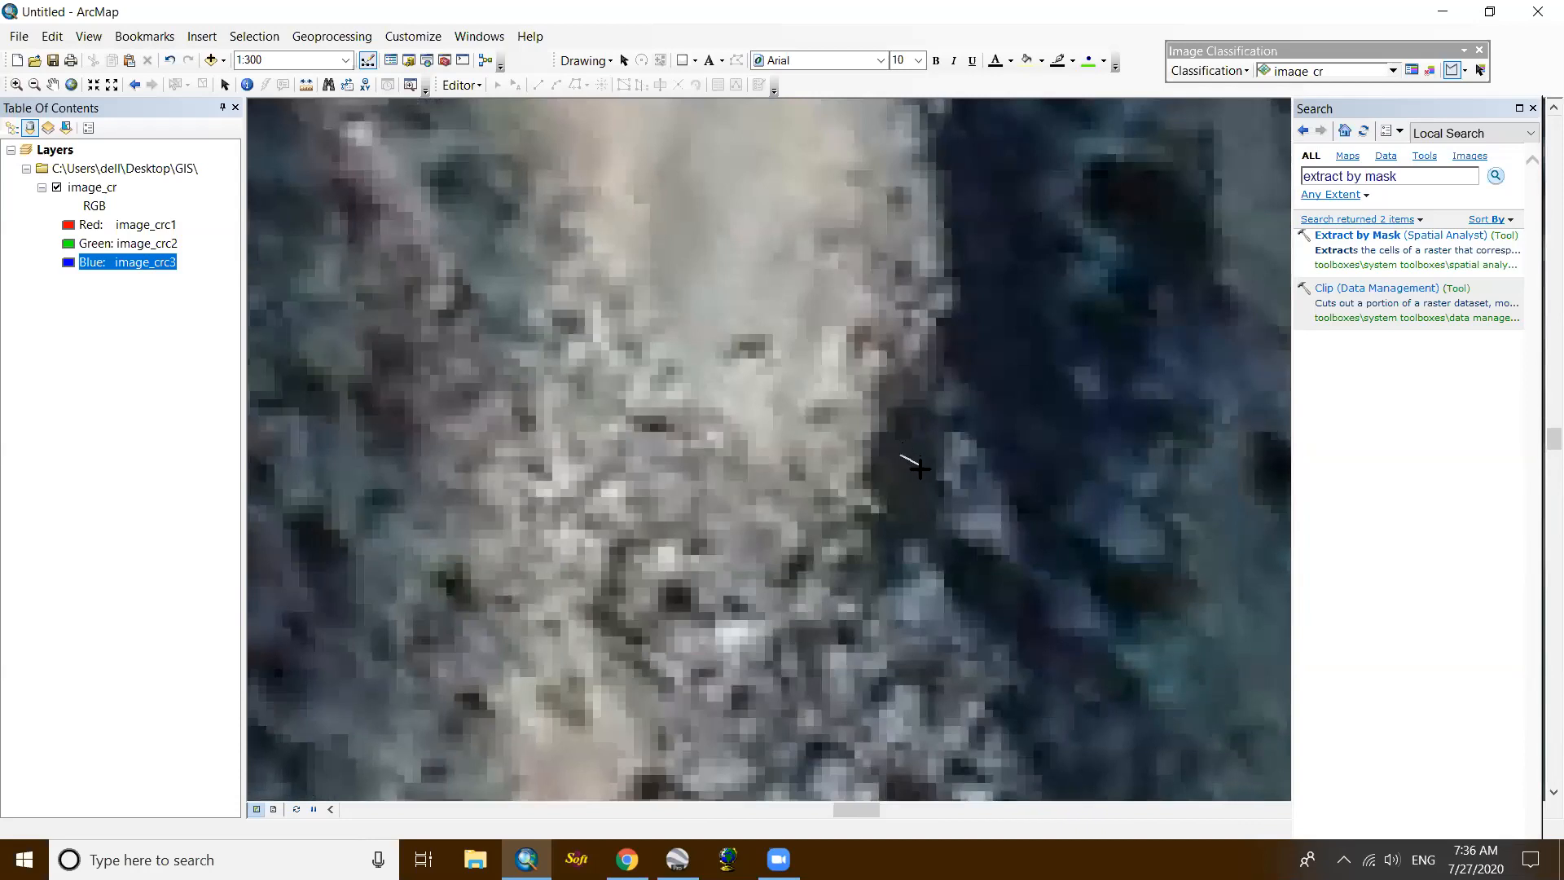
pyautogui.scroll(1, 865, 597)
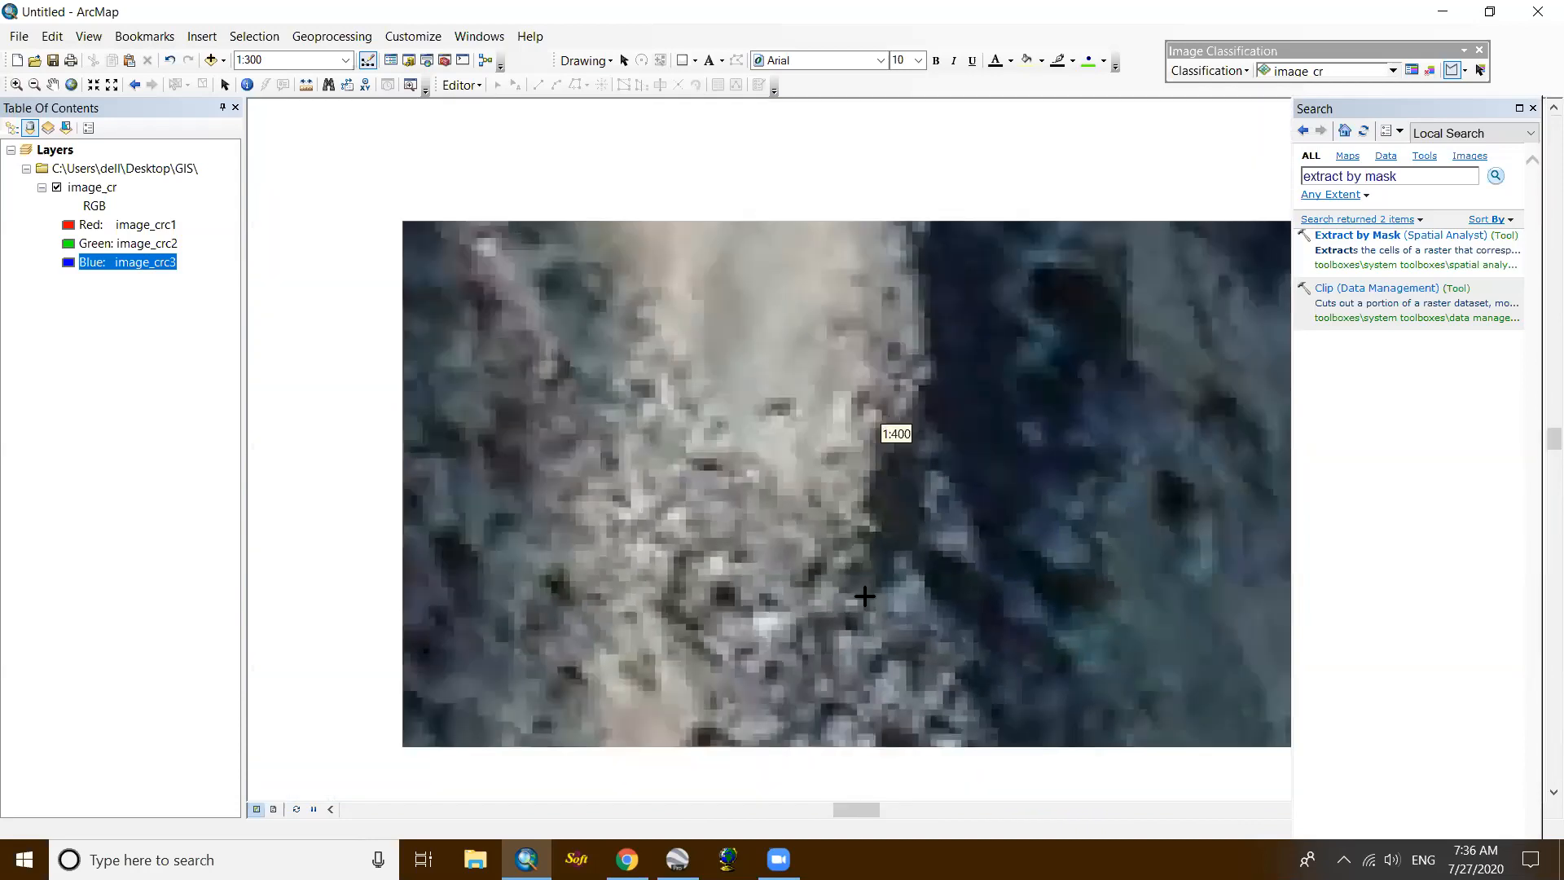
# Step: Draw a four-sided training sample polygon on the narrow dark channel in the boulder-strewn stretch farther upstream
pyautogui.scroll(4, 865, 597)
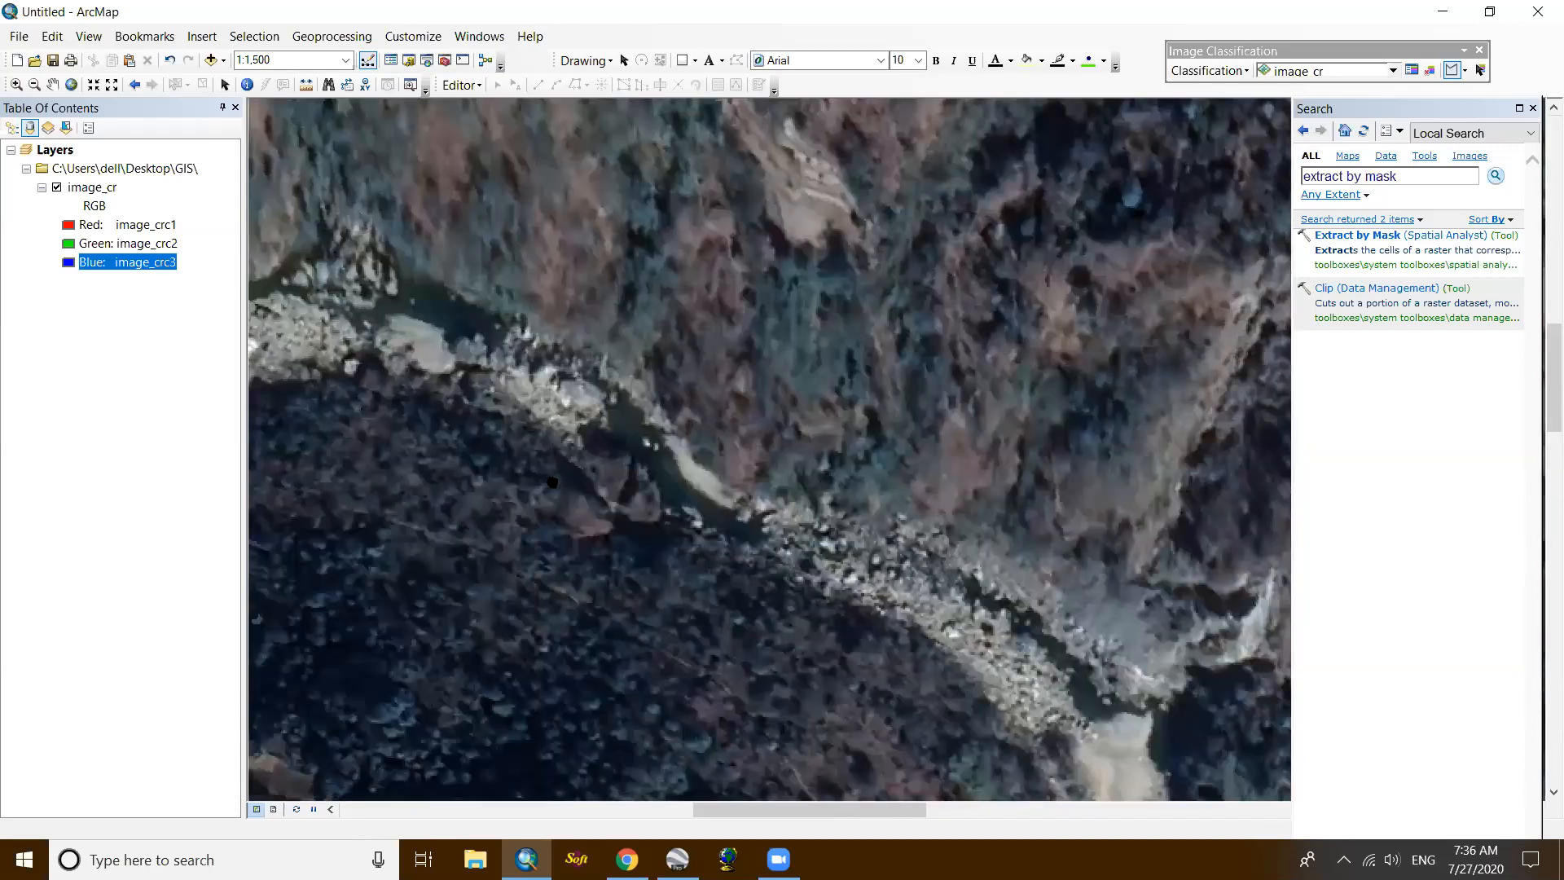
pyautogui.moveTo(552, 482); pyautogui.dragTo(983, 501)
pyautogui.moveTo(578, 460); pyautogui.dragTo(948, 646)
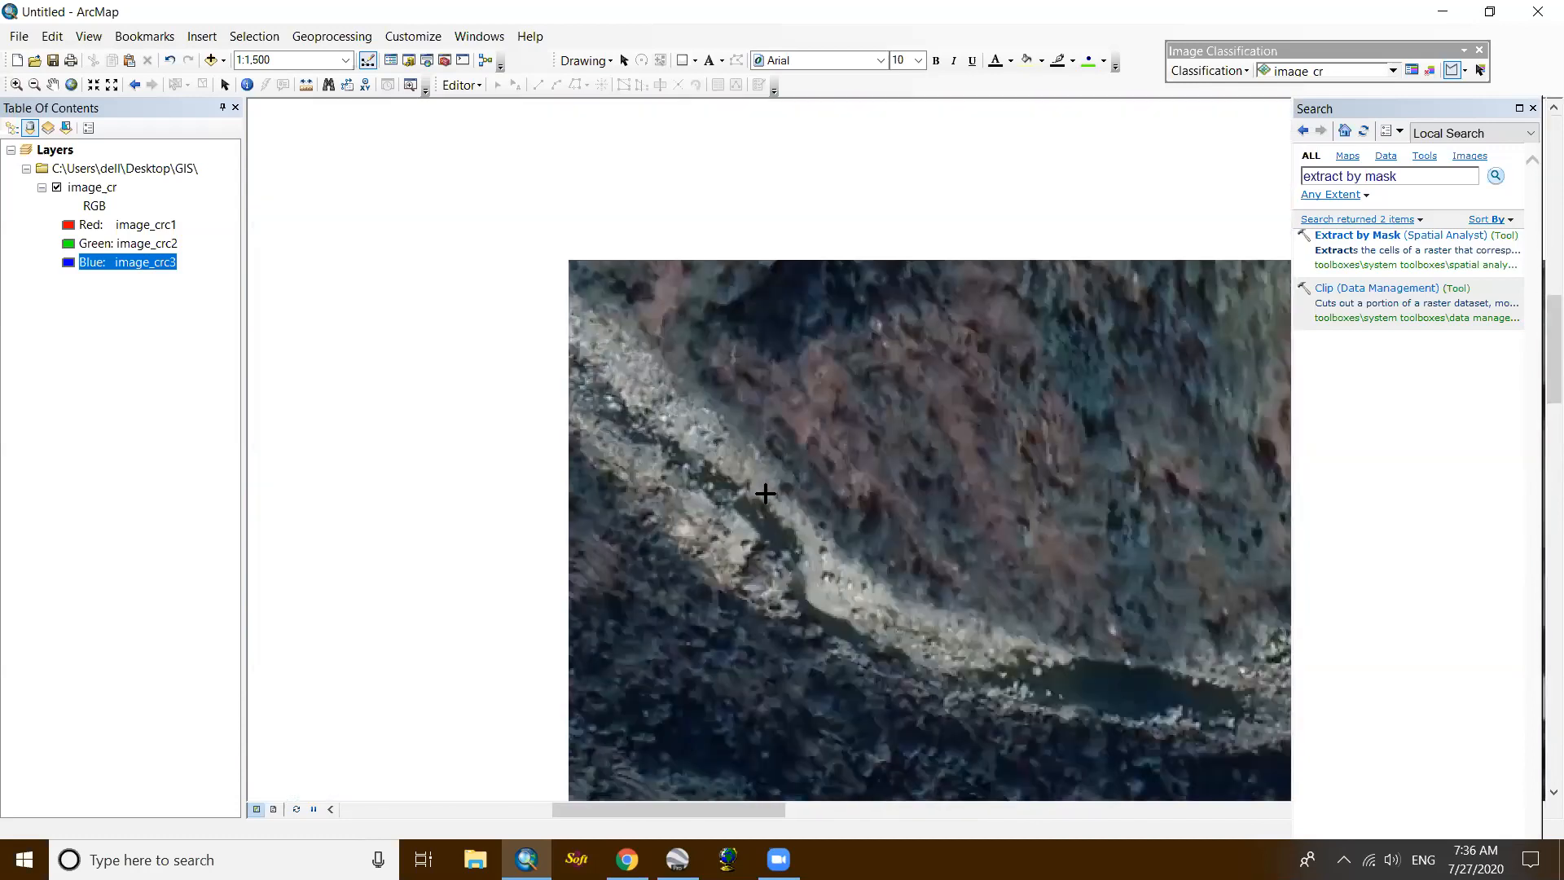
pyautogui.scroll(-1, 786, 545)
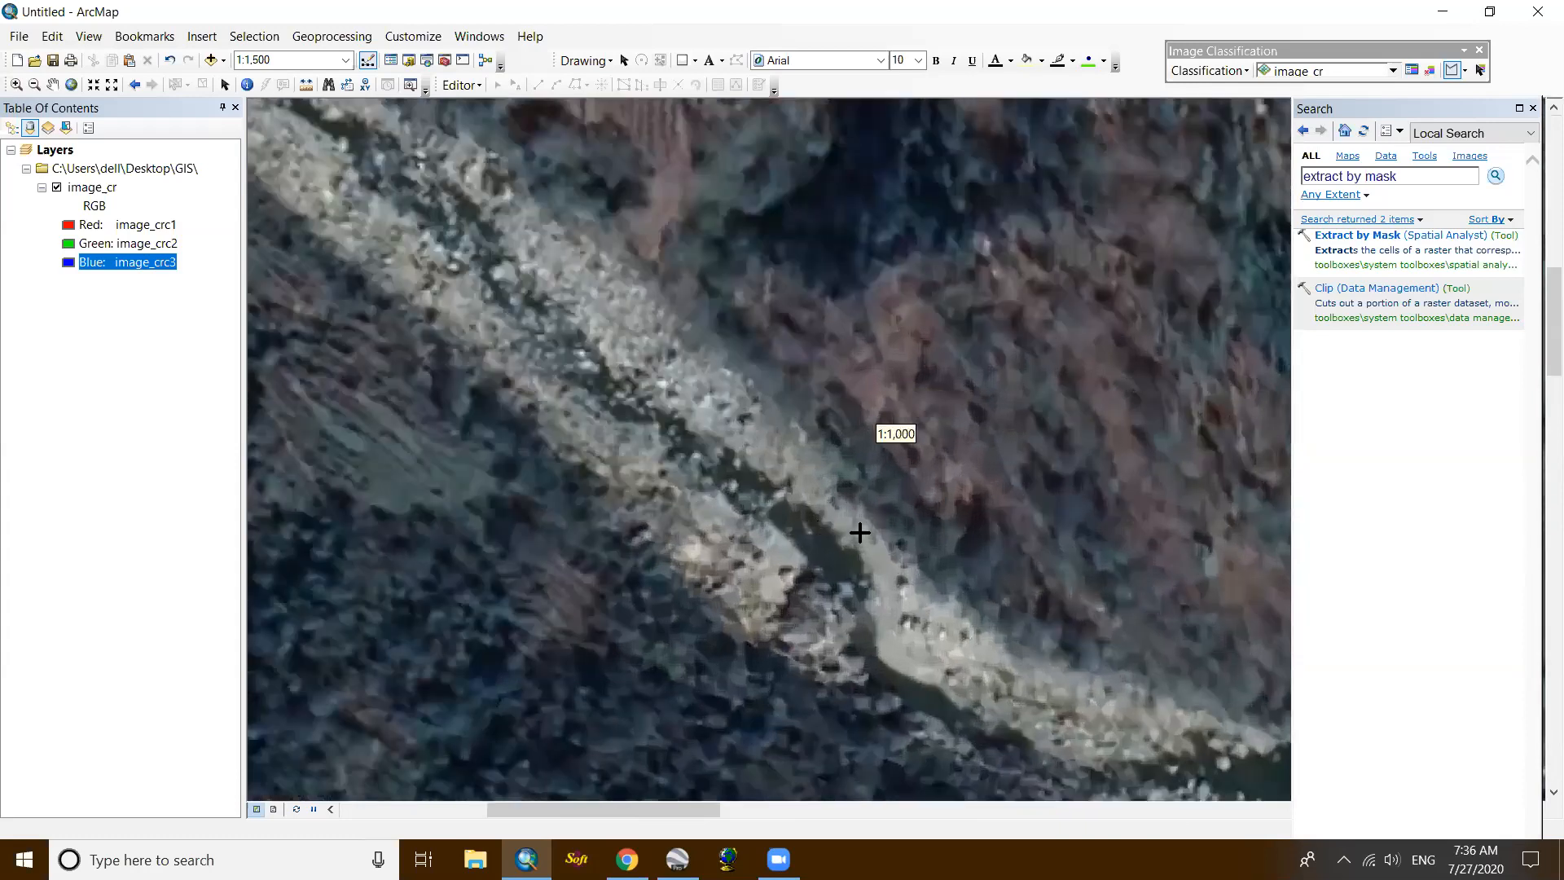
pyautogui.scroll(-3, 860, 532)
pyautogui.click(863, 527)
pyautogui.click(891, 552)
pyautogui.click(886, 579)
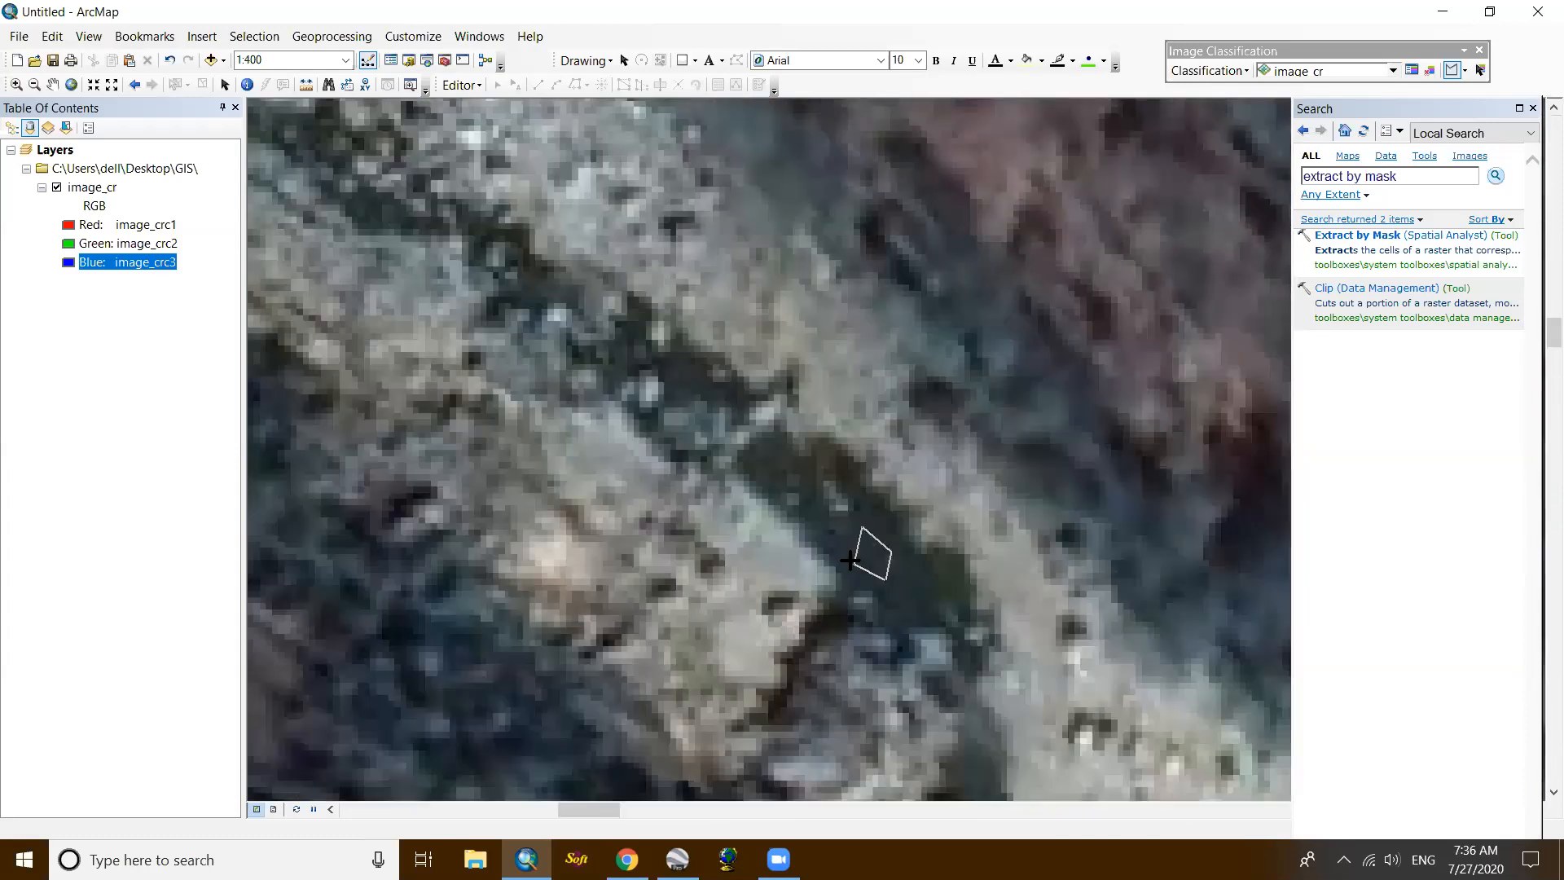
pyautogui.doubleClick(848, 560)
# Step: Draw a six-sided training sample polygon on the dark pool beside the rocky riverbed near the image's northwest corner
pyautogui.scroll(3, 940, 637)
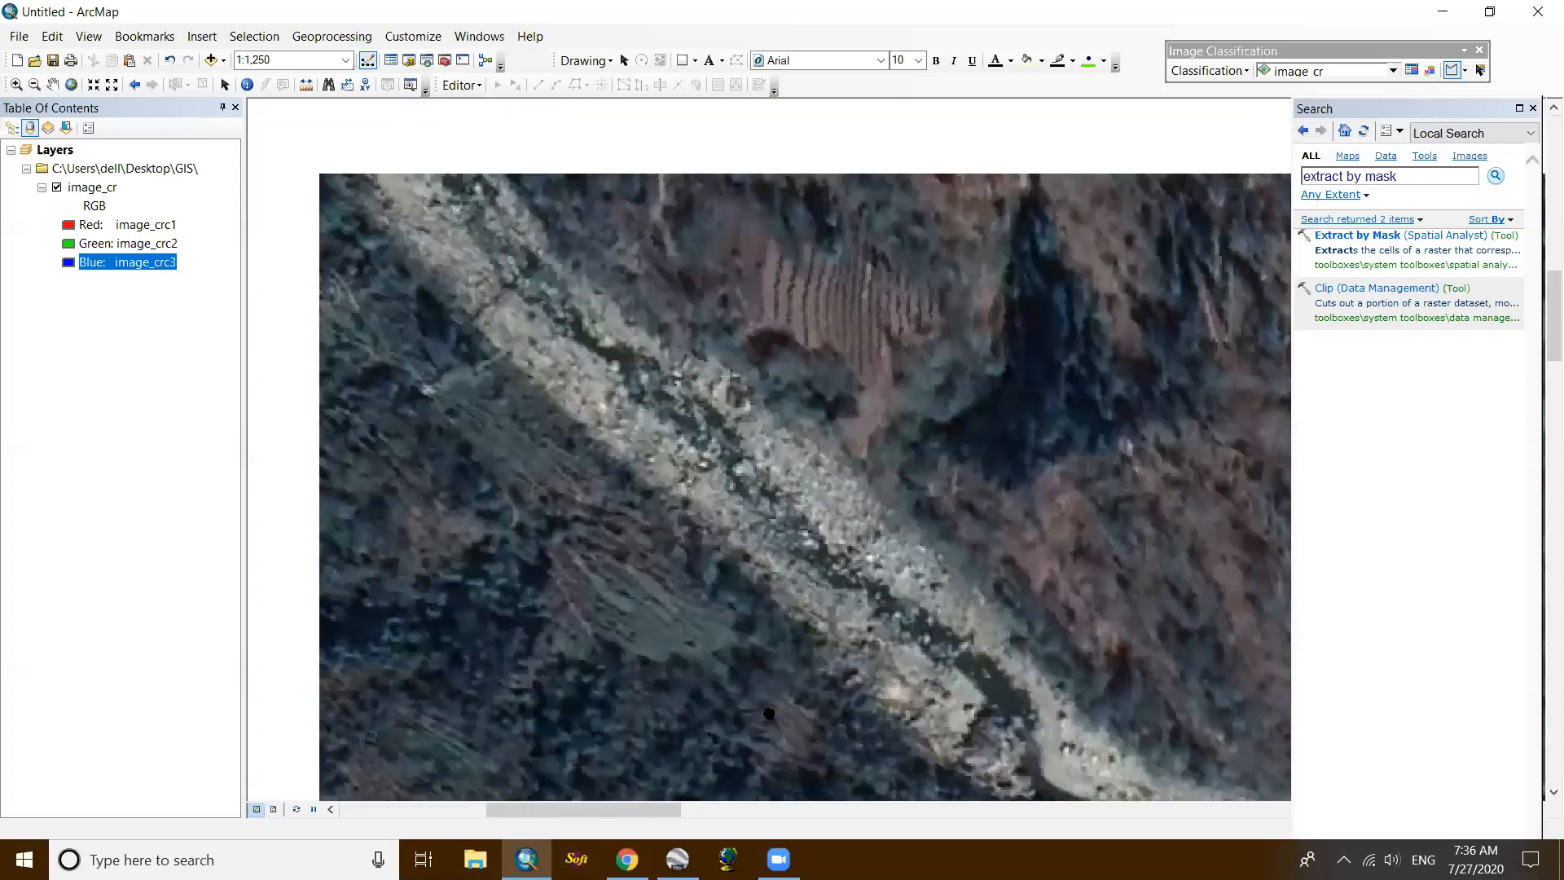
pyautogui.moveTo(769, 713); pyautogui.dragTo(784, 727)
pyautogui.moveTo(573, 405); pyautogui.dragTo(854, 794)
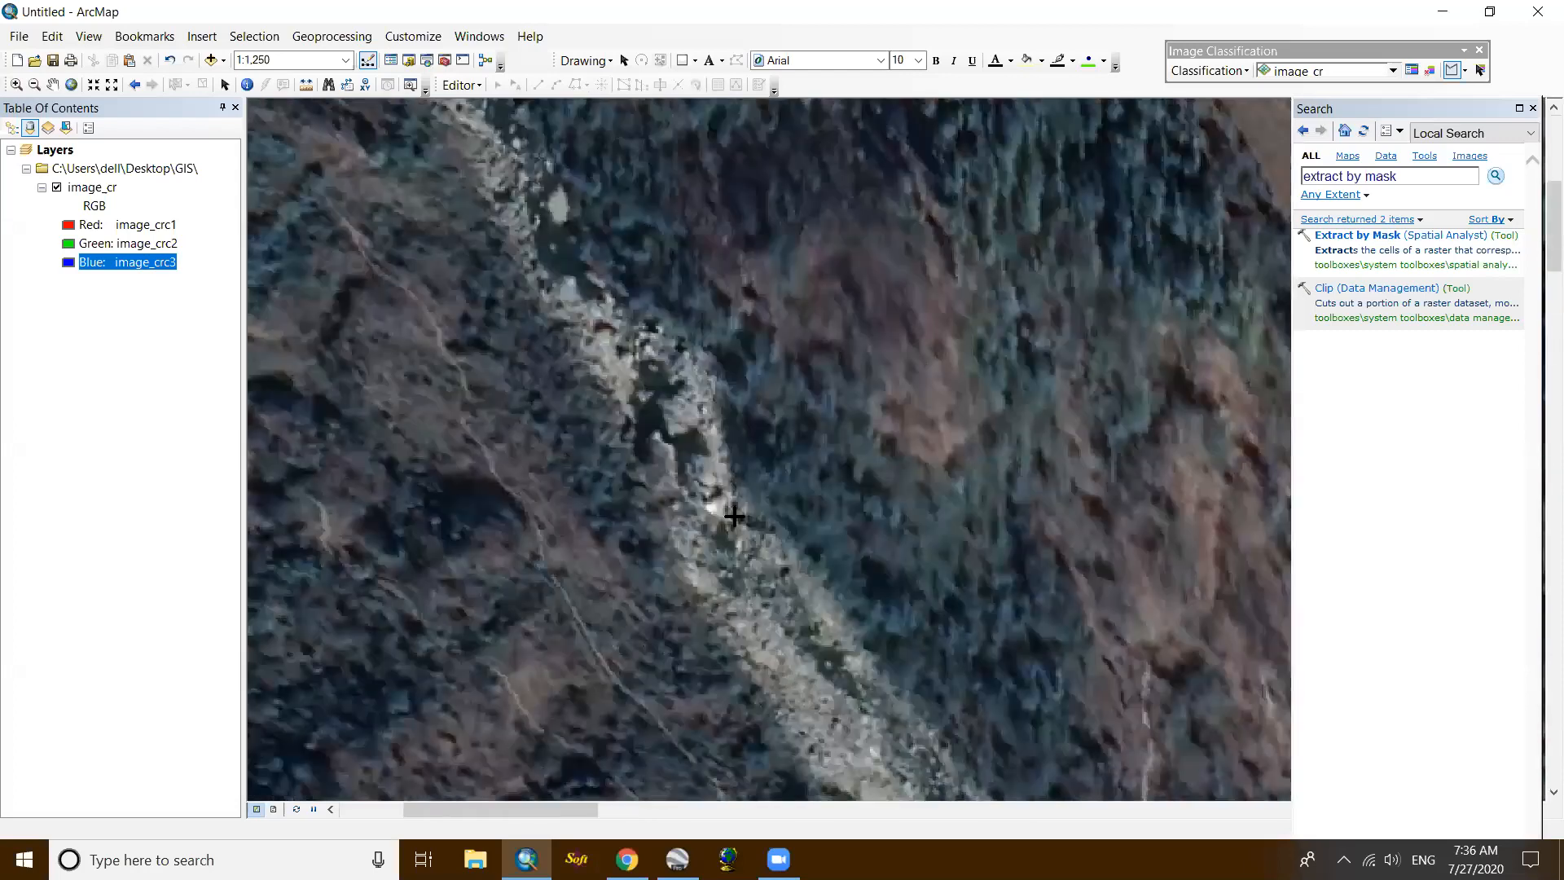
pyautogui.moveTo(675, 402); pyautogui.dragTo(888, 627)
pyautogui.moveTo(701, 345); pyautogui.dragTo(746, 378)
pyautogui.scroll(-5, 766, 475)
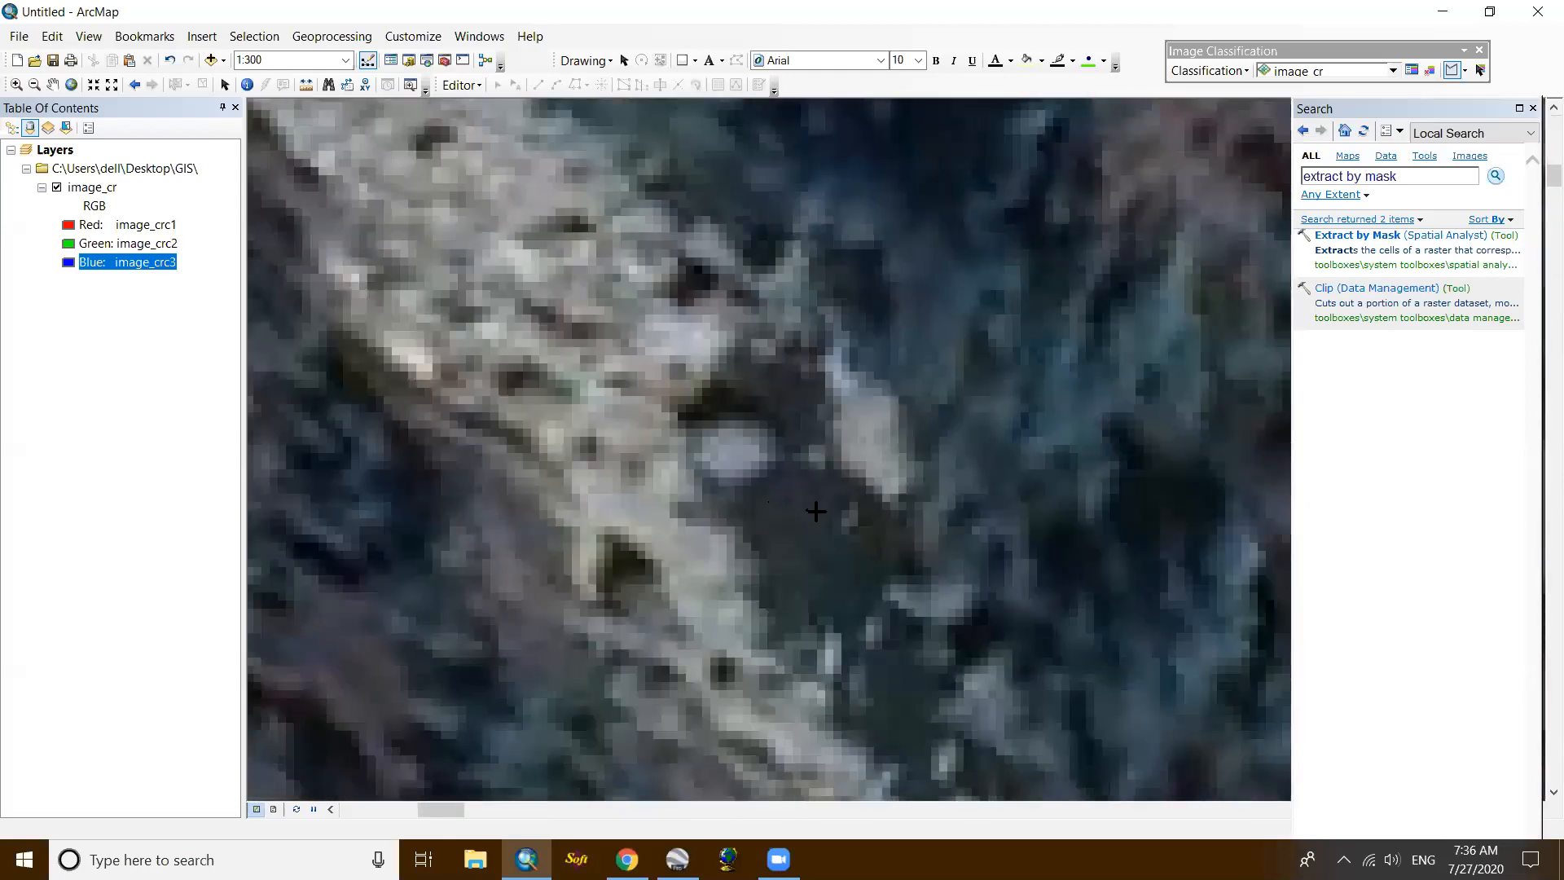
pyautogui.click(779, 502)
pyautogui.click(816, 511)
pyautogui.click(847, 561)
pyautogui.click(847, 596)
pyautogui.click(804, 567)
pyautogui.doubleClick(792, 538)
# Step: Merge all training samples from Class 1 through Class 17 into one class in the Training Sample Manager
pyautogui.click(1411, 71)
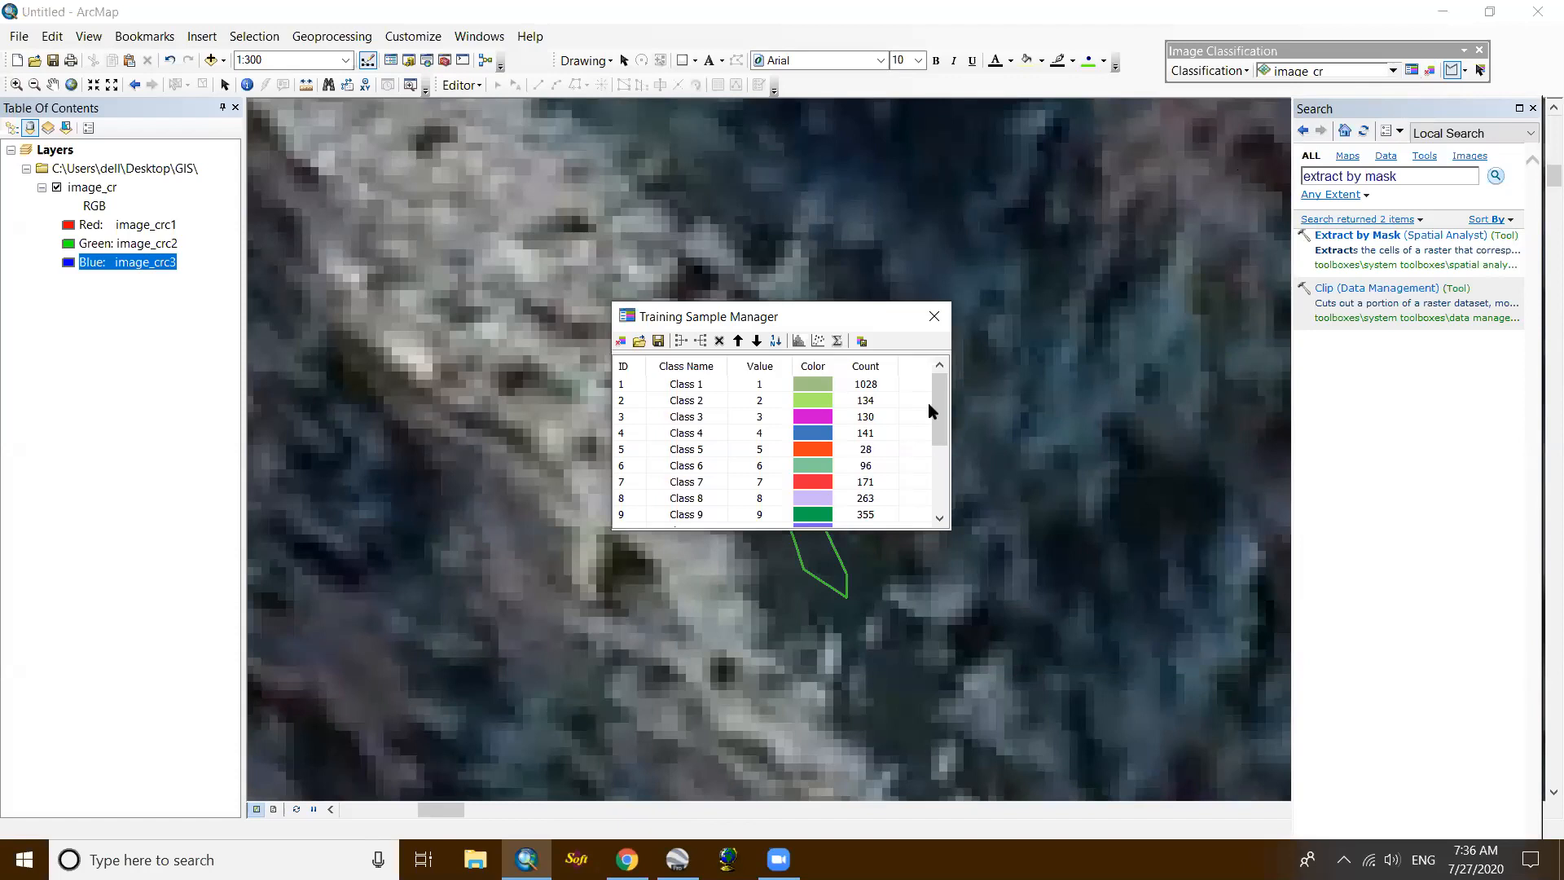
pyautogui.moveTo(935, 407); pyautogui.dragTo(941, 499)
pyautogui.scroll(3, 936, 481)
pyautogui.click(627, 386)
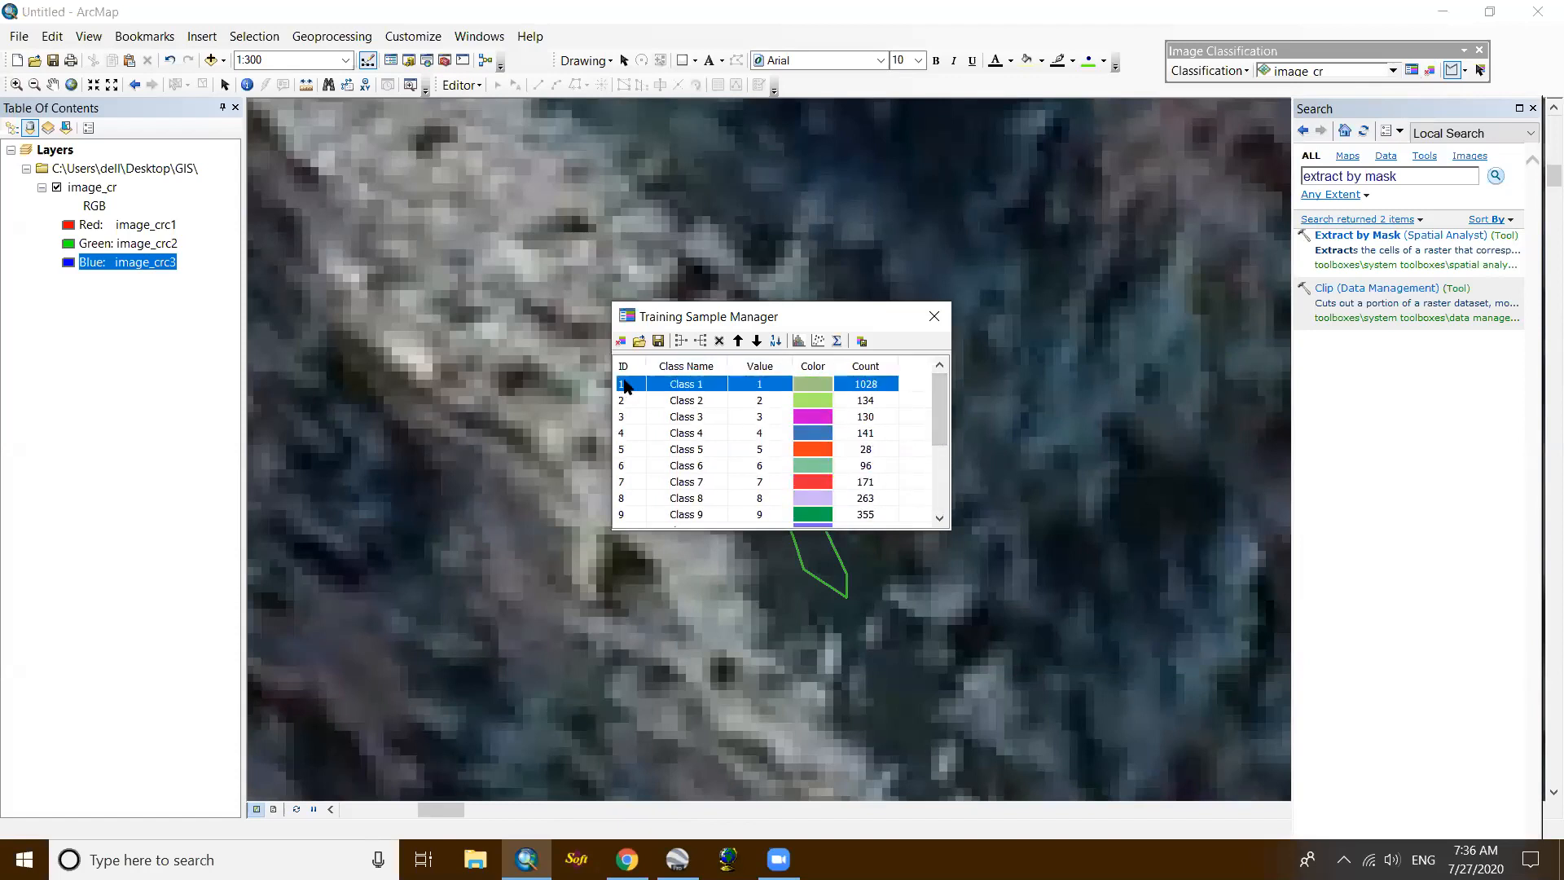
pyautogui.scroll(-3, 642, 399)
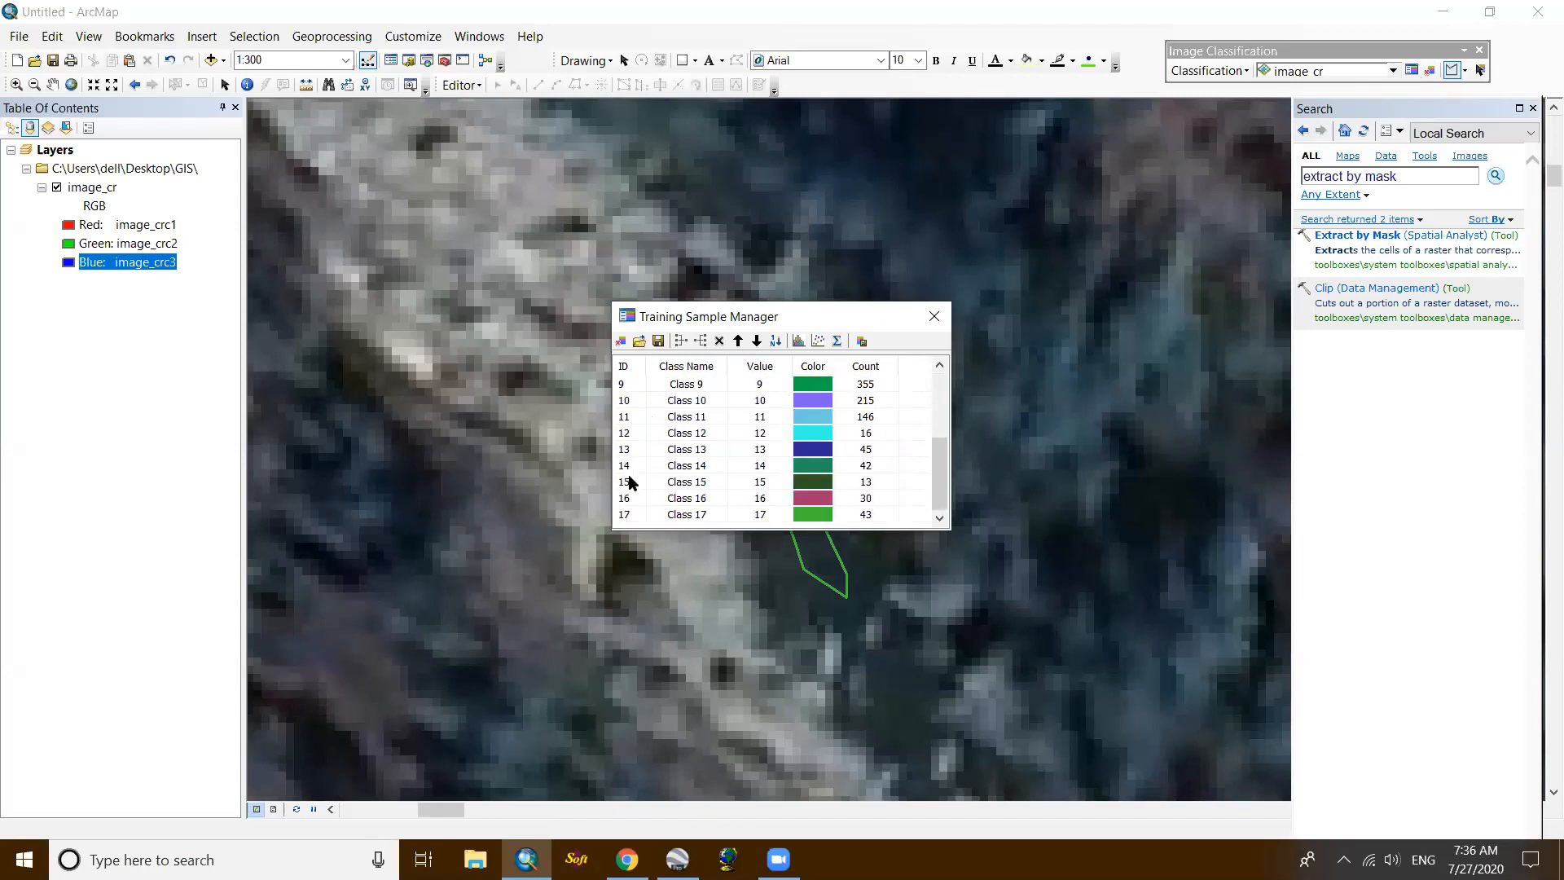
pyautogui.keyDown('shift'); pyautogui.click(629, 515); pyautogui.keyUp('shift')
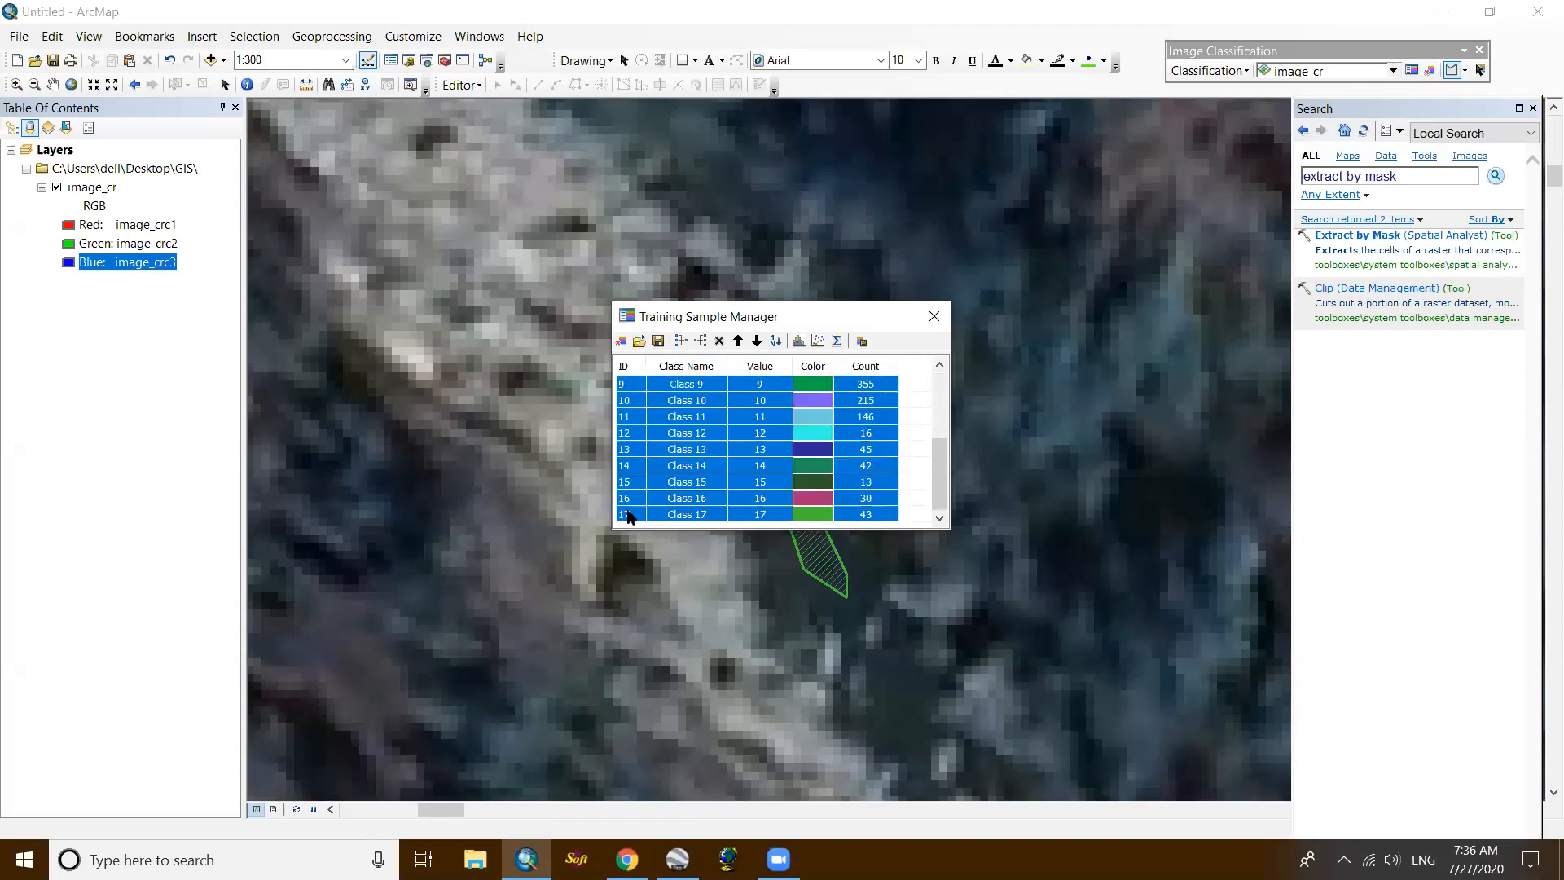
pyautogui.click(680, 342)
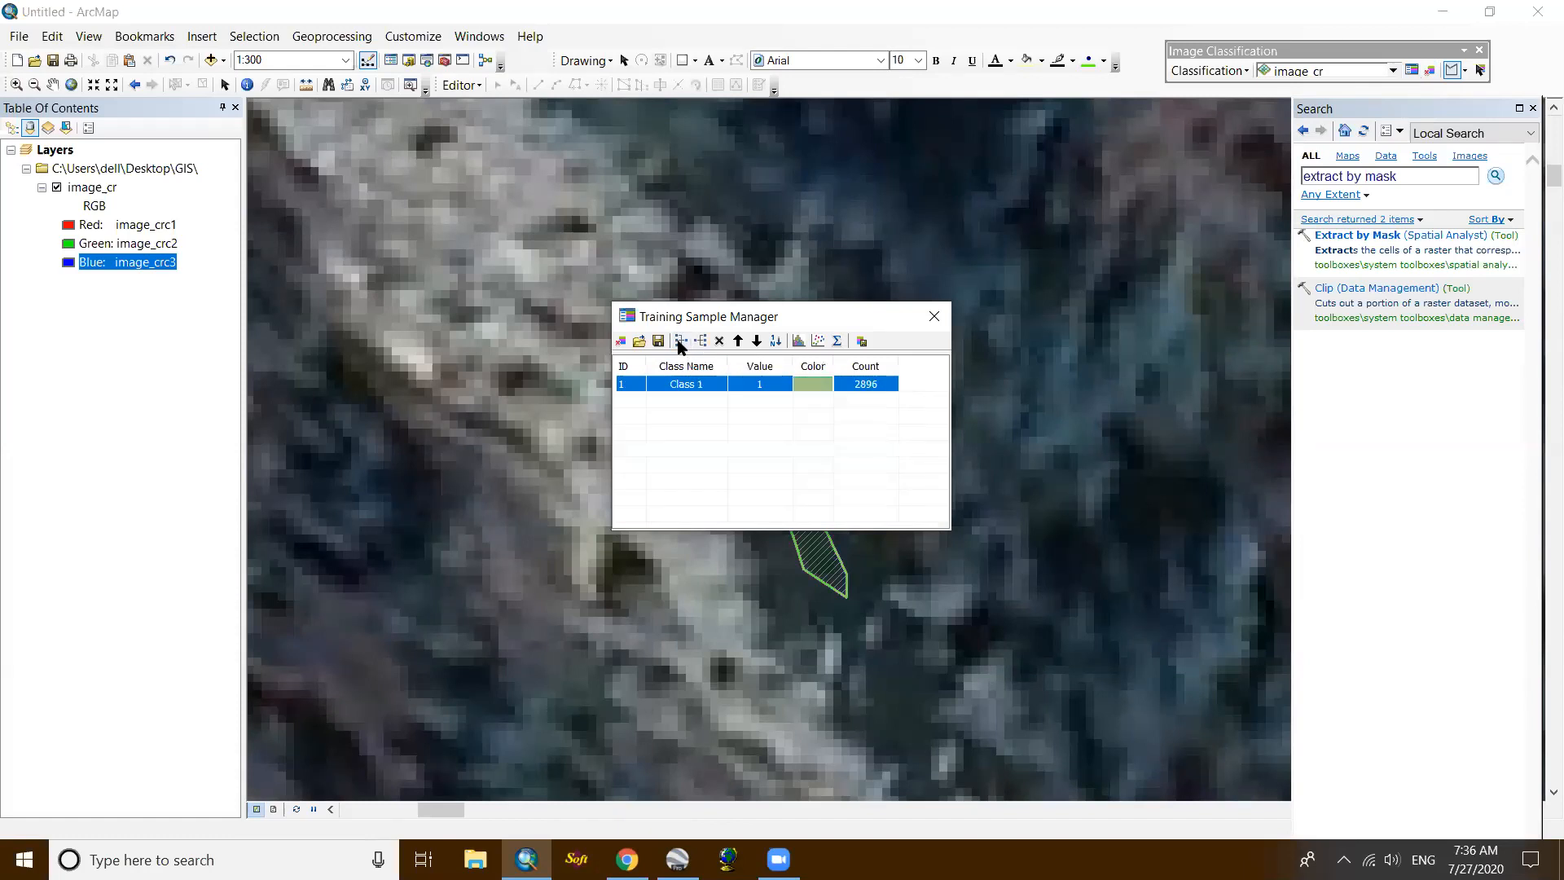
# Step: Rename the merged training class Water Bodies, set its colour to dark blue, and close the Training Sample Manager
pyautogui.click(711, 386)
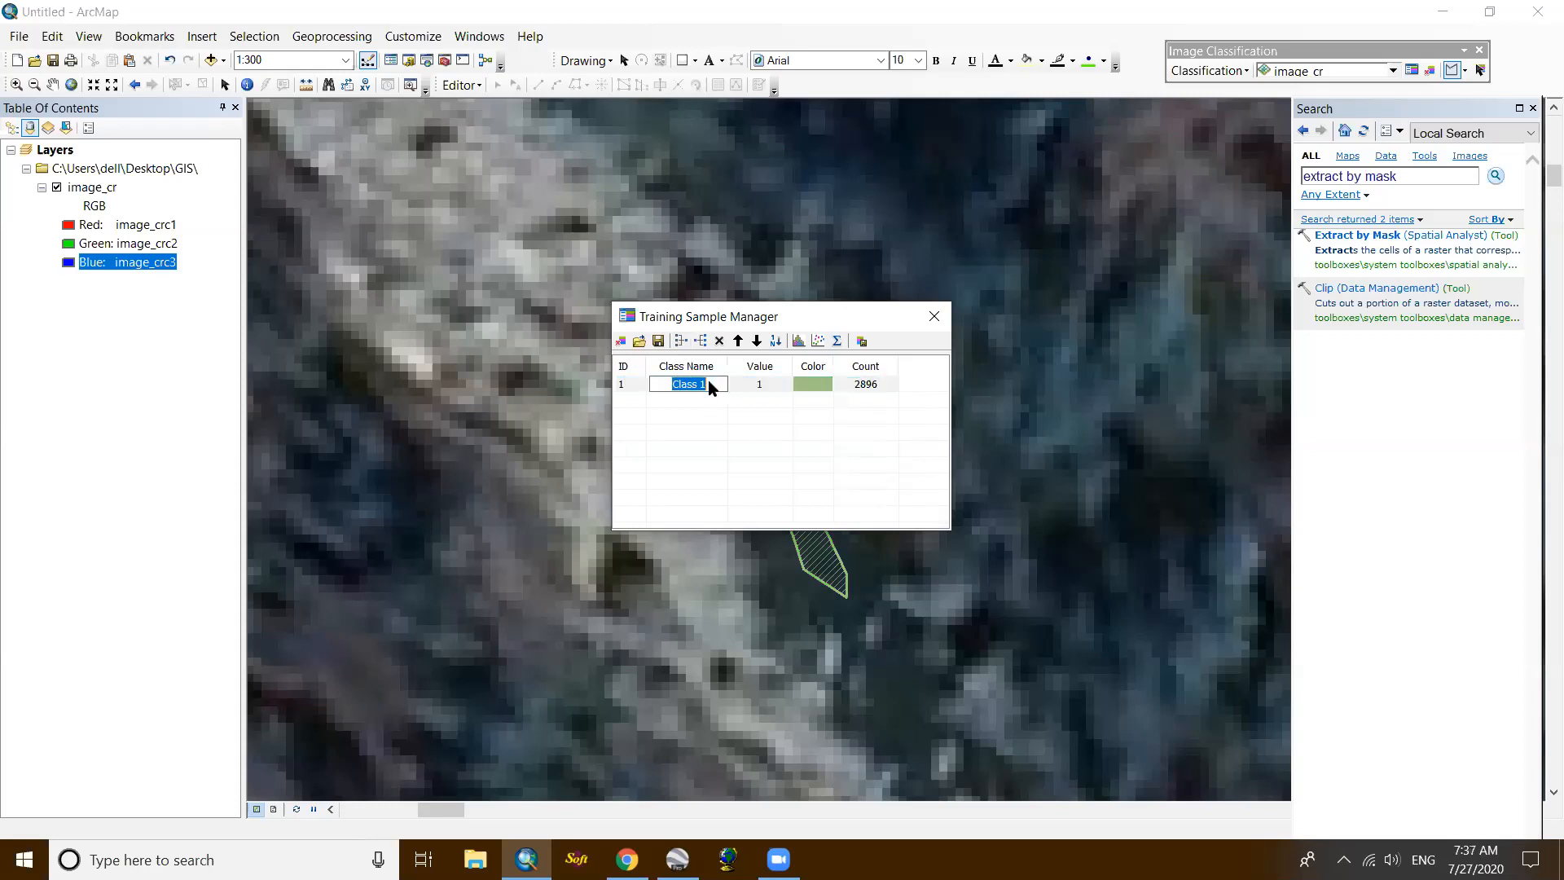
pyautogui.write('Water Body')
pyautogui.click(820, 387)
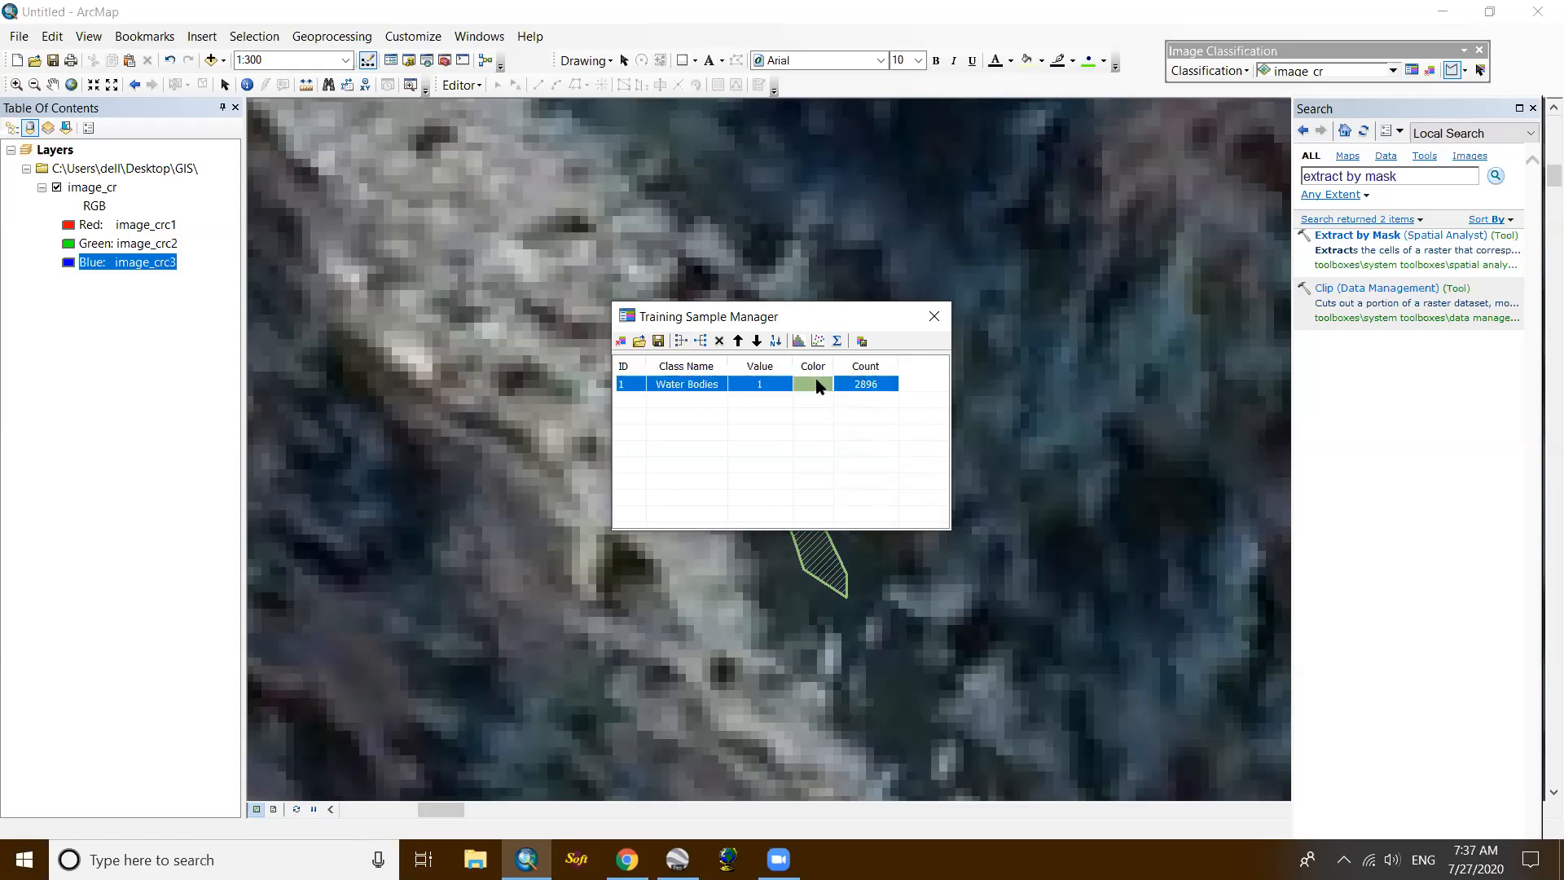
pyautogui.click(820, 387)
pyautogui.click(954, 487)
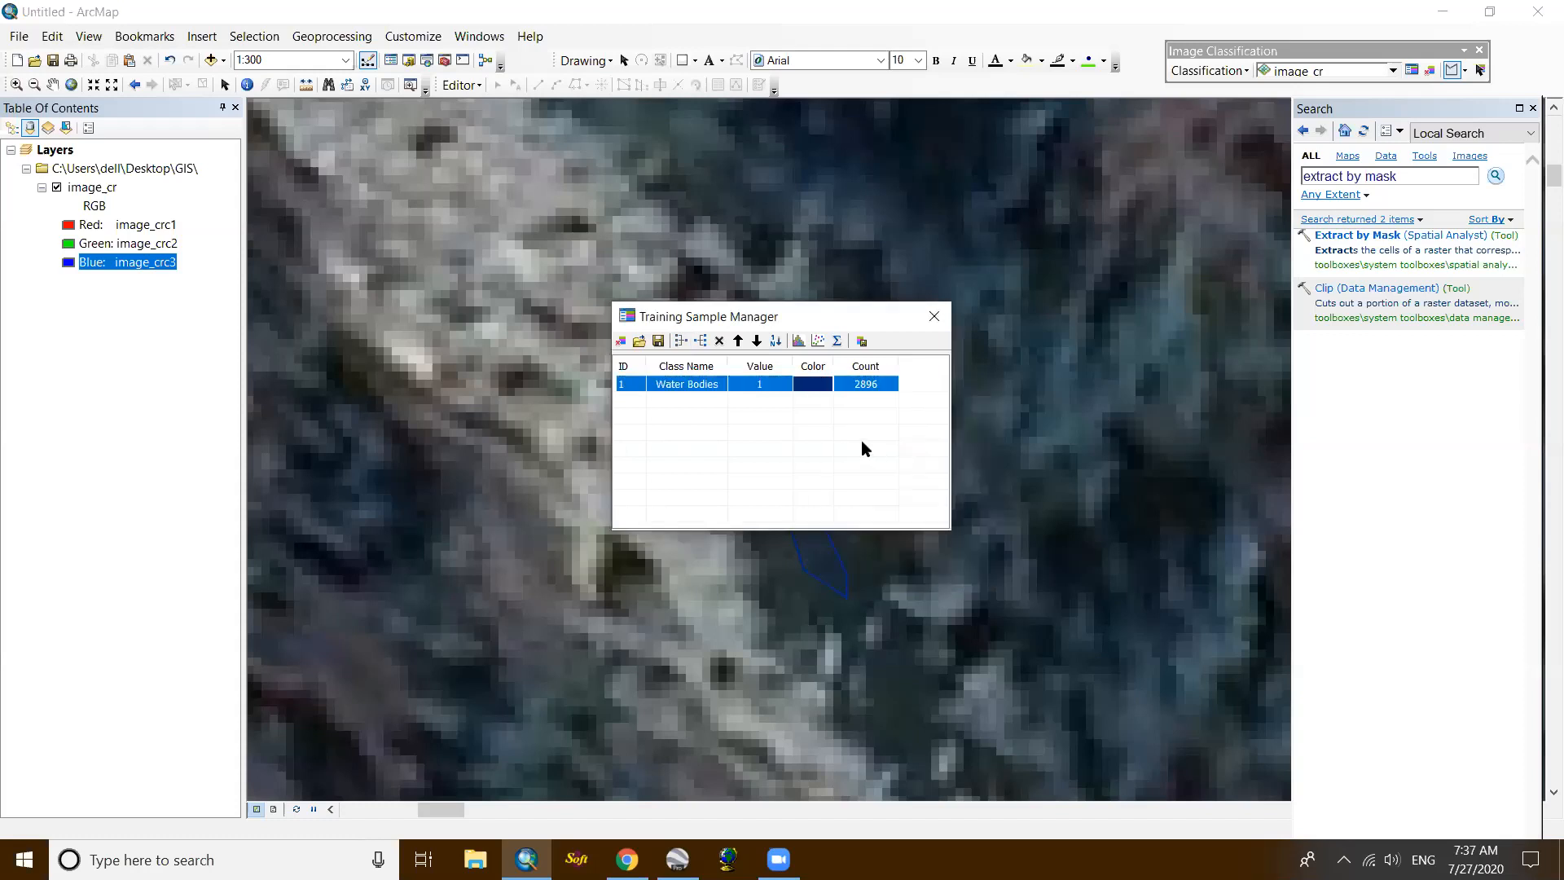
pyautogui.click(933, 316)
# Step: Close the Search window to enlarge the map area
pyautogui.scroll(-3, 962, 333)
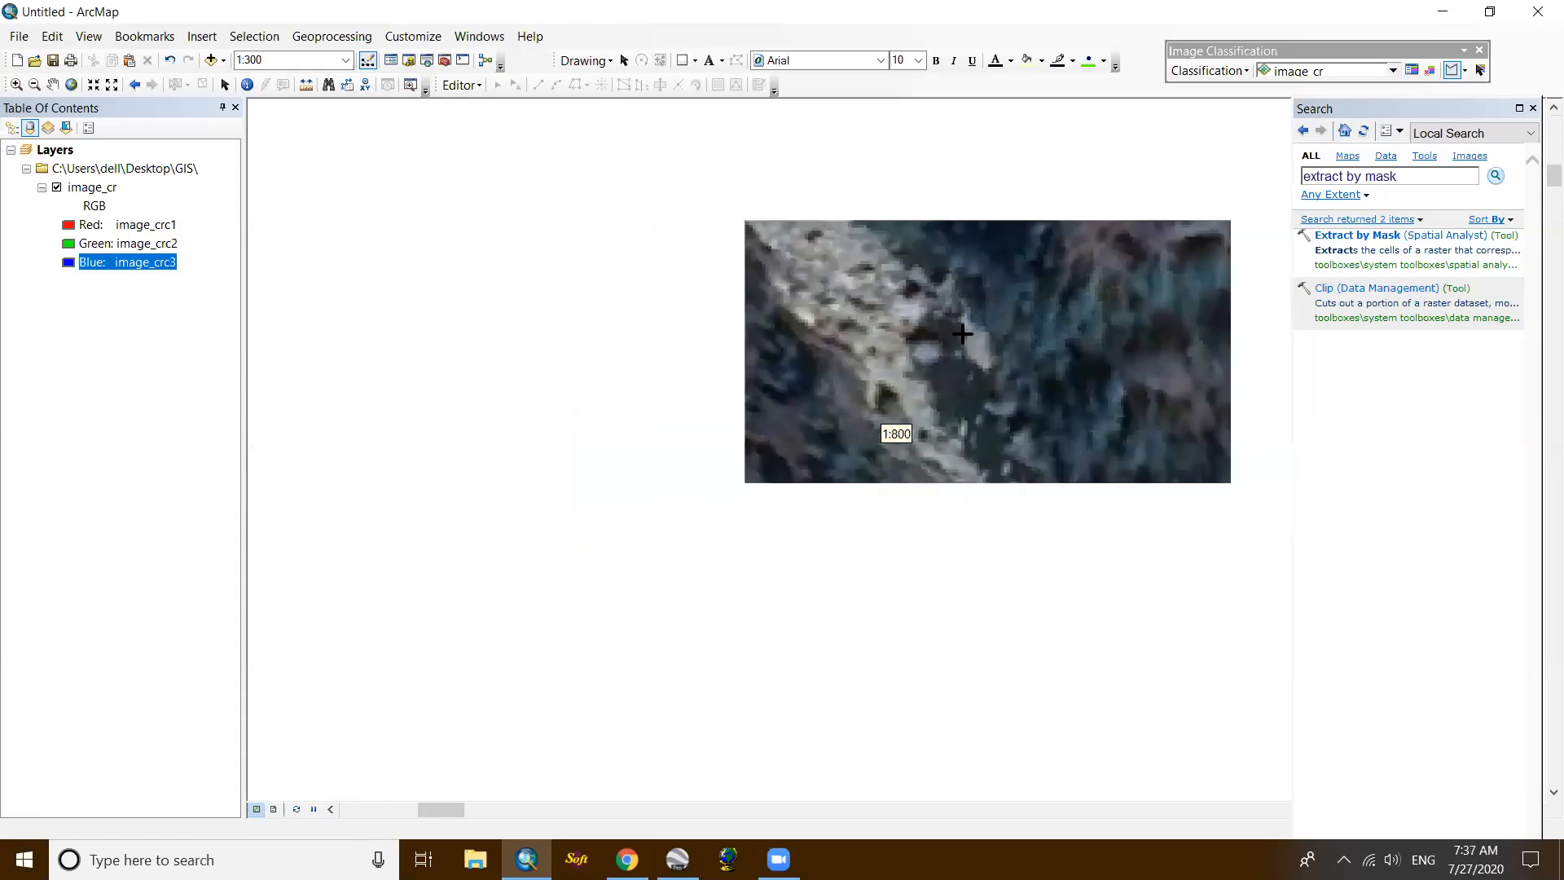
pyautogui.scroll(-2, 962, 334)
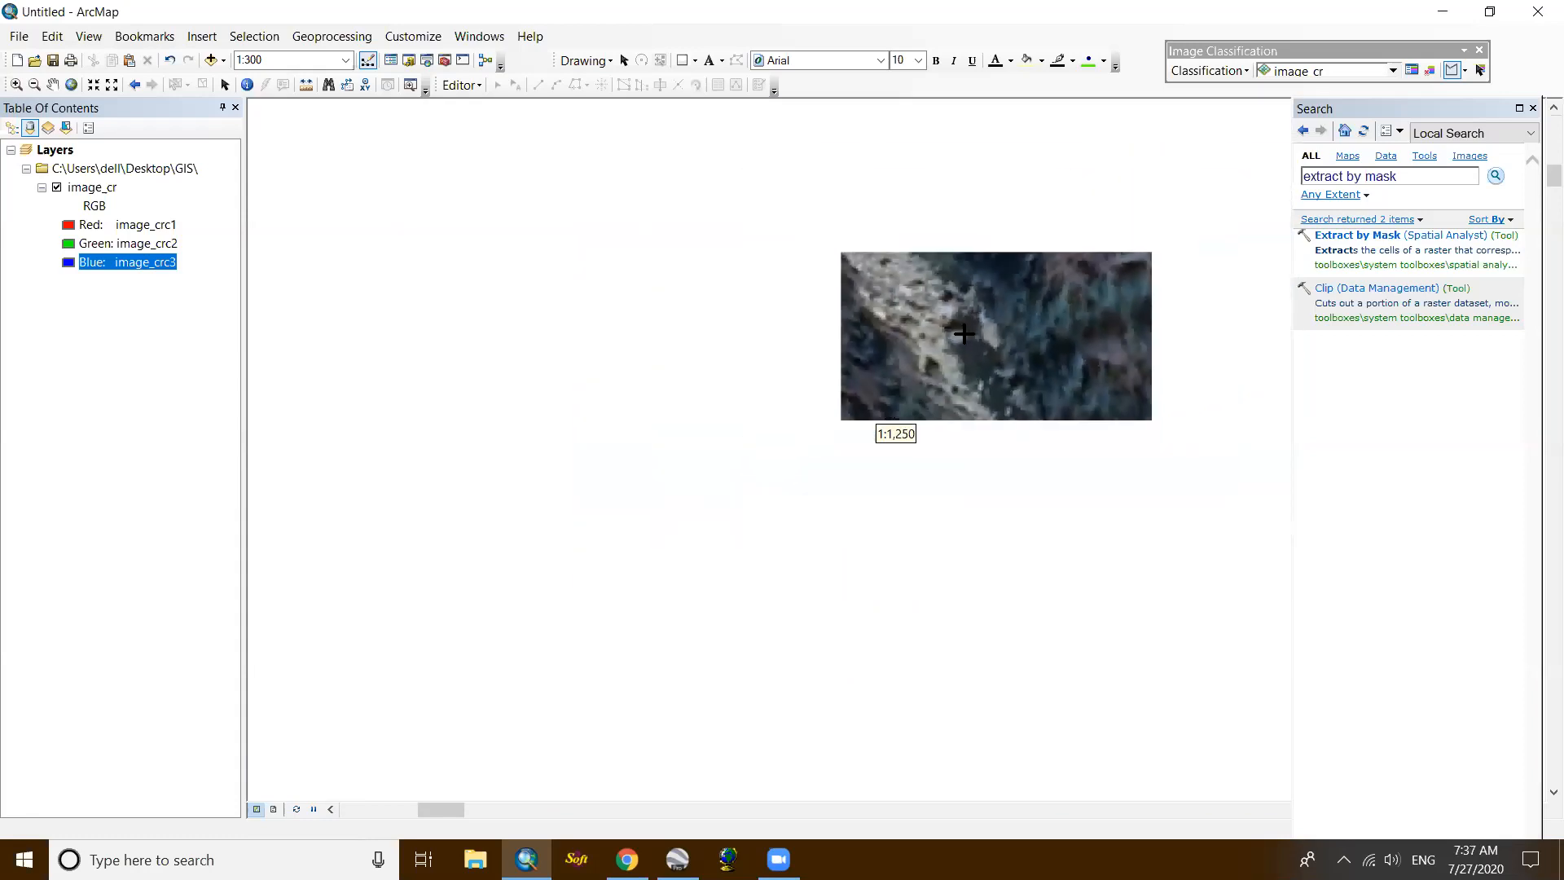
pyautogui.scroll(-3, 964, 334)
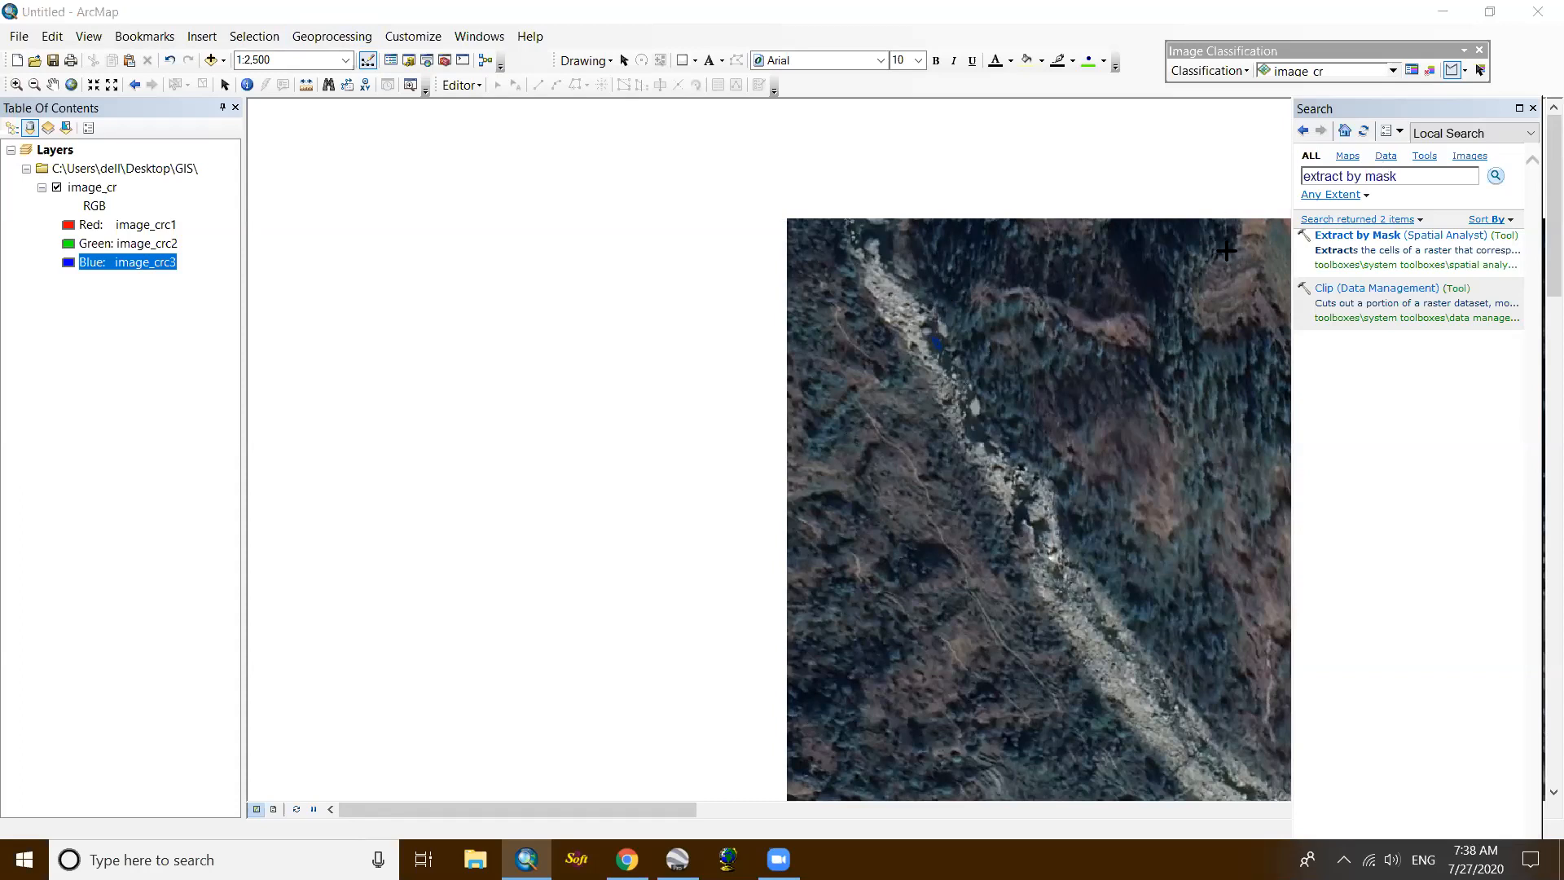
pyautogui.click(1532, 107)
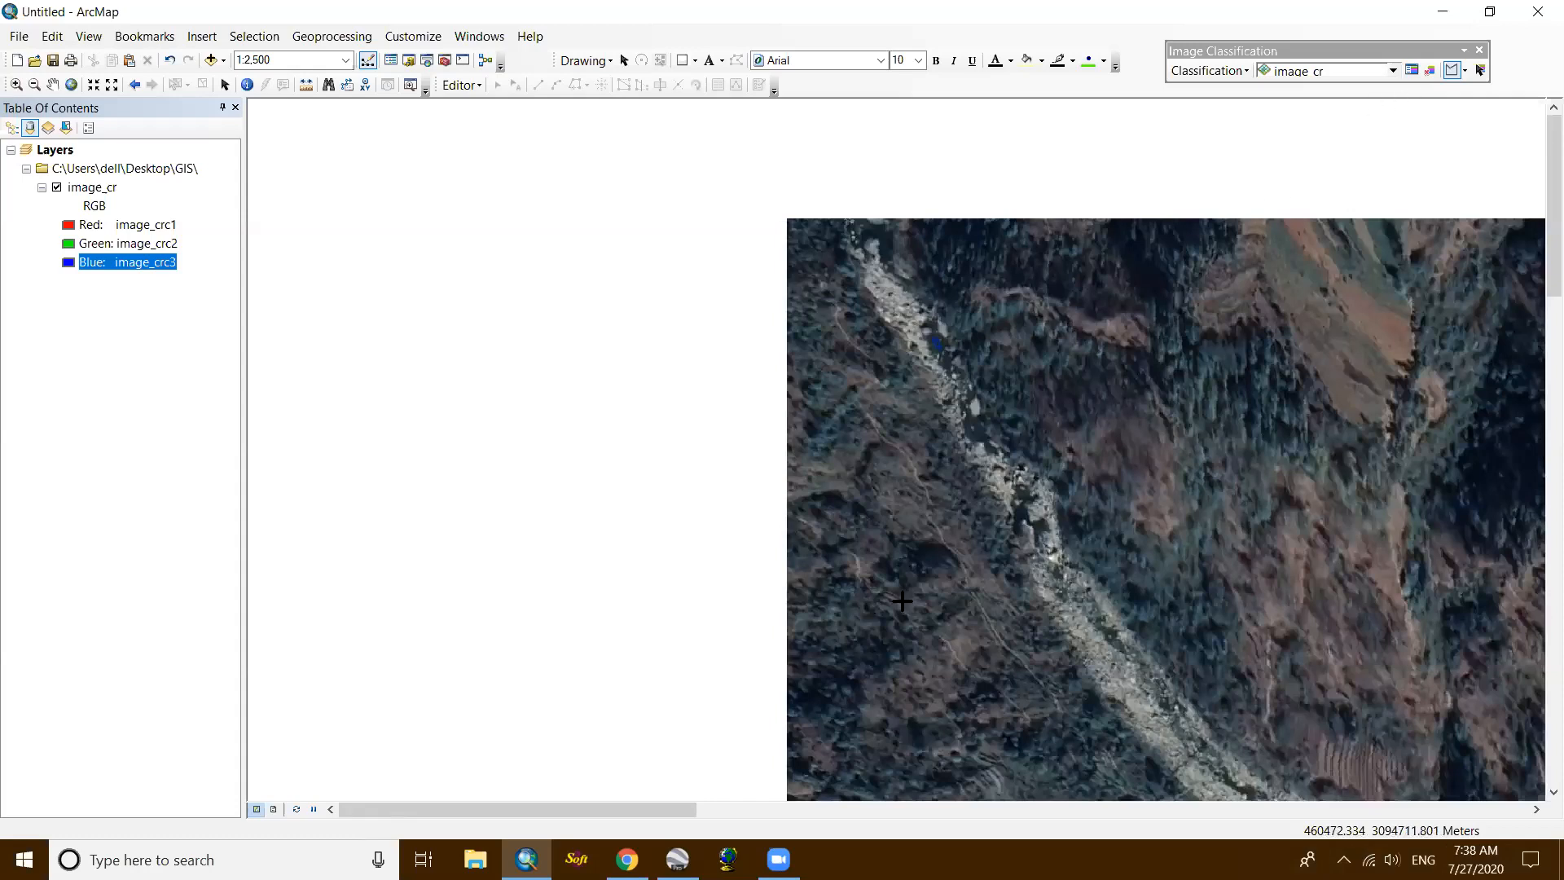
# Step: Draw an elongated training sample polygon over the dark forested slope near the image's northeast corner
pyautogui.scroll(4, 901, 597)
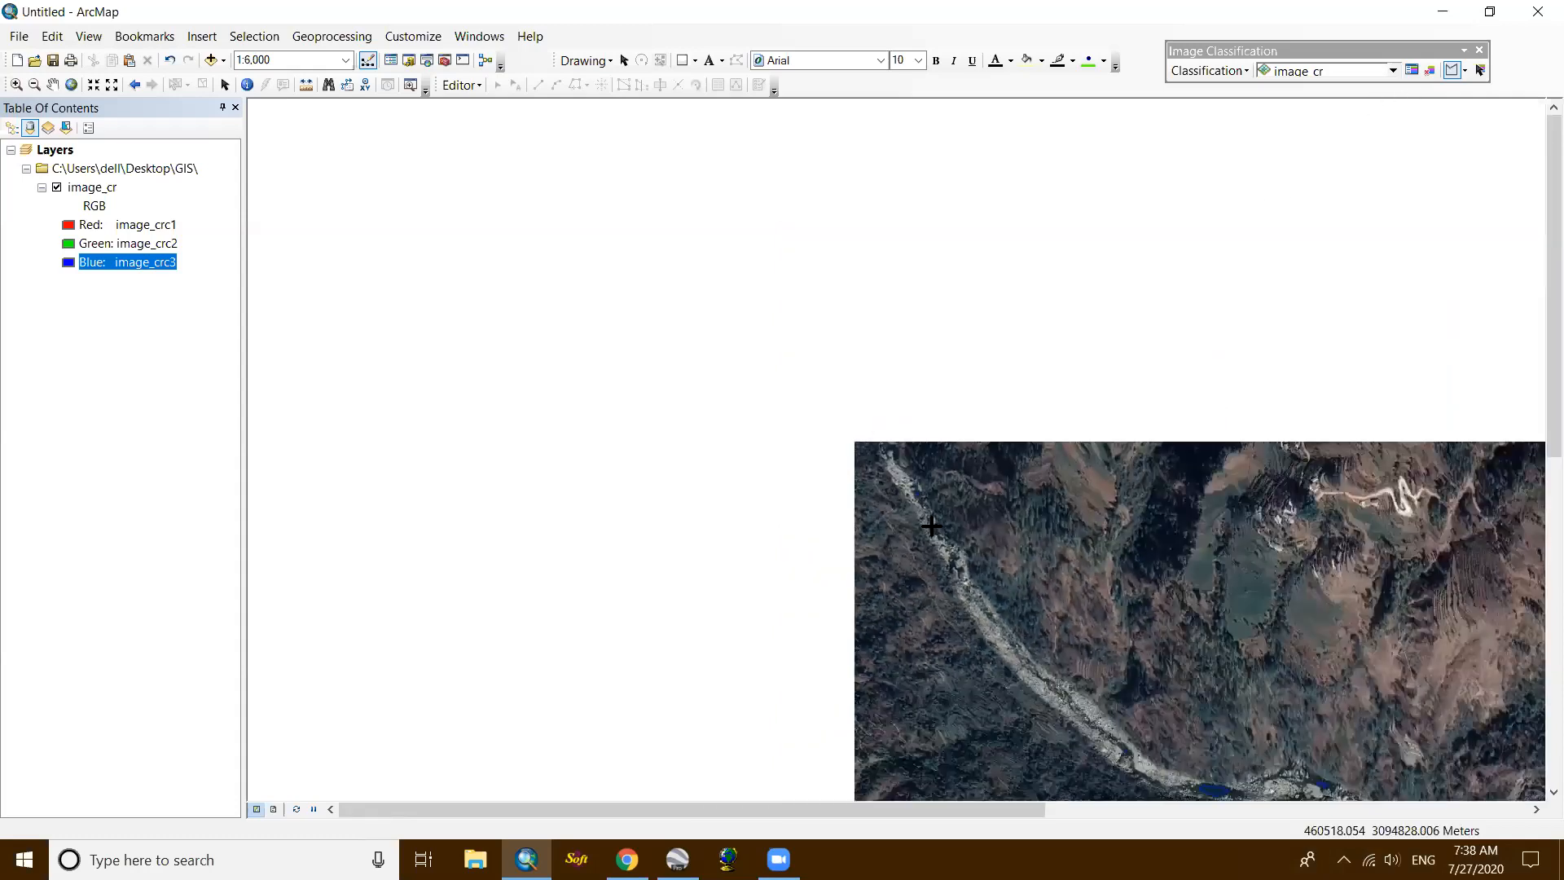
pyautogui.scroll(5, 931, 525)
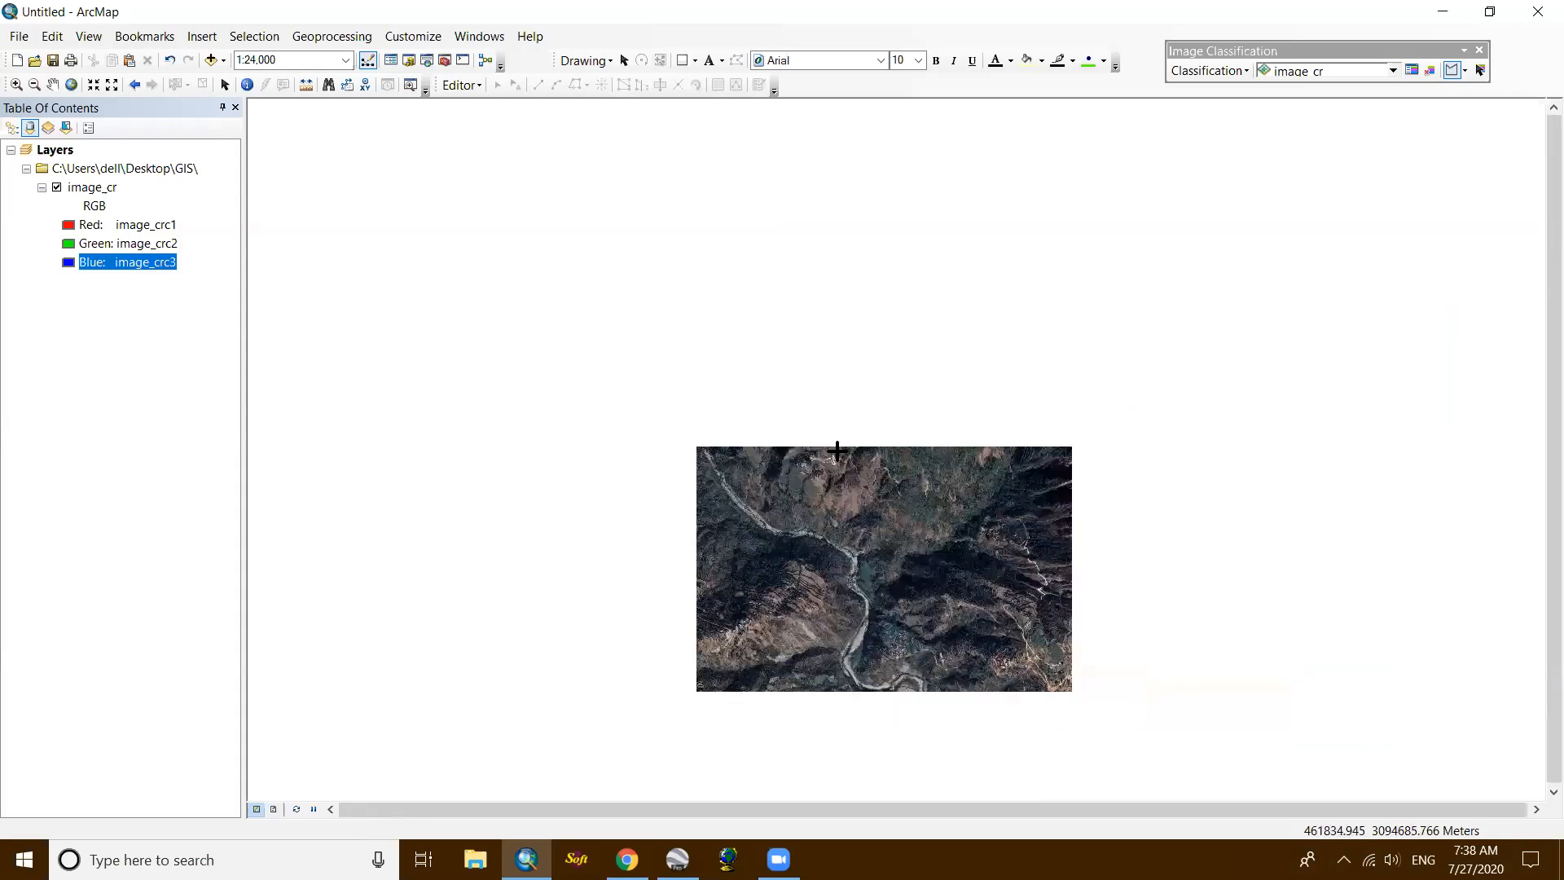
pyautogui.scroll(-9, 882, 432)
pyautogui.scroll(-5, 882, 430)
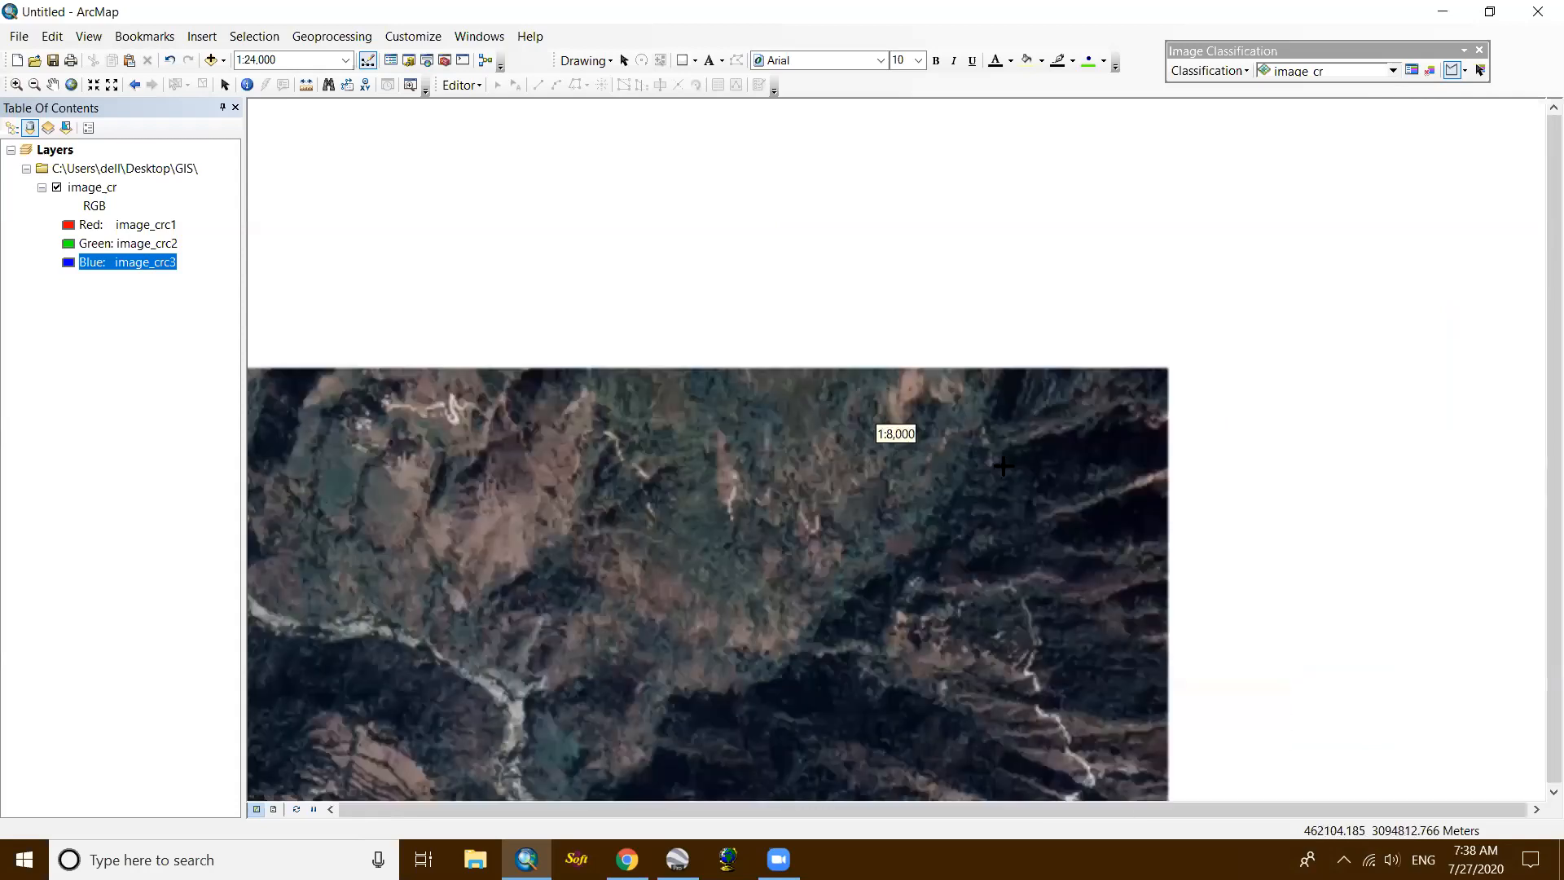
pyautogui.middleClick(938, 400)
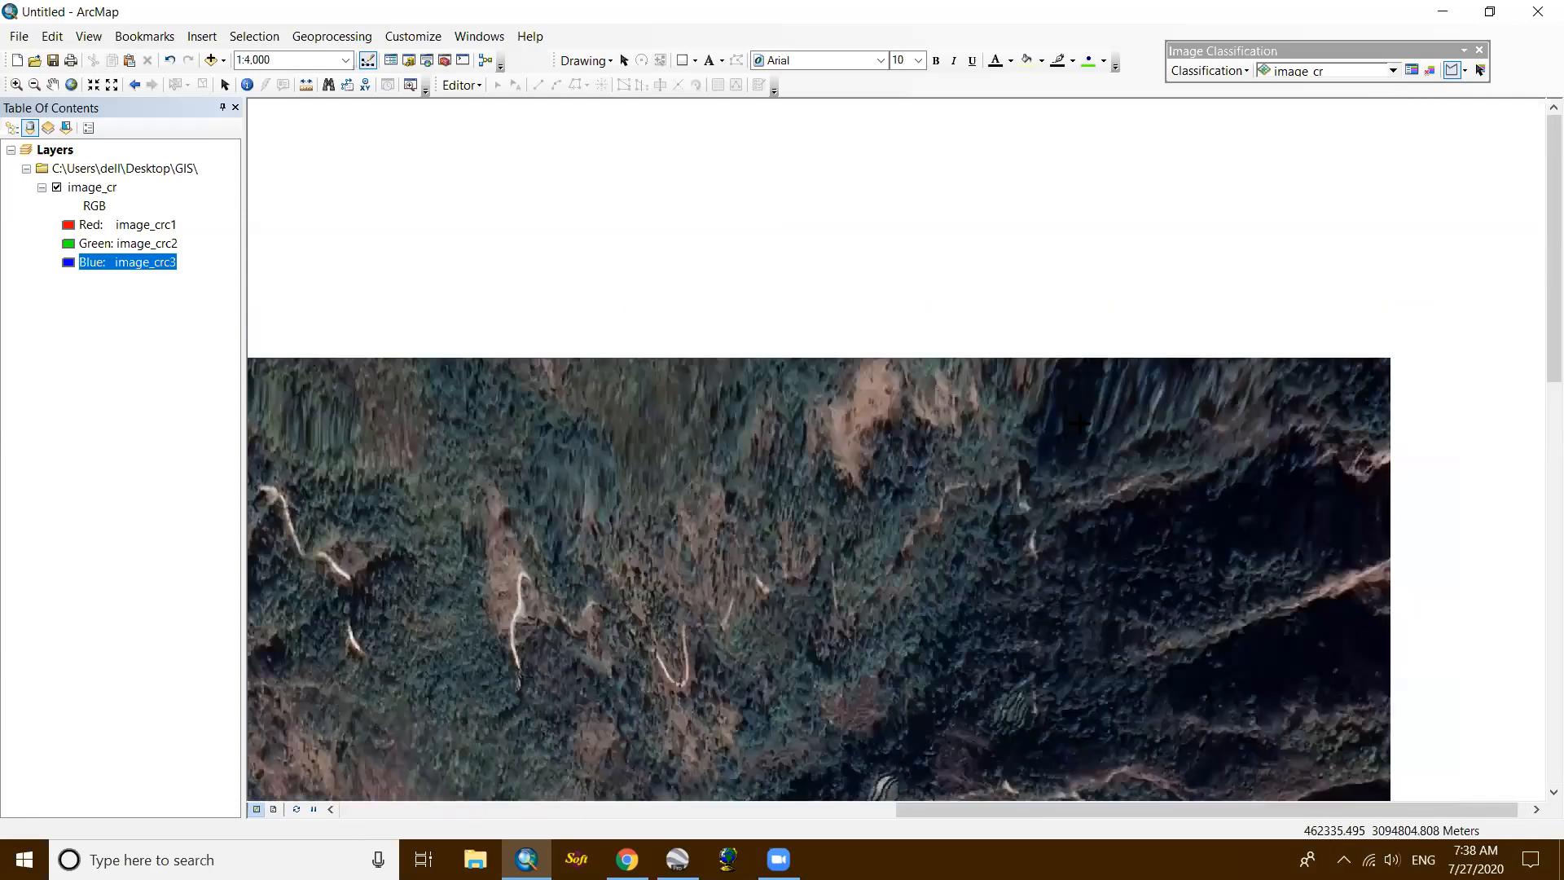
pyautogui.click(1033, 416)
pyautogui.click(1084, 411)
pyautogui.click(1150, 391)
pyautogui.click(1213, 374)
pyautogui.click(1247, 394)
pyautogui.click(1248, 427)
pyautogui.doubleClick(1193, 449)
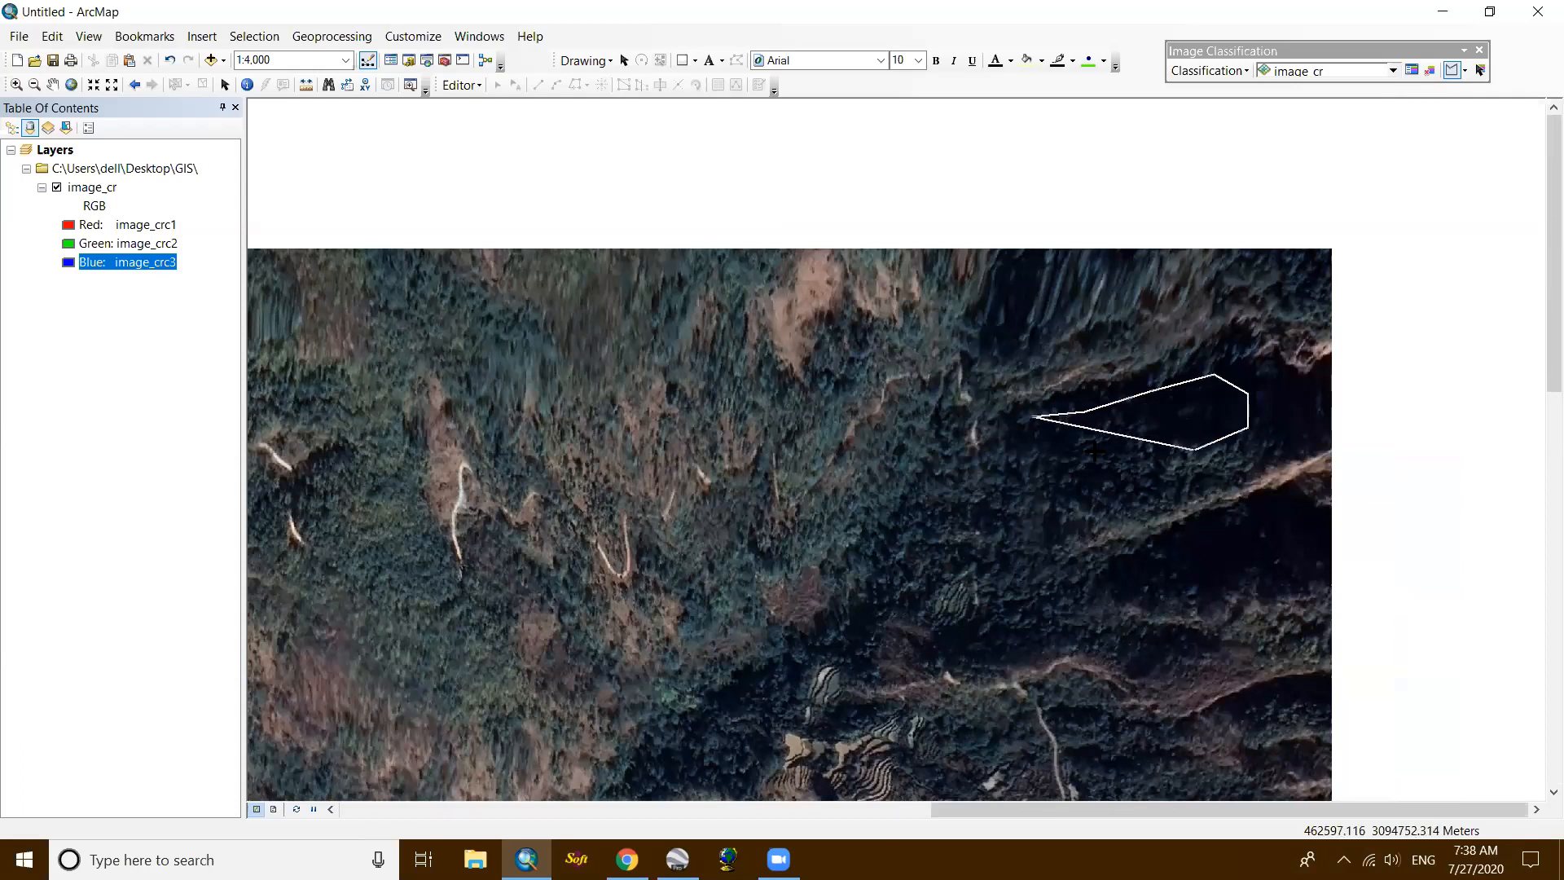
pyautogui.doubleClick(1020, 458)
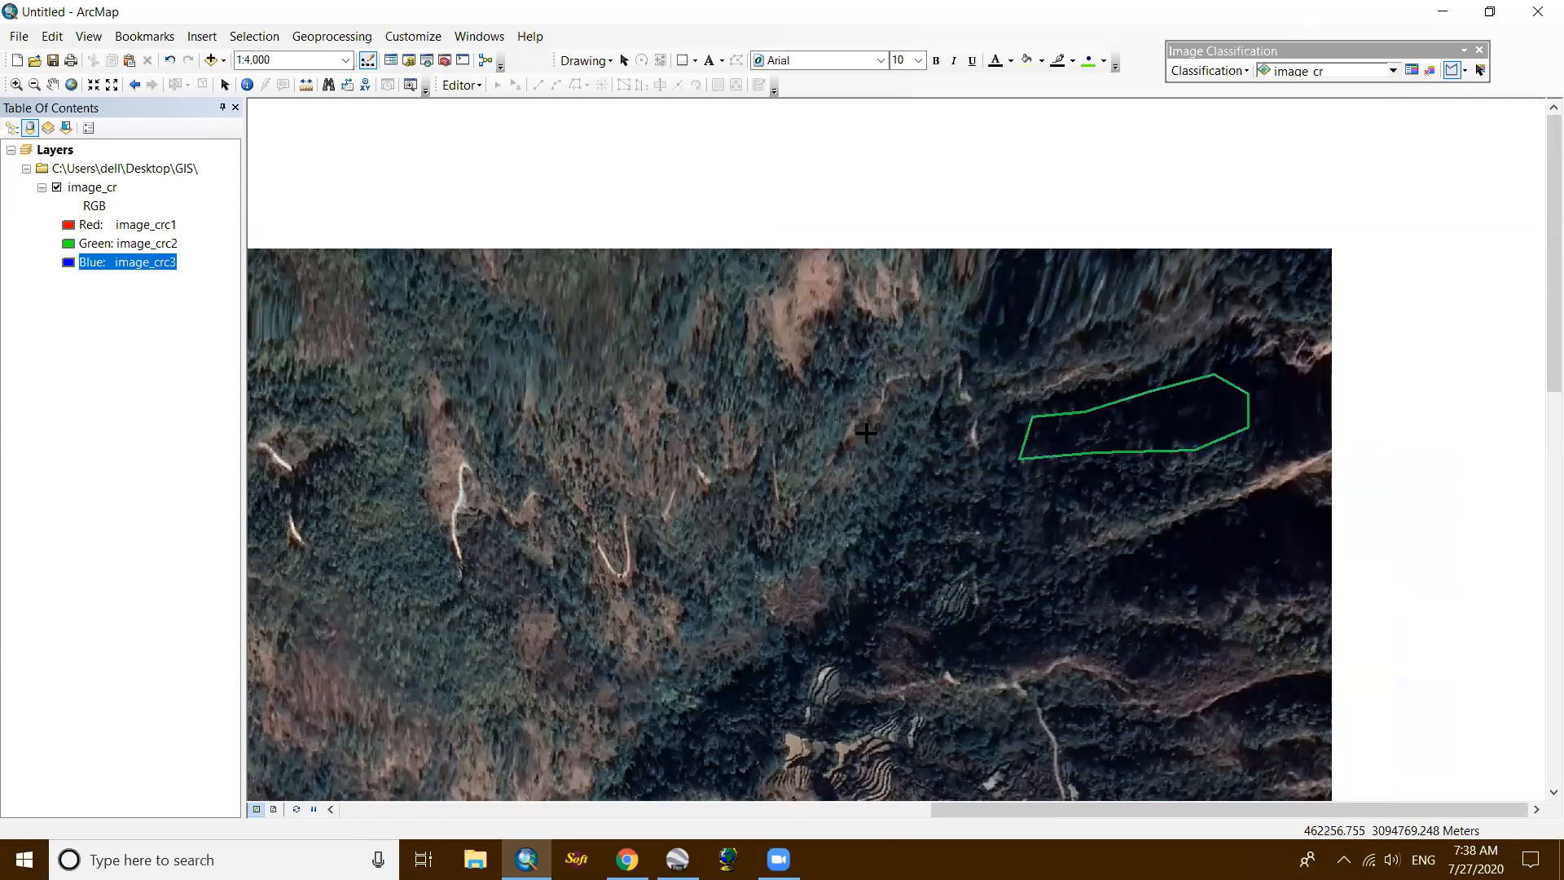
# Step: Draw a tall training sample polygon over the dark forest east of the white winding road, near the image's eastern edge
pyautogui.scroll(1, 876, 444)
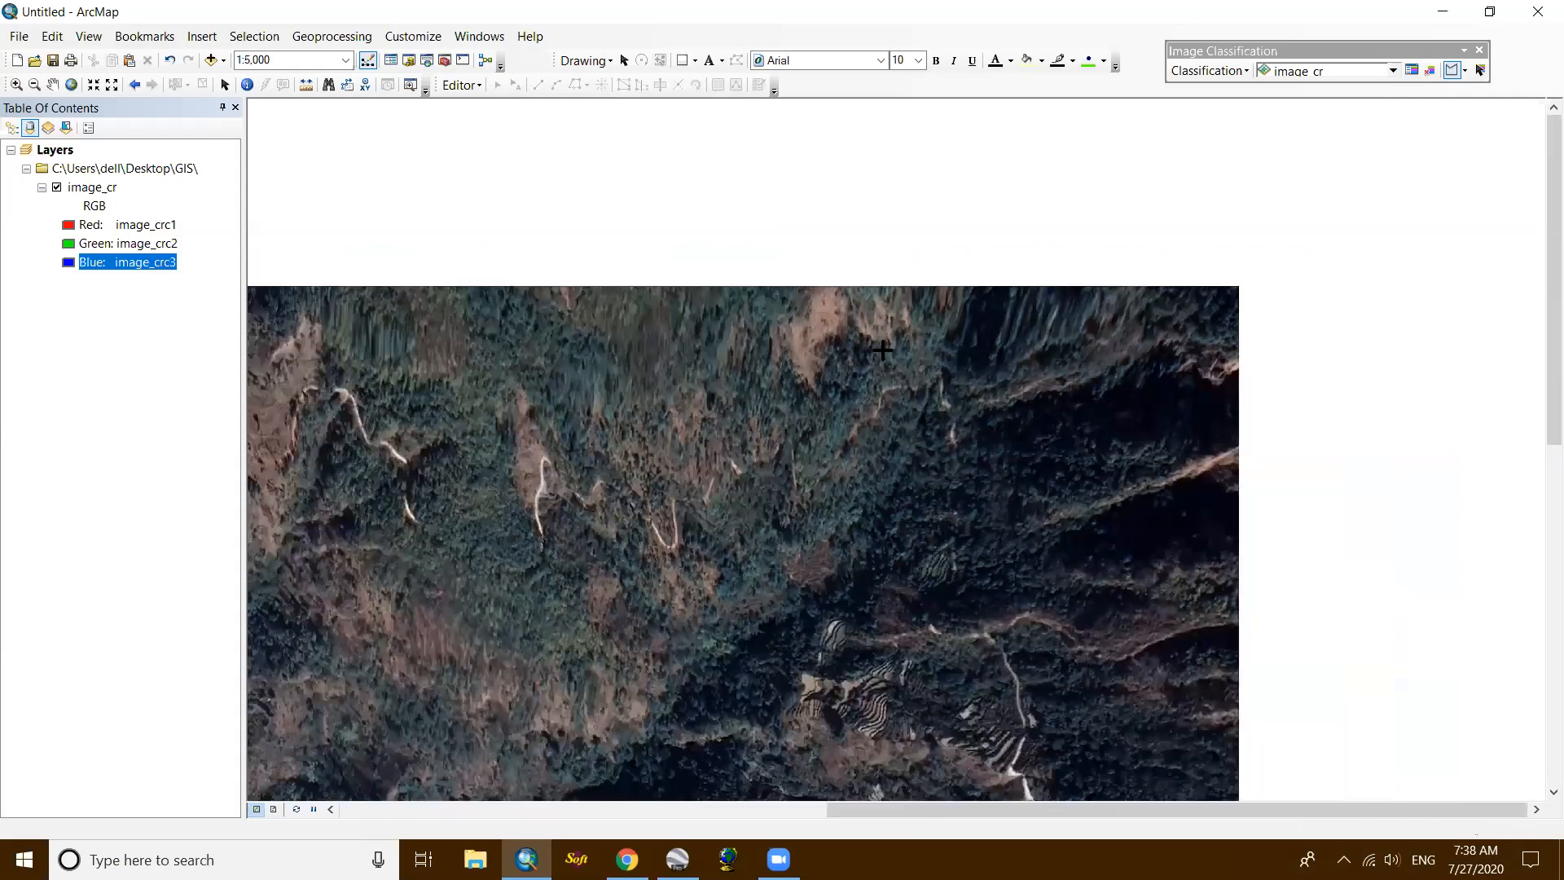
pyautogui.moveTo(954, 452); pyautogui.dragTo(887, 378)
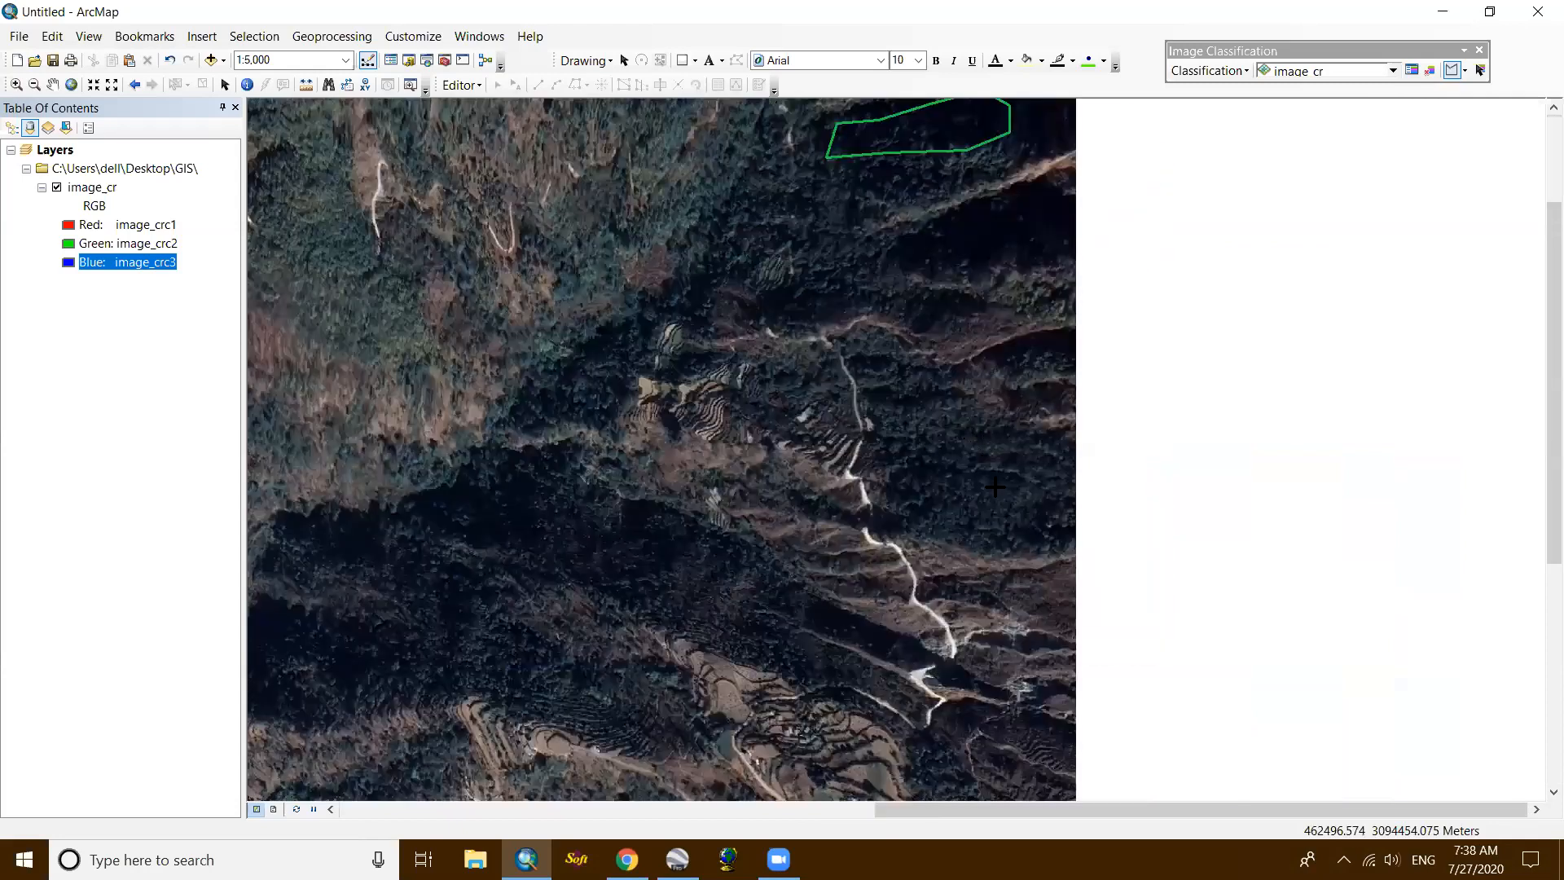
pyautogui.click(887, 377)
pyautogui.click(920, 376)
pyautogui.click(943, 403)
pyautogui.click(982, 443)
pyautogui.click(1010, 533)
pyautogui.click(960, 533)
pyautogui.click(924, 516)
pyautogui.click(905, 469)
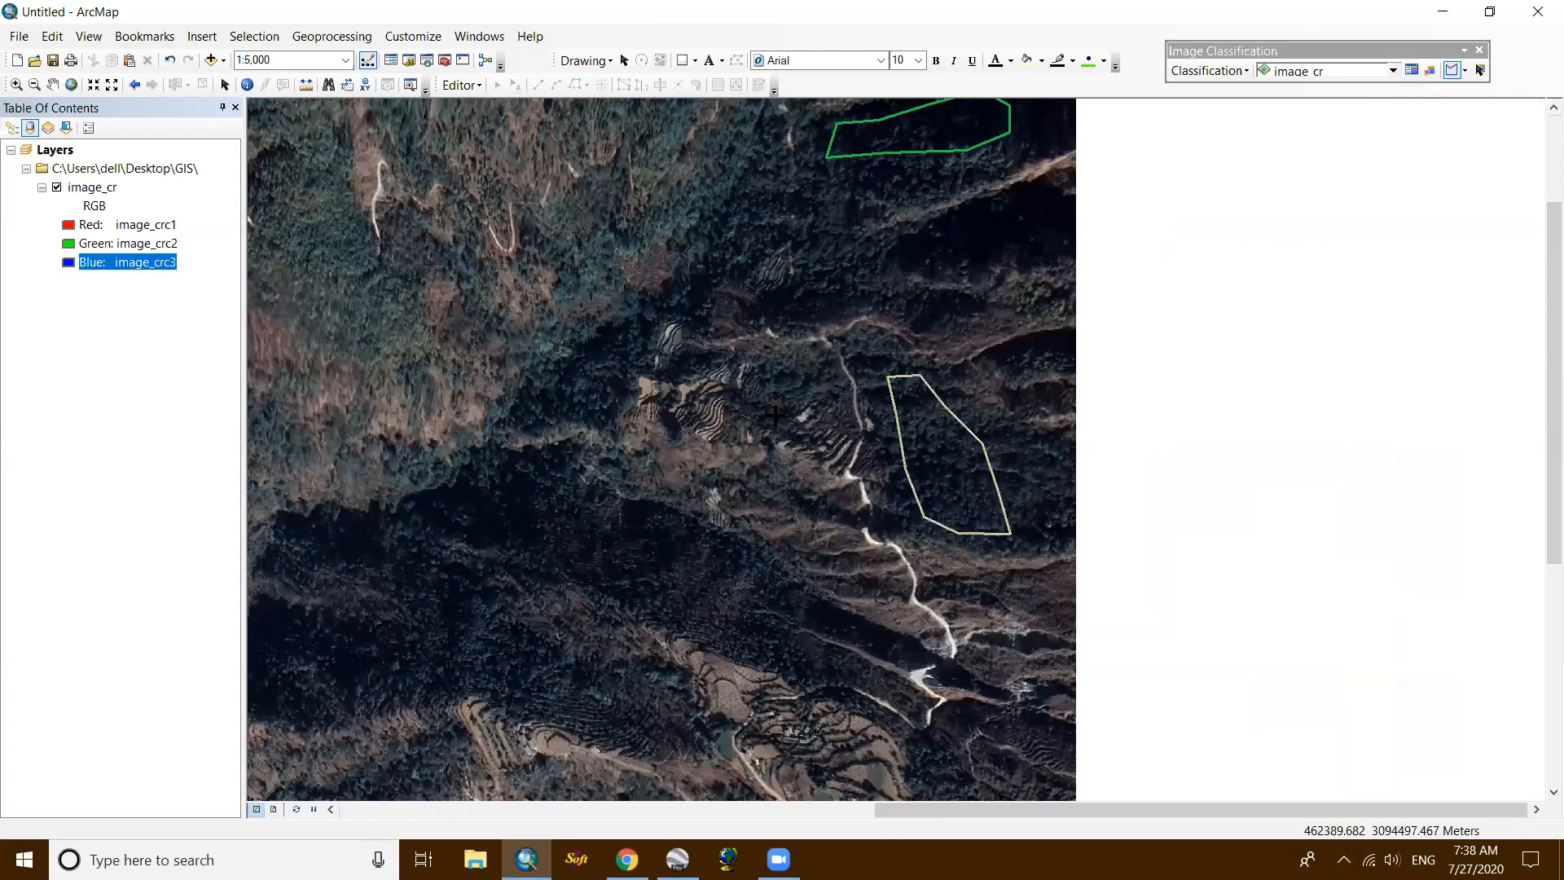
# Step: Draw an elongated, bent training sample polygon over the dark forested slope north of the terraced fields in the image's eastern half
pyautogui.scroll(2, 805, 346)
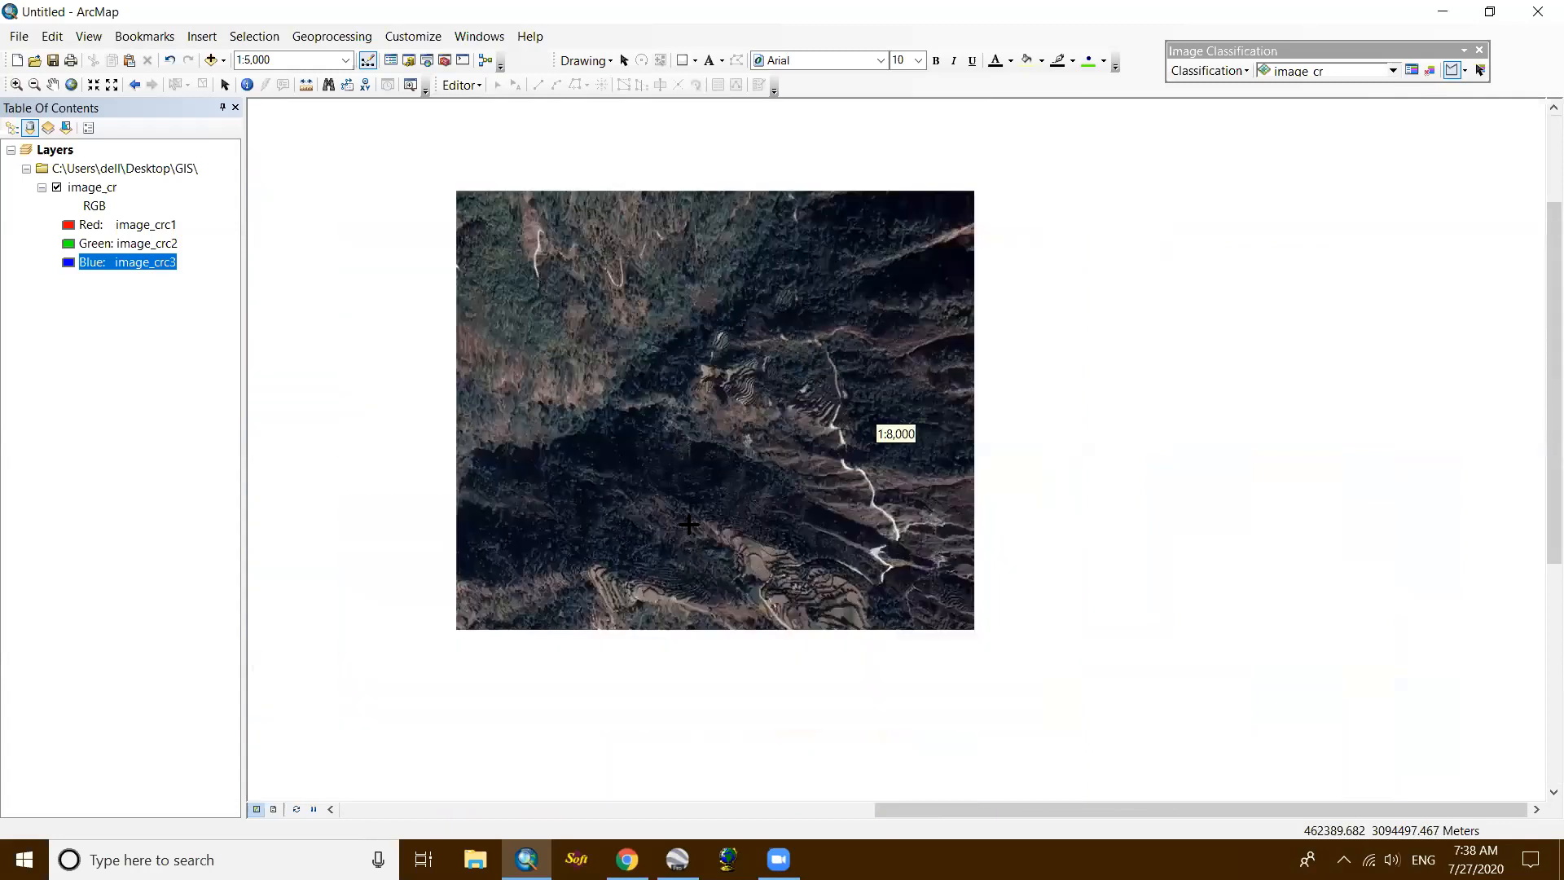
pyautogui.scroll(-3, 692, 455)
pyautogui.click(695, 456)
pyautogui.click(742, 473)
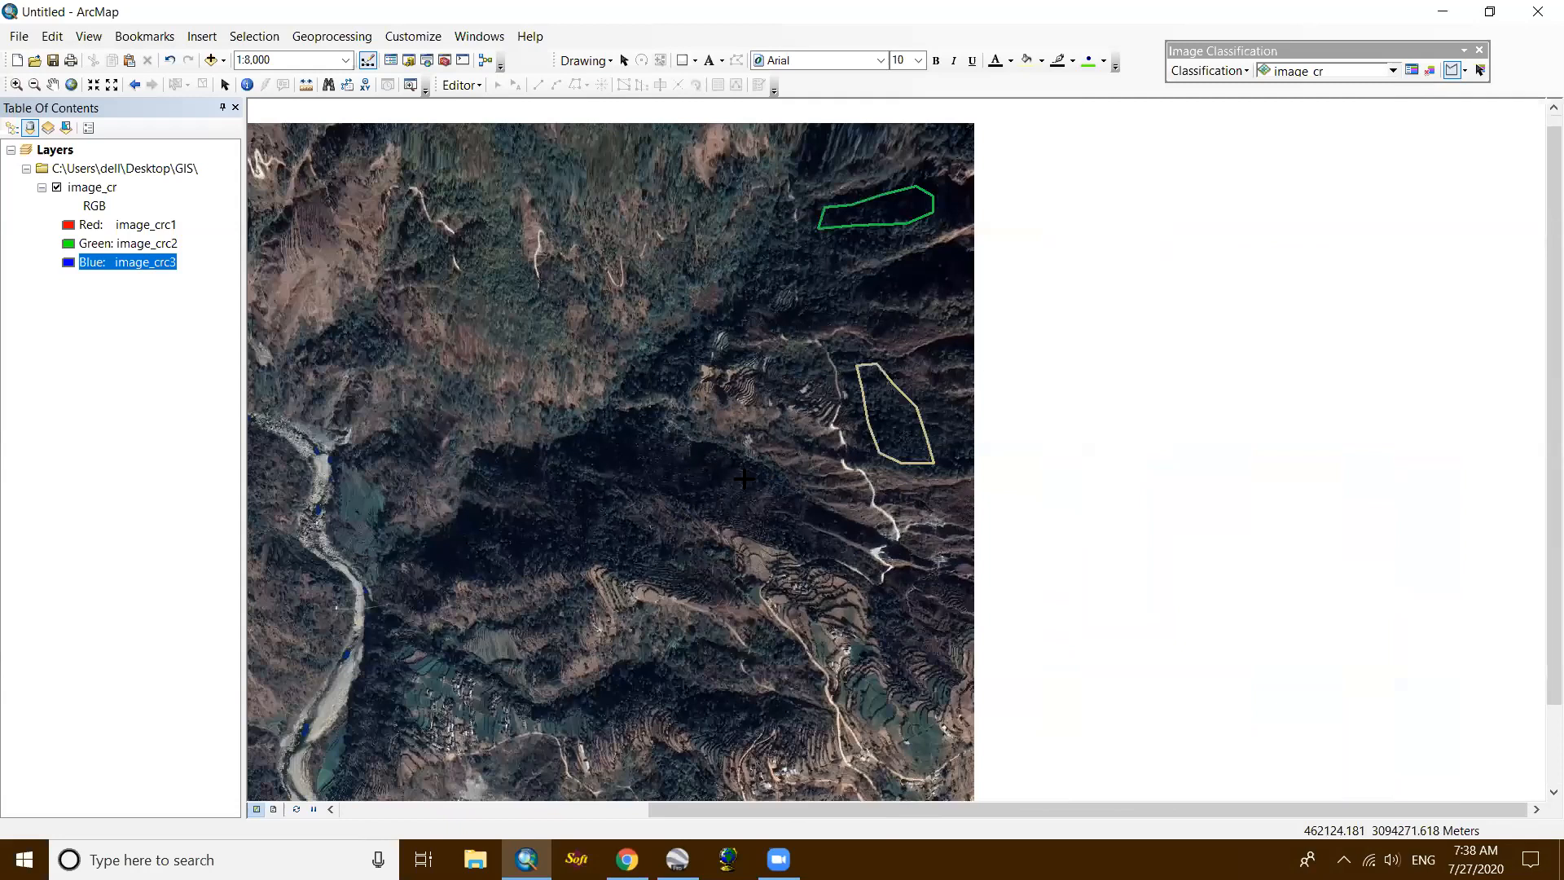
pyautogui.click(782, 508)
pyautogui.click(799, 547)
pyautogui.click(852, 601)
pyautogui.click(849, 639)
pyautogui.click(803, 665)
pyautogui.click(751, 646)
pyautogui.click(755, 608)
pyautogui.click(738, 539)
pyautogui.doubleClick(683, 503)
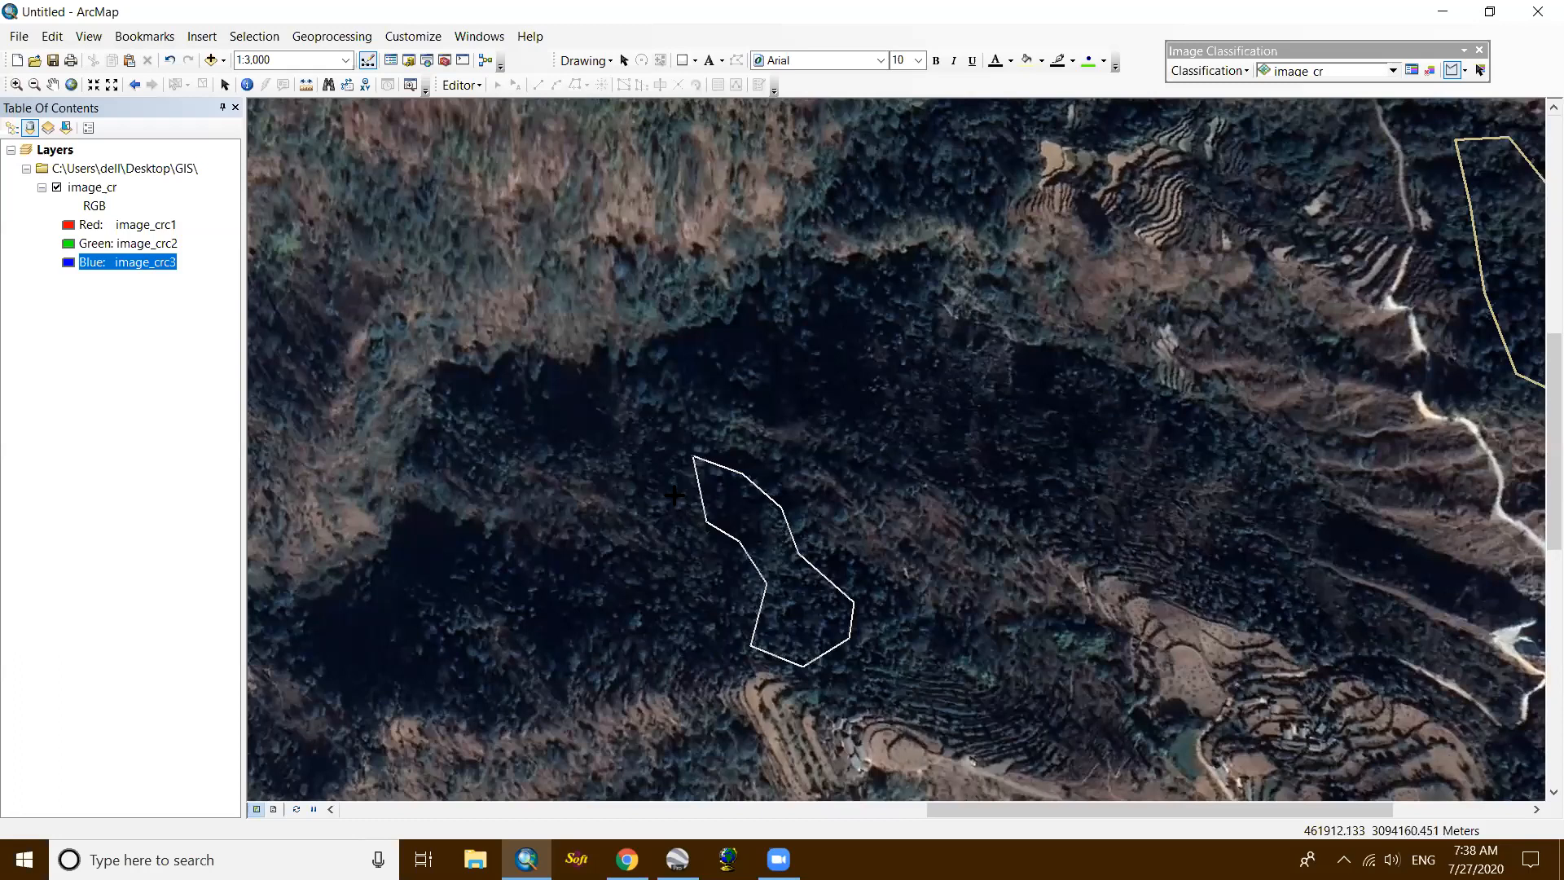
# Step: Draw a small training sample polygon on the darkest forest patch just north of the elongated bent sample
pyautogui.click(766, 293)
pyautogui.click(794, 300)
pyautogui.click(829, 358)
pyautogui.click(808, 395)
pyautogui.click(755, 384)
pyautogui.click(698, 367)
pyautogui.doubleClick(753, 331)
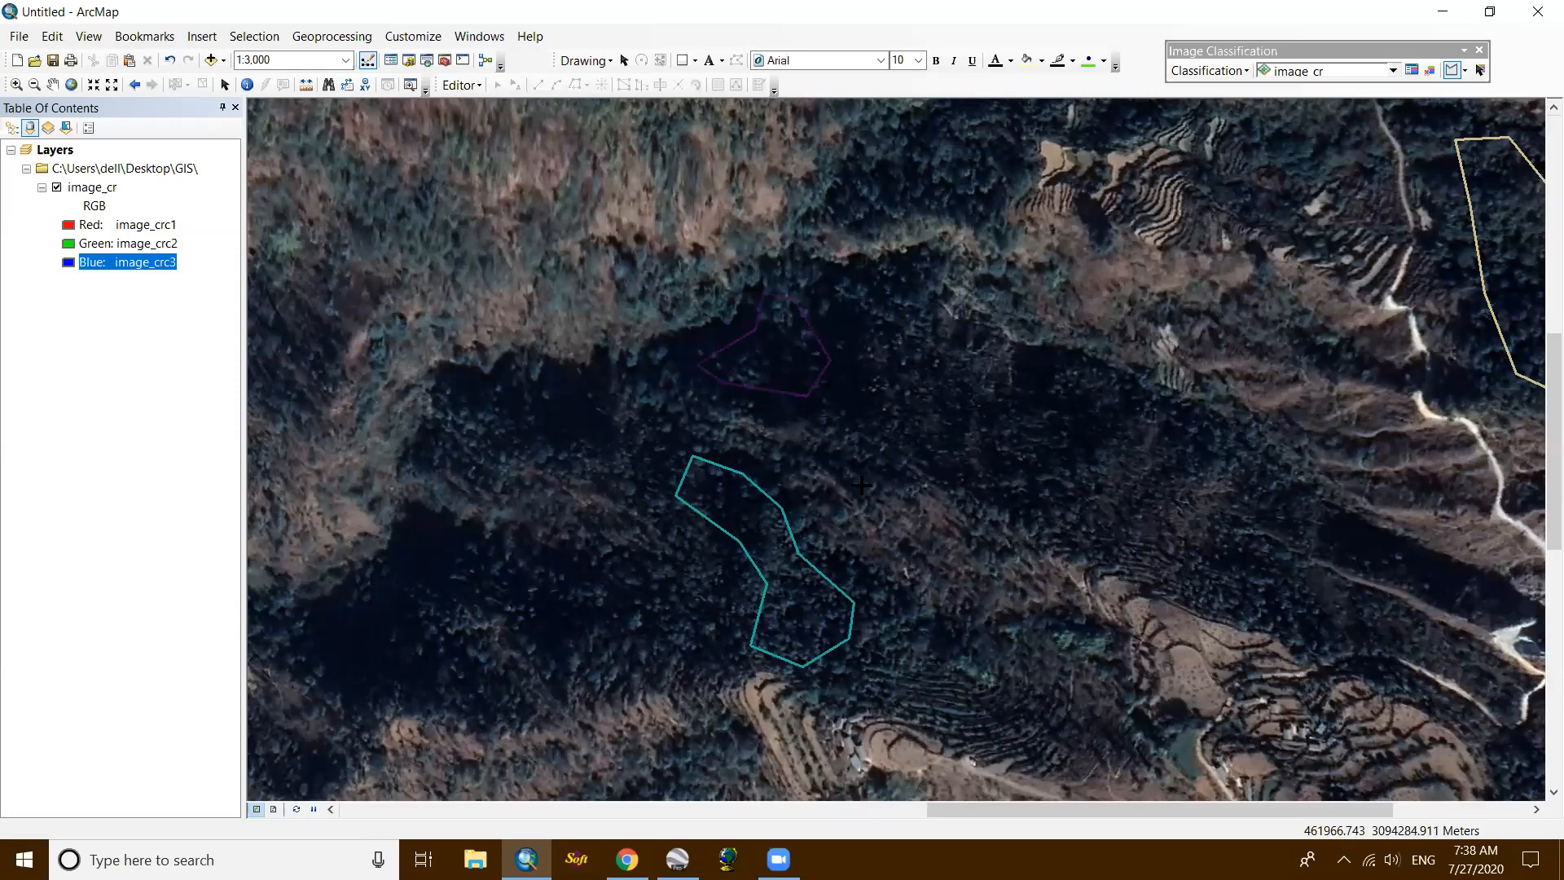
# Step: Draw a notched training sample polygon on the dark forest directly south of the river pool, northeast of the shield-shaped sample
pyautogui.scroll(-3, 876, 479)
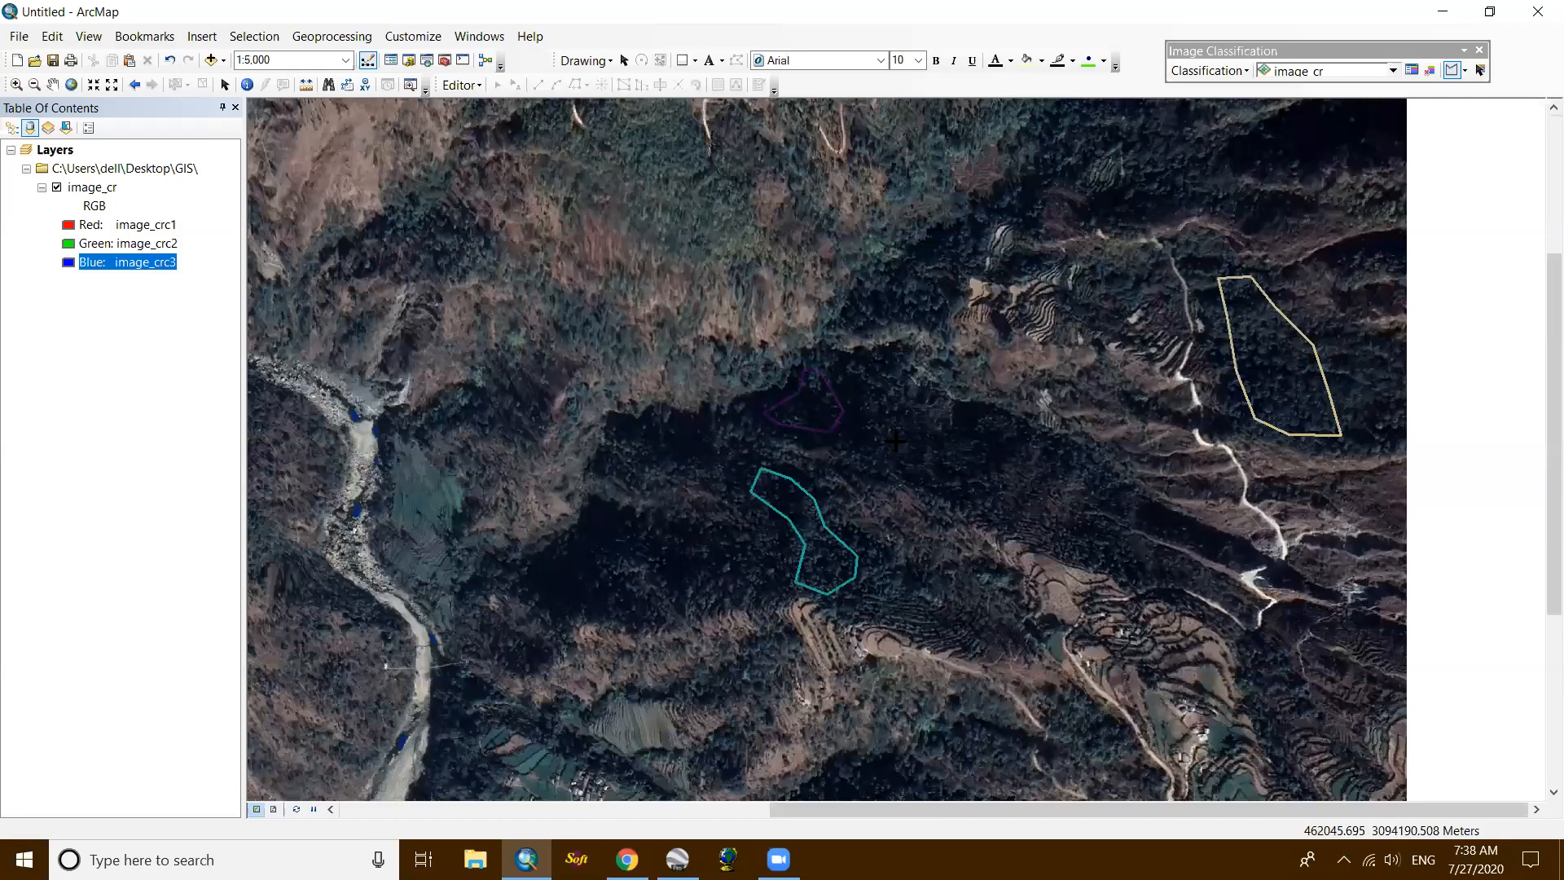
pyautogui.moveTo(961, 681); pyautogui.dragTo(946, 456)
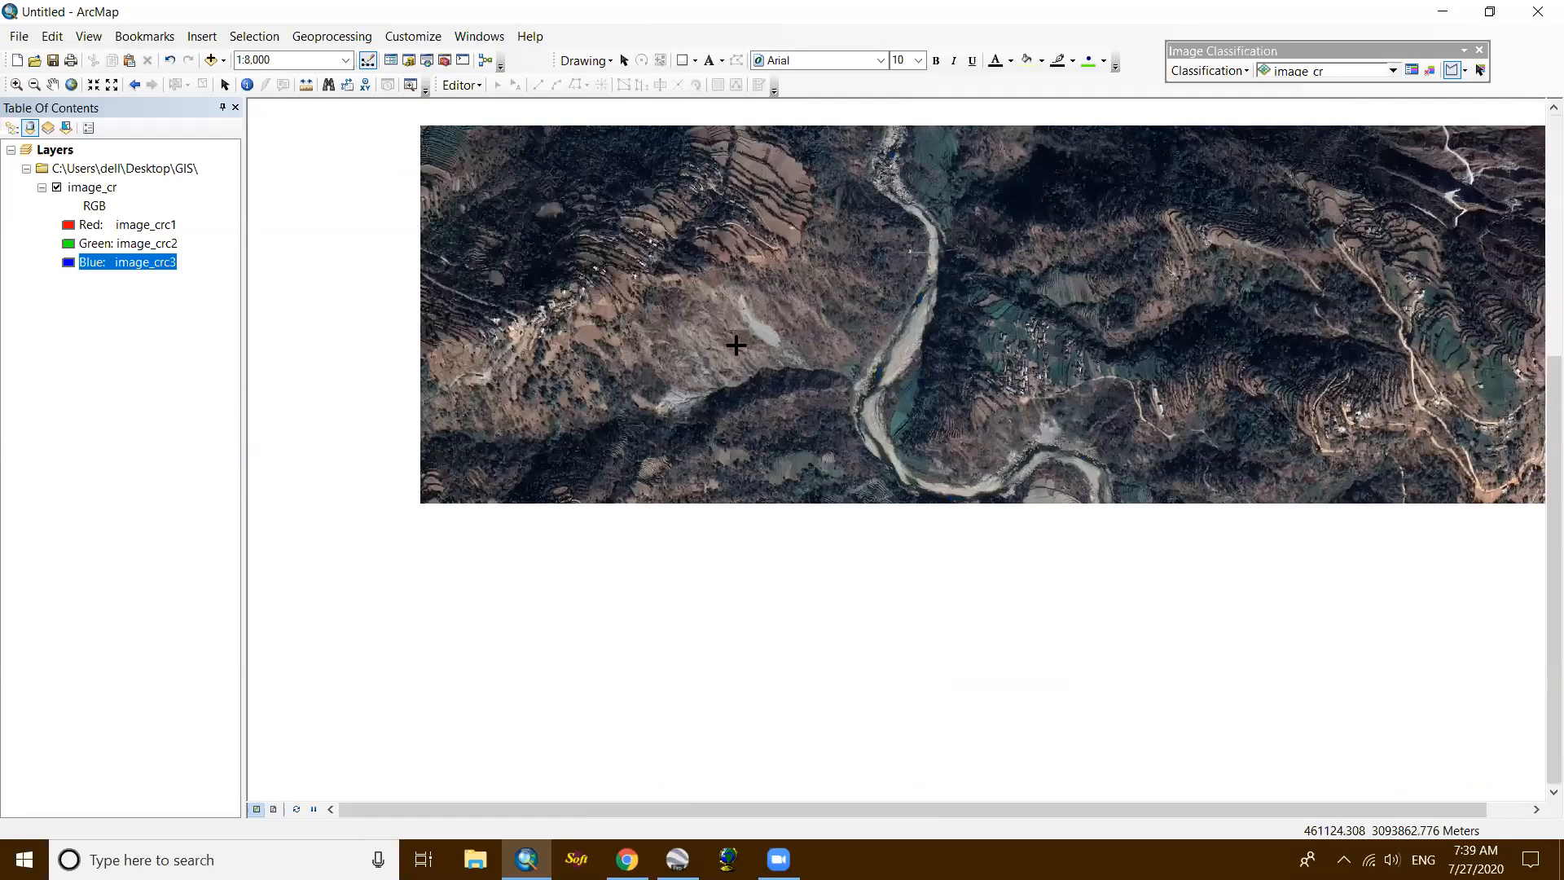
pyautogui.moveTo(741, 337); pyautogui.dragTo(780, 373)
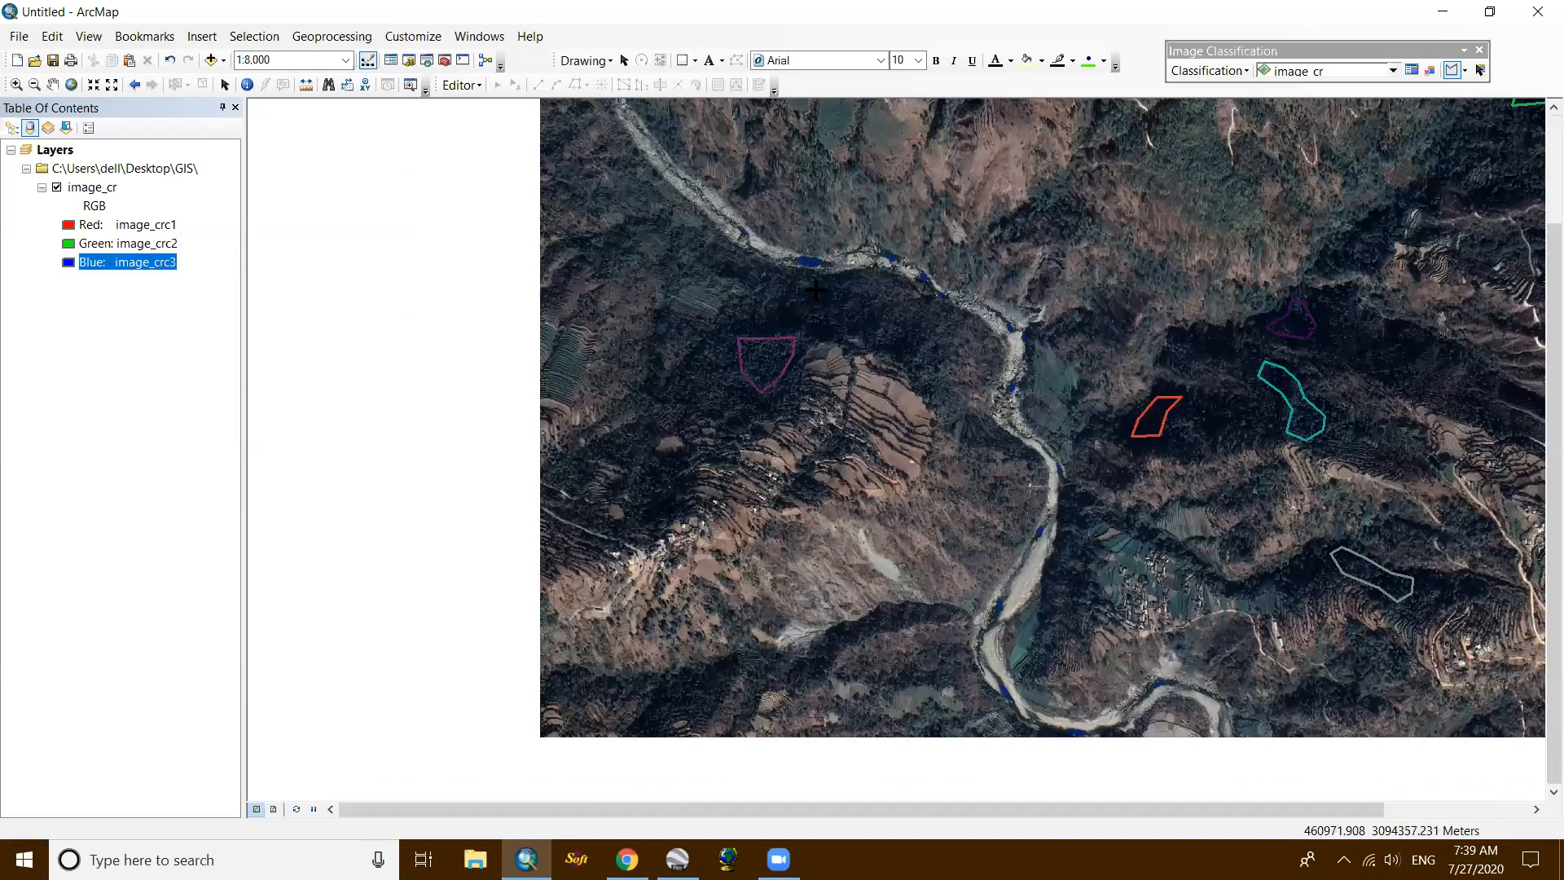
pyautogui.scroll(1, 802, 254)
pyautogui.scroll(3, 802, 249)
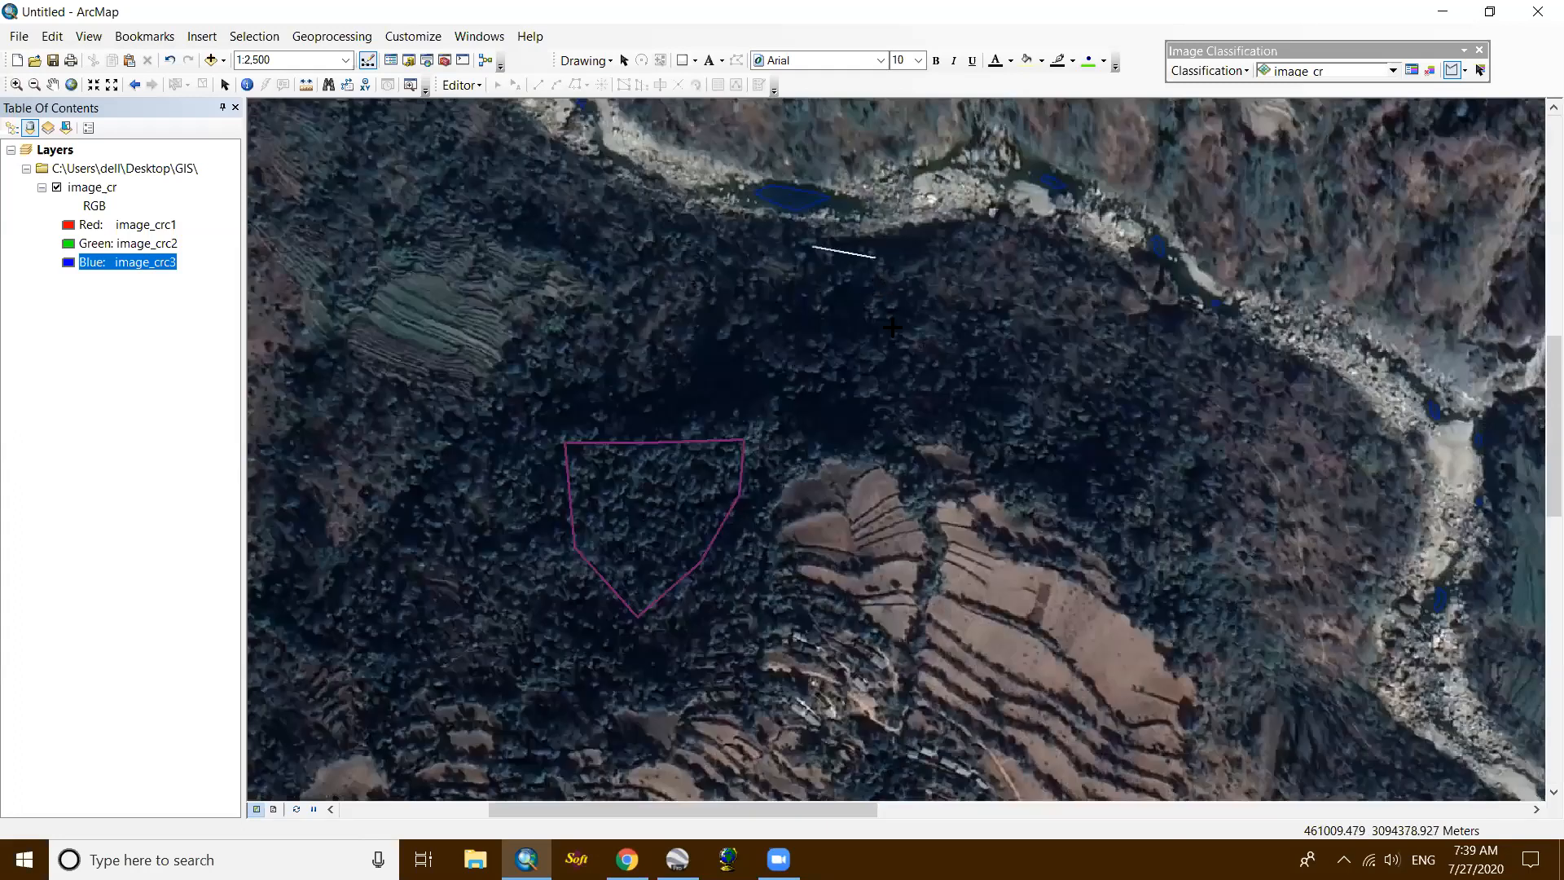
pyautogui.click(892, 350)
pyautogui.click(857, 388)
pyautogui.click(809, 376)
pyautogui.click(757, 346)
pyautogui.doubleClick(820, 301)
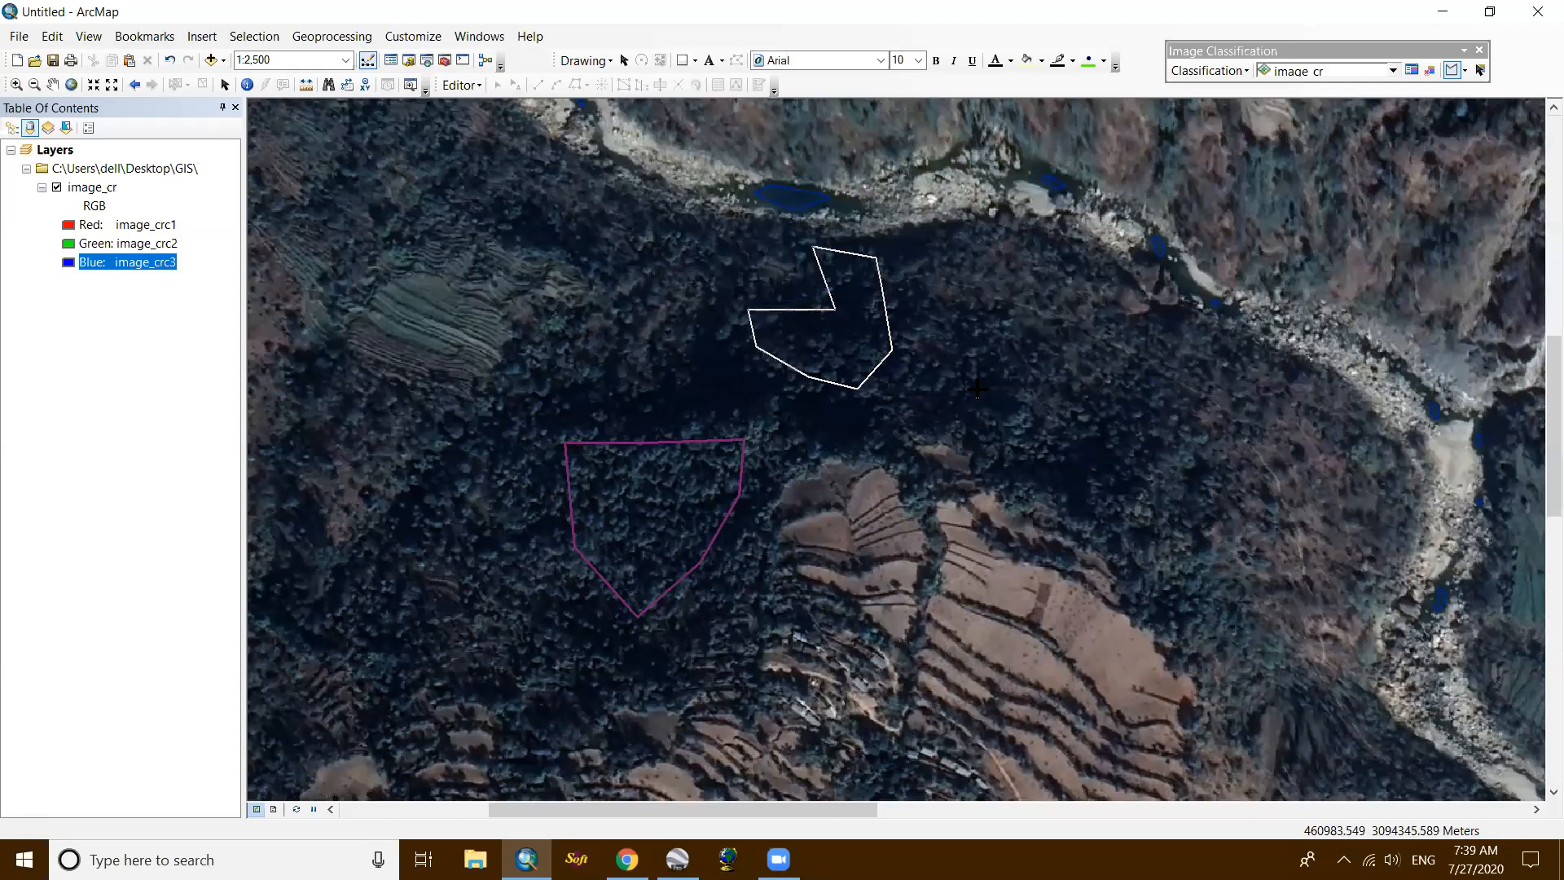
# Step: Draw a small training sample polygon on the dark forest patch west of the green fields, near the image's northwest corner
pyautogui.scroll(-1, 980, 409)
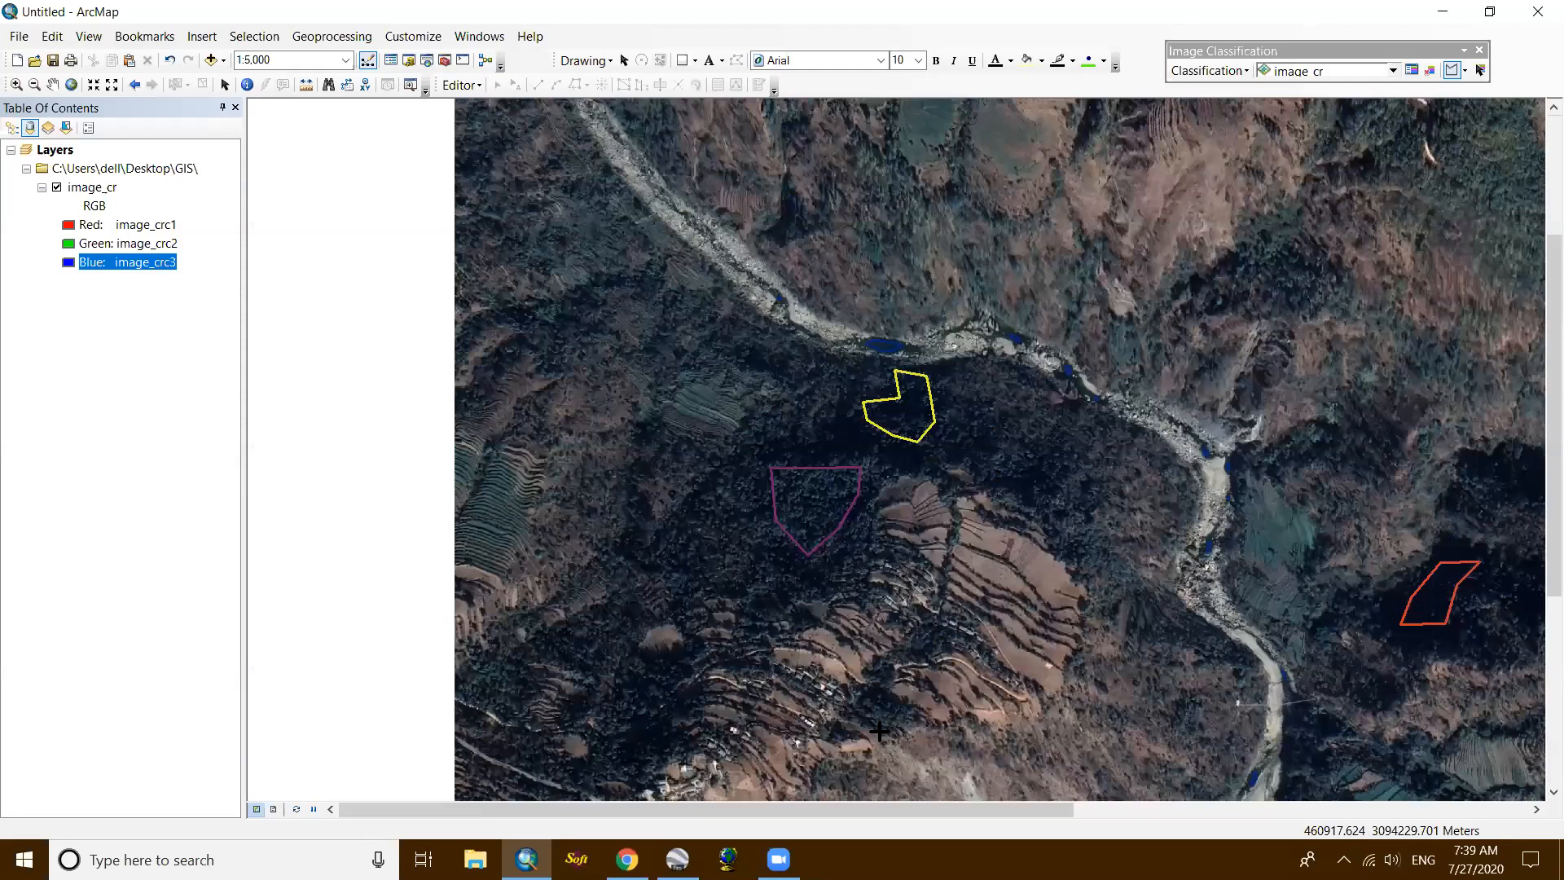
pyautogui.moveTo(548, 766); pyautogui.dragTo(883, 720)
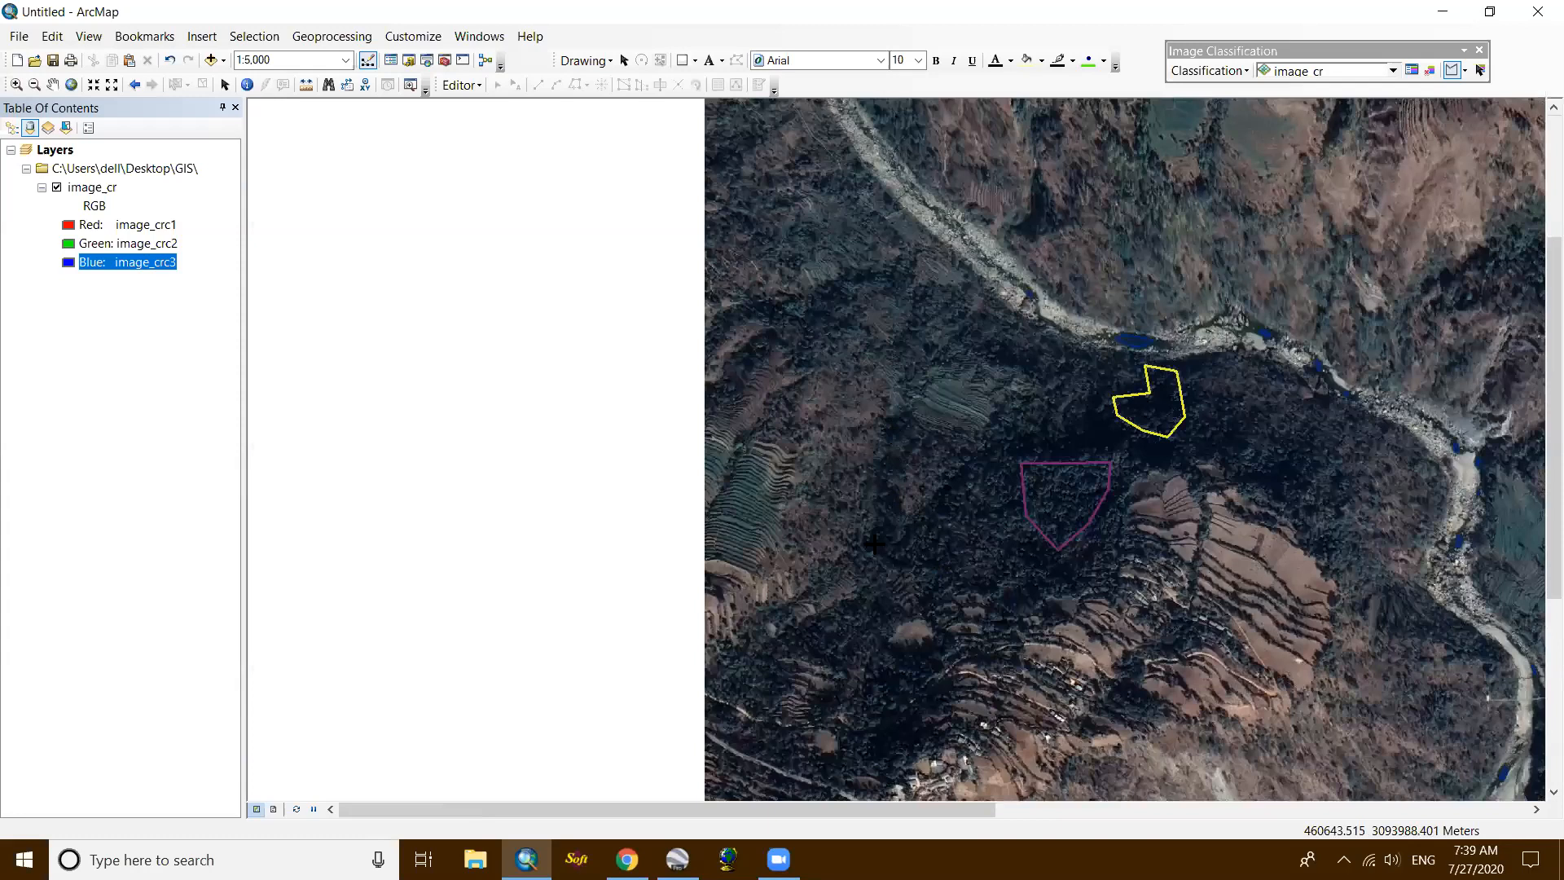
pyautogui.scroll(-1, 949, 535)
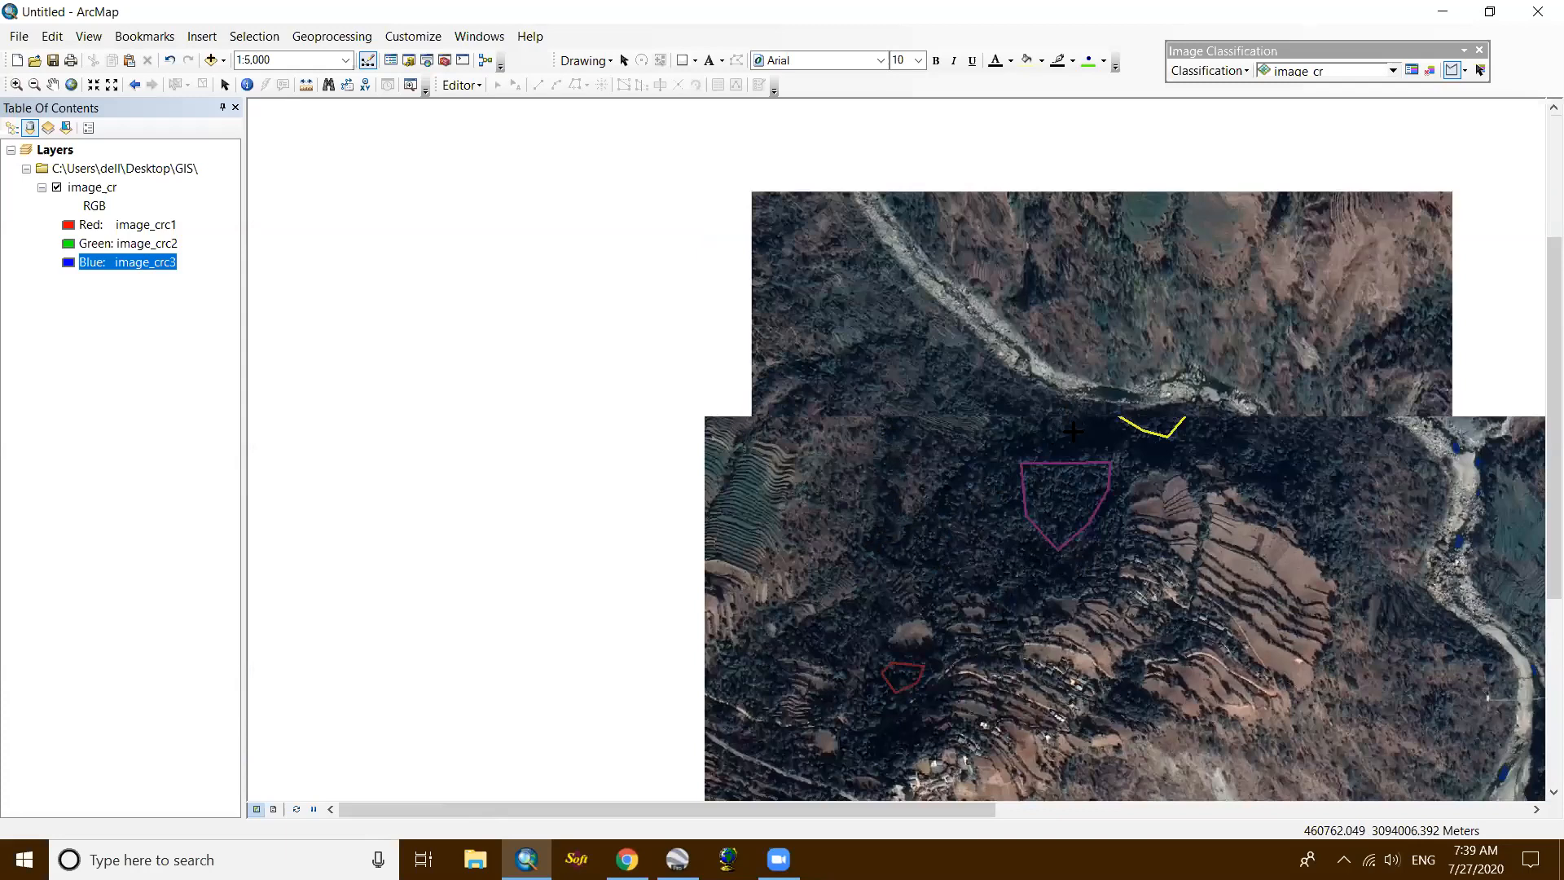
pyautogui.scroll(-1, 1031, 430)
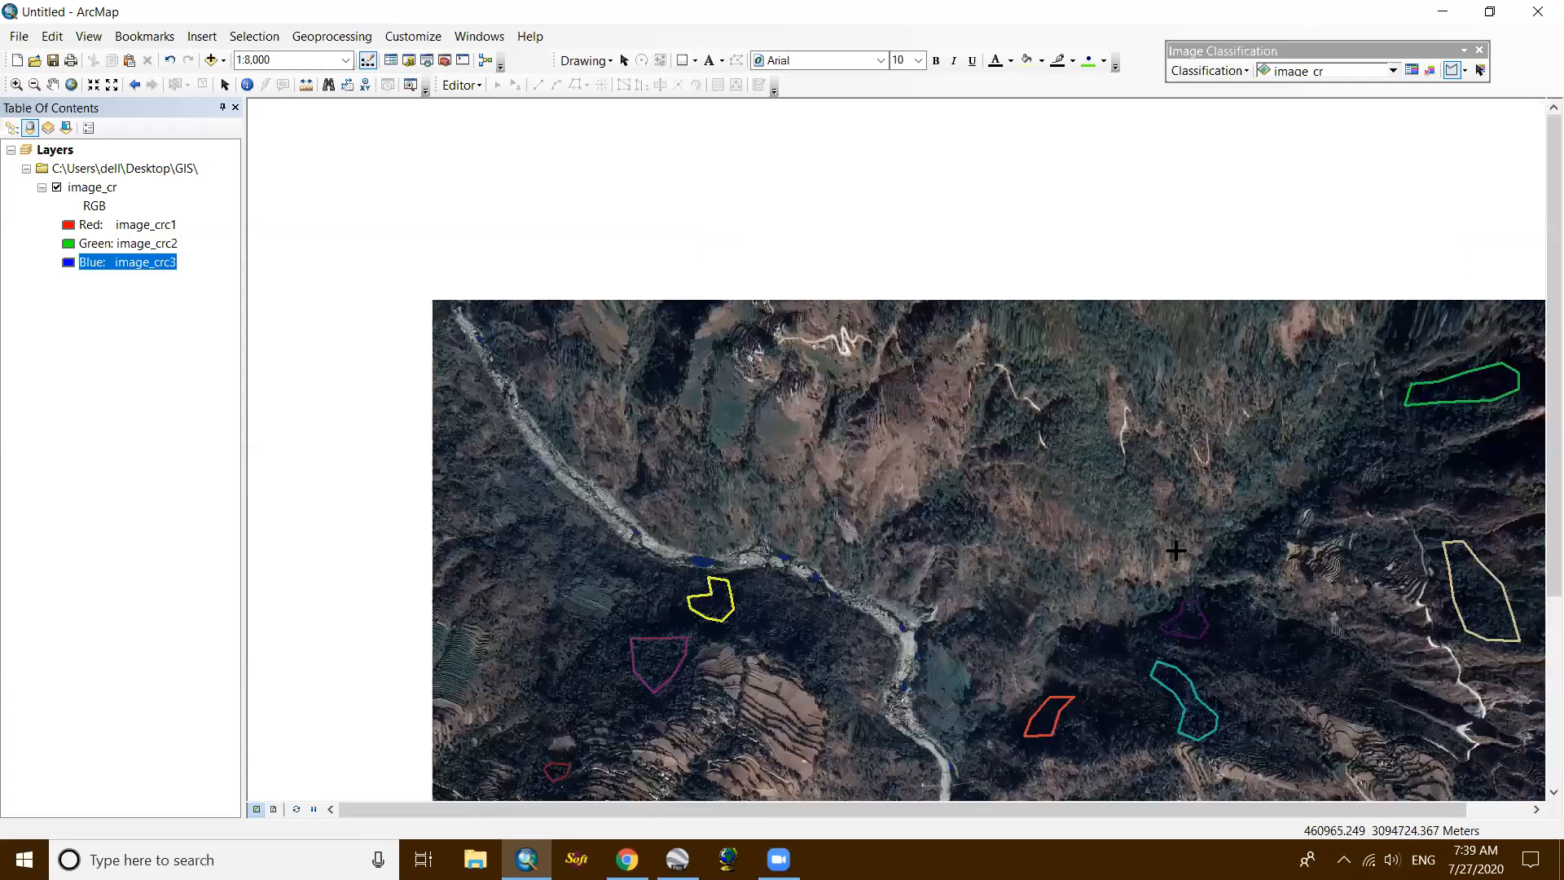
pyautogui.scroll(2, 997, 343)
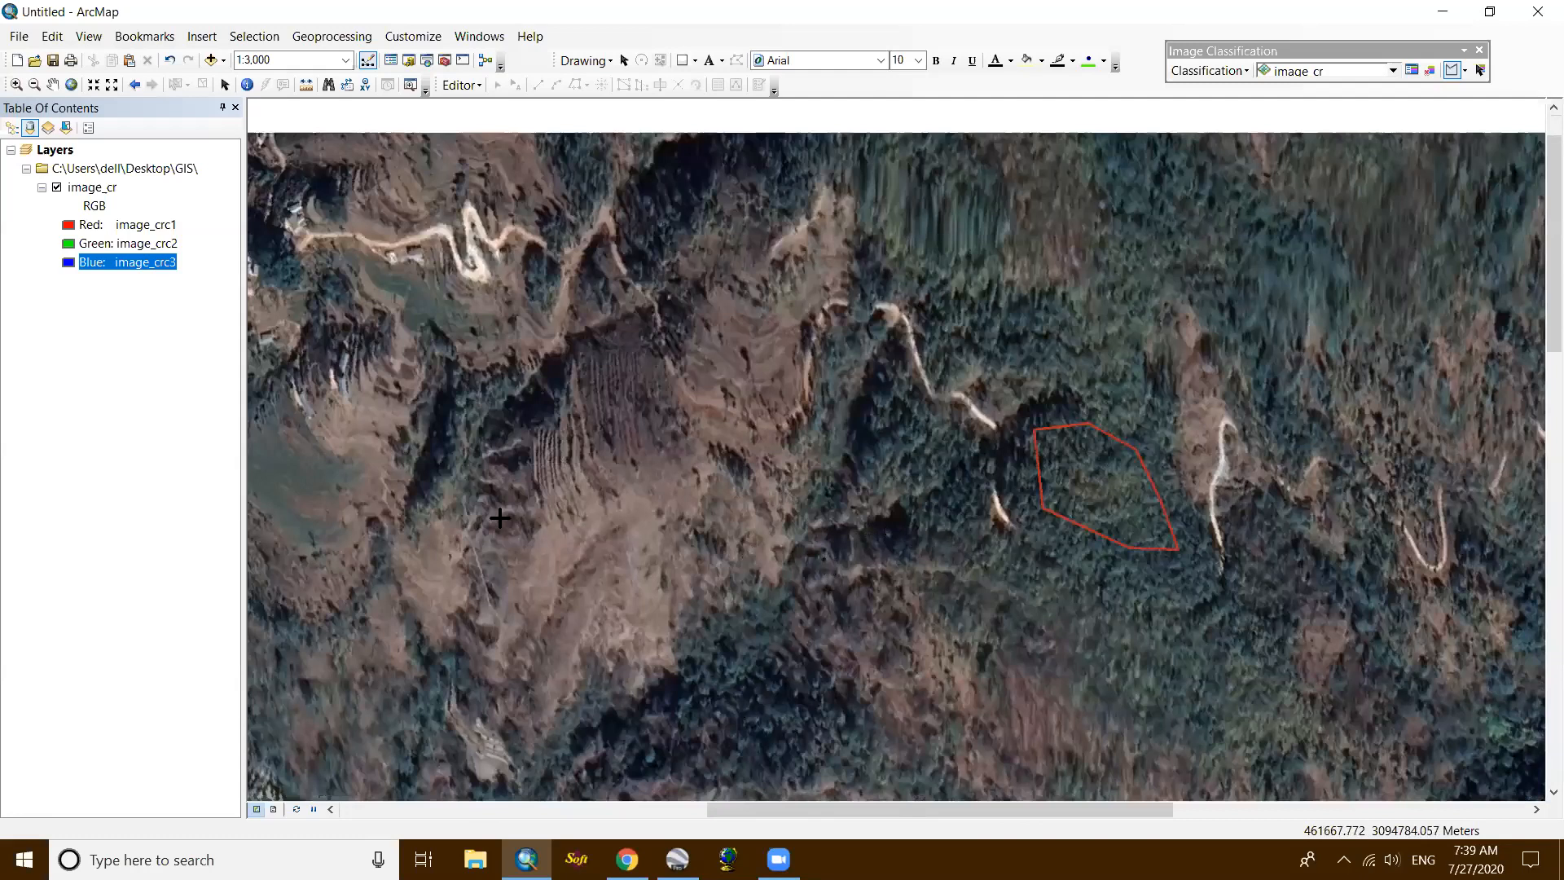
pyautogui.scroll(-1, 863, 587)
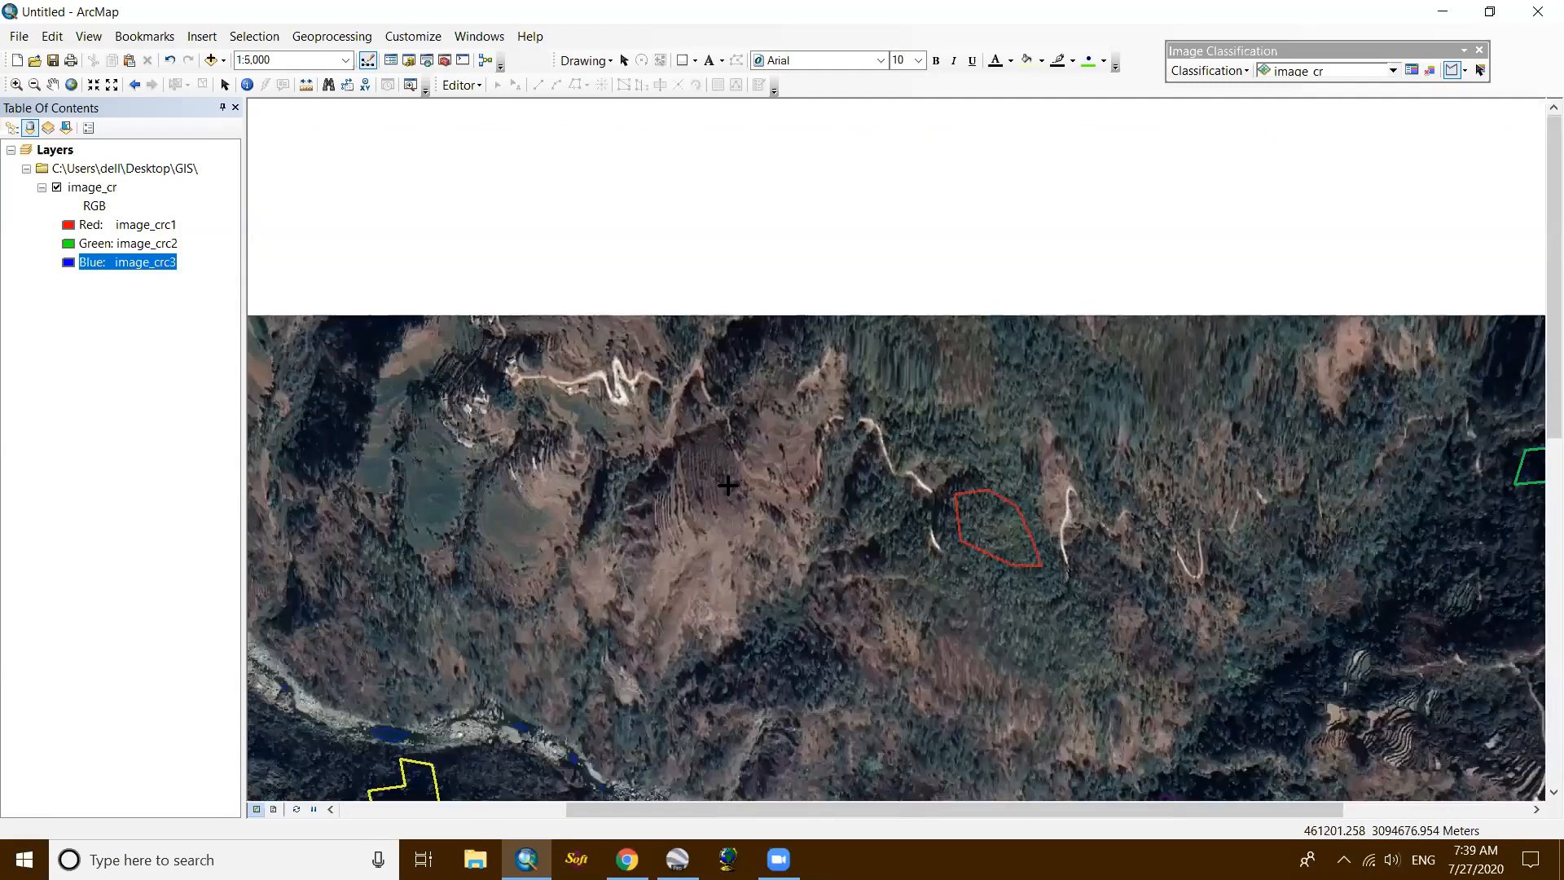
pyautogui.scroll(2, 722, 470)
pyautogui.click(722, 473)
pyautogui.click(772, 500)
pyautogui.click(794, 552)
pyautogui.click(763, 586)
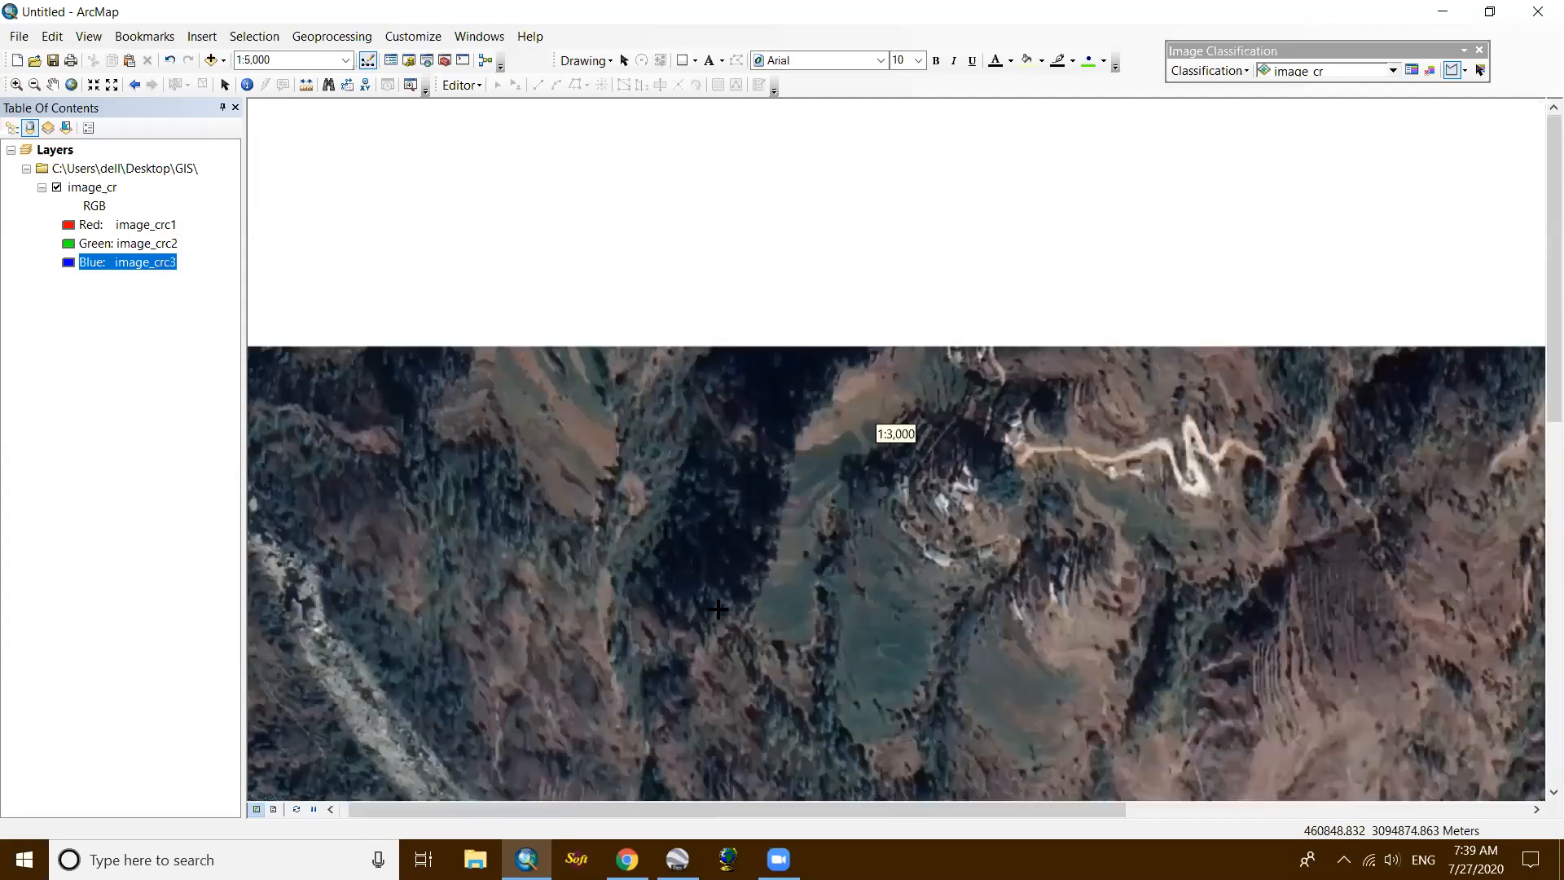
pyautogui.click(701, 620)
pyautogui.click(661, 586)
pyautogui.doubleClick(686, 498)
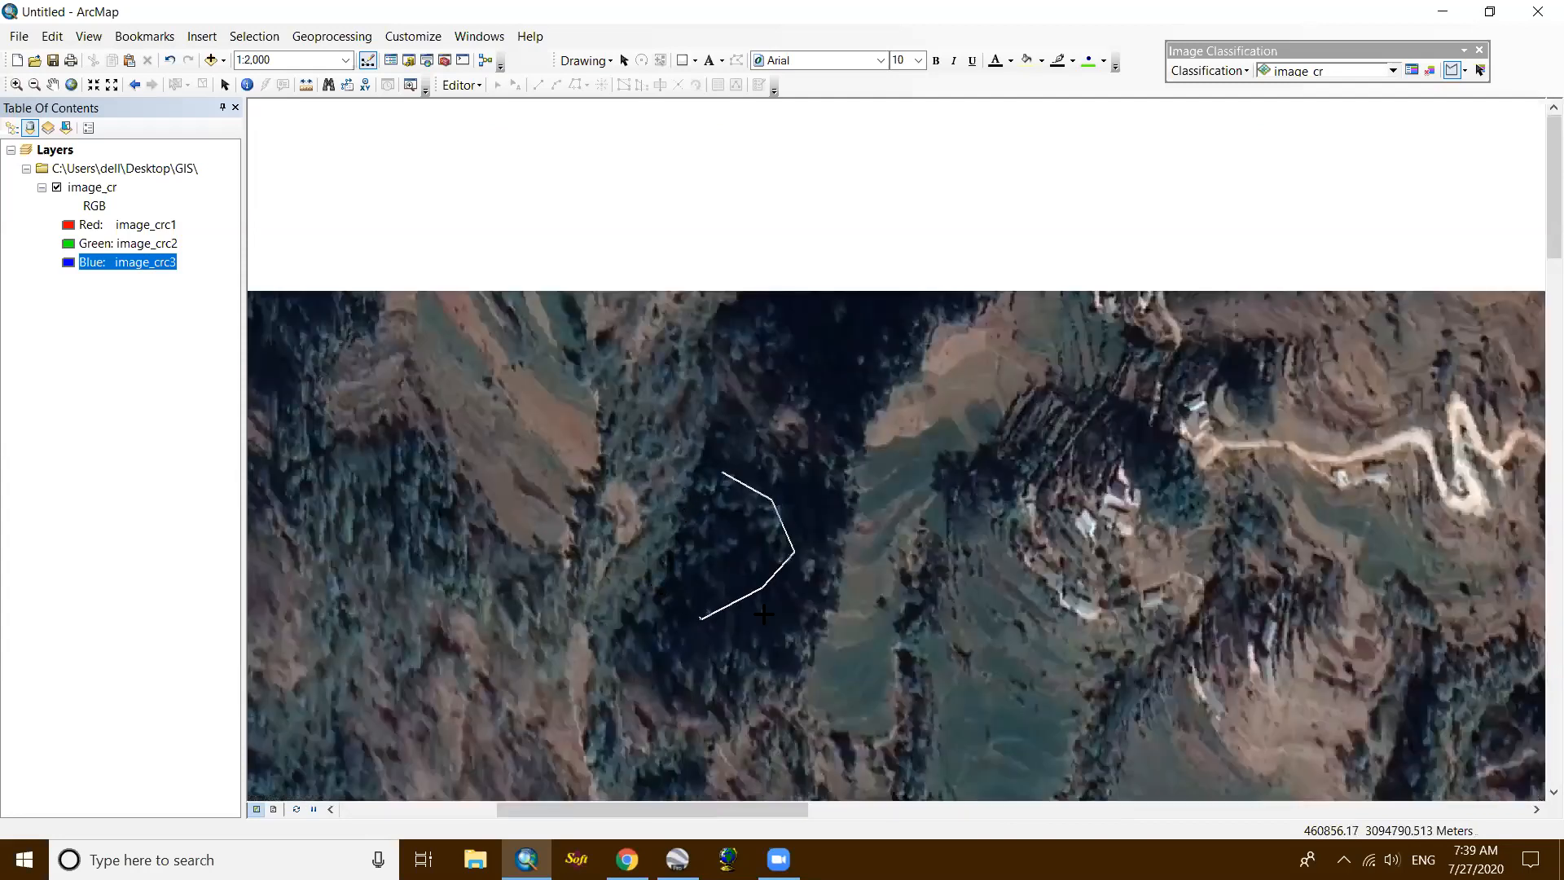
# Step: Merge the training samples from Class 18 through Class 28 into one class in the Training Sample Manager
pyautogui.scroll(-2, 759, 601)
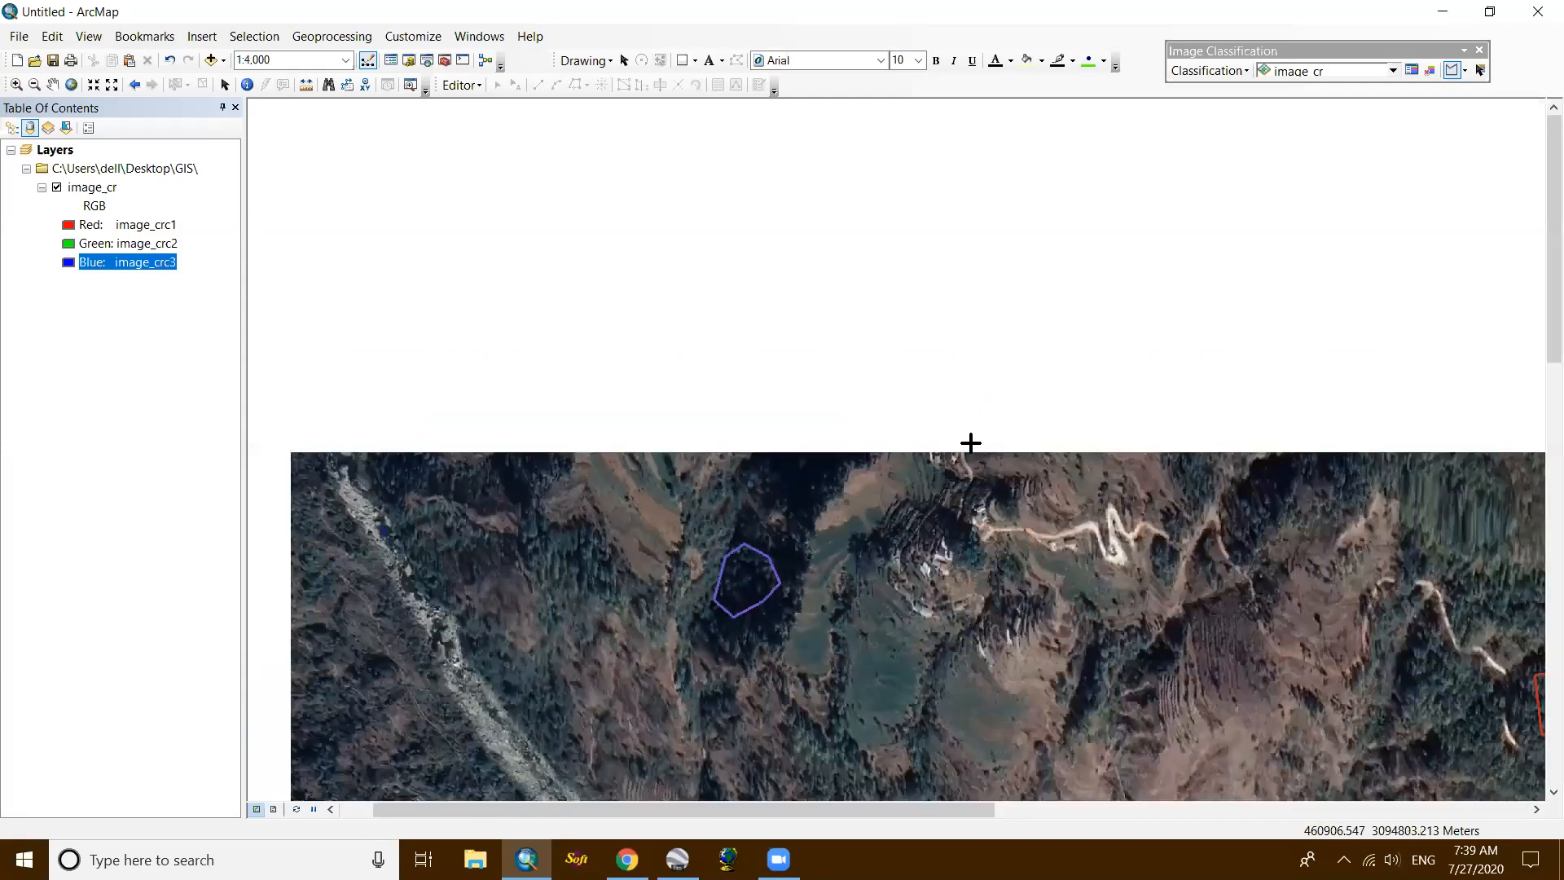
pyautogui.scroll(-2, 922, 441)
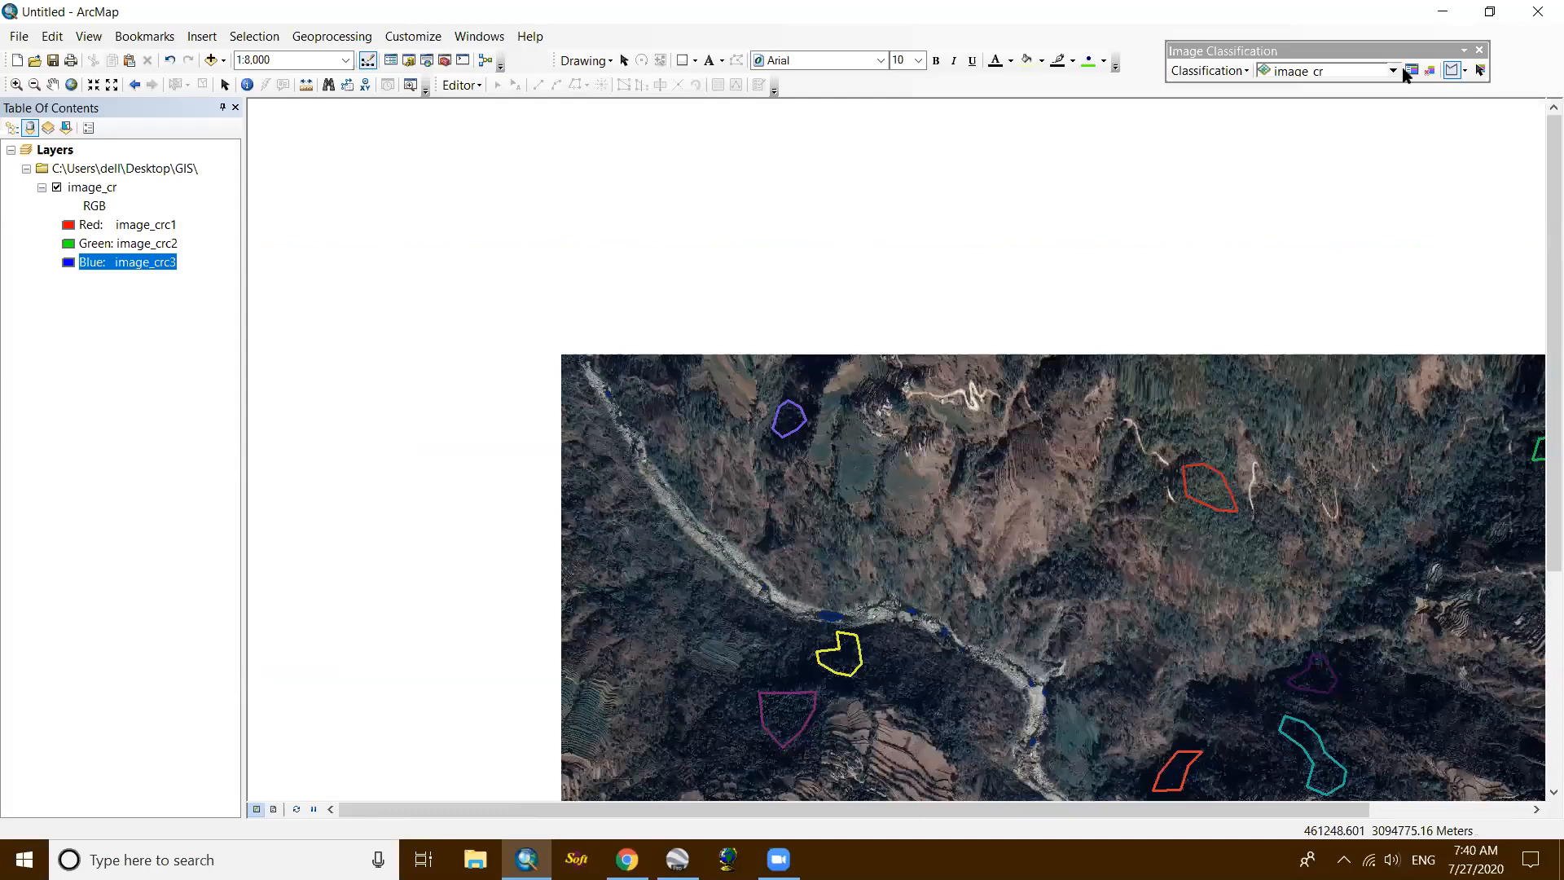
pyautogui.click(1408, 71)
pyautogui.scroll(-1, 651, 456)
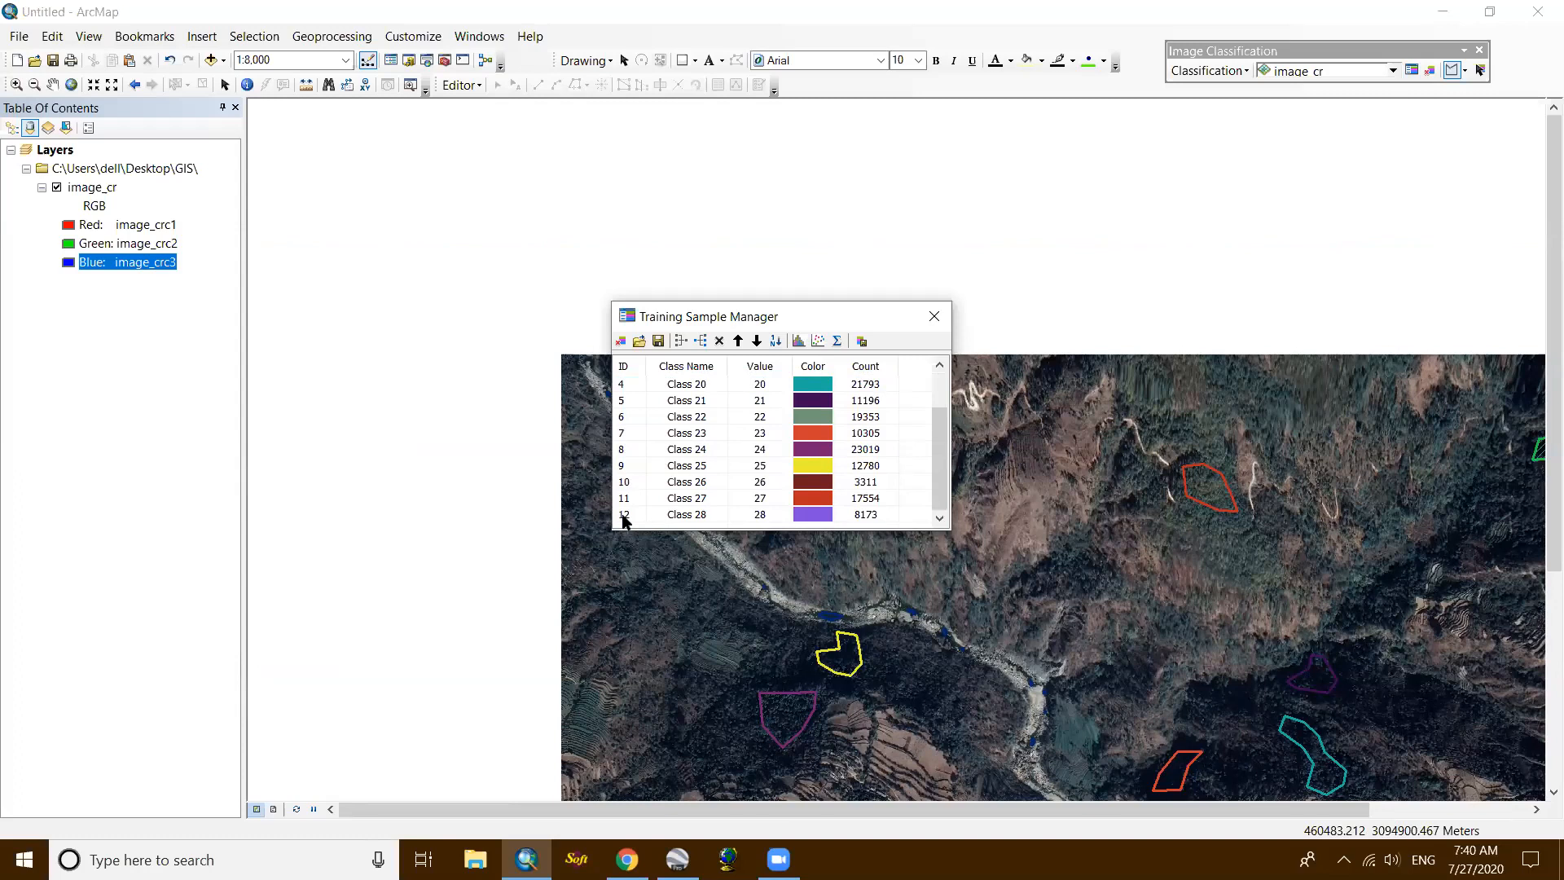
pyautogui.keyDown('shift'); pyautogui.click(624, 514); pyautogui.keyUp('shift')
pyautogui.scroll(1, 666, 446)
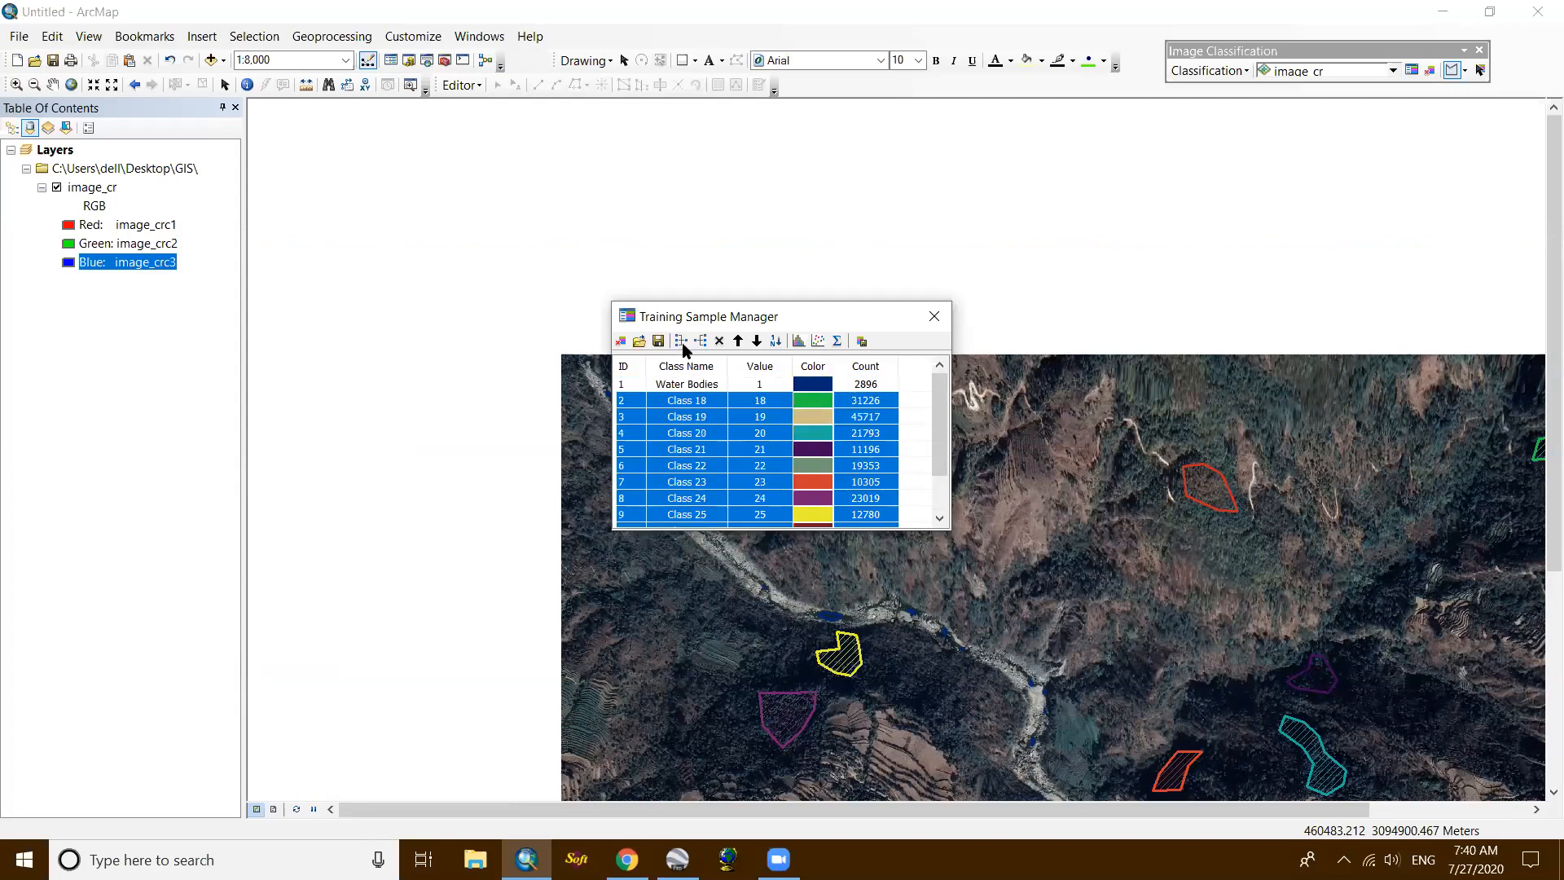
# Step: Rename the merged training class Forest, set its colour to dark green, and close the Training Sample Manager
pyautogui.doubleClick(687, 400)
pyautogui.write('Forest')
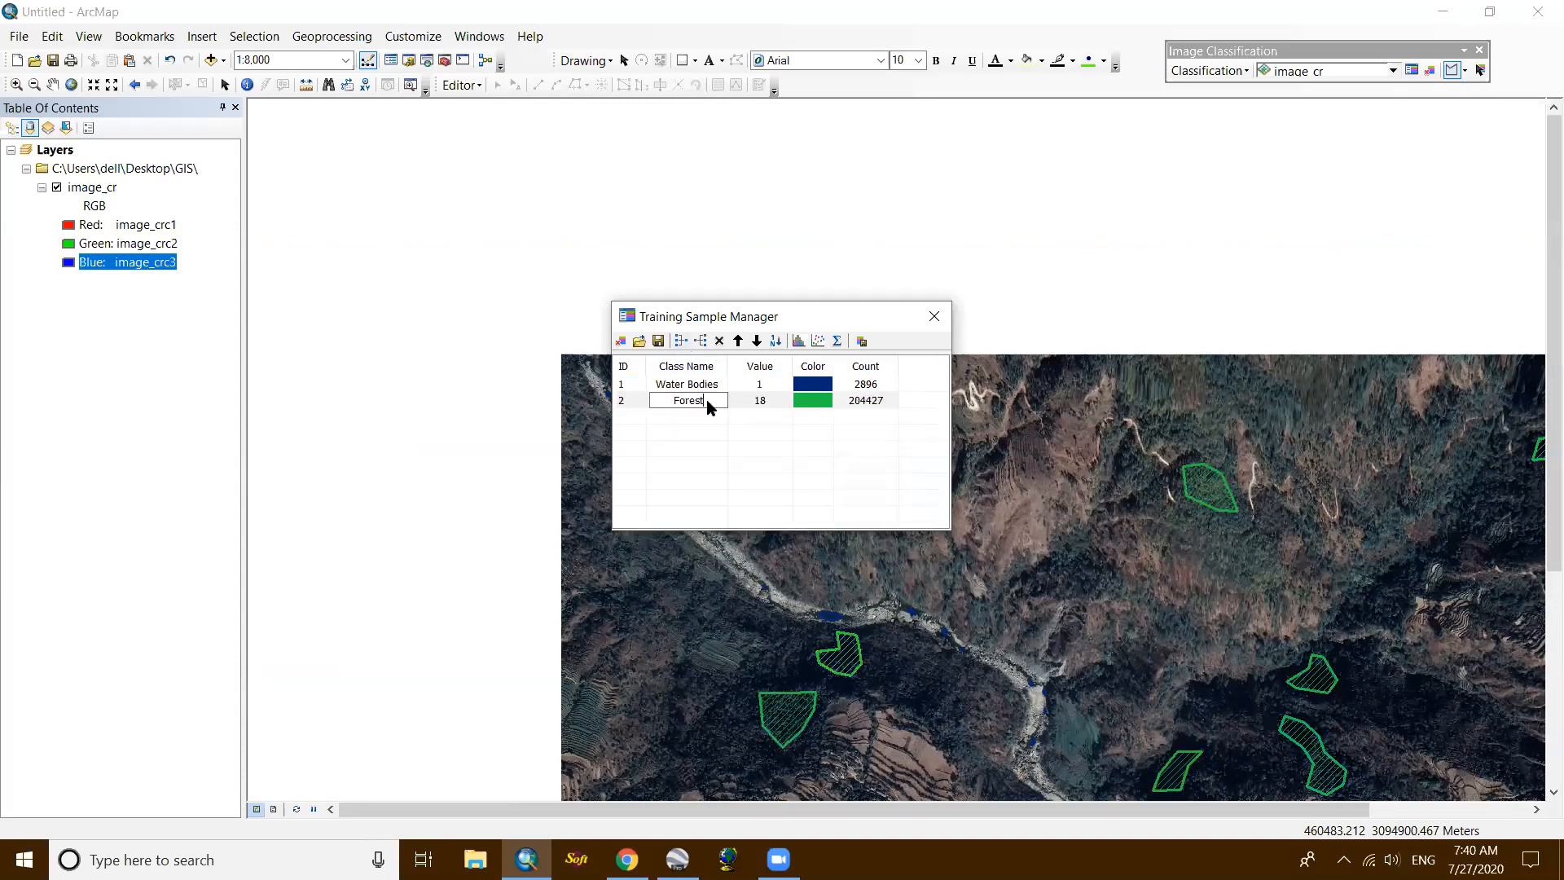
pyautogui.doubleClick(815, 400)
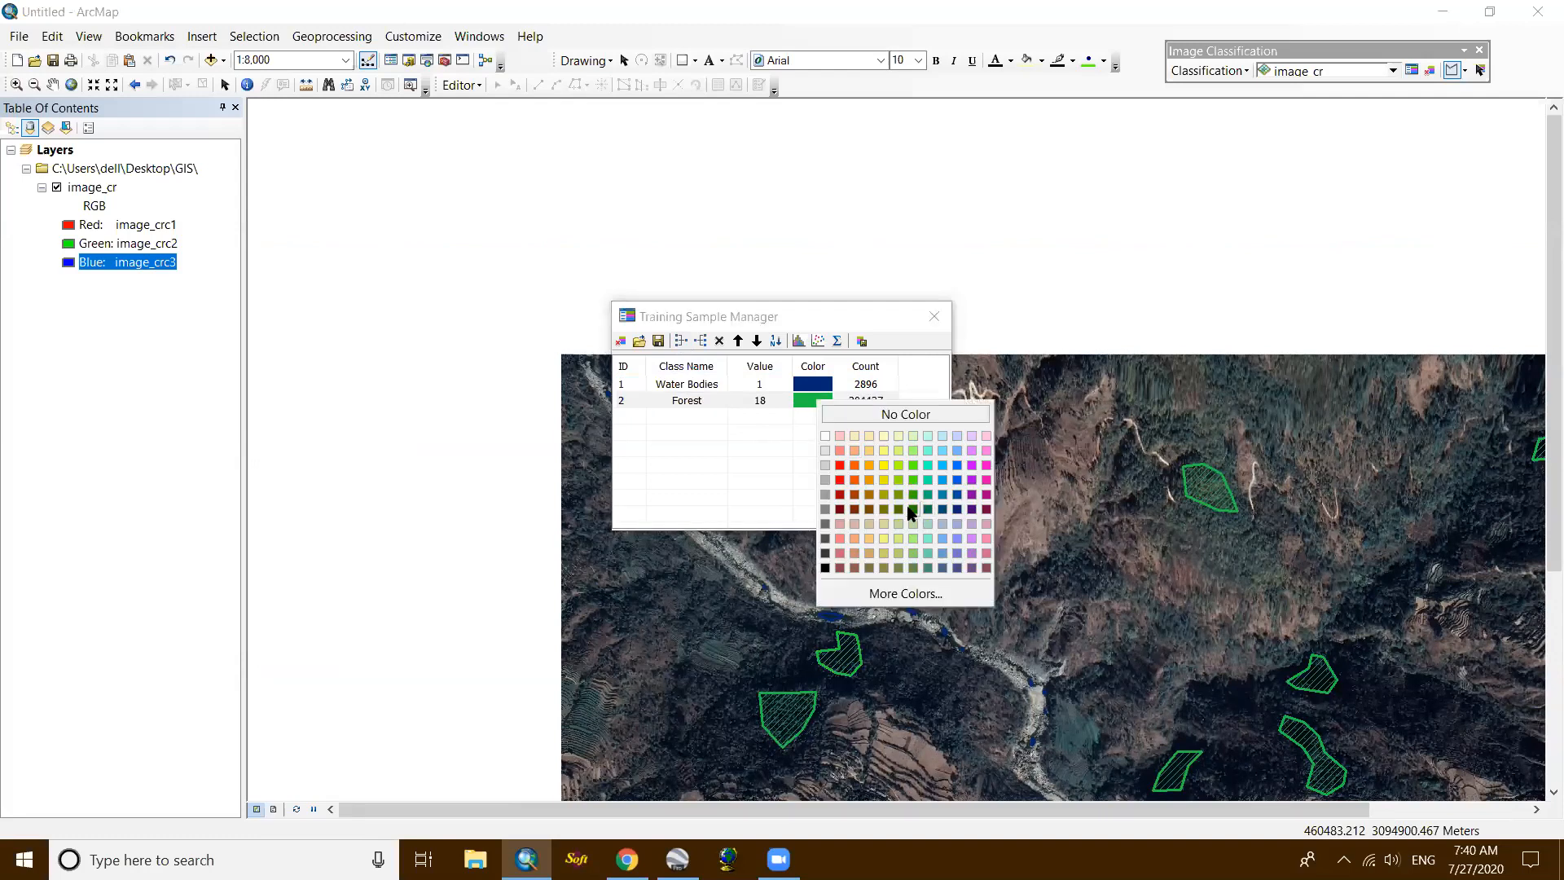
pyautogui.click(911, 509)
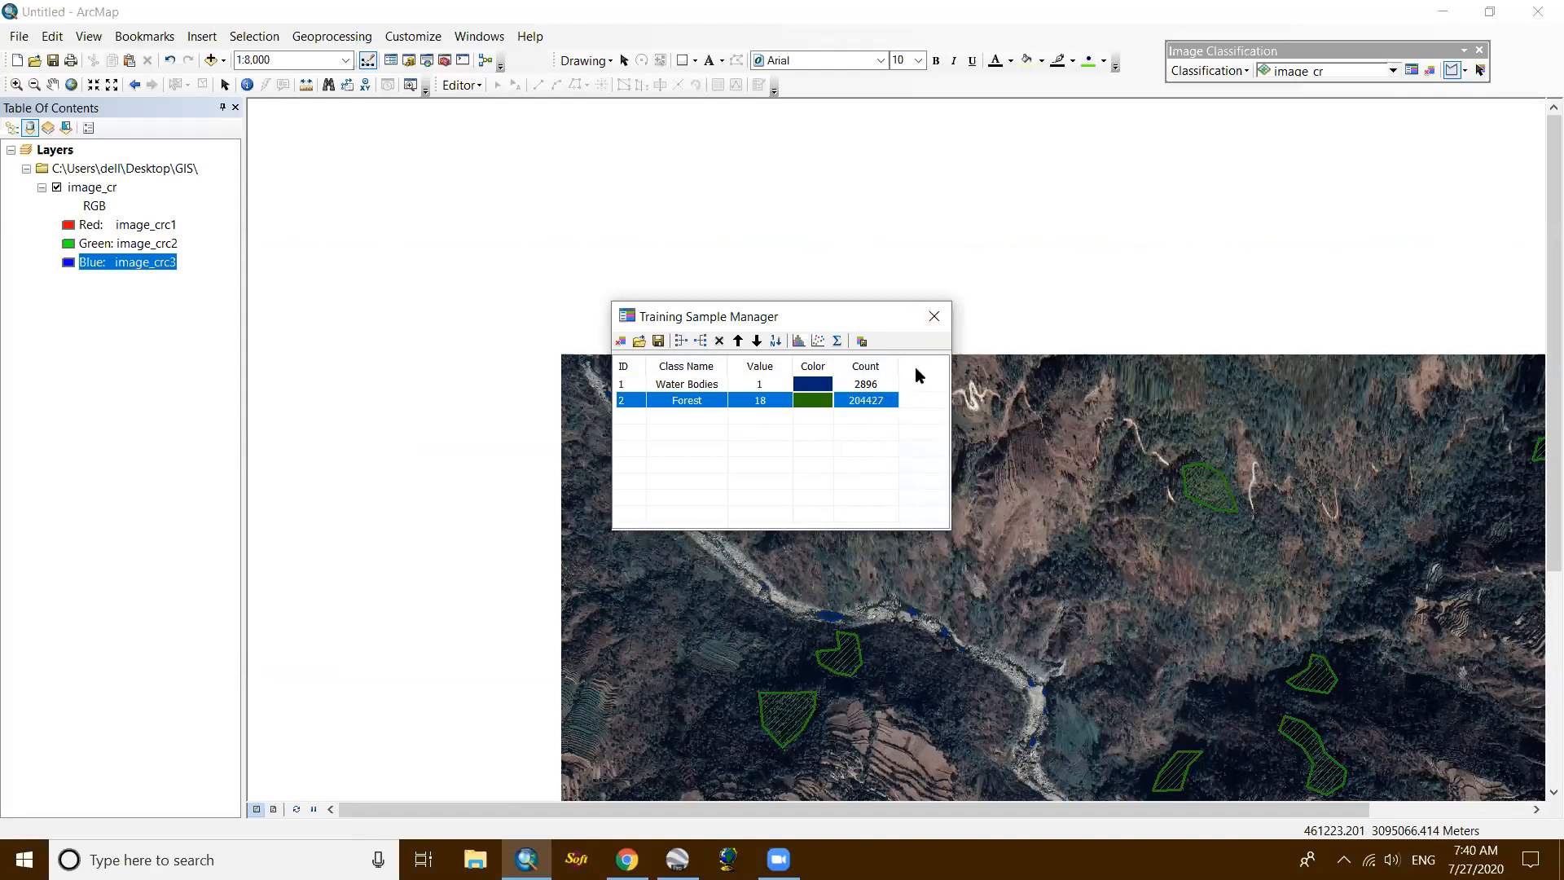
pyautogui.click(933, 318)
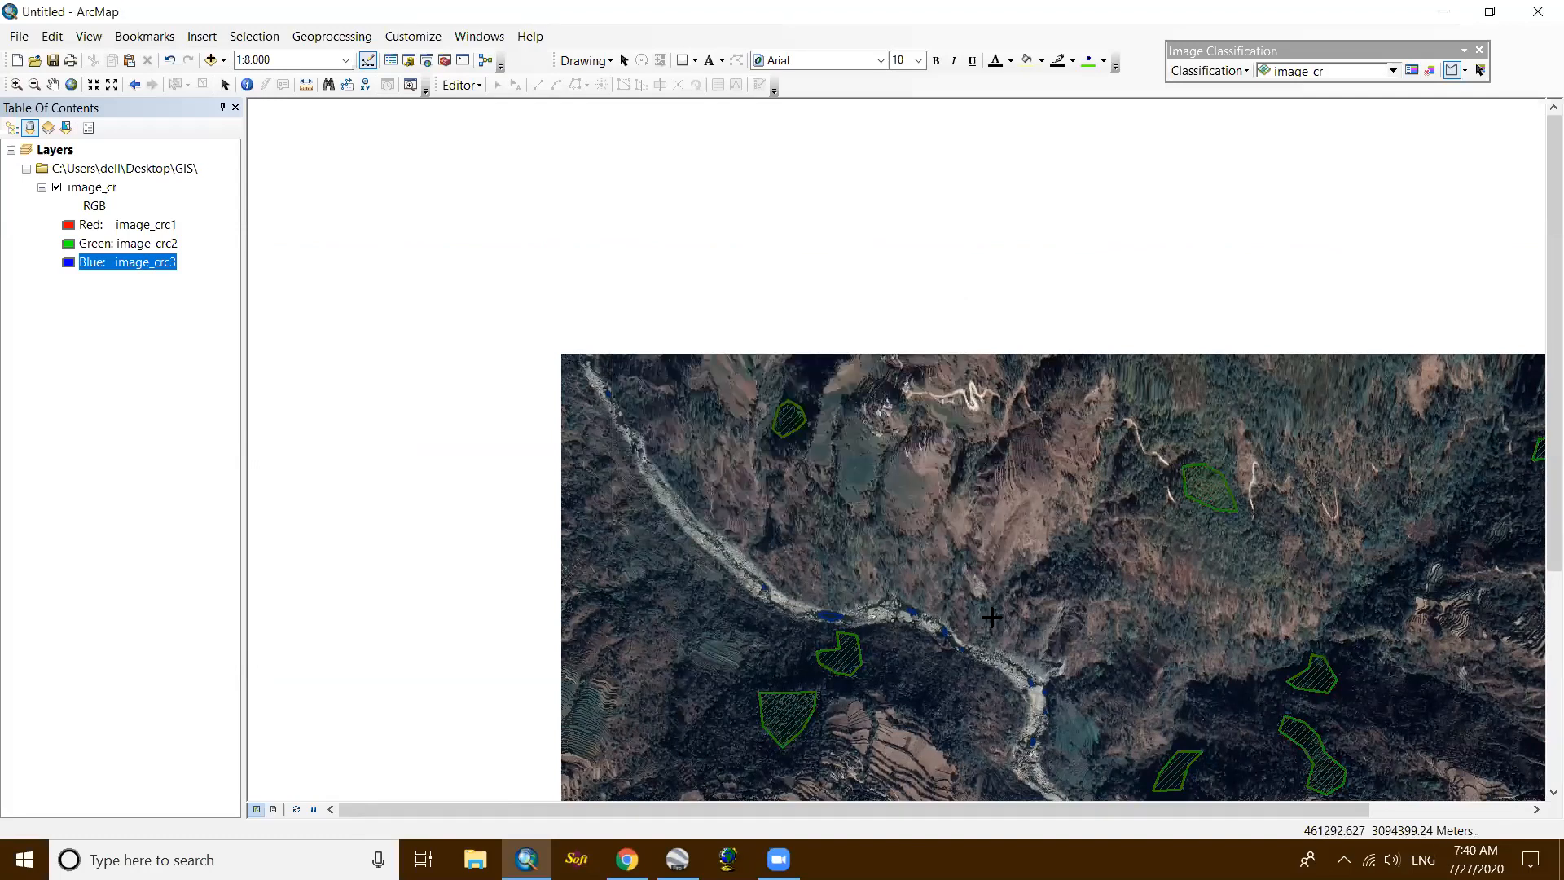
# Step: Examine the image for further land cover areas, inspecting the brown terraced fields west of the river closely
pyautogui.scroll(-2, 982, 553)
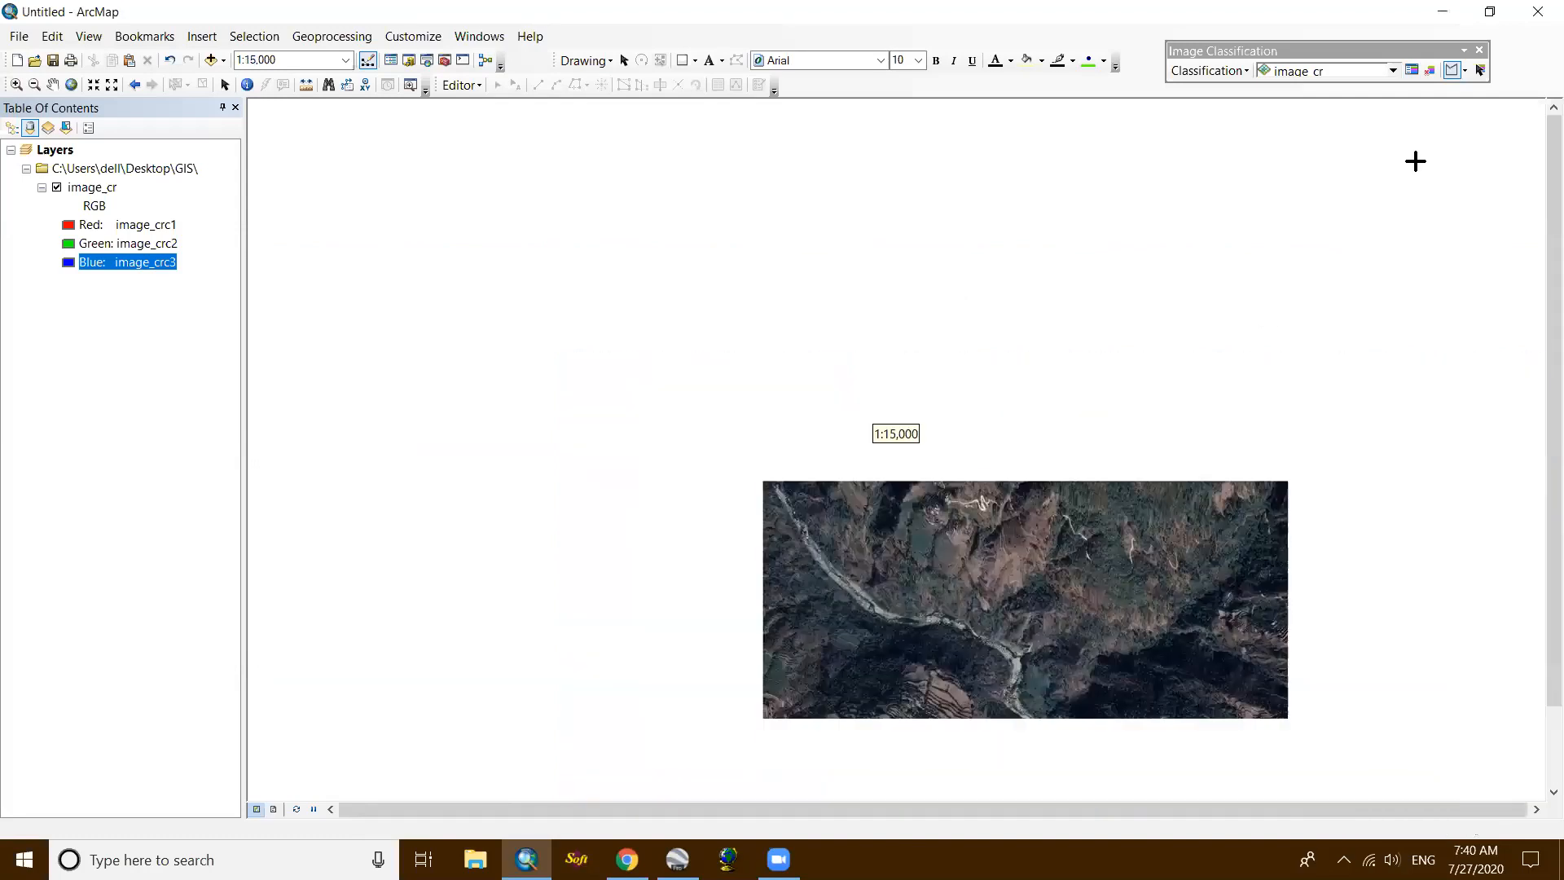
pyautogui.scroll(-2, 1015, 551)
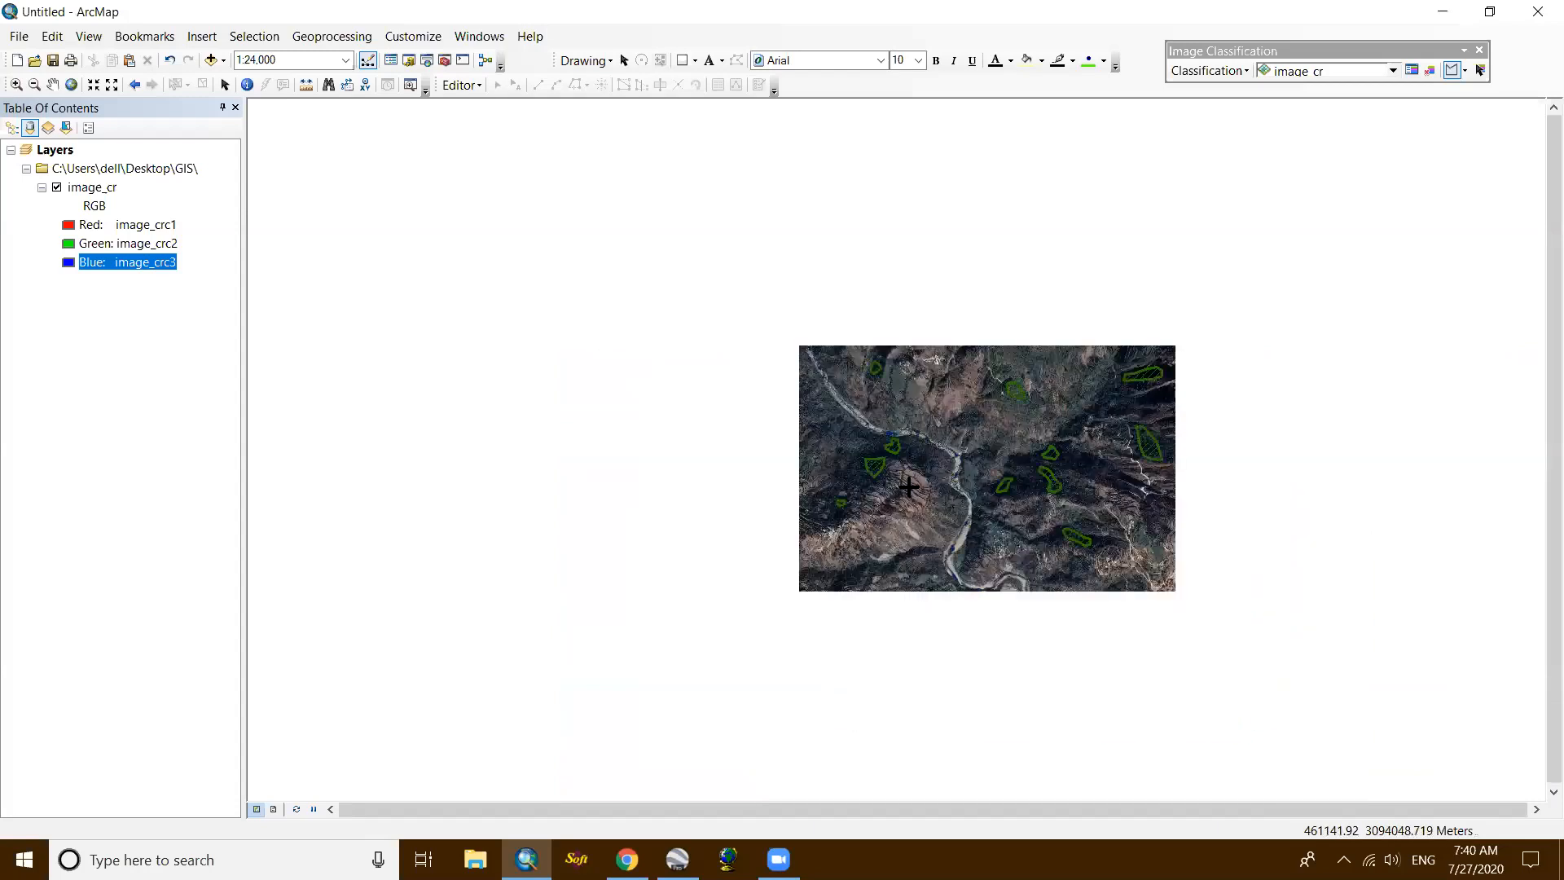
pyautogui.scroll(2, 908, 487)
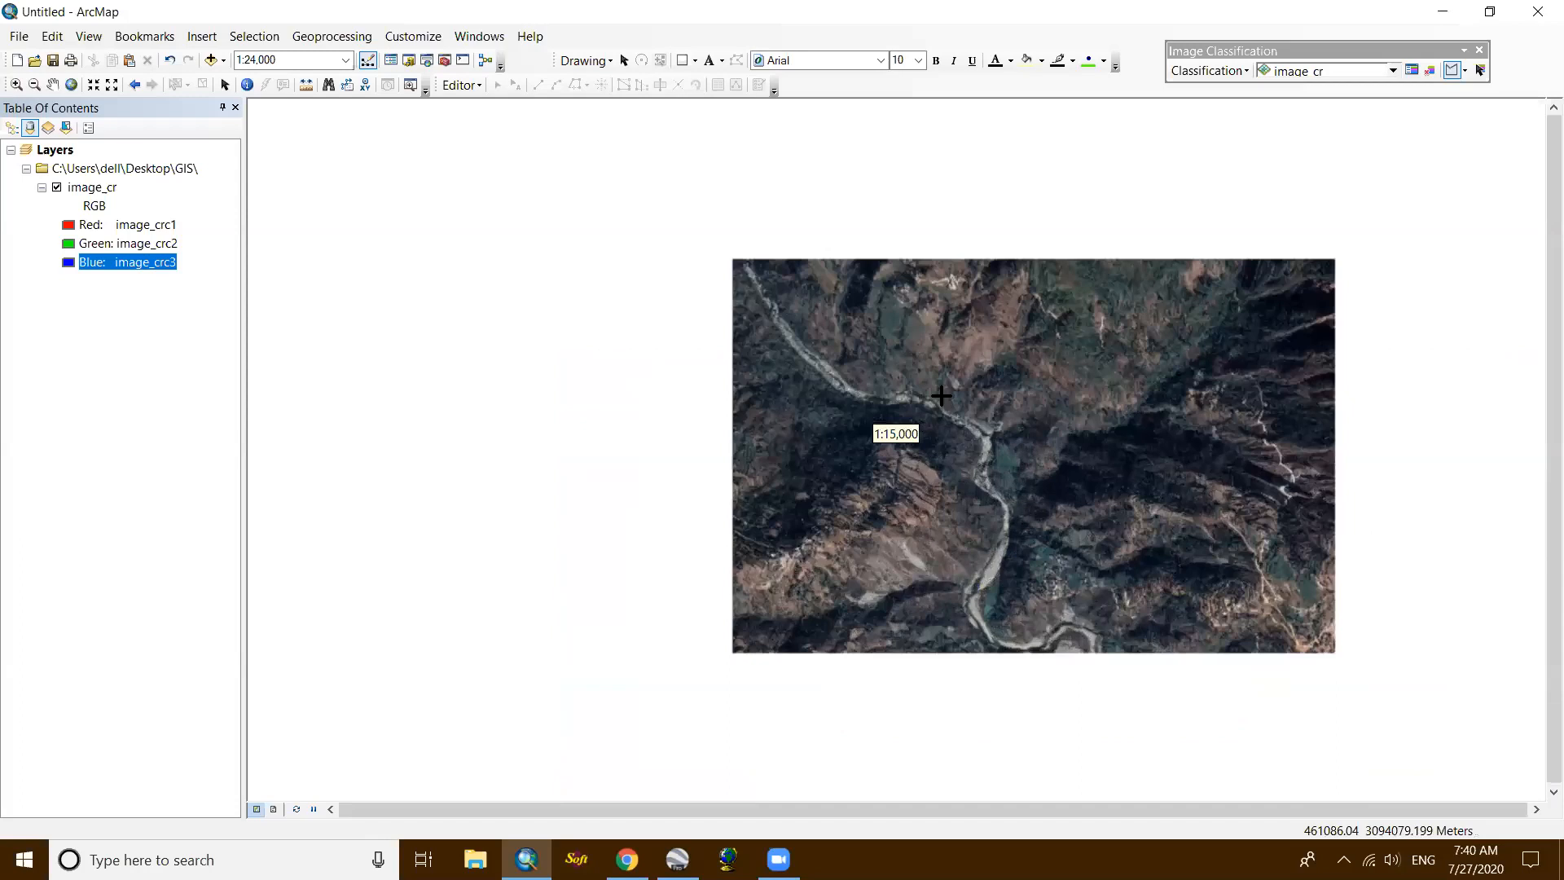
pyautogui.scroll(4, 940, 395)
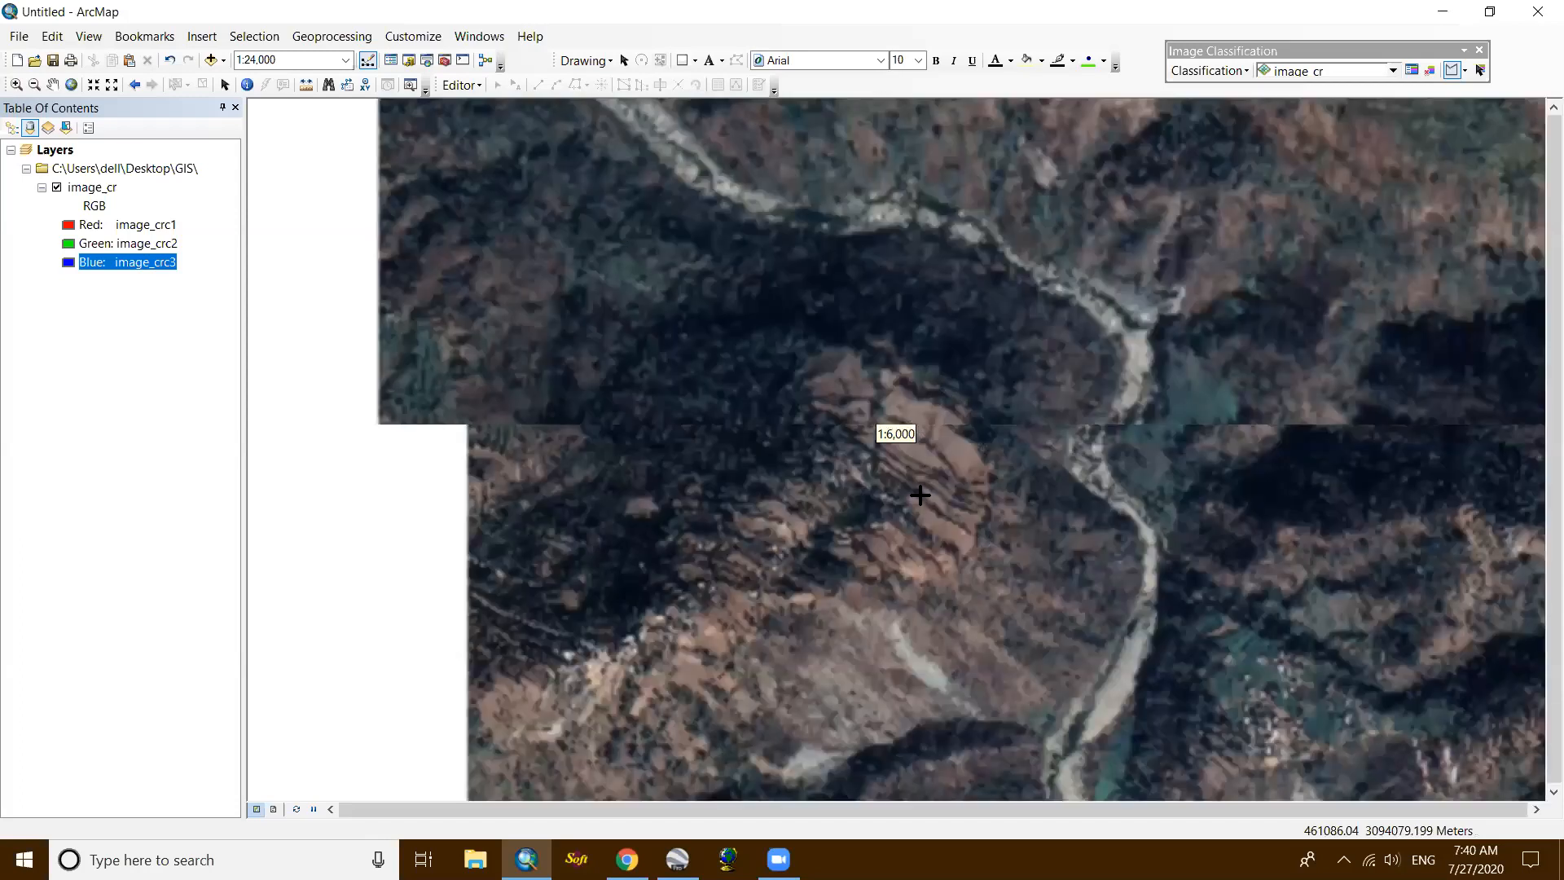
pyautogui.scroll(2, 923, 509)
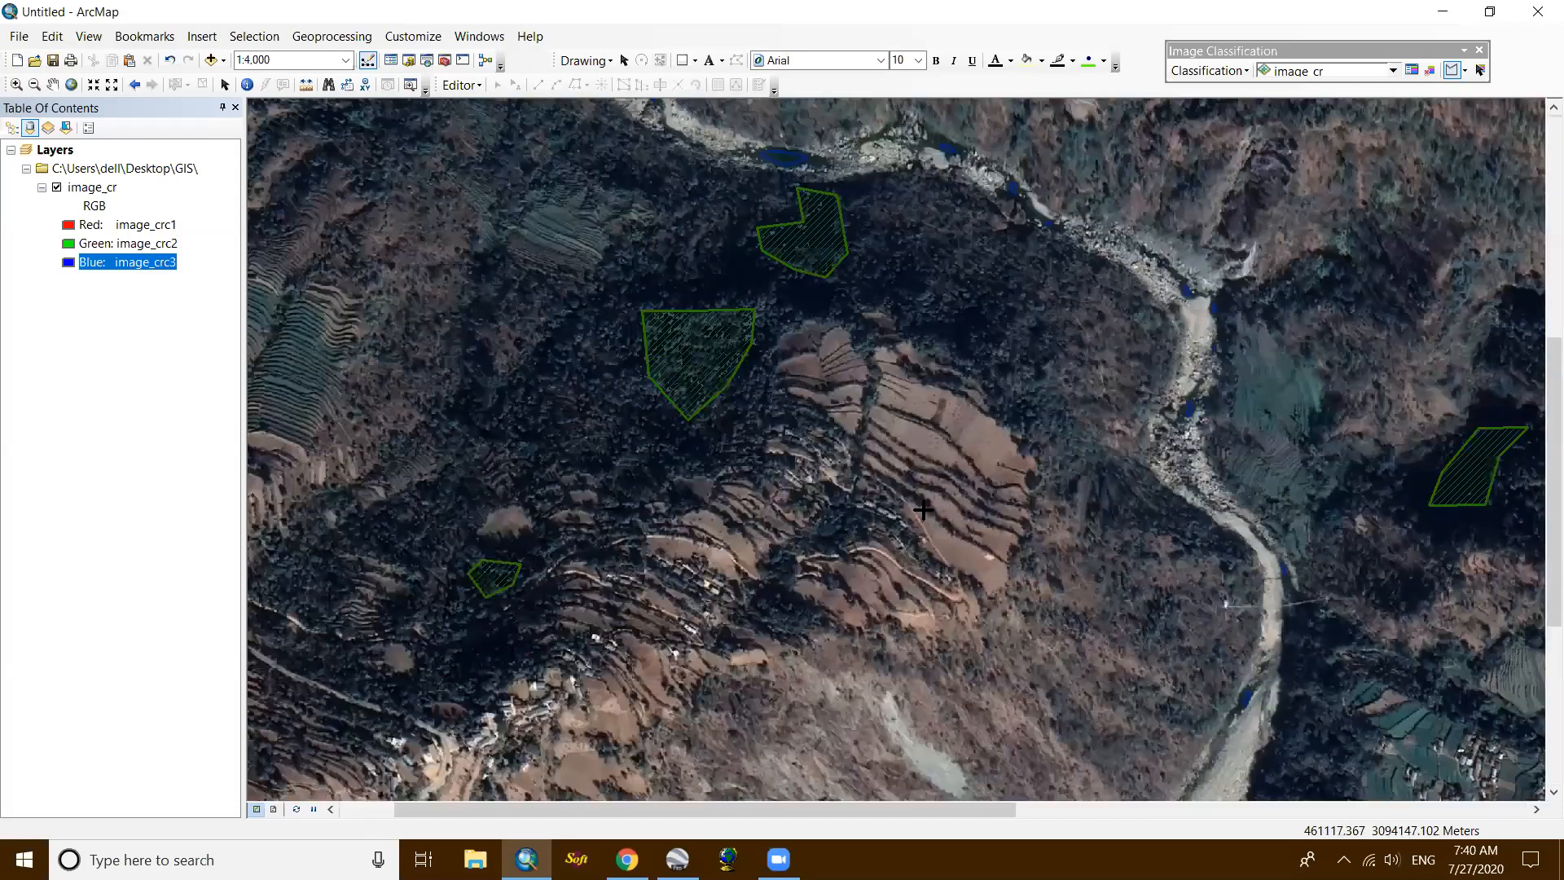
pyautogui.scroll(5, 954, 586)
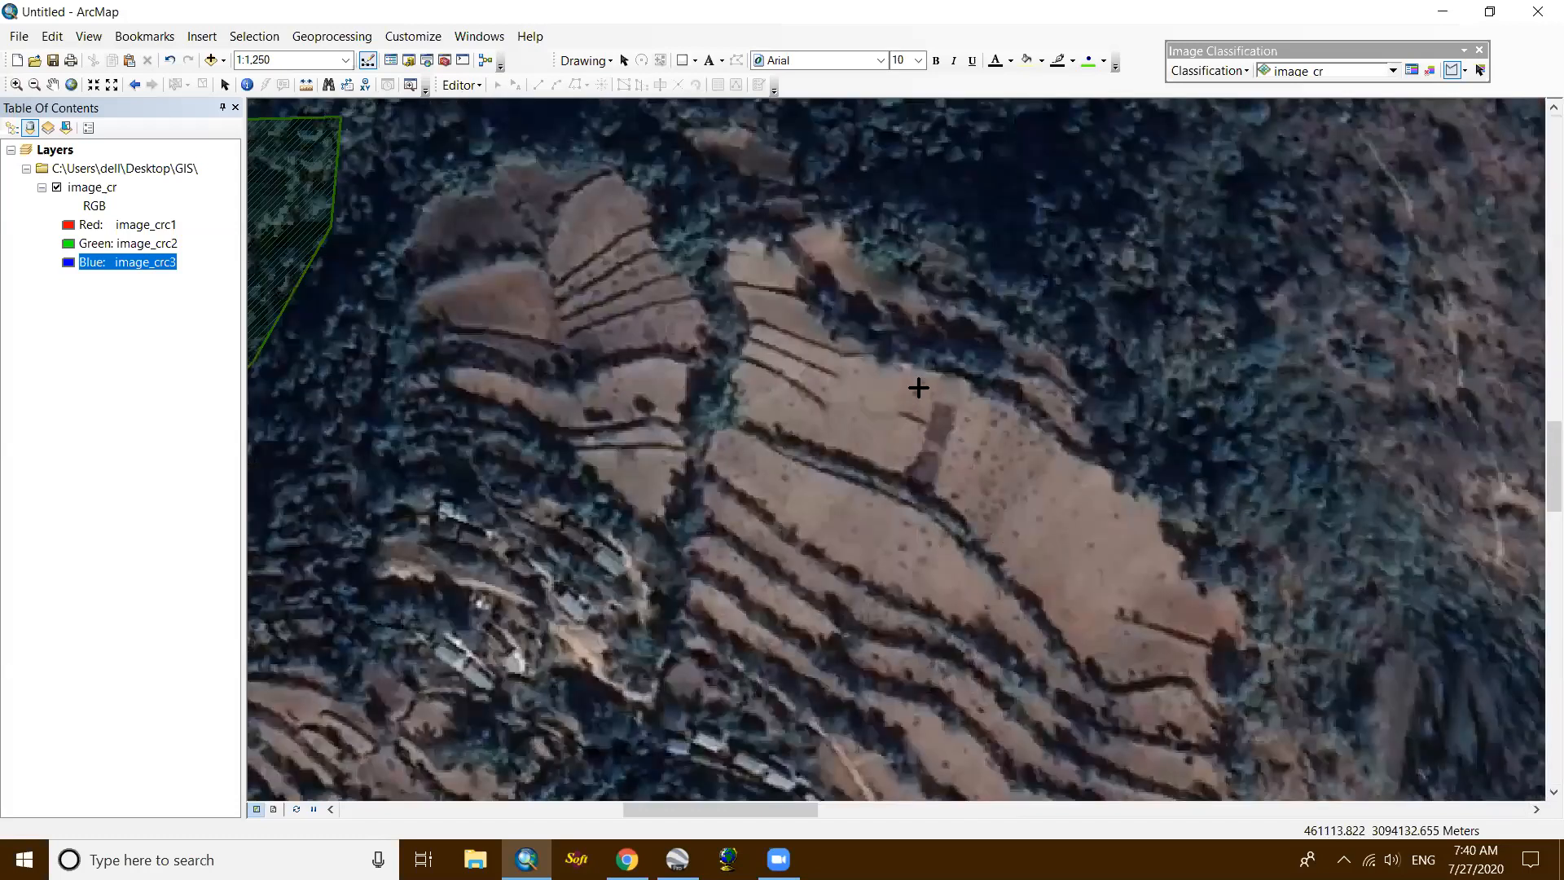
pyautogui.scroll(-2, 888, 448)
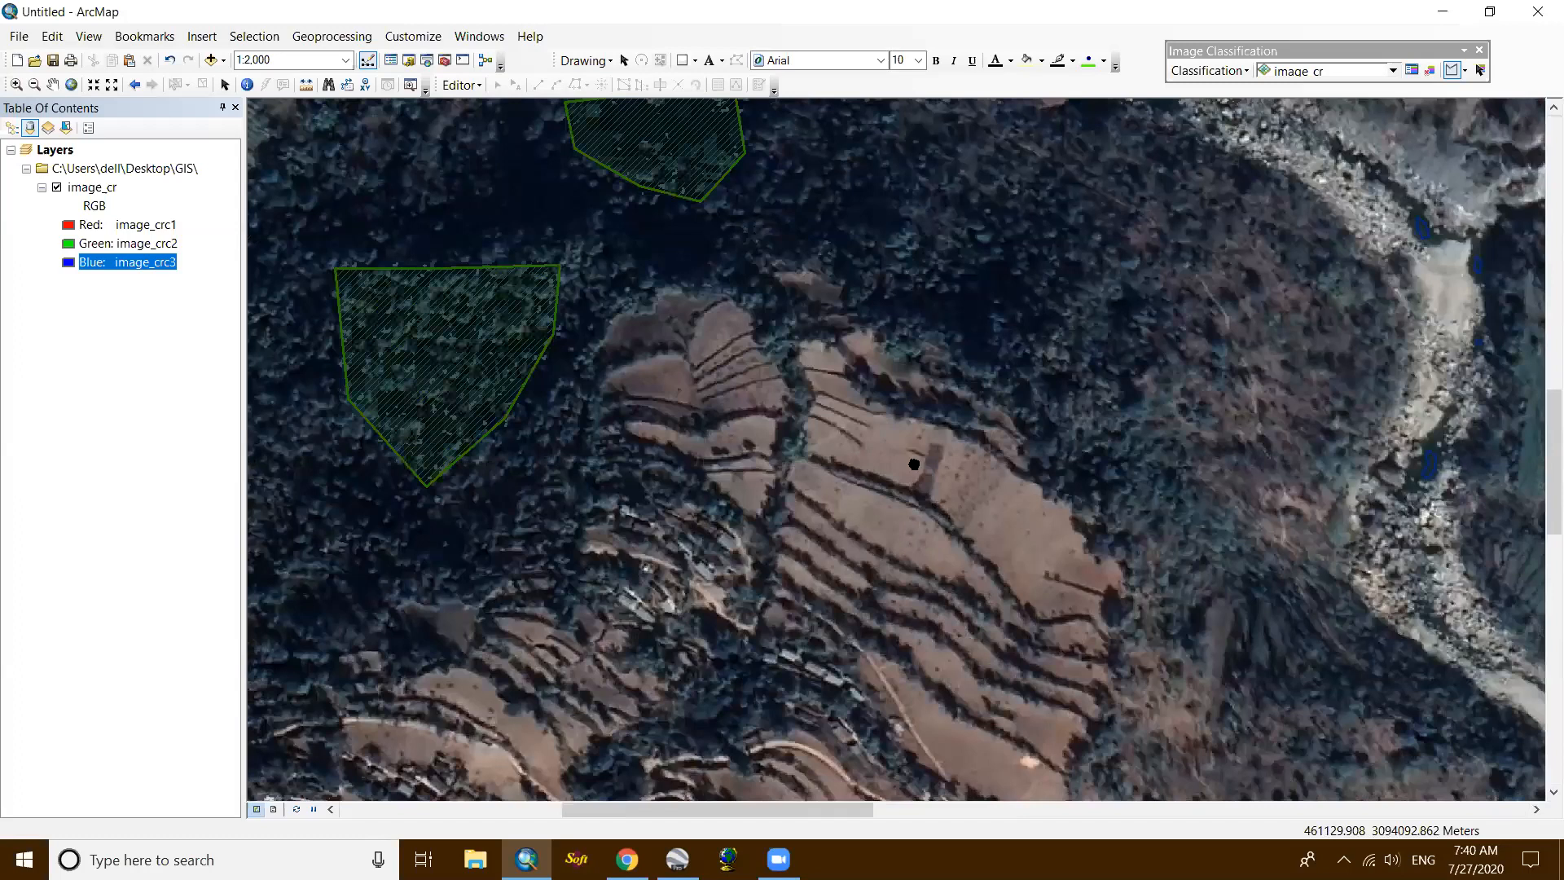
pyautogui.moveTo(914, 463); pyautogui.dragTo(893, 367)
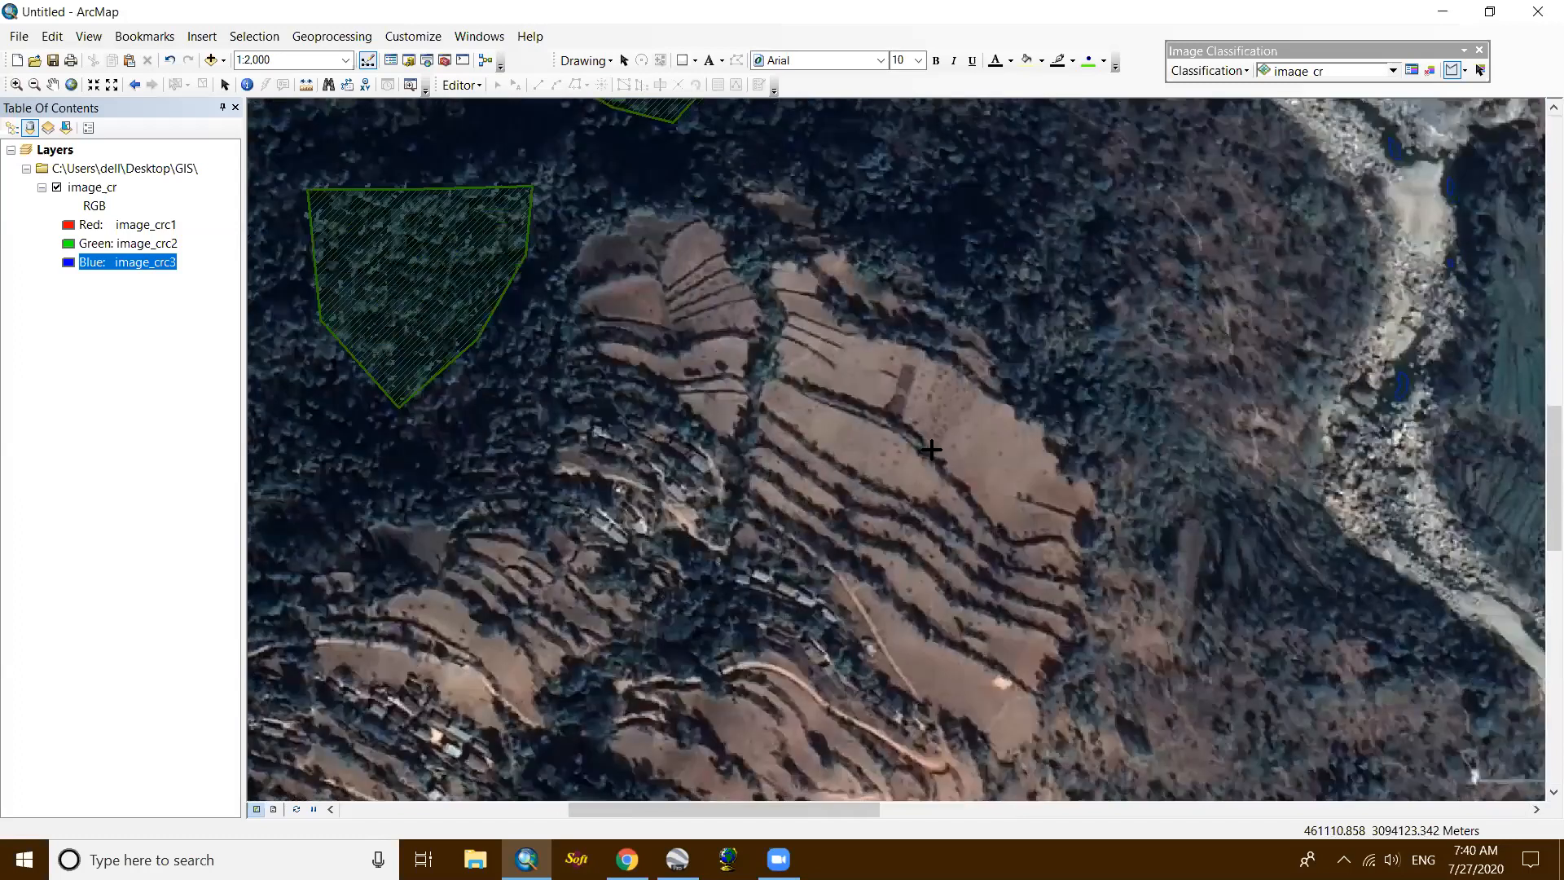
pyautogui.scroll(-1, 1191, 351)
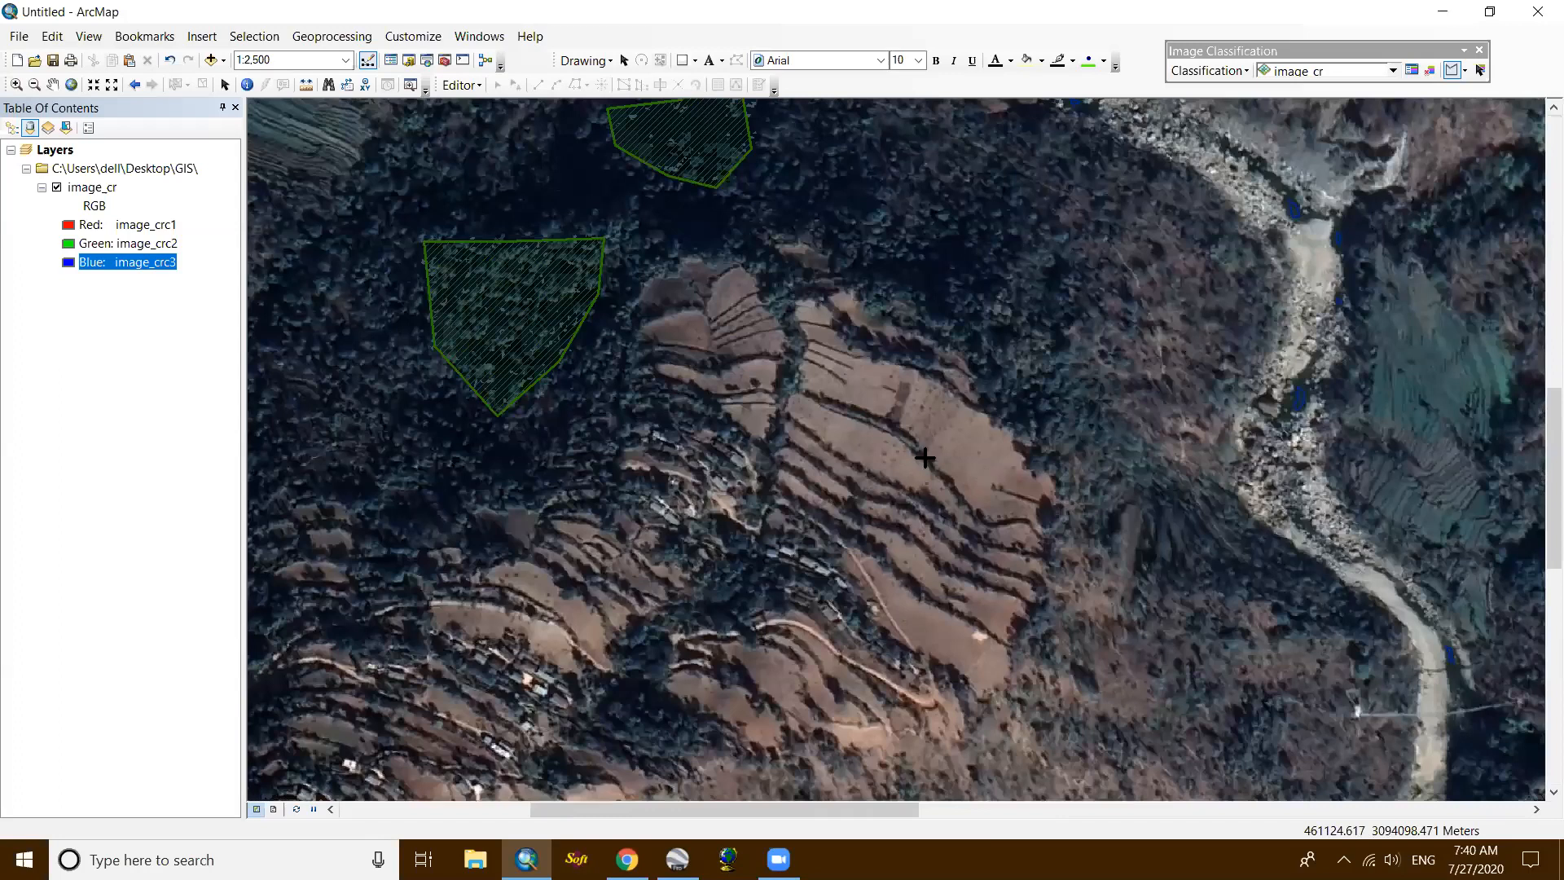
pyautogui.scroll(-2, 926, 444)
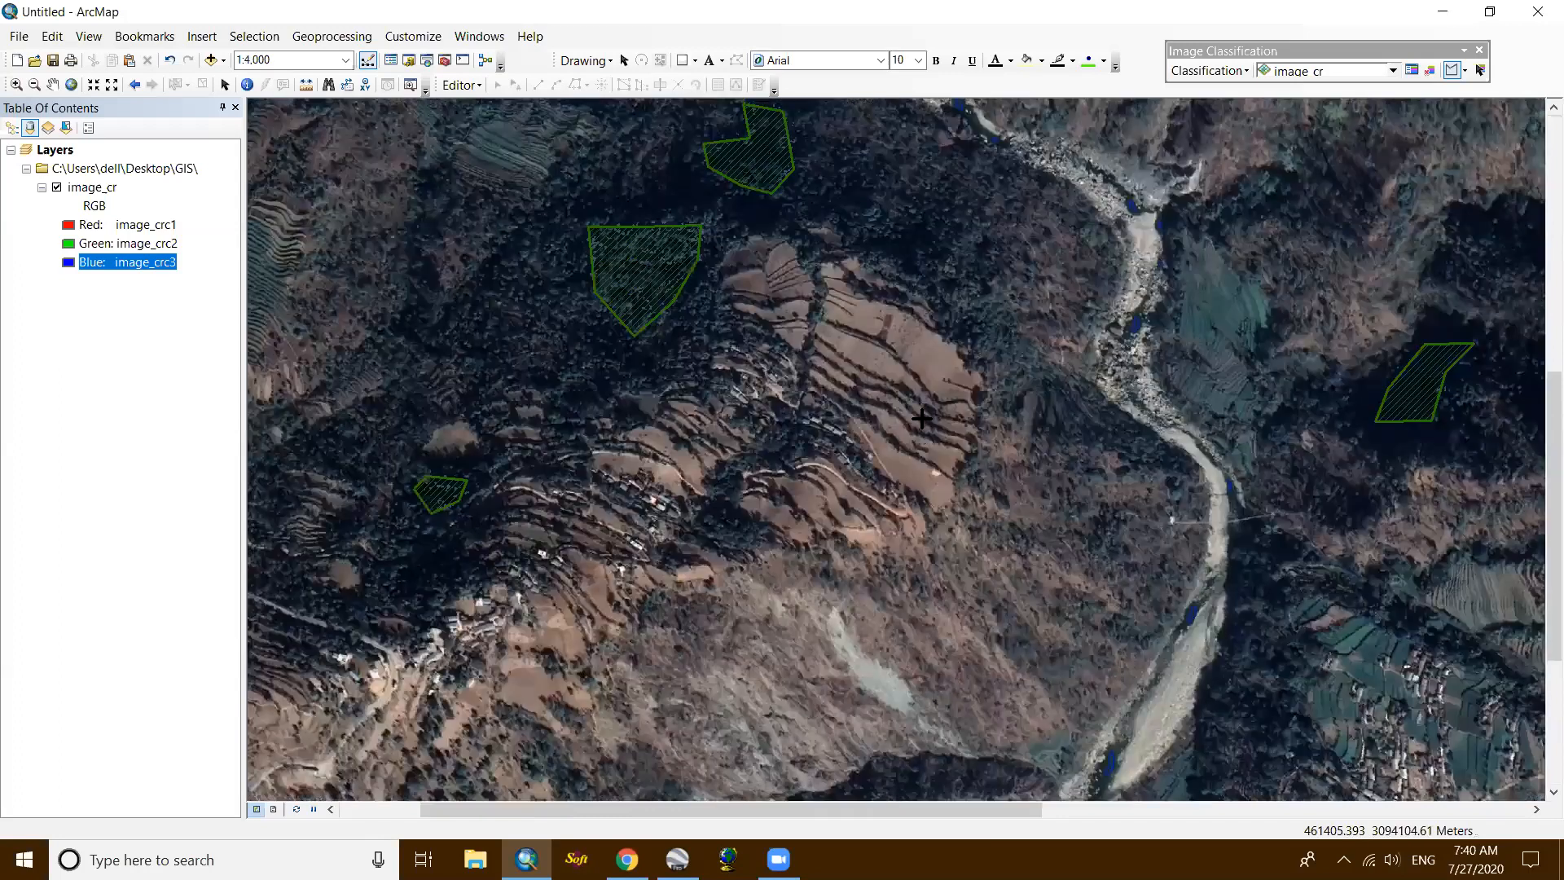
# Step: Draw a training sample polygon on the northern half of the green field just east of the river
pyautogui.click(882, 243)
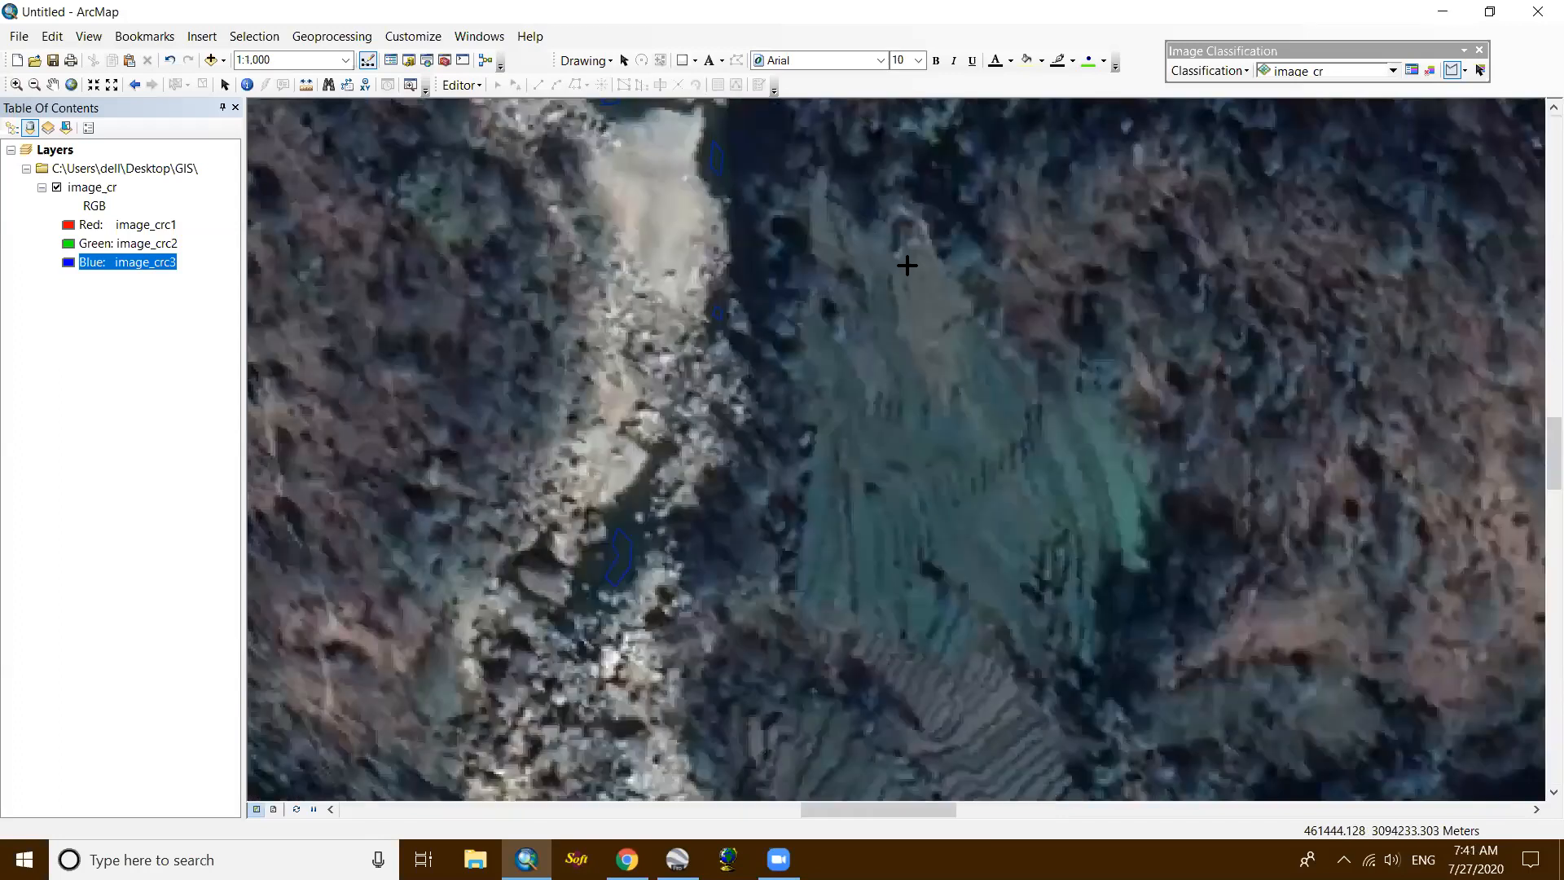
pyautogui.click(928, 270)
pyautogui.click(944, 317)
pyautogui.click(1001, 364)
pyautogui.click(1020, 403)
pyautogui.click(1003, 448)
pyautogui.click(961, 471)
pyautogui.click(910, 468)
pyautogui.click(891, 461)
pyautogui.click(857, 424)
pyautogui.doubleClick(878, 322)
# Step: Draw an irregular training sample polygon across the southern half of the same green field, widening toward its eastern edge
pyautogui.click(885, 505)
pyautogui.click(956, 505)
pyautogui.click(1034, 491)
pyautogui.click(1061, 438)
pyautogui.click(1107, 530)
pyautogui.click(1070, 528)
pyautogui.click(1012, 558)
pyautogui.click(1000, 595)
pyautogui.click(953, 560)
pyautogui.doubleClick(878, 559)
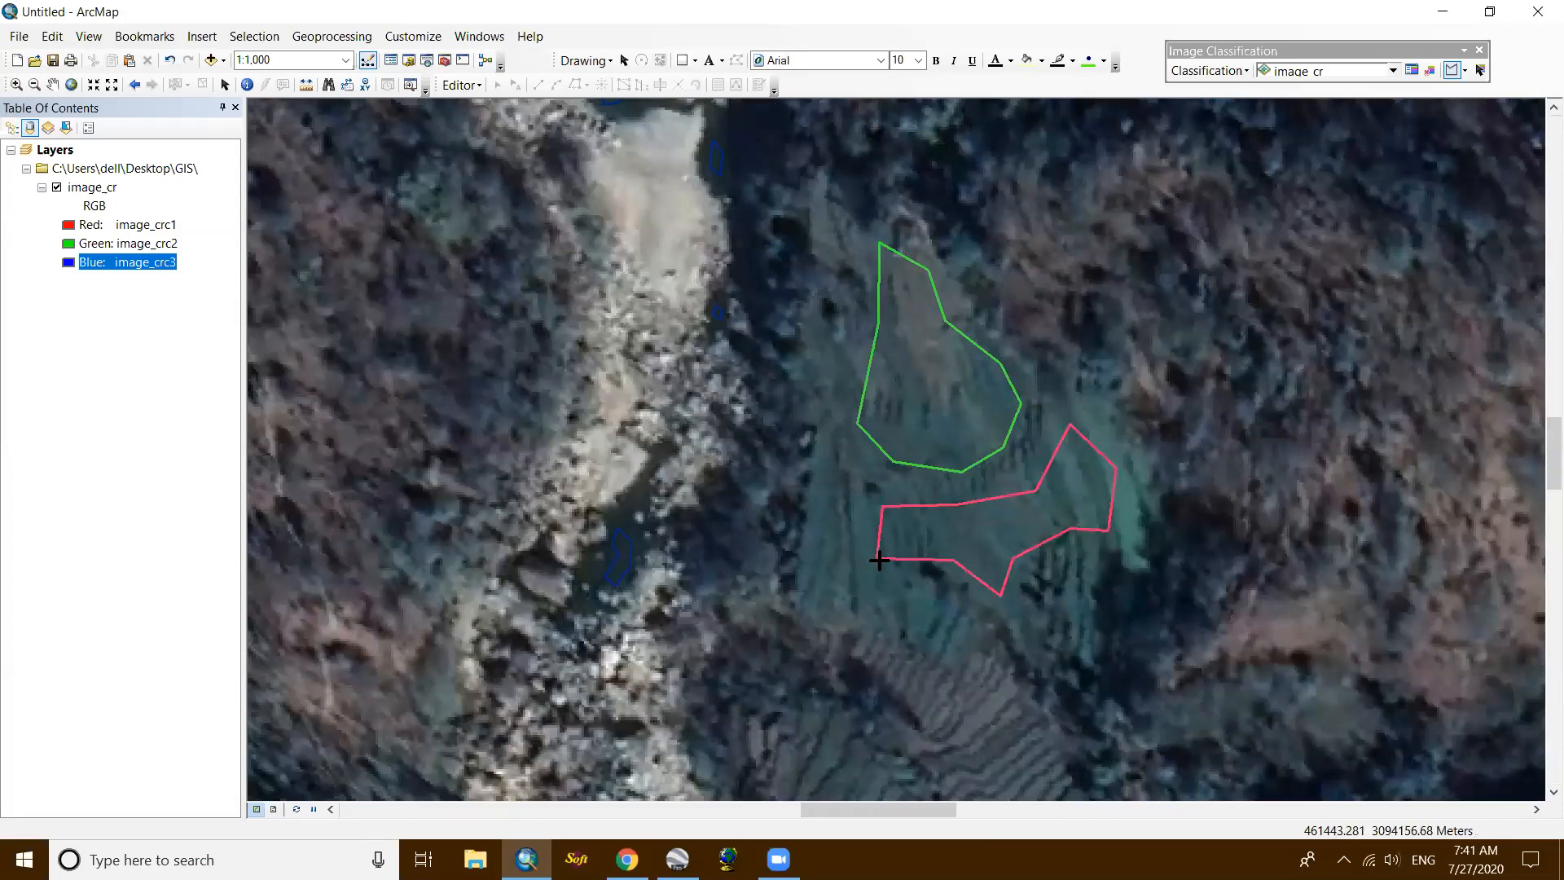
# Step: Draw a narrow training sample polygon on the eastern part of the terraced field directly south of the green field
pyautogui.scroll(4, 947, 665)
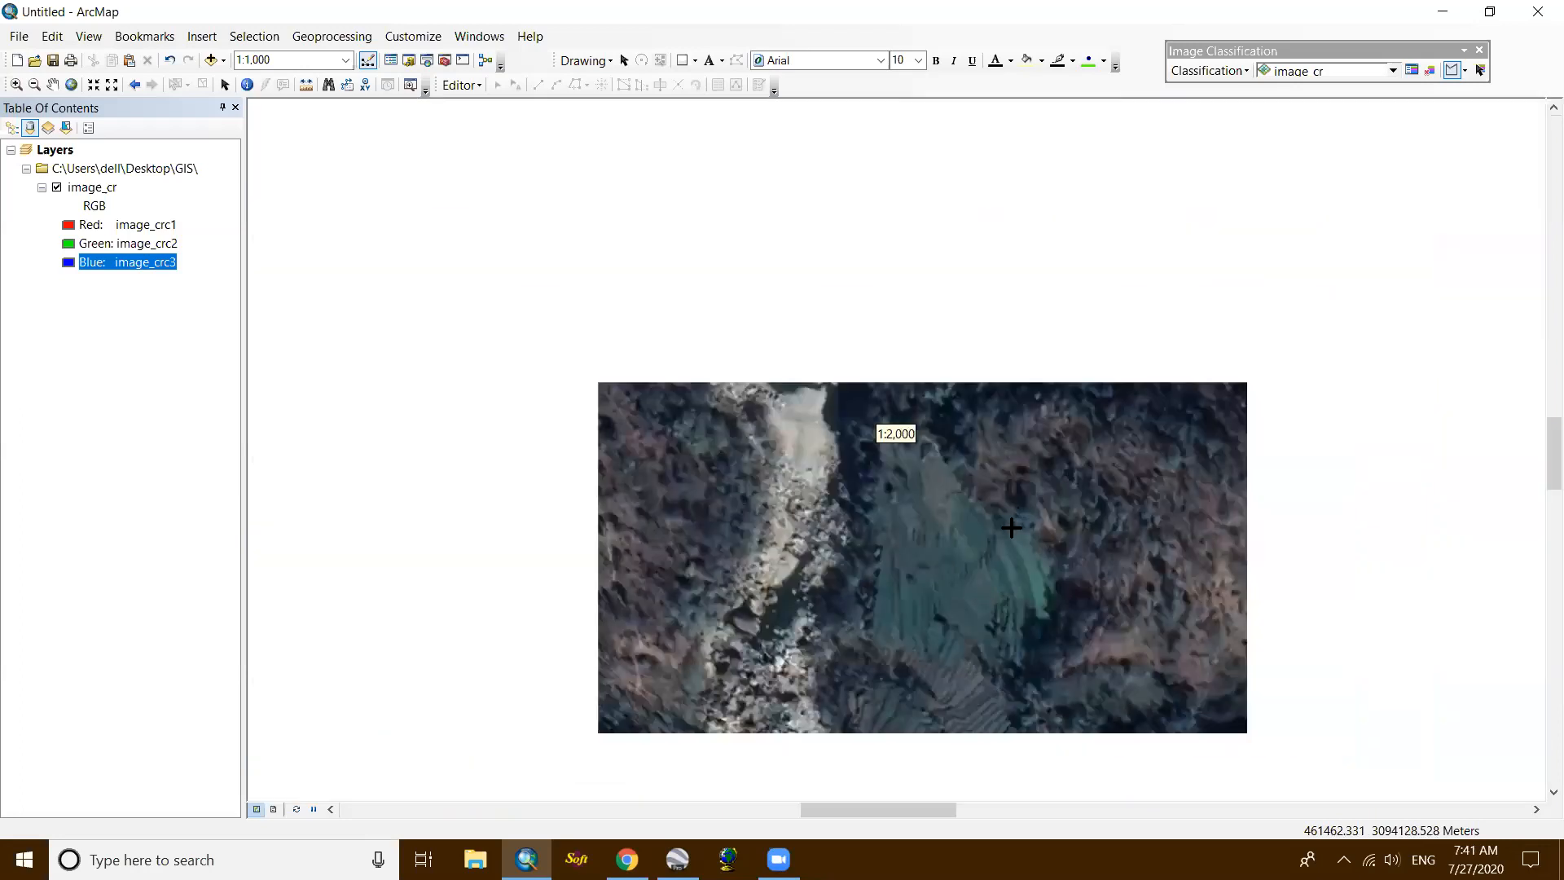
pyautogui.scroll(-2, 1050, 403)
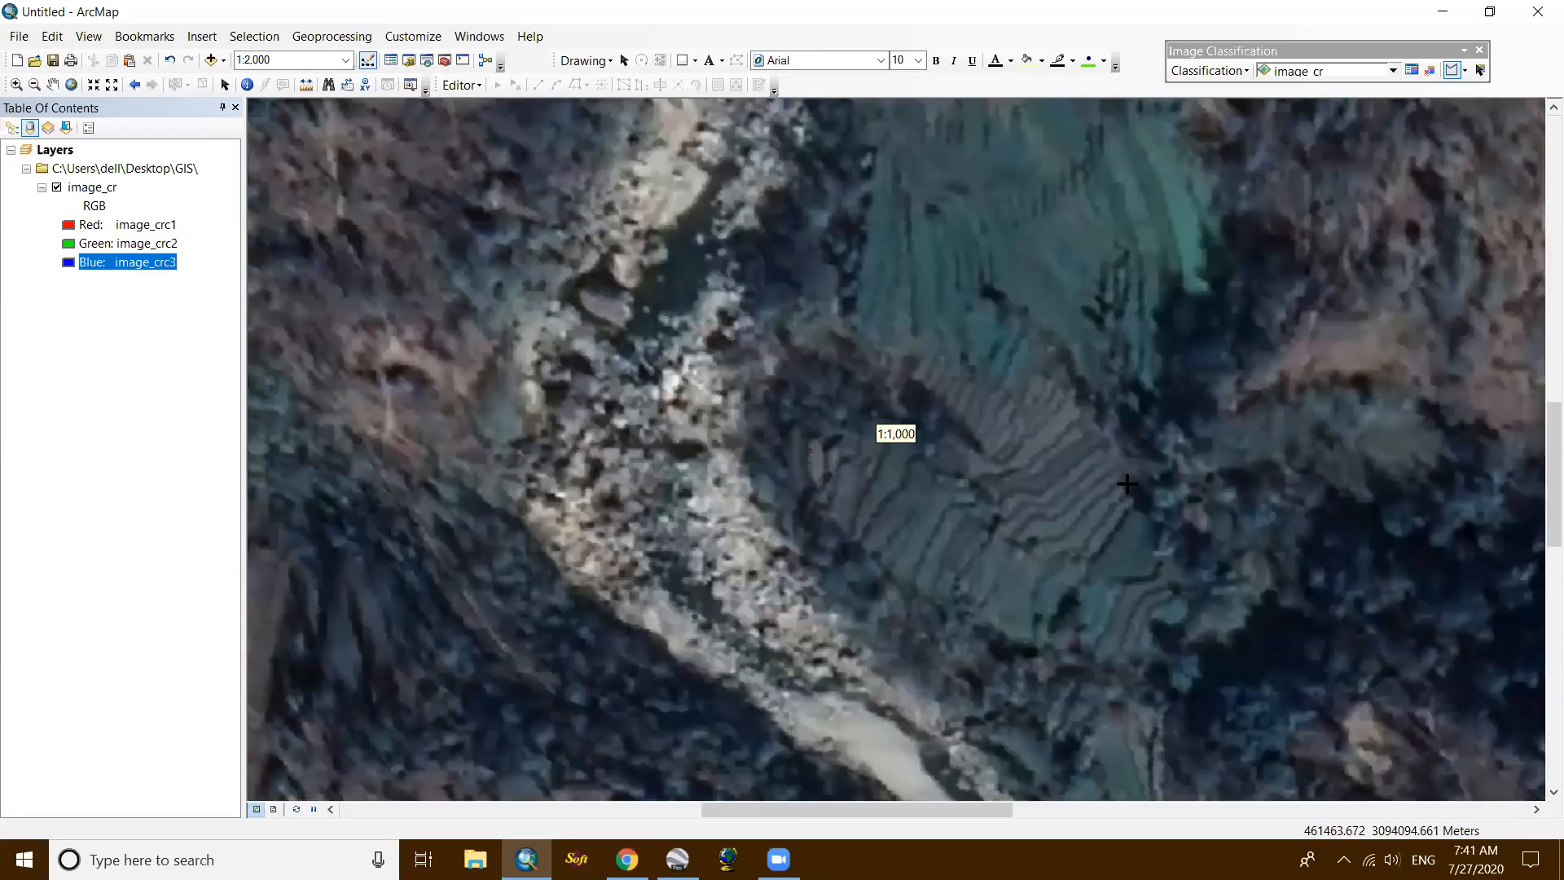
pyautogui.click(1169, 571)
pyautogui.click(1144, 591)
pyautogui.click(1075, 522)
pyautogui.click(1036, 506)
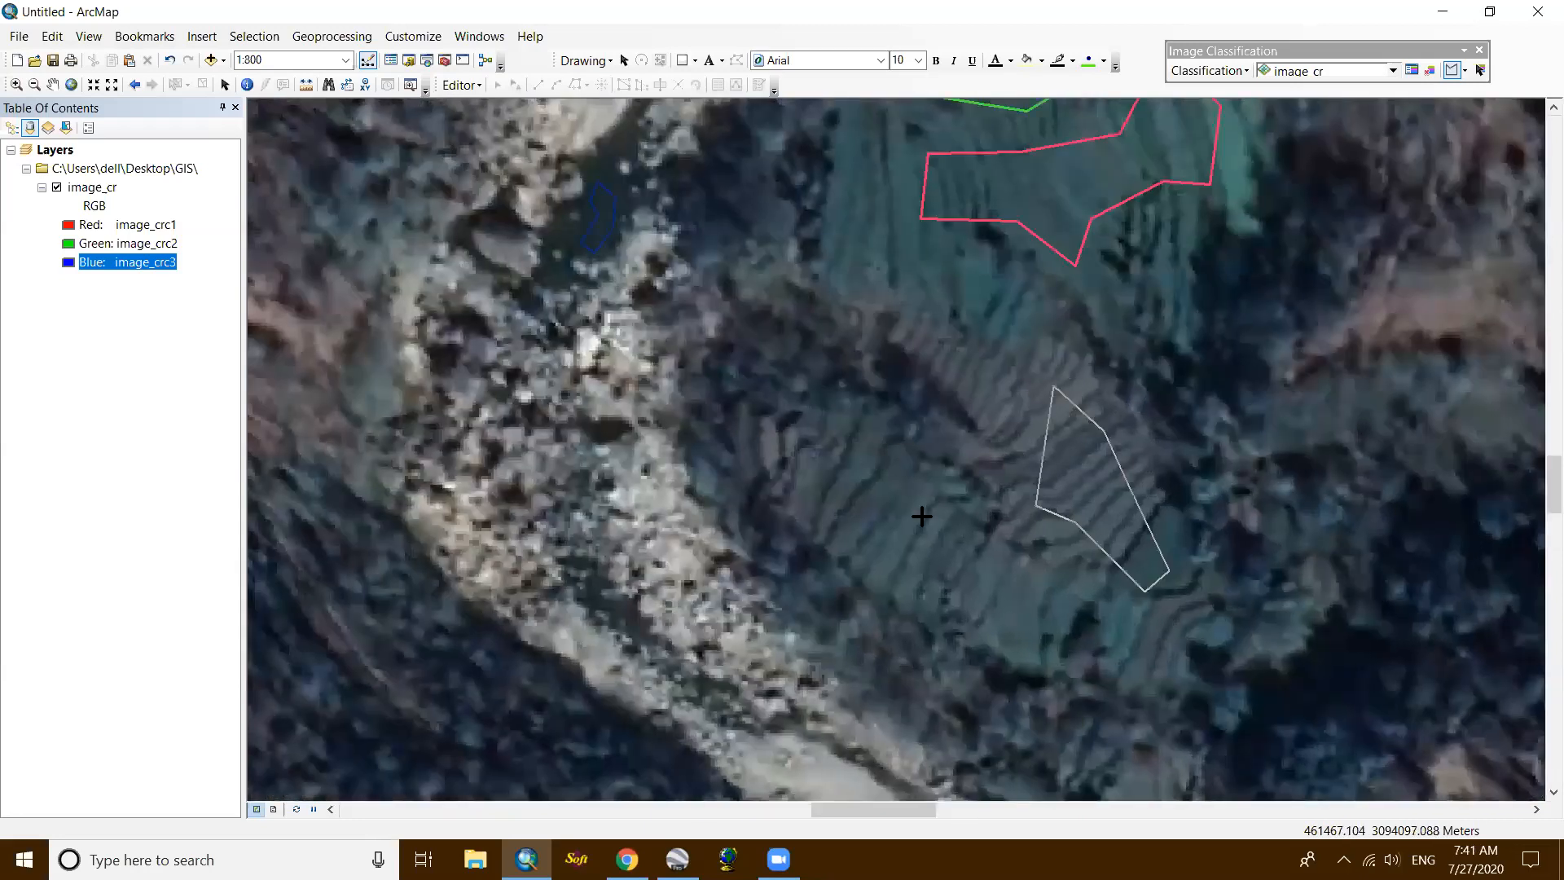
# Step: Draw a five-sided training sample on the western part of the terraced field and a small four-sided one on its southern part
pyautogui.click(859, 428)
pyautogui.click(912, 468)
pyautogui.click(943, 538)
pyautogui.click(909, 591)
pyautogui.doubleClick(814, 486)
pyautogui.click(1063, 588)
pyautogui.click(1030, 634)
pyautogui.click(978, 606)
pyautogui.doubleClick(1008, 568)
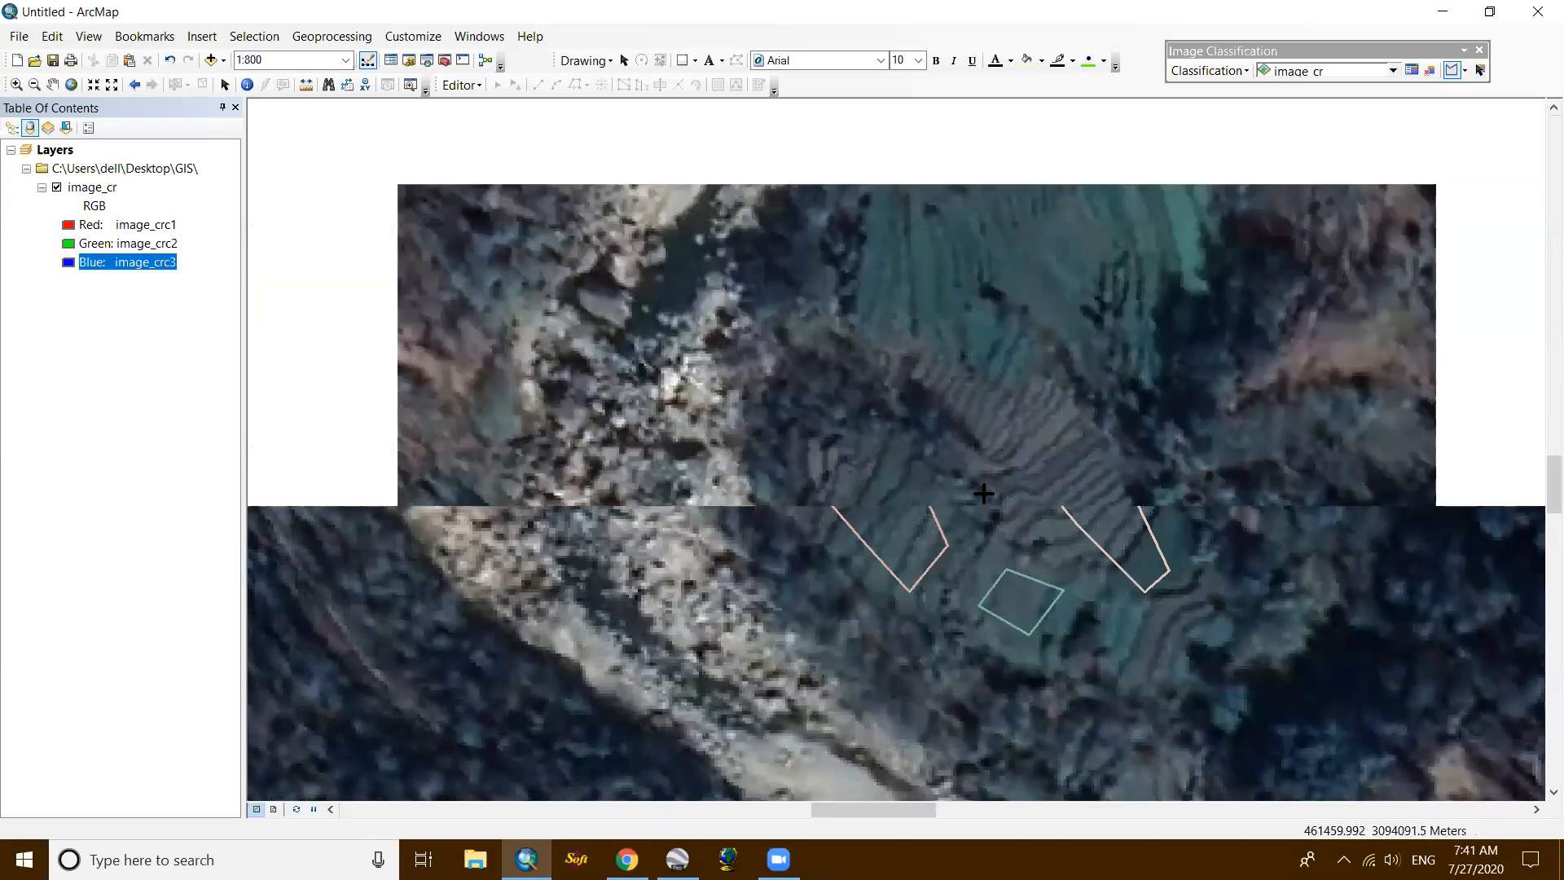
# Step: Draw a large training sample polygon over the striped field northeast of the village, east of the river
pyautogui.scroll(4, 983, 493)
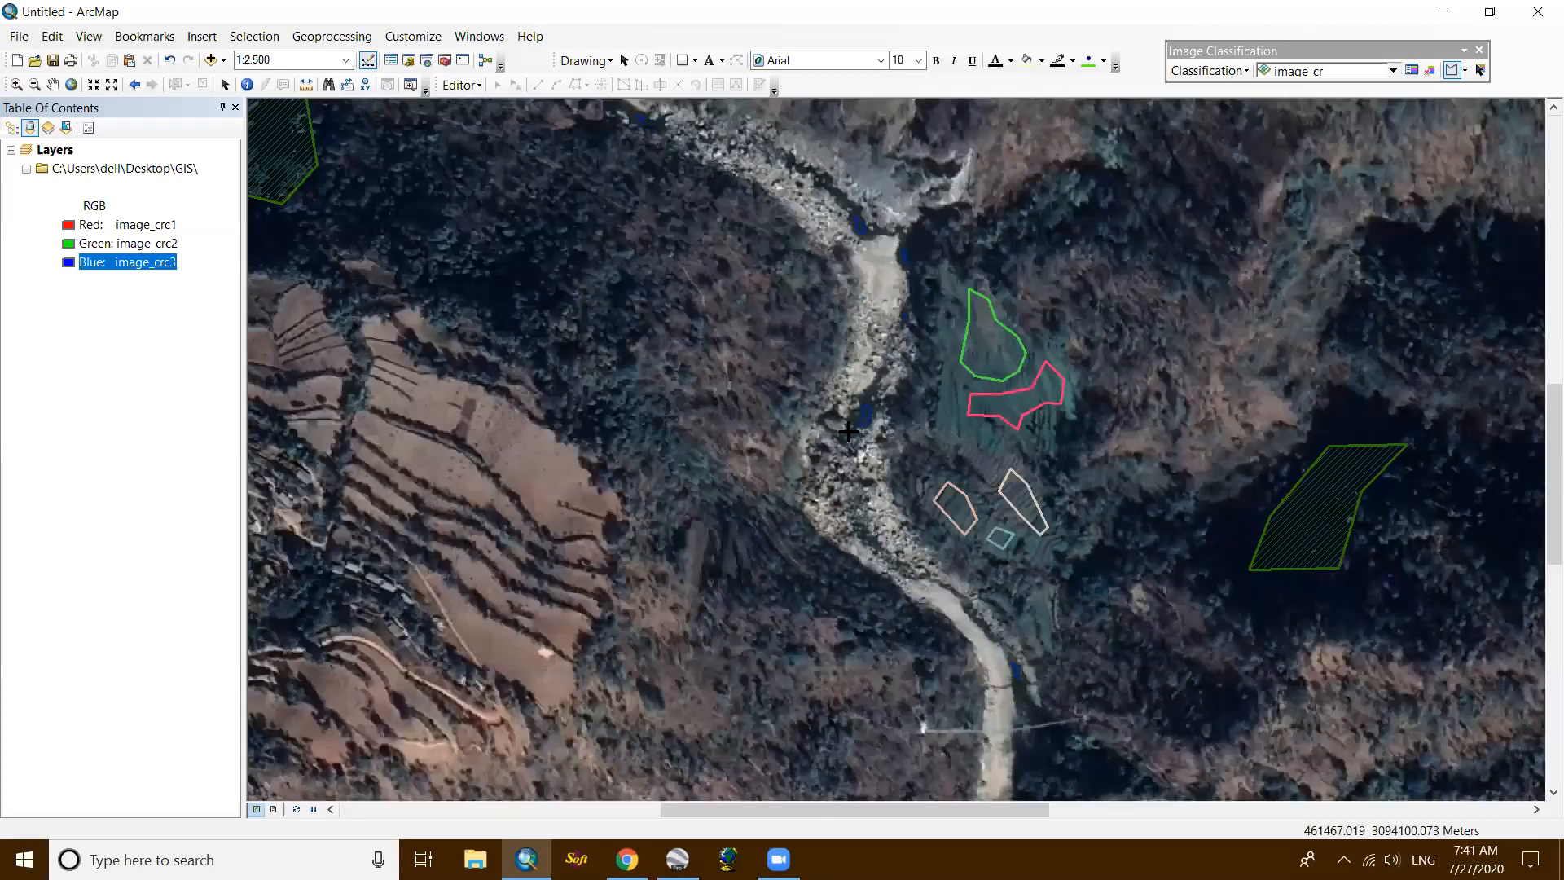
pyautogui.moveTo(996, 619); pyautogui.dragTo(891, 530)
pyautogui.scroll(-5, 989, 528)
pyautogui.click(1242, 562)
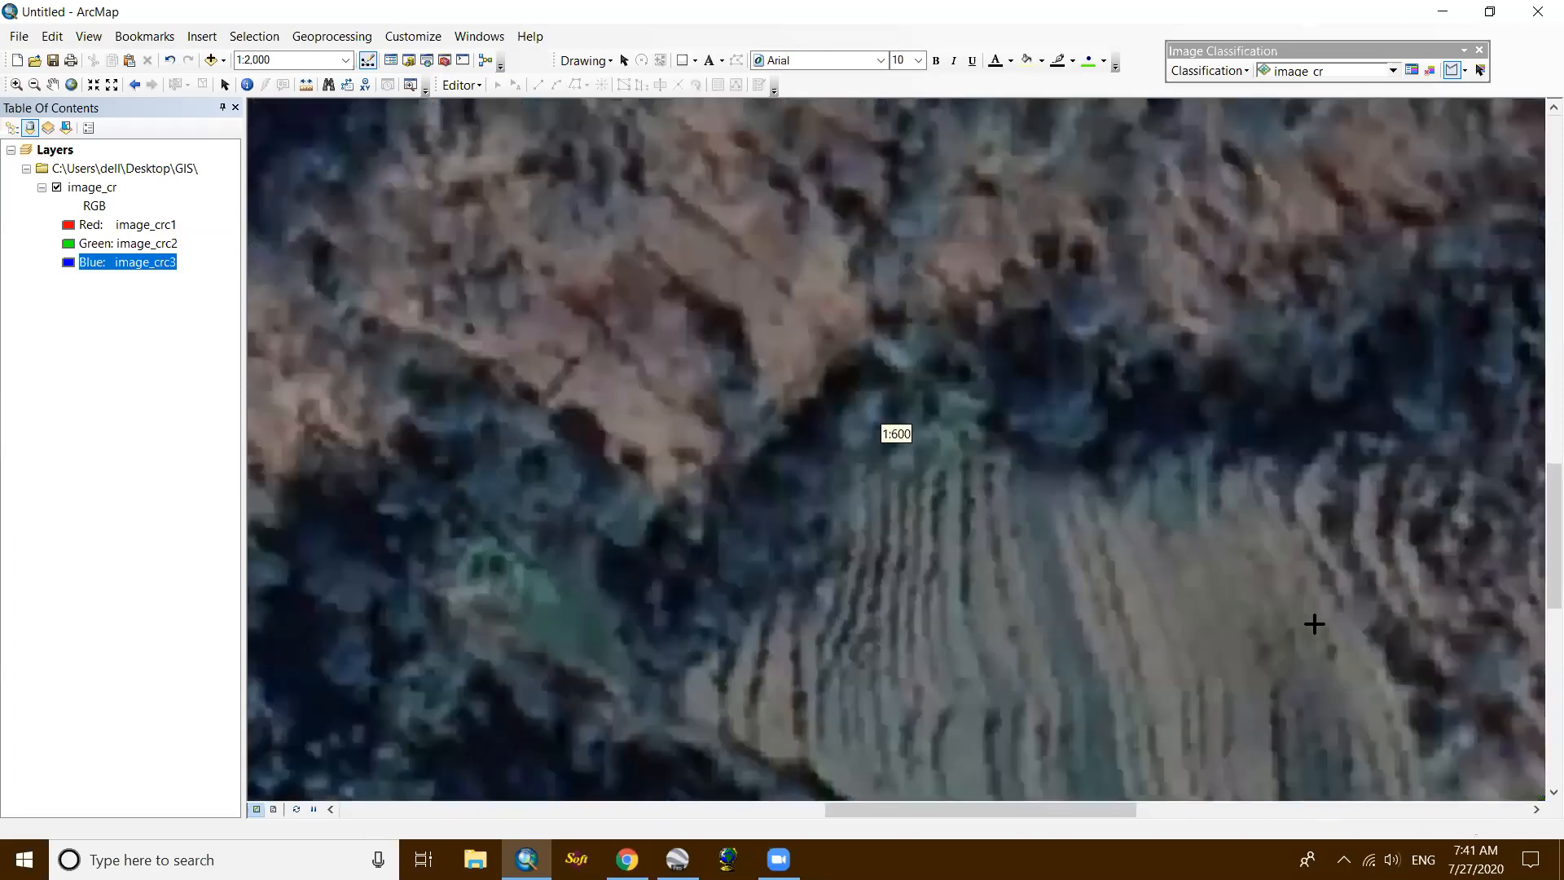
pyautogui.click(1328, 649)
pyautogui.click(1341, 744)
pyautogui.click(1304, 783)
pyautogui.click(1214, 783)
pyautogui.click(1034, 768)
pyautogui.click(865, 762)
pyautogui.click(848, 652)
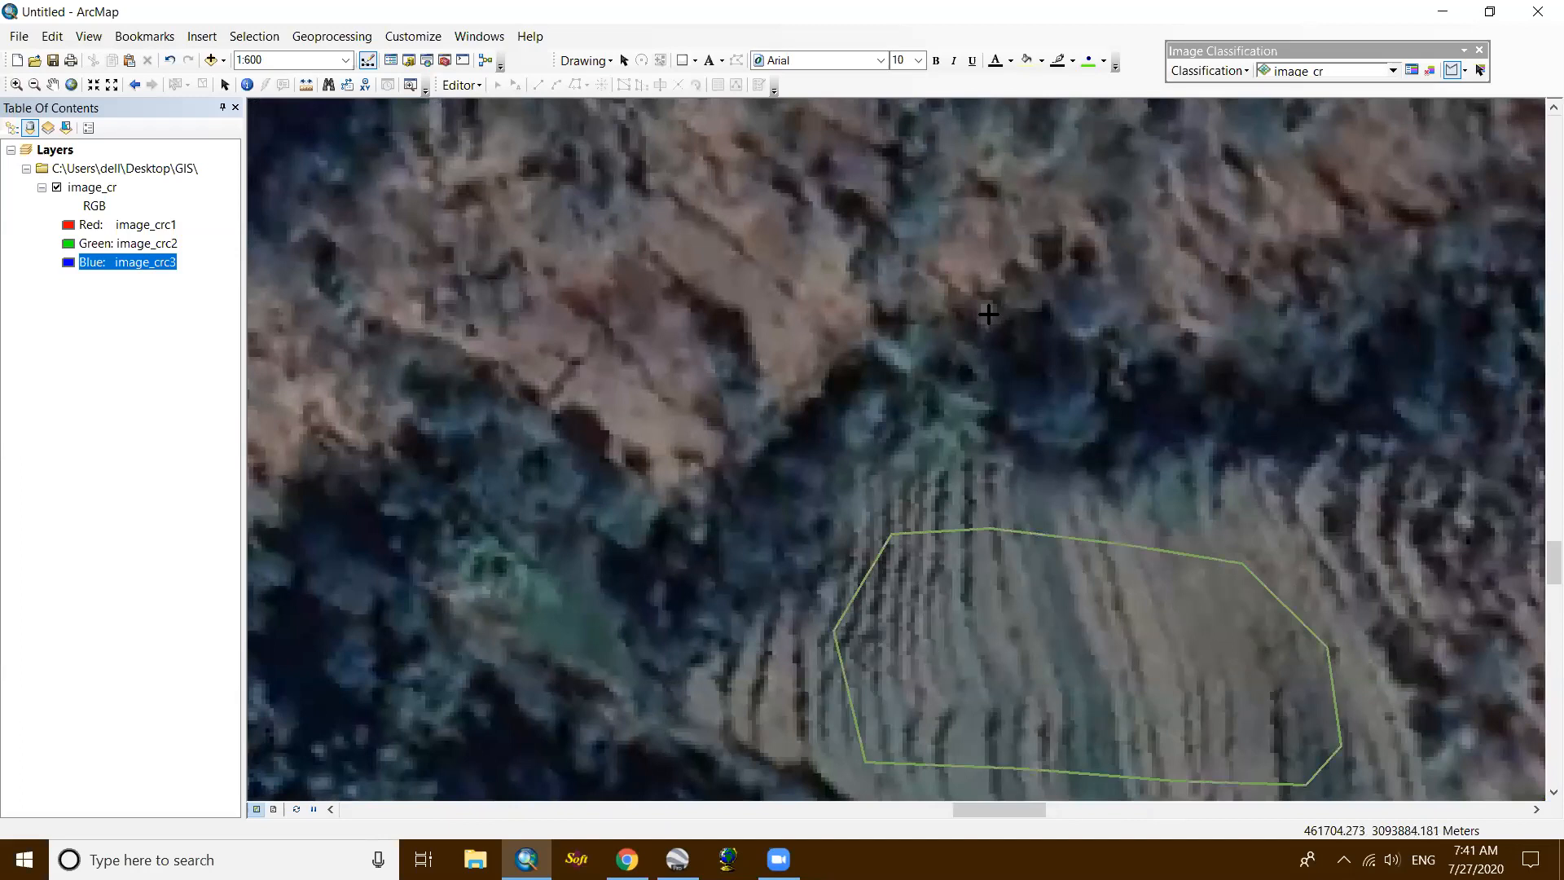
# Step: Draw three training sample polygons on the green fields along the village's northwestern, western and southwestern edges
pyautogui.scroll(2, 987, 318)
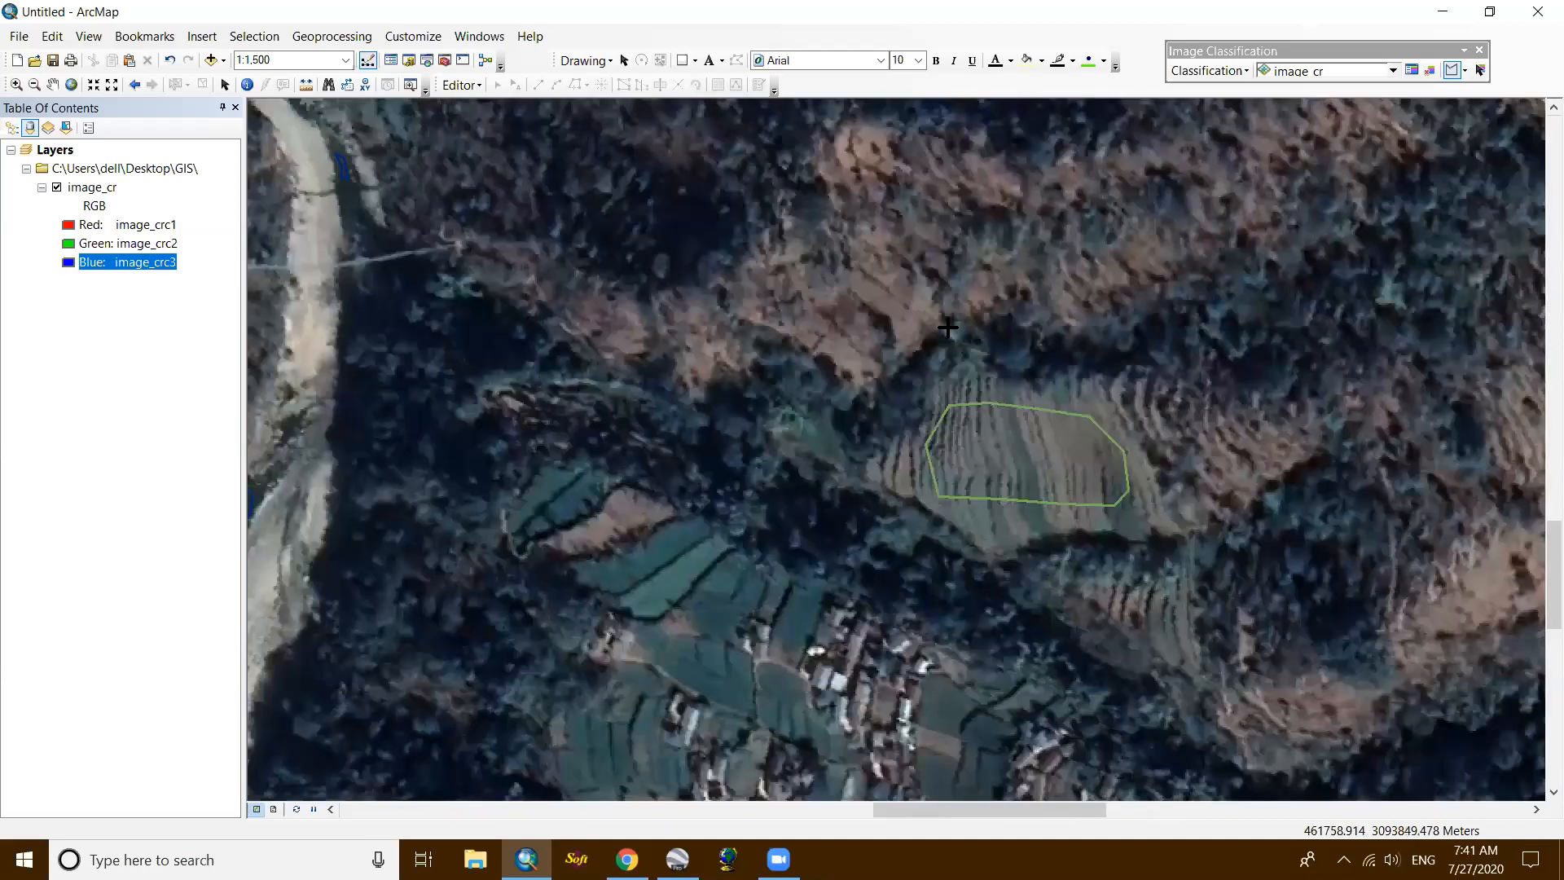
pyautogui.scroll(-4, 947, 327)
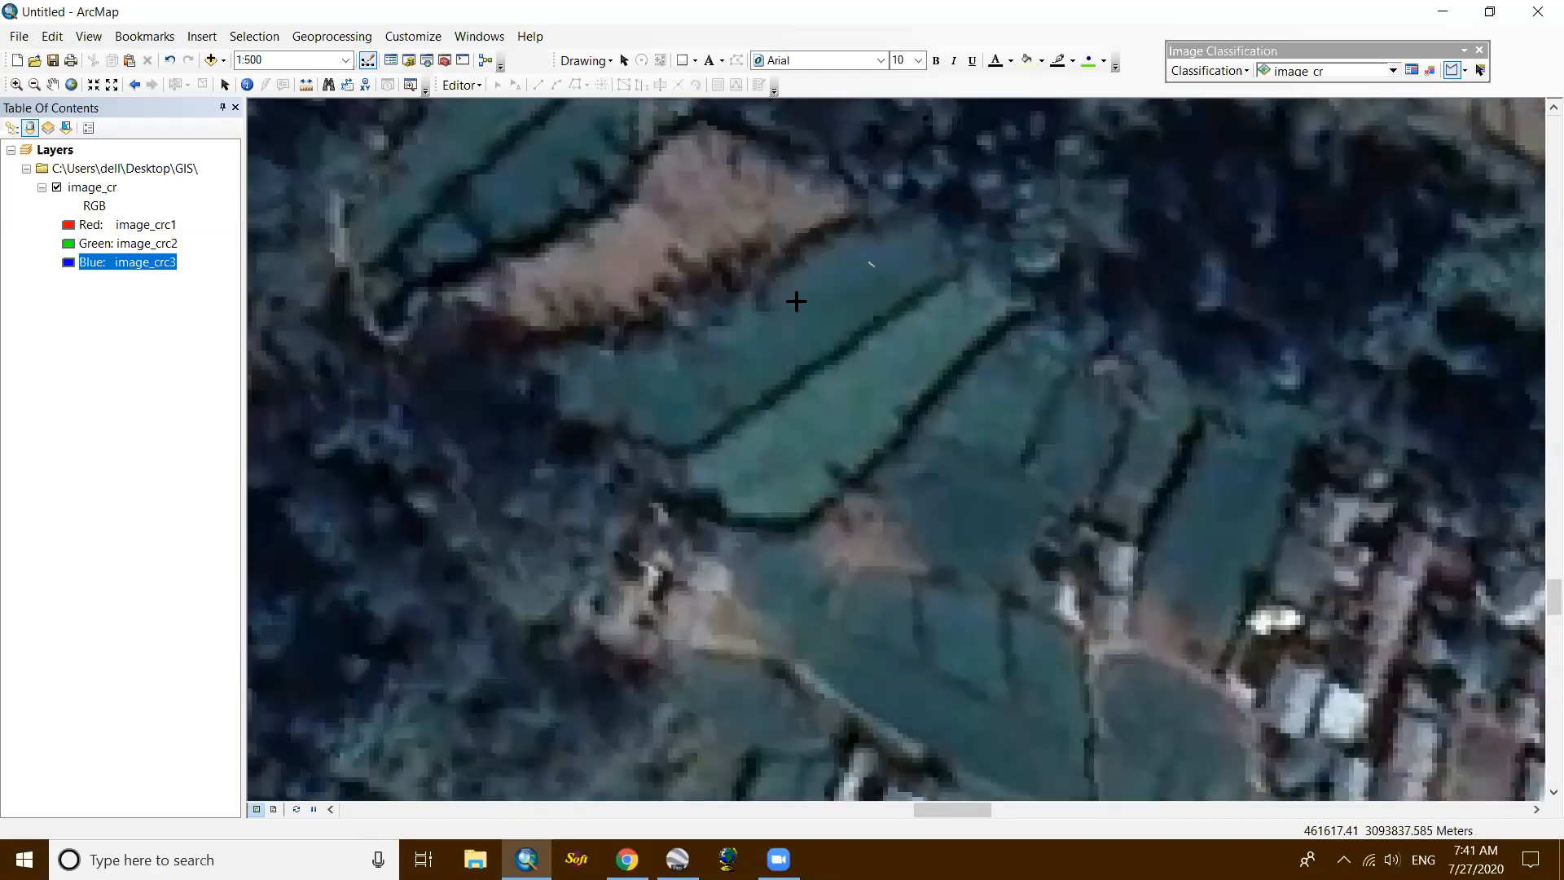
pyautogui.scroll(1, 894, 276)
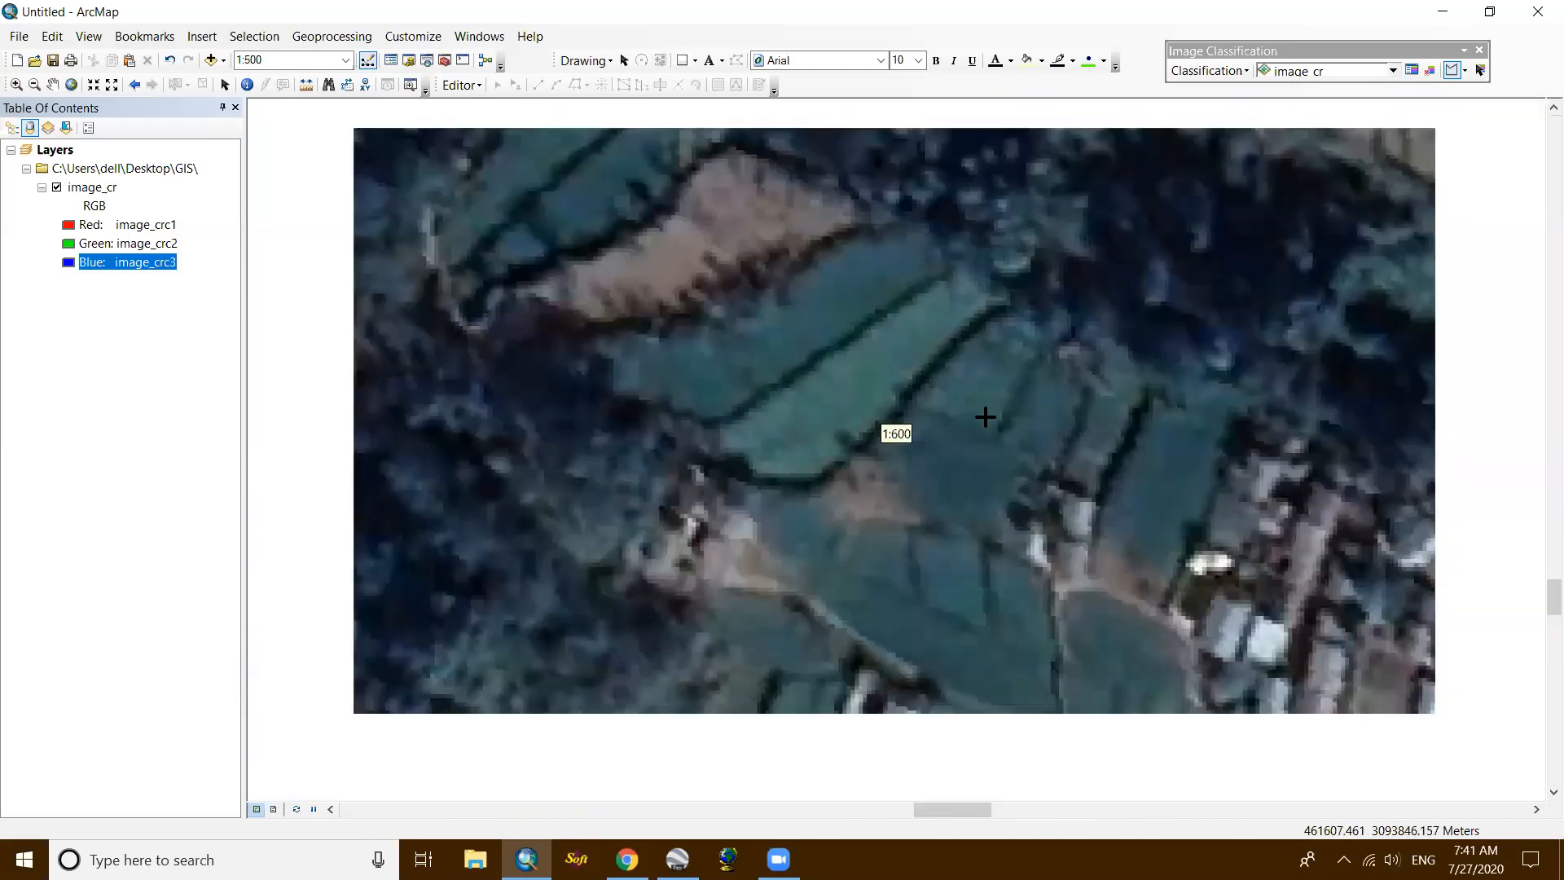
pyautogui.scroll(1, 985, 417)
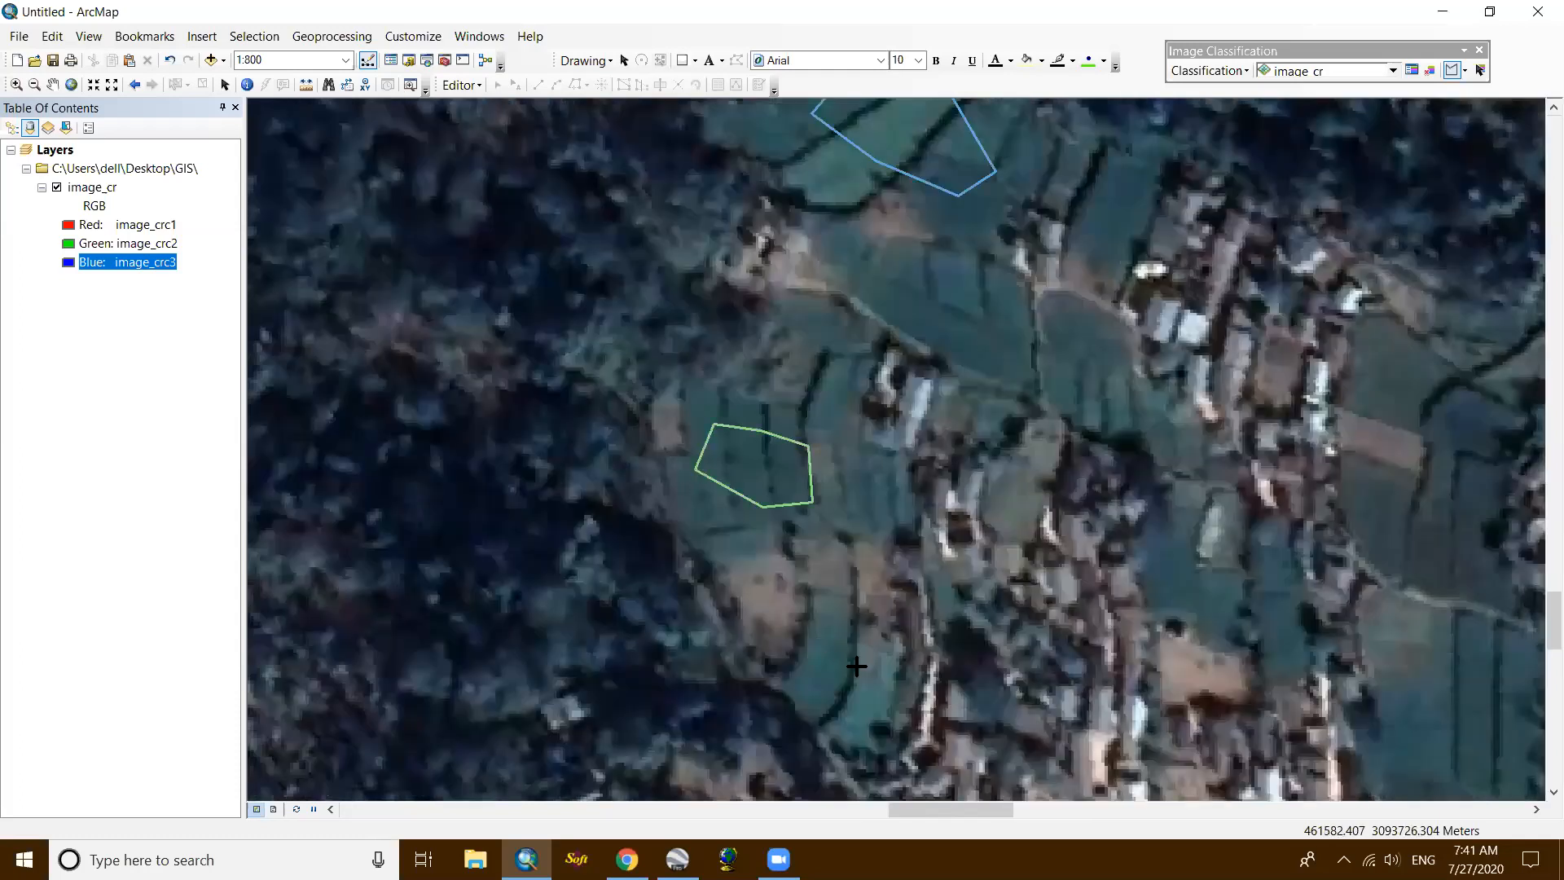
pyautogui.click(861, 717)
pyautogui.doubleClick(805, 682)
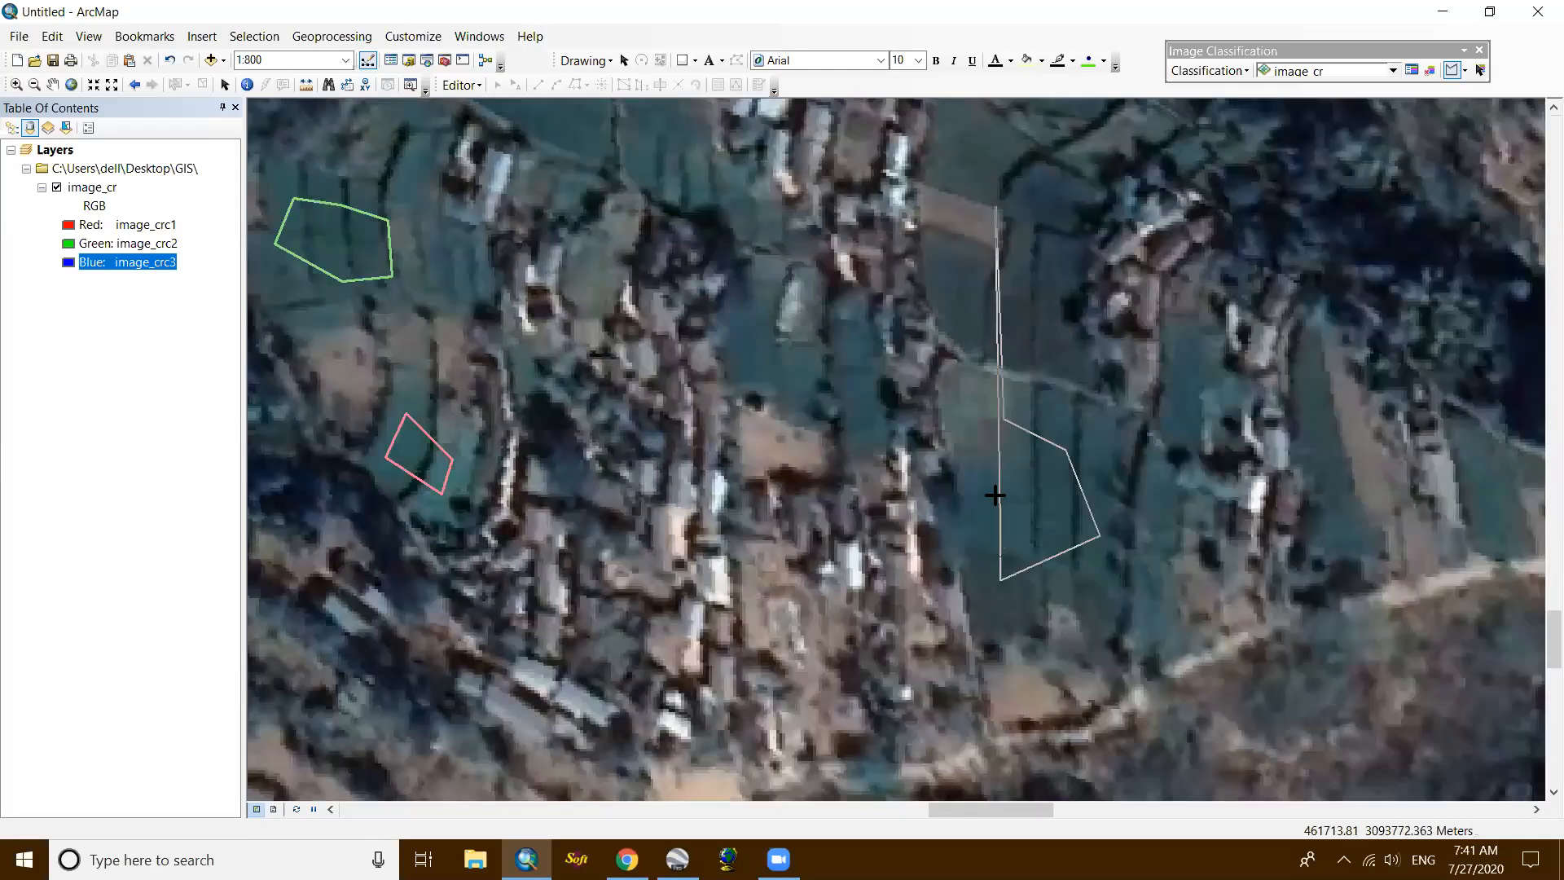
# Step: Draw two training sample polygons on the green fields along the village's eastern side, one north of the other
pyautogui.doubleClick(996, 493)
pyautogui.click(1001, 158)
pyautogui.click(1028, 213)
pyautogui.click(1042, 332)
pyautogui.click(989, 324)
pyautogui.doubleClick(959, 234)
pyautogui.scroll(5, 935, 578)
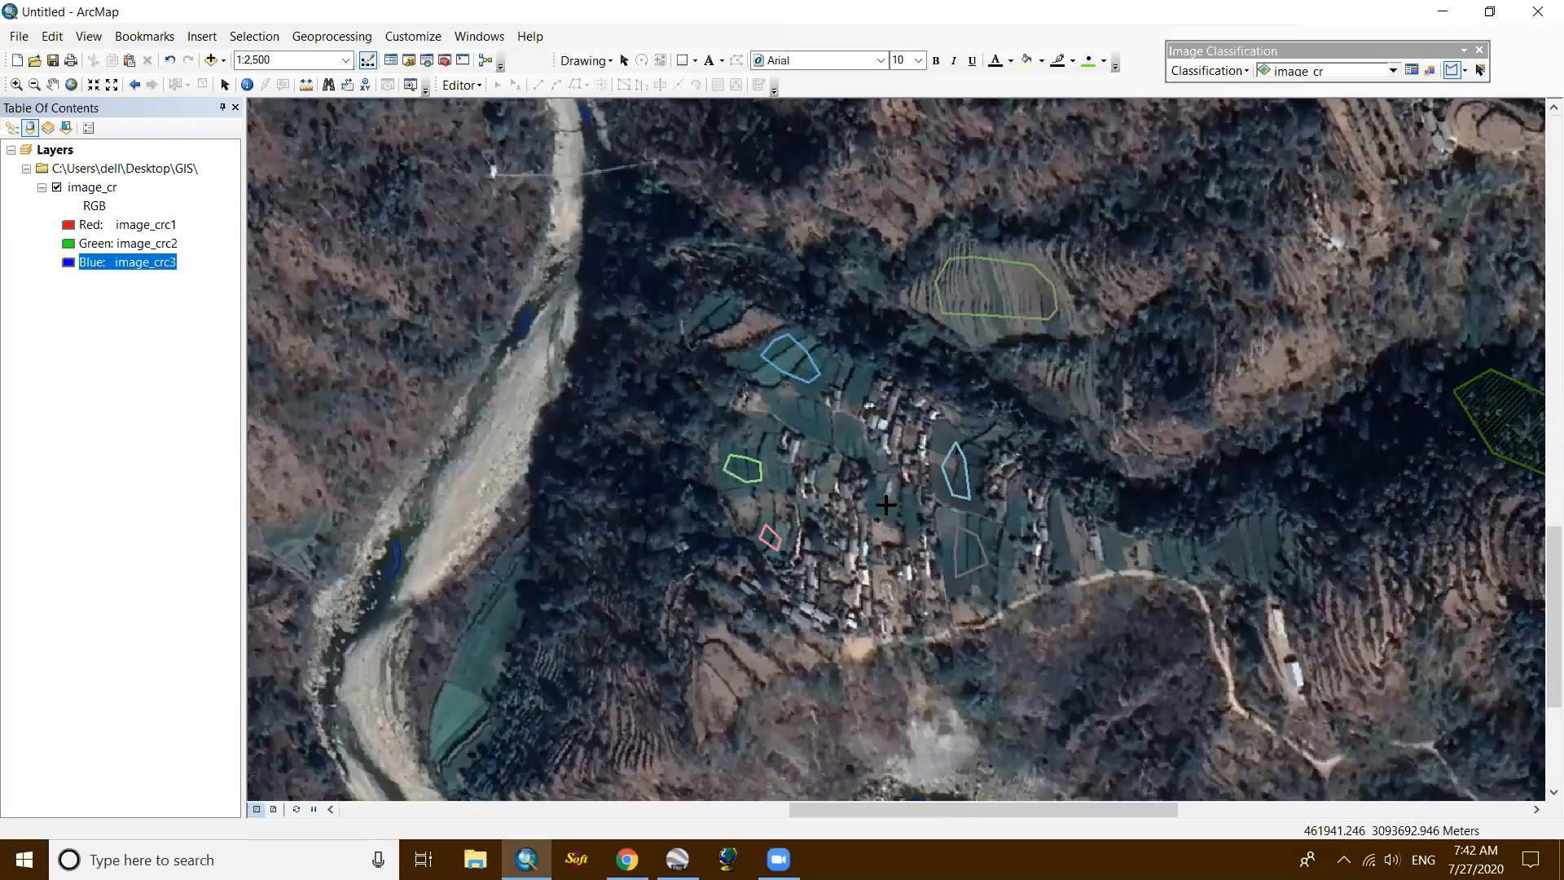
# Step: Draw one training sample on the brown terraces near the image's eastern side and two on the green fields east of the road fork
pyautogui.moveTo(1261, 529); pyautogui.dragTo(745, 579)
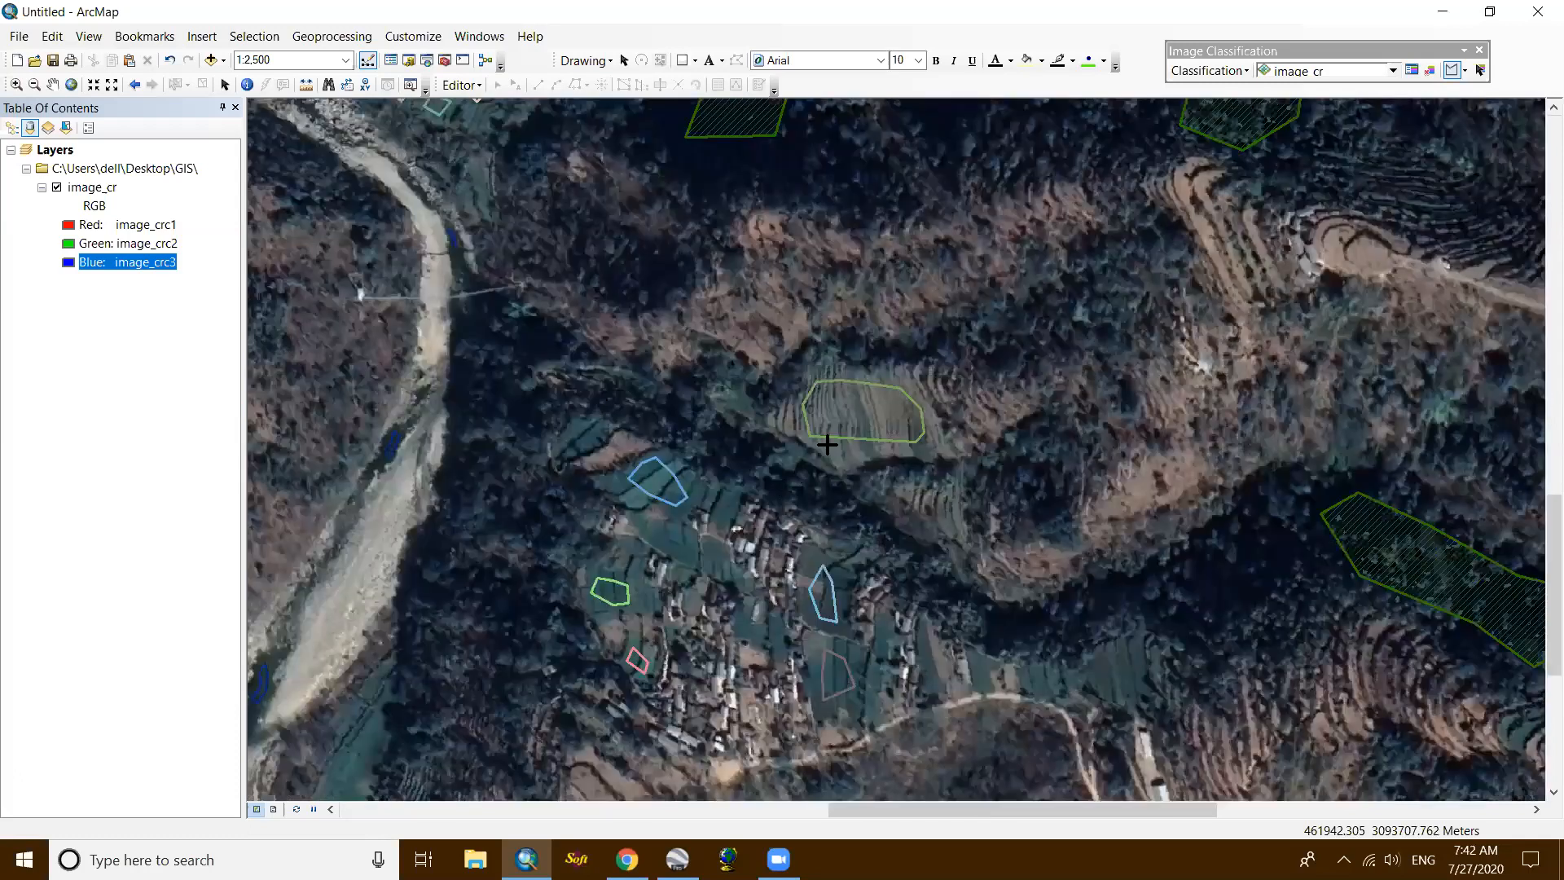
pyautogui.moveTo(1096, 267); pyautogui.dragTo(665, 527)
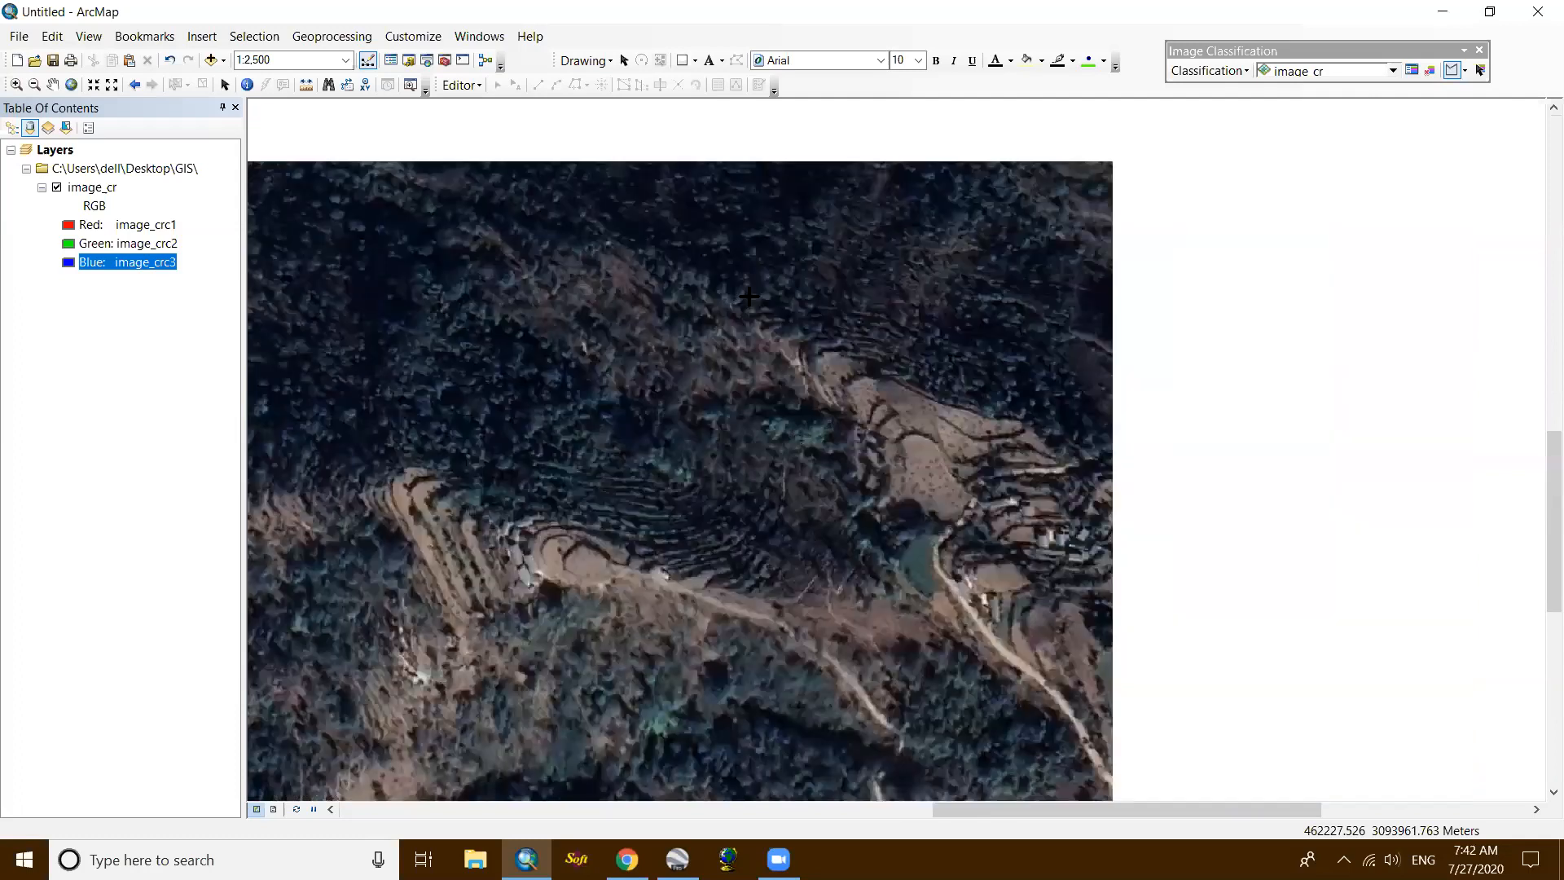
pyautogui.scroll(3, 866, 370)
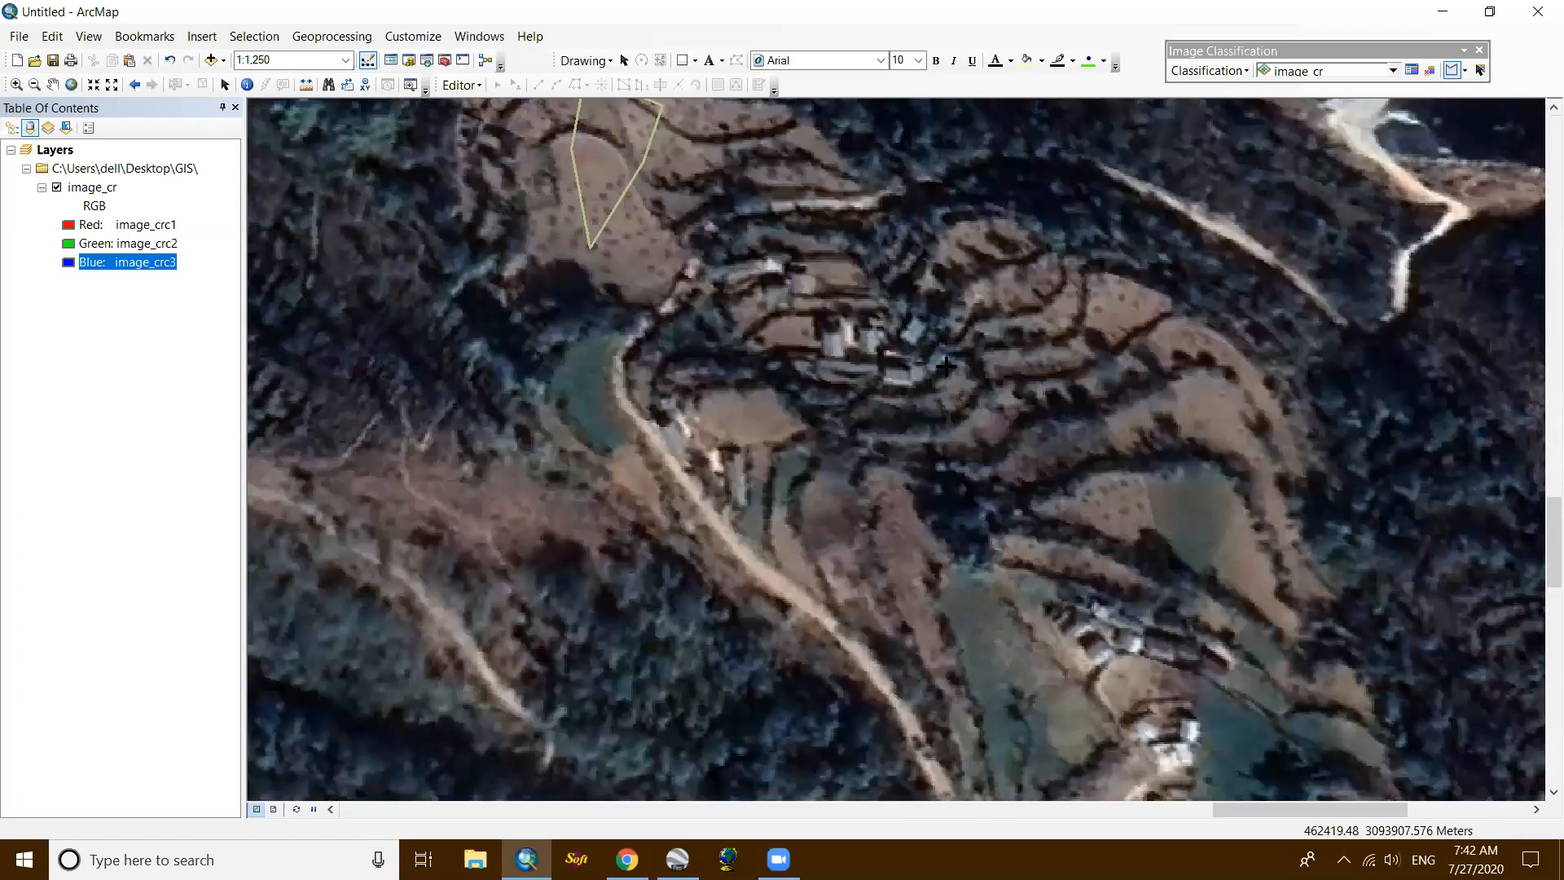
pyautogui.moveTo(1050, 565); pyautogui.dragTo(831, 149)
pyautogui.moveTo(1086, 468); pyautogui.dragTo(982, 270)
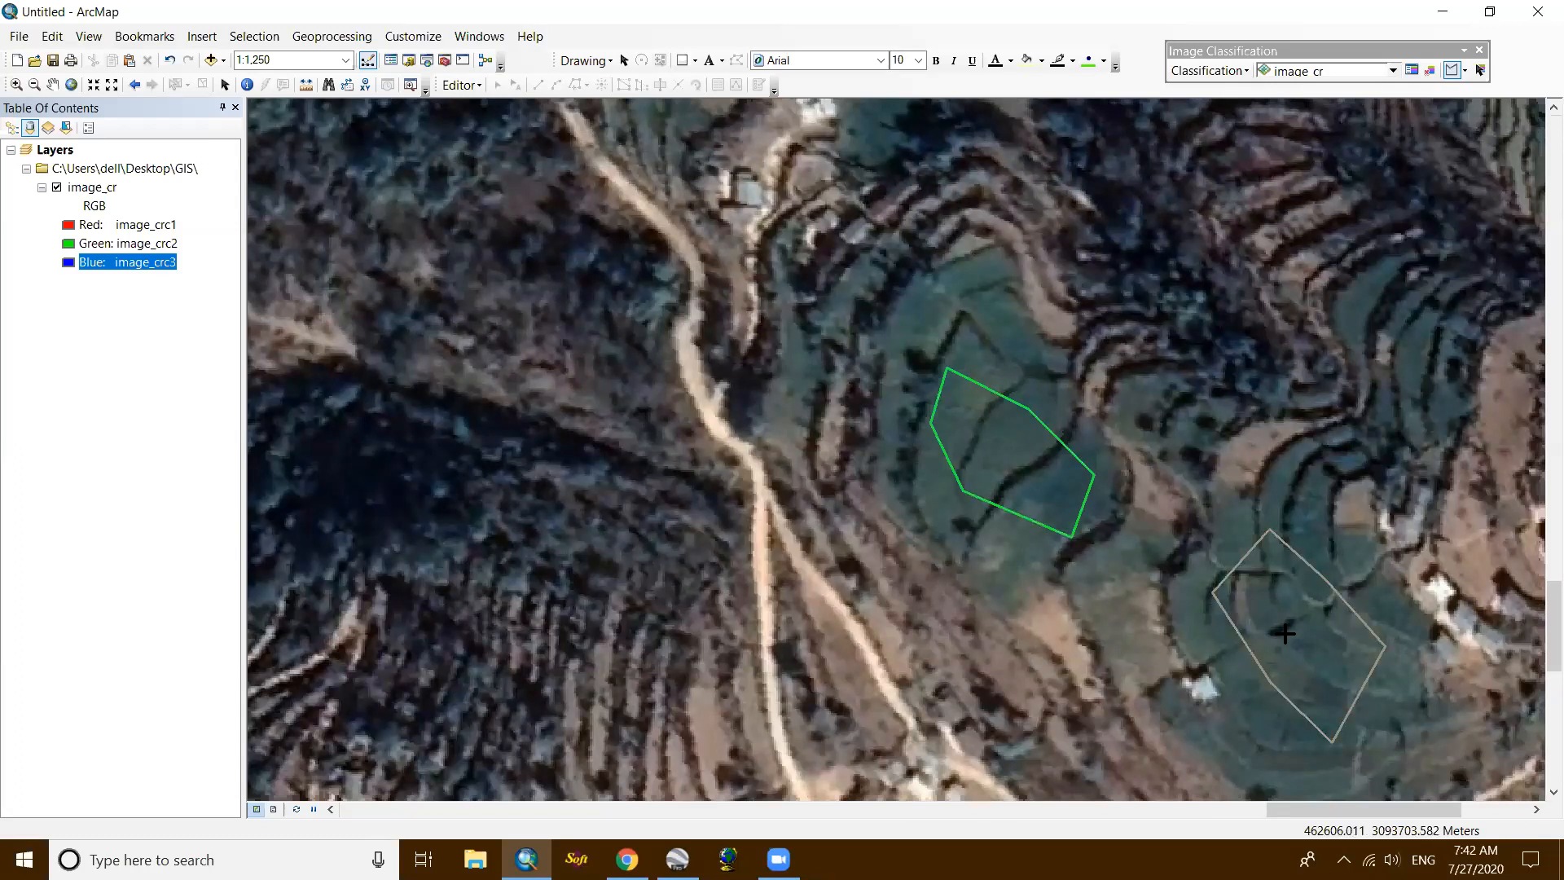
# Step: Draw a narrow training sample polygon on the greenish patch among the eastern brown terraces, north of the houses
pyautogui.scroll(3, 1284, 633)
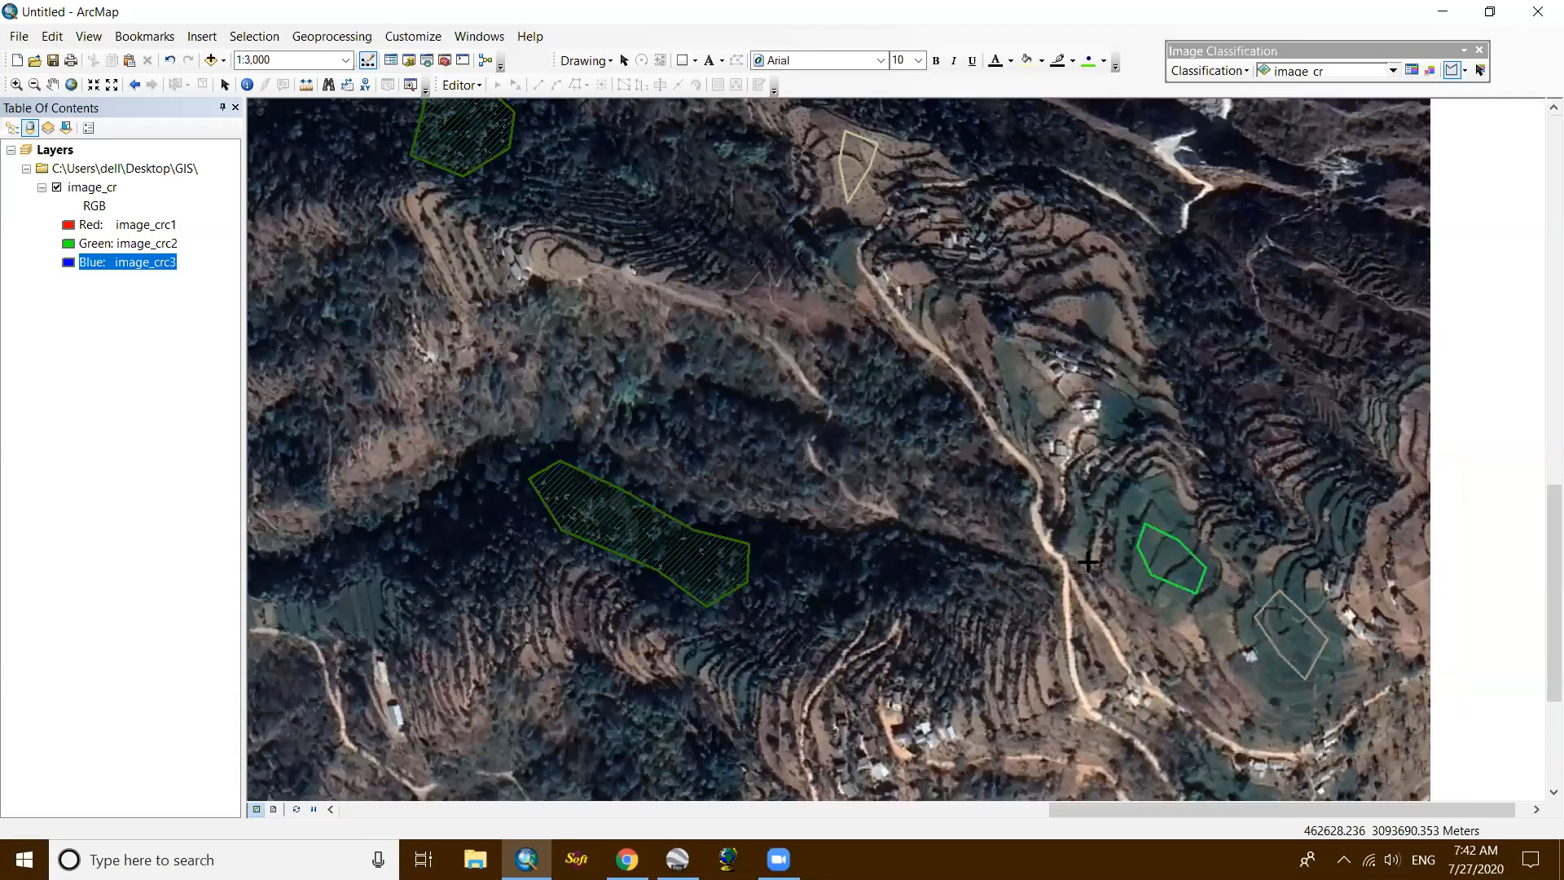
pyautogui.scroll(2, 1091, 560)
pyautogui.scroll(-4, 1202, 399)
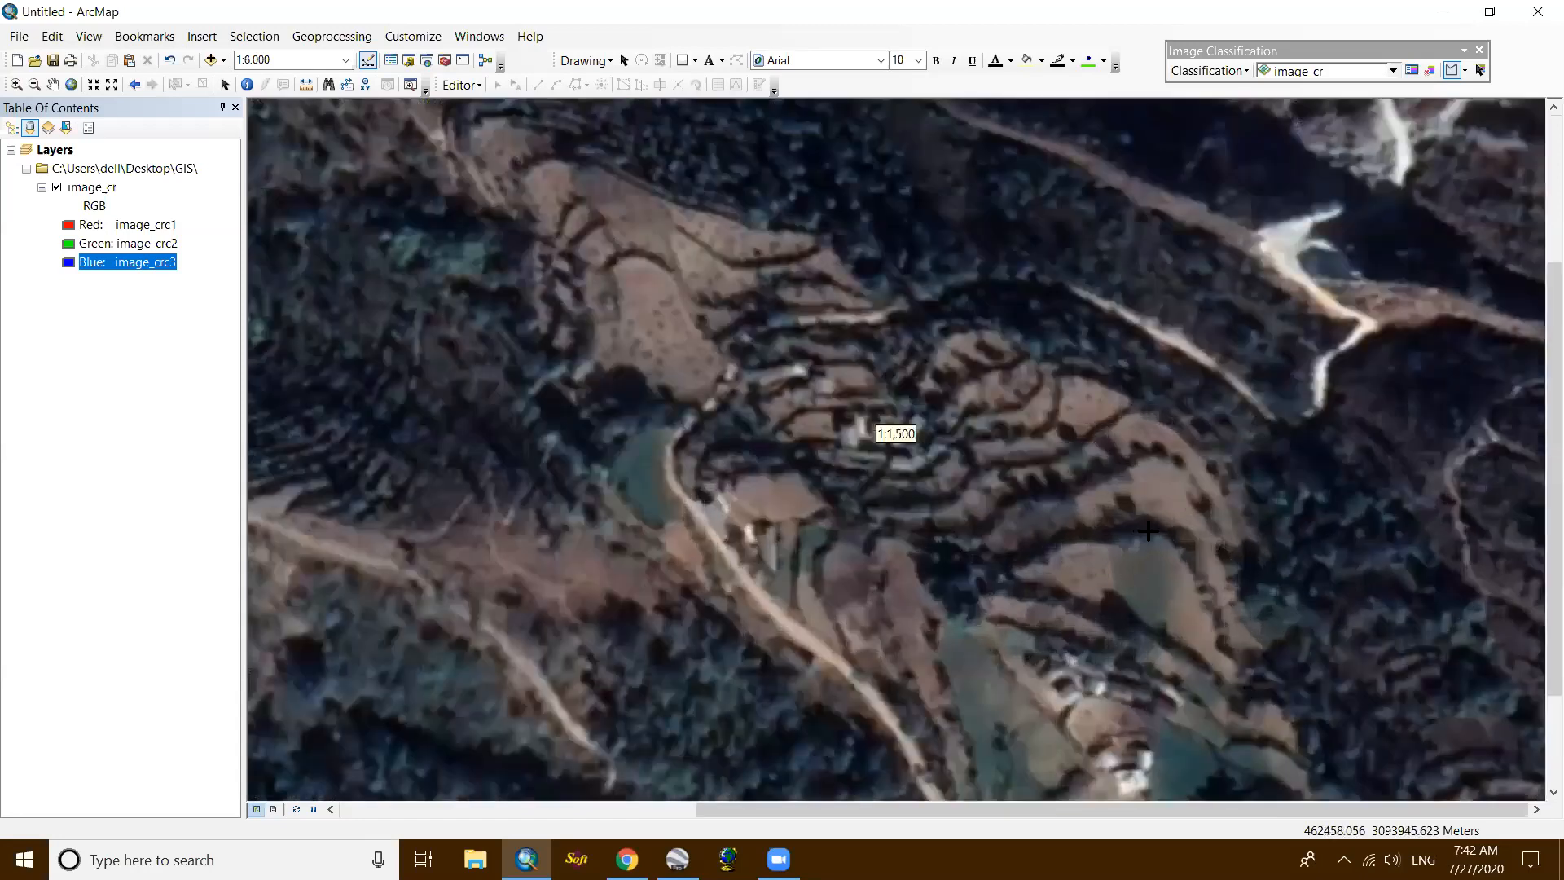
pyautogui.scroll(-3, 1148, 533)
pyautogui.scroll(5, 1190, 573)
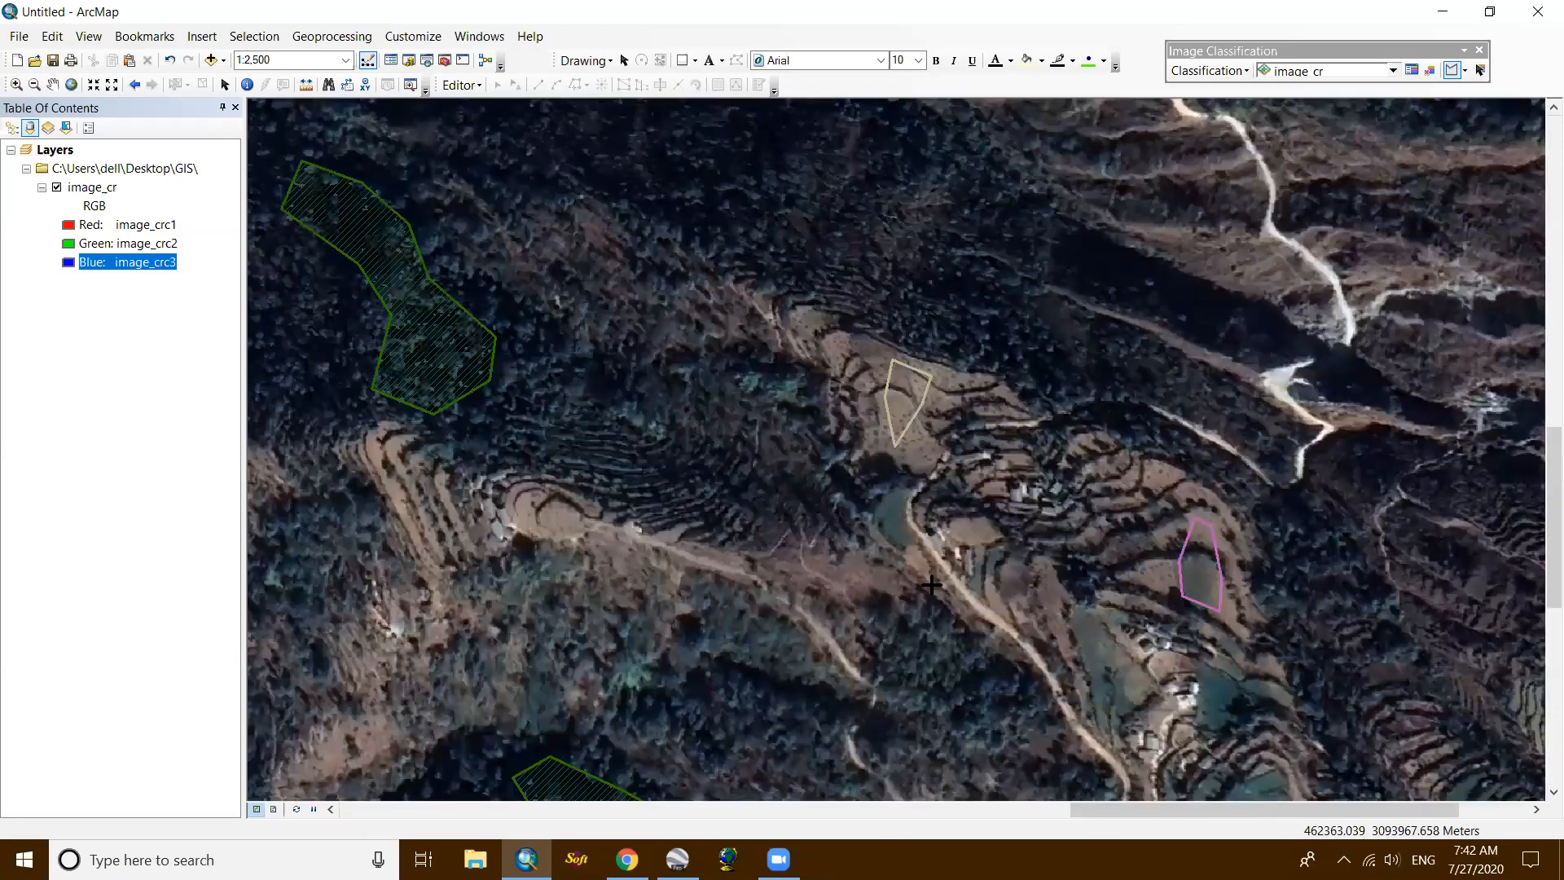
# Step: Draw a five-sided training sample on the rounded brown terrace at the western end of the dirt road
pyautogui.scroll(-3, 1035, 627)
pyautogui.click(907, 635)
pyautogui.click(966, 683)
pyautogui.click(1034, 676)
pyautogui.click(1040, 633)
pyautogui.doubleClick(932, 585)
# Step: Draw a large training sample on the brown terraces west of the river and a small four-sided one on their northwestern section
pyautogui.scroll(5, 1255, 655)
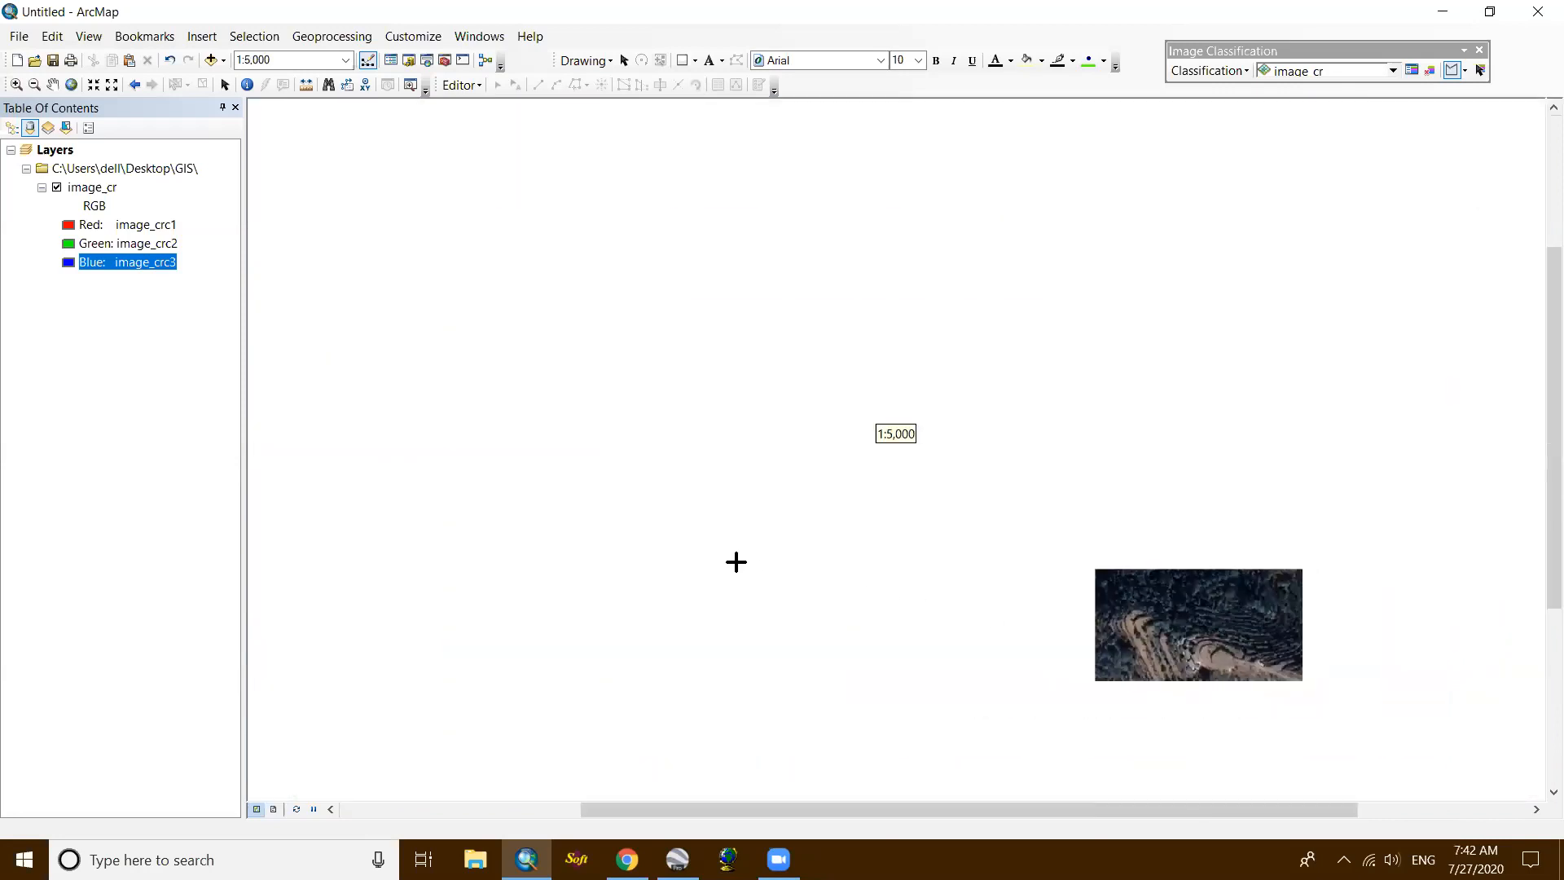
pyautogui.scroll(-3, 333, 538)
pyautogui.click(483, 305)
pyautogui.click(521, 276)
pyautogui.click(592, 309)
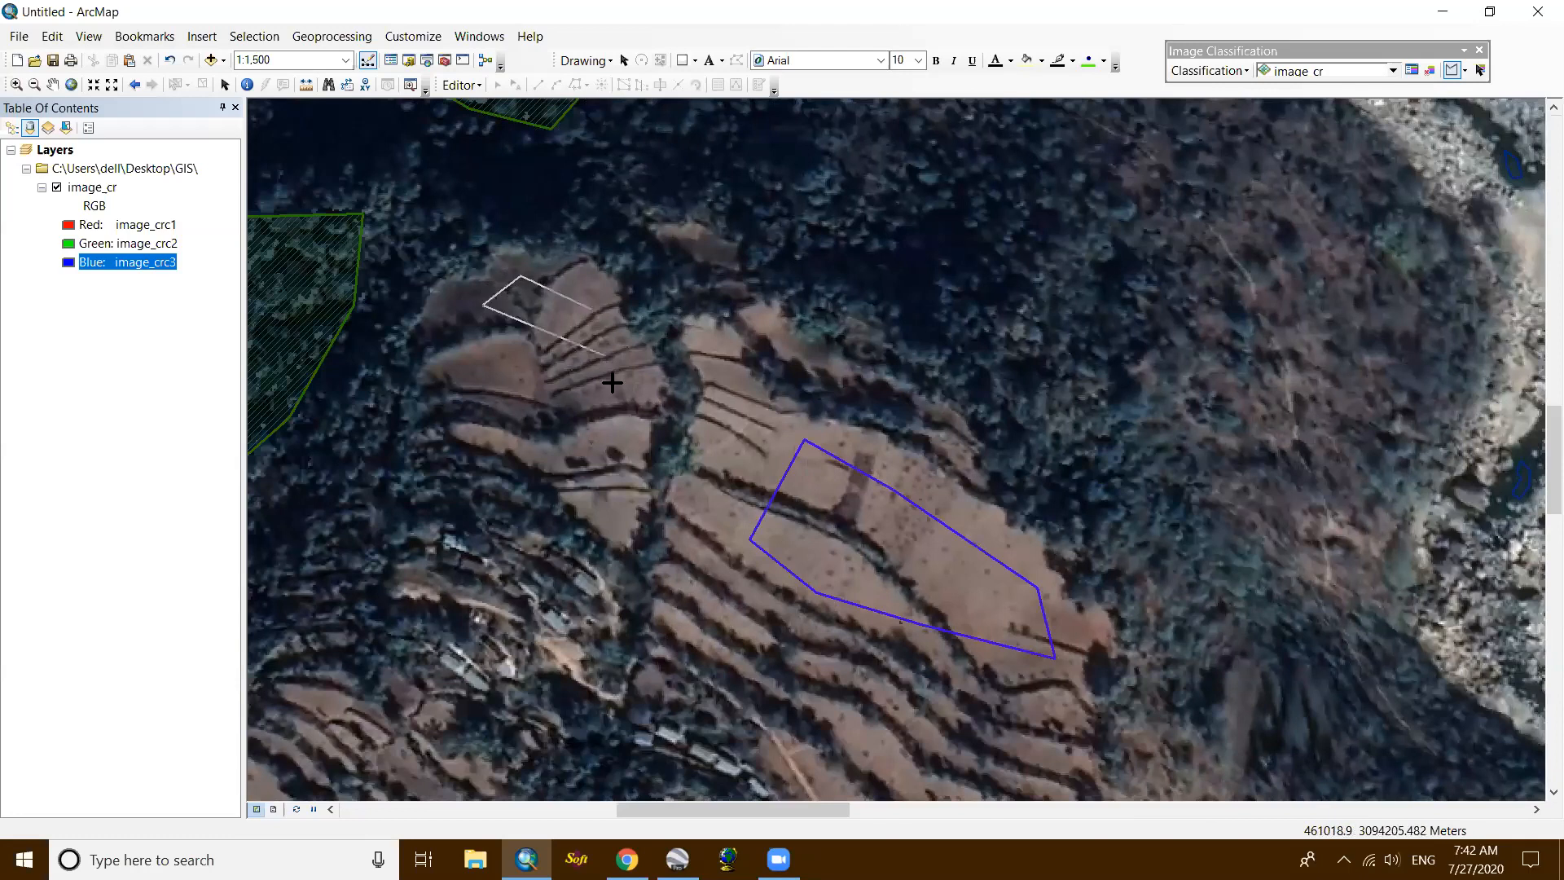
pyautogui.doubleClick(513, 355)
pyautogui.scroll(1, 1279, 521)
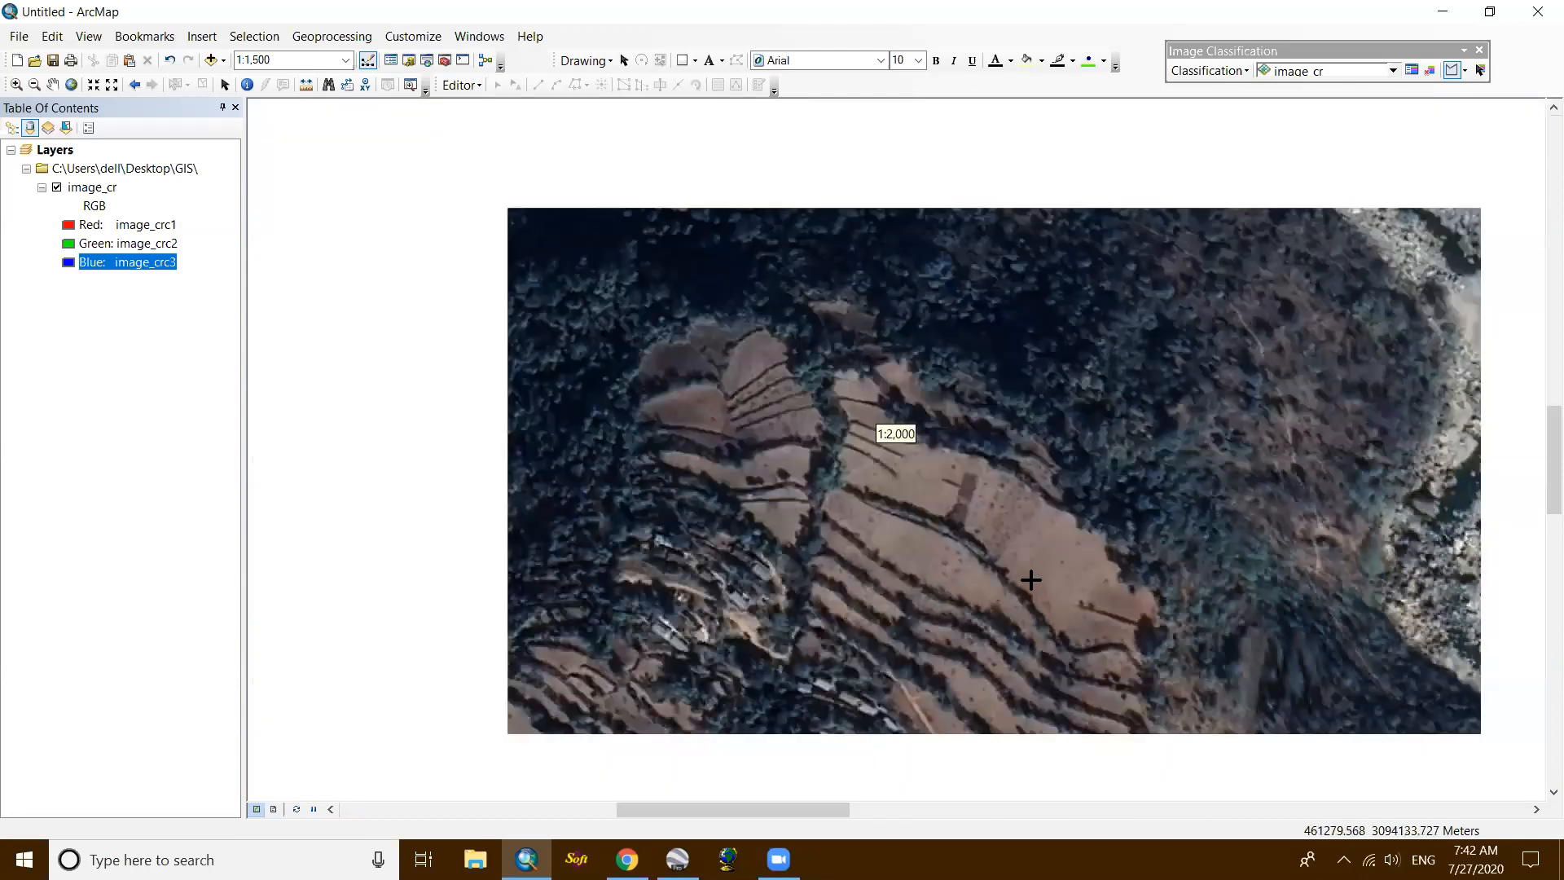
# Step: Name the third training class, value 29, Agricultural
pyautogui.scroll(1, 1030, 579)
pyautogui.scroll(-3, 910, 412)
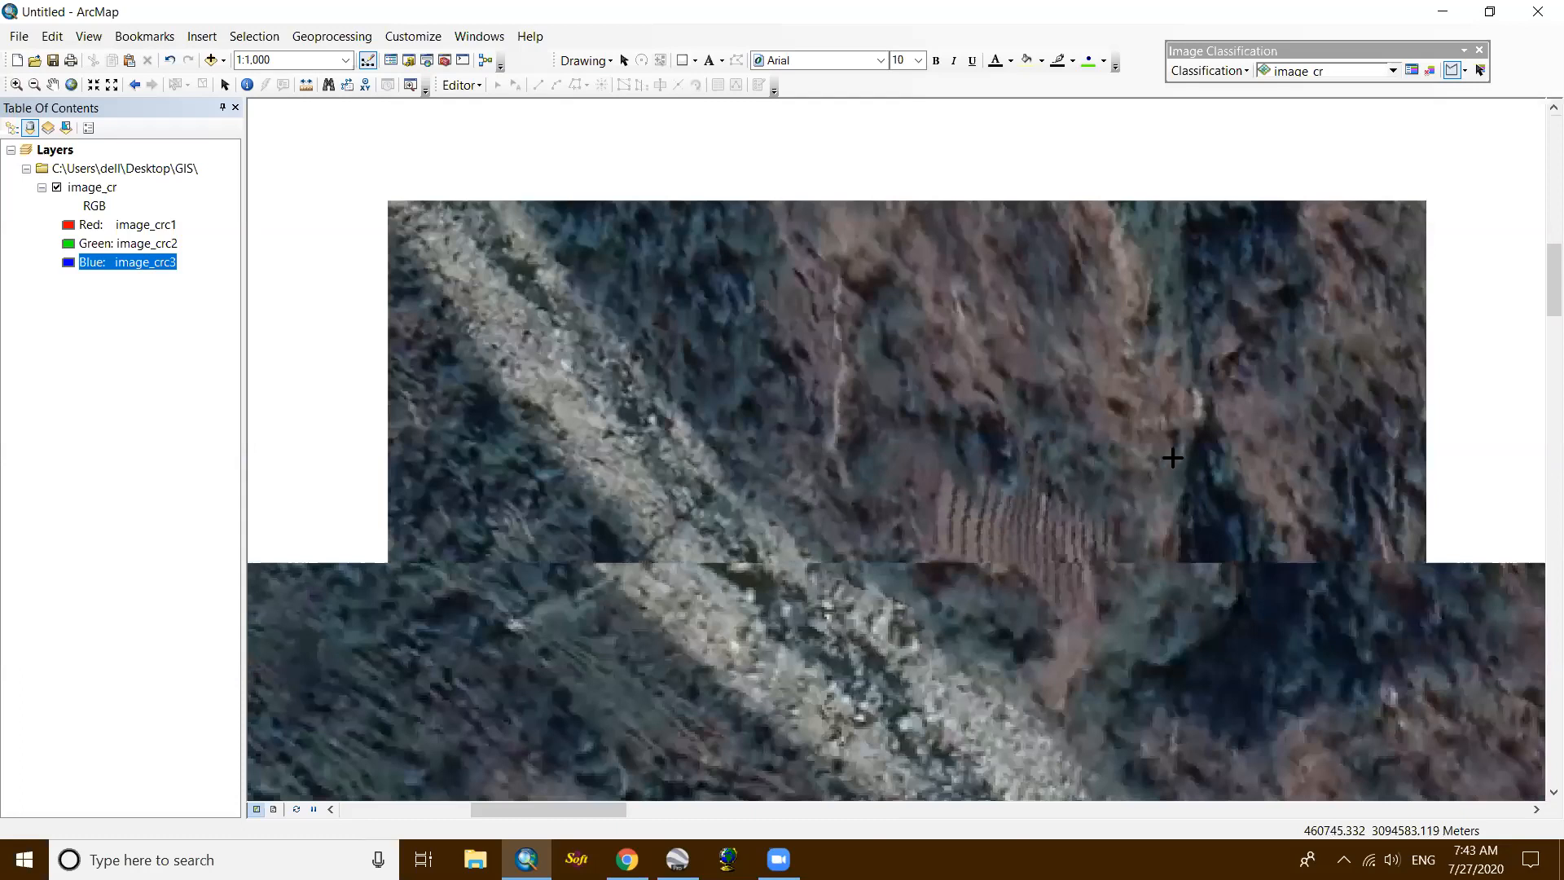
pyautogui.scroll(1, 1203, 448)
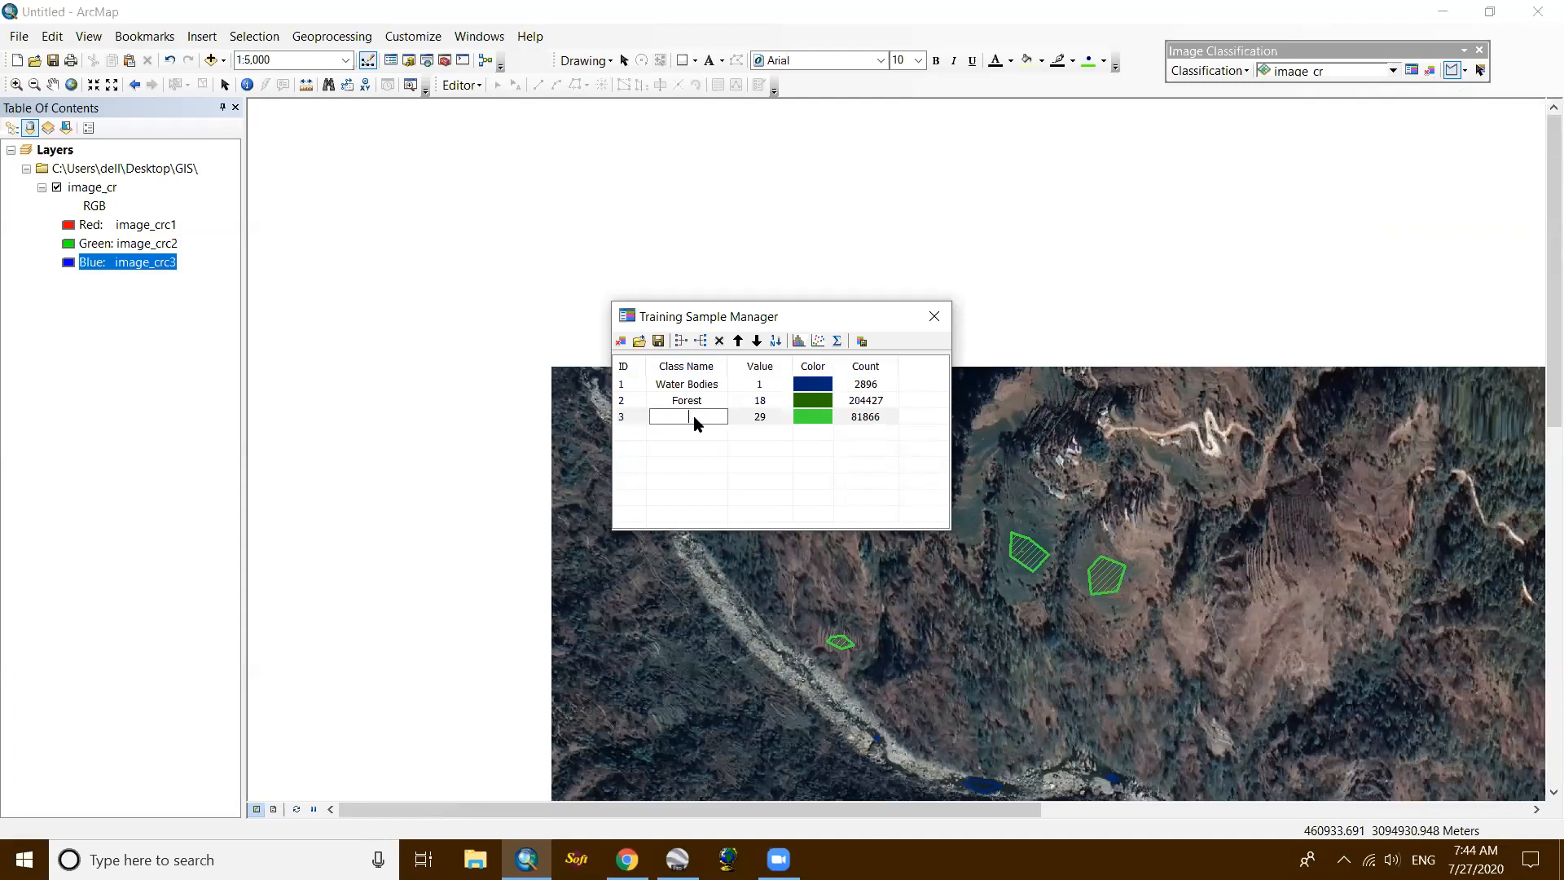
pyautogui.write('Agricultura')
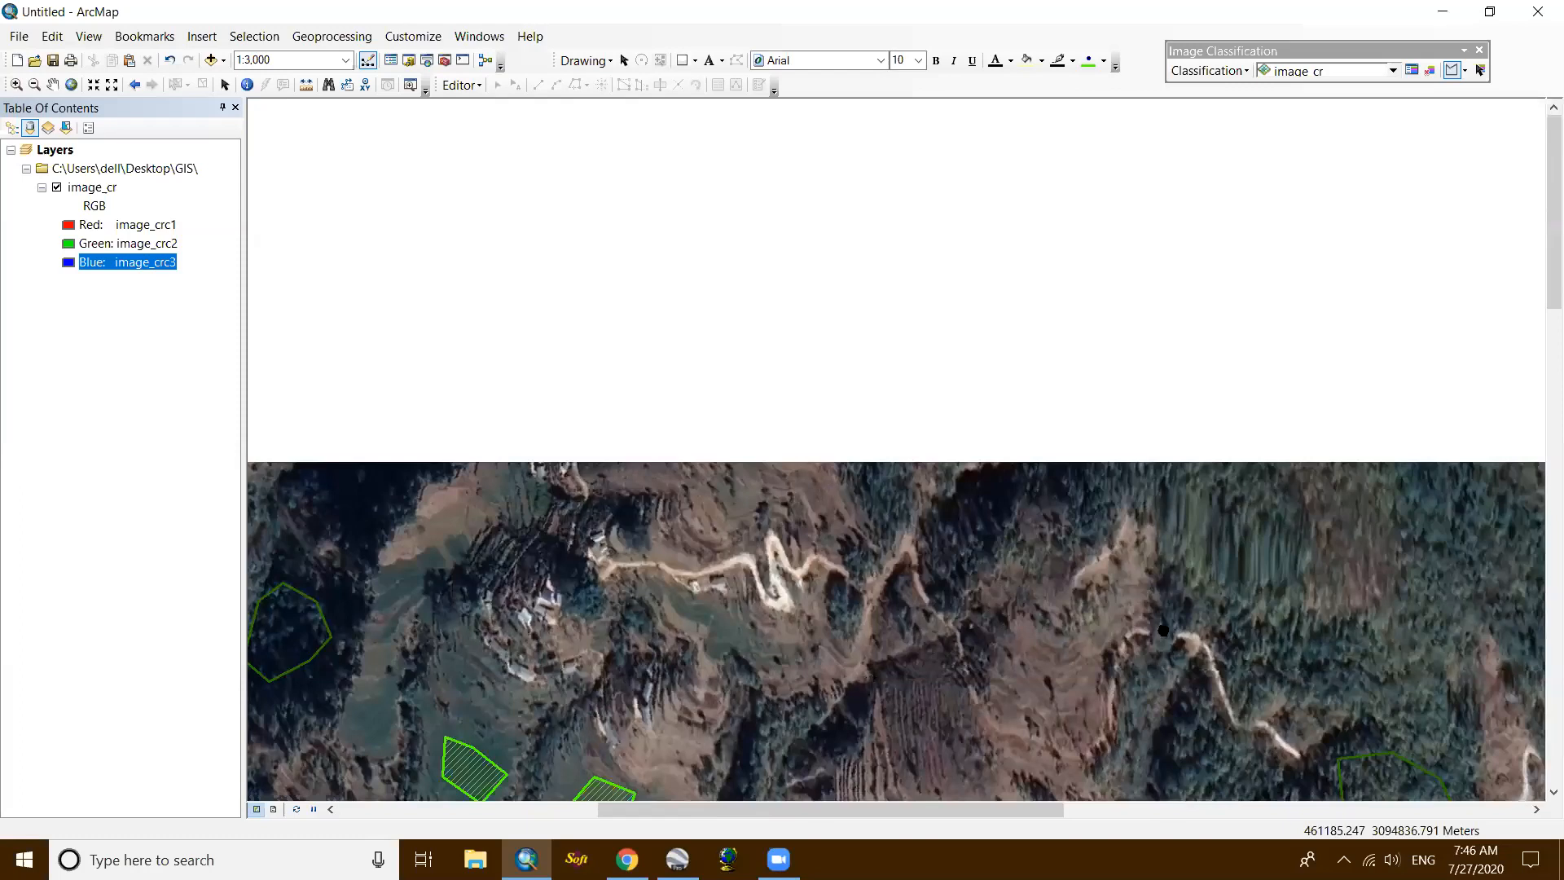
pyautogui.moveTo(862, 659); pyautogui.dragTo(1162, 630)
pyautogui.moveTo(469, 692); pyautogui.dragTo(1049, 552)
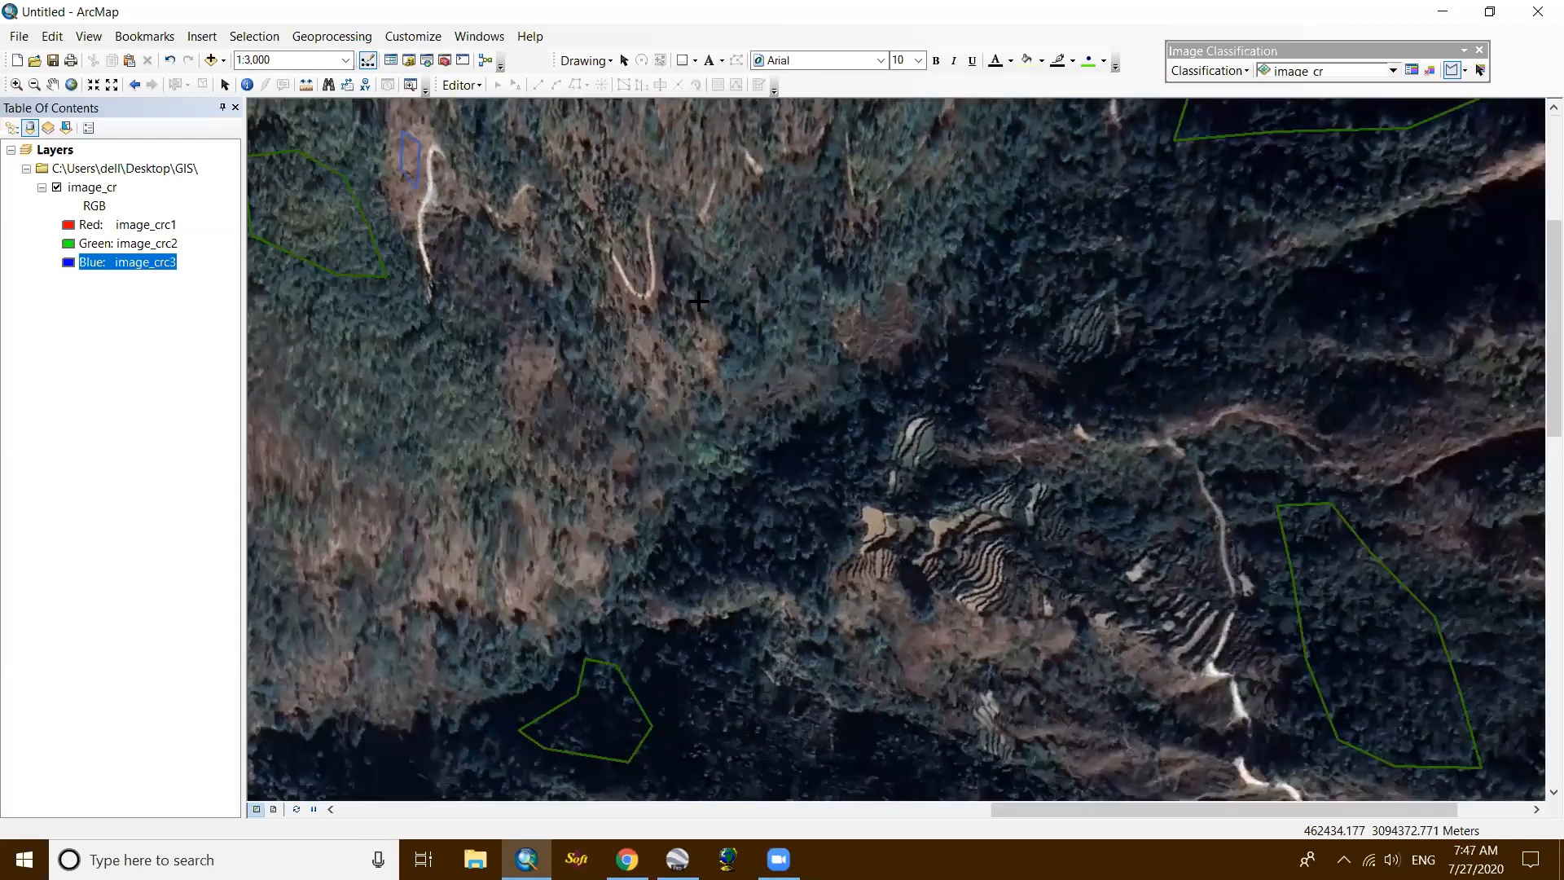
pyautogui.scroll(-4, 824, 483)
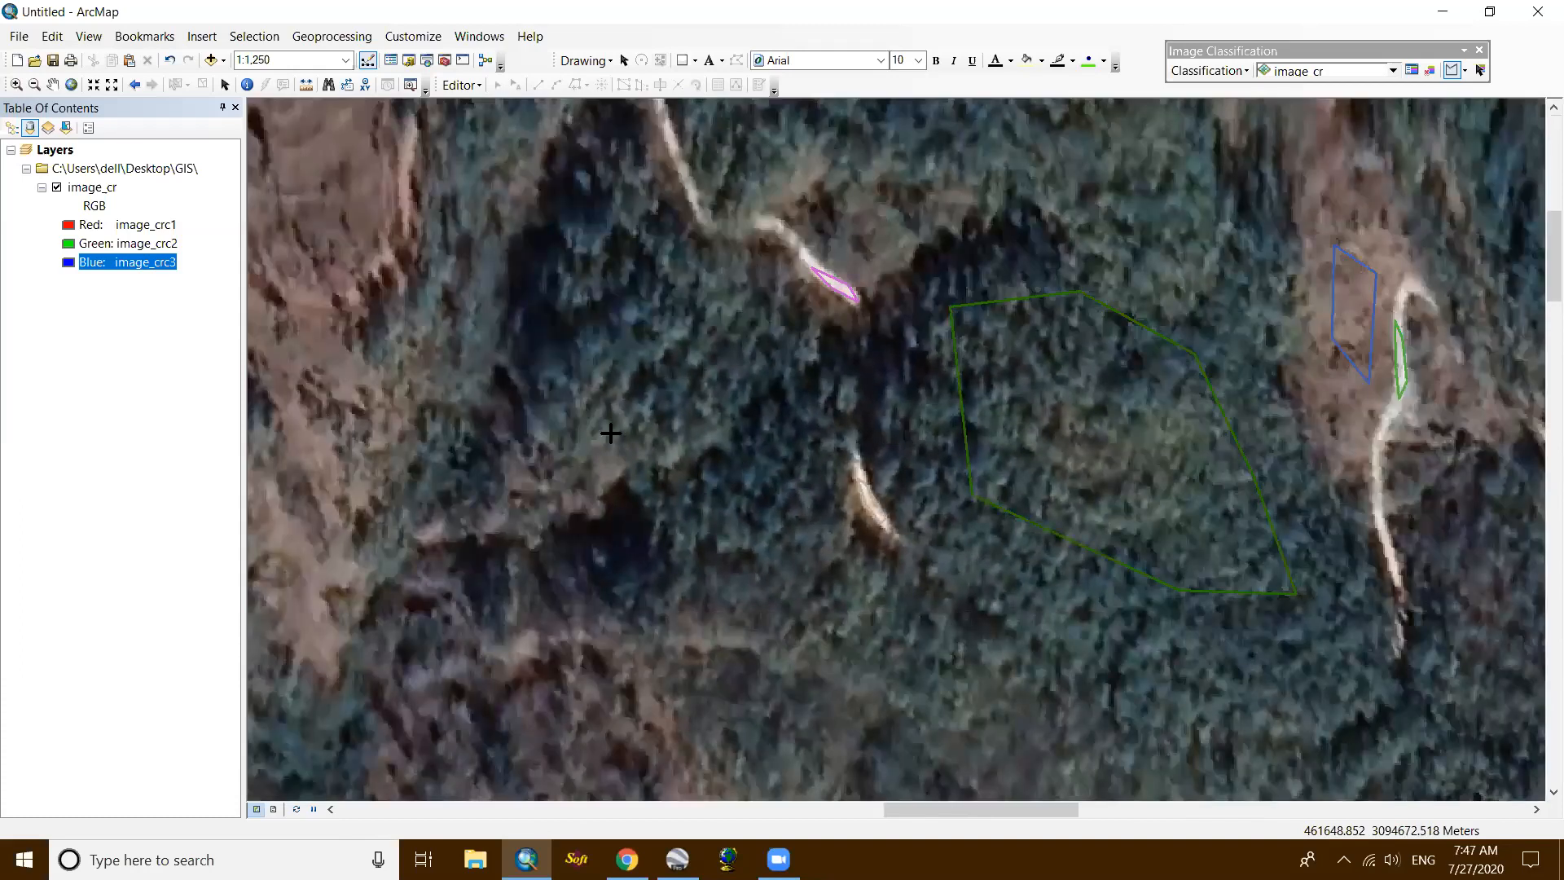
pyautogui.scroll(3, 802, 614)
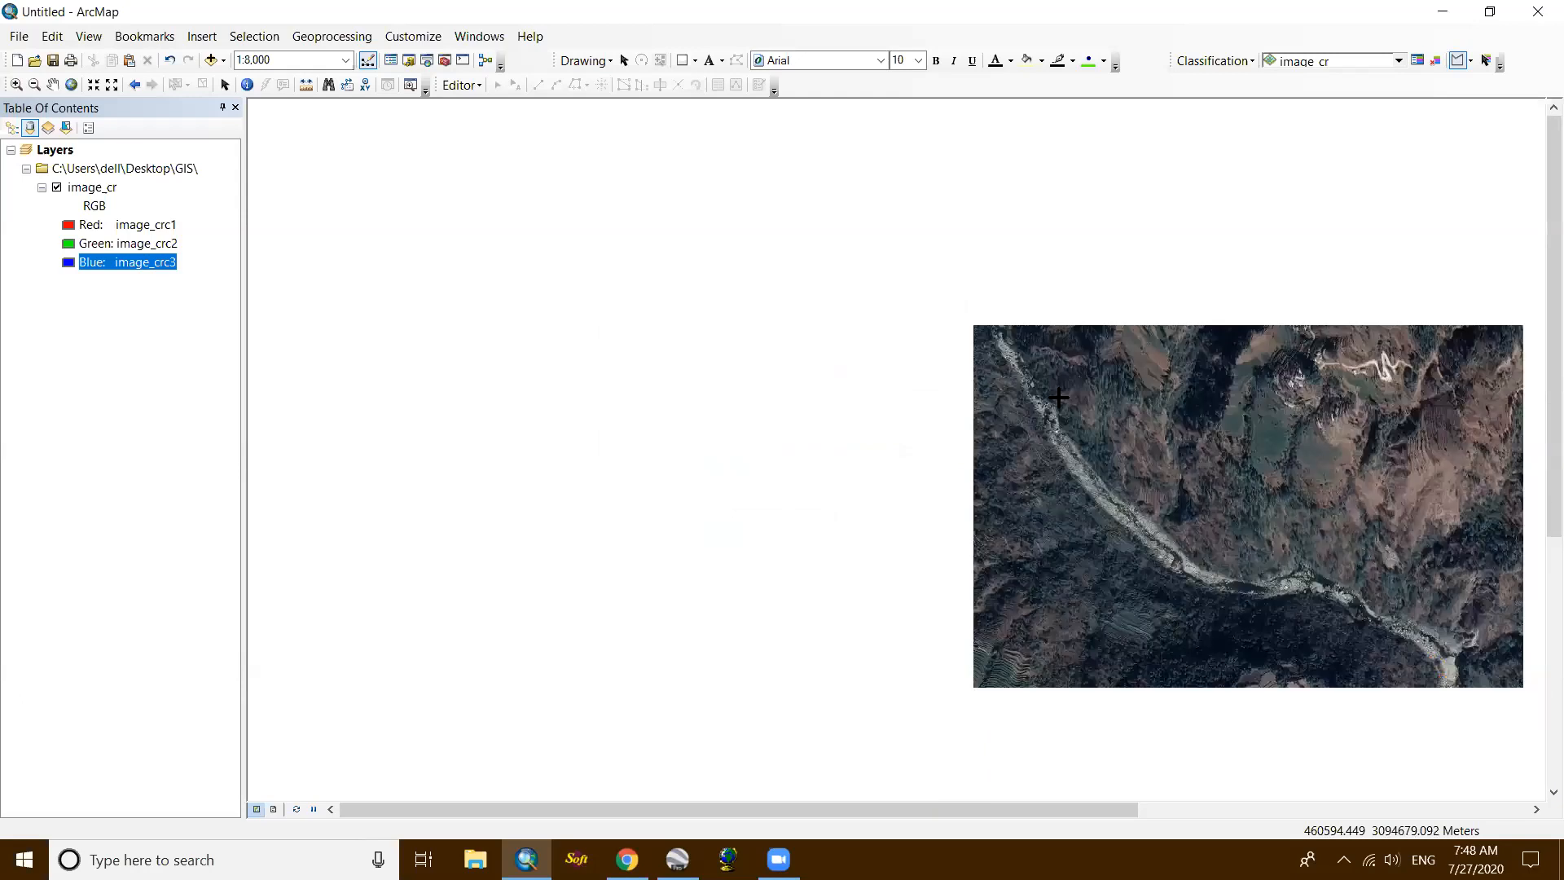
# Step: Draw training samples on the pale sand patches along the river, down to the one where the river turns south
pyautogui.scroll(-3, 1059, 396)
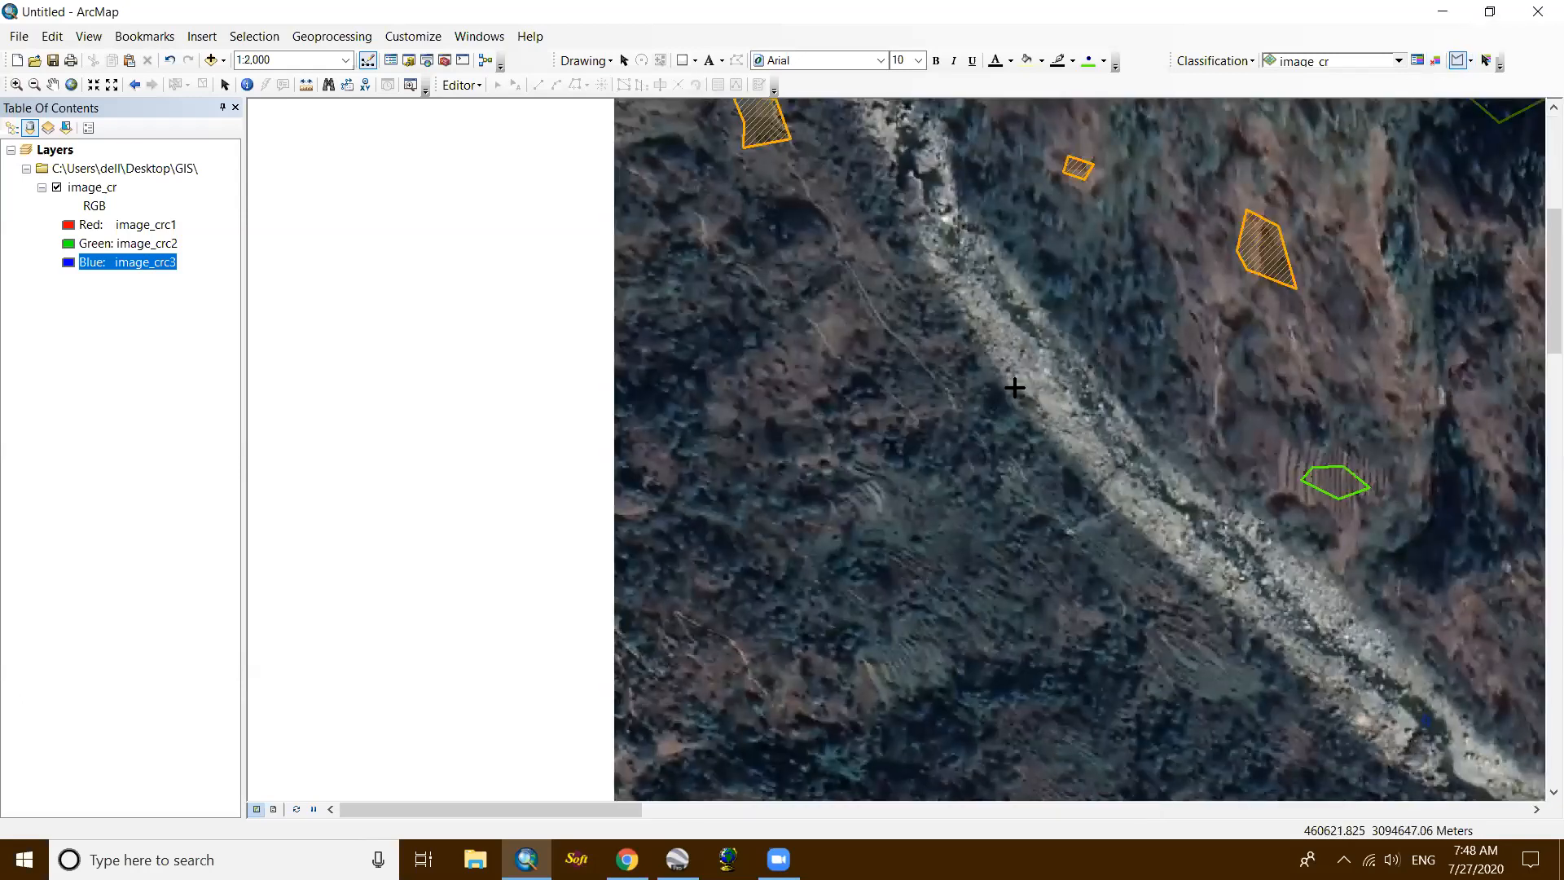
pyautogui.scroll(-2, 1014, 383)
pyautogui.moveTo(684, 384); pyautogui.dragTo(515, 317)
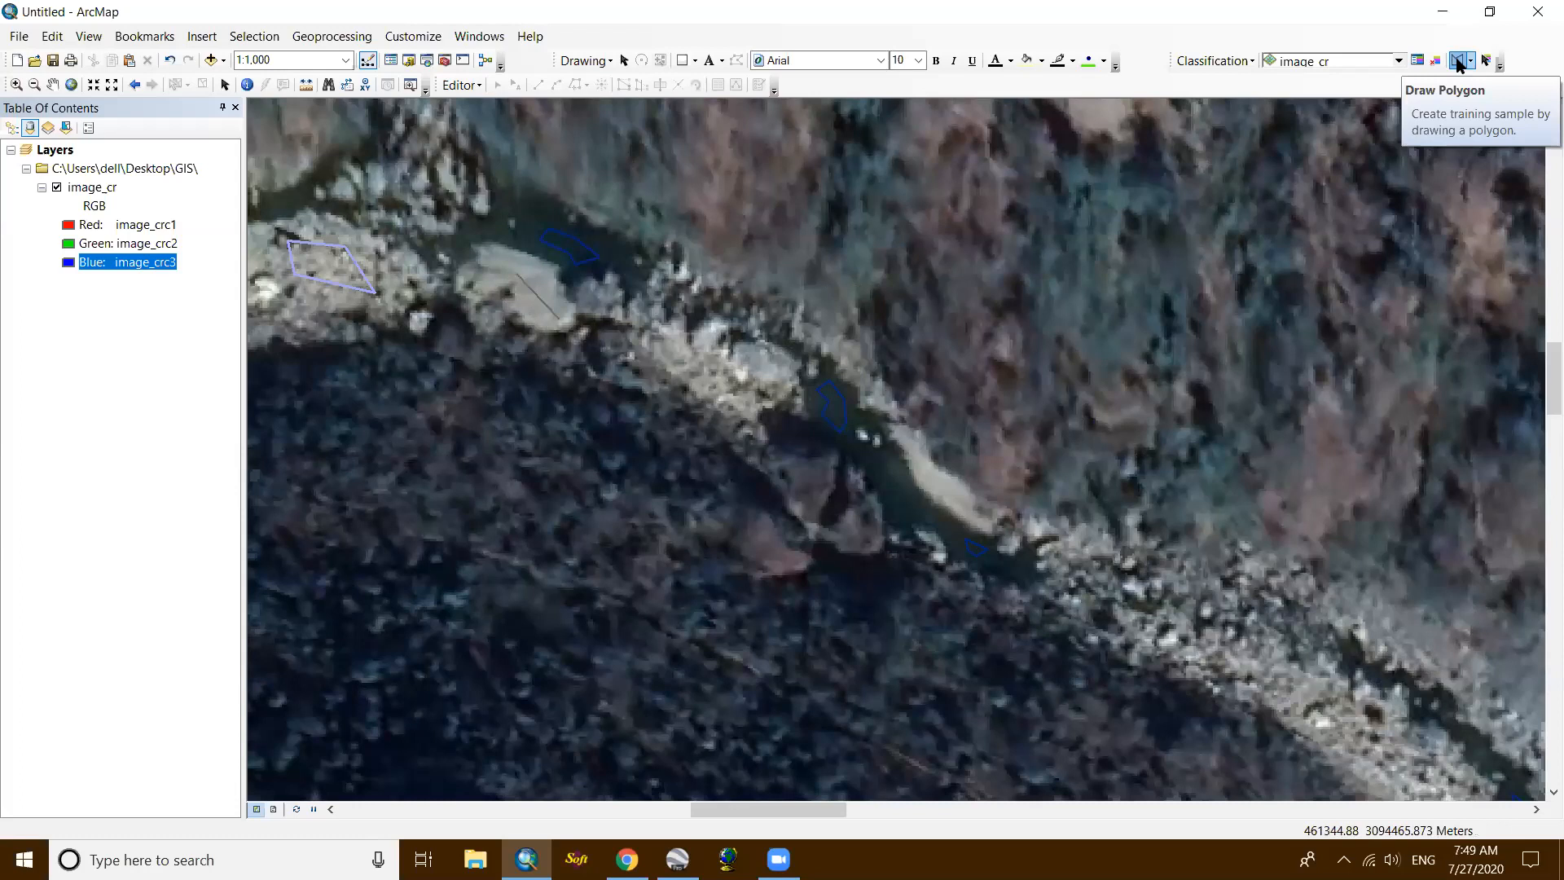
pyautogui.click(1484, 62)
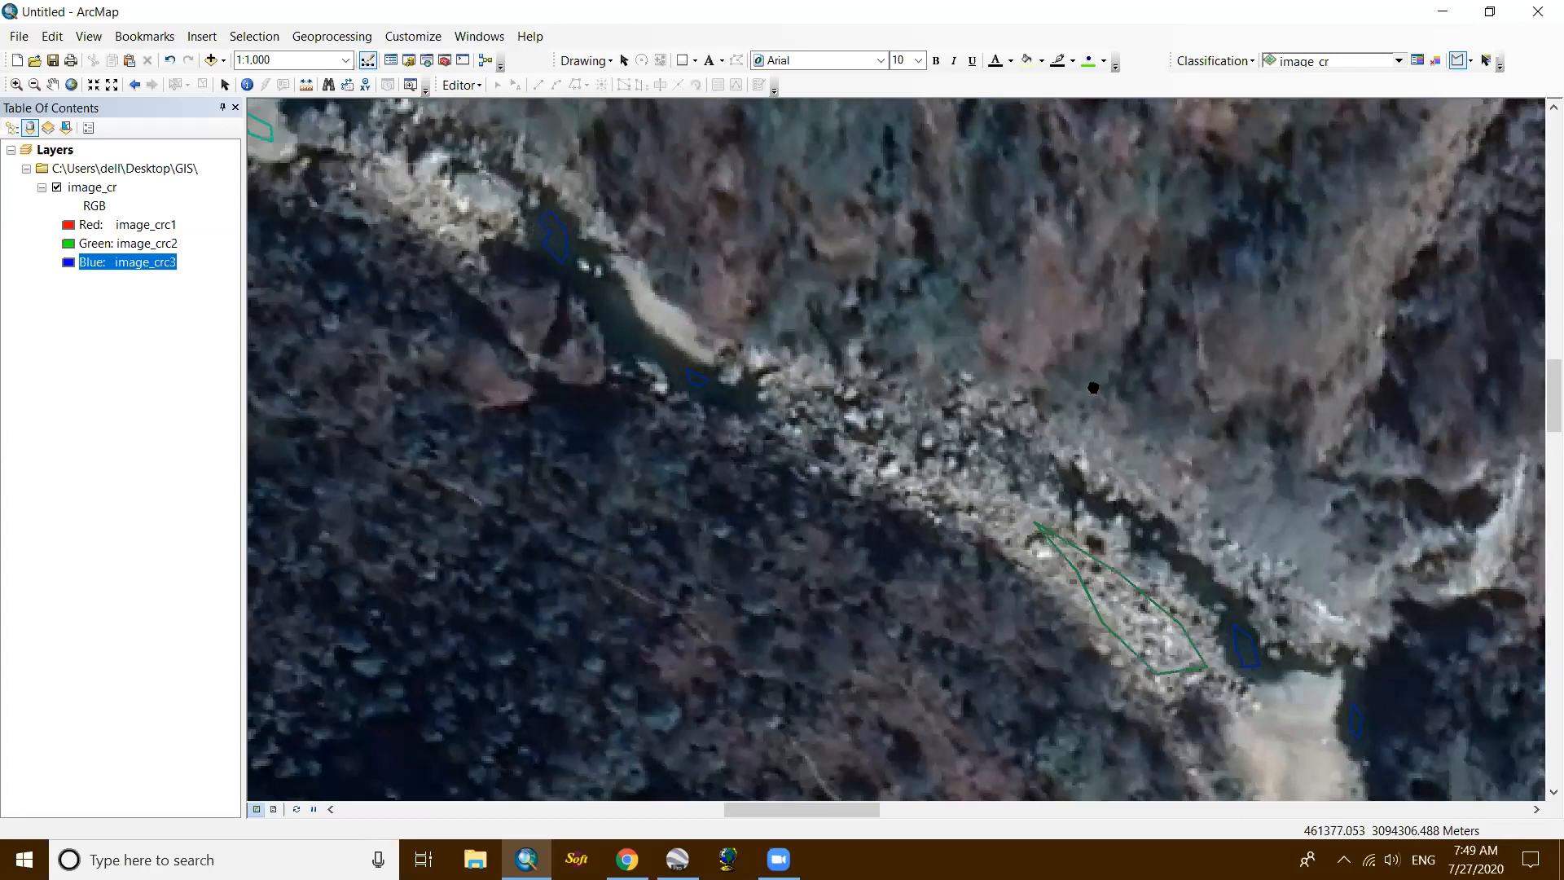
pyautogui.moveTo(1129, 476); pyautogui.dragTo(1069, 449)
pyautogui.moveTo(1044, 384); pyautogui.dragTo(974, 326)
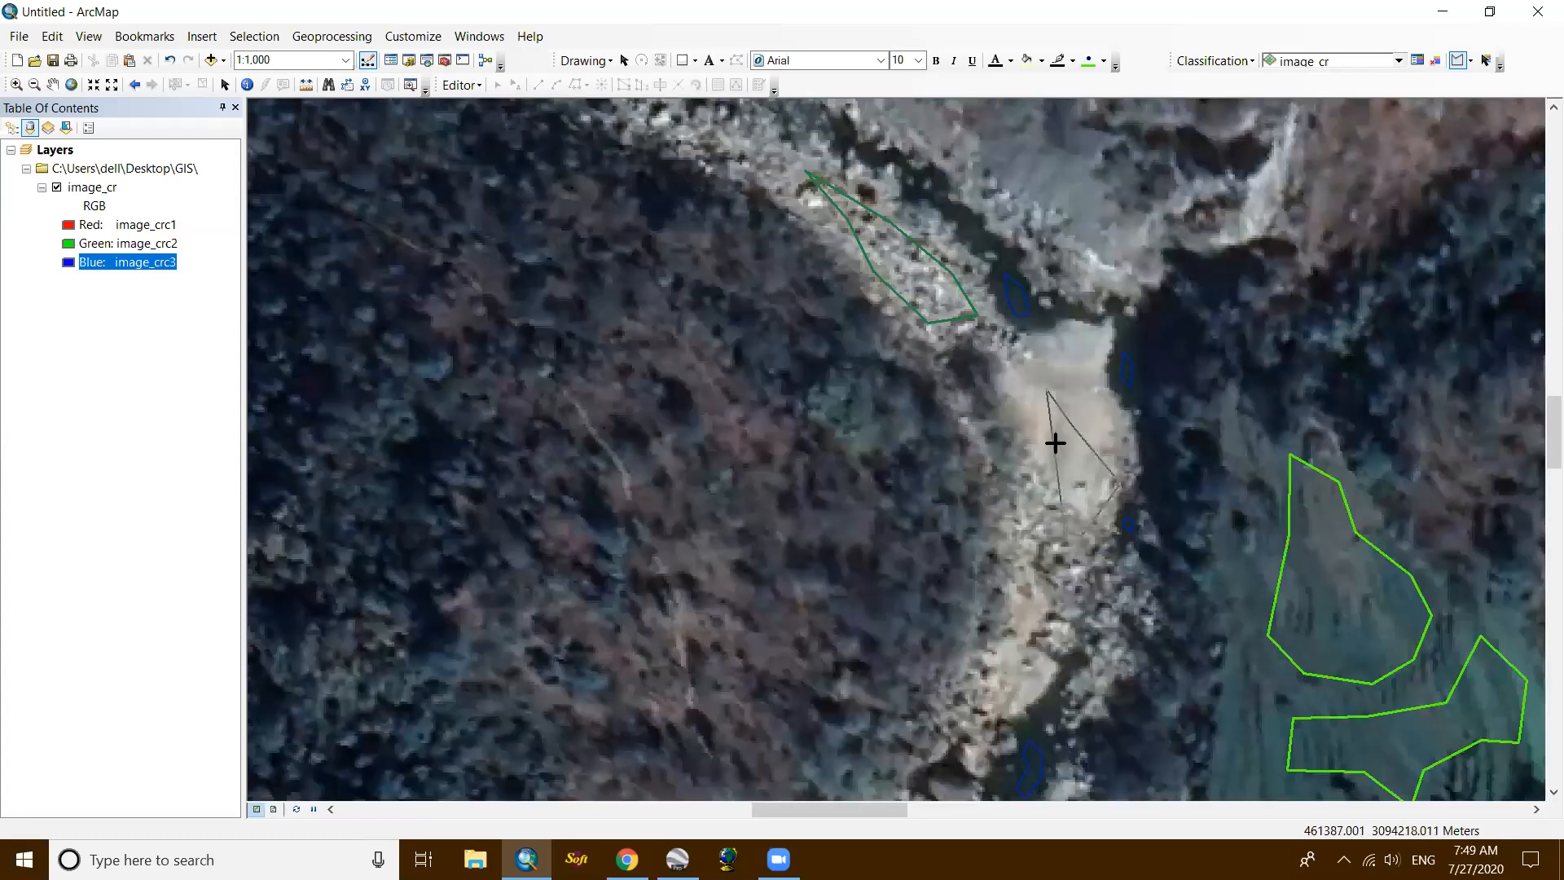
pyautogui.click(1122, 489)
pyautogui.doubleClick(1089, 530)
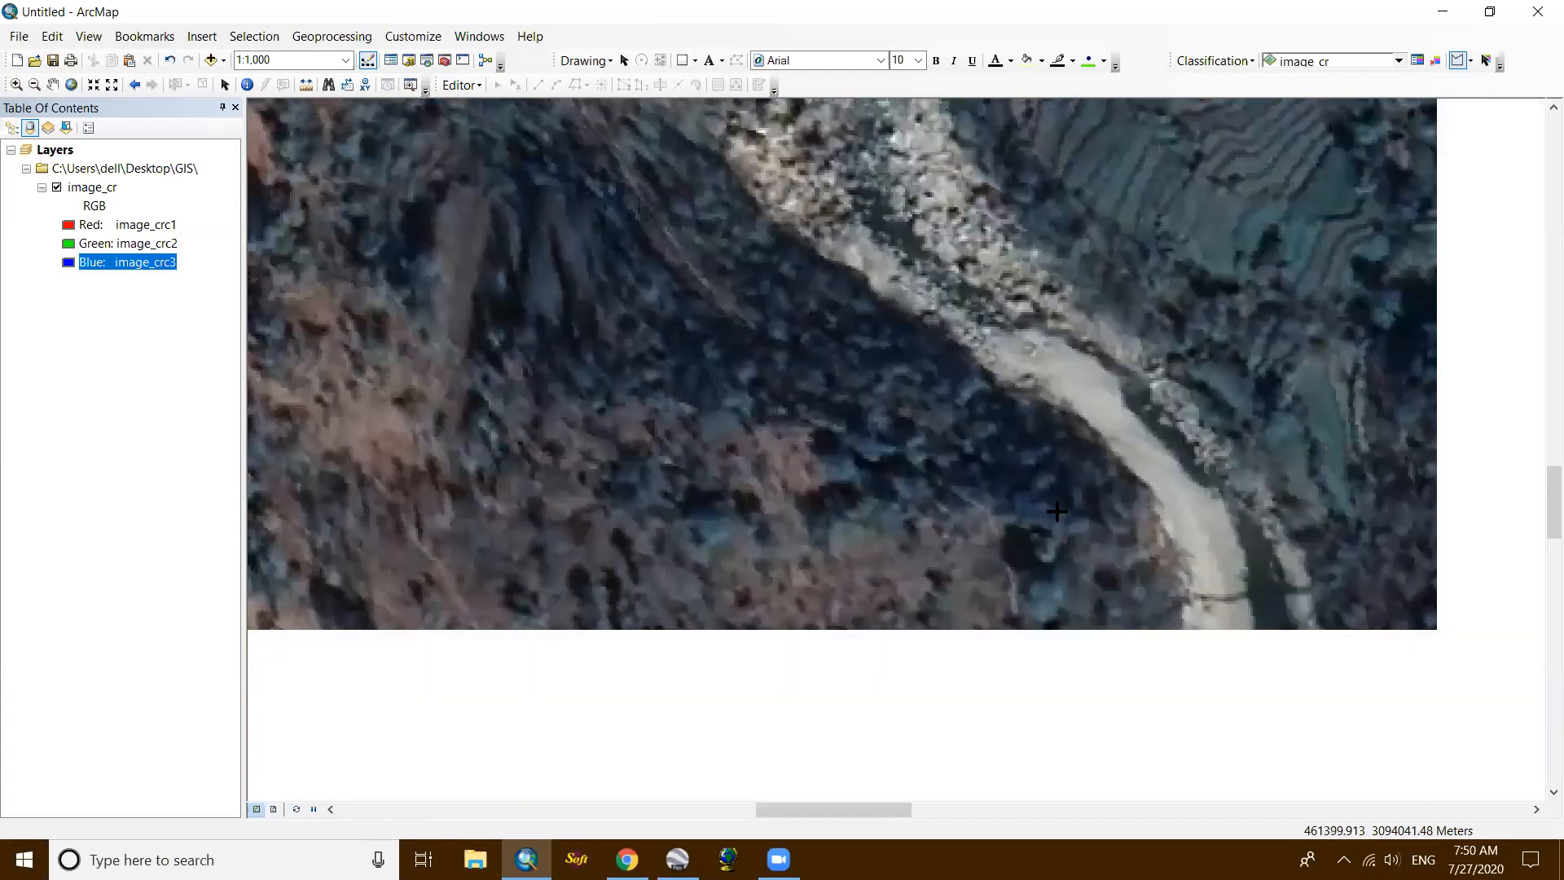
# Step: Draw a long, bent training sample along the sandbank on the river's southern bend near the image's lower edge
pyautogui.scroll(1, 1112, 516)
pyautogui.scroll(1, 1020, 473)
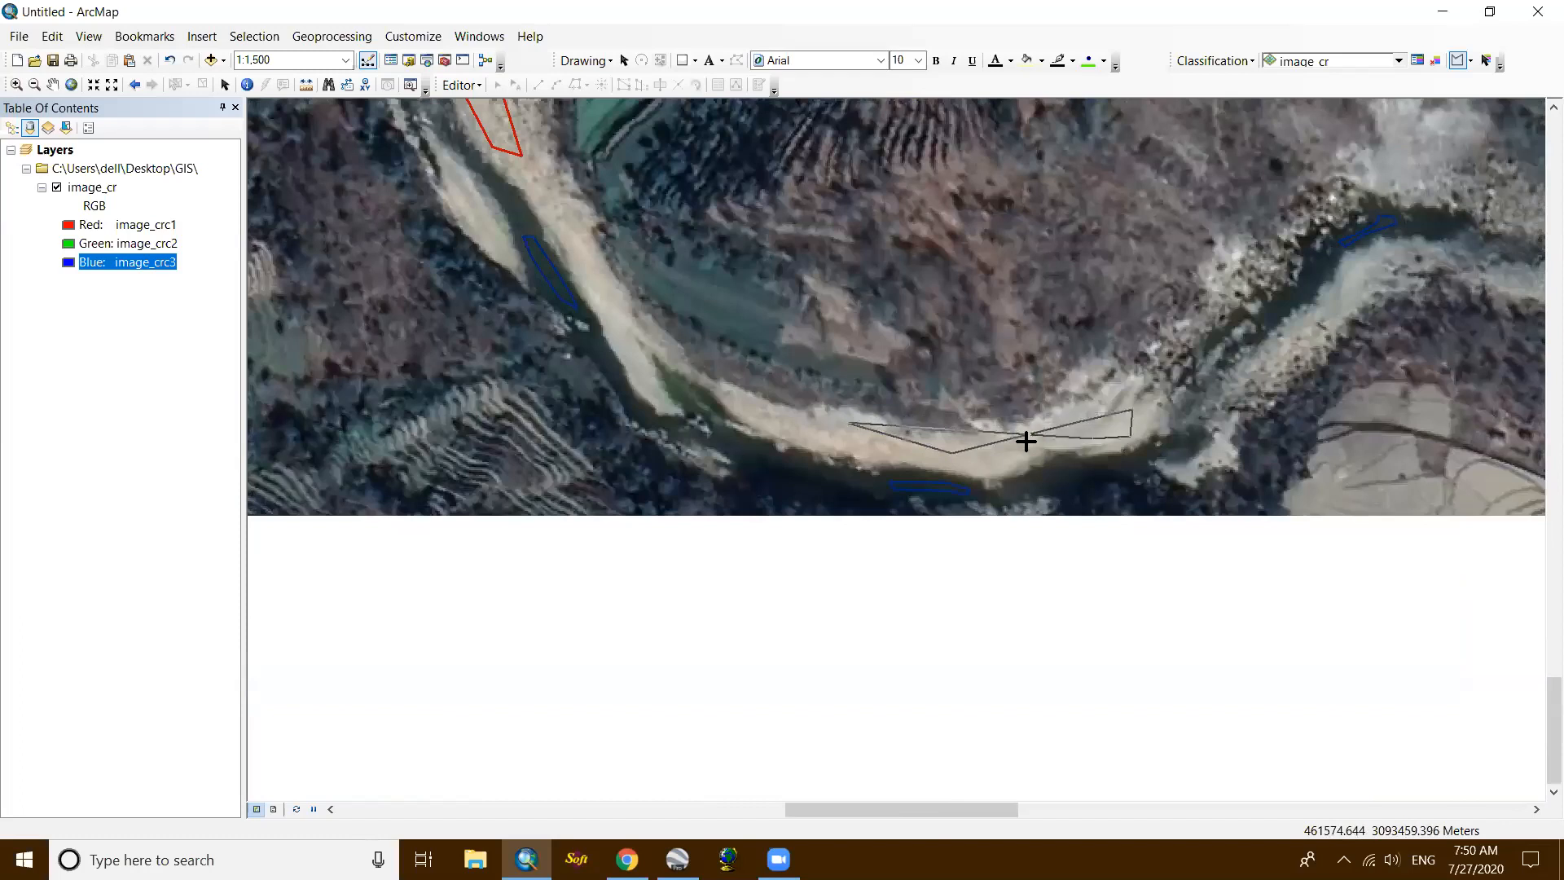
pyautogui.click(984, 459)
pyautogui.doubleClick(840, 430)
pyautogui.scroll(1, 703, 336)
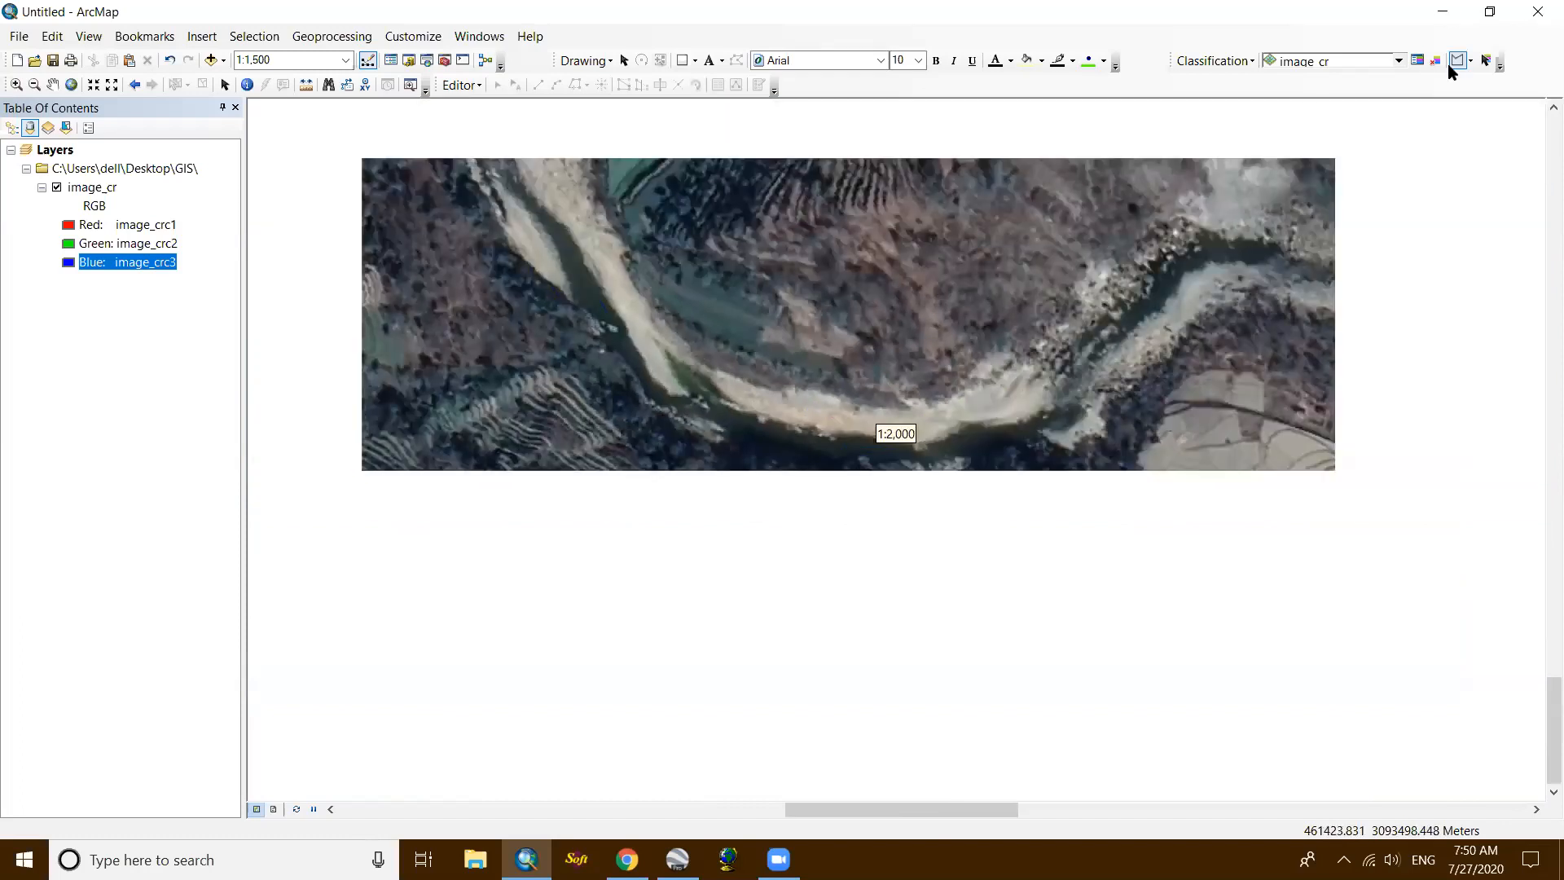
# Step: Merge all sand samples from Class 74 onward into one class named Sand with a pale beige colour
pyautogui.click(1418, 61)
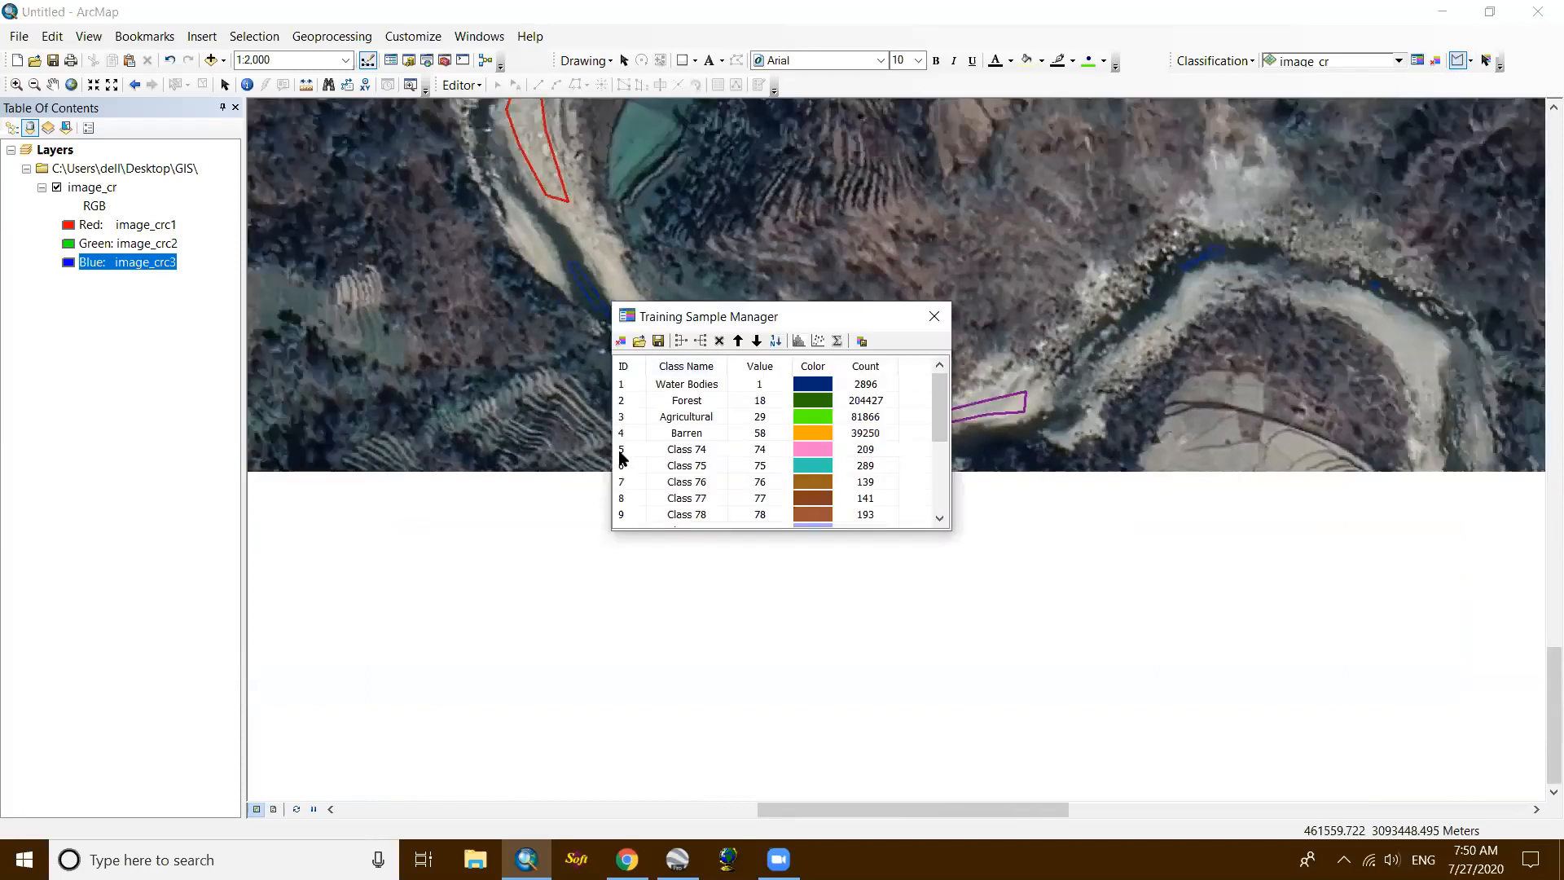
pyautogui.click(619, 457)
pyautogui.scroll(-3, 632, 487)
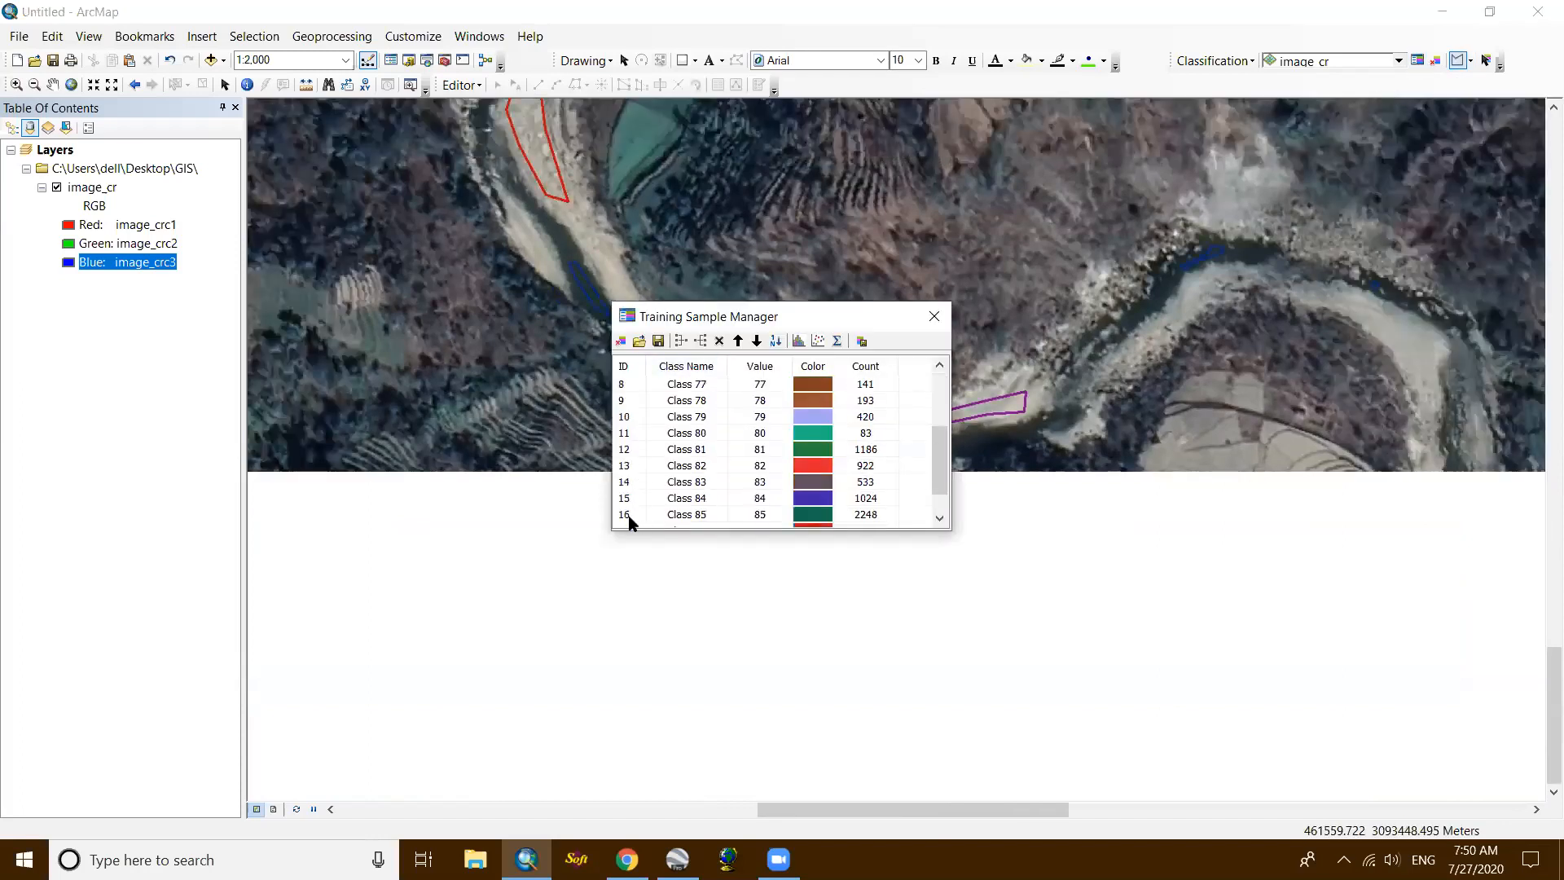
pyautogui.keyDown('shift'); pyautogui.click(629, 517); pyautogui.keyUp('shift')
pyautogui.click(681, 340)
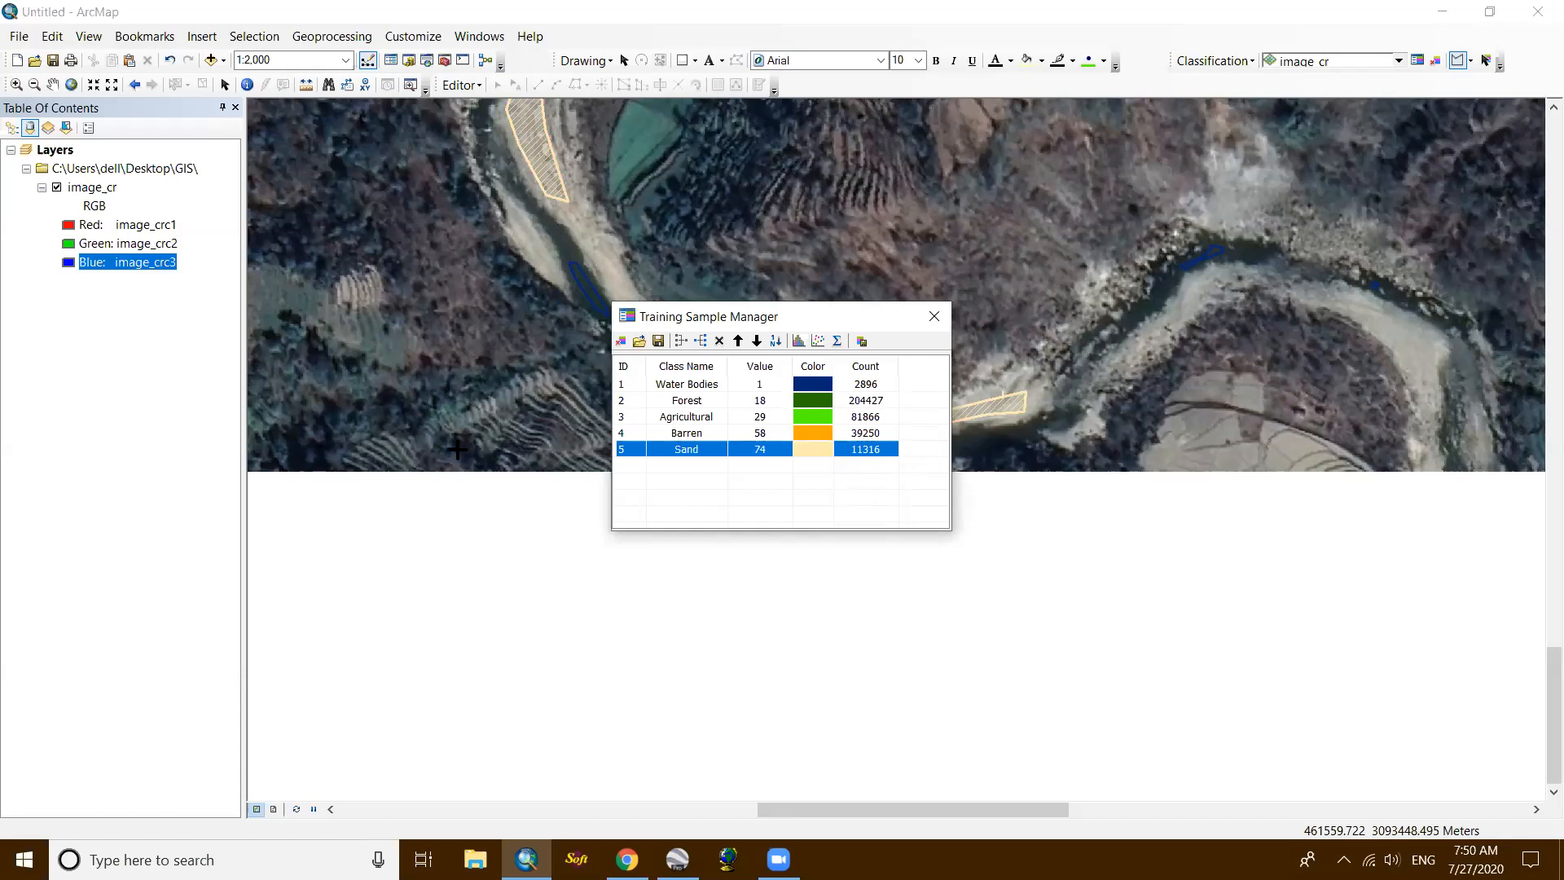
pyautogui.click(935, 316)
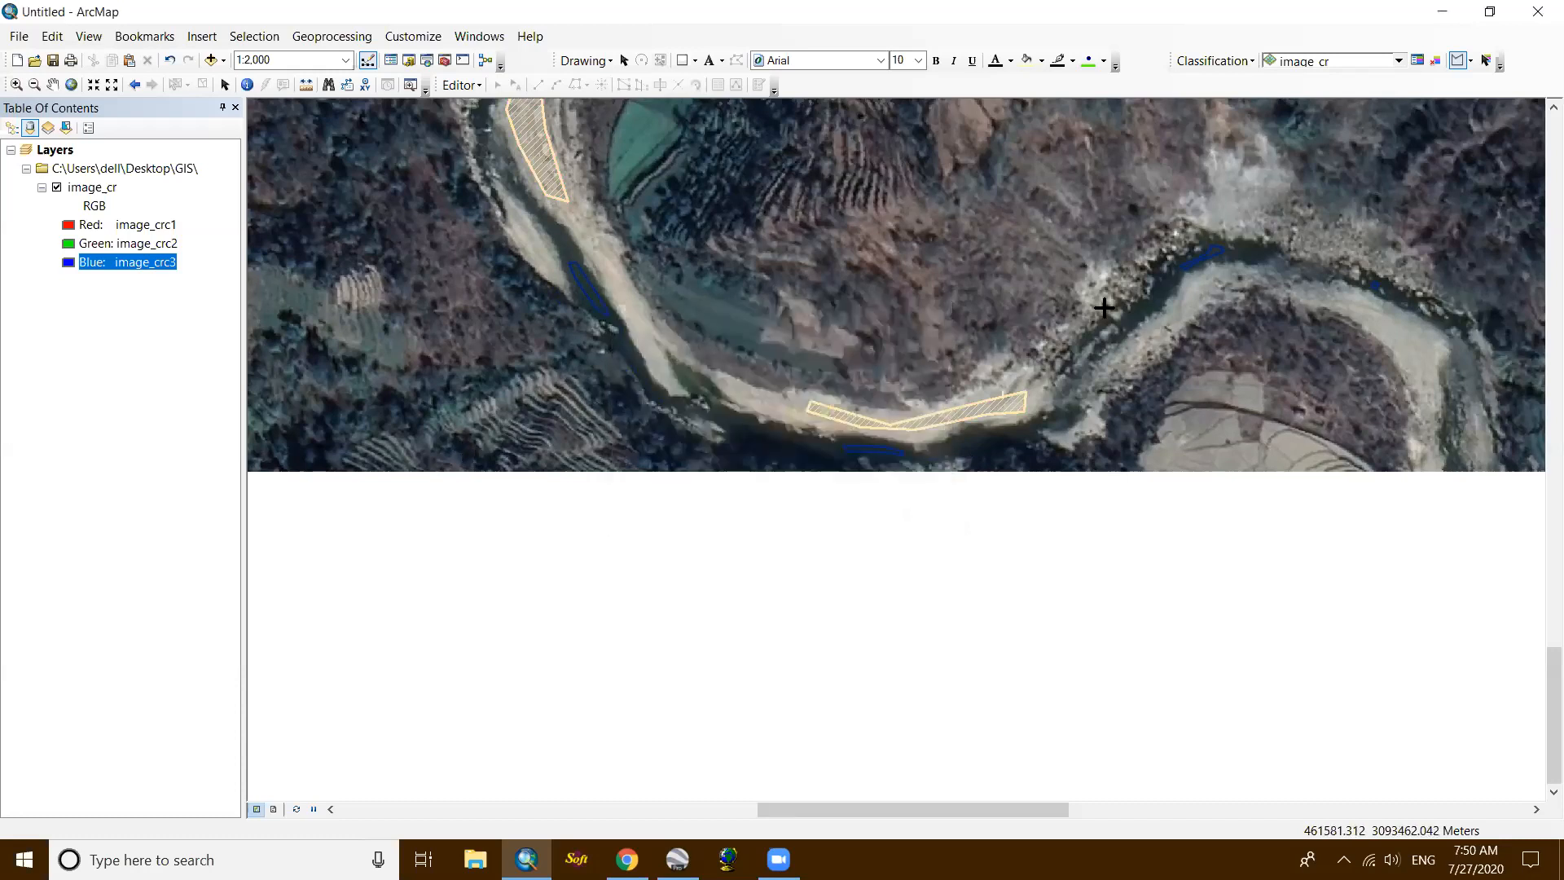
# Step: Save the training samples as a shapefile named tr in the GIS folder
pyautogui.scroll(-1, 1129, 299)
pyautogui.scroll(-2, 1129, 300)
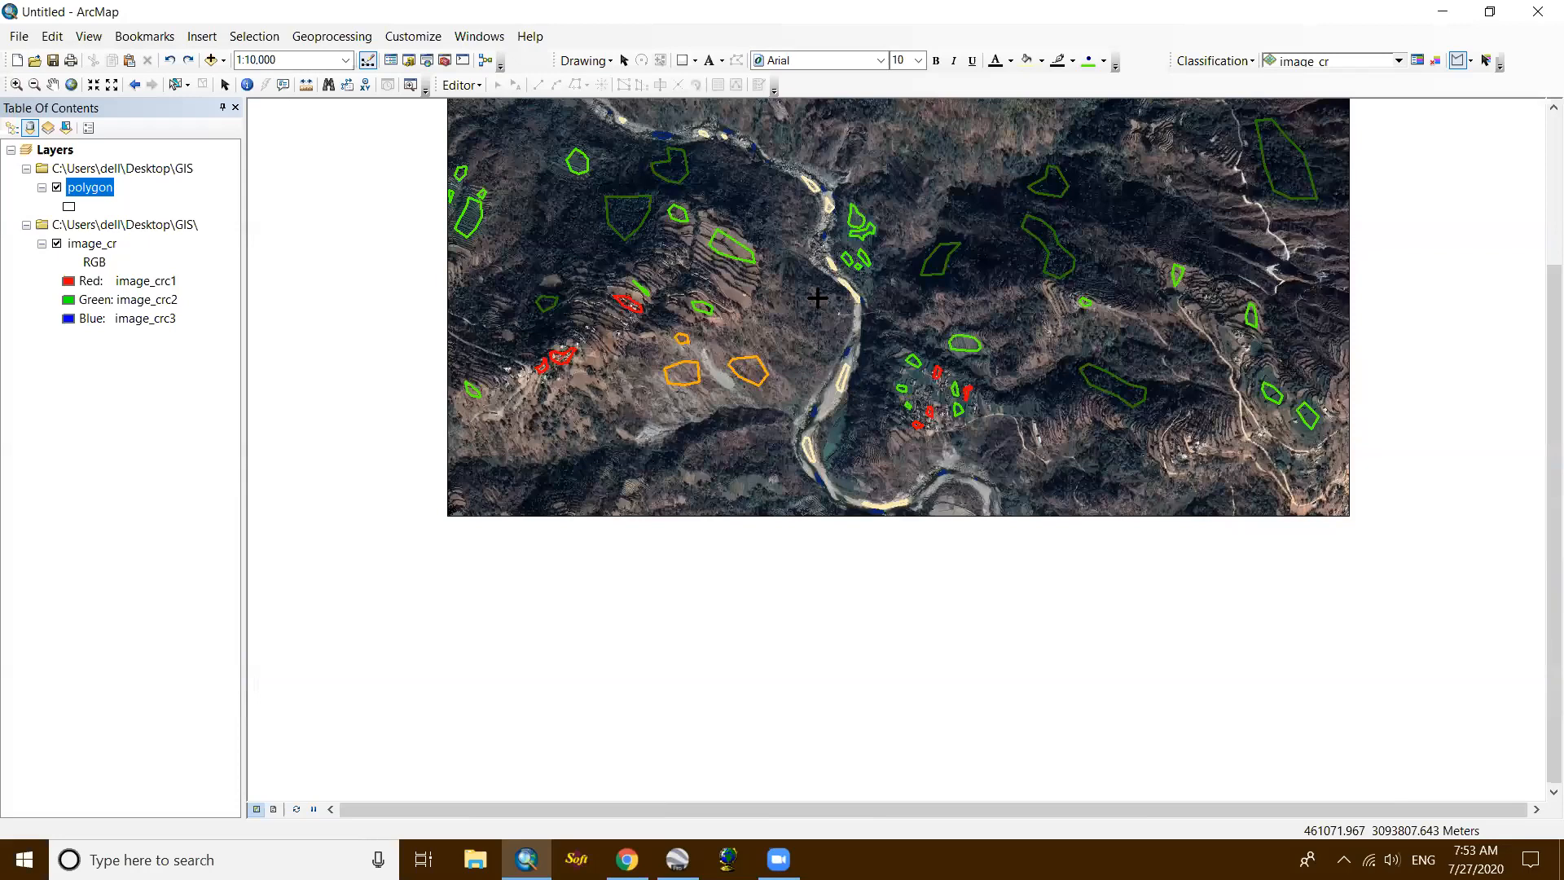
pyautogui.moveTo(818, 298); pyautogui.dragTo(1033, 468)
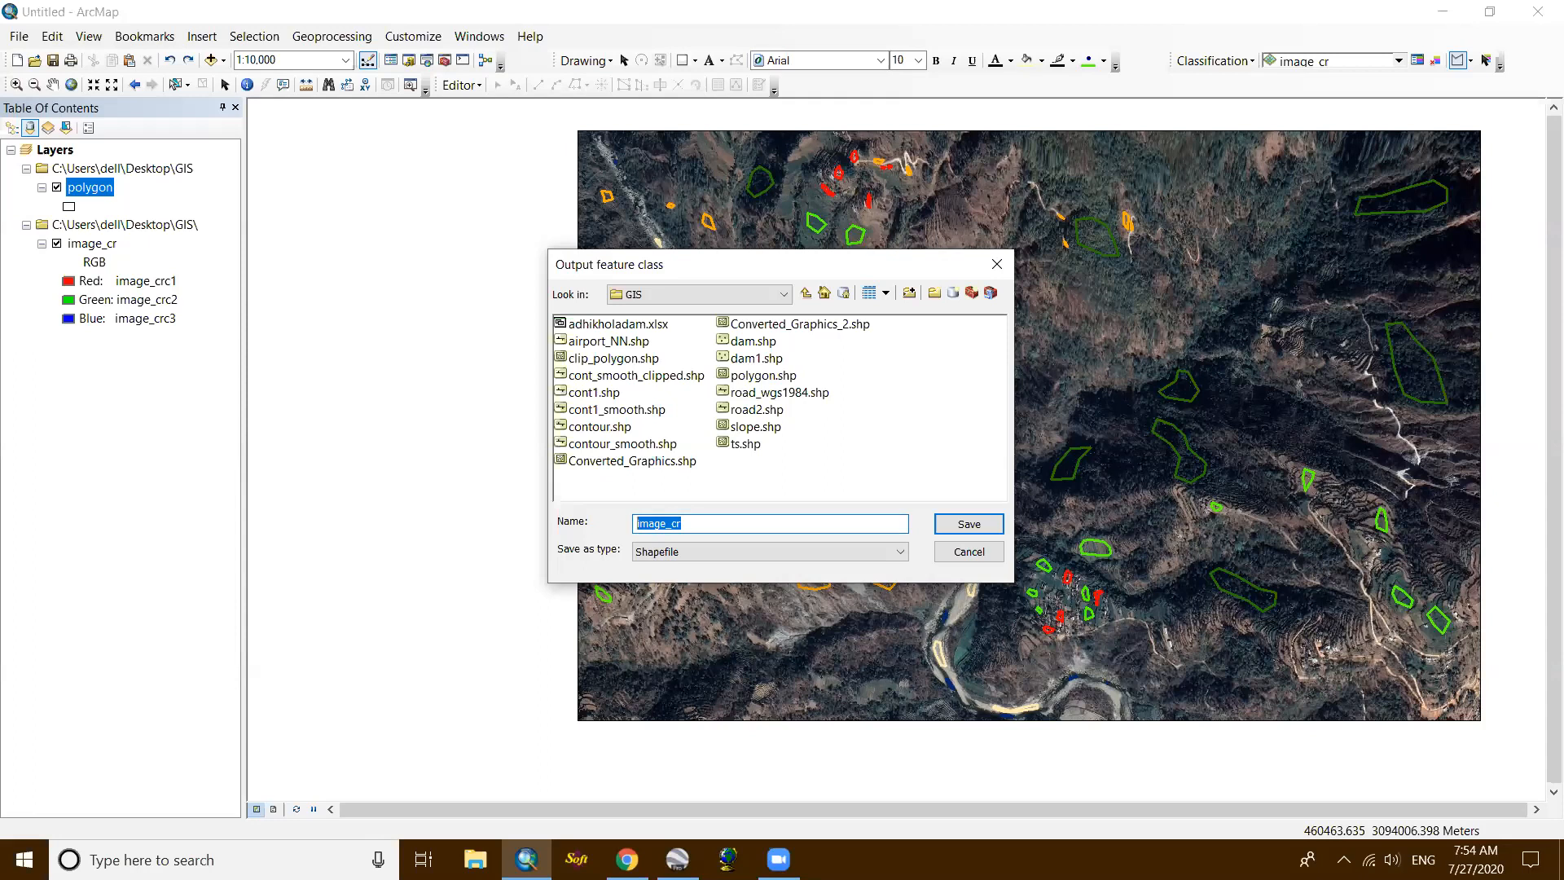
pyautogui.write('tr')
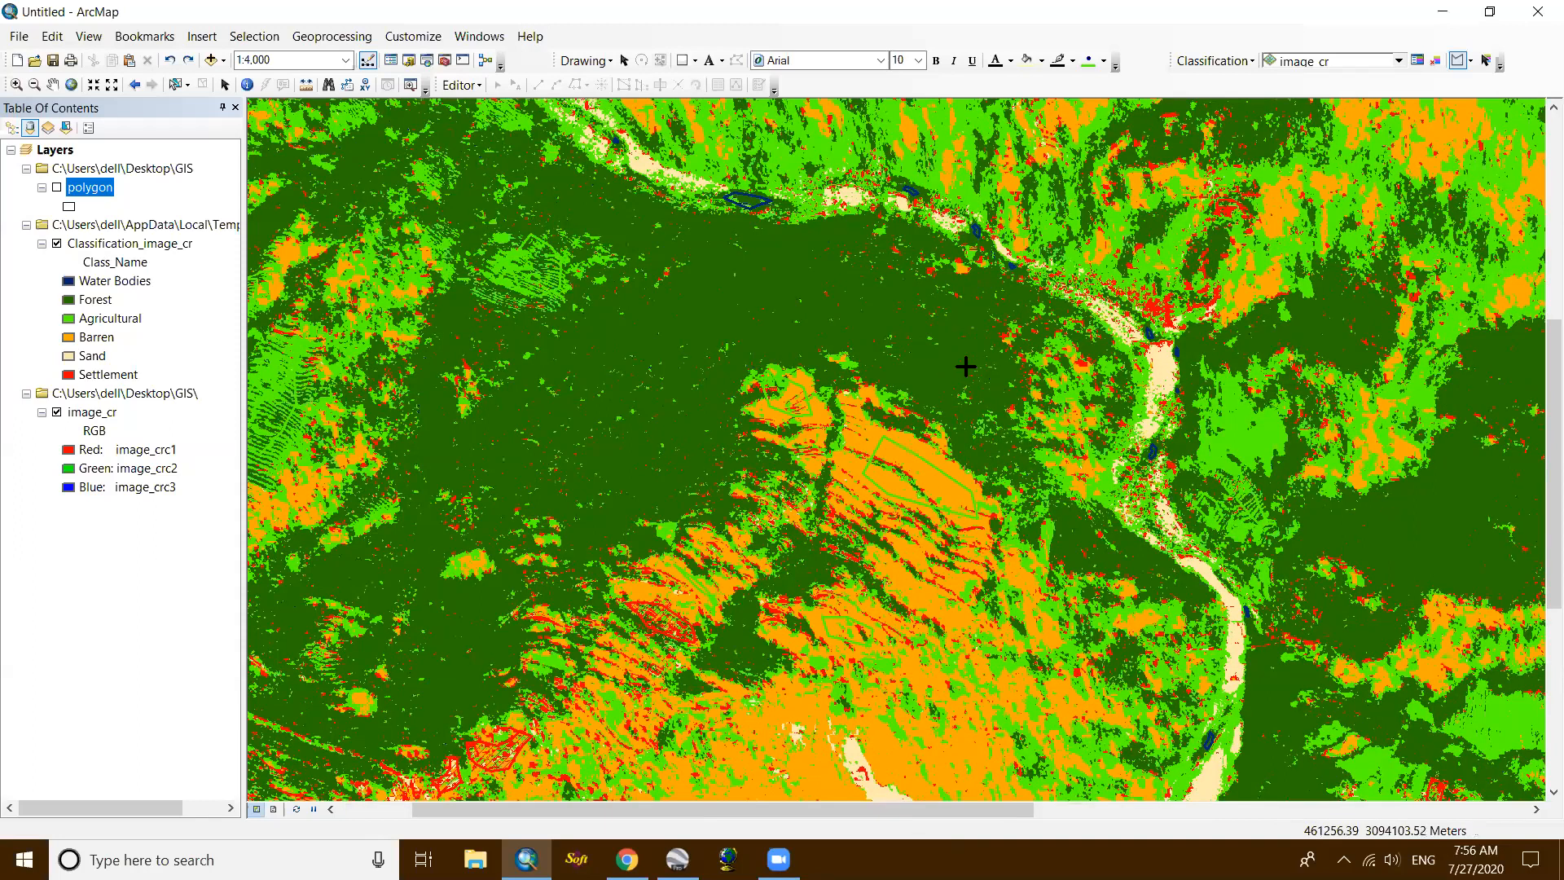
# Step: Inspect the classified river near the image's southern edge and hide the Classification_image_cr layer
pyautogui.scroll(-2, 961, 523)
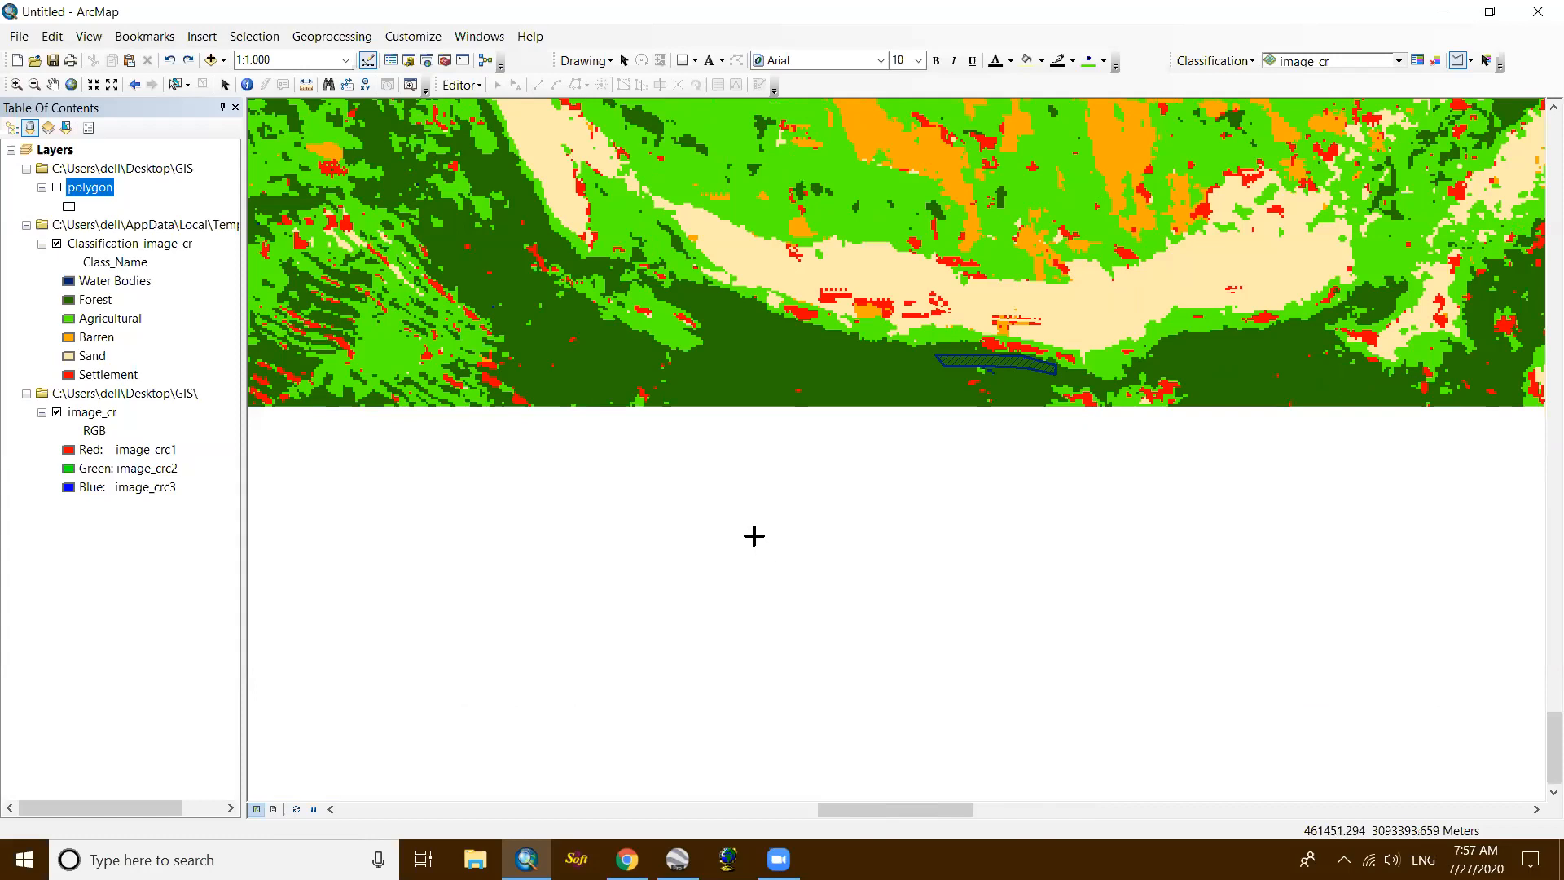
pyautogui.scroll(-1, 754, 535)
pyautogui.scroll(-2, 769, 554)
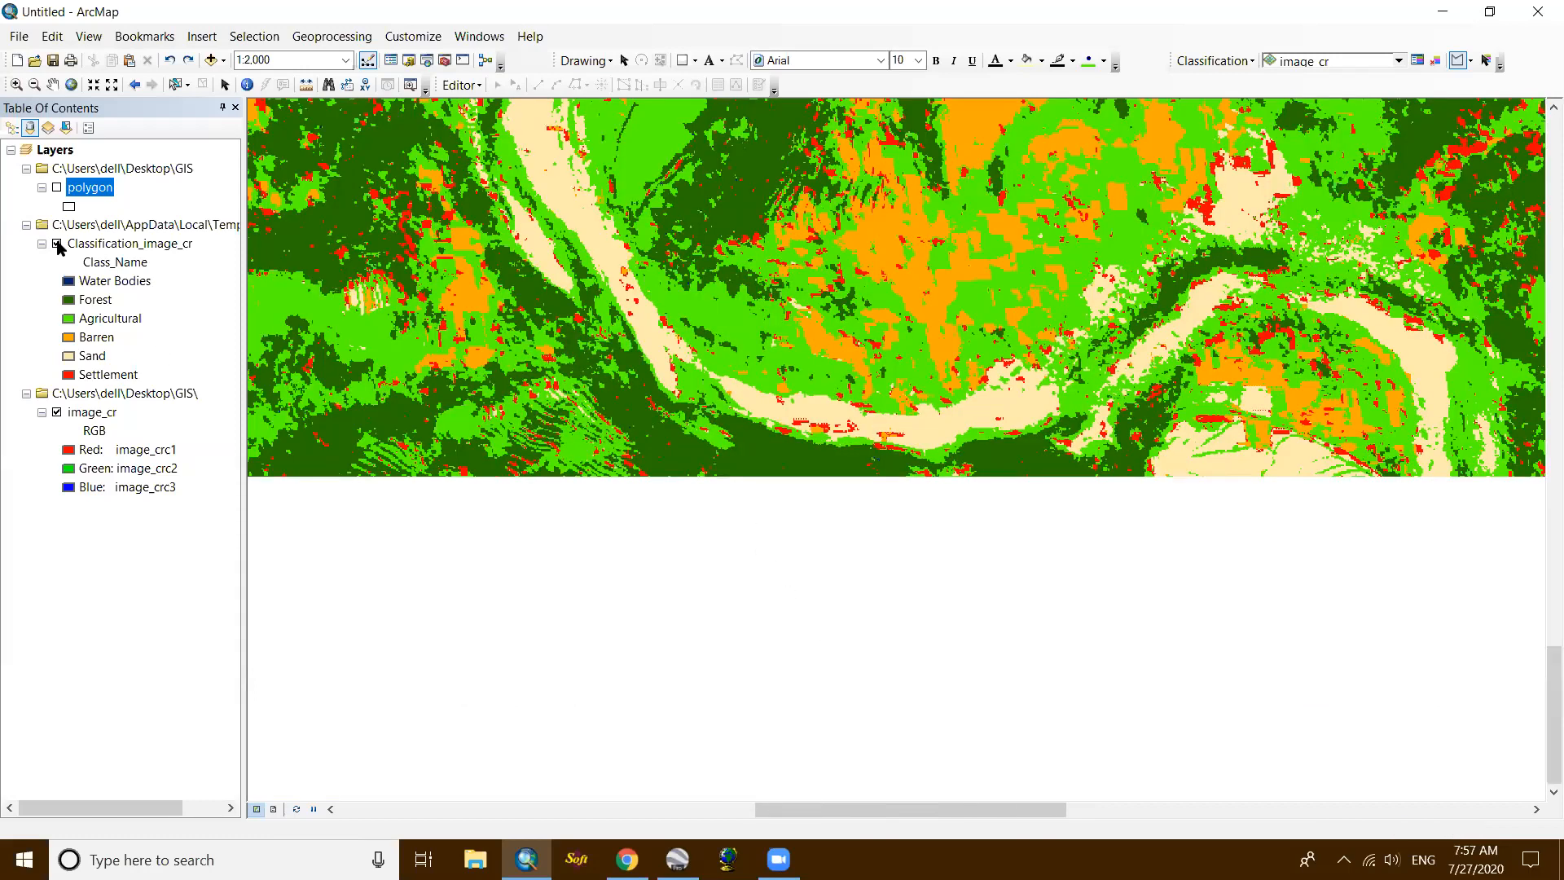
pyautogui.click(57, 244)
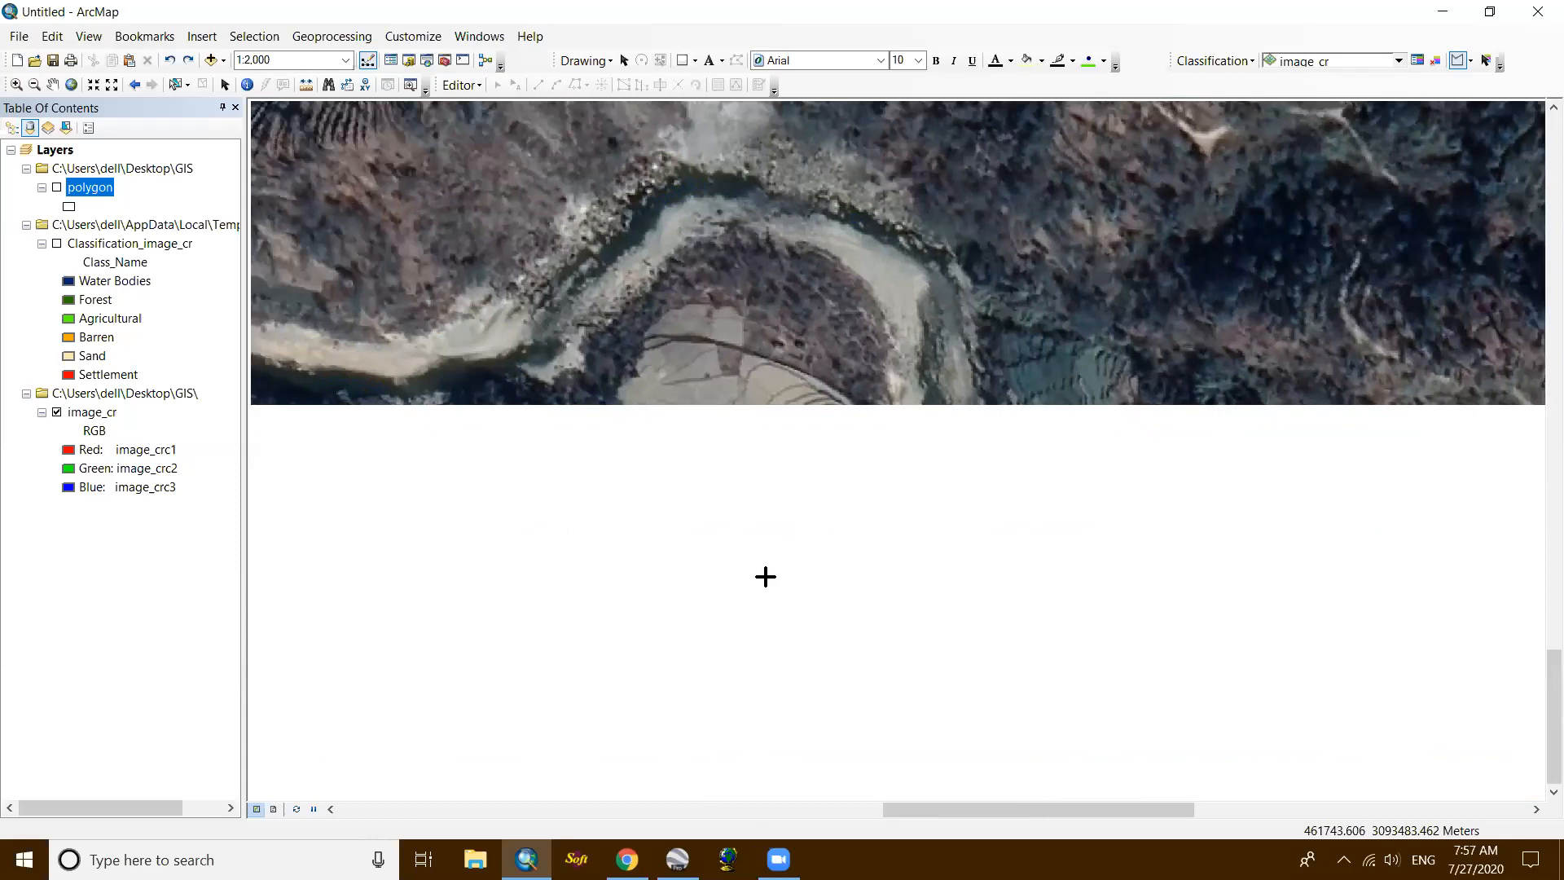
# Step: Draw a long training sample along the dark river channel curving north of the pale terraced fields
pyautogui.moveTo(874, 350); pyautogui.dragTo(882, 477)
pyautogui.moveTo(901, 611); pyautogui.dragTo(946, 758)
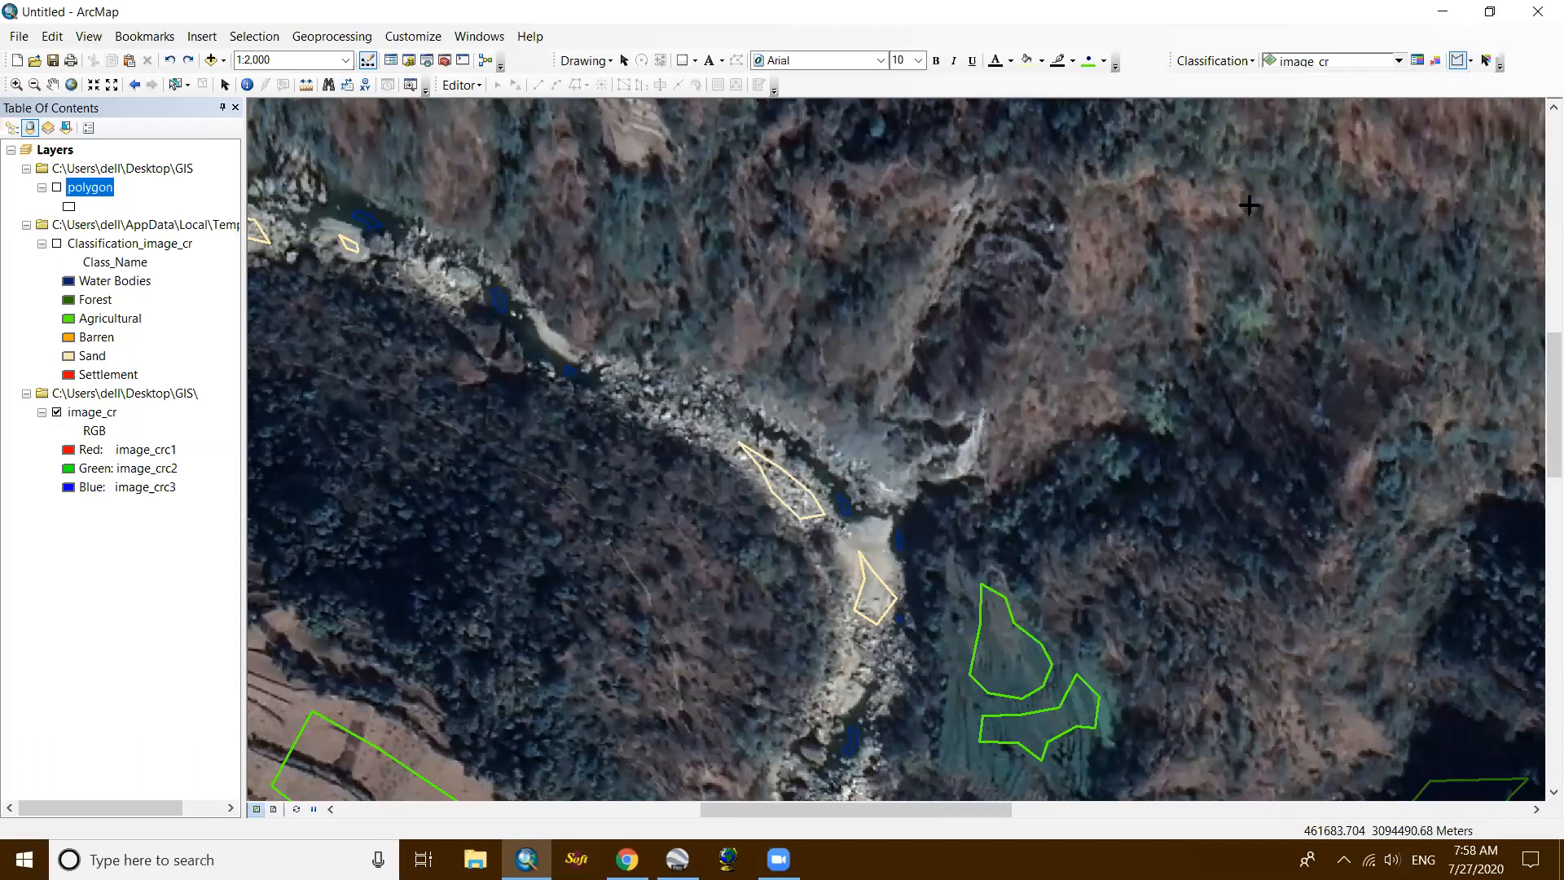
pyautogui.scroll(-1, 1059, 436)
pyautogui.scroll(-2, 698, 438)
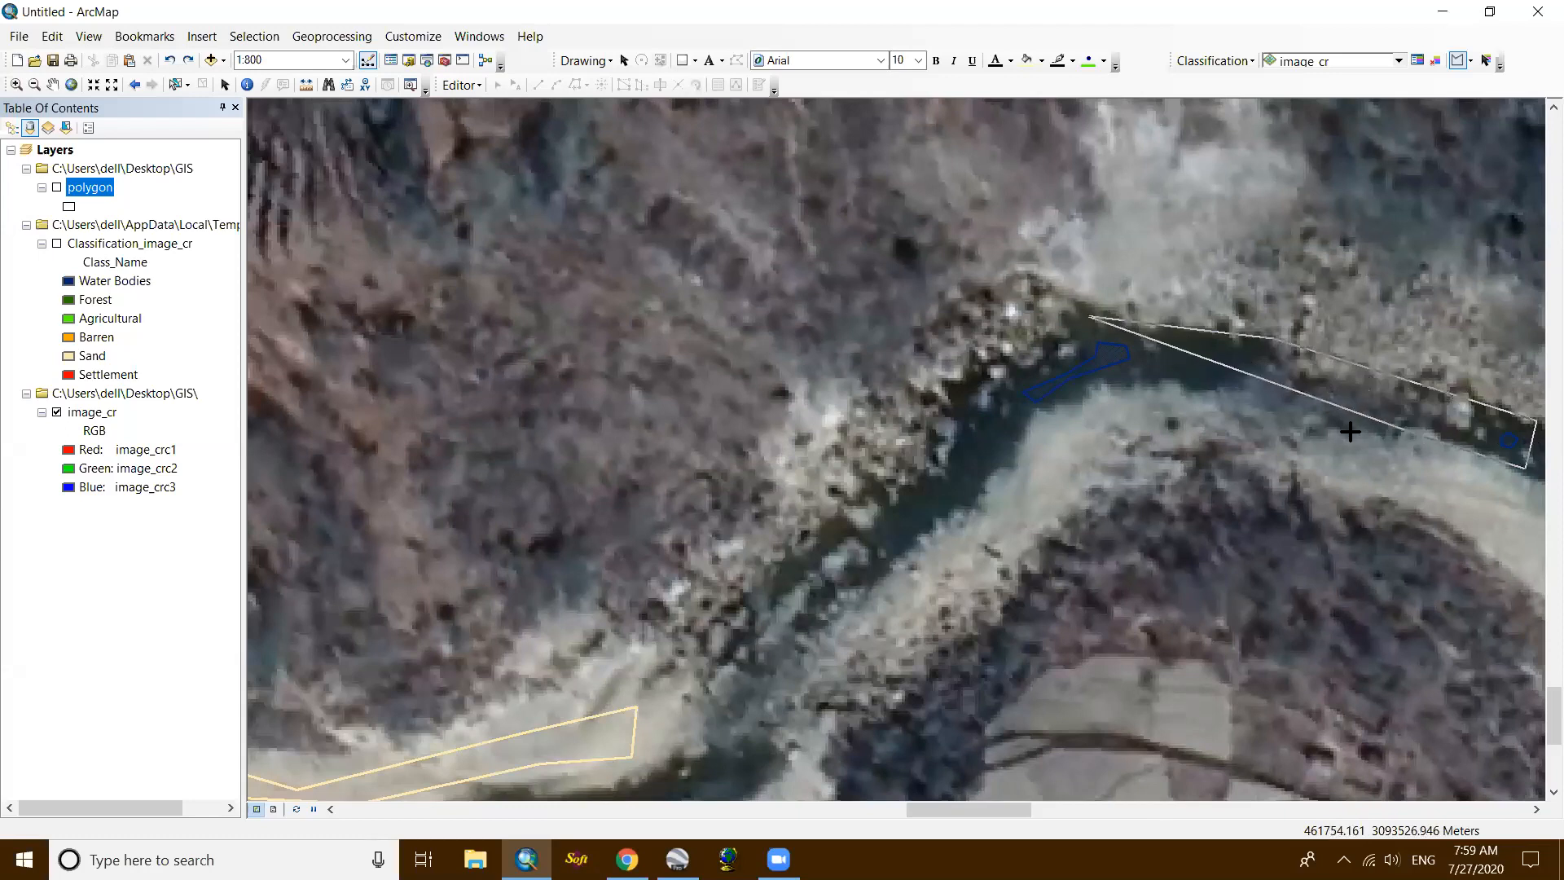
pyautogui.click(1343, 432)
pyautogui.click(1215, 393)
pyautogui.click(1130, 385)
pyautogui.click(1035, 414)
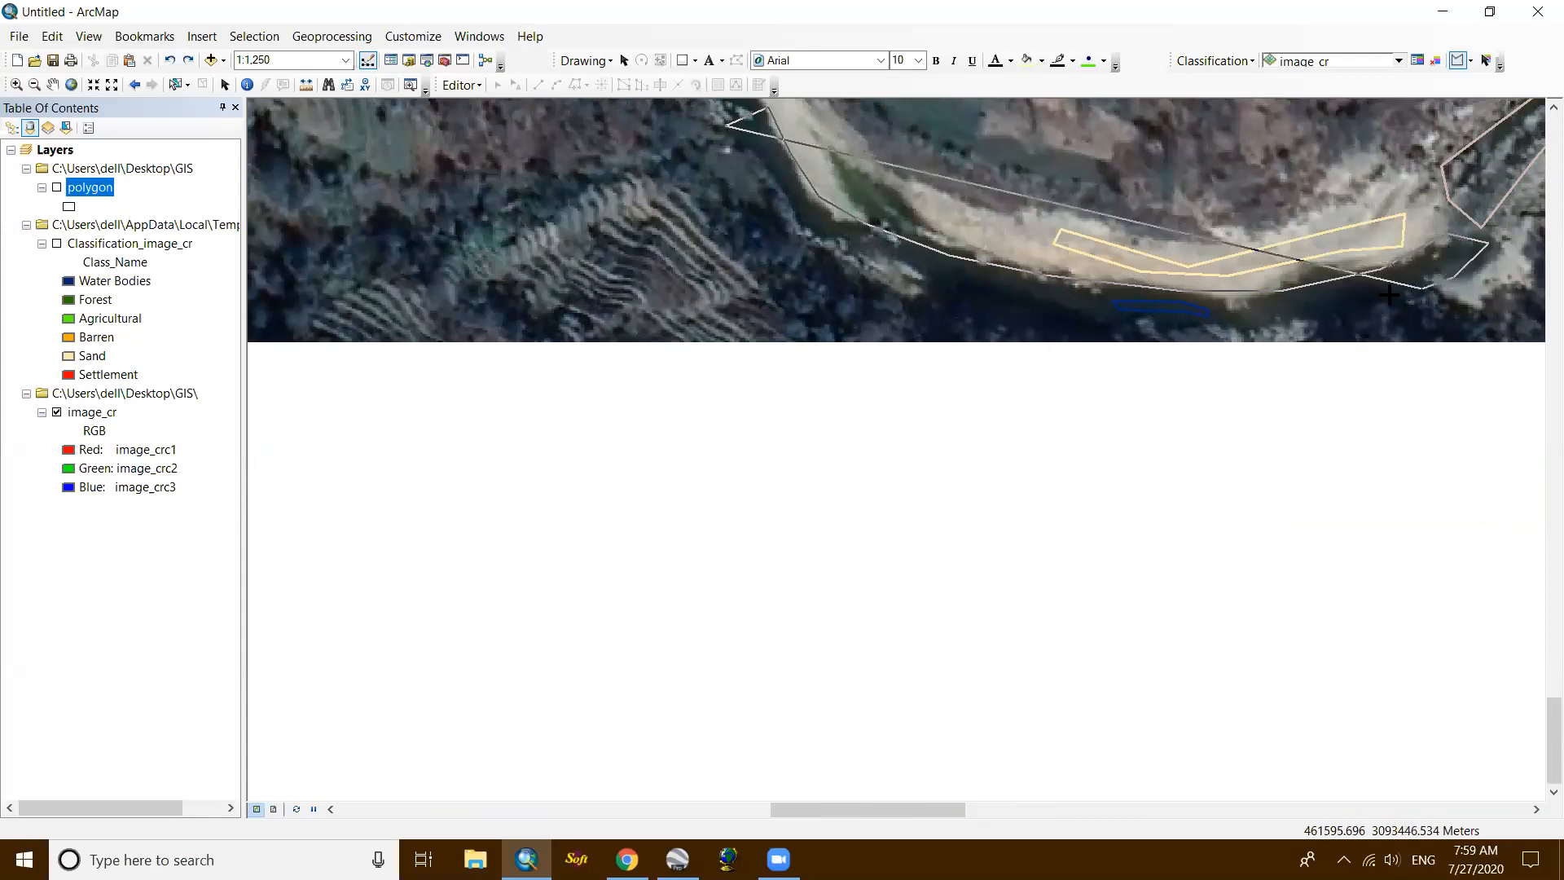
# Step: Draw a curved training sample along the dark water channel south of the sandbank on the river's southern bend
pyautogui.click(1339, 306)
pyautogui.click(1211, 322)
pyautogui.click(1112, 317)
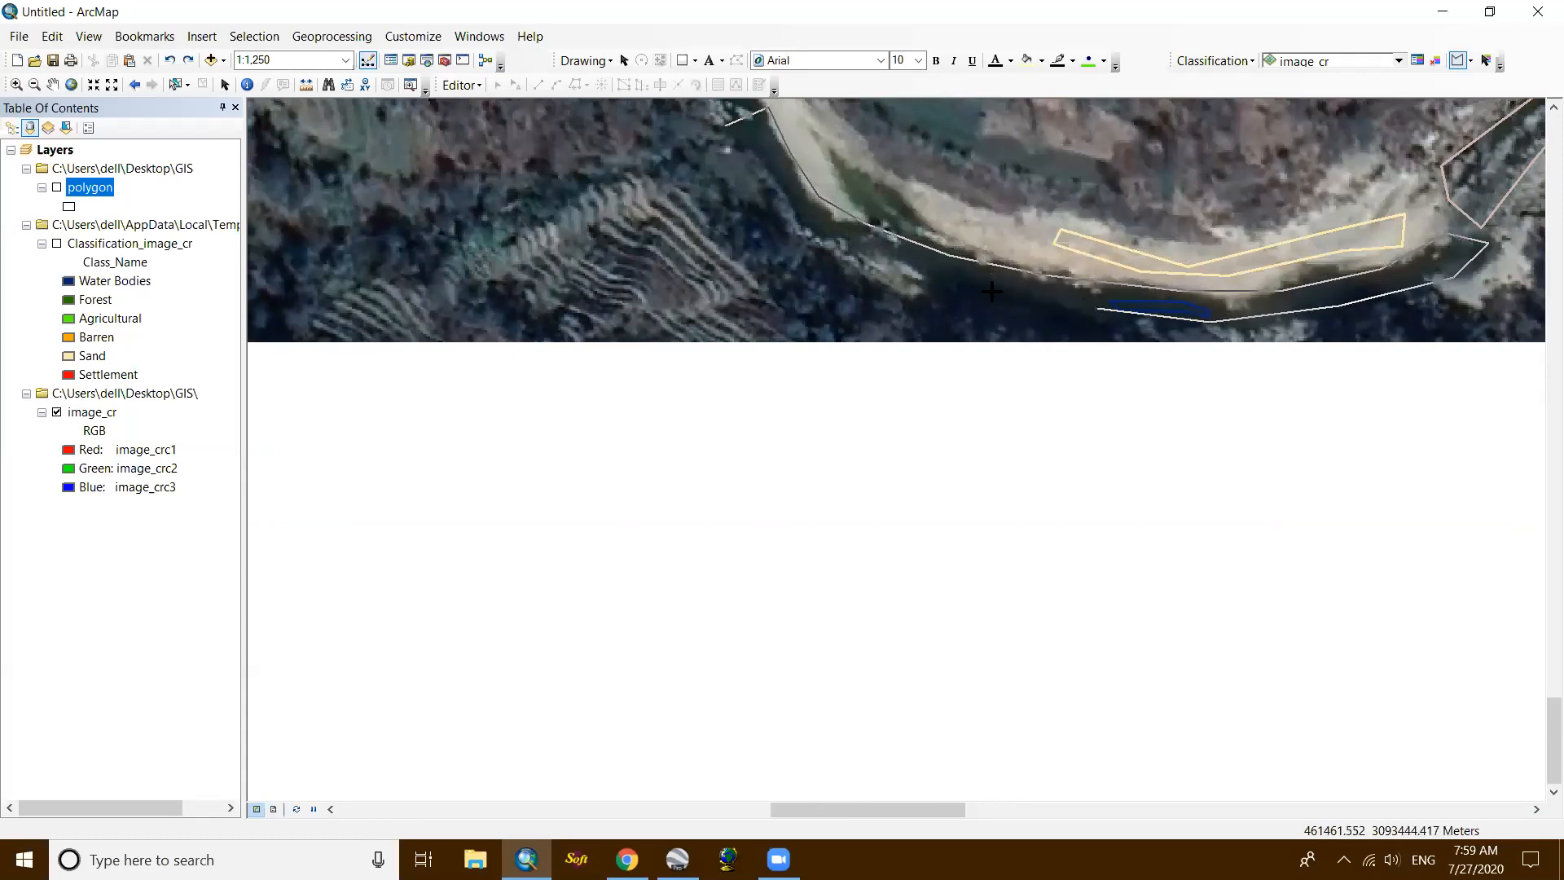
pyautogui.click(924, 277)
pyautogui.doubleClick(757, 155)
# Step: Draw a narrow training sample on the dark river channel south of the bridge, northwest of the long sandbank
pyautogui.scroll(3, 1142, 428)
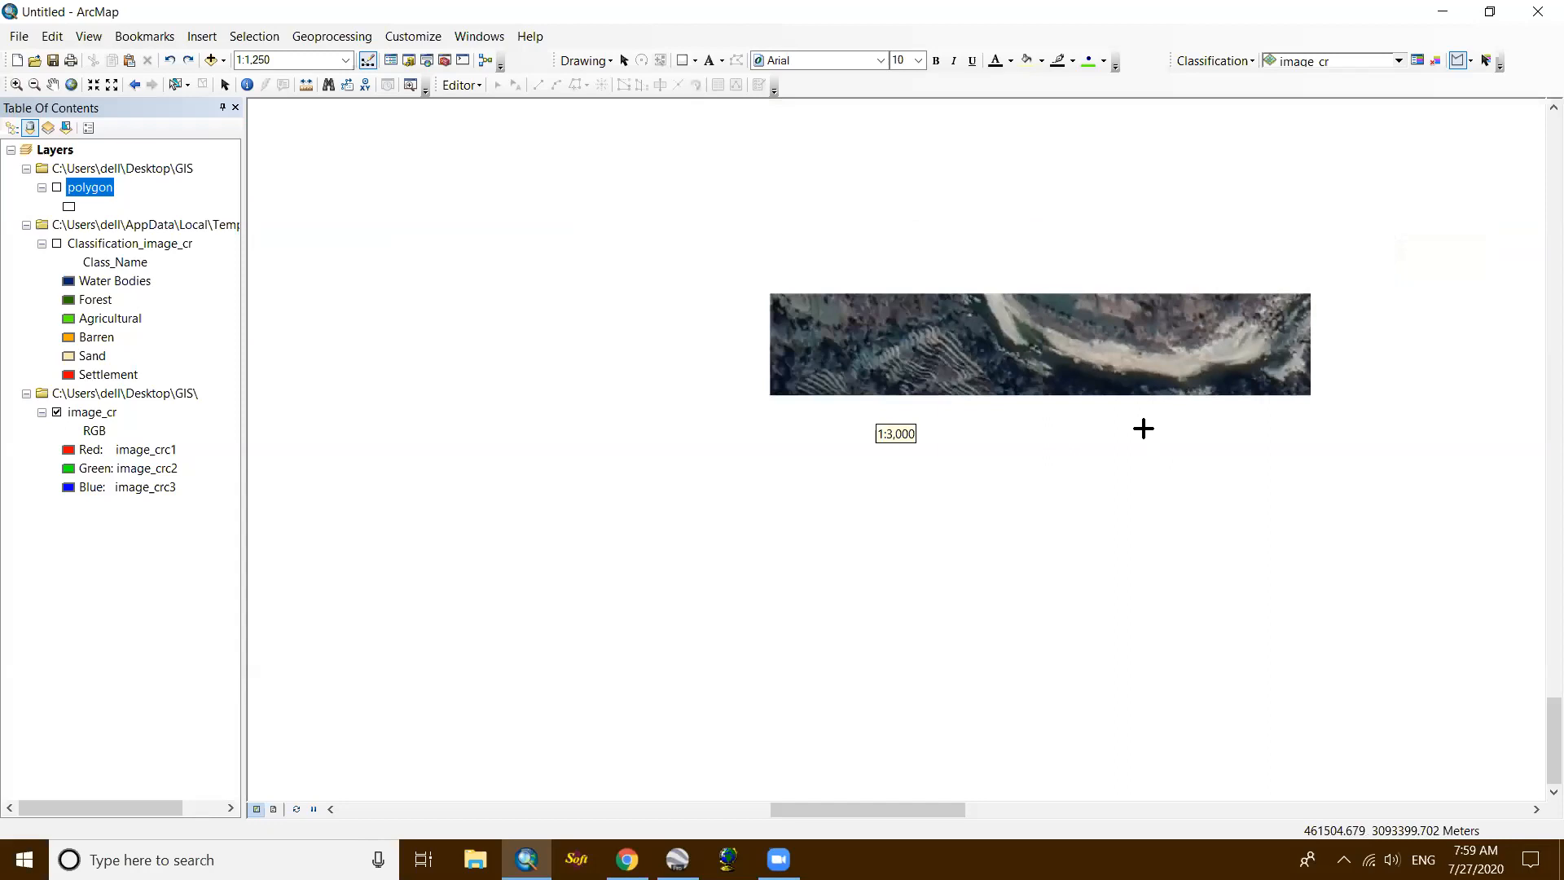
pyautogui.scroll(1, 1142, 428)
pyautogui.scroll(2, 1068, 294)
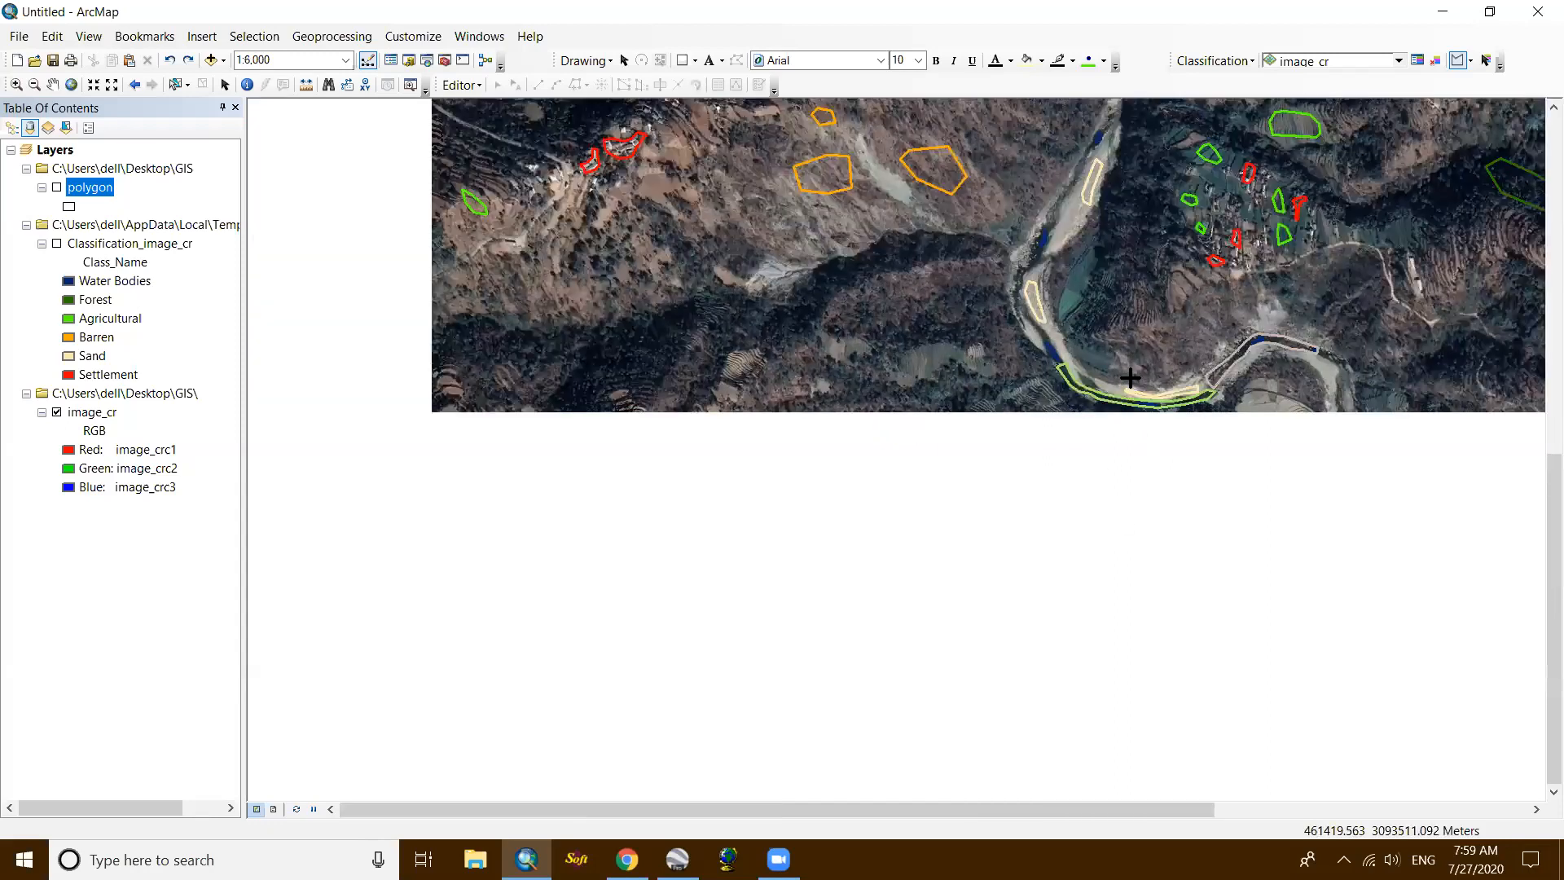
pyautogui.moveTo(1115, 326); pyautogui.dragTo(1166, 561)
pyautogui.scroll(-3, 1162, 384)
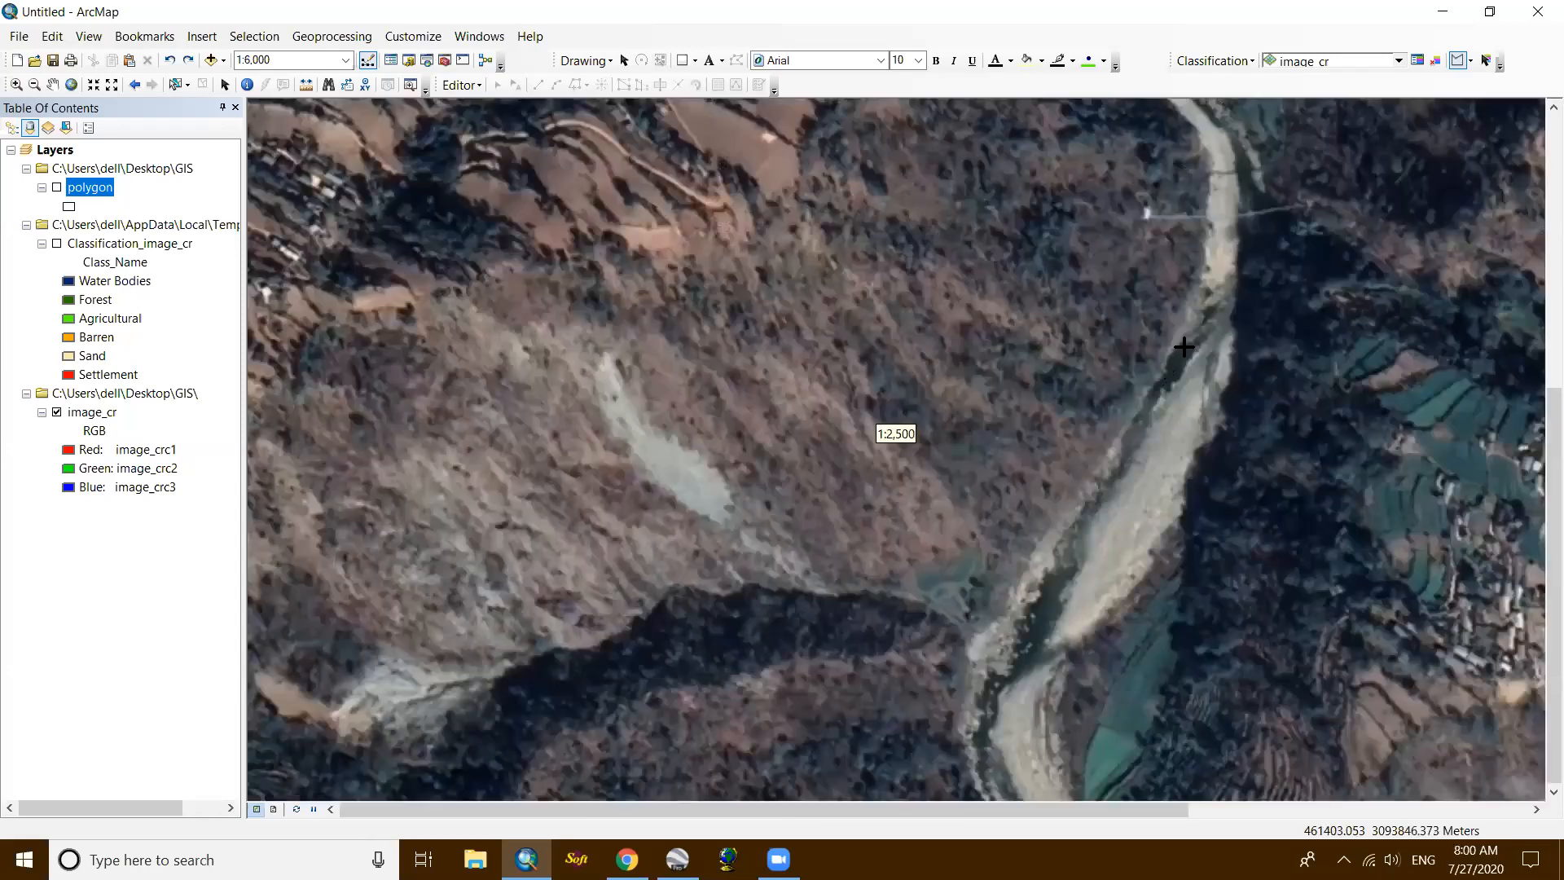
pyautogui.scroll(-1, 1242, 246)
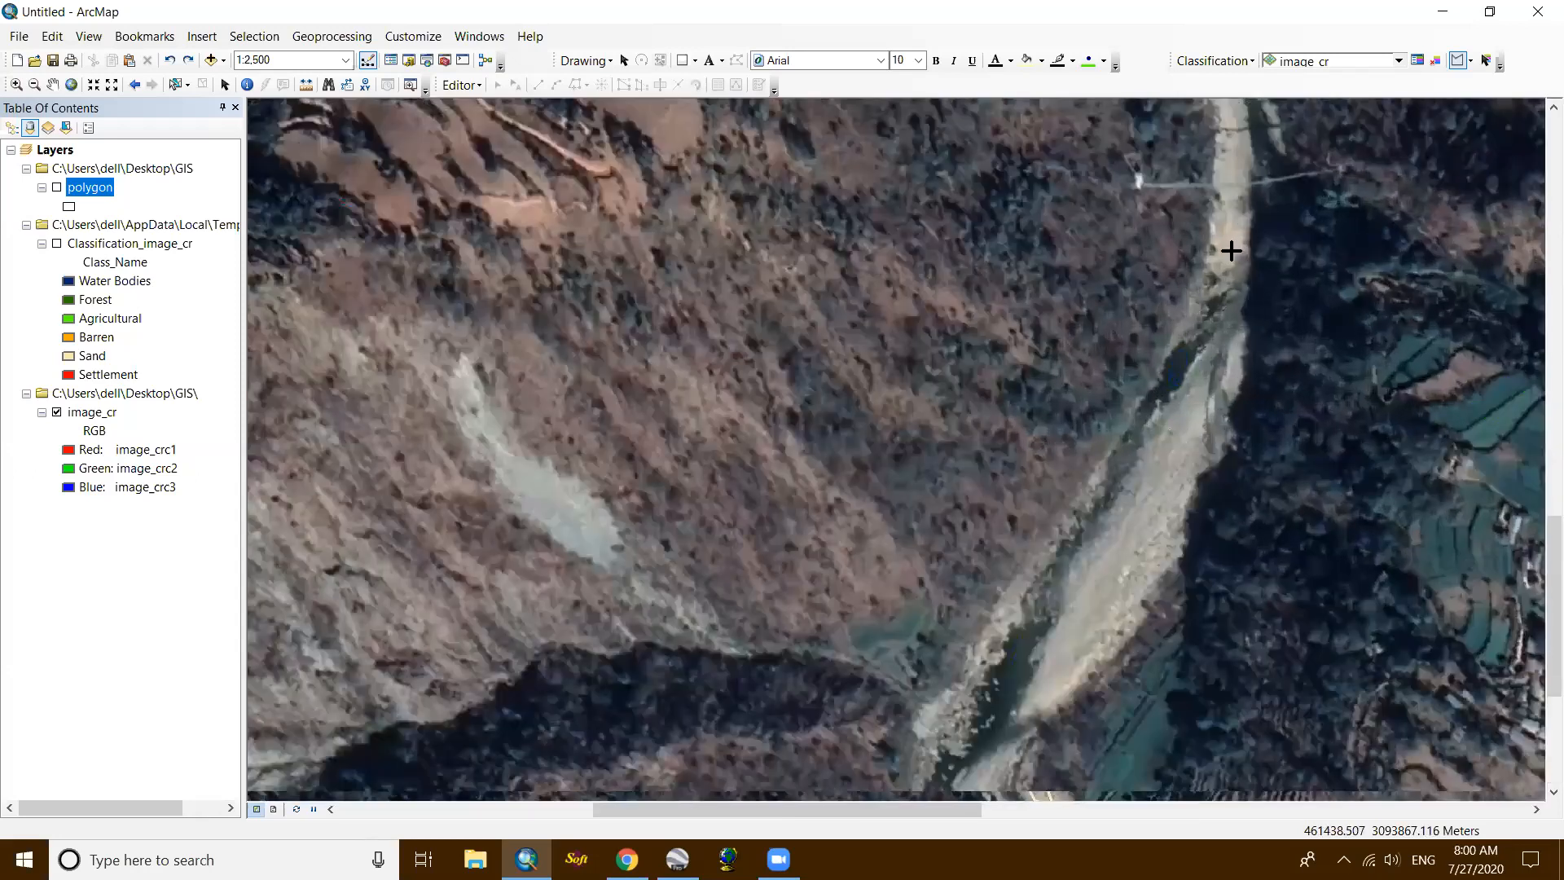
pyautogui.click(1283, 270)
pyautogui.click(1282, 309)
pyautogui.click(1209, 373)
pyautogui.doubleClick(1160, 454)
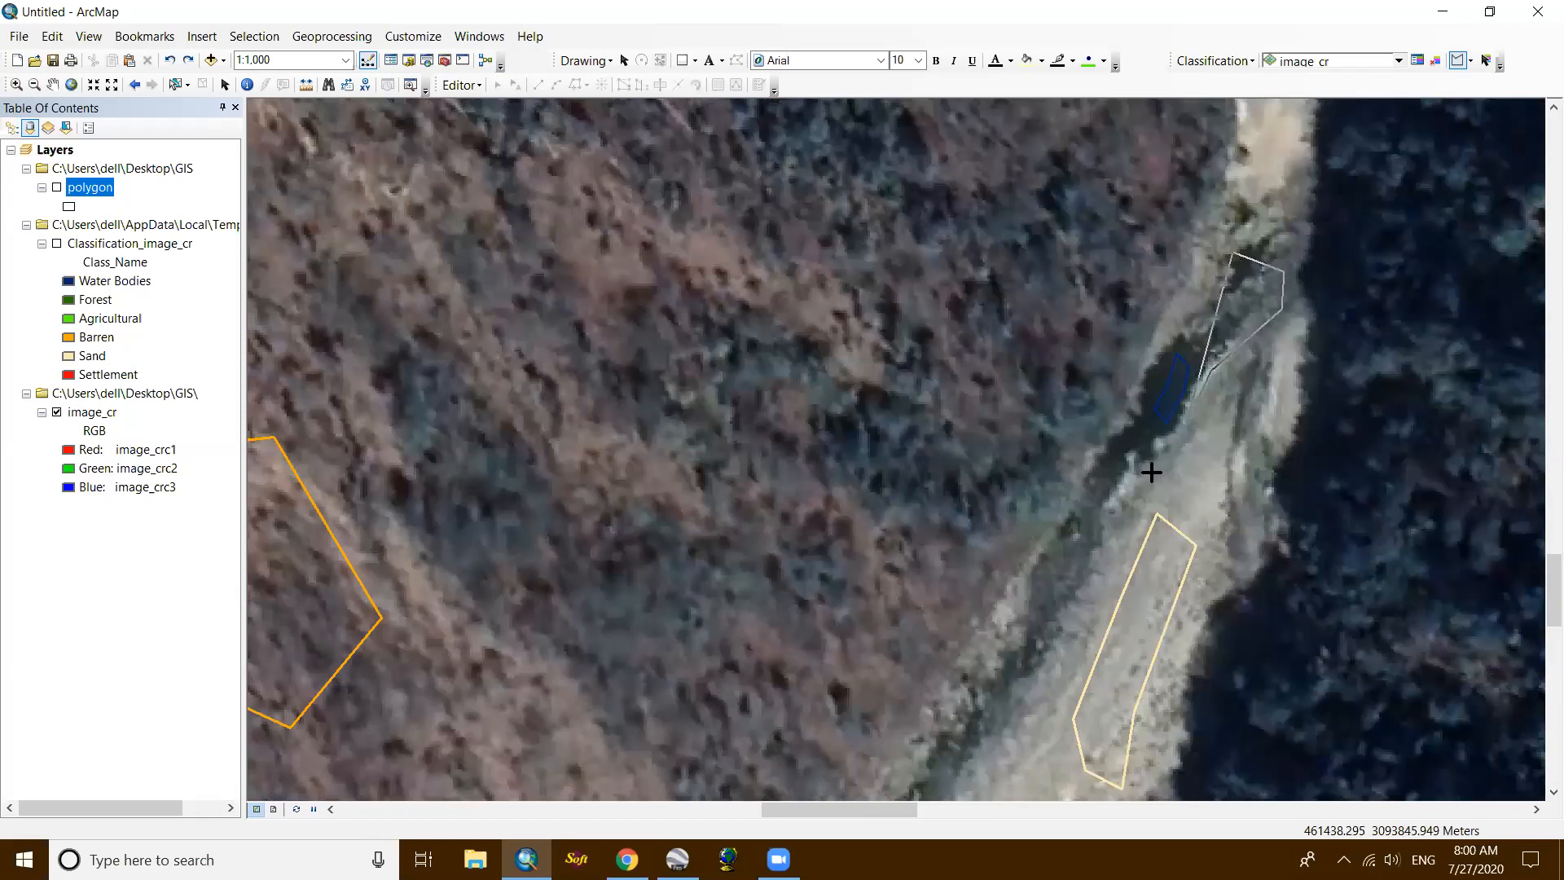
pyautogui.moveTo(1160, 403); pyautogui.dragTo(1228, 374)
pyautogui.click(1153, 413)
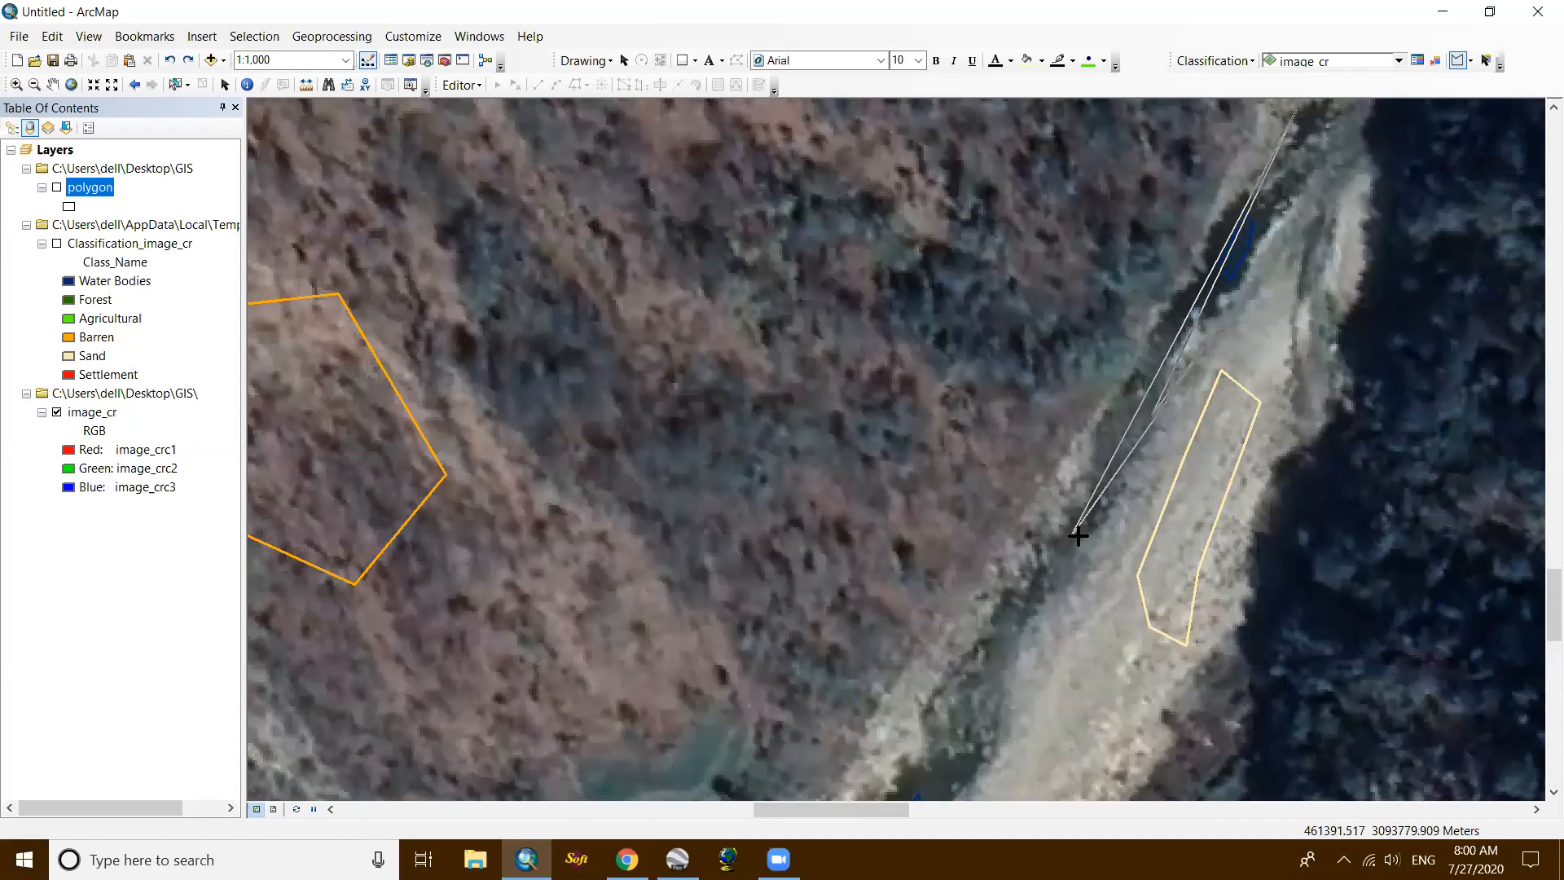
pyautogui.click(1277, 228)
pyautogui.click(1347, 166)
pyautogui.doubleClick(1348, 128)
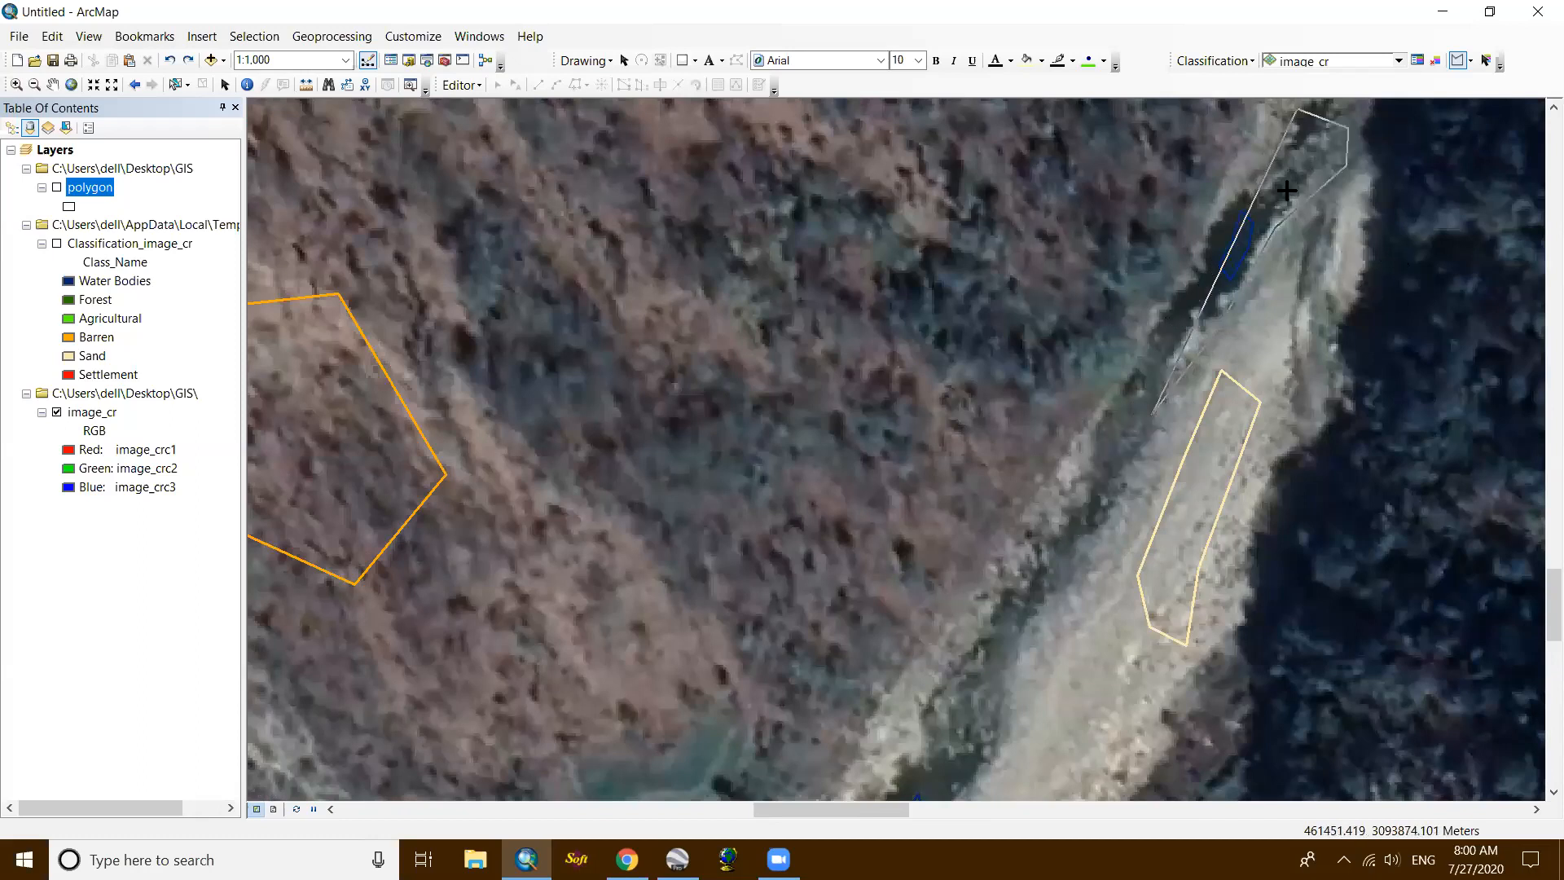
pyautogui.click(1102, 411)
pyautogui.click(1144, 442)
pyautogui.click(1076, 554)
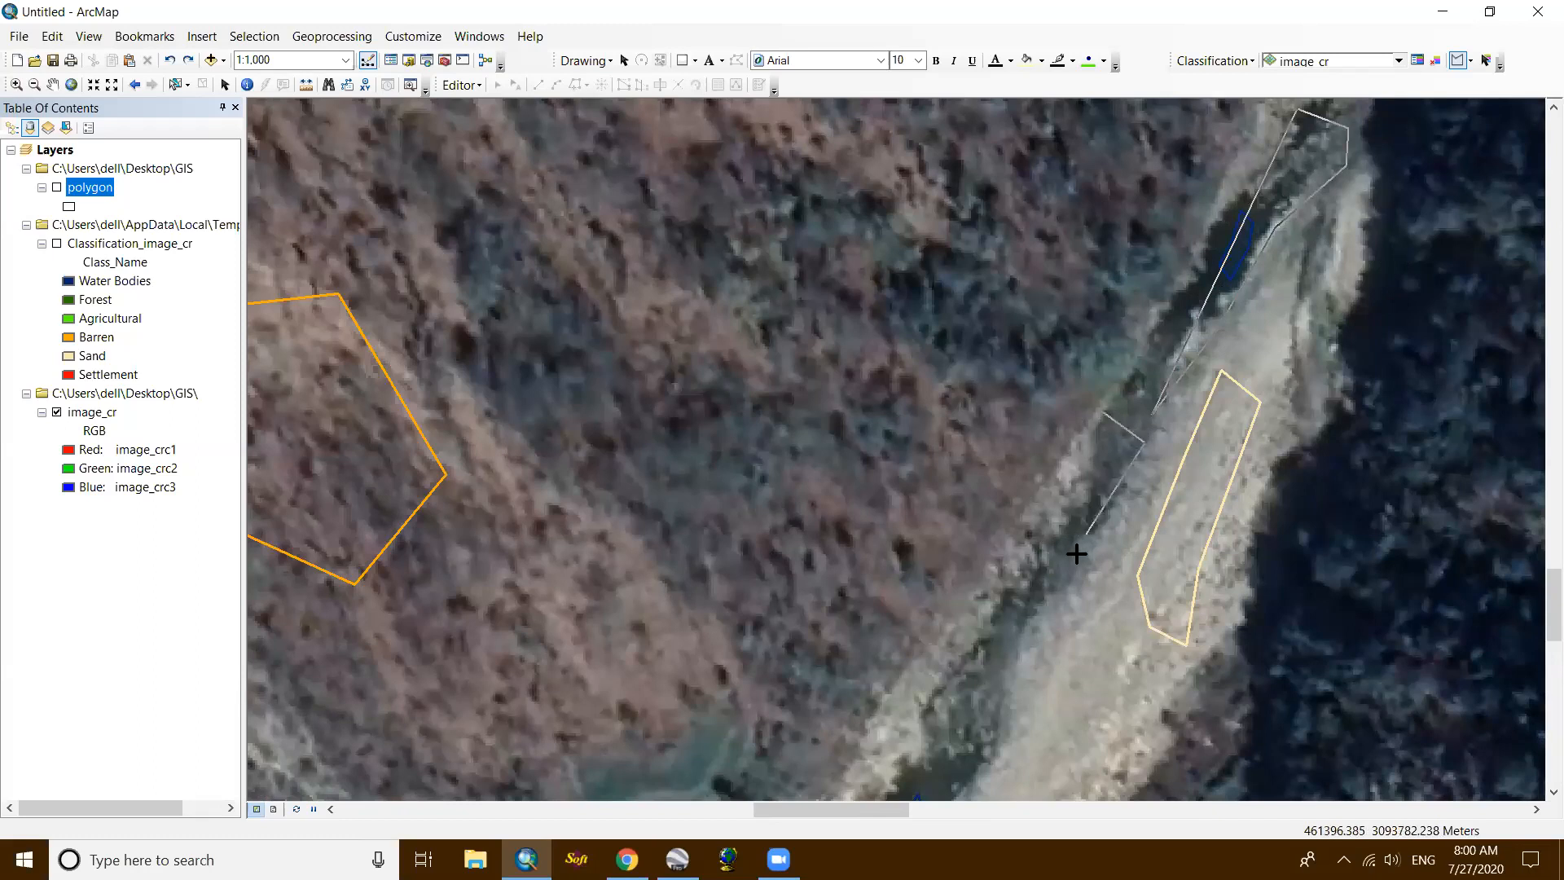
pyautogui.moveTo(1075, 644)
pyautogui.mouseDown()
pyautogui.moveTo(1194, 367)
pyautogui.moveTo(1214, 432)
pyautogui.moveTo(1146, 552)
pyautogui.mouseUp()
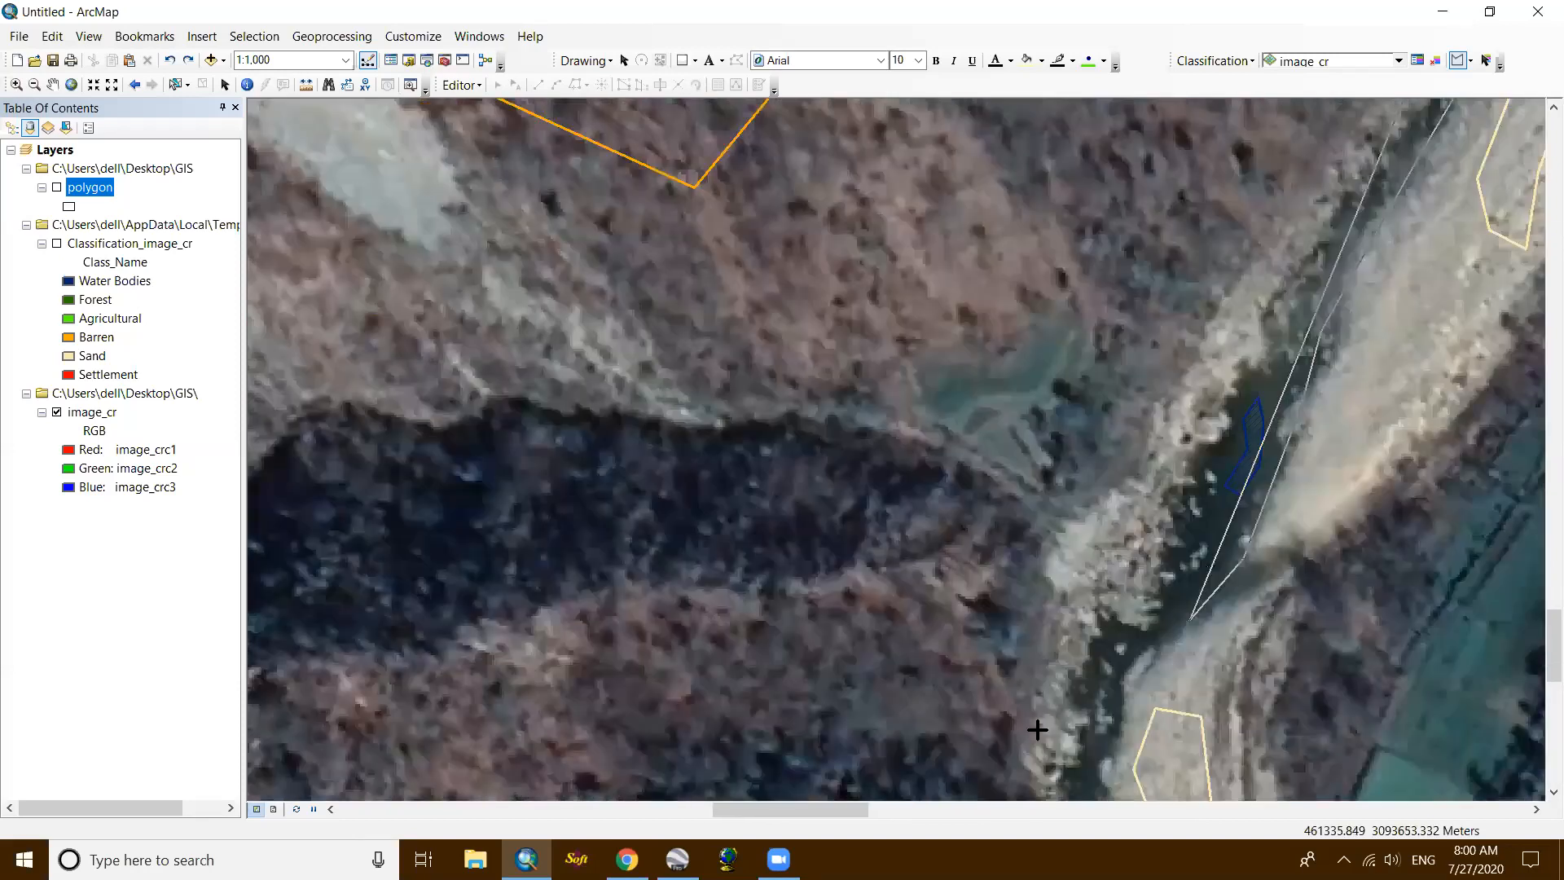
pyautogui.click(1040, 731)
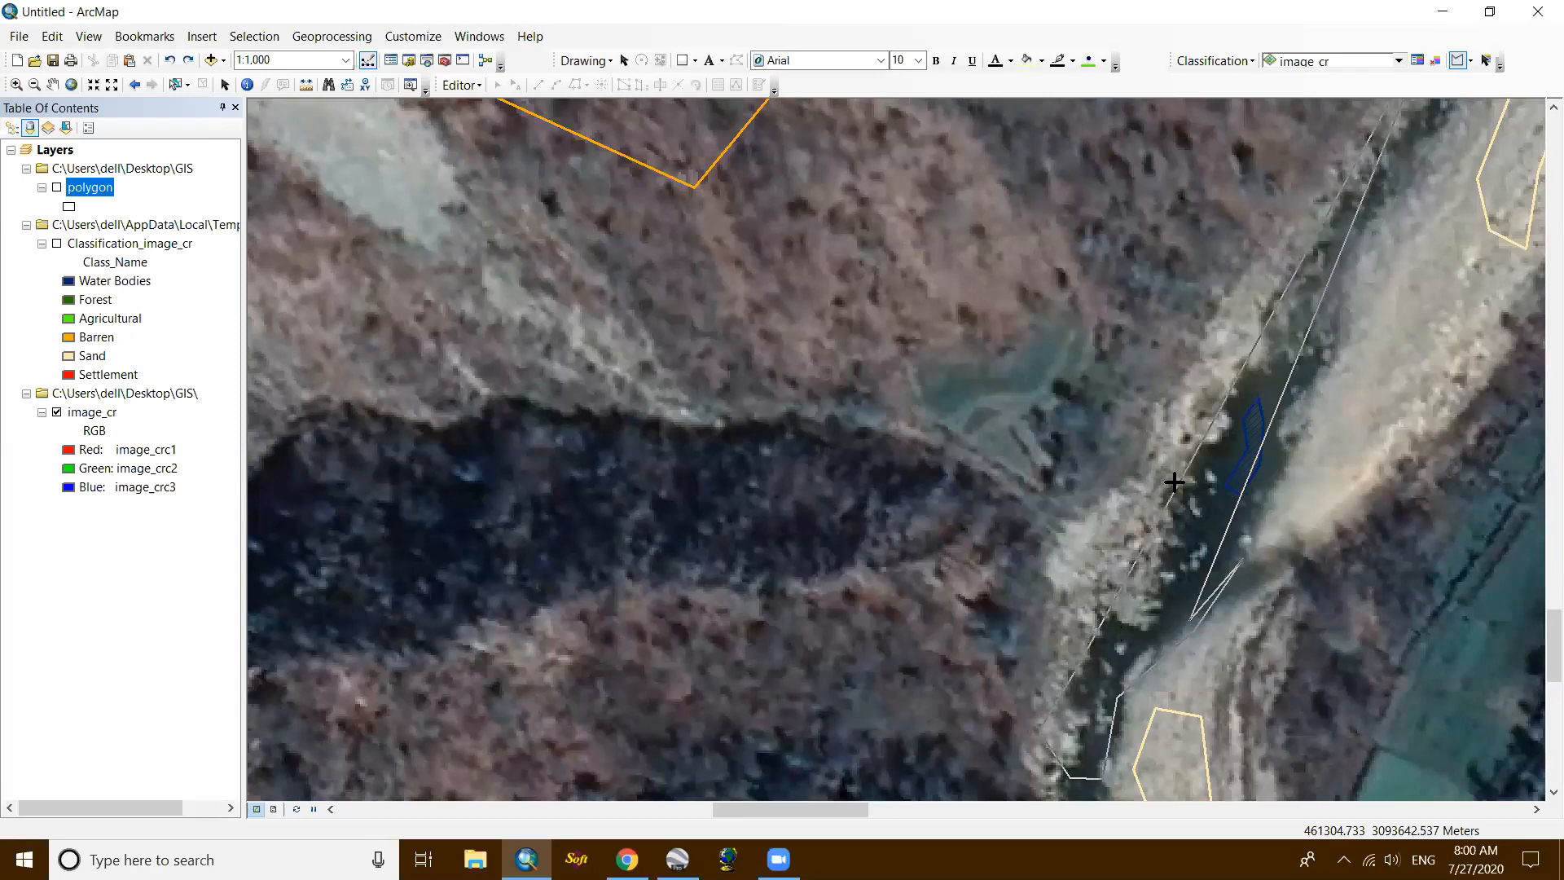
pyautogui.click(1299, 273)
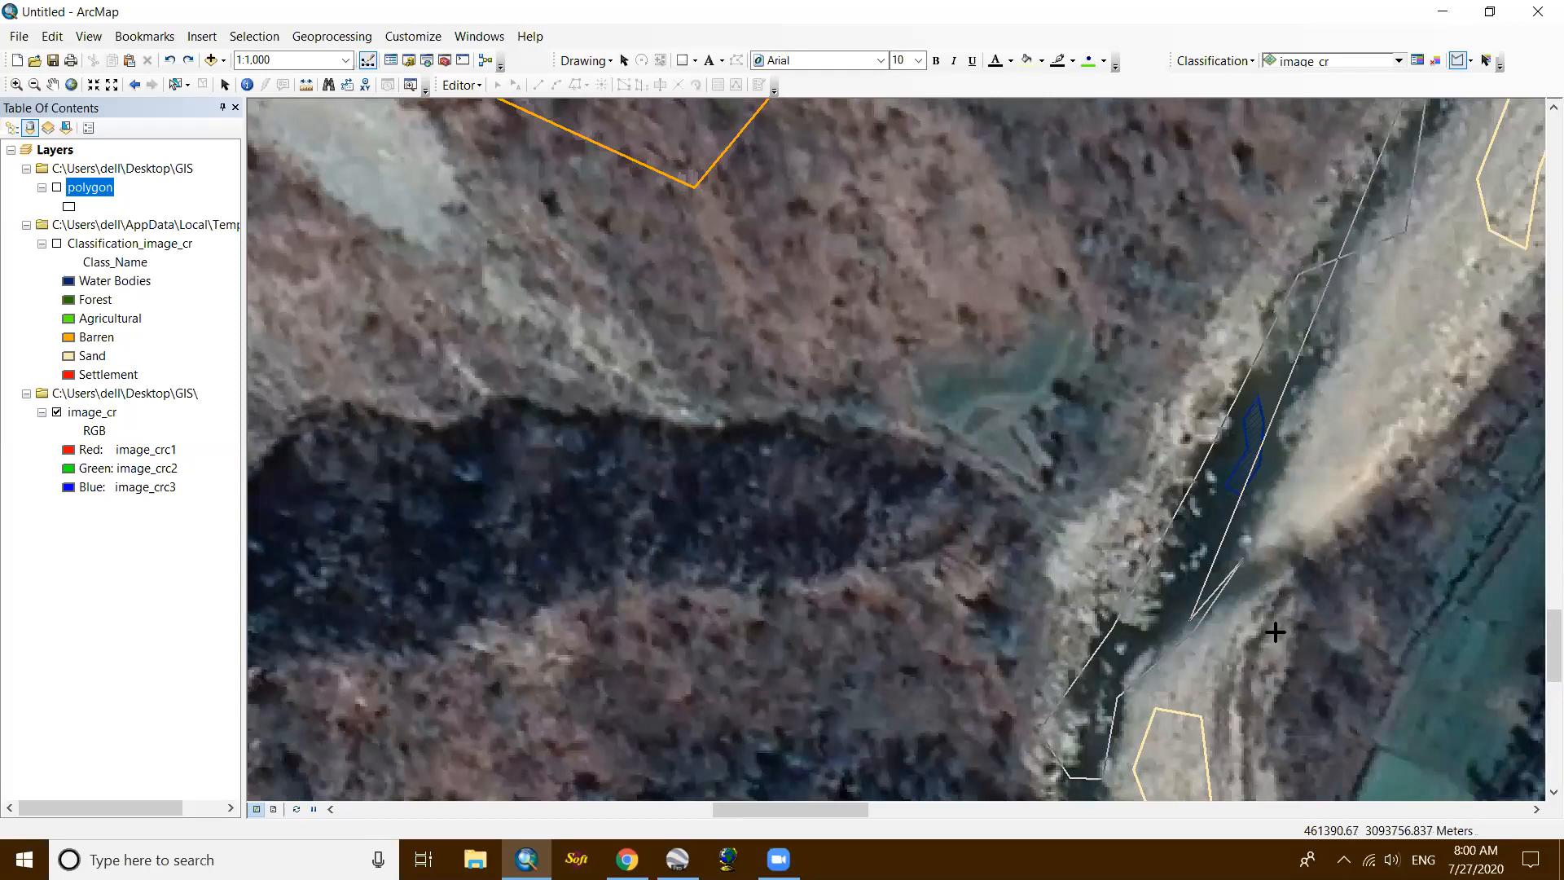
pyautogui.moveTo(1254, 573); pyautogui.dragTo(1205, 706)
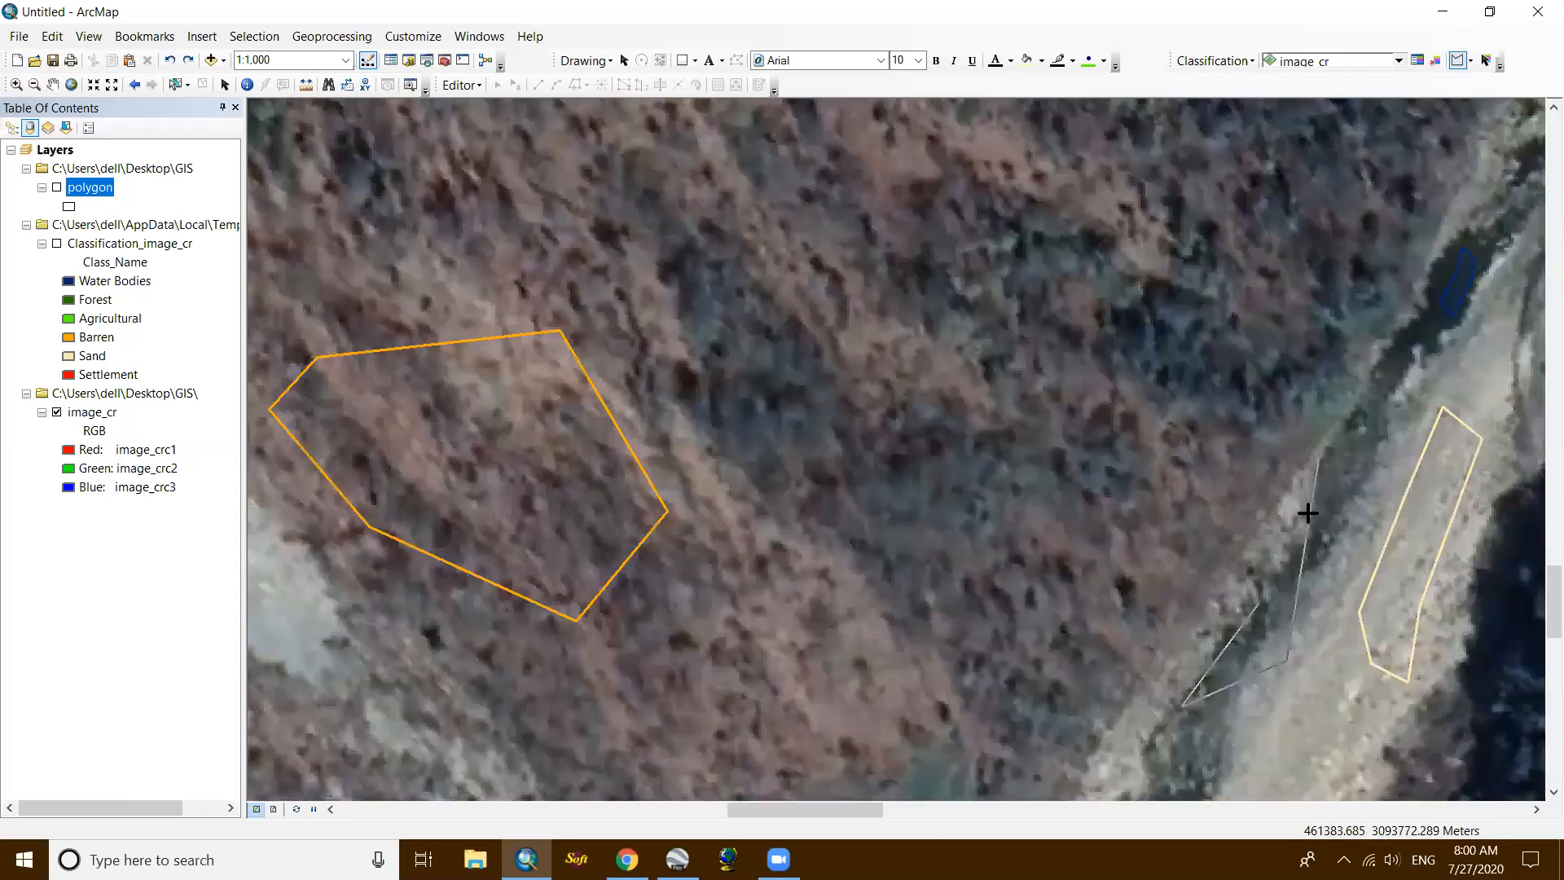
pyautogui.scroll(2, 1308, 367)
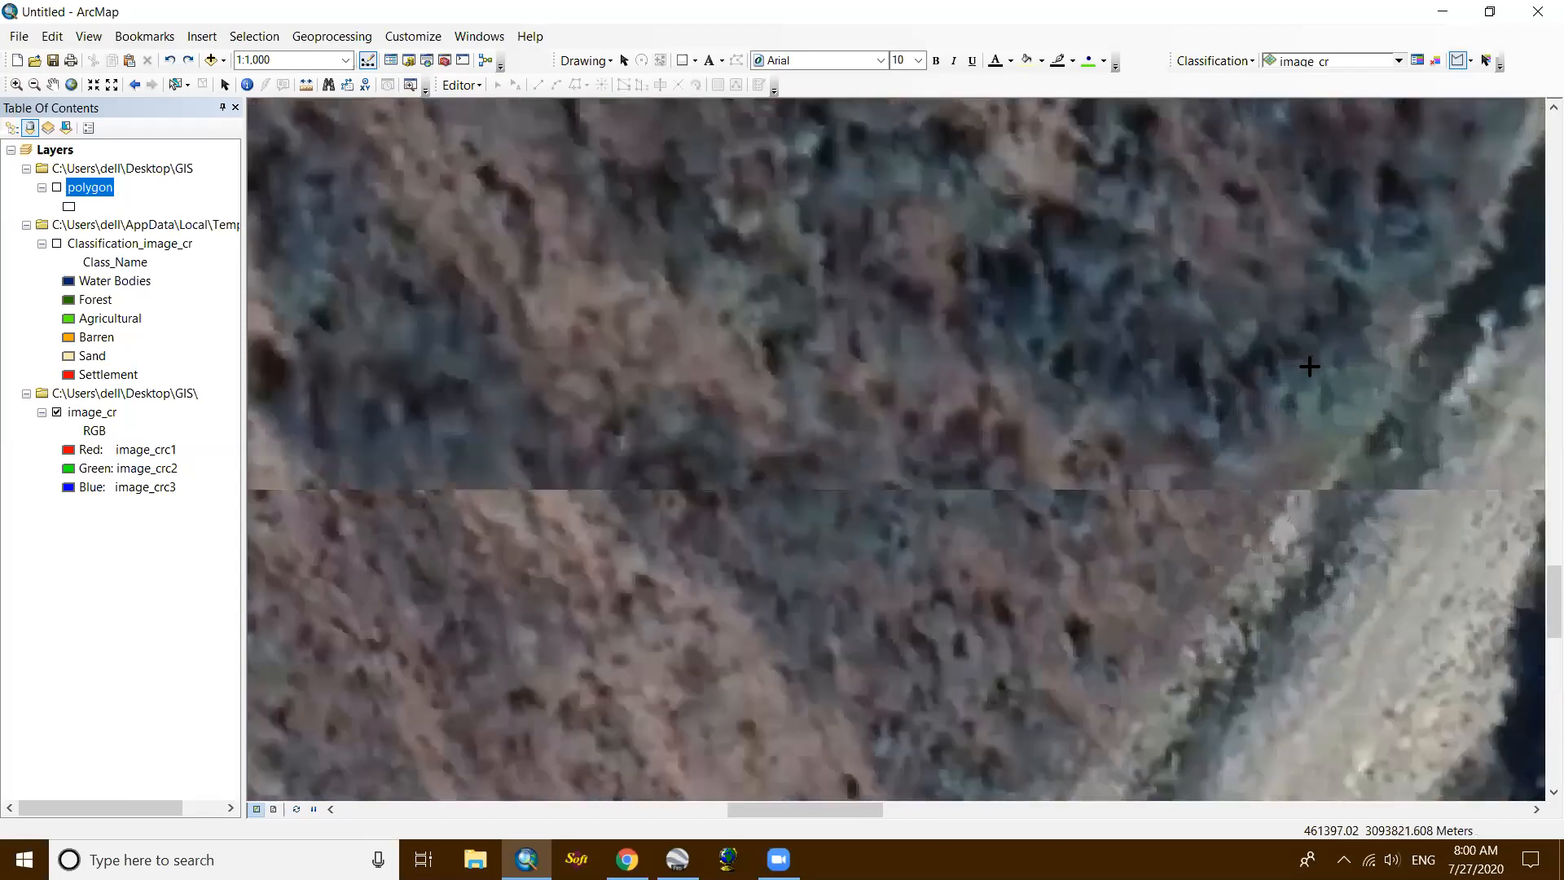
pyautogui.scroll(1, 1233, 687)
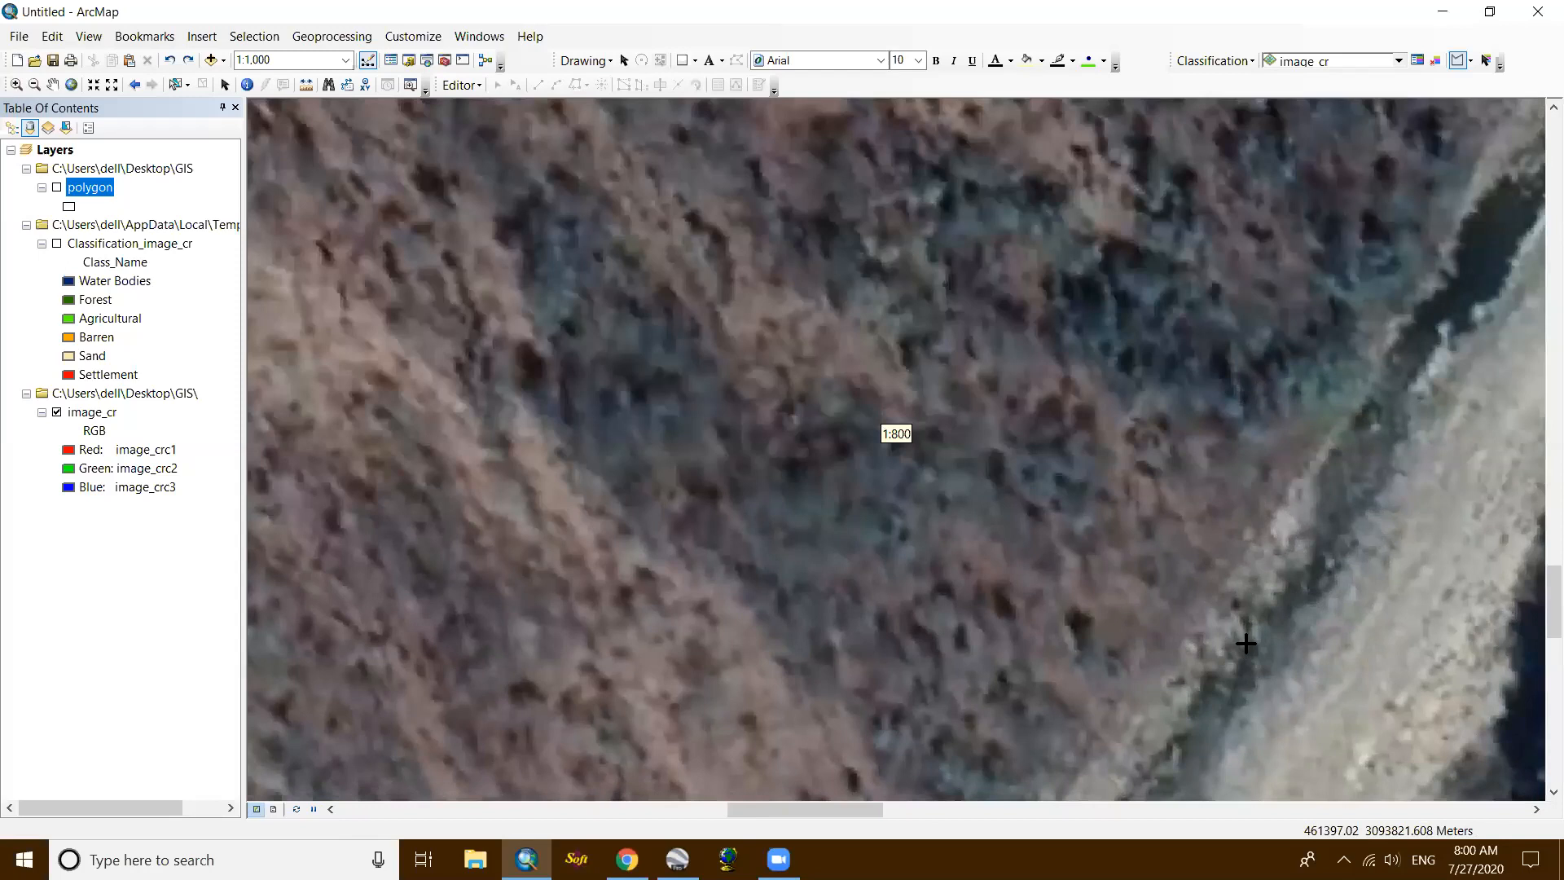
pyautogui.scroll(-2, 1245, 643)
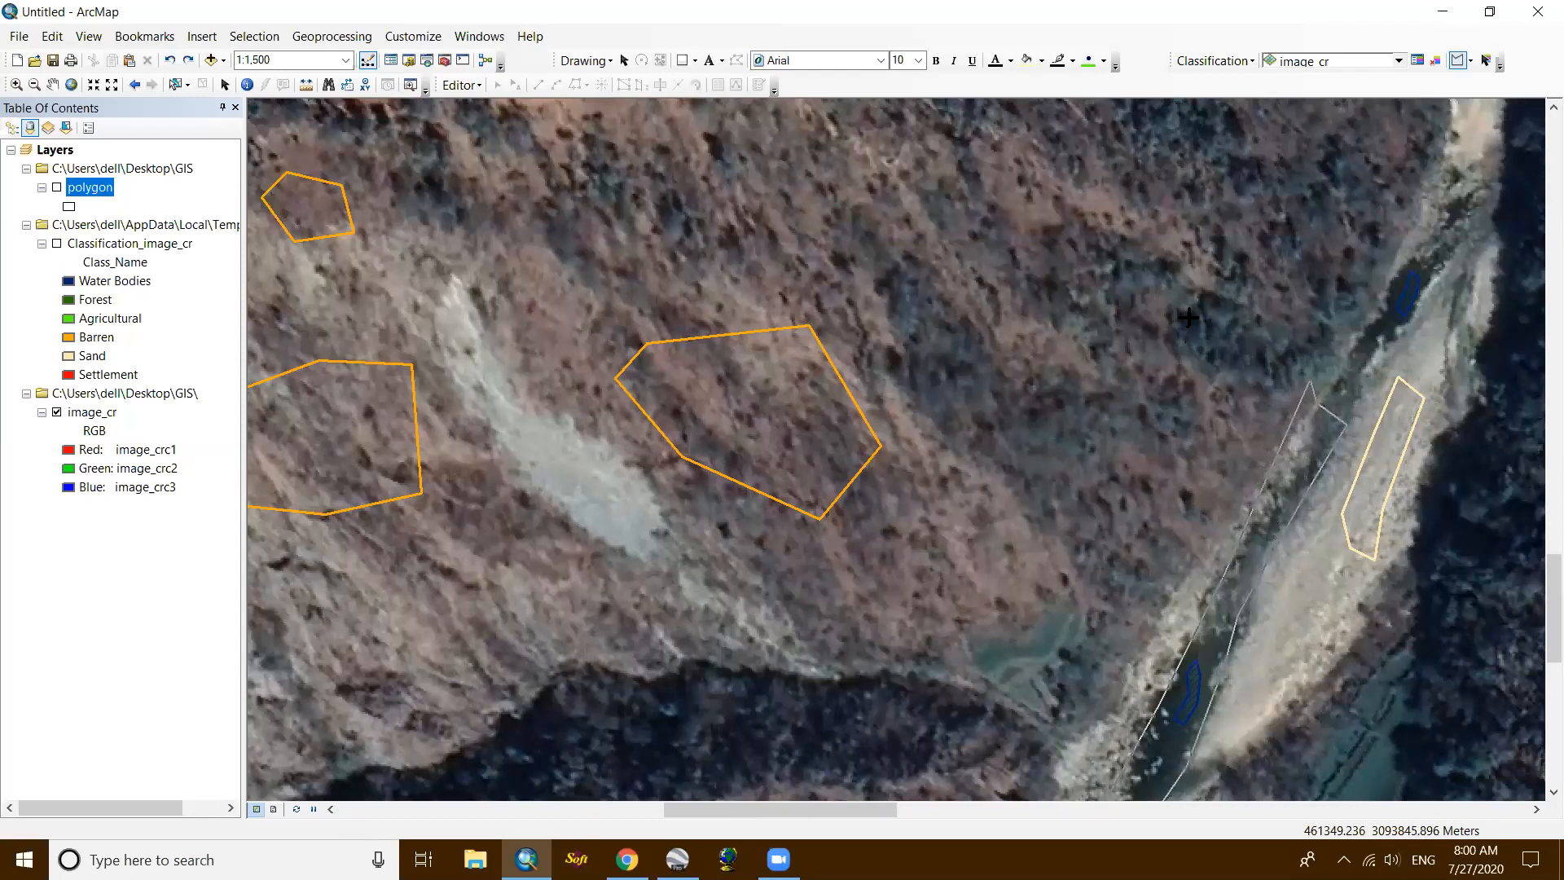
# Step: Draw a long narrow training sample along the dark river channel west of the long sandbank, enclosing the water samples at both ends
pyautogui.scroll(-2, 1188, 317)
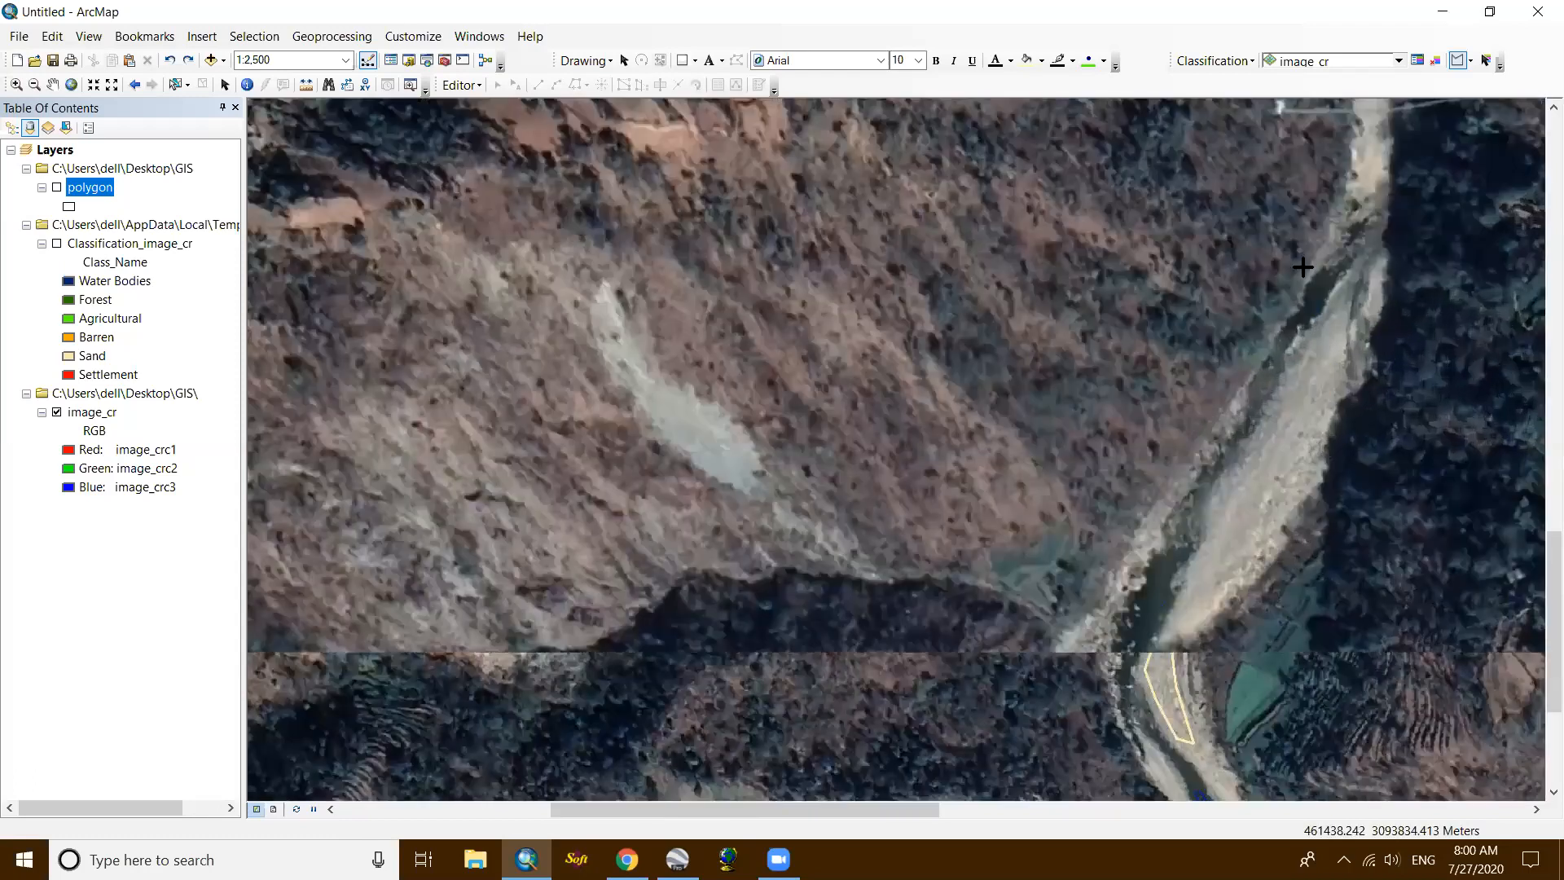
pyautogui.scroll(2, 1324, 228)
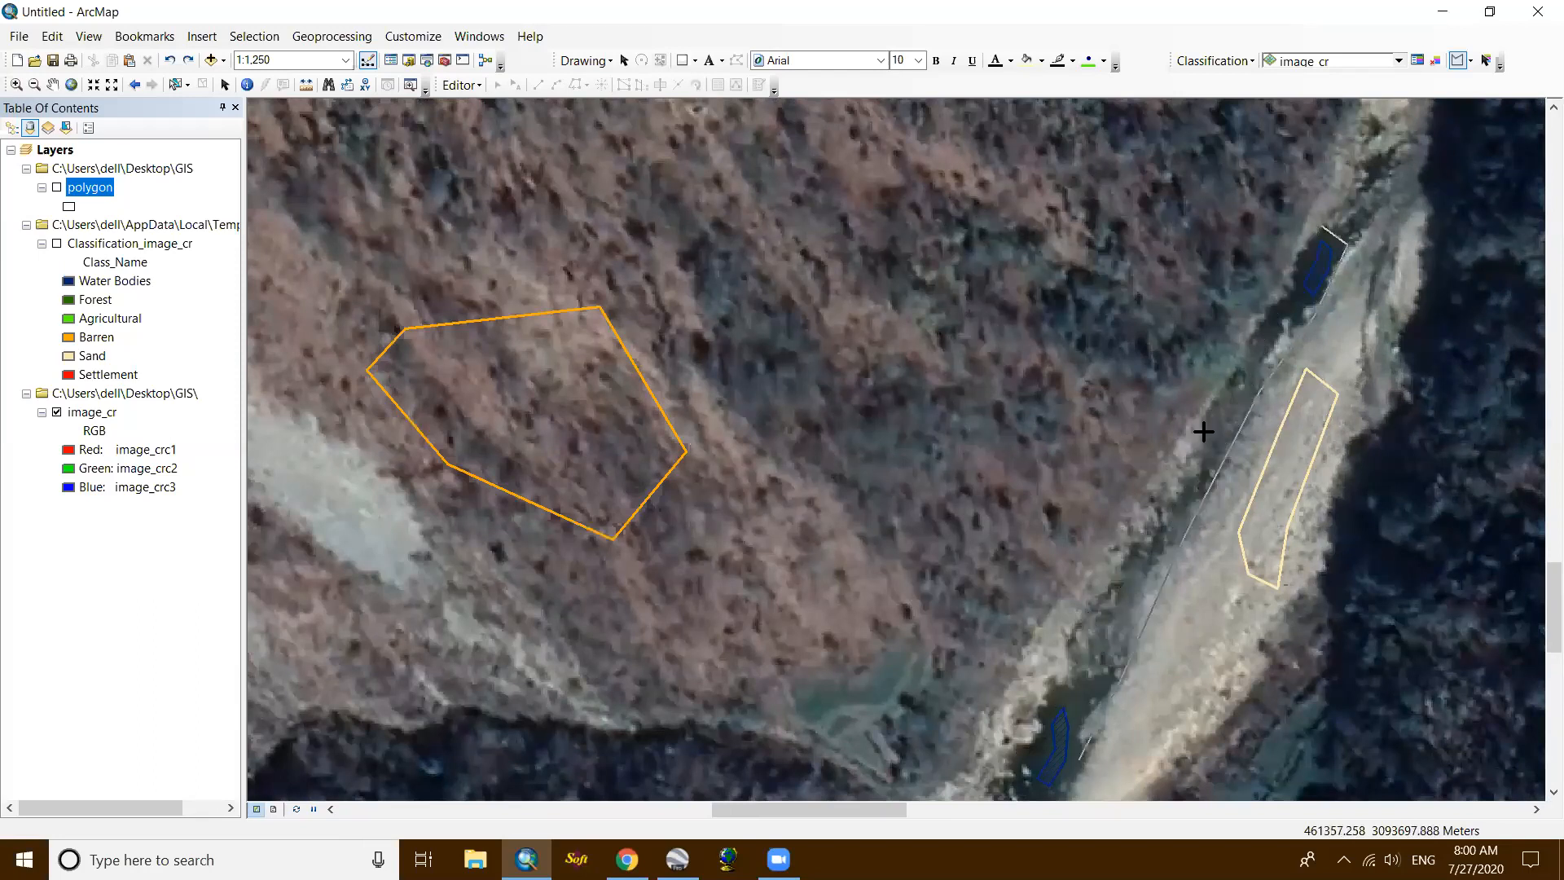
pyautogui.doubleClick(1262, 316)
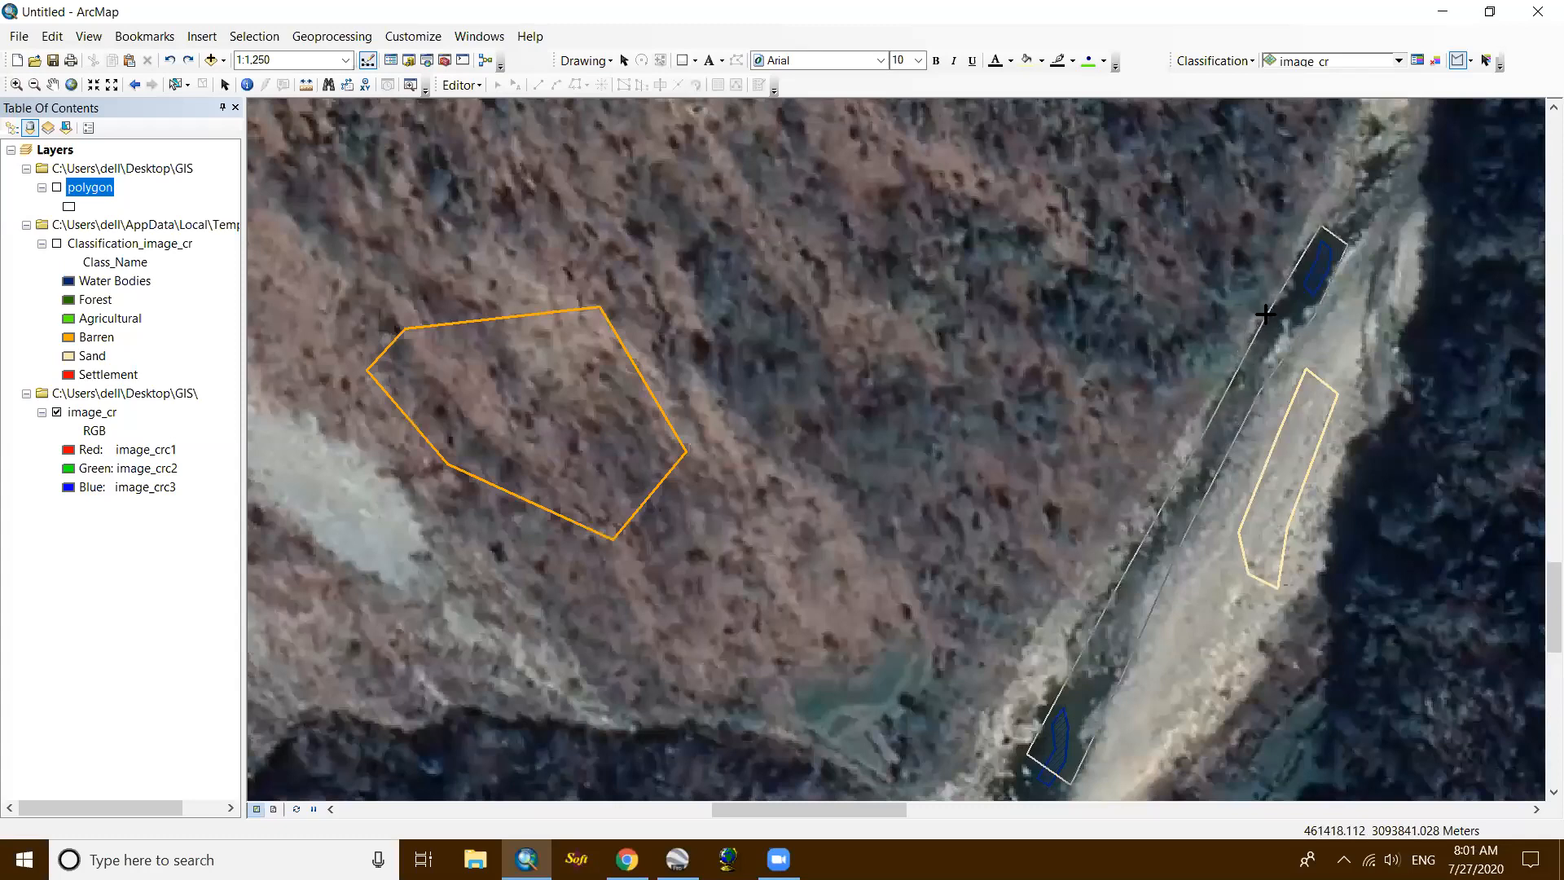
# Step: Draw a long winding training sample along the dark river channel north of the forest samples, following both banks around the existing water samples
pyautogui.scroll(3, 1140, 323)
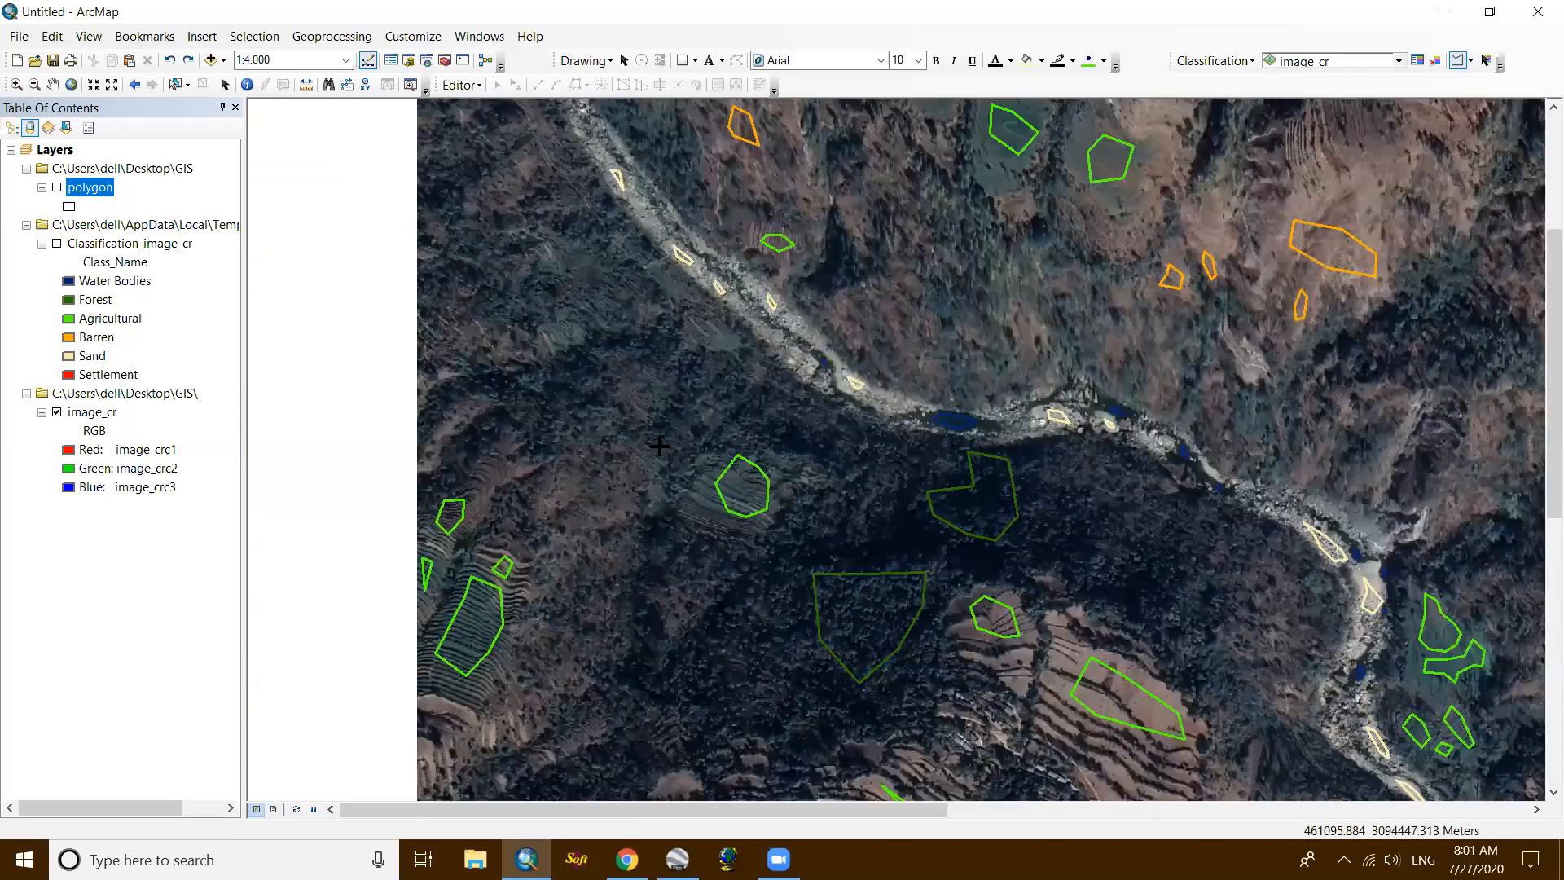
pyautogui.scroll(3, 862, 445)
pyautogui.click(555, 440)
pyautogui.click(822, 461)
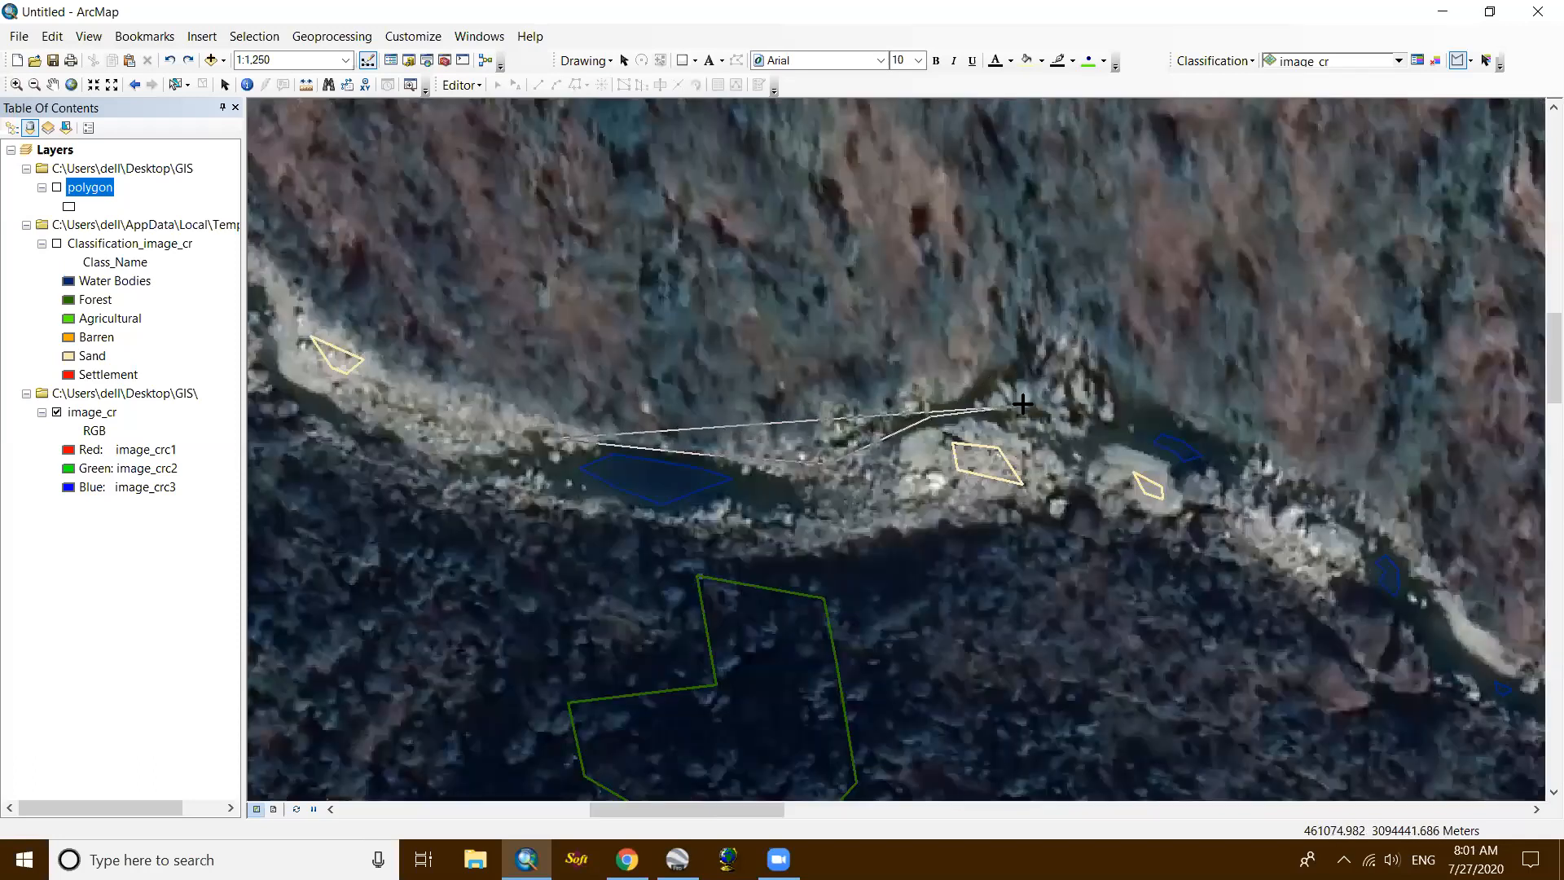
pyautogui.click(1113, 398)
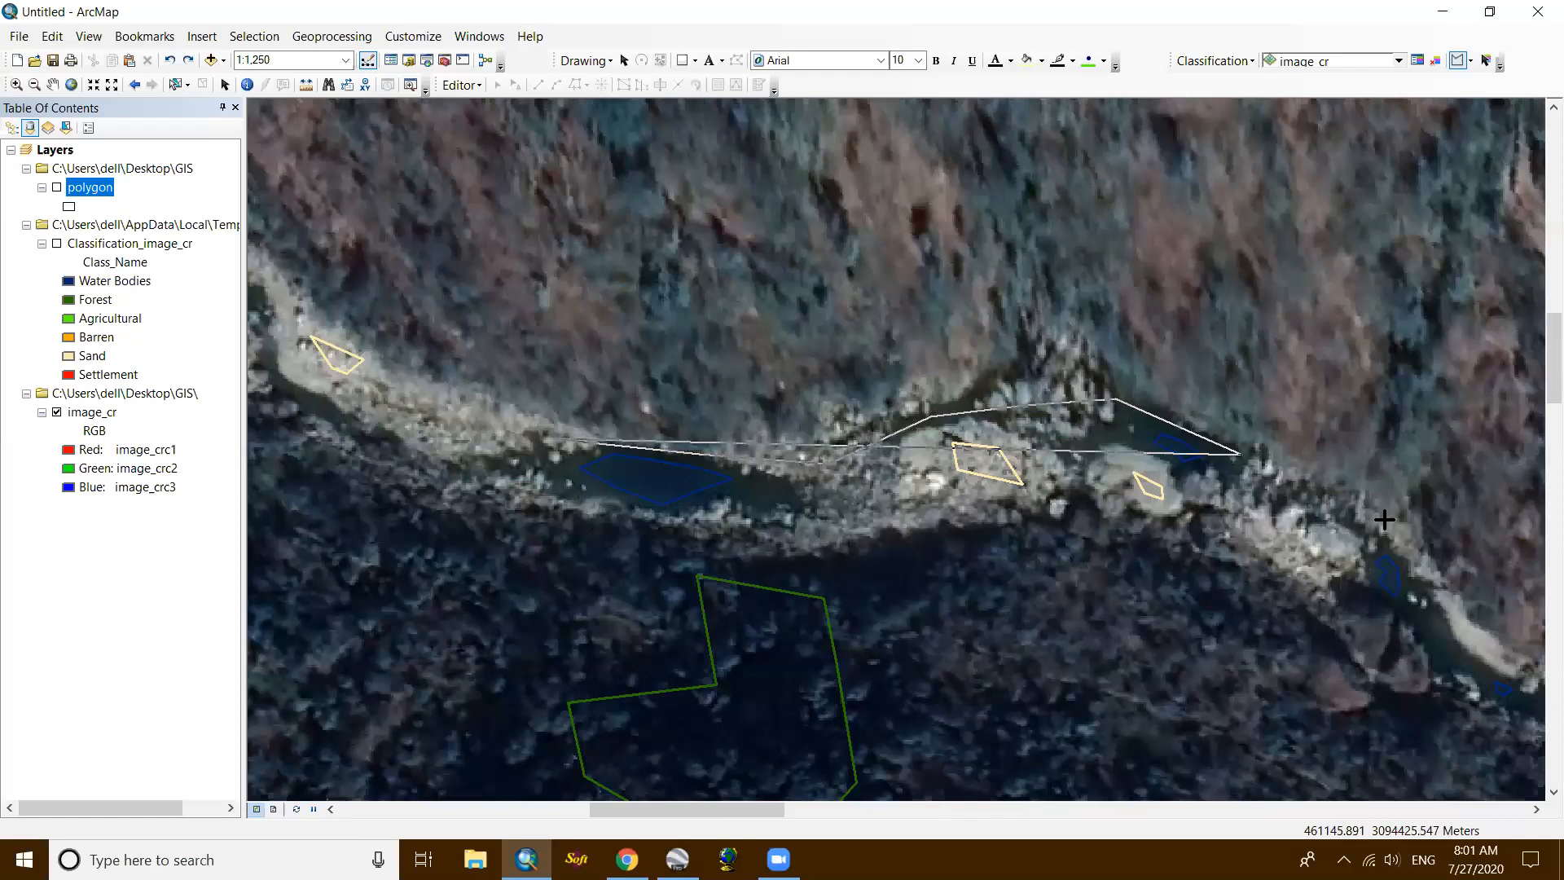
pyautogui.click(1437, 597)
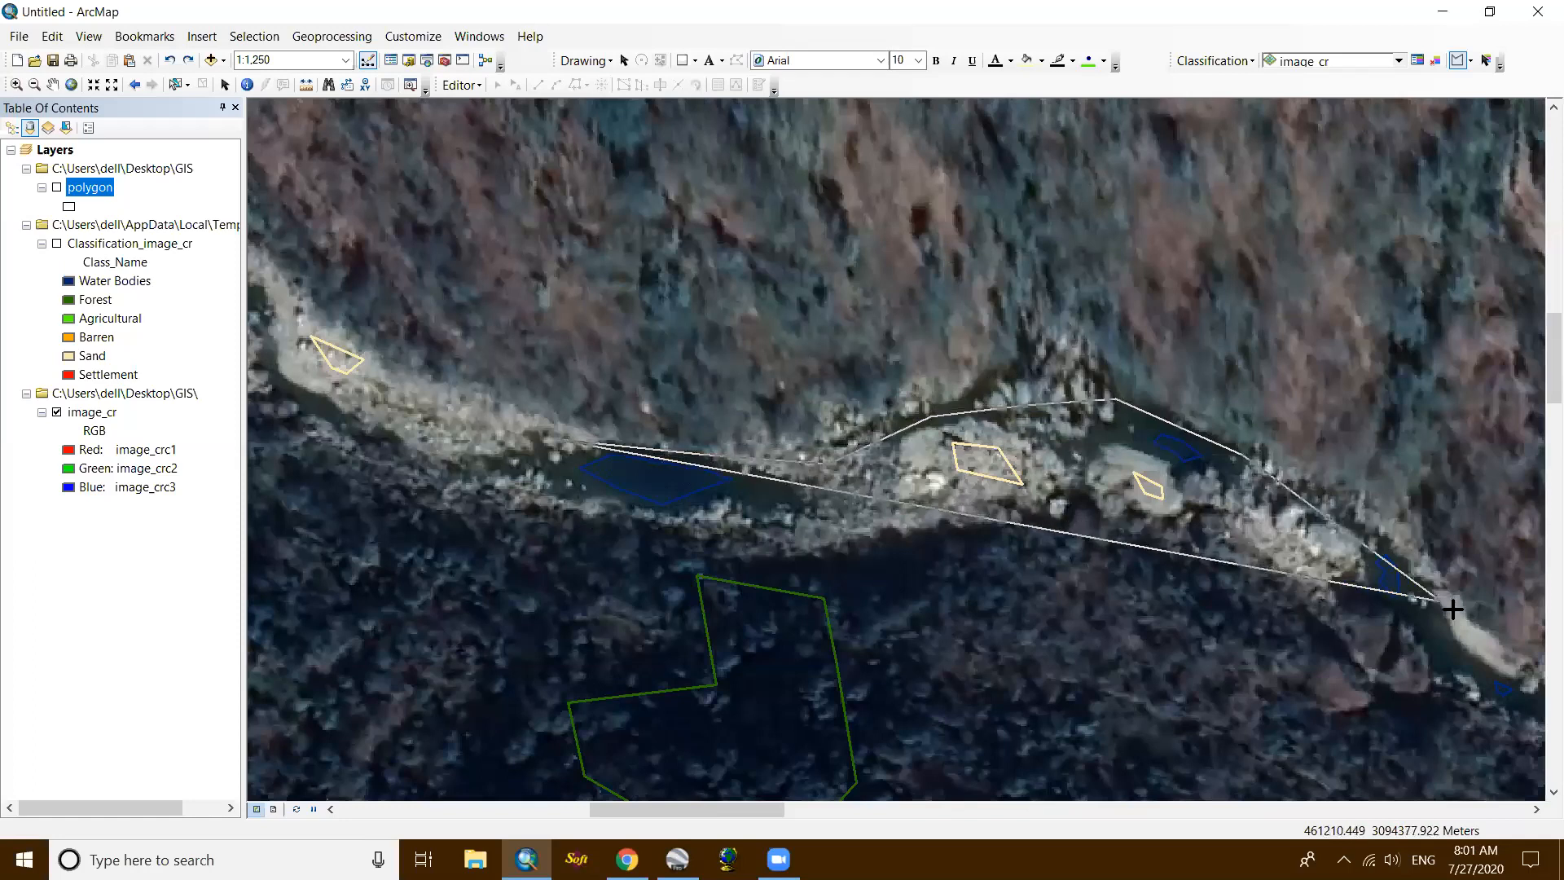
pyautogui.click(1528, 693)
pyautogui.click(1516, 713)
pyautogui.click(1431, 668)
pyautogui.click(1390, 619)
pyautogui.click(1336, 577)
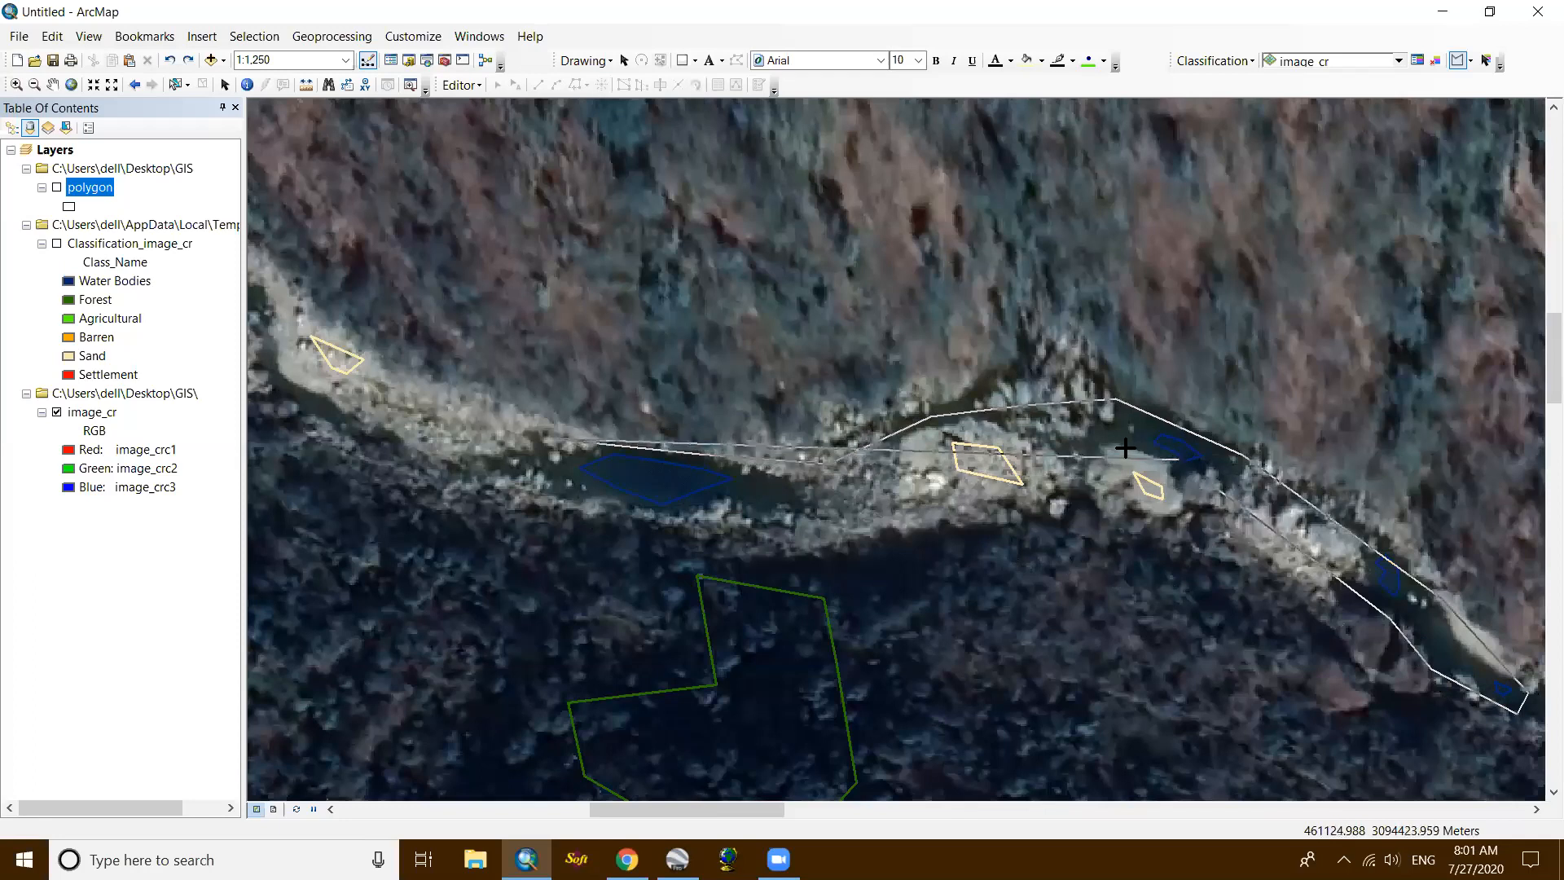
pyautogui.click(1093, 448)
pyautogui.click(800, 519)
pyautogui.click(668, 512)
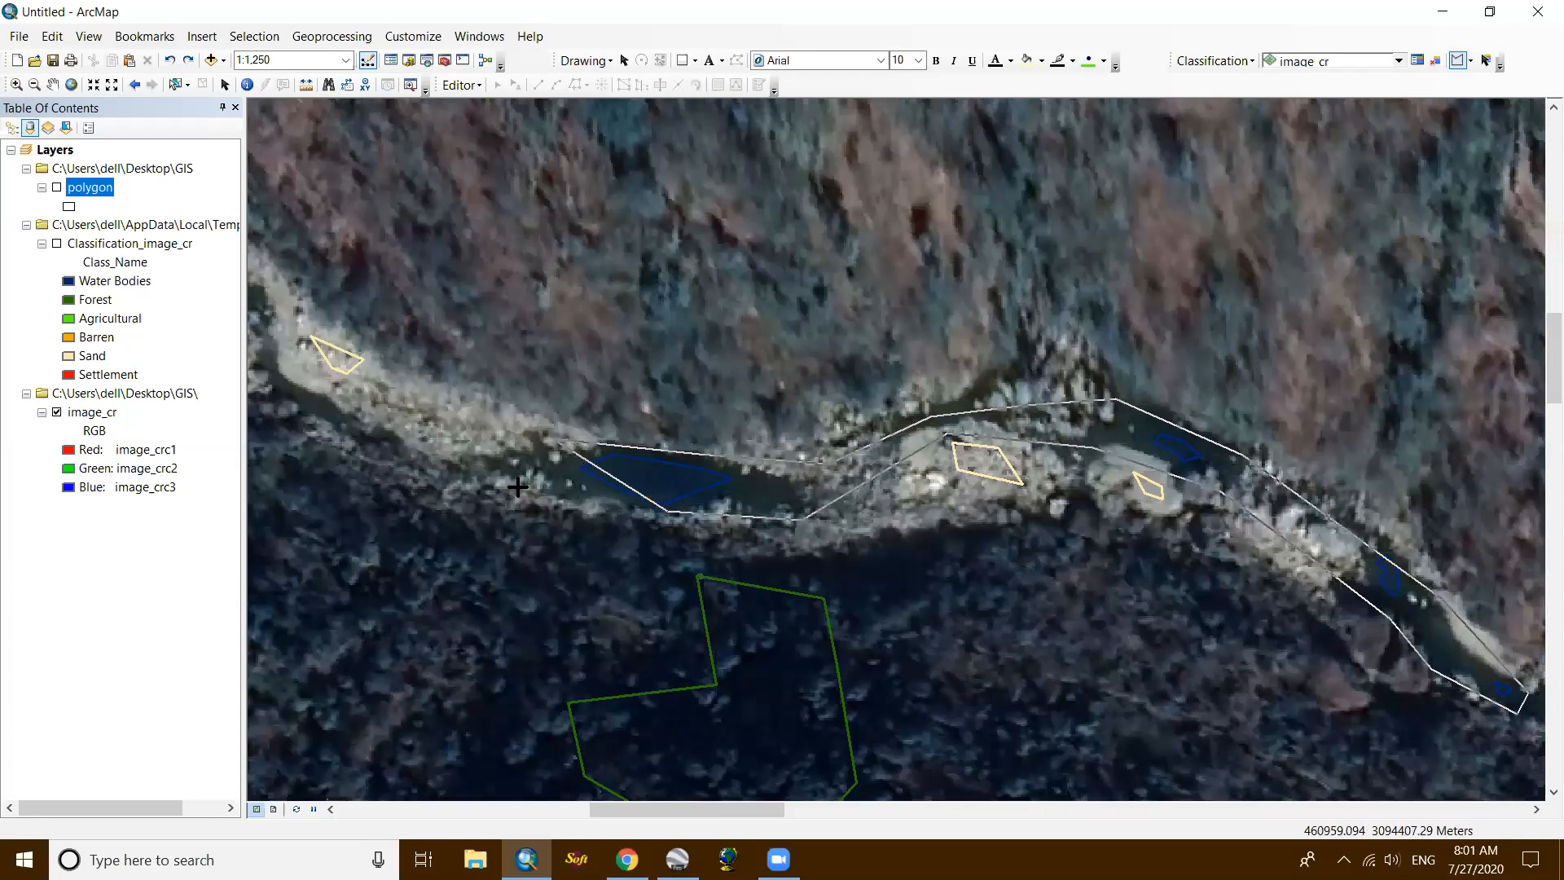
pyautogui.click(372, 454)
pyautogui.click(359, 427)
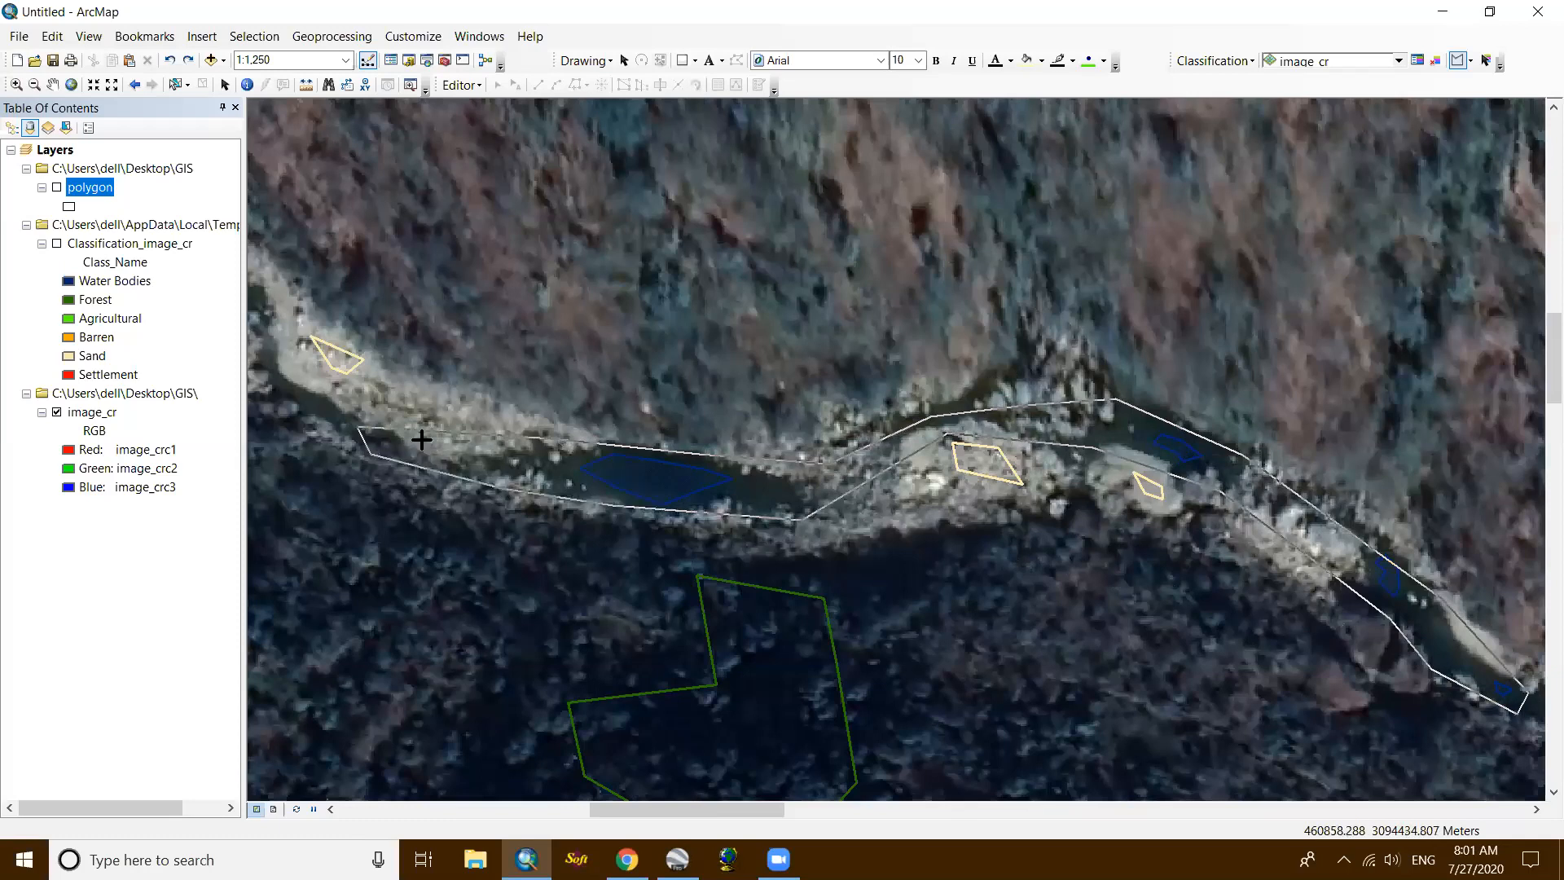
pyautogui.doubleClick(506, 447)
pyautogui.scroll(-5, 1160, 510)
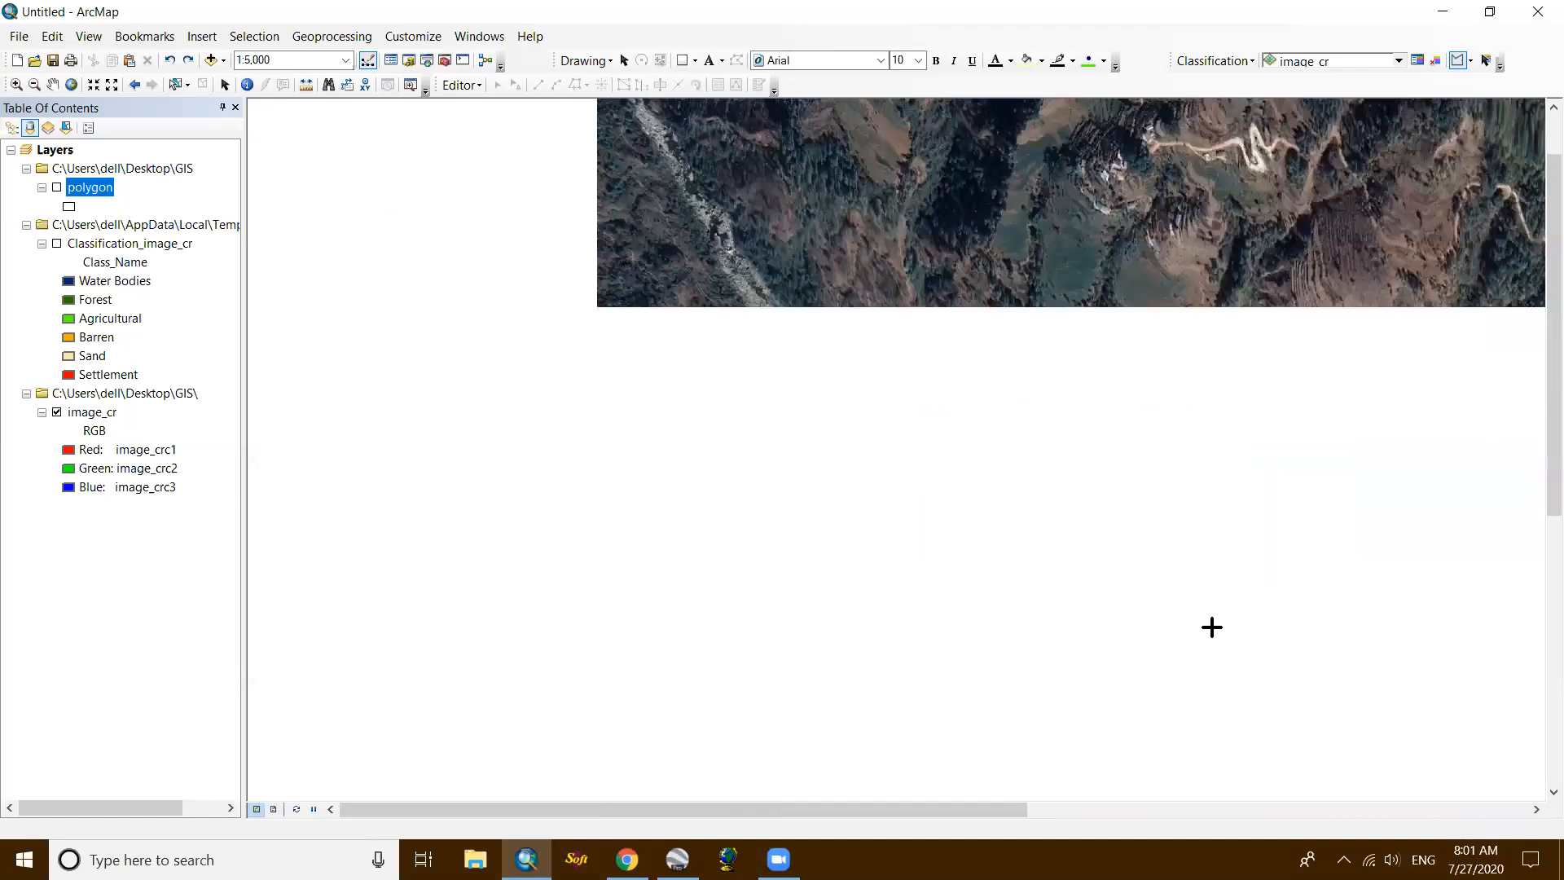
pyautogui.scroll(2, 916, 376)
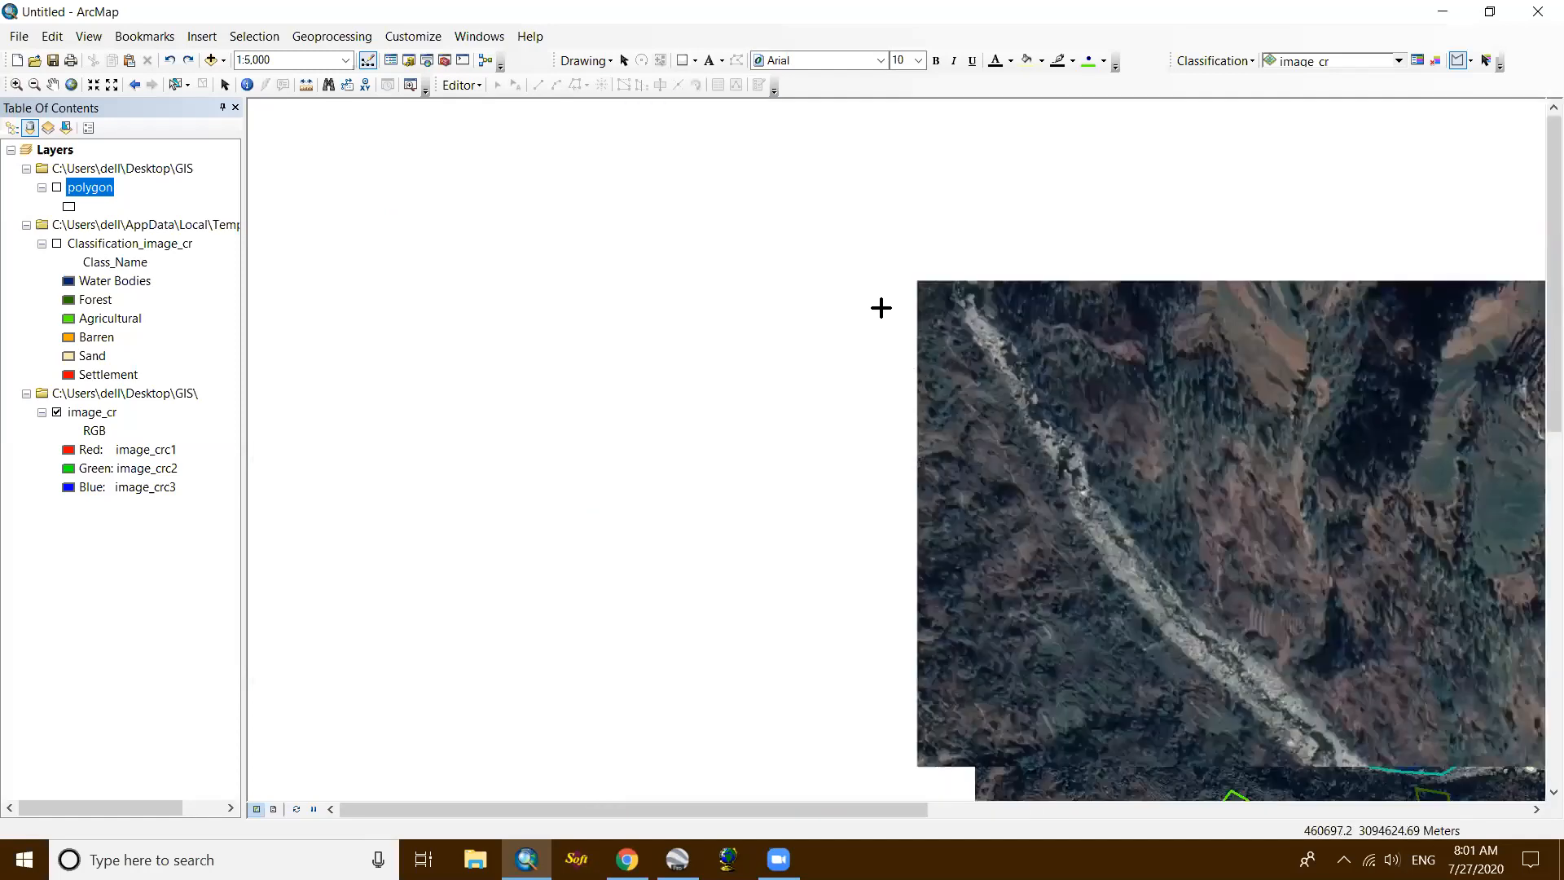
pyautogui.scroll(3, 839, 179)
pyautogui.click(835, 181)
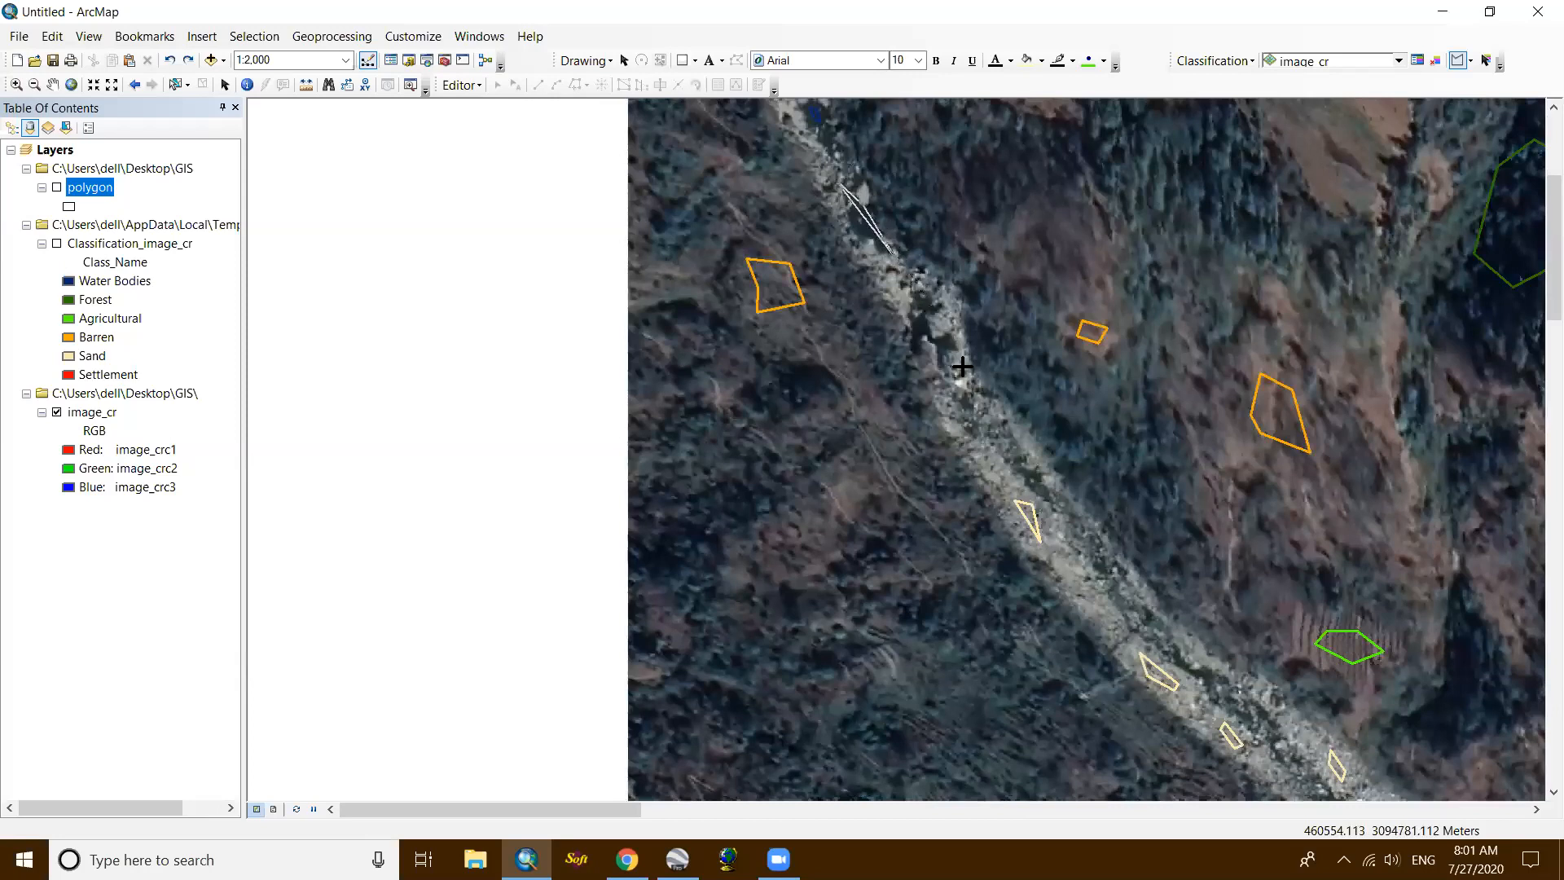
pyautogui.moveTo(1040, 471)
pyautogui.mouseDown()
pyautogui.moveTo(1105, 567)
pyautogui.moveTo(1250, 705)
pyautogui.mouseUp()
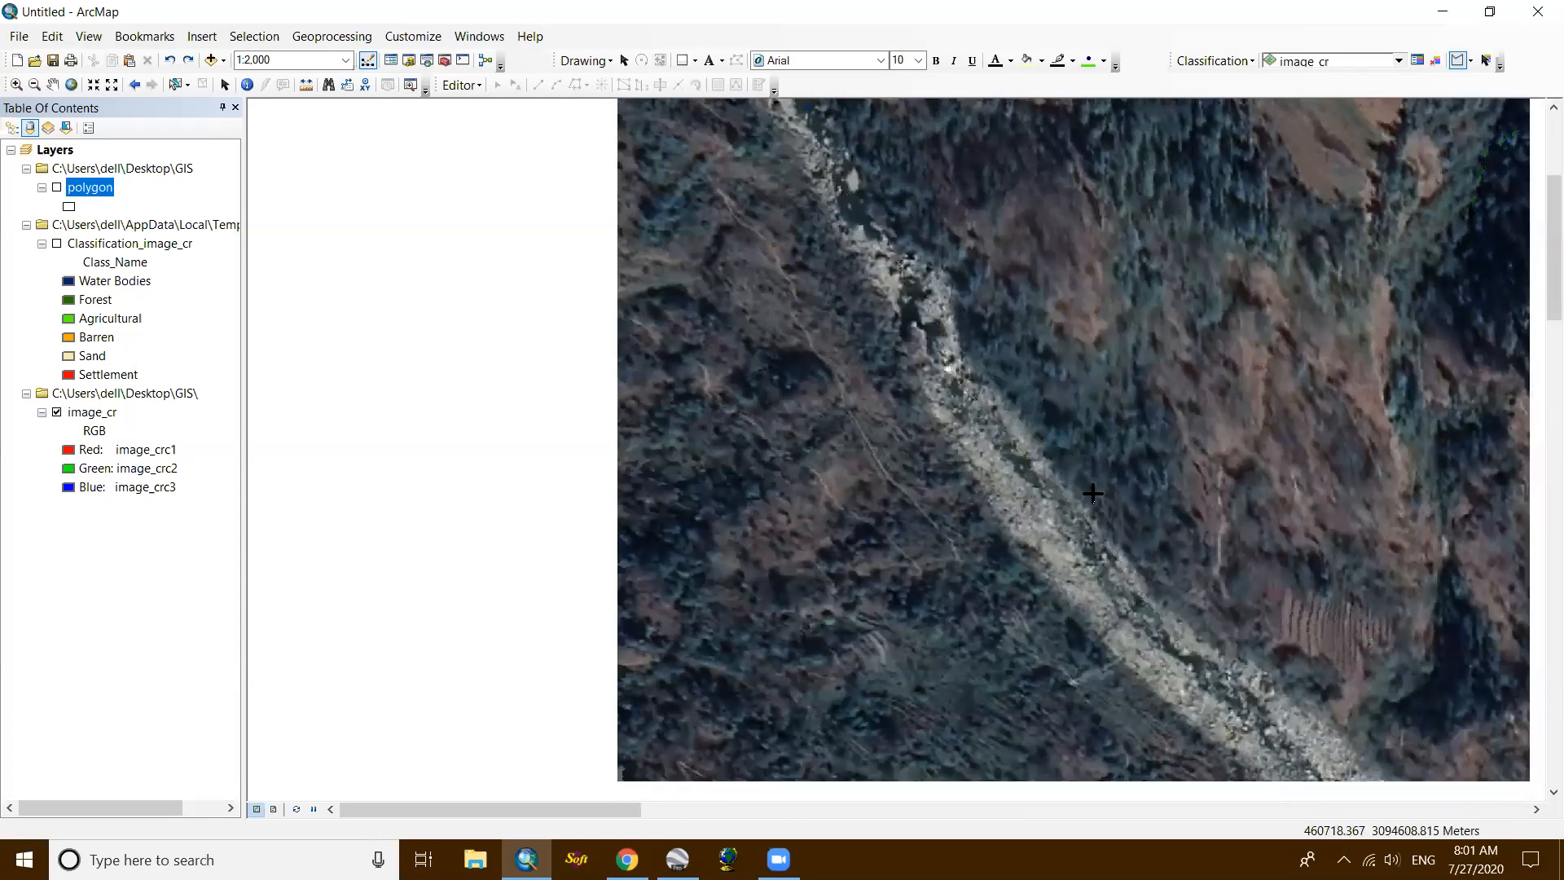
pyautogui.moveTo(1093, 494); pyautogui.dragTo(1033, 494)
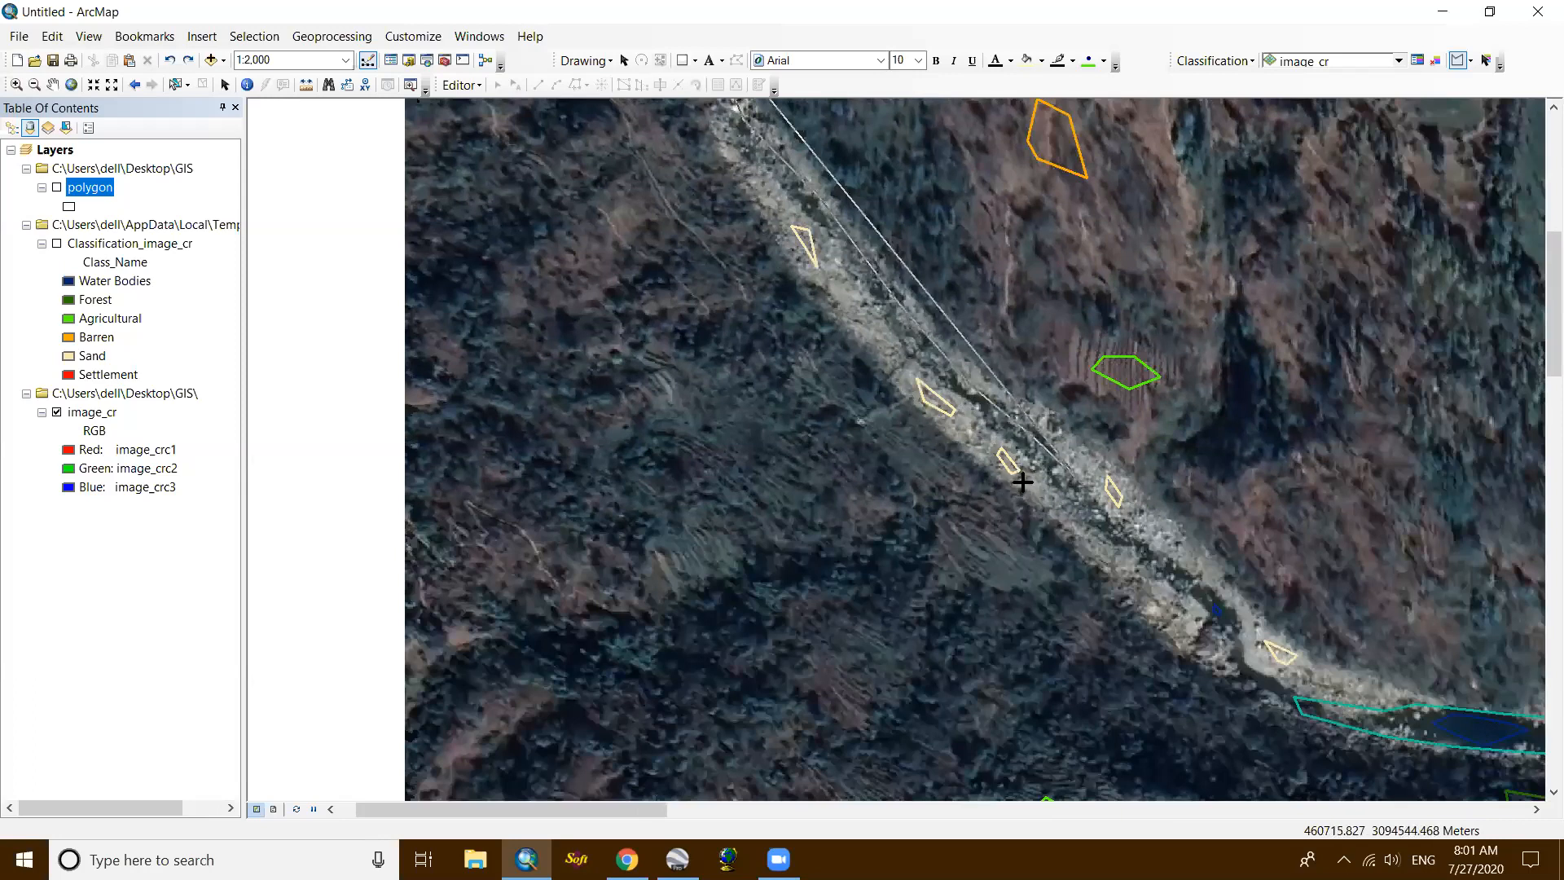
pyautogui.scroll(-1, 1001, 443)
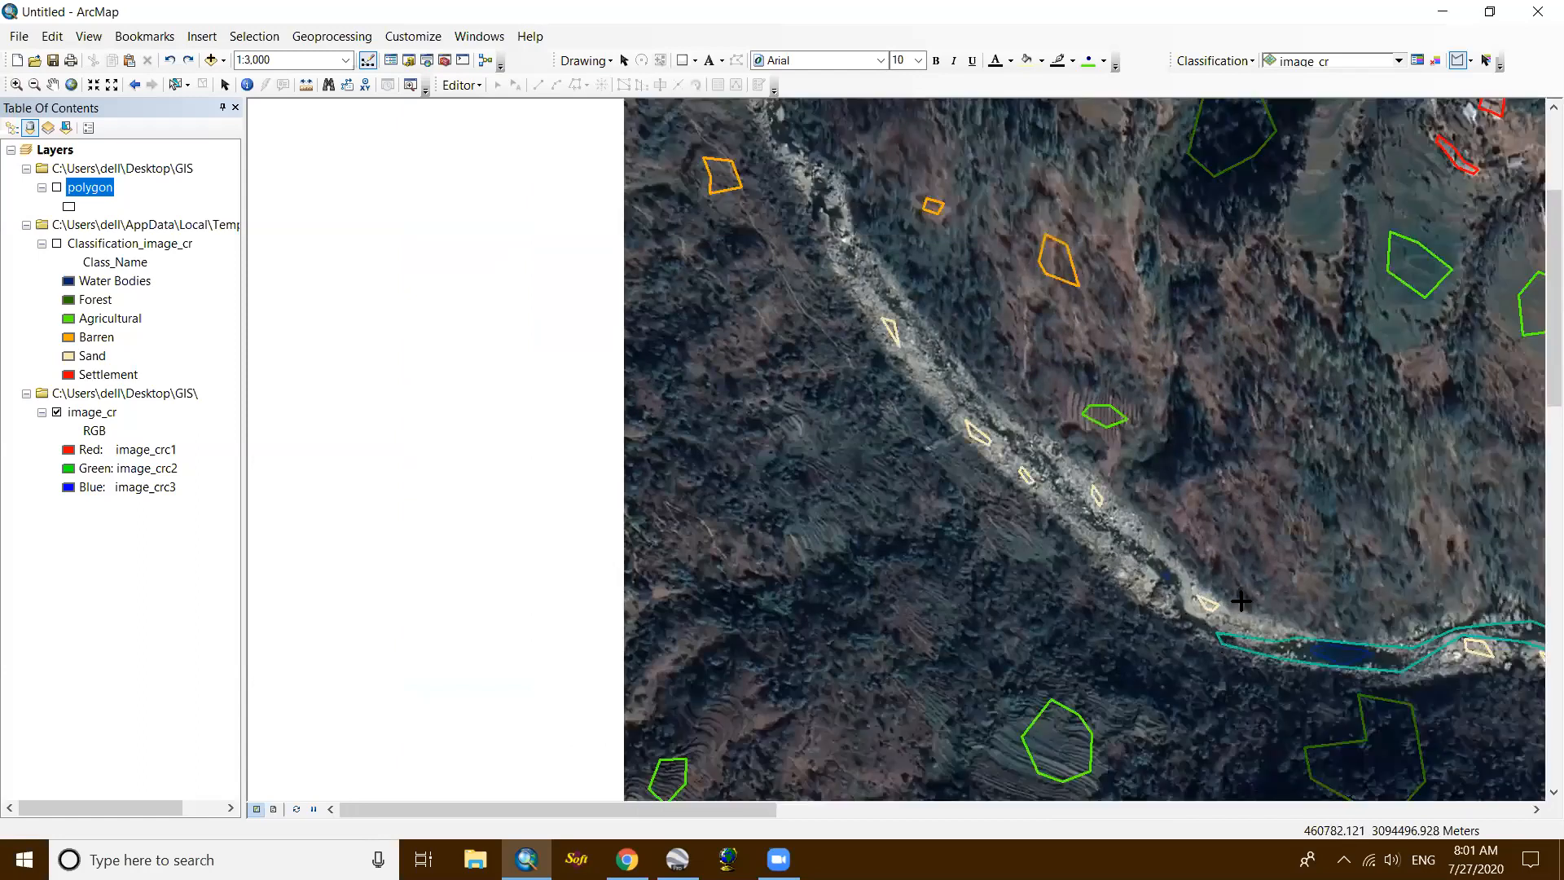
# Step: Draw a narrow training sample along the dark channel in the rocky riverbed, just northwest of the long winding sample
pyautogui.scroll(3, 1234, 607)
pyautogui.click(965, 352)
pyautogui.click(931, 359)
pyautogui.click(1055, 495)
pyautogui.doubleClick(1143, 554)
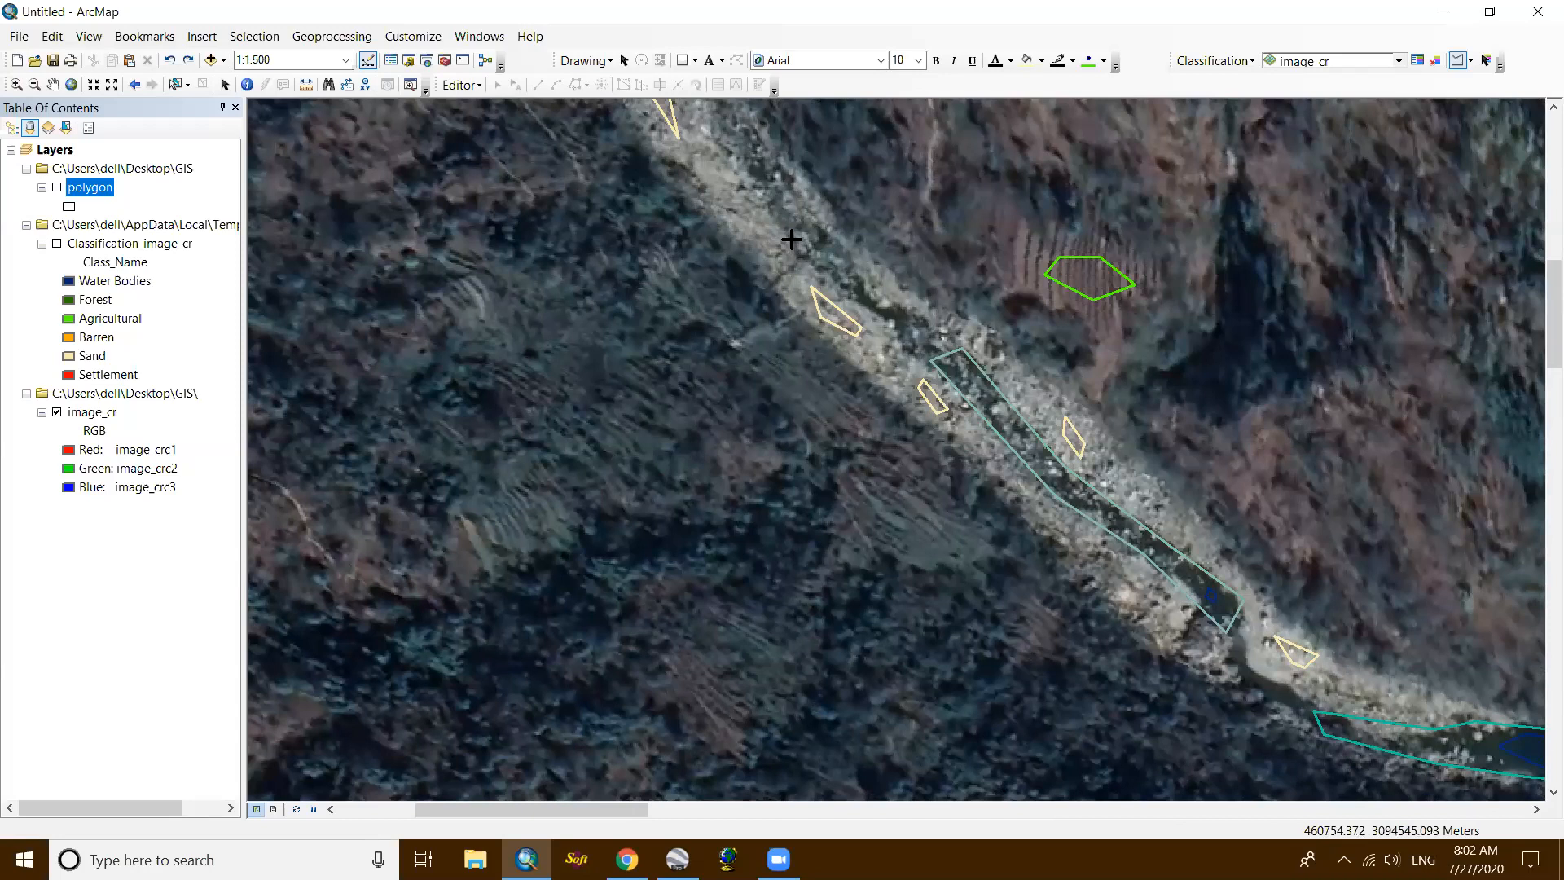
# Step: Draw a thin training sample along the dark water strip farther upstream in the northwestern riverbed, passing east of the triangular sand sample
pyautogui.press('Up')
pyautogui.press('Up')
pyautogui.press('Up')
pyautogui.press('Left')
pyautogui.press('Left')
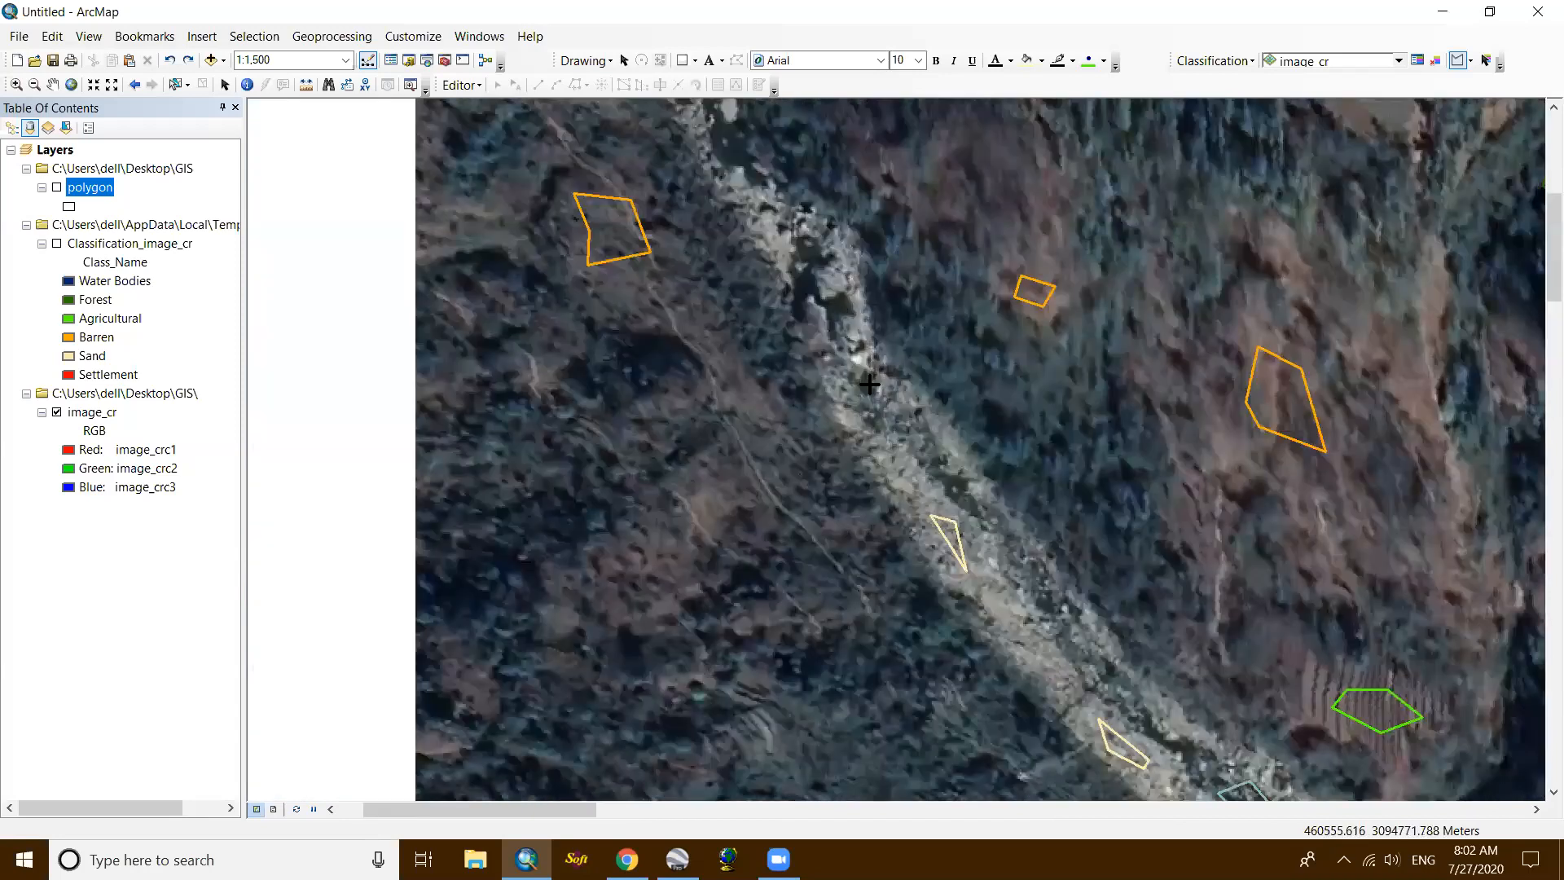
pyautogui.click(947, 465)
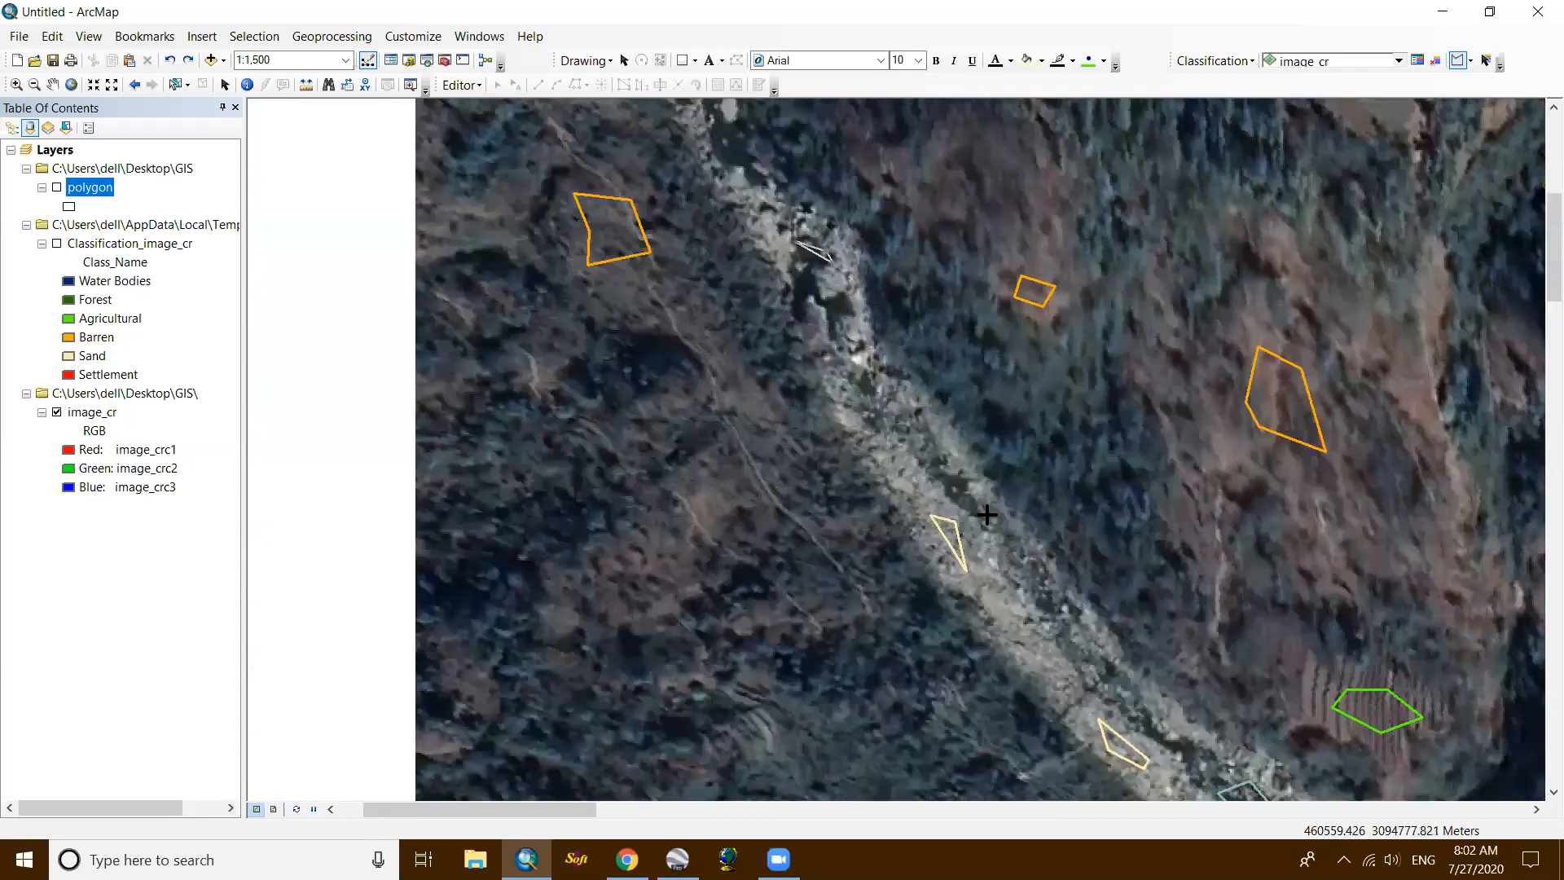
pyautogui.click(1074, 654)
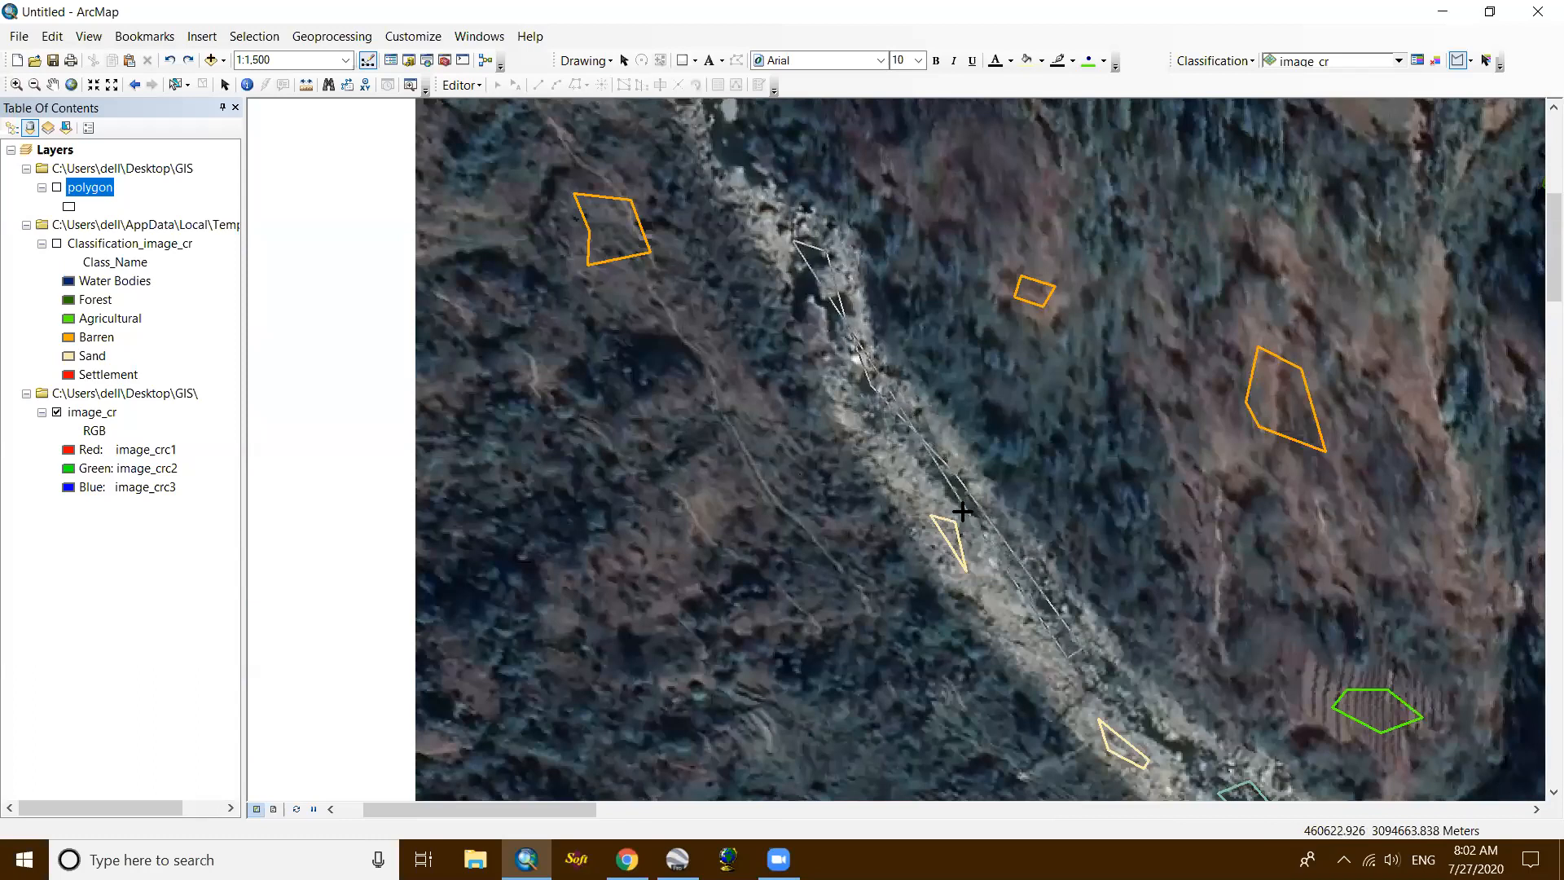
pyautogui.doubleClick(795, 277)
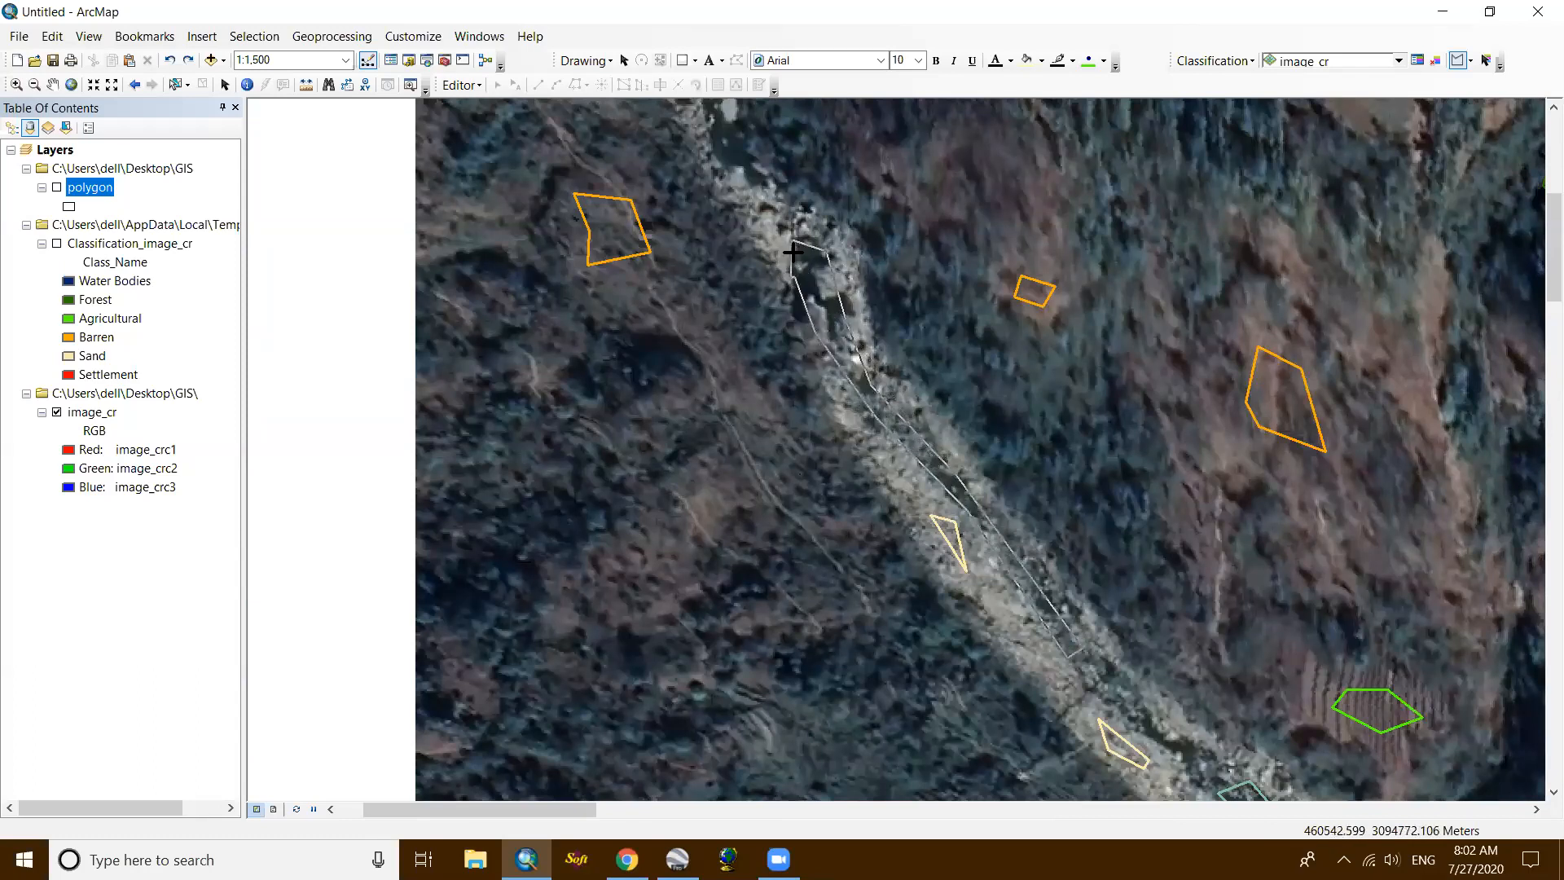
# Step: Merge the training samples Class 101 through Class 106 into the Water Bodies class in the Training Sample Manager
pyautogui.scroll(4, 895, 403)
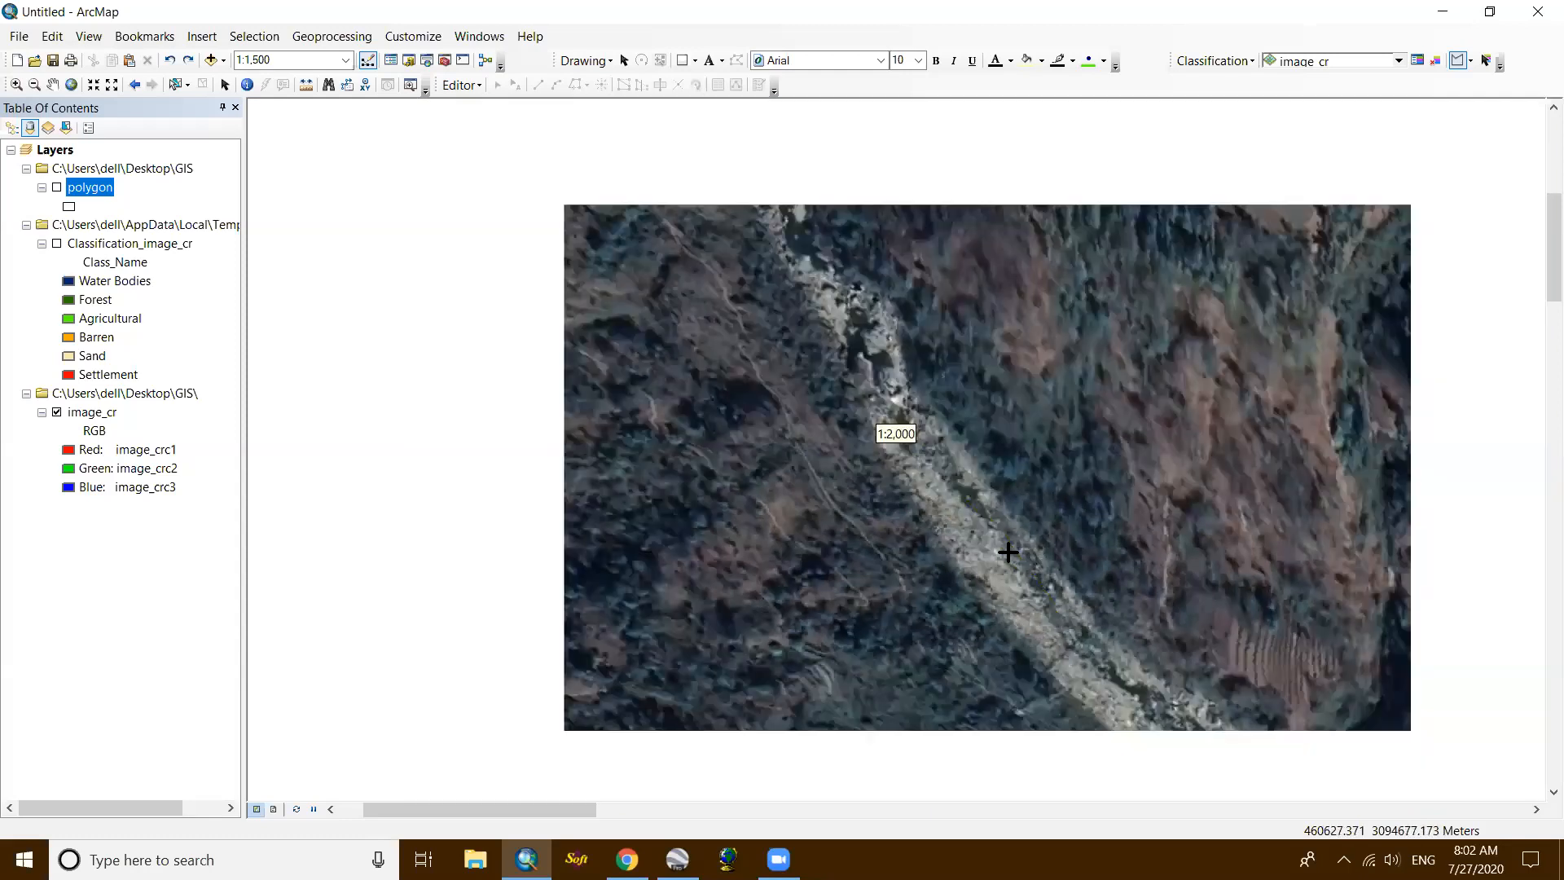
pyautogui.moveTo(865, 332); pyautogui.dragTo(1059, 722)
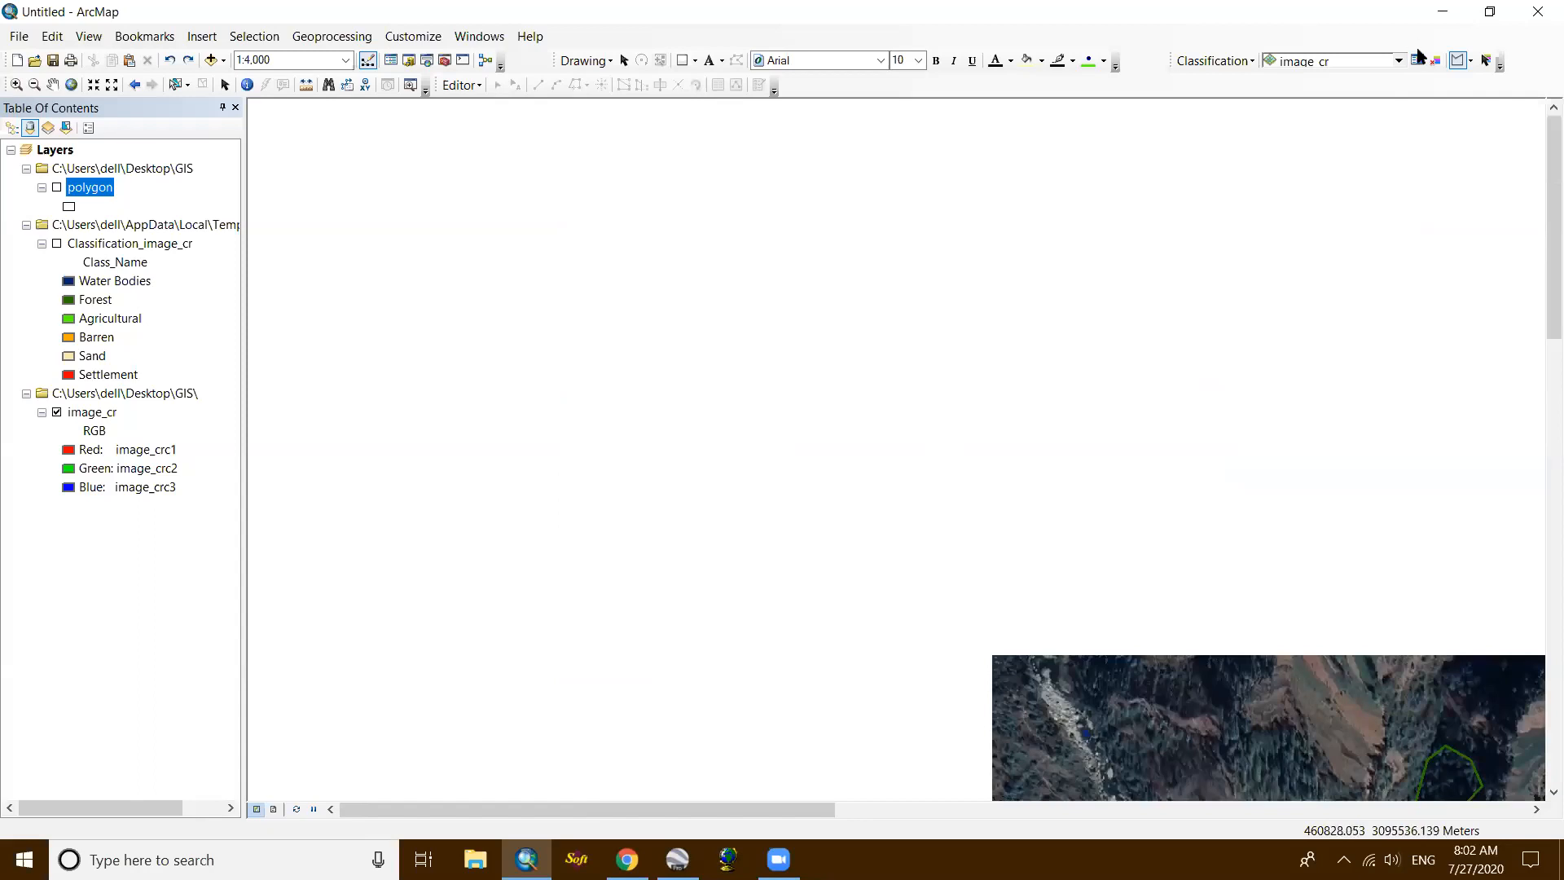
pyautogui.click(1417, 61)
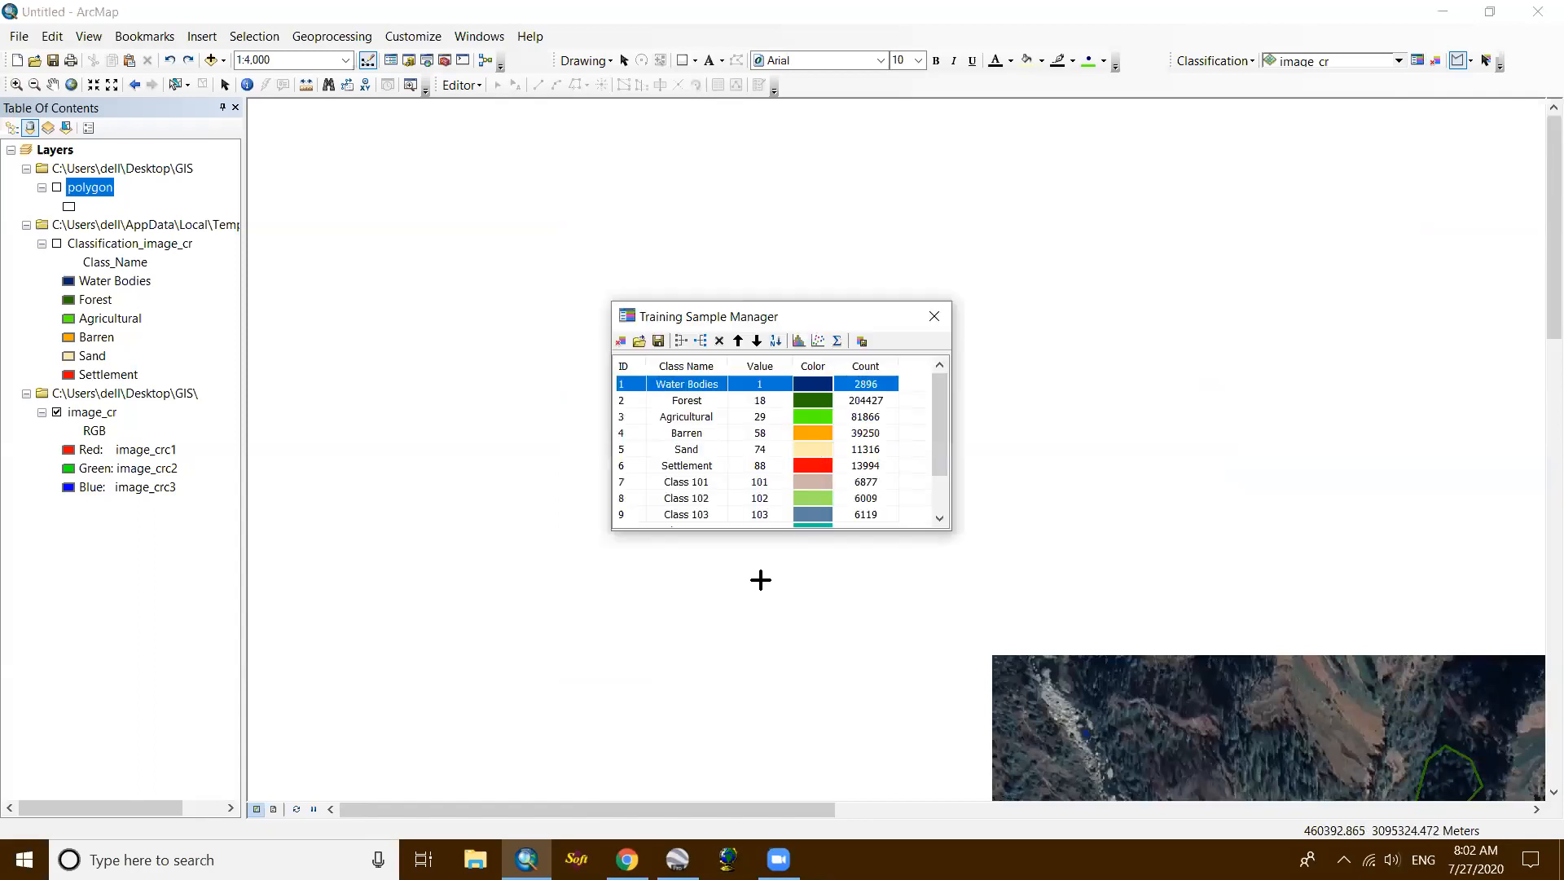
pyautogui.scroll(-1, 649, 444)
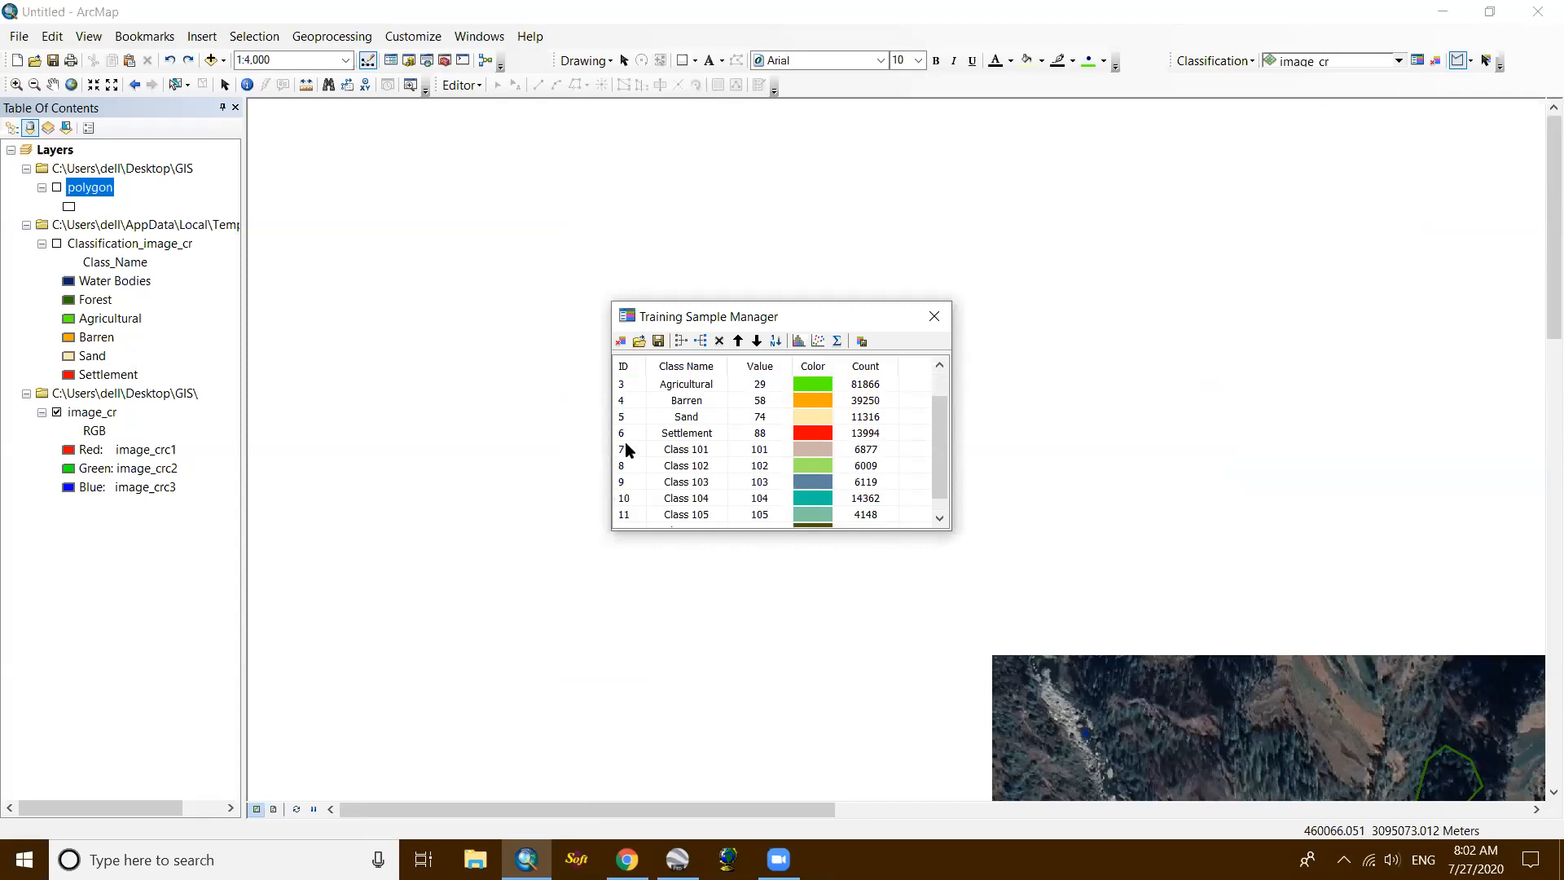
pyautogui.click(627, 448)
pyautogui.scroll(-1, 637, 447)
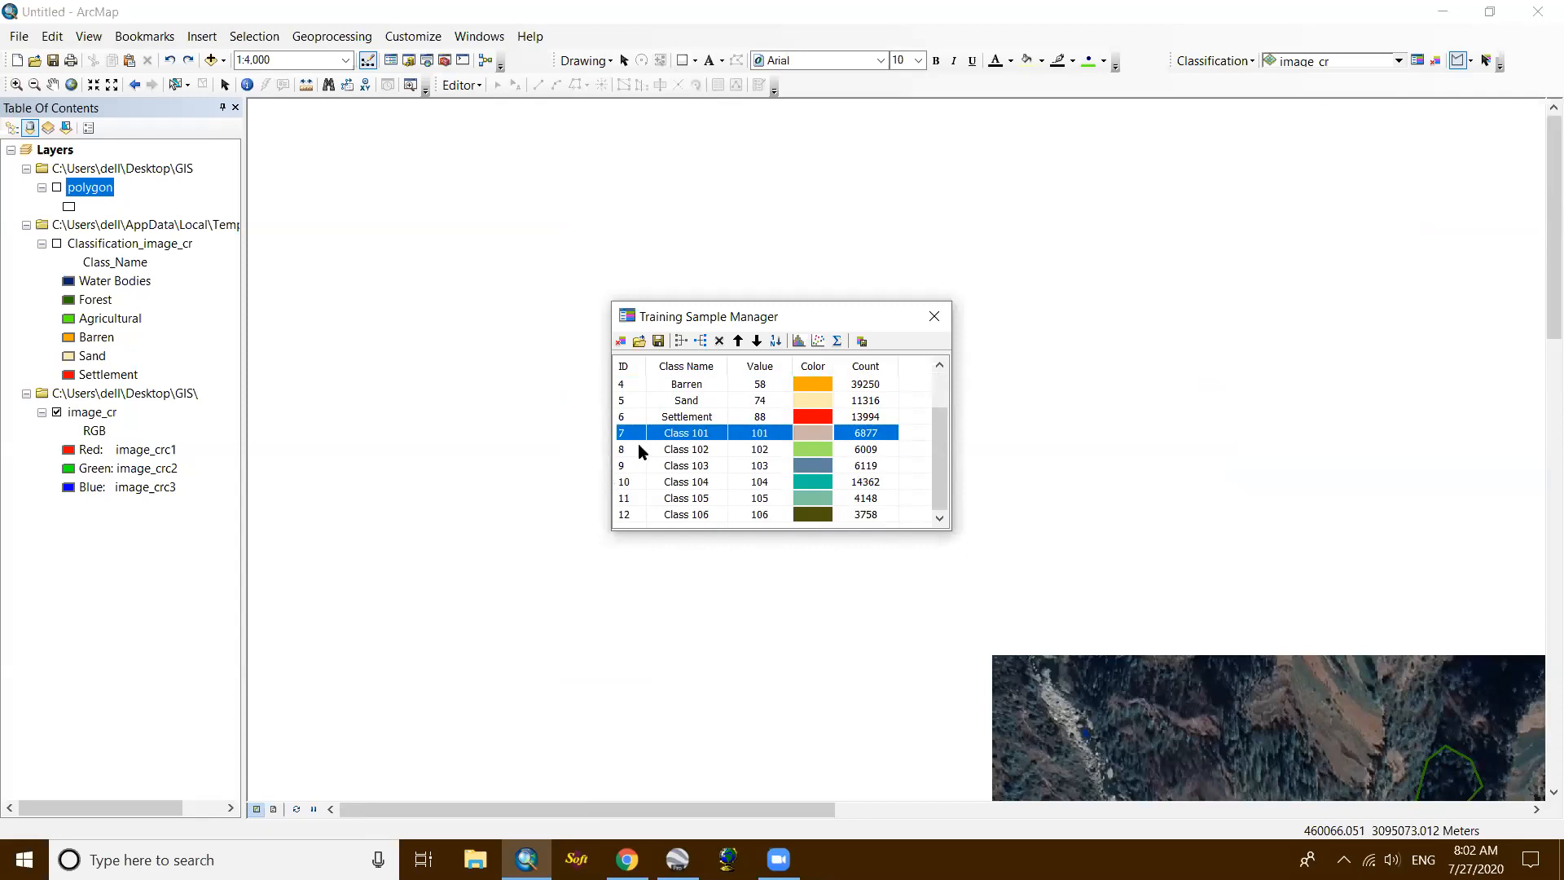
pyautogui.keyDown('shift'); pyautogui.click(631, 514); pyautogui.keyUp('shift')
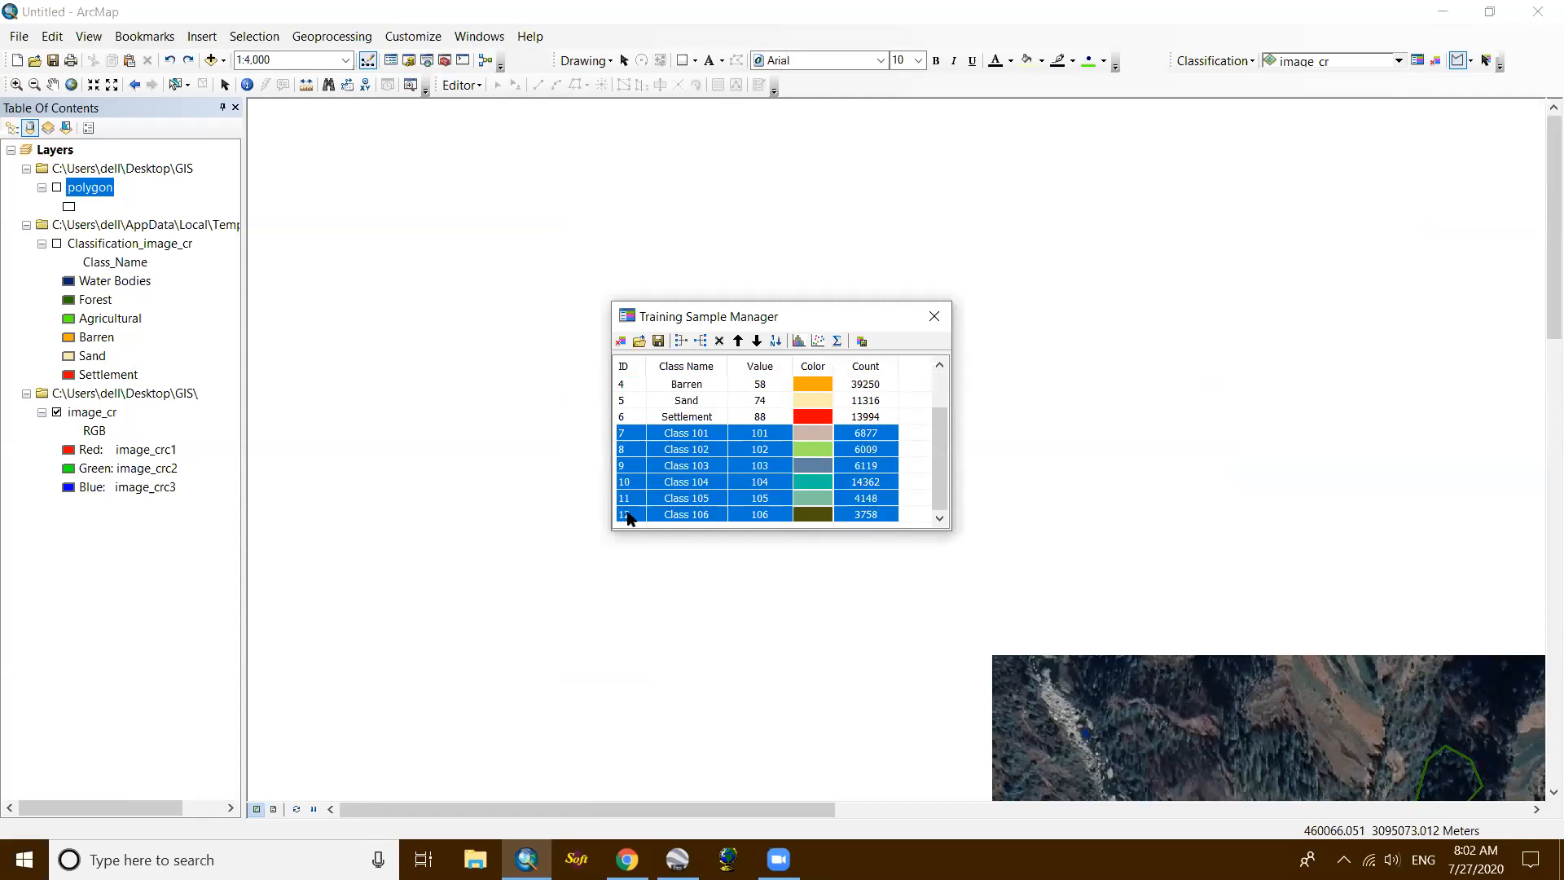
pyautogui.scroll(2, 726, 463)
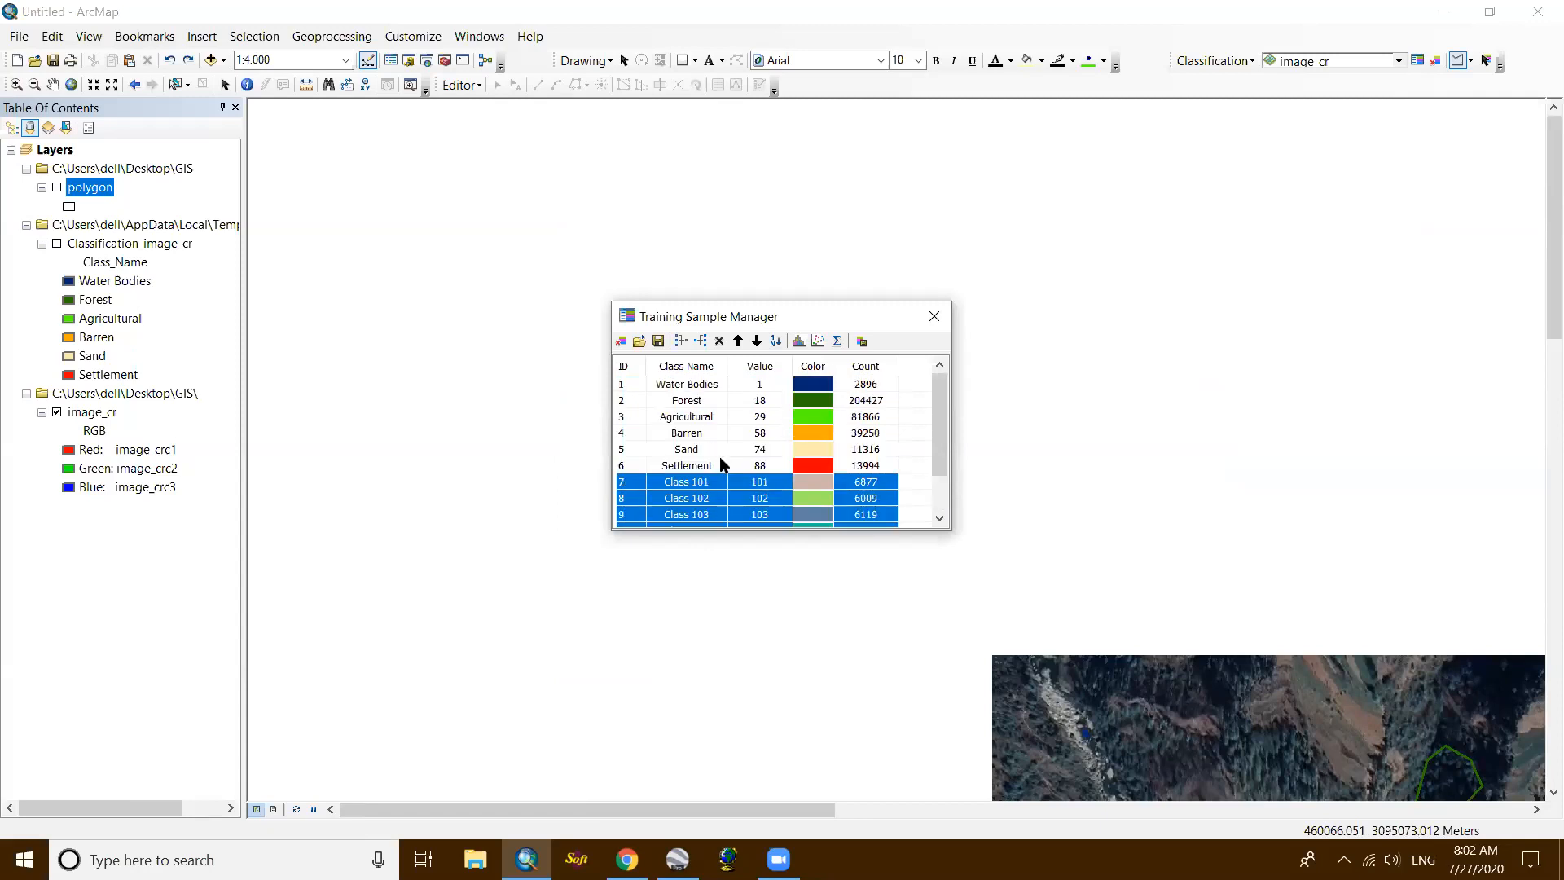
pyautogui.keyDown('ctrl'); pyautogui.click(632, 382); pyautogui.keyUp('ctrl')
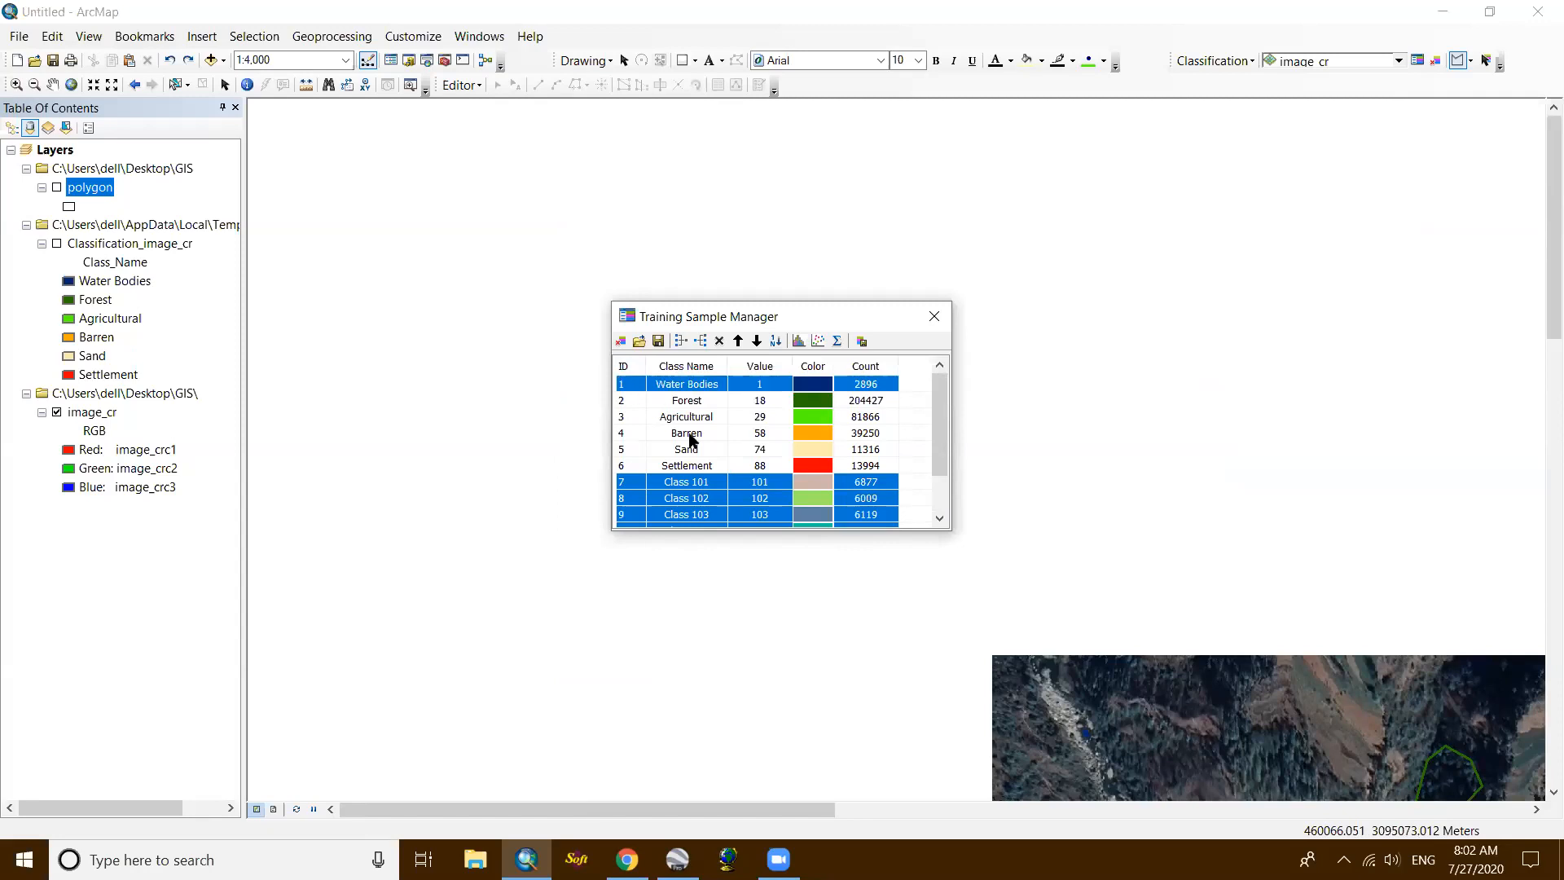
pyautogui.scroll(-3, 699, 459)
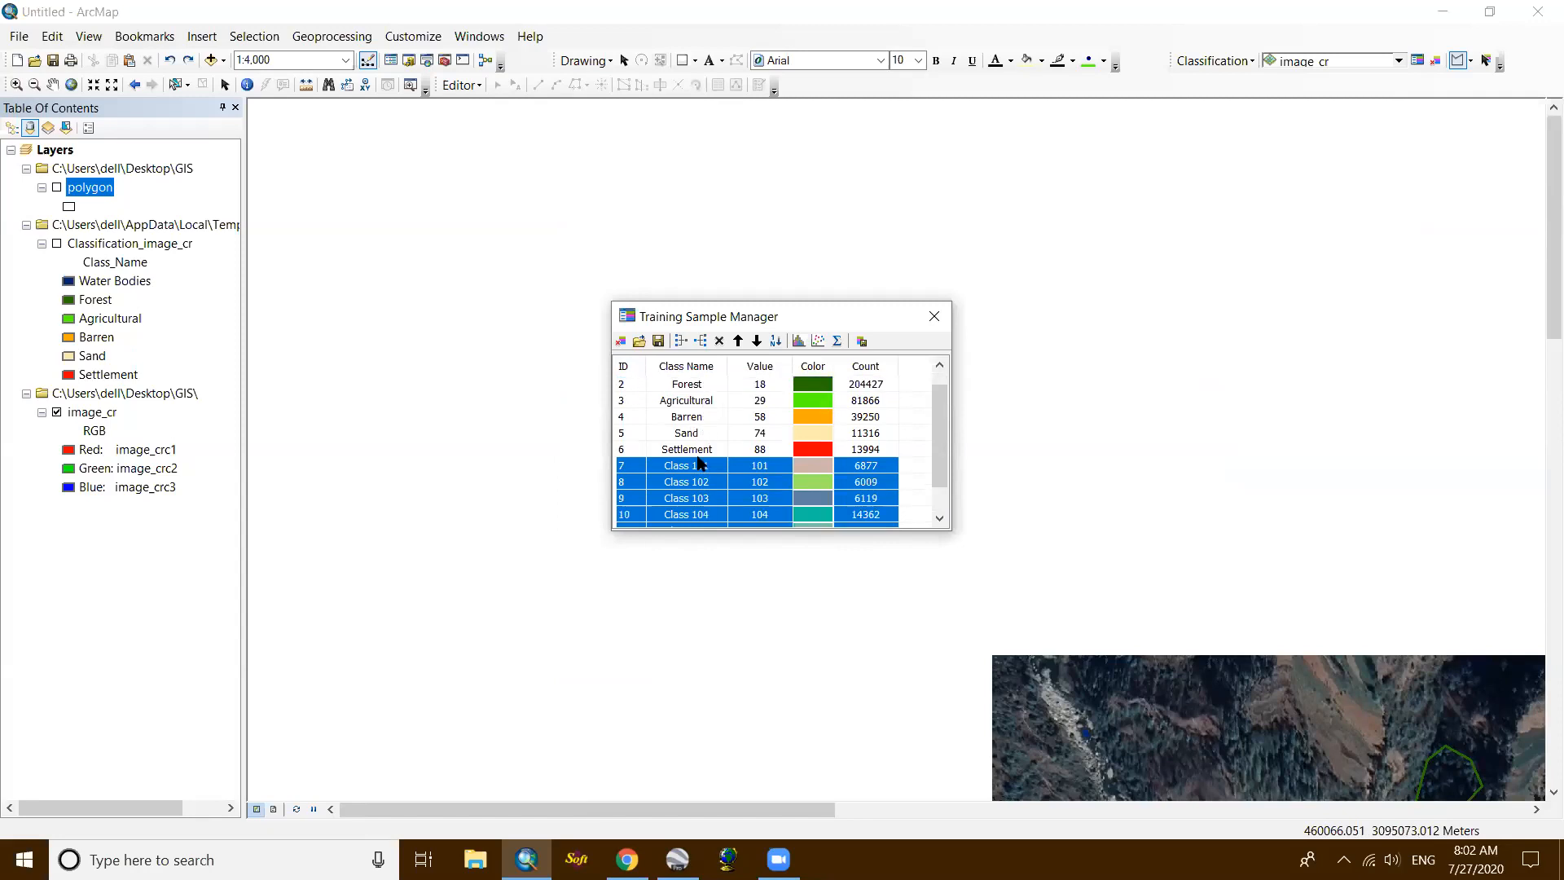
pyautogui.scroll(3, 702, 489)
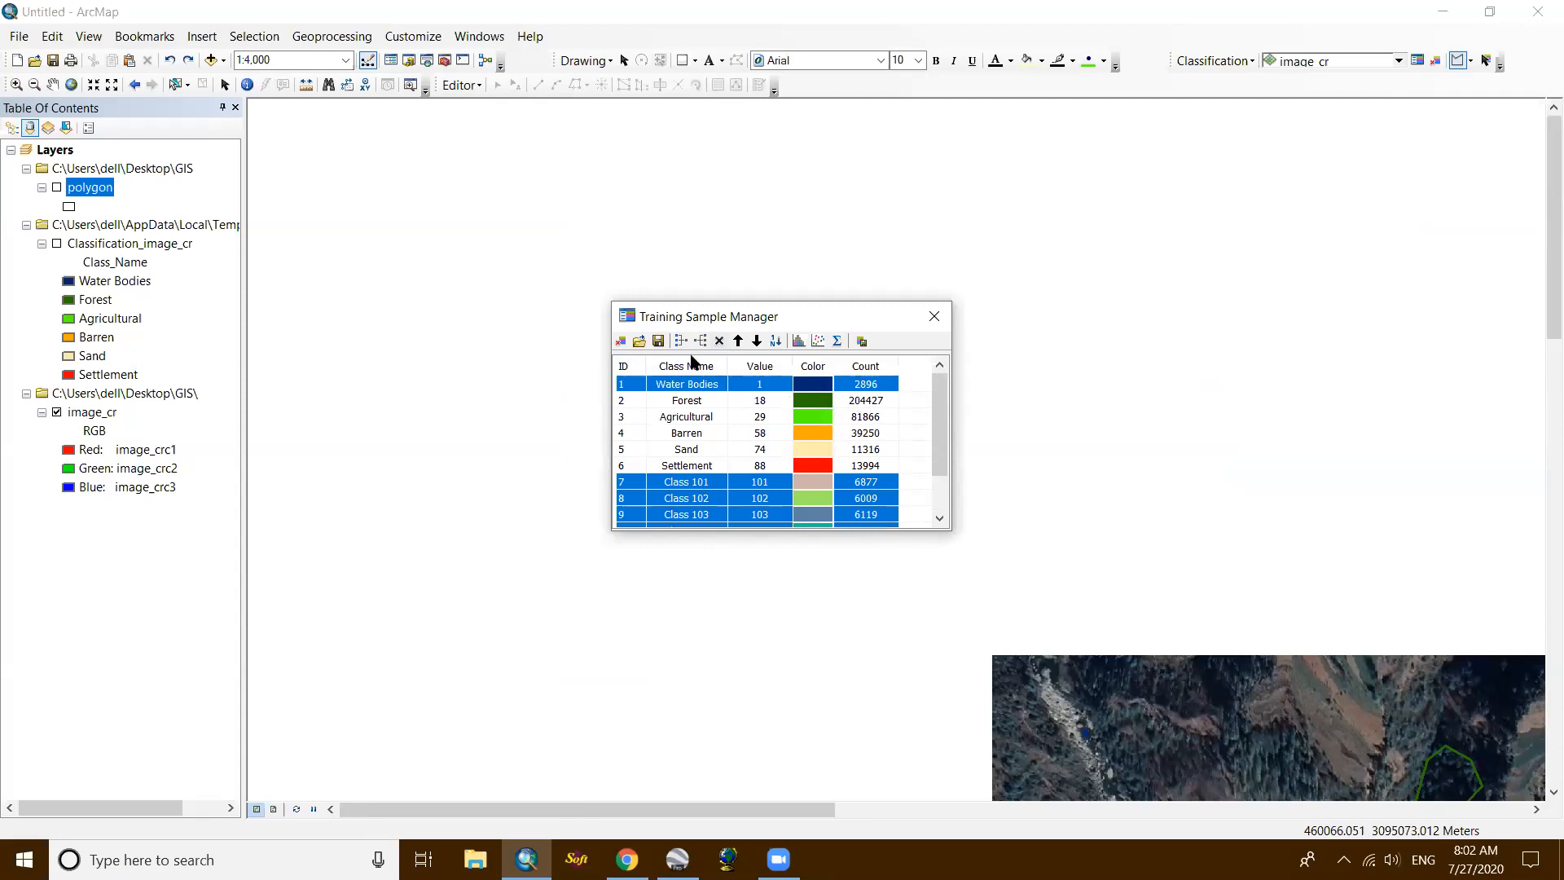
pyautogui.click(681, 341)
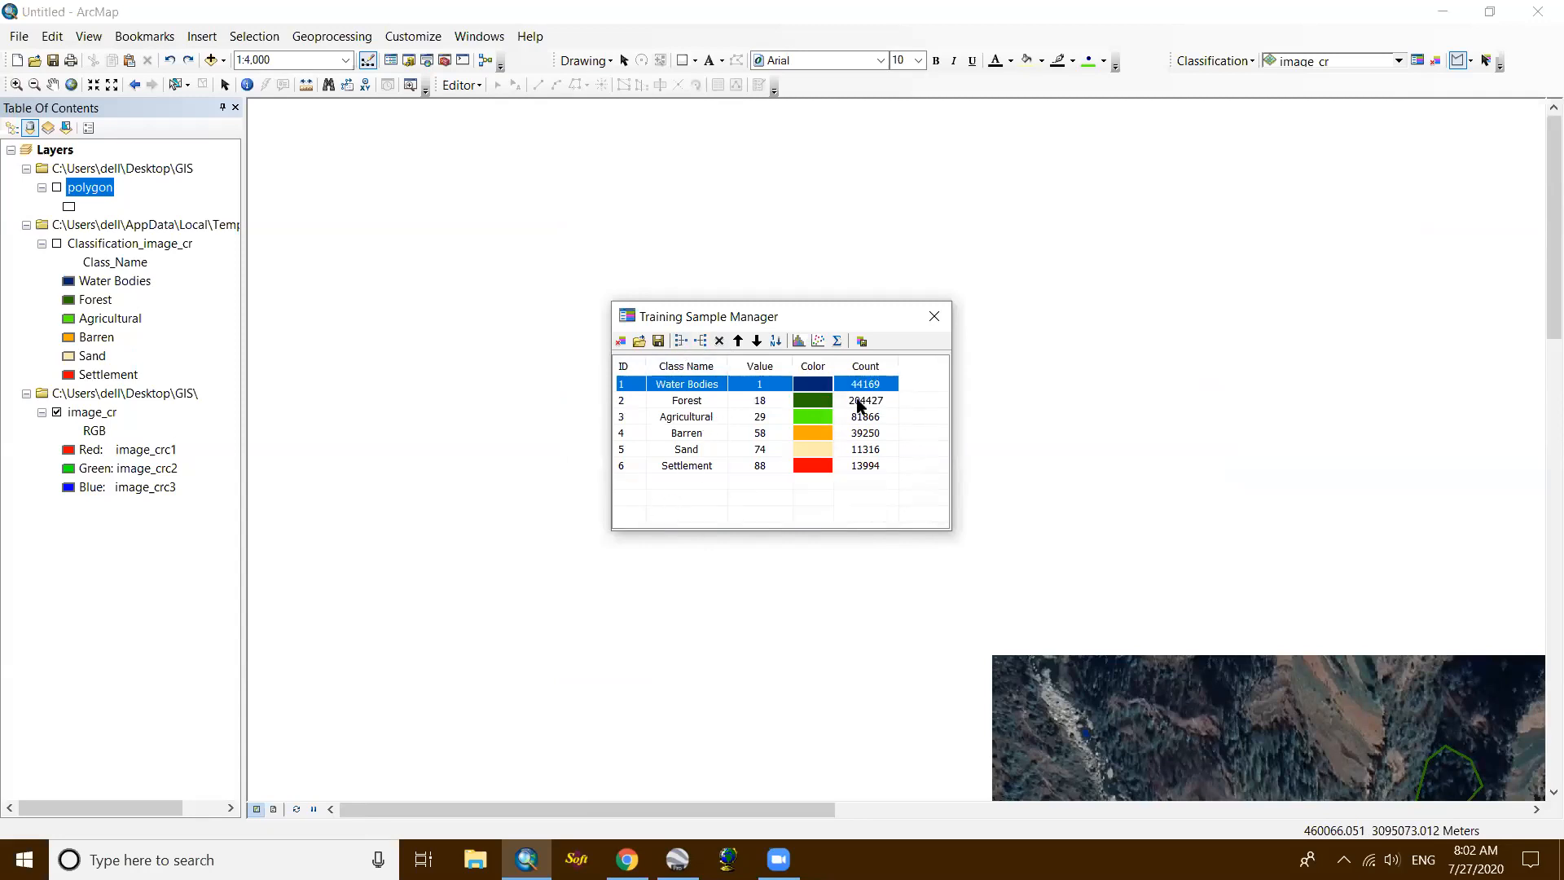
# Step: Save the merged training samples as a shapefile in the GIS folder, overwriting training_samples.shp
pyautogui.click(735, 492)
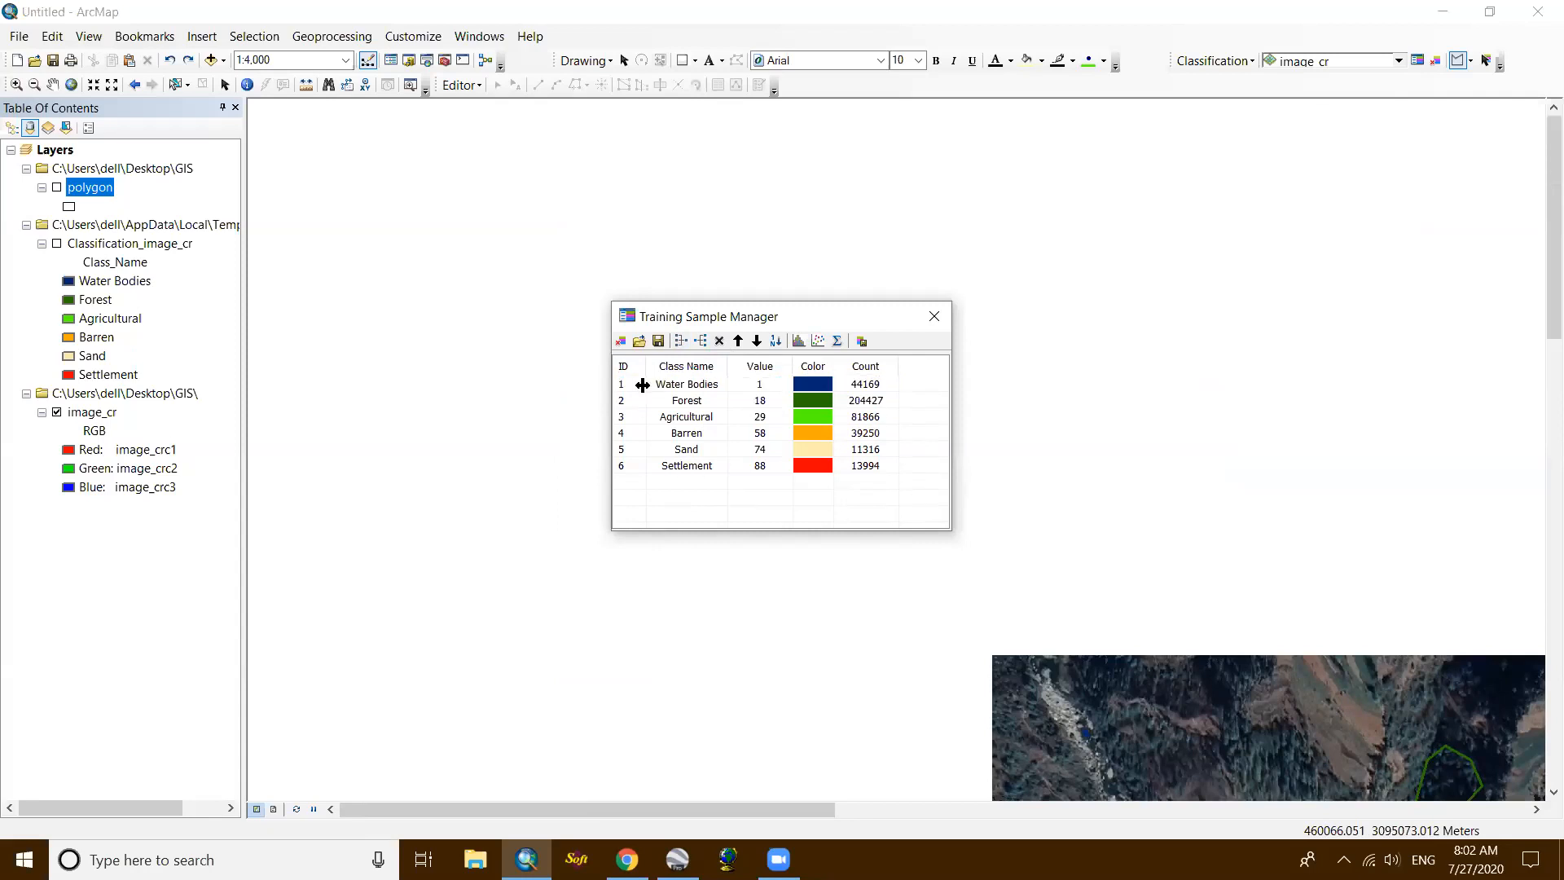
pyautogui.click(658, 342)
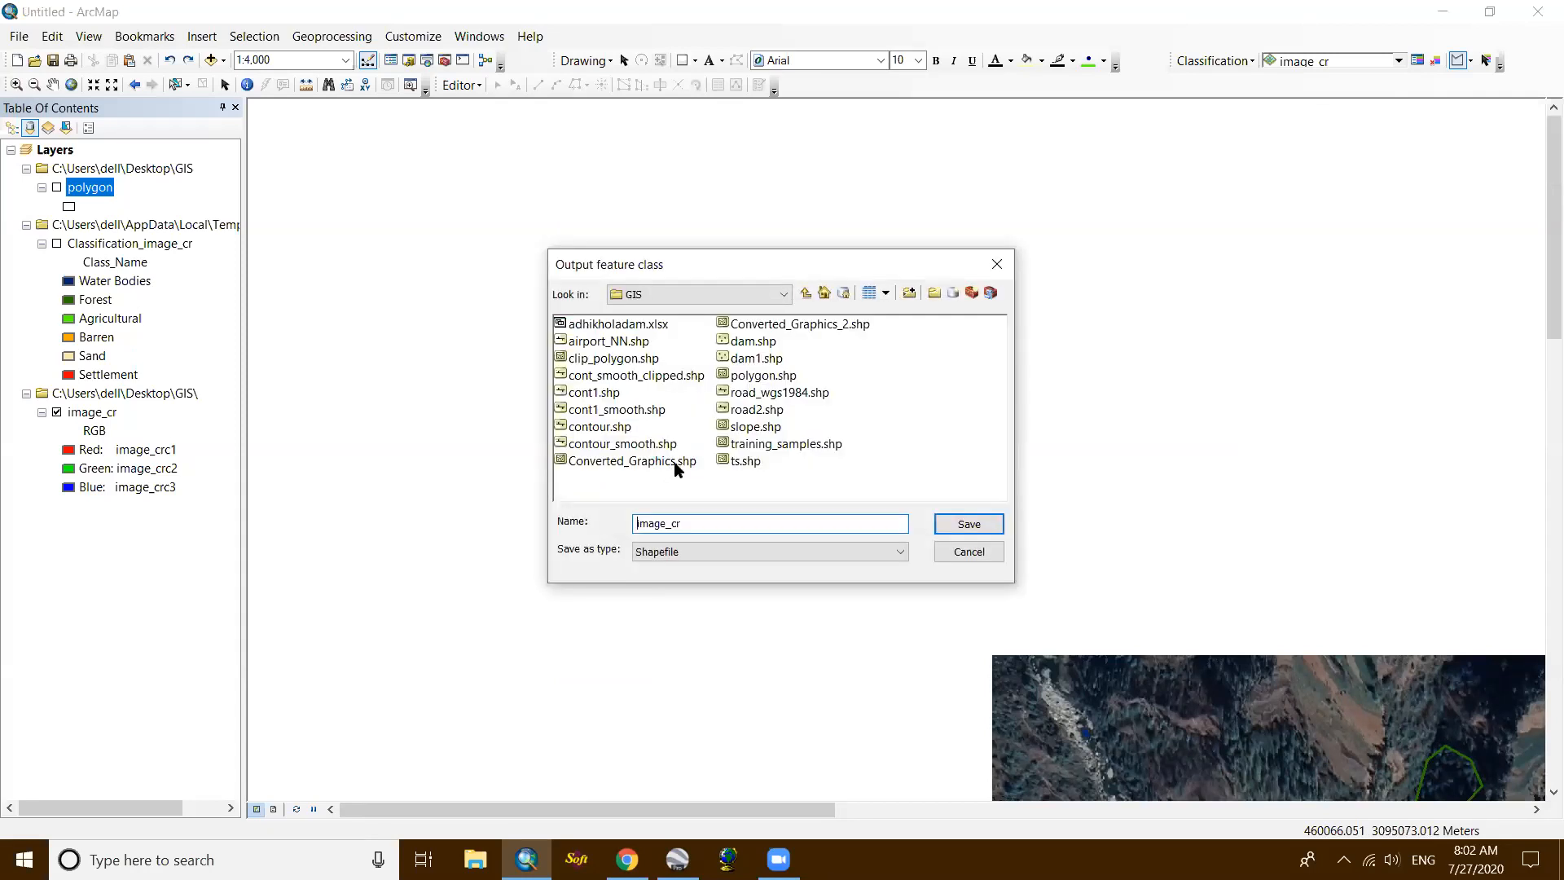
pyautogui.click(780, 446)
pyautogui.click(969, 524)
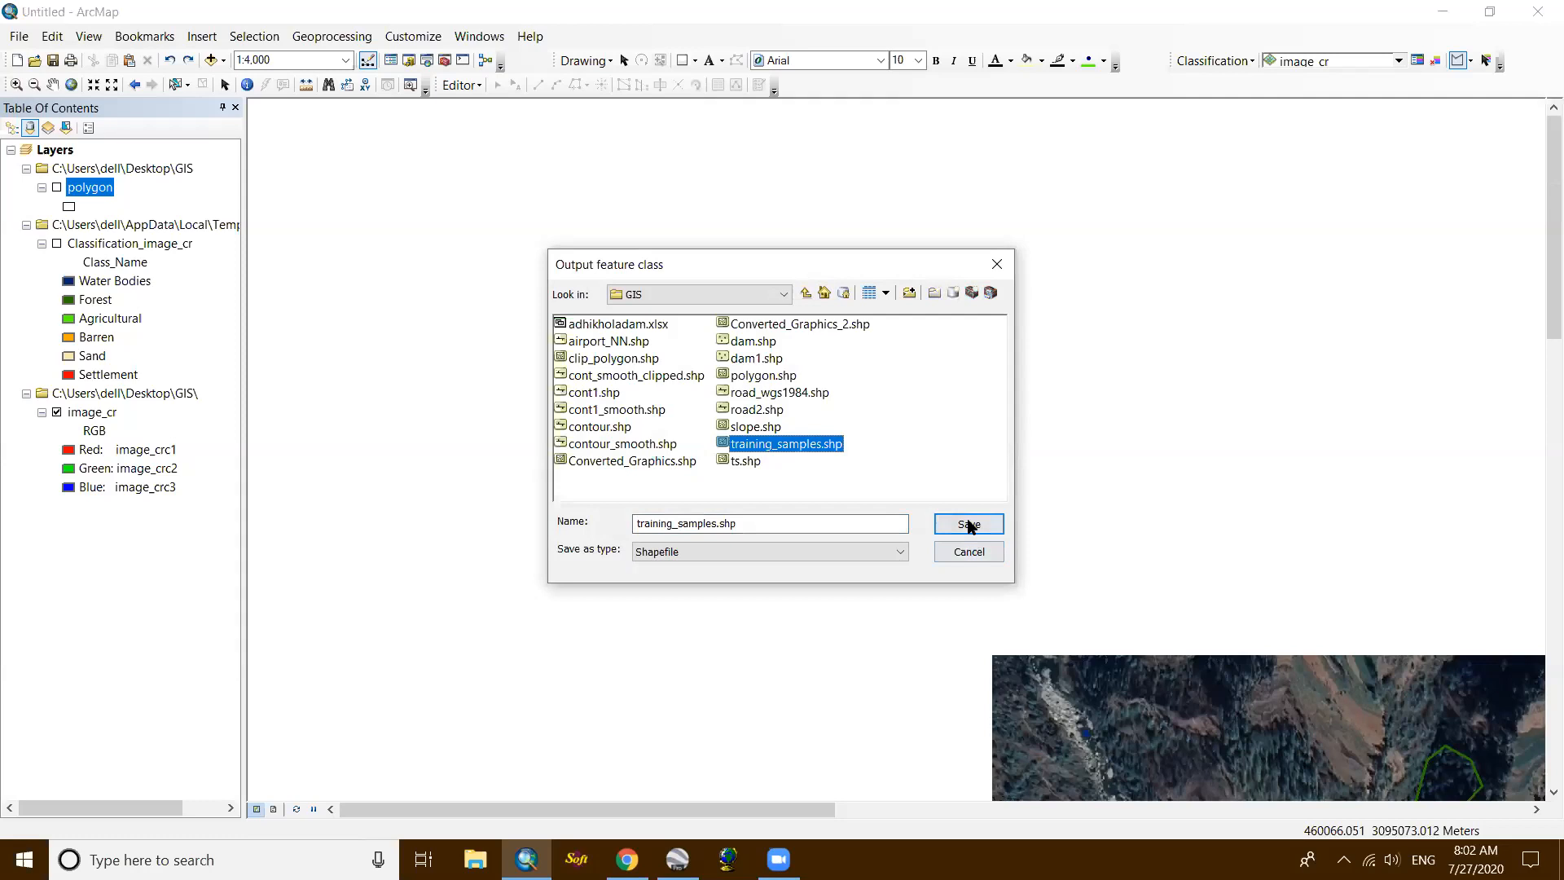
pyautogui.click(893, 505)
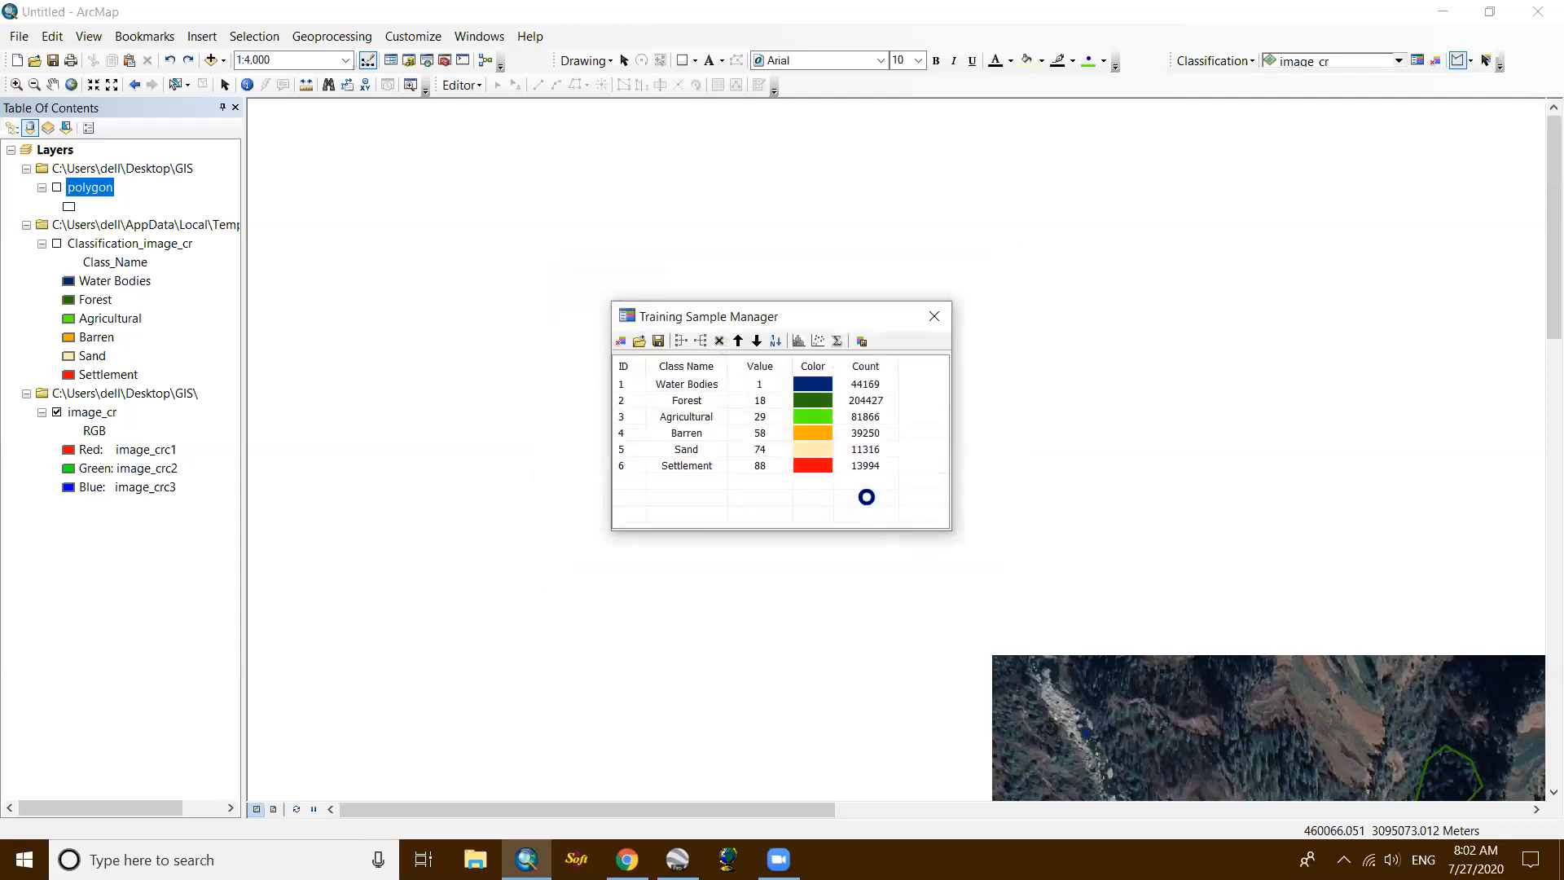
# Step: Close the Training Sample Manager and run the interactive supervised classification on image_cr
pyautogui.click(936, 316)
pyautogui.click(1235, 60)
pyautogui.click(1237, 78)
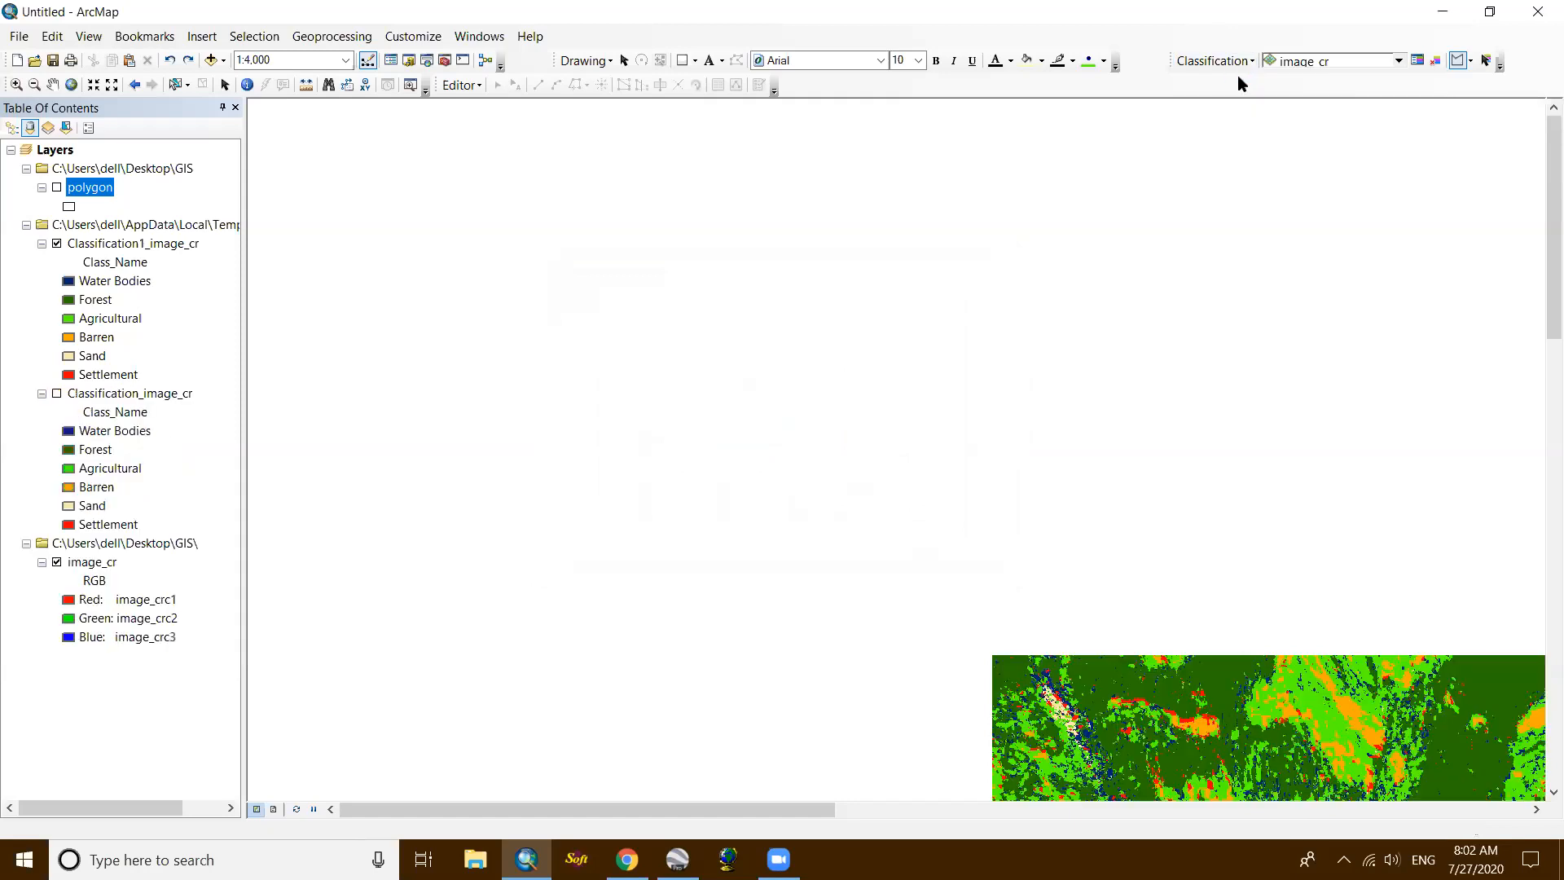
# Step: Examine the new supervised classification along the whole river channel, checking how water, sand and the surrounding land cover are classified
pyautogui.moveTo(1020, 318); pyautogui.dragTo(992, 289)
pyautogui.moveTo(1094, 448); pyautogui.dragTo(990, 260)
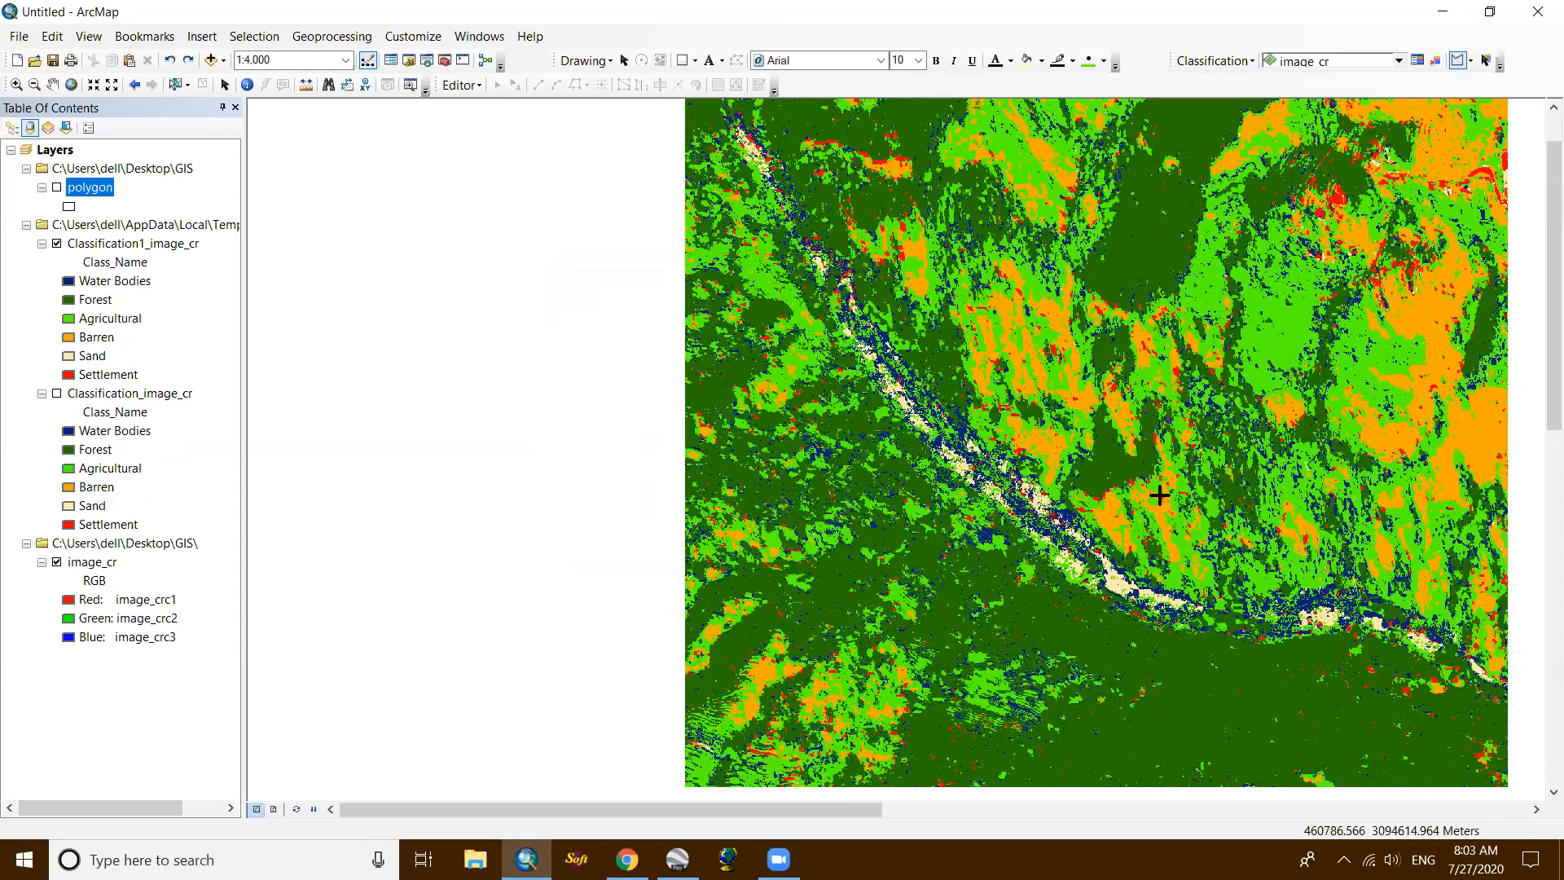
pyautogui.moveTo(1116, 386); pyautogui.dragTo(1116, 339)
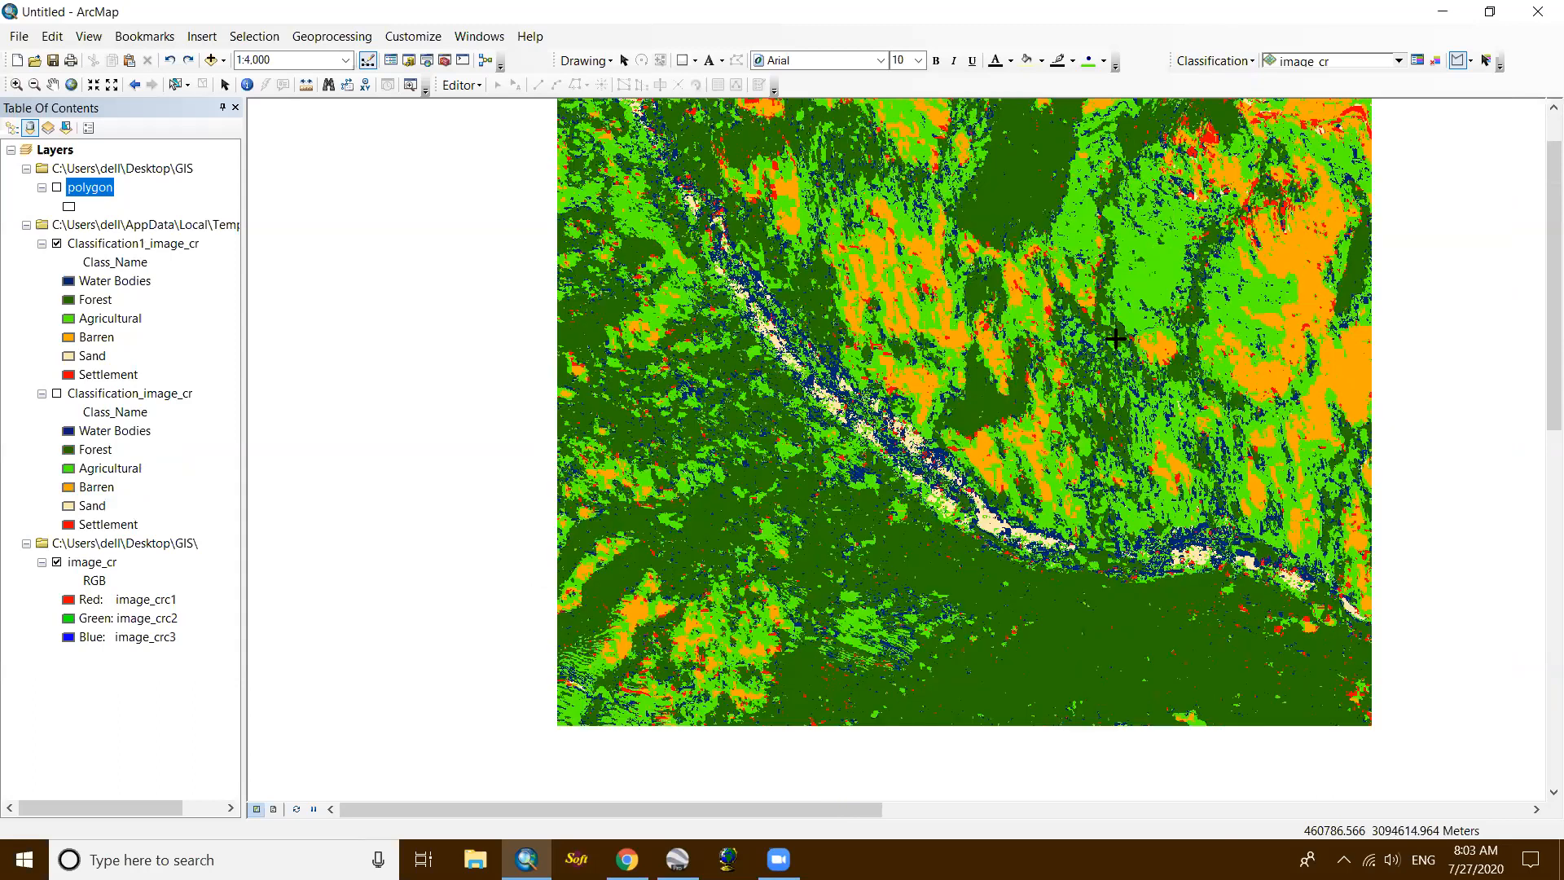
pyautogui.scroll(3, 1116, 339)
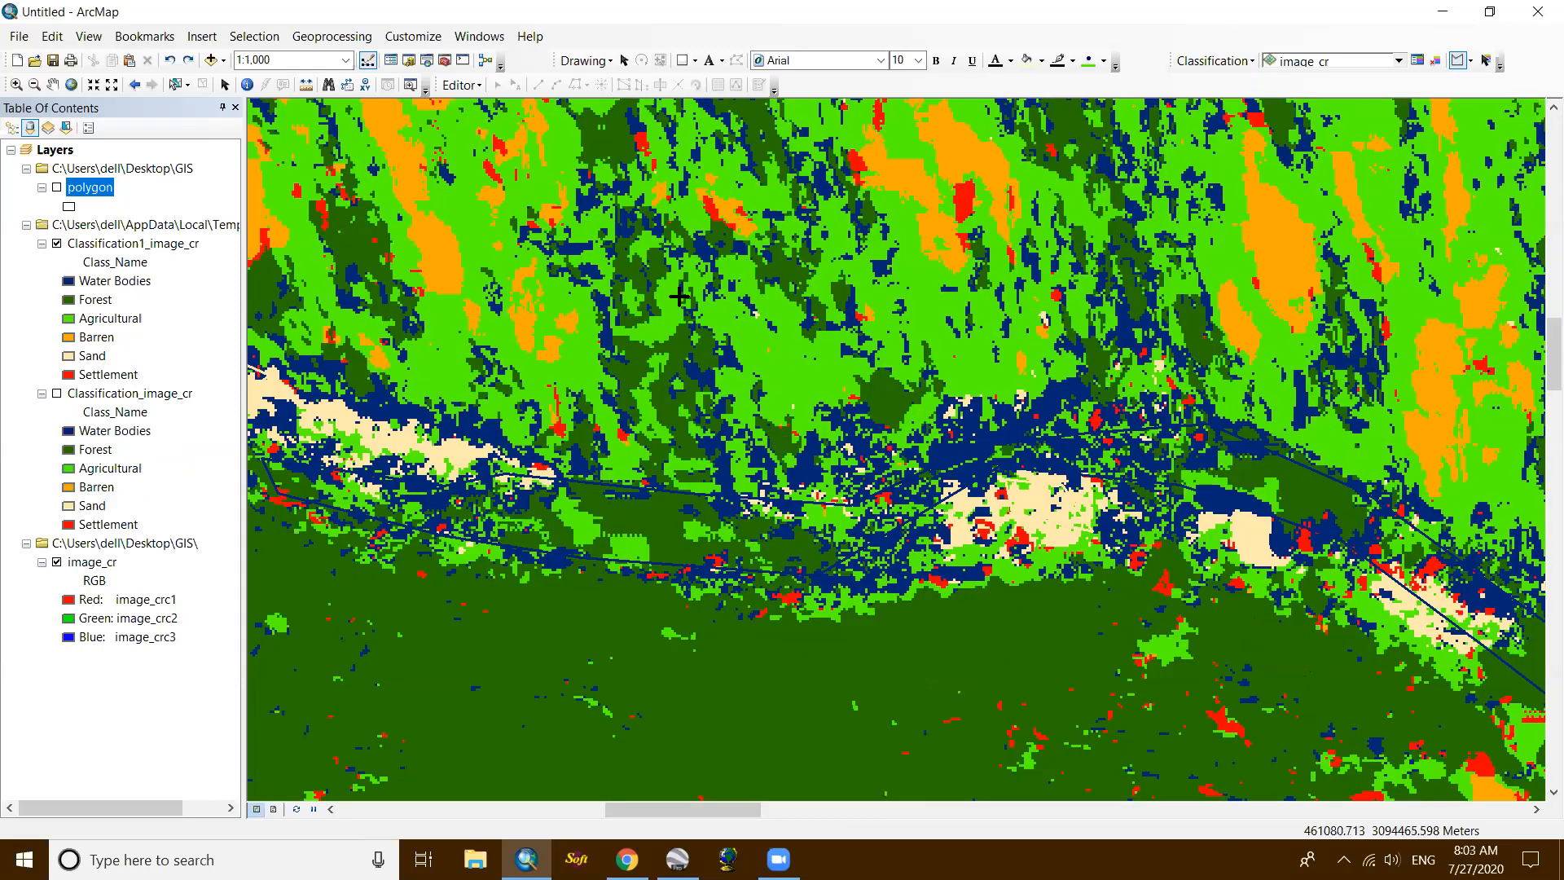
pyautogui.scroll(-1, 774, 437)
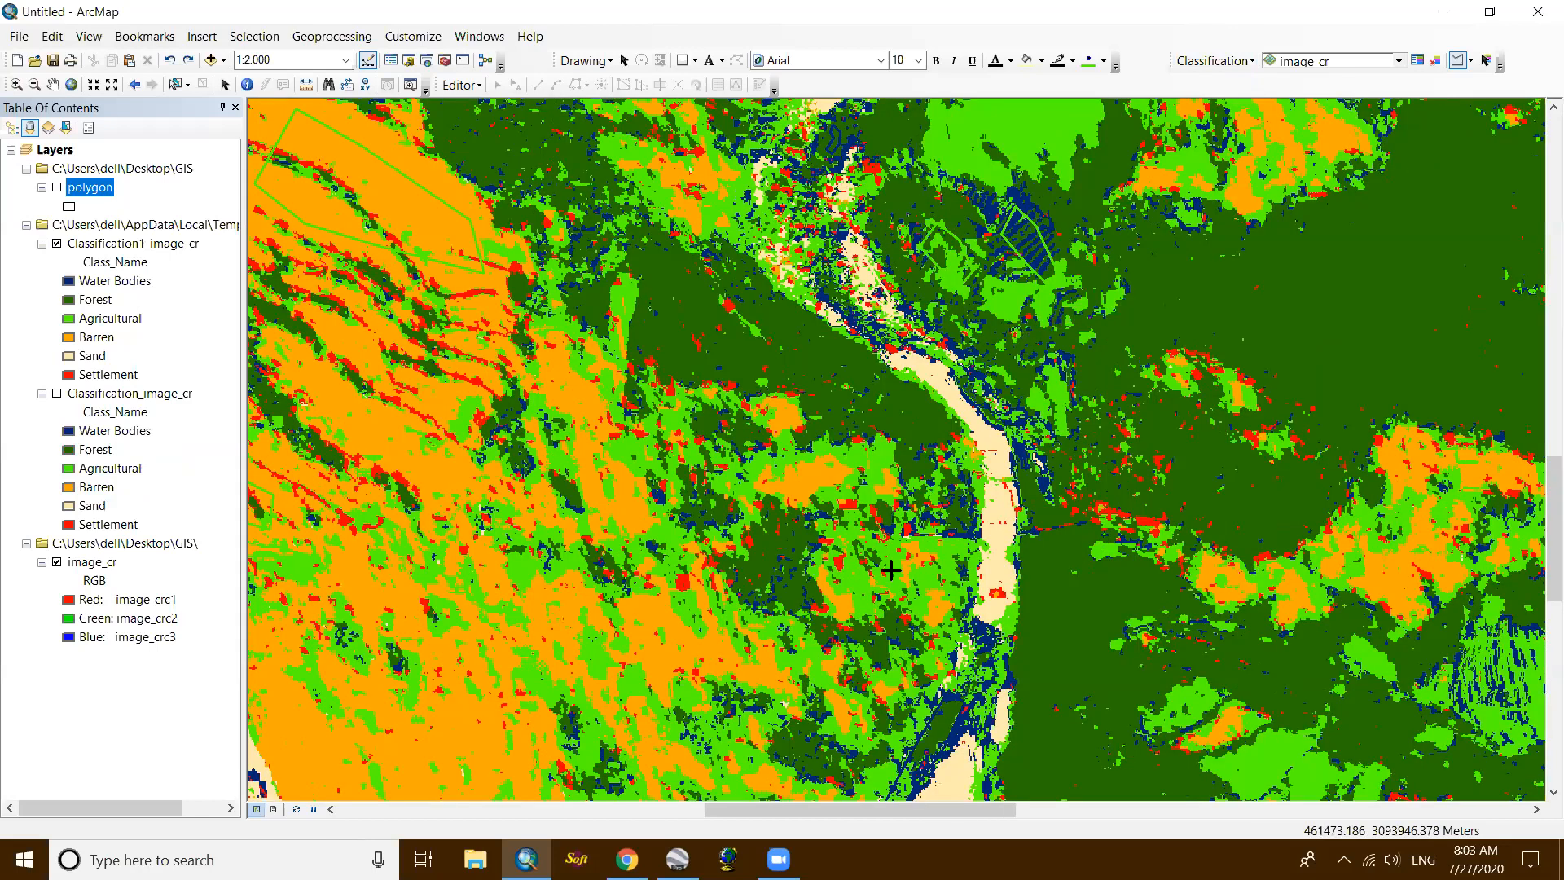
pyautogui.moveTo(894, 569); pyautogui.dragTo(934, 324)
pyautogui.moveTo(765, 295)
pyautogui.mouseDown()
pyautogui.moveTo(768, 279)
pyautogui.moveTo(787, 292)
pyautogui.mouseUp()
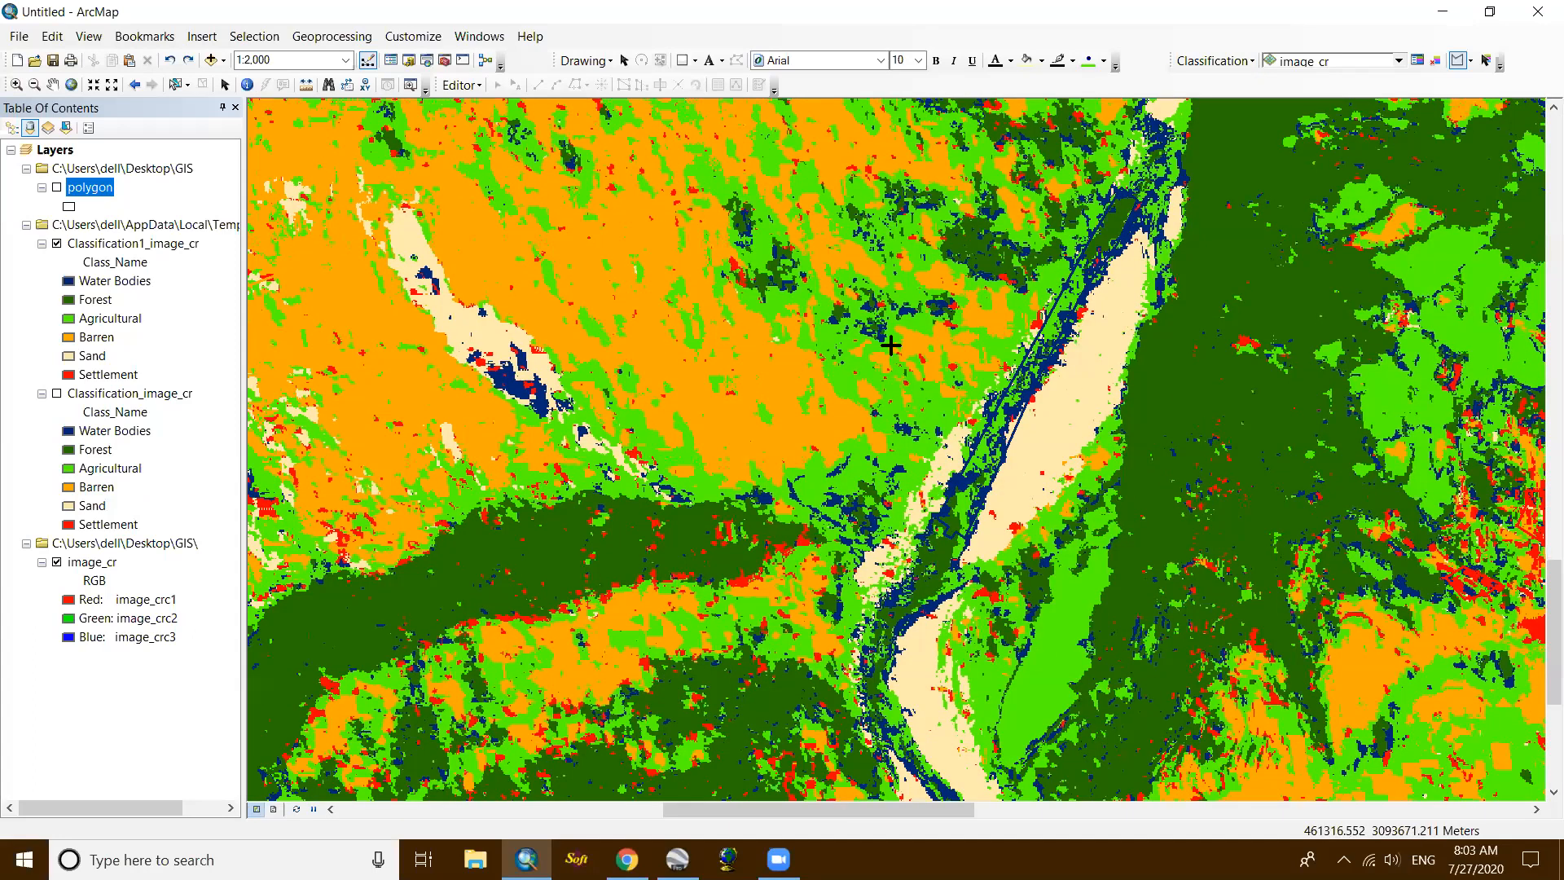
pyautogui.moveTo(1219, 233); pyautogui.dragTo(1230, 191)
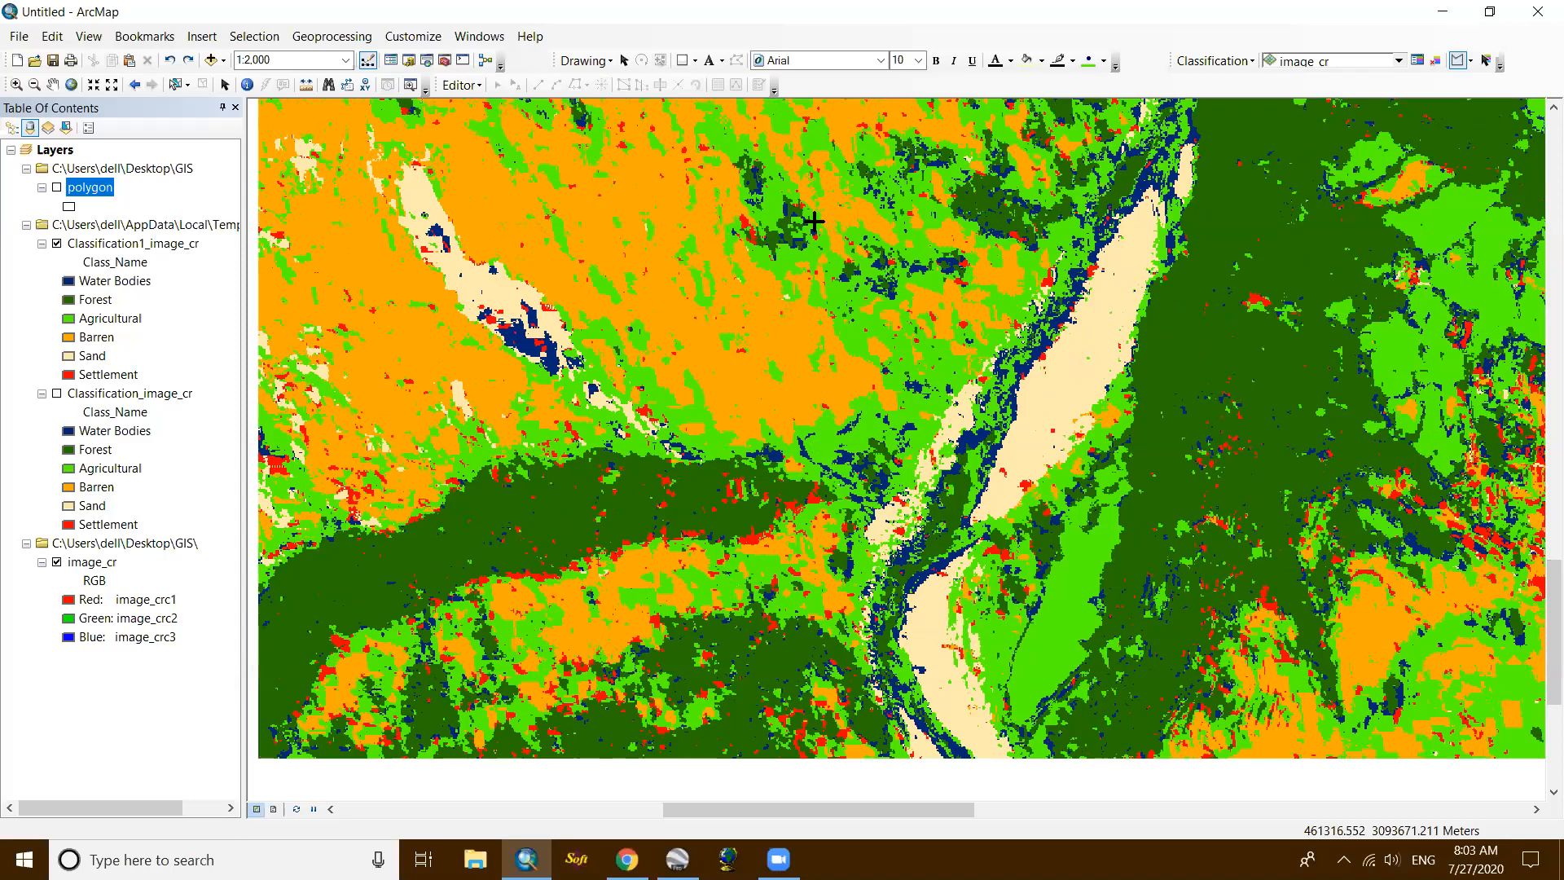
pyautogui.moveTo(1004, 300); pyautogui.dragTo(1007, 186)
pyautogui.moveTo(904, 230); pyautogui.dragTo(1062, 631)
pyautogui.moveTo(778, 294); pyautogui.dragTo(1039, 345)
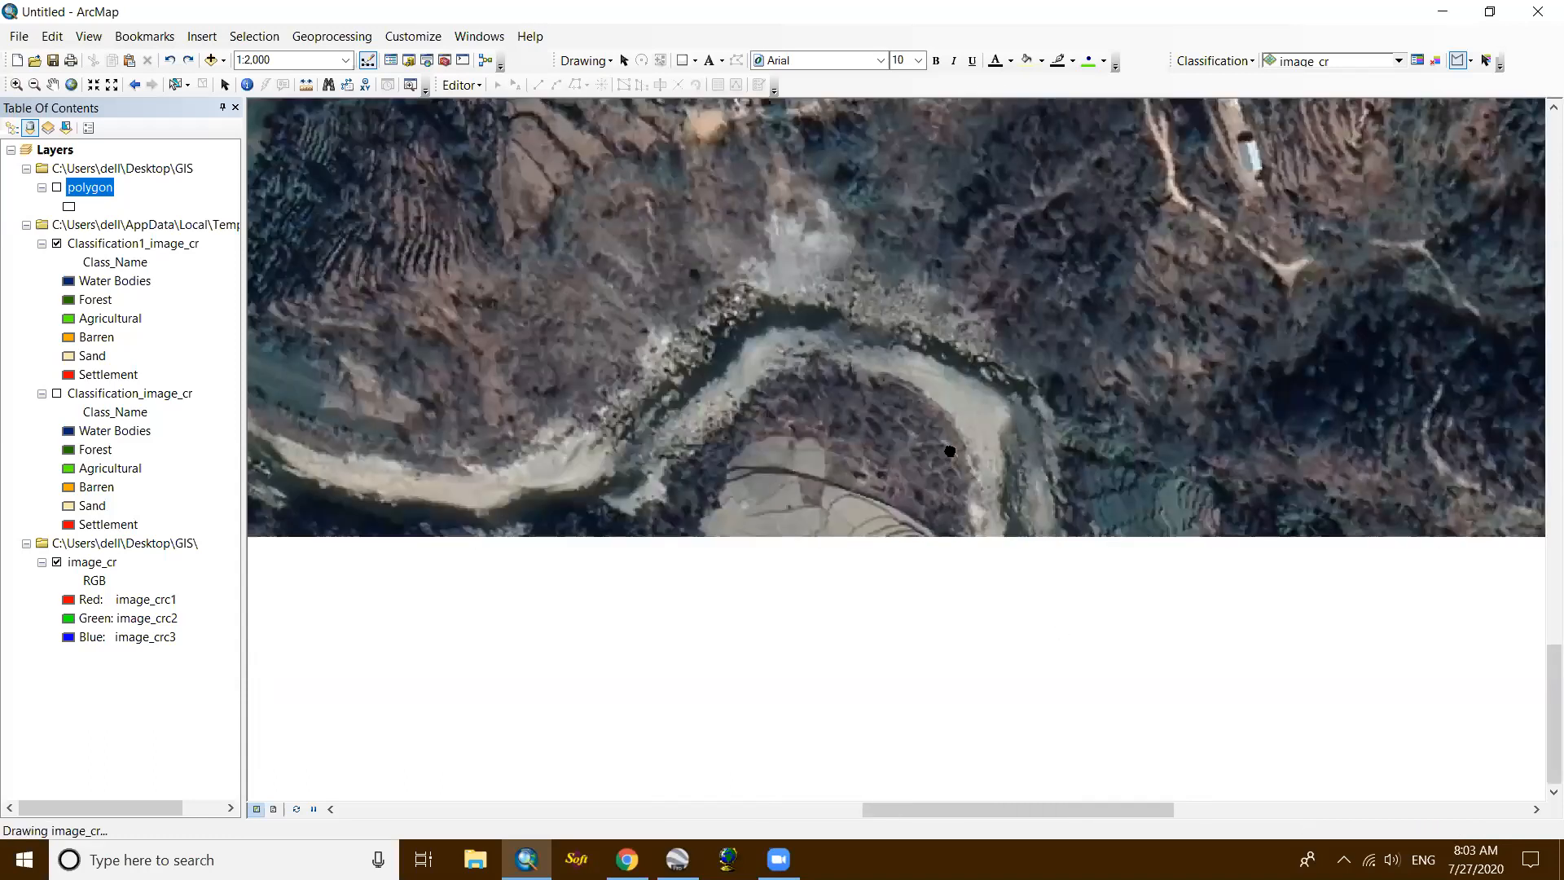
pyautogui.moveTo(449, 444); pyautogui.dragTo(785, 511)
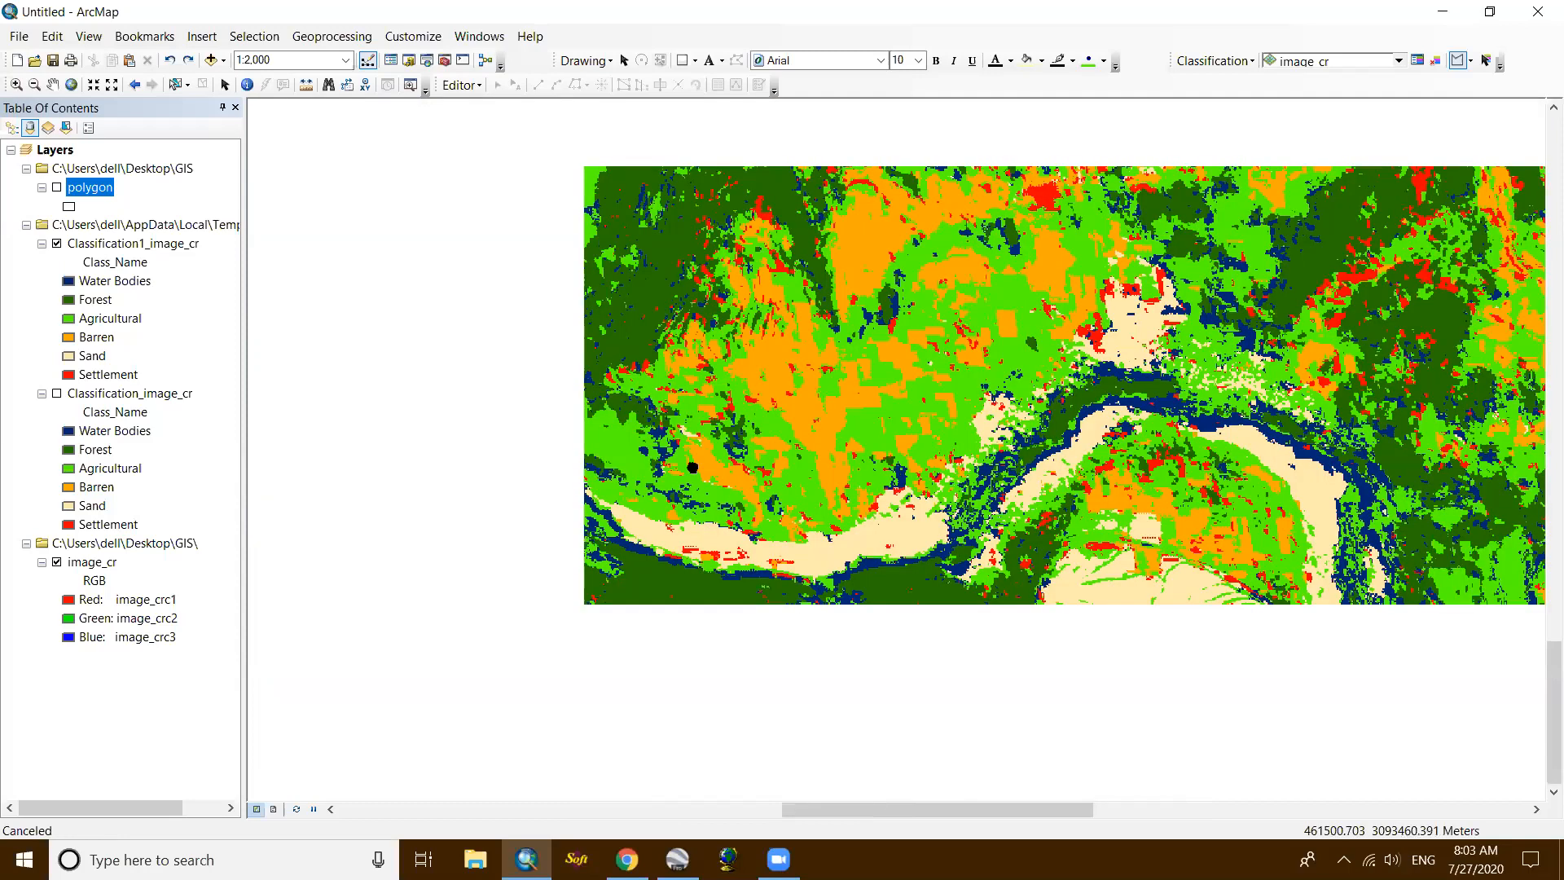
pyautogui.moveTo(604, 437); pyautogui.dragTo(894, 552)
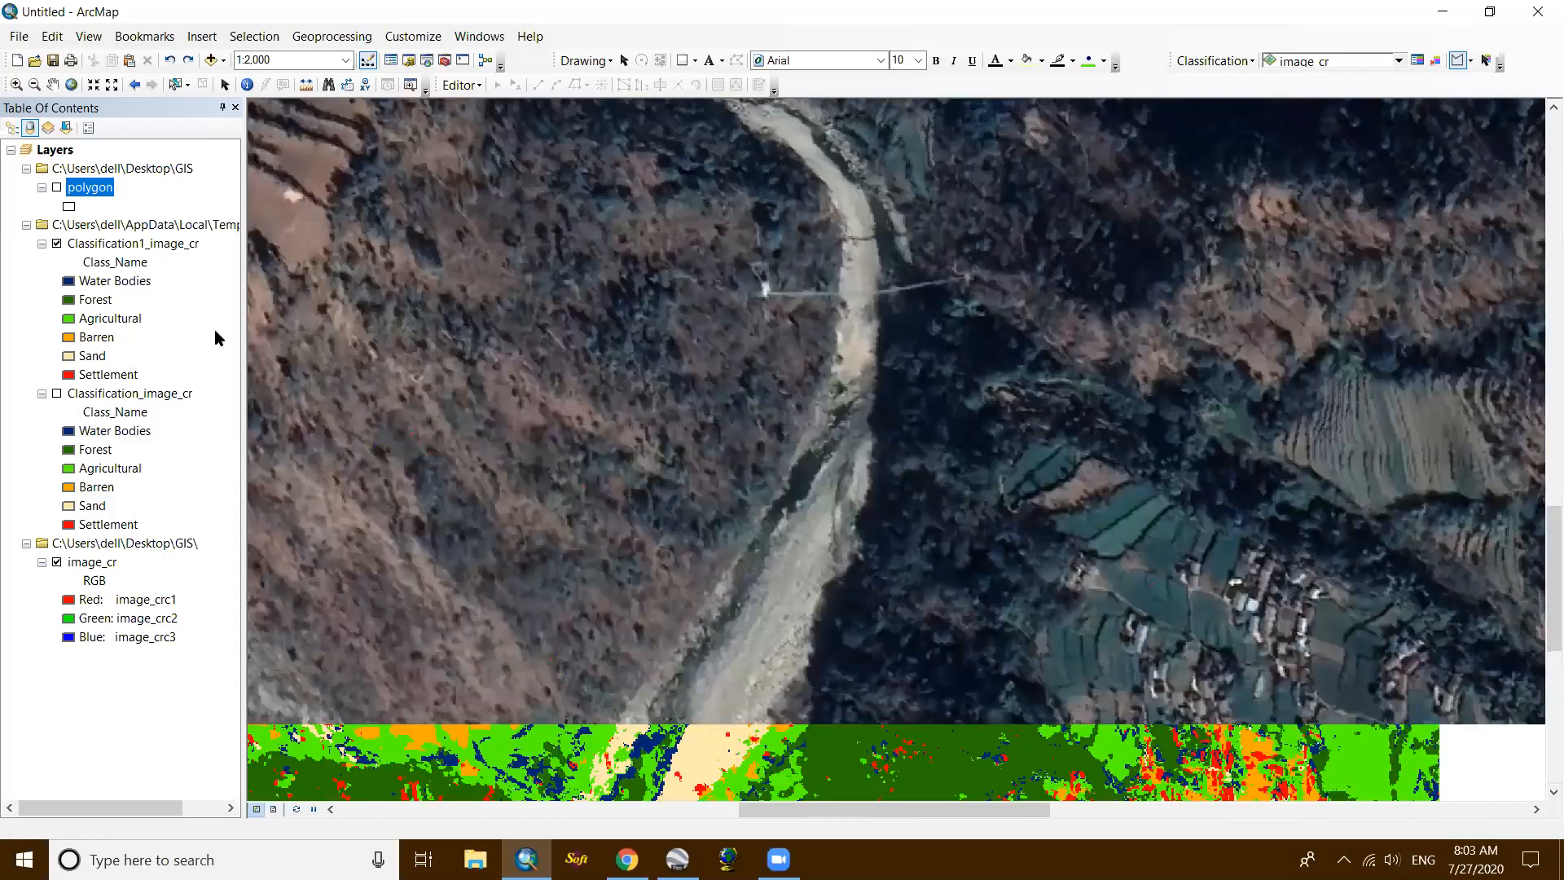
pyautogui.scroll(-2, 1259, 67)
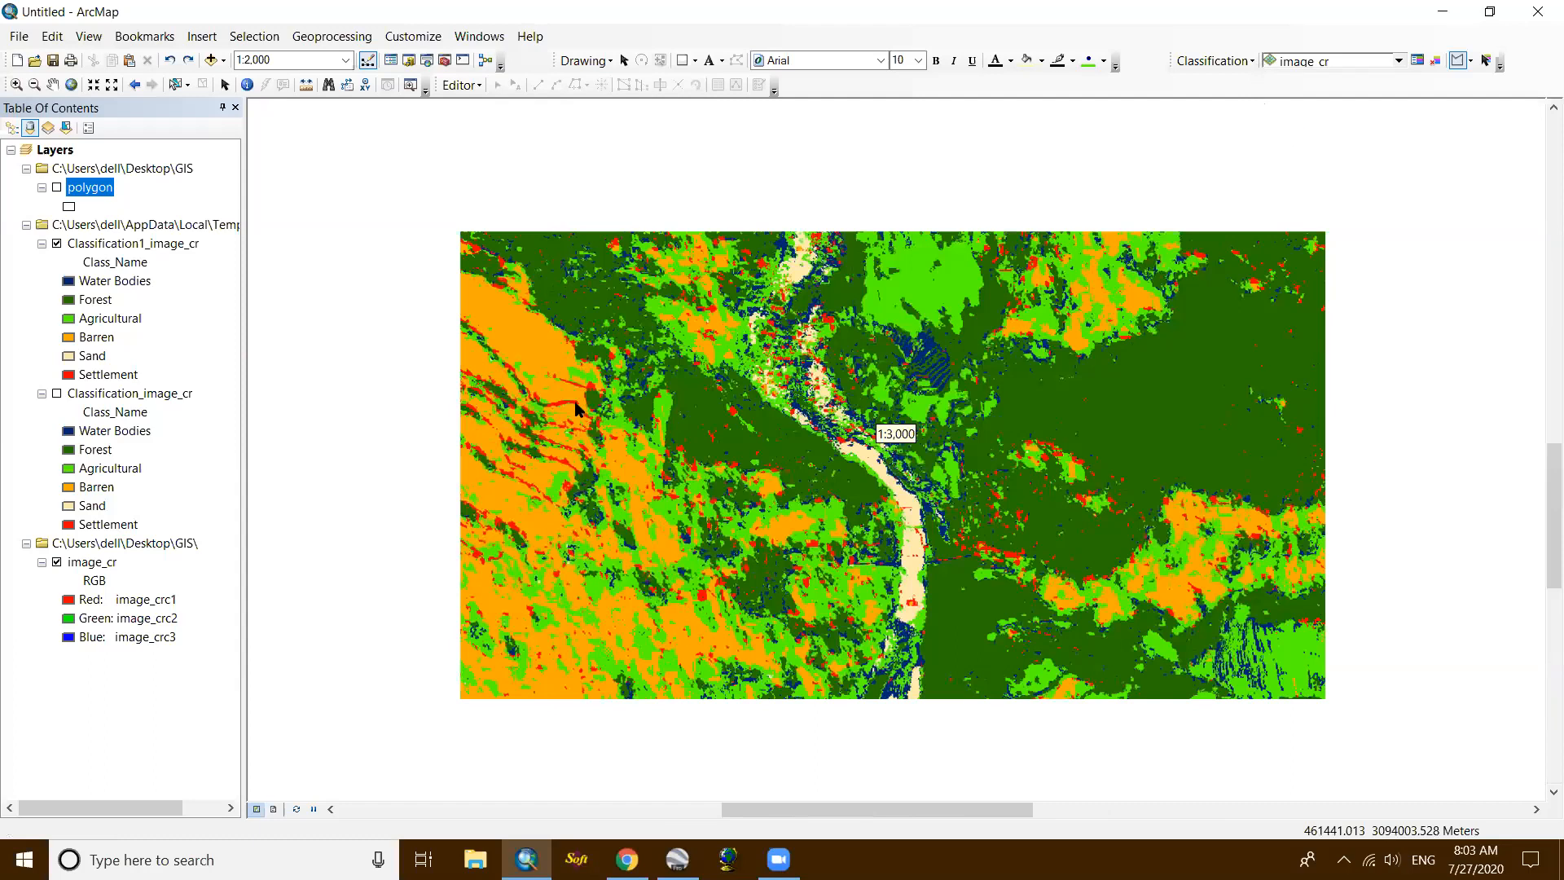
pyautogui.scroll(-2, 697, 328)
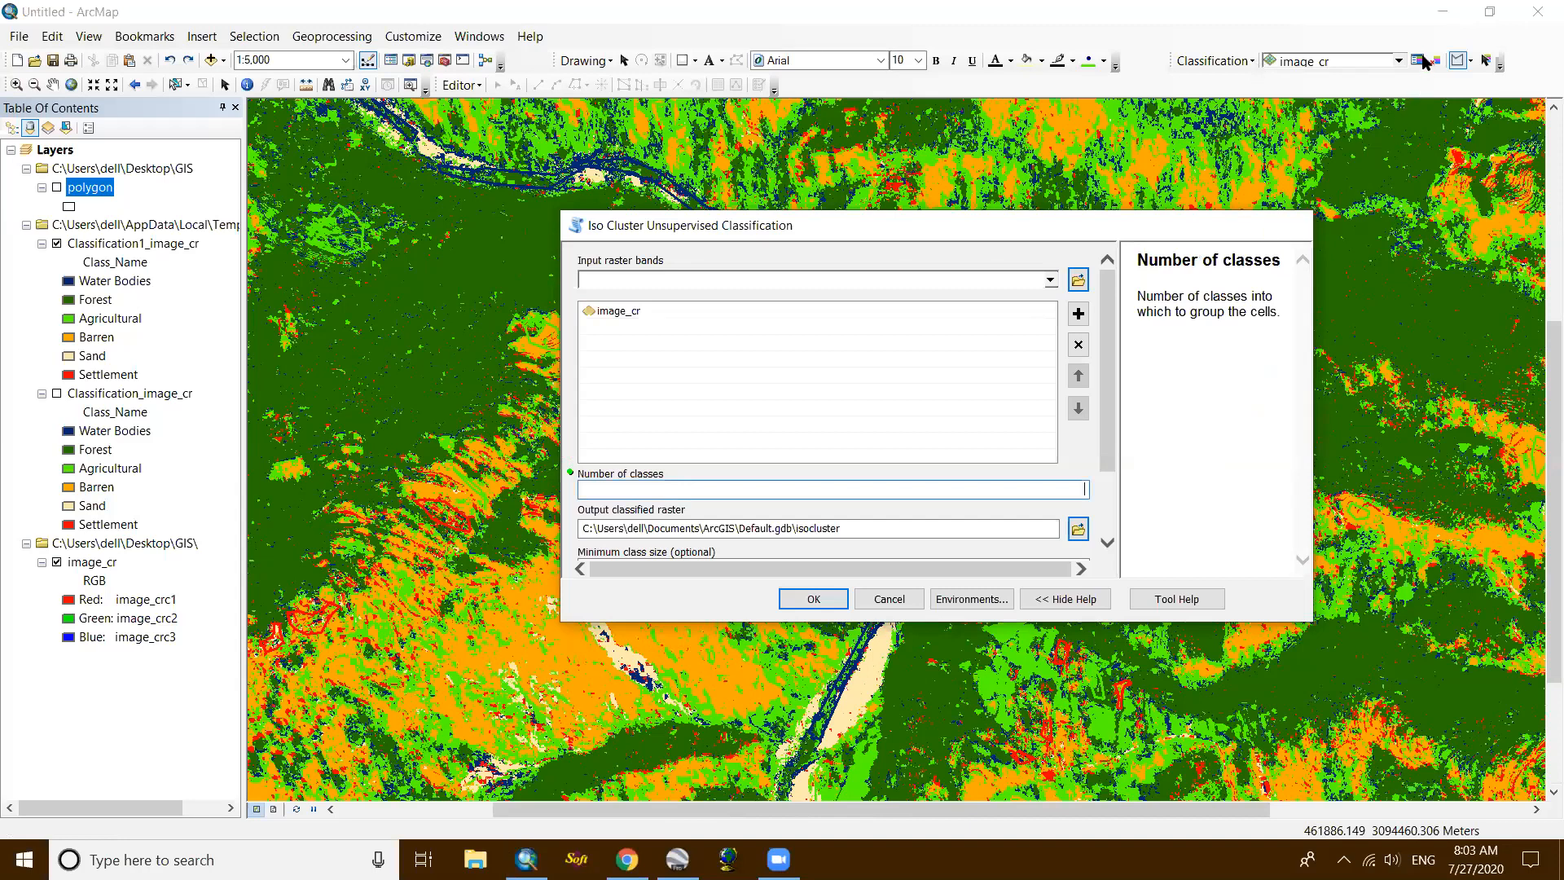
# Step: Run an Iso Cluster Unsupervised Classification of image_cr with 6 classes, saving the output raster as unsupervised in the GIS folder
pyautogui.click(521, 460)
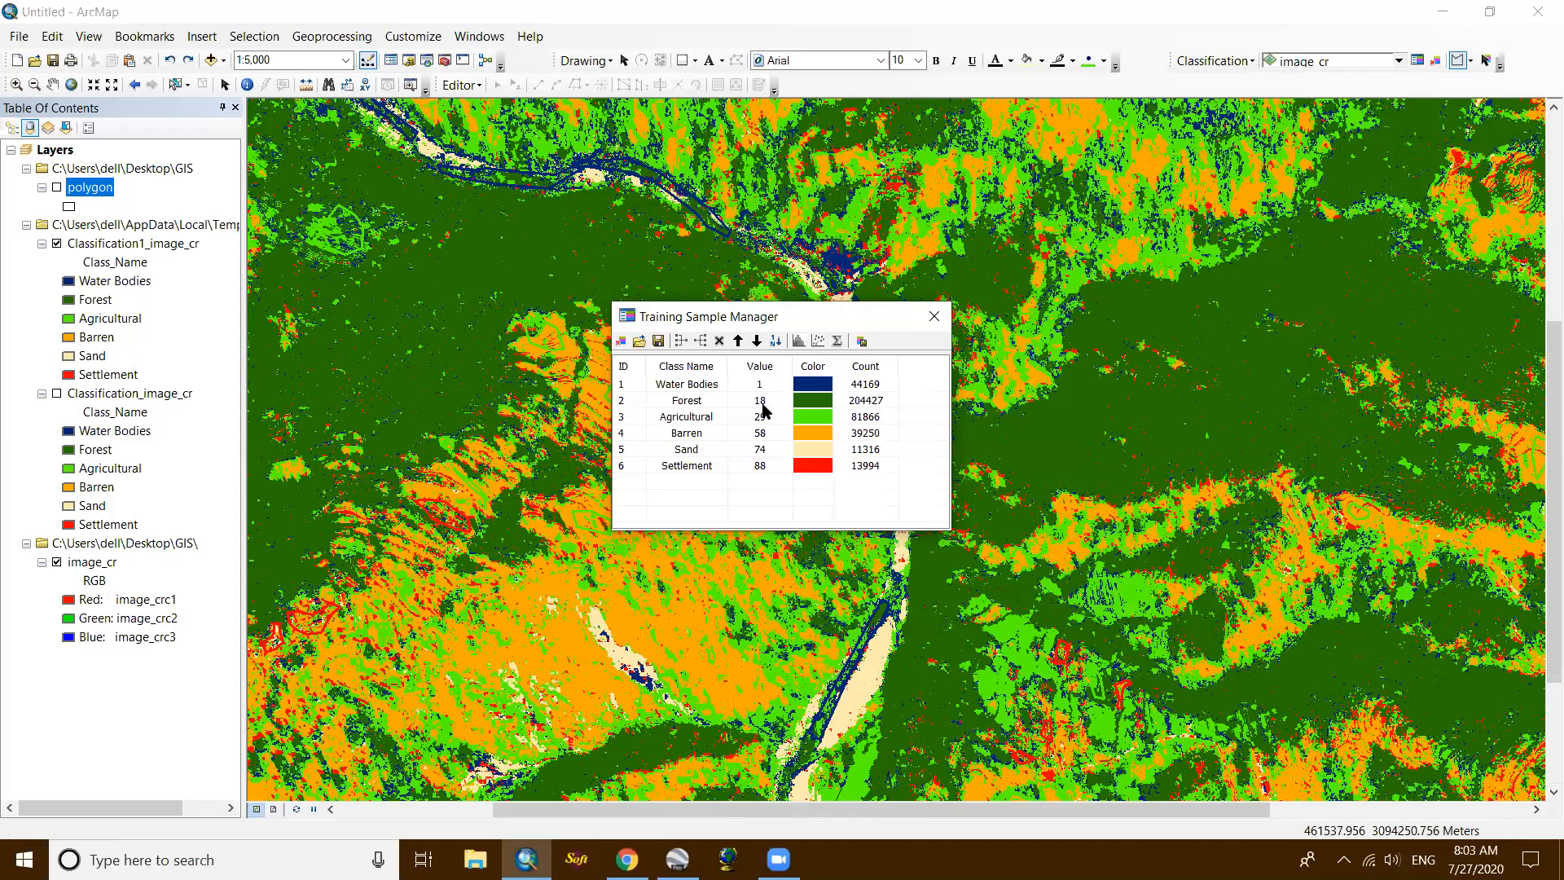
pyautogui.click(785, 492)
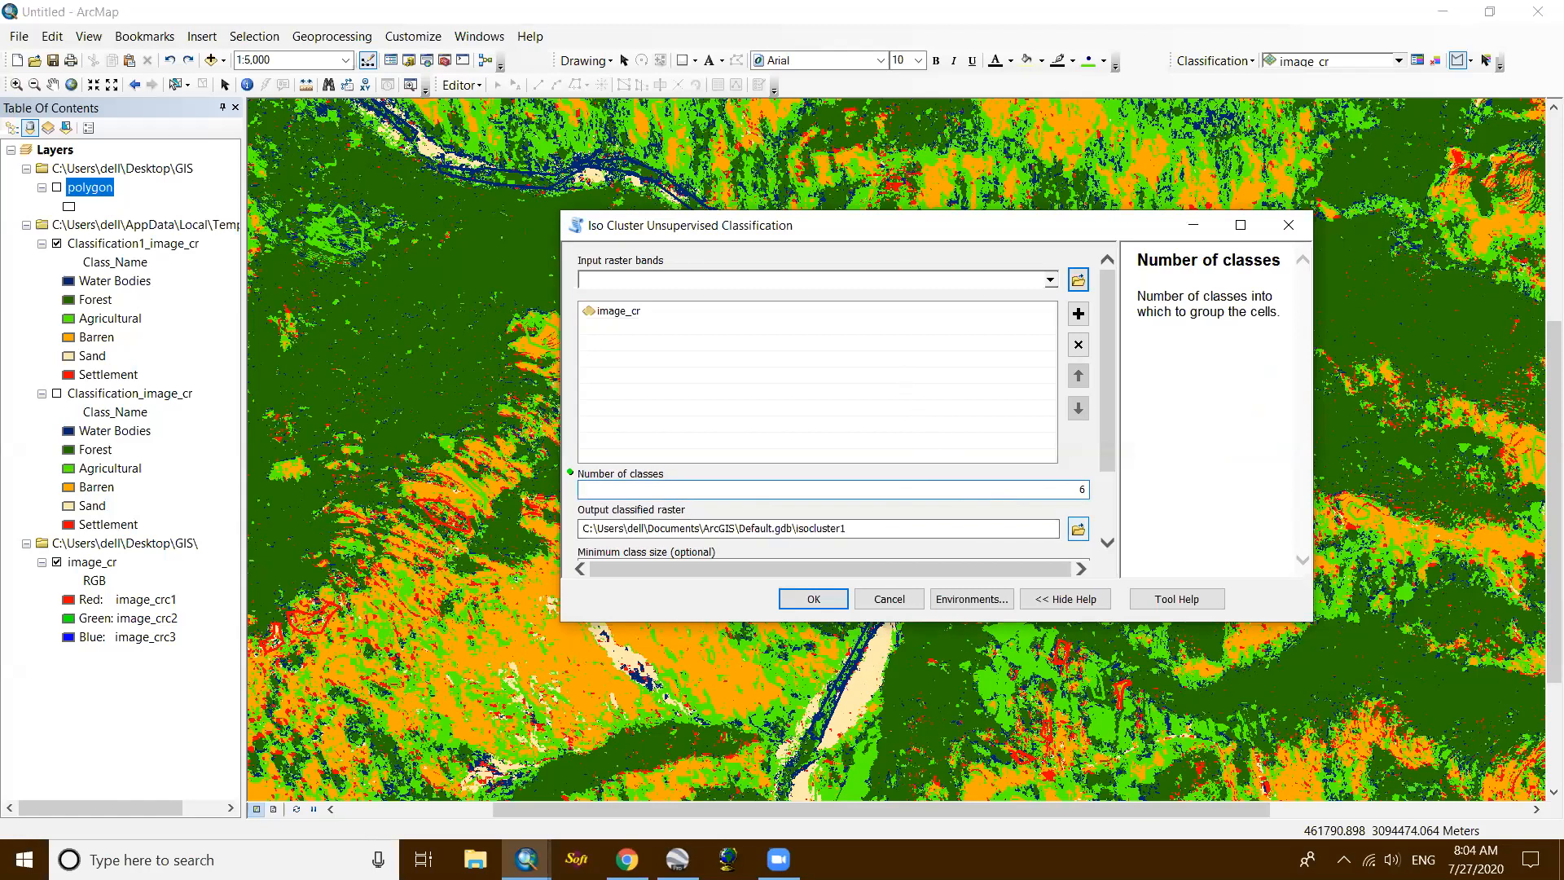
pyautogui.click(1078, 528)
pyautogui.write('unsupervised')
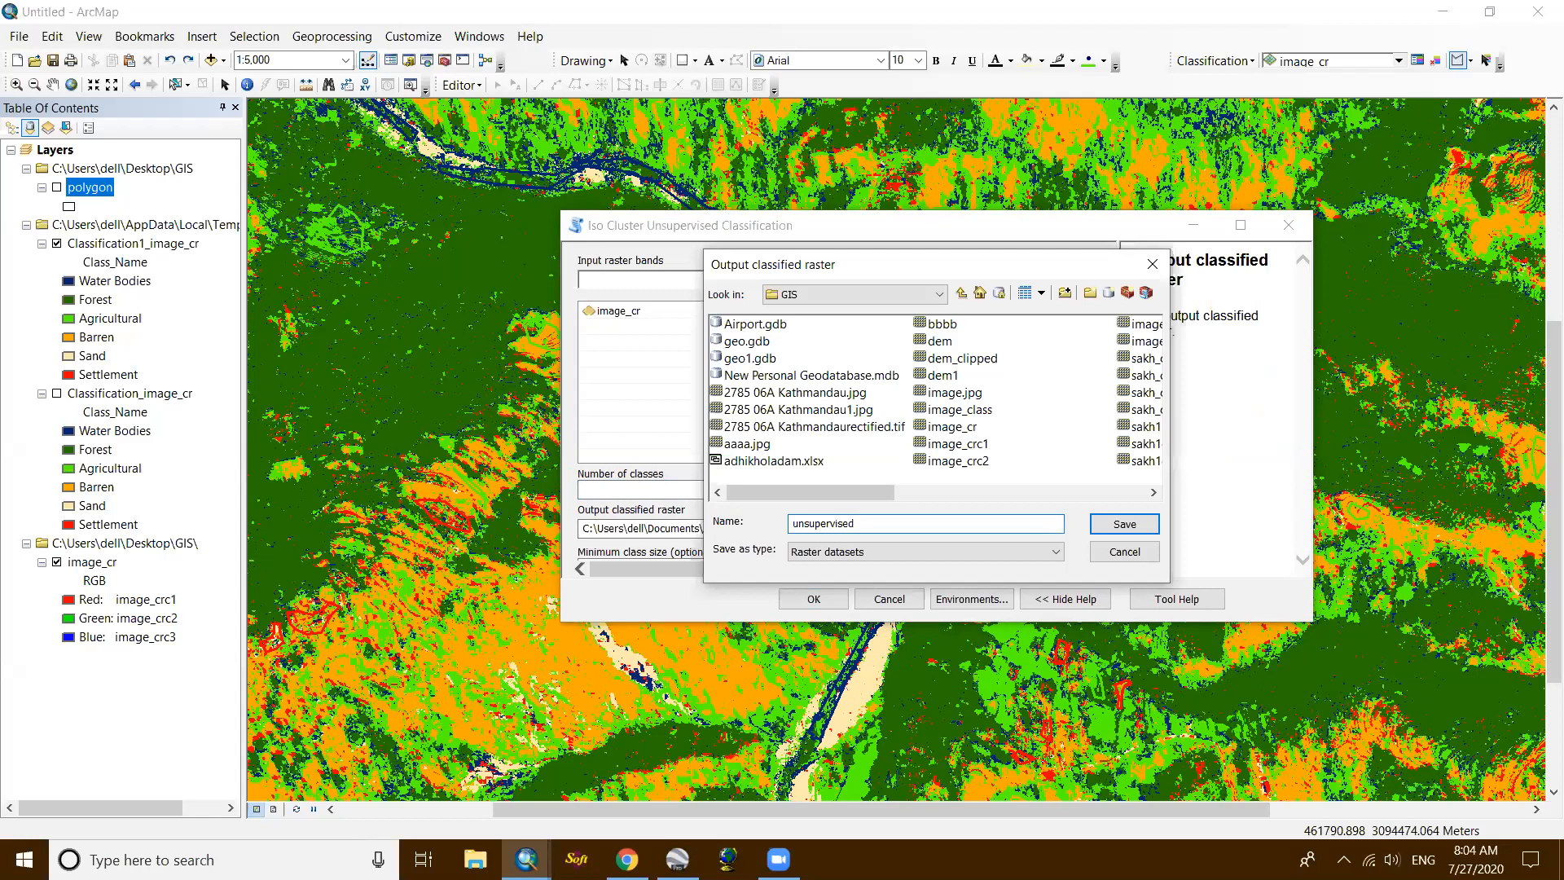
pyautogui.click(1132, 531)
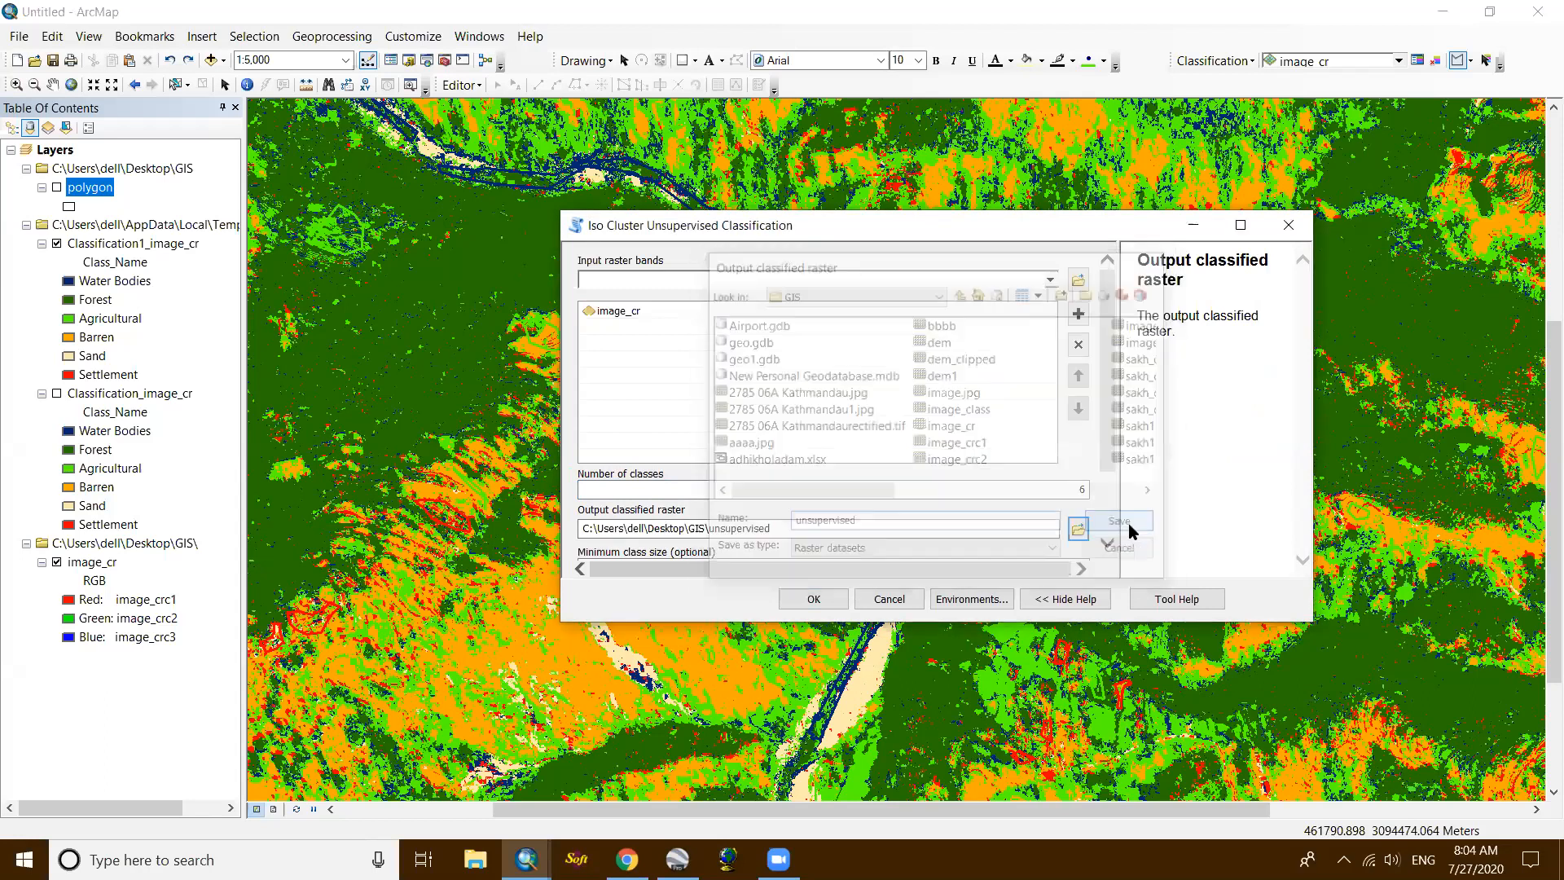
pyautogui.click(816, 597)
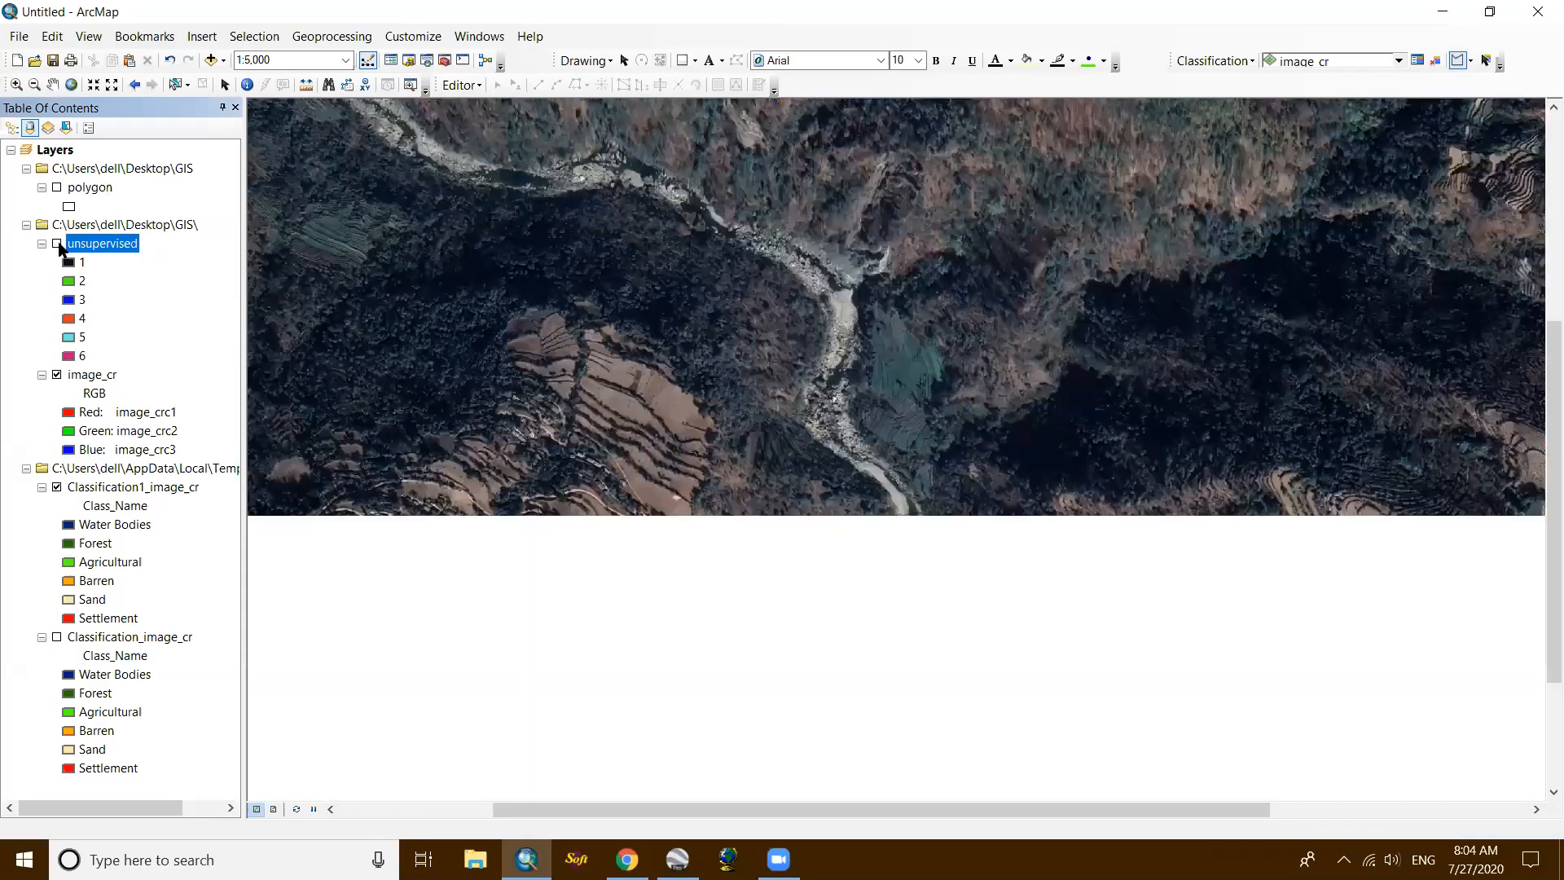
# Step: Compare the unsupervised and Classification1_image_cr layers with the imagery by switching their visibility, ending with only image_cr displayed
pyautogui.click(58, 244)
pyautogui.click(58, 243)
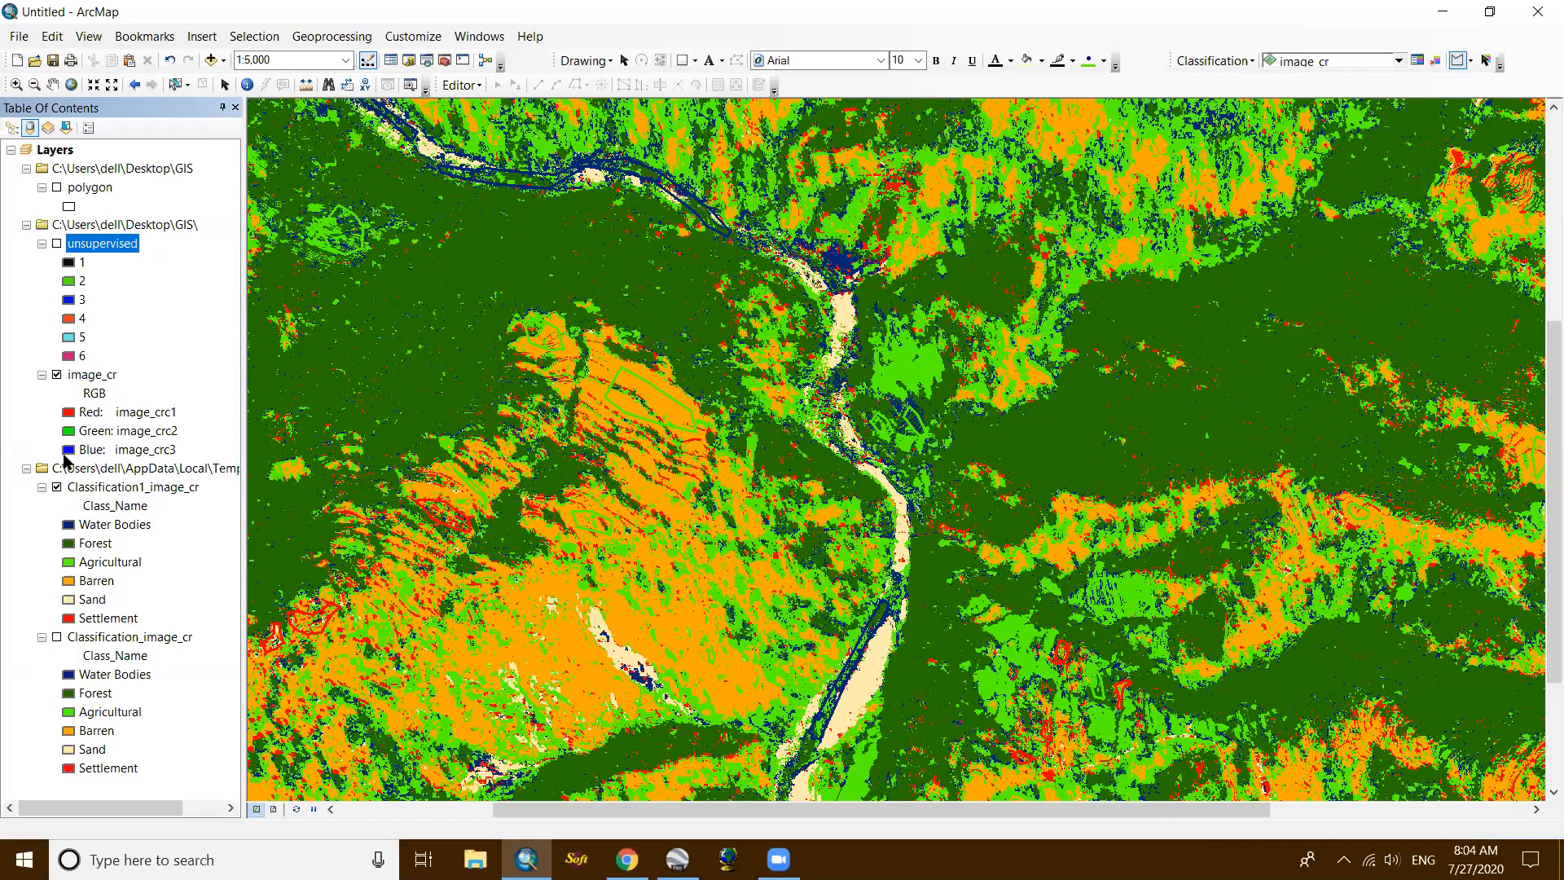
pyautogui.click(57, 243)
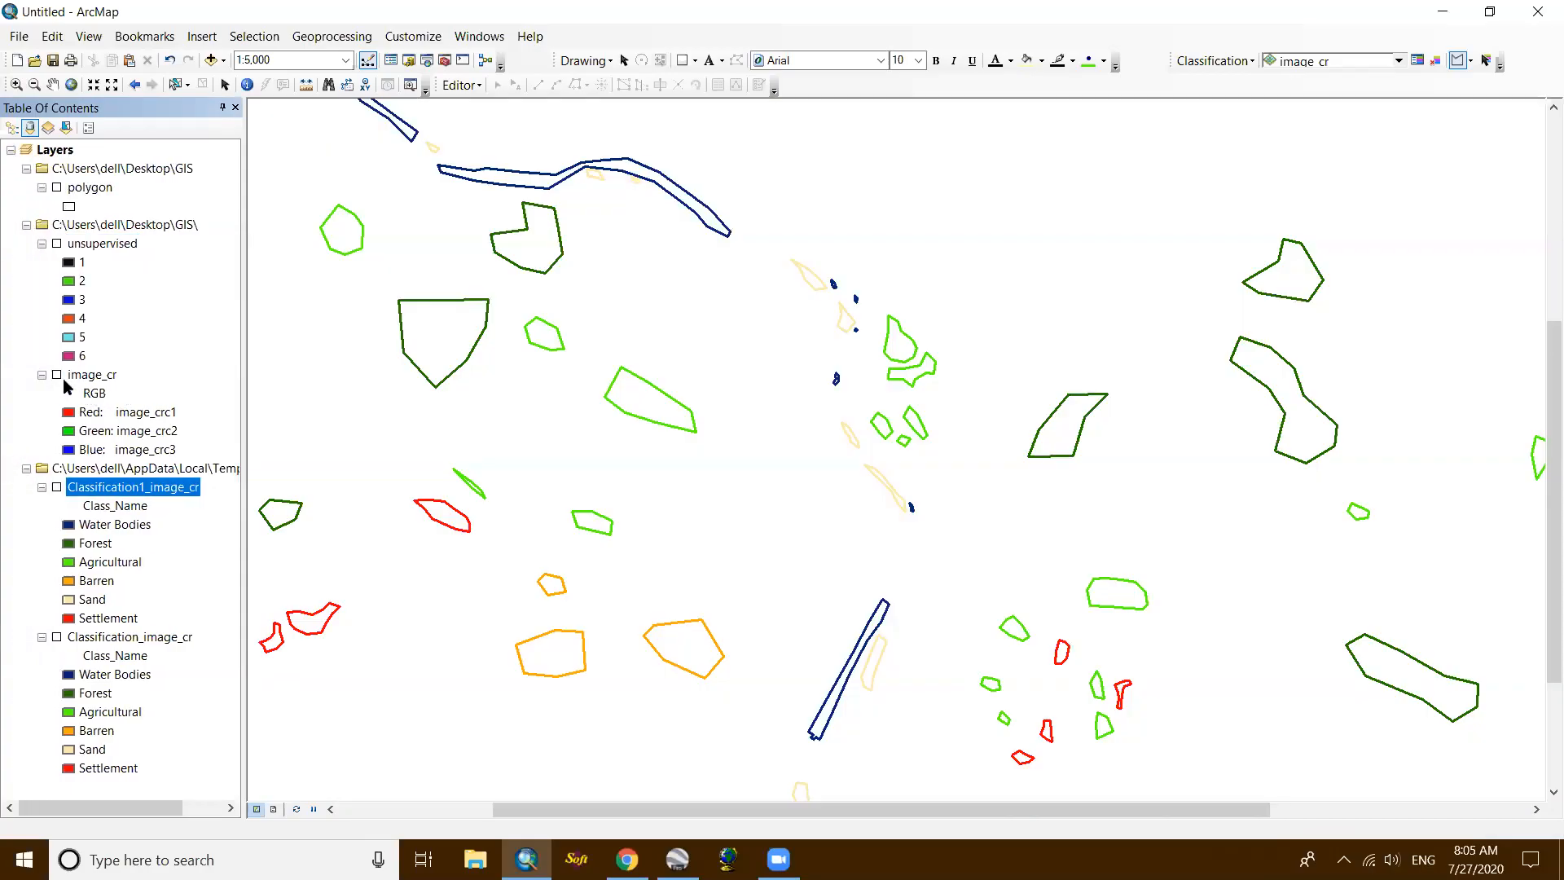
pyautogui.click(57, 375)
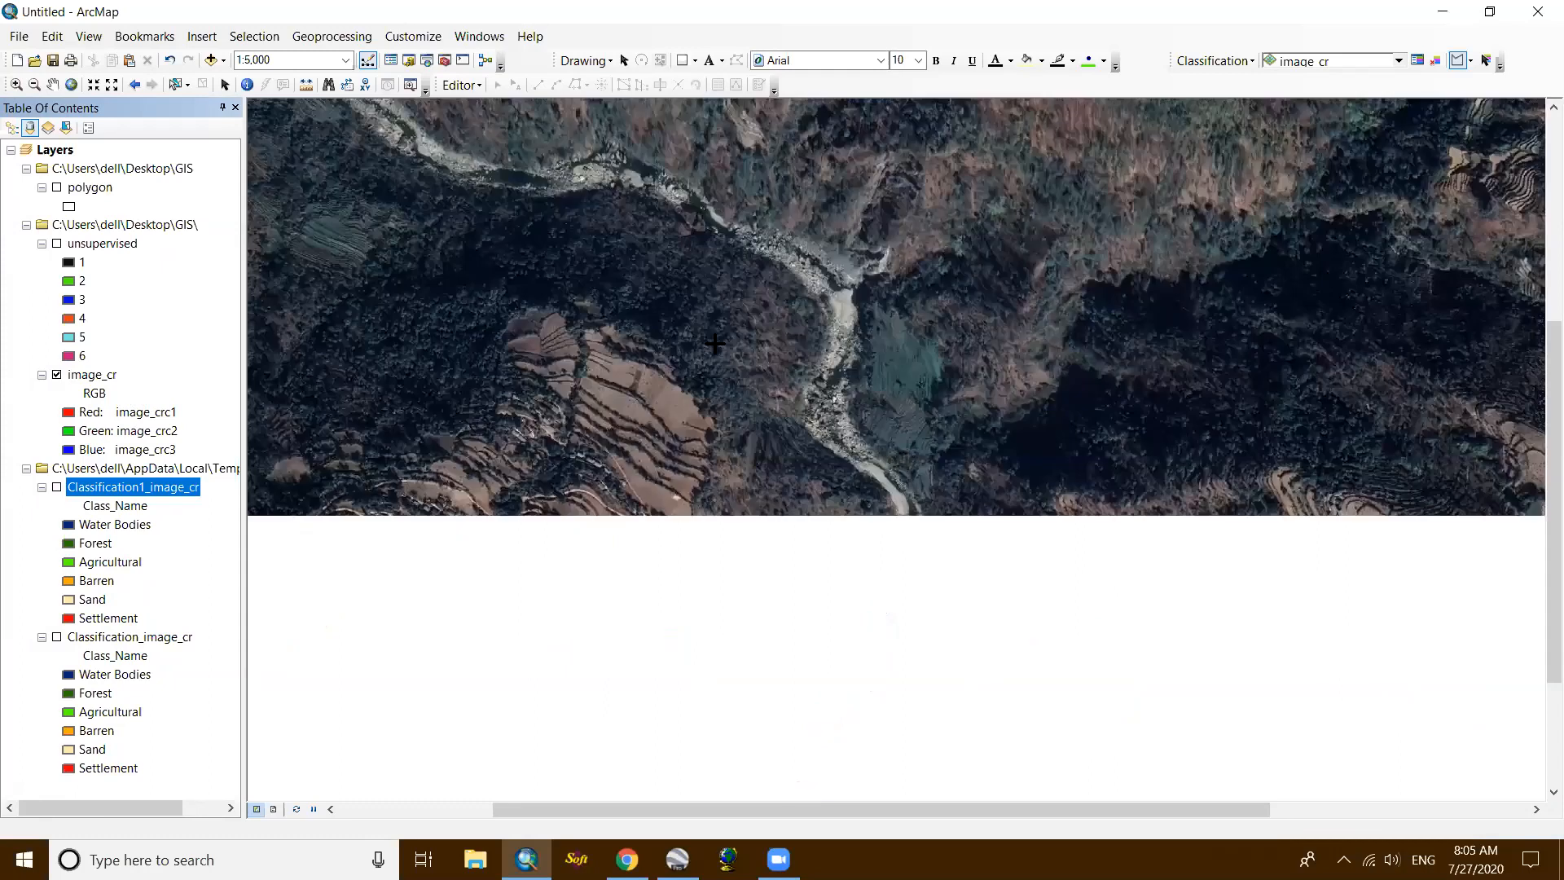
# Step: Remove the Desktop\GIS group holding the unsupervised and image_cr layers from the map
pyautogui.scroll(4, 689, 372)
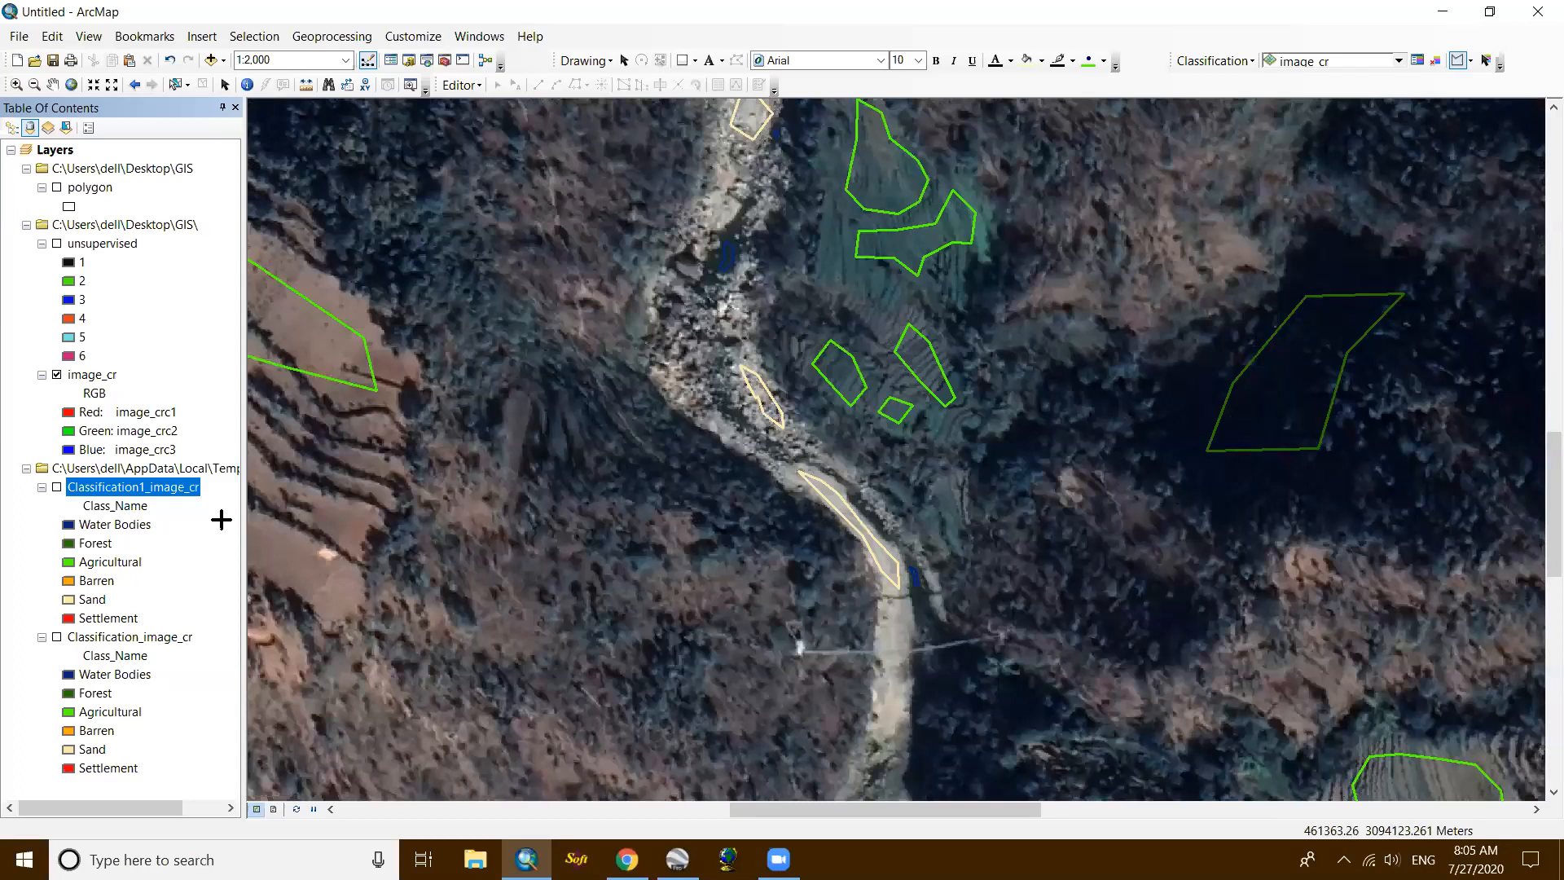
pyautogui.scroll(-8, 193, 500)
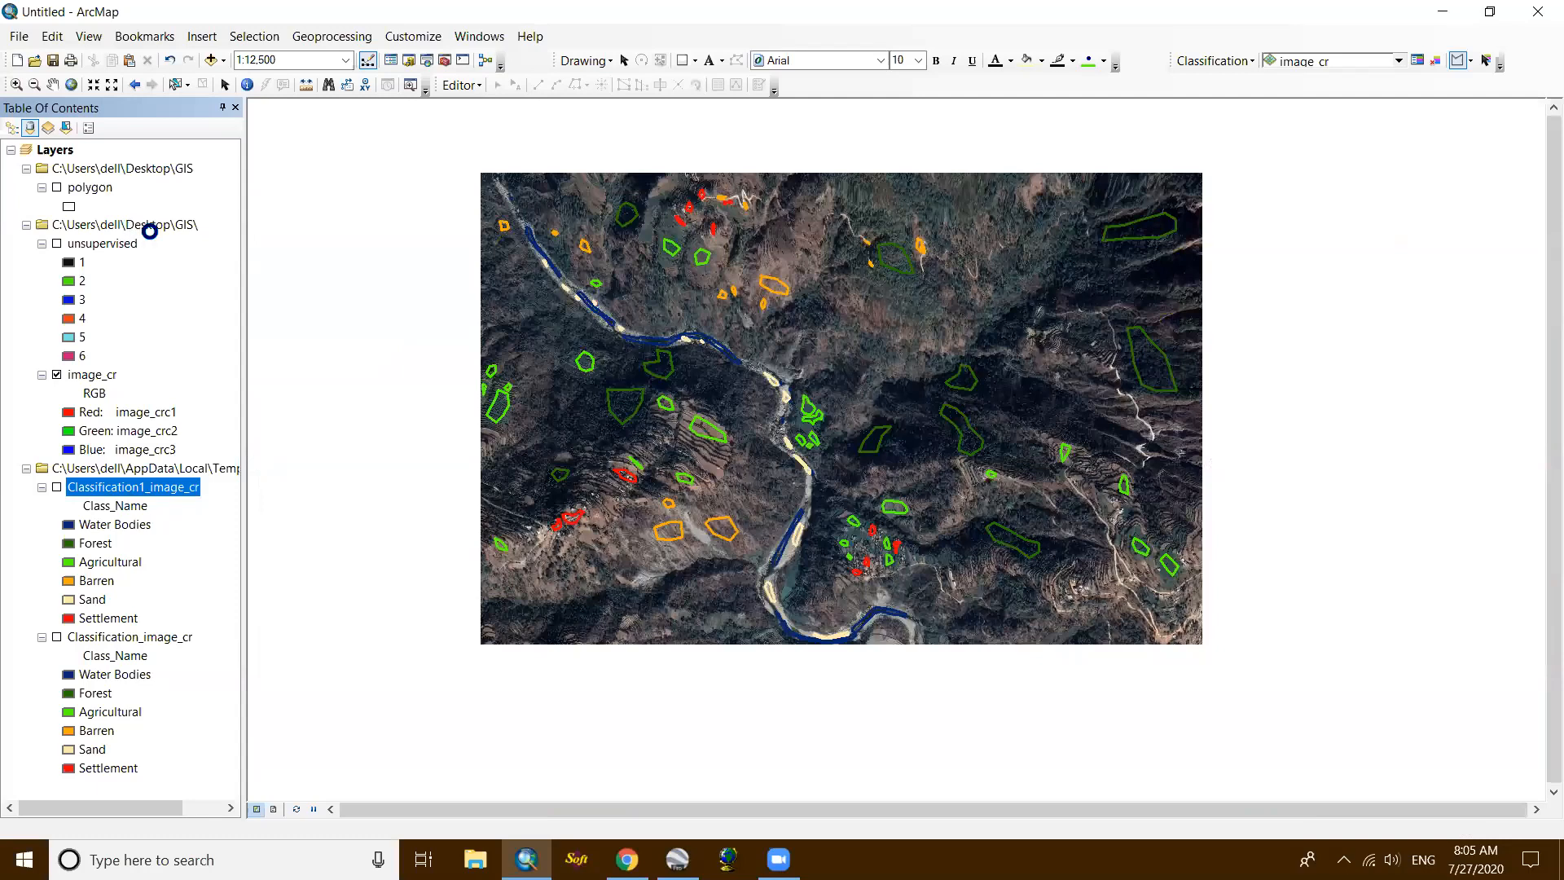
pyautogui.click(162, 228)
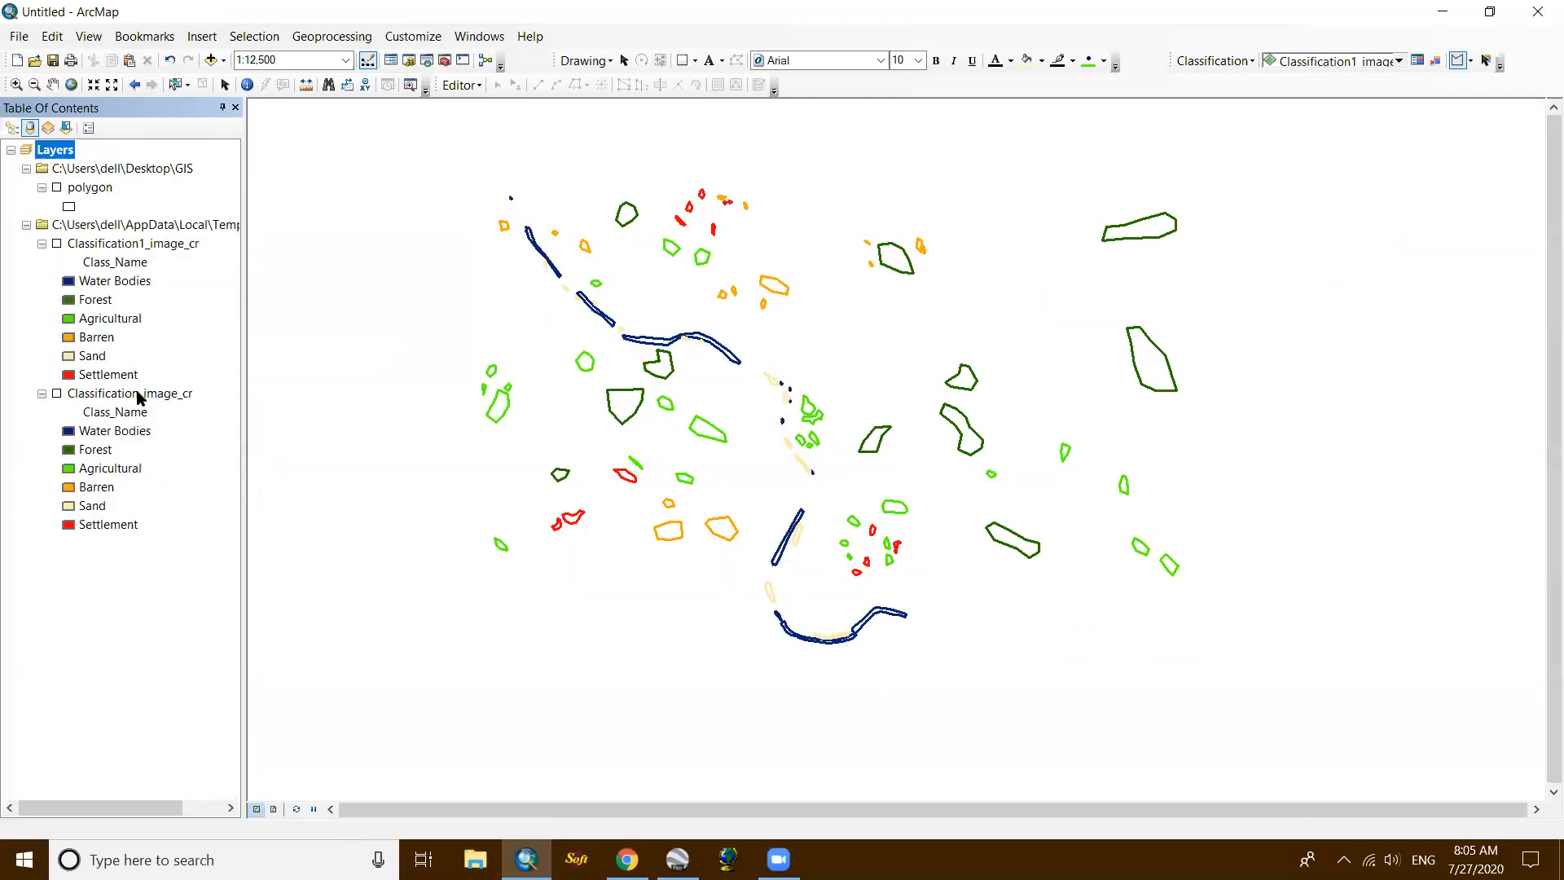
# Step: Display the Classification_image_cr layer and remove the Classification1_image_cr layer from the map
pyautogui.click(57, 393)
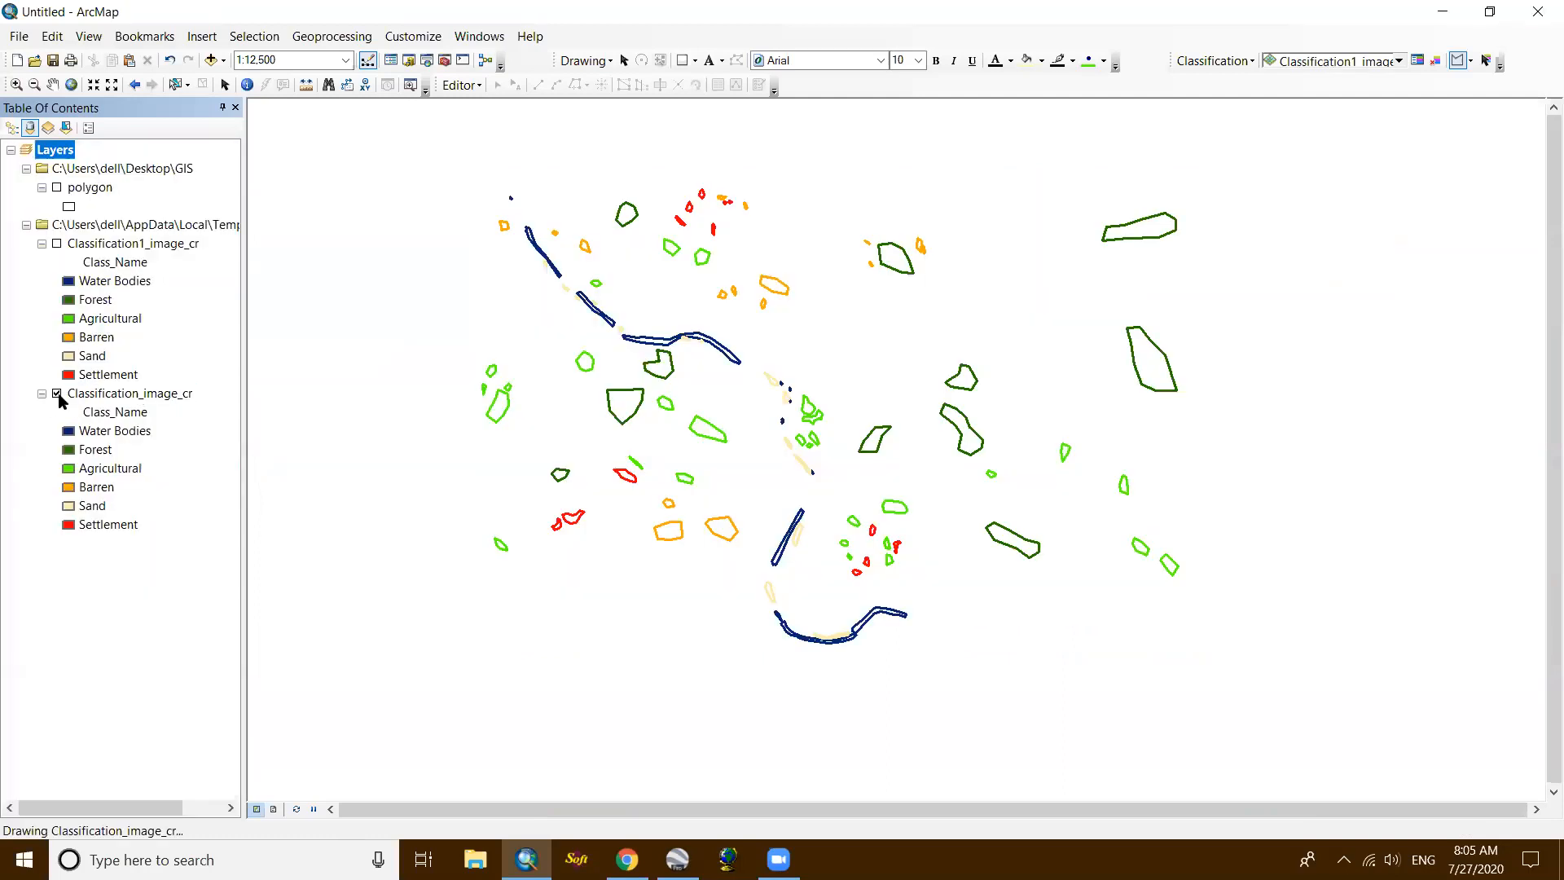
pyautogui.click(58, 244)
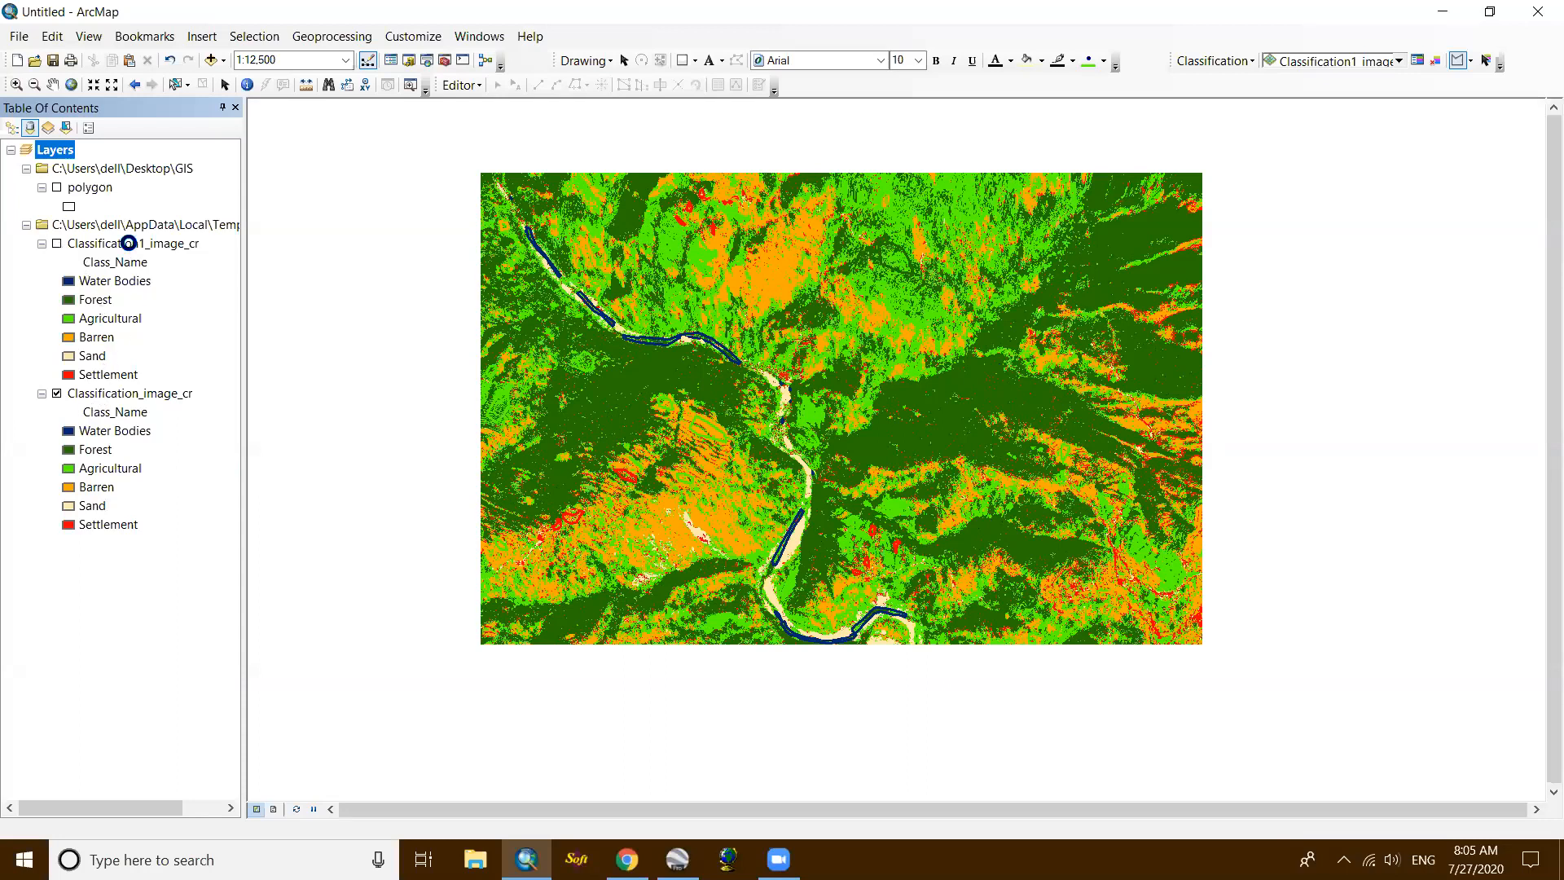
pyautogui.rightClick(129, 243)
pyautogui.click(169, 278)
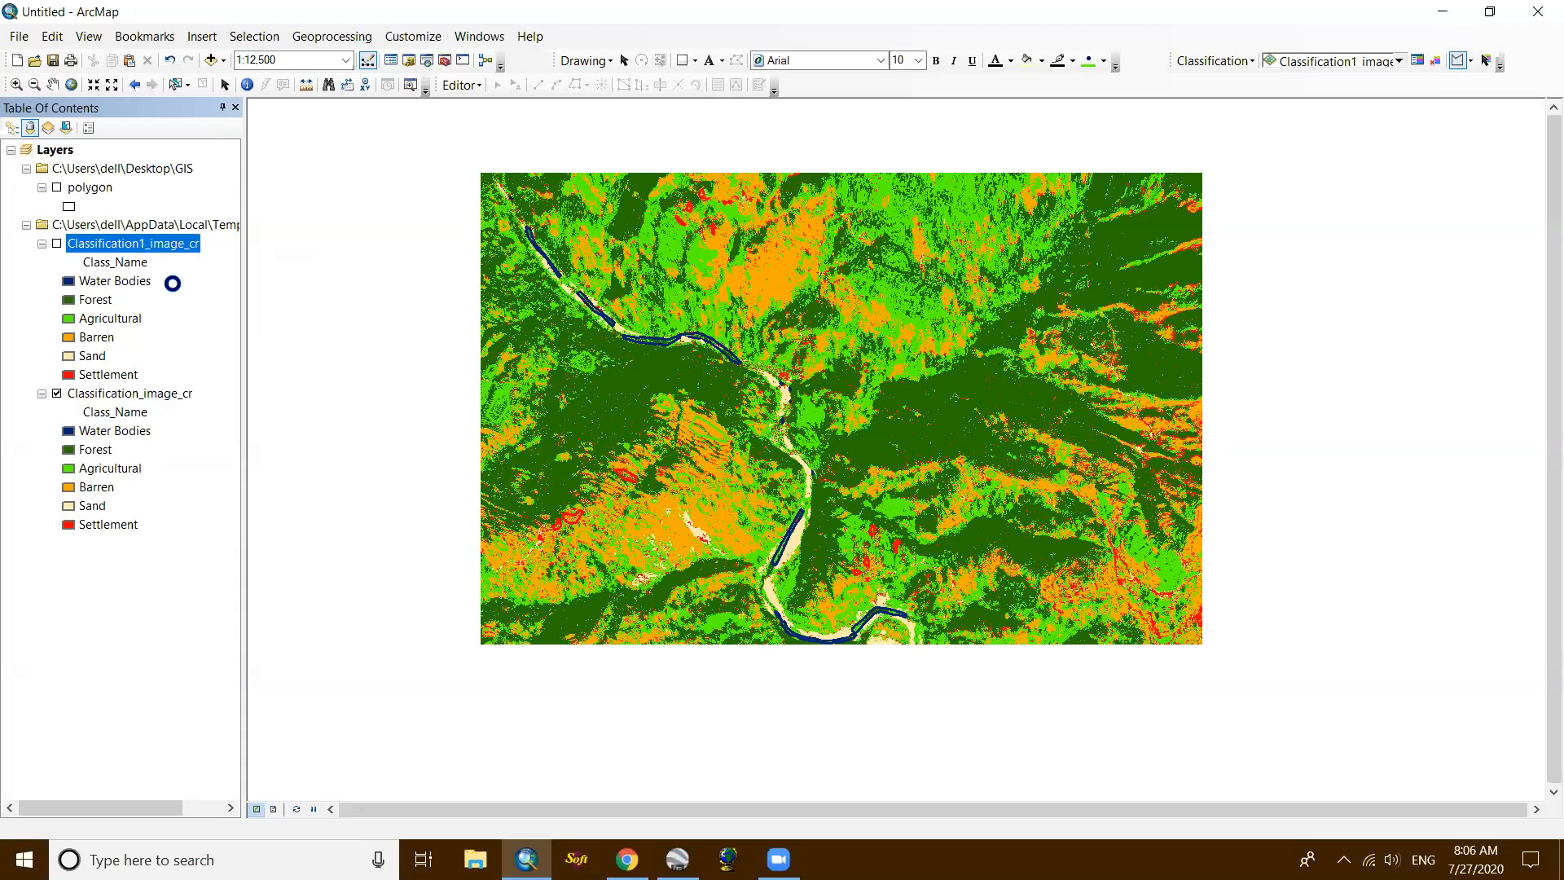
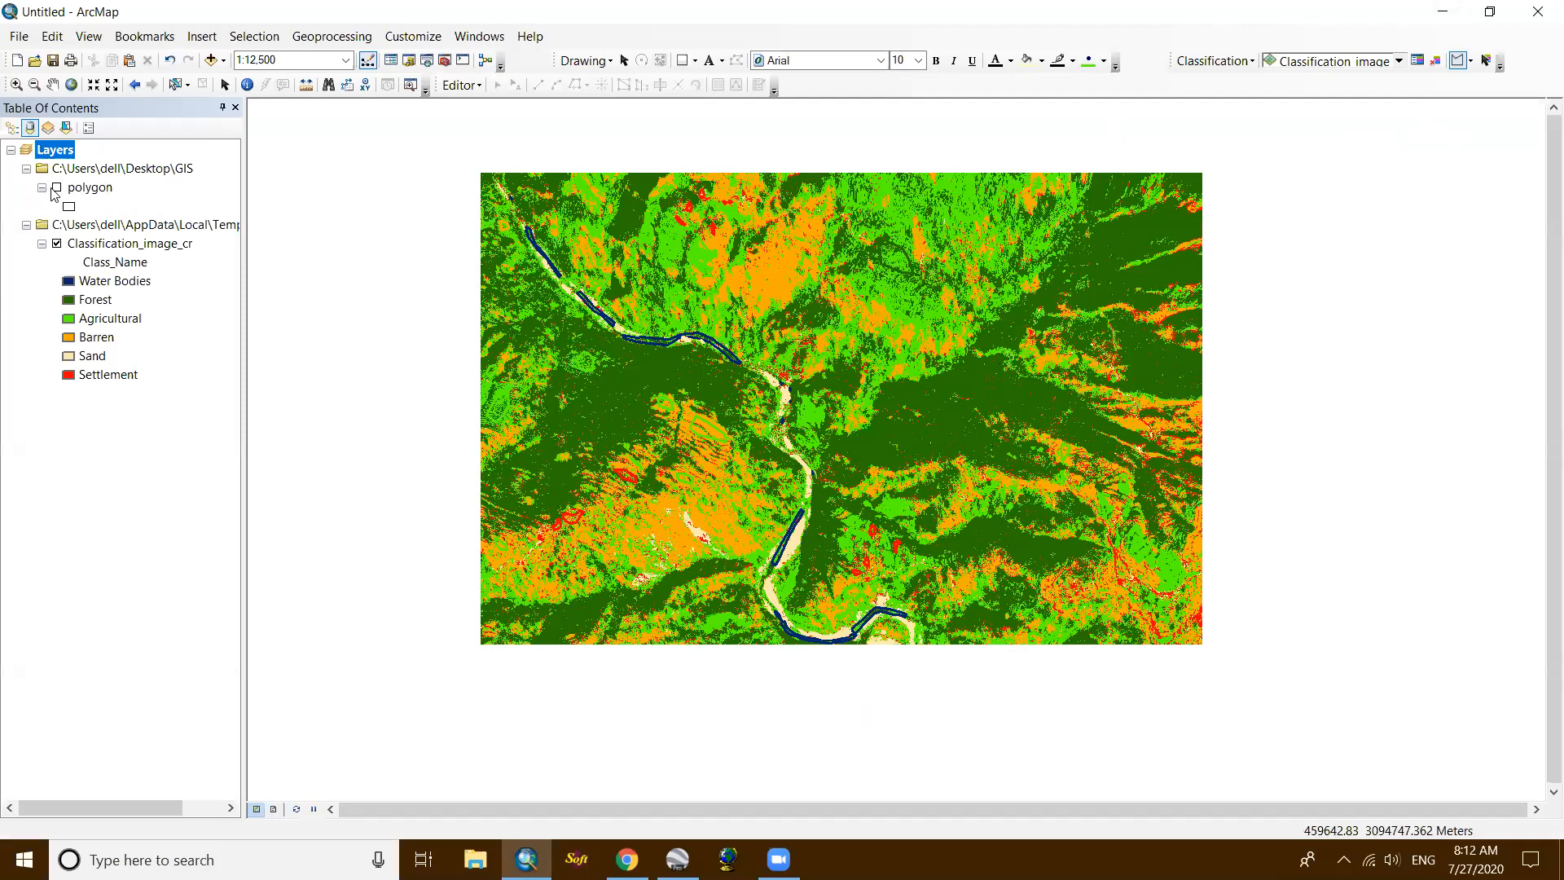
# Step: Check the polygon layer by switching its visibility, leaving it hidden
pyautogui.click(57, 187)
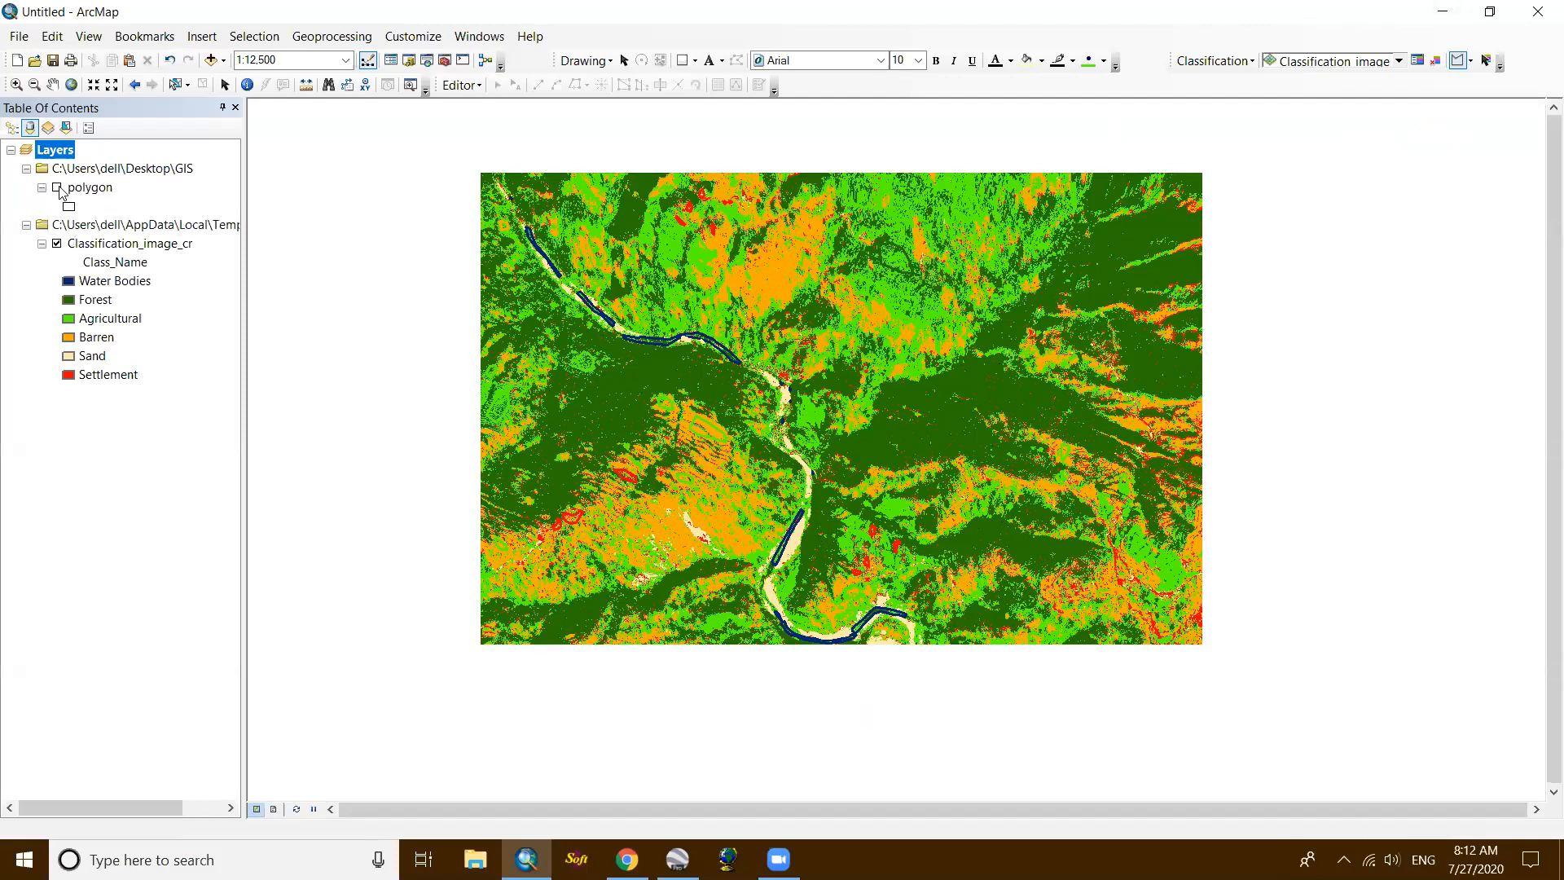
pyautogui.click(58, 188)
pyautogui.click(57, 188)
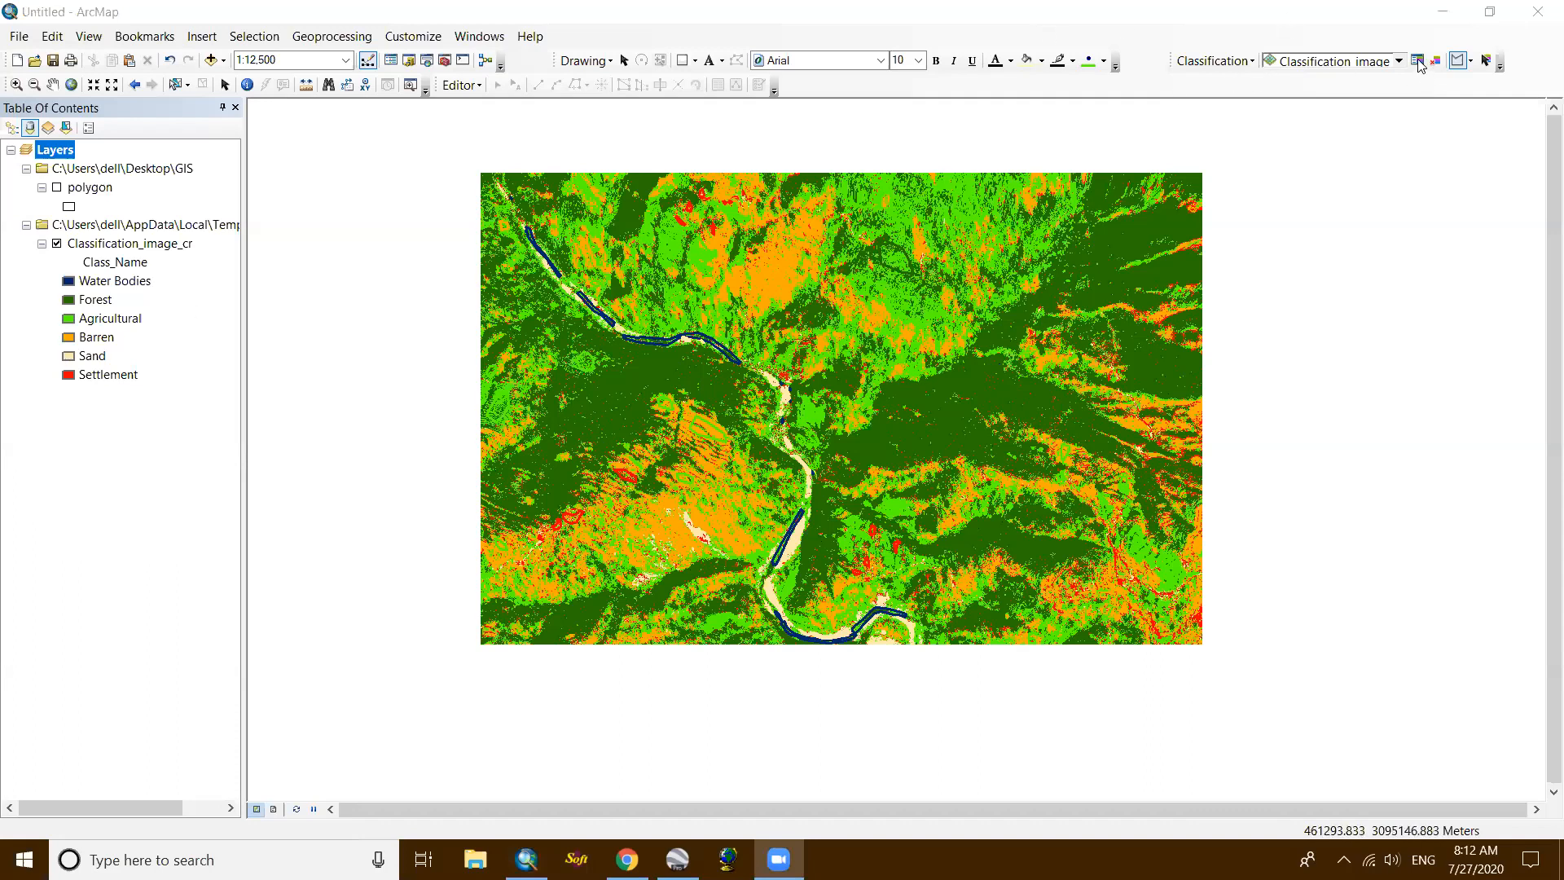
# Step: Add the dem1 and slope_raster rasters from the GIS folder to the map
pyautogui.click(210, 61)
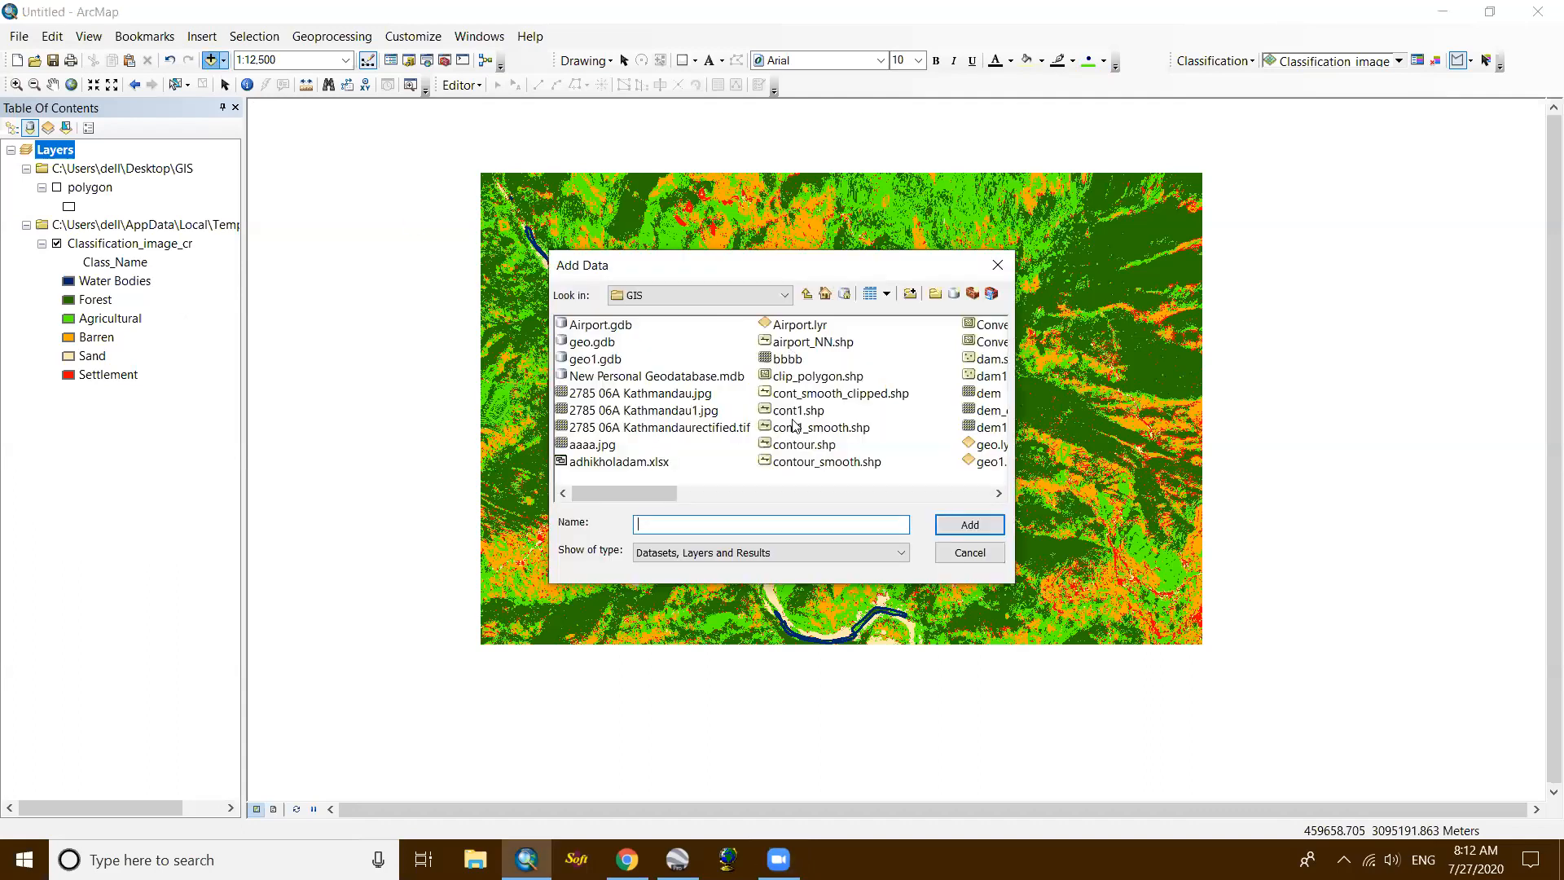
pyautogui.scroll(-2, 792, 415)
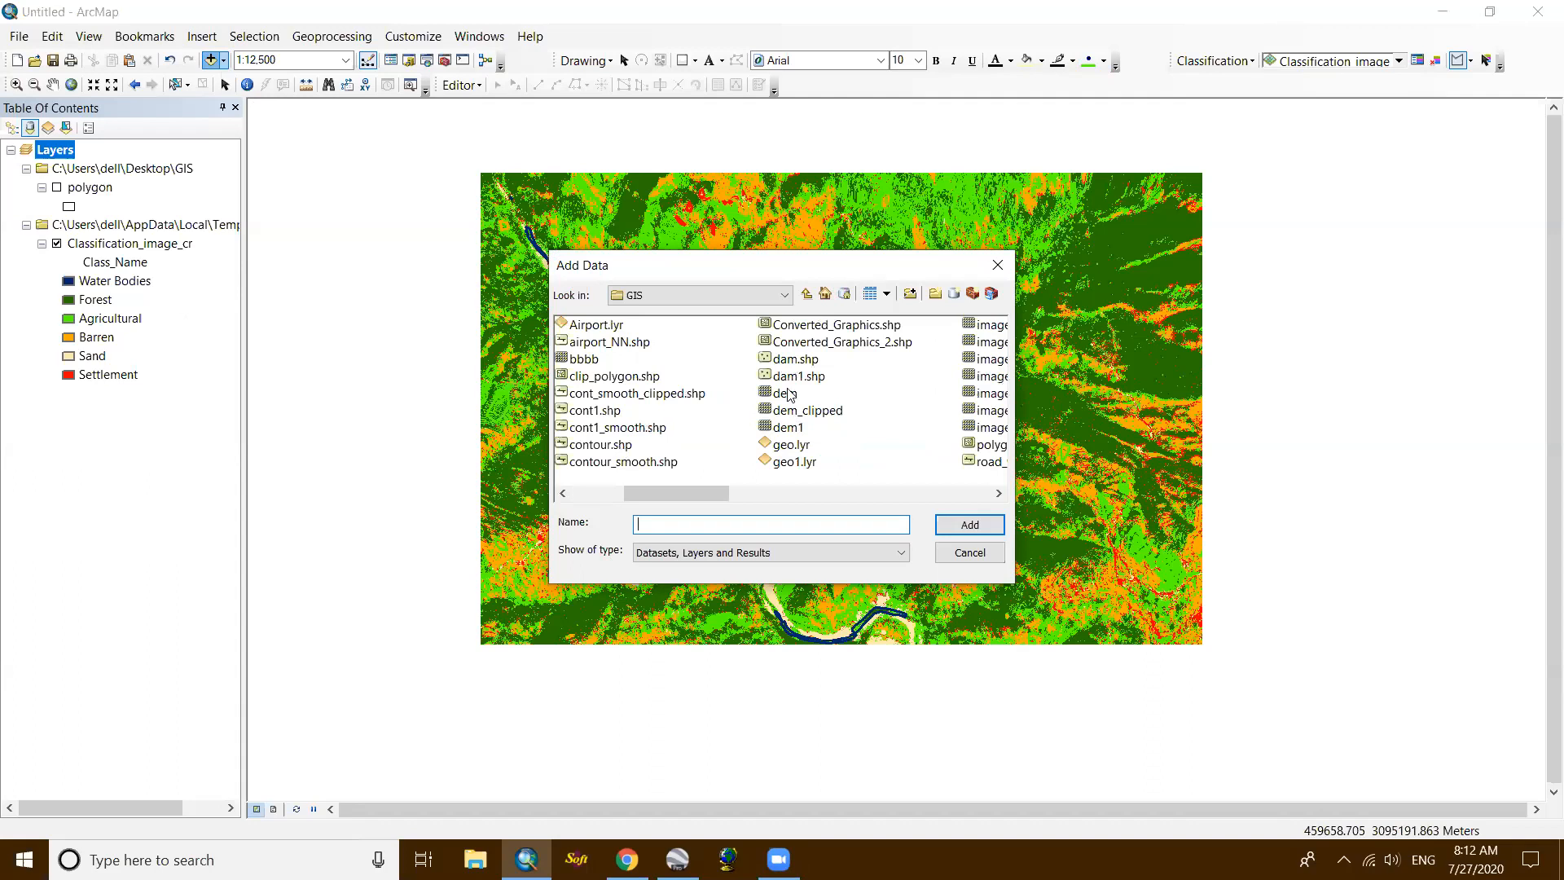
pyautogui.click(784, 427)
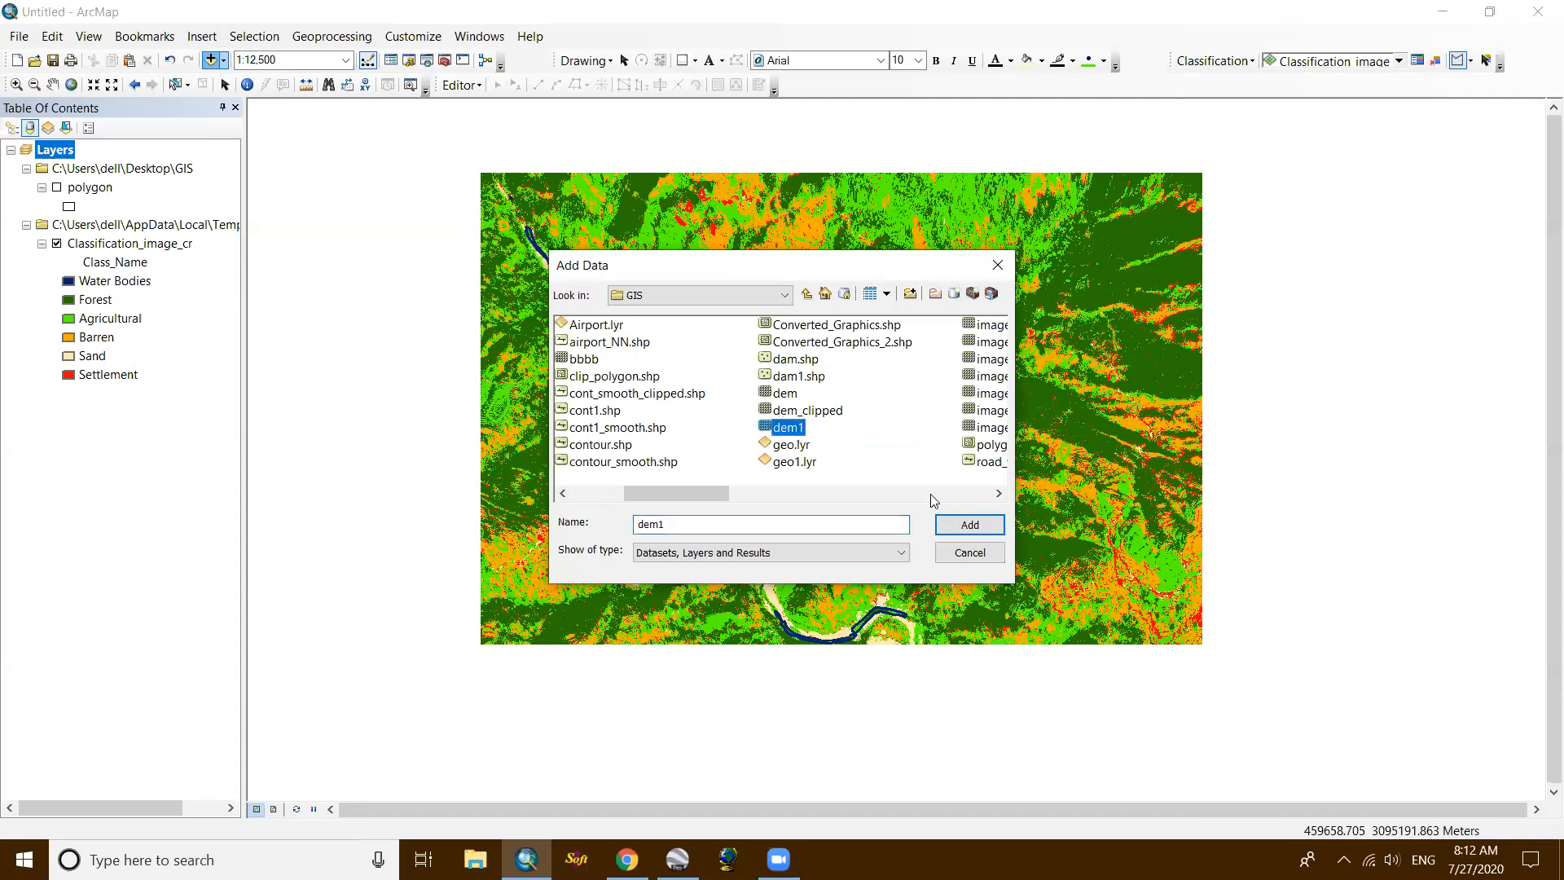
pyautogui.click(959, 525)
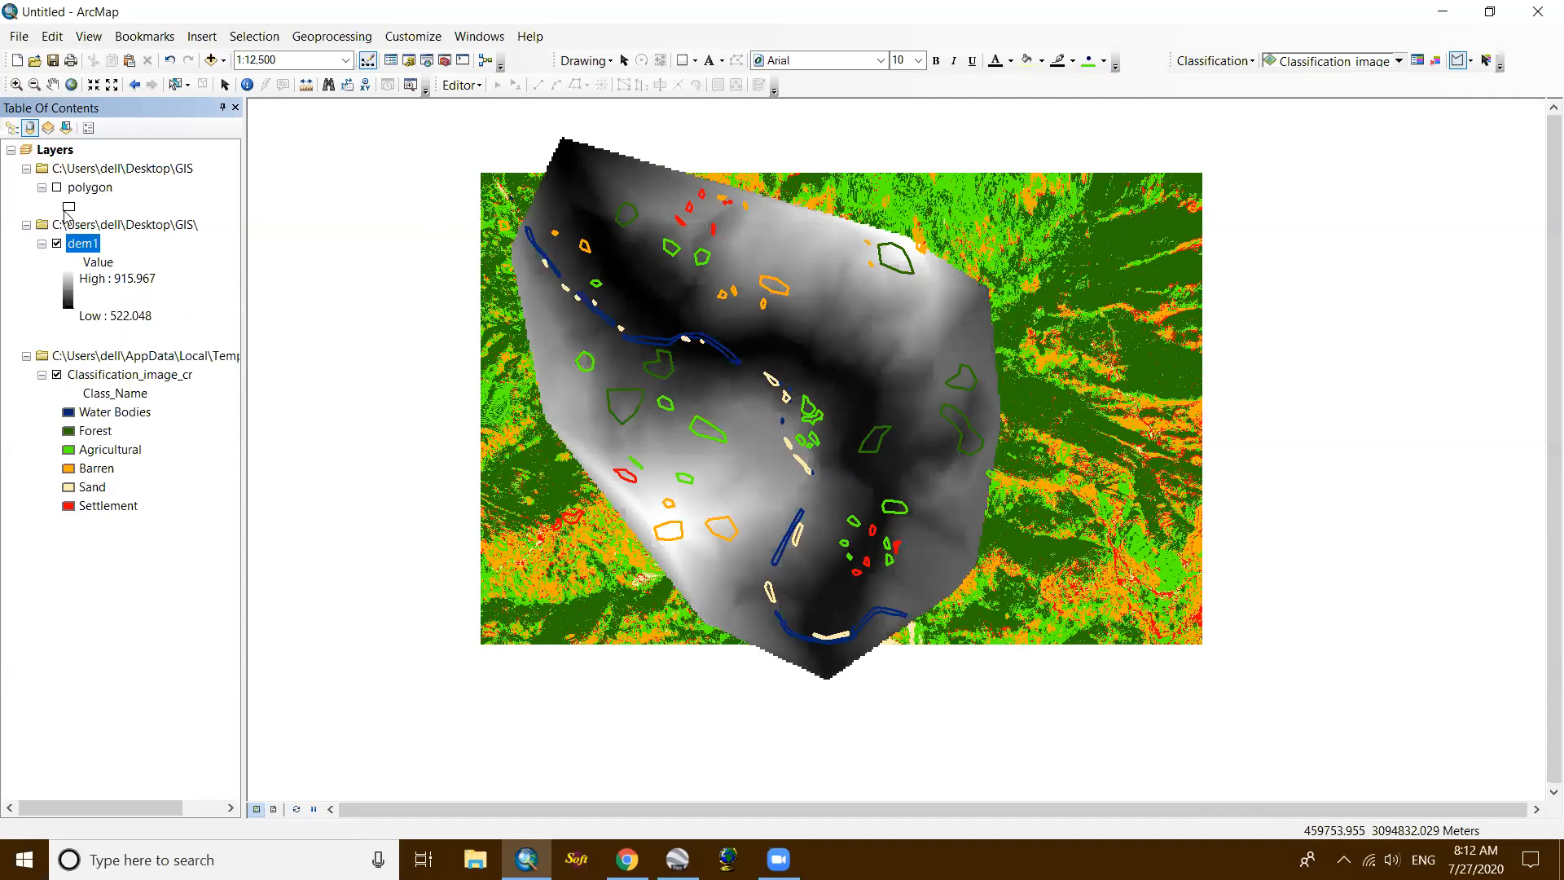
pyautogui.click(210, 65)
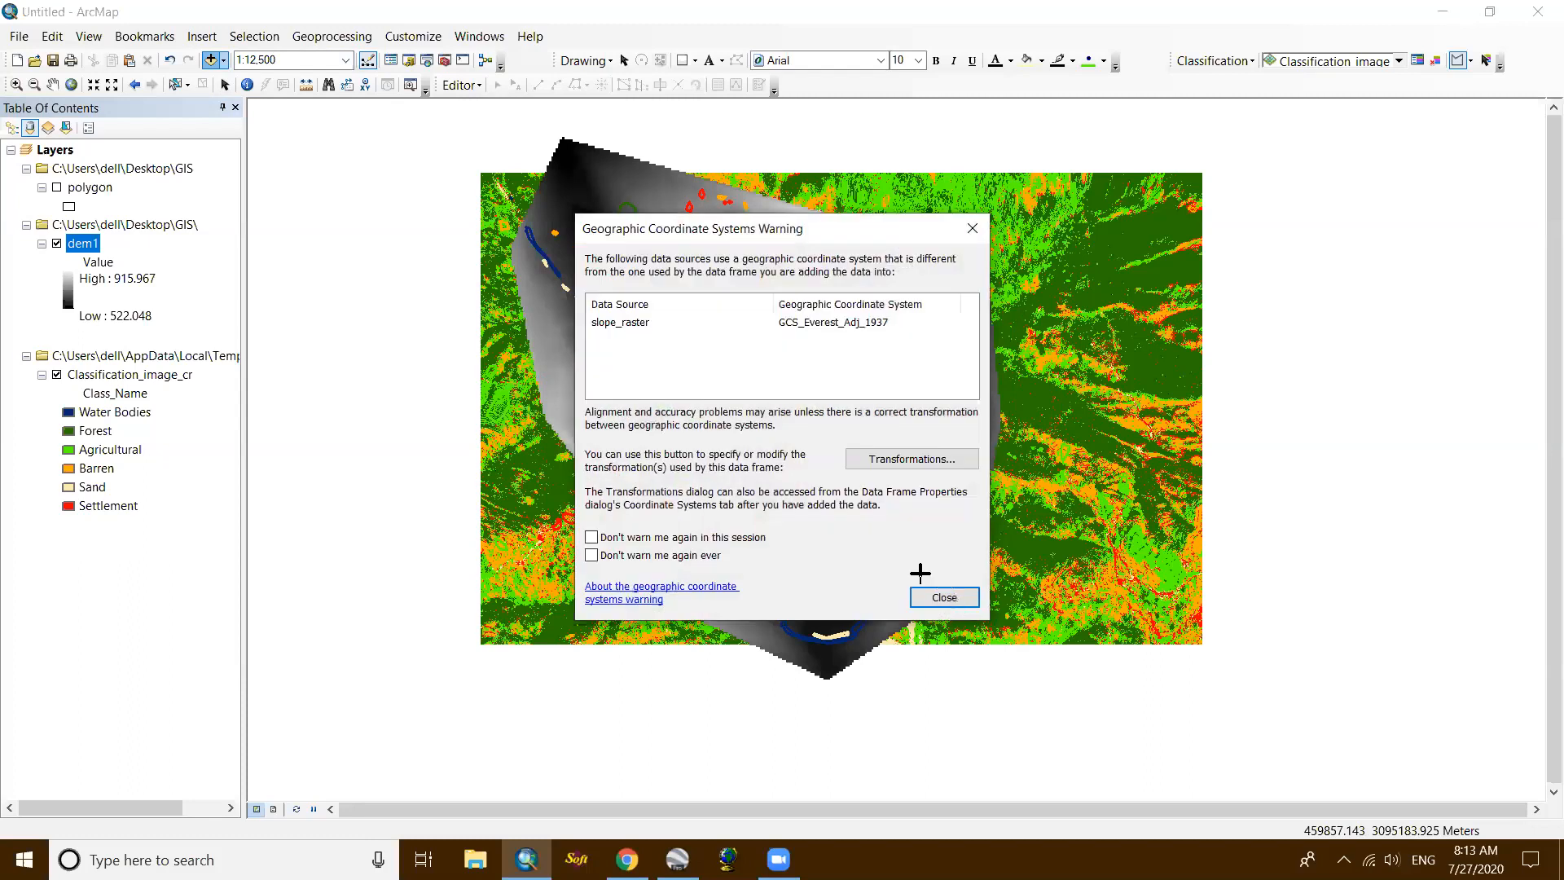
pyautogui.press('Return')
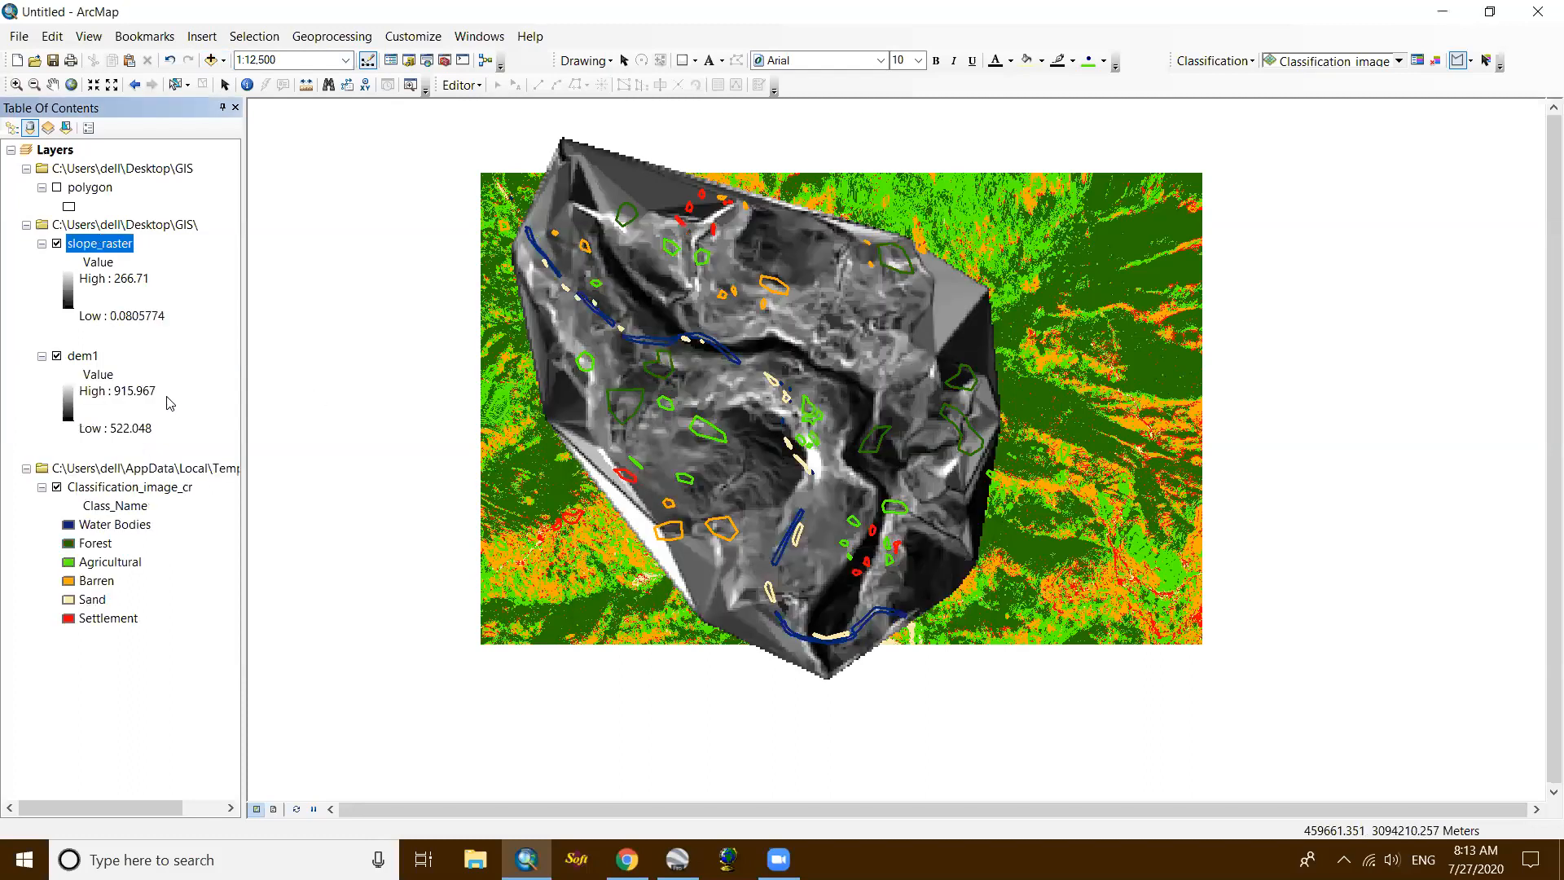
# Step: Symbolize slope_raster as stretched values with the multicolour ramp running from light blue through green, yellow and brown to white
pyautogui.rightClick(98, 248)
pyautogui.click(175, 526)
pyautogui.click(961, 425)
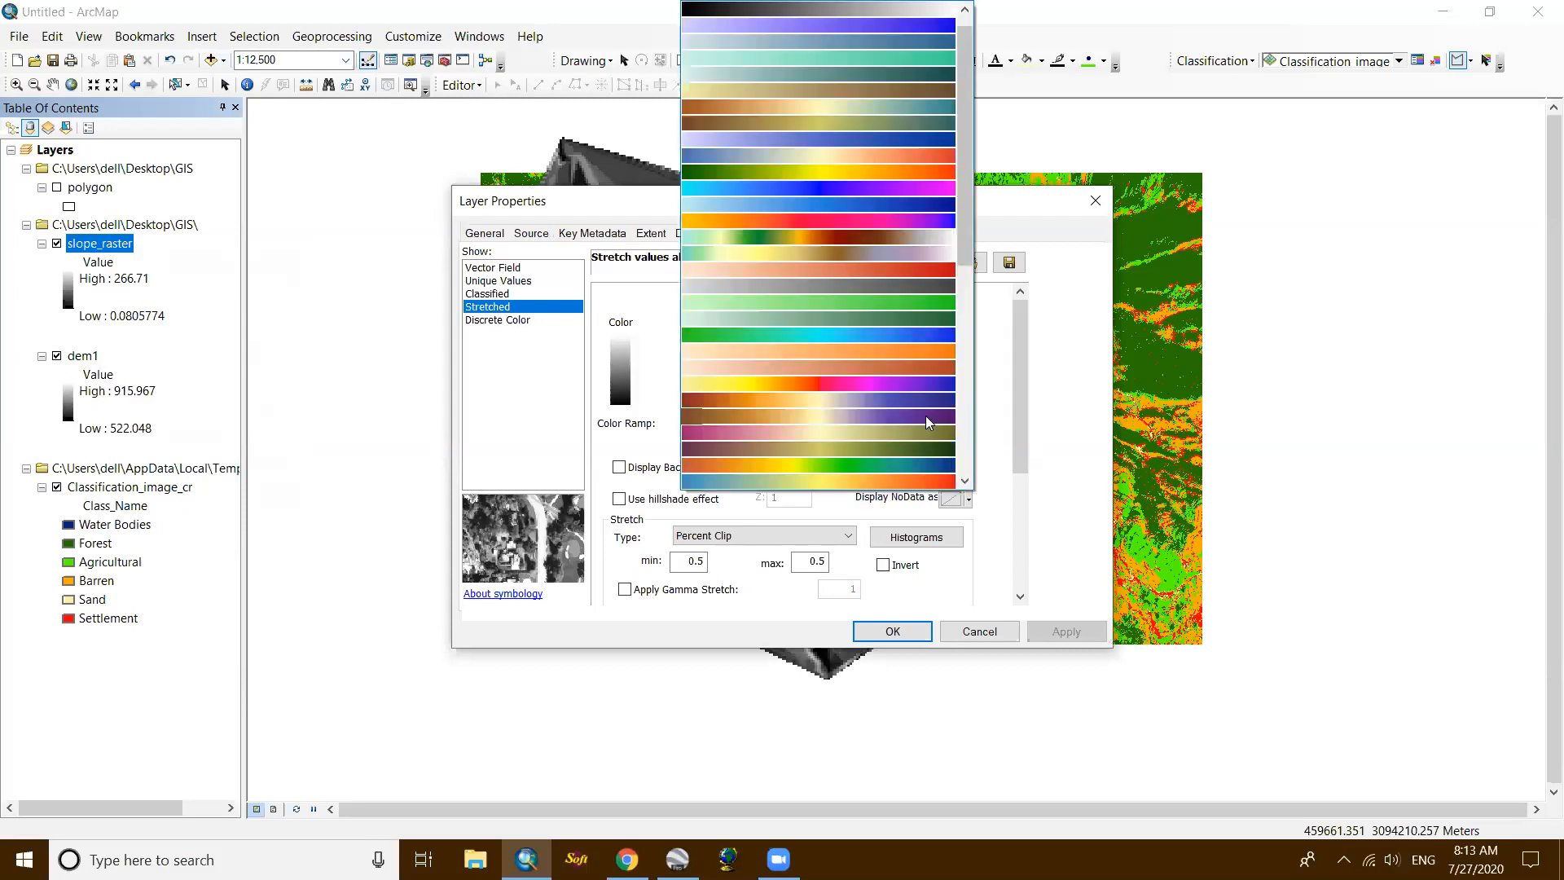
pyautogui.click(829, 238)
pyautogui.click(874, 625)
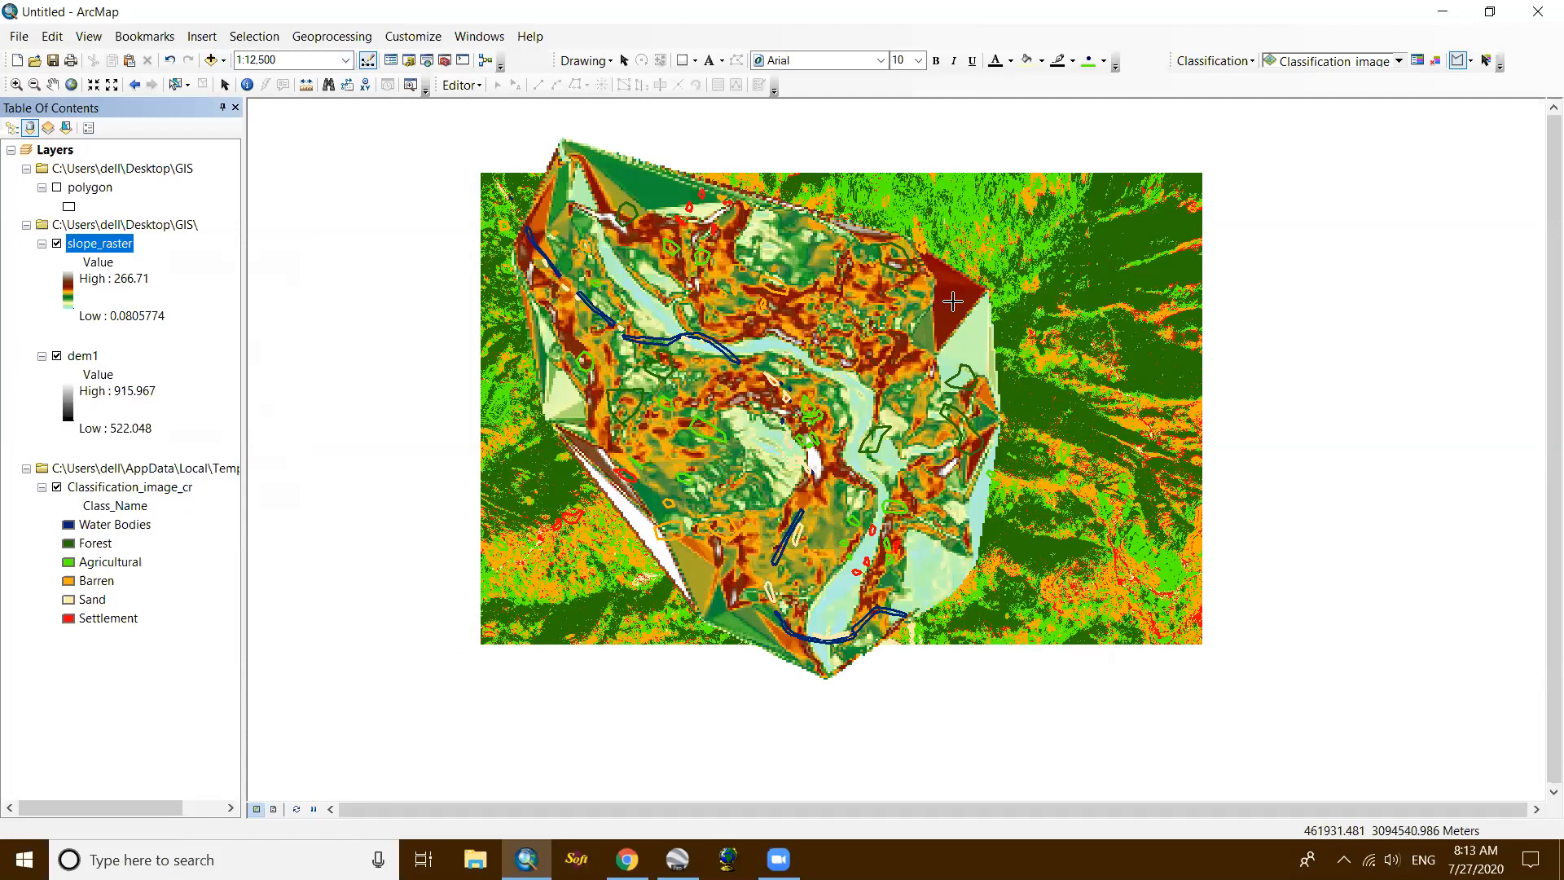
# Step: Examine the attribute table of the Classification_image_cr layer
pyautogui.rightClick(166, 489)
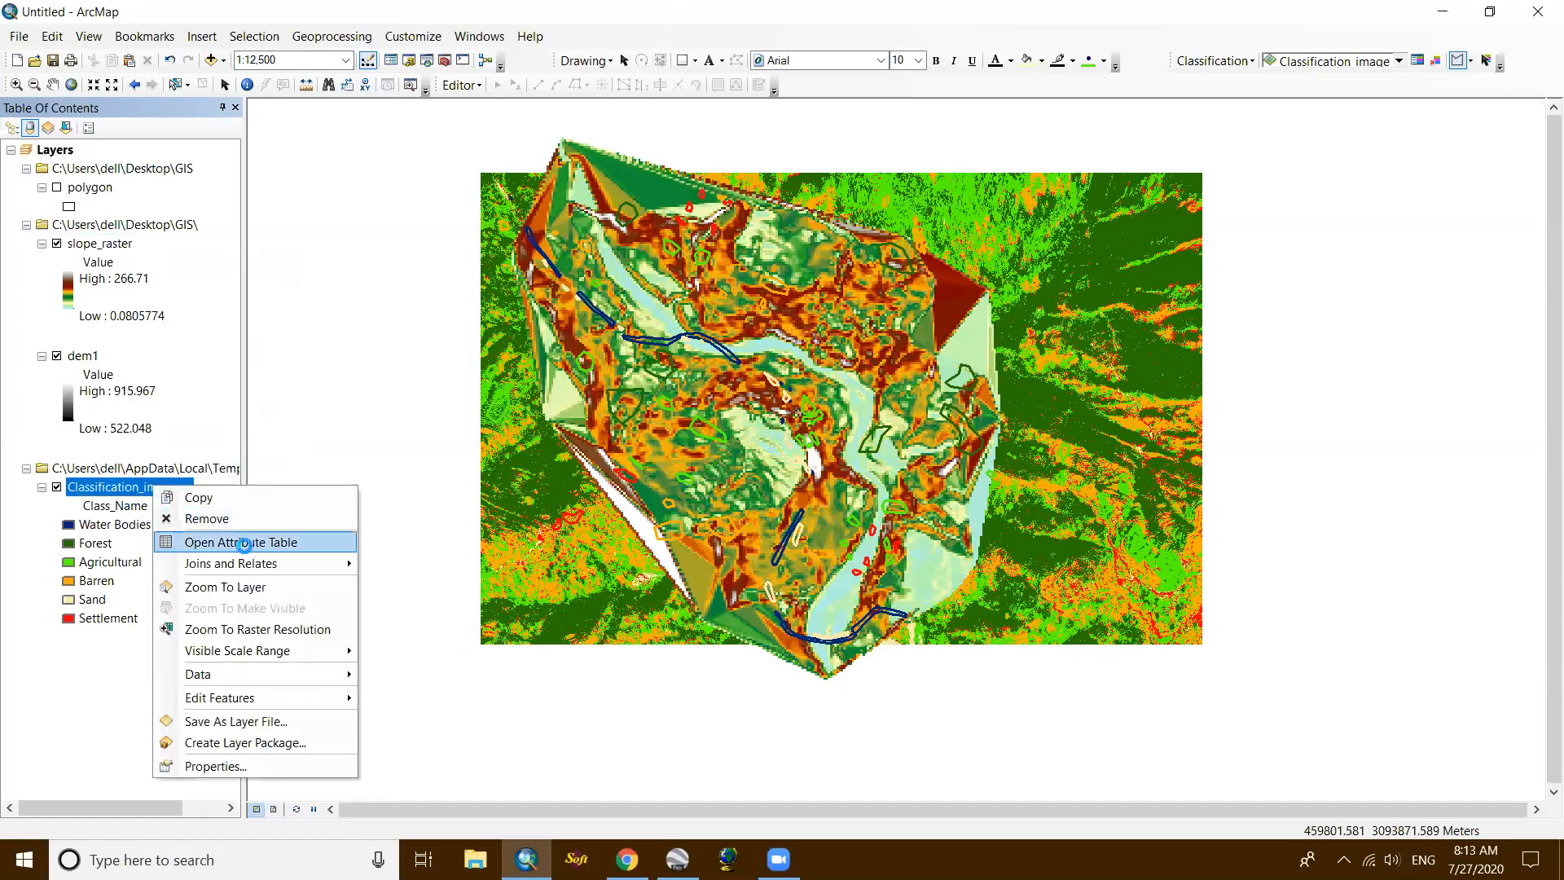
pyautogui.click(245, 542)
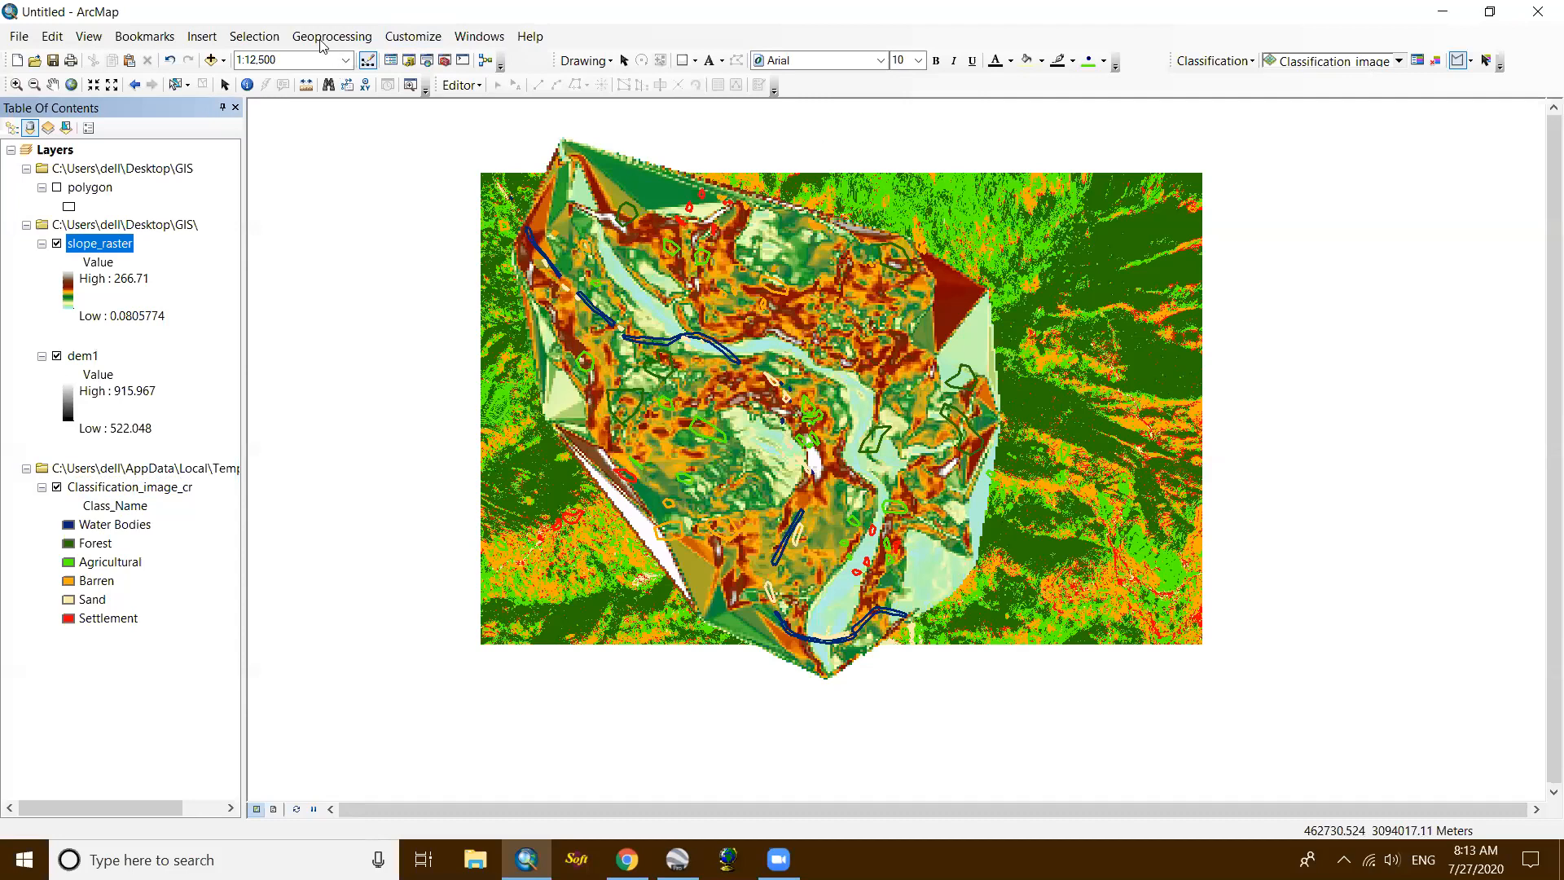
# Step: Search the geoprocessing tools for slope
pyautogui.click(425, 62)
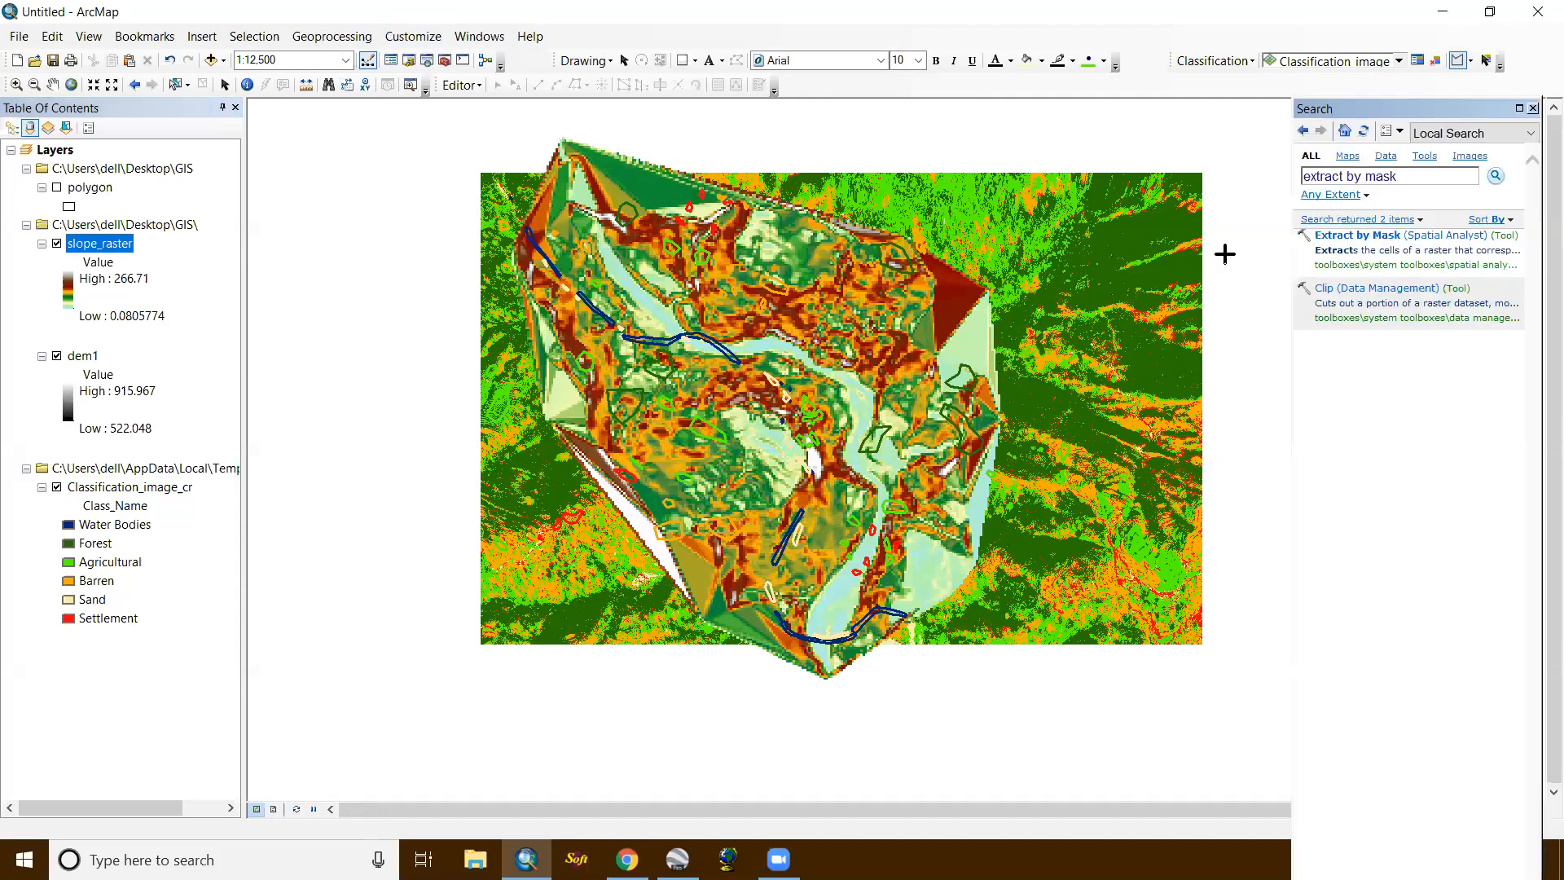
pyautogui.moveTo(1417, 176); pyautogui.dragTo(1269, 179)
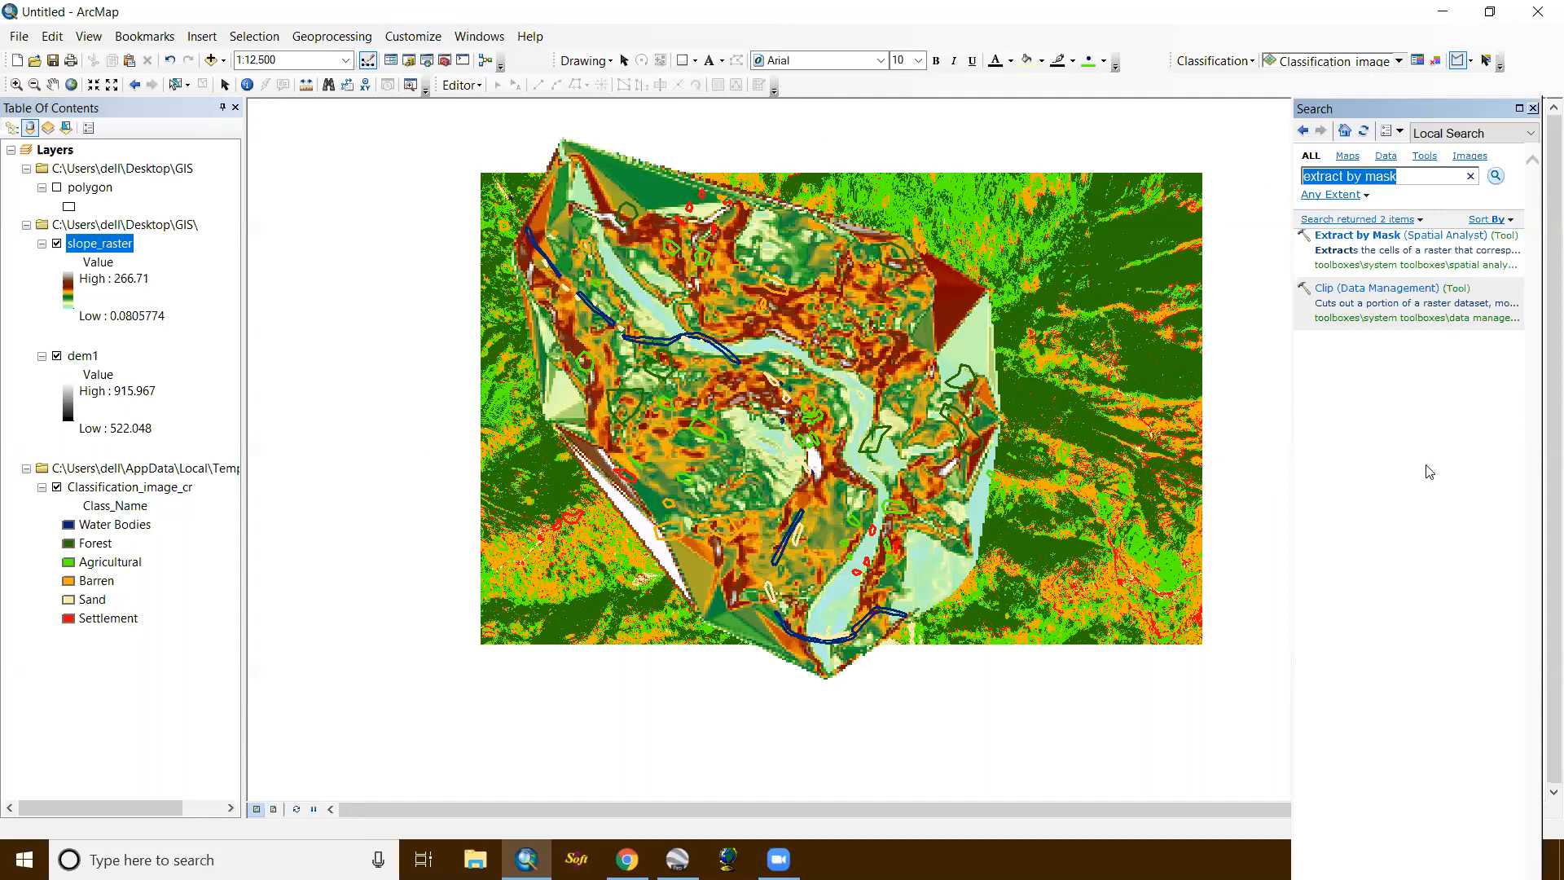
pyautogui.write('slope')
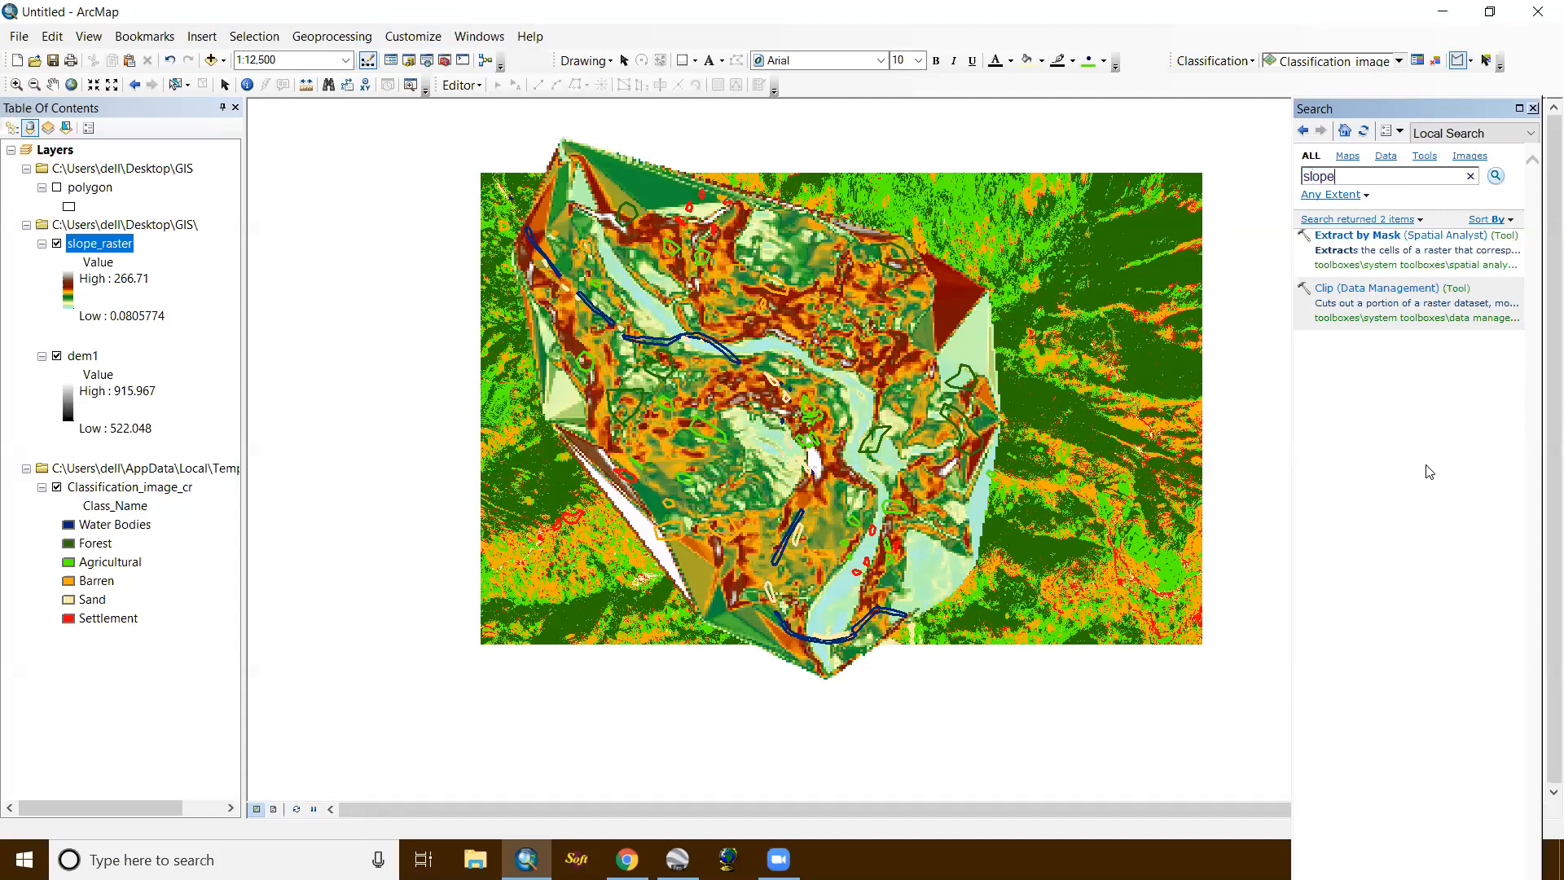
pyautogui.press('Return')
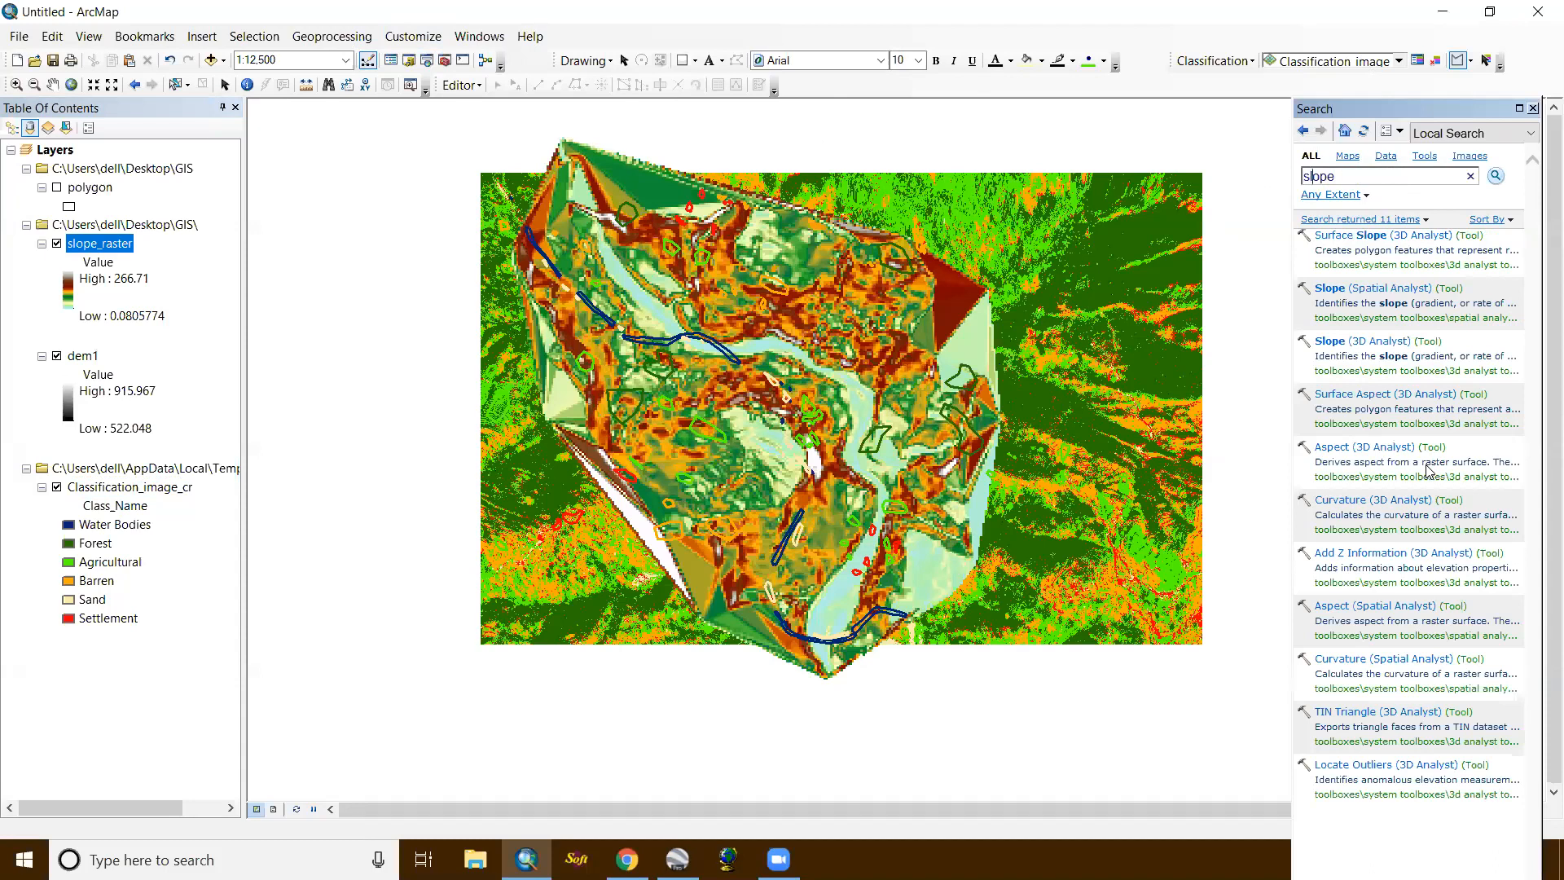
# Step: Search the geoprocessing tools for reclassify and open the Reclassify (3D Analyst) tool
pyautogui.press('BackSpace')
pyautogui.press('BackSpace')
pyautogui.press('BackSpace')
pyautogui.press('BackSpace')
pyautogui.write('reclassify')
pyautogui.press('Return')
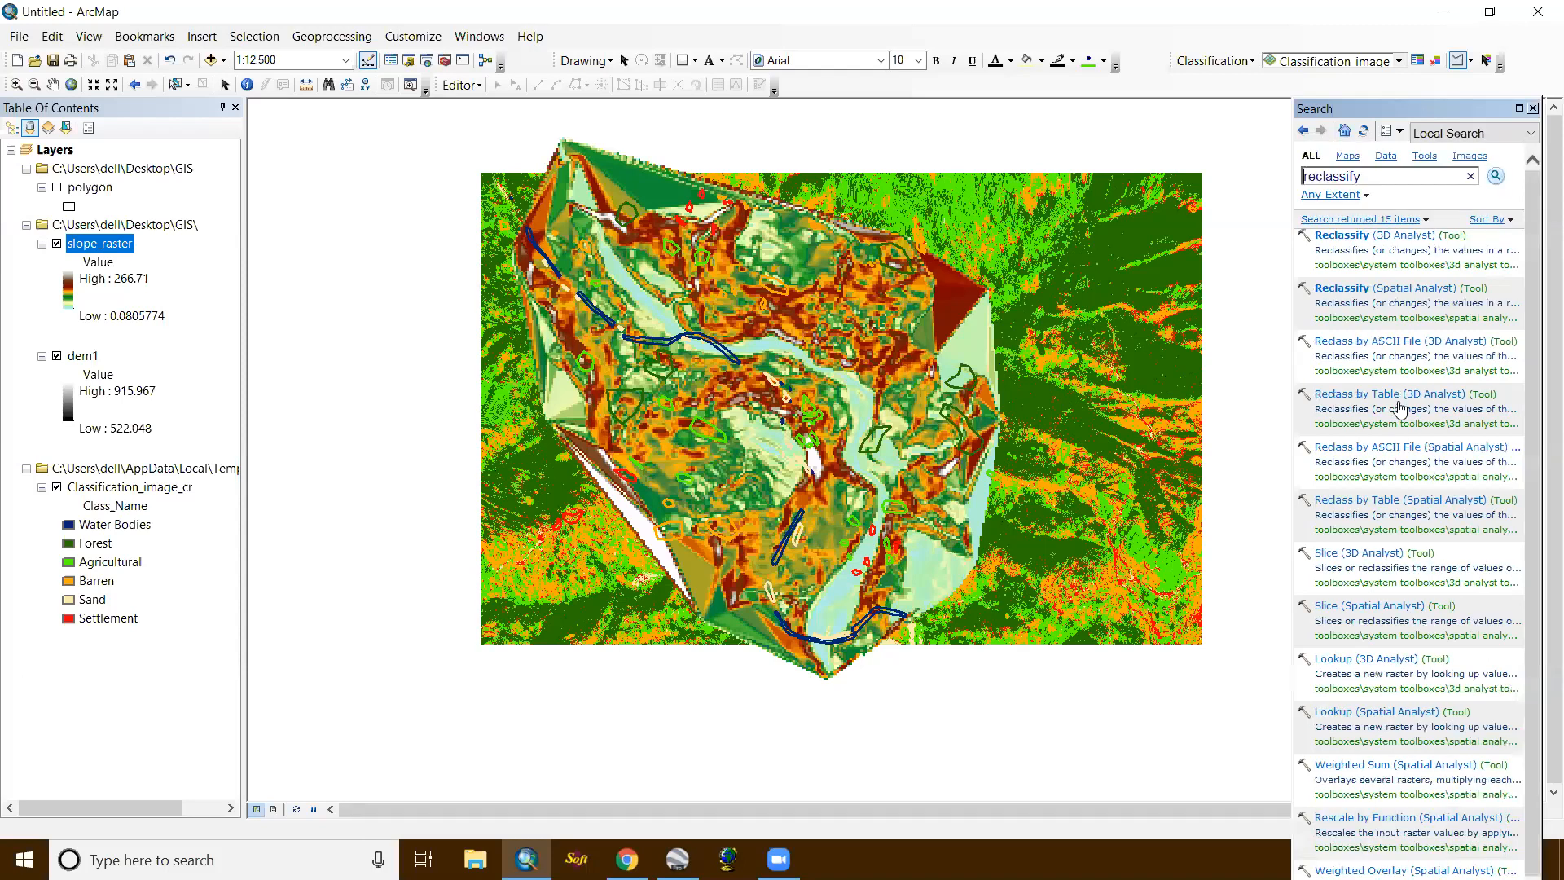
pyautogui.click(1396, 236)
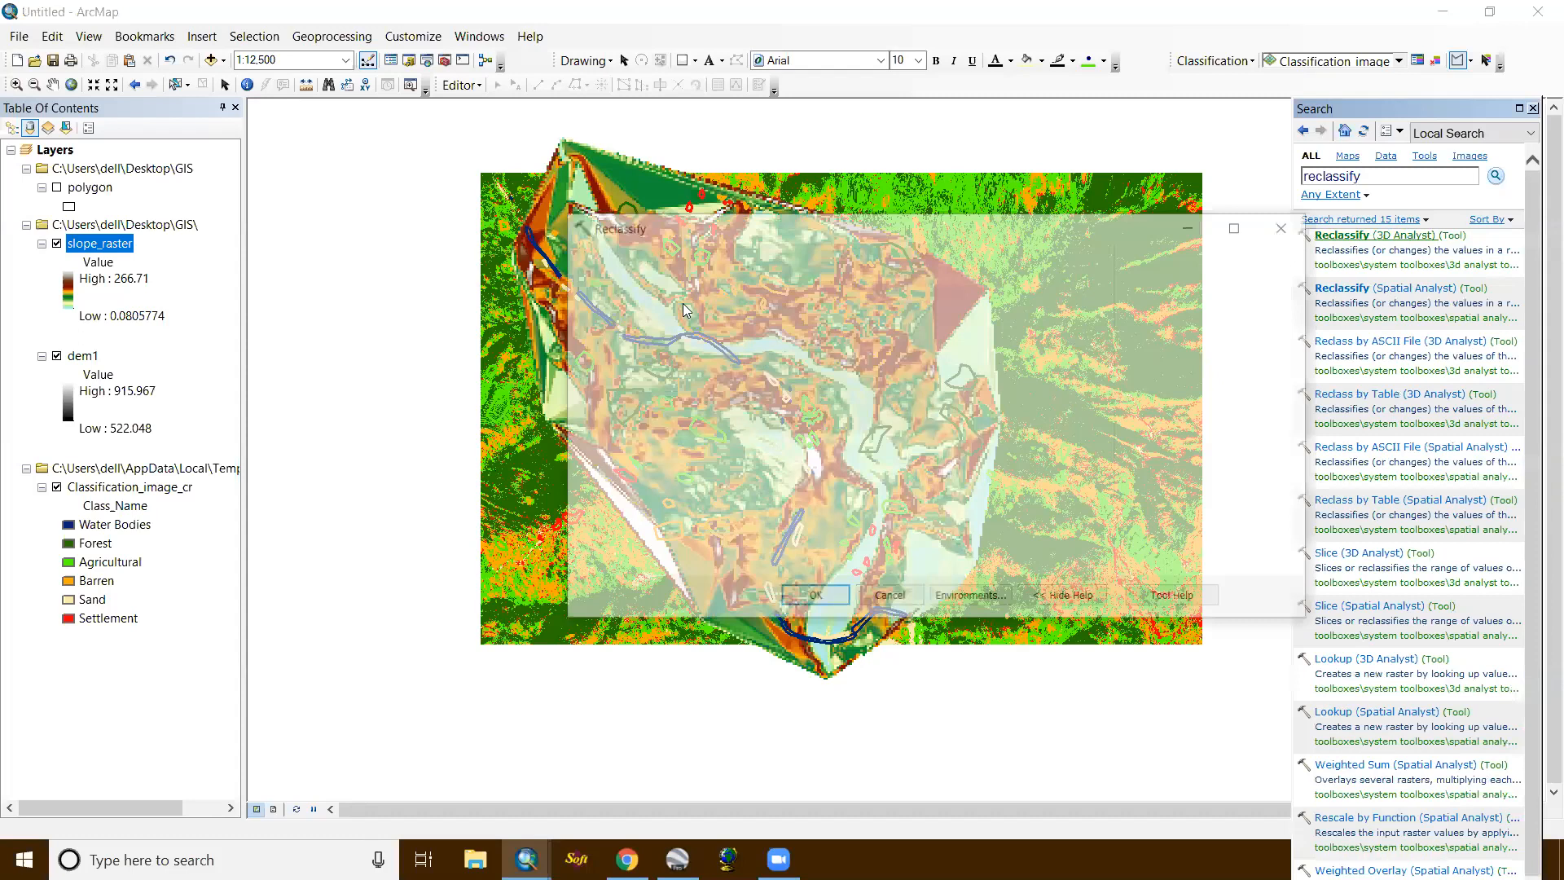
# Step: Set slope_raster as the input raster to reclassify by its VALUE field, and review the old and new value ranges
pyautogui.click(656, 281)
pyautogui.click(649, 300)
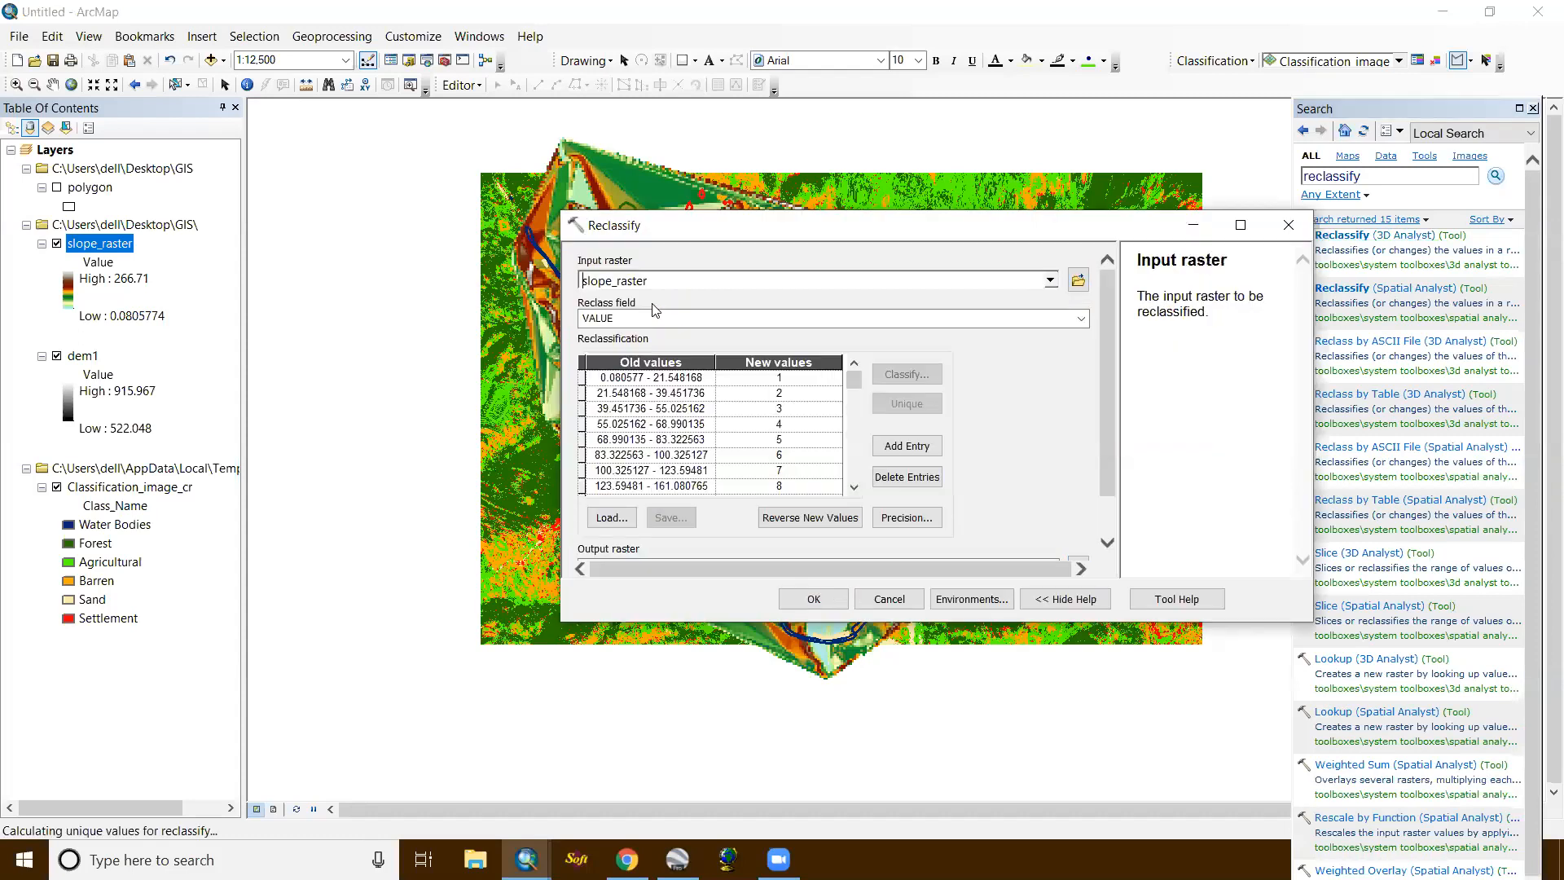
pyautogui.scroll(-1, 912, 401)
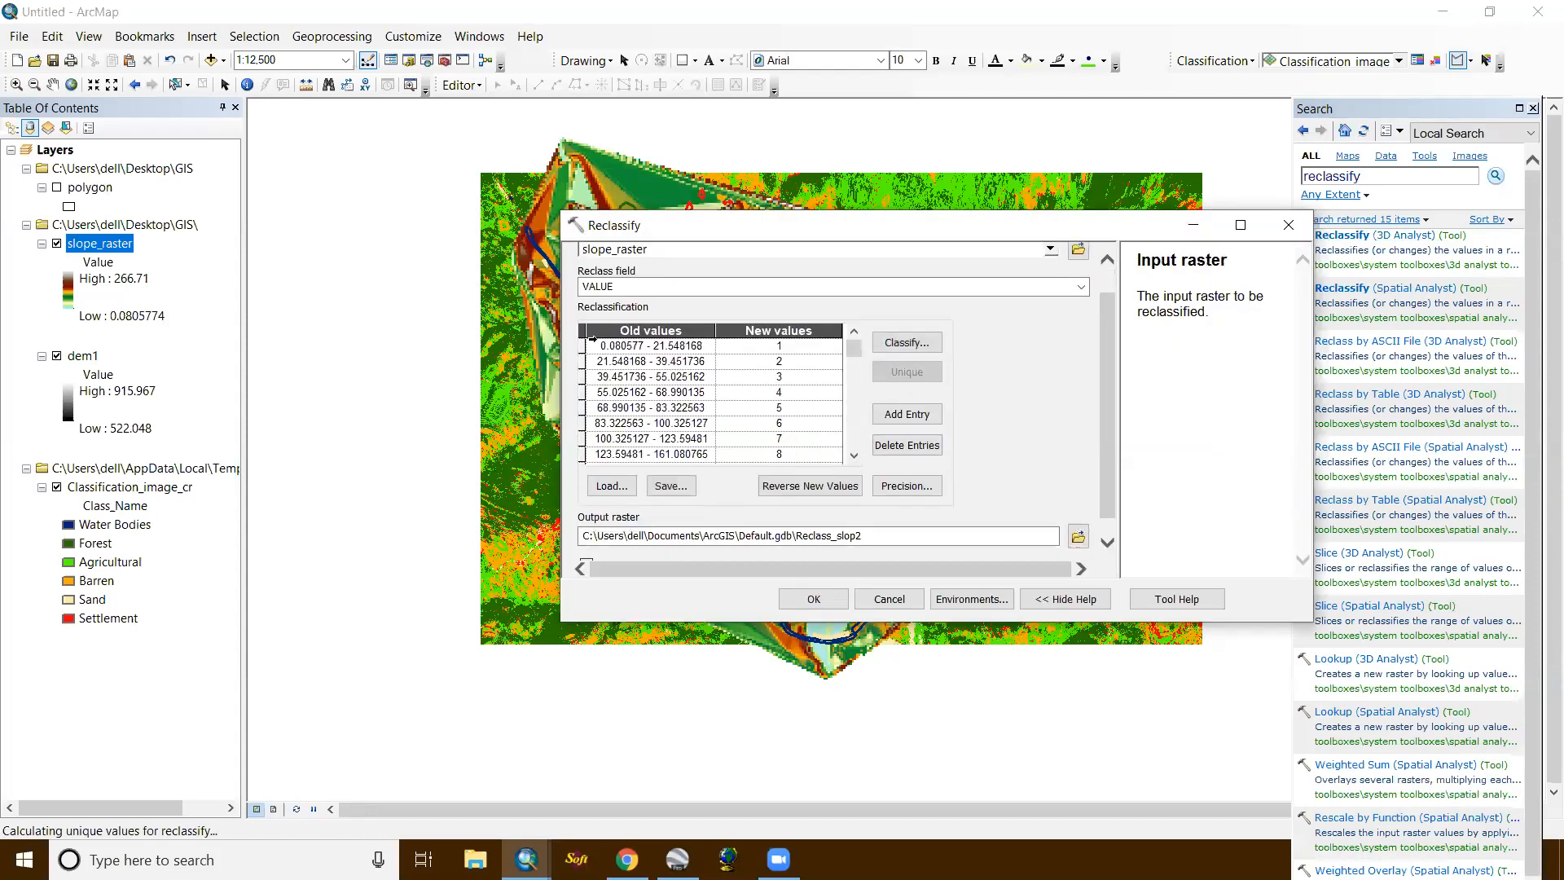
pyautogui.click(656, 287)
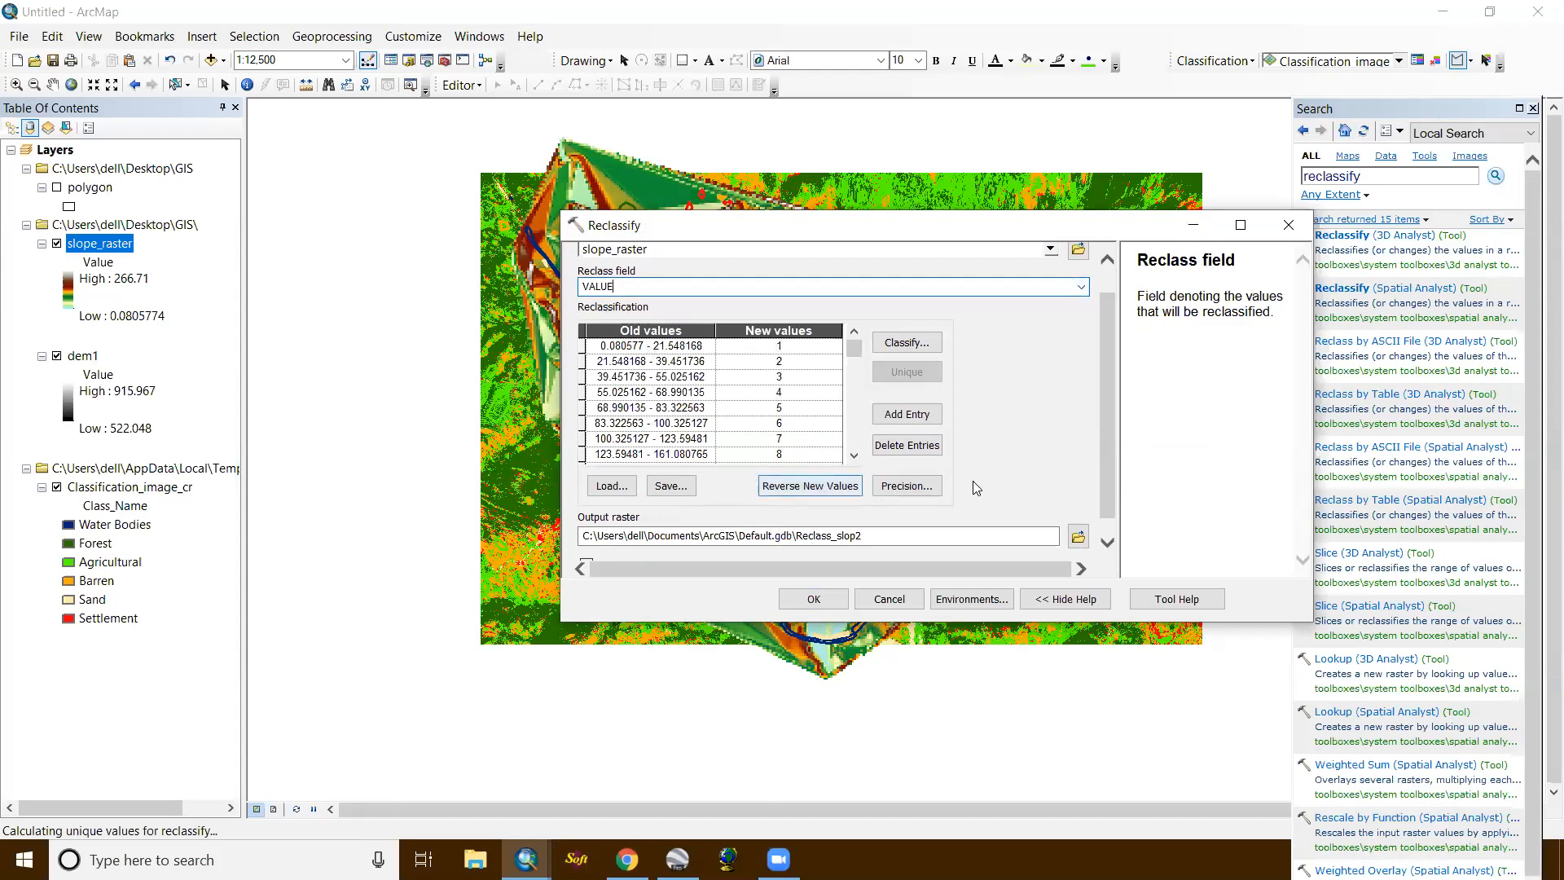
pyautogui.scroll(-1, 976, 487)
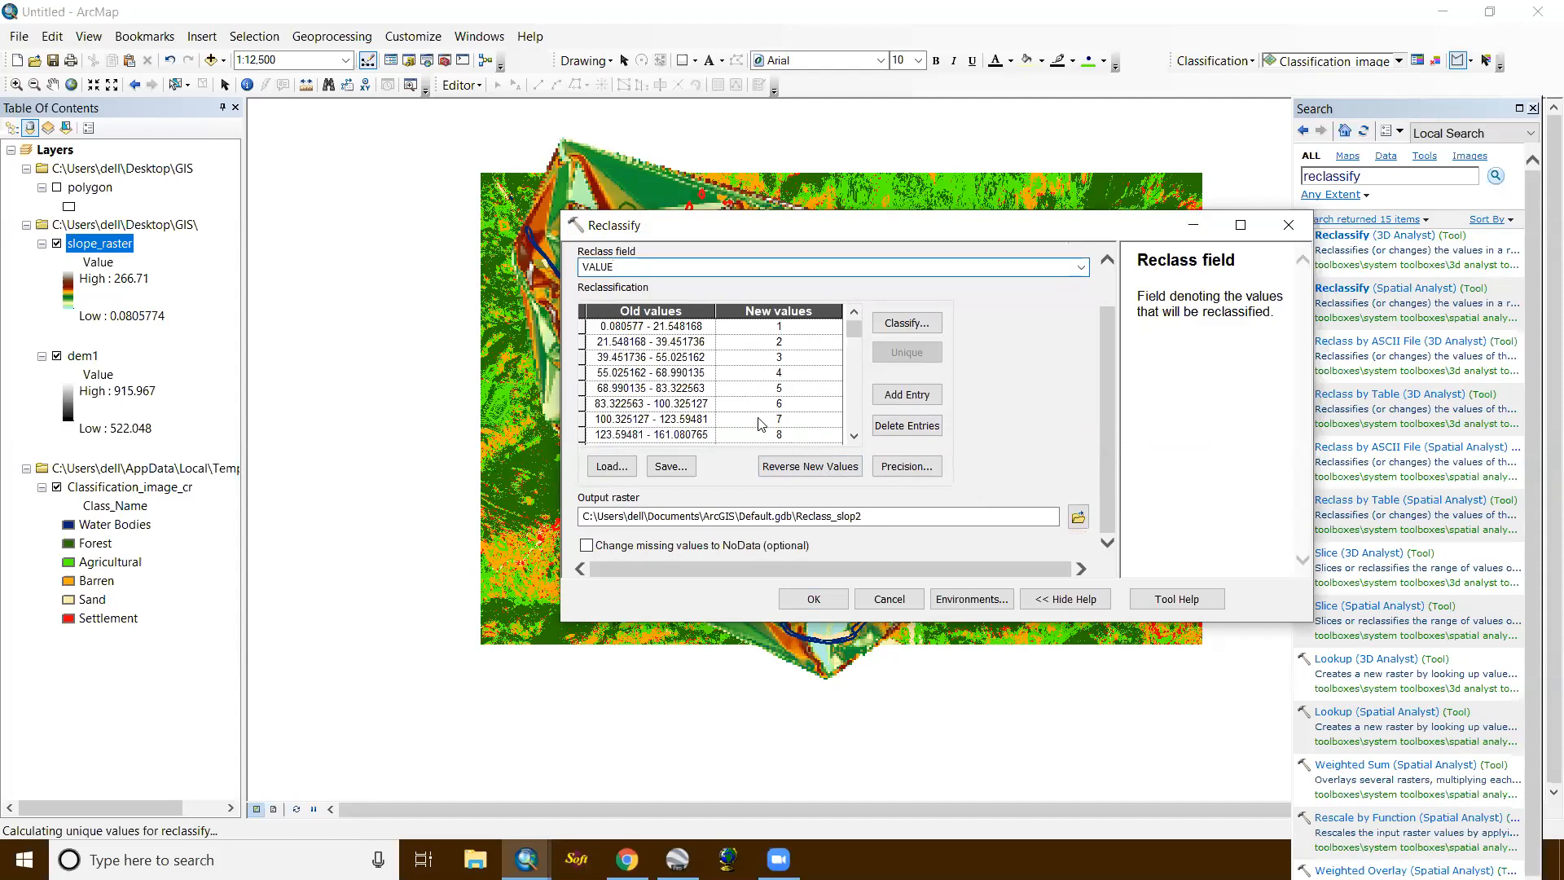
pyautogui.scroll(3, 747, 387)
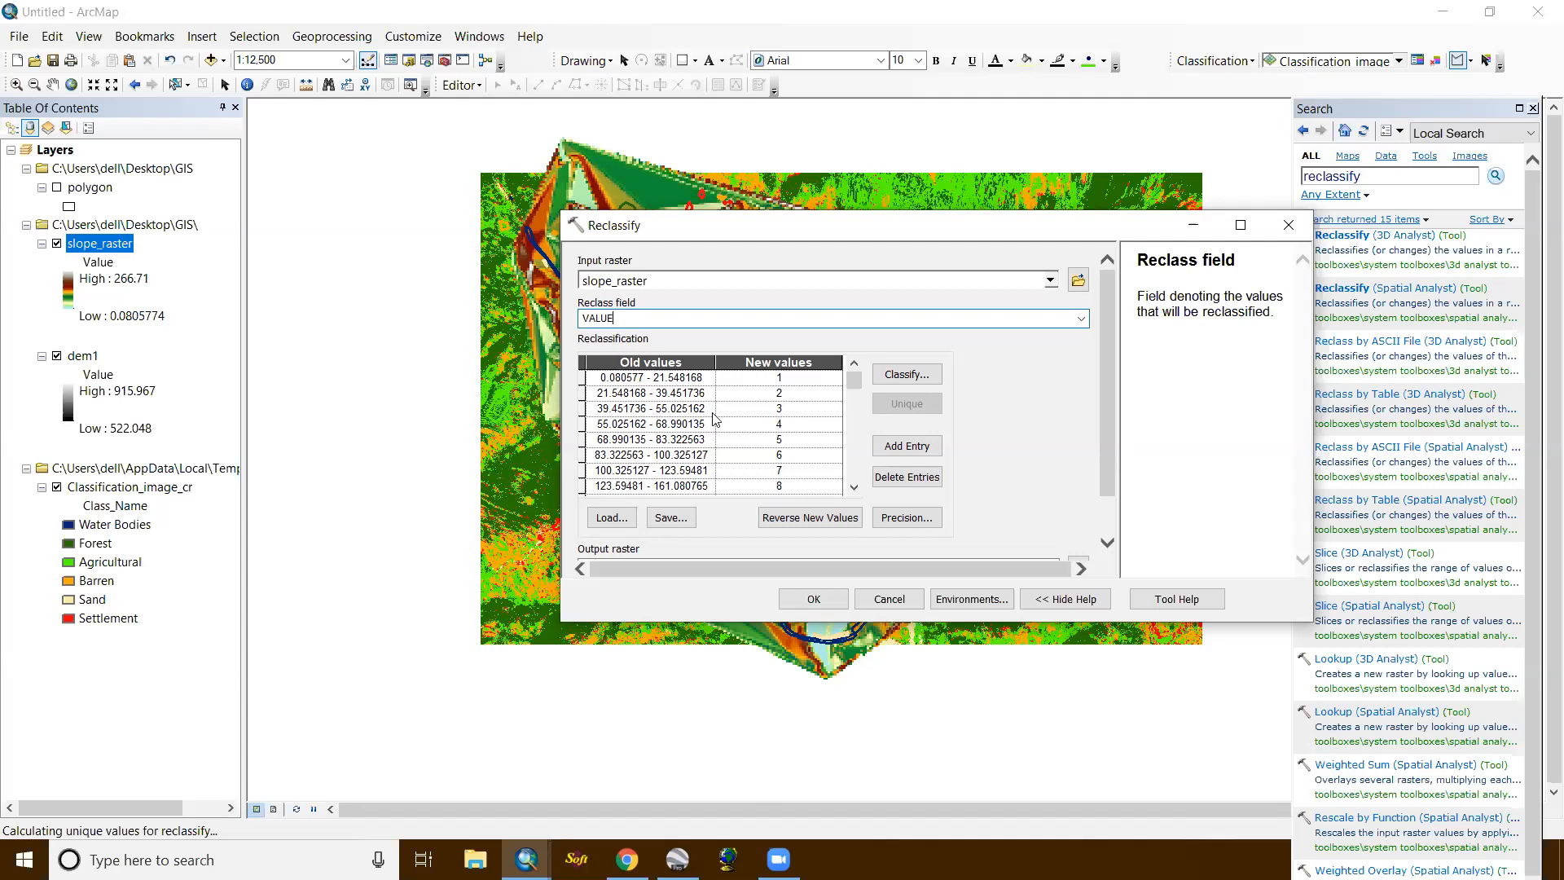
pyautogui.scroll(-3, 751, 448)
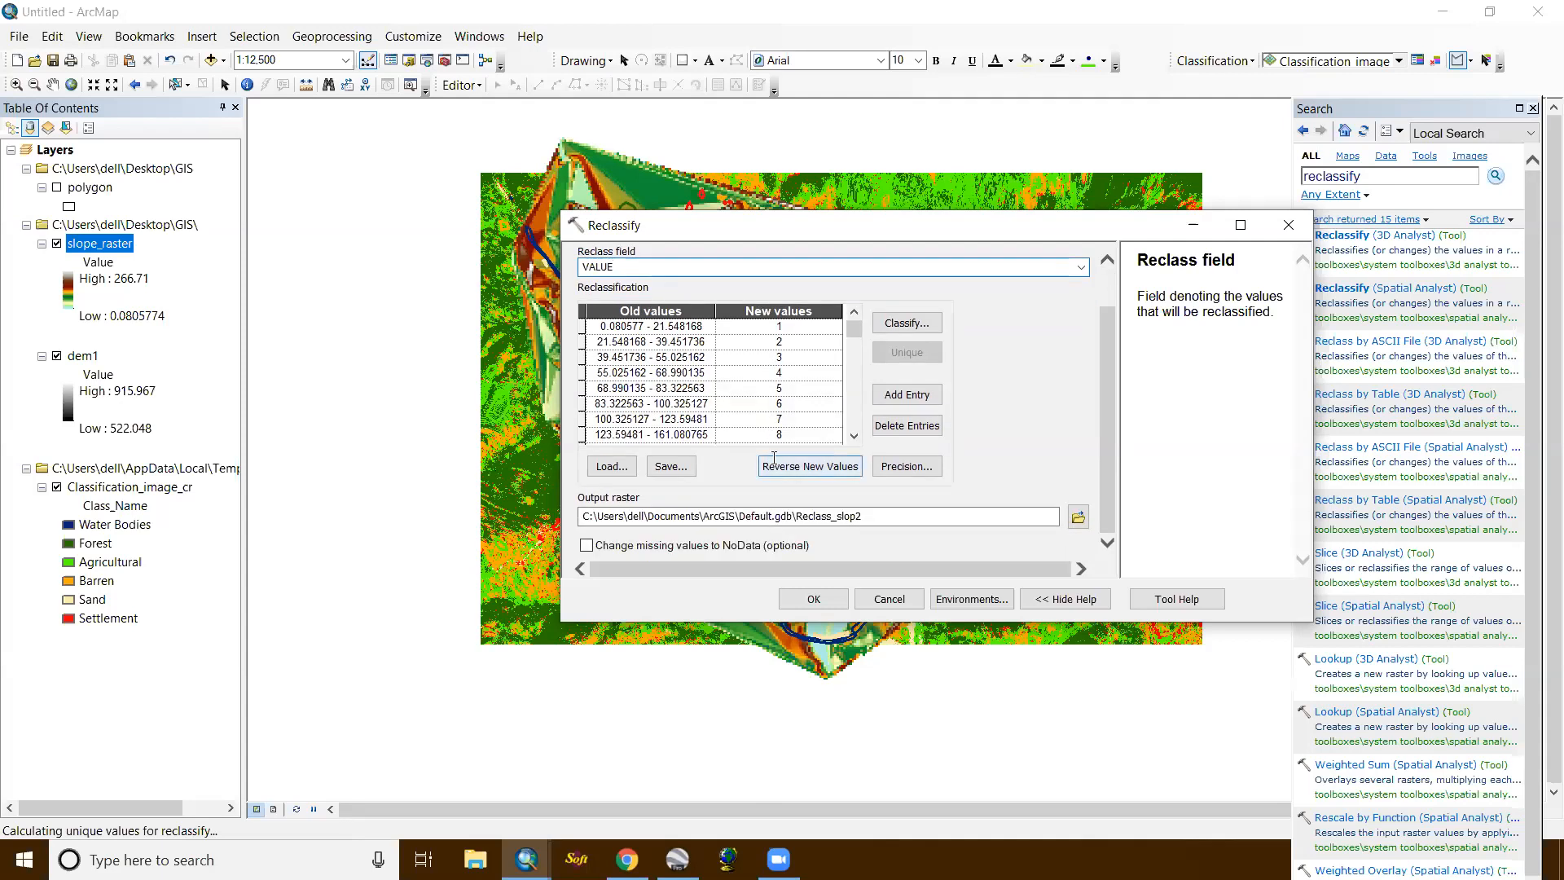
# Step: Save the output raster as slope_reclass in the GIS folder and run the reclassification
pyautogui.click(1078, 516)
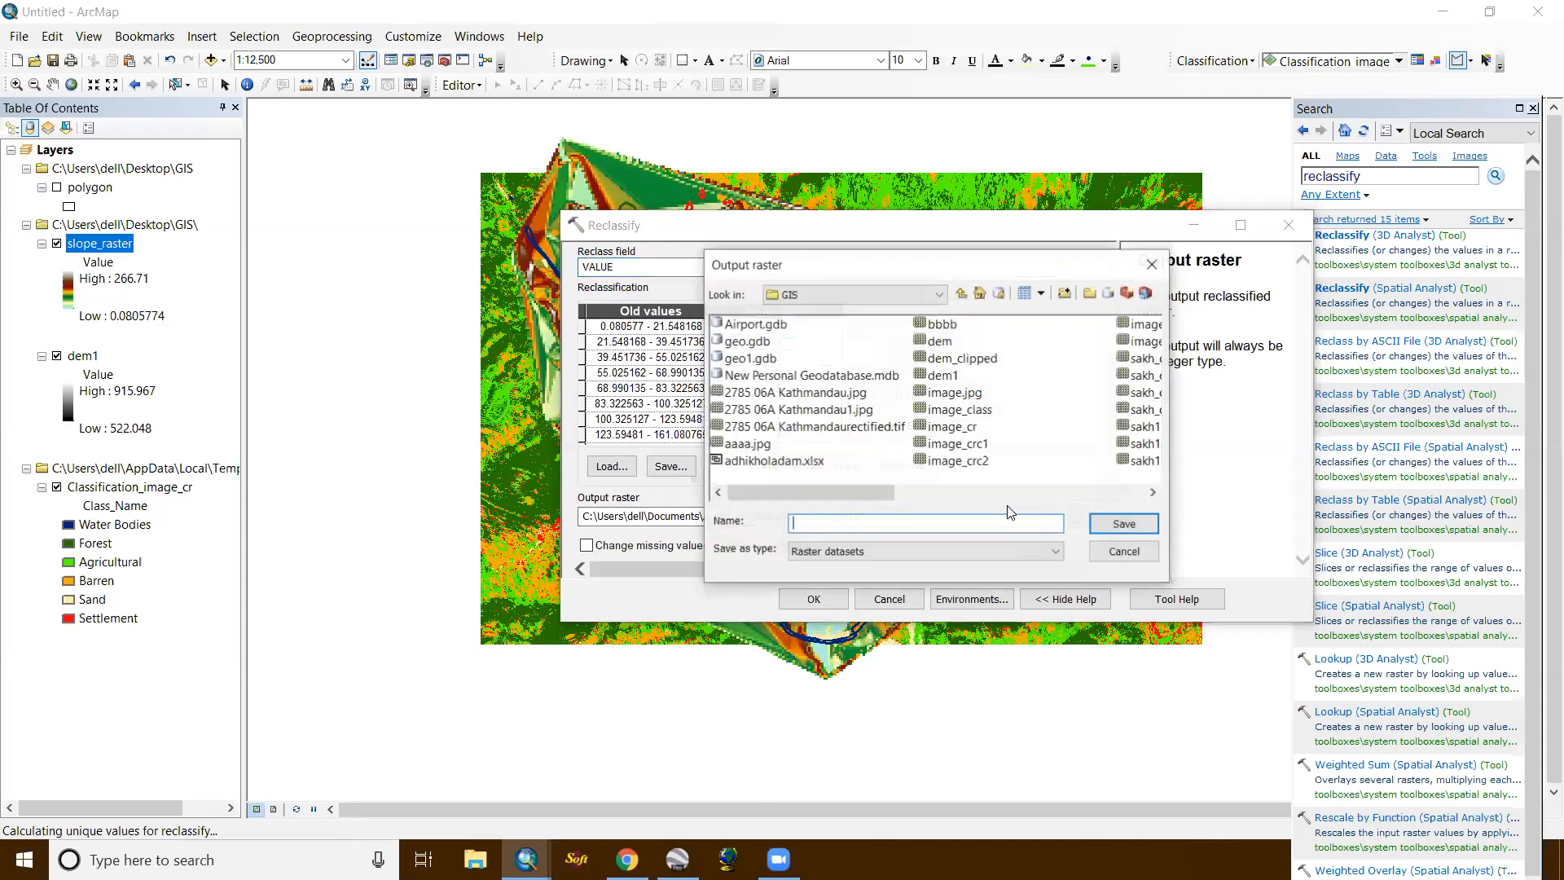
pyautogui.write('slope_reclass')
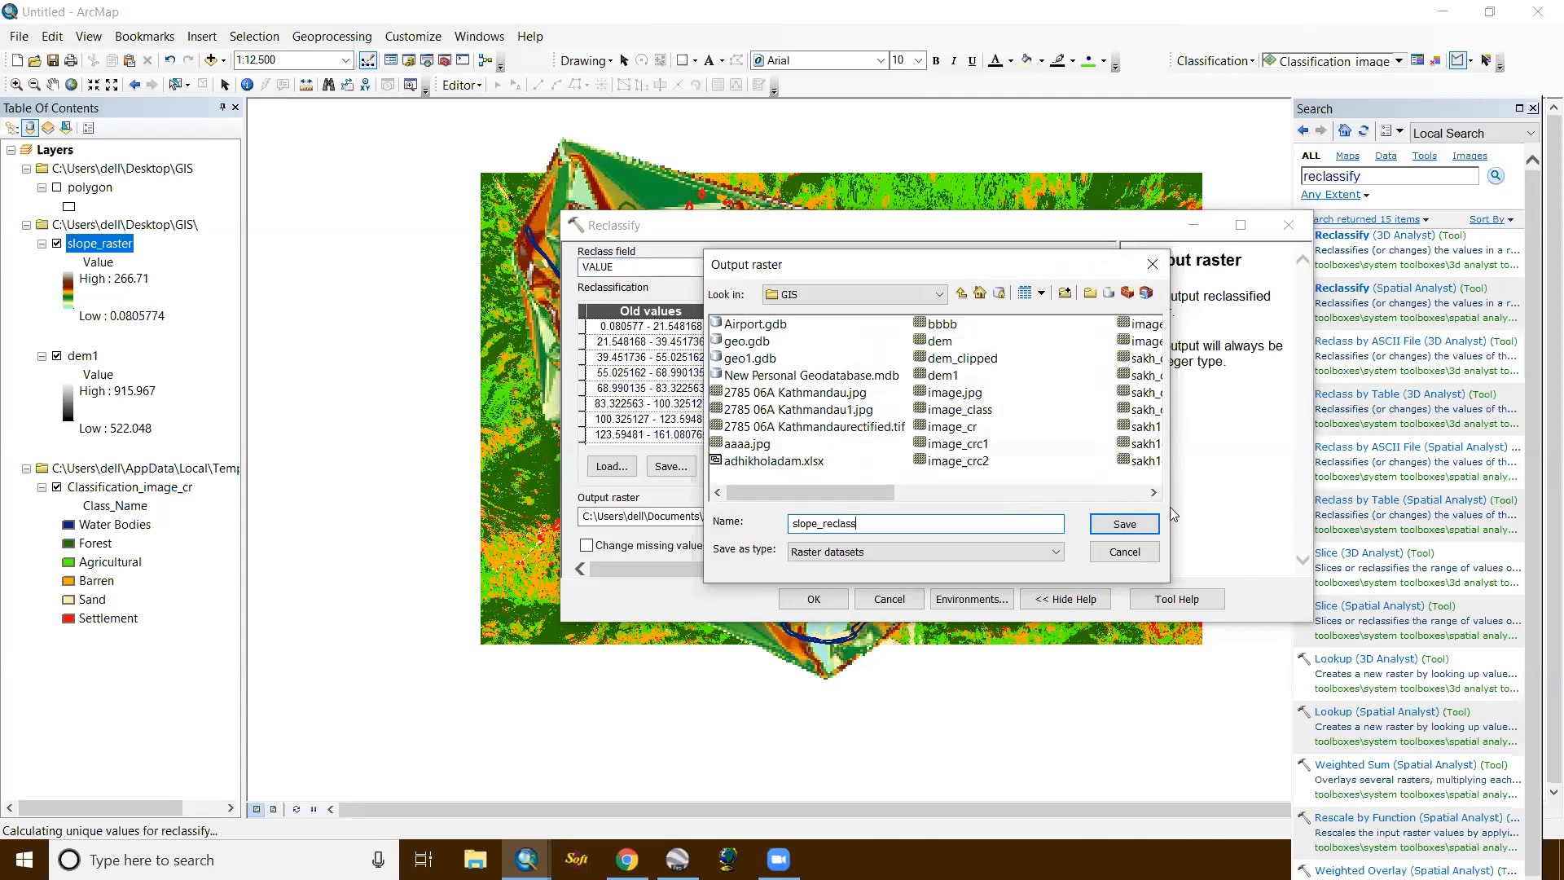
pyautogui.click(1123, 523)
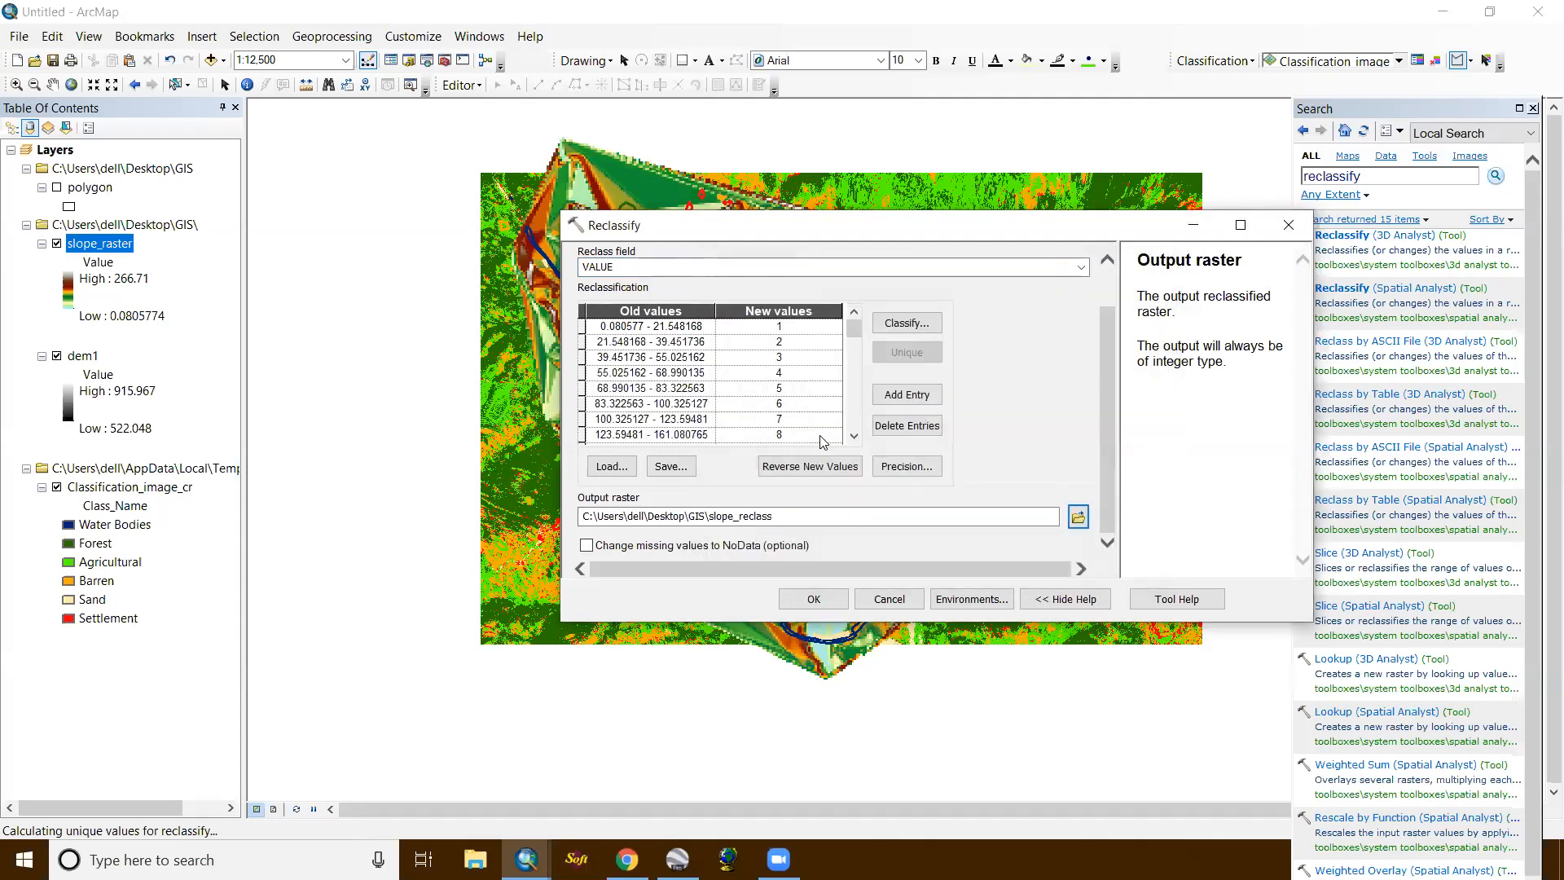
pyautogui.click(804, 596)
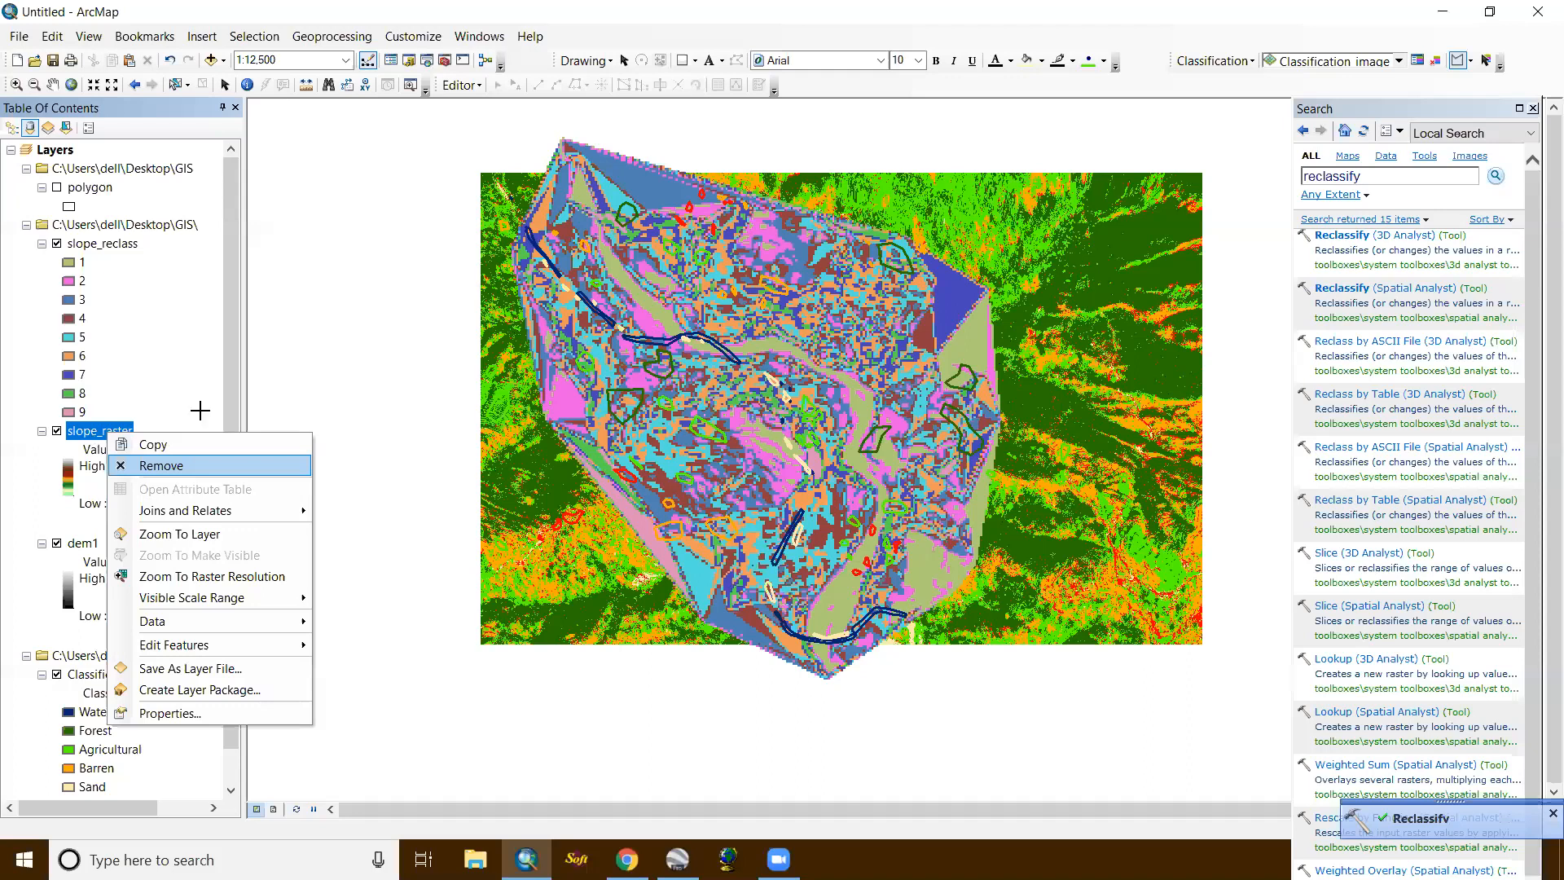
# Step: Remove the slope_raster layer from the map
pyautogui.press('Return')
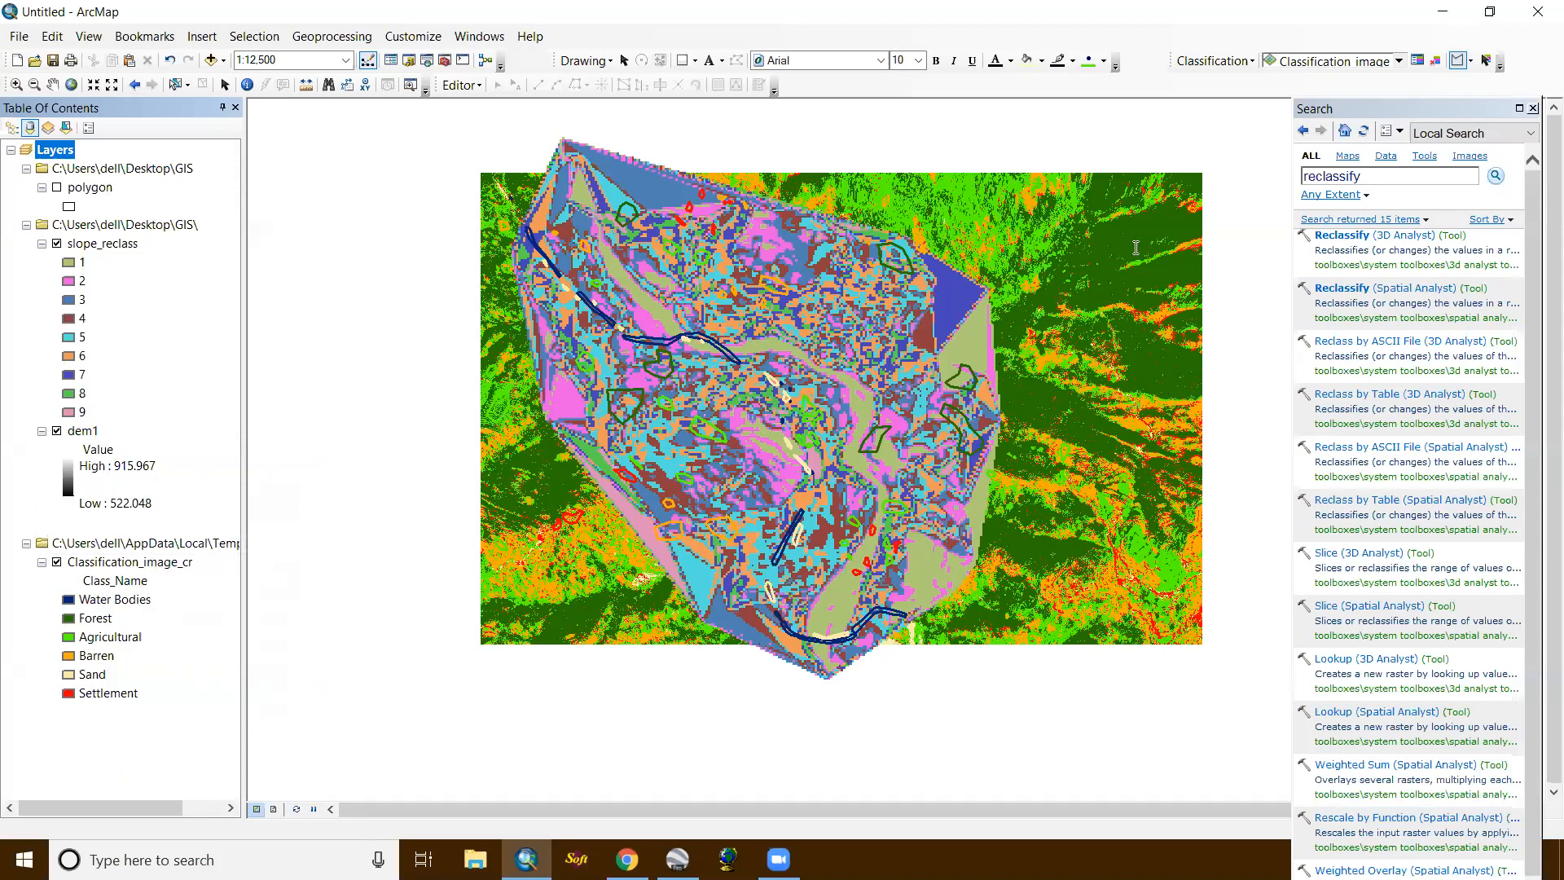
pyautogui.moveTo(1371, 177); pyautogui.dragTo(1287, 177)
pyautogui.write('weighted over')
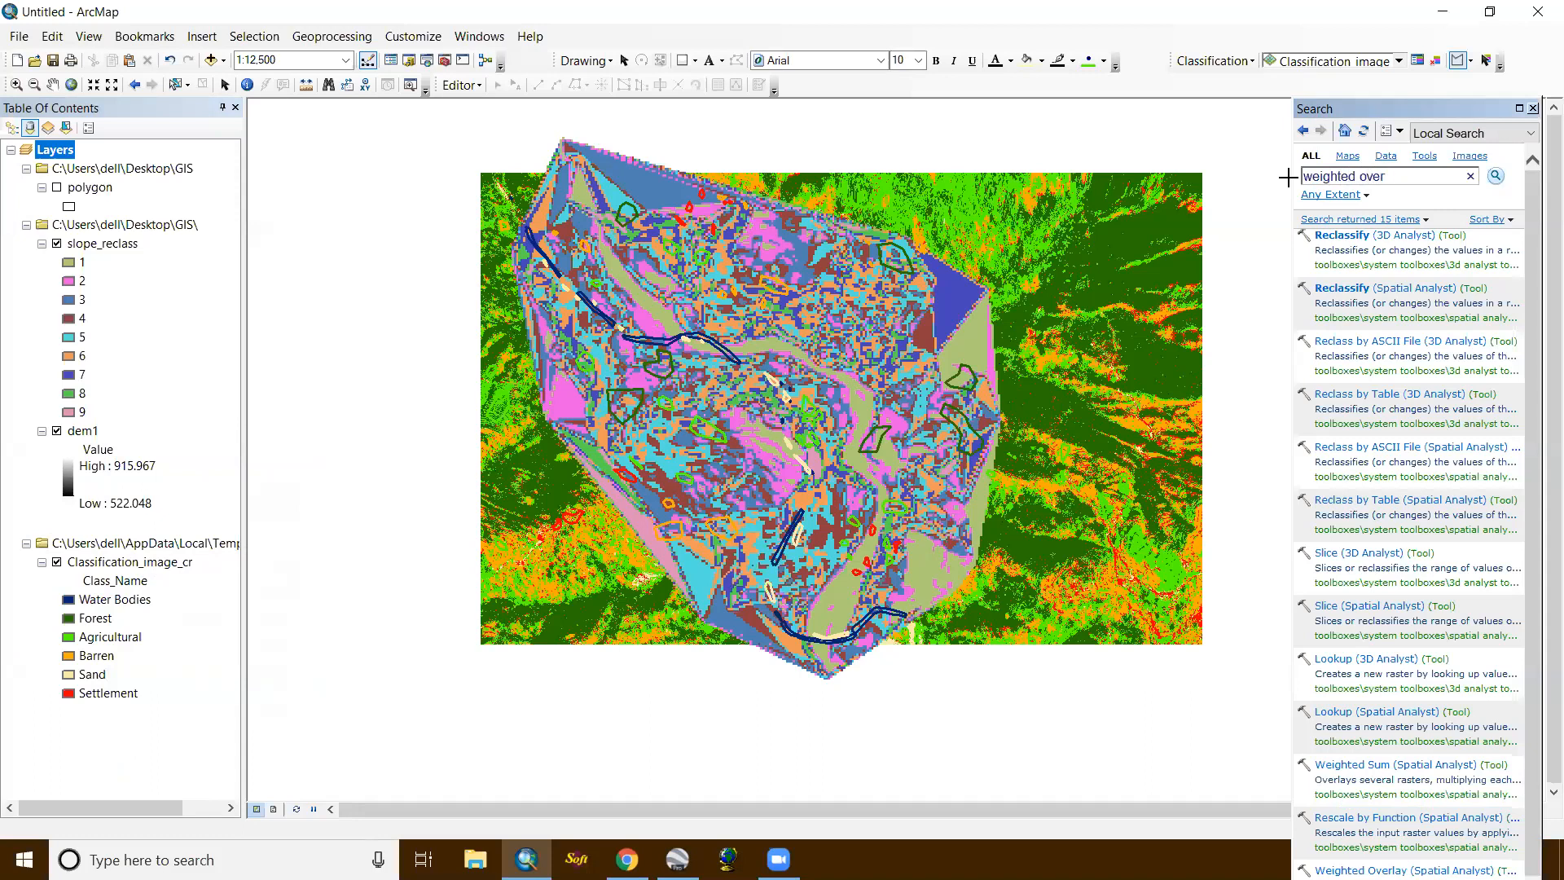
pyautogui.write('lay')
pyautogui.press('BackSpace')
pyautogui.press('BackSpace')
pyautogui.press('BackSpace')
pyautogui.press('BackSpace')
pyautogui.press('BackSpace')
pyautogui.press('BackSpace')
pyautogui.press('BackSpace')
pyautogui.press('BackSpace')
pyautogui.press('BackSpace')
pyautogui.press('BackSpace')
pyautogui.press('BackSpace')
pyautogui.press('BackSpace')
pyautogui.press('BackSpace')
pyautogui.press('BackSpace')
pyautogui.press('BackSpace')
pyautogui.press('BackSpace')
# Step: Set Classification_image_cr as the input raster to reclassify by its Class_name field
pyautogui.click(1049, 280)
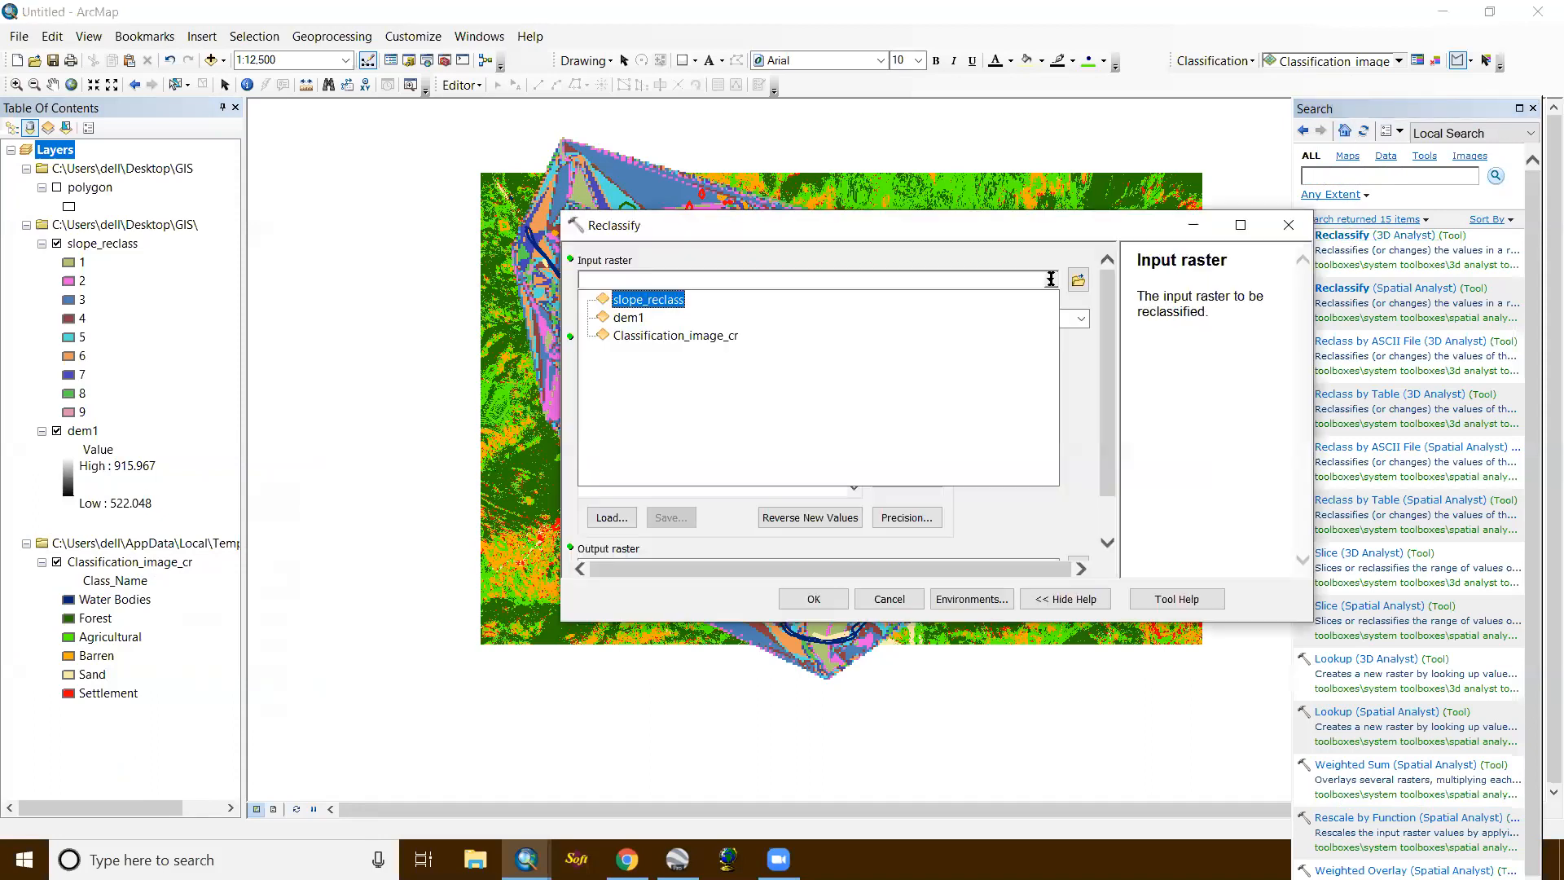
pyautogui.click(723, 336)
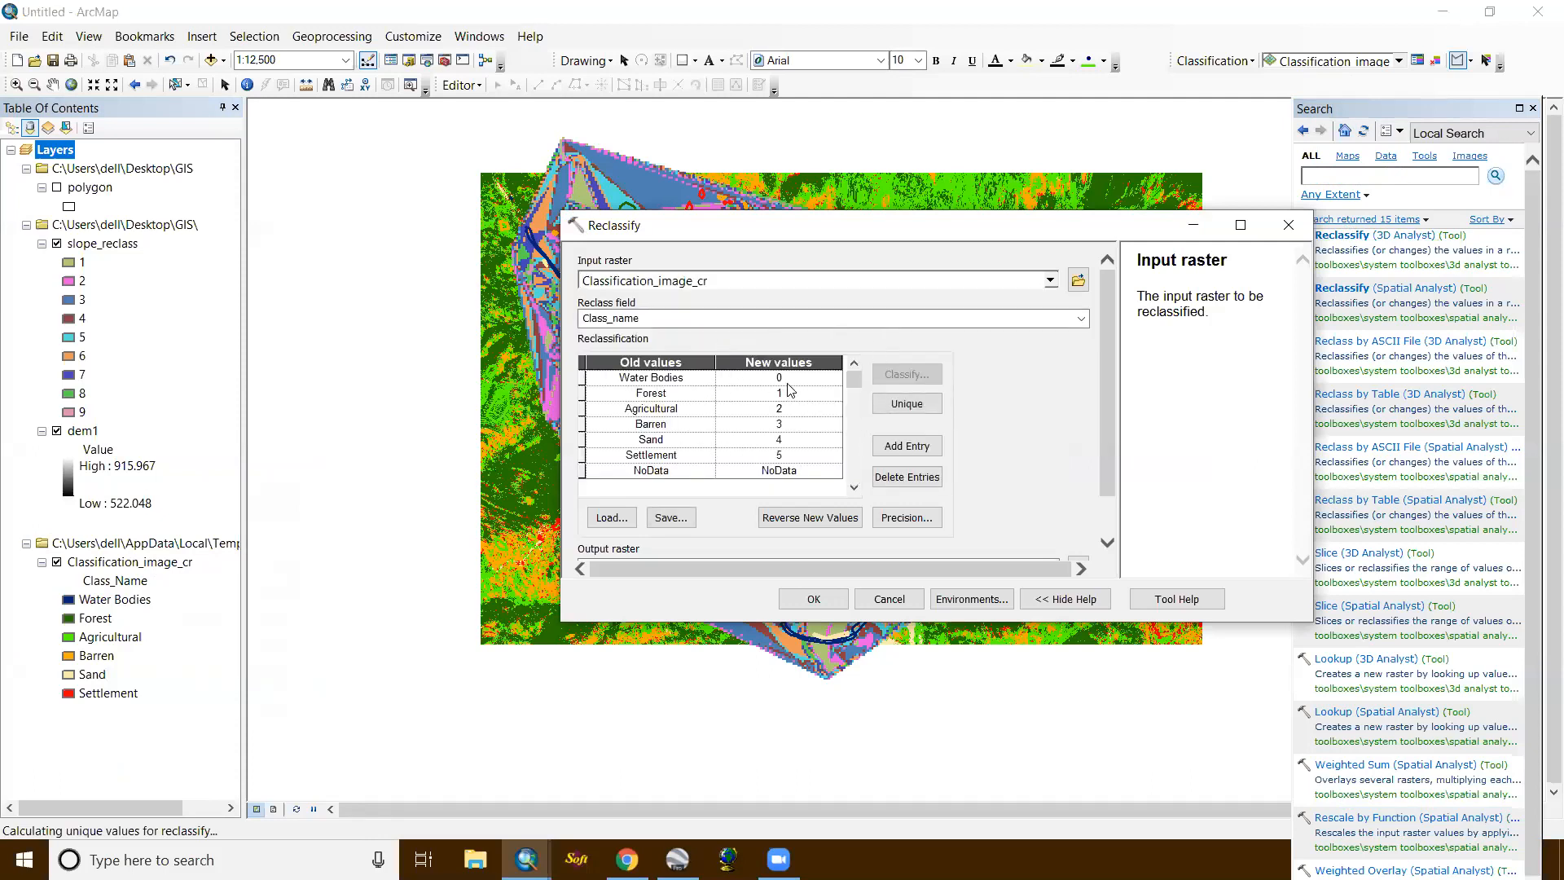
pyautogui.scroll(-1, 863, 373)
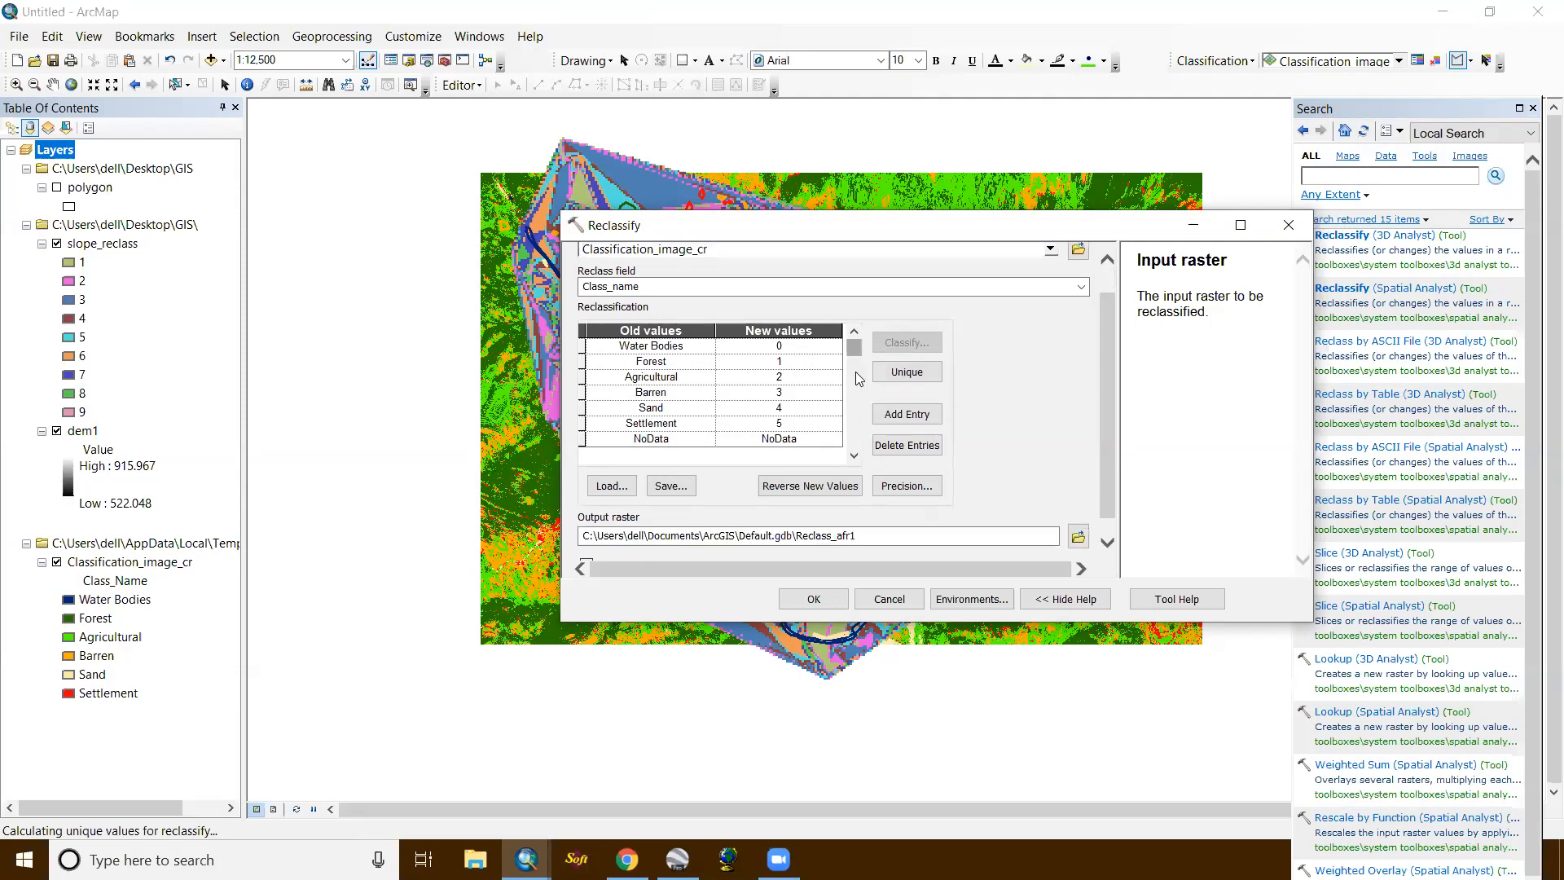
pyautogui.moveTo(855, 372); pyautogui.dragTo(855, 403)
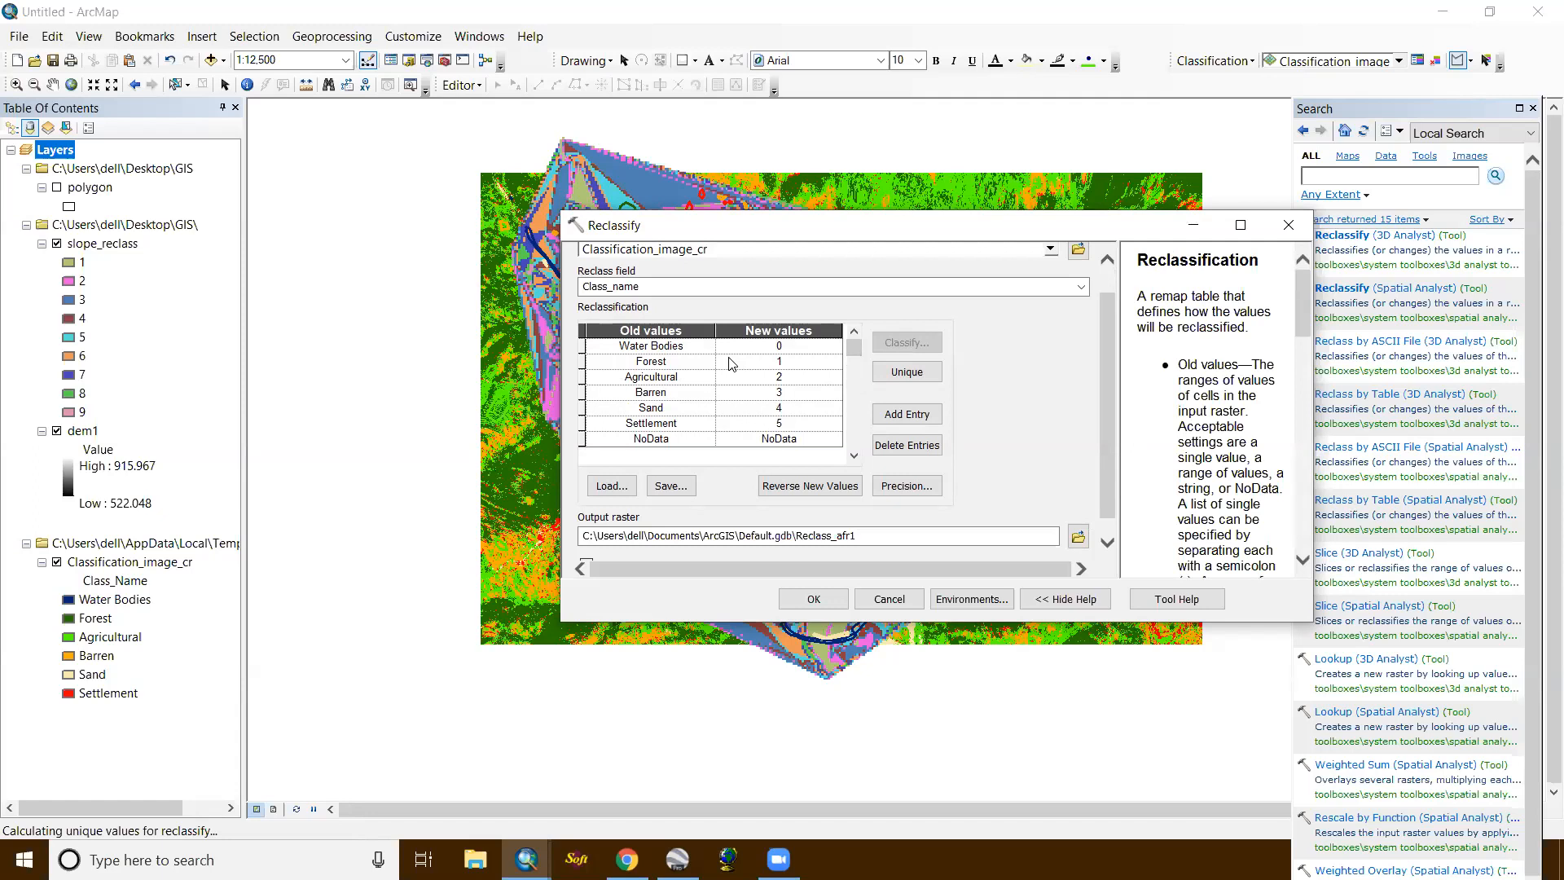
# Step: Assign the new class values: Water Bodies 5, Forest 3, Barren 1, Sand 5 and Settlement 3, keeping Agricultural at 2
pyautogui.click(787, 392)
pyautogui.press('BackSpace')
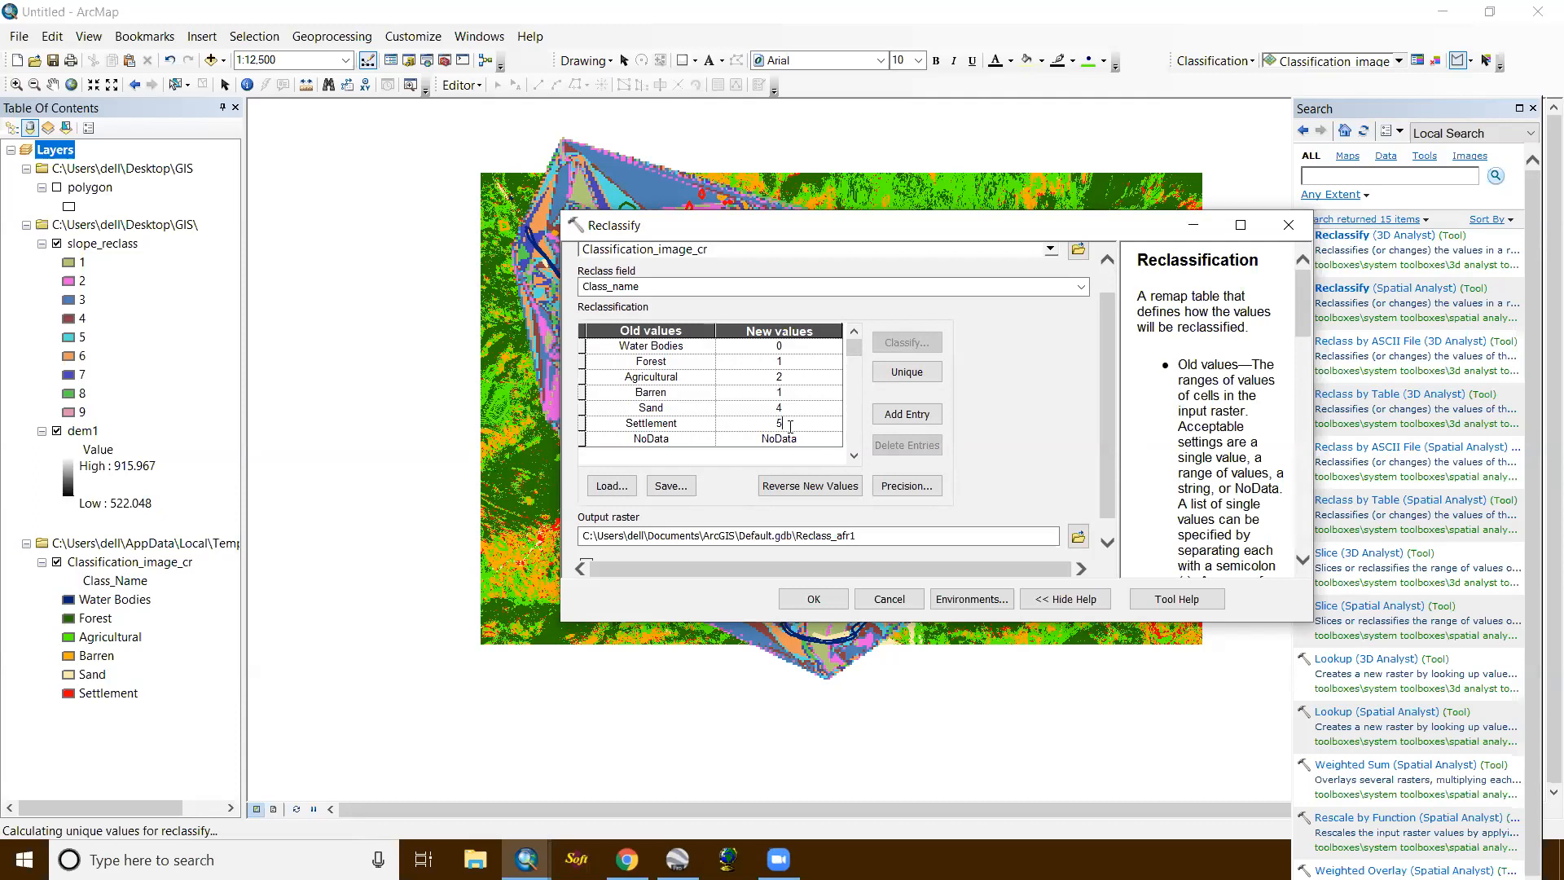
pyautogui.press('BackSpace')
pyautogui.write('3')
pyautogui.click(789, 407)
pyautogui.write('535')
pyautogui.moveTo(1106, 371); pyautogui.dragTo(1106, 415)
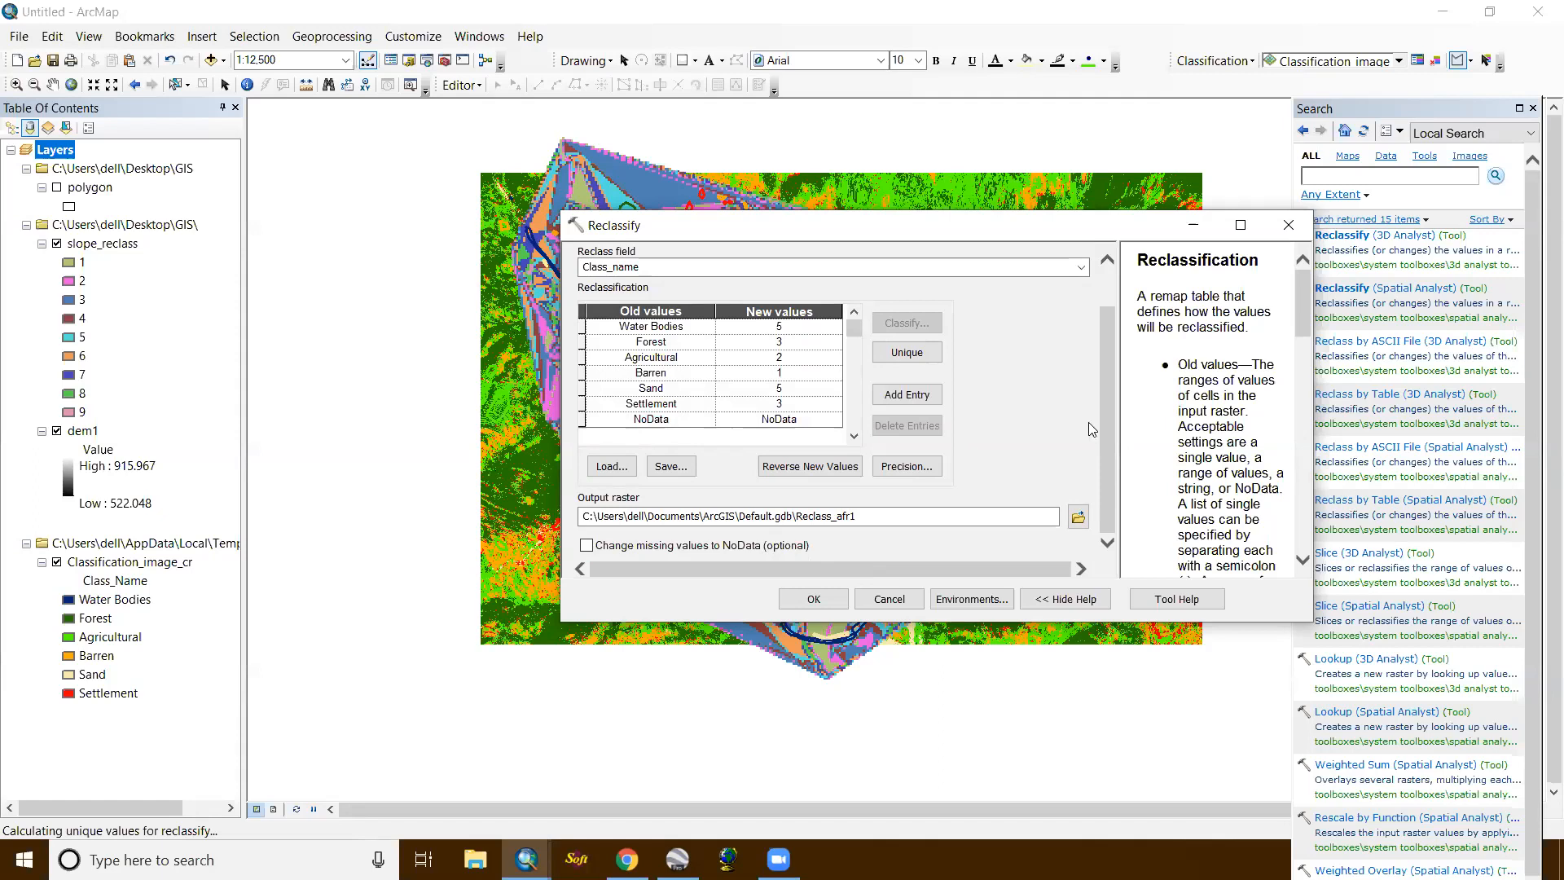
pyautogui.click(787, 324)
pyautogui.click(788, 341)
pyautogui.click(788, 341)
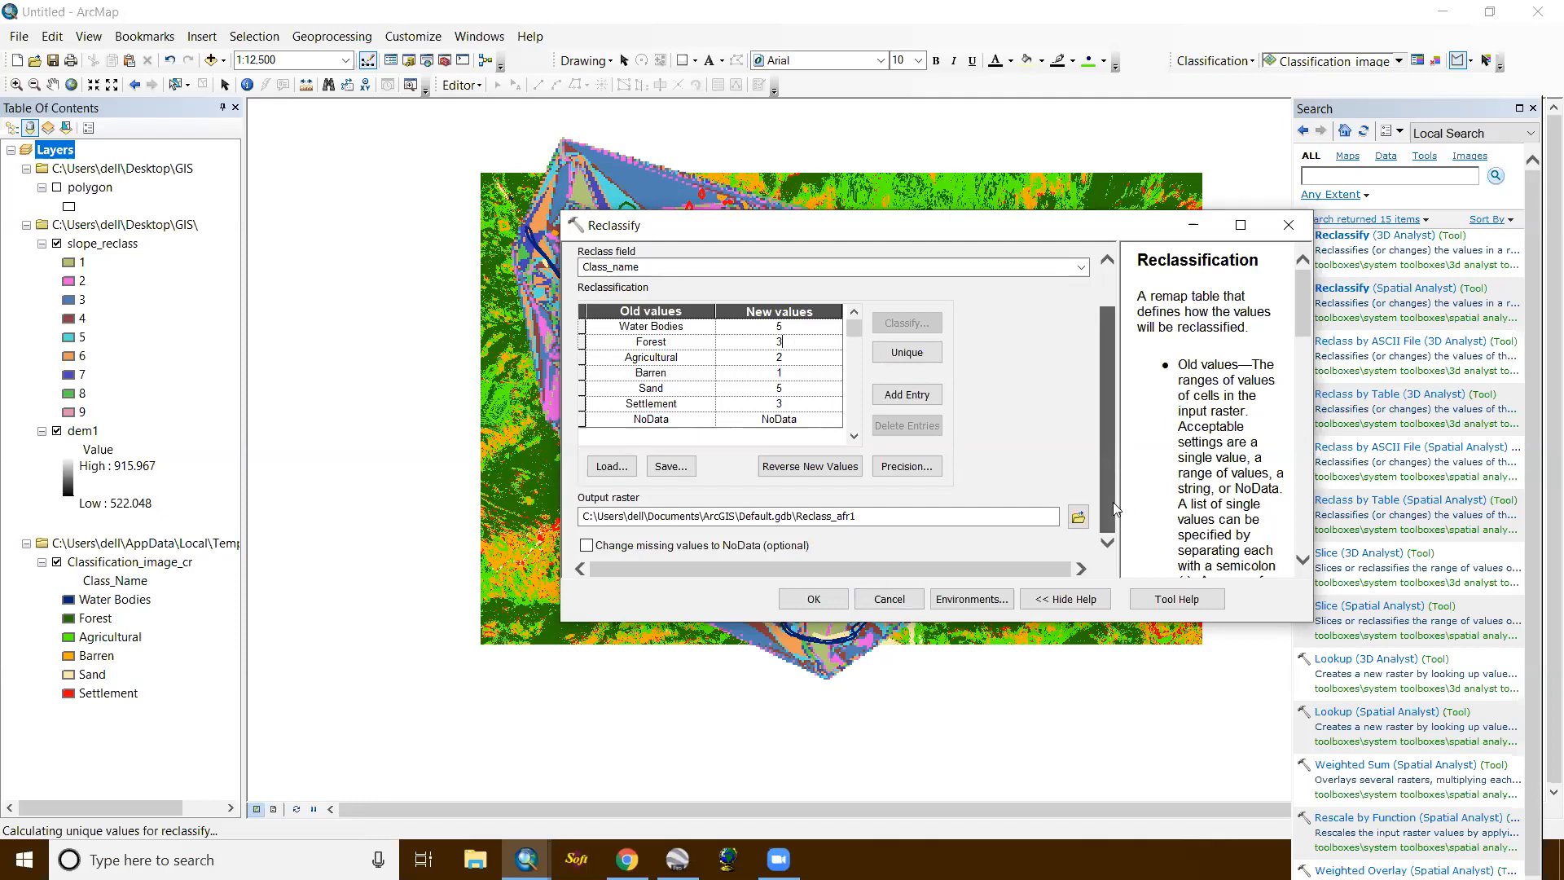
# Step: Set the output raster to landuse_reclassify in the GIS folder
pyautogui.click(1077, 517)
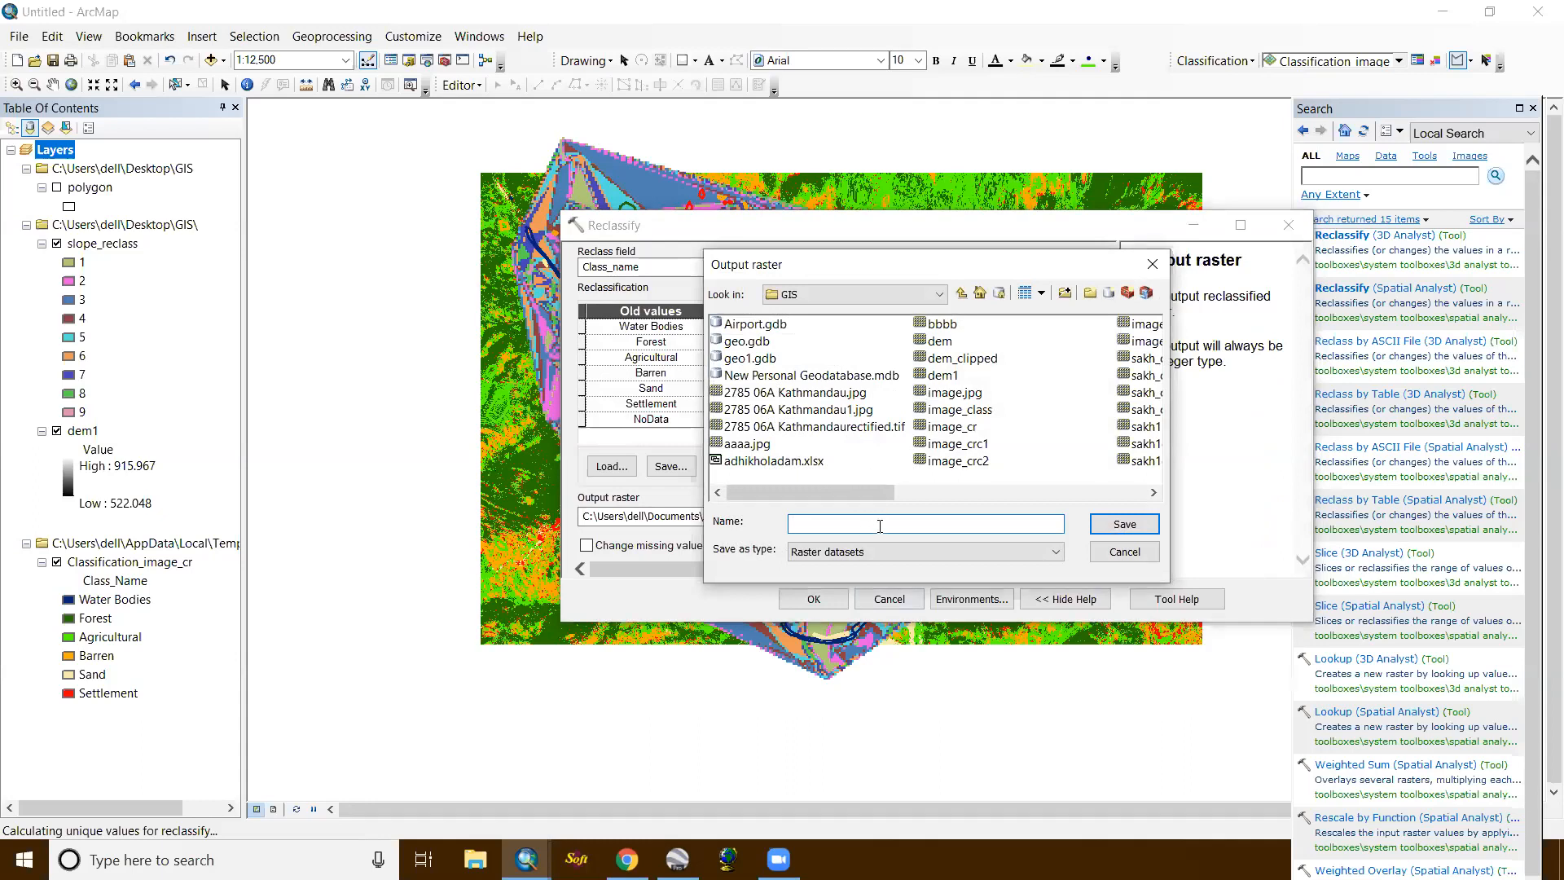
pyautogui.write('landuse_reclassify')
pyautogui.click(1126, 525)
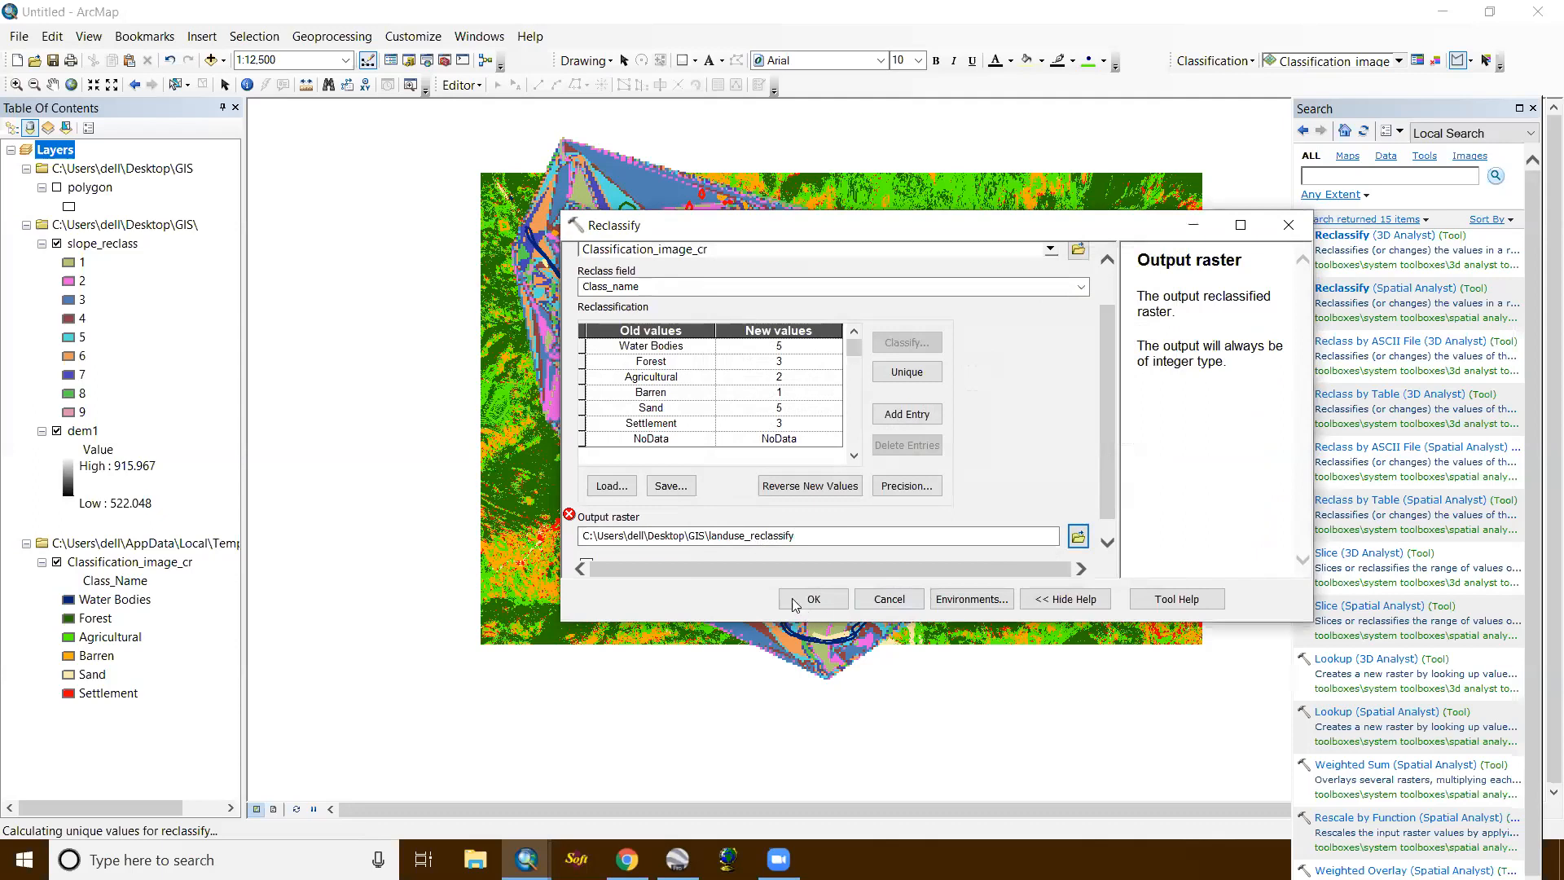
# Step: Check the error on the output raster, shorten its name to landuse_re and run the reclassification
pyautogui.click(568, 520)
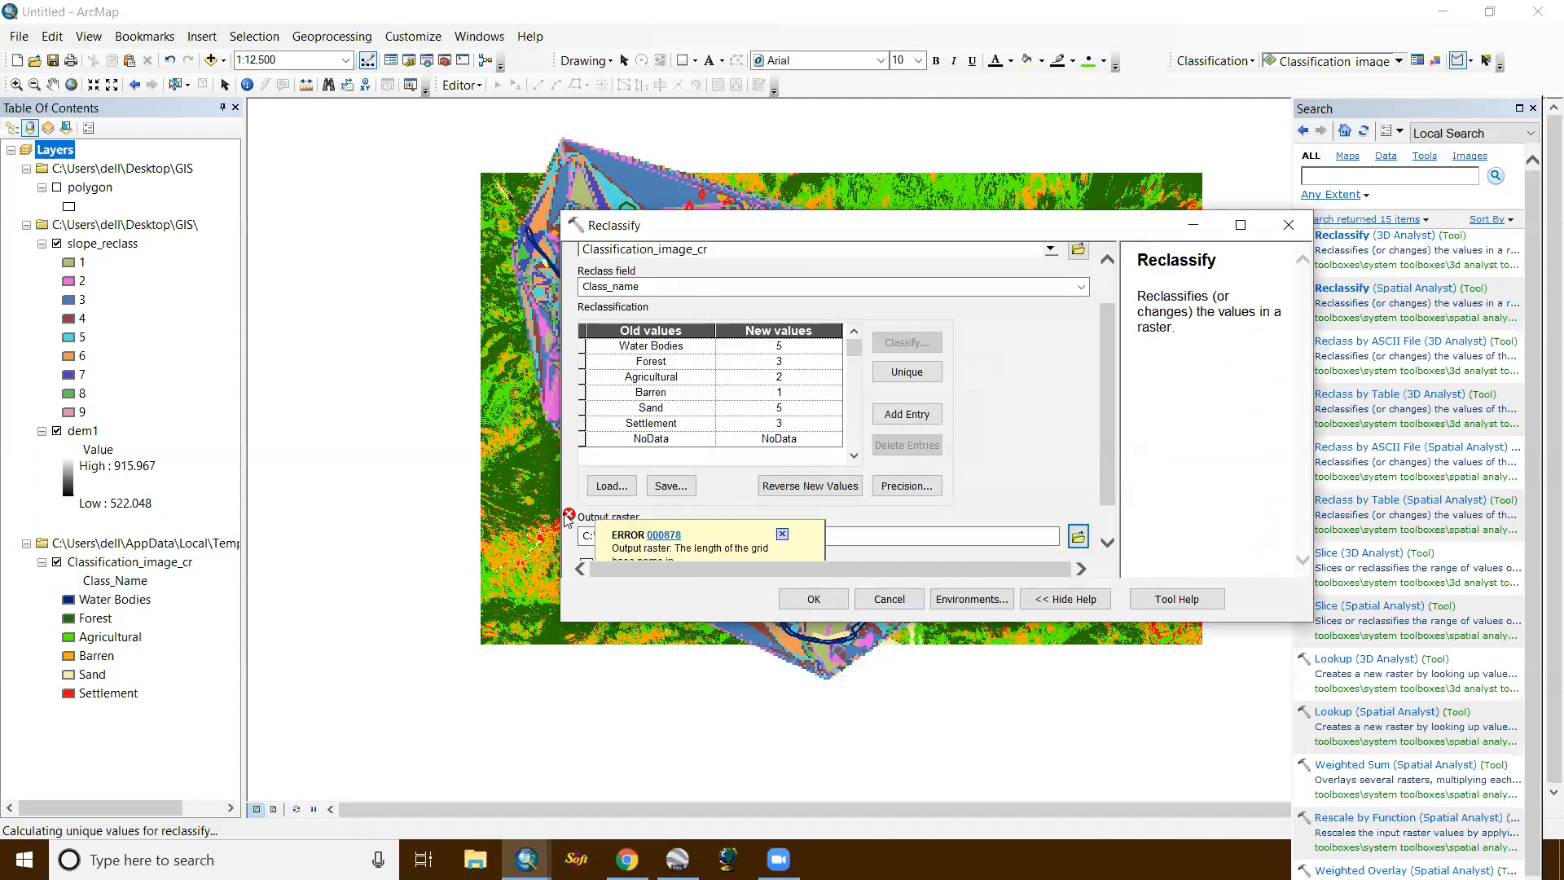
pyautogui.scroll(-1, 754, 547)
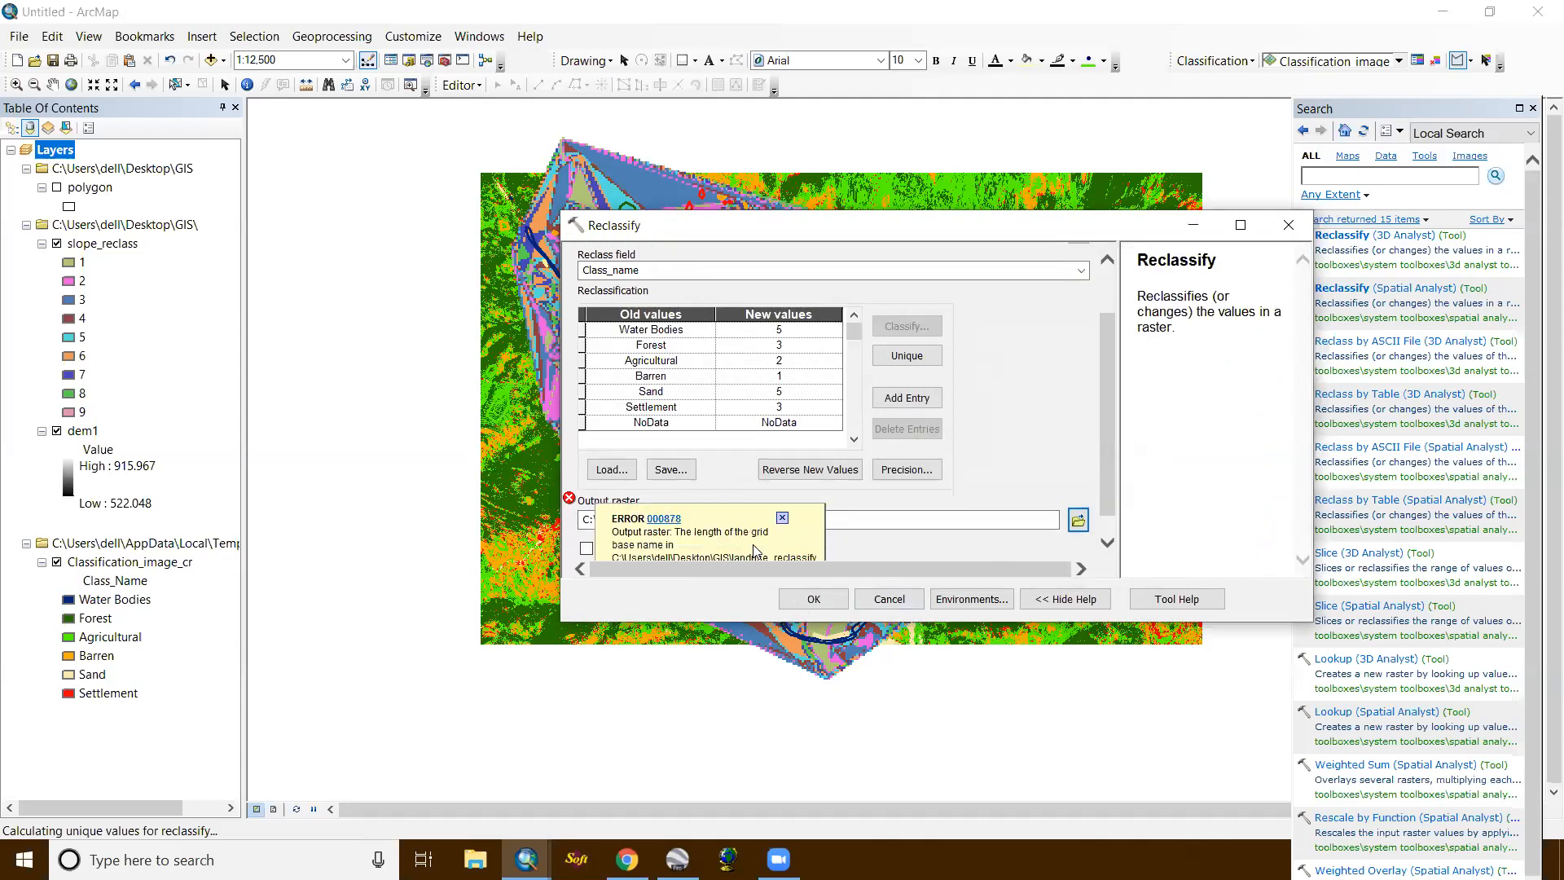
pyautogui.scroll(2, 784, 529)
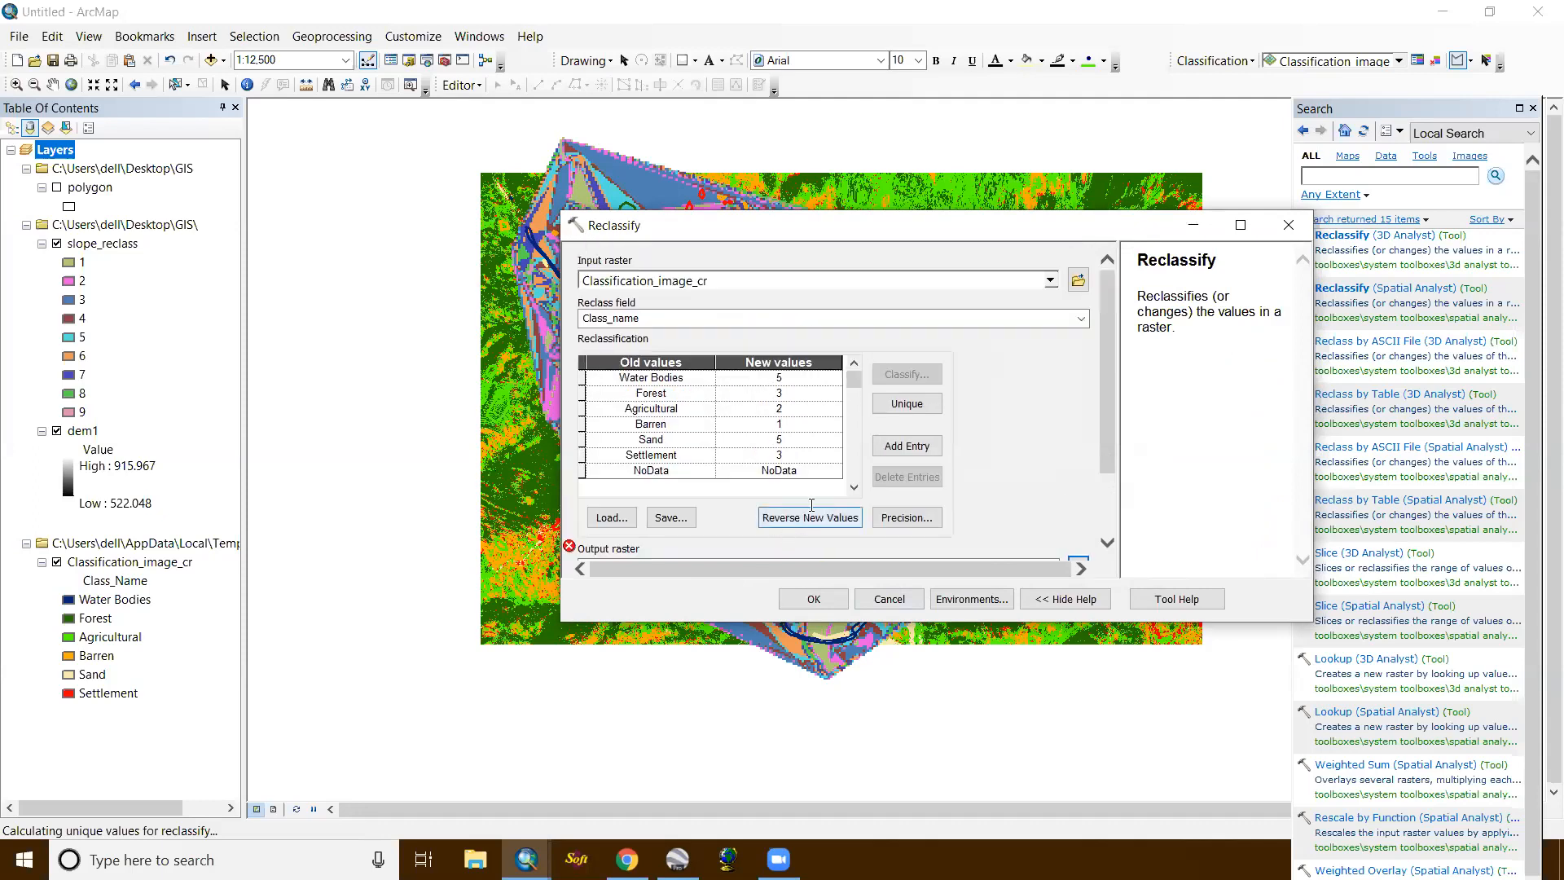
pyautogui.scroll(-2, 811, 505)
pyautogui.click(811, 505)
pyautogui.press('BackSpace')
pyautogui.press('BackSpace')
pyautogui.press('BackSpace')
pyautogui.press('BackSpace')
pyautogui.press('BackSpace')
pyautogui.press('BackSpace')
pyautogui.press('BackSpace')
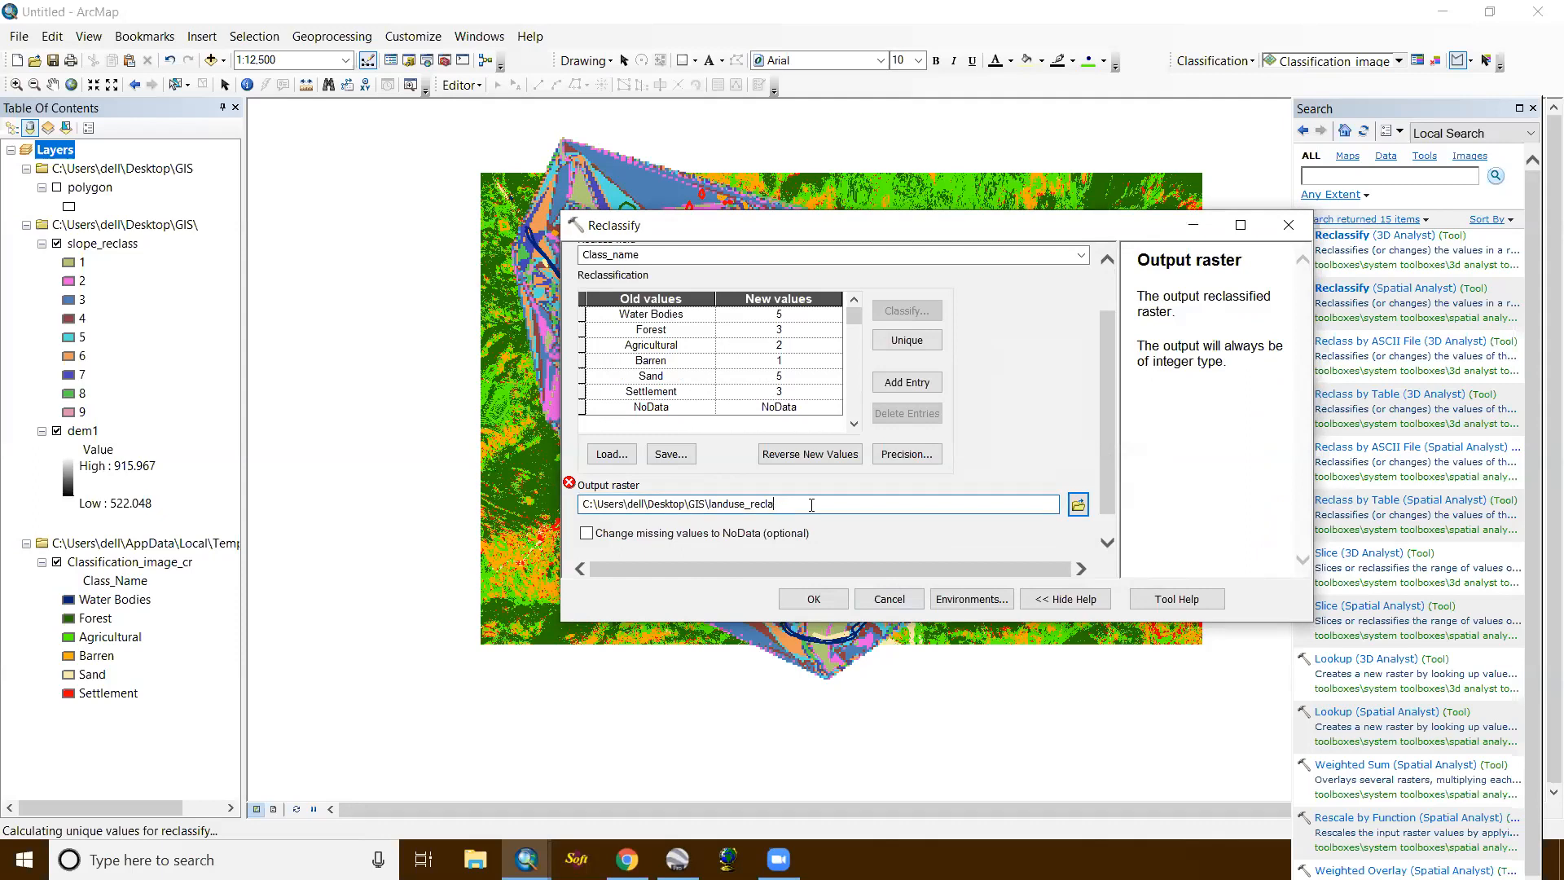
pyautogui.click(856, 533)
pyautogui.click(812, 600)
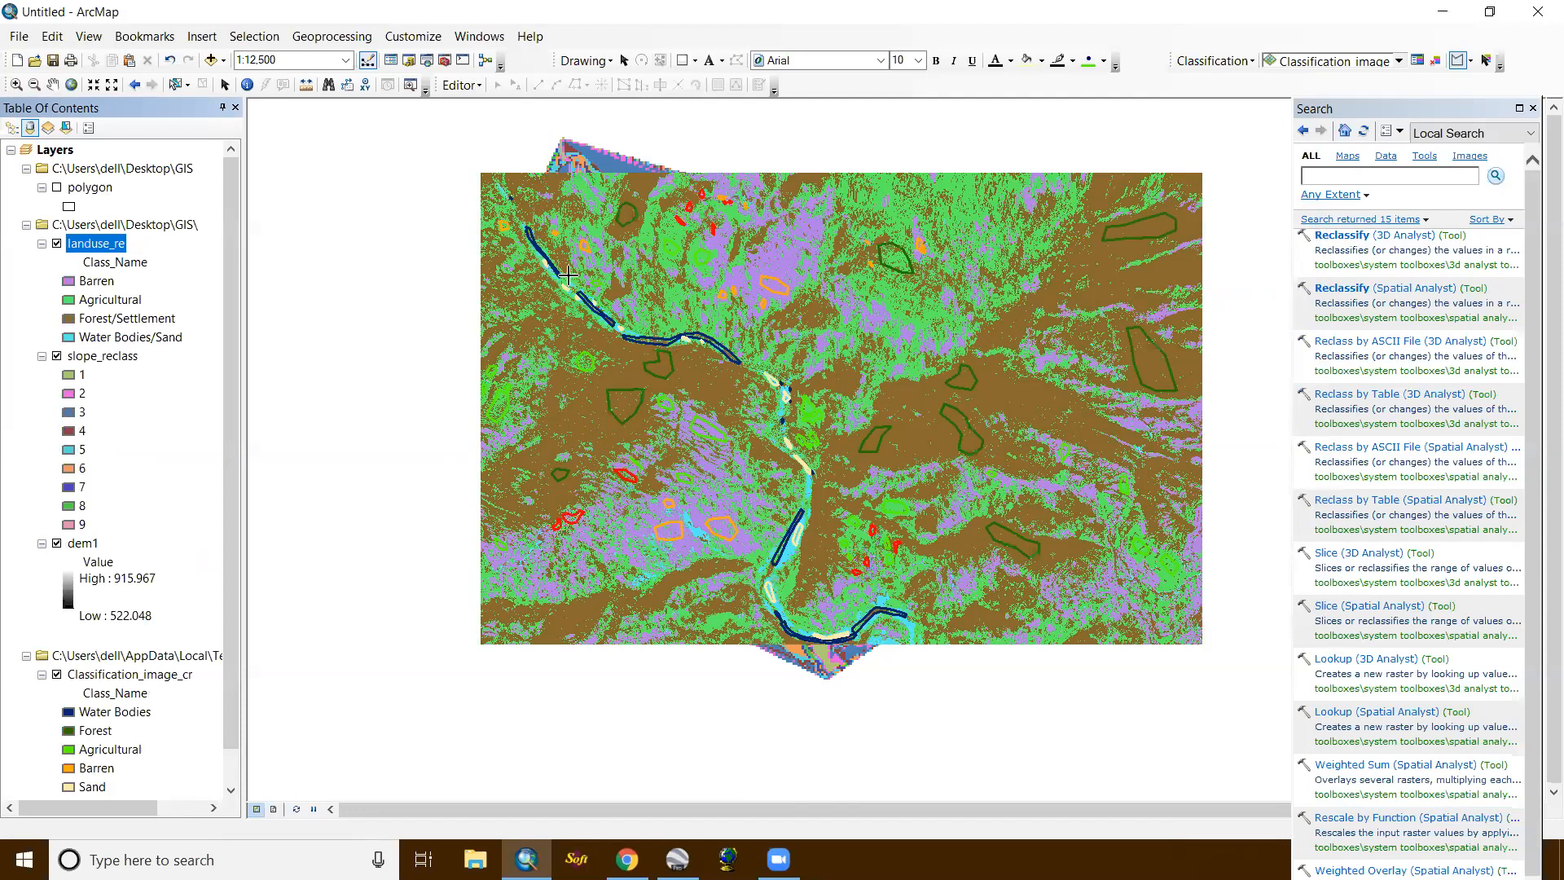
pyautogui.scroll(1, 568, 275)
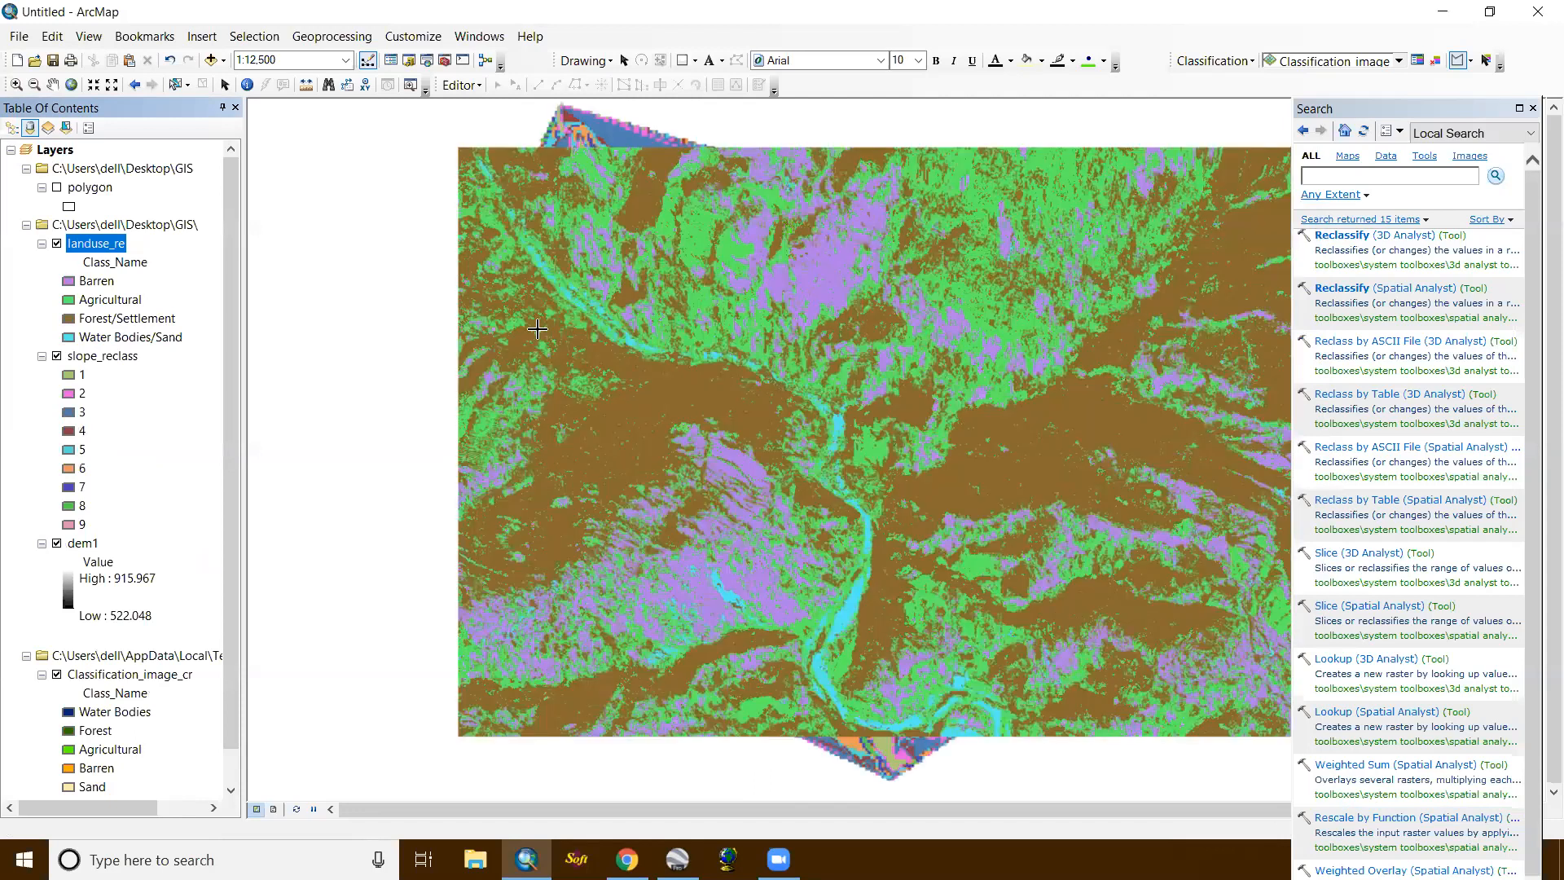
pyautogui.scroll(7, 715, 481)
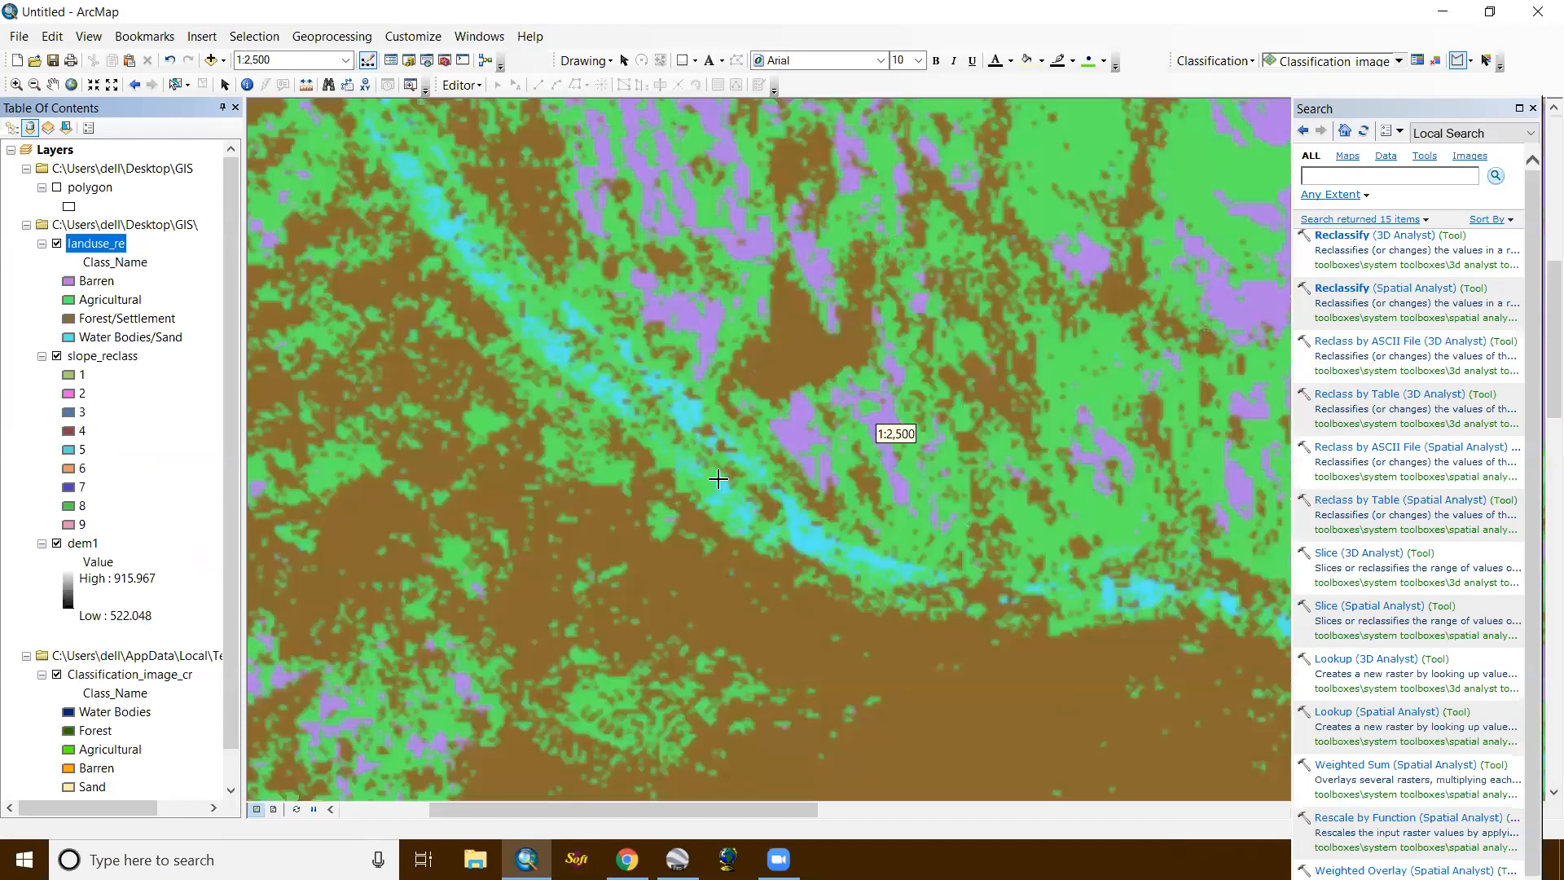
pyautogui.scroll(-6, 901, 570)
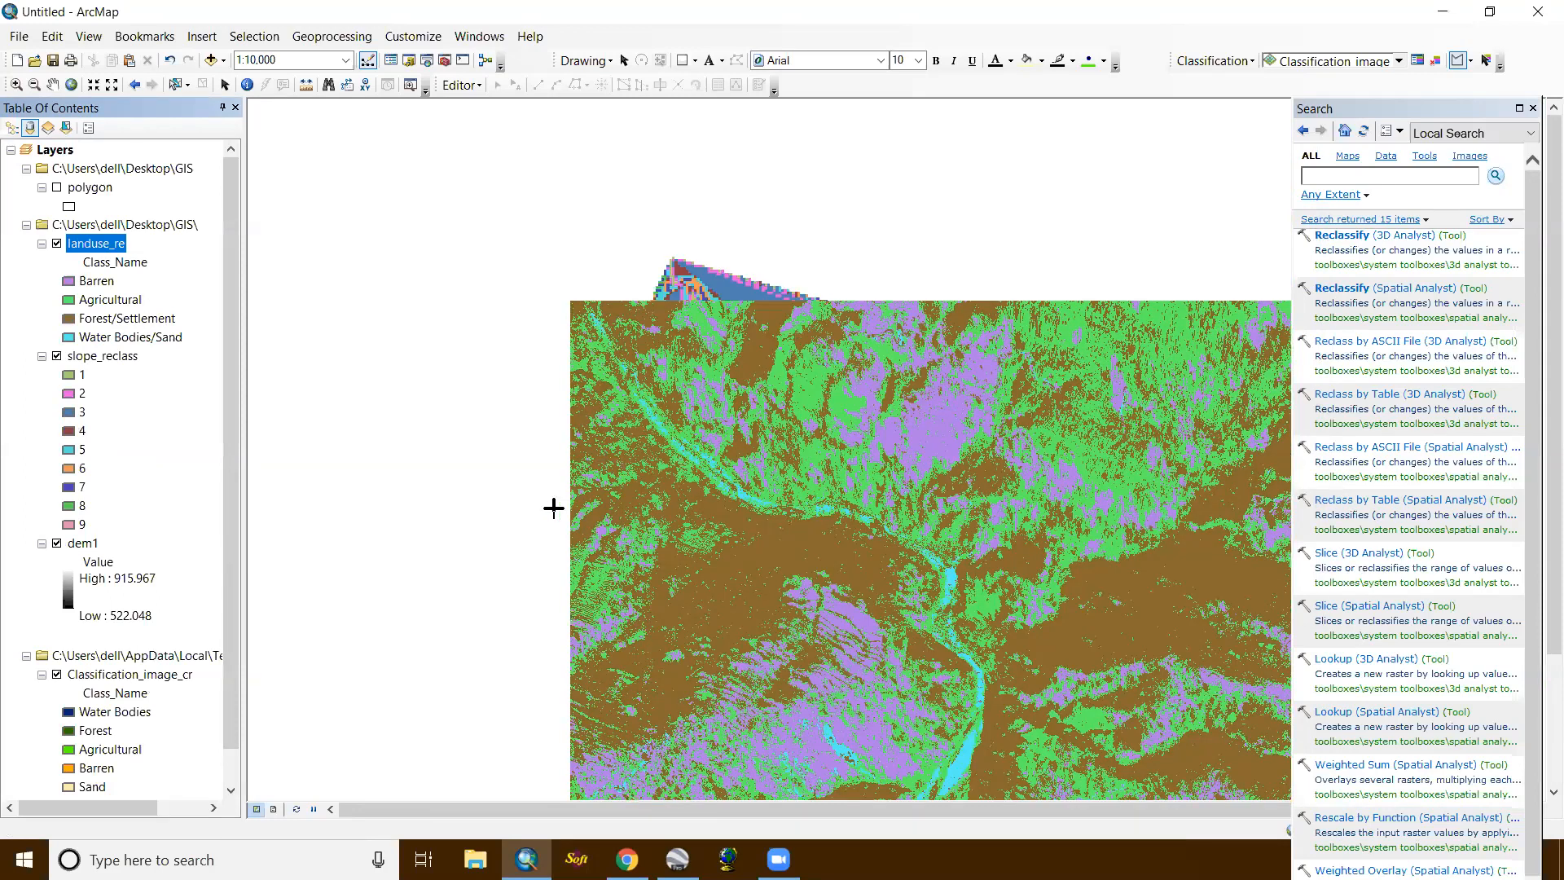
pyautogui.scroll(-2, 892, 428)
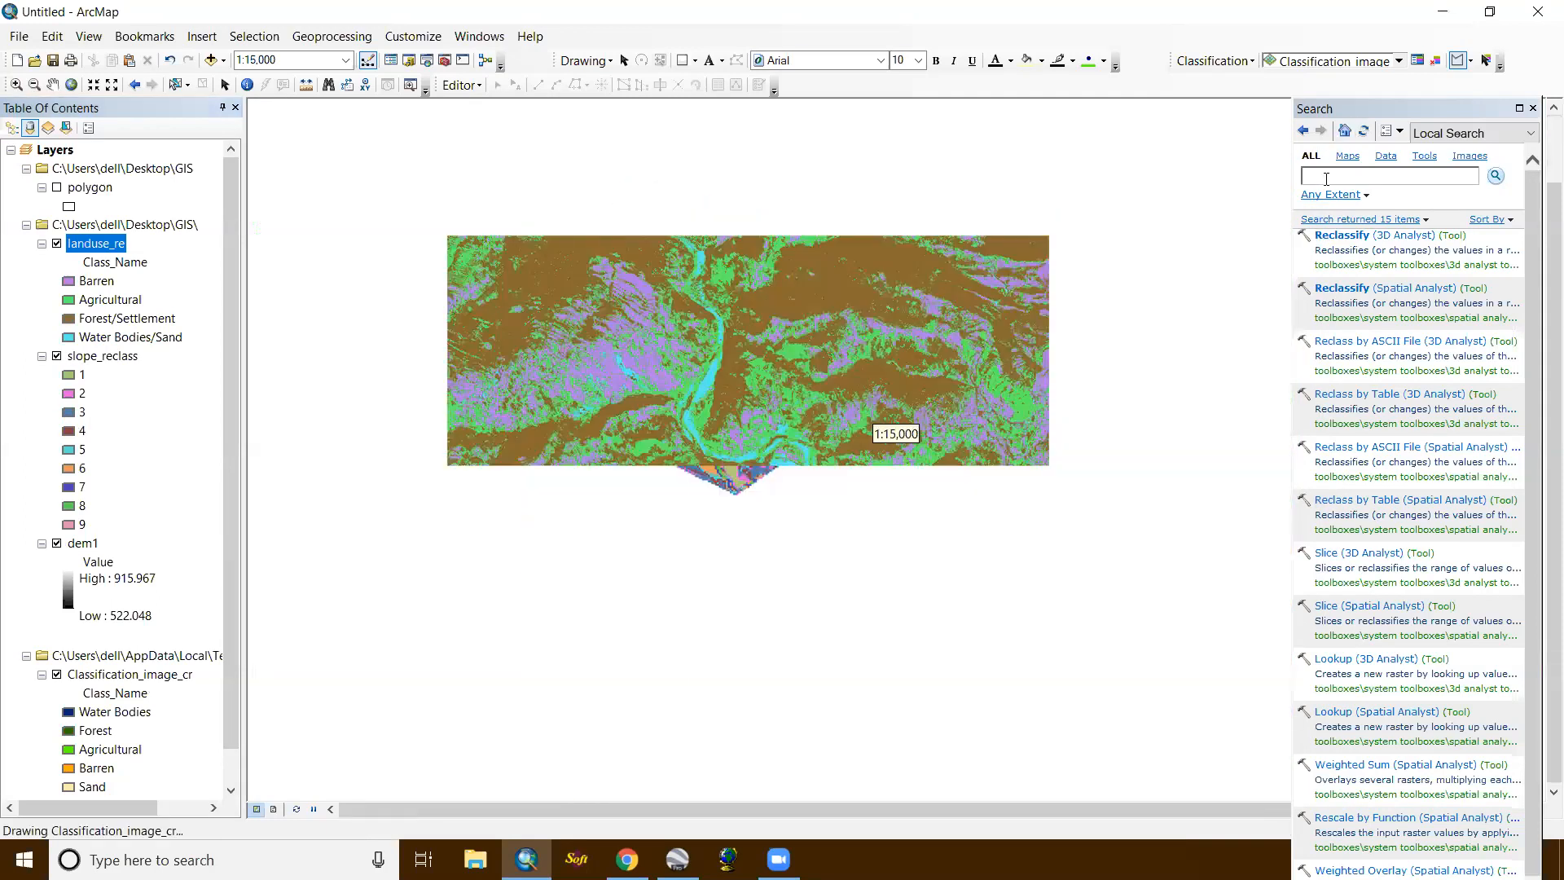
# Step: Search the geoprocessing tools for weighted overlay and open the Weighted Overlay (Spatial Analyst) tool
pyautogui.click(1325, 178)
pyautogui.write('w')
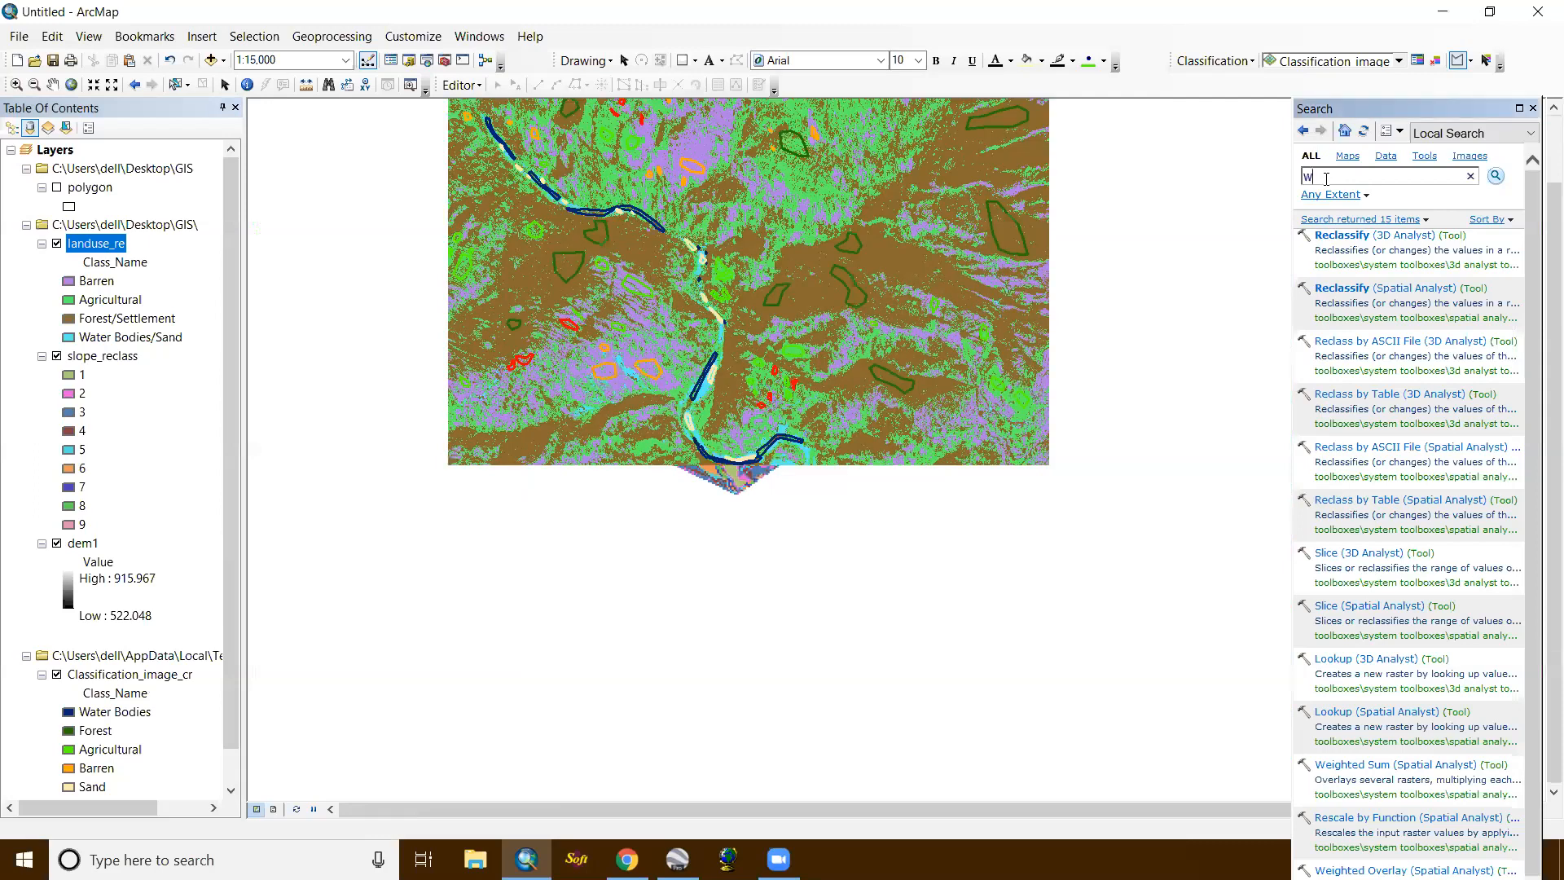
pyautogui.write('eighted overlay')
pyautogui.press('Return')
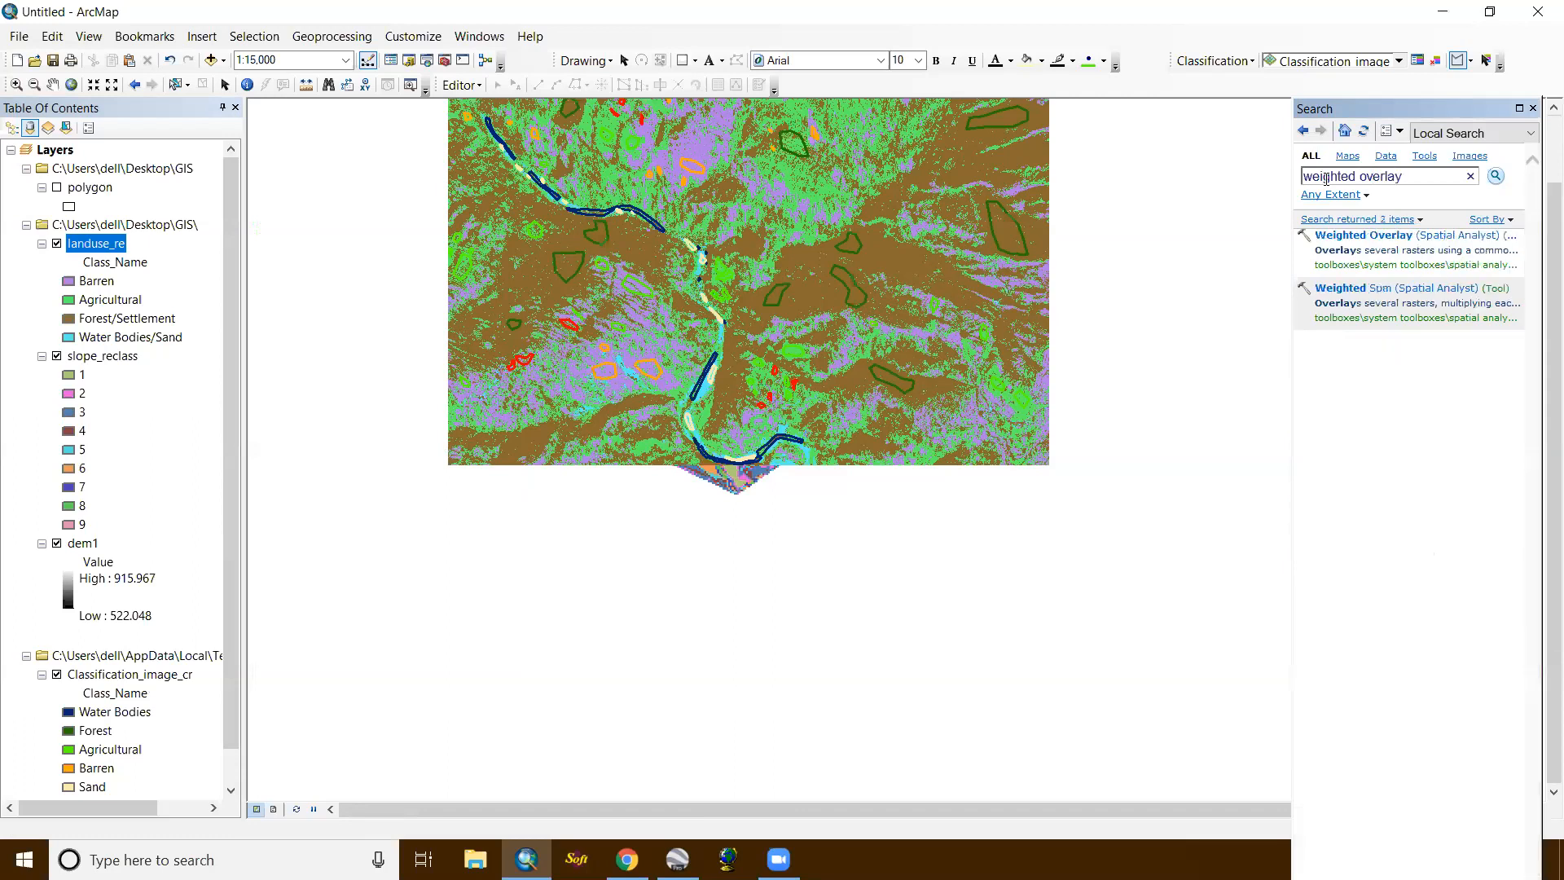
pyautogui.click(1371, 239)
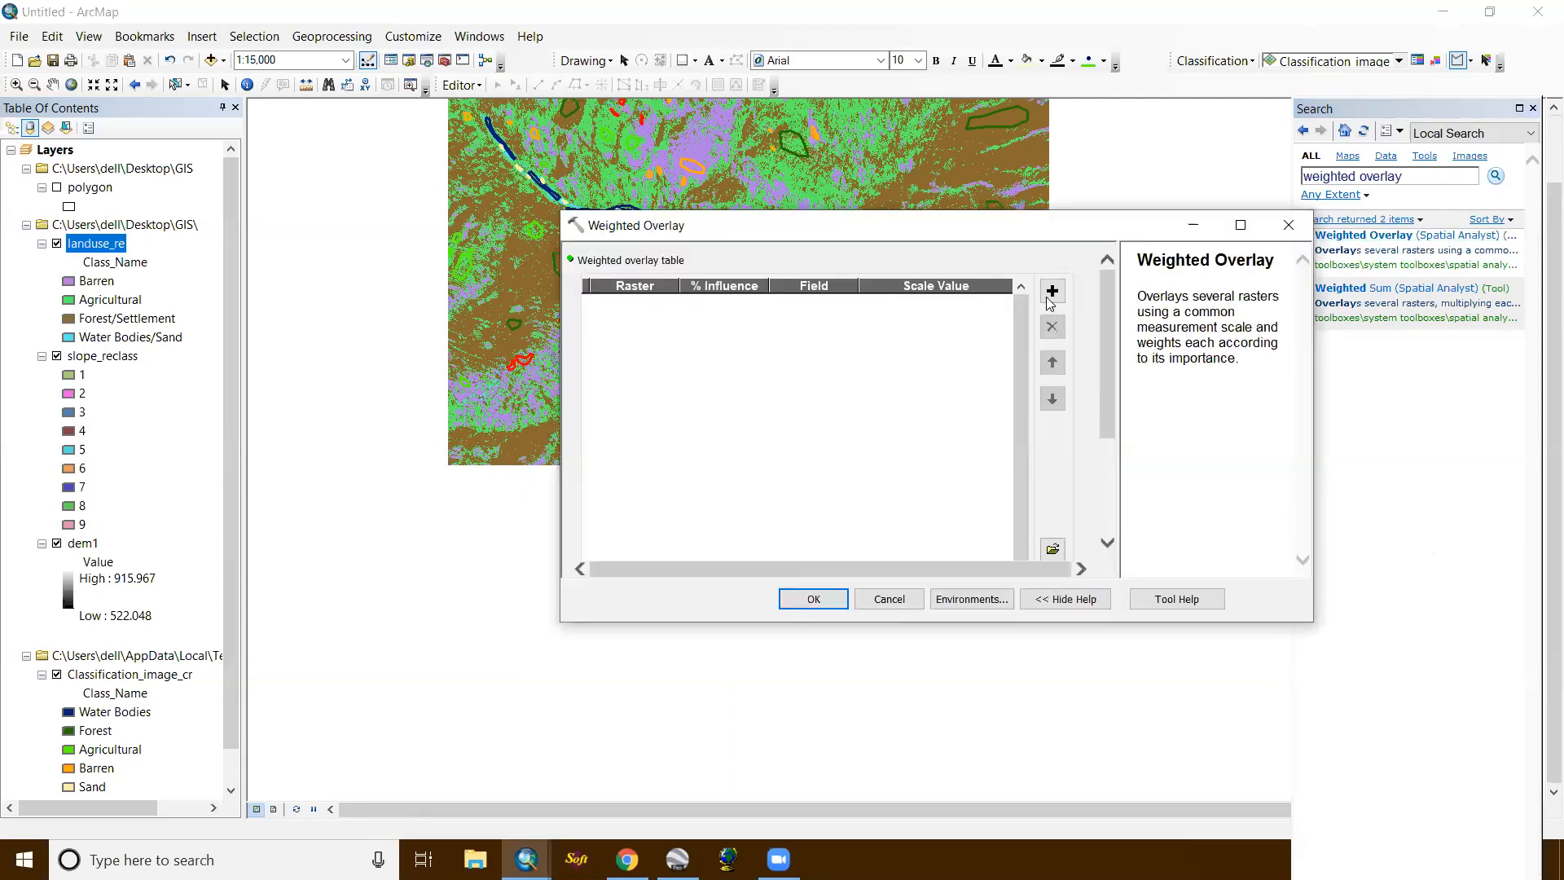
# Step: Add slope_reclass to the weighted overlay table with VALUE as its input field
pyautogui.click(1050, 294)
pyautogui.click(1050, 281)
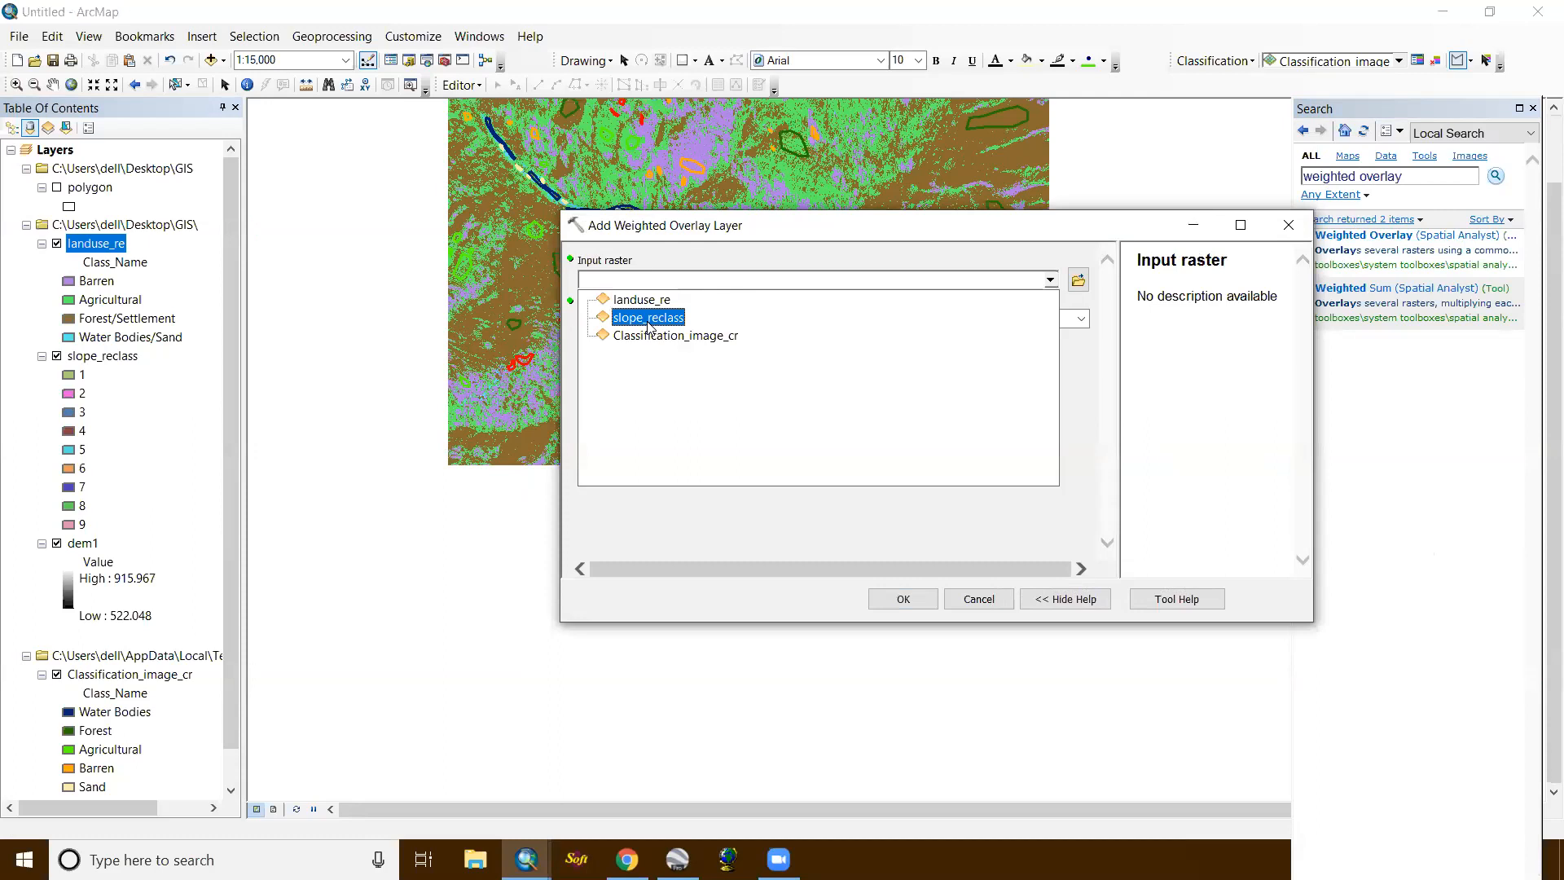
pyautogui.click(648, 317)
pyautogui.click(1080, 317)
pyautogui.click(1018, 334)
pyautogui.click(902, 599)
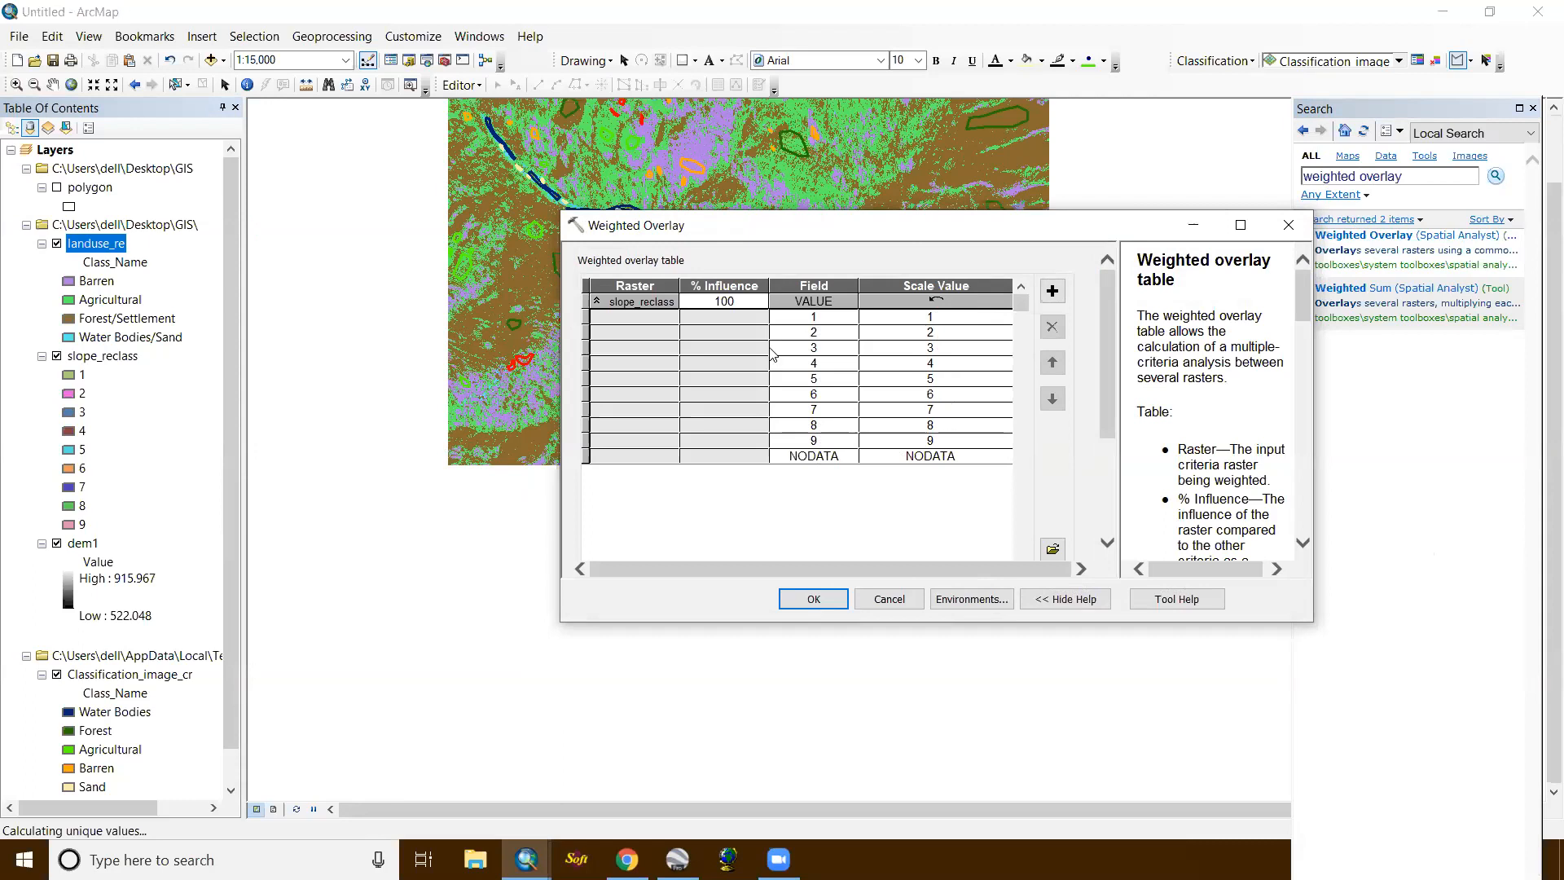
# Step: Add landuse_re to the weighted overlay table with VALUE as its input field
pyautogui.click(1051, 290)
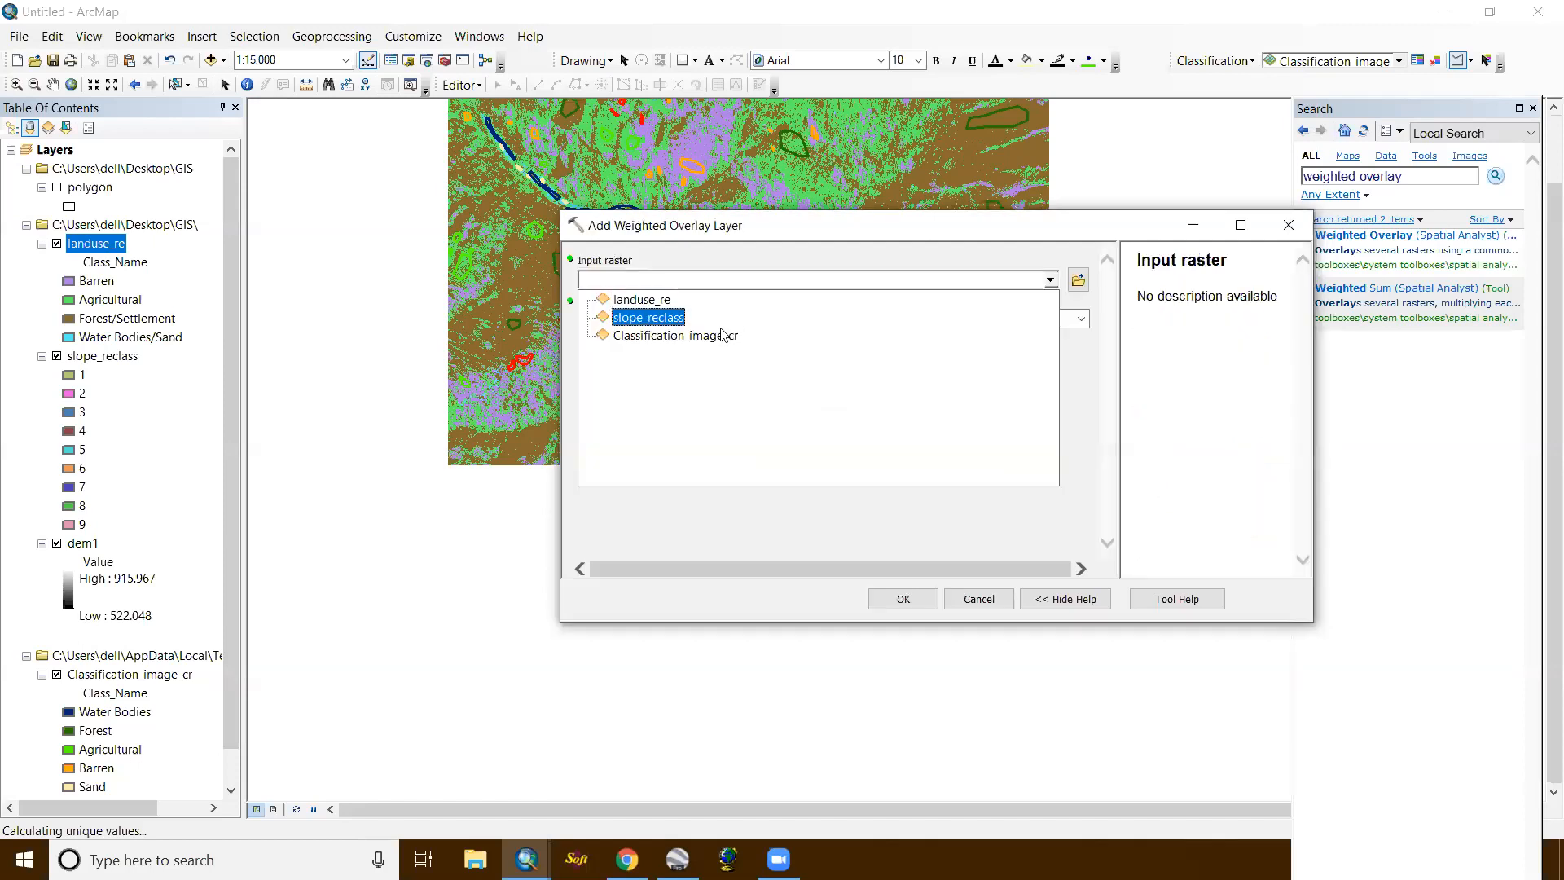
pyautogui.click(641, 299)
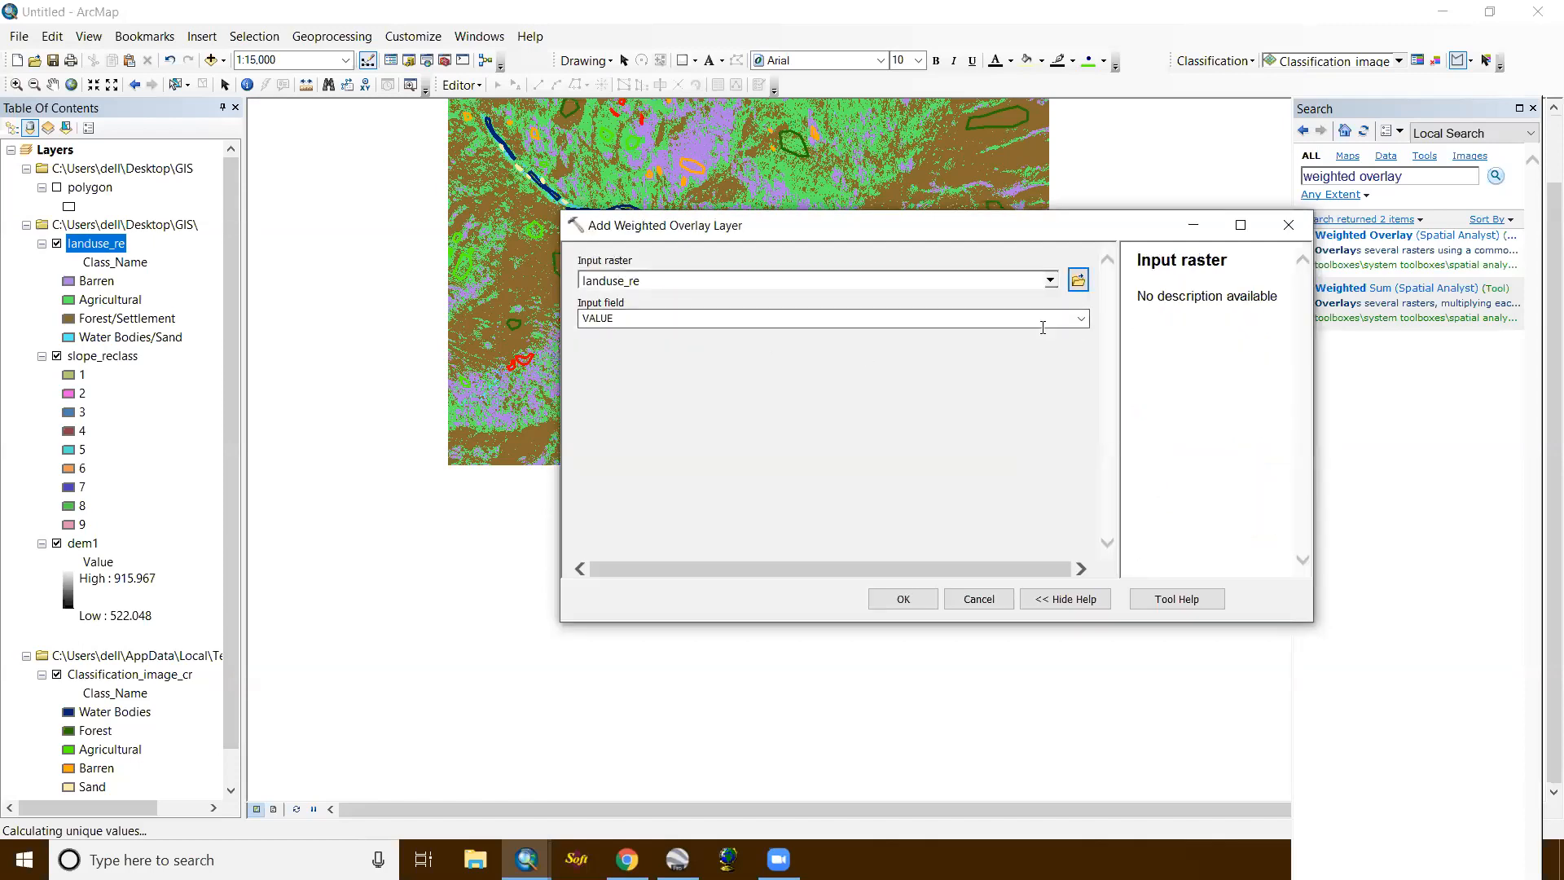
pyautogui.click(1080, 320)
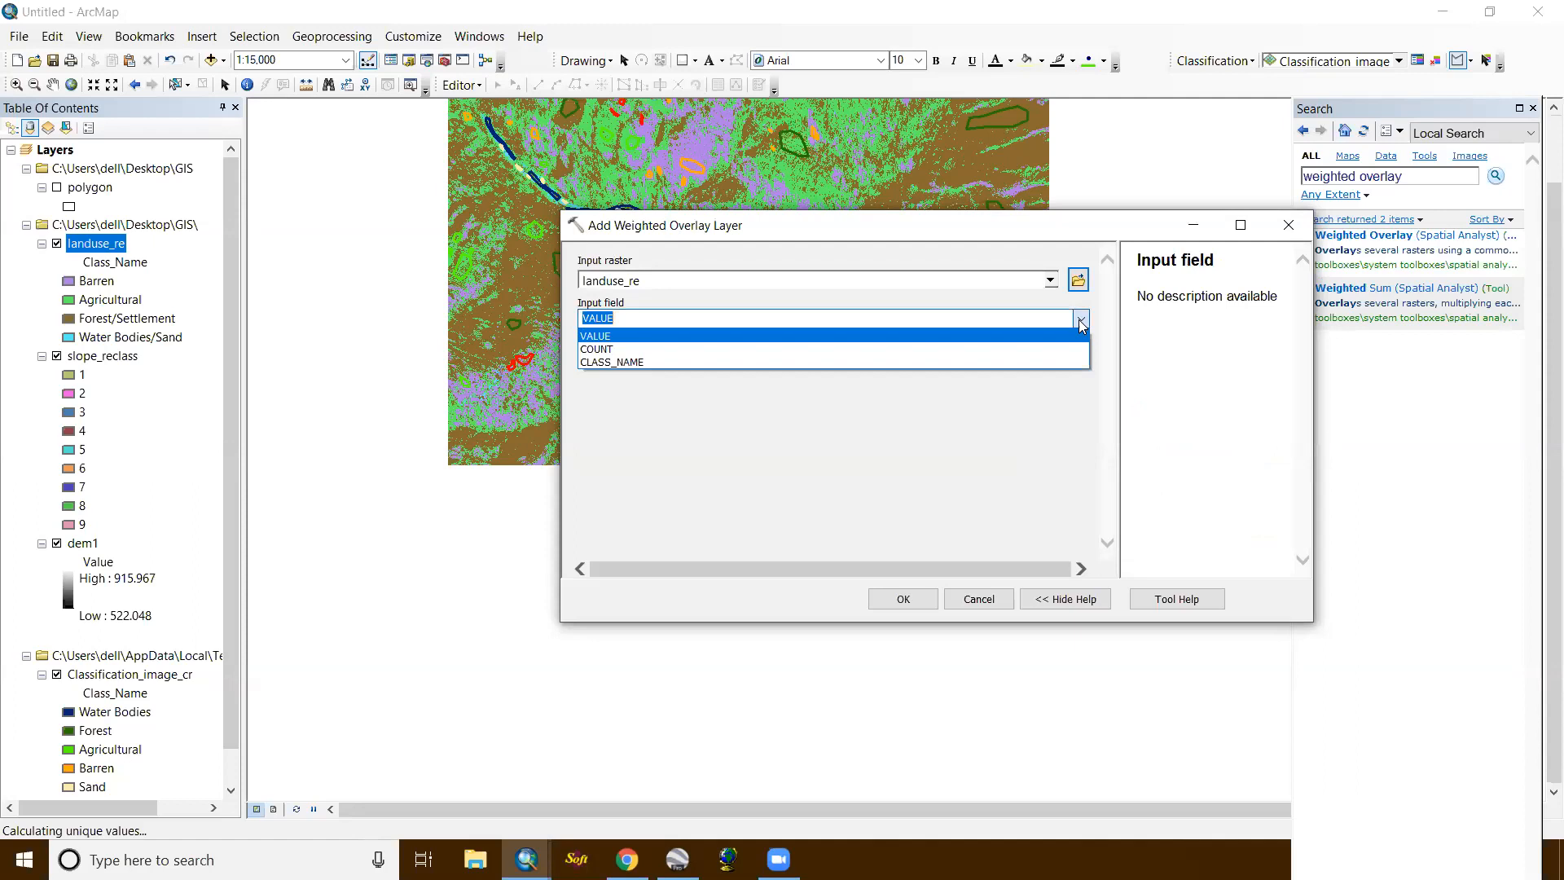
pyautogui.click(1080, 323)
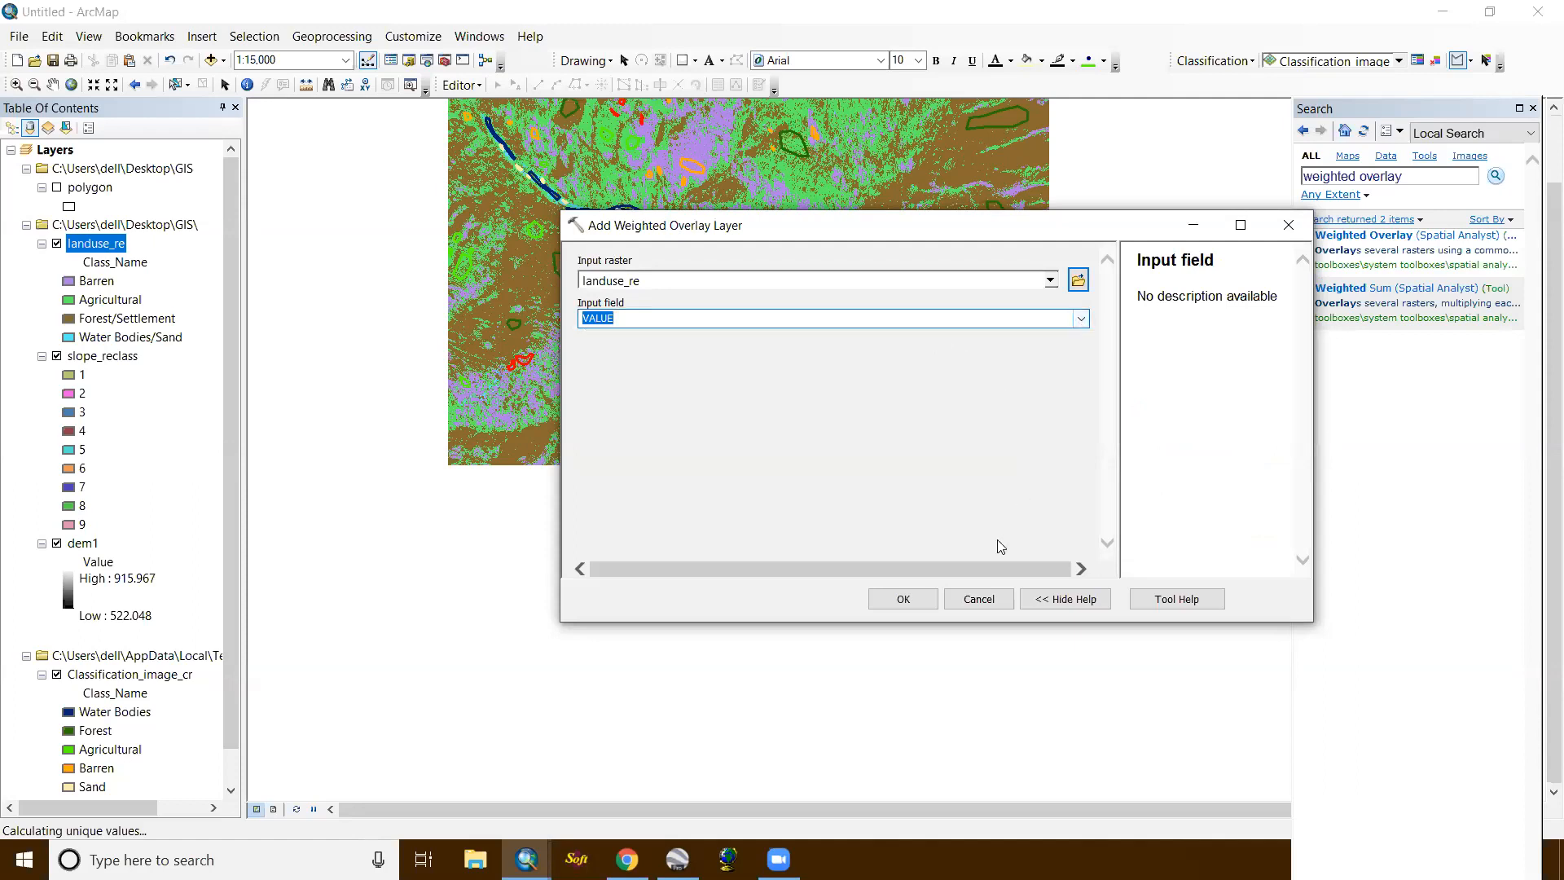
pyautogui.click(901, 600)
# Step: Set the influence of slope_reclass and landuse_re to 50 percent each and review the scale values
pyautogui.moveTo(1103, 414); pyautogui.dragTo(1105, 460)
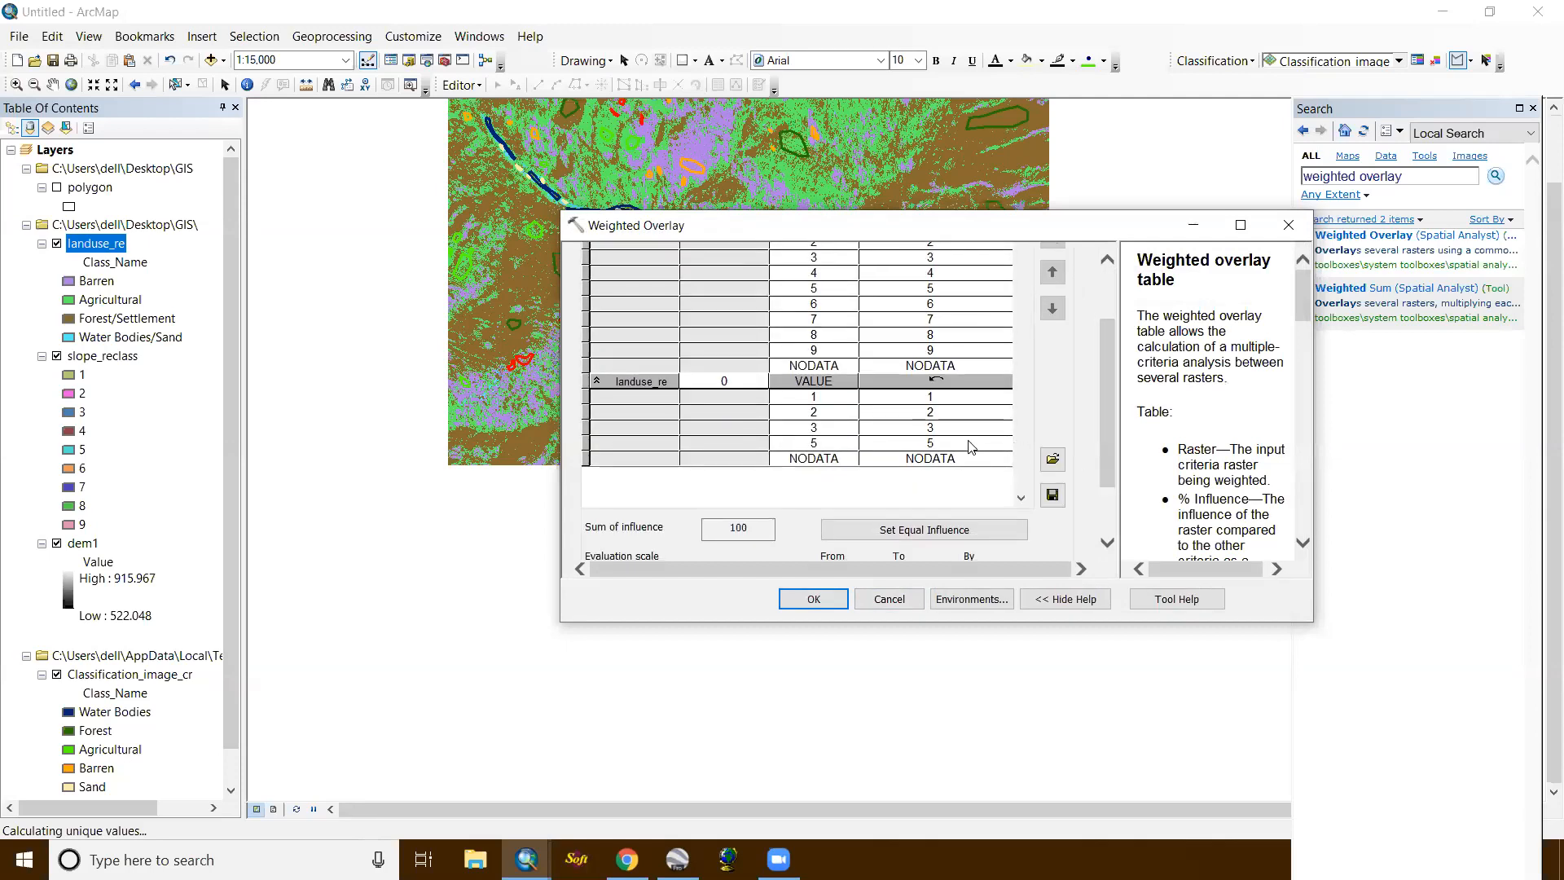
pyautogui.scroll(-2, 741, 411)
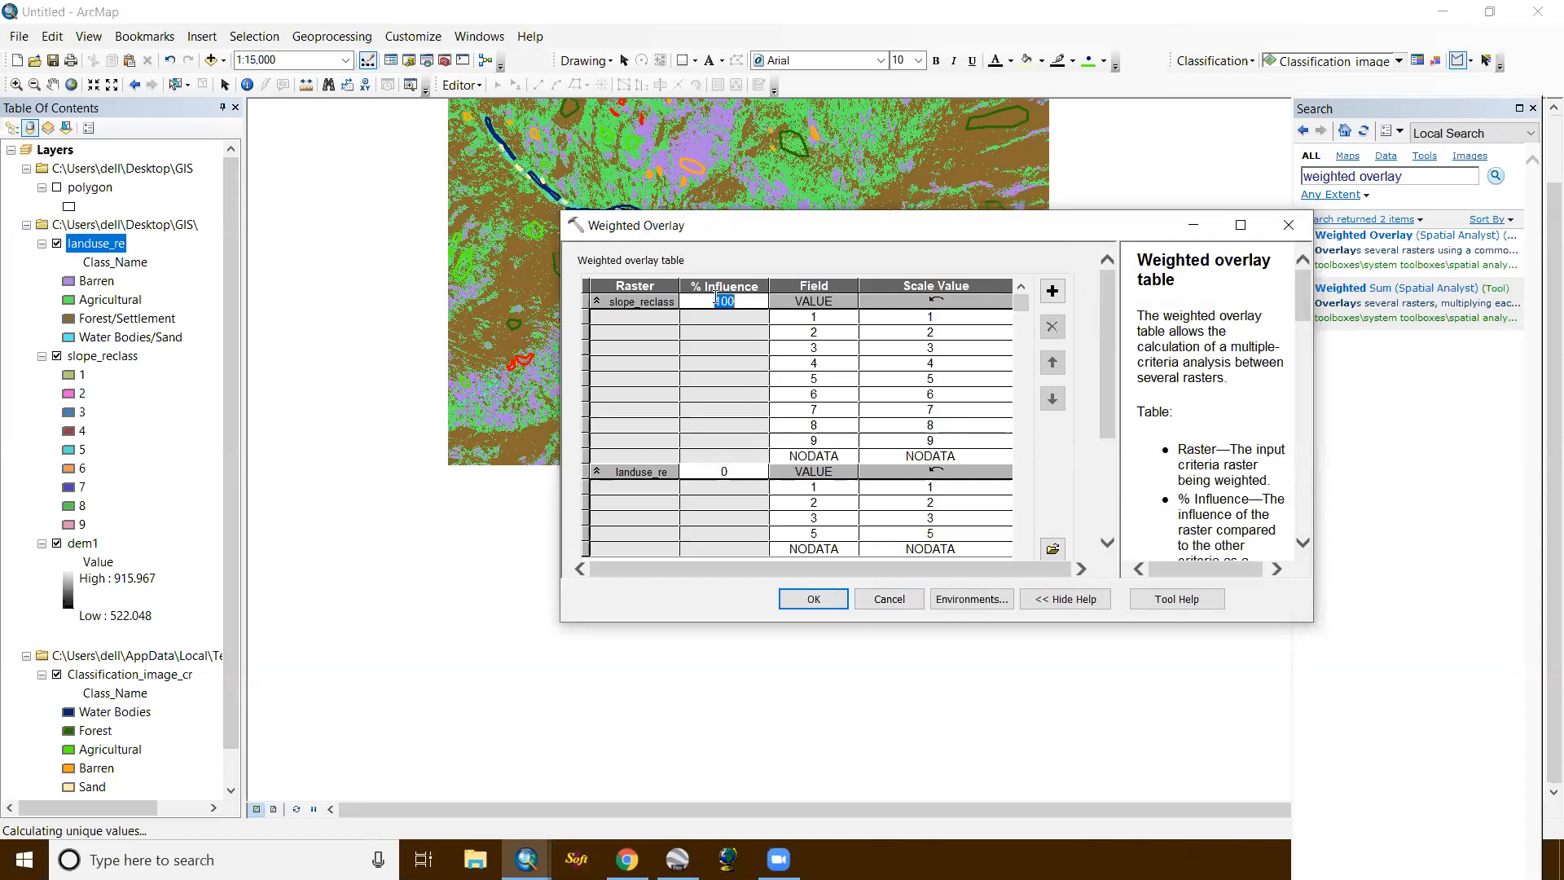
pyautogui.write('50')
pyautogui.click(733, 492)
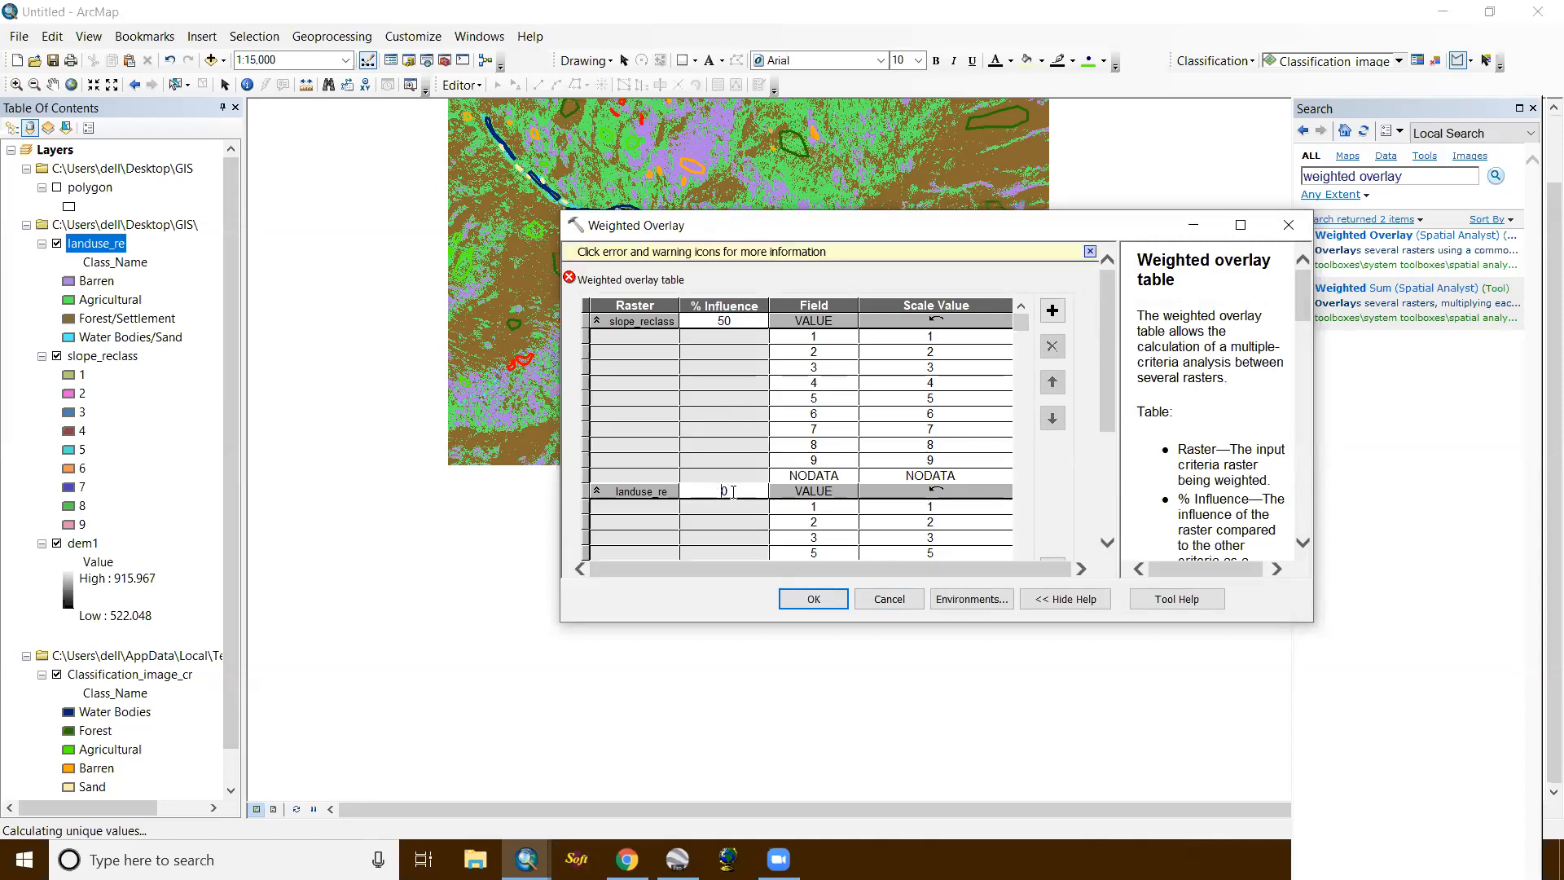
pyautogui.write('5')
pyautogui.scroll(-3, 694, 357)
pyautogui.scroll(1, 694, 357)
pyautogui.scroll(-3, 695, 357)
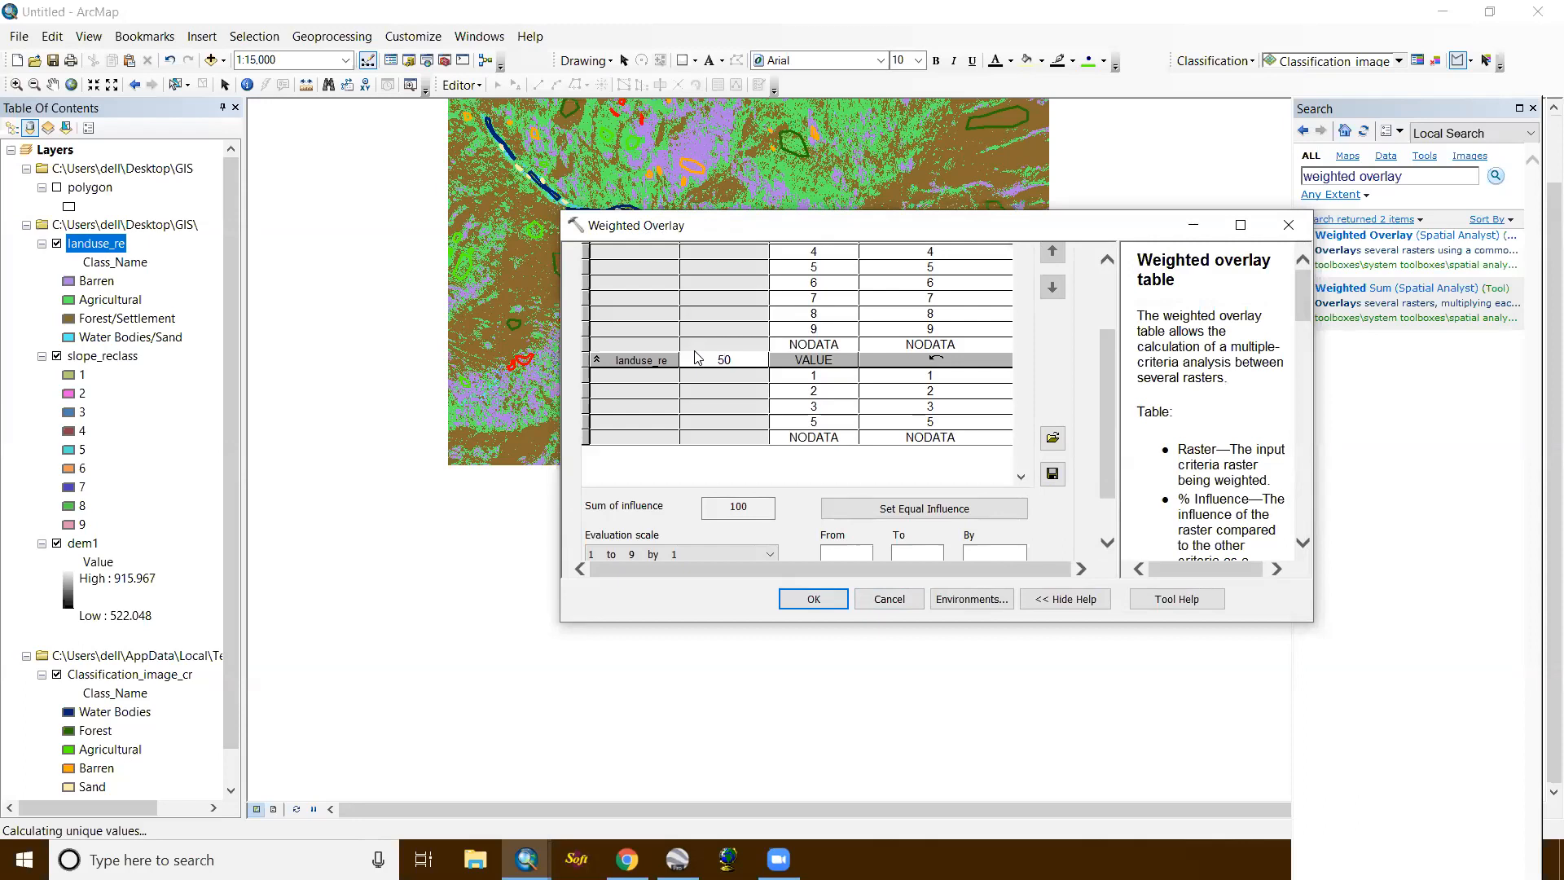
pyautogui.scroll(3, 697, 357)
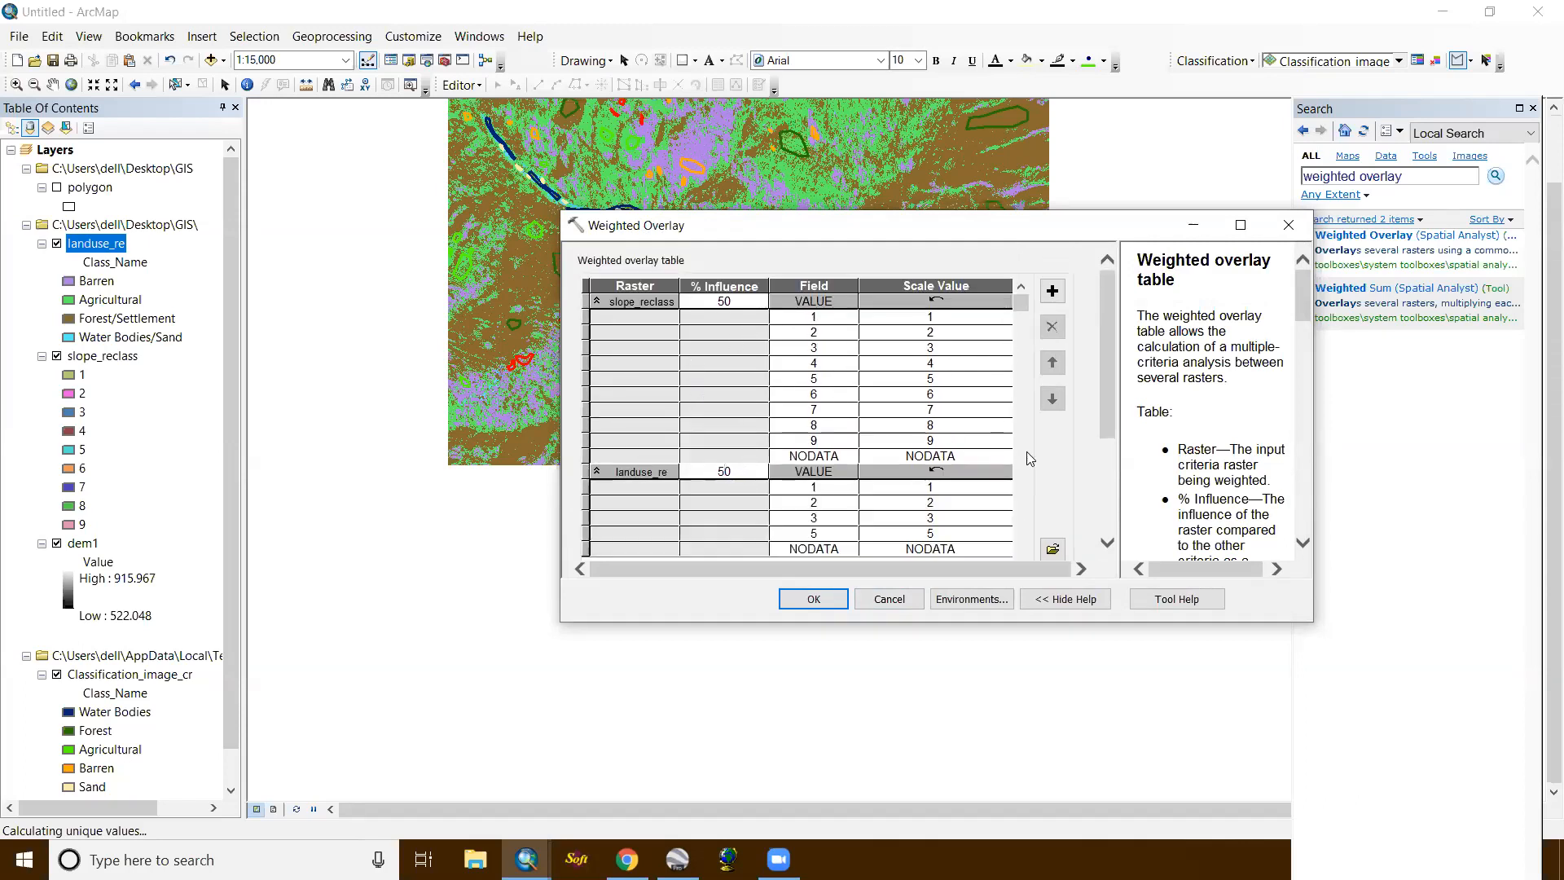
pyautogui.scroll(-3, 1062, 453)
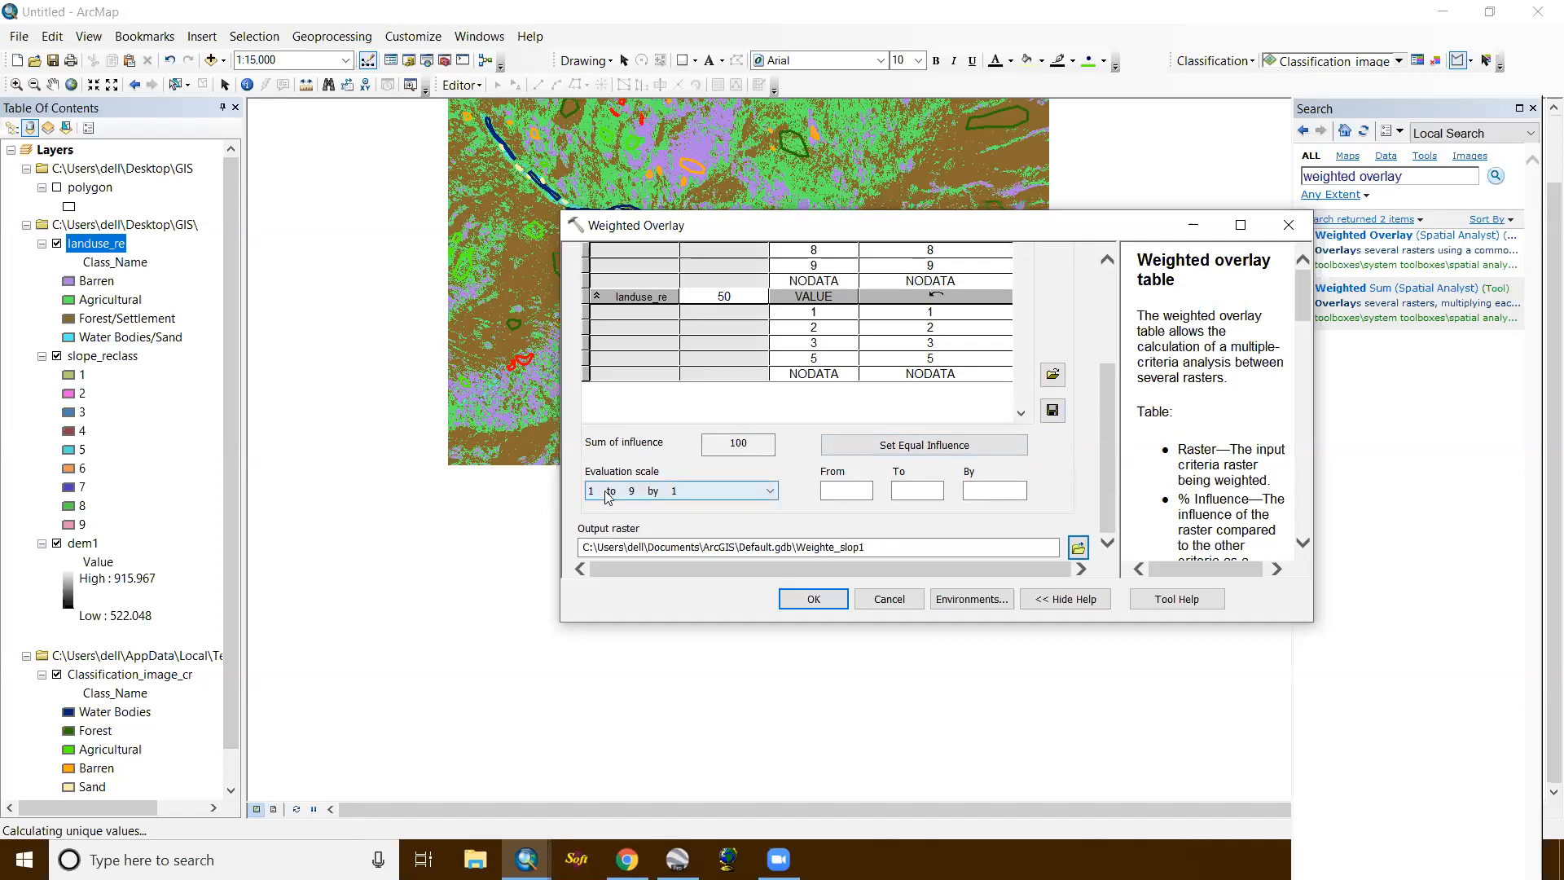
# Step: Run the weighted overlay with an evaluation scale of -5 to 5 by 1, saving the output raster as weighted in the GIS folder
pyautogui.scroll(-3, 643, 498)
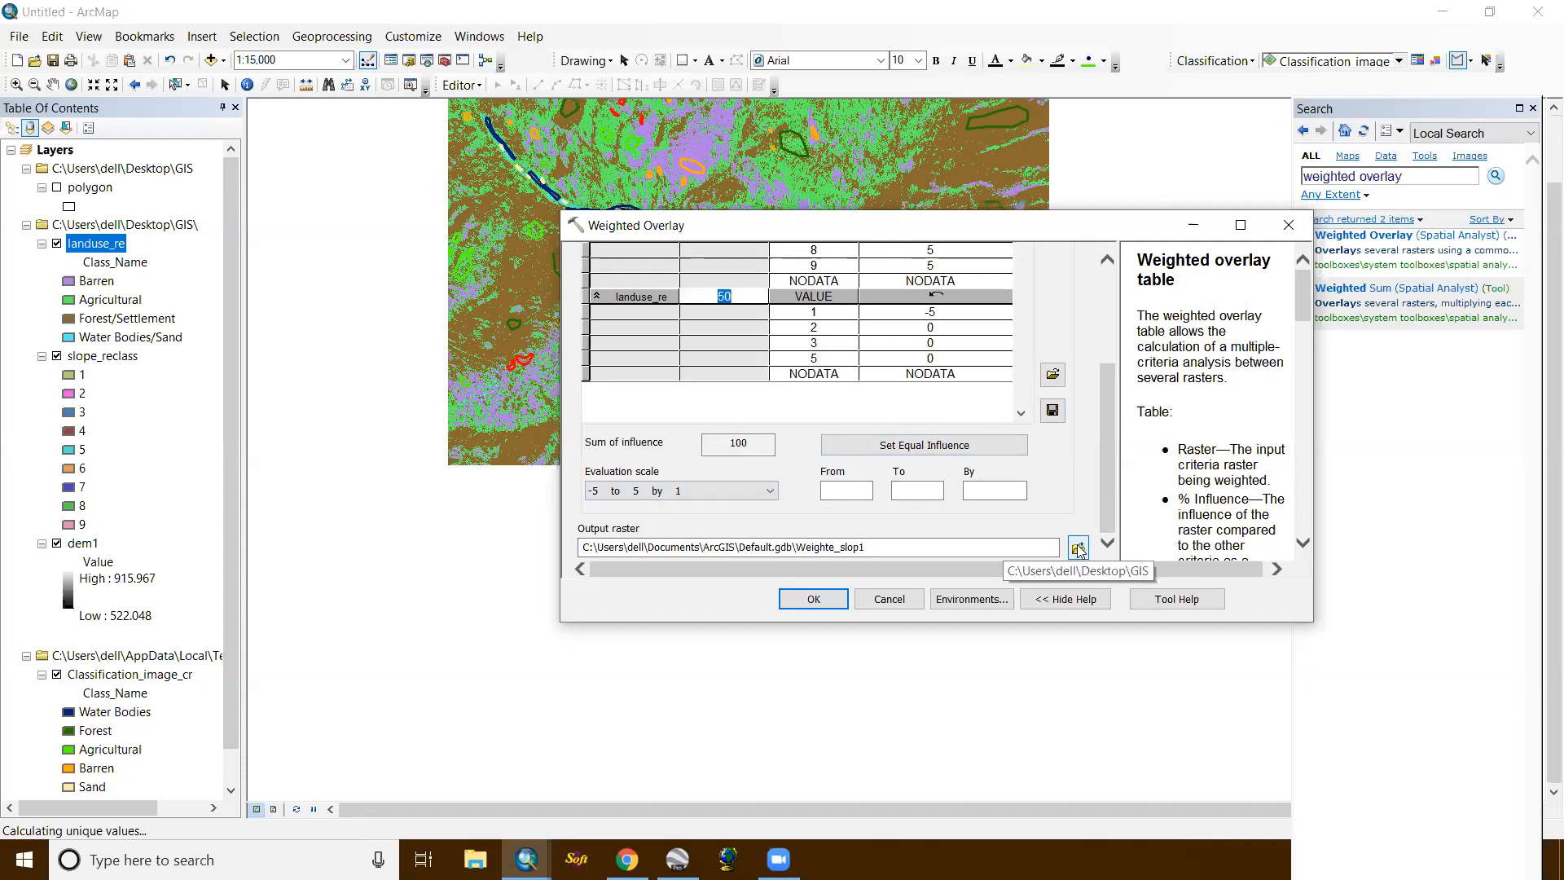
pyautogui.click(1078, 548)
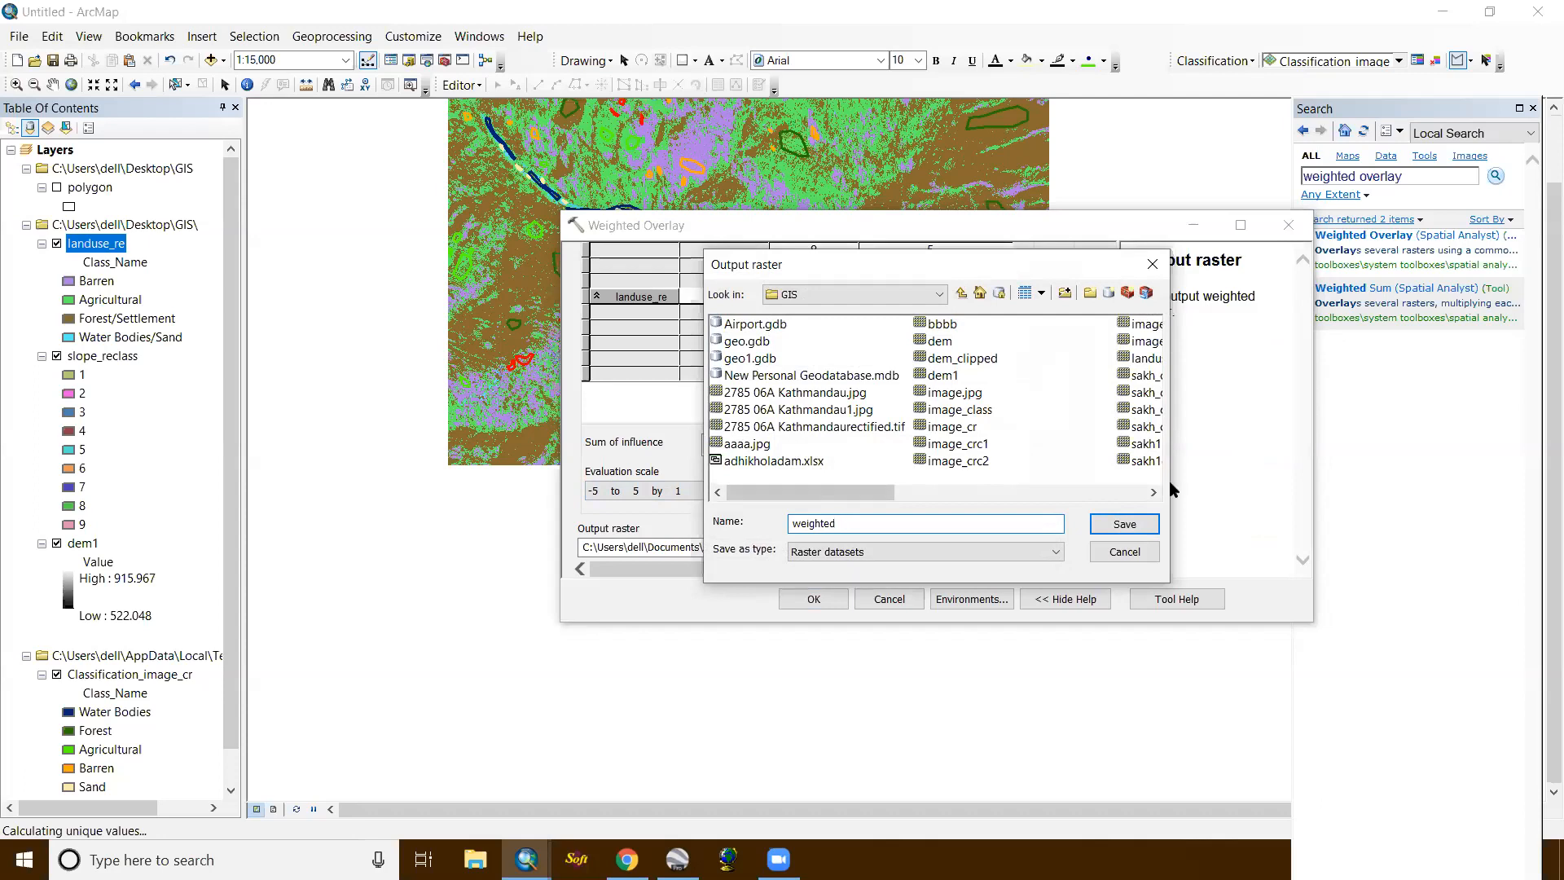
pyautogui.click(1124, 525)
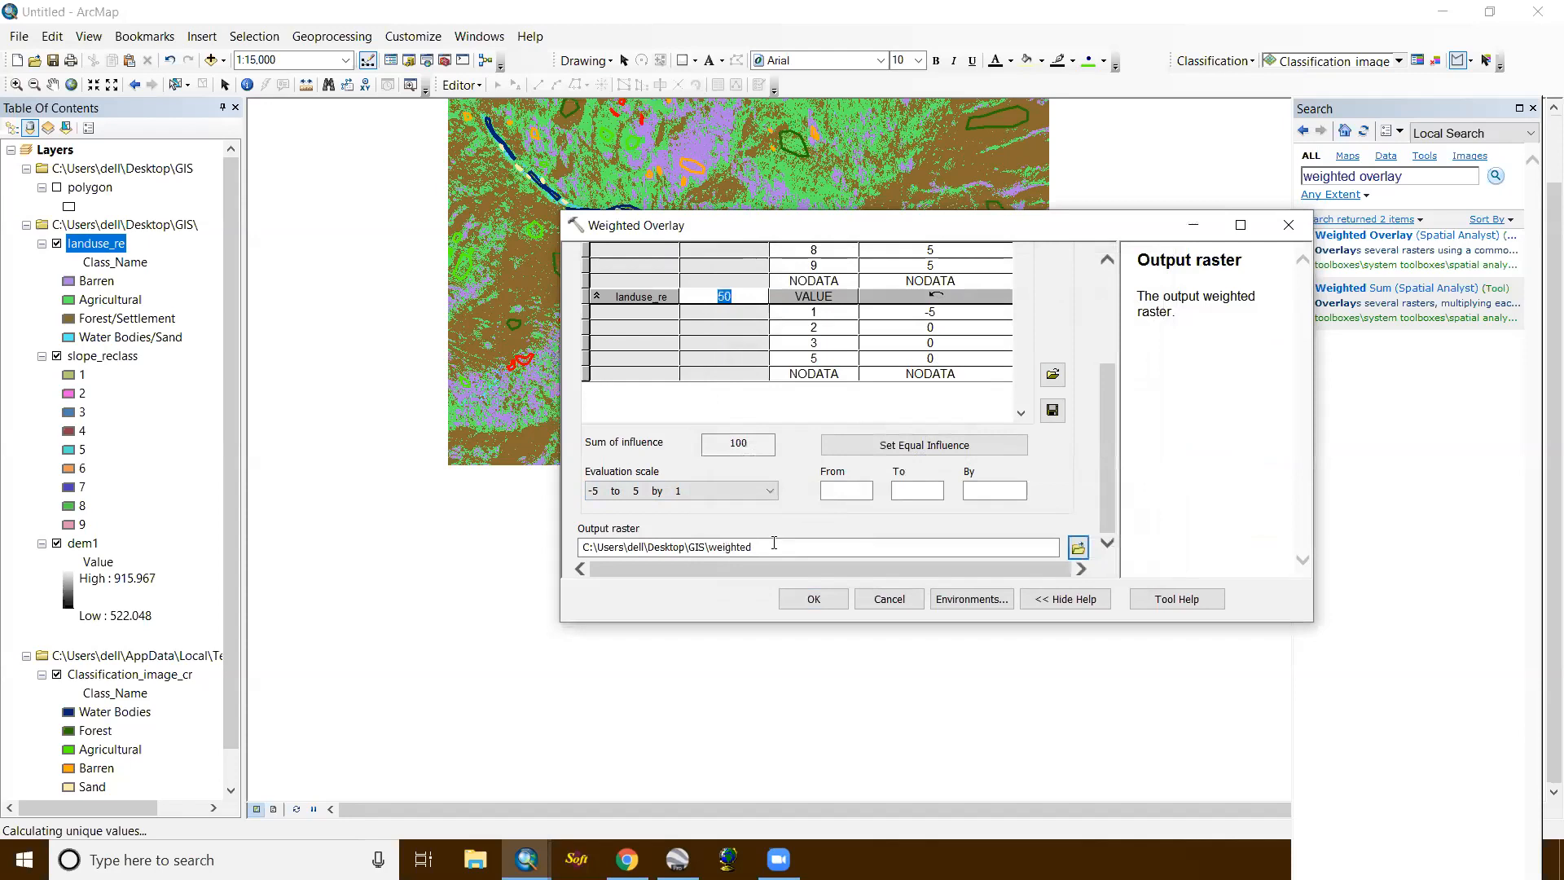
pyautogui.click(814, 598)
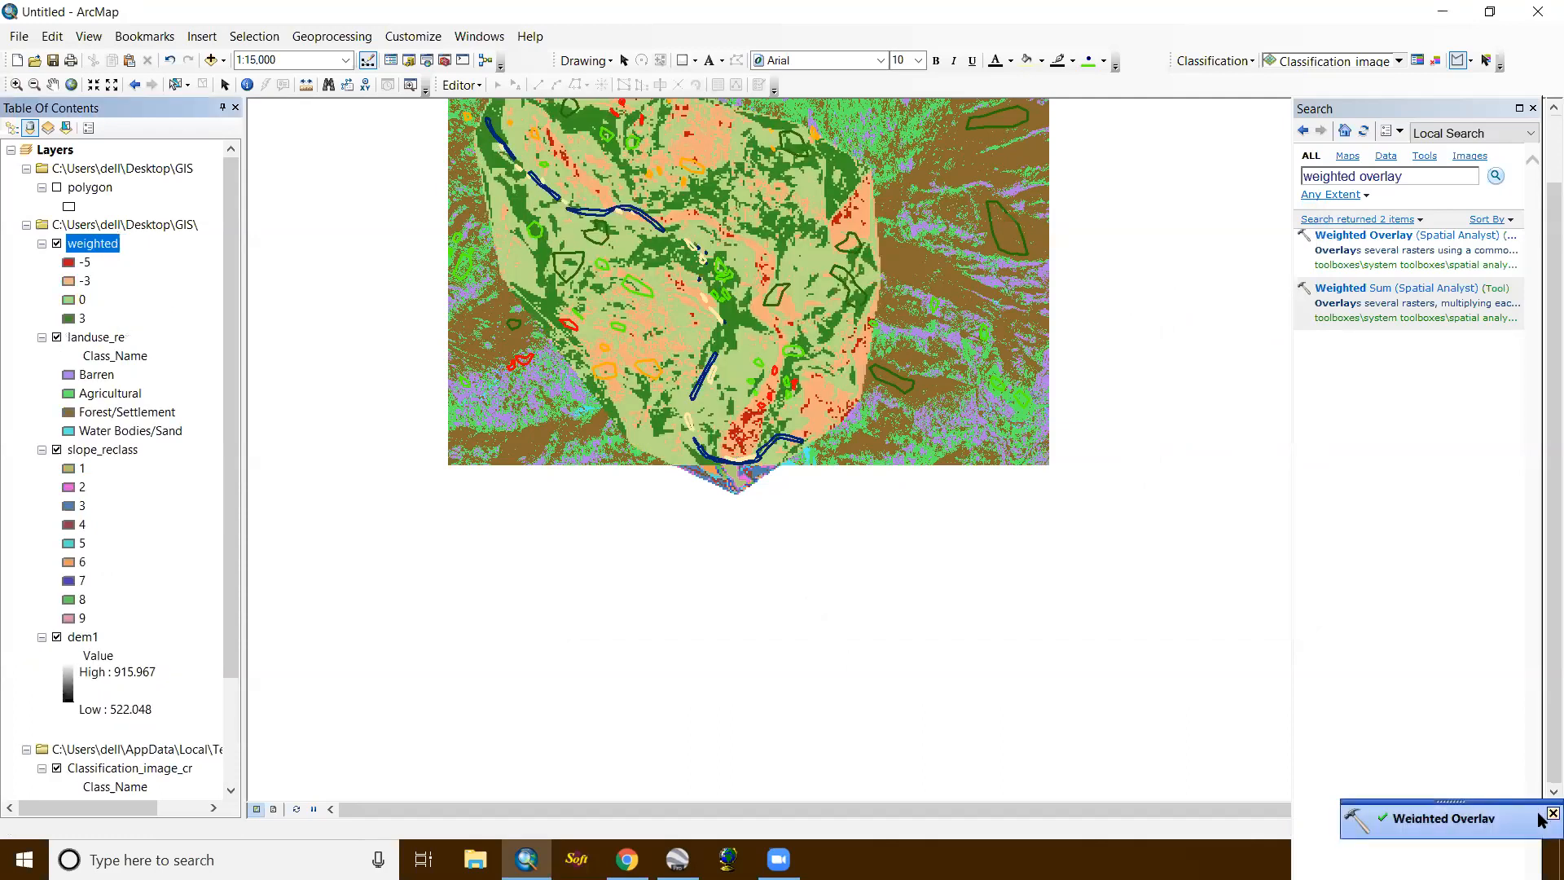
pyautogui.click(1552, 812)
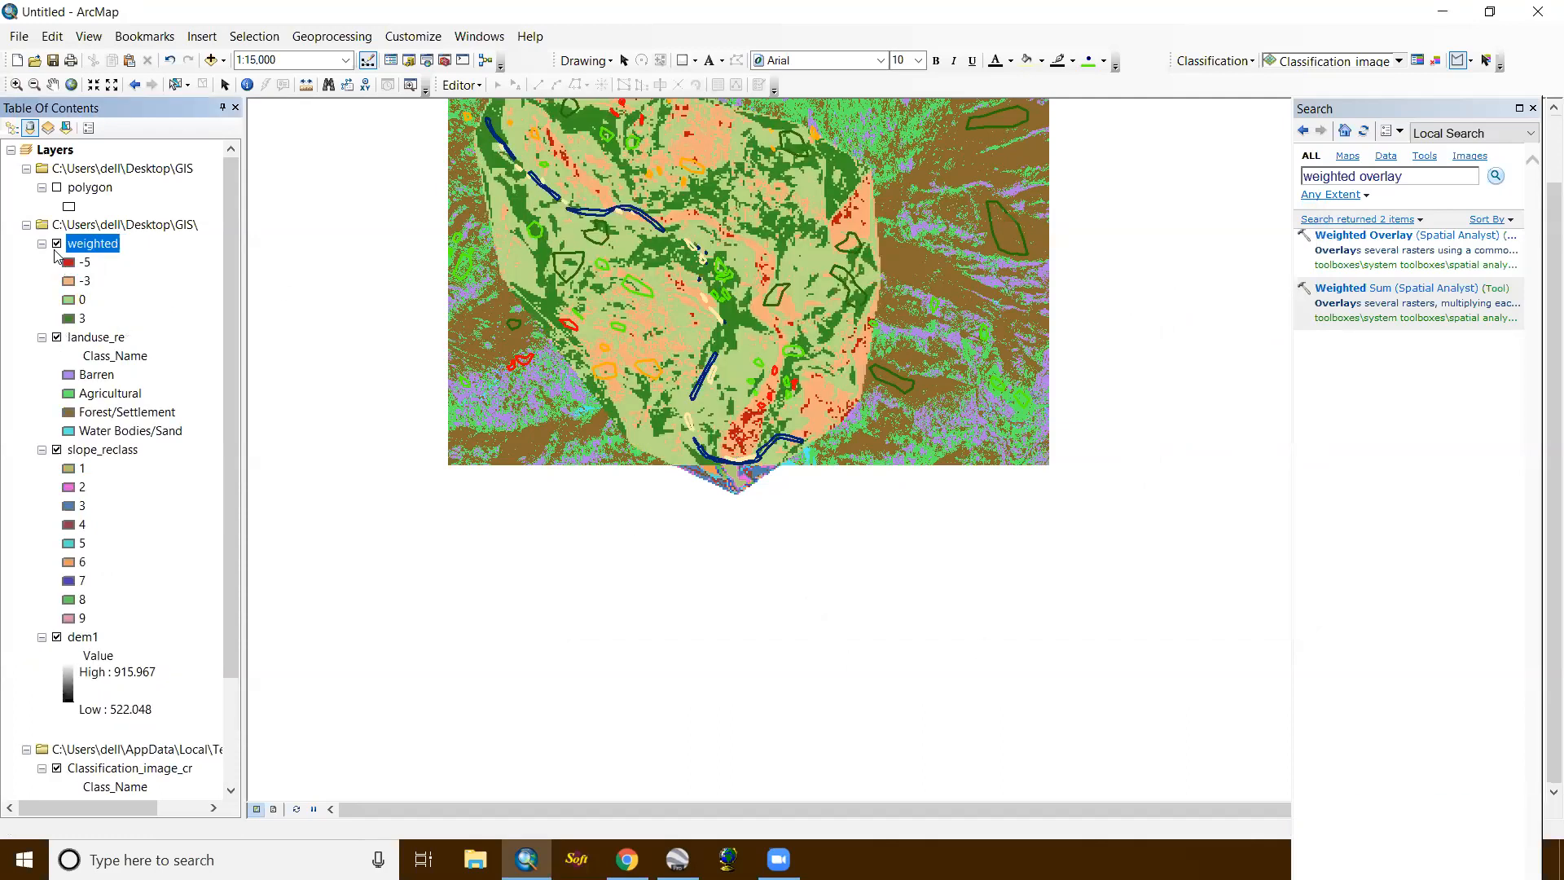
# Step: Hide the landuse_re, dem1 and slope_reclass layers and inspect the weighted raster on the map
pyautogui.click(57, 337)
pyautogui.click(58, 637)
pyautogui.click(57, 450)
pyautogui.scroll(-1, 676, 569)
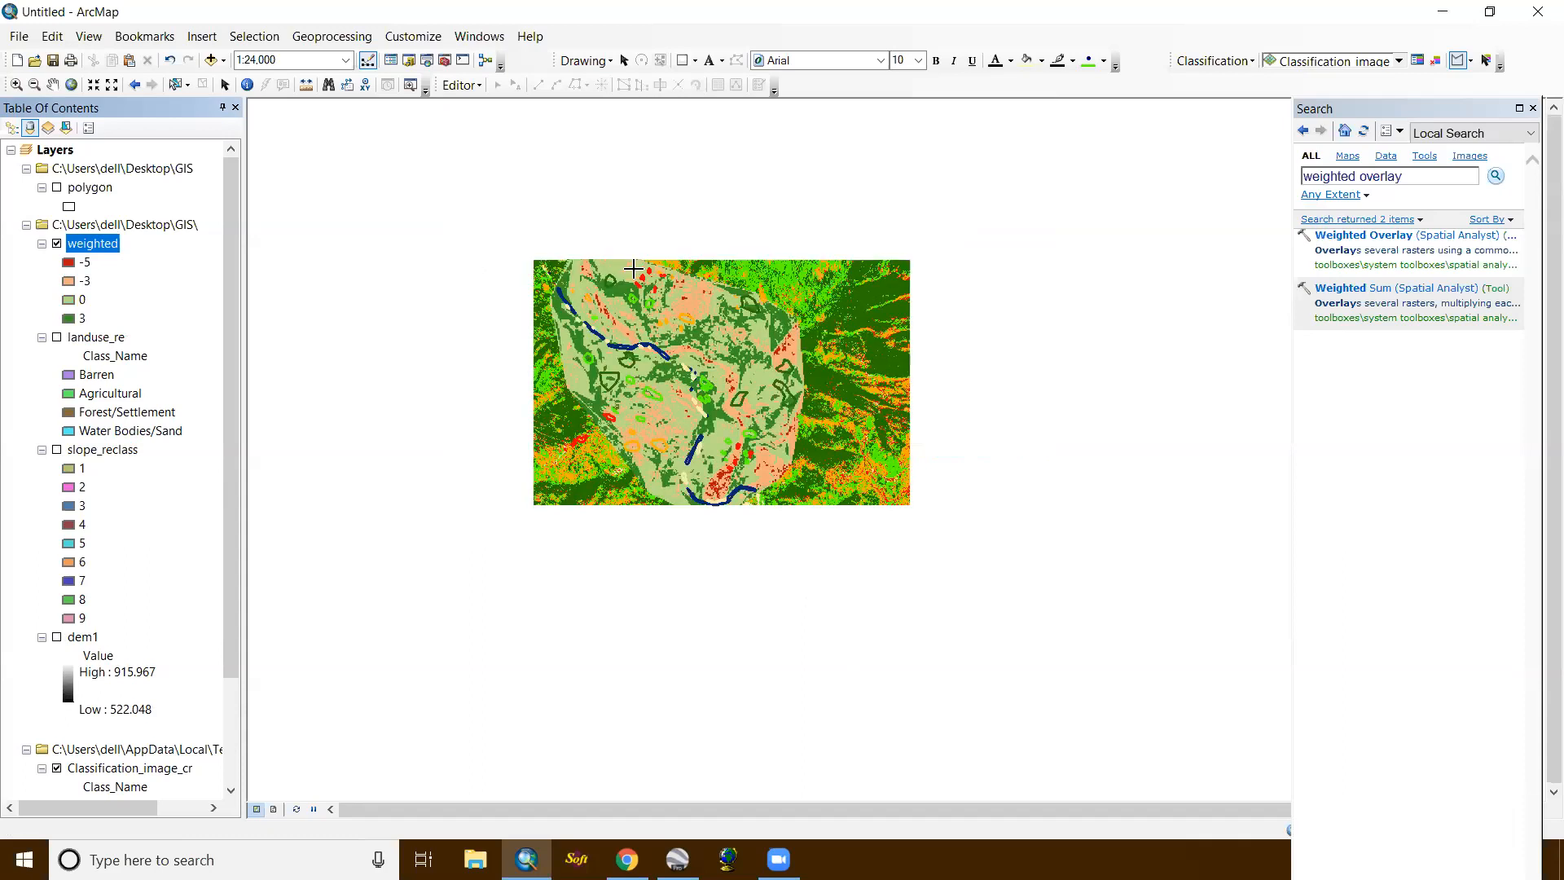
pyautogui.scroll(1, 633, 269)
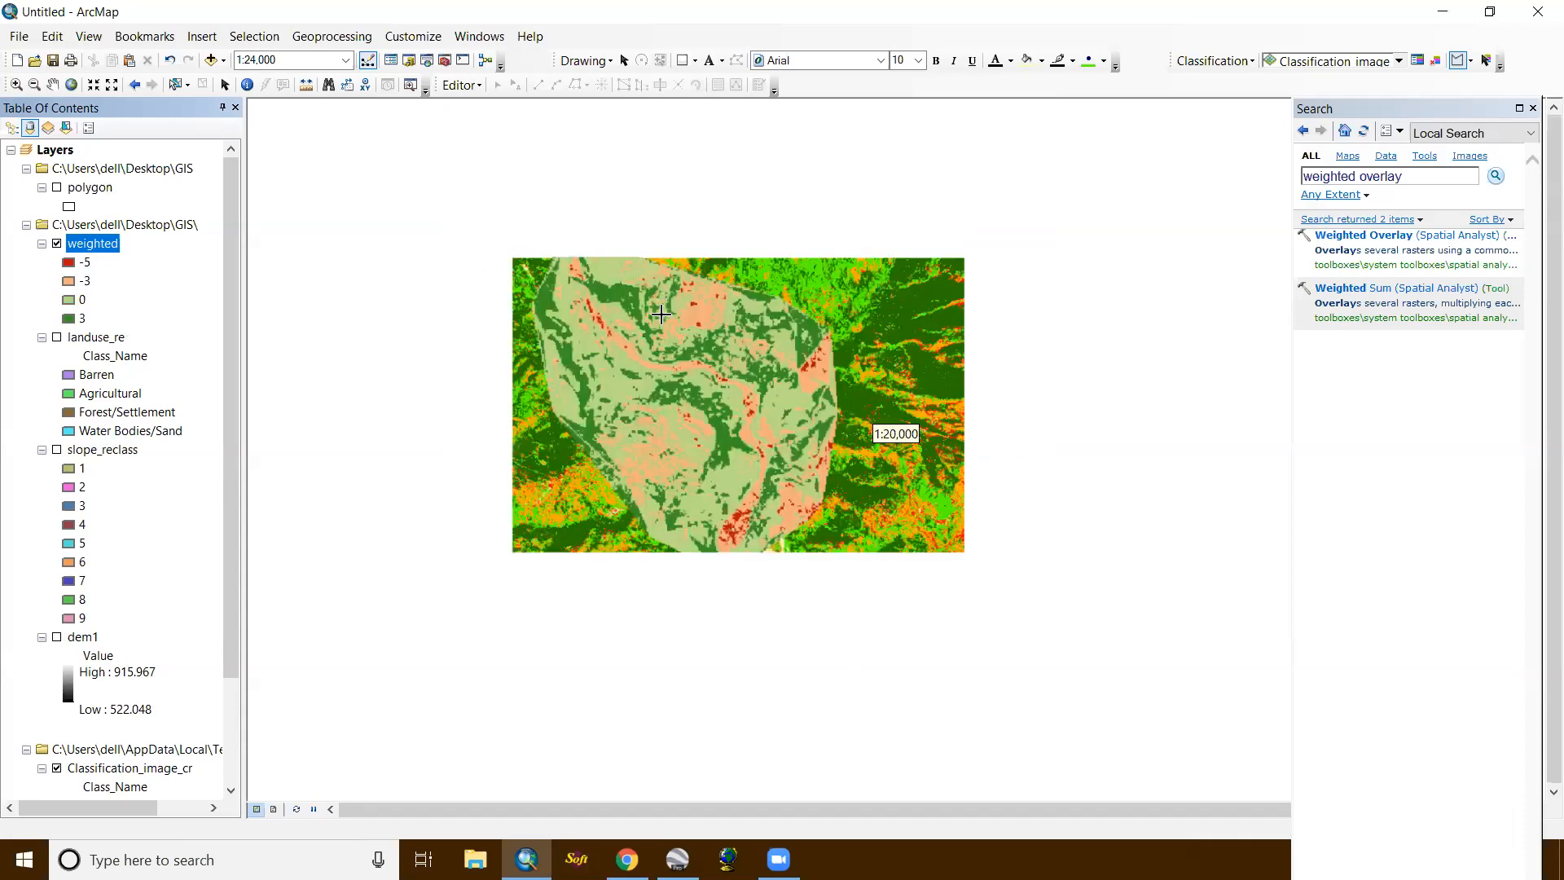
pyautogui.scroll(6, 661, 314)
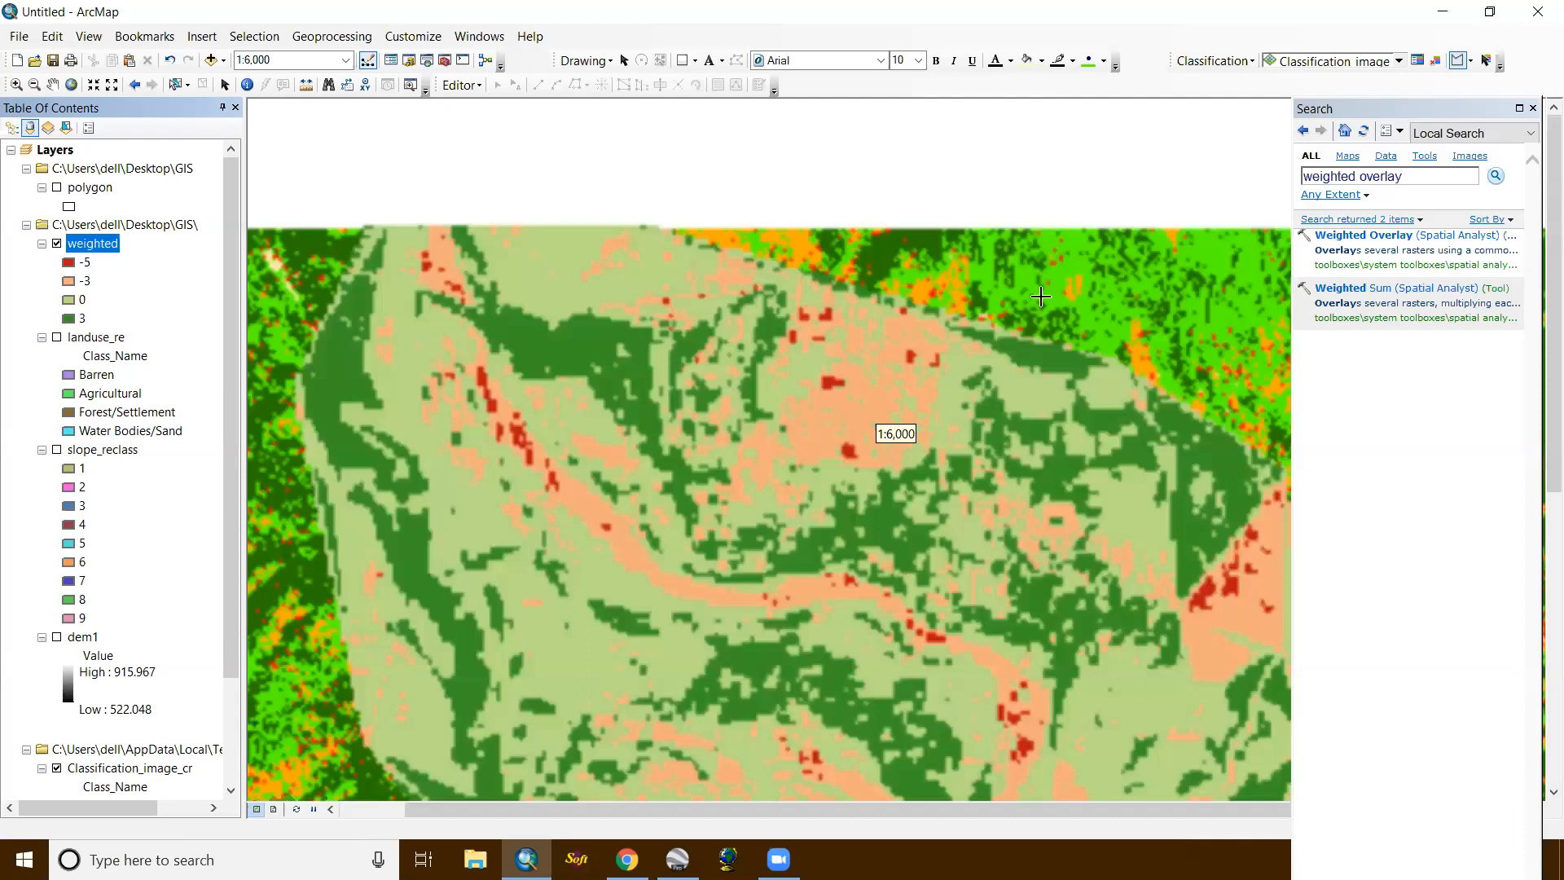
# Step: Clear all training samples in the Training Sample Manager and close it
pyautogui.click(1417, 65)
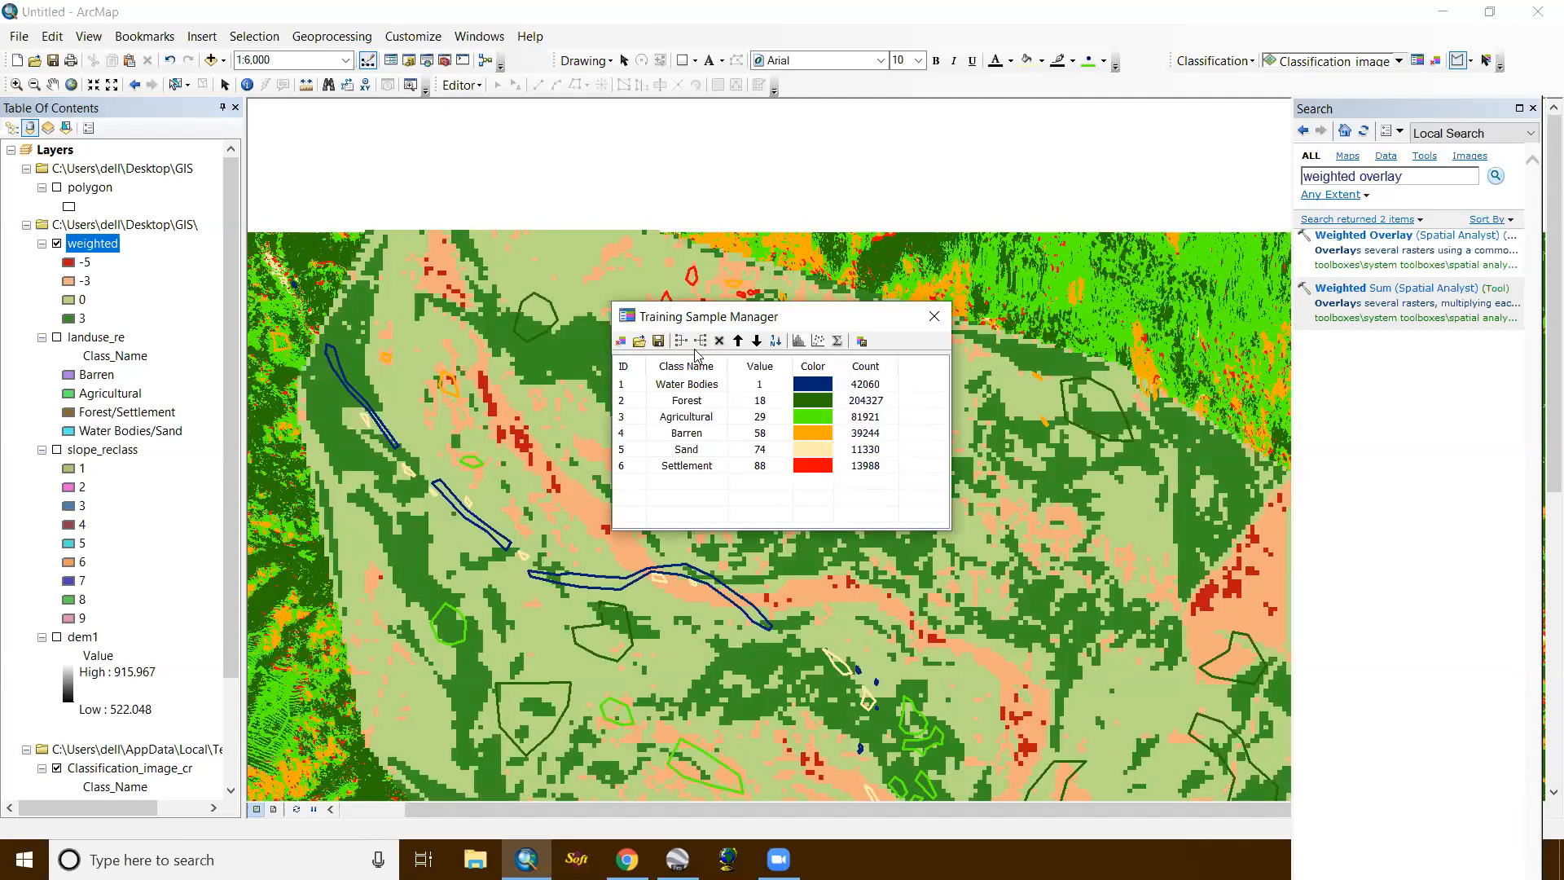
pyautogui.click(621, 340)
pyautogui.click(934, 316)
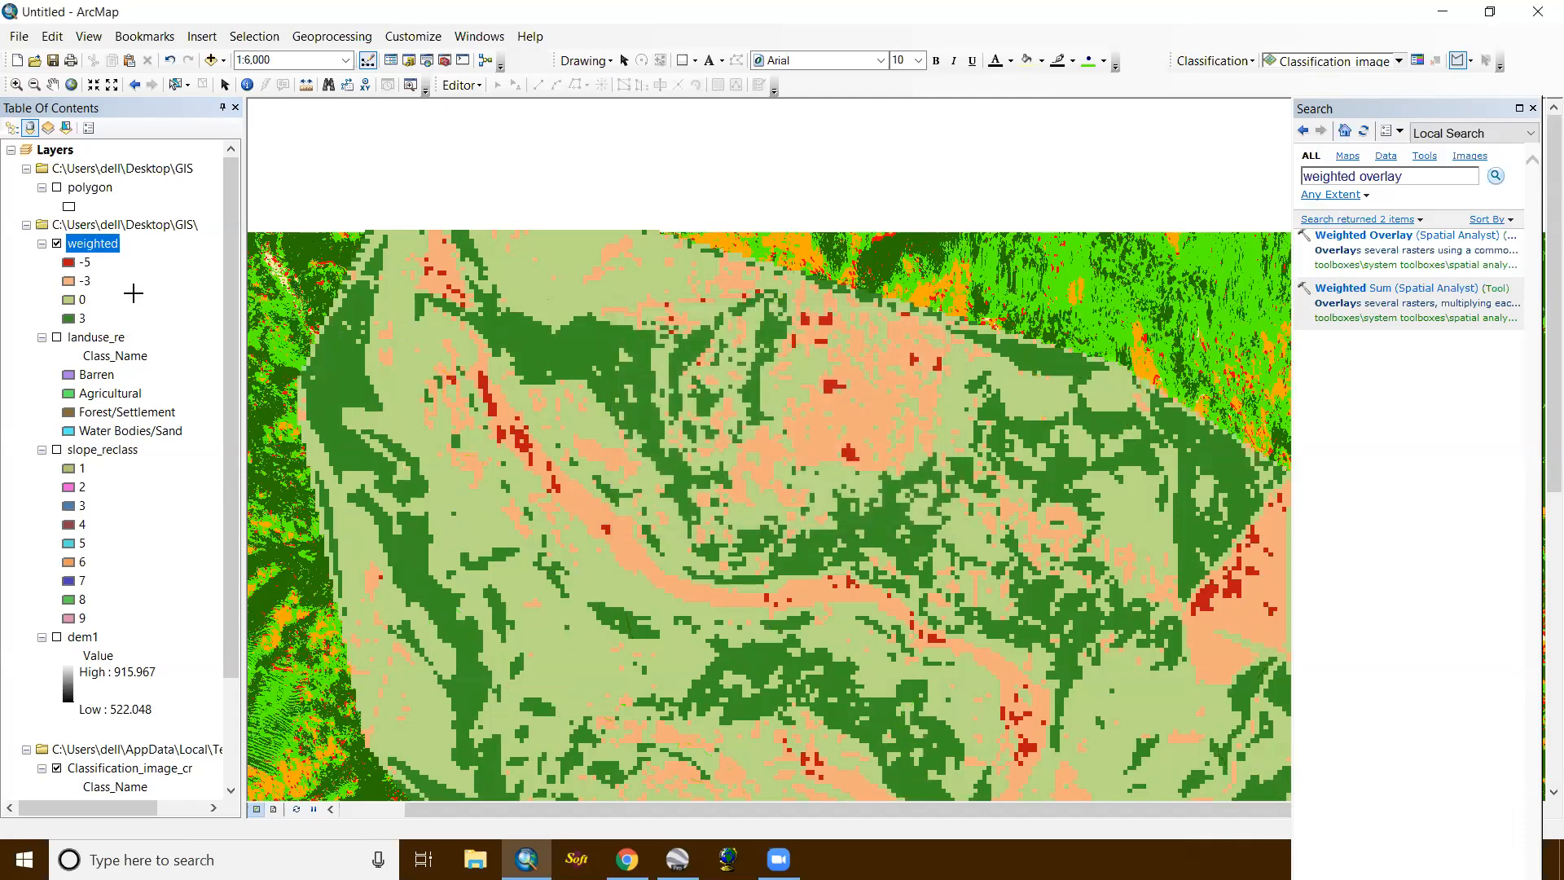
# Step: Examine the weighted raster on the map and check the values and counts in its attribute table
pyautogui.scroll(2, 786, 420)
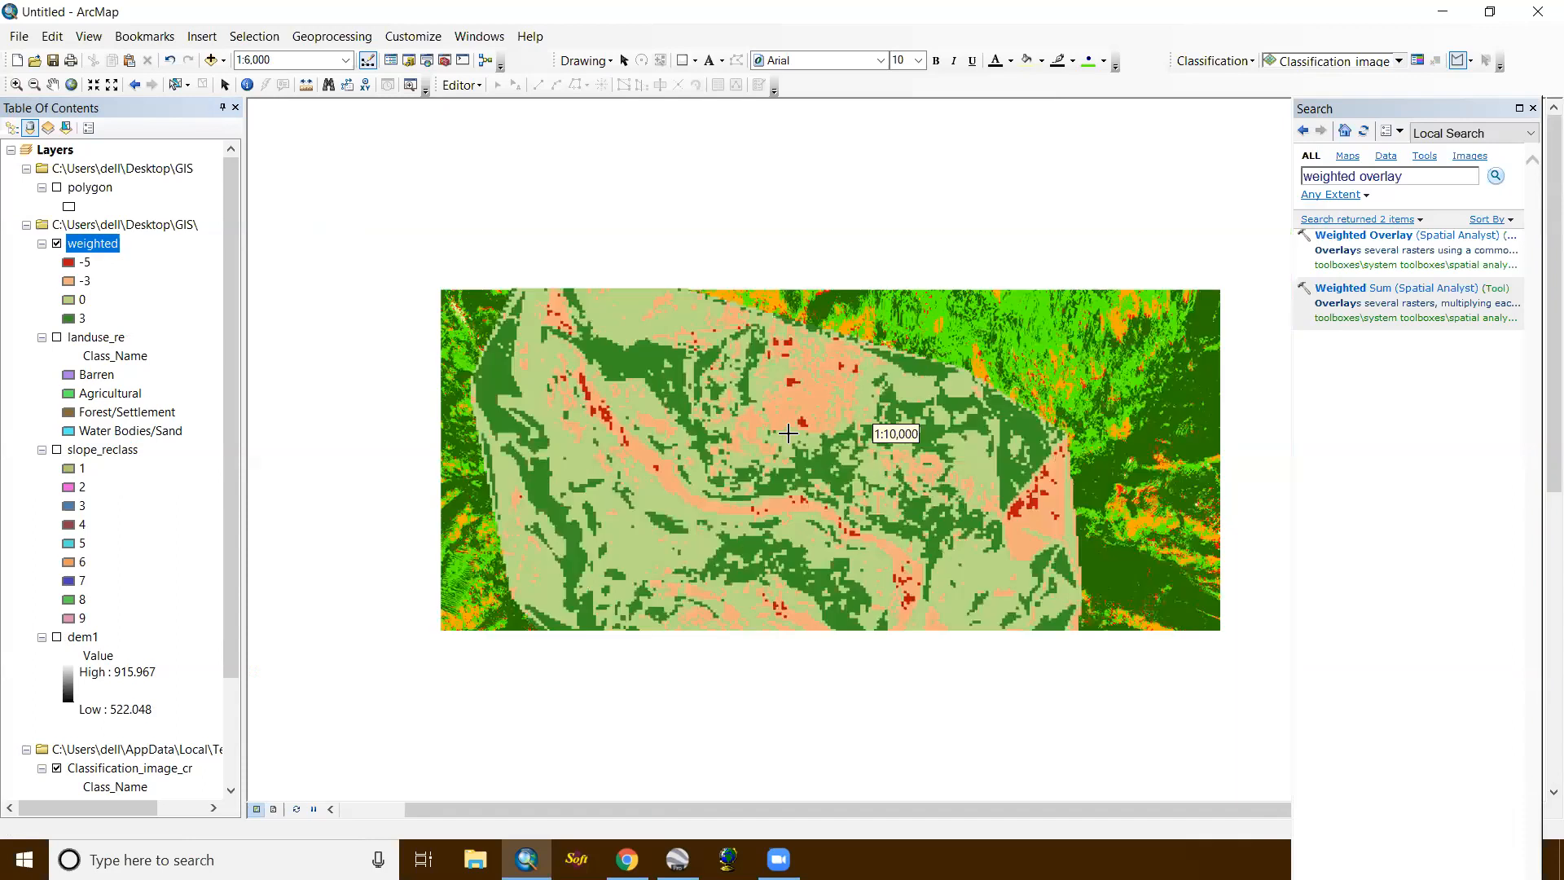
pyautogui.scroll(2, 765, 308)
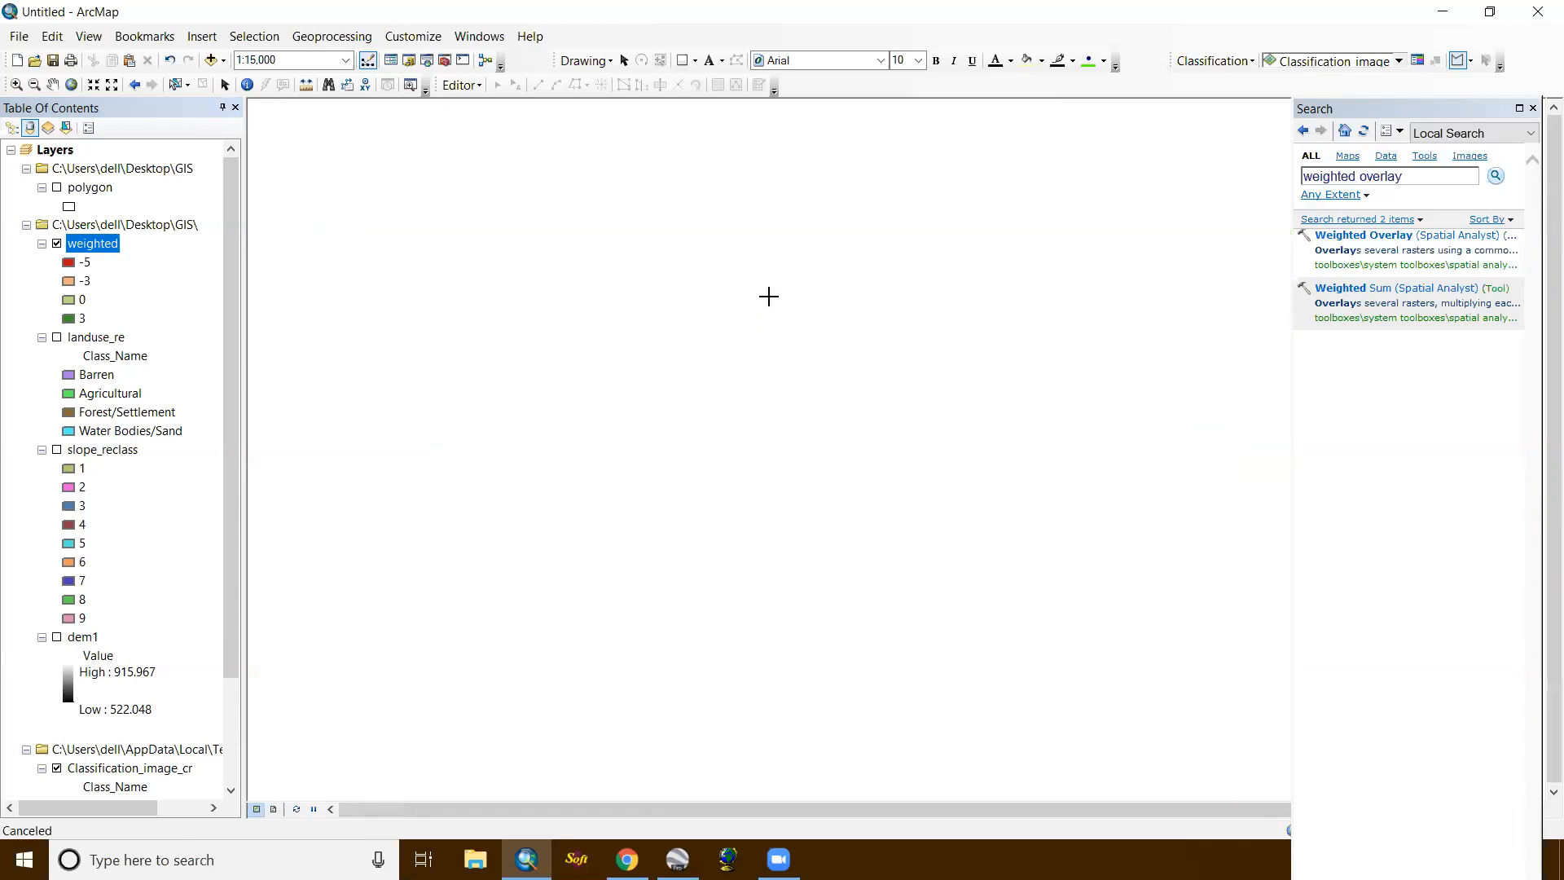
pyautogui.scroll(1, 761, 329)
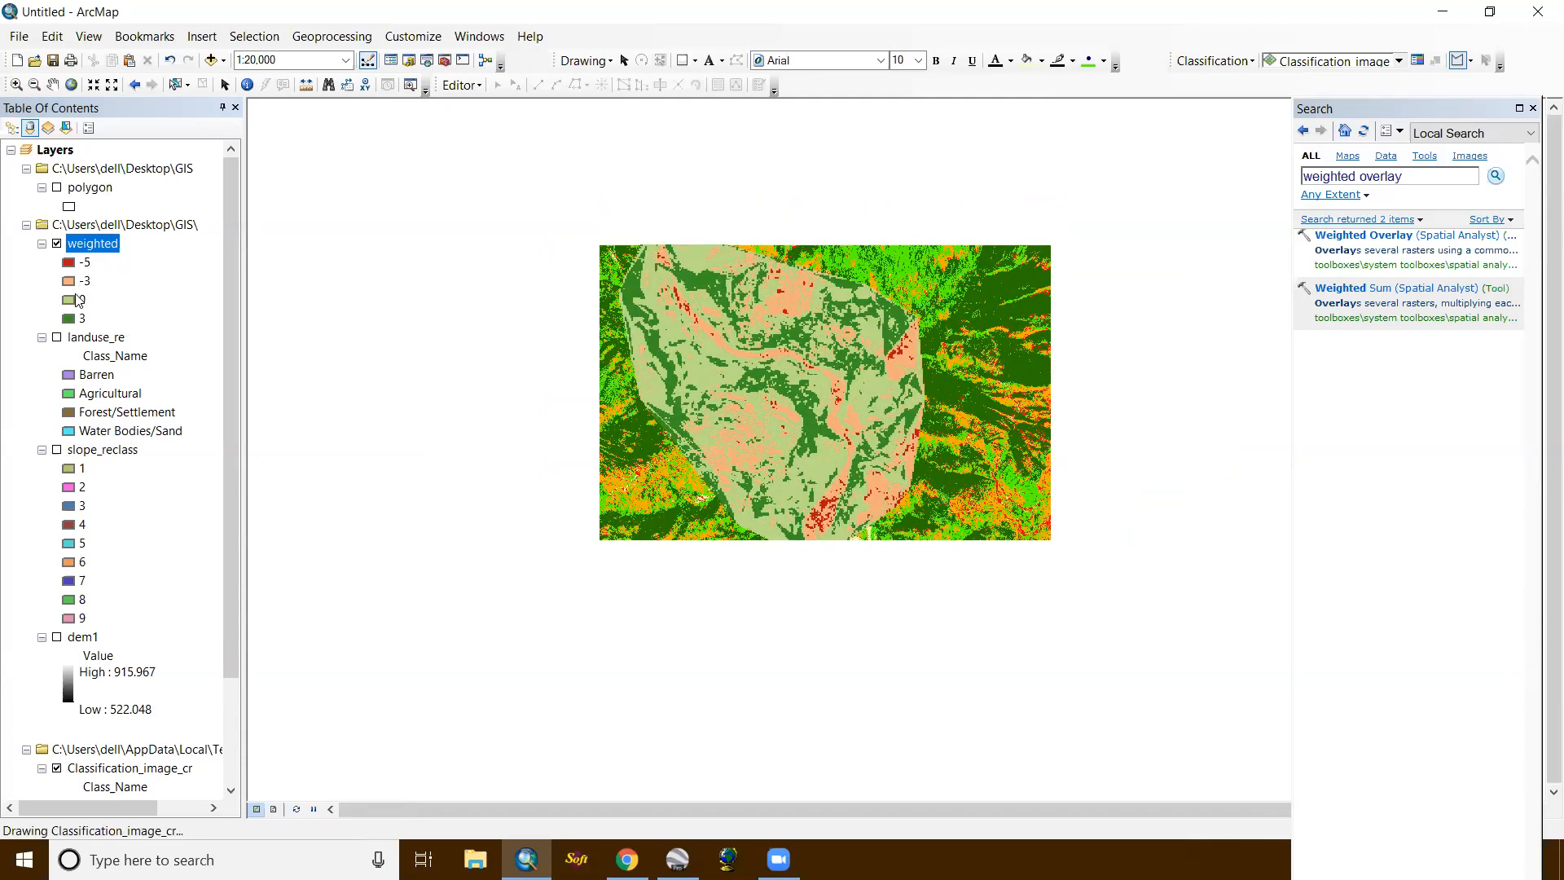
pyautogui.rightClick(97, 243)
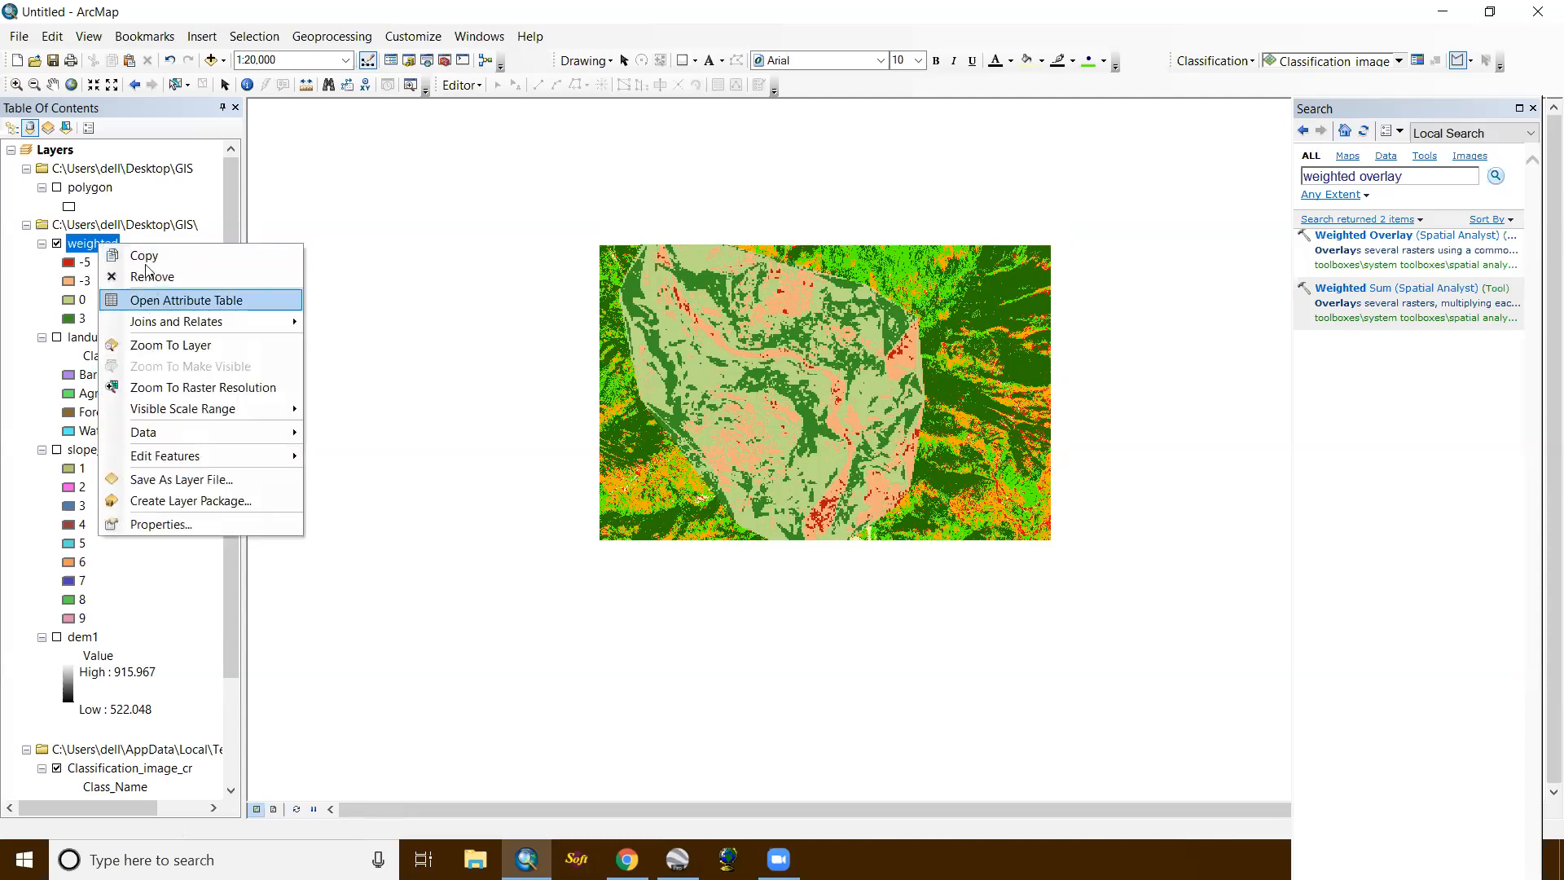
pyautogui.click(146, 300)
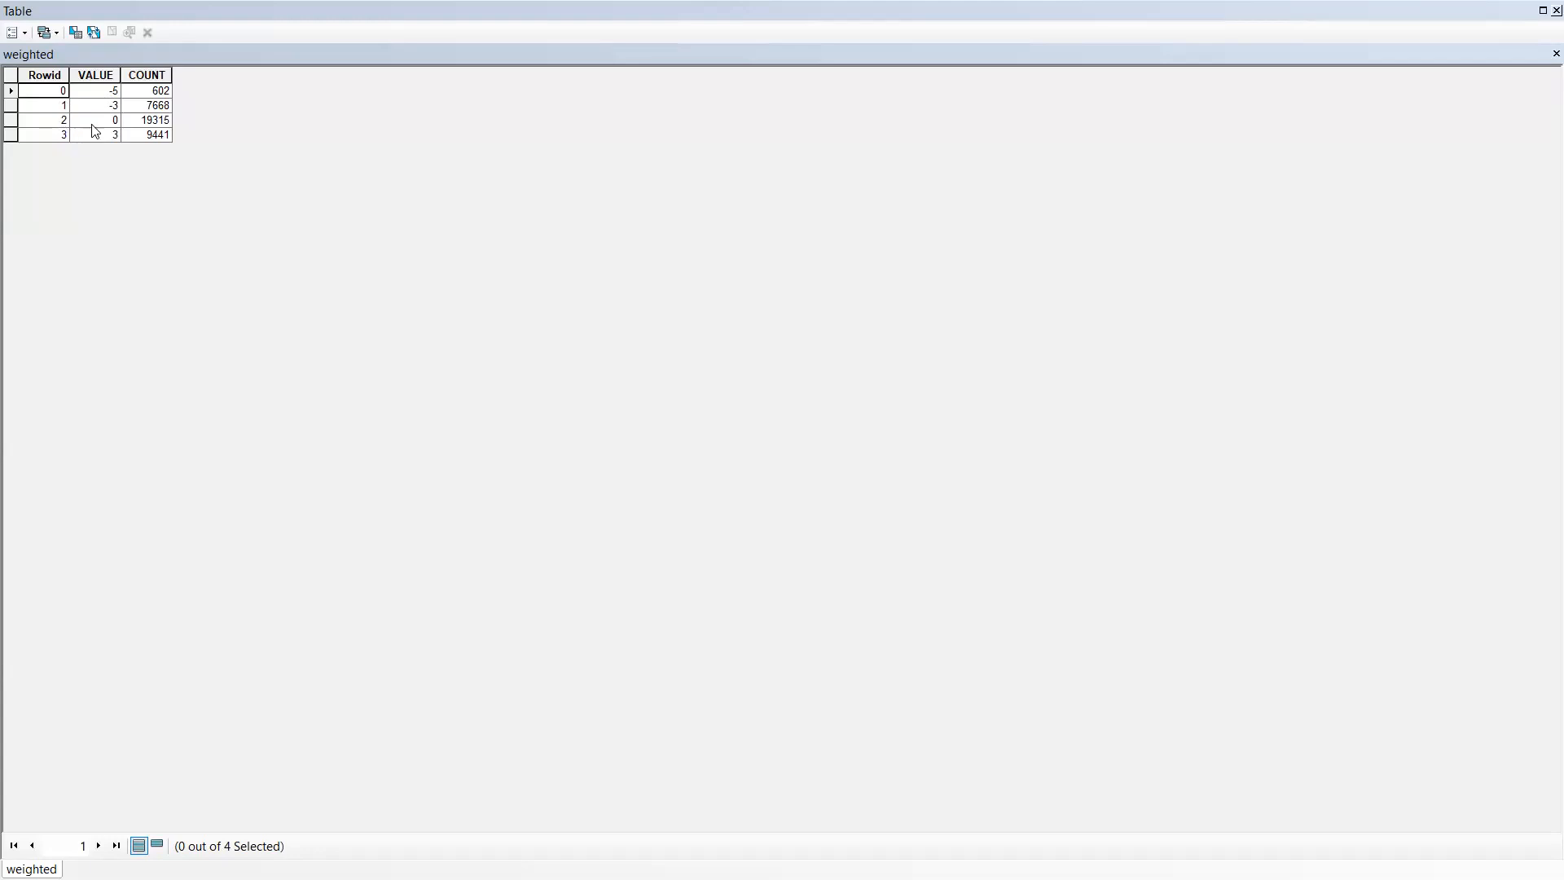
pyautogui.click(1556, 10)
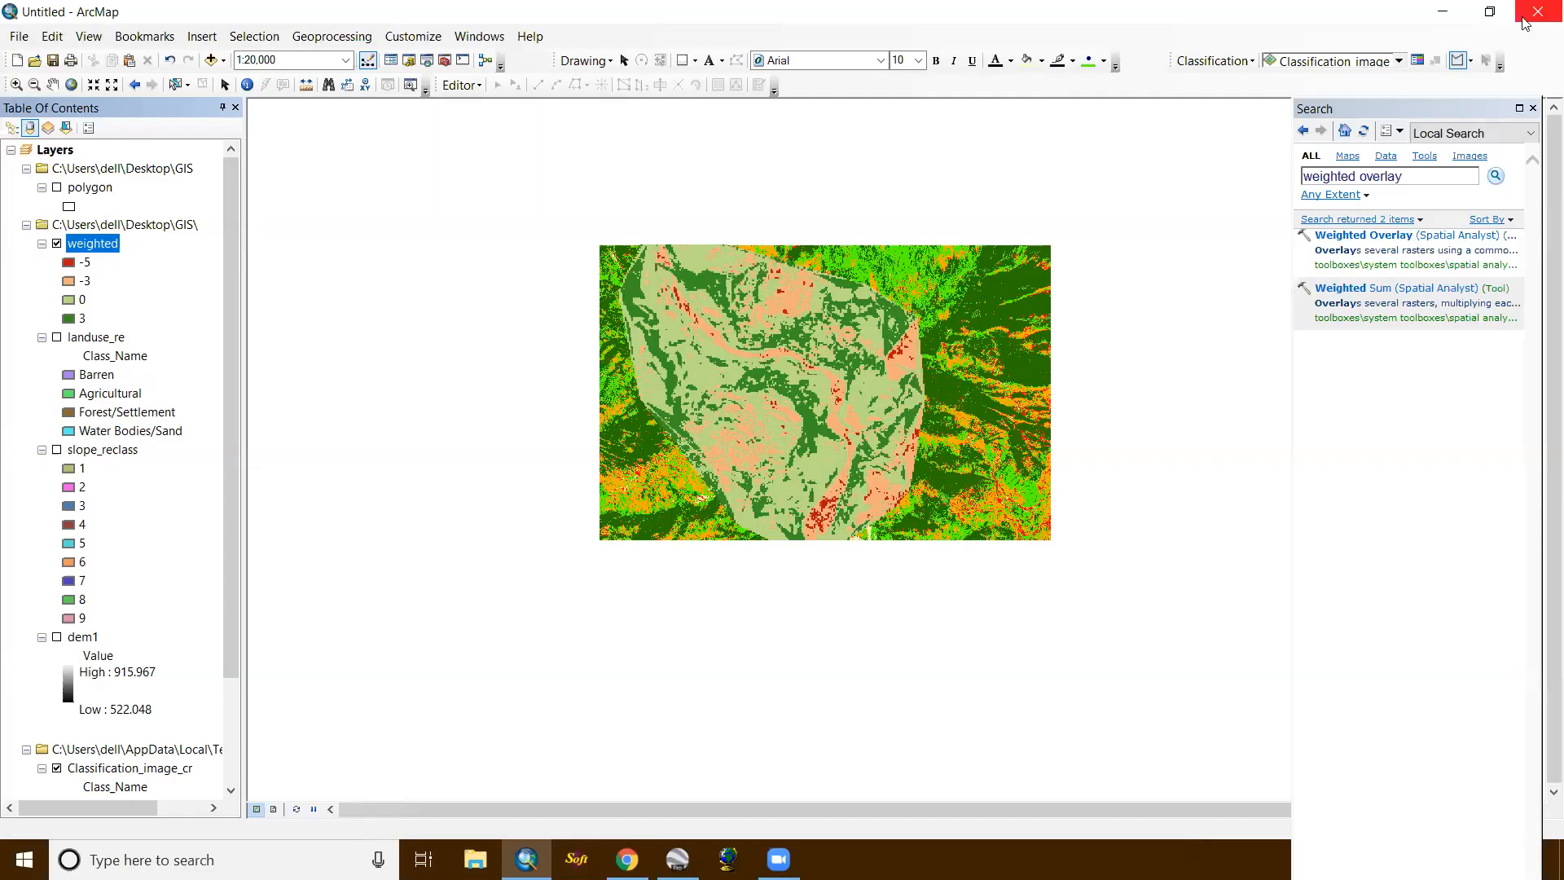
# Step: Reopen the Weighted Overlay tool and add slope_reclass to the table with VALUE as its input field
pyautogui.click(1407, 241)
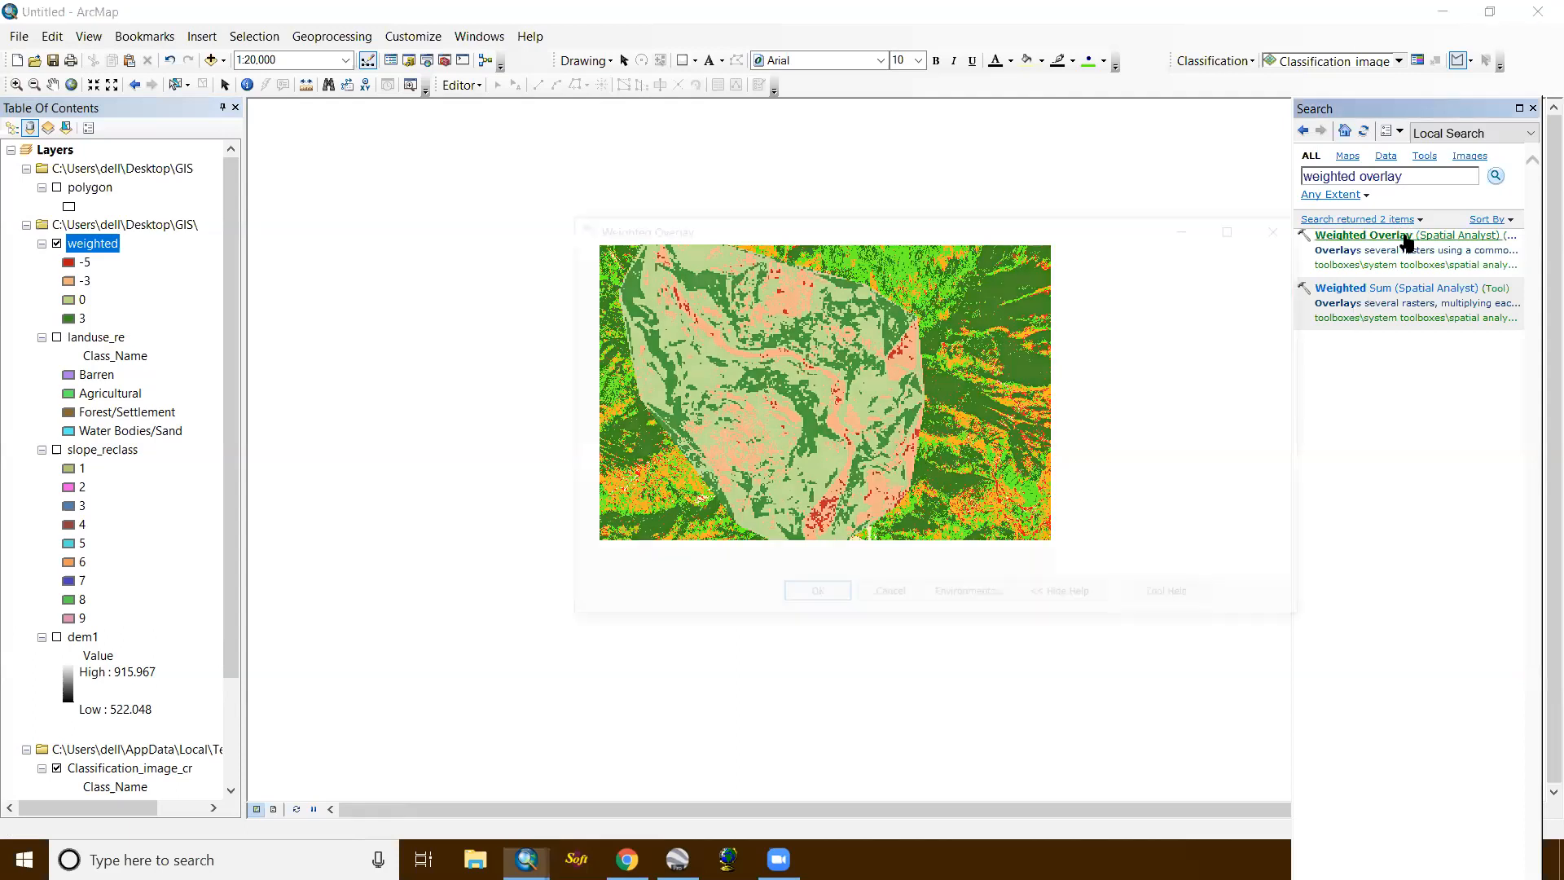
pyautogui.click(1050, 292)
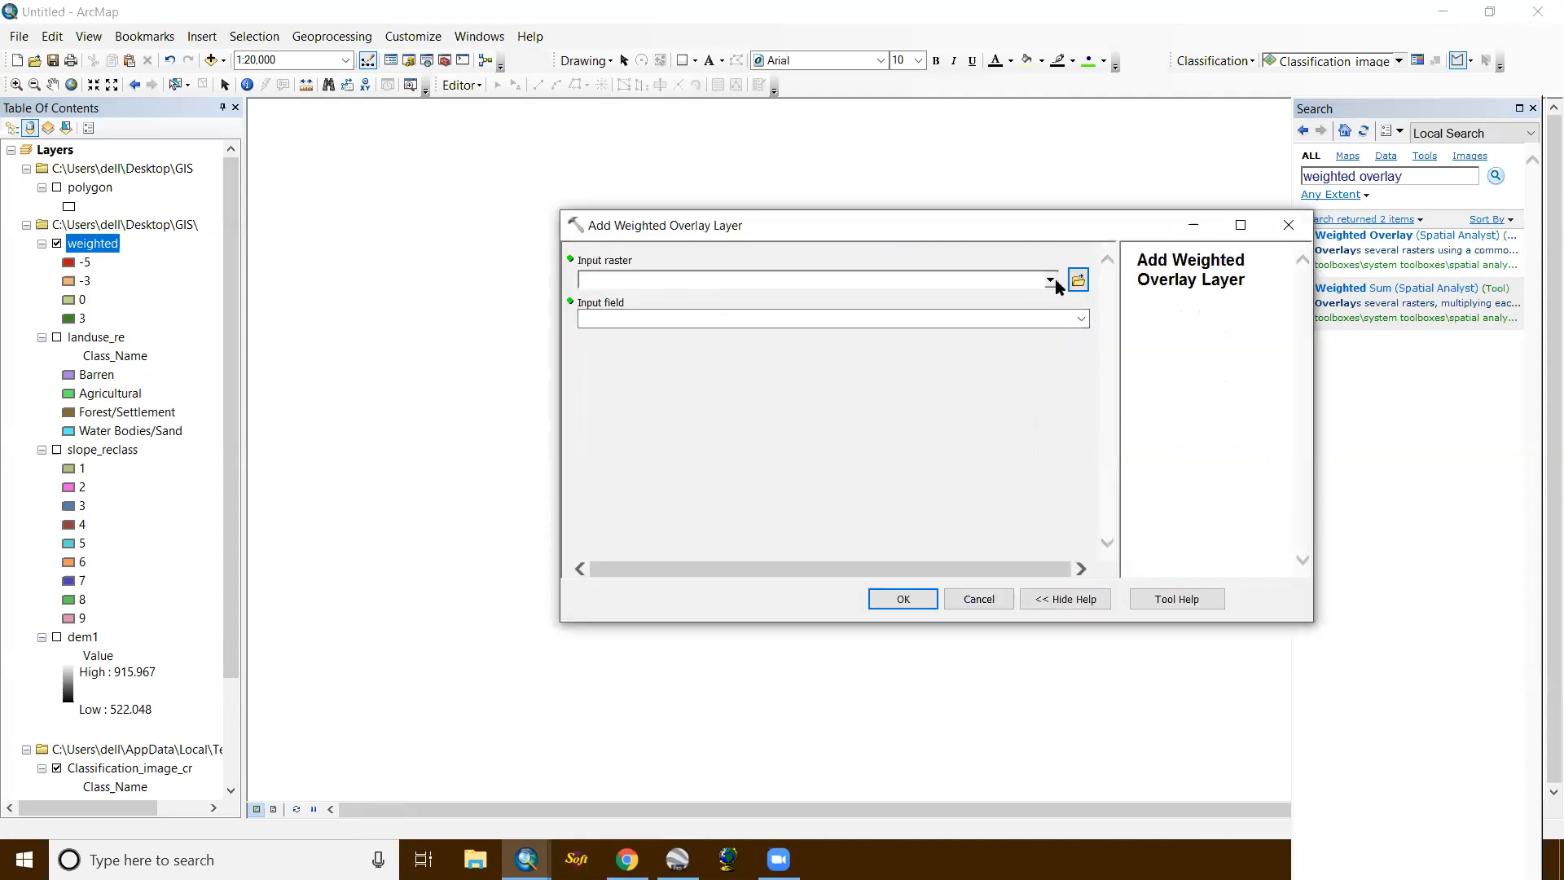
pyautogui.click(1051, 280)
pyautogui.click(643, 335)
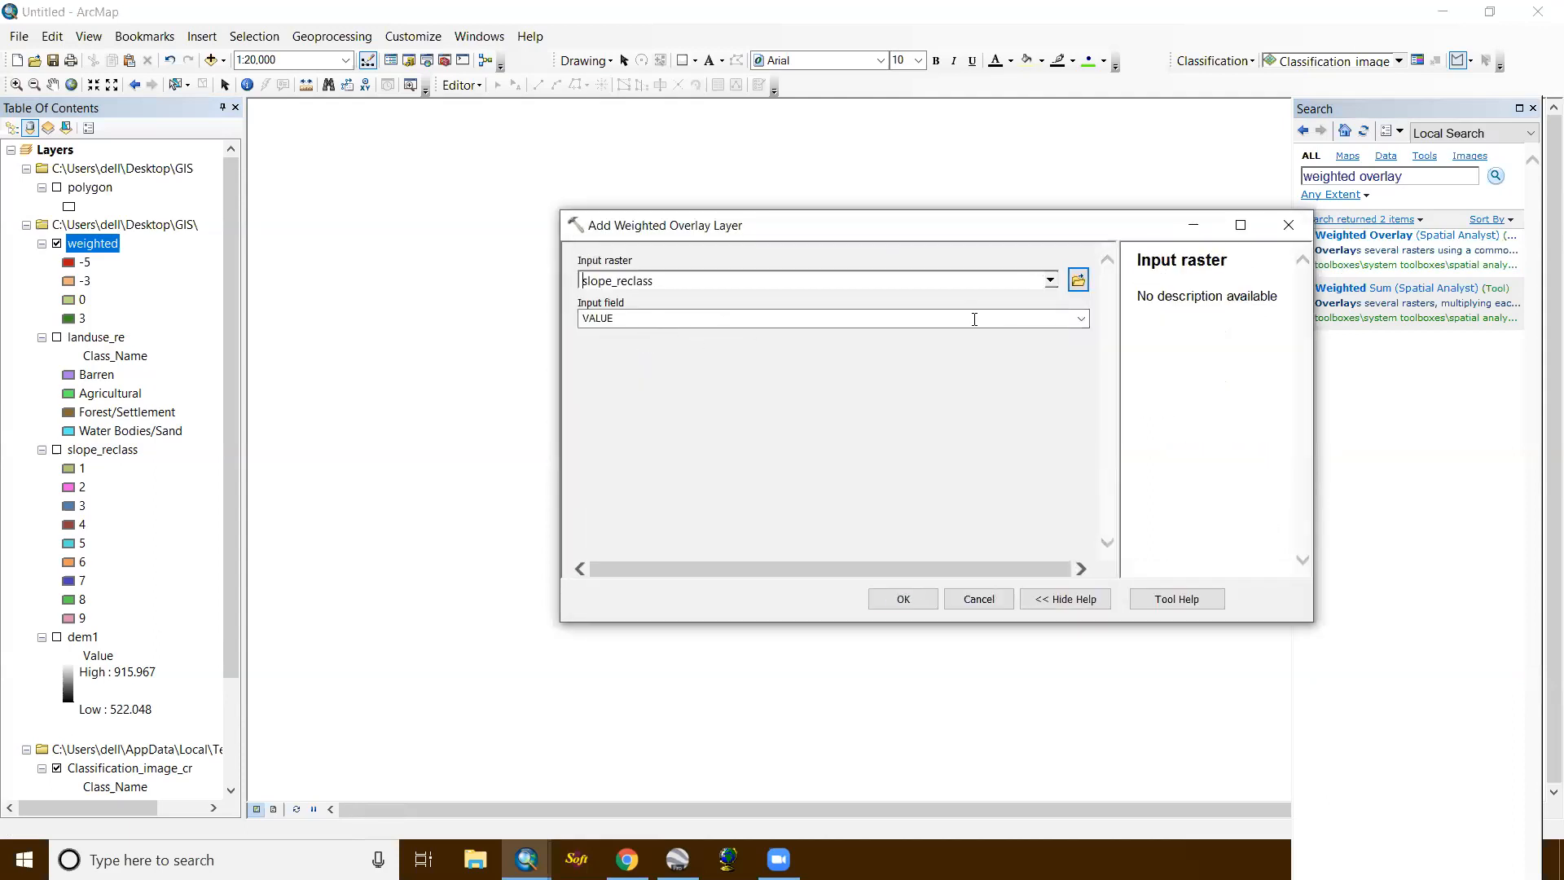
pyautogui.click(909, 591)
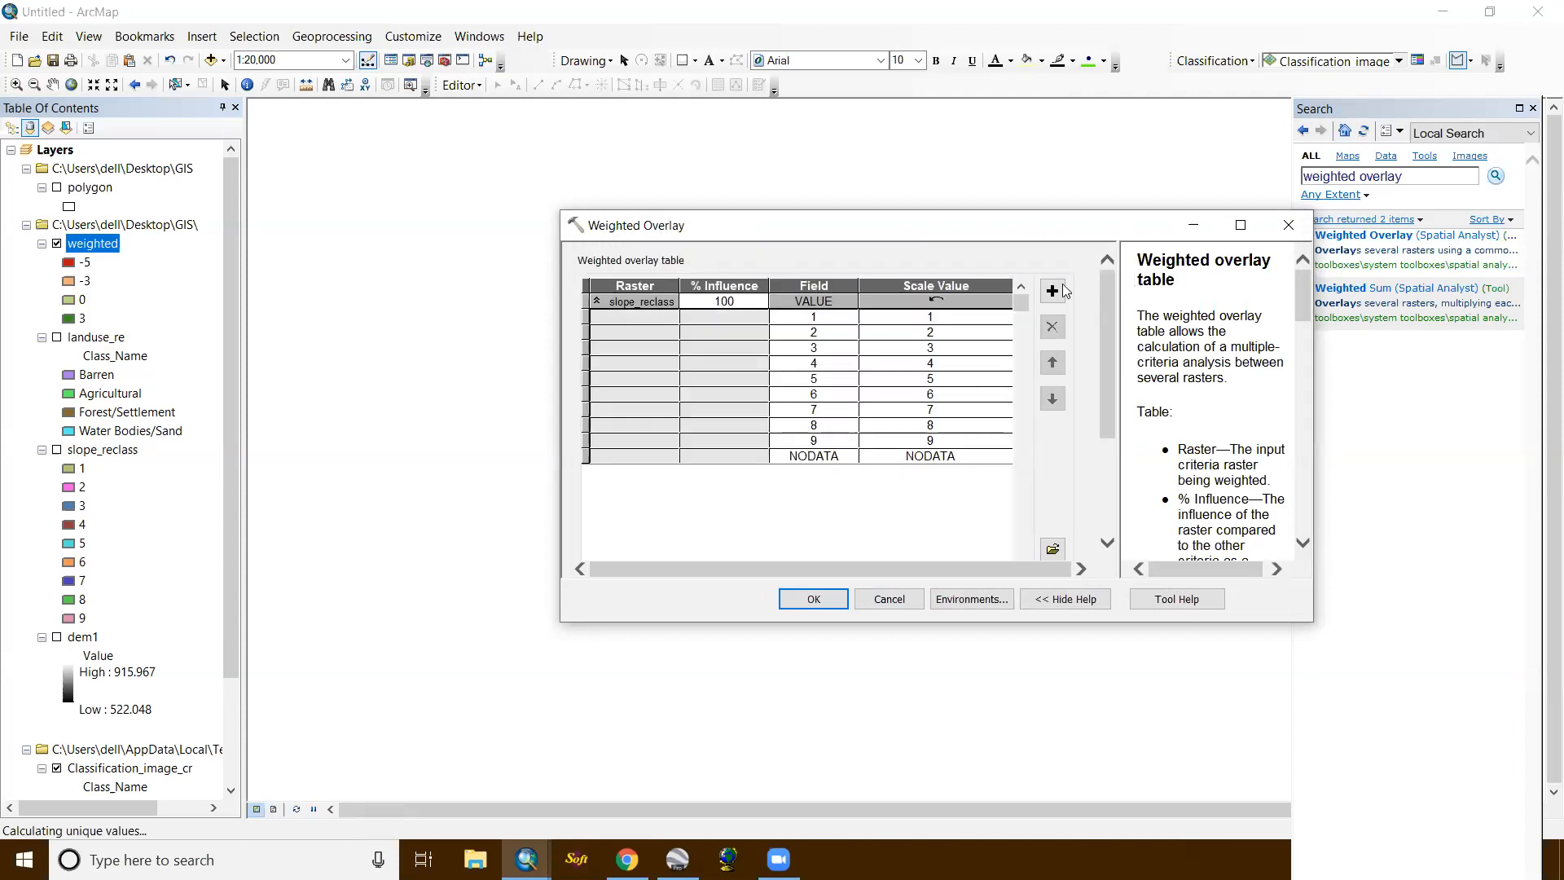
# Step: Add landuse_re as the second raster of the new weighted overlay, using VALUE as its input field
pyautogui.click(1051, 293)
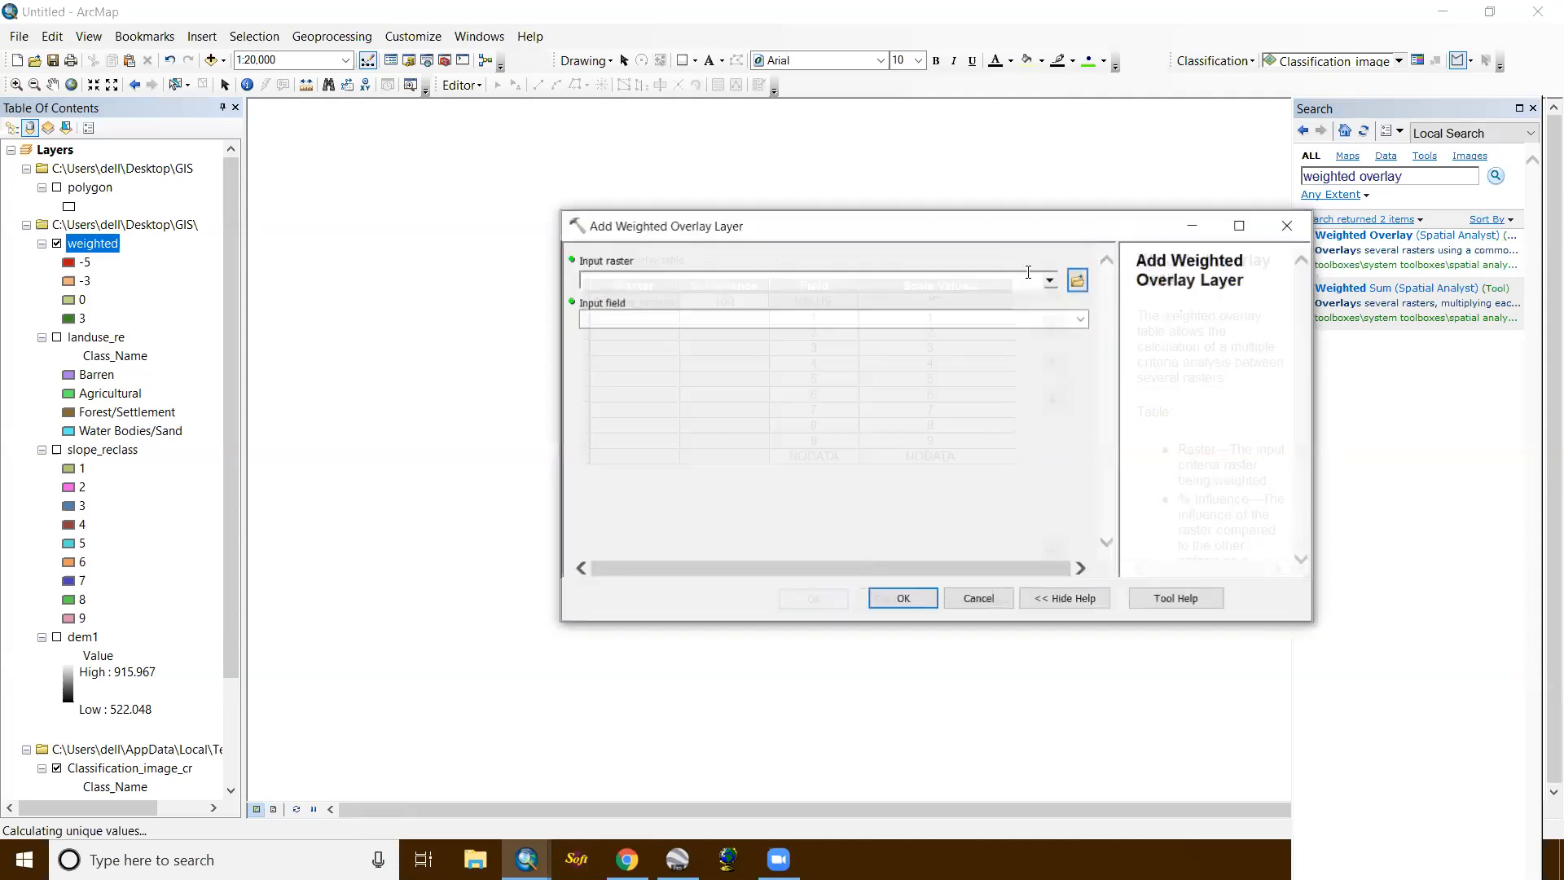
pyautogui.click(976, 286)
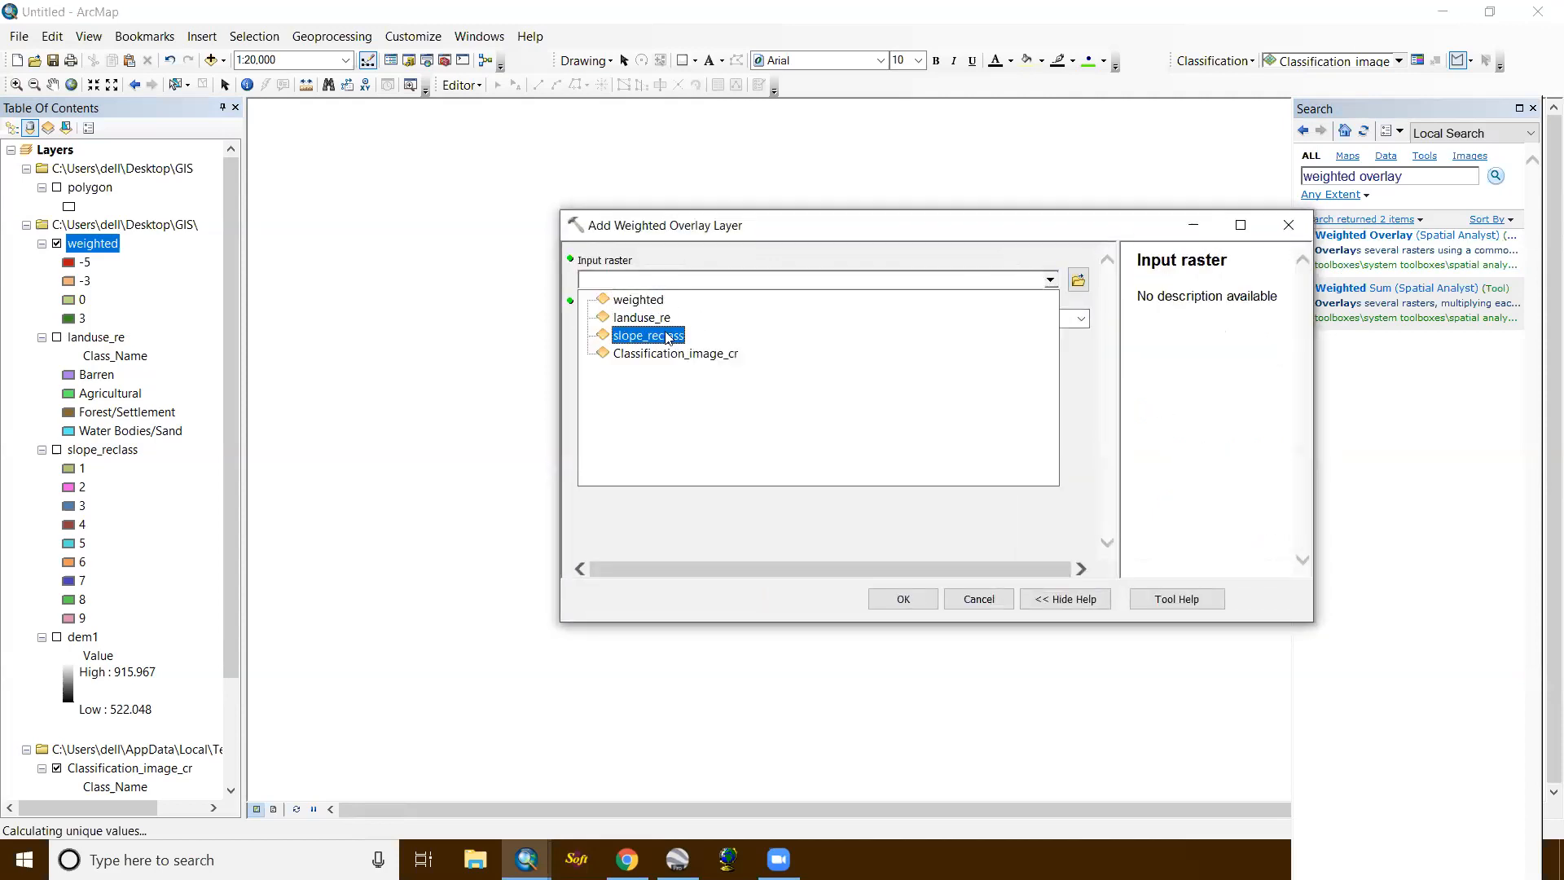
pyautogui.click(664, 317)
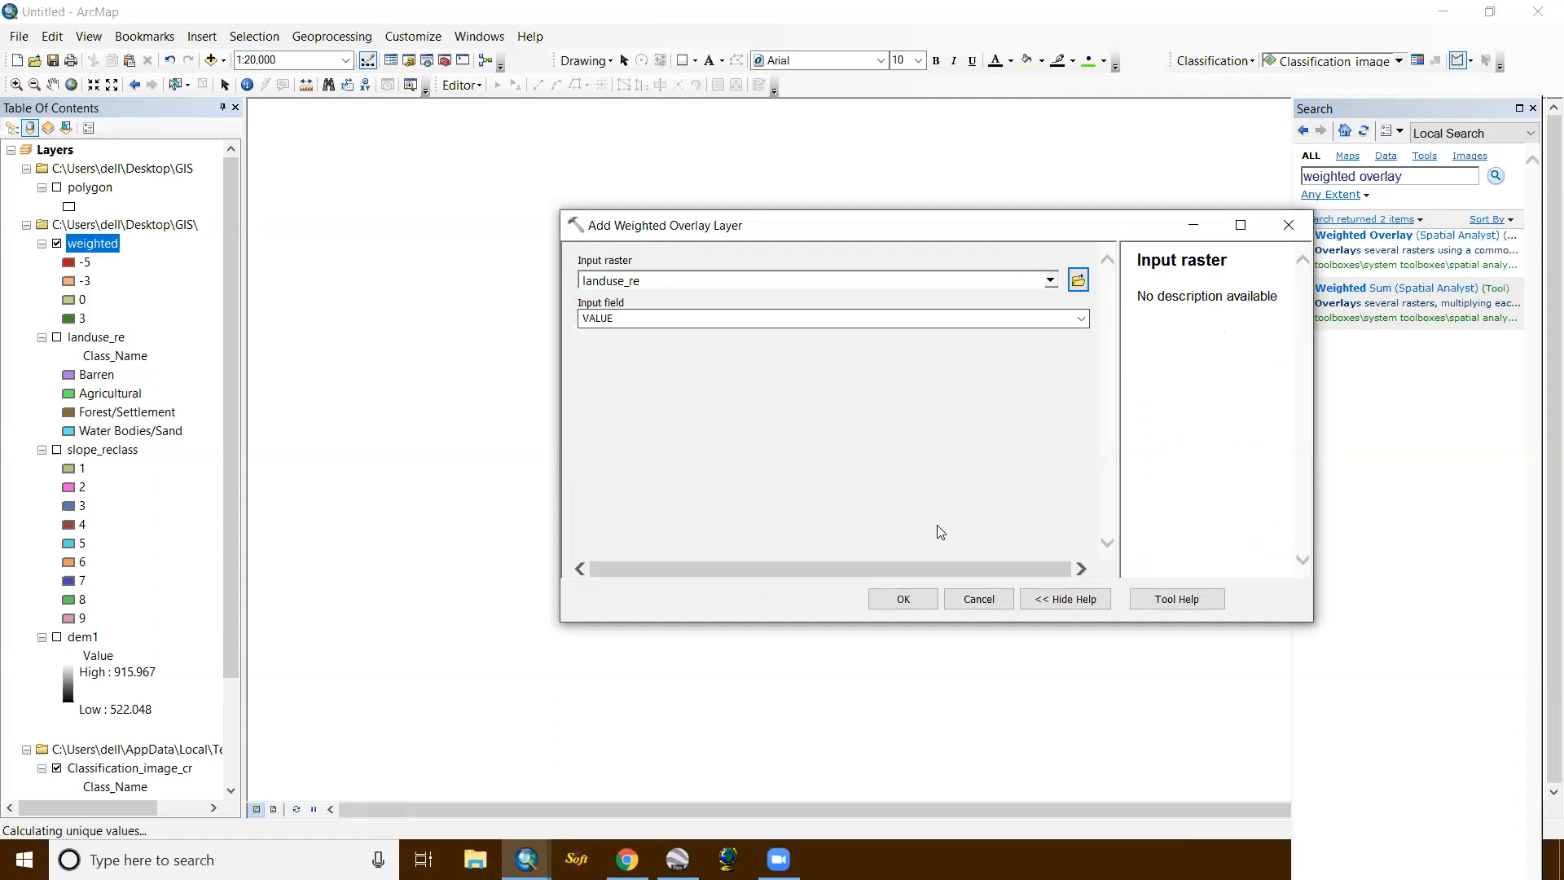
pyautogui.click(902, 598)
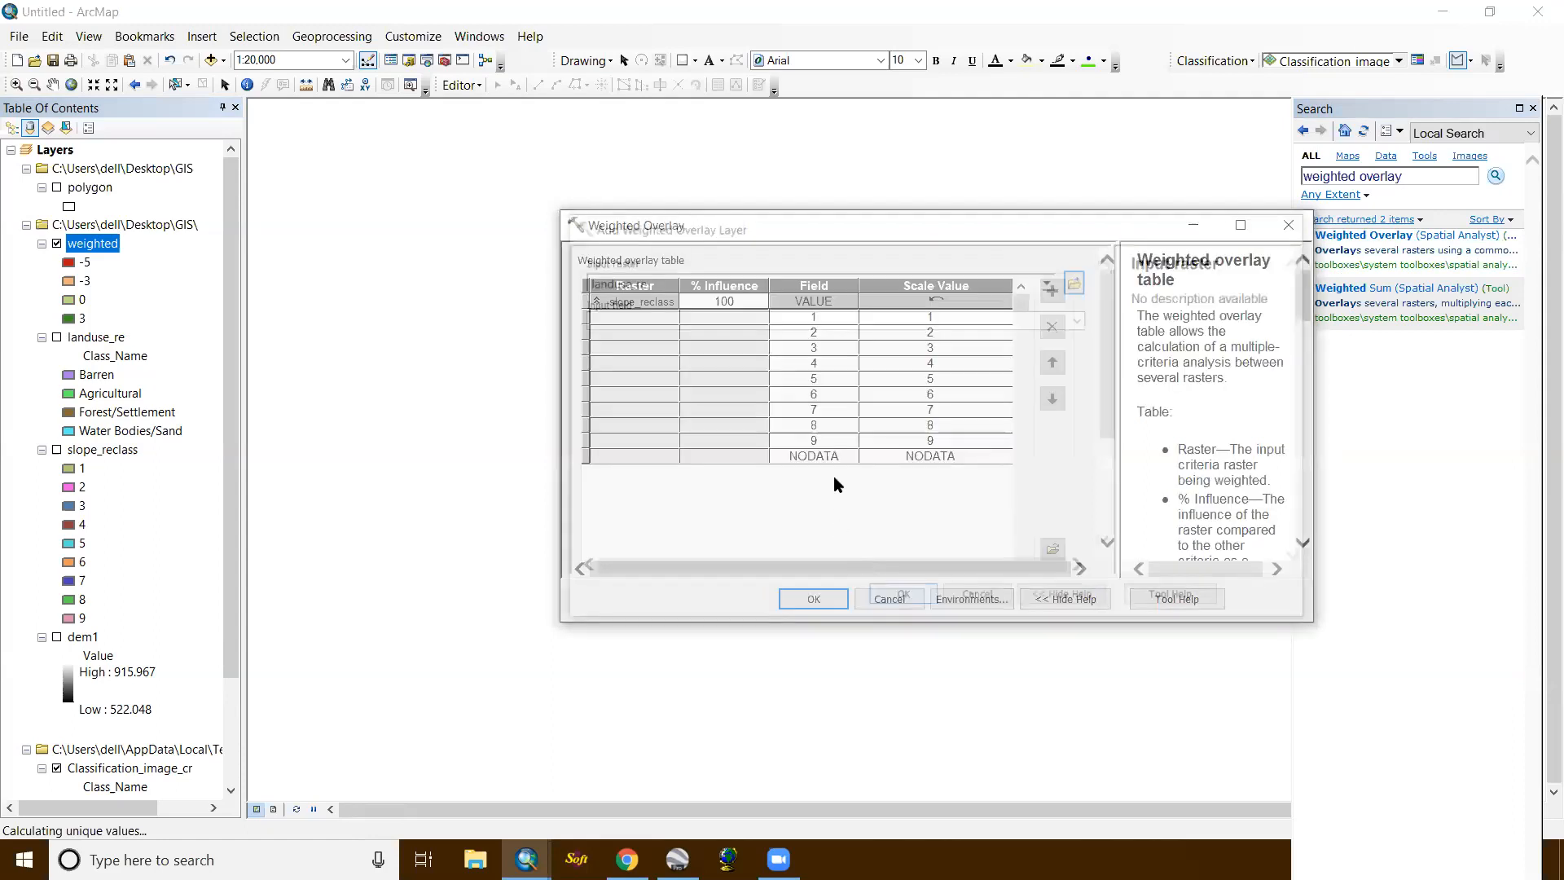
# Step: Enter an evaluation scale from 1 to 9, set equal influence for both rasters and review their scale values
pyautogui.scroll(-5, 847, 464)
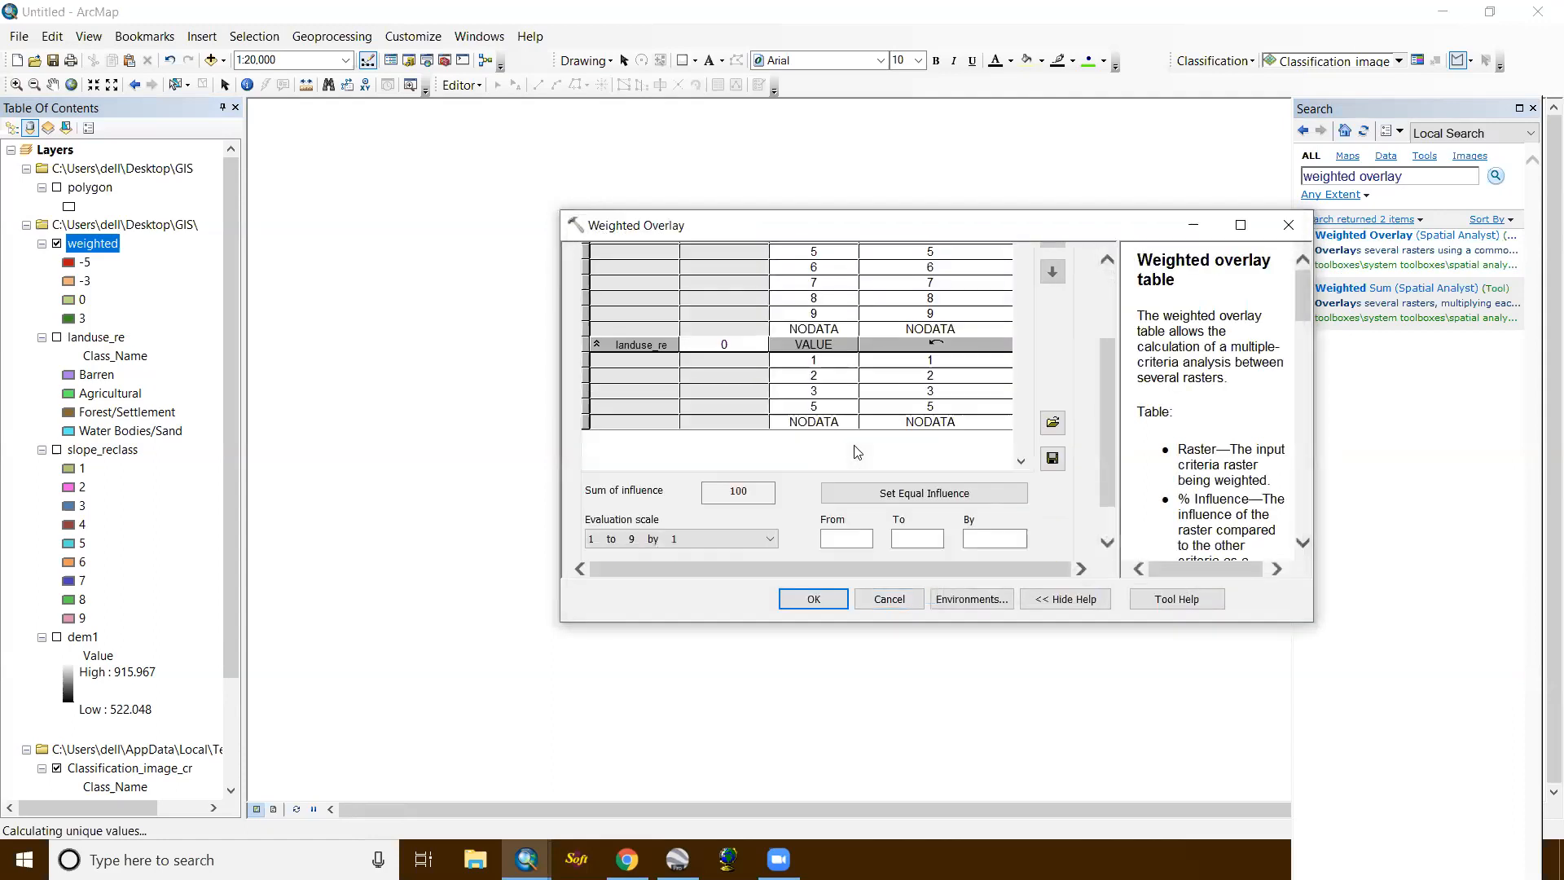
pyautogui.scroll(-1, 857, 452)
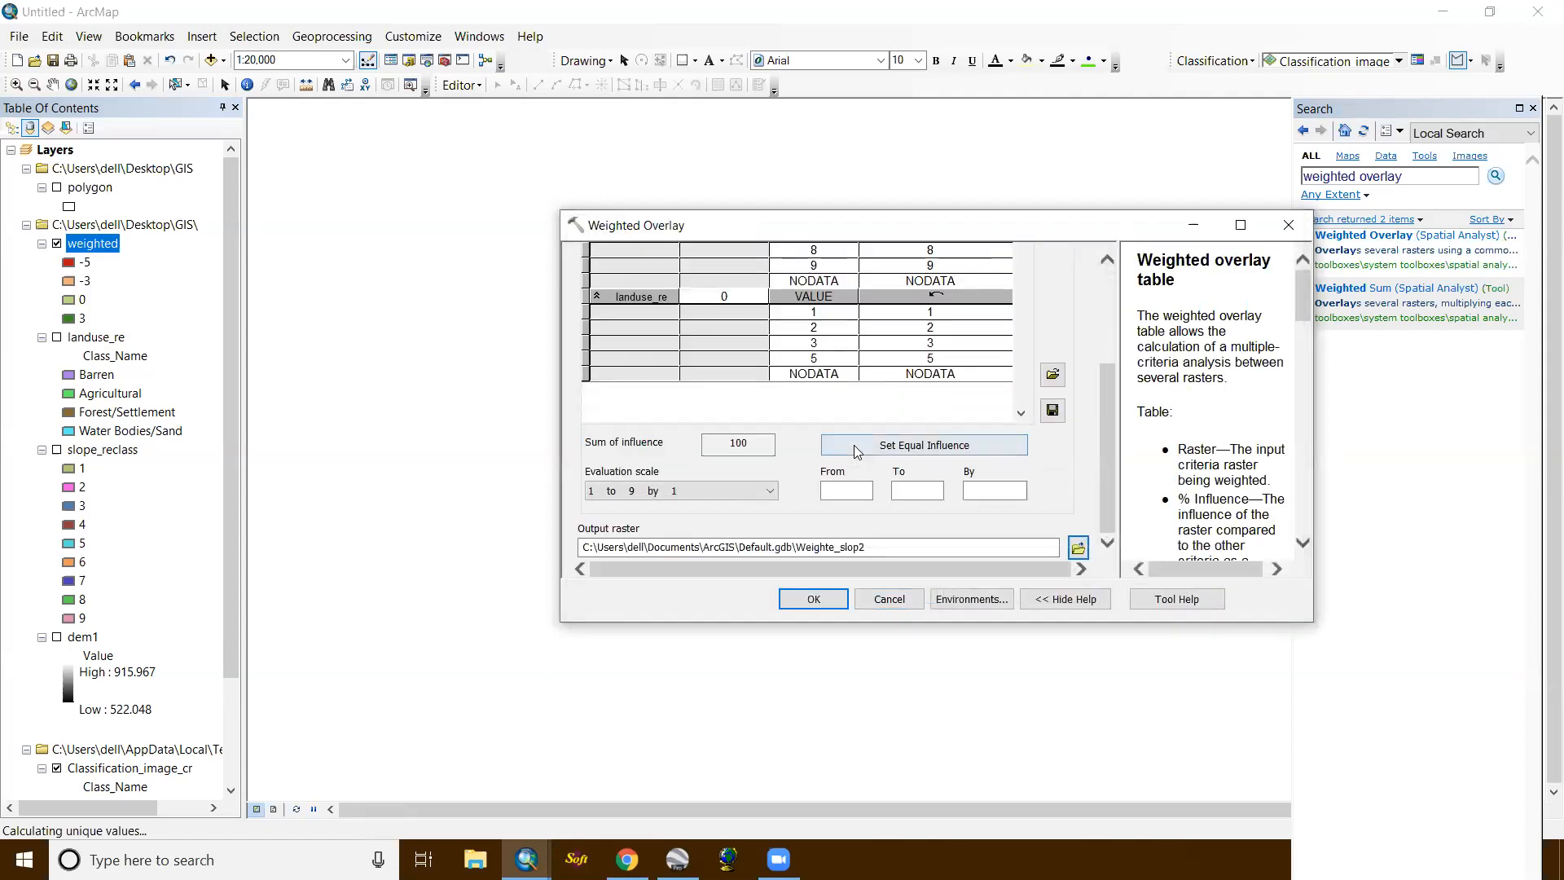
pyautogui.click(853, 490)
pyautogui.click(896, 490)
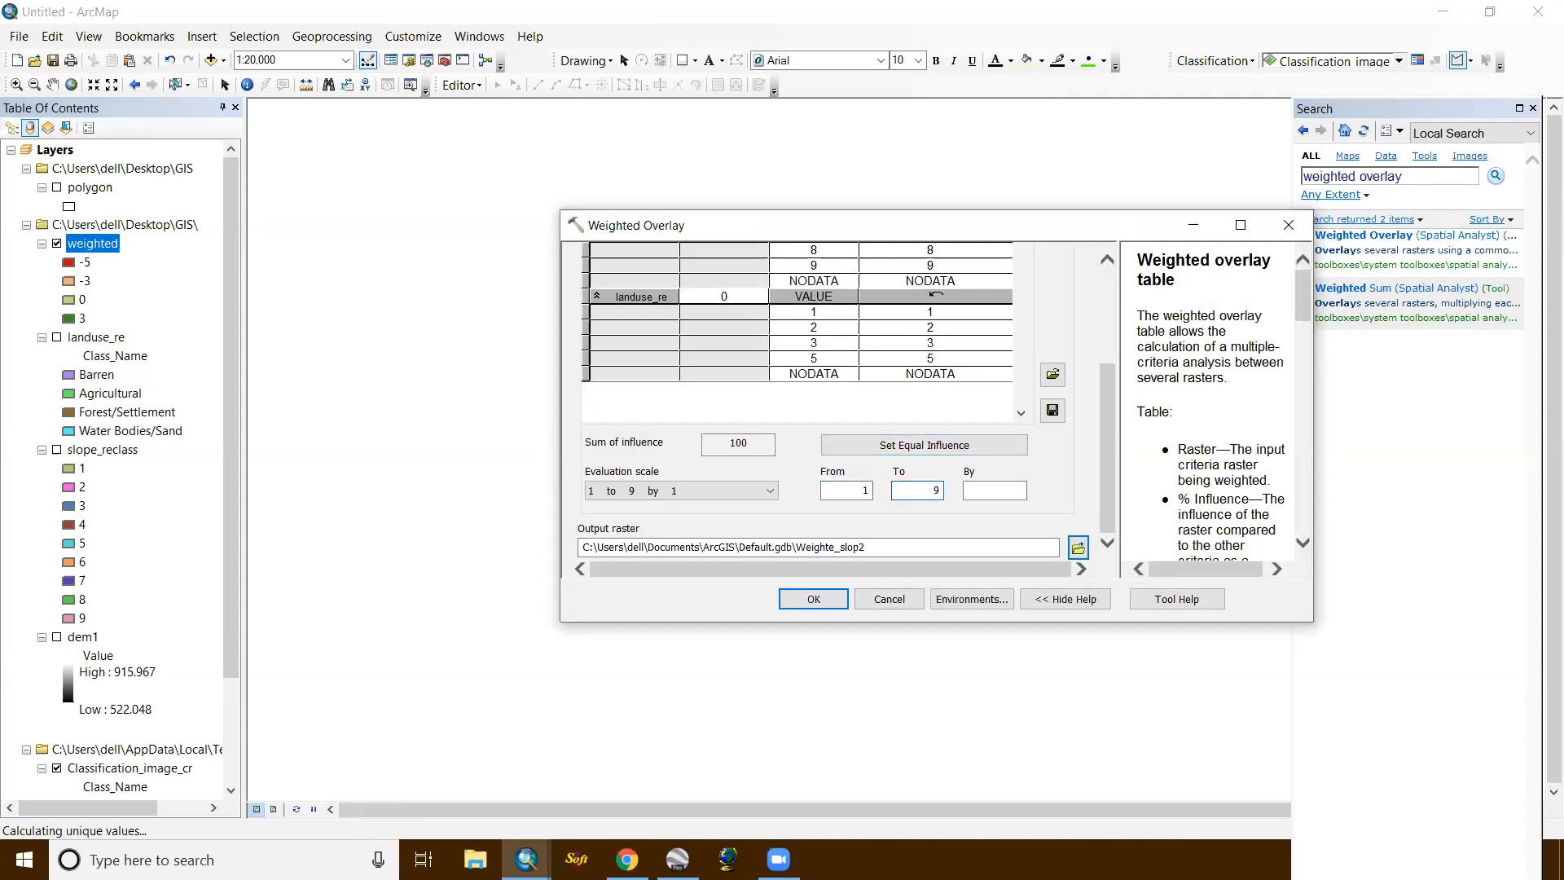
pyautogui.click(990, 489)
pyautogui.click(976, 447)
pyautogui.scroll(5, 976, 447)
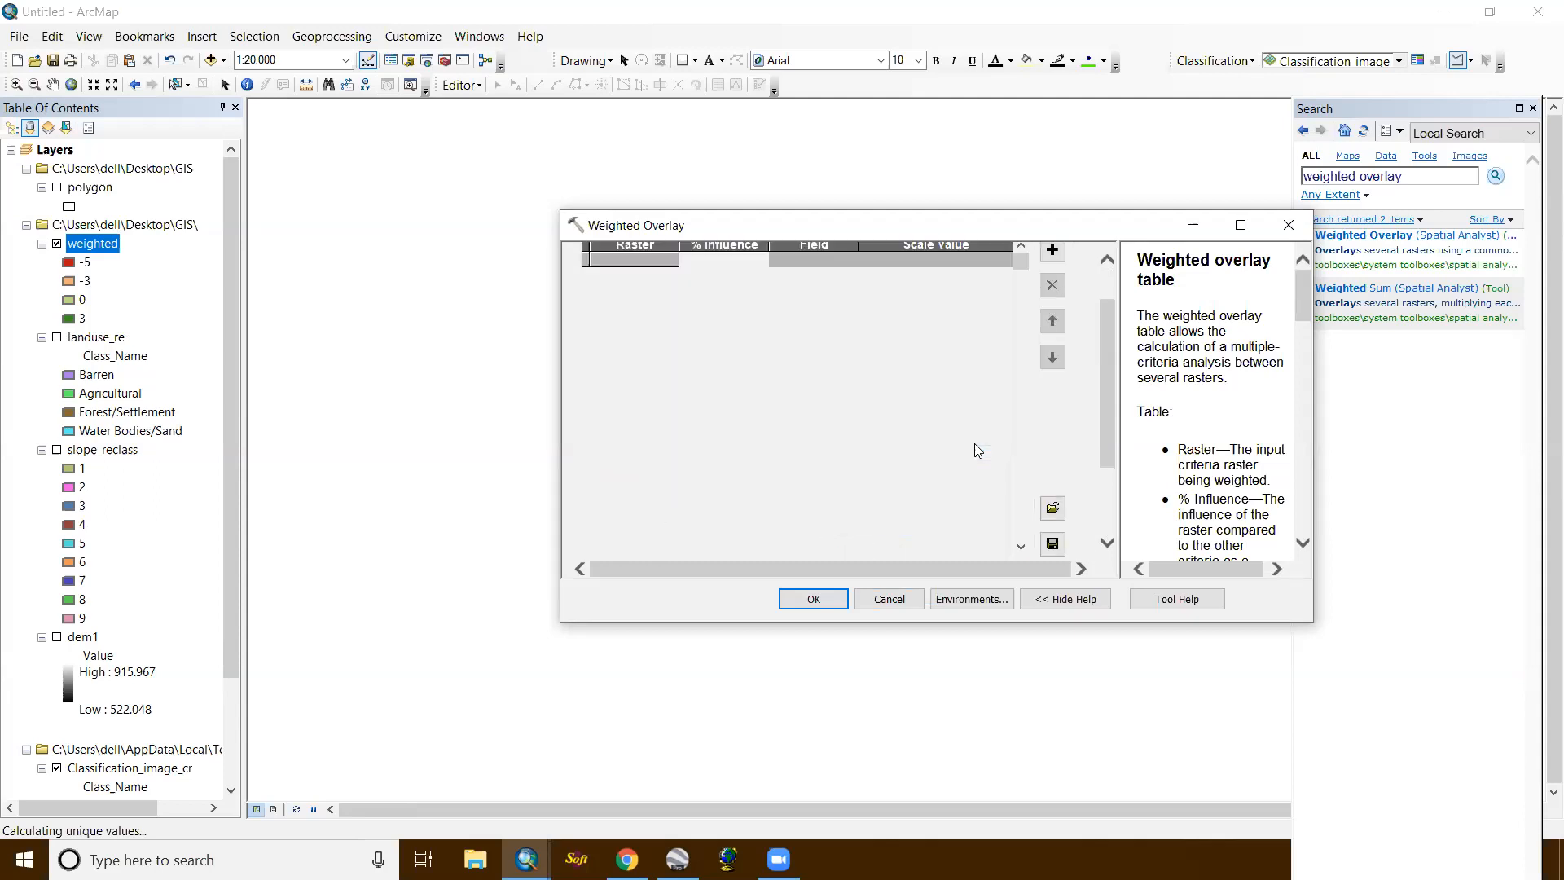
pyautogui.scroll(-5, 976, 450)
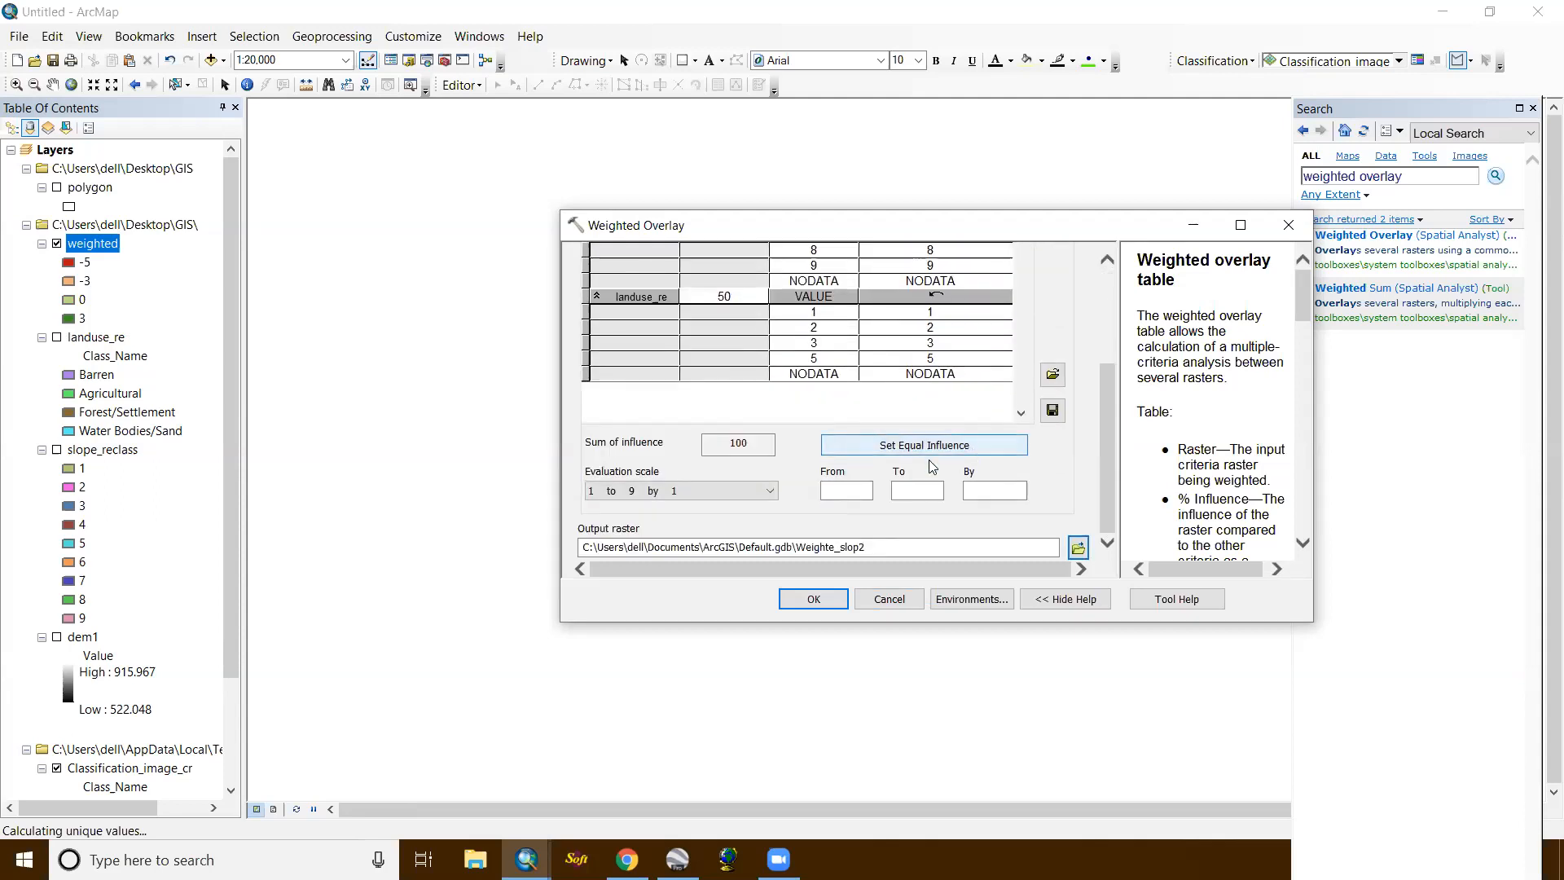
pyautogui.scroll(5, 899, 406)
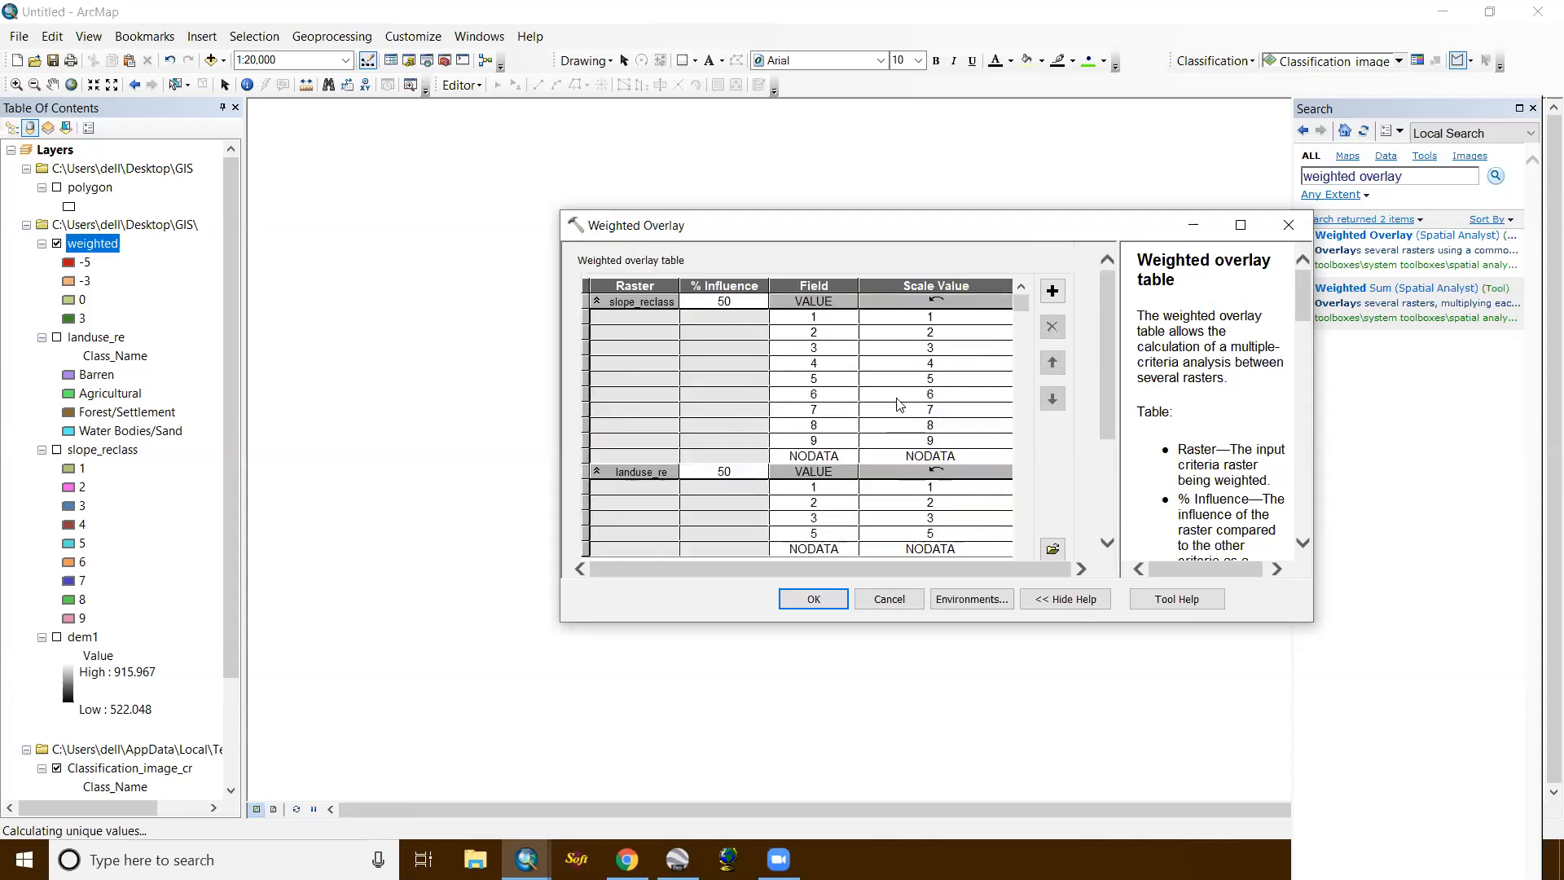
pyautogui.scroll(-3, 899, 406)
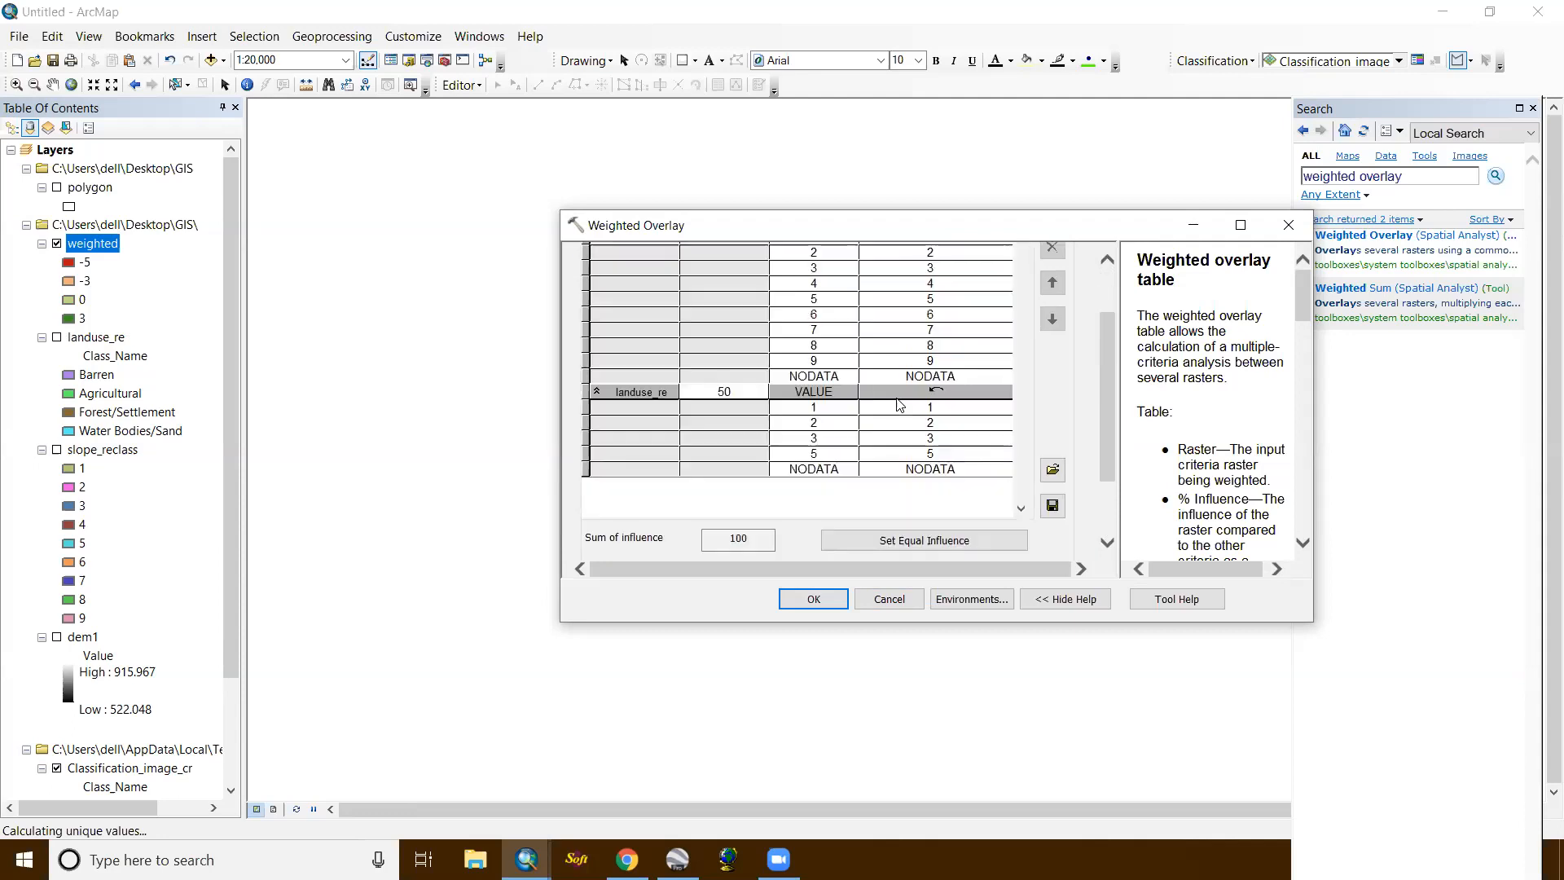
pyautogui.scroll(-1, 899, 406)
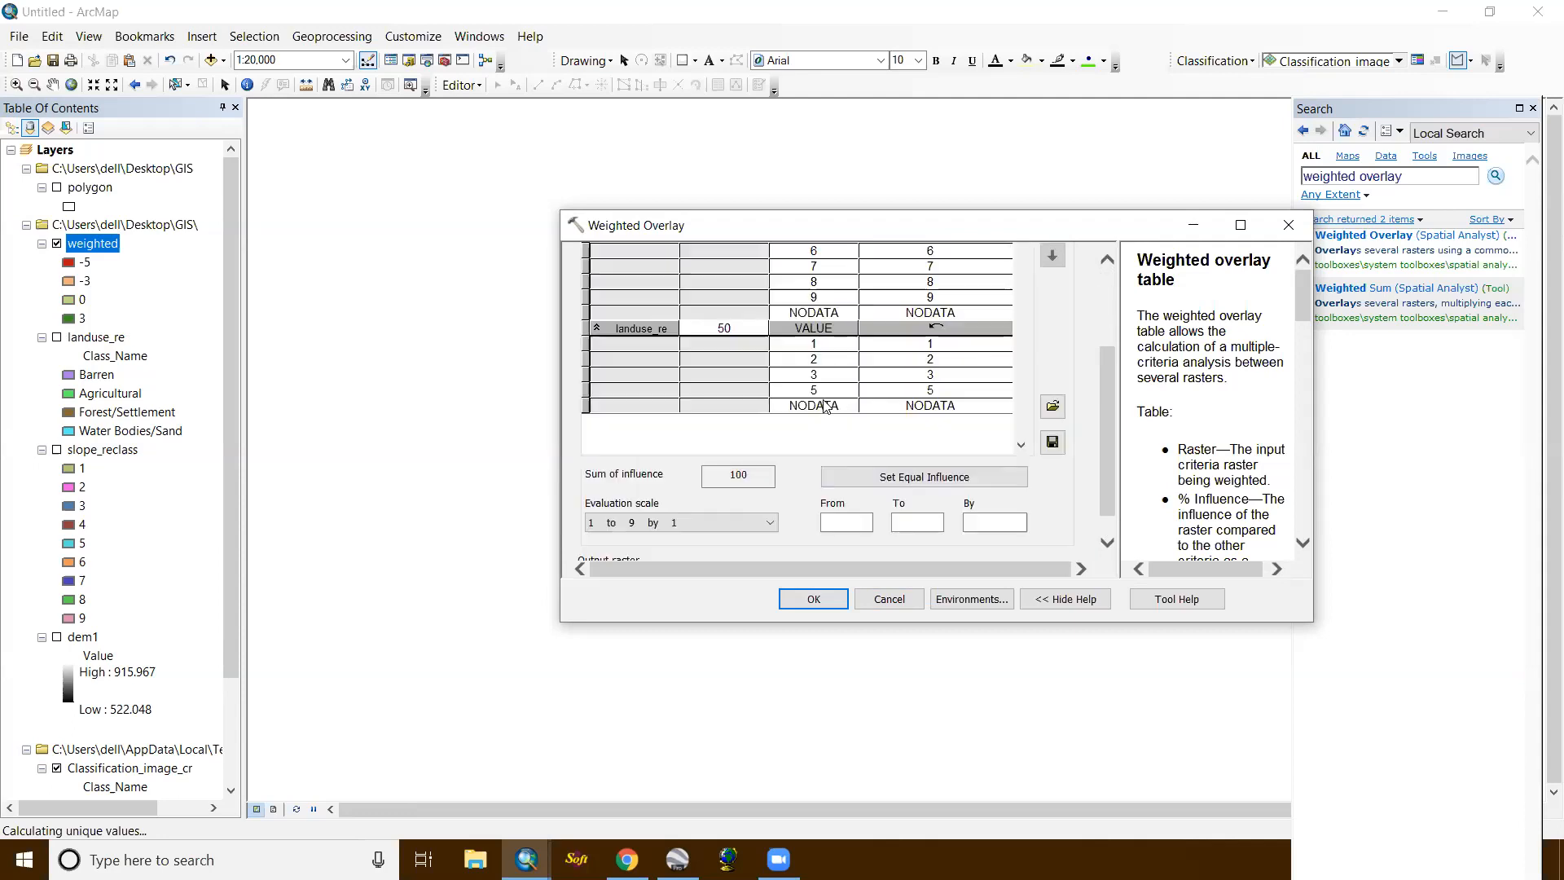
# Step: Name the output raster we_ov in the GIS folder and run the weighted overlay
pyautogui.click(938, 396)
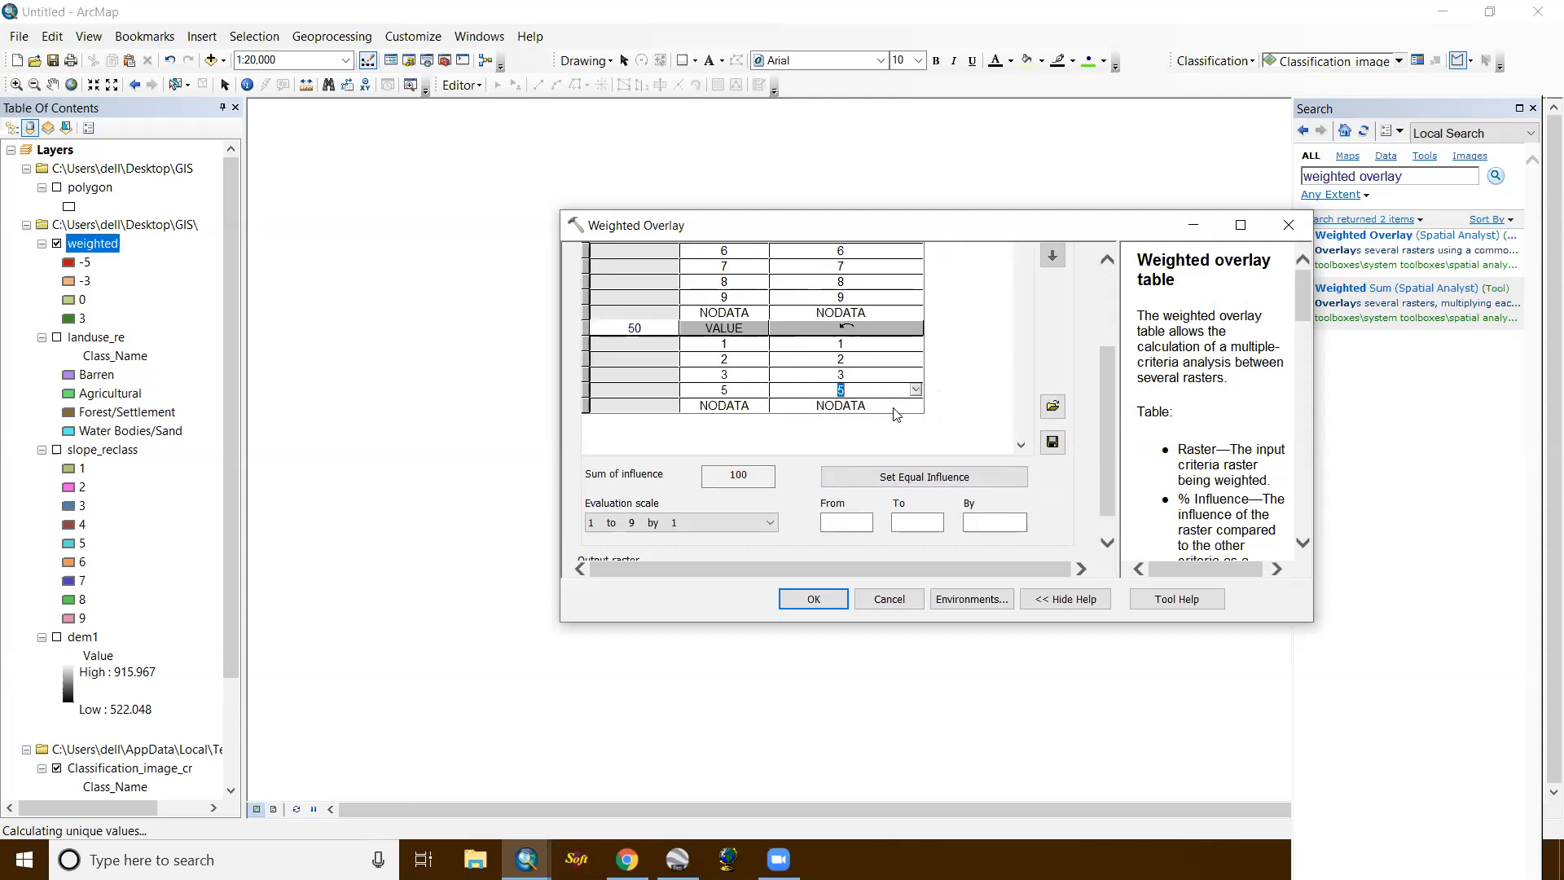
pyautogui.scroll(-1, 896, 414)
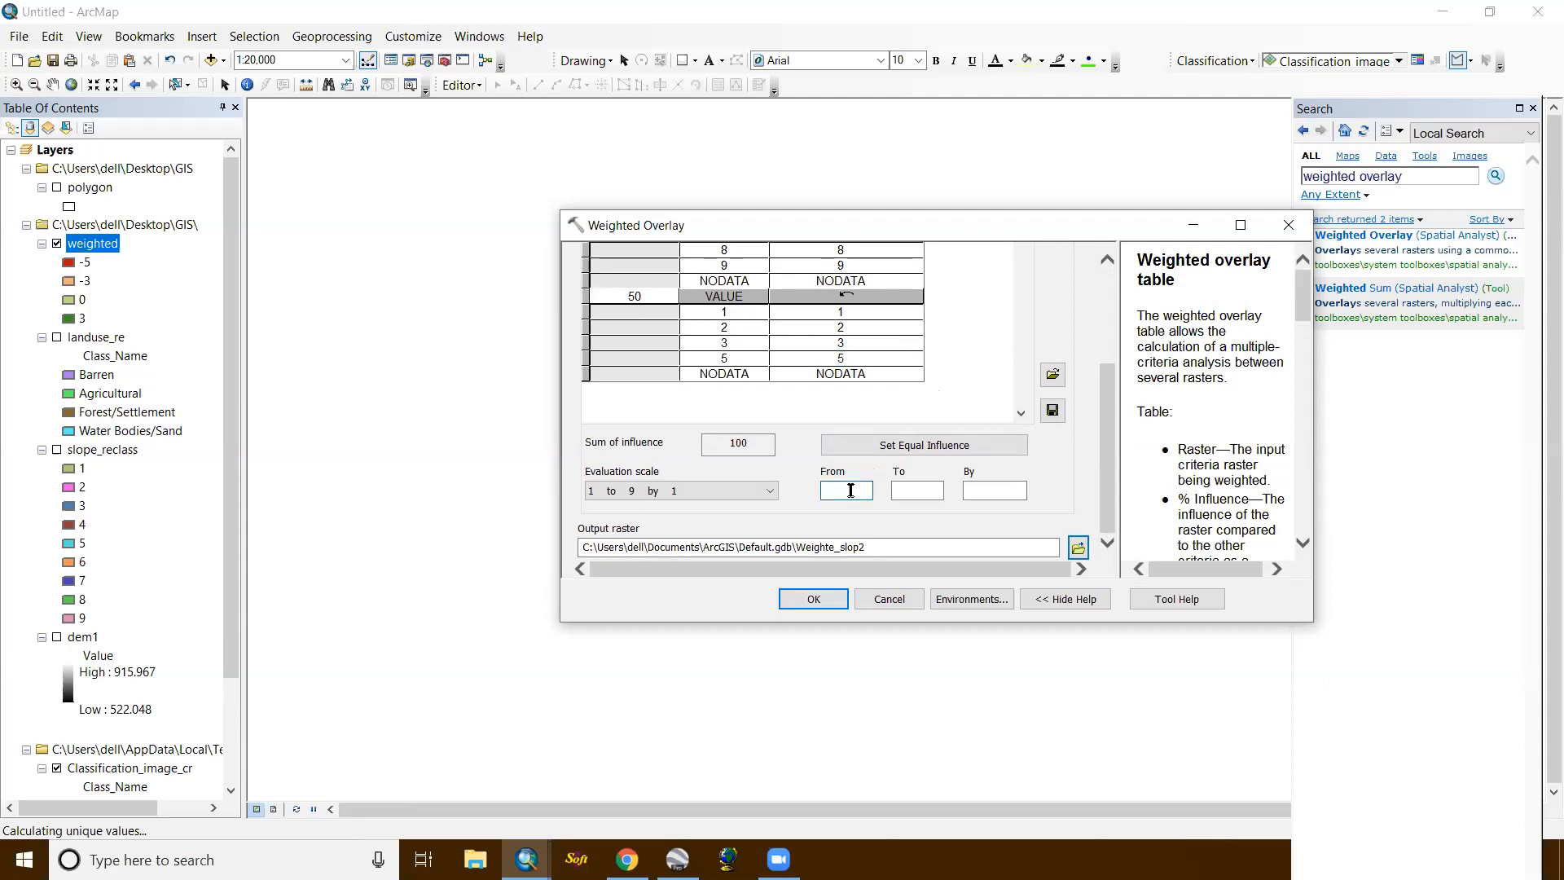
pyautogui.click(908, 493)
pyautogui.click(983, 493)
pyautogui.click(1077, 546)
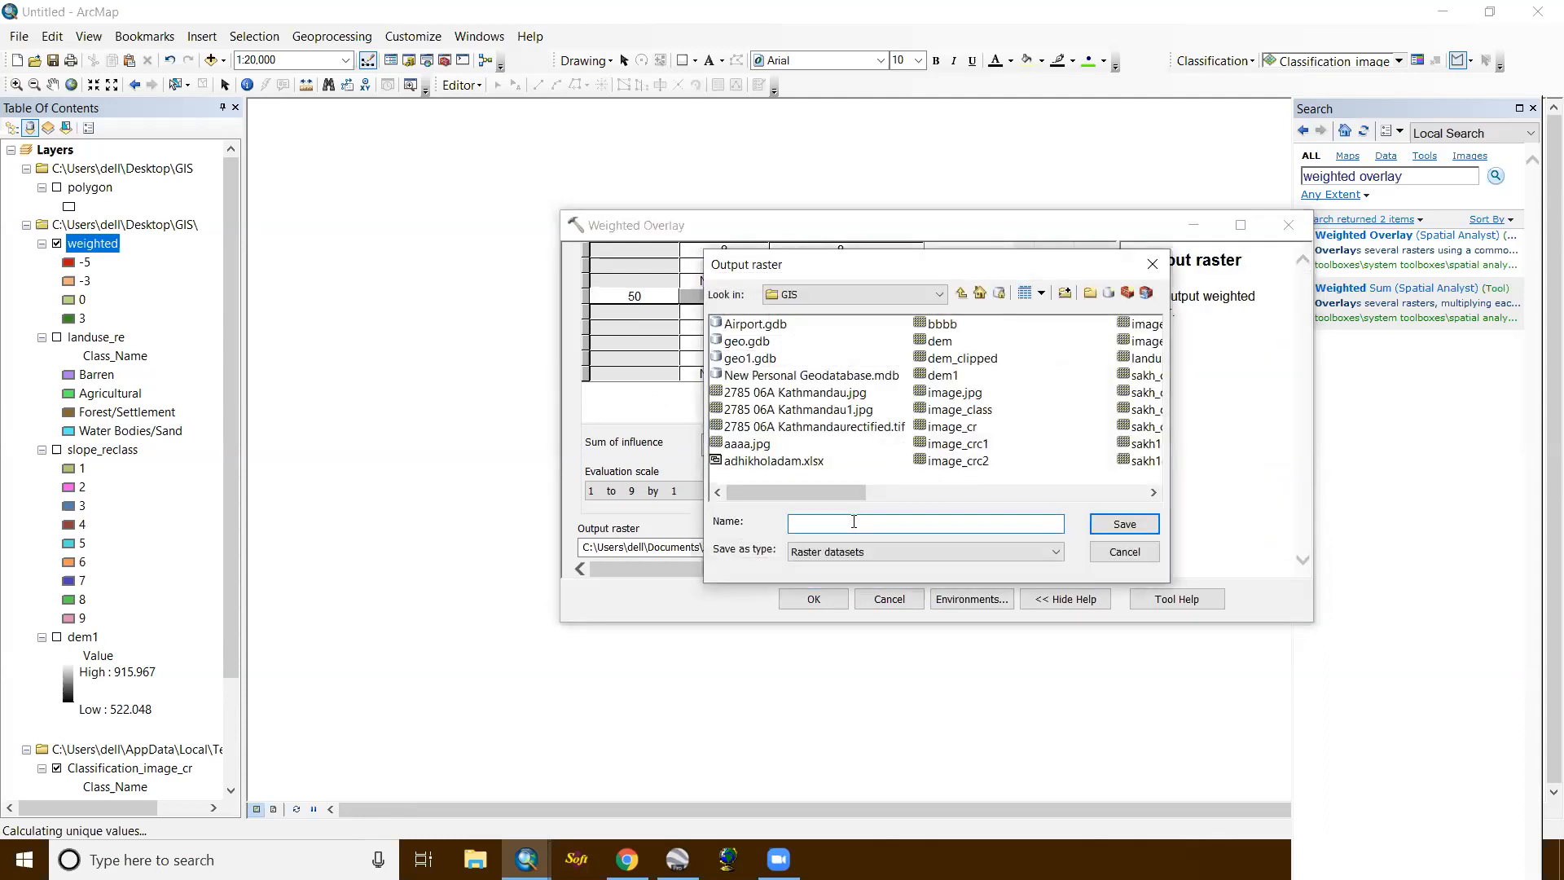
pyautogui.write('we_ov')
pyautogui.click(1096, 524)
pyautogui.click(813, 601)
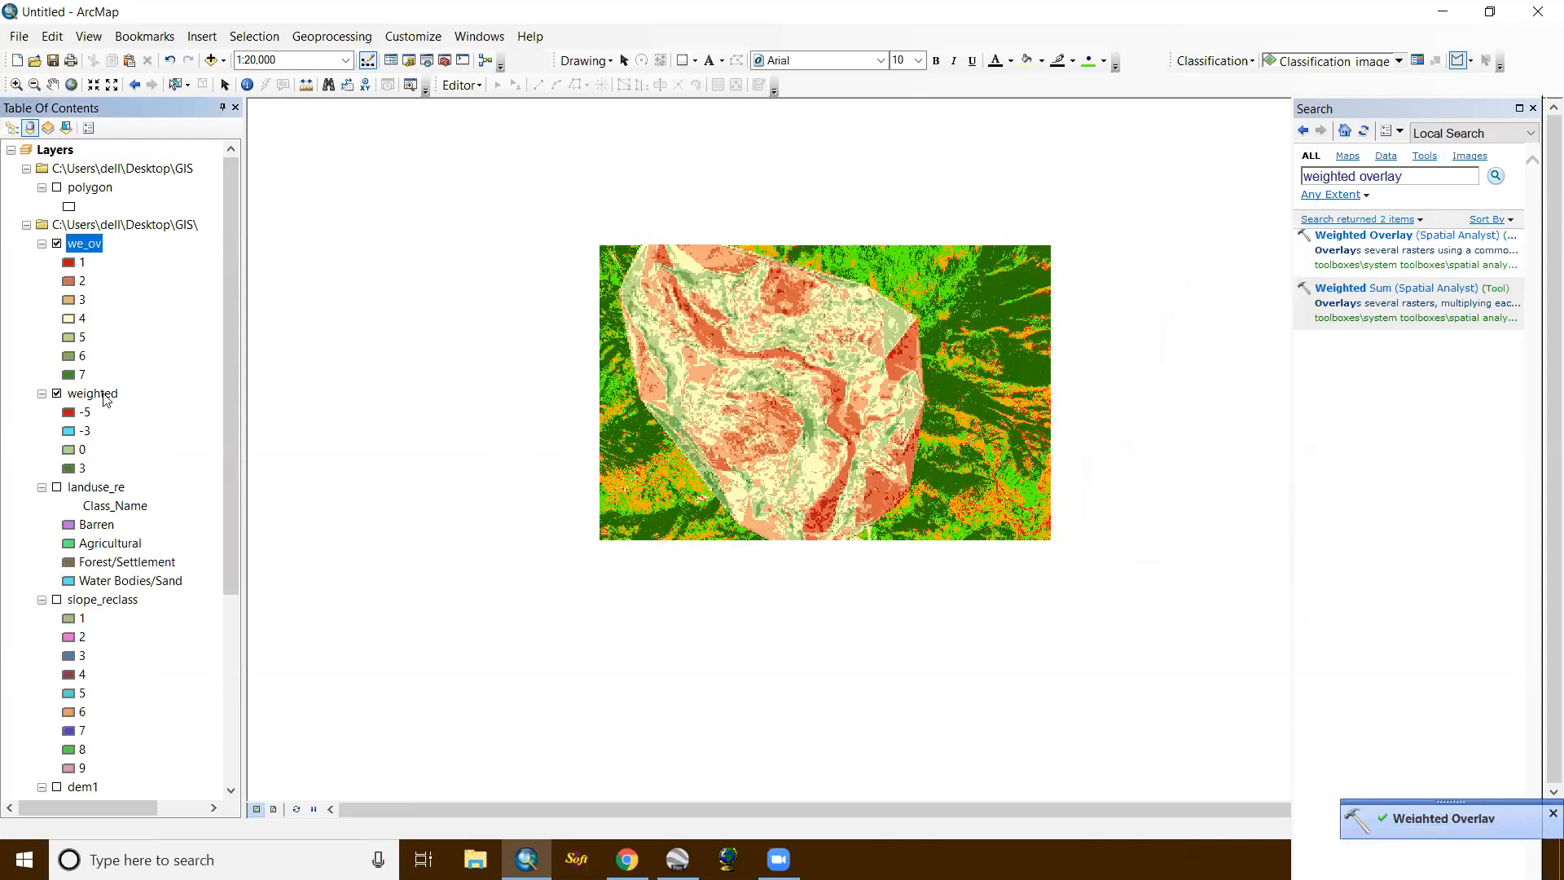
# Step: Remove the earlier weighted layer from the map and inspect the new we_ov raster
pyautogui.rightClick(105, 398)
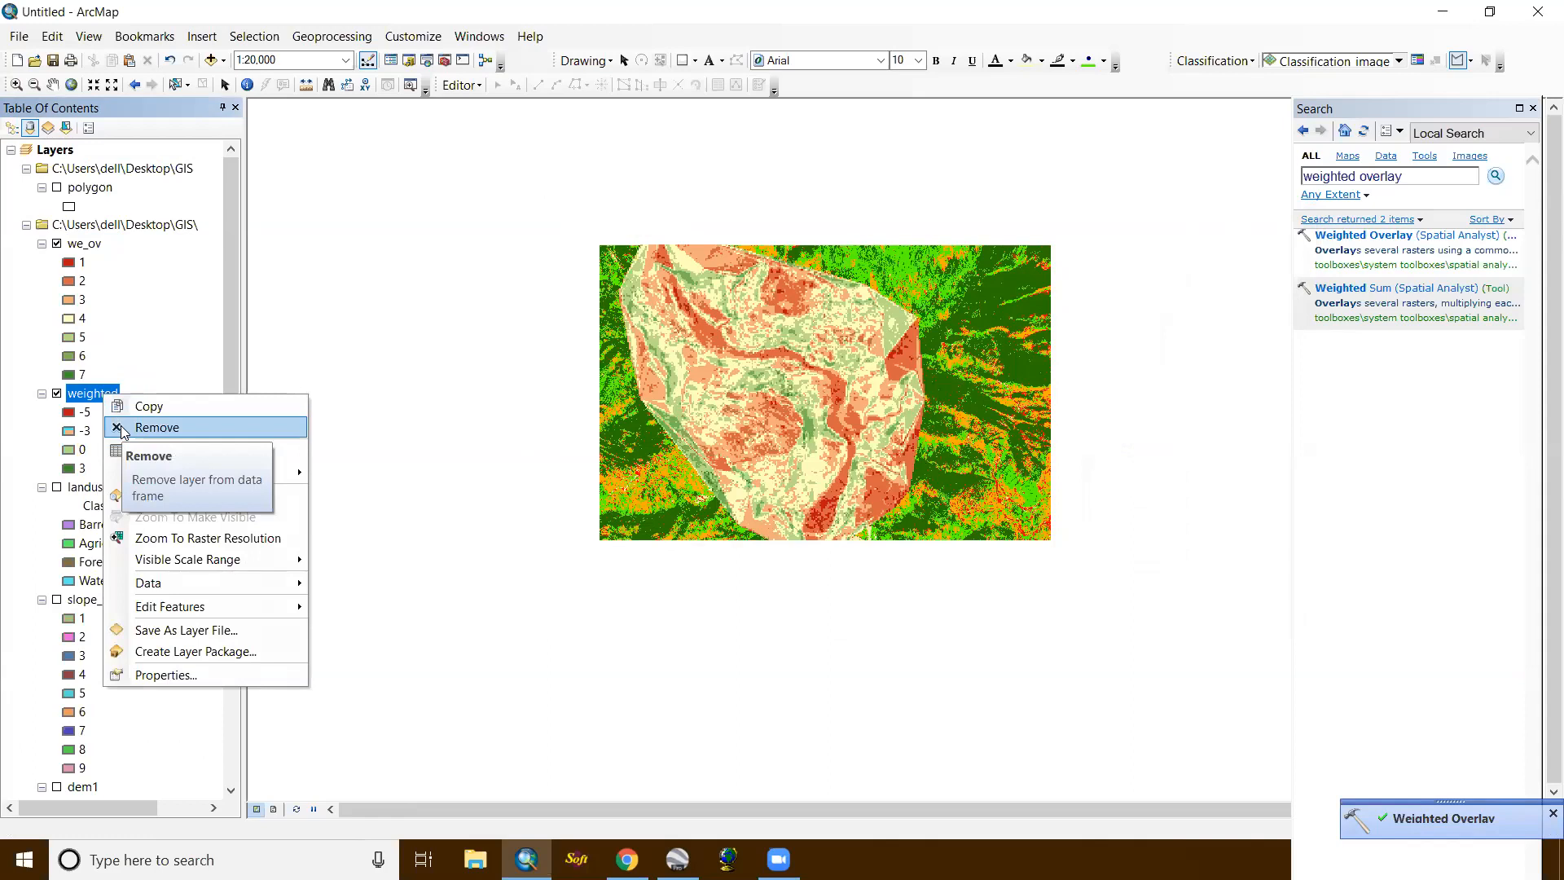
pyautogui.click(120, 429)
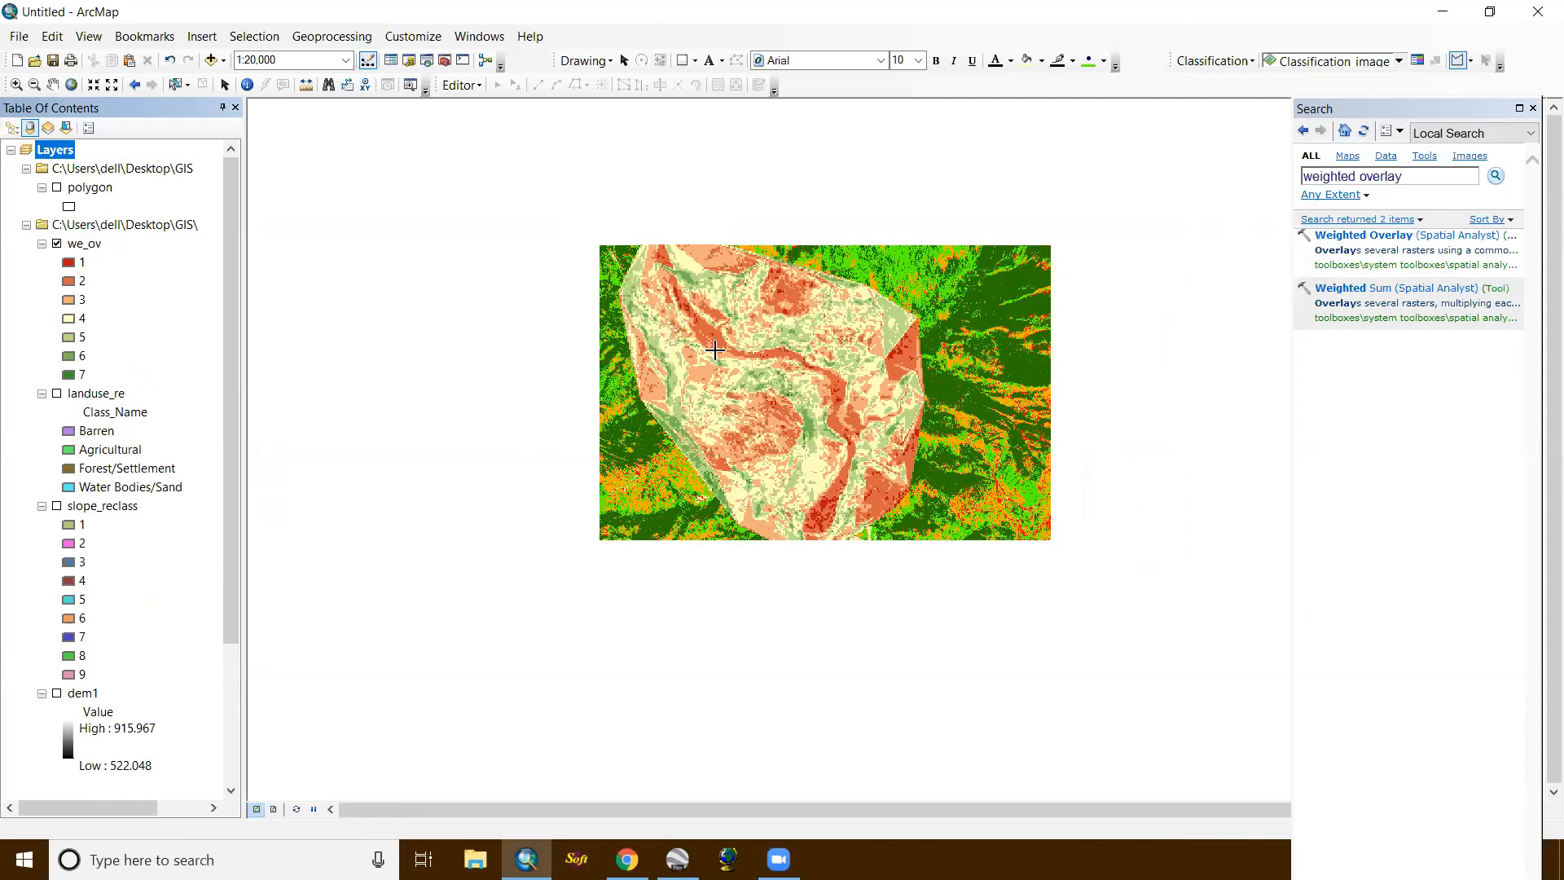
pyautogui.scroll(1, 715, 350)
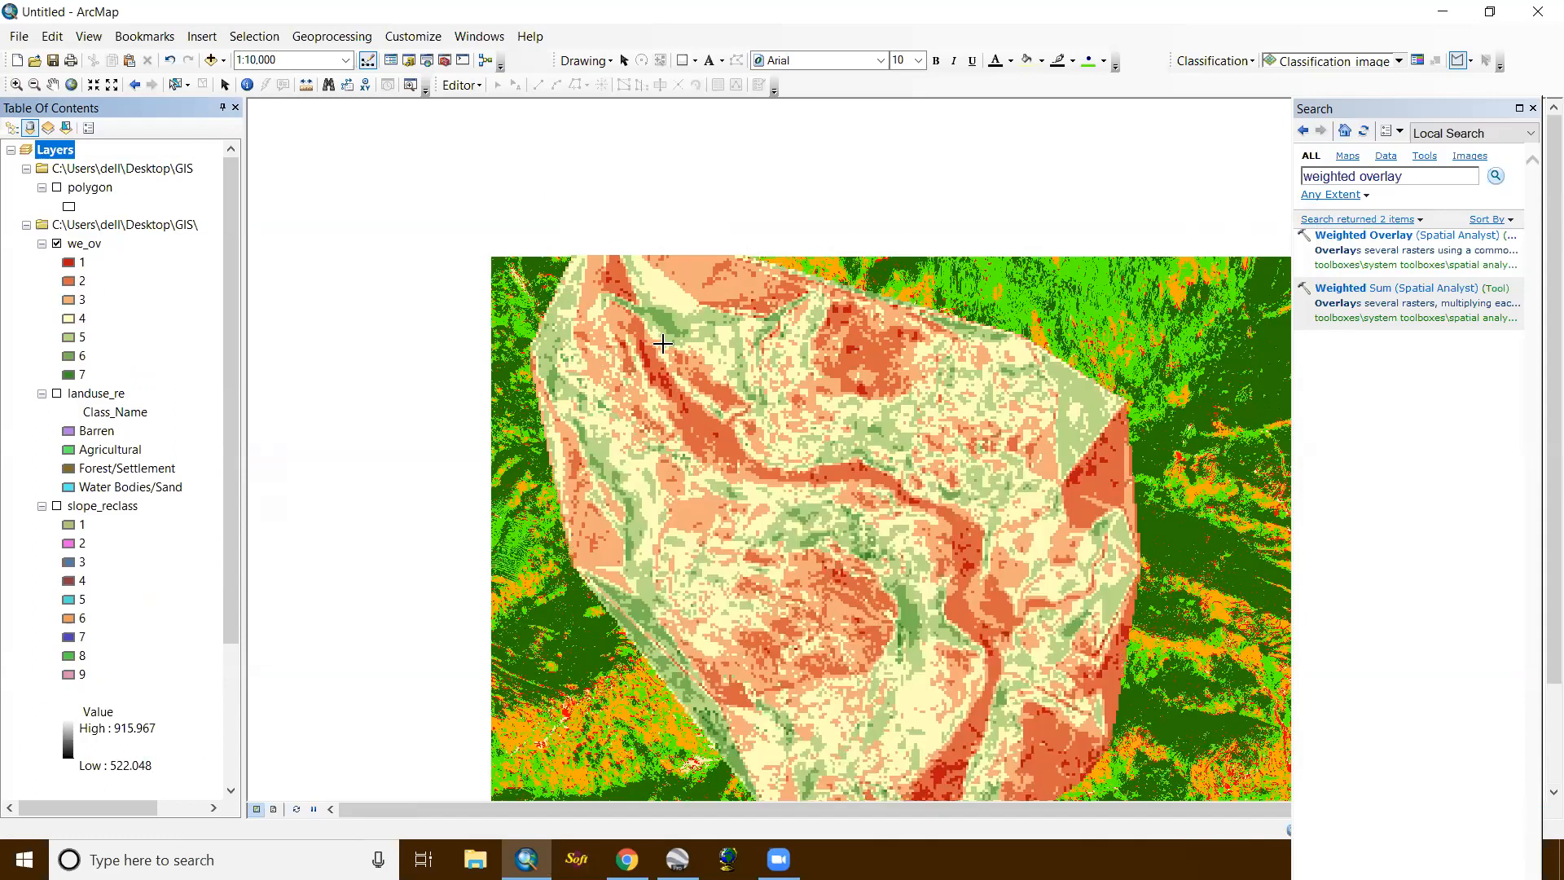
pyautogui.scroll(-1, 618, 273)
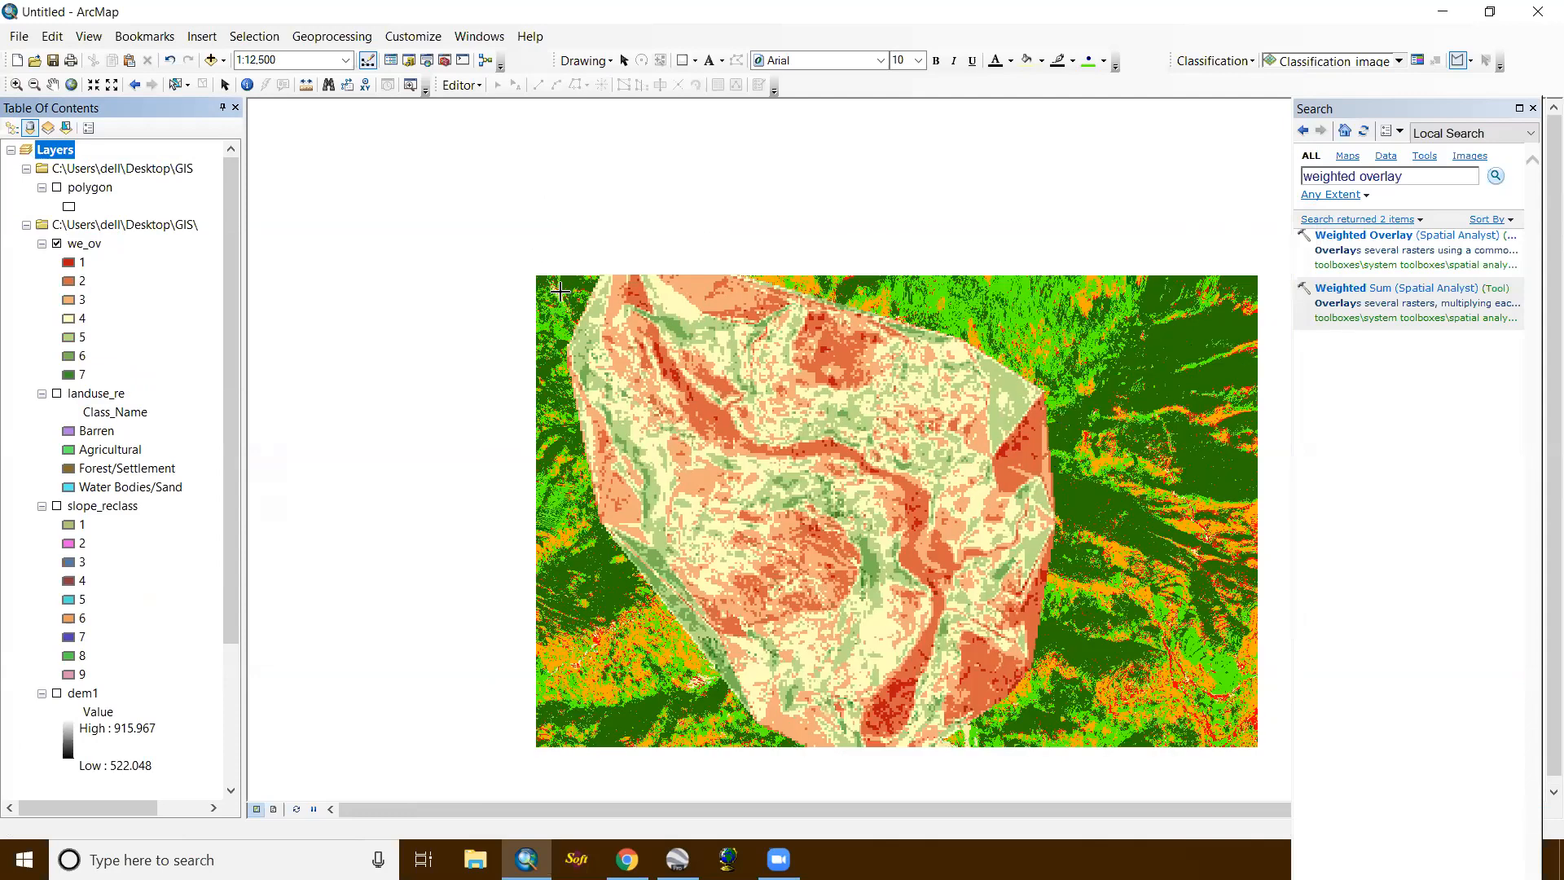
pyautogui.scroll(-2, 484, 184)
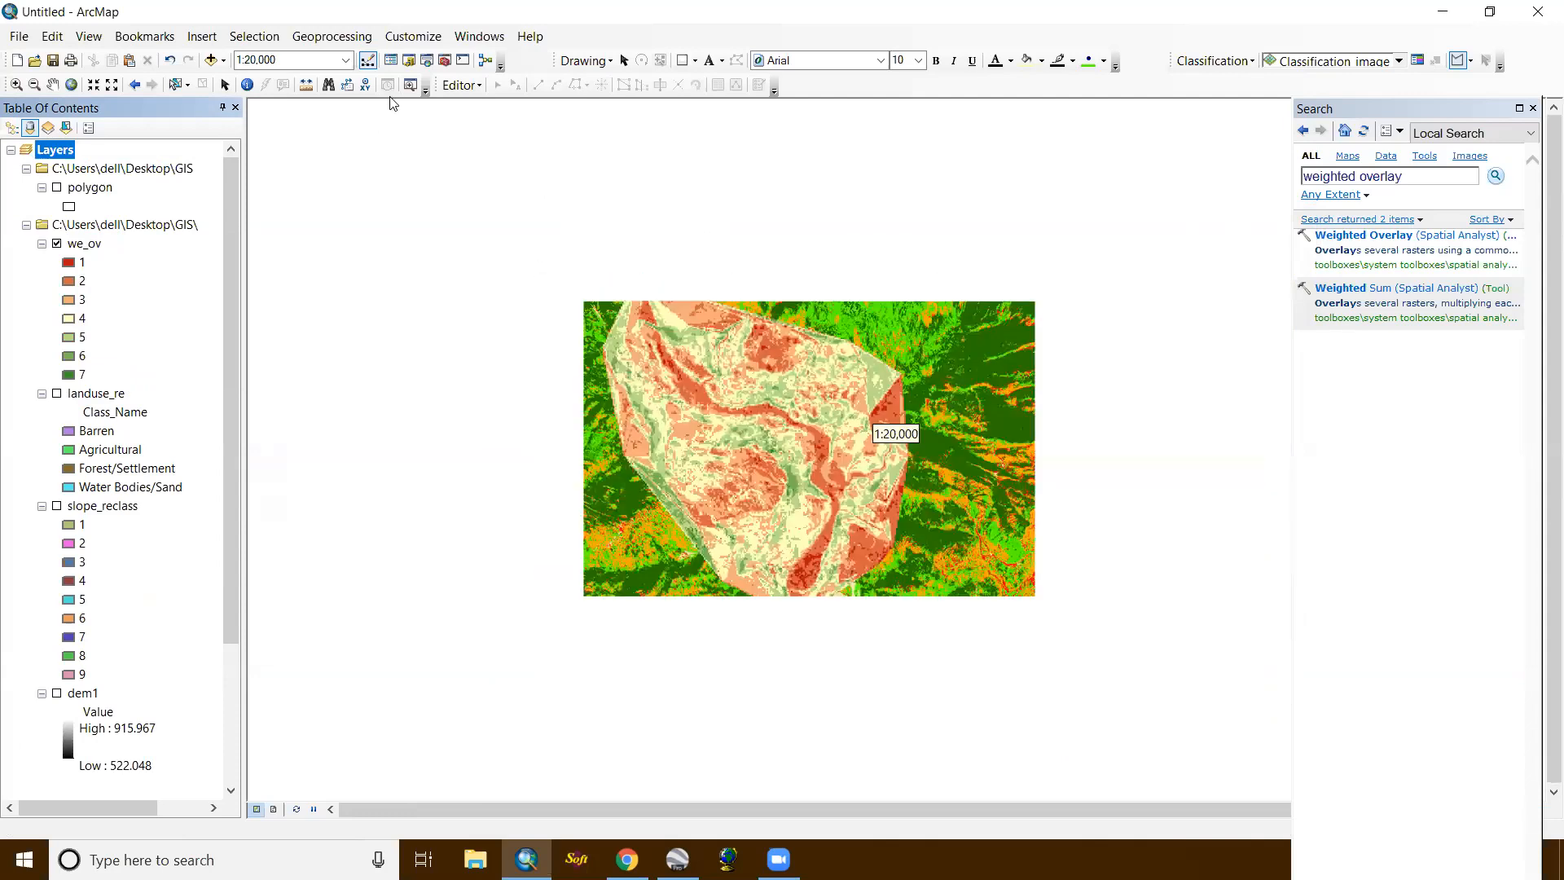
# Step: Create a point shapefile named start in the GIS folder with the Nepal Nagarkot TM coordinate system
pyautogui.click(409, 60)
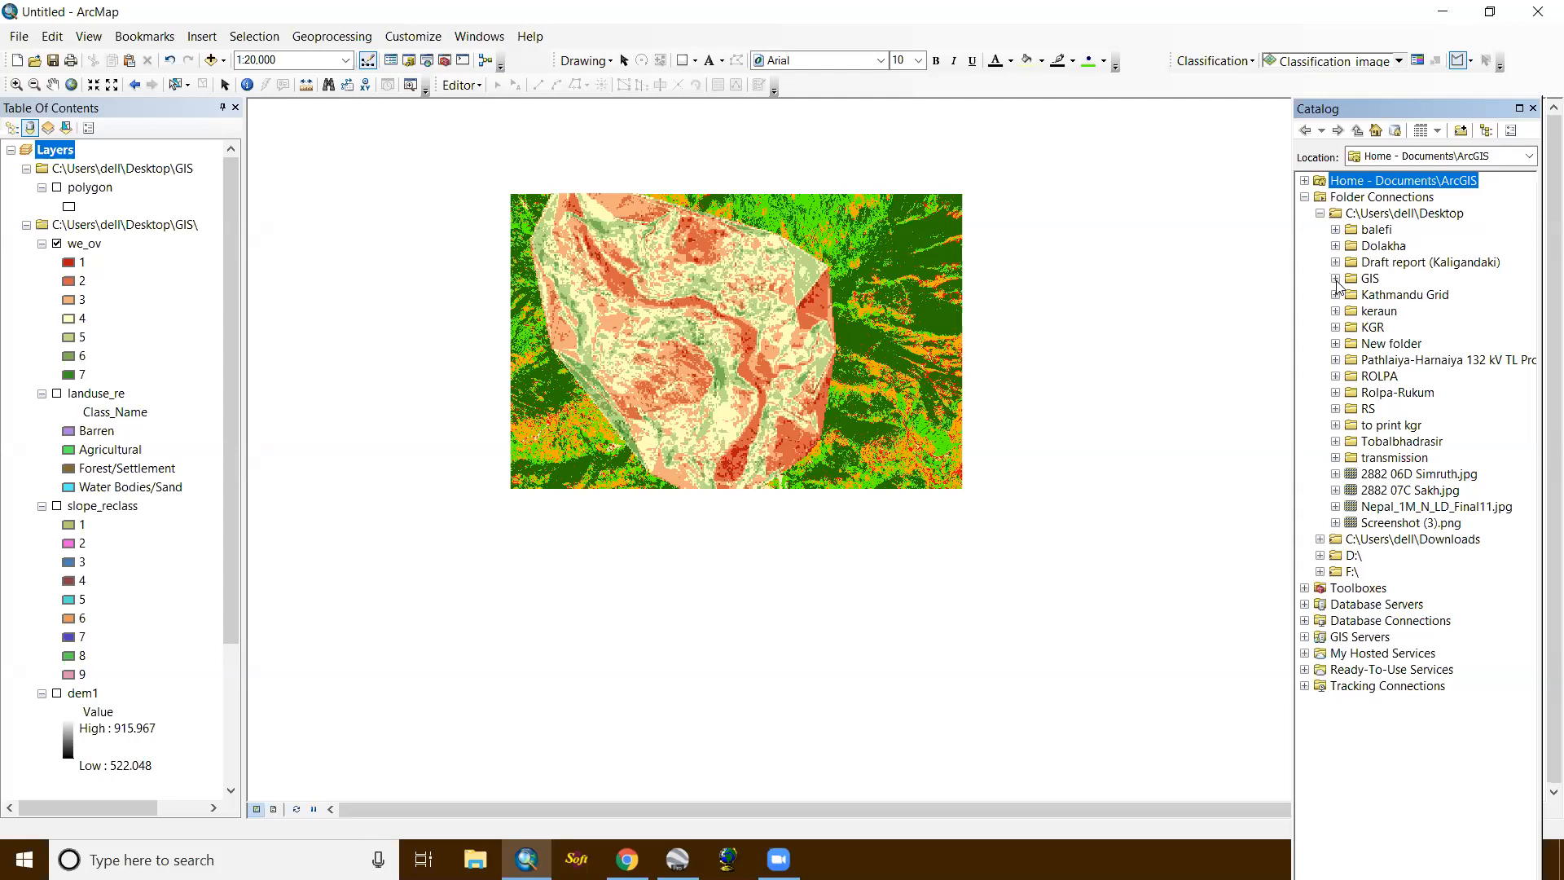
pyautogui.click(1369, 279)
pyautogui.rightClick(1366, 279)
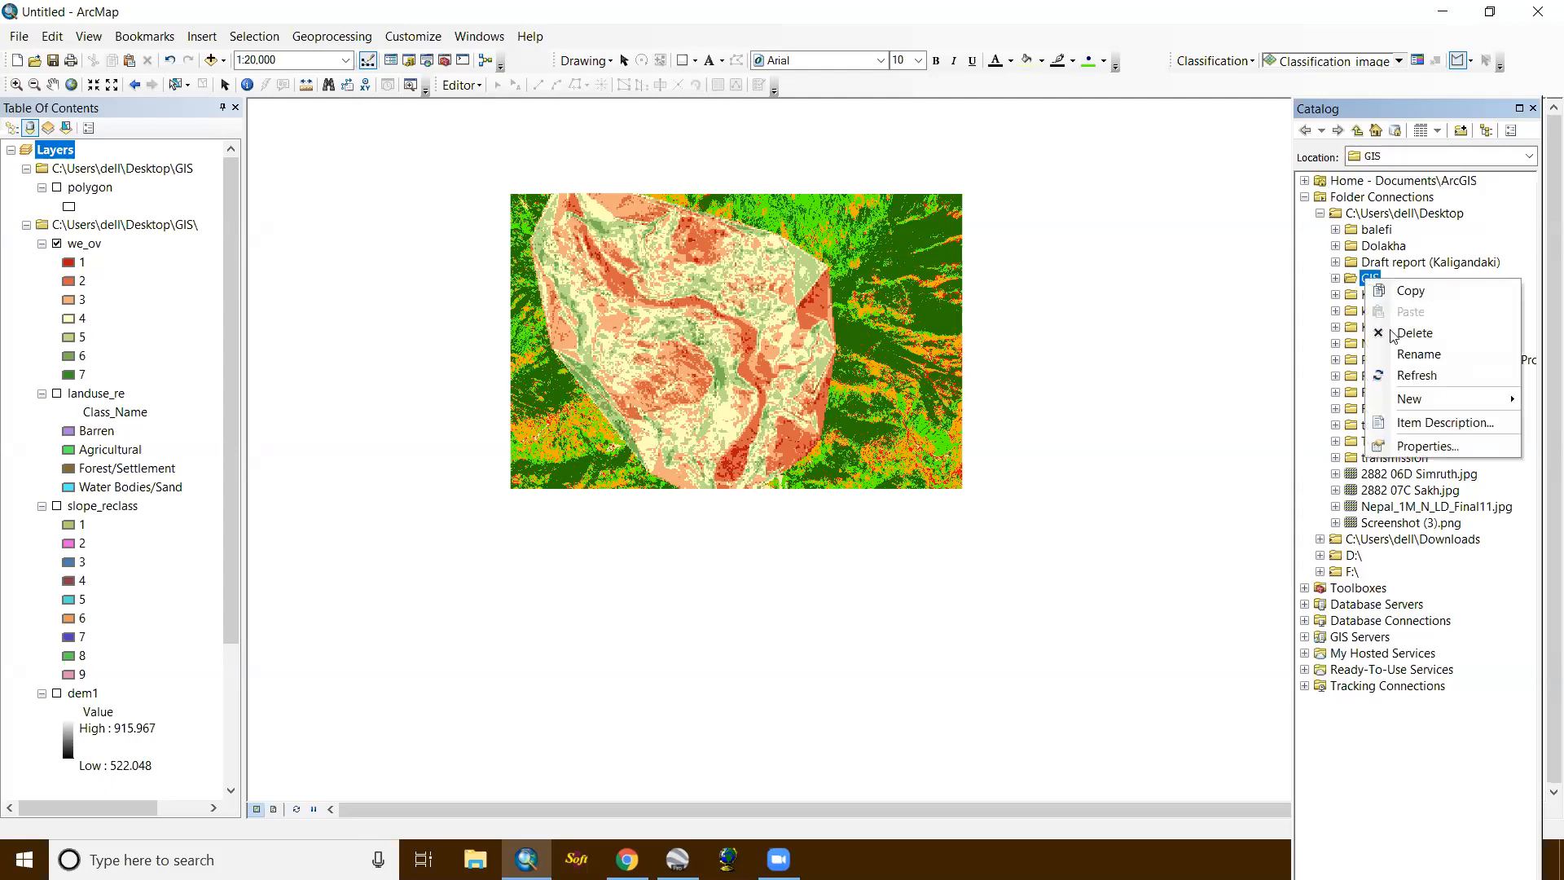
pyautogui.moveTo(1418, 407)
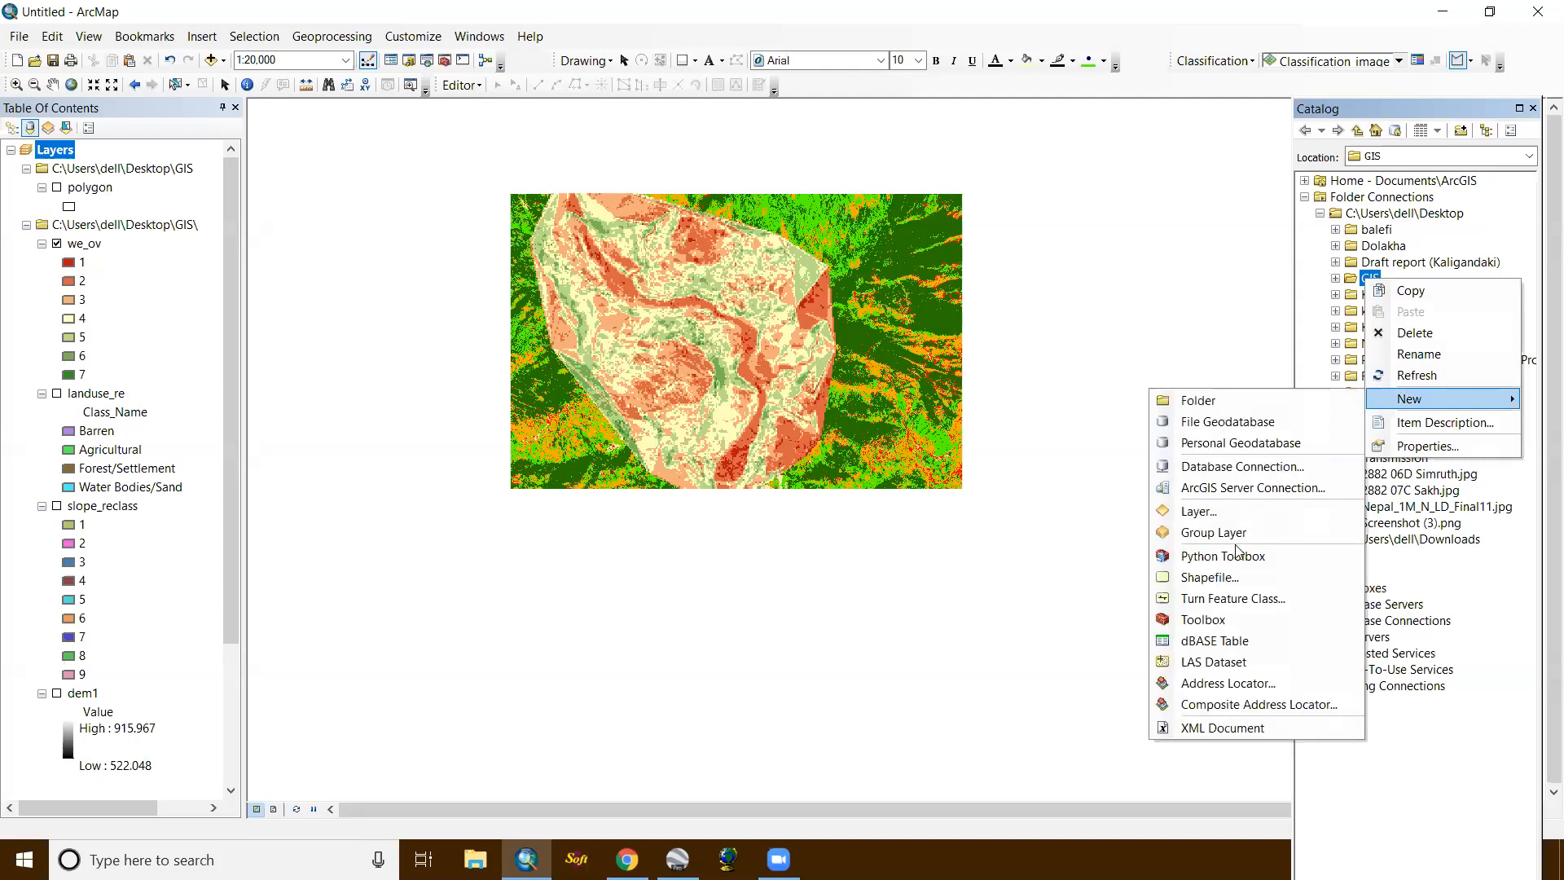
pyautogui.click(1244, 580)
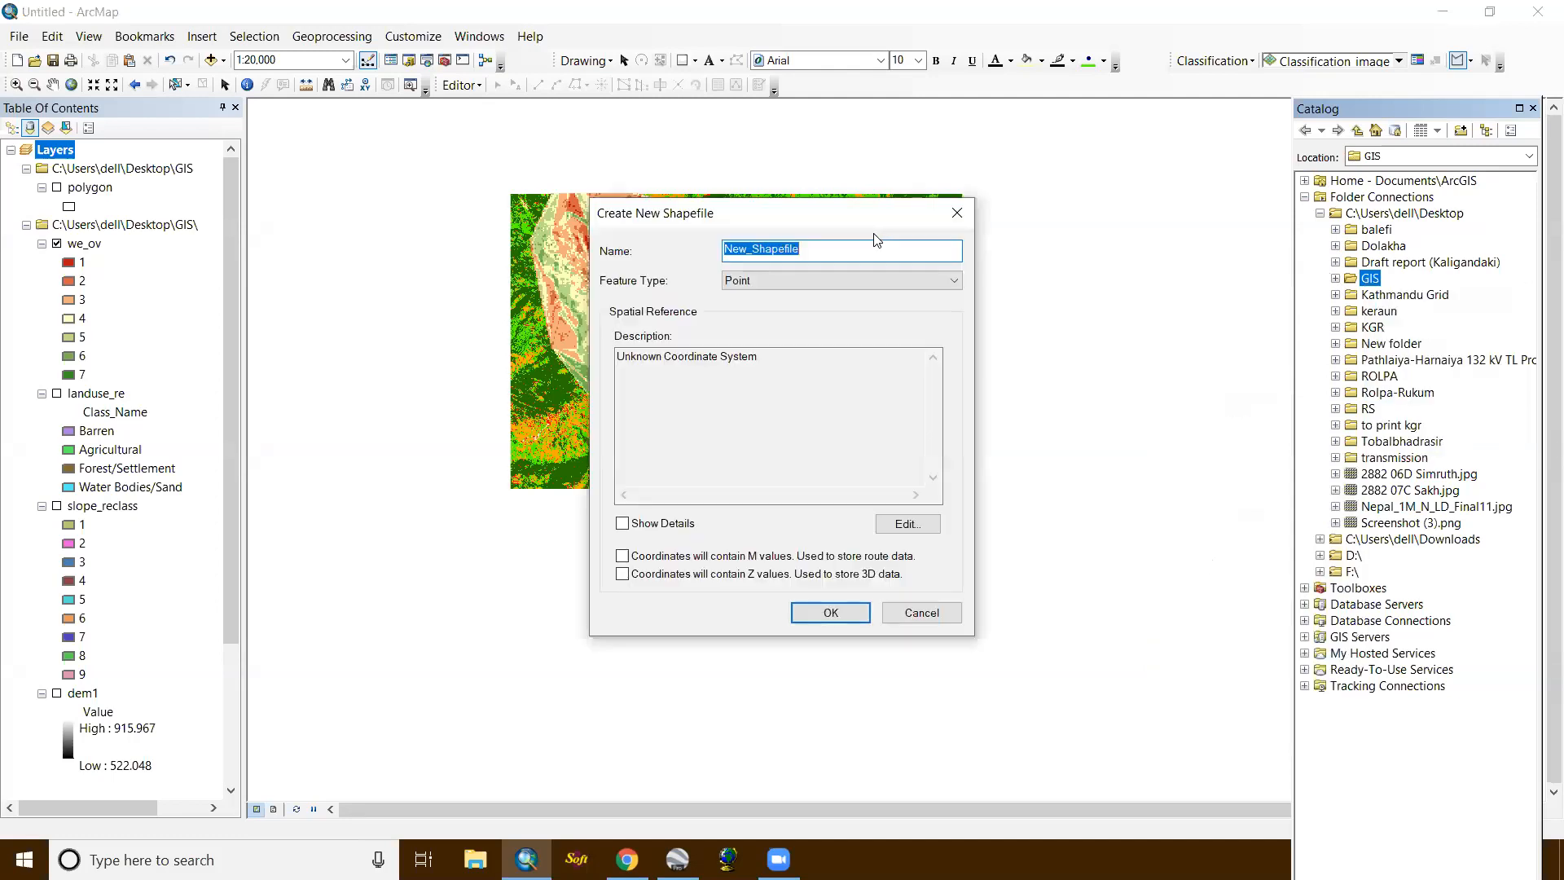
pyautogui.write('start')
pyautogui.click(904, 523)
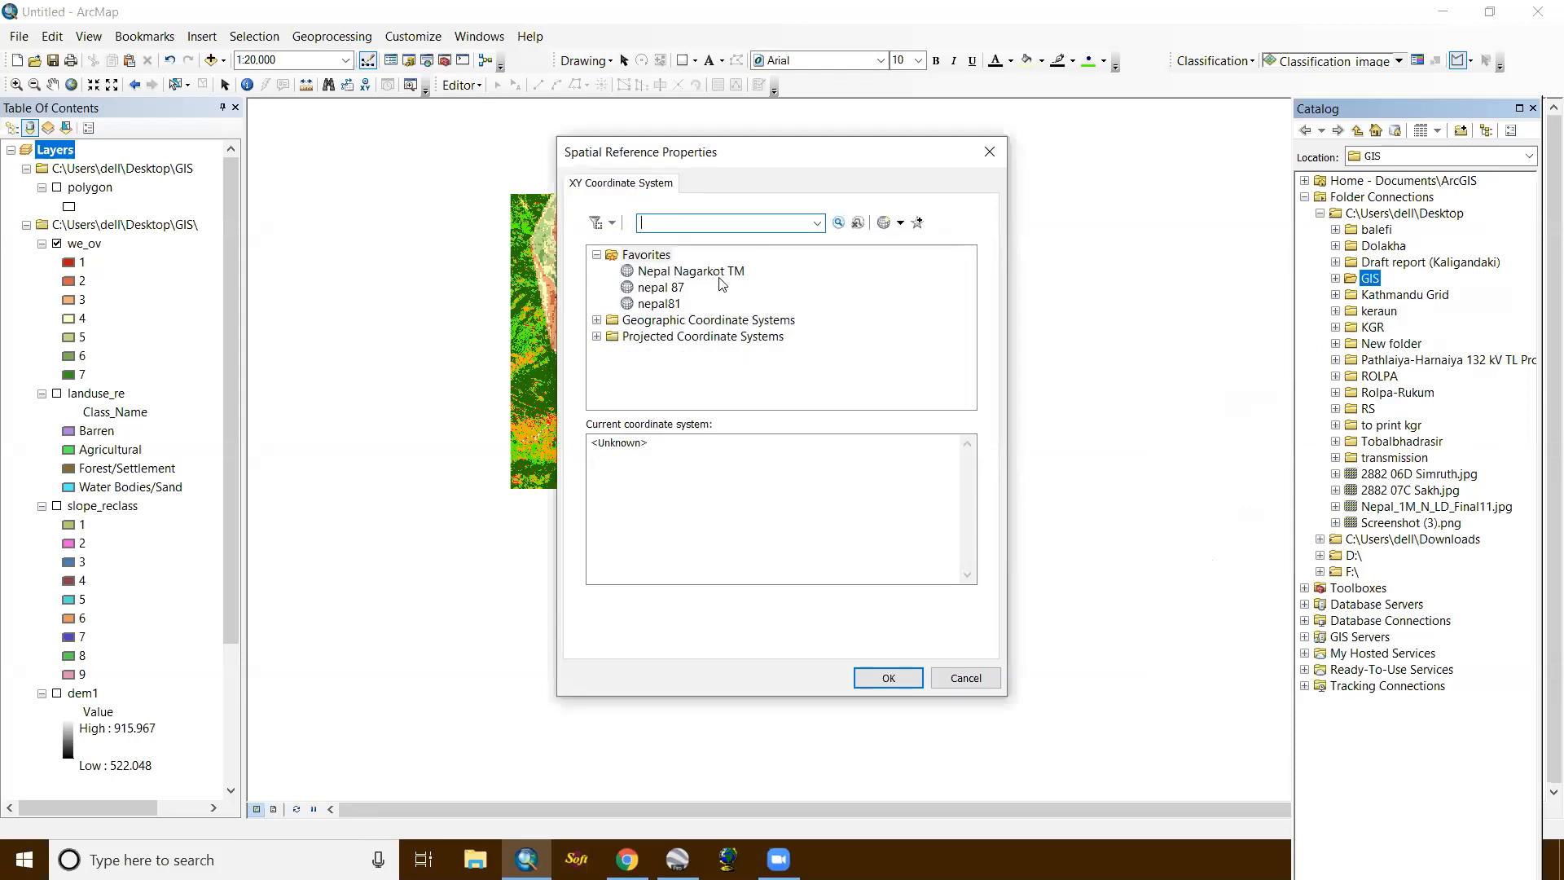
pyautogui.click(719, 274)
pyautogui.click(878, 678)
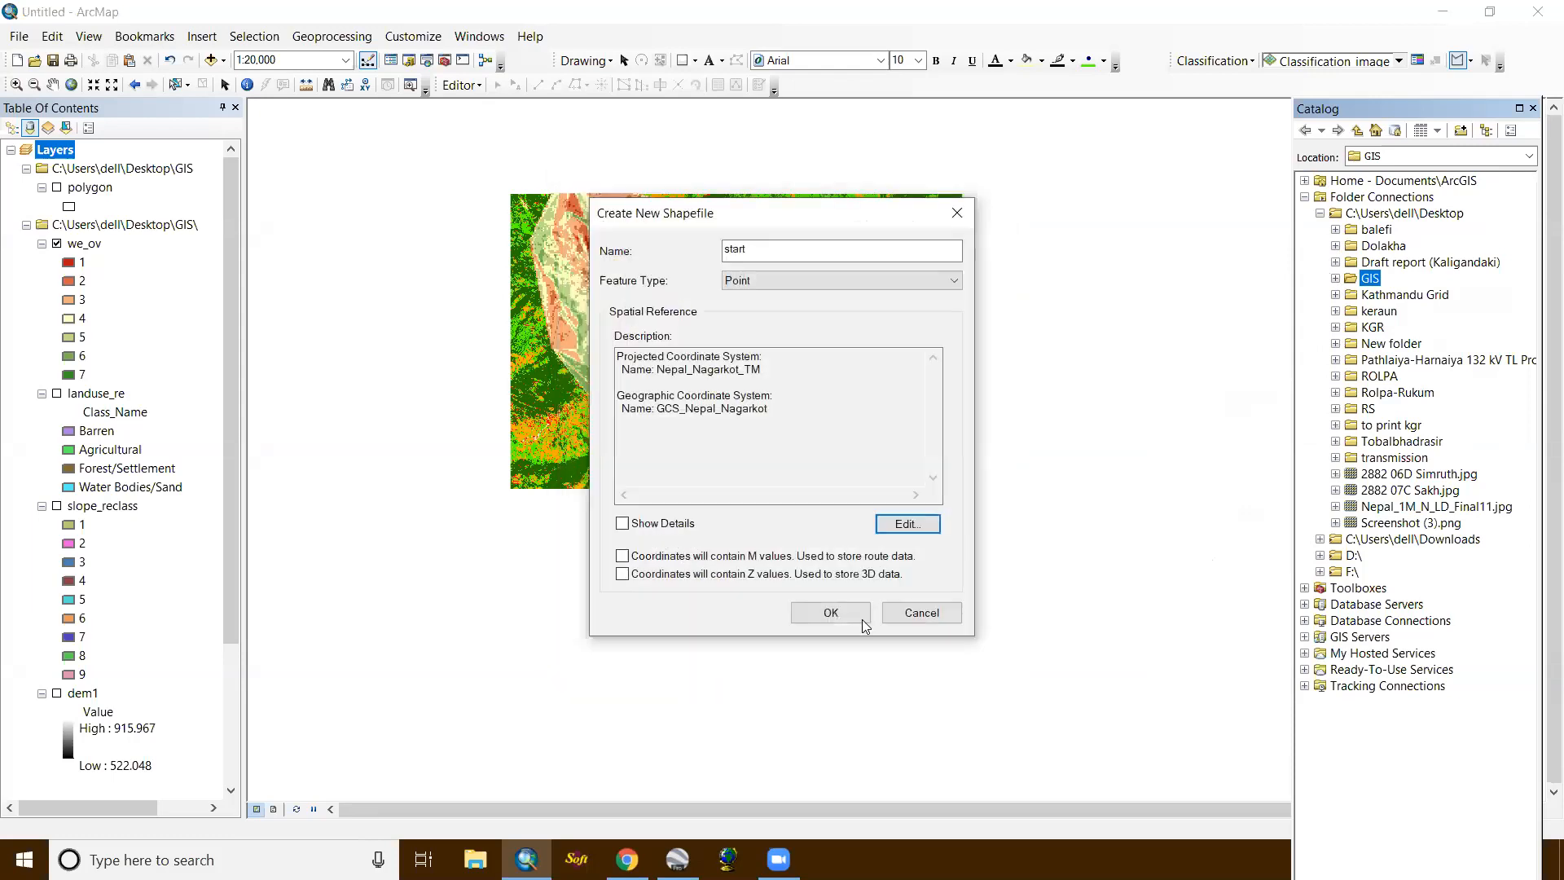
pyautogui.click(837, 613)
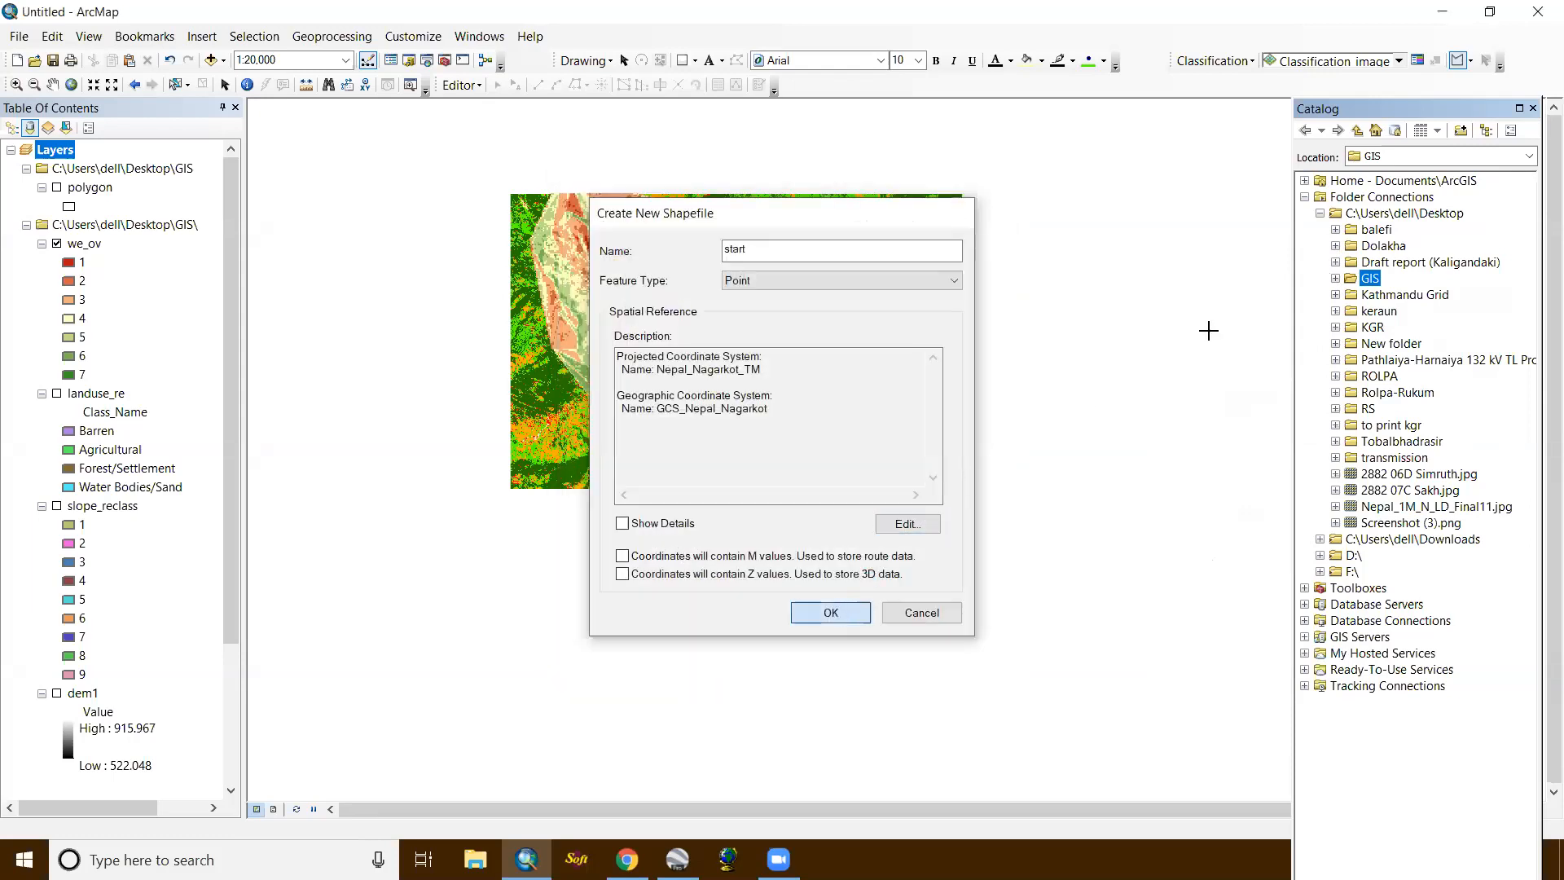
# Step: Create a second point shapefile named End in the GIS folder, also using the Nepal Nagarkot TM coordinate system
pyautogui.rightClick(1353, 182)
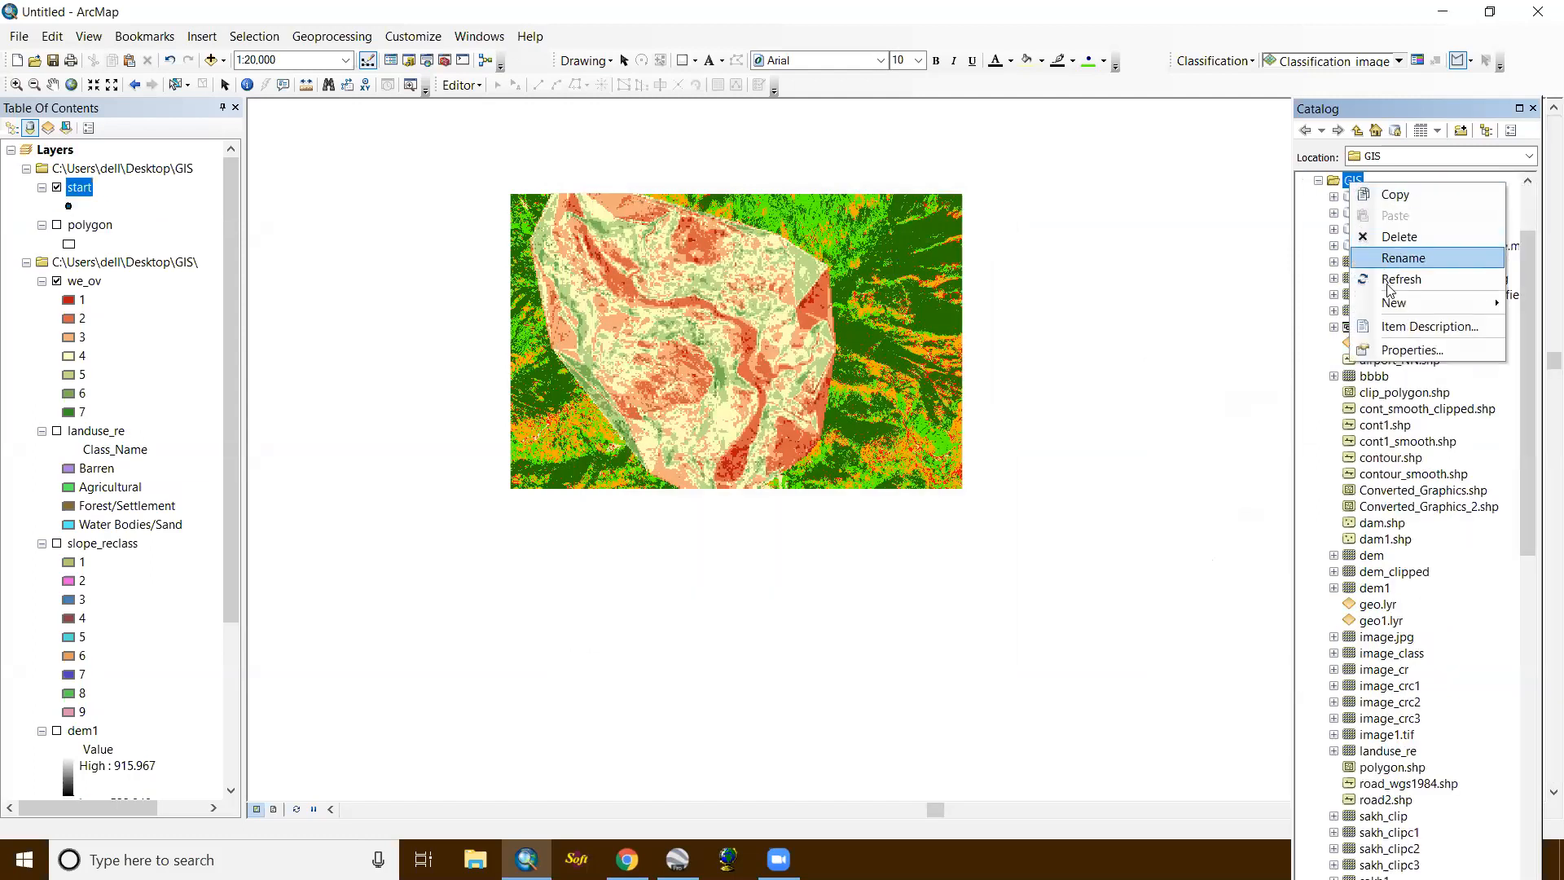
pyautogui.moveTo(1393, 303)
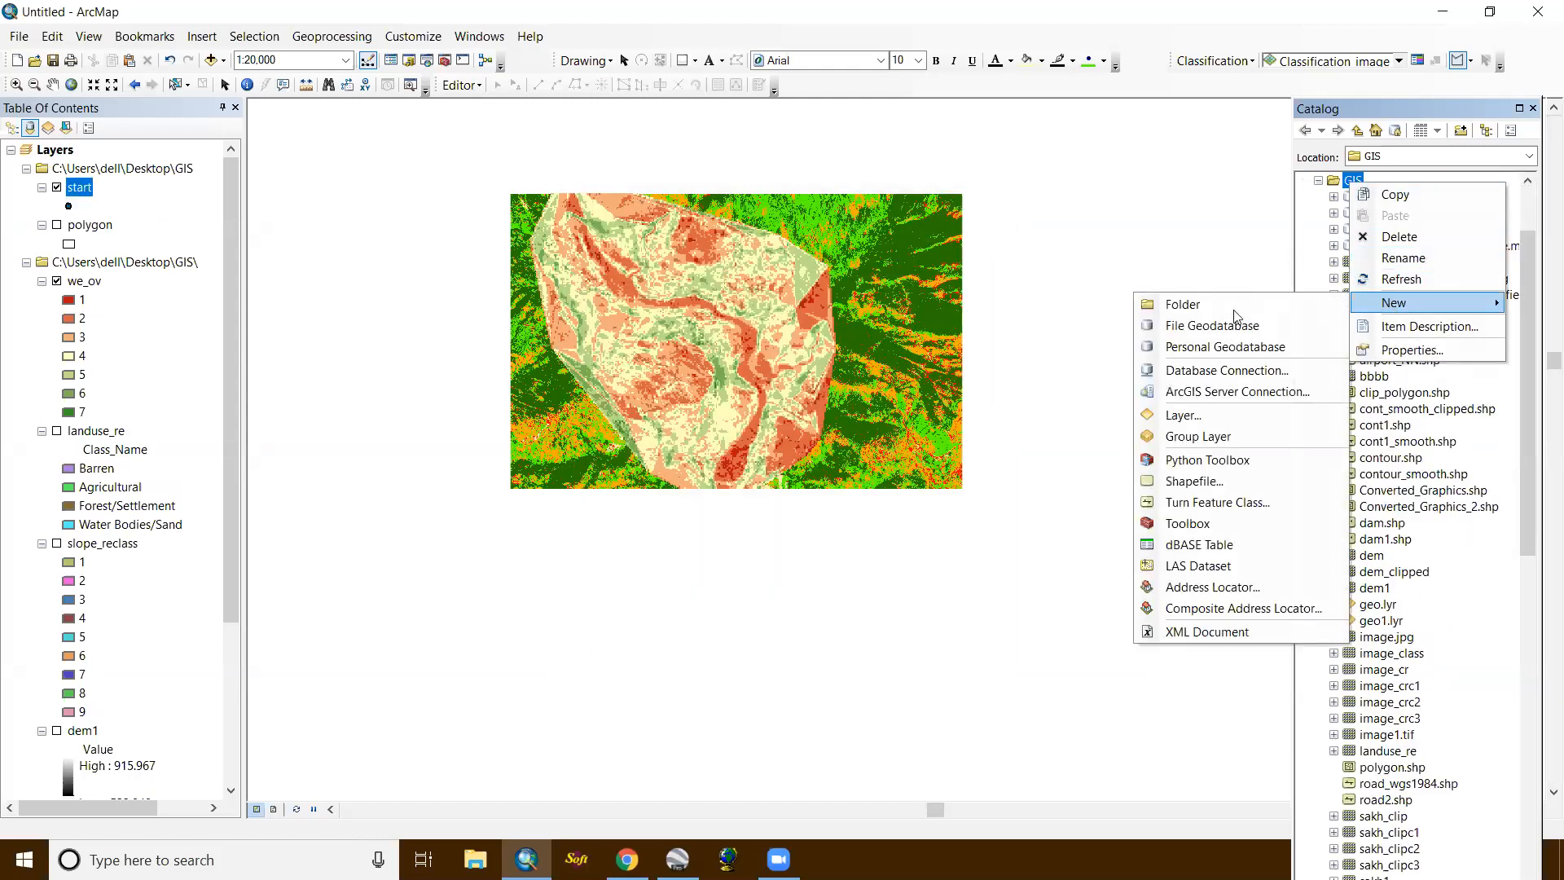
pyautogui.click(1201, 491)
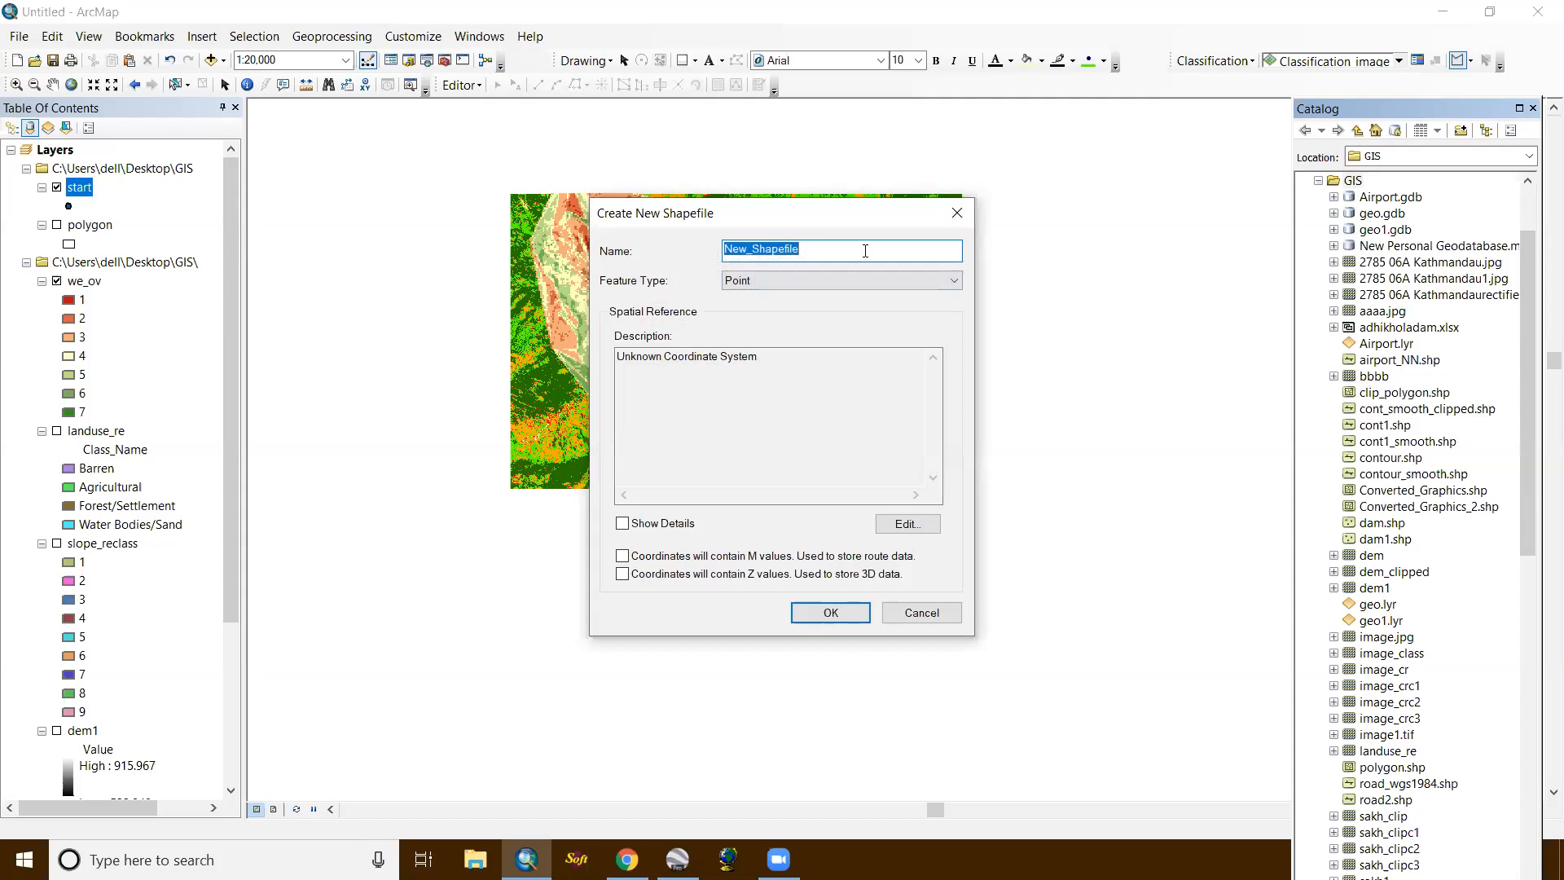
pyautogui.write('End')
pyautogui.click(907, 524)
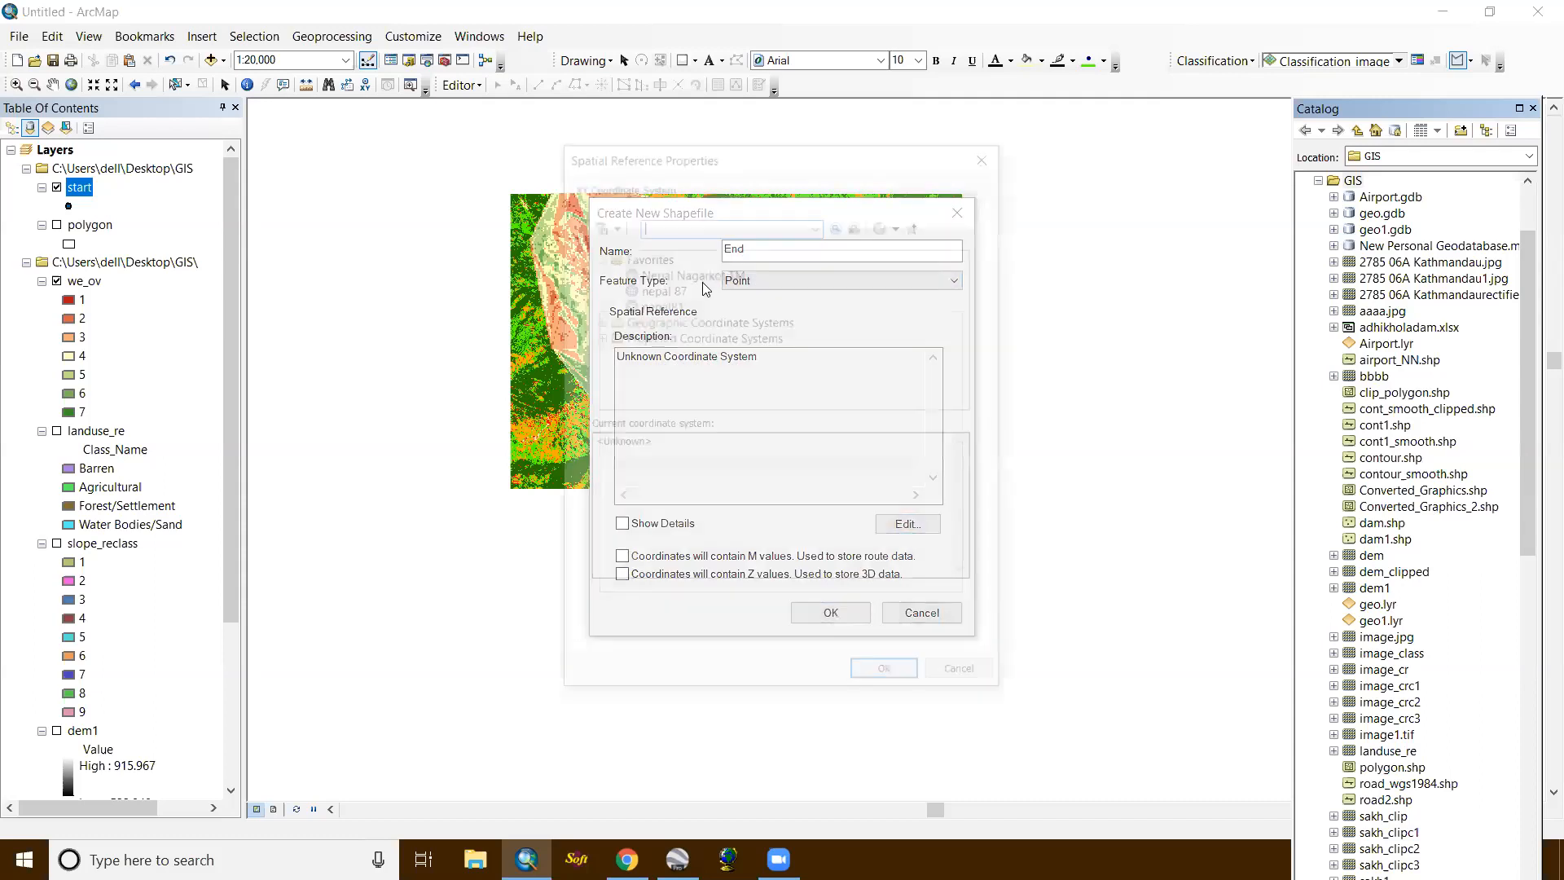
pyautogui.click(690, 272)
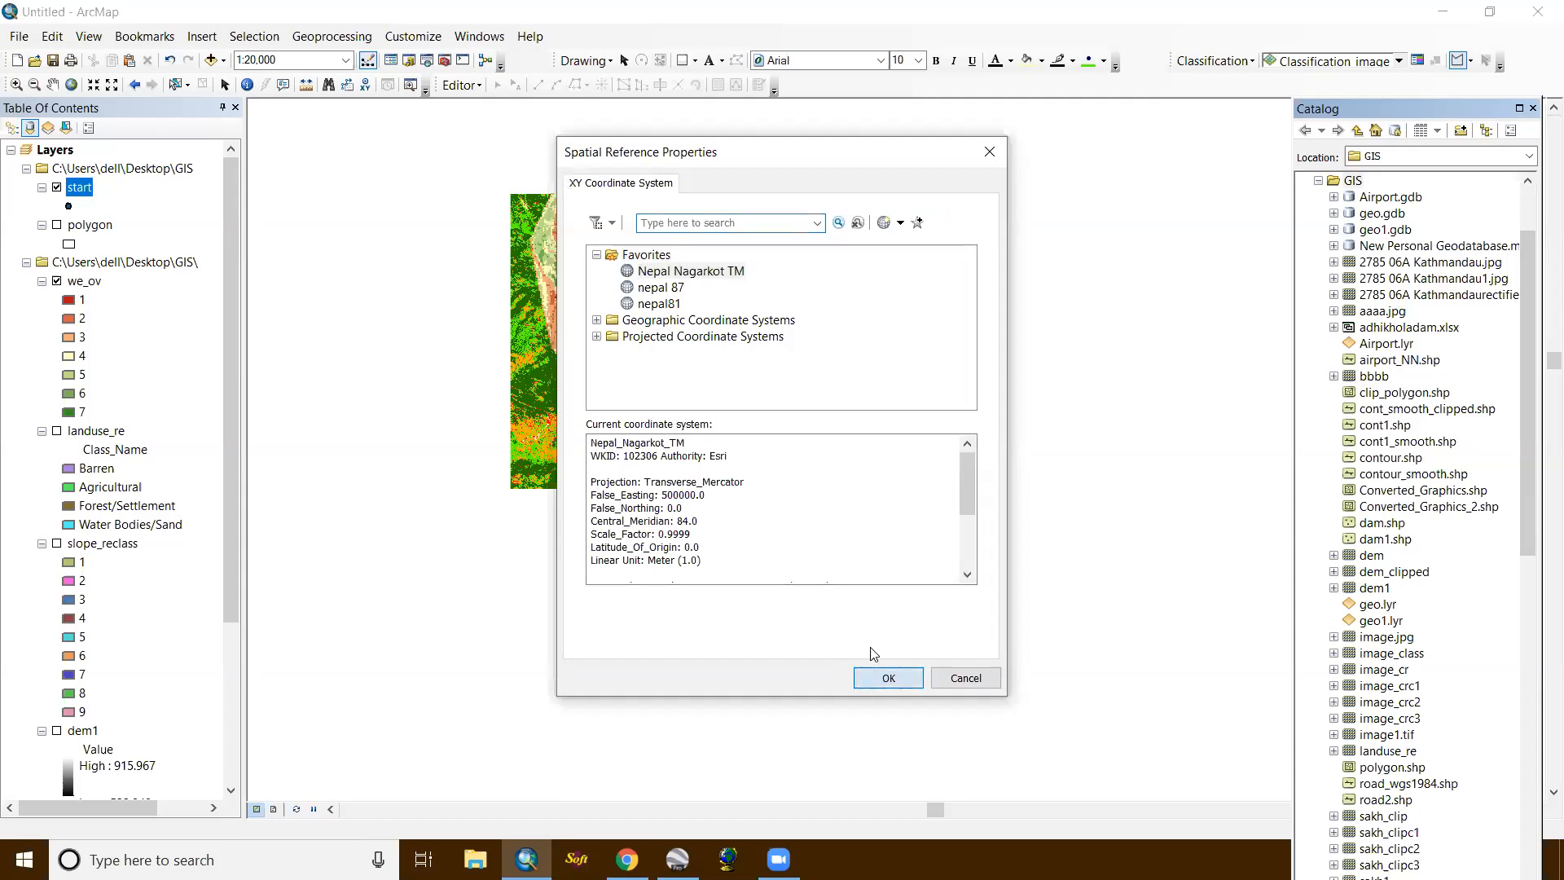
pyautogui.click(888, 677)
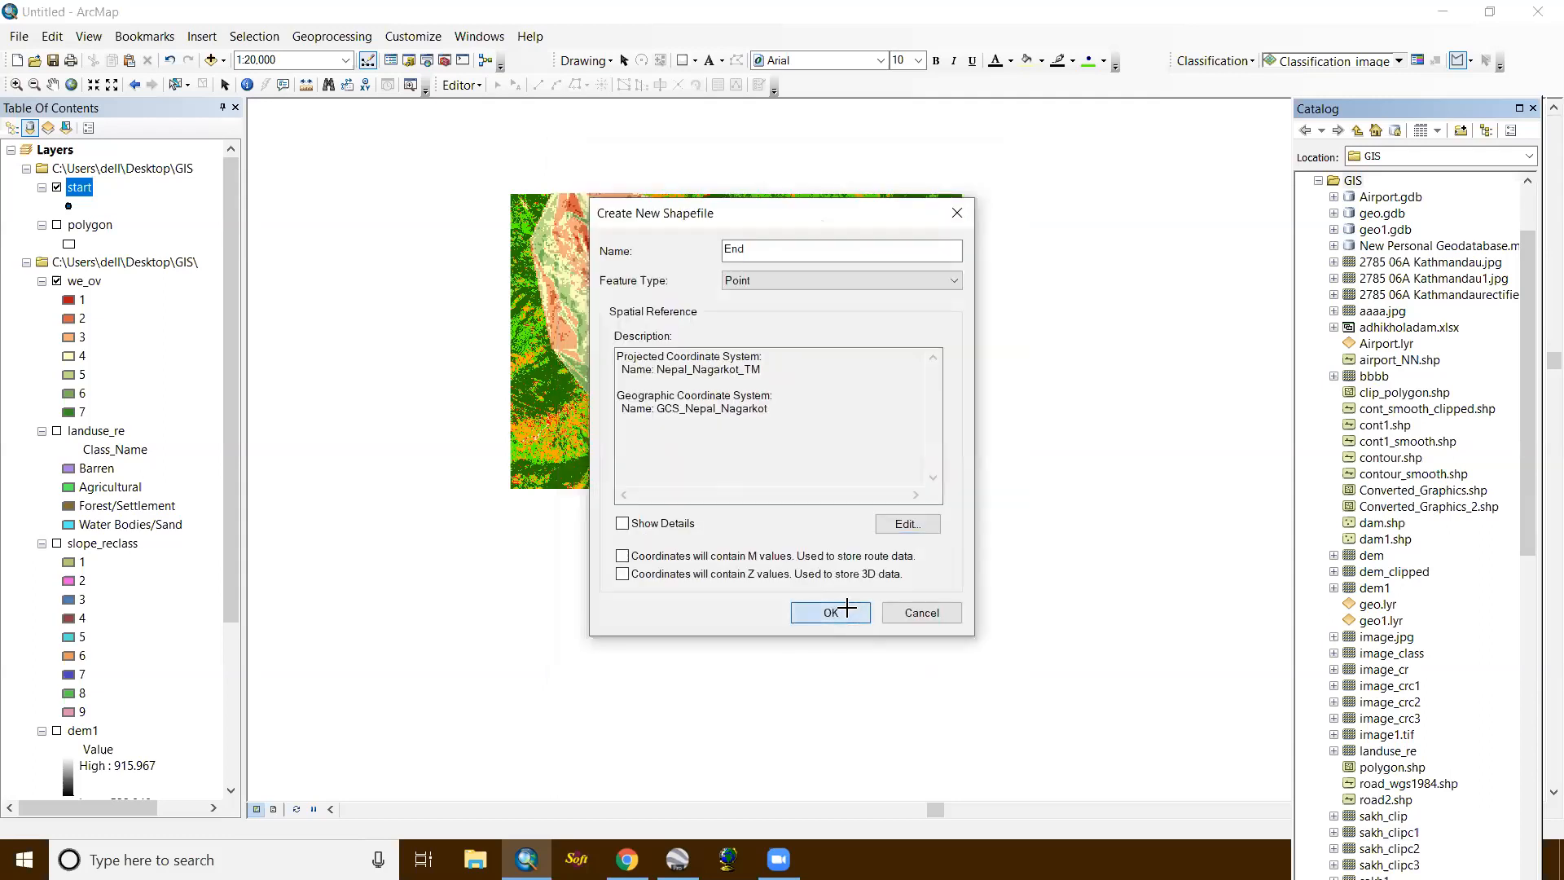
pyautogui.click(847, 610)
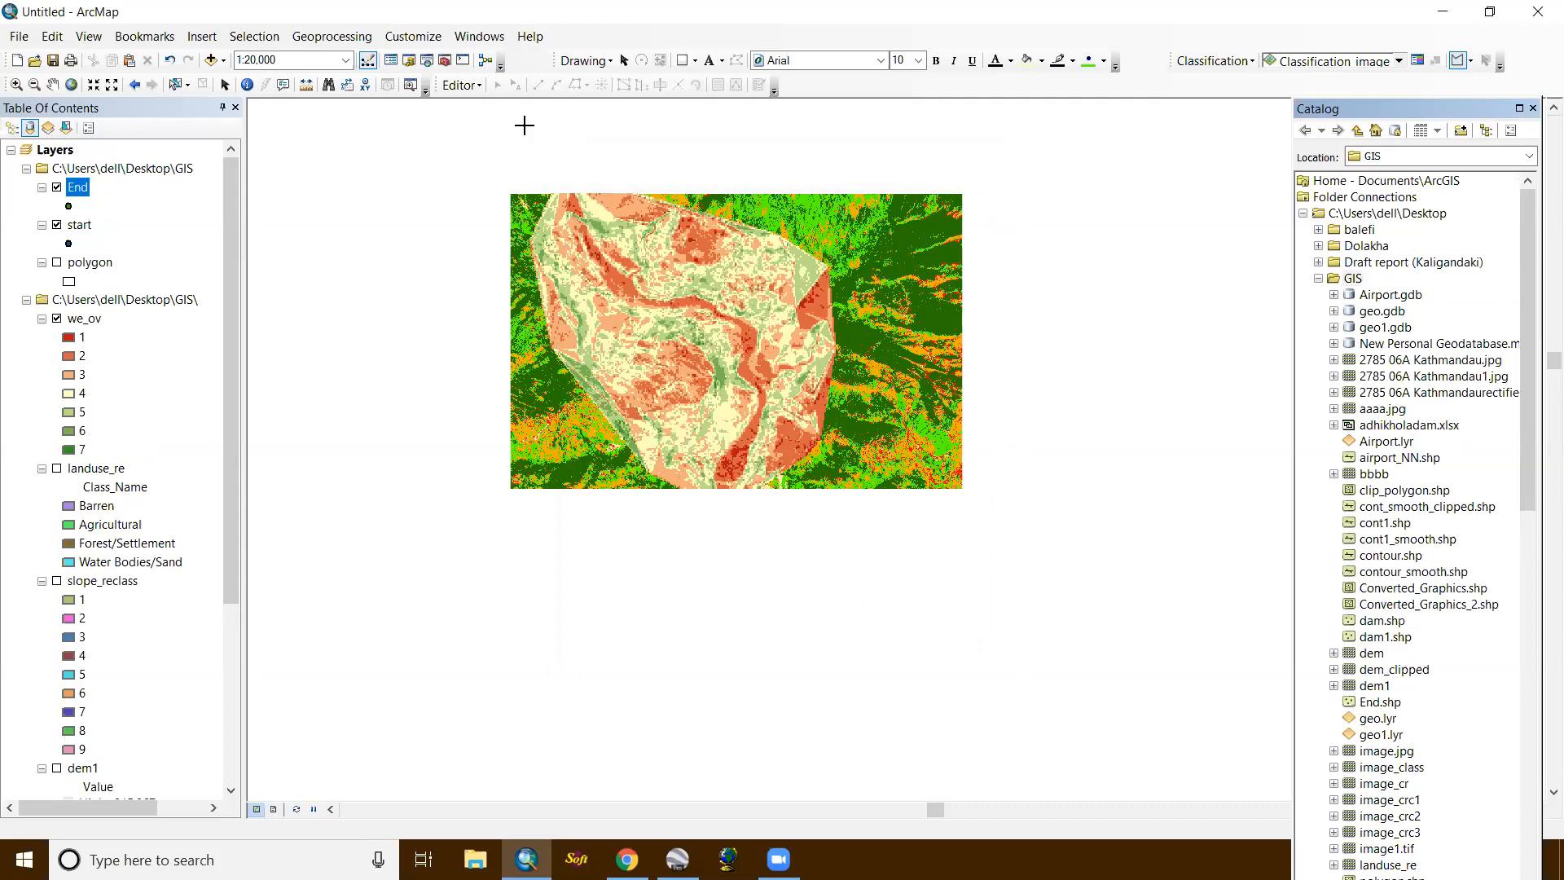
# Step: Start an edit session on the End layer and choose its feature template for placing a point near the raster's lower edge
pyautogui.click(470, 86)
pyautogui.click(487, 107)
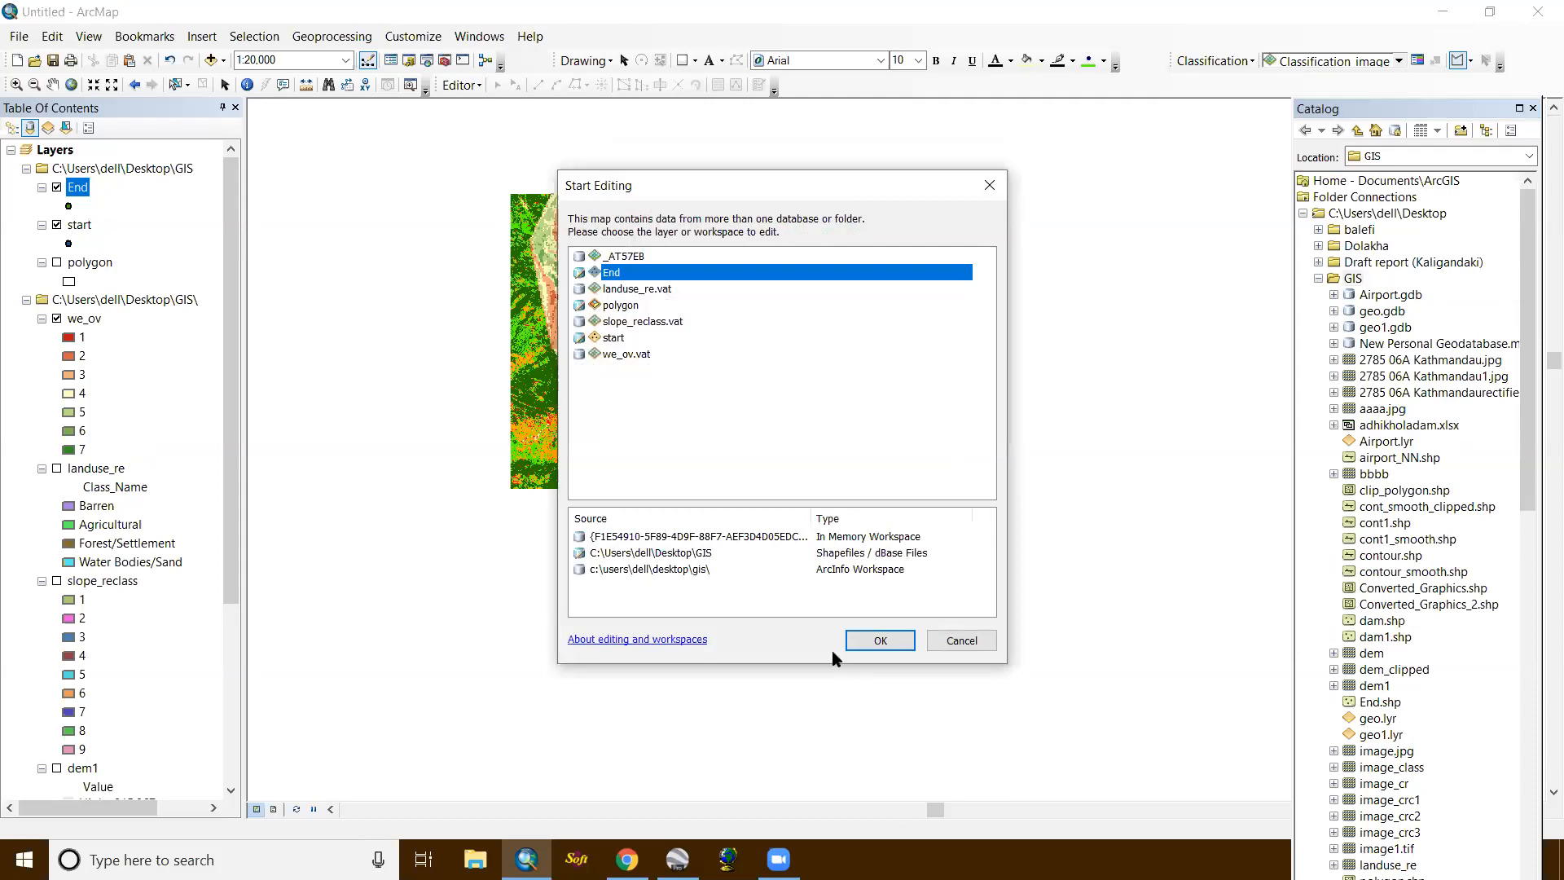
pyautogui.click(880, 641)
pyautogui.click(758, 85)
pyautogui.click(1304, 197)
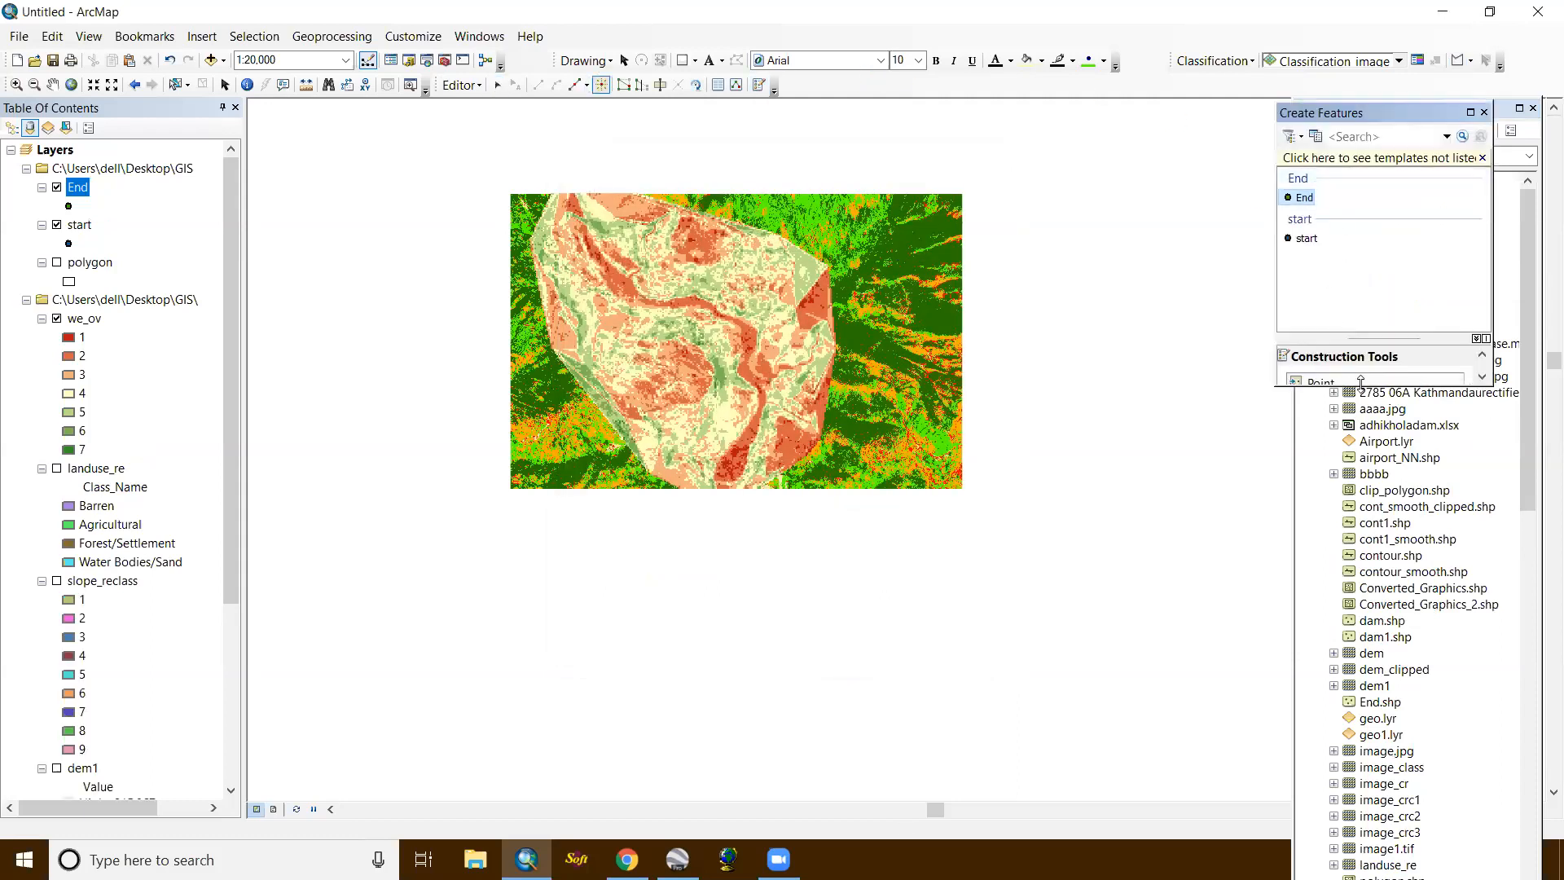
pyautogui.scroll(1, 729, 478)
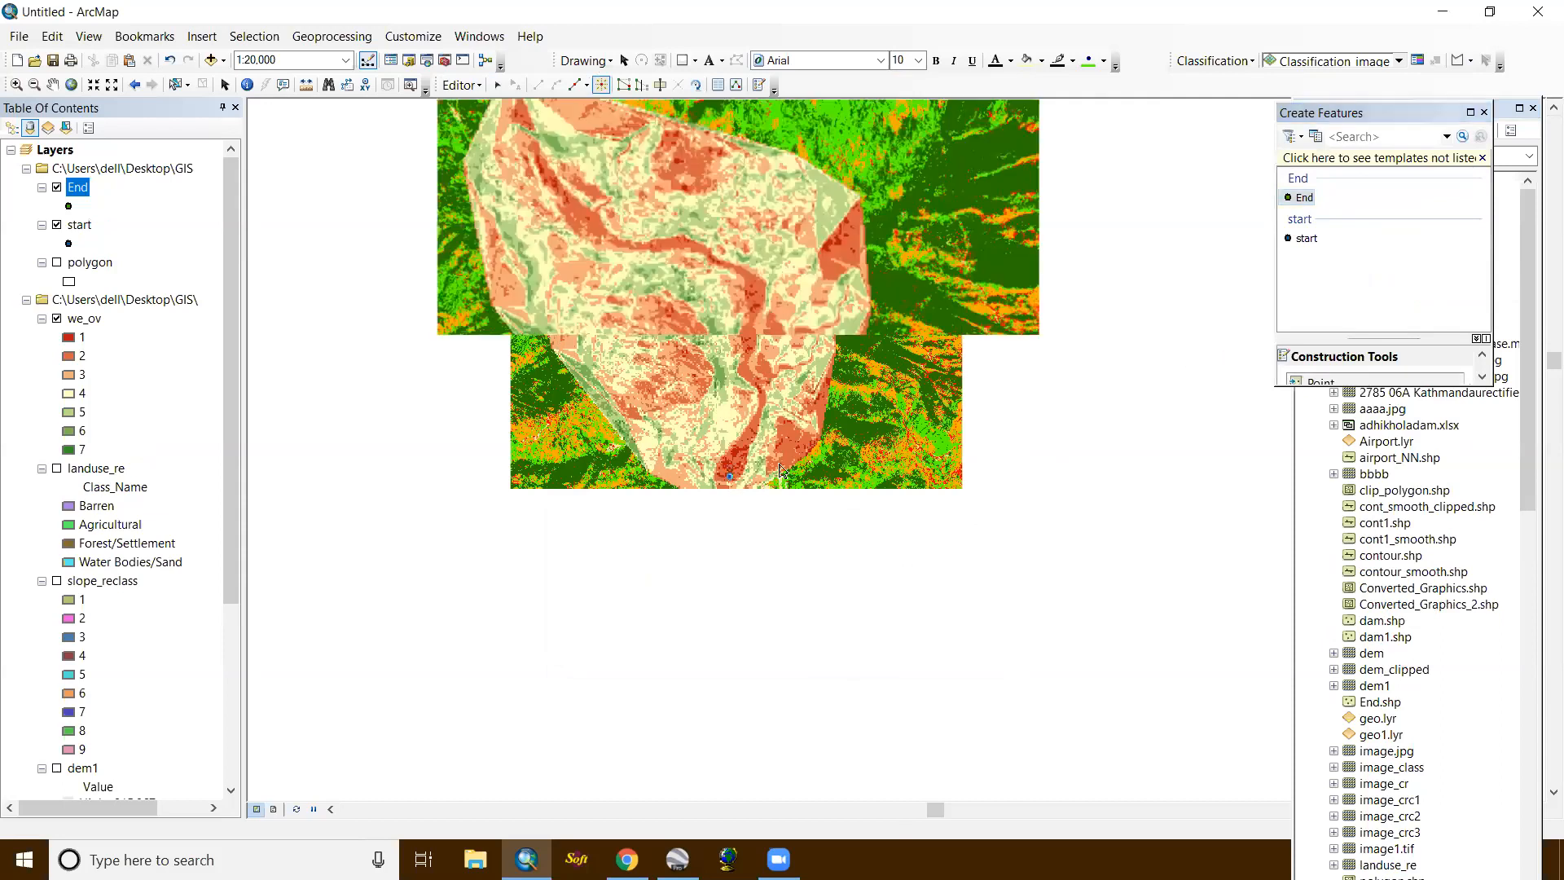
pyautogui.scroll(3, 780, 468)
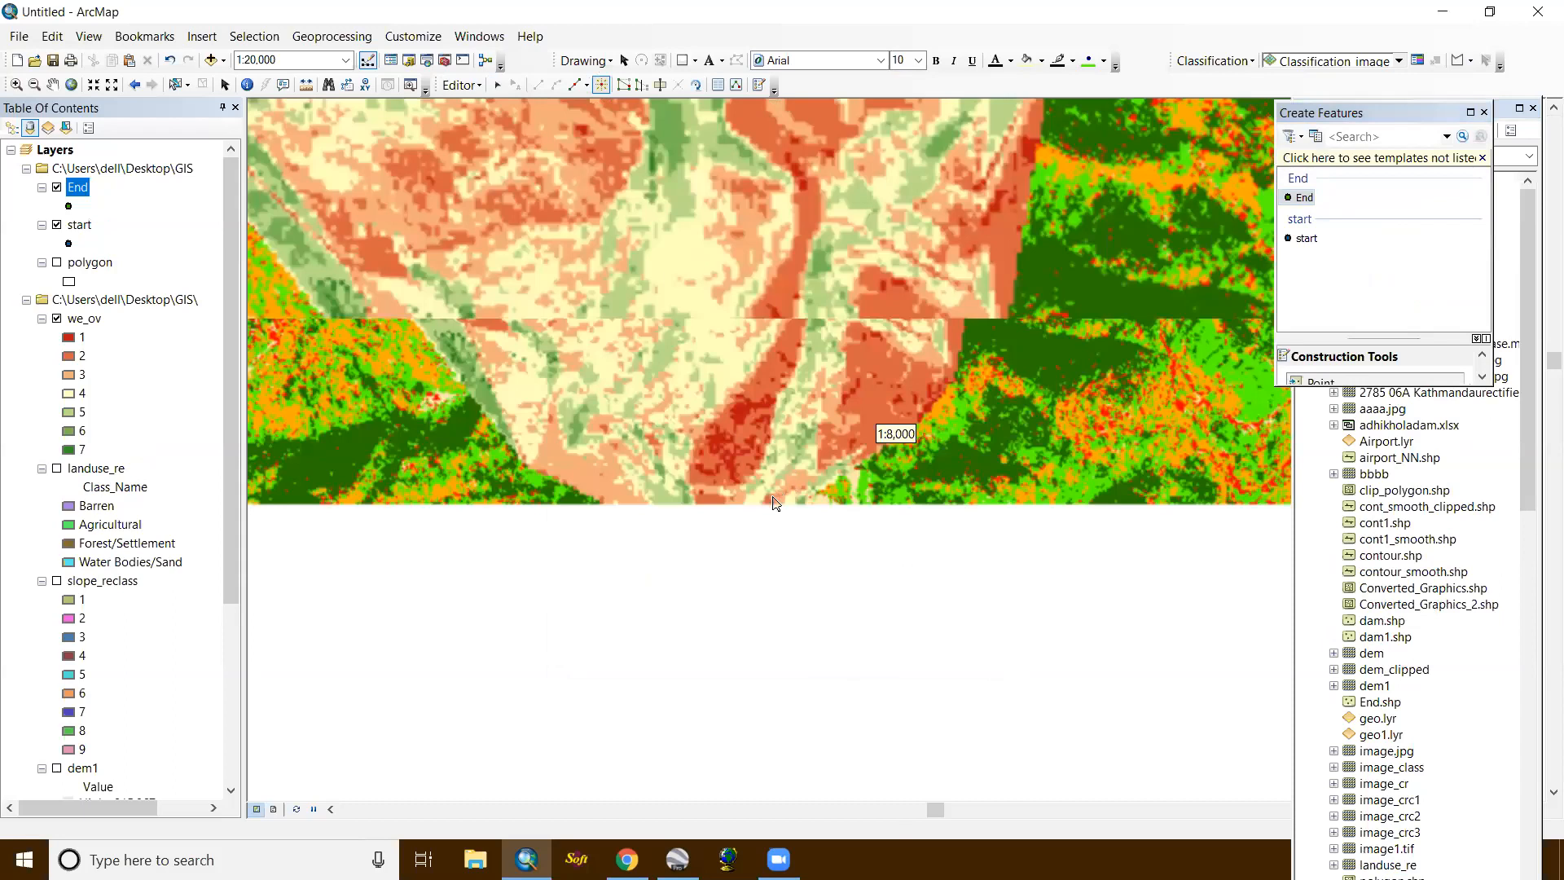
# Step: Place the End point near the southern edge of the we_ov raster and save the edits
pyautogui.scroll(1, 904, 338)
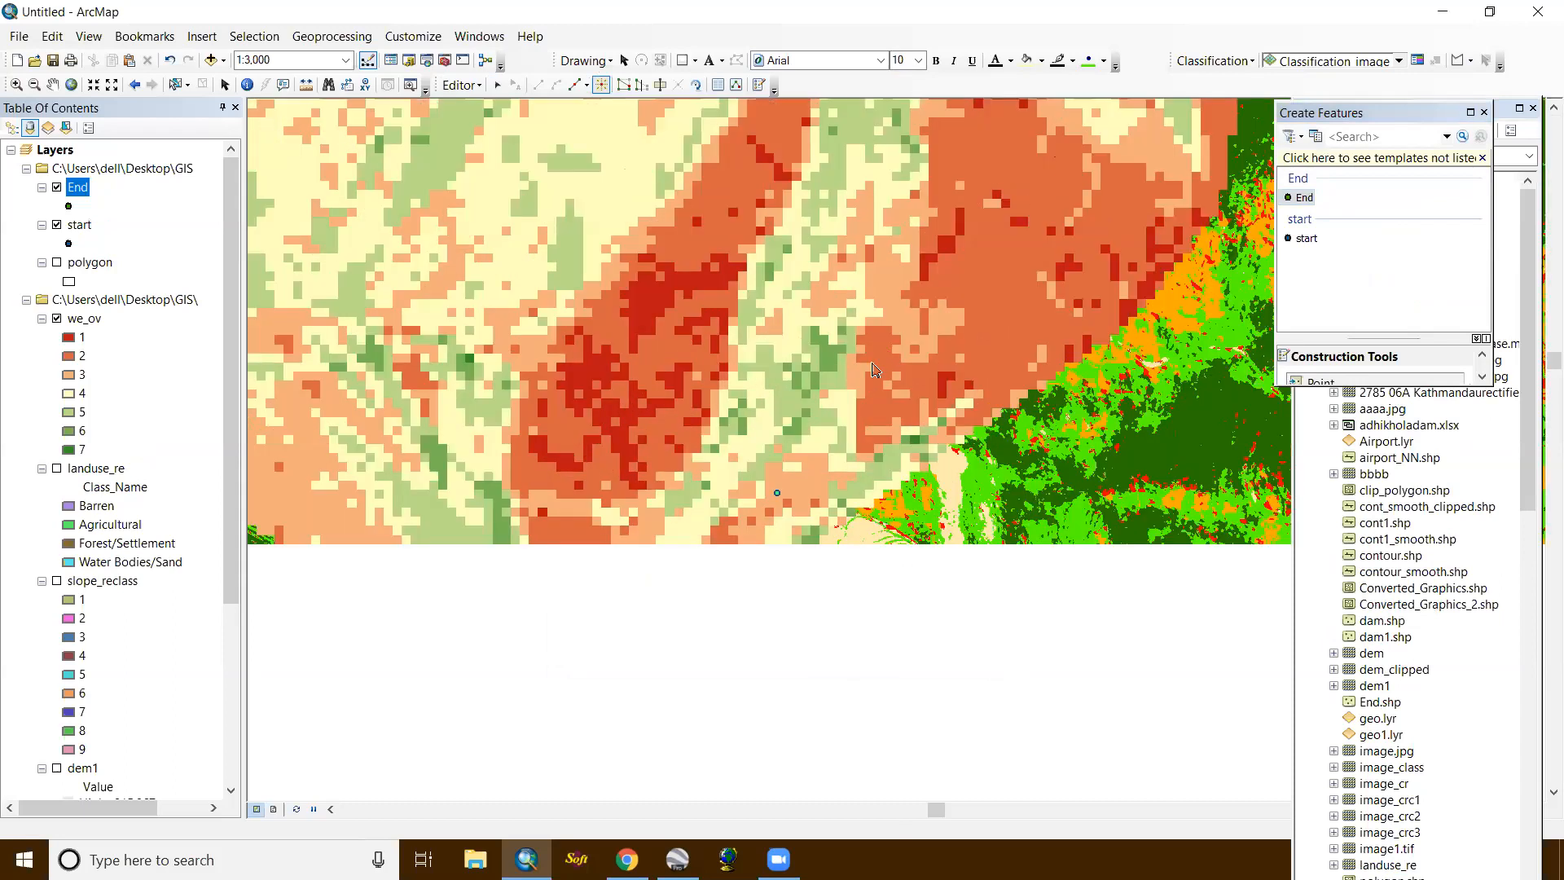
pyautogui.scroll(-2, 871, 399)
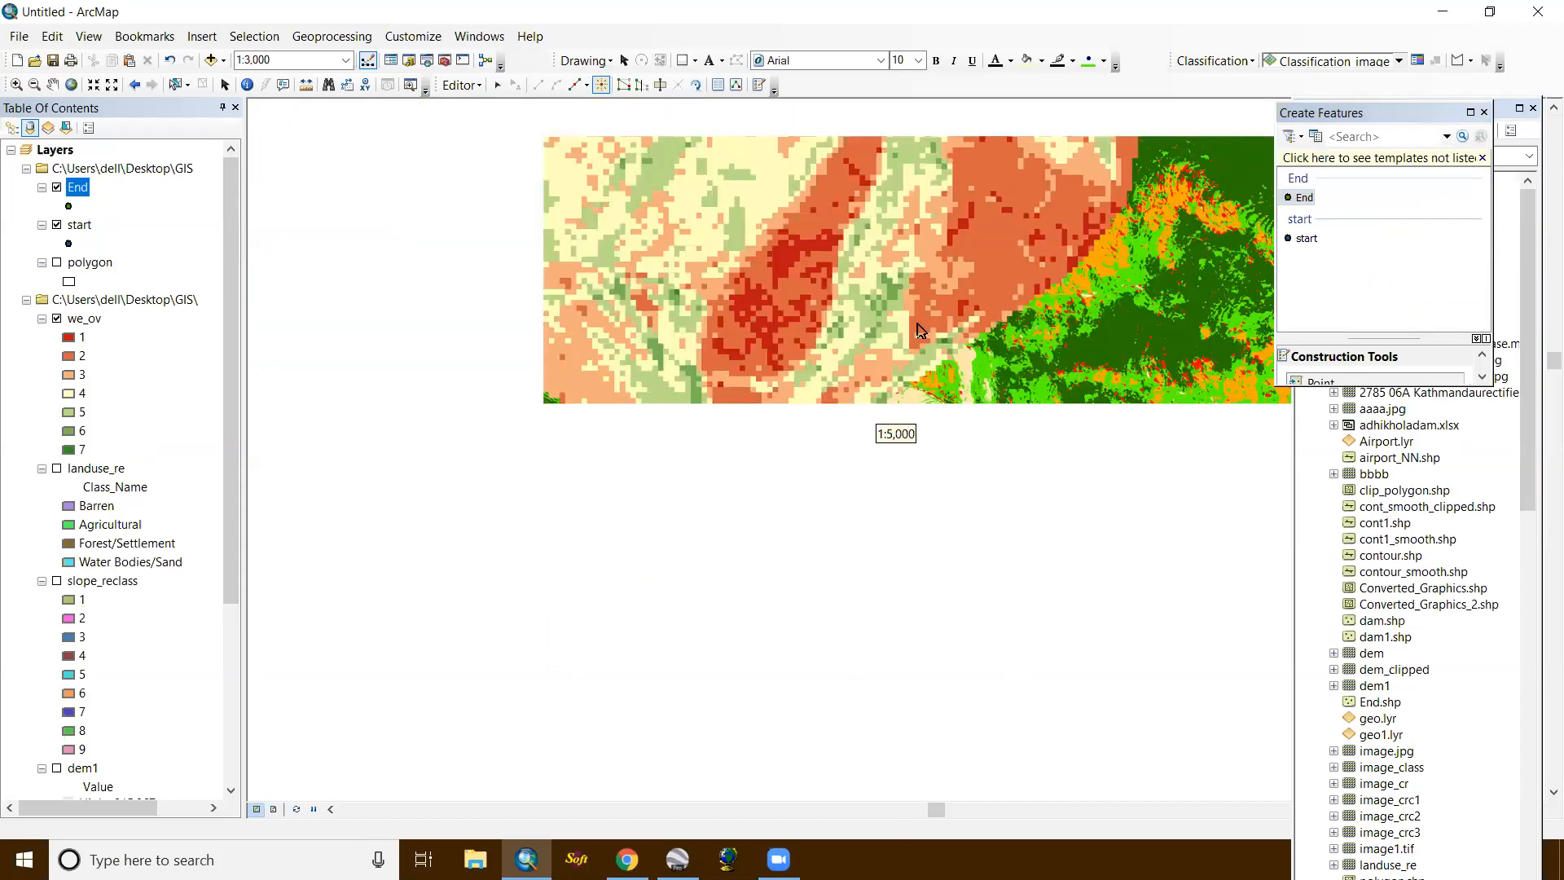
pyautogui.click(923, 324)
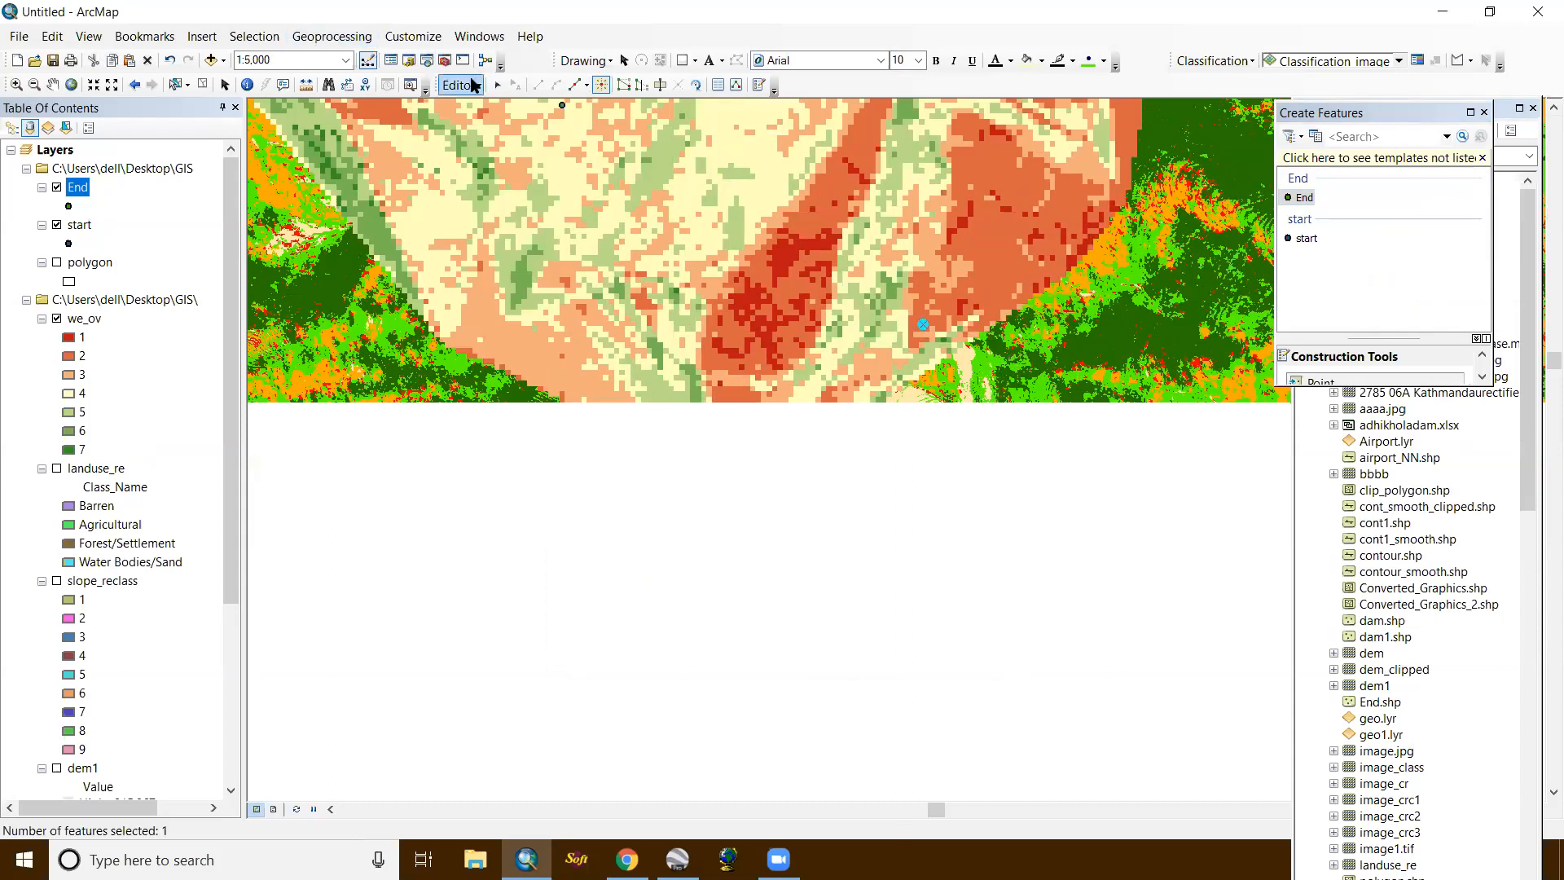
pyautogui.click(477, 83)
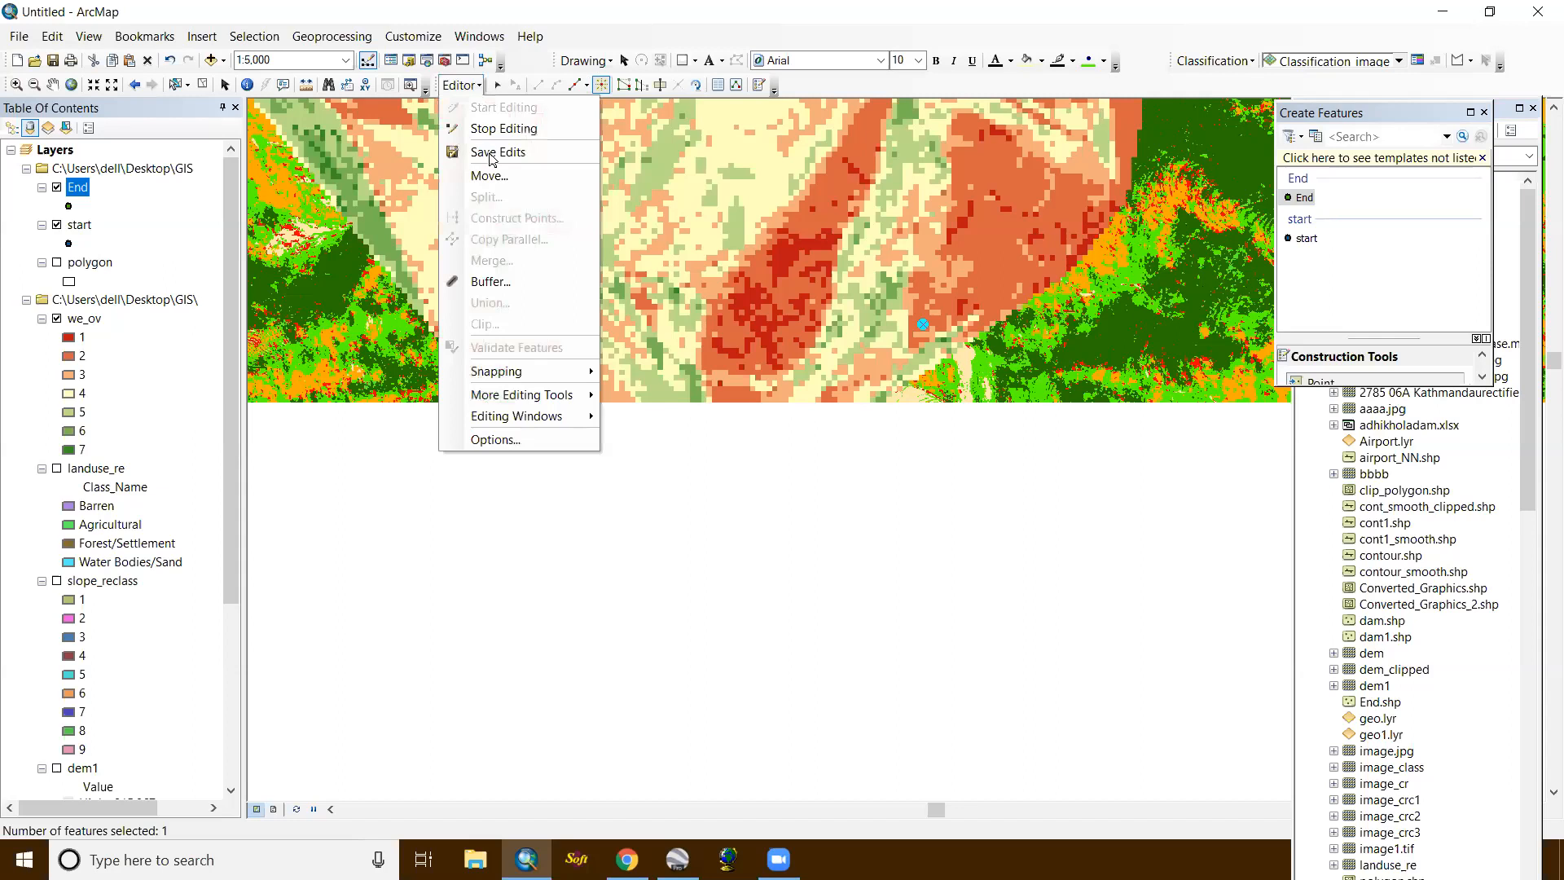
pyautogui.click(486, 153)
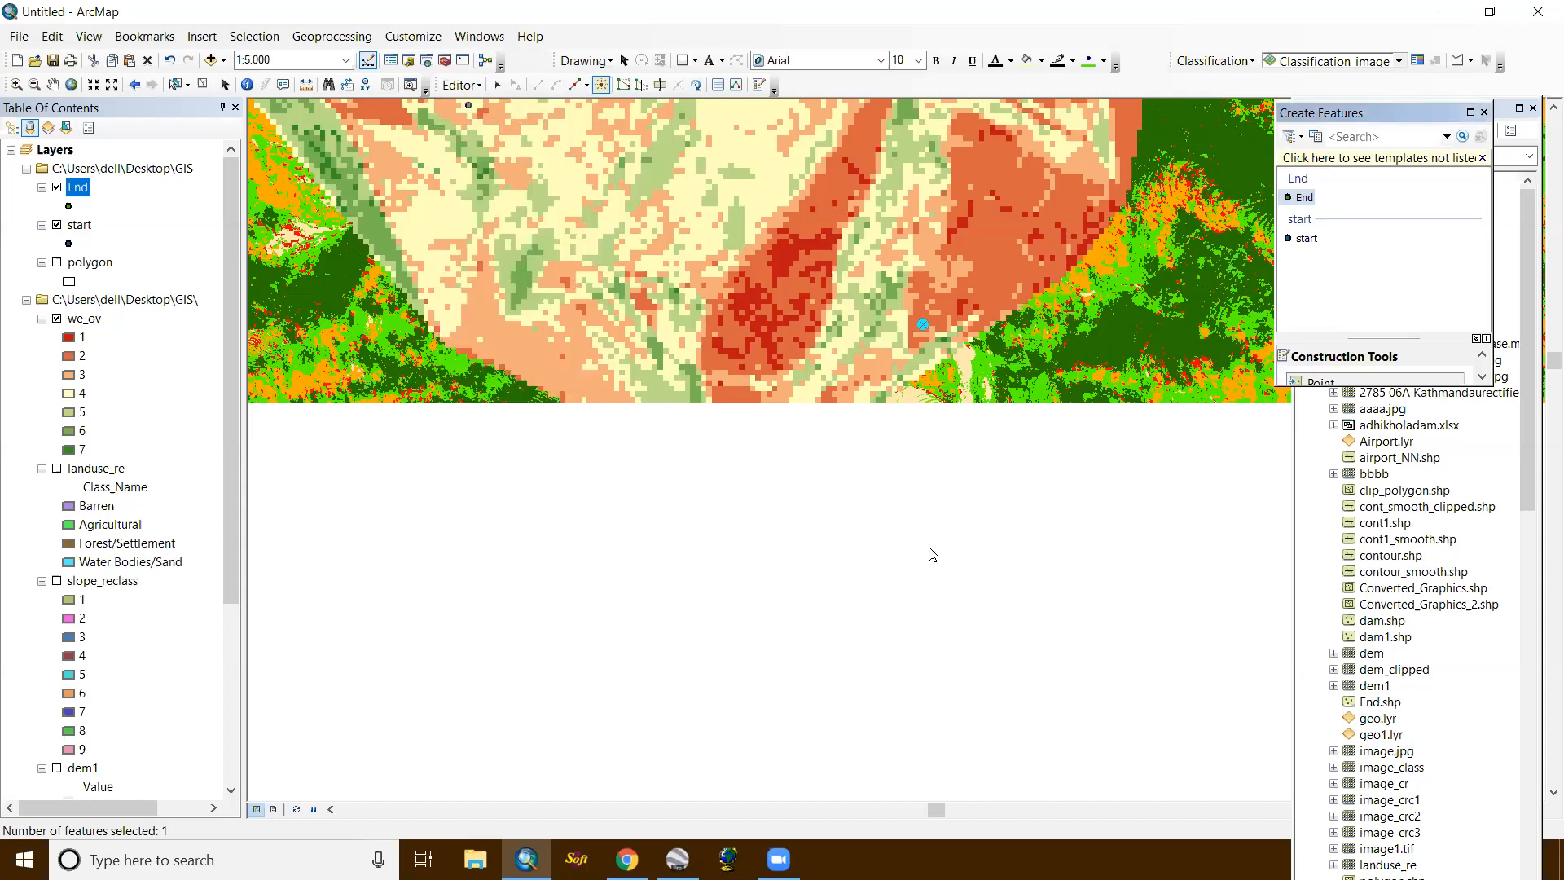
# Step: Place the start point near the northern edge of the we_ov raster and save the edits
pyautogui.click(1306, 238)
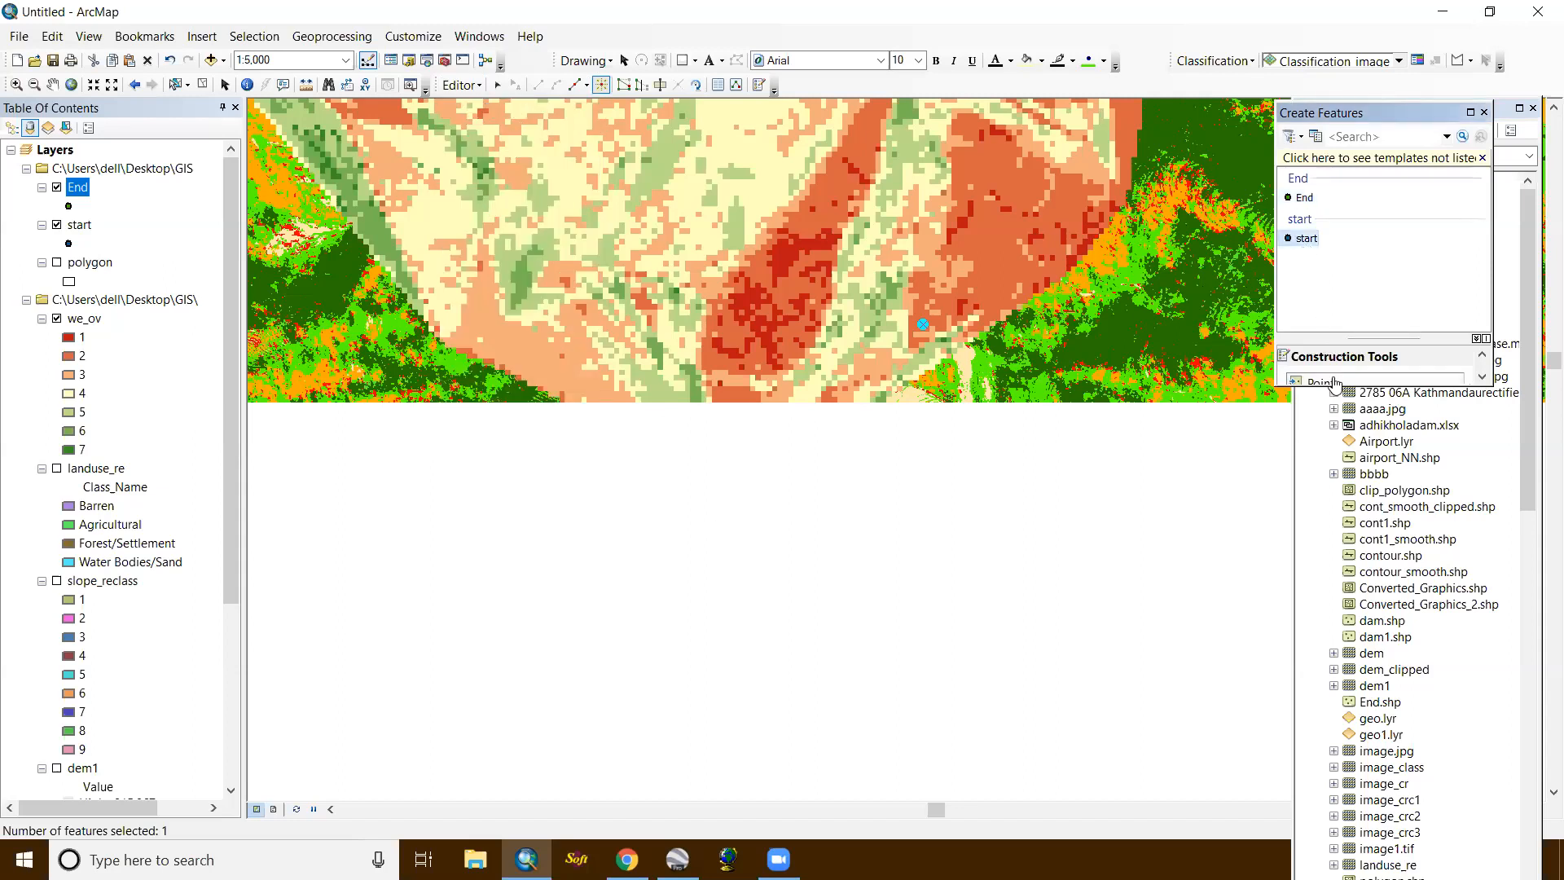
pyautogui.scroll(3, 768, 473)
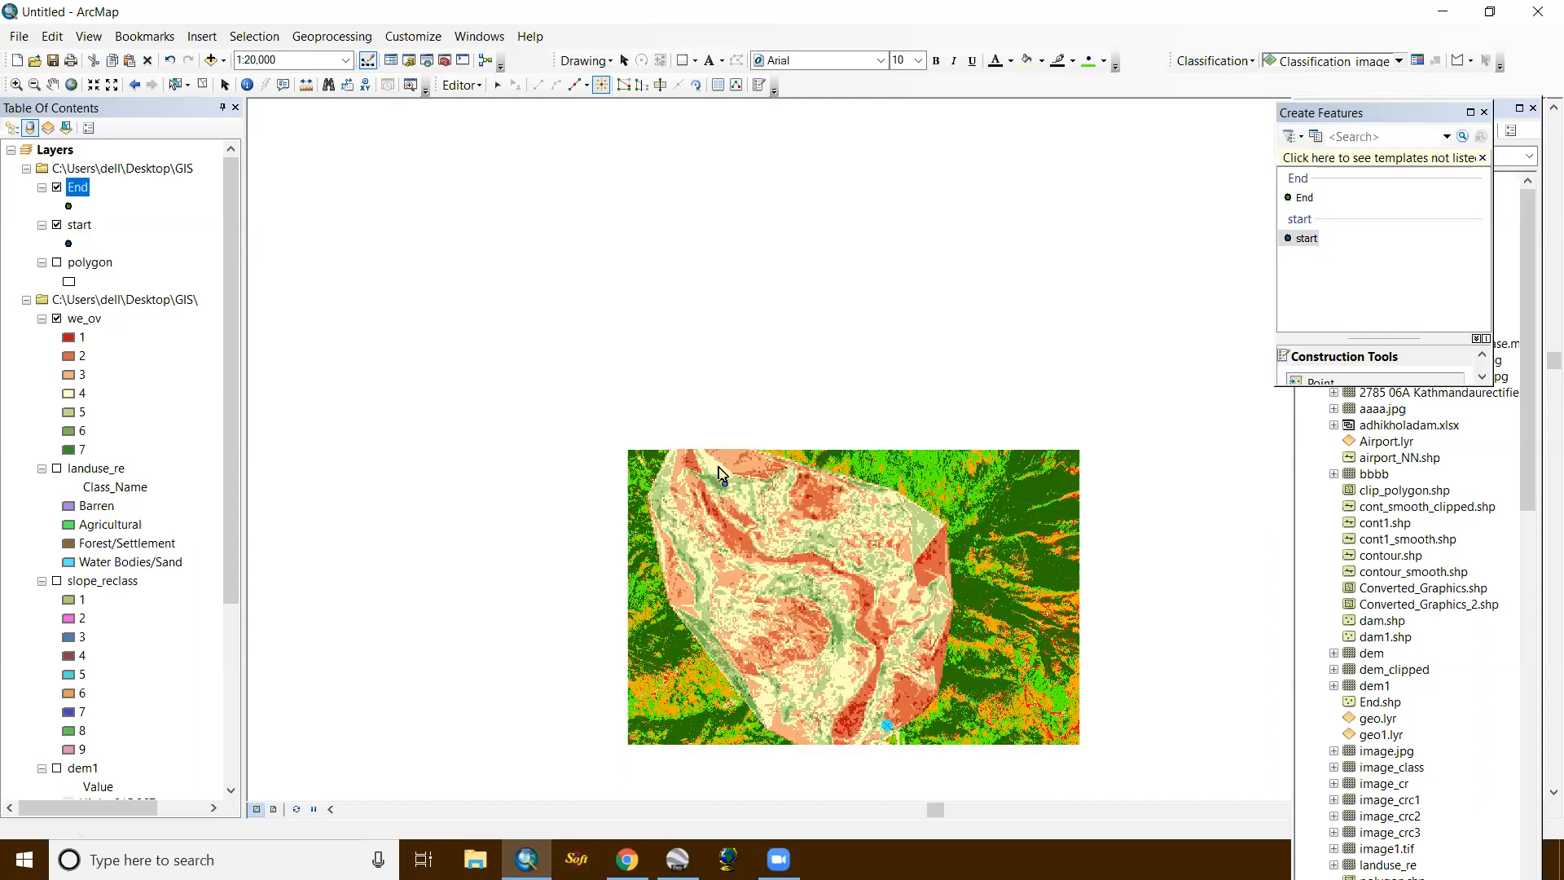
pyautogui.scroll(5, 721, 472)
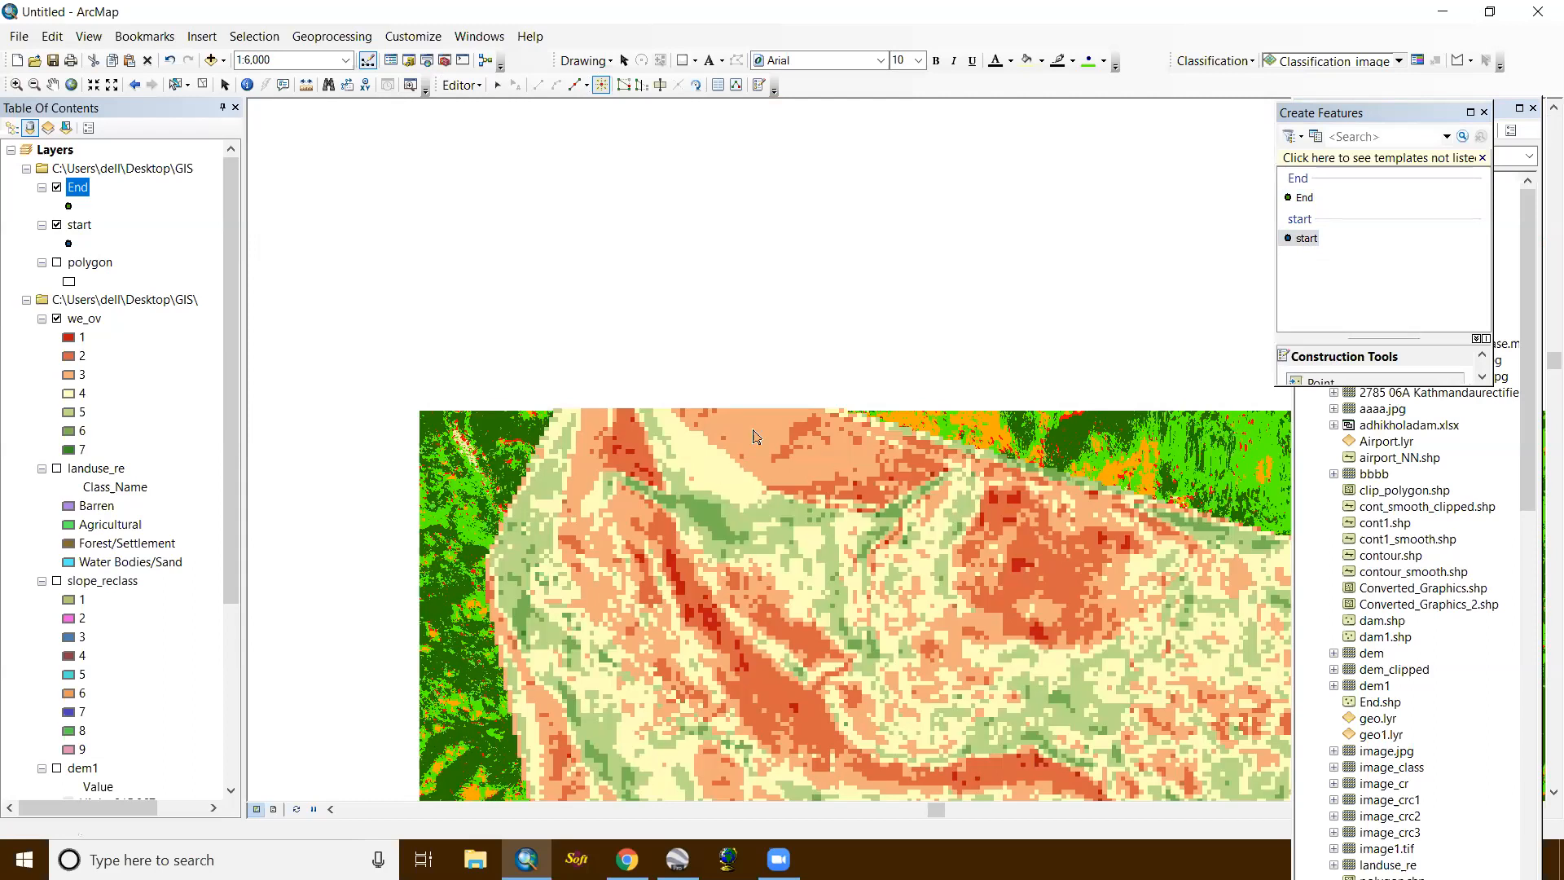
pyautogui.click(723, 427)
pyautogui.click(462, 85)
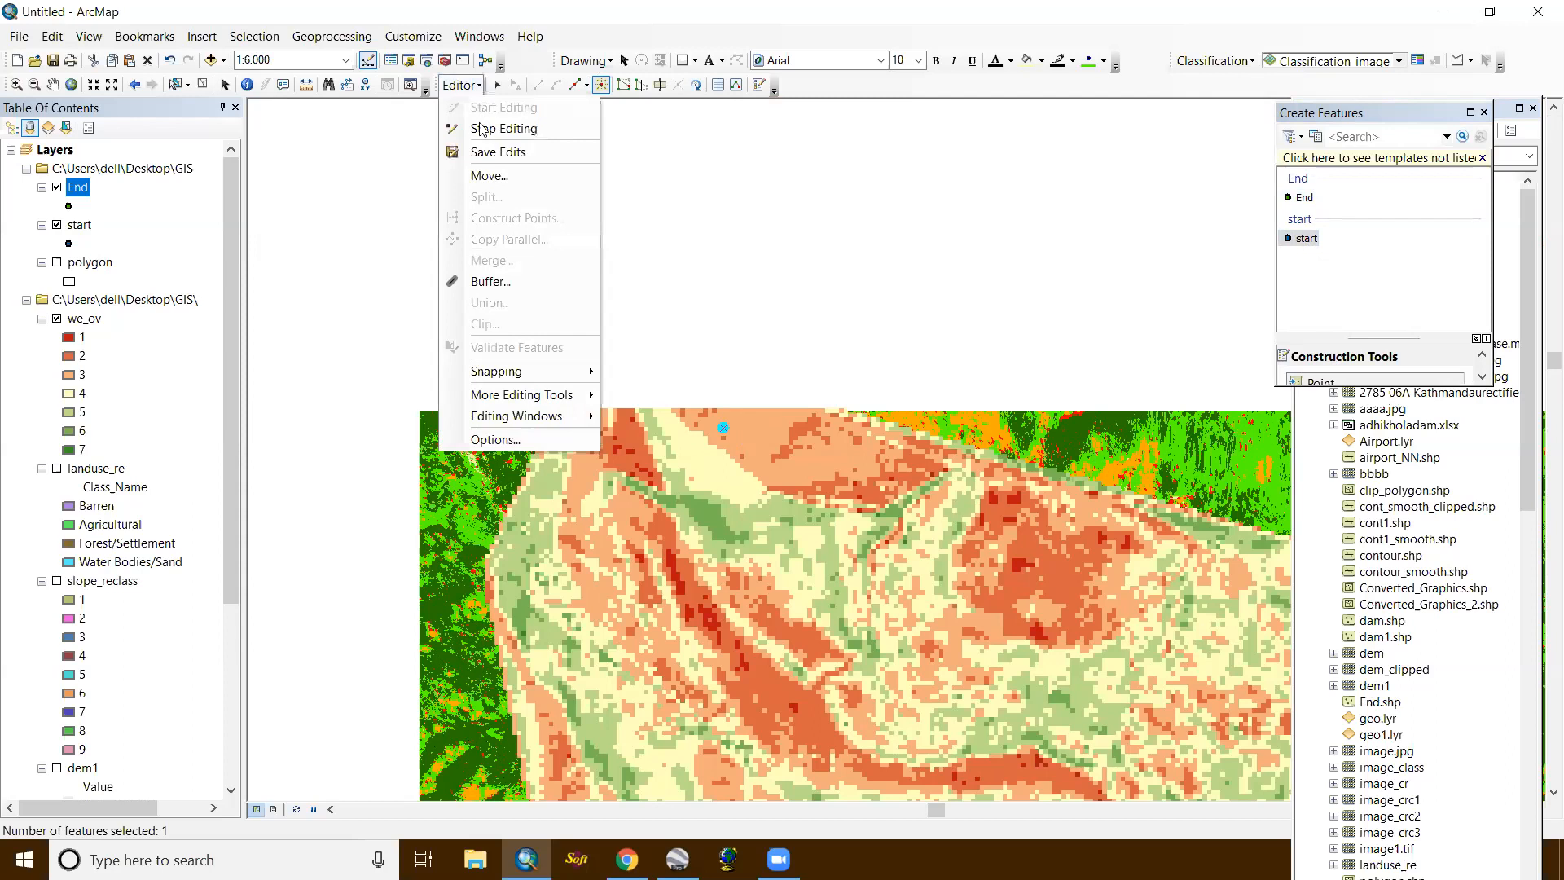
pyautogui.click(483, 155)
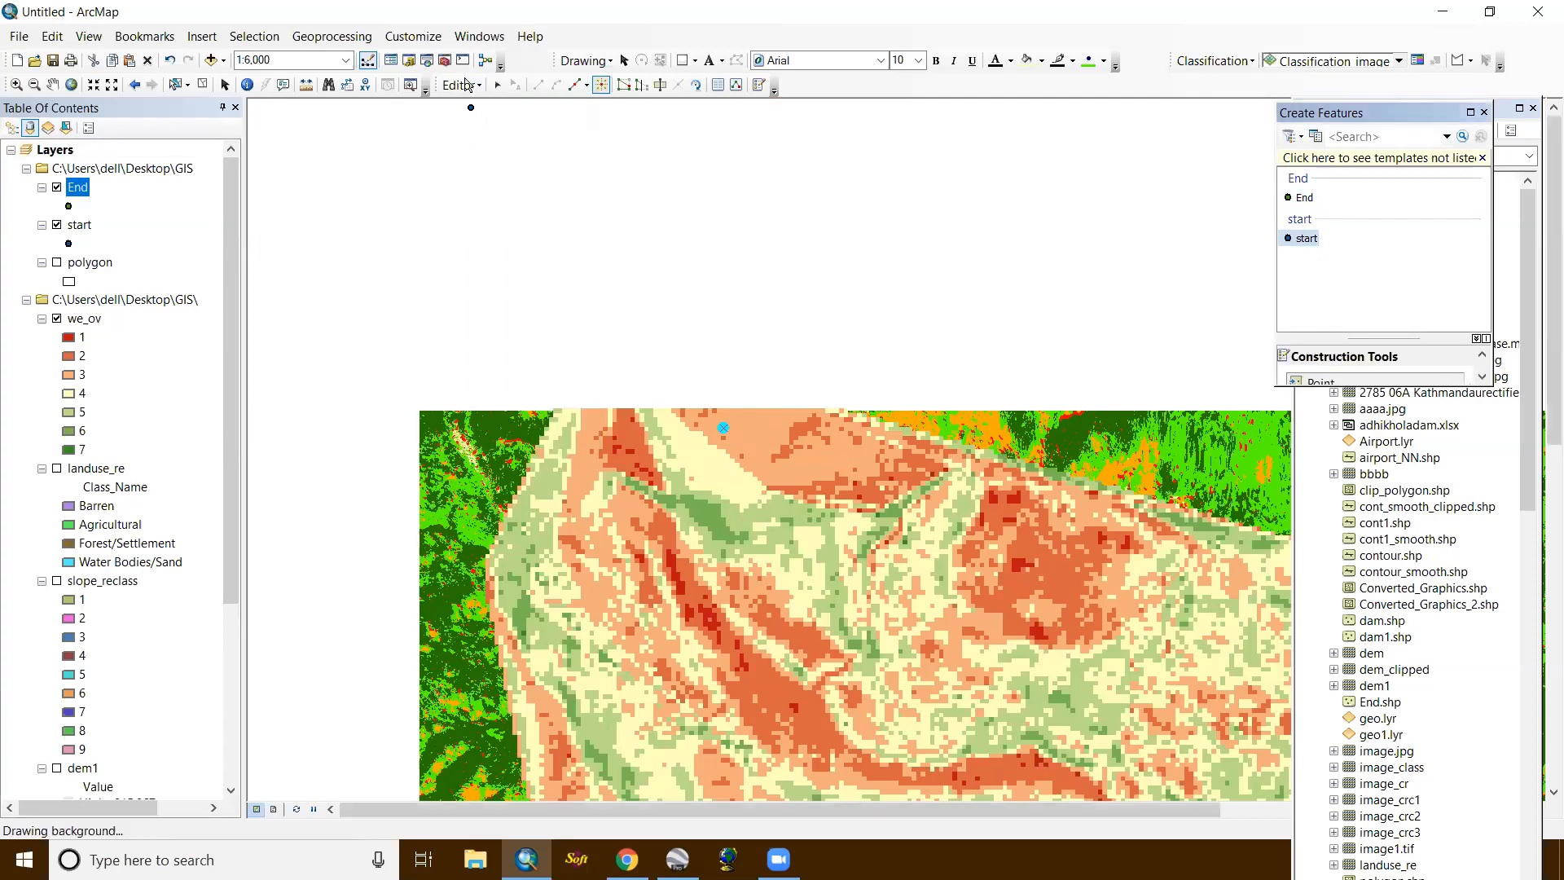
# Step: Stop the editing session and close the Create Features and Catalog windows to clear the map view
pyautogui.click(462, 85)
pyautogui.click(477, 129)
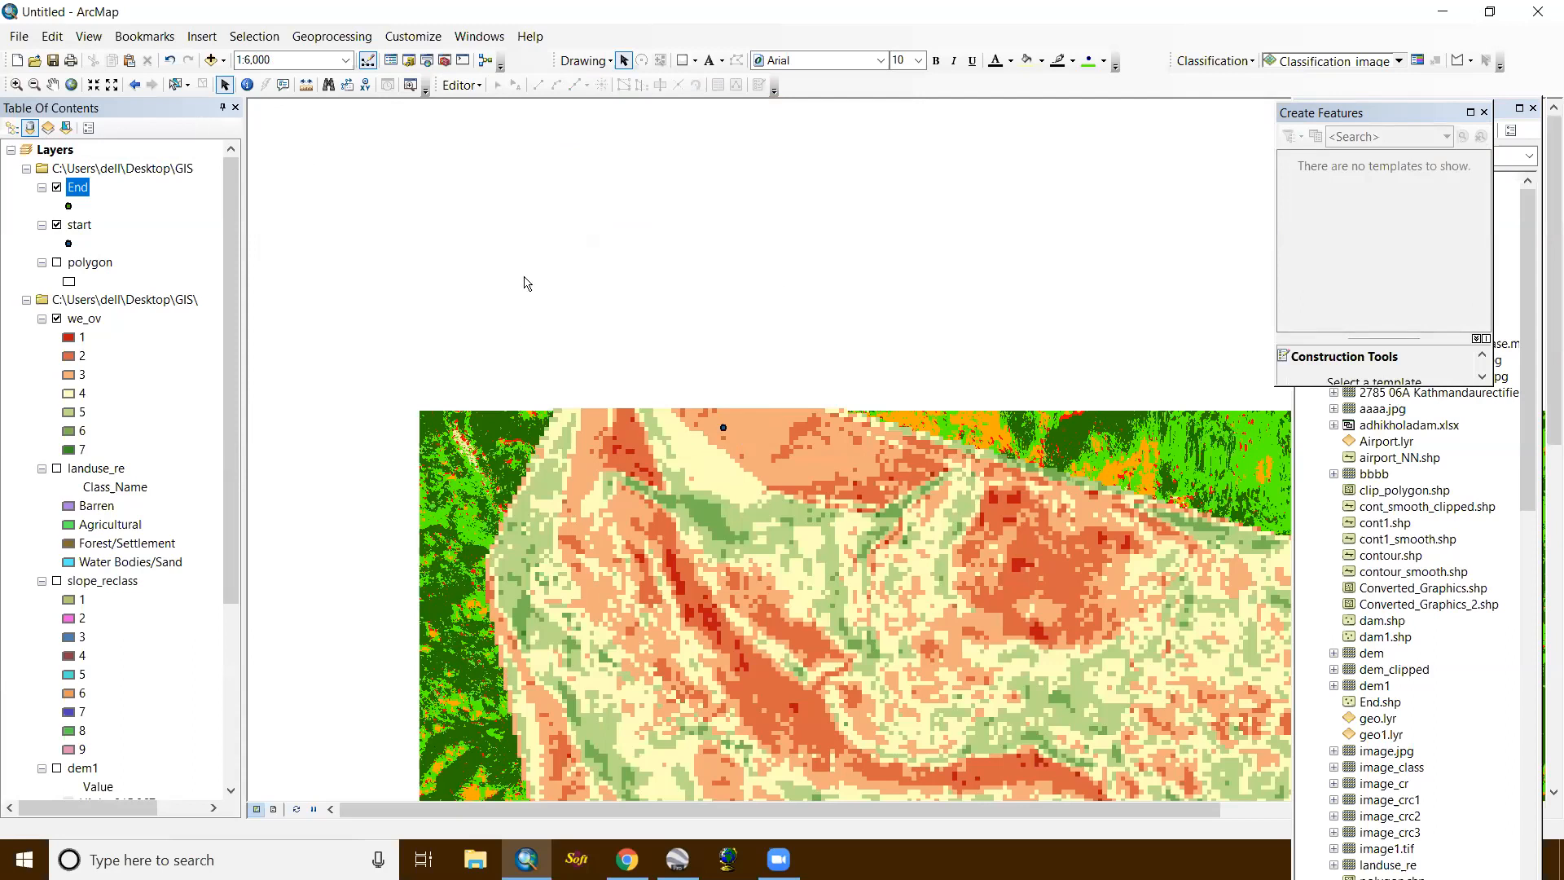
pyautogui.scroll(1, 761, 519)
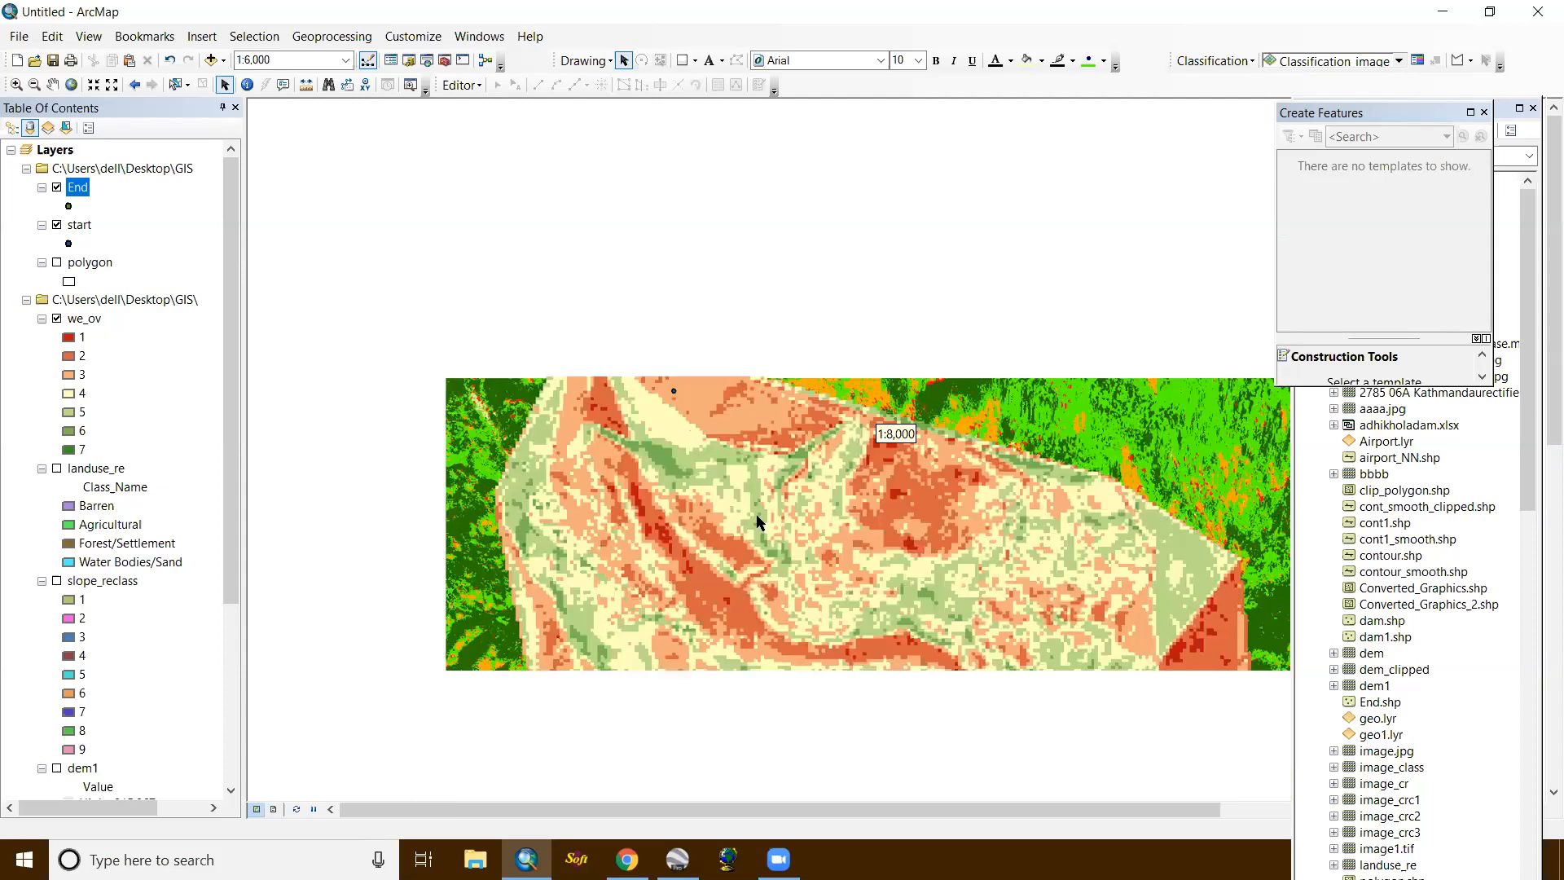
pyautogui.scroll(1, 715, 365)
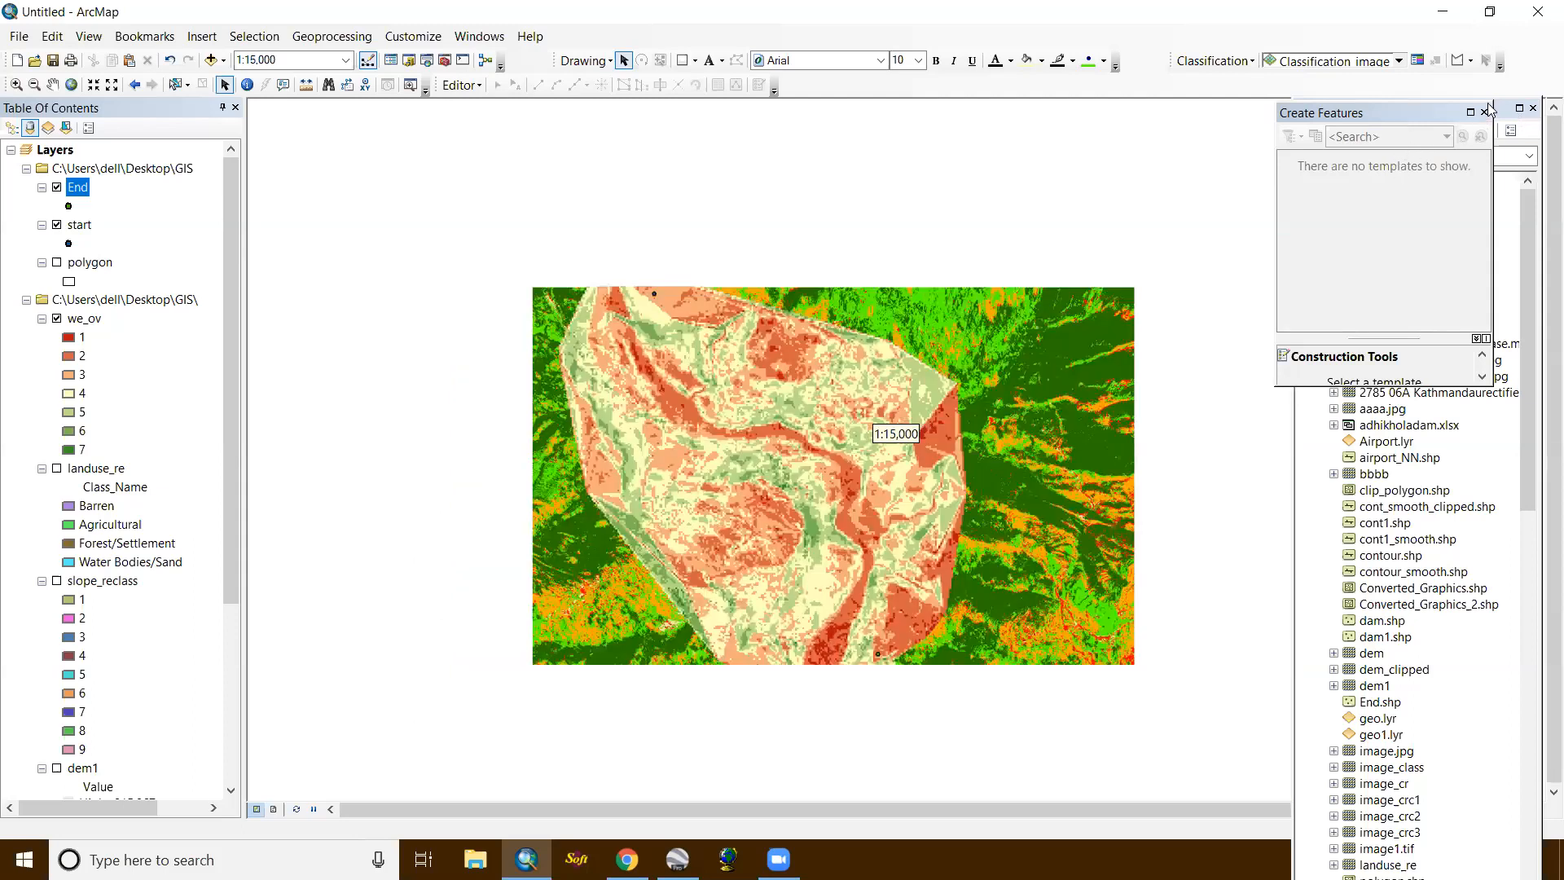
pyautogui.click(1535, 110)
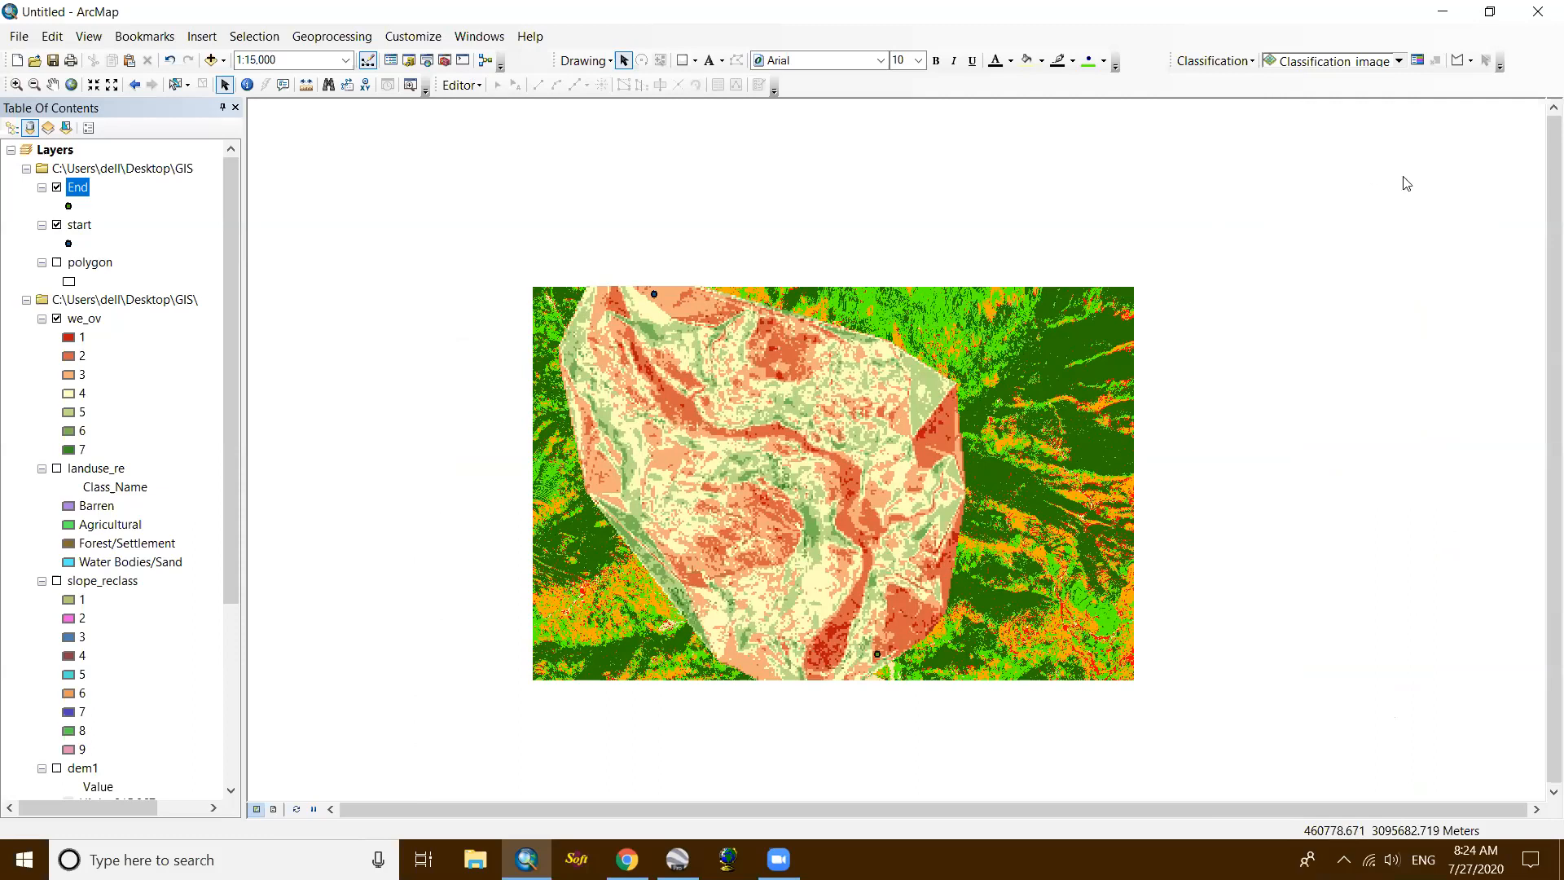
# Step: Search the local tools for "cost distance" and open the Cost Distance (Spatial Analyst) tool
pyautogui.hotkey('ctrl', 'f')
pyautogui.write('c')
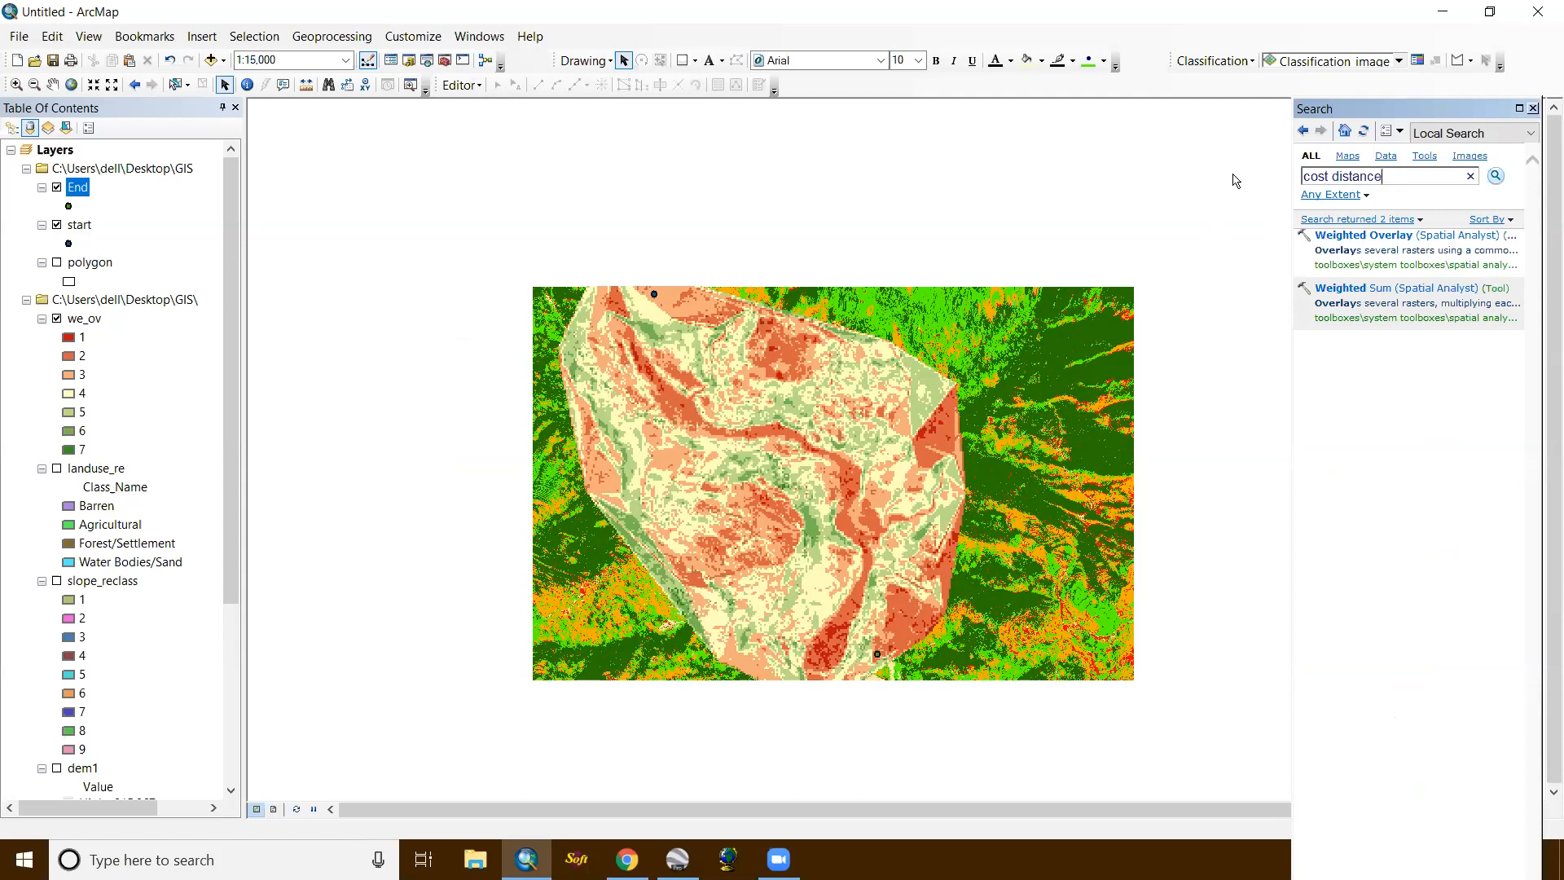
pyautogui.write('ost distance')
pyautogui.press('Return')
pyautogui.click(1349, 237)
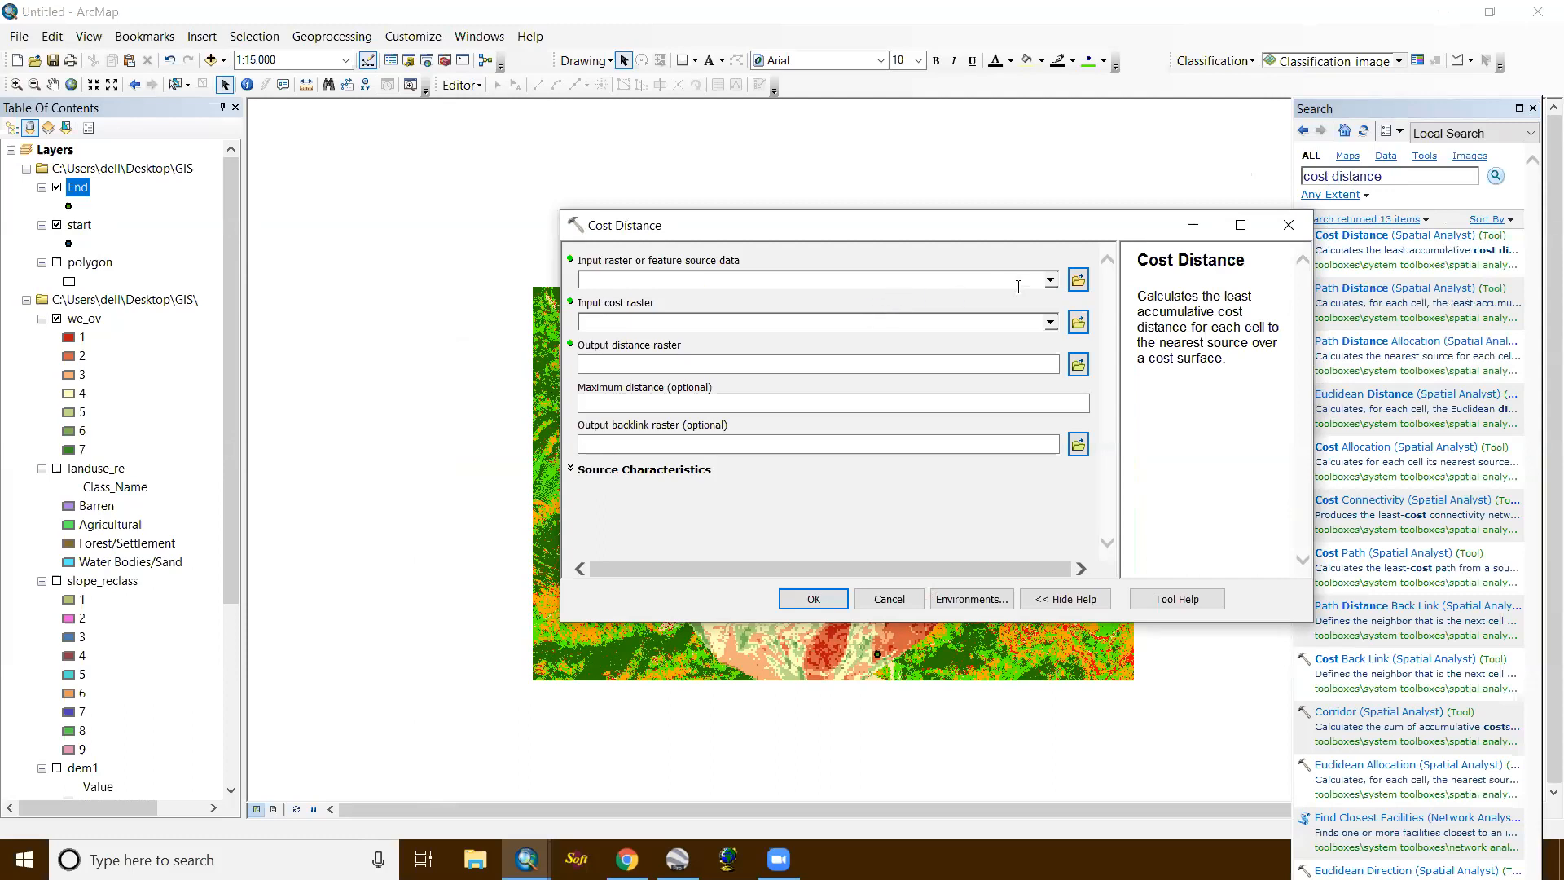
# Step: Set End as the source data and we_ov as the input cost raster for Cost Distance
pyautogui.click(632, 296)
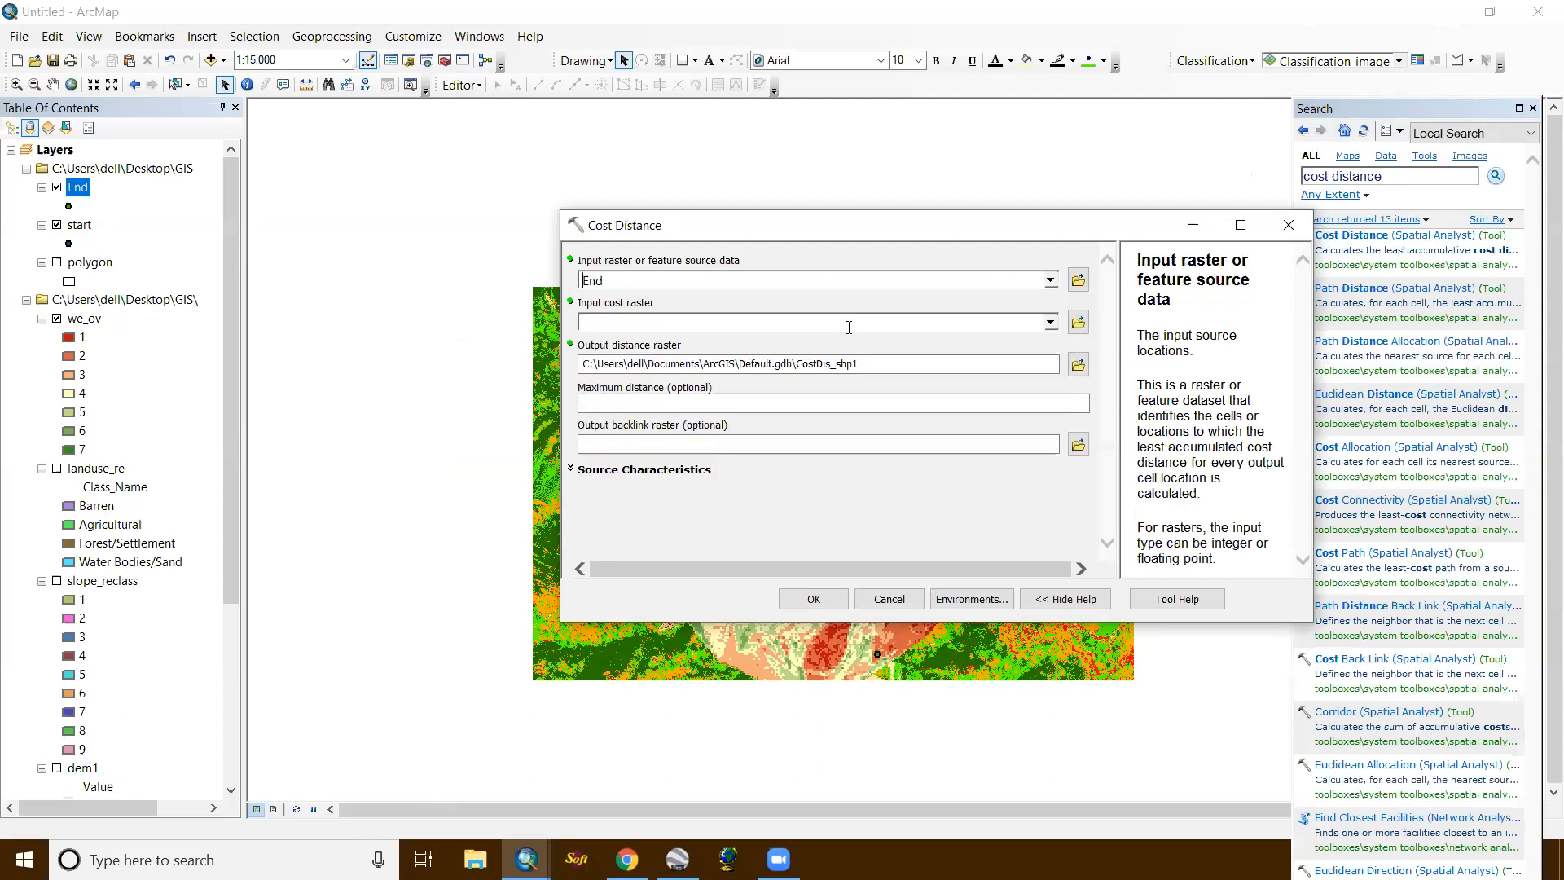
pyautogui.click(1050, 323)
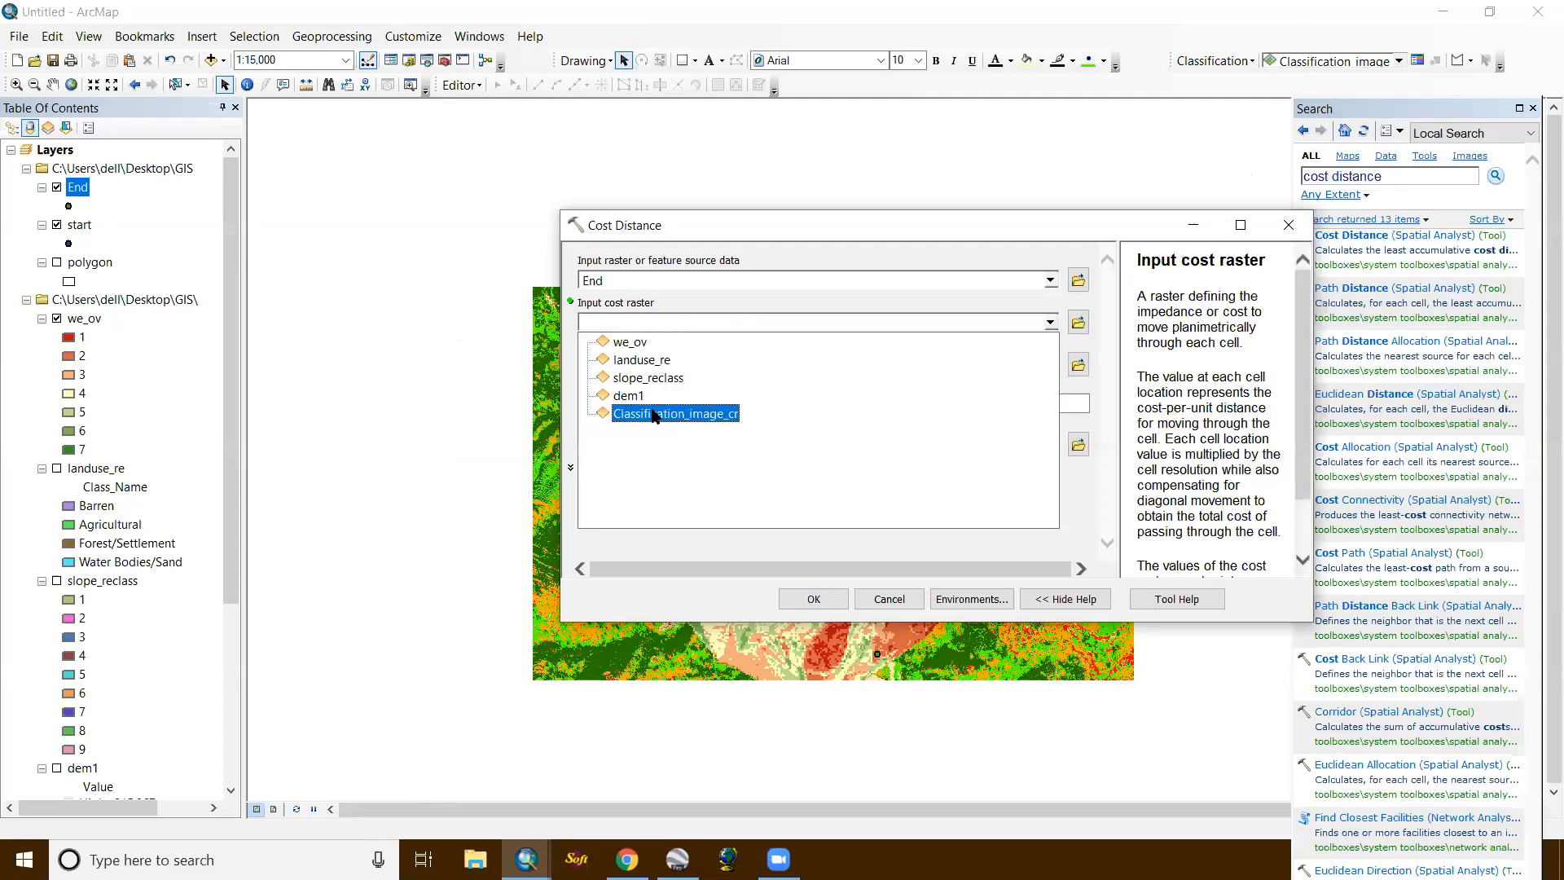
pyautogui.click(650, 343)
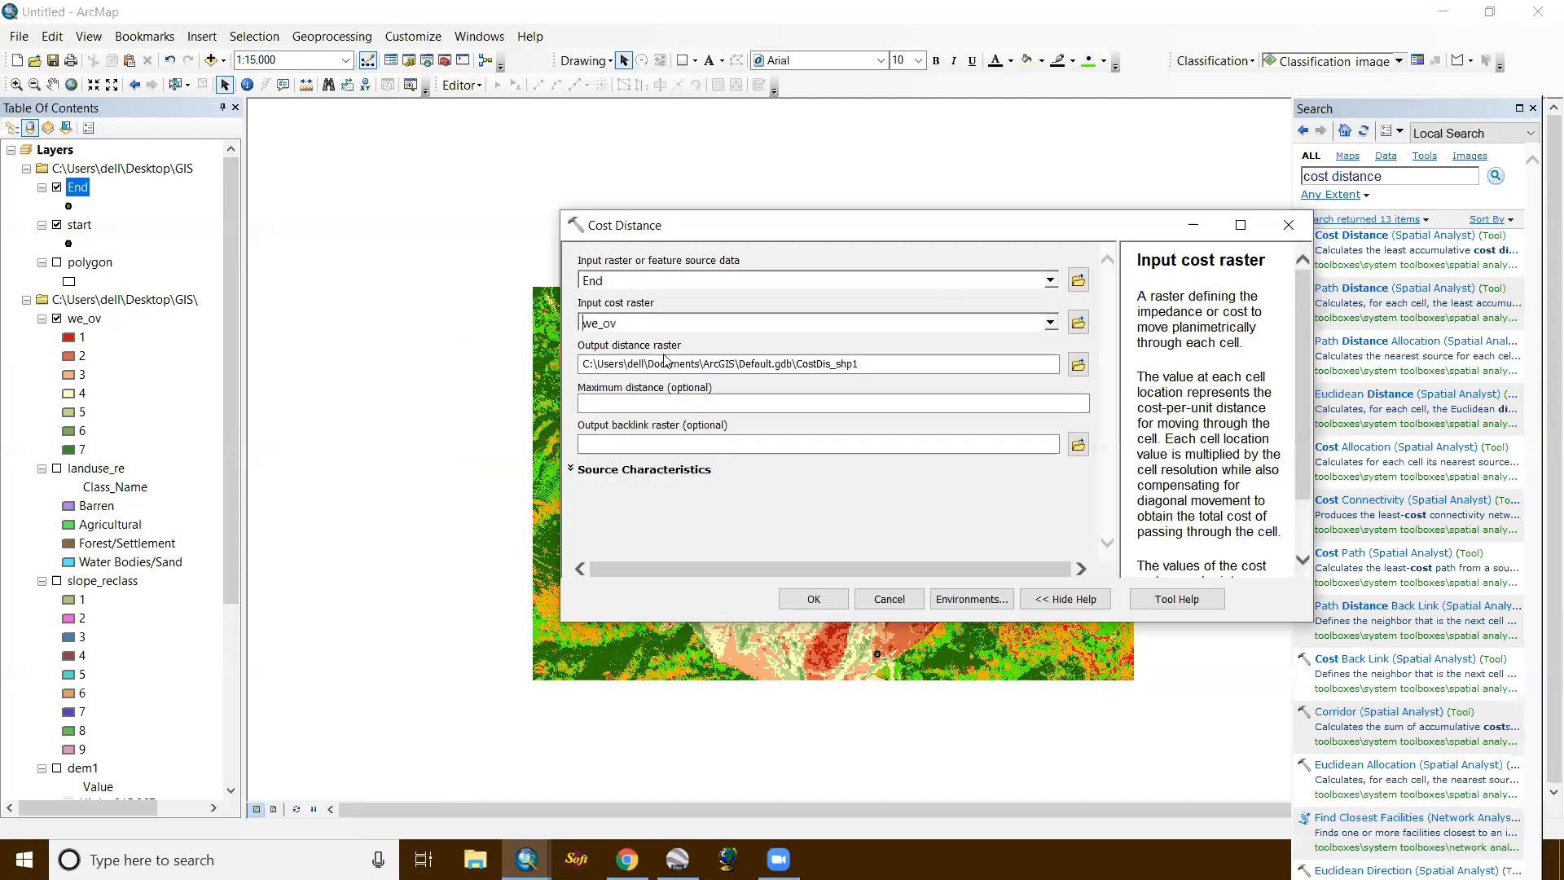
# Step: Set the output distance raster to co_dis and the backlink raster to backlink in the GIS folder, and run Cost Distance
pyautogui.click(1075, 364)
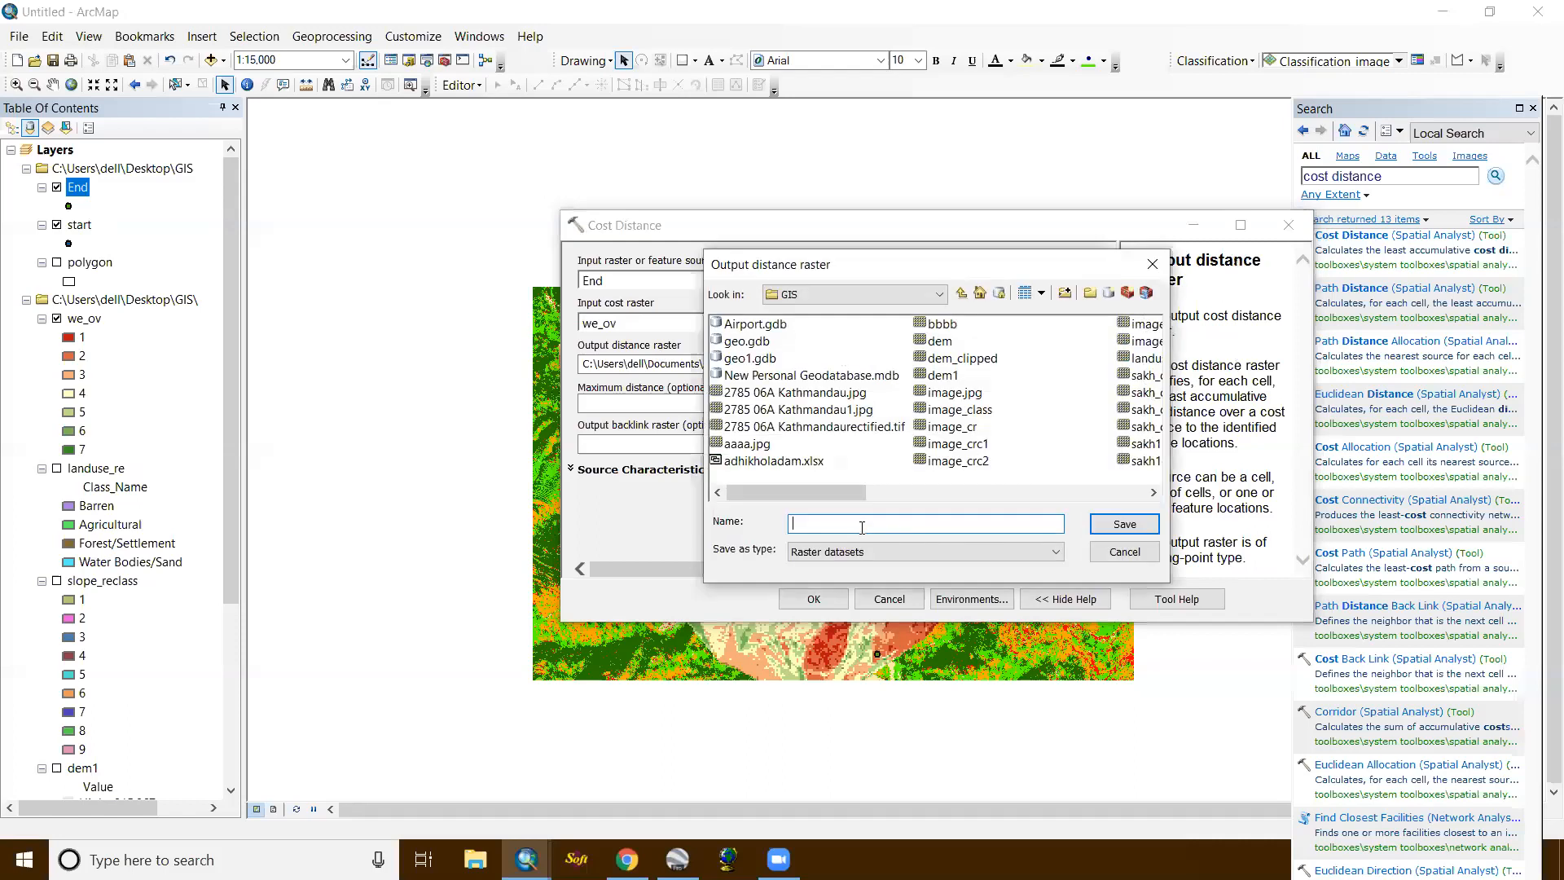
pyautogui.write('co_dis')
pyautogui.press('Return')
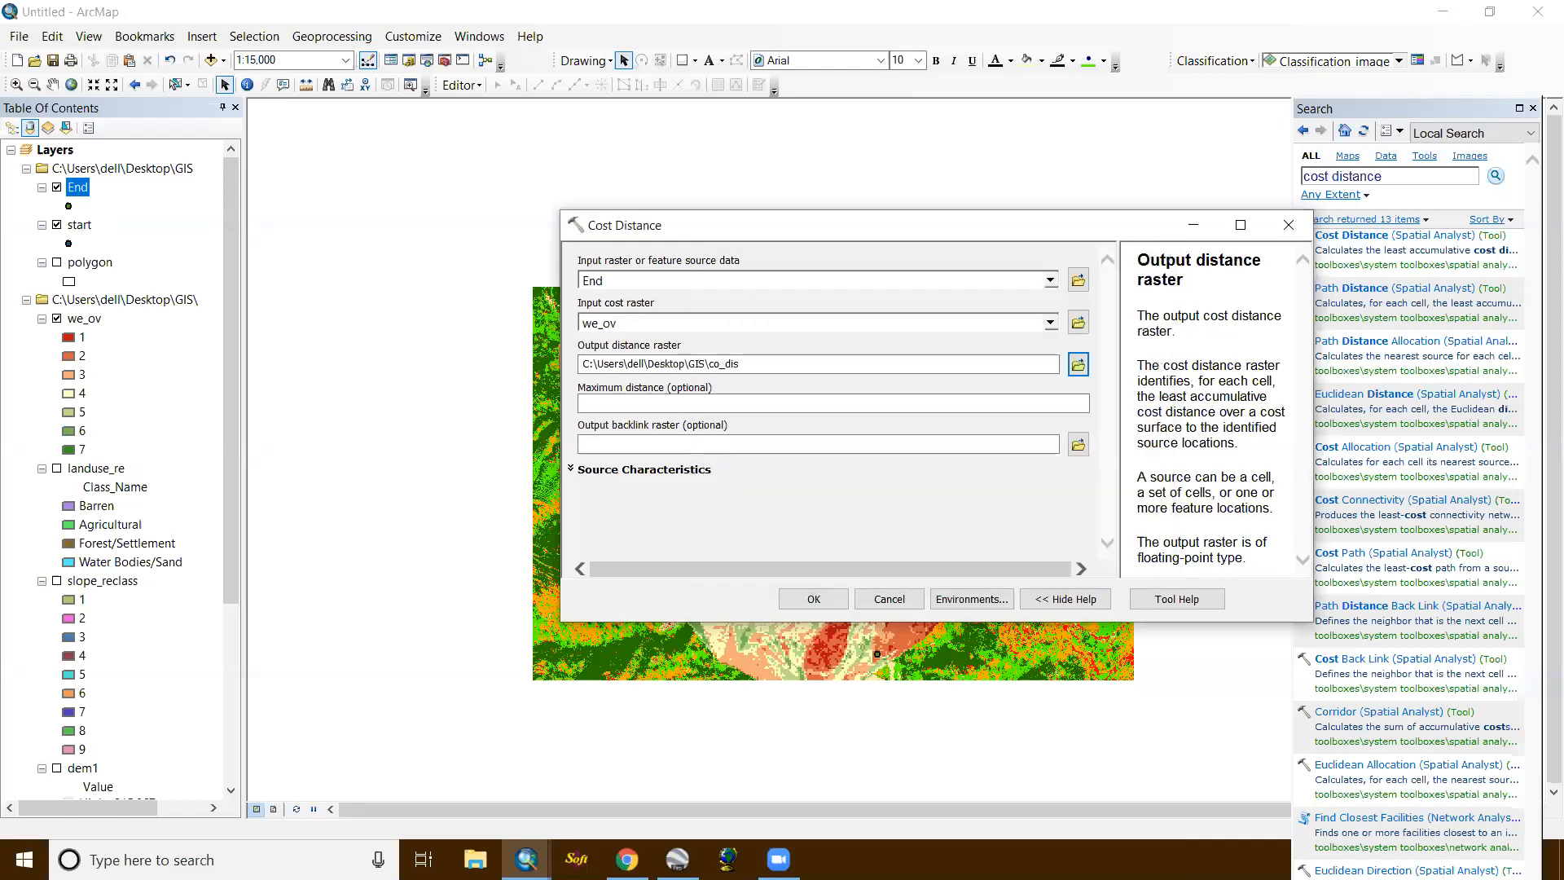
pyautogui.click(1077, 444)
pyautogui.write('backlink')
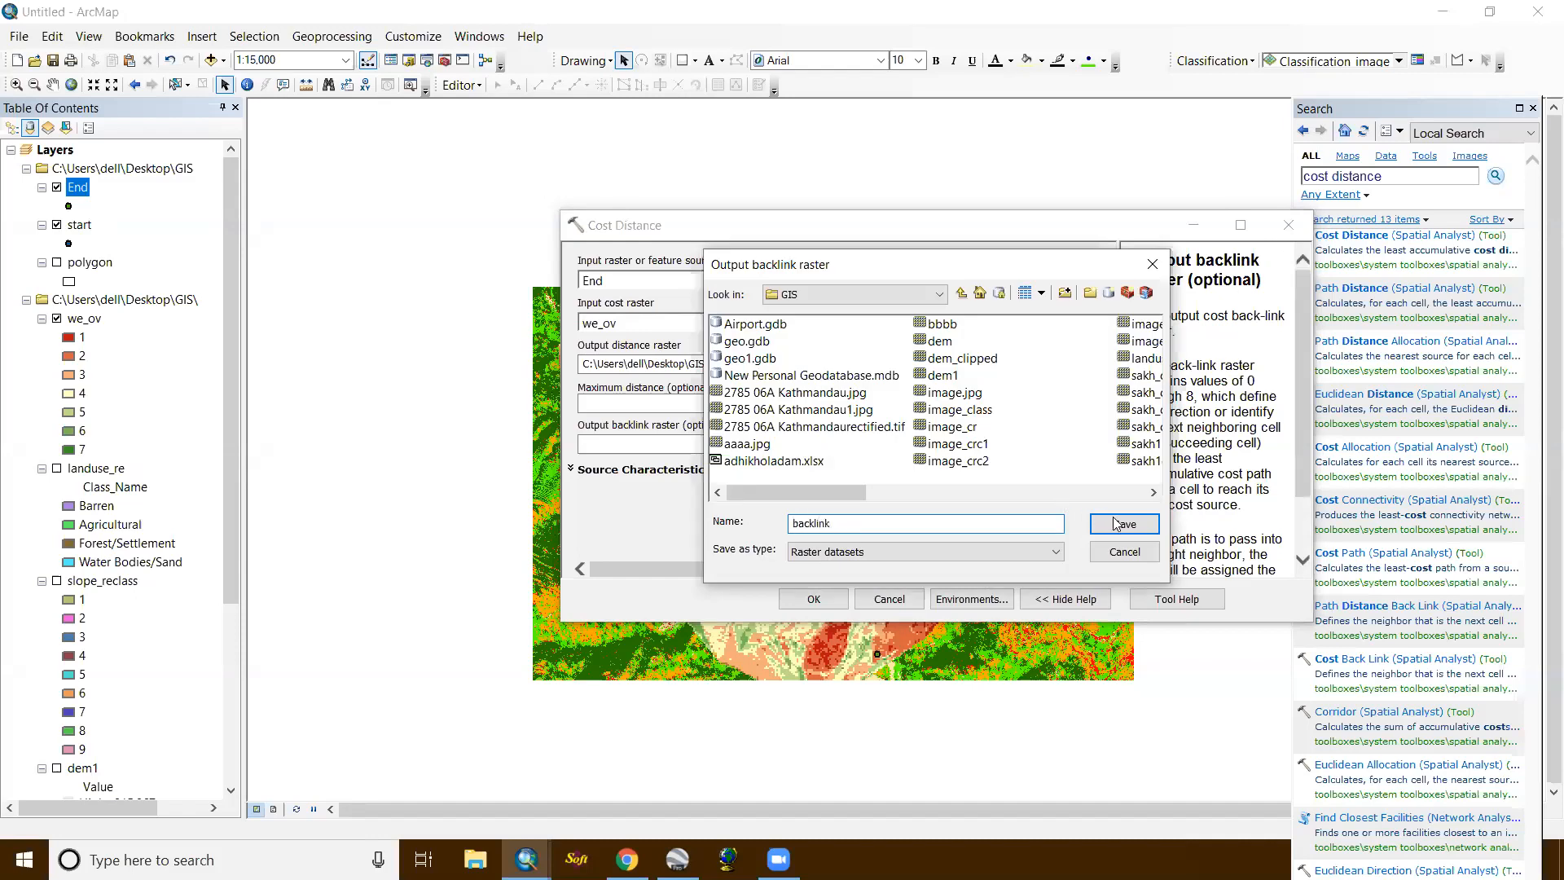
pyautogui.click(1122, 523)
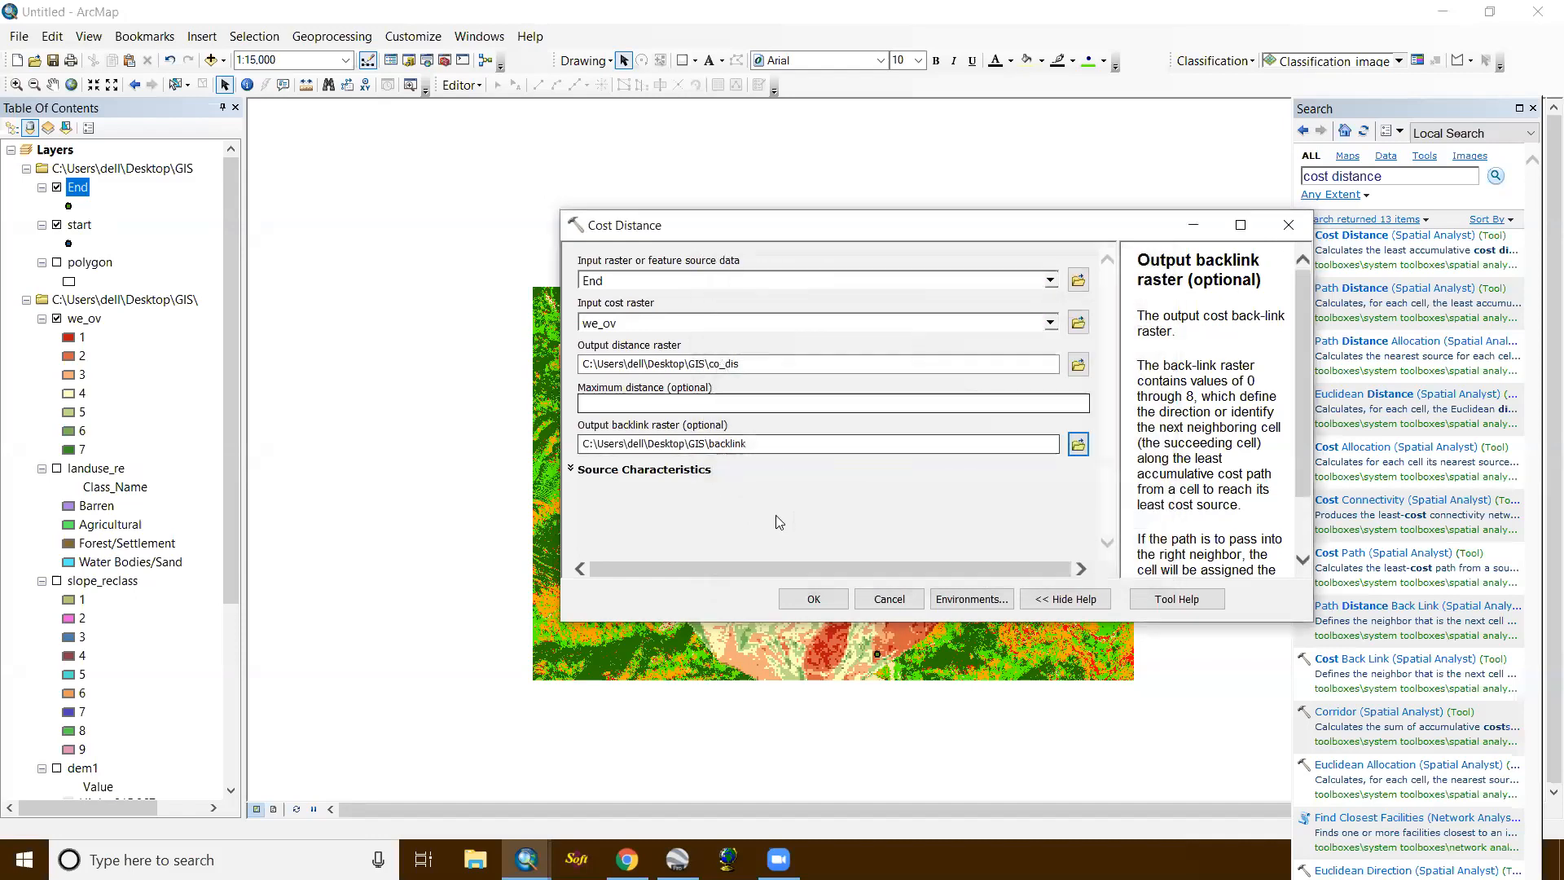
pyautogui.click(813, 601)
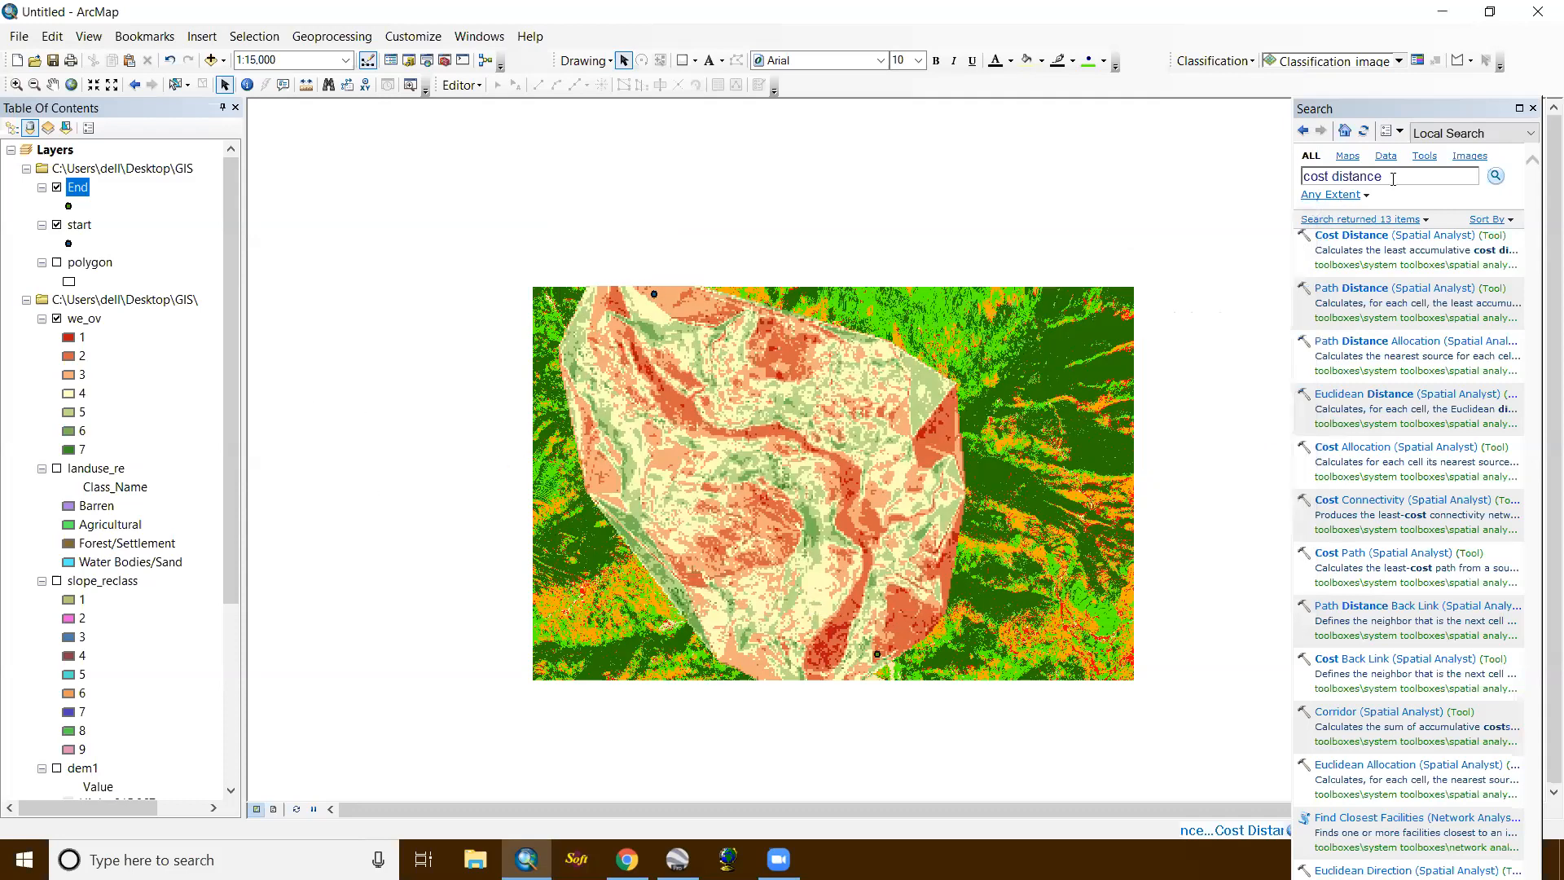
# Step: Search the local tools for "cost path" and open the Cost Path (Spatial Analyst) tool
pyautogui.press('BackSpace')
pyautogui.press('BackSpace')
pyautogui.press('BackSpace')
pyautogui.press('BackSpace')
pyautogui.press('BackSpace')
pyautogui.press('BackSpace')
pyautogui.press('BackSpace')
pyautogui.press('BackSpace')
pyautogui.press('BackSpace')
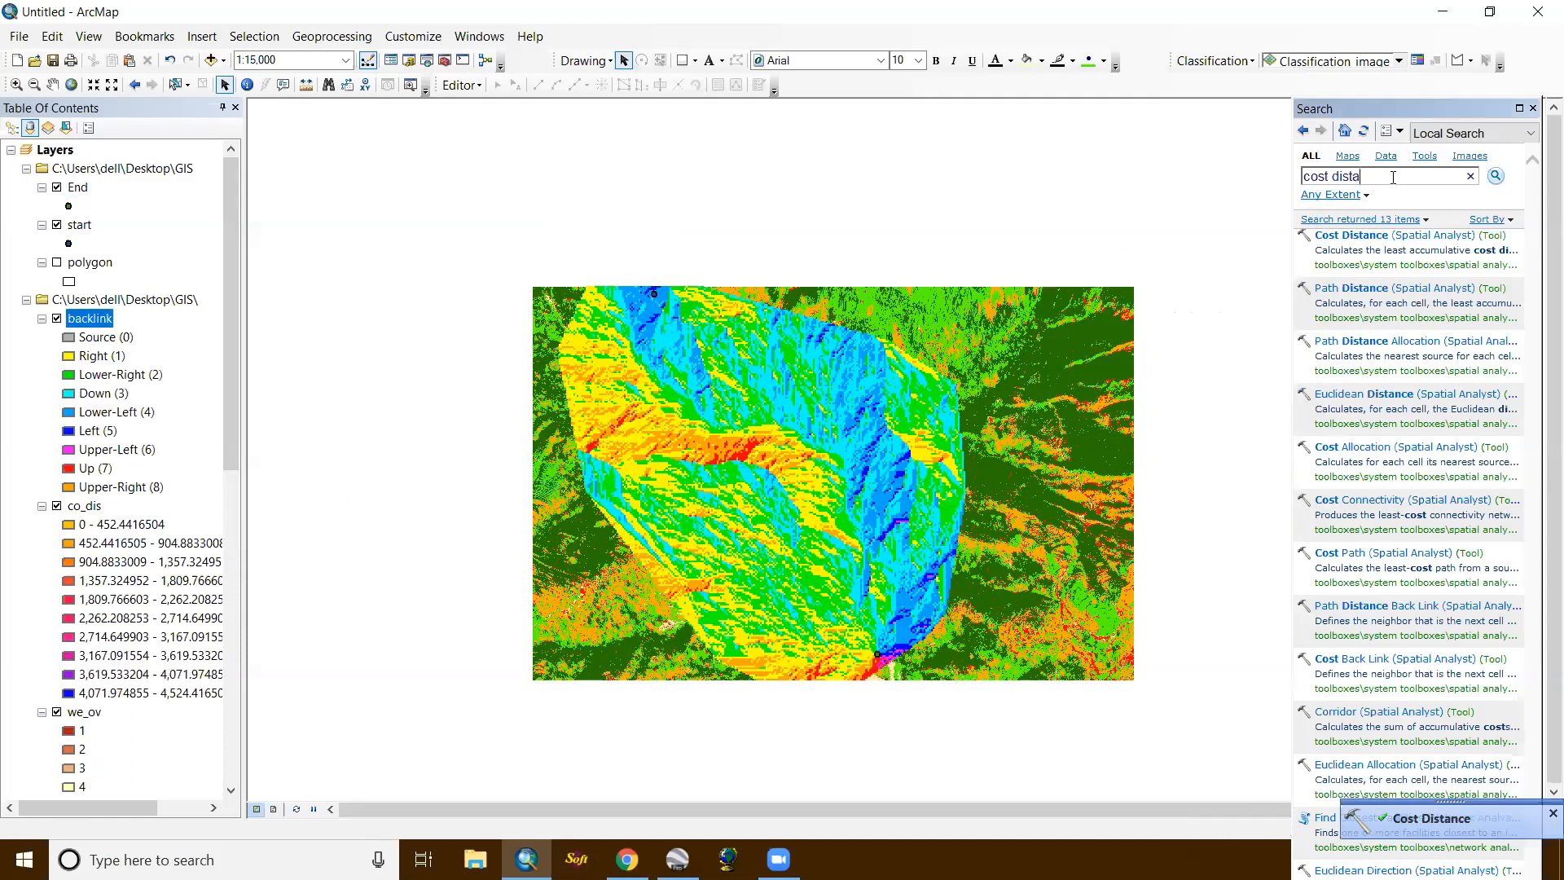
pyautogui.write('path')
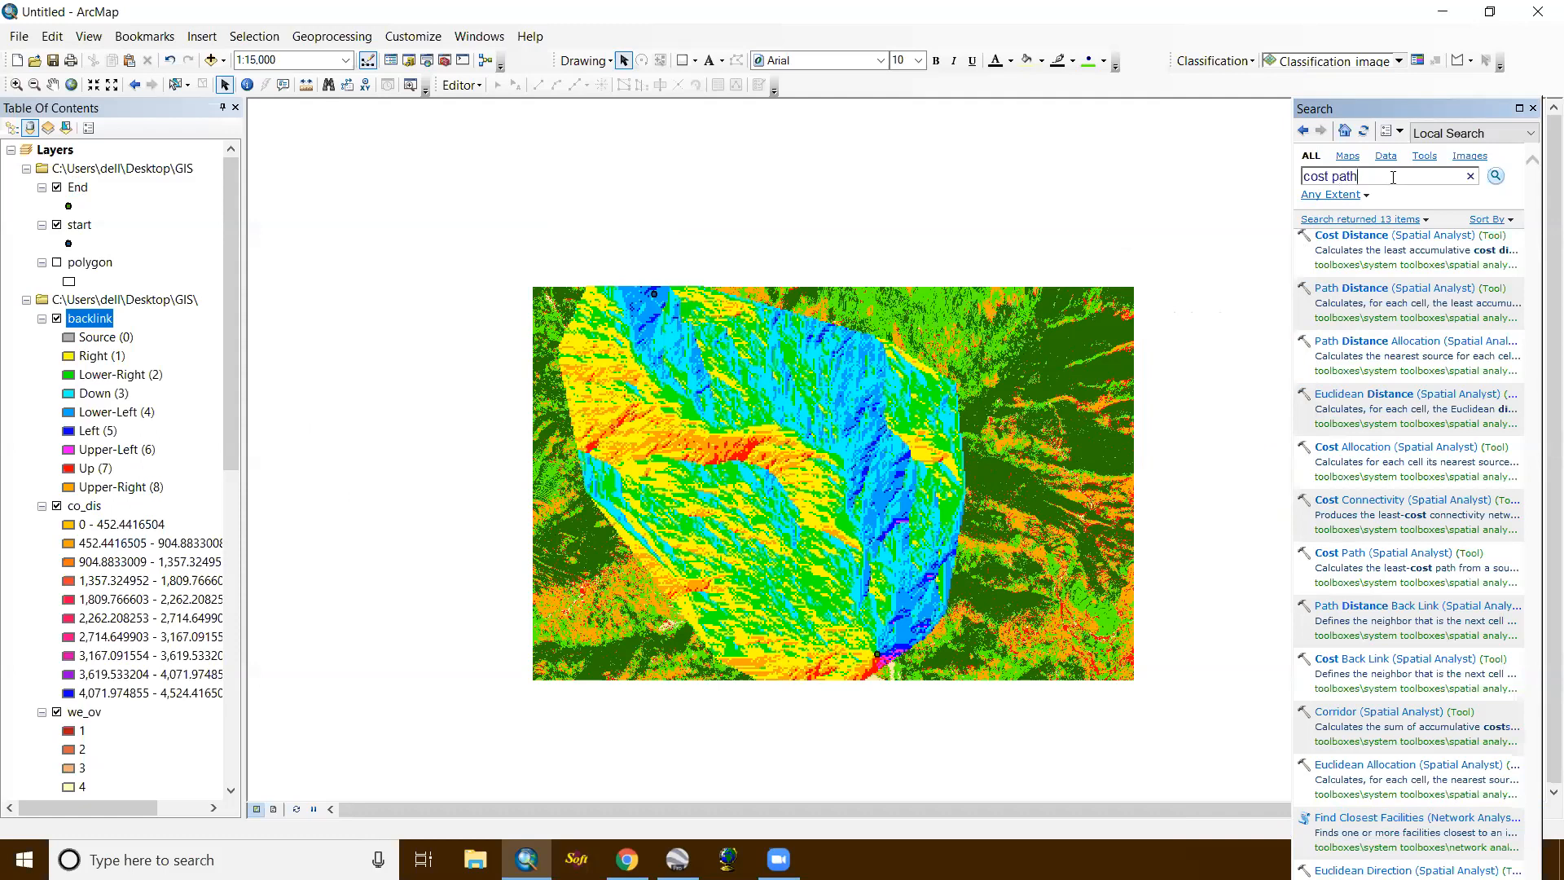
pyautogui.press('Return')
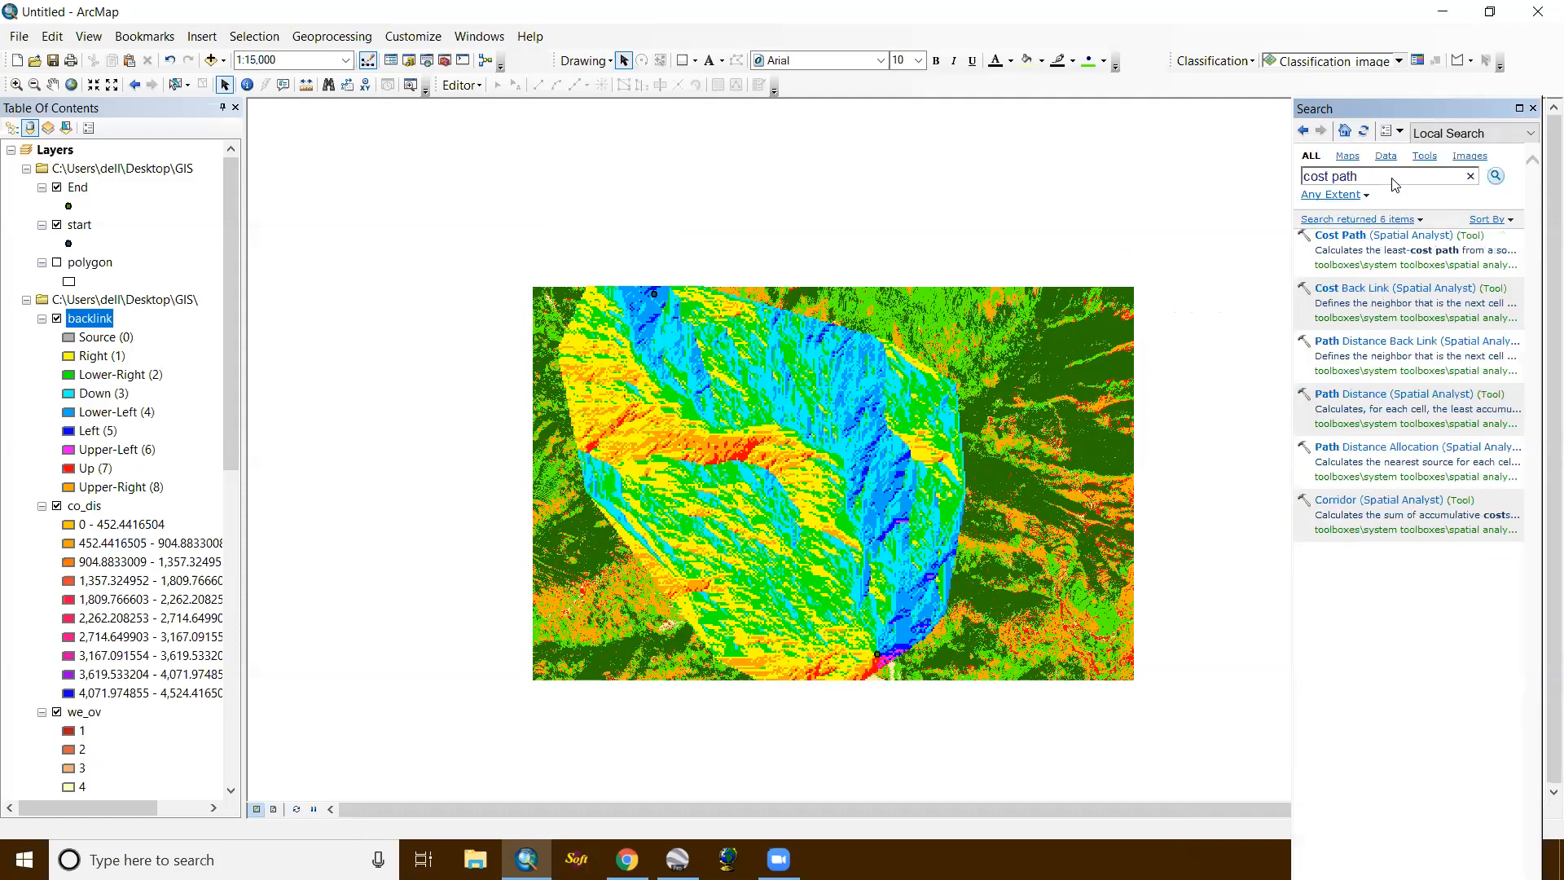
pyautogui.click(1382, 236)
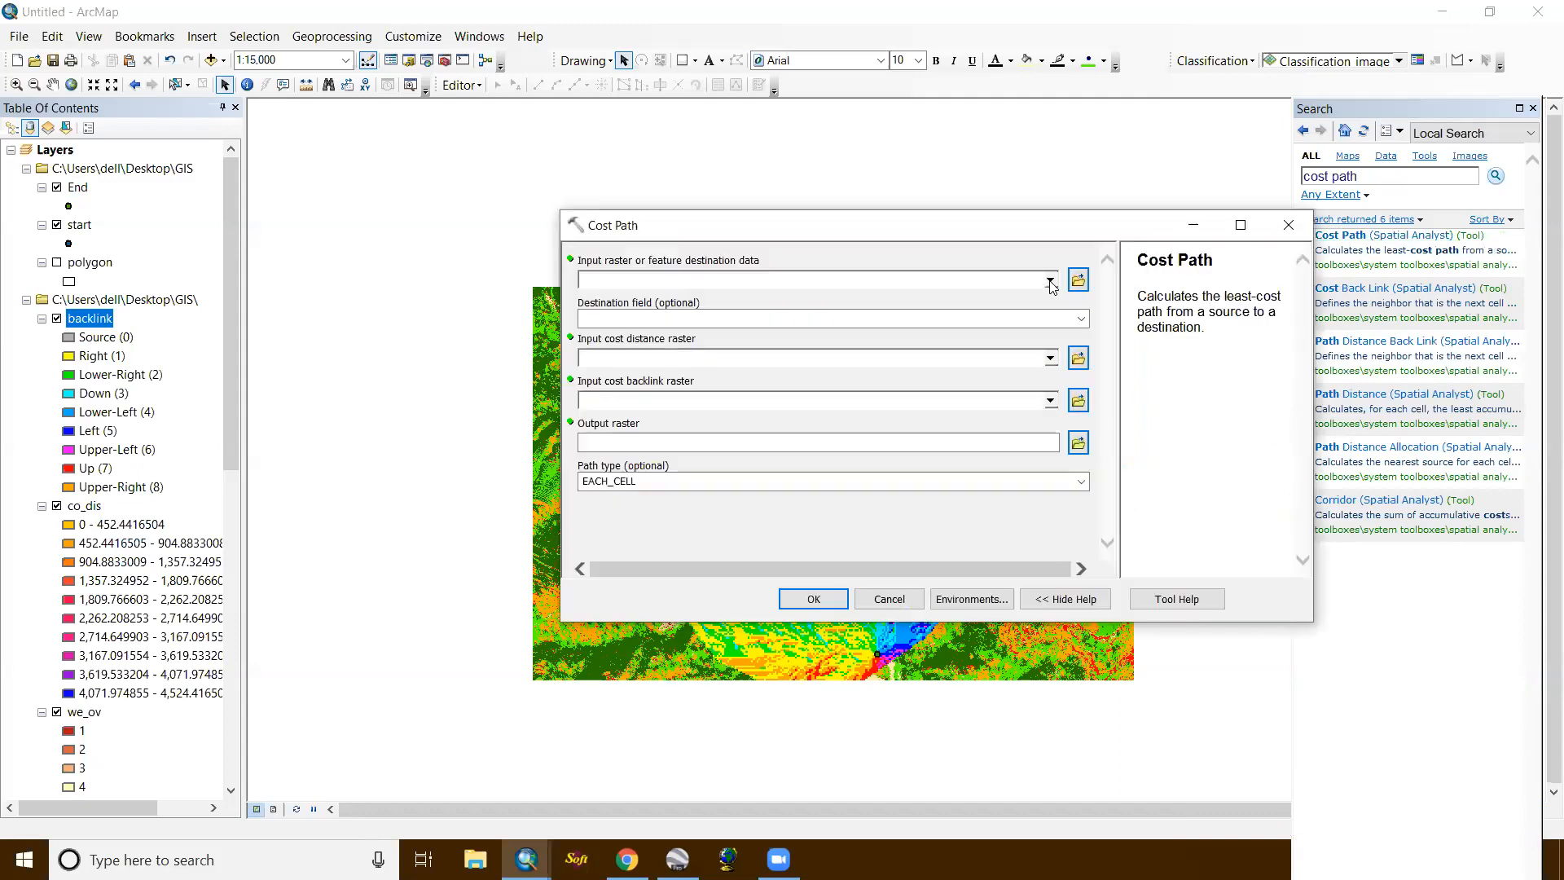
# Step: Set co_dis as the input cost distance raster and backlink as the input cost backlink raster for Cost Path
pyautogui.click(1050, 282)
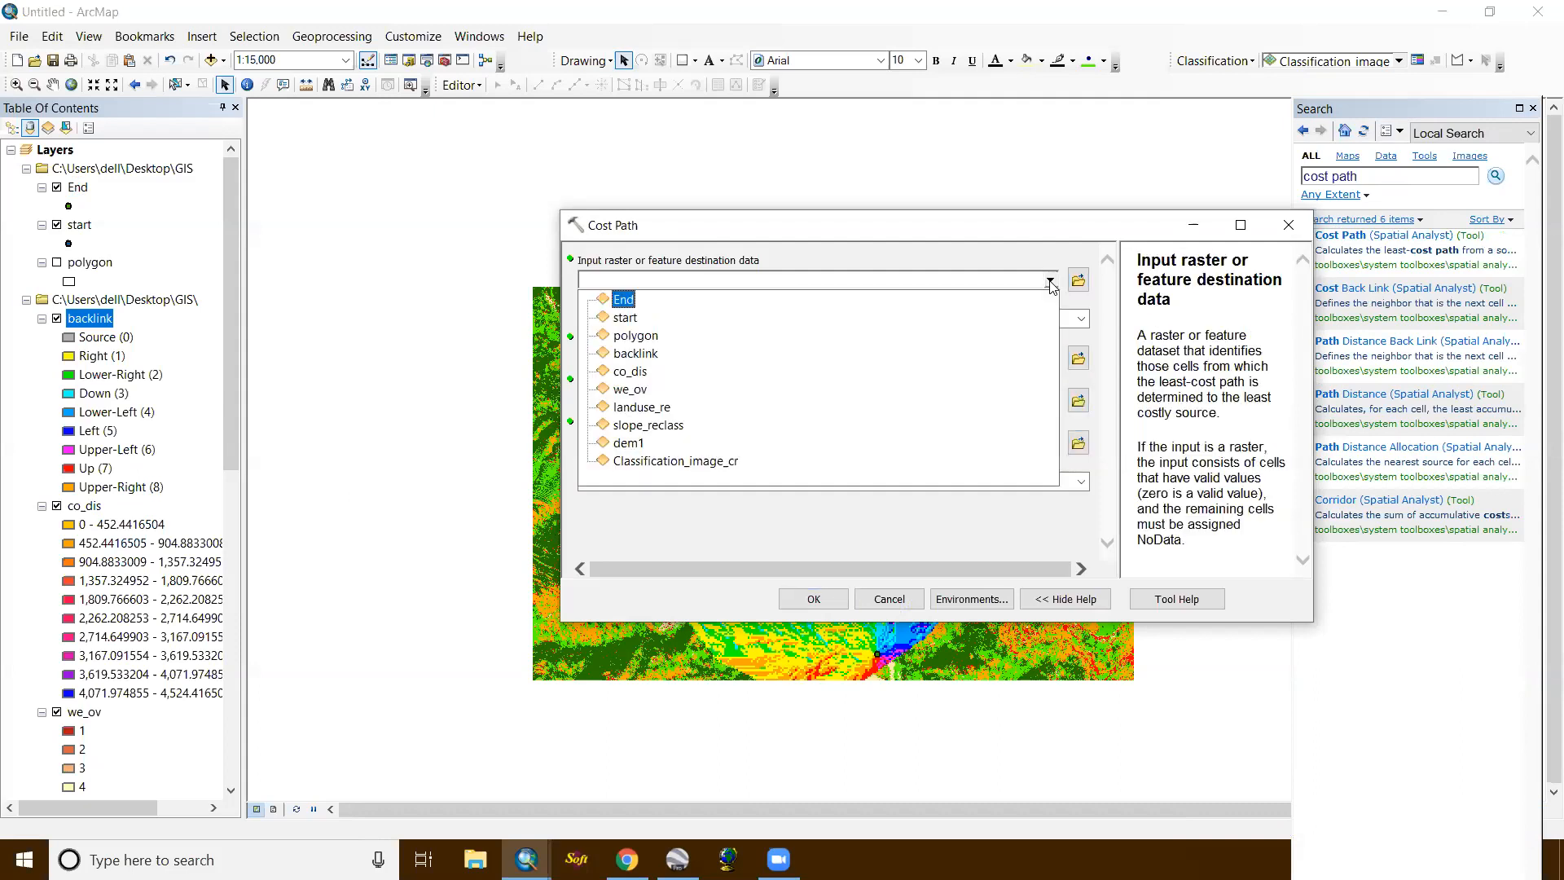
pyautogui.click(1050, 282)
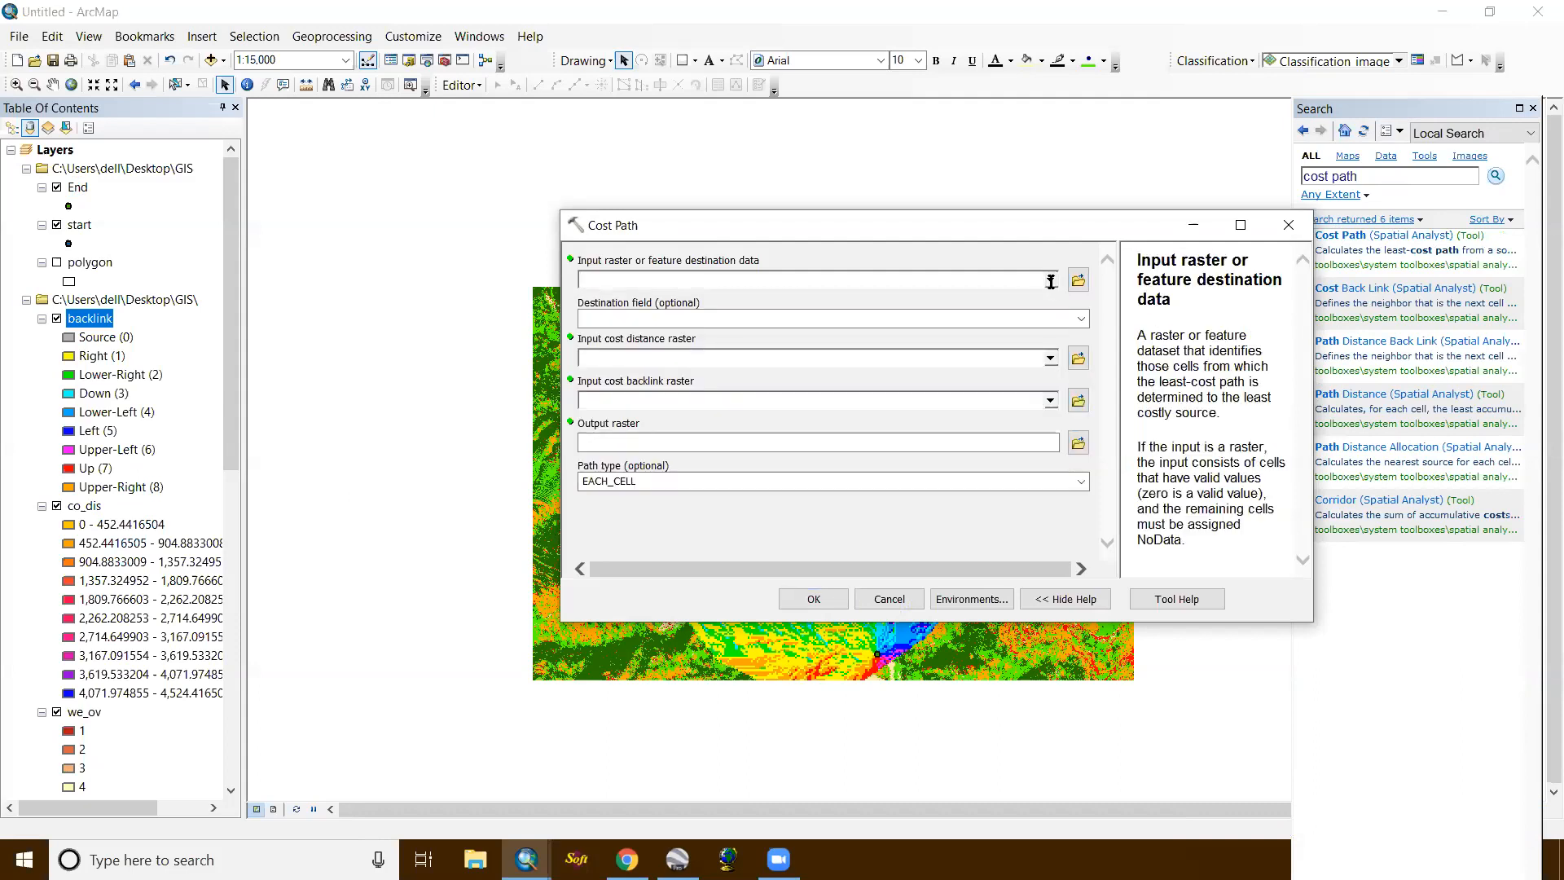
pyautogui.click(1050, 360)
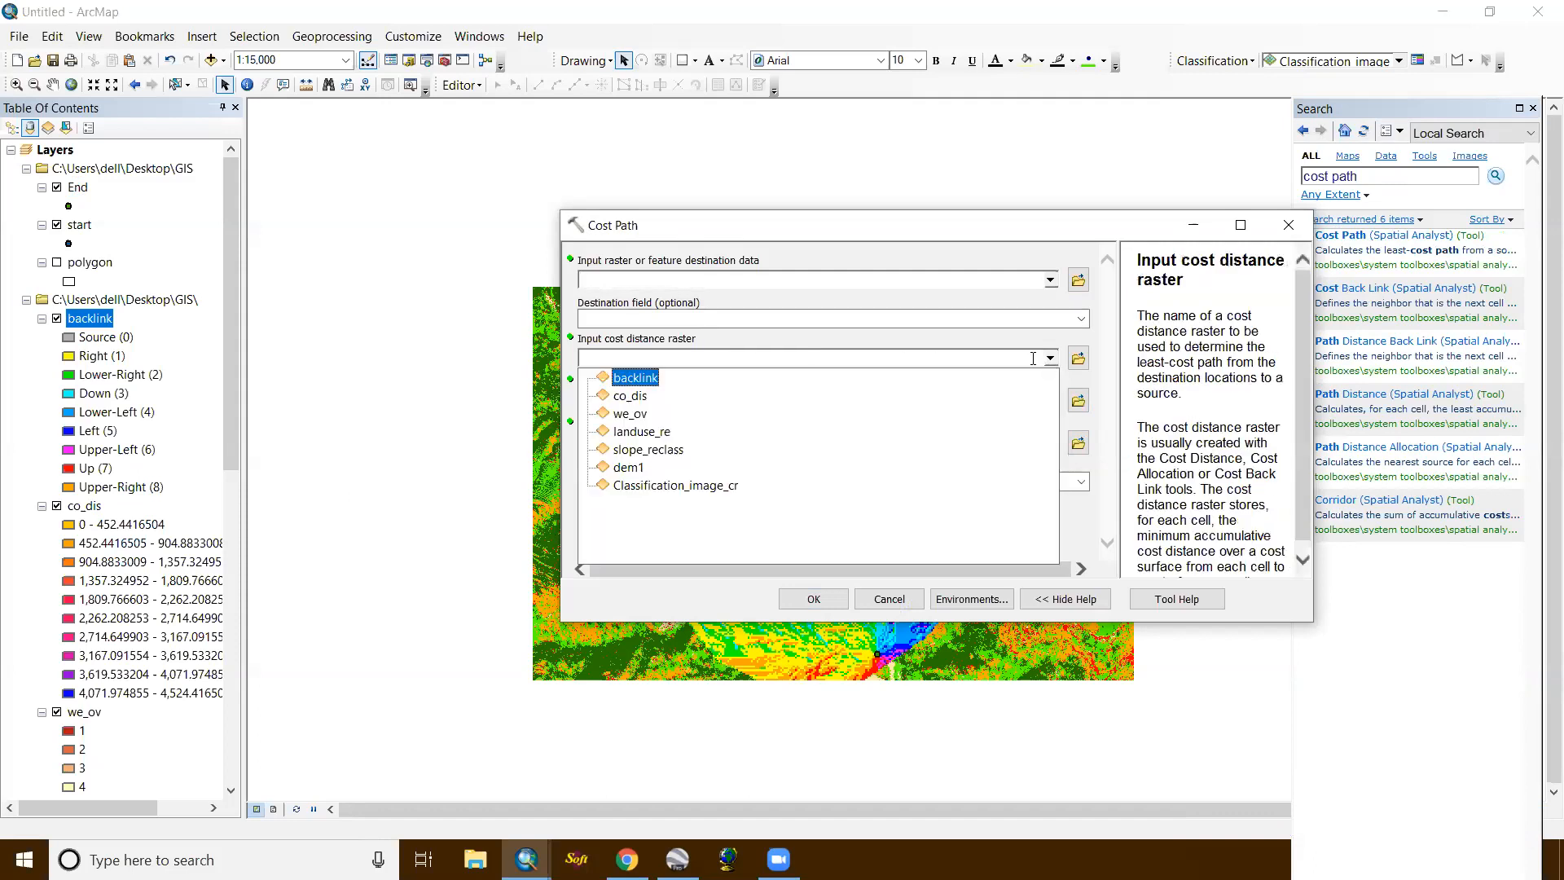
pyautogui.click(692, 396)
pyautogui.click(1050, 399)
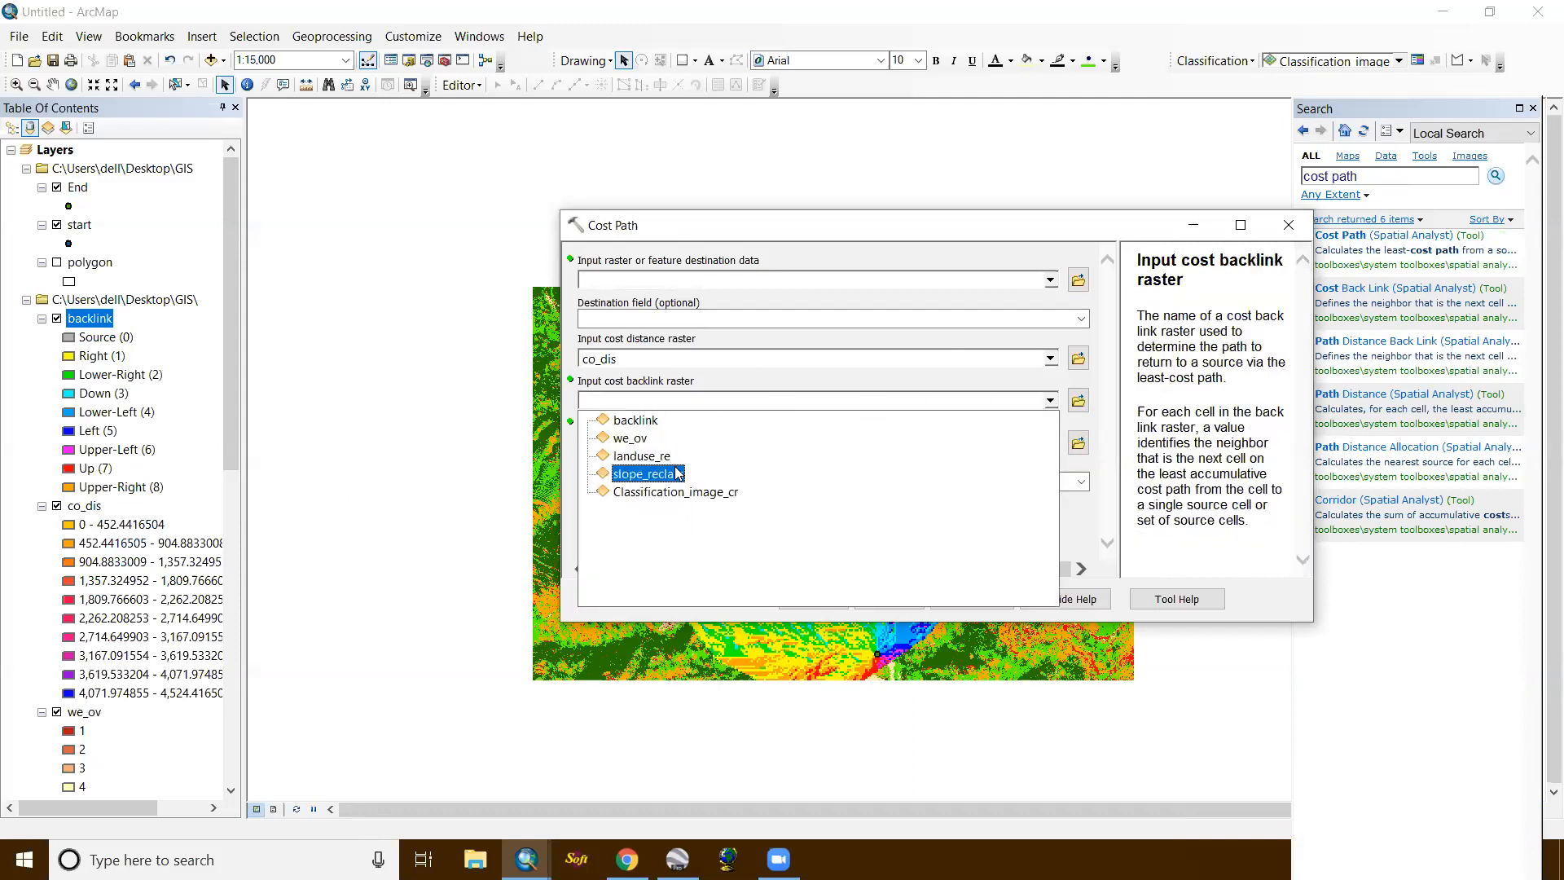
pyautogui.click(663, 421)
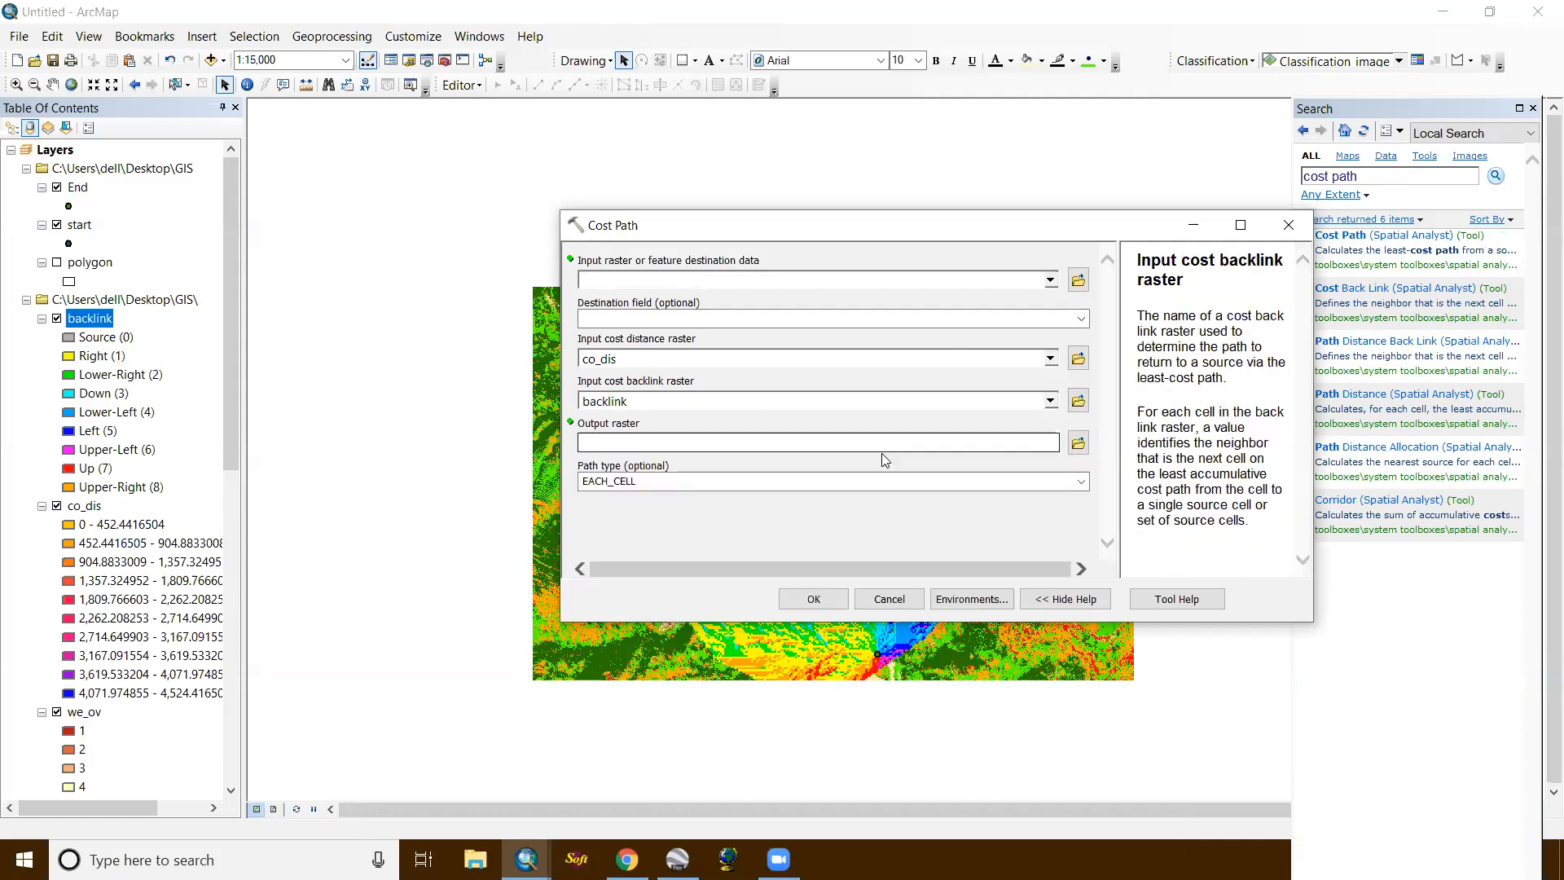
# Step: Run Cost Path with we_ov as the destination data and co_pa in the GIS folder as the output raster
pyautogui.click(1077, 441)
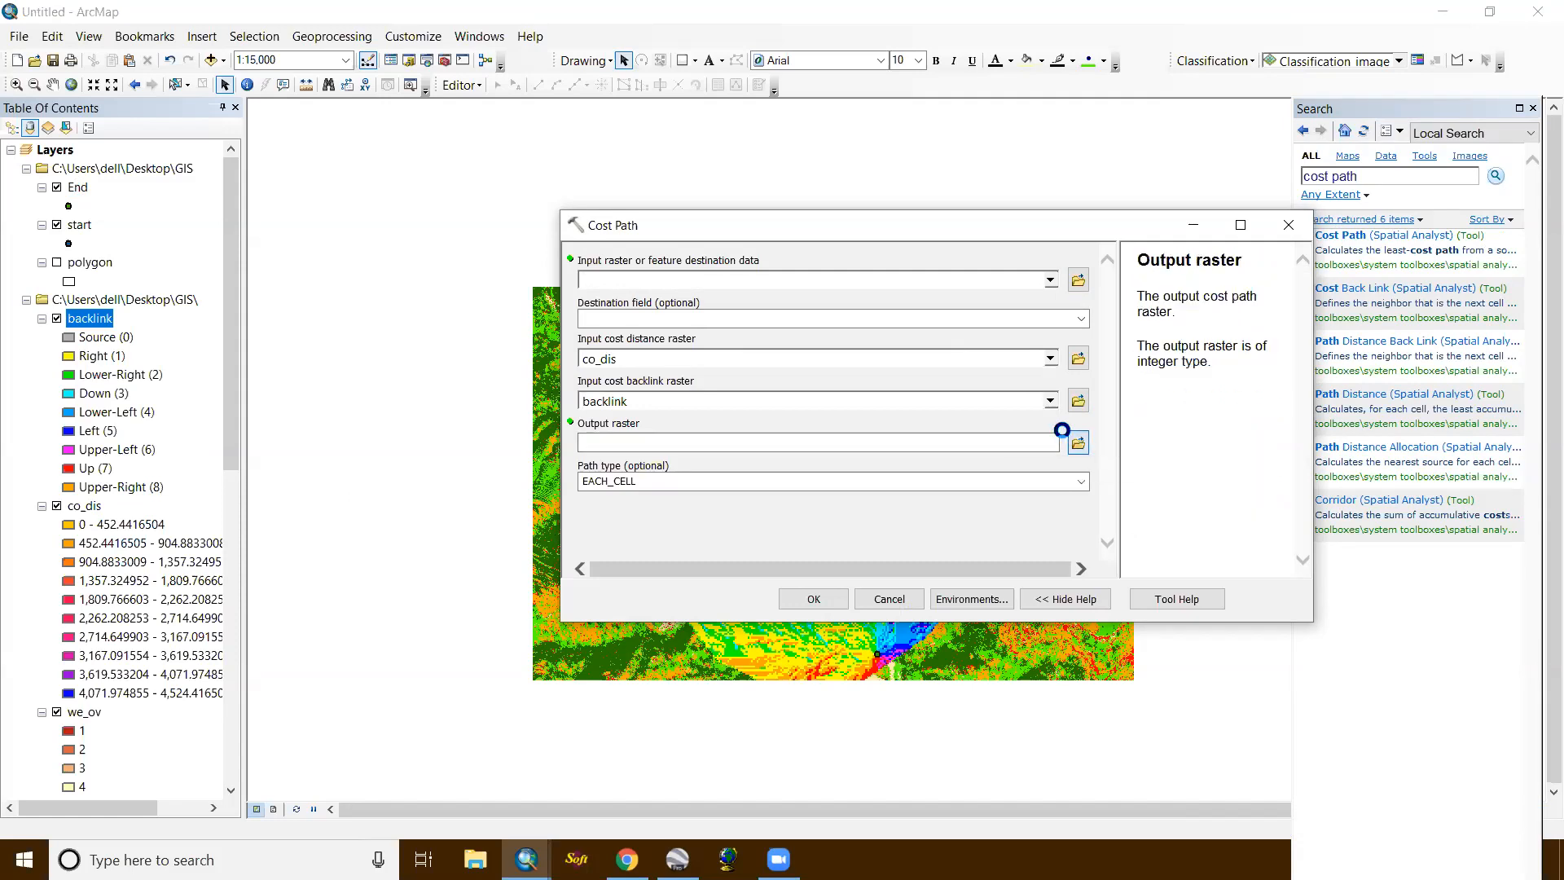
pyautogui.write('co_pa')
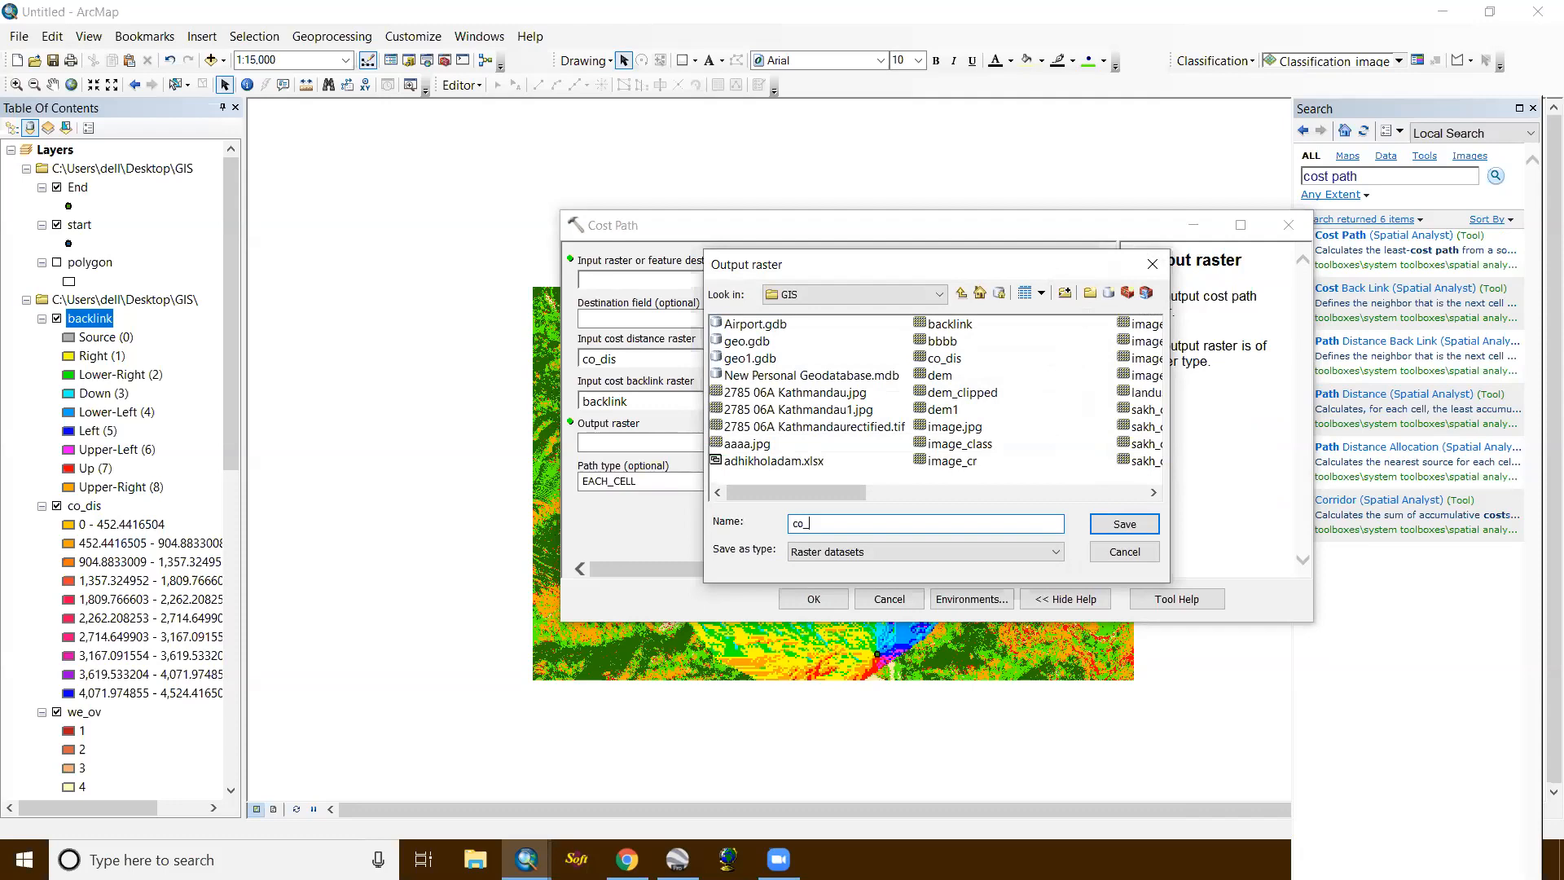
pyautogui.click(1136, 523)
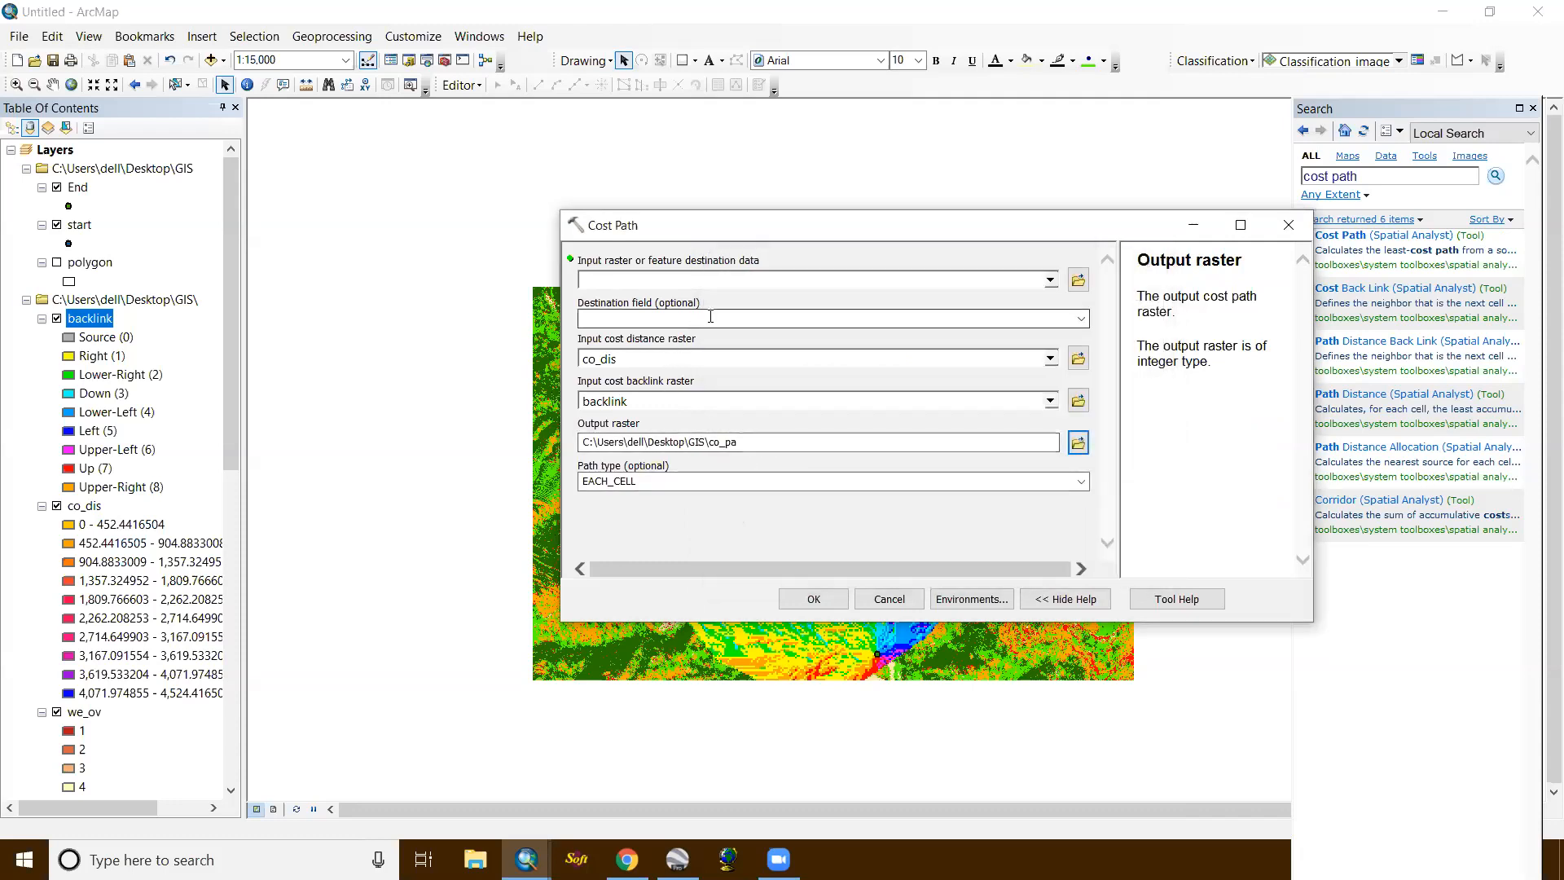
pyautogui.click(1051, 281)
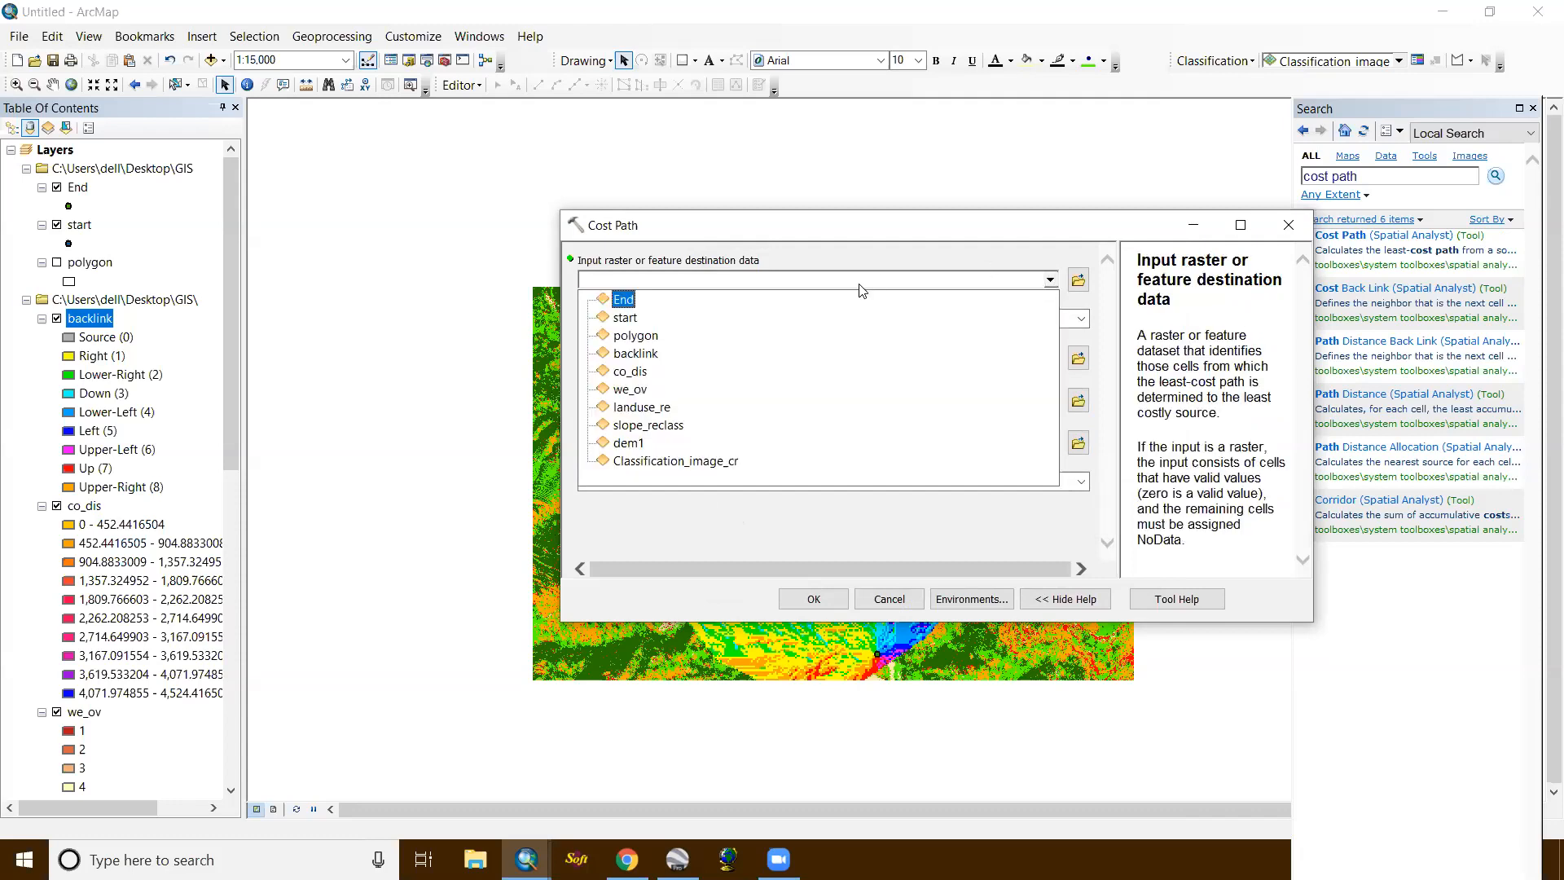
pyautogui.click(664, 389)
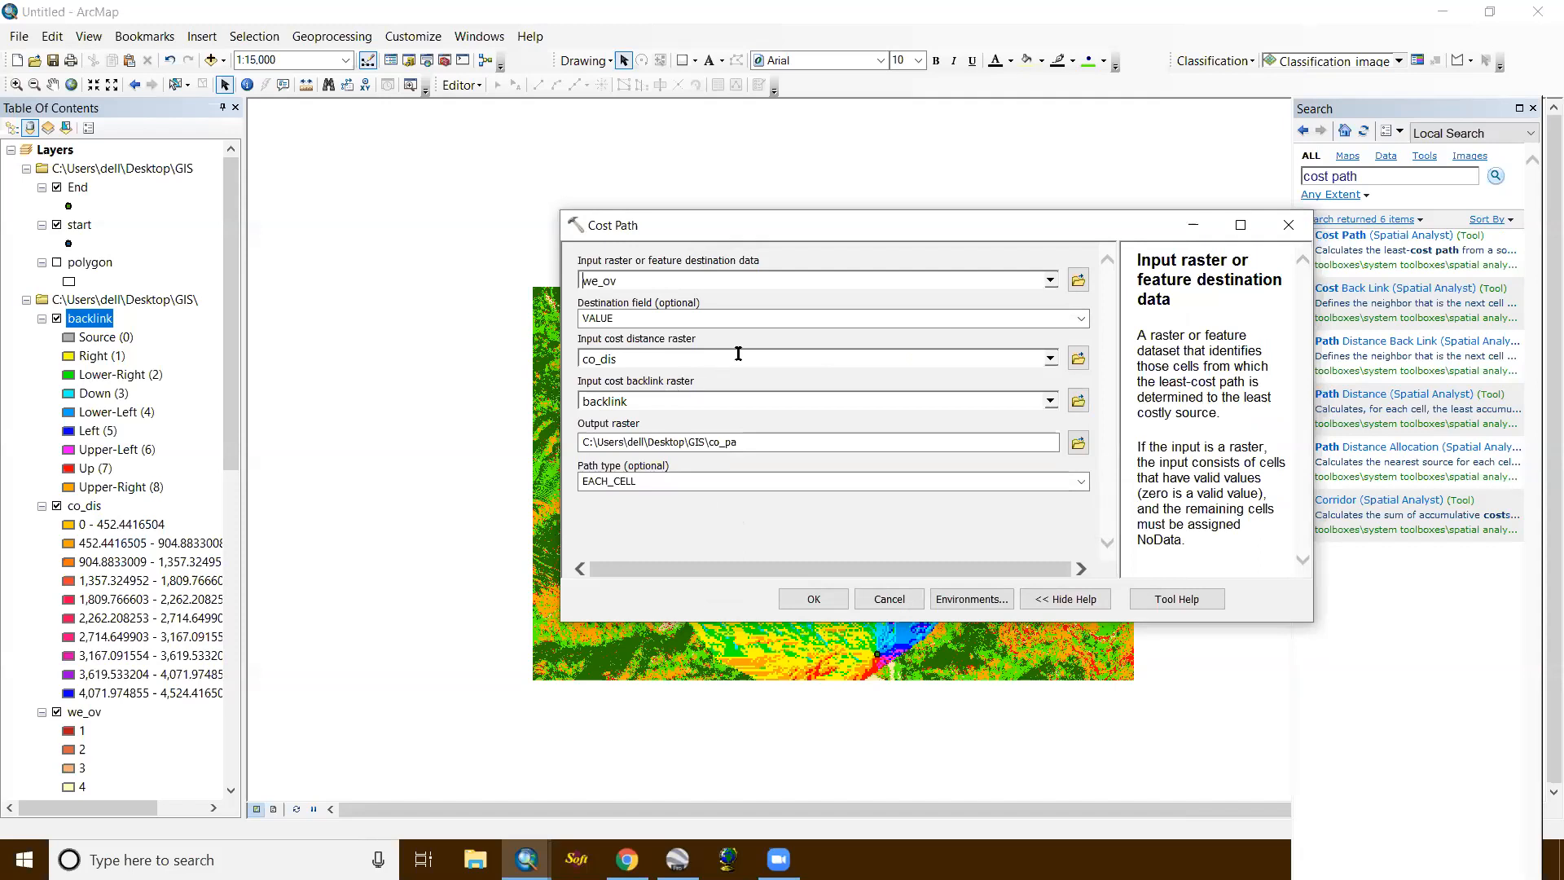
pyautogui.click(815, 597)
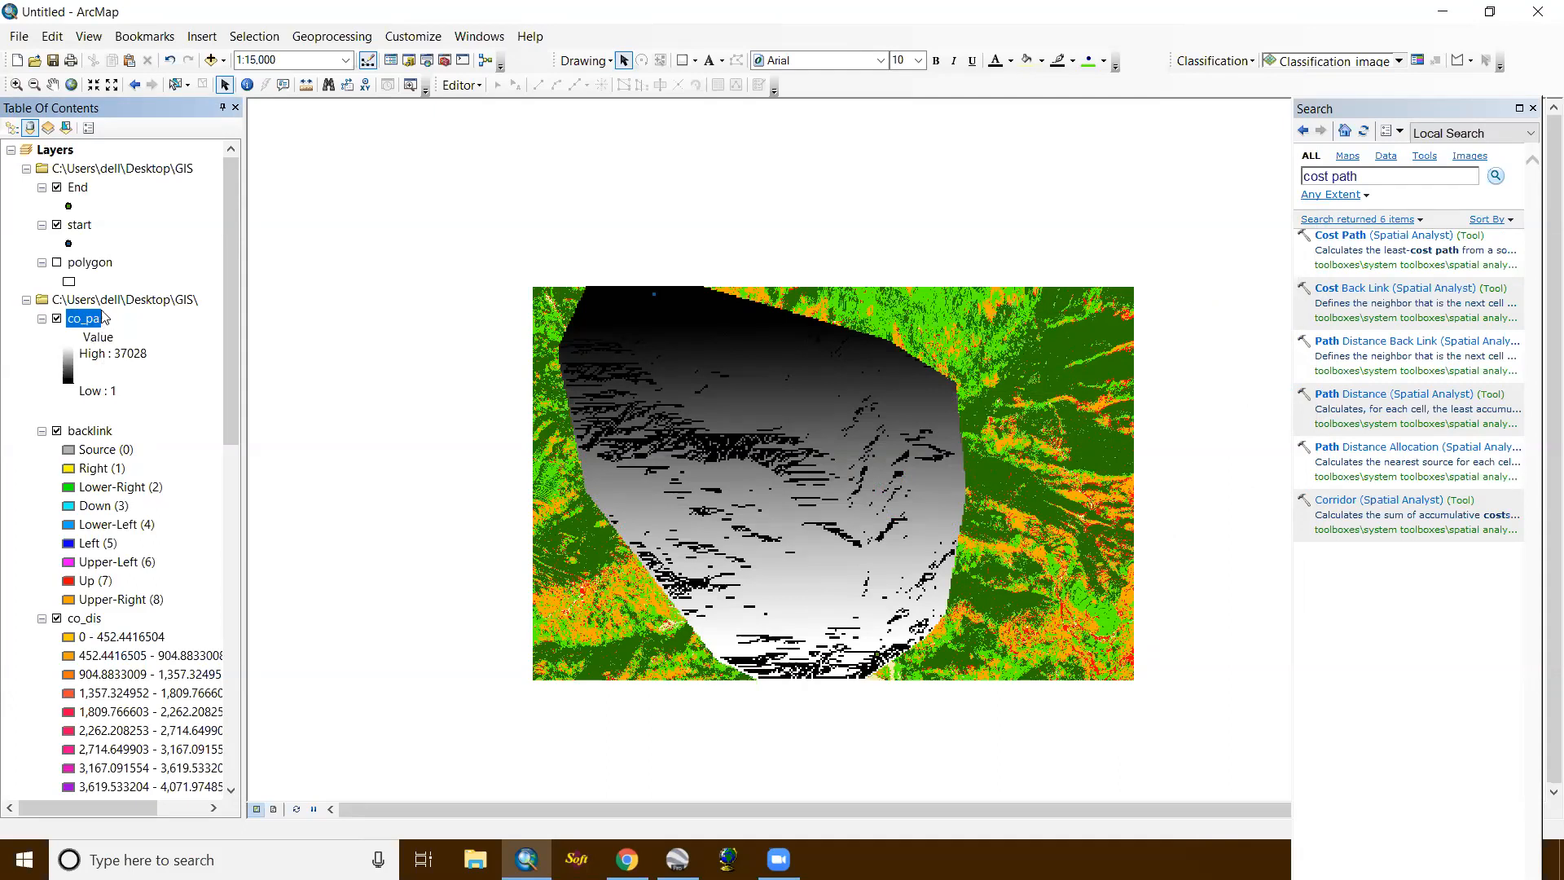
# Step: Remove the whole group of GIS folder rasters, including co_pa, backlink, co_dis and we_ov, from the map
pyautogui.rightClick(135, 300)
pyautogui.click(163, 310)
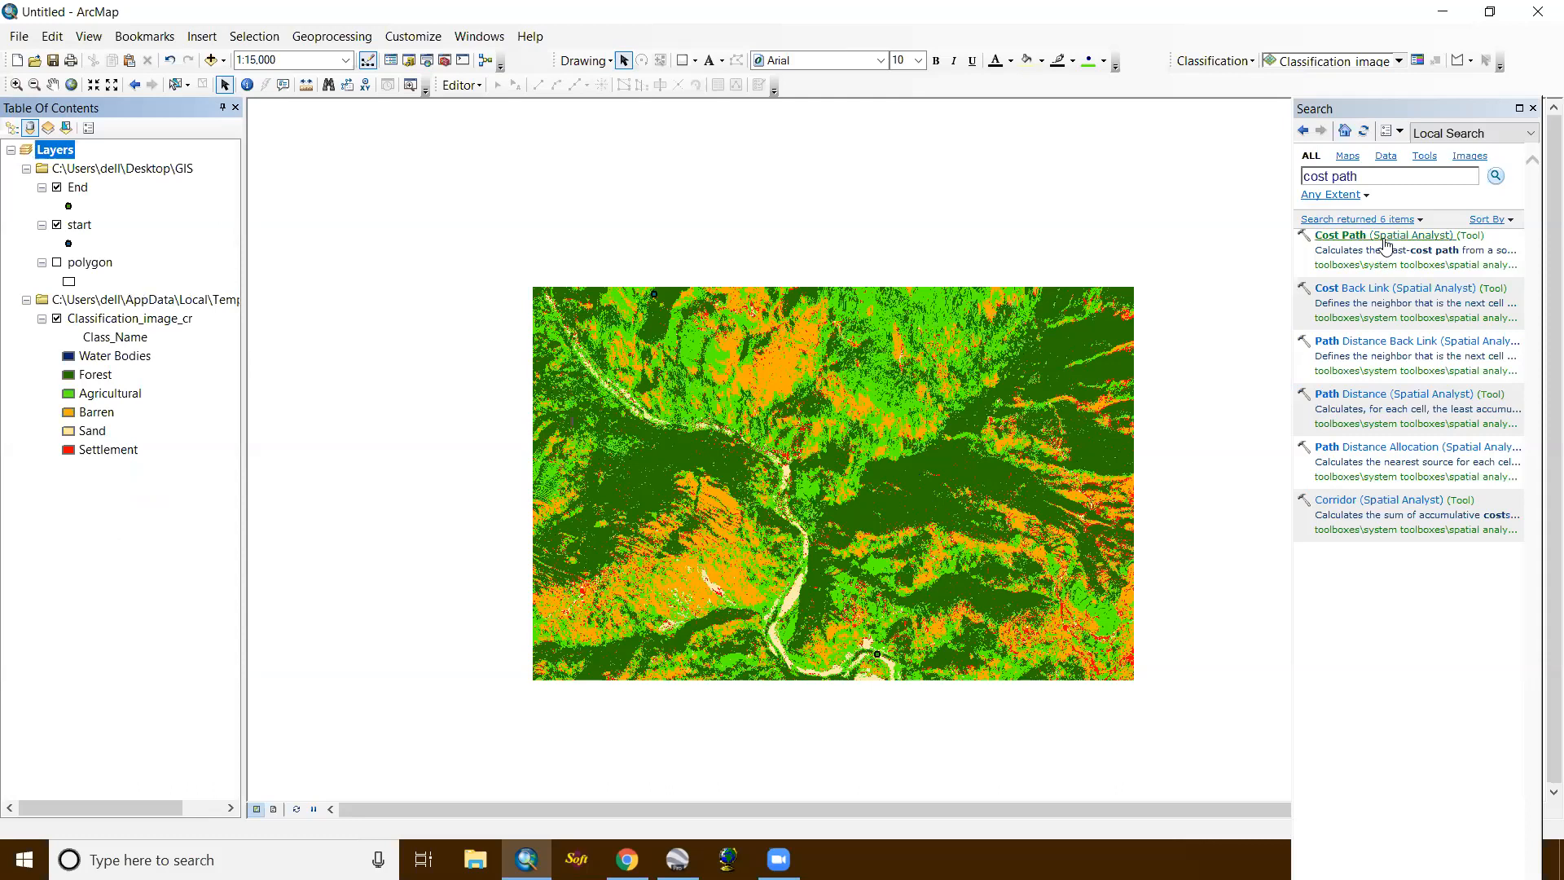
pyautogui.click(1378, 242)
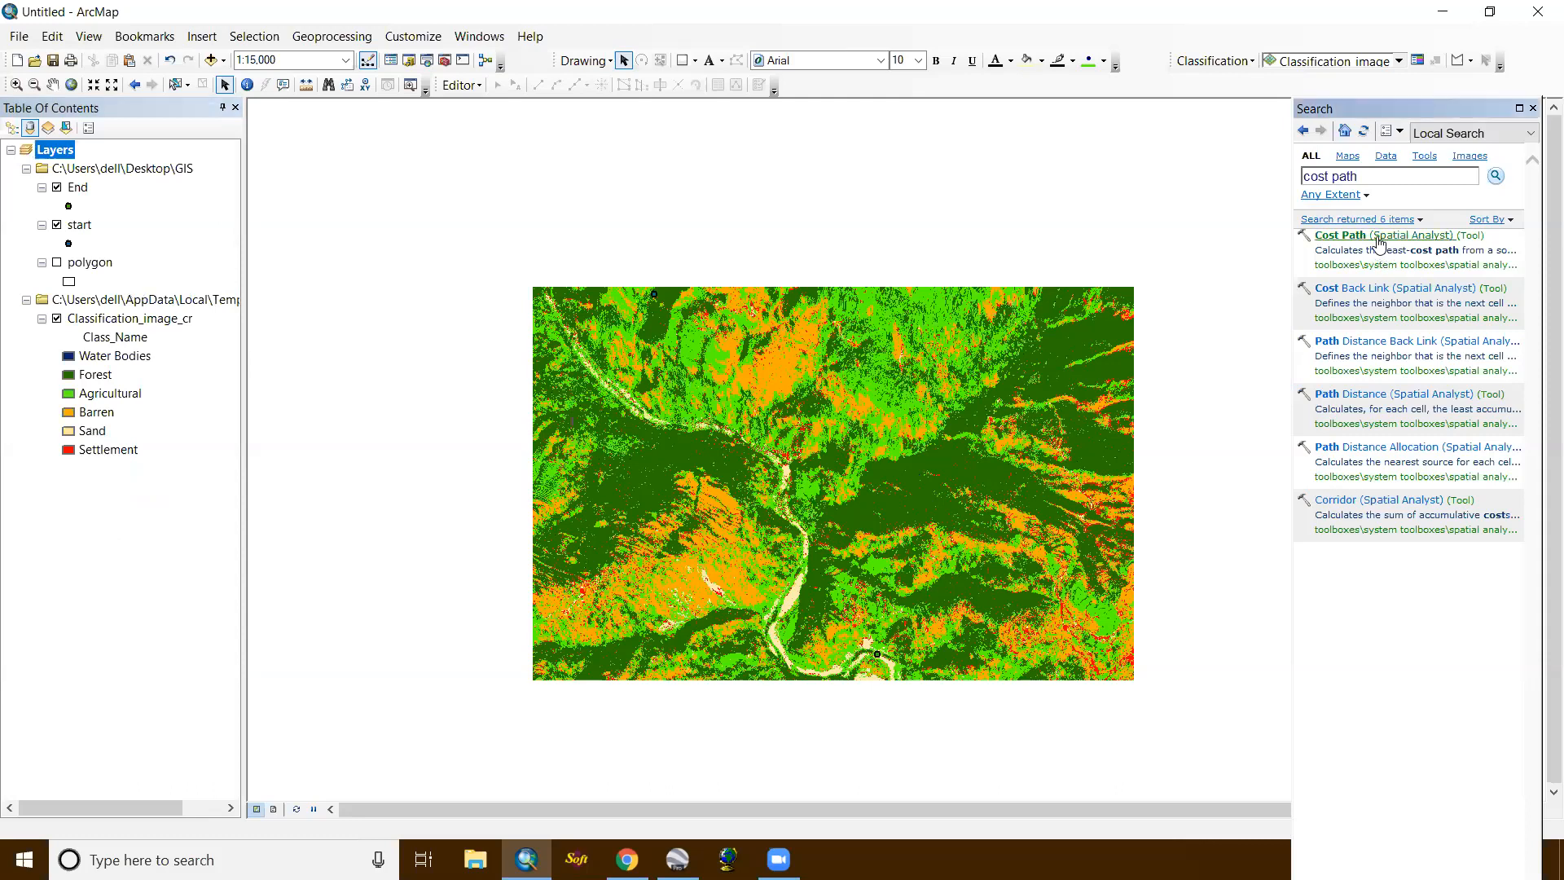
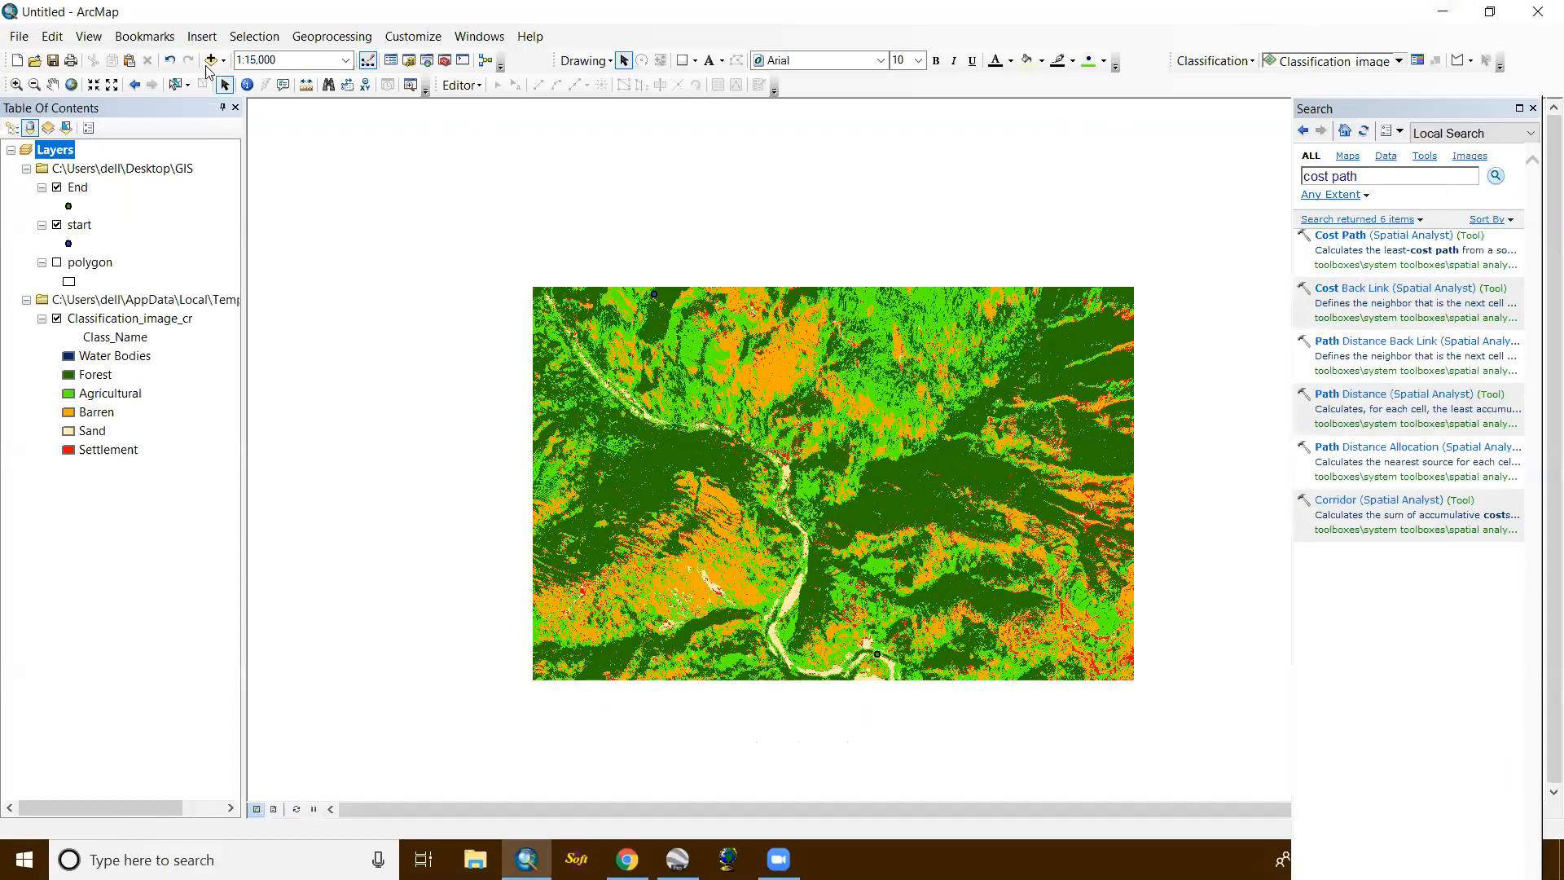
# Step: Add the we_ov raster from the GIS folder to the map
pyautogui.click(210, 60)
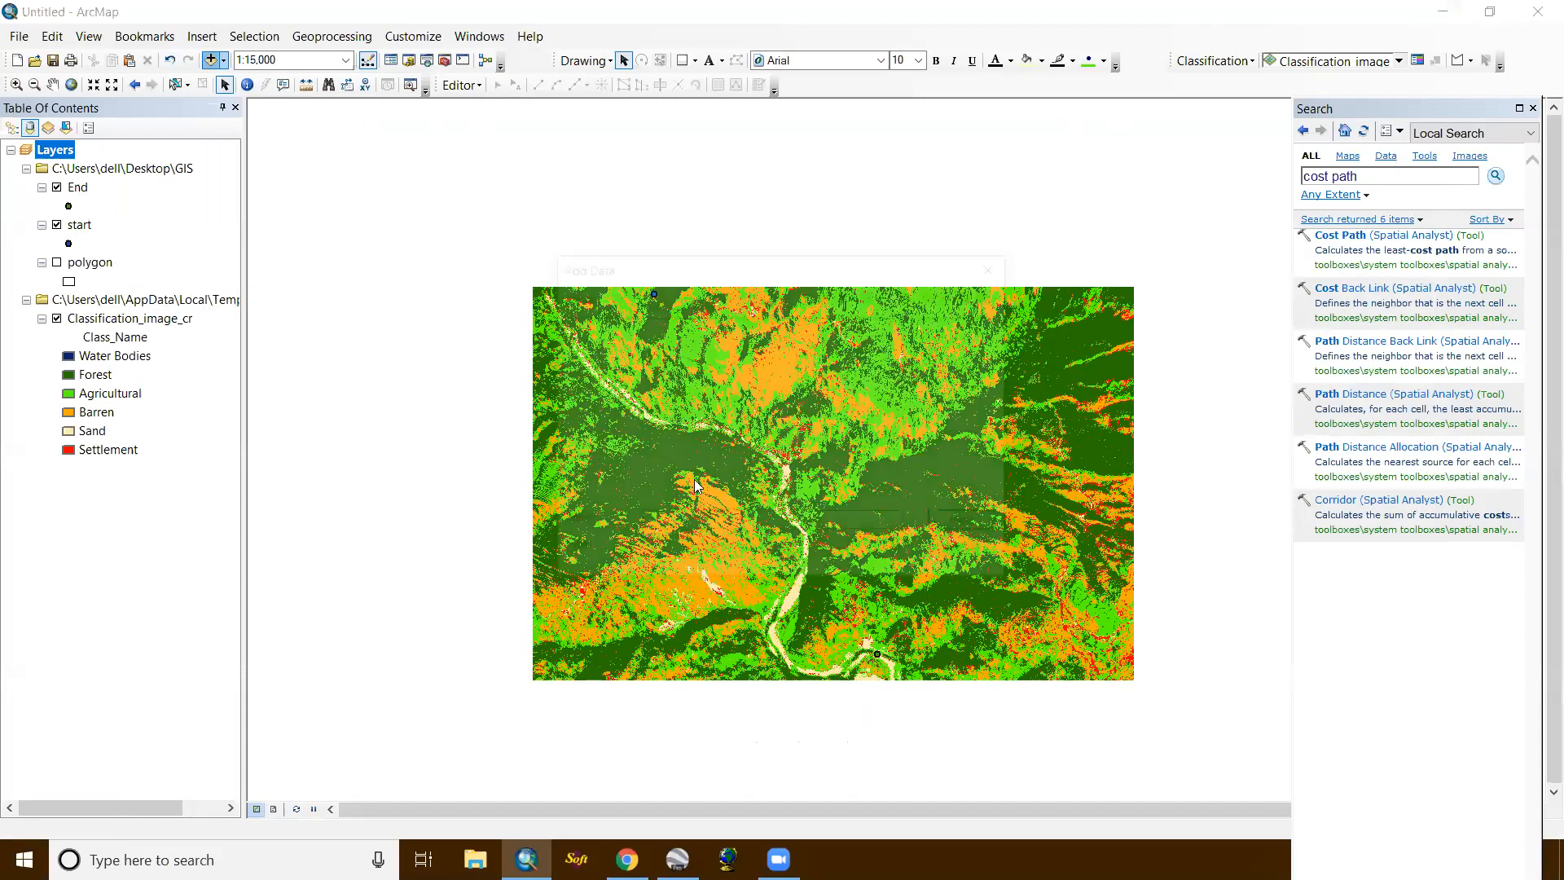
pyautogui.scroll(-8, 799, 433)
pyautogui.scroll(-3, 803, 436)
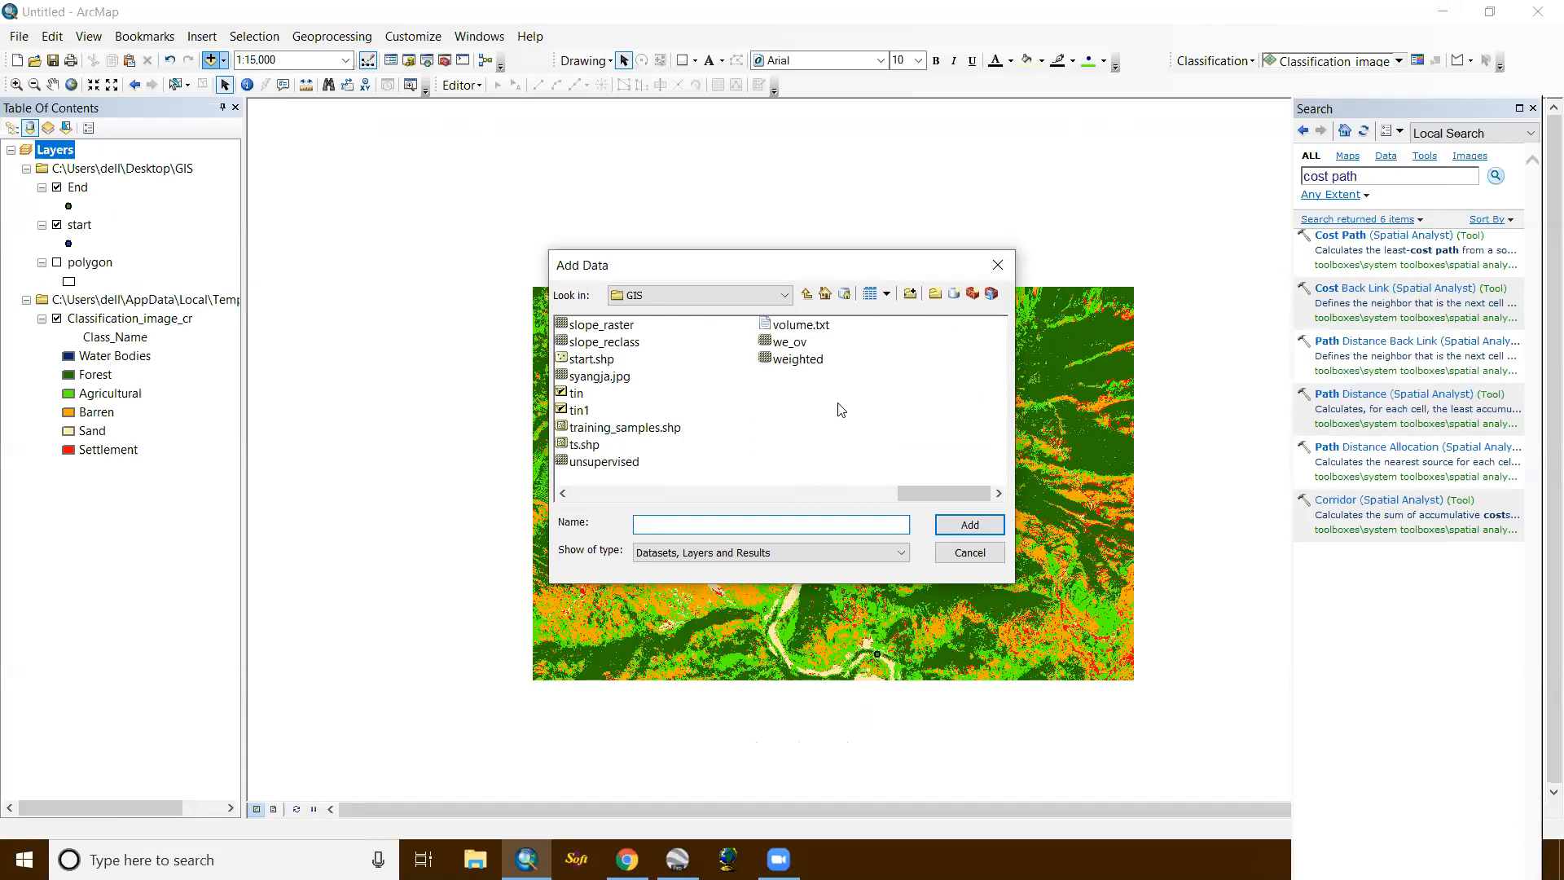
pyautogui.write('we_ov')
pyautogui.click(953, 525)
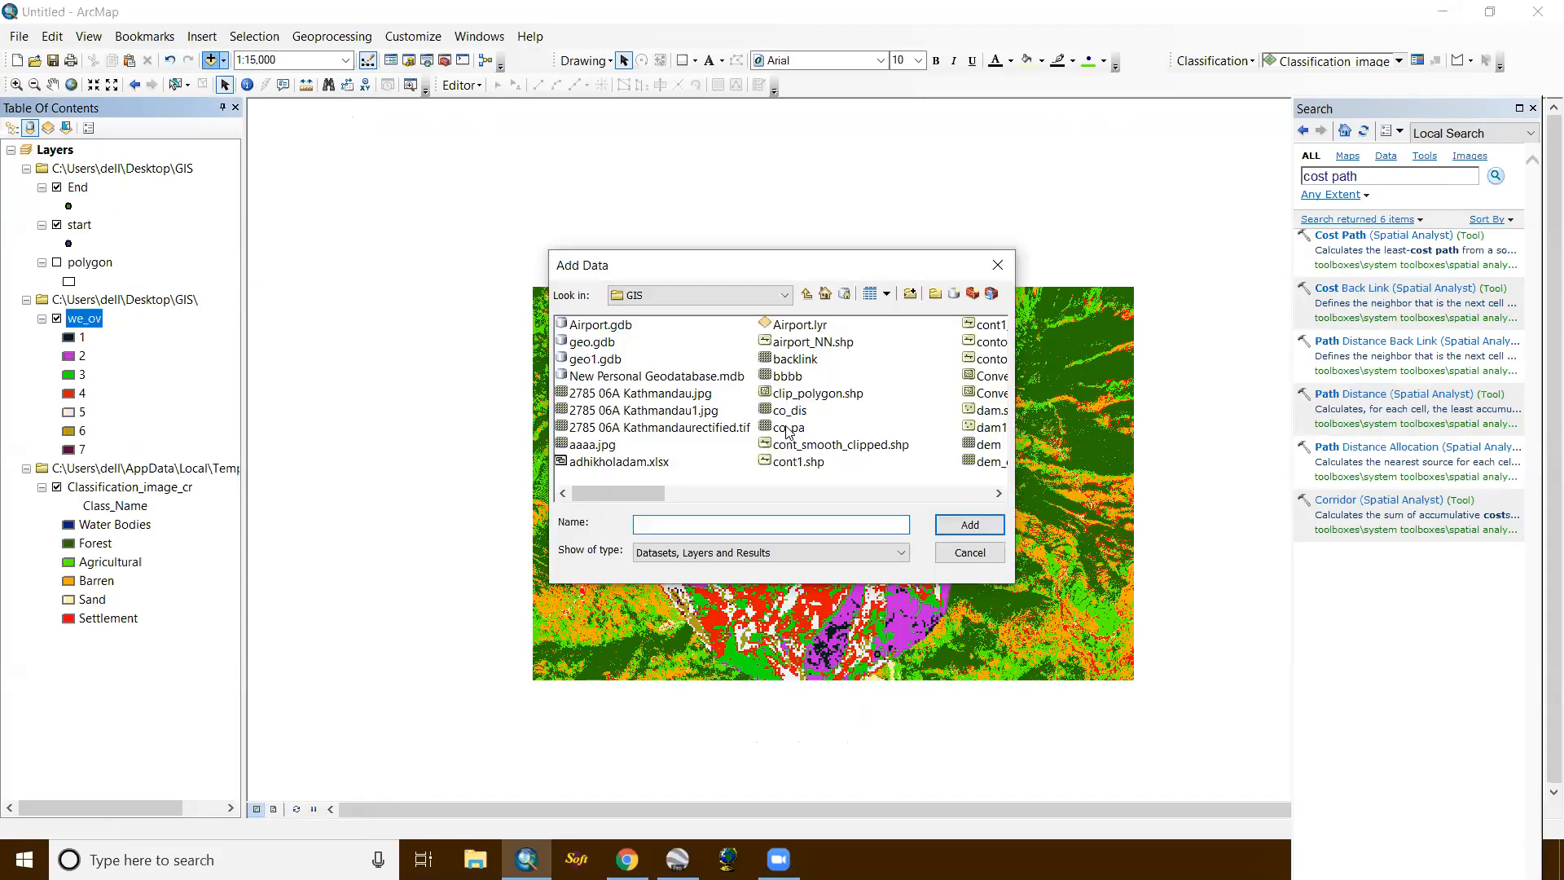
# Step: Add the co_dis raster from the GIS folder and dismiss the coordinate system and Windows license warnings
pyautogui.click(792, 411)
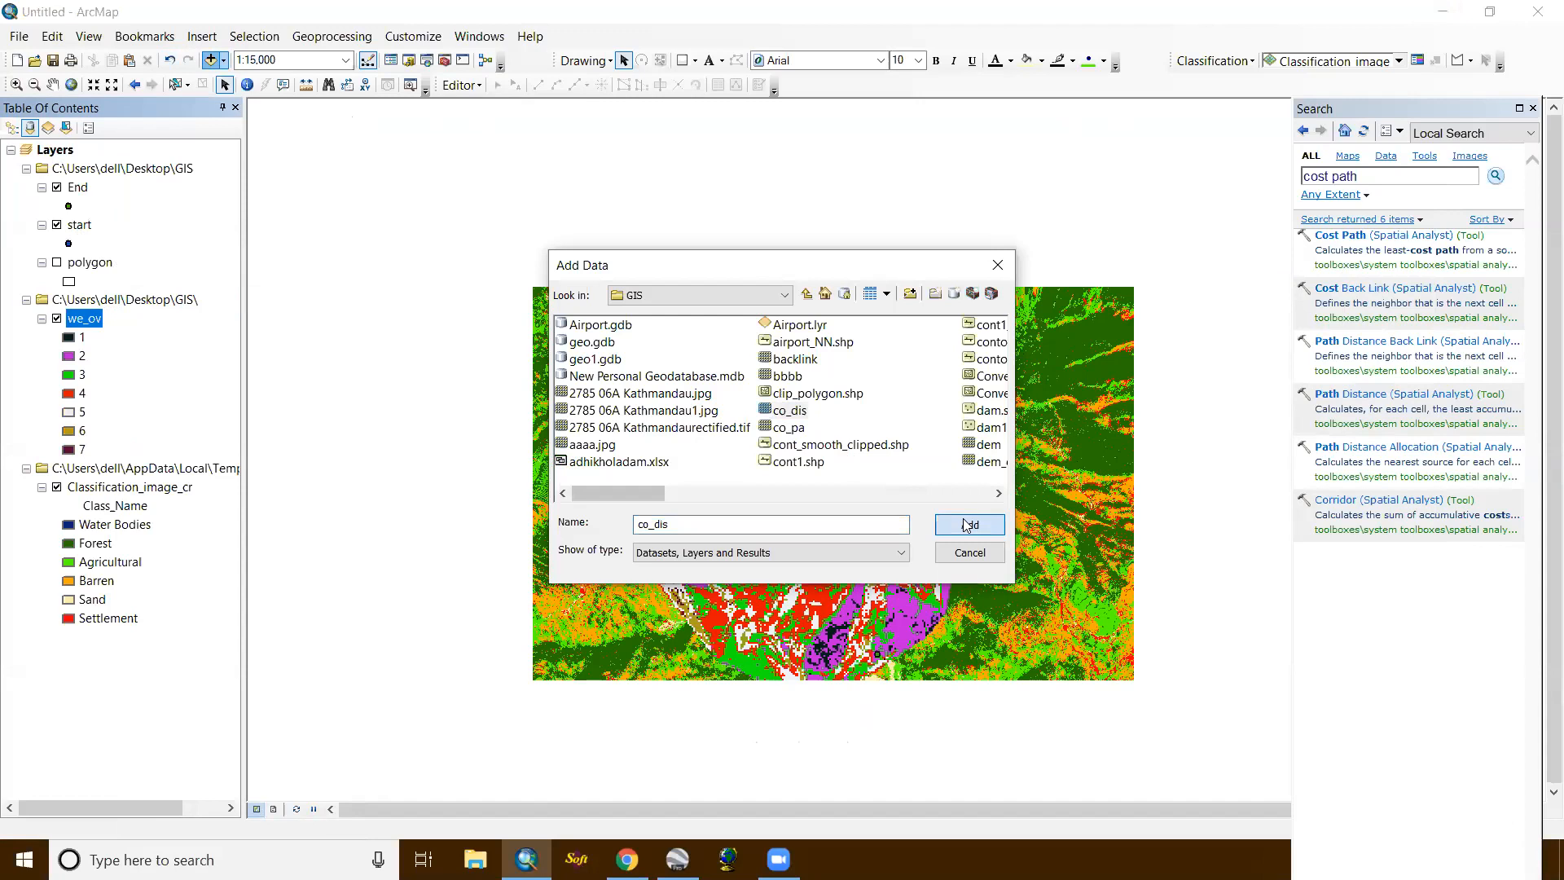
pyautogui.click(969, 523)
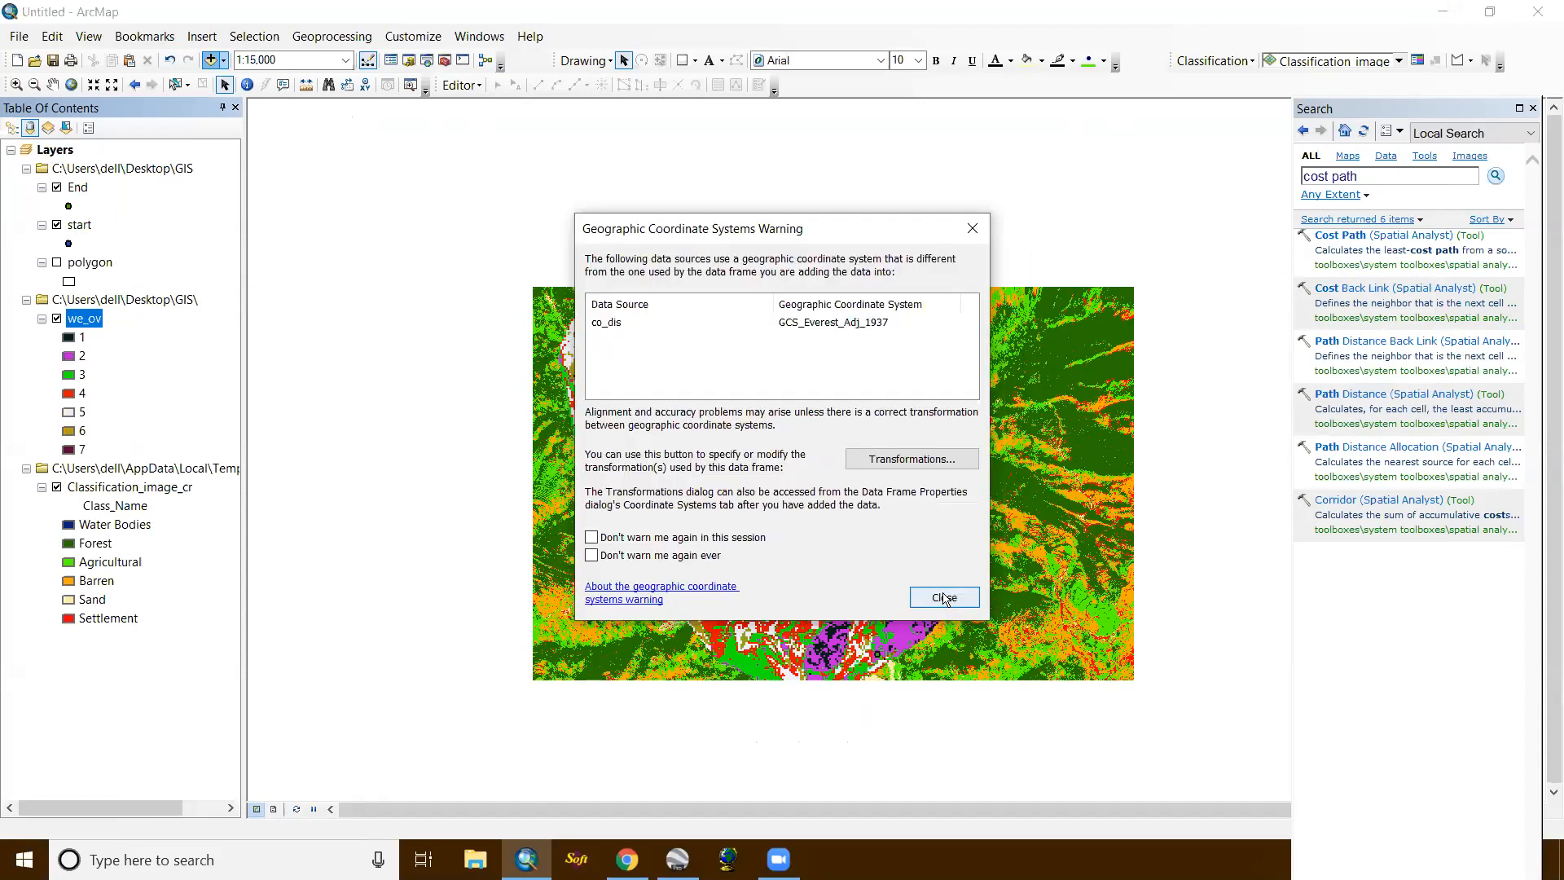
pyautogui.click(941, 597)
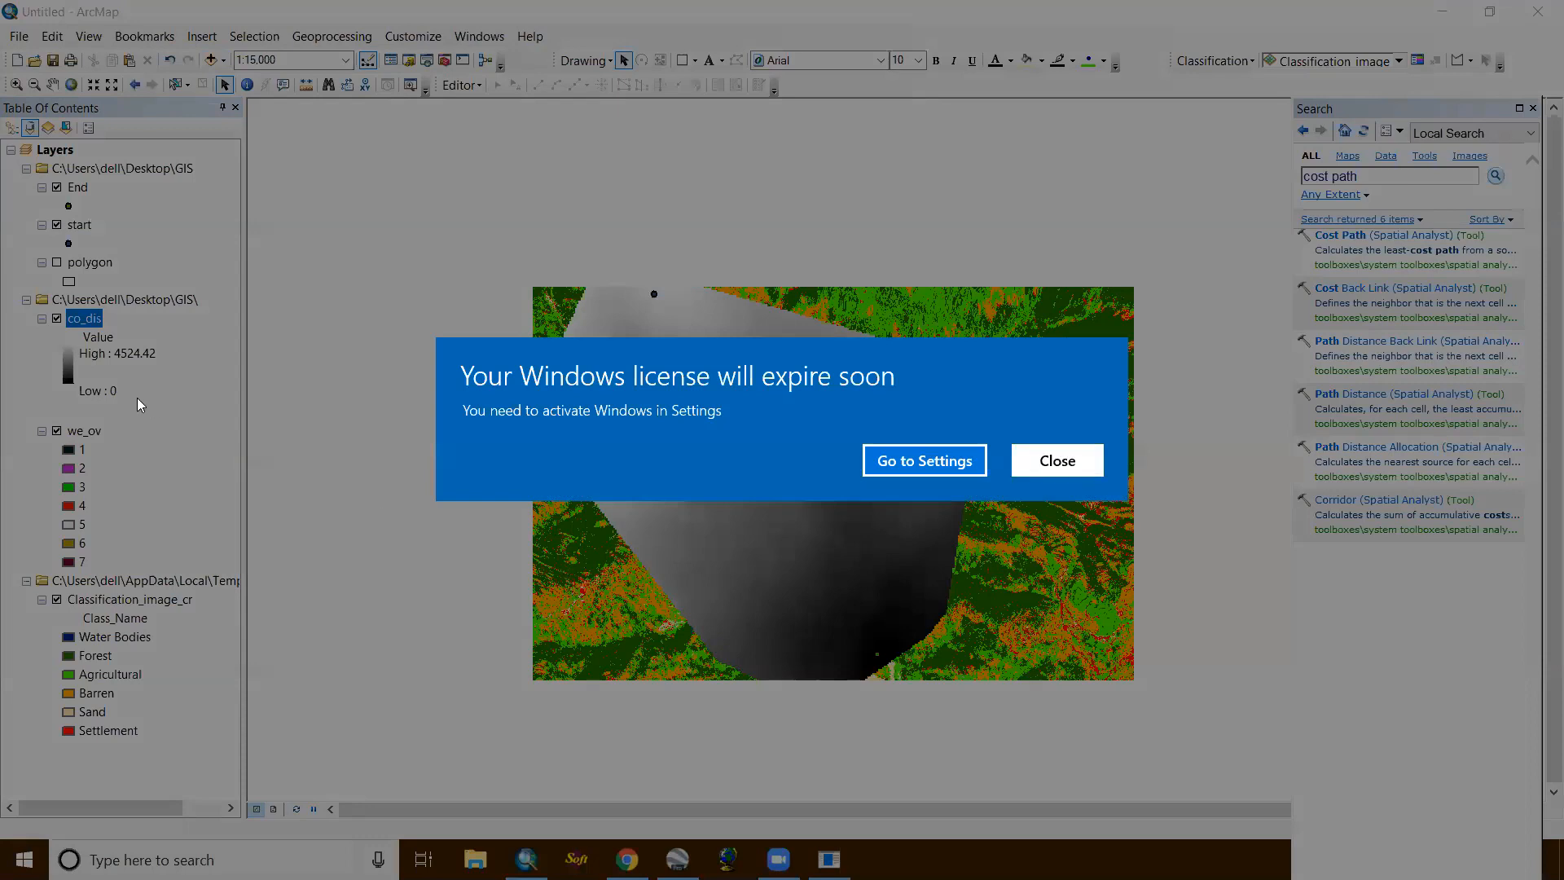
pyautogui.click(1057, 457)
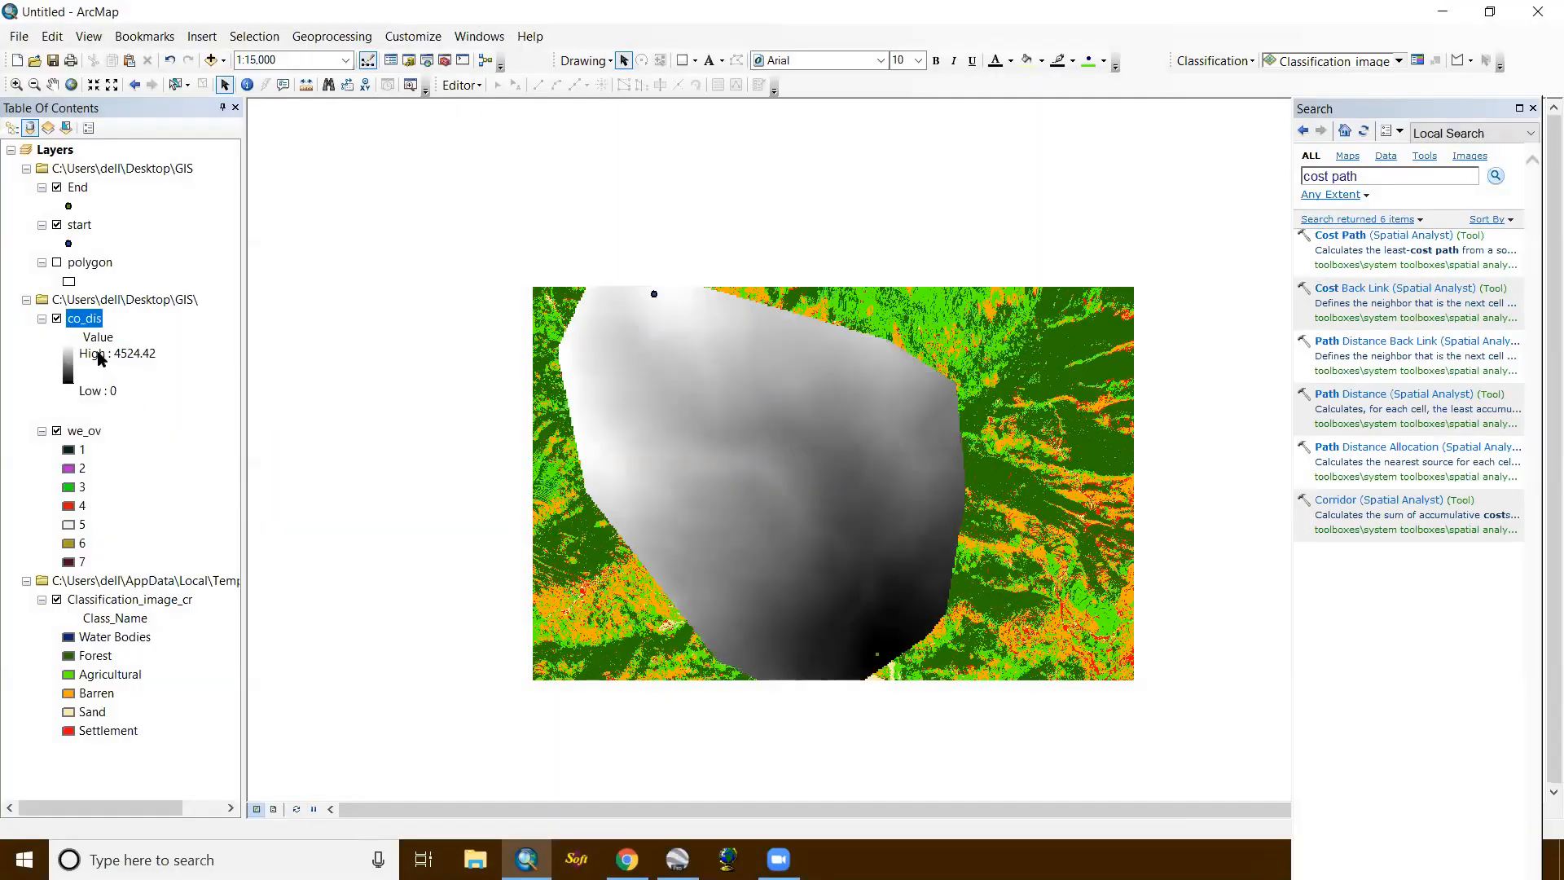
# Step: Add the backlink raster from the GIS folder to the map and dismiss the coordinate system warning
pyautogui.click(221, 61)
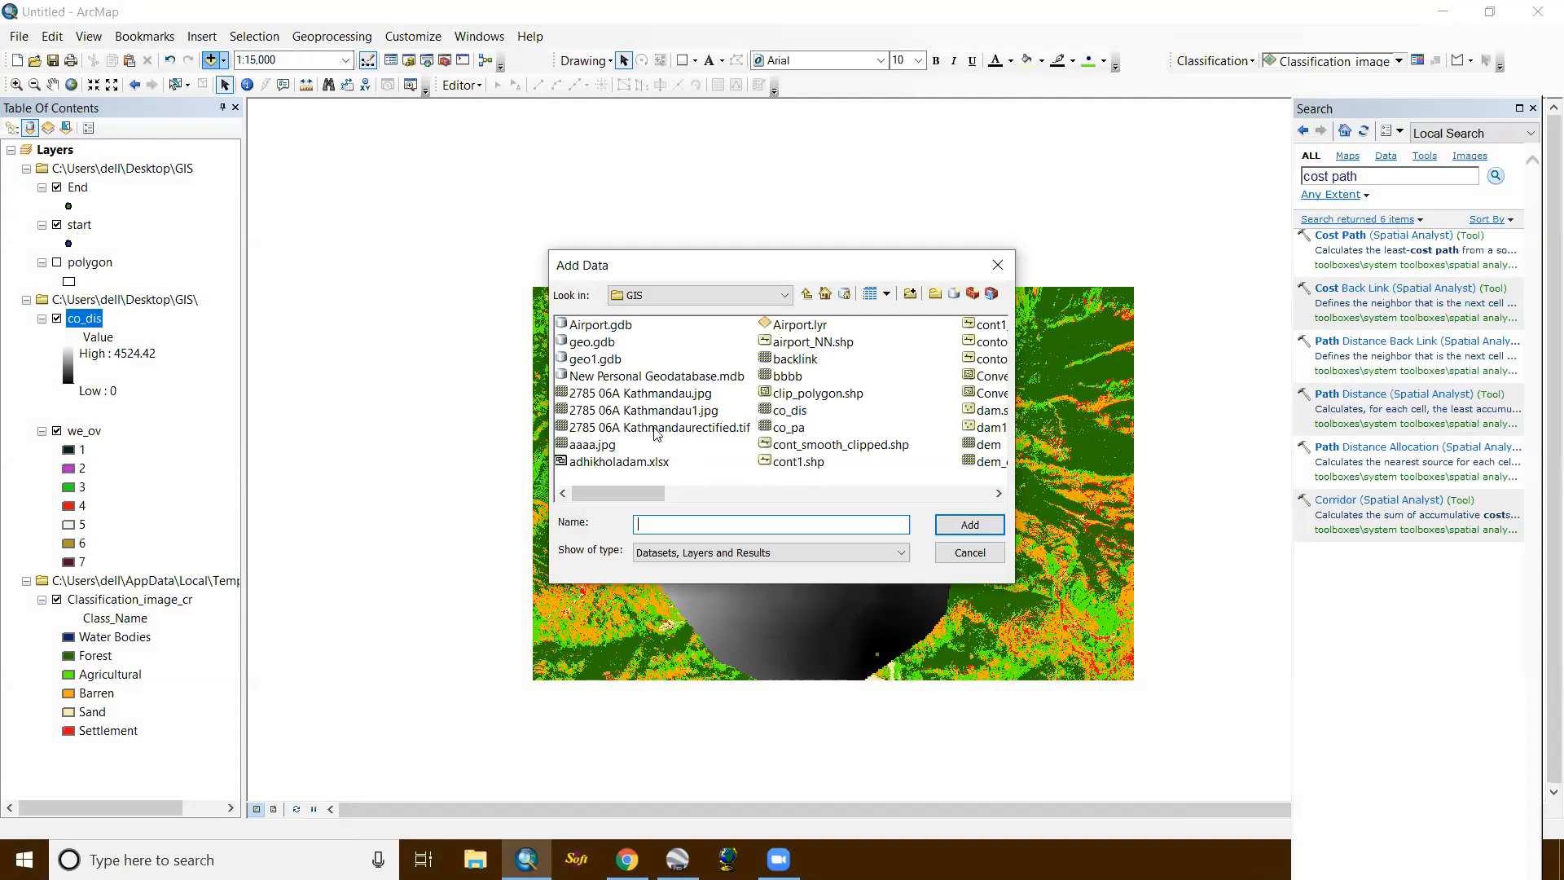
pyautogui.click(803, 364)
pyautogui.click(949, 523)
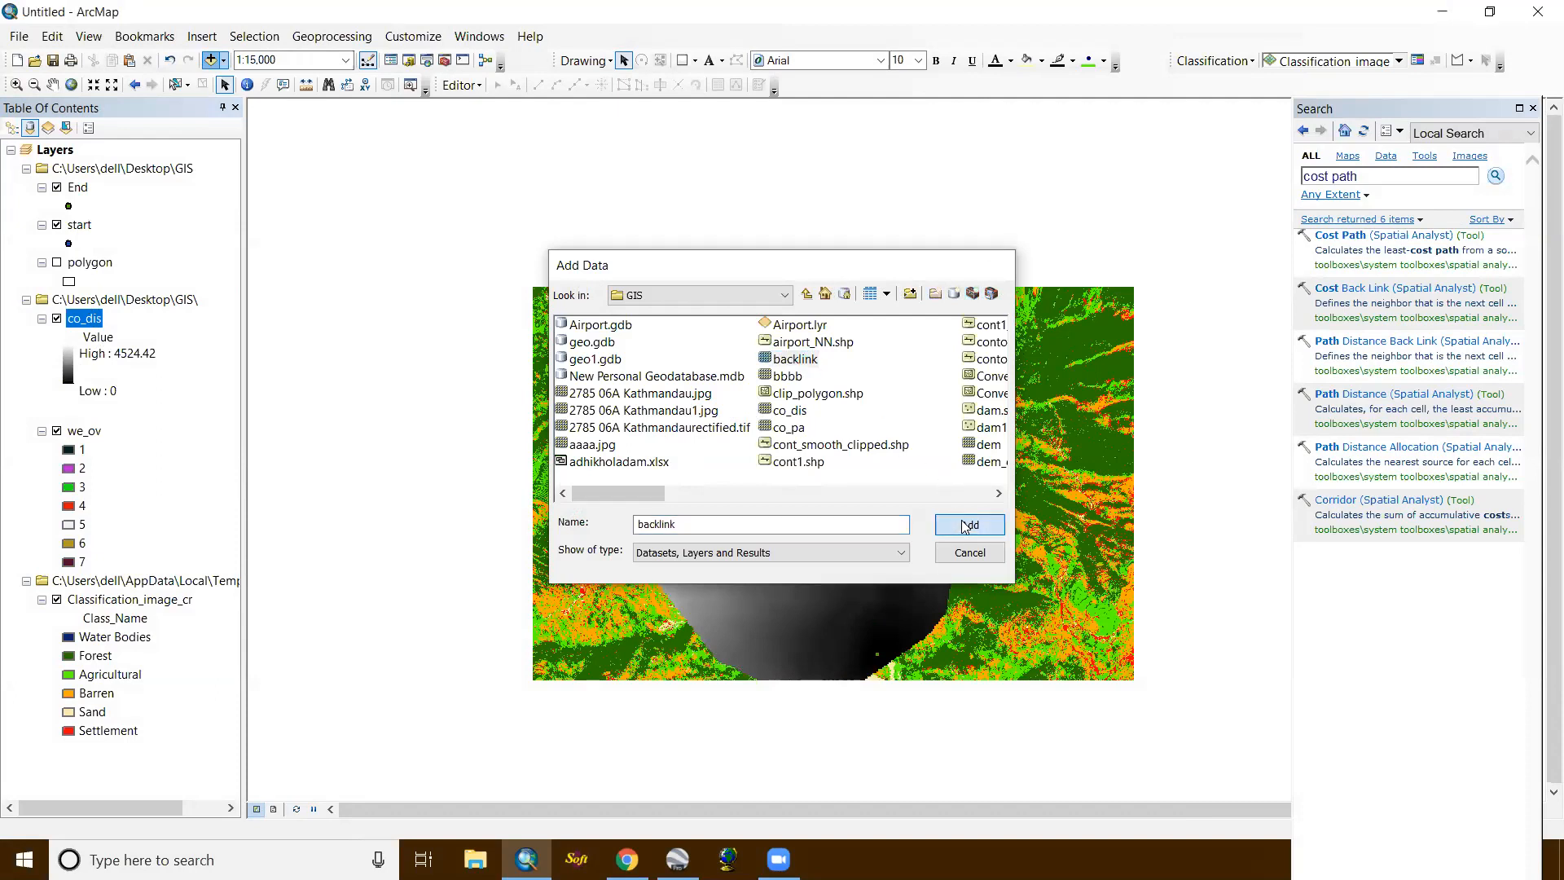
pyautogui.click(953, 599)
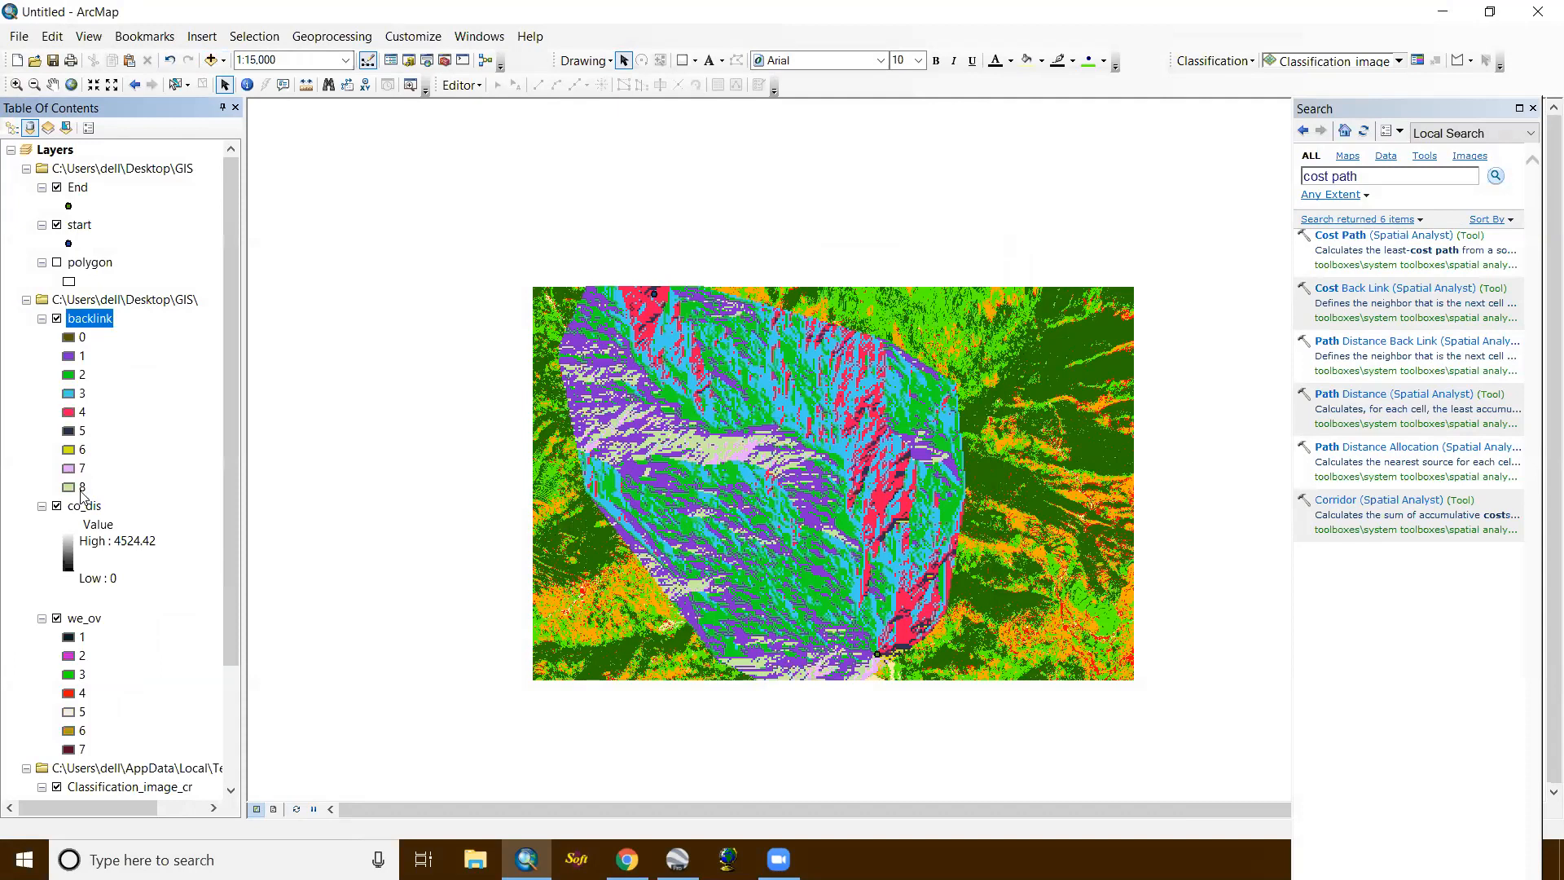
pyautogui.scroll(-3, 122, 605)
pyautogui.scroll(3, 92, 643)
# Step: Reopen the Cost Path tool with co_dis as the input cost distance raster and backlink as the input cost backlink raster
pyautogui.click(1413, 239)
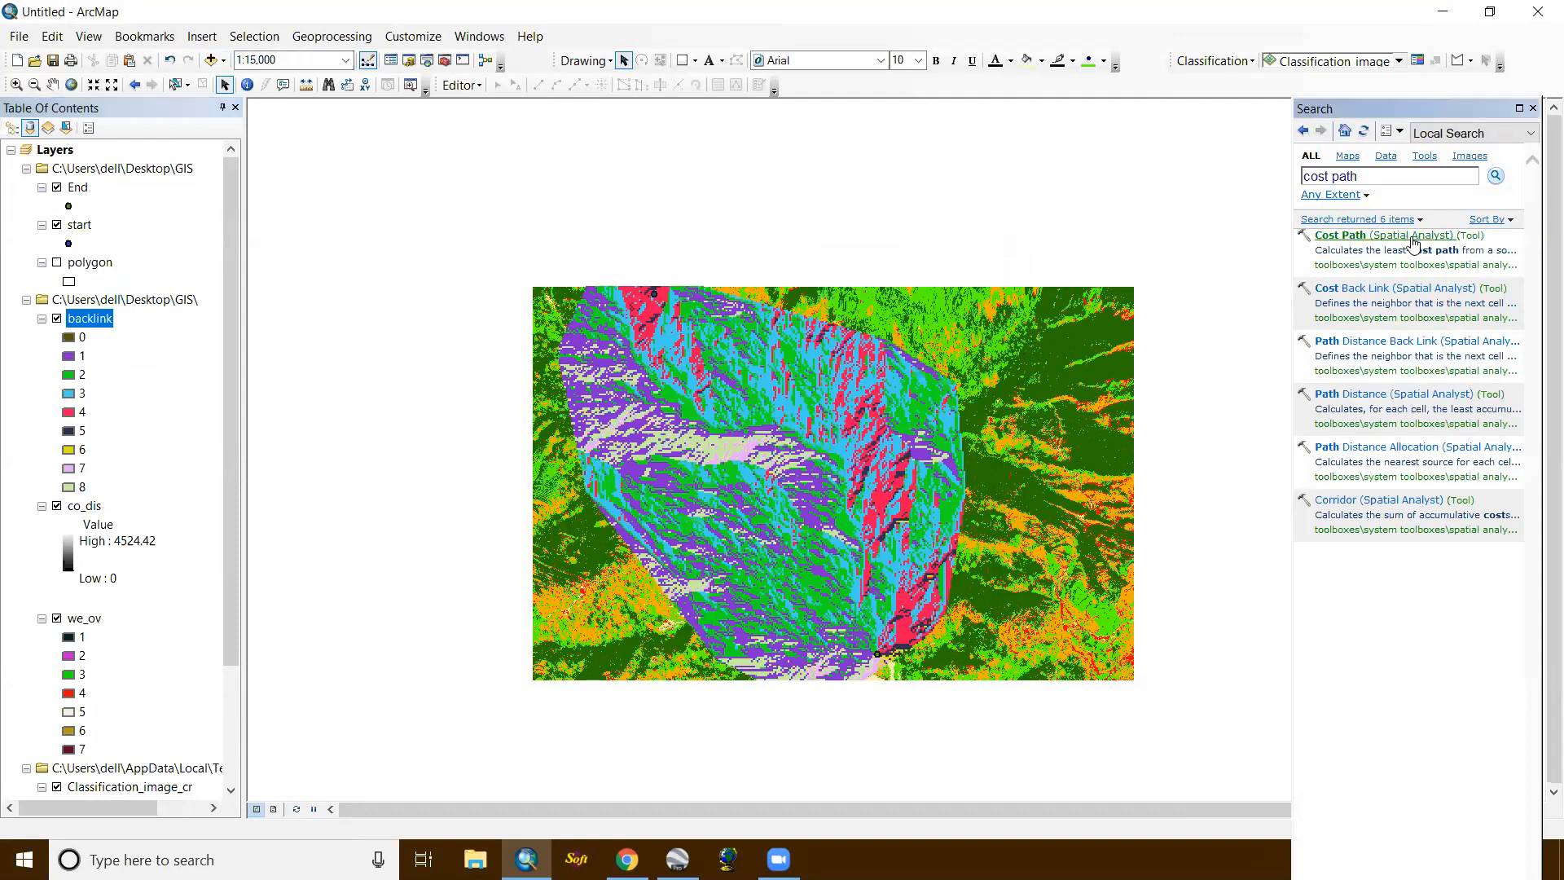
pyautogui.click(1366, 235)
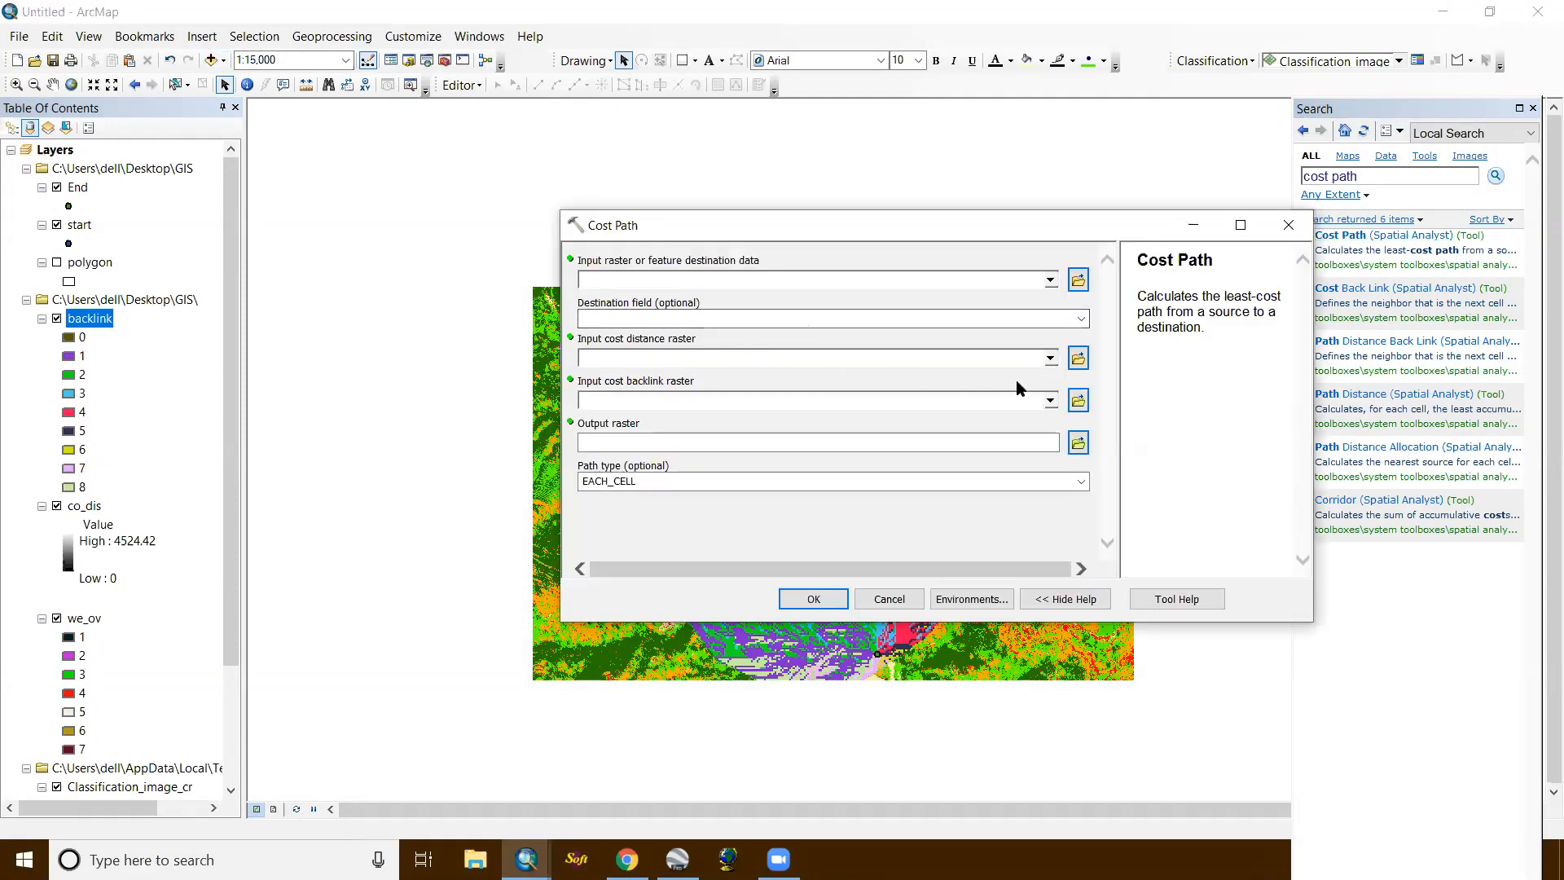
pyautogui.click(1050, 358)
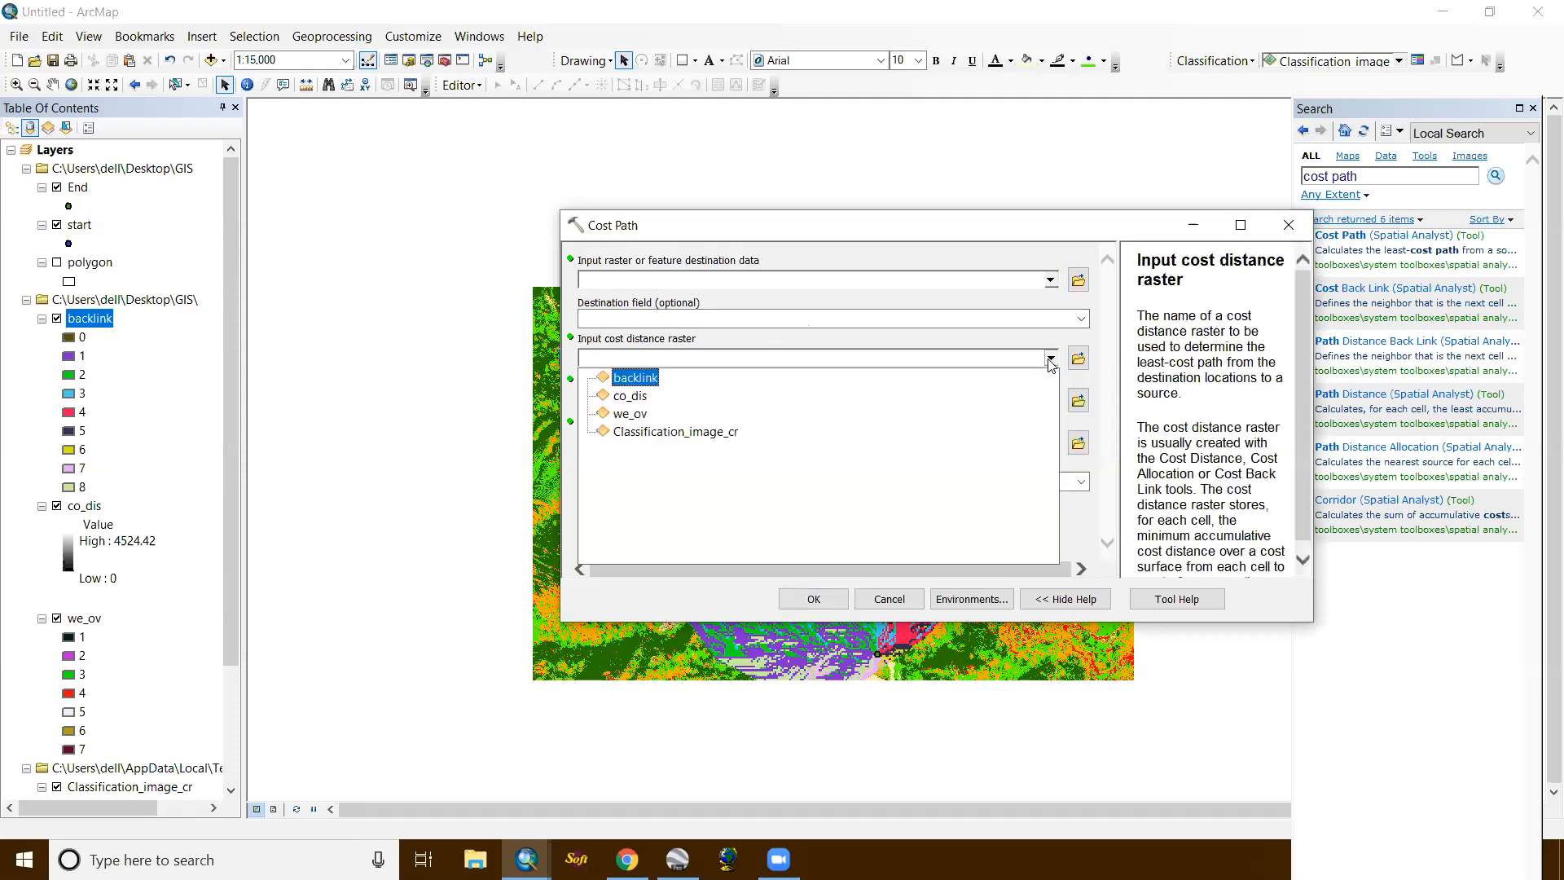
pyautogui.click(651, 396)
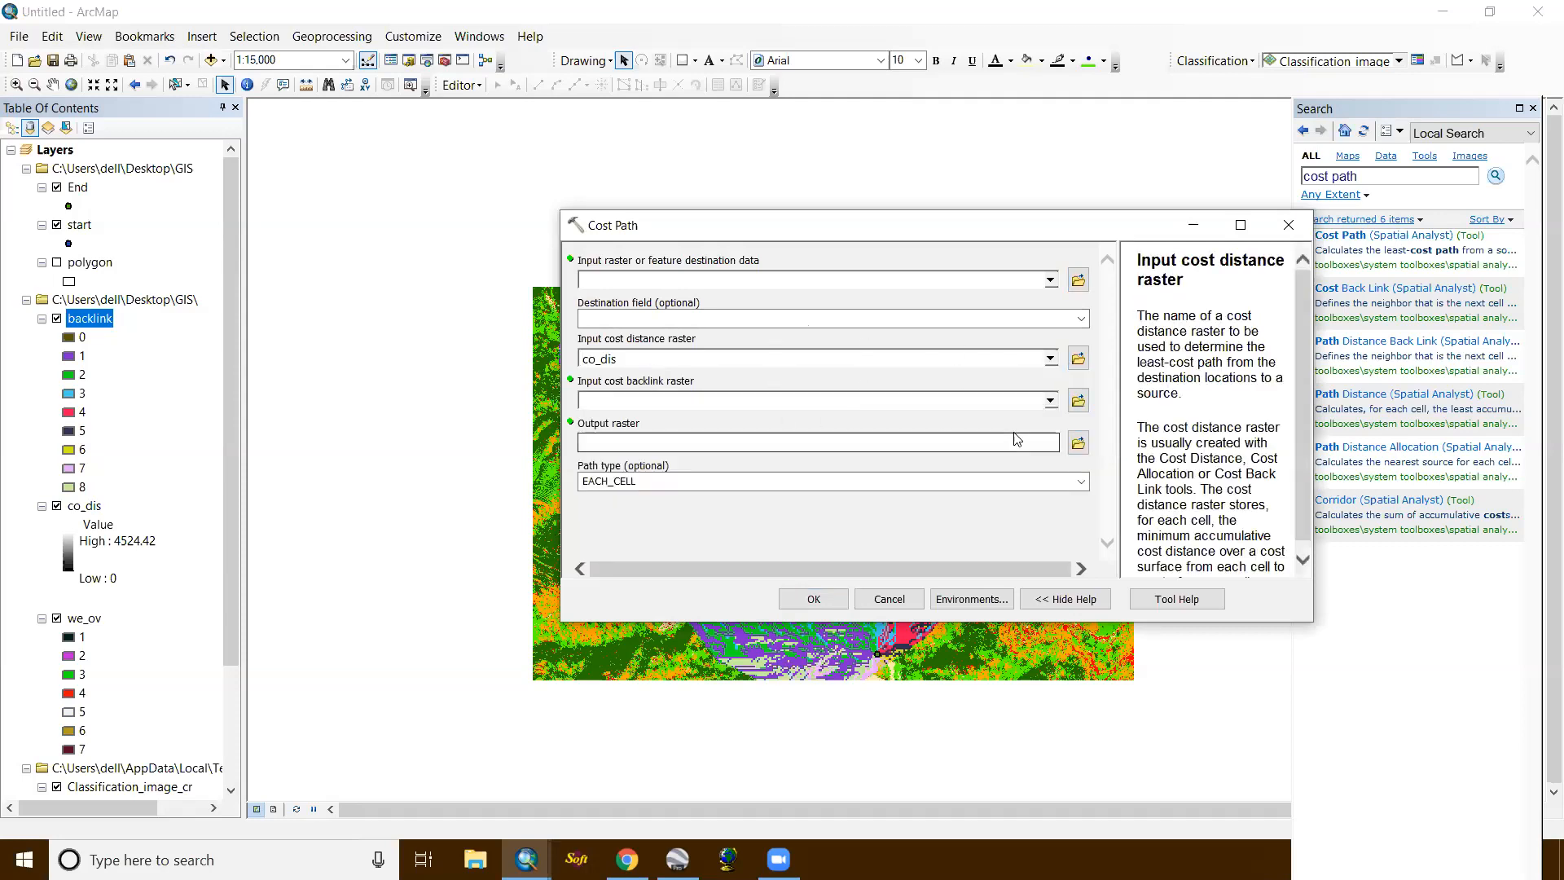
pyautogui.click(1051, 402)
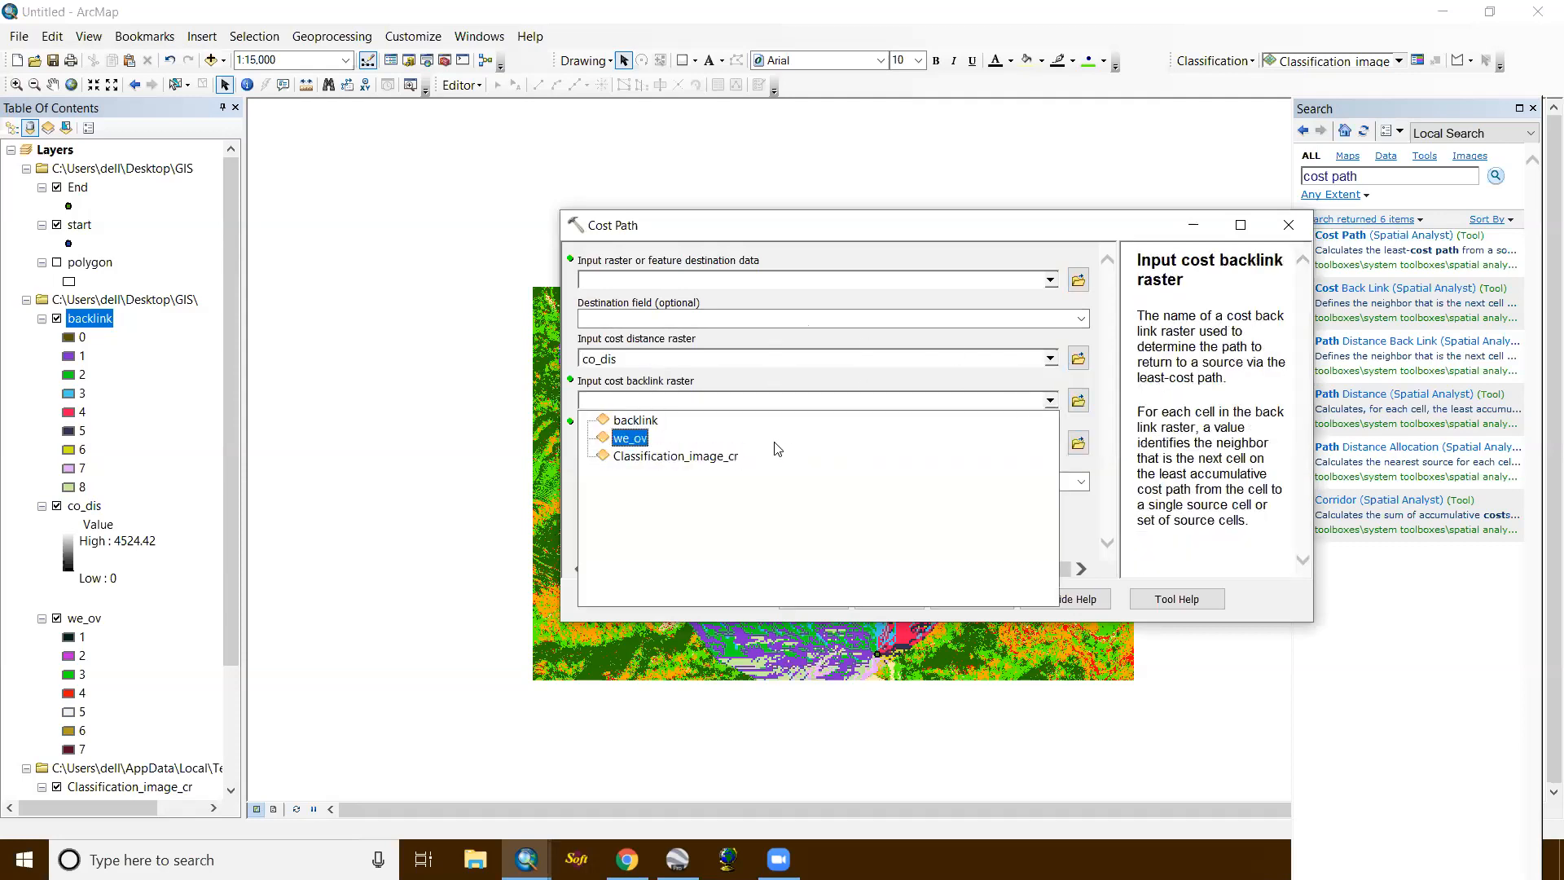
pyautogui.click(684, 425)
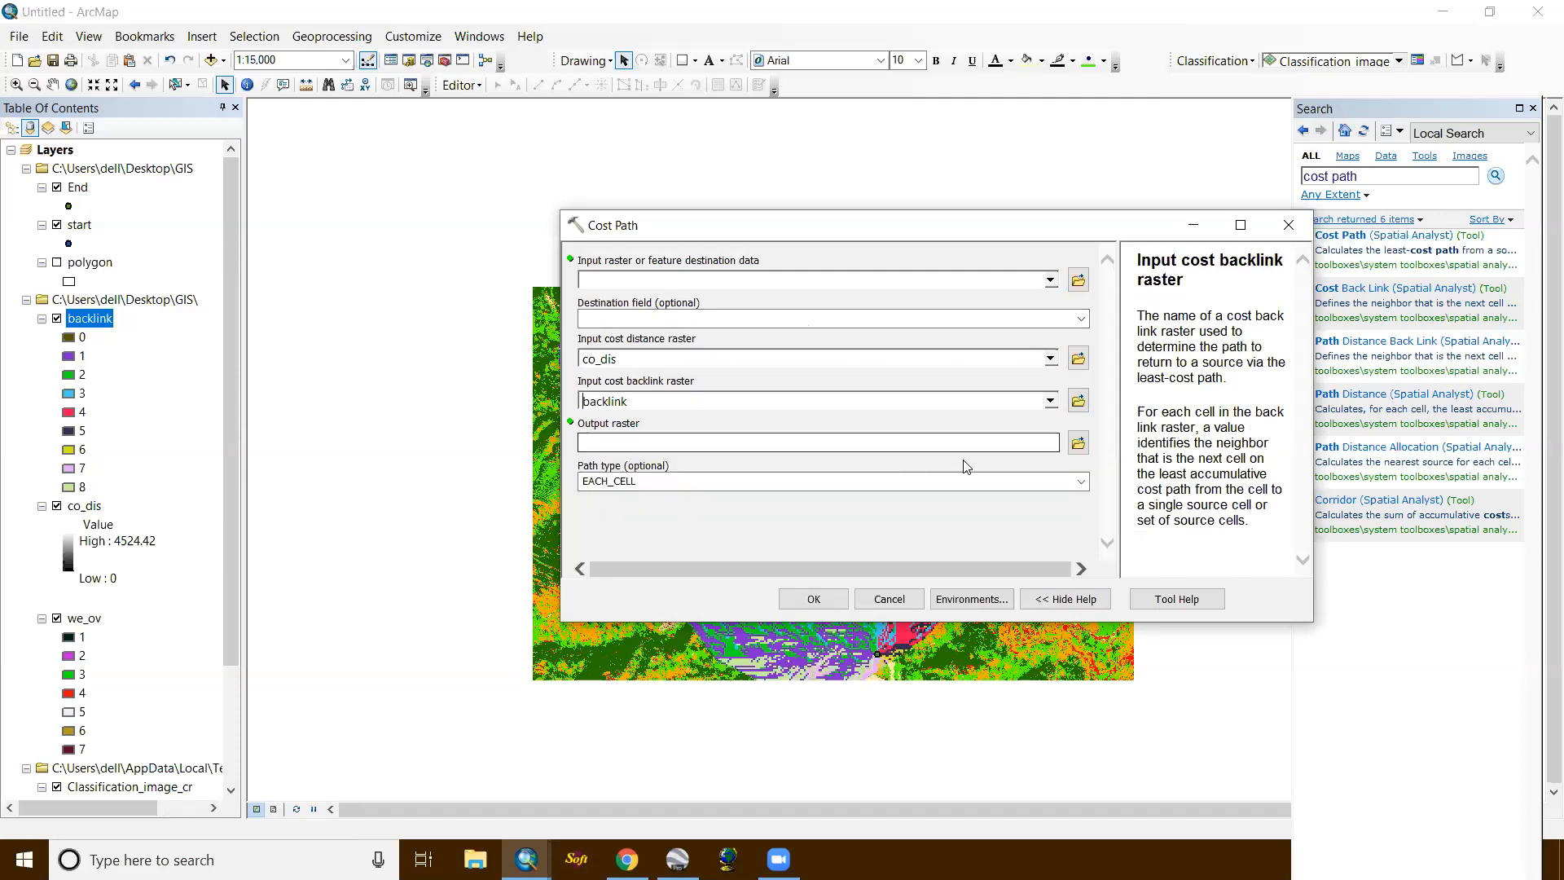
# Step: Set the start point layer as the destination data for Cost Path
pyautogui.click(1074, 448)
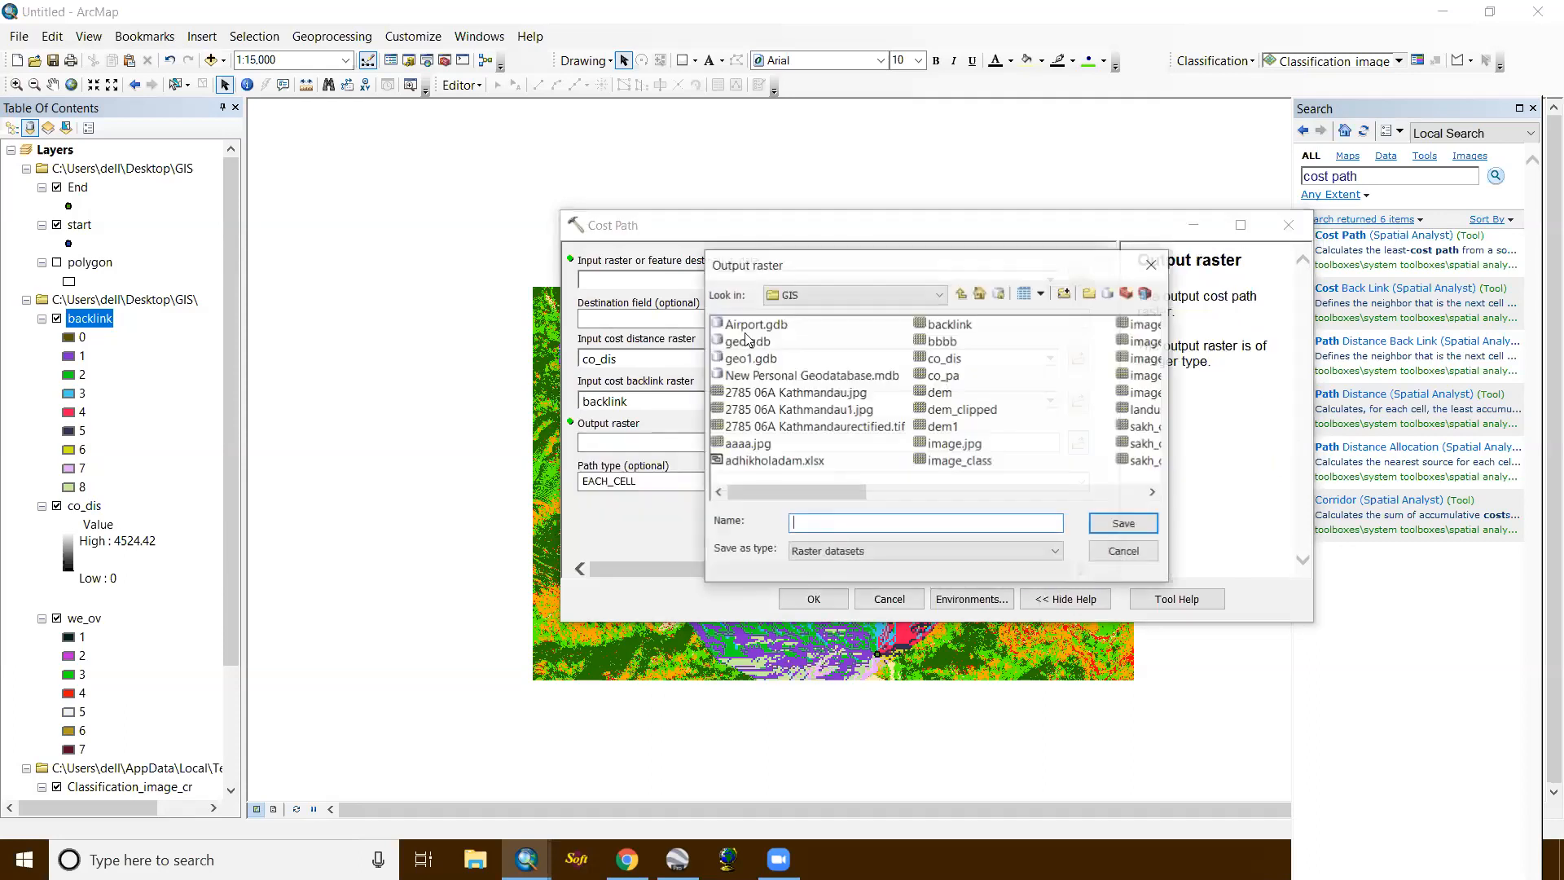
pyautogui.click(1152, 264)
pyautogui.click(1050, 280)
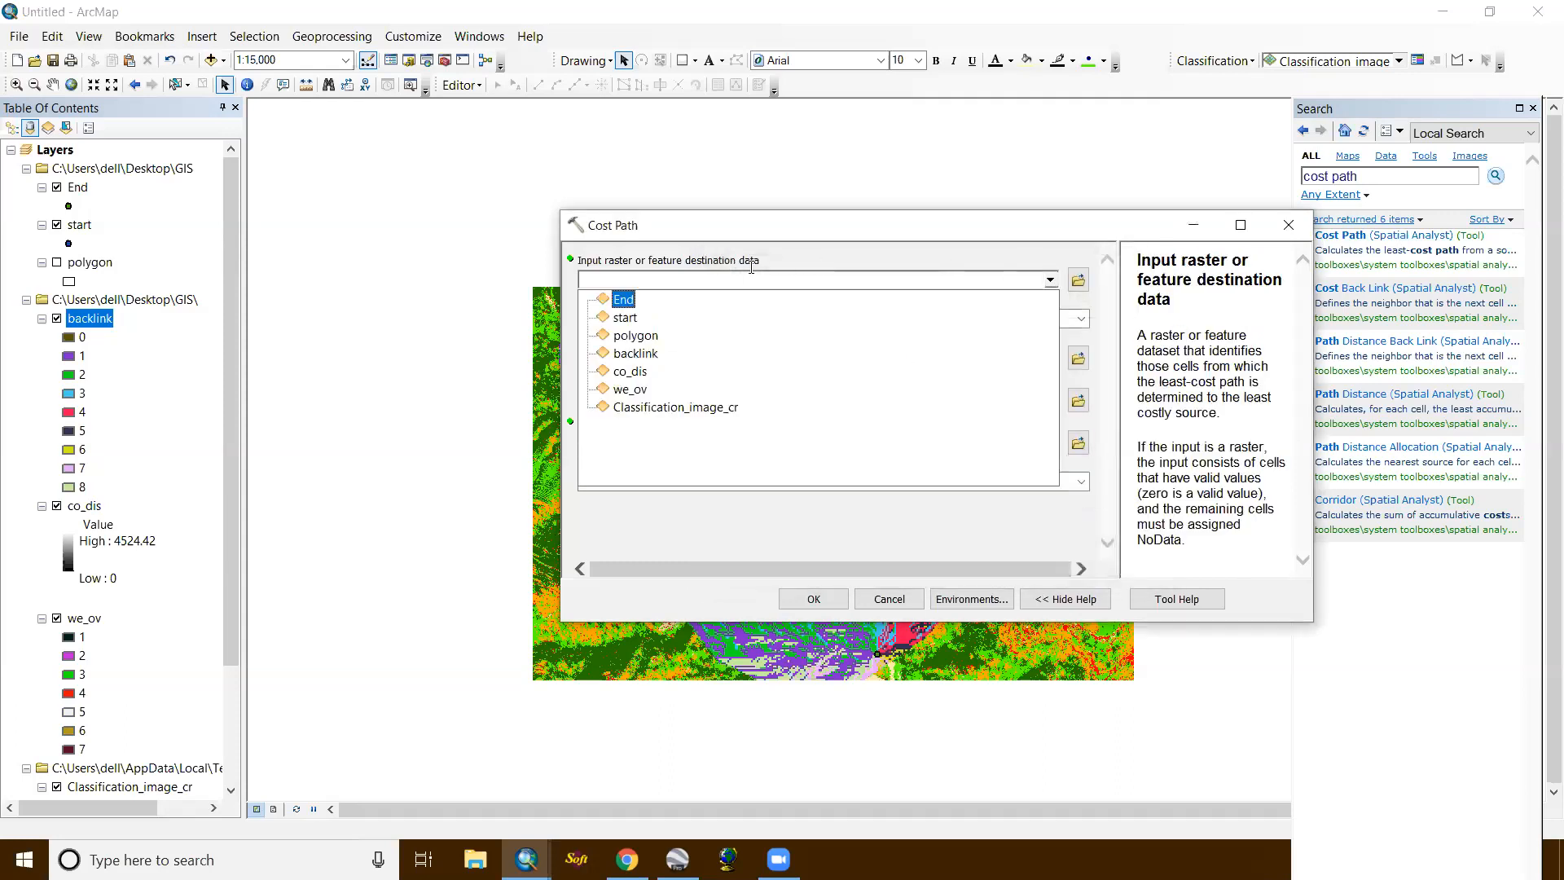
pyautogui.click(625, 318)
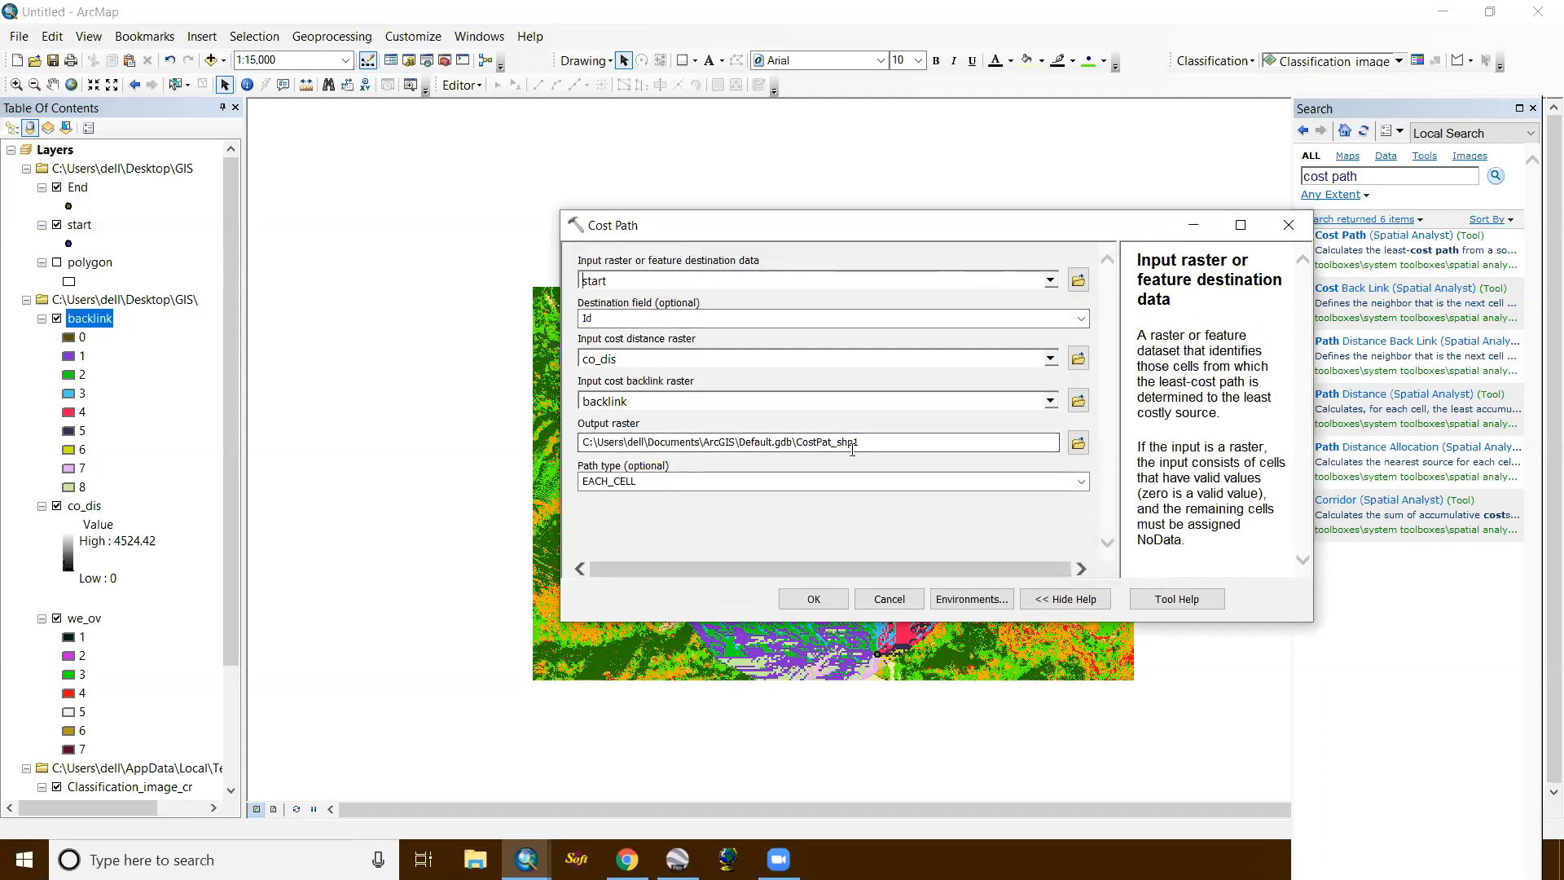
# Step: Set the output raster to cost_path in the GIS folder and run Cost Path
pyautogui.click(1078, 443)
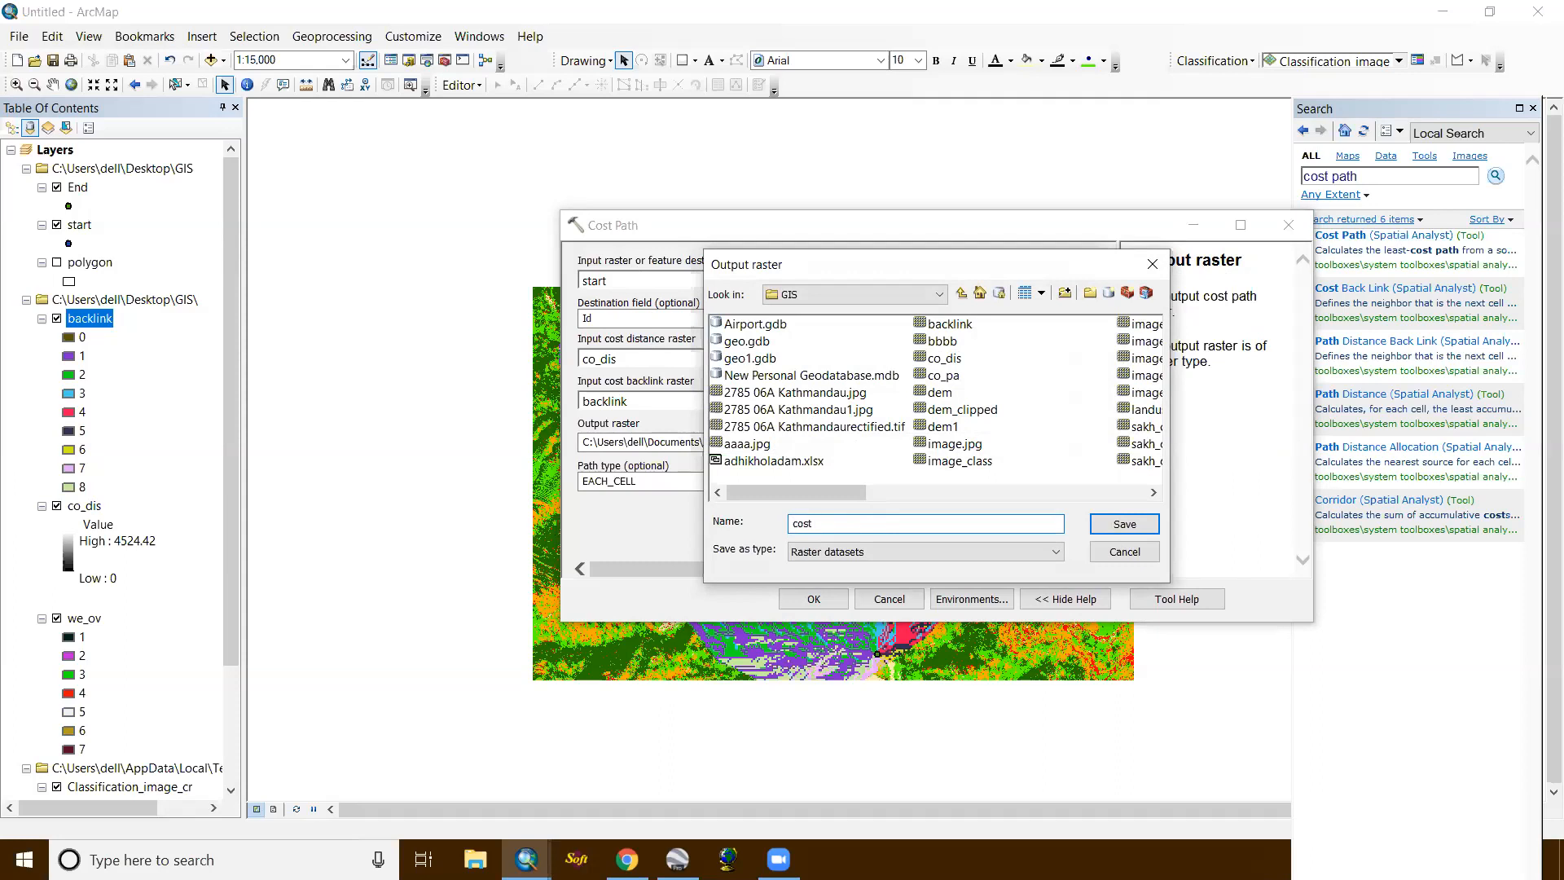
pyautogui.write('path')
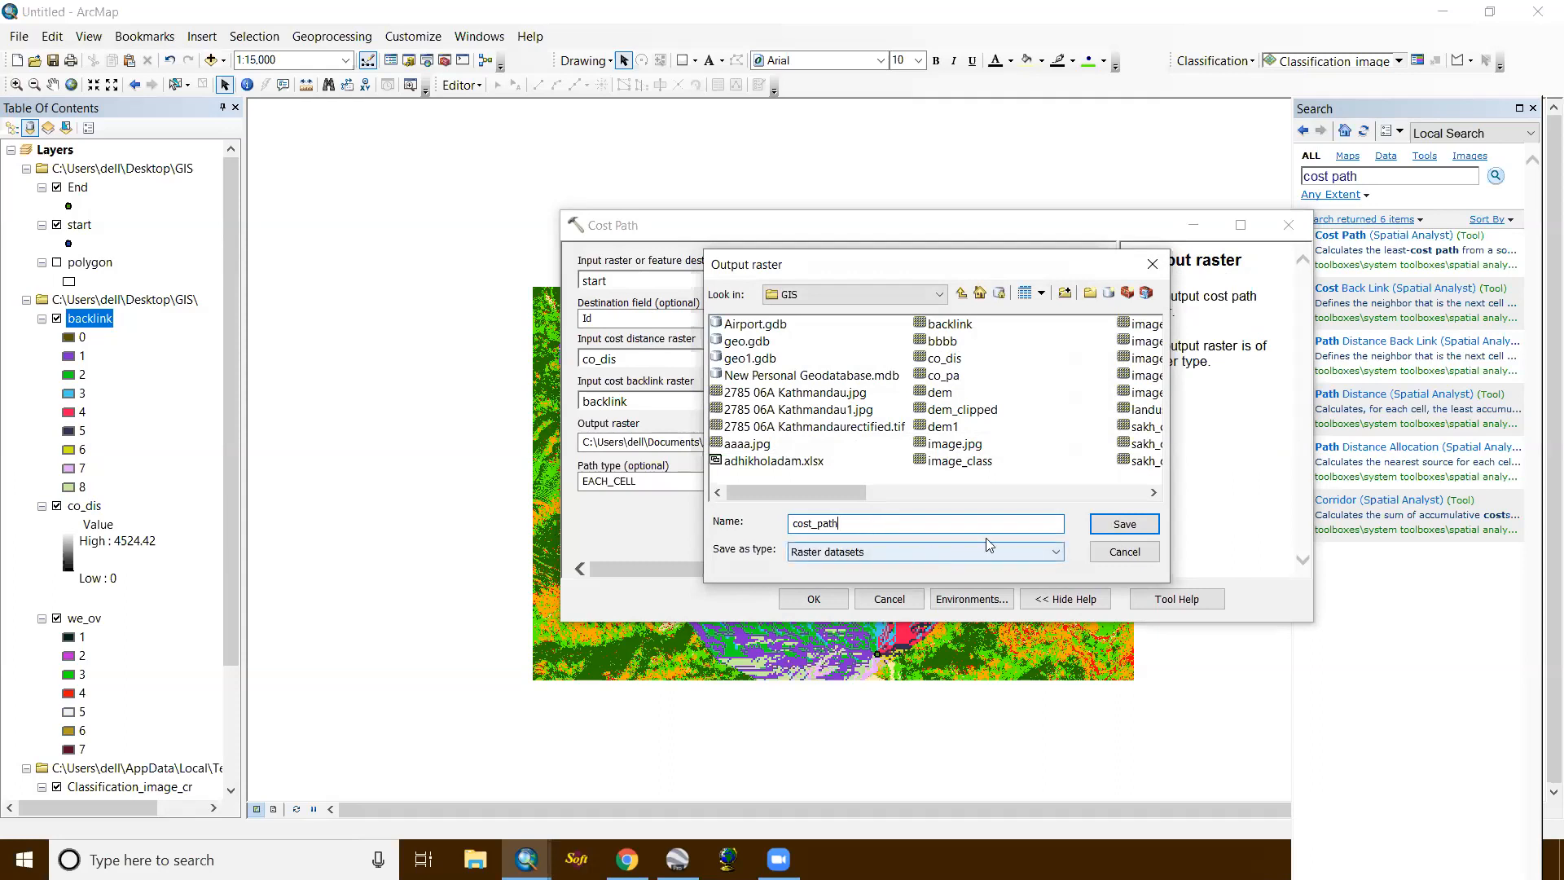
pyautogui.click(1125, 522)
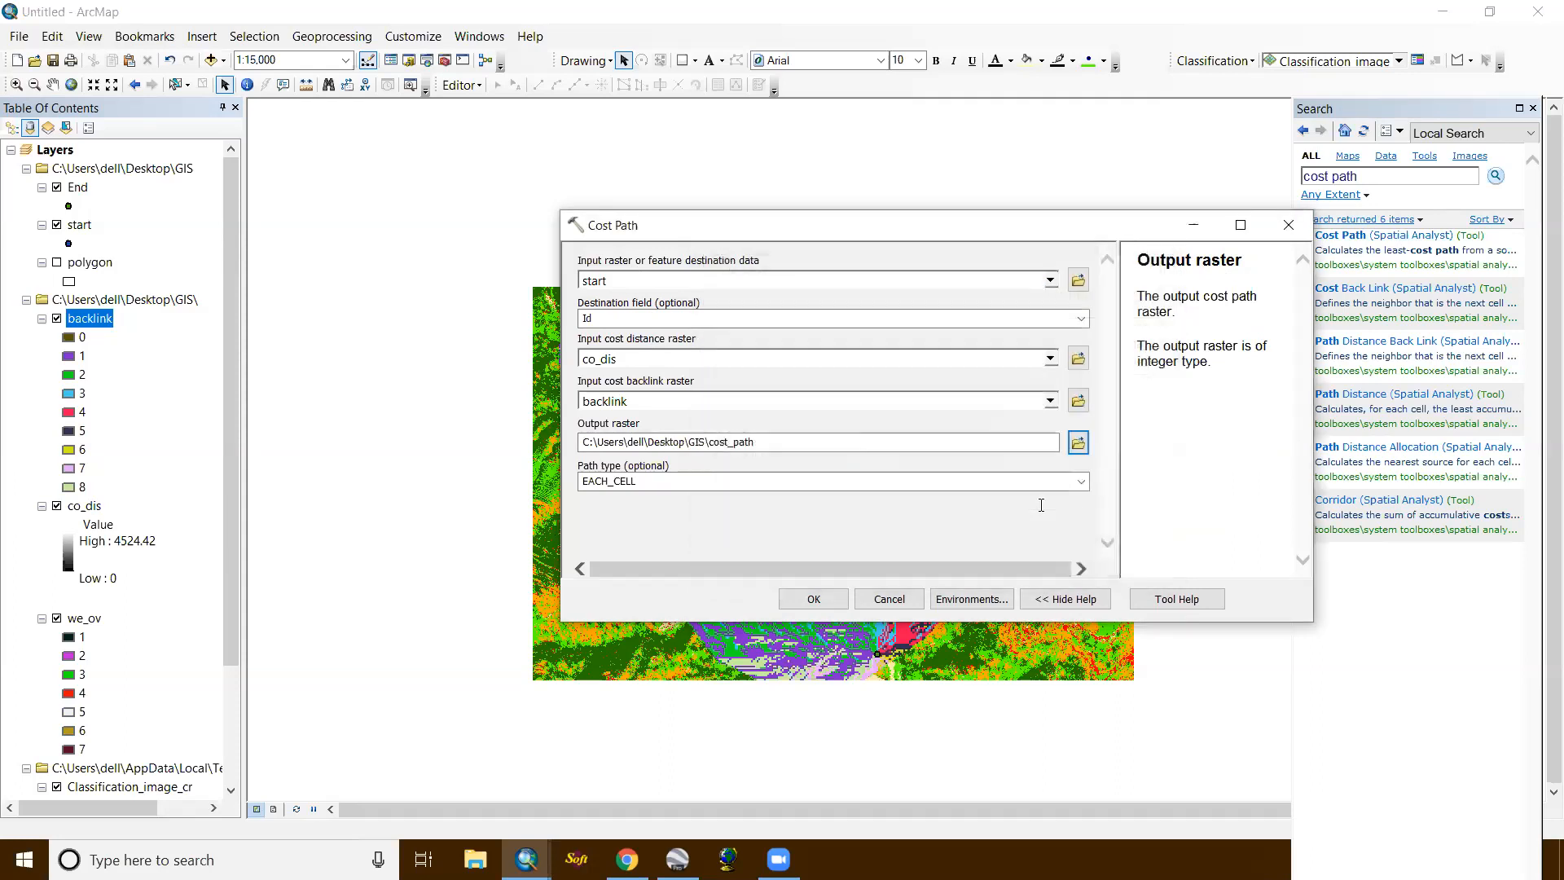
pyautogui.click(814, 599)
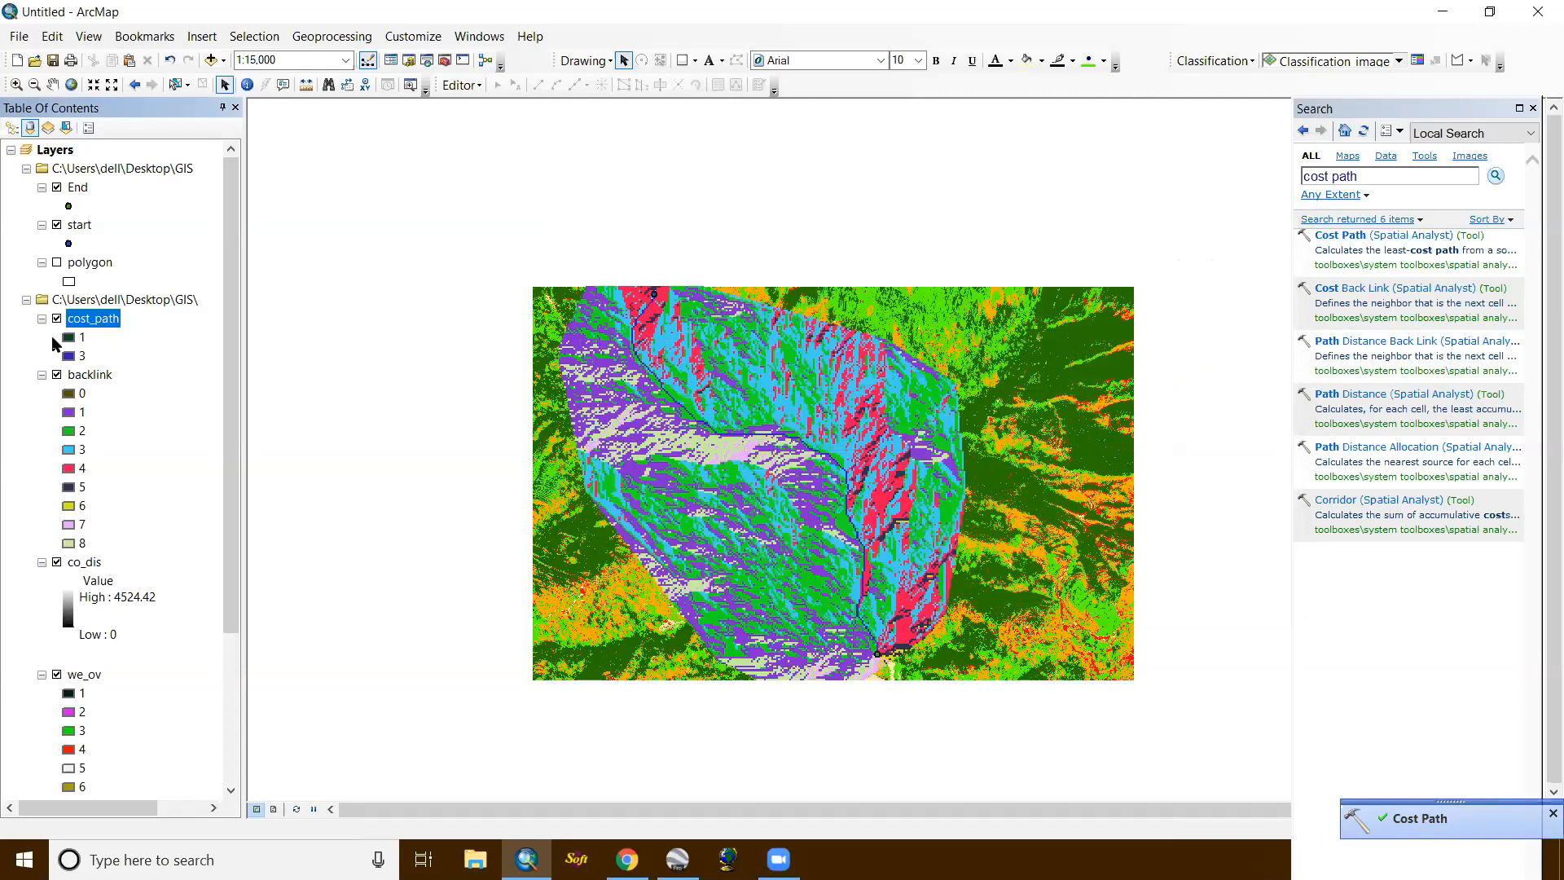
# Step: Hide the backlink, co_dis and we_ov layers to show the cost_path route over the classified image
pyautogui.click(56, 375)
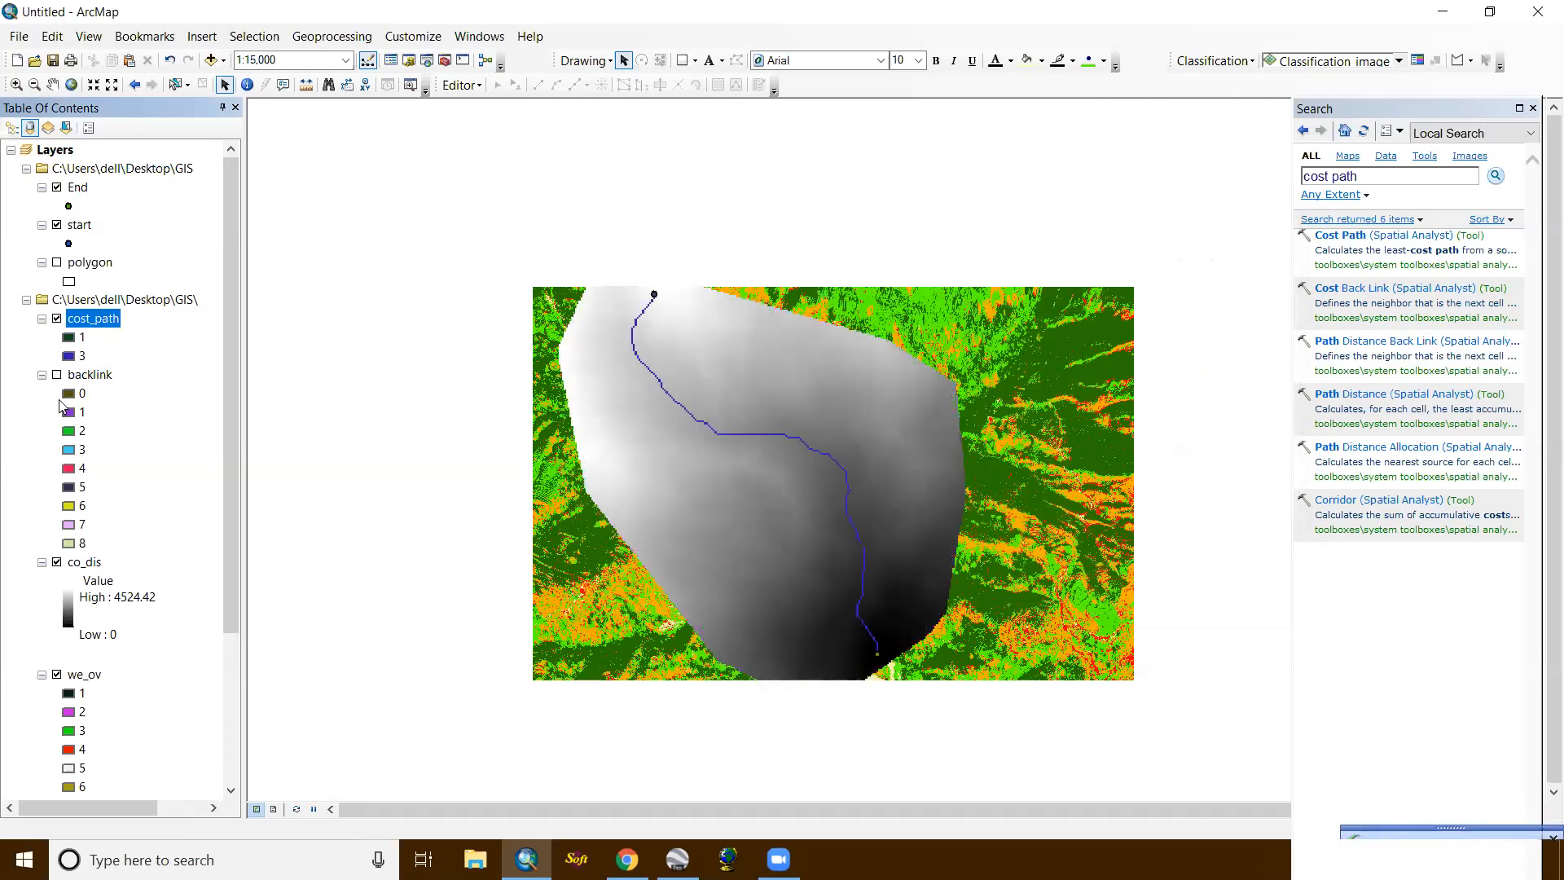
pyautogui.click(57, 563)
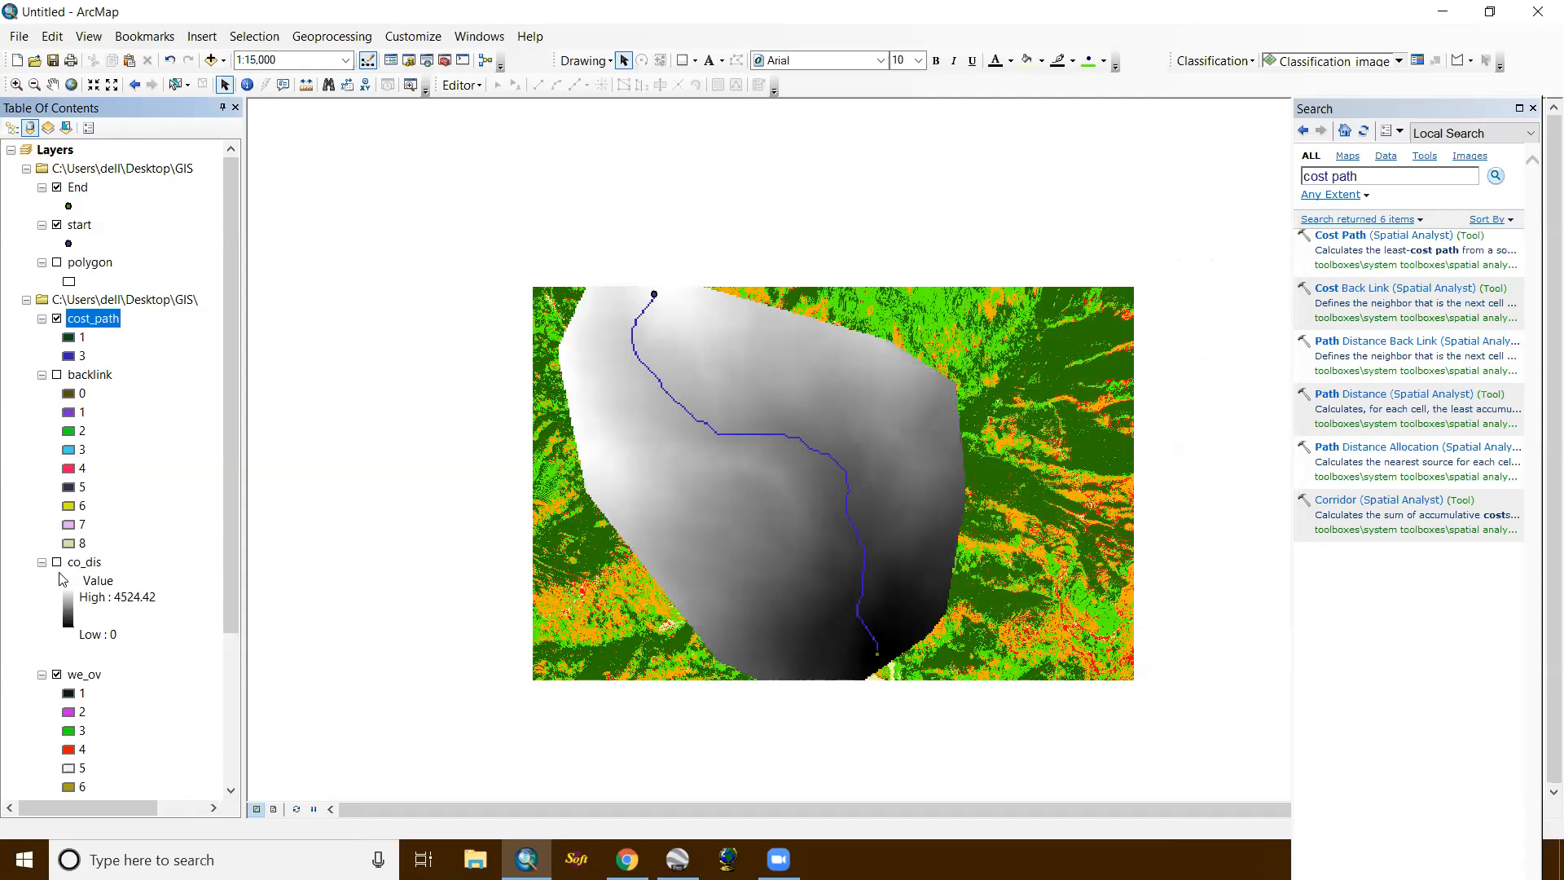
pyautogui.click(57, 675)
pyautogui.scroll(1, 651, 298)
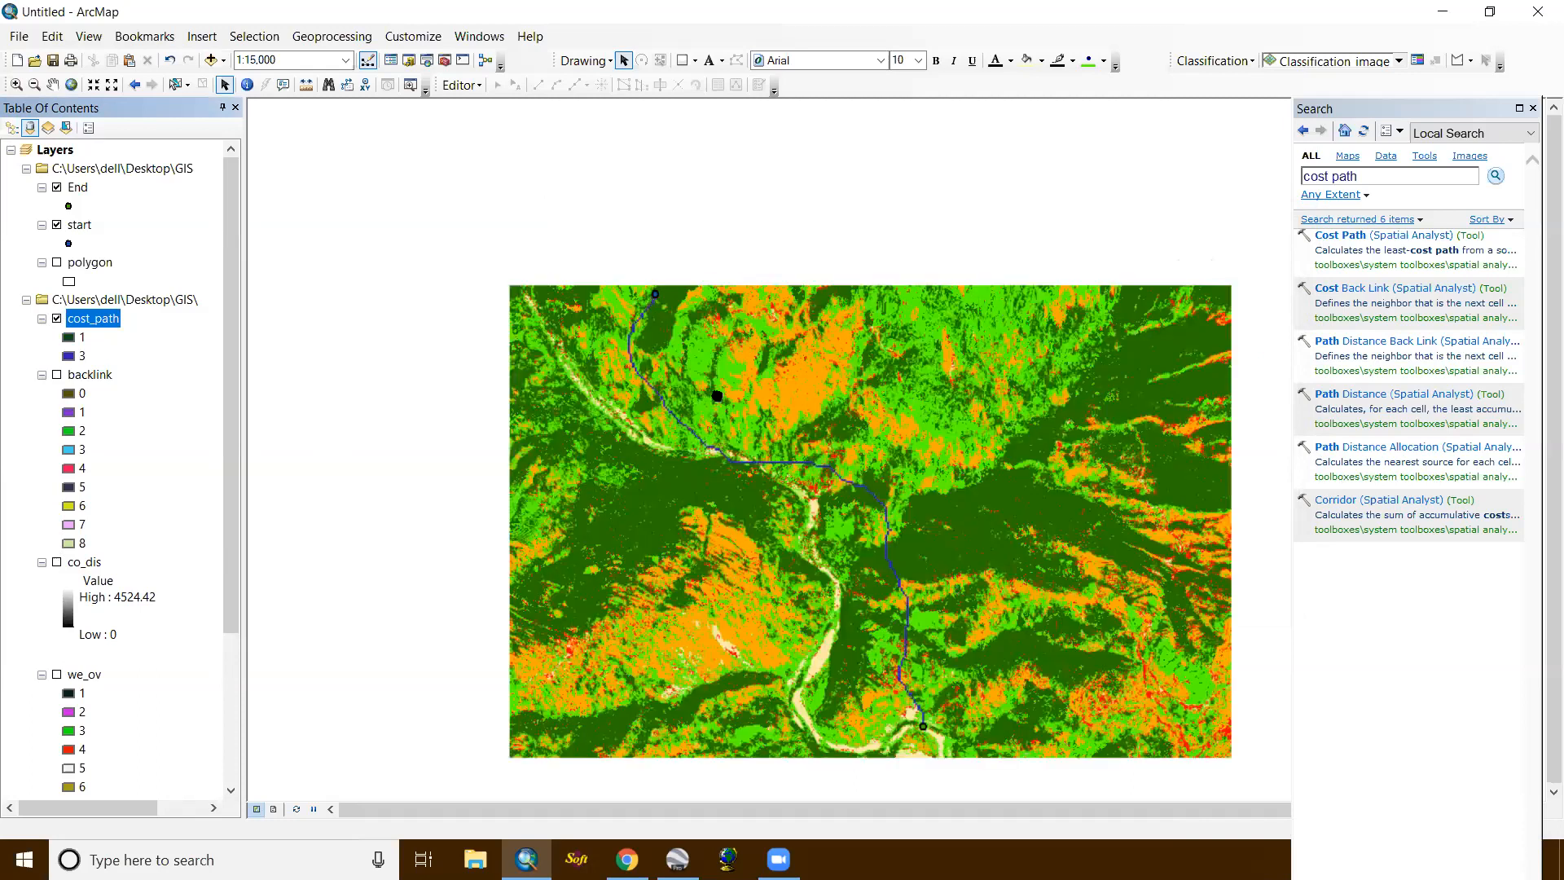
# Step: Examine the cost_path route between the start and End points over the classified image at several map scales
pyautogui.scroll(2, 878, 452)
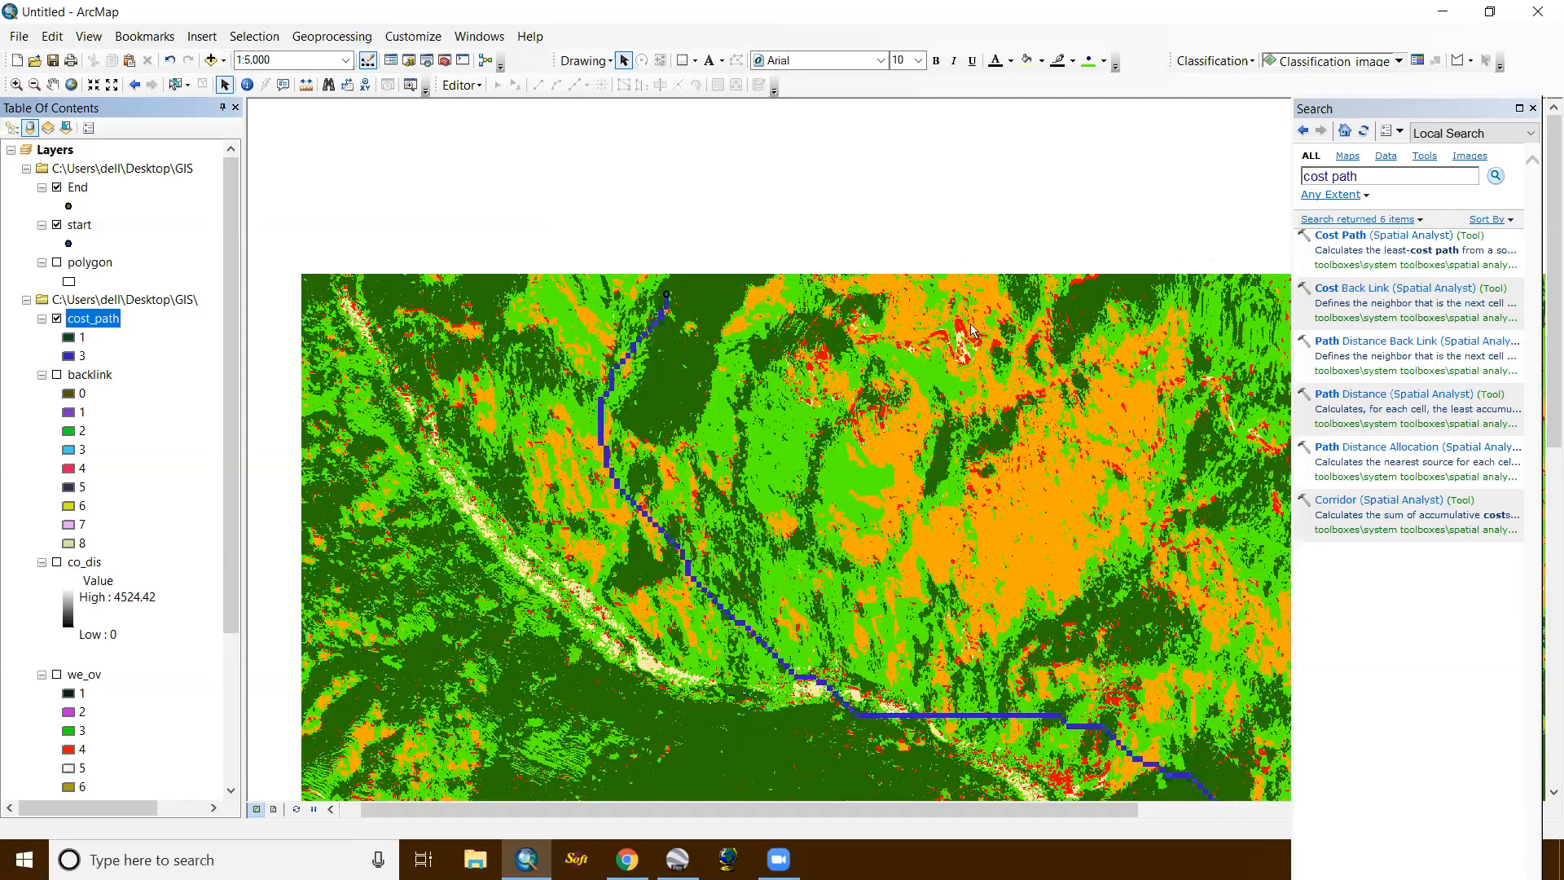
pyautogui.moveTo(1082, 713); pyautogui.dragTo(943, 443)
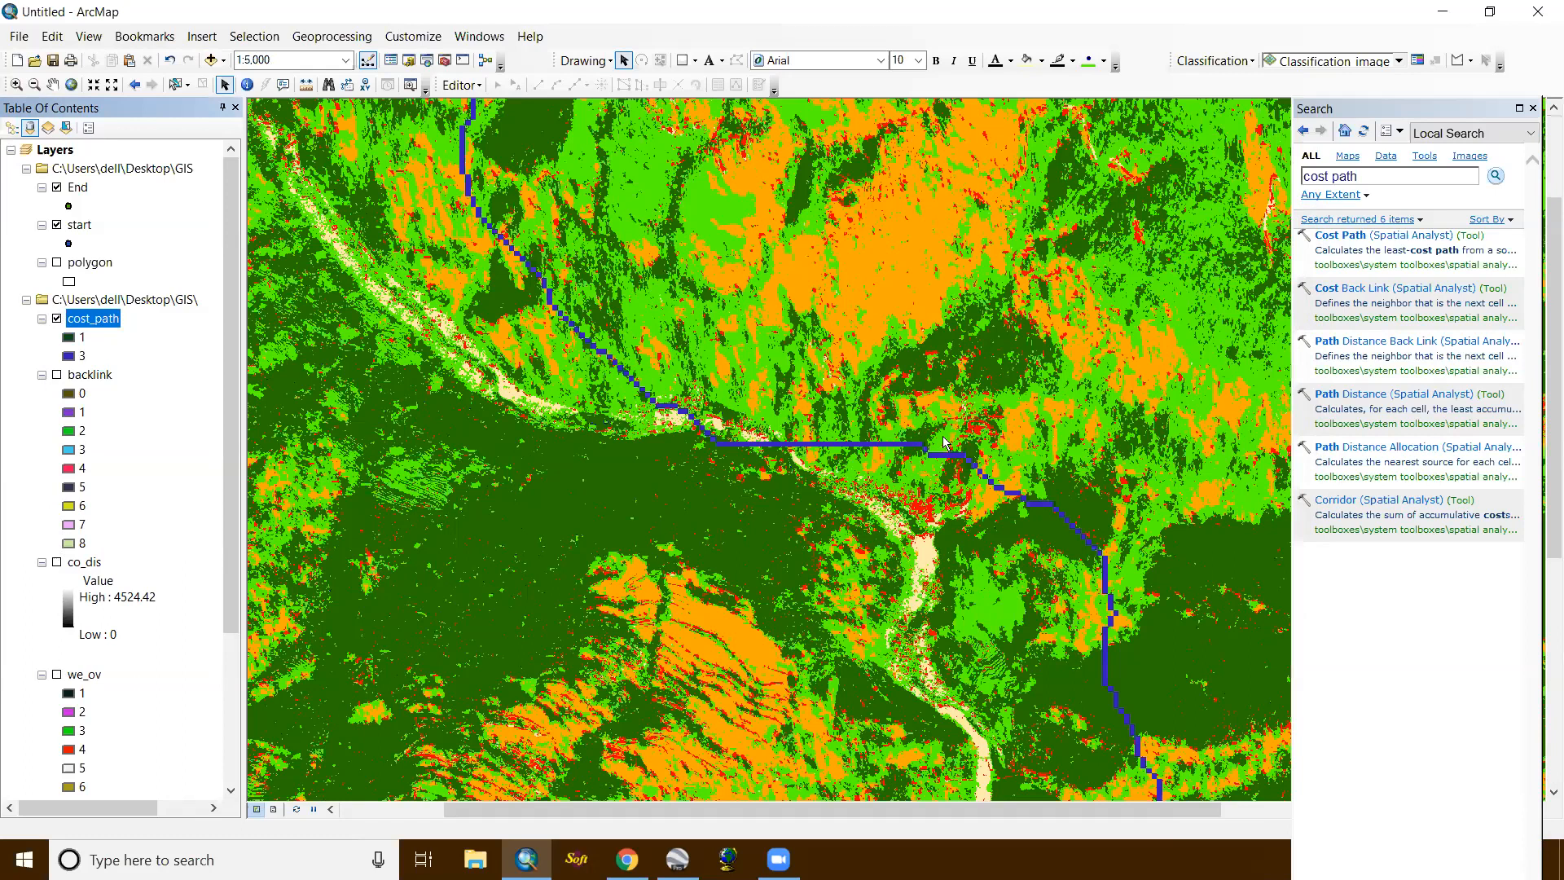
pyautogui.moveTo(990, 766); pyautogui.dragTo(930, 467)
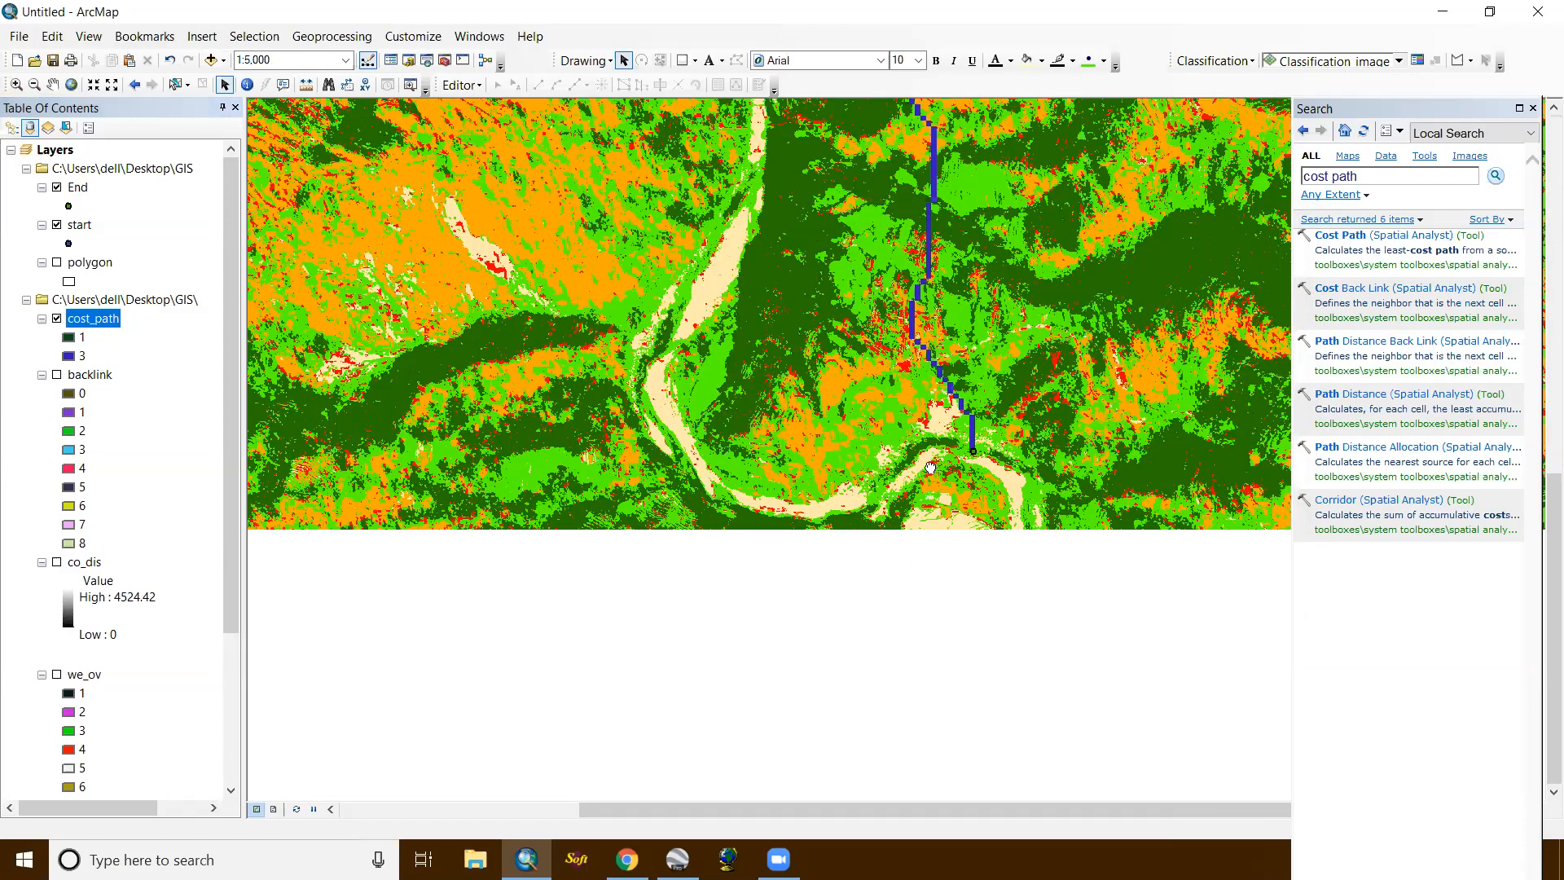
pyautogui.scroll(-1, 932, 470)
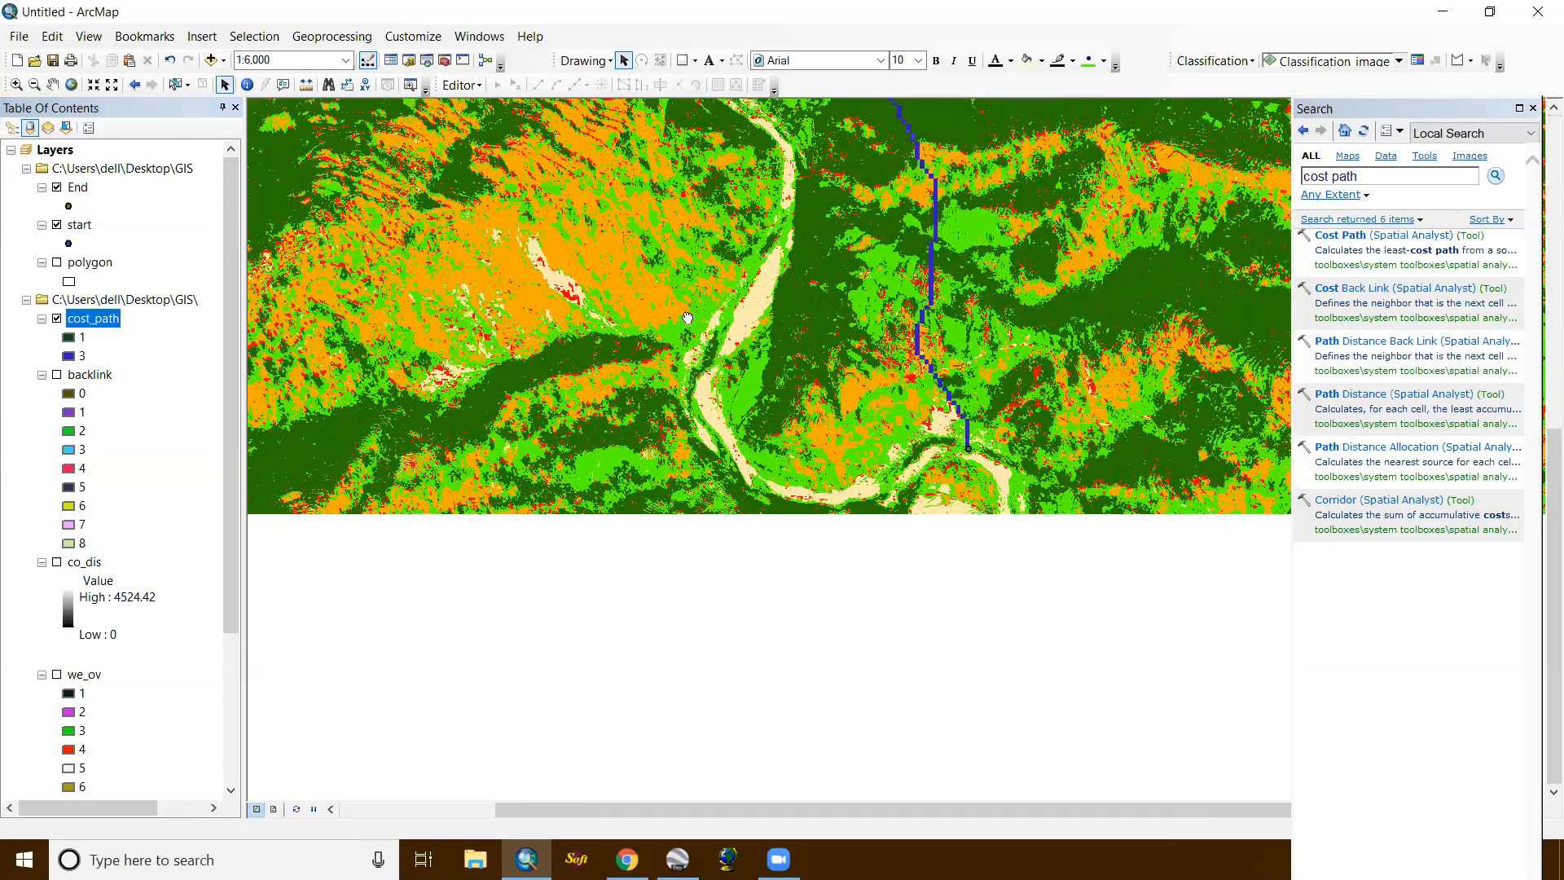
pyautogui.scroll(-2, 729, 487)
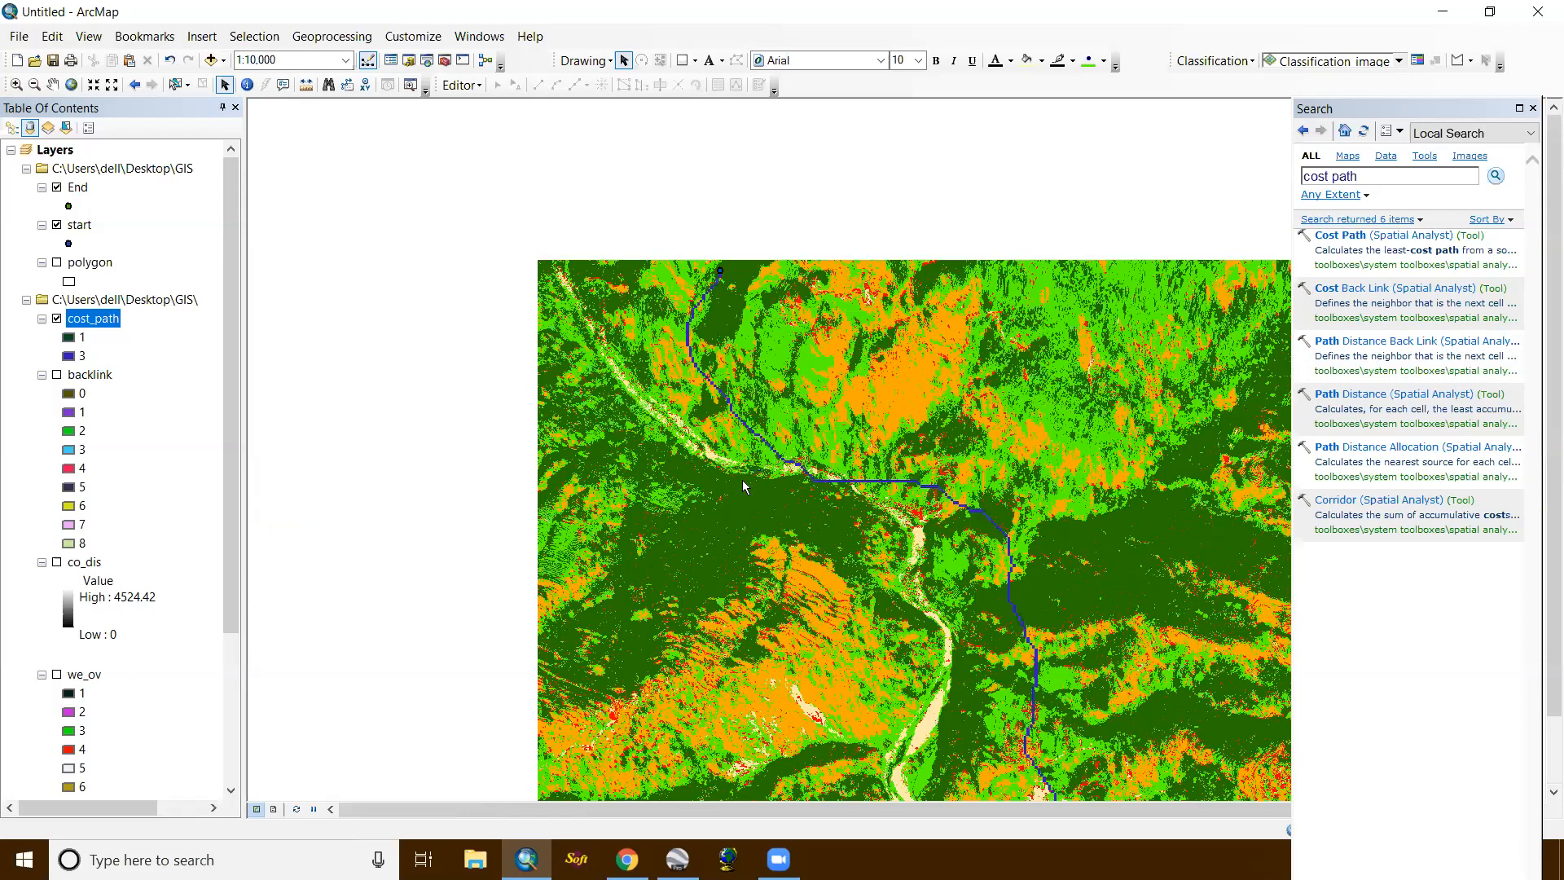
pyautogui.moveTo(741, 481); pyautogui.dragTo(787, 640)
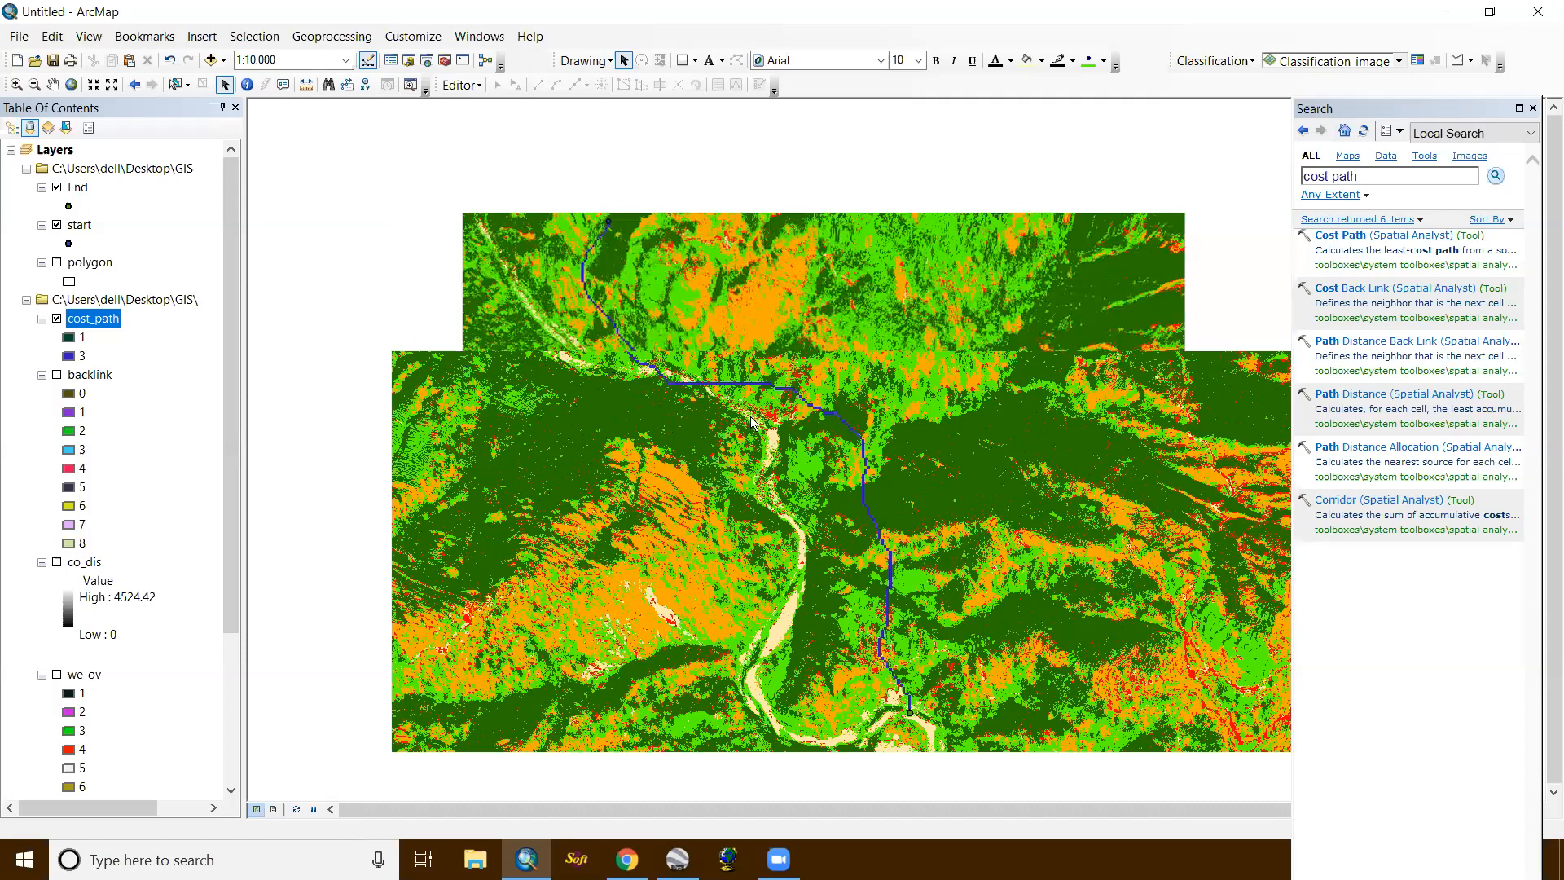
pyautogui.scroll(1, 780, 453)
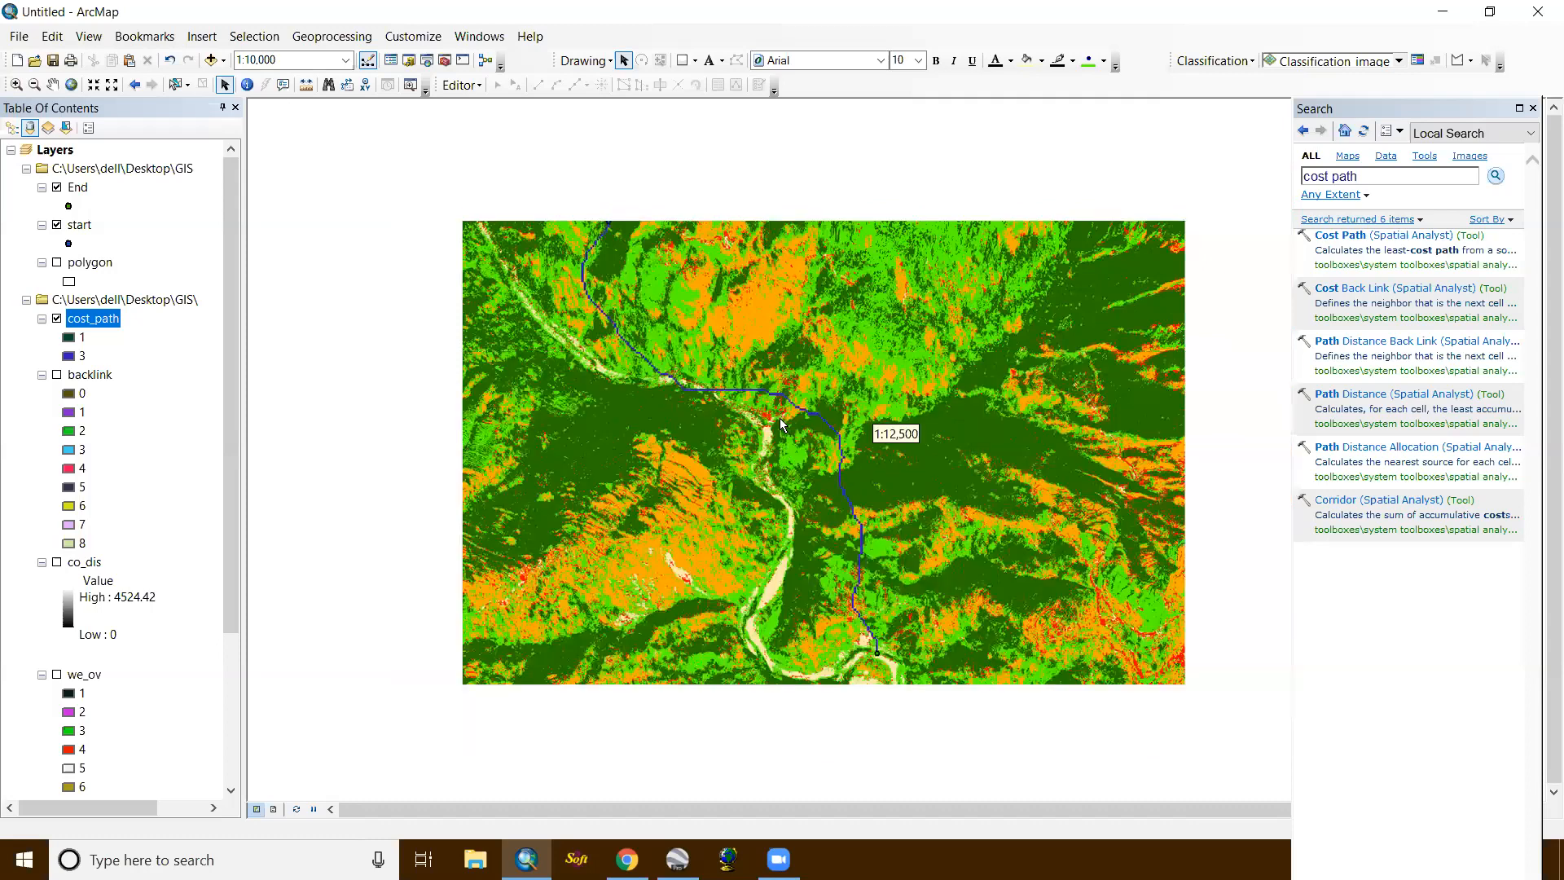
pyautogui.scroll(3, 780, 421)
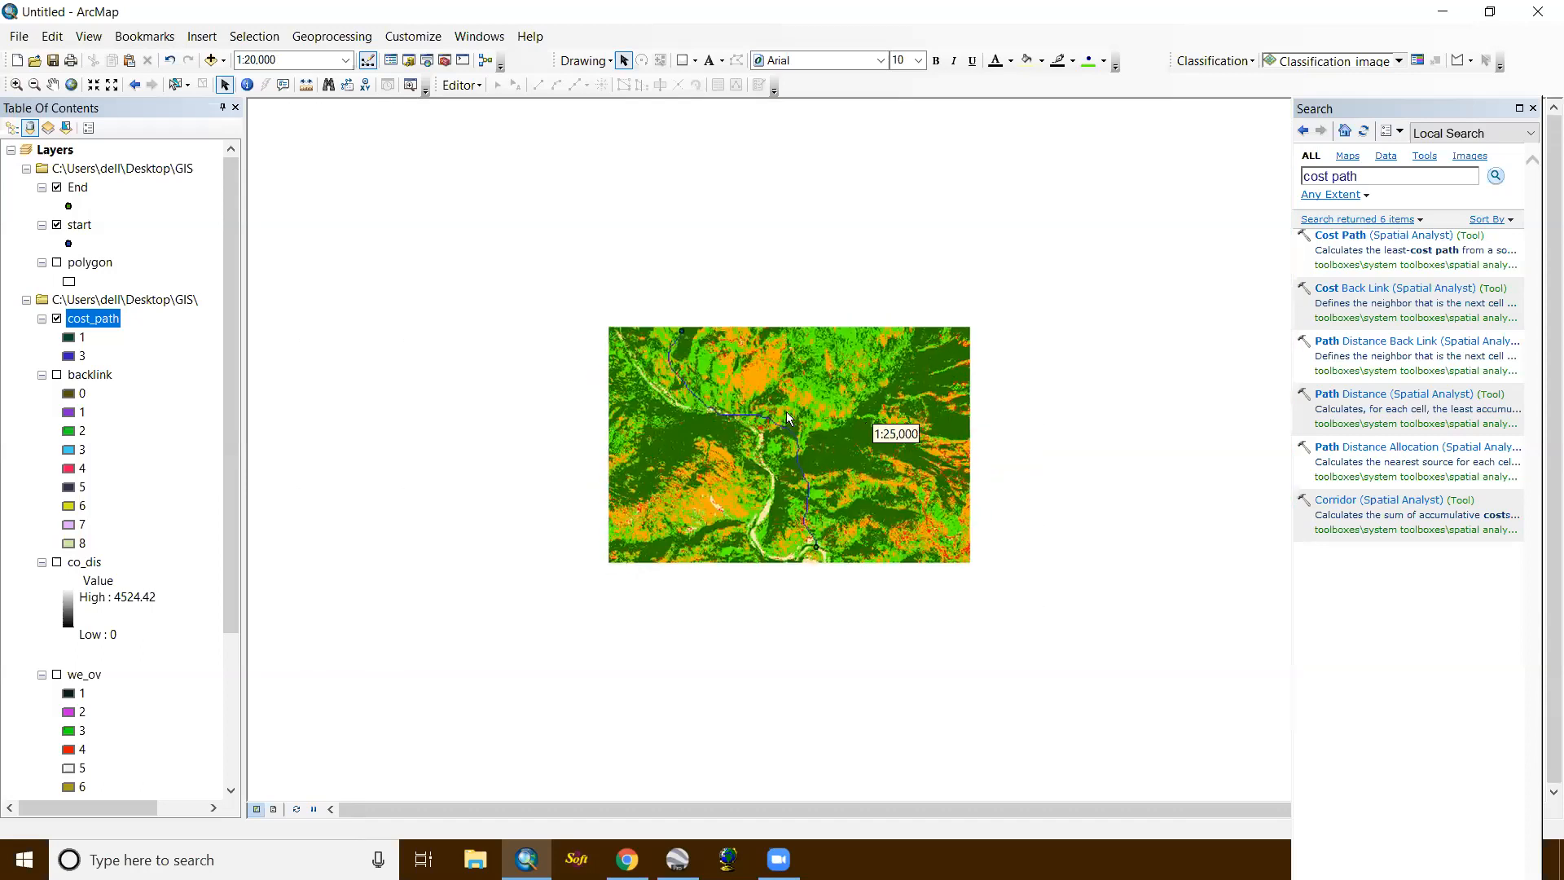
pyautogui.scroll(-1, 785, 412)
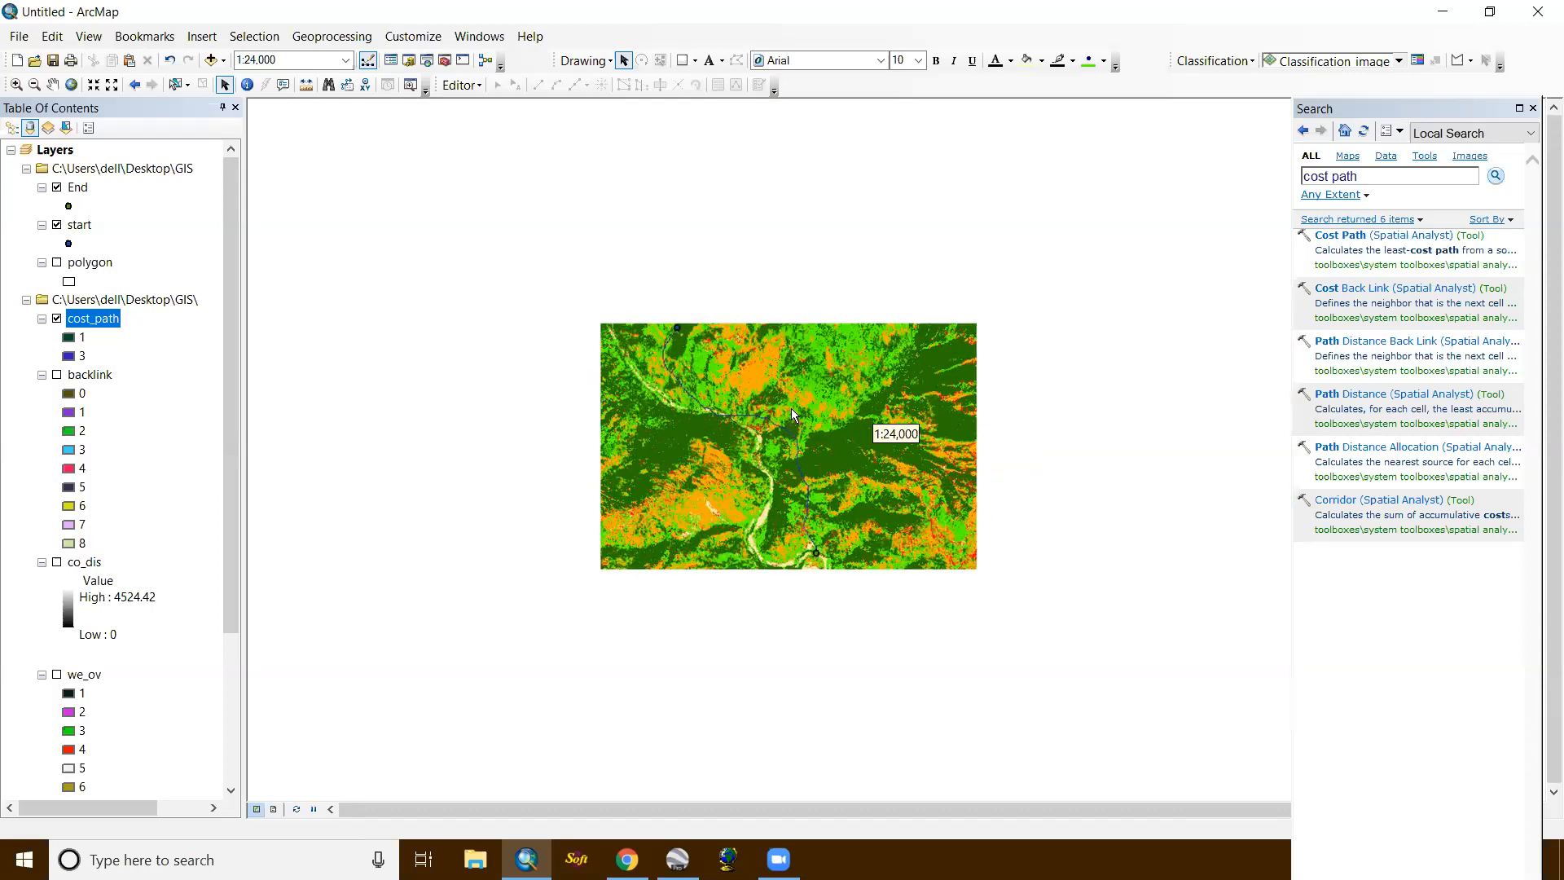
pyautogui.scroll(-2, 792, 411)
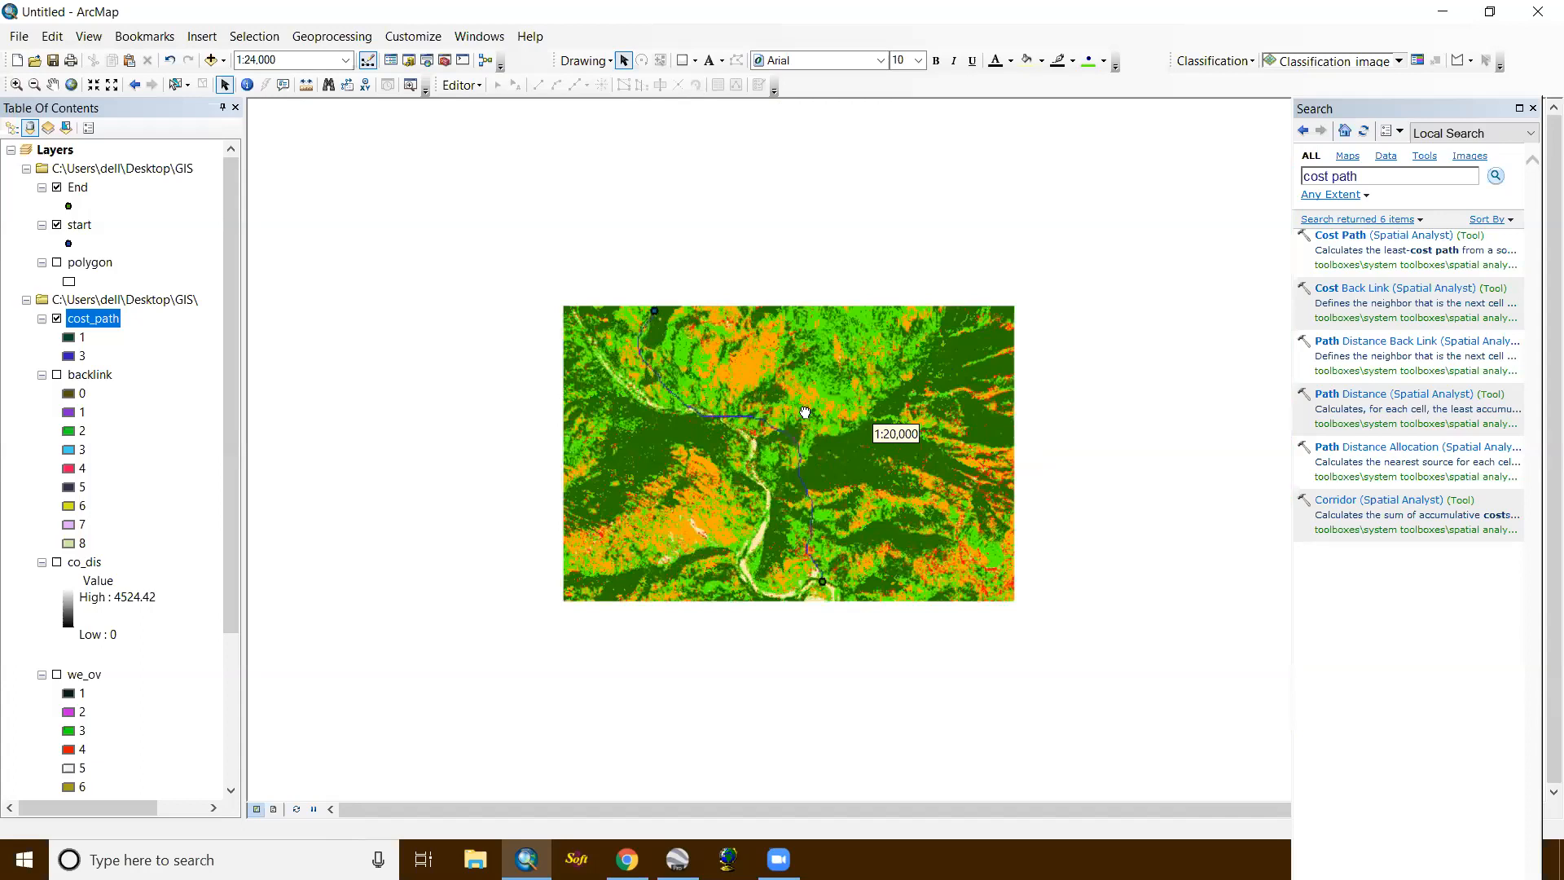
pyautogui.moveTo(793, 404); pyautogui.dragTo(782, 400)
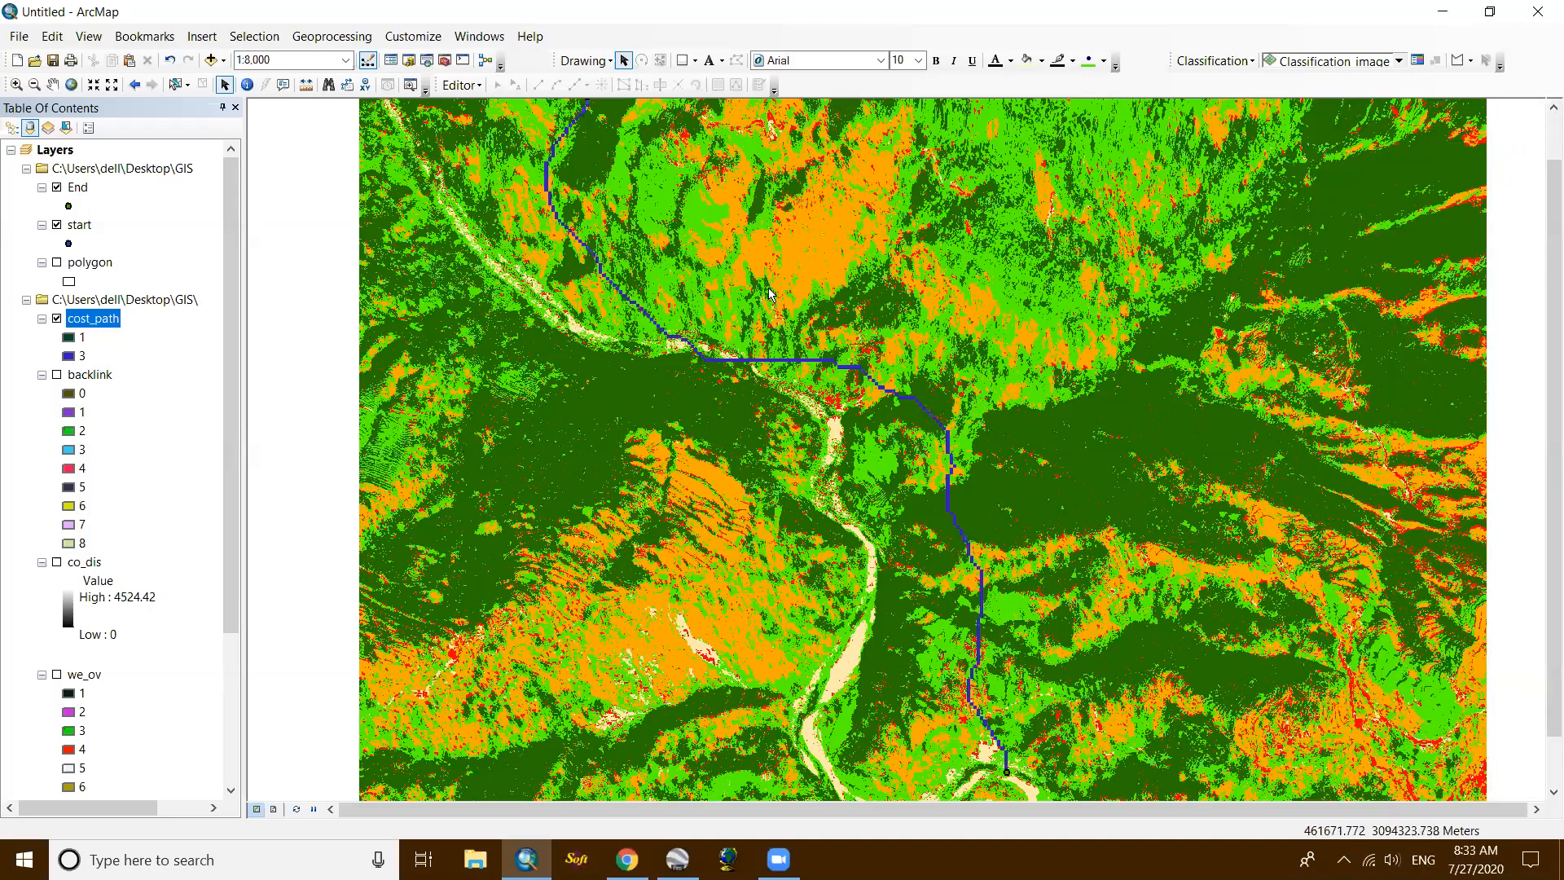
pyautogui.scroll(-3, 920, 437)
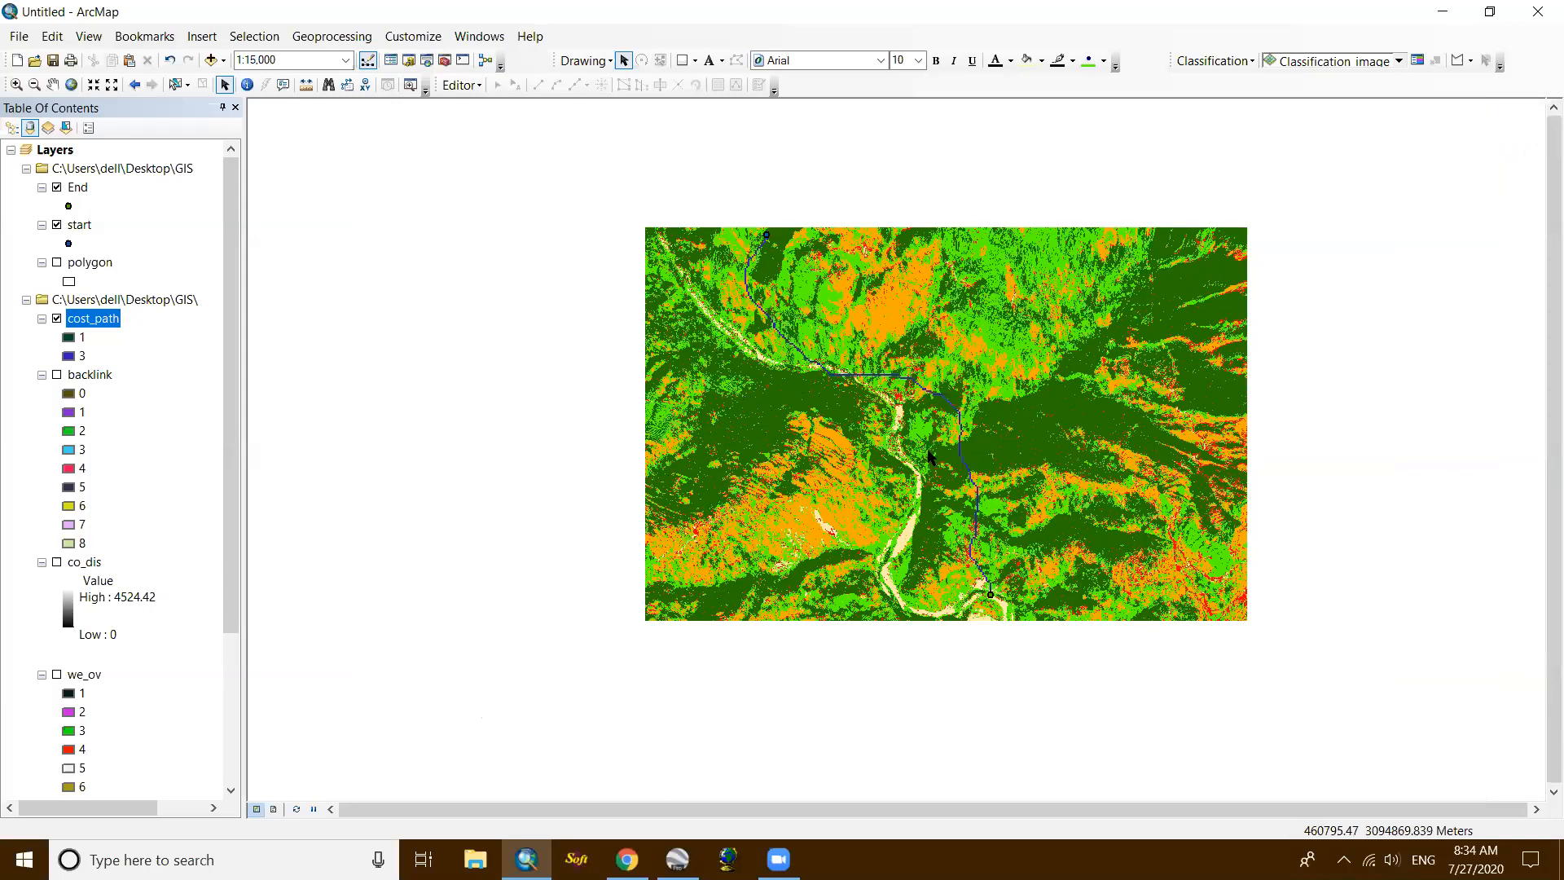
pyautogui.scroll(-2, 929, 454)
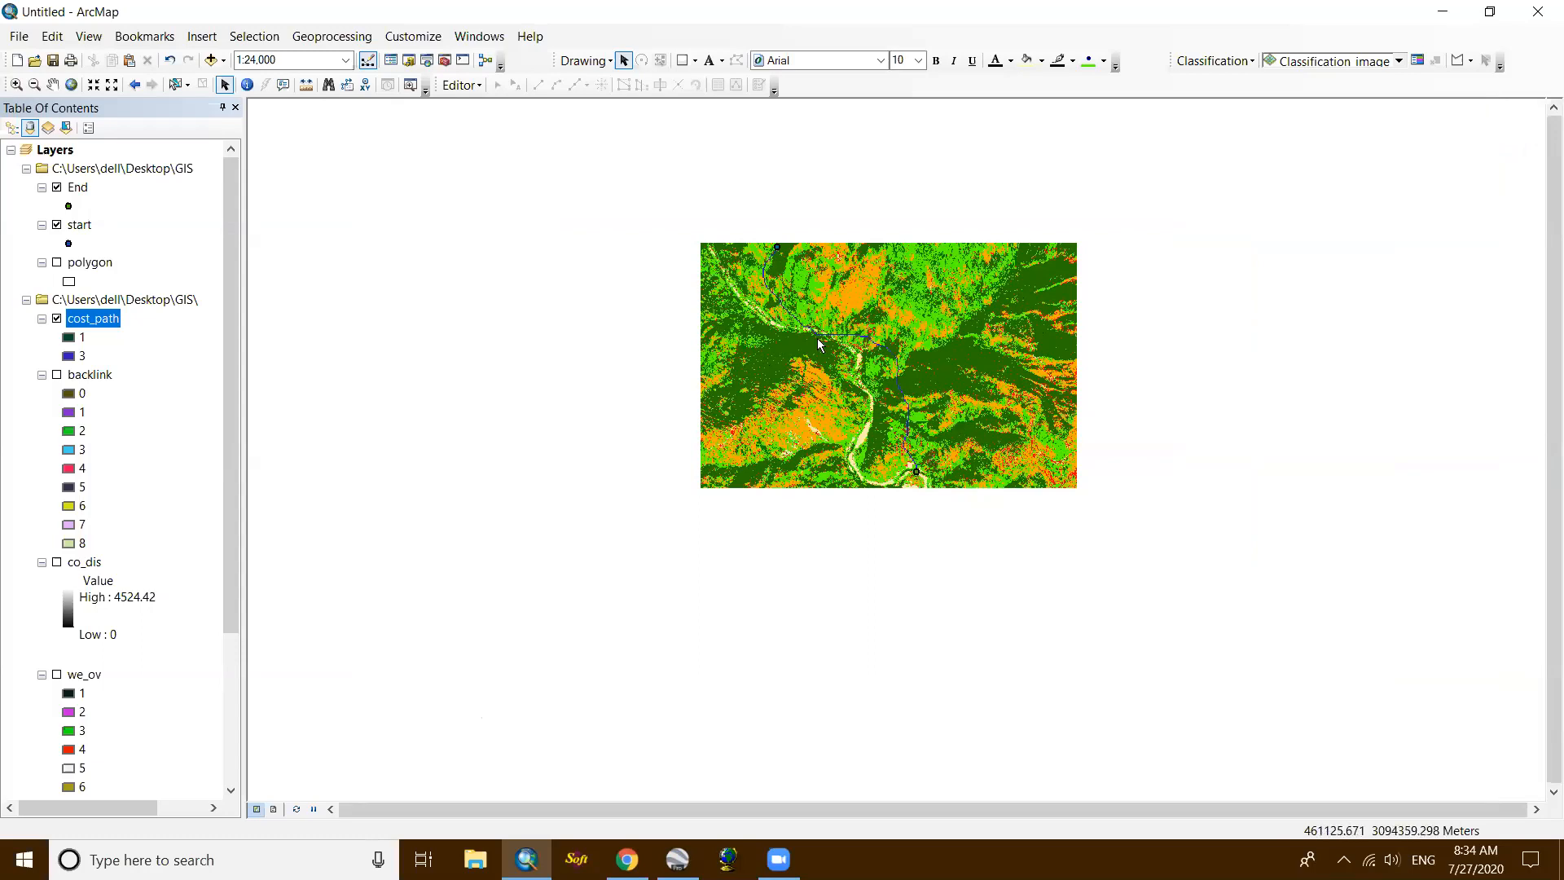
pyautogui.scroll(-1, 820, 345)
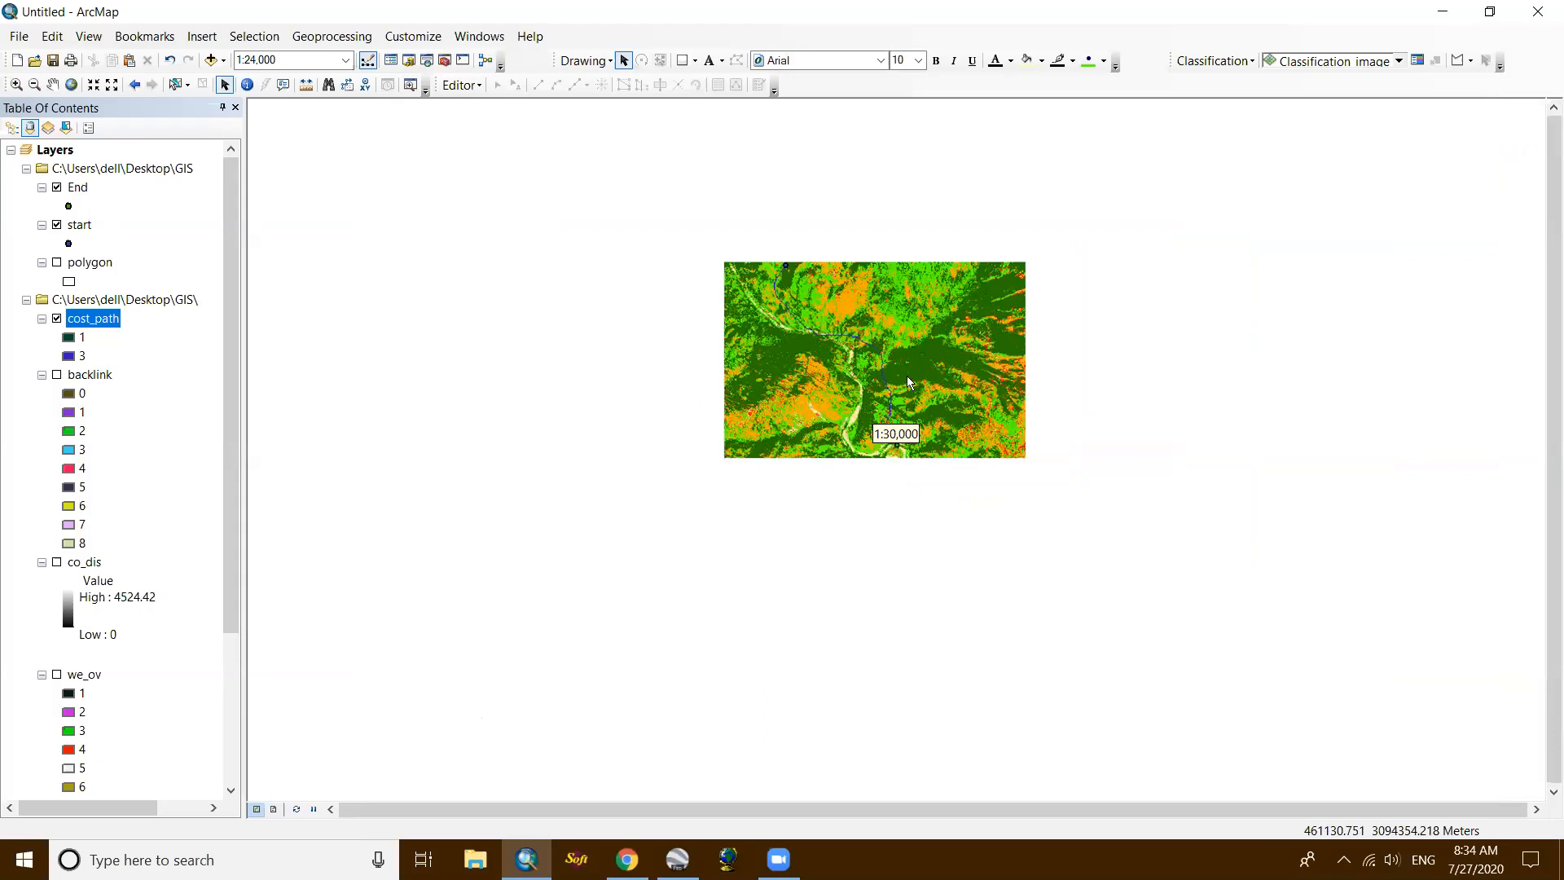
pyautogui.moveTo(862, 405); pyautogui.dragTo(788, 447)
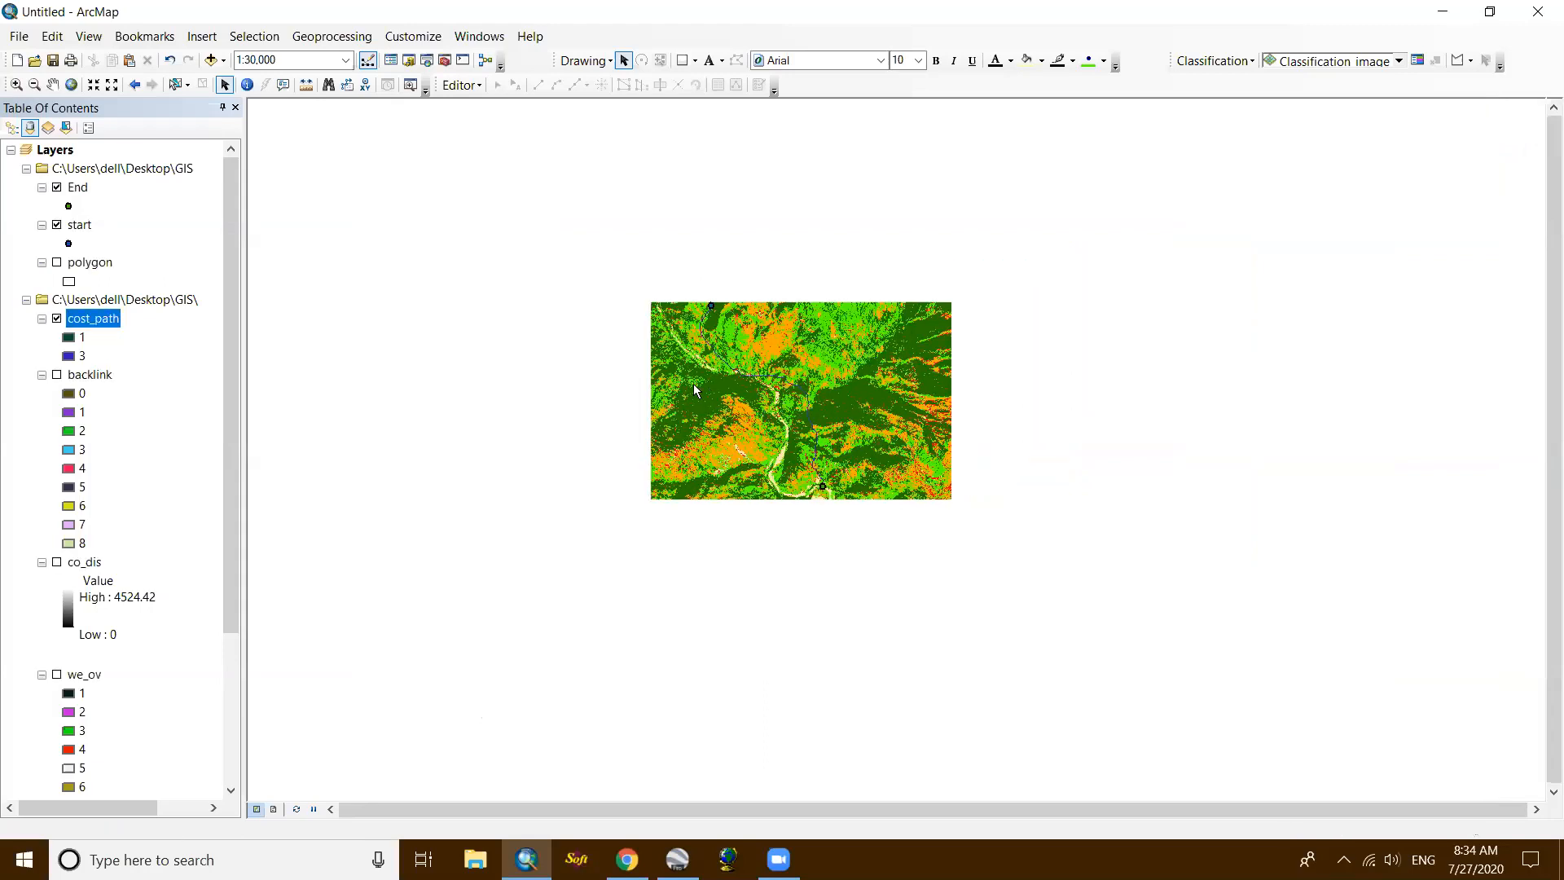
pyautogui.scroll(1, 696, 387)
pyautogui.scroll(3, 694, 380)
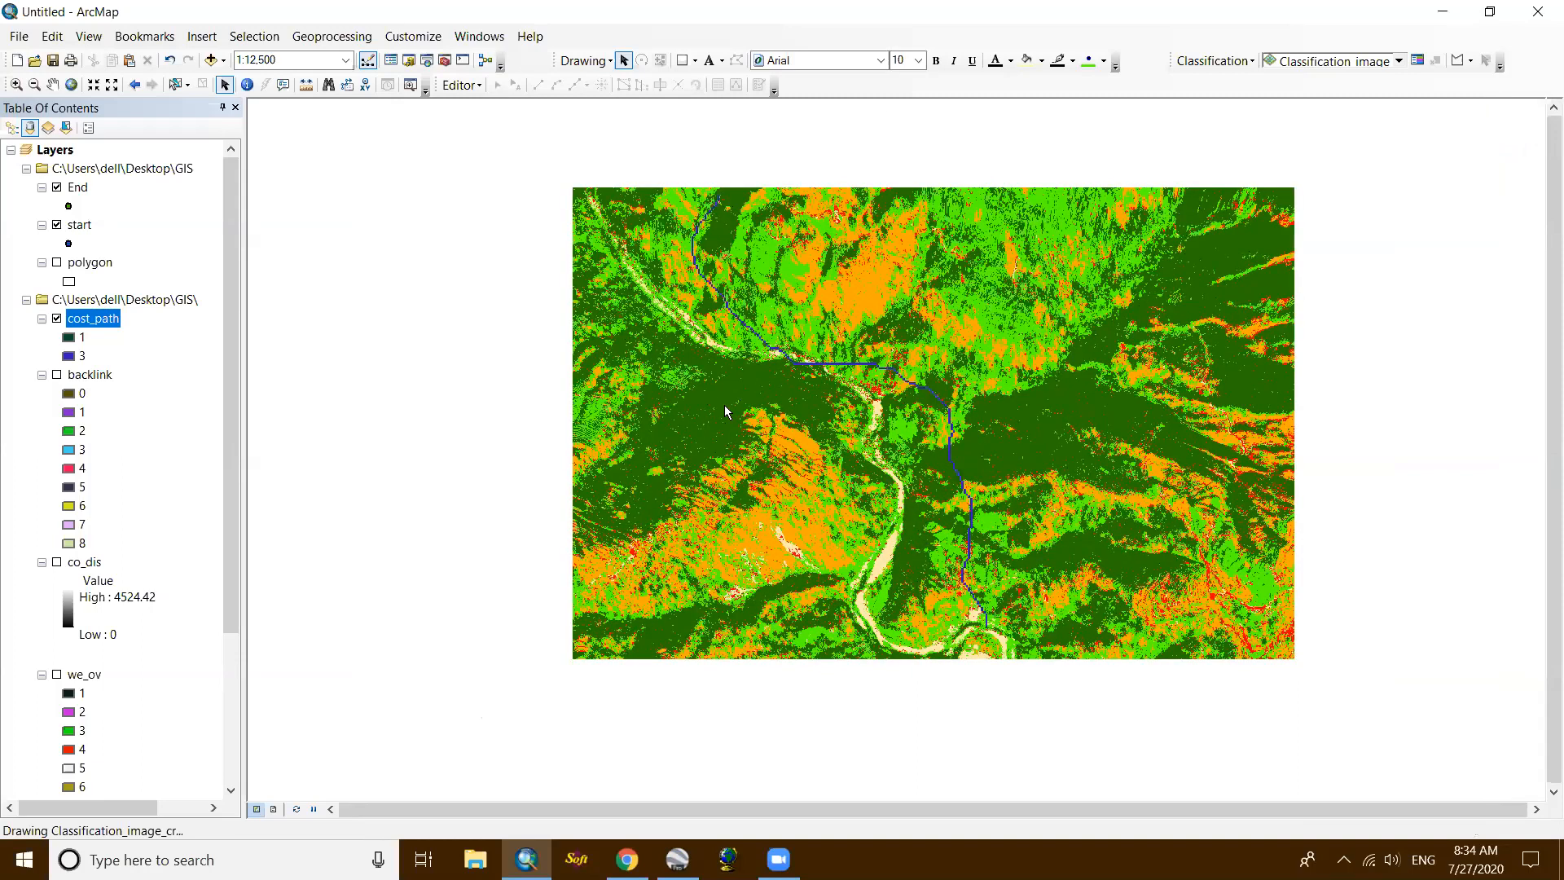
pyautogui.scroll(-1, 725, 407)
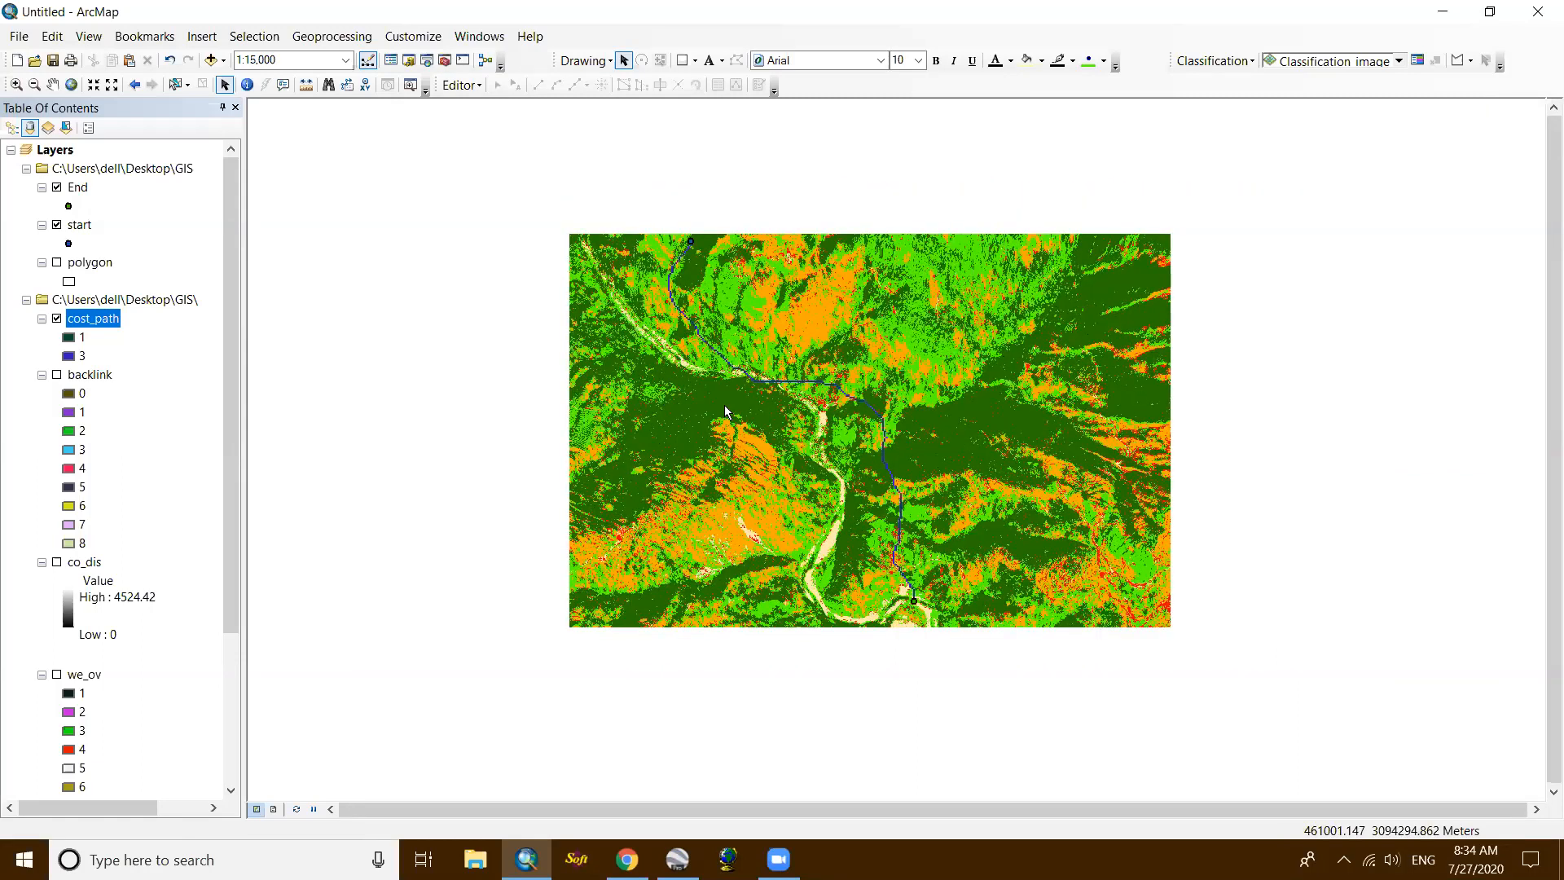
pyautogui.scroll(-2, 725, 411)
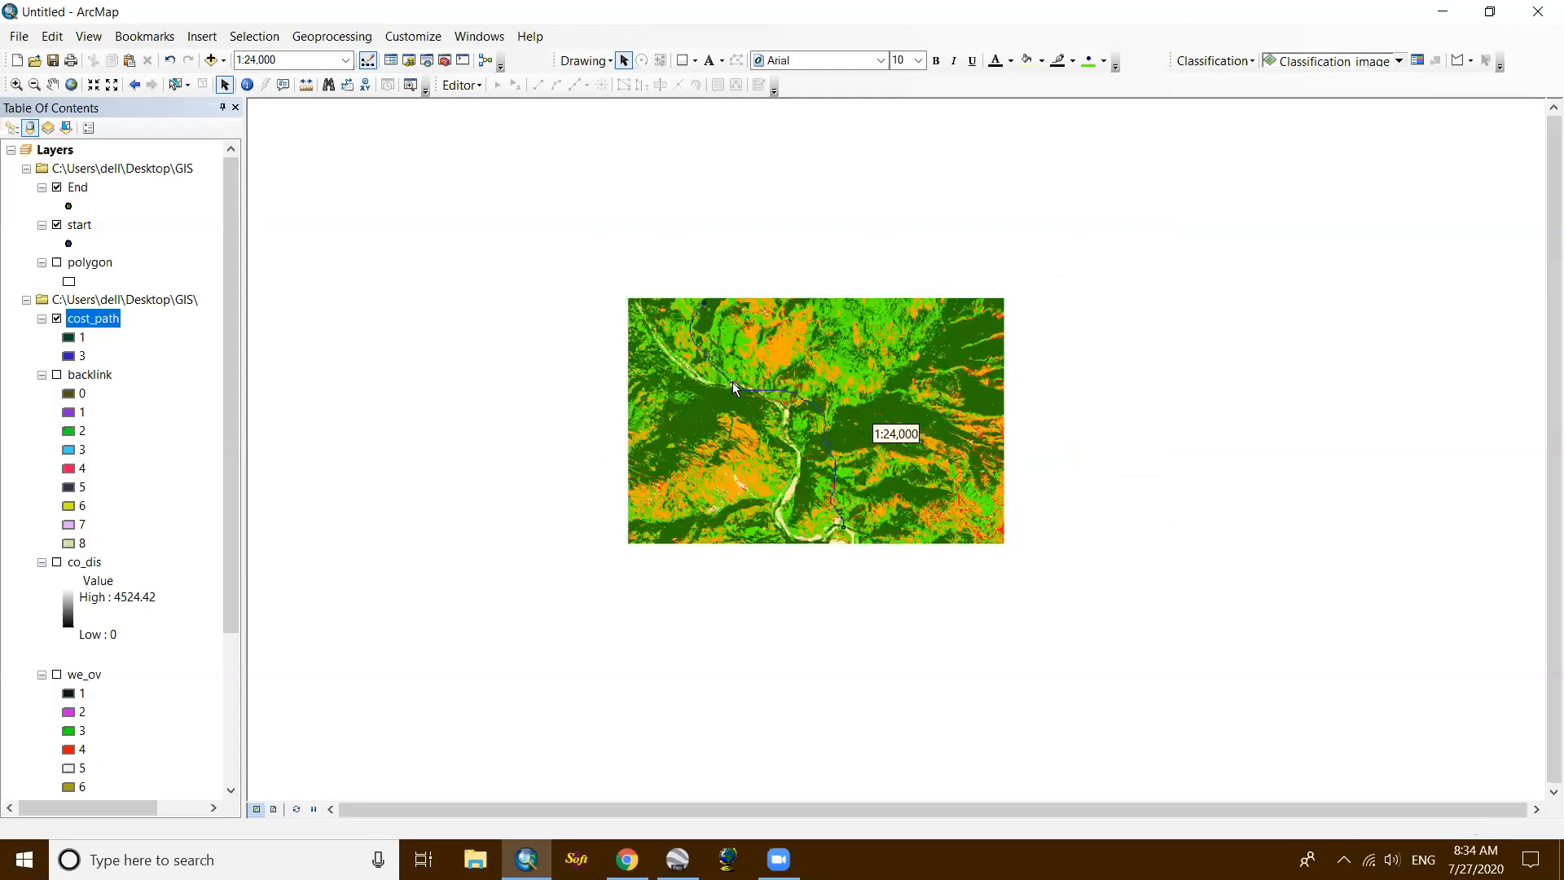
pyautogui.scroll(1, 733, 387)
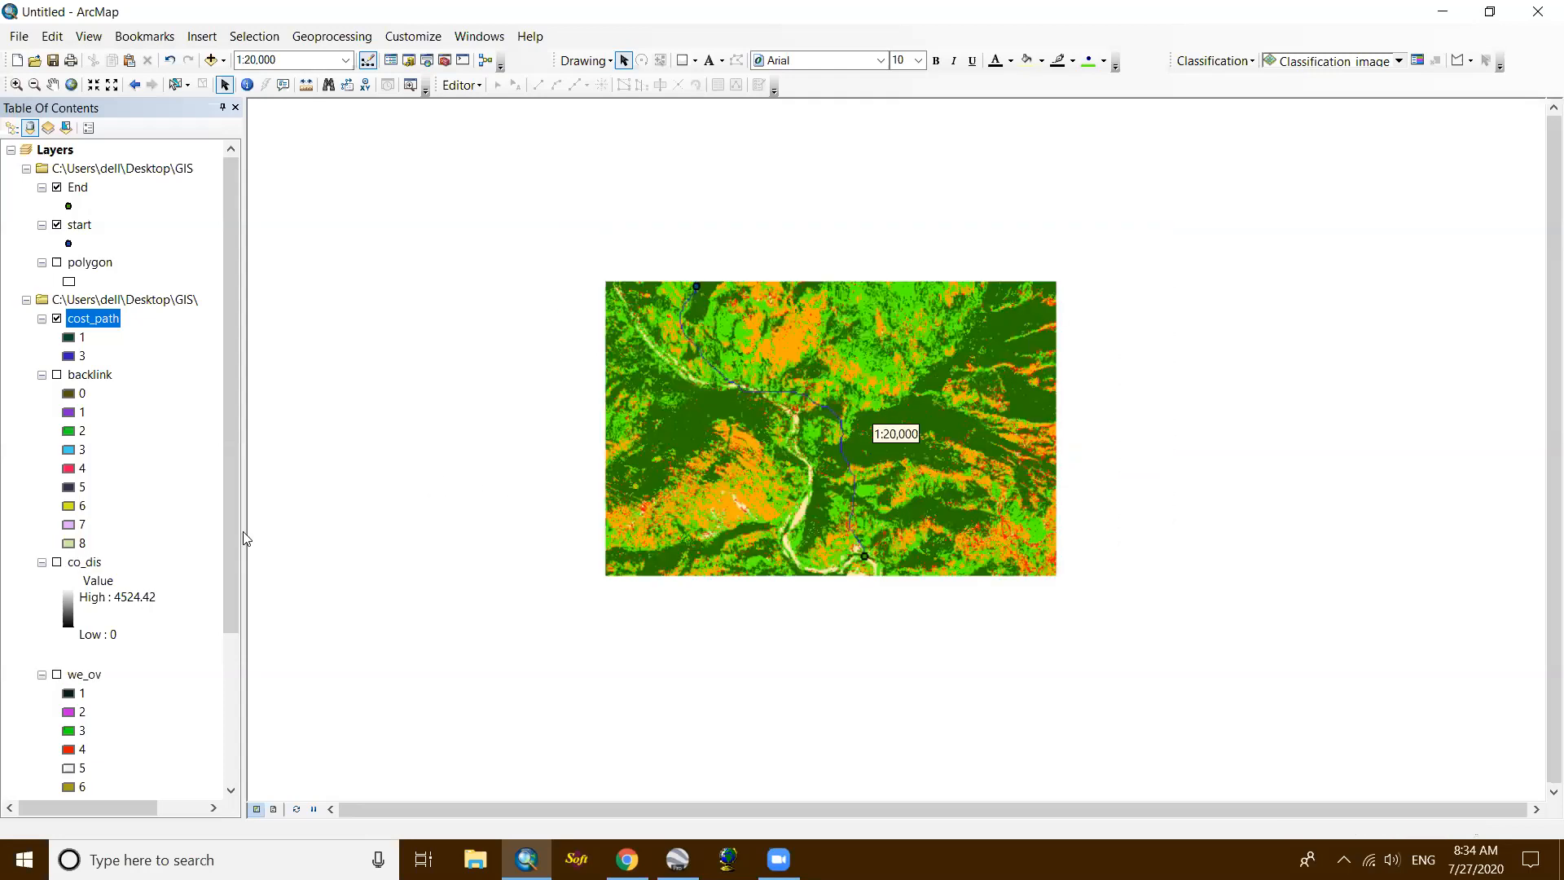
# Step: Review the layer legends down to the Classification_image_cr land cover classes and compare them with the route on the map
pyautogui.scroll(-5, 204, 644)
pyautogui.scroll(5, 220, 509)
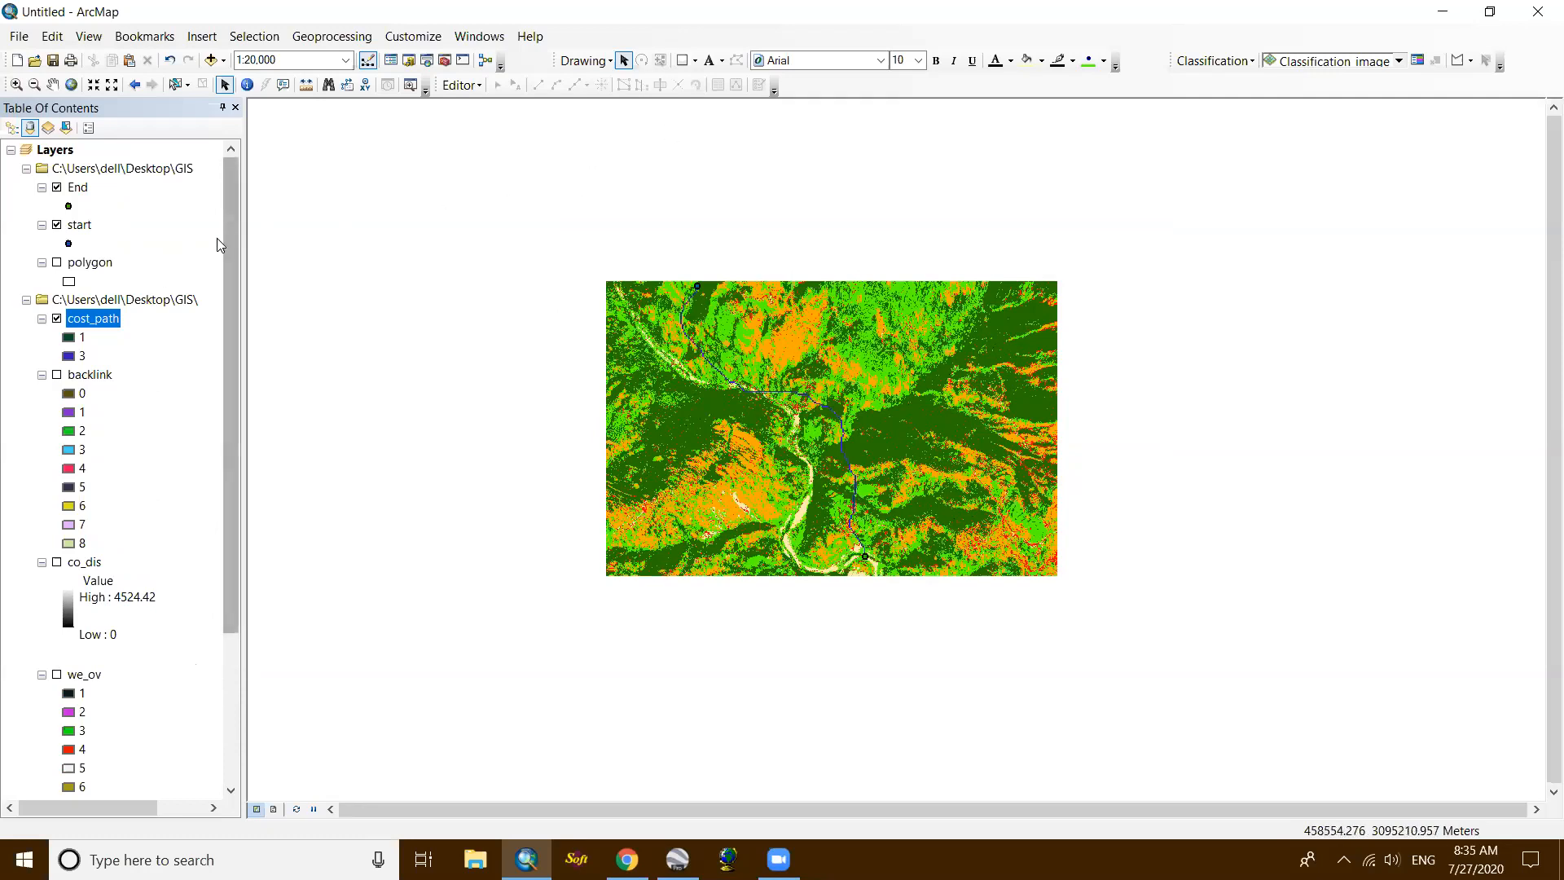
pyautogui.moveTo(226, 244); pyautogui.dragTo(244, 206)
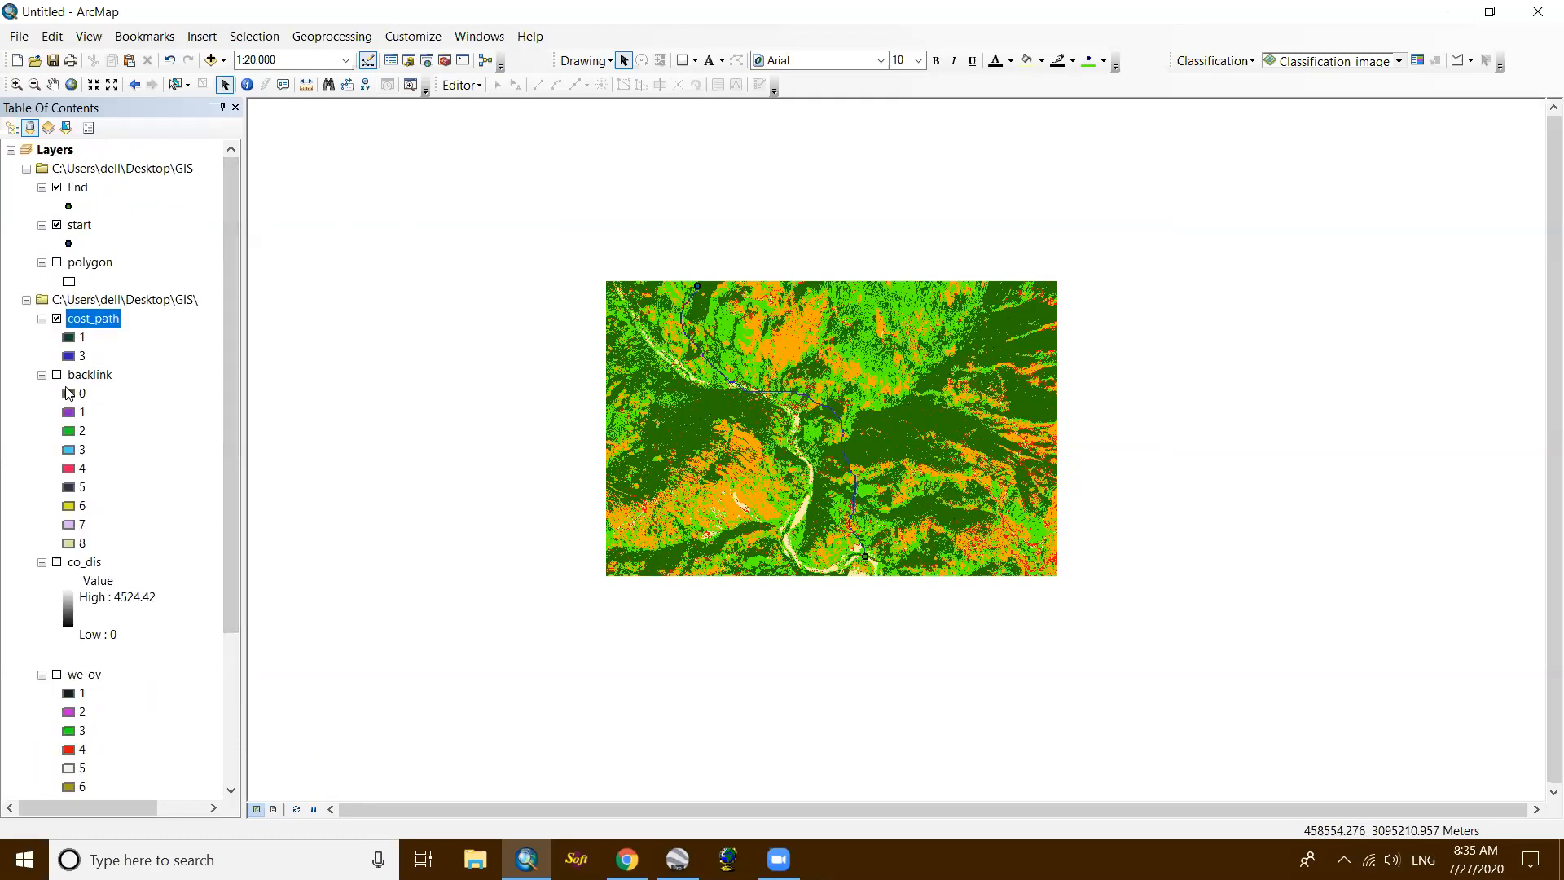
pyautogui.moveTo(221, 483); pyautogui.dragTo(220, 692)
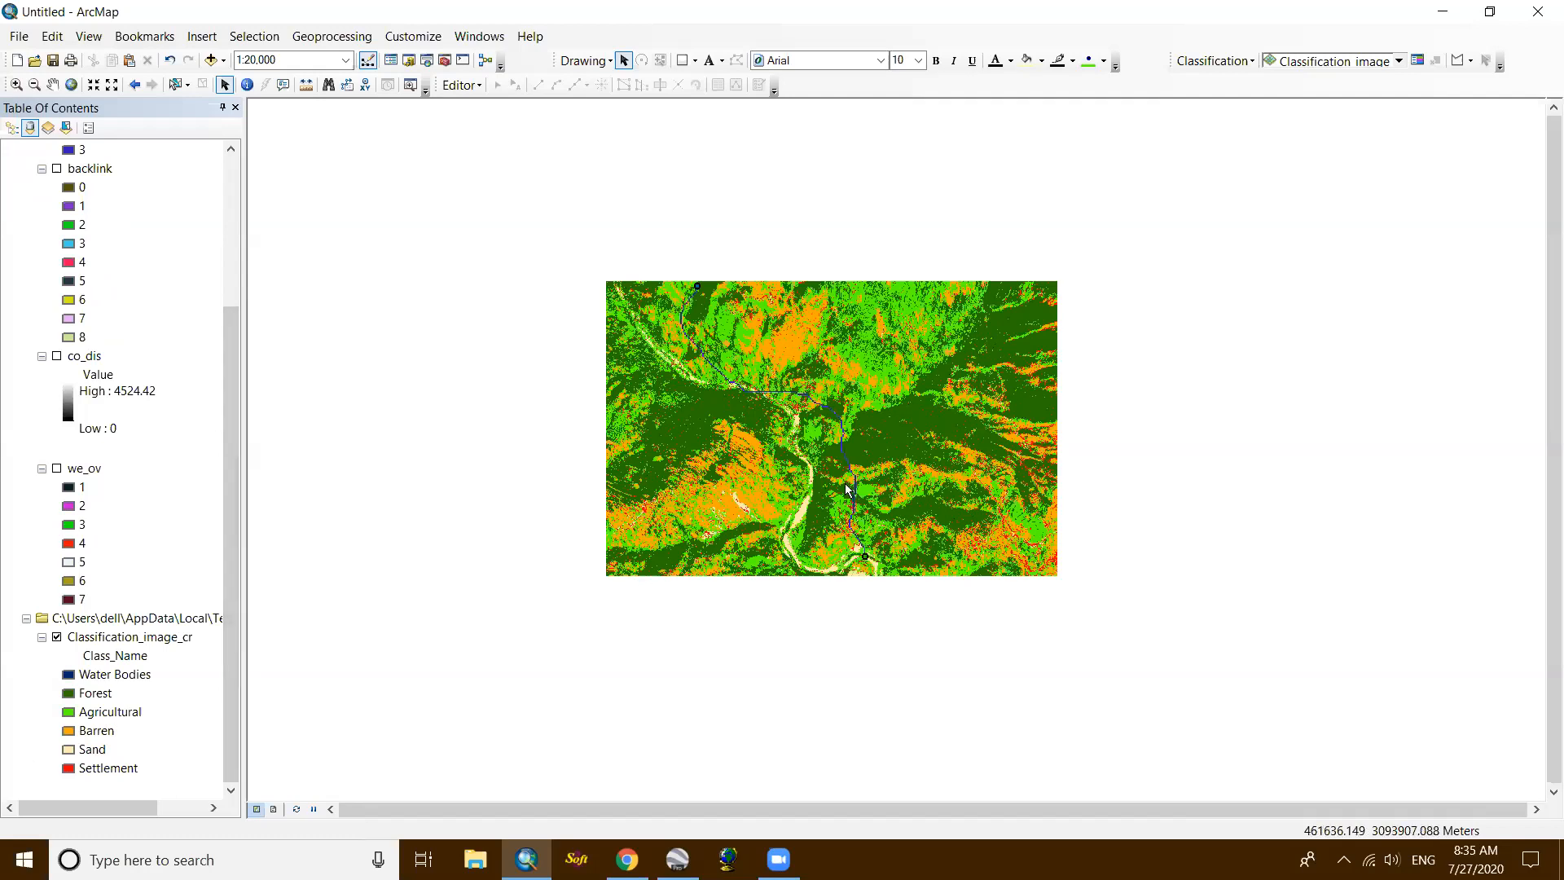
pyautogui.scroll(1, 560, 43)
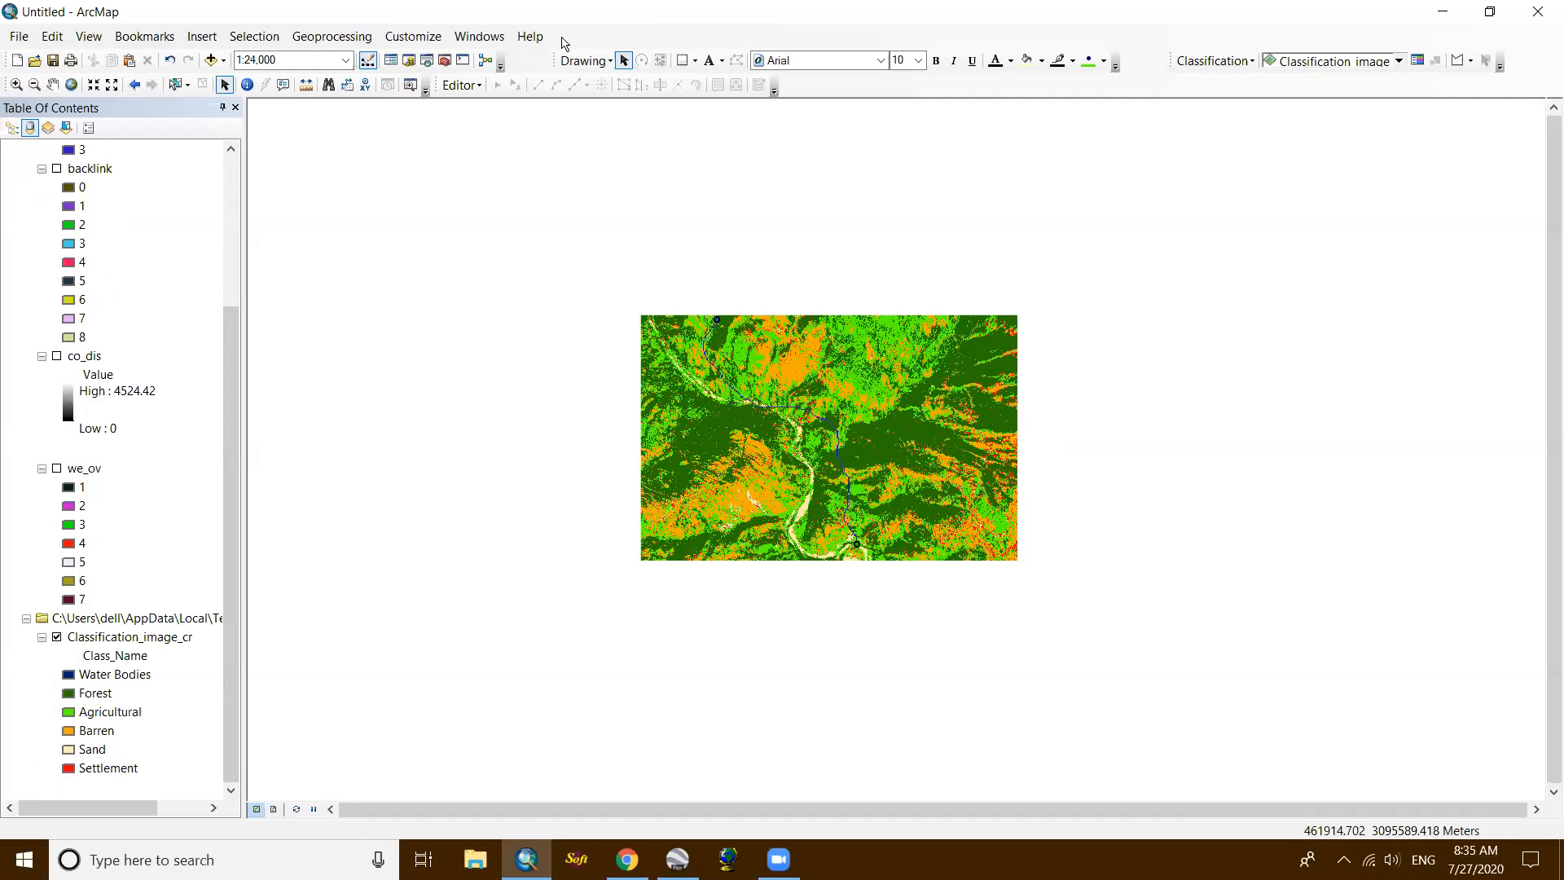
pyautogui.click(564, 44)
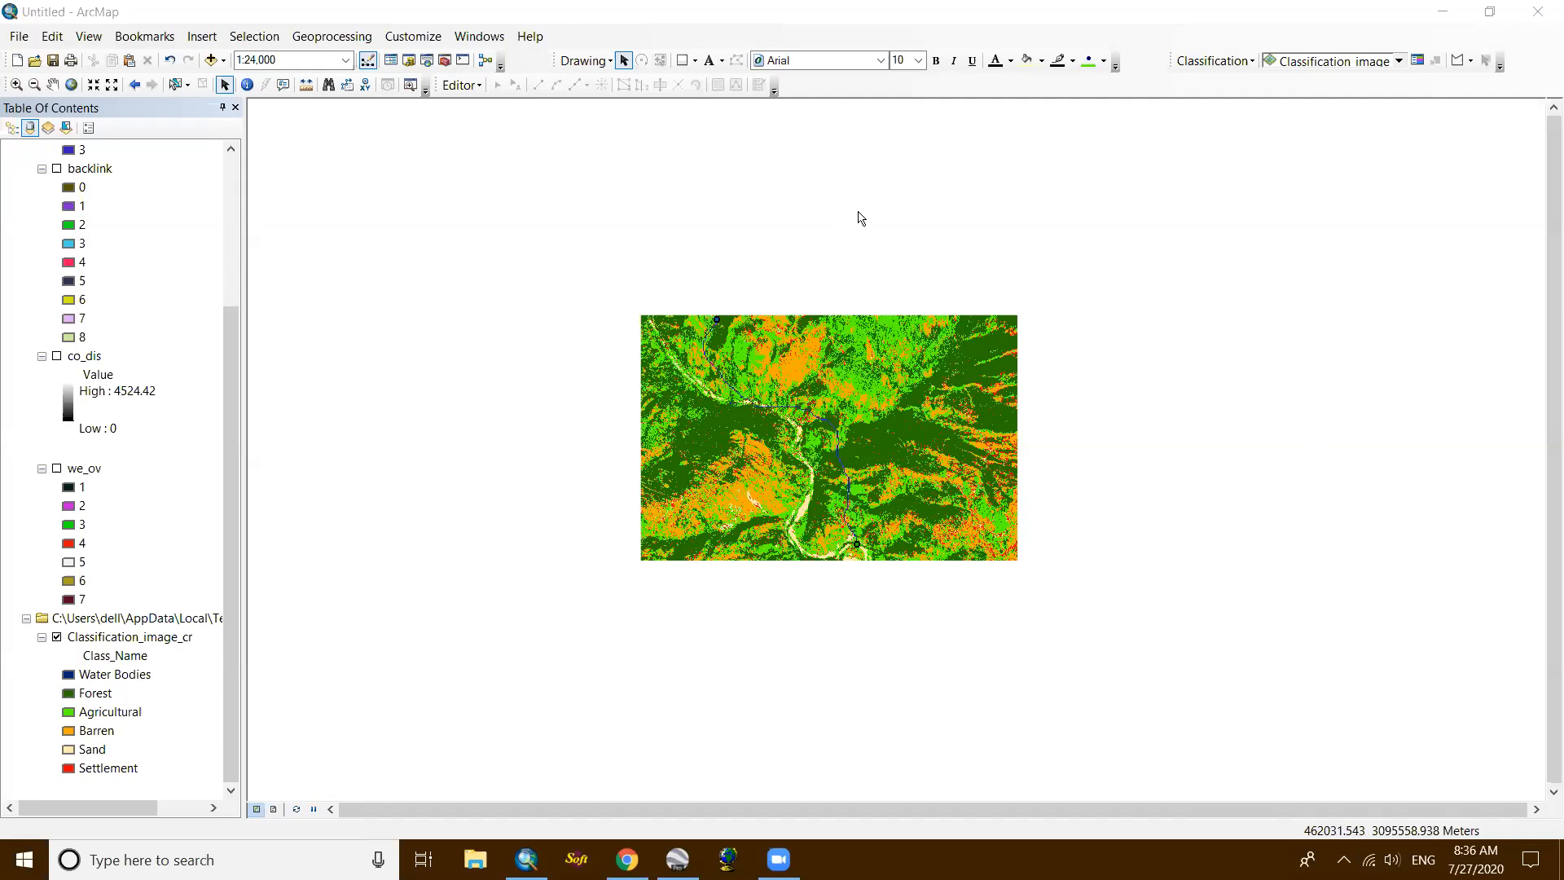
pyautogui.scroll(1, 423, 418)
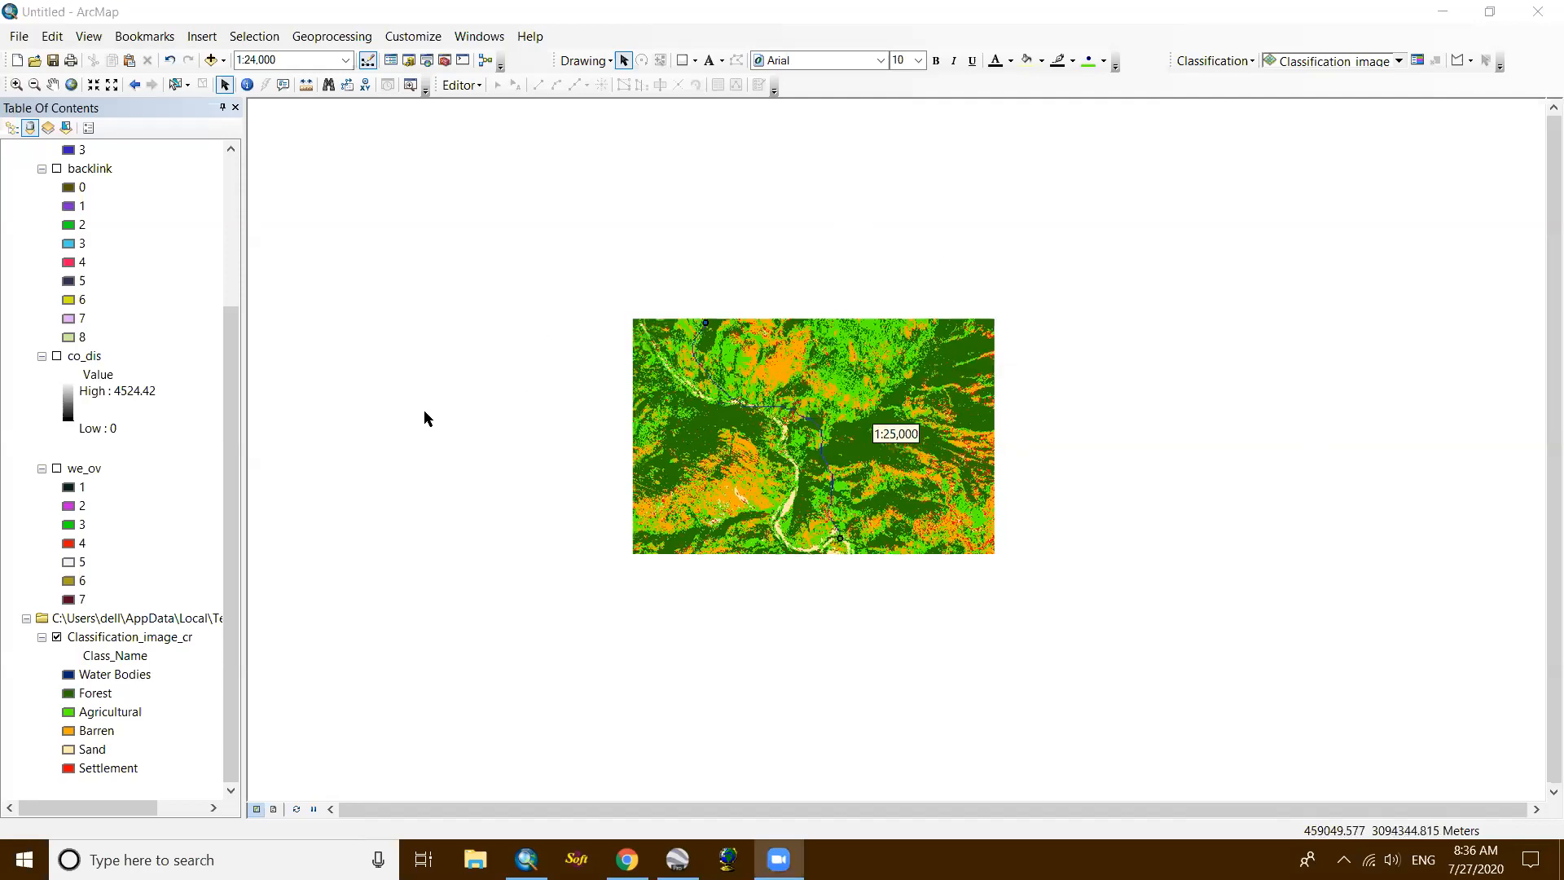
pyautogui.scroll(1, 424, 418)
# Step: Save the map document as costpath in the GIS folder and close ArcMap
pyautogui.click(19, 36)
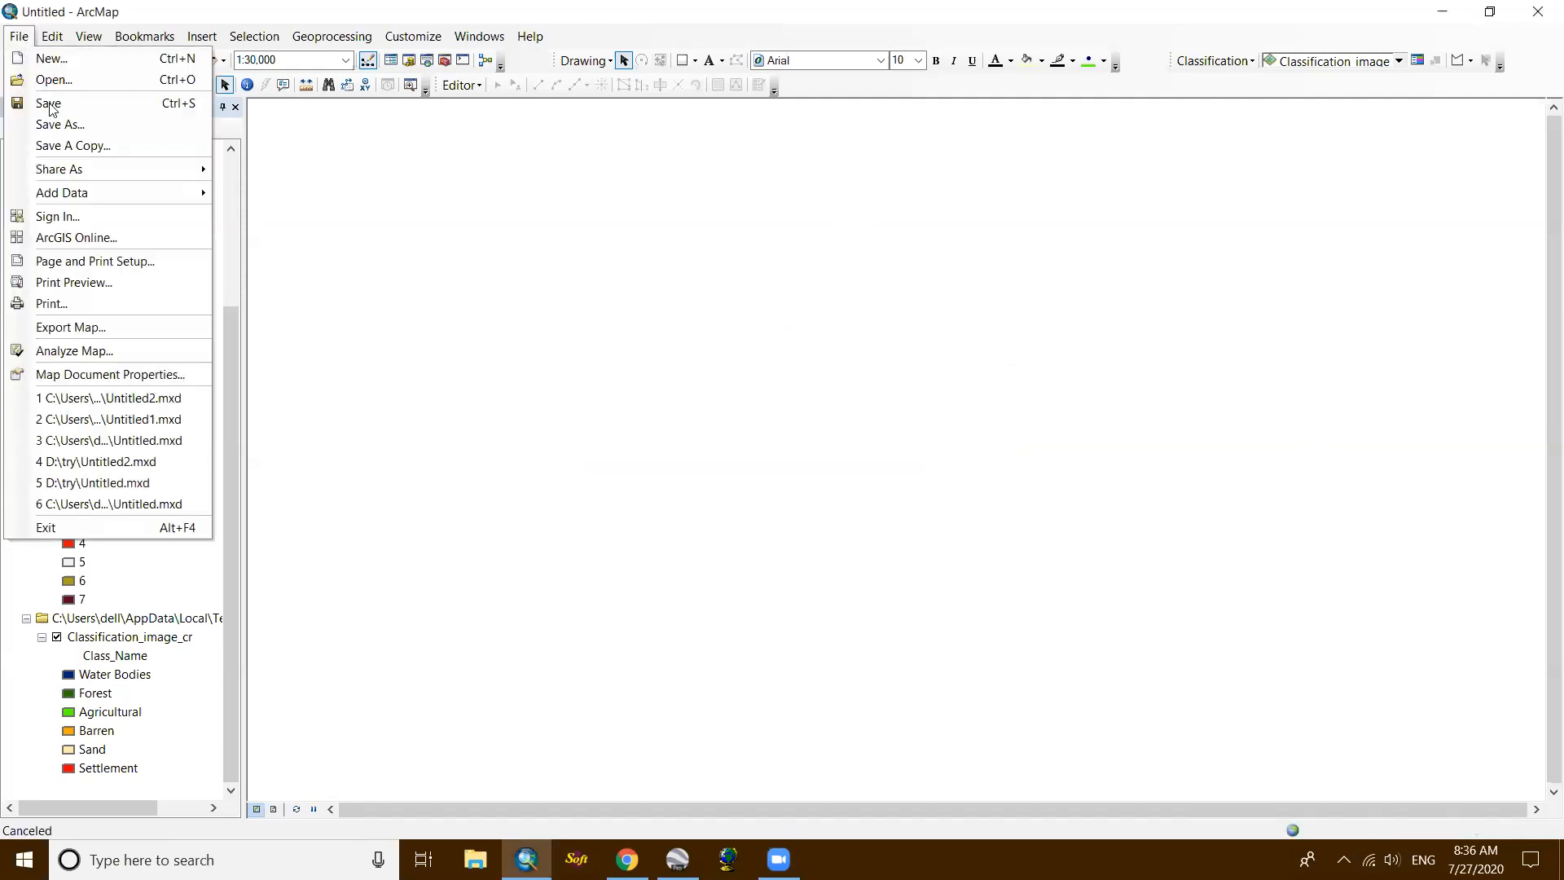
pyautogui.click(48, 104)
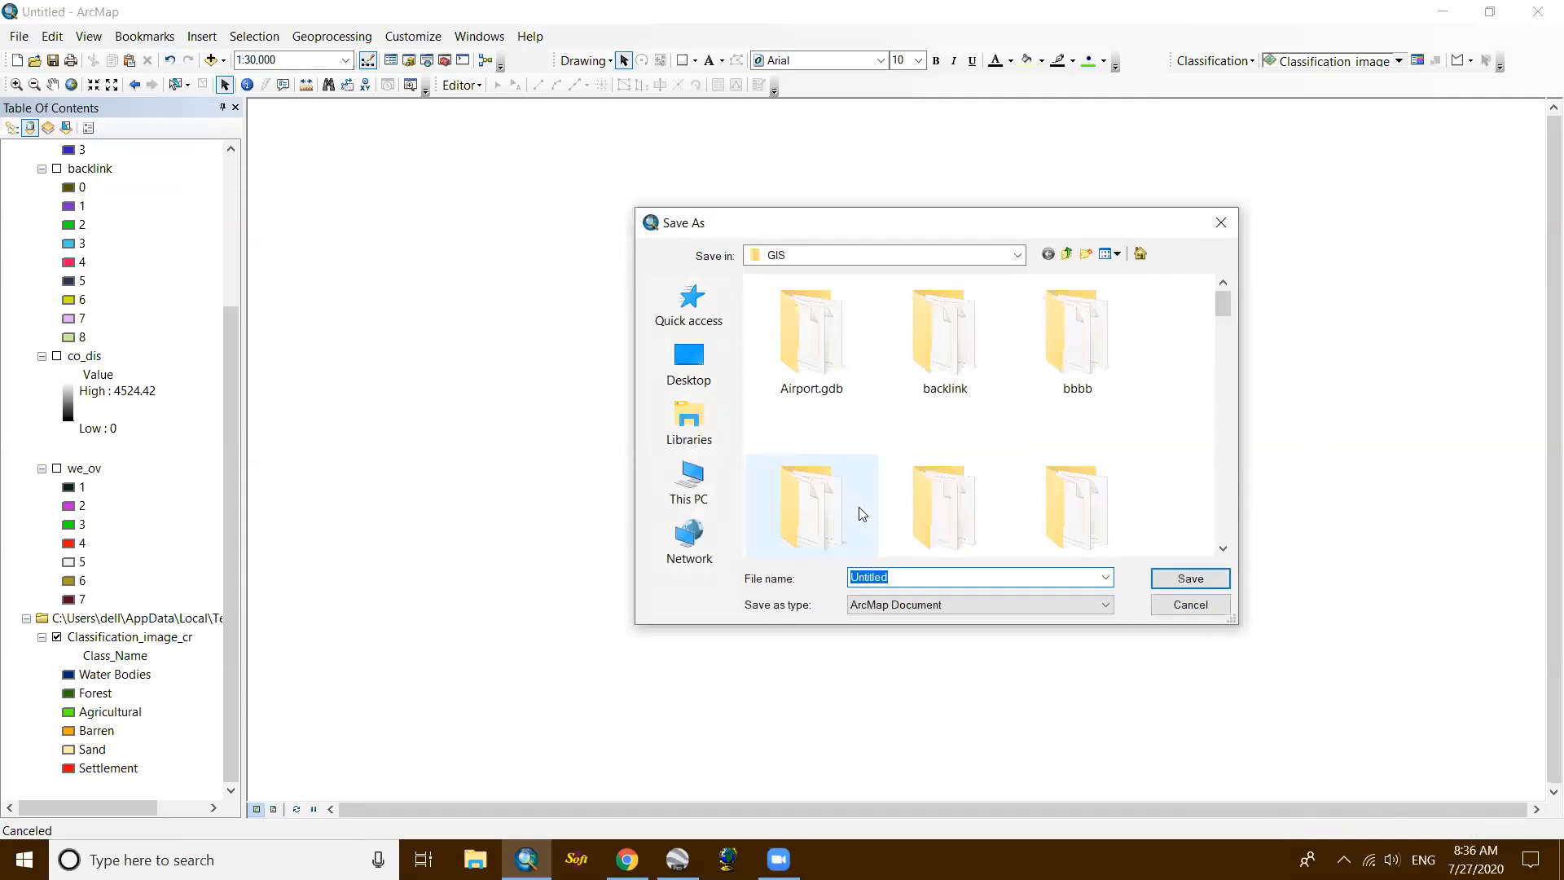
pyautogui.click(901, 577)
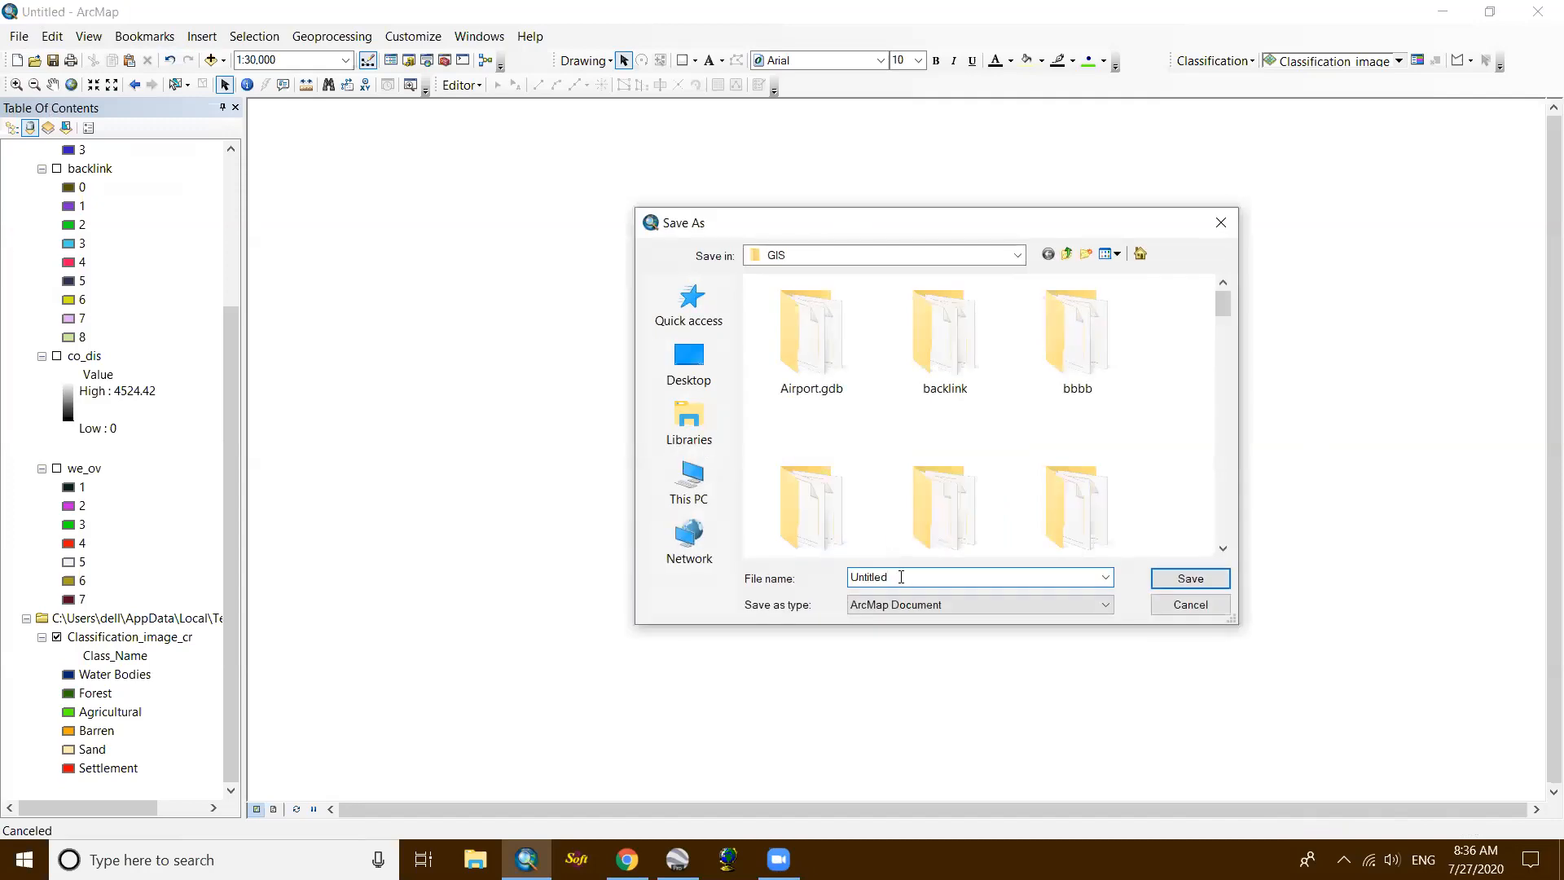
pyautogui.press('BackSpace')
pyautogui.press('BackSpace')
pyautogui.press('BackSpace')
pyautogui.press('BackSpace')
pyautogui.press('BackSpace')
pyautogui.press('BackSpace')
pyautogui.press('BackSpace')
pyautogui.press('BackSpace')
pyautogui.write('cos')
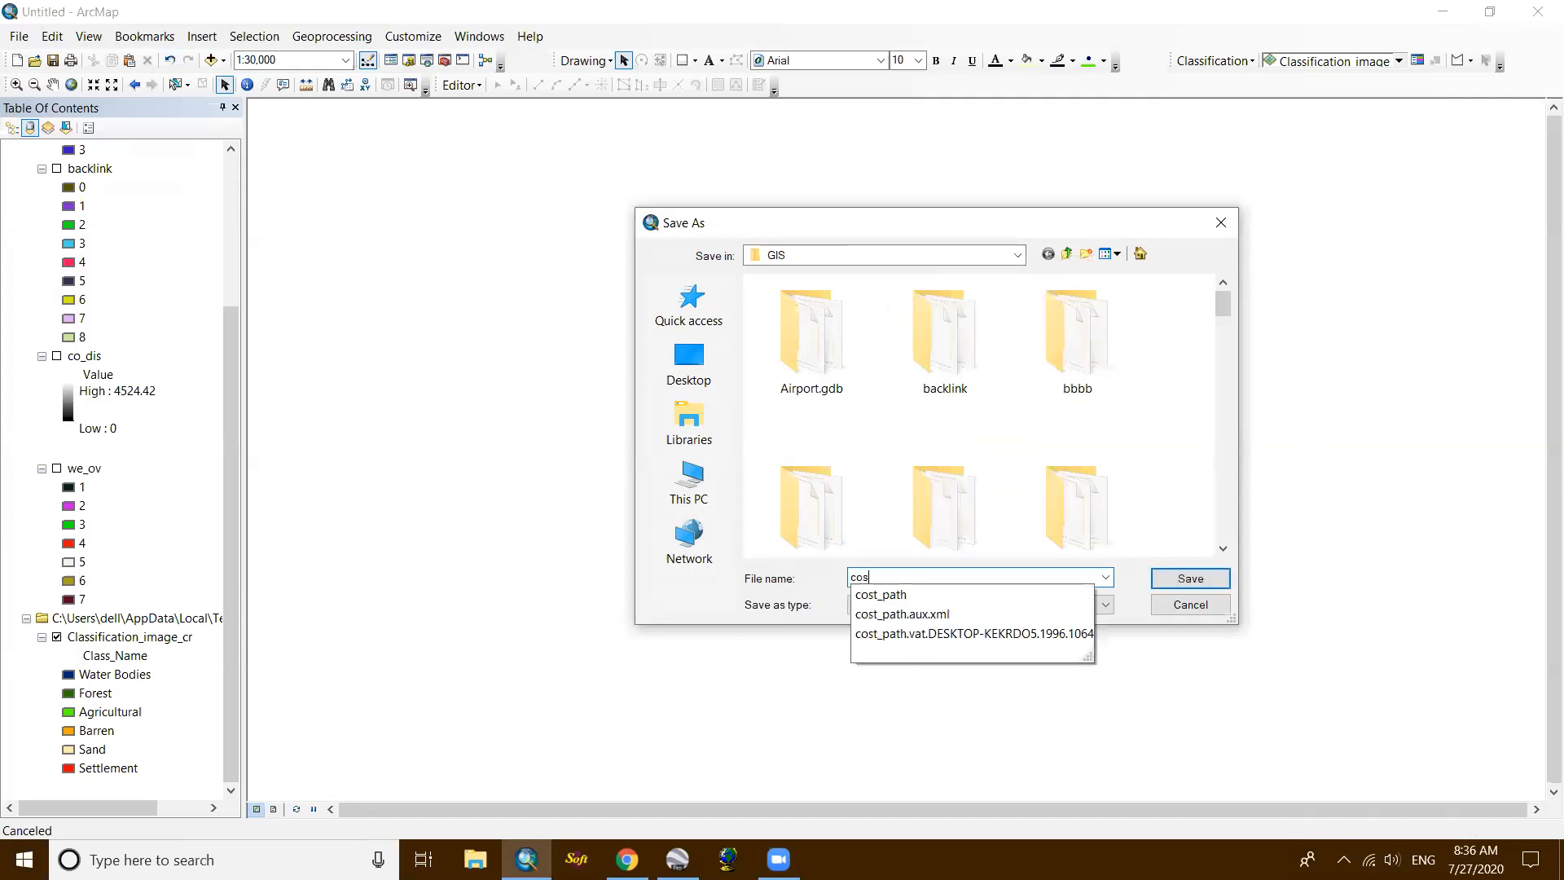
pyautogui.write('tpath')
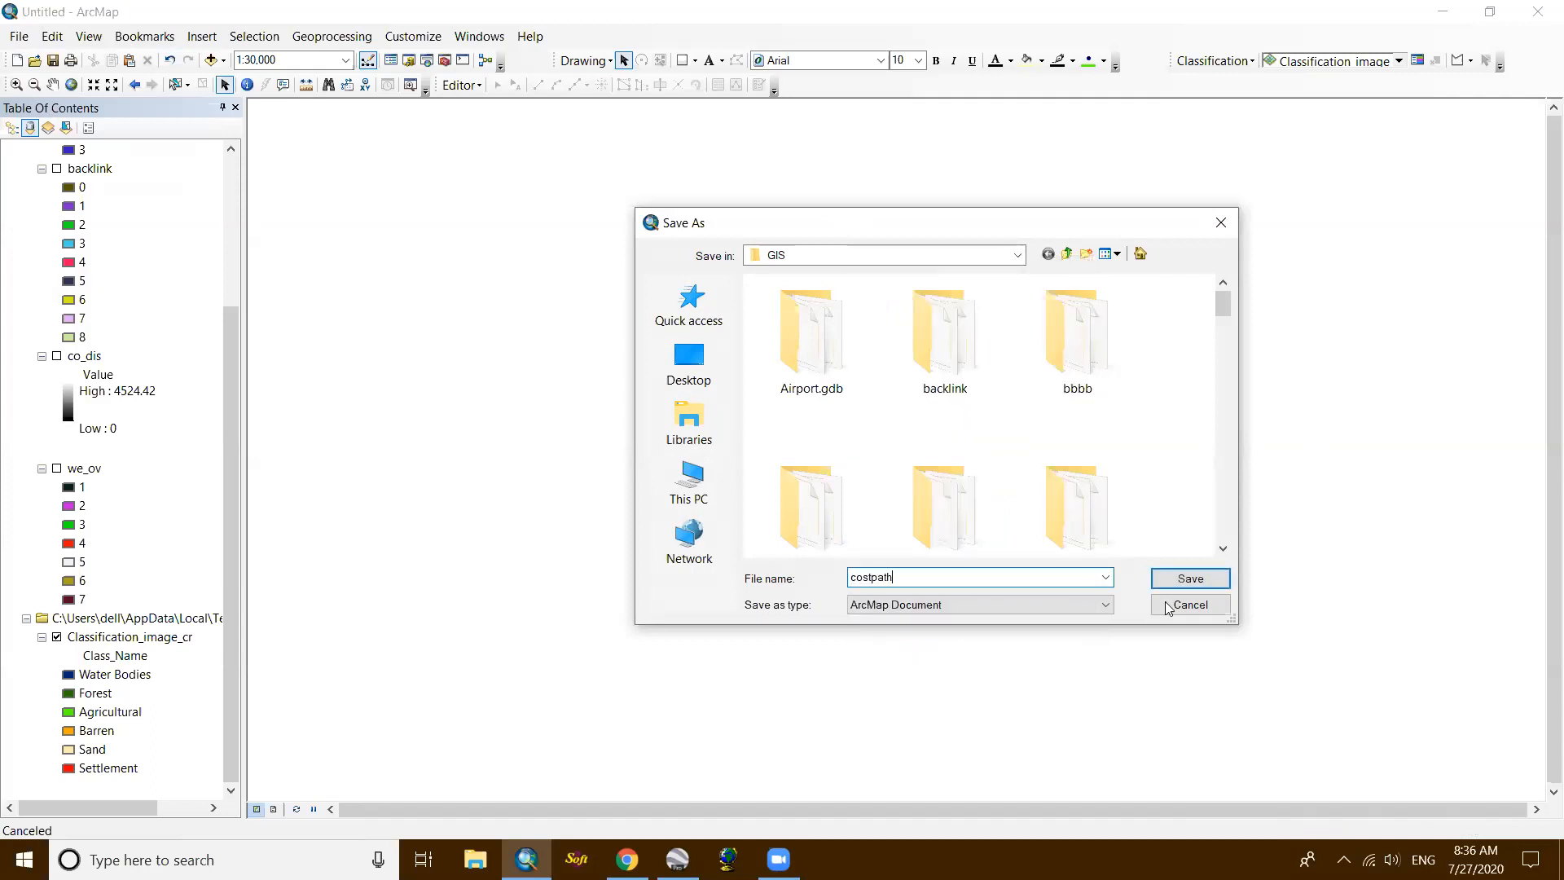
pyautogui.click(1188, 578)
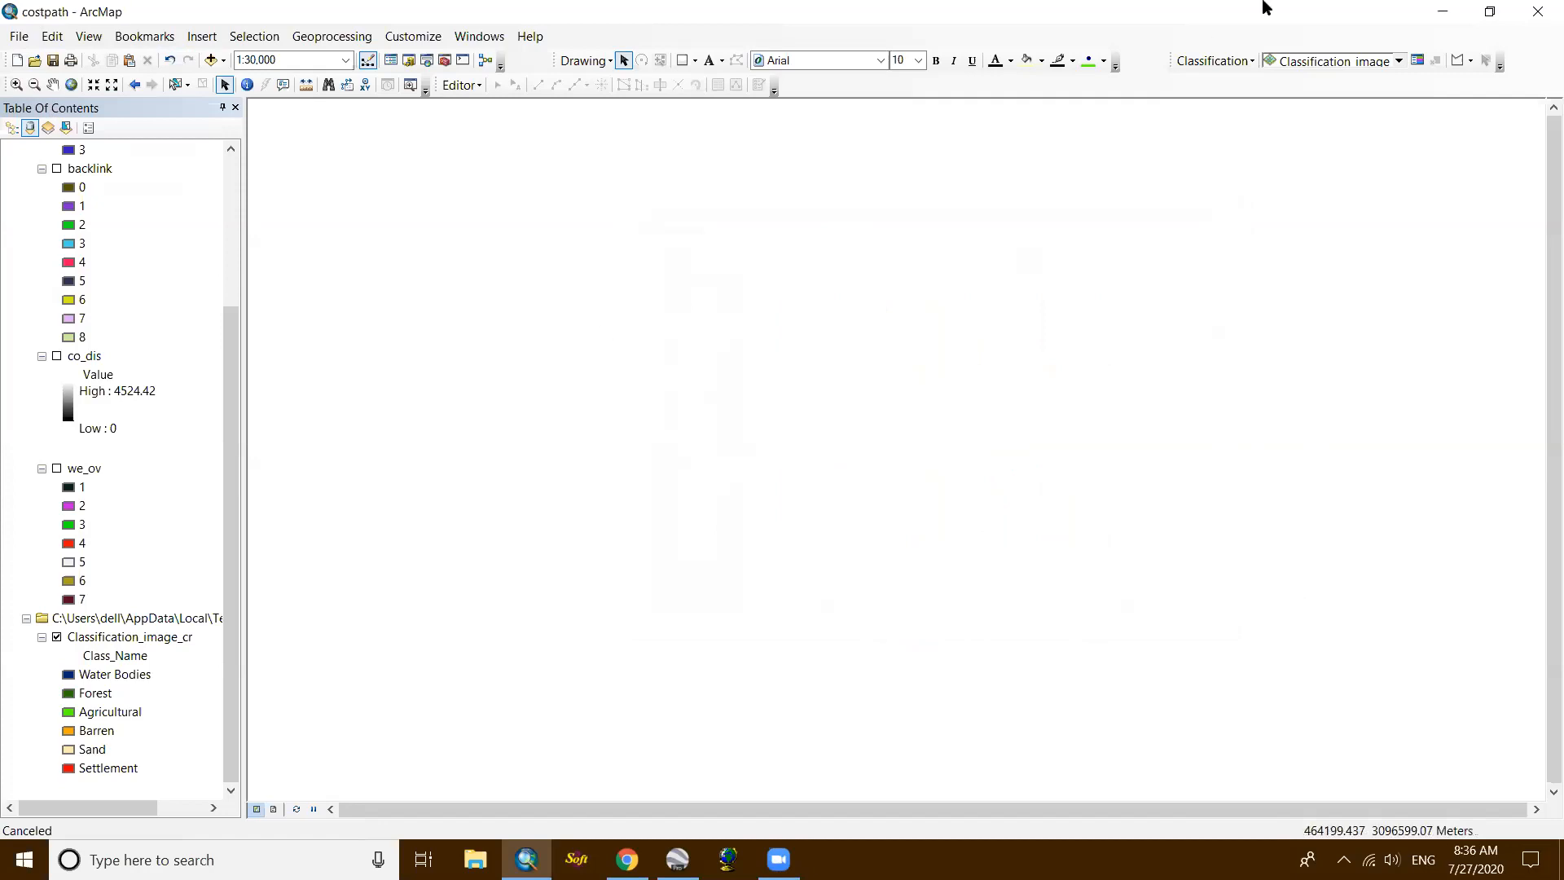
pyautogui.click(1538, 11)
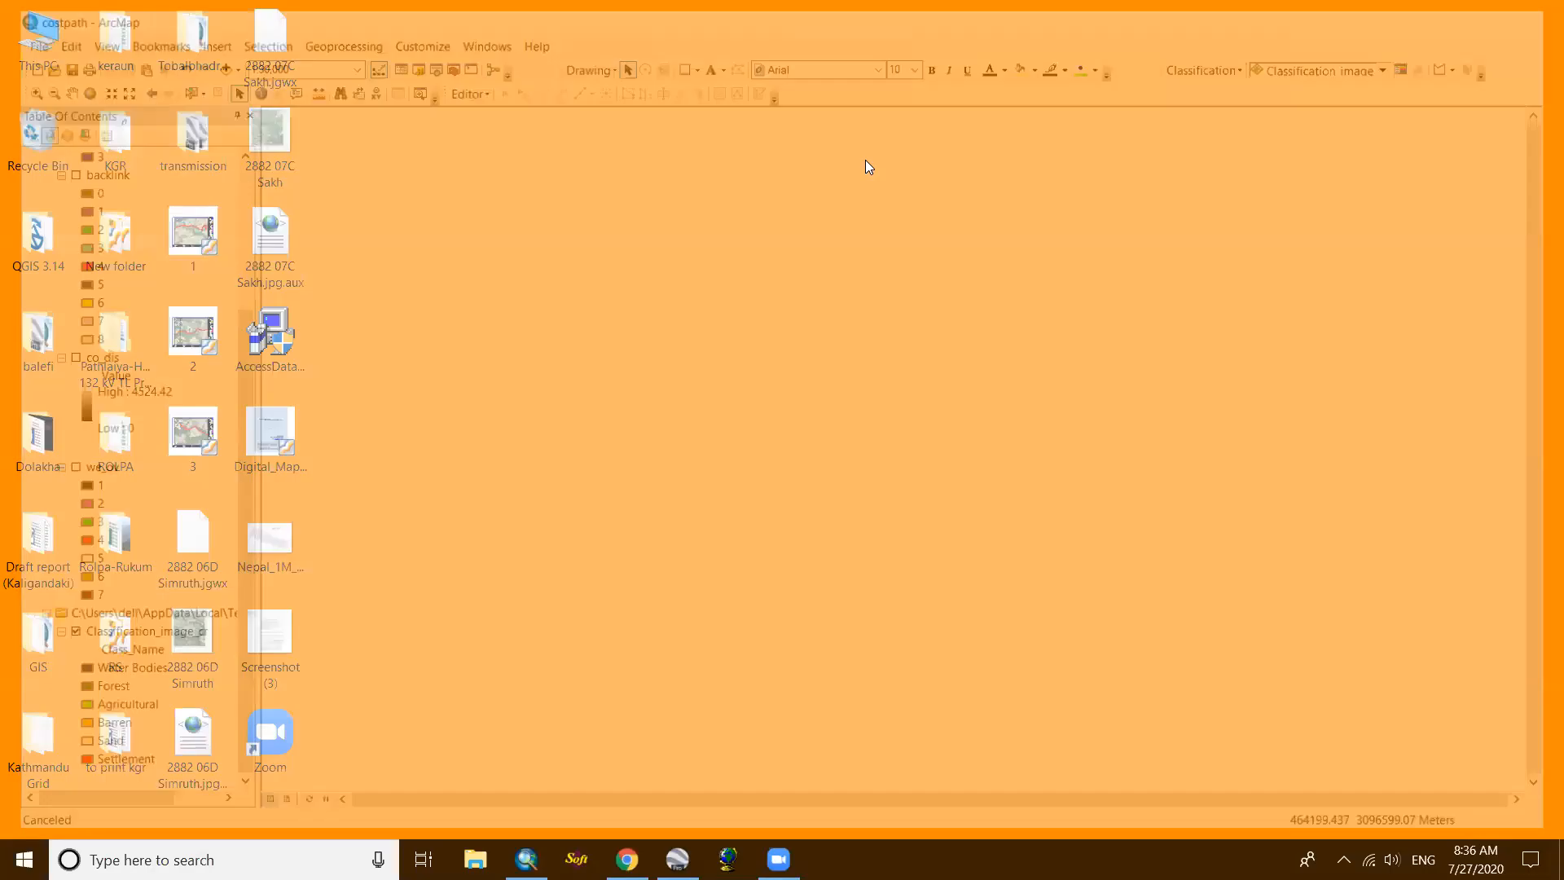
pyautogui.rightClick(865, 160)
pyautogui.click(891, 256)
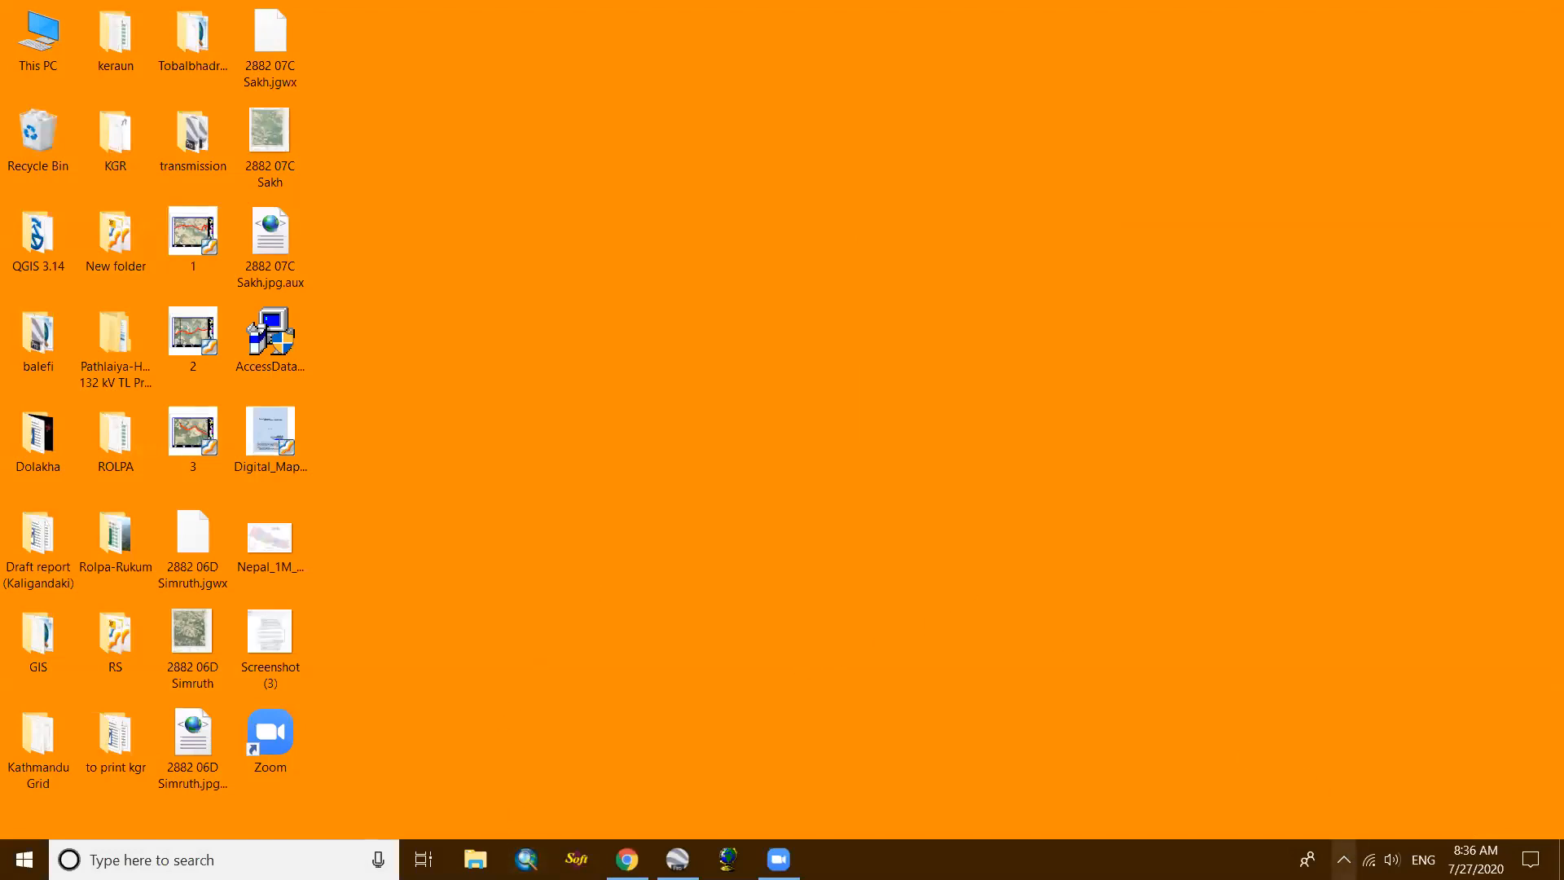
pyautogui.click(1344, 860)
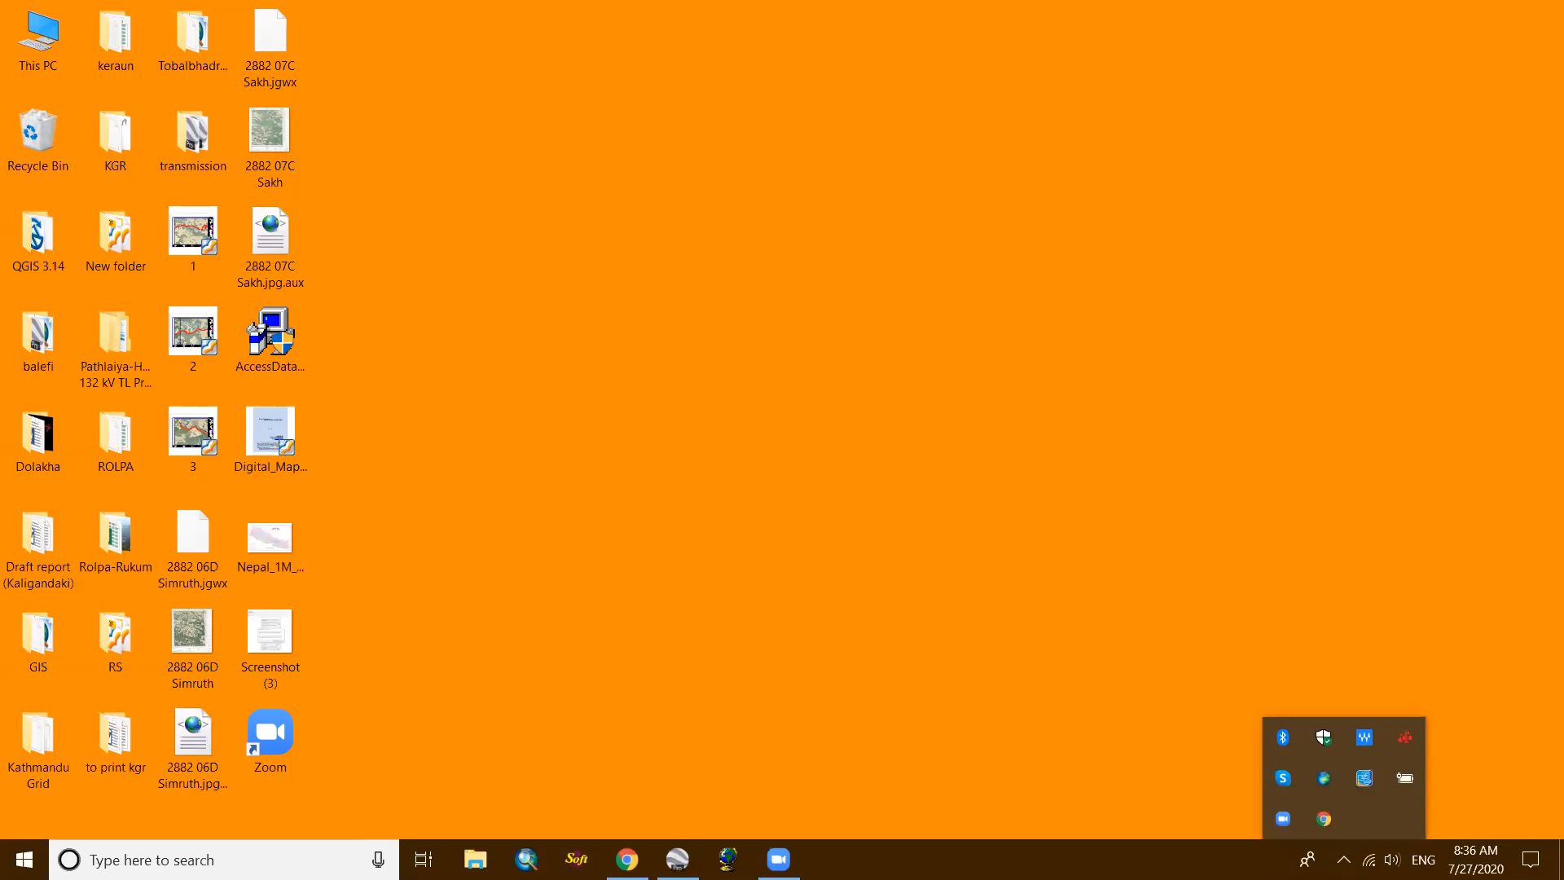
pyautogui.press('Escape')
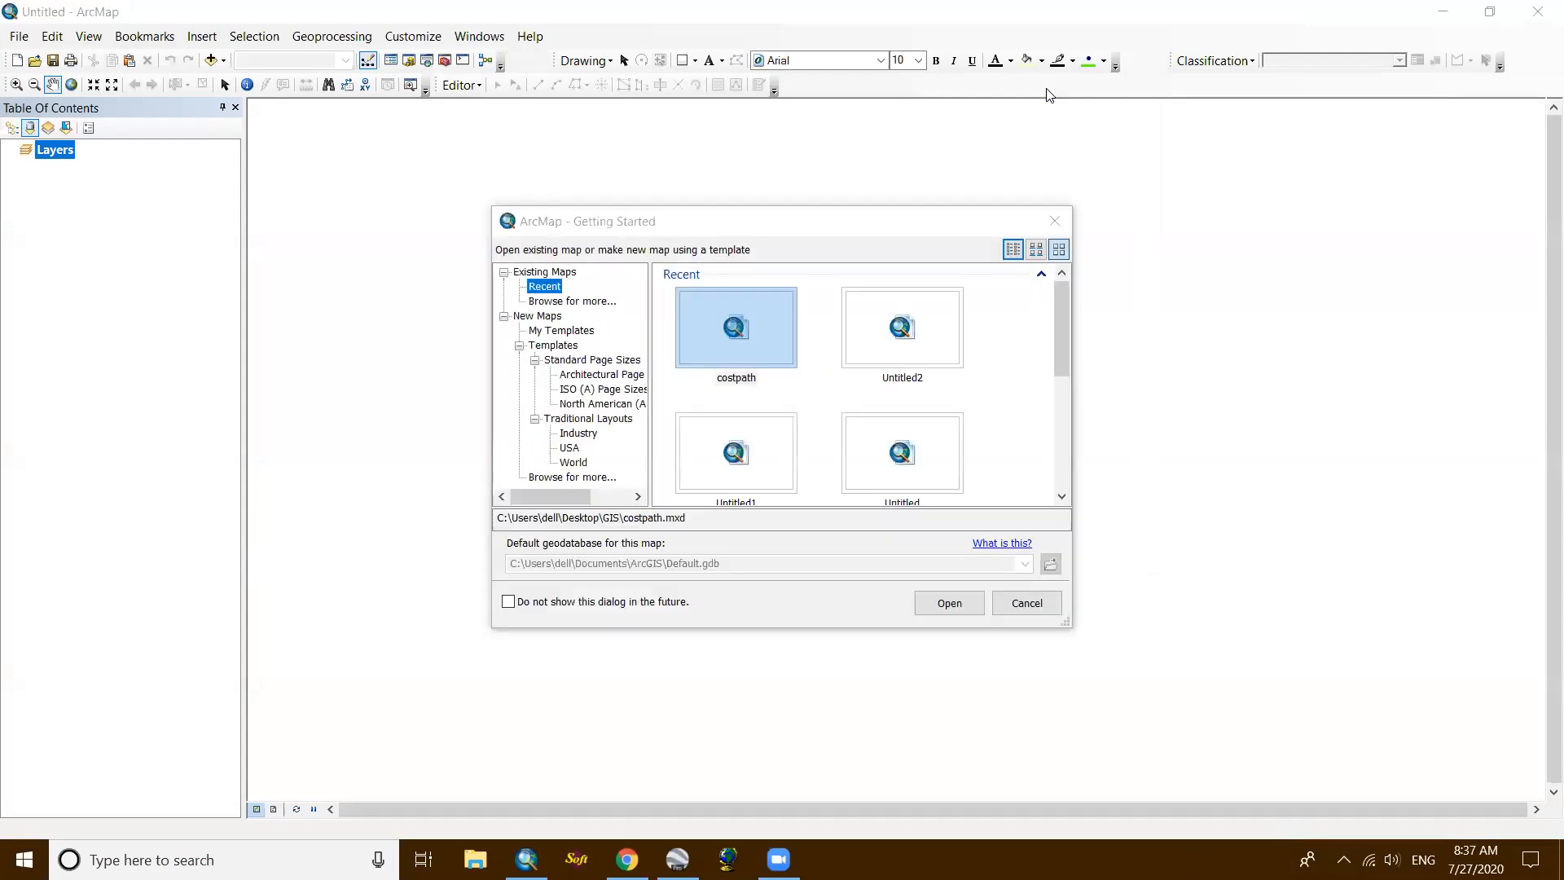
# Step: Dismiss the Getting Started dialog to work in a blank map document
pyautogui.click(1054, 223)
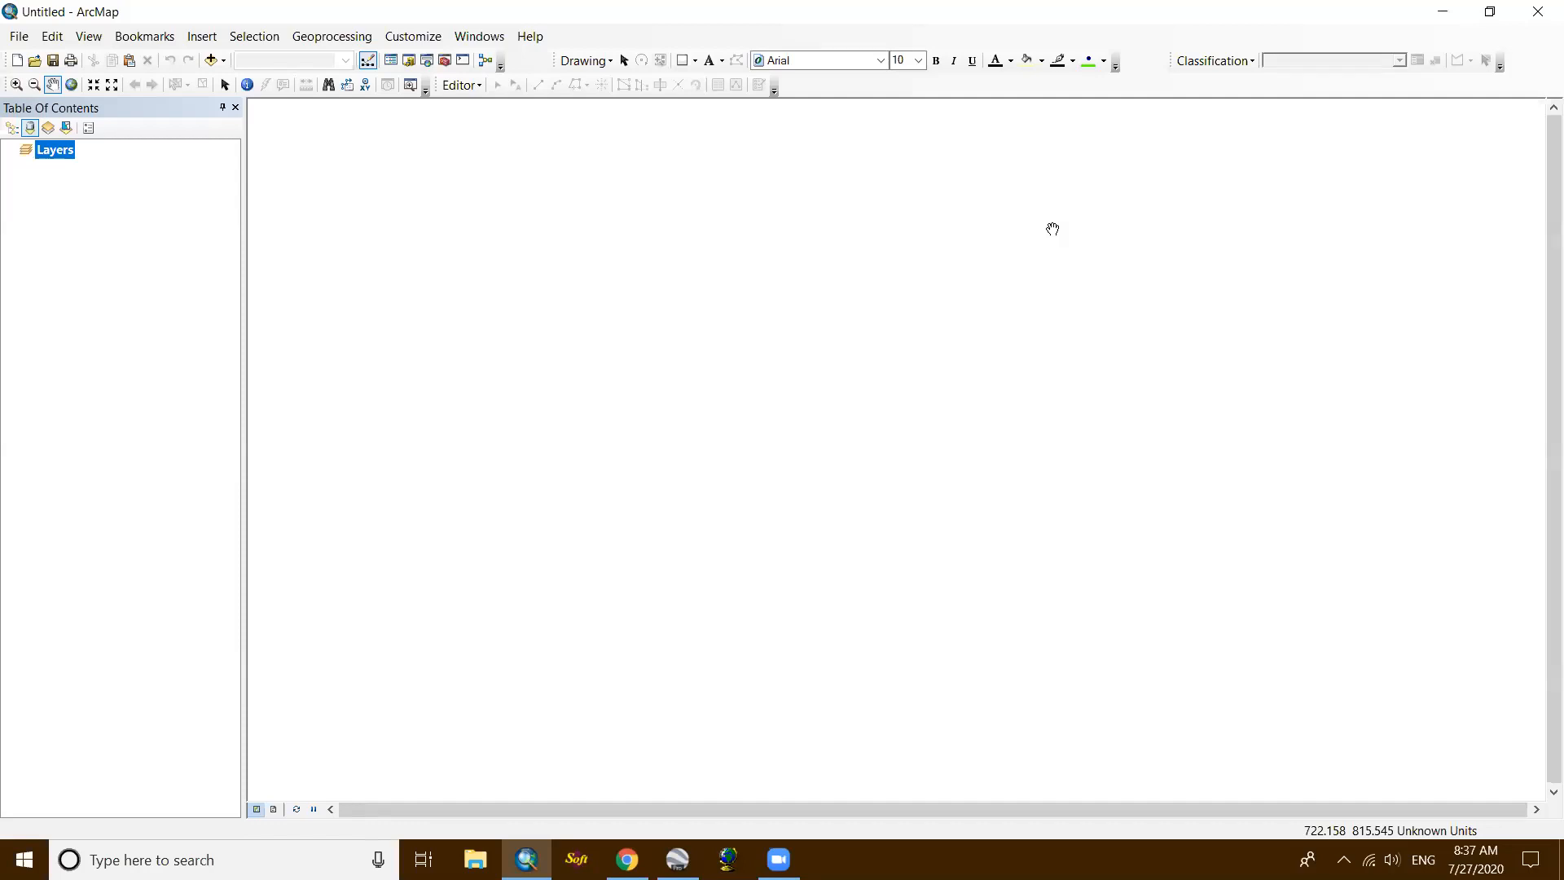
# Step: Review the supervised and unsupervised commands offered by the image Classification tools
pyautogui.click(1218, 62)
pyautogui.click(1246, 64)
pyautogui.click(1247, 62)
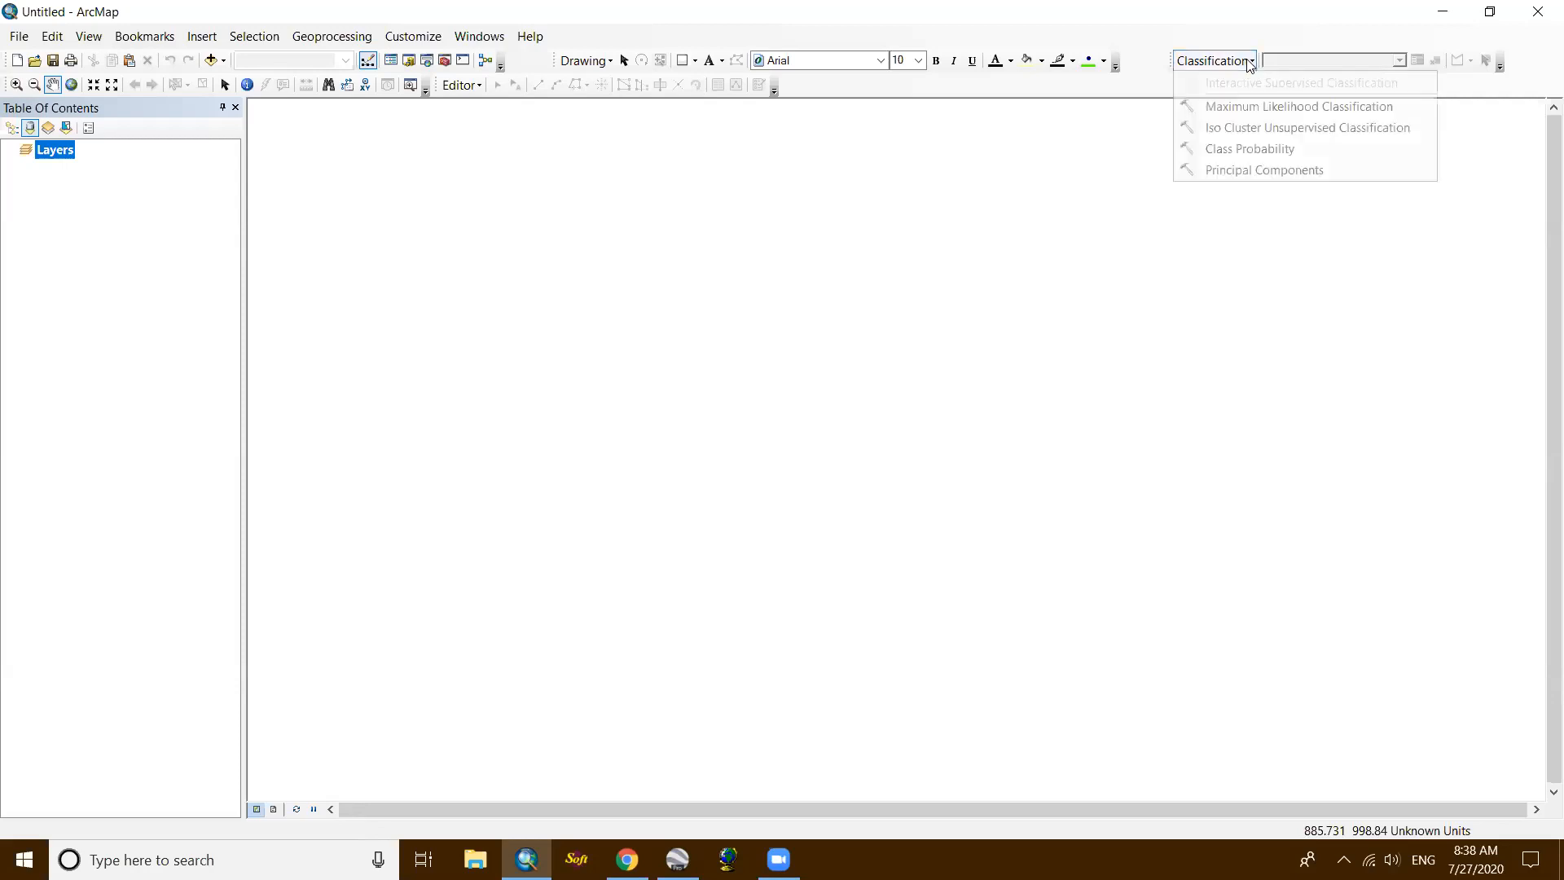
pyautogui.click(1251, 66)
pyautogui.click(1250, 65)
pyautogui.click(1252, 65)
pyautogui.click(1255, 63)
pyautogui.click(1255, 64)
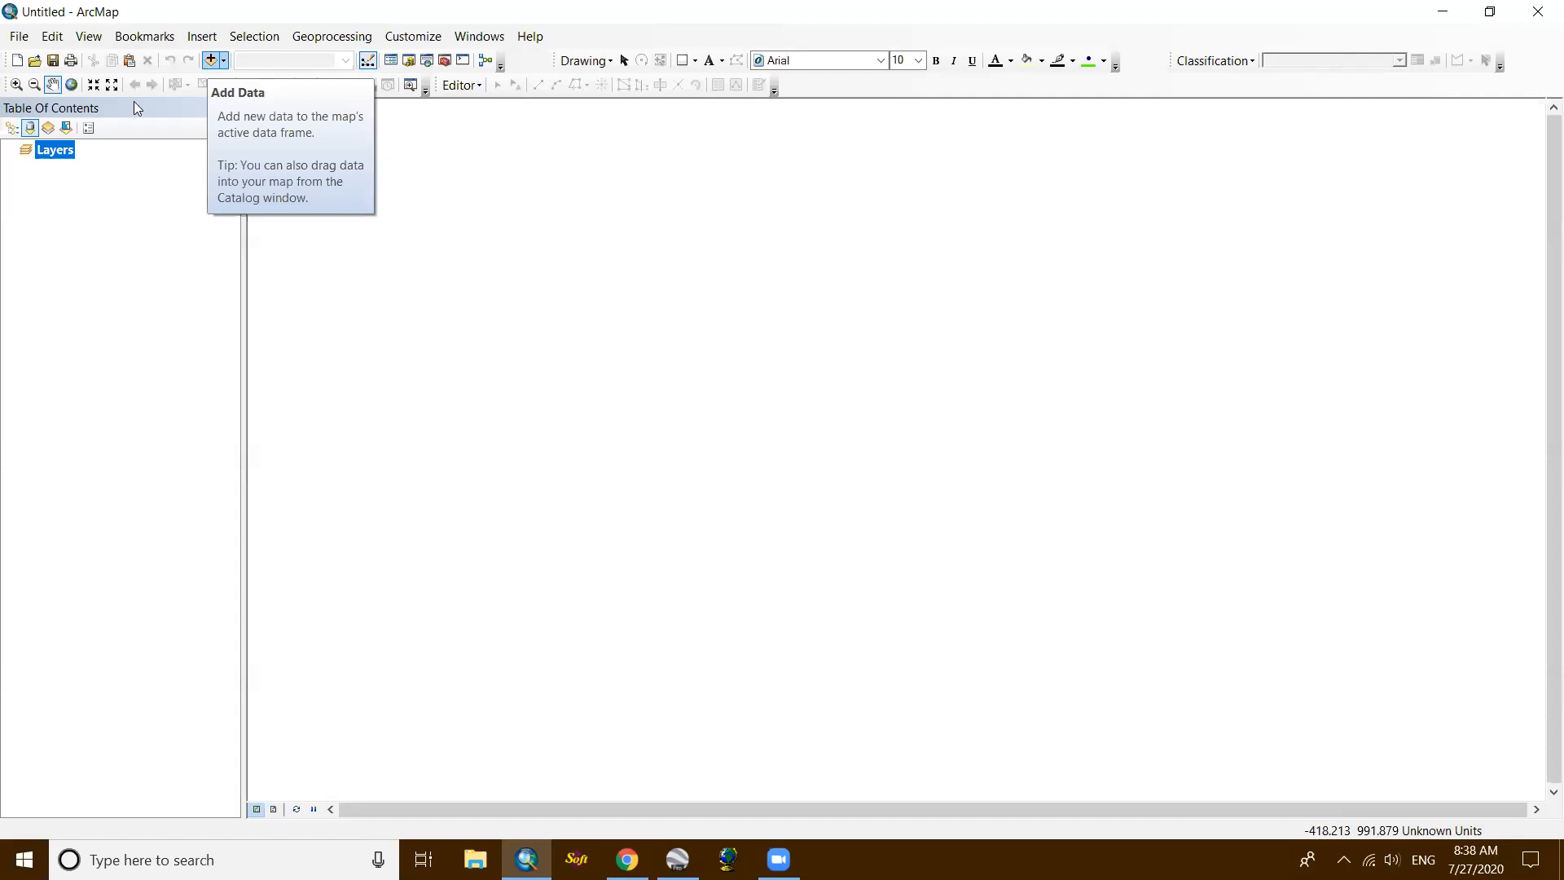
# Step: Set the data frame's coordinate system to Nepal Nagarkot TM from the favorites
pyautogui.rightClick(69, 152)
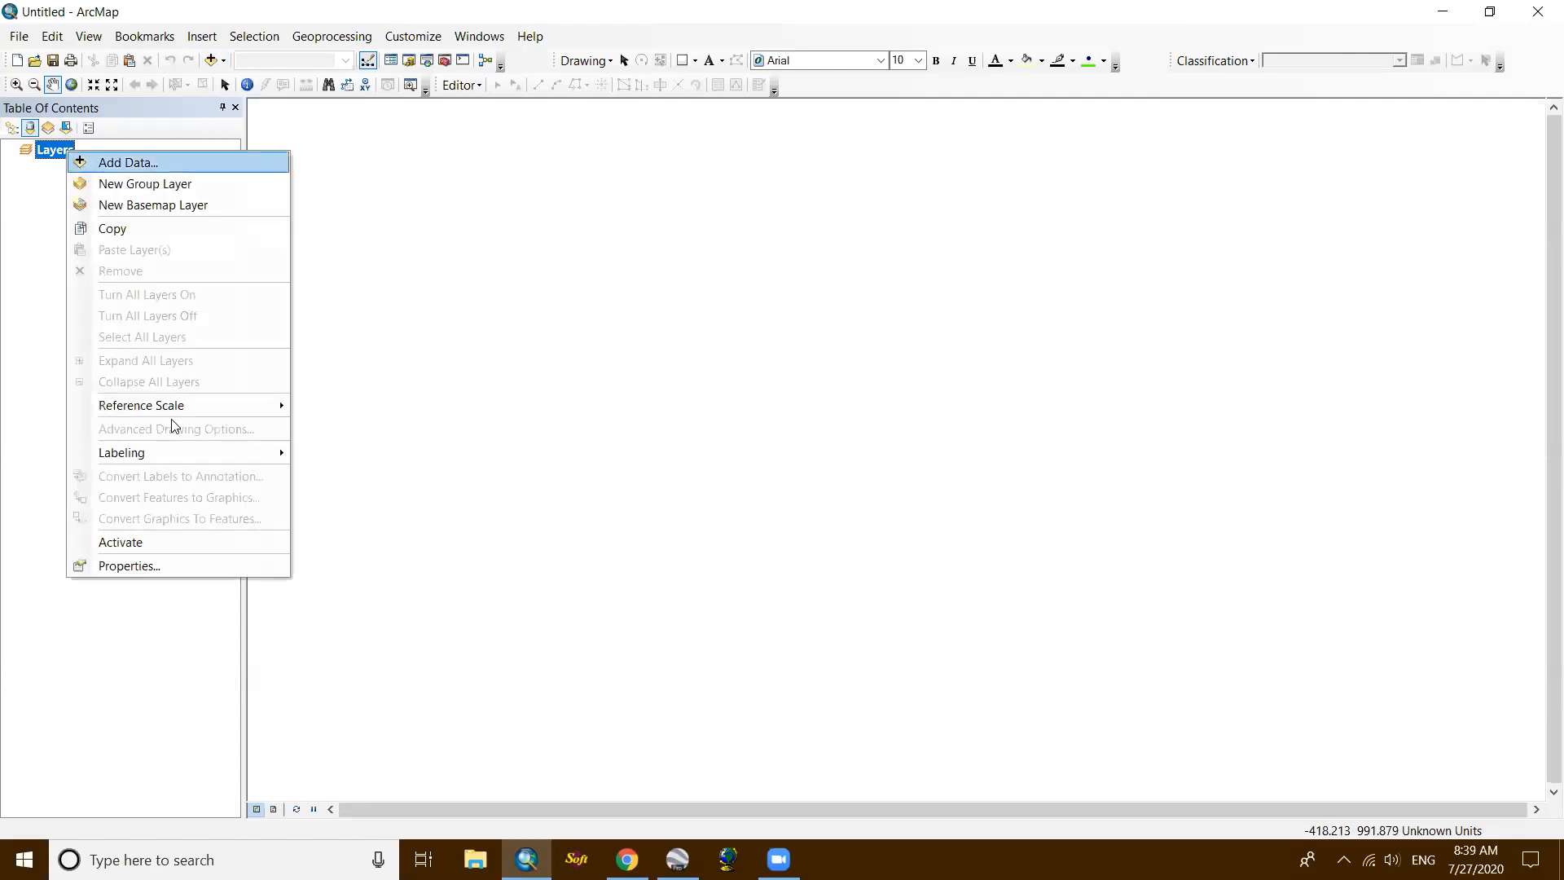
pyautogui.click(124, 565)
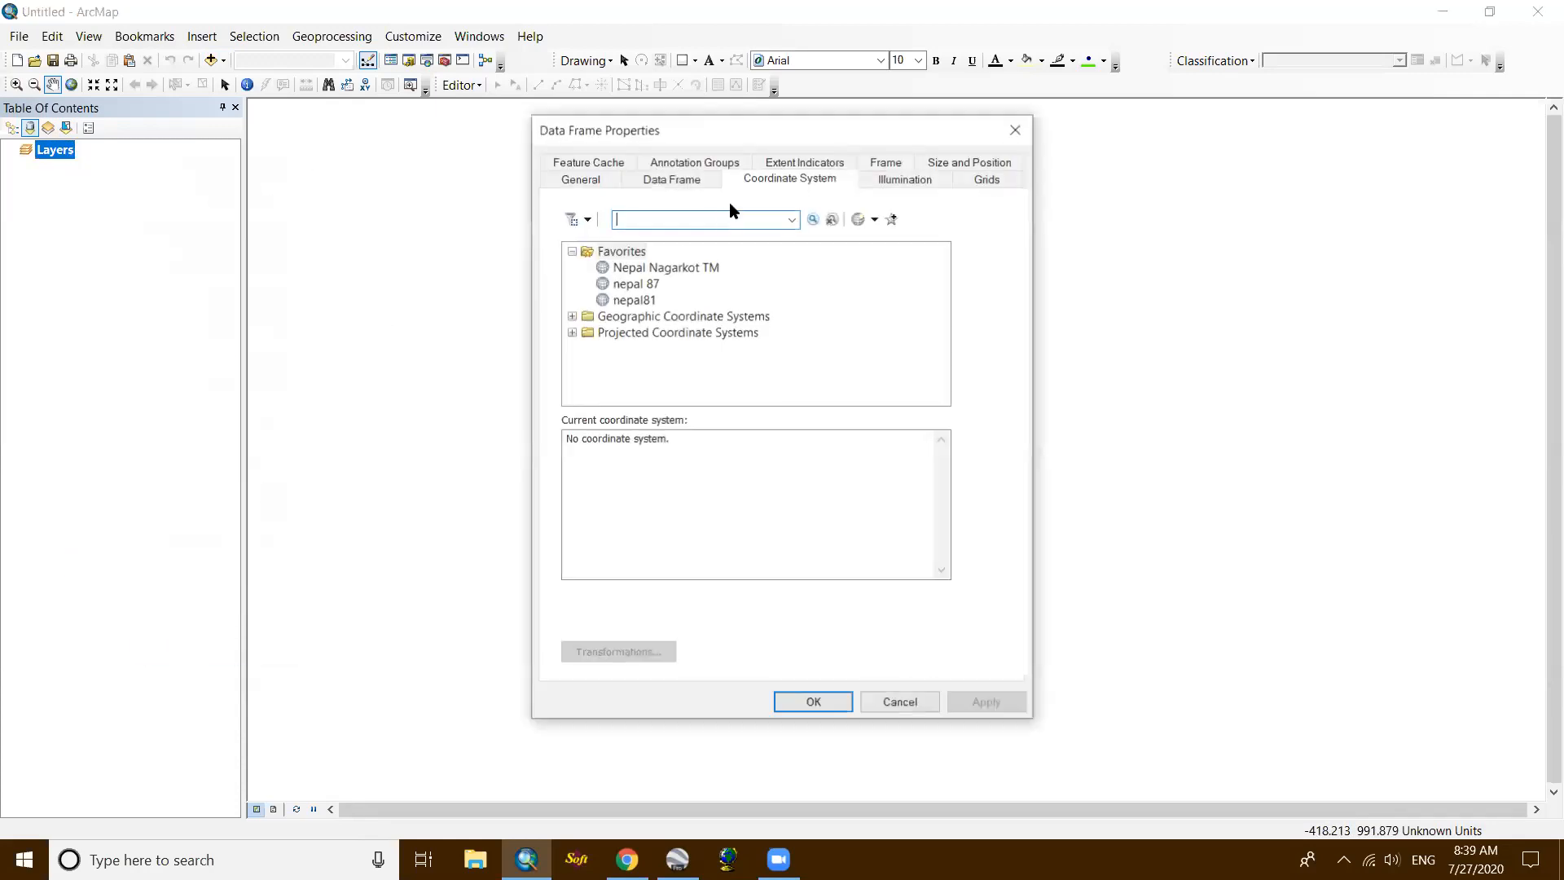
pyautogui.click(686, 269)
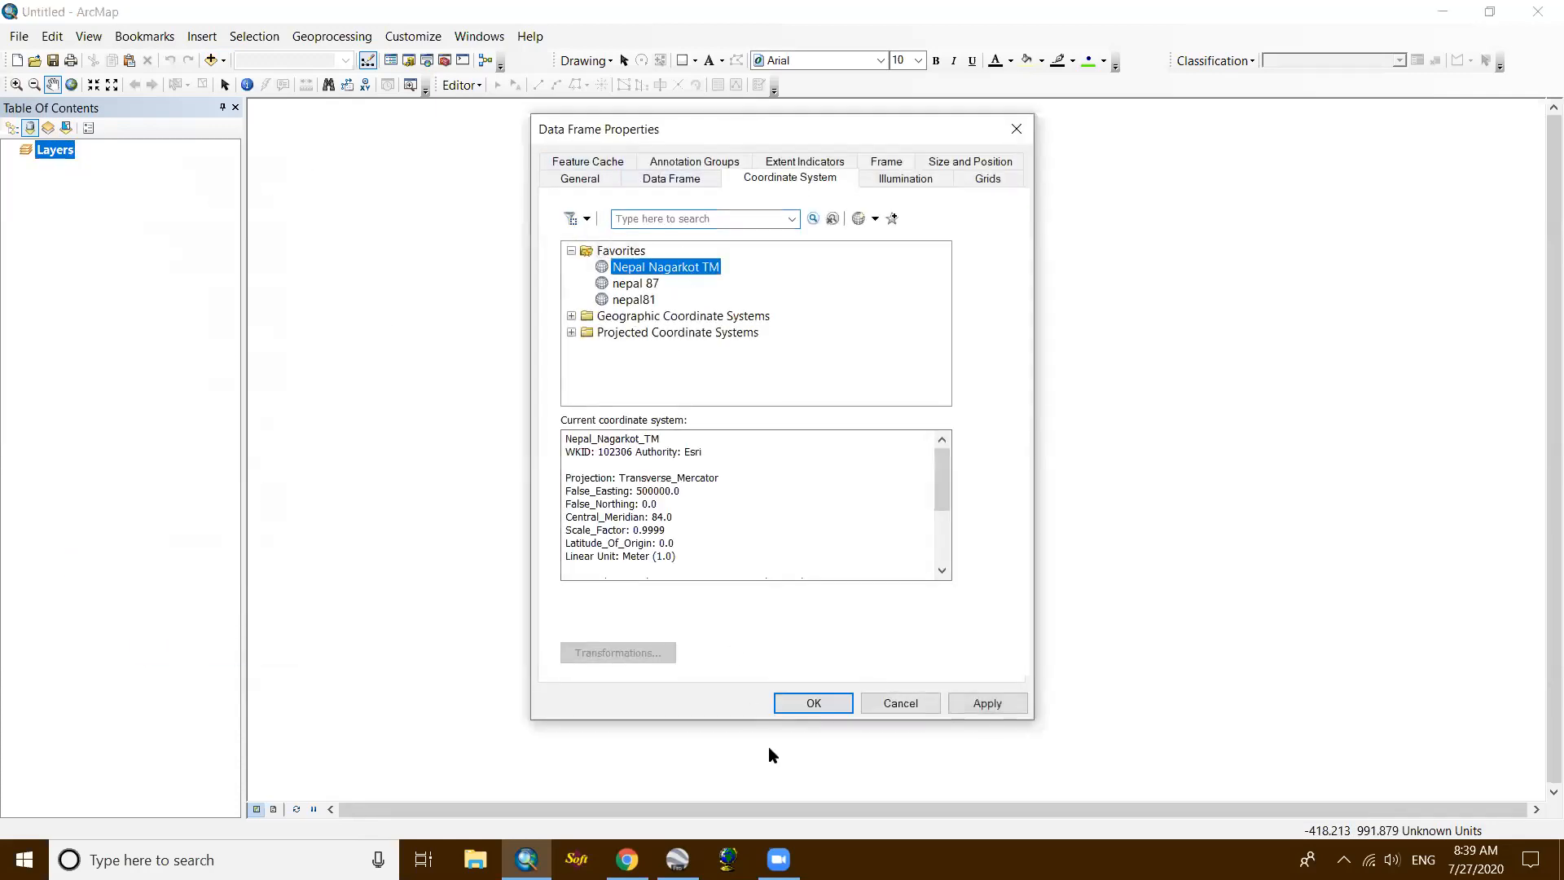
pyautogui.click(811, 702)
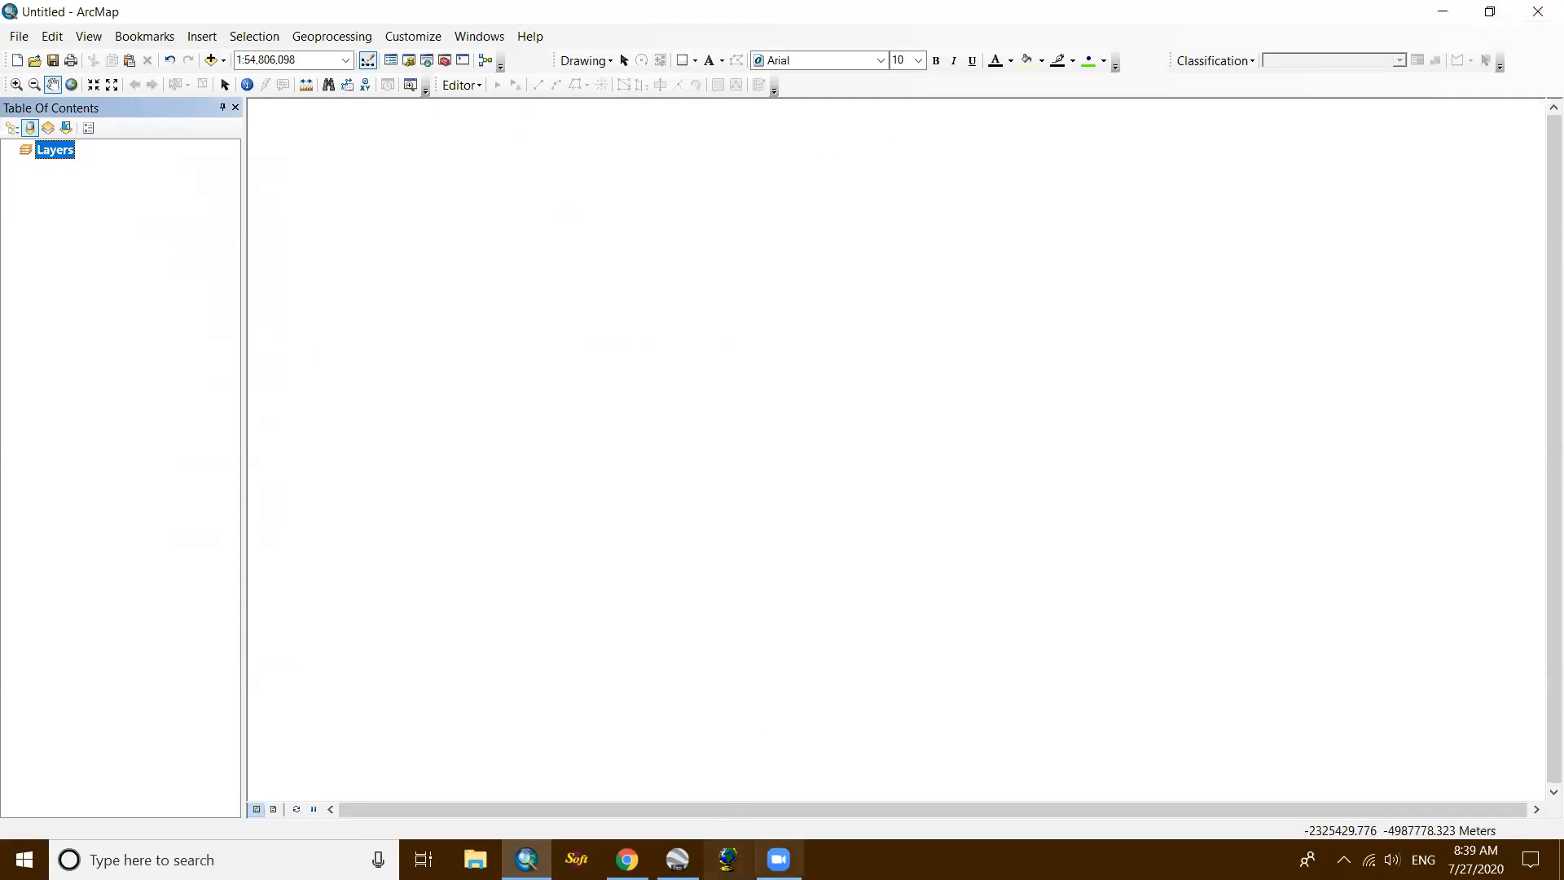
# Step: Delete the .jgwx and .jpg.aux files of the 2882 07C Sakh and 2882 06D Simruth images from the desktop and refresh it
pyautogui.click(1462, 21)
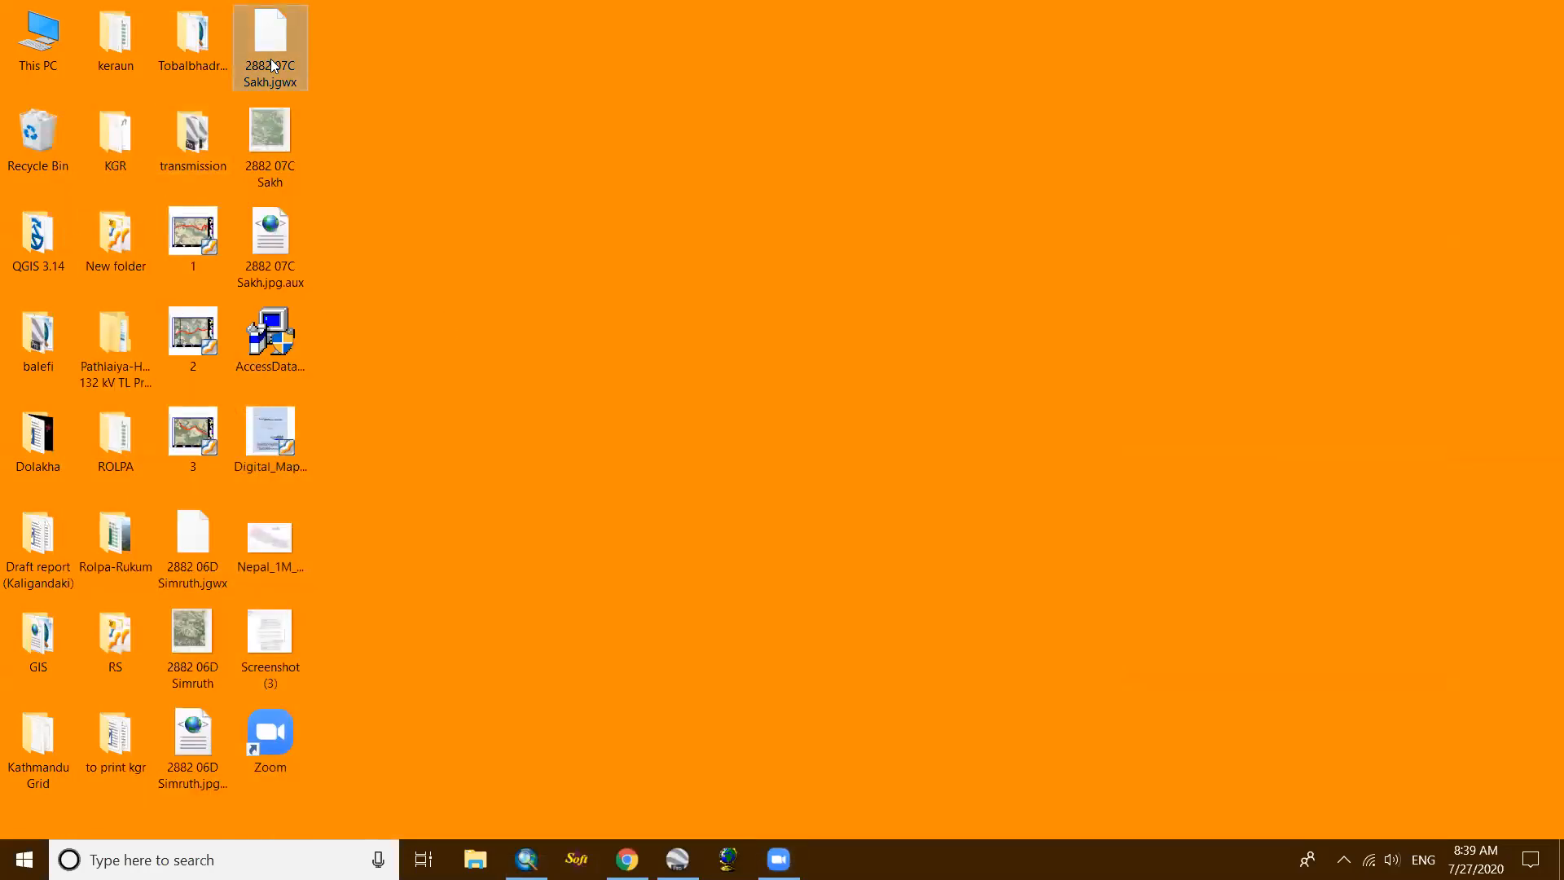
pyautogui.keyDown('ctrl'); pyautogui.click(261, 235); pyautogui.keyUp('ctrl')
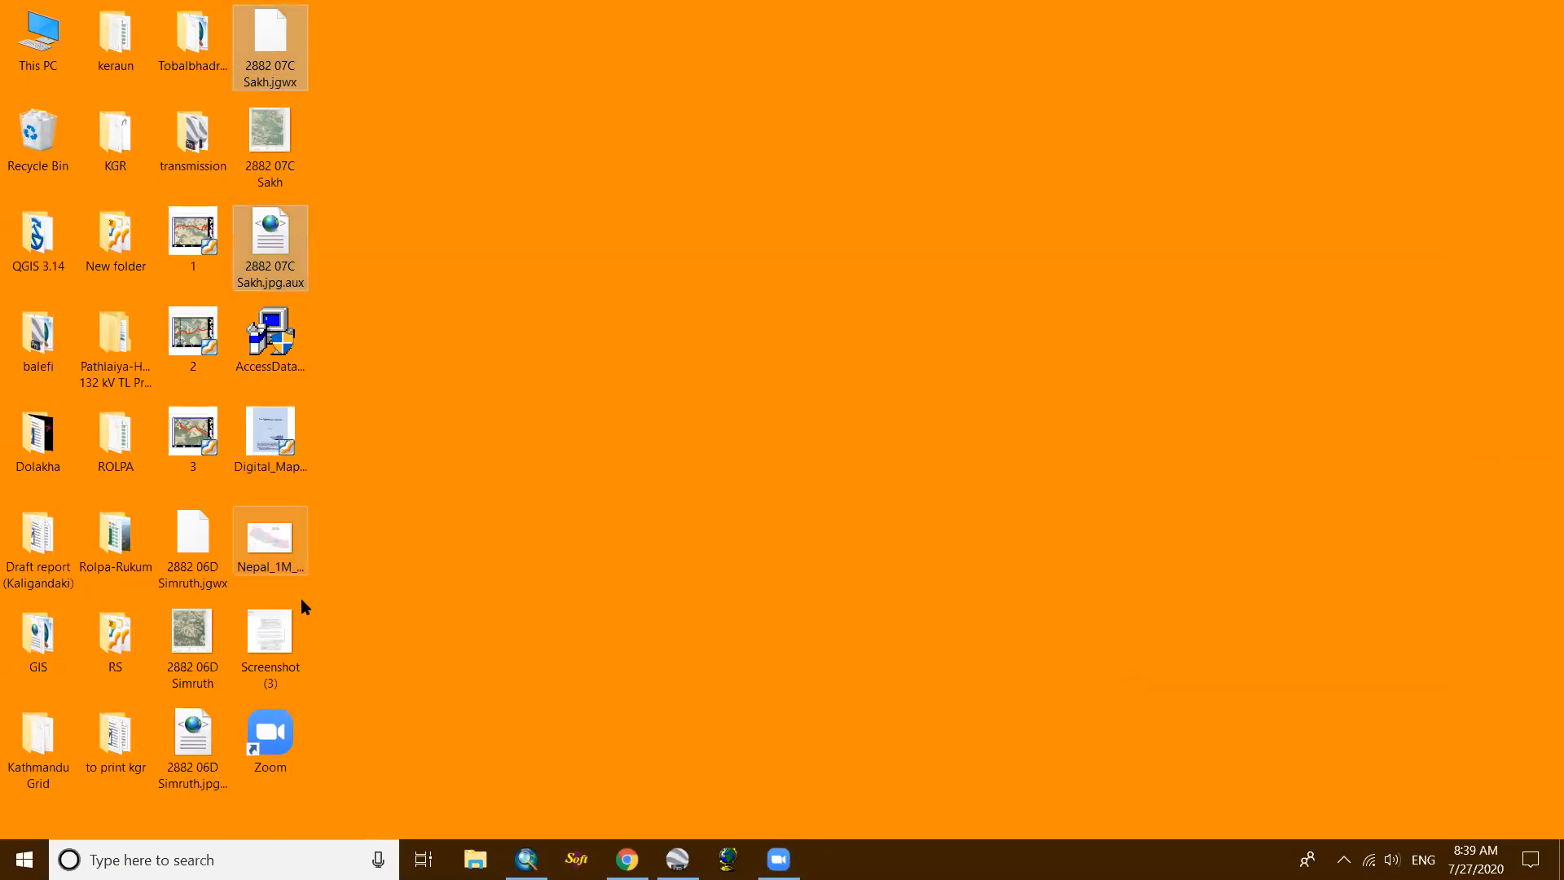
pyautogui.keyDown('ctrl'); pyautogui.click(195, 741); pyautogui.keyUp('ctrl')
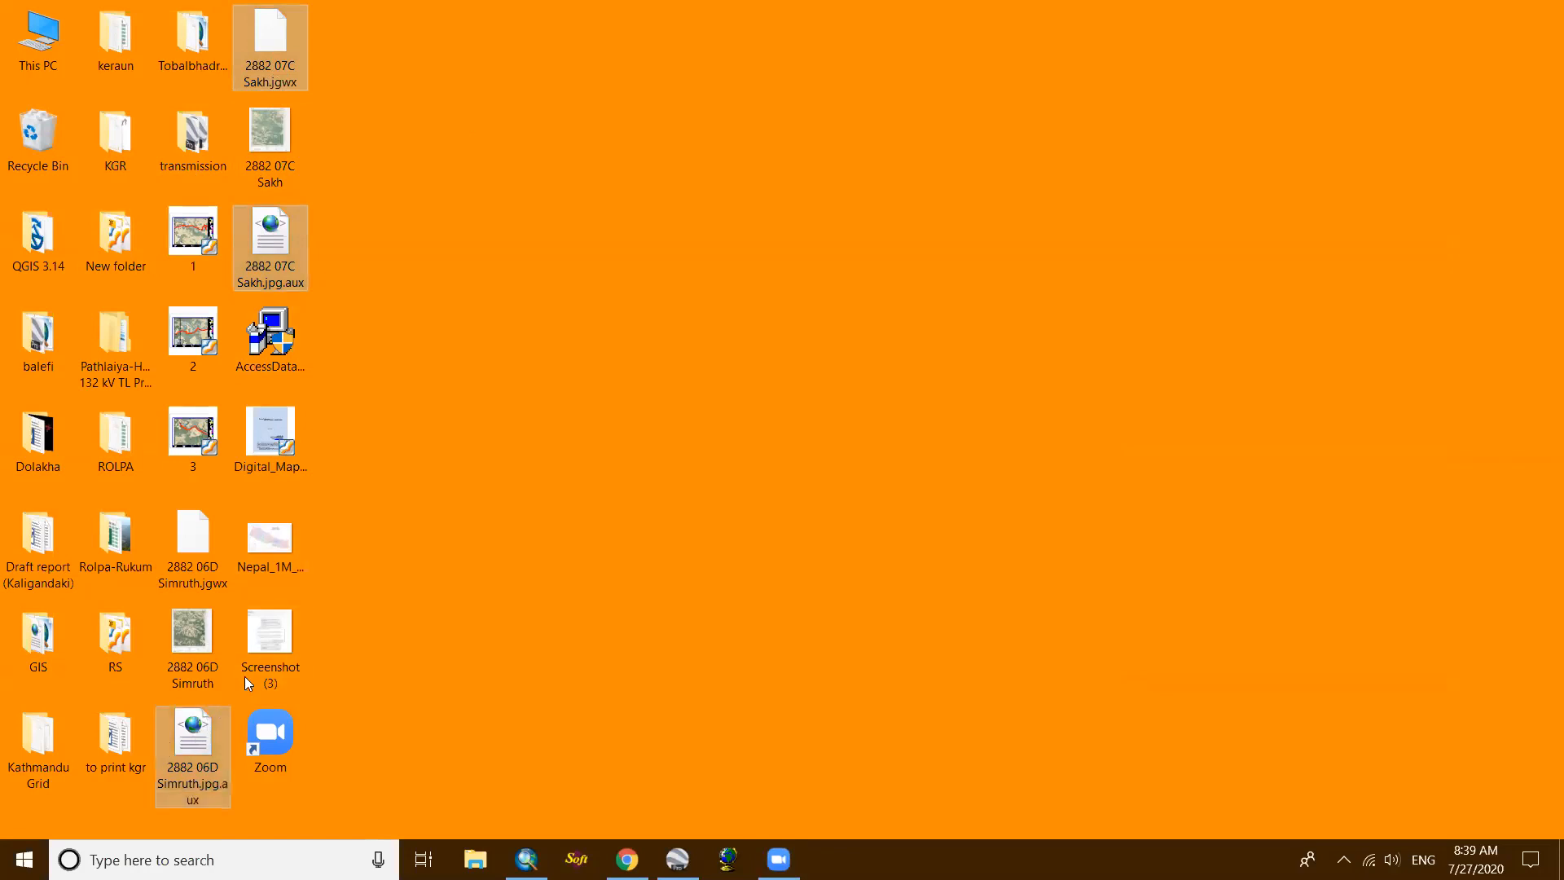
pyautogui.keyDown('ctrl'); pyautogui.click(186, 544); pyautogui.keyUp('ctrl')
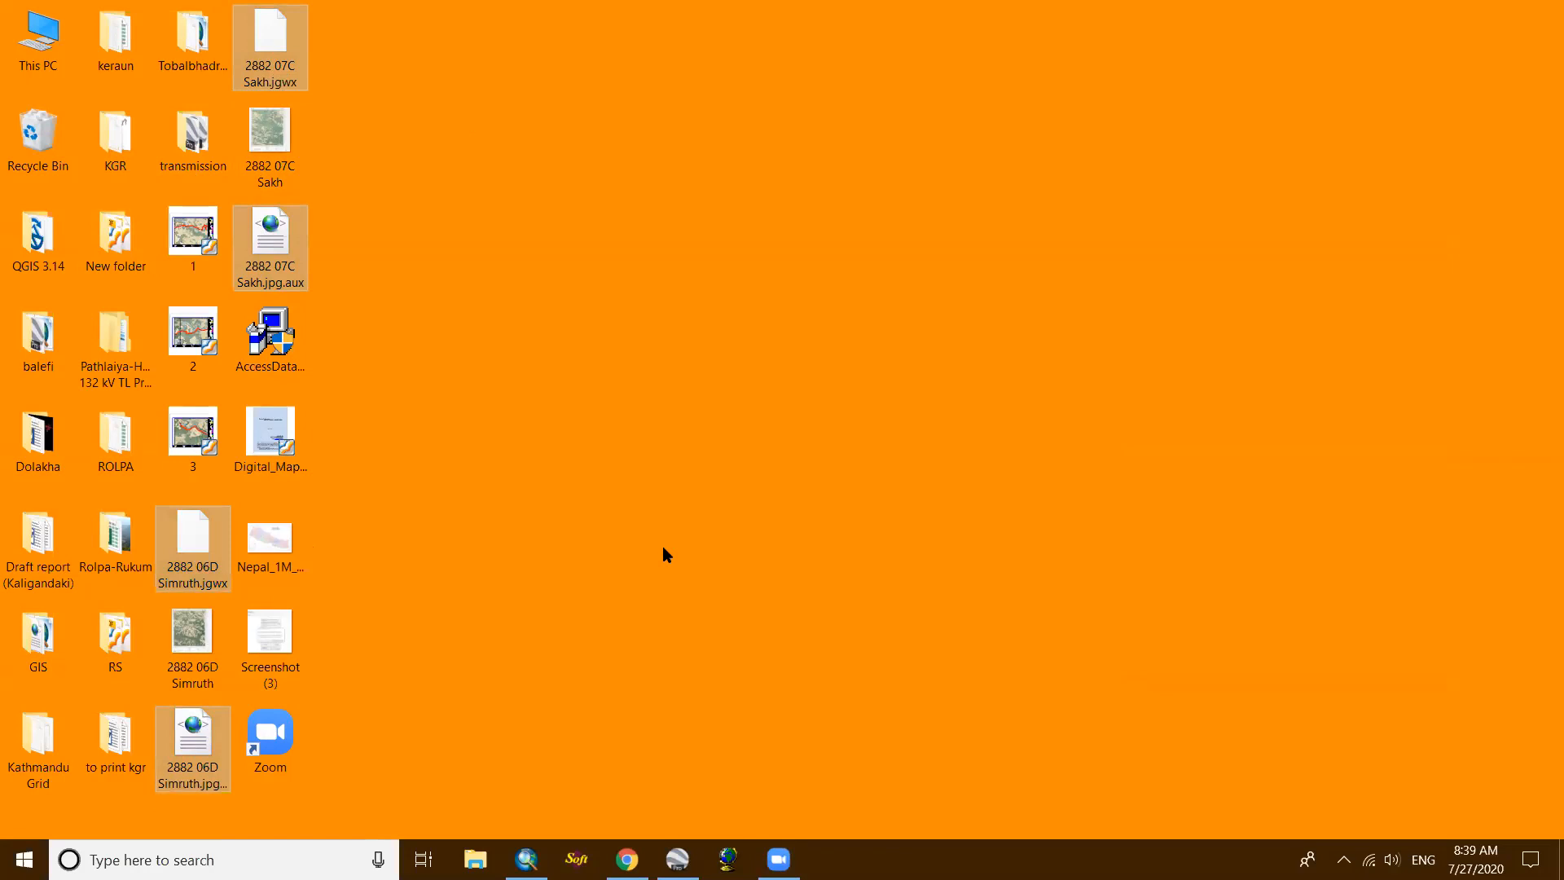
pyautogui.press('Delete')
pyautogui.rightClick(475, 329)
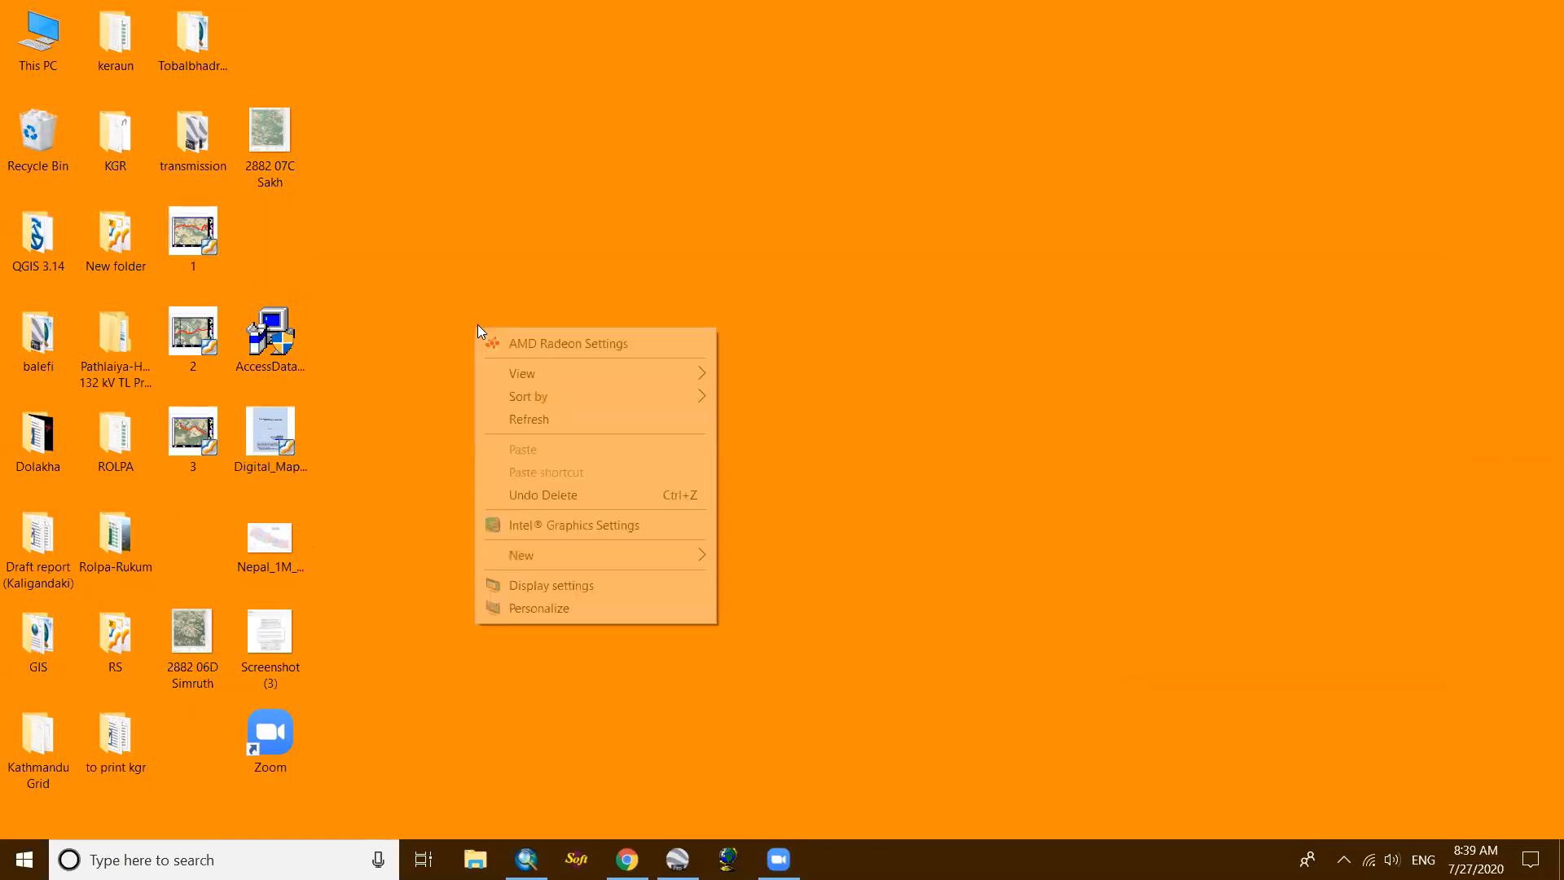
pyautogui.click(521, 414)
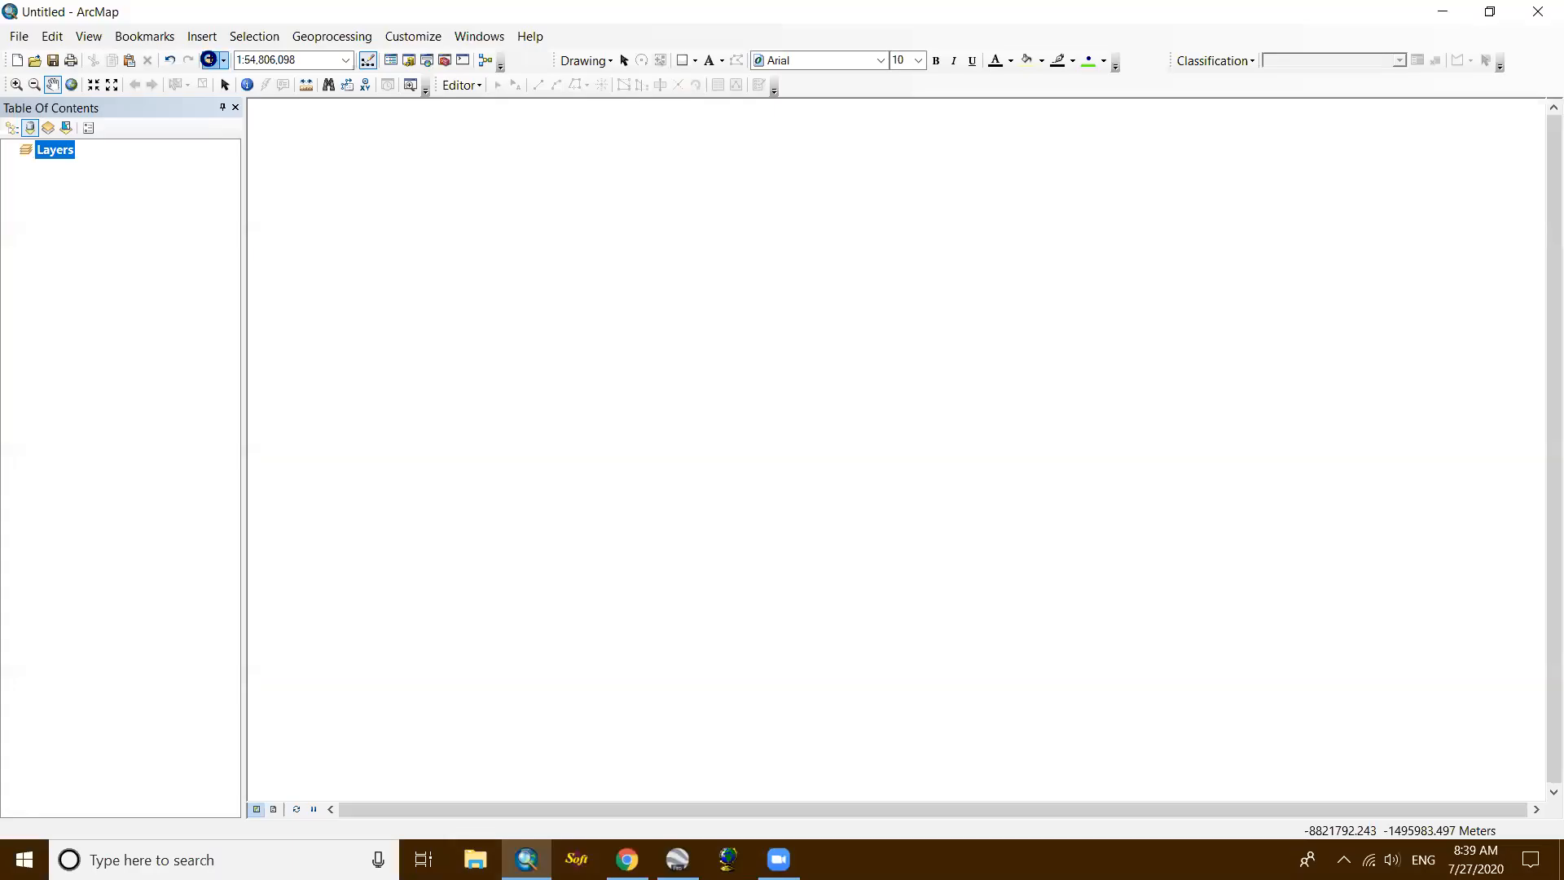
# Step: Add the scanned map 2882 07C Sakh.jpg from the Desktop folder to the map
pyautogui.click(209, 59)
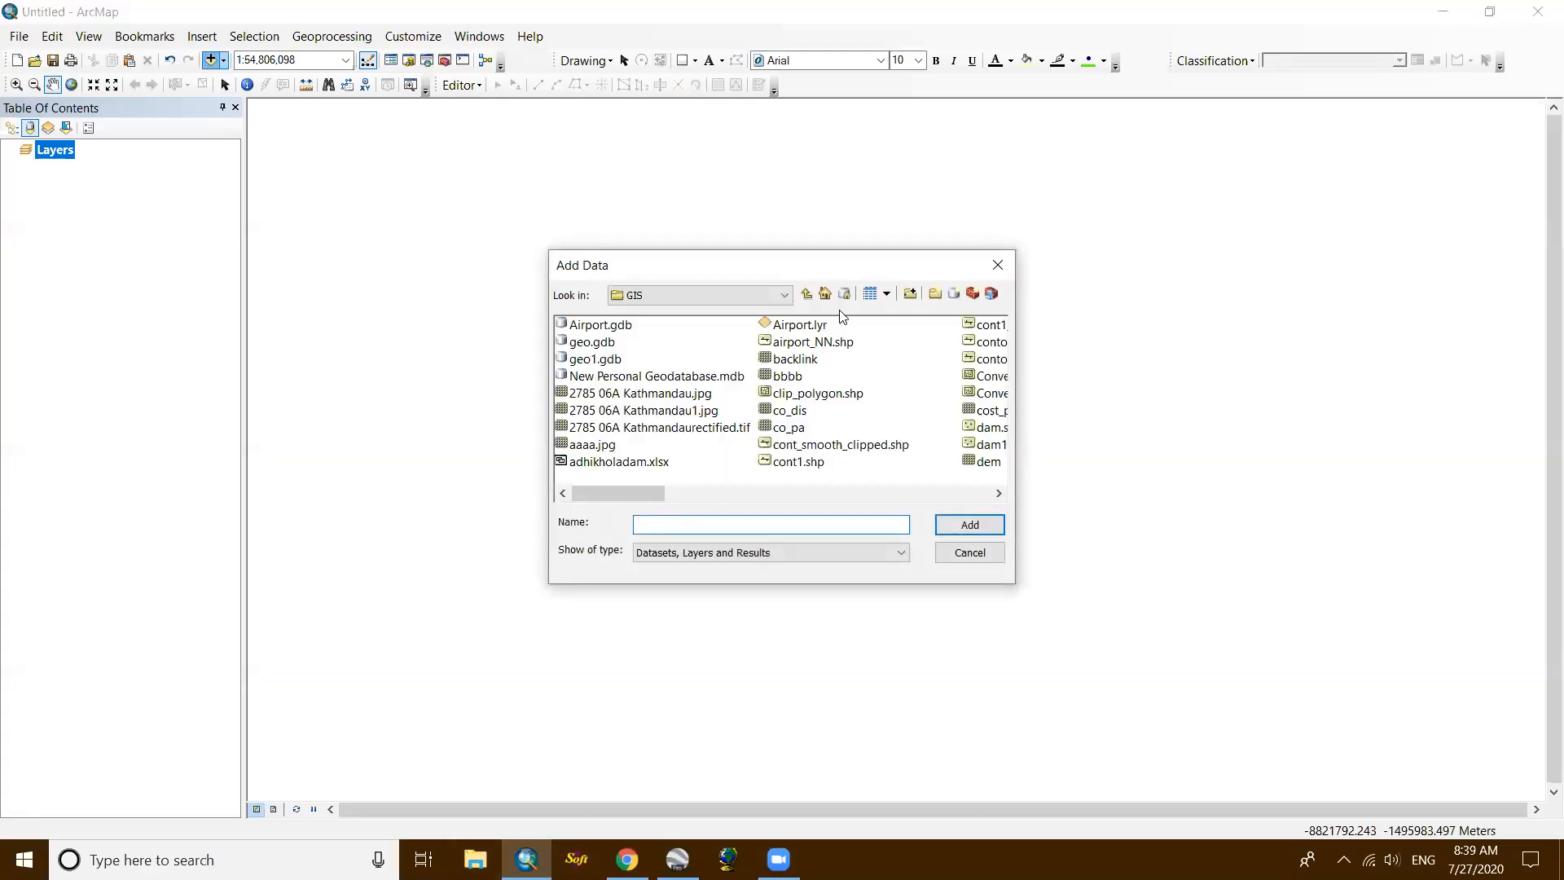
pyautogui.click(807, 295)
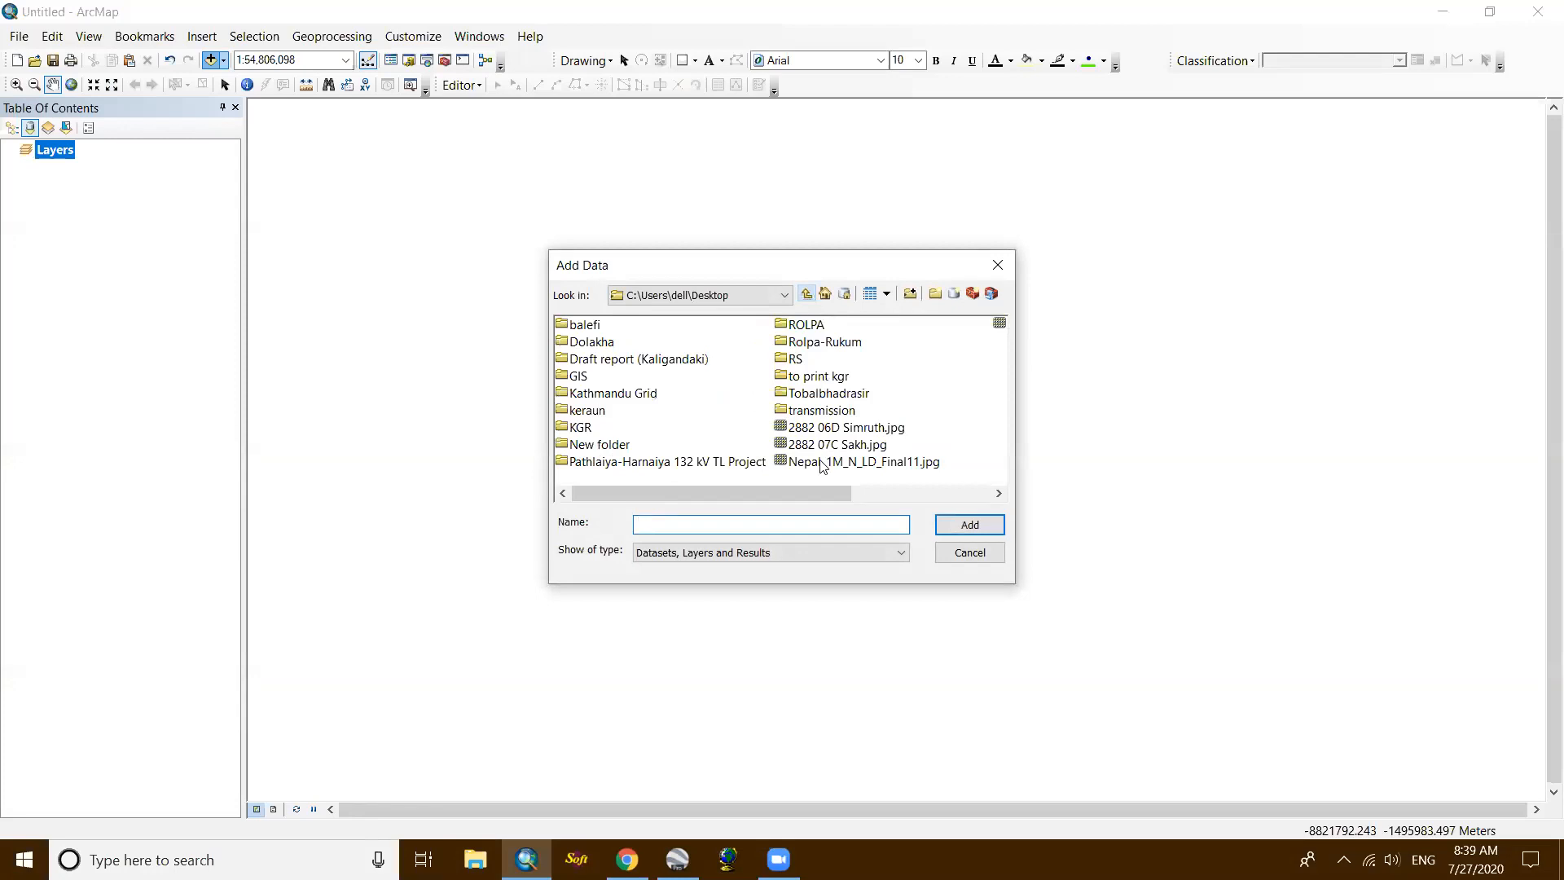
pyautogui.click(867, 447)
pyautogui.click(970, 526)
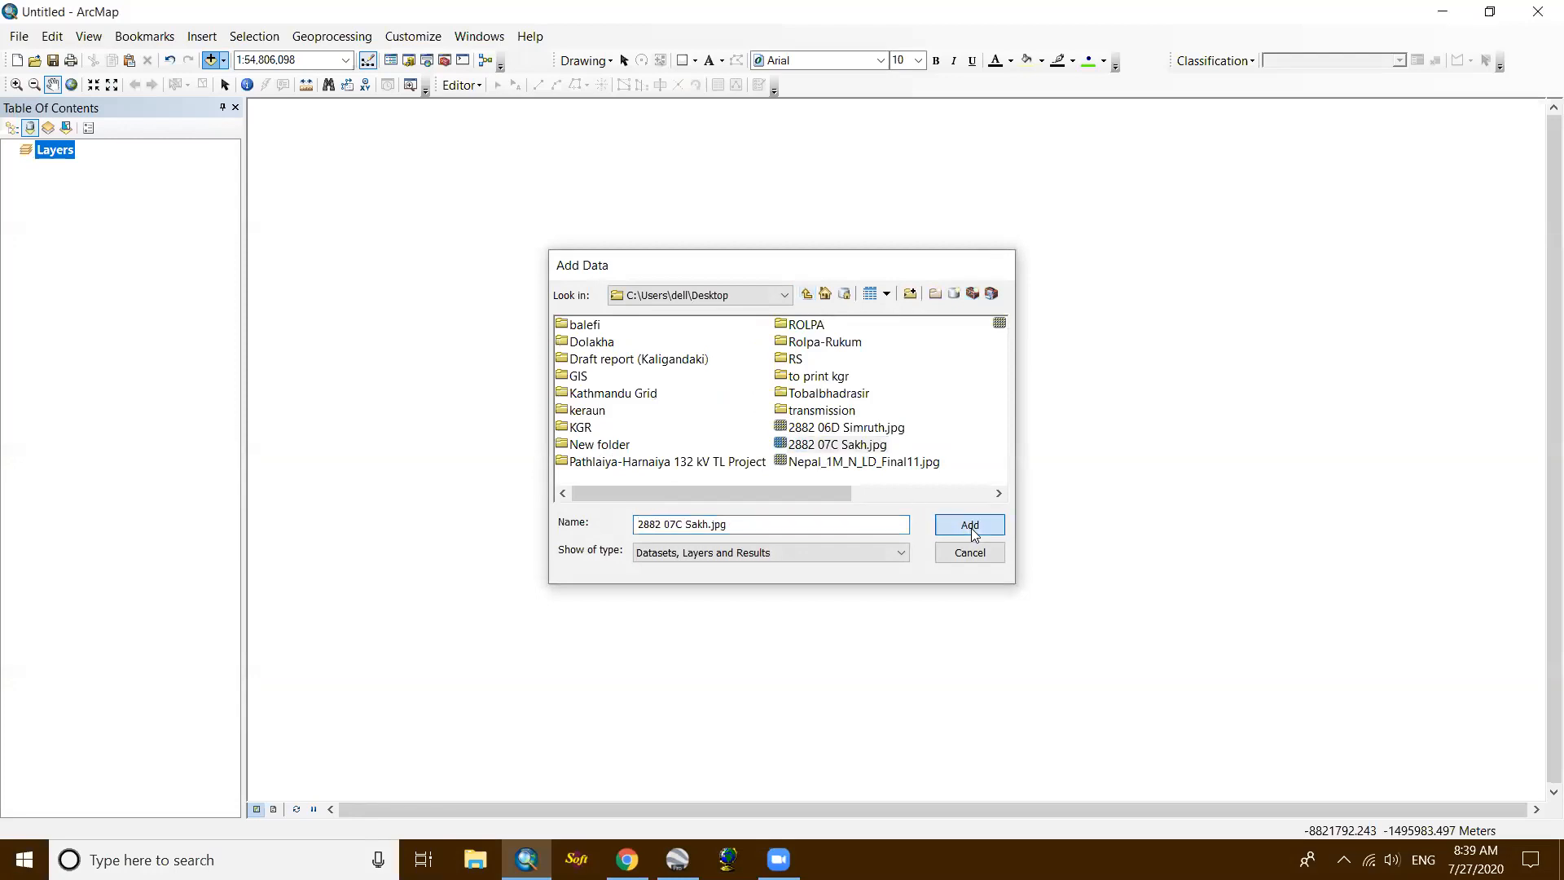
pyautogui.click(933, 518)
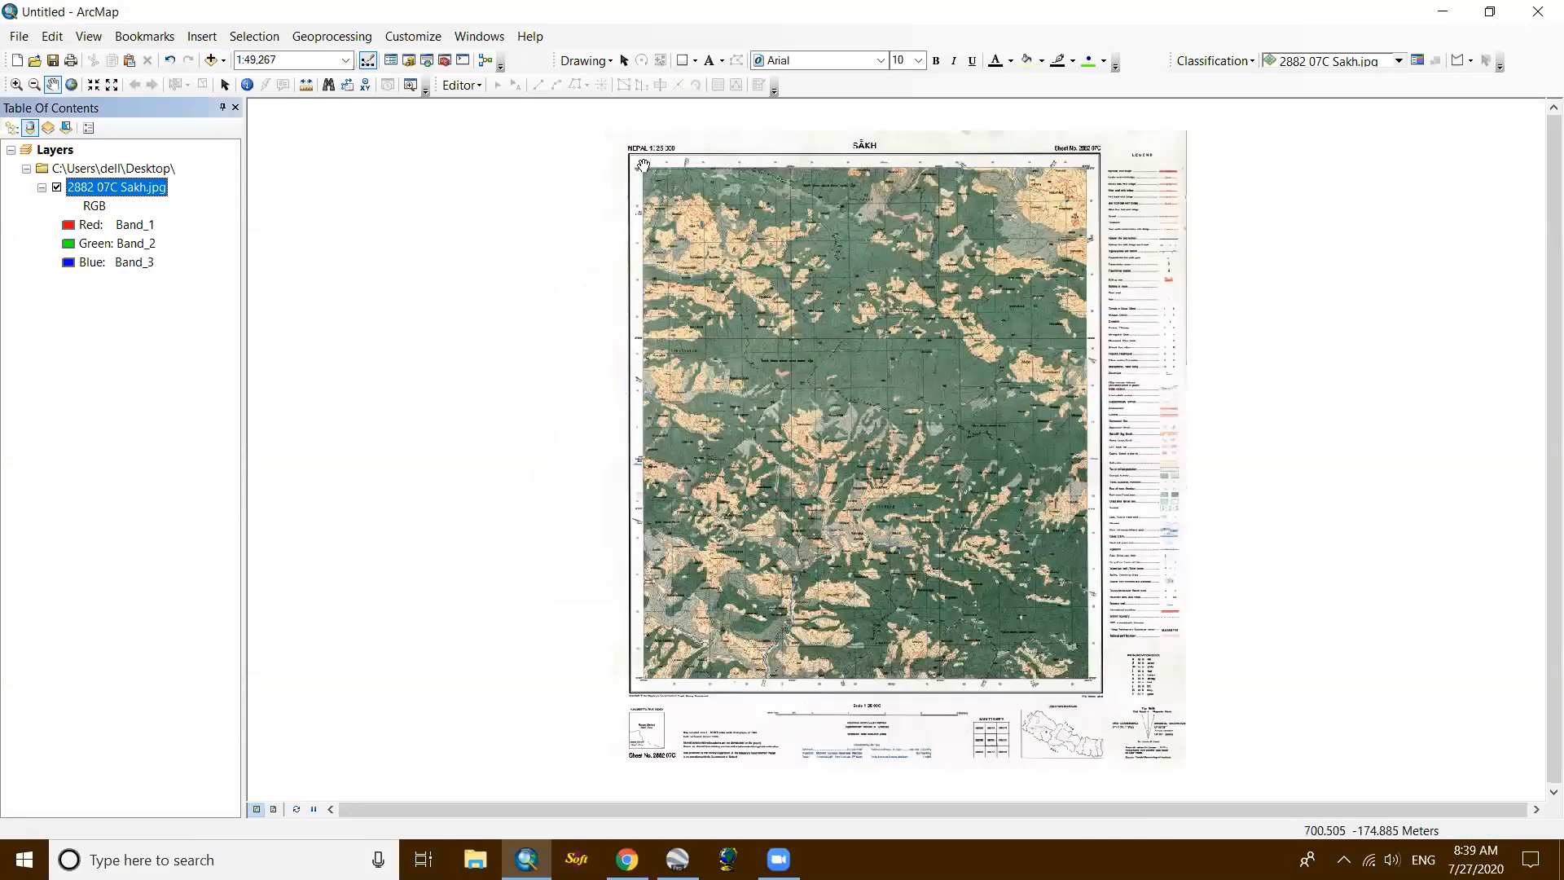
# Step: Examine the Sakh sheet's border, legend, grid lines and coordinate labels at several map scales
pyautogui.scroll(-1, 692, 173)
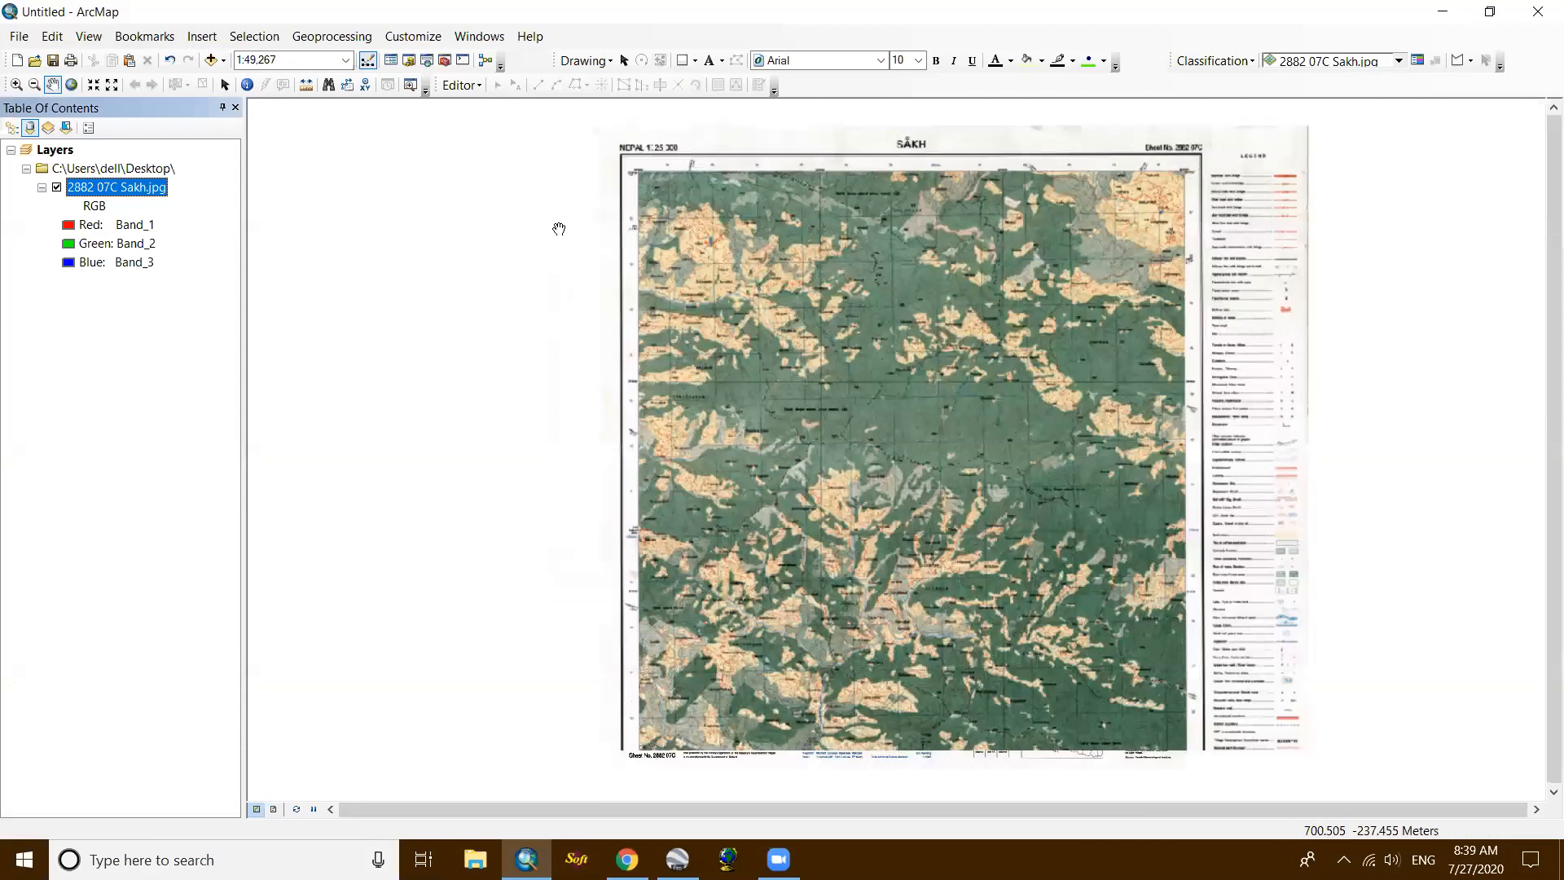
pyautogui.scroll(-7, 636, 174)
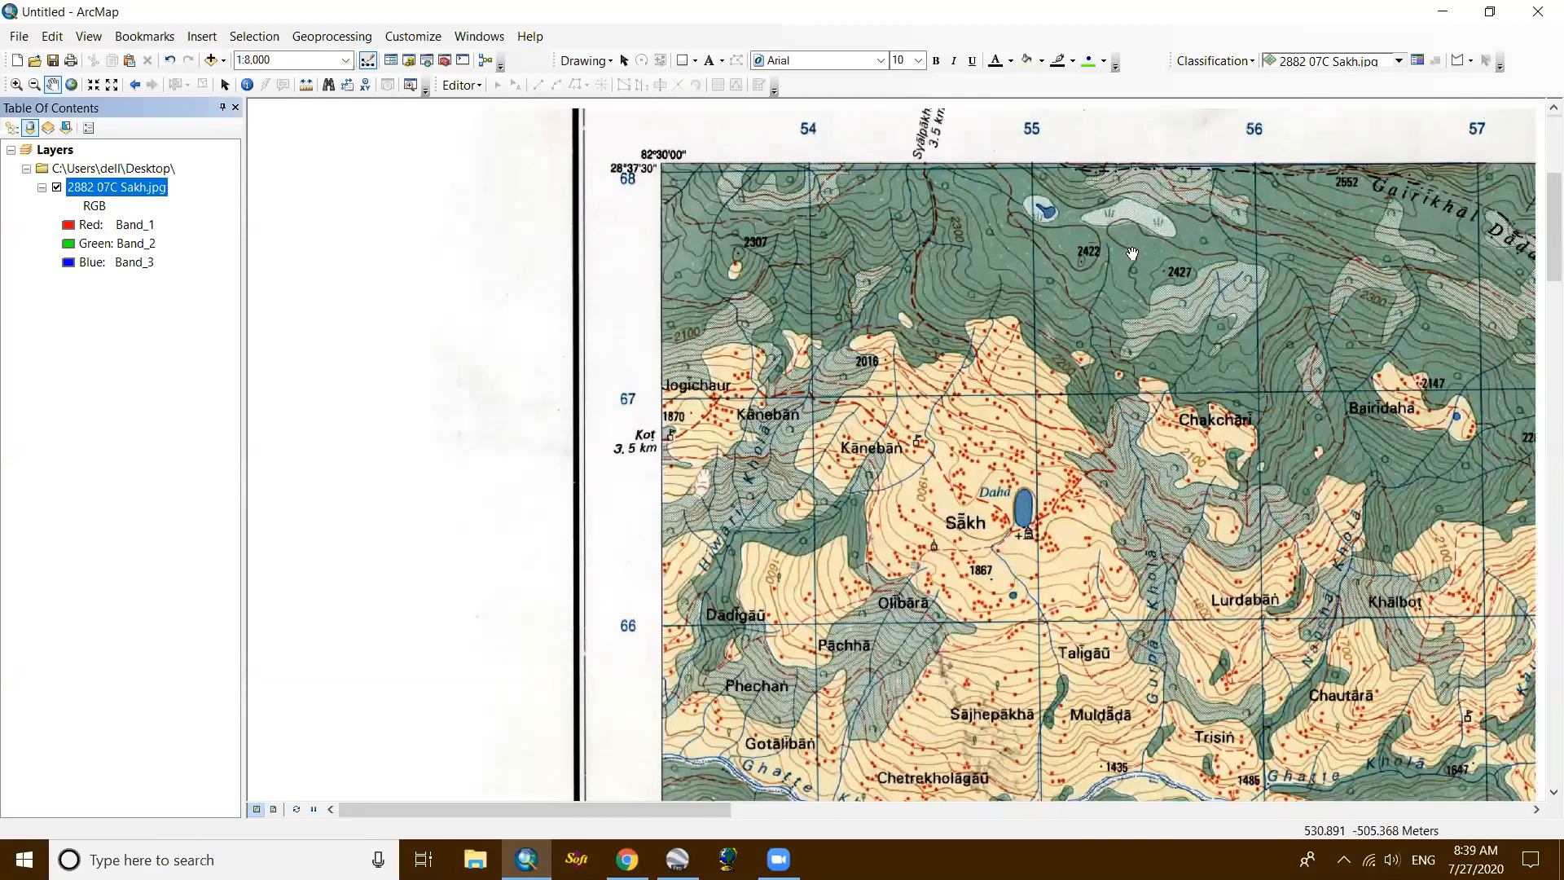
pyautogui.scroll(5, 1024, 325)
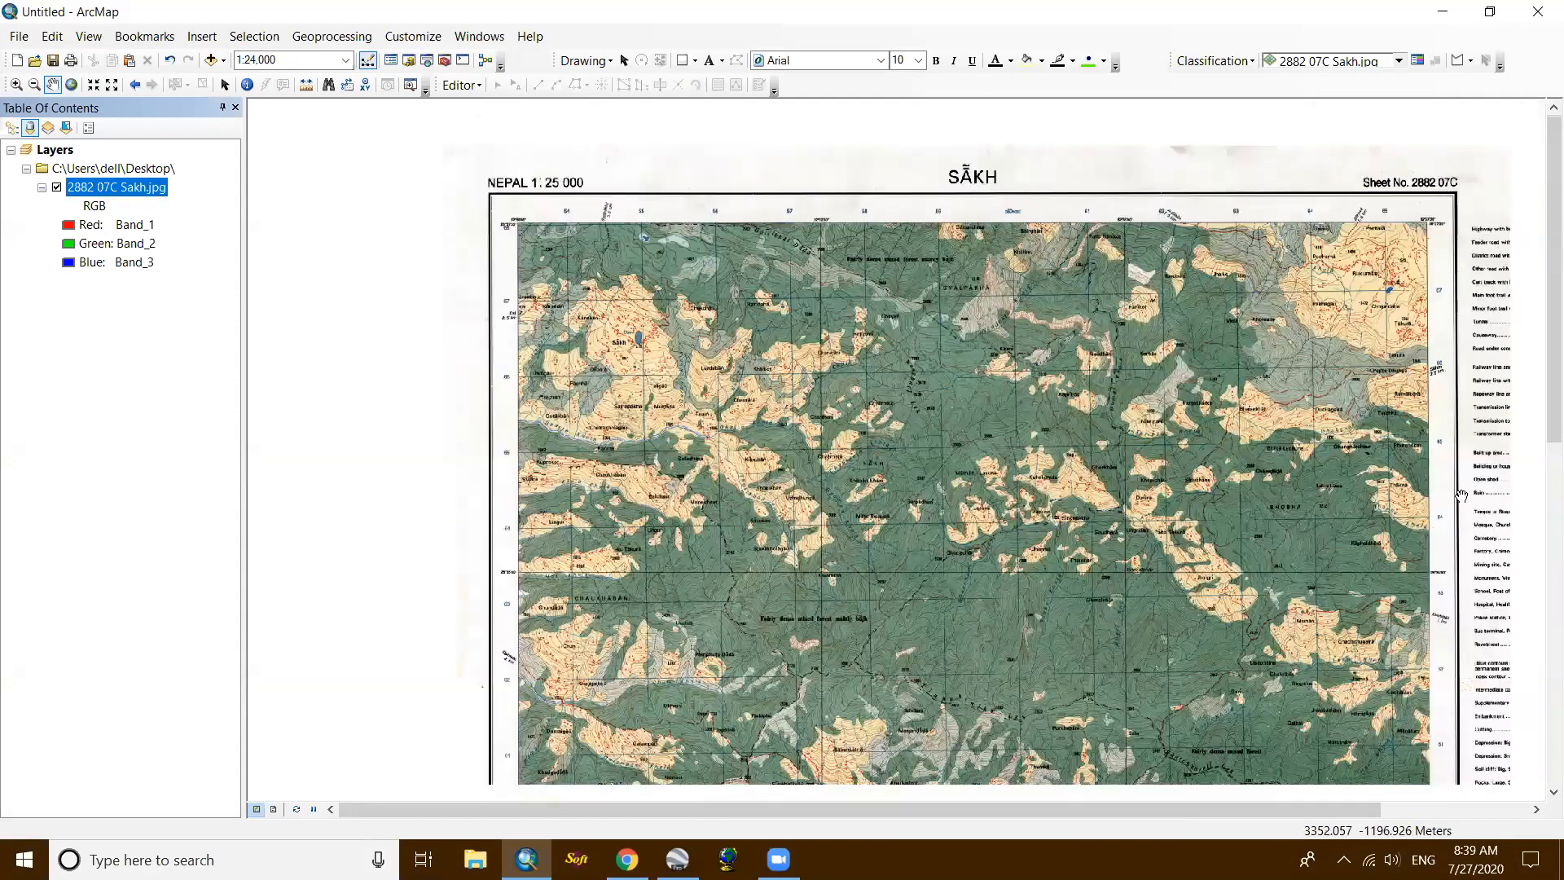
pyautogui.moveTo(1384, 498); pyautogui.dragTo(1222, 432)
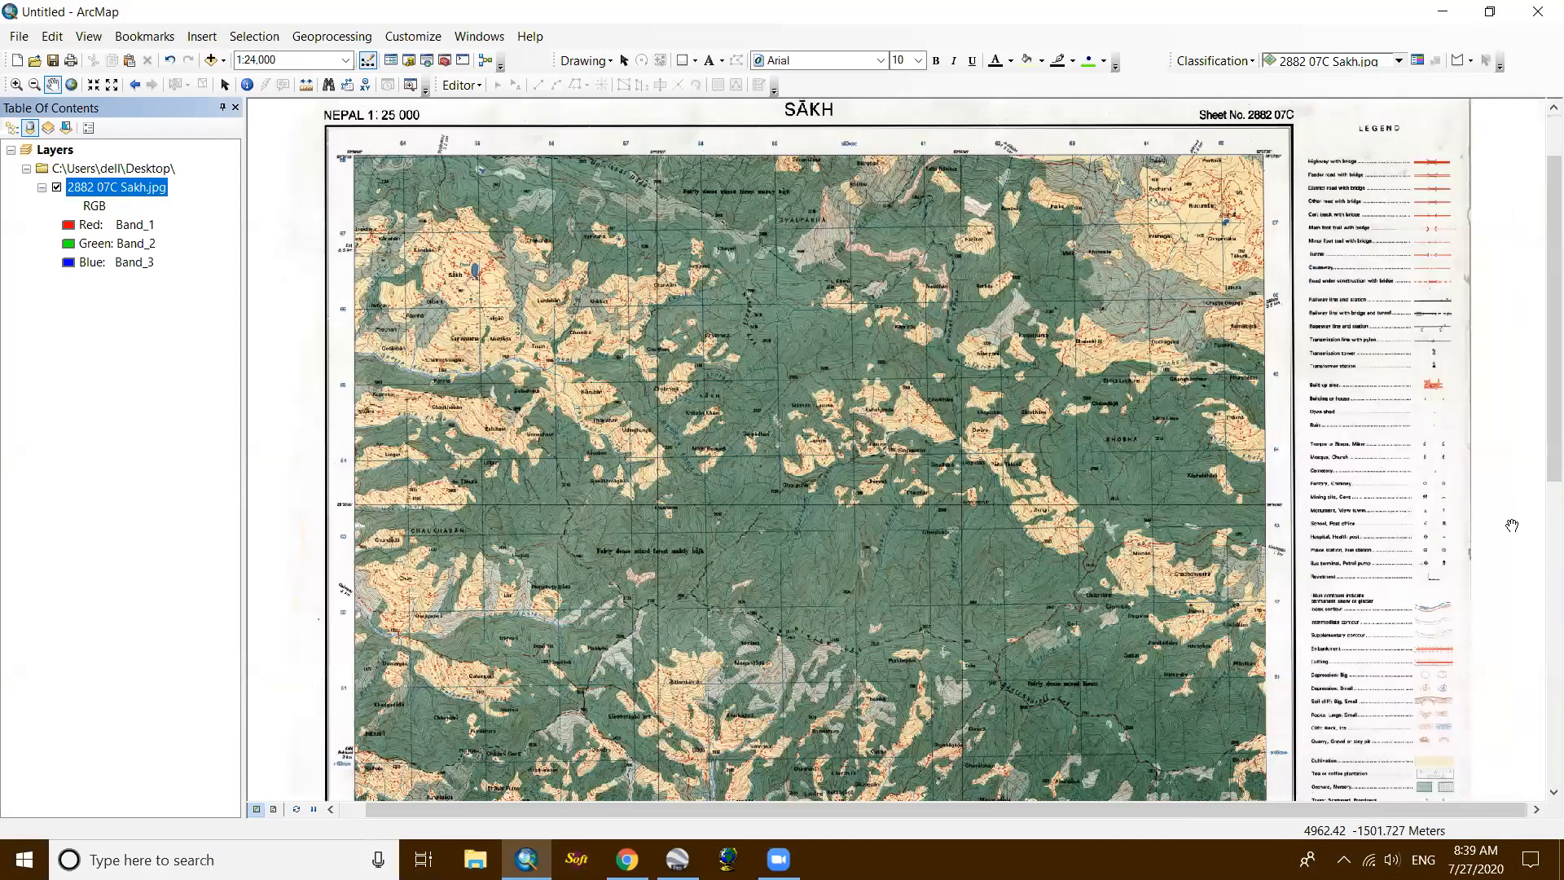
pyautogui.scroll(1, 1426, 534)
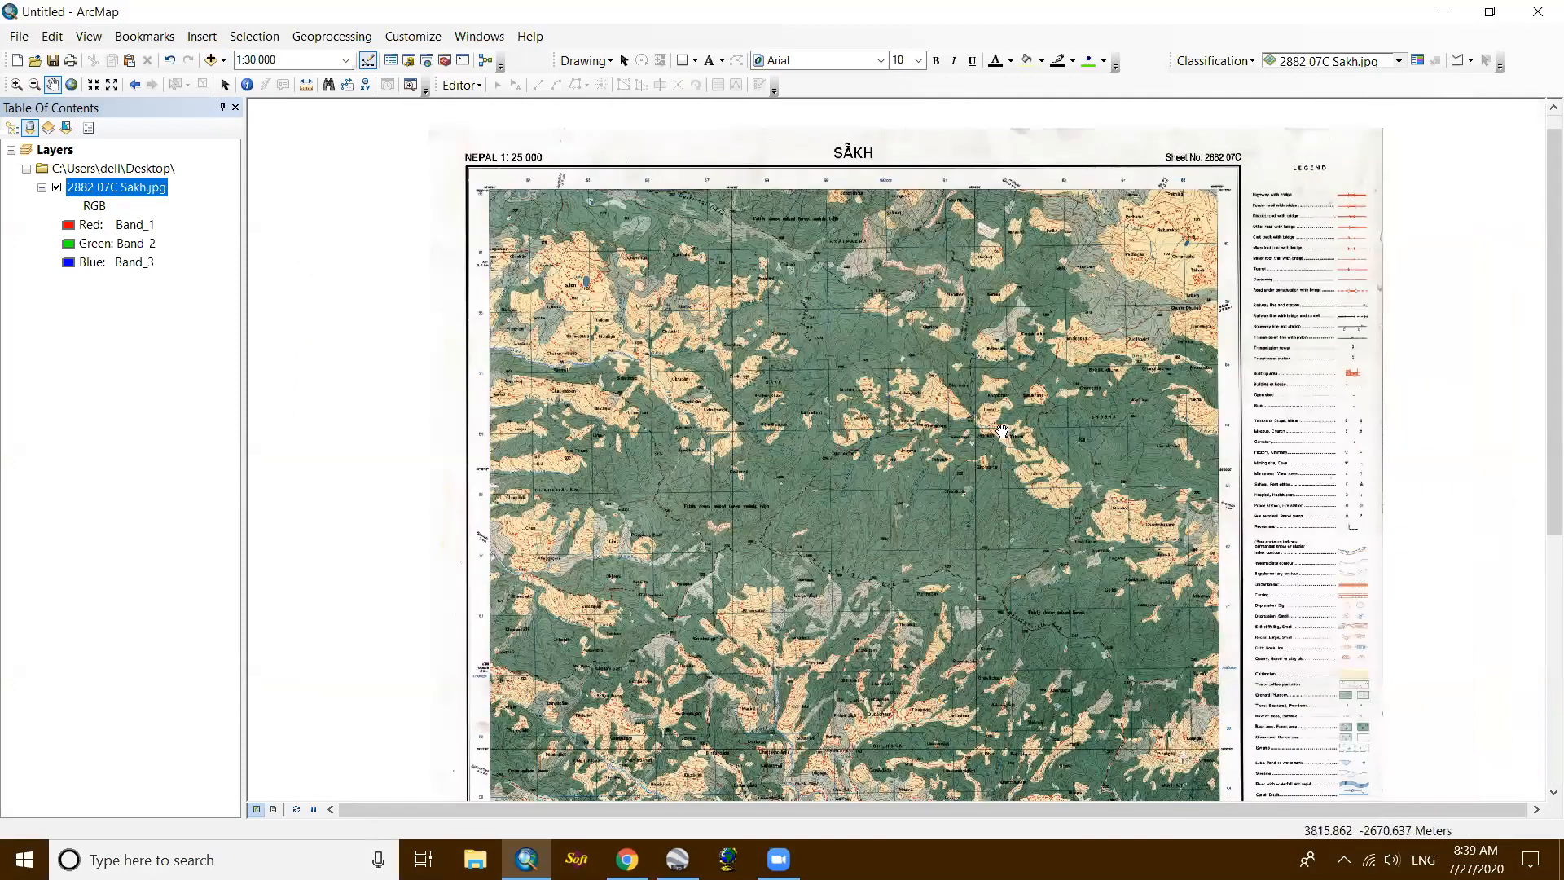
pyautogui.scroll(2, 603, 218)
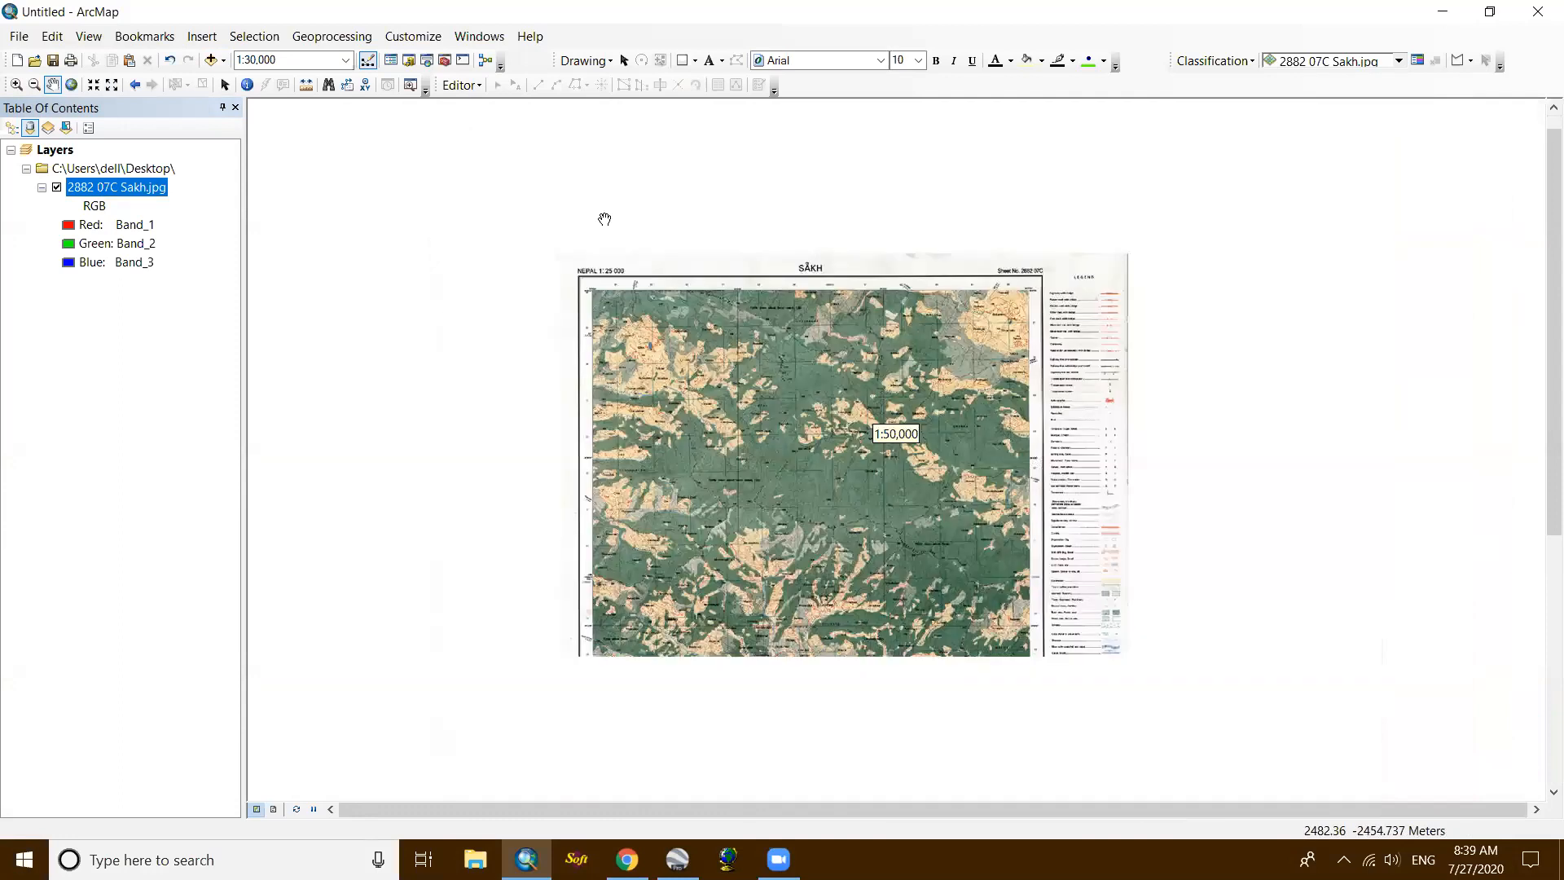
pyautogui.scroll(-1, 651, 295)
pyautogui.scroll(-1, 774, 269)
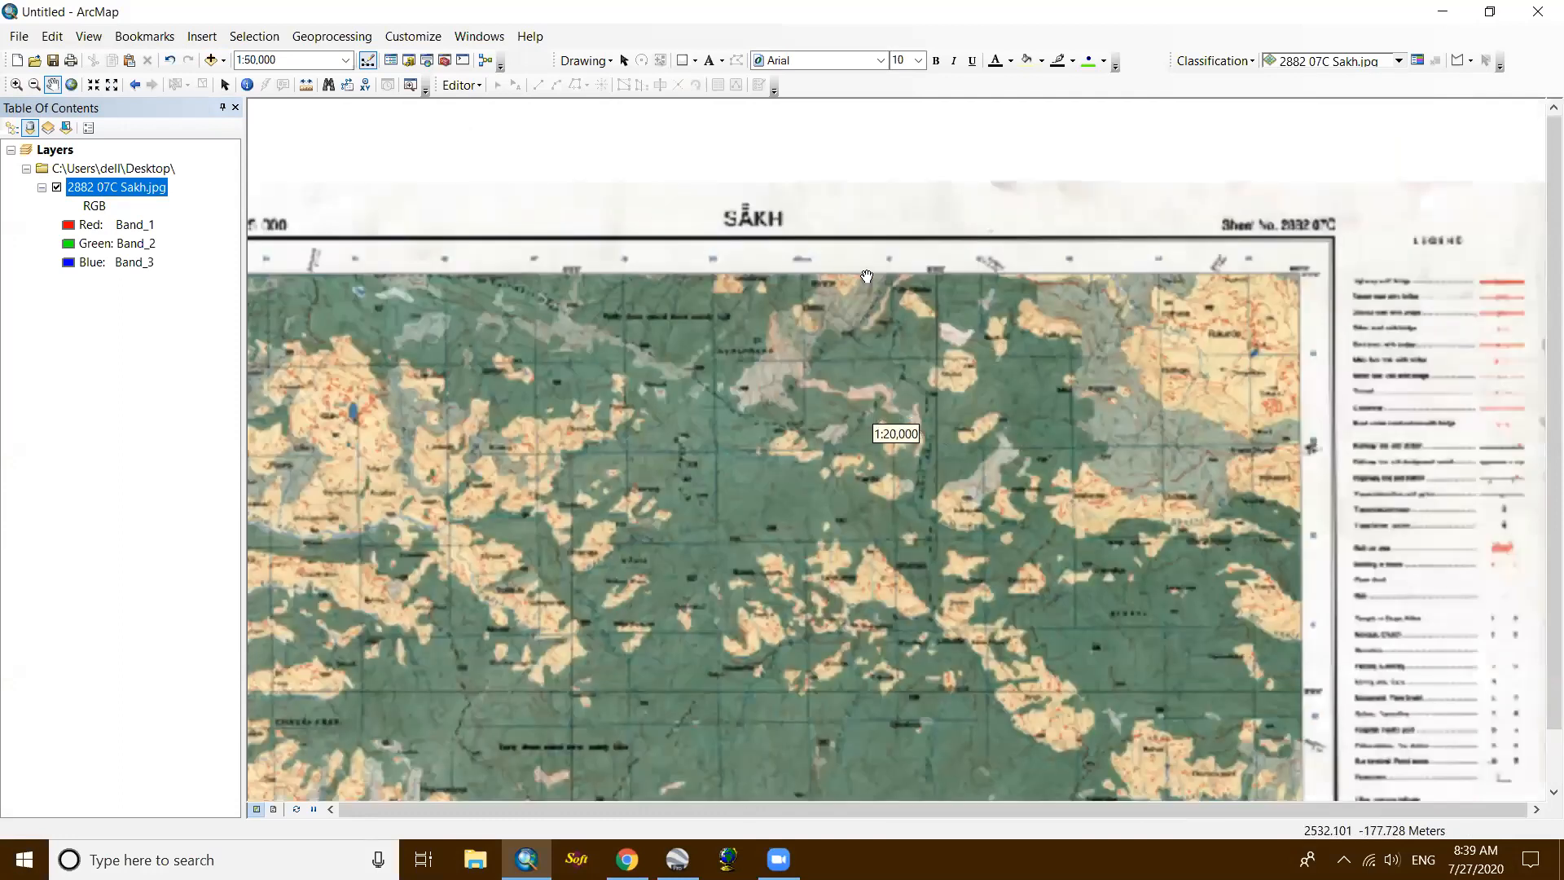
pyautogui.scroll(-1, 946, 274)
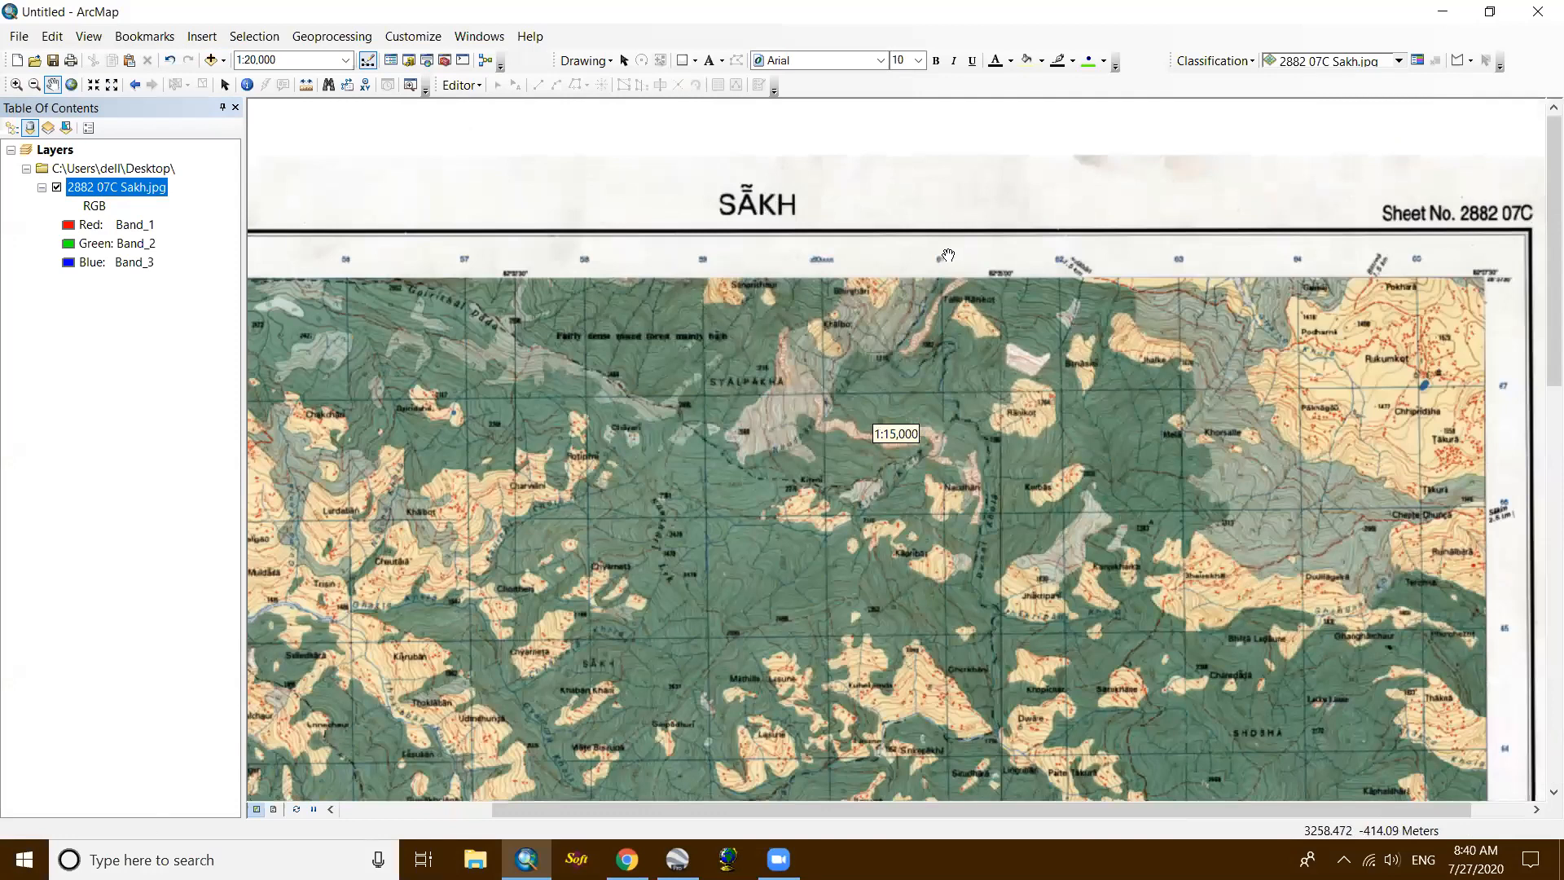
pyautogui.scroll(-3, 1128, 264)
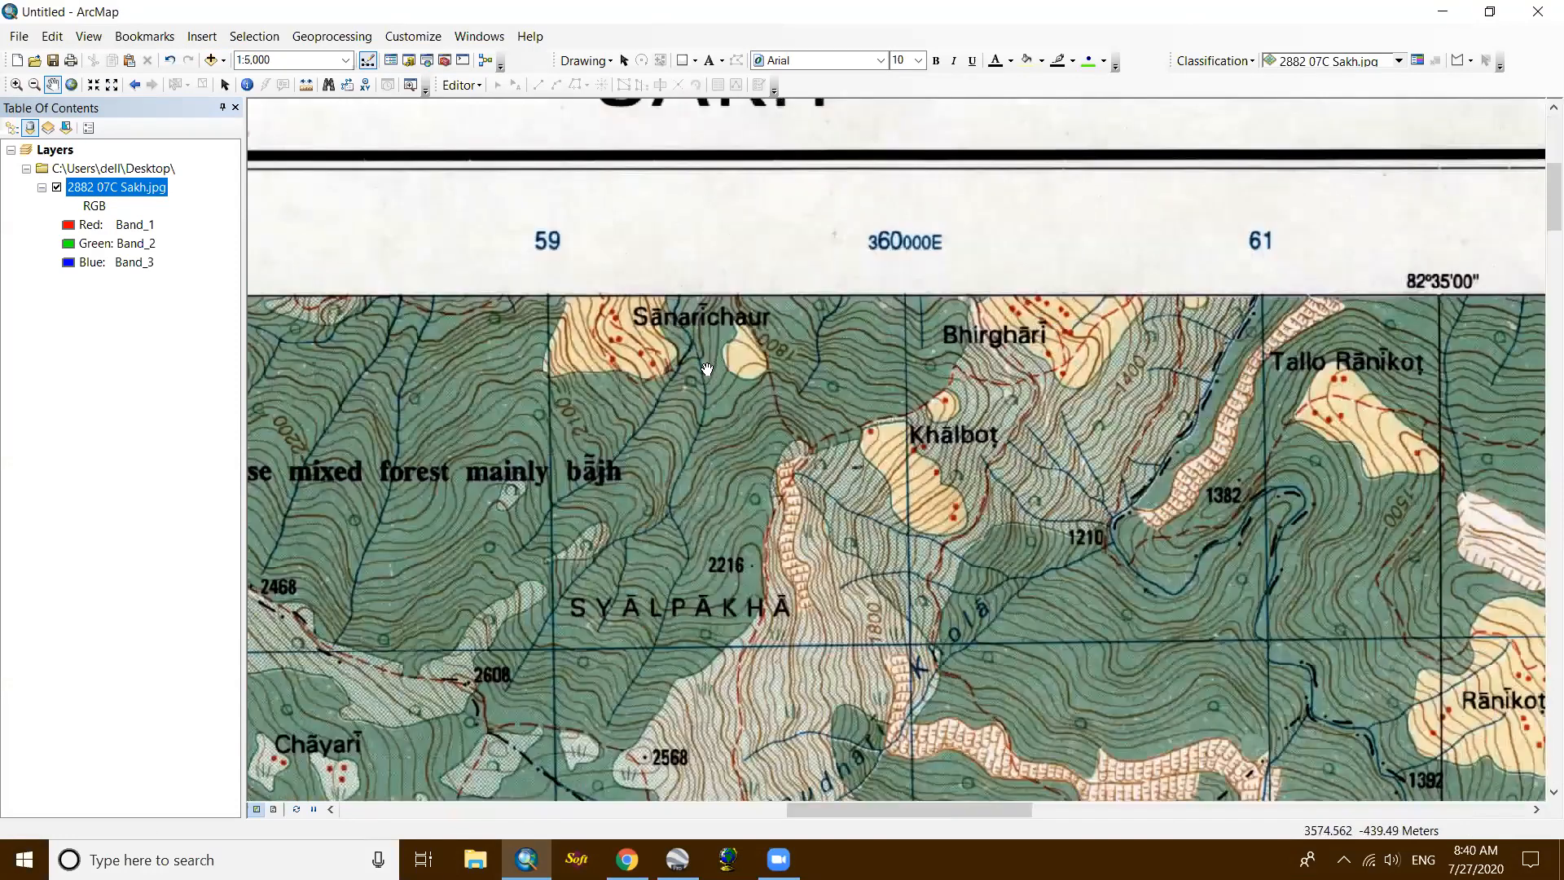
pyautogui.scroll(2, 657, 367)
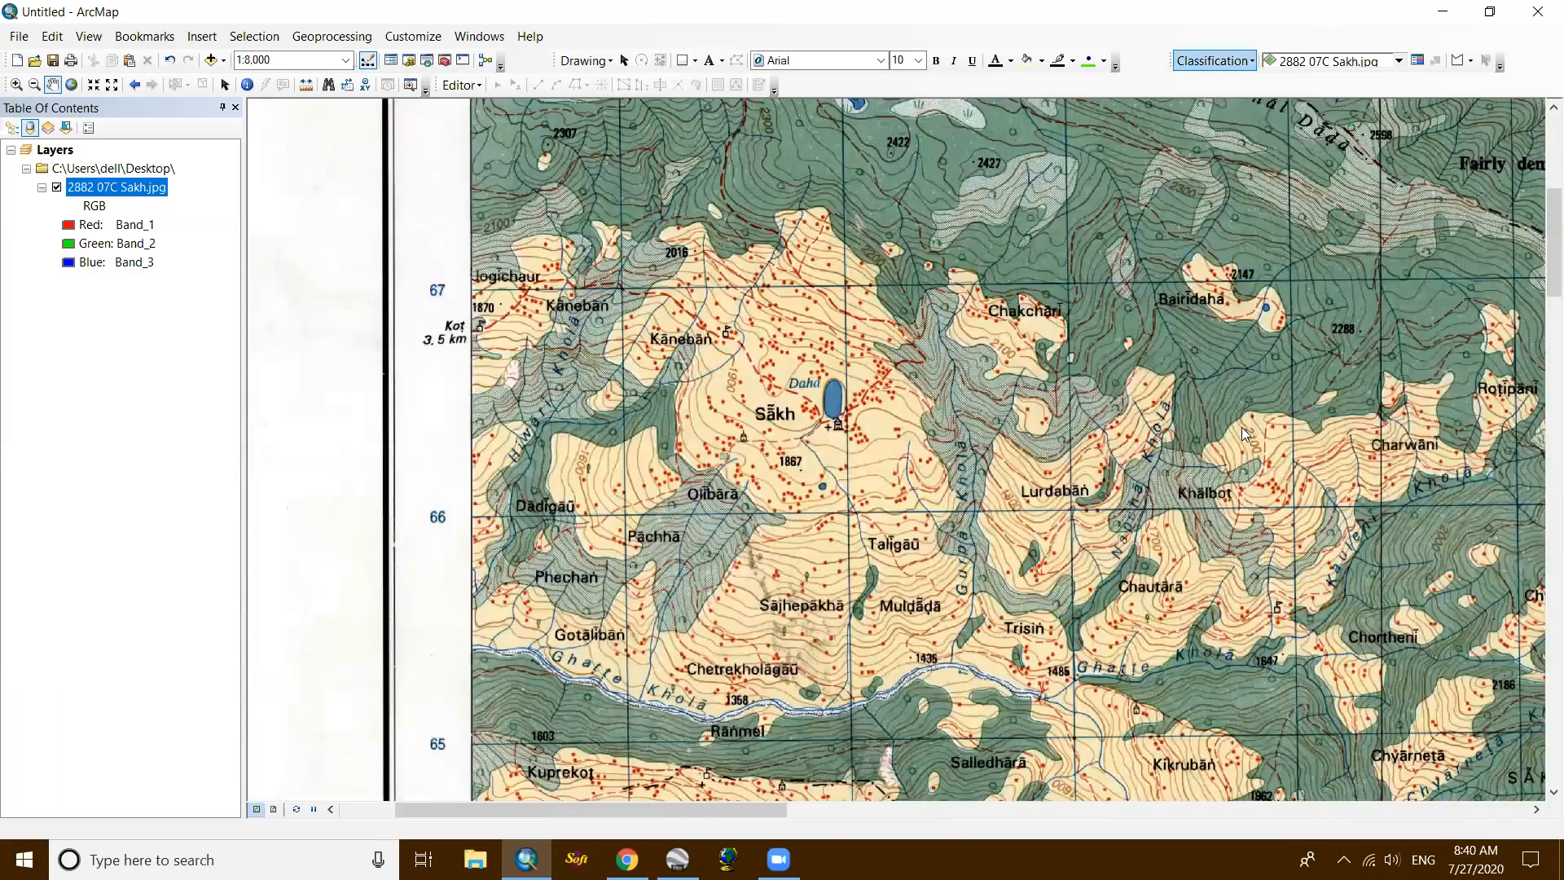
# Step: Show the Georeferencing toolbar in place of the Classification toolbar
pyautogui.rightClick(1233, 479)
pyautogui.click(1242, 456)
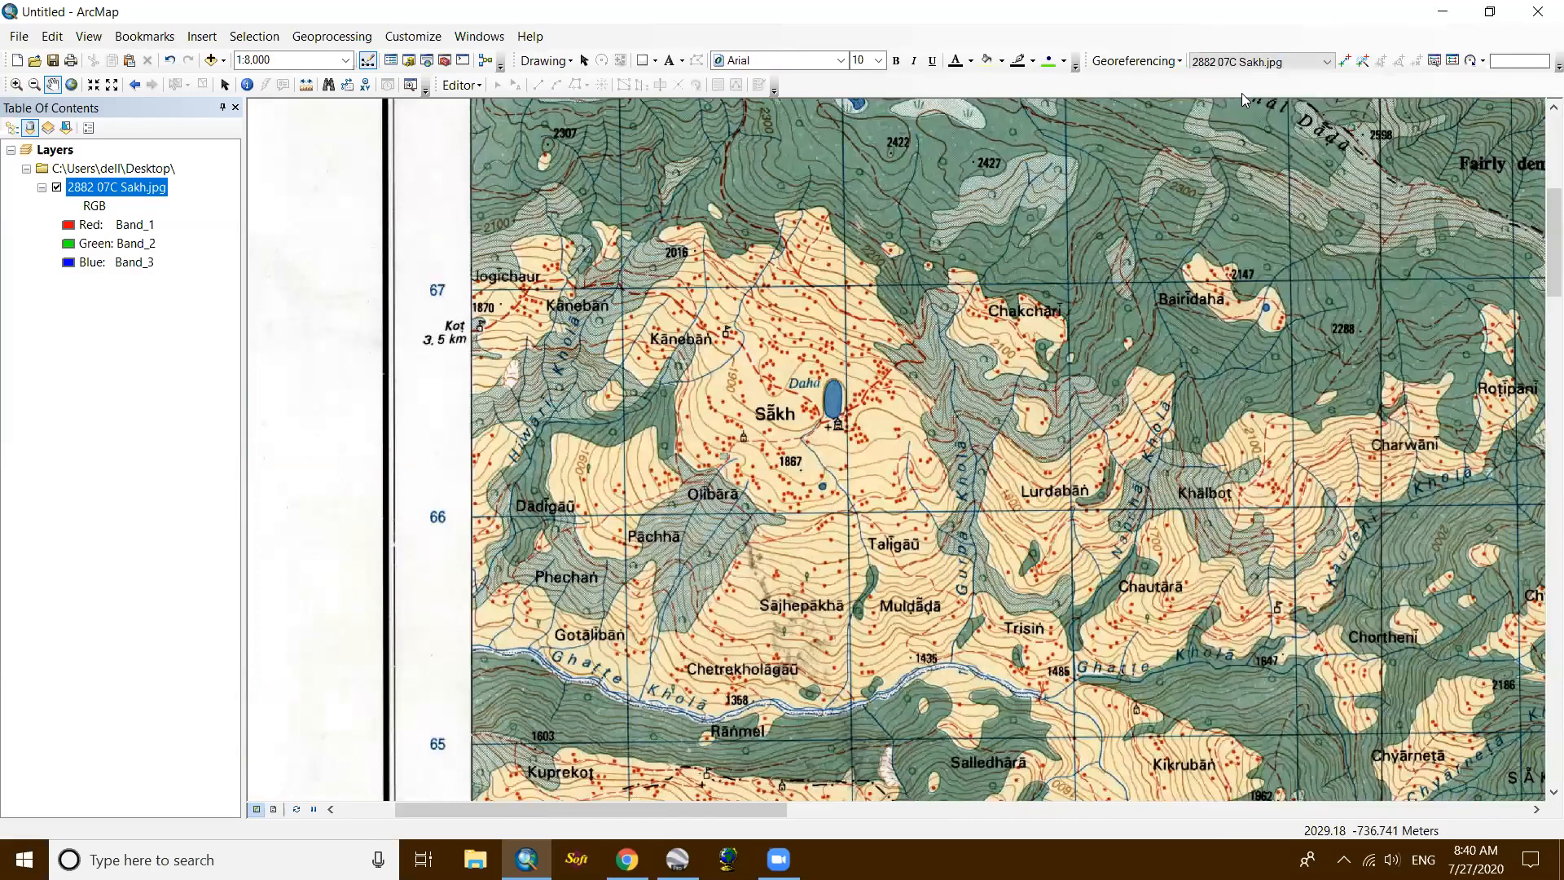
# Step: Add the first control point at the crossing of grid lines 54 and 67 with X 354000 and Y 3167000
pyautogui.click(1345, 63)
pyautogui.scroll(2, 562, 419)
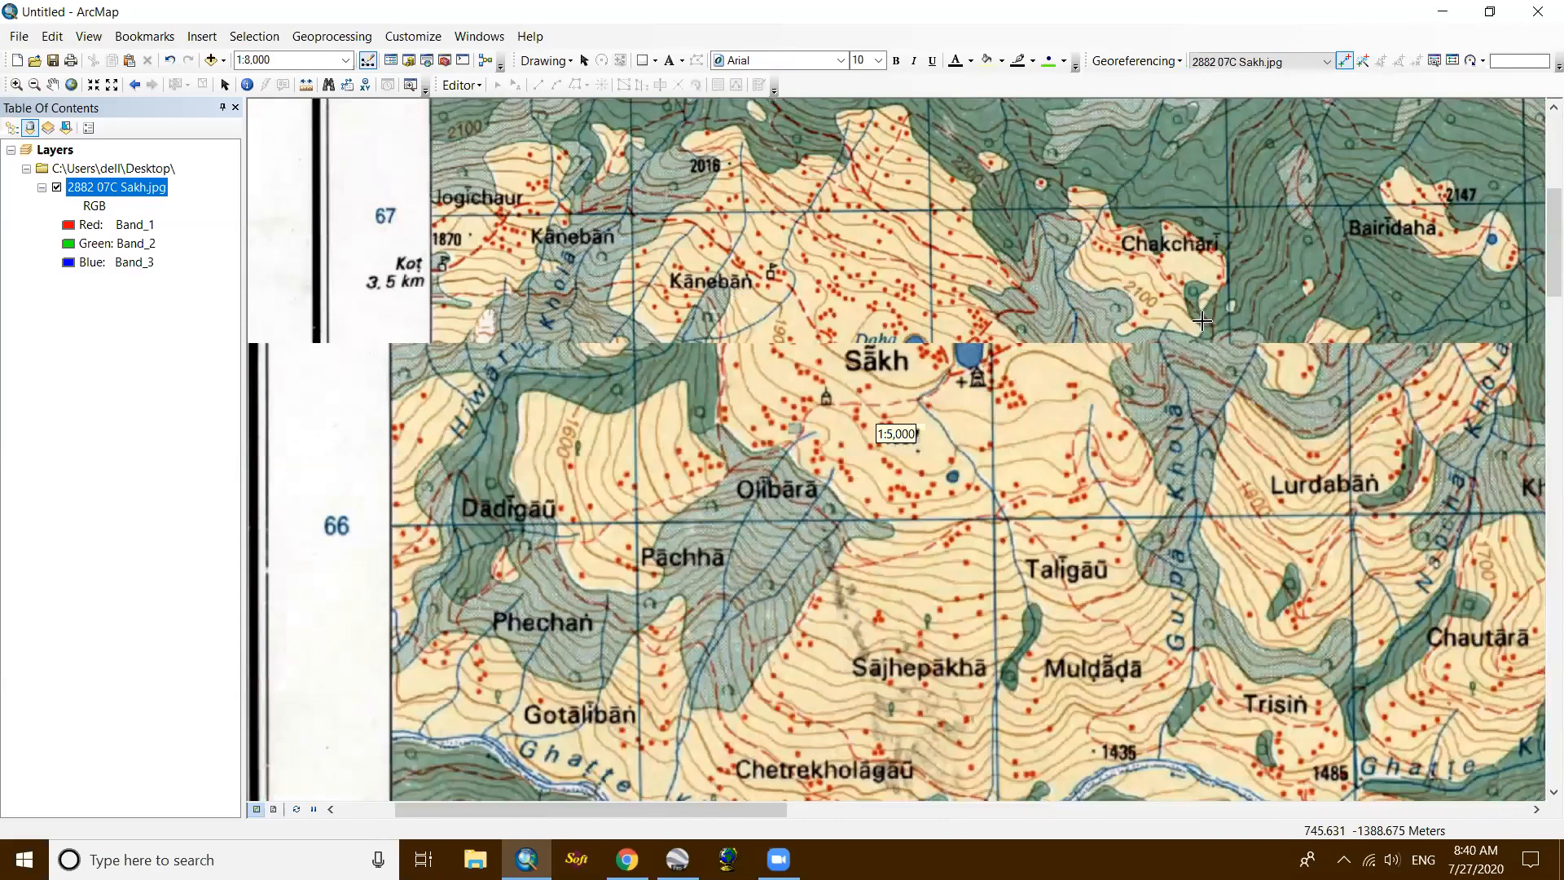
pyautogui.scroll(-1, 856, 409)
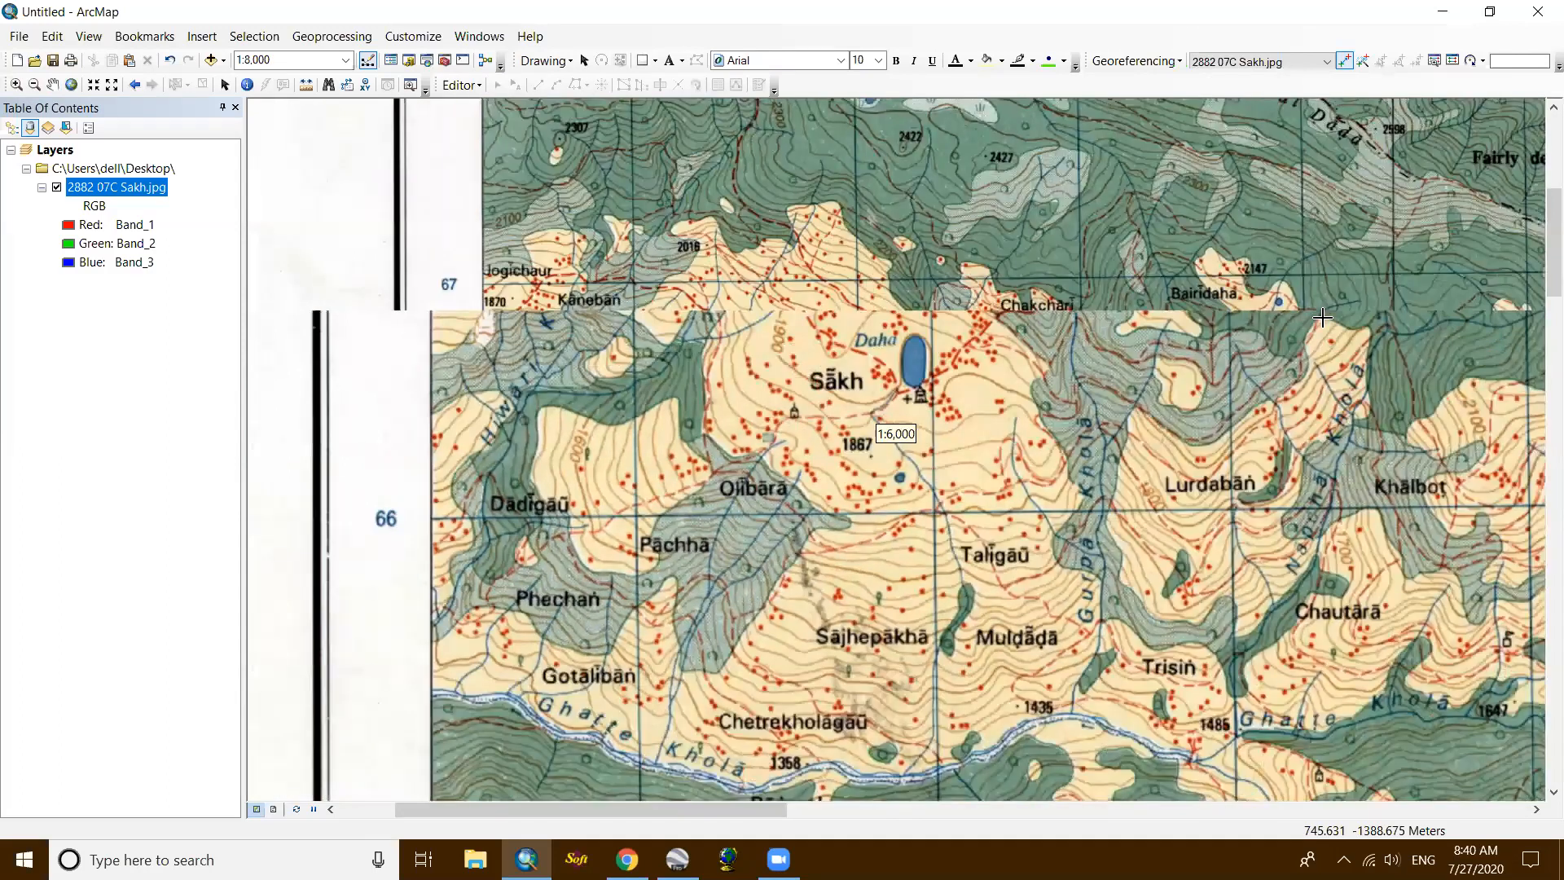
pyautogui.scroll(-5, 655, 411)
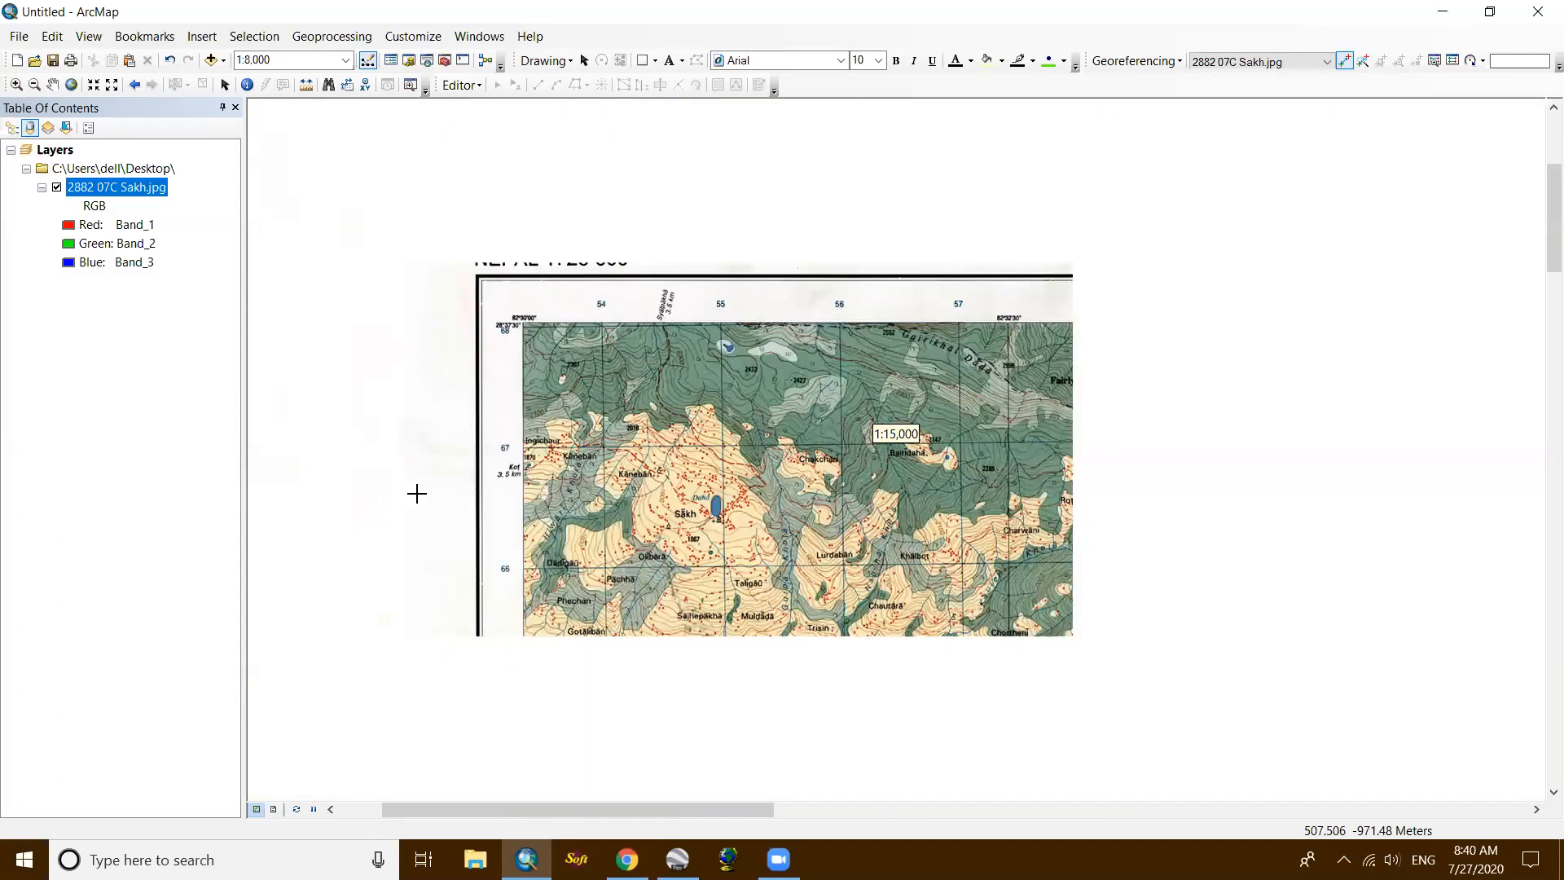
pyautogui.scroll(3, 436, 523)
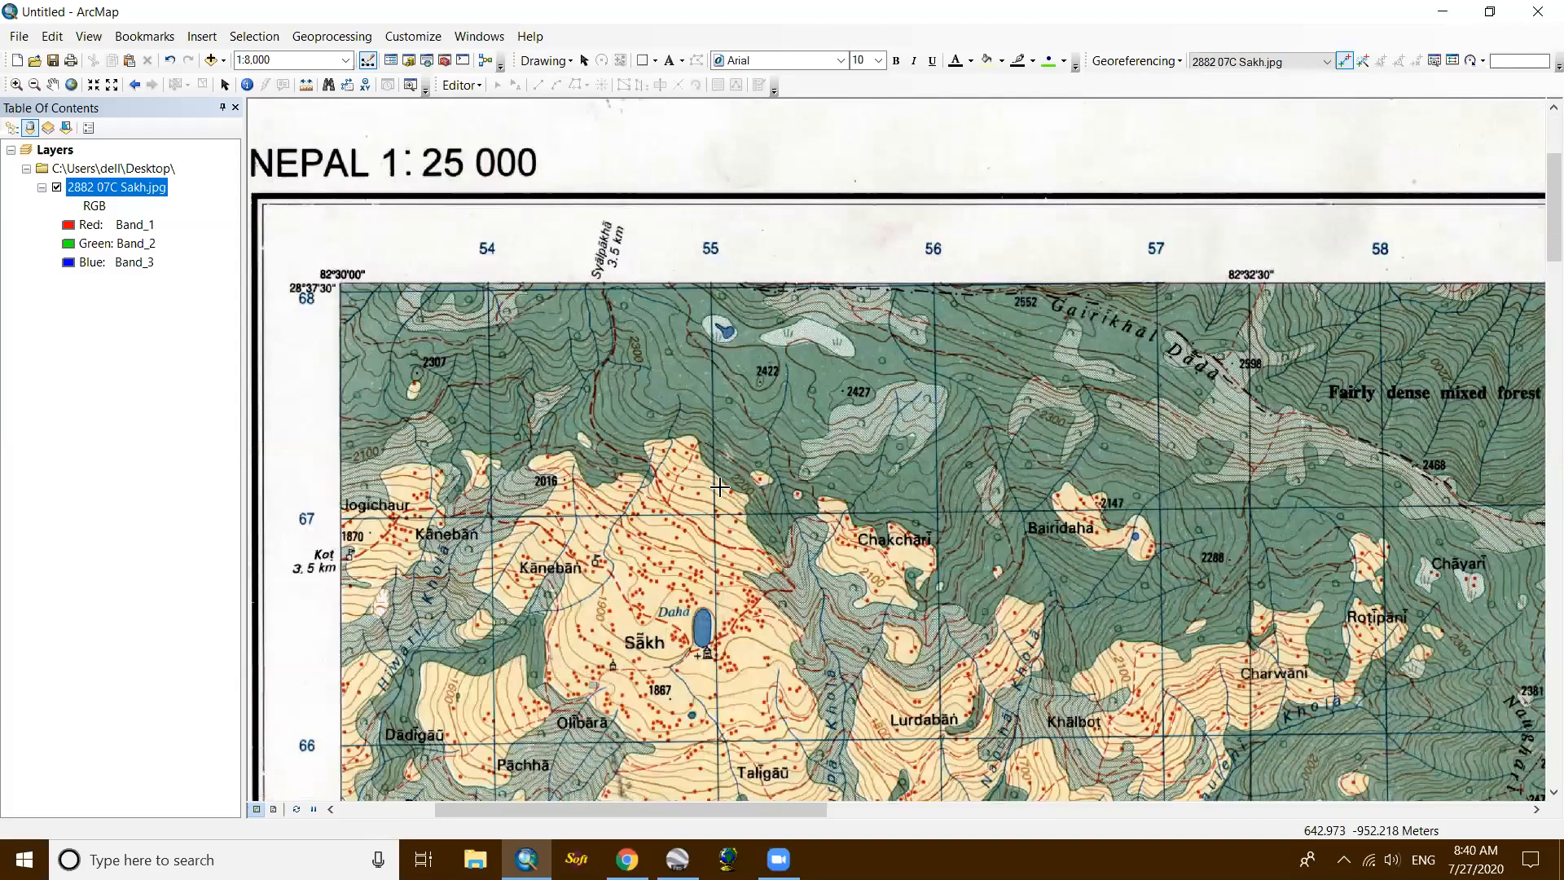
pyautogui.scroll(10, 719, 485)
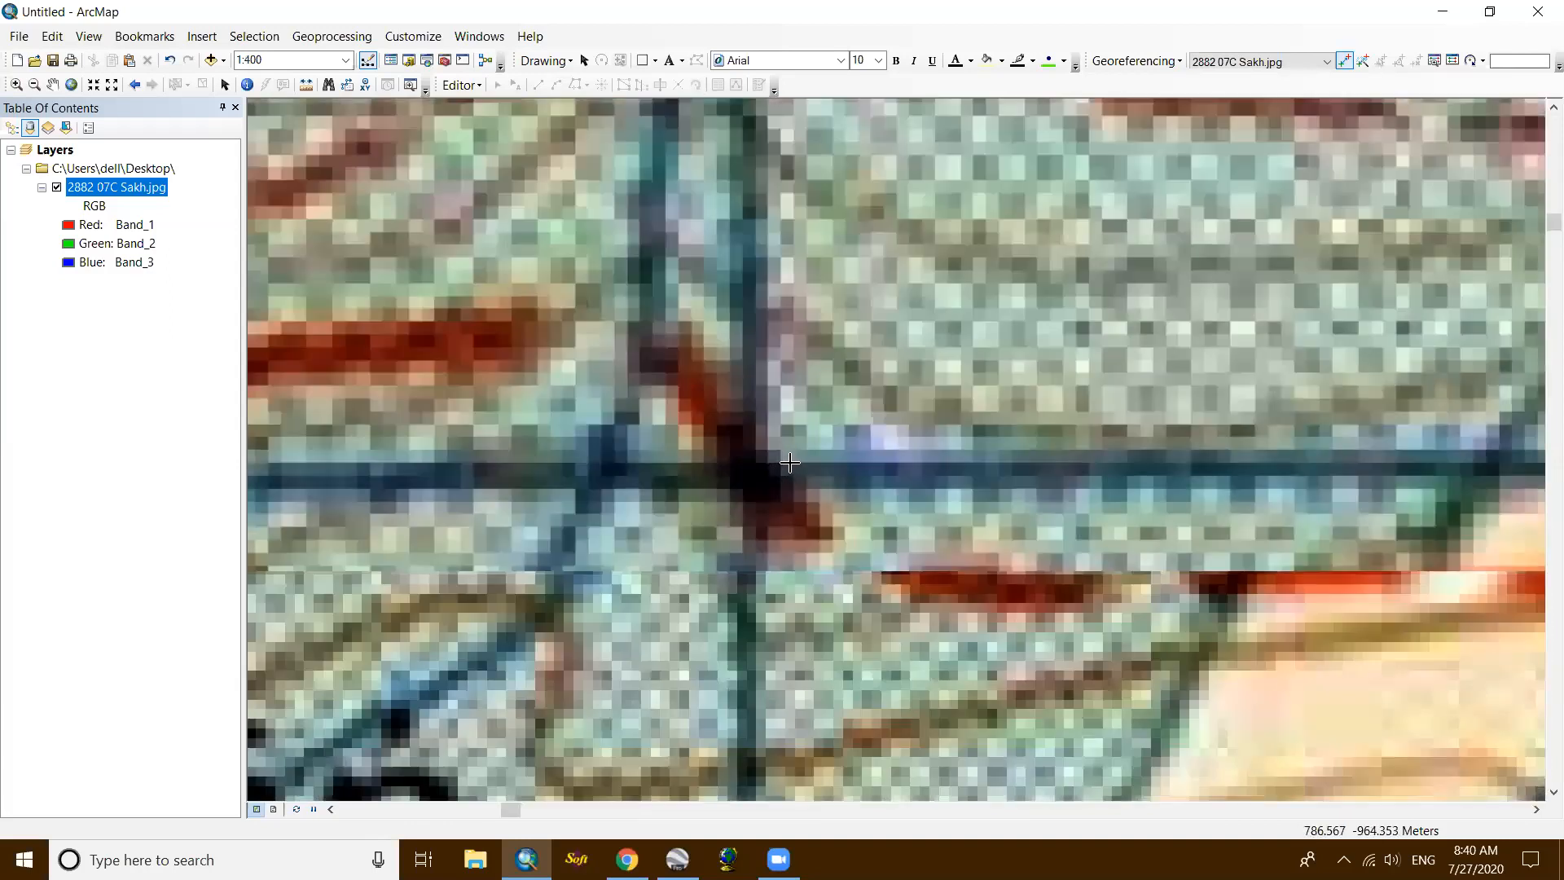
pyautogui.scroll(3, 789, 463)
pyautogui.rightClick(789, 462)
pyautogui.click(833, 471)
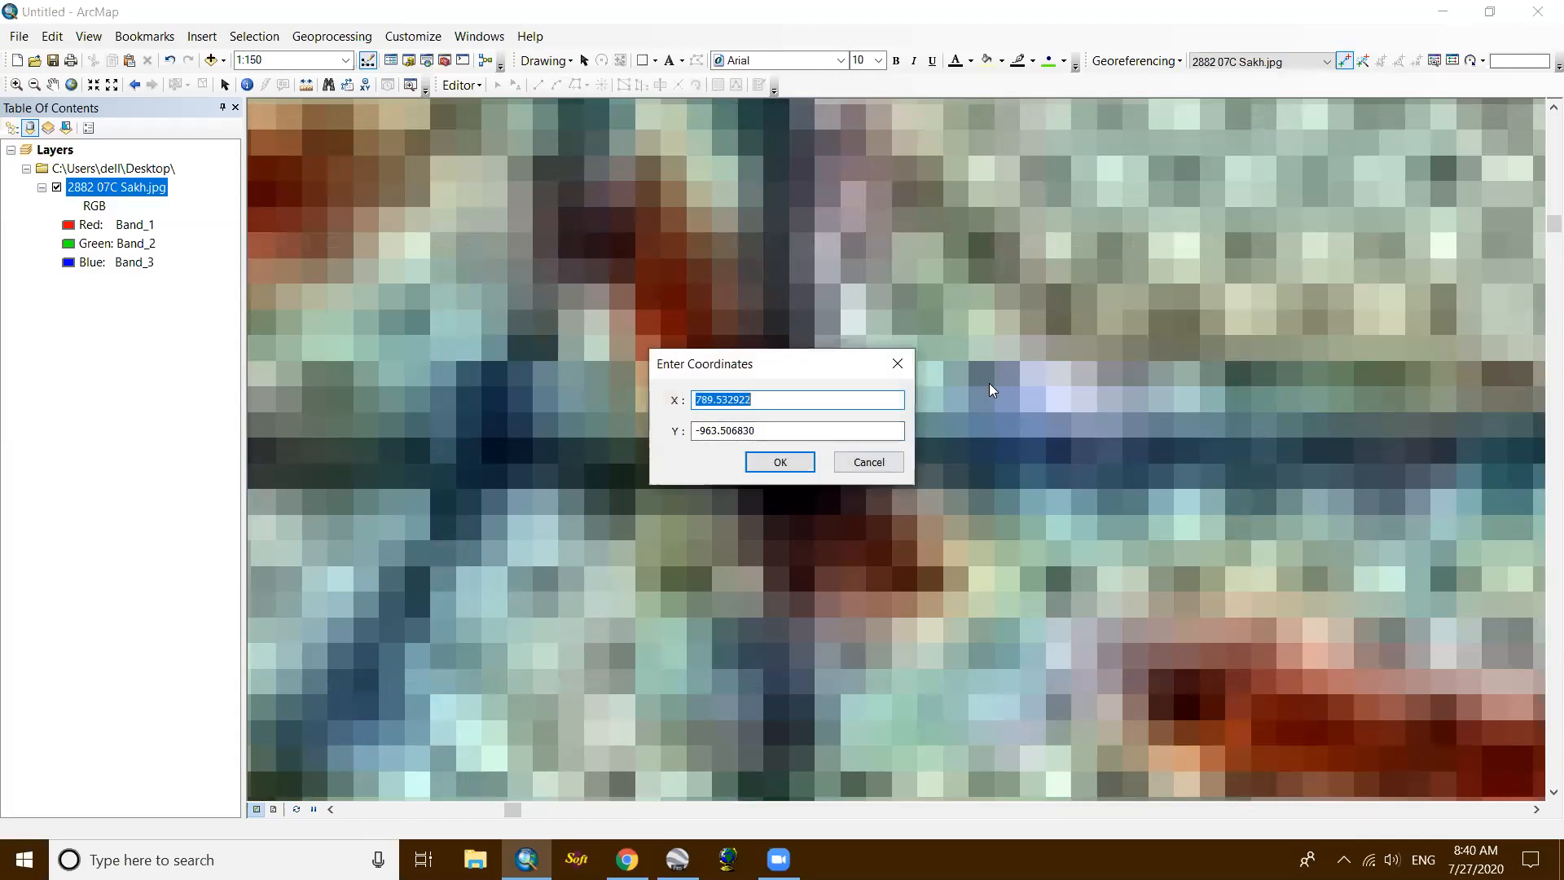
pyautogui.write('354000')
pyautogui.moveTo(817, 427); pyautogui.dragTo(691, 430)
pyautogui.write('3167000')
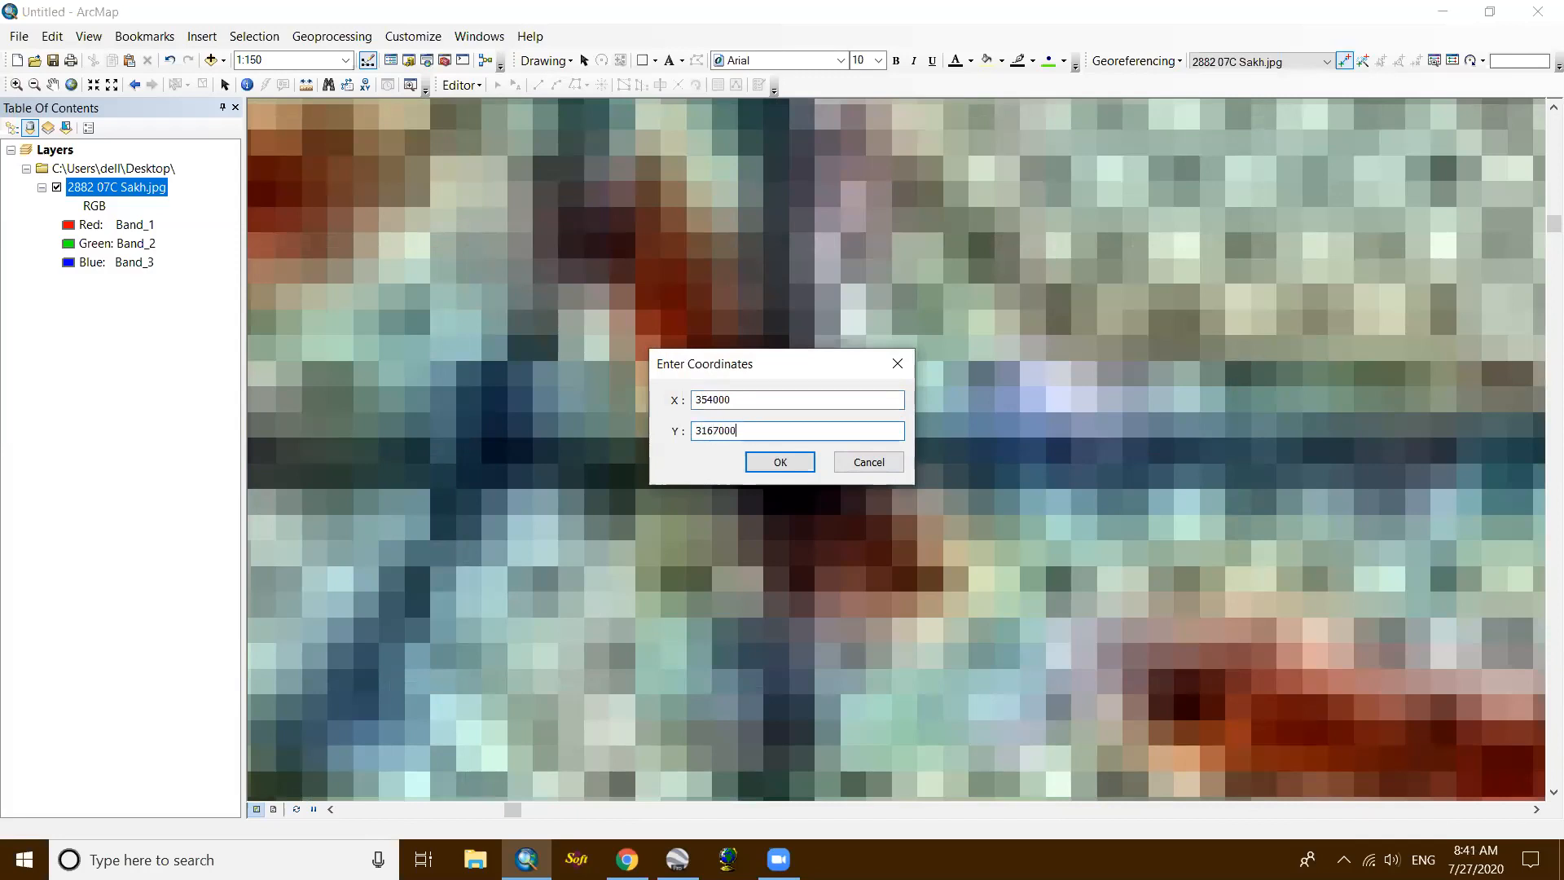
pyautogui.click(789, 463)
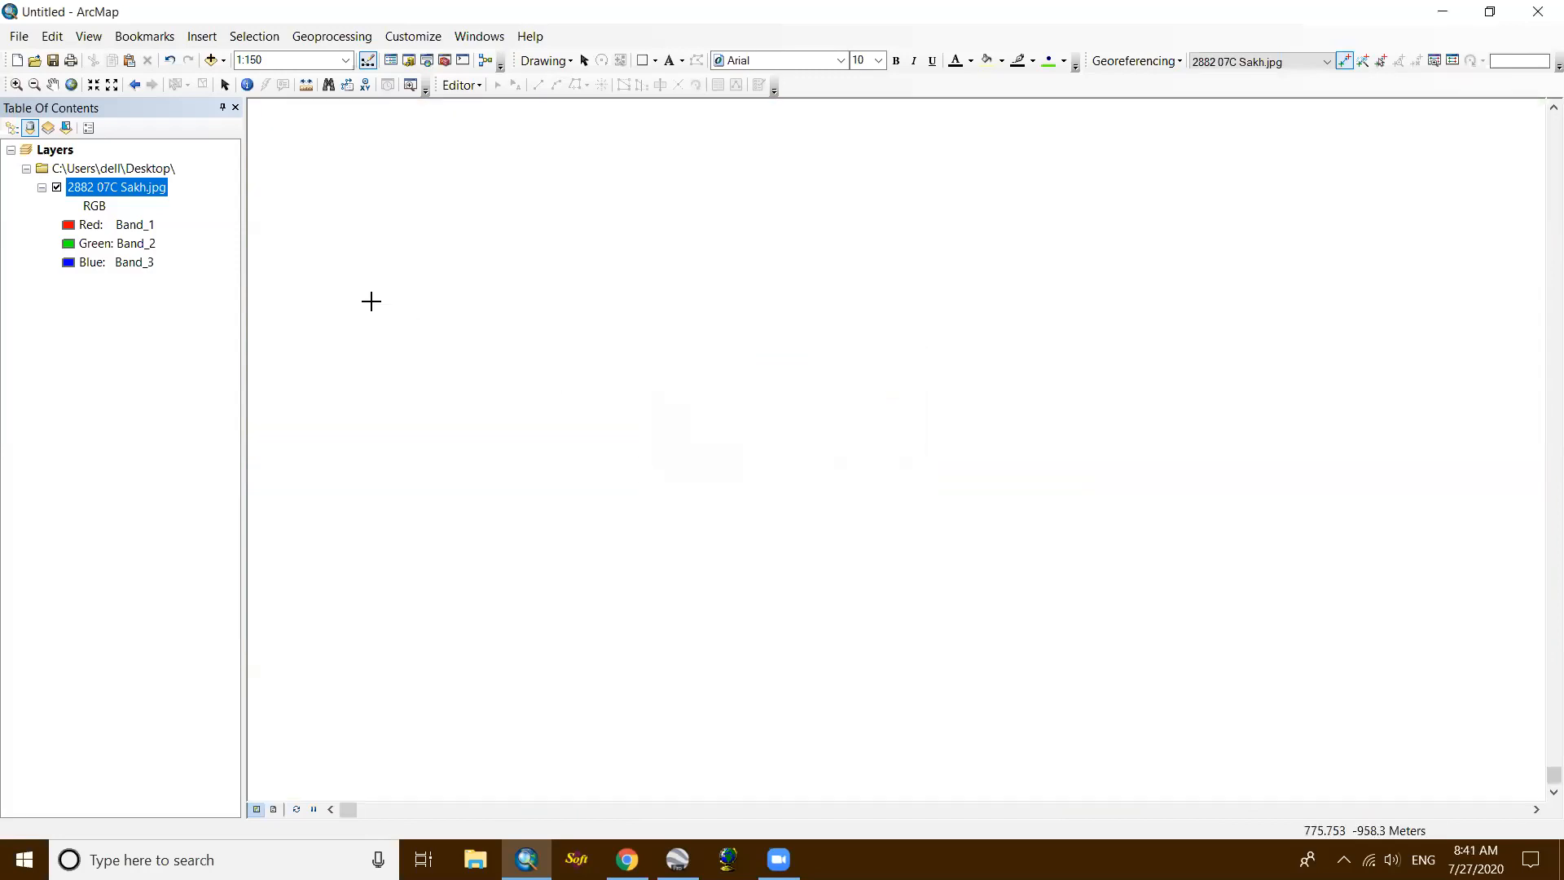
# Step: Add the second control point at the crossing of grid lines 65 and 67 with X 365000 and Y 3167000
pyautogui.rightClick(136, 197)
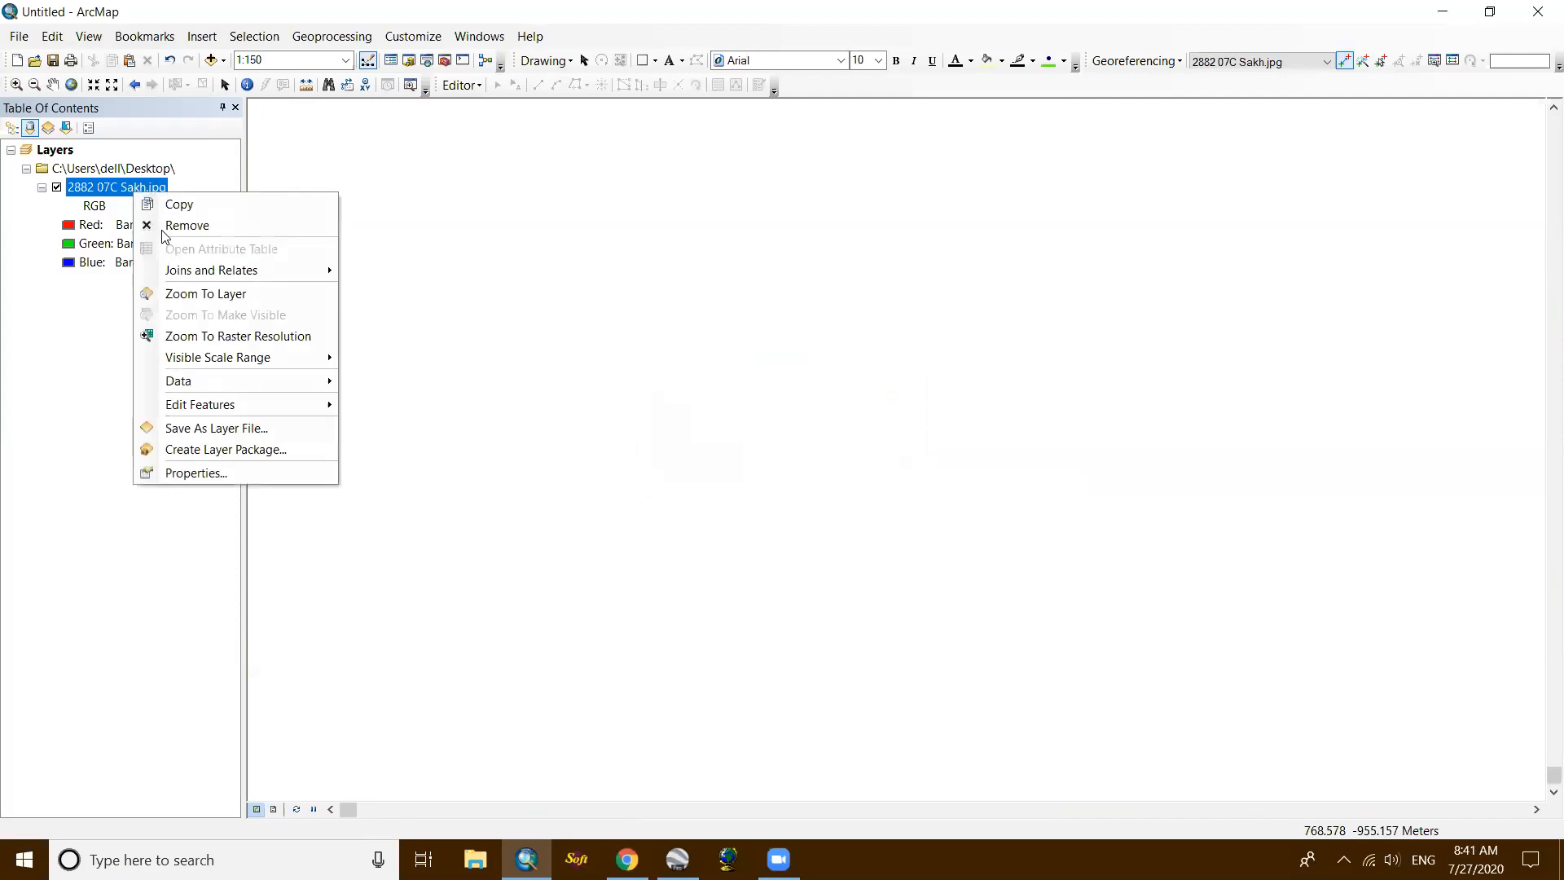
pyautogui.click(174, 295)
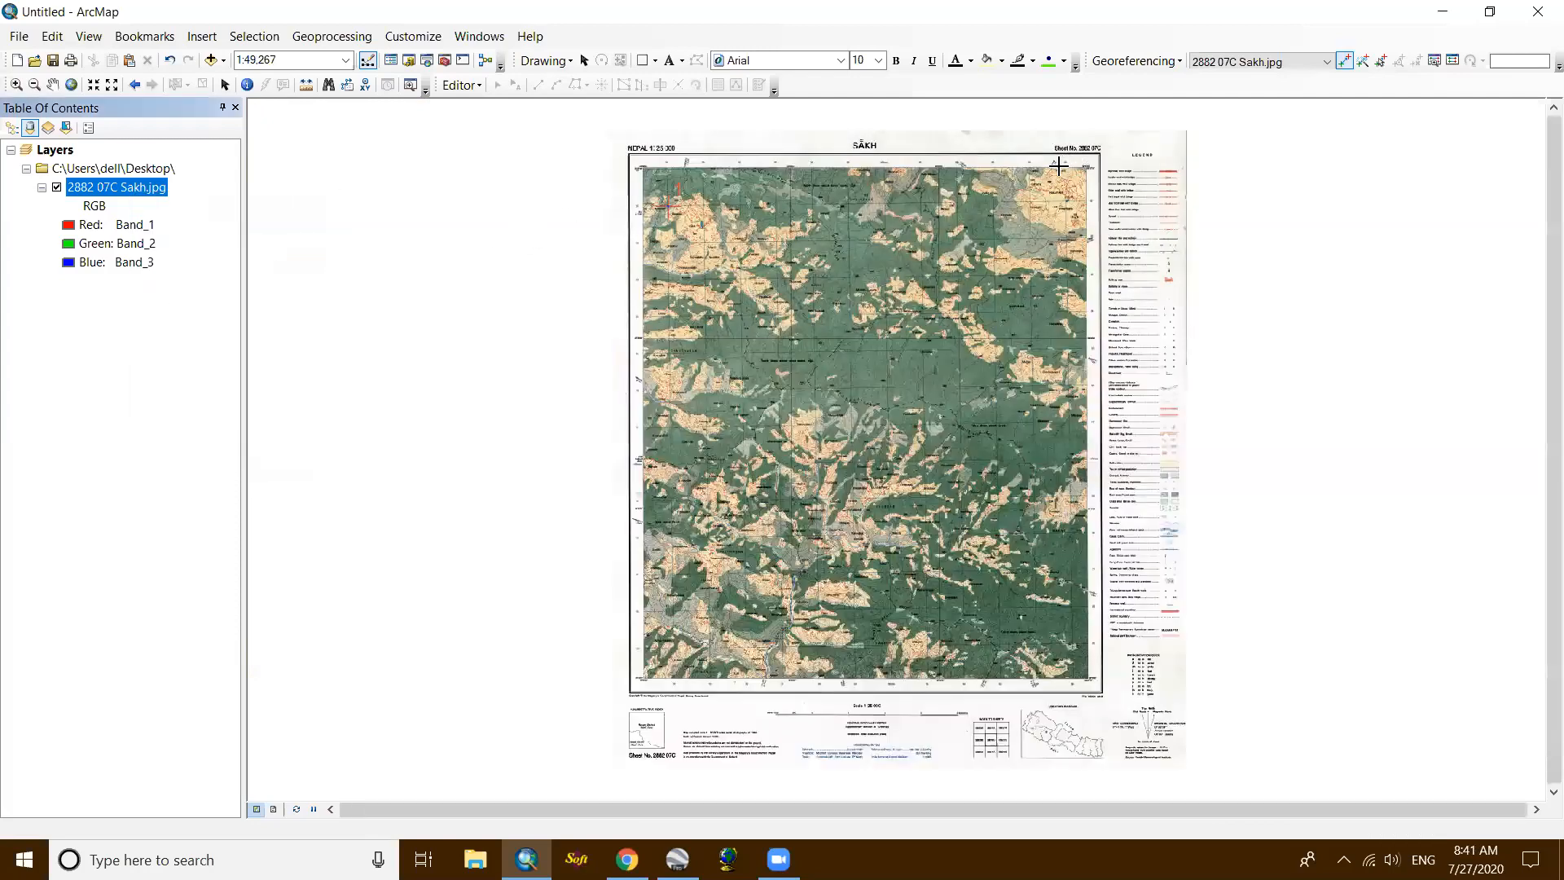
pyautogui.scroll(-2, 1038, 421)
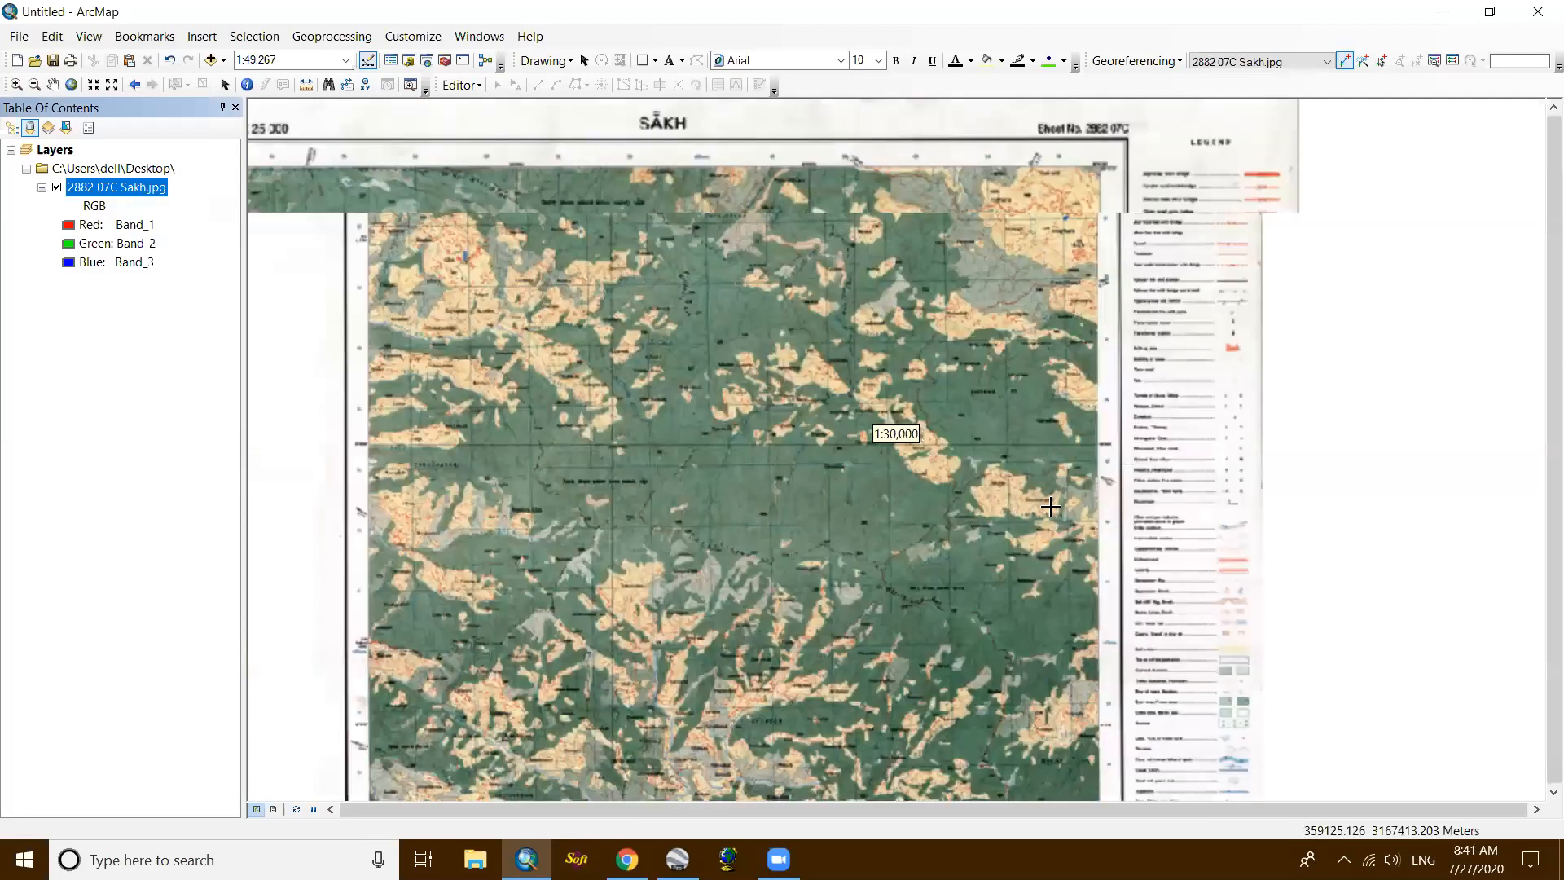
pyautogui.scroll(-10, 1048, 515)
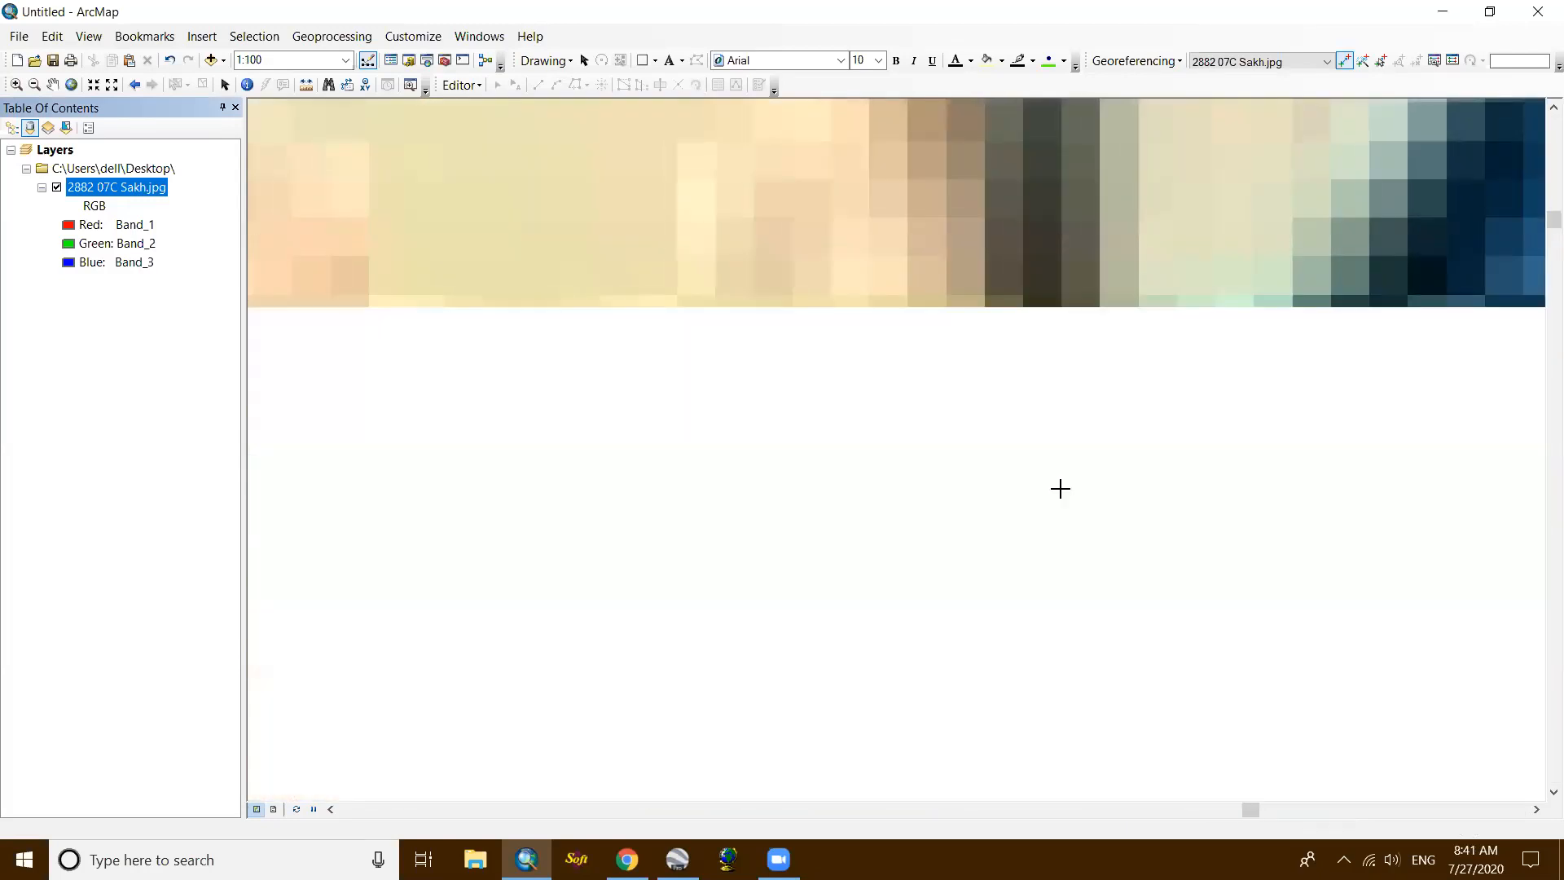
pyautogui.click(1059, 490)
pyautogui.rightClick(1061, 490)
pyautogui.click(1077, 500)
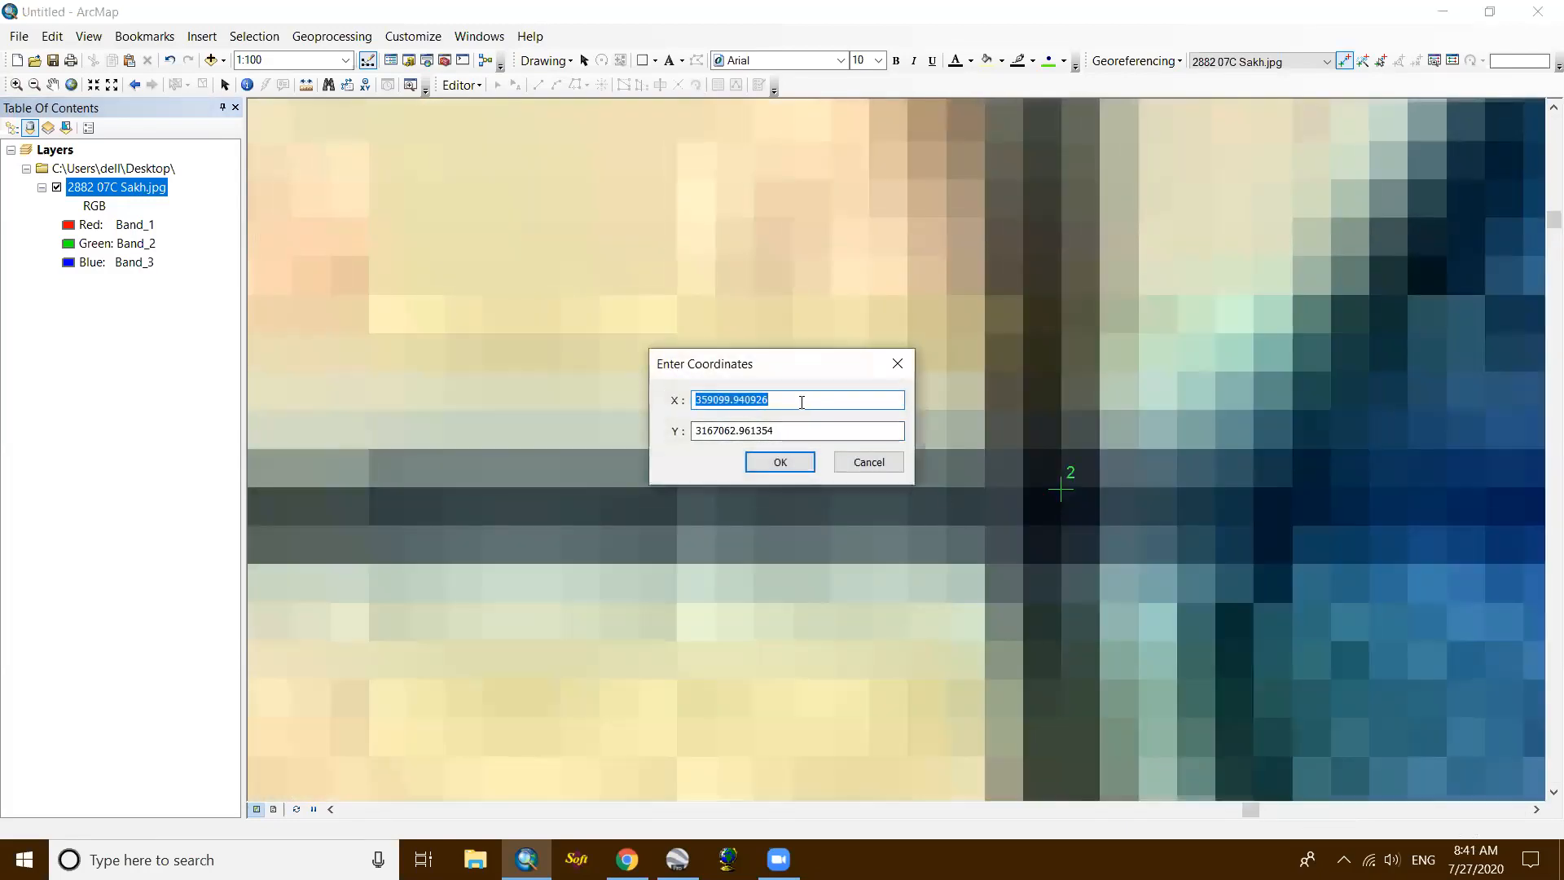
pyautogui.write('365000')
pyautogui.click(814, 422)
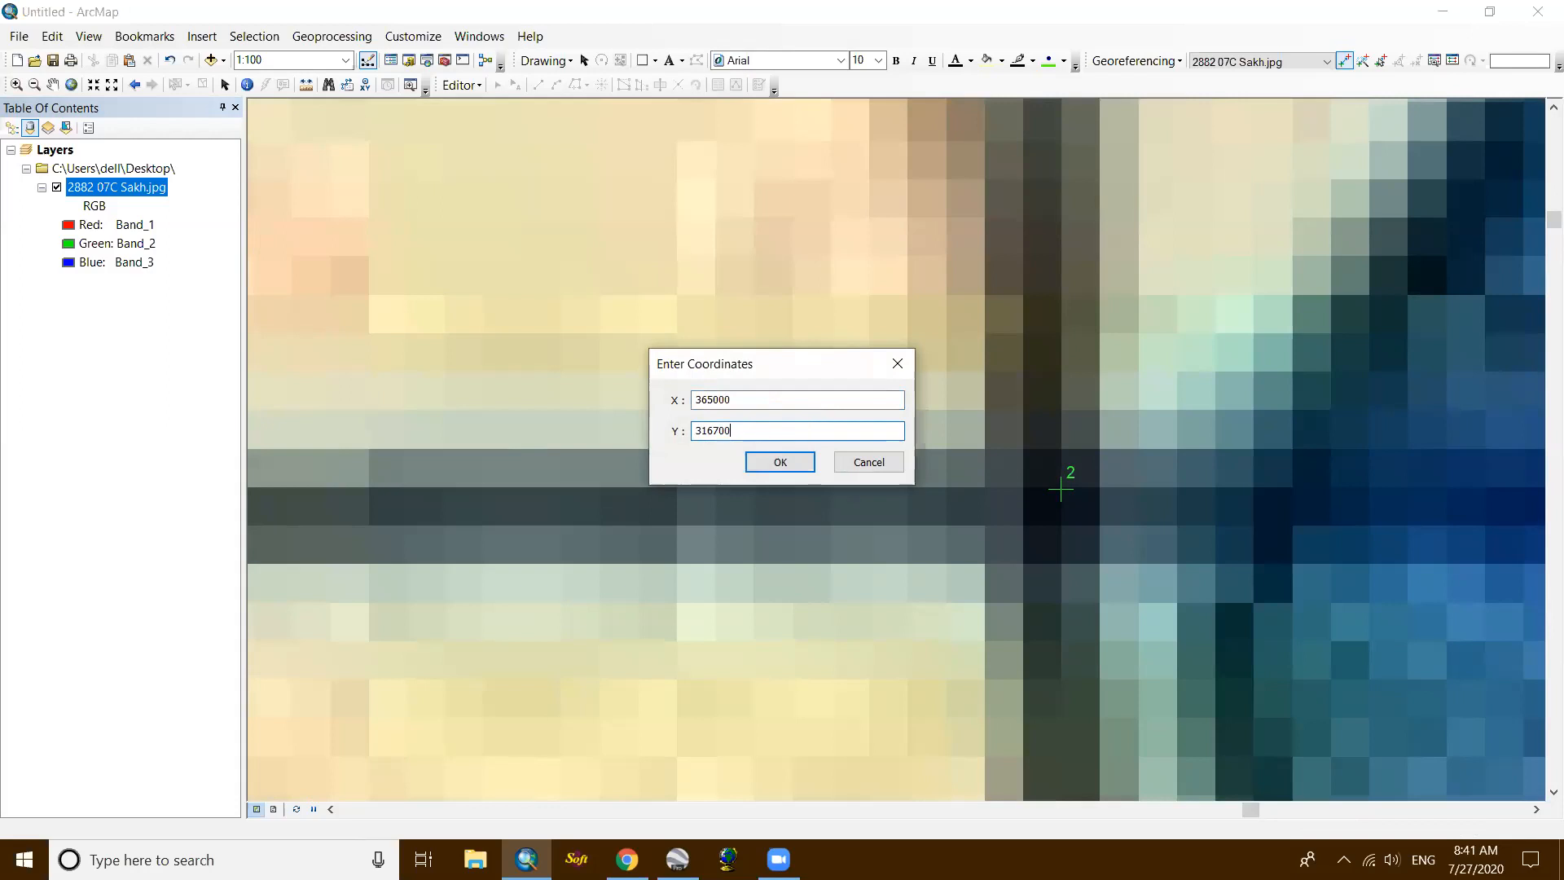
pyautogui.click(798, 461)
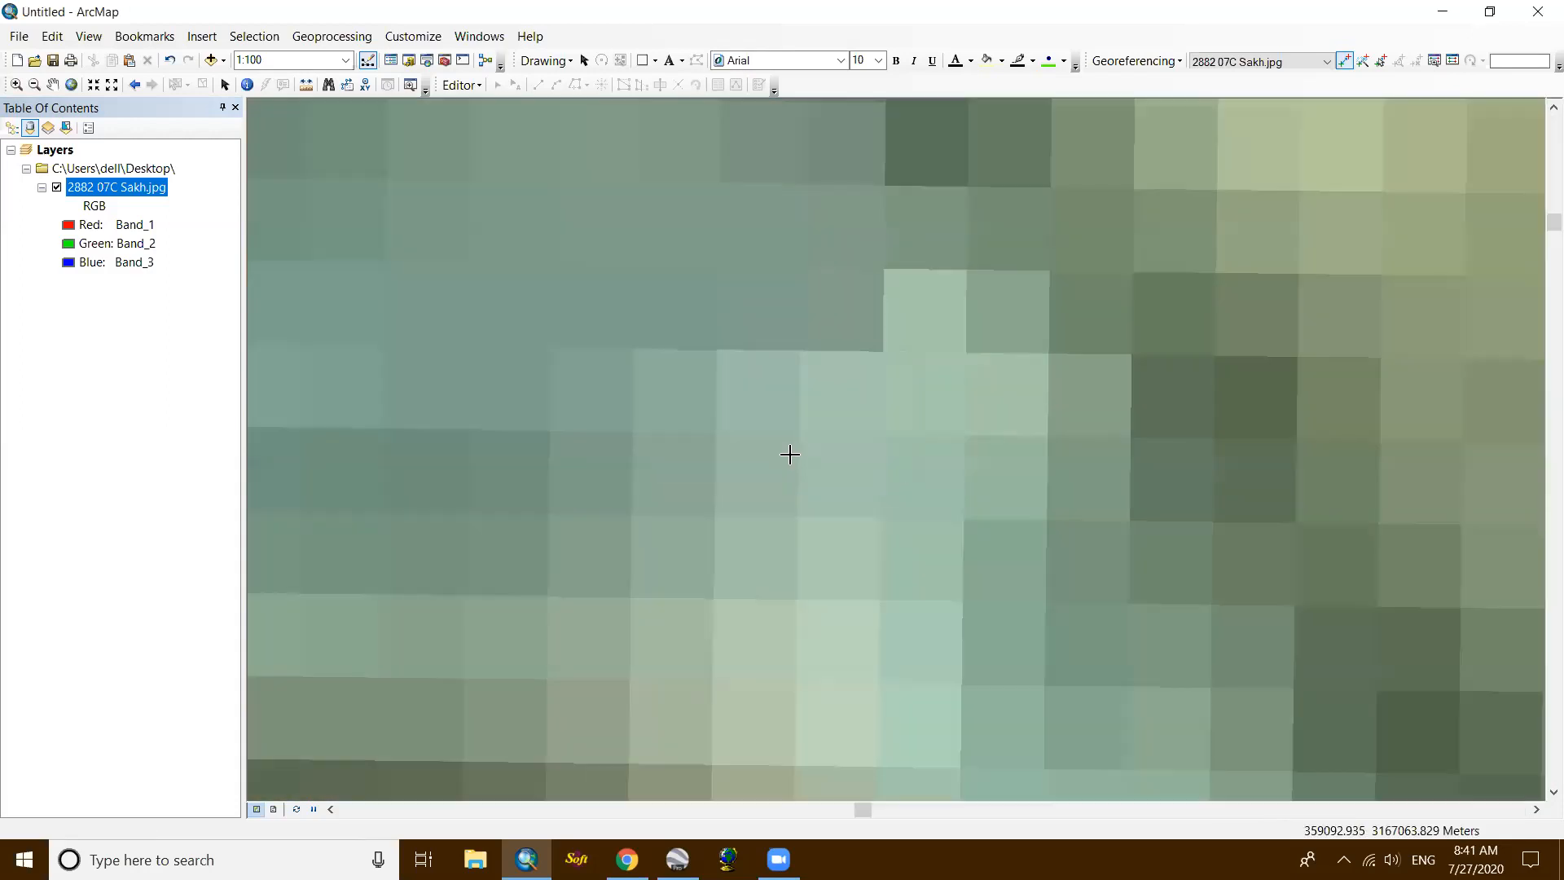
# Step: Add the third control point at the crossing of grid lines 65 and 55 with X 365000 and Y 3155000
pyautogui.scroll(-6, 789, 447)
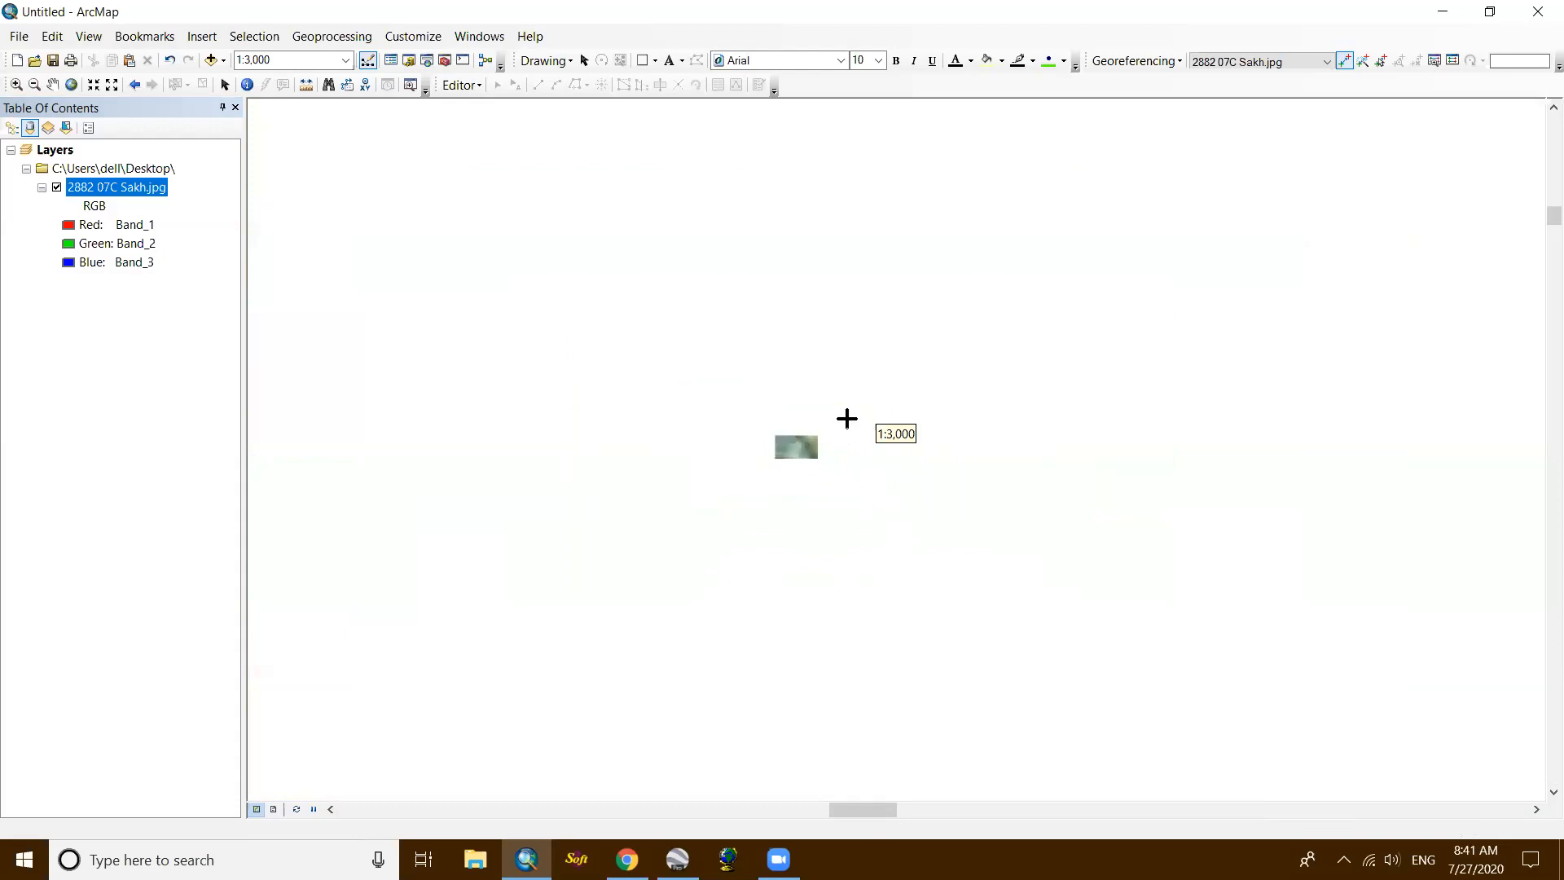
pyautogui.scroll(-3, 846, 419)
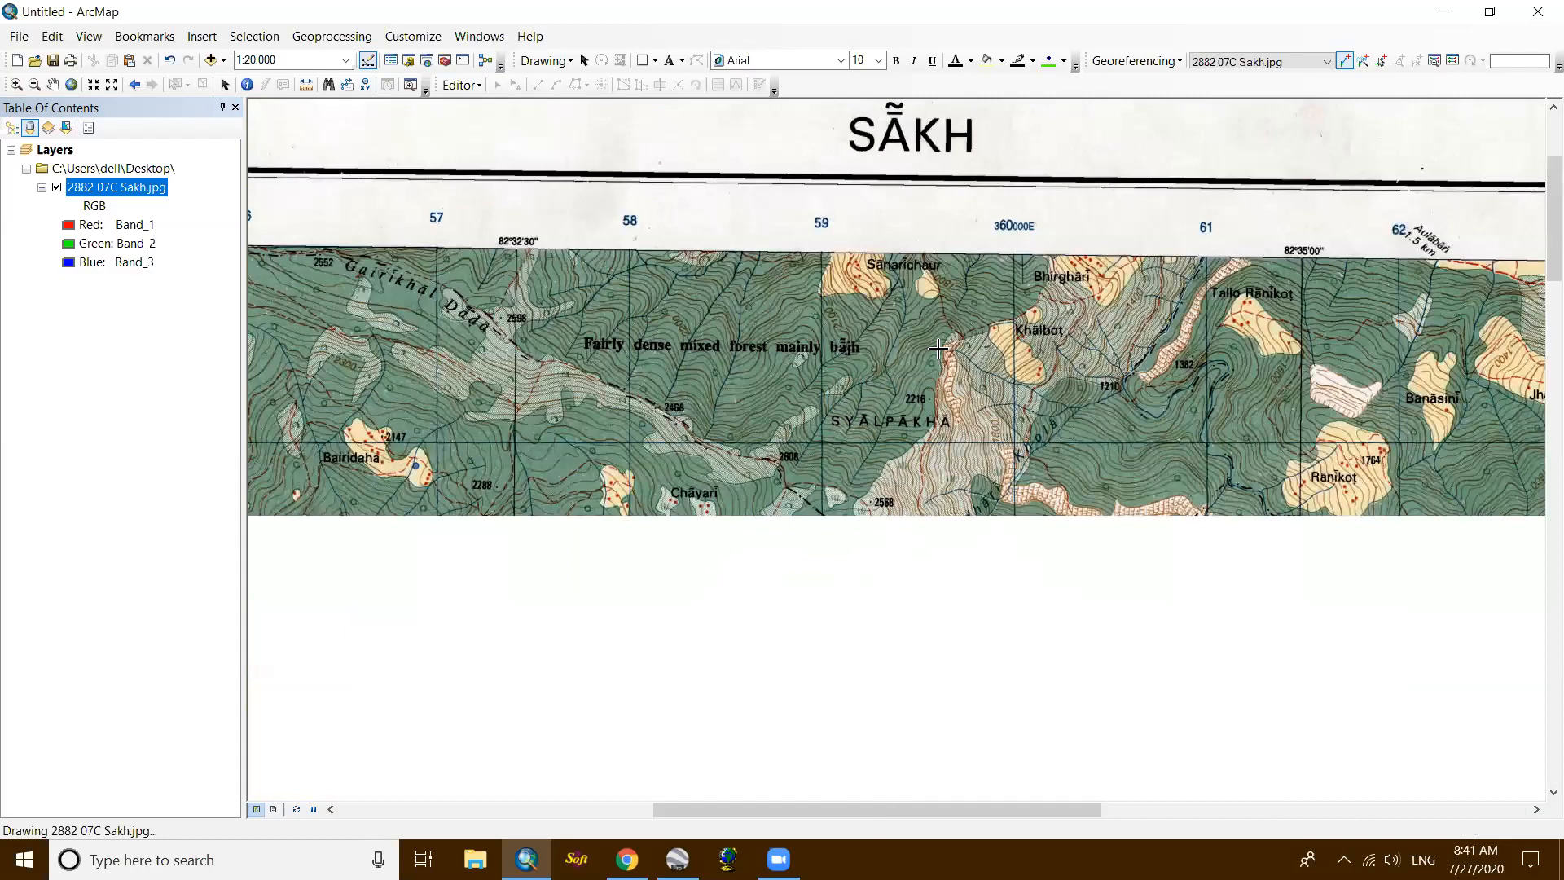
pyautogui.scroll(-4, 945, 330)
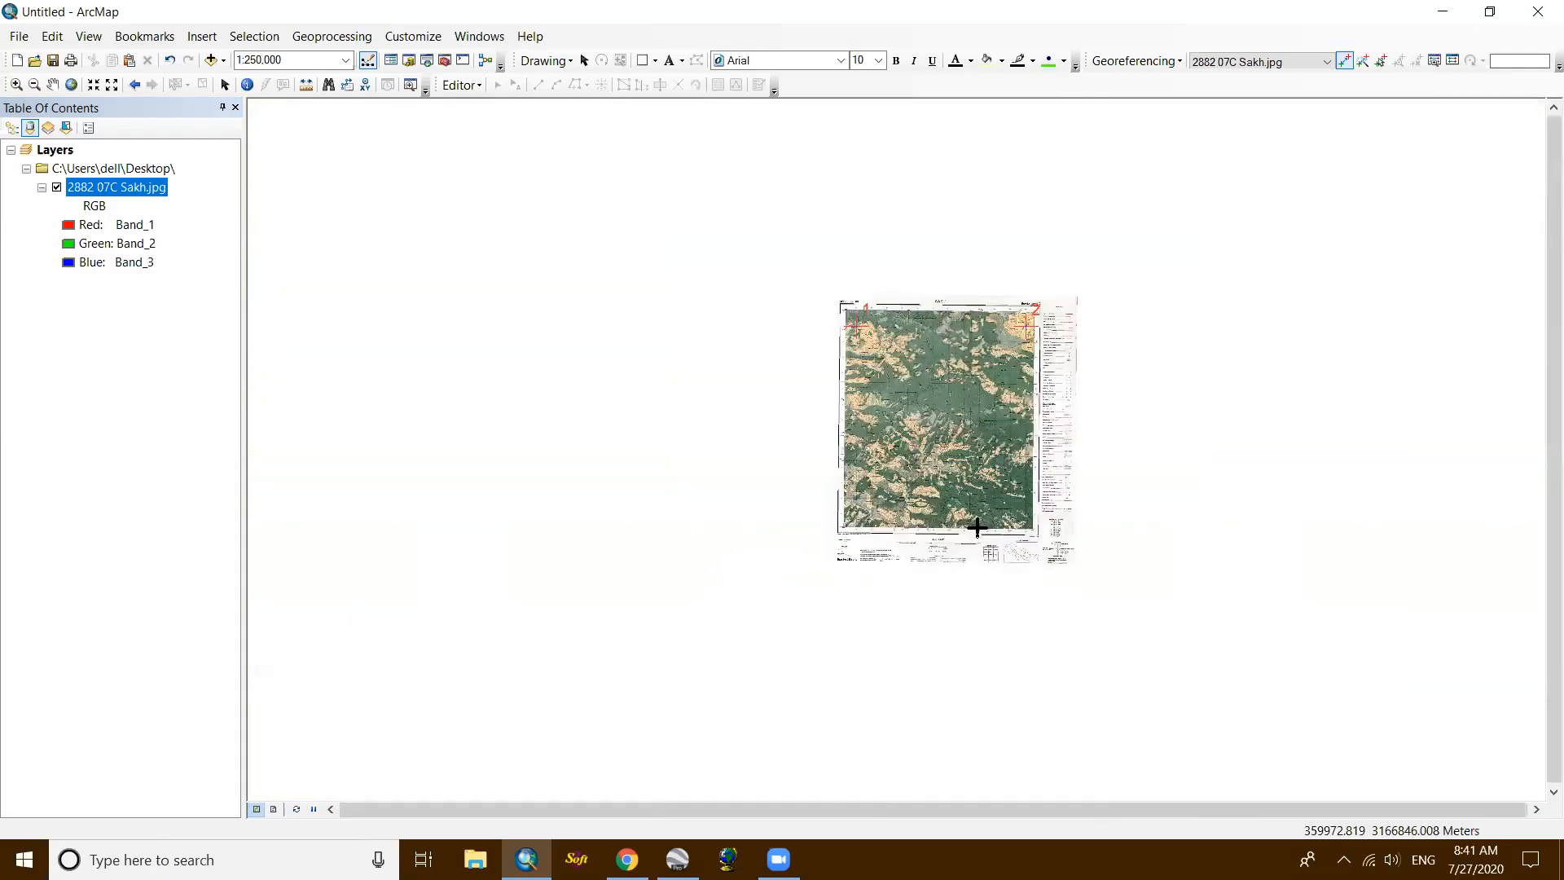
pyautogui.scroll(1, 1028, 527)
pyautogui.scroll(2, 1024, 522)
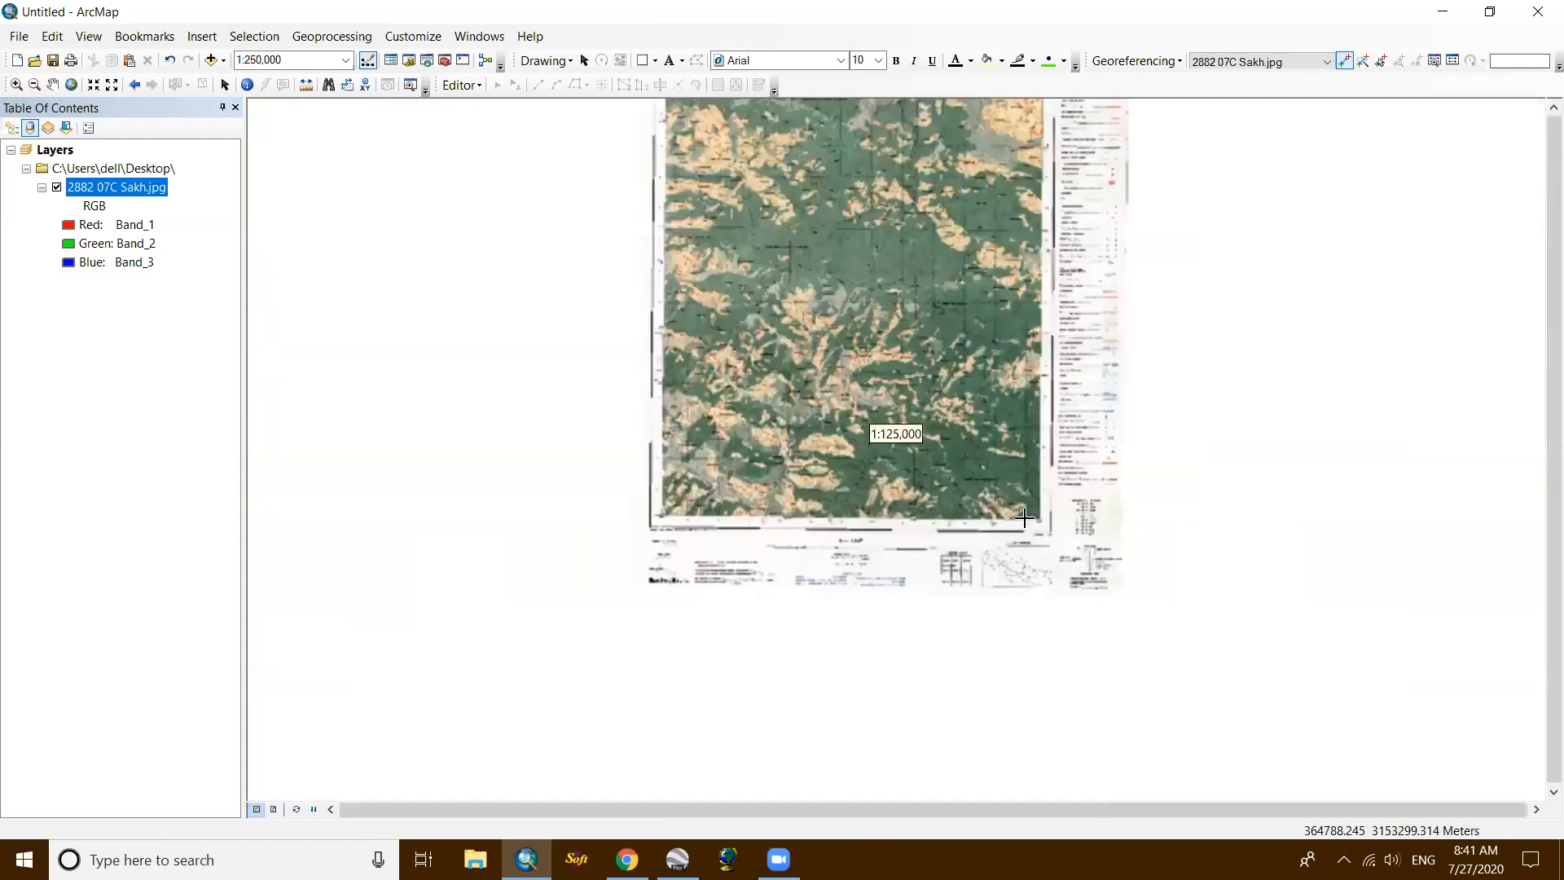
pyautogui.scroll(2, 1024, 518)
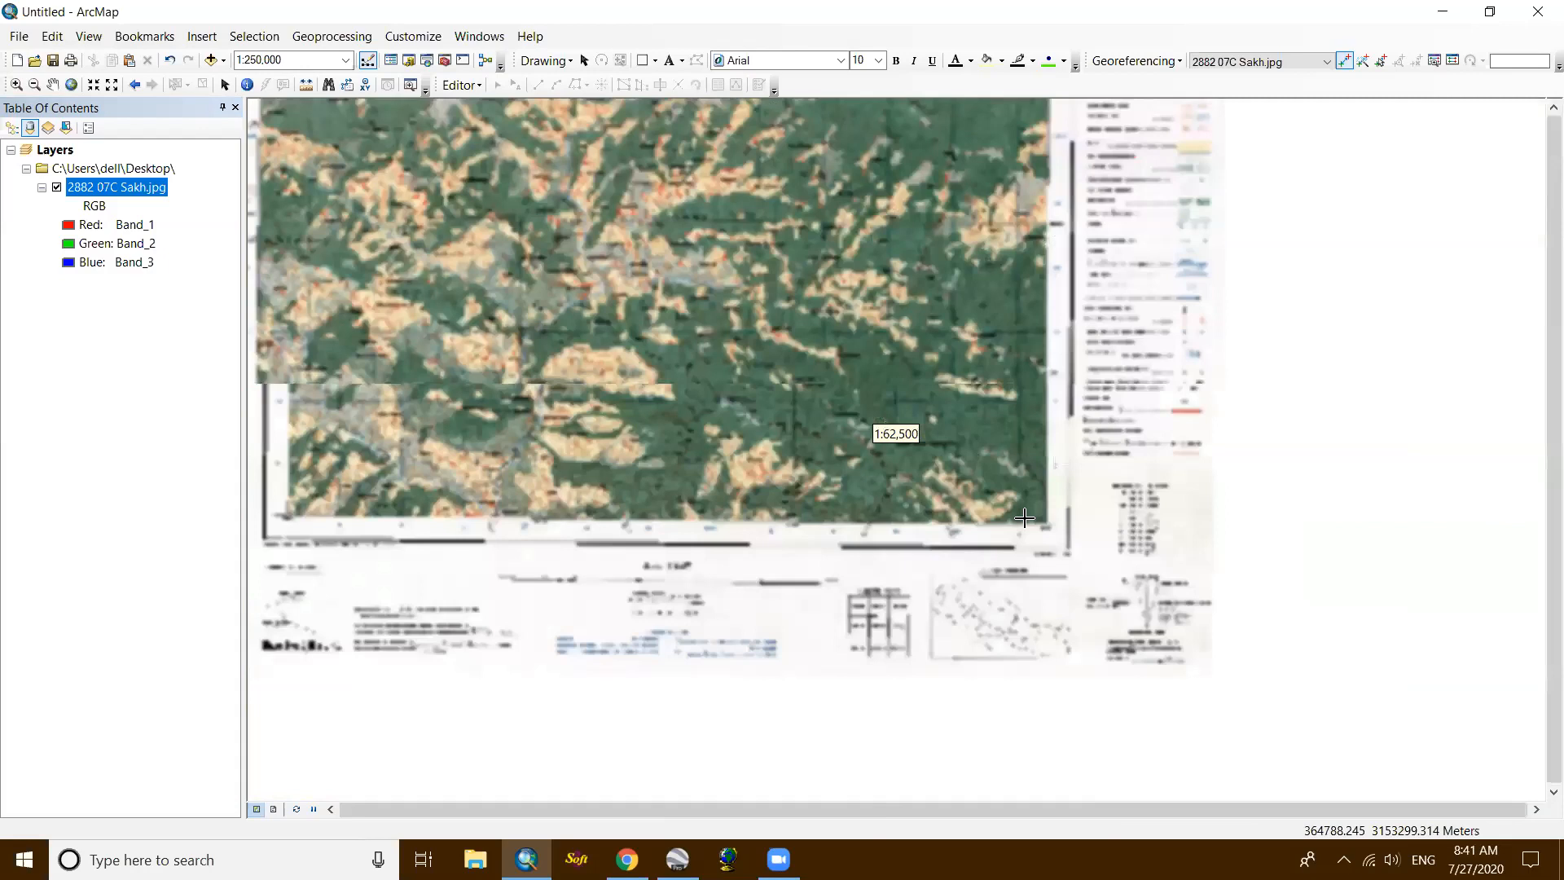
pyautogui.scroll(3, 1027, 343)
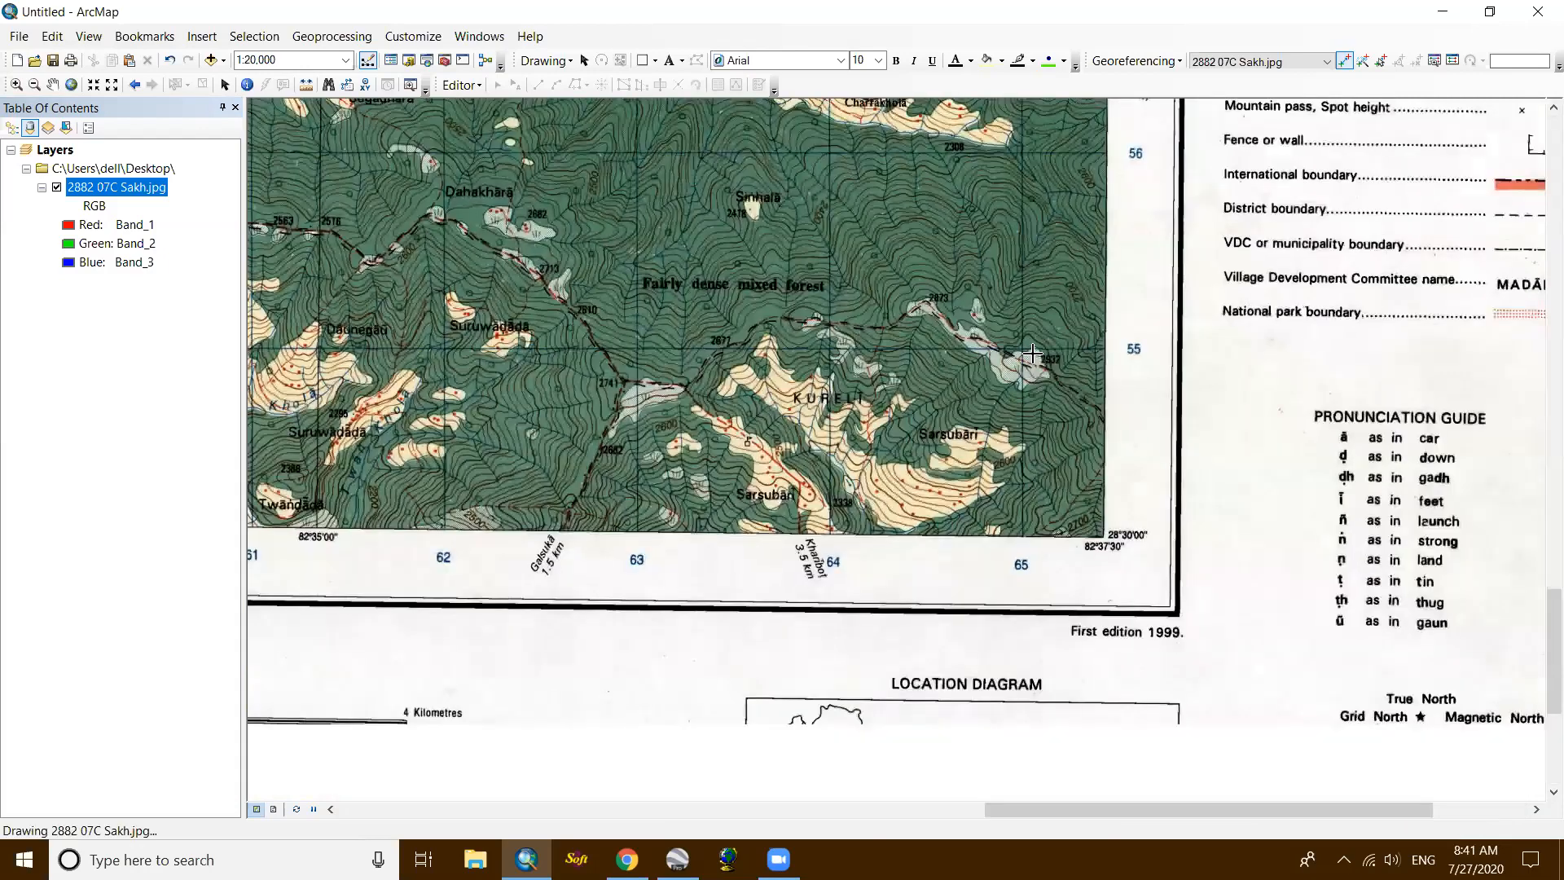
pyautogui.scroll(2, 1031, 356)
pyautogui.scroll(4, 1025, 359)
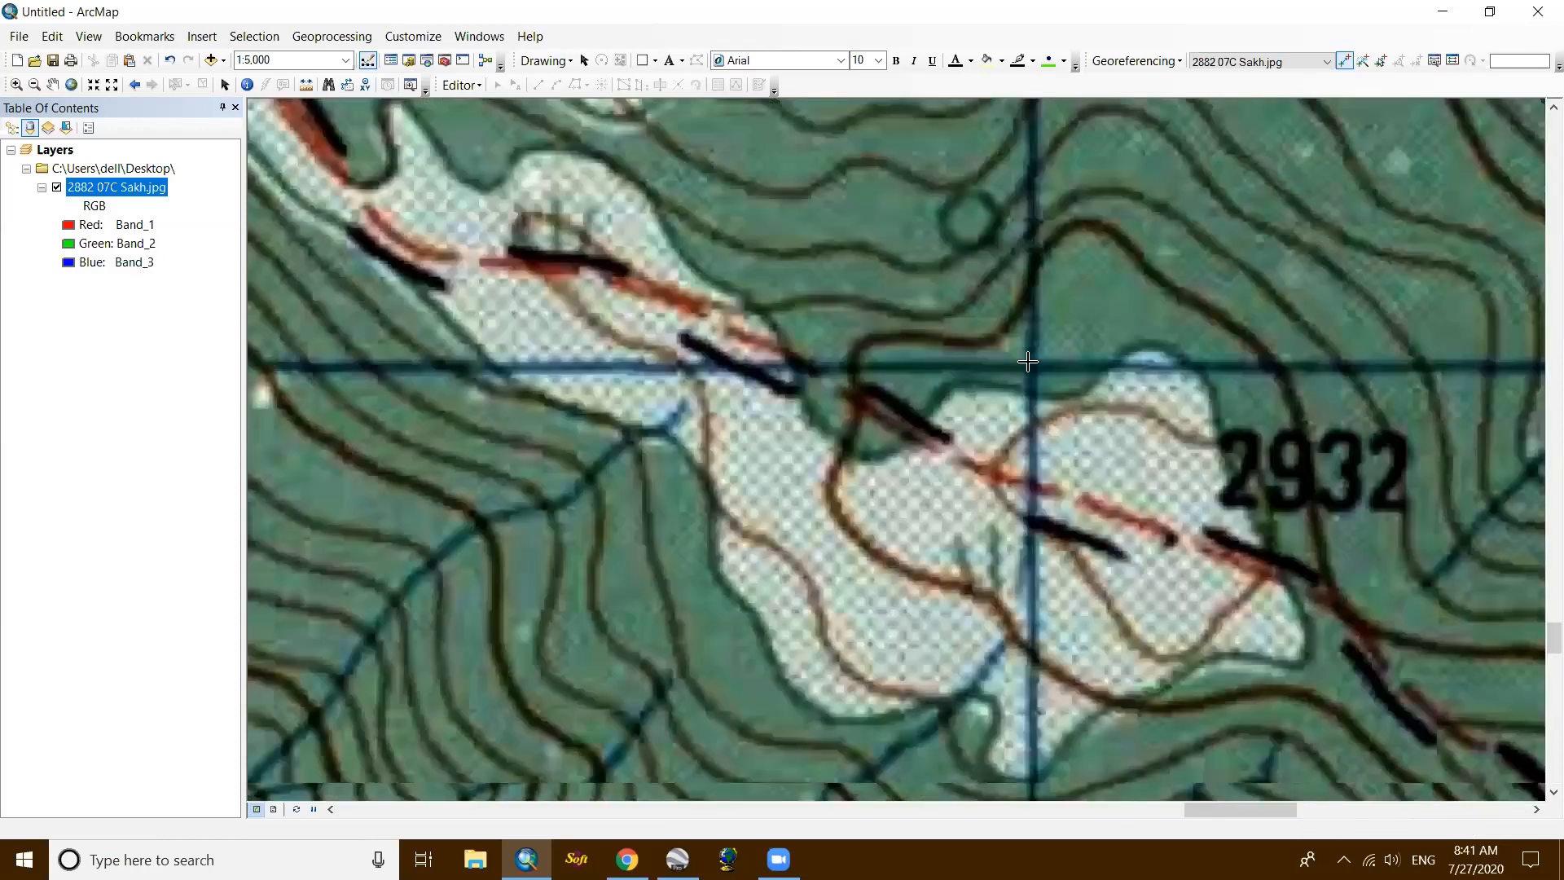
pyautogui.scroll(1, 1034, 389)
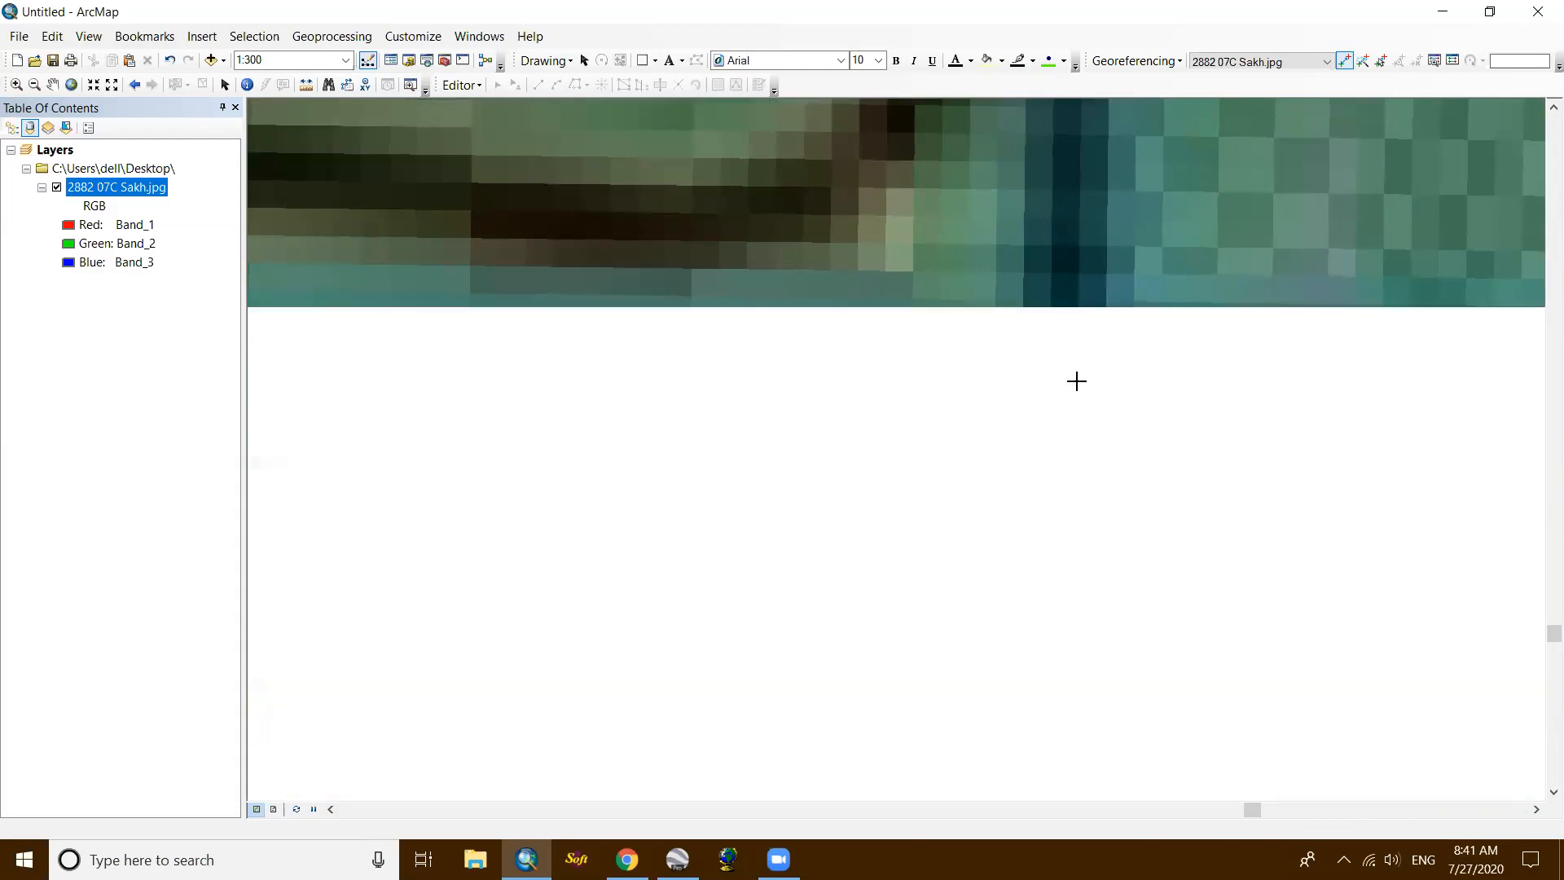
pyautogui.click(1077, 381)
pyautogui.rightClick(1078, 382)
pyautogui.click(1092, 394)
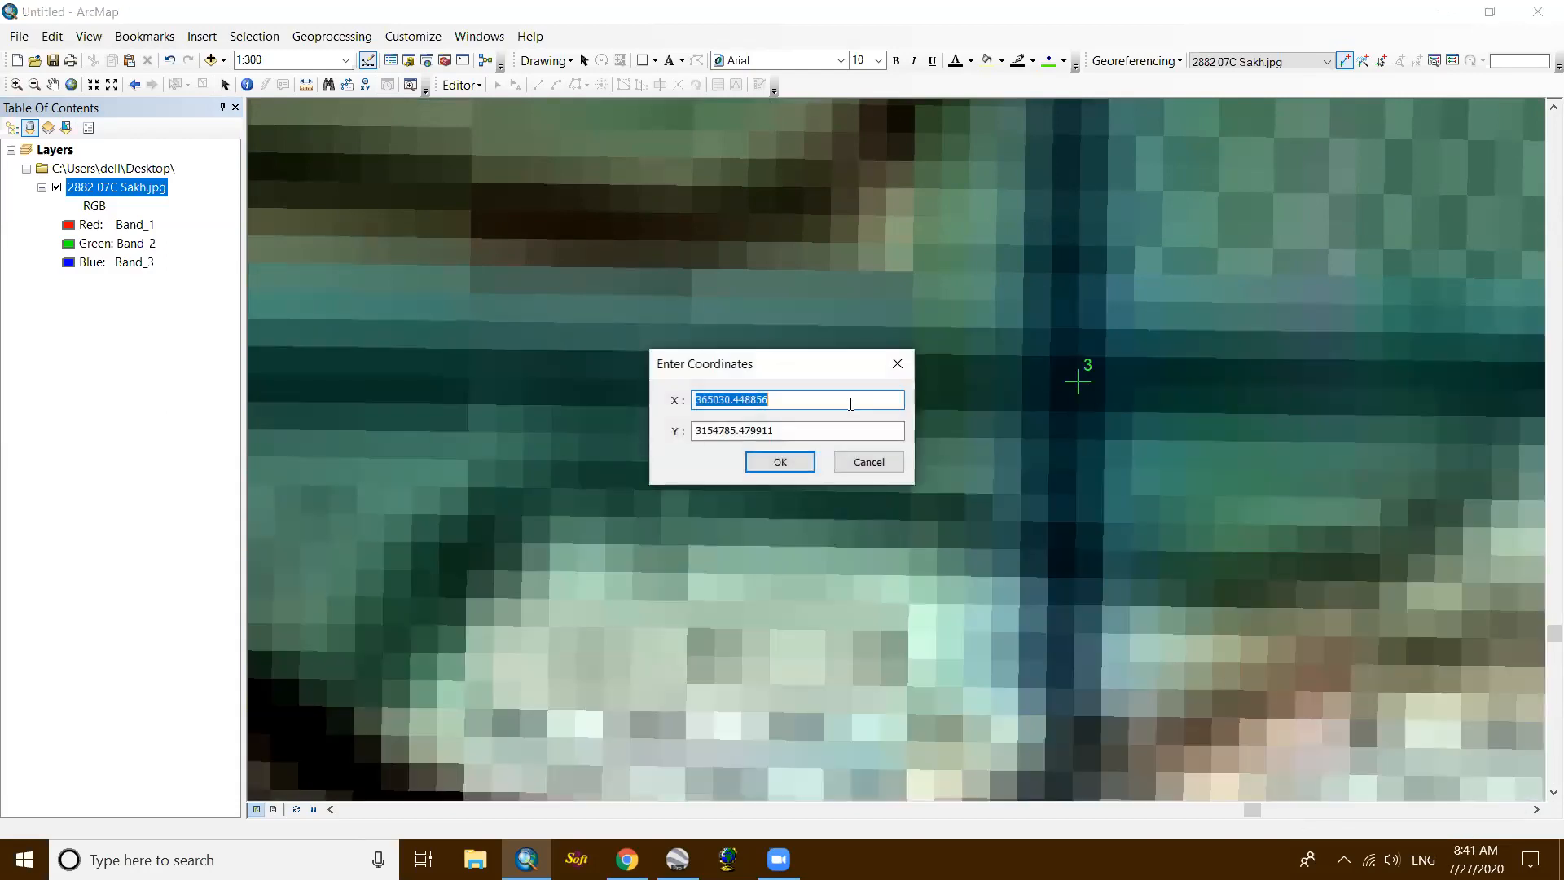
pyautogui.click(777, 399)
pyautogui.click(785, 432)
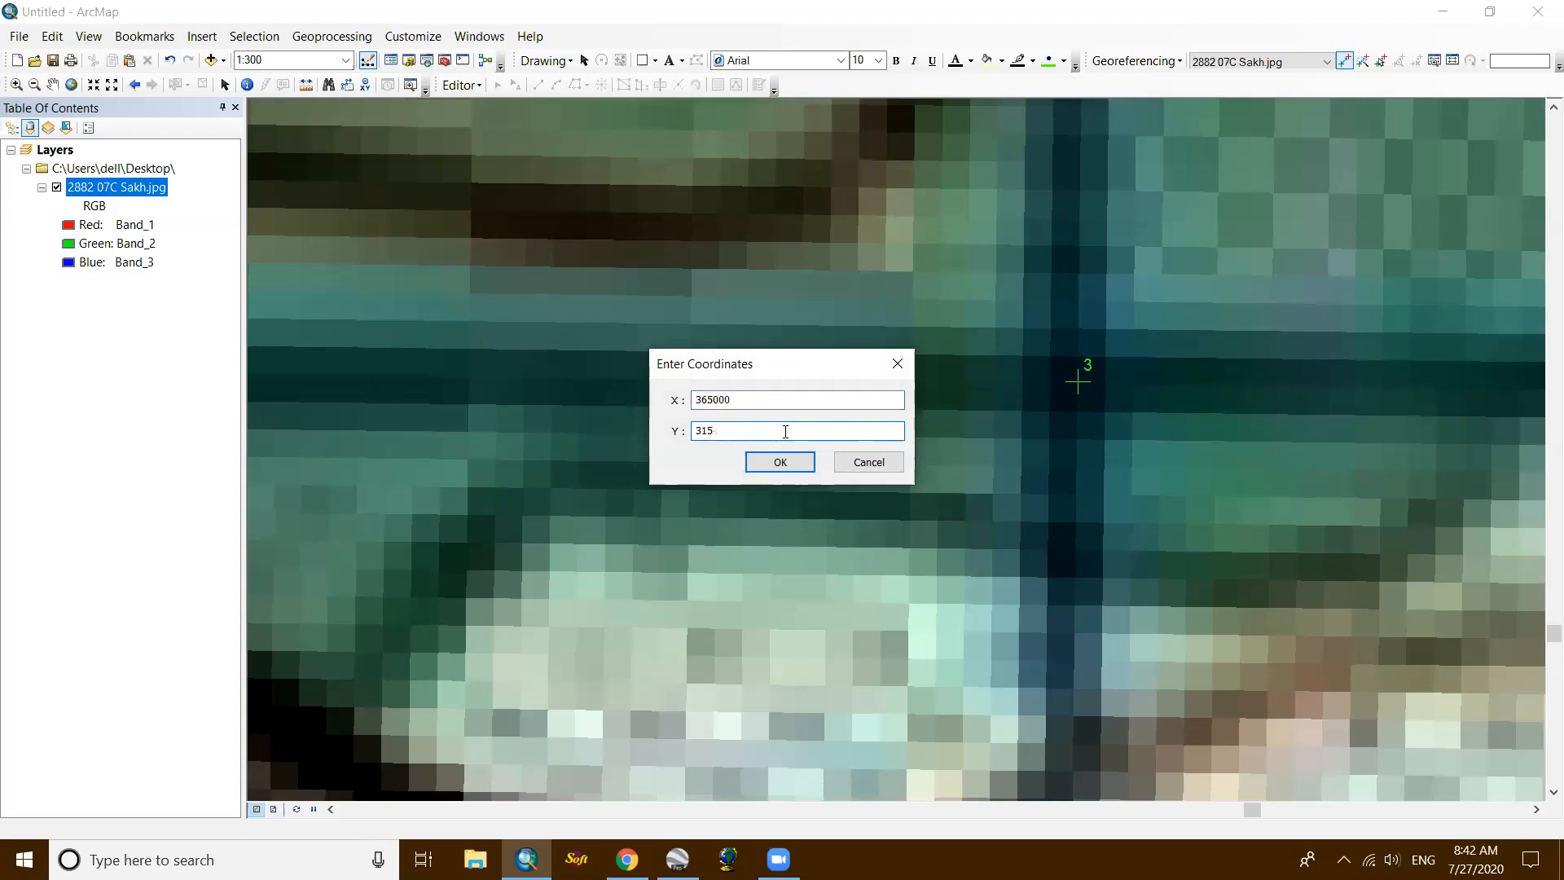
pyautogui.write('3155000')
pyautogui.click(781, 462)
# Step: Add the fourth control point at the crossing of grid lines 54 and 55 with X 354000 and Y 3155000
pyautogui.scroll(8, 1008, 441)
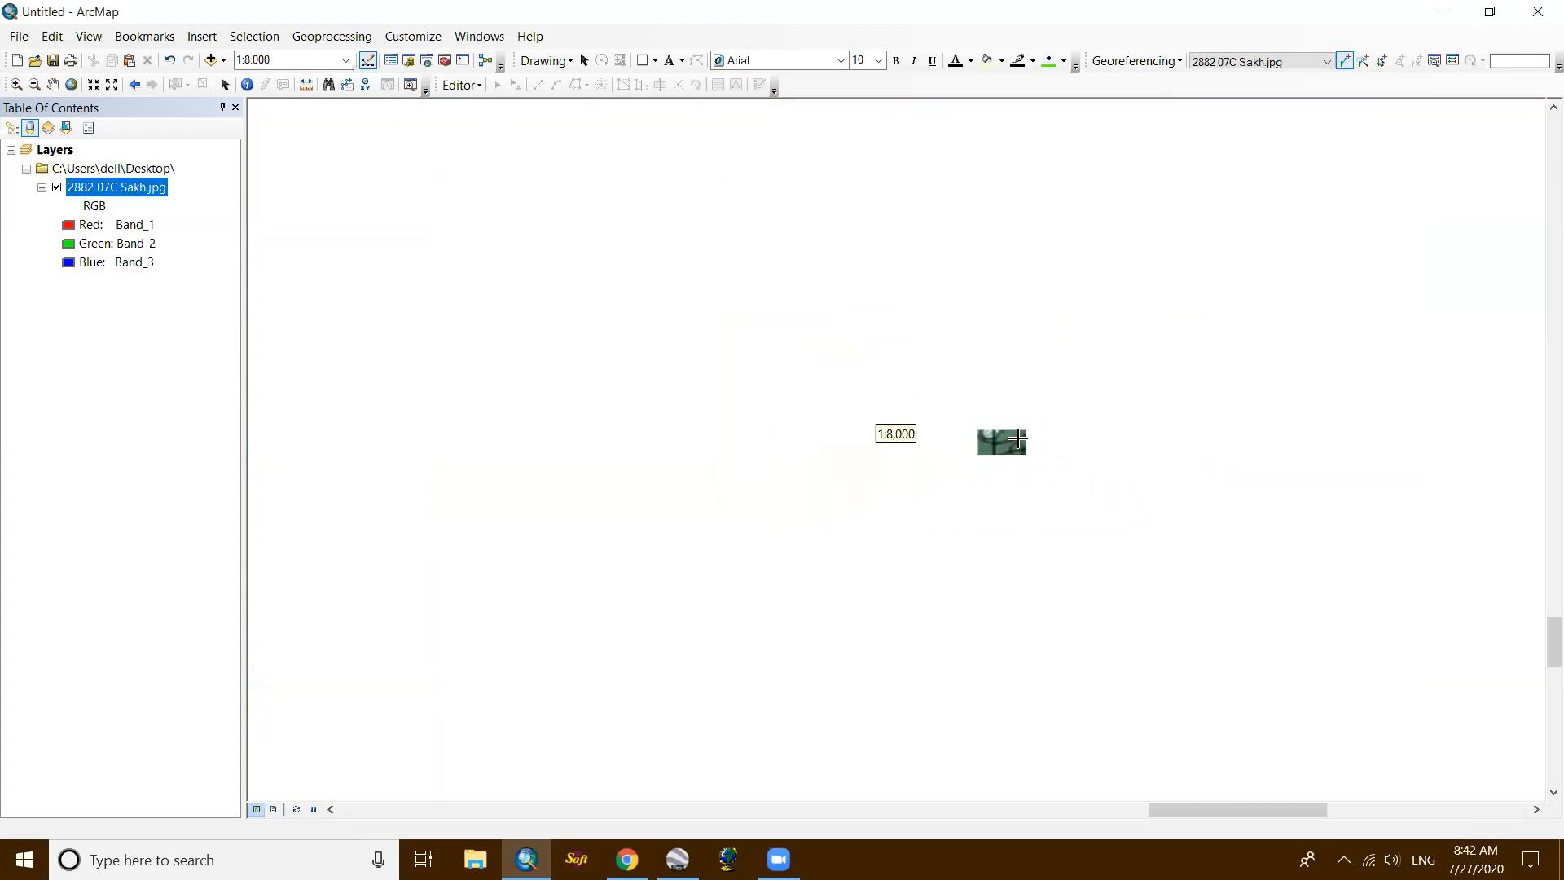
pyautogui.scroll(4, 1018, 440)
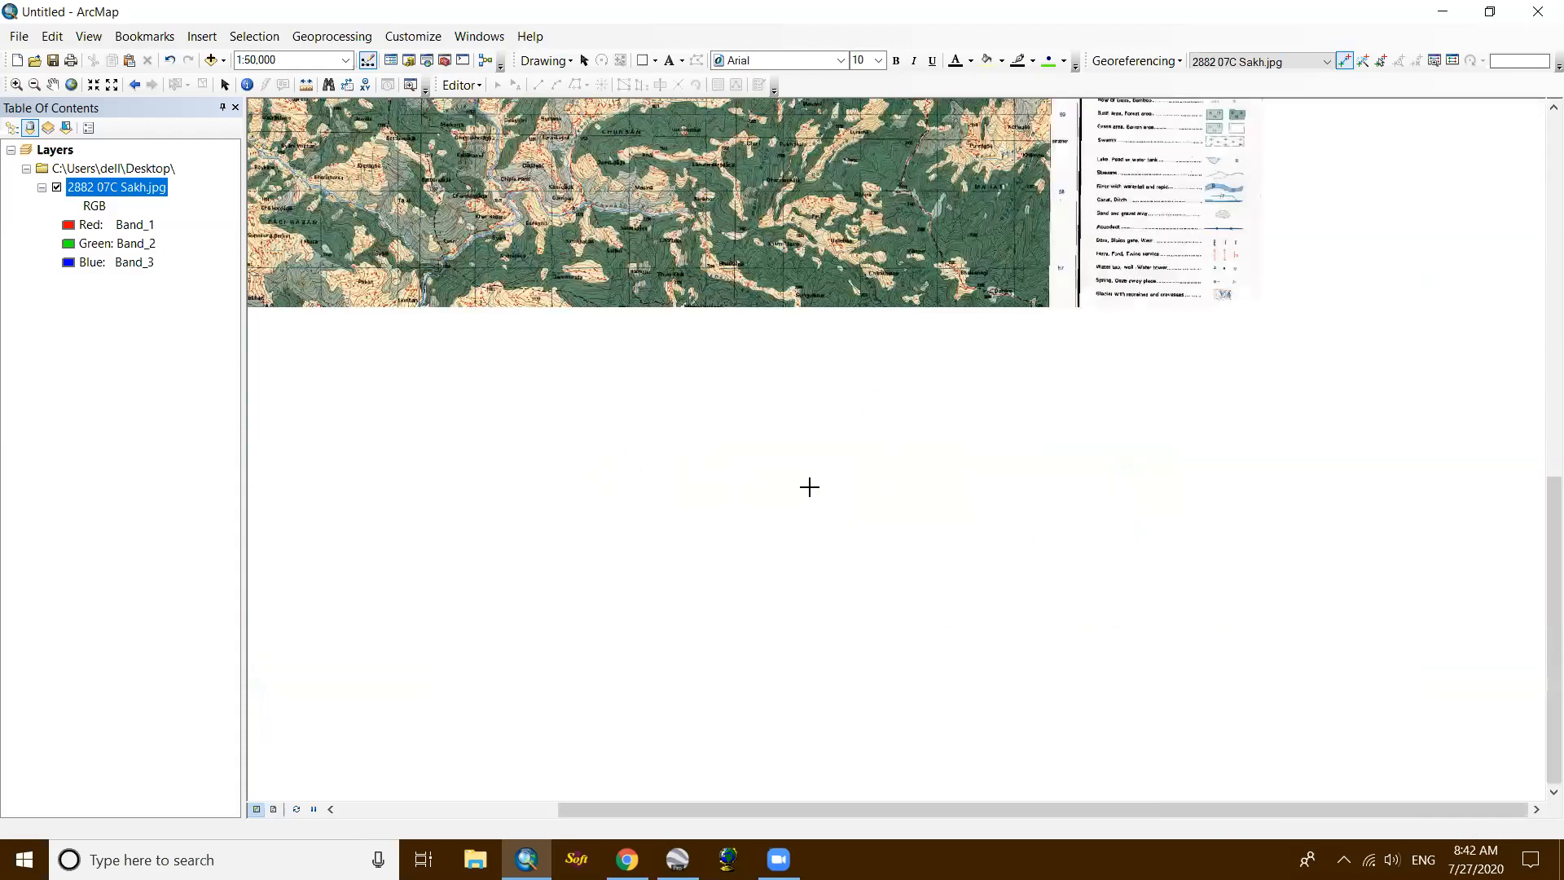
pyautogui.scroll(-3, 920, 350)
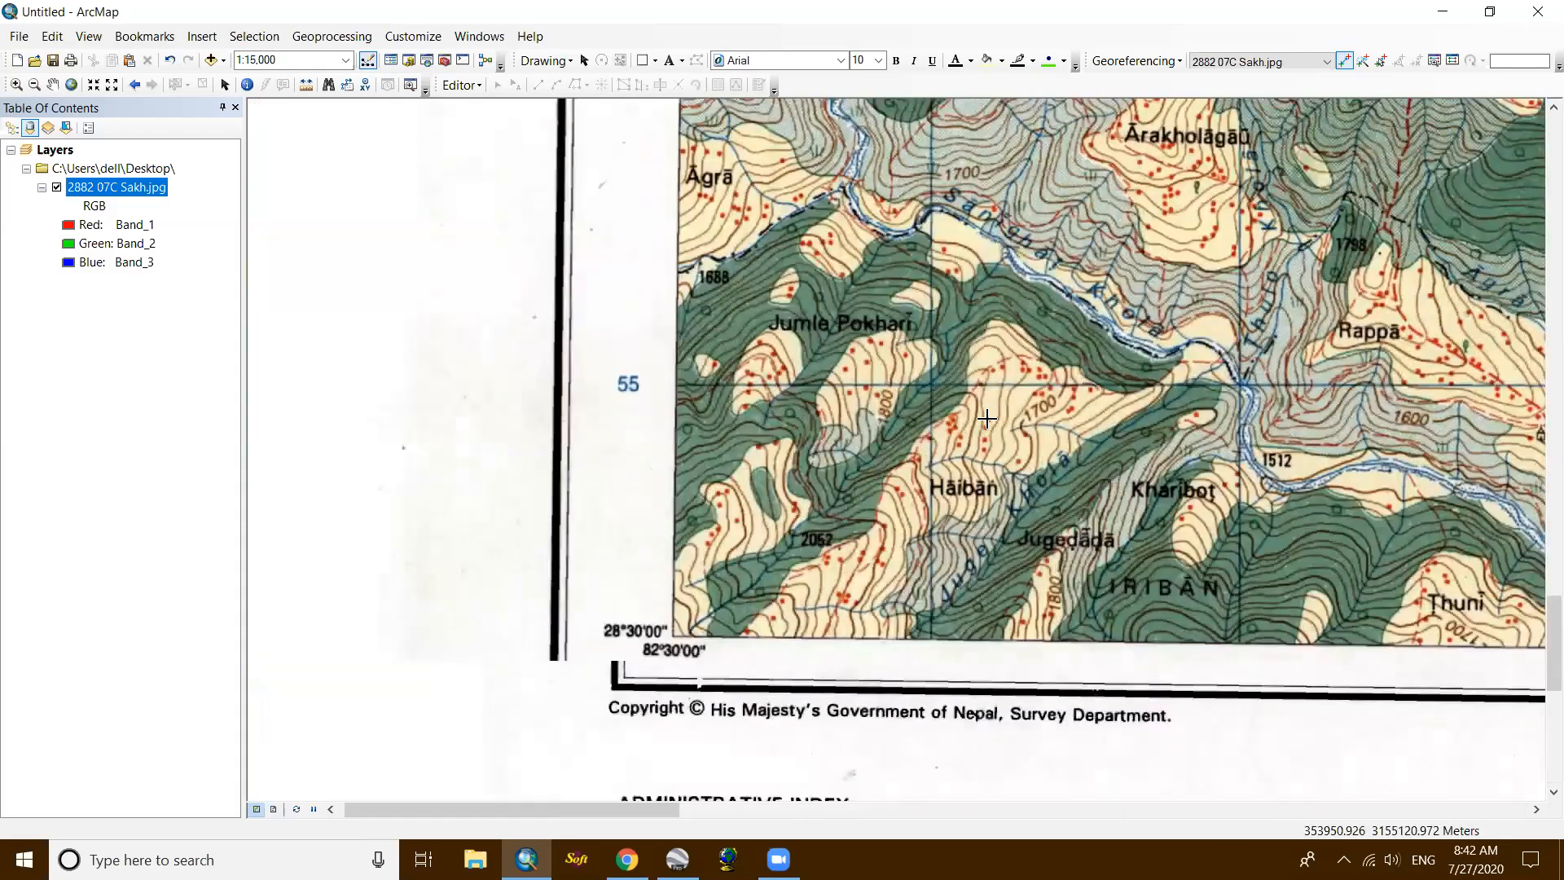
pyautogui.scroll(-1, 944, 495)
pyautogui.scroll(-10, 944, 494)
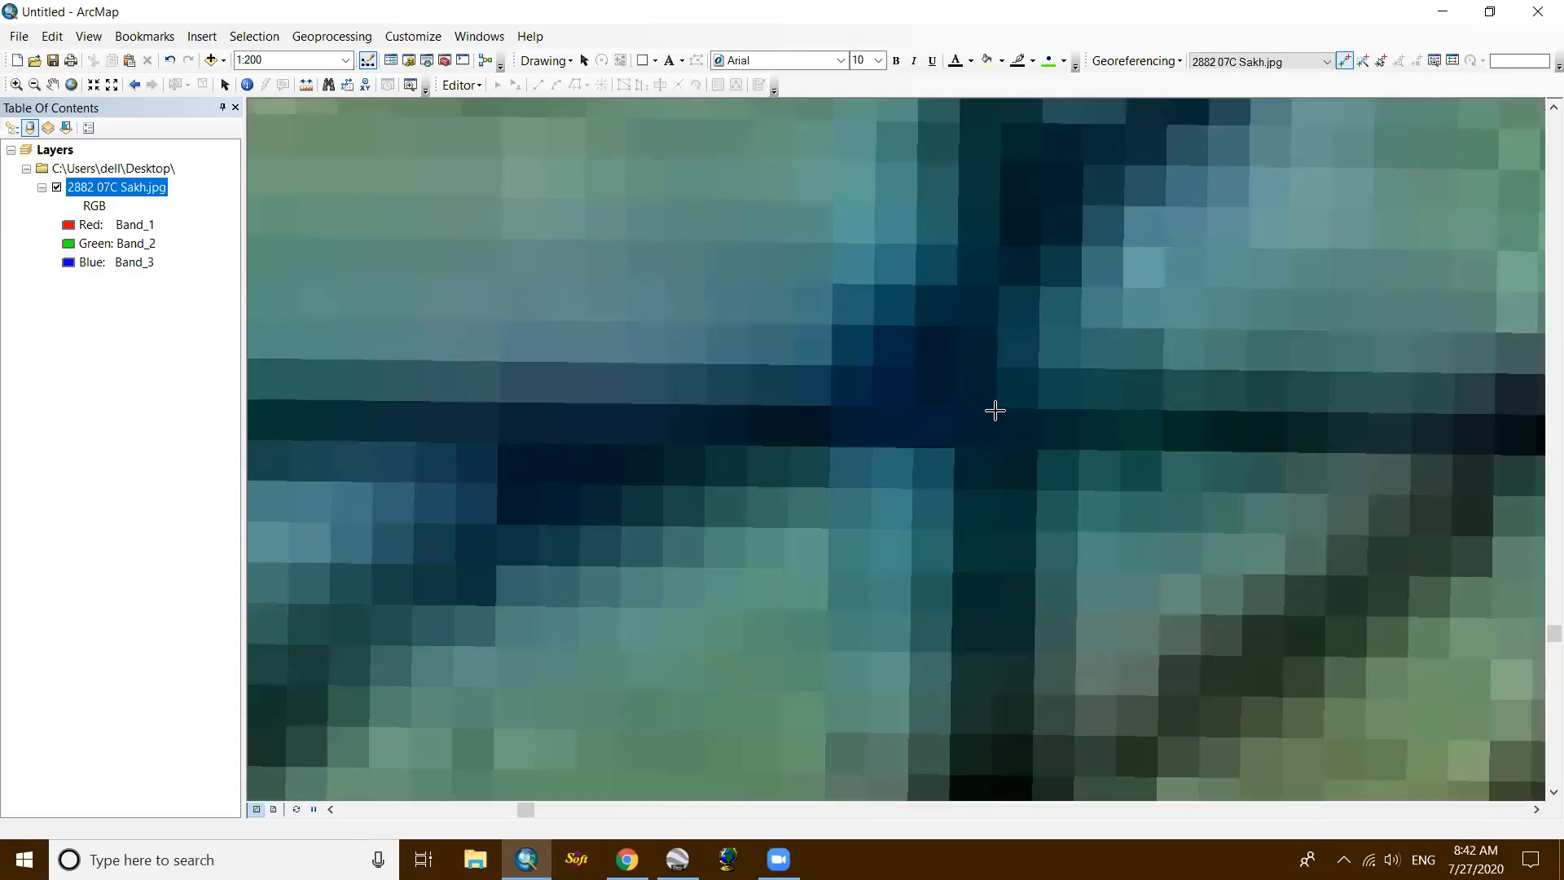
pyautogui.click(995, 410)
pyautogui.rightClick(994, 410)
pyautogui.click(1012, 420)
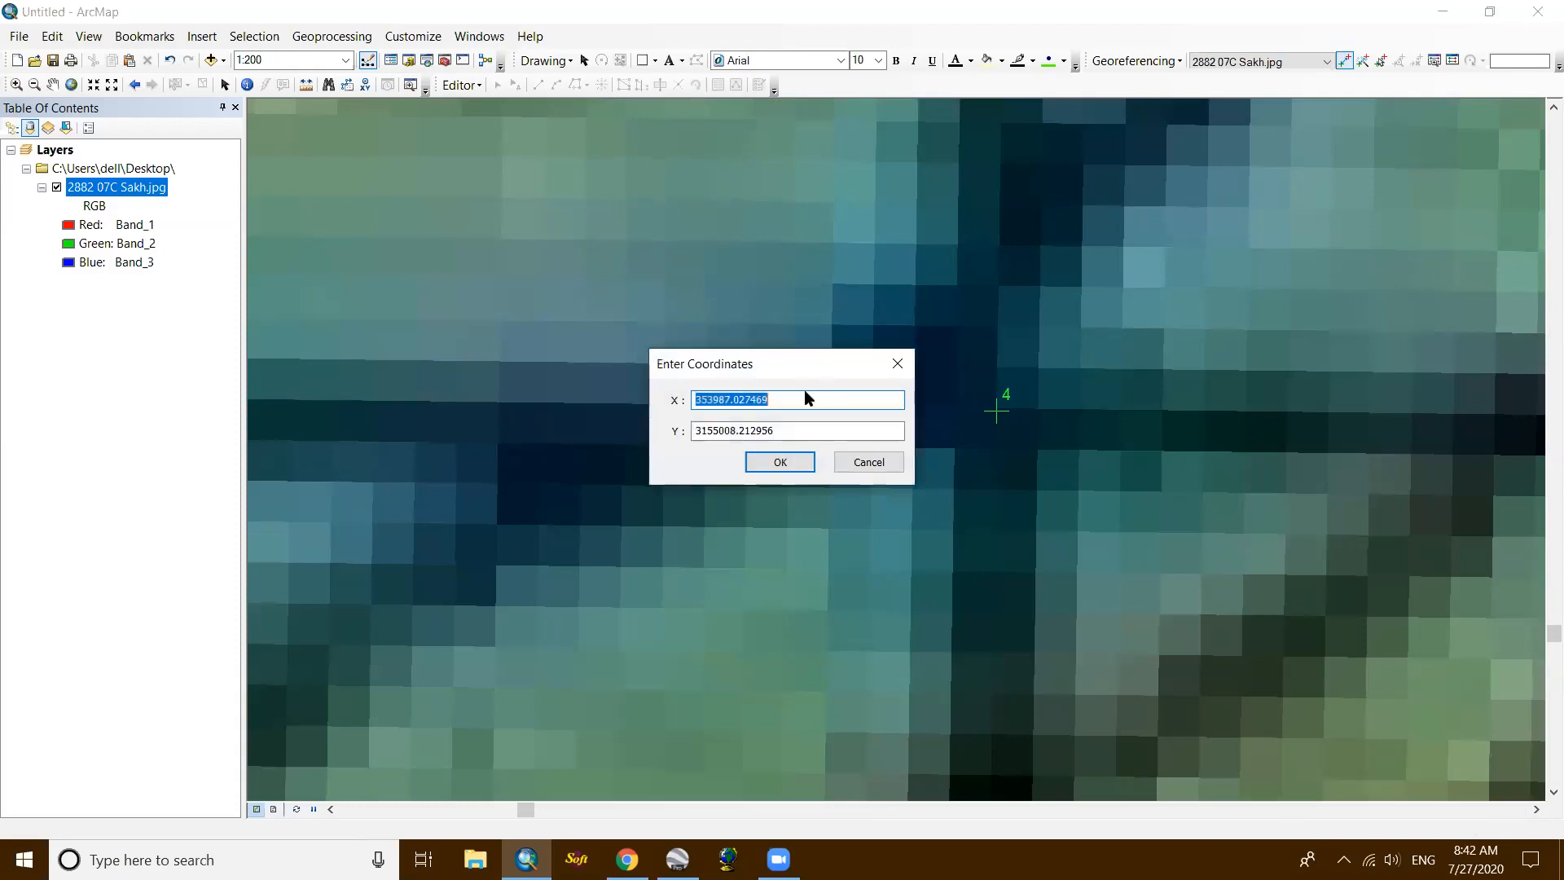
pyautogui.click(805, 399)
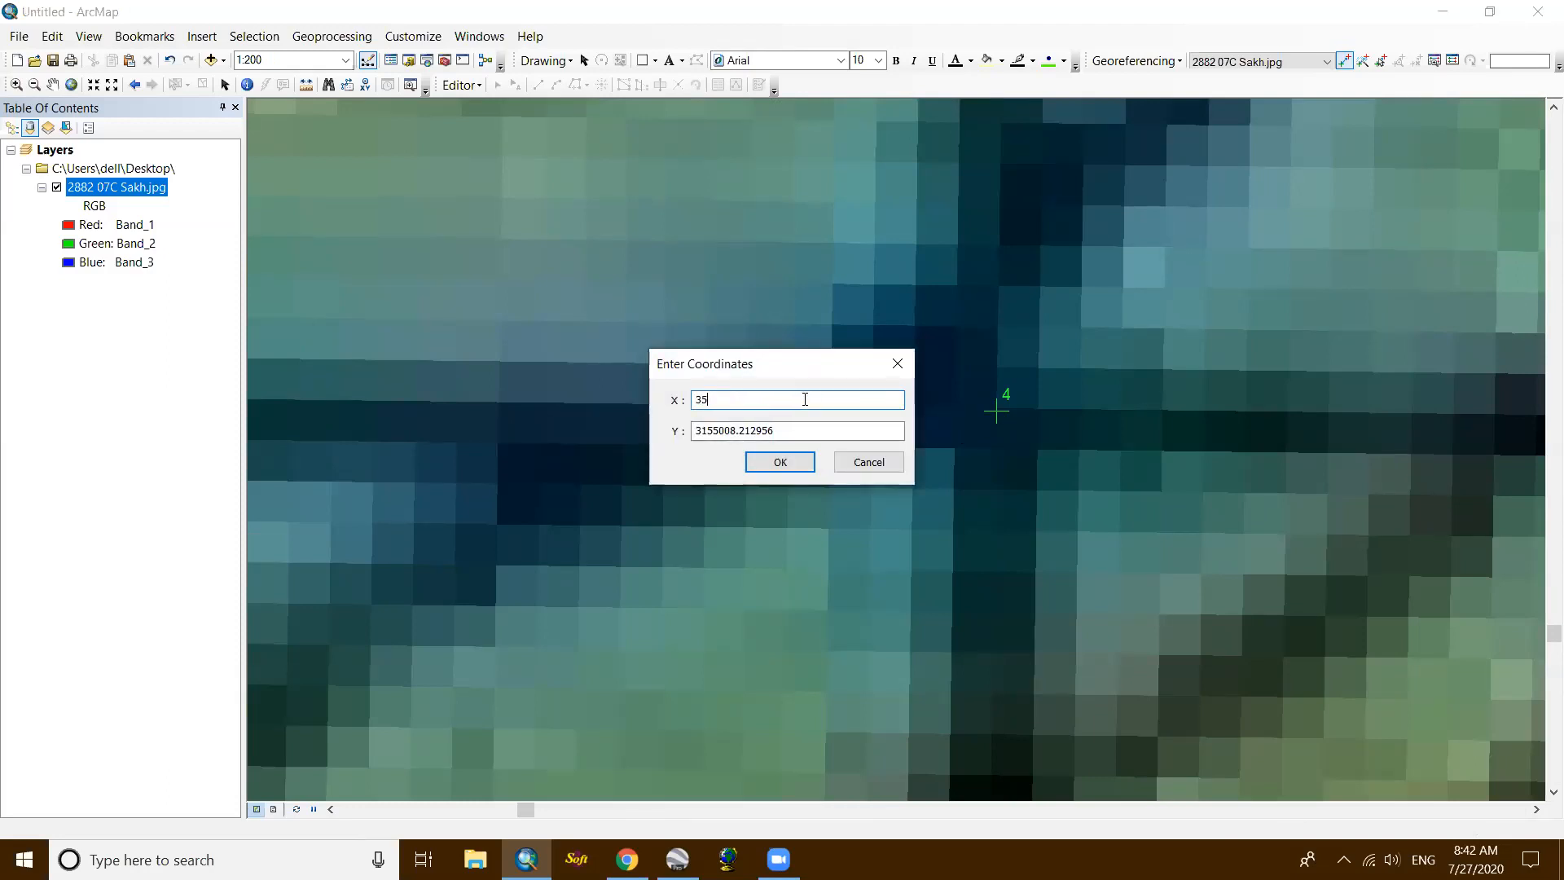
pyautogui.write('000')
pyautogui.click(810, 434)
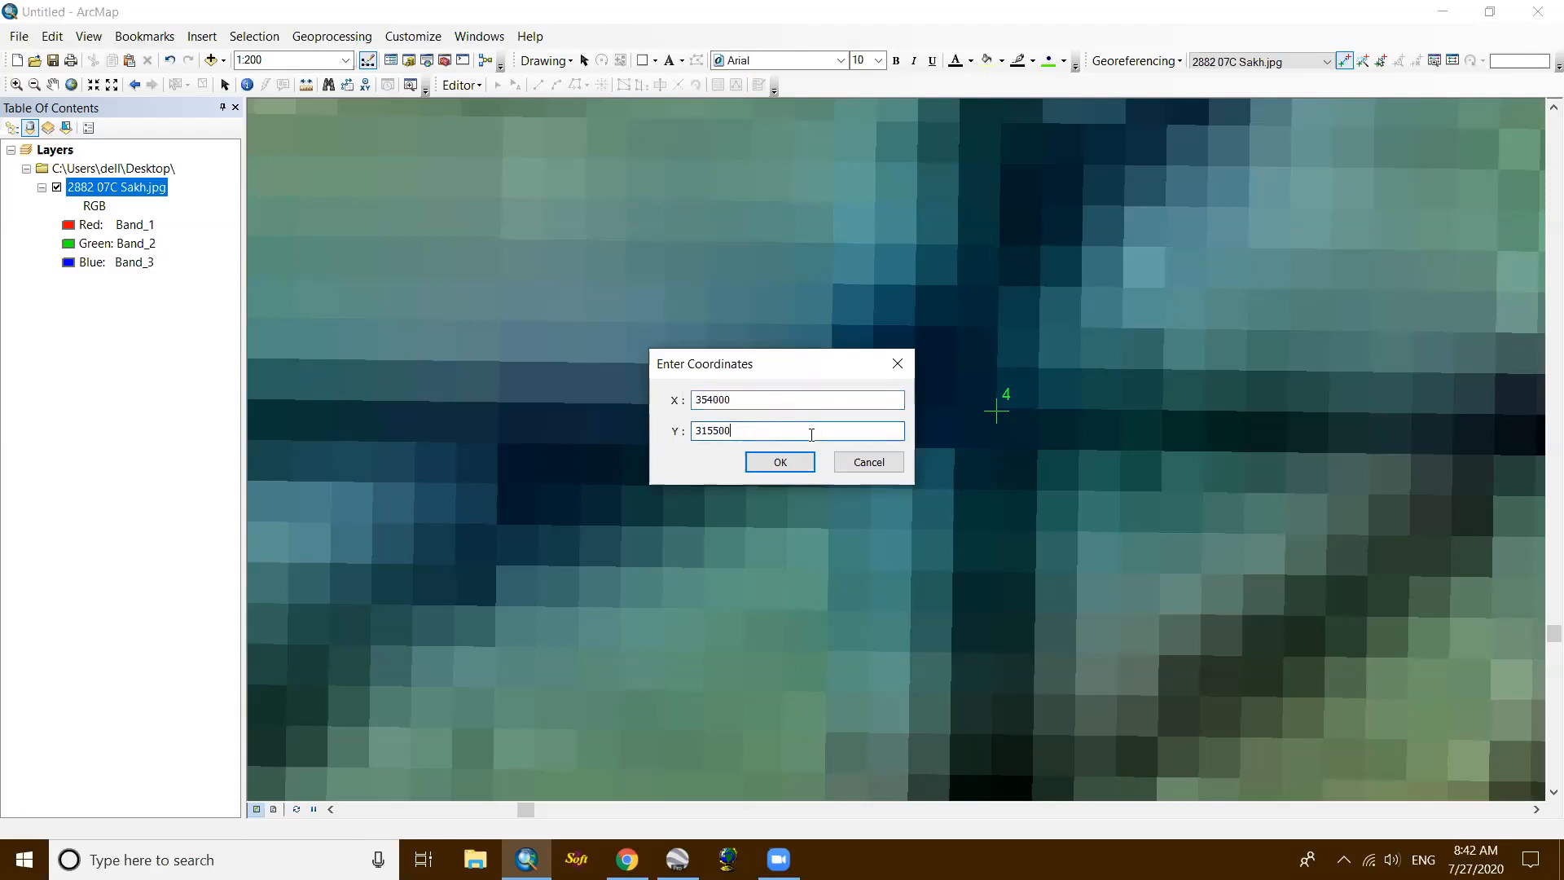
pyautogui.click(766, 458)
# Step: Check the alignment at the fourth control point and save the warp to the Sakh image by updating its georeferencing
pyautogui.scroll(1, 752, 437)
pyautogui.scroll(5, 751, 437)
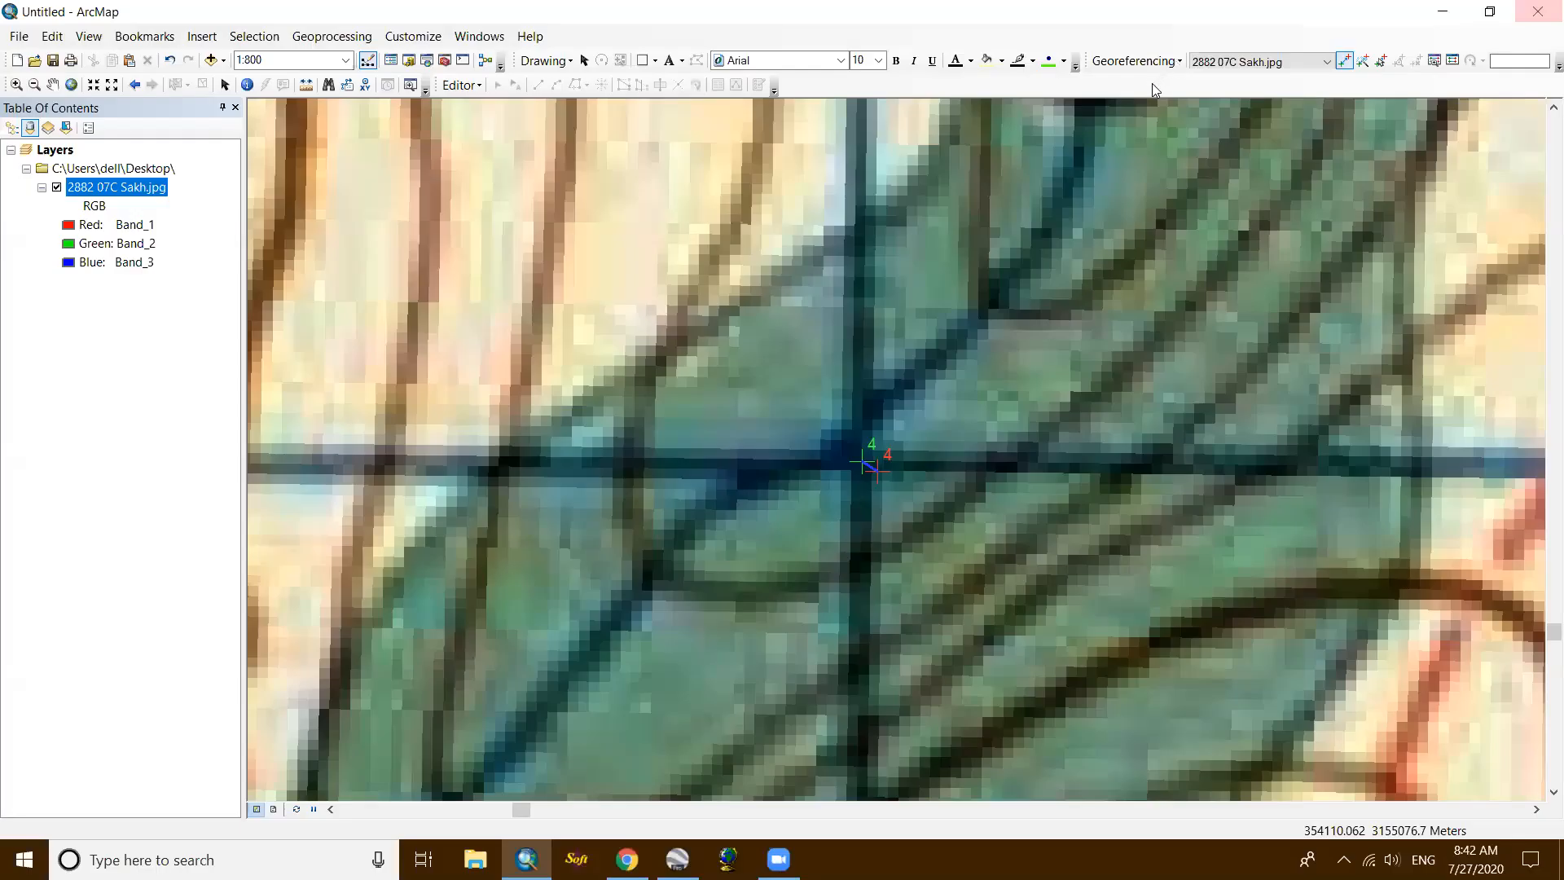
pyautogui.click(1135, 61)
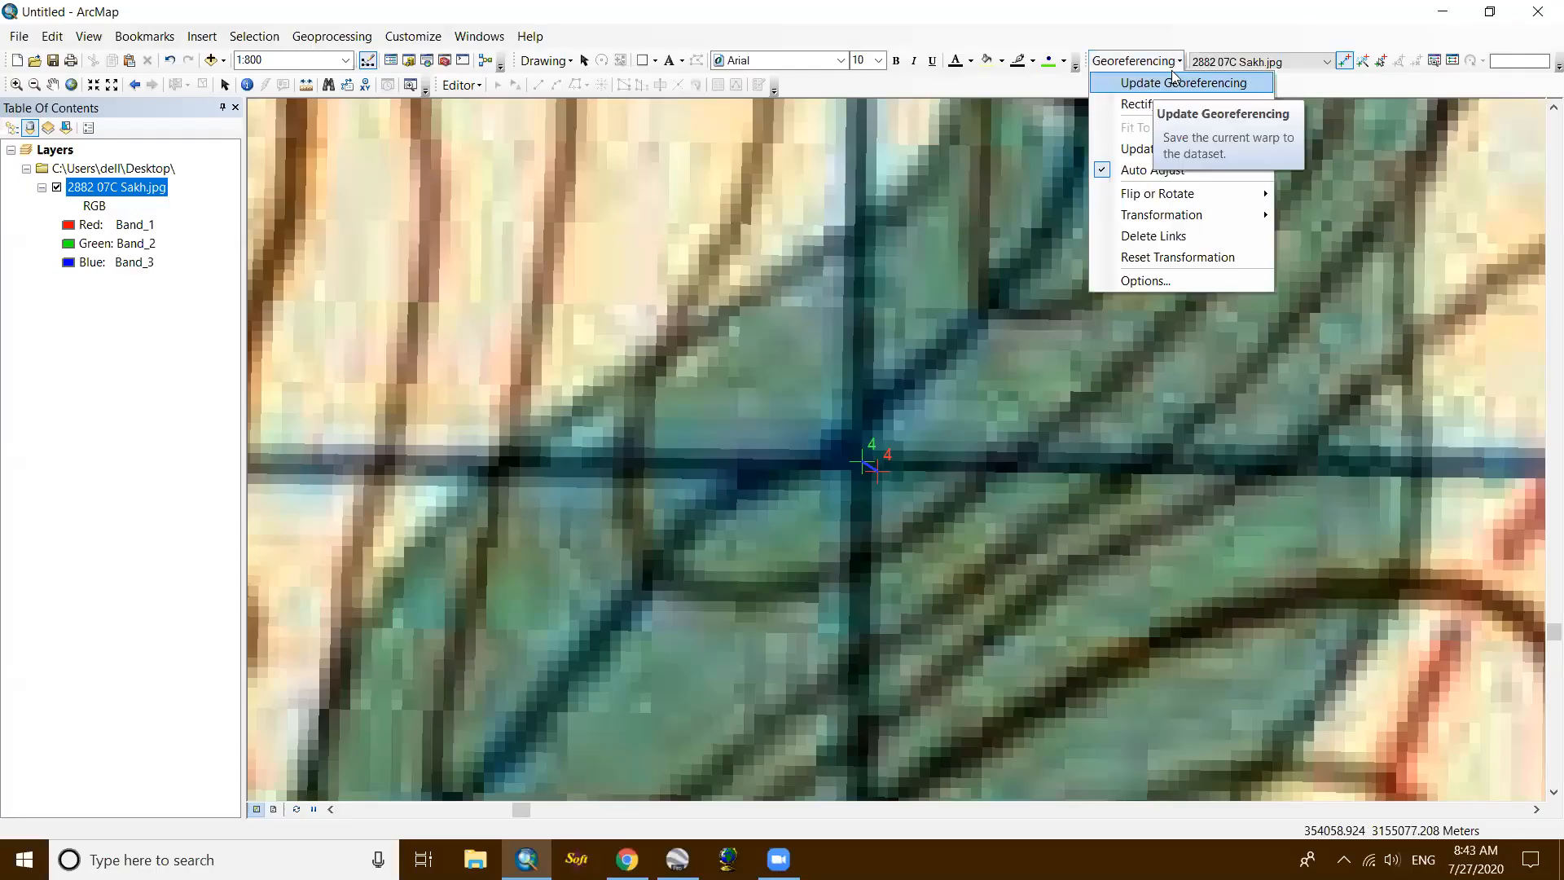
pyautogui.click(1162, 87)
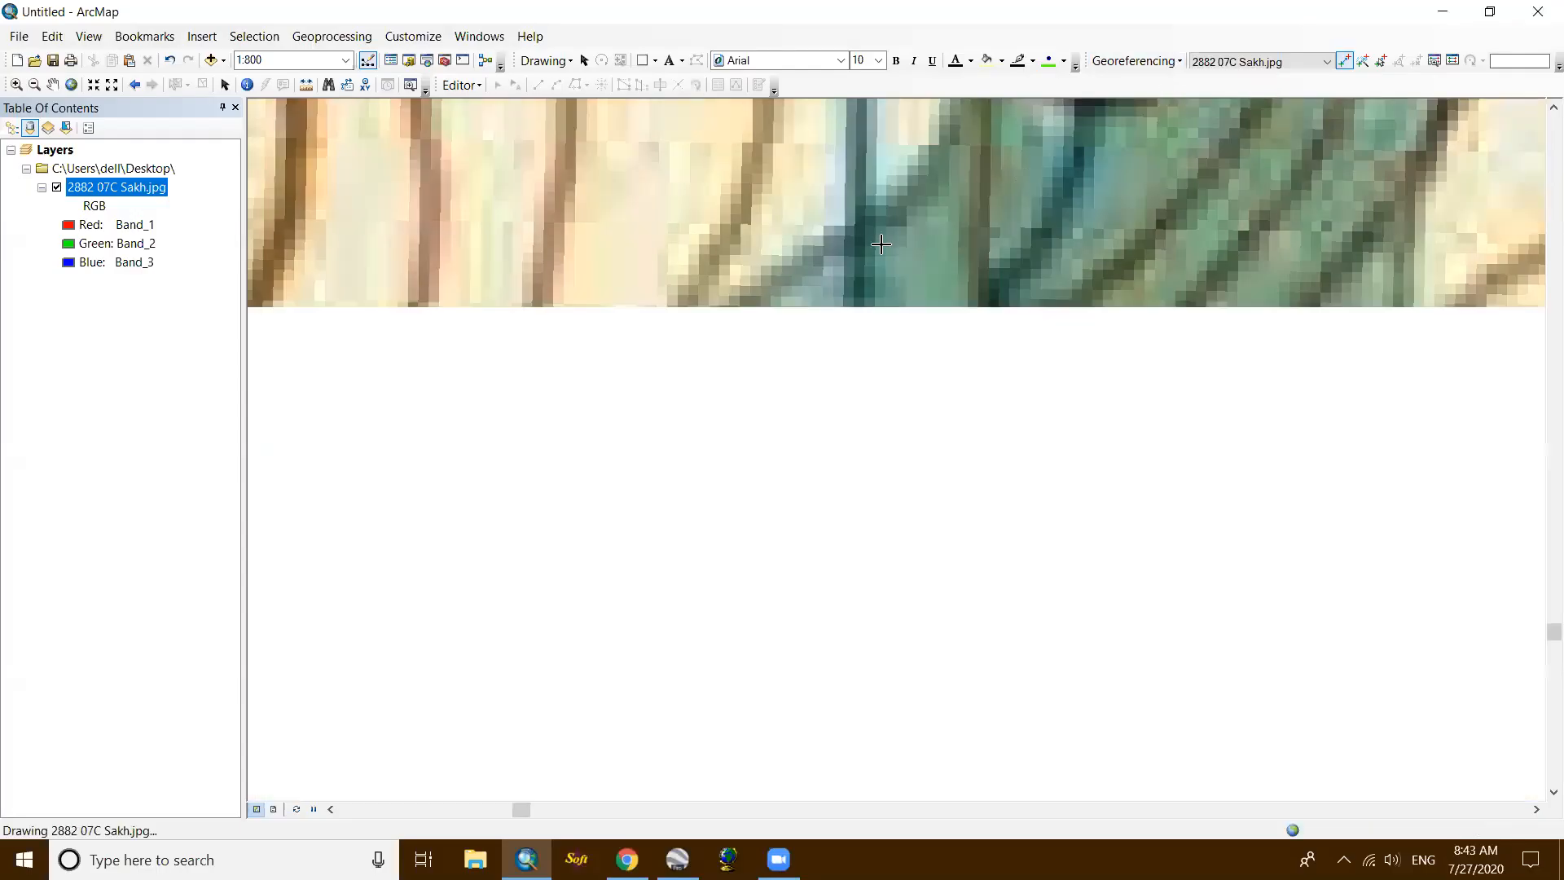
# Step: Add the scanned sheet 2882 06D Simruth.jpg from the Desktop folder to the map, accepting its missing spatial reference
pyautogui.scroll(-4, 630, 397)
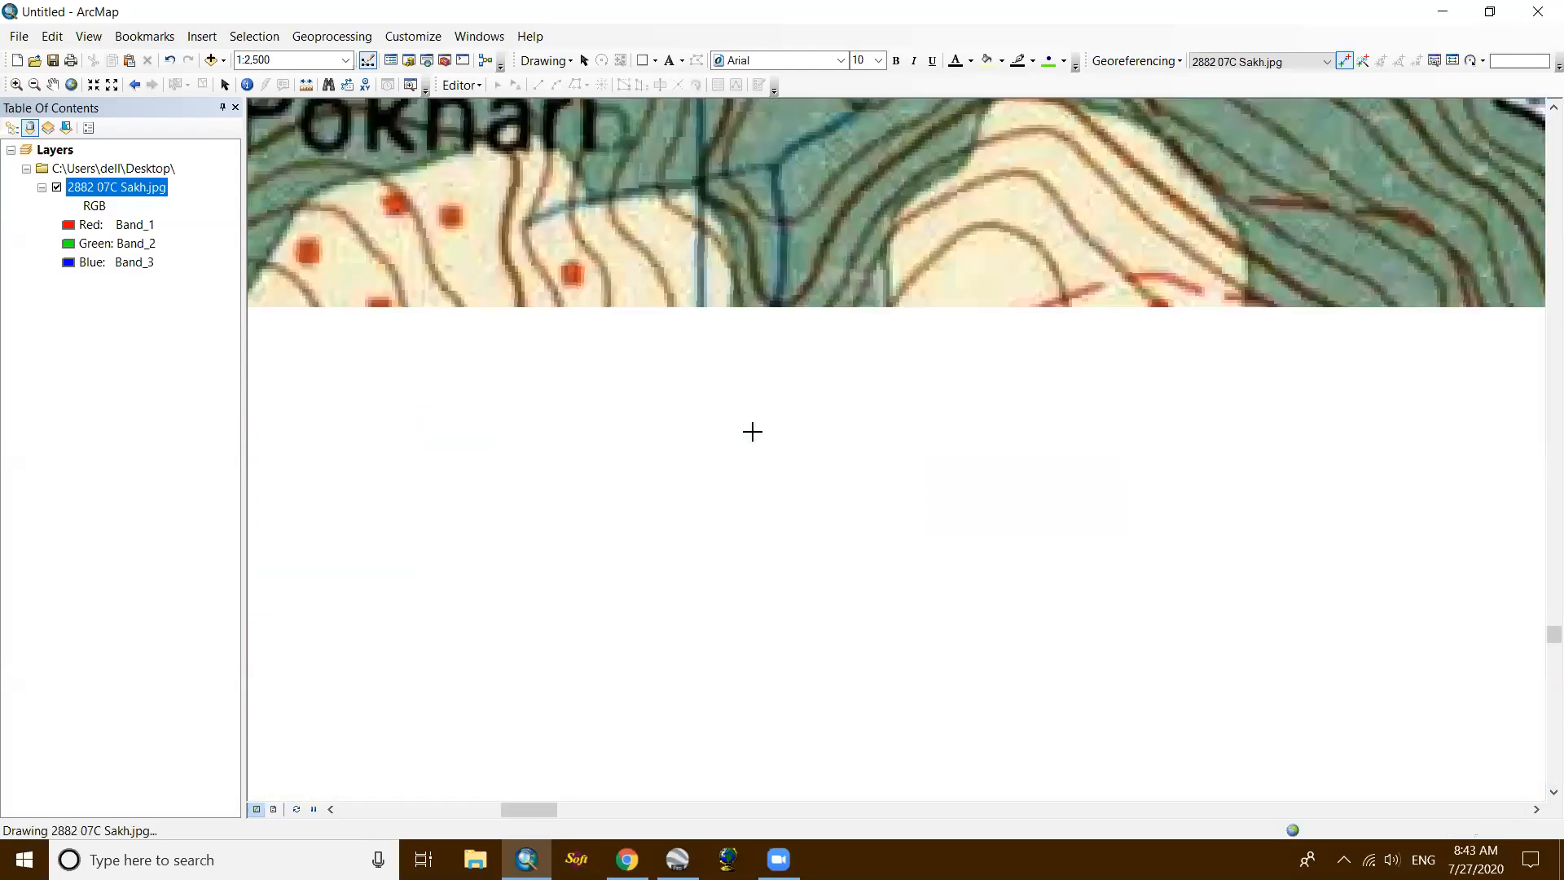
pyautogui.scroll(-5, 752, 432)
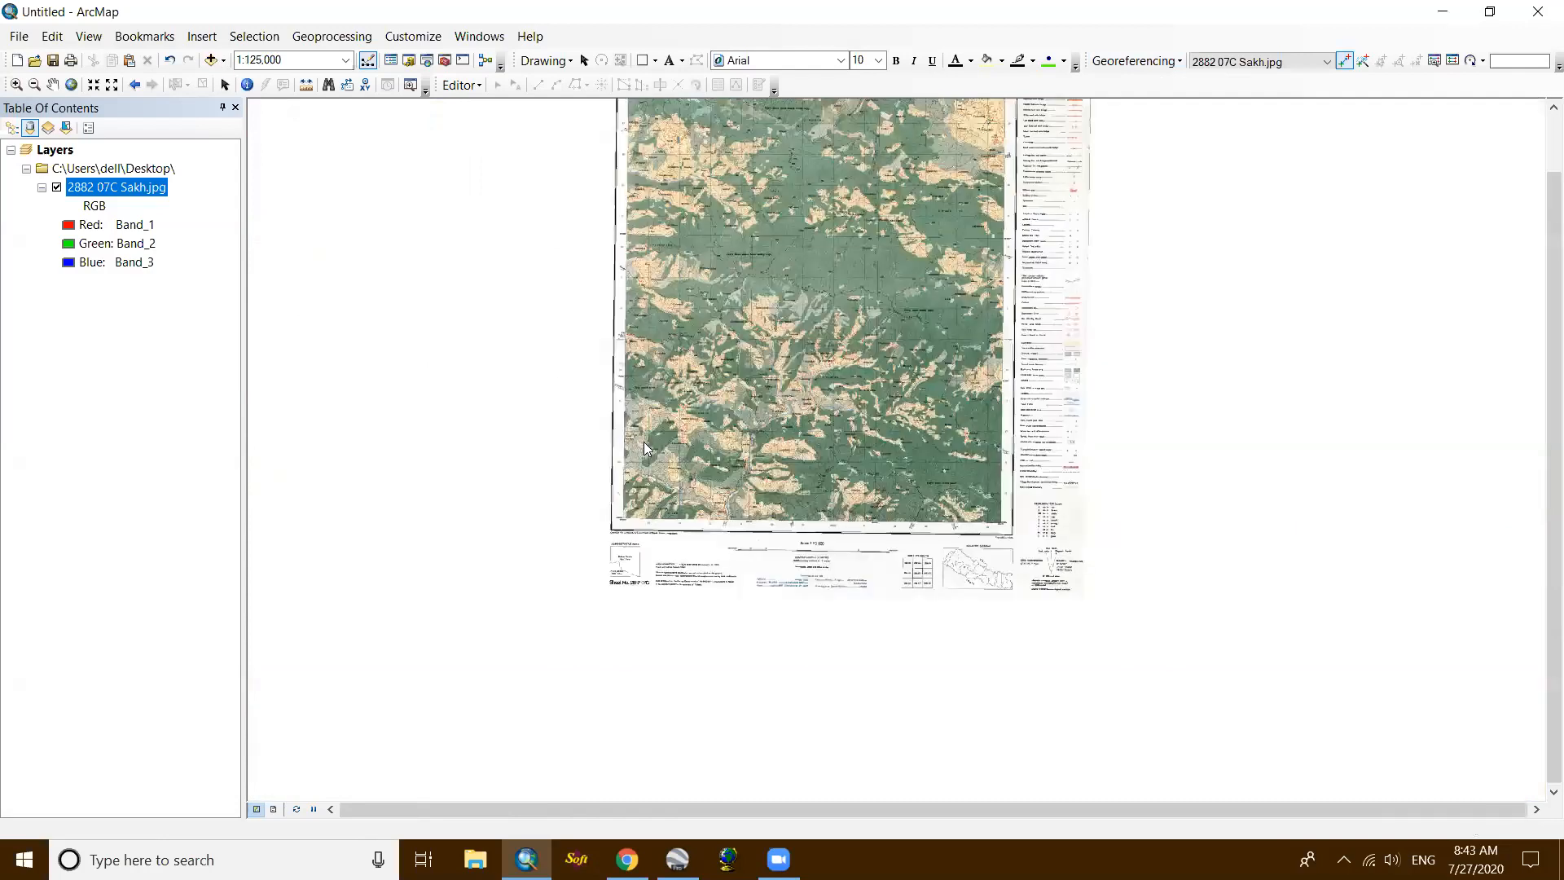
pyautogui.click(869, 437)
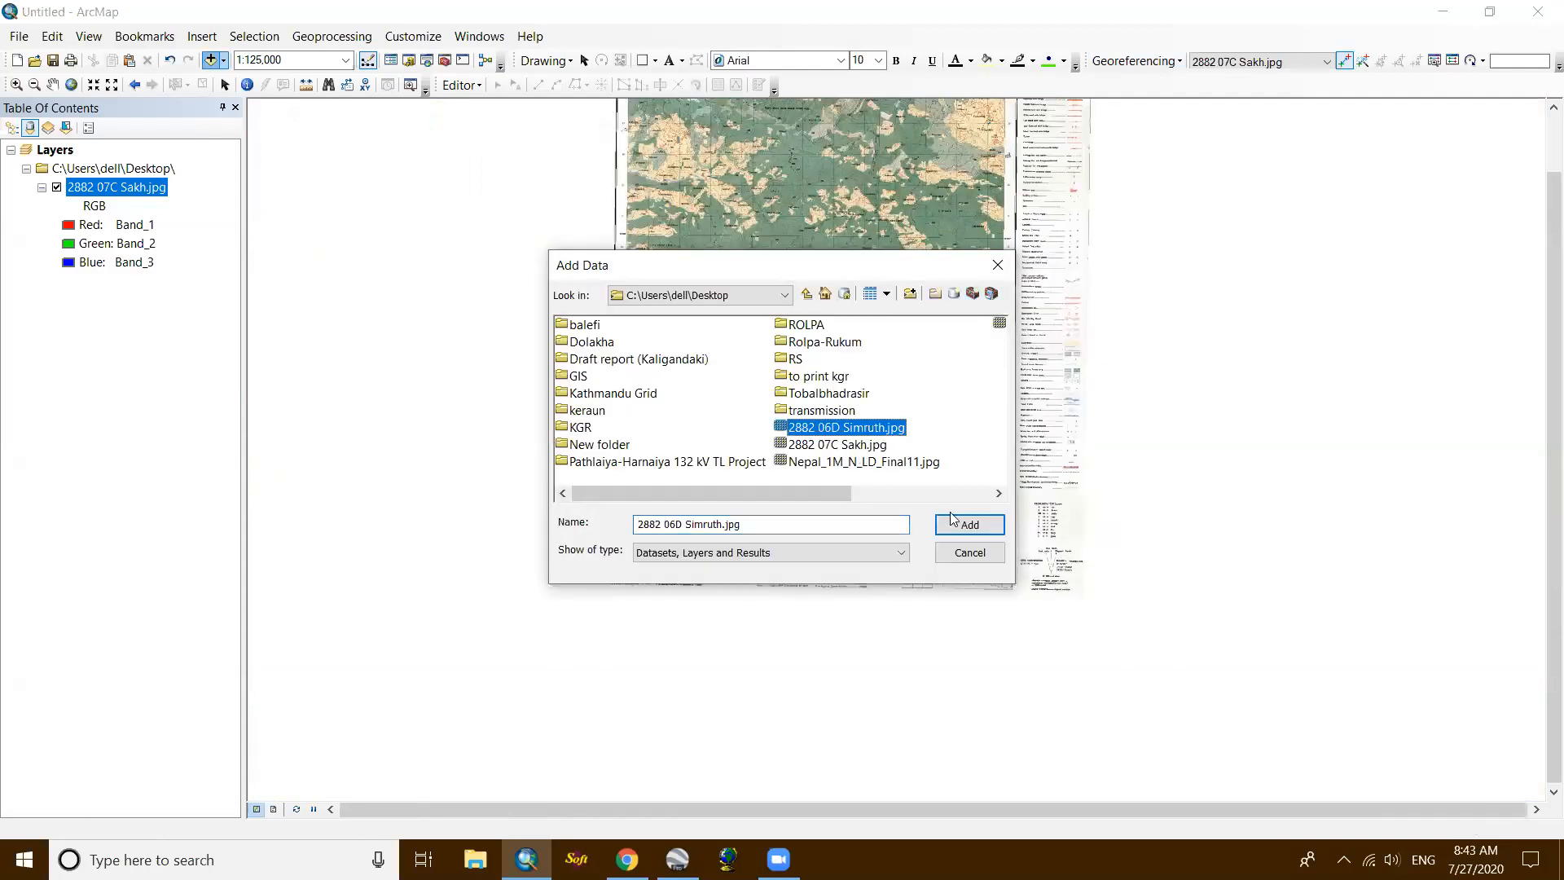
pyautogui.click(959, 524)
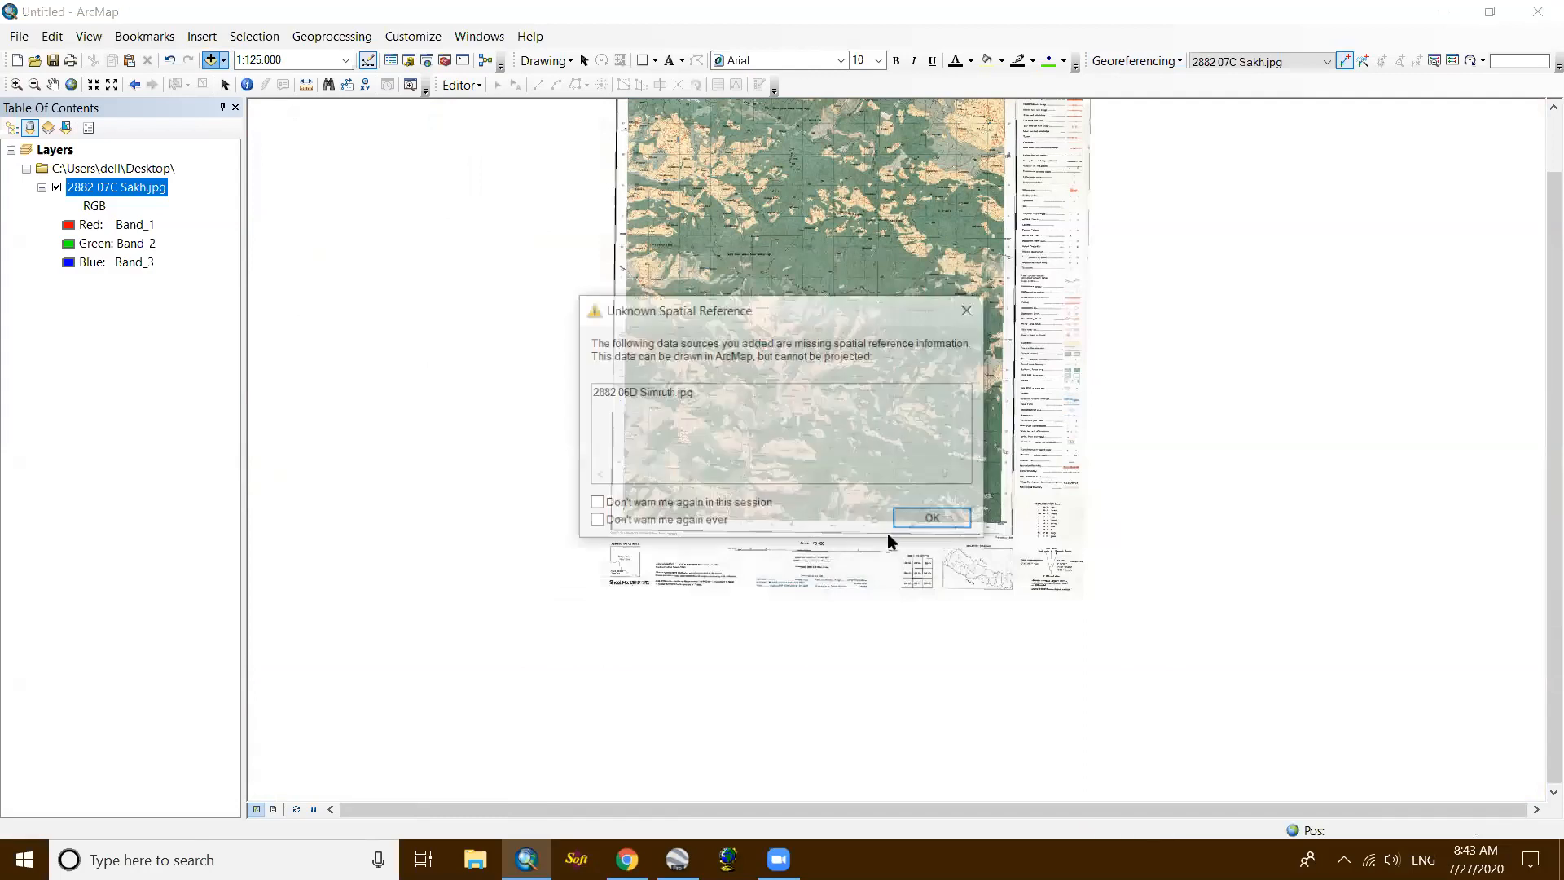
pyautogui.click(916, 518)
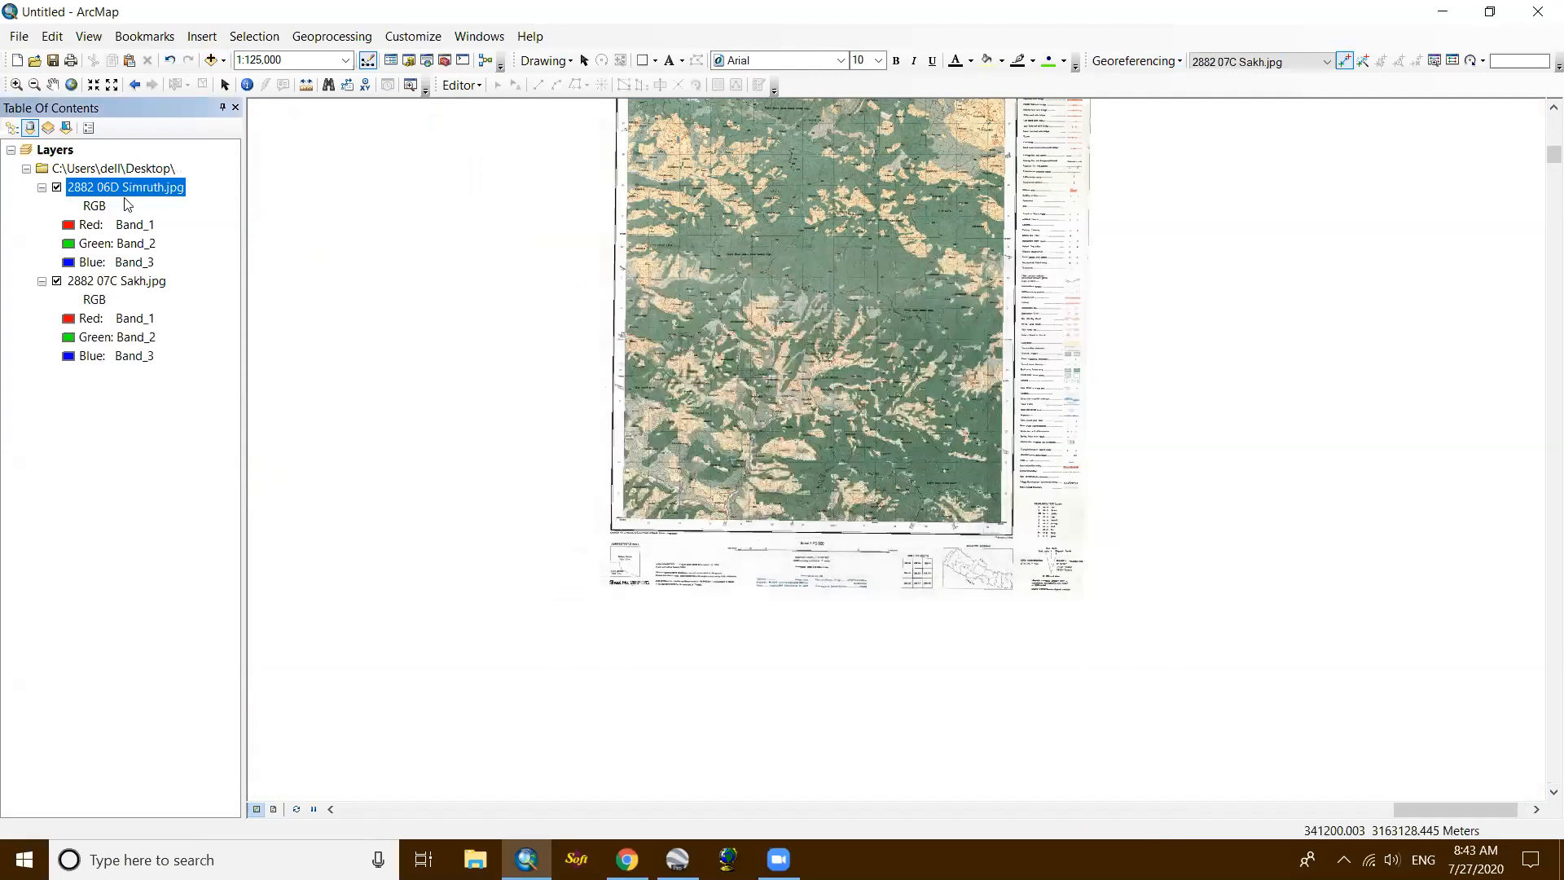
# Step: Hide the 2882 07C Sakh.jpg layer and show the full extent of the Simruth sheet
pyautogui.click(57, 281)
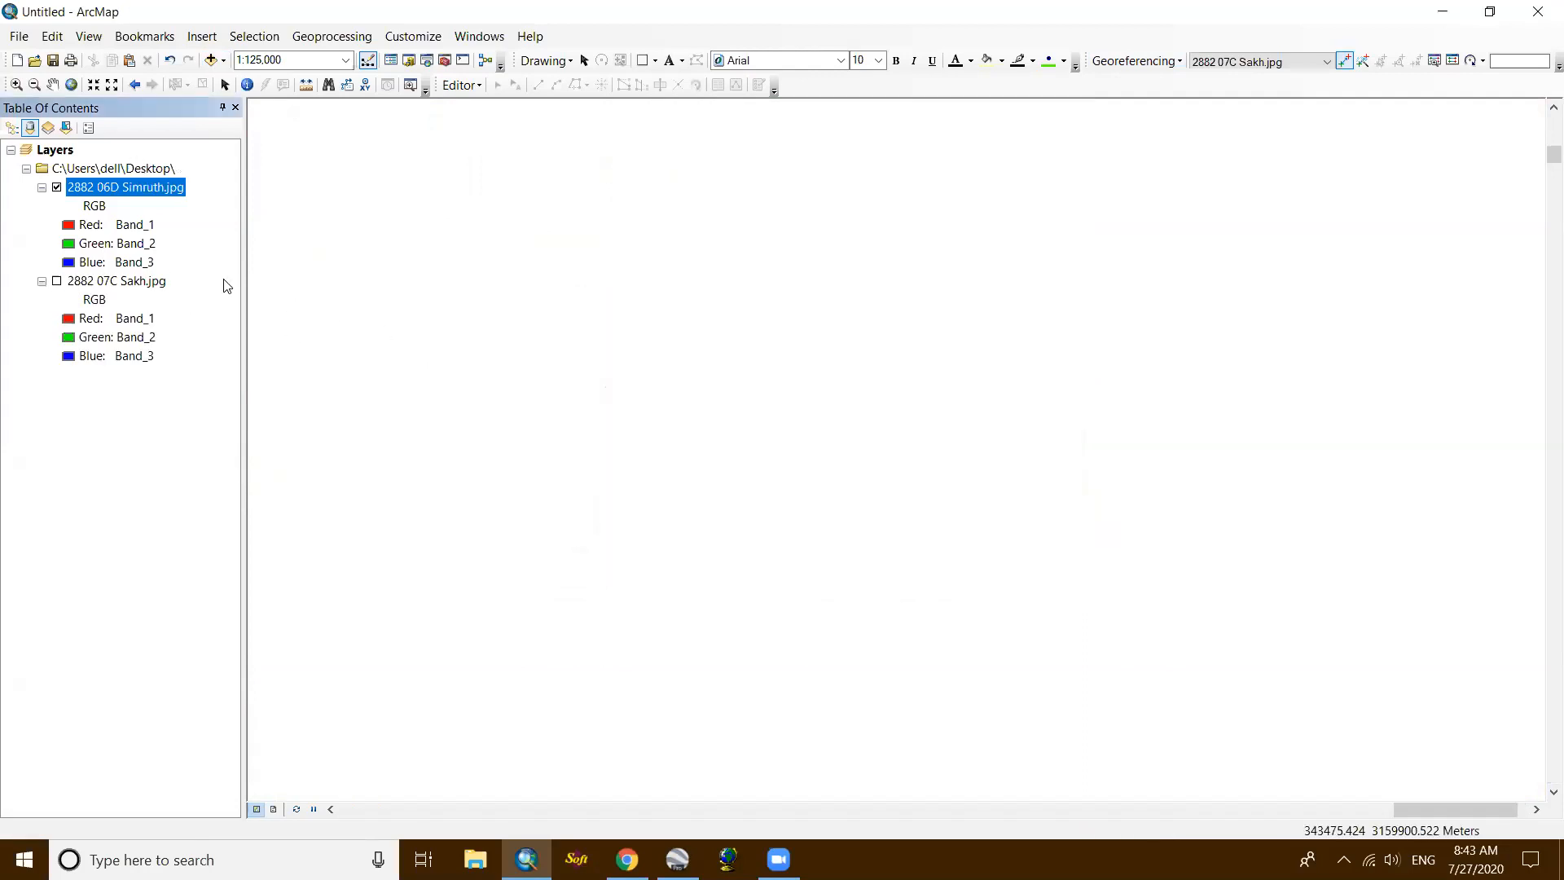
pyautogui.rightClick(148, 196)
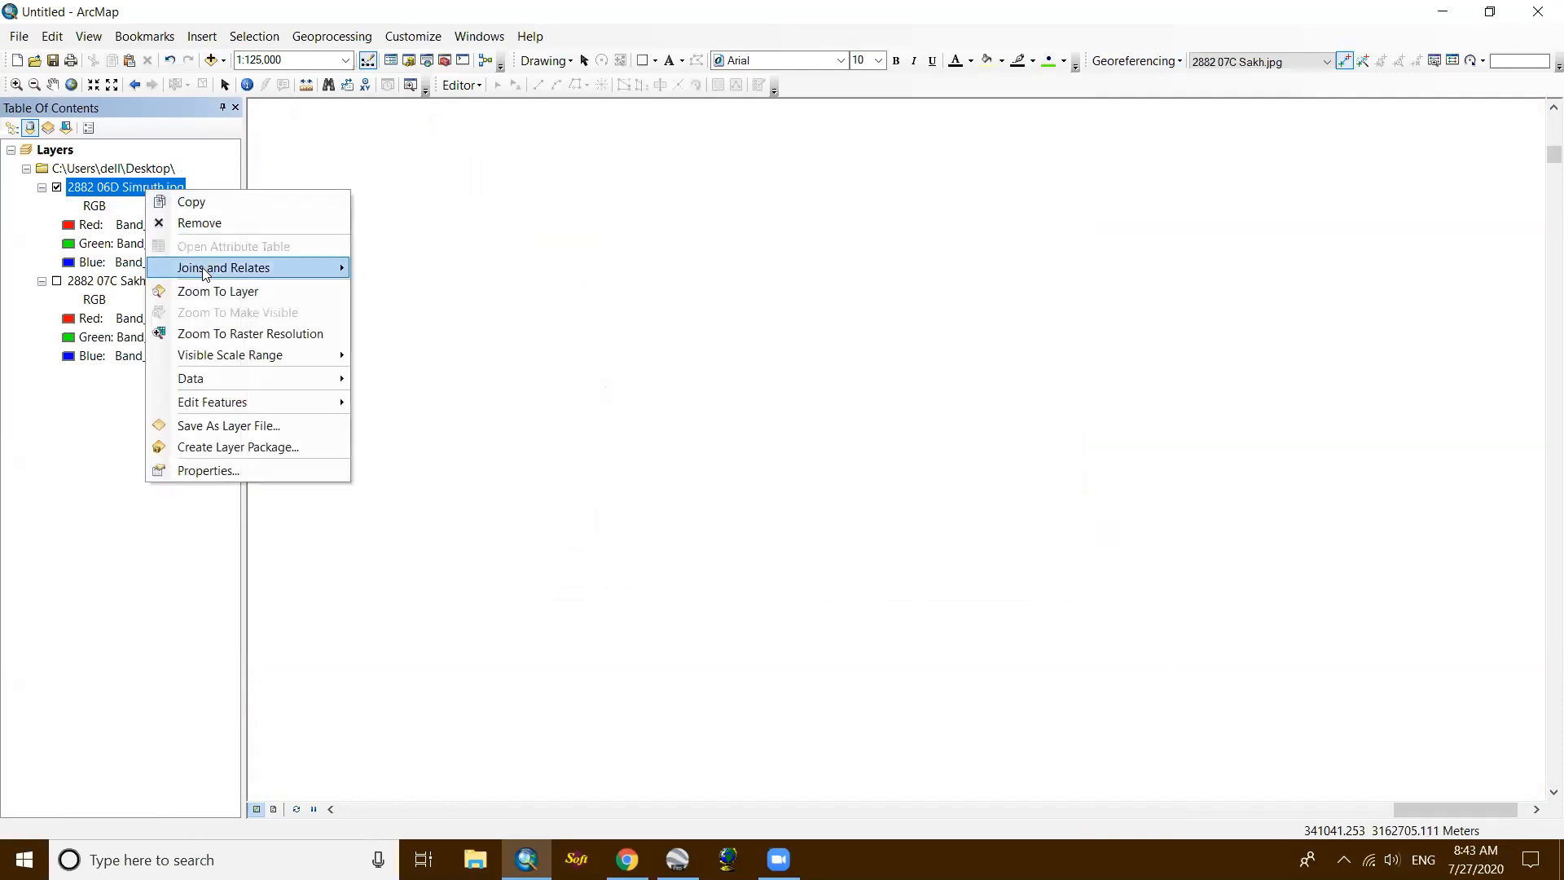
pyautogui.click(215, 298)
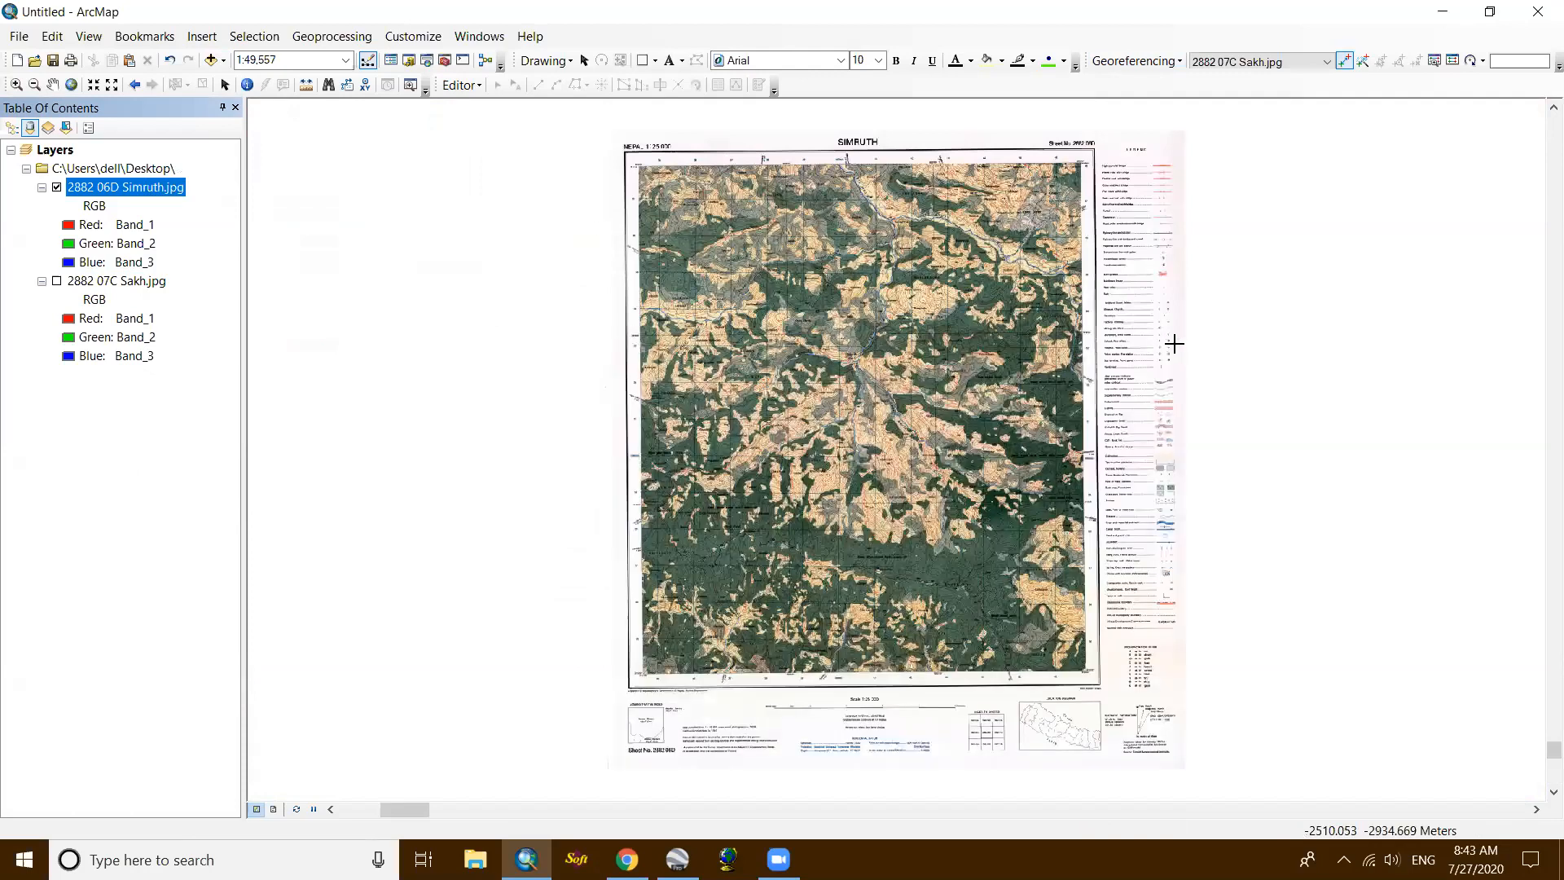
# Step: Target the Simruth image for georeferencing and add its first control point at grid lines 35 and 67 with X 635000 and Y 3167000
pyautogui.scroll(5, 1169, 342)
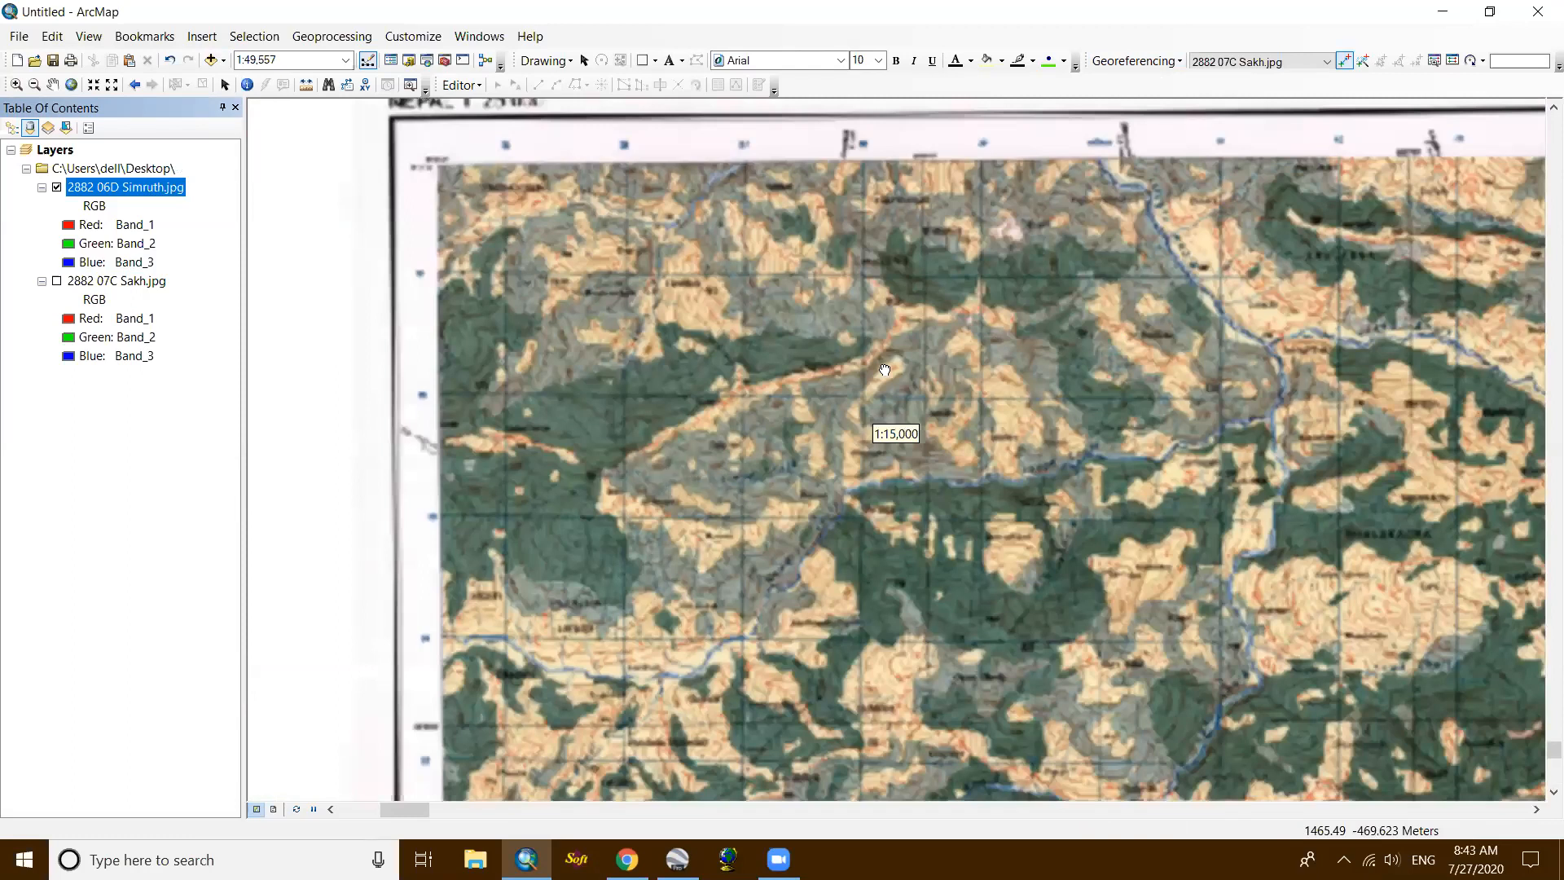
pyautogui.moveTo(1066, 426); pyautogui.dragTo(1102, 435)
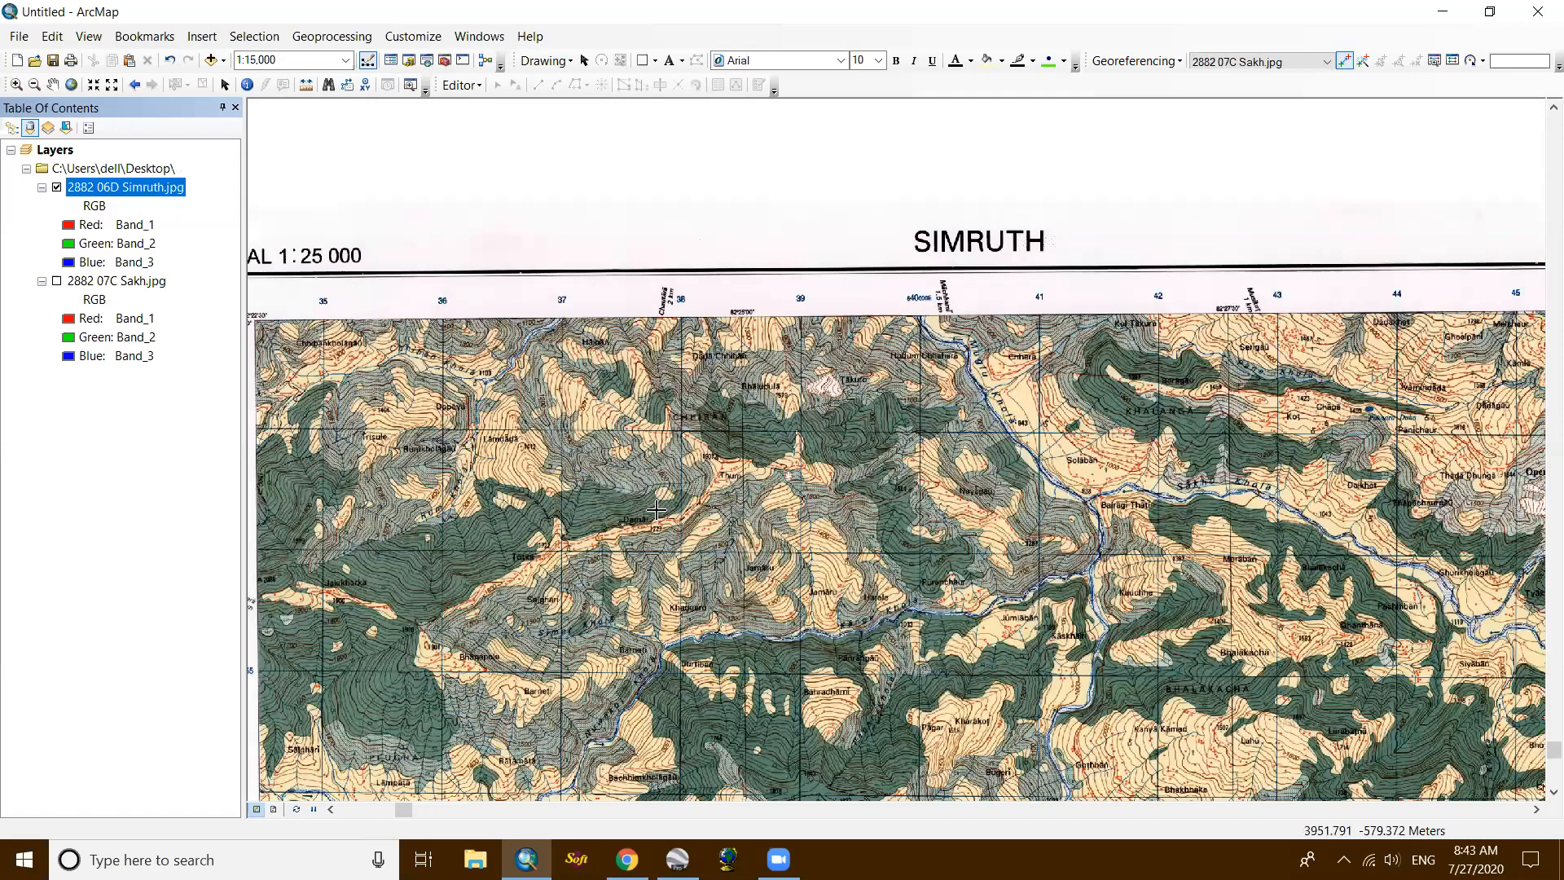
pyautogui.moveTo(315, 385); pyautogui.dragTo(839, 382)
pyautogui.scroll(-1, 839, 382)
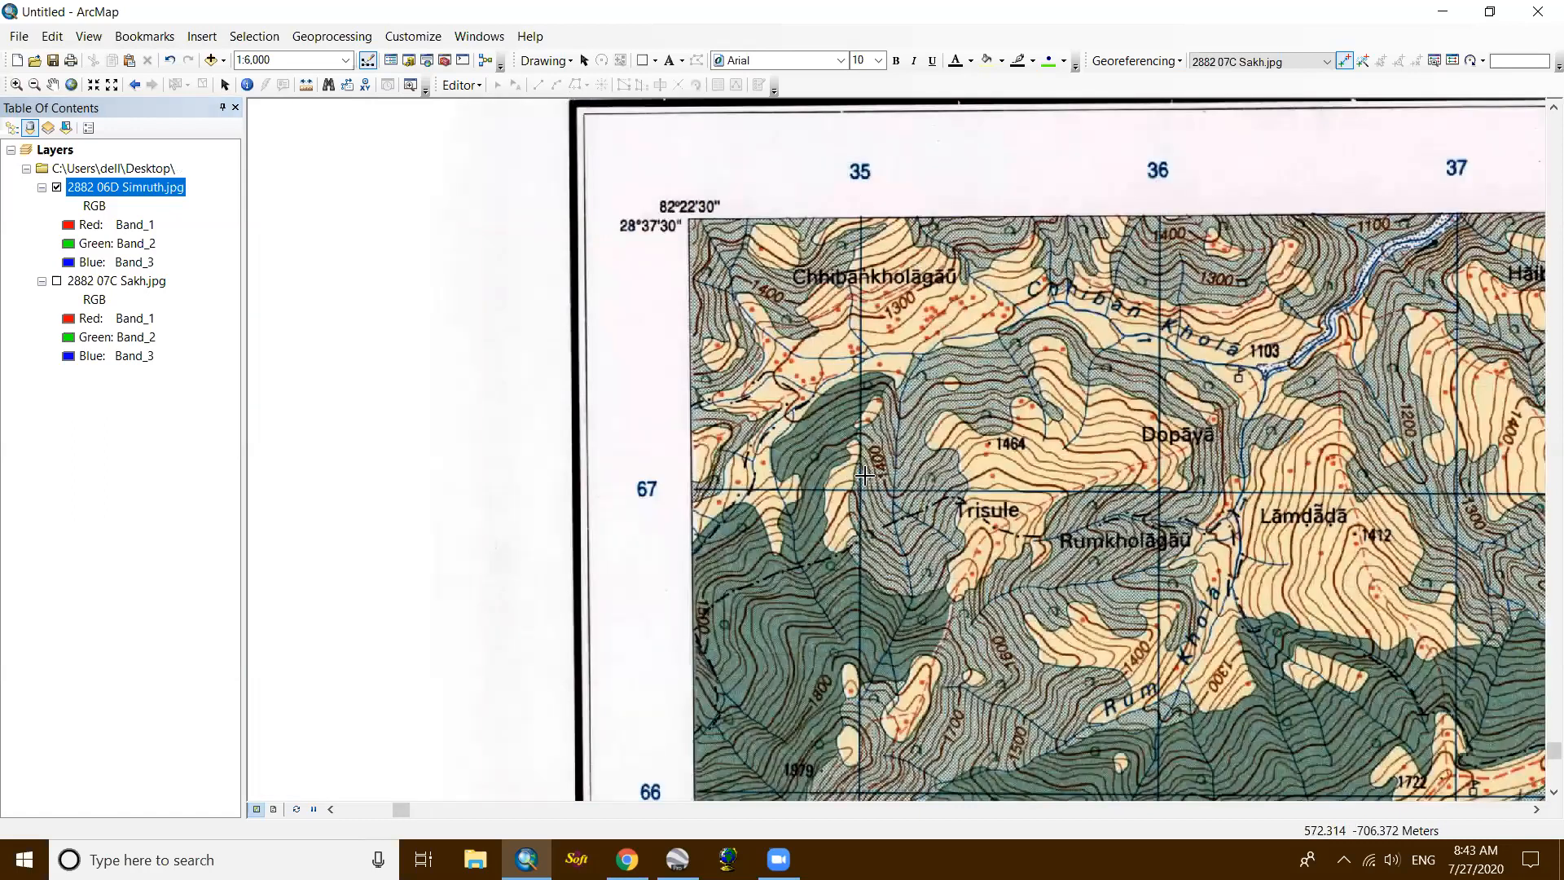
pyautogui.scroll(-3, 786, 562)
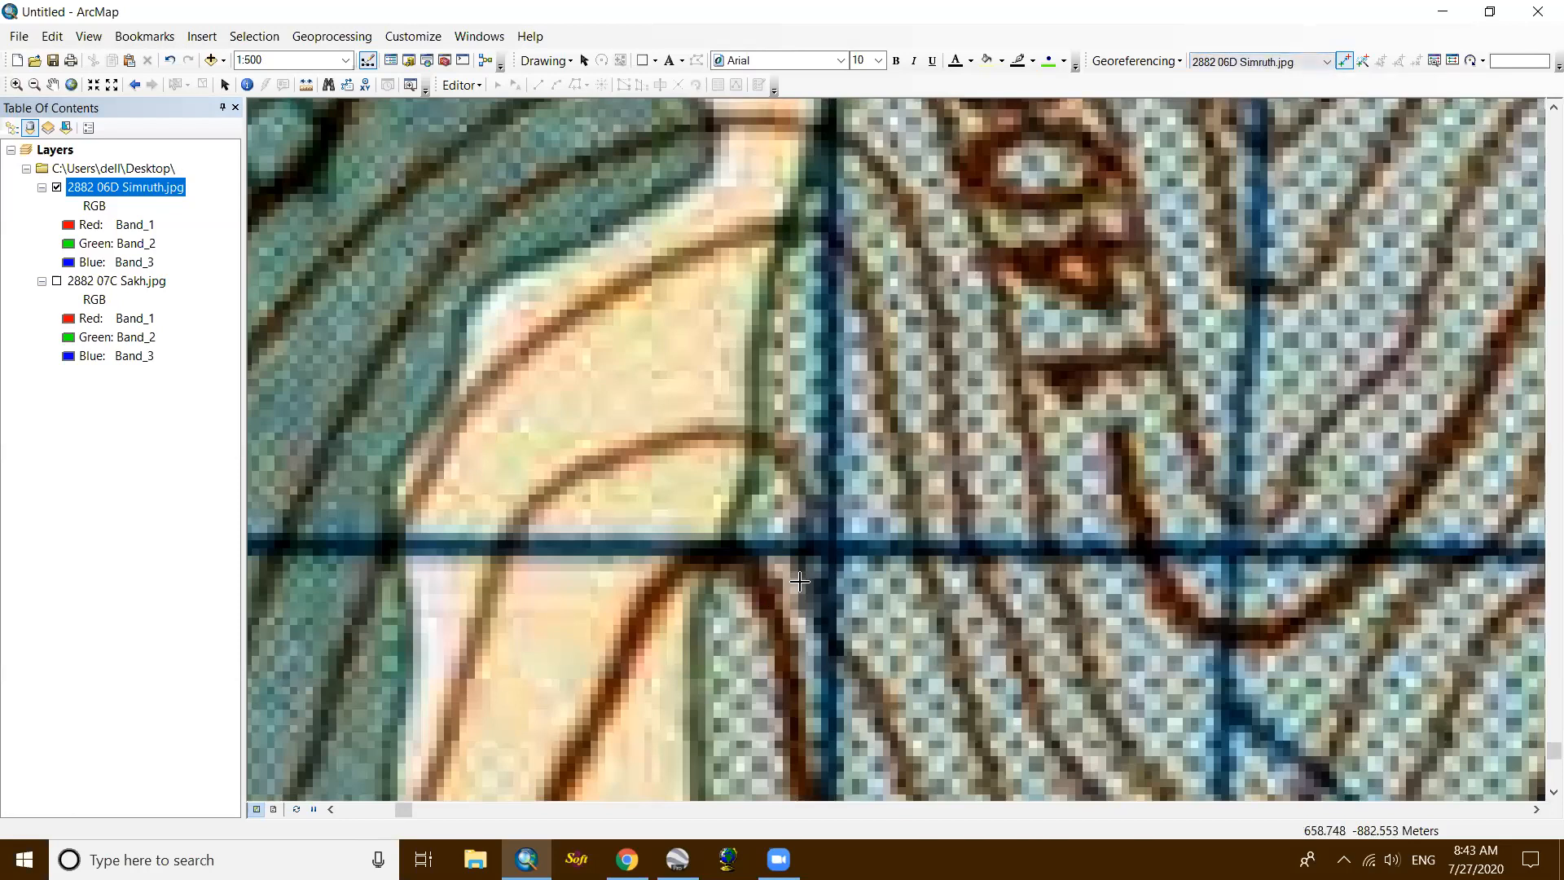
pyautogui.scroll(2, 849, 528)
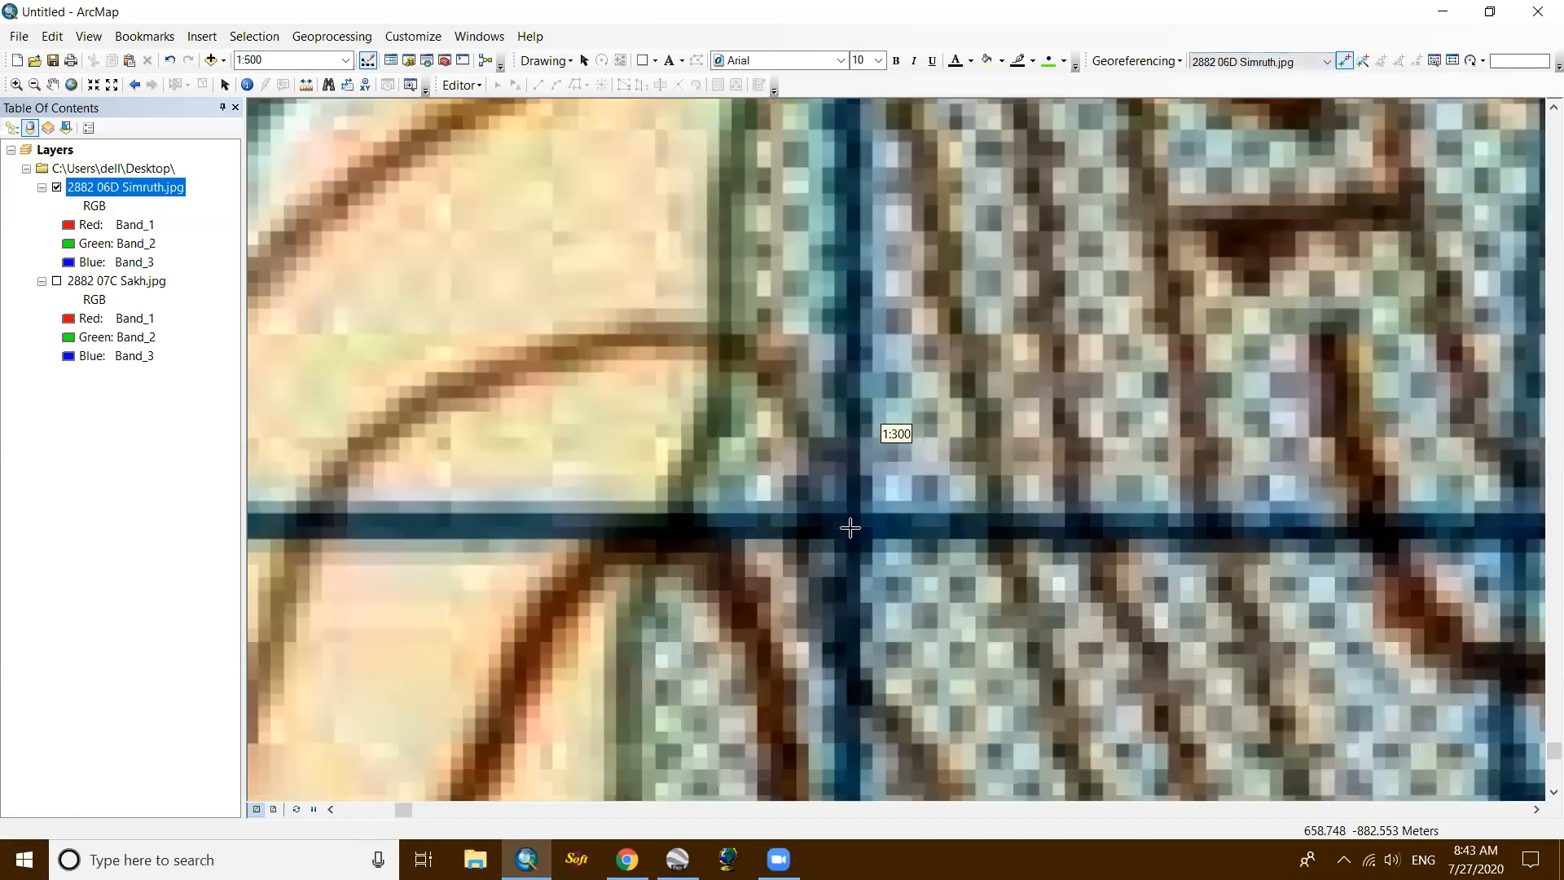
pyautogui.scroll(3, 853, 545)
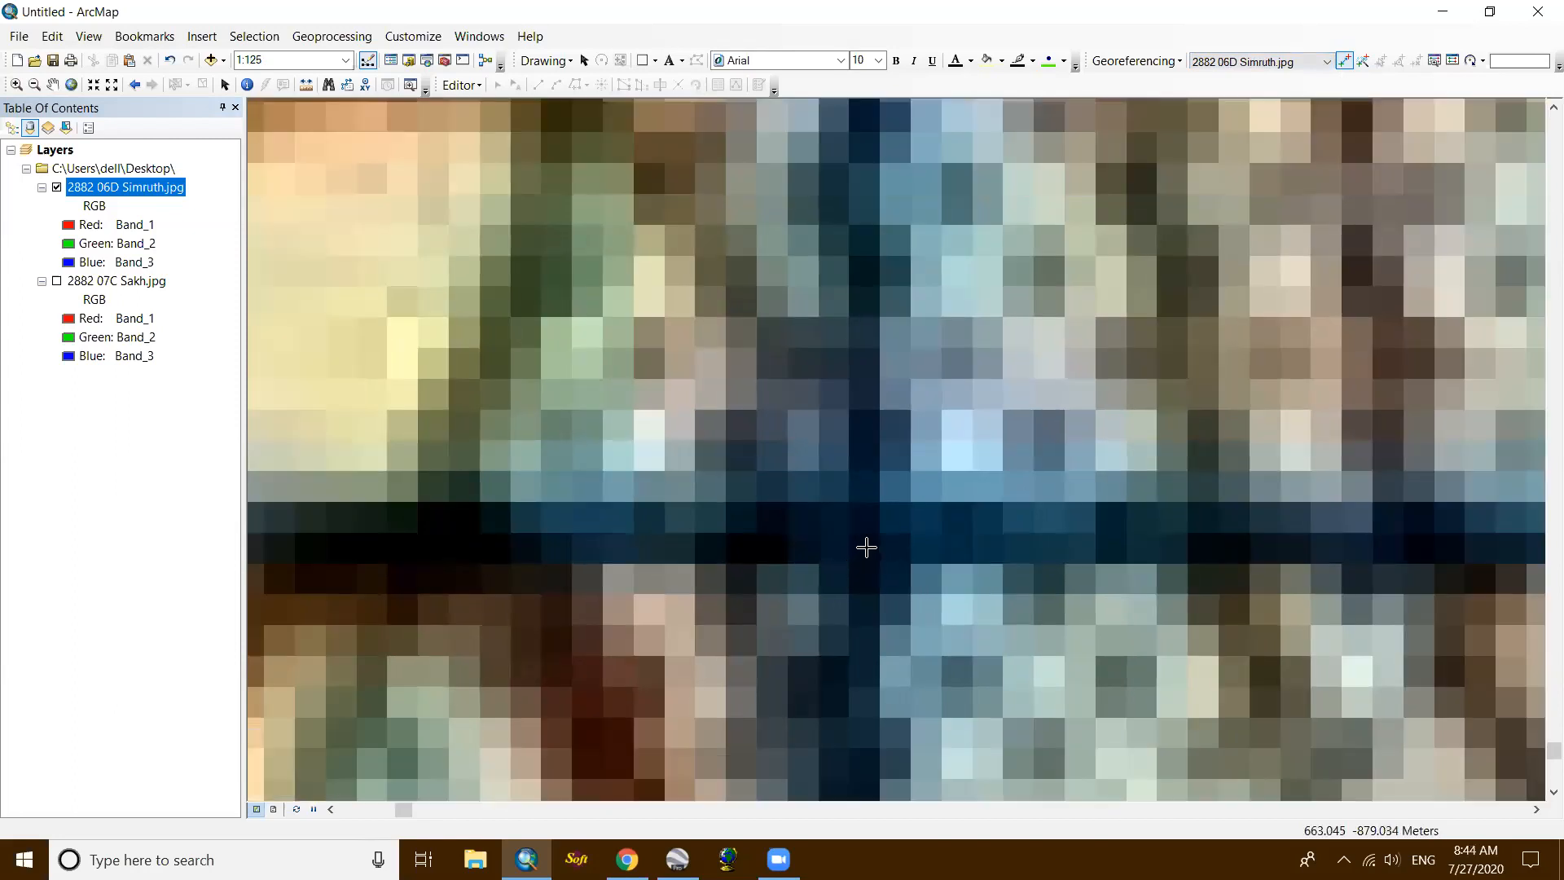
pyautogui.click(866, 547)
pyautogui.rightClick(867, 549)
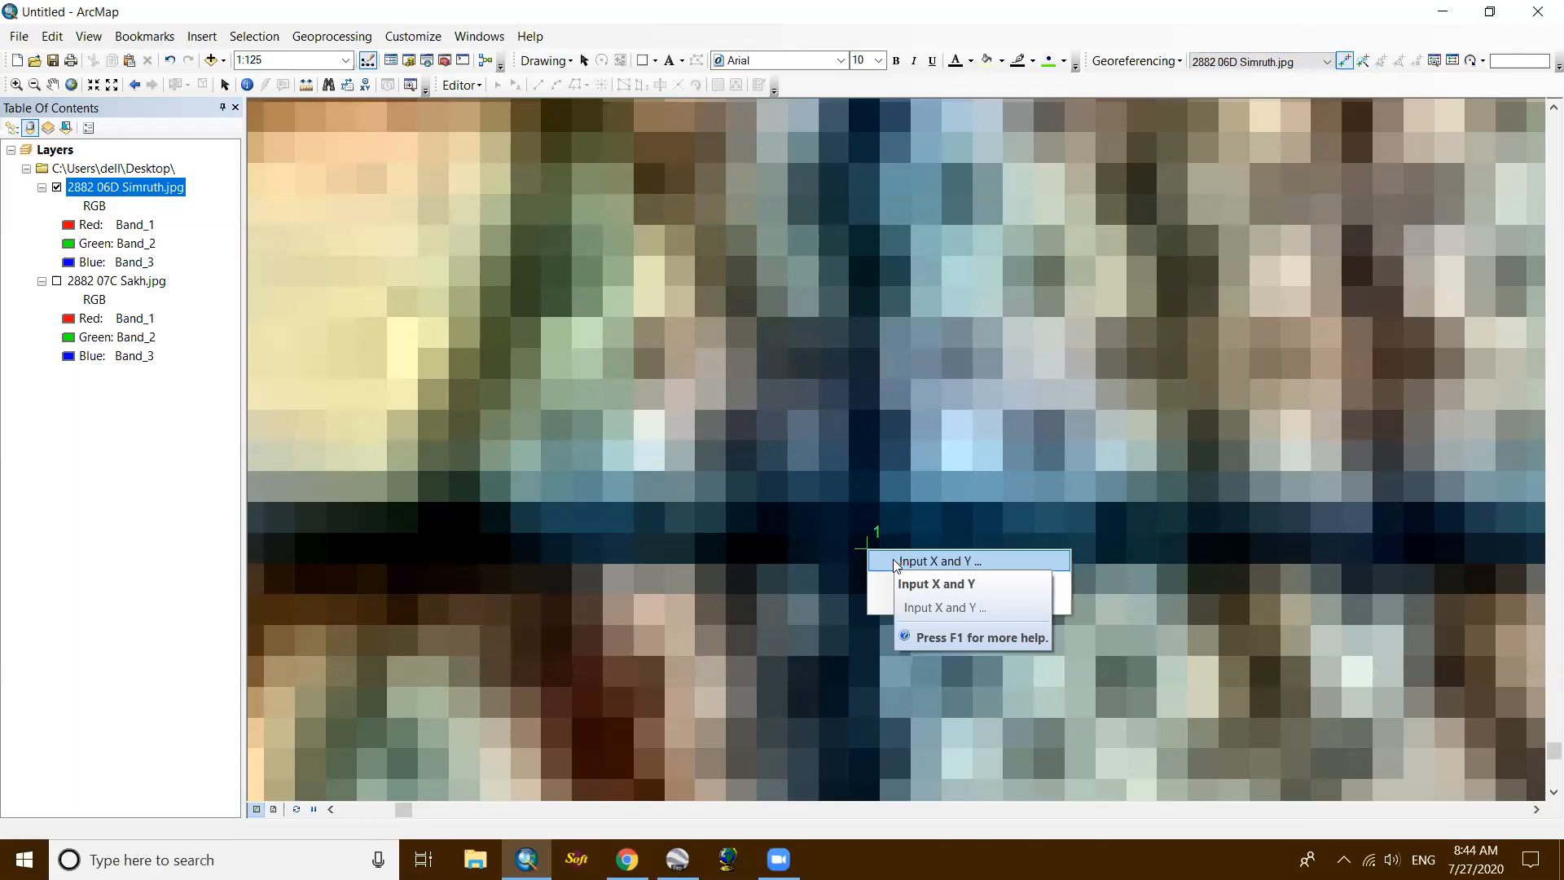
pyautogui.click(929, 561)
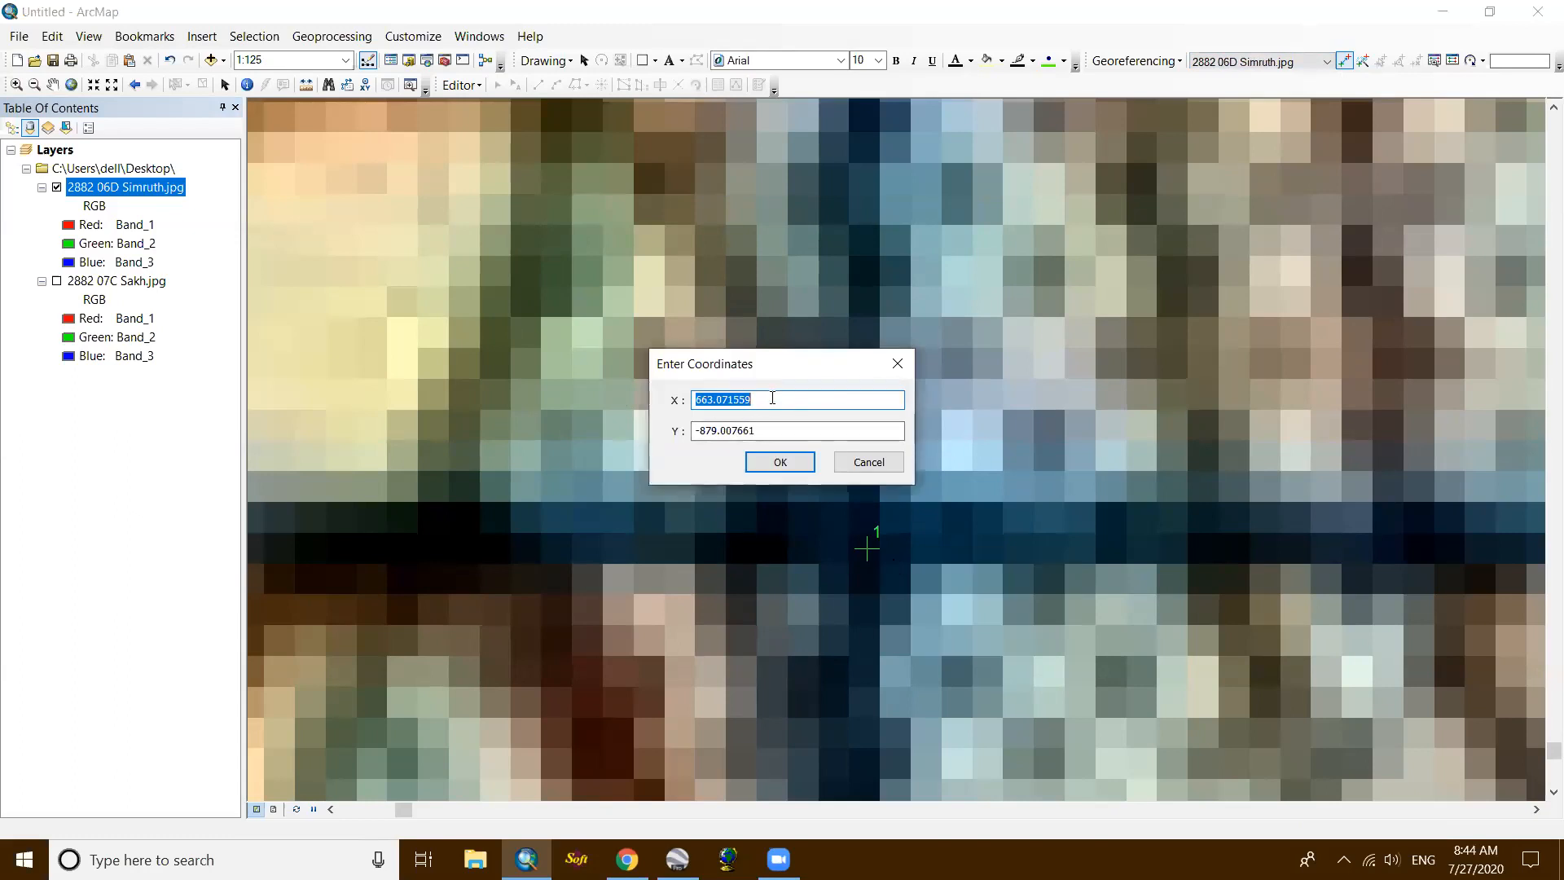
pyautogui.write('635000')
pyautogui.moveTo(764, 432); pyautogui.dragTo(688, 421)
pyautogui.write('31')
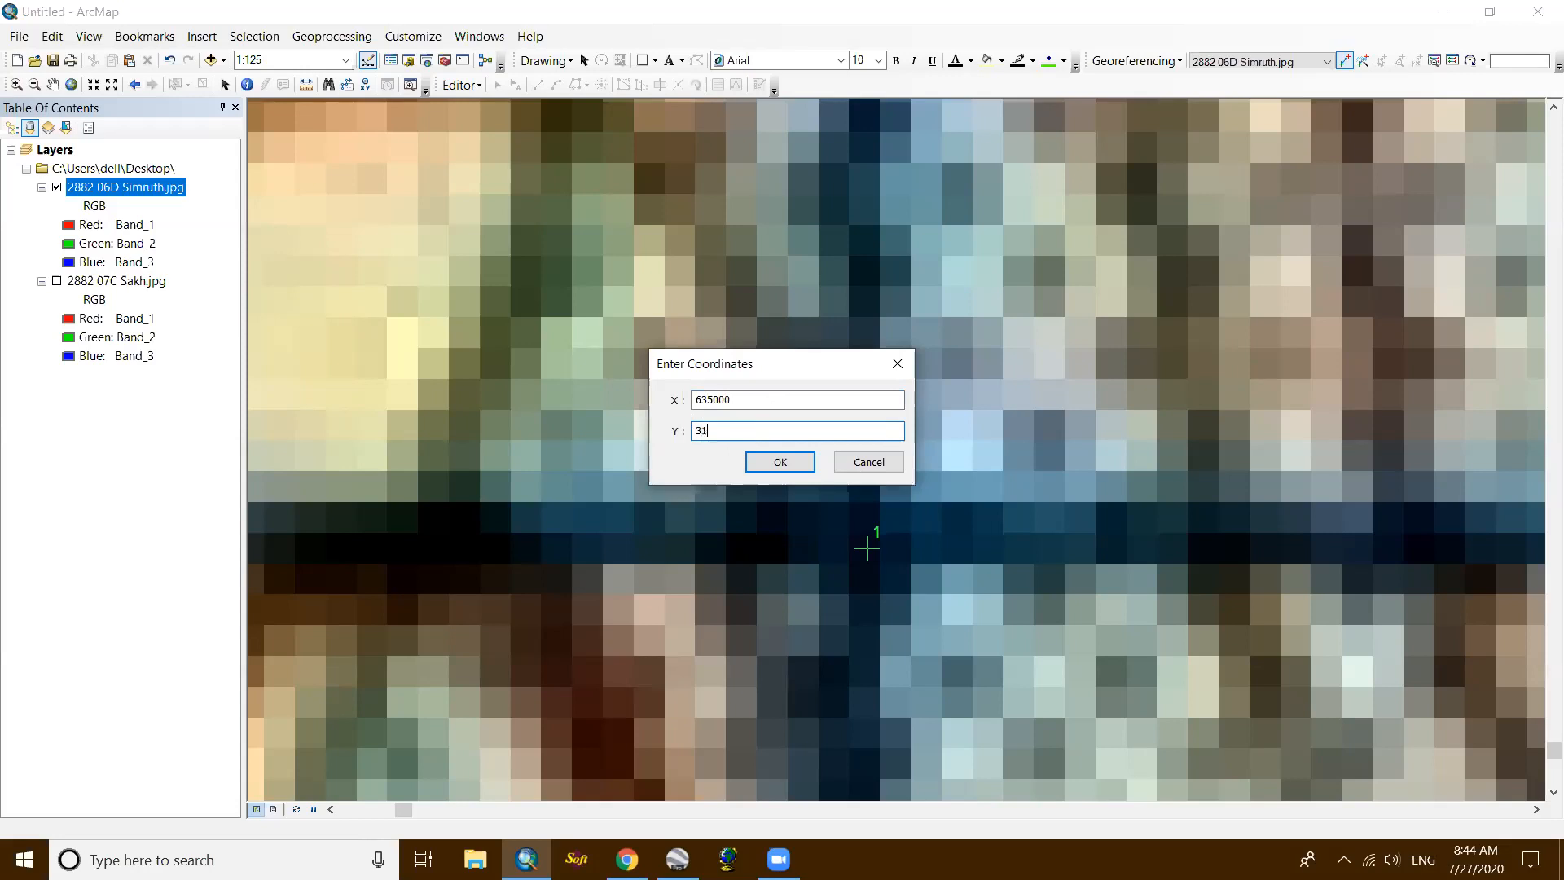
pyautogui.click(761, 459)
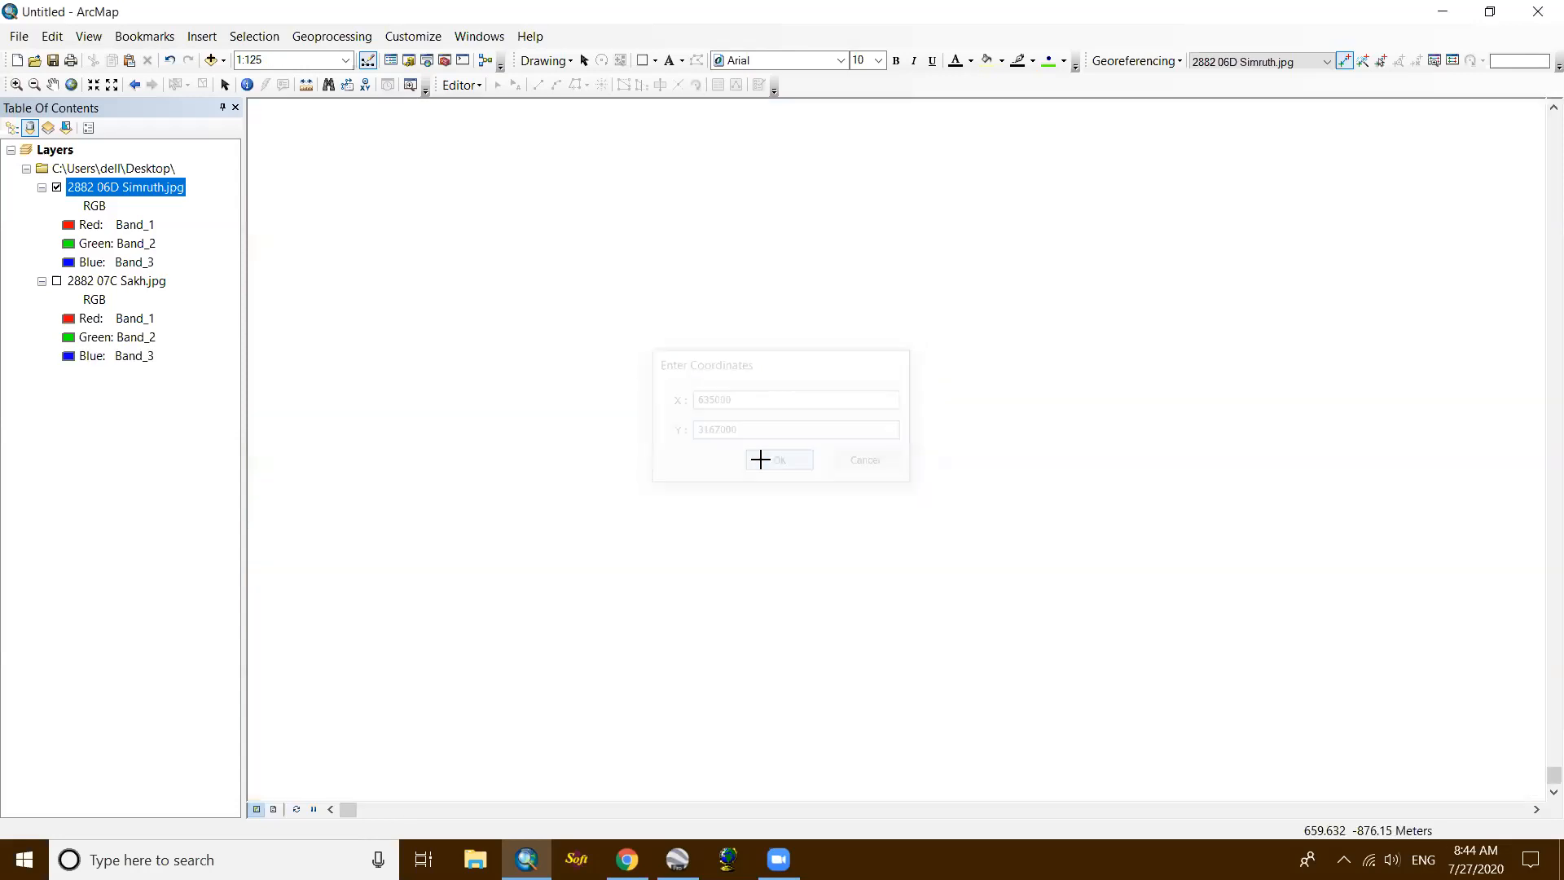
# Step: Add the Simruth sheet's second control point at the crossing of grid lines 46 and 67 with X 646000 and Y 3167000
pyautogui.rightClick(148, 189)
pyautogui.click(232, 282)
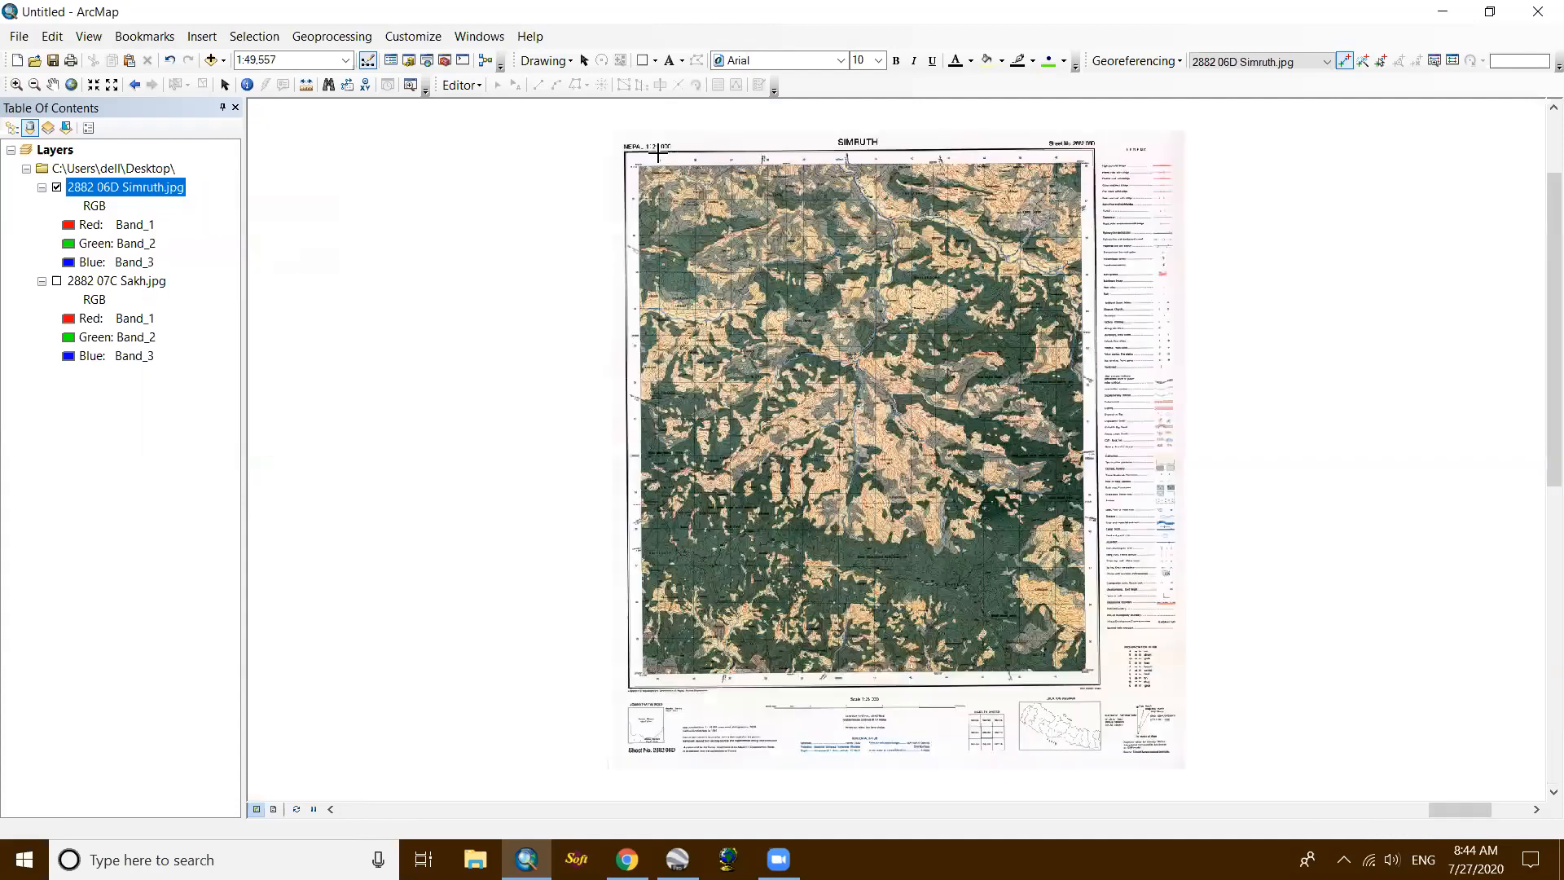
pyautogui.scroll(-2, 658, 155)
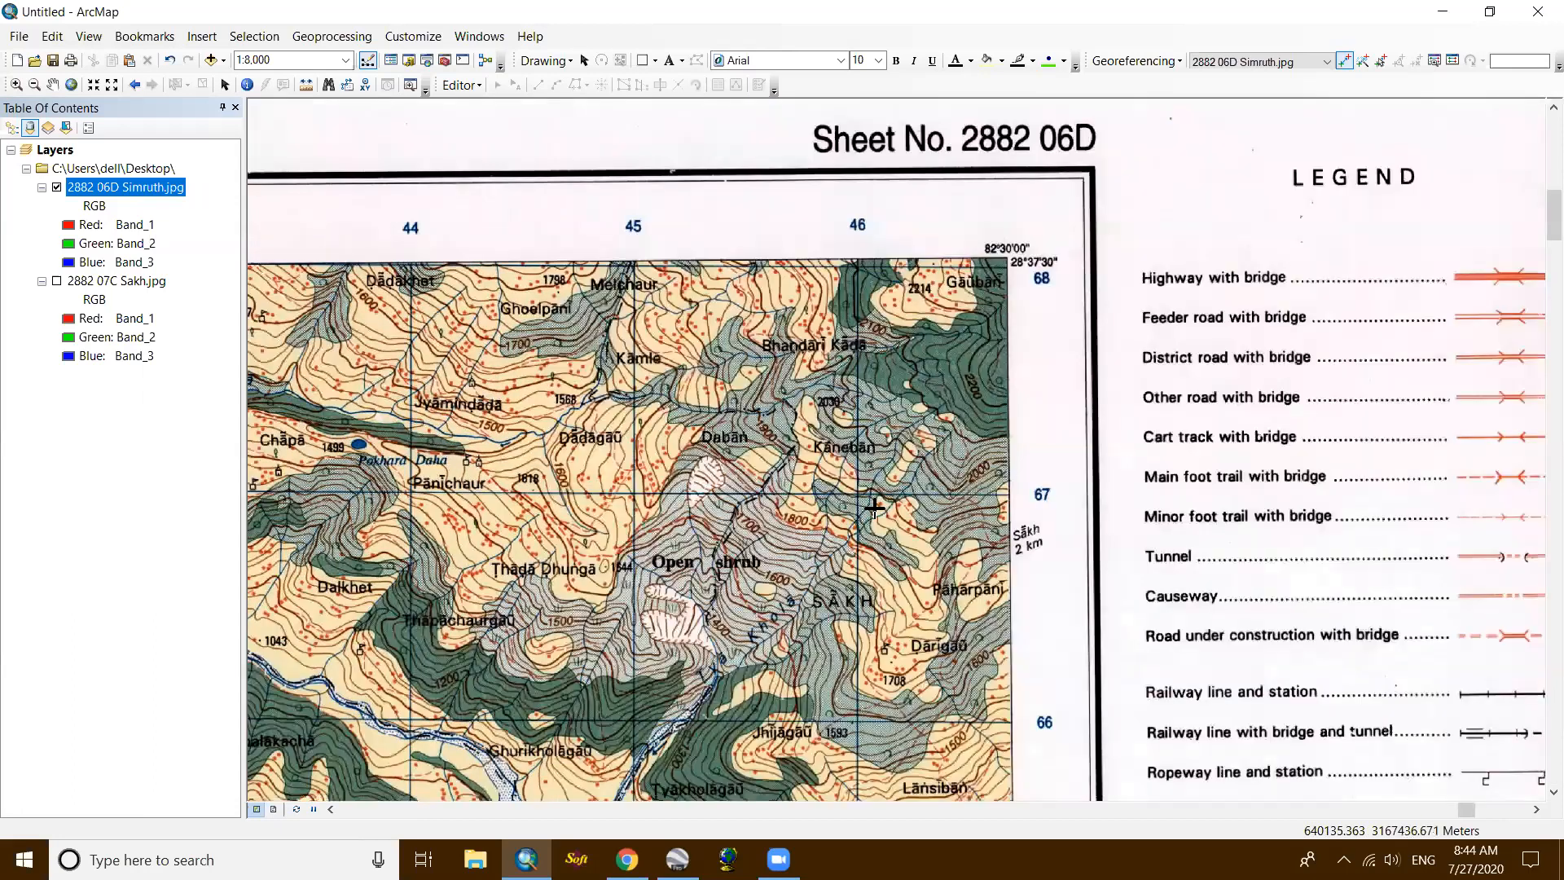
pyautogui.scroll(5, 903, 496)
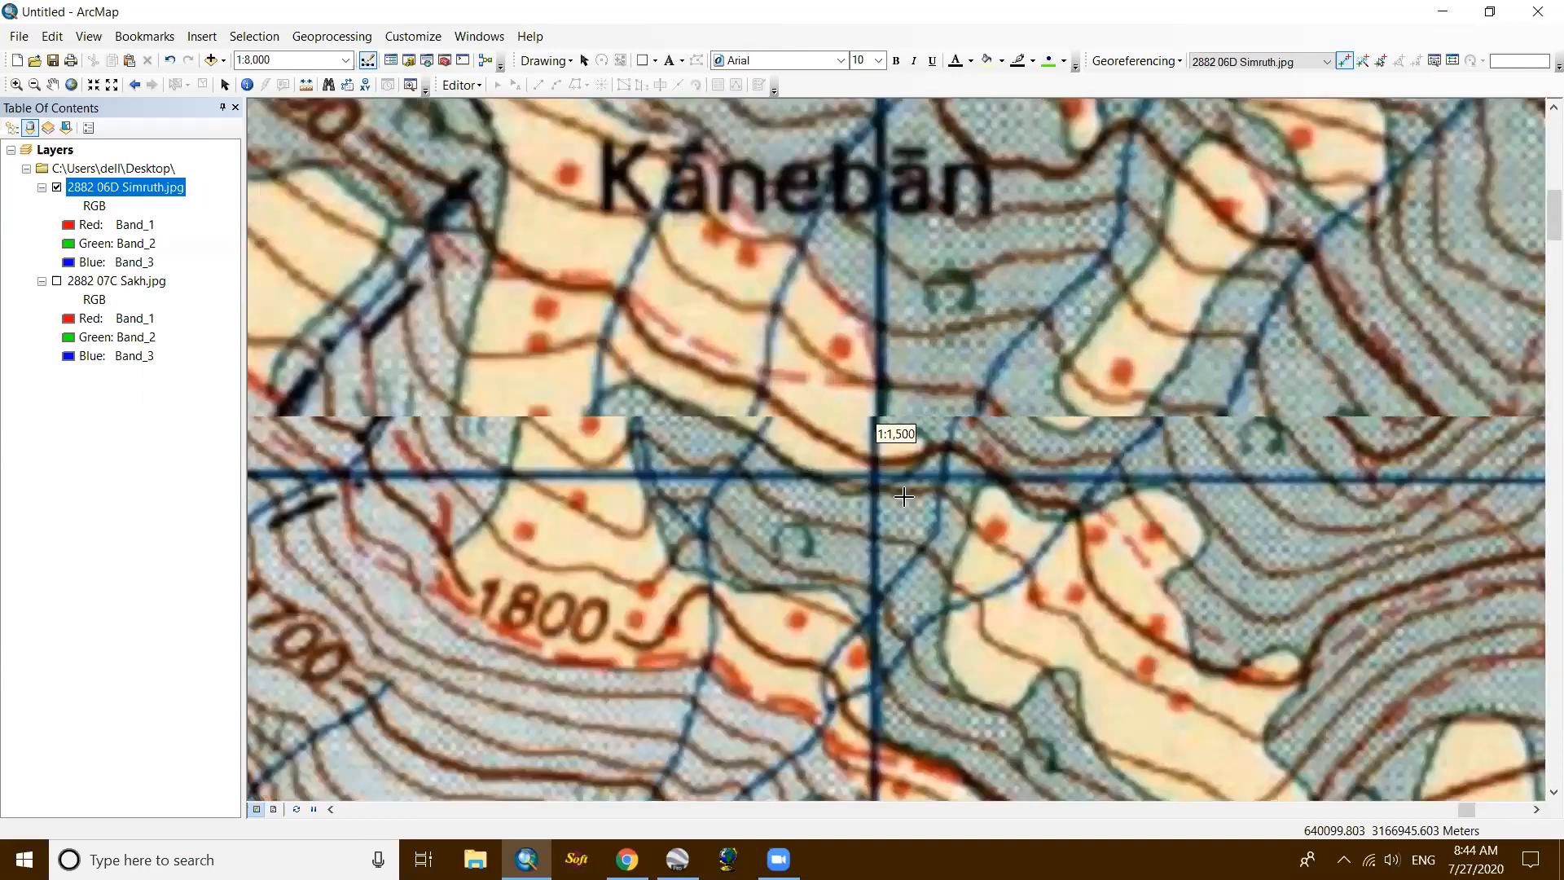
pyautogui.scroll(5, 903, 494)
pyautogui.scroll(2, 970, 483)
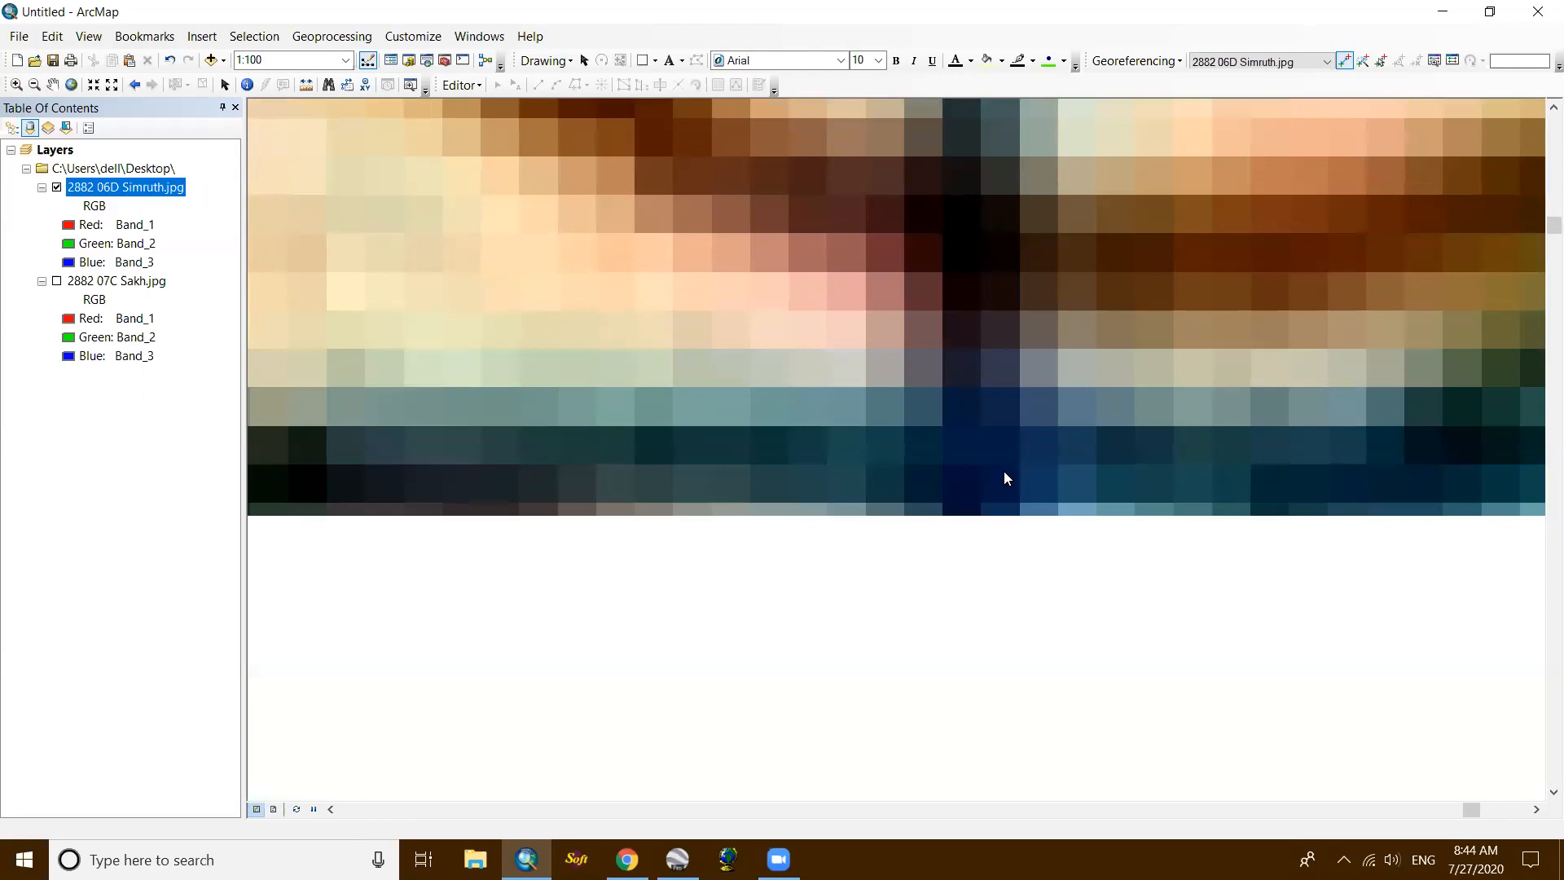
pyautogui.click(981, 466)
pyautogui.rightClick(981, 466)
pyautogui.click(1018, 476)
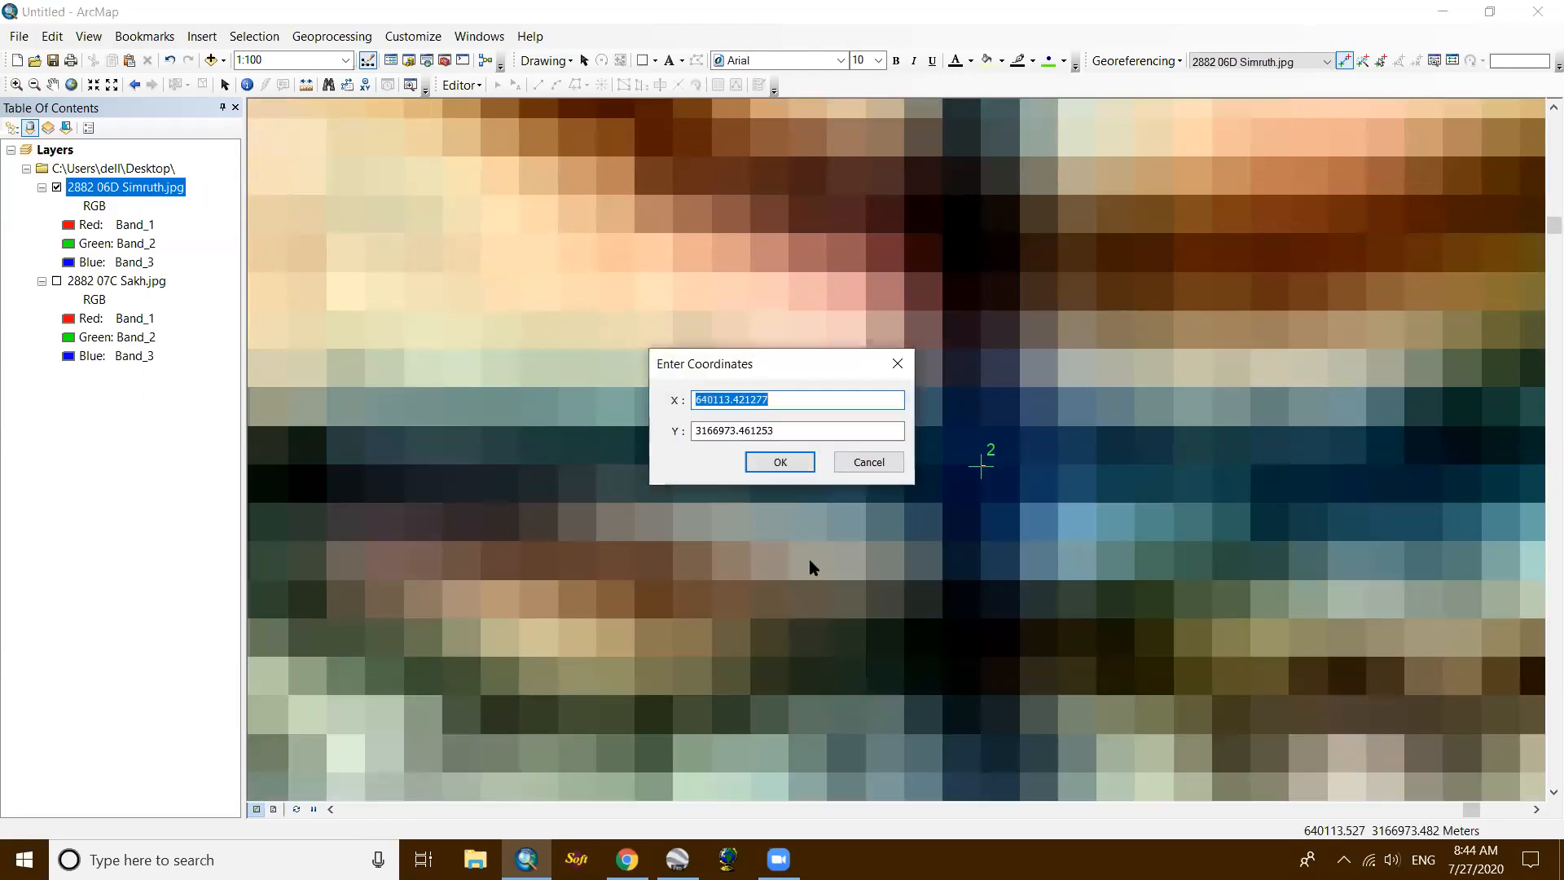
pyautogui.write('6')
pyautogui.click(787, 434)
pyautogui.press('BackSpace')
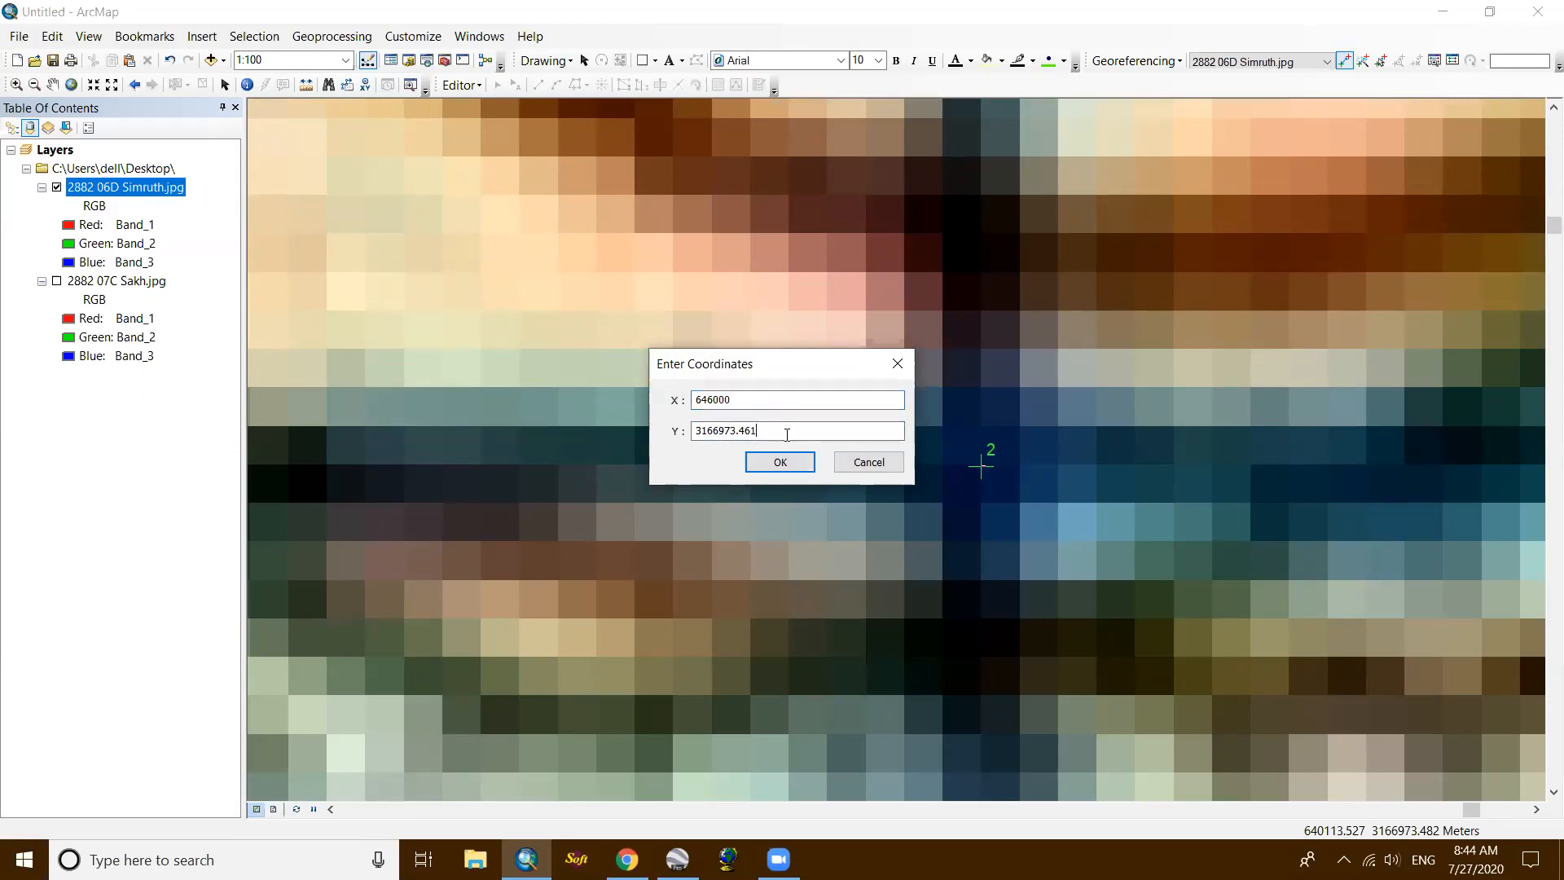
pyautogui.write('7000')
pyautogui.click(779, 462)
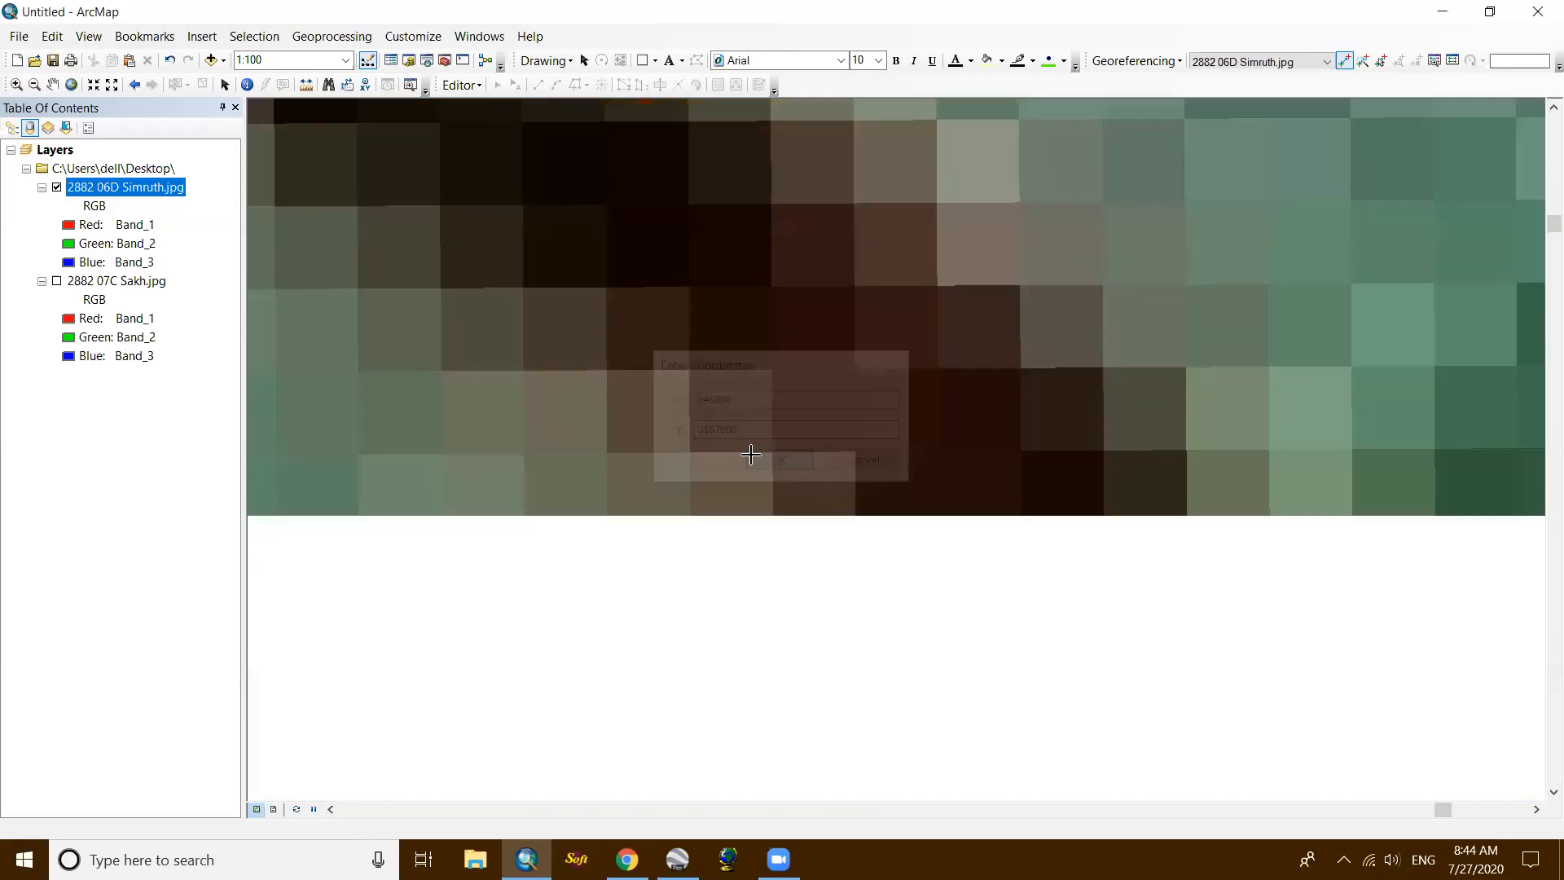
# Step: Add the Simruth sheet's third control point at the crossing of grid lines 46 and 55 with X 646000 and Y 3155000
pyautogui.scroll(5, 823, 411)
pyautogui.scroll(3, 823, 399)
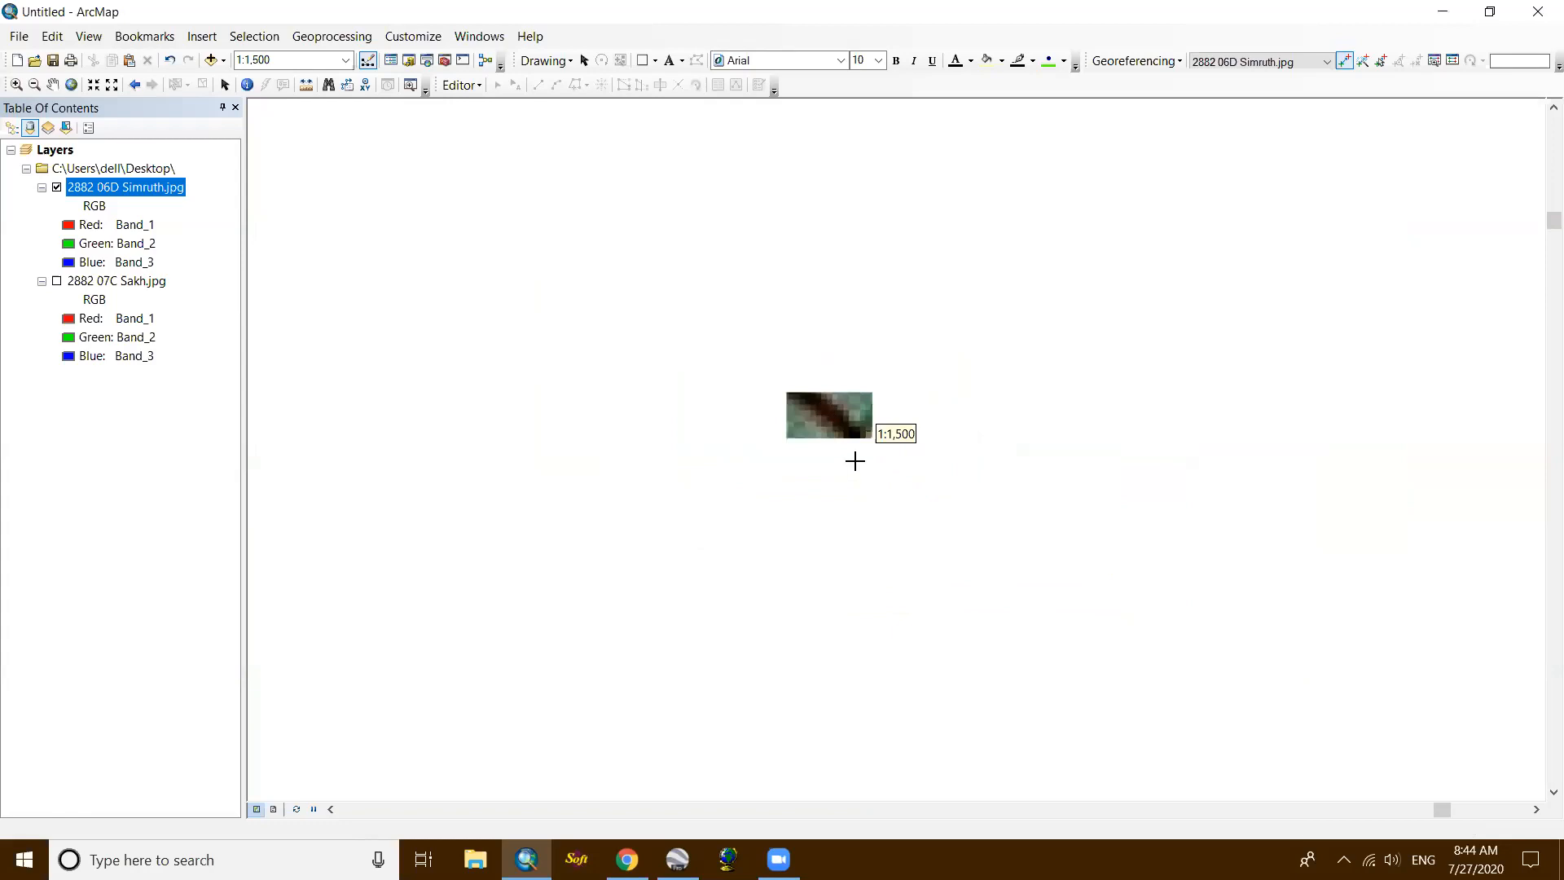
pyautogui.scroll(10, 856, 459)
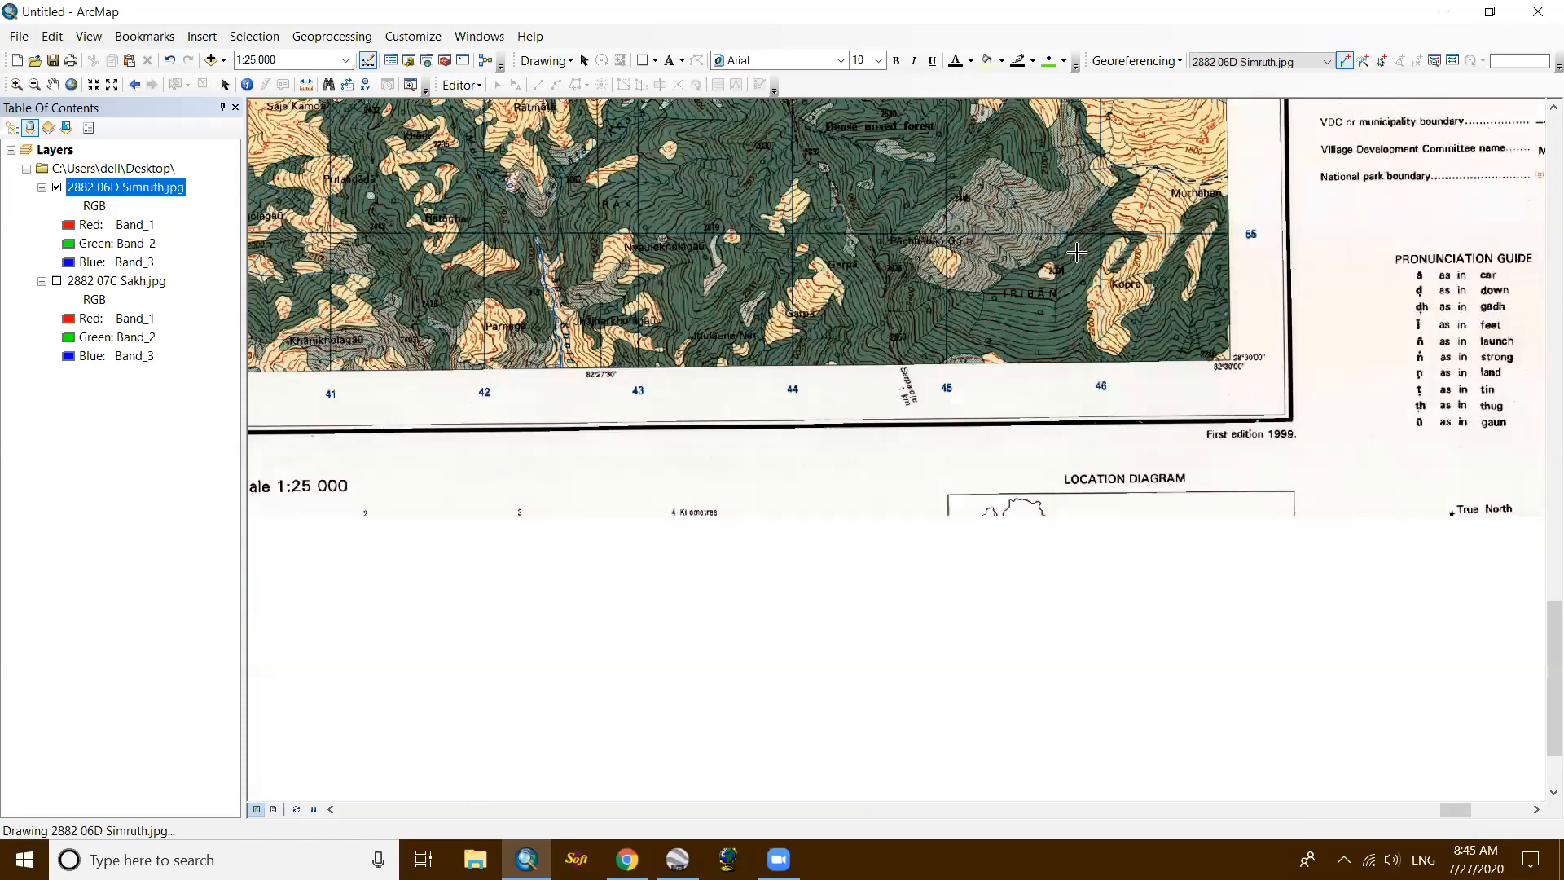
pyautogui.scroll(2, 1075, 254)
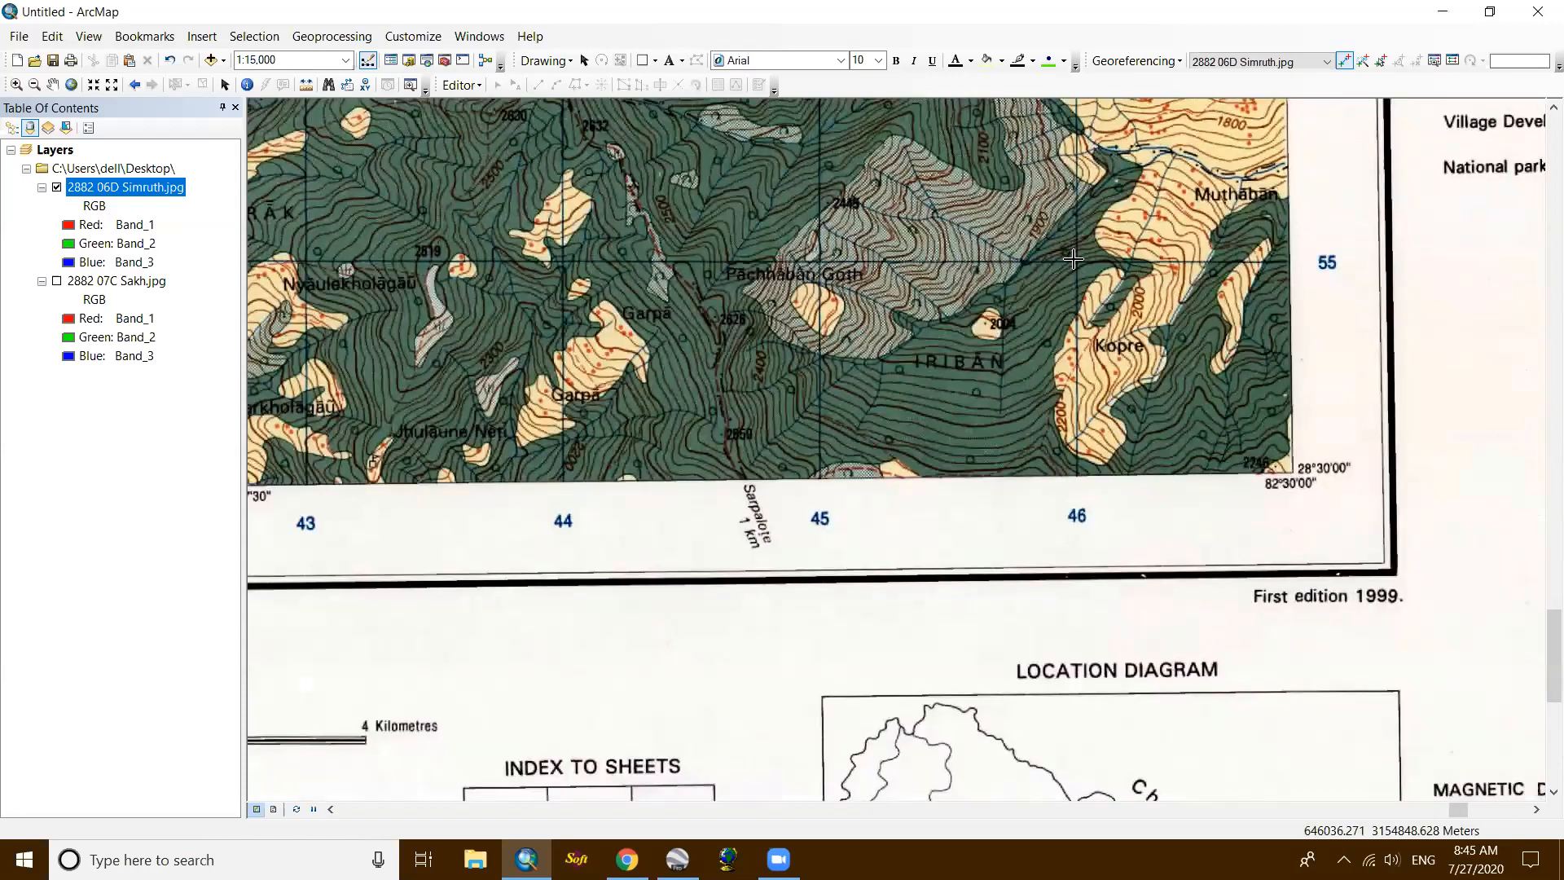
pyautogui.scroll(10, 1096, 279)
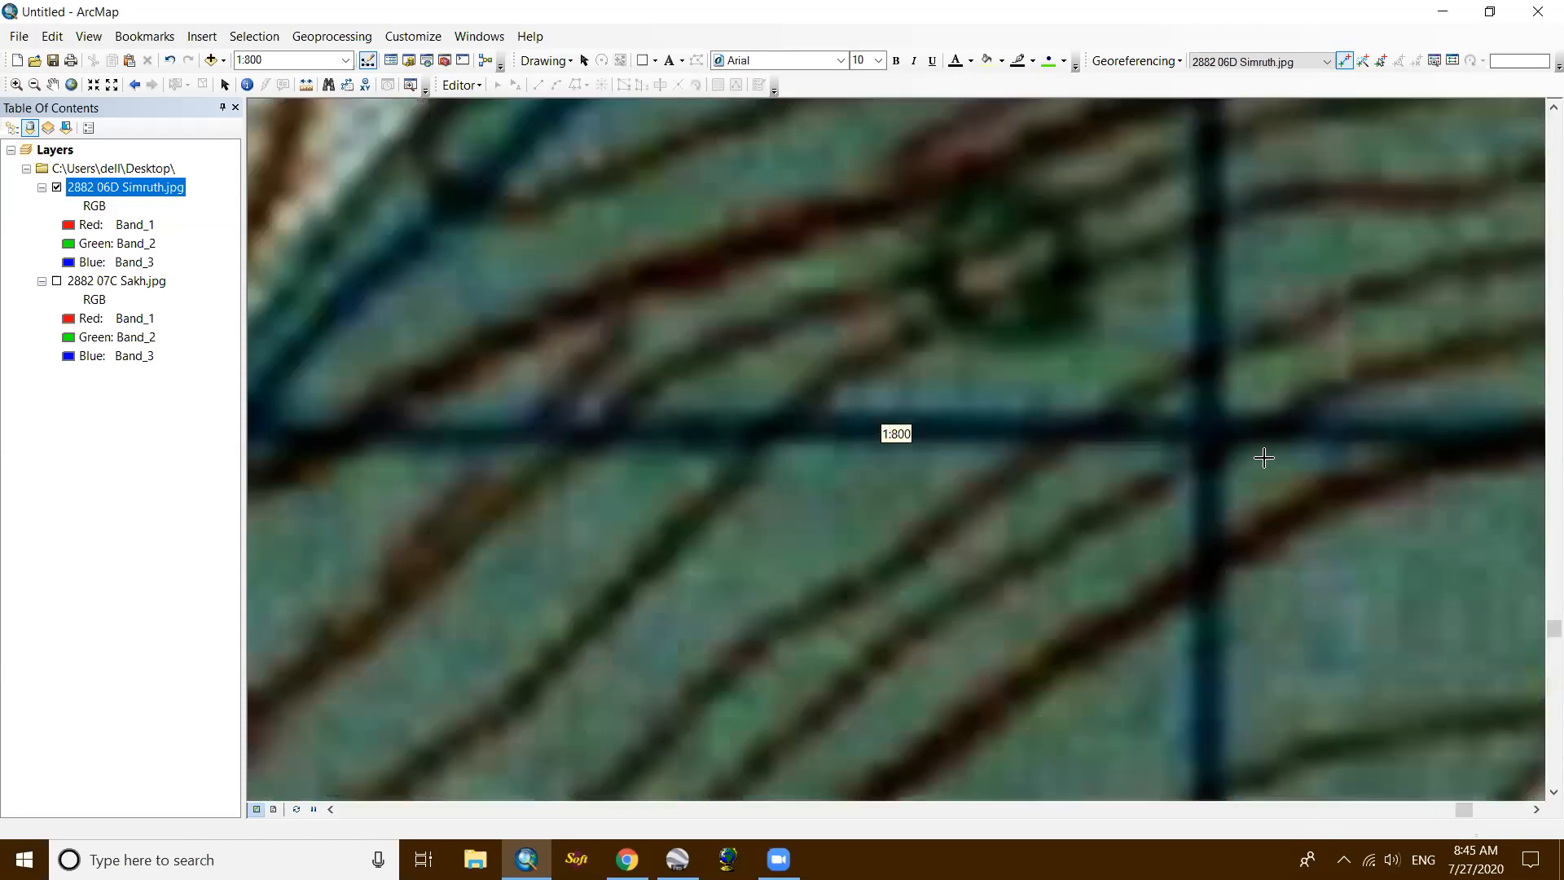
pyautogui.scroll(4, 1256, 461)
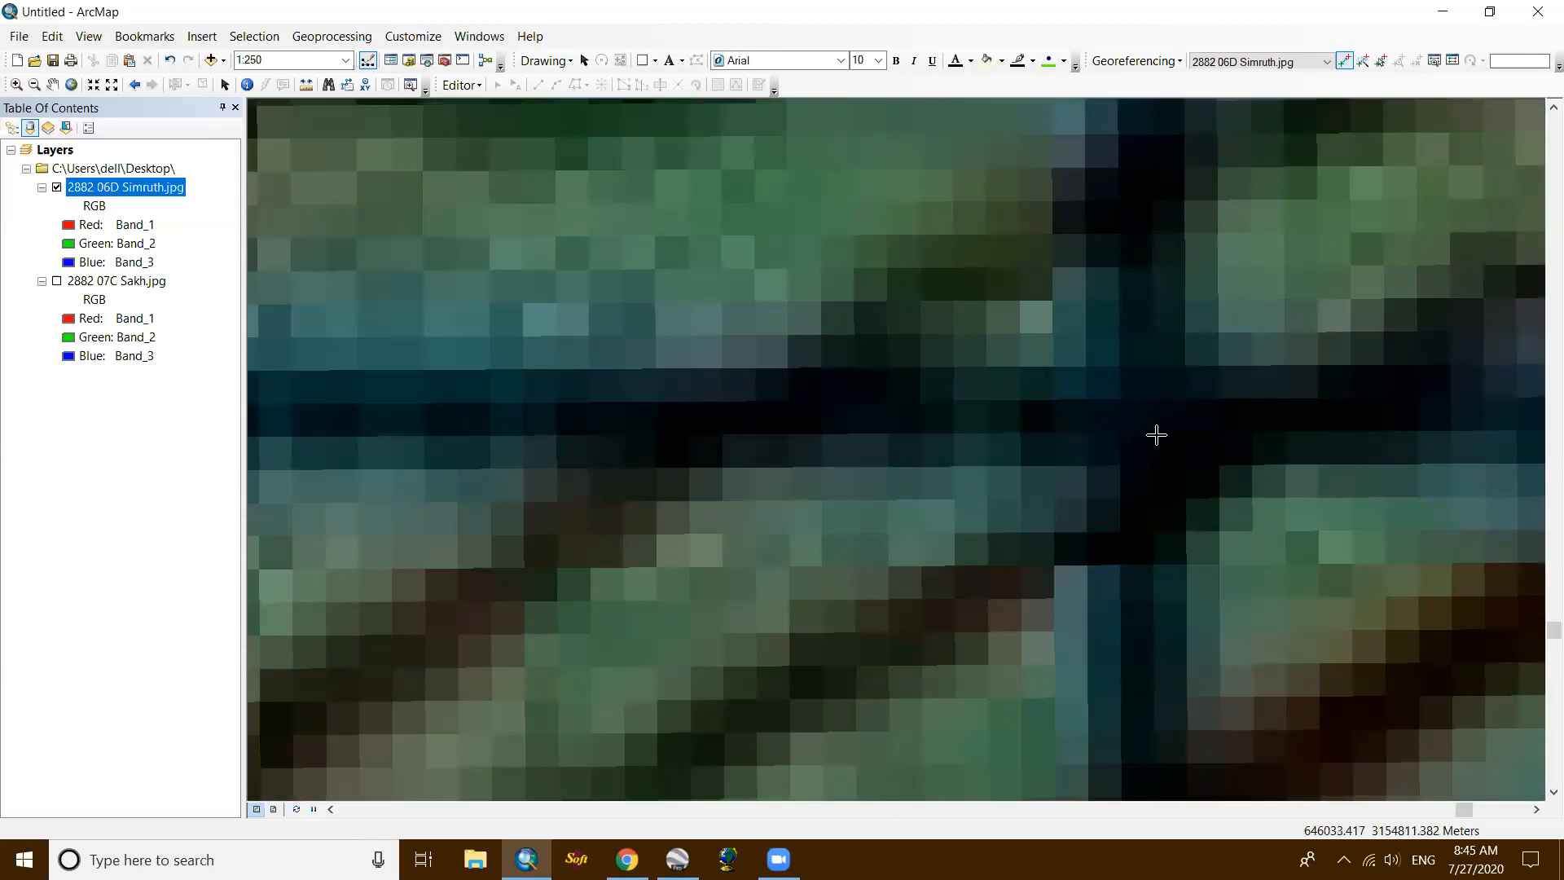
pyautogui.click(1157, 432)
pyautogui.rightClick(1157, 432)
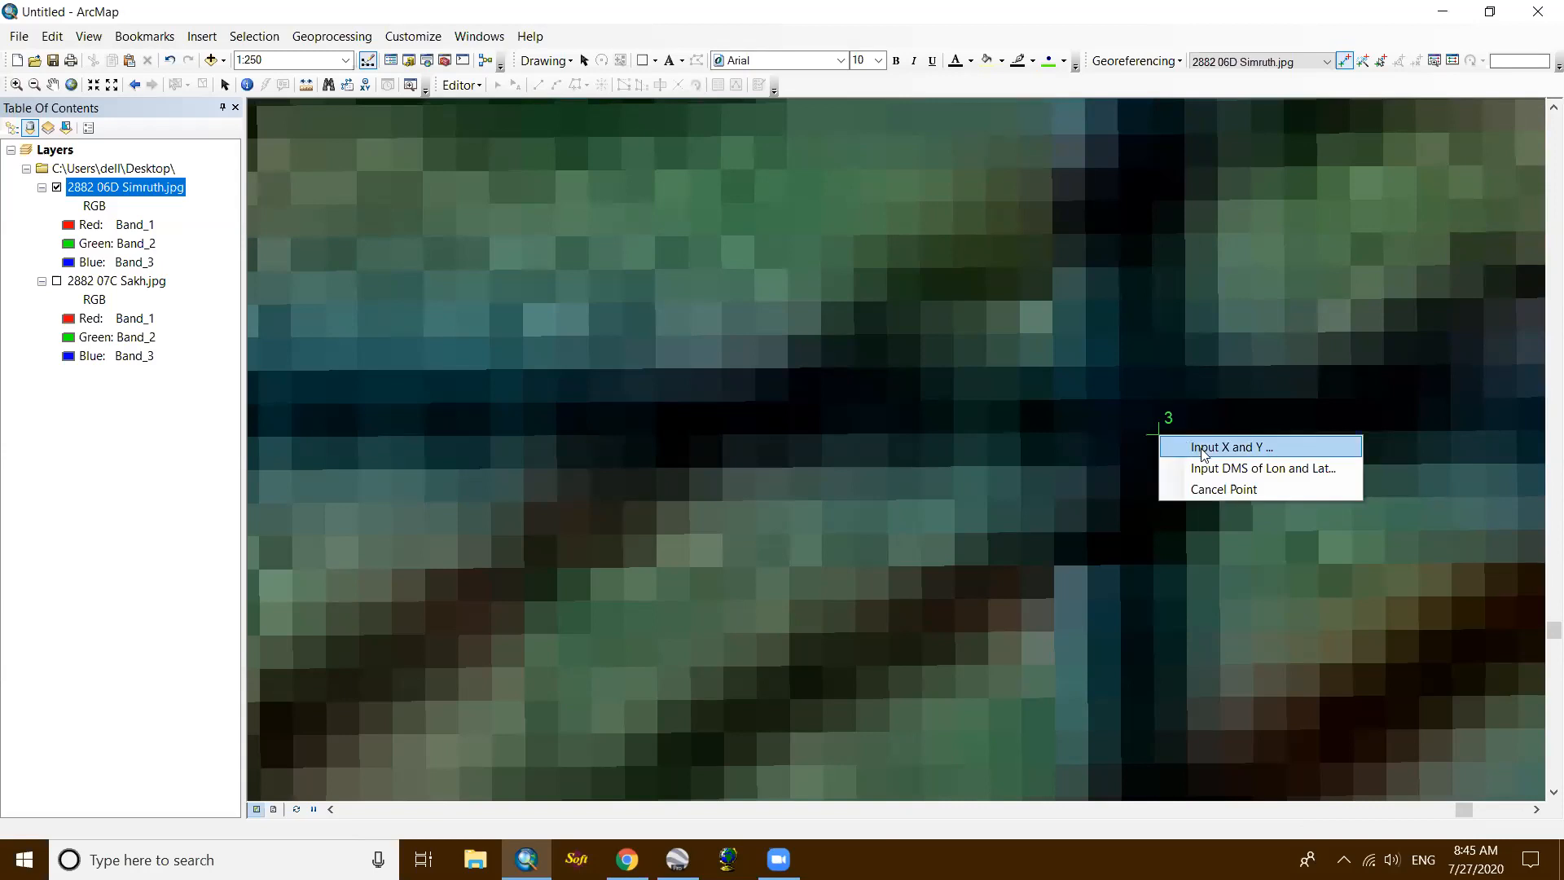
pyautogui.click(1197, 448)
pyautogui.click(826, 396)
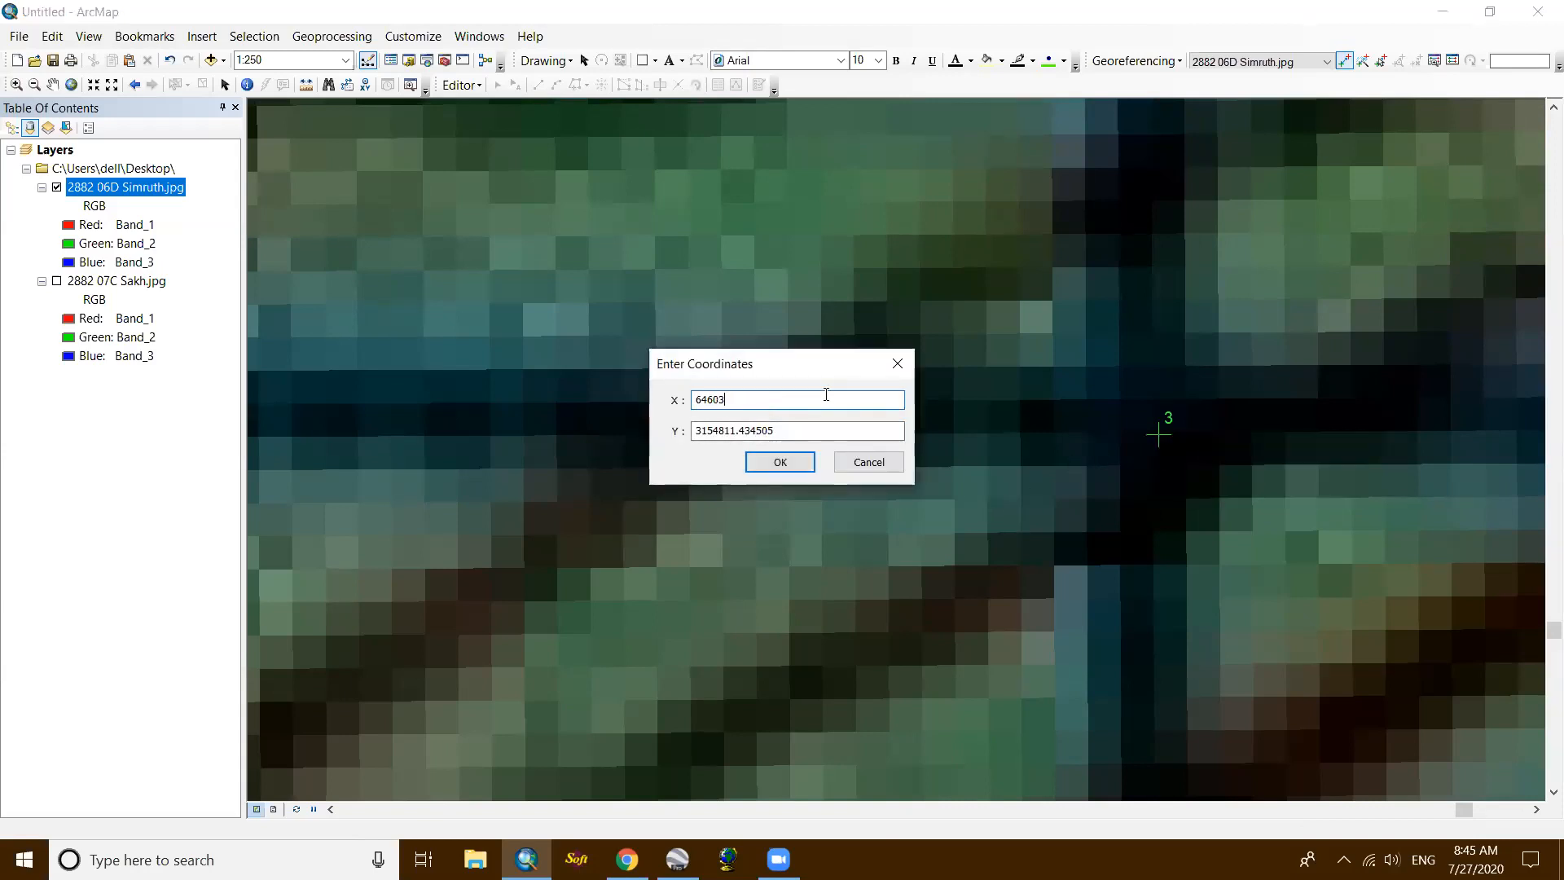
pyautogui.click(834, 427)
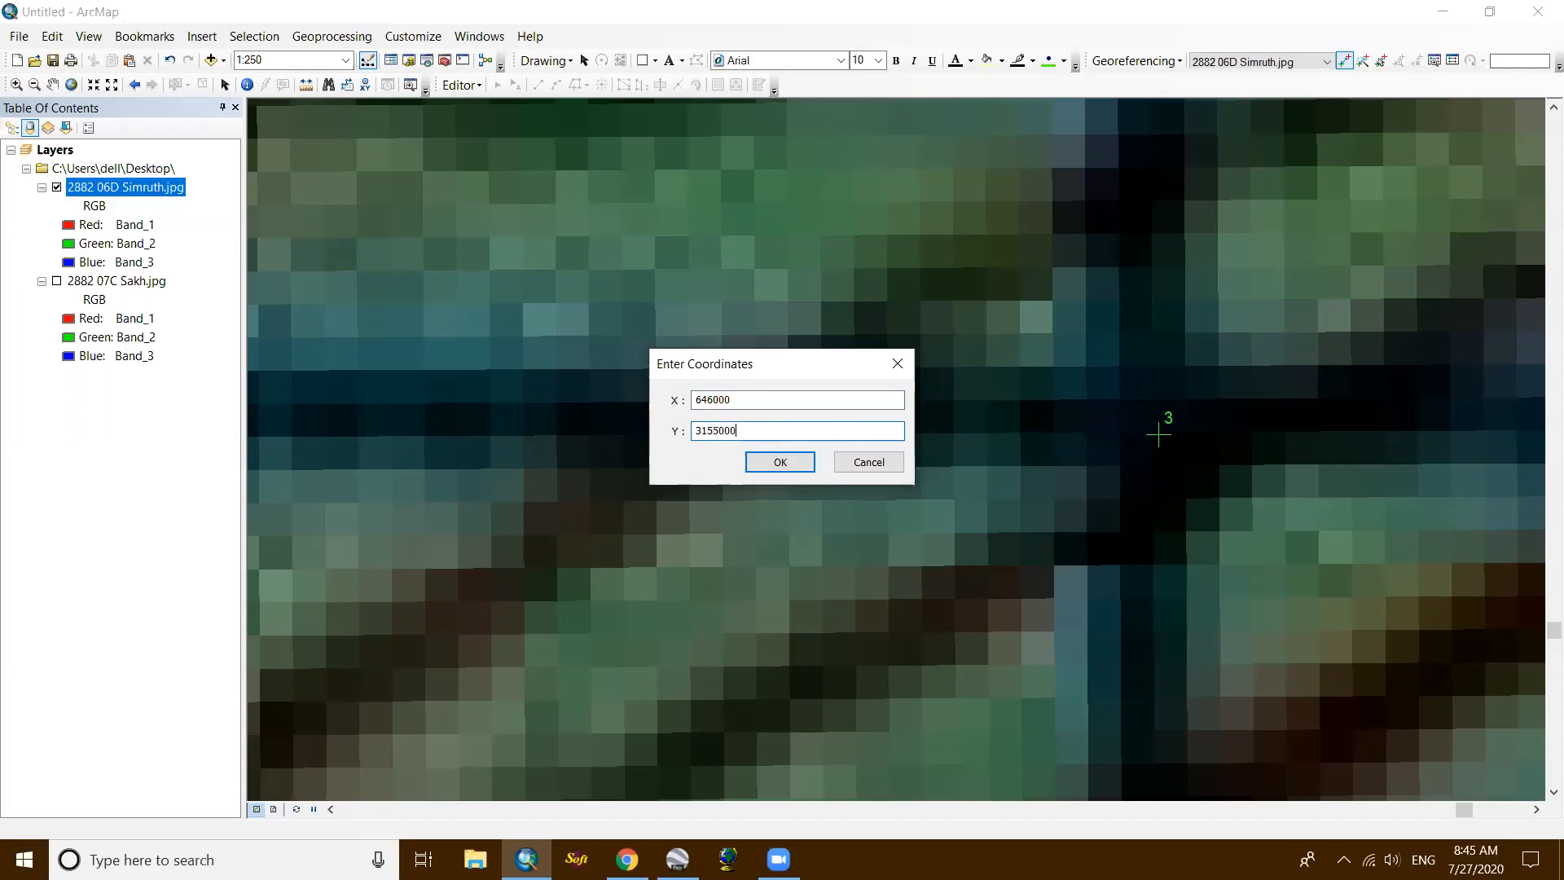
pyautogui.click(799, 461)
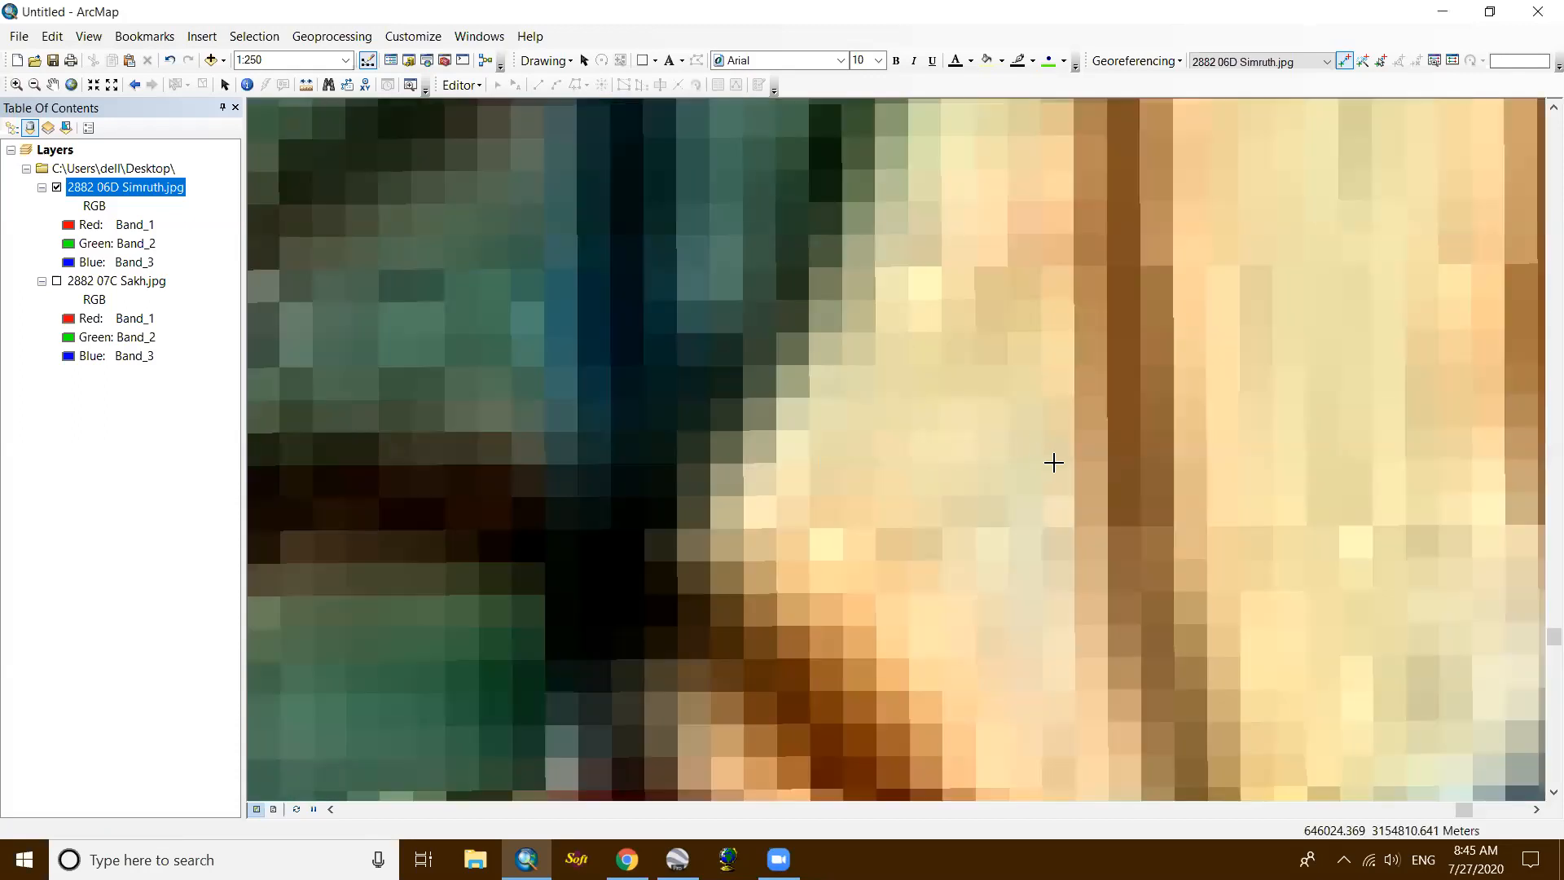
pyautogui.scroll(2, 1052, 463)
pyautogui.scroll(8, 1056, 464)
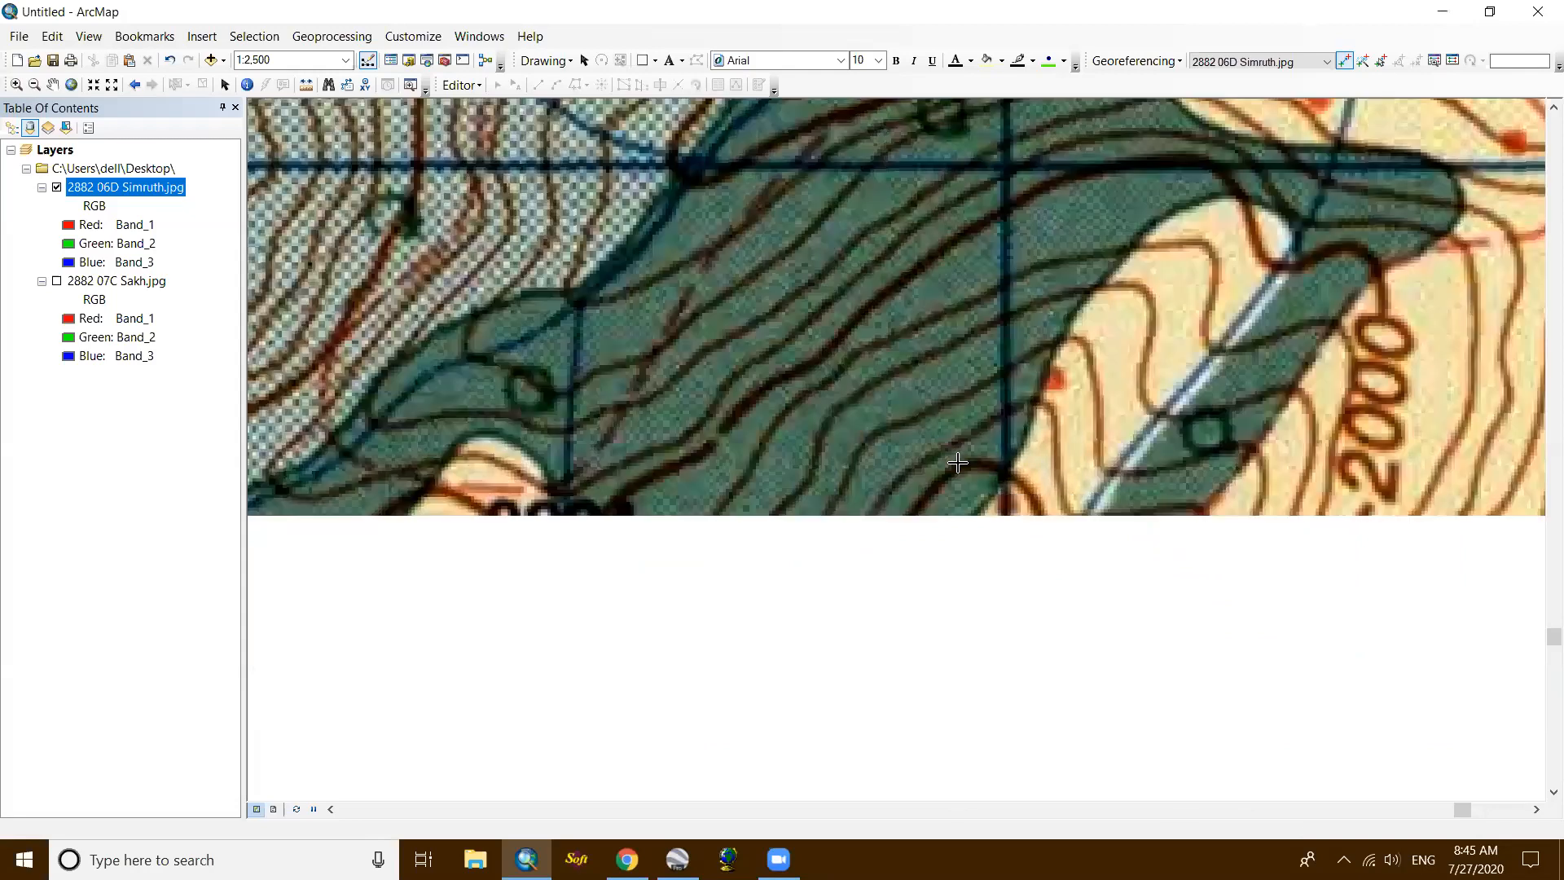
# Step: Place the Simruth sheet's fourth control point at the crossing of grid lines 35 and 55
pyautogui.scroll(5, 850, 519)
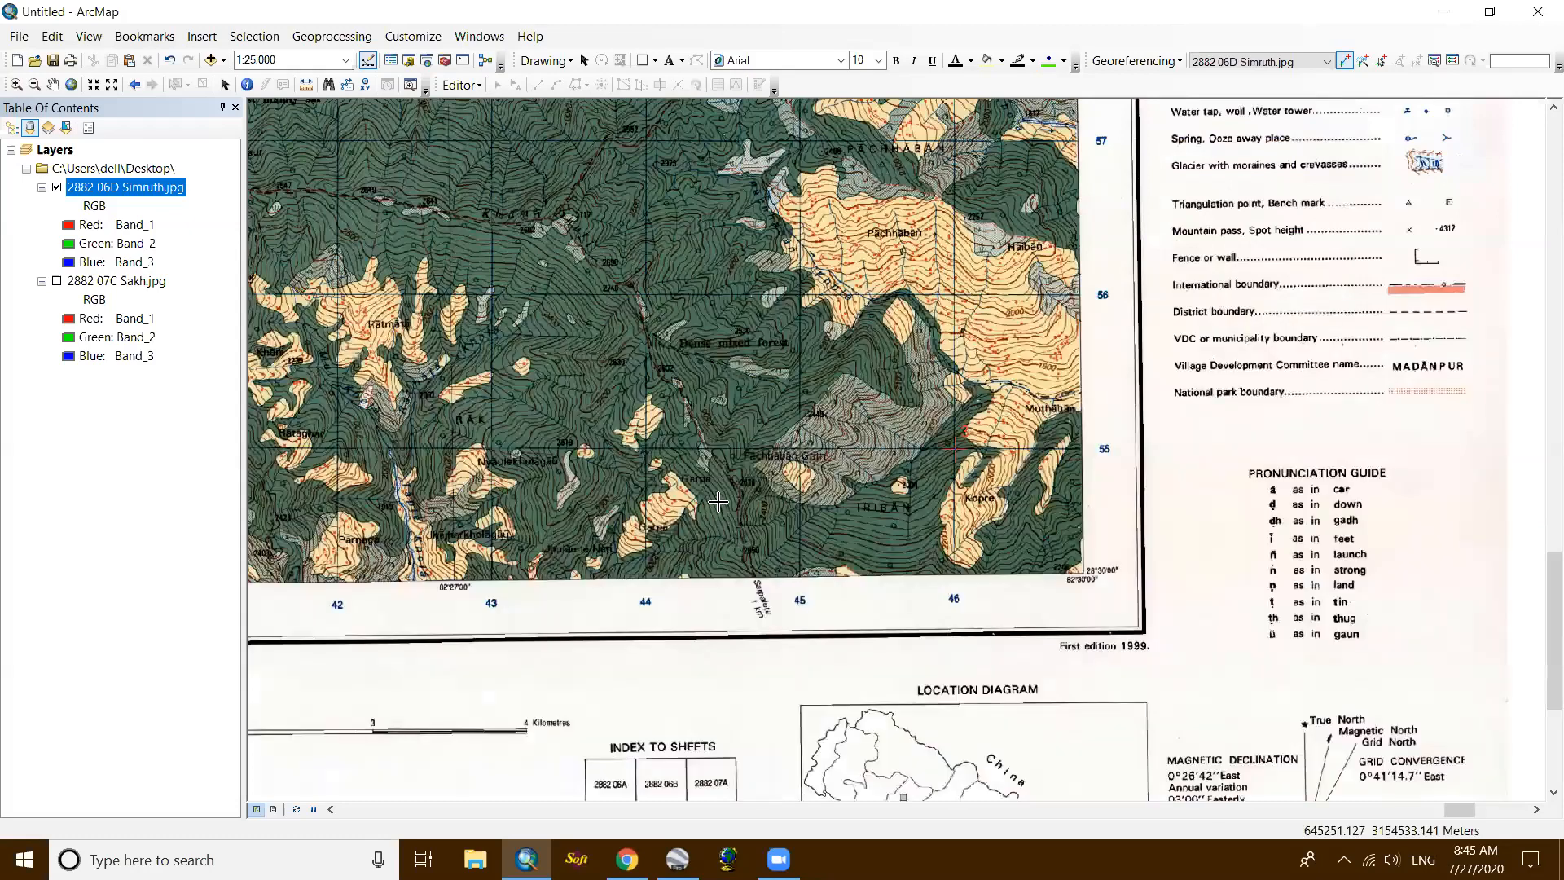
pyautogui.scroll(3, 805, 368)
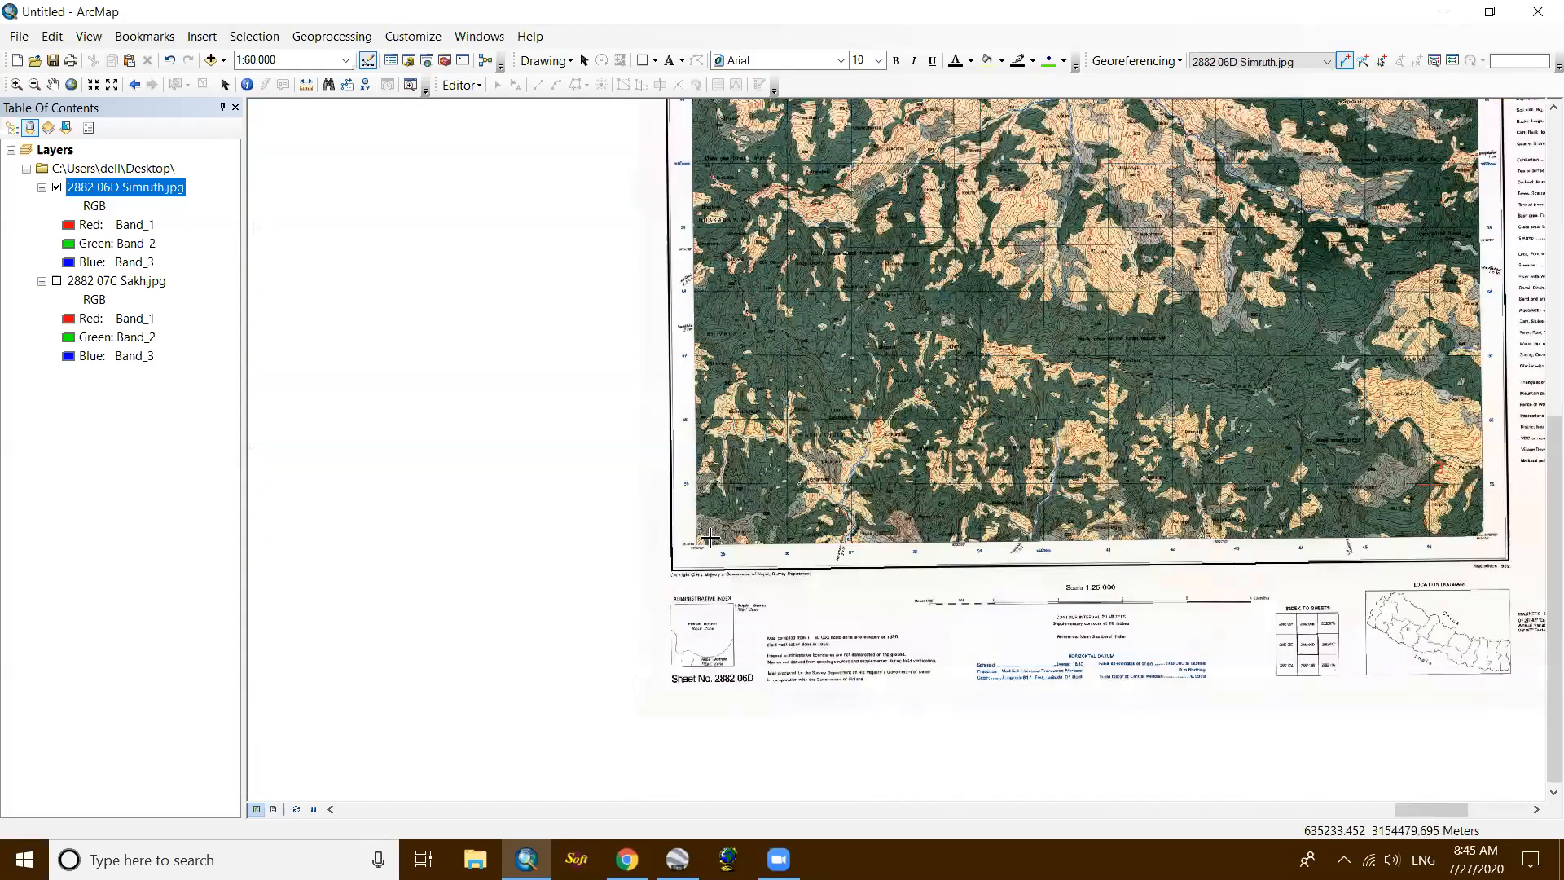
pyautogui.scroll(-3, 696, 483)
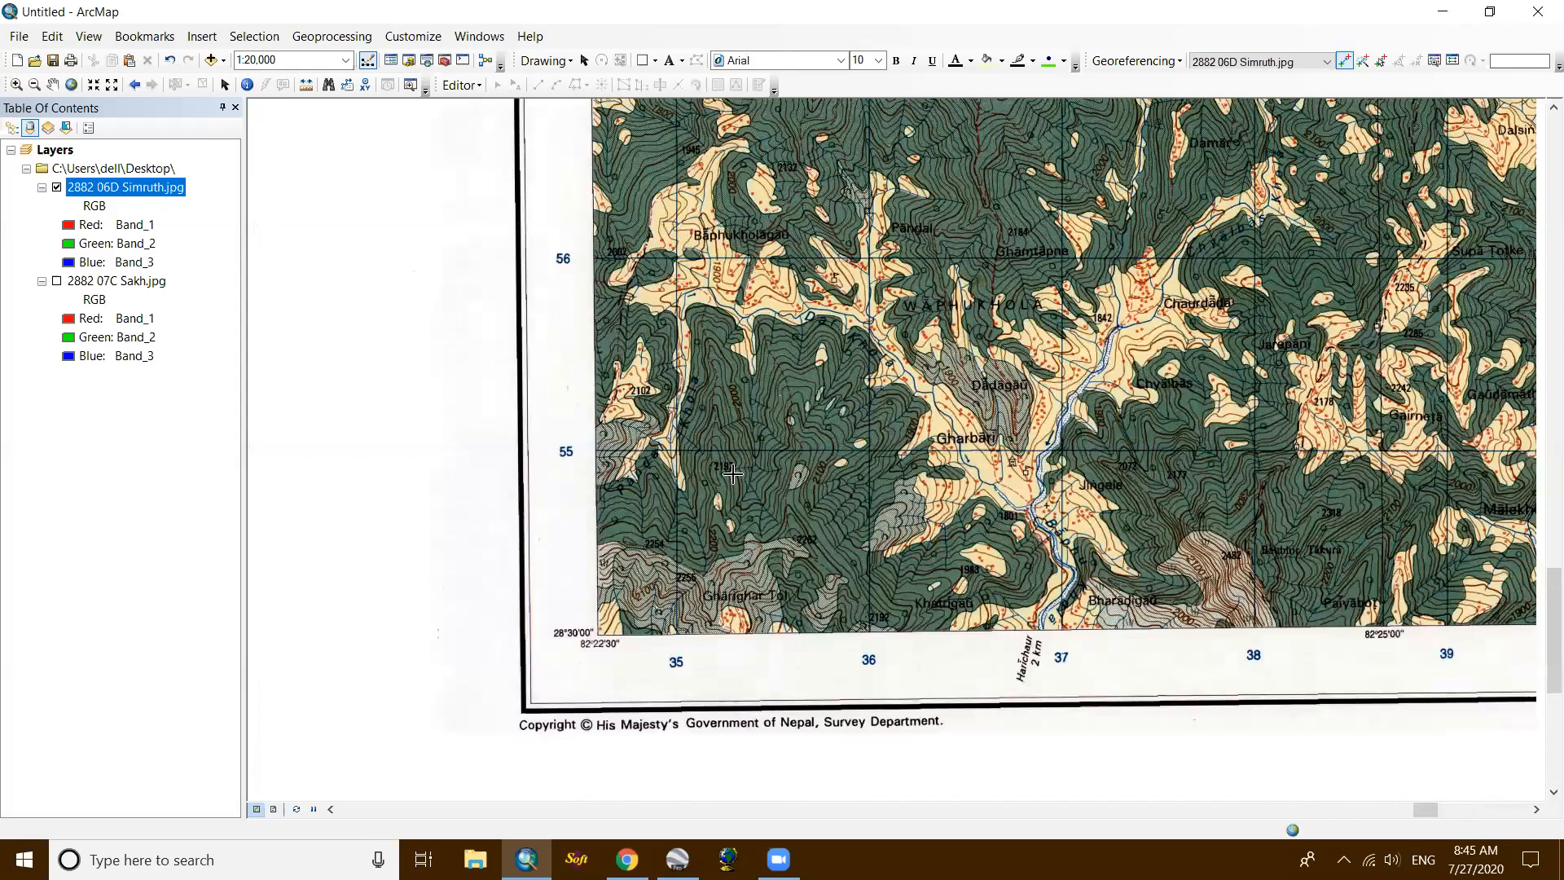
pyautogui.scroll(-1, 652, 451)
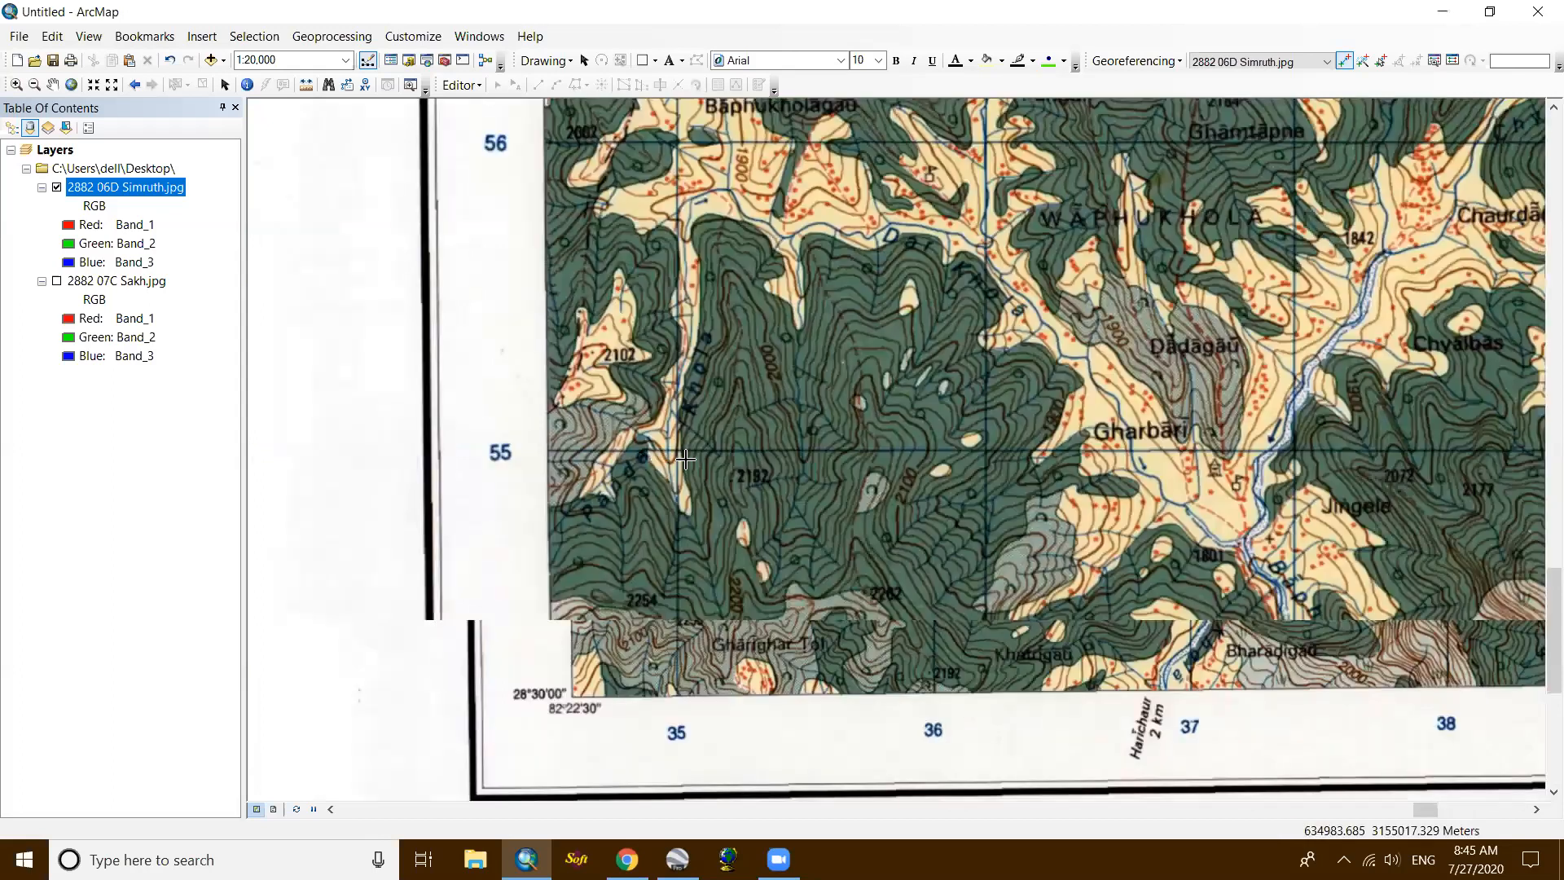
pyautogui.scroll(-4, 702, 477)
pyautogui.scroll(-2, 963, 596)
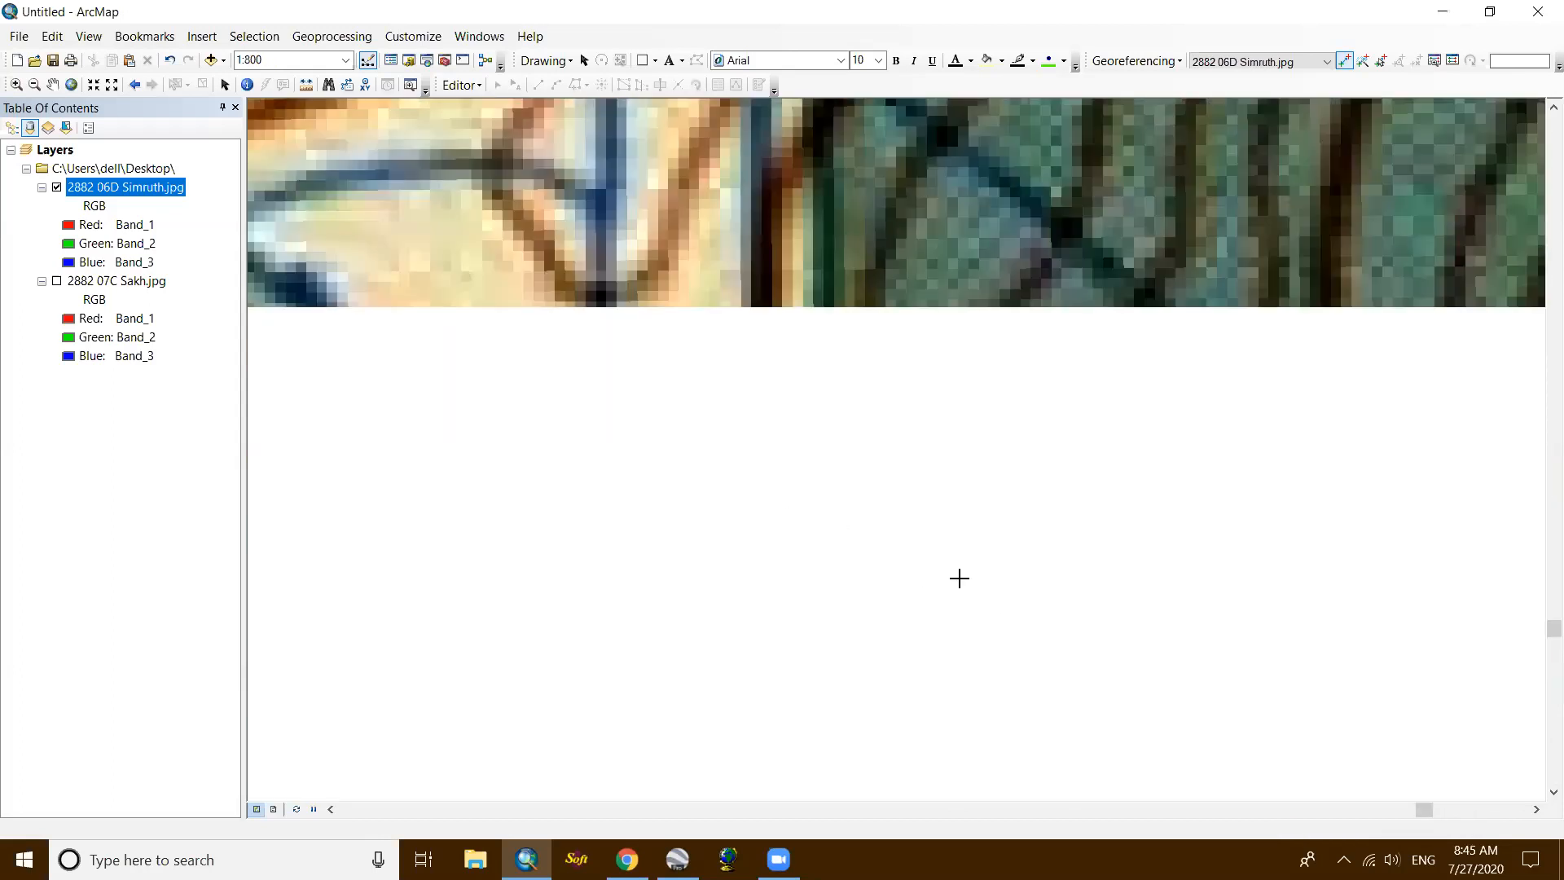
pyautogui.scroll(-2, 945, 566)
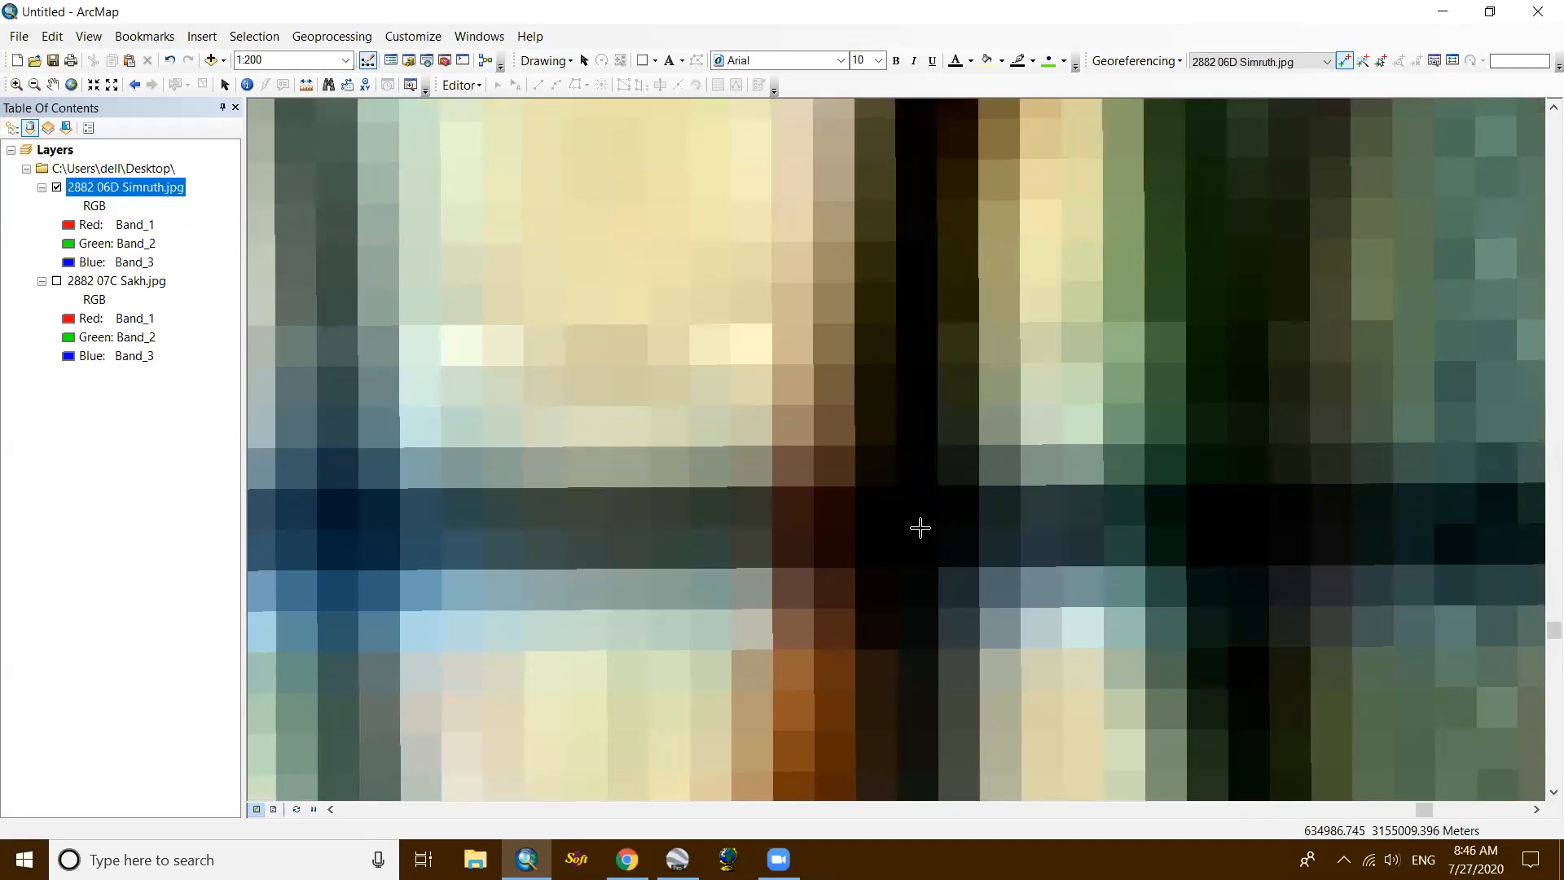
pyautogui.click(919, 526)
# Step: Set the fourth control point's coordinates to X 635000 and Y 3155000
pyautogui.rightClick(920, 526)
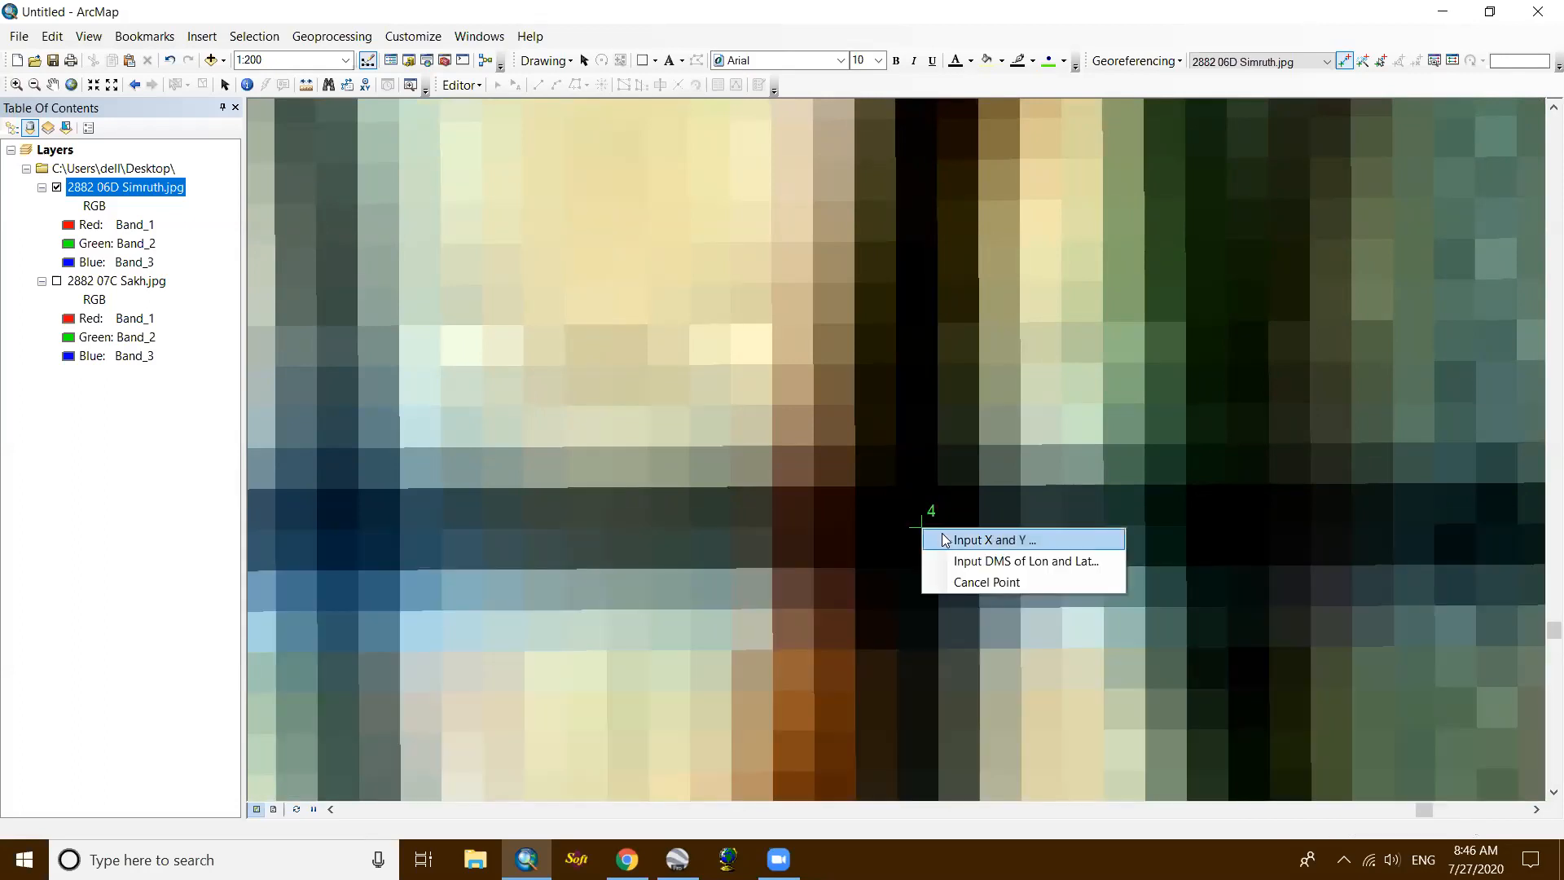
pyautogui.click(946, 536)
pyautogui.click(780, 401)
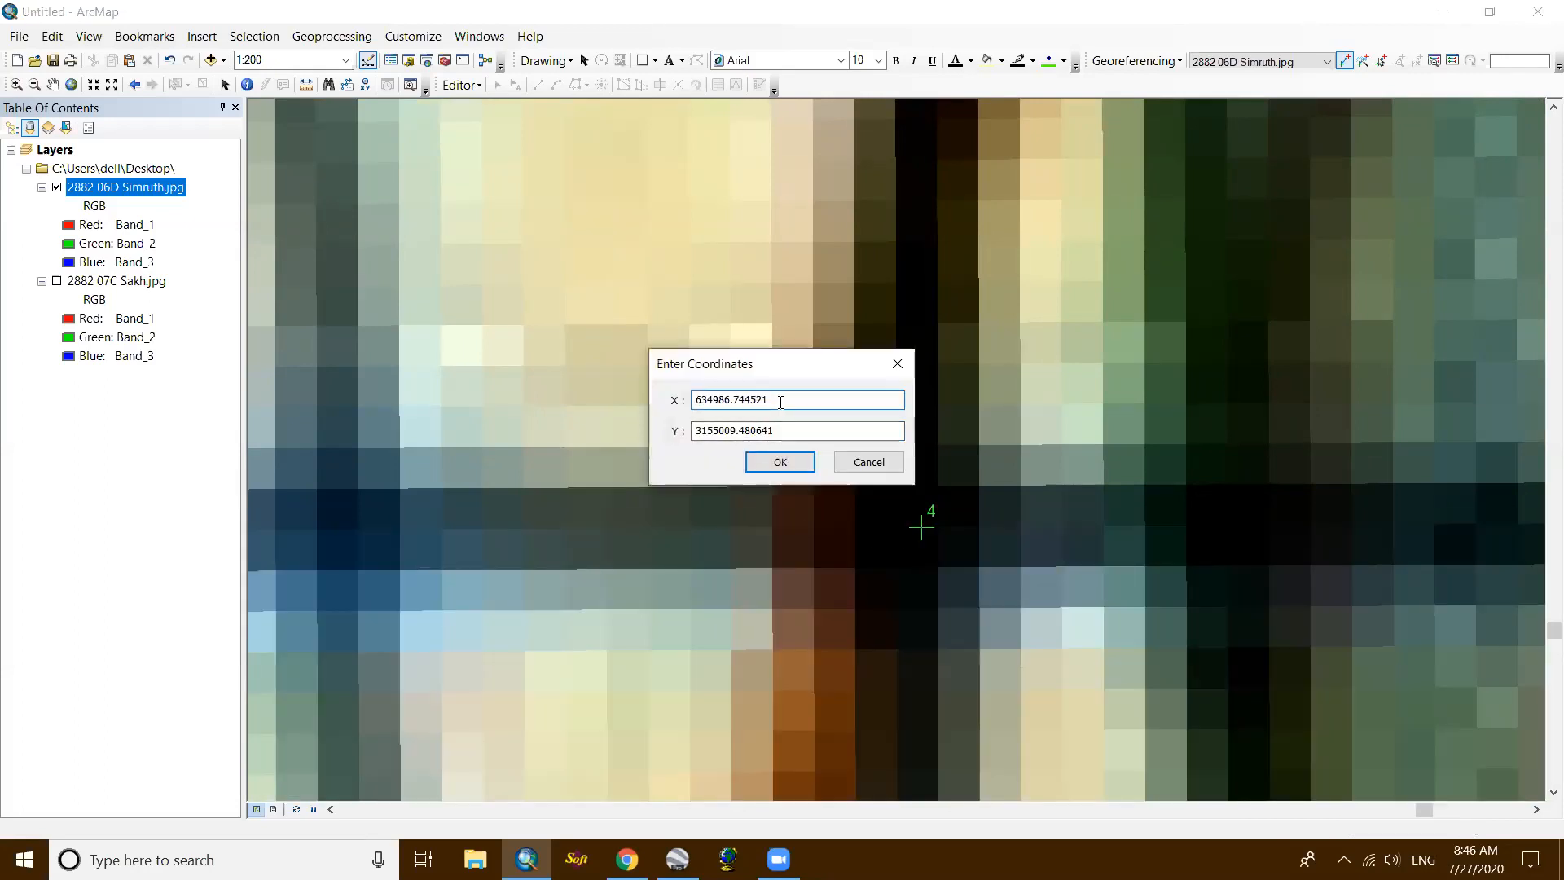
pyautogui.press('BackSpace')
pyautogui.press('BackSpace')
pyautogui.press('BackSpace')
pyautogui.write('0')
pyautogui.click(794, 433)
pyautogui.press('BackSpace')
pyautogui.press('BackSpace')
pyautogui.press('BackSpace')
pyautogui.press('BackSpace')
pyautogui.press('BackSpace')
pyautogui.press('BackSpace')
pyautogui.press('BackSpace')
pyautogui.press('BackSpace')
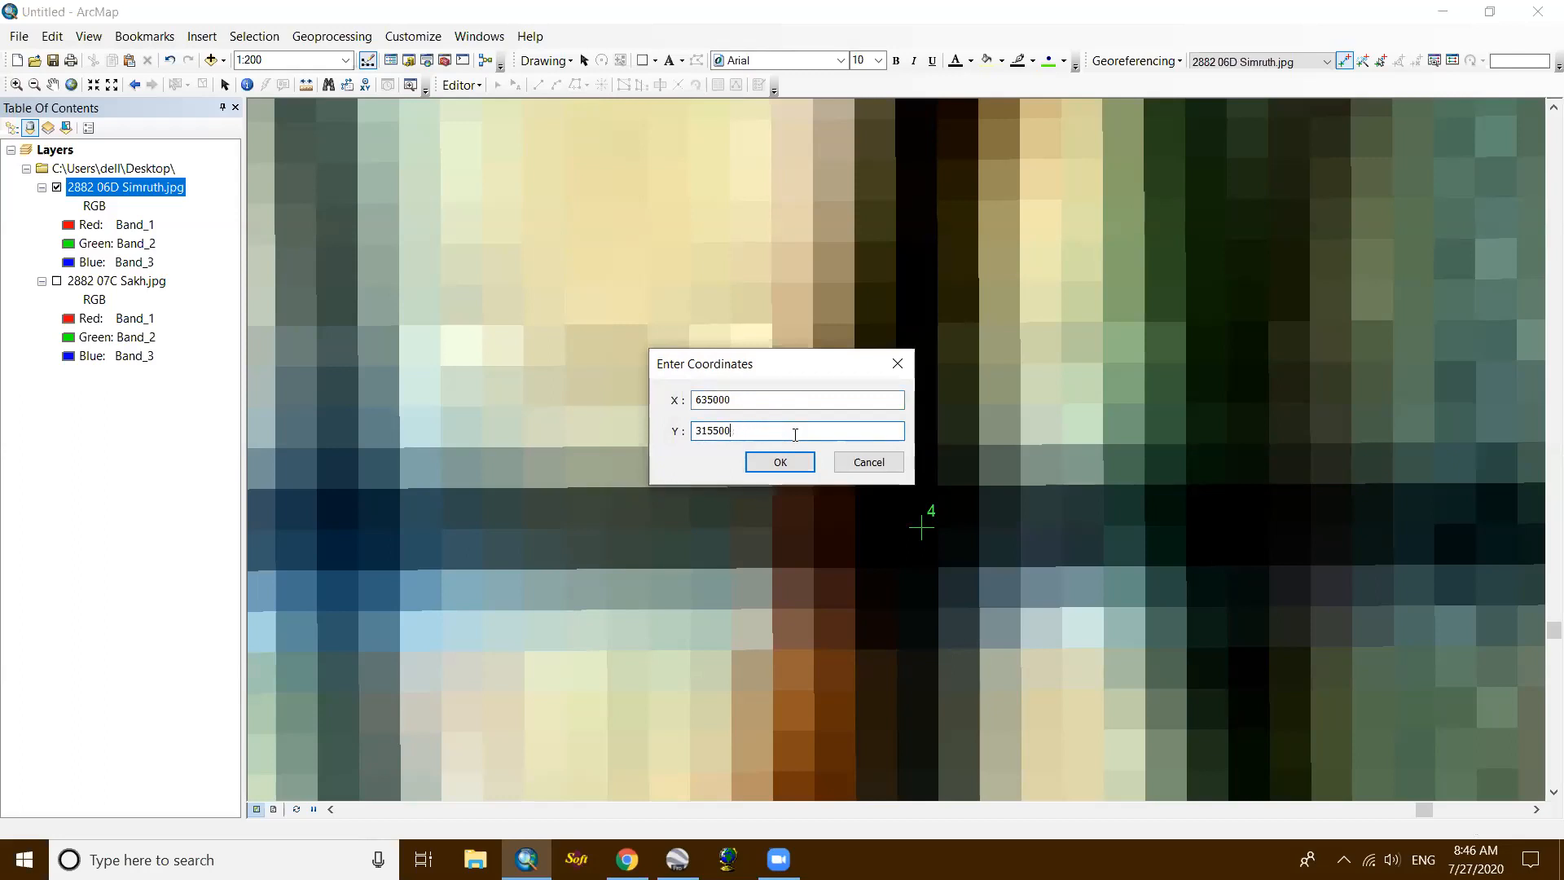
pyautogui.click(786, 463)
# Step: Check the Simruth sheet's control point links and update its georeferencing
pyautogui.scroll(-4, 788, 454)
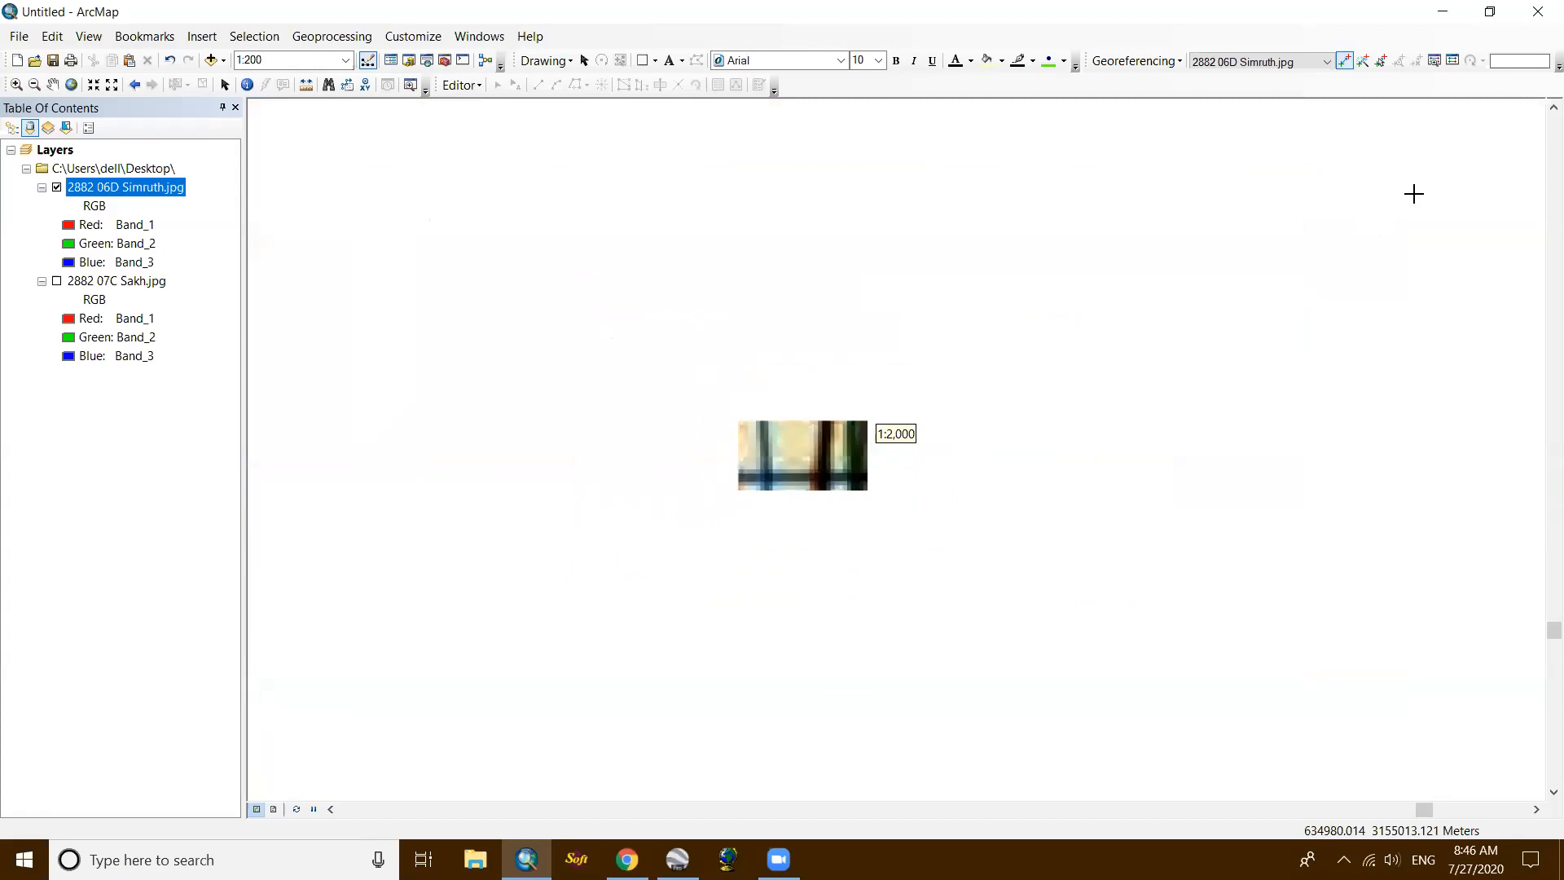
pyautogui.click(1447, 64)
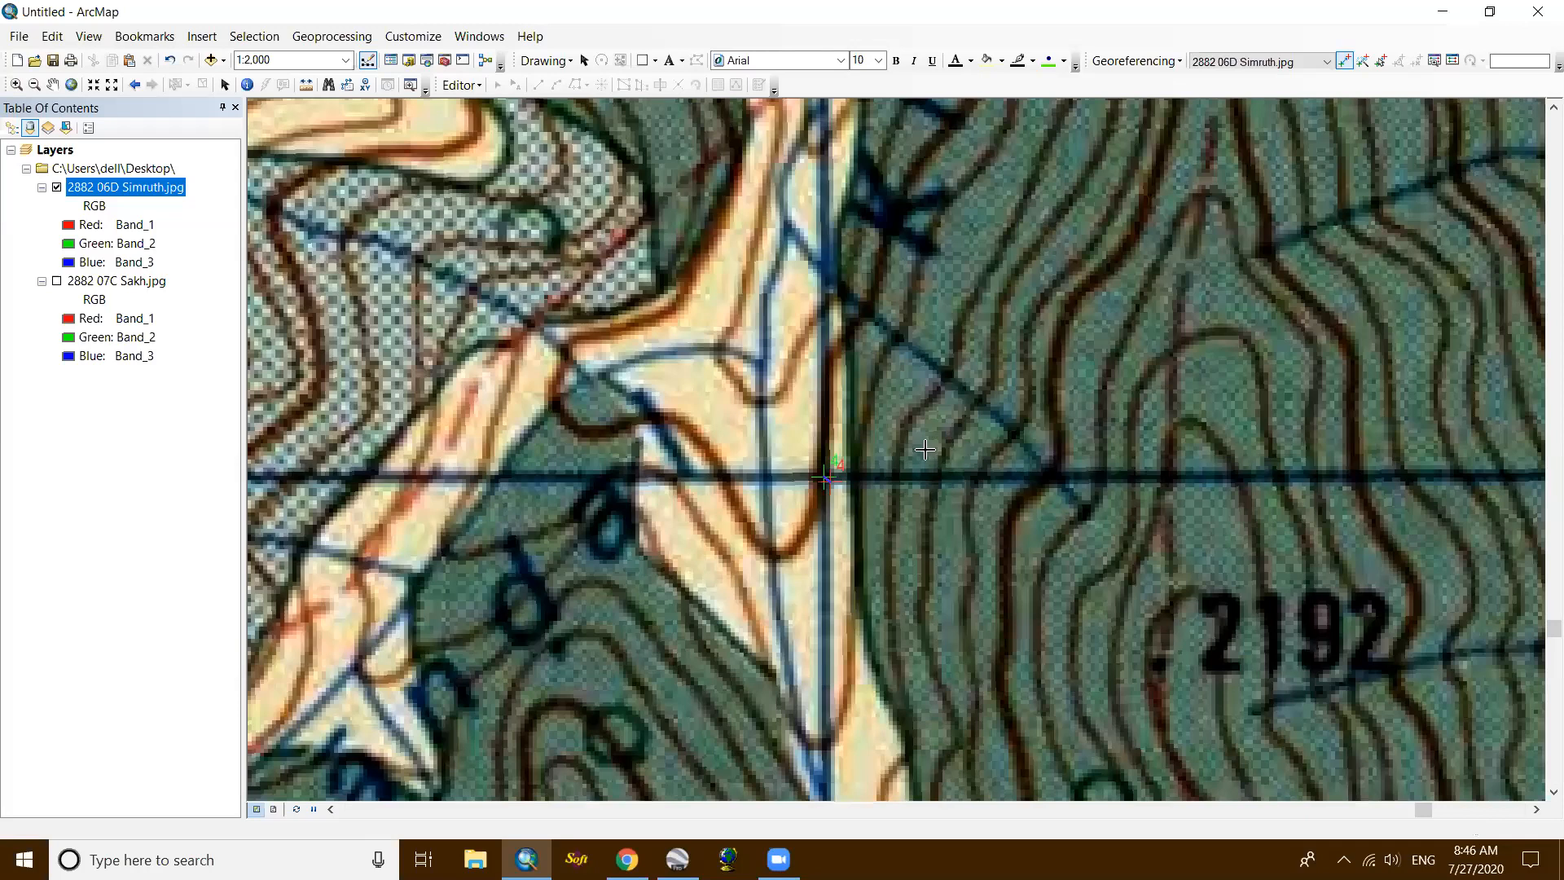
pyautogui.middleClick(837, 433)
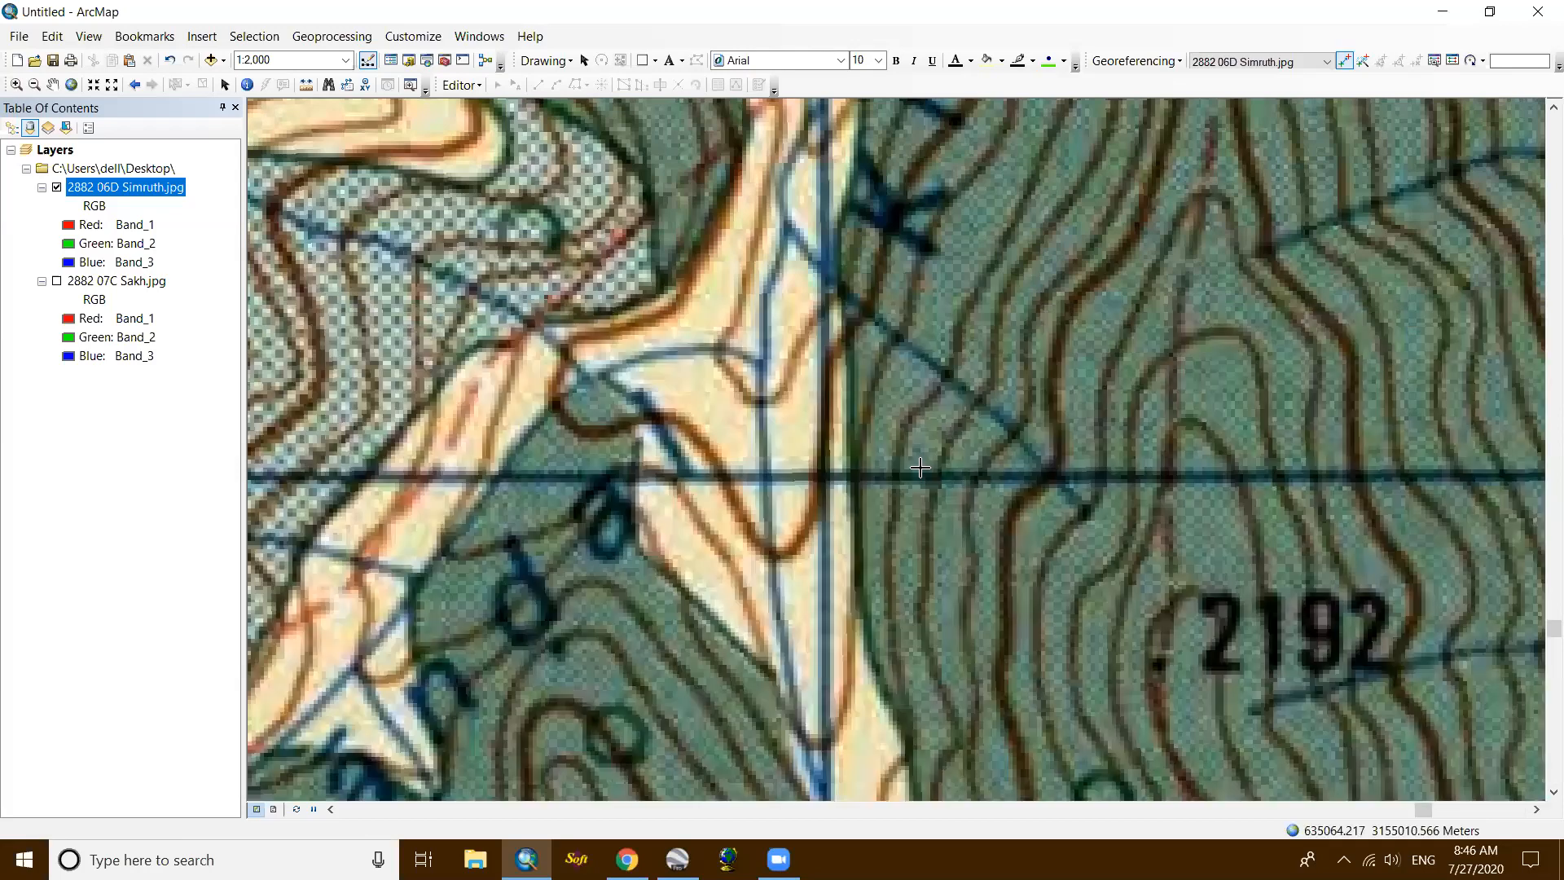
# Step: Zoom to the full extent of the 2882 06D Simruth.jpg layer
pyautogui.scroll(10, 865, 304)
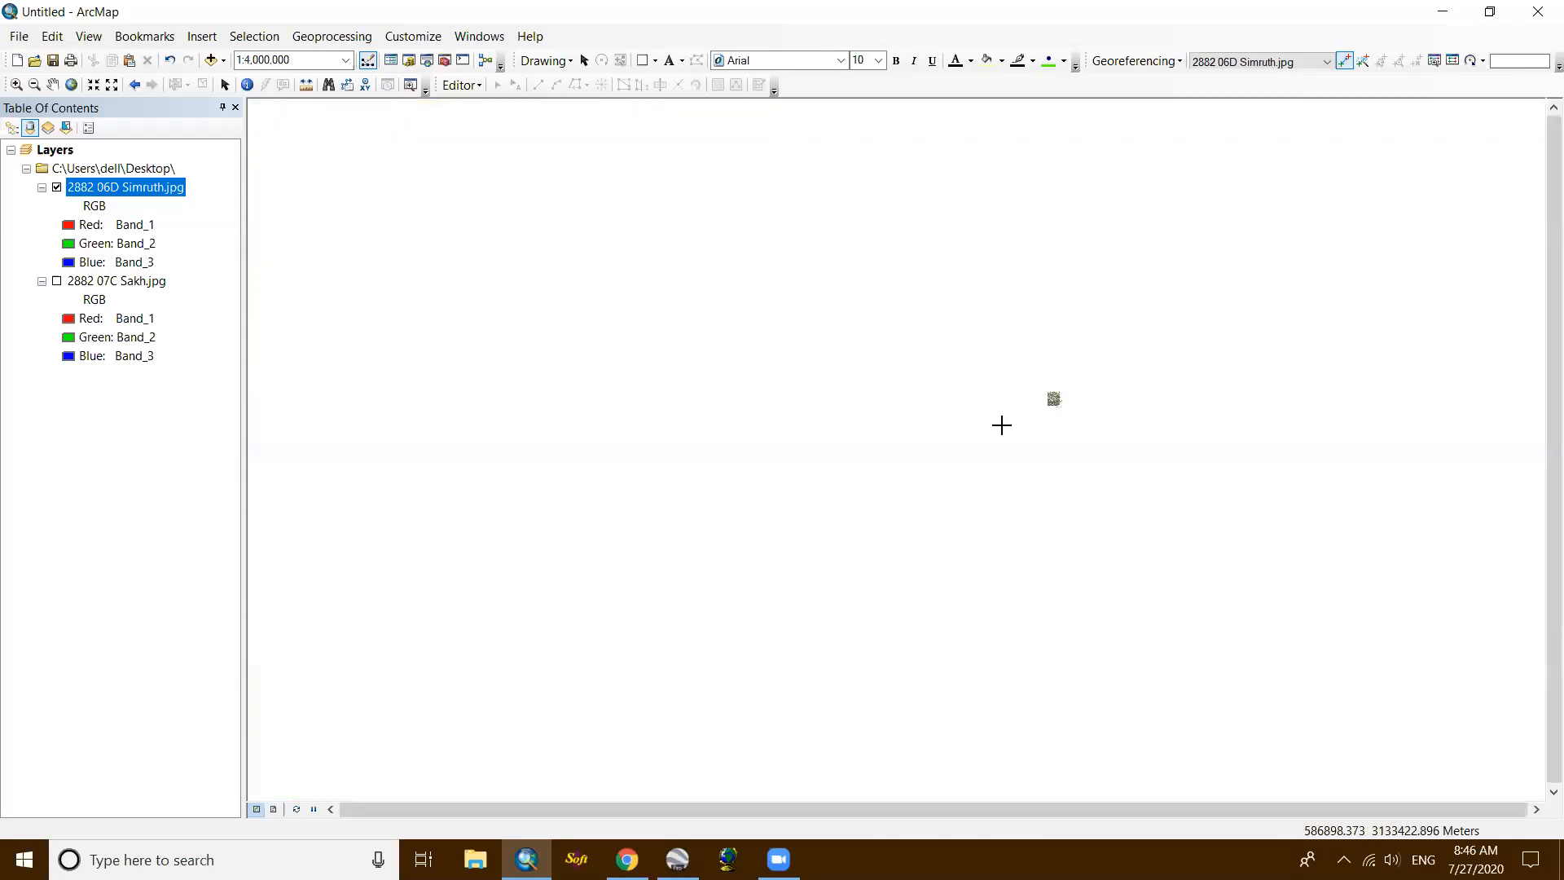
pyautogui.scroll(2, 1003, 424)
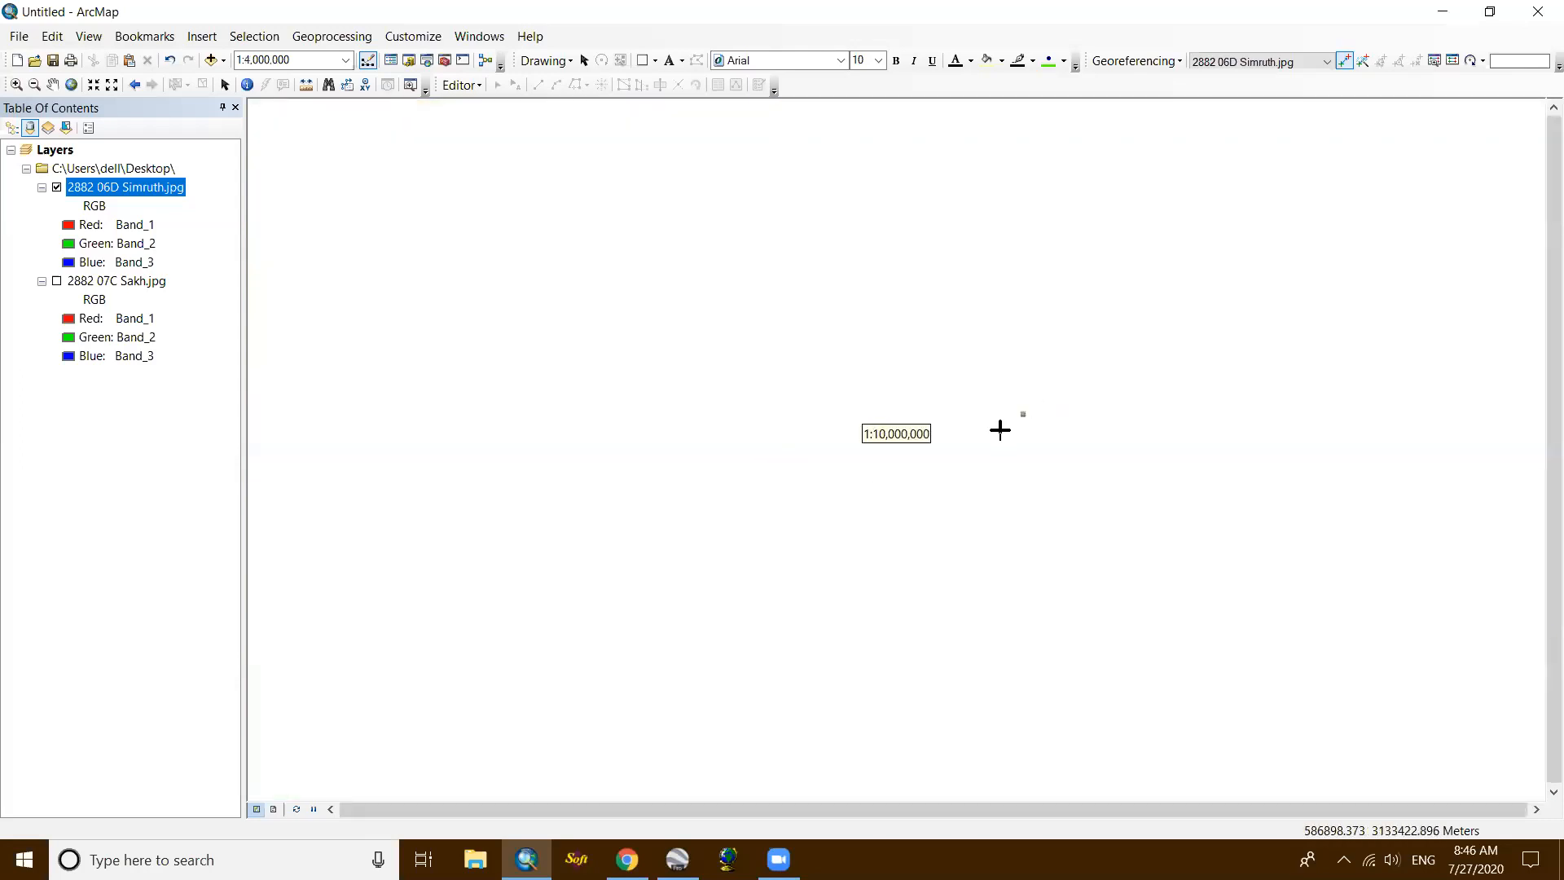
pyautogui.rightClick(165, 190)
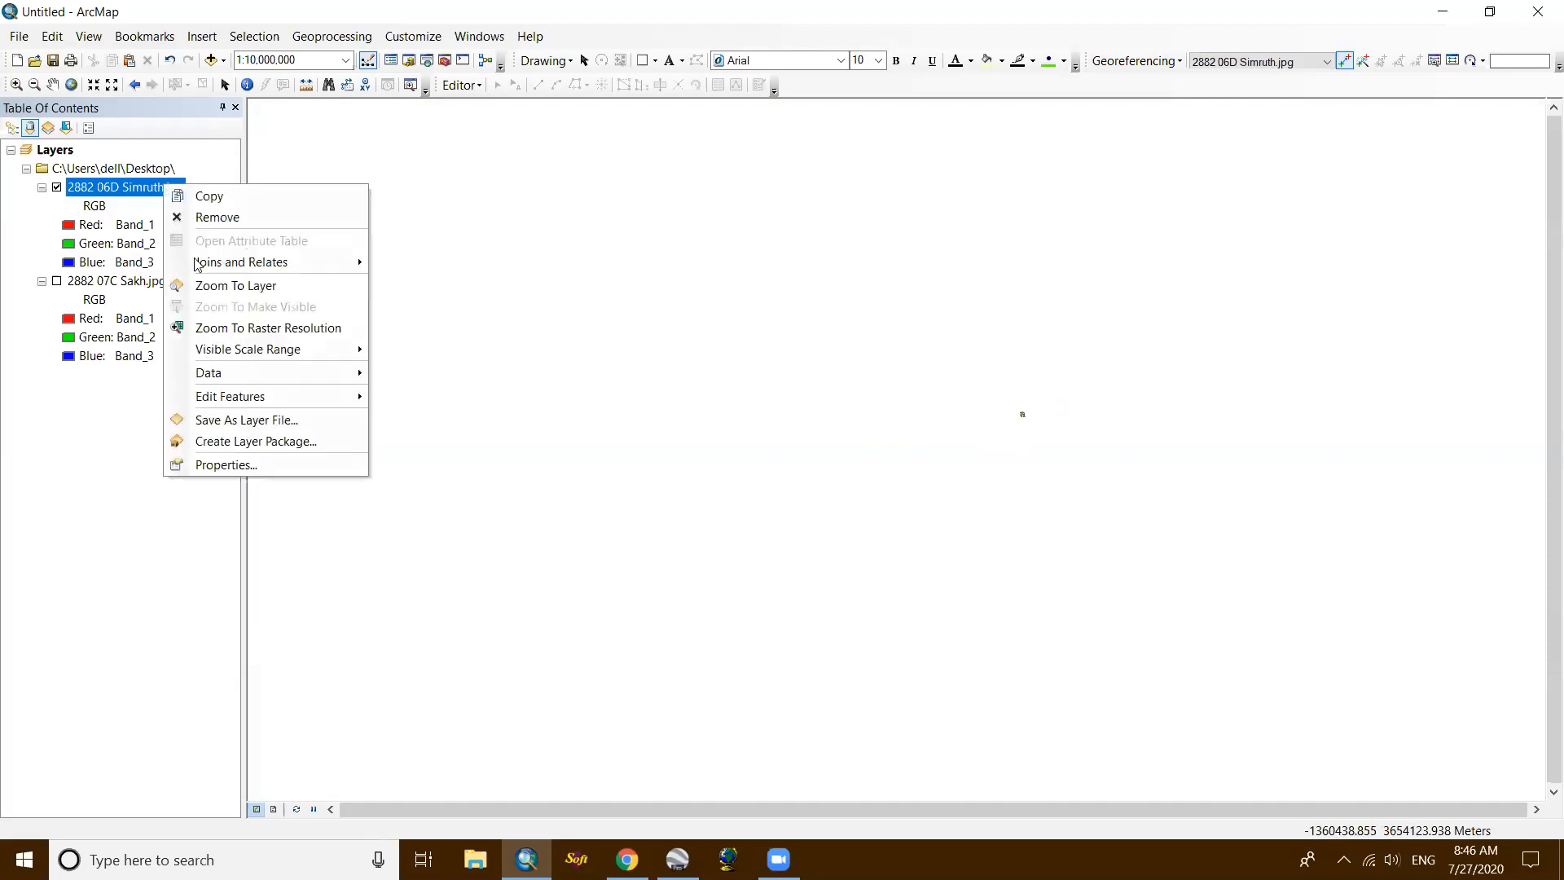
pyautogui.click(202, 287)
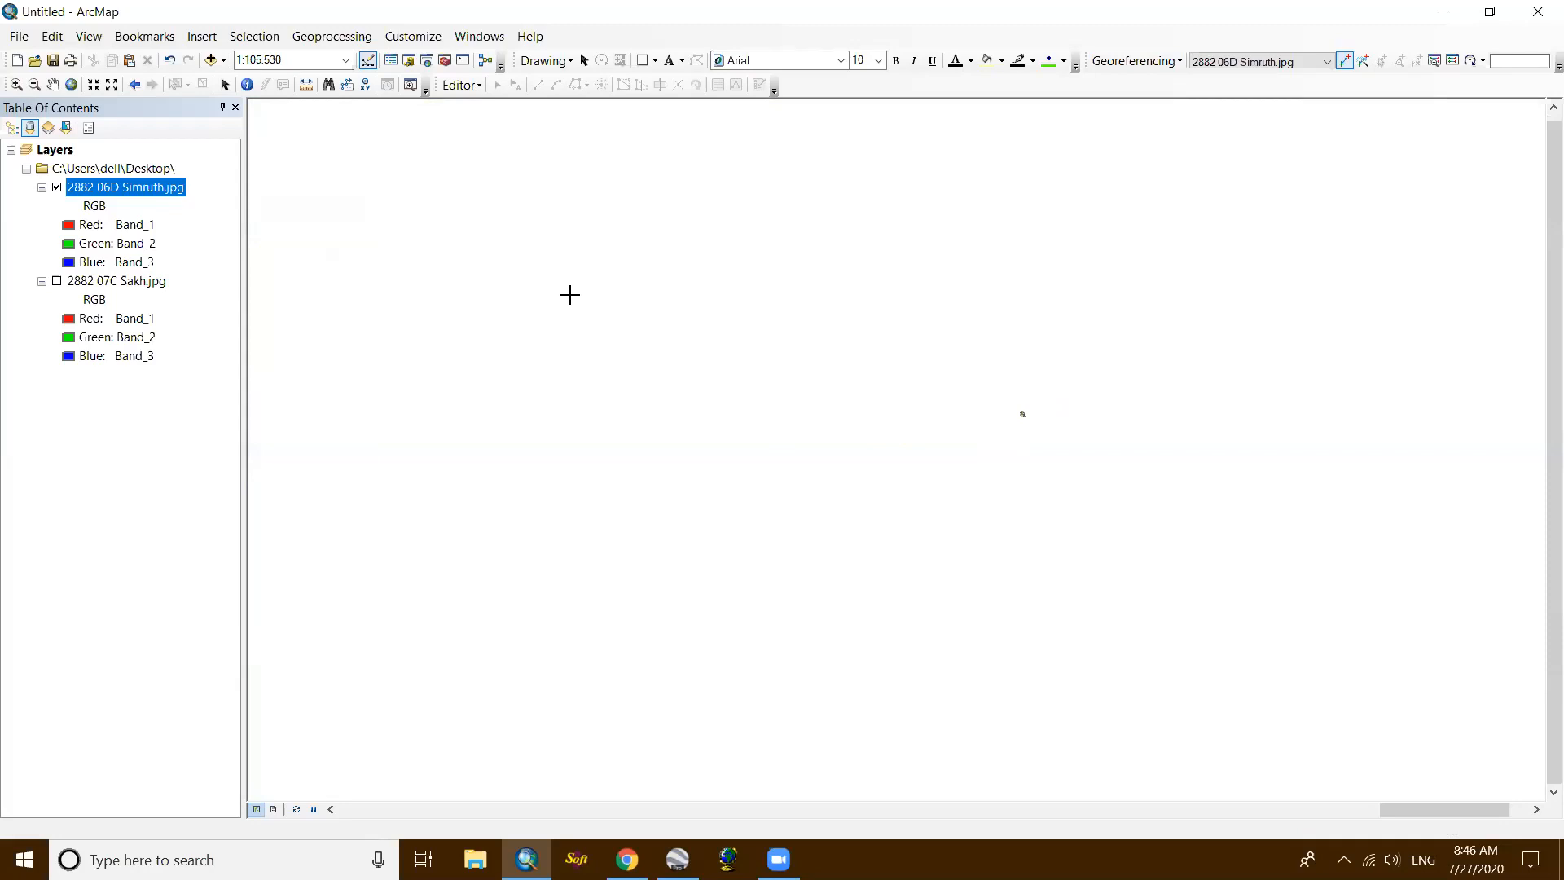
# Step: Turn the 2882 07C Sakh.jpg layer back on and bring both sheets into view
pyautogui.scroll(2, 1208, 789)
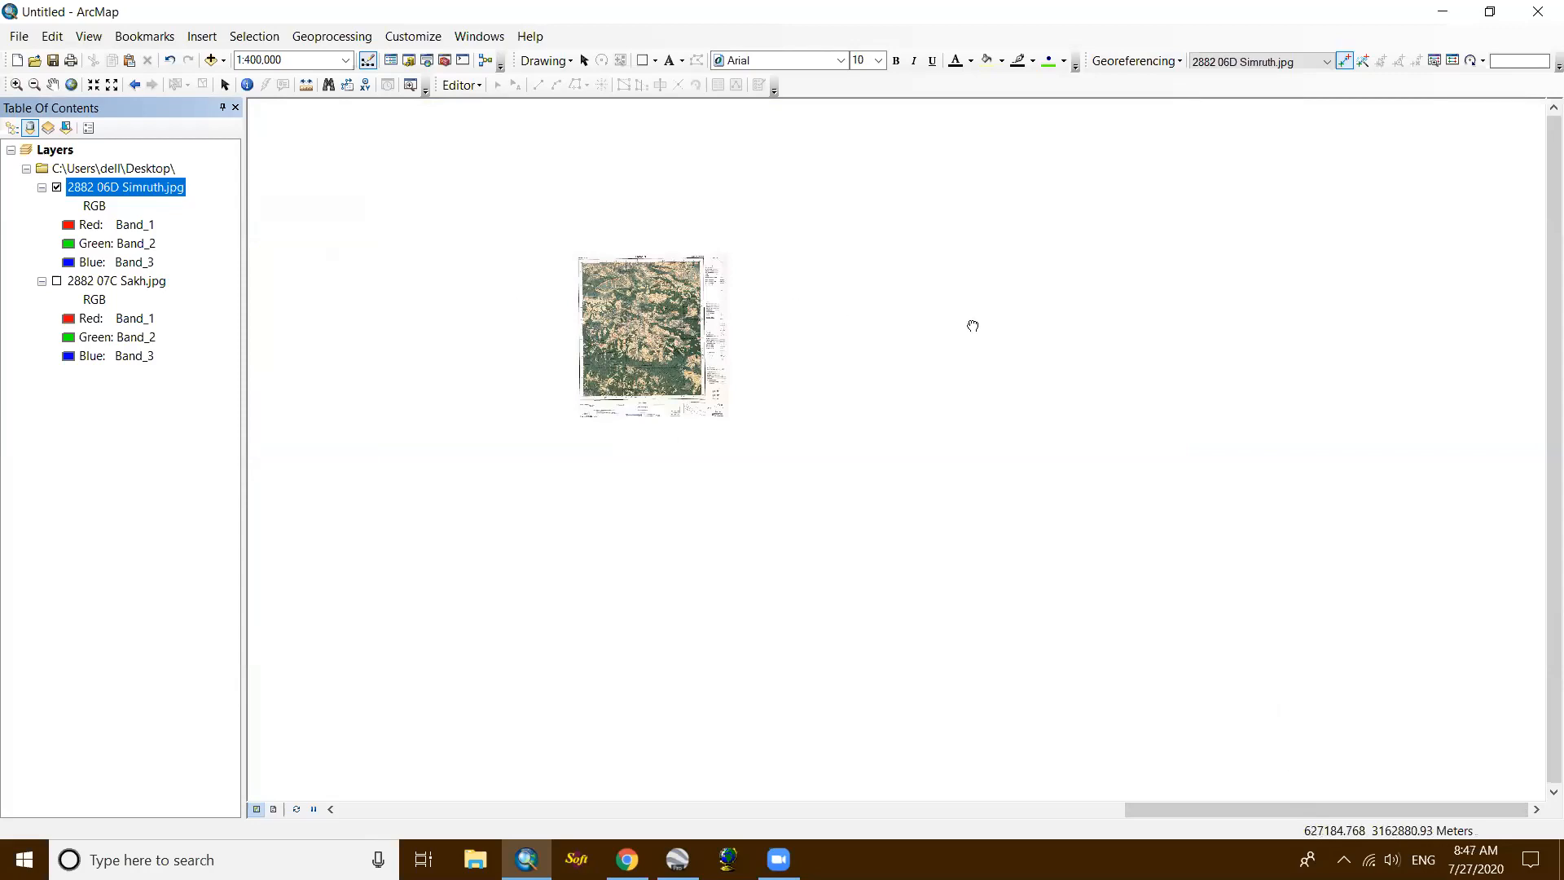
pyautogui.moveTo(972, 326); pyautogui.dragTo(1034, 355)
pyautogui.scroll(5, 1051, 357)
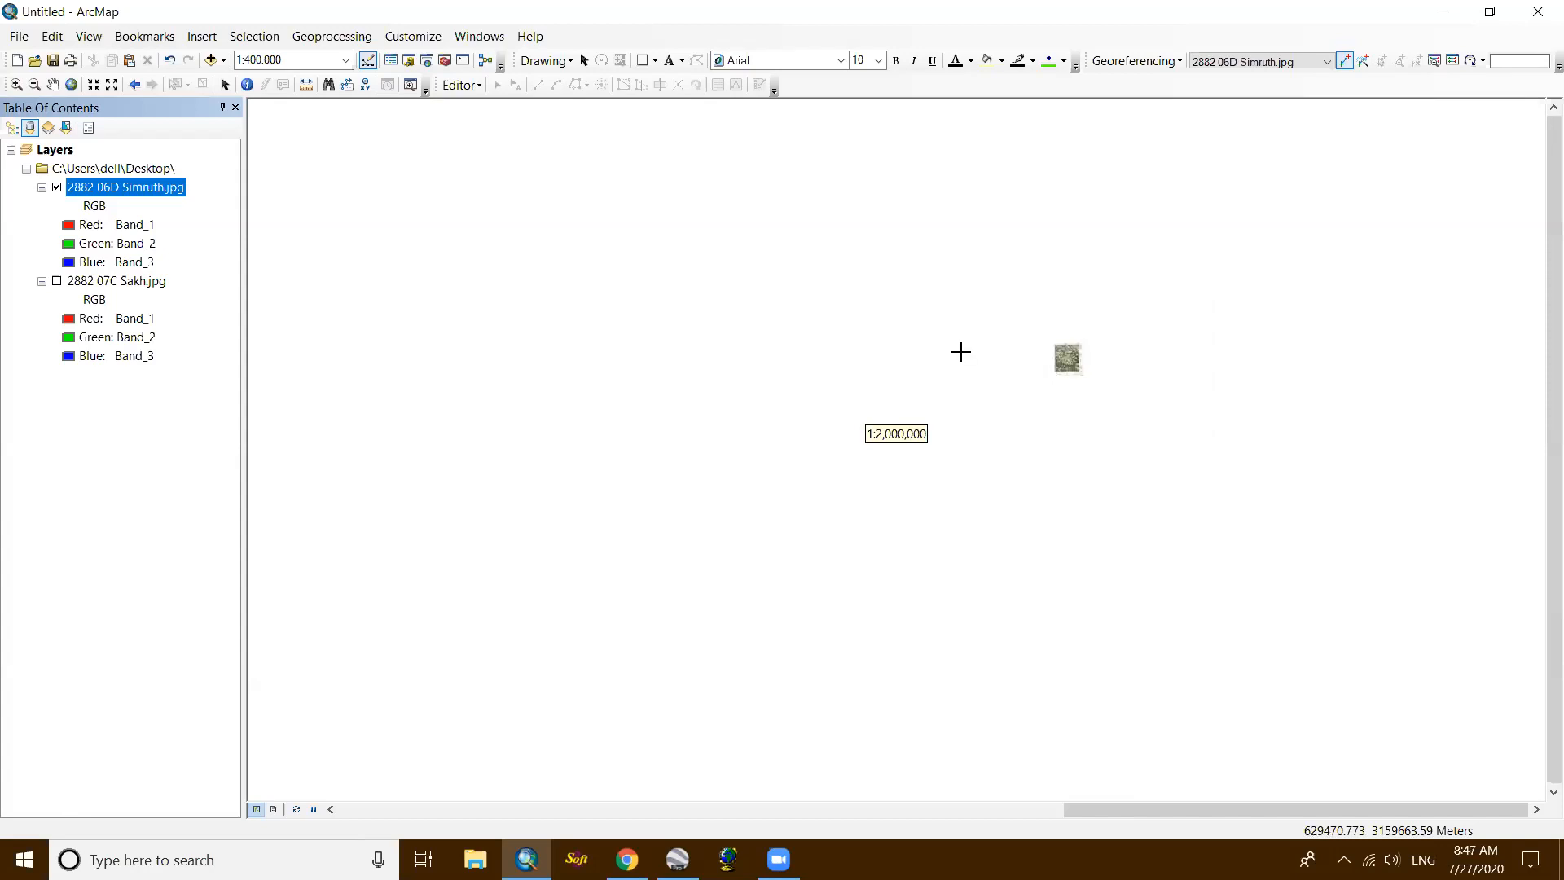
pyautogui.moveTo(817, 377); pyautogui.dragTo(1051, 369)
pyautogui.scroll(4, 1058, 363)
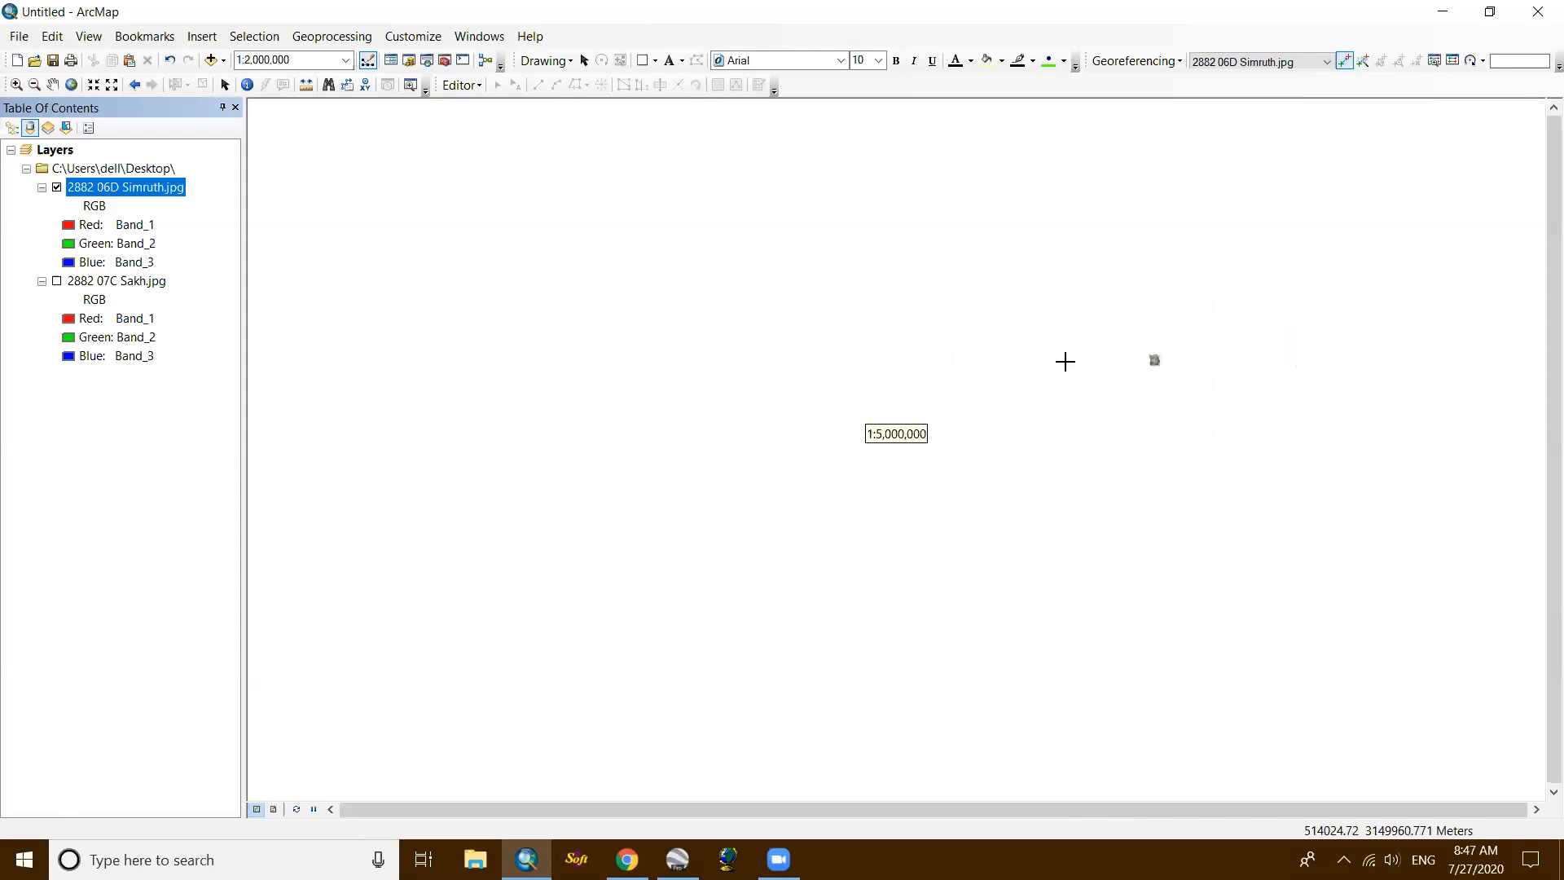
pyautogui.moveTo(918, 370); pyautogui.dragTo(1095, 378)
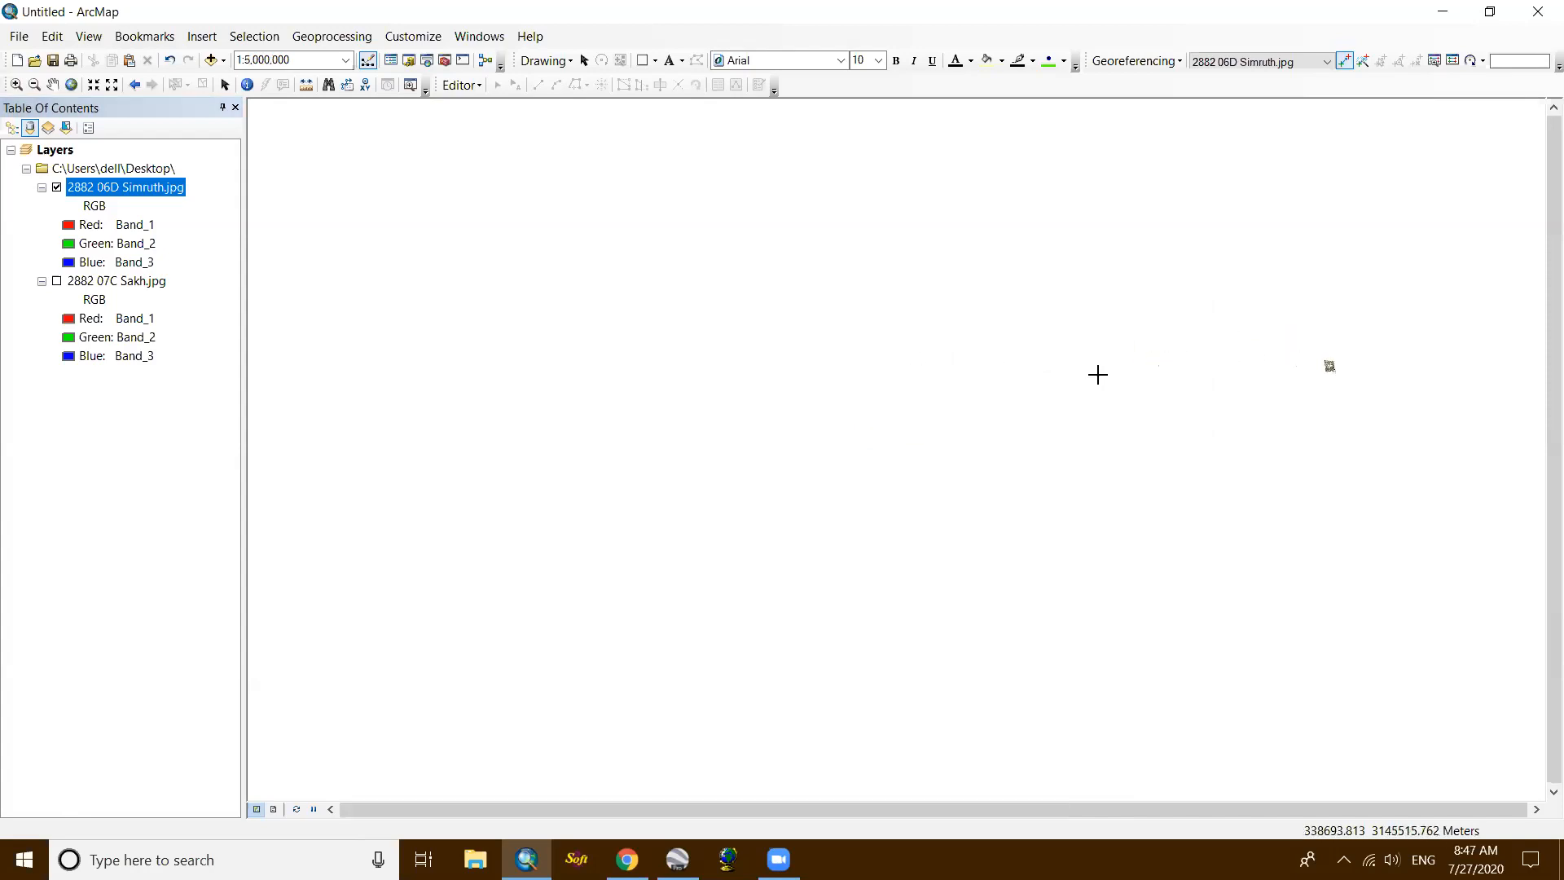
pyautogui.click(57, 282)
pyautogui.scroll(-1, 1326, 340)
pyautogui.scroll(-2, 1326, 340)
pyautogui.moveTo(1225, 486); pyautogui.dragTo(1047, 394)
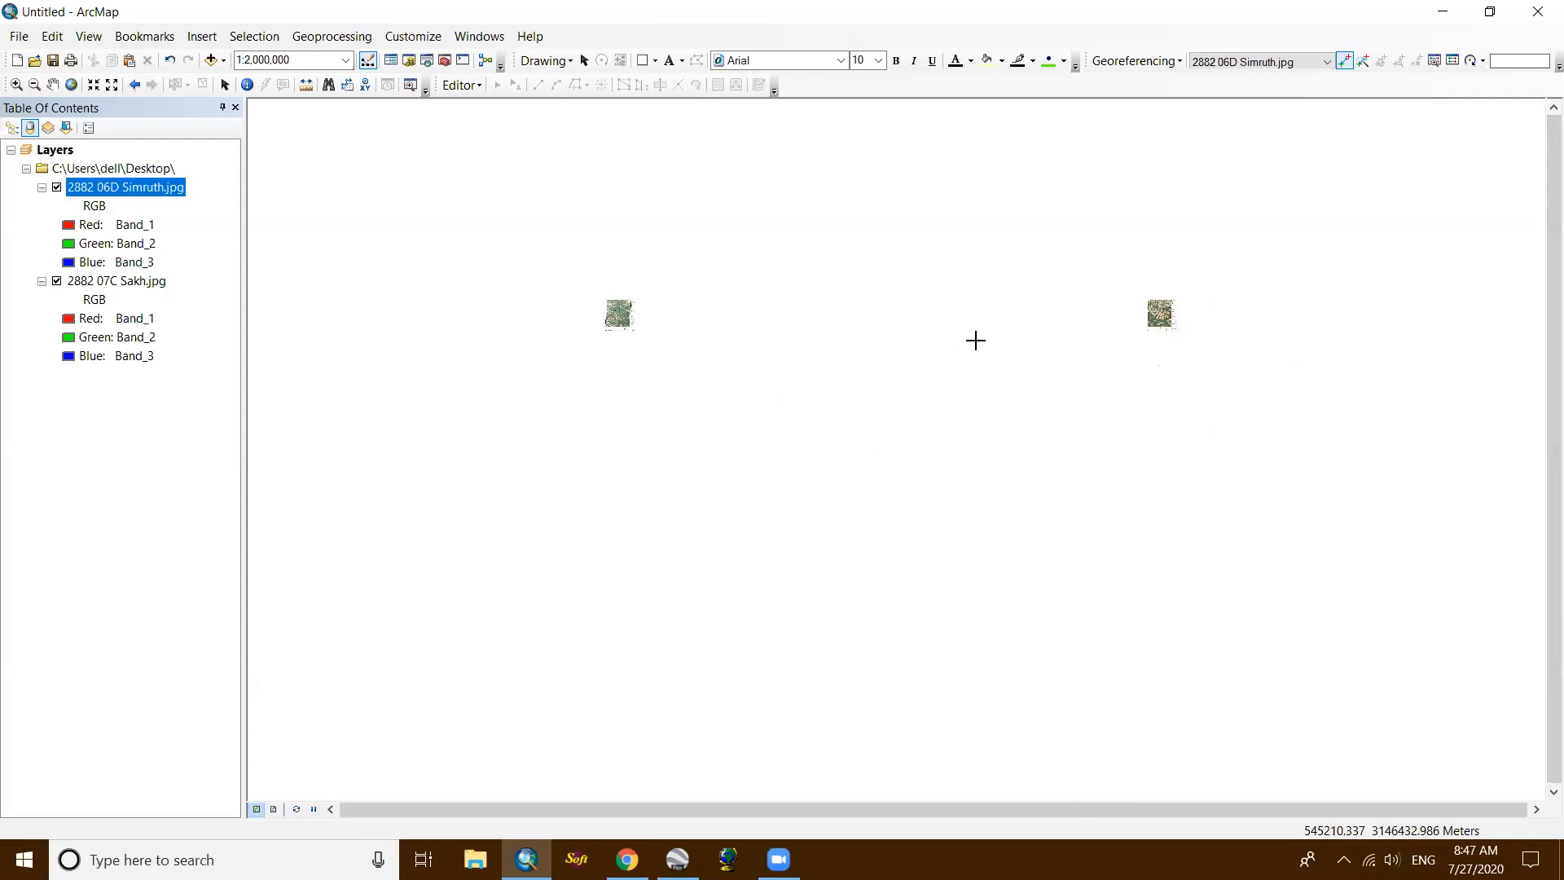
# Step: Compare the positions of the Sakh and Simruth sheets relative to each other on the map
pyautogui.scroll(-1, 975, 340)
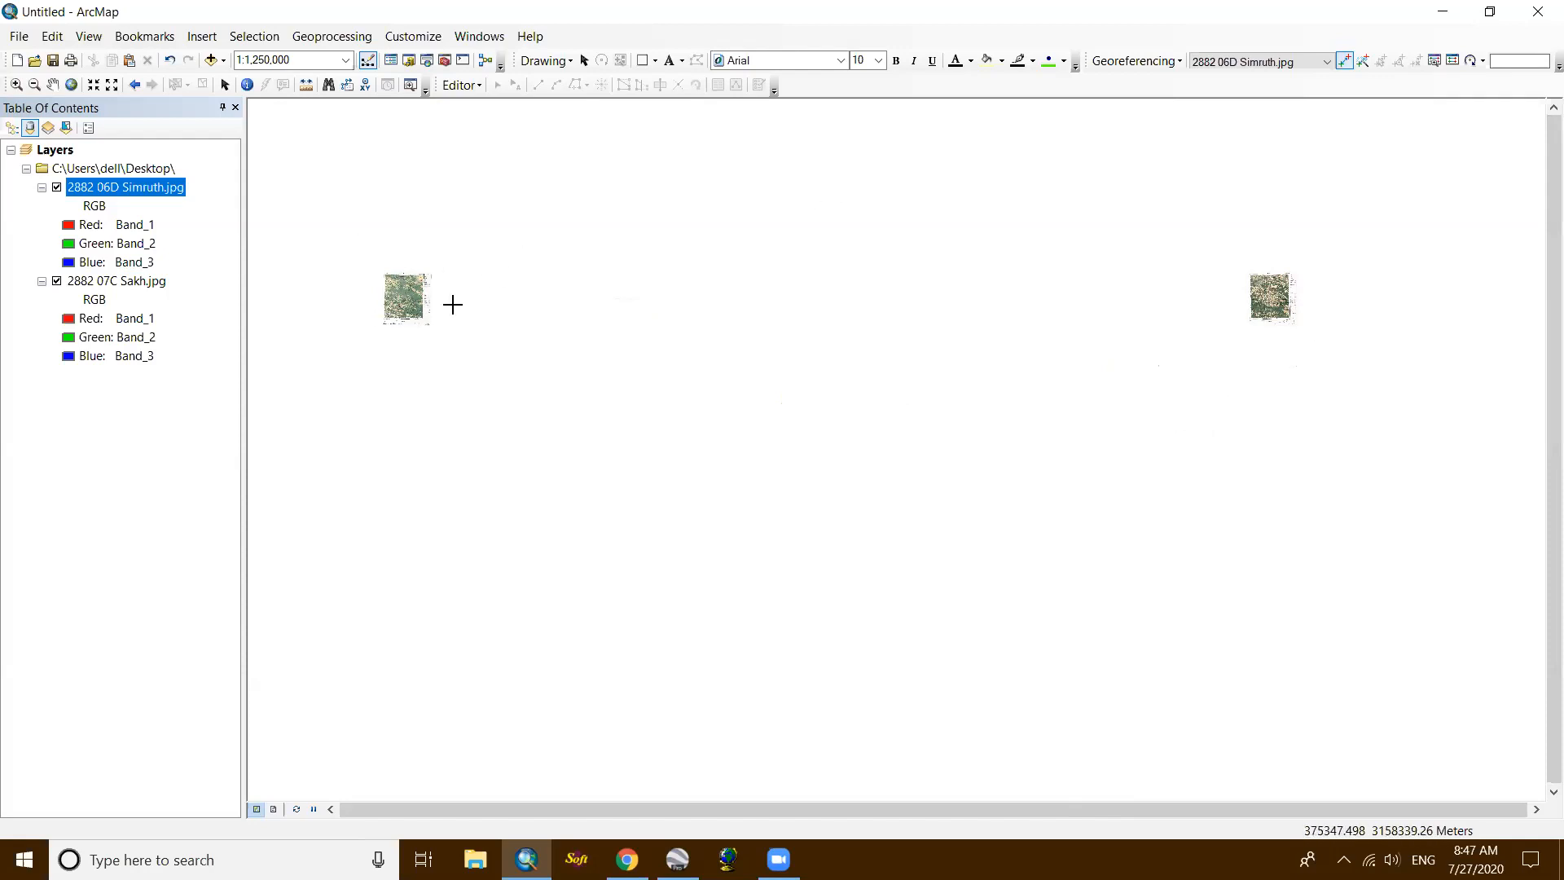
pyautogui.scroll(1, 1217, 279)
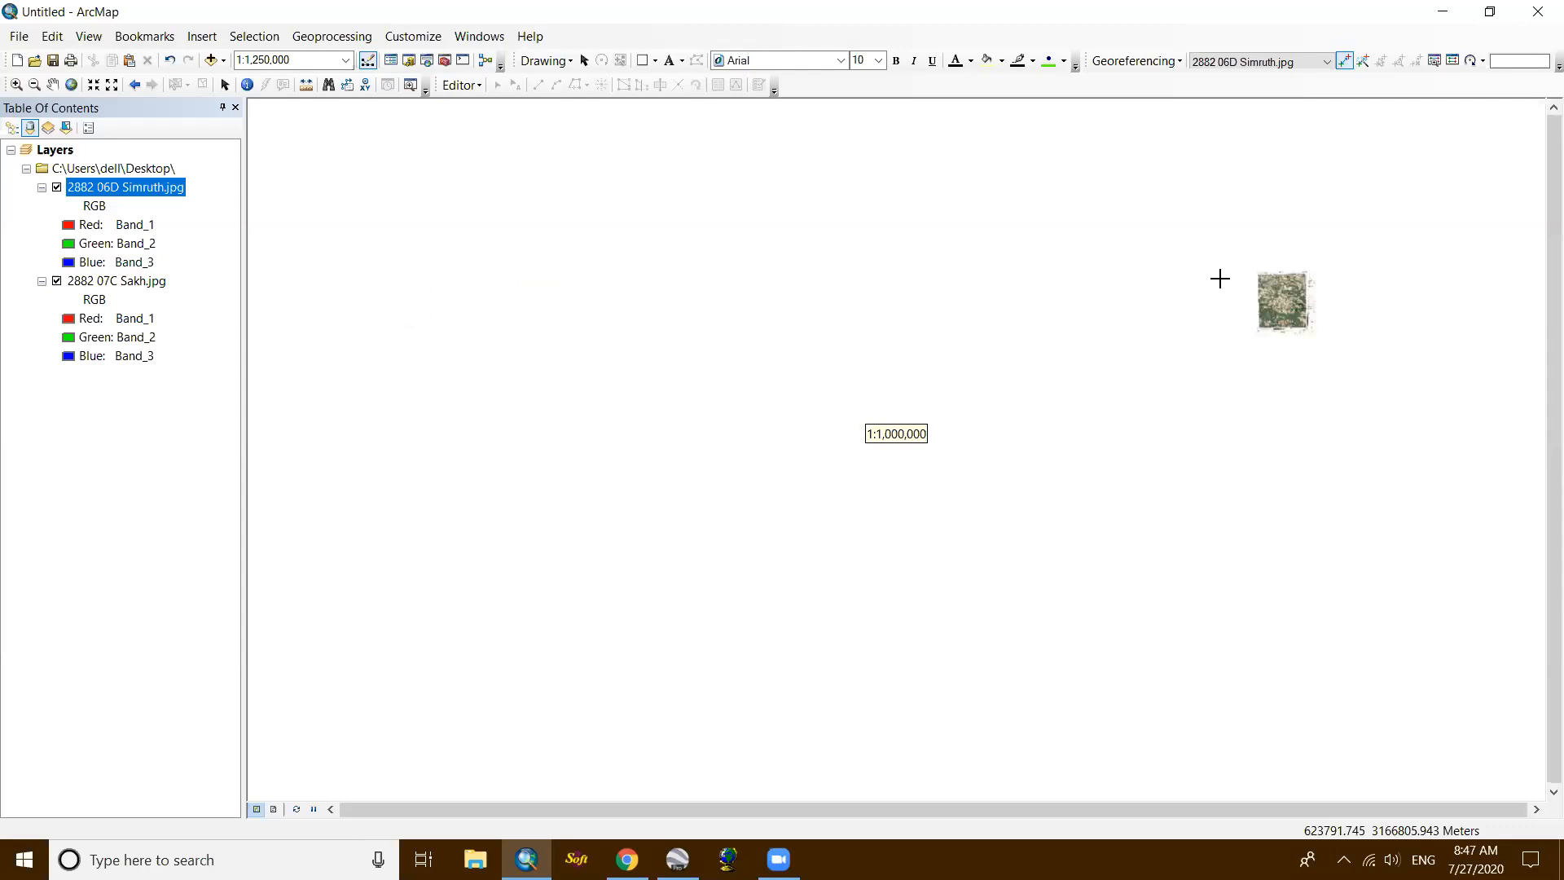
pyautogui.scroll(-1, 1219, 279)
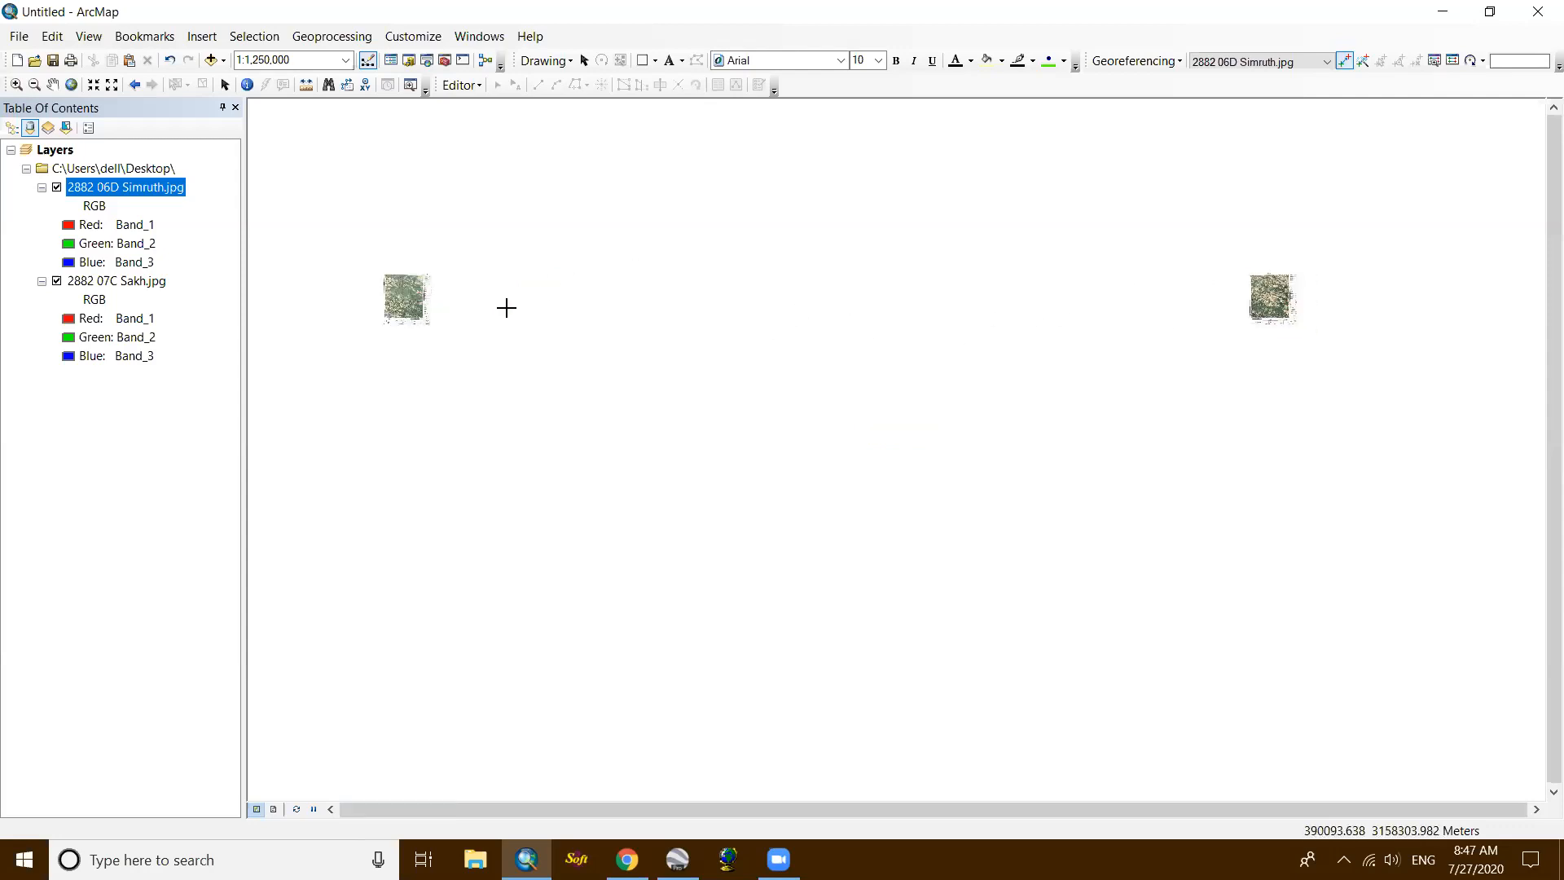
pyautogui.scroll(3, 1271, 305)
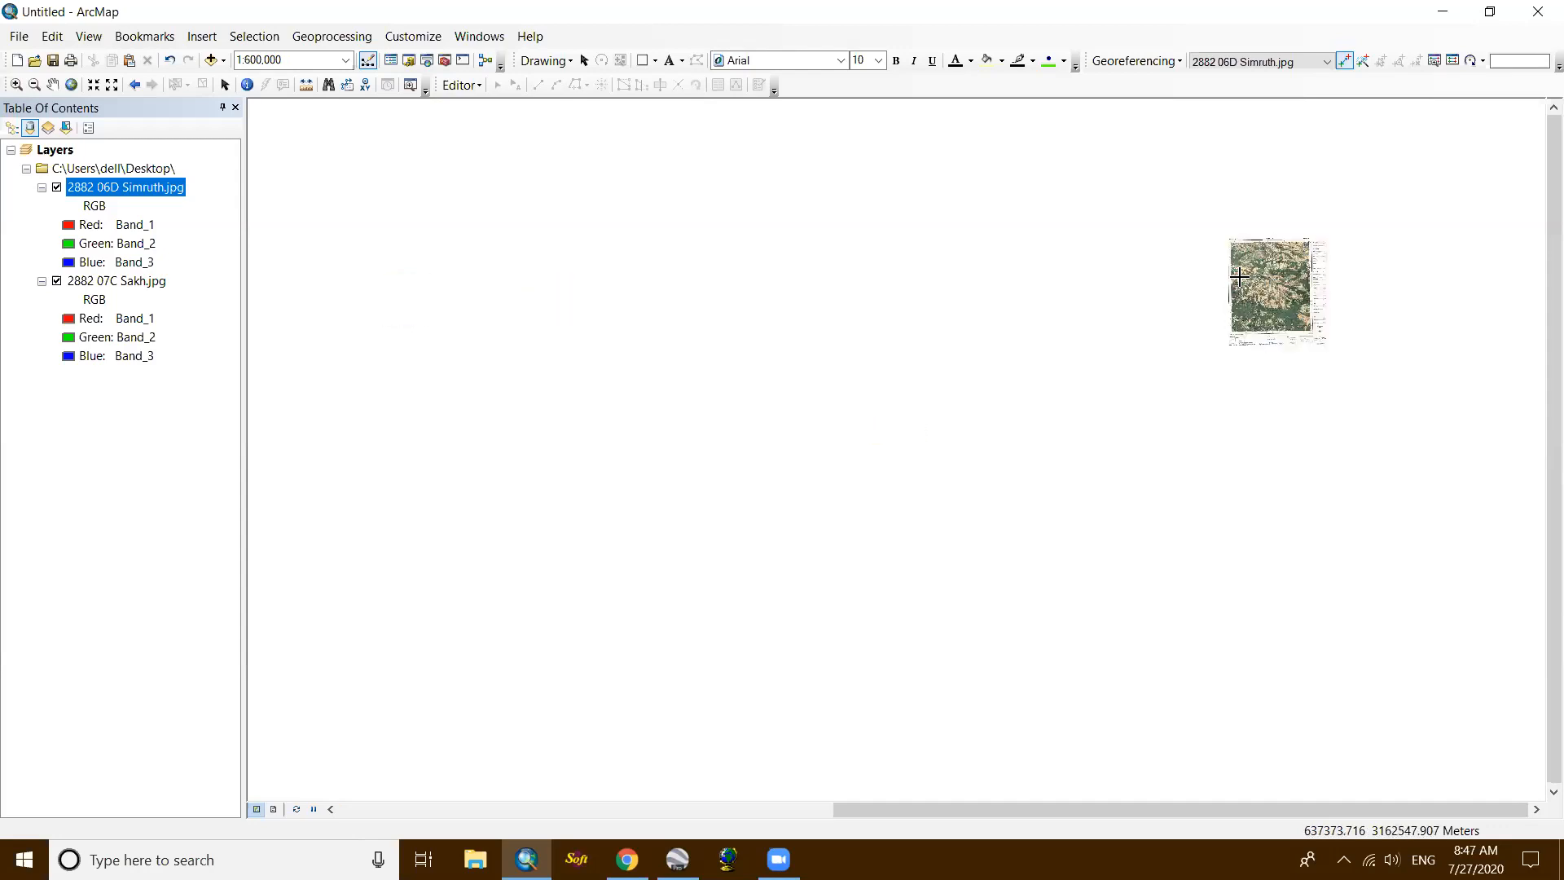
pyautogui.scroll(2, 1234, 276)
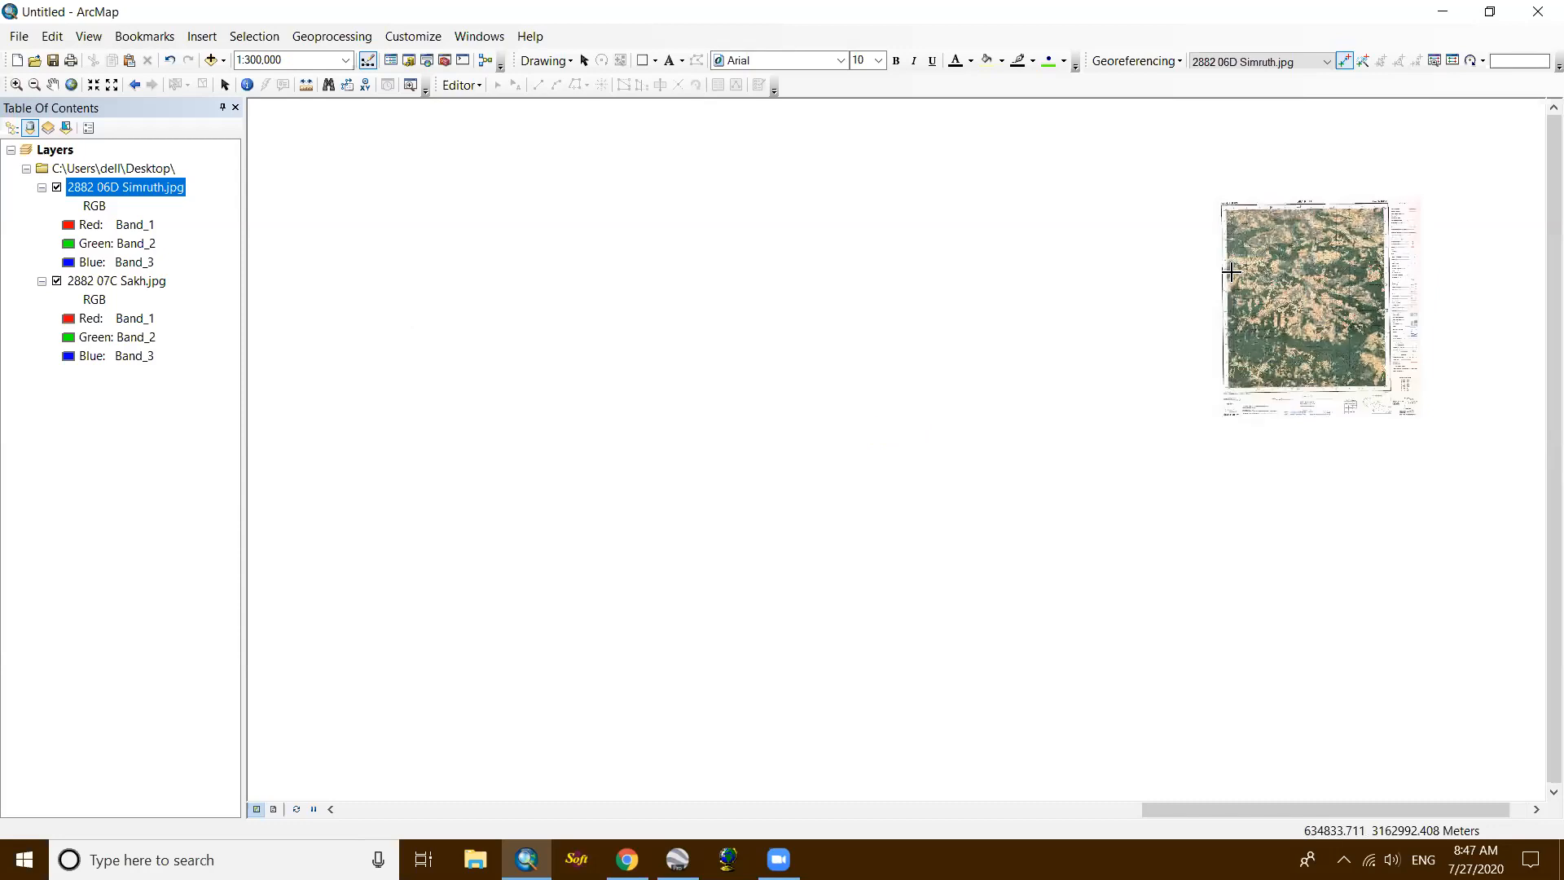
pyautogui.scroll(-2, 1234, 276)
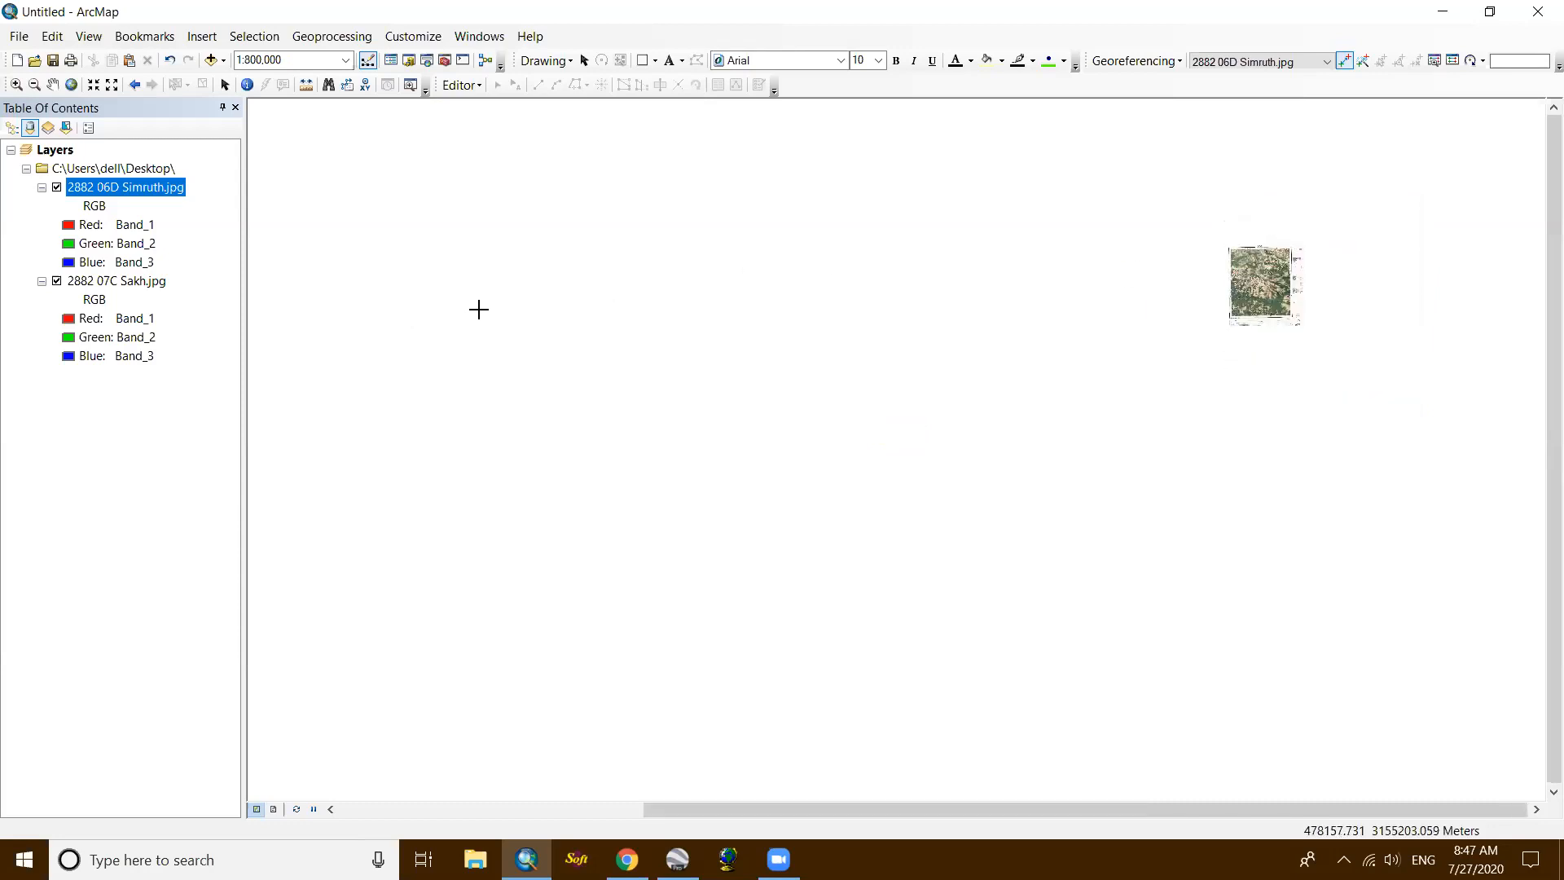
pyautogui.scroll(-2, 489, 308)
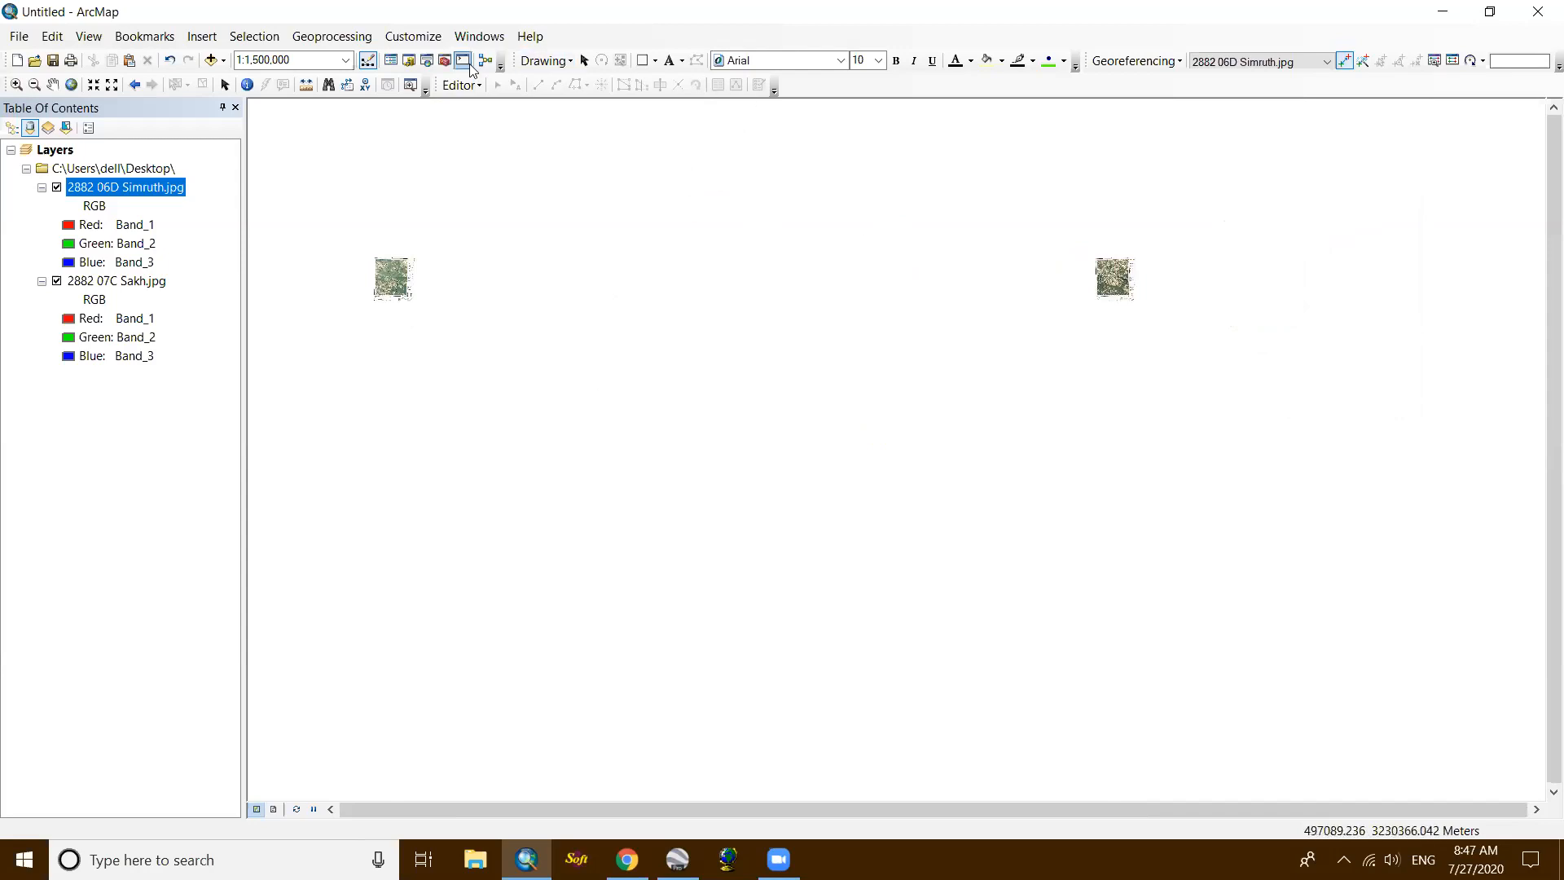
# Step: Search the geoprocessing tools for "project" and open the Define Projection tool
pyautogui.click(428, 62)
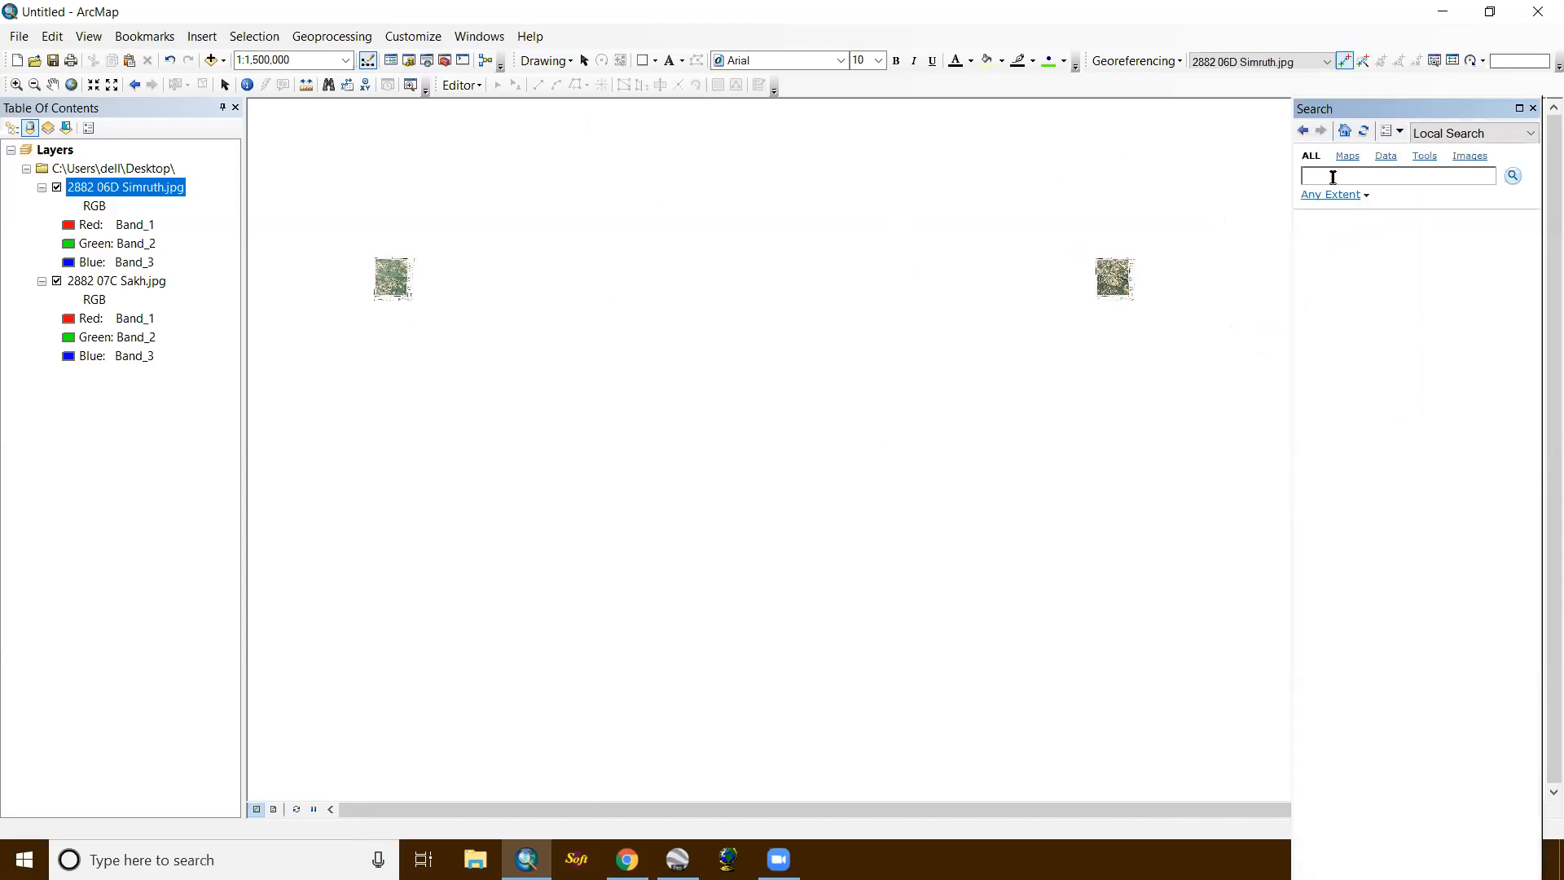
pyautogui.click(1332, 177)
pyautogui.write('project')
pyautogui.press('Return')
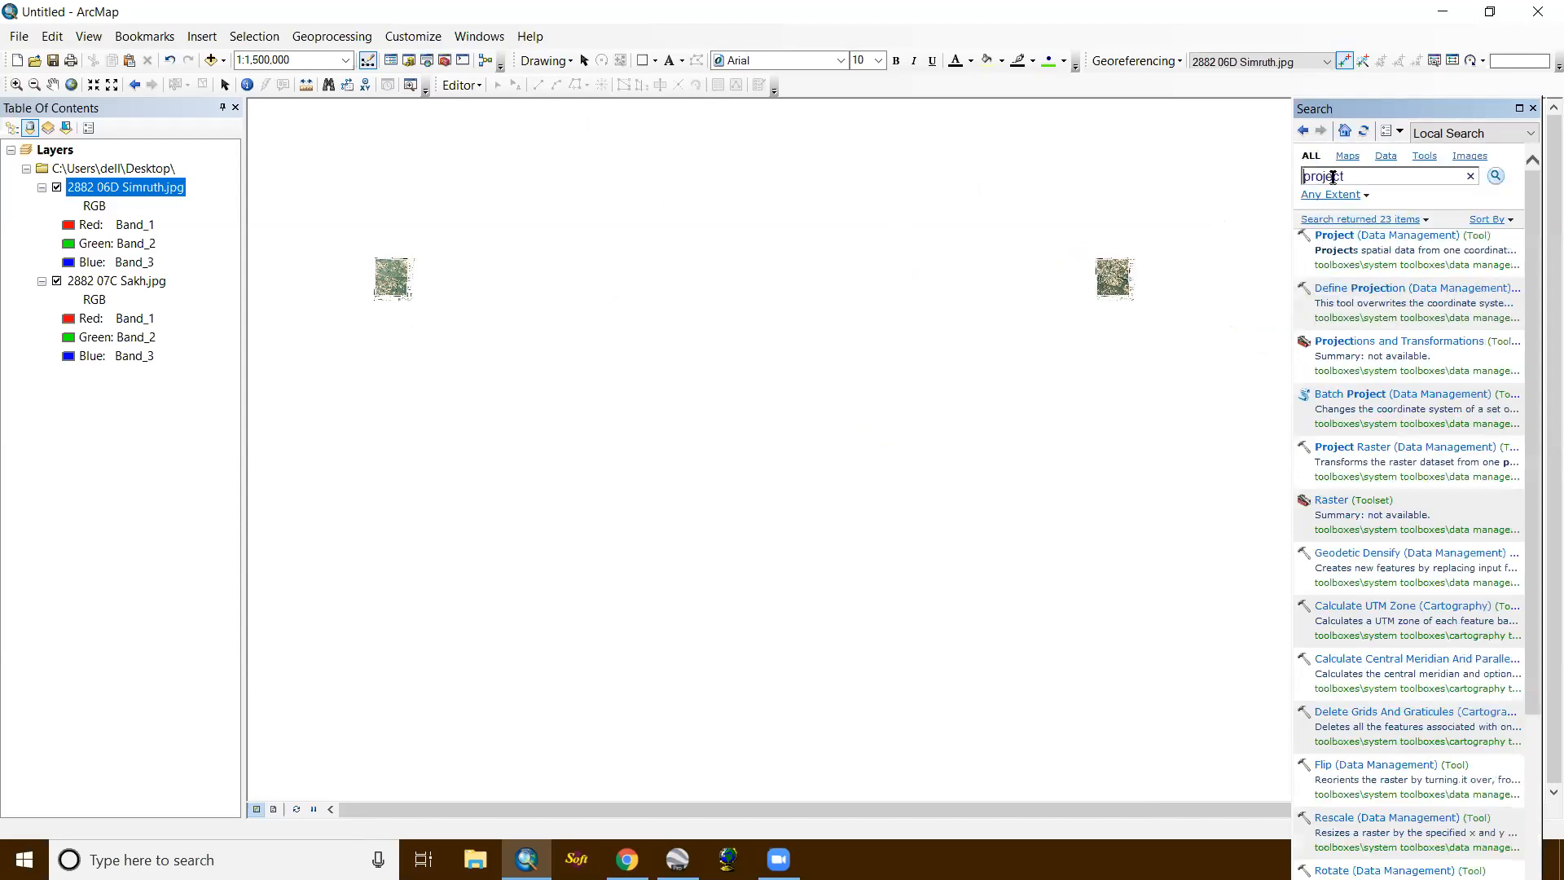
pyautogui.click(1369, 288)
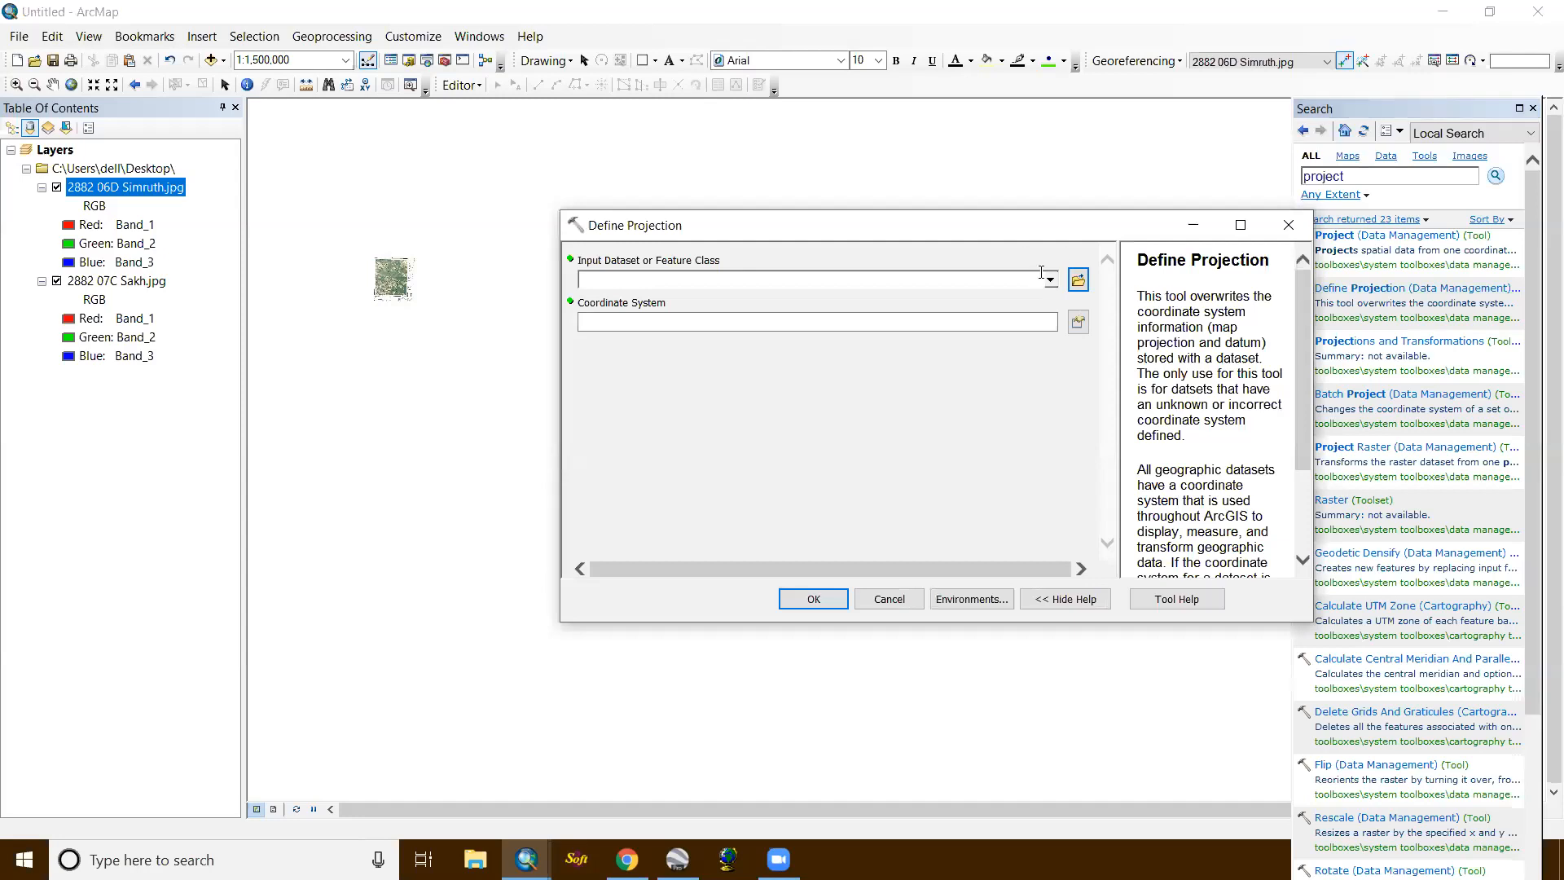
# Step: Choose 2882 06D Simruth.jpg as the dataset whose projection is defined and read the warning about it
pyautogui.click(1051, 281)
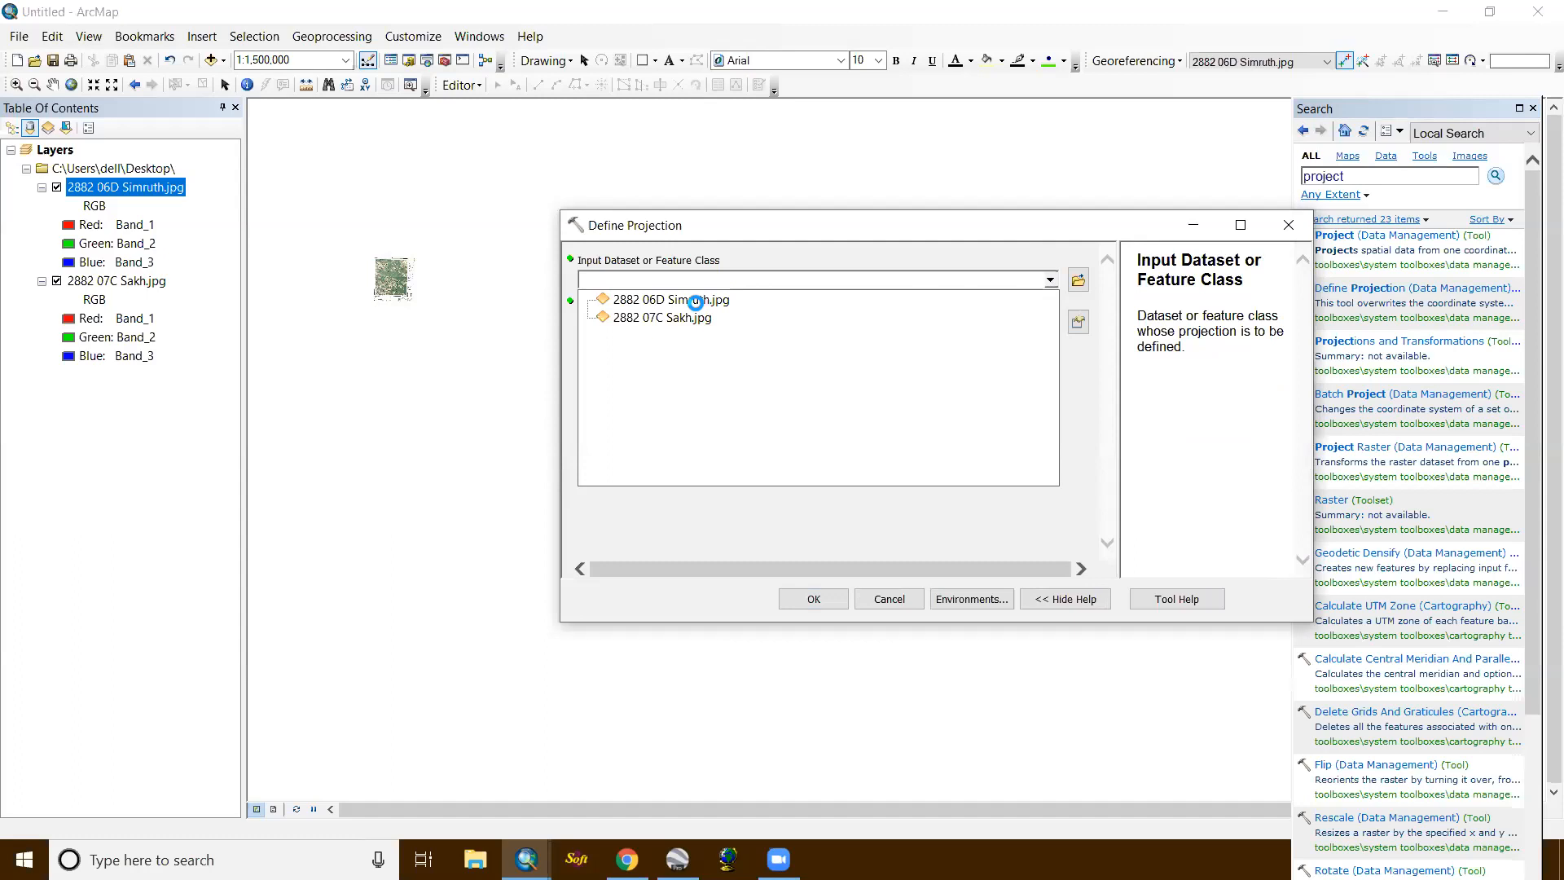
pyautogui.click(696, 300)
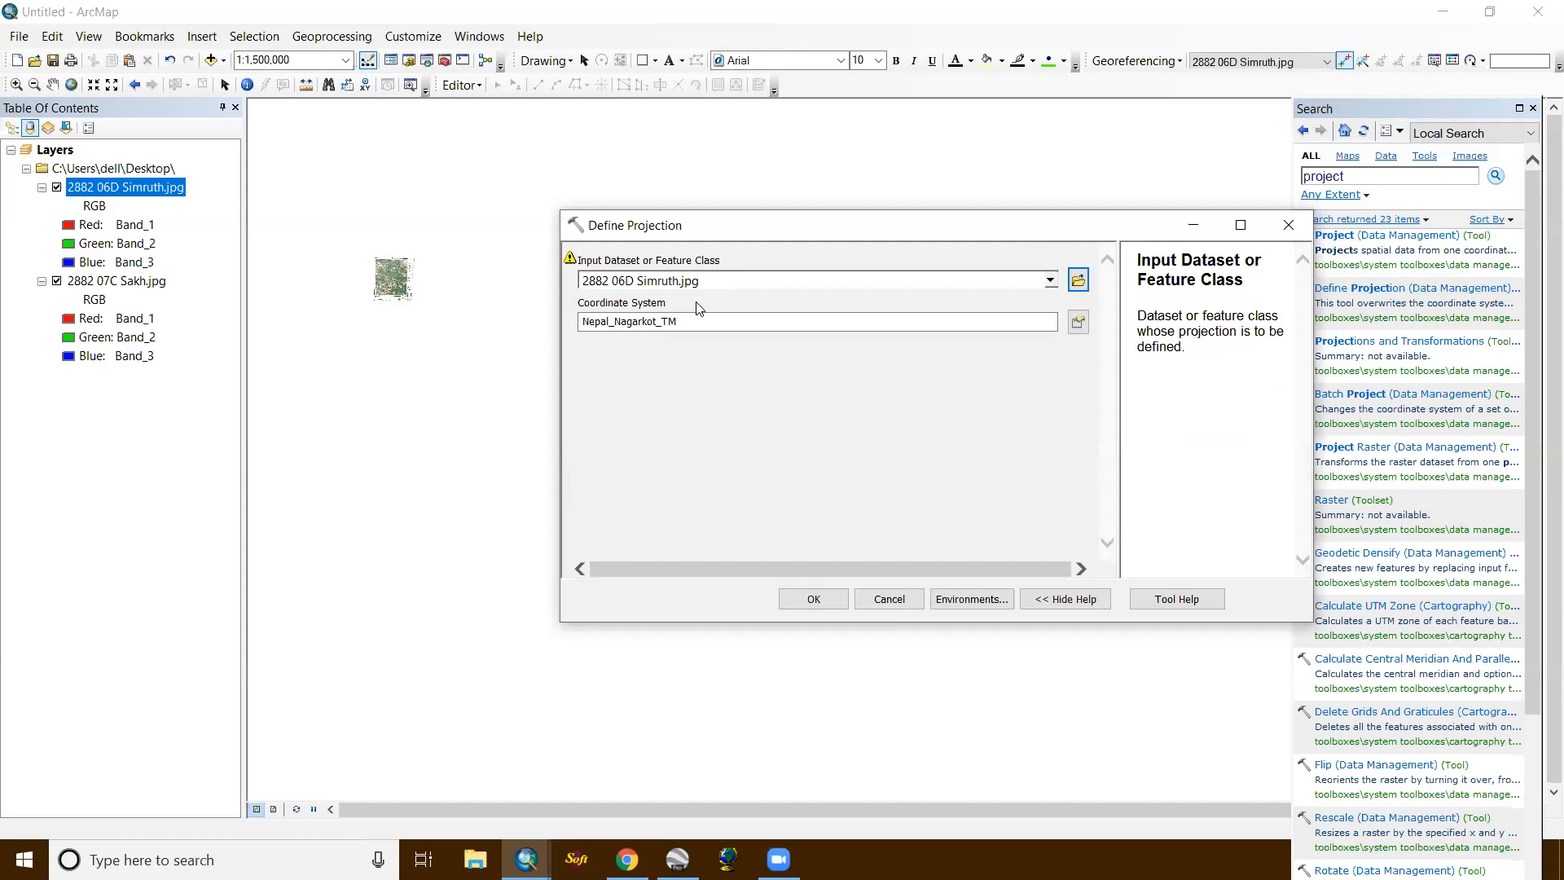
pyautogui.click(570, 259)
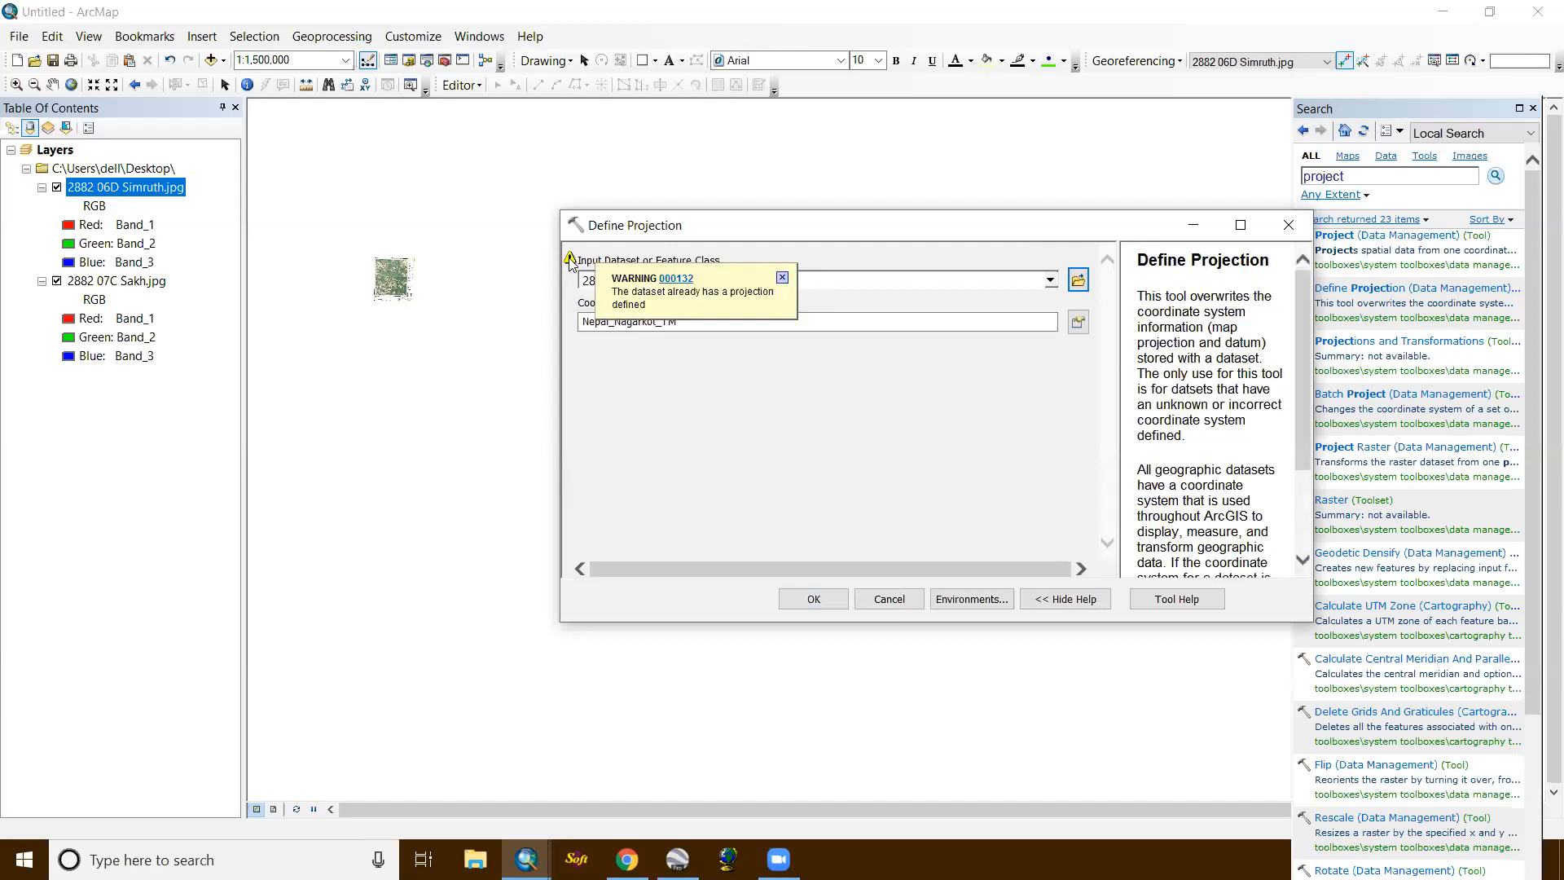
pyautogui.click(783, 276)
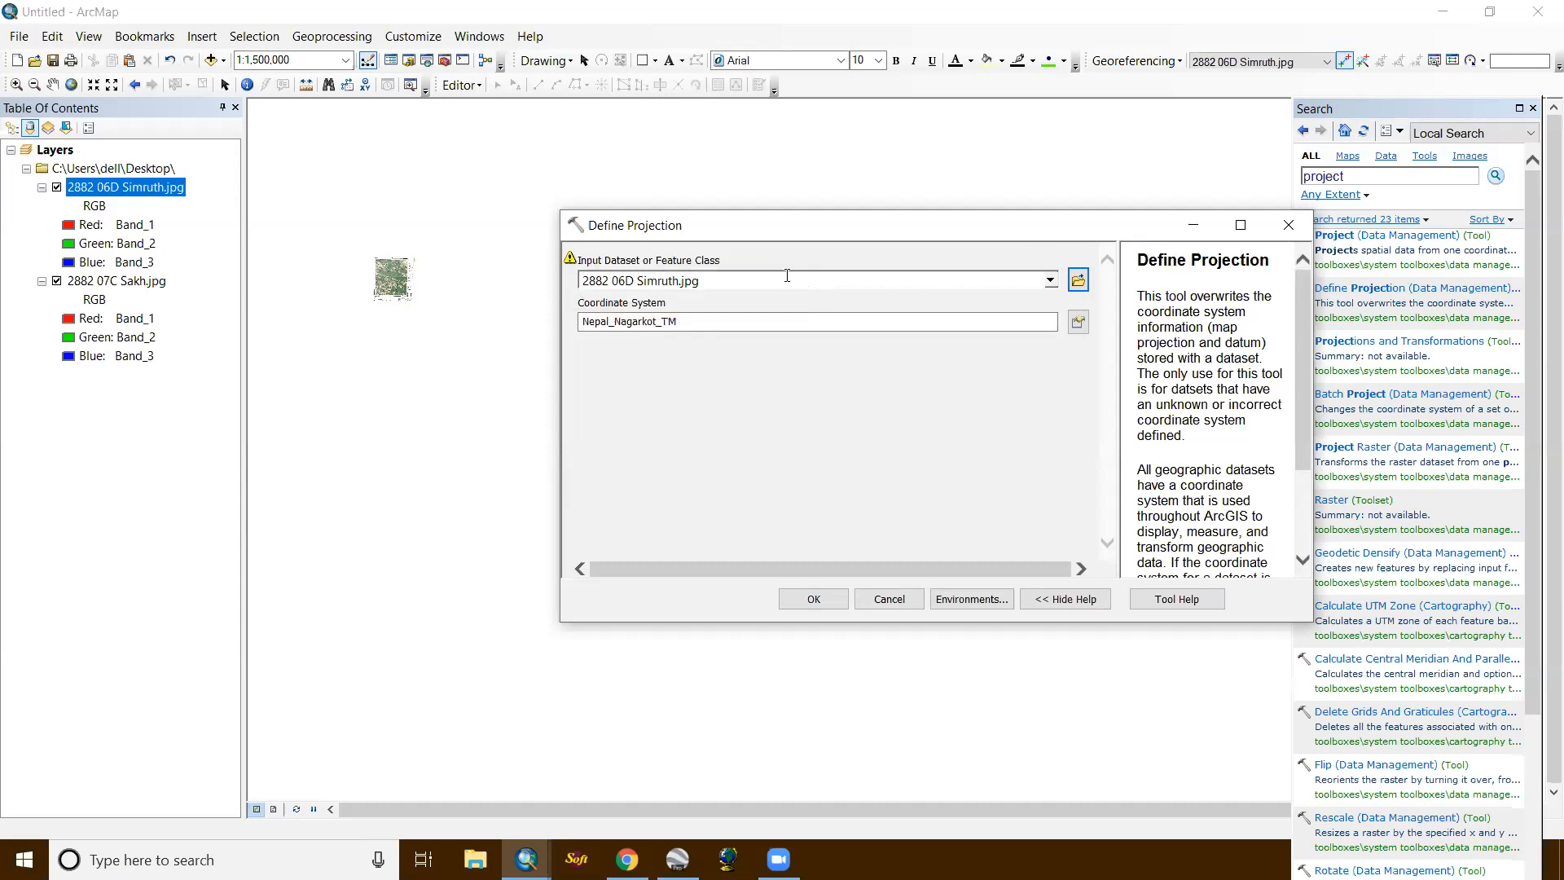
# Step: Try to use 2882 06D Simruth.jpg as the input dataset of the Project tool
pyautogui.click(1288, 224)
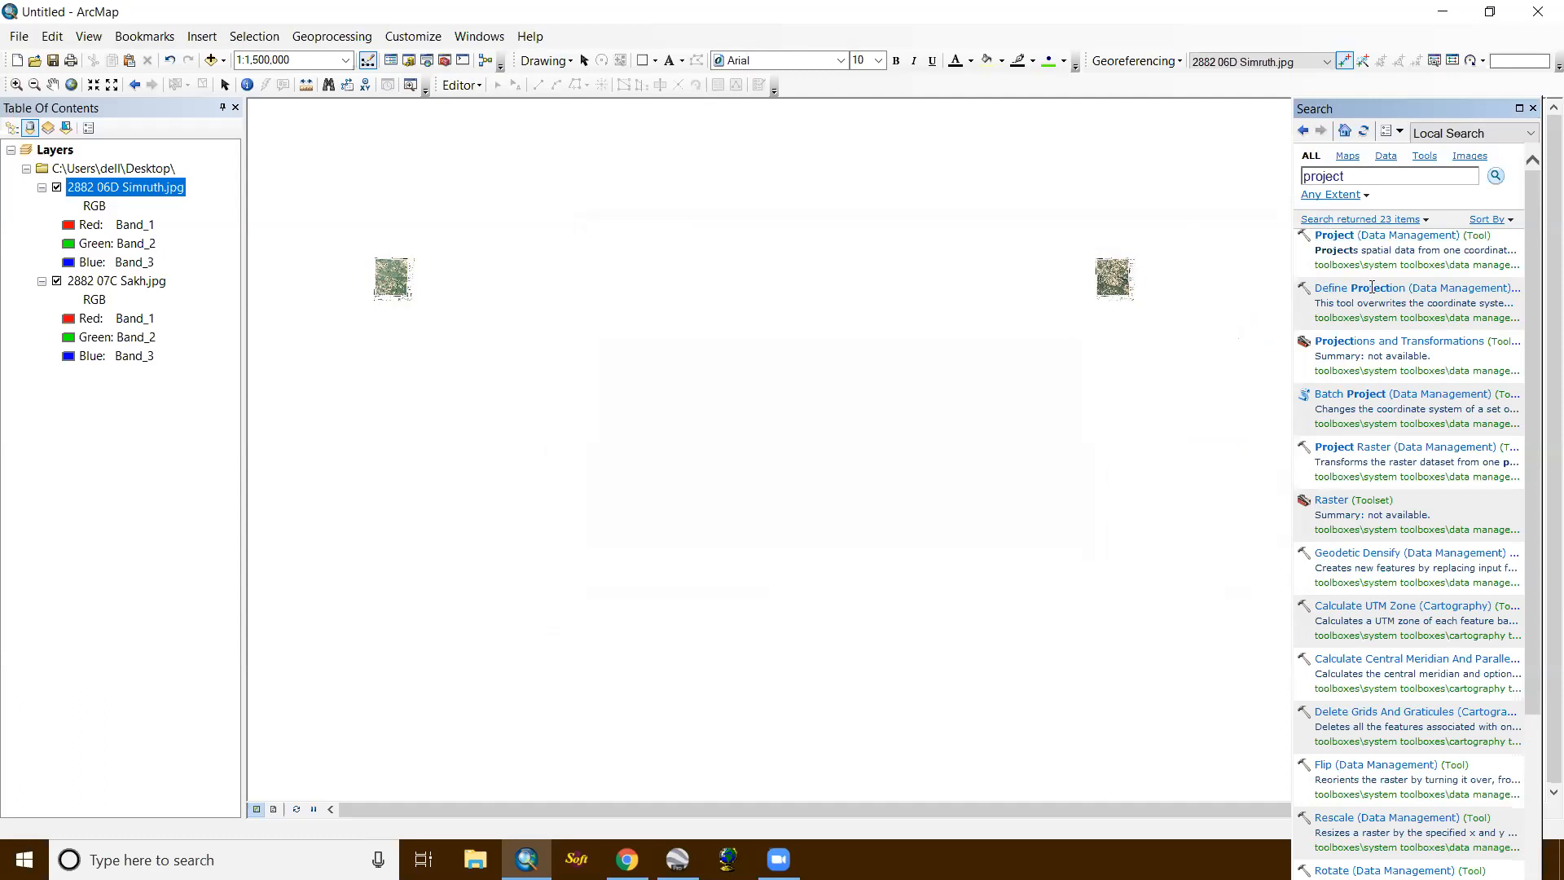
pyautogui.click(1350, 236)
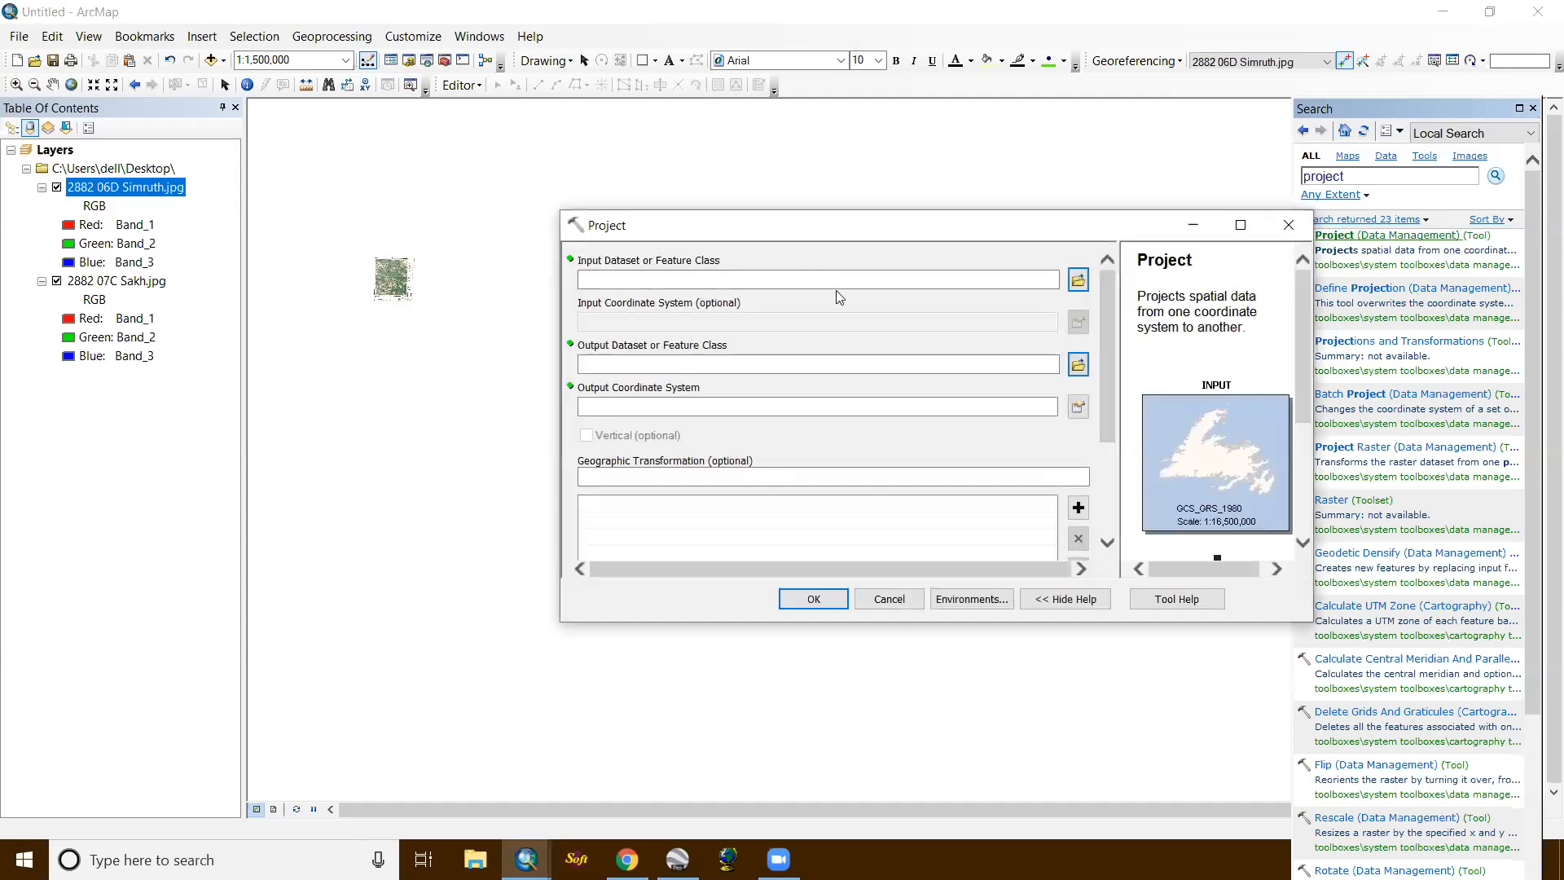
pyautogui.click(1017, 280)
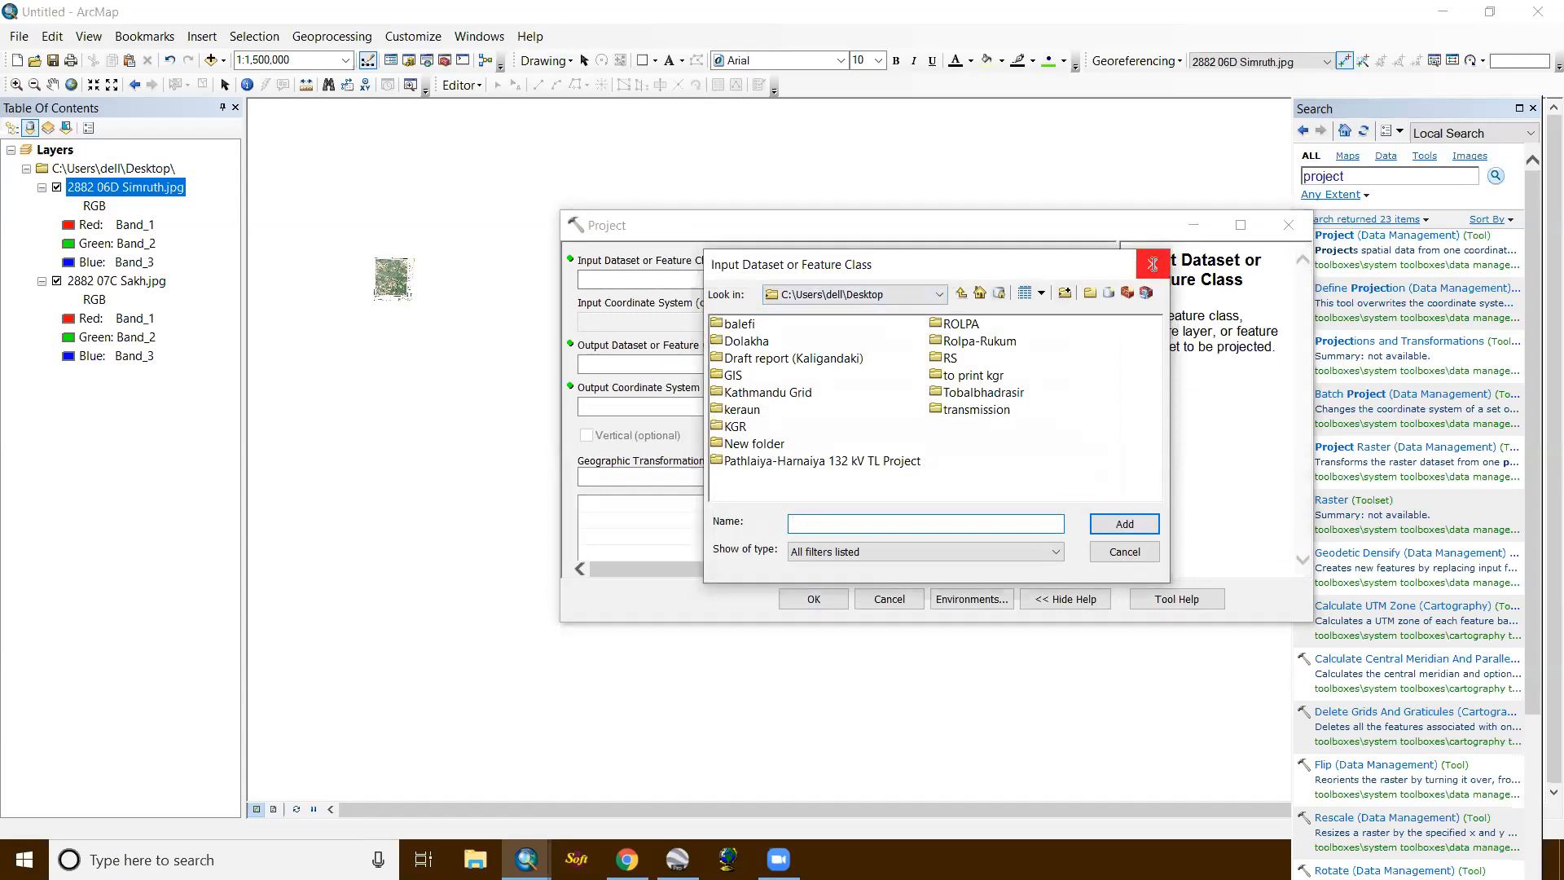
pyautogui.click(1152, 263)
pyautogui.moveTo(114, 188); pyautogui.dragTo(646, 293)
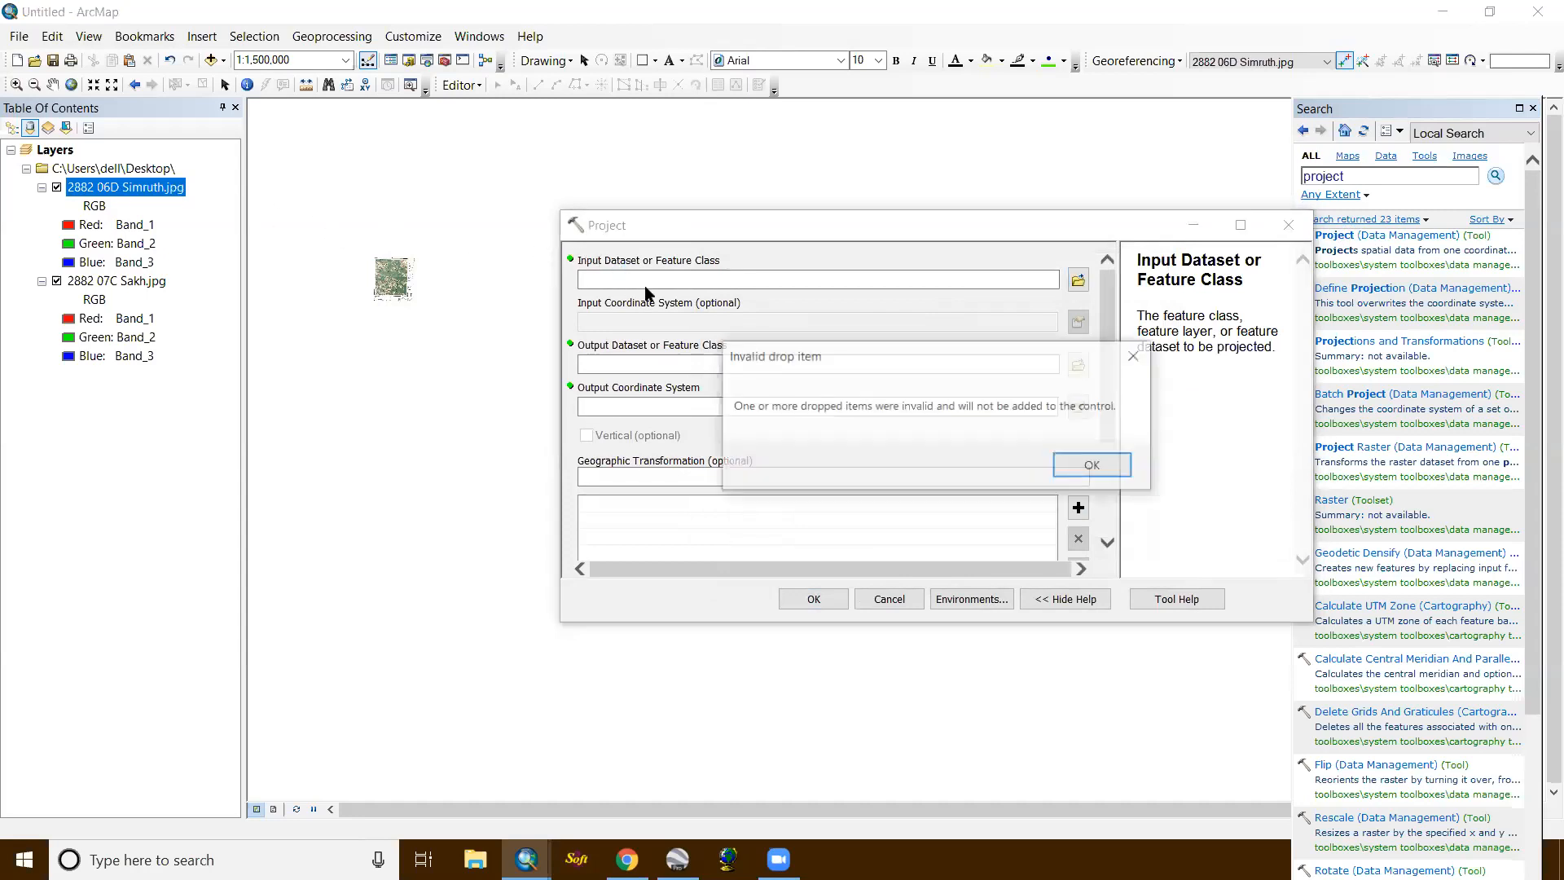
pyautogui.click(1066, 465)
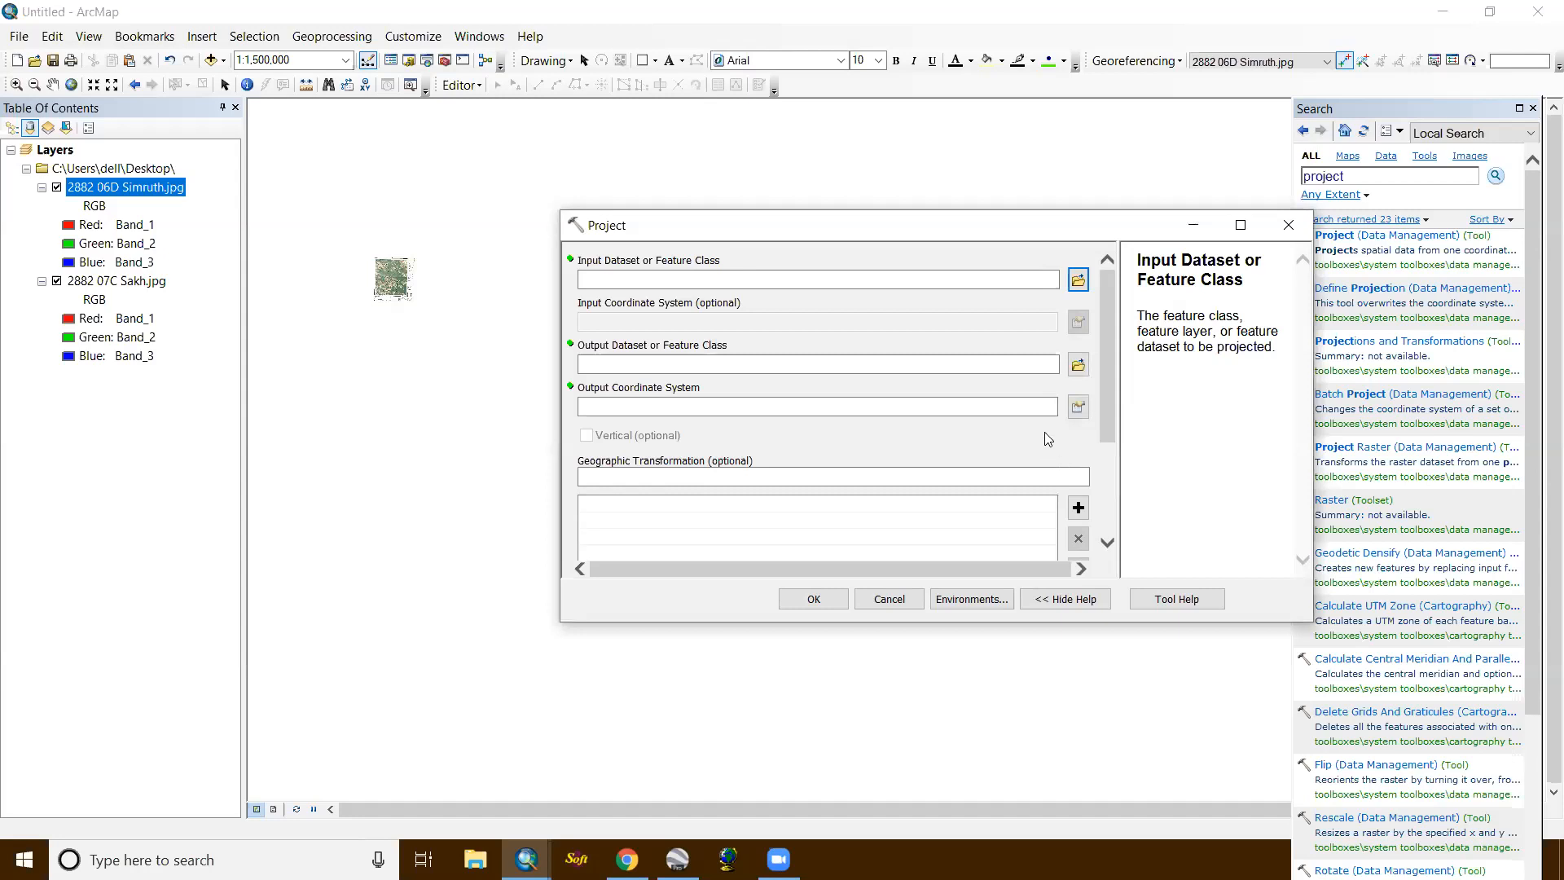
pyautogui.click(1286, 235)
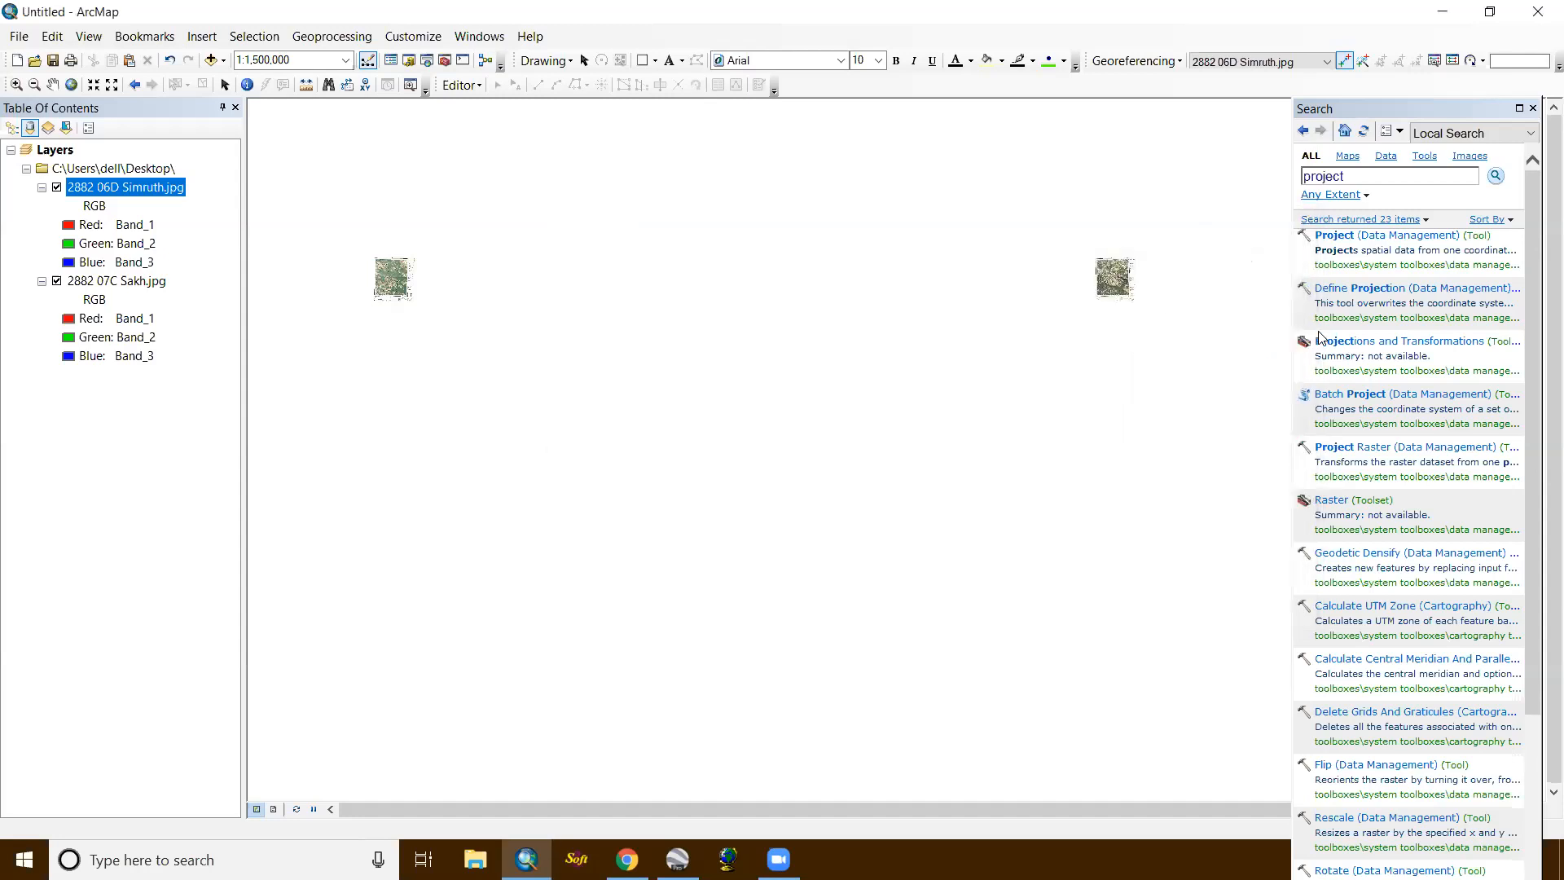
# Step: Open Project Raster with 2882 06D Simruth.jpg as input and name the output raster simruth_1 in the Desktop GIS folder
pyautogui.click(1372, 450)
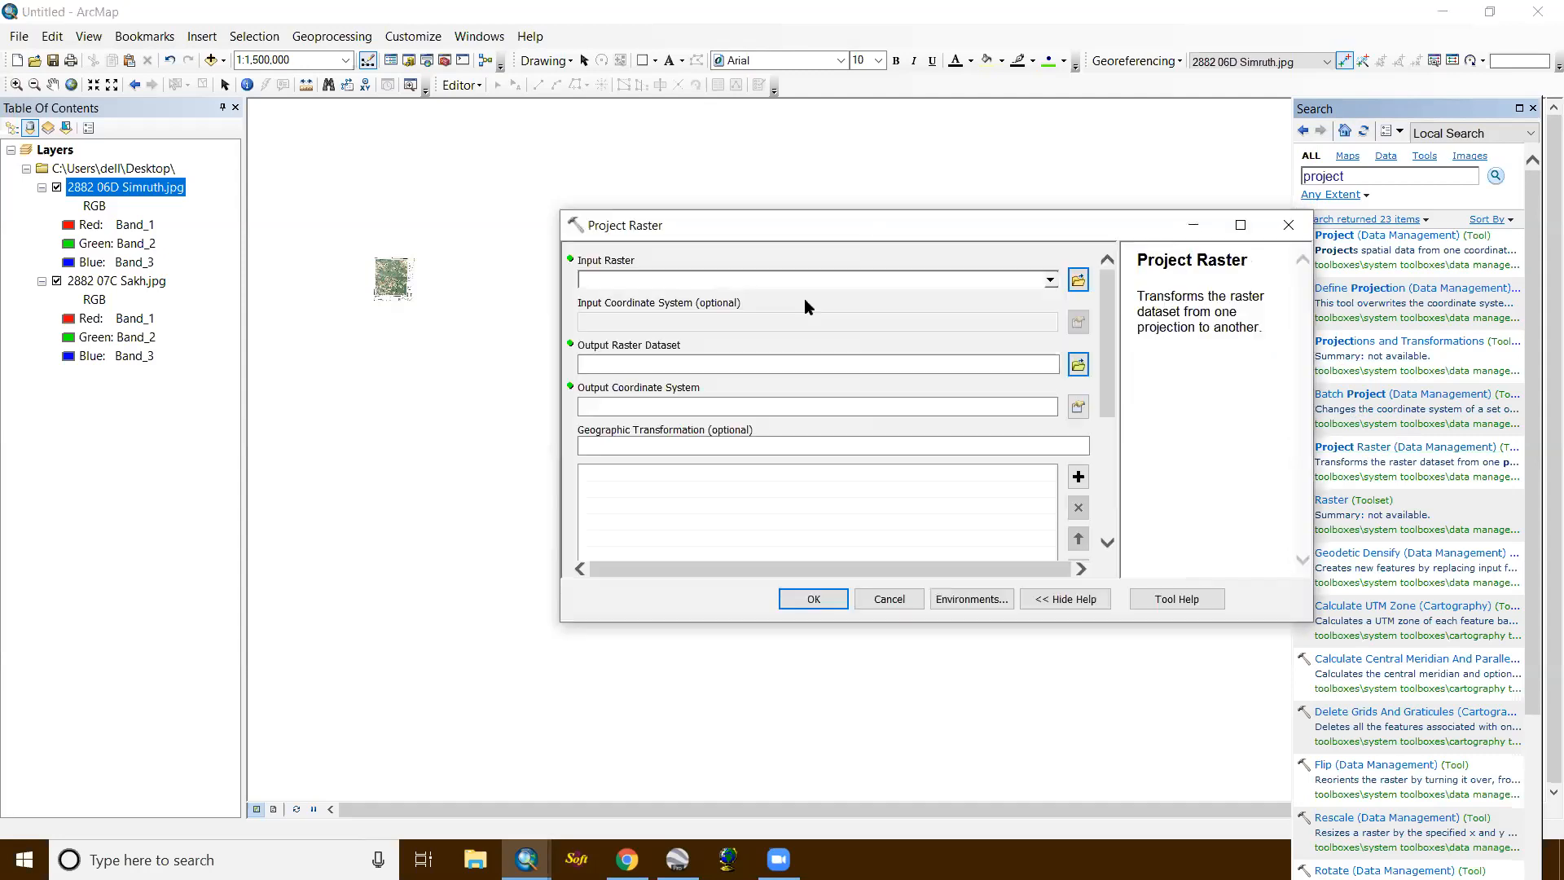
pyautogui.click(1051, 281)
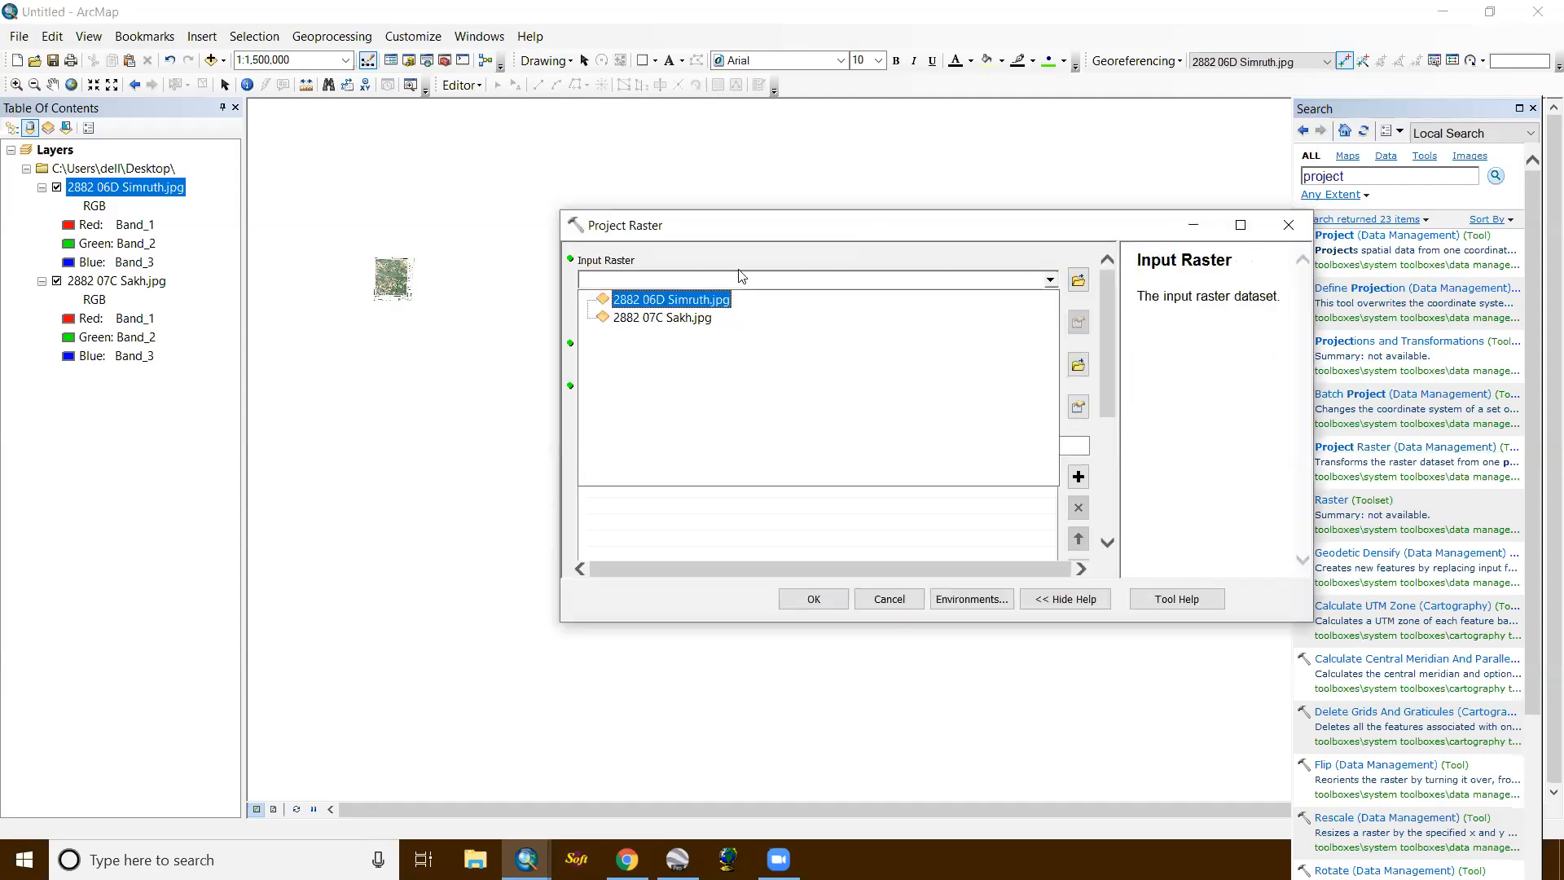
pyautogui.click(683, 303)
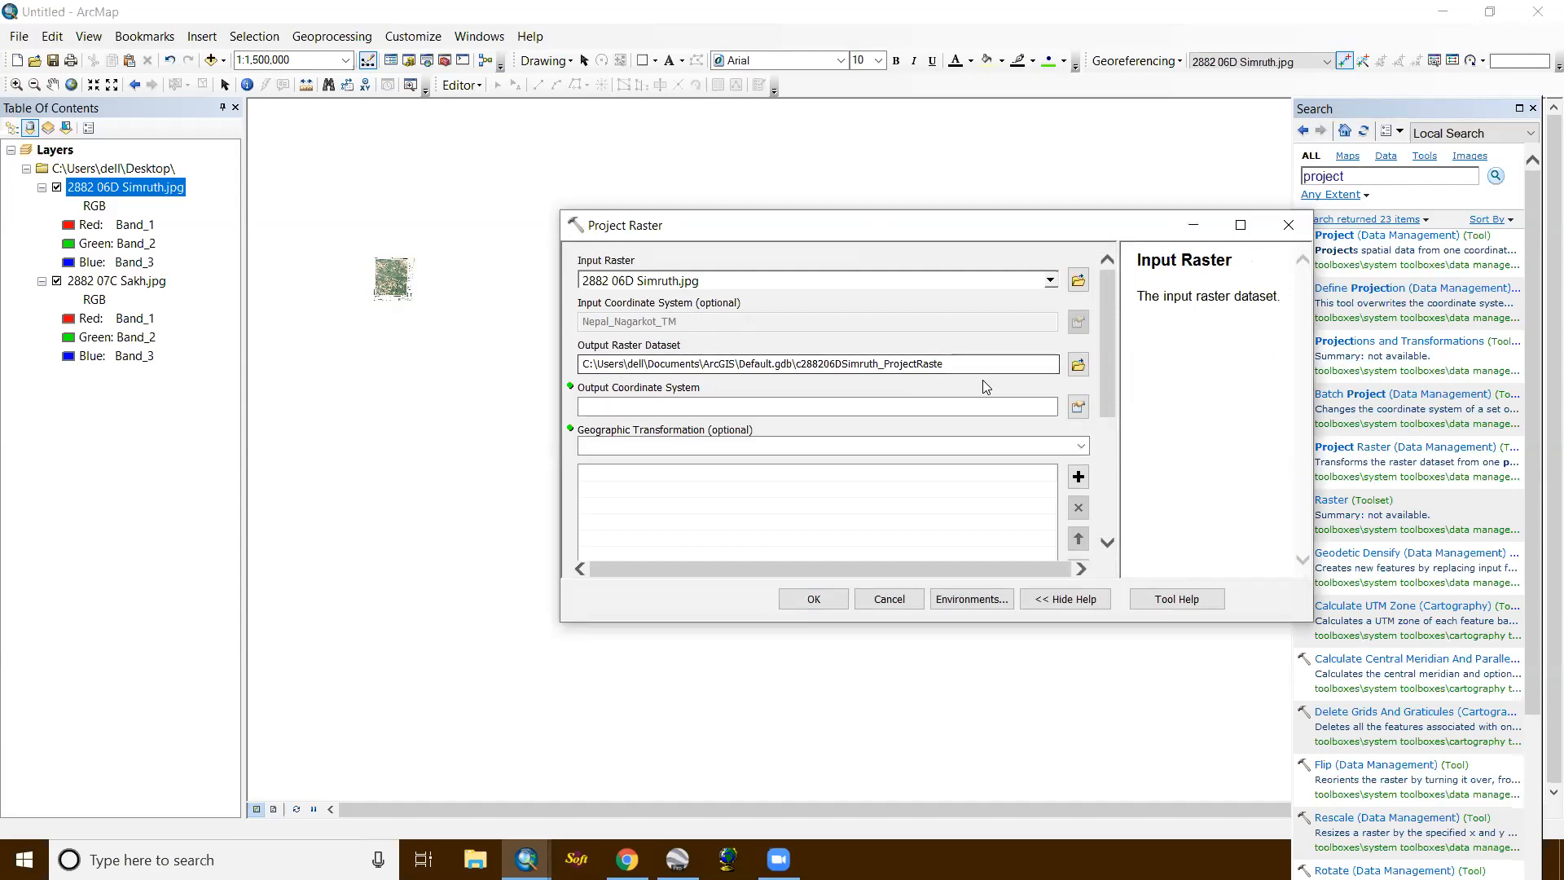
pyautogui.click(1075, 364)
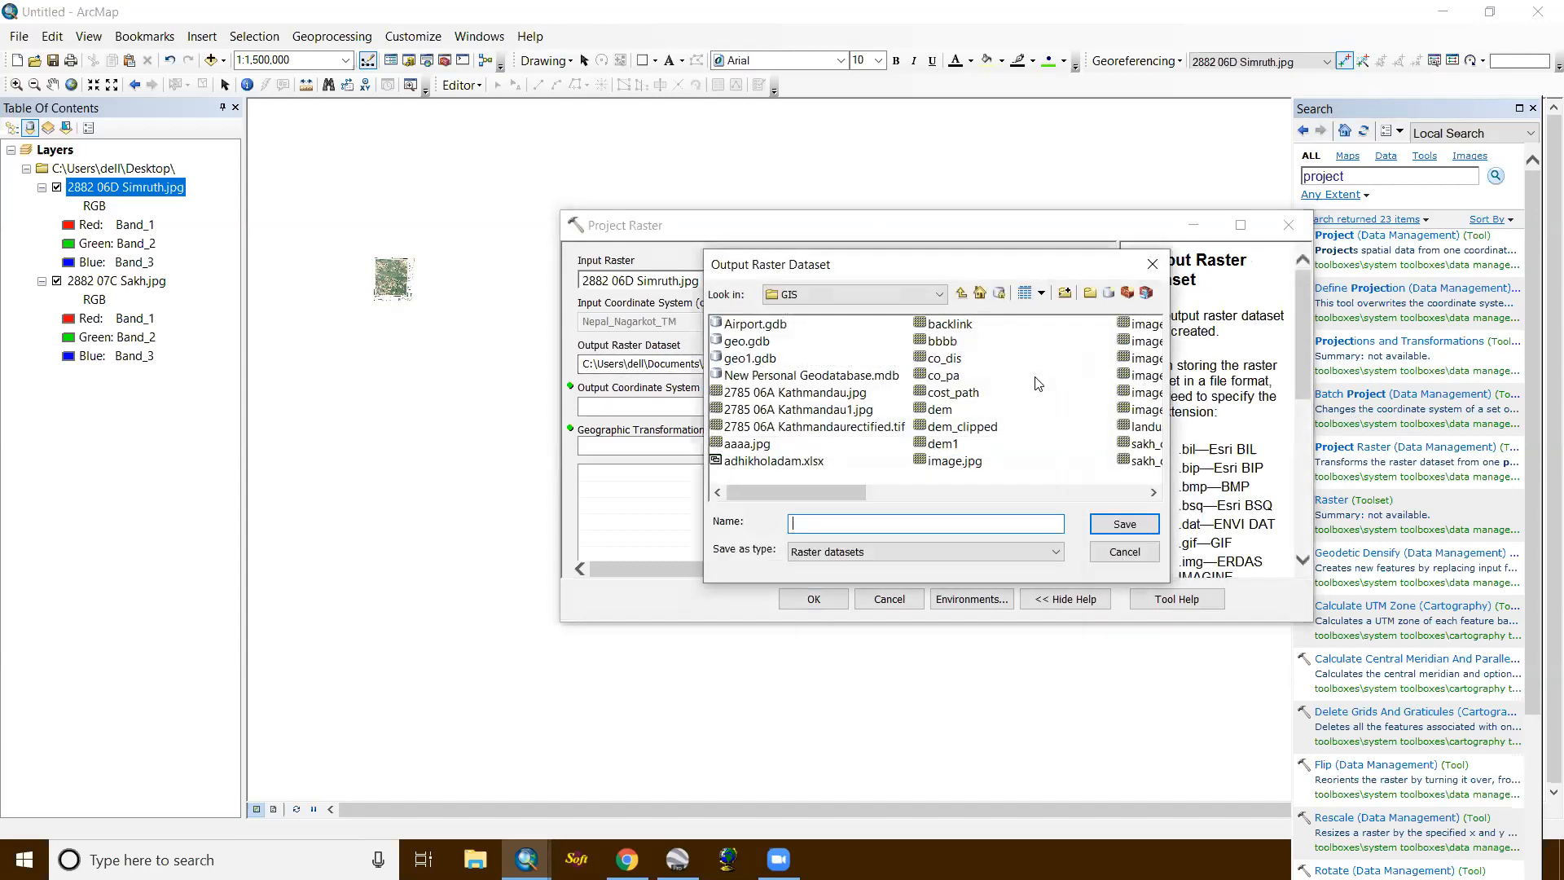
pyautogui.write('simruth_1')
pyautogui.click(1125, 525)
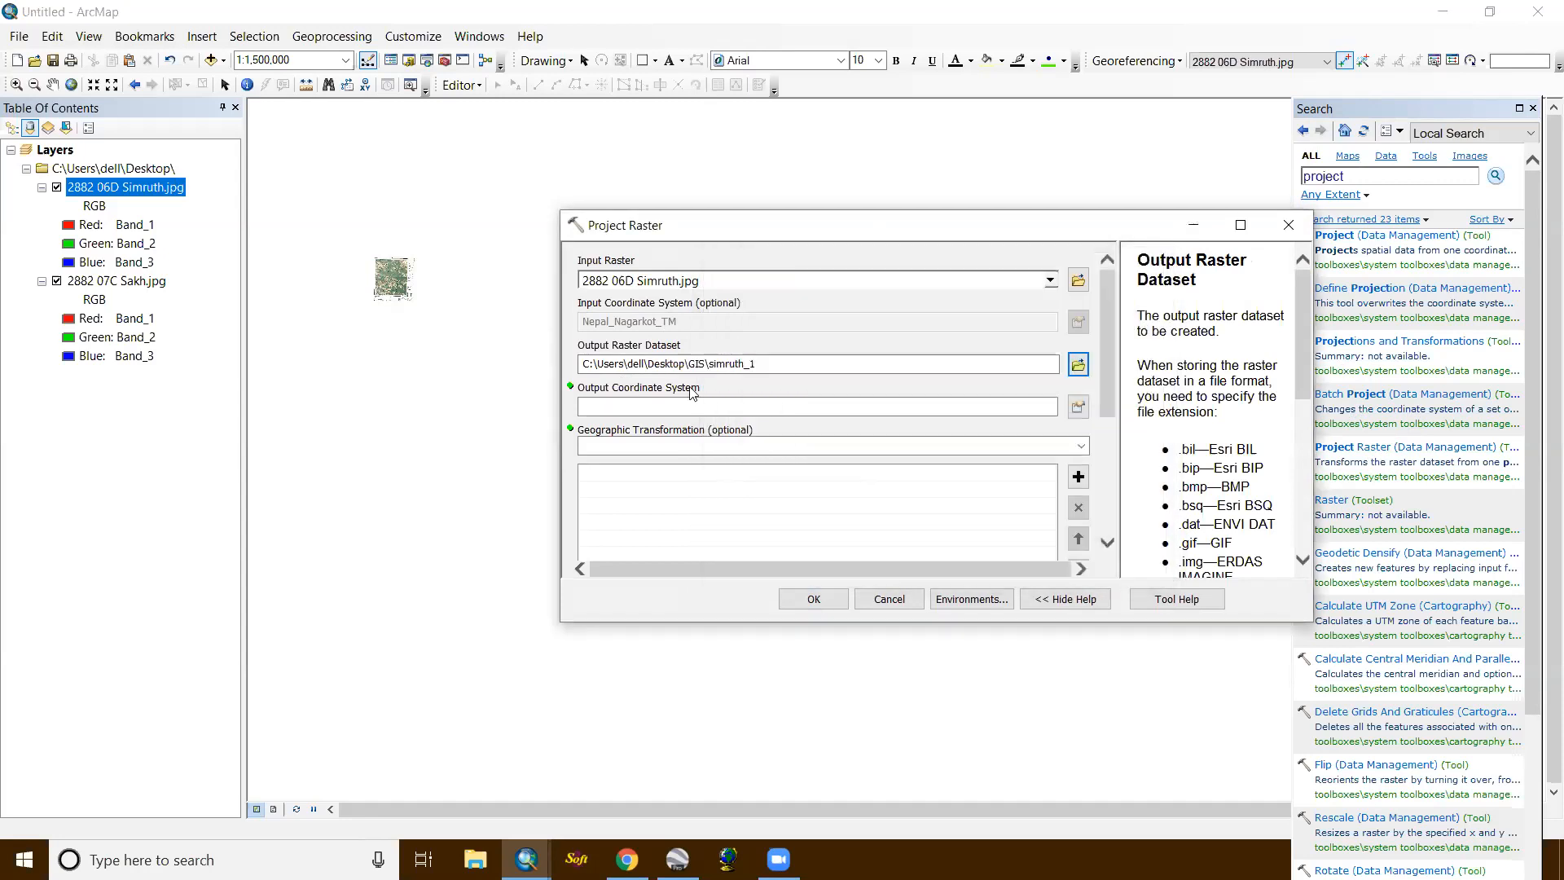
# Step: Compare the central meridians of the favorite coordinate systems Nepal Nagarkot TM, nepal 87 and nepal81 for the output raster
pyautogui.click(1079, 408)
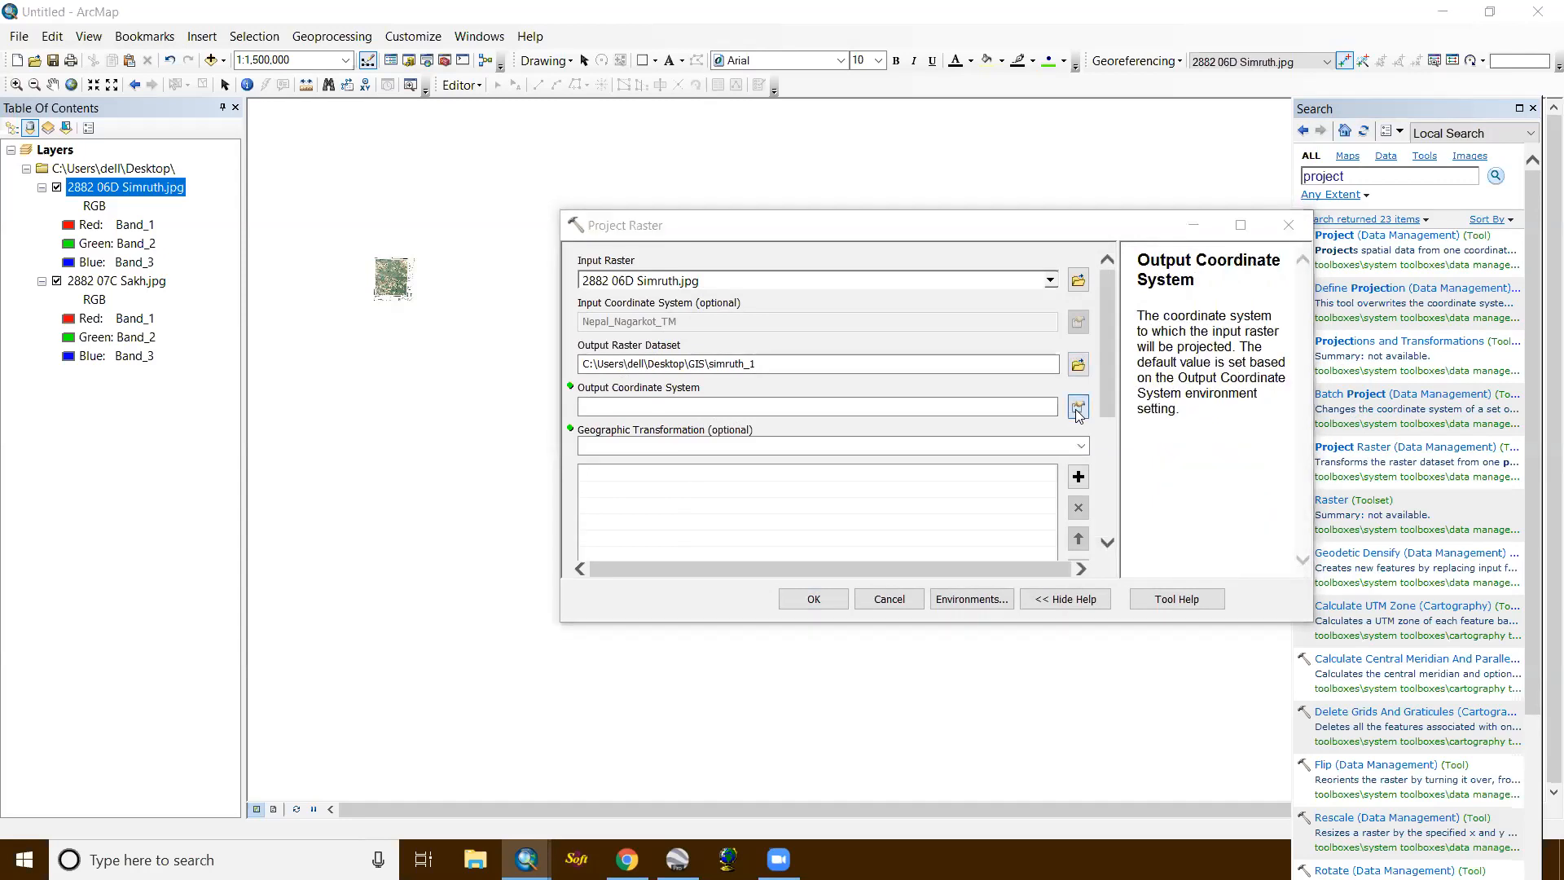
pyautogui.click(869, 270)
pyautogui.click(832, 287)
pyautogui.click(825, 303)
pyautogui.click(835, 287)
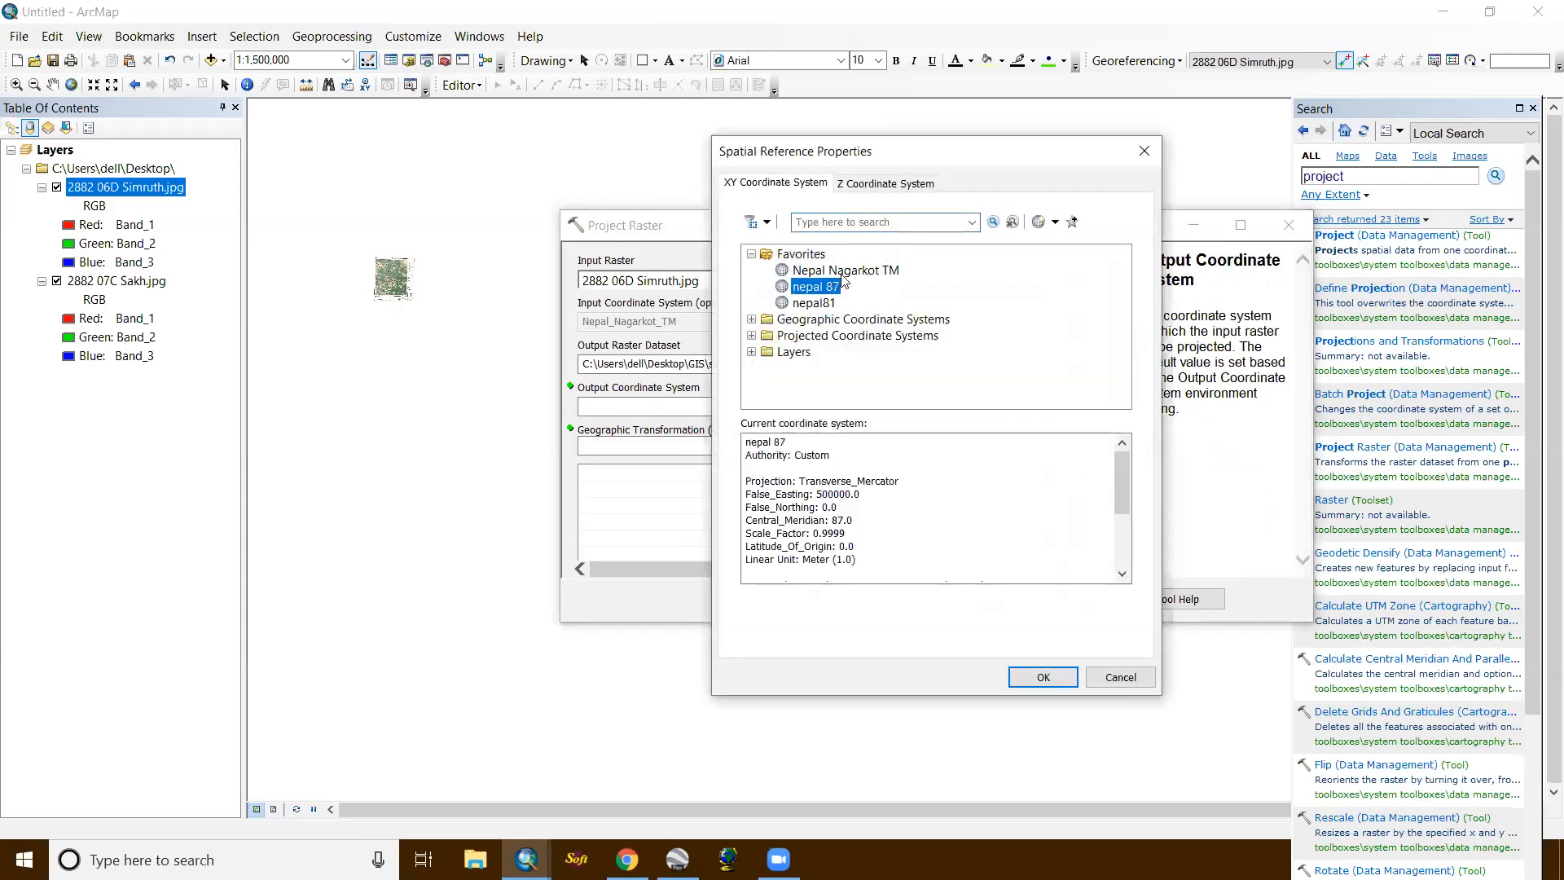
pyautogui.click(1056, 222)
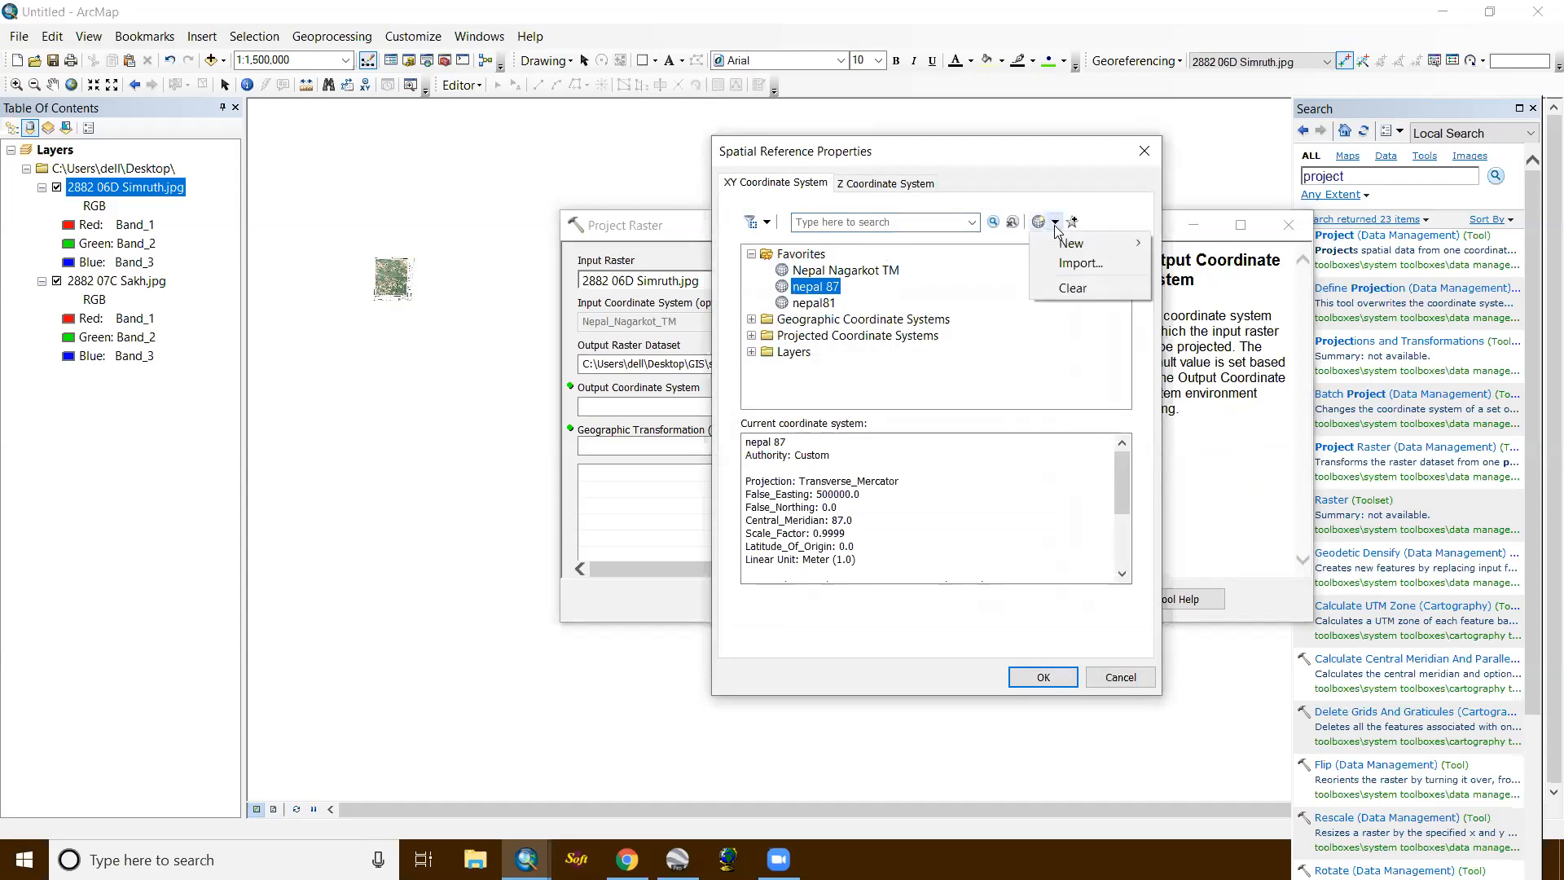
pyautogui.moveTo(1086, 247)
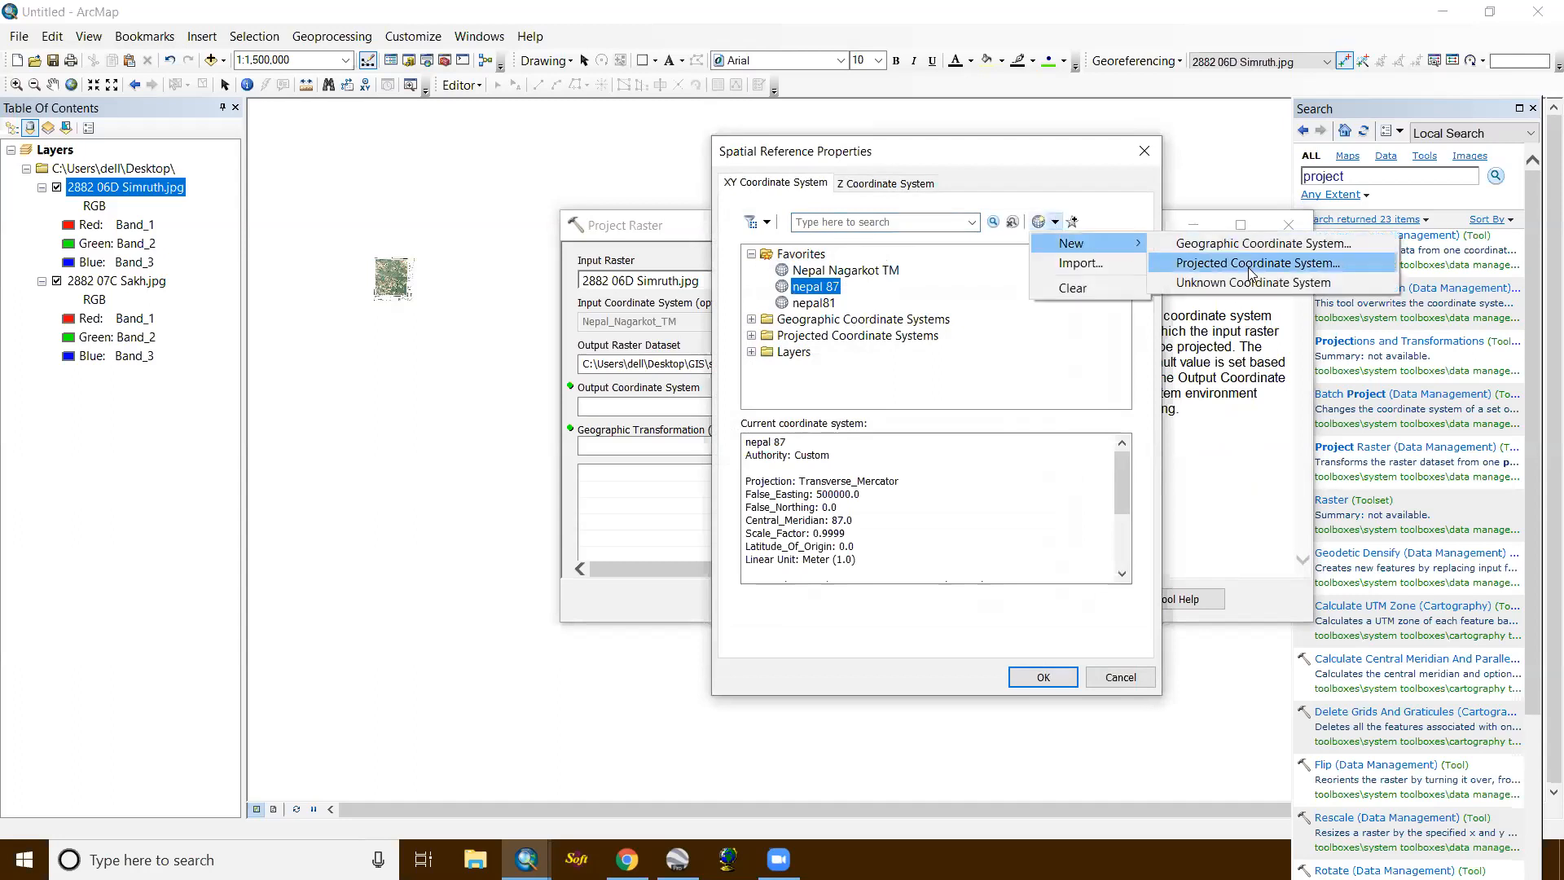
pyautogui.click(847, 270)
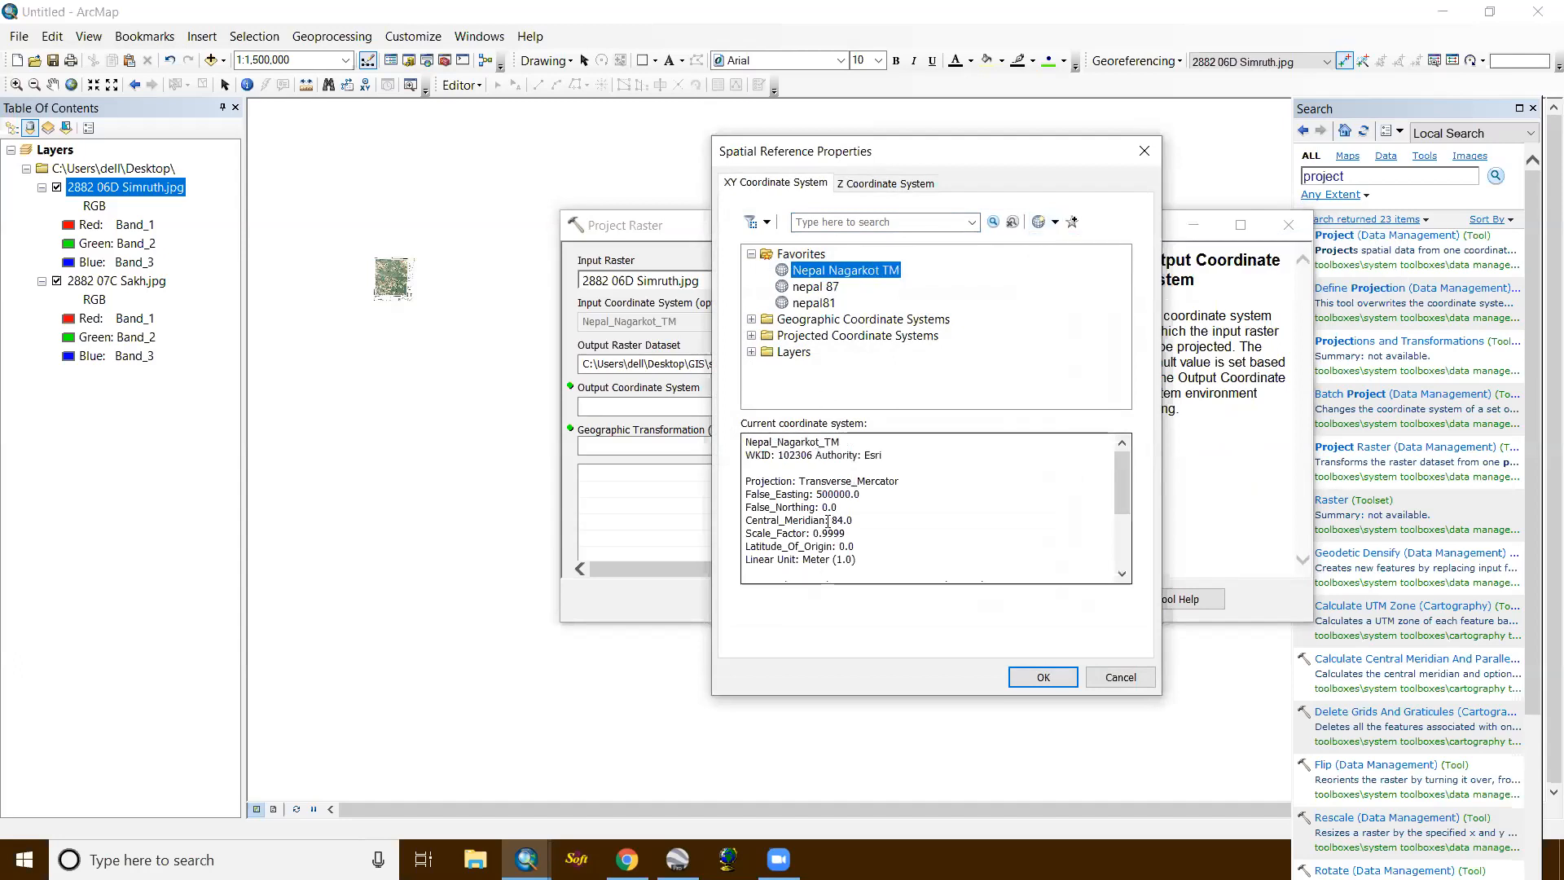
pyautogui.moveTo(829, 521); pyautogui.dragTo(863, 520)
pyautogui.click(860, 521)
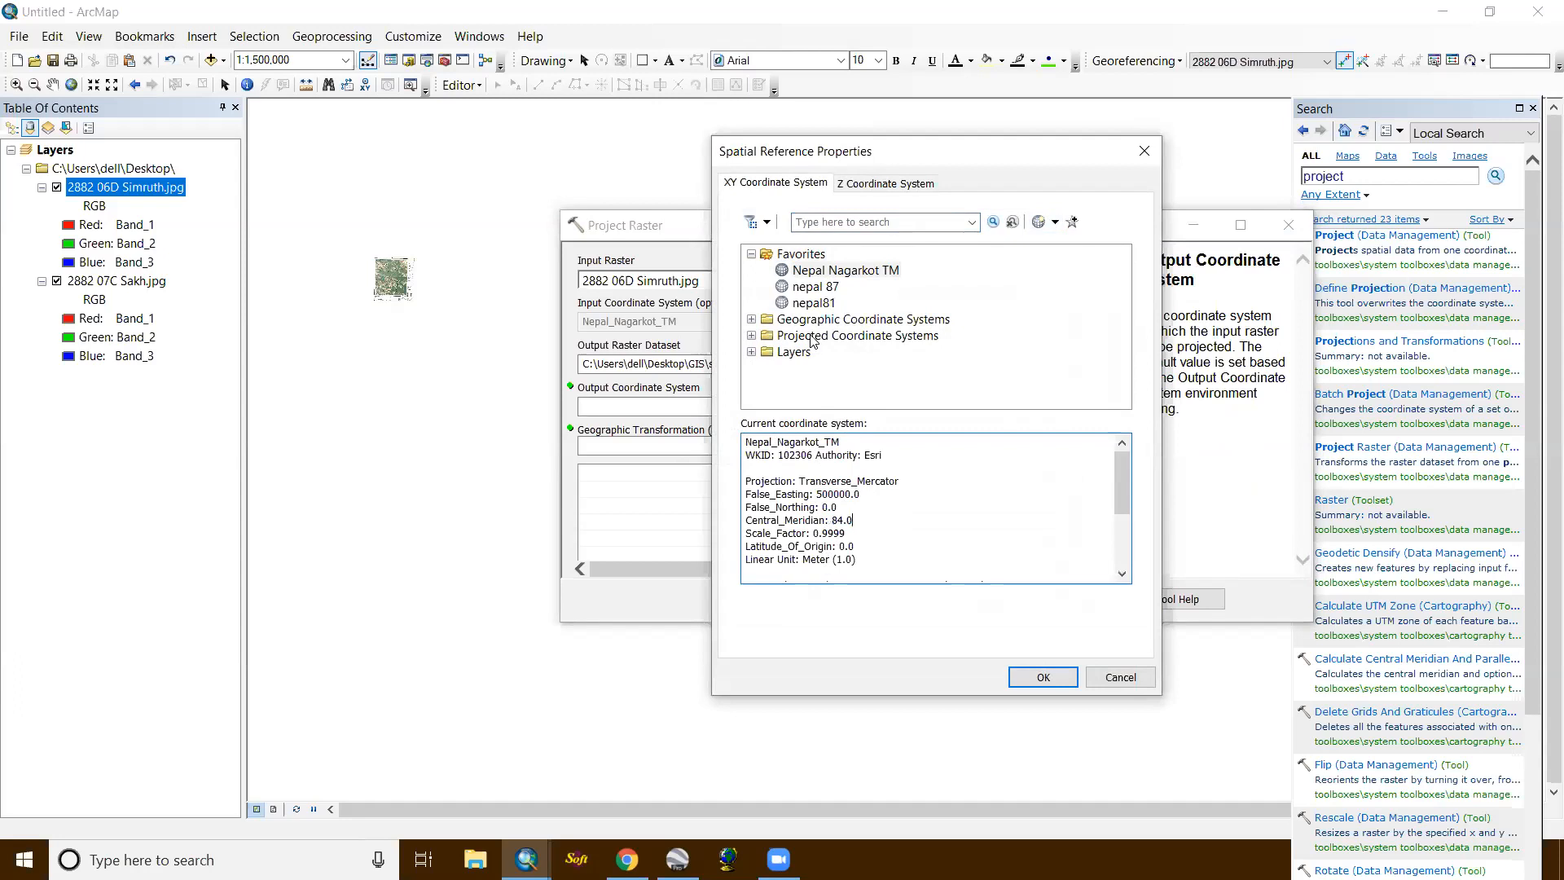
pyautogui.click(860, 275)
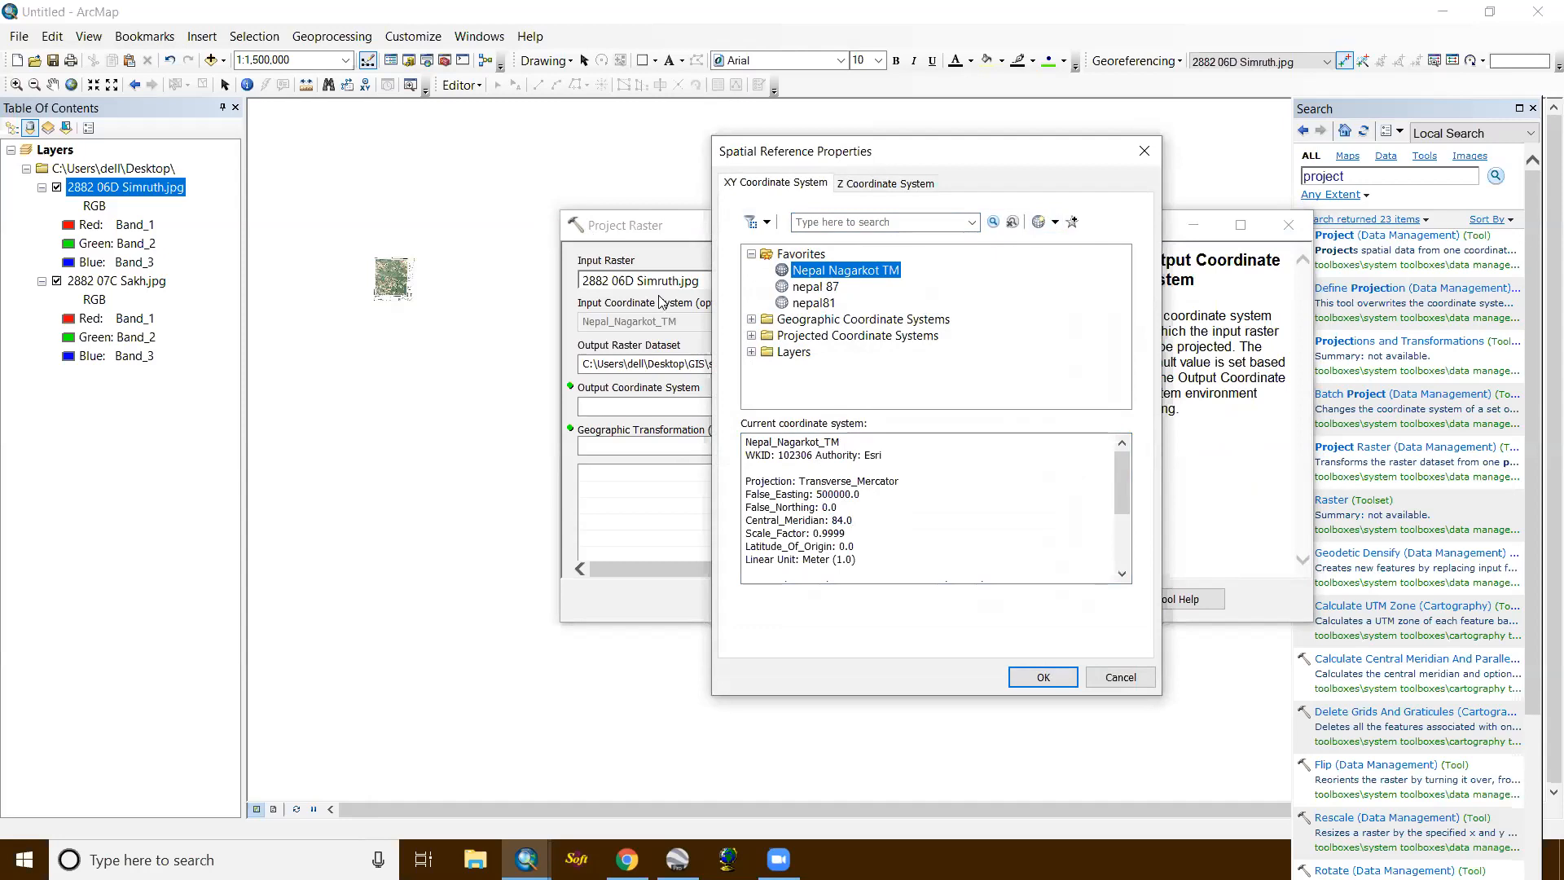
# Step: Set the output coordinate system to nepal81, run Project Raster and close the tool search
pyautogui.click(822, 303)
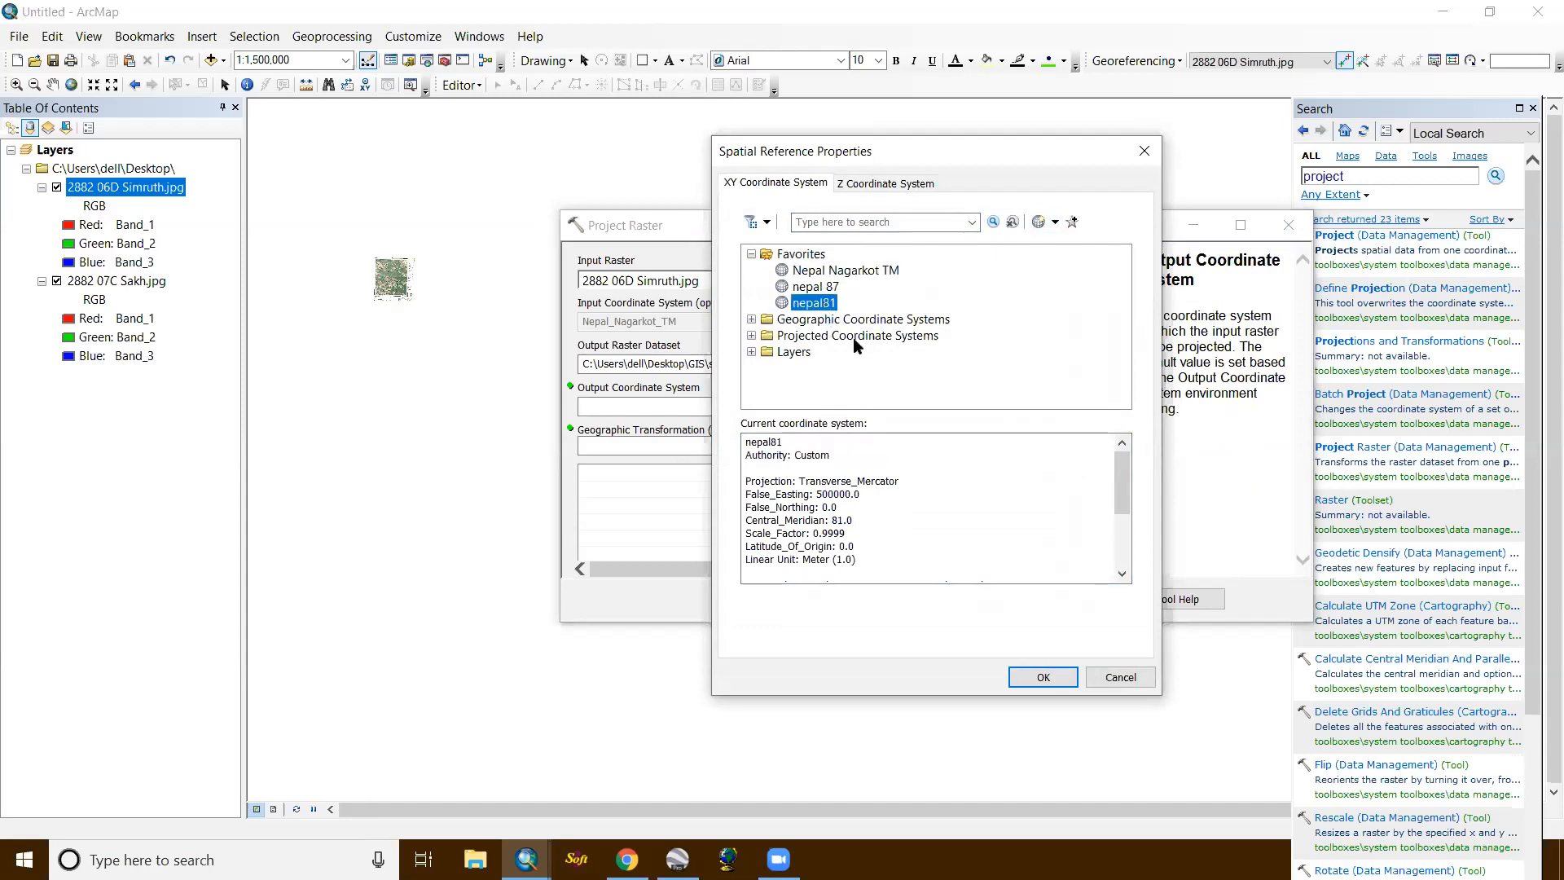
pyautogui.click(1029, 681)
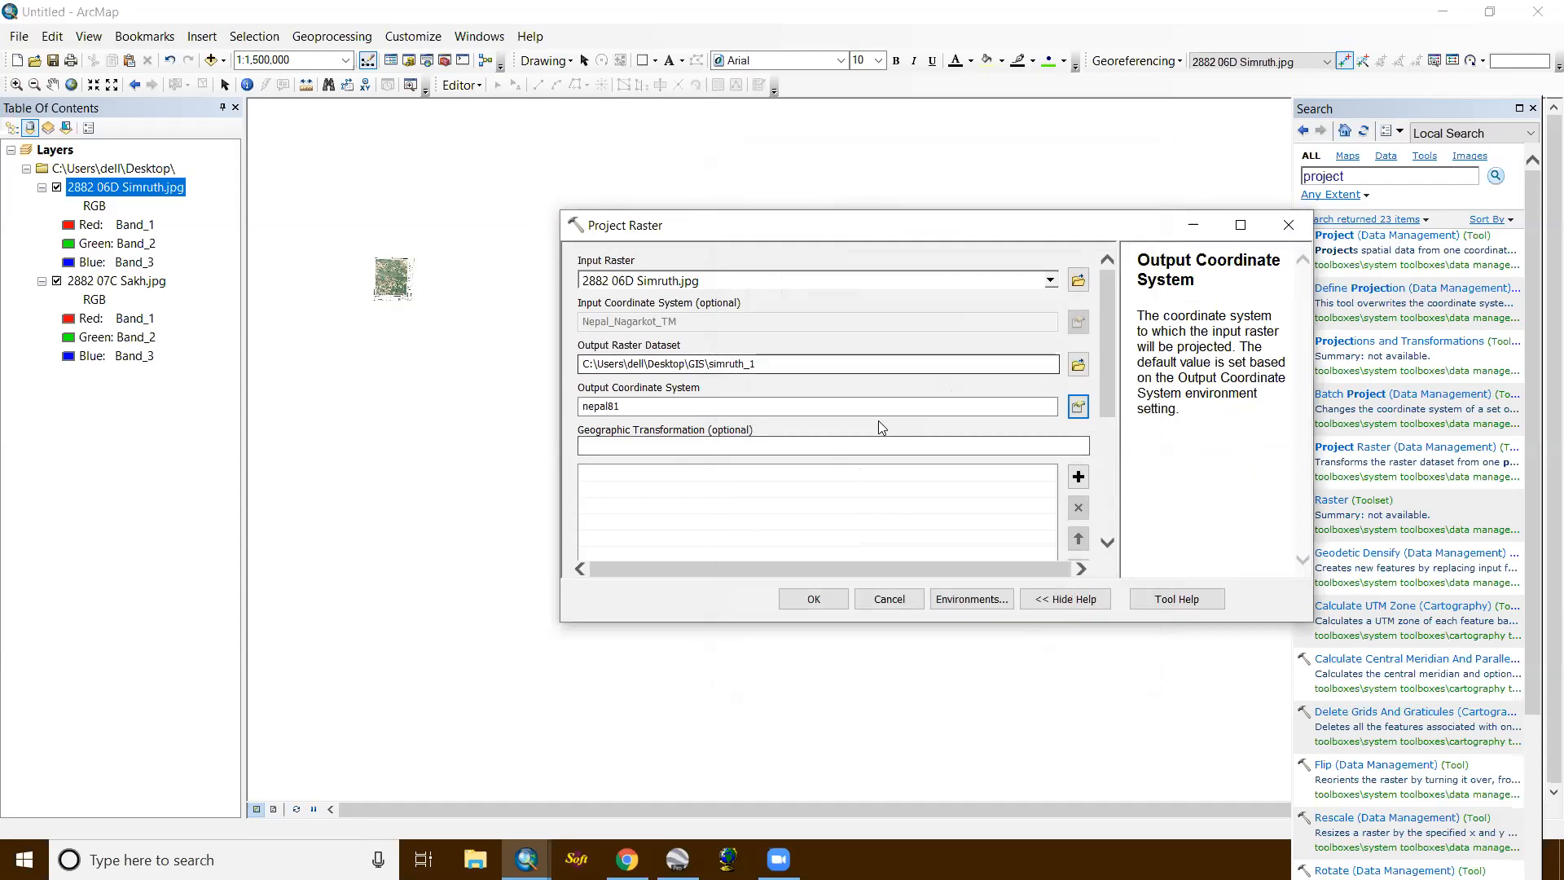
pyautogui.click(826, 602)
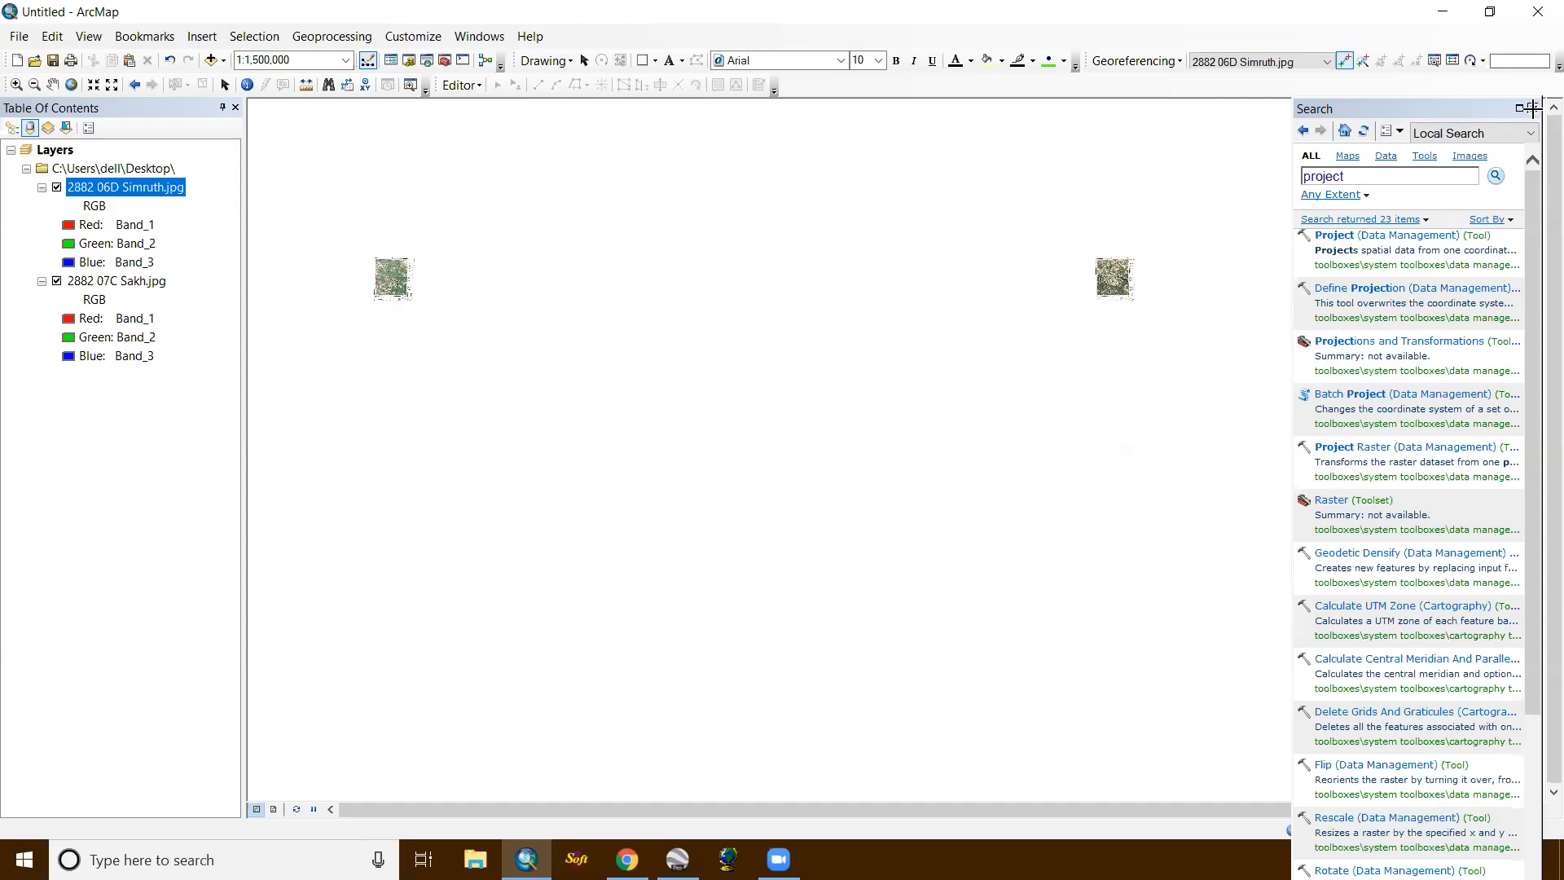
pyautogui.click(1533, 110)
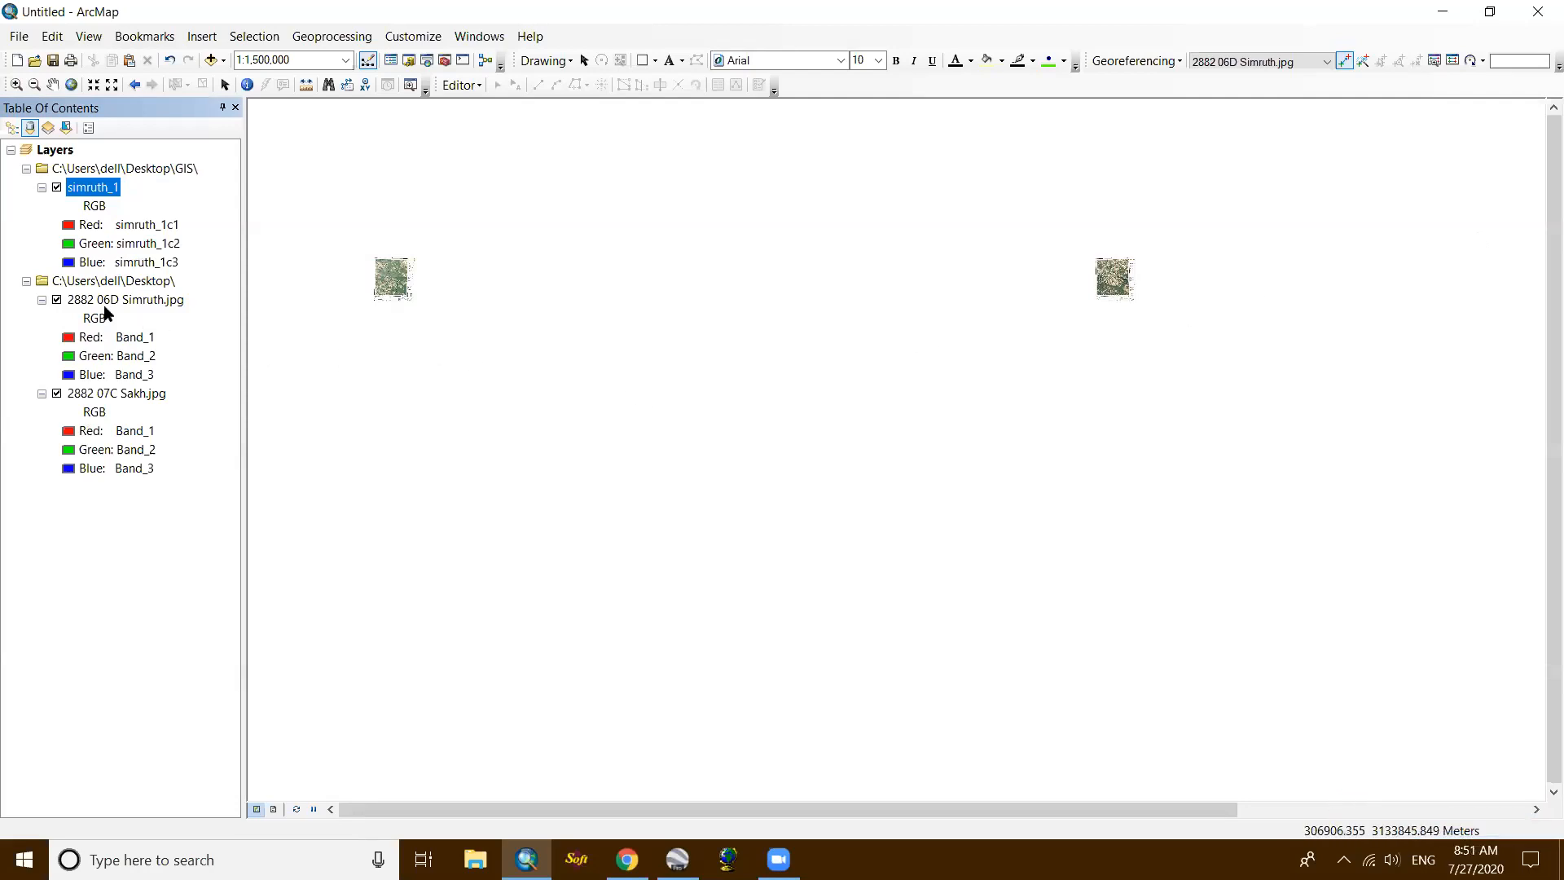
# Step: Toggle the simruth_1, 2882 06D Simruth.jpg and 2882 07C Sakh.jpg layers to compare where each sheet lies on the map
pyautogui.click(57, 301)
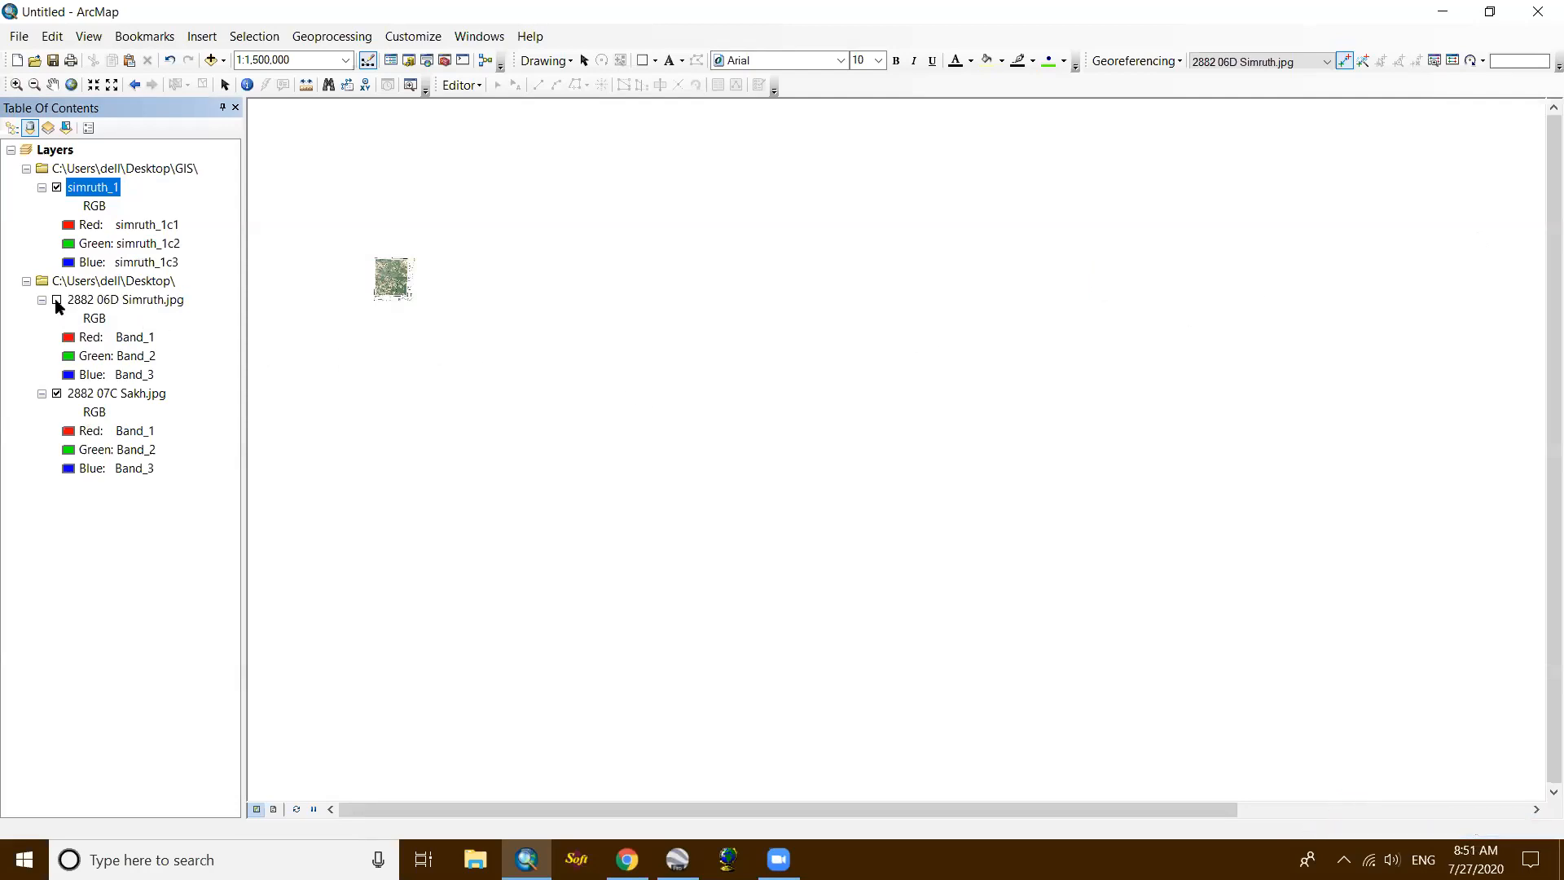
pyautogui.click(57, 301)
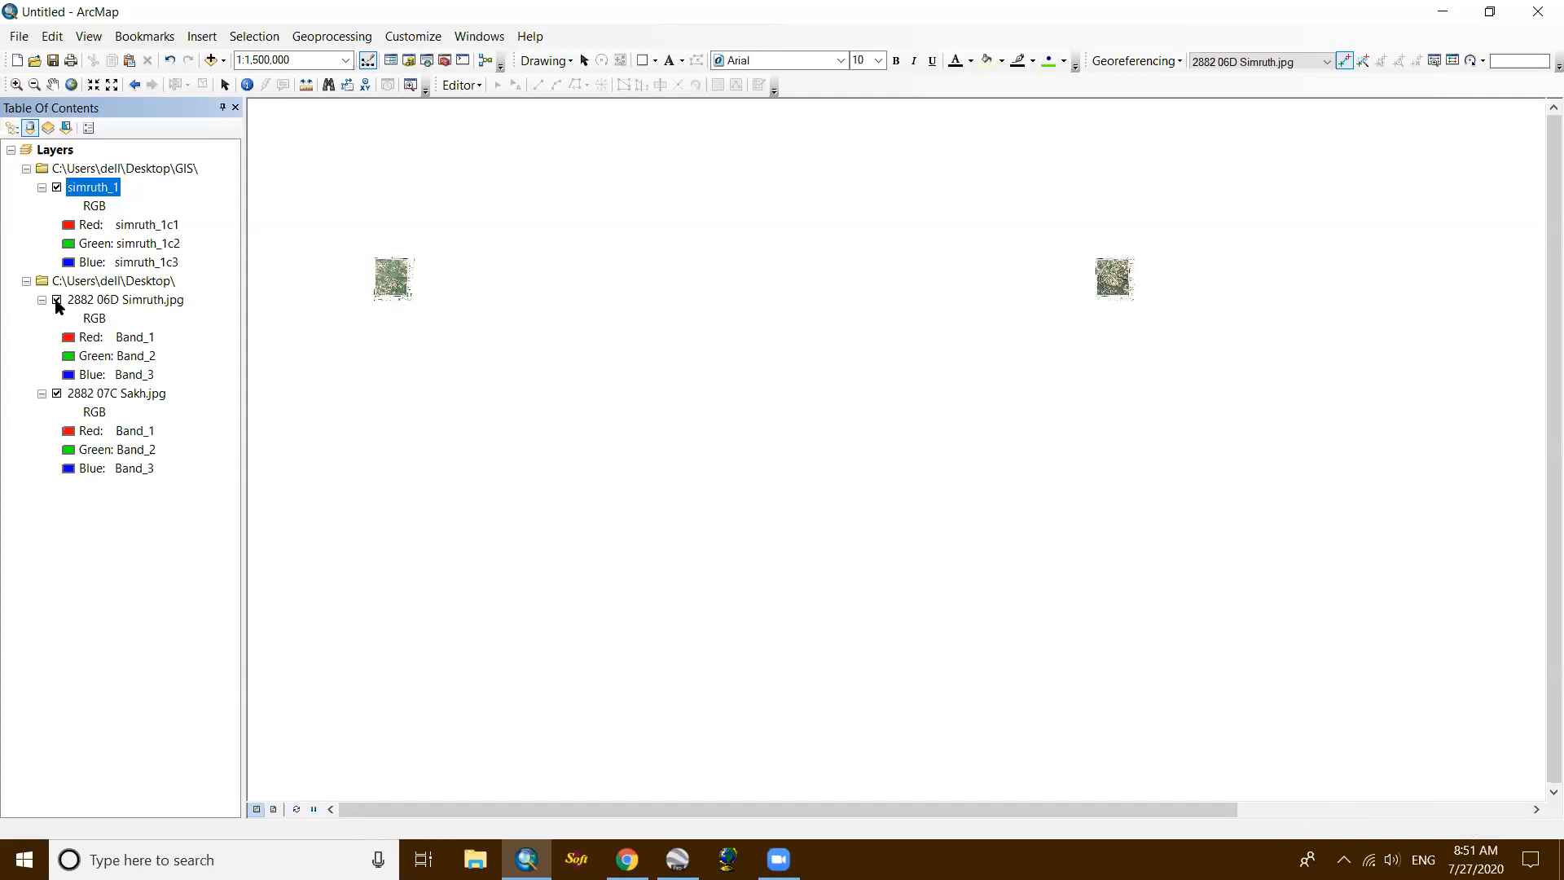
pyautogui.click(57, 300)
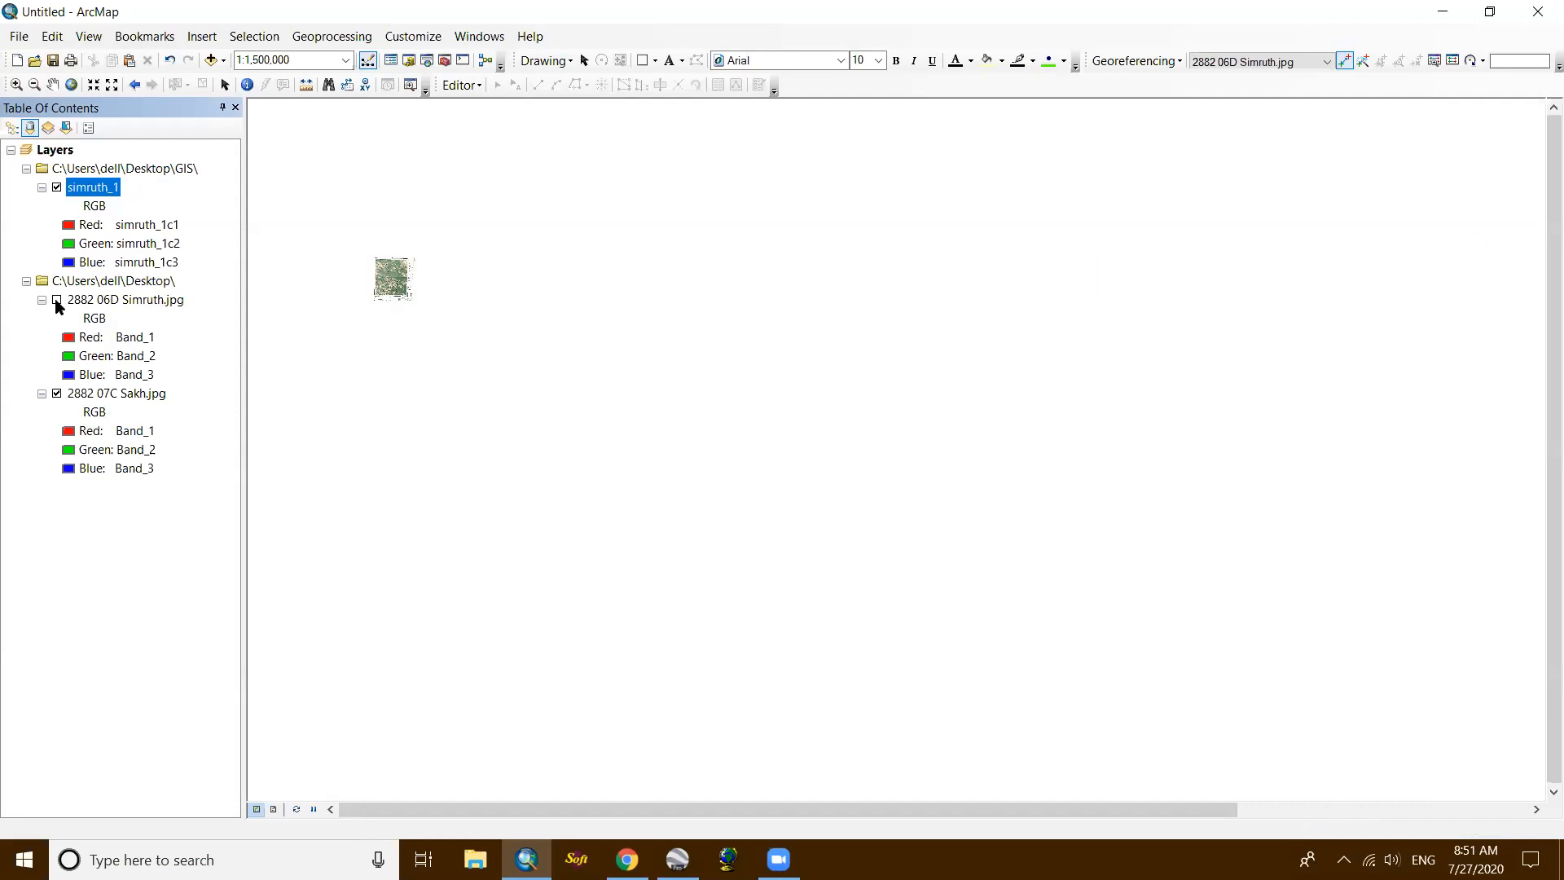
pyautogui.click(57, 301)
pyautogui.click(57, 301)
pyautogui.click(57, 301)
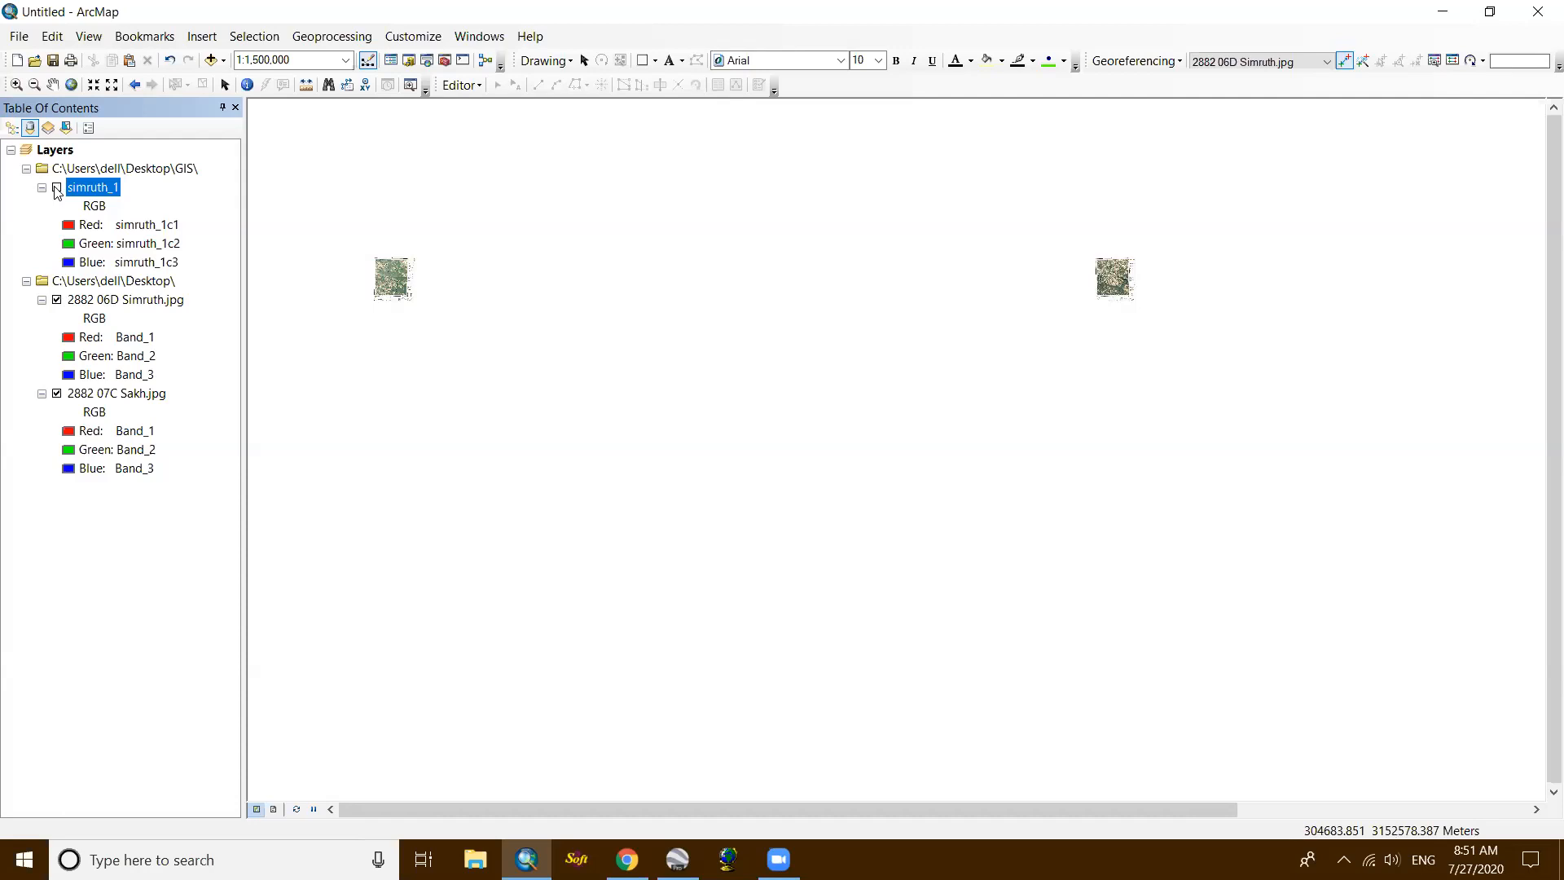
pyautogui.click(57, 300)
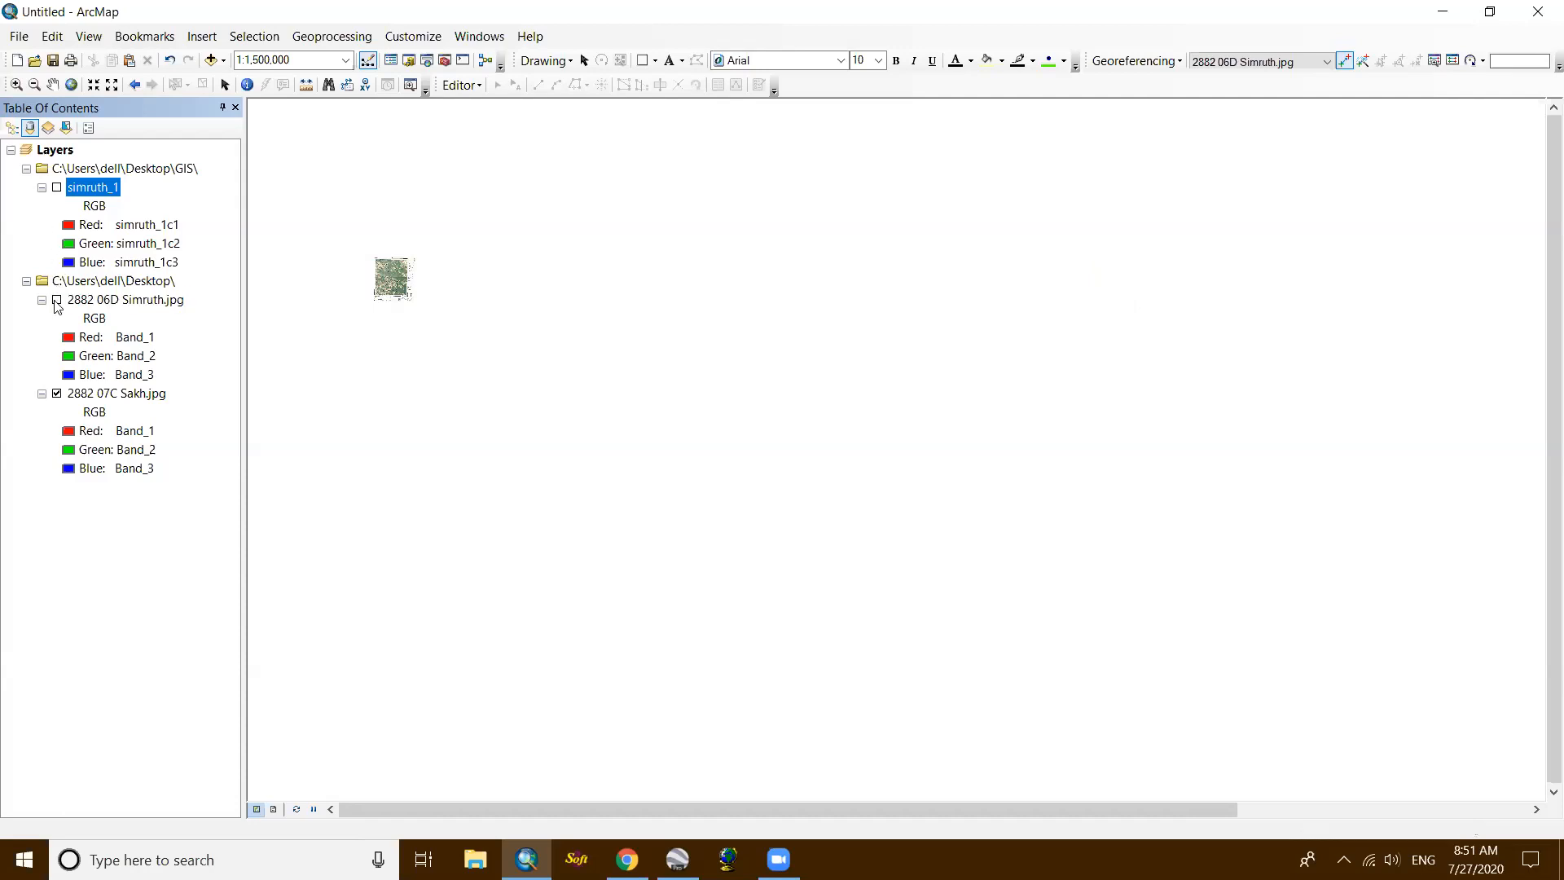
pyautogui.click(57, 394)
pyautogui.click(57, 394)
# Step: Zoom to the simruth_1 layer and inspect the reprojected sheet
pyautogui.rightClick(92, 194)
pyautogui.click(126, 289)
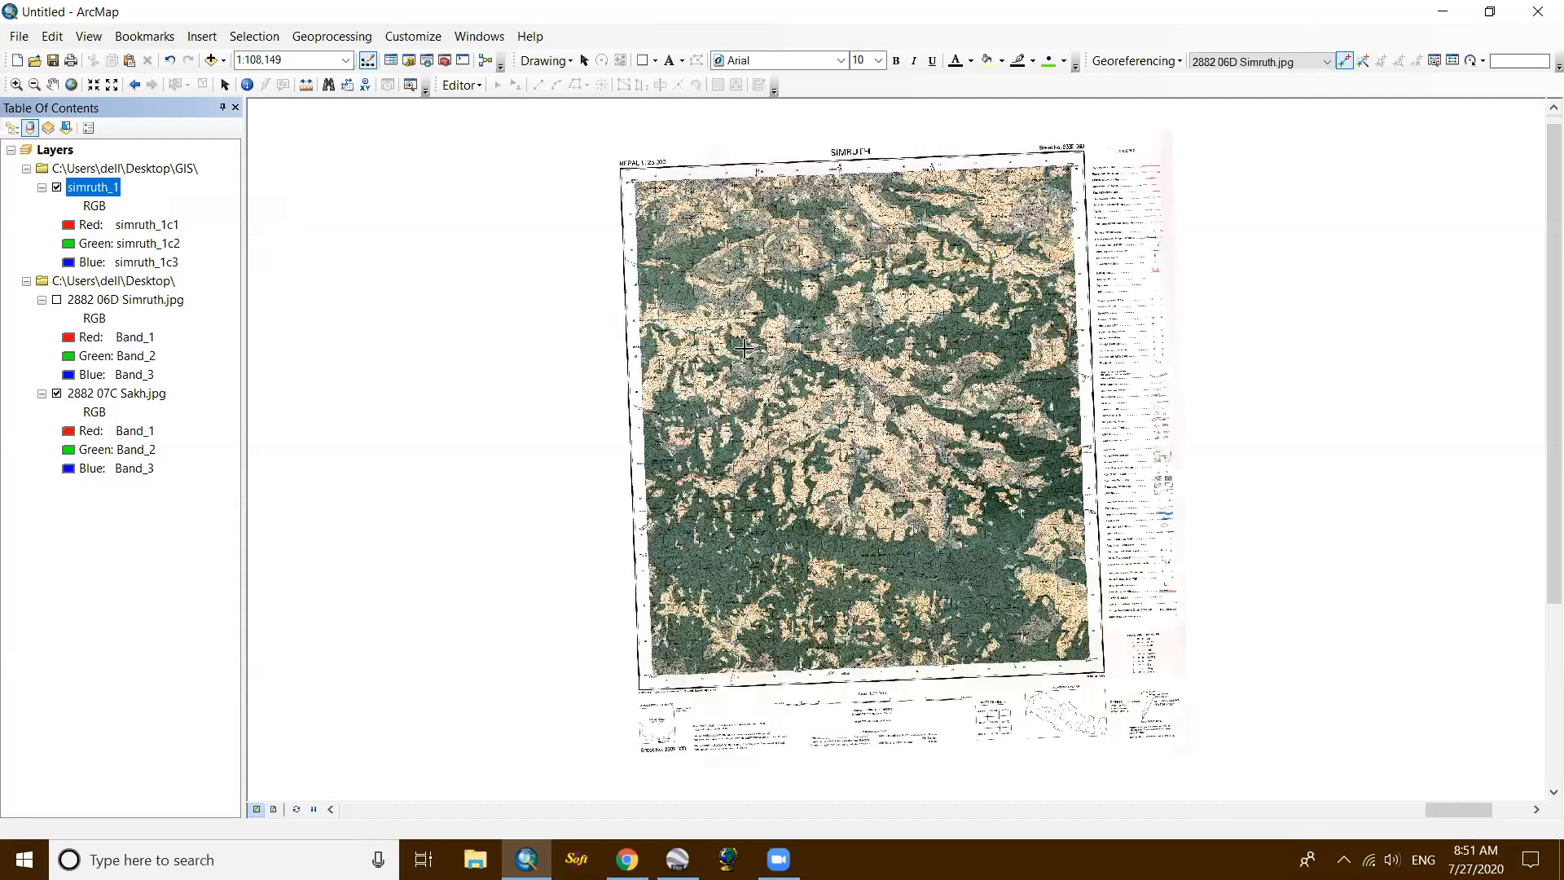
pyautogui.scroll(-2, 750, 358)
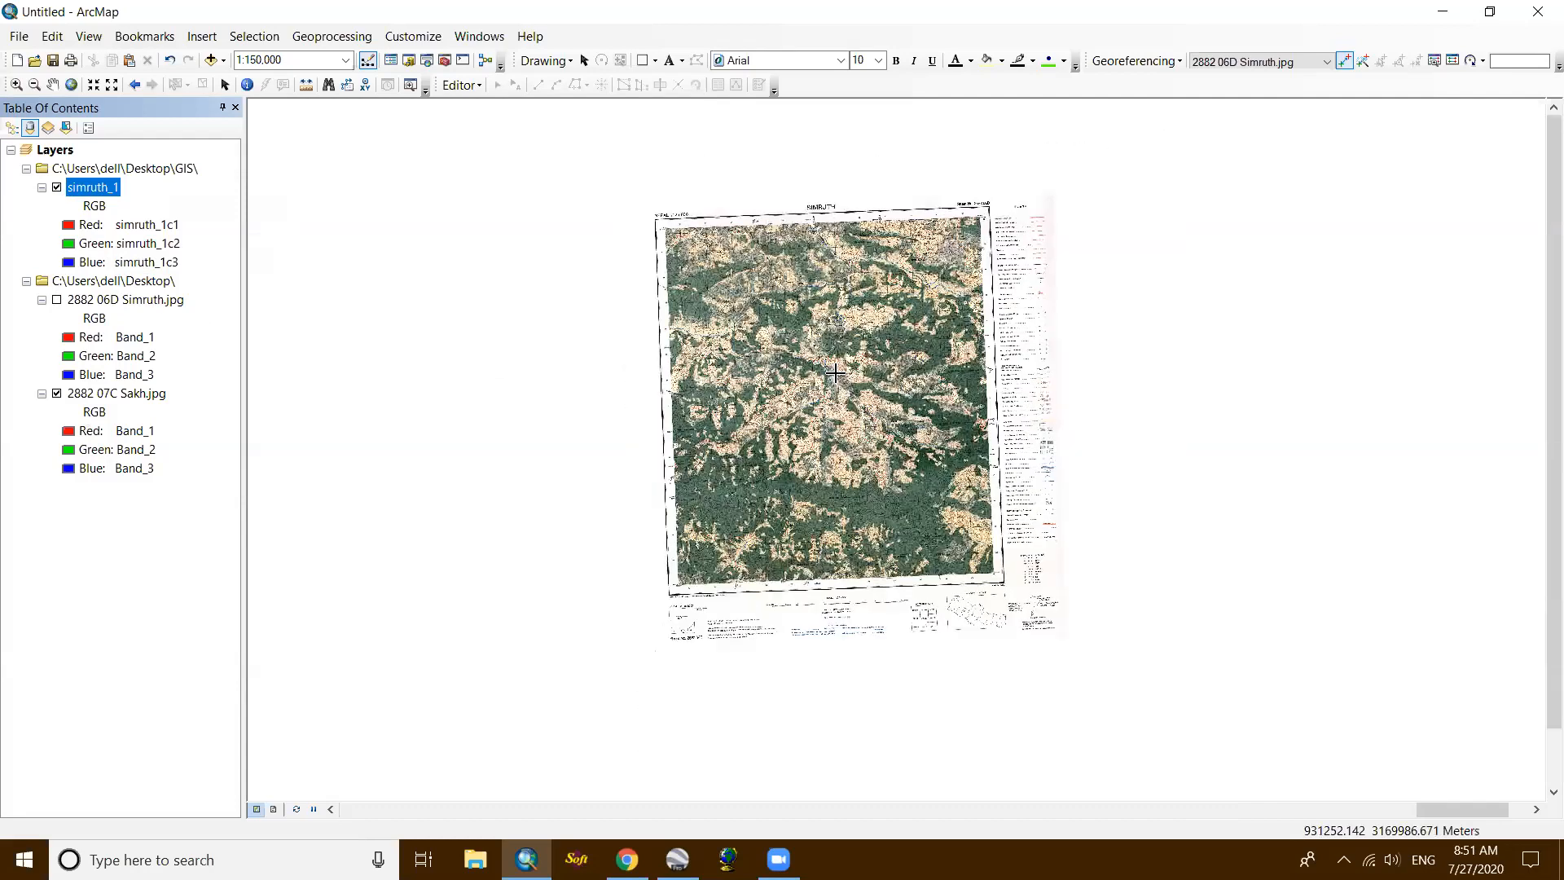
# Step: Remove the simruth_1 layer from the map
pyautogui.rightClick(106, 191)
pyautogui.click(144, 220)
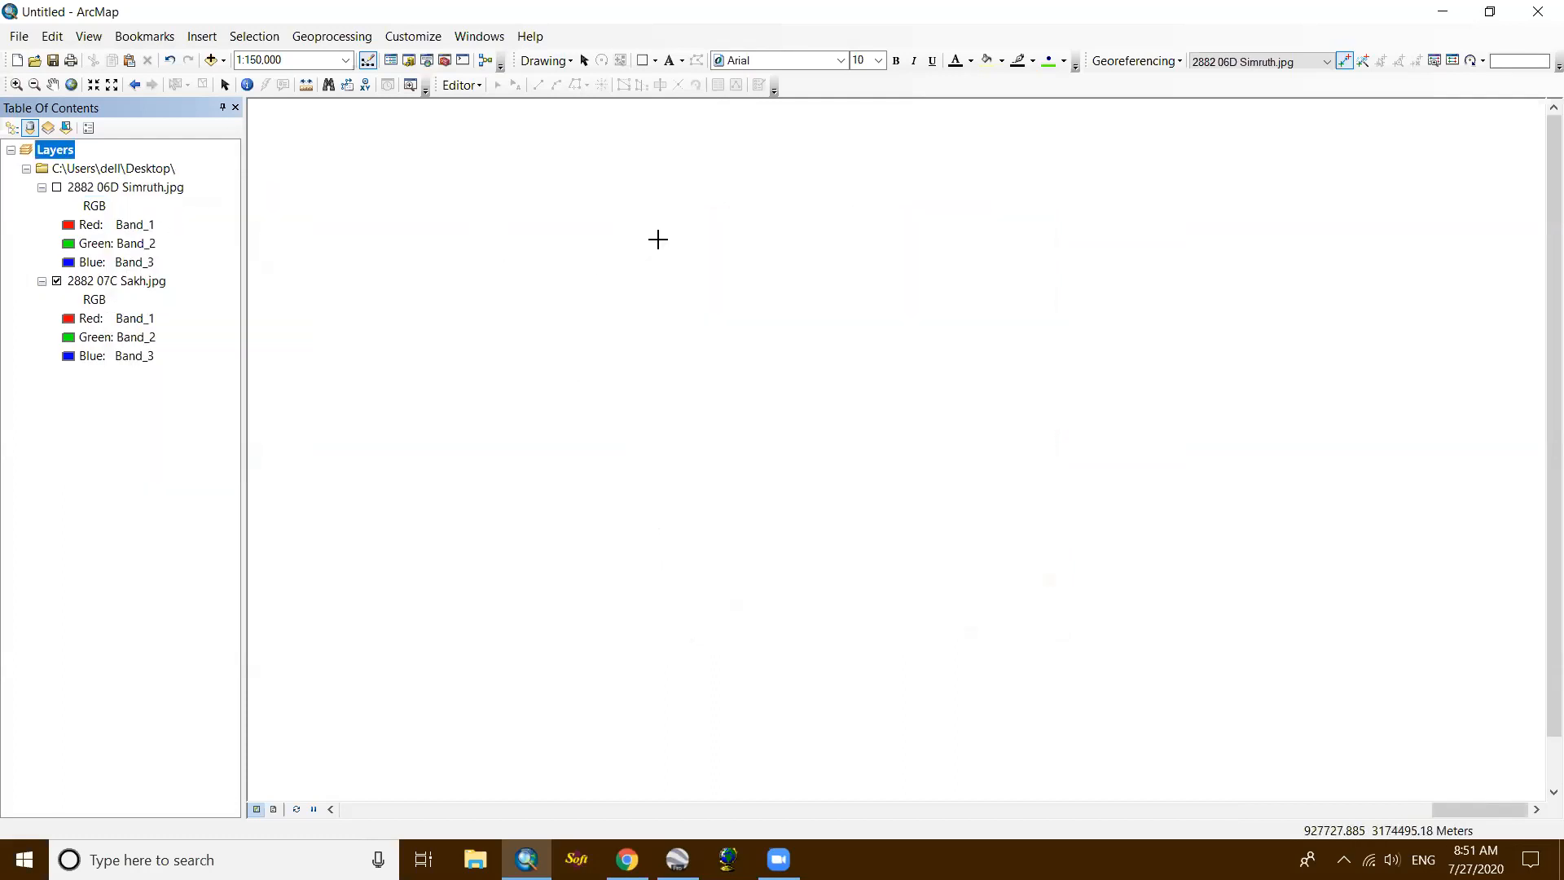
pyautogui.click(426, 60)
pyautogui.click(1533, 109)
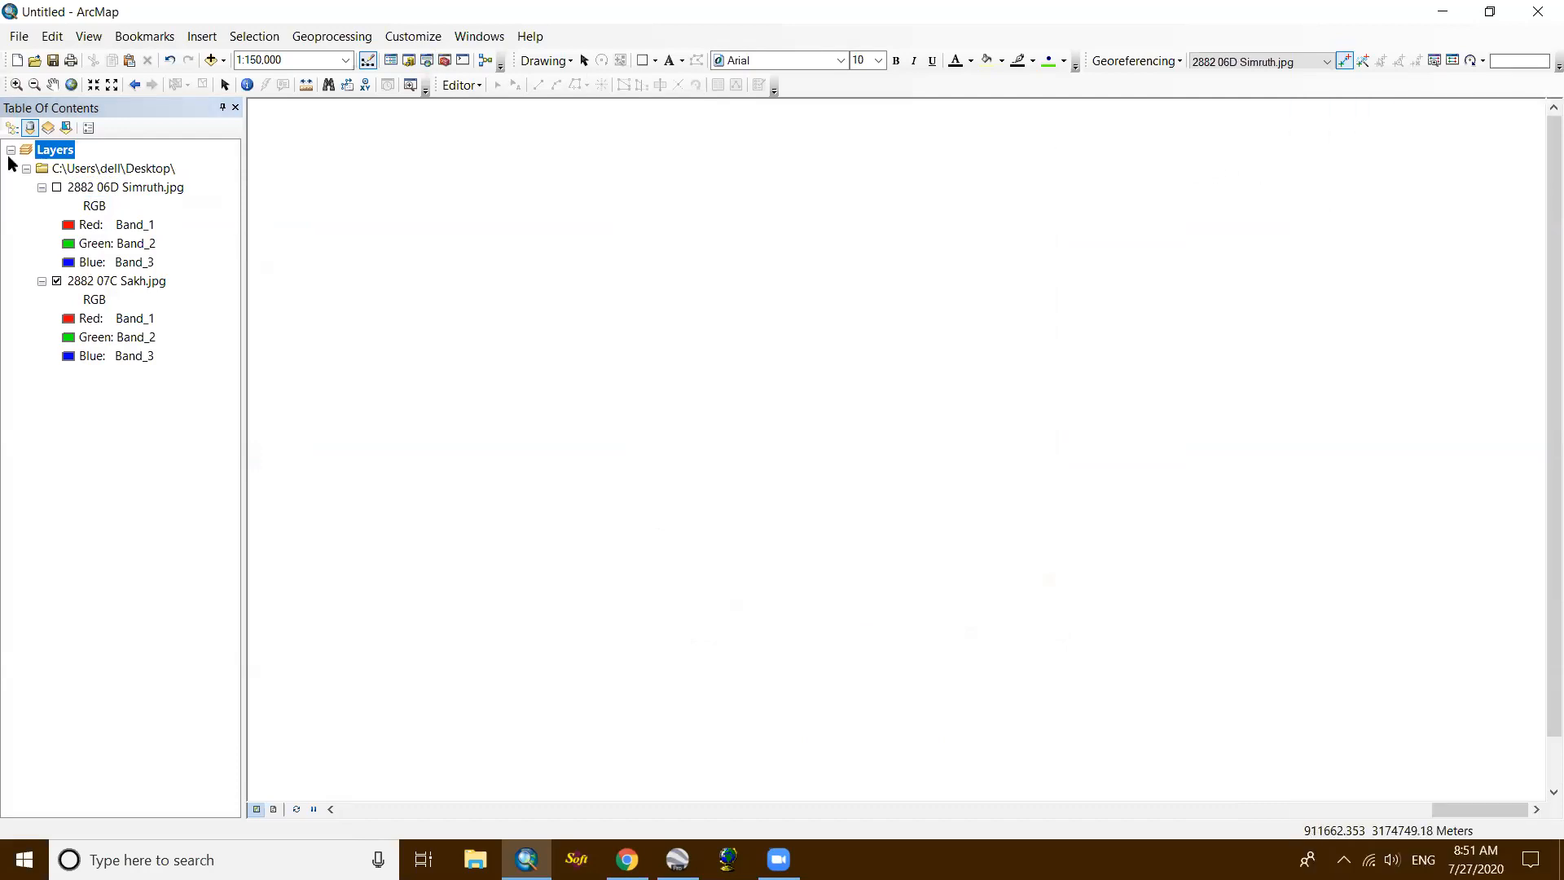
# Step: Turn the 2882 06D Simruth.jpg layer back on and zoom to its extent
pyautogui.click(57, 188)
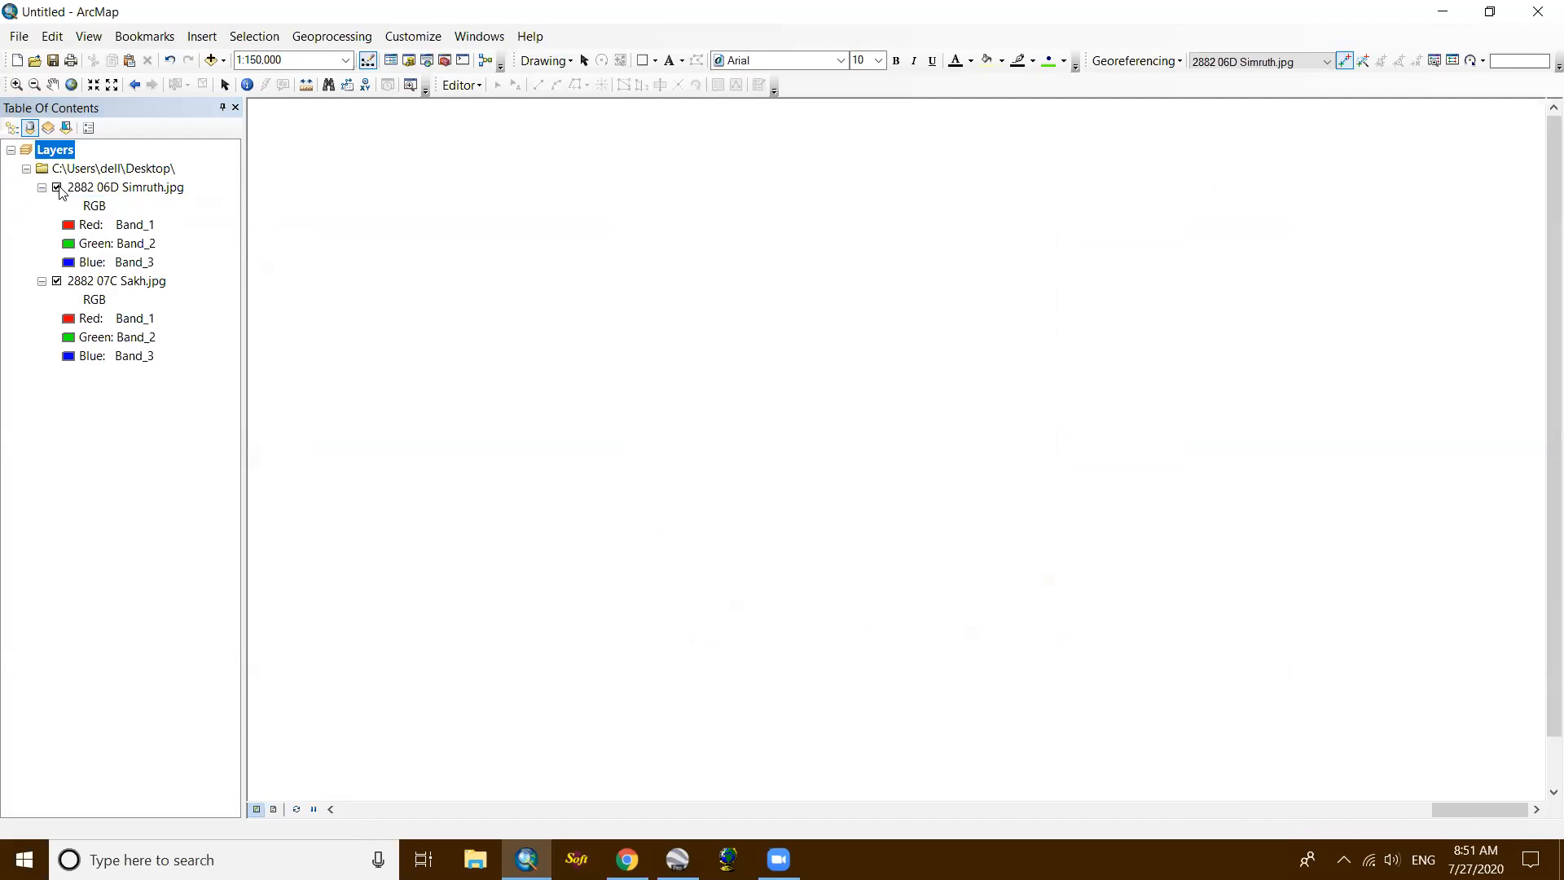
pyautogui.rightClick(135, 190)
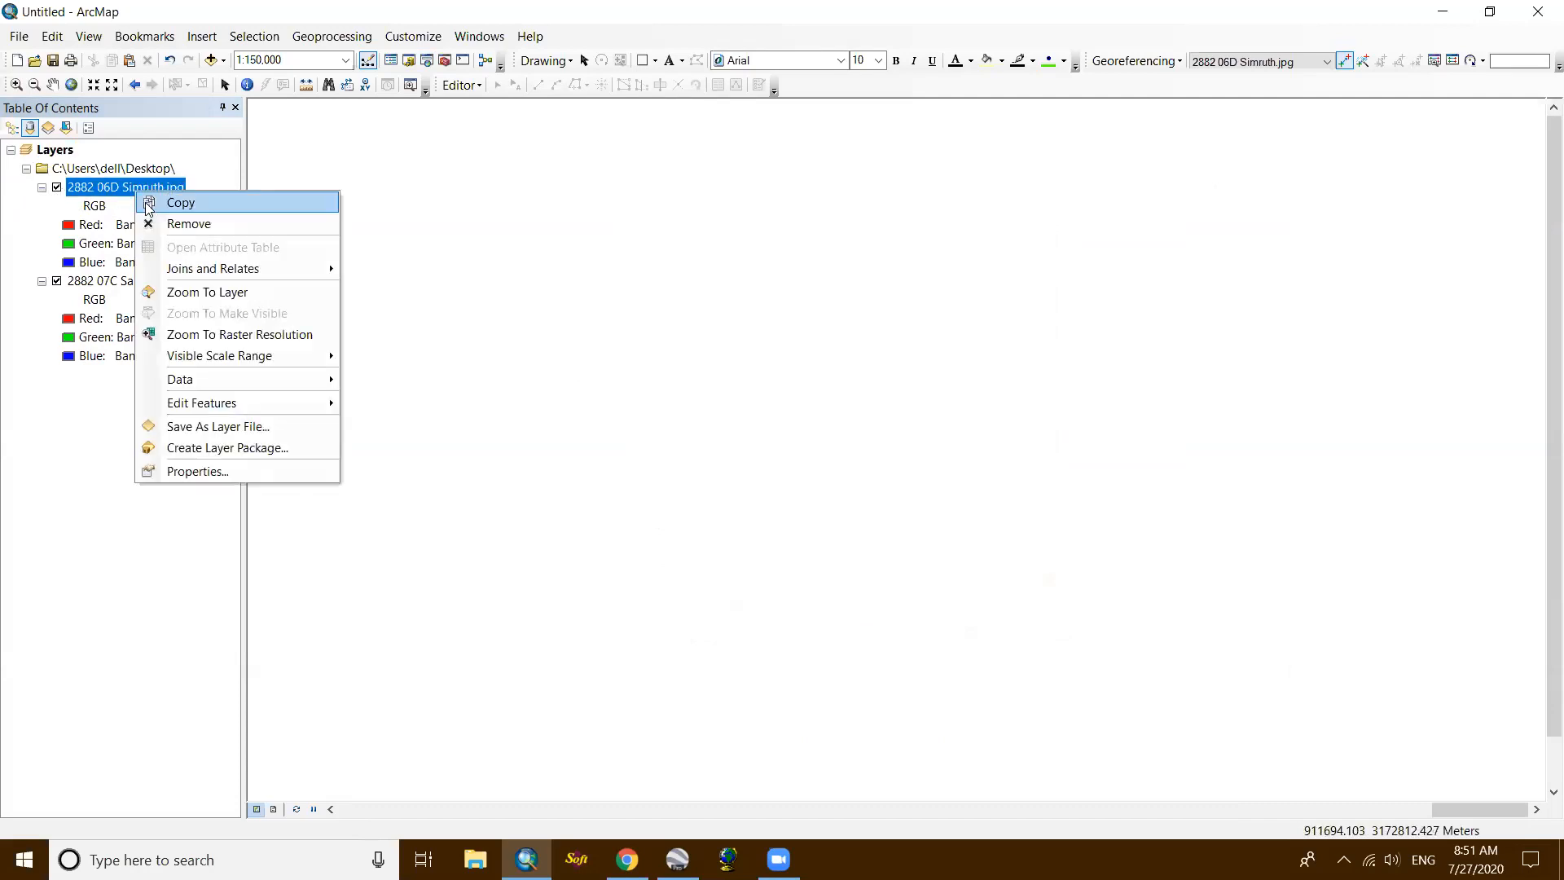
pyautogui.click(200, 292)
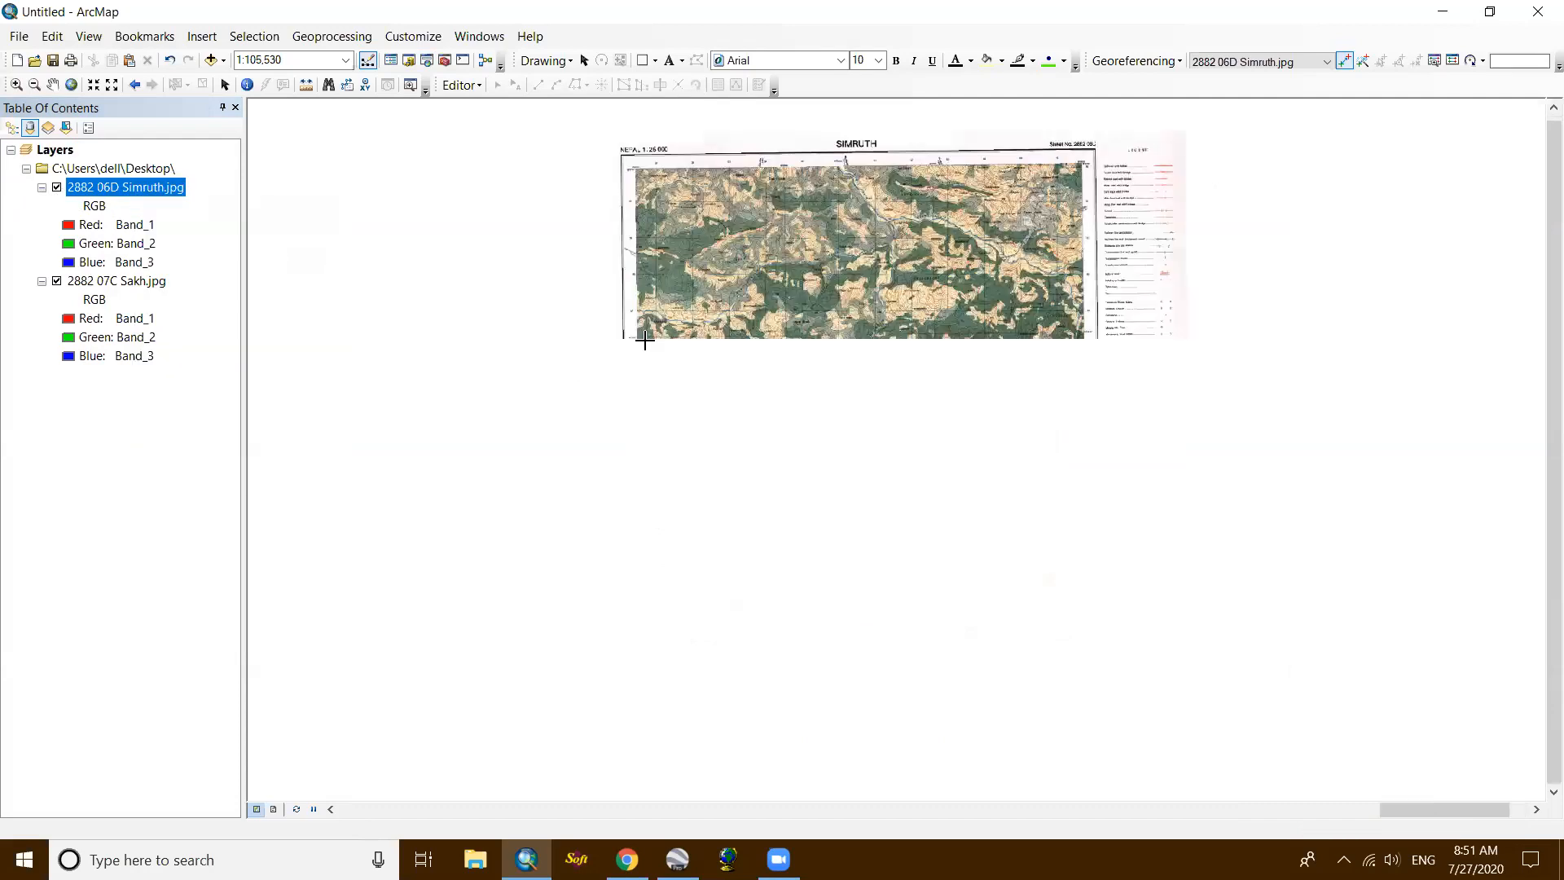
pyautogui.scroll(10, 692, 336)
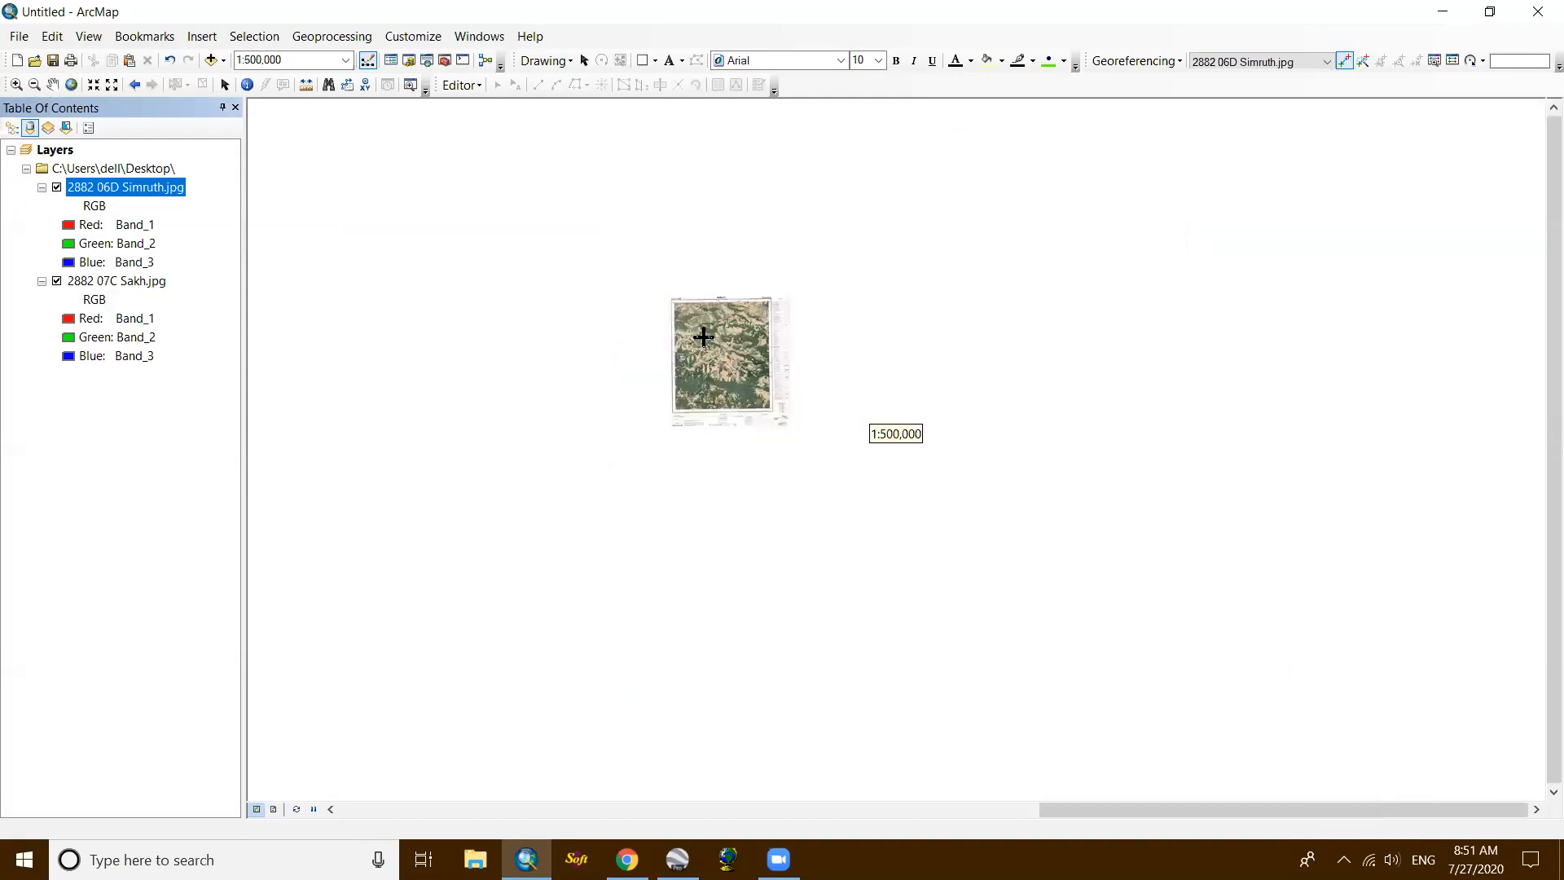
# Step: Bring both sheets into view and browse to the GIS folder on the Desktop for data to add
pyautogui.moveTo(653, 360); pyautogui.dragTo(860, 345)
pyautogui.scroll(1, 691, 359)
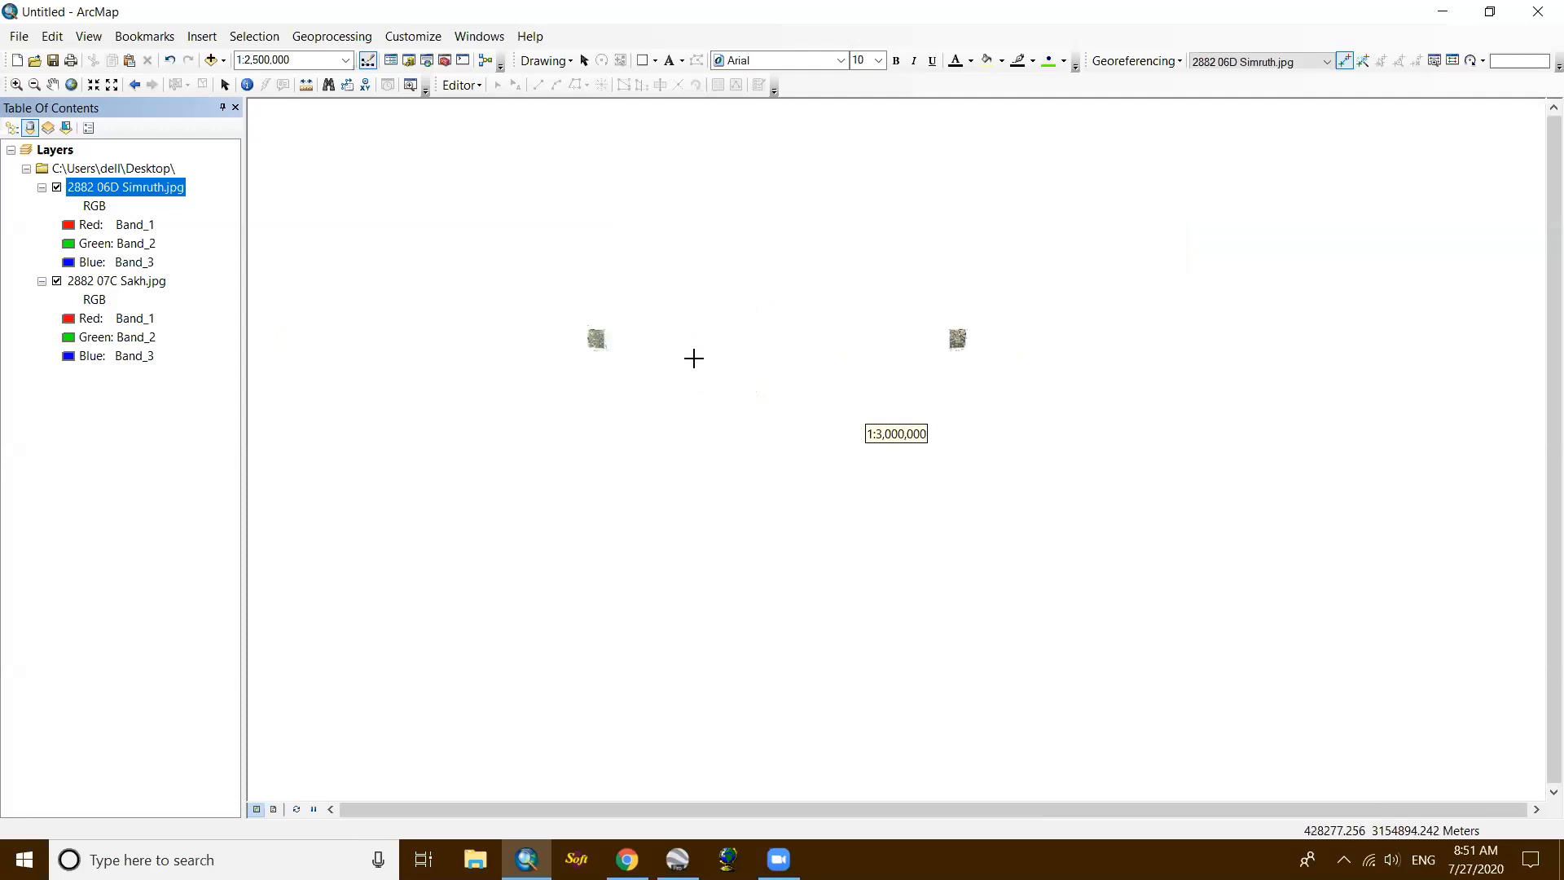
pyautogui.moveTo(712, 359); pyautogui.dragTo(665, 294)
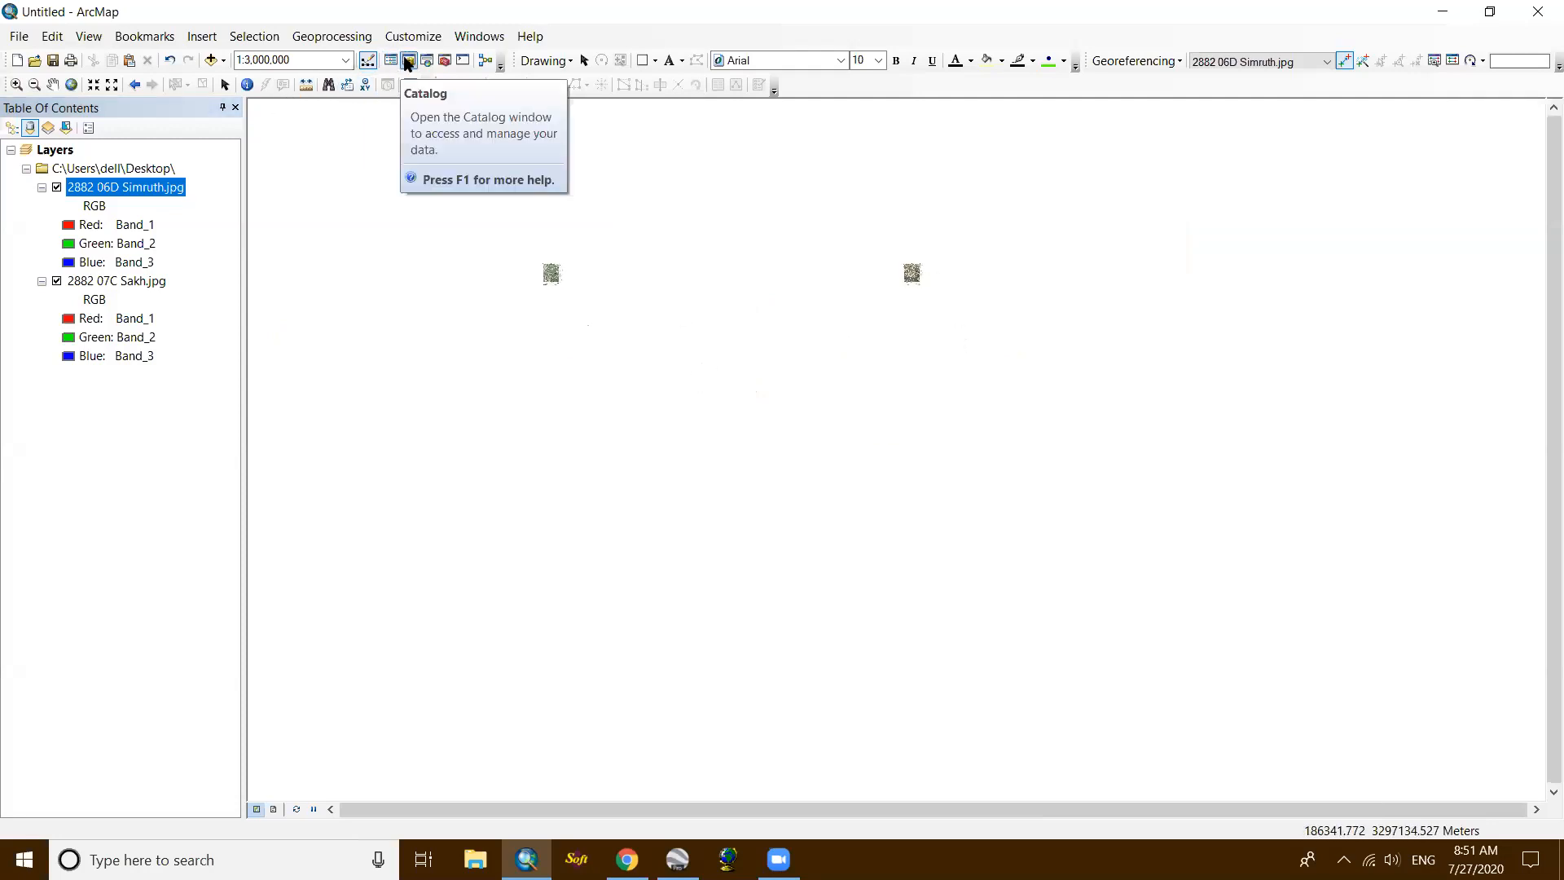
pyautogui.click(210, 59)
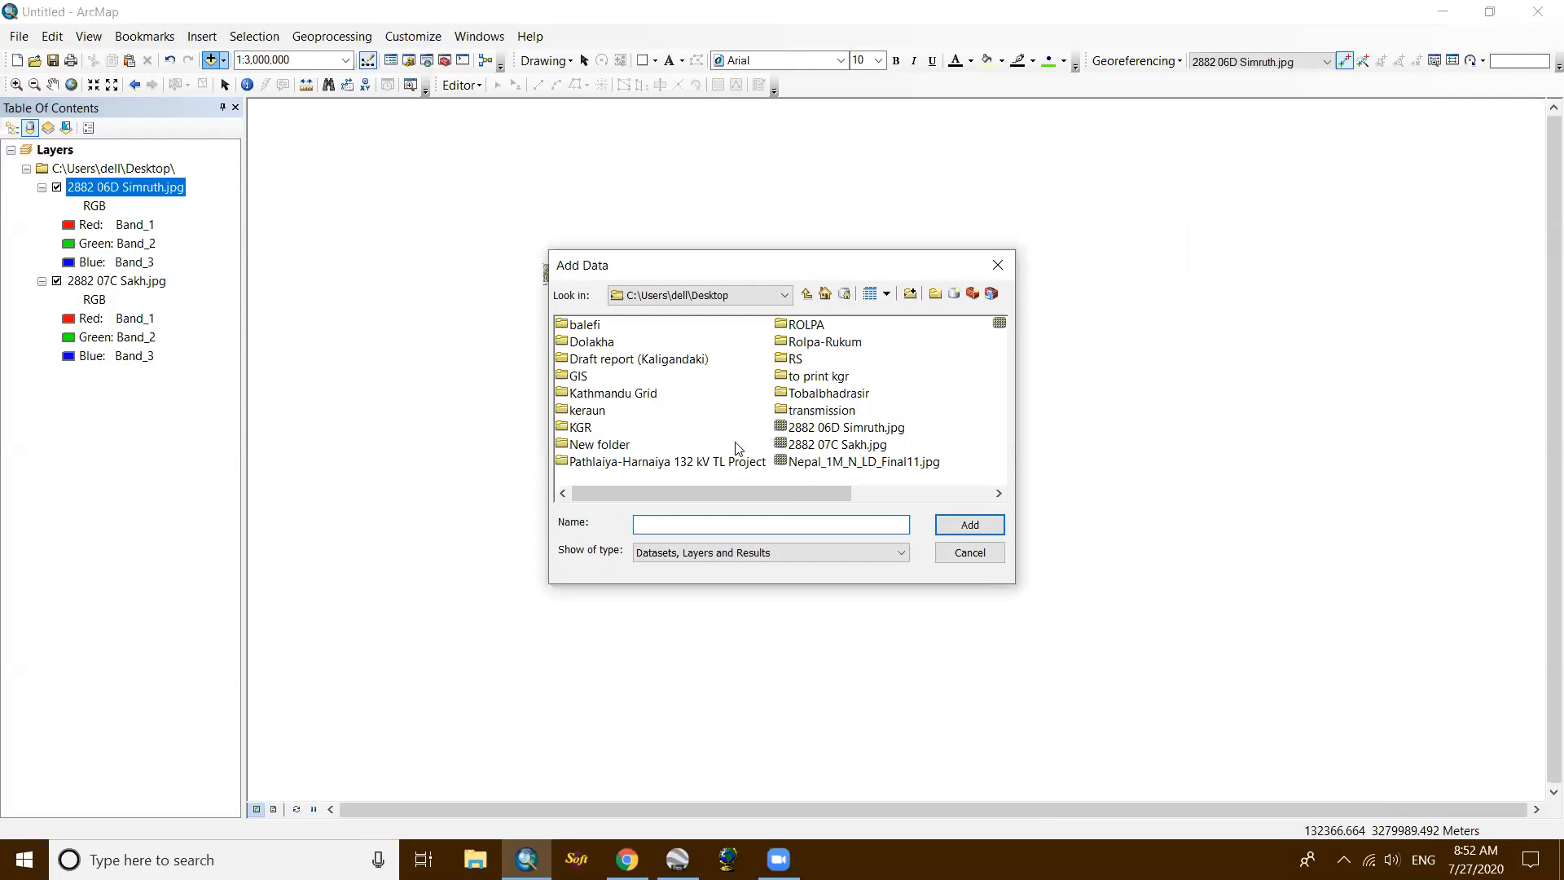
pyautogui.scroll(-1, 726, 449)
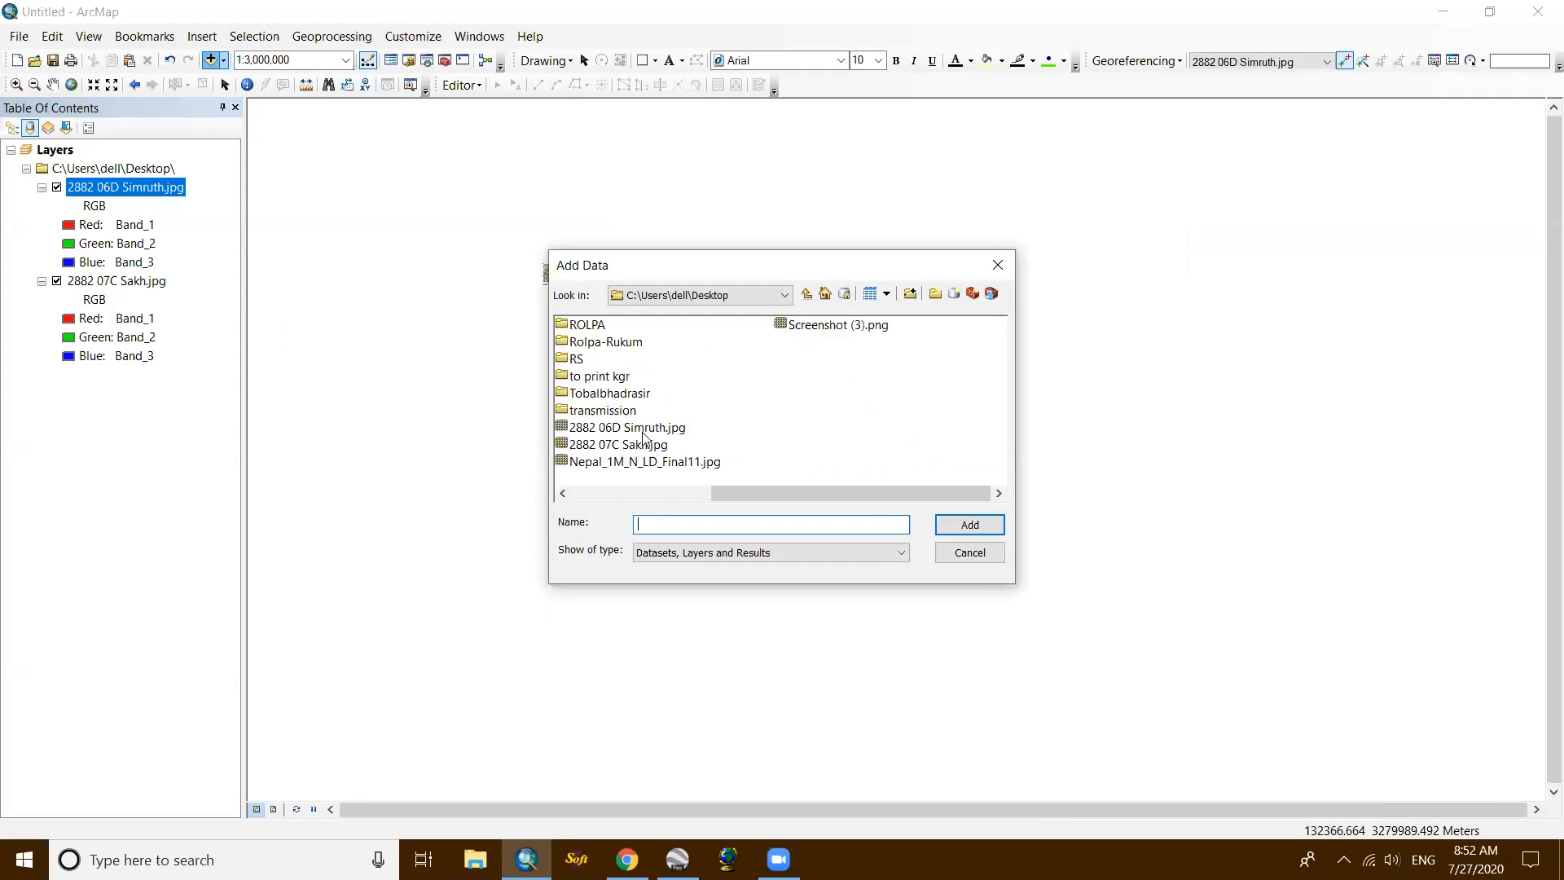
pyautogui.scroll(1, 644, 438)
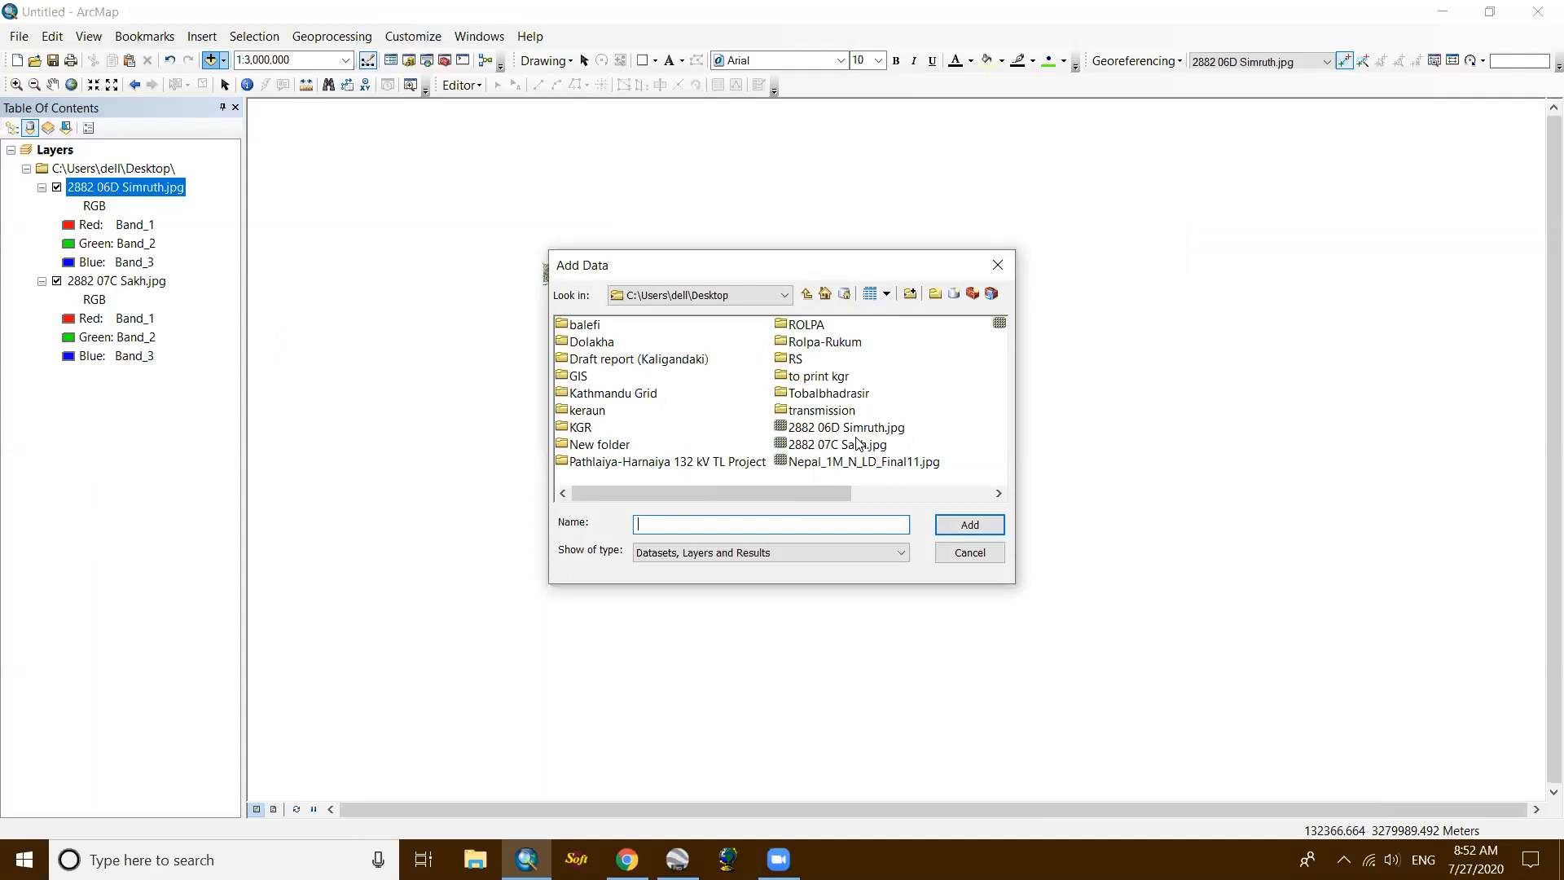
pyautogui.scroll(-1, 737, 456)
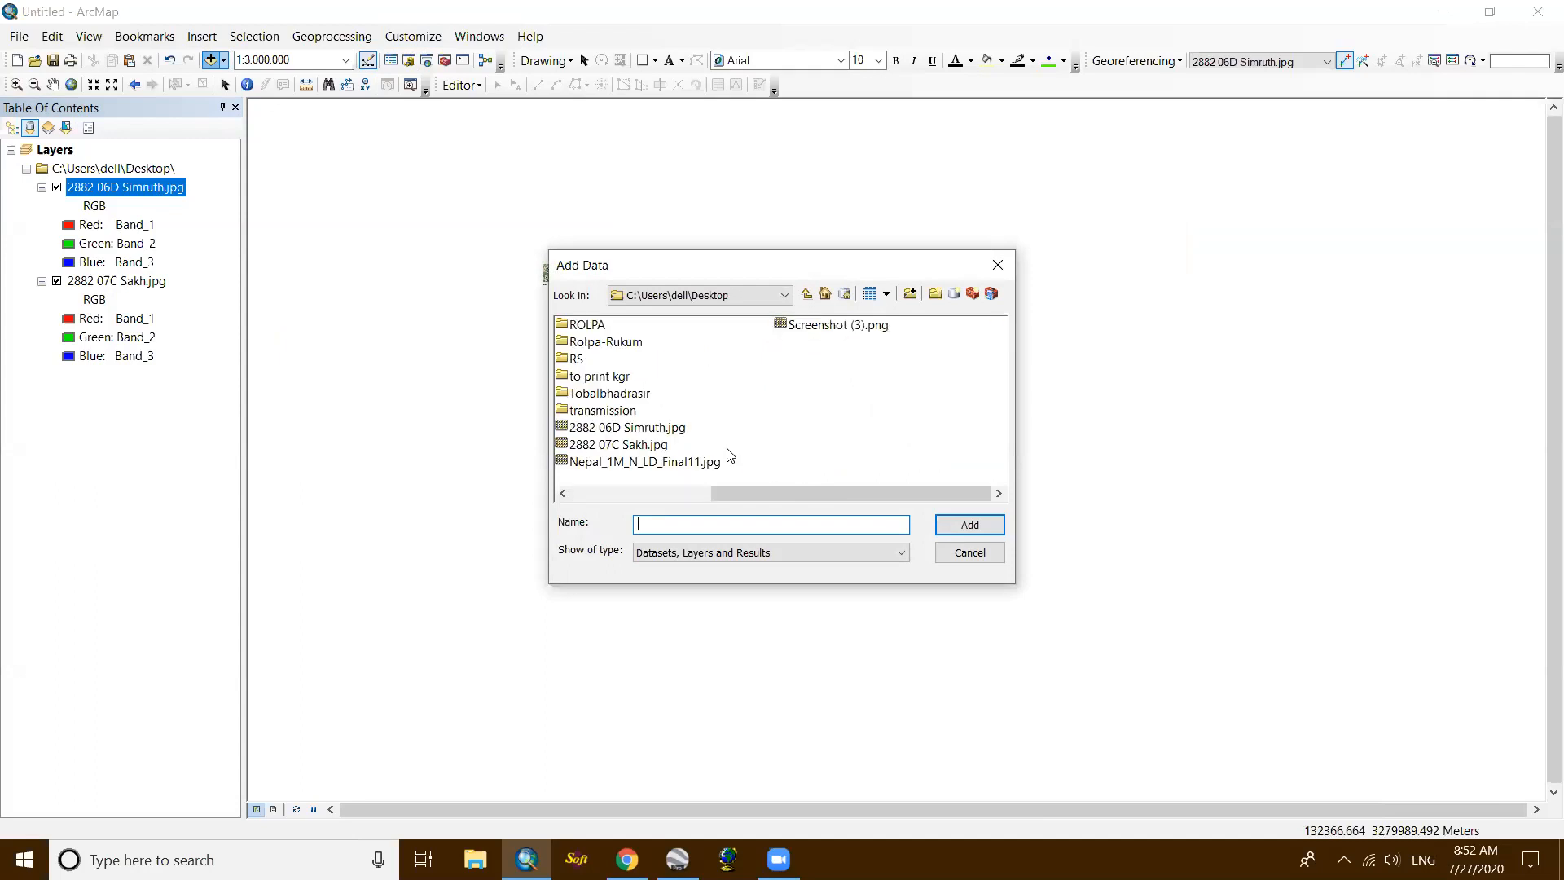
pyautogui.scroll(1, 729, 457)
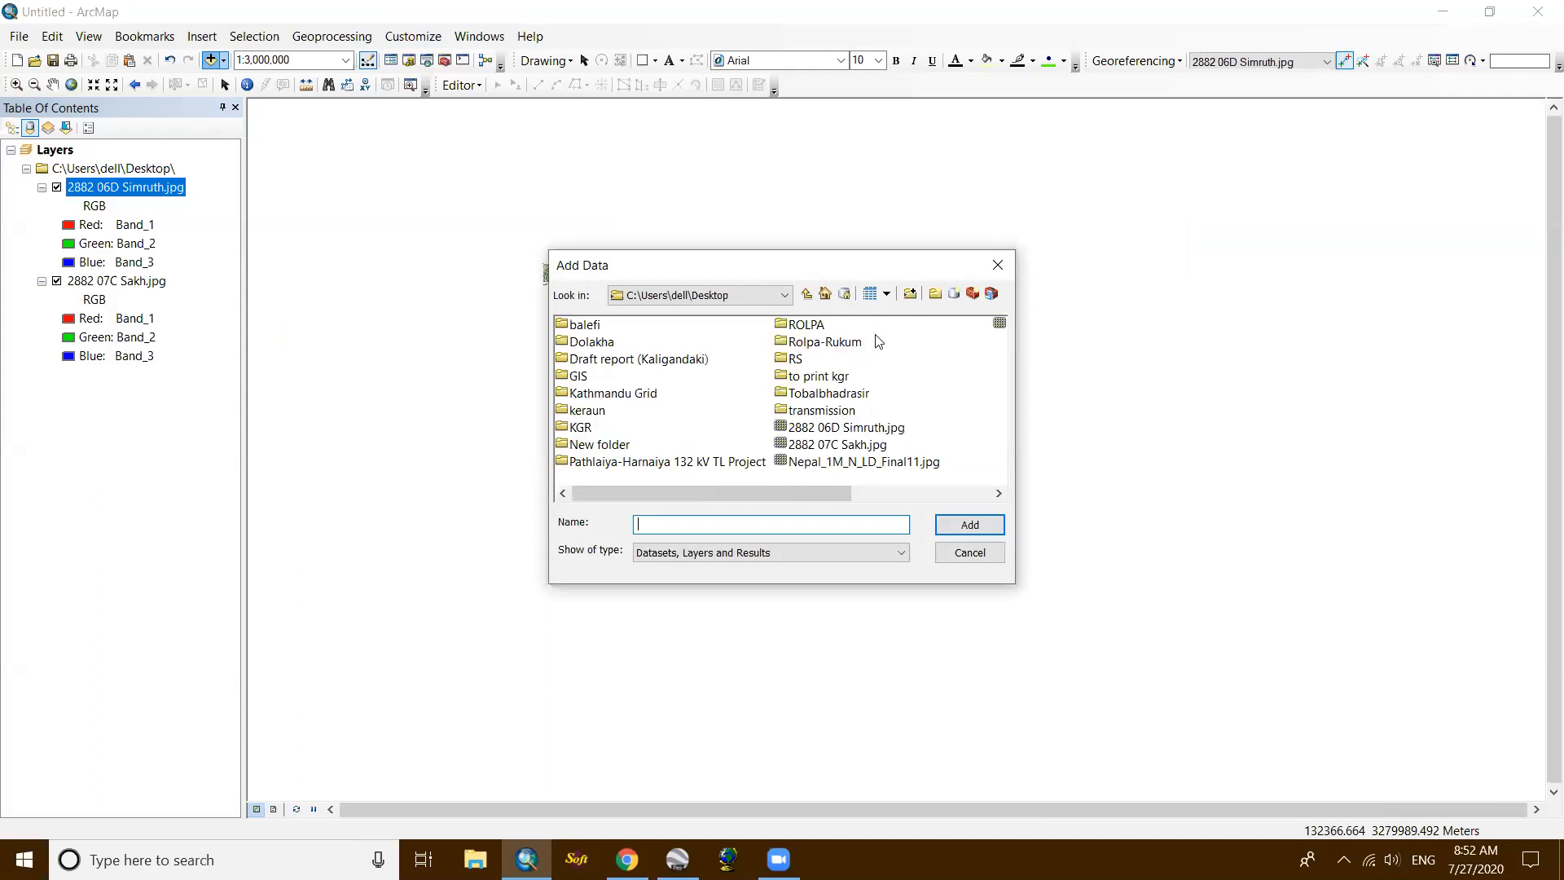
pyautogui.click(804, 295)
pyautogui.doubleClick(669, 325)
pyautogui.doubleClick(572, 377)
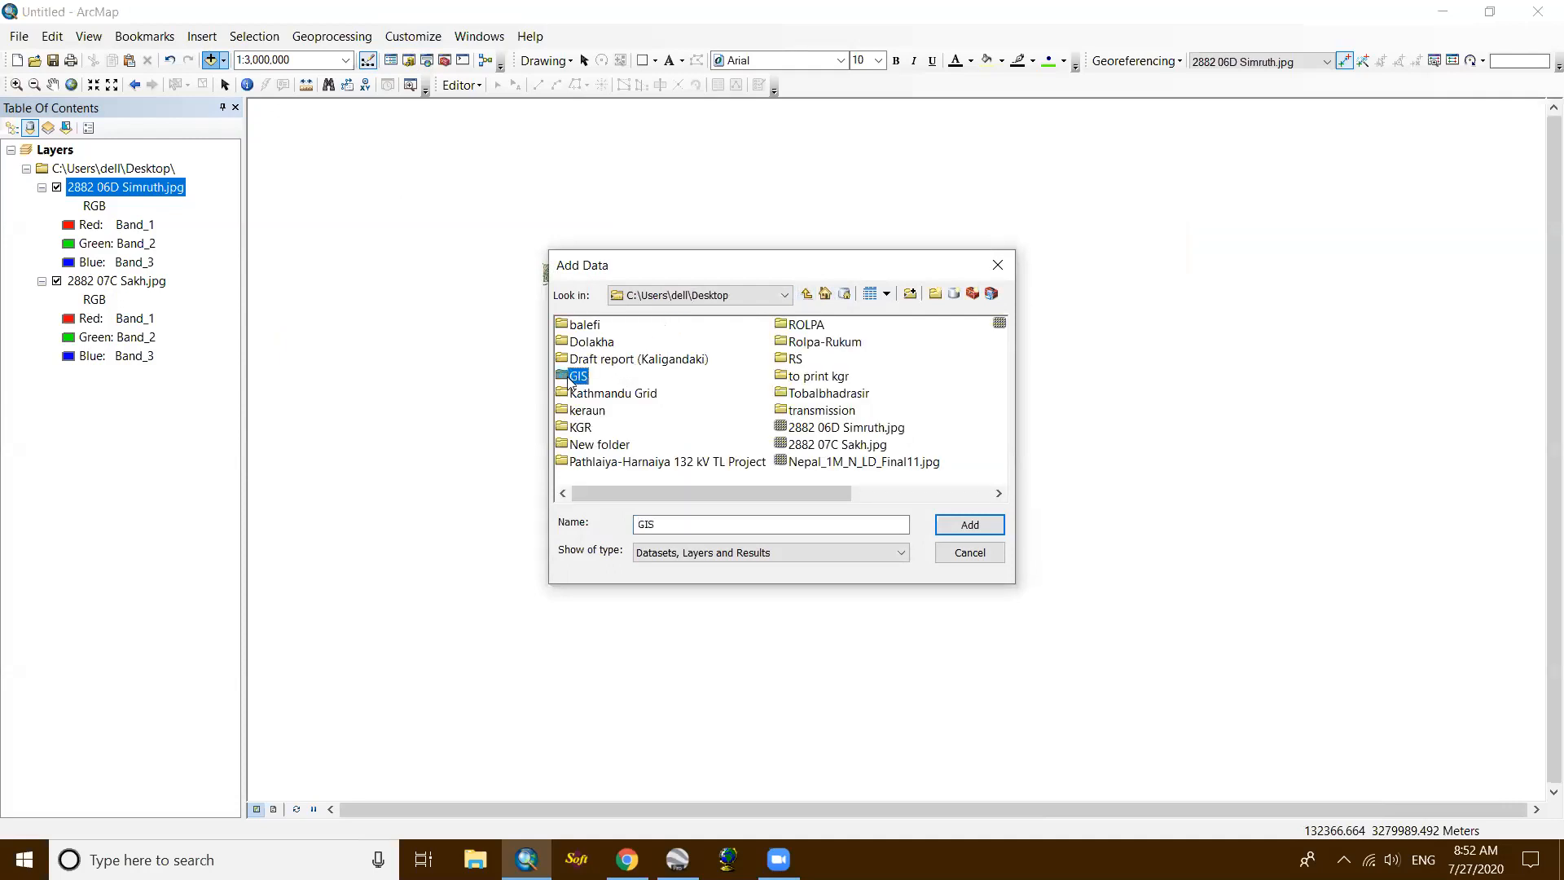
# Step: Add the simruth_1 raster from the GIS folder to the map as a whole dataset, not as single bands
pyautogui.scroll(-2, 755, 467)
pyautogui.scroll(-3, 755, 469)
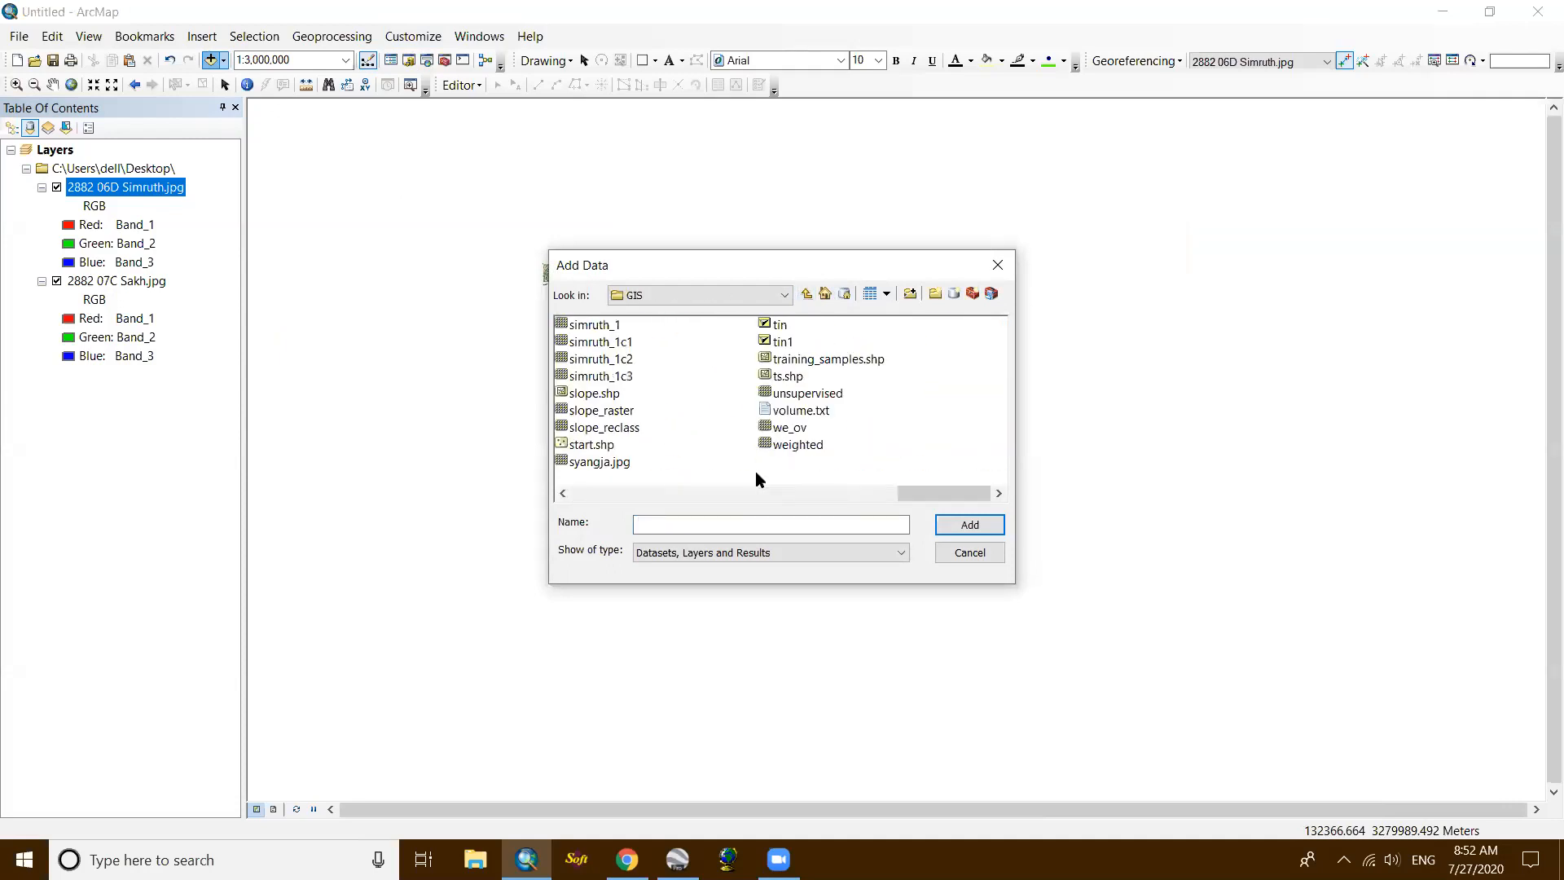
pyautogui.scroll(2, 623, 462)
pyautogui.scroll(-1, 623, 462)
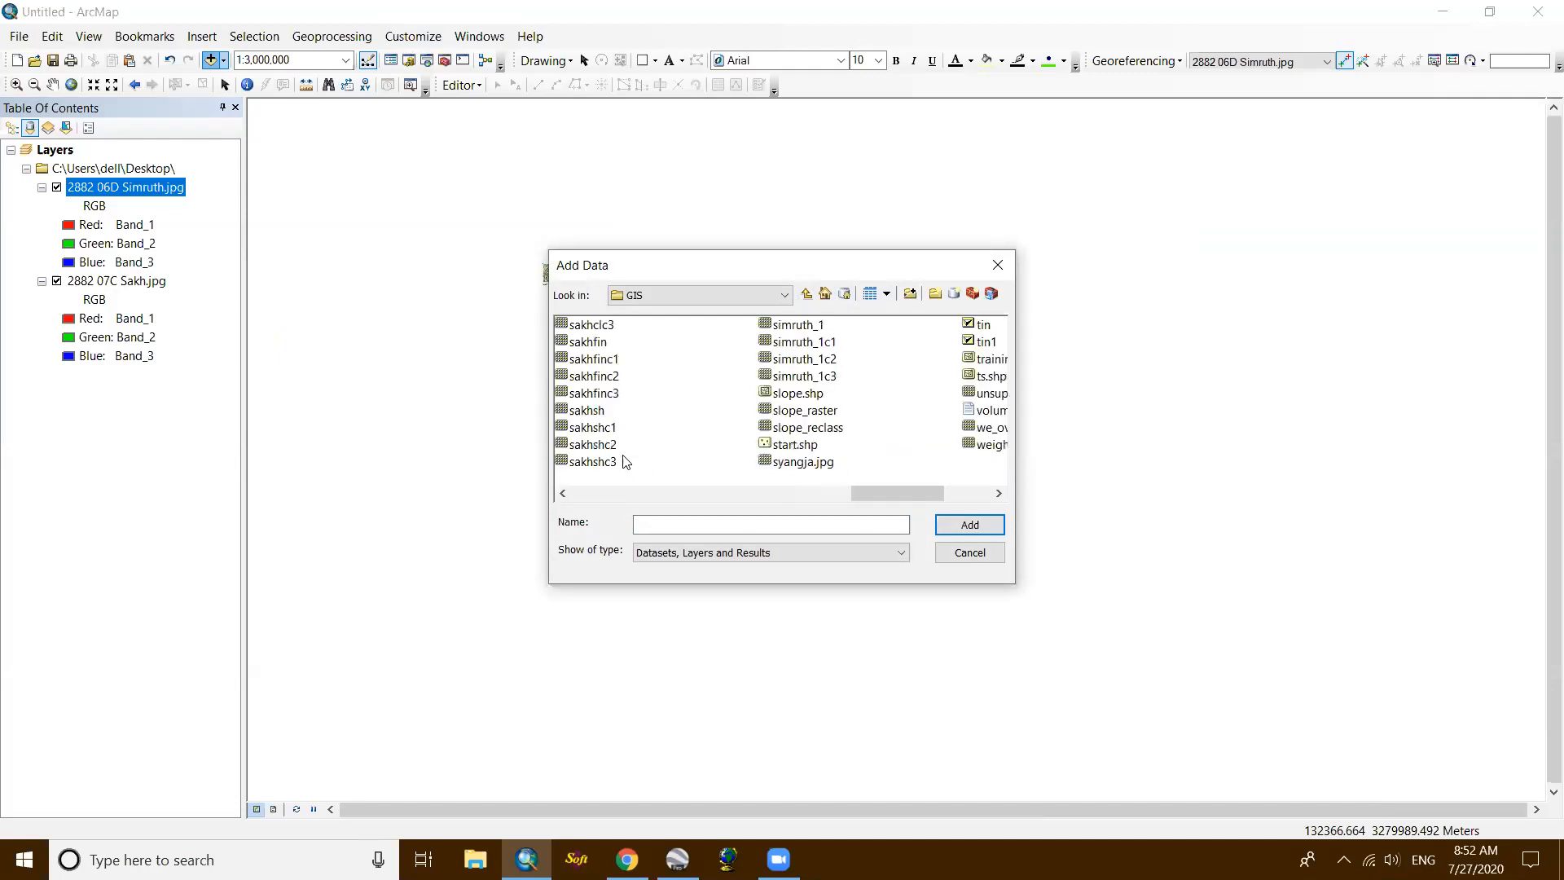
pyautogui.doubleClick(786, 327)
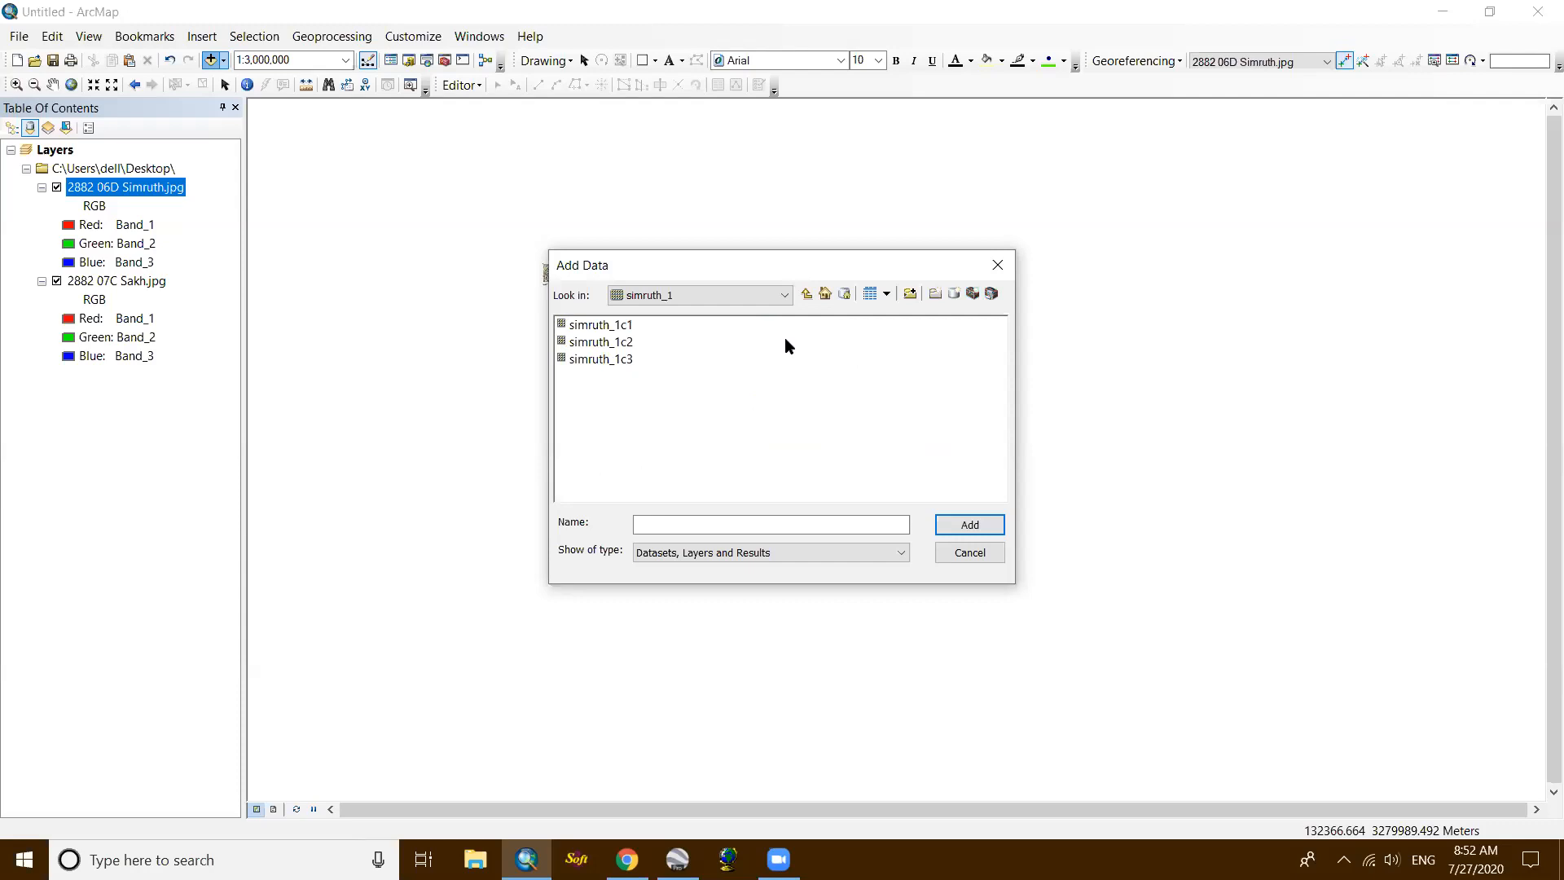
pyautogui.click(807, 293)
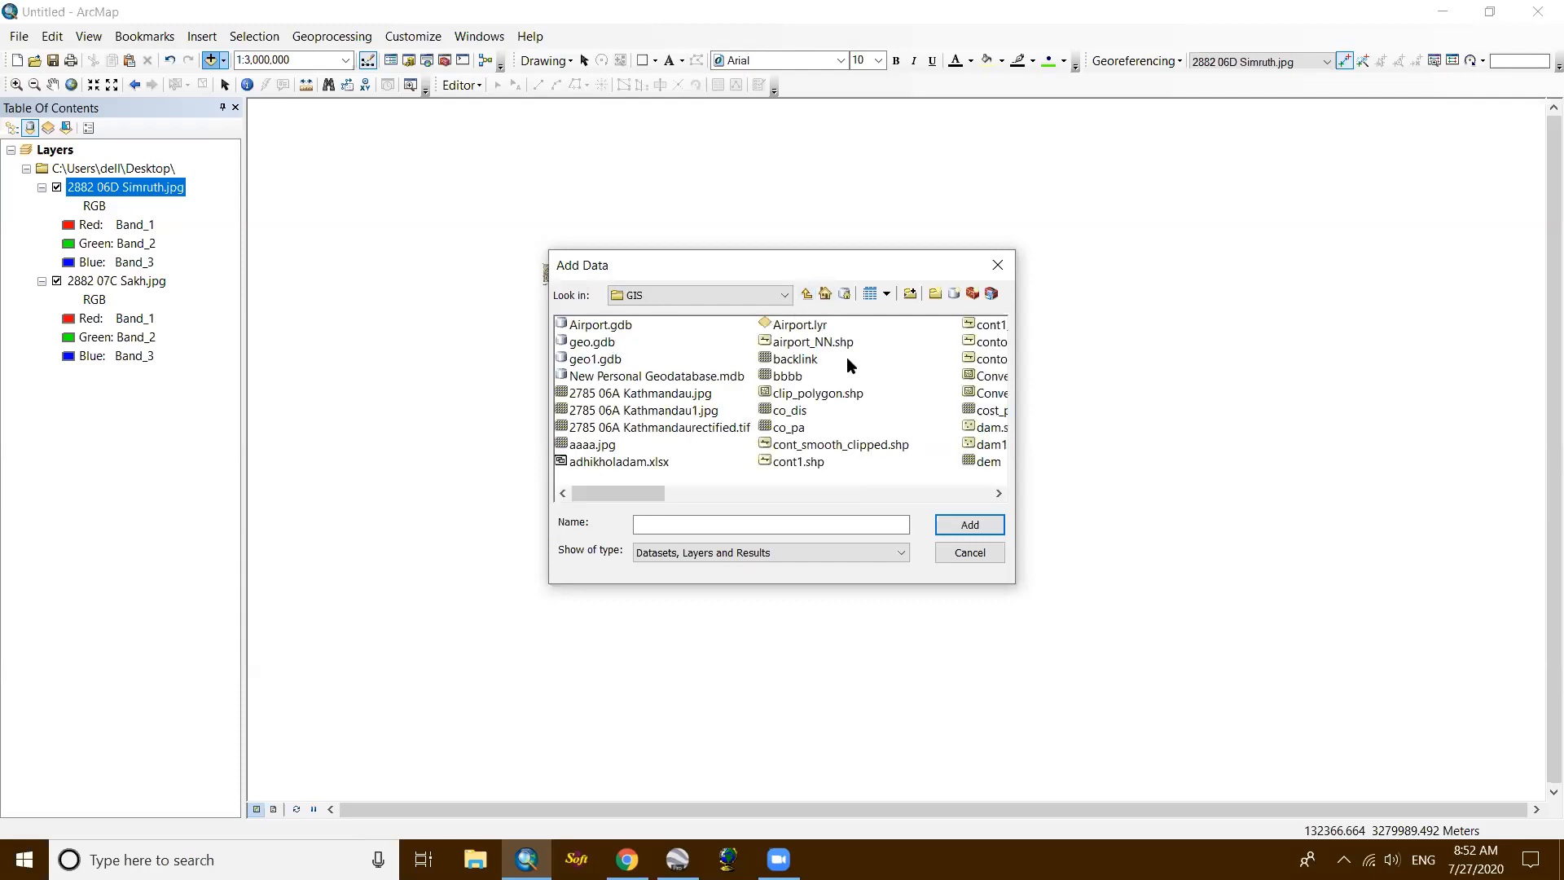
pyautogui.scroll(-10, 847, 365)
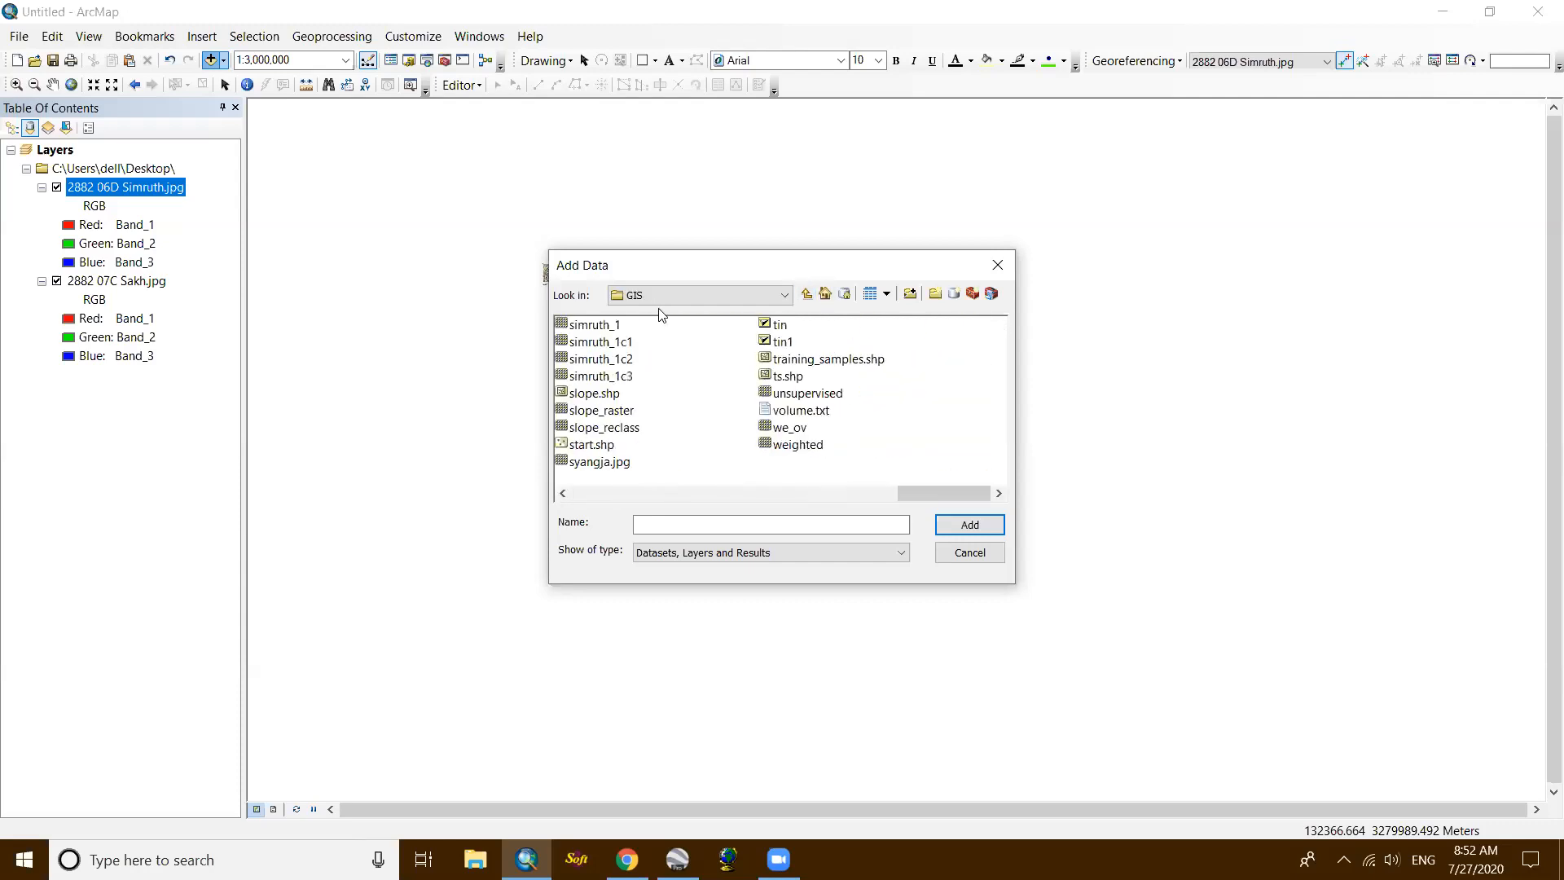
pyautogui.click(606, 324)
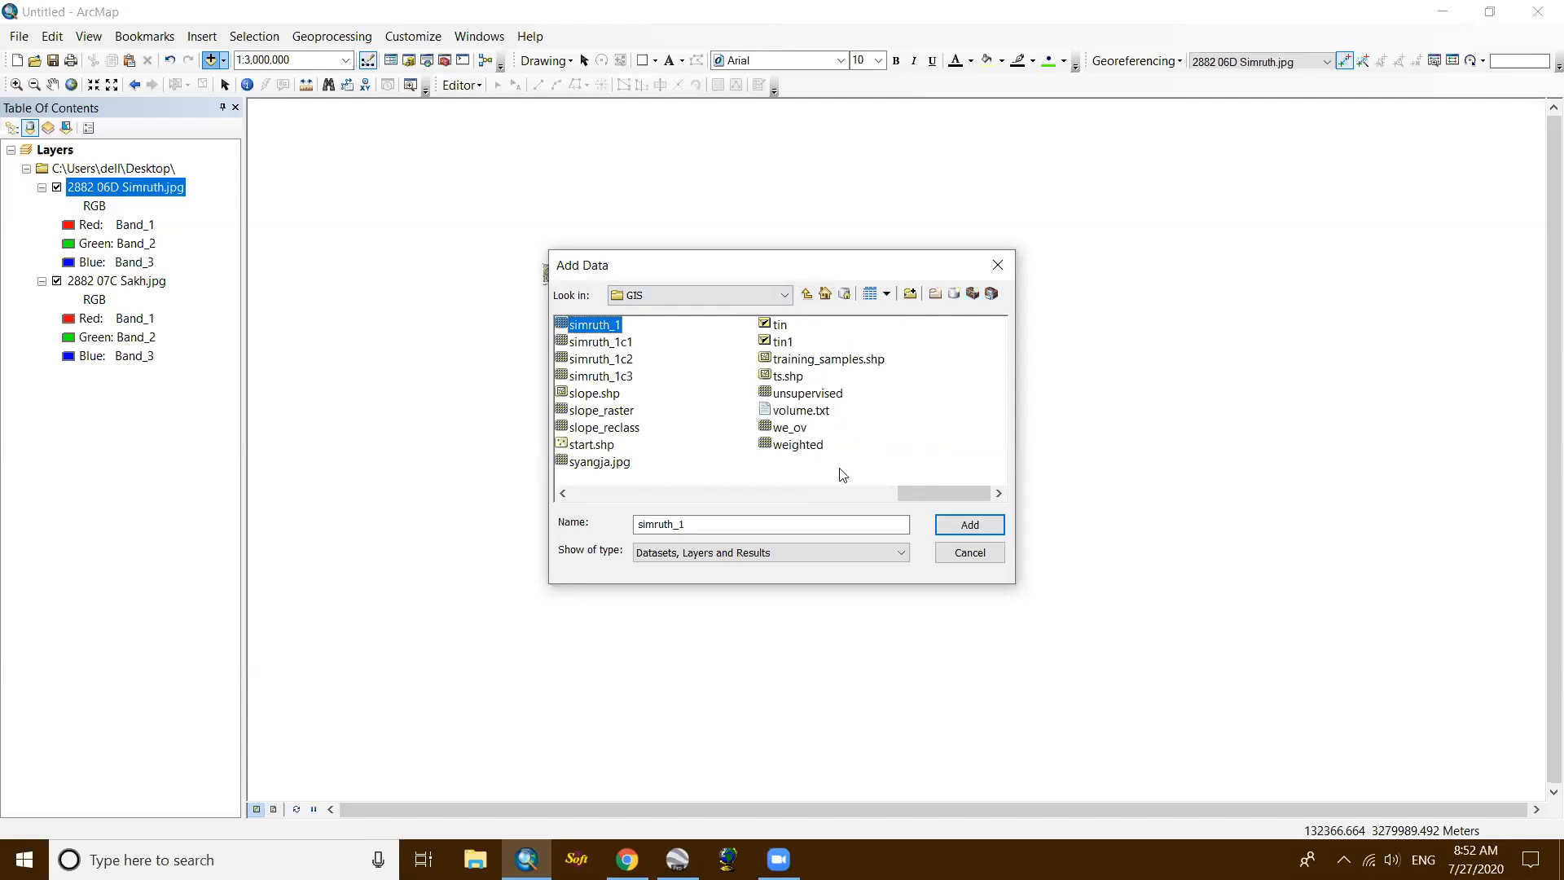
pyautogui.click(966, 529)
pyautogui.click(935, 516)
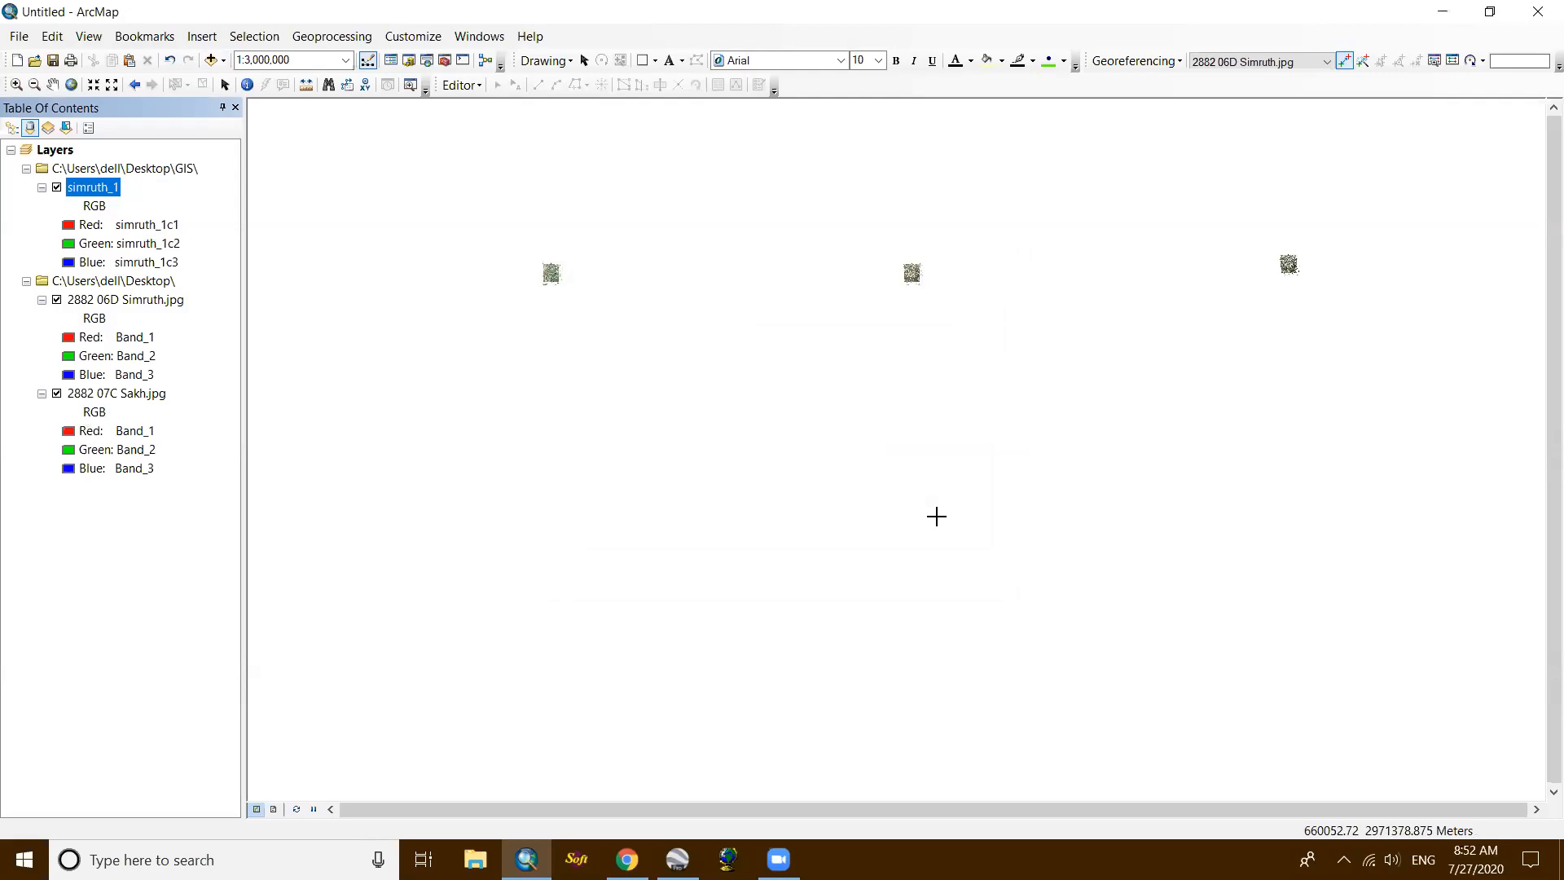
# Step: Toggle the simruth_1 and 2882 06D Simruth.jpg layers to compare the reprojected sheet's position with the original sheets
pyautogui.click(57, 187)
pyautogui.click(57, 187)
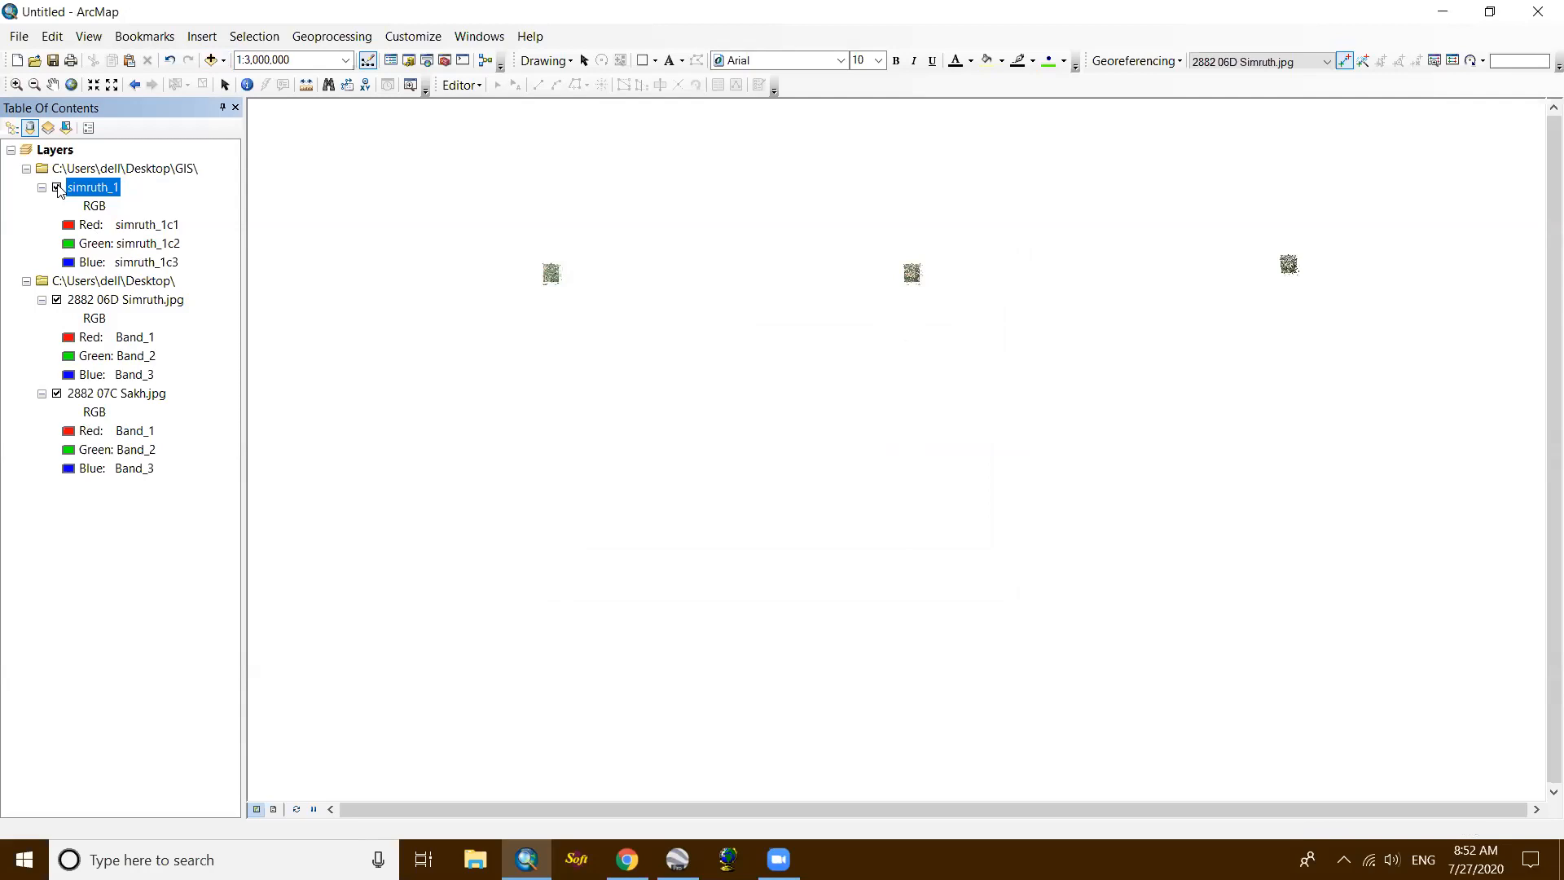
pyautogui.click(57, 187)
pyautogui.click(57, 188)
pyautogui.click(57, 187)
pyautogui.click(57, 188)
pyautogui.click(57, 187)
pyautogui.click(57, 300)
pyautogui.click(57, 300)
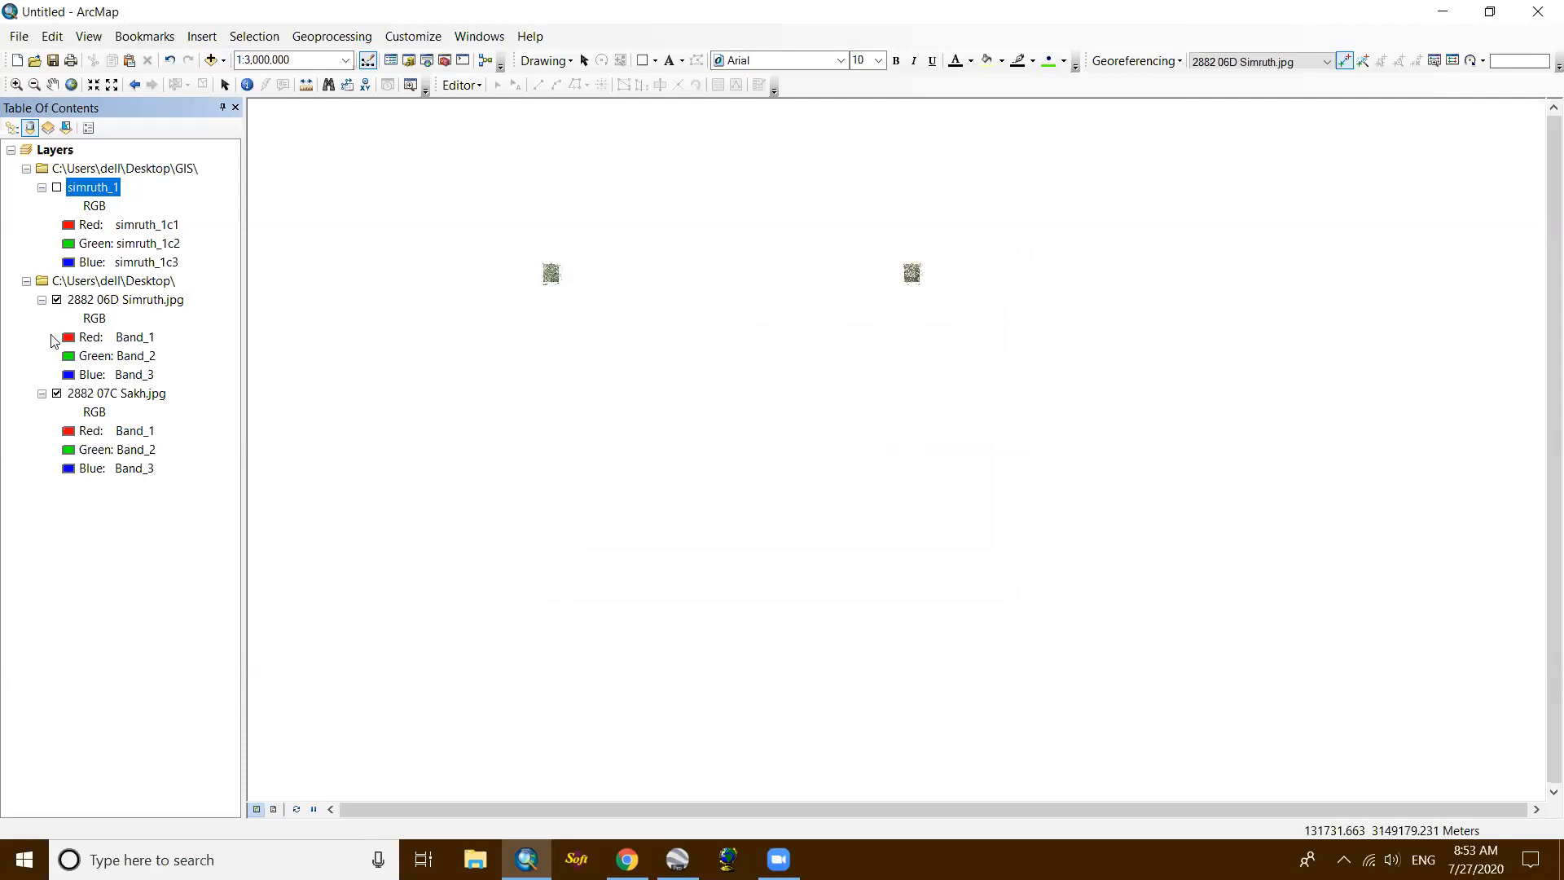
pyautogui.click(57, 187)
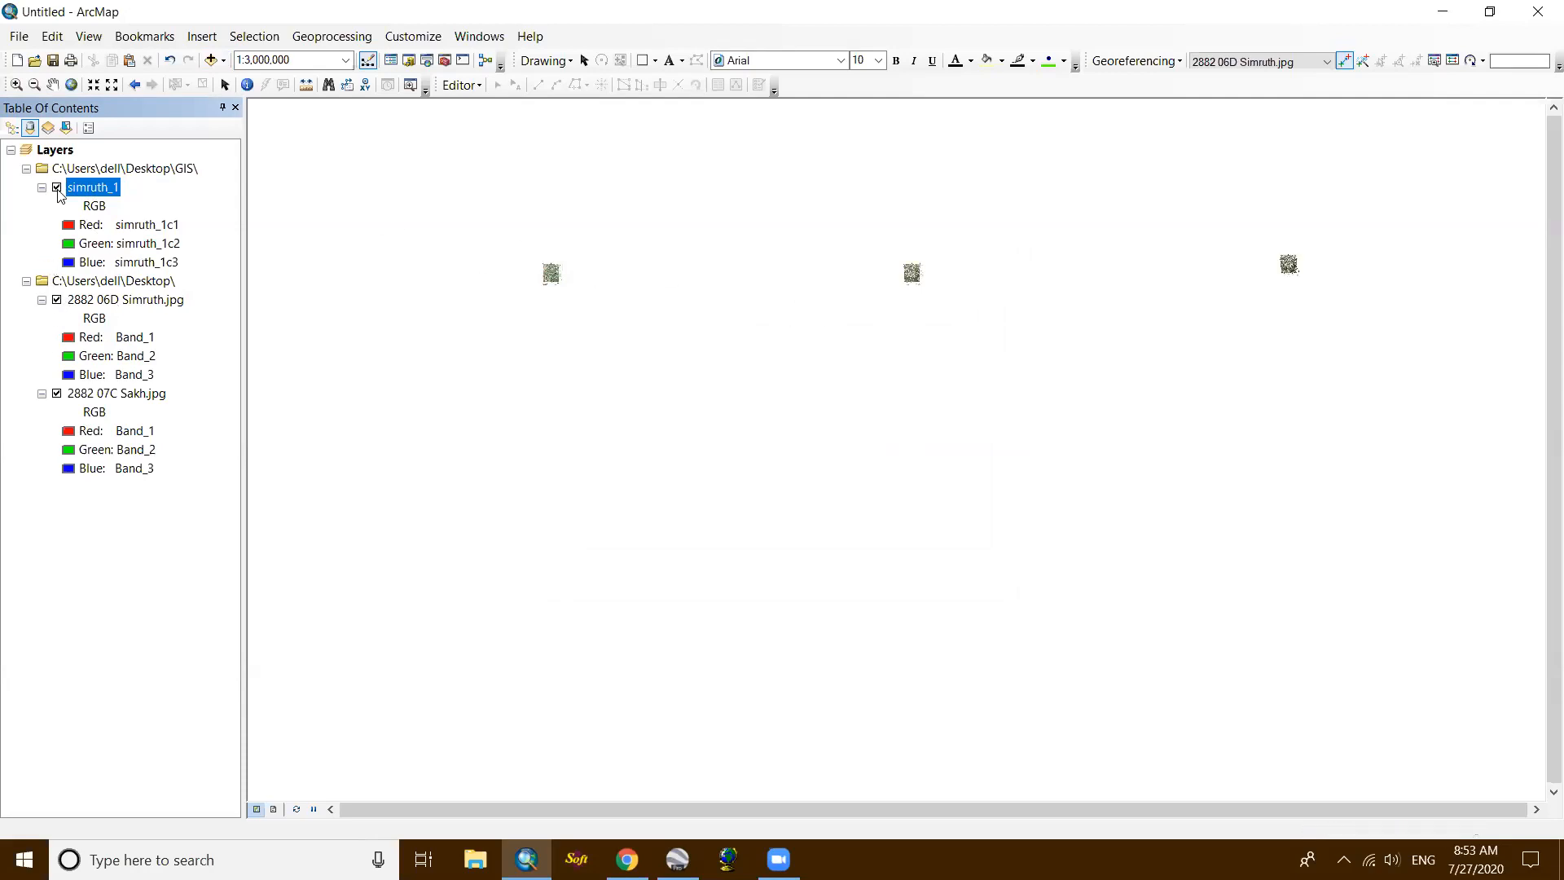
pyautogui.click(57, 187)
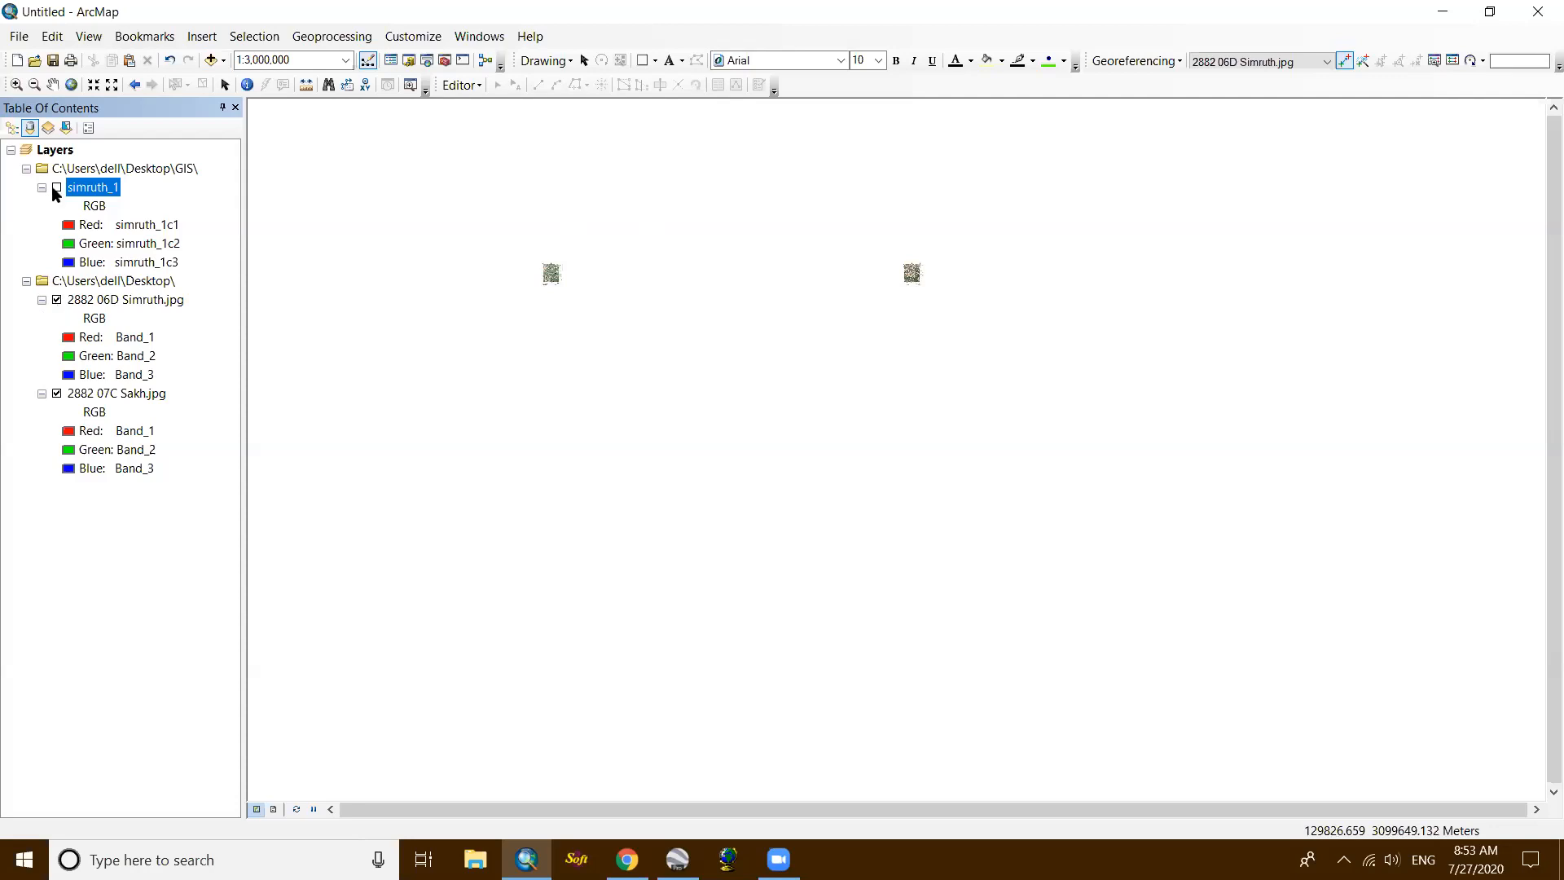
pyautogui.click(57, 189)
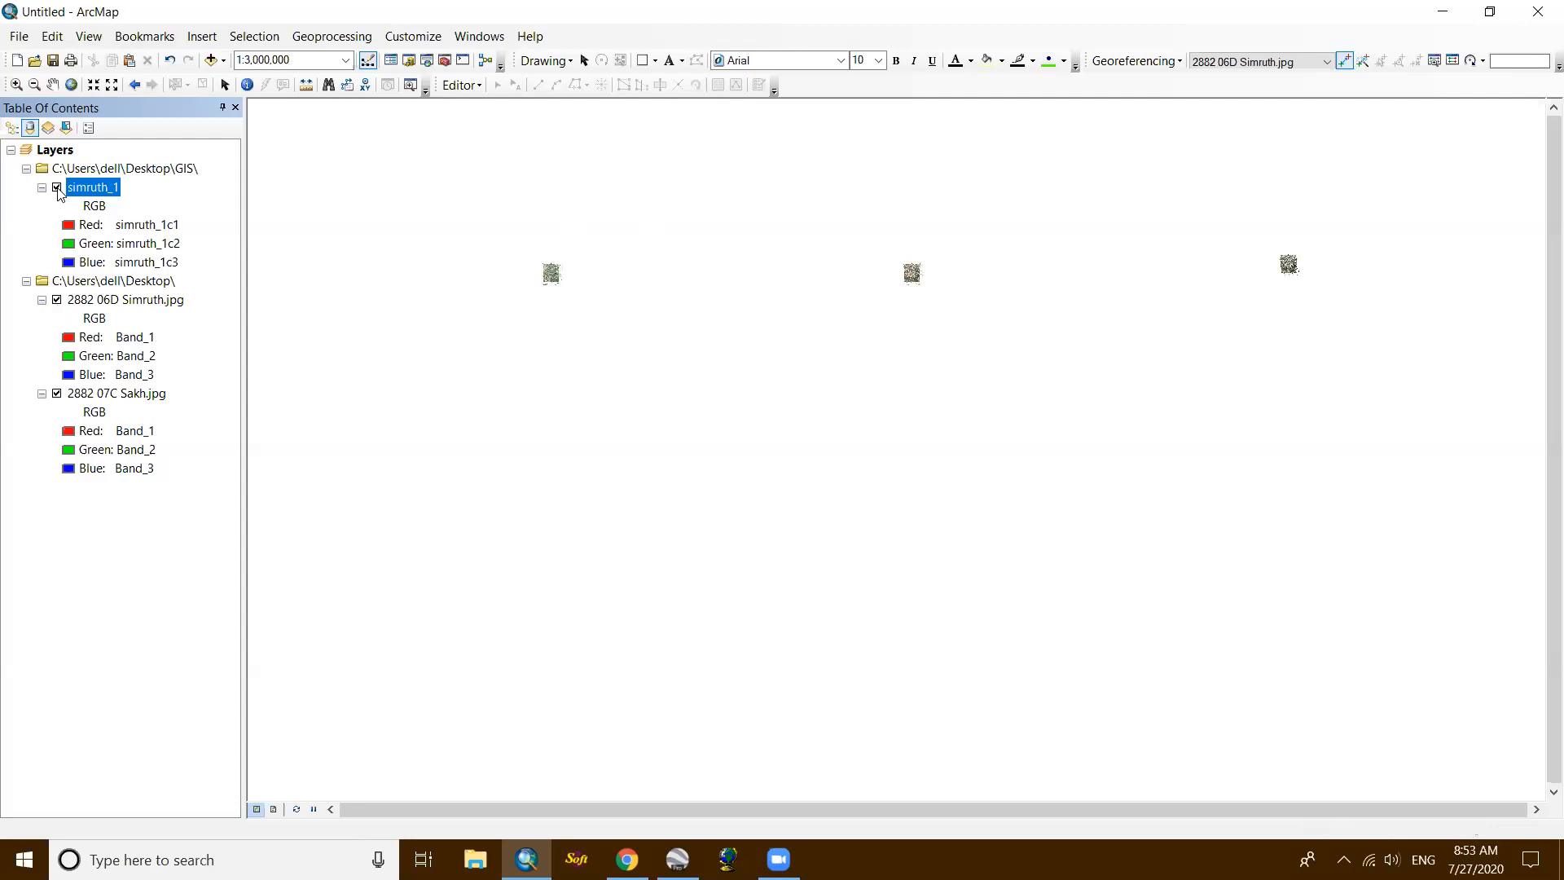
# Step: Turn off the re-added simruth_1 layer and remove it from the map
pyautogui.click(57, 188)
pyautogui.rightClick(98, 188)
pyautogui.click(135, 219)
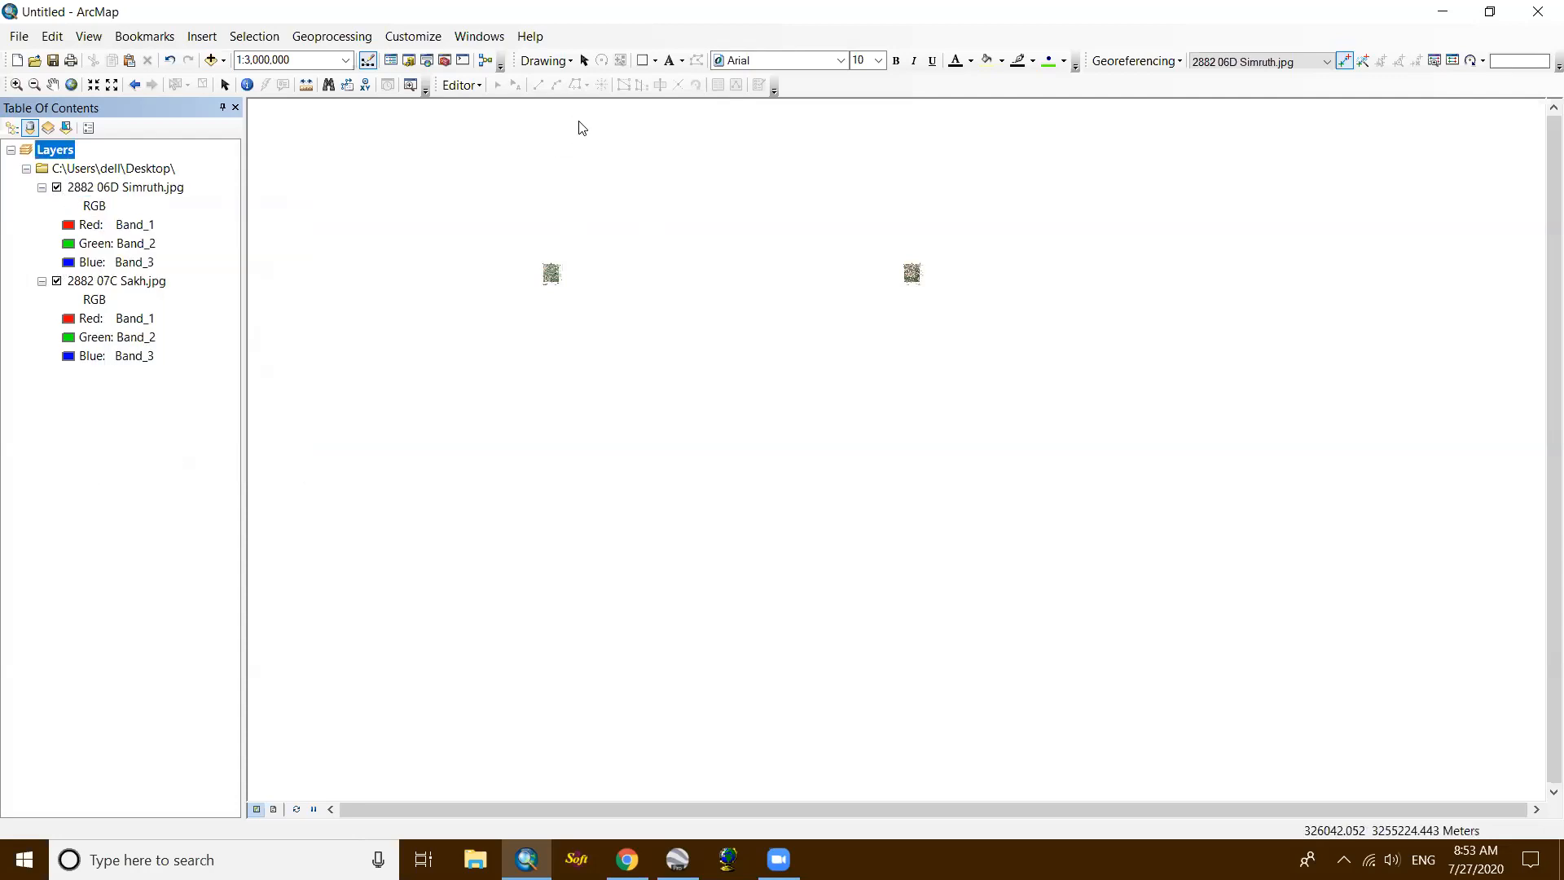
# Step: Set up Project Raster with 2882 07C Sakh.jpg as the input and sakh_1 in the GIS folder as the output raster
pyautogui.click(424, 62)
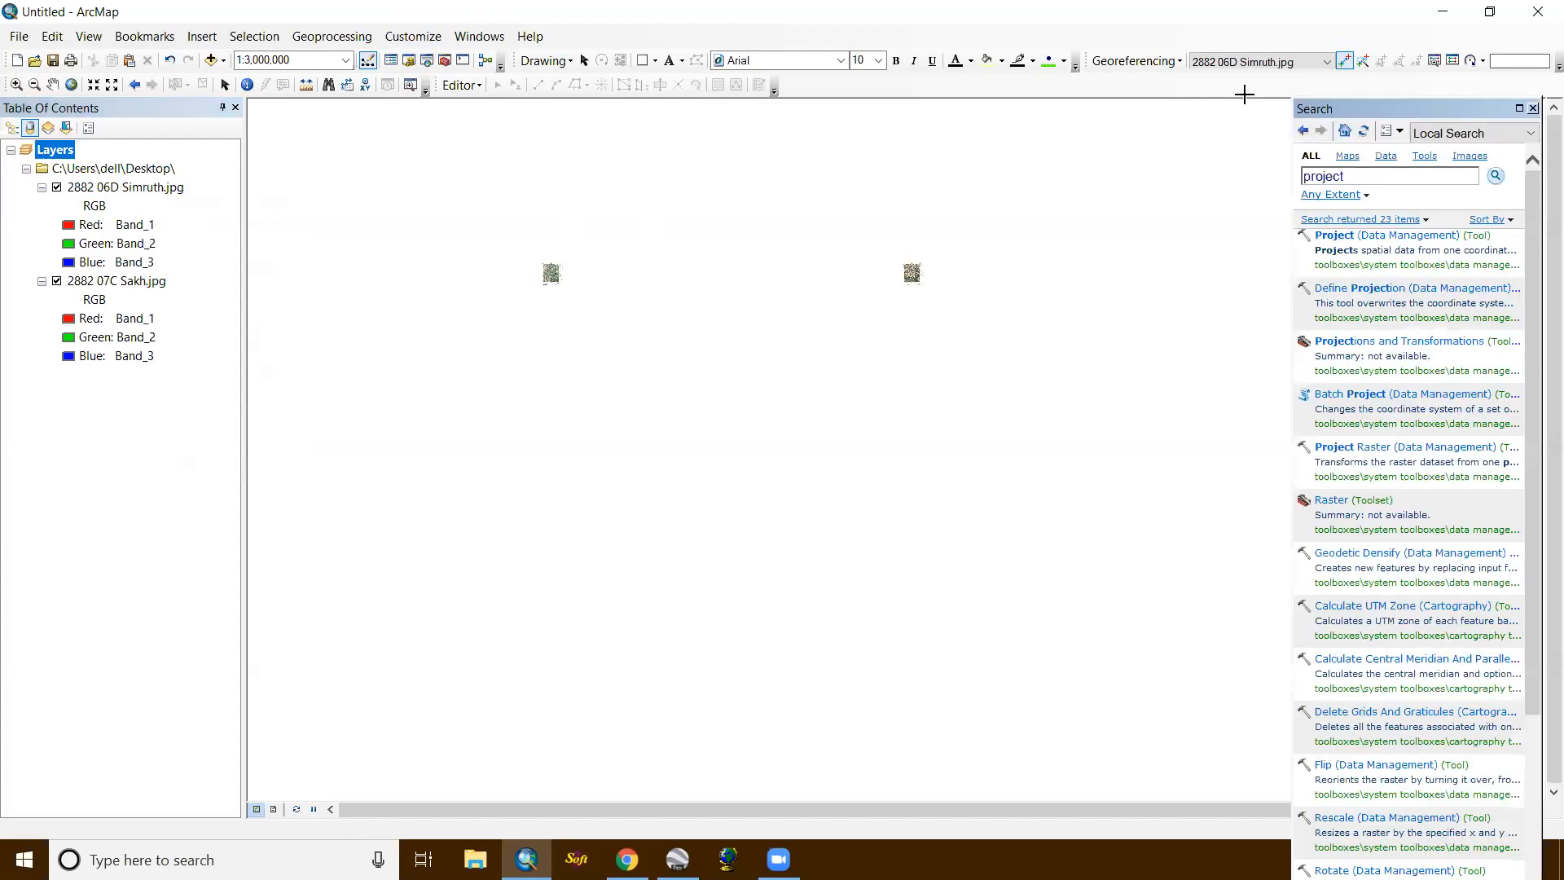
pyautogui.click(1359, 447)
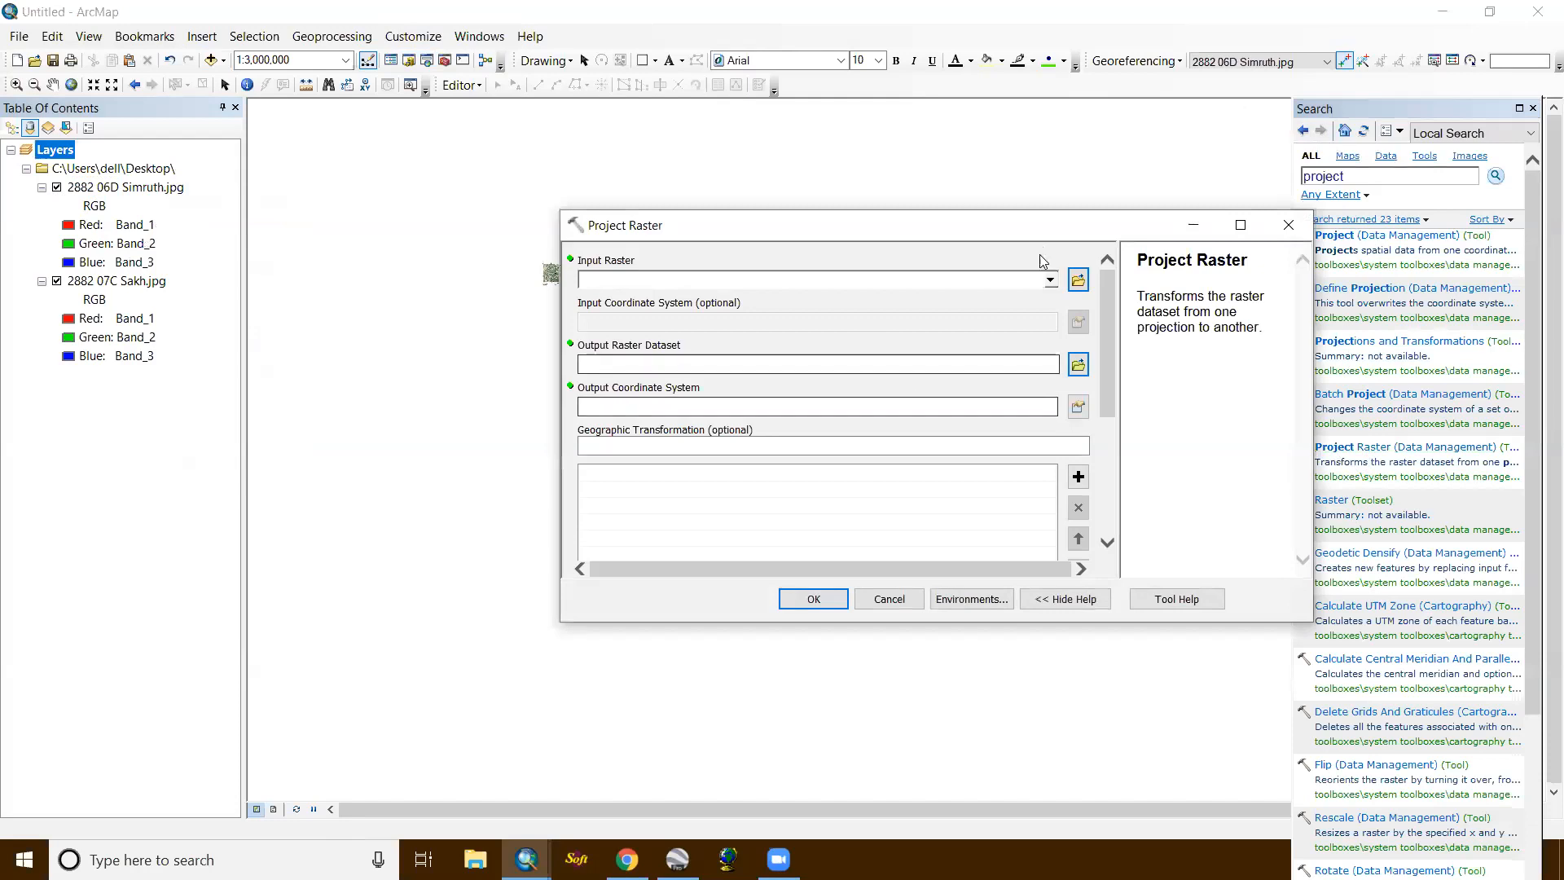
pyautogui.click(1050, 280)
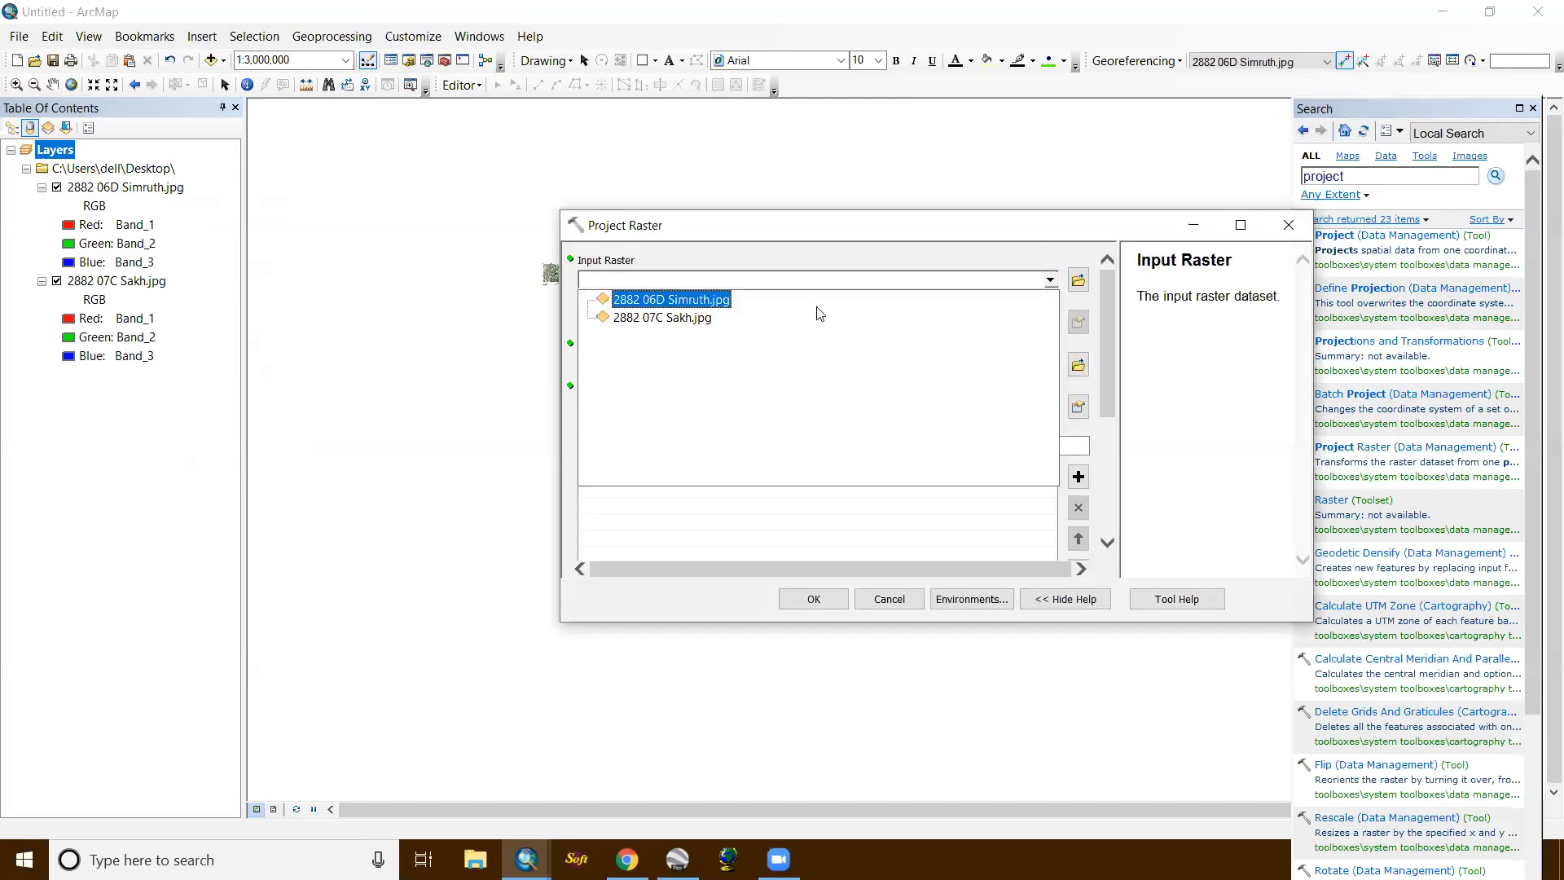
pyautogui.click(696, 319)
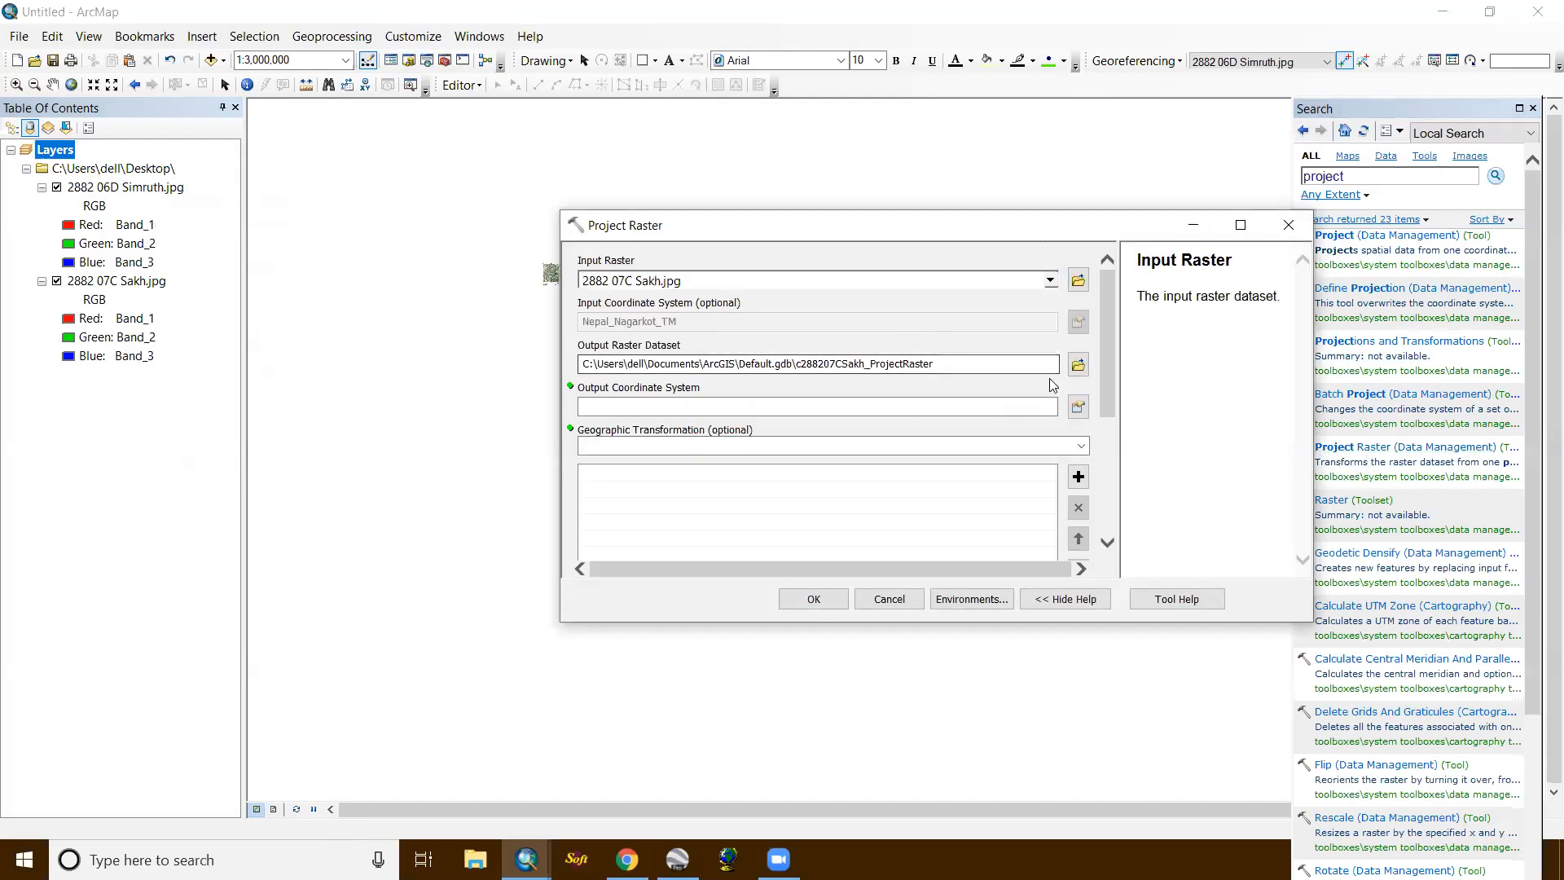
pyautogui.click(1079, 367)
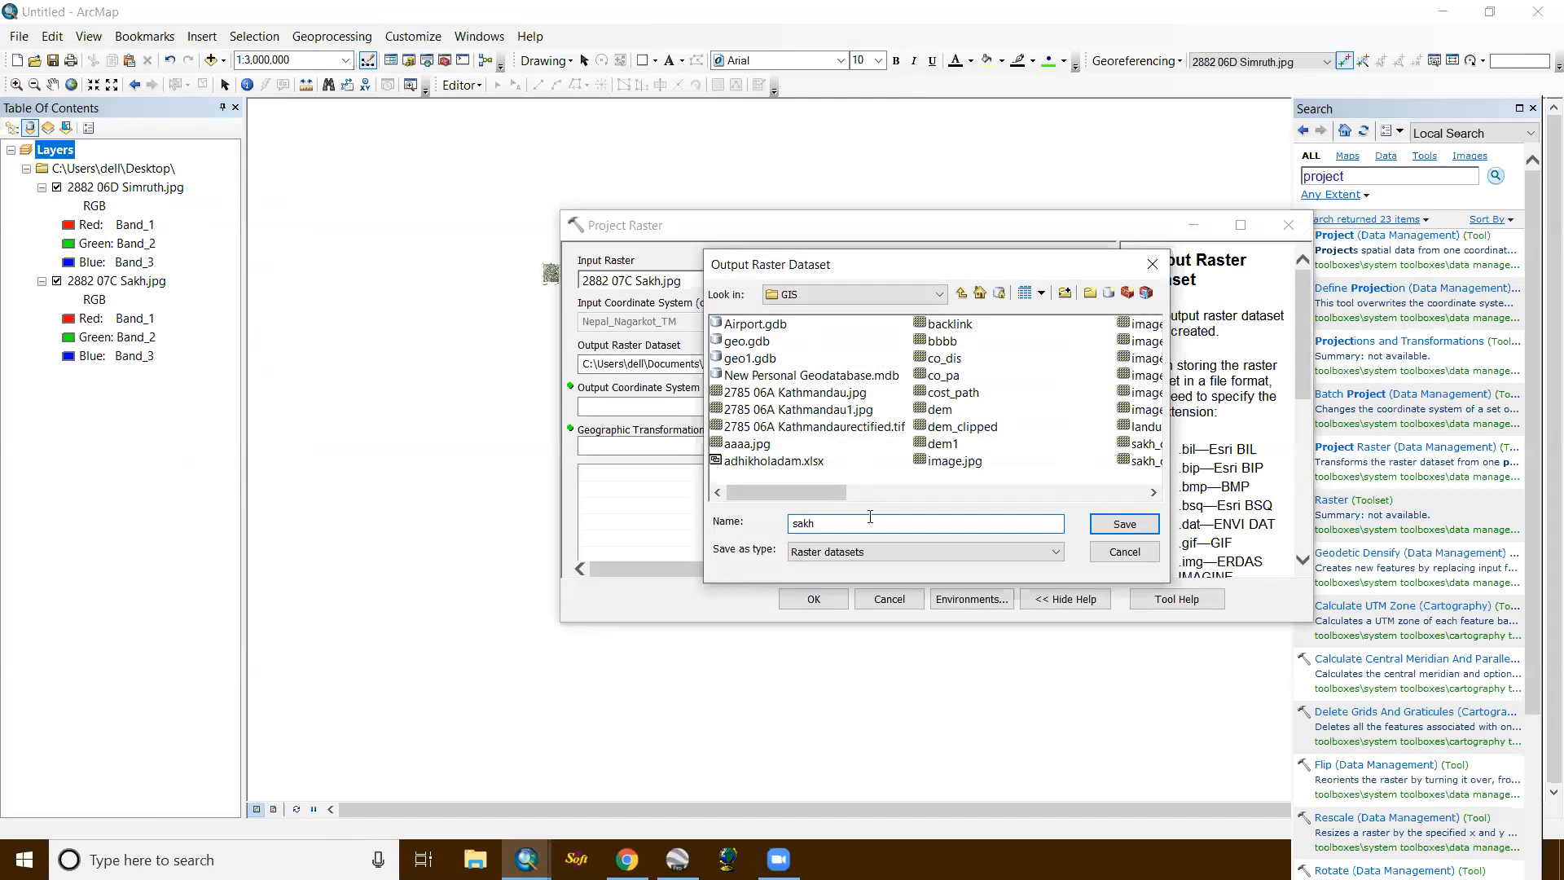
pyautogui.write('sakh_1')
pyautogui.click(1128, 525)
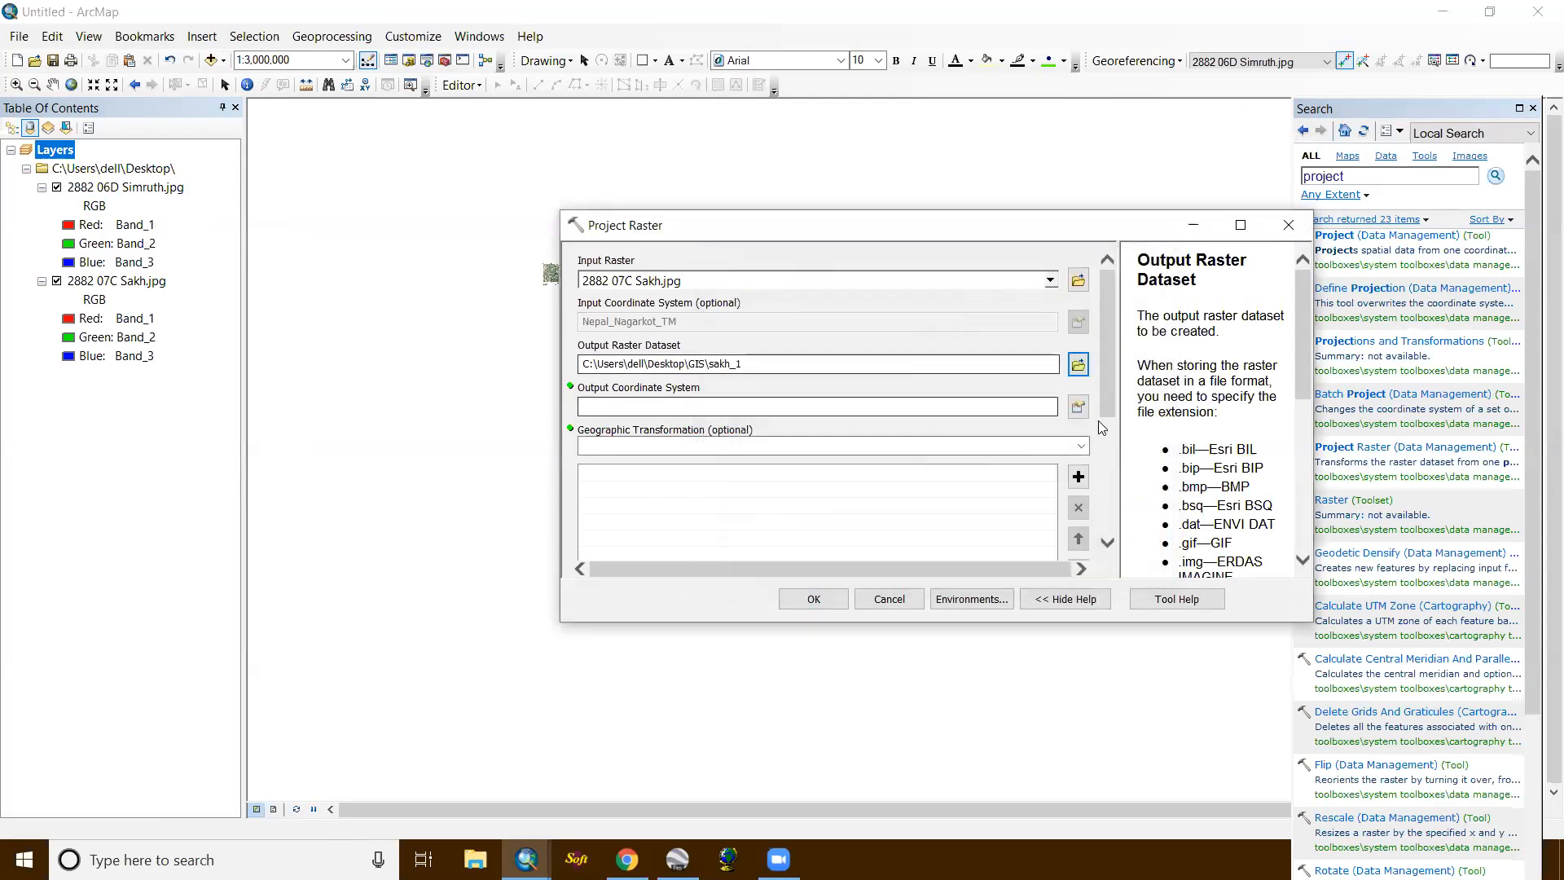
# Step: Set the output coordinate system to nepal81 and run Project Raster on the Sakh sheet
pyautogui.click(1077, 406)
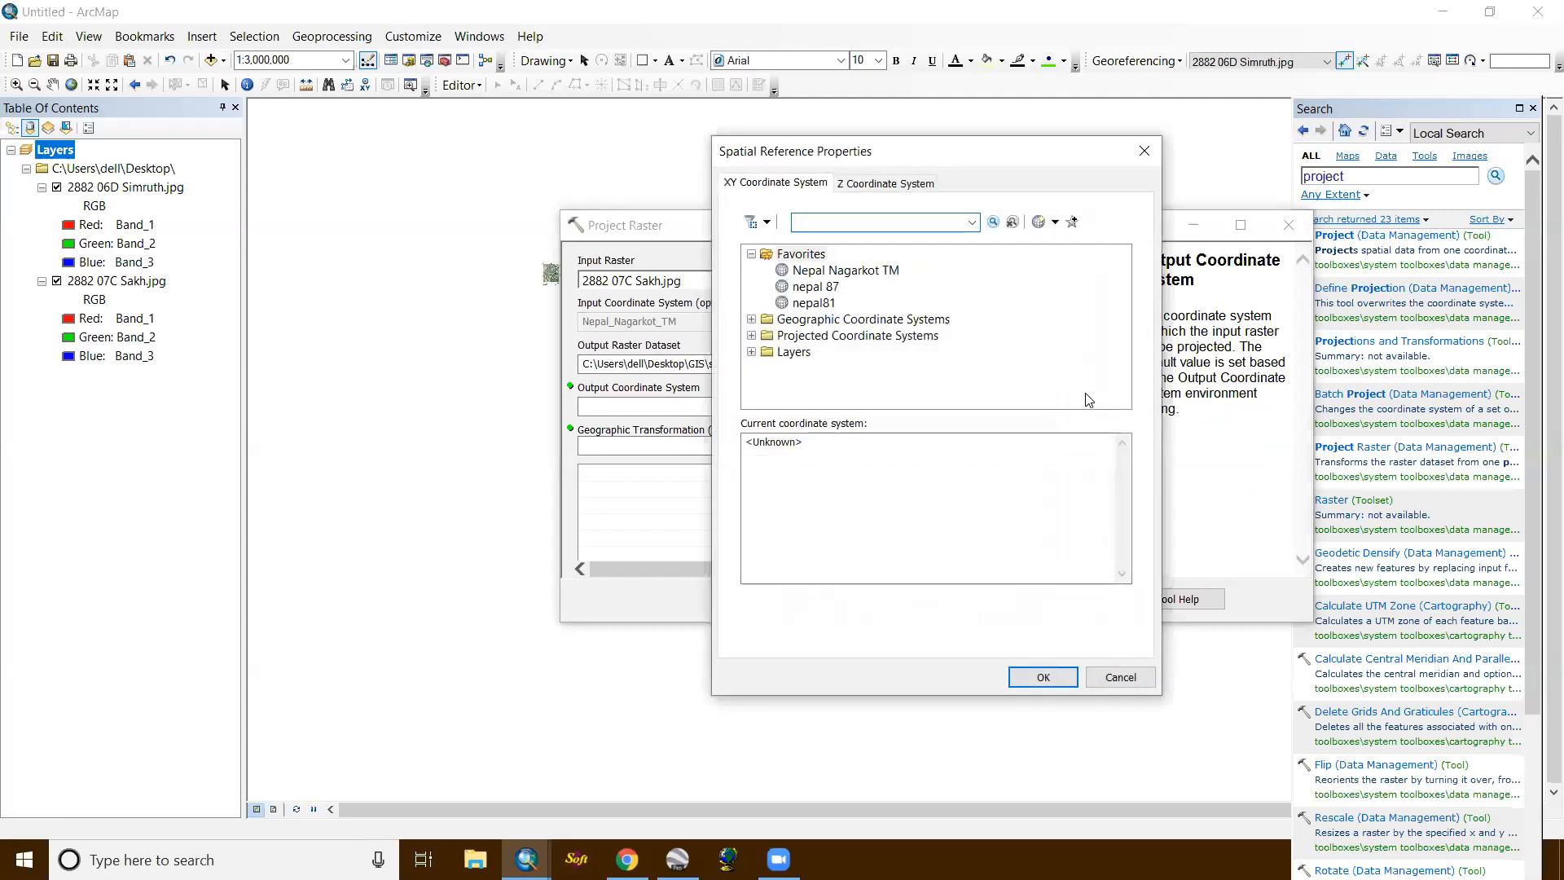
pyautogui.click(819, 304)
pyautogui.click(1030, 679)
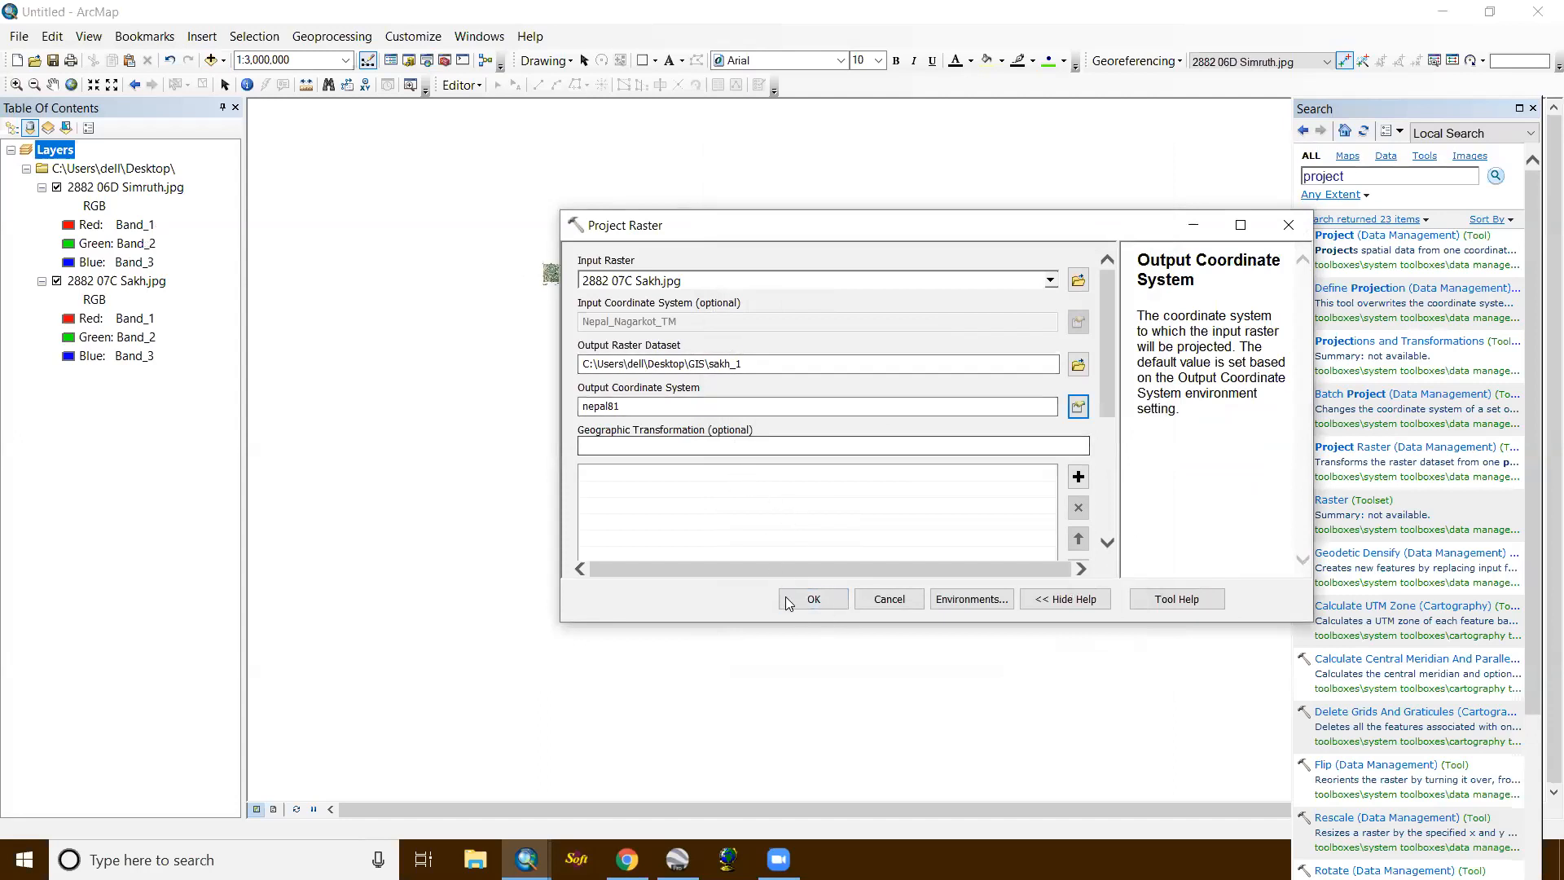
pyautogui.click(813, 600)
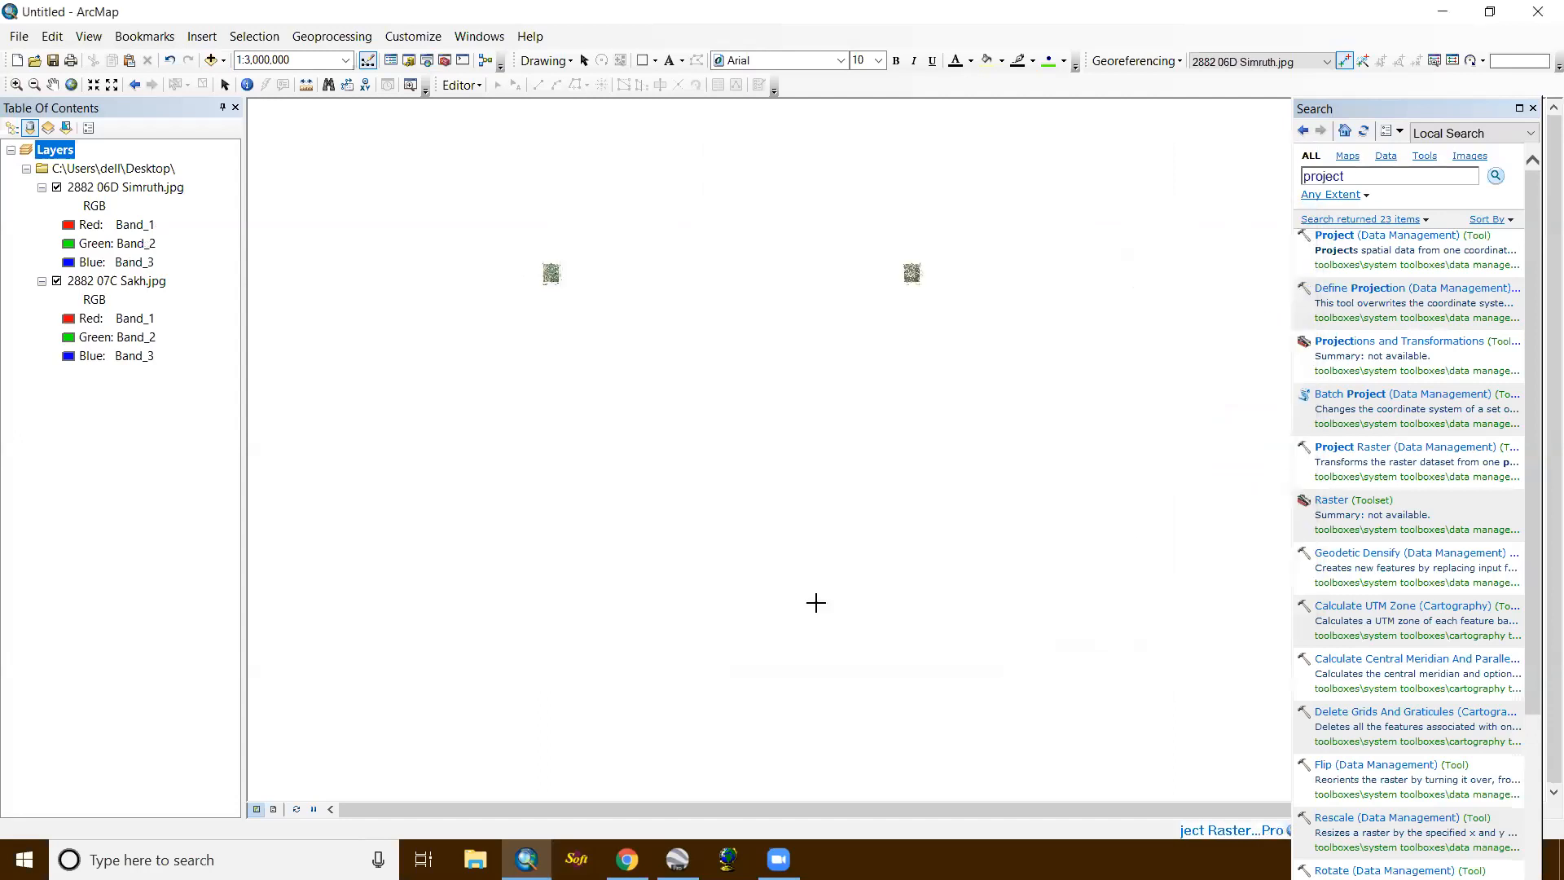
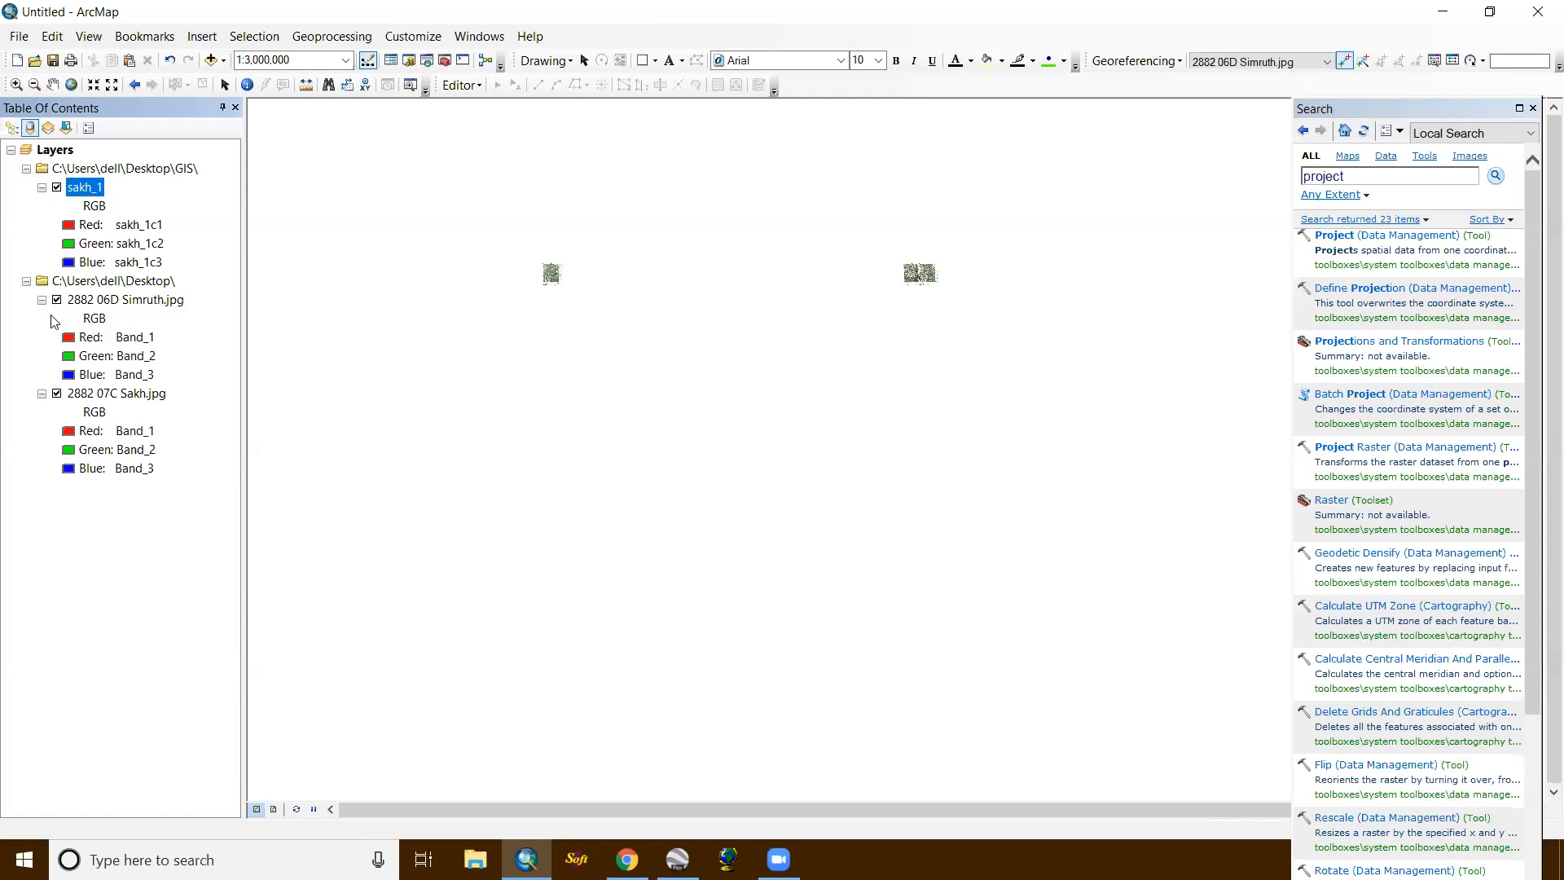
# Step: Hide the original 2882 07C Sakh.jpg layer and inspect the shared edge between sakh_1 and the Simruth sheet
pyautogui.click(56, 394)
pyautogui.scroll(1, 948, 286)
pyautogui.scroll(5, 947, 286)
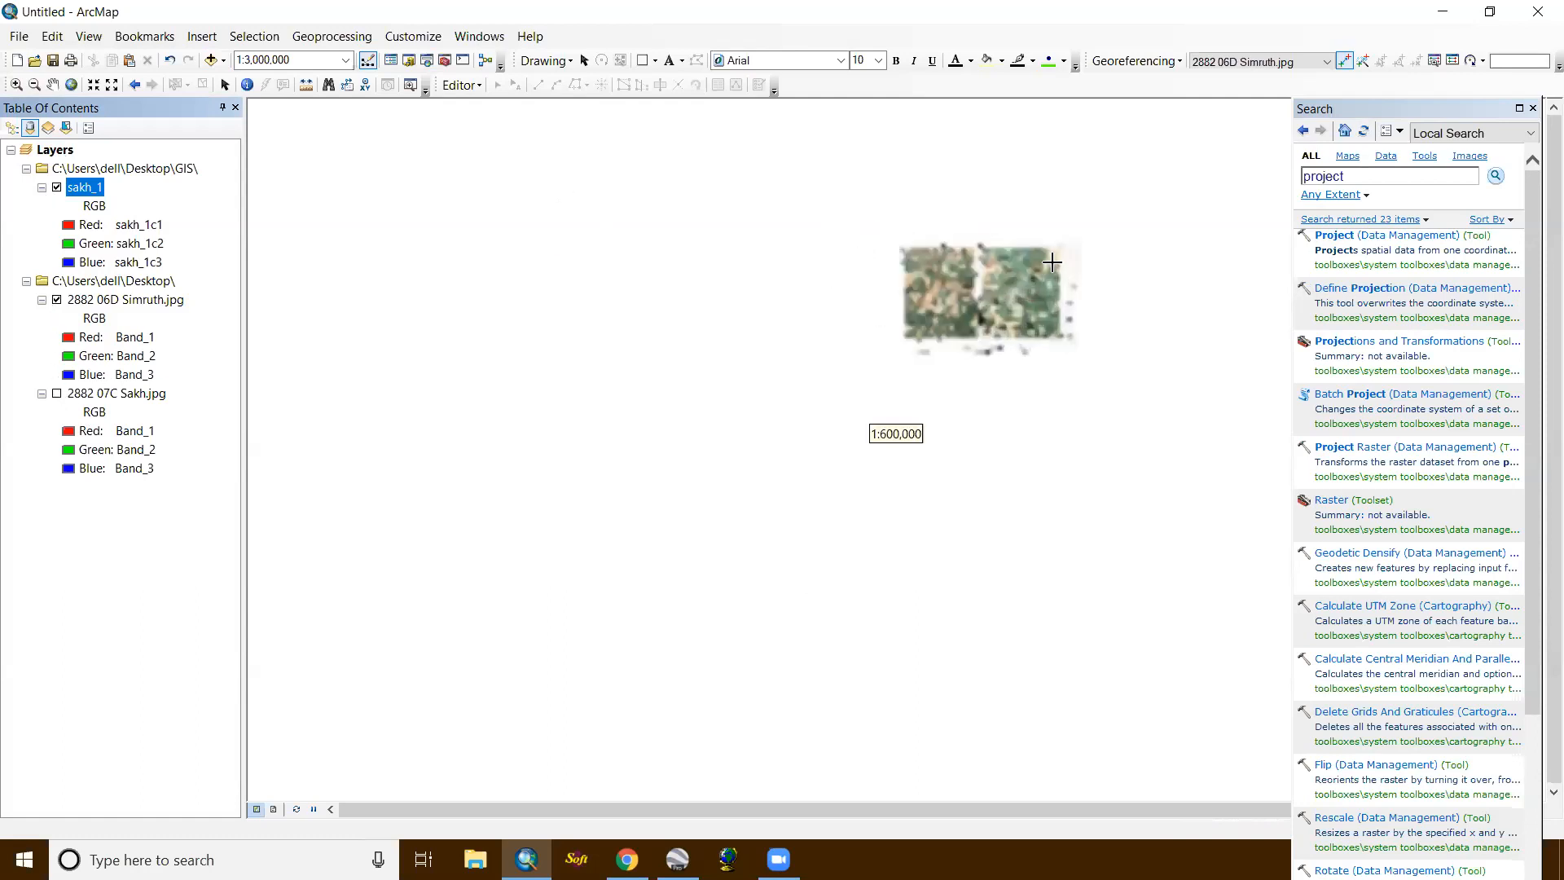
pyautogui.scroll(4, 1024, 258)
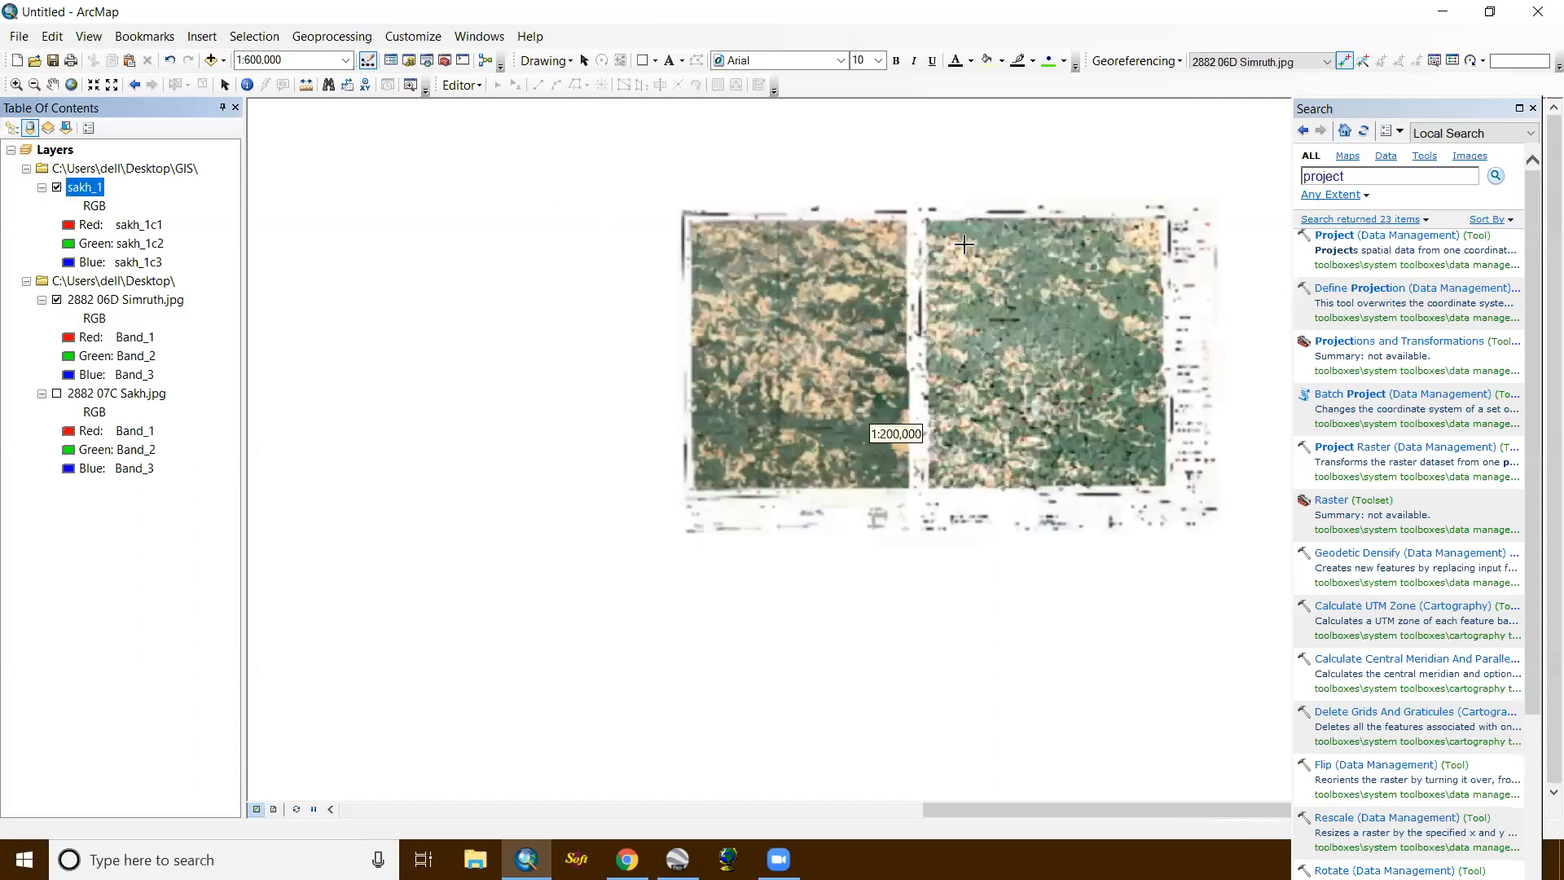
pyautogui.scroll(2, 914, 206)
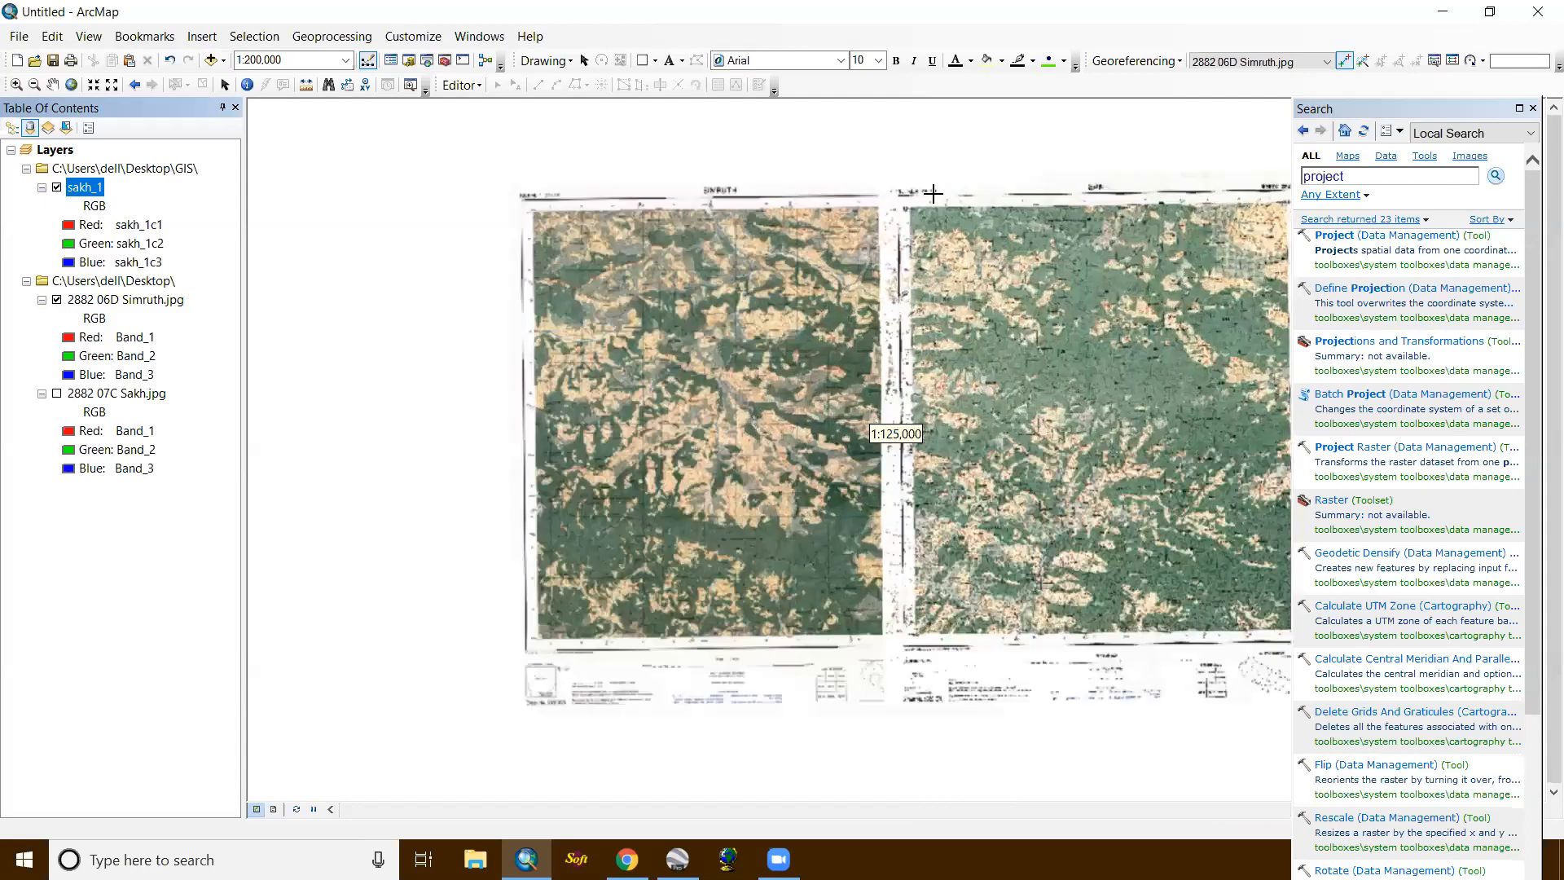
pyautogui.scroll(2, 929, 190)
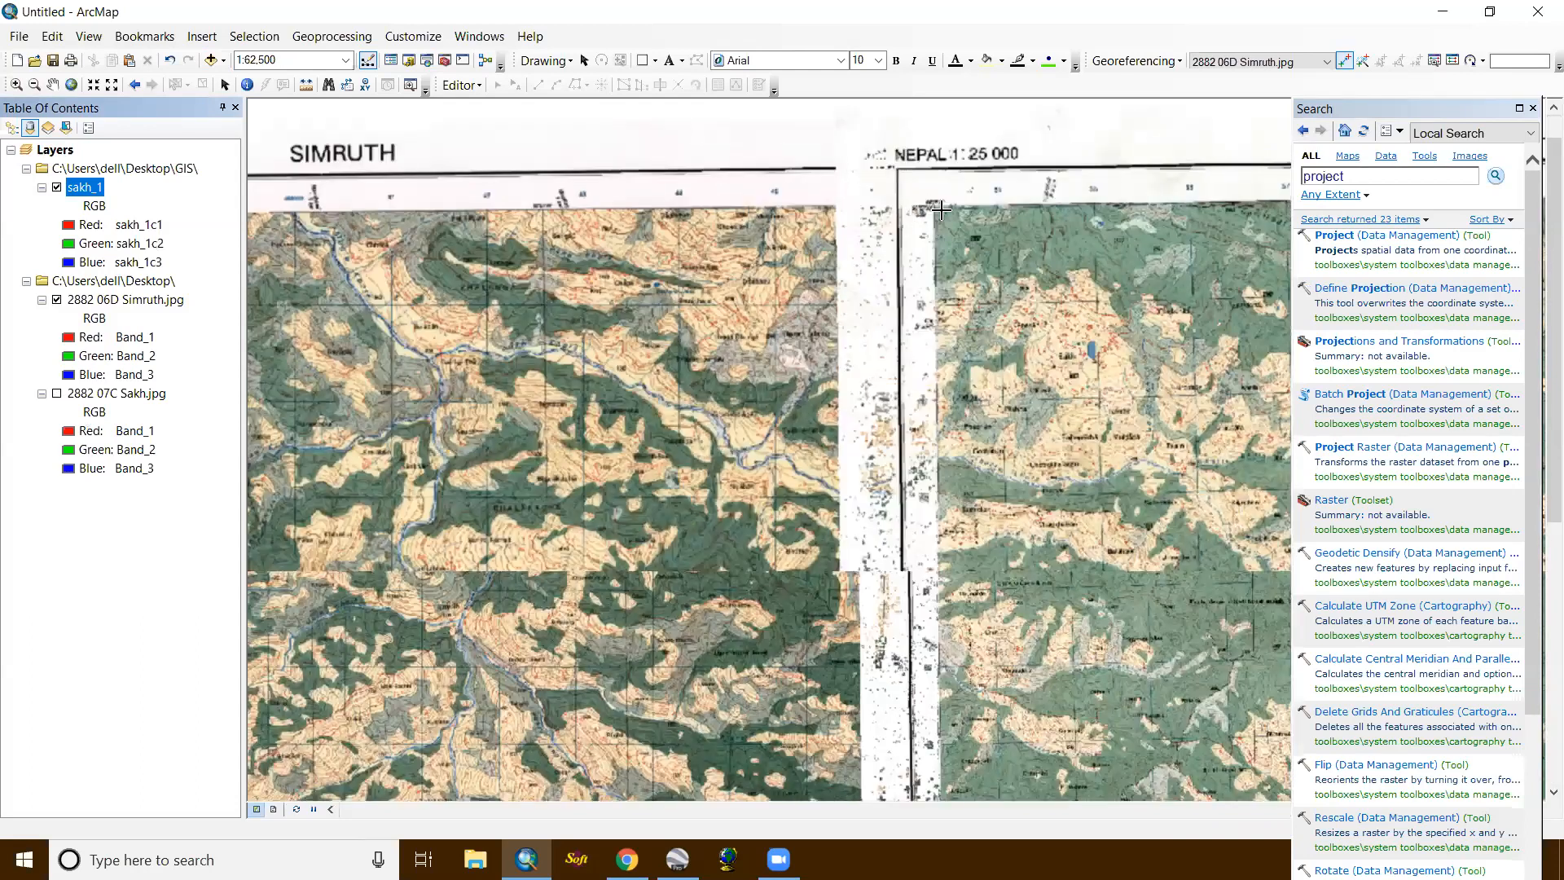
# Step: Compare the adjoining northern corners of the Simruth sheet and sakh_1, both close up and across the full sheets
pyautogui.scroll(1, 936, 228)
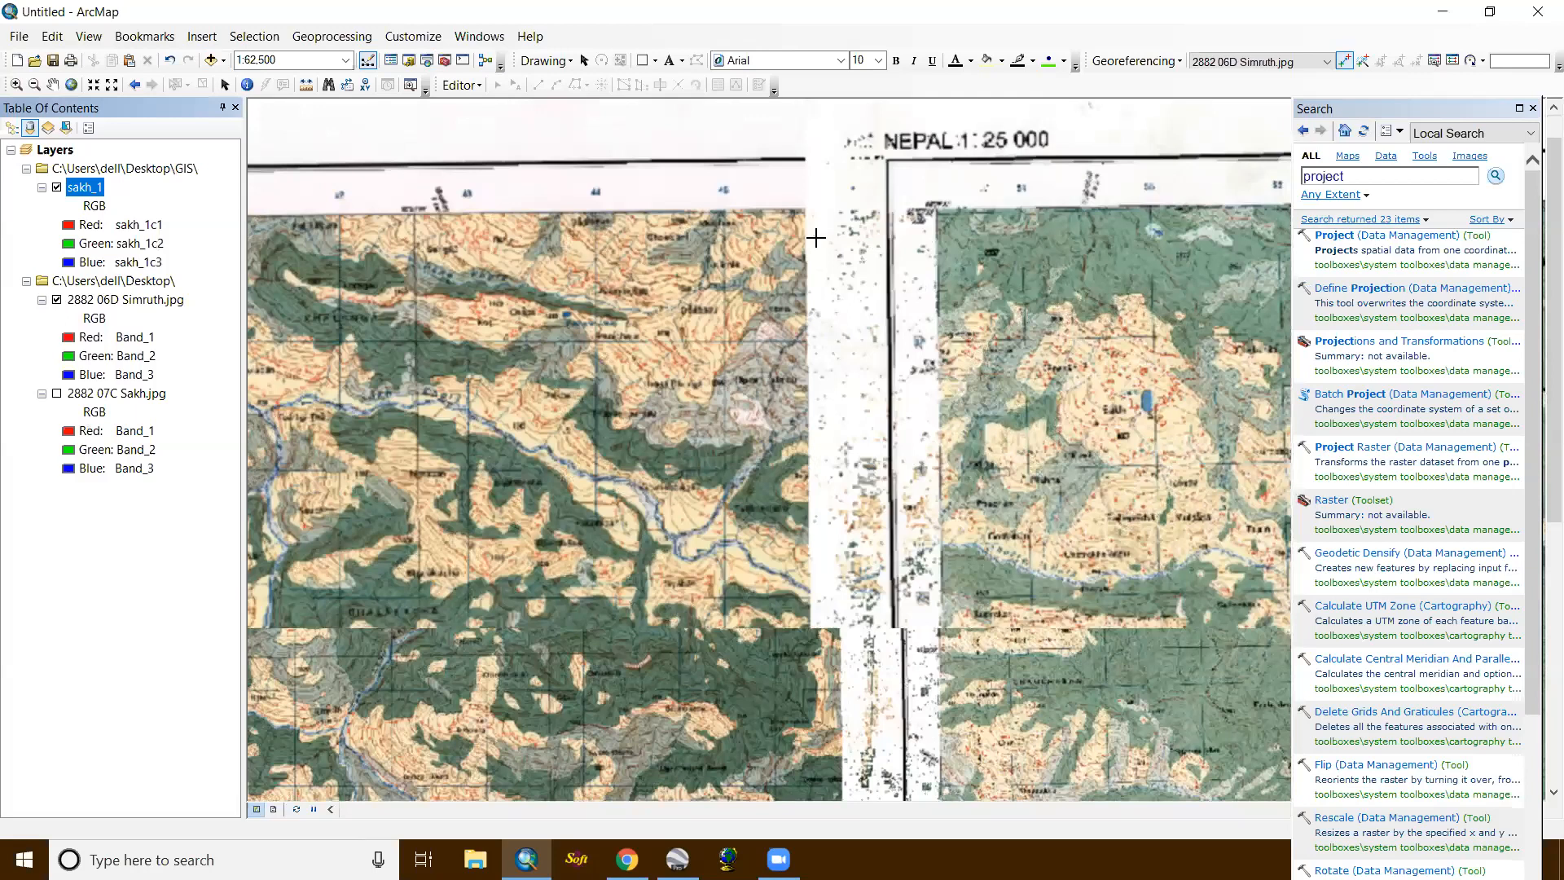
pyautogui.scroll(1, 815, 237)
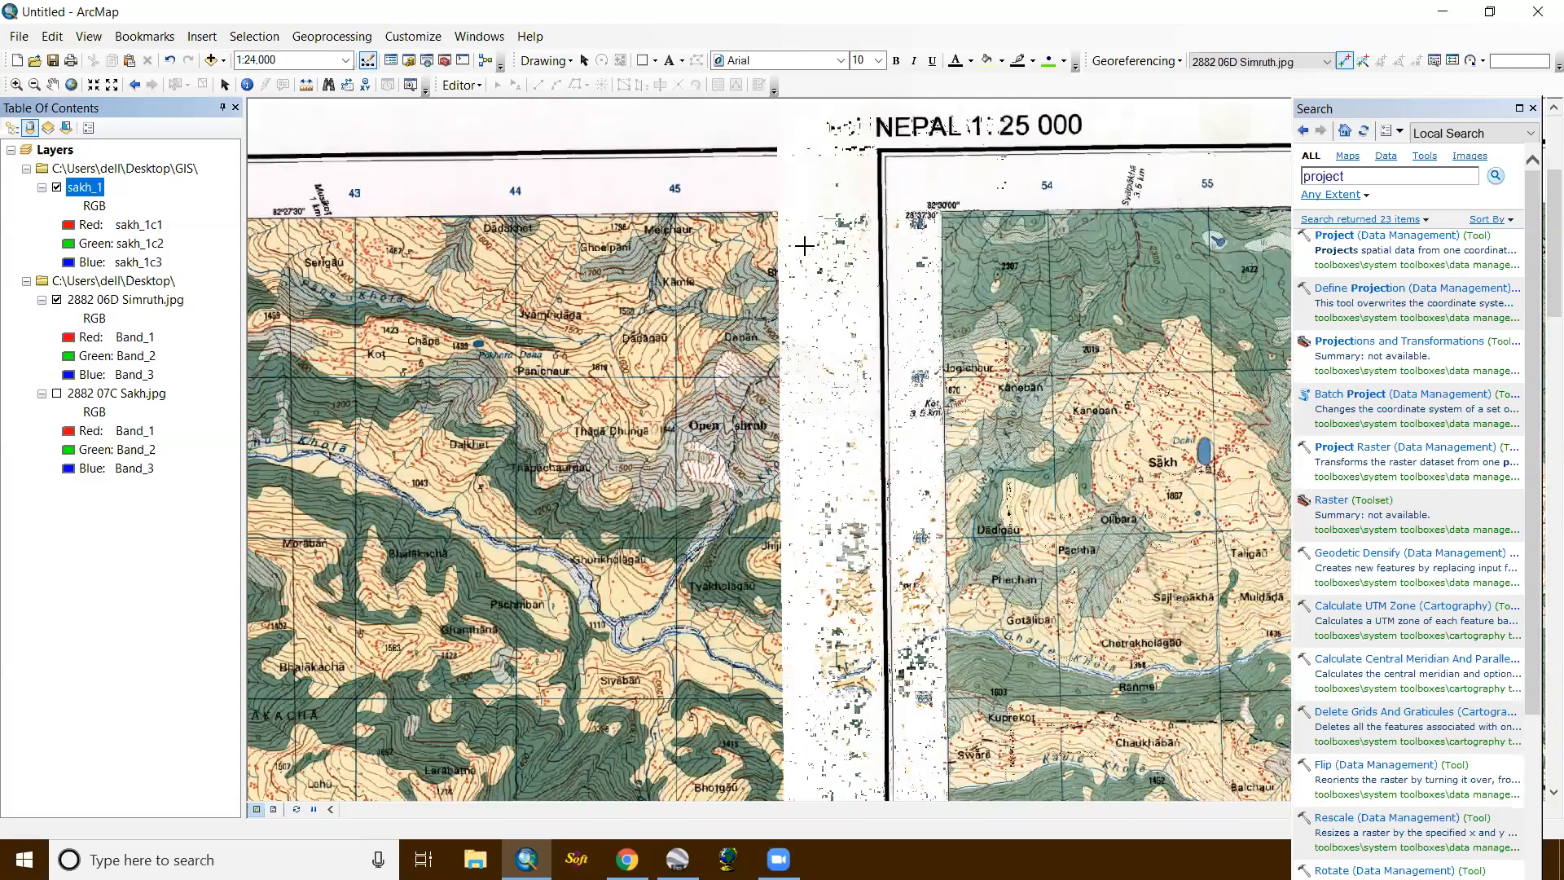
pyautogui.scroll(-3, 804, 246)
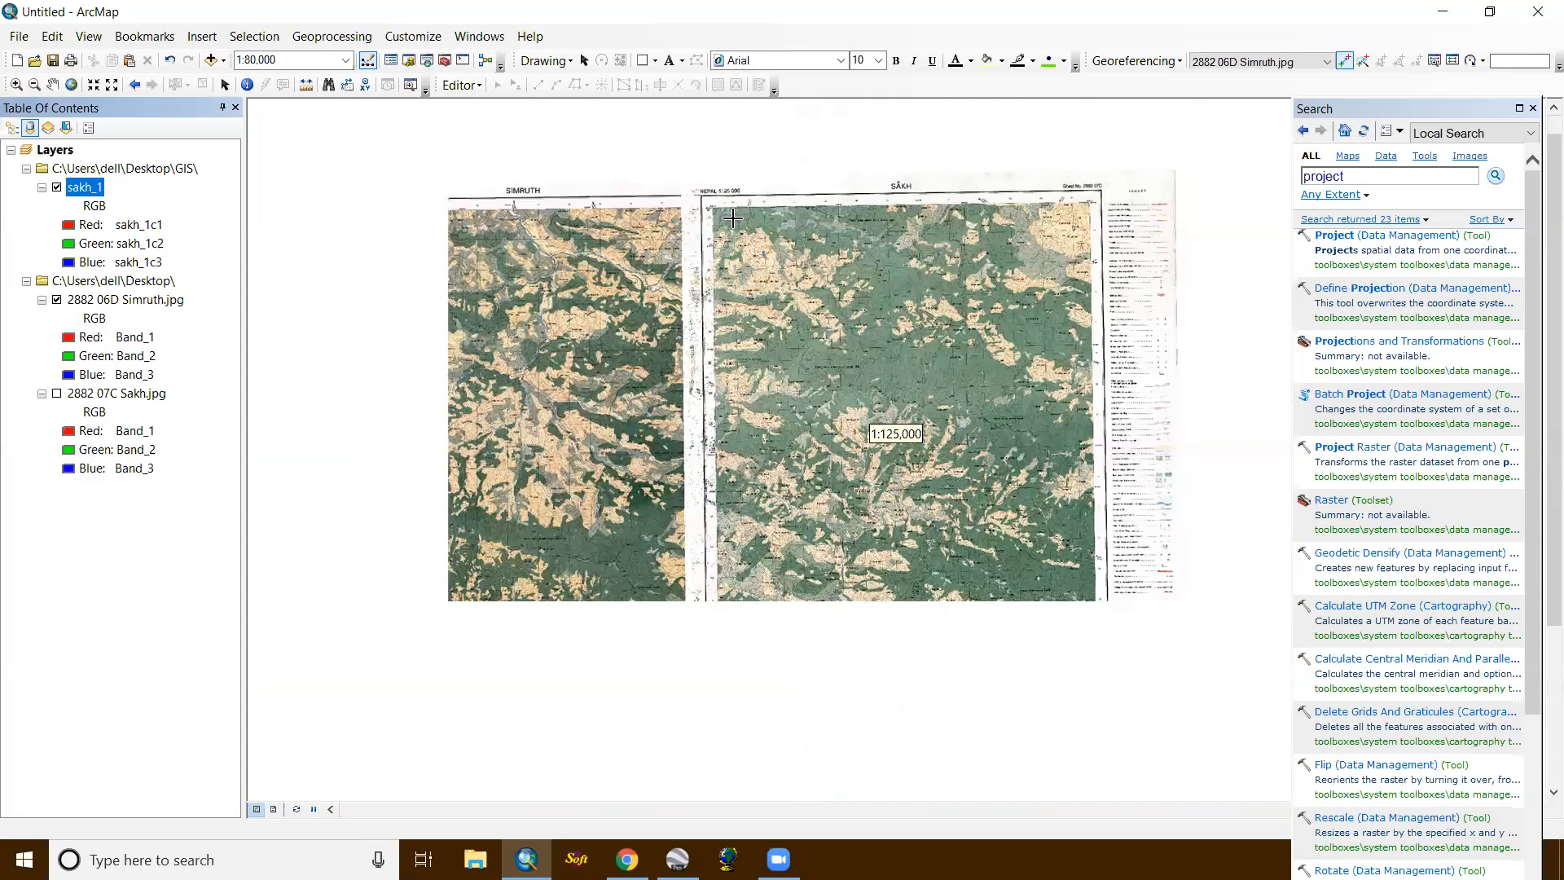
pyautogui.scroll(-3, 752, 222)
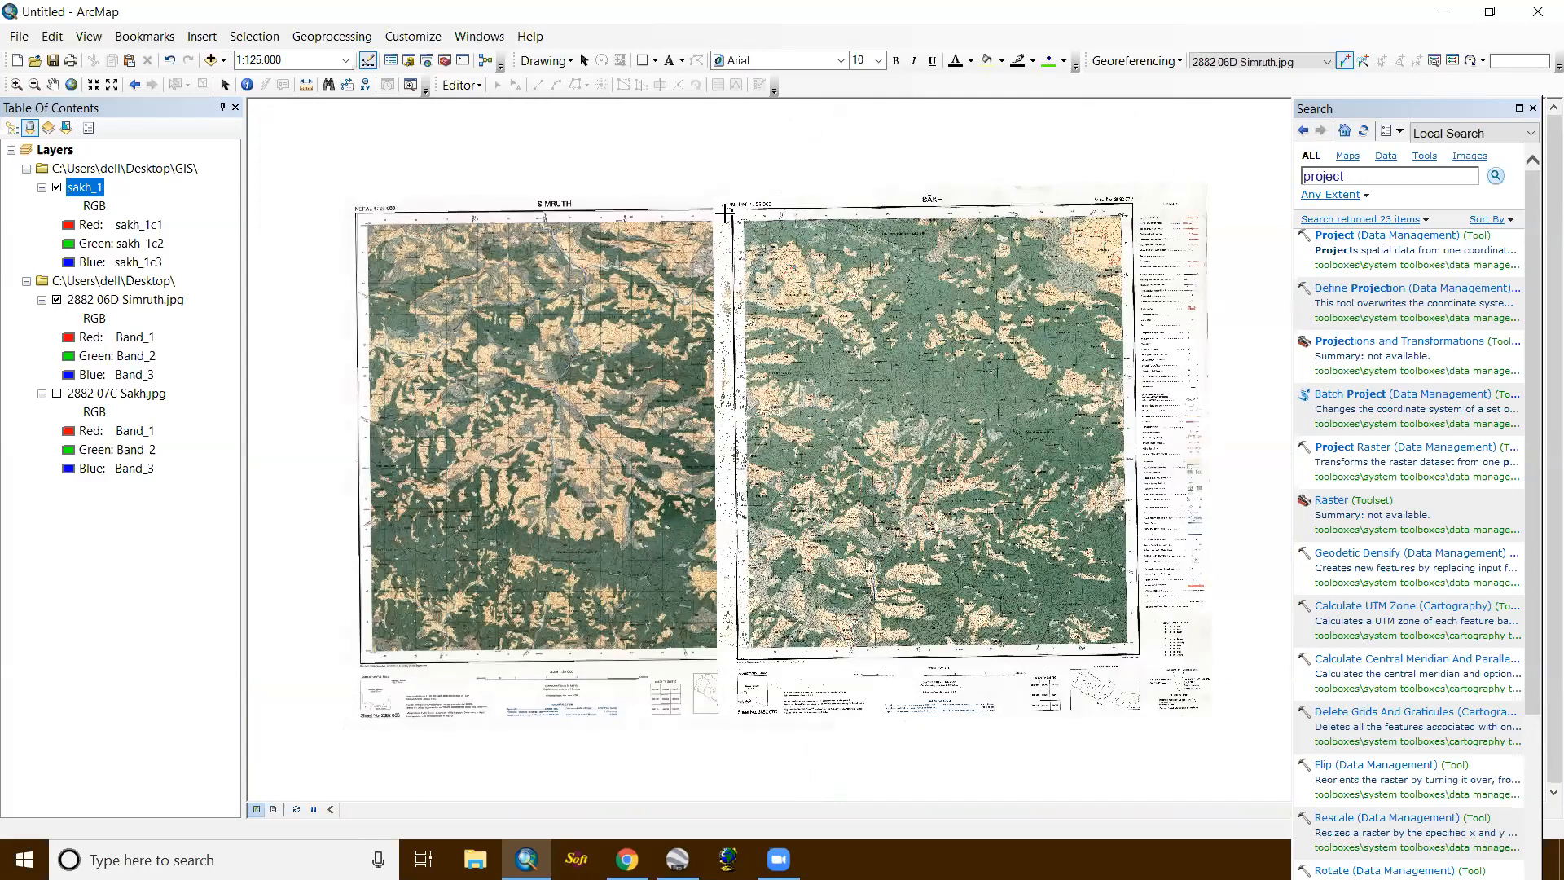
pyautogui.scroll(1, 725, 213)
pyautogui.scroll(1, 725, 213)
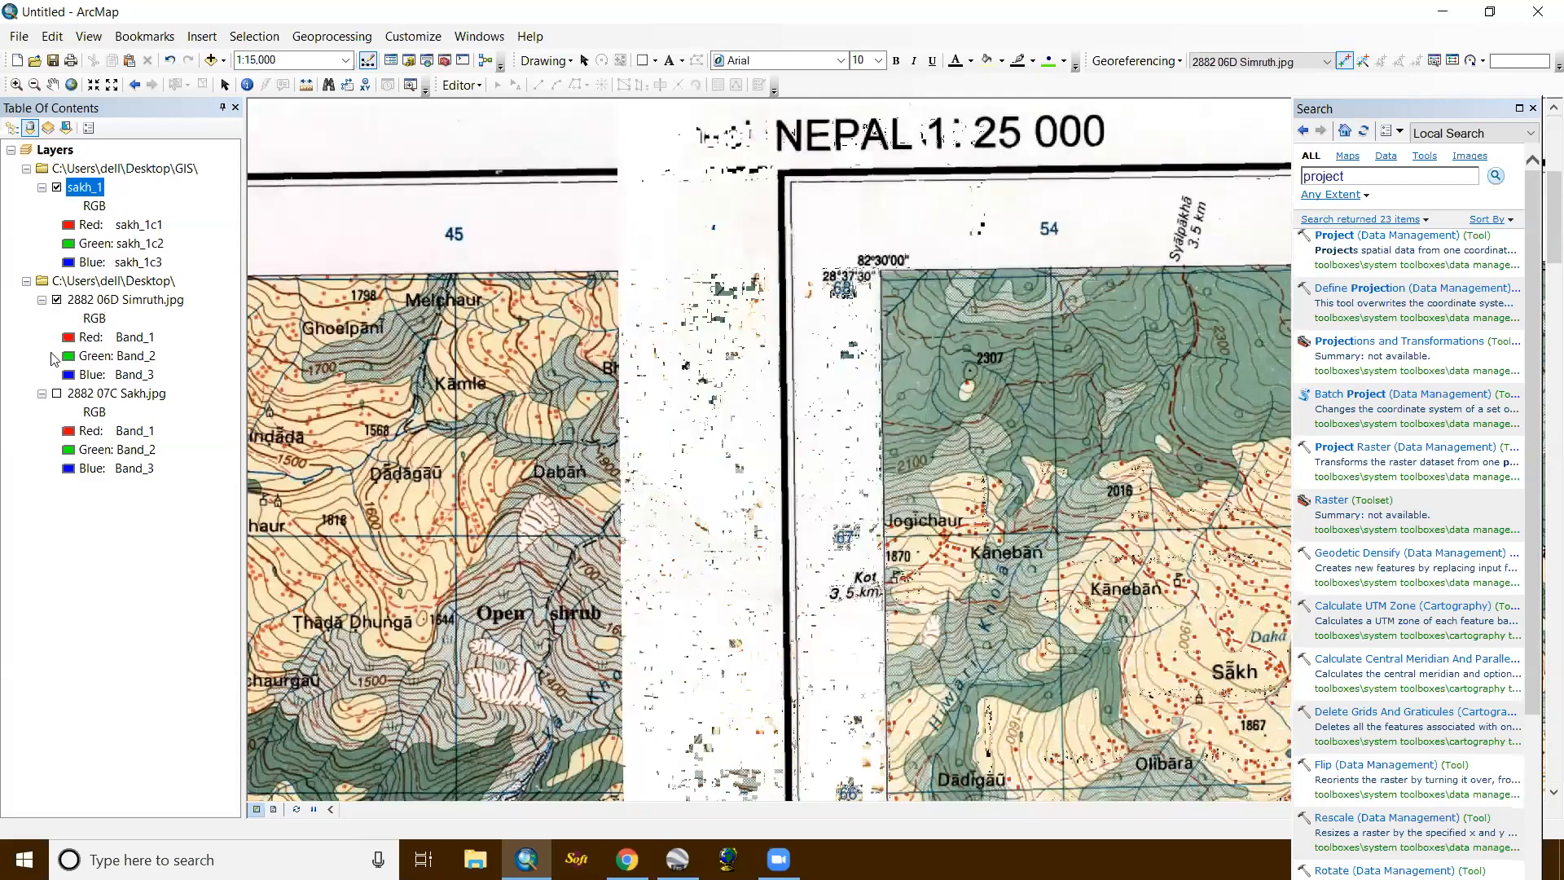
# Step: Hide the sakh_1 layer and examine the coordinates at the northeast corner of the Simruth sheet
pyautogui.click(57, 300)
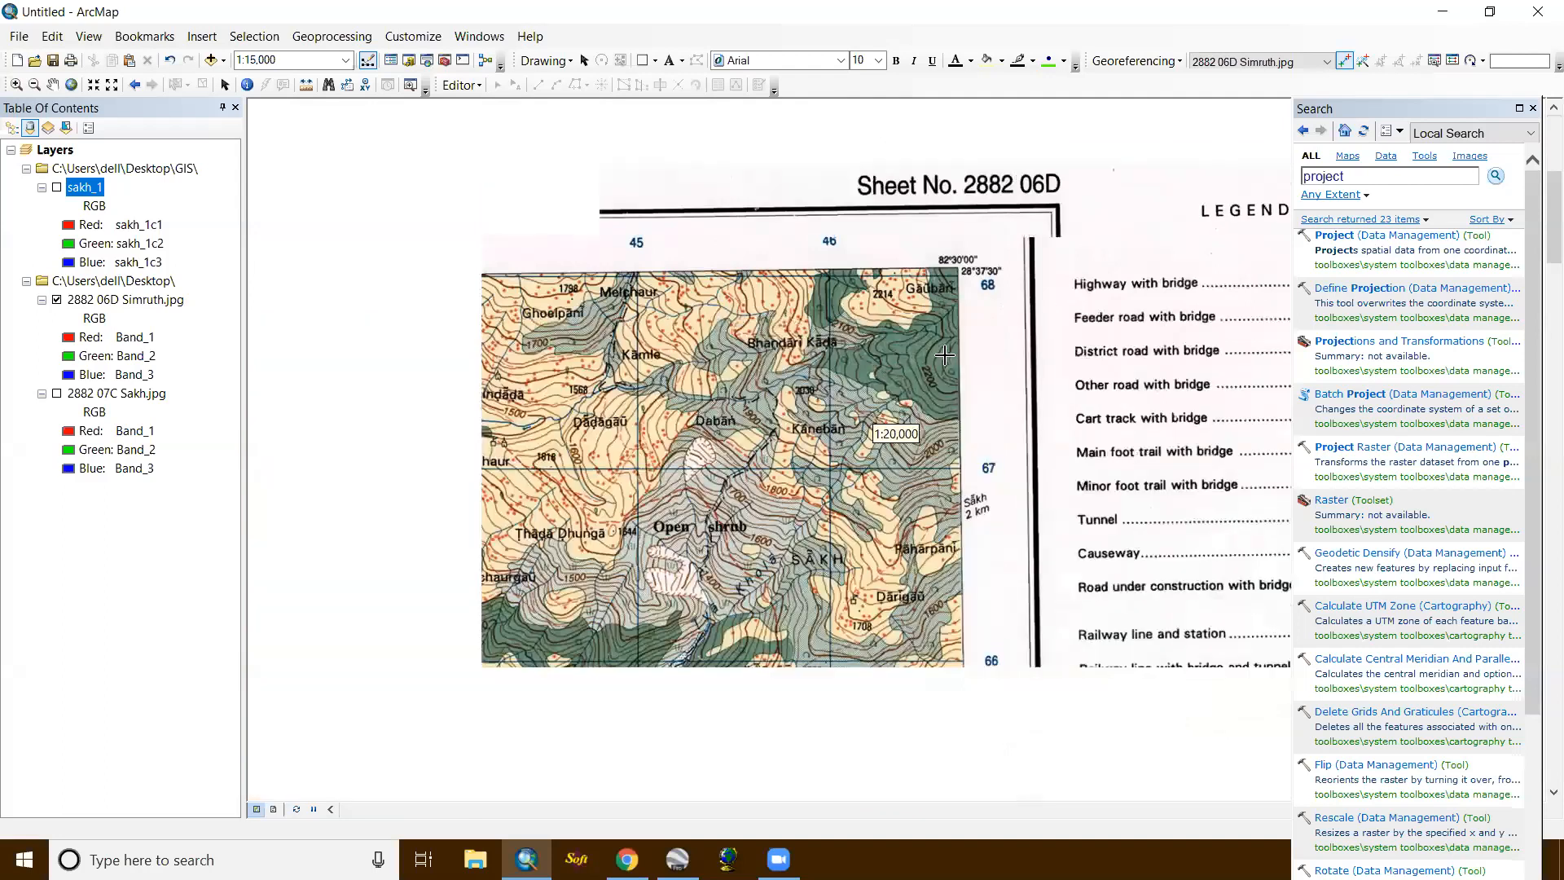
pyautogui.scroll(-5, 944, 356)
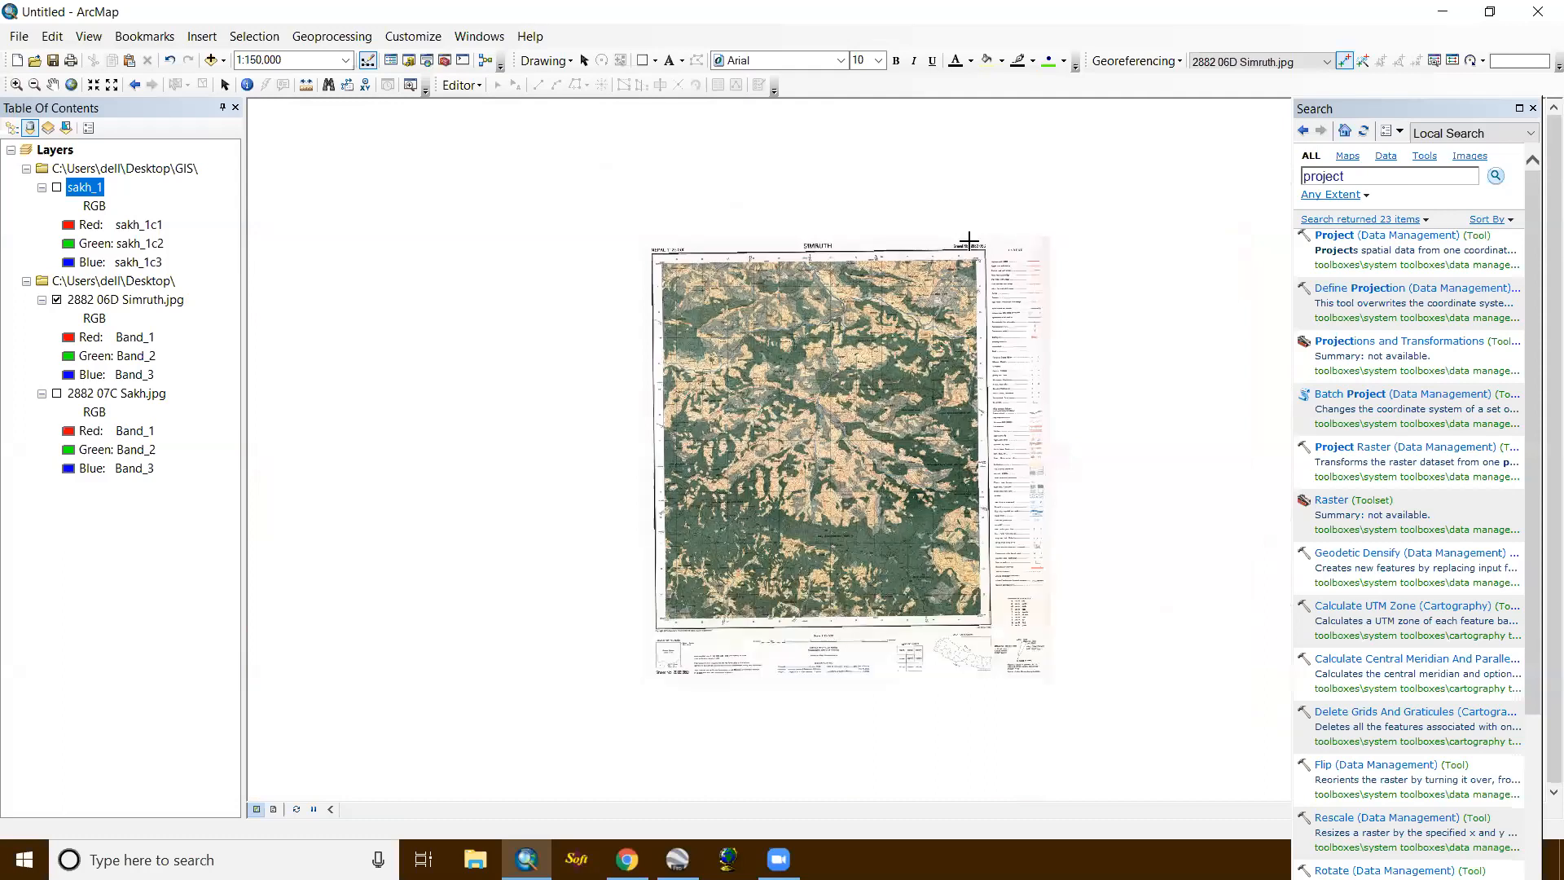
pyautogui.scroll(3, 985, 271)
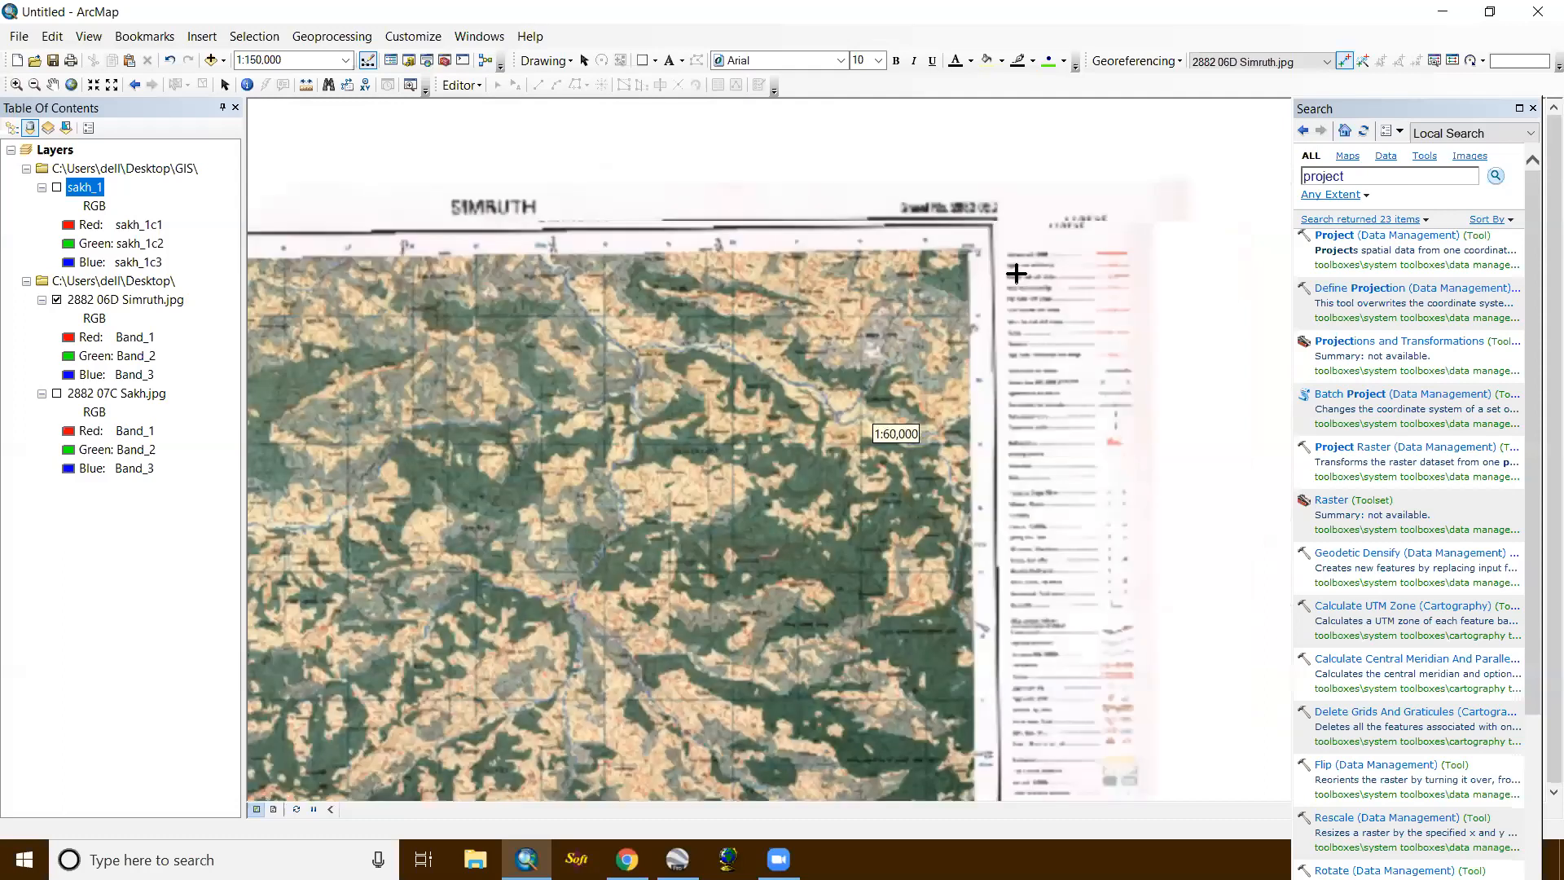
pyautogui.scroll(1, 936, 261)
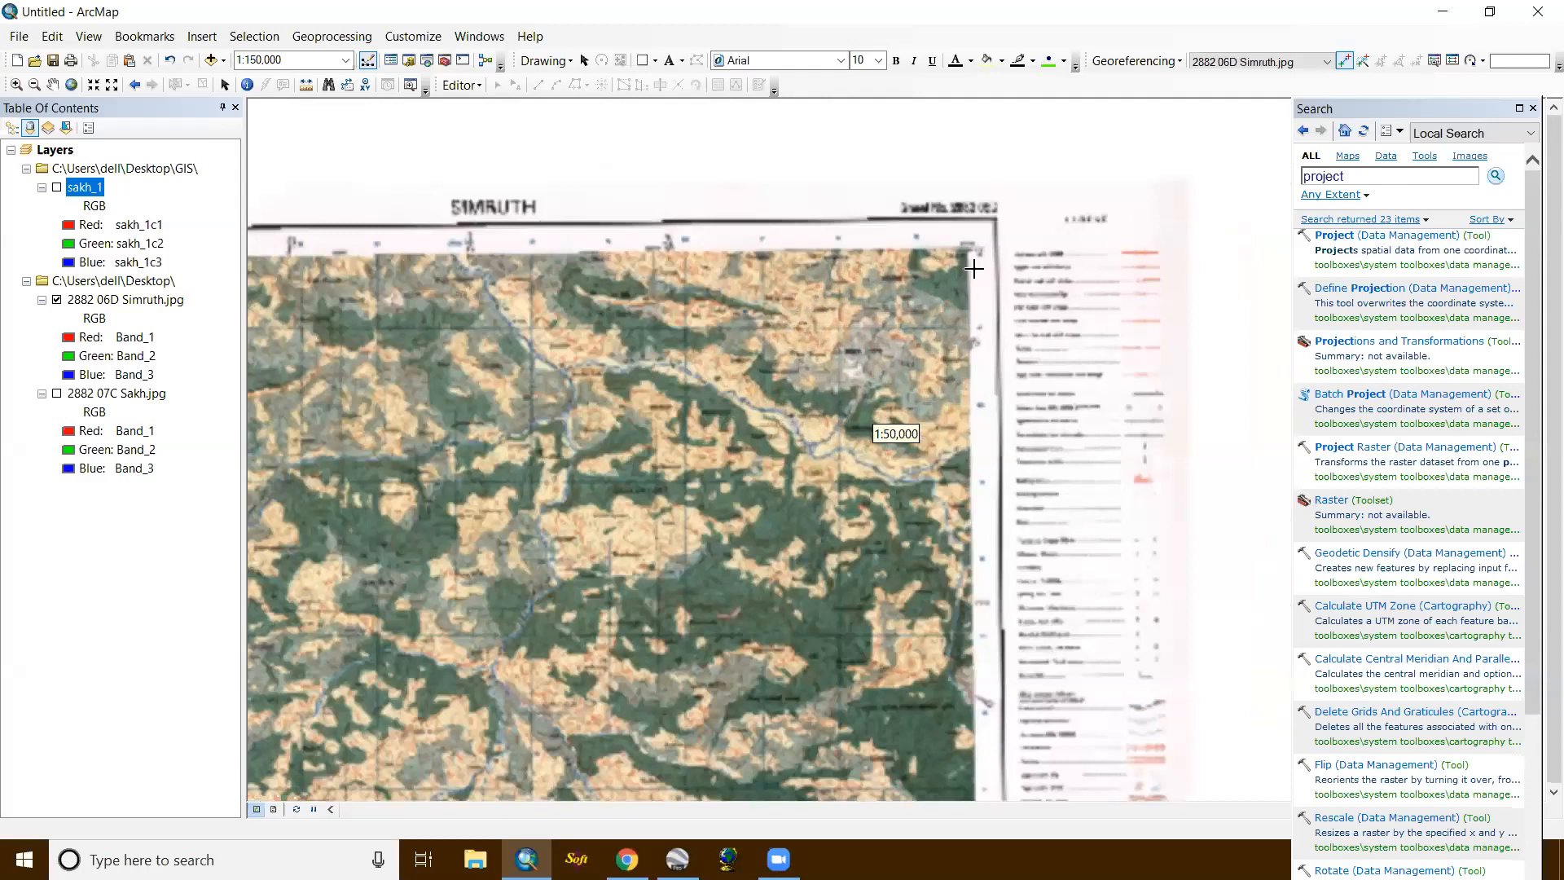
pyautogui.scroll(5, 961, 257)
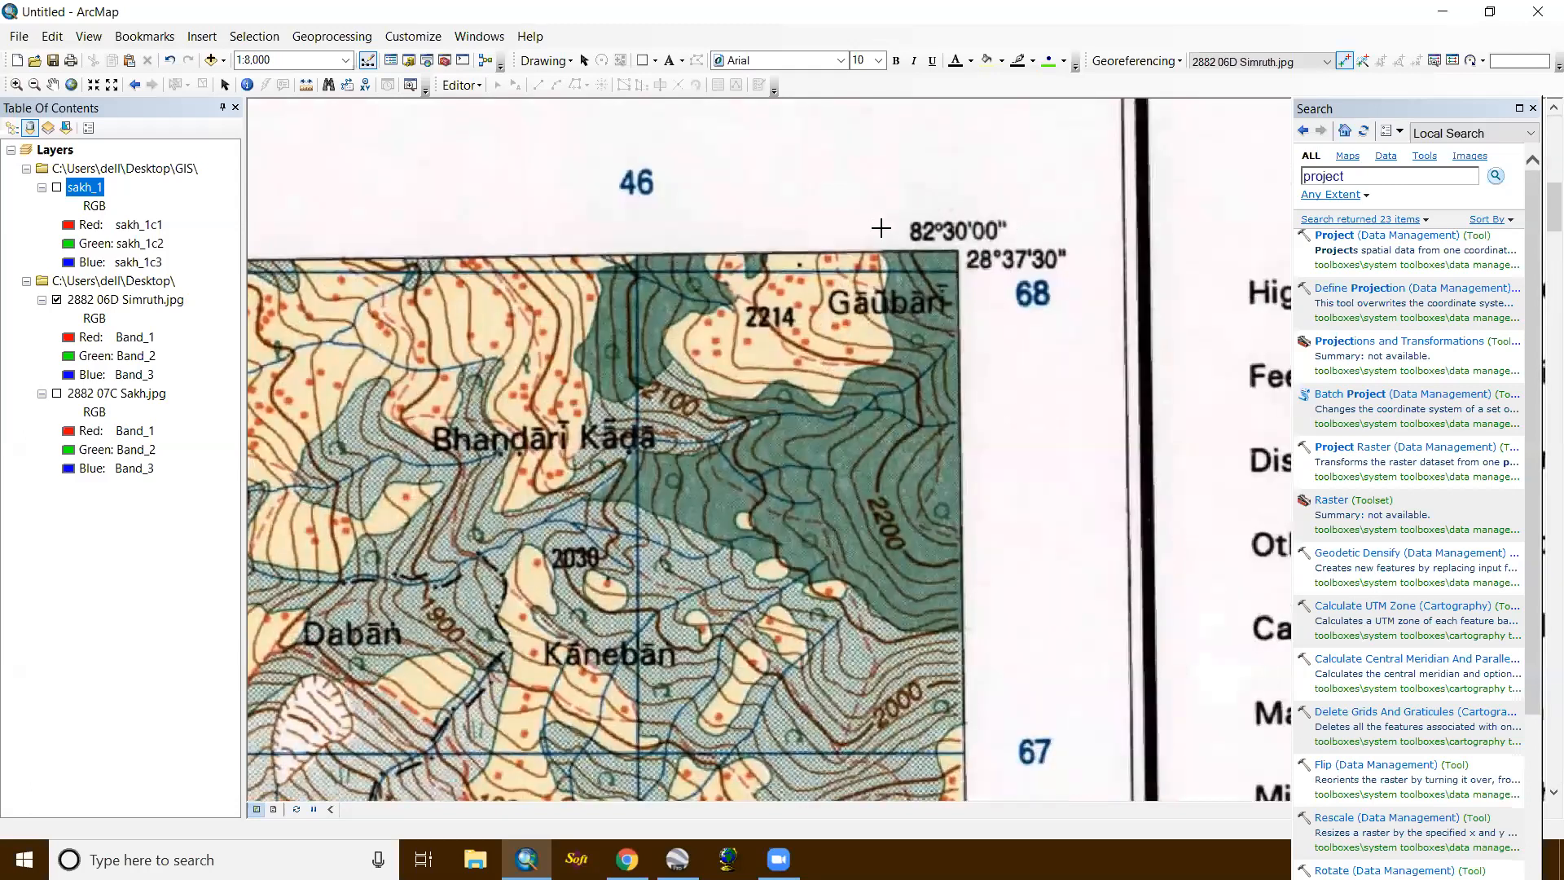
pyautogui.scroll(-5, 881, 228)
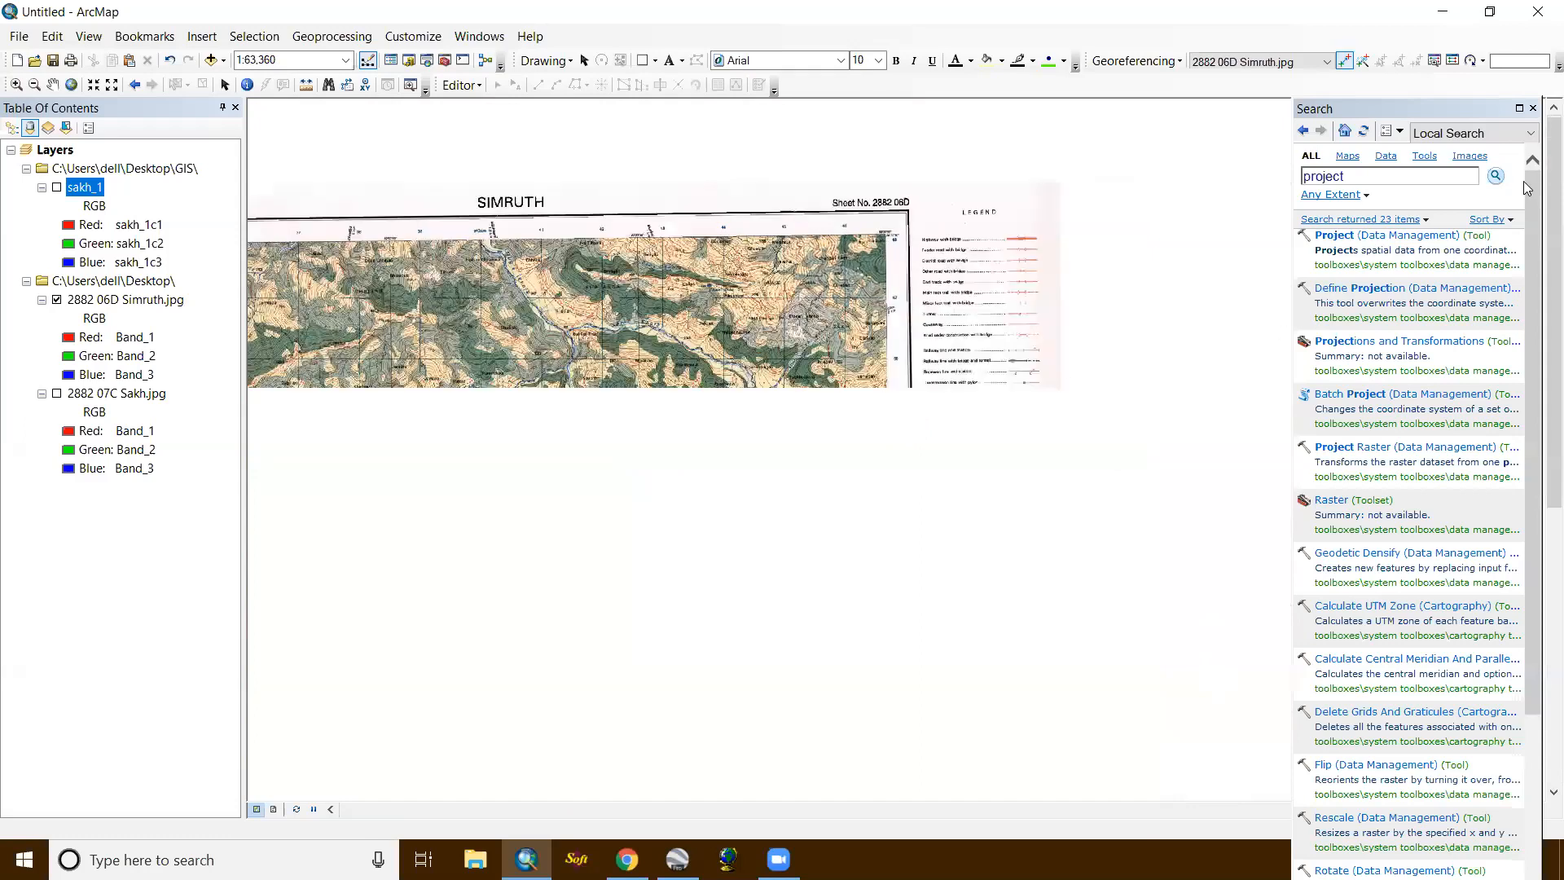
# Step: Close the tool search and show sakh_1 beside the Simruth sheet, leaving the original 2882 07C Sakh.jpg layer hidden
pyautogui.click(1533, 108)
pyautogui.scroll(-1, 671, 435)
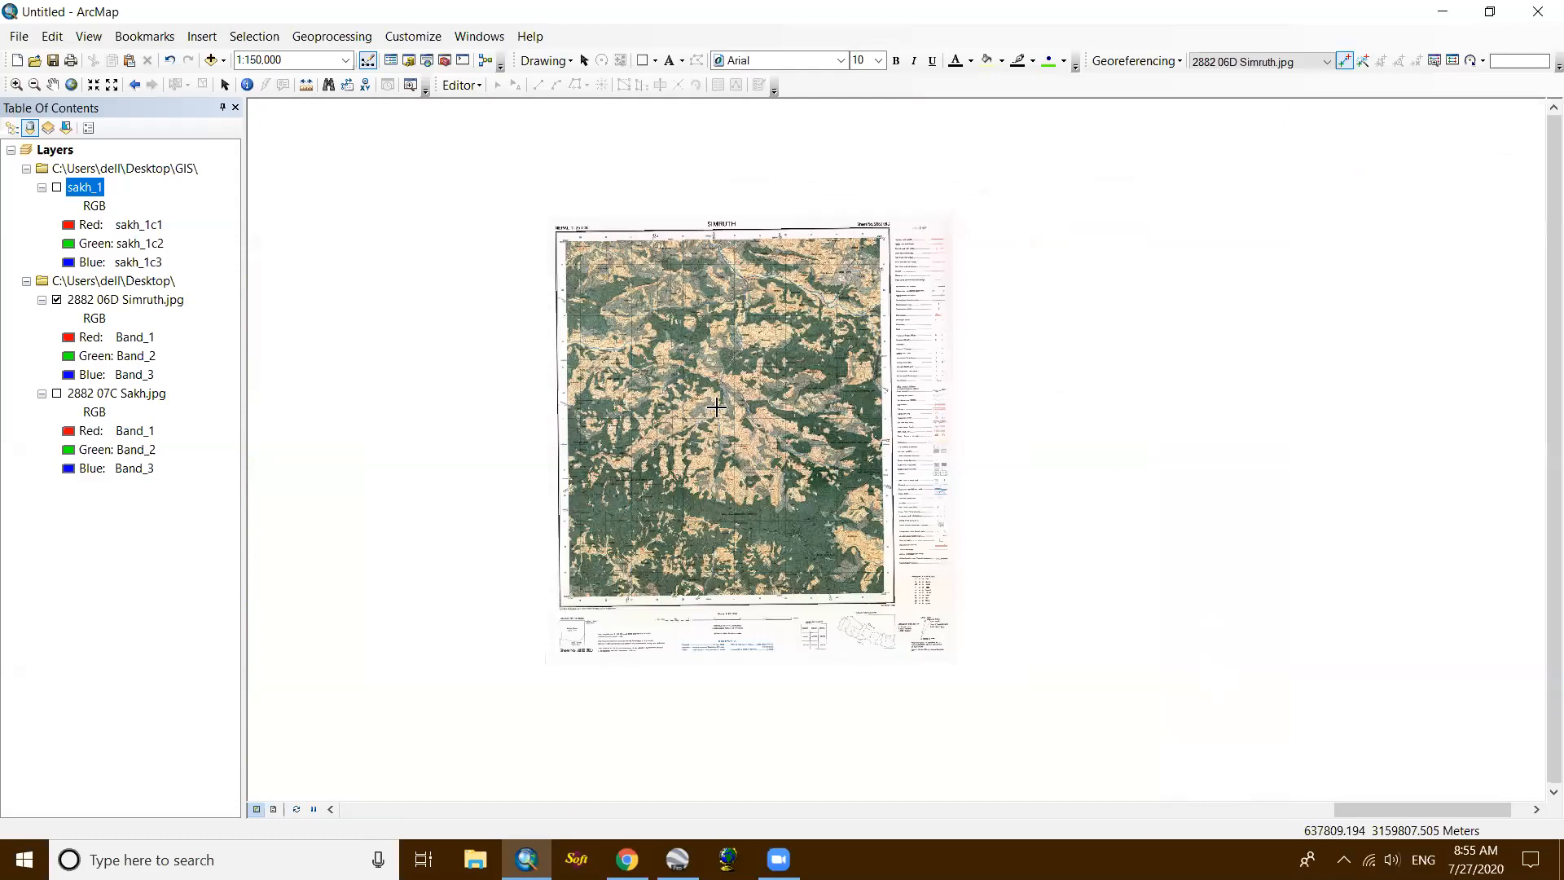
pyautogui.click(57, 394)
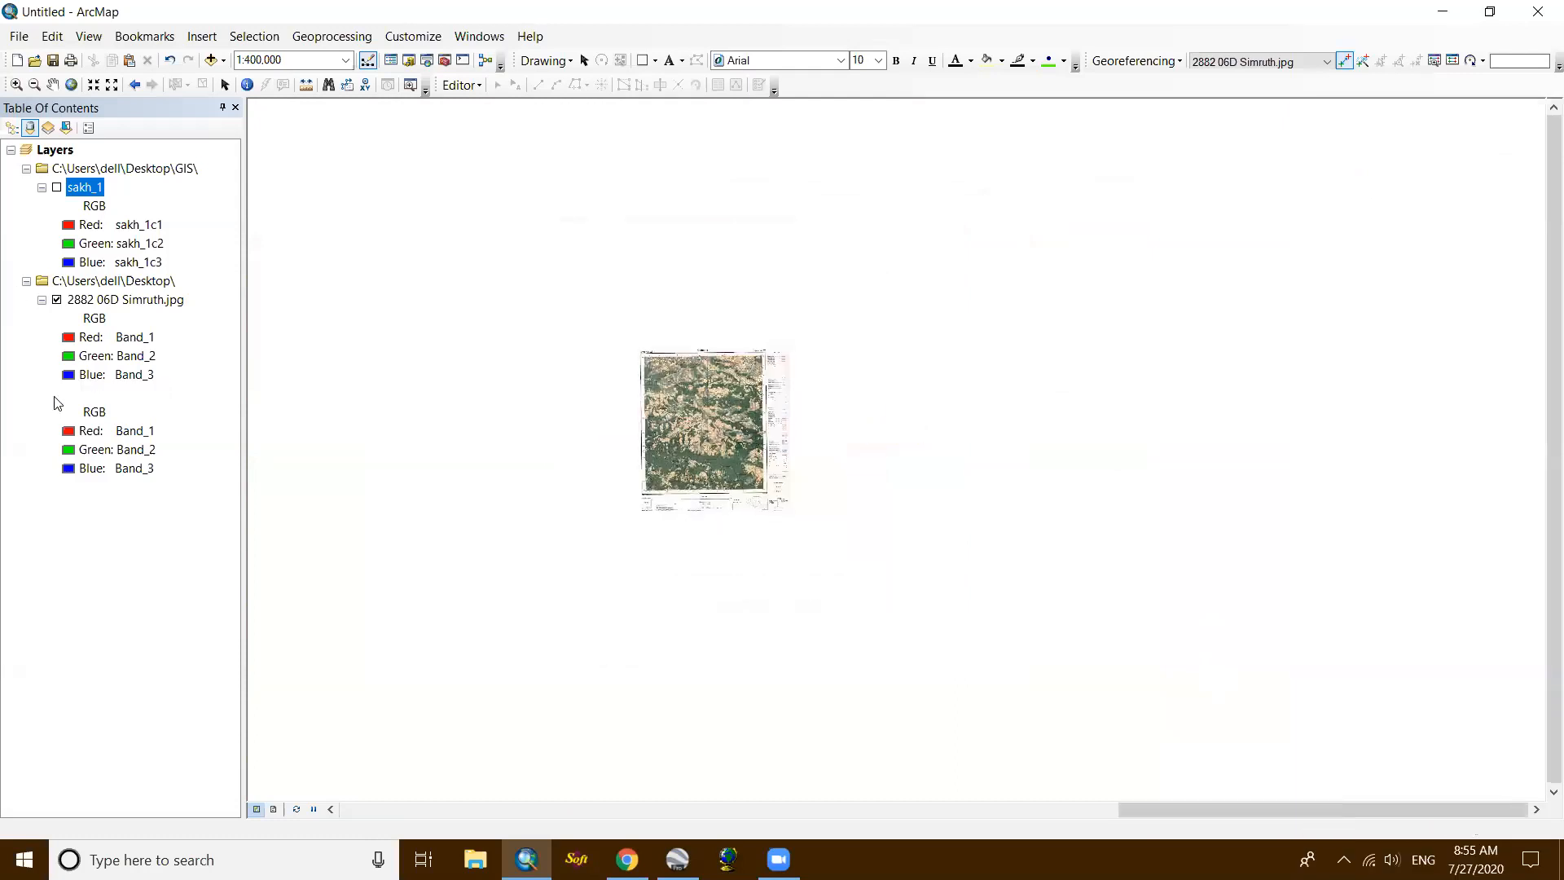
pyautogui.click(57, 393)
pyautogui.click(57, 187)
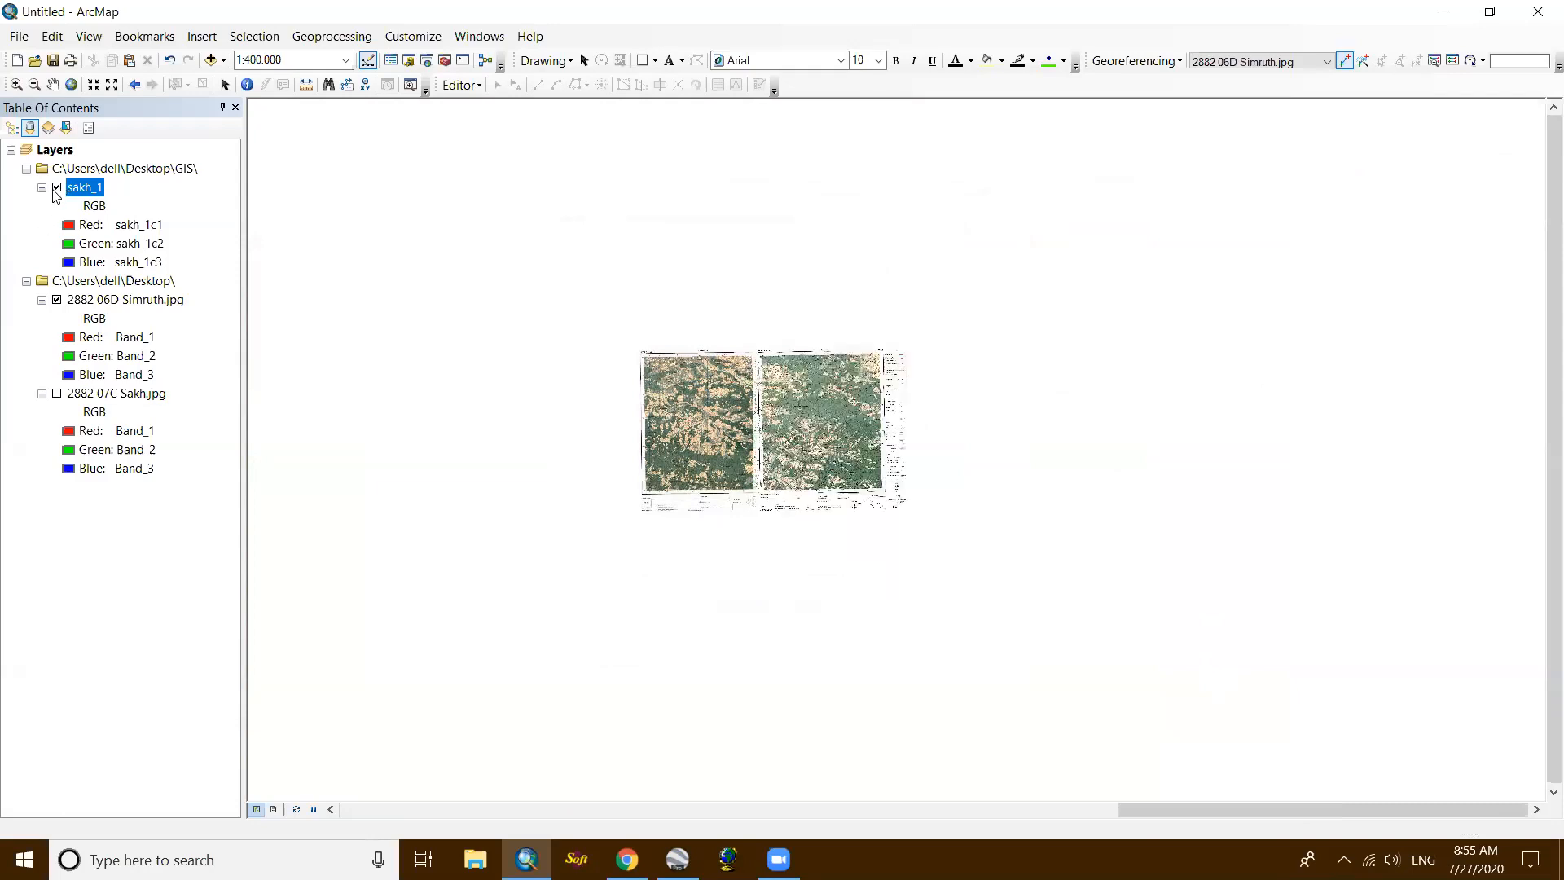
pyautogui.scroll(-2, 741, 396)
pyautogui.scroll(4, 751, 407)
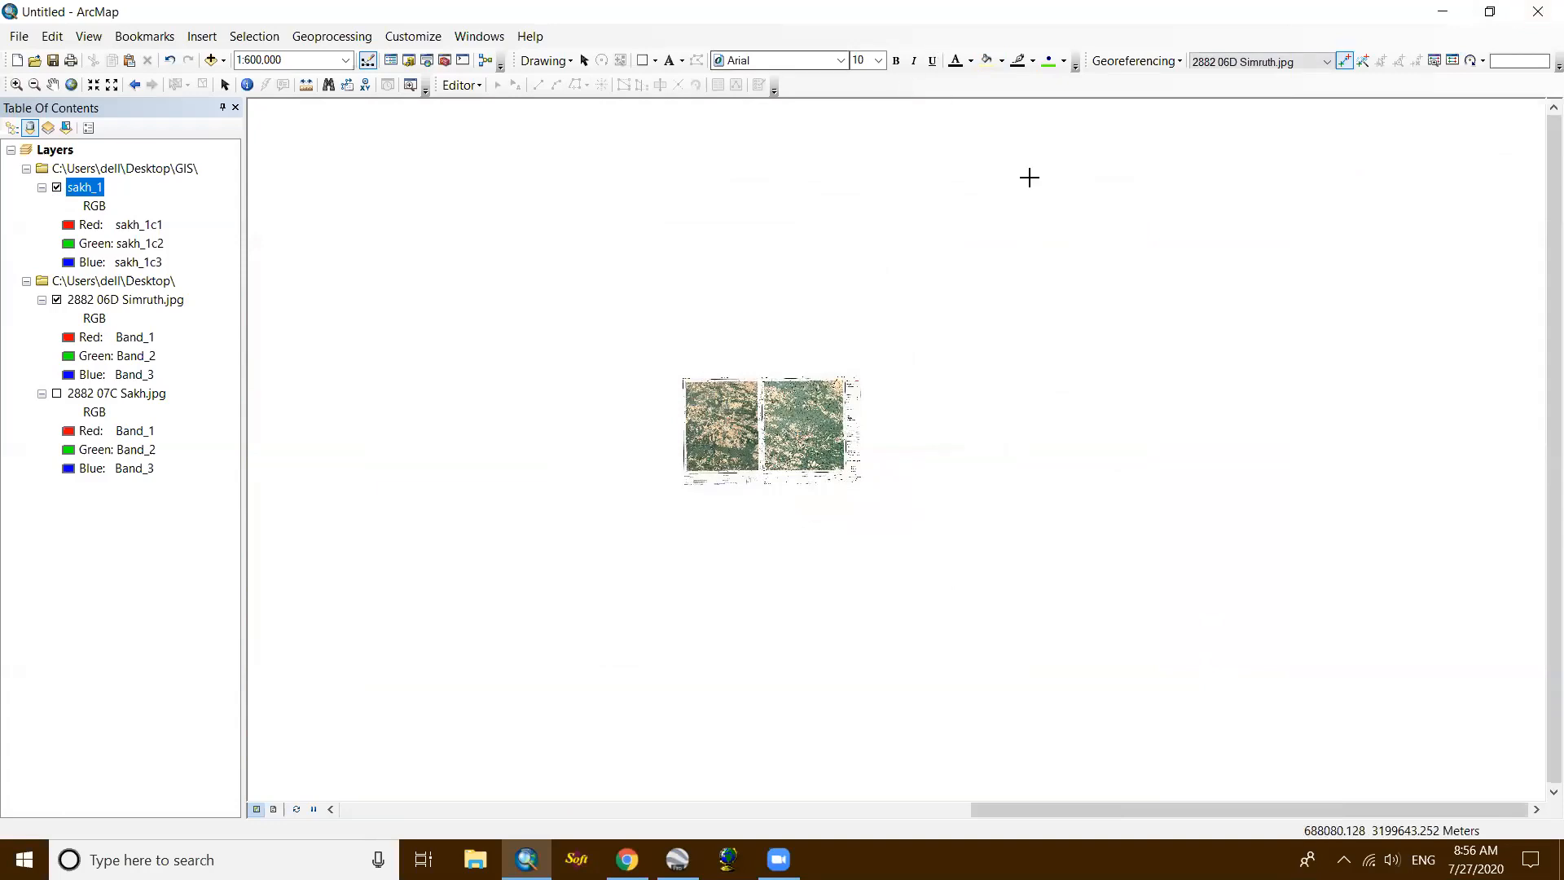
# Step: Close ArcMap without saving the changes to the untitled map
pyautogui.click(1537, 11)
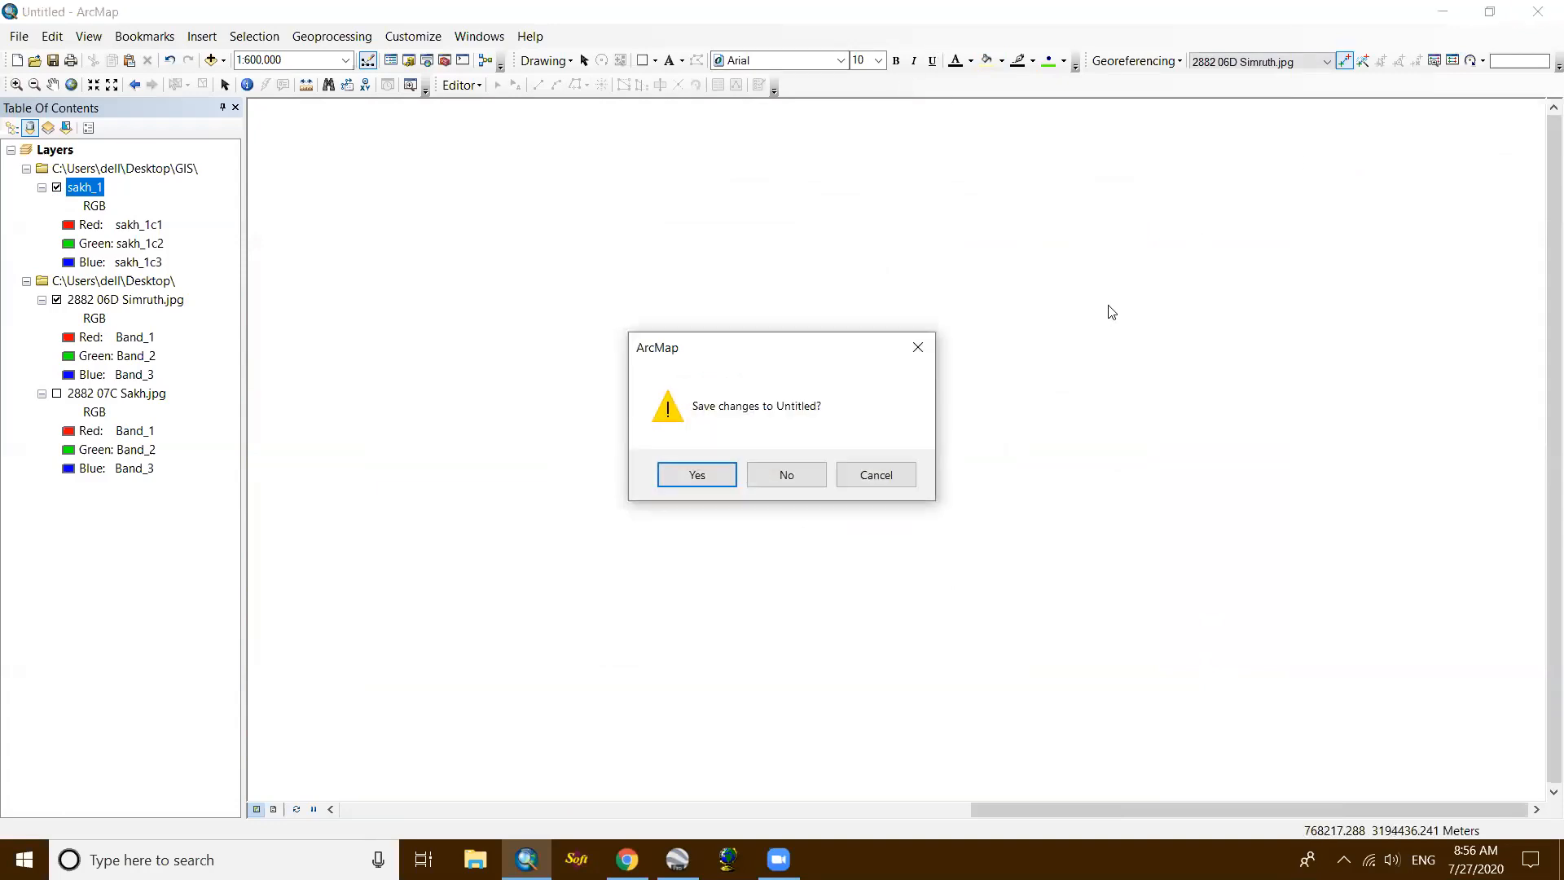
pyautogui.click(786, 476)
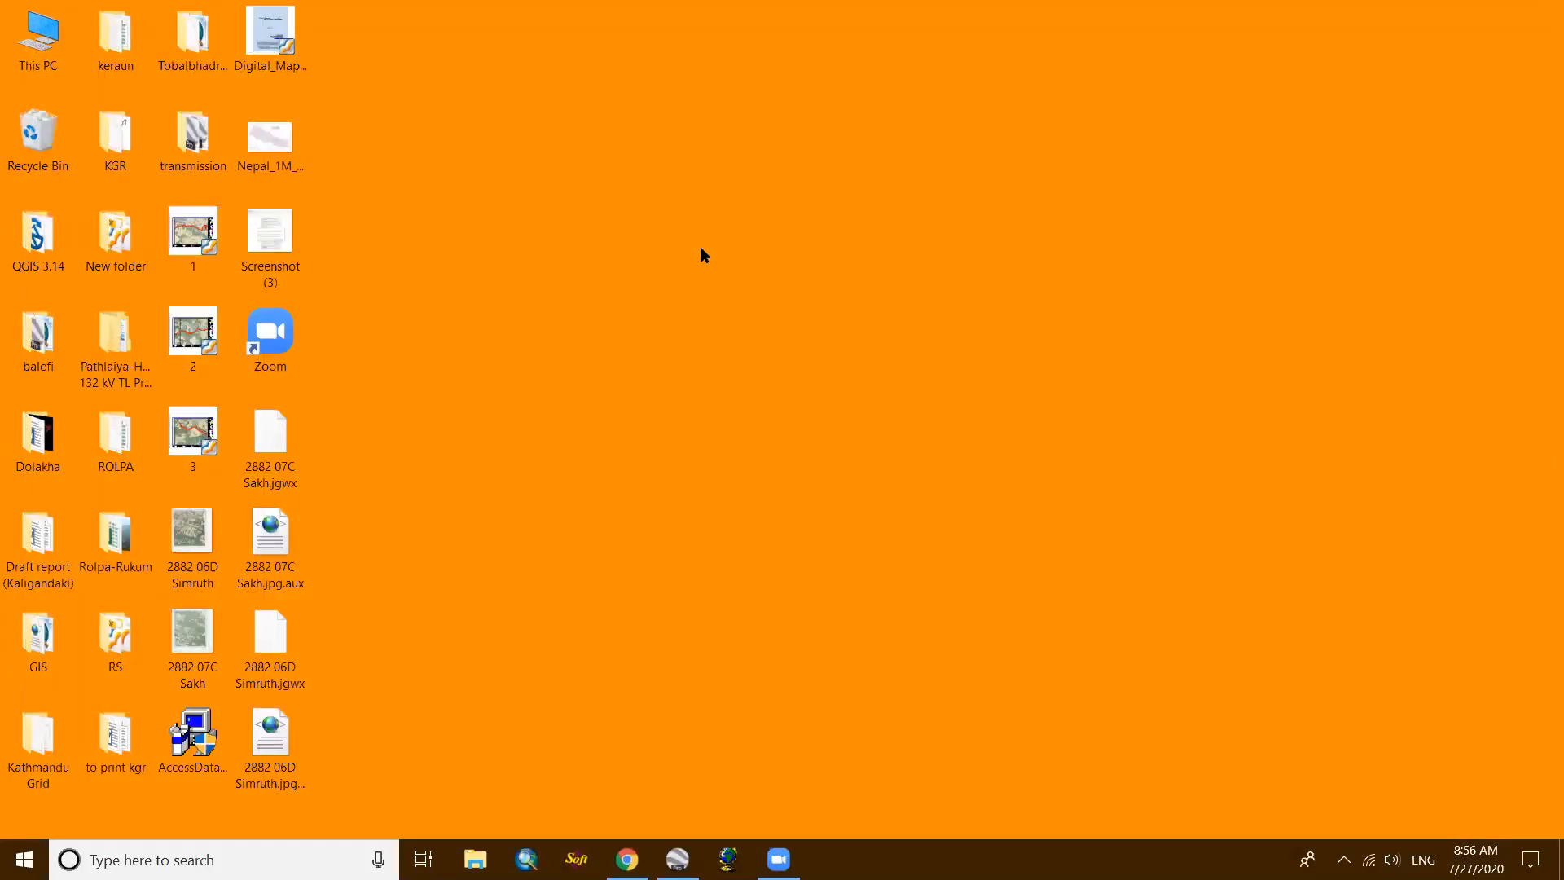
# Step: Refresh the Windows desktop
pyautogui.rightClick(795, 301)
pyautogui.click(830, 392)
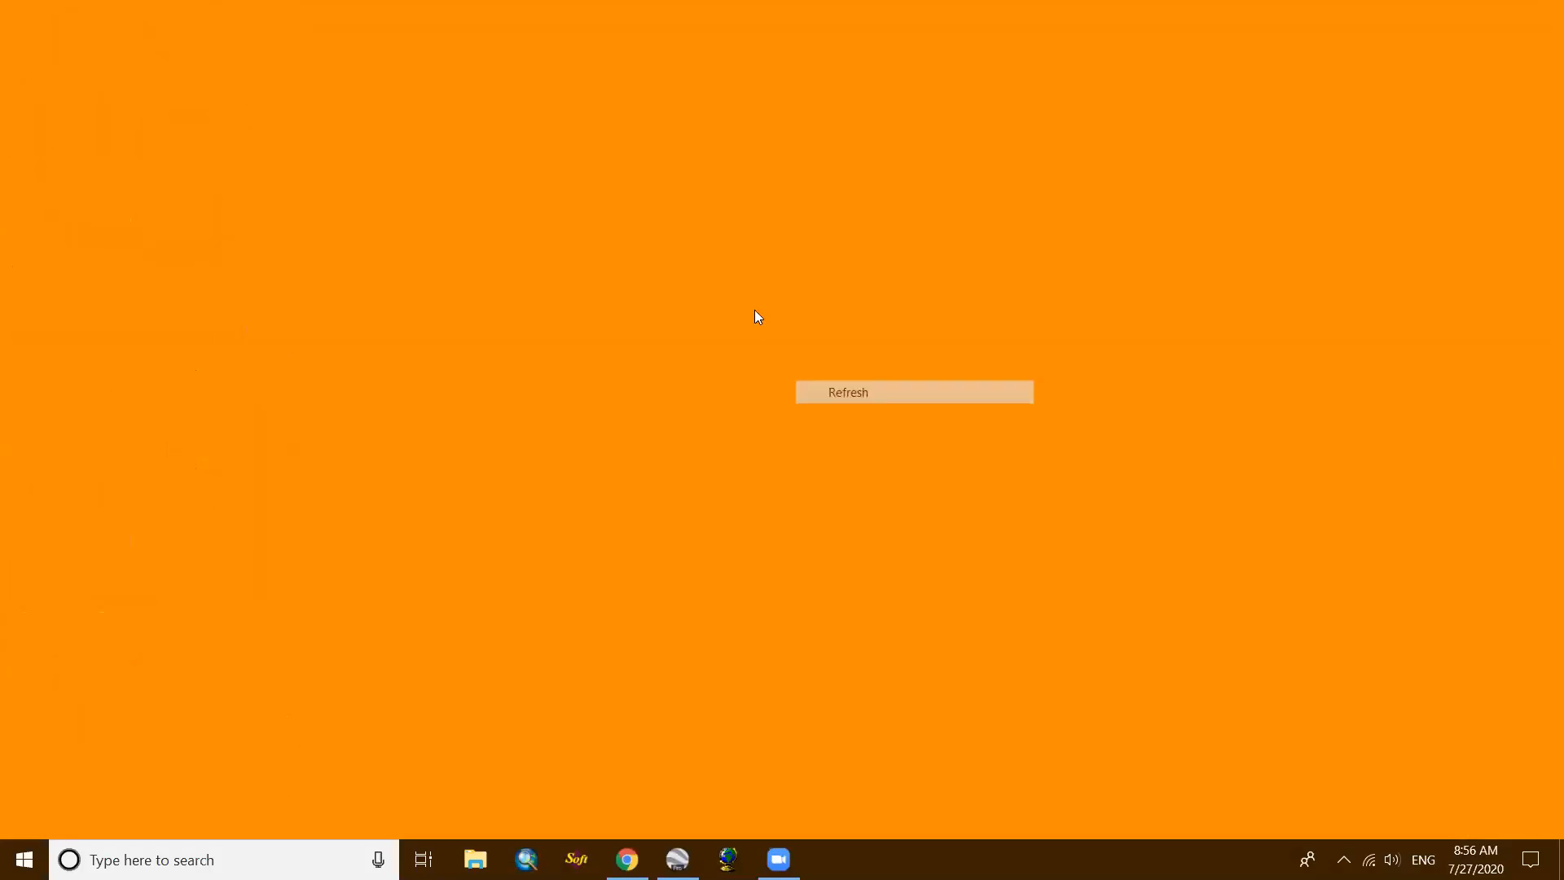
pyautogui.rightClick(702, 248)
pyautogui.rightClick(649, 225)
pyautogui.click(772, 632)
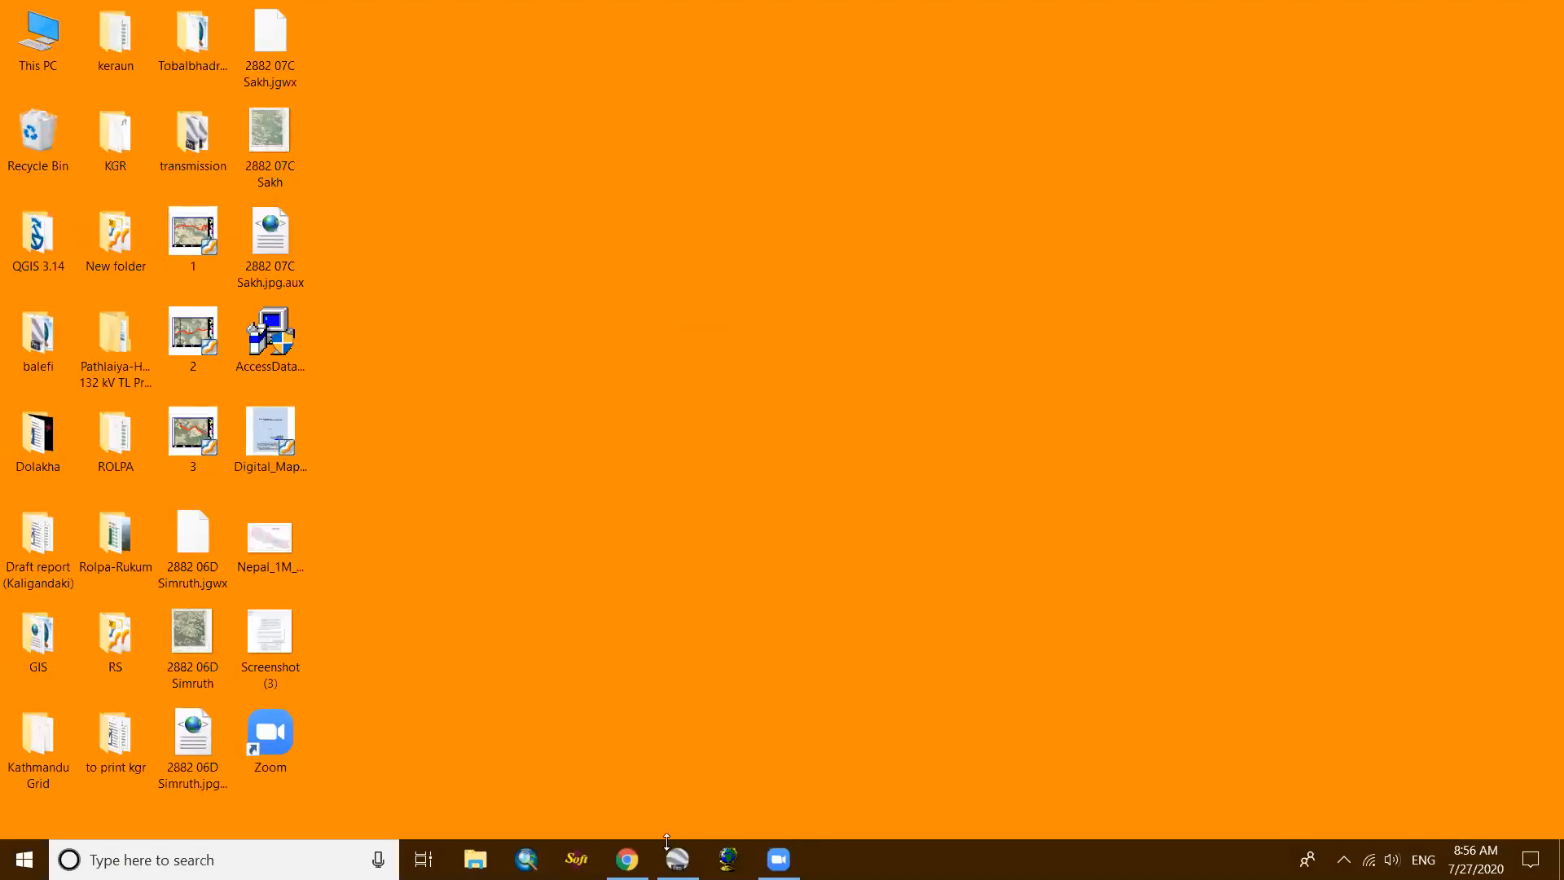
pyautogui.rightClick(760, 457)
pyautogui.click(800, 547)
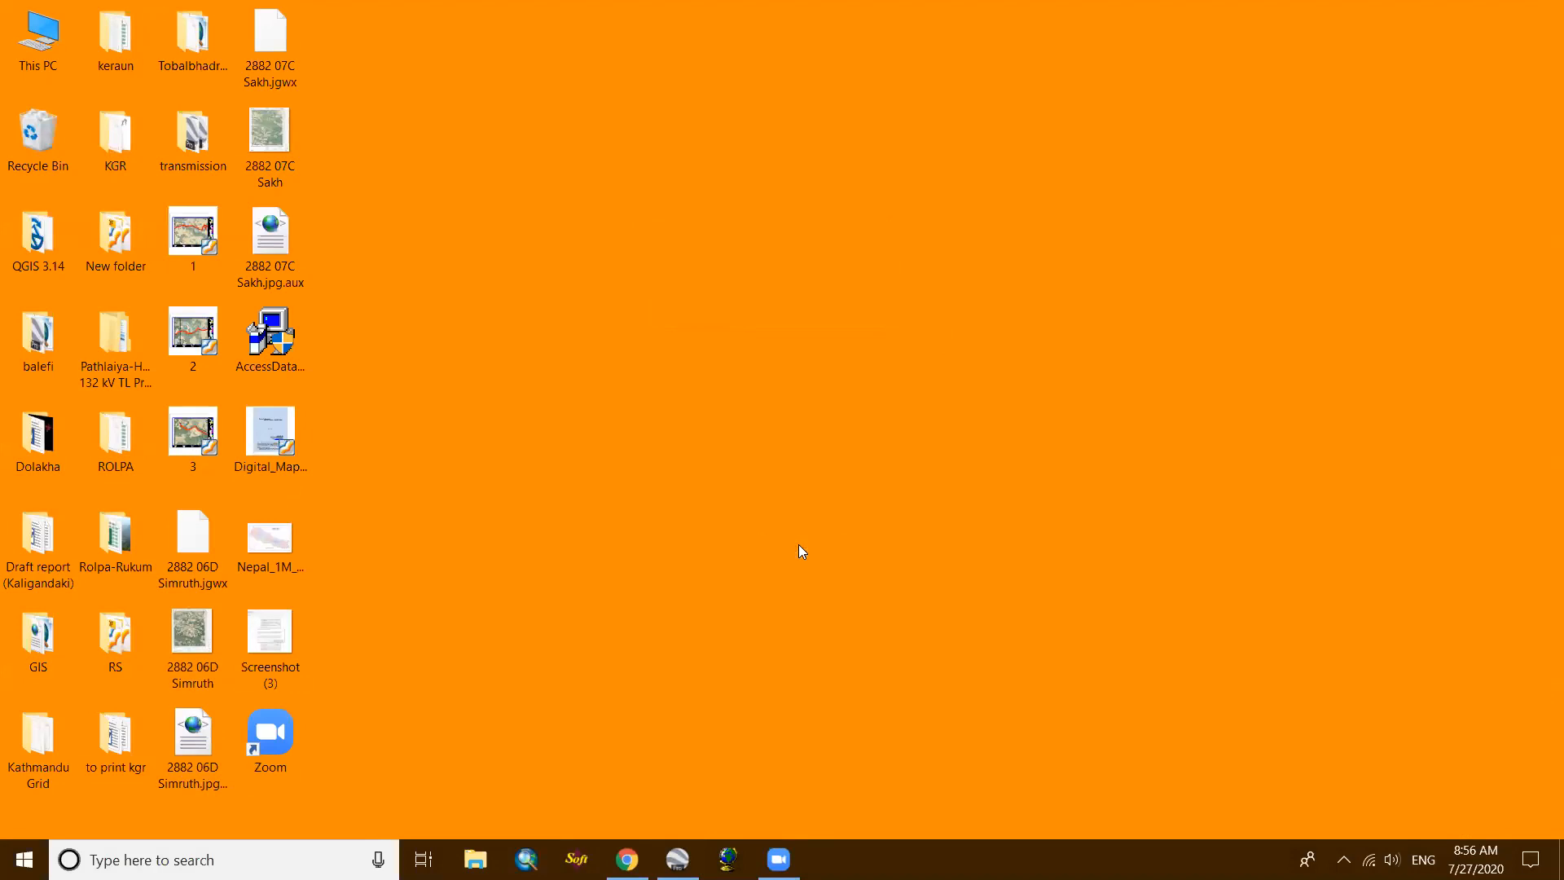